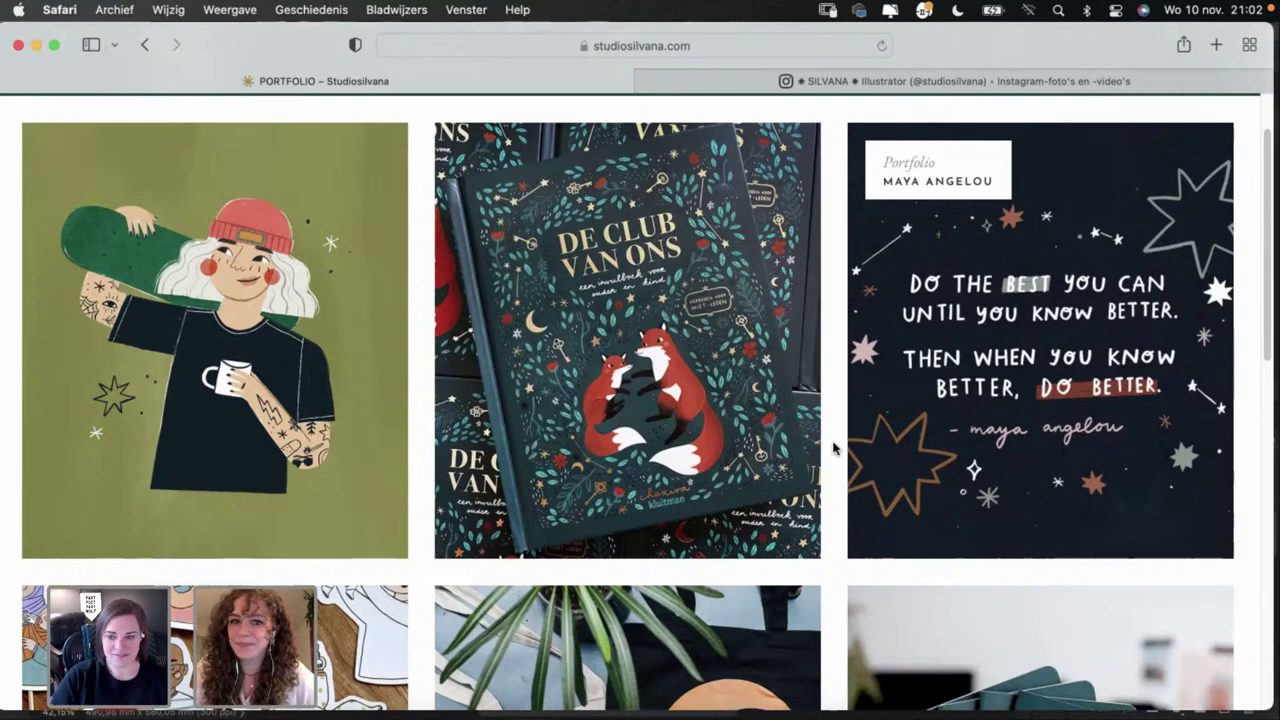
Step: Scroll through the illustrator's portfolio website
scroll(834, 448, down, 1)
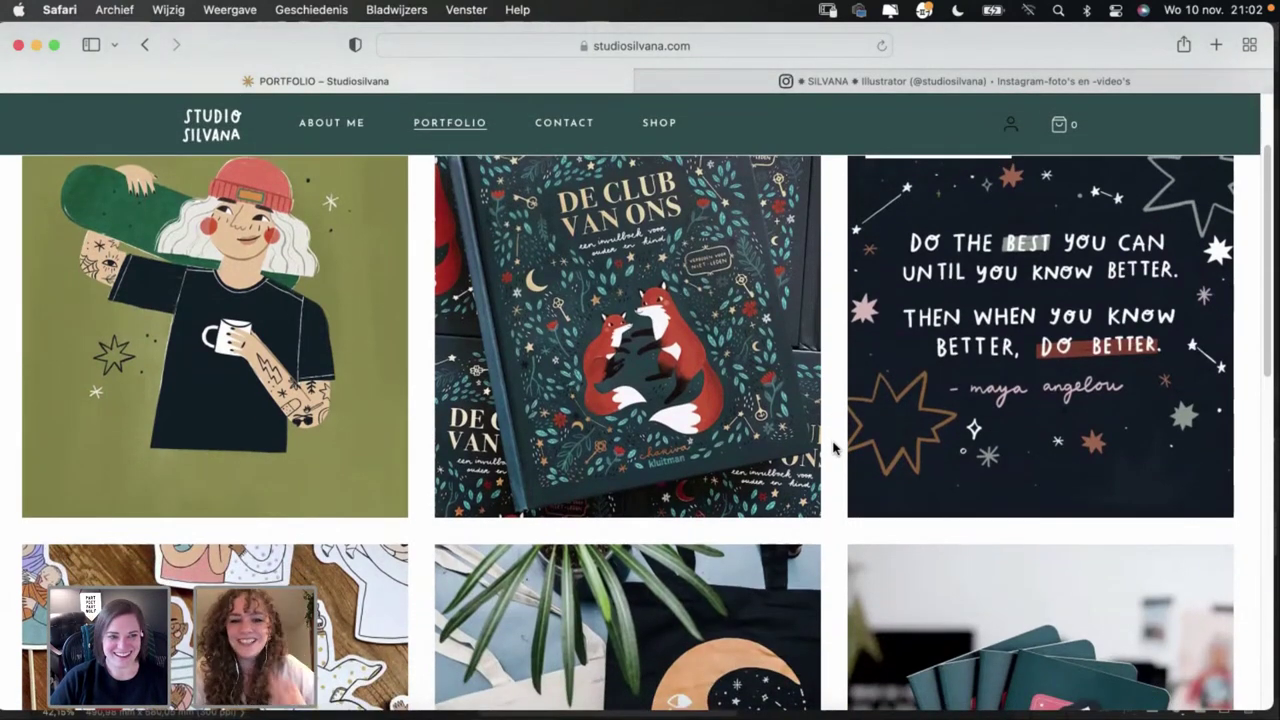
scroll(834, 448, down, 1)
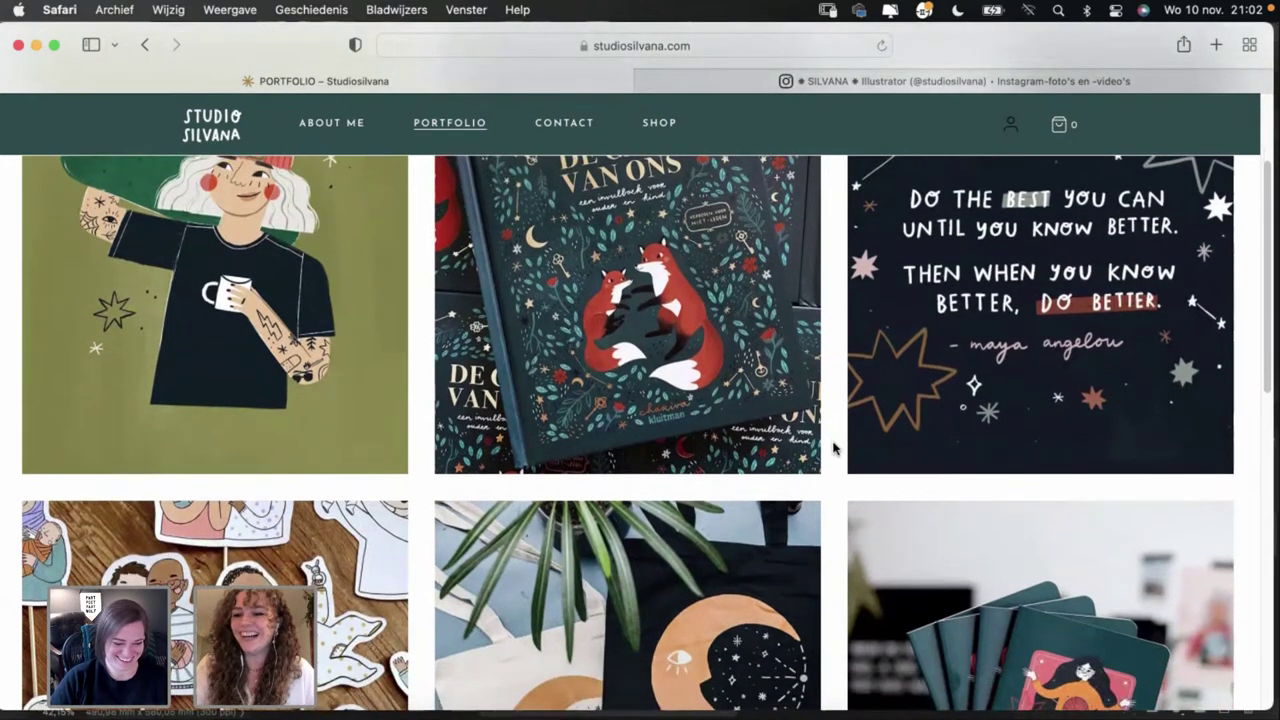
scroll(834, 448, up, 1)
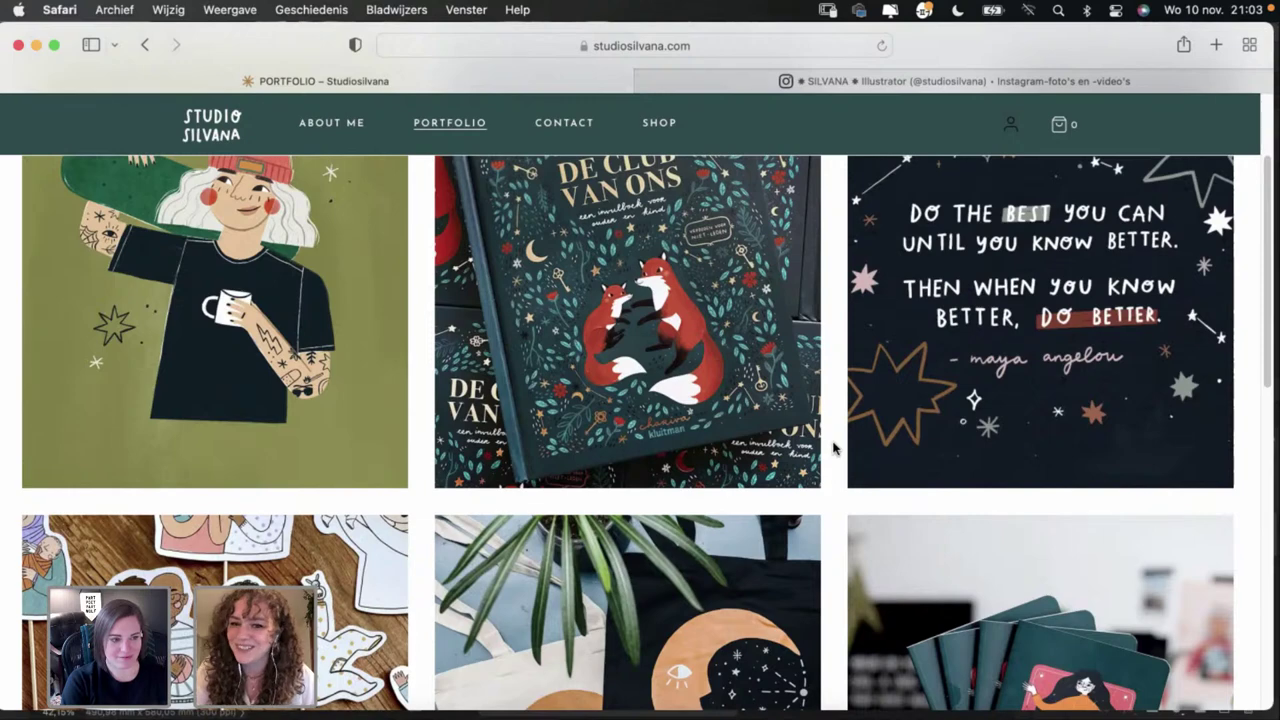
scroll(835, 449, up, 3)
scroll(835, 449, down, 1)
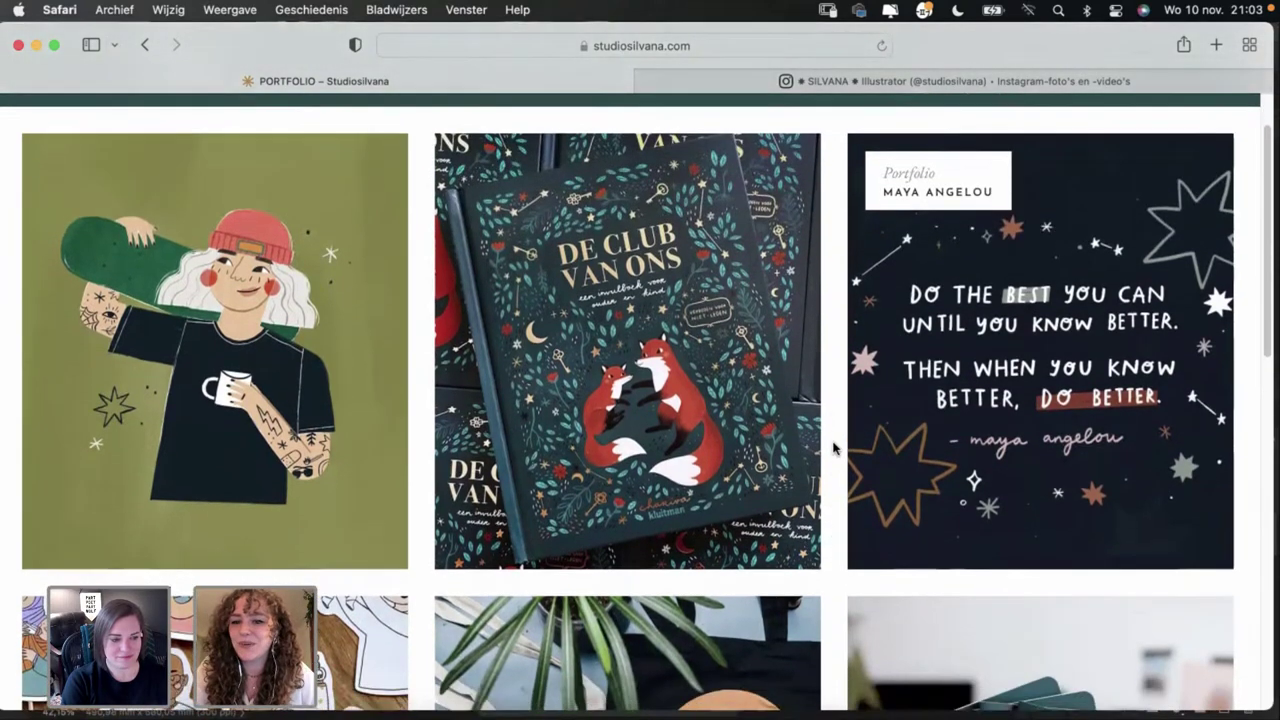
scroll(835, 449, down, 6)
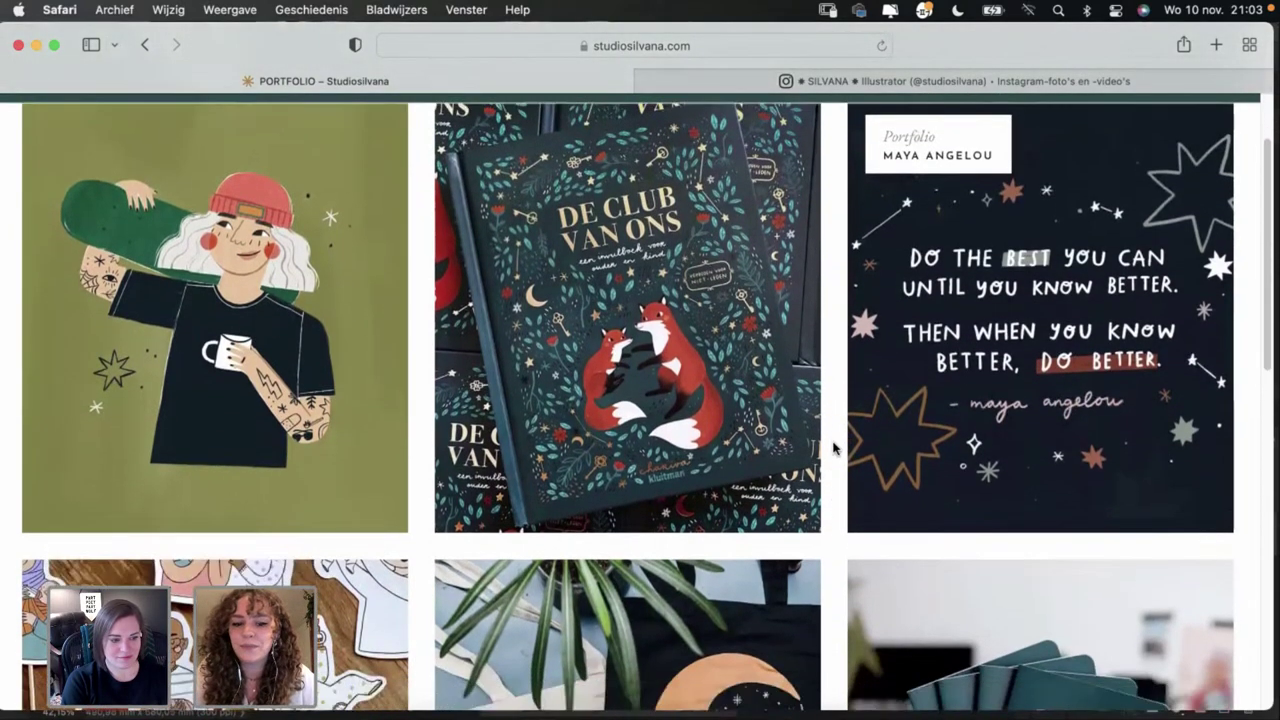
scroll(835, 449, down, 3)
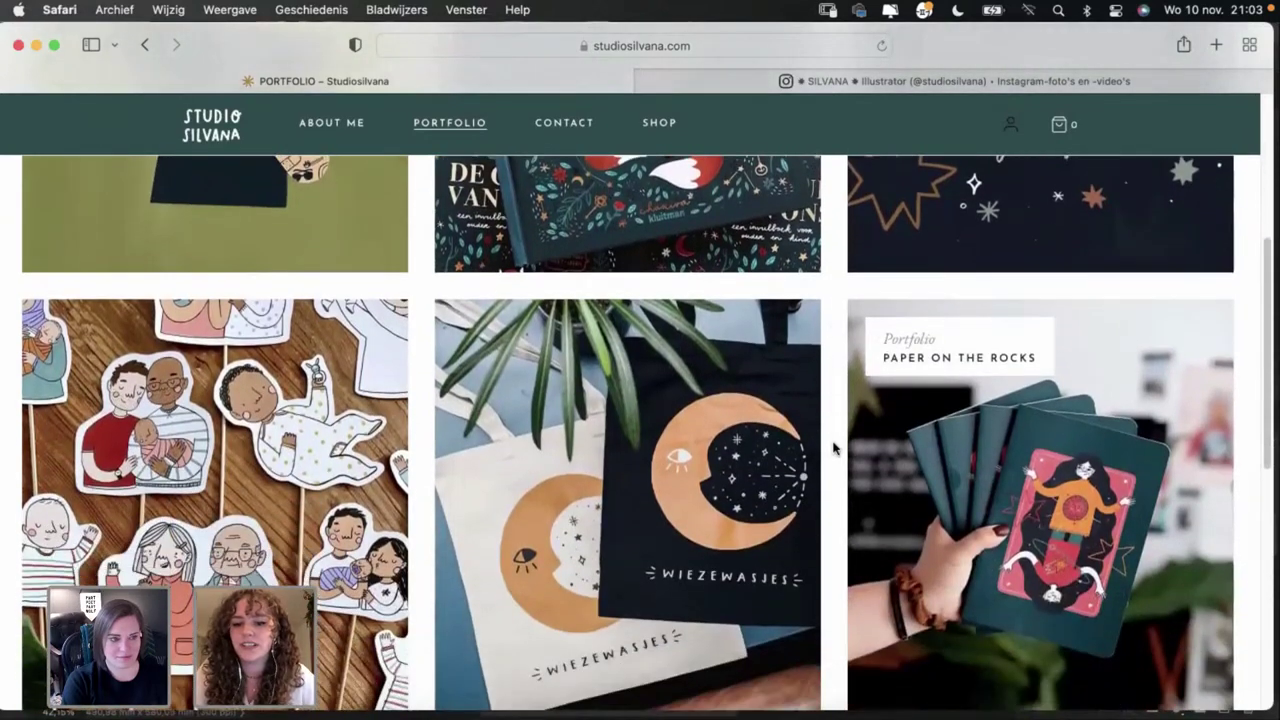
scroll(835, 449, down, 1)
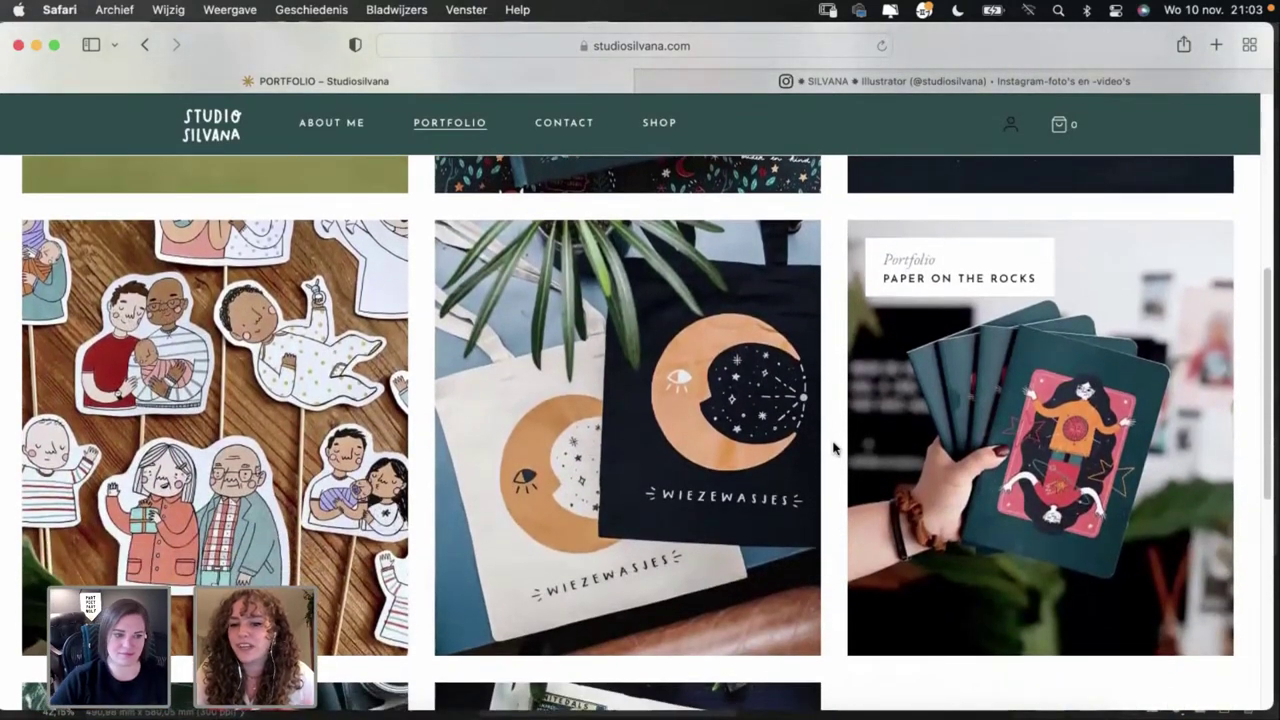
scroll(835, 449, down, 3)
scroll(835, 449, down, 3)
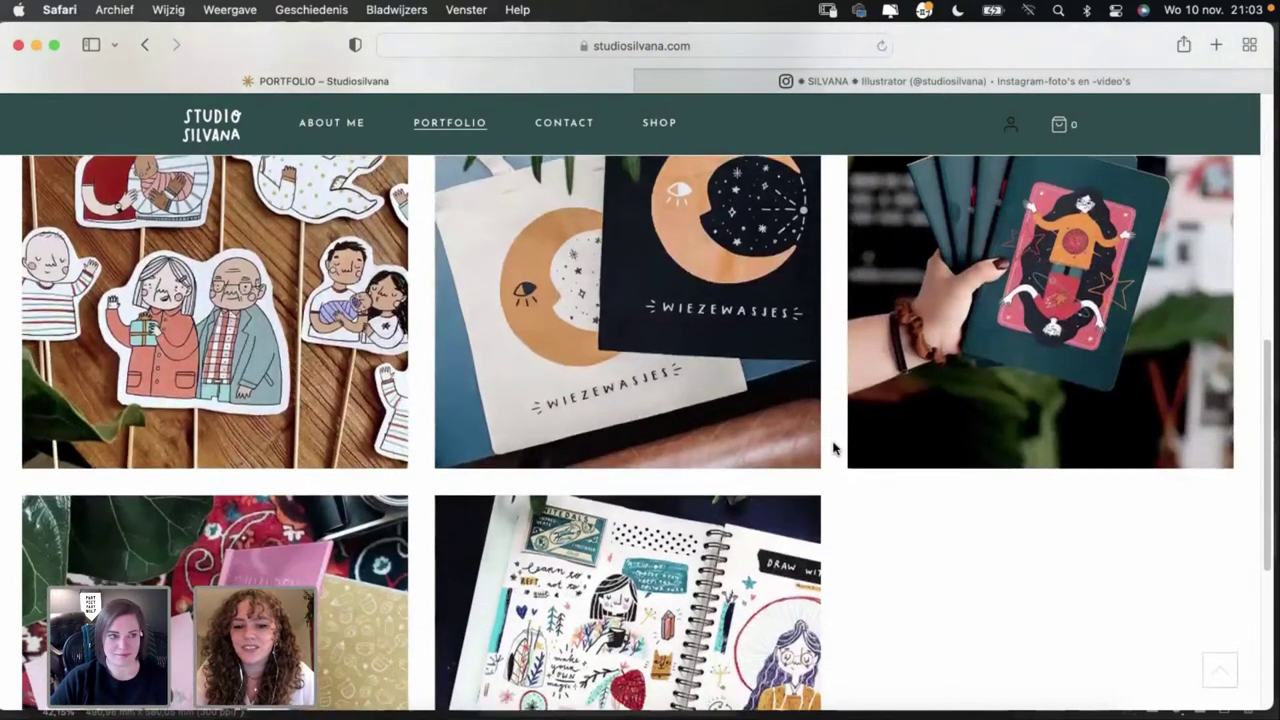
scroll(826, 460, down, 2)
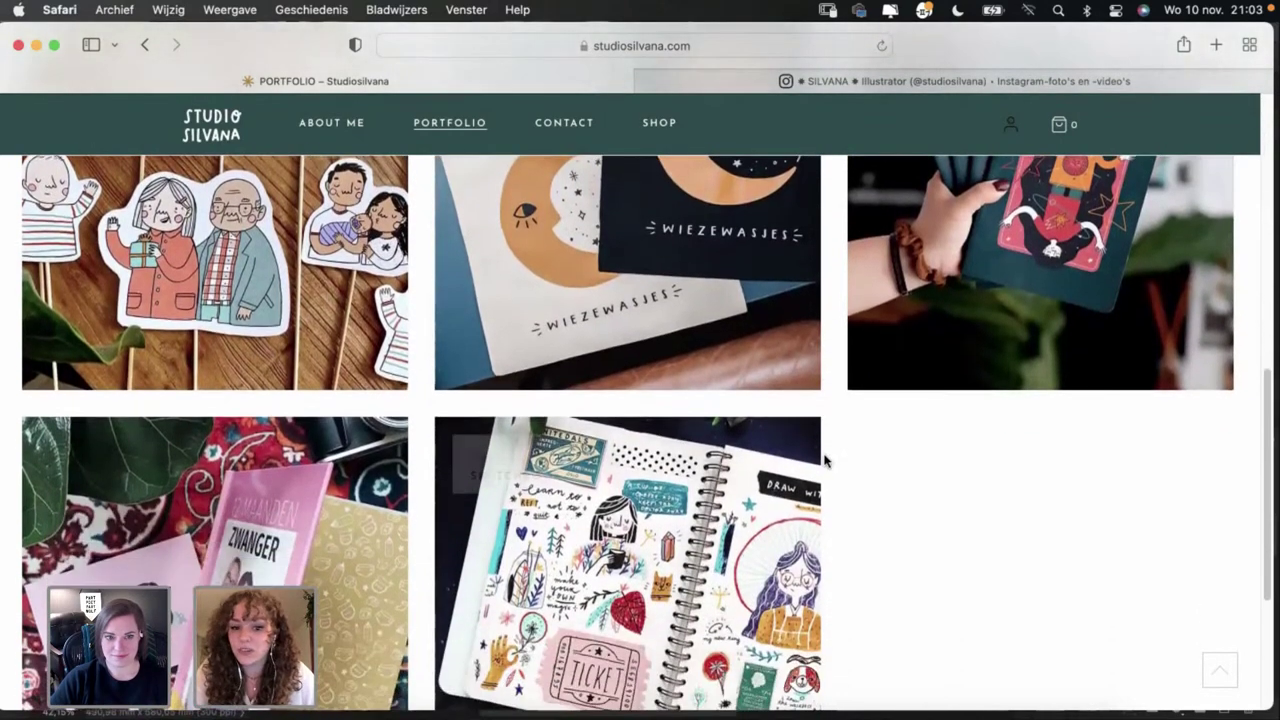
scroll(826, 458, up, 6)
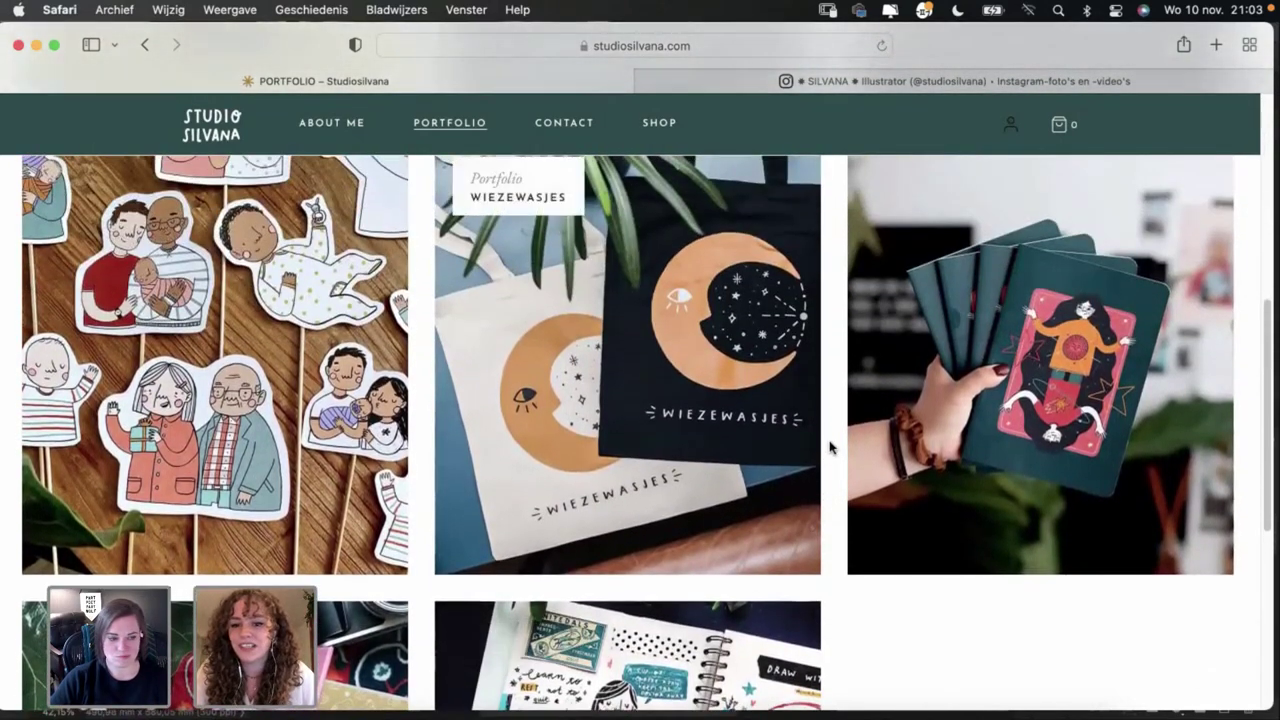
scroll(827, 454, up, 3)
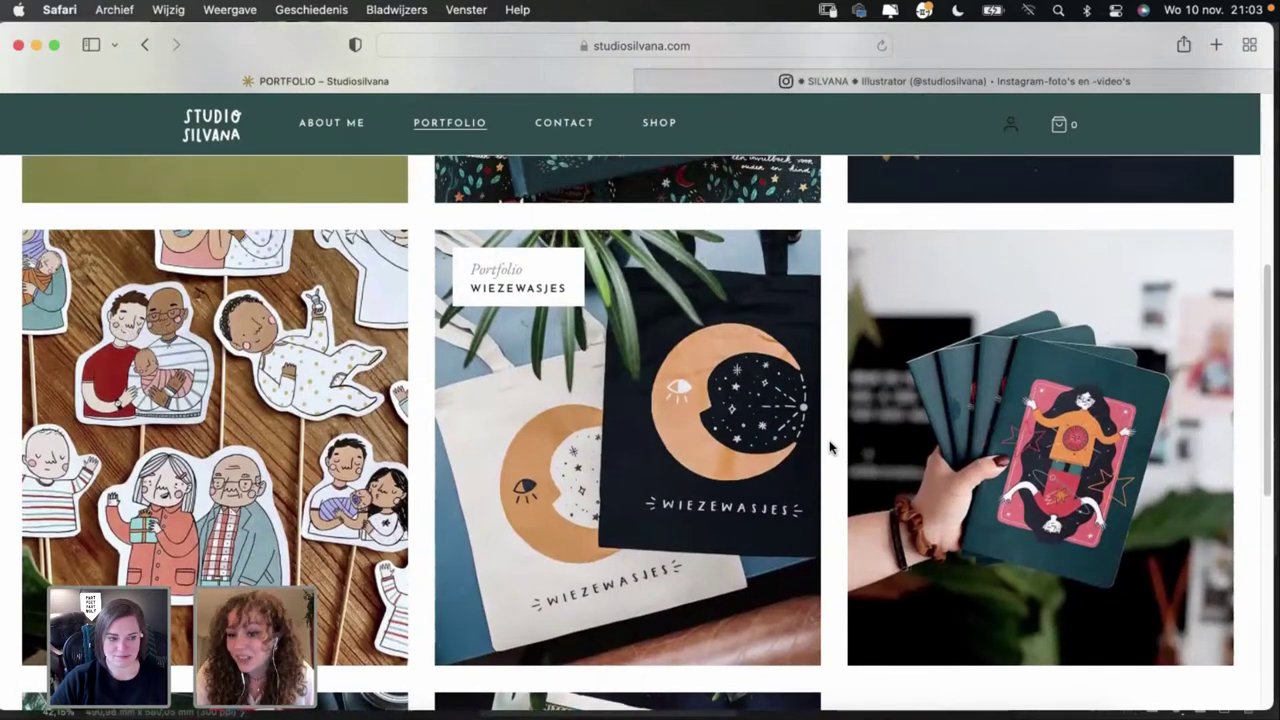
scroll(829, 448, up, 1)
scroll(829, 448, up, 2)
scroll(829, 448, up, 5)
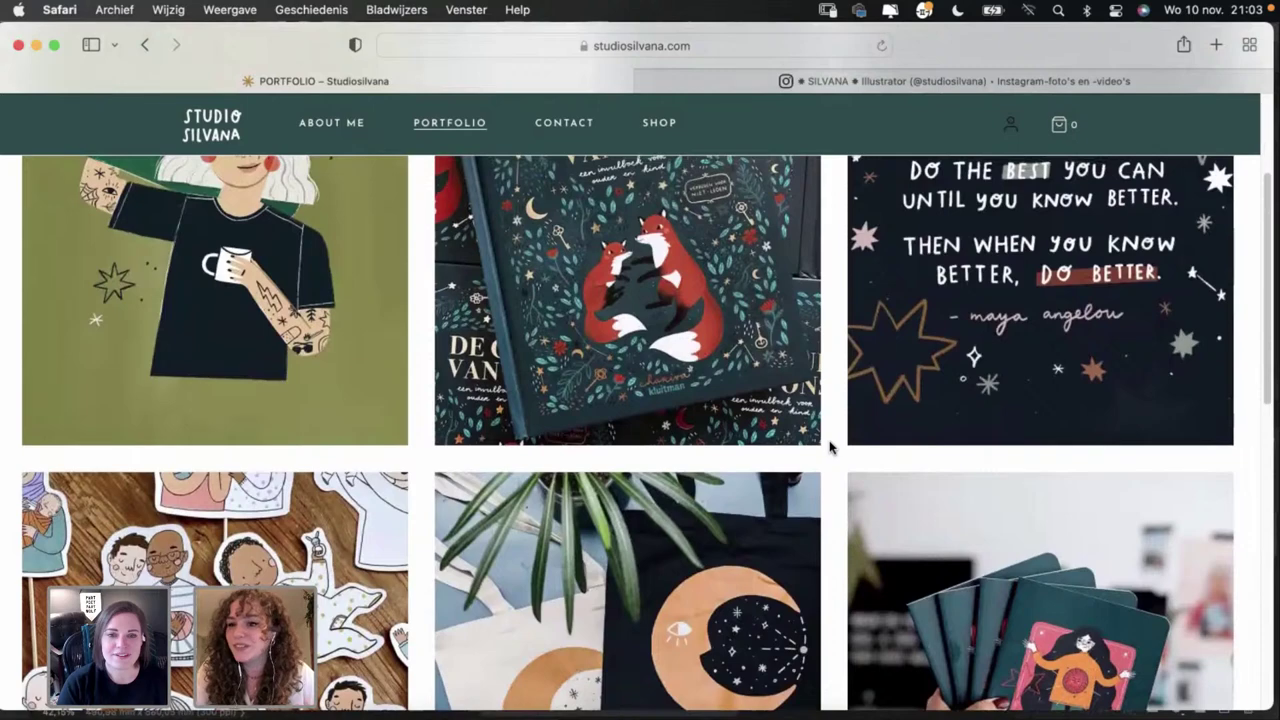
scroll(829, 448, up, 5)
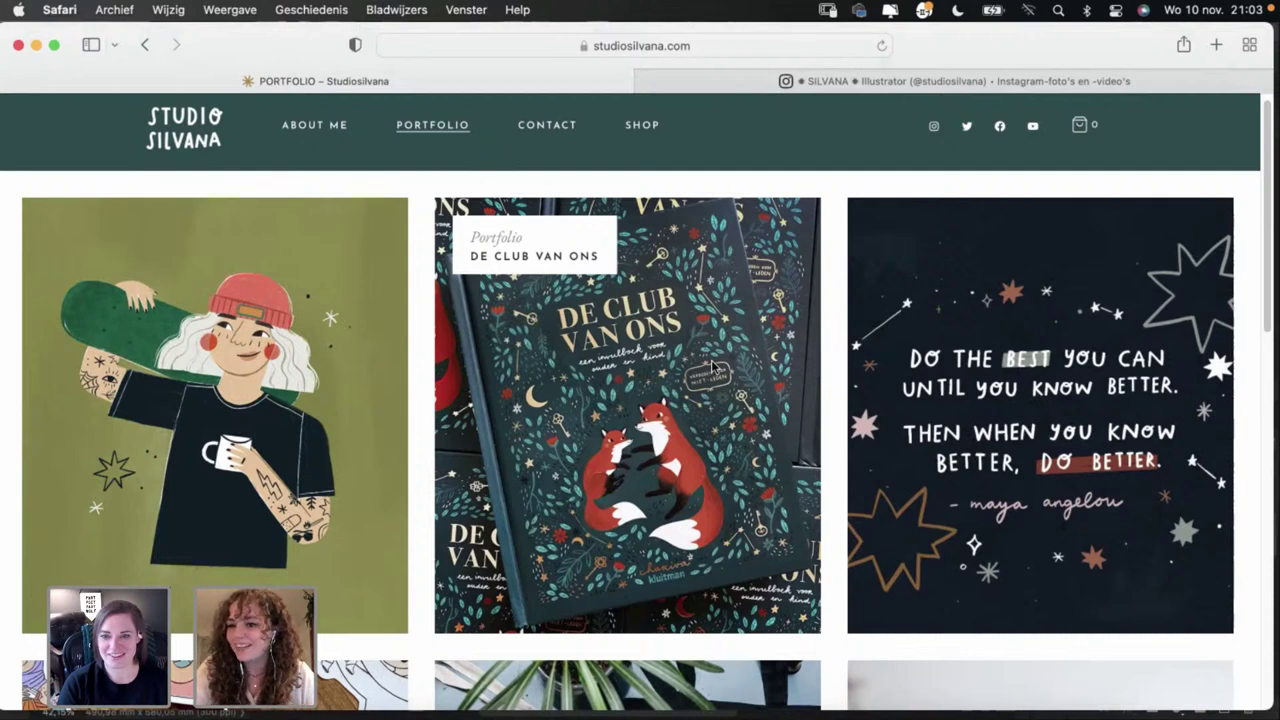
Step: Open the De Club van Ons project page and scroll through it
click(655, 364)
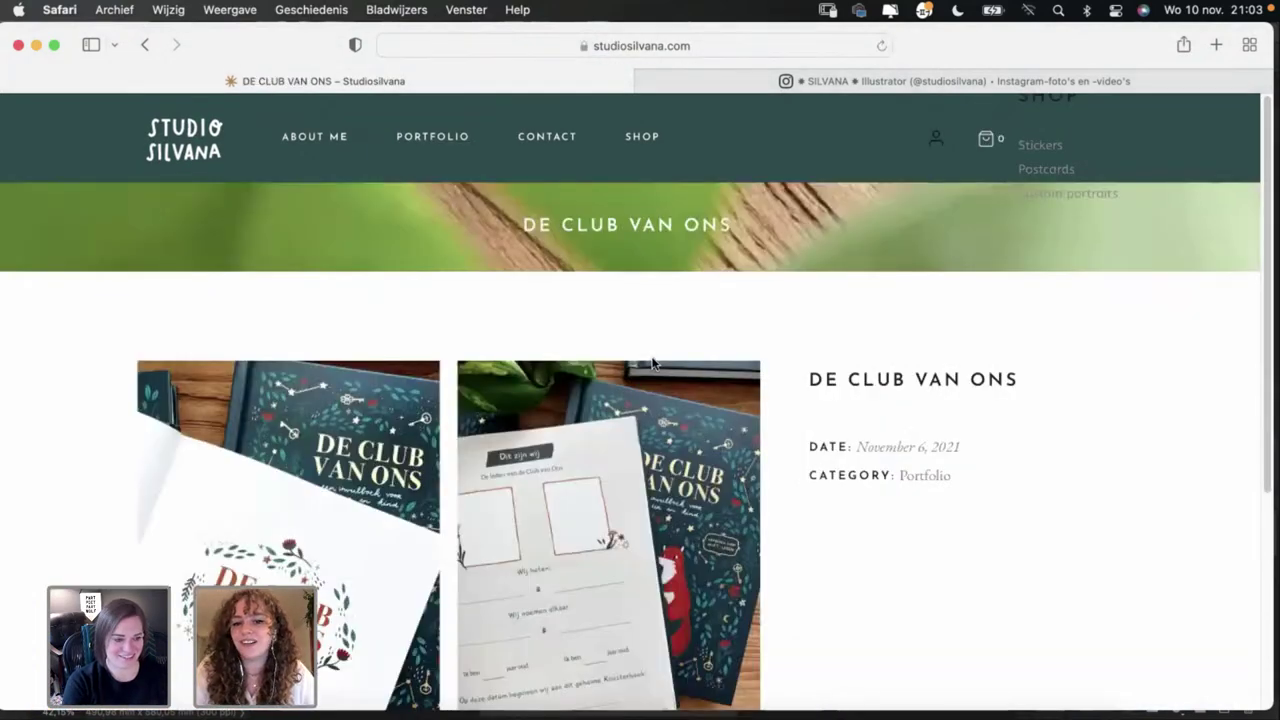
scroll(651, 362, down, 1)
scroll(651, 360, down, 2)
scroll(795, 458, down, 4)
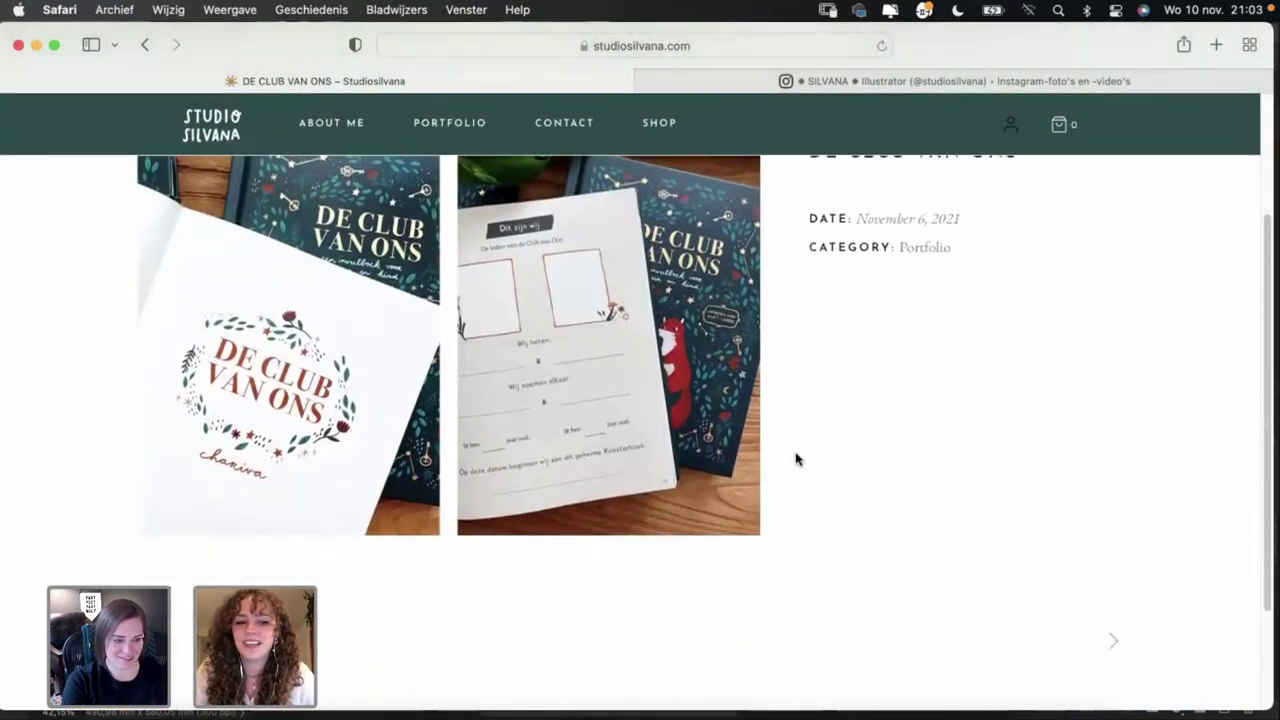
scroll(795, 458, up, 4)
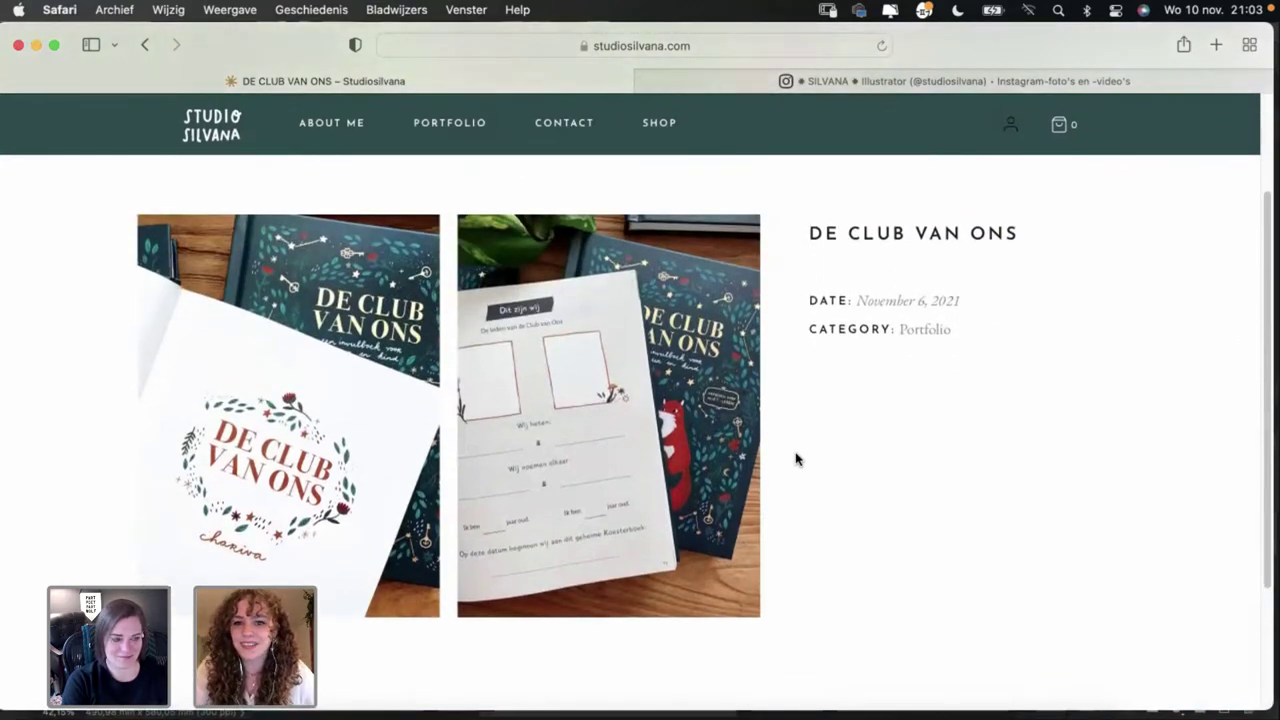
scroll(797, 459, left, 5)
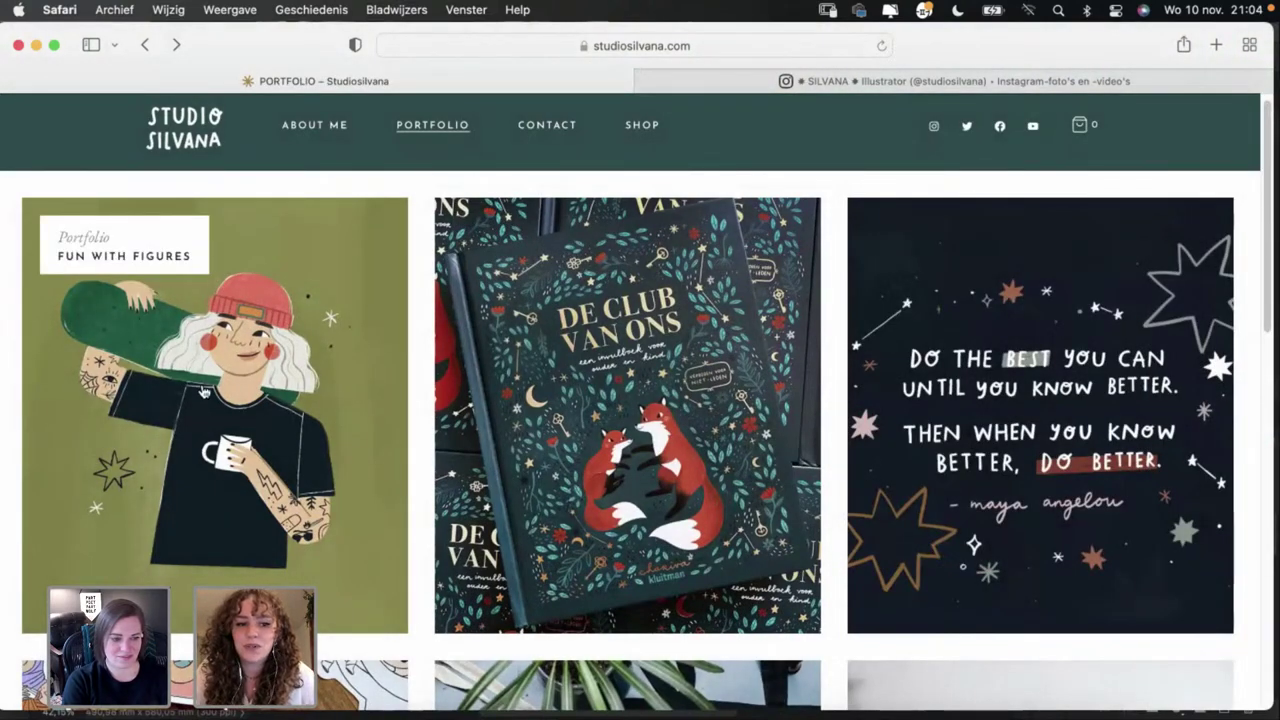
scroll(207, 409, down, 2)
scroll(207, 409, down, 3)
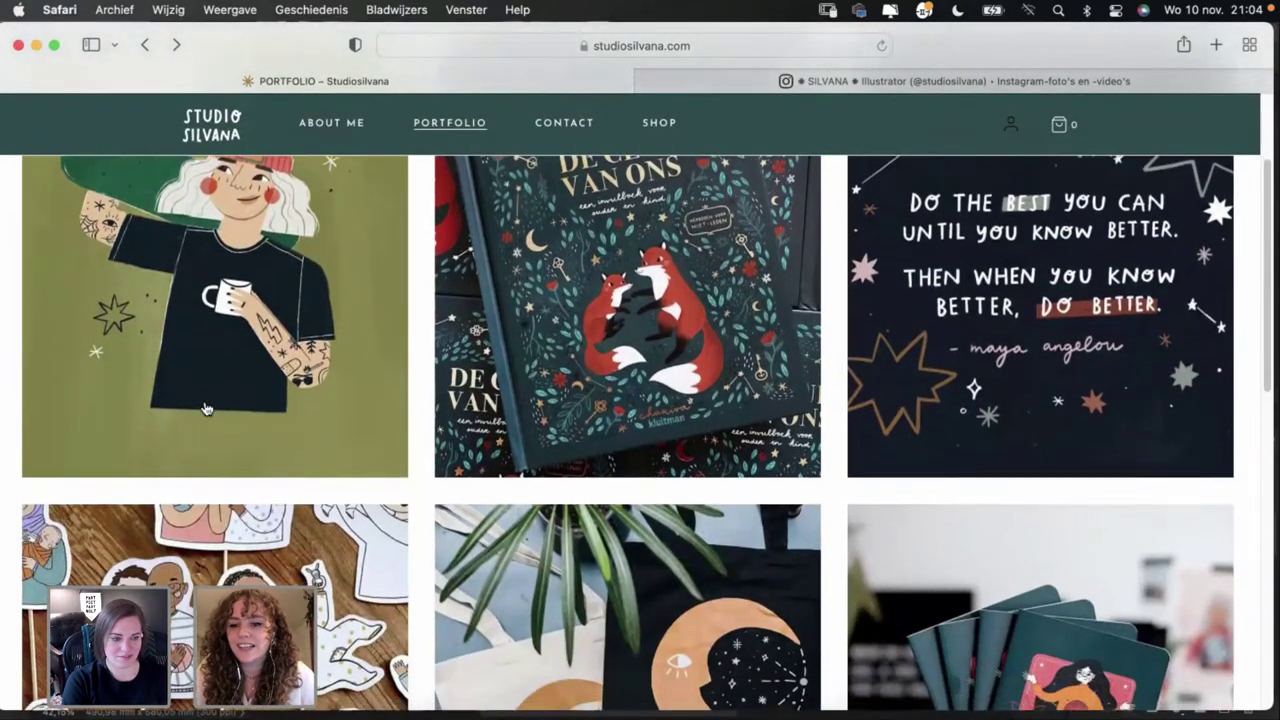
scroll(204, 409, up, 3)
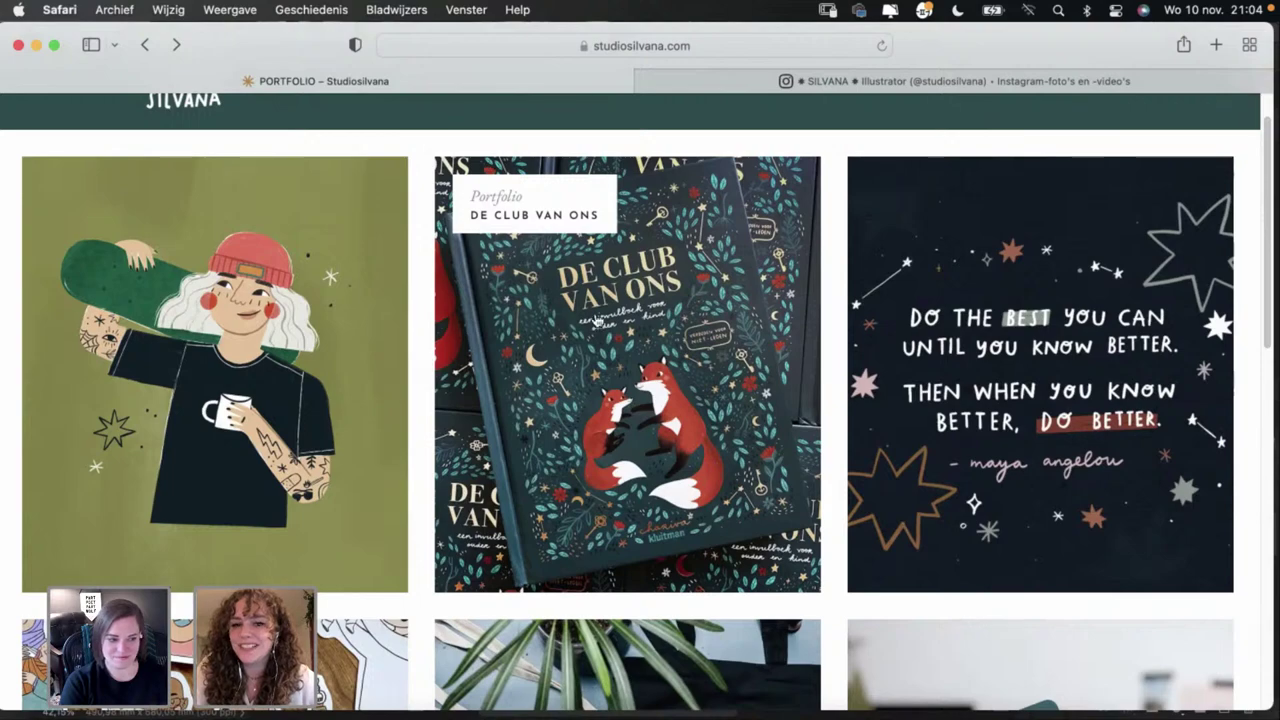
scroll(595, 320, up, 1)
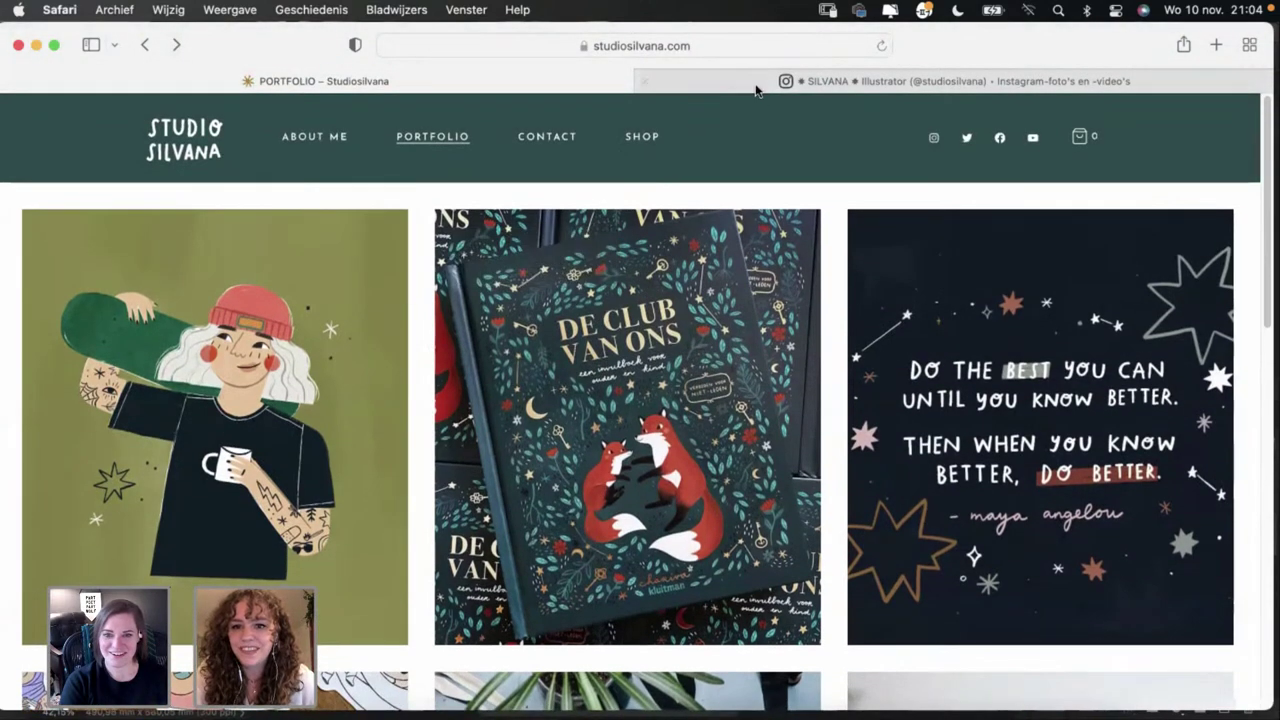
Step: Browse the illustrator's Instagram post grid, comparing it with the portfolio site
click(757, 85)
scroll(814, 231, down, 5)
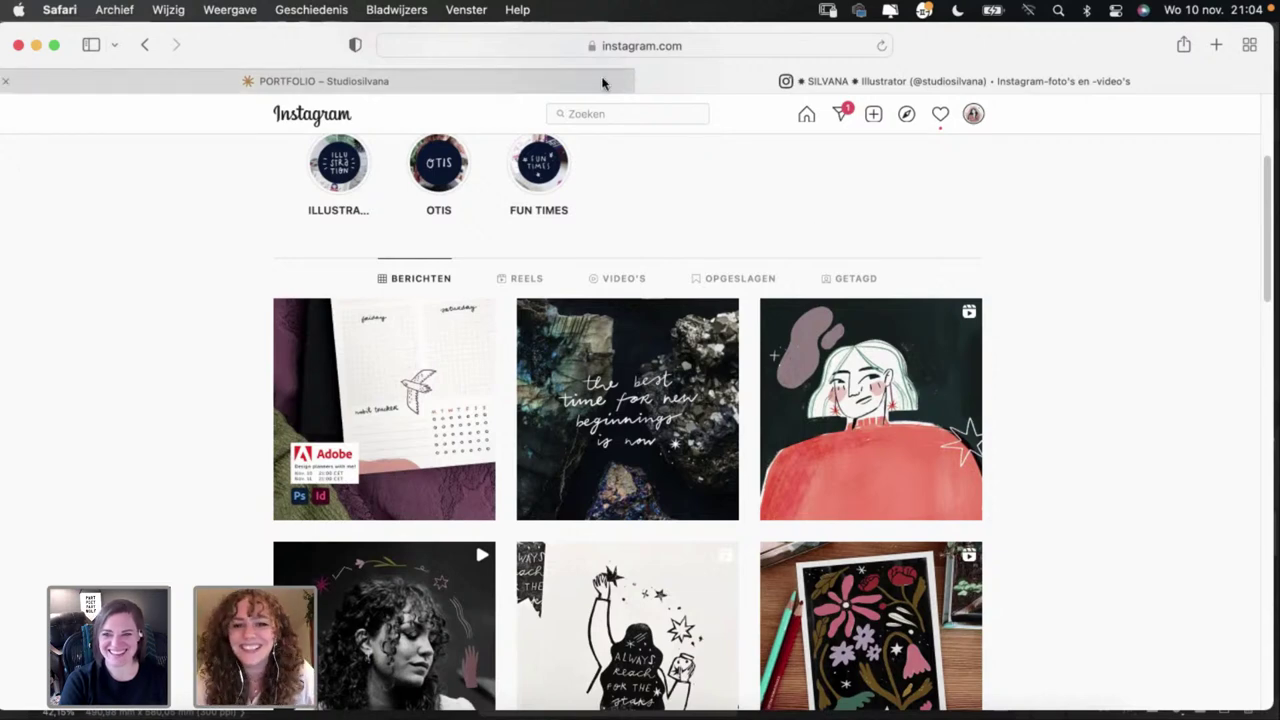
scroll(737, 217, up, 2)
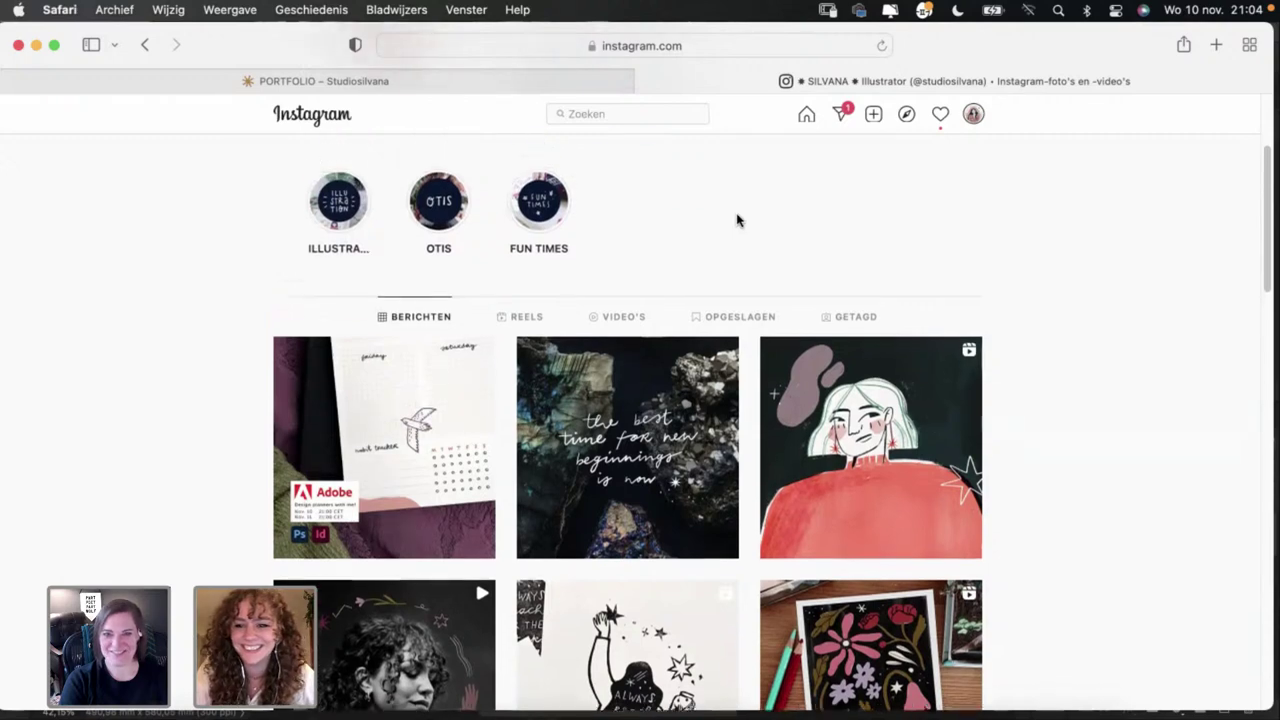
scroll(513, 150, up, 1)
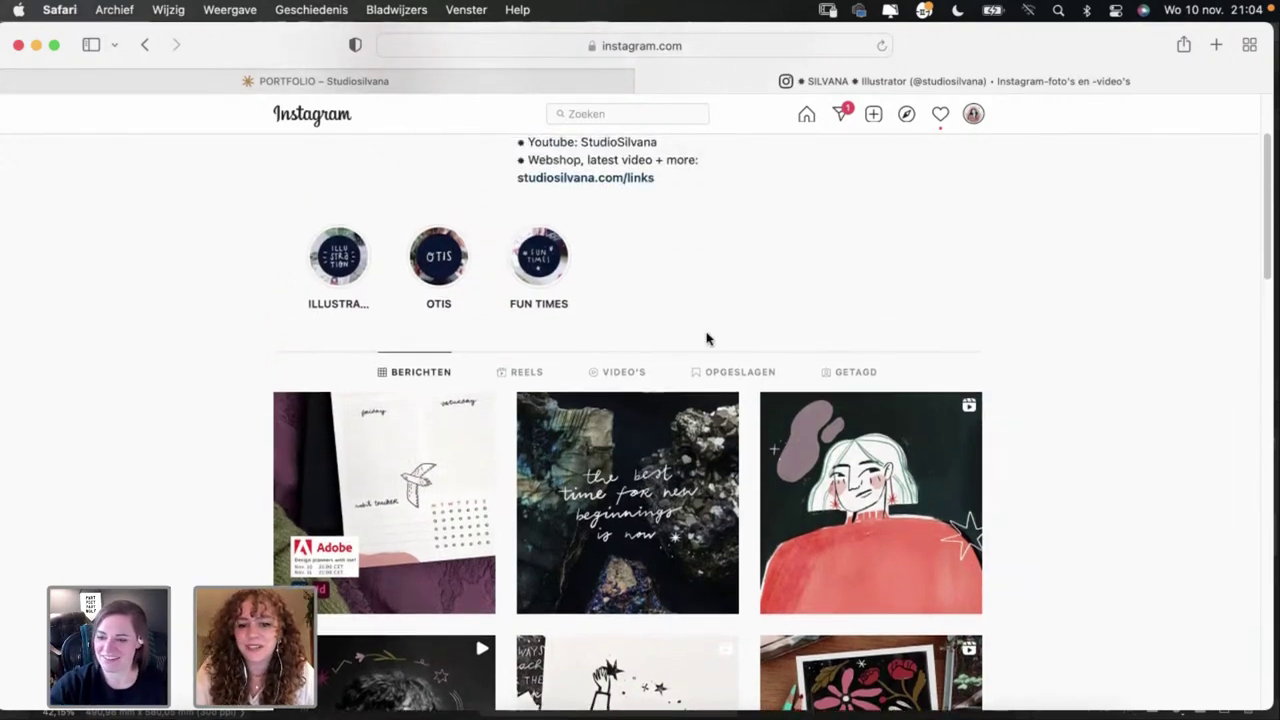
scroll(706, 339, up, 1)
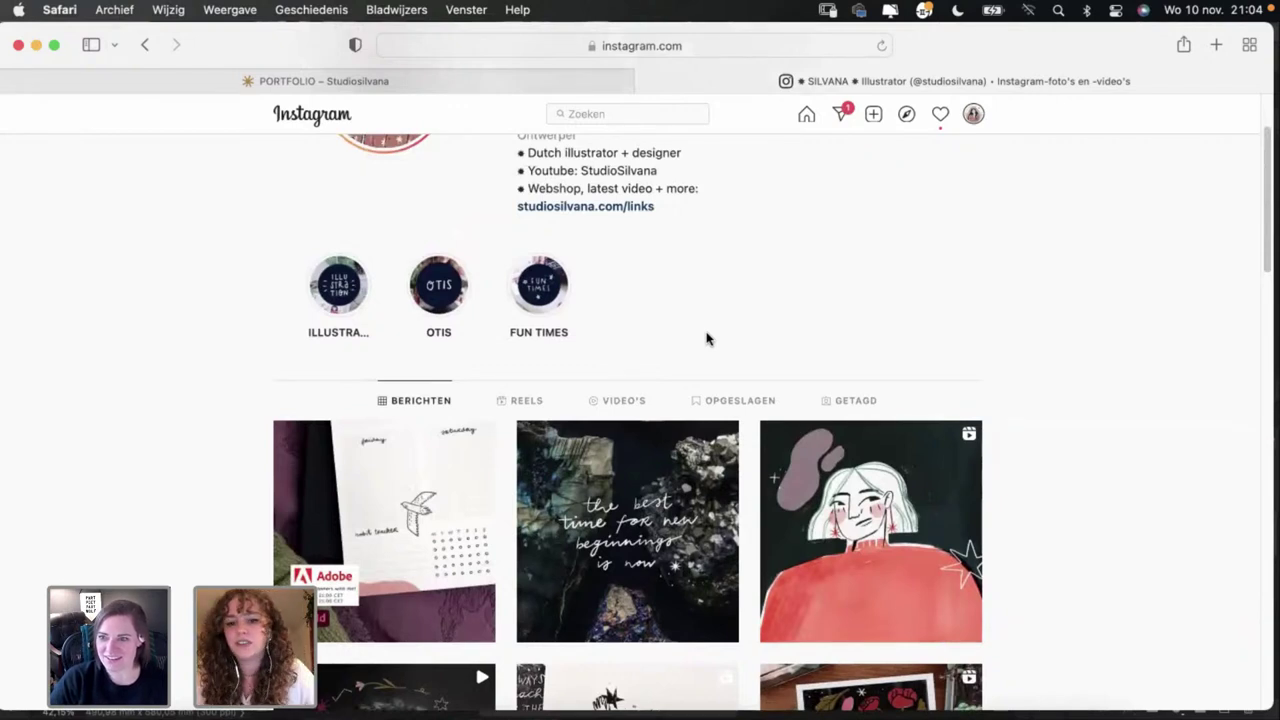
scroll(708, 338, down, 3)
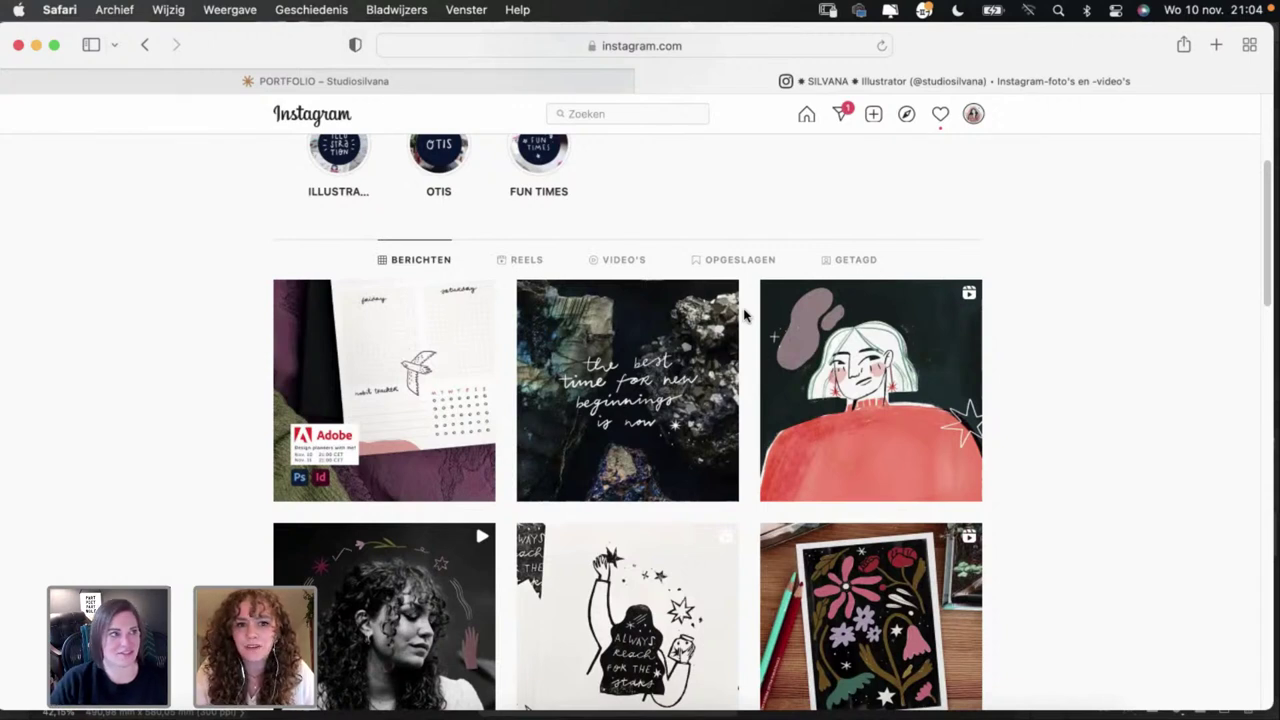
click(514, 88)
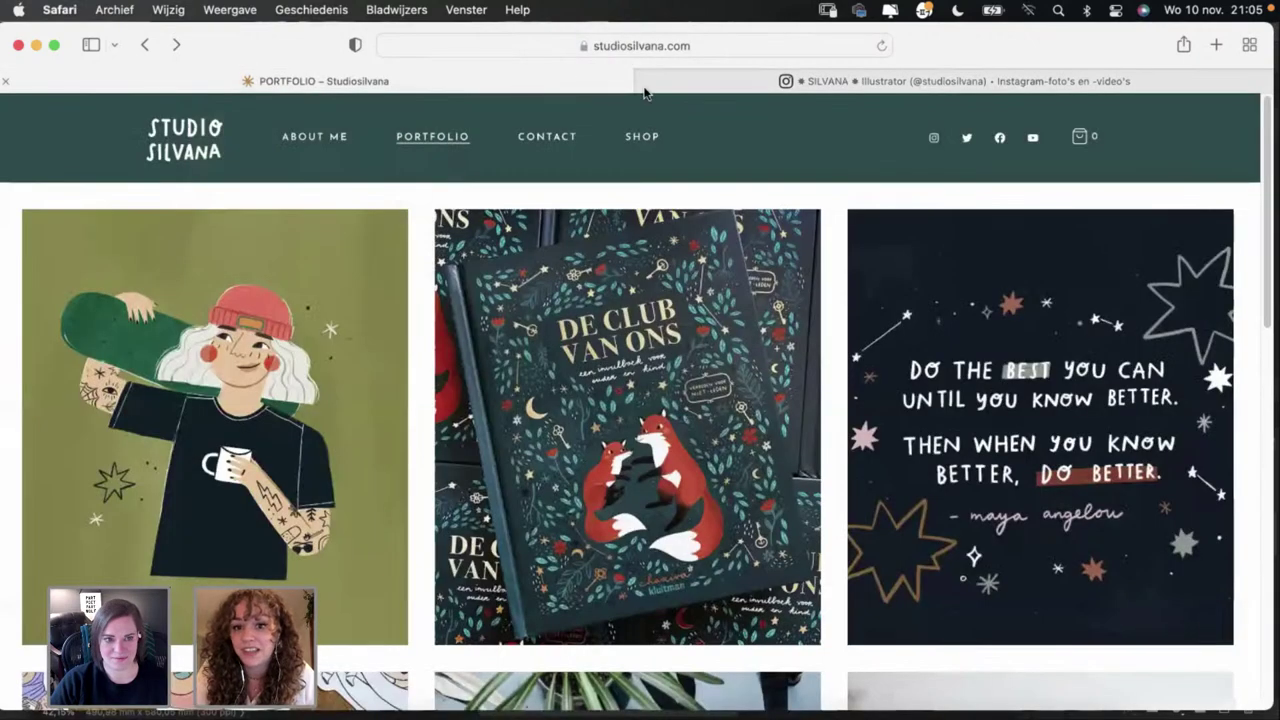
scroll(648, 148, down, 2)
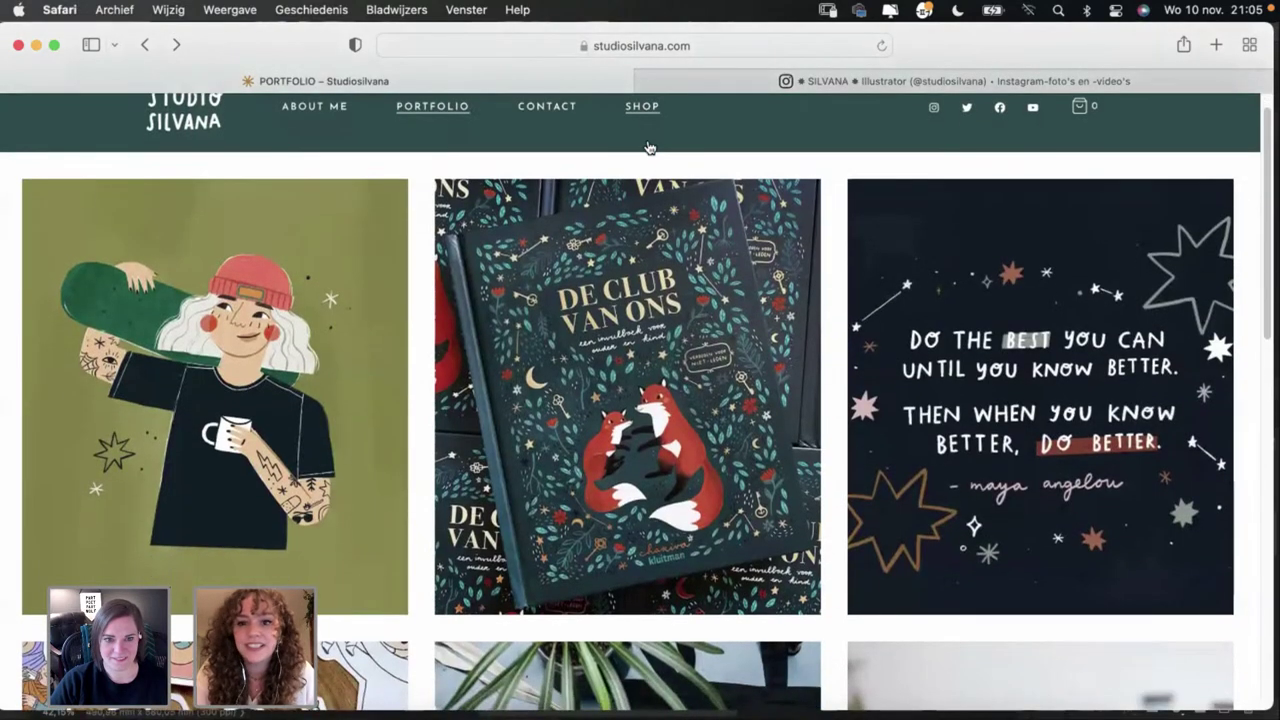
click(745, 89)
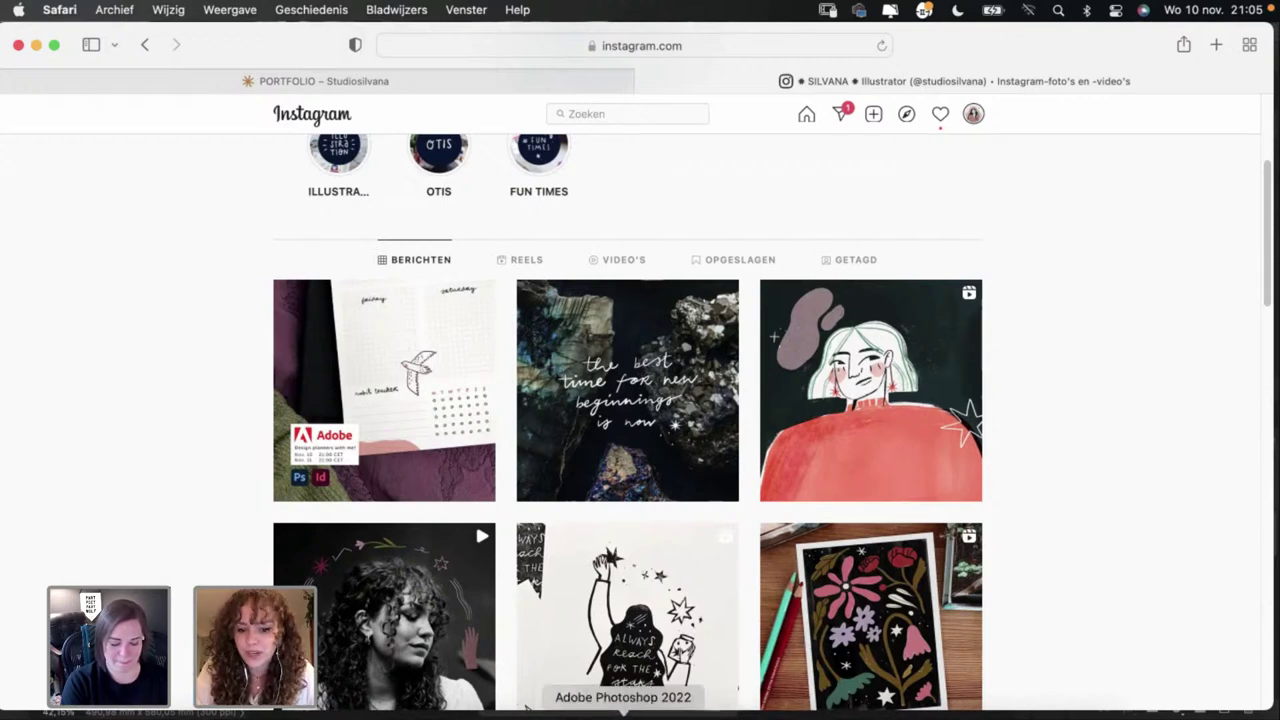
click(650, 710)
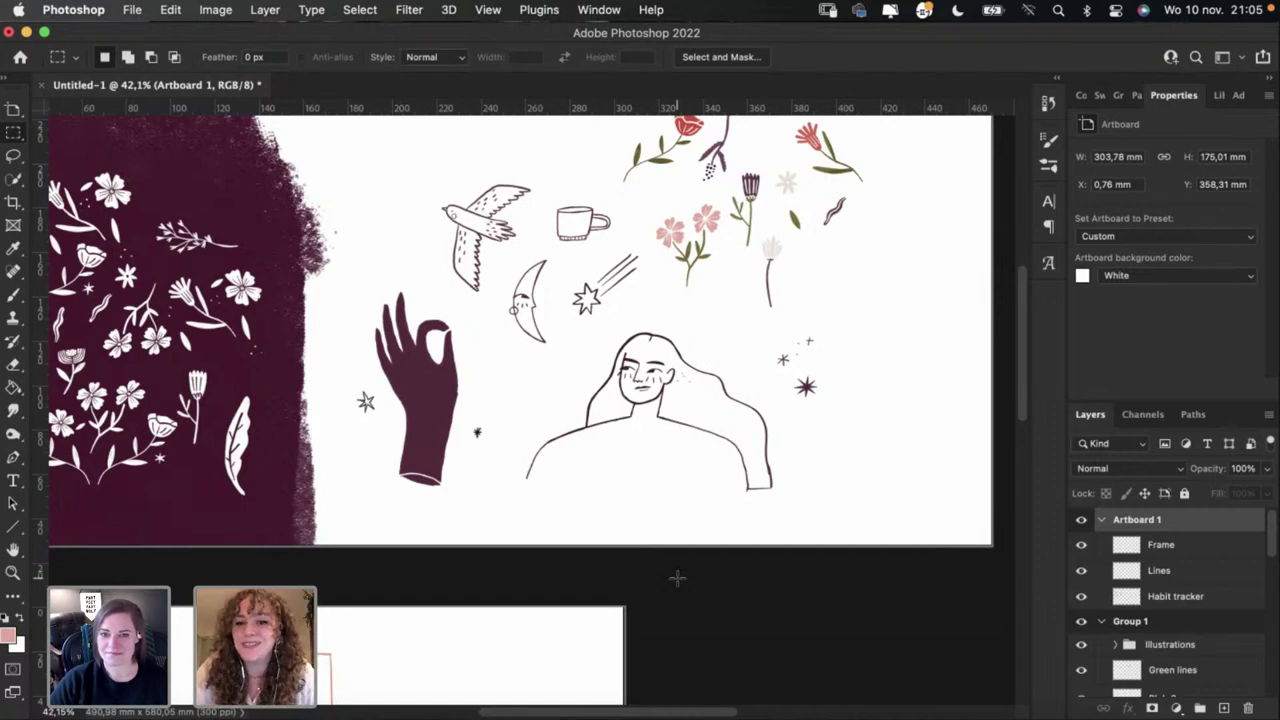
Step: Pan around the artboard of gouache swatches, plum shapes, white flowers and line illustrations
scroll(677, 578, up, 3)
scroll(677, 578, up, 3)
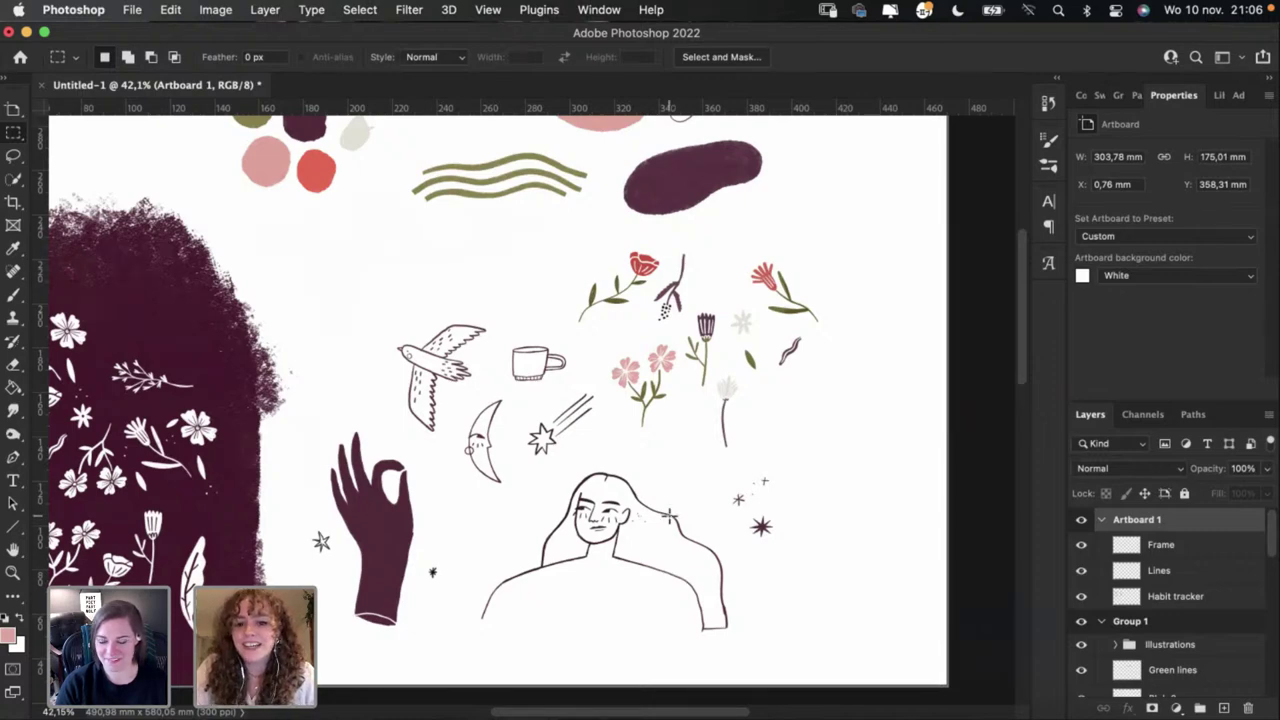
scroll(676, 578, left, 3)
scroll(532, 400, up, 5)
scroll(532, 400, right, 3)
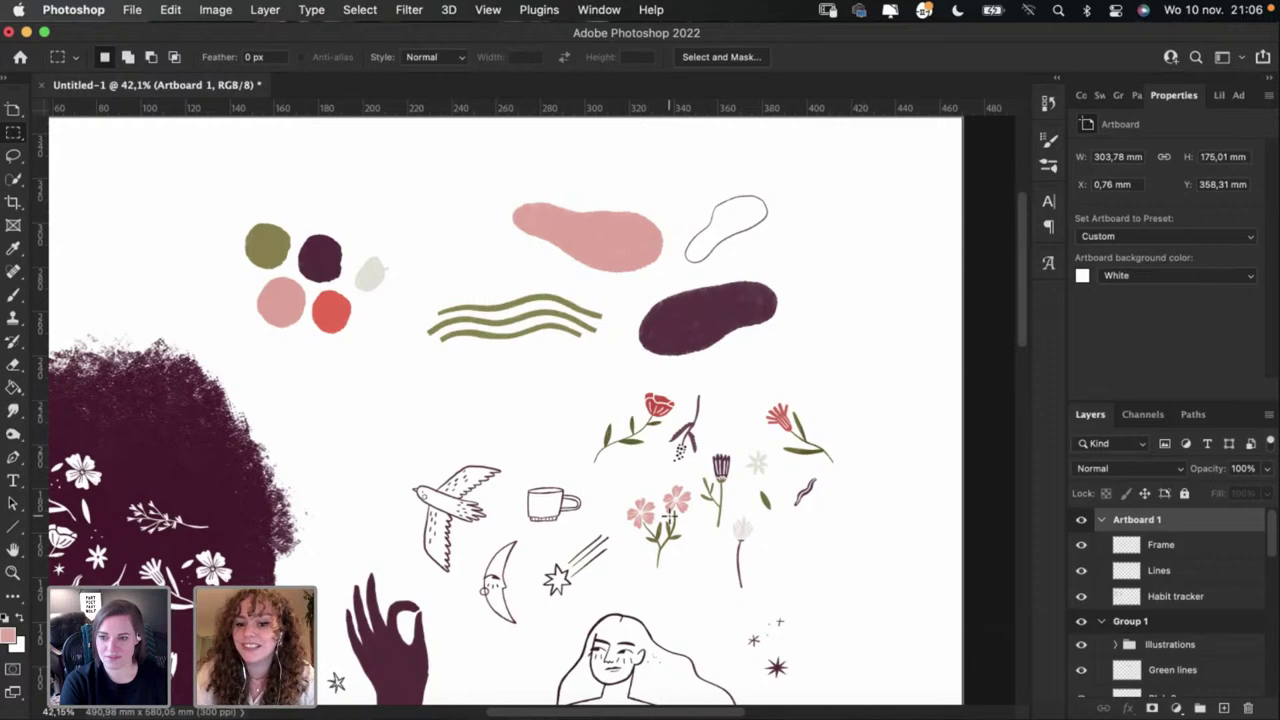
scroll(535, 450, down, 2)
scroll(535, 450, left, 2)
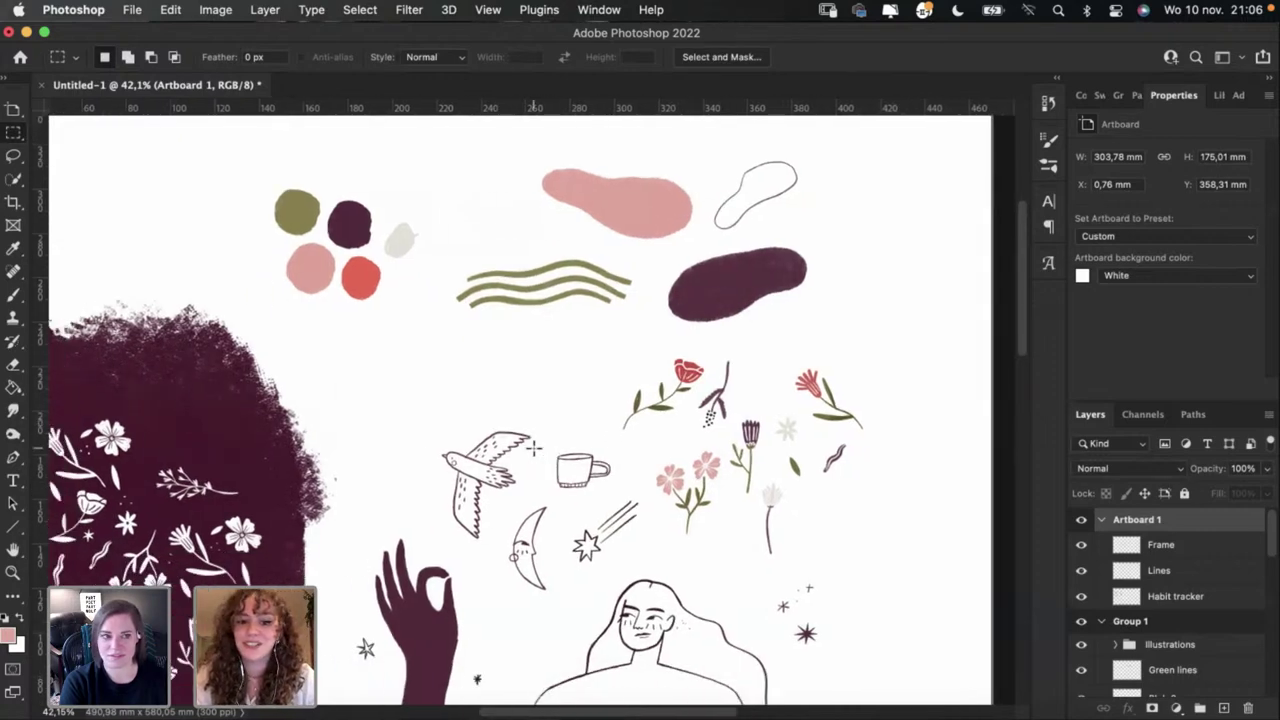
scroll(535, 450, down, 1)
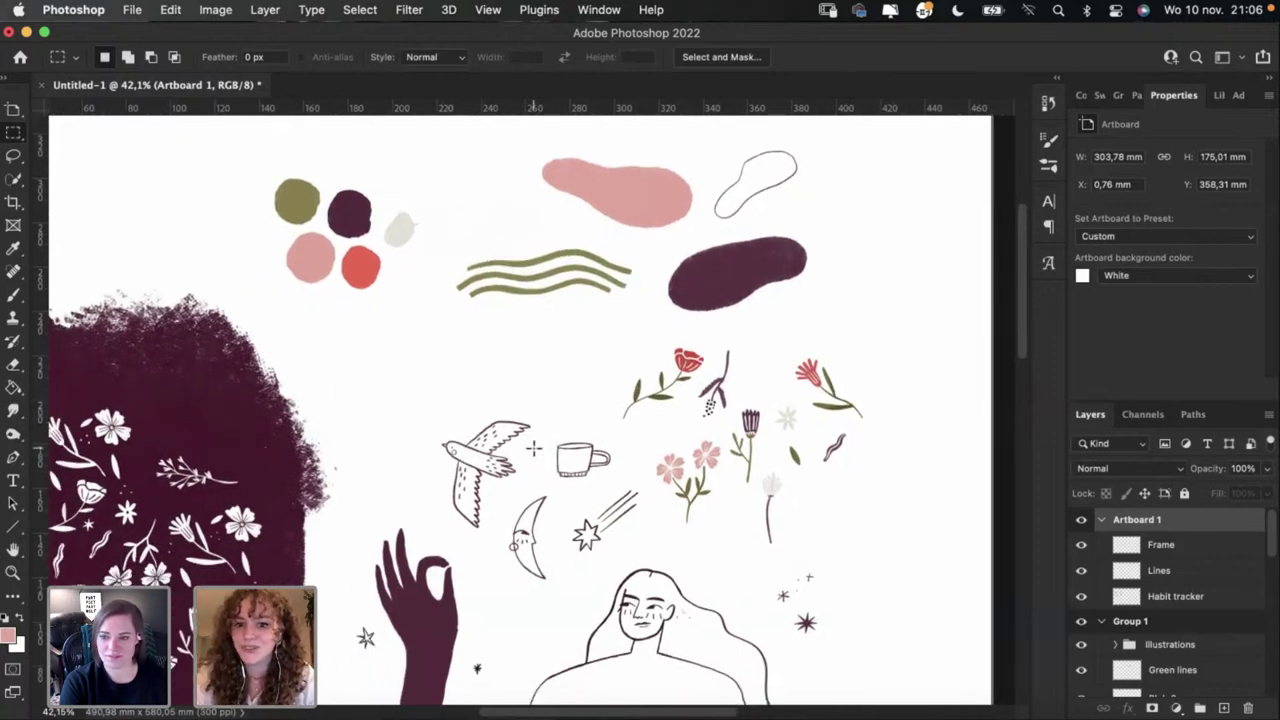
scroll(534, 448, down, 10)
scroll(534, 448, left, 2)
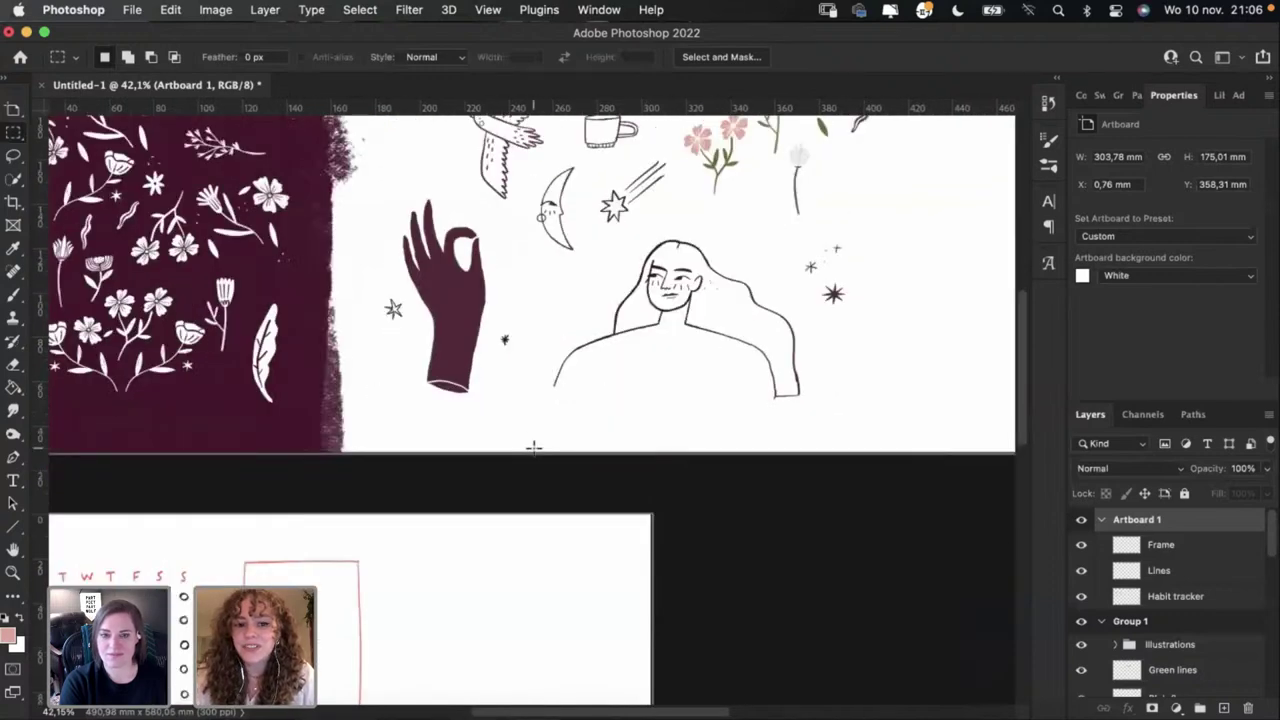
scroll(534, 448, down, 8)
scroll(534, 448, left, 2)
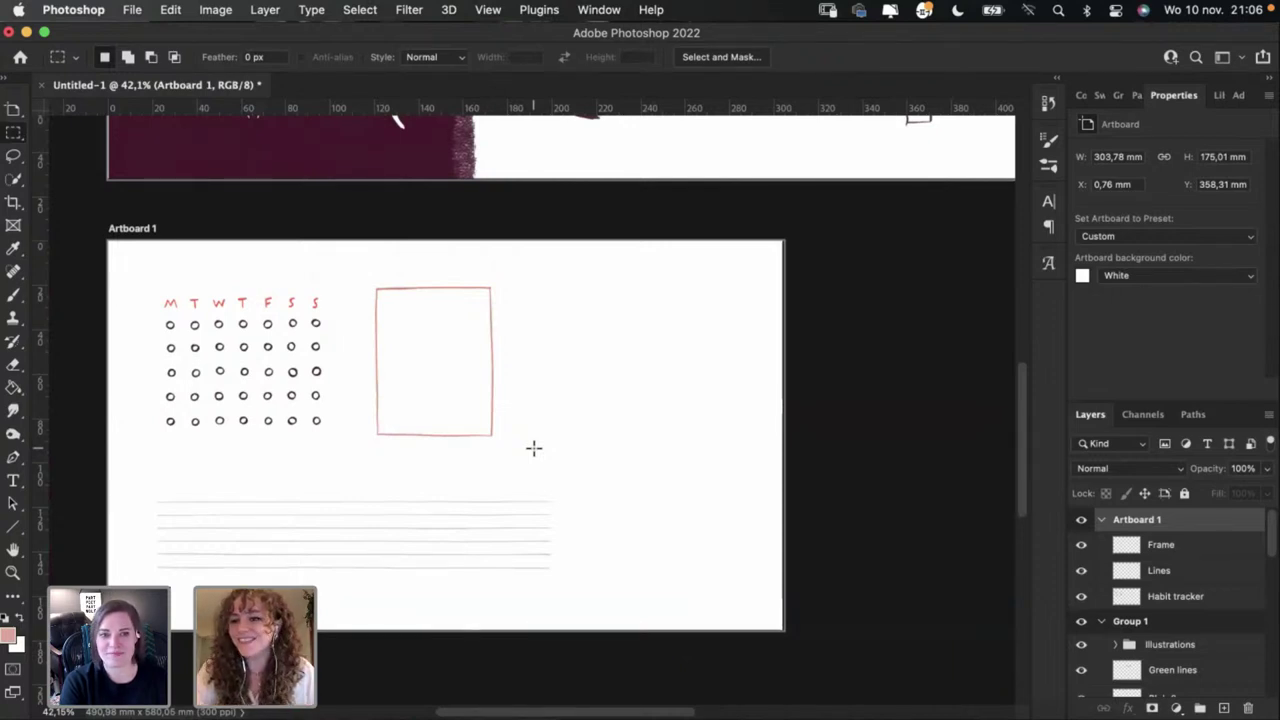
scroll(534, 448, up, 3)
scroll(534, 448, right, 2)
scroll(534, 448, up, 7)
scroll(534, 448, right, 3)
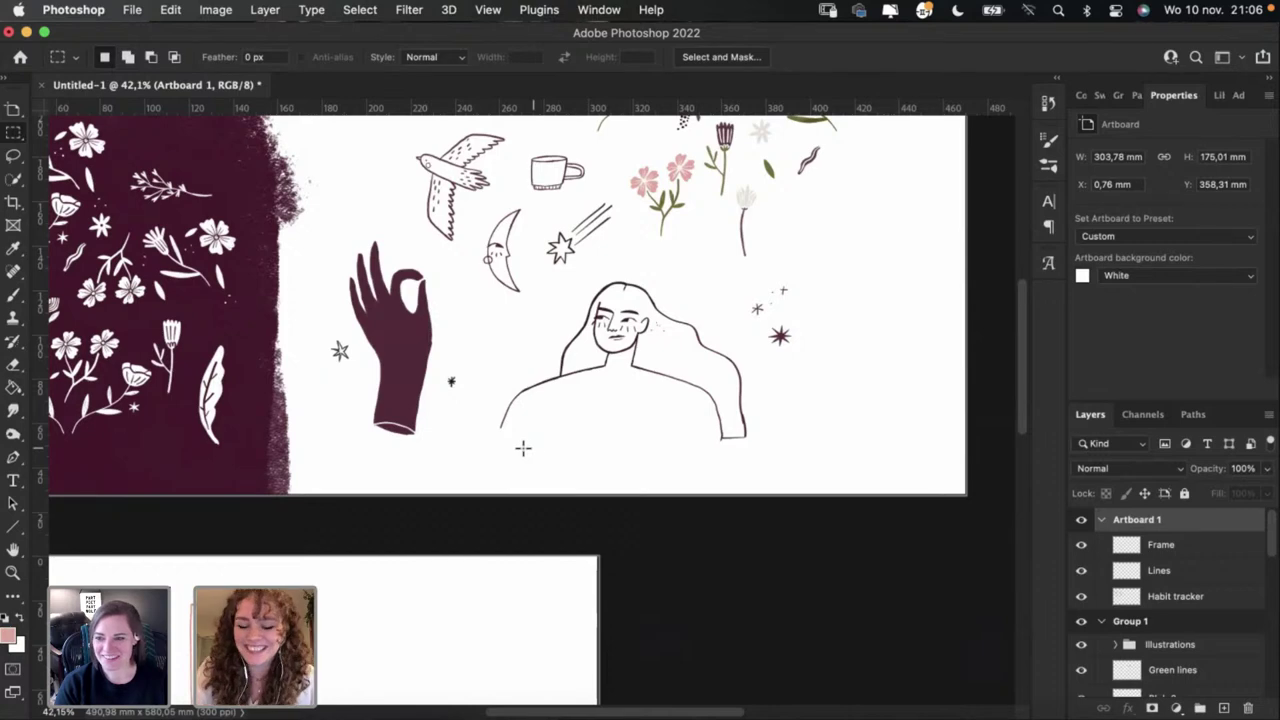
scroll(572, 381, up, 5)
scroll(572, 381, right, 1)
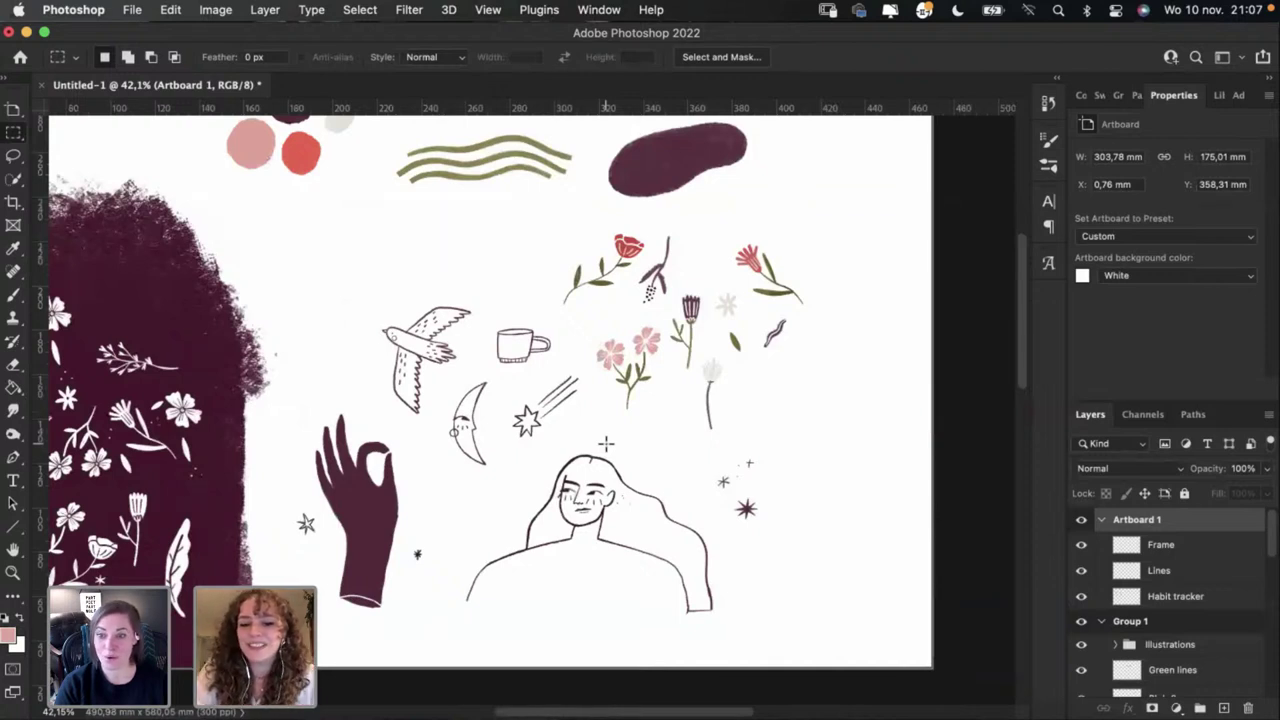
scroll(606, 443, down, 2)
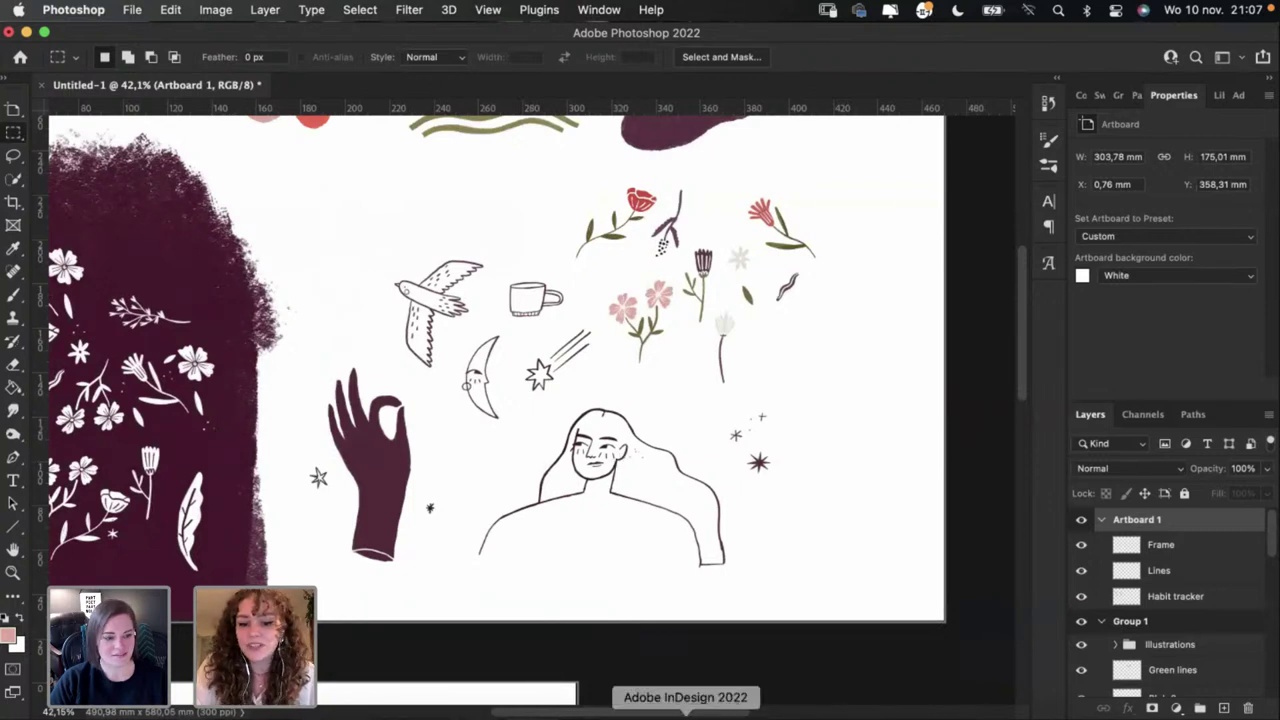
Step: Start a new InDesign document and try the web A4 preset in landscape
click(686, 714)
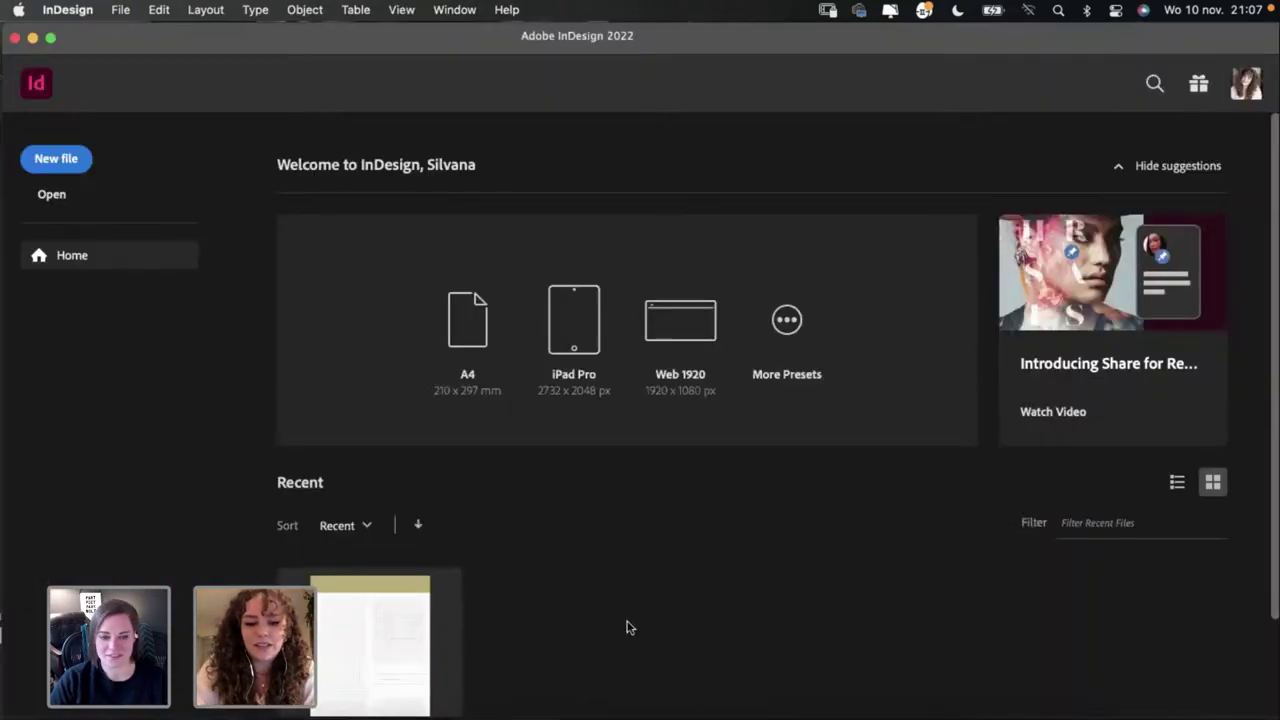
key(super+n)
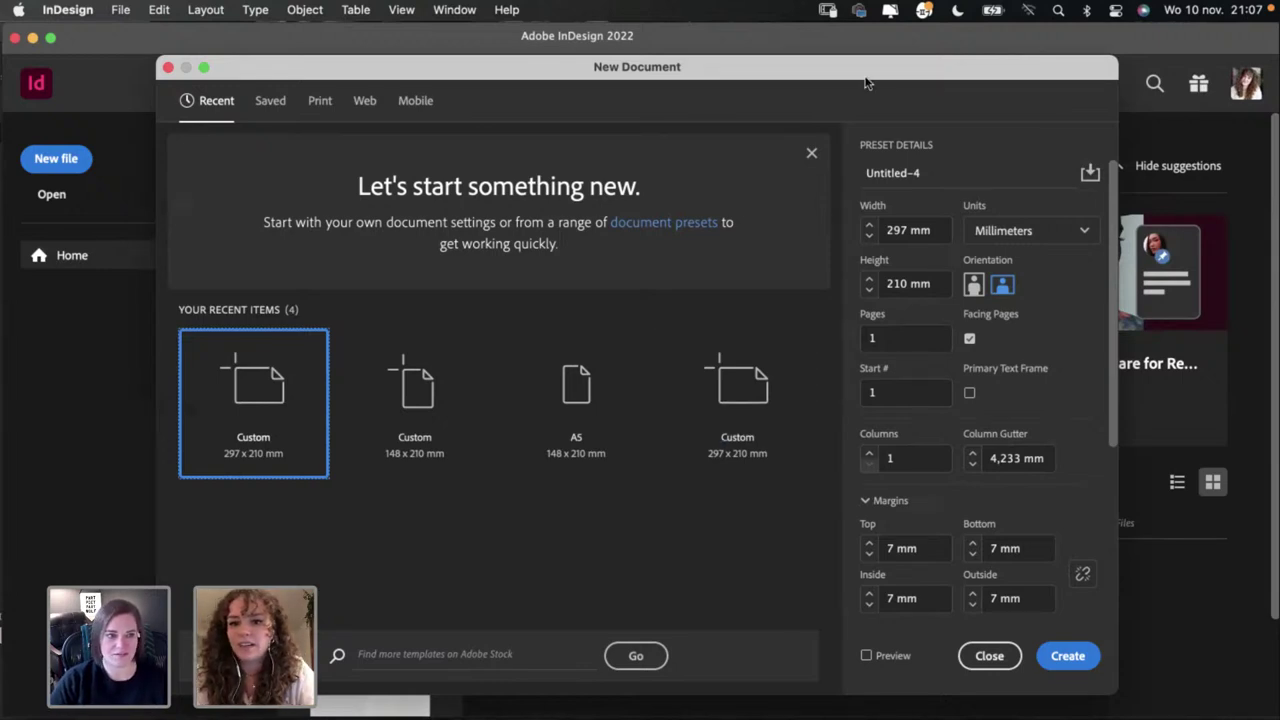
drag(865, 82, 744, 61)
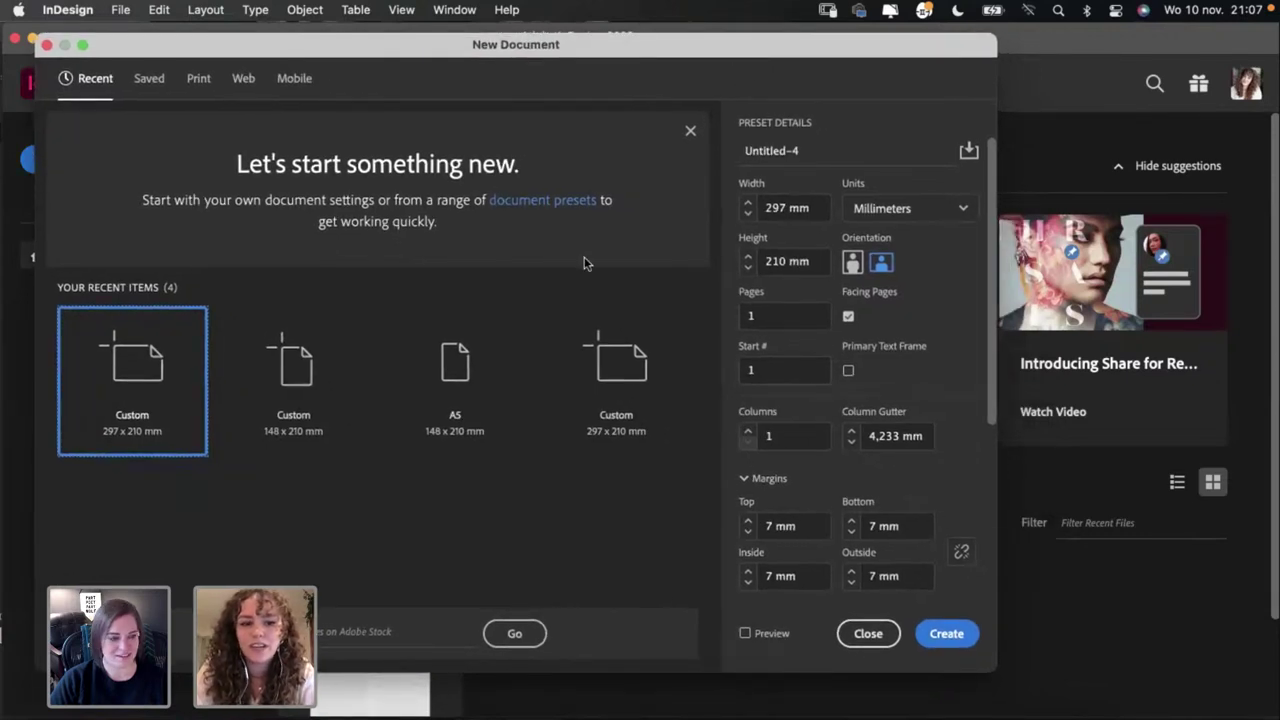
click(244, 79)
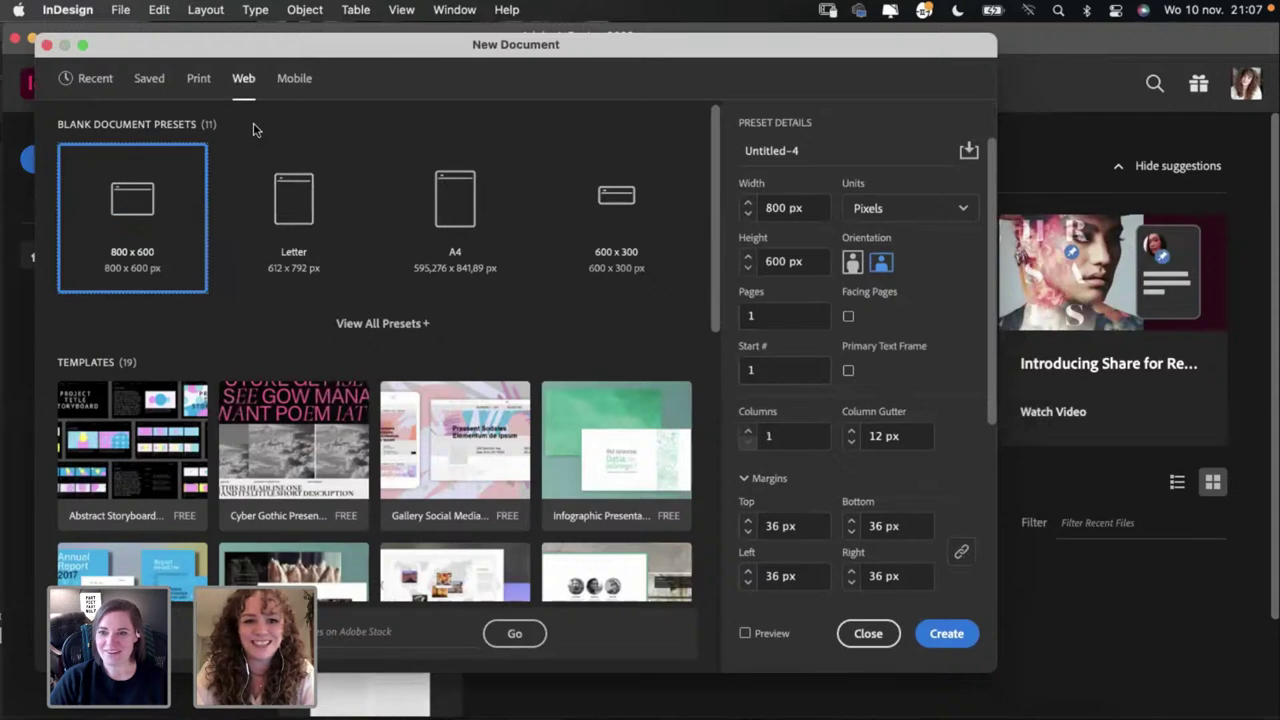
click(490, 203)
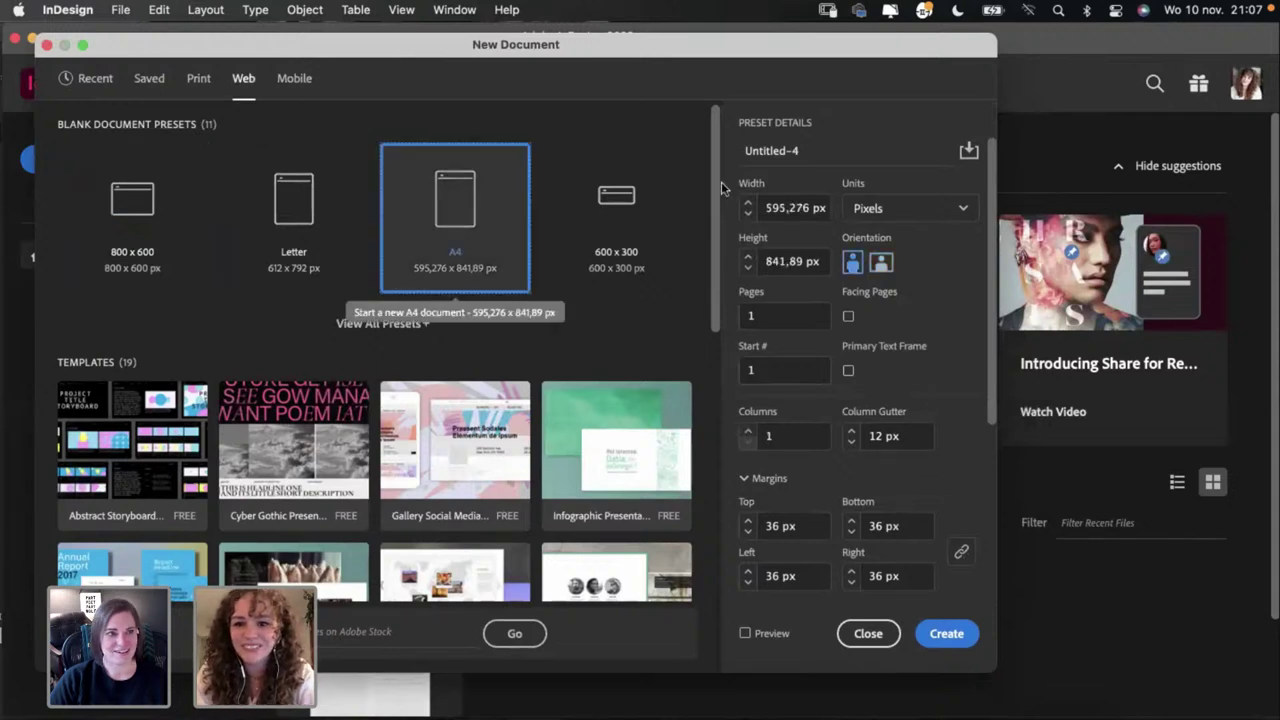
click(881, 262)
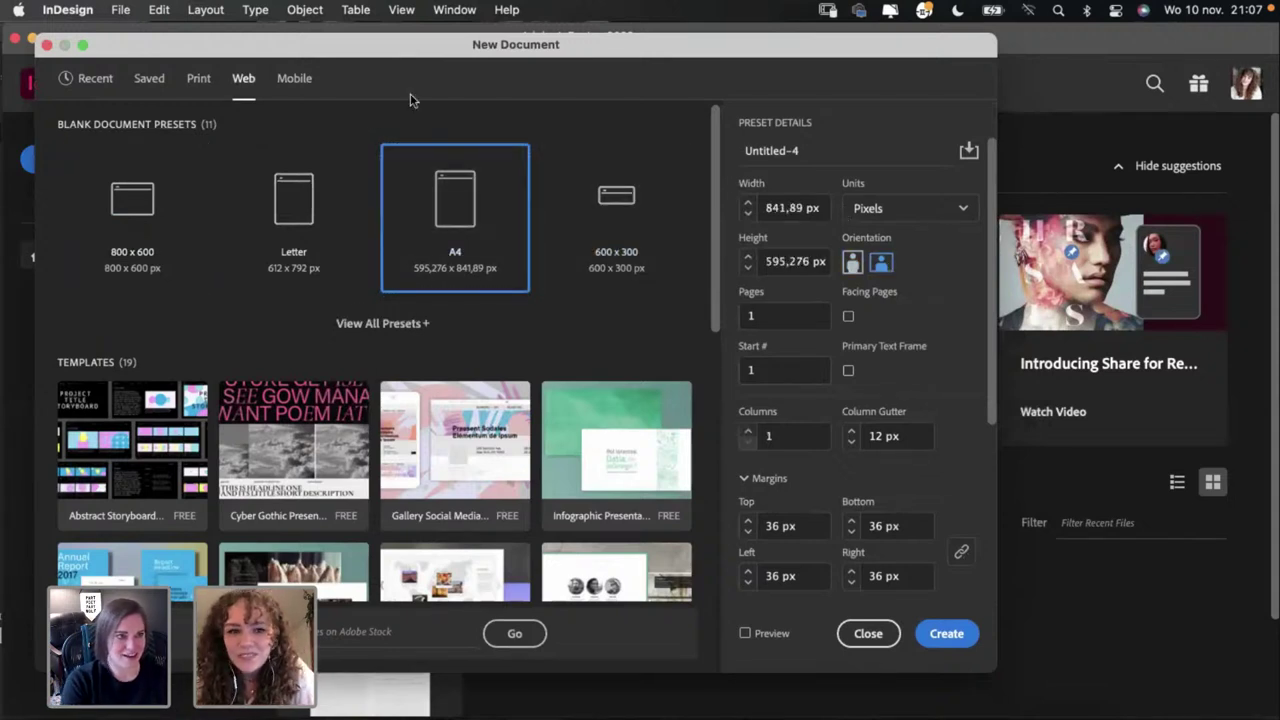
Step: Choose the A4 print preset instead and set it to landscape, 297 × 210 mm
click(200, 79)
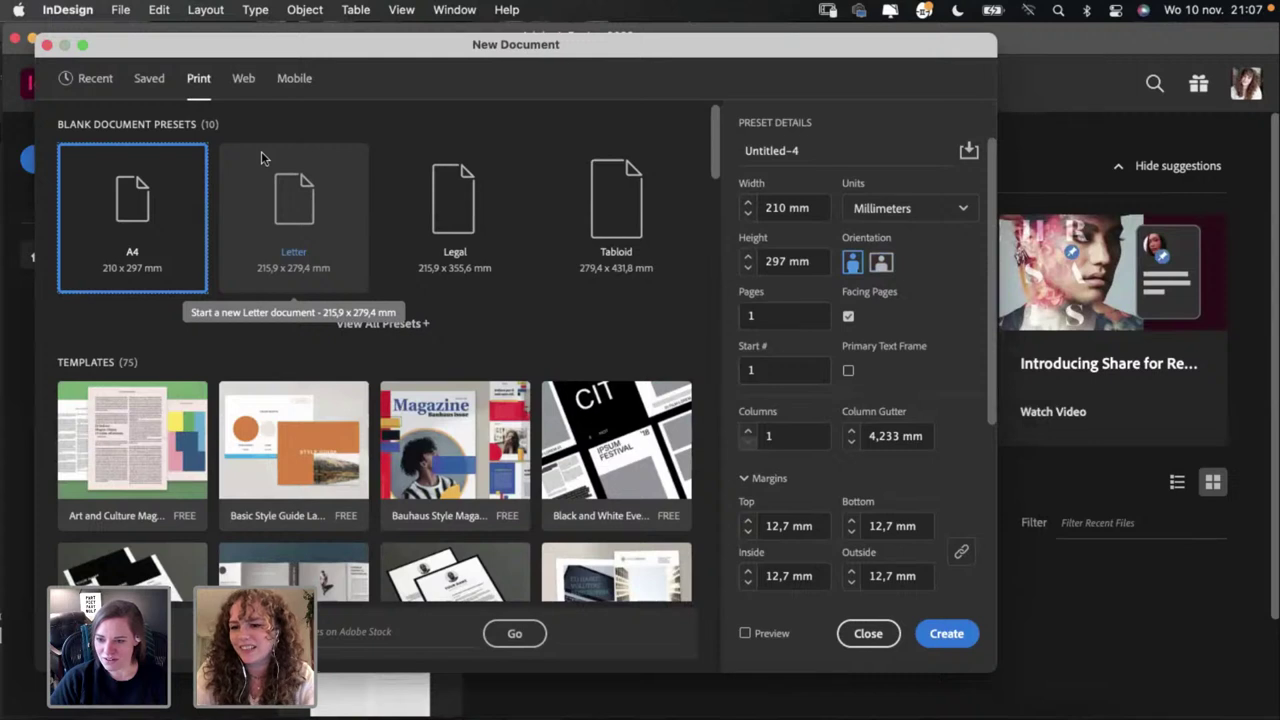
click(882, 264)
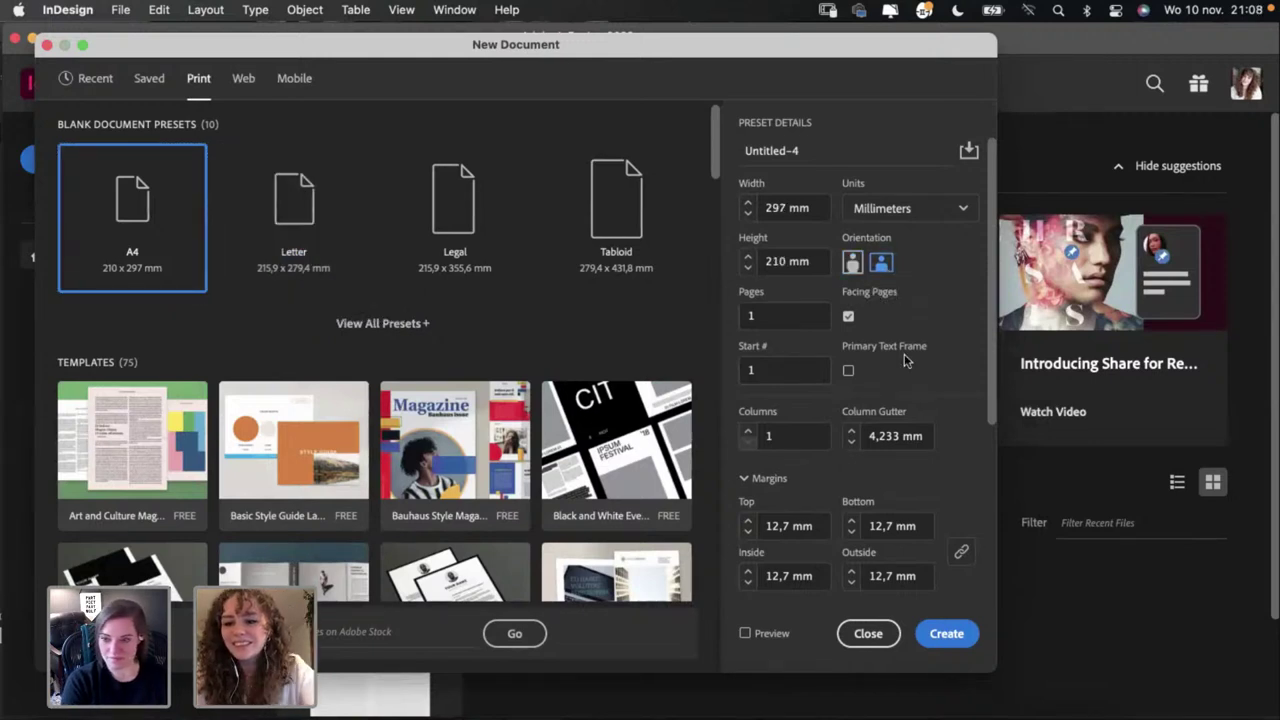
scroll(905, 360, down, 3)
scroll(905, 360, up, 3)
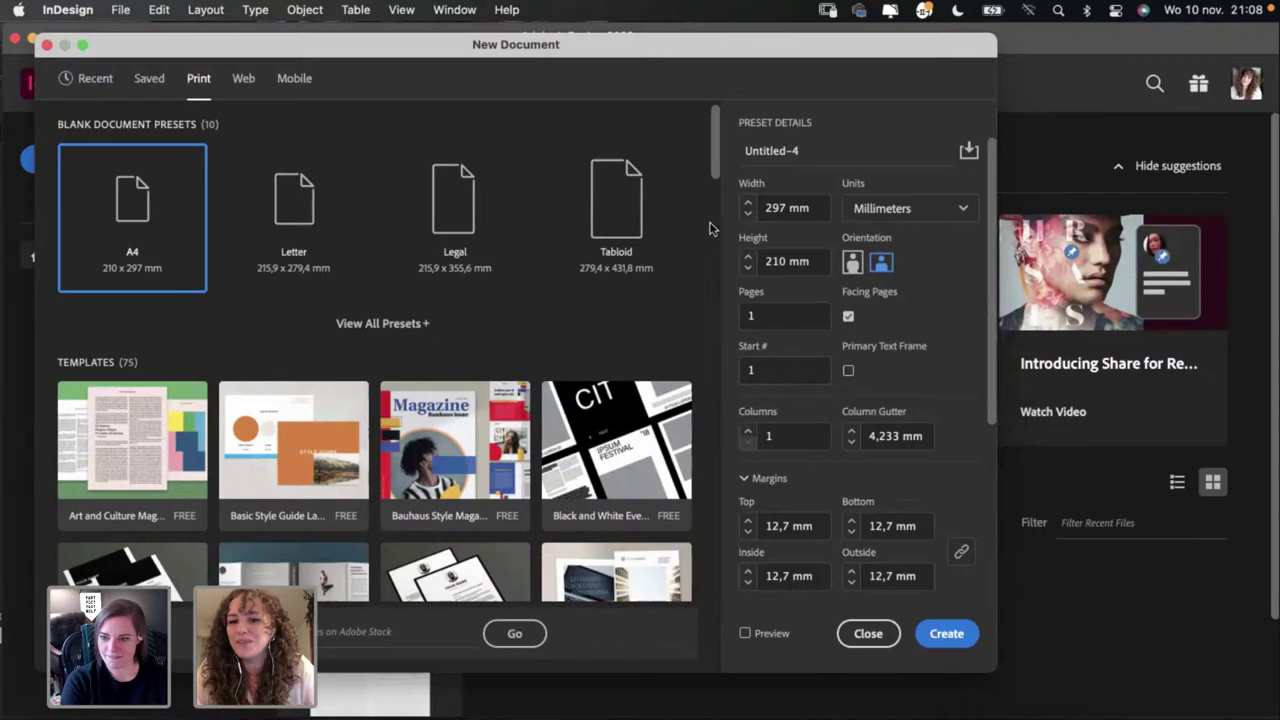
scroll(876, 428, down, 3)
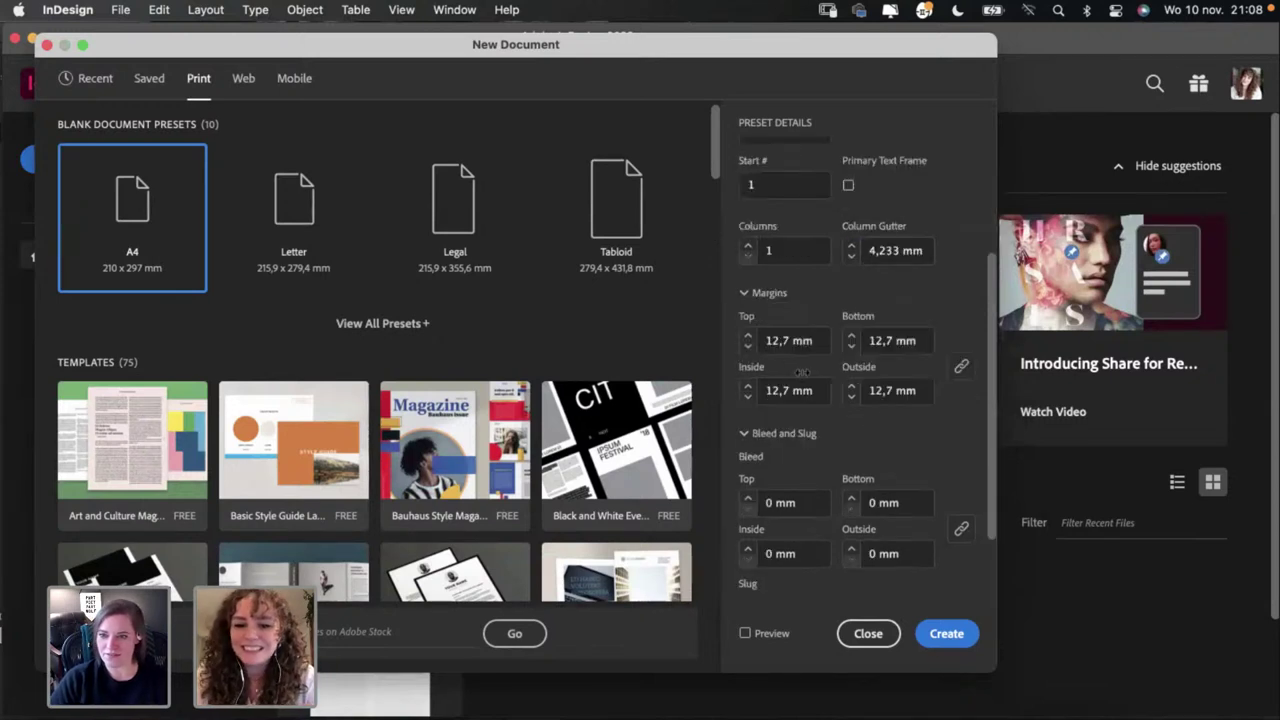
scroll(772, 368, up, 1)
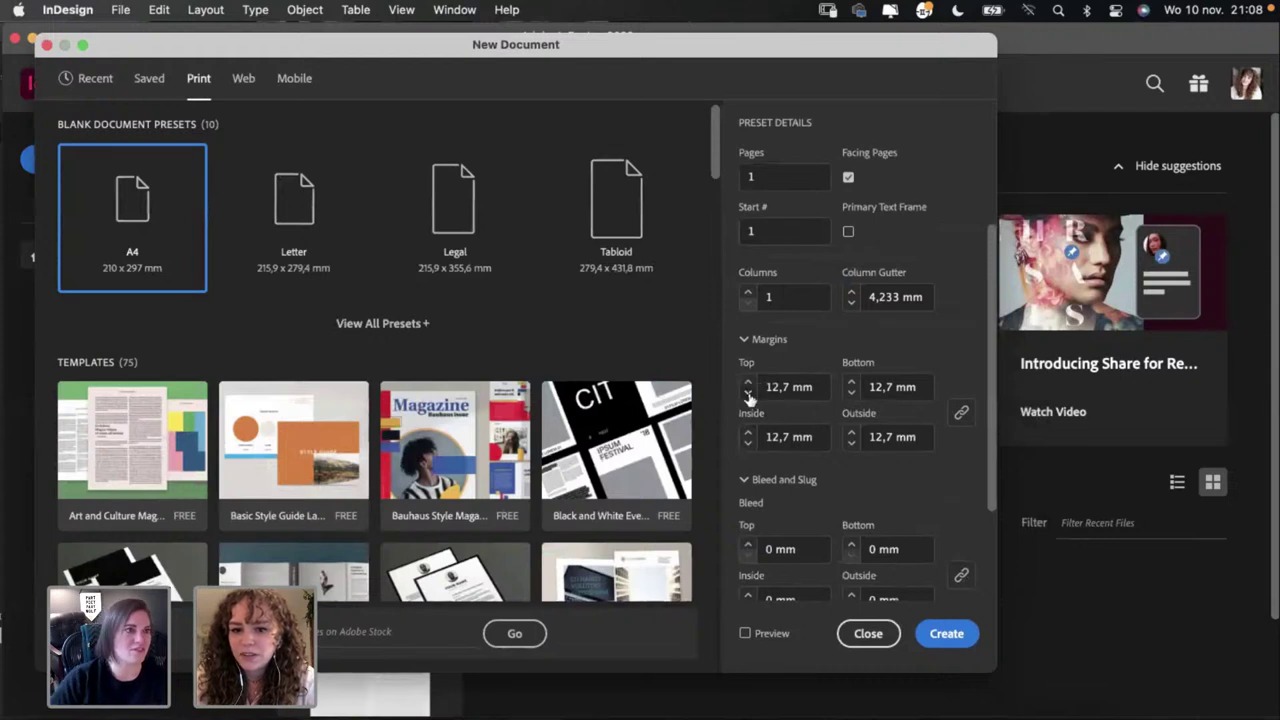
Step: Lower all four linked margins from 12,7 mm down to 7 mm
click(749, 397)
click(749, 397)
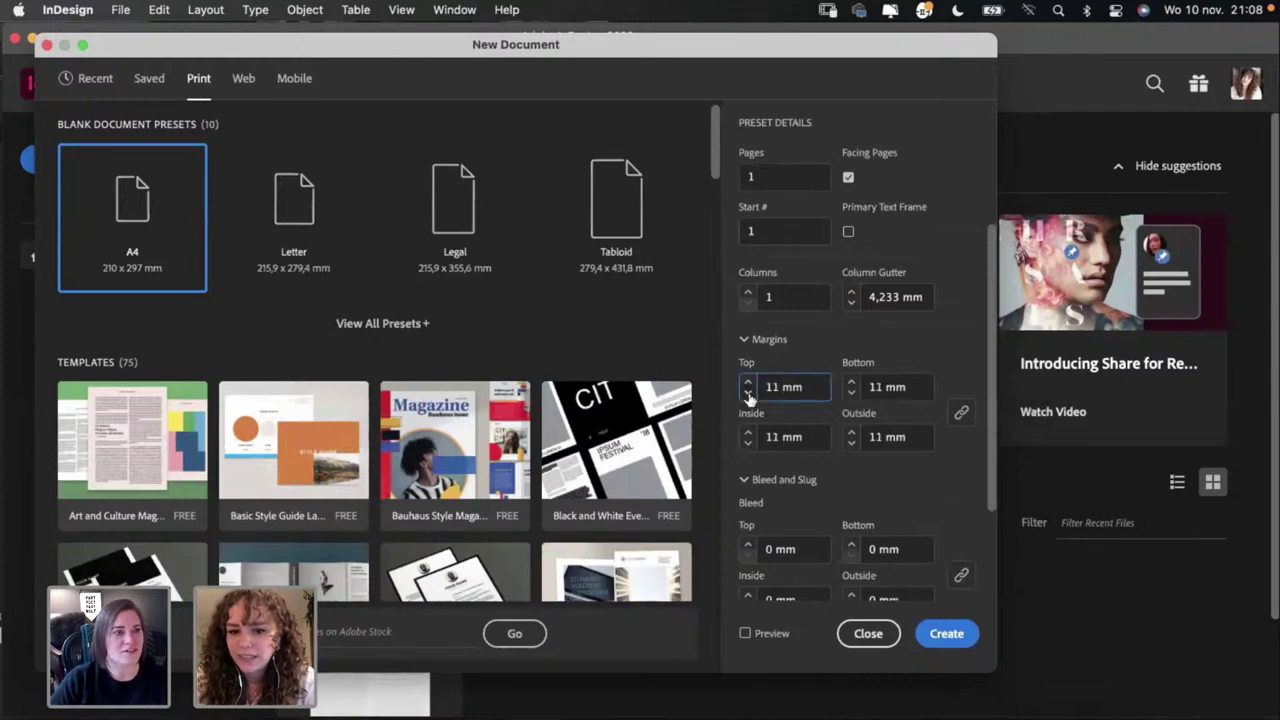
click(749, 397)
click(749, 397)
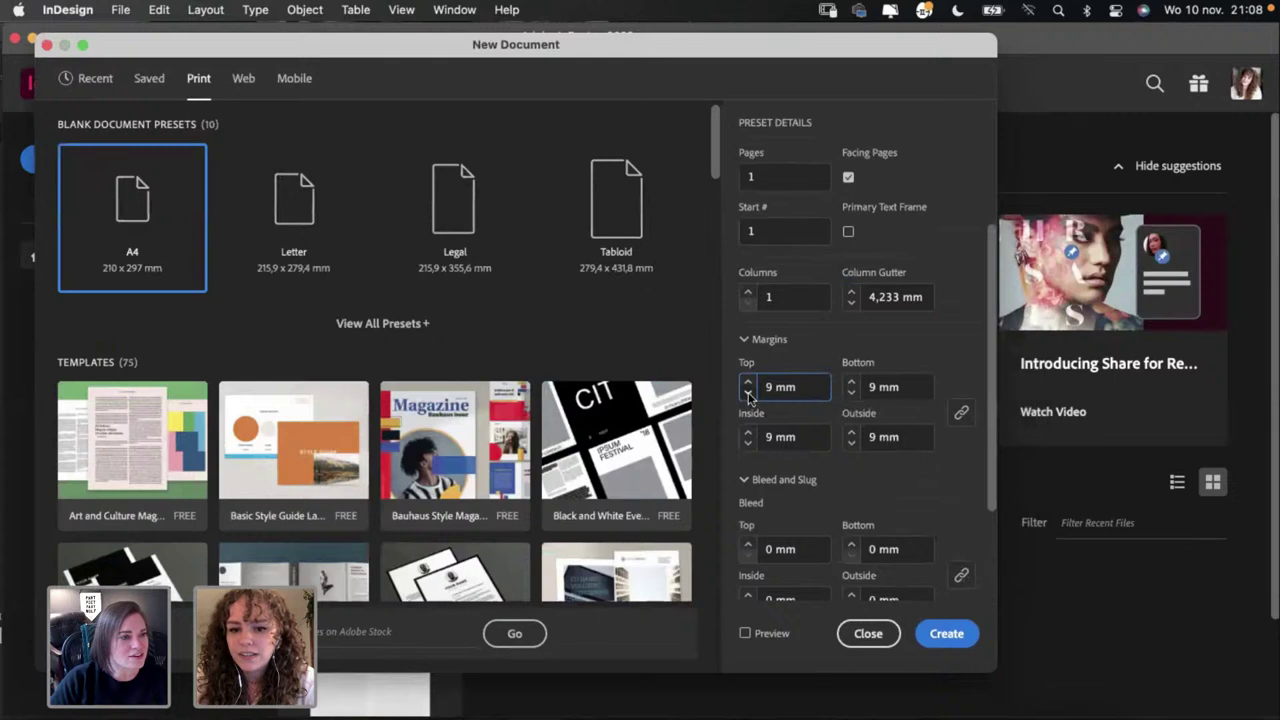
click(749, 397)
click(749, 397)
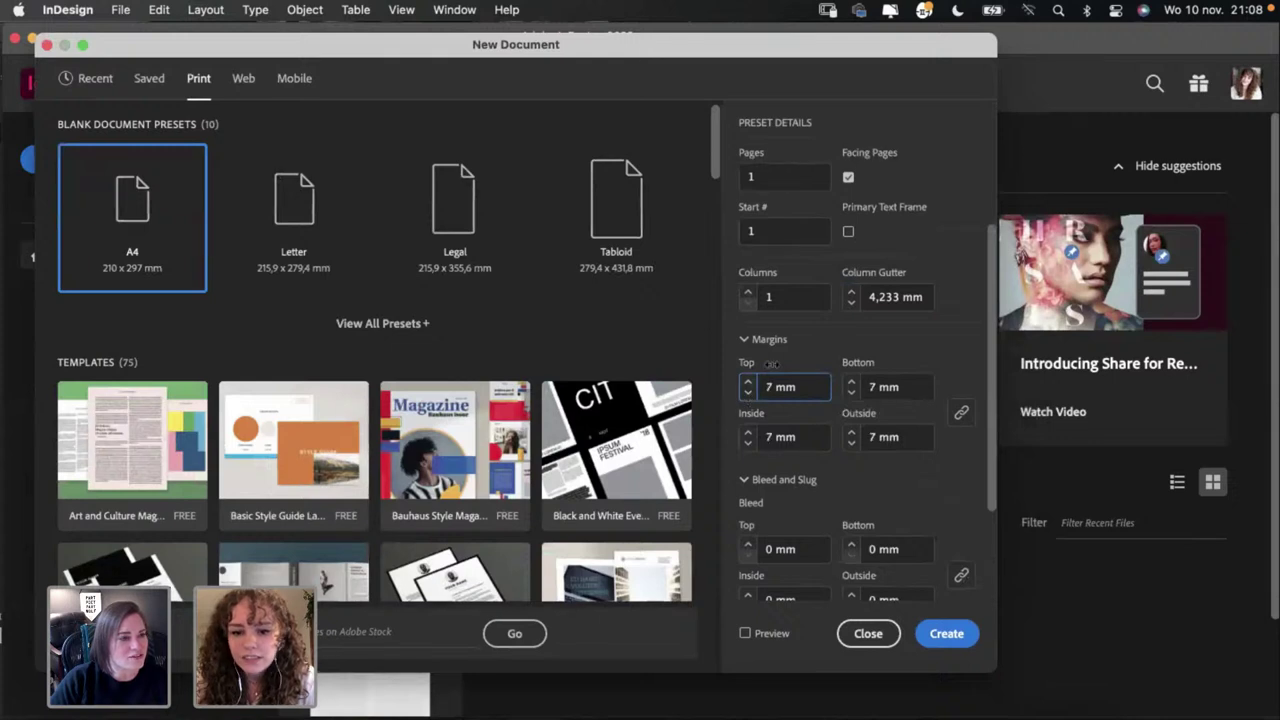
scroll(771, 363, down, 3)
scroll(771, 369, up, 3)
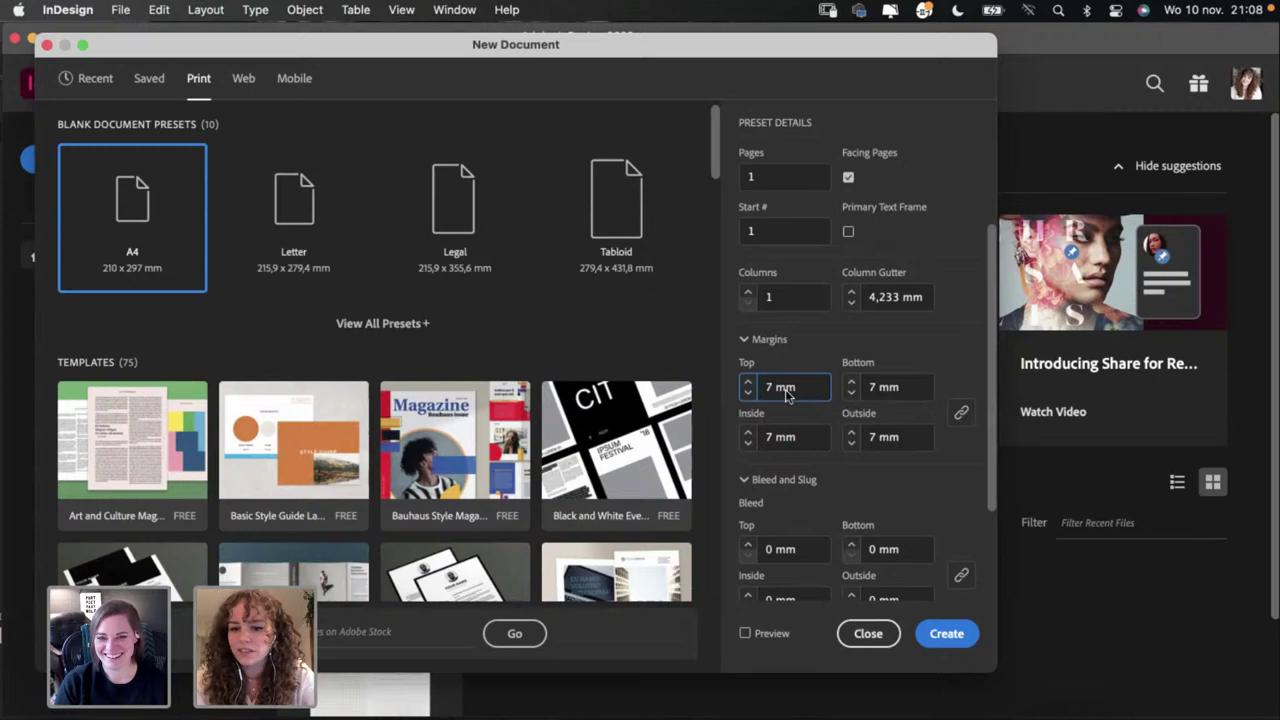
scroll(788, 405, down, 3)
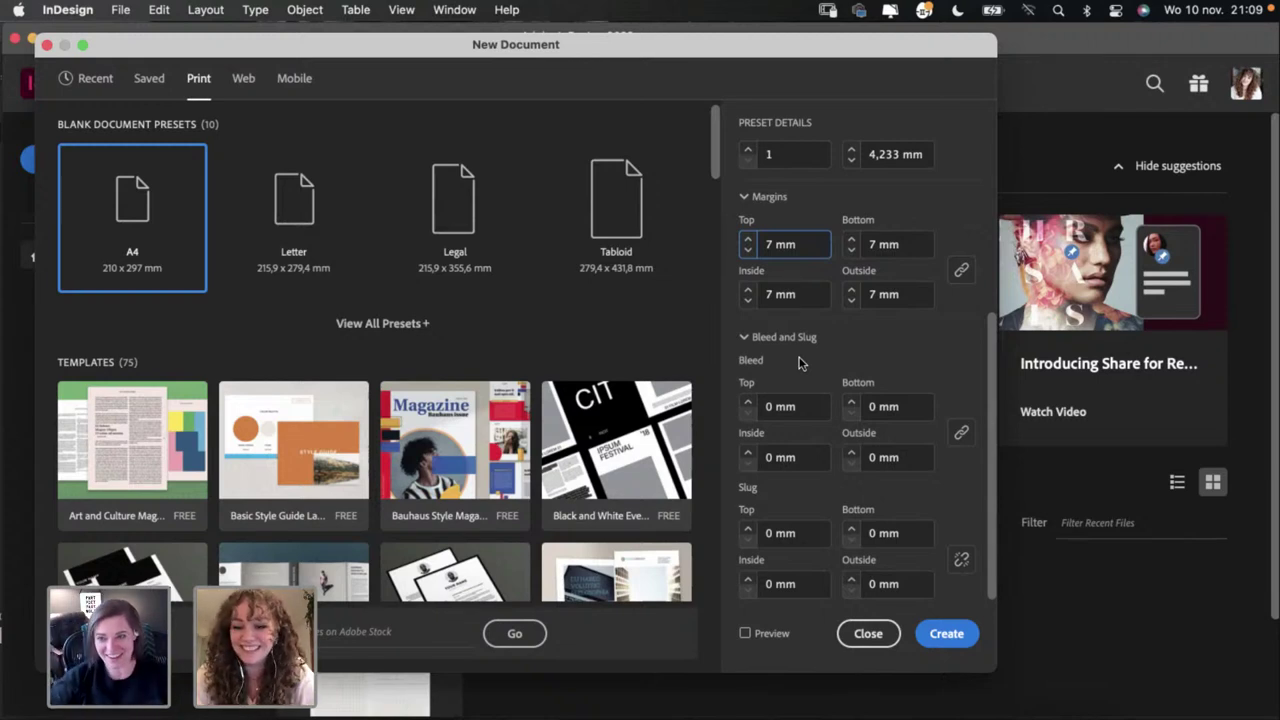
click(799, 363)
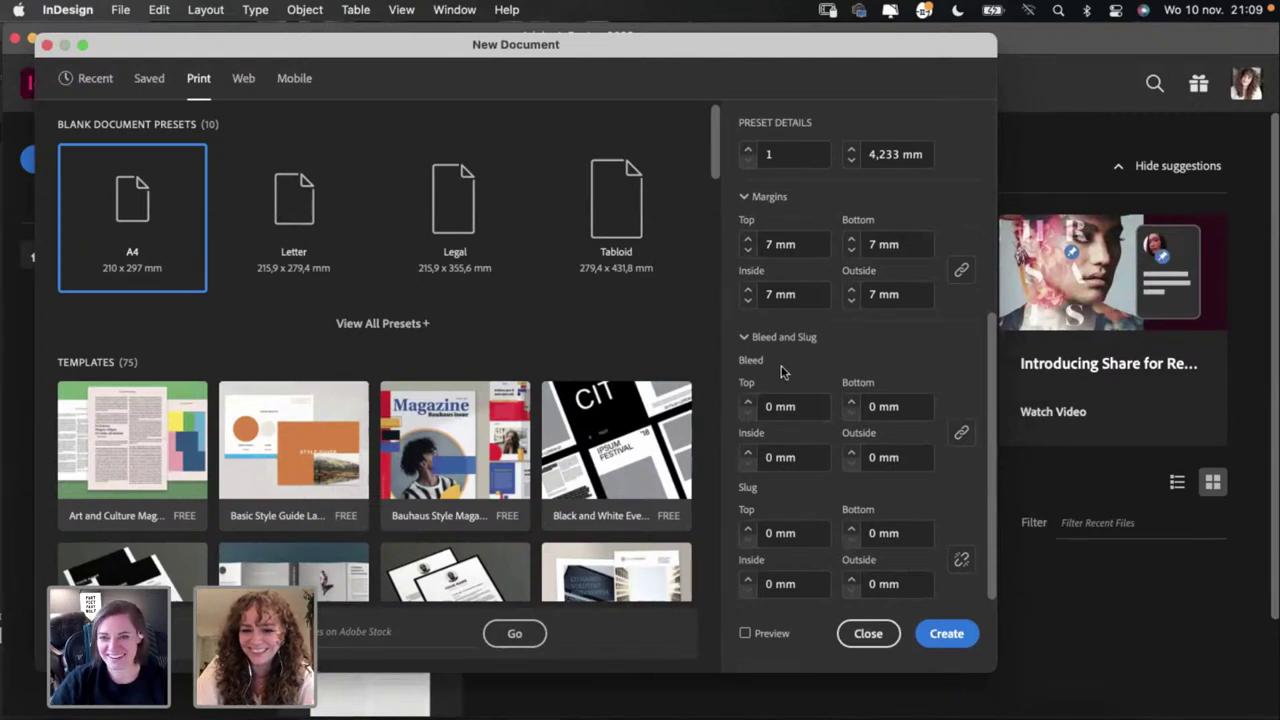
scroll(785, 450, up, 5)
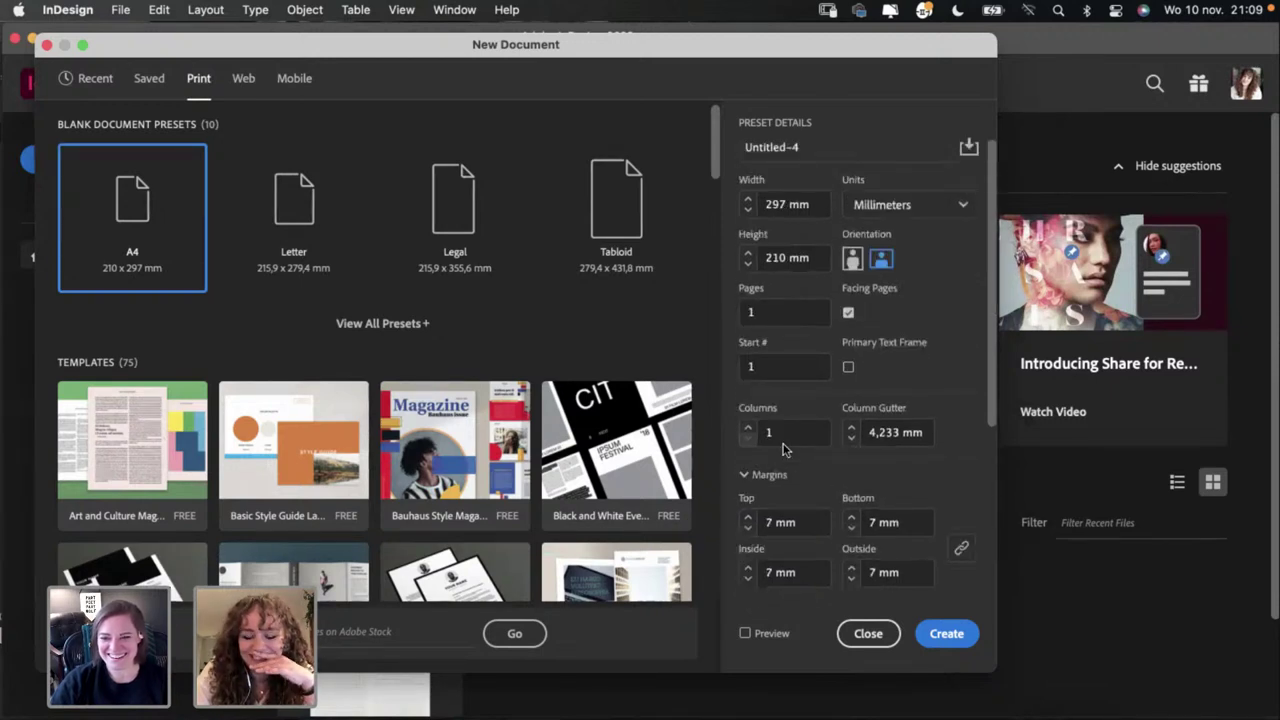
scroll(785, 450, down, 2)
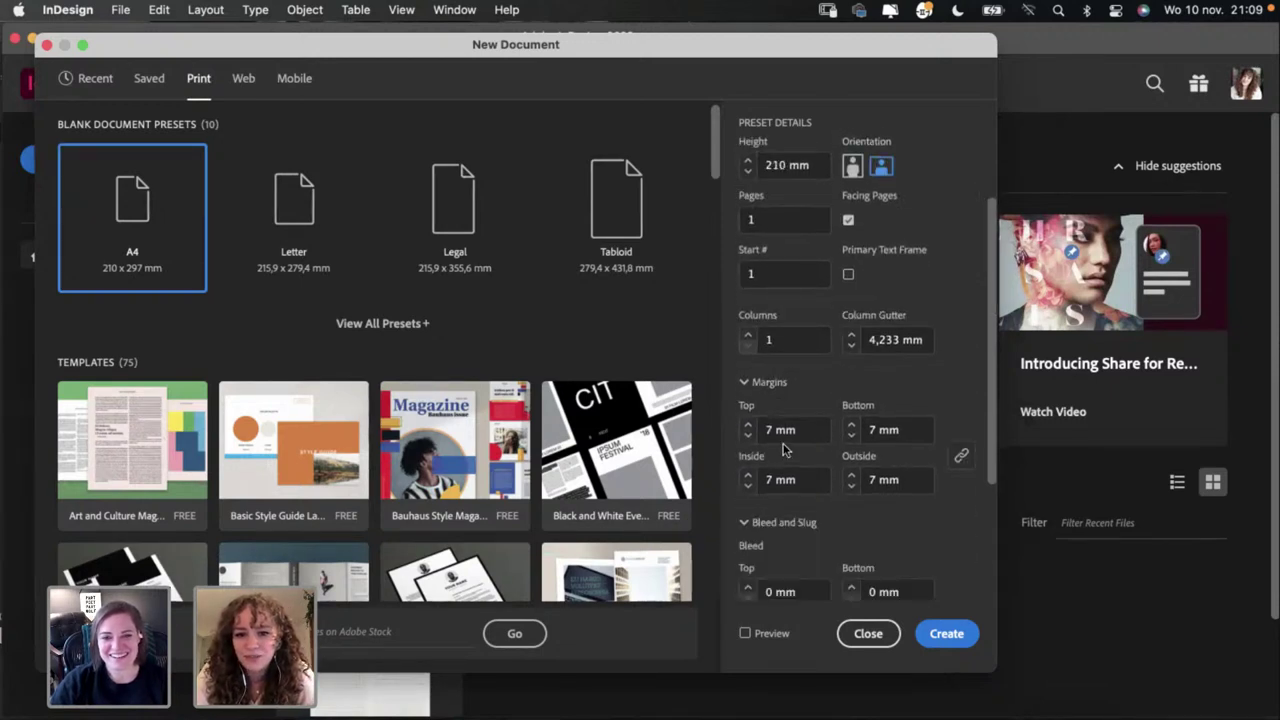
click(748, 336)
click(748, 336)
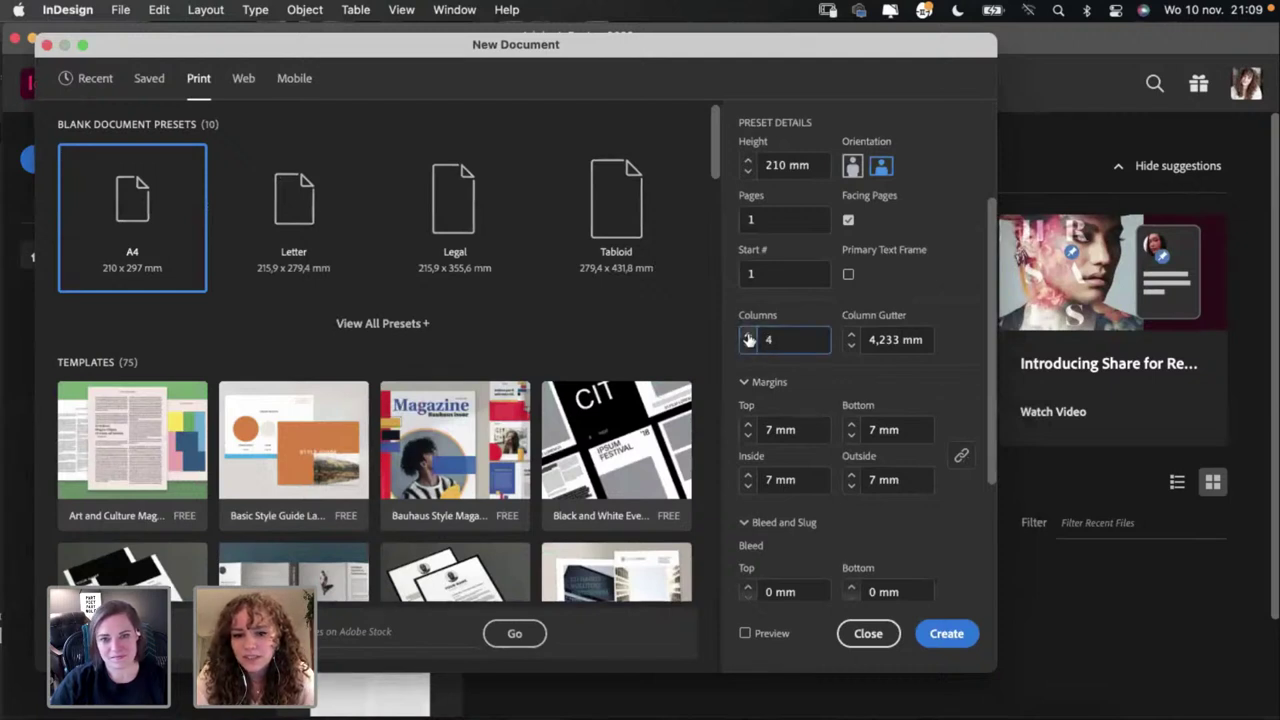
click(748, 336)
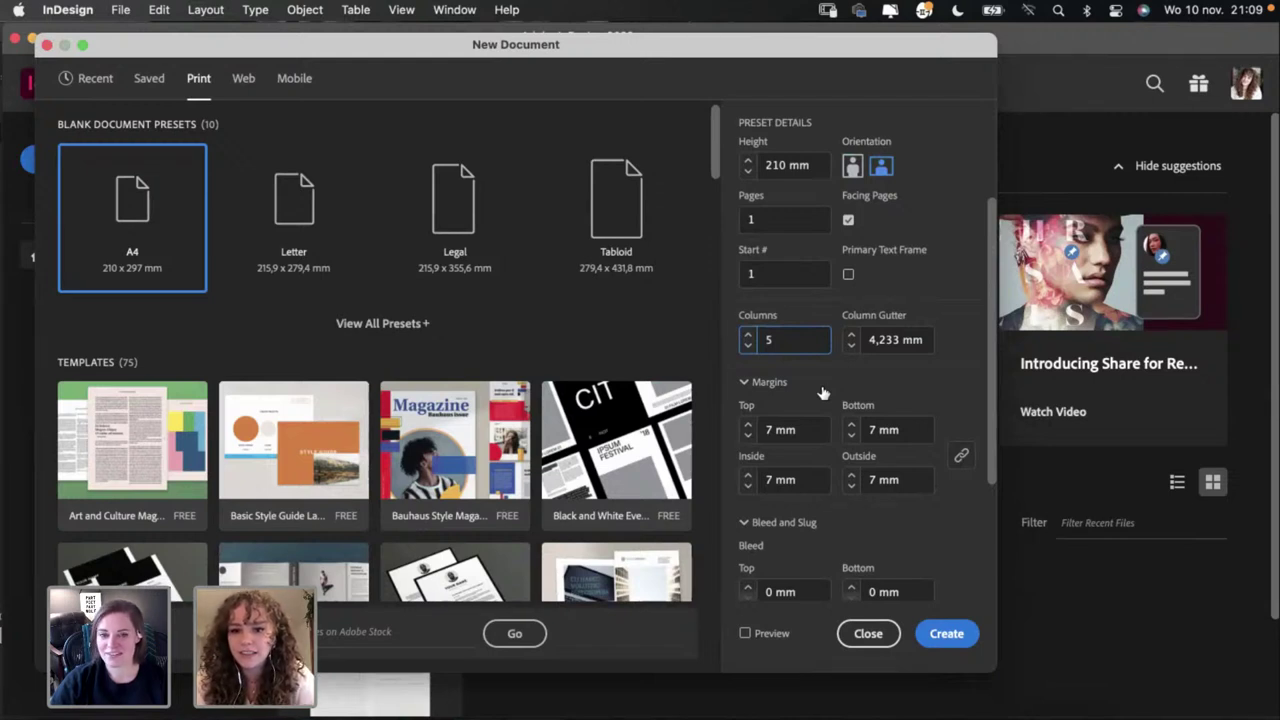
click(851, 346)
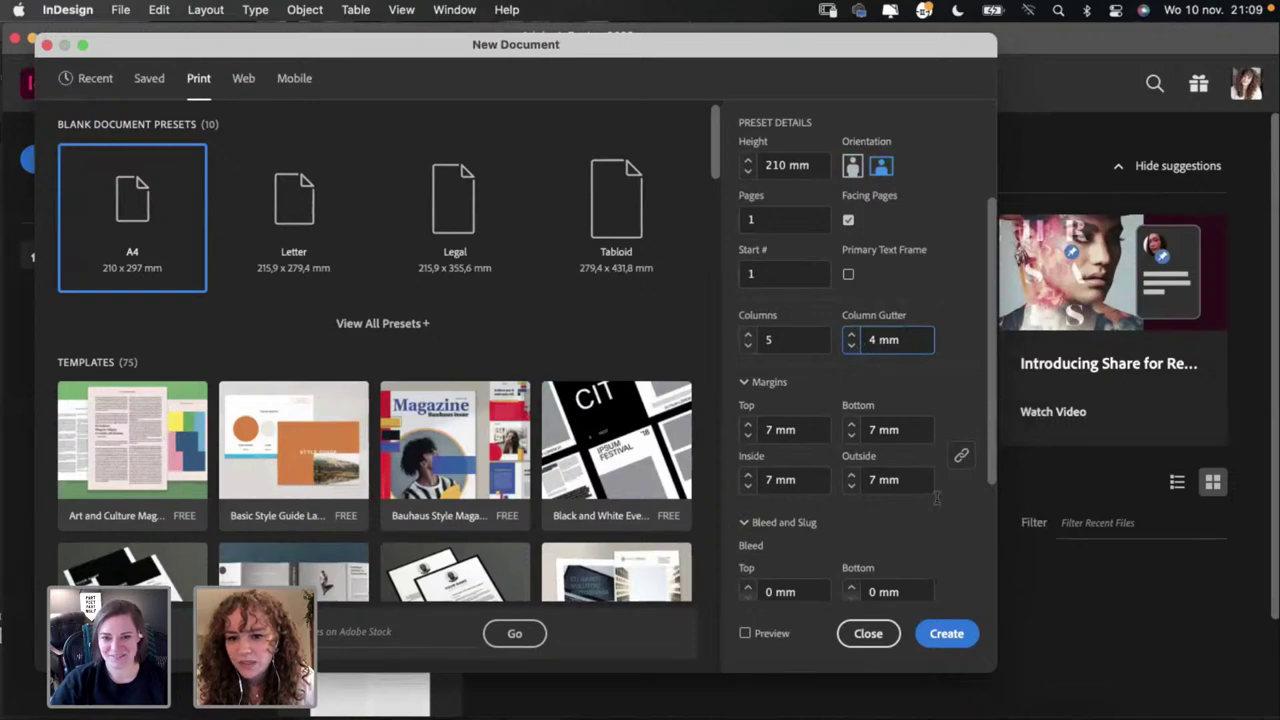
click(947, 632)
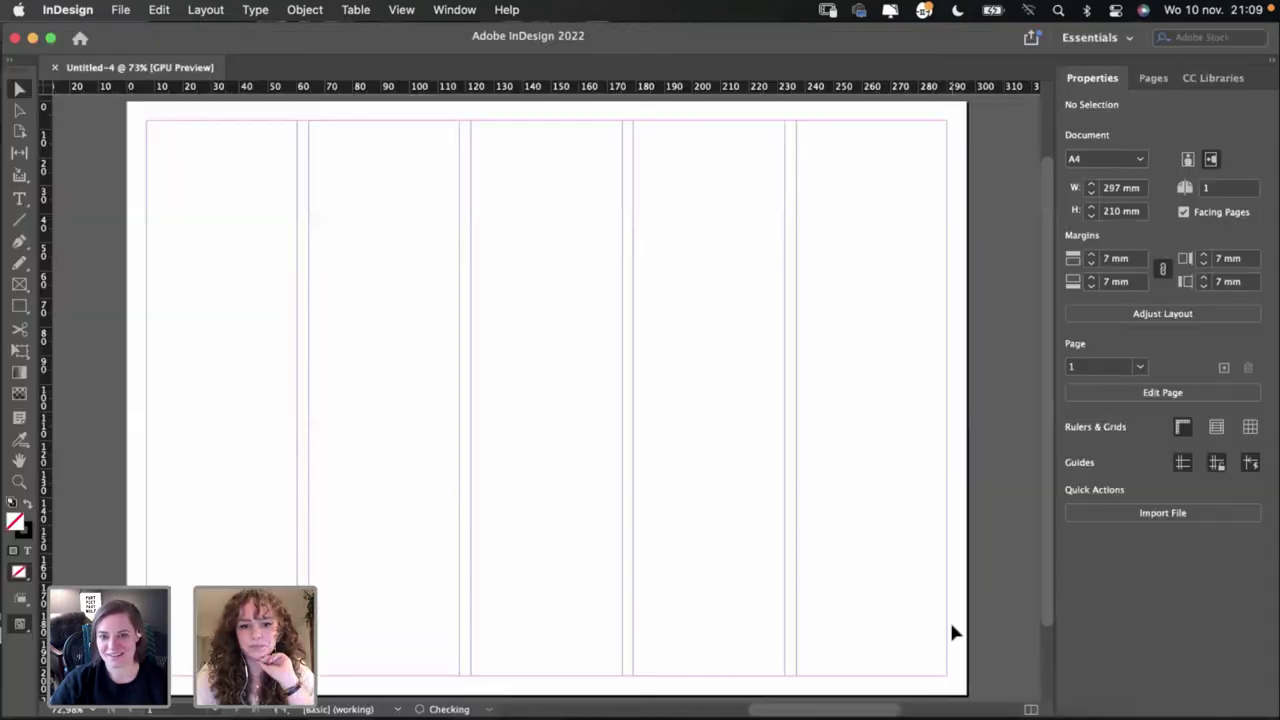
scroll(543, 341, down, 1)
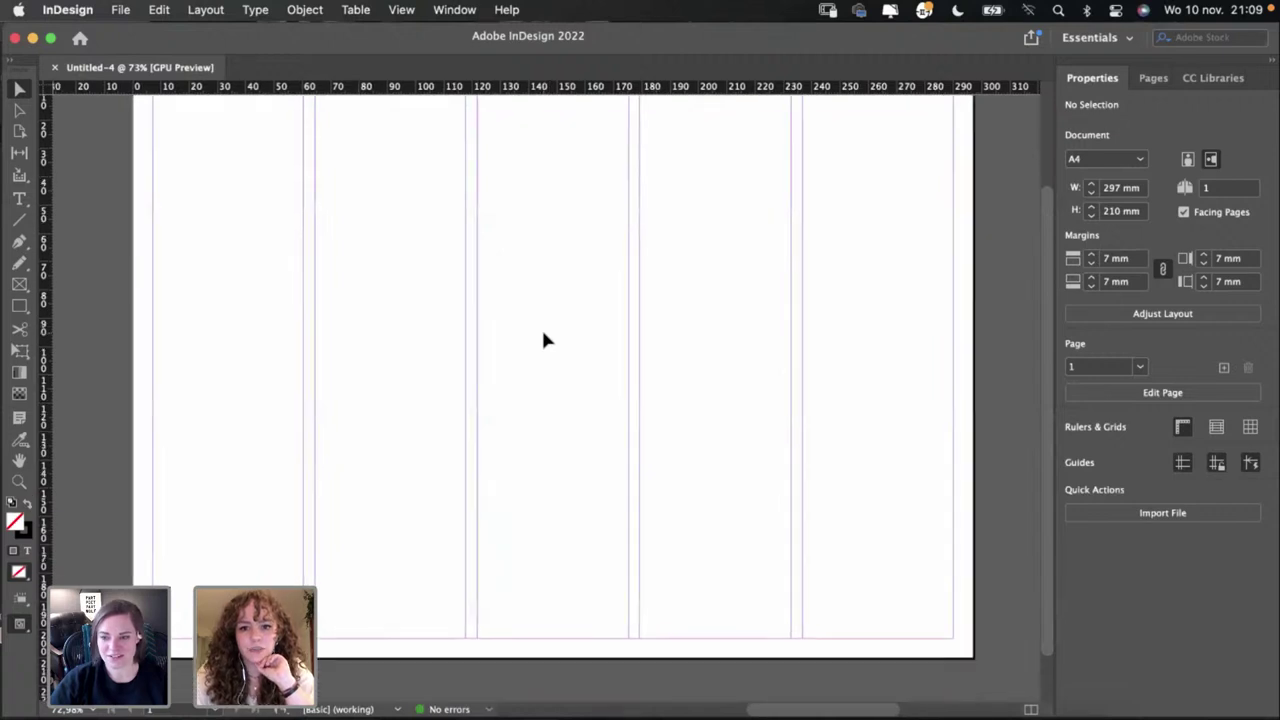
scroll(543, 341, up, 2)
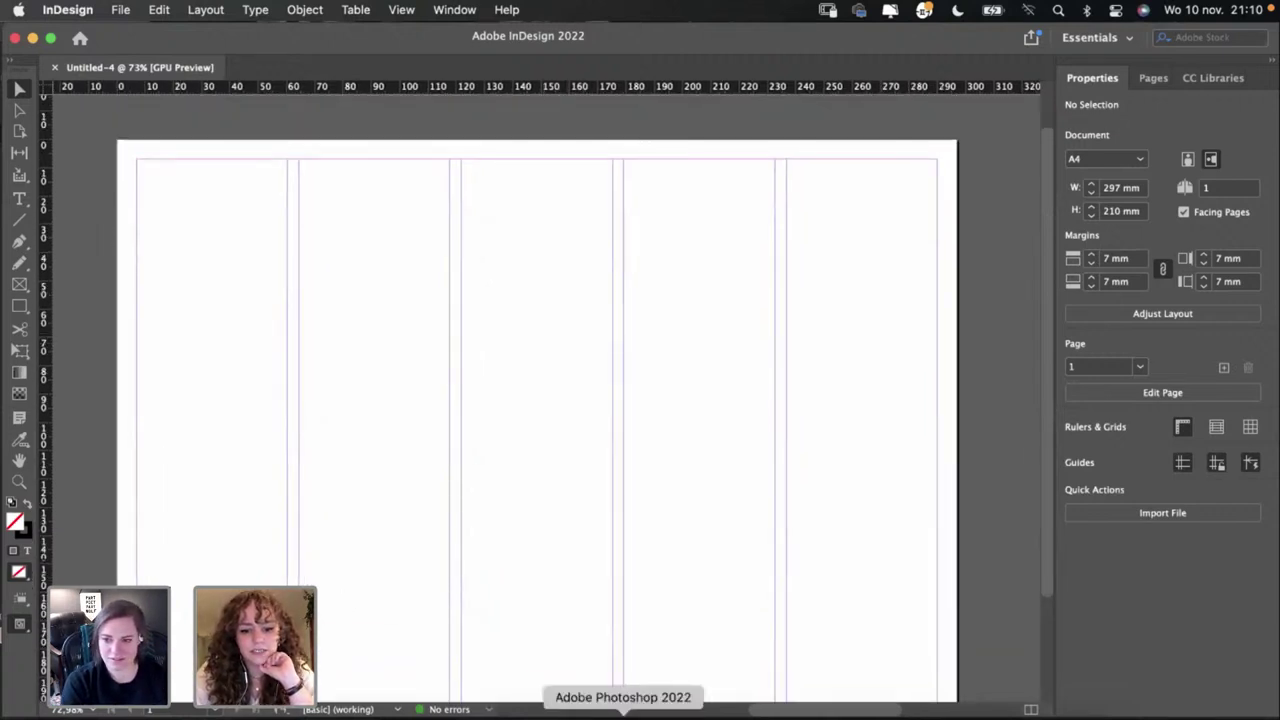
Step: Create Untitled-2 in Photoshop from the A4 preset, landscape, 297 × 210 mm at 300 ppi
click(622, 712)
scroll(328, 399, down, 5)
scroll(328, 399, left, 4)
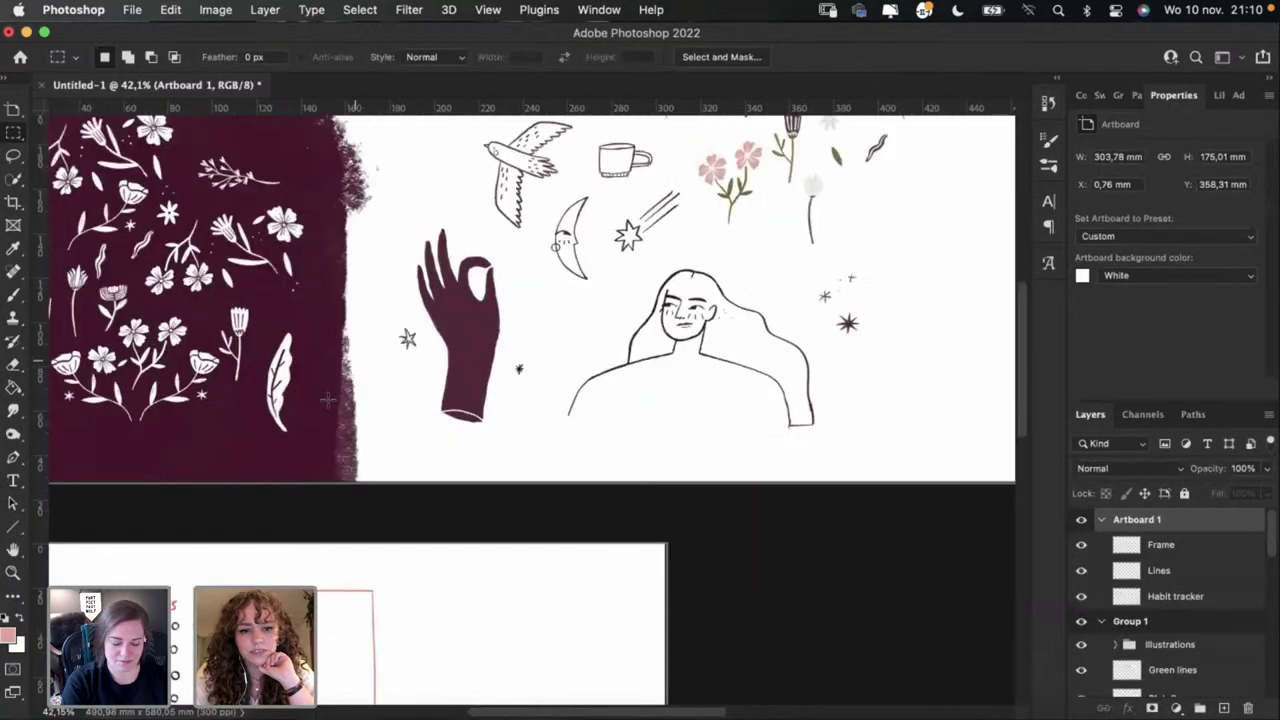
scroll(328, 399, left, 2)
scroll(328, 399, down, 4)
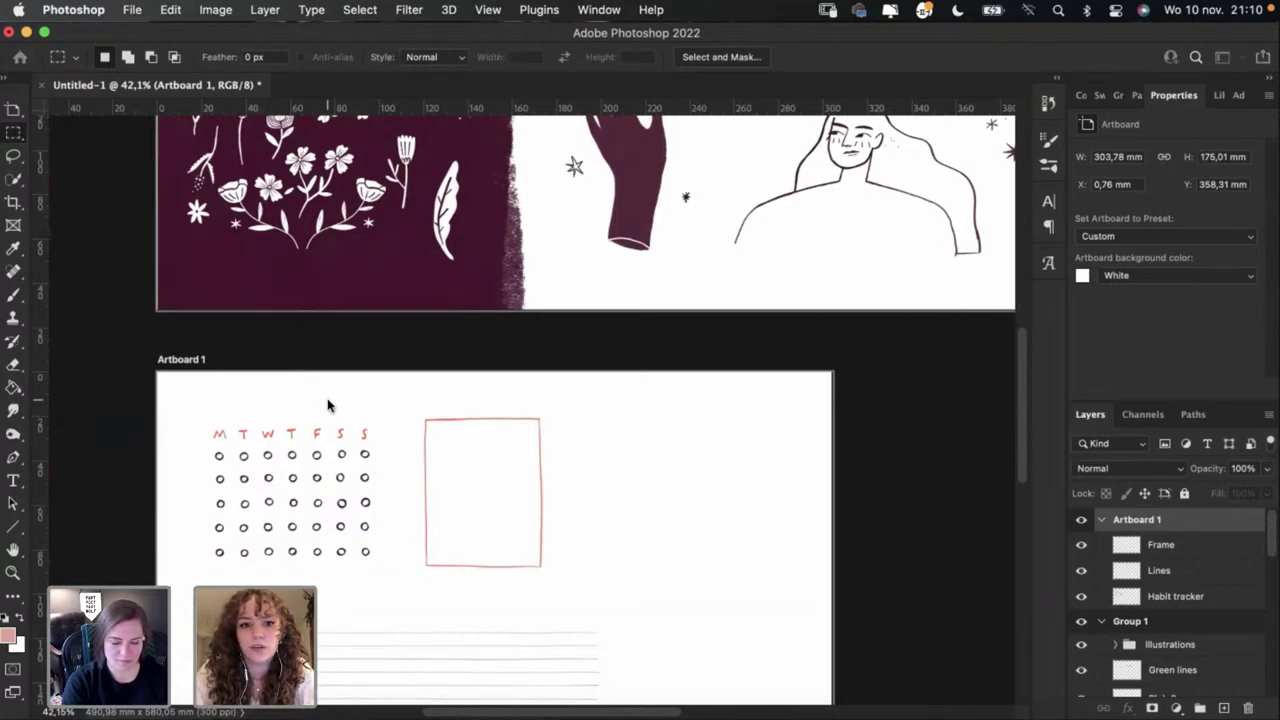
key(super+n)
click(737, 225)
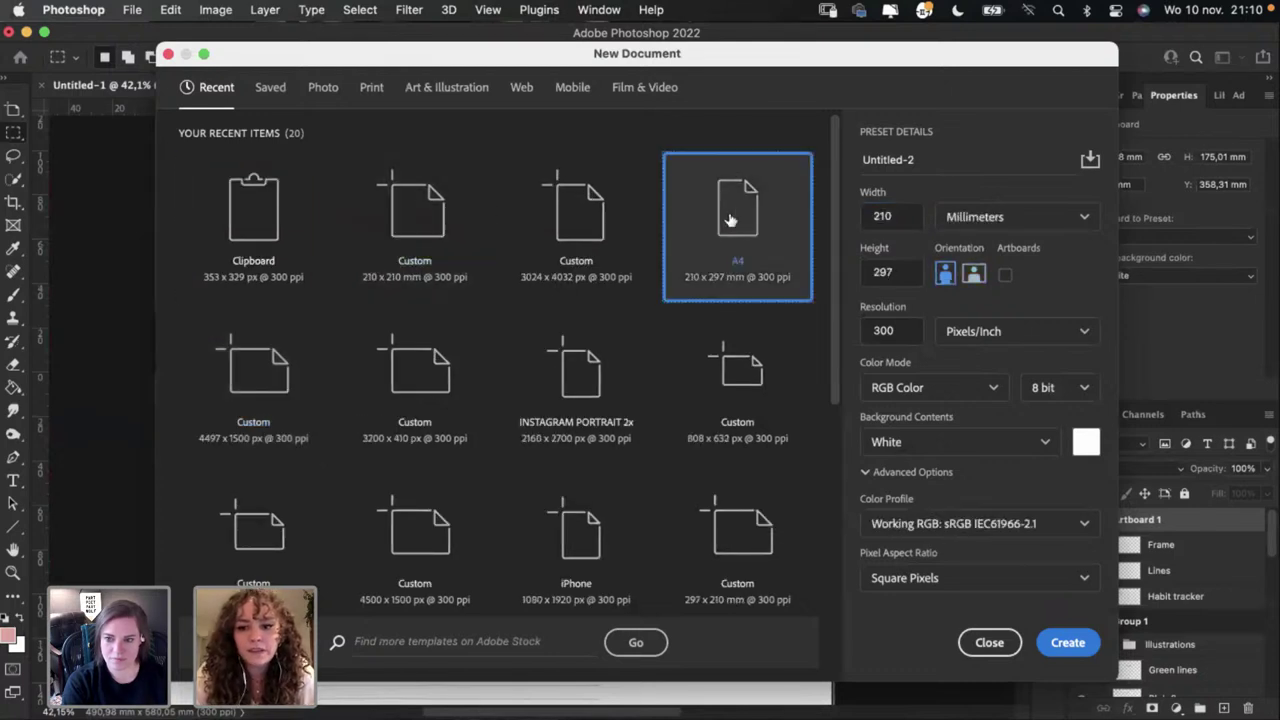
drag(845, 62, 685, 42)
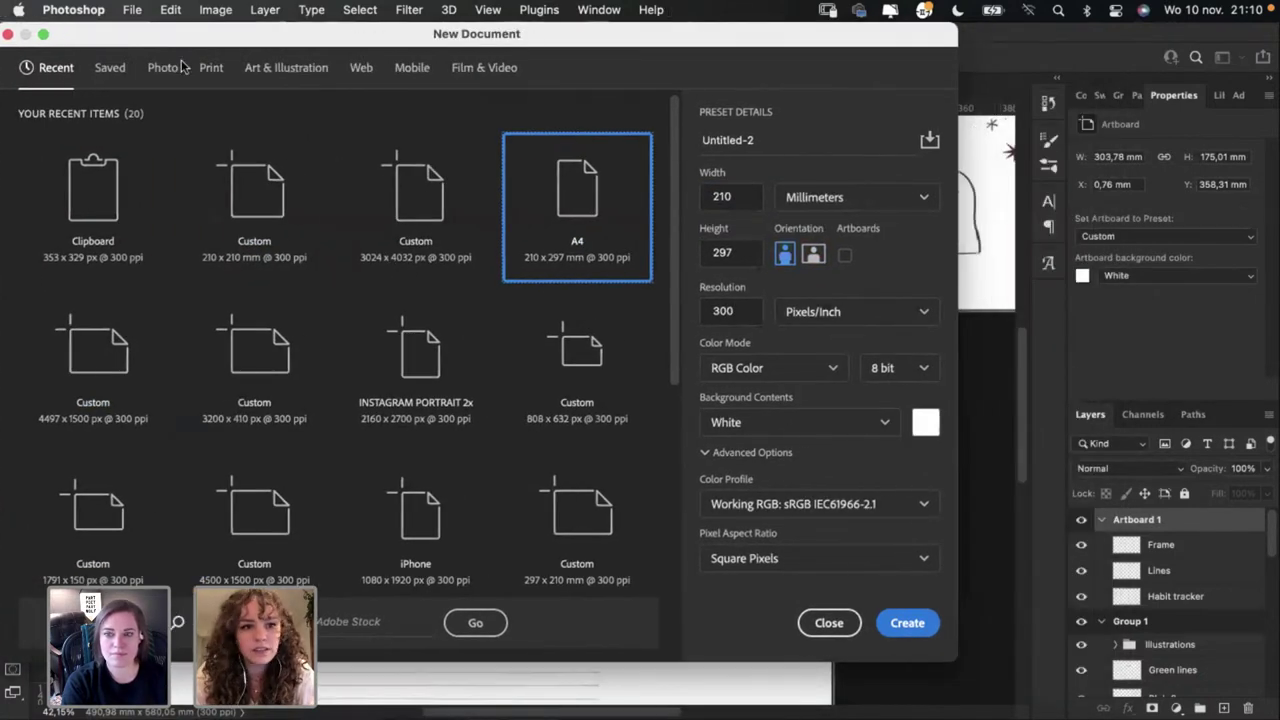
click(813, 254)
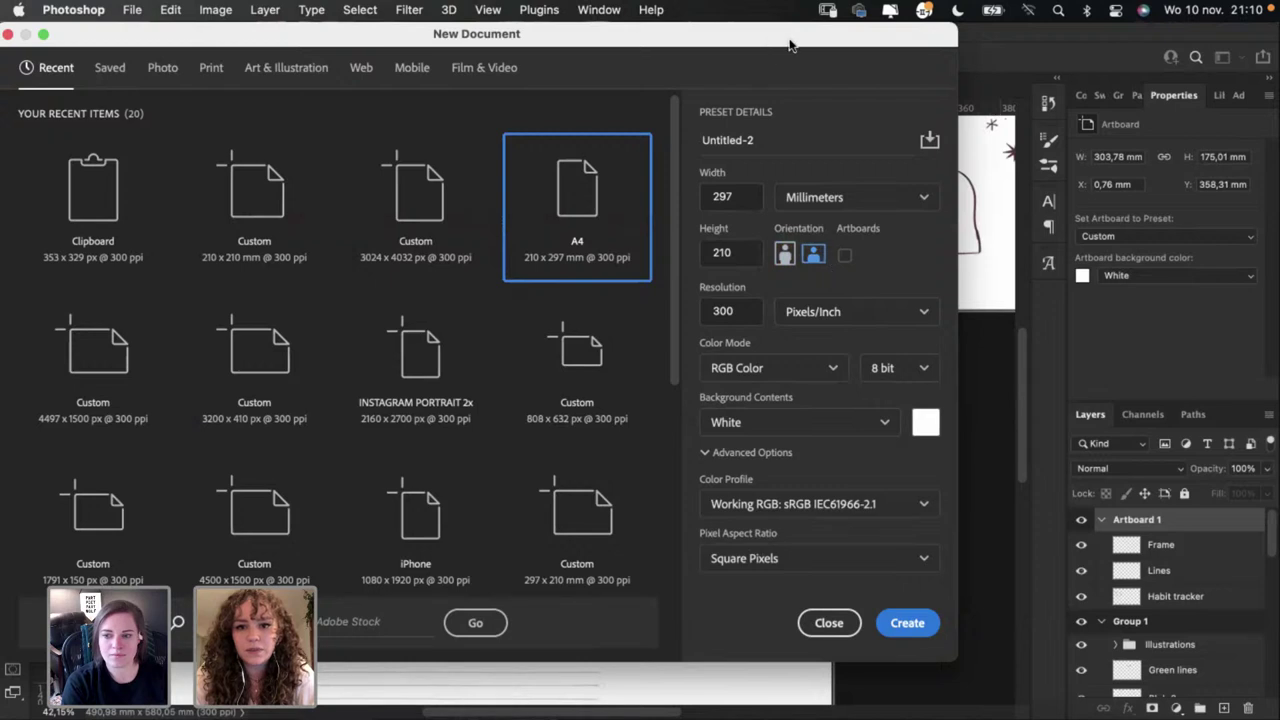
drag(789, 45, 850, 45)
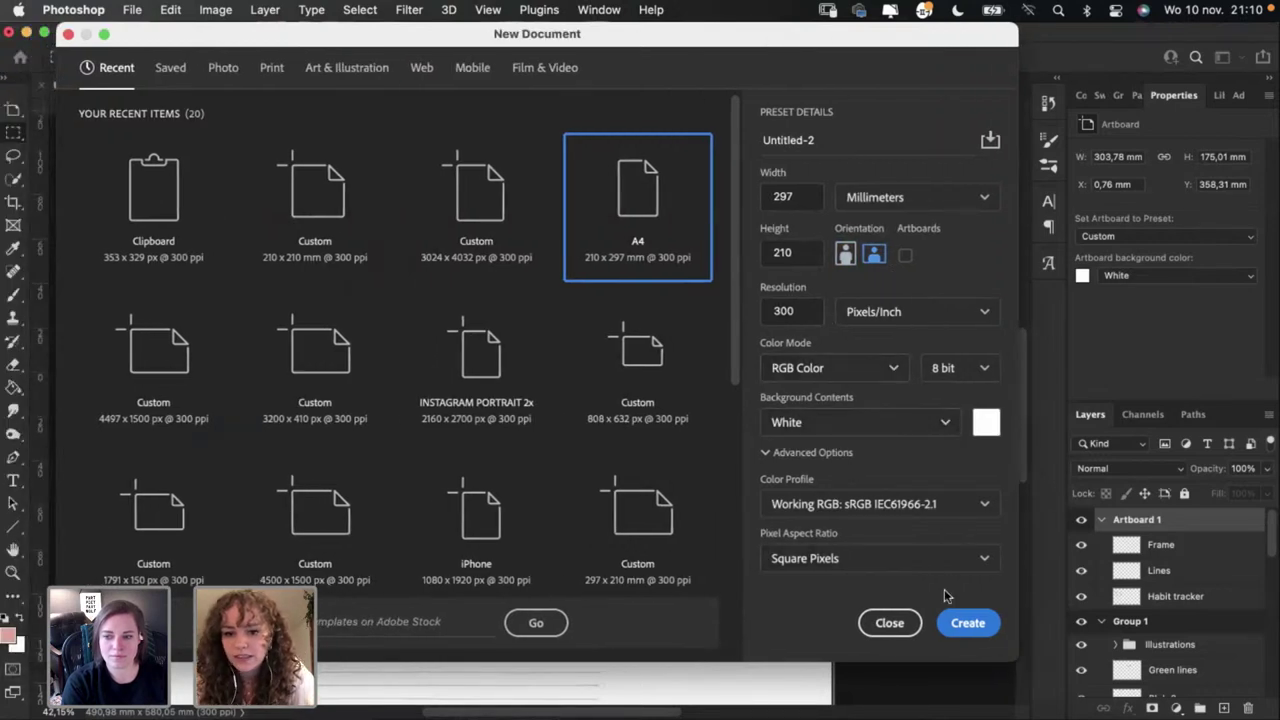
click(965, 622)
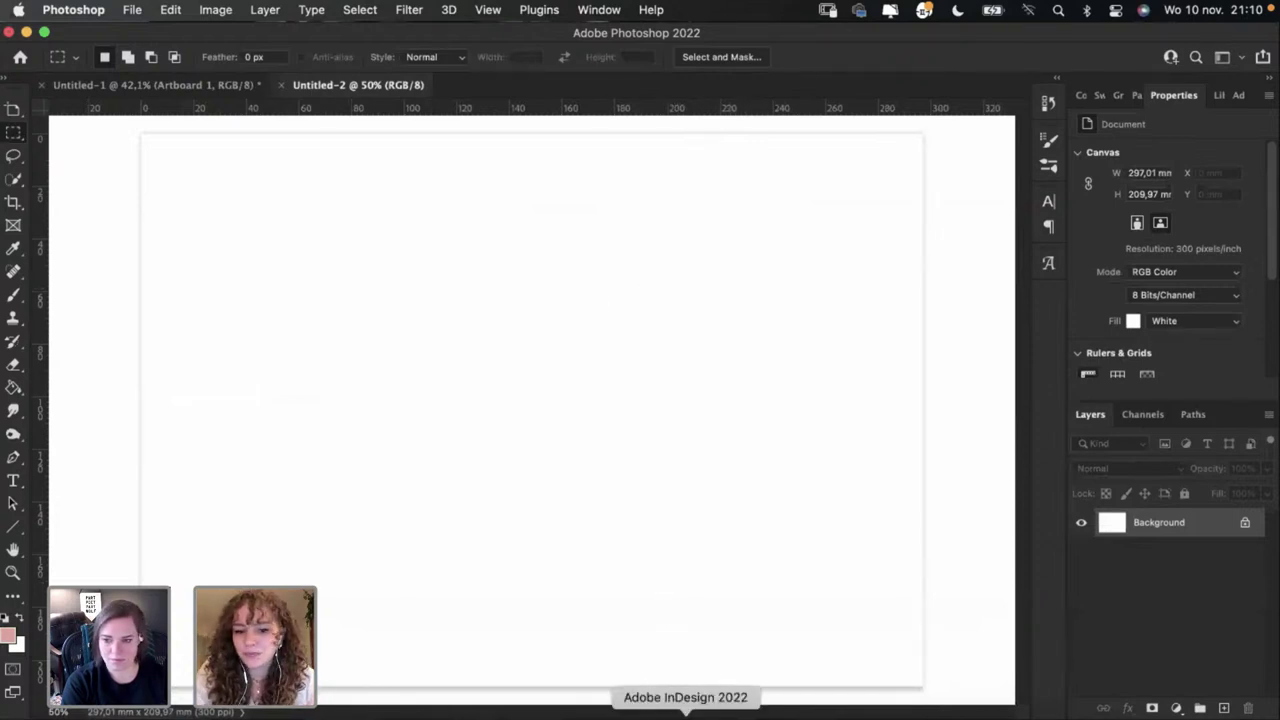
Step: Set the Photoshop pasteboard colour to Medium Gray
click(686, 716)
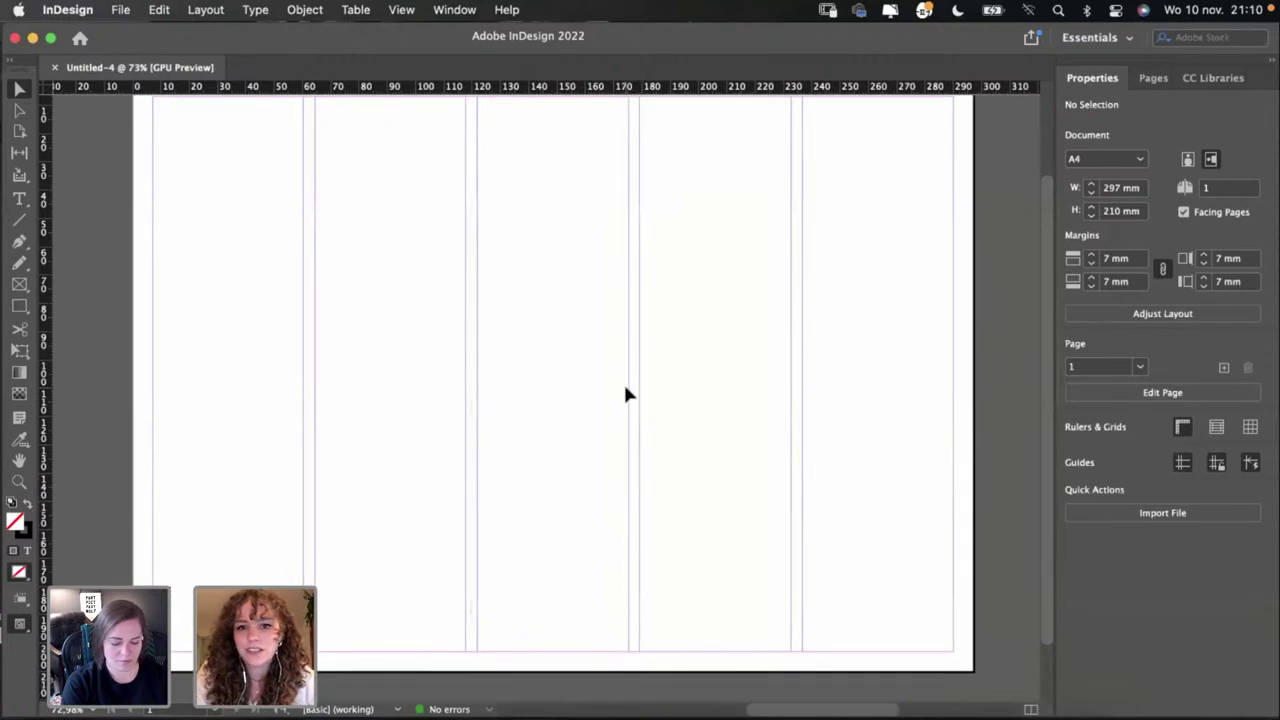
scroll(626, 394, down, 1)
click(623, 714)
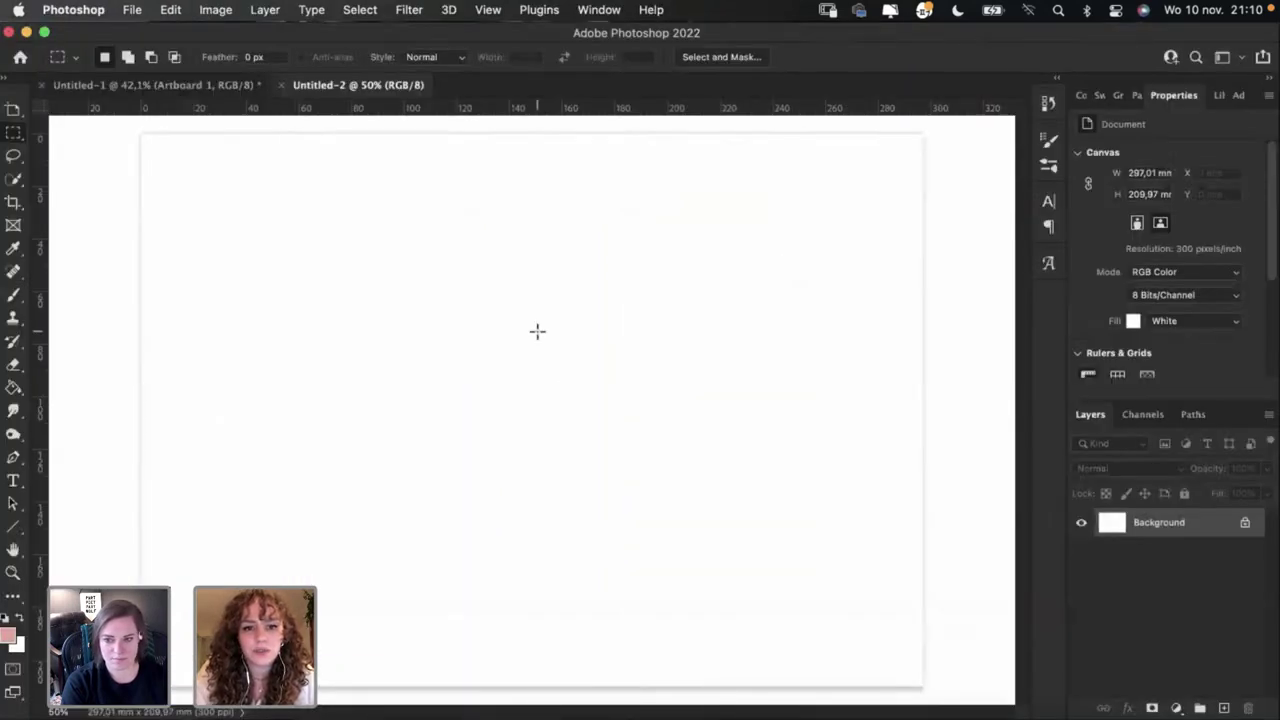
right_click(124, 275)
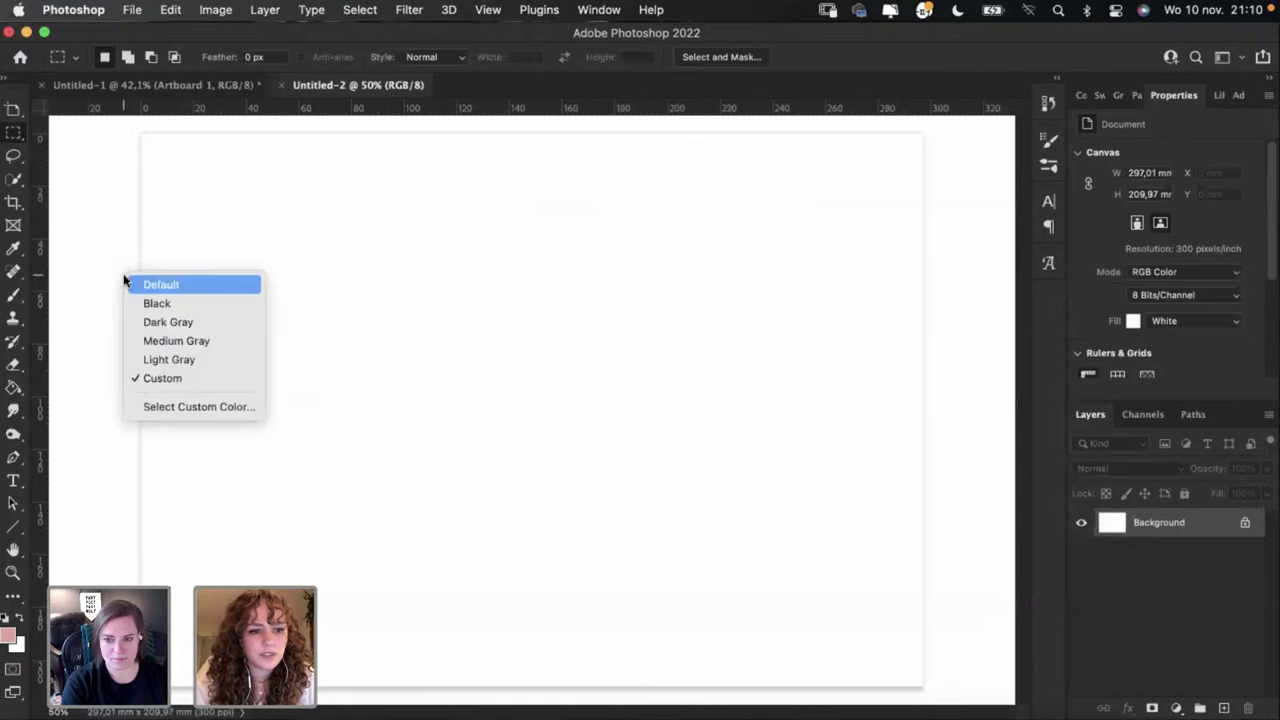
click(164, 343)
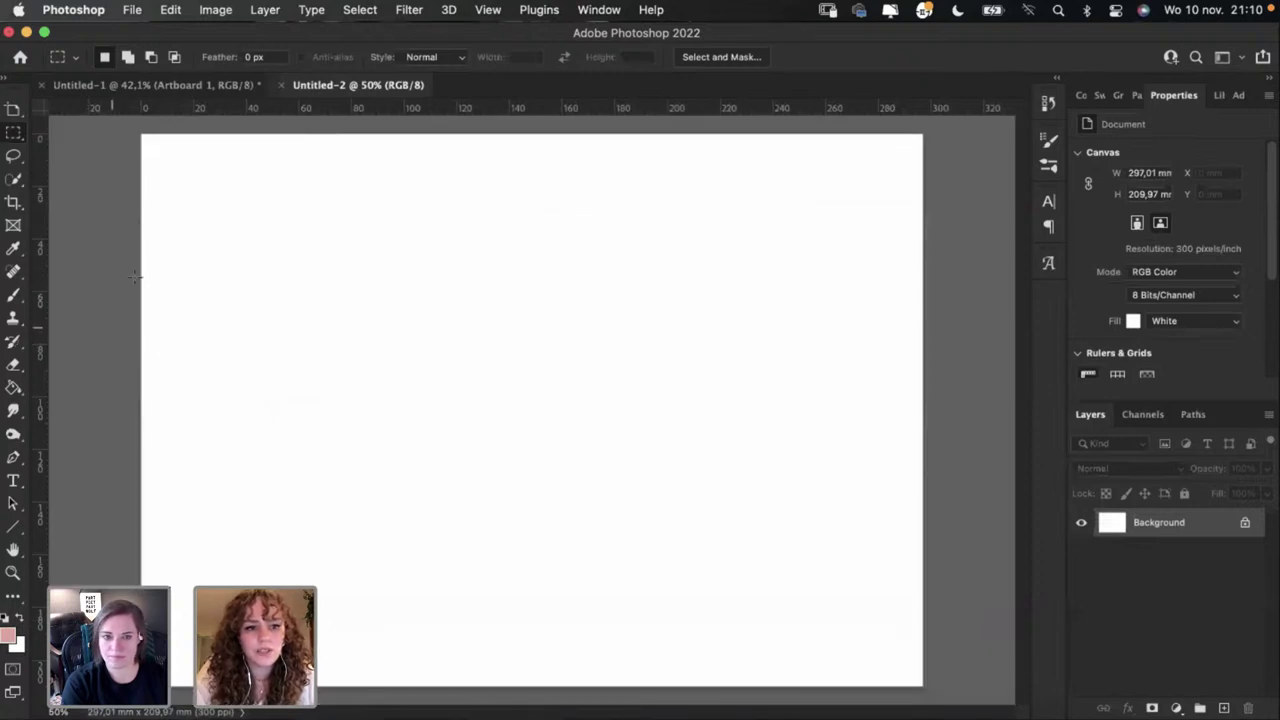
Step: Return to the blank Untitled-2 canvas and pick the Brush tool
click(160, 85)
scroll(397, 262, left, 3)
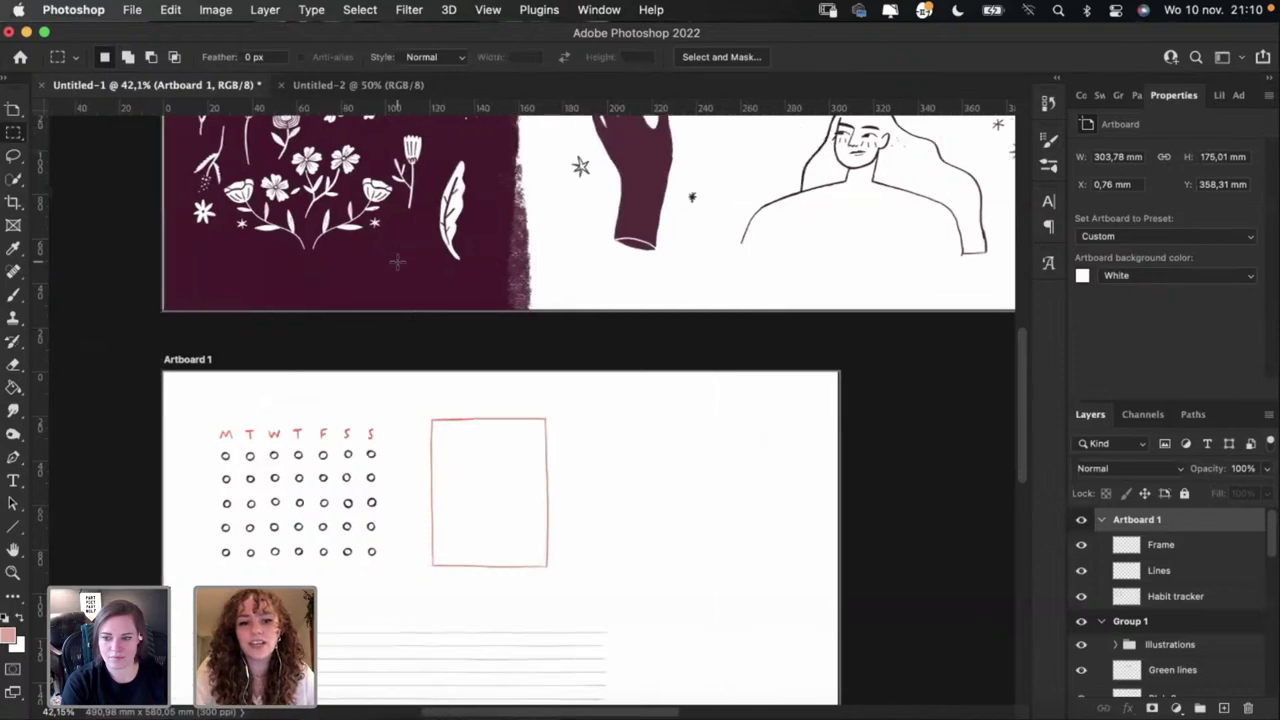
scroll(397, 262, down, 2)
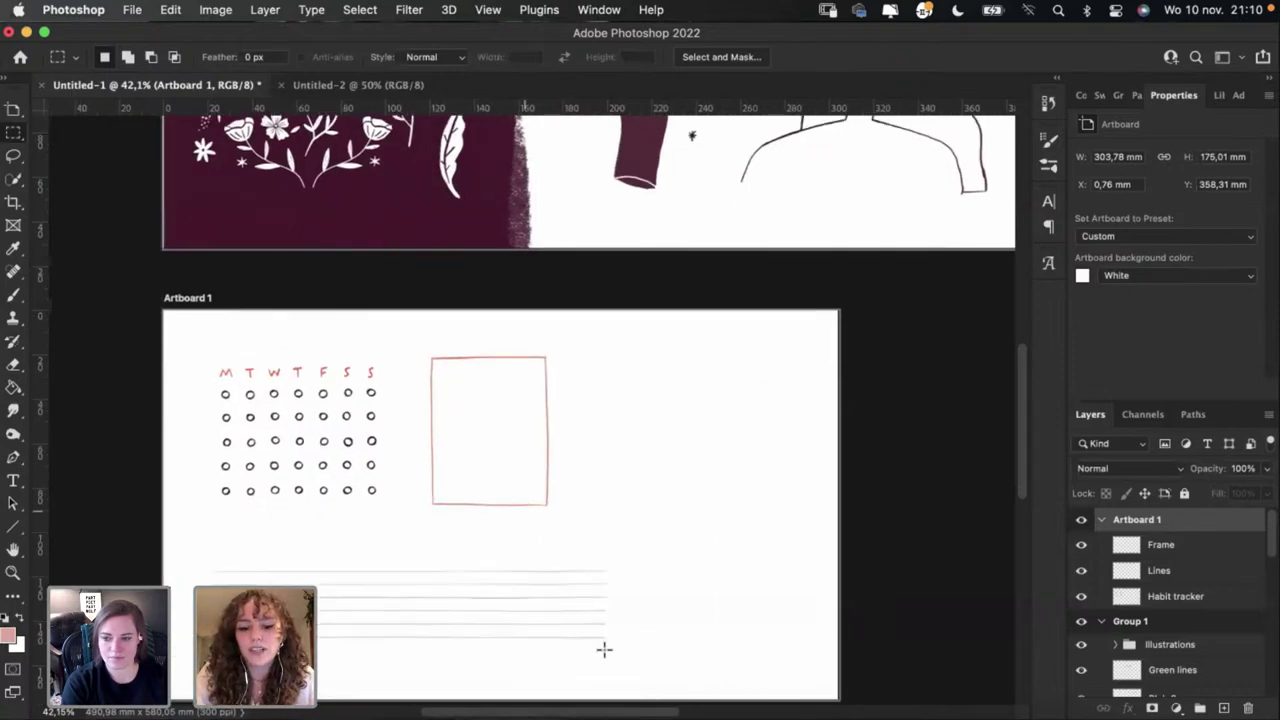
click(614, 708)
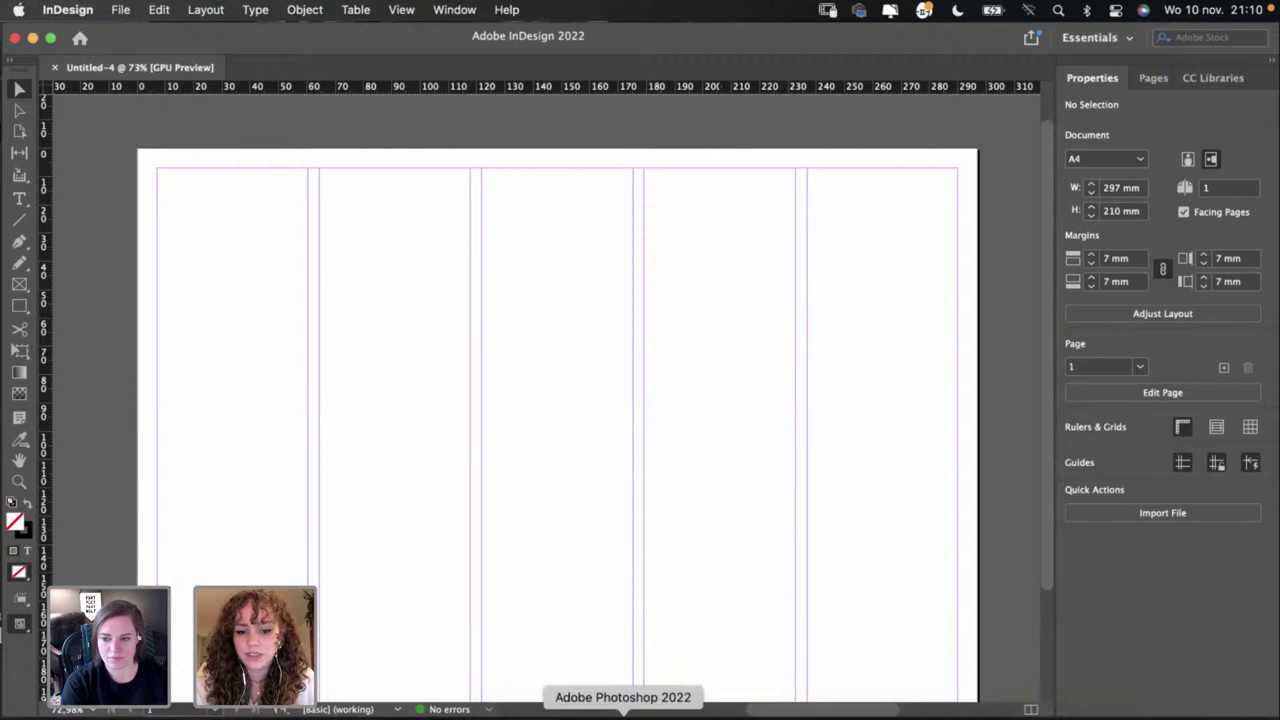
click(623, 712)
scroll(591, 580, up, 5)
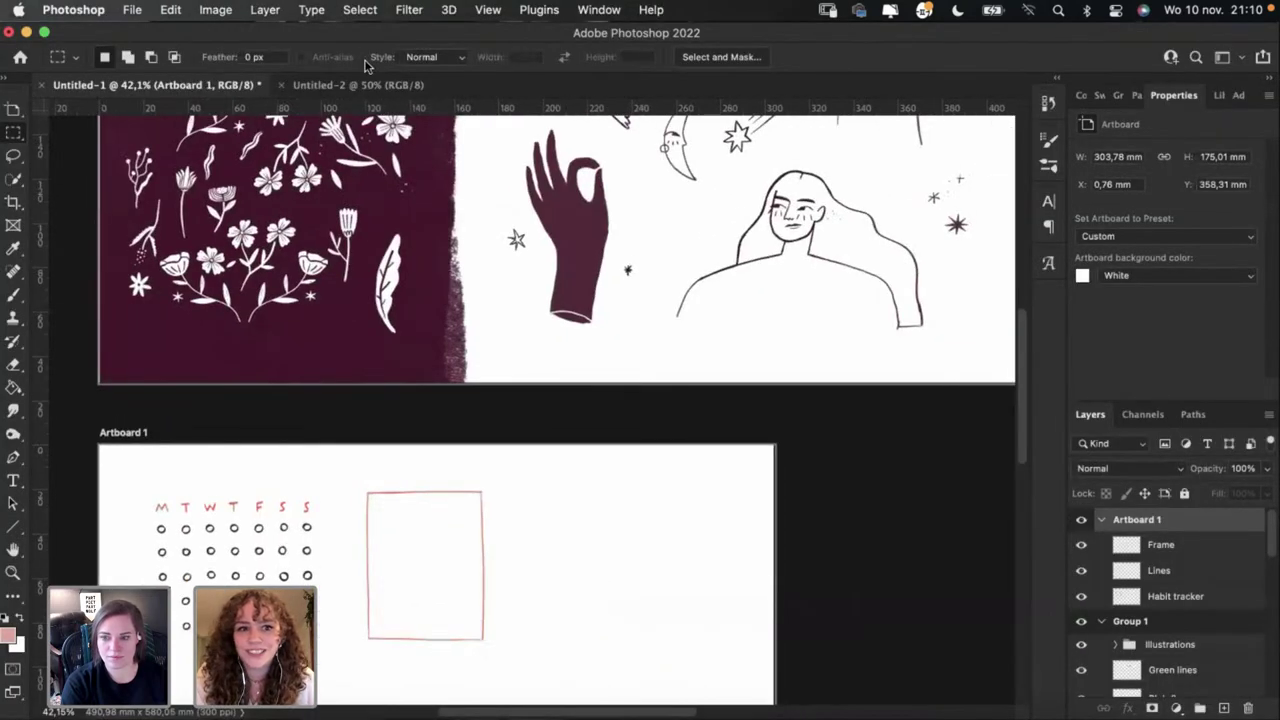
click(367, 86)
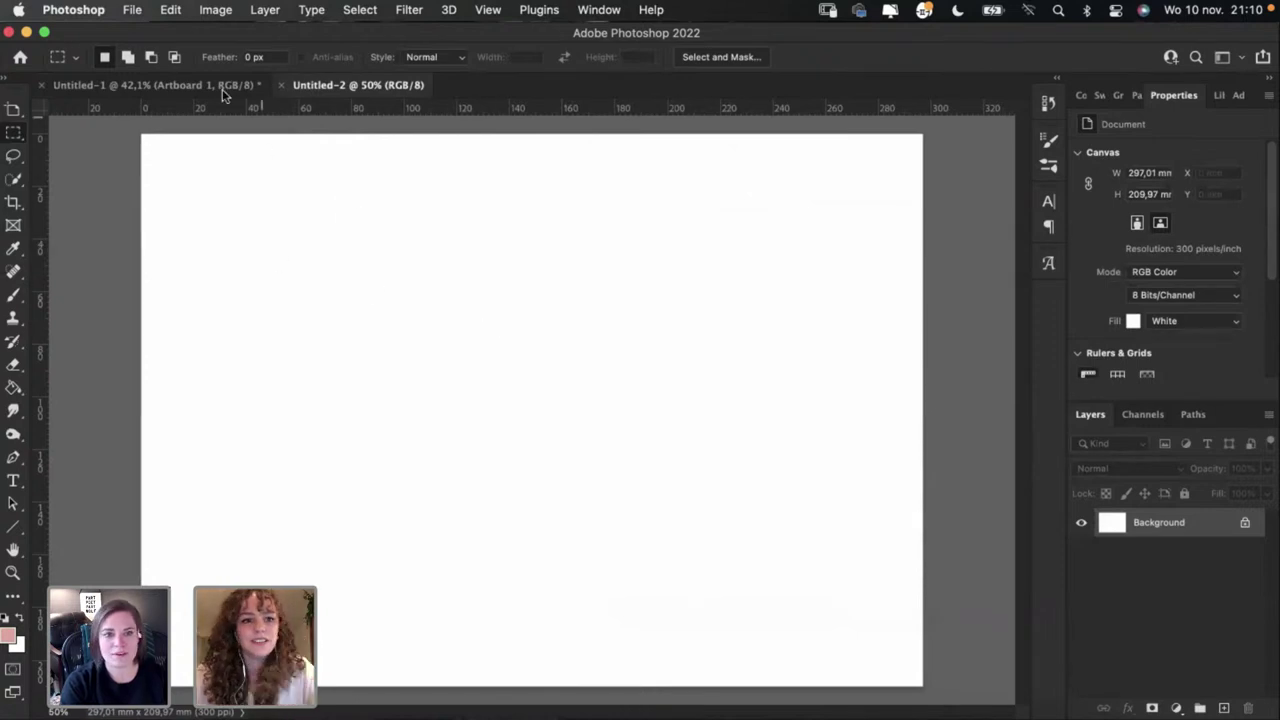
click(15, 293)
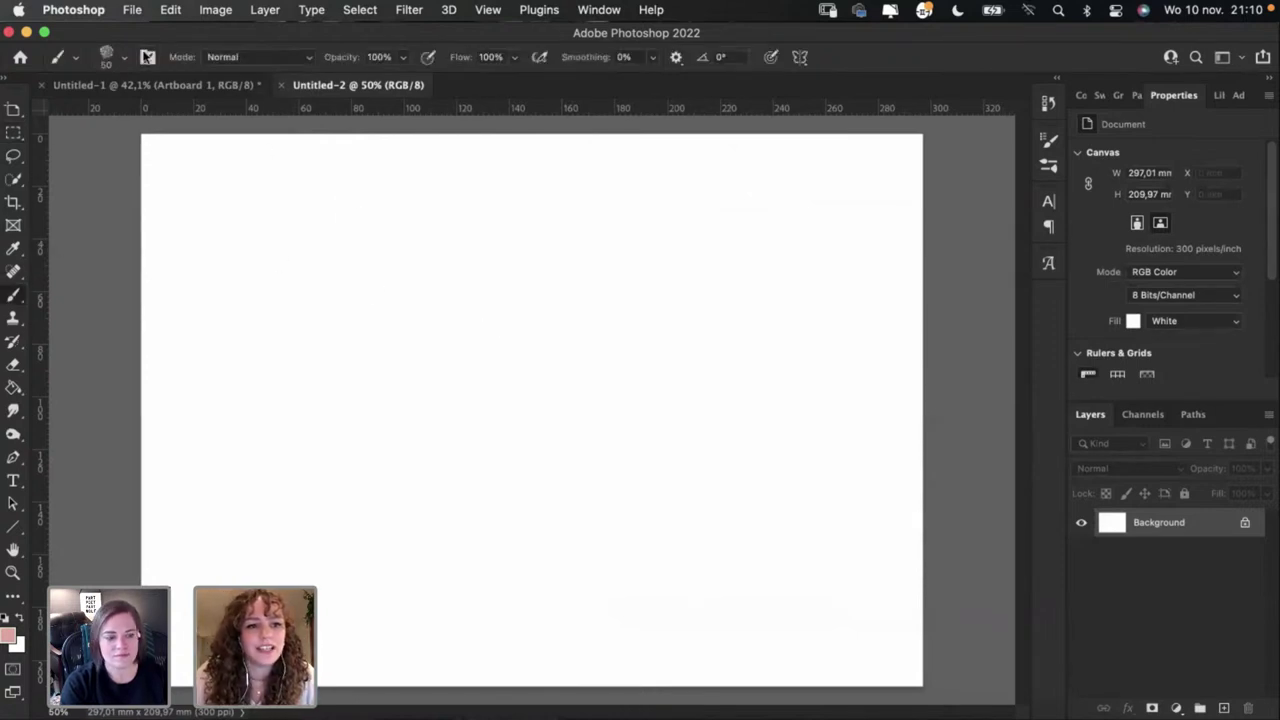
Step: Test the Gouache Wet Round brush with a pink stroke, then undo it
click(118, 62)
click(163, 316)
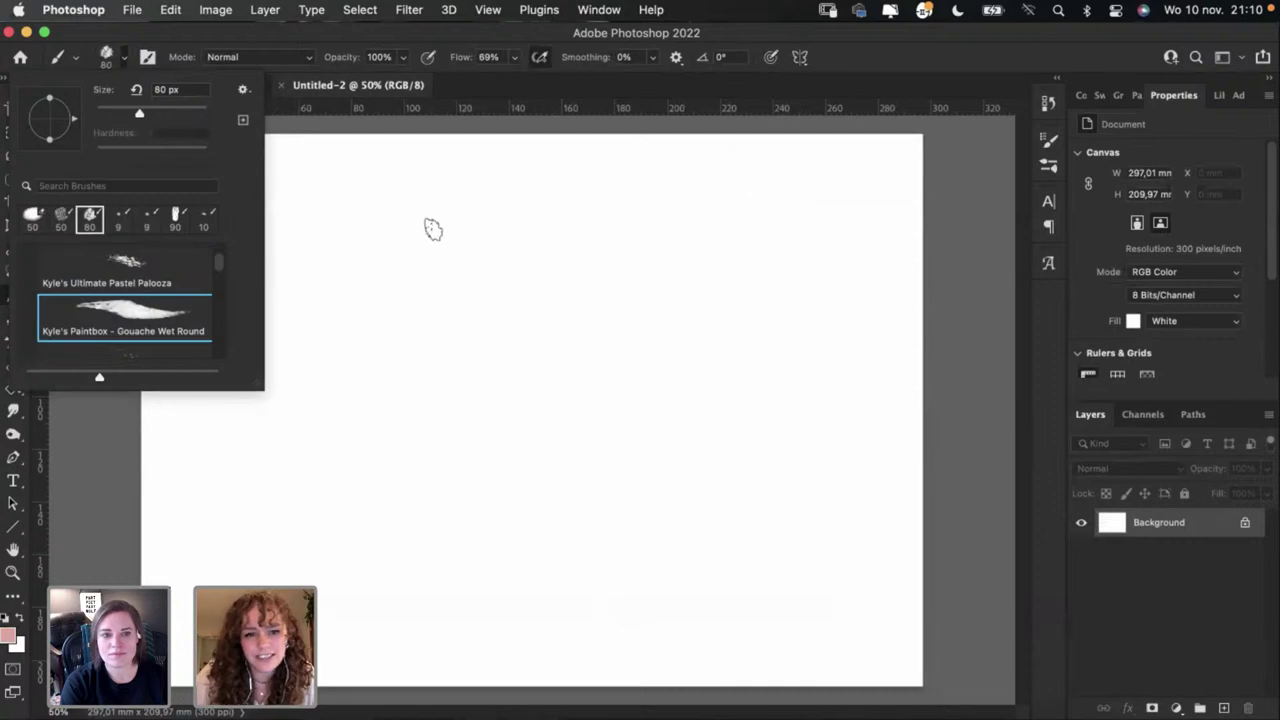
drag(381, 195, 600, 213)
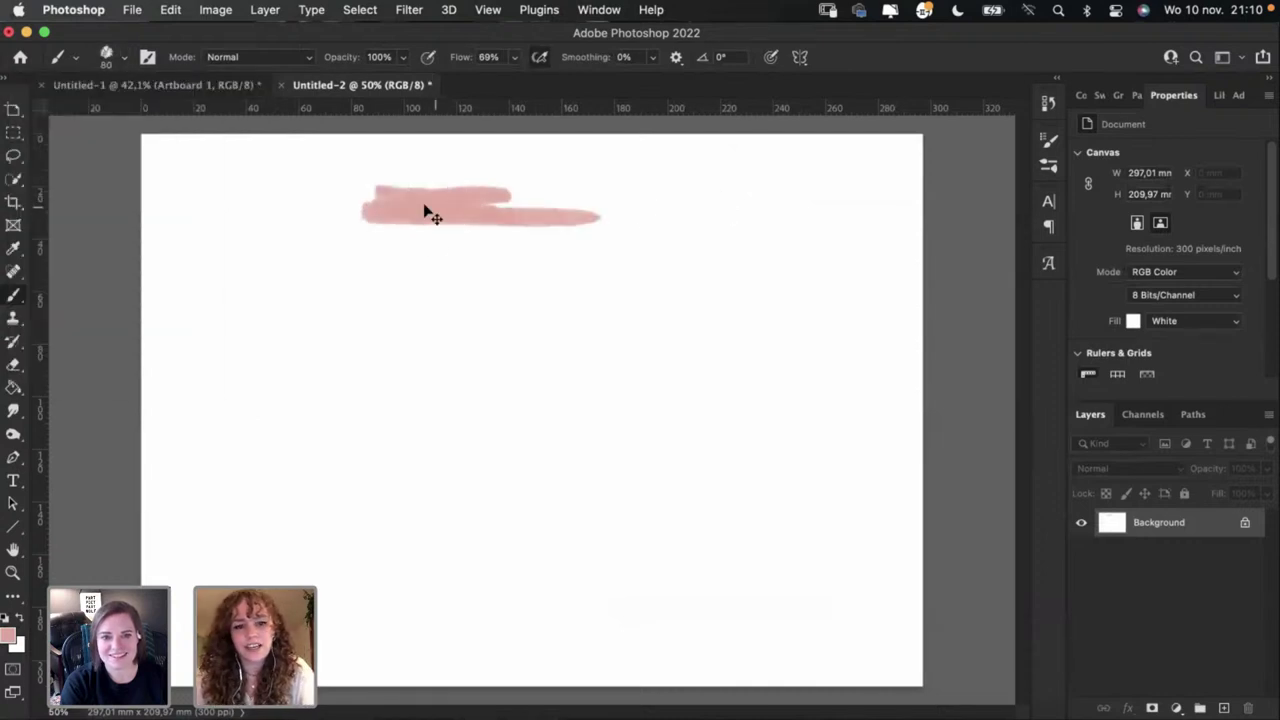
key(super+z)
key(super+z)
Step: Try the Ultimate Pastel Palooza brush with pink strokes, undoing each one
click(119, 58)
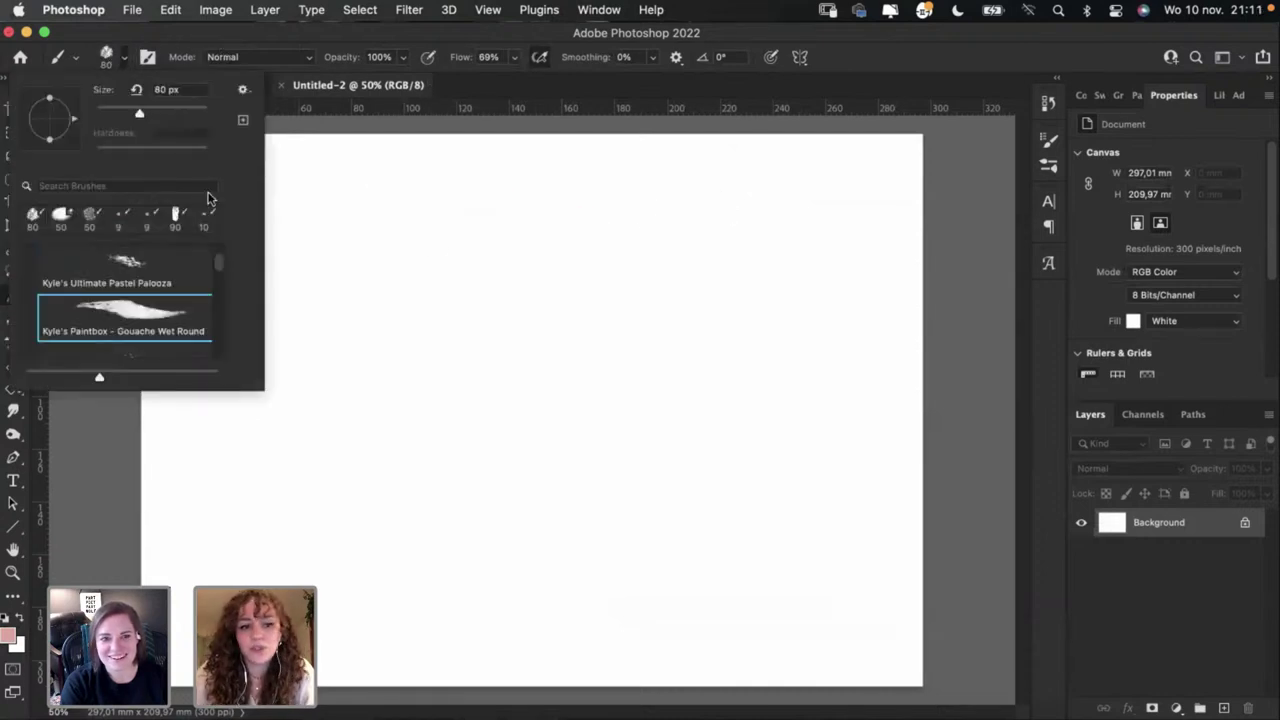
click(177, 267)
click(397, 186)
drag(340, 193, 443, 194)
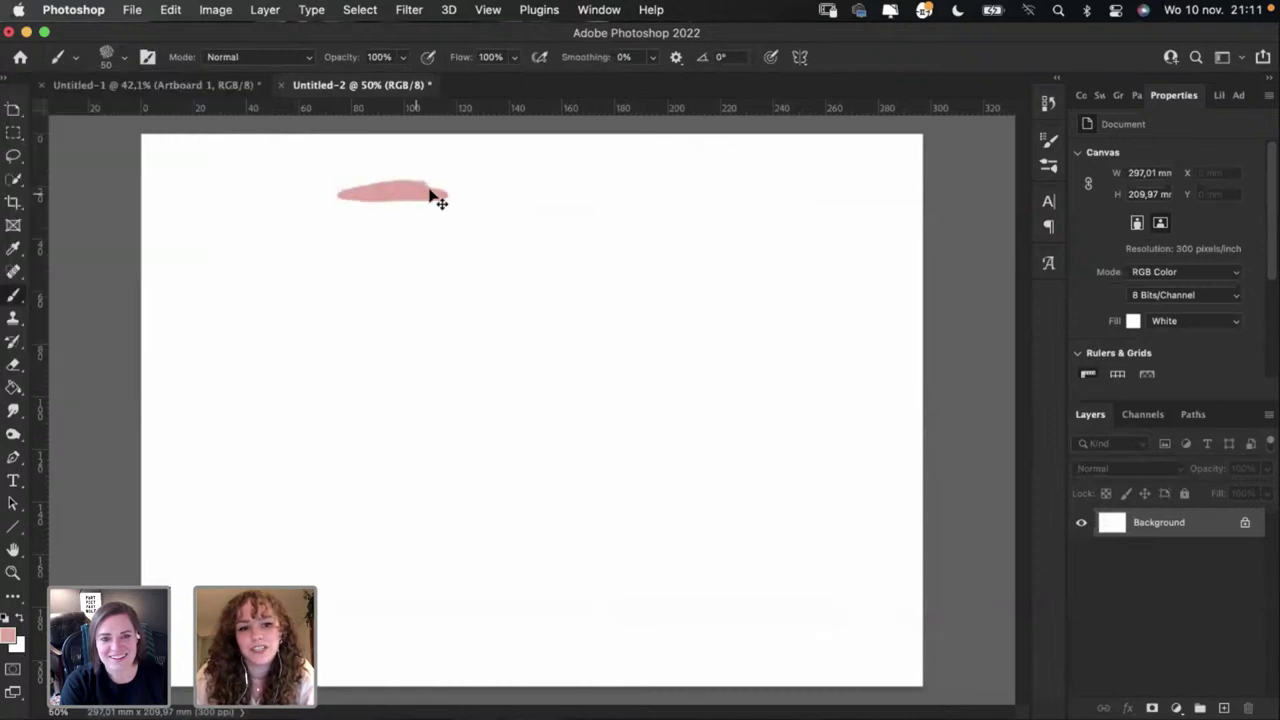
key(super+z)
mouse_move(288, 171)
mouse_down()
mouse_move(473, 163)
mouse_move(267, 164)
mouse_move(450, 159)
mouse_move(308, 156)
mouse_move(463, 151)
mouse_up()
key(super+z)
drag(346, 134, 449, 163)
key(super+z)
key(ctrl+Tab)
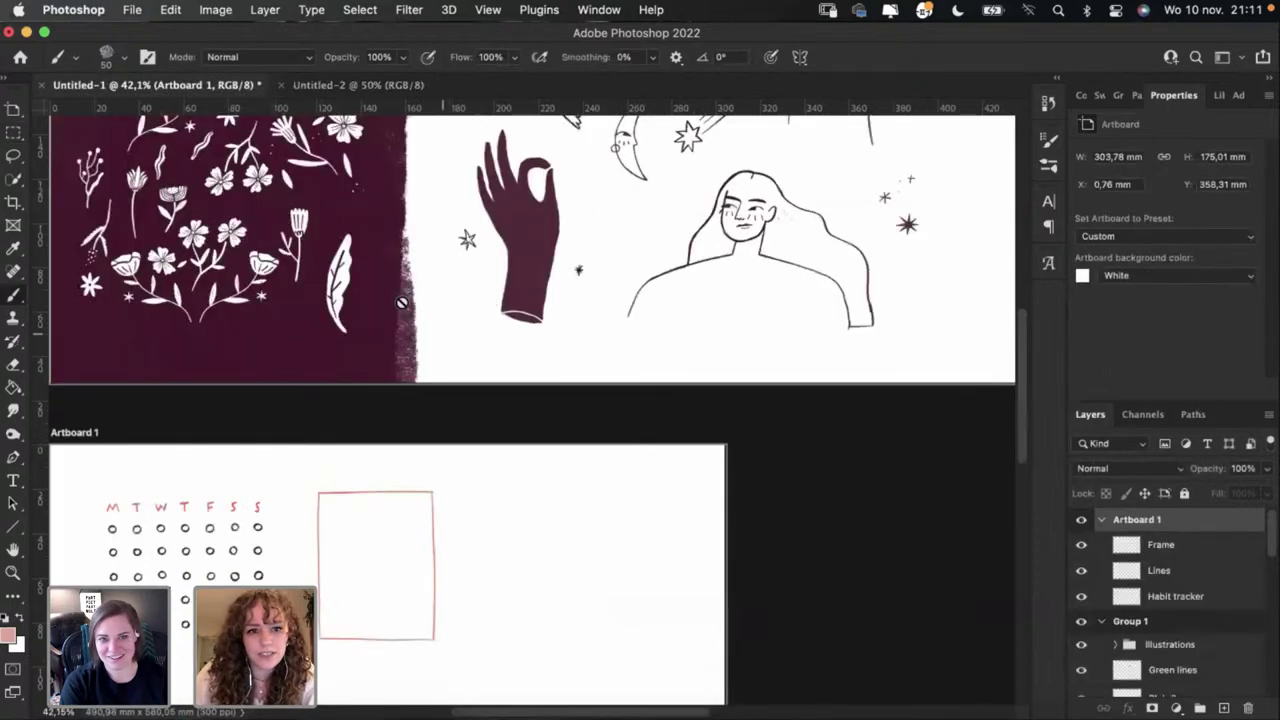
Step: Zoom in on the painted colour swatches in Untitled-1 and reselect the Brush tool
drag(420, 215, 400, 358)
drag(440, 65, 510, 400)
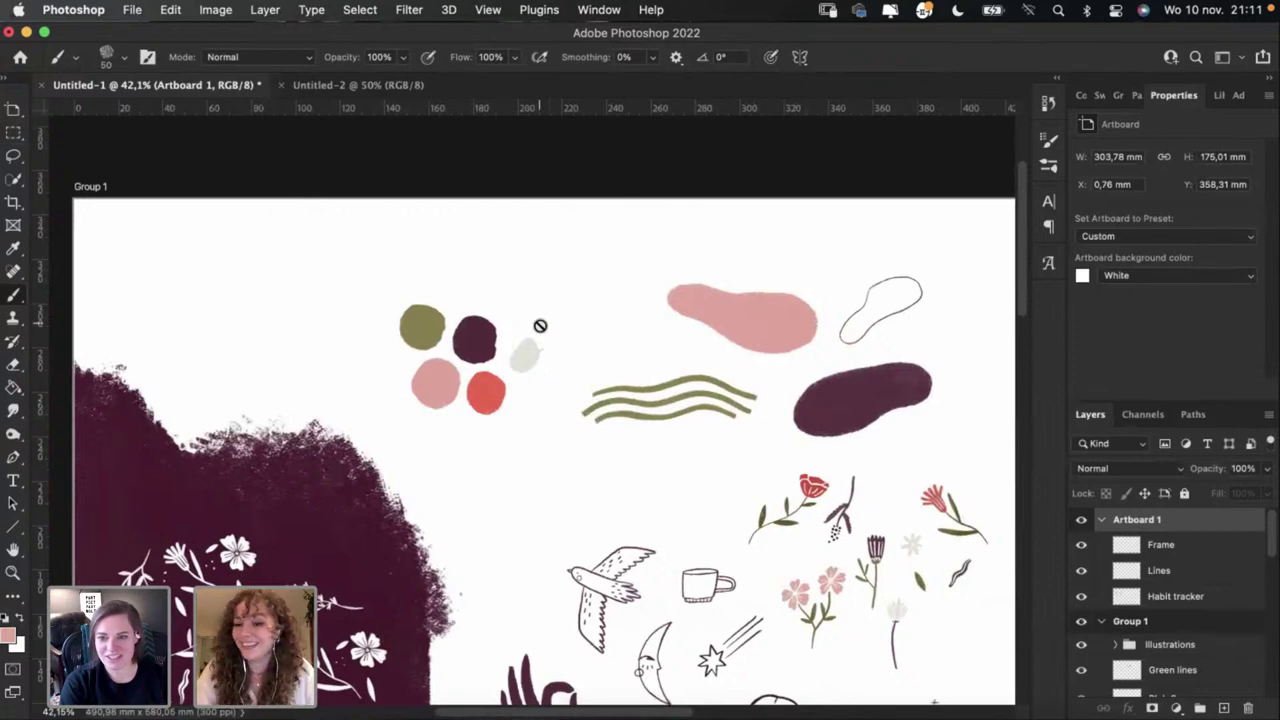
key(super+plus)
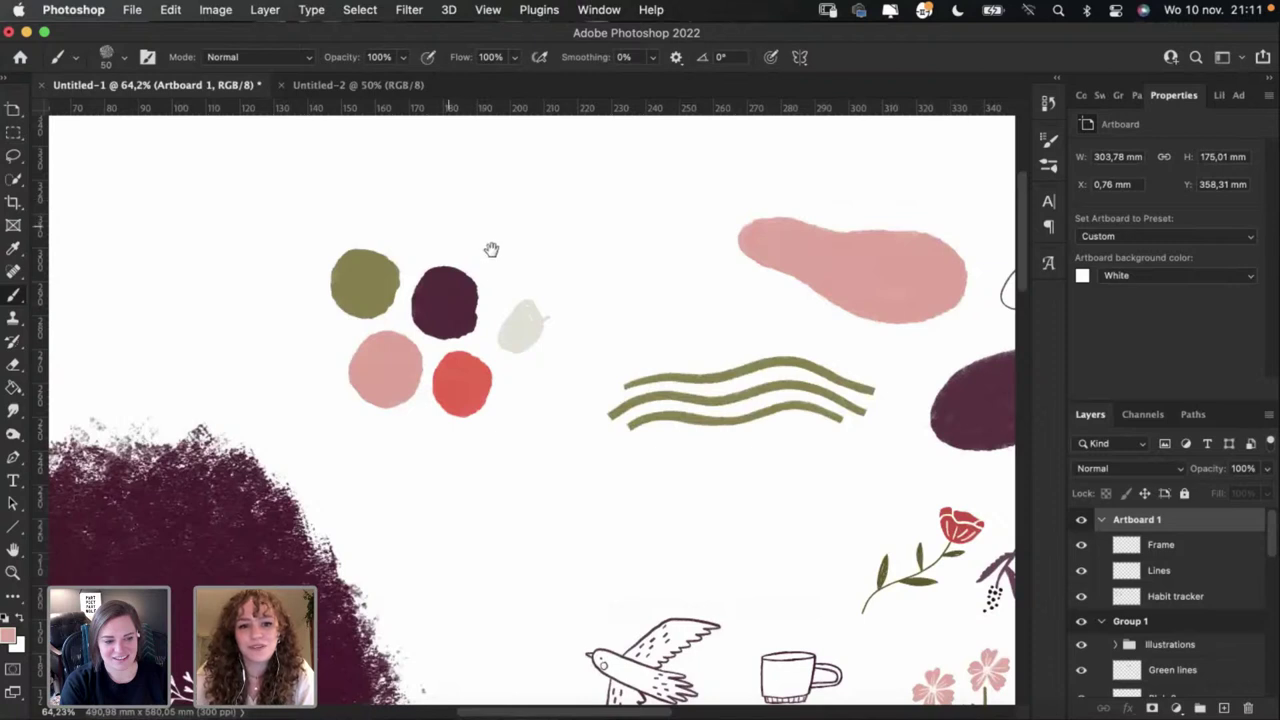
scroll(491, 251, left, 3)
scroll(491, 251, up, 2)
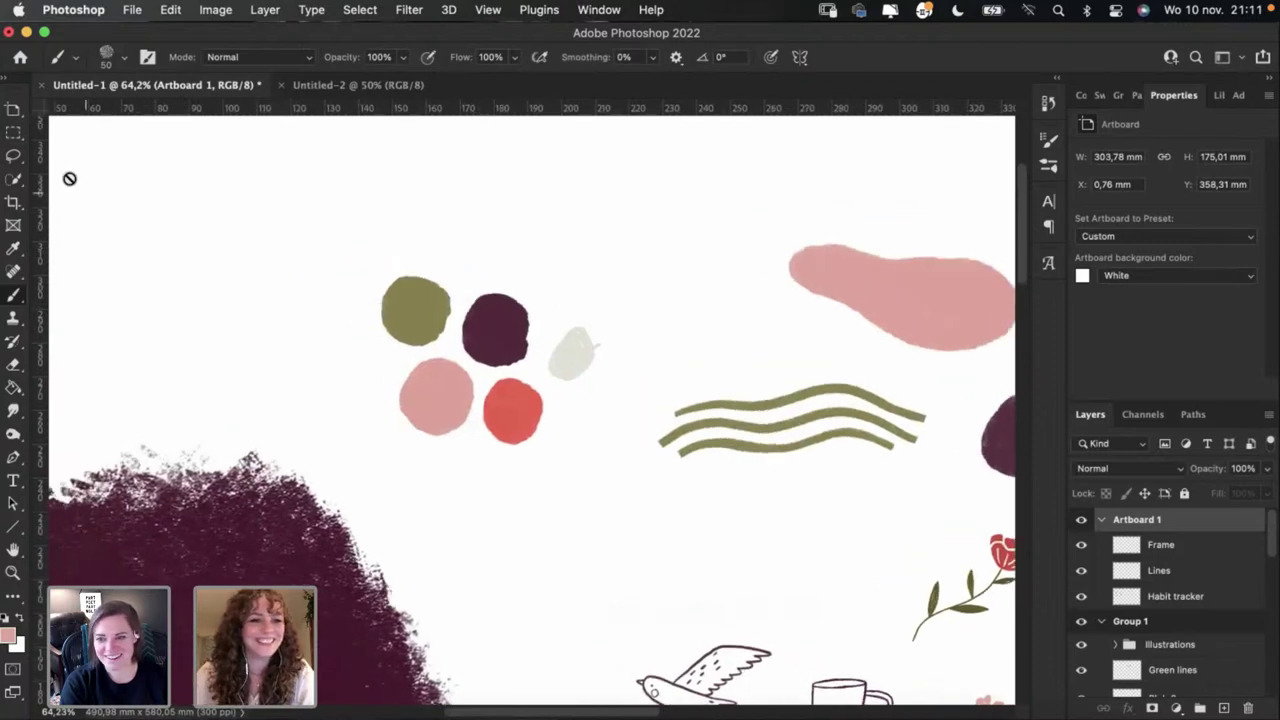
drag(15, 177, 17, 207)
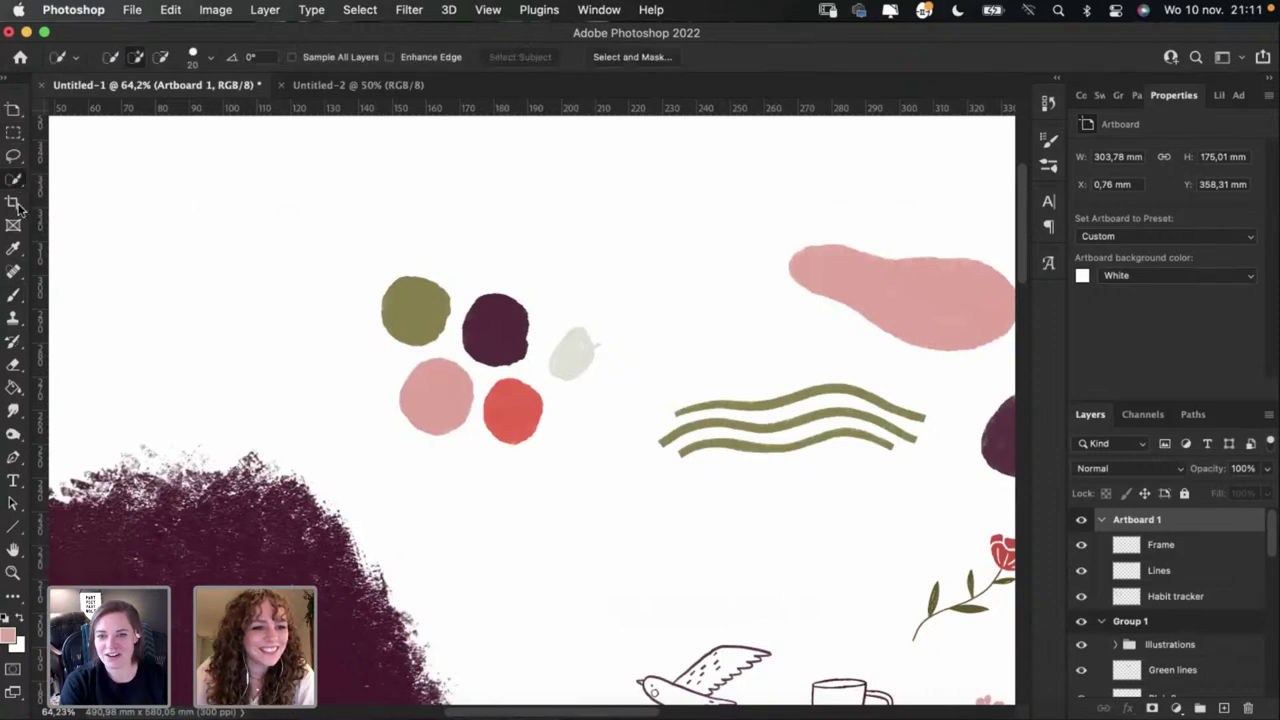
click(14, 295)
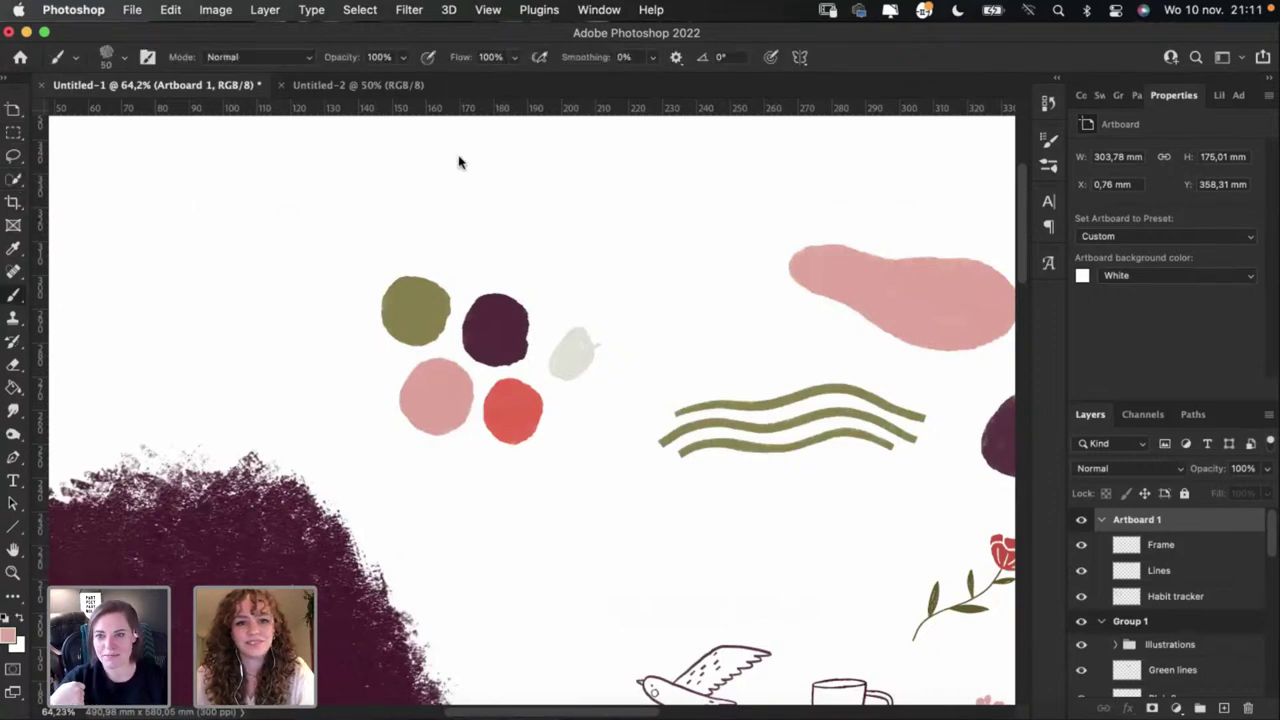
Step: Paint and undo a pink test stroke on the blank Untitled-2 canvas
click(384, 85)
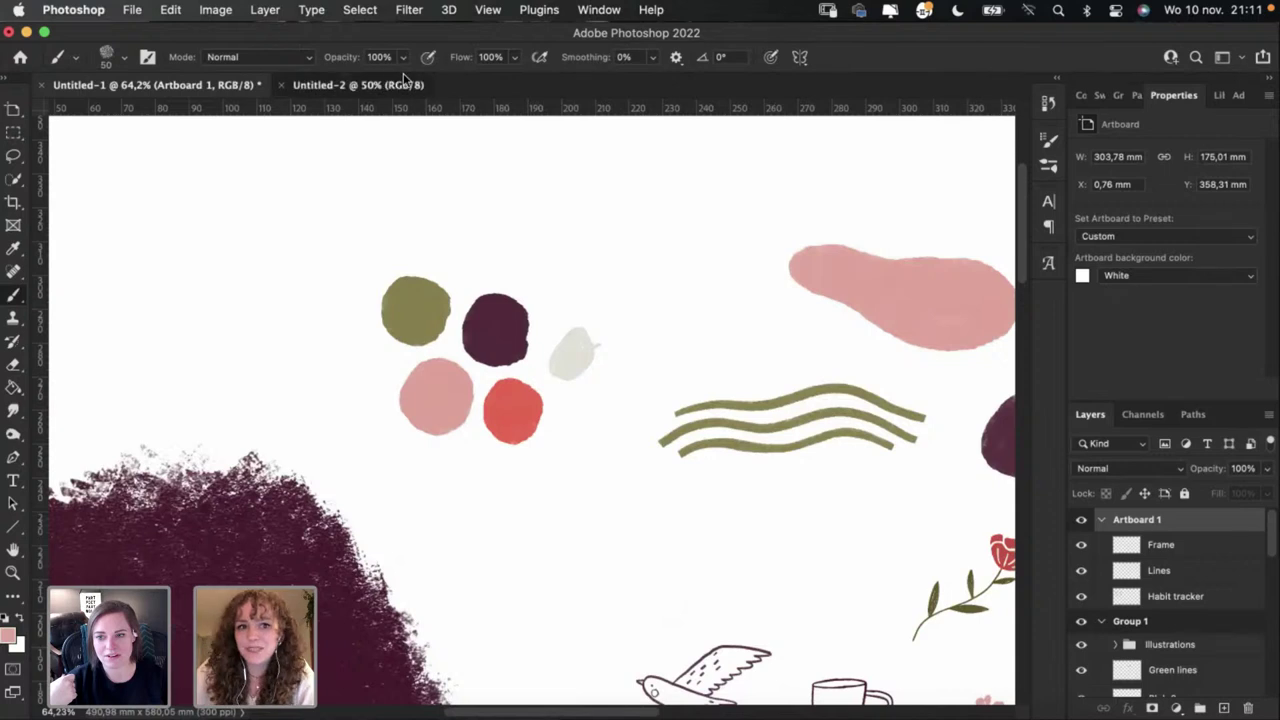
mouse_move(243, 218)
mouse_down()
mouse_move(337, 214)
mouse_move(358, 228)
mouse_up()
key(super+z)
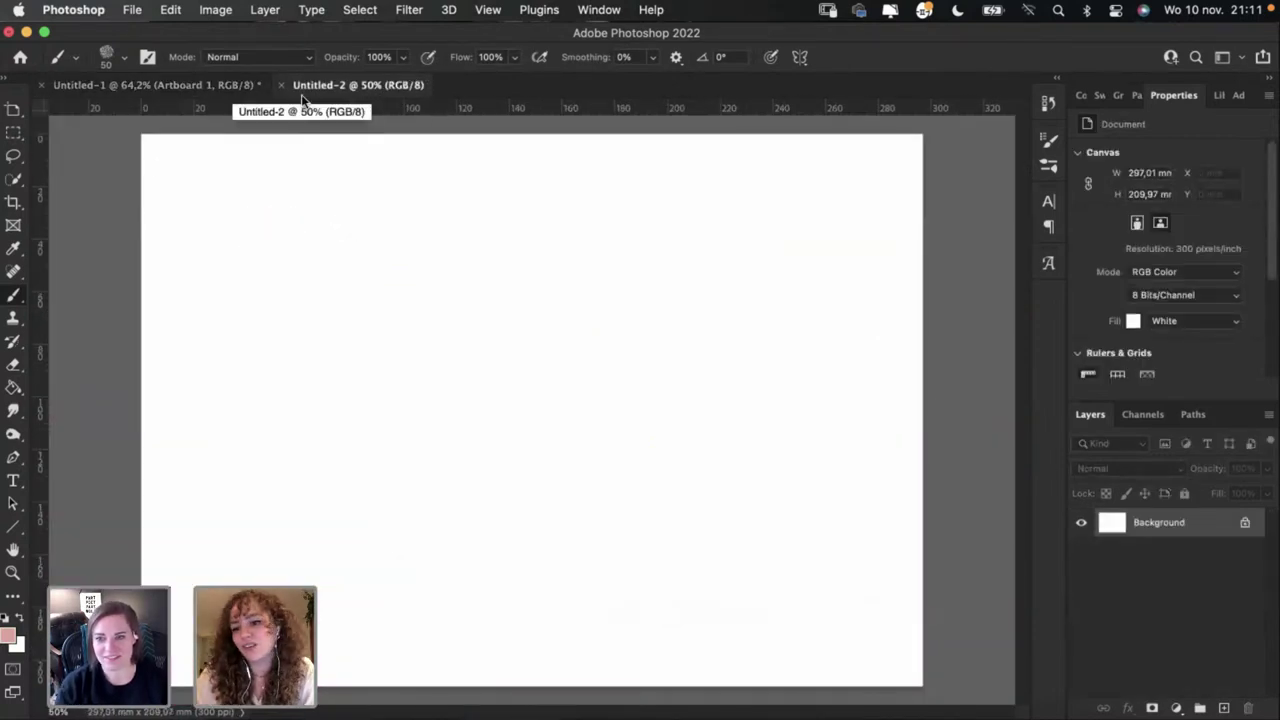
click(226, 86)
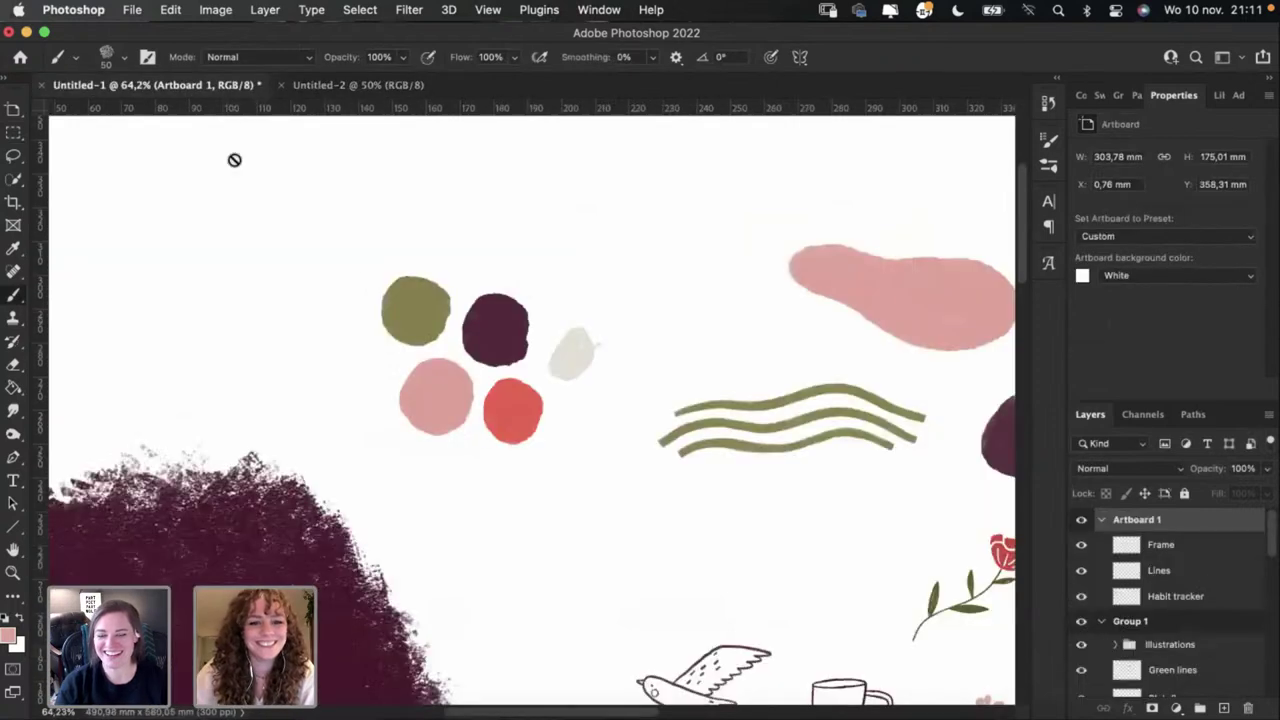
Step: Dismiss the artboard alert, select the Frame layer and sample the olive swatch colour
click(436, 287)
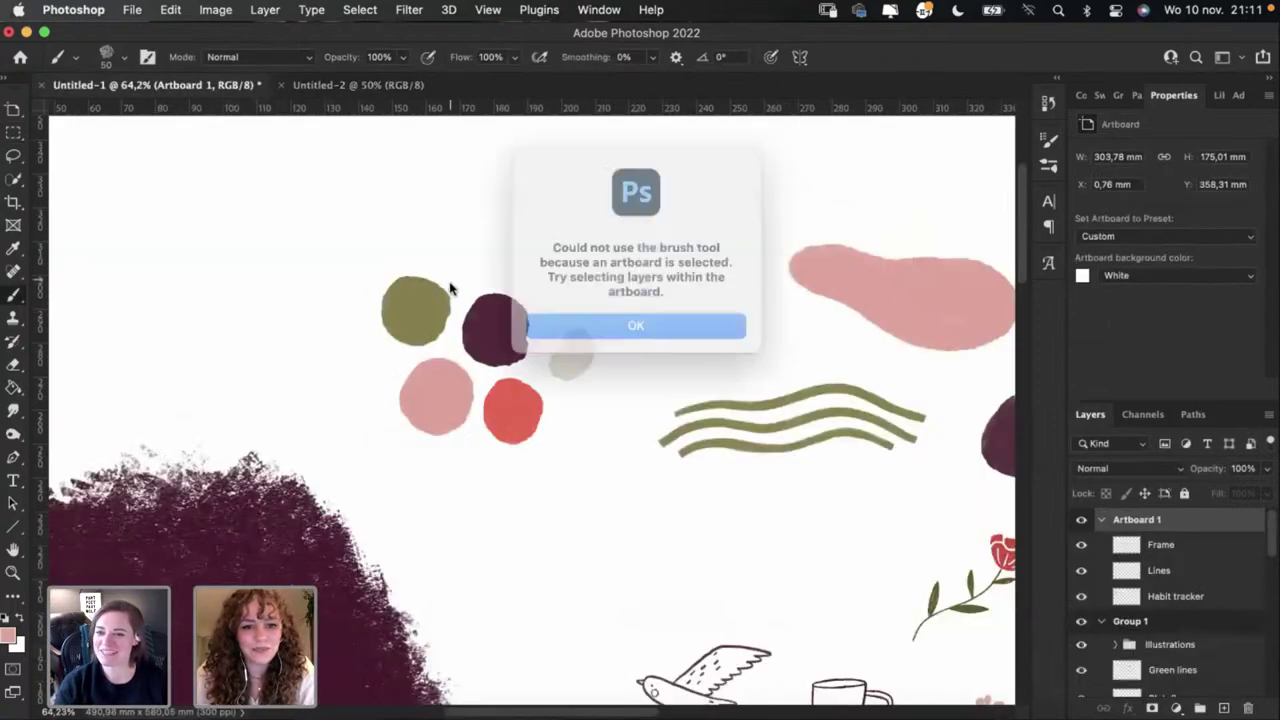
click(619, 320)
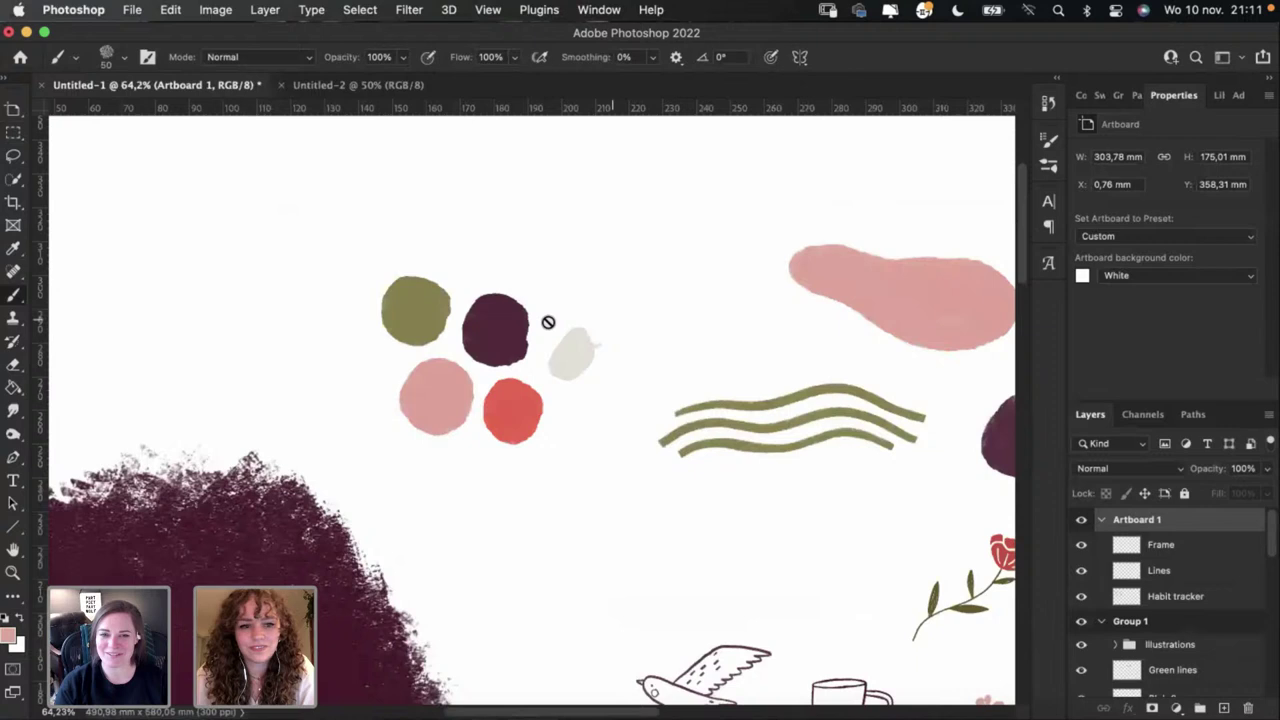
click(1163, 550)
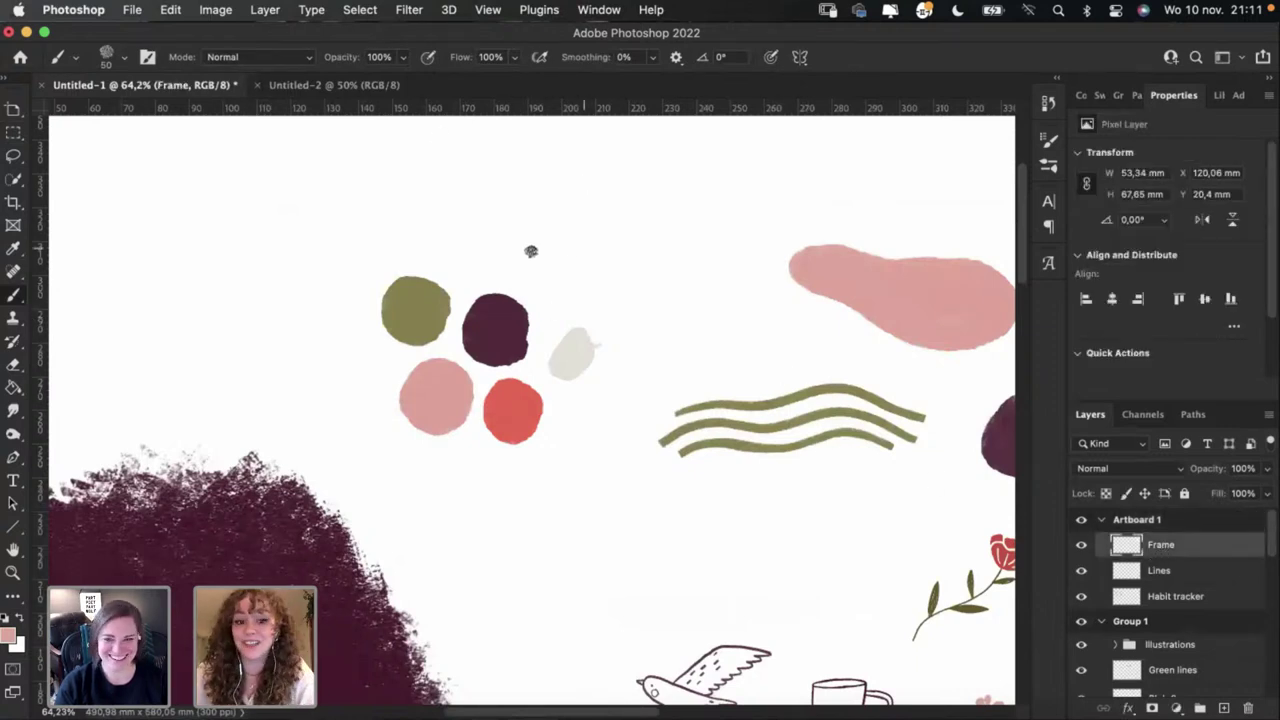
alt+click(415, 295)
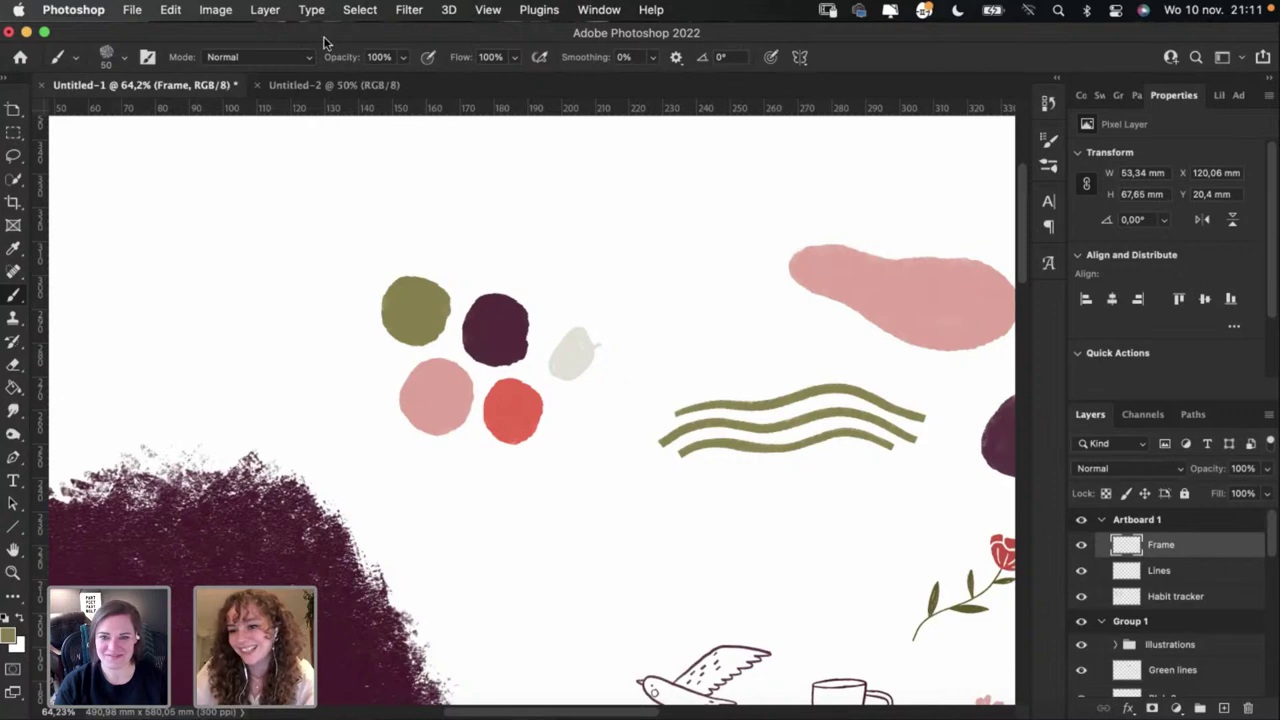
click(329, 87)
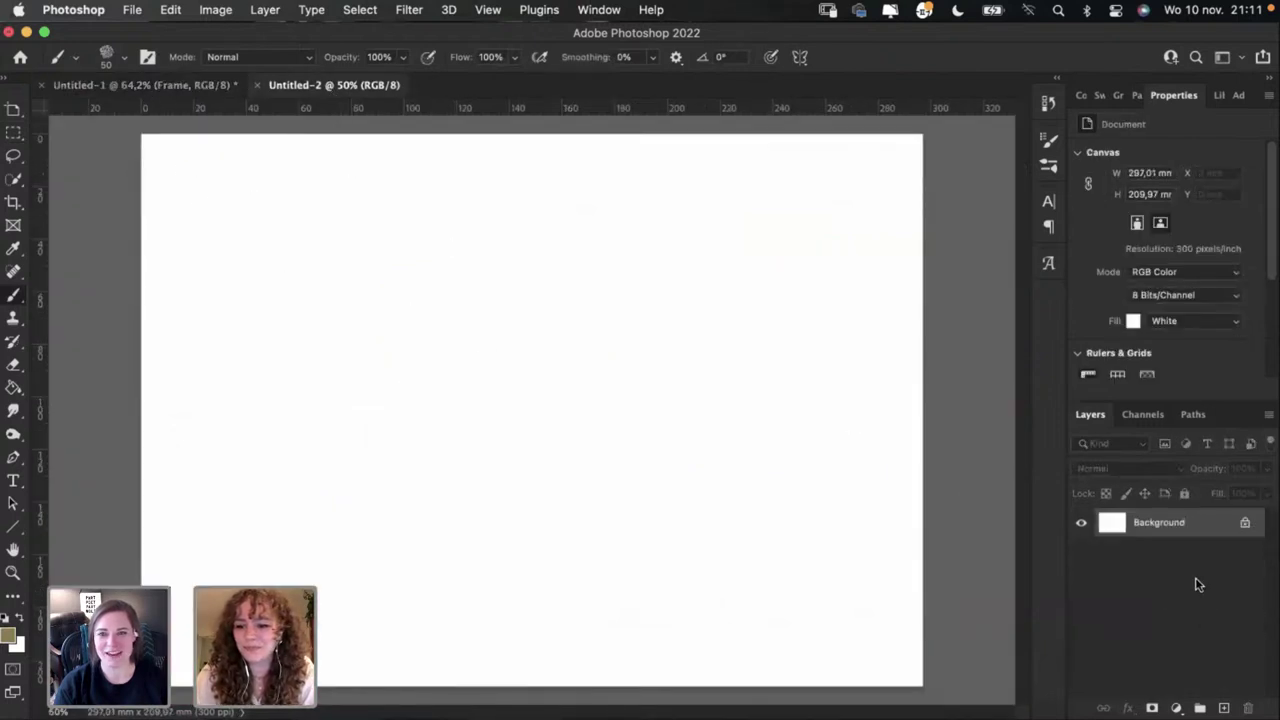
Step: Add a new layer and try two test strokes across the top, undoing both
click(1222, 708)
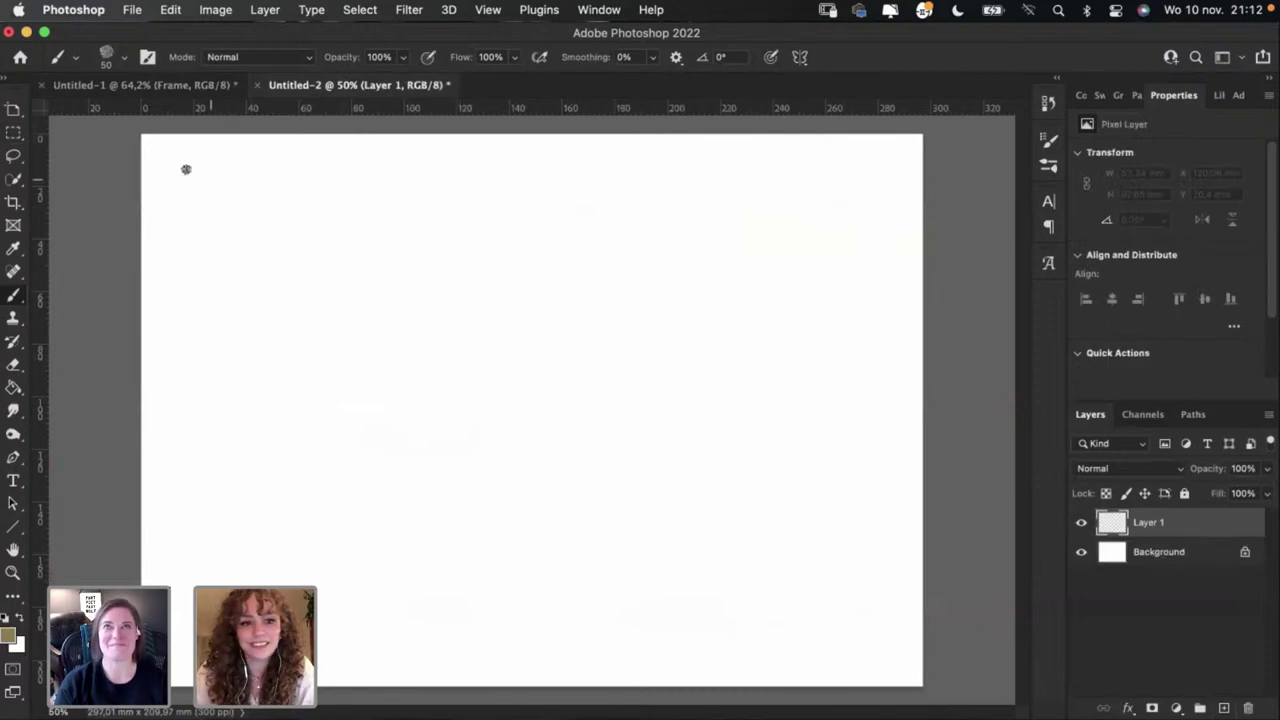
drag(291, 189, 663, 189)
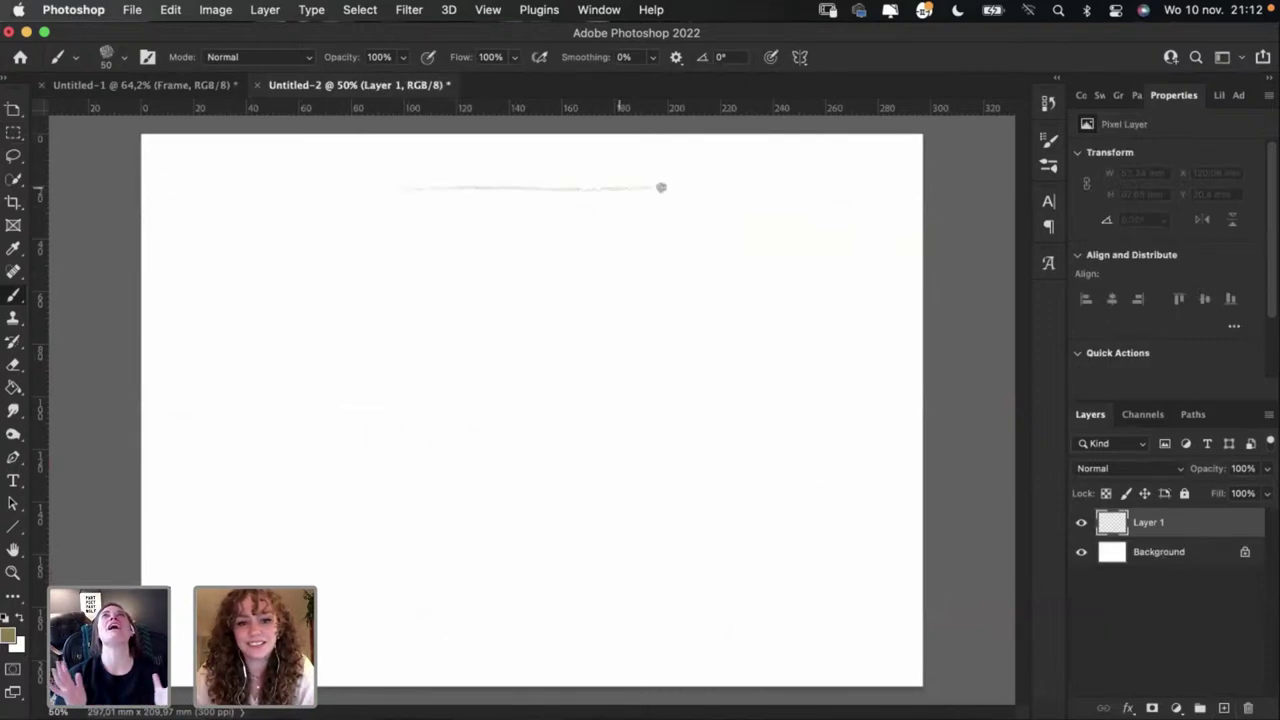
key(super+z)
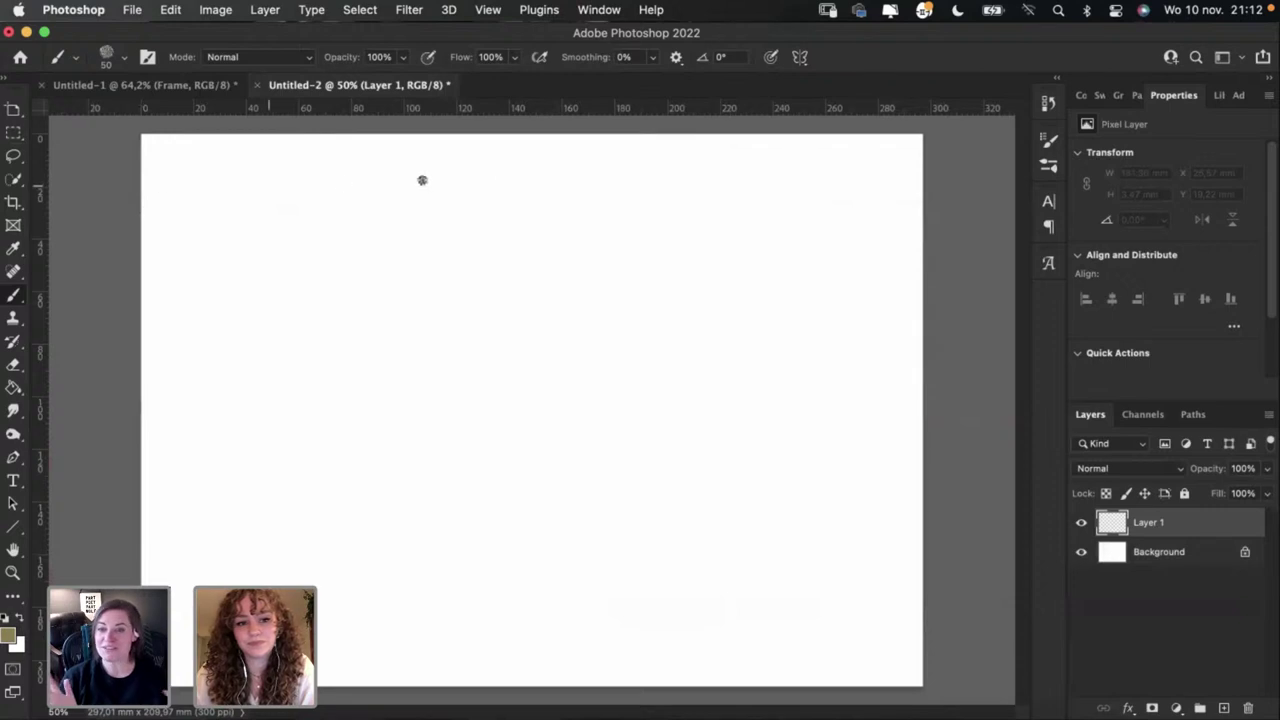
drag(422, 180, 296, 182)
key(super+z)
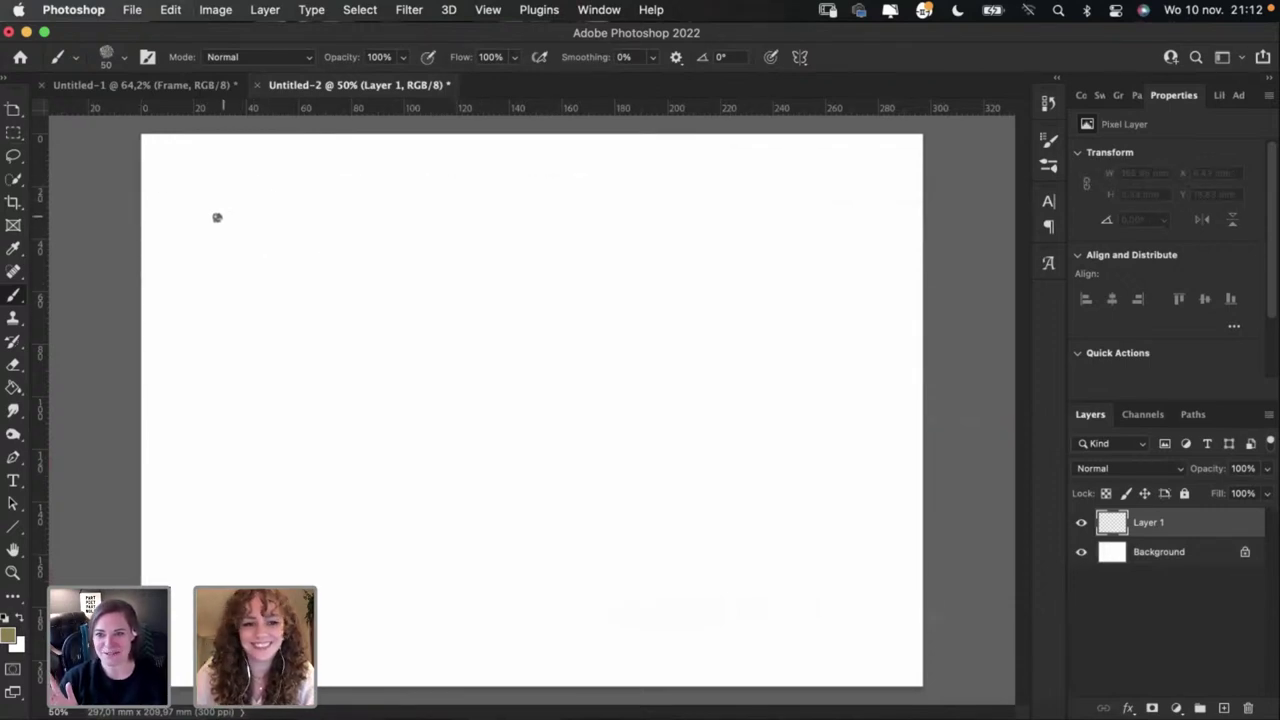
Step: Paint a thin olive line across the full canvas width near the top
mouse_move(138, 188)
mouse_down()
mouse_move(189, 186)
mouse_move(139, 190)
mouse_up()
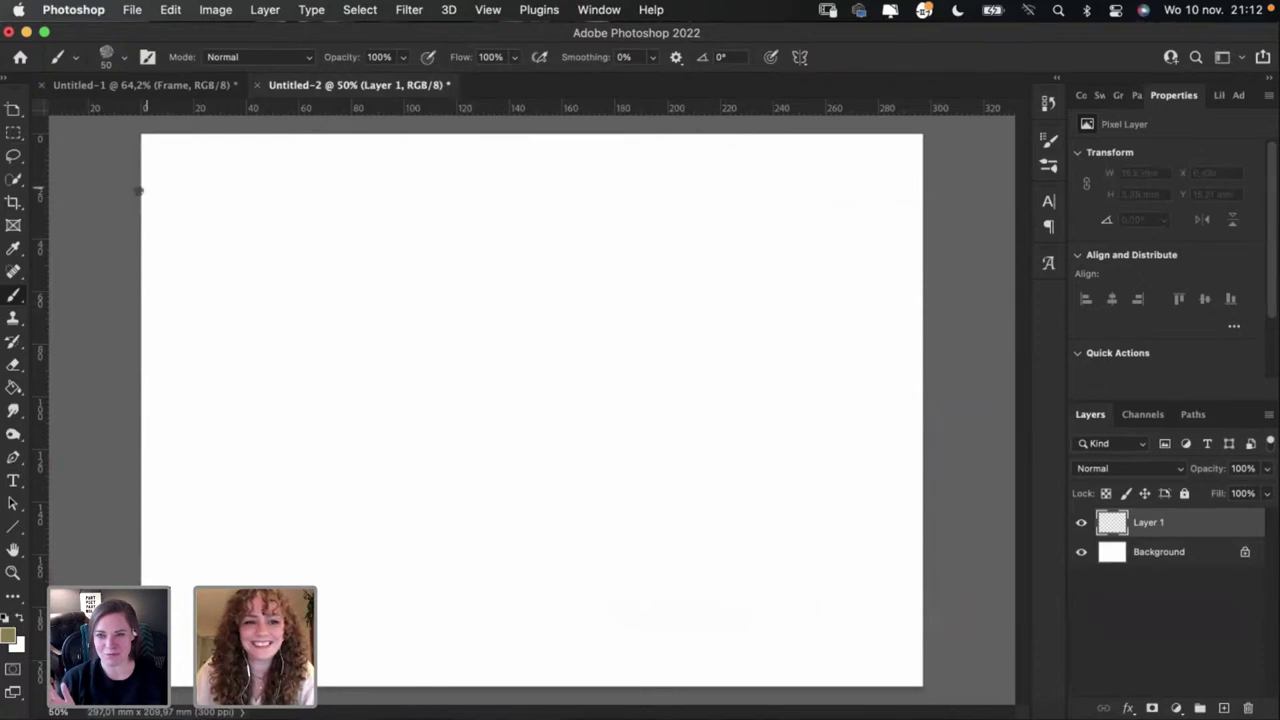
drag(491, 190, 126, 200)
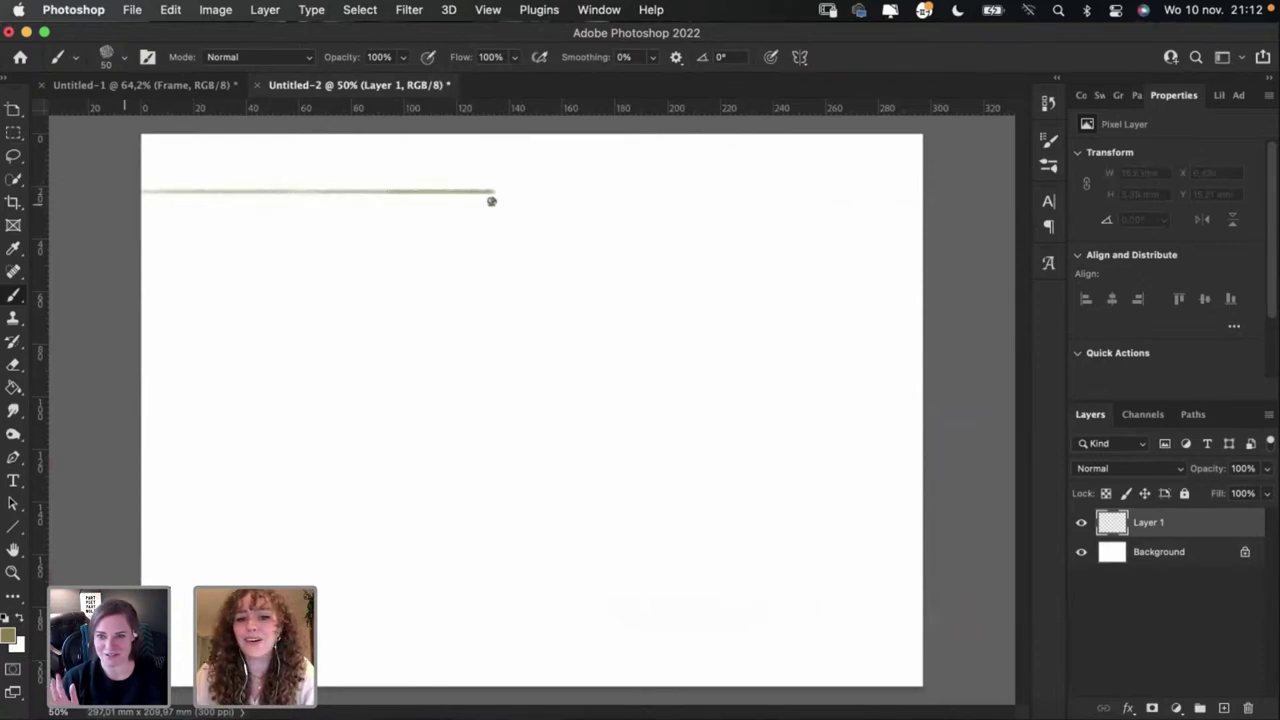
mouse_move(741, 209)
mouse_down()
mouse_move(900, 220)
mouse_move(491, 211)
mouse_move(563, 214)
mouse_up()
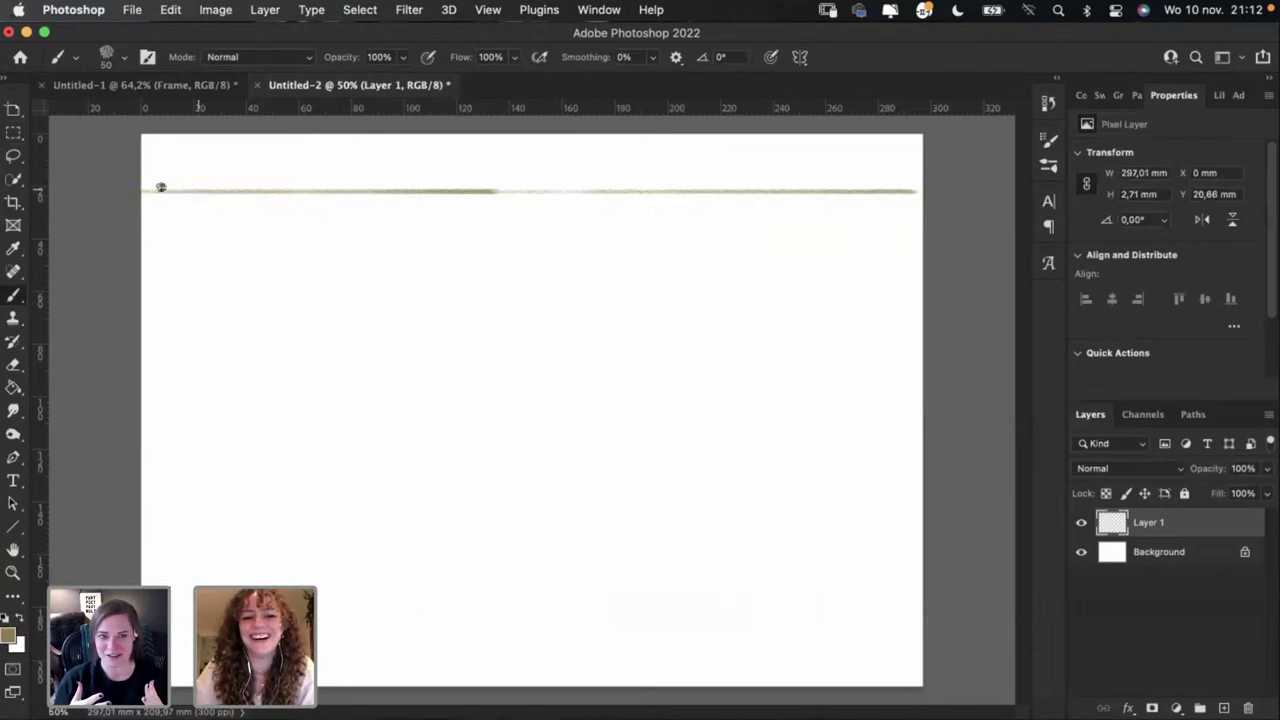
drag(146, 191, 252, 194)
Step: Undo the short stroke and switch to Kyle's Gouache Wet Round brush
key(super+z)
click(108, 57)
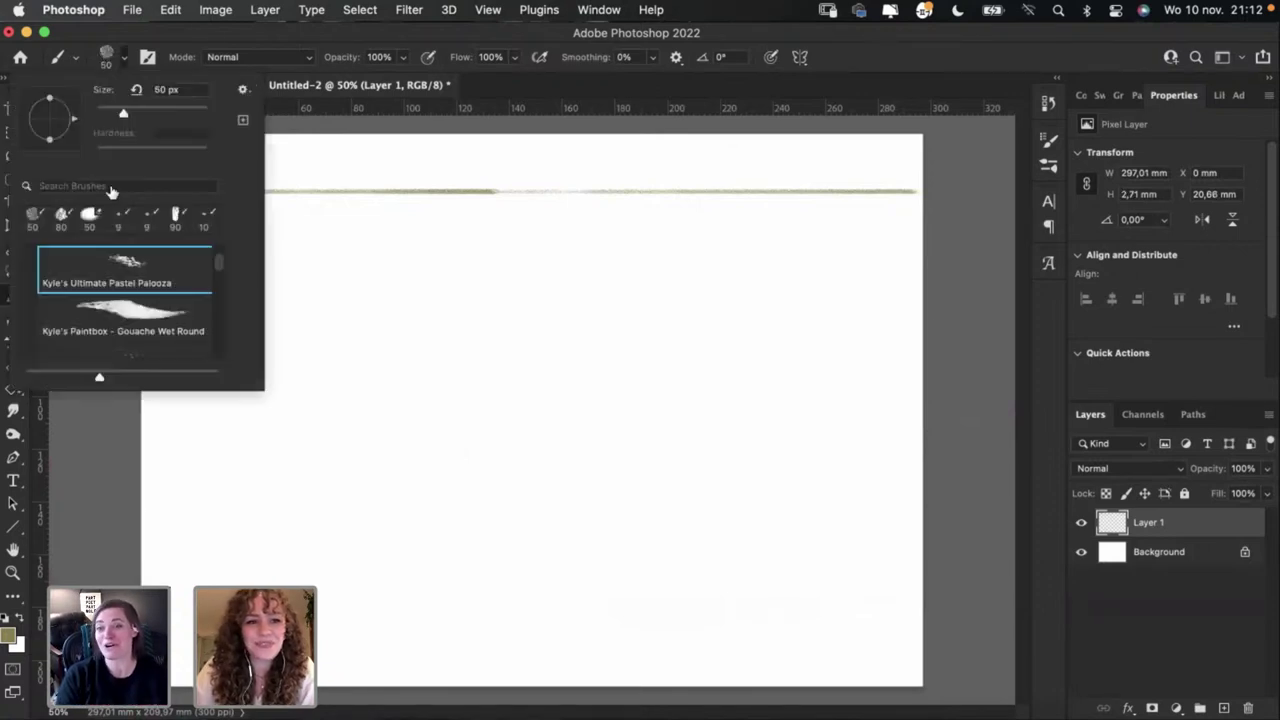
click(124, 309)
click(356, 165)
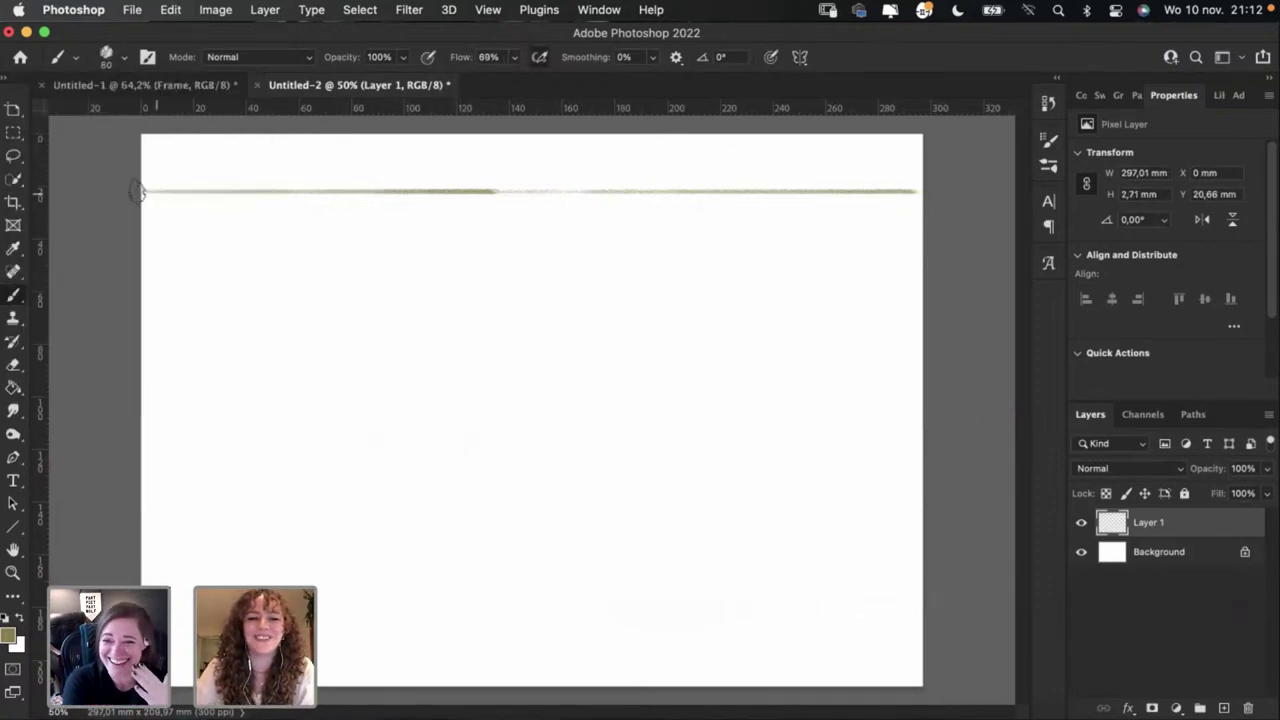
Step: Paint the thick olive gouache band across the top left of the page
mouse_move(195, 182)
mouse_down()
mouse_move(149, 186)
mouse_move(250, 184)
mouse_up()
key(super+z)
key(super+z)
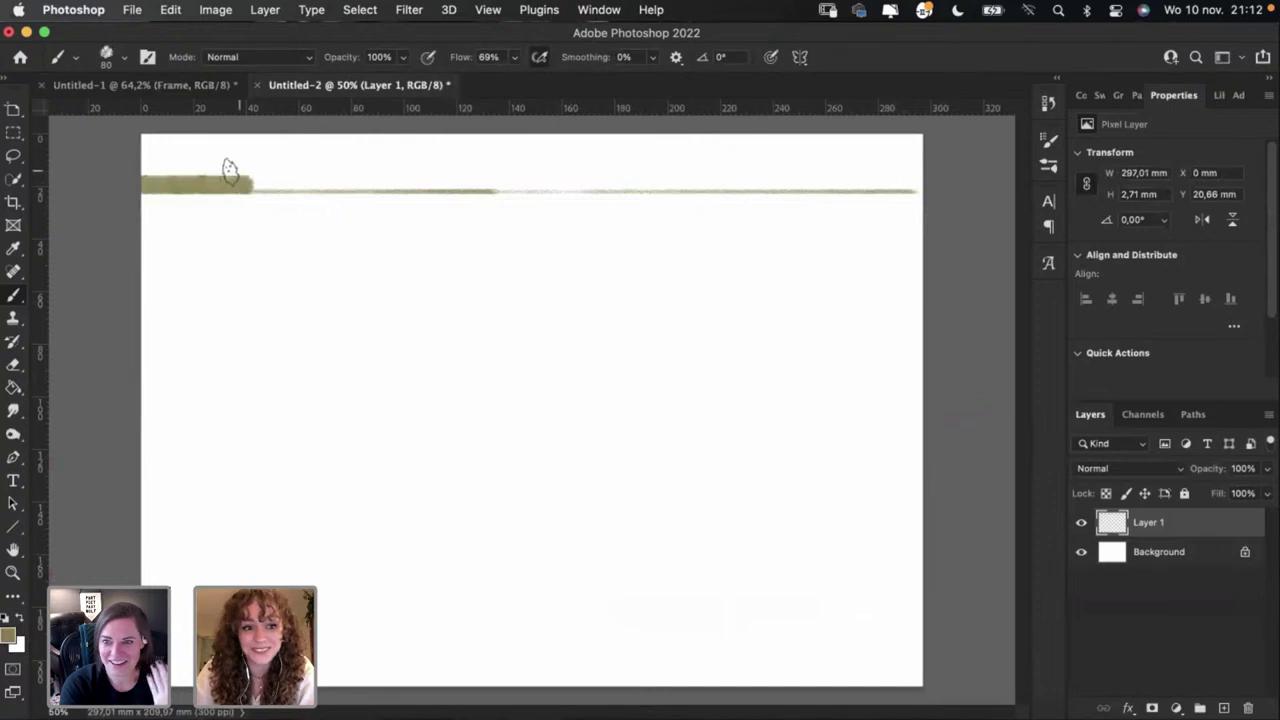
mouse_move(157, 171)
mouse_down()
mouse_move(278, 172)
mouse_move(168, 176)
mouse_move(227, 167)
mouse_move(166, 170)
mouse_move(188, 162)
mouse_move(145, 143)
mouse_move(289, 137)
mouse_move(150, 148)
mouse_move(289, 147)
mouse_move(170, 156)
mouse_move(268, 163)
mouse_up()
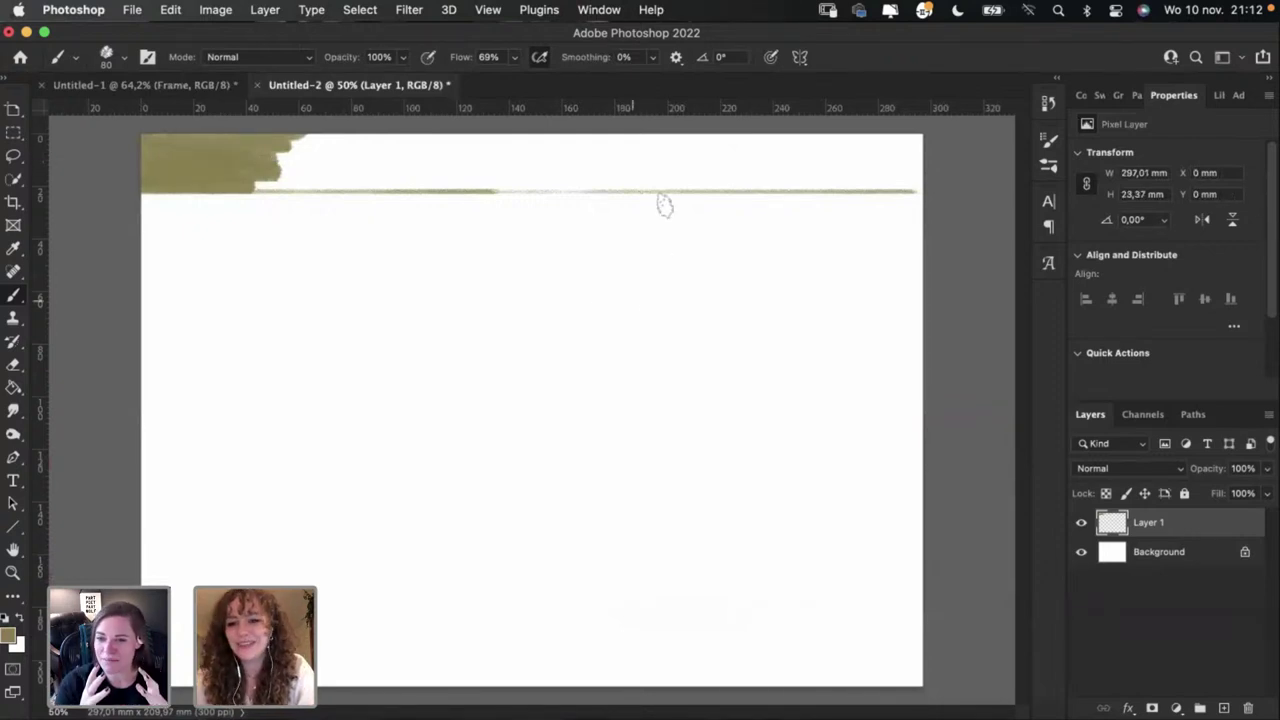
drag(245, 180, 361, 170)
key(super+z)
drag(252, 186, 257, 190)
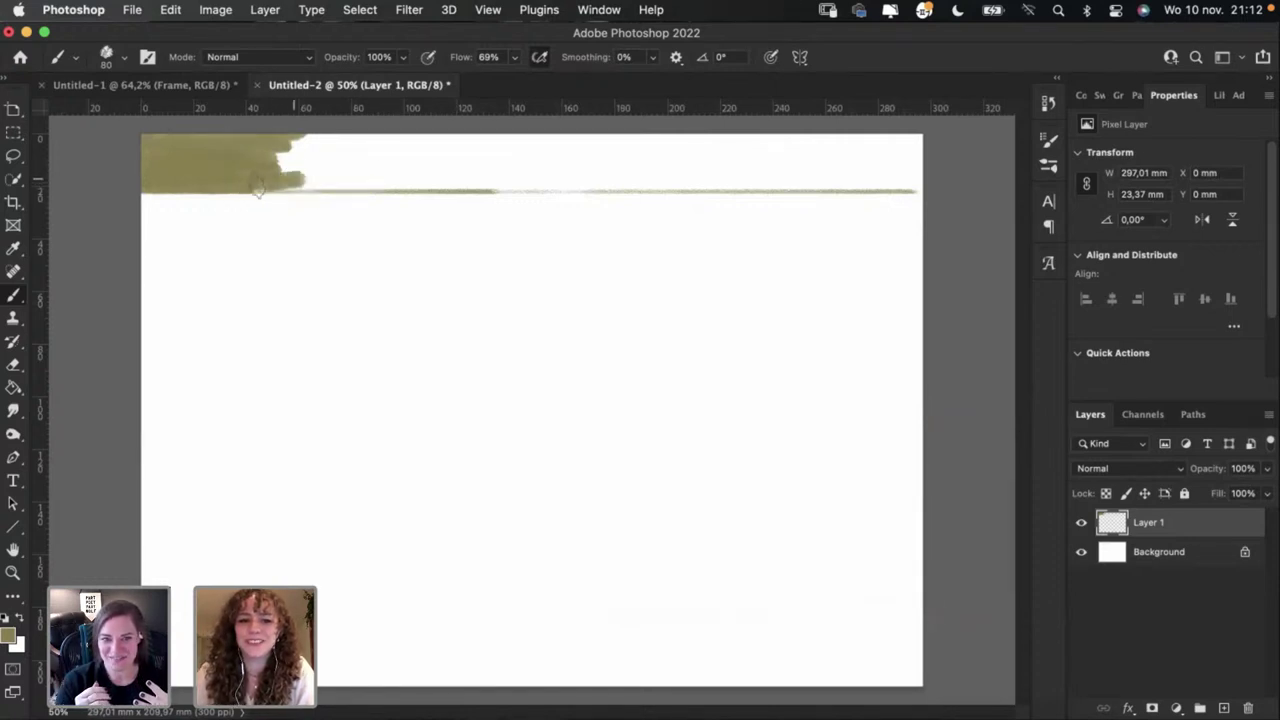
mouse_move(347, 178)
mouse_down()
mouse_move(309, 185)
mouse_move(375, 180)
mouse_move(281, 192)
mouse_move(412, 181)
mouse_up()
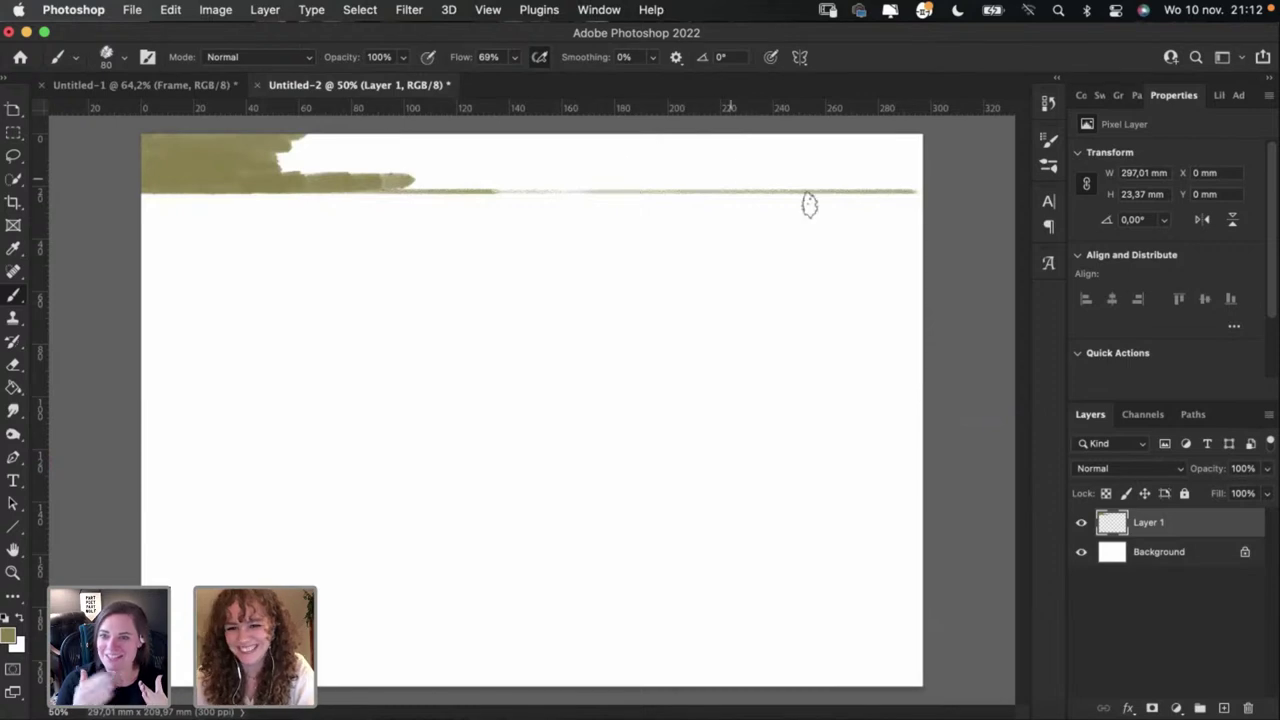
Step: Extend the olive band along the right end and across the middle
drag(797, 181, 908, 184)
key(super+z)
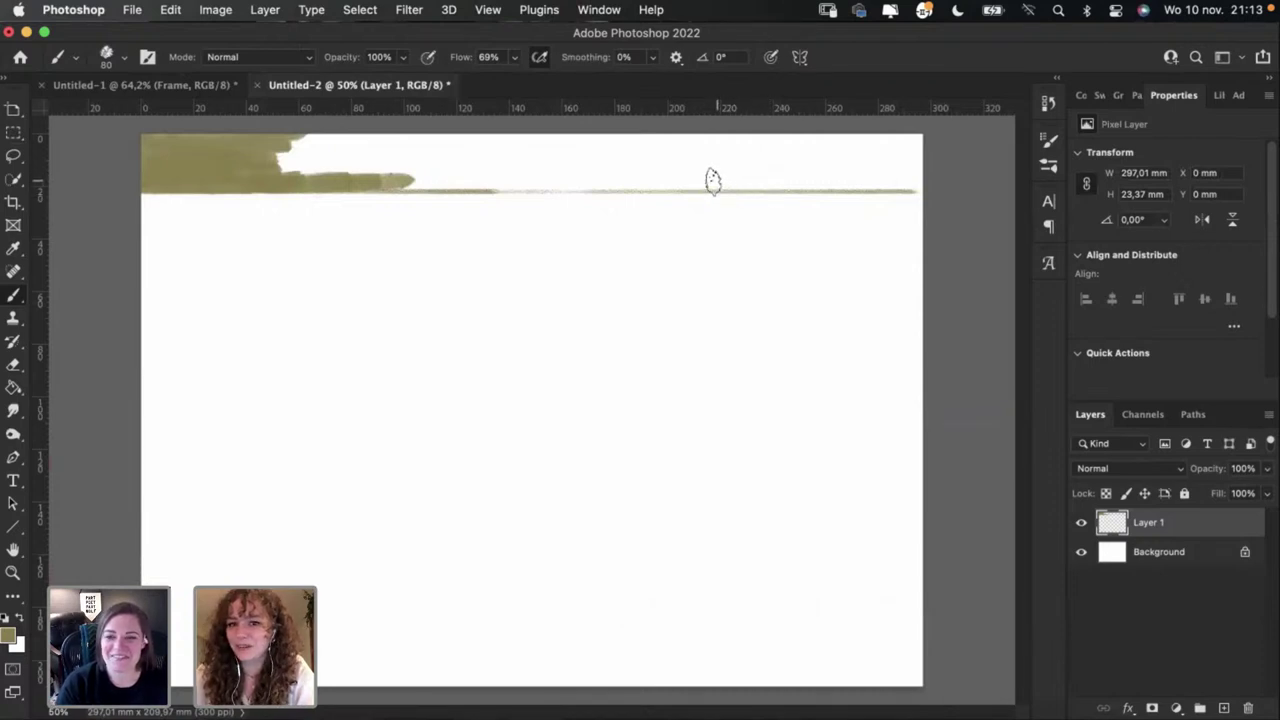
drag(712, 180, 838, 185)
mouse_move(896, 178)
mouse_down()
mouse_move(820, 182)
mouse_move(947, 181)
mouse_up()
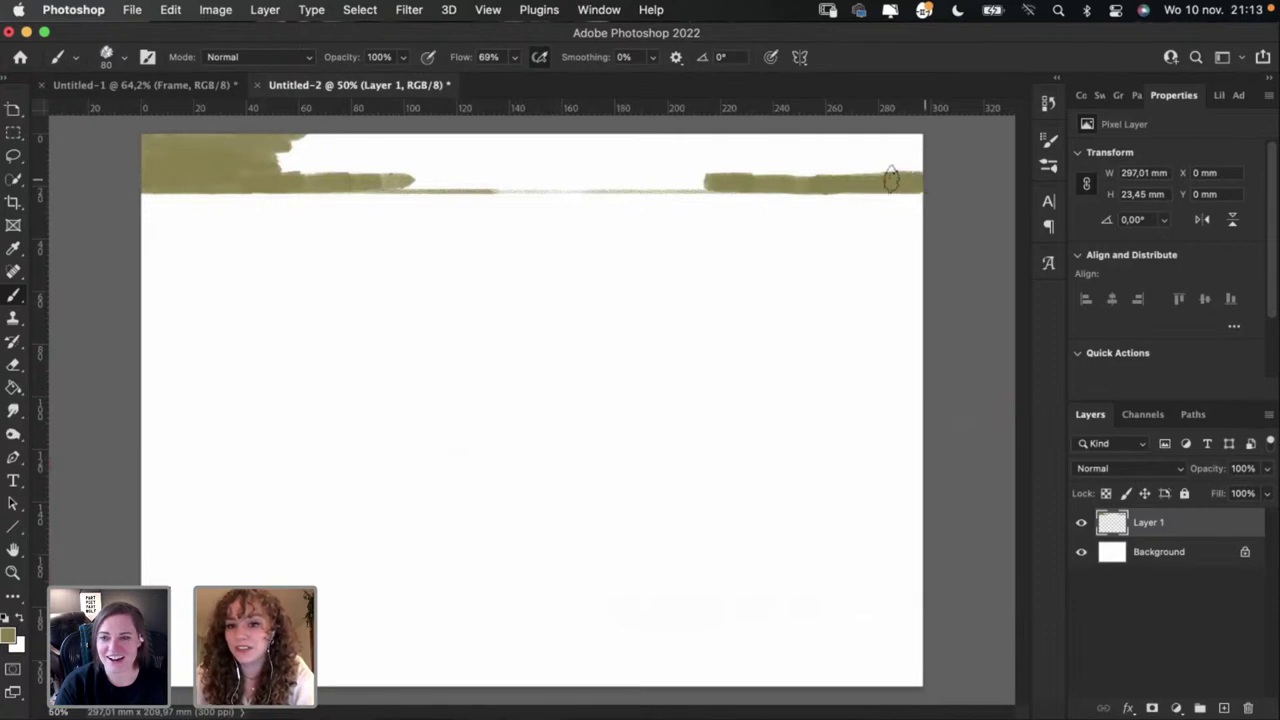
mouse_move(574, 177)
mouse_down()
mouse_move(689, 174)
mouse_move(583, 189)
mouse_move(716, 180)
mouse_up()
key(super+z)
click(574, 180)
key(super+z)
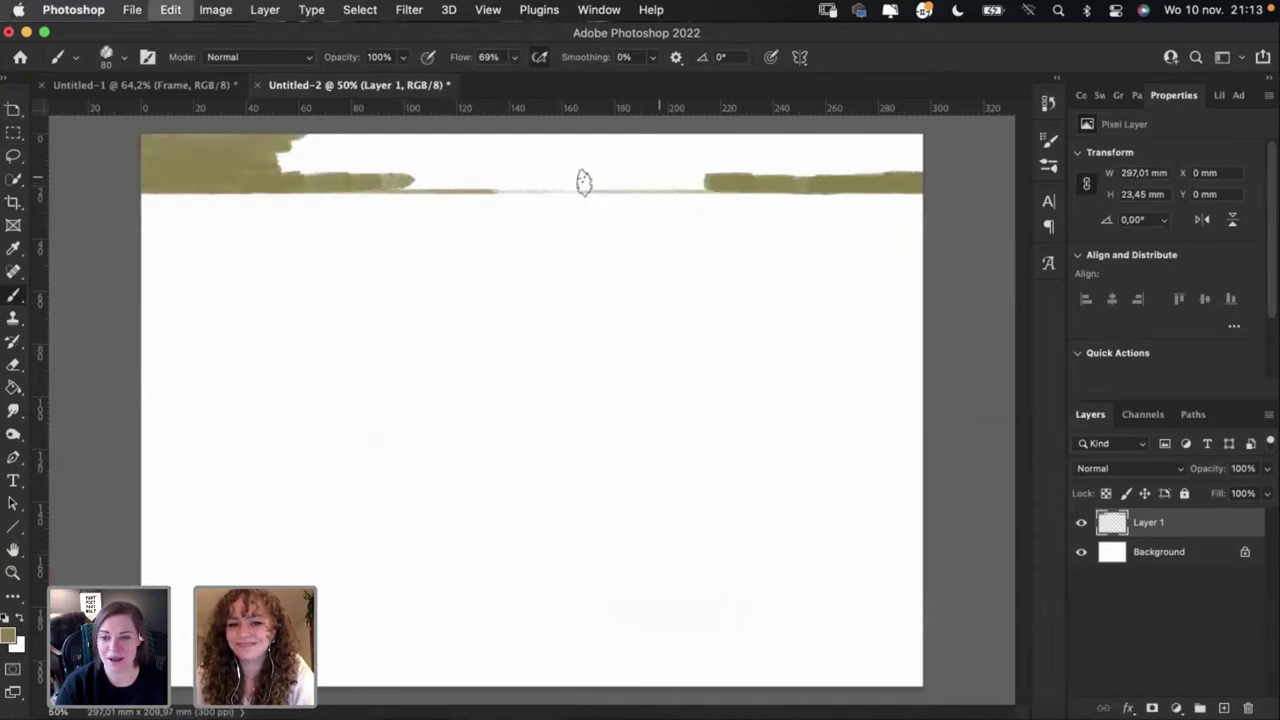
drag(574, 183, 750, 181)
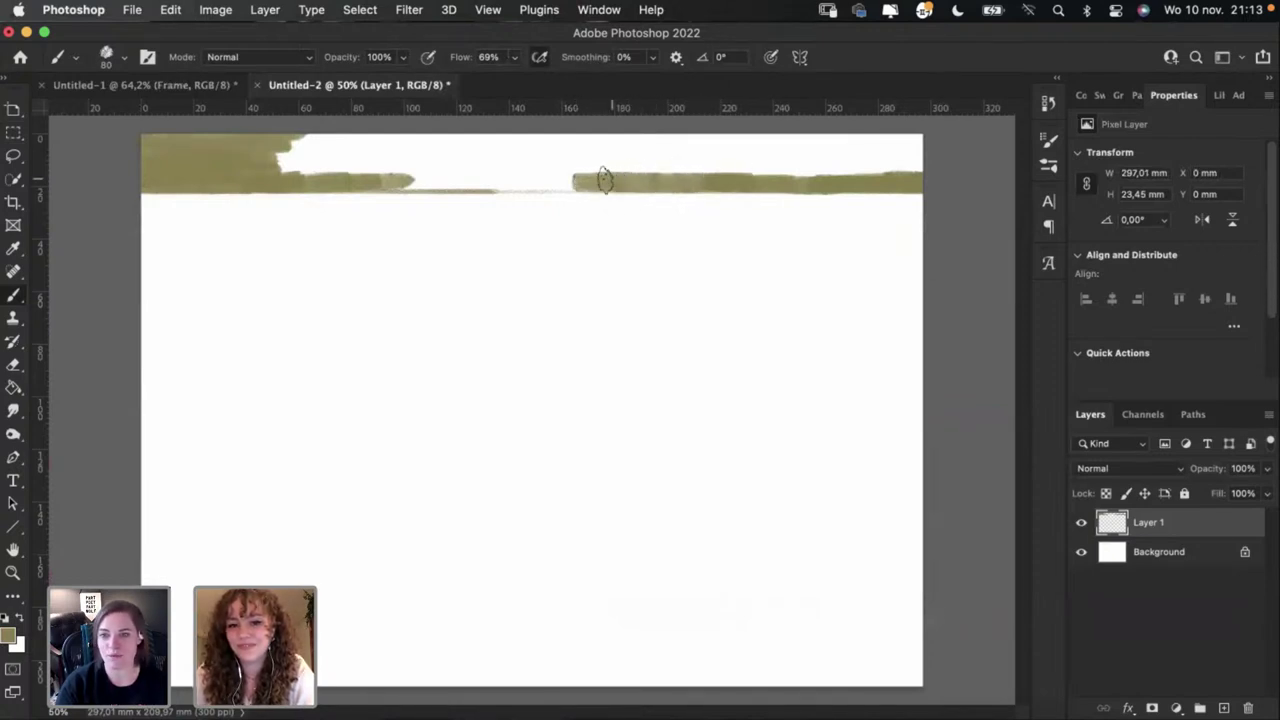
drag(603, 178, 740, 182)
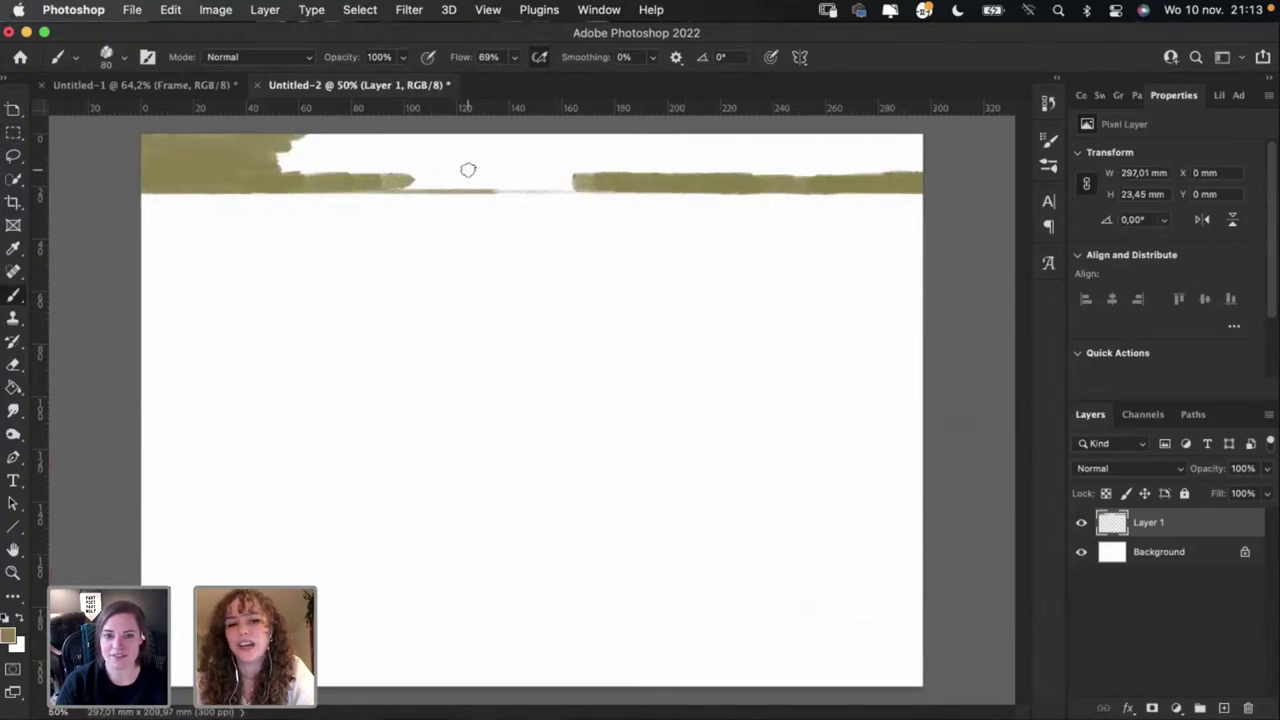
Step: Fill the remaining white gap and cover most of the top-right white patch
mouse_move(432, 177)
mouse_down()
mouse_move(378, 185)
mouse_move(450, 176)
mouse_move(357, 185)
mouse_move(634, 183)
mouse_move(275, 162)
mouse_move(403, 148)
mouse_move(293, 144)
mouse_move(442, 143)
mouse_move(278, 149)
mouse_move(520, 138)
mouse_move(331, 138)
mouse_move(414, 136)
mouse_move(428, 151)
mouse_move(360, 169)
mouse_move(553, 149)
mouse_move(532, 131)
mouse_move(490, 148)
mouse_move(657, 139)
mouse_move(487, 143)
mouse_move(620, 152)
mouse_move(534, 161)
mouse_move(772, 170)
mouse_move(637, 167)
mouse_move(714, 145)
mouse_move(660, 140)
mouse_move(736, 143)
mouse_move(635, 138)
mouse_move(516, 155)
mouse_move(563, 162)
mouse_up()
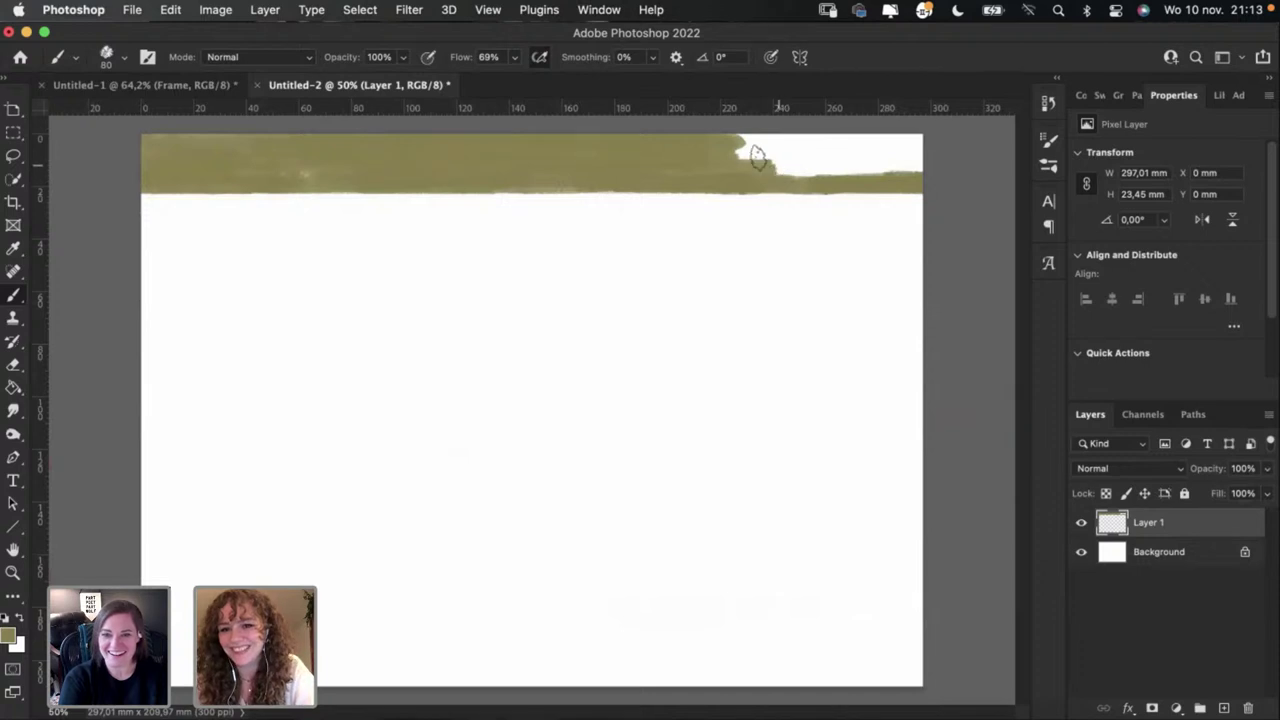
mouse_move(777, 137)
mouse_down()
mouse_move(721, 152)
mouse_move(789, 165)
mouse_up()
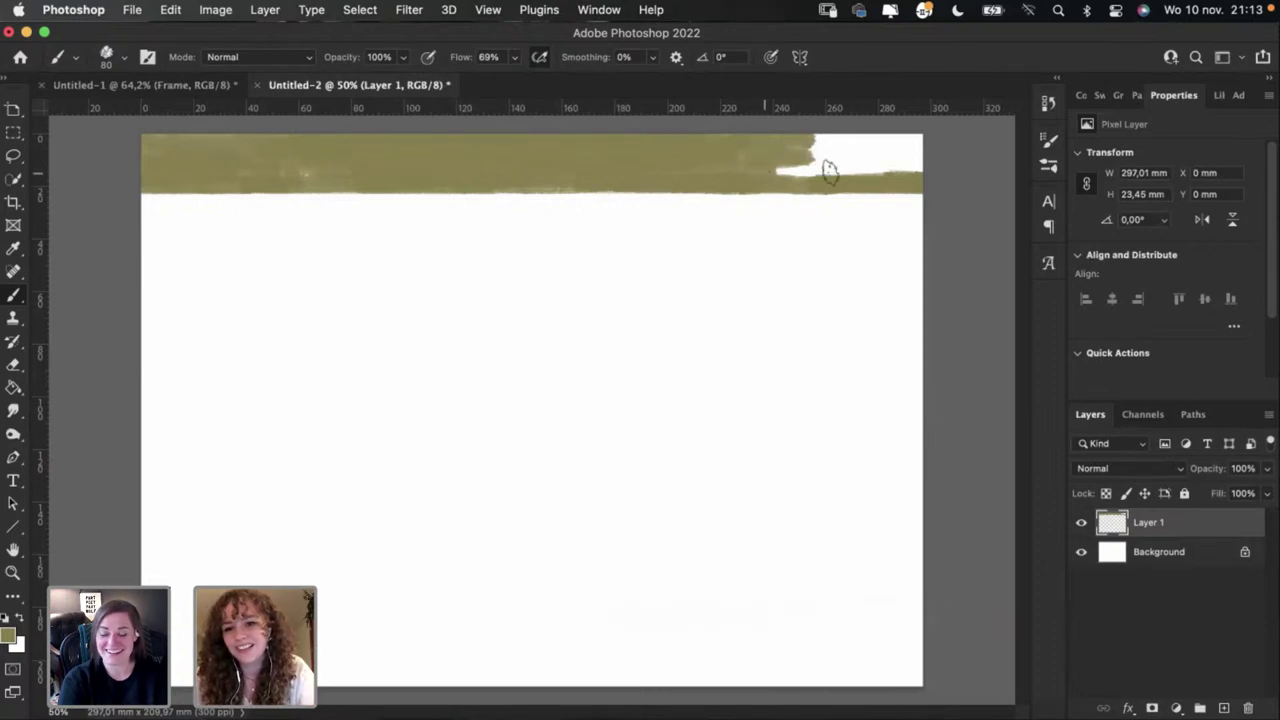
mouse_move(826, 166)
mouse_down()
mouse_move(785, 174)
mouse_move(817, 170)
mouse_up()
mouse_move(737, 169)
mouse_down()
mouse_move(898, 172)
mouse_move(813, 165)
mouse_move(918, 163)
mouse_move(847, 152)
mouse_move(851, 139)
mouse_move(937, 143)
mouse_move(903, 143)
mouse_up()
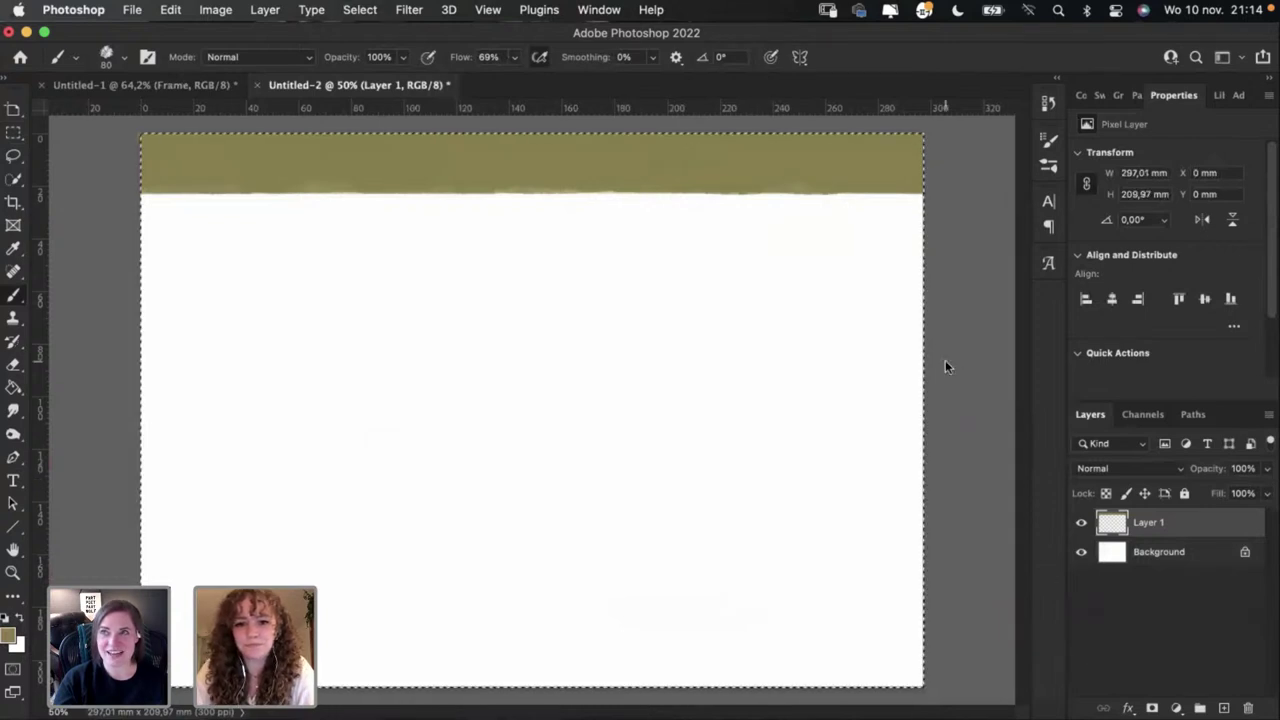
Step: Nudge-test the olive band with the Move tool, then pick the Rectangular Marquee
drag(833, 200, 820, 205)
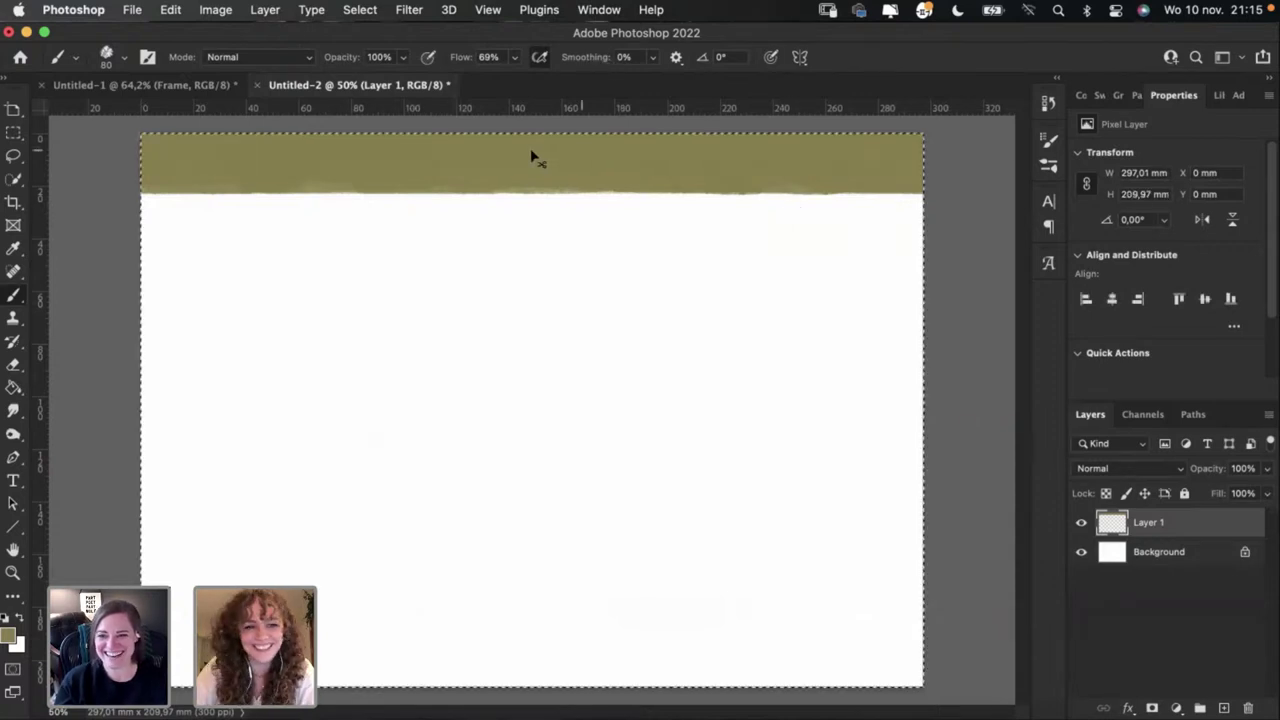
key(super+a)
key(super+d)
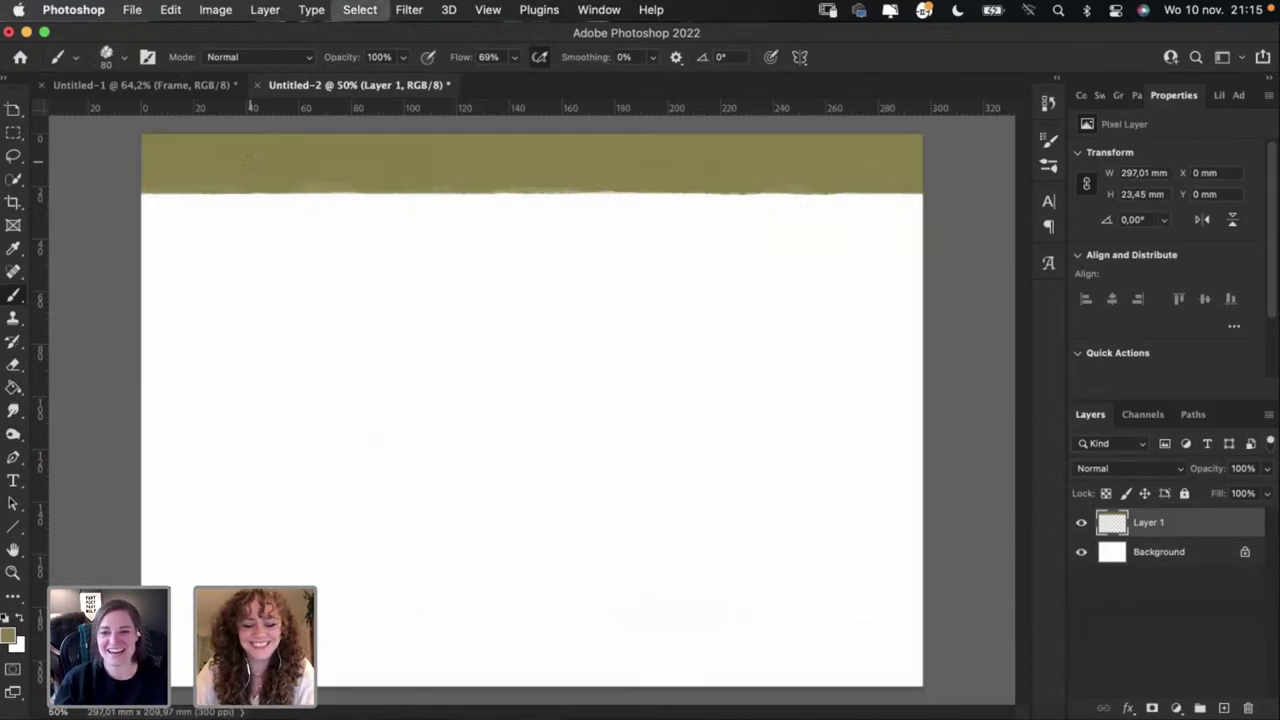
click(15, 134)
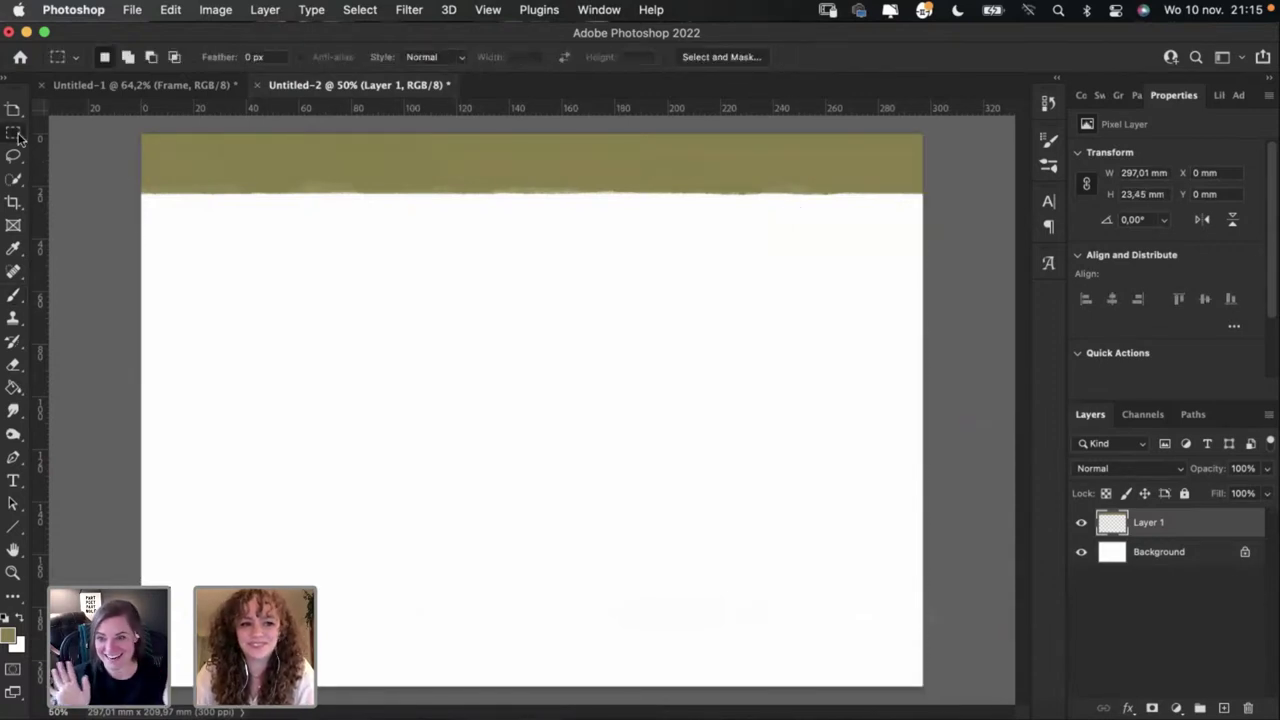
click(391, 188)
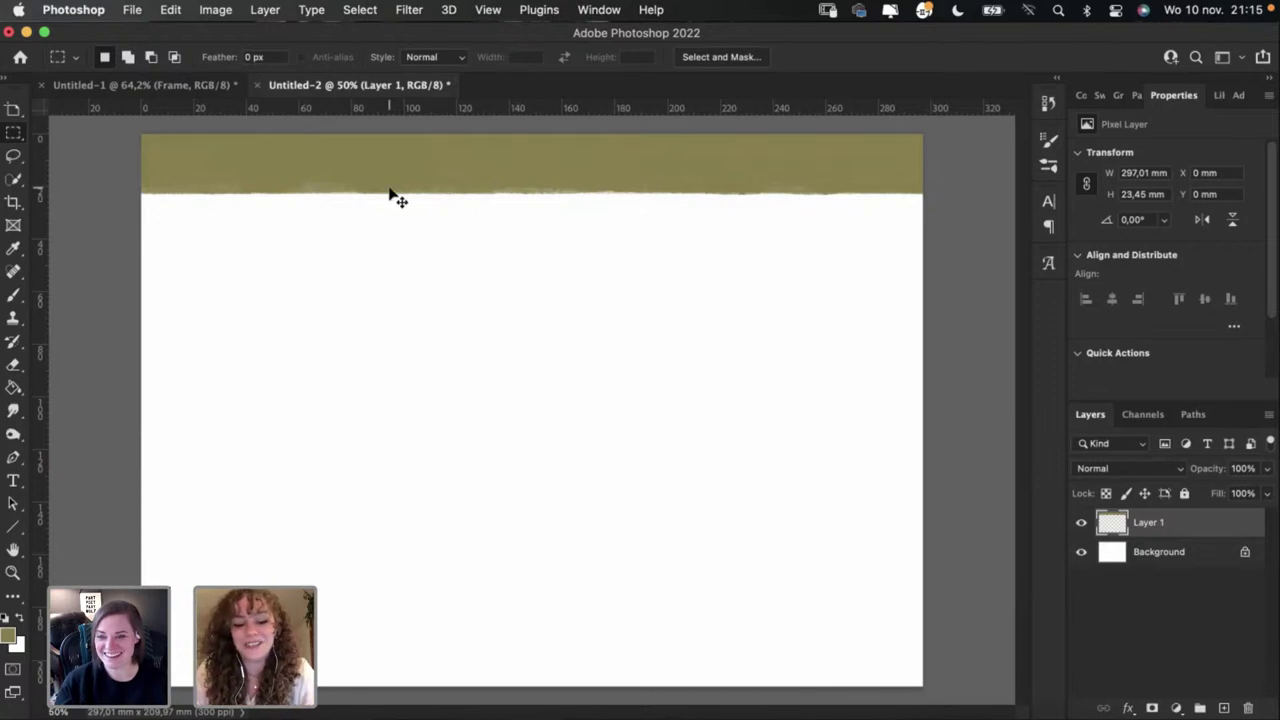
Step: Check the InDesign layout, return to Photoshop, and select the whole canvas
key(super+a)
key(super+d)
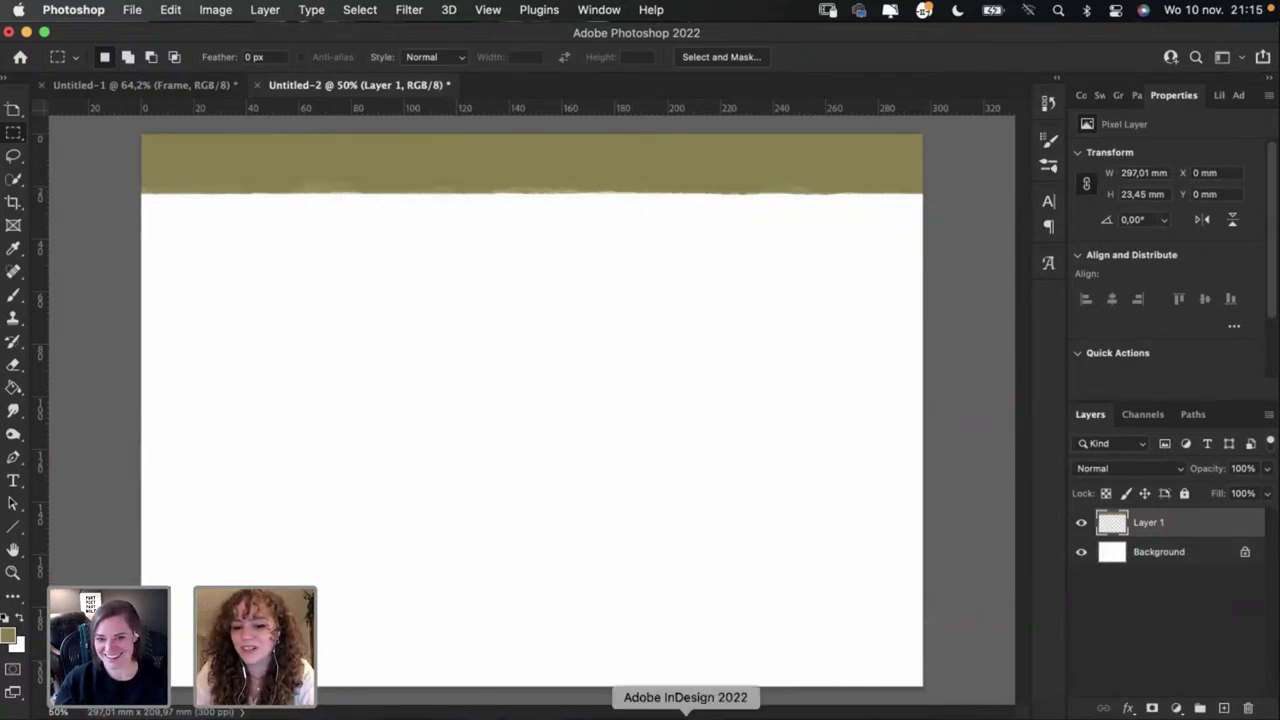
click(685, 714)
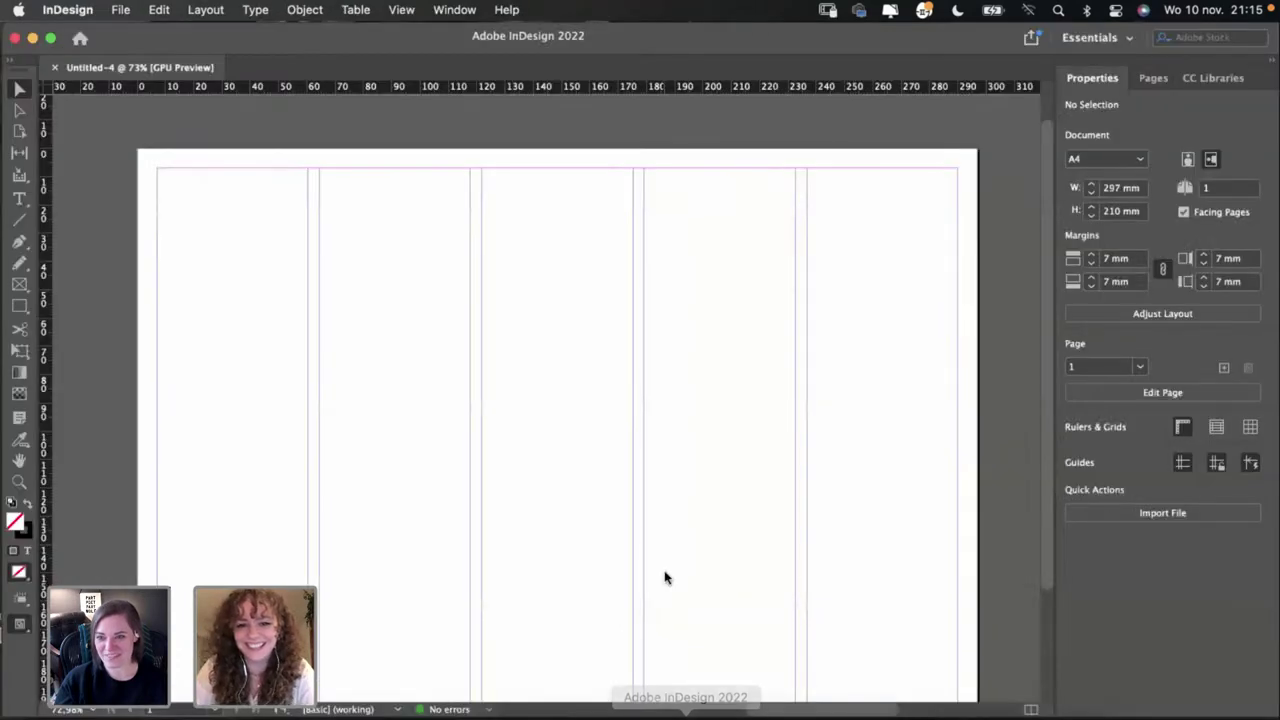
click(623, 714)
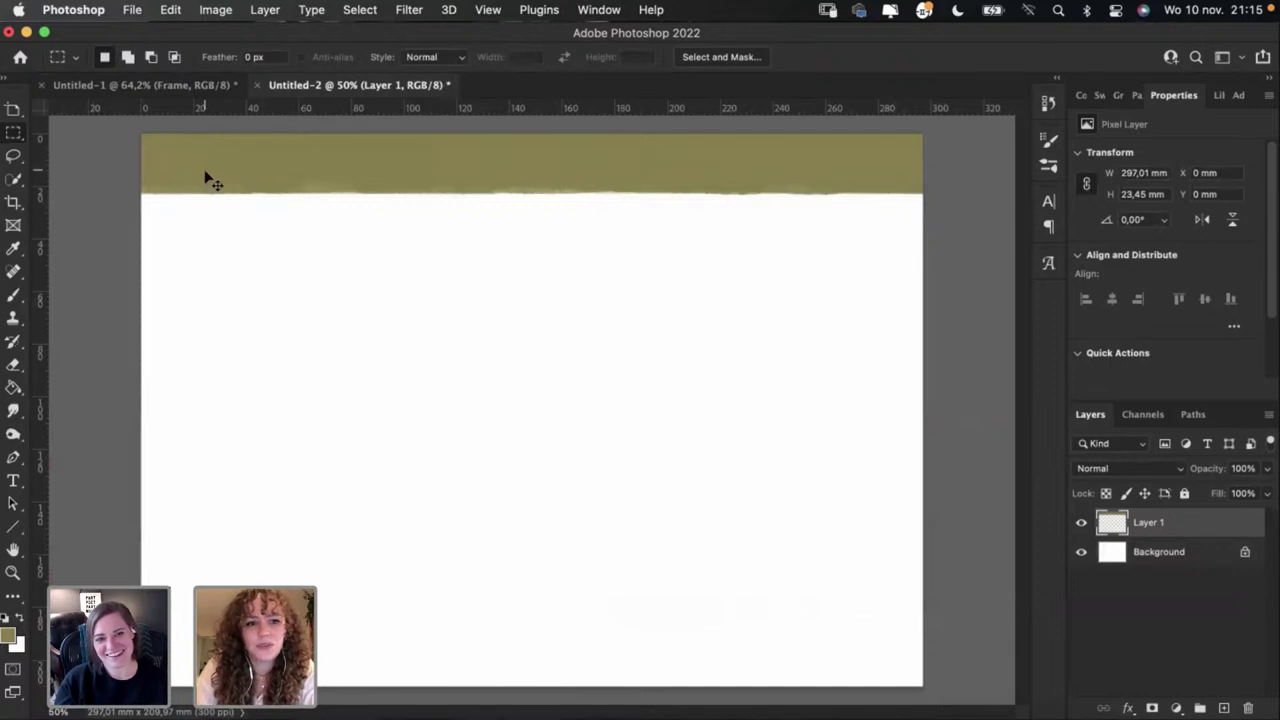
mouse_move(206, 177)
mouse_down()
mouse_move(206, 191)
mouse_move(206, 176)
mouse_up()
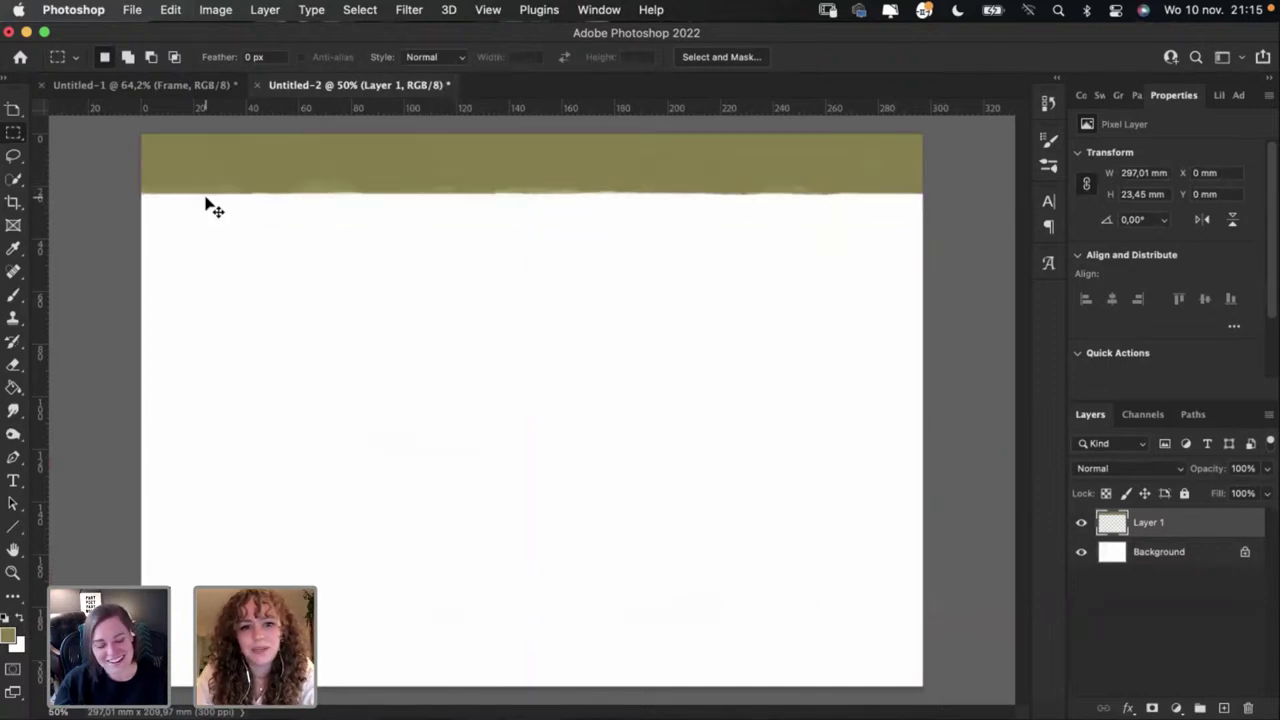
key(super+a)
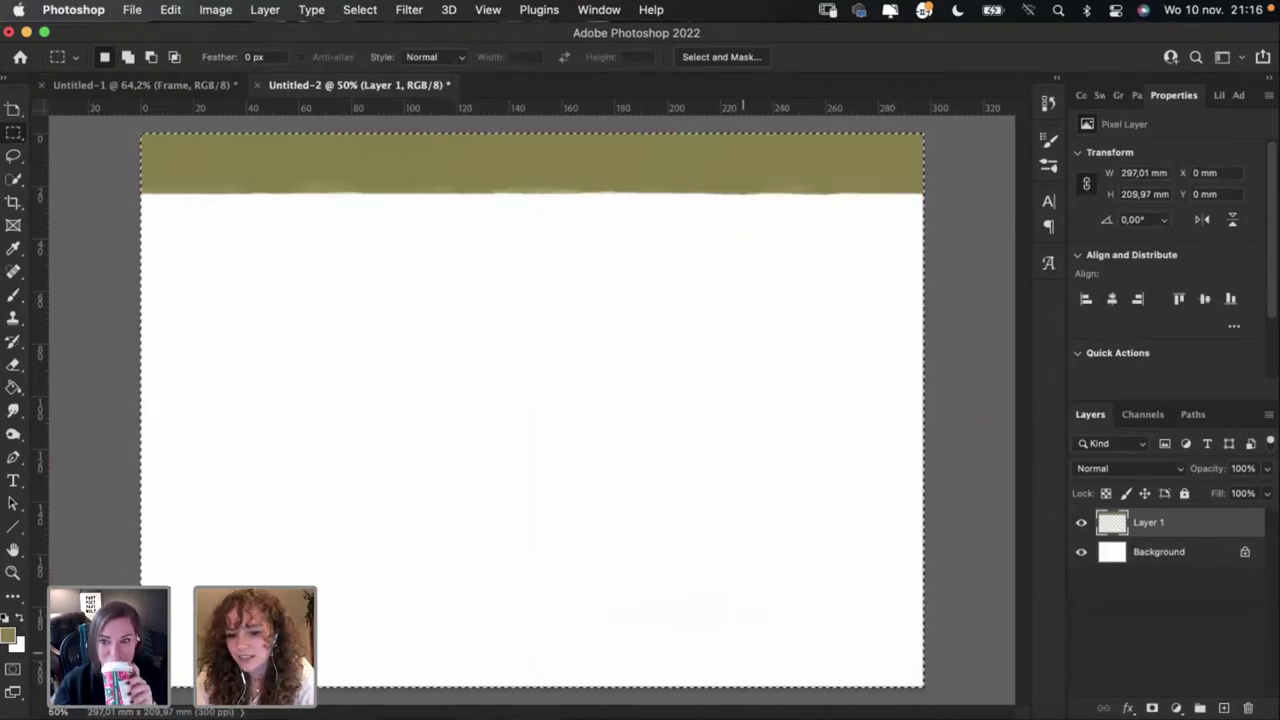
Step: Paste the olive band into InDesign at the page top (Y 0 mm), deselect, and return to Photoshop
click(685, 588)
key(super+v)
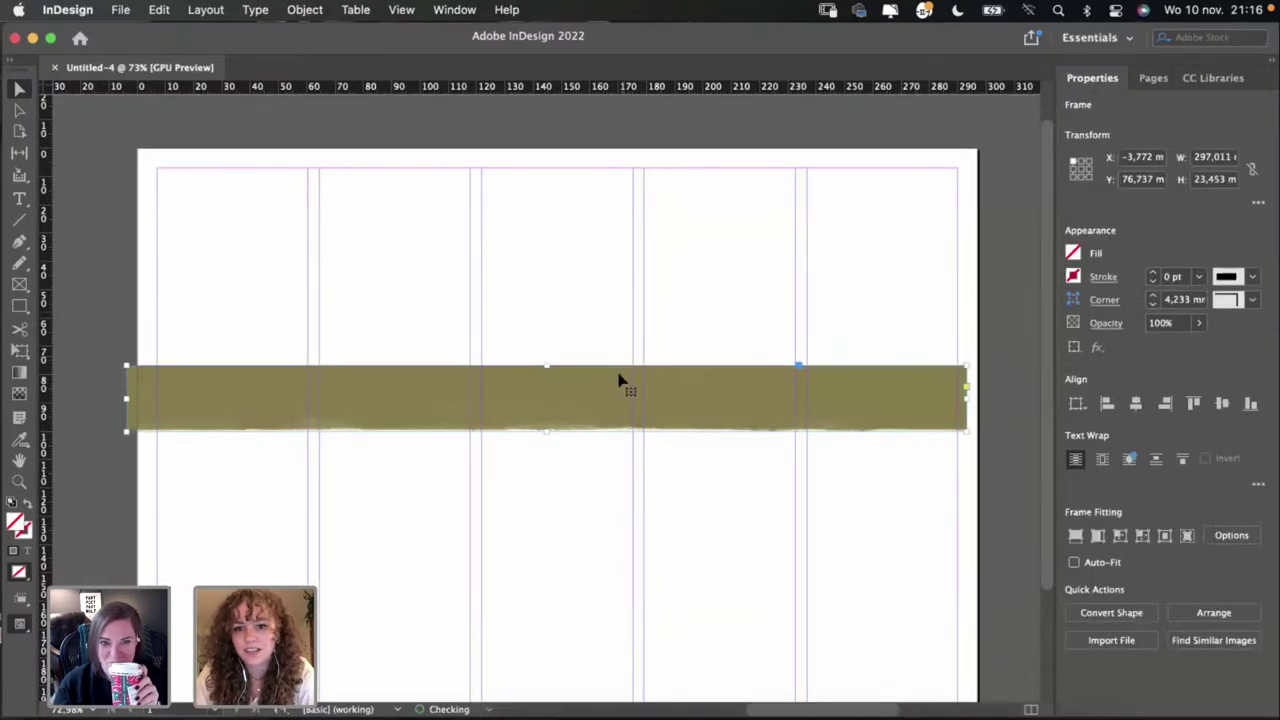
drag(625, 248, 626, 177)
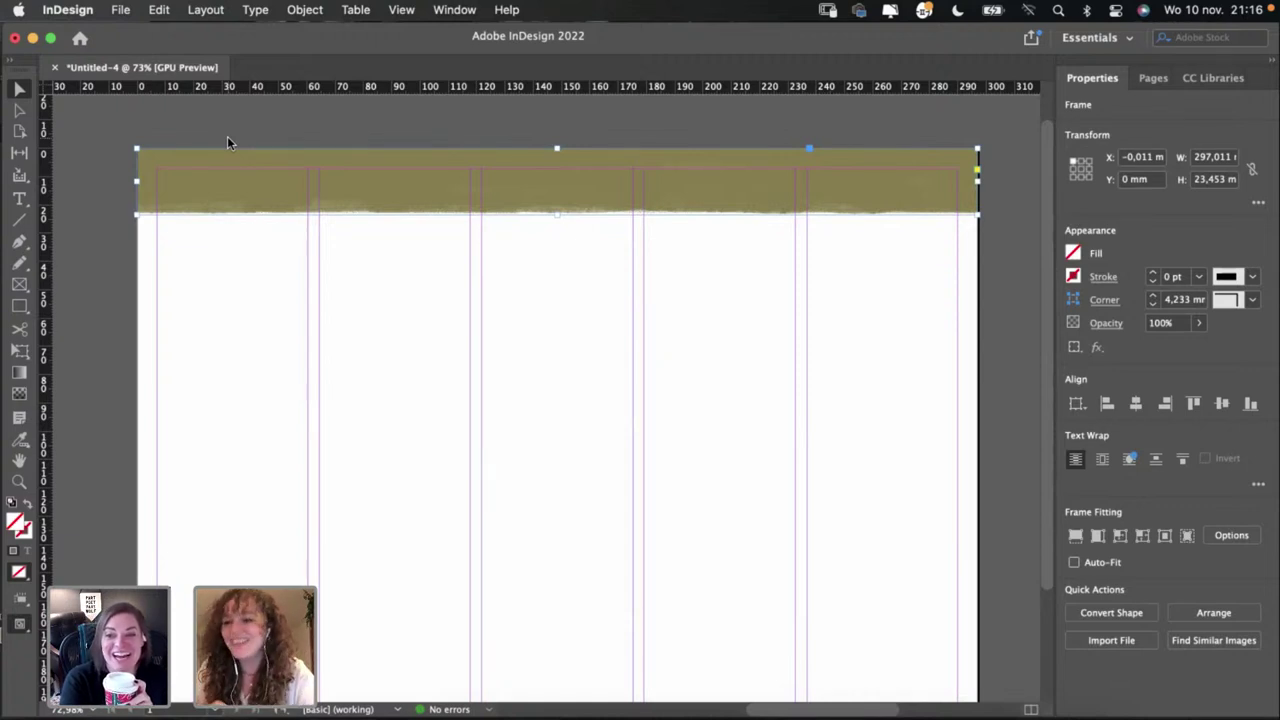
click(20, 110)
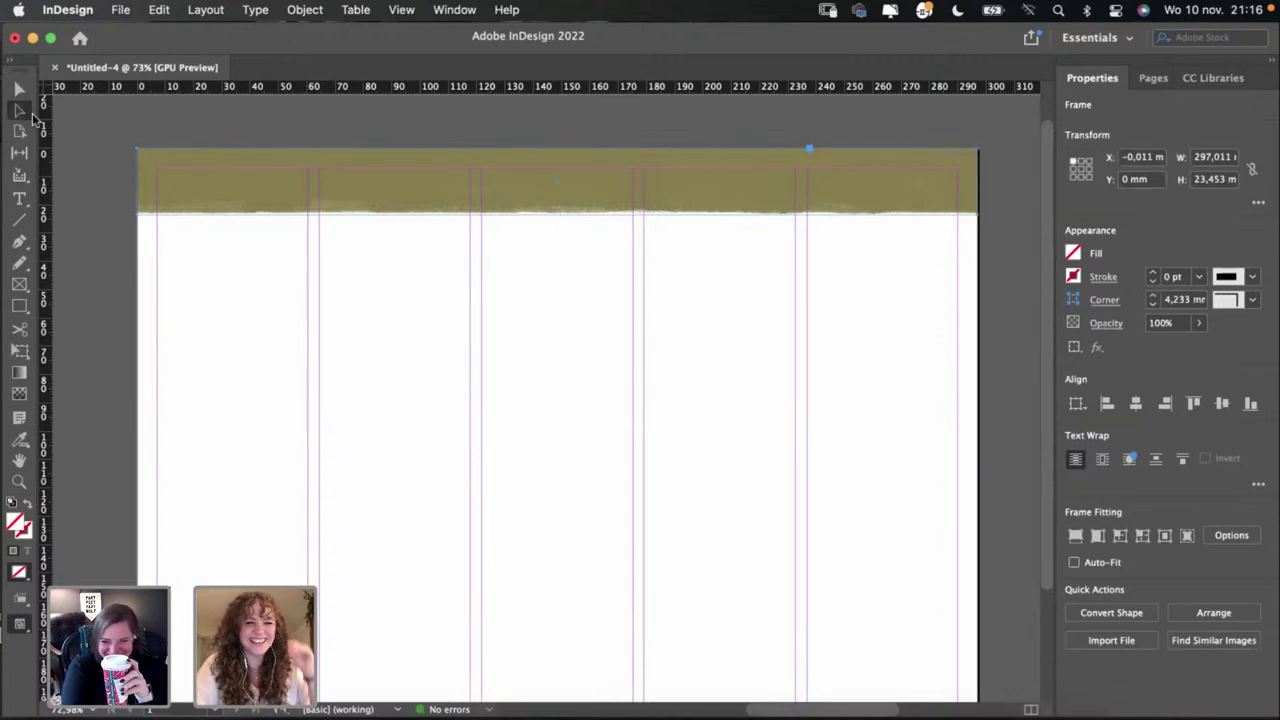
click(78, 123)
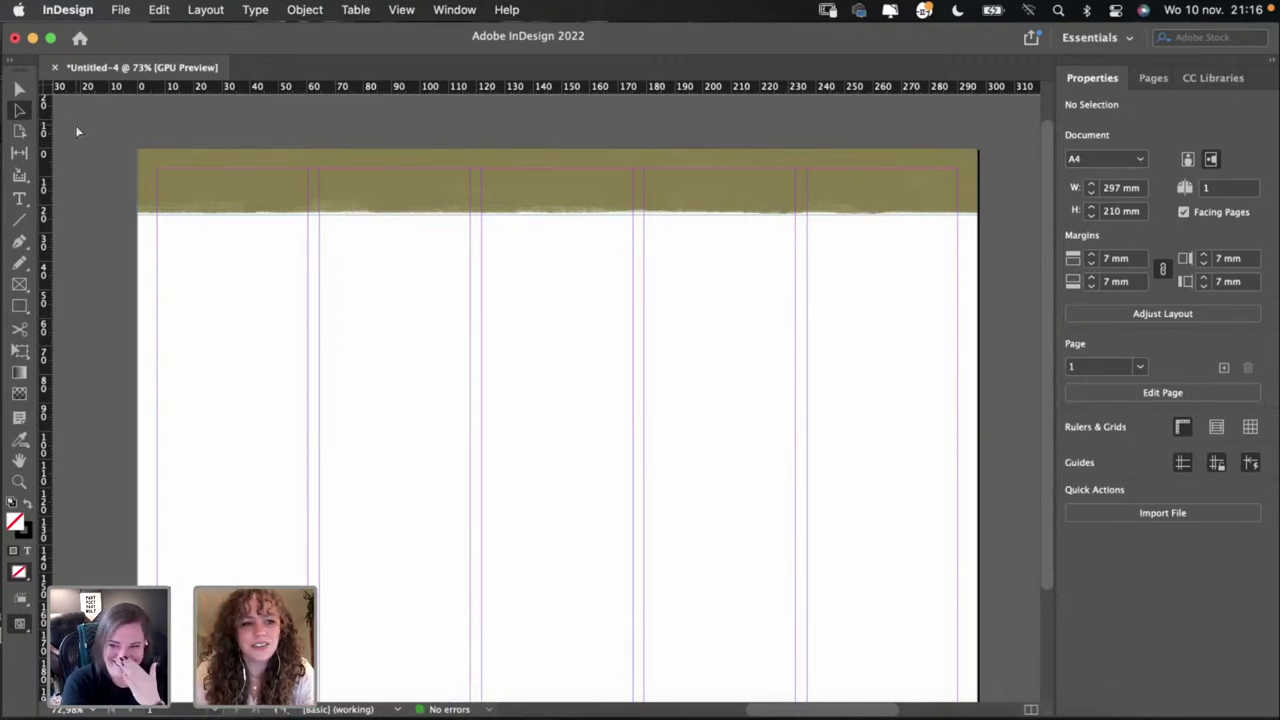
scroll(452, 175, up, 1)
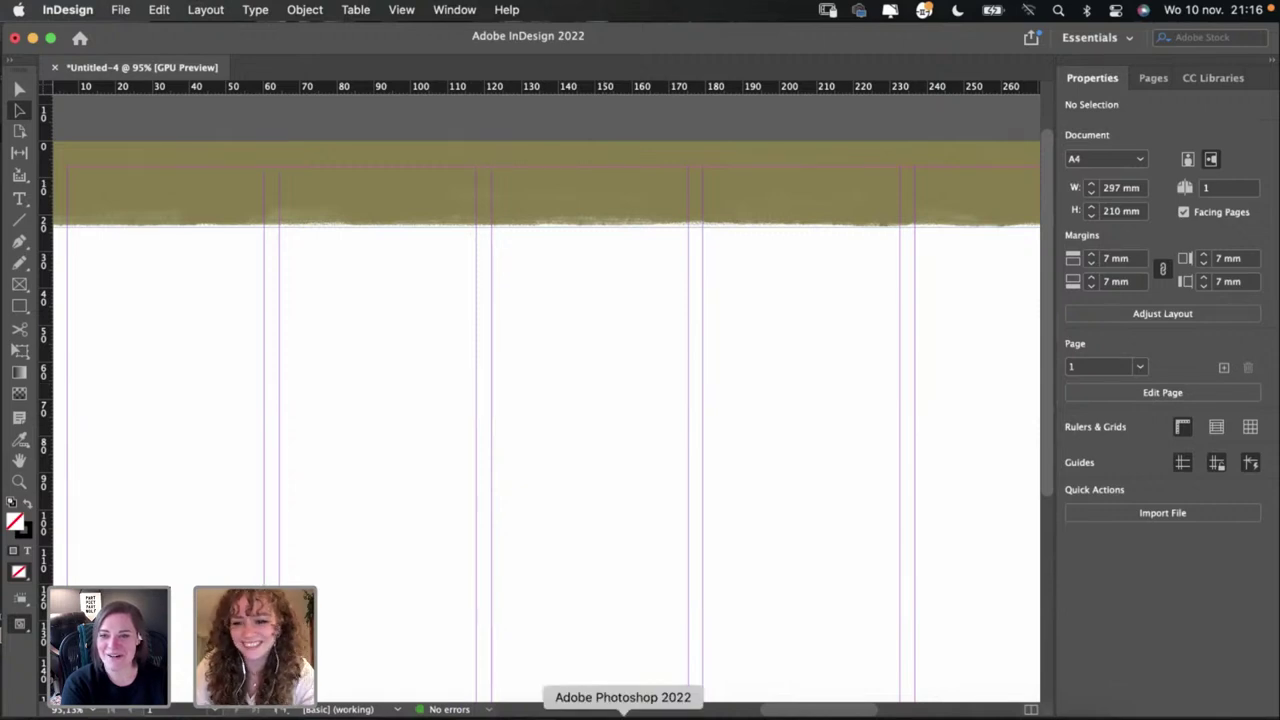
click(623, 715)
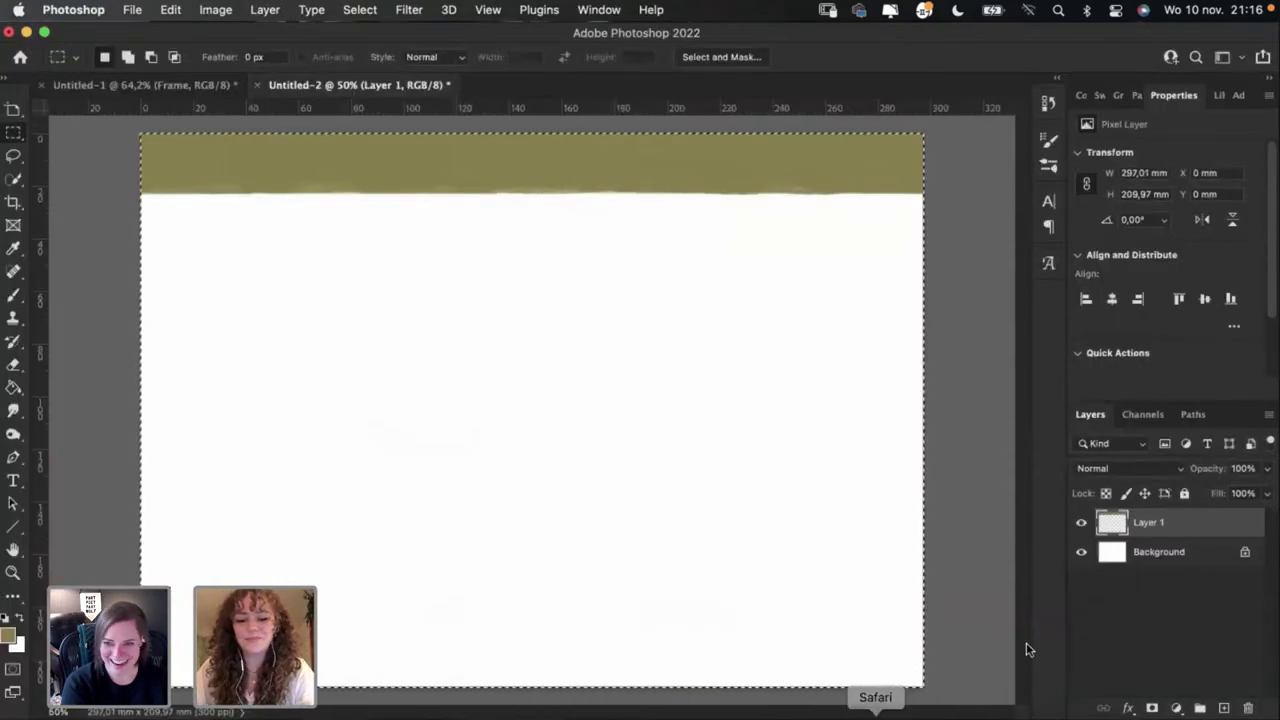
Step: Deselect and add two new empty layers, Layer 2 and Layer 3
key(super+d)
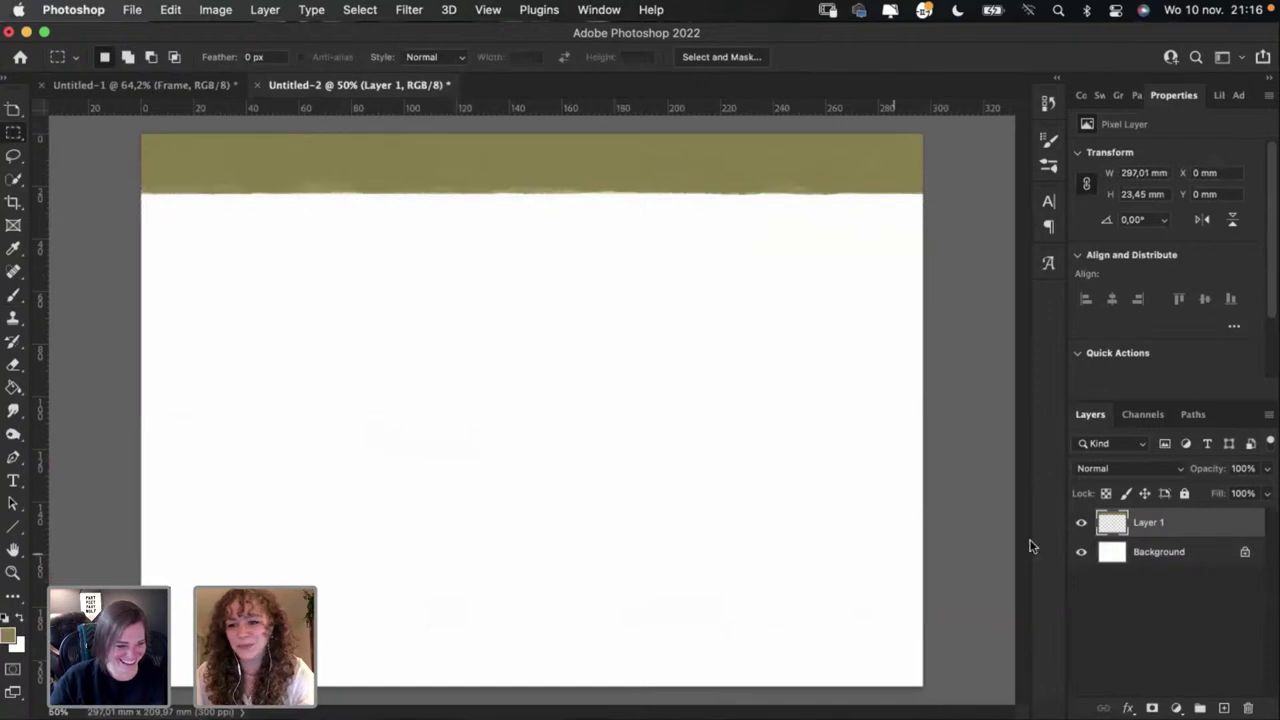
click(1225, 708)
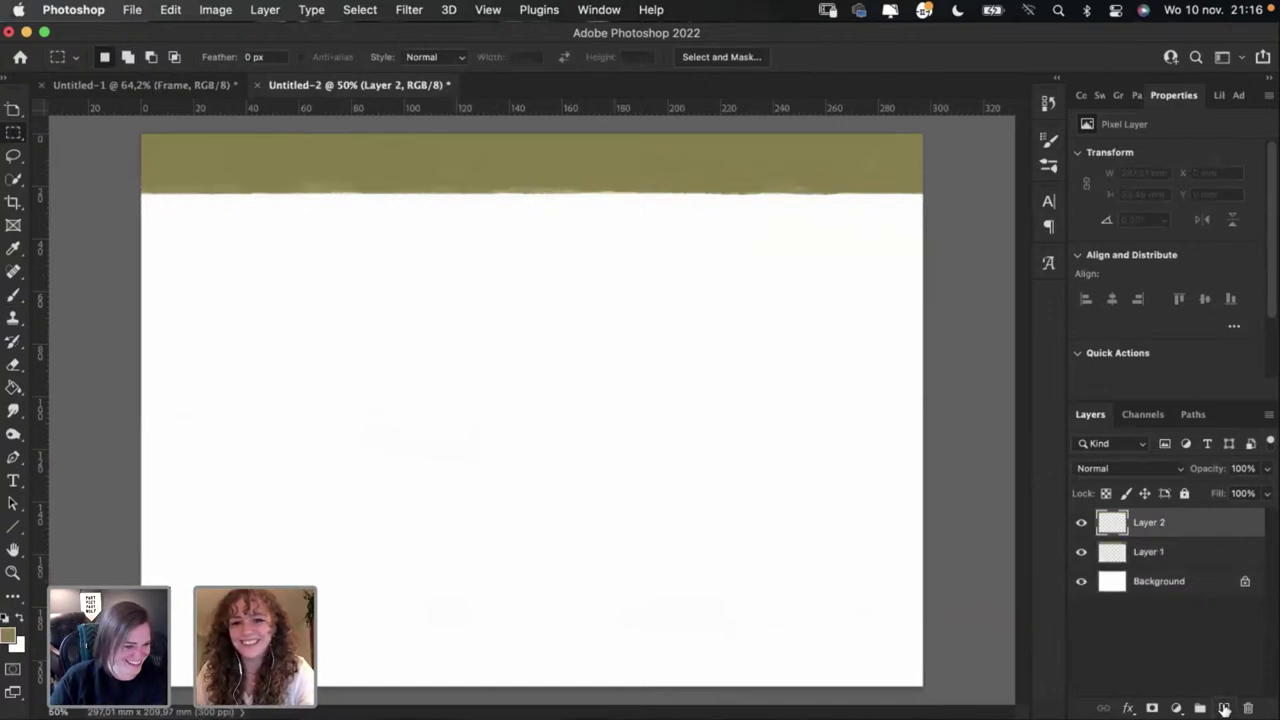
click(1225, 708)
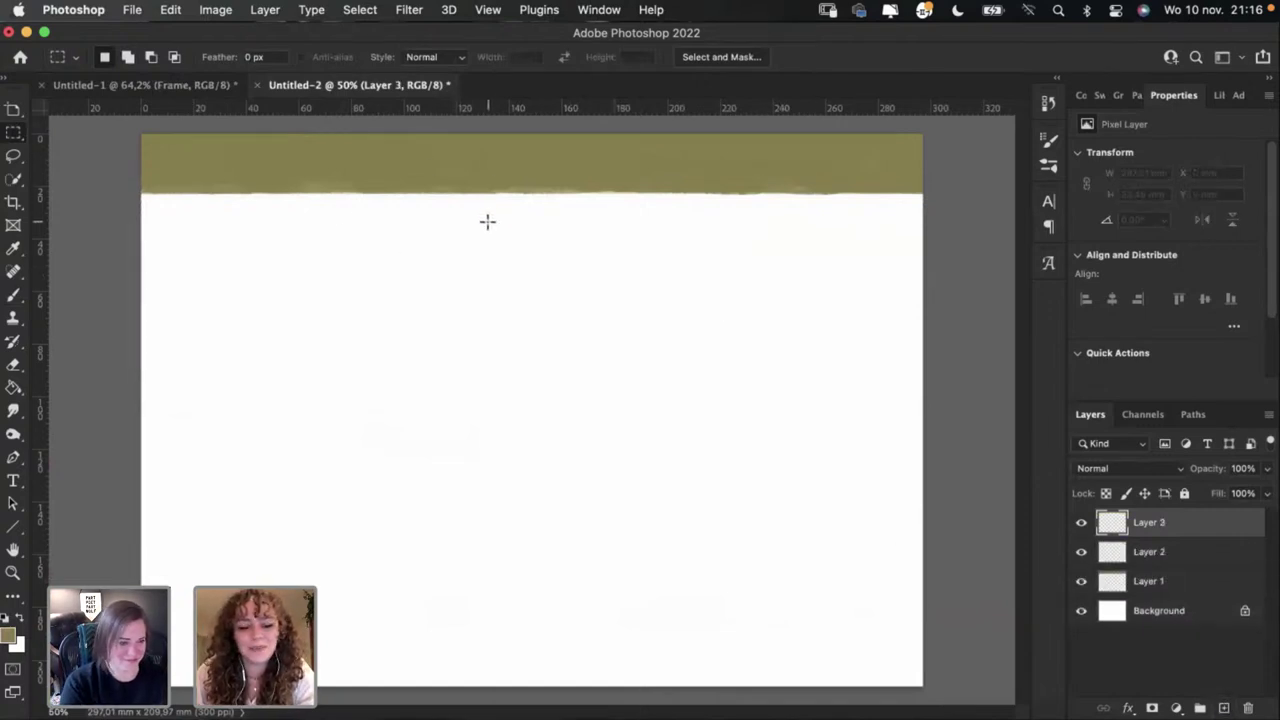
Step: Load Kyle's Dry Media Ruff Sketch brush at 9 px and zoom to 100%
key(b)
click(124, 57)
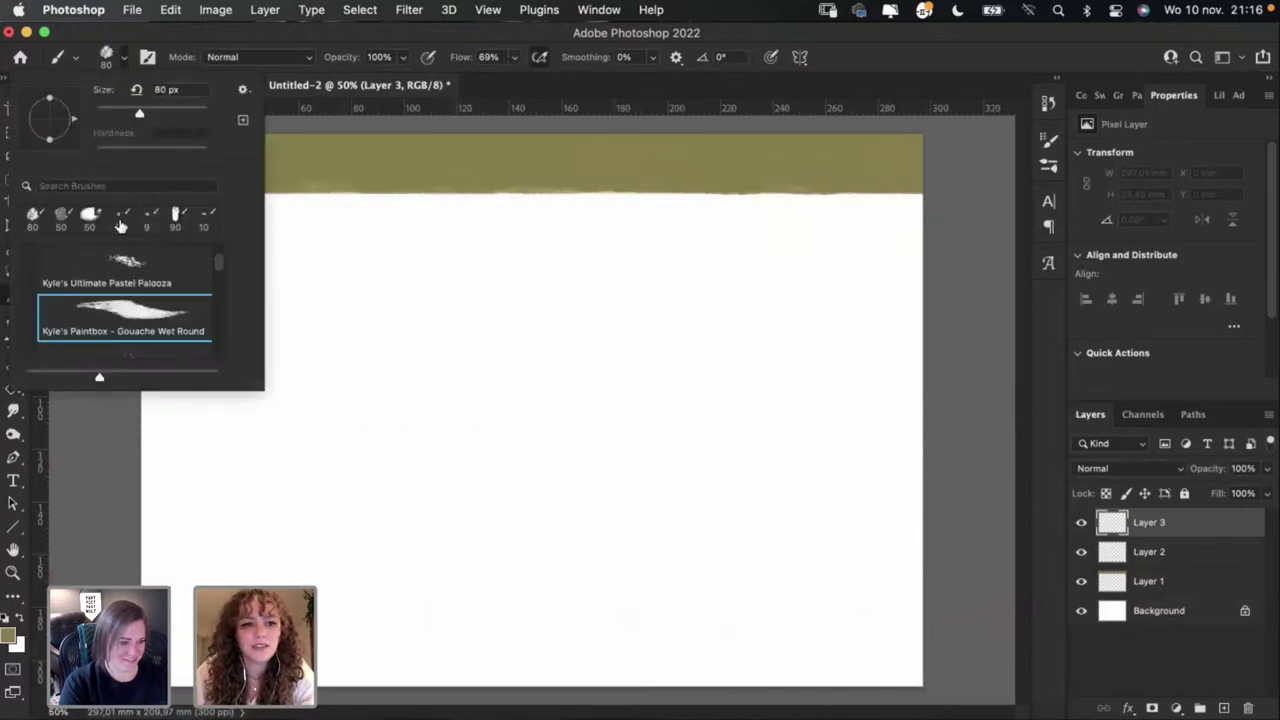
click(120, 226)
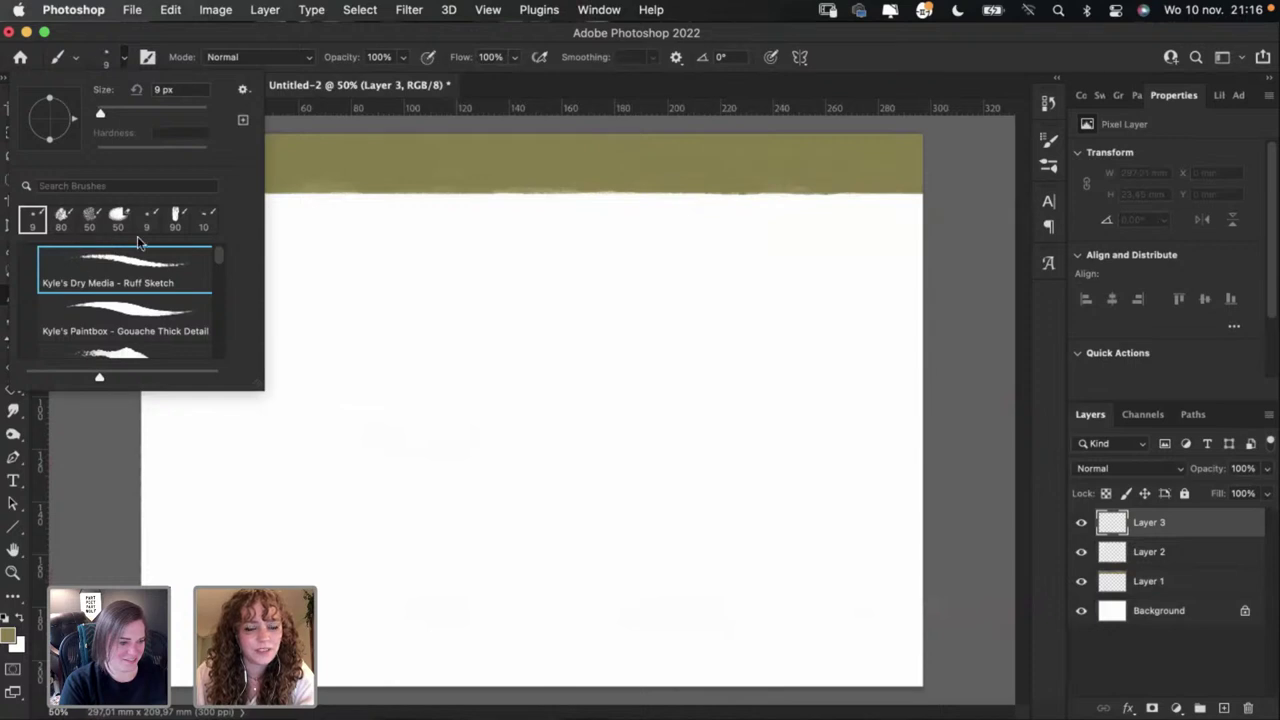
key(Return)
click(446, 217)
key(super+z)
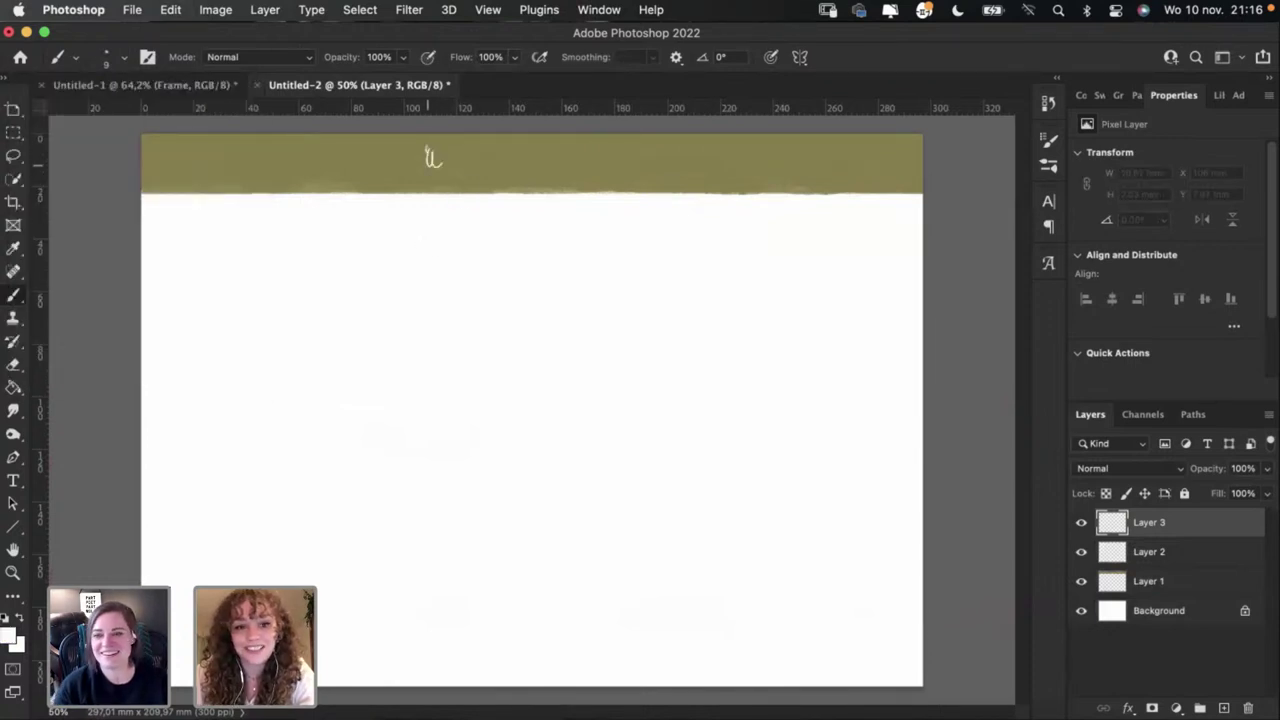
key(super+z)
key(super+1)
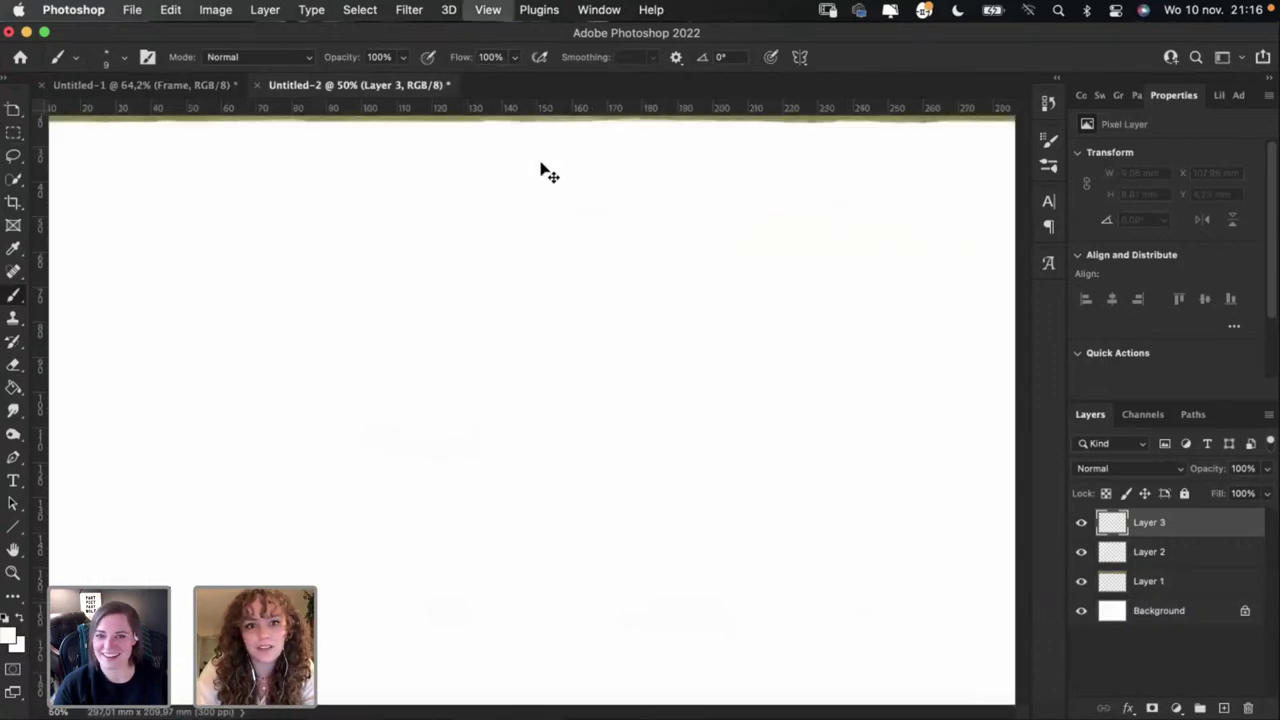
scroll(372, 239, up, 5)
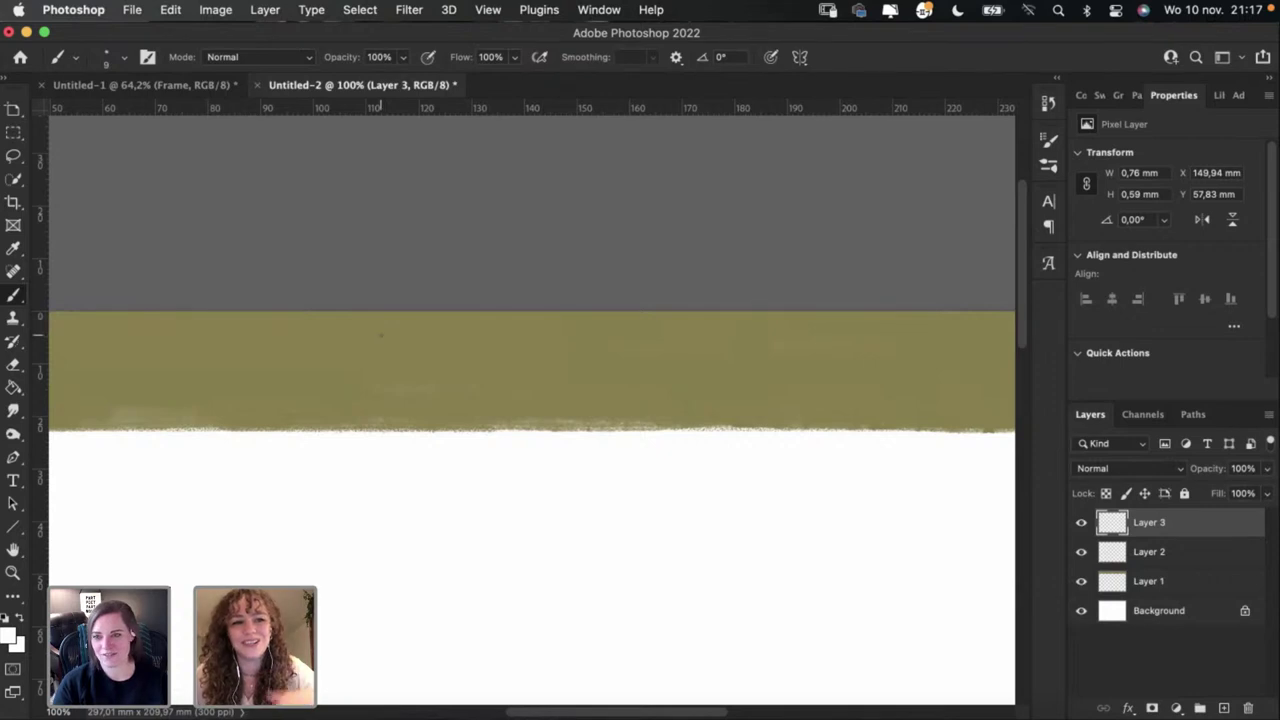
Step: Try white test dabs and trial letter strokes on the olive band, undoing each
click(365, 370)
key(super+z)
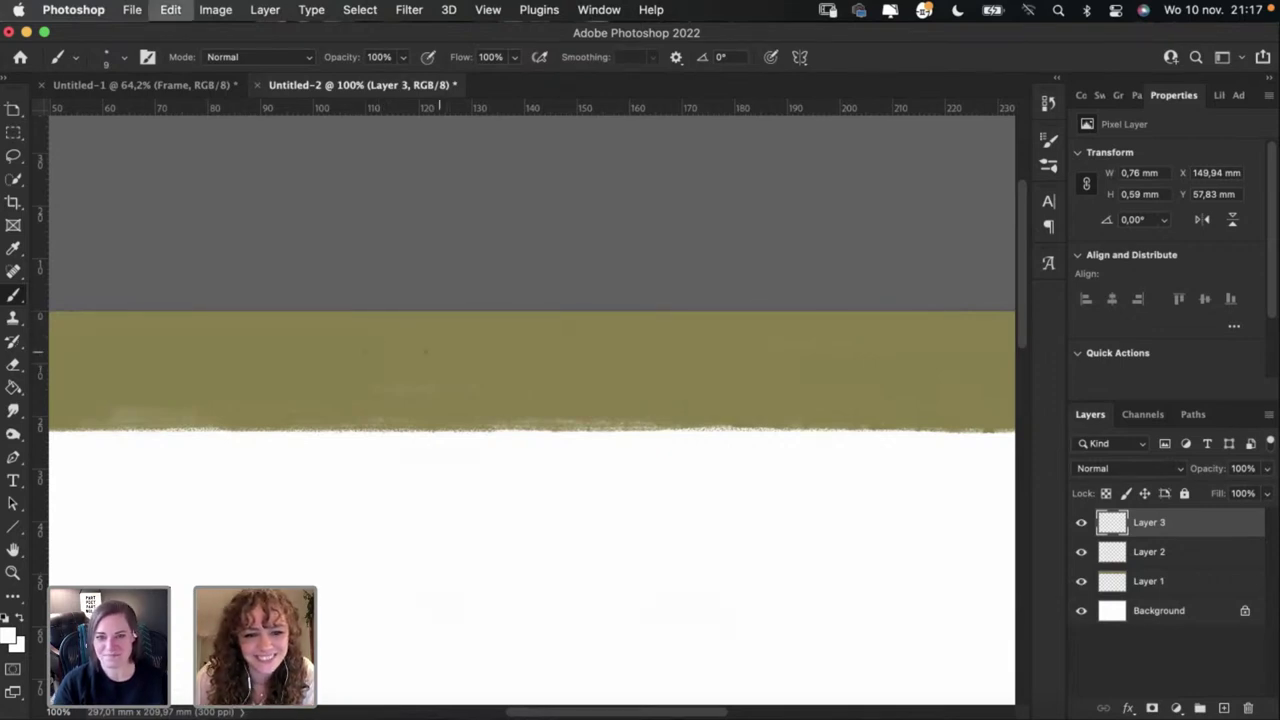
drag(362, 370, 420, 362)
key(super+z)
drag(322, 369, 371, 360)
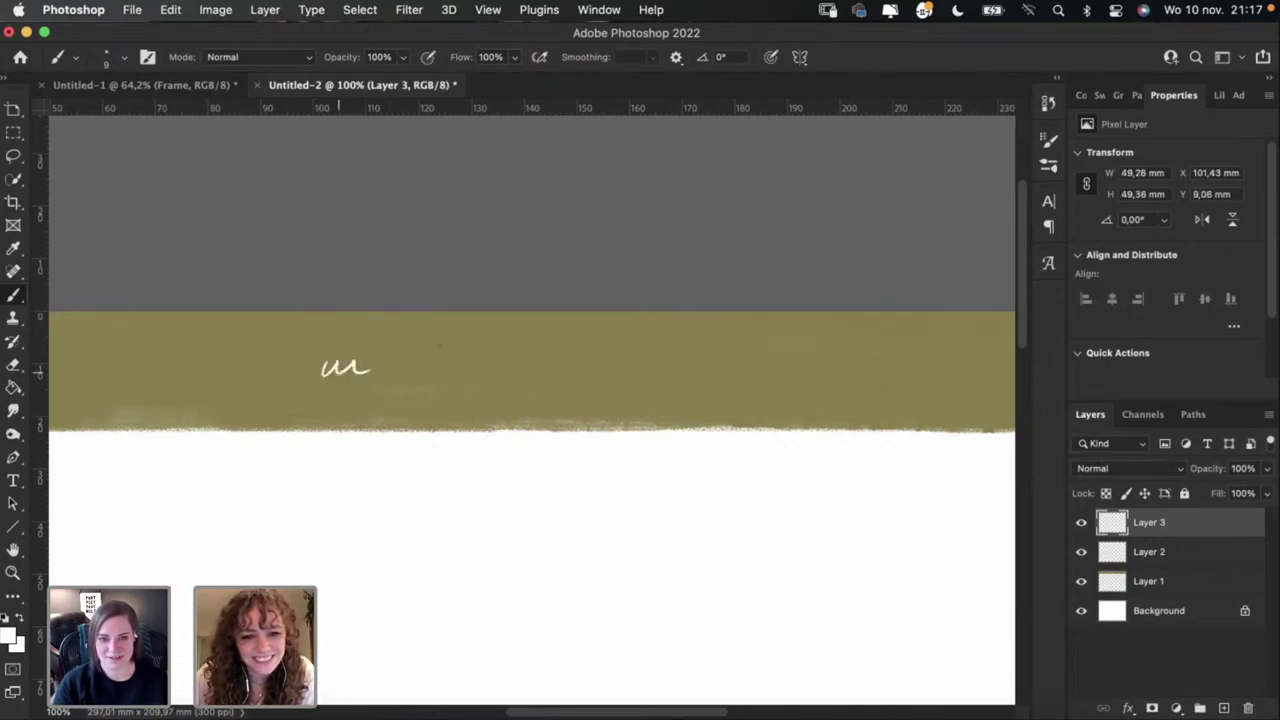
key(super+z)
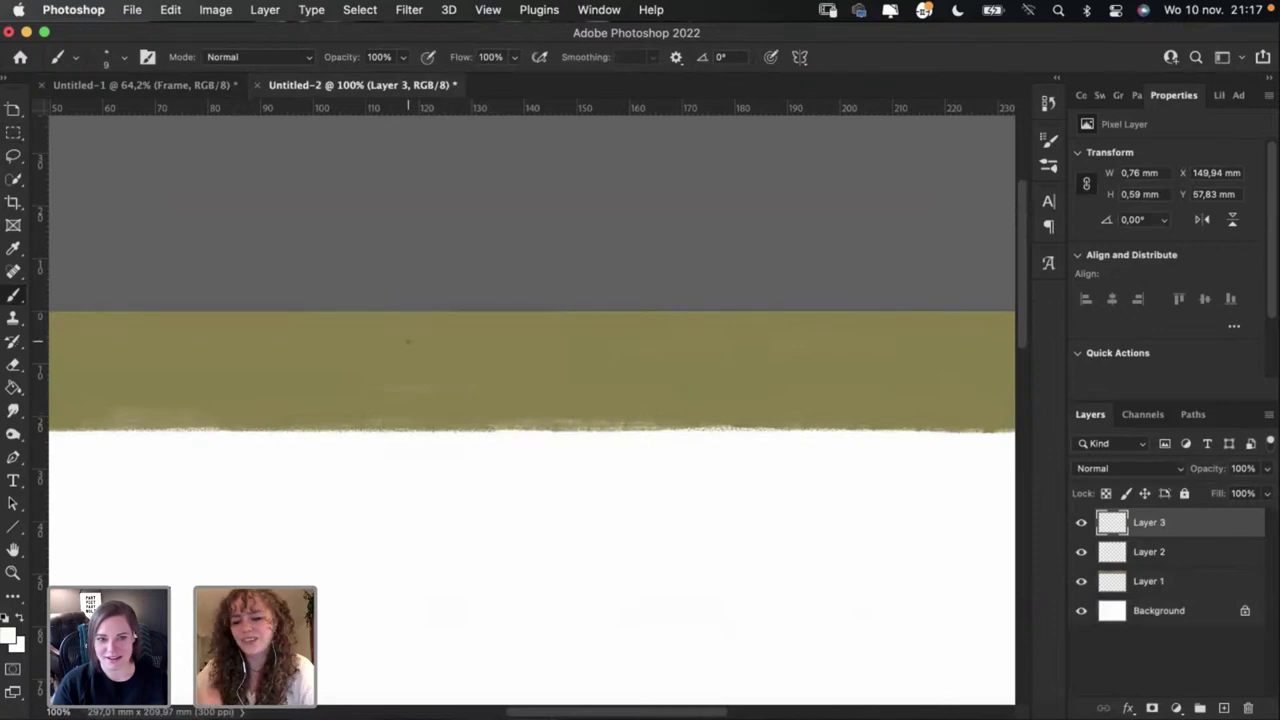
click(408, 340)
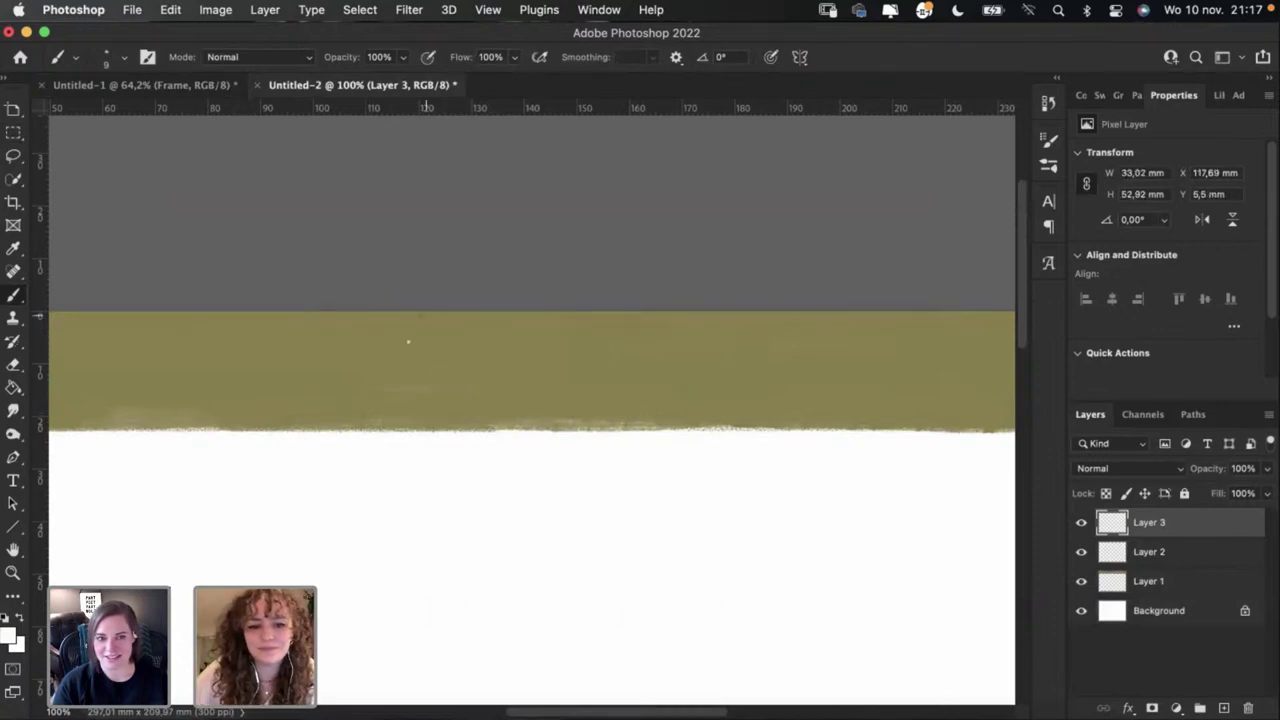
key(super+z)
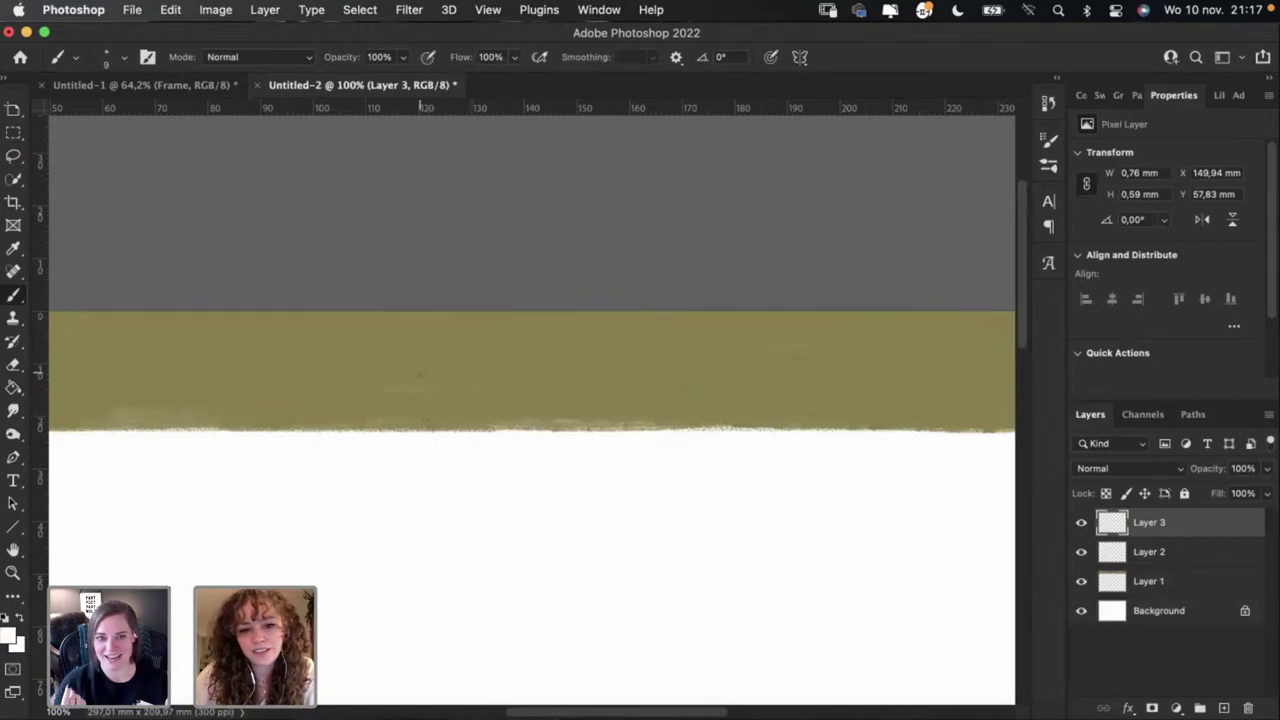
click(420, 378)
key(super+z)
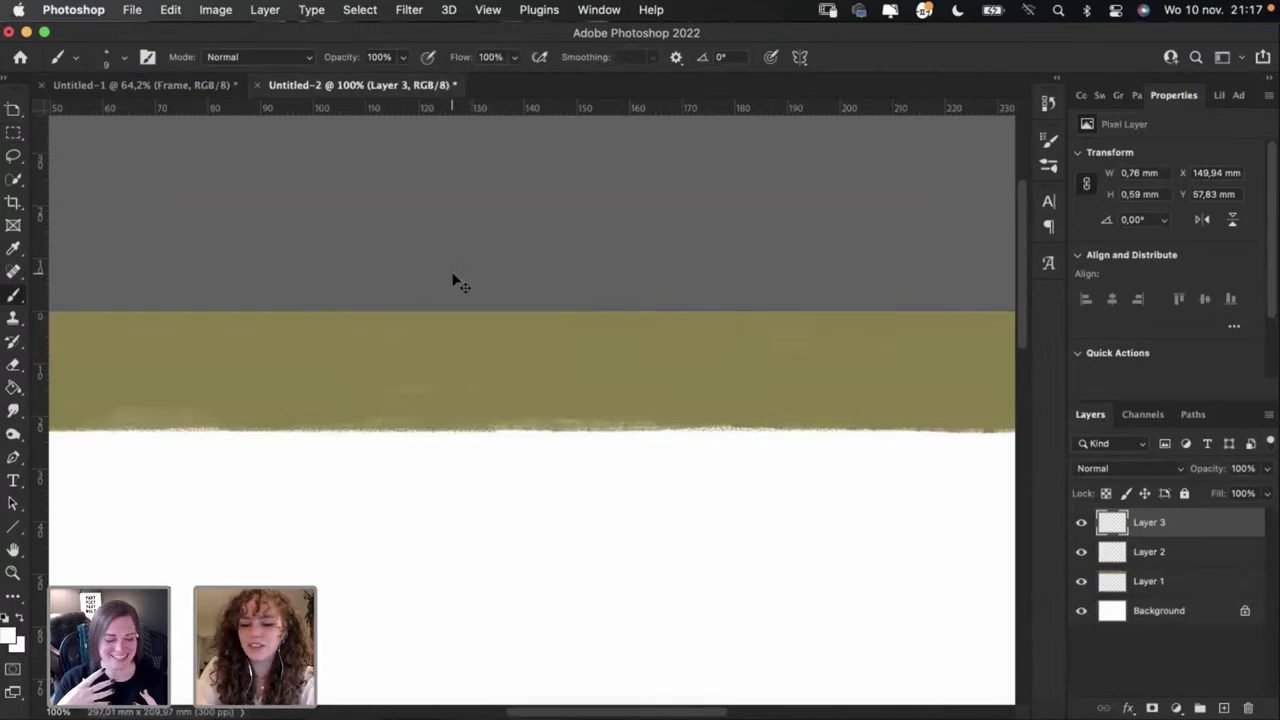
Step: Zoom to 200% and paint the W's first white strokes, redoing shaky ones
key(super+plus)
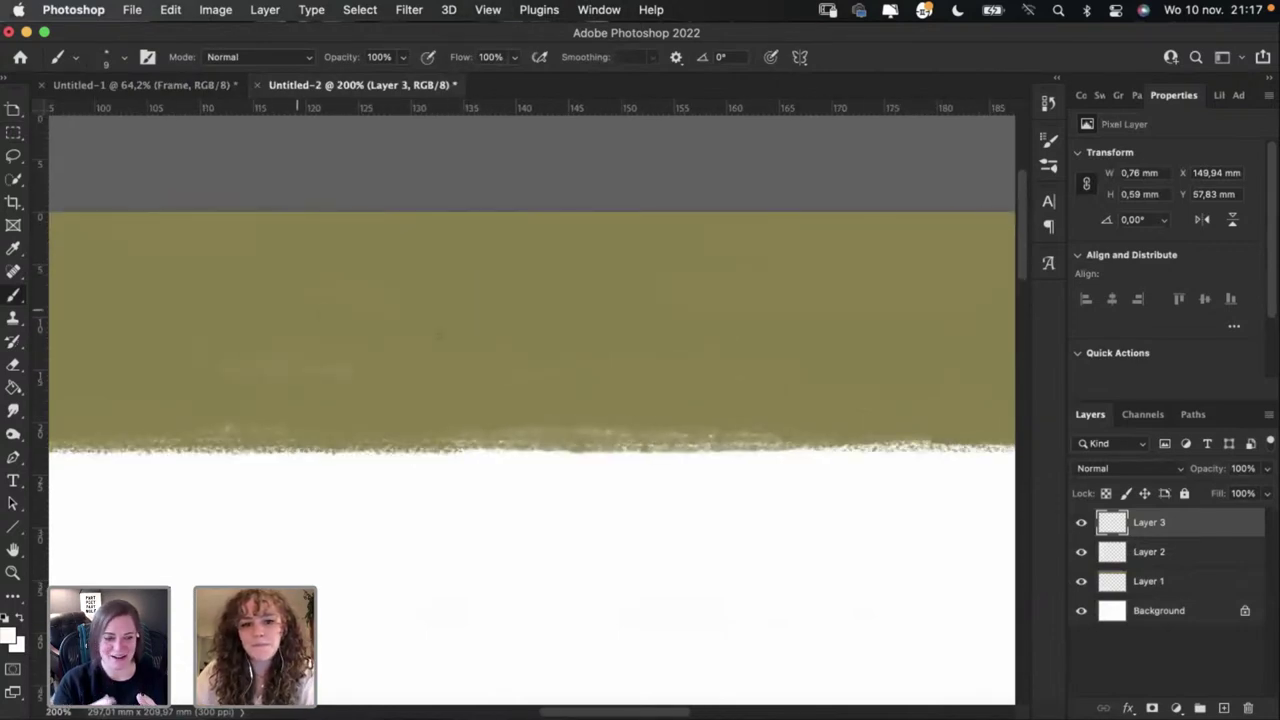
drag(386, 322, 387, 364)
key(super+z)
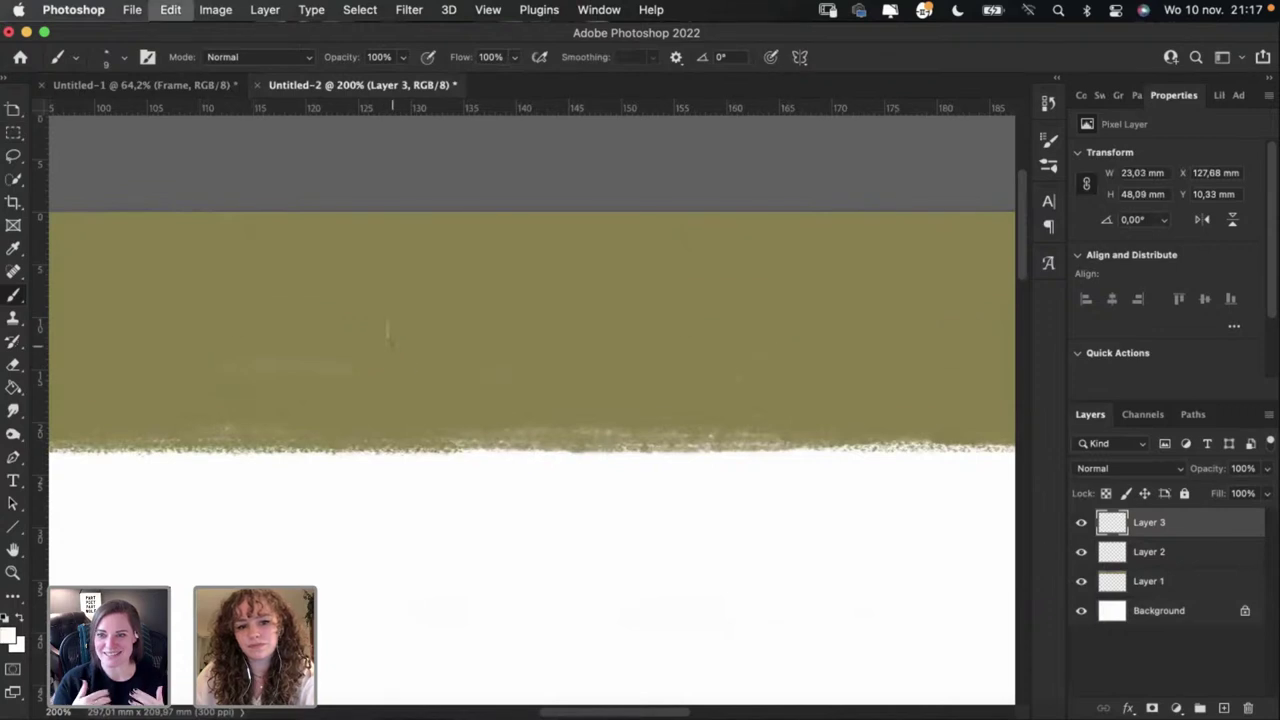
key(super+z)
key(super+z)
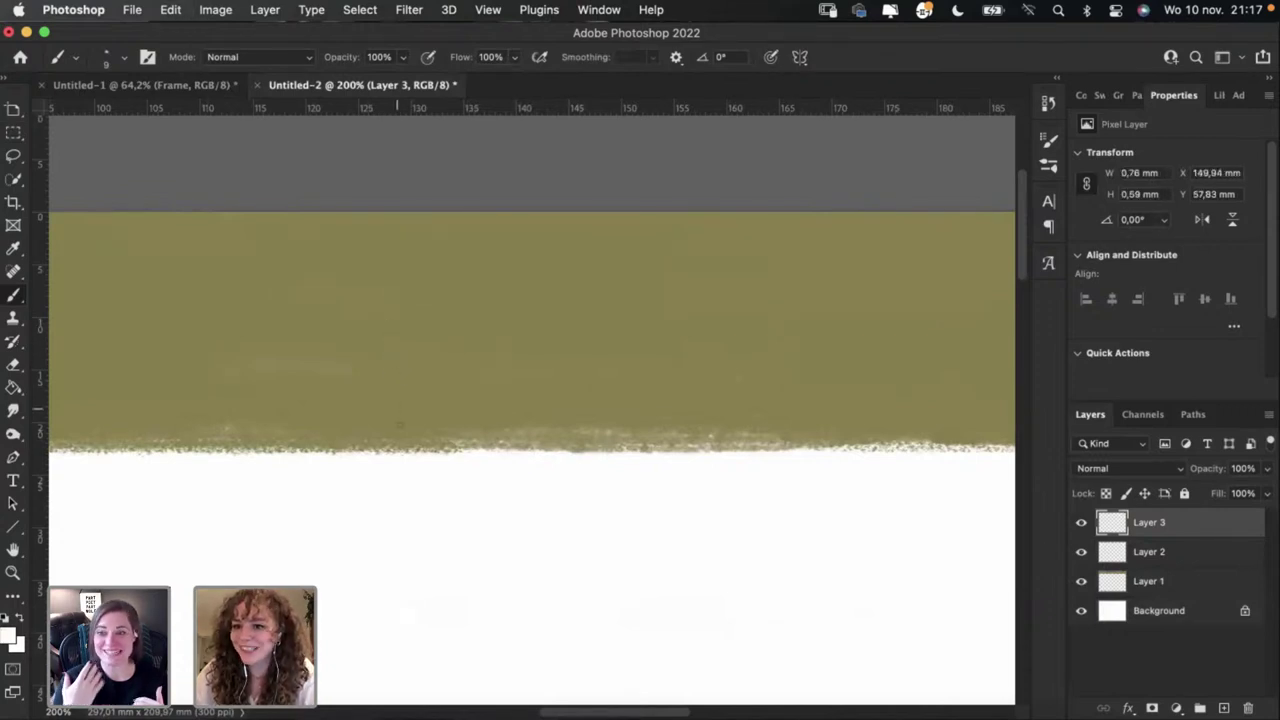
drag(407, 318, 407, 366)
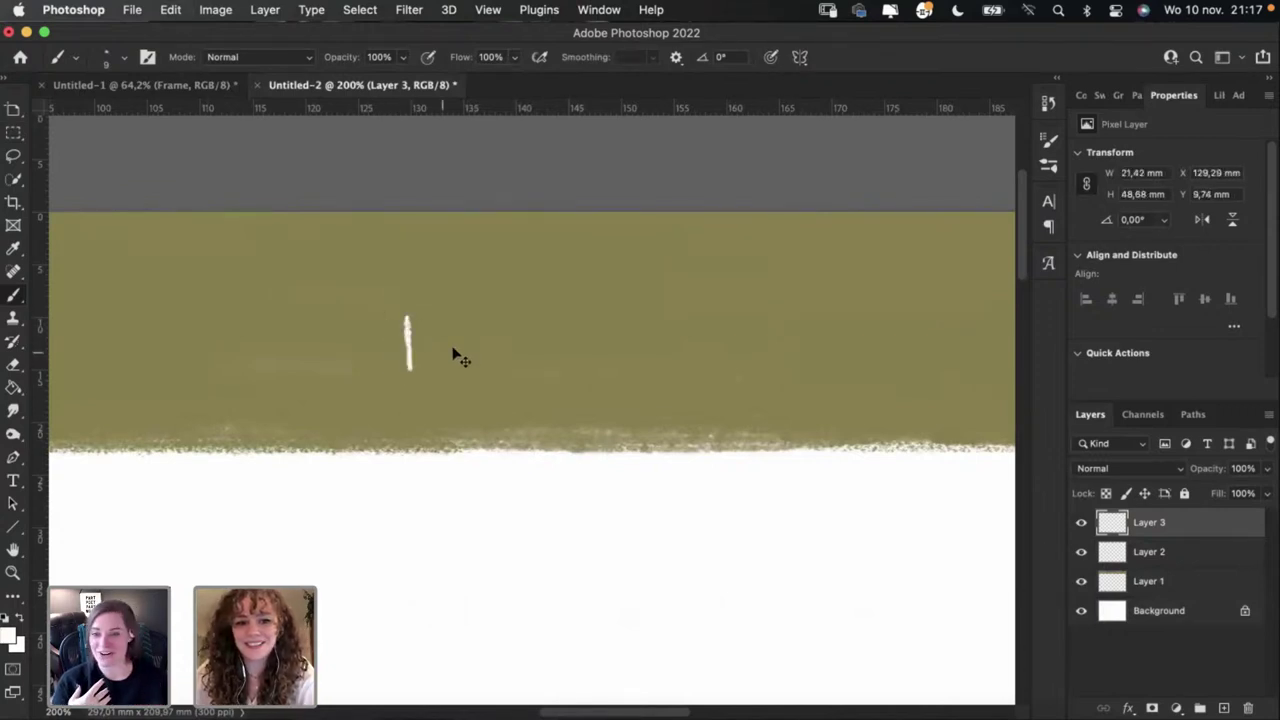
key(super+z)
drag(413, 320, 421, 372)
key(super+z)
drag(409, 309, 417, 364)
key(super+z)
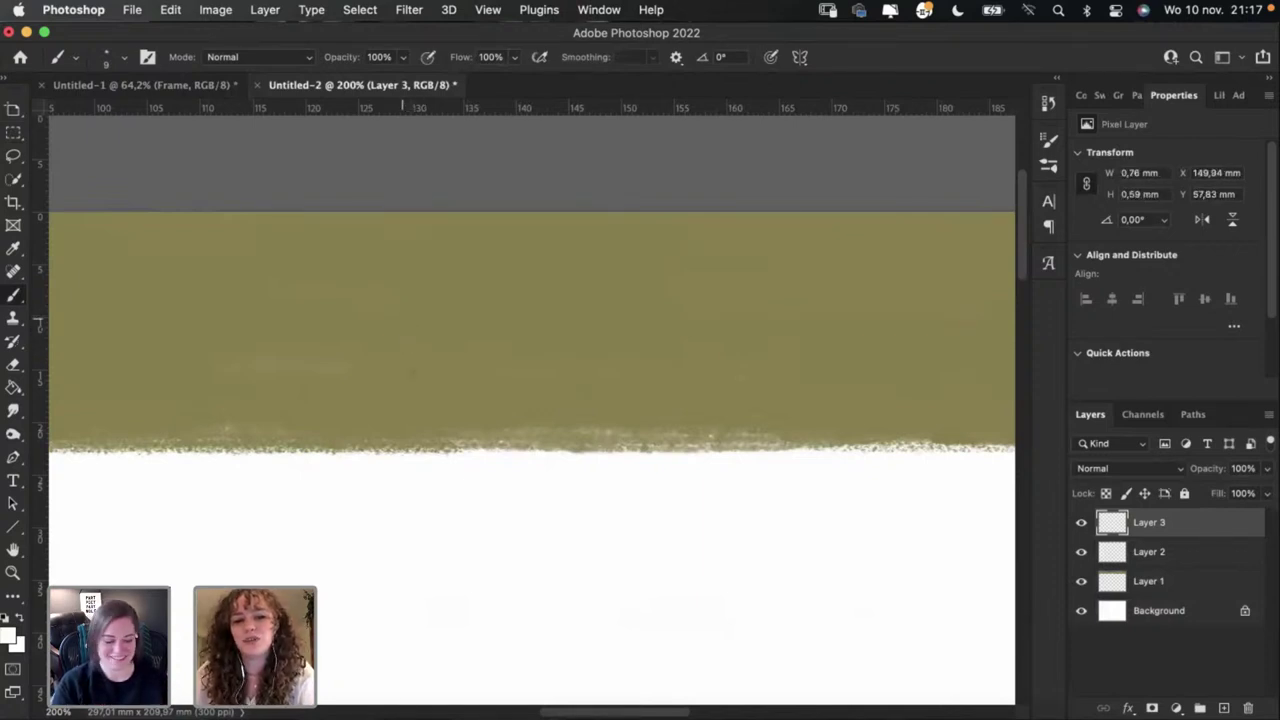
drag(400, 318, 409, 374)
key(super+z)
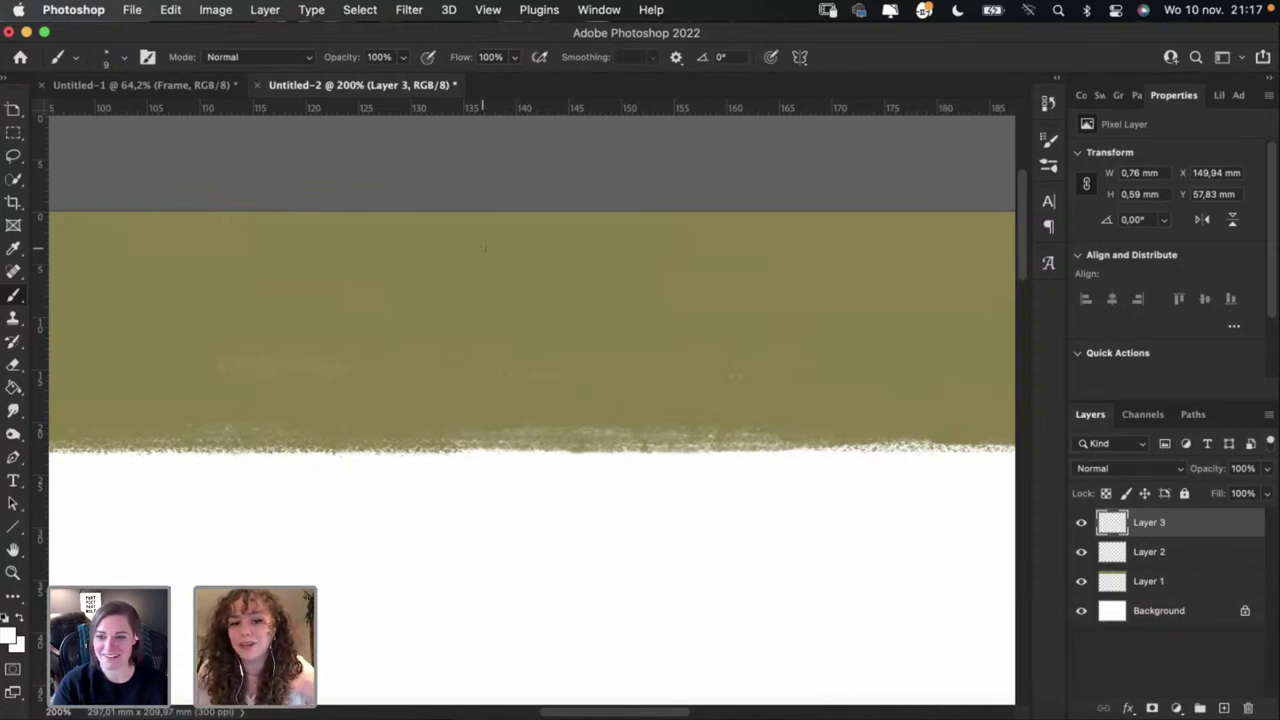
drag(404, 308, 420, 372)
key(super+z)
key(super+z)
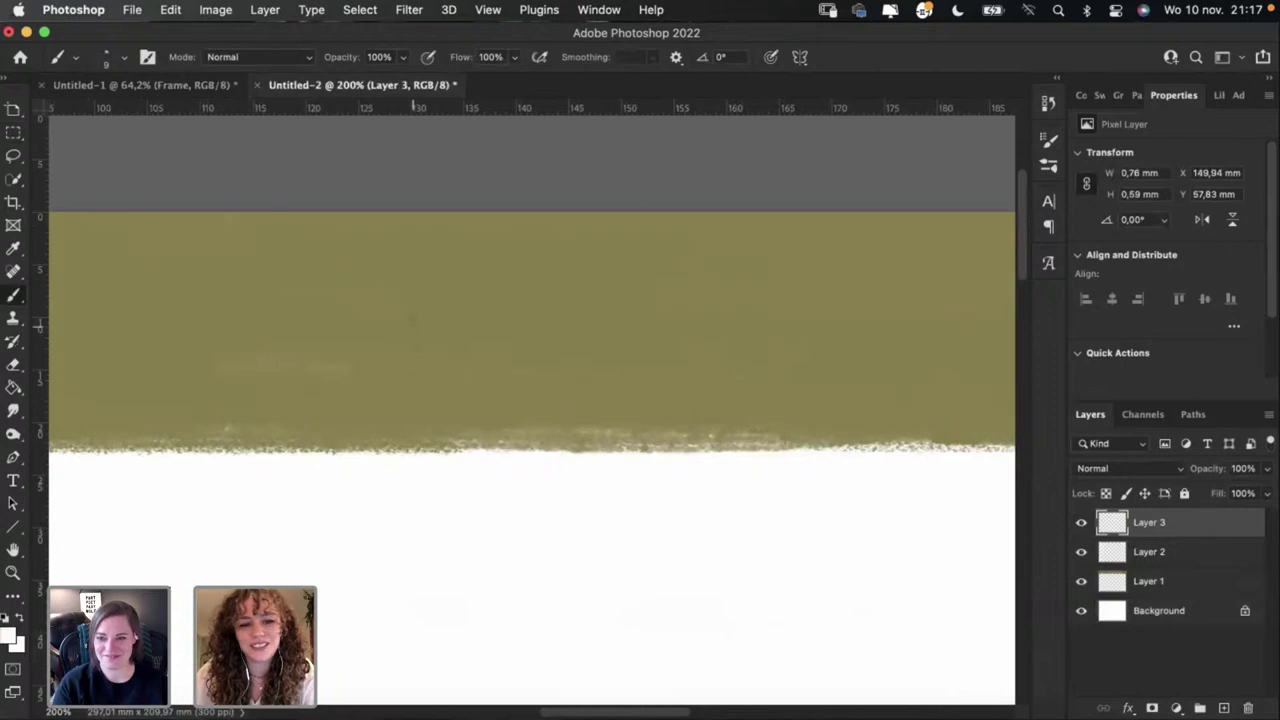
mouse_move(410, 318)
mouse_down()
mouse_move(420, 372)
mouse_move(438, 330)
mouse_move(421, 366)
mouse_up()
key(super+z)
key(super+z)
key(super+z)
key(super+z)
key(super+z)
mouse_move(407, 305)
mouse_down()
mouse_move(420, 363)
mouse_move(435, 337)
mouse_move(408, 366)
mouse_up()
key(super+z)
key(super+z)
key(super+z)
drag(397, 309, 406, 366)
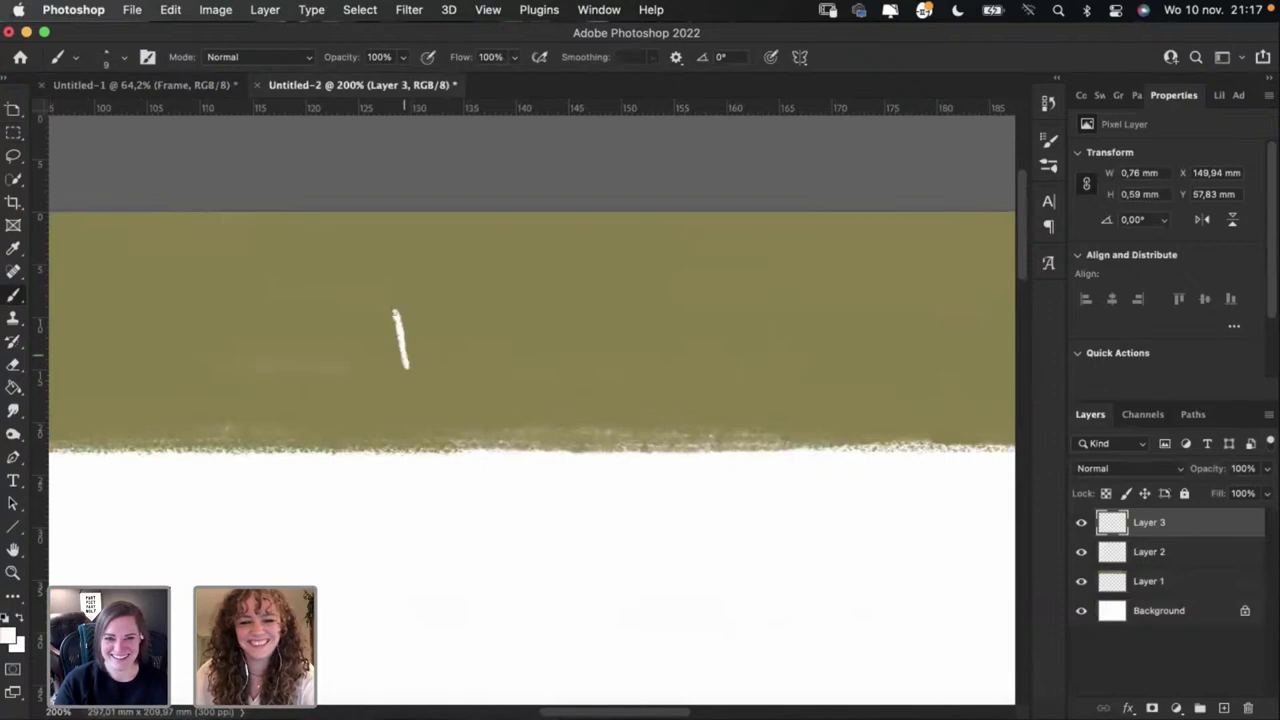
key(super+z)
drag(402, 311, 410, 366)
key(super+z)
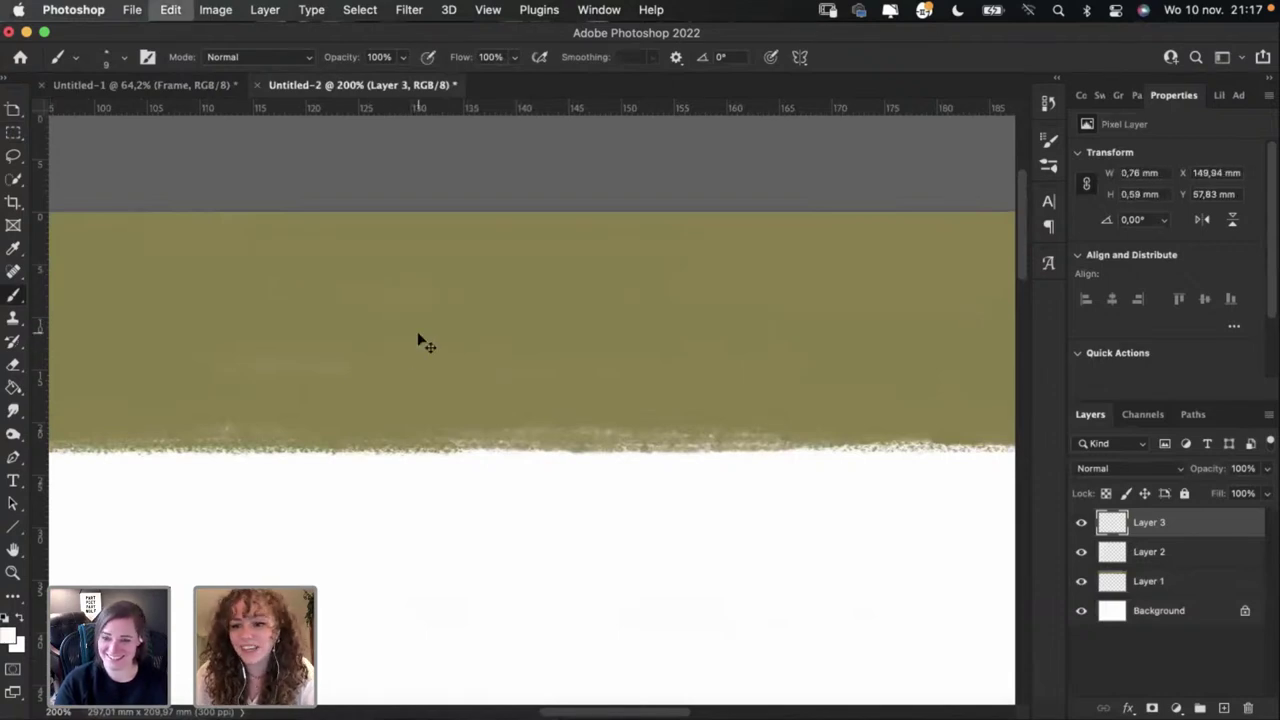
drag(383, 300, 396, 364)
key(super+z)
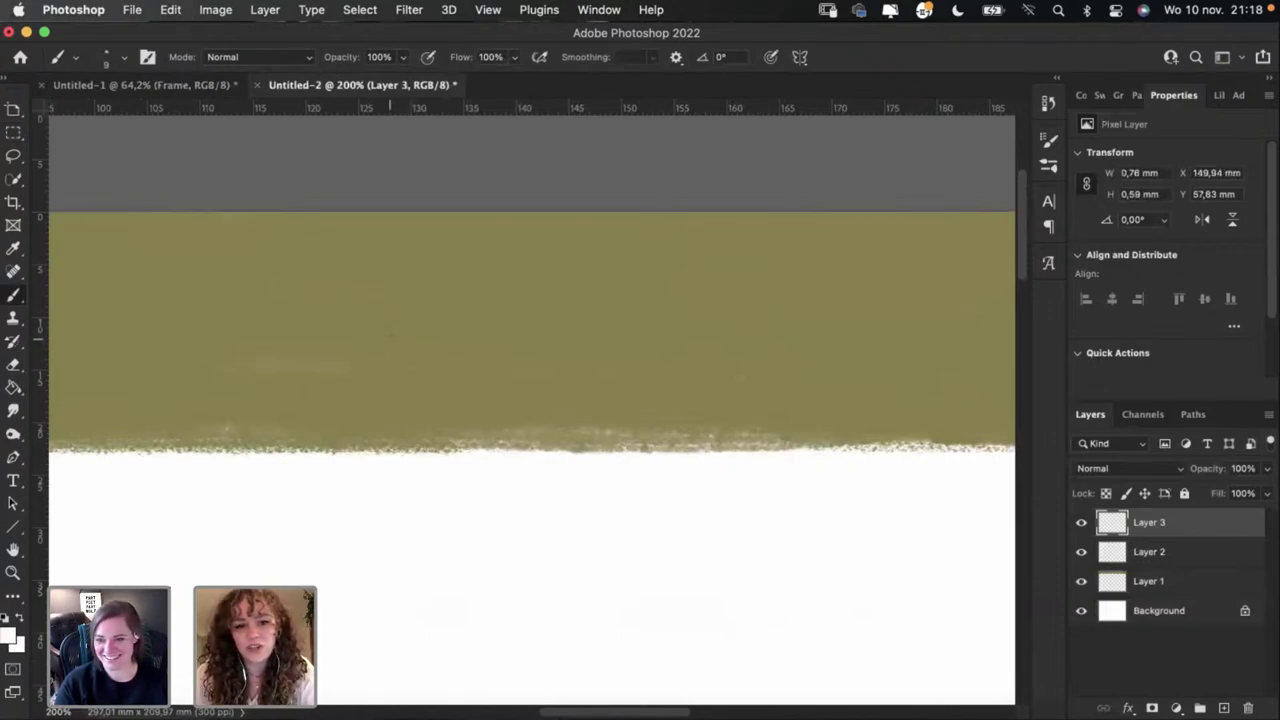
drag(379, 309, 395, 371)
key(super+z)
mouse_move(380, 310)
mouse_down()
mouse_move(388, 368)
mouse_move(412, 324)
mouse_move(433, 368)
mouse_up()
key(super+z)
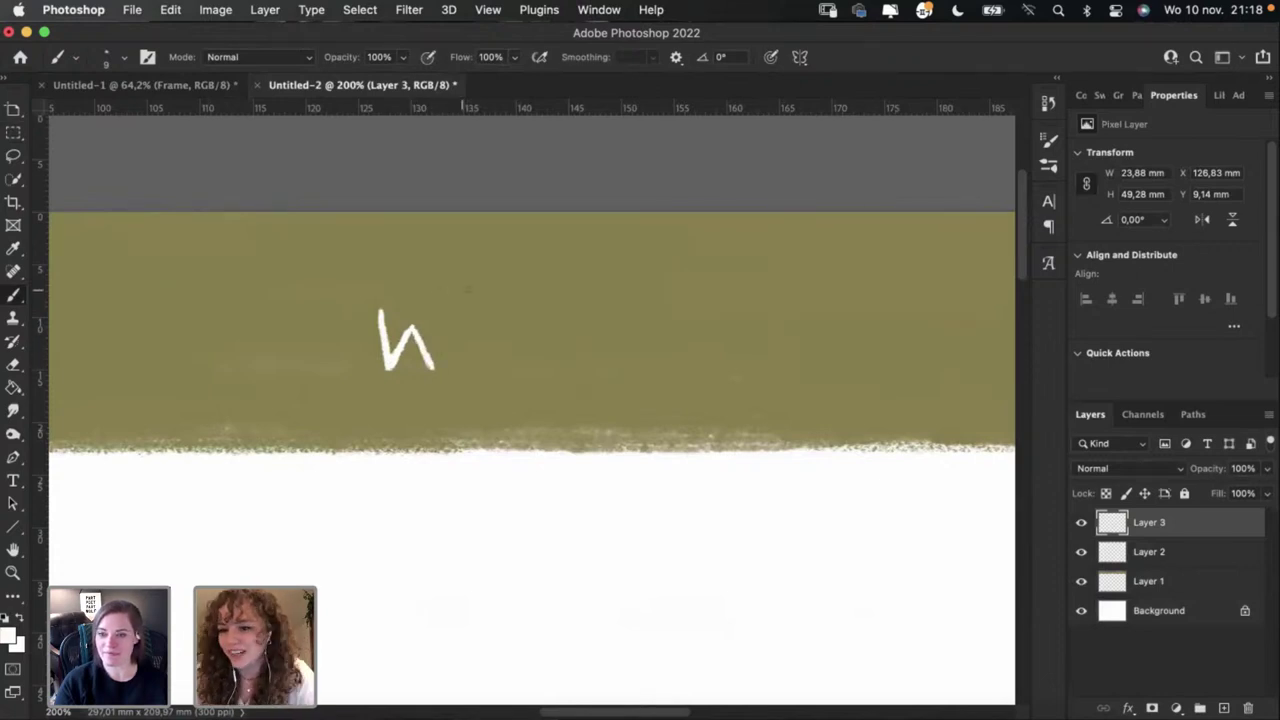
Step: Complete the W with its final rising stroke
drag(434, 368, 451, 314)
key(super+z)
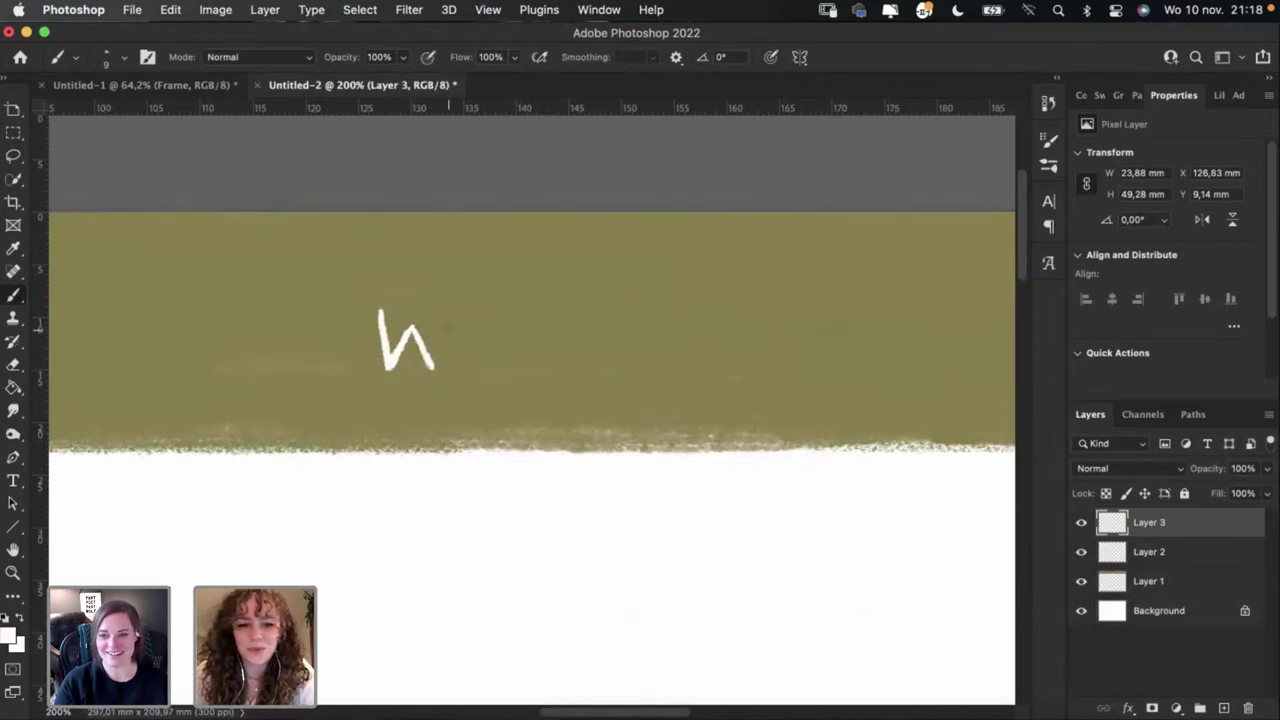
drag(435, 368, 452, 312)
key(super+z)
drag(435, 368, 452, 313)
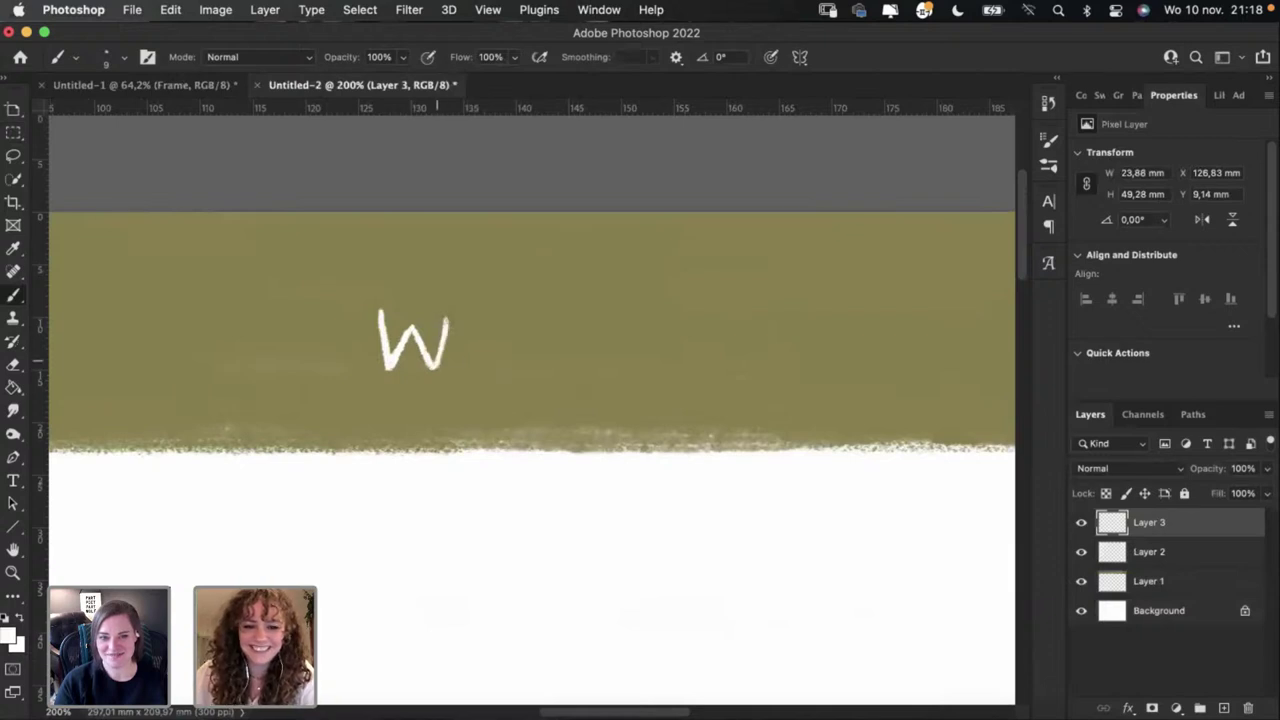
key(super+z)
drag(434, 368, 452, 313)
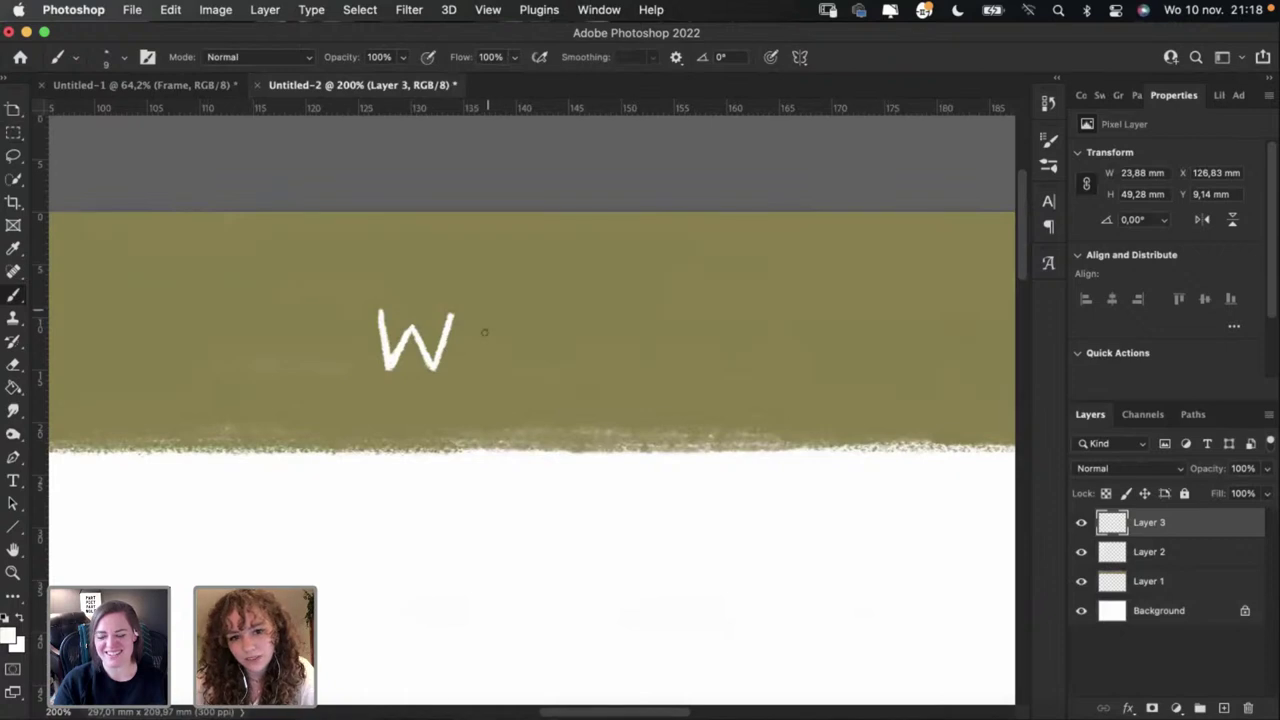
Step: Paint the vertical stem of the E to the right of the W
mouse_move(485, 340)
mouse_down()
mouse_move(485, 306)
mouse_move(485, 364)
mouse_up()
key(super+z)
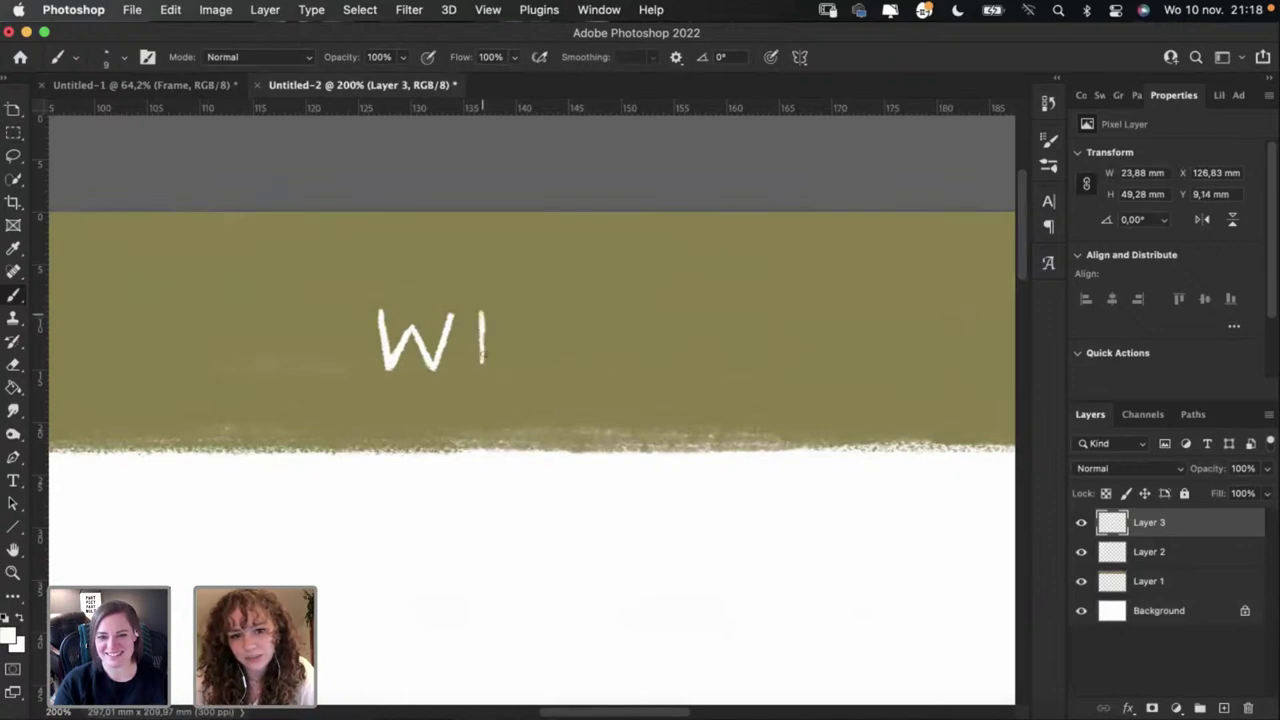
key(super+z)
drag(484, 309, 485, 370)
key(super+z)
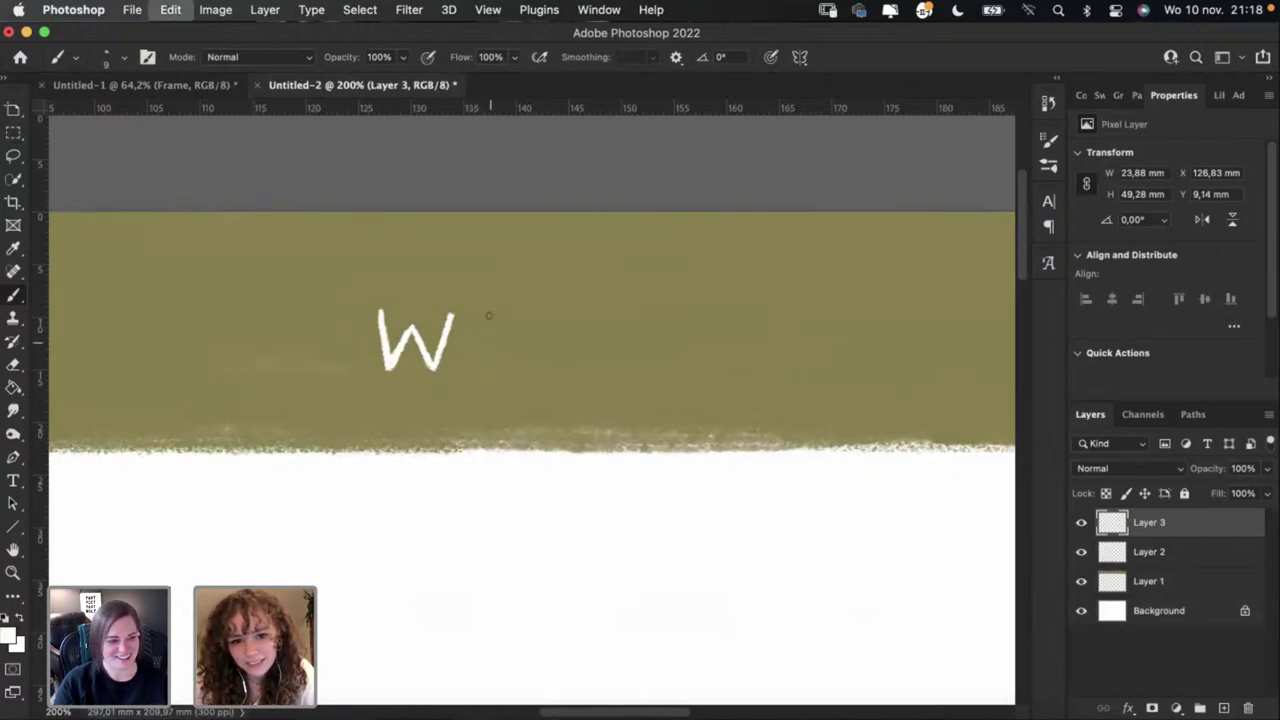
drag(486, 308, 487, 366)
key(super+z)
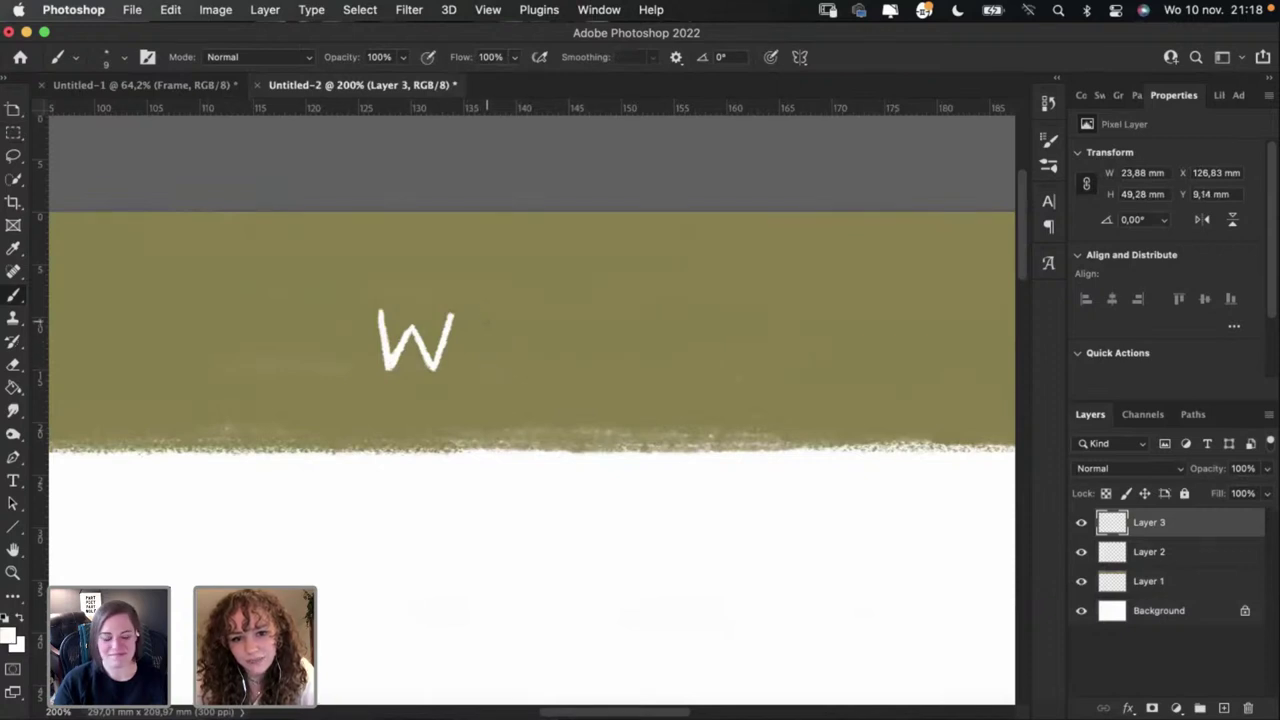
drag(486, 316, 485, 368)
key(super+z)
drag(486, 310, 485, 368)
mouse_move(486, 312)
mouse_down()
mouse_move(489, 368)
mouse_move(509, 367)
mouse_up()
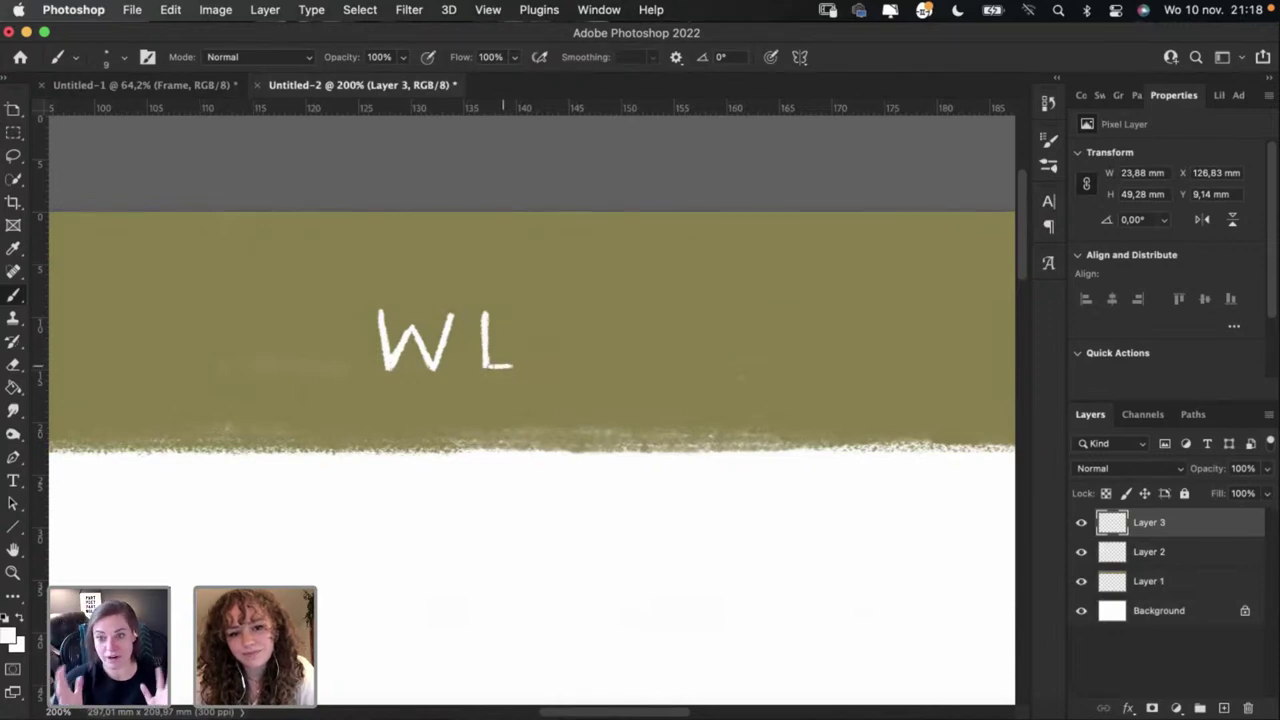
Step: Add the E's top and middle bars
drag(485, 311, 508, 311)
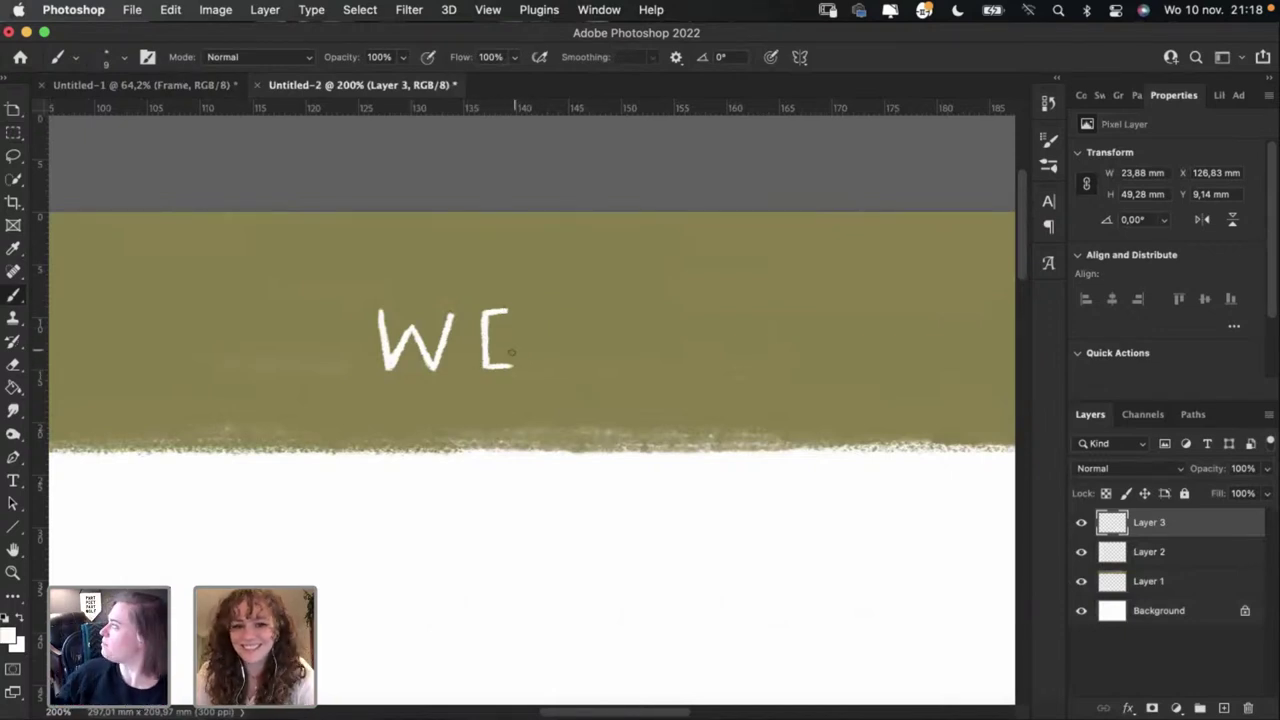
key(super+z)
key(super+shift+z)
key(super+z)
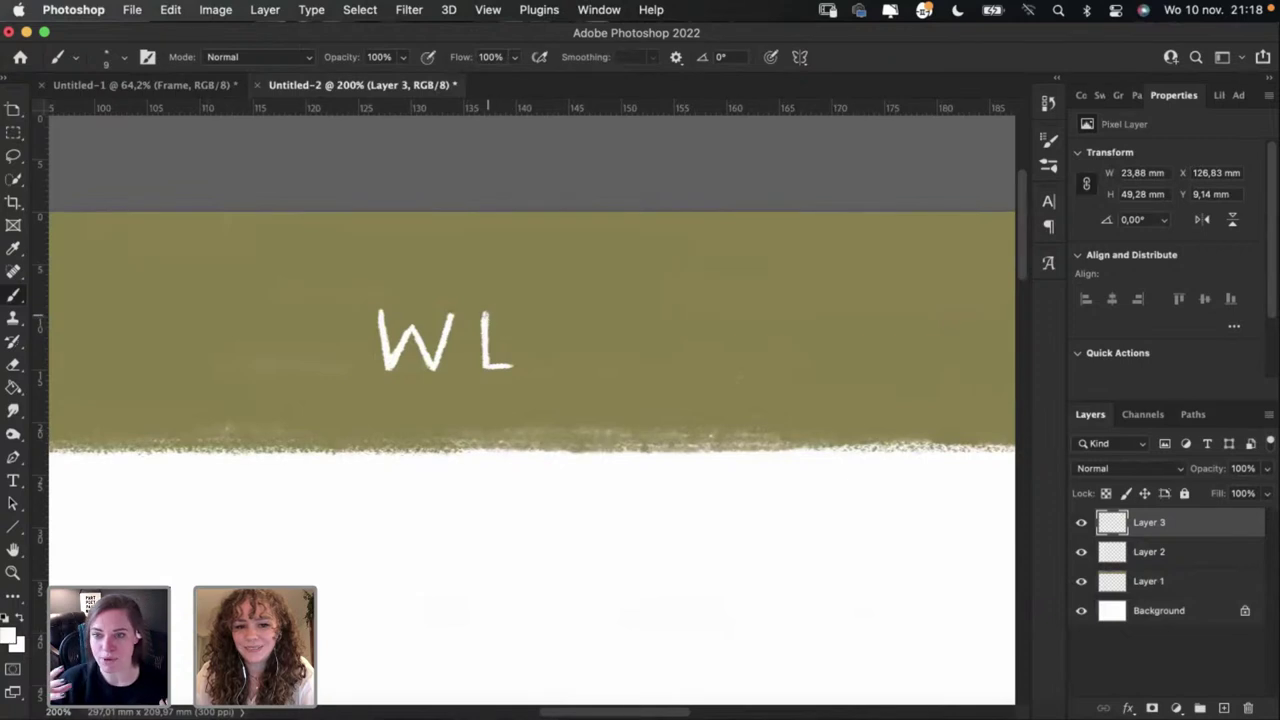
key(super+shift+z)
drag(486, 341, 508, 341)
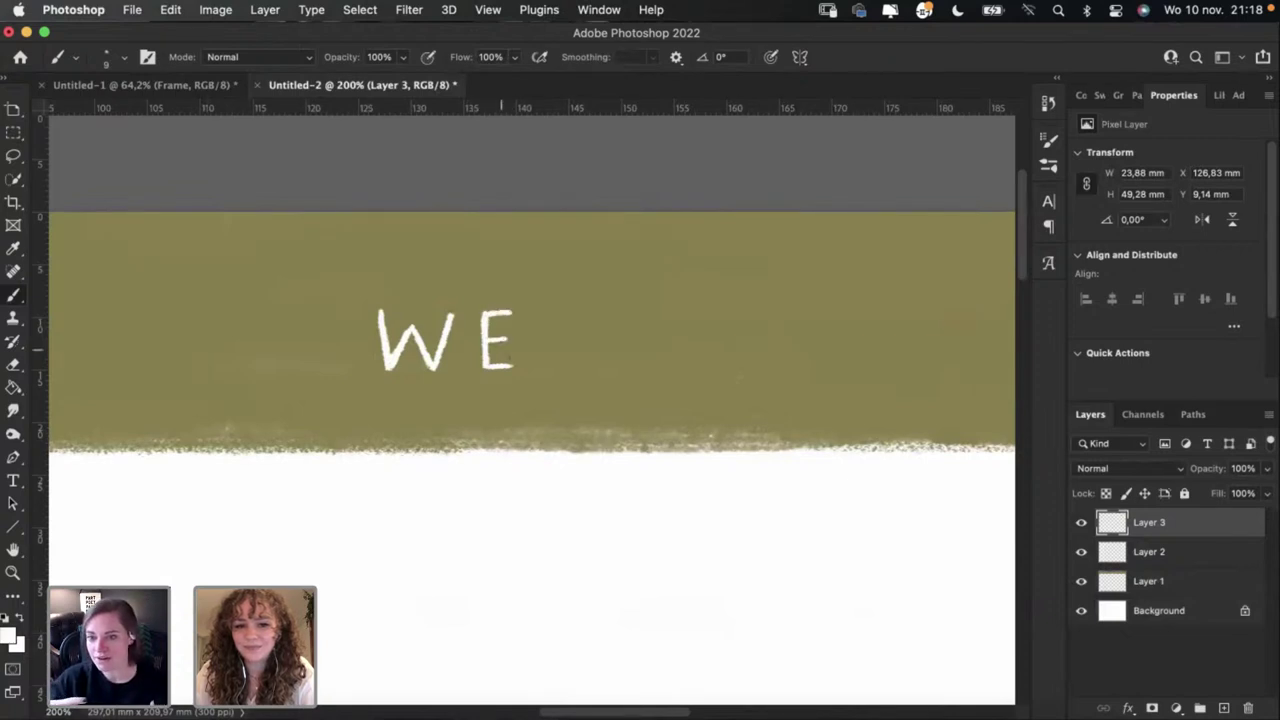
key(e)
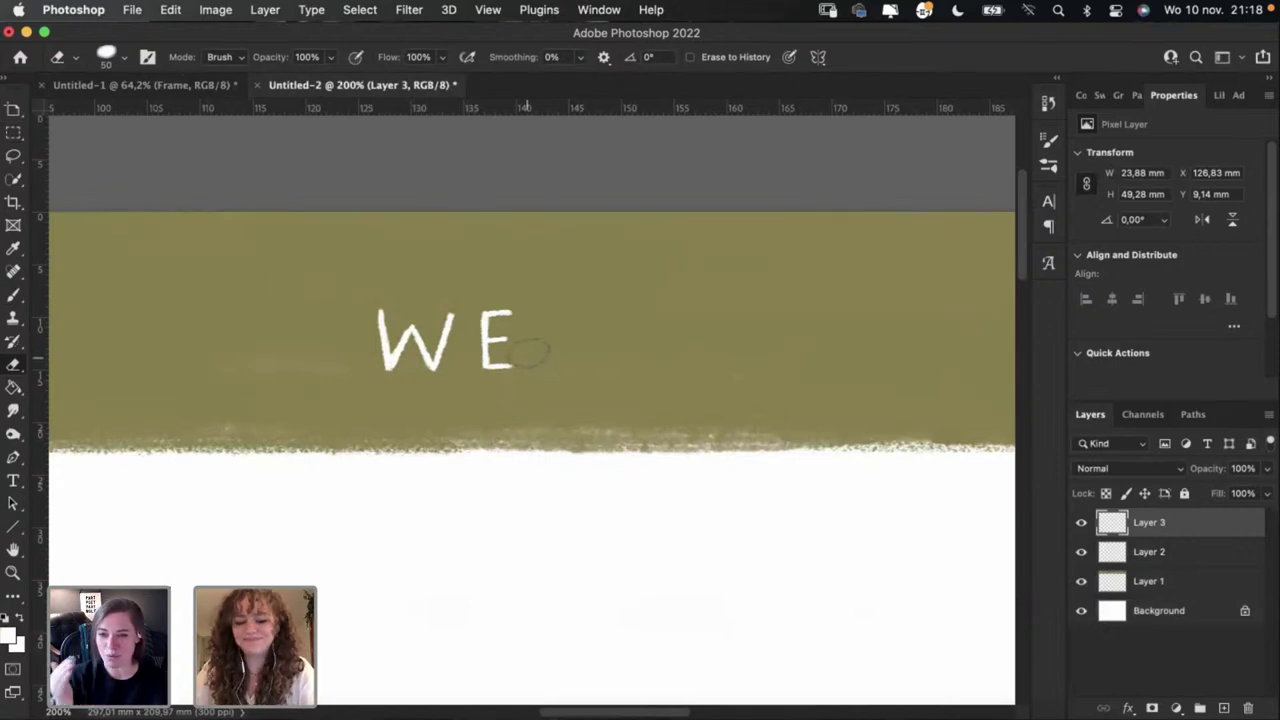
key(b)
Step: Paint the vertical stem of the third letter beside WE
drag(536, 310, 536, 366)
key(super+z)
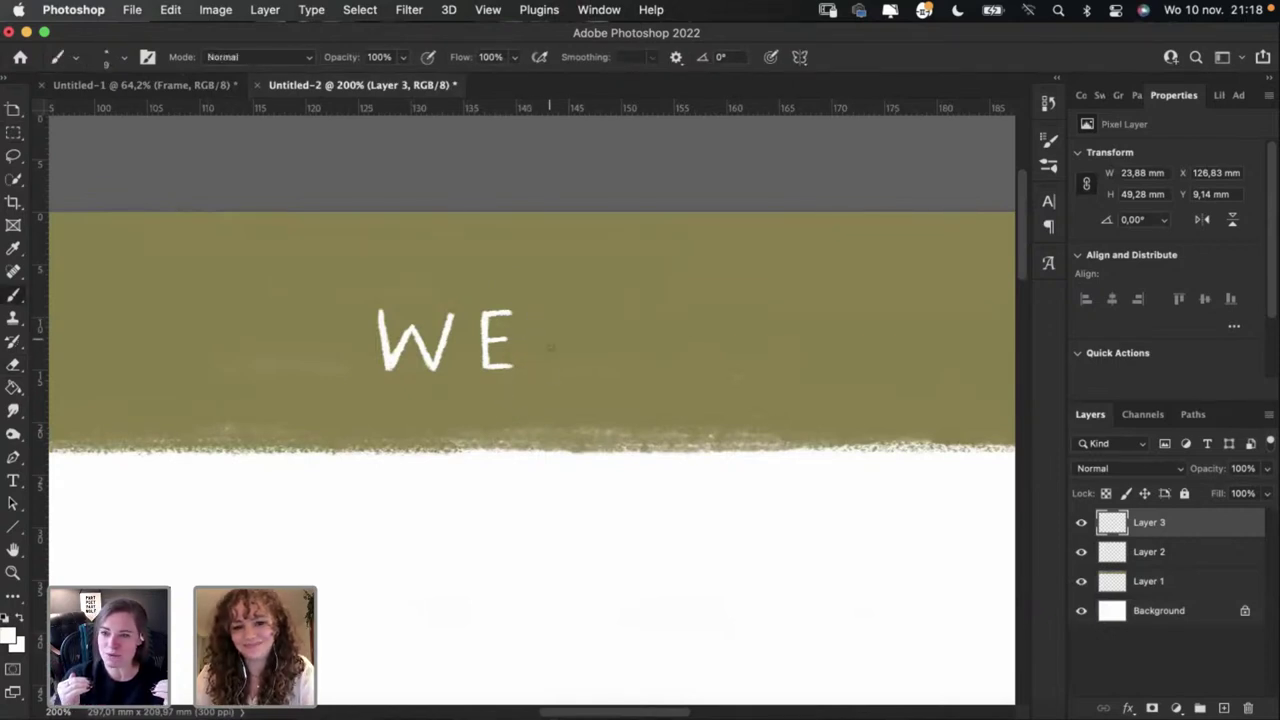
drag(541, 308, 541, 376)
key(super+z)
drag(541, 310, 541, 368)
key(super+z)
drag(541, 310, 541, 368)
key(super+z)
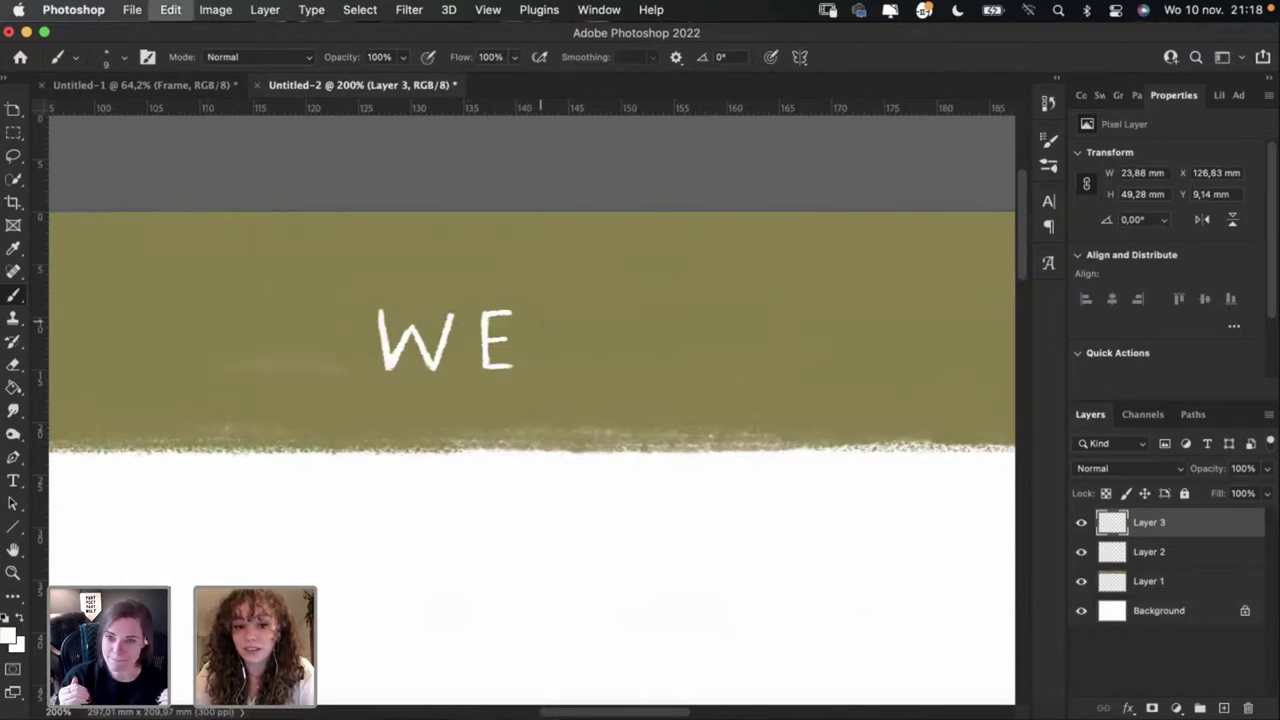
drag(541, 308, 541, 370)
key(super+z)
drag(541, 308, 541, 370)
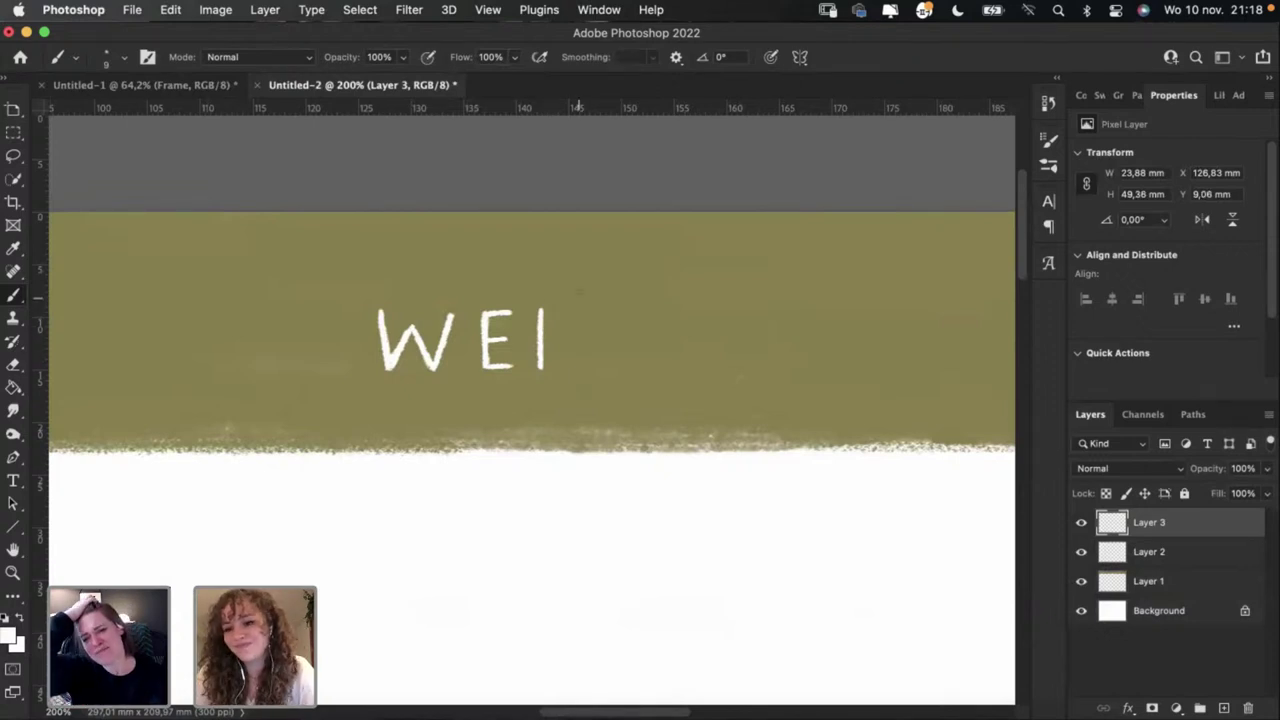
Step: Try top bars on the third letter, then give it a bottom bar to form an L
drag(541, 311, 572, 367)
key(super+z)
key(super+z)
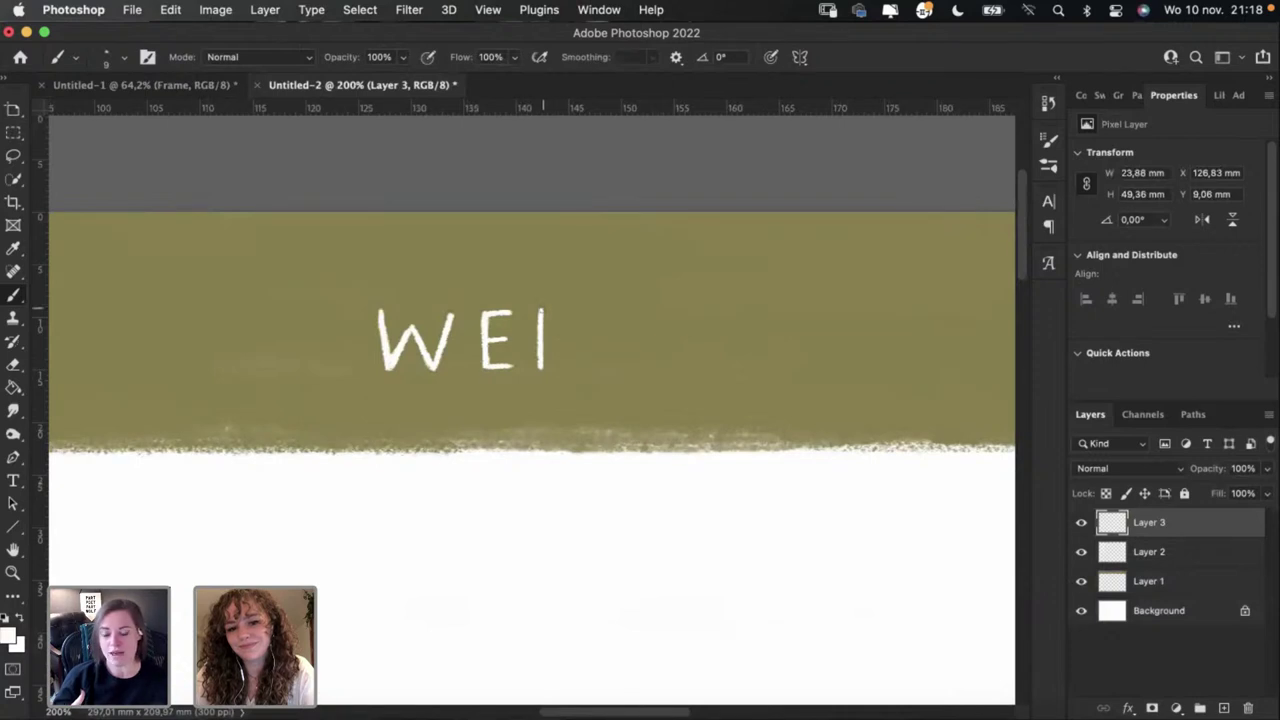
drag(540, 310, 564, 310)
key(super+z)
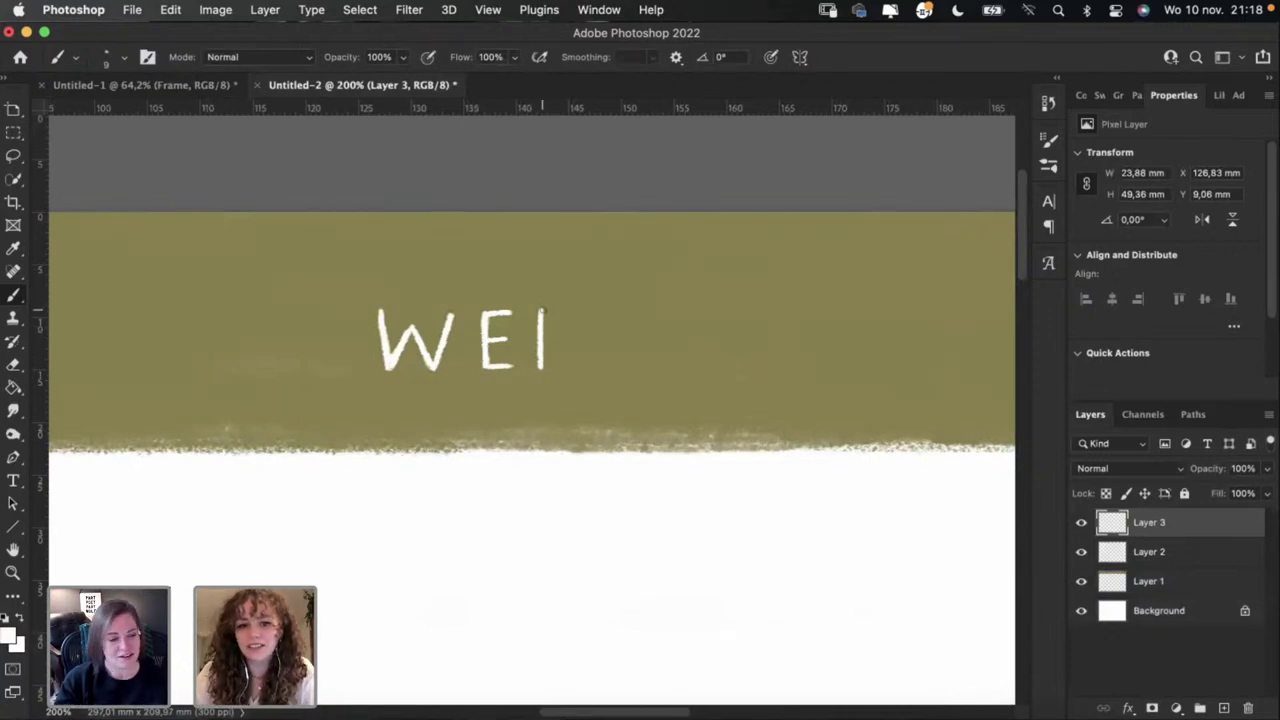
drag(540, 310, 564, 310)
key(super+z)
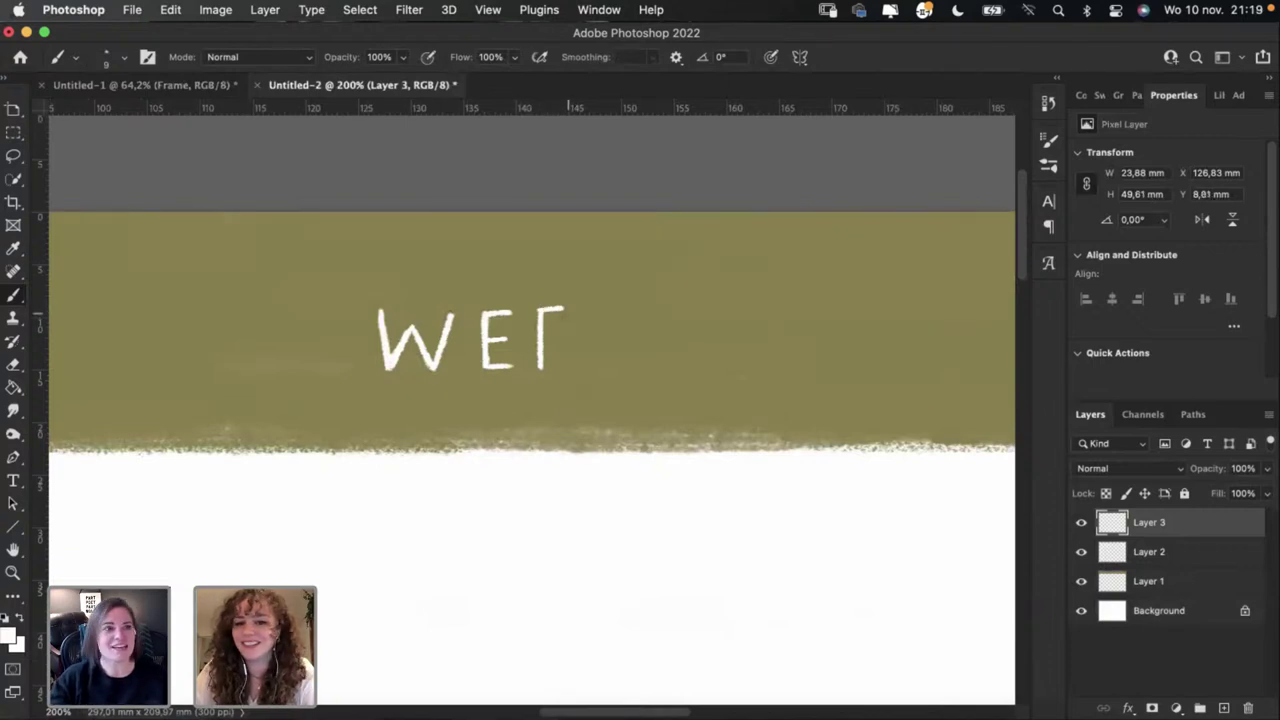
key(super+z)
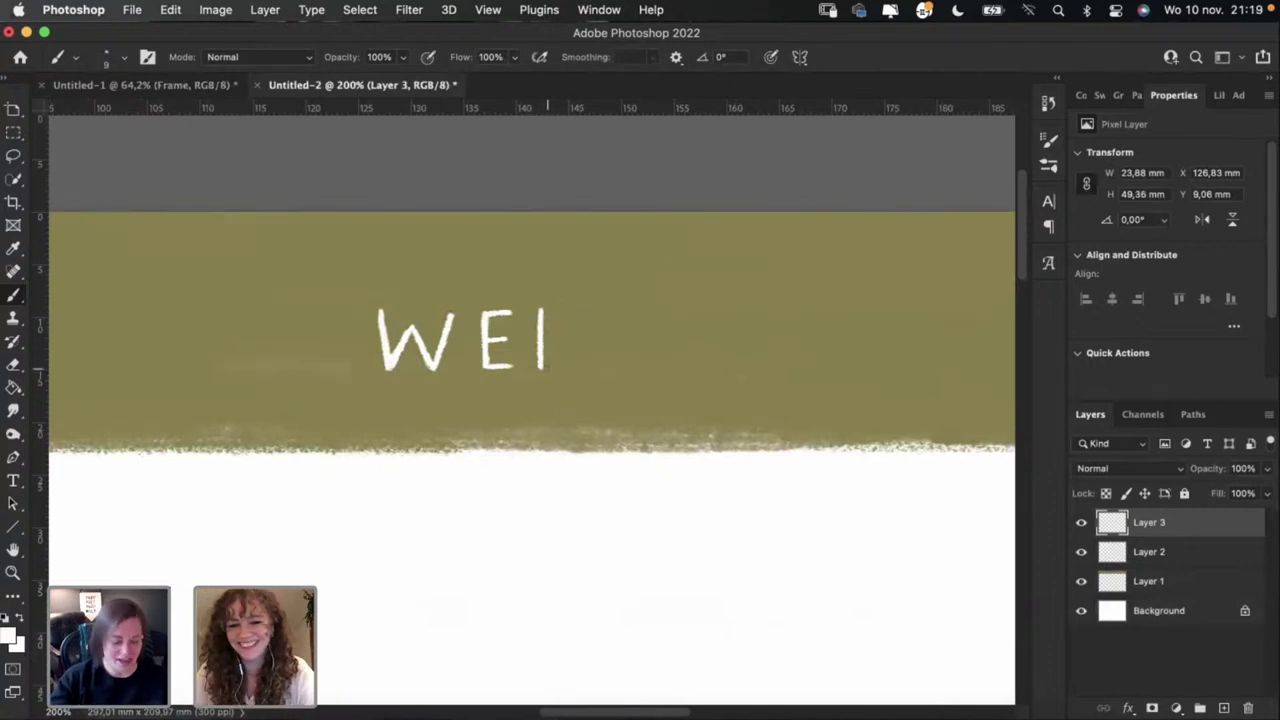
drag(544, 367, 568, 367)
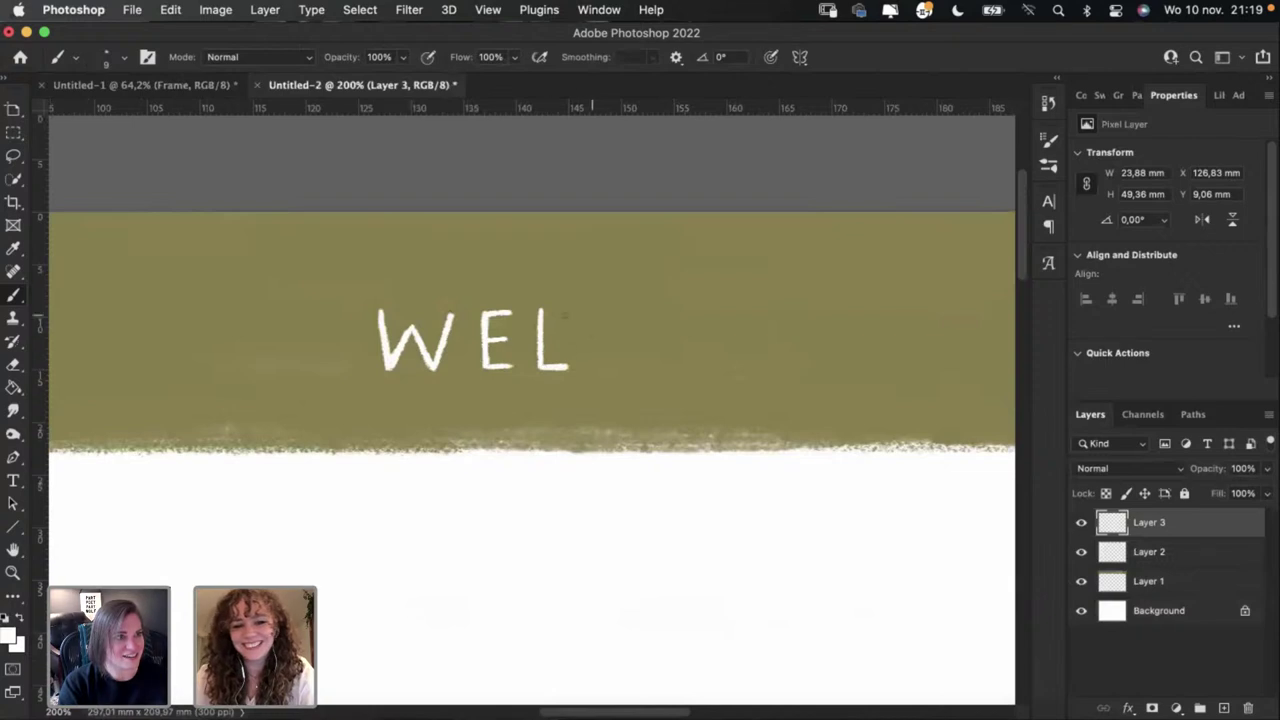
Step: Try the third letter E's top and middle bars, then undo them
mouse_move(542, 308)
mouse_down()
mouse_move(571, 306)
mouse_move(563, 337)
mouse_up()
key(cmd+z)
key(super+z)
key(super+z)
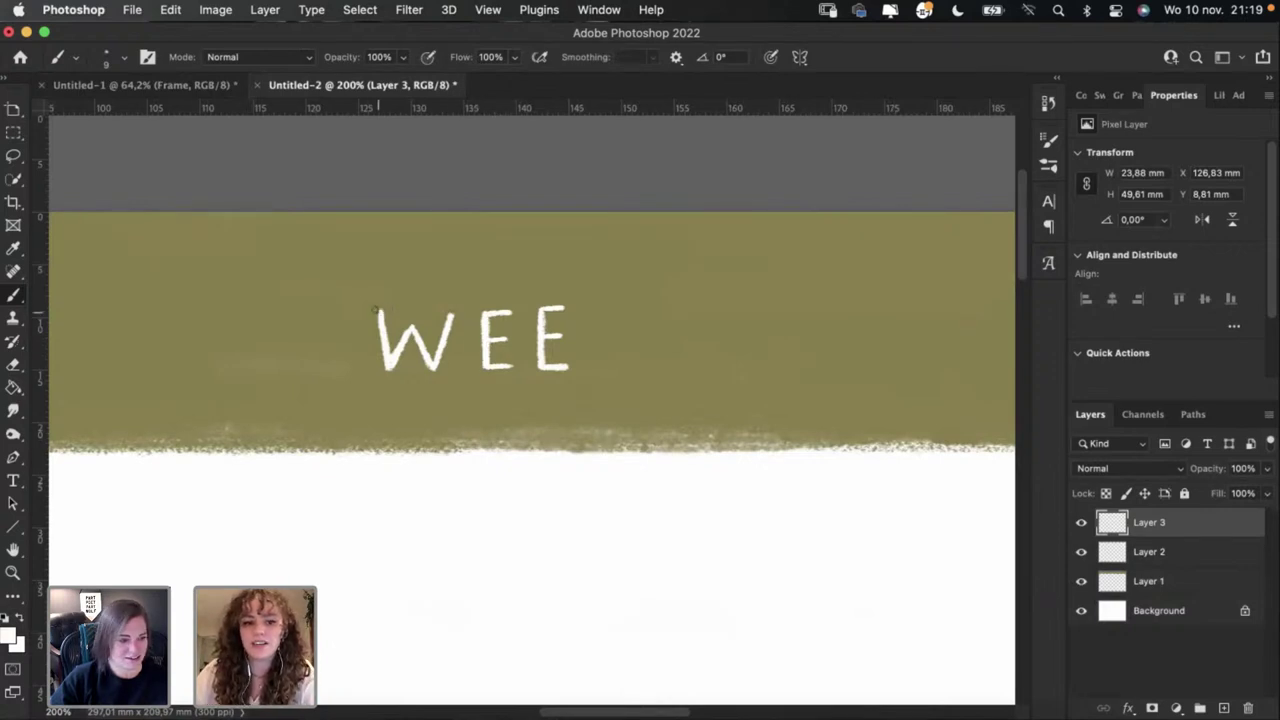
Step: Retry the stroke after WEE and the K's upper diagonal, undoing each attempt
drag(598, 307, 600, 362)
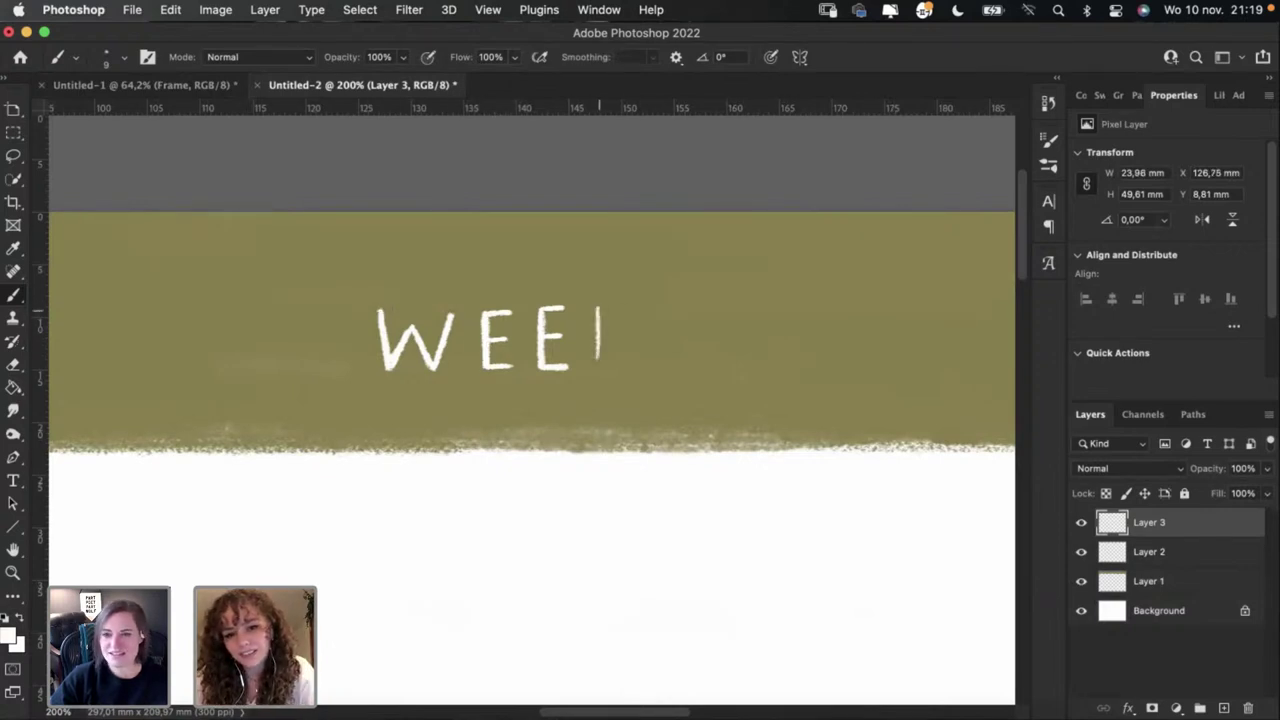
key(super+z)
drag(598, 307, 600, 374)
key(super+z)
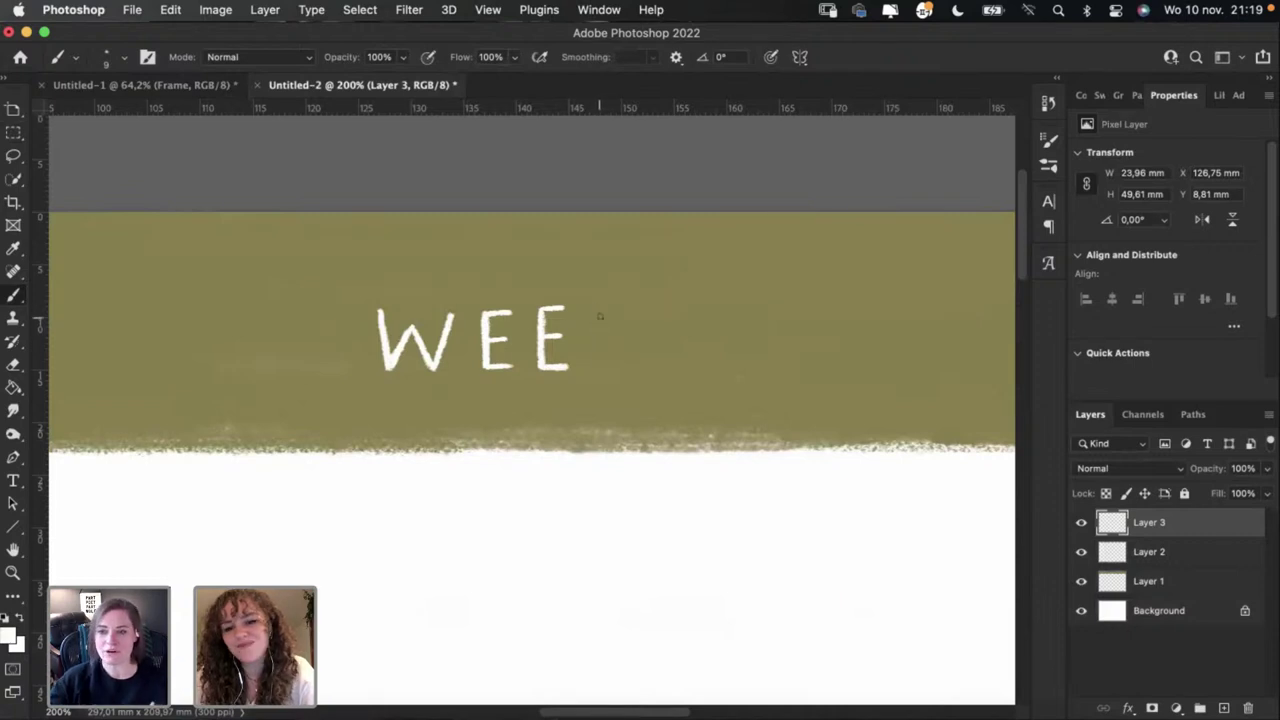
drag(598, 307, 601, 362)
key(super+z)
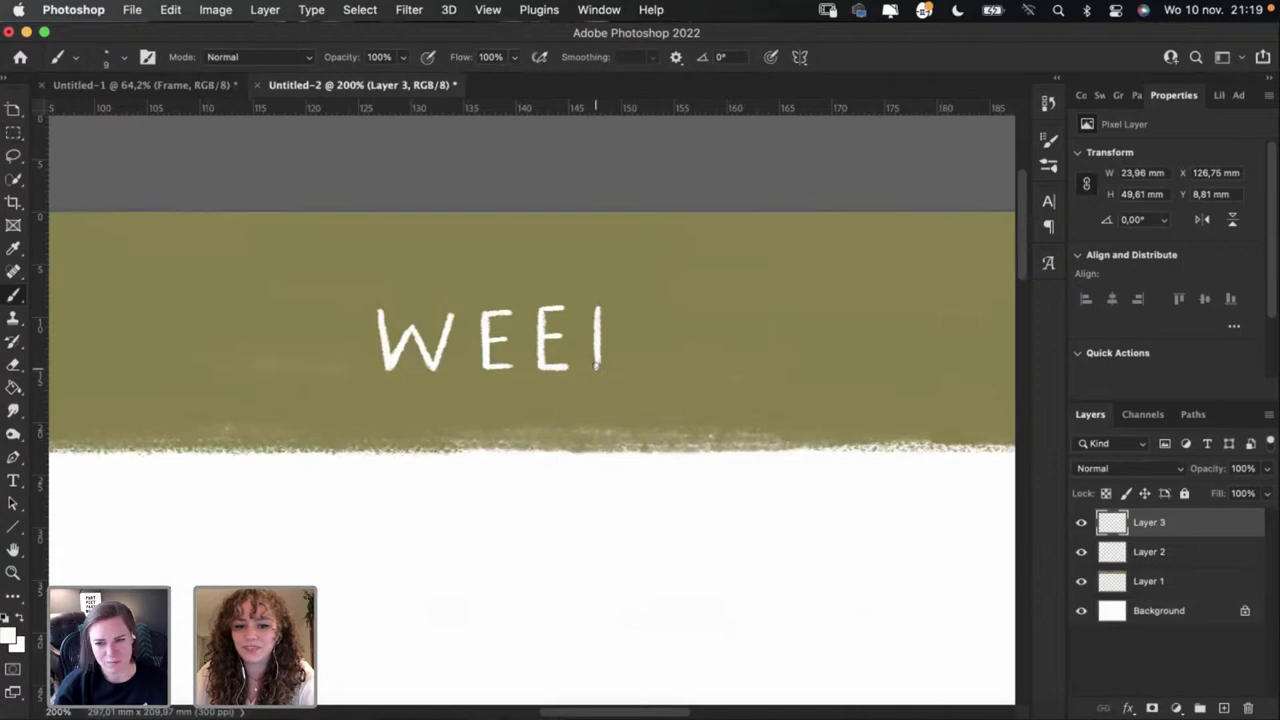
mouse_move(620, 320)
mouse_down()
mouse_move(601, 341)
mouse_move(625, 313)
mouse_move(630, 370)
mouse_up()
key(super+z)
key(super+z)
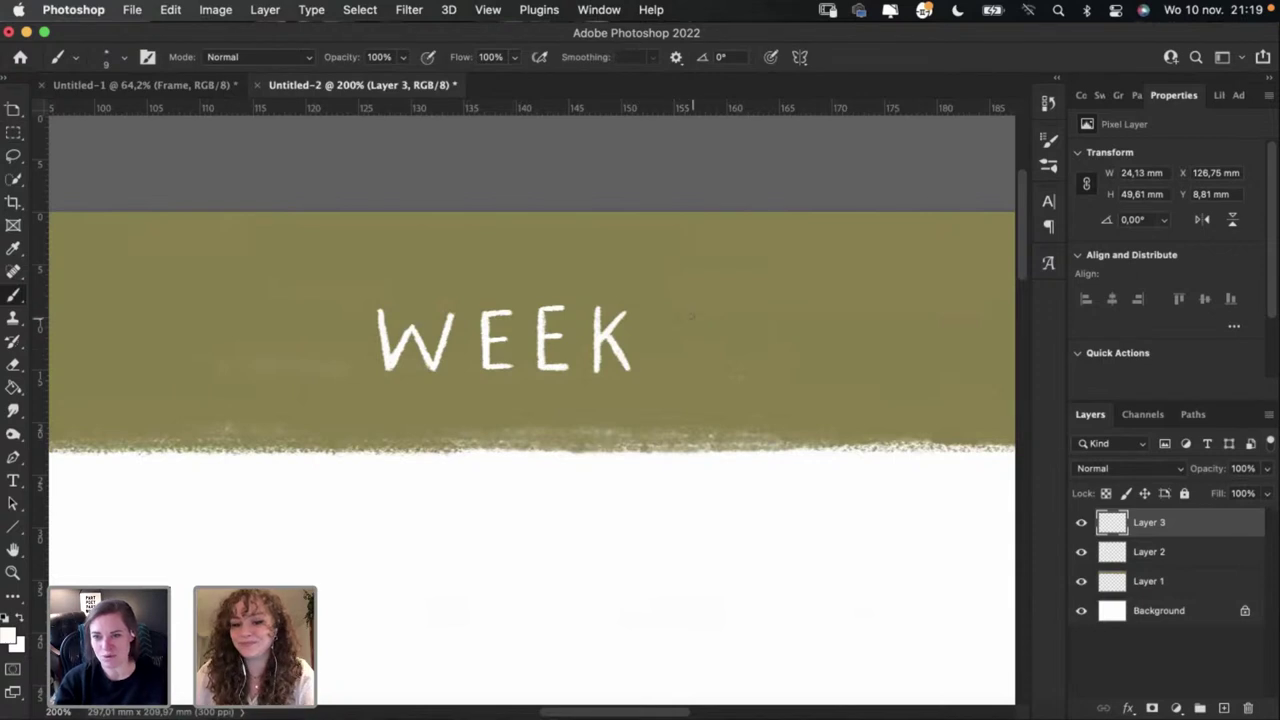
Step: Paint the L after WEEK, redrawing its bottom stroke several times
drag(653, 308, 656, 352)
key(super+z)
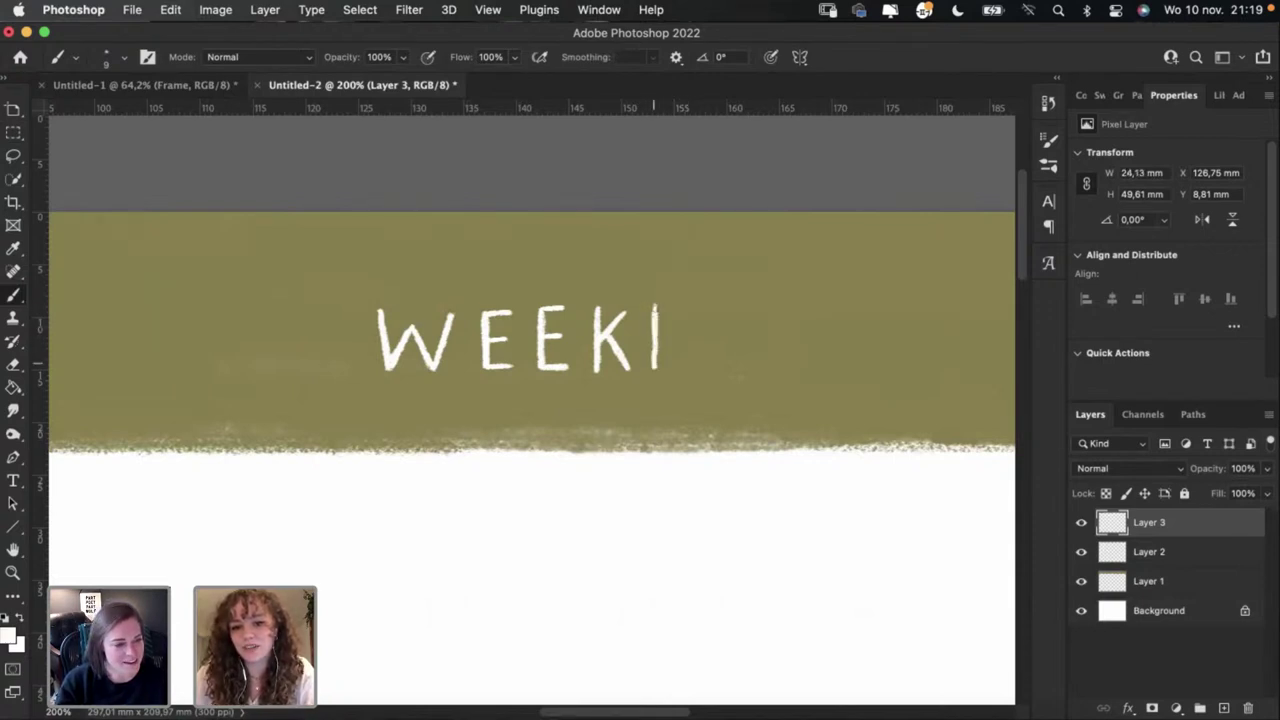
key(super+z)
mouse_move(655, 304)
mouse_down()
mouse_move(655, 350)
mouse_move(679, 366)
mouse_up()
key(super+z)
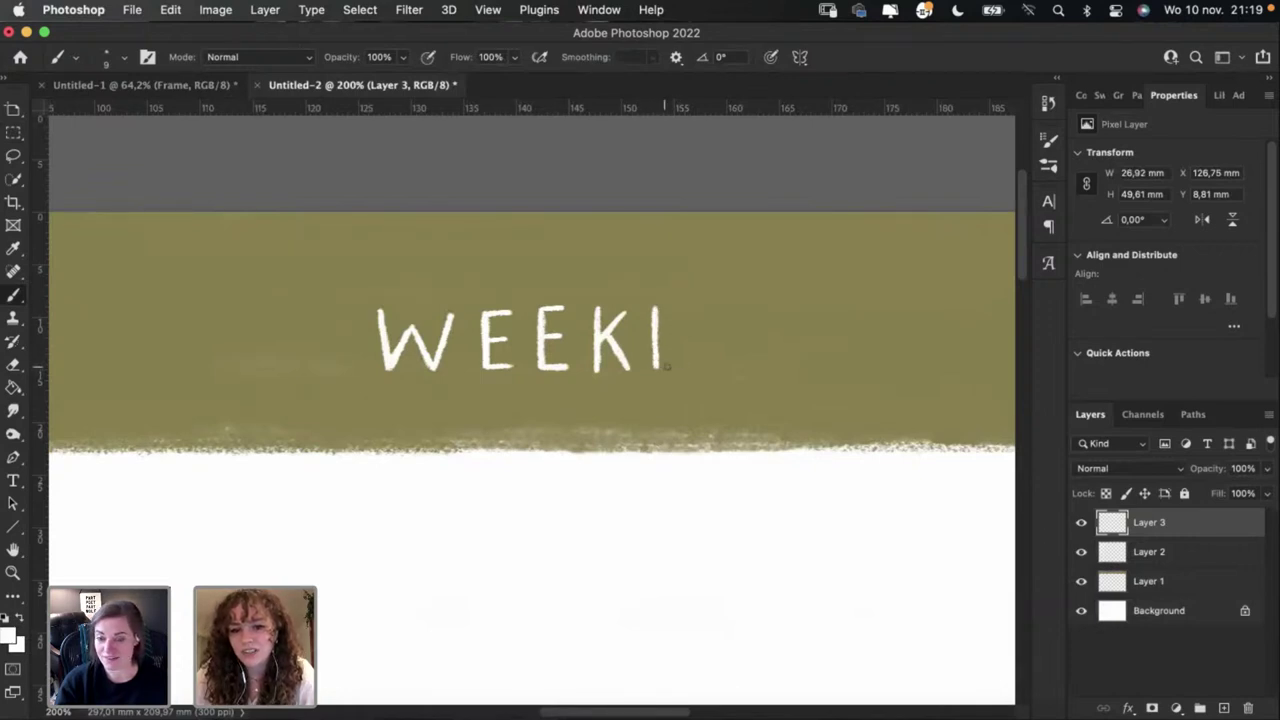
drag(656, 368, 685, 368)
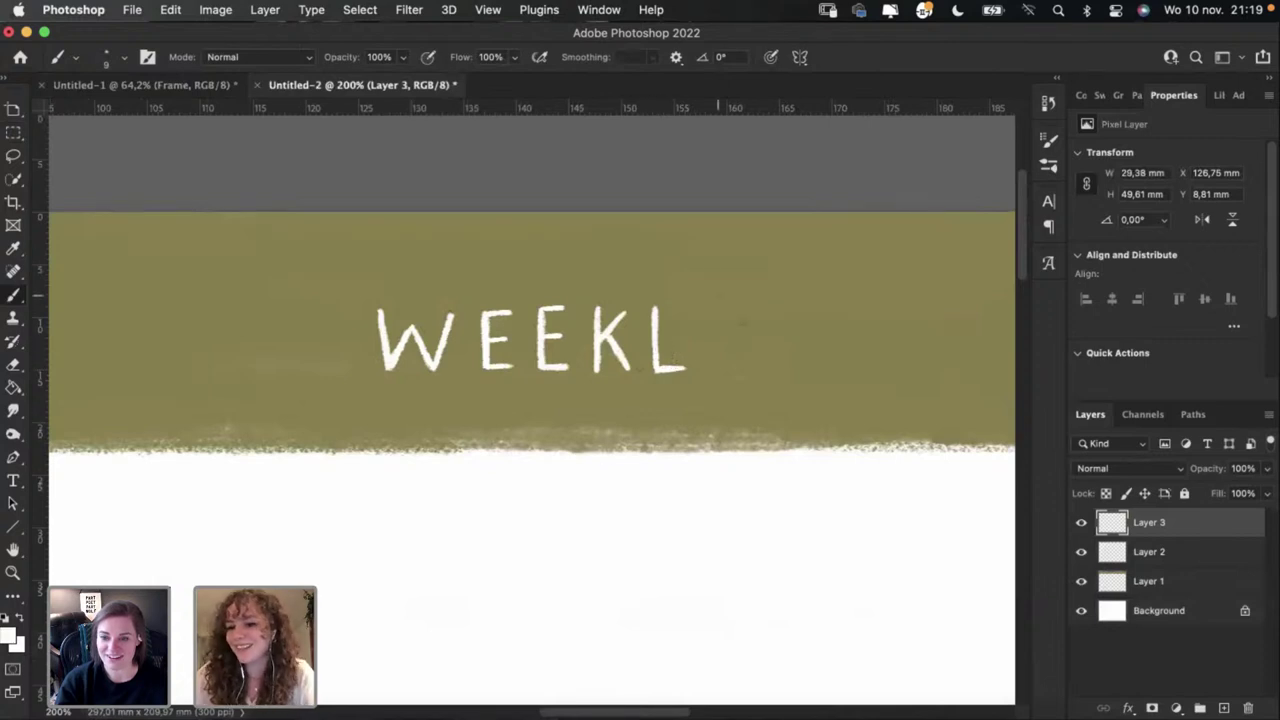
key(super+z)
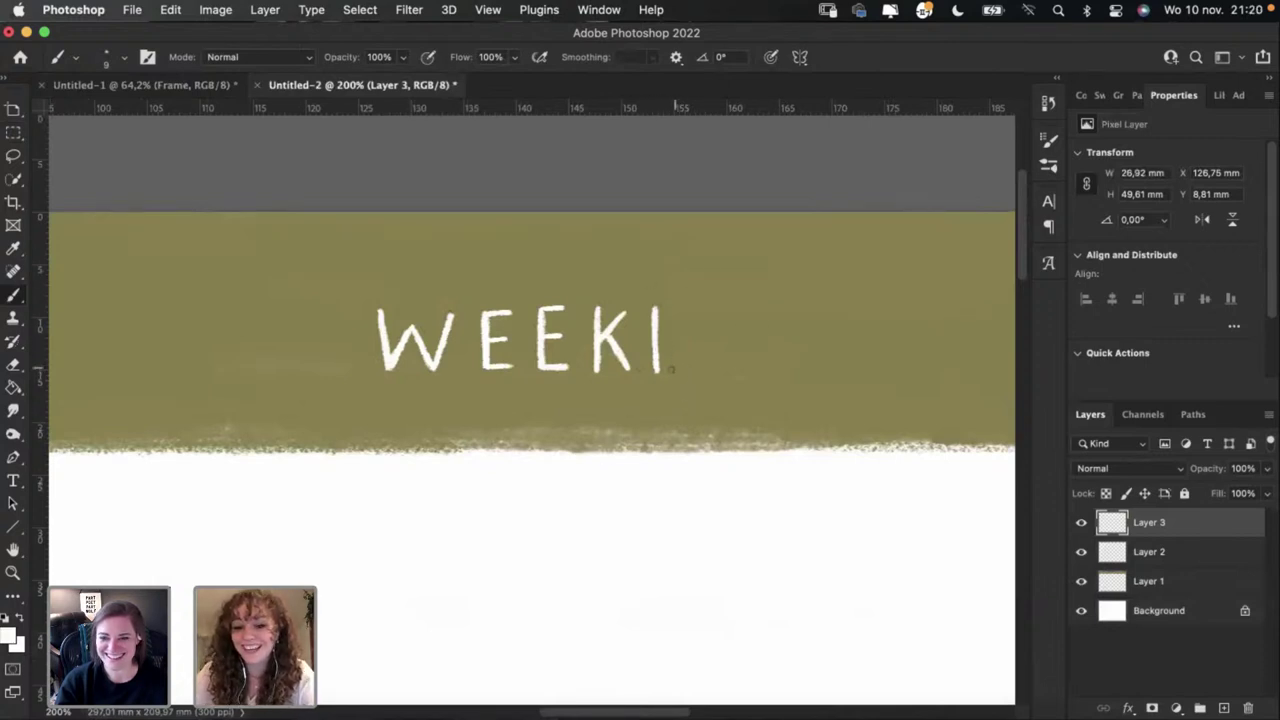
drag(656, 368, 685, 368)
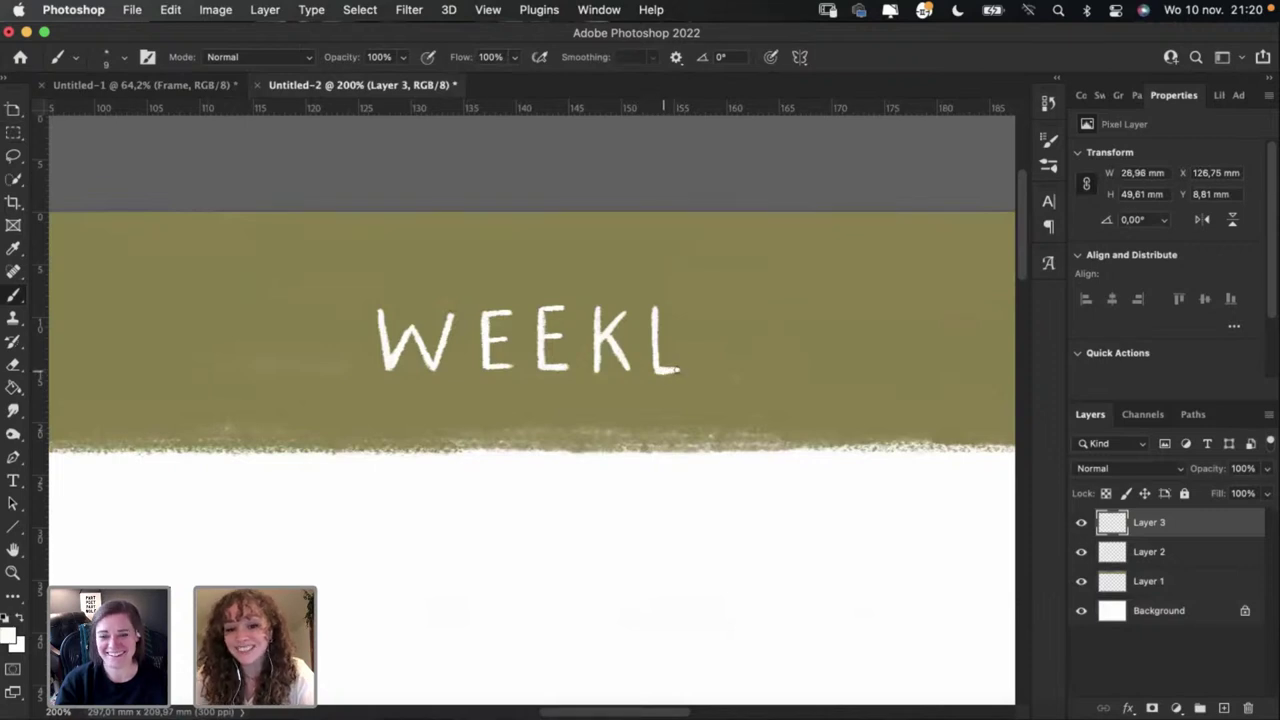
key(super+z)
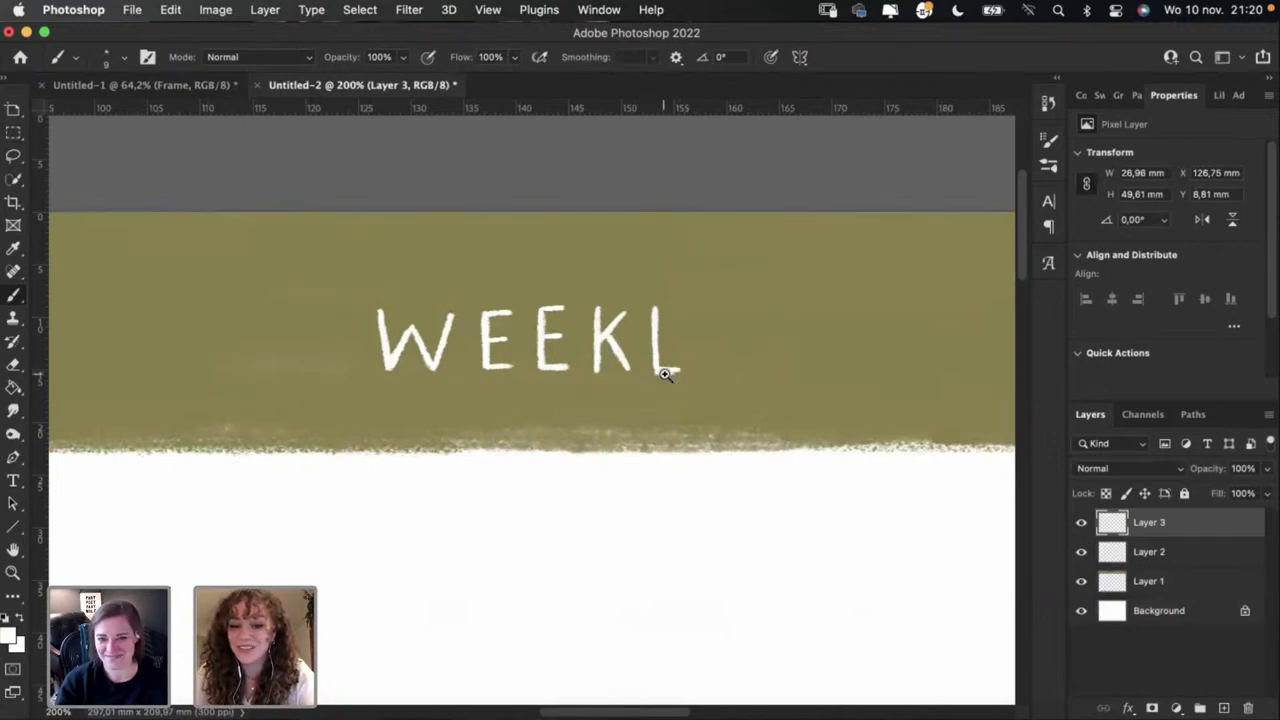
key(z)
click(660, 372)
key(b)
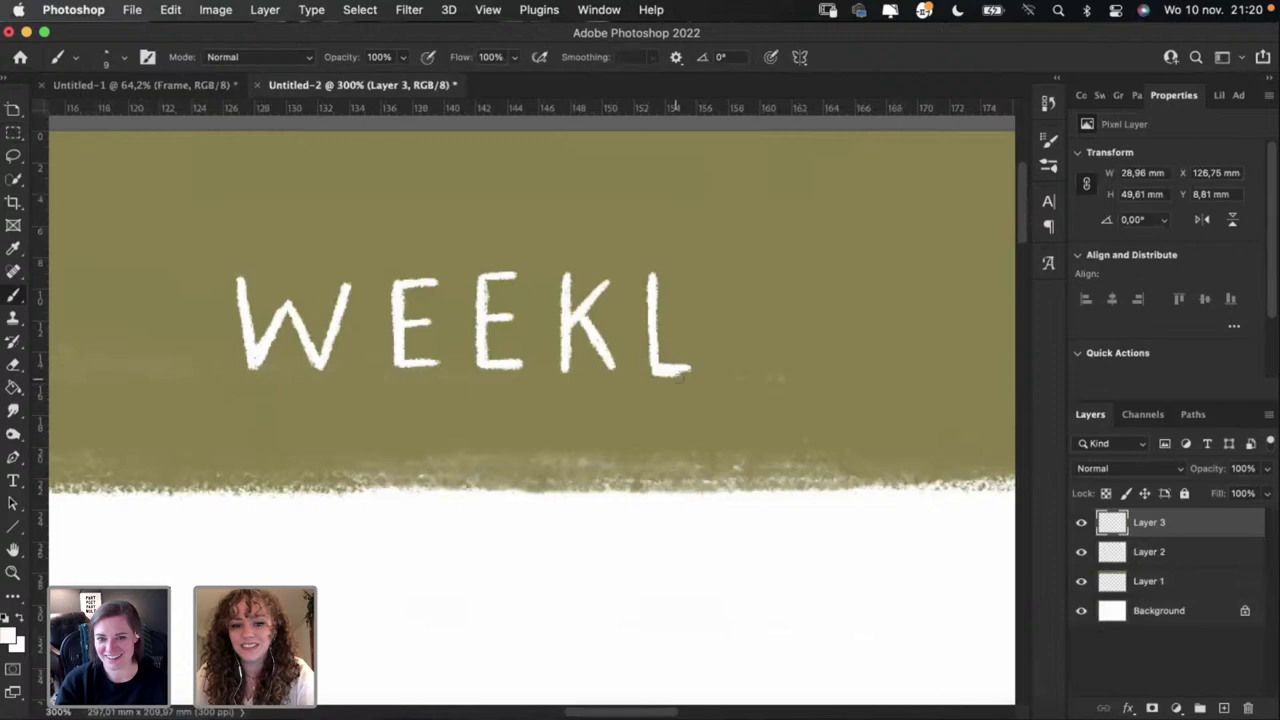
right_click(700, 317)
click(673, 322)
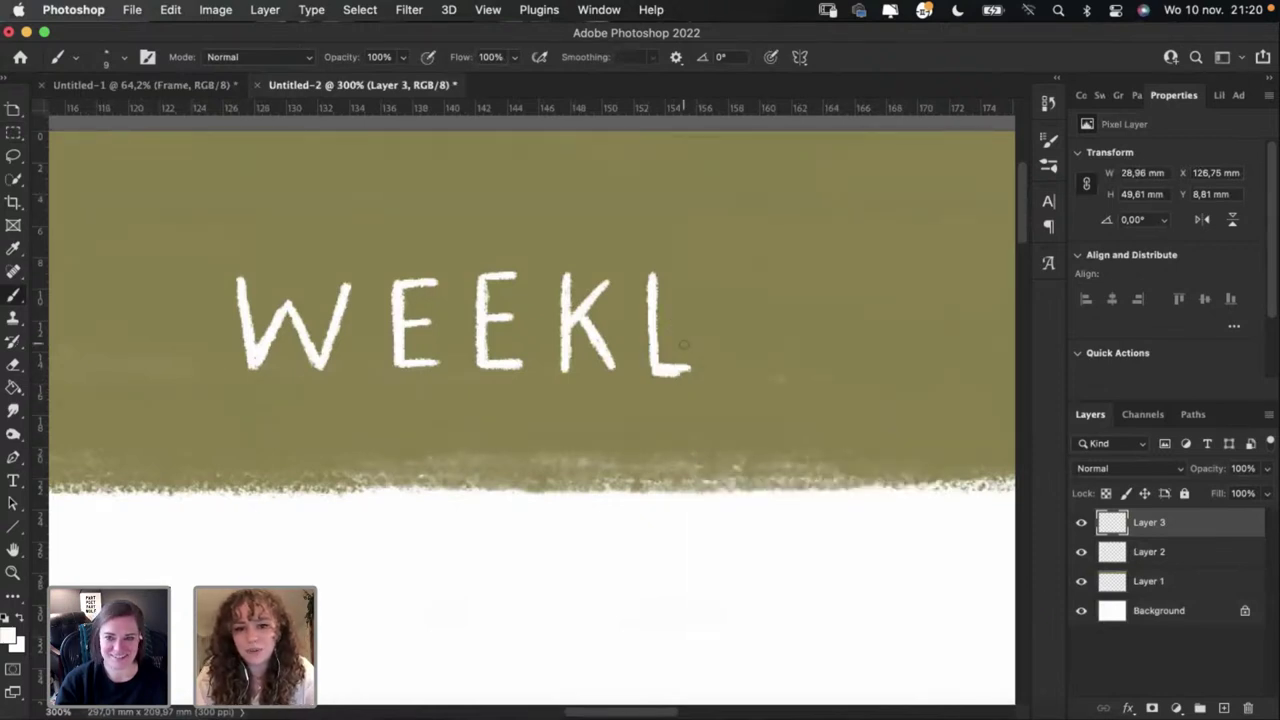
scroll(684, 344, down, 2)
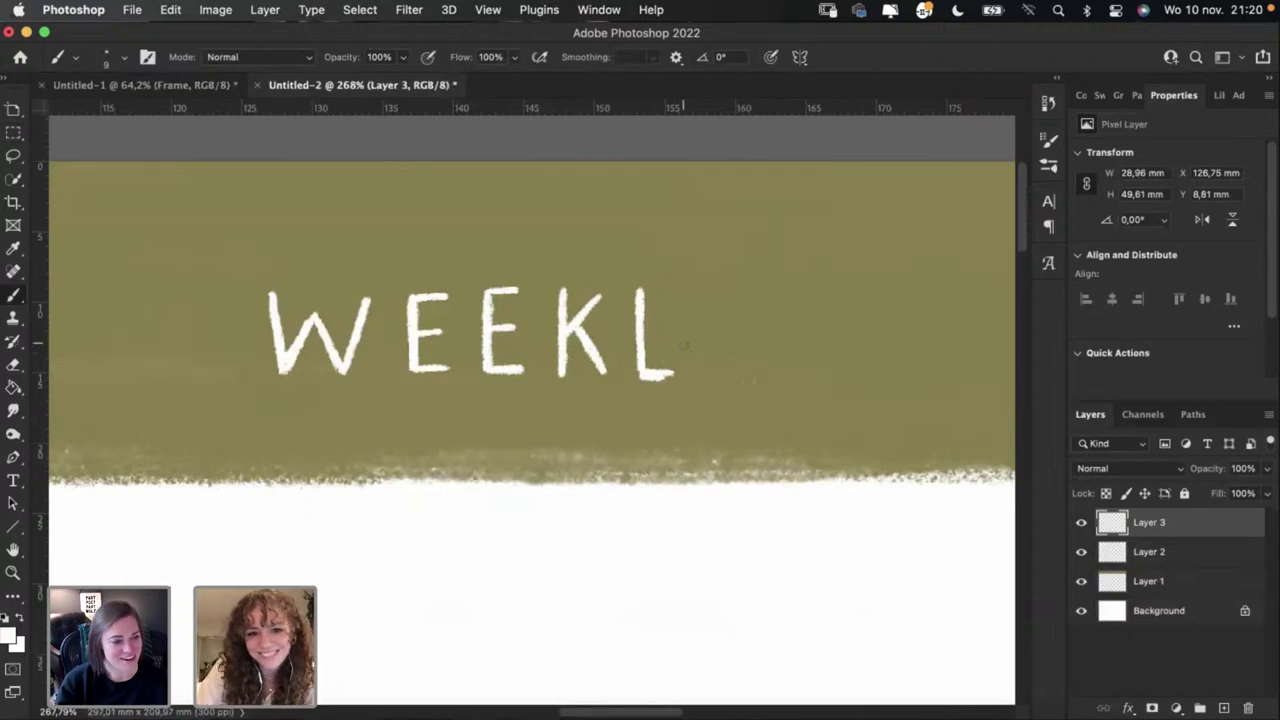
scroll(684, 344, down, 5)
click(684, 344)
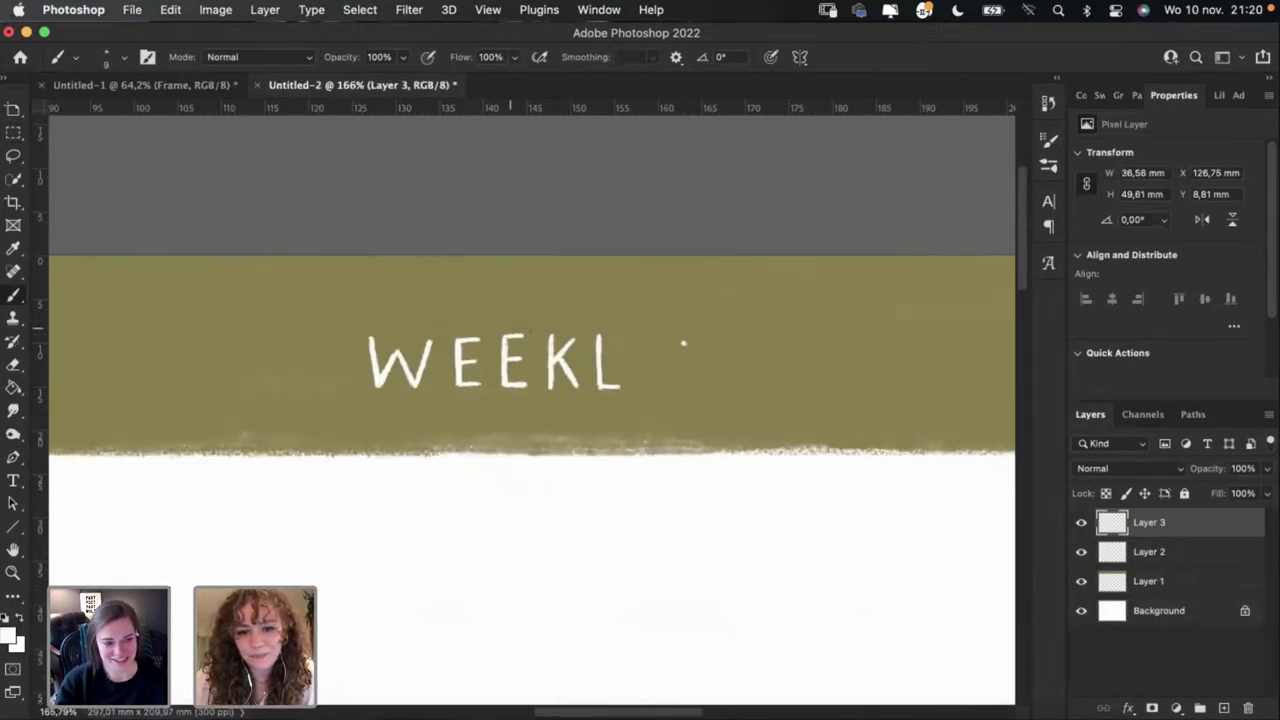
key(super+z)
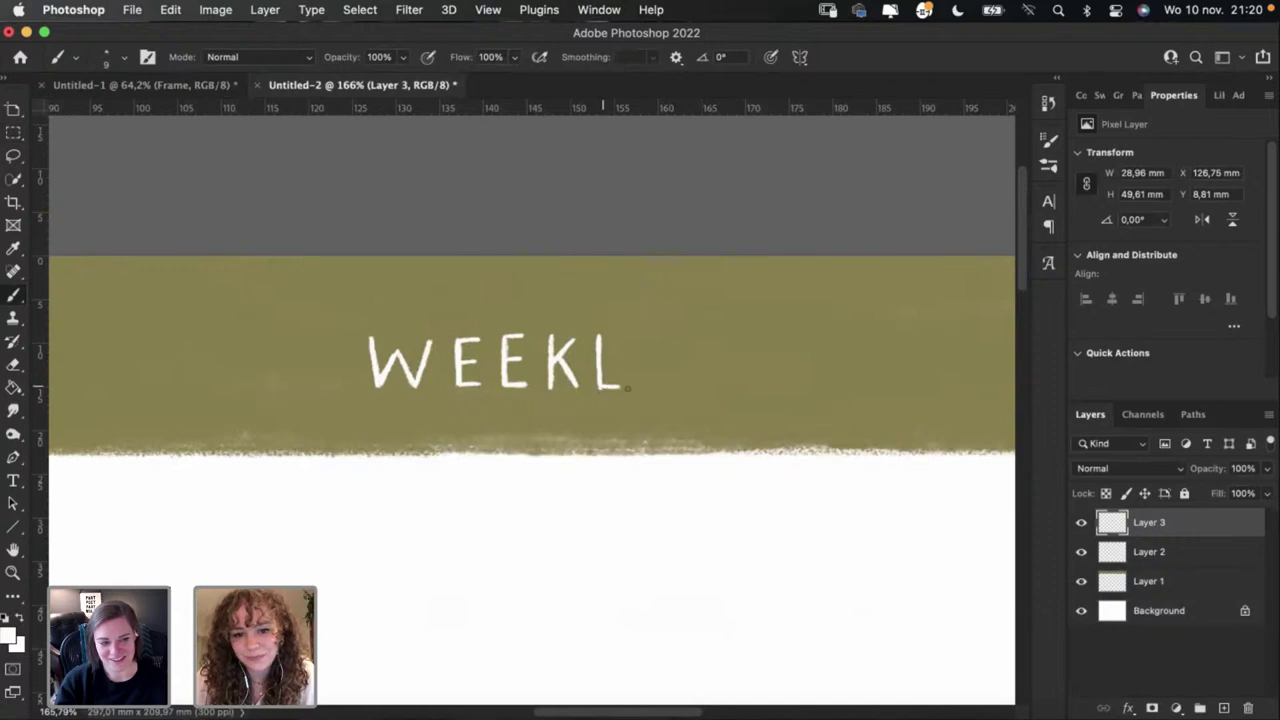
key(super+z)
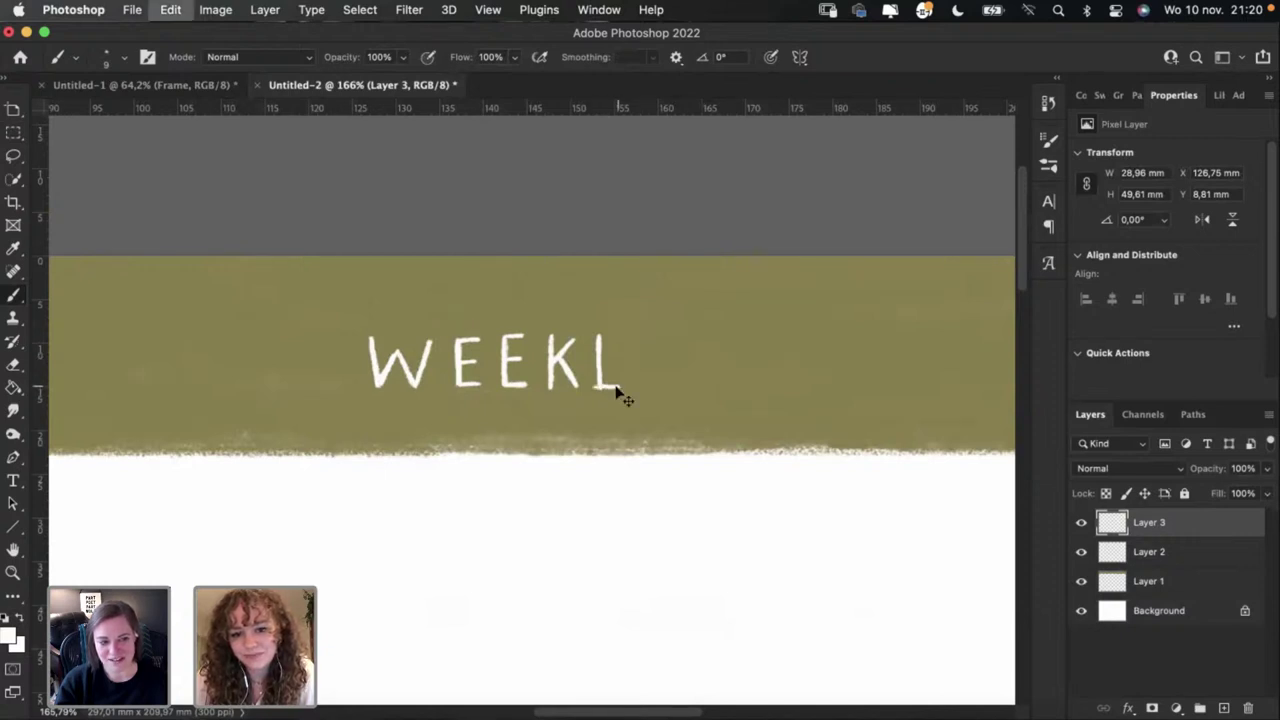
key(super+z)
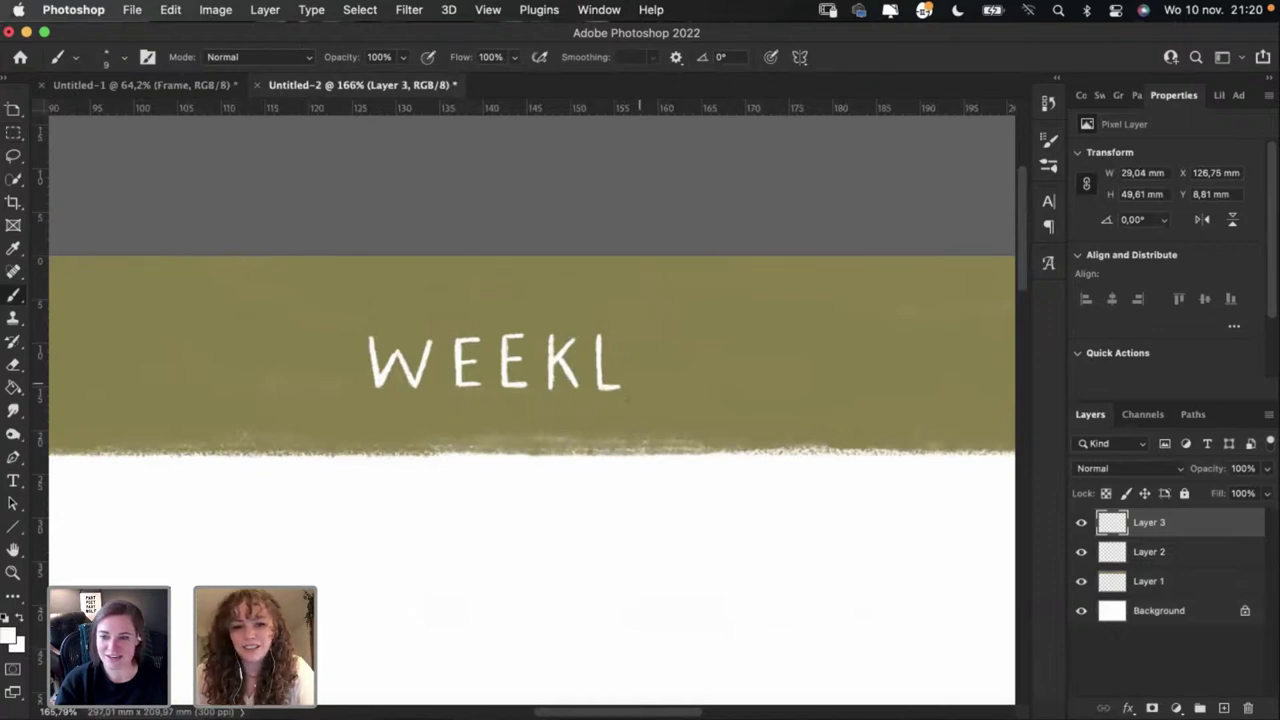
key(super+z)
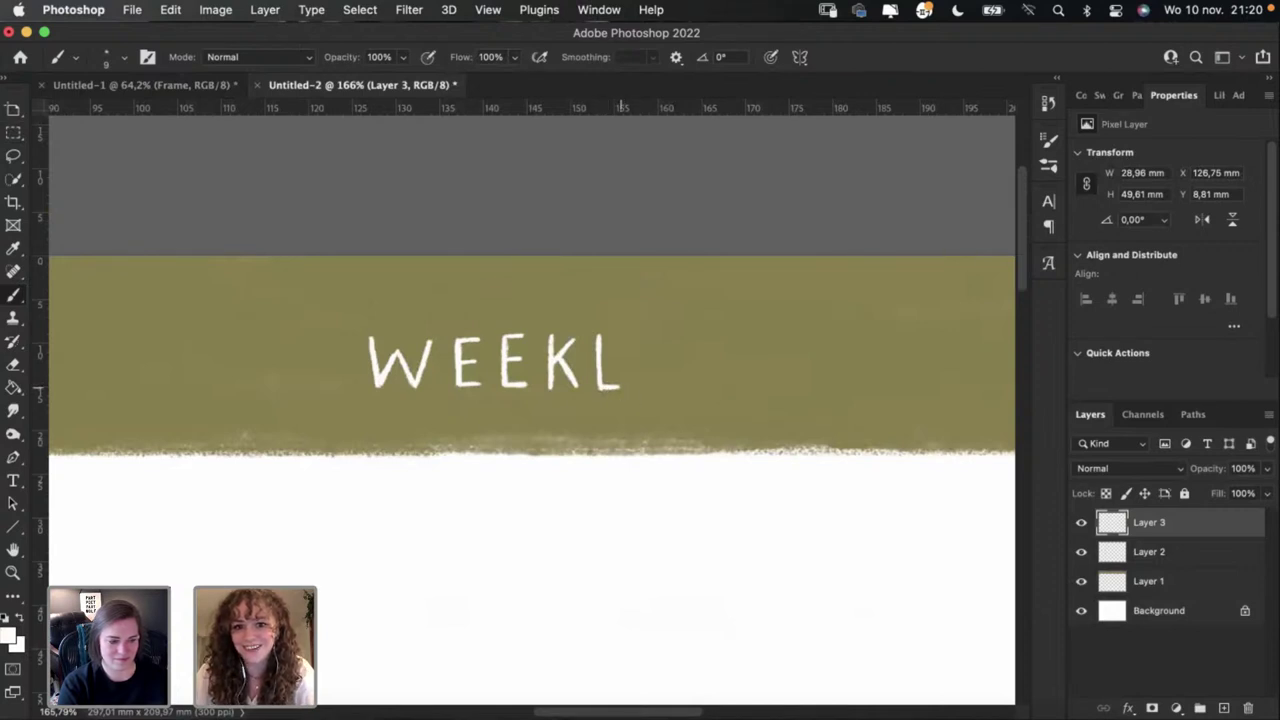
Step: Retry the Y's first stroke and erase a stray dot right of WEEKLY
mouse_move(632, 339)
mouse_down()
mouse_move(651, 349)
mouse_move(650, 388)
mouse_up()
key(super+z)
key(super+z)
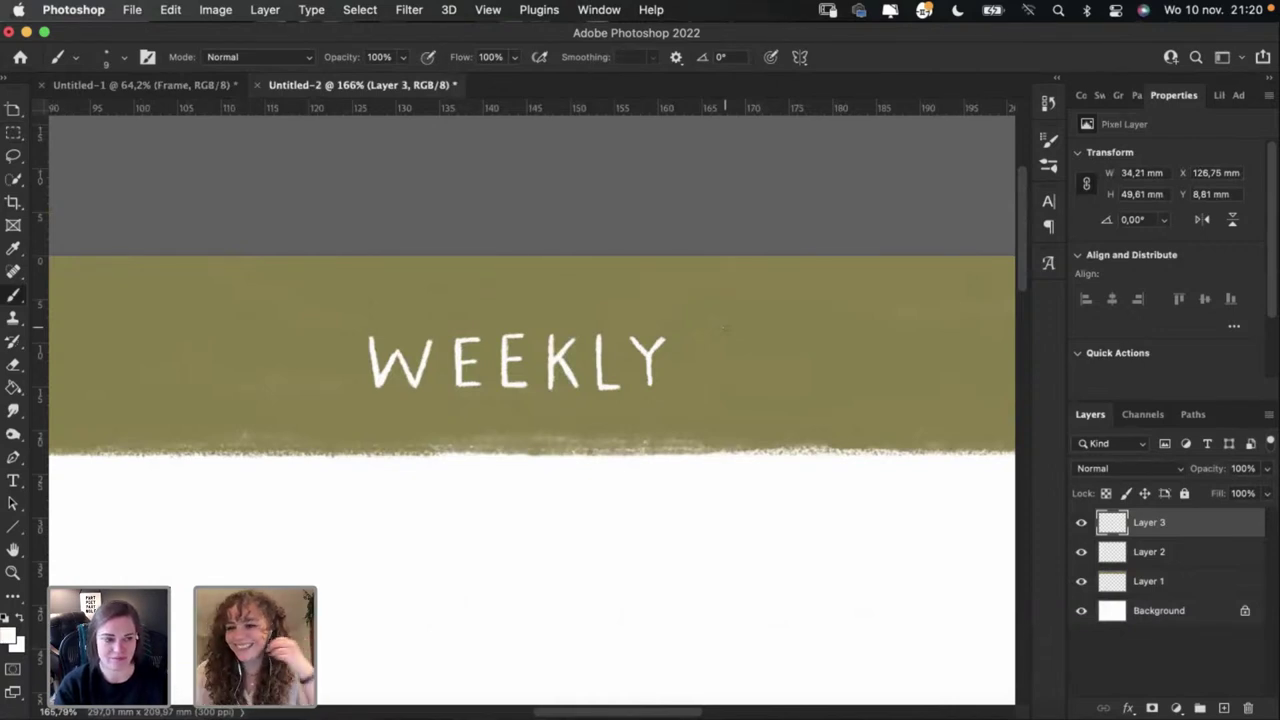
click(726, 327)
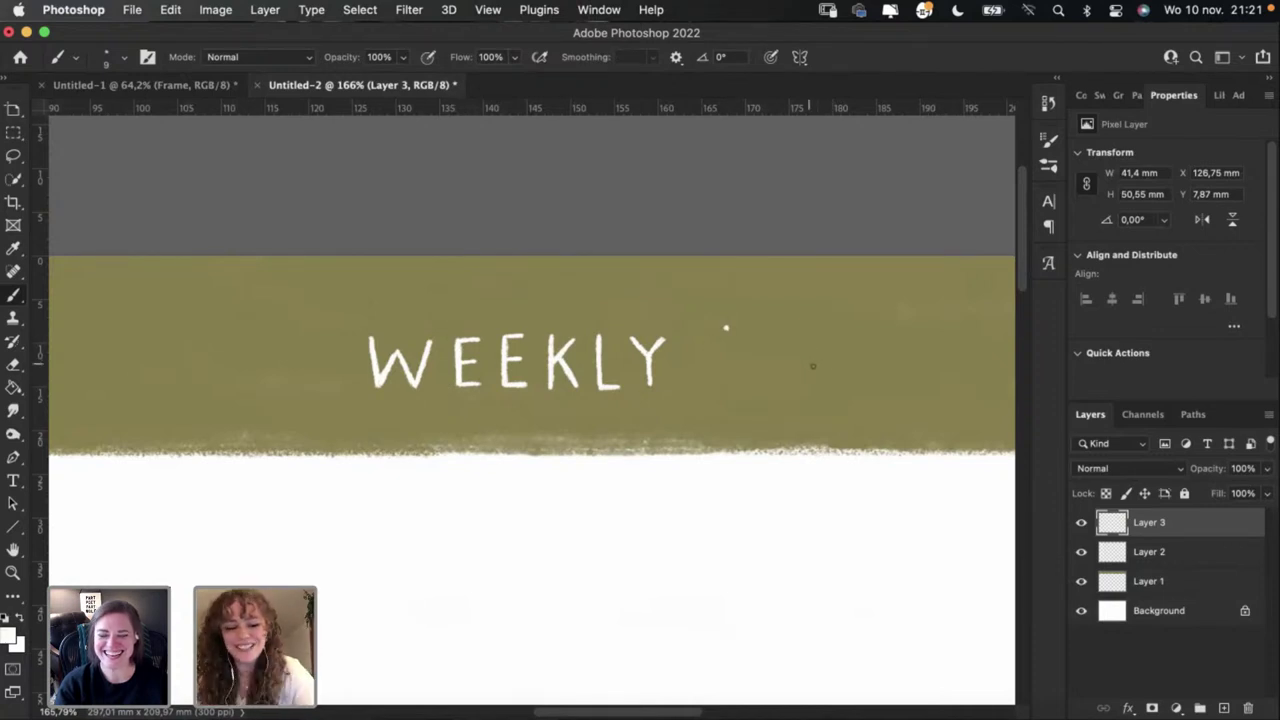
key(e)
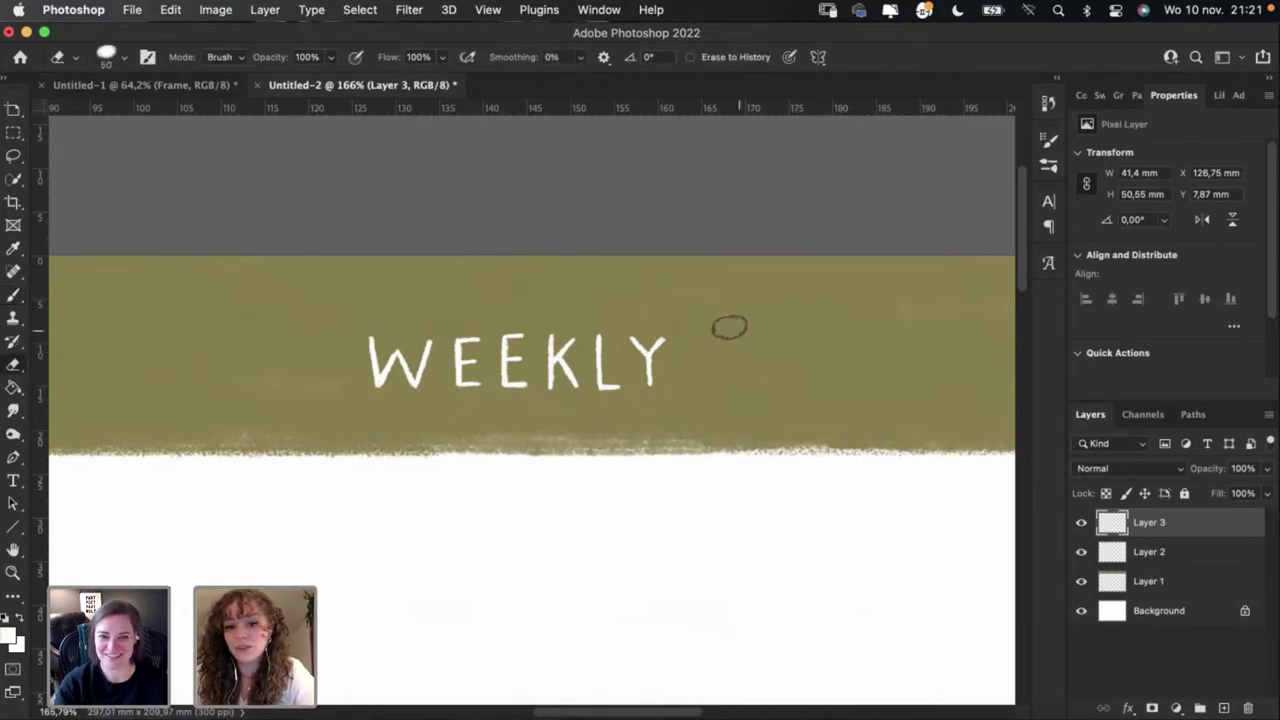
drag(728, 323, 746, 351)
key(b)
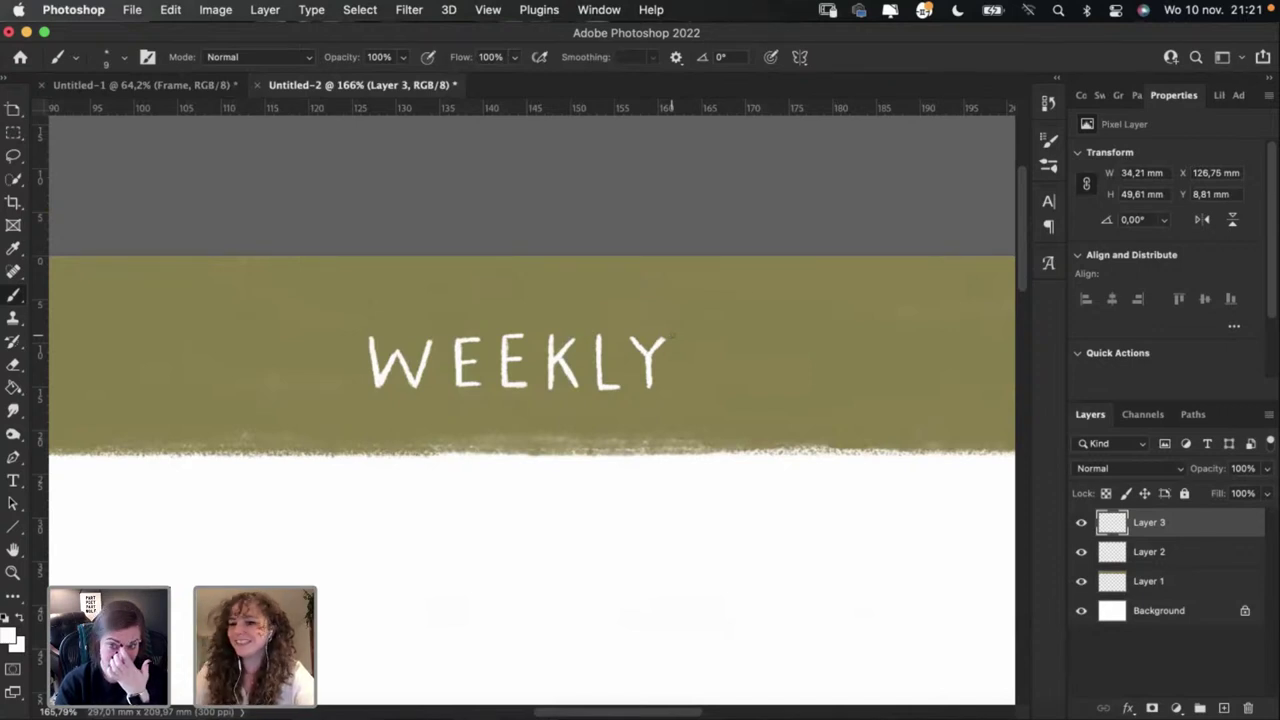
Step: Paint and undo stray marks and a vertical stroke after WEEKLY
drag(673, 334, 671, 342)
key(super+z)
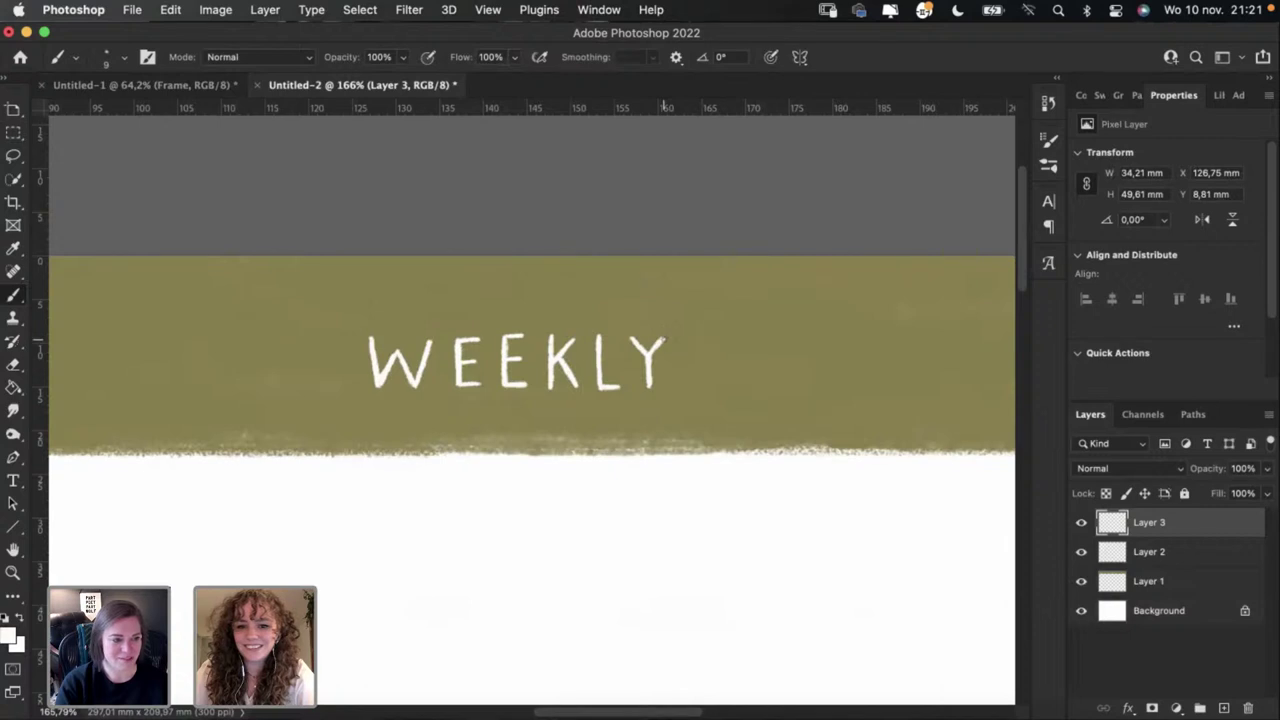
mouse_move(704, 375)
mouse_down()
mouse_move(606, 380)
mouse_move(619, 360)
mouse_move(621, 390)
mouse_move(621, 345)
mouse_move(622, 396)
mouse_up()
key(super+z)
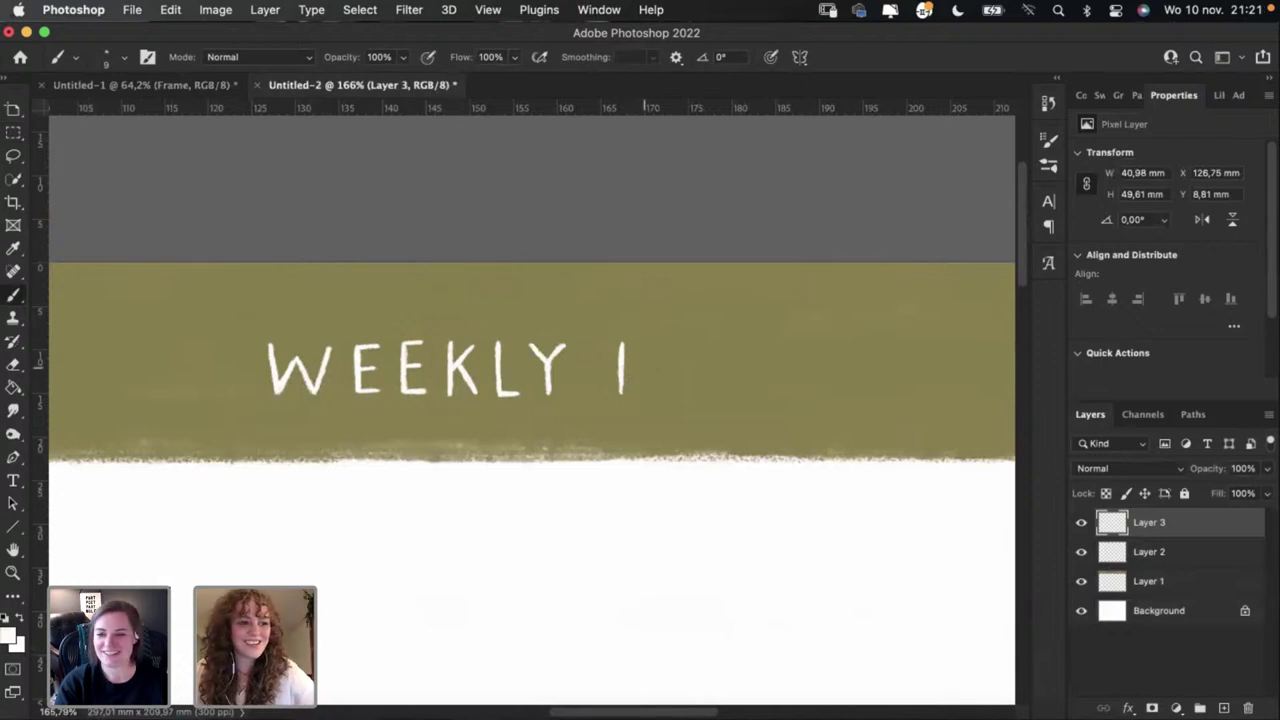
key(super+z)
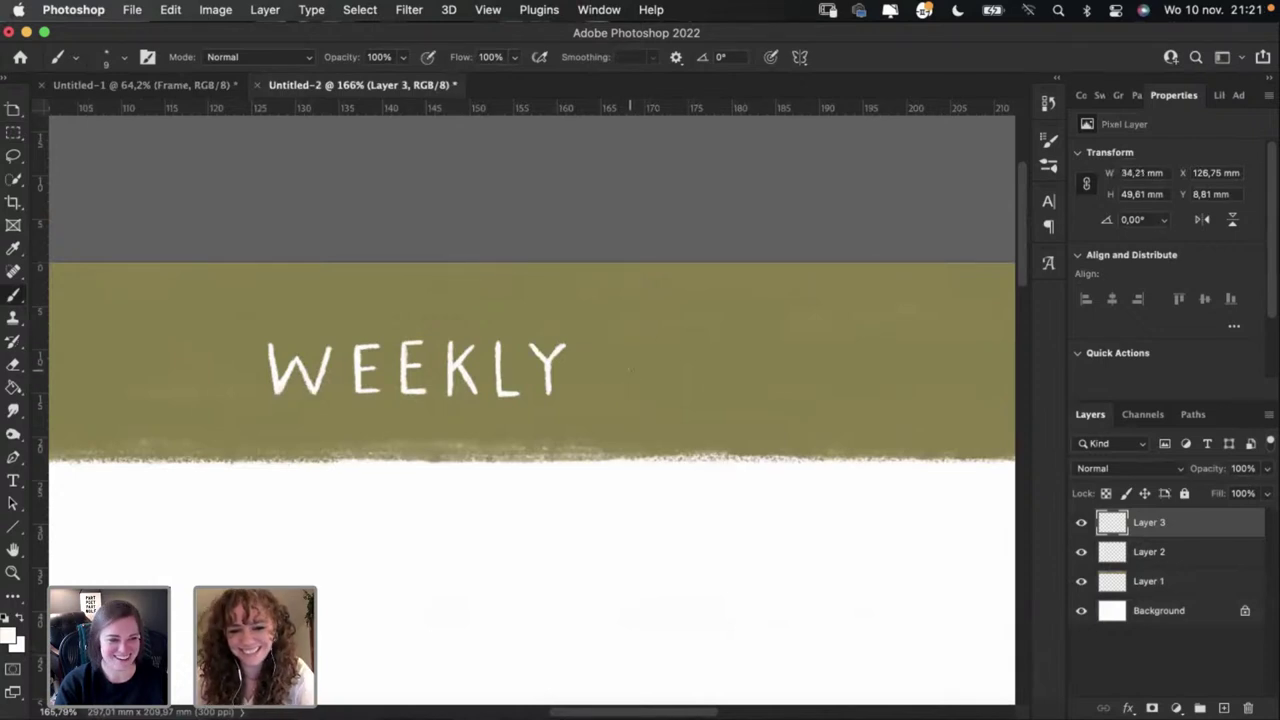
key(super+shift+z)
key(super+z)
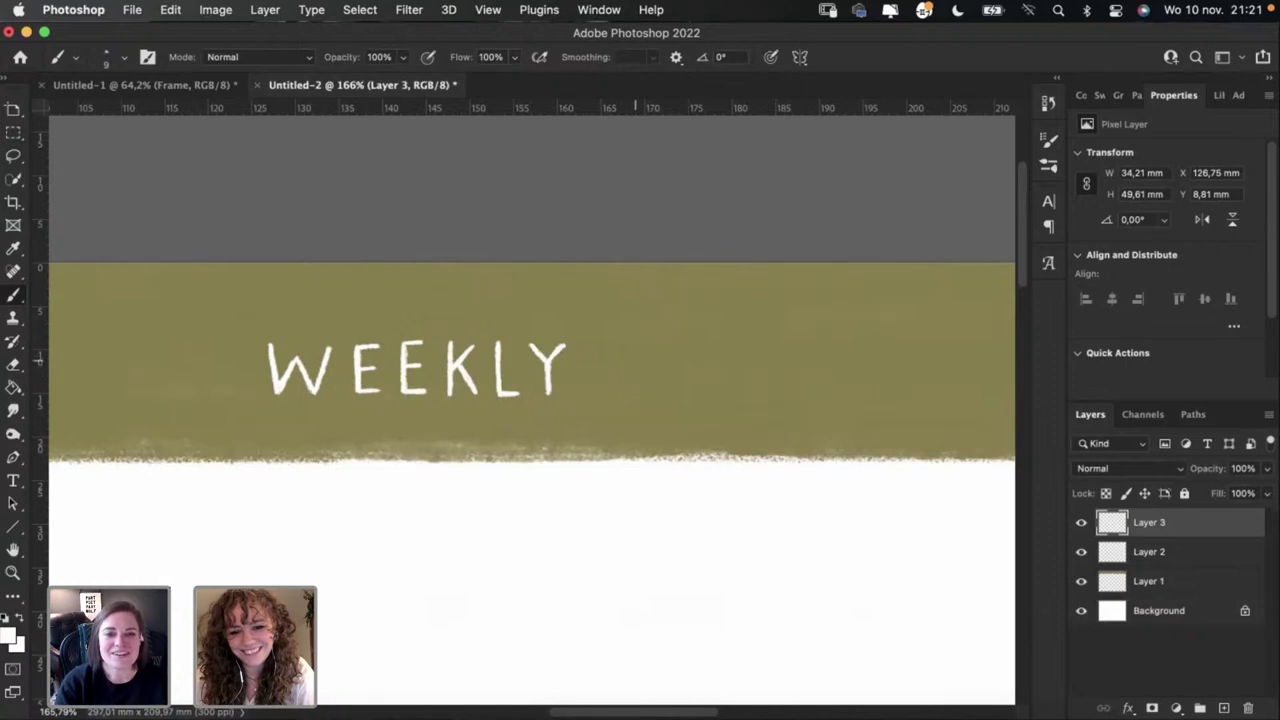
Step: Paint the P after WEEKLY with its stem and a touched-up loop
drag(629, 344, 629, 398)
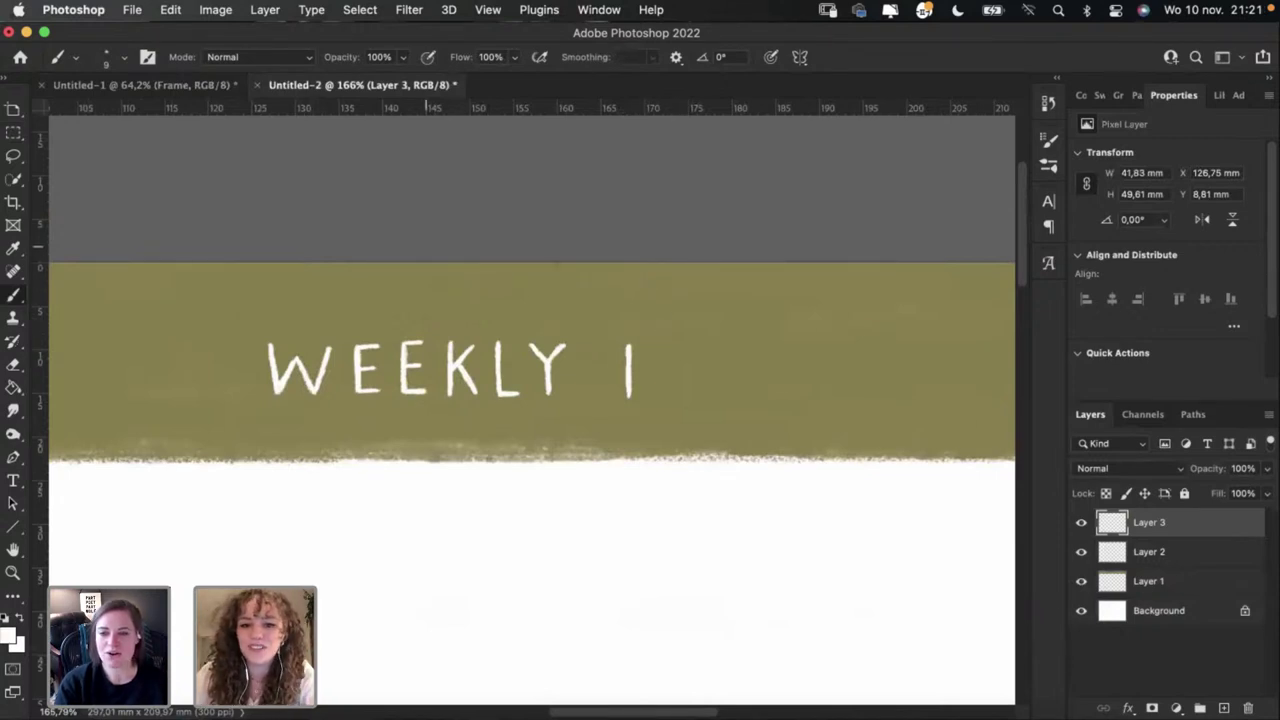
mouse_move(628, 342)
mouse_down()
mouse_move(648, 345)
mouse_move(630, 374)
mouse_move(652, 356)
mouse_move(630, 378)
mouse_move(645, 370)
mouse_move(630, 377)
mouse_move(640, 344)
mouse_move(648, 362)
mouse_move(632, 378)
mouse_up()
key(super+z)
key(super+z)
key(super+z)
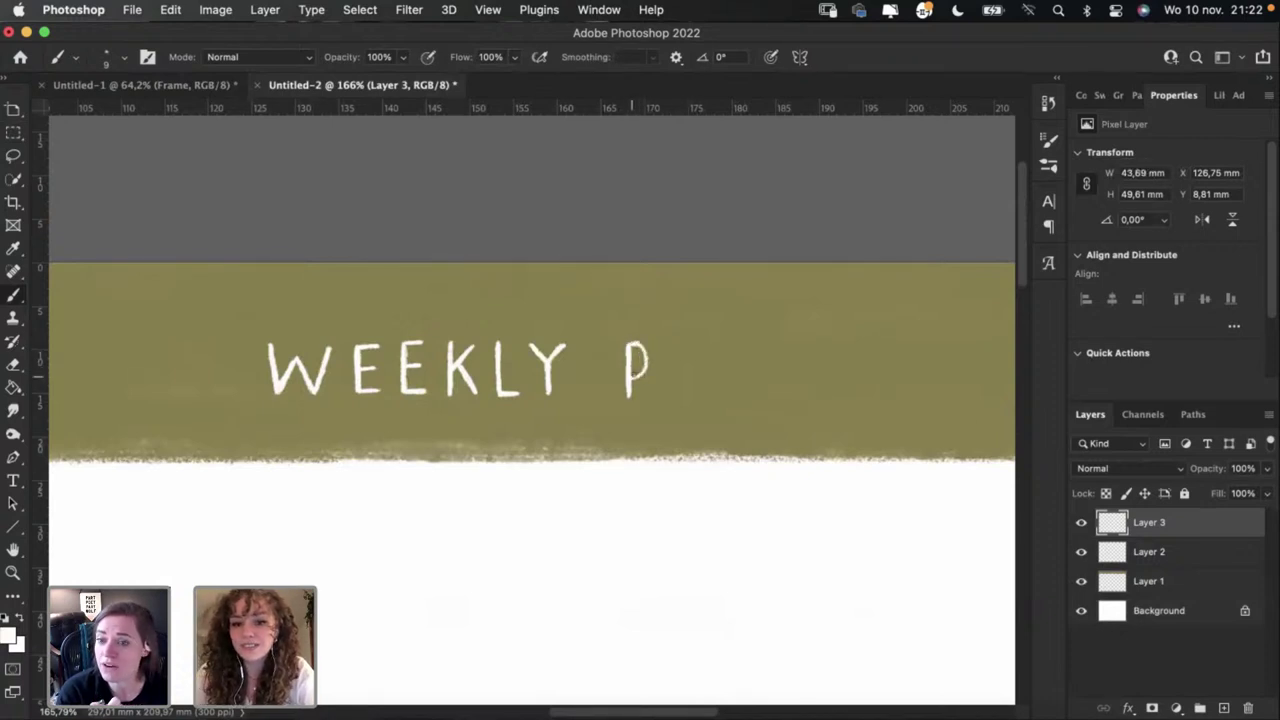
click(652, 372)
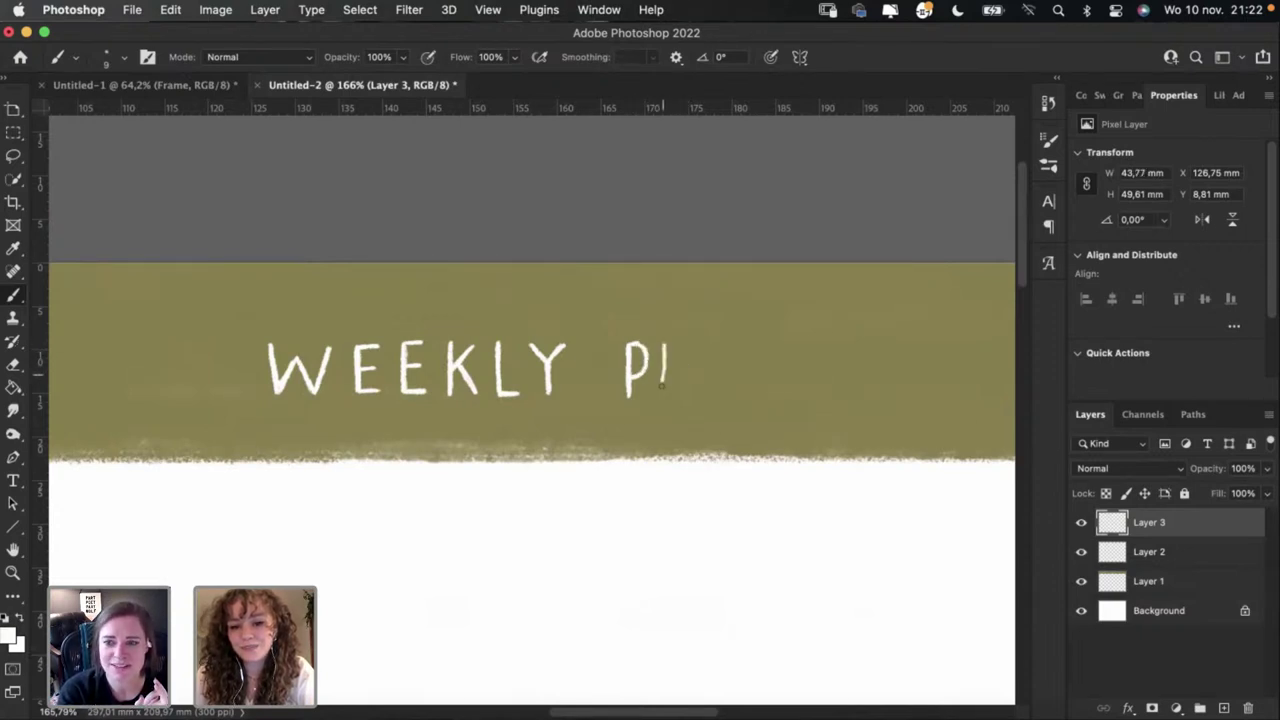
Step: Attempt the L after the P several times, undoing each stroke
drag(668, 345, 666, 388)
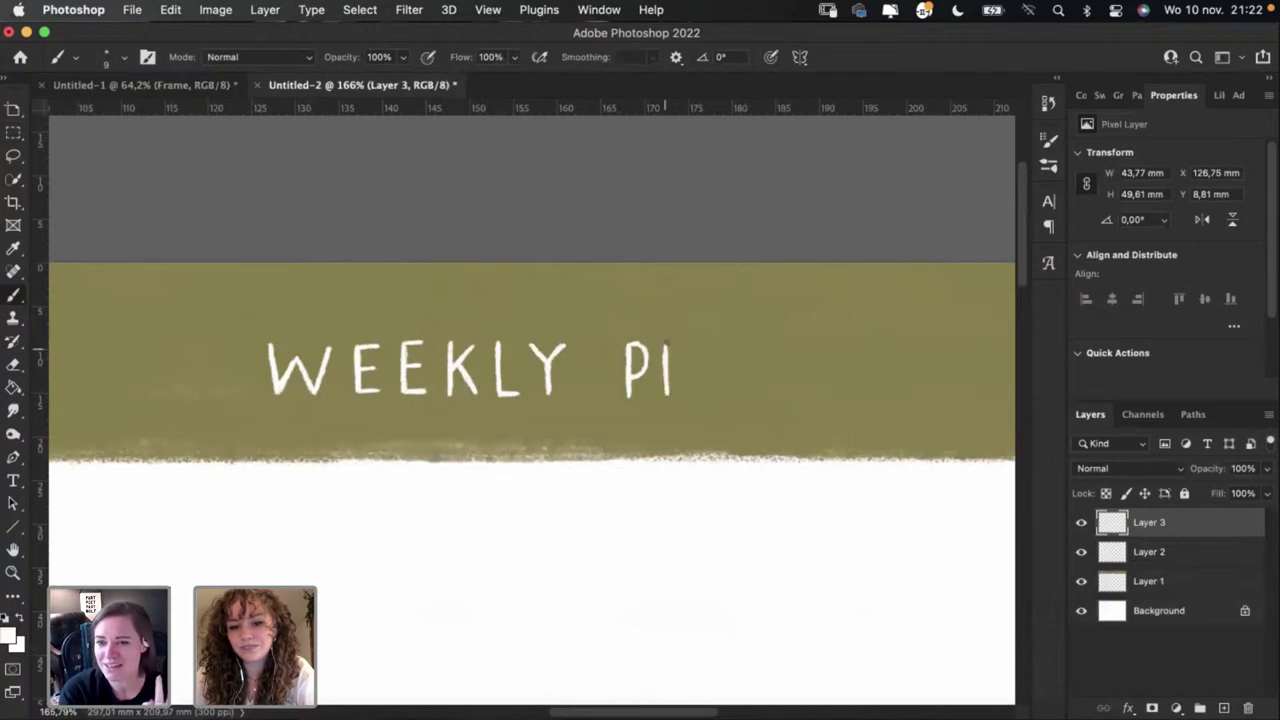
key(super+z)
key(super+z)
mouse_move(665, 340)
mouse_down()
mouse_move(664, 367)
mouse_move(690, 393)
mouse_up()
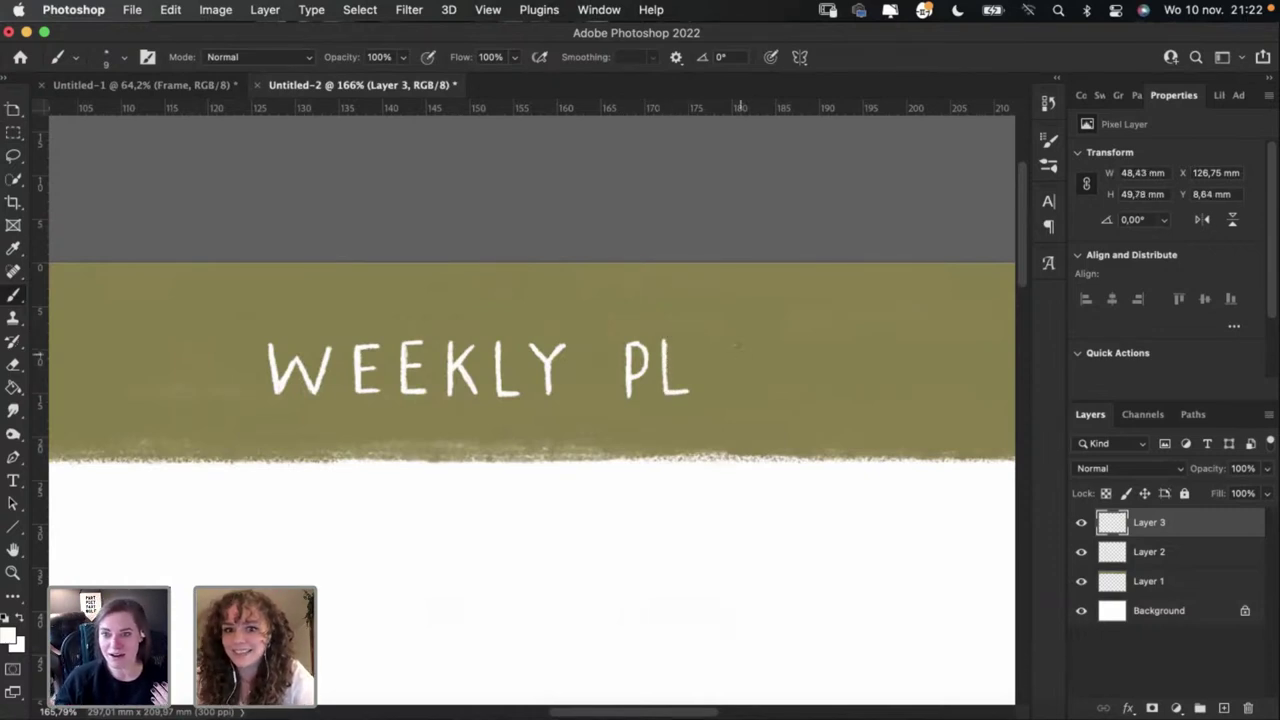
key(super+z)
key(super+z)
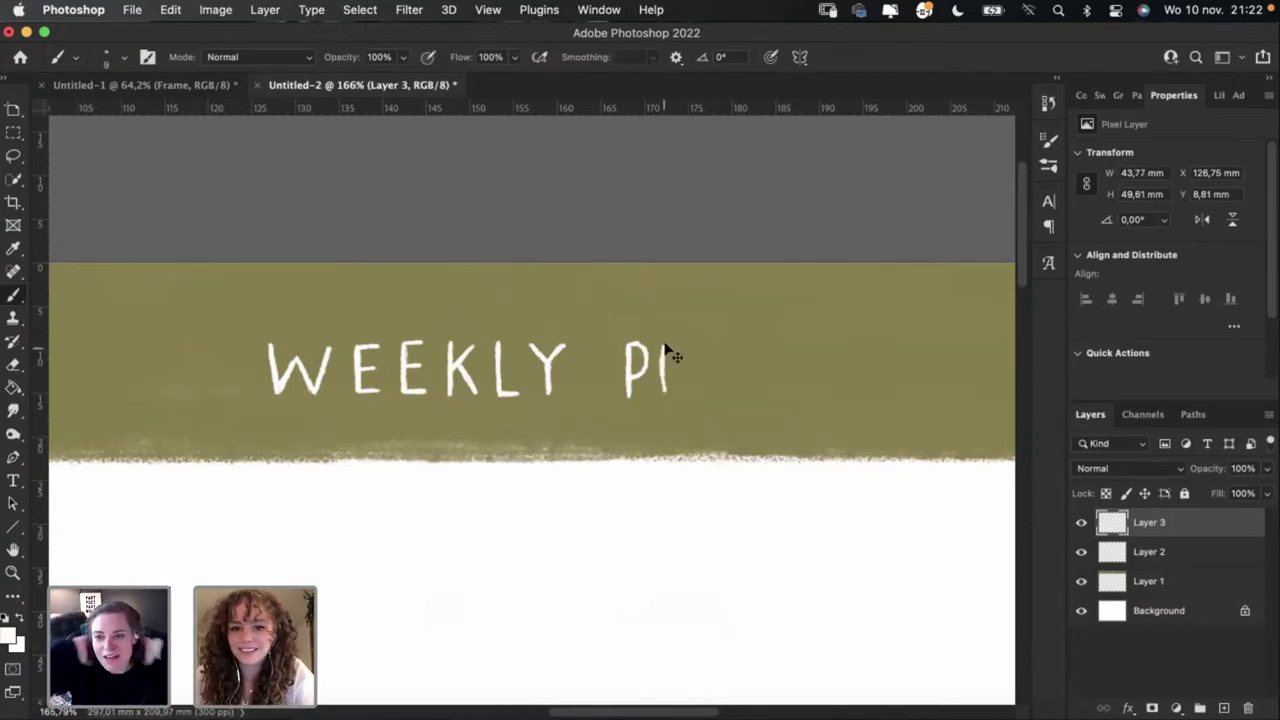
key(super+z)
mouse_move(660, 396)
mouse_down()
mouse_move(660, 346)
mouse_move(680, 394)
mouse_up()
key(super+z)
key(super+z)
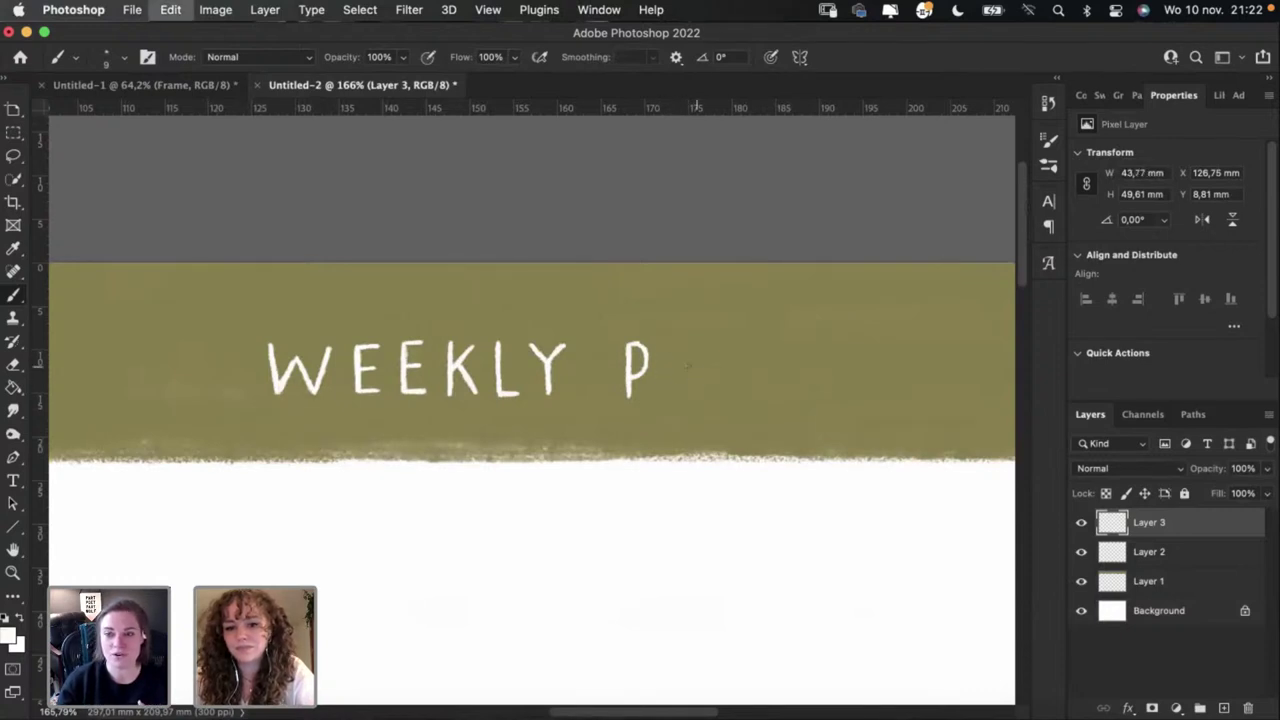
drag(666, 344, 668, 392)
key(super+z)
Step: Paint the L's stem and base after the P, undoing the last bad stroke
drag(667, 342, 667, 394)
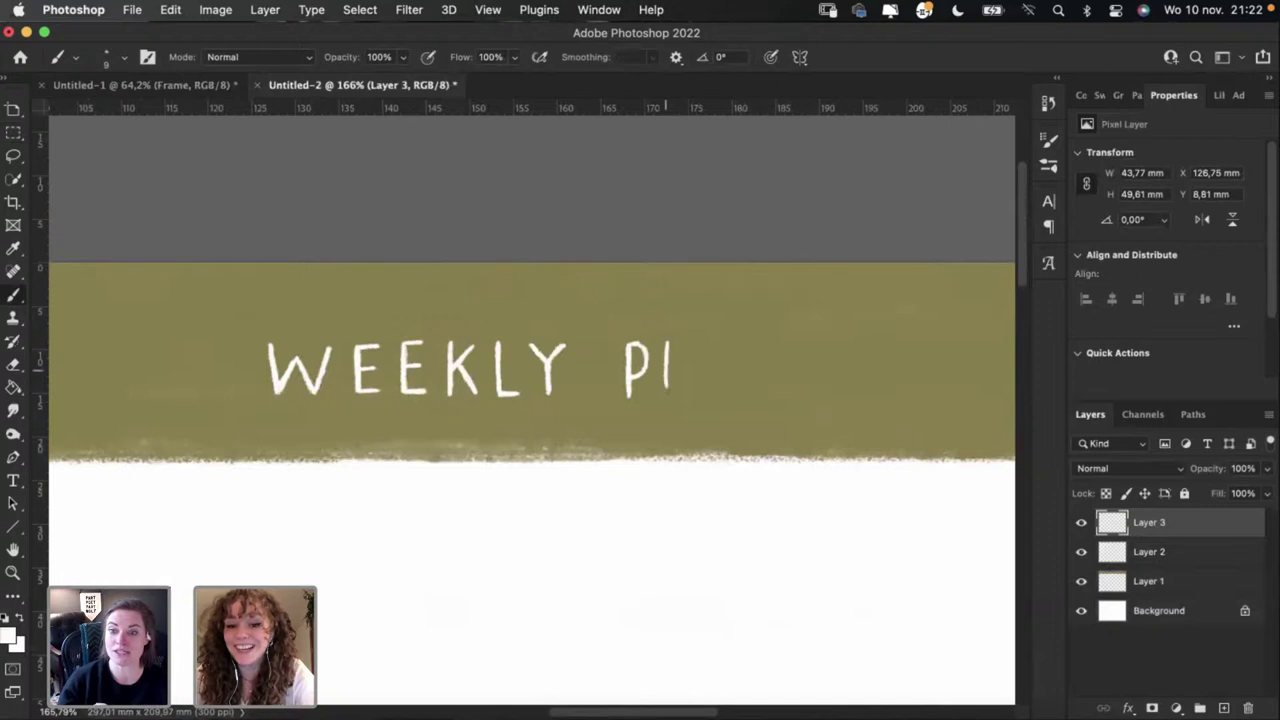
key(super+z)
mouse_move(666, 344)
mouse_down()
mouse_move(667, 392)
mouse_move(688, 392)
mouse_up()
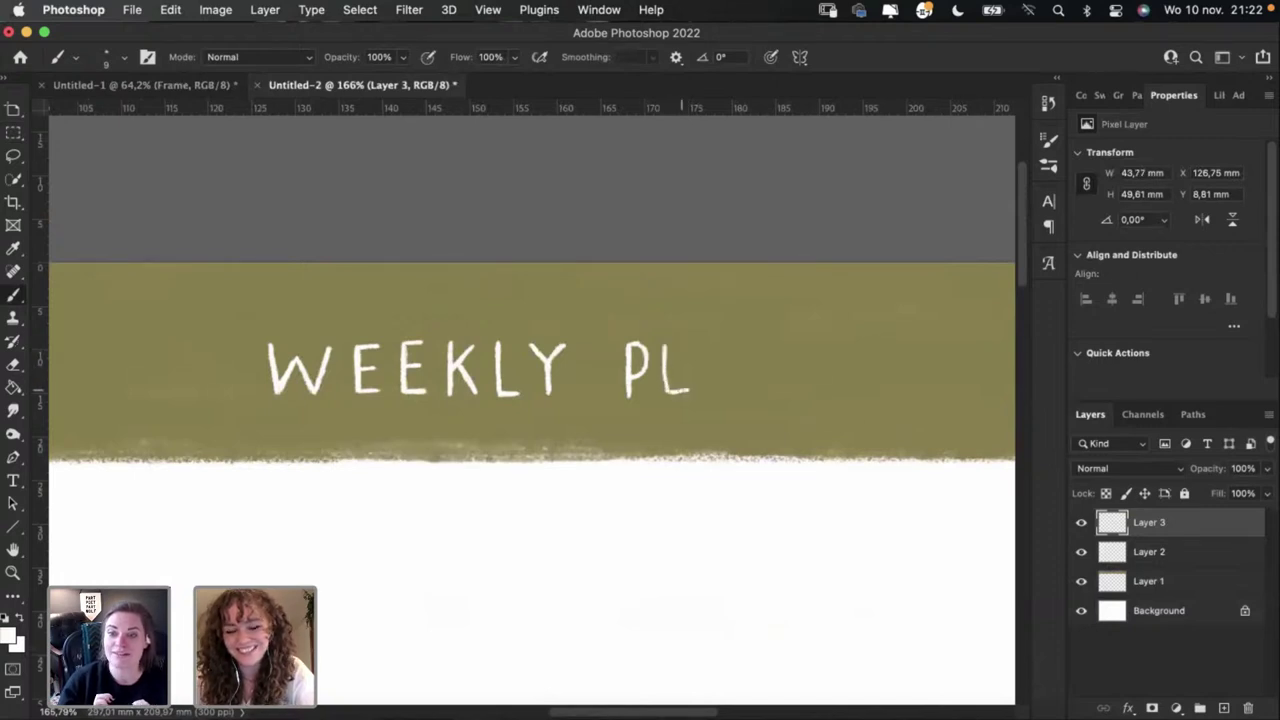
key(super+z)
key(super+z)
drag(666, 344, 667, 392)
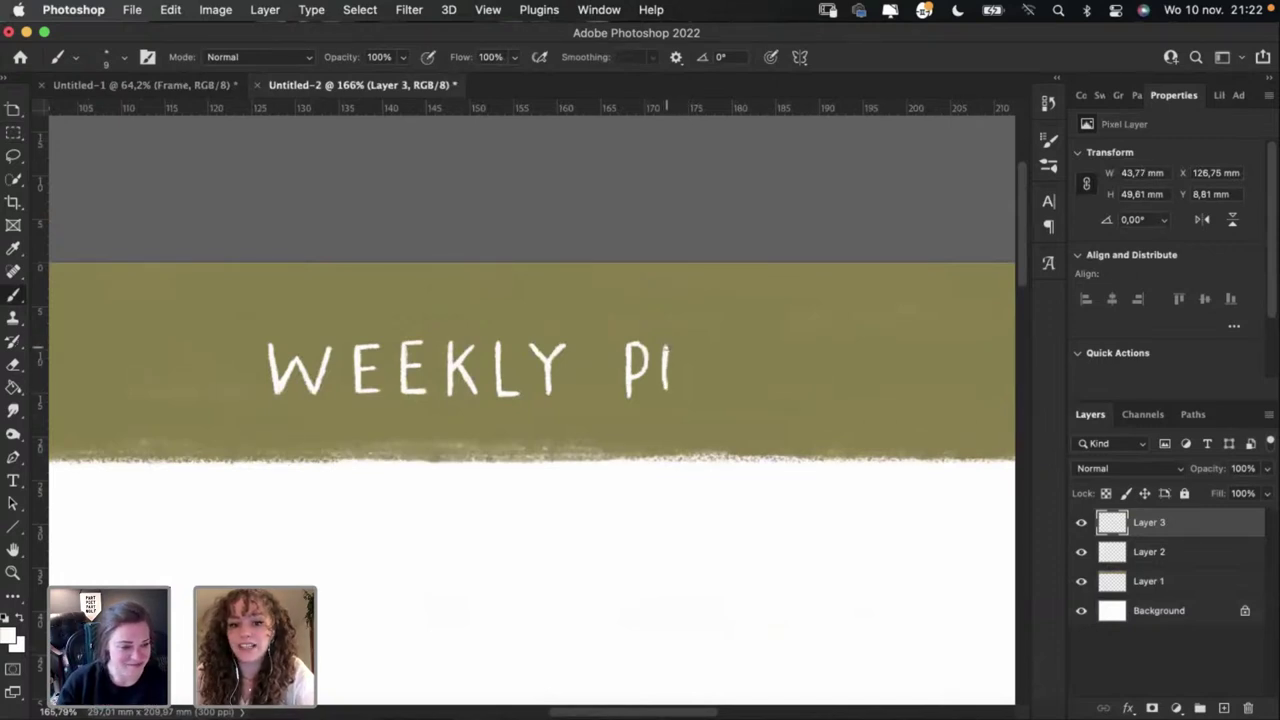
key(super+z)
drag(666, 342, 667, 392)
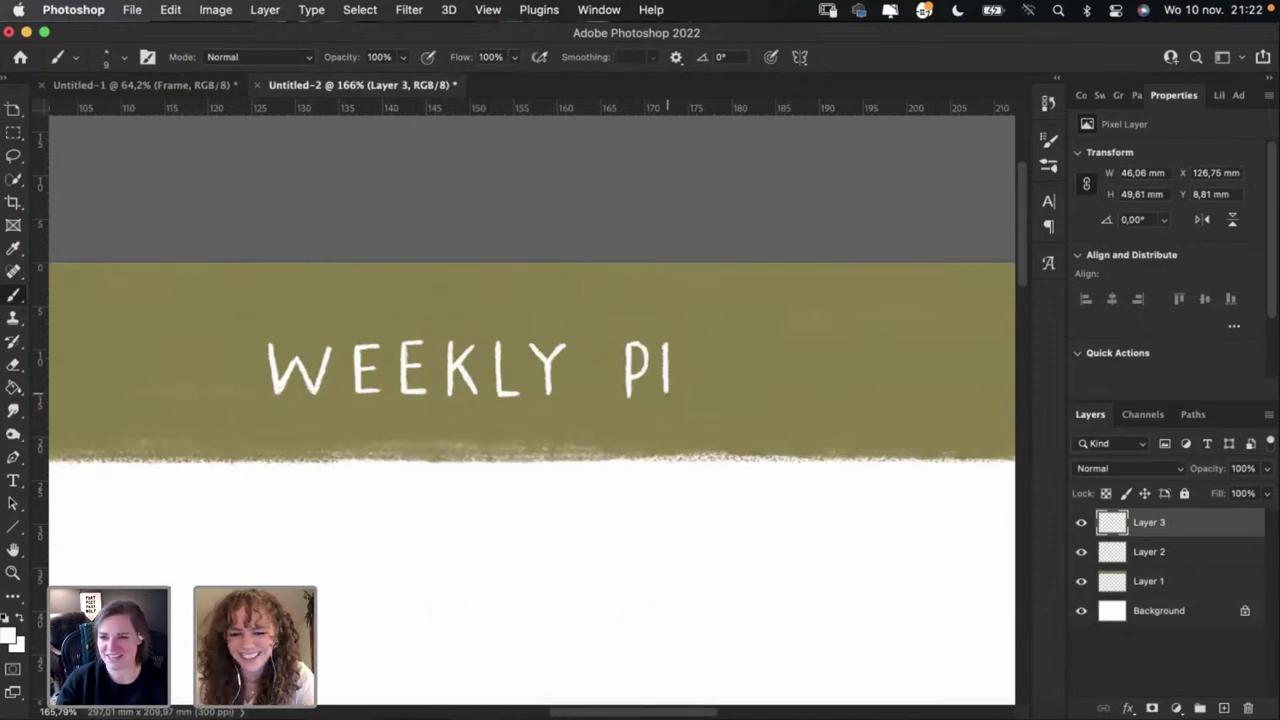
drag(662, 396, 689, 396)
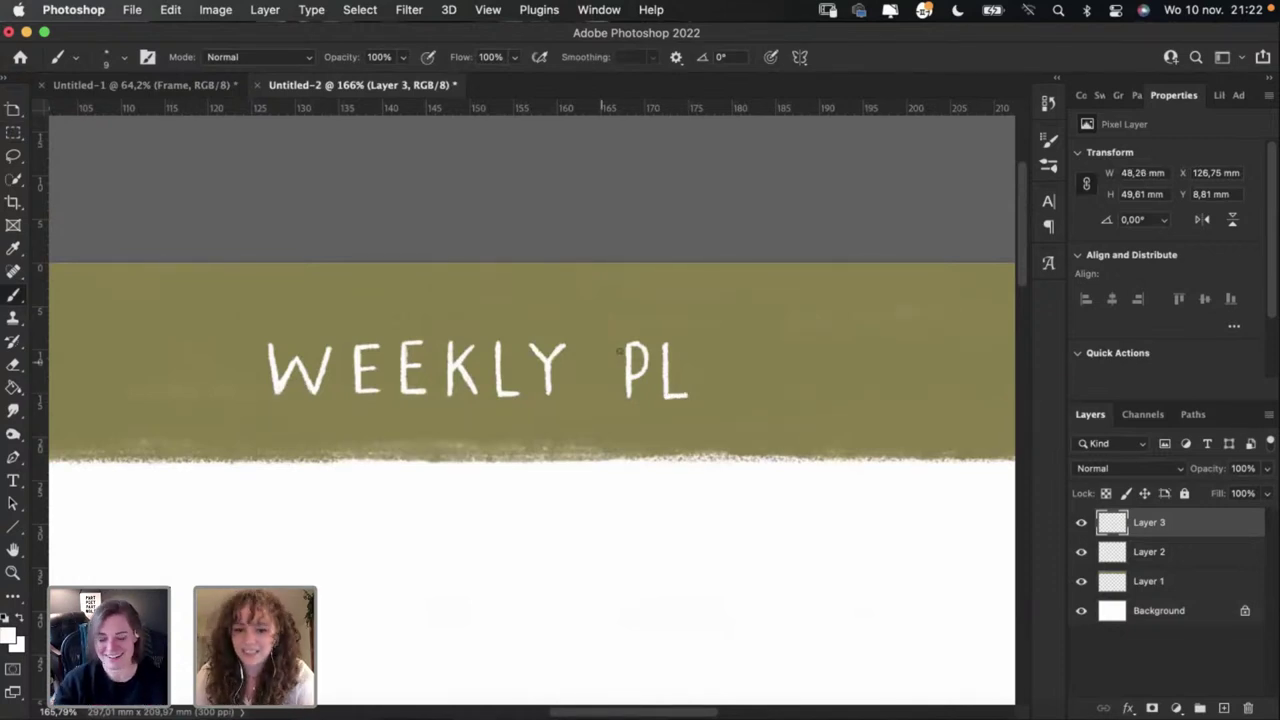
key(ctrl+z)
Step: Brush the A's slanted left leg after PL, retrying it several times
scroll(576, 350, right, 5)
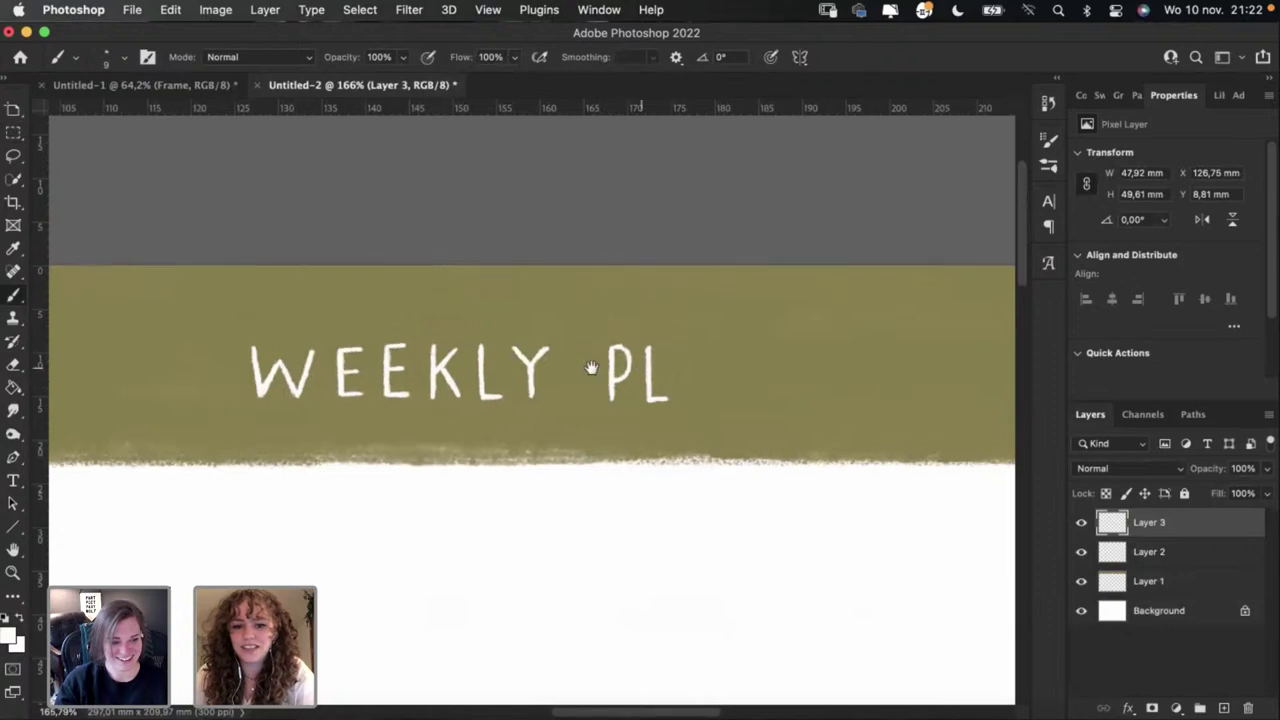
mouse_move(630, 350)
mouse_down()
mouse_move(617, 398)
mouse_move(629, 354)
mouse_up()
key(ctrl+z)
key(ctrl+z)
drag(620, 400, 630, 350)
key(ctrl+z)
drag(620, 398, 636, 352)
key(ctrl+z)
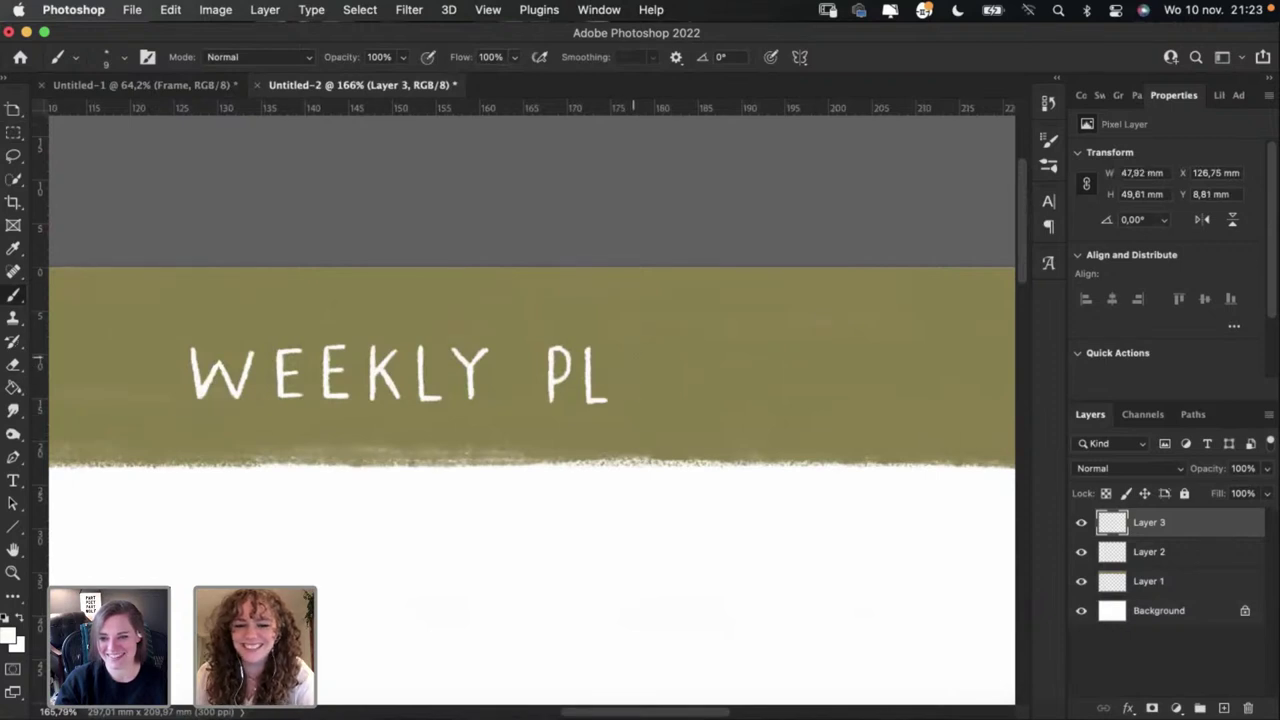
drag(620, 398, 636, 350)
key(ctrl+z)
Step: Add the A's base and right leg, completing PLA
mouse_move(620, 398)
mouse_down()
mouse_move(629, 355)
mouse_move(652, 398)
mouse_up()
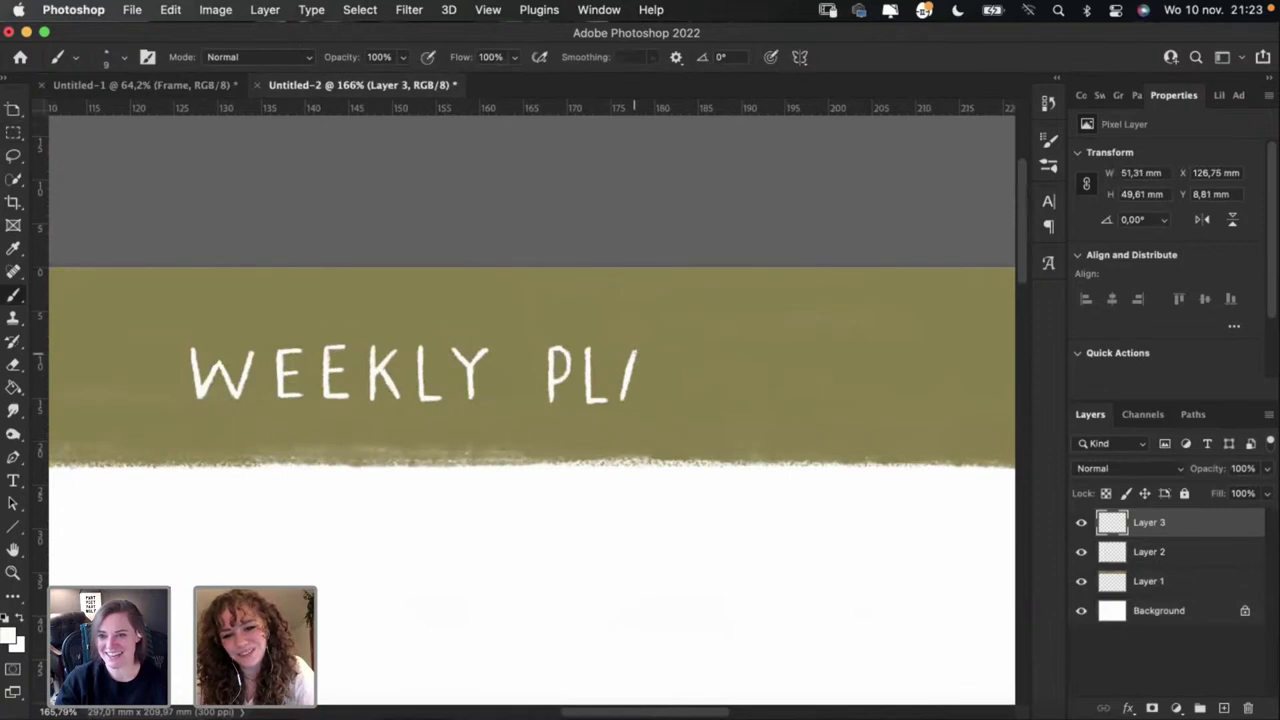
drag(634, 348, 660, 400)
key(cmd+z)
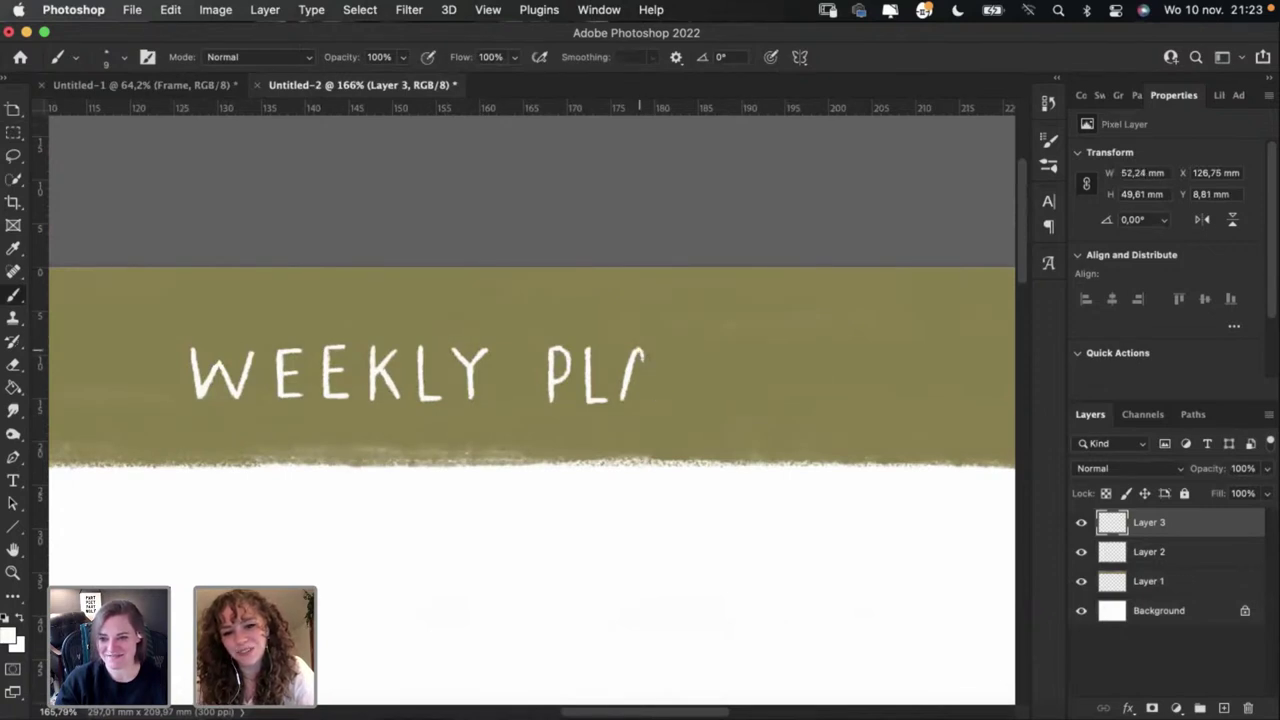
drag(640, 350, 657, 398)
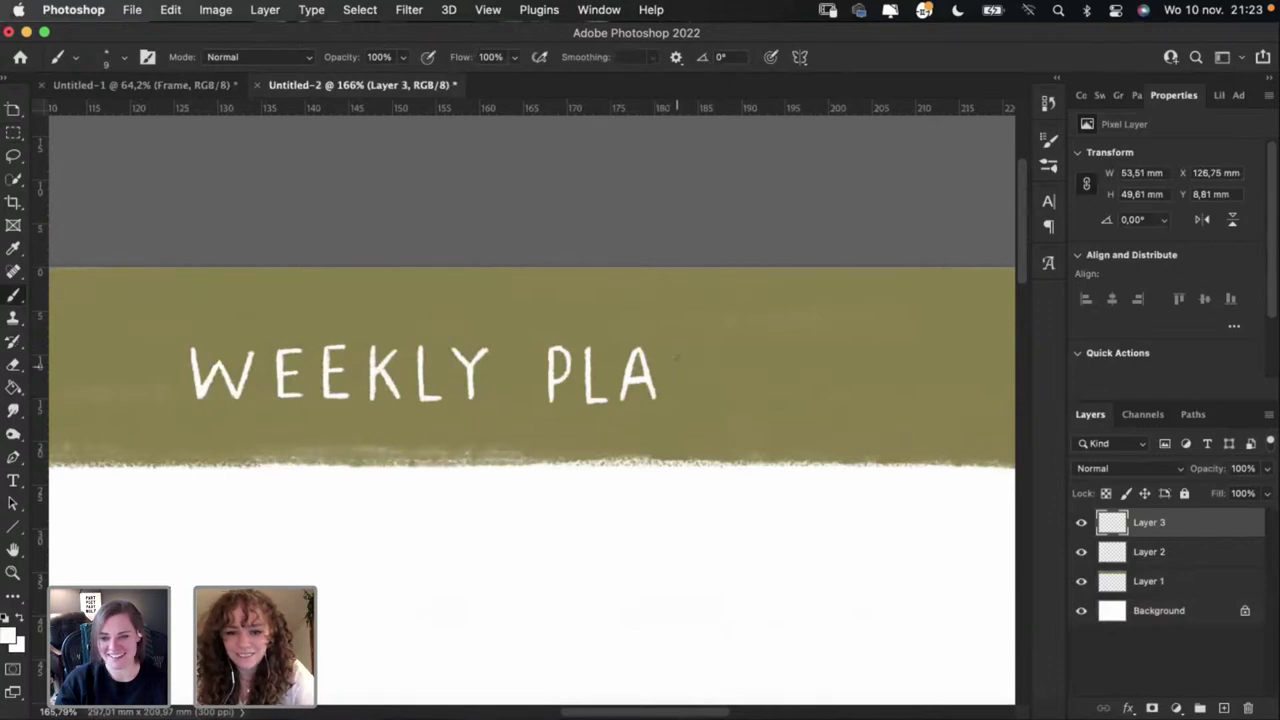
Step: Brush the N's first vertical after PLA
drag(676, 352, 676, 396)
key(cmd+z)
drag(676, 352, 676, 400)
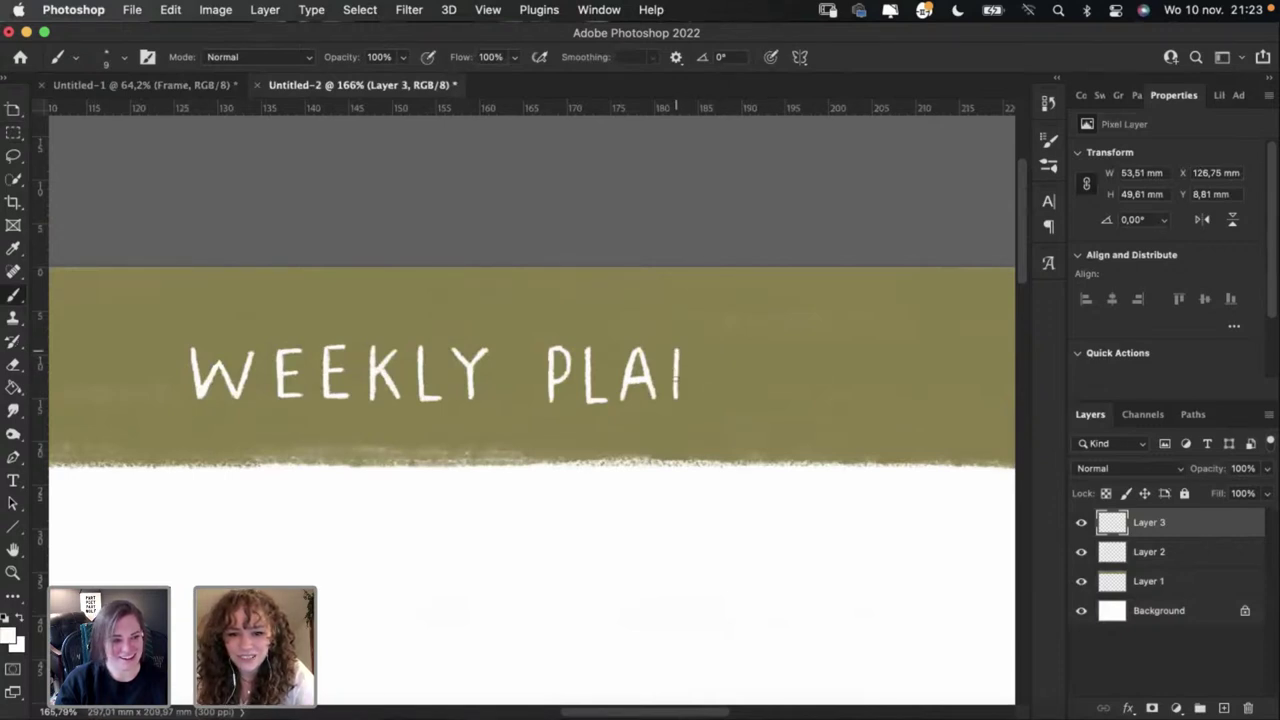
key(cmd+z)
drag(676, 350, 676, 398)
Step: Attempt the N's diagonal repeatedly, undoing each try
drag(676, 350, 716, 396)
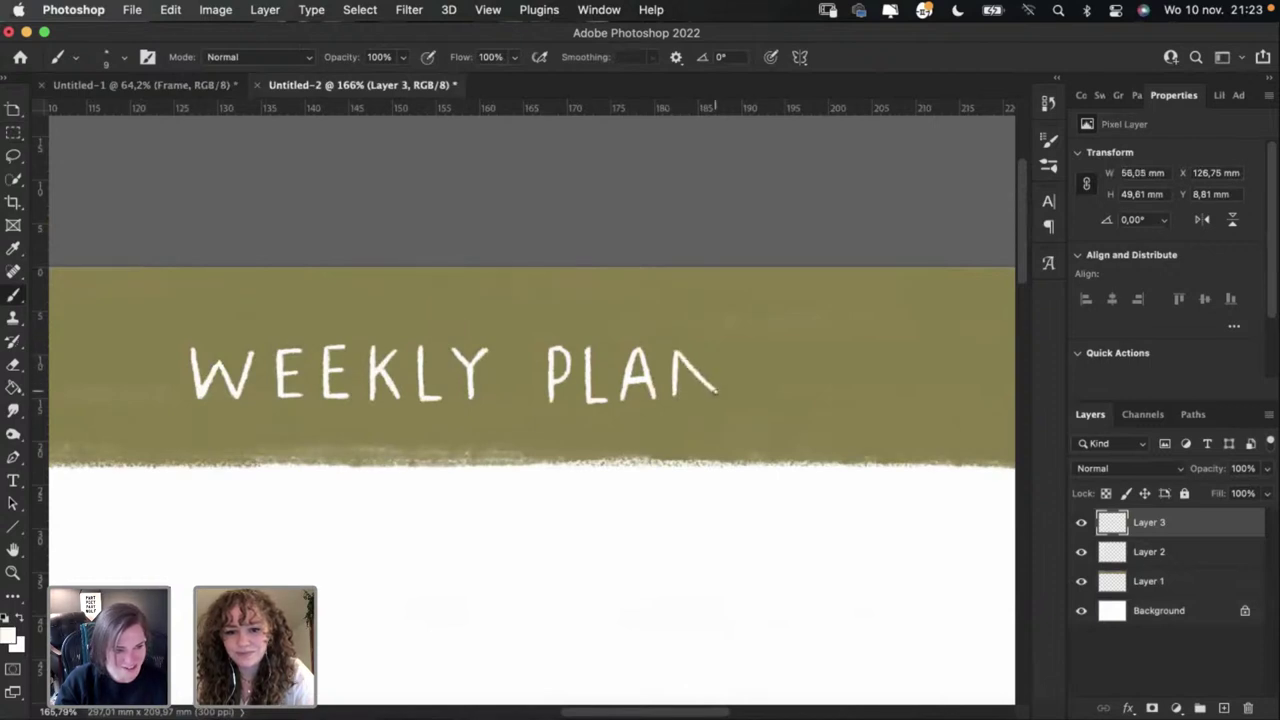
key(super+z)
drag(676, 350, 716, 395)
key(super+z)
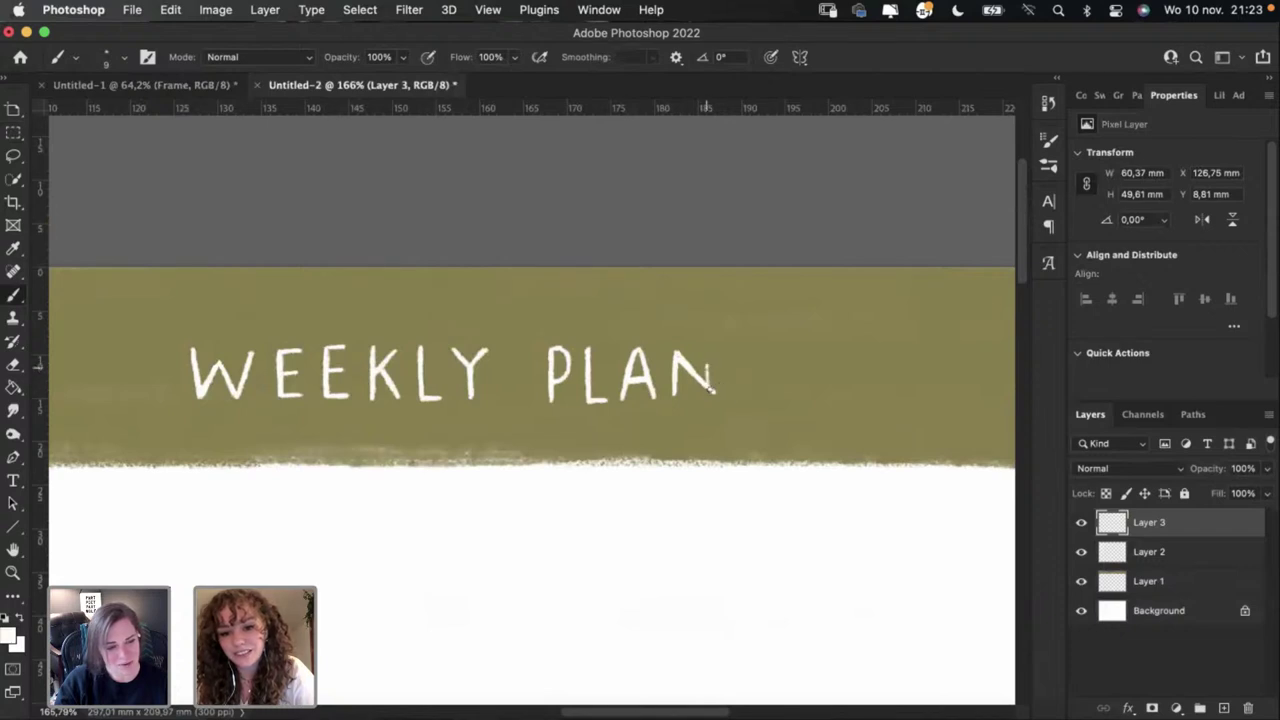
key(super+z)
key(super+z)
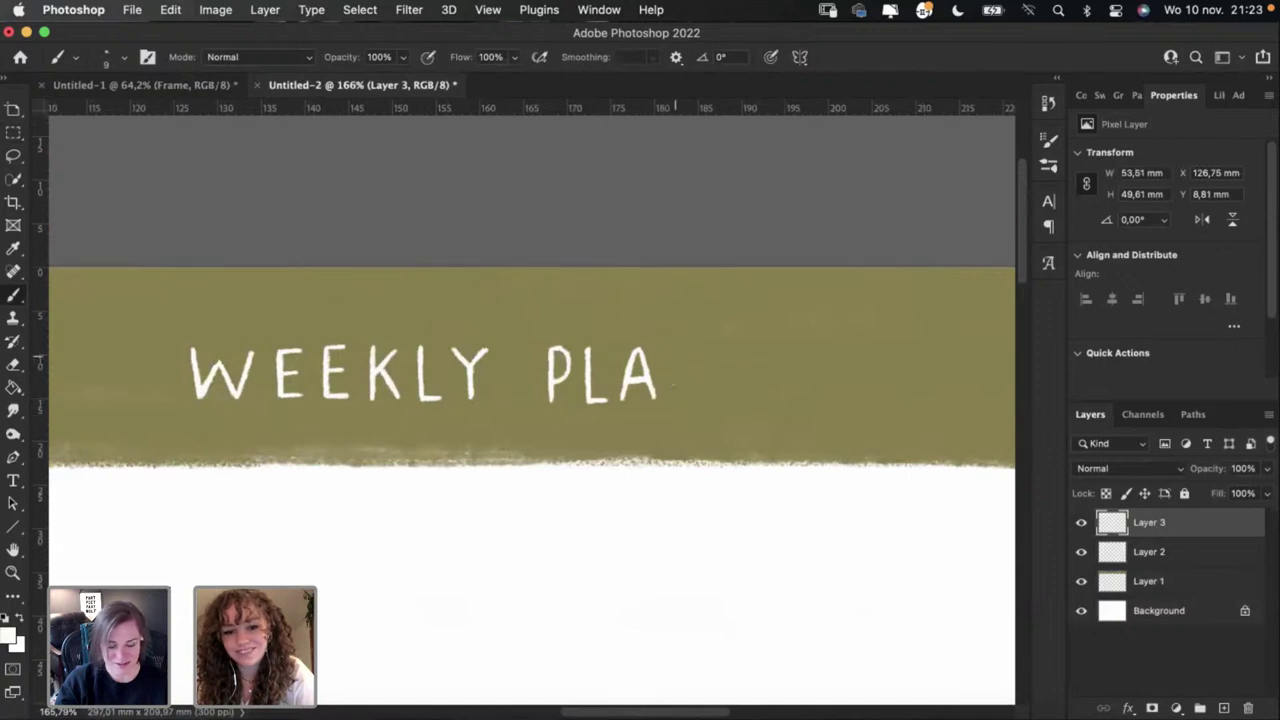
drag(676, 396, 680, 400)
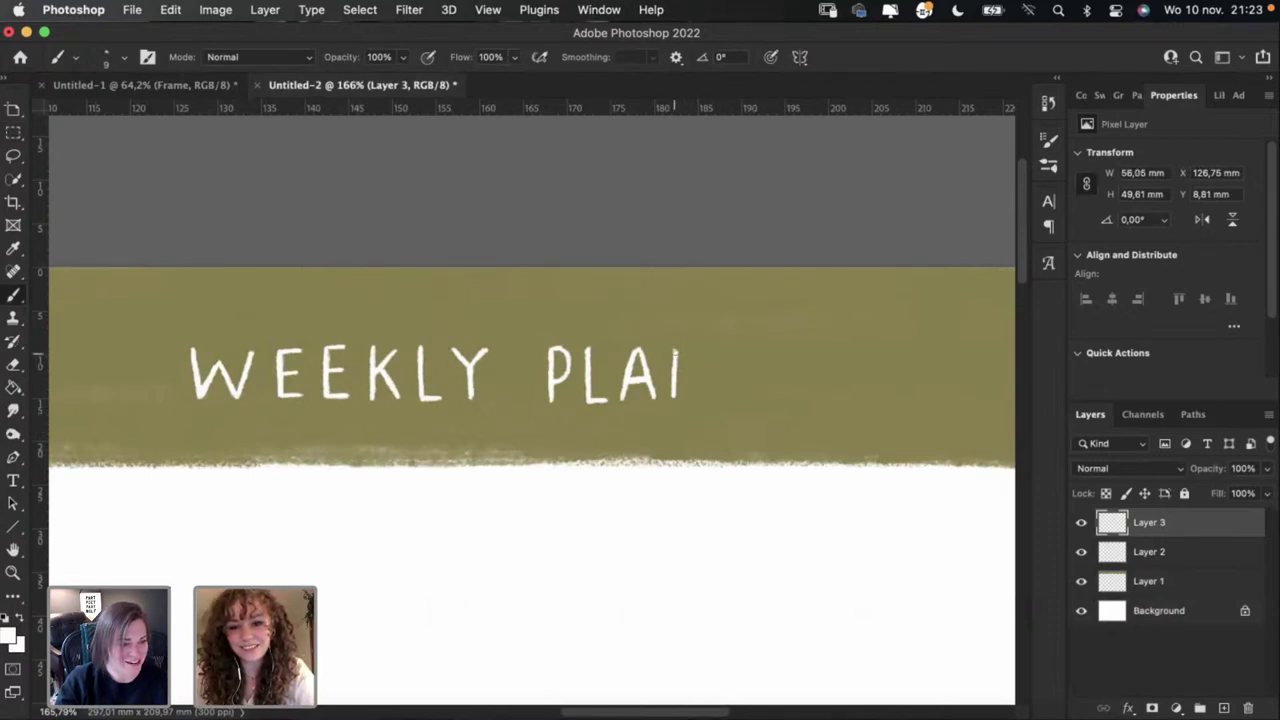
drag(686, 362, 712, 388)
key(super+z)
key(super+z)
drag(674, 350, 716, 396)
key(super+z)
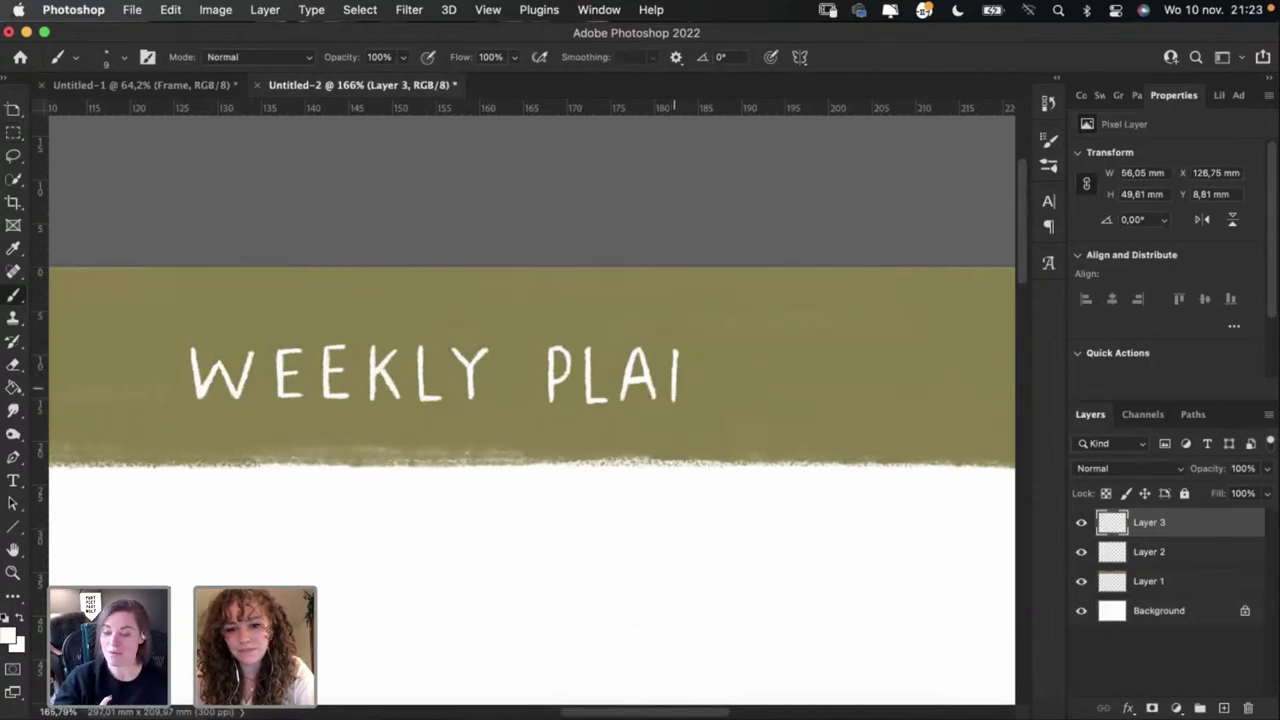
Step: Redraw the N's diagonal and right vertical to finish WEEKLY PLAN
drag(676, 352, 706, 394)
key(cmd+z)
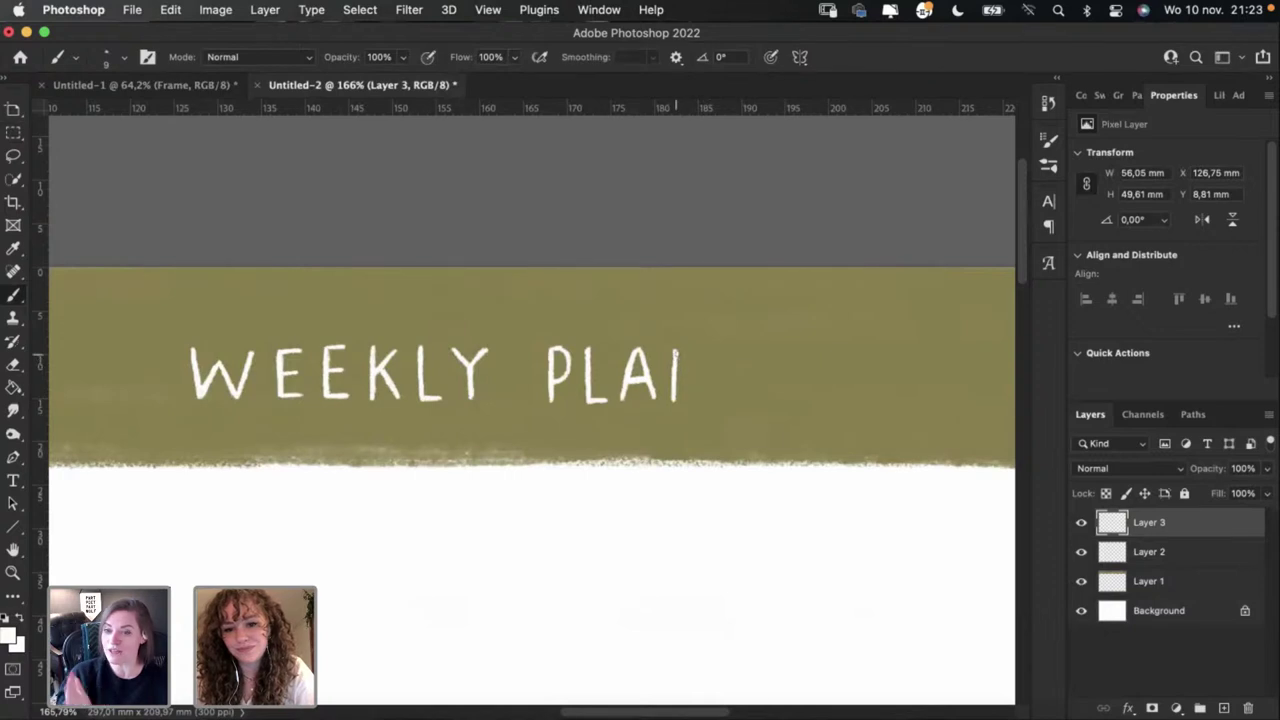
mouse_move(676, 352)
mouse_down()
mouse_move(716, 398)
mouse_move(718, 348)
mouse_move(704, 392)
mouse_move(720, 396)
mouse_up()
key(super+z)
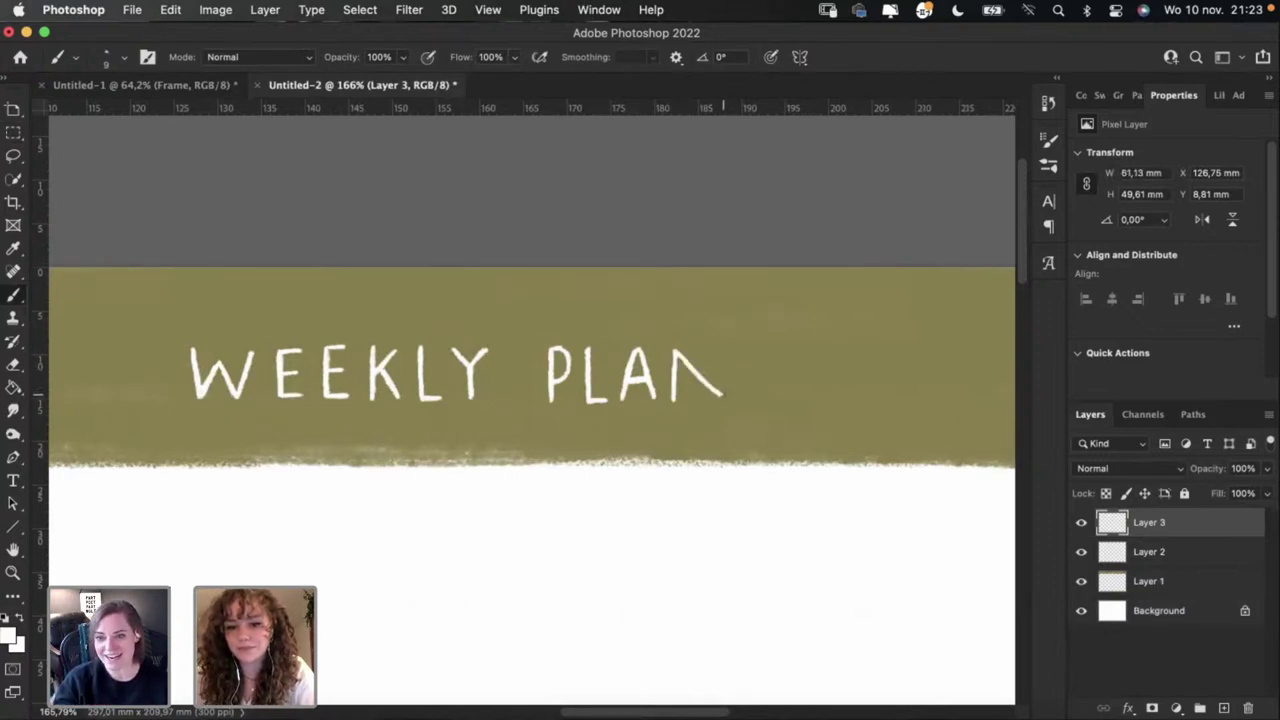
key(super+z)
drag(676, 352, 712, 394)
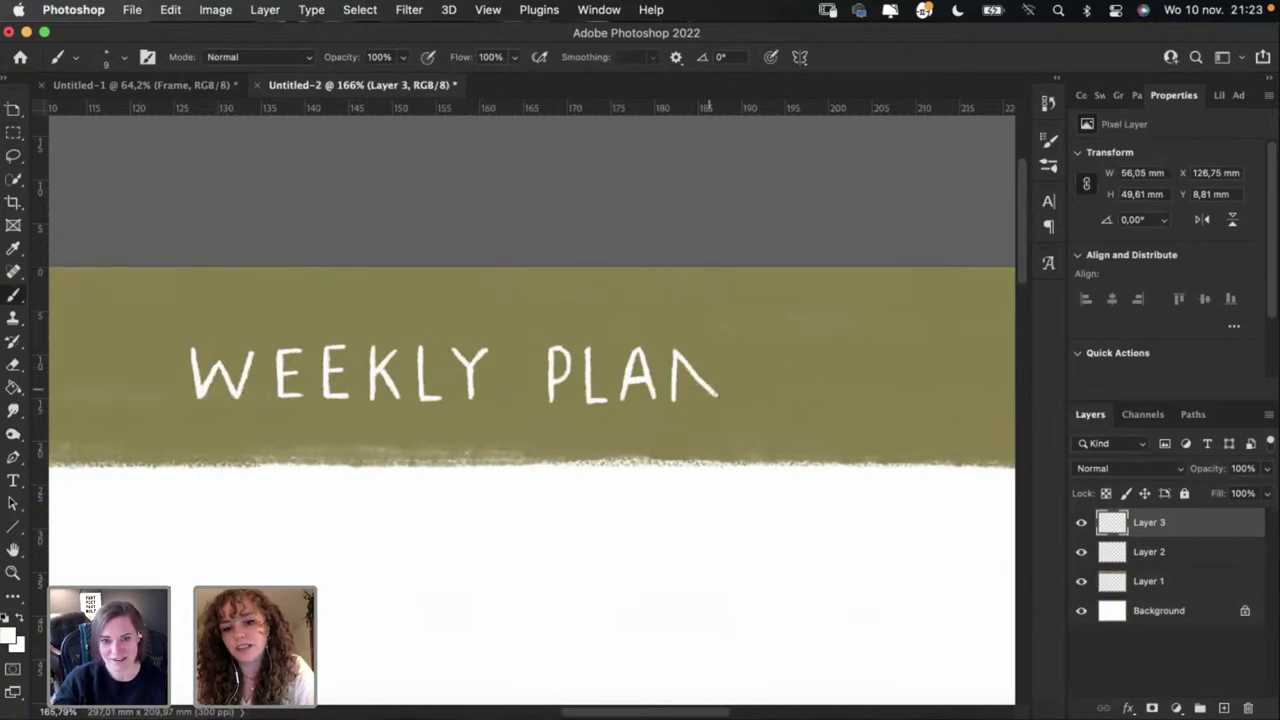
key(super+z)
mouse_move(676, 352)
mouse_down()
mouse_move(718, 398)
mouse_move(720, 349)
mouse_up()
key(super+z)
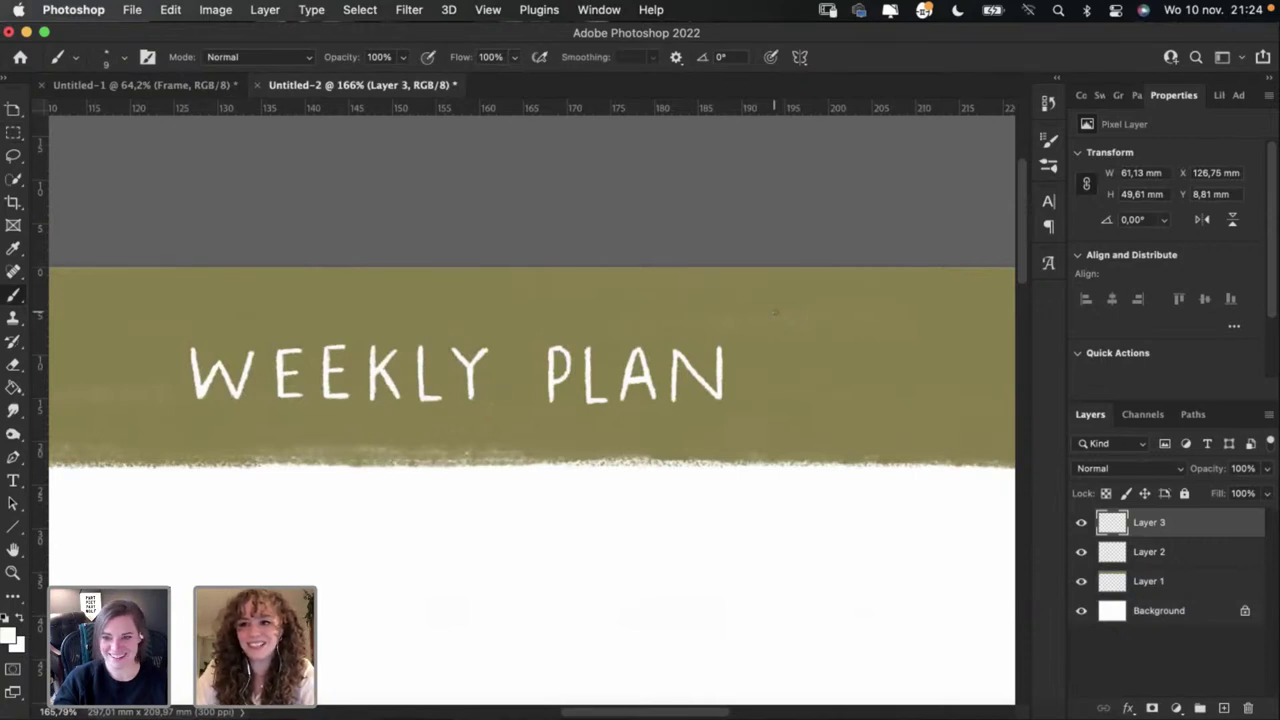
Step: Add the second N, then the E's stem and top arm after PLANN
scroll(776, 312, down, 3)
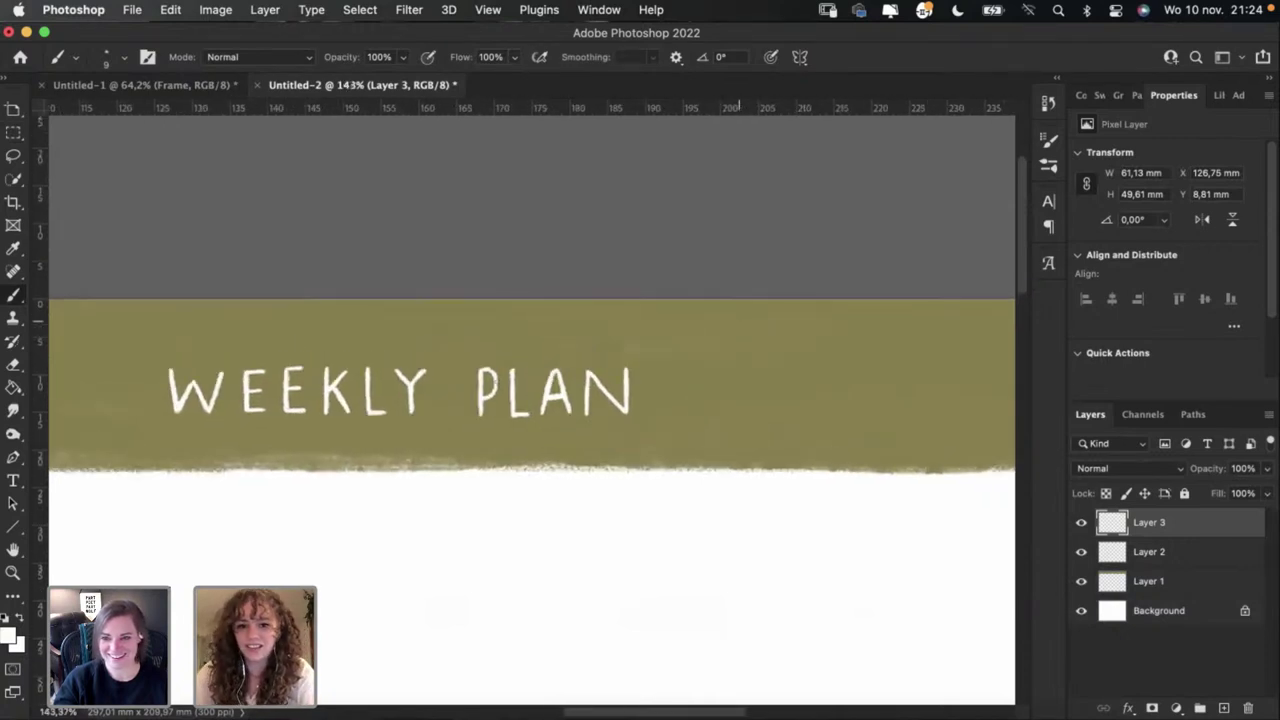
mouse_move(645, 413)
mouse_down()
mouse_move(646, 370)
mouse_move(653, 402)
mouse_move(686, 412)
mouse_up()
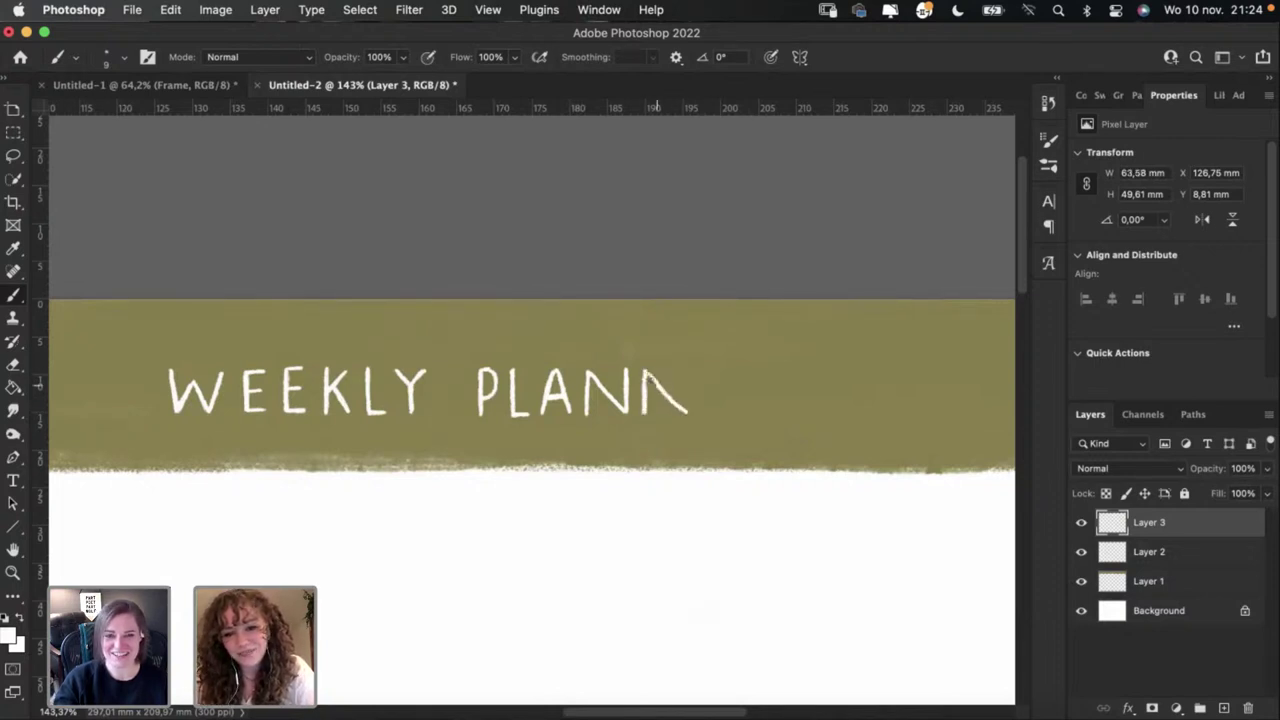
key(cmd+z)
mouse_move(647, 371)
mouse_down()
mouse_move(676, 410)
mouse_move(680, 374)
mouse_up()
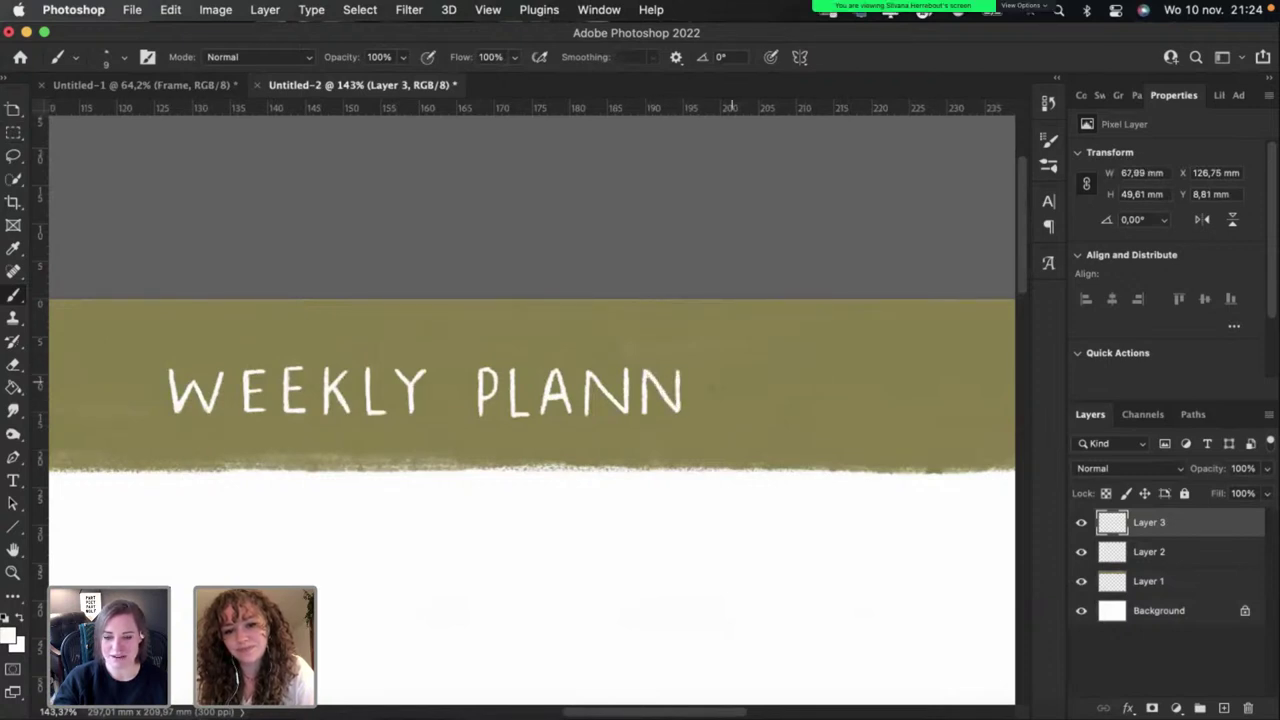
drag(697, 372, 697, 410)
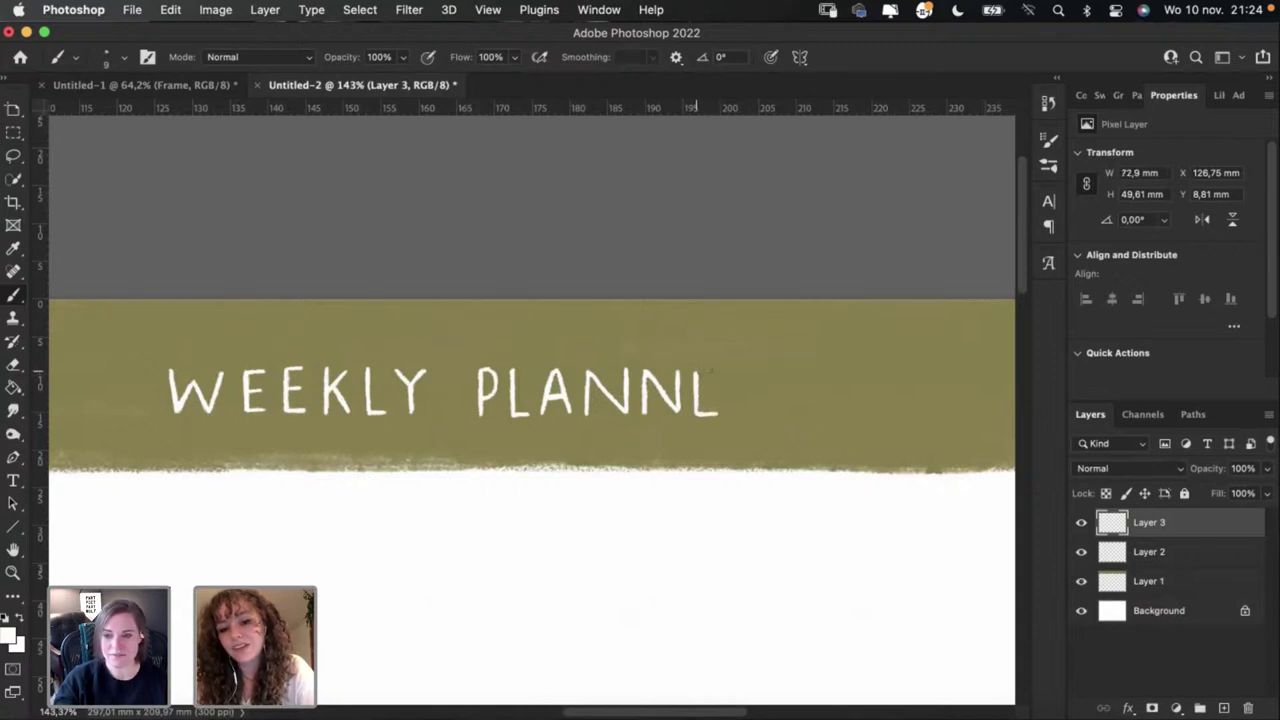
key(ctrl+z)
drag(692, 372, 712, 372)
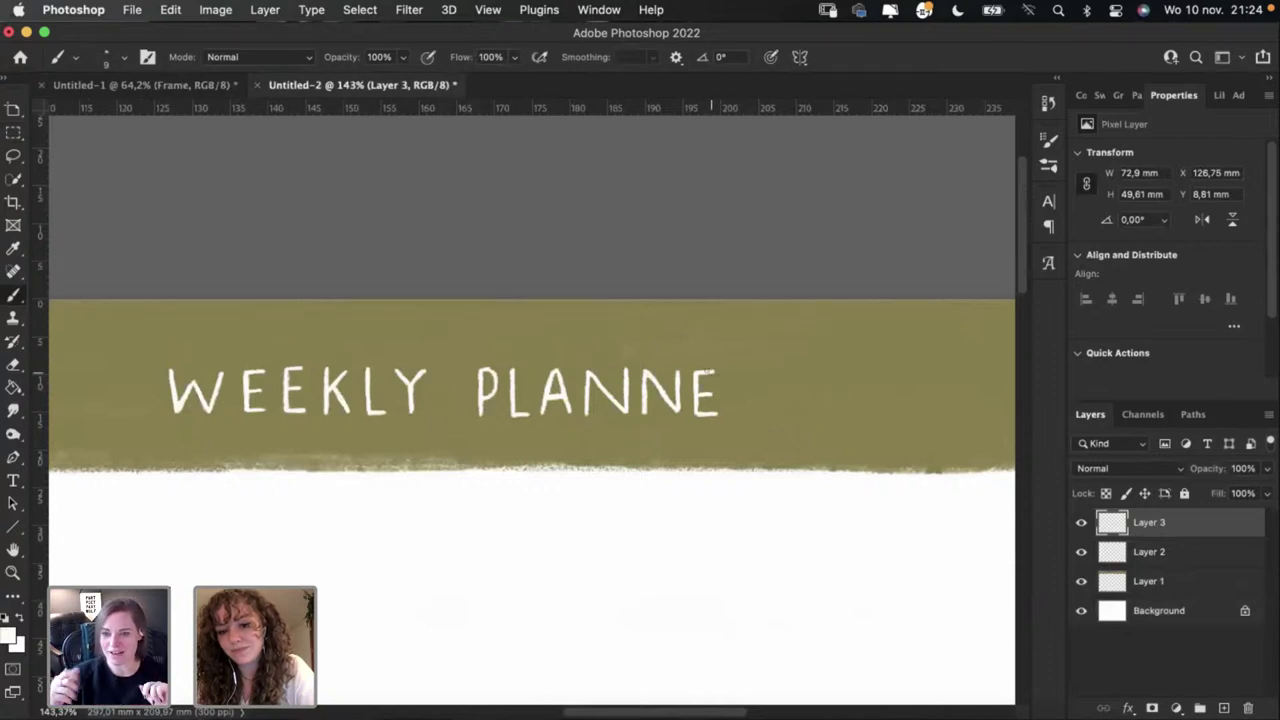
Step: Paint the R's stem, bowl and leg, redrawing strokes to finish PLANNER
mouse_move(731, 372)
mouse_down()
mouse_move(731, 408)
mouse_move(731, 395)
mouse_up()
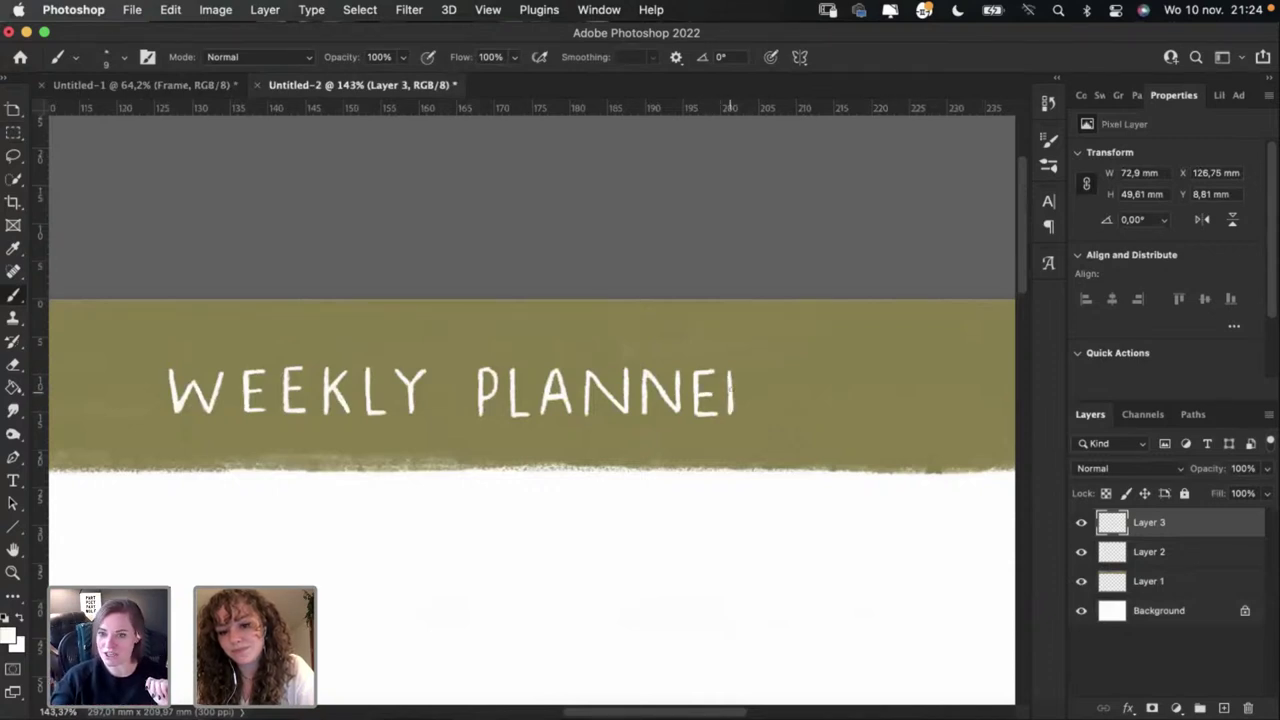
key(super+z)
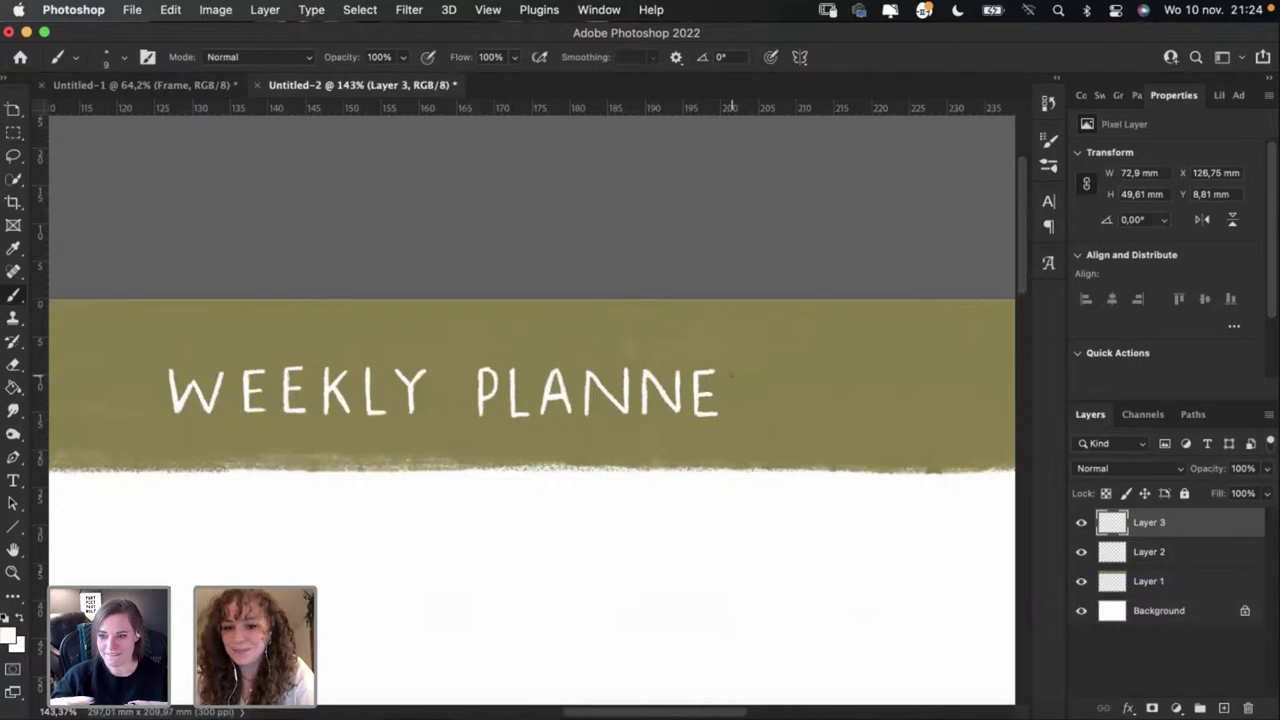
mouse_move(731, 386)
mouse_down()
mouse_move(731, 414)
mouse_move(732, 369)
mouse_move(746, 372)
mouse_move(736, 395)
mouse_move(752, 414)
mouse_up()
key(super+z)
drag(731, 372, 733, 415)
key(super+z)
drag(732, 370, 751, 413)
key(super+z)
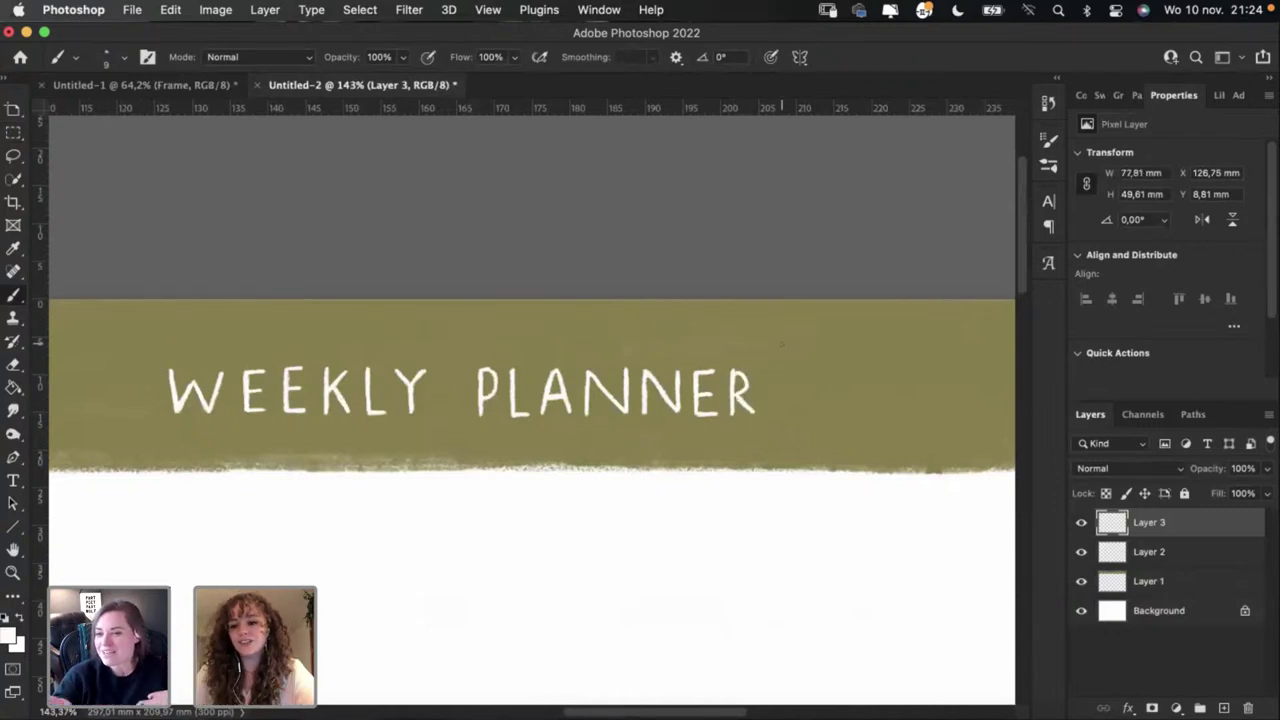
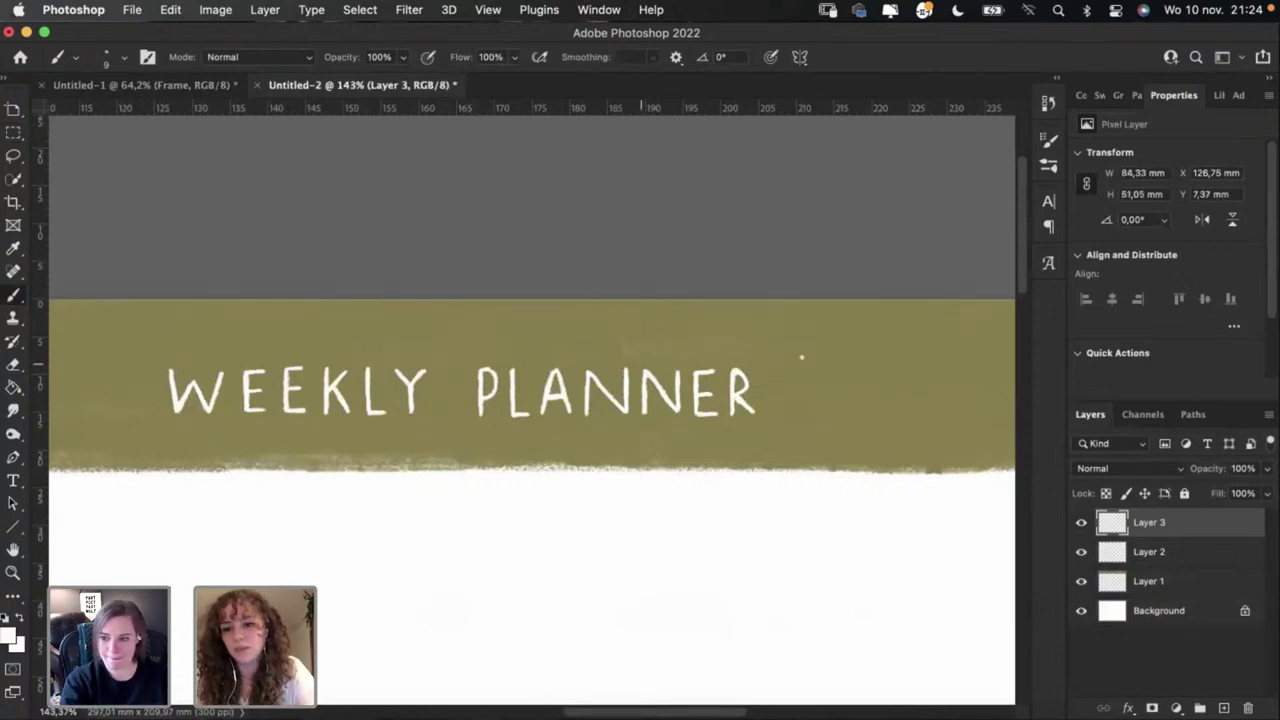
Step: Undo the stray strokes after PLANNE and redraw the final R with the brush on Layer 3
key(super+z)
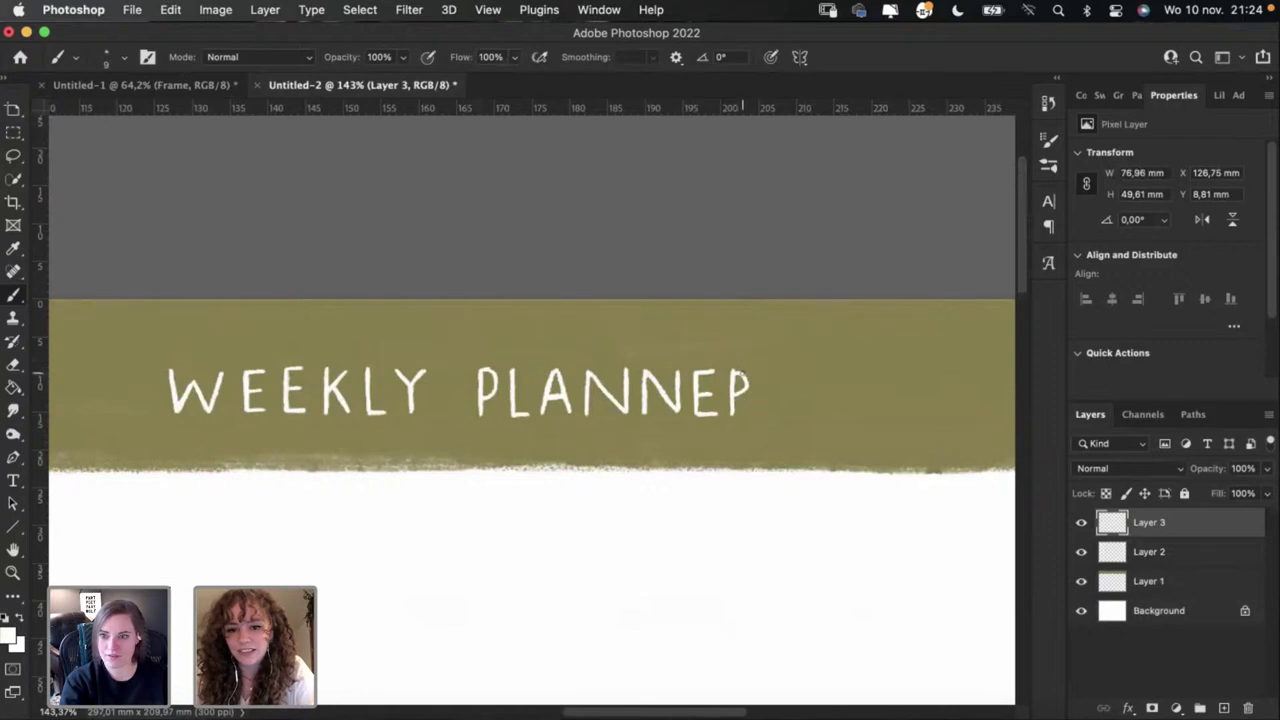
key(super+z)
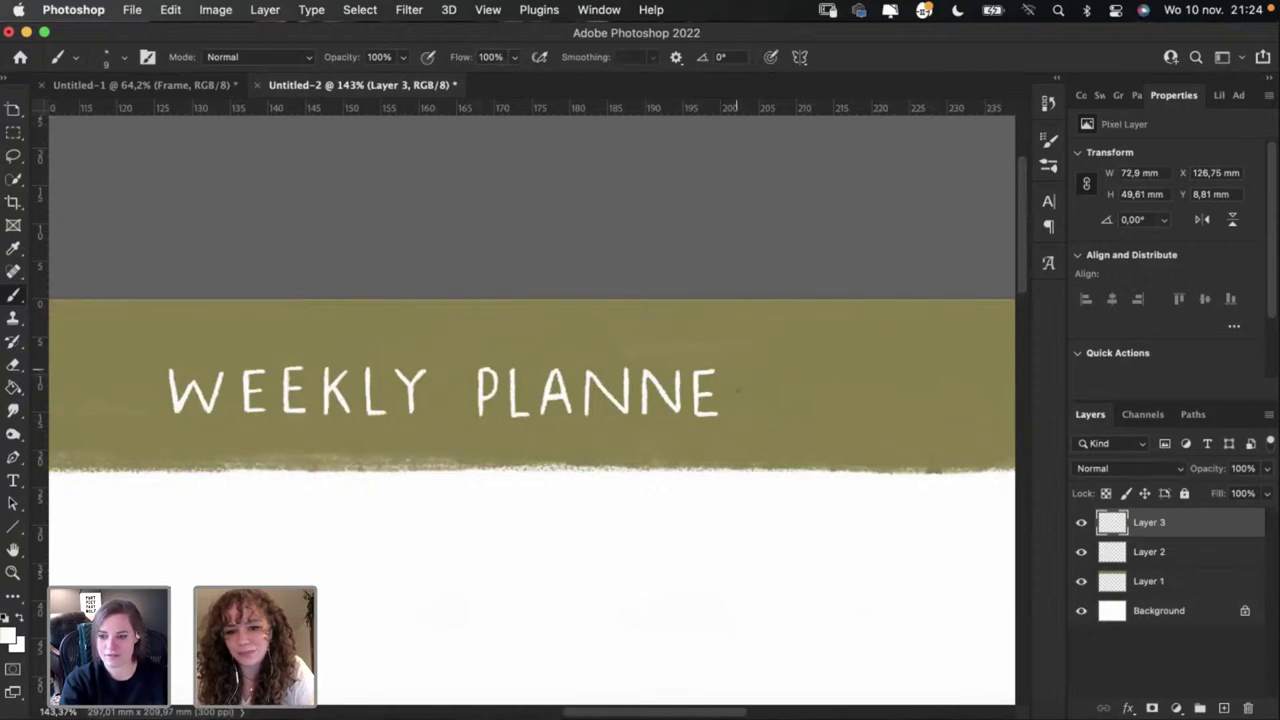
drag(737, 370, 736, 416)
key(super+z)
key(super+z)
key(super+z)
key(super+z)
key(super+z)
key(super+z)
mouse_move(737, 368)
mouse_down()
mouse_move(749, 380)
mouse_move(738, 410)
mouse_move(751, 388)
mouse_move(738, 398)
mouse_move(757, 414)
mouse_up()
key(super+z)
key(super+z)
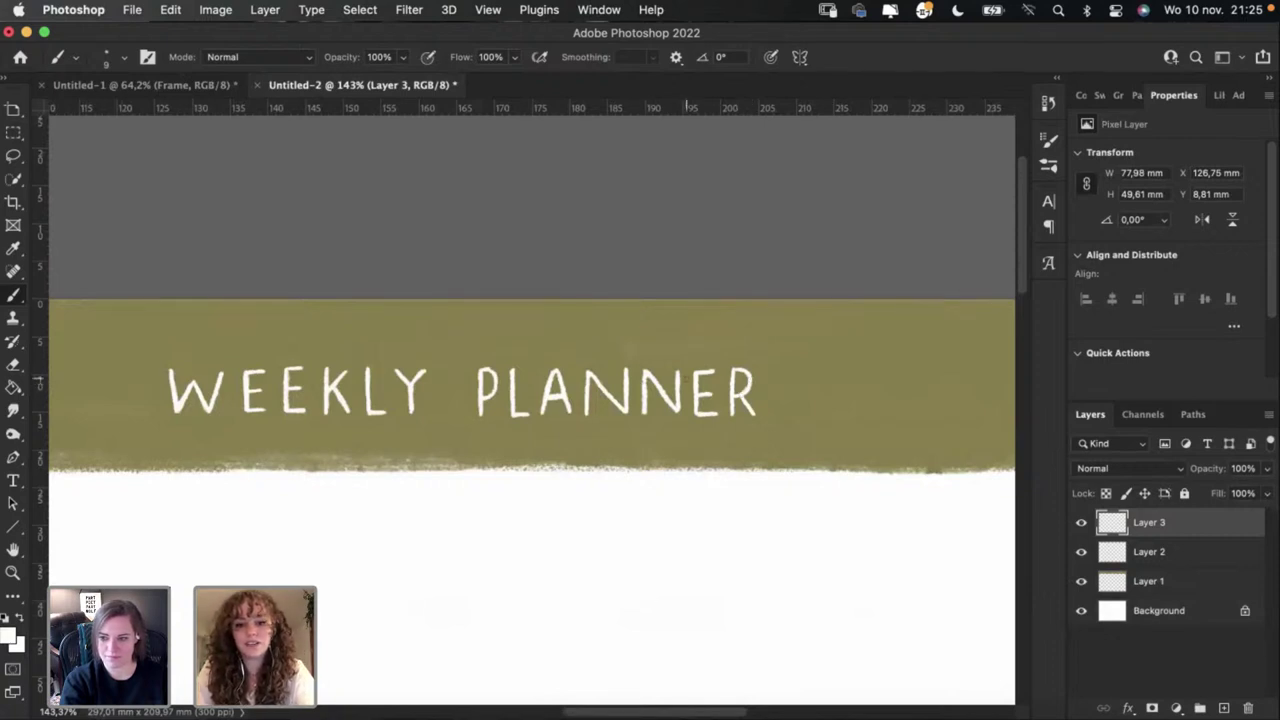
scroll(530, 400, down, 1)
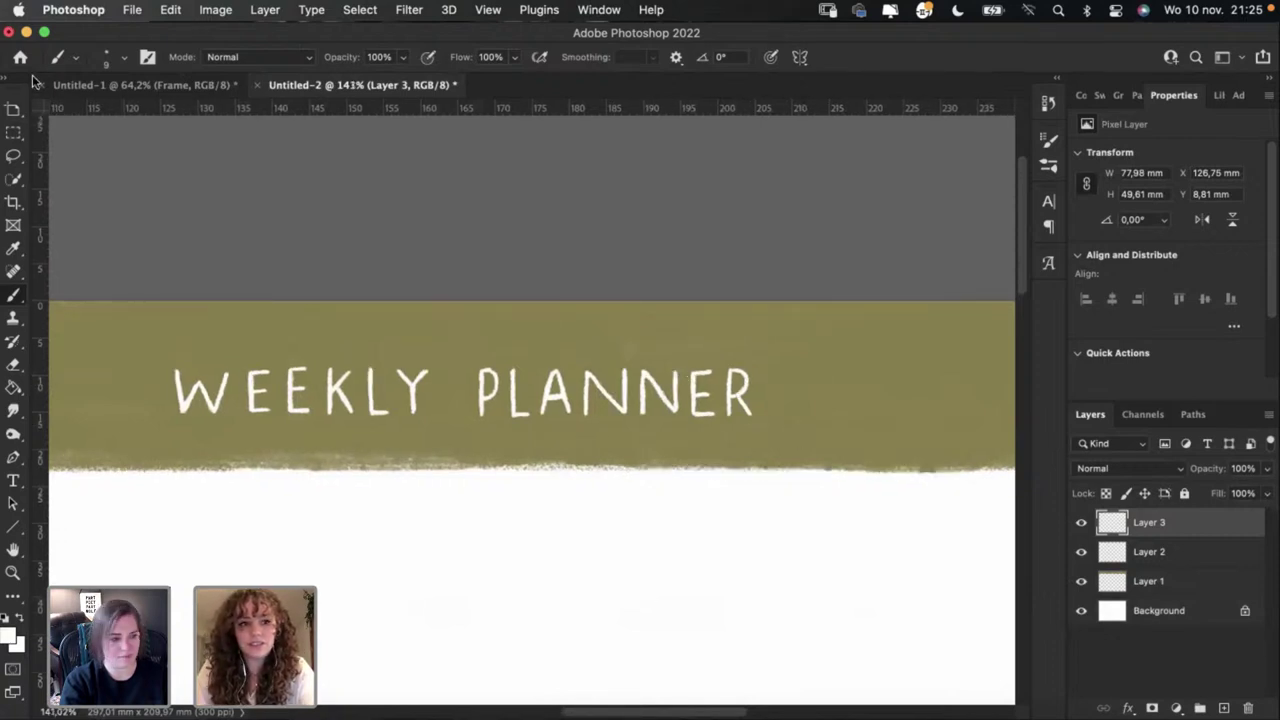
click(13, 132)
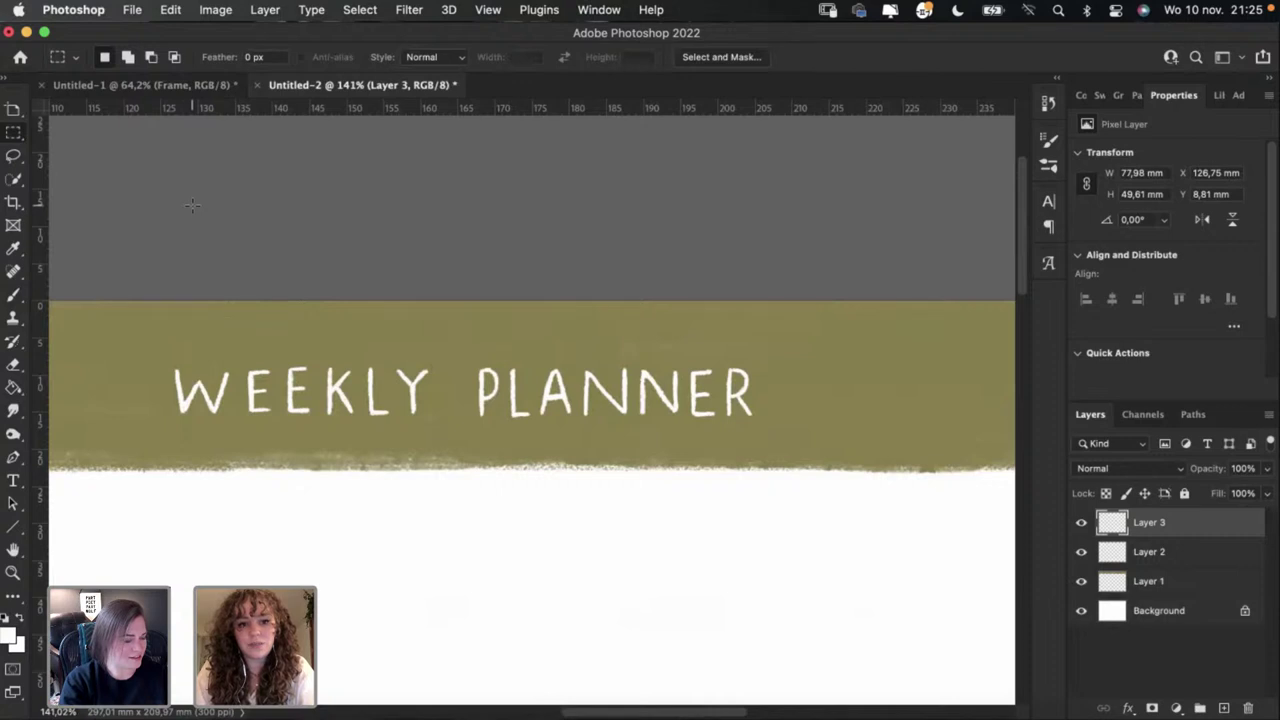
scroll(192, 205, down, 5)
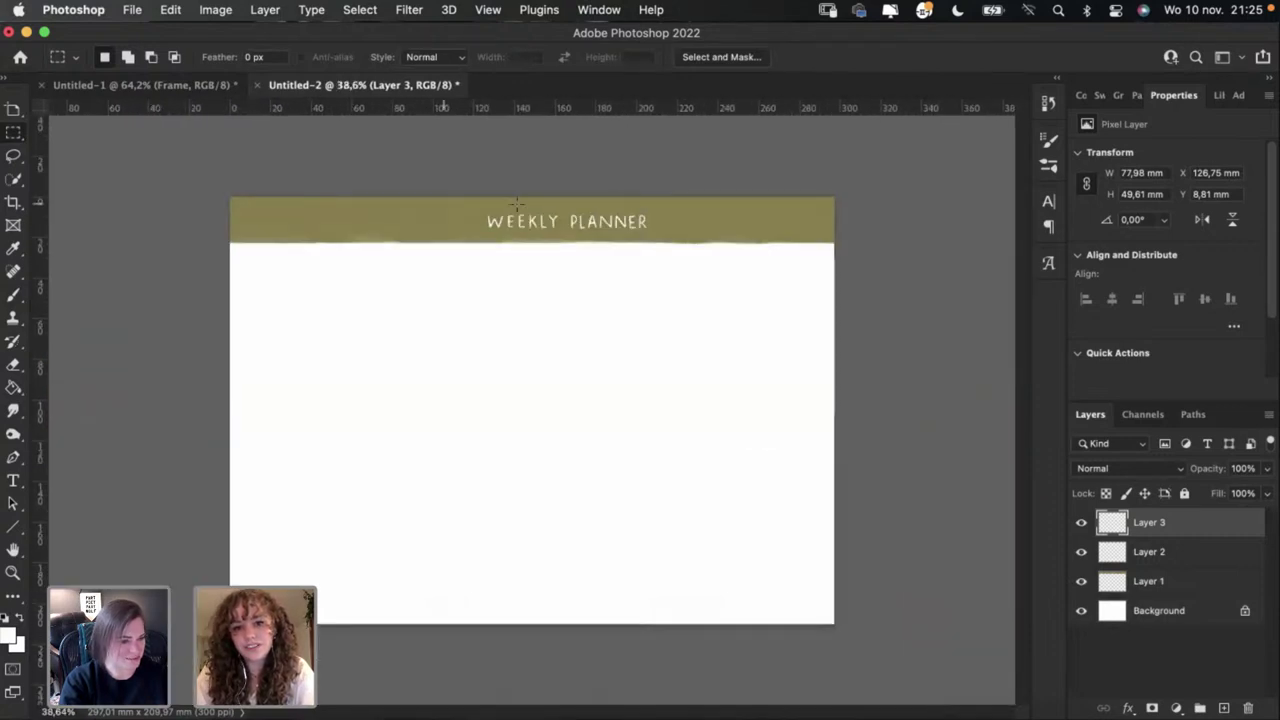
scroll(516, 204, up, 5)
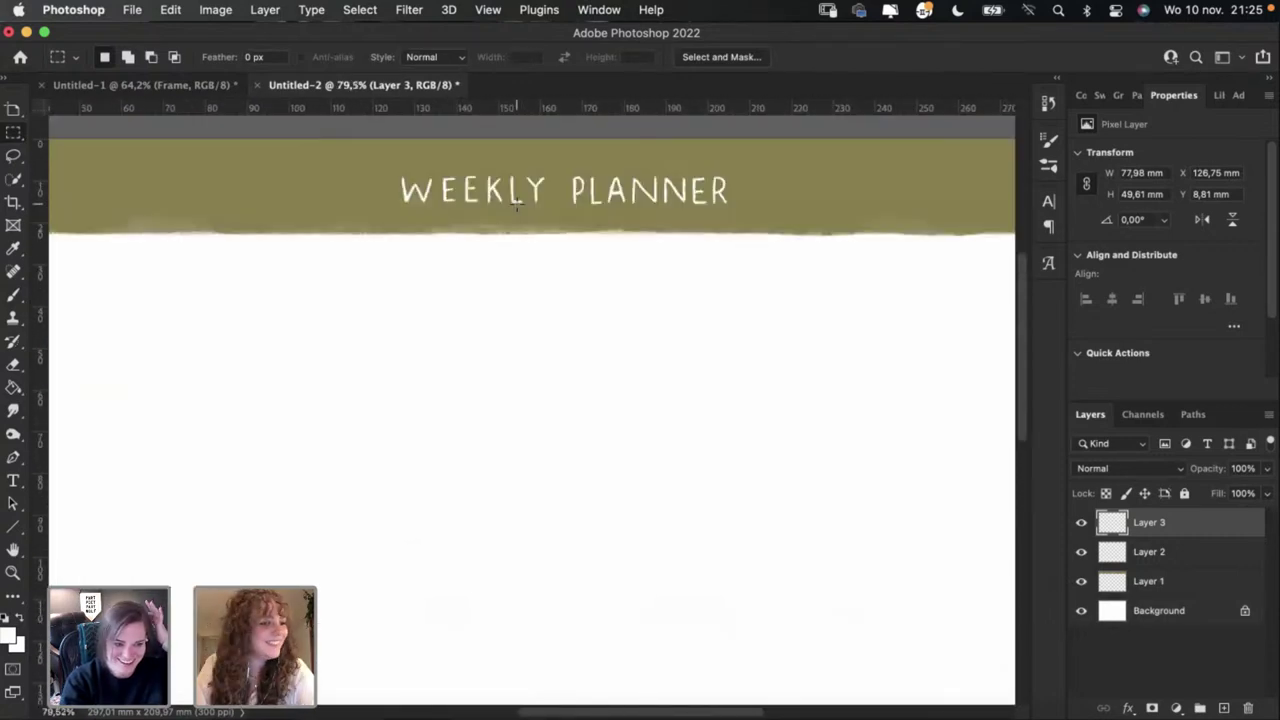
scroll(516, 204, right, 5)
scroll(516, 204, up, 3)
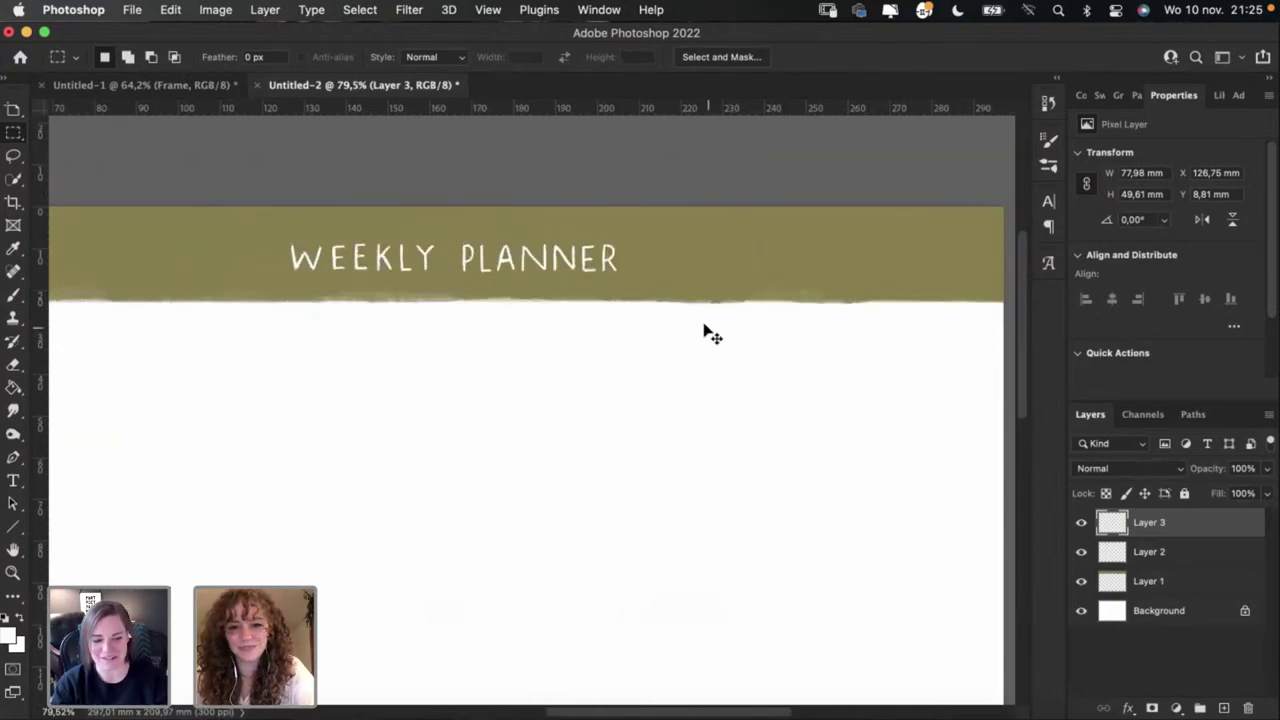
scroll(504, 252, up, 6)
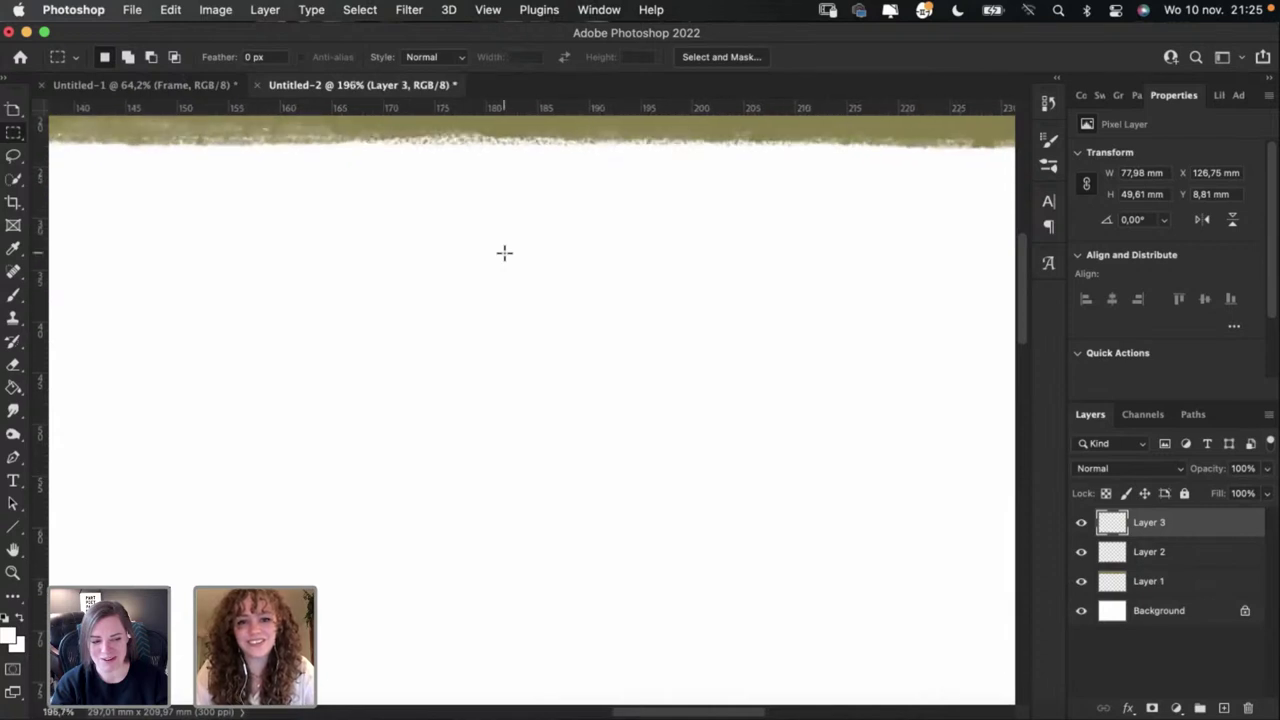
scroll(504, 252, up, 5)
scroll(504, 252, left, 2)
key(b)
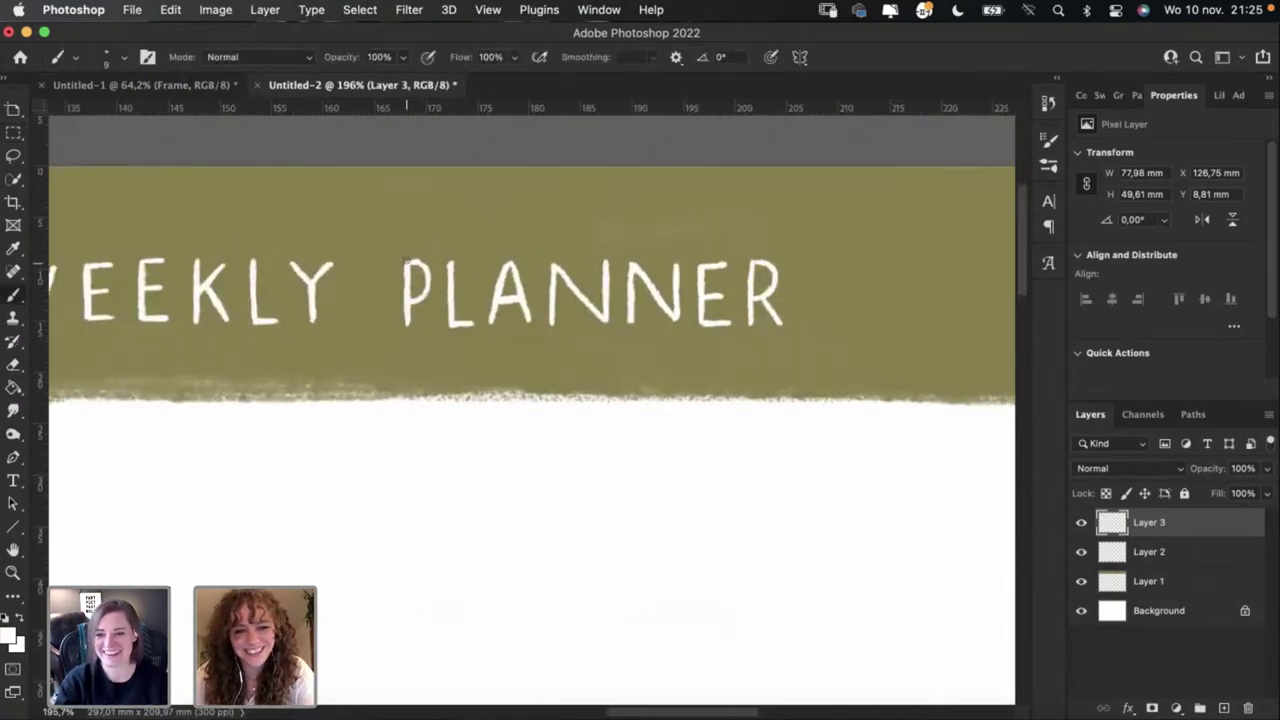
key(super+z)
drag(406, 325, 411, 264)
key(super+z)
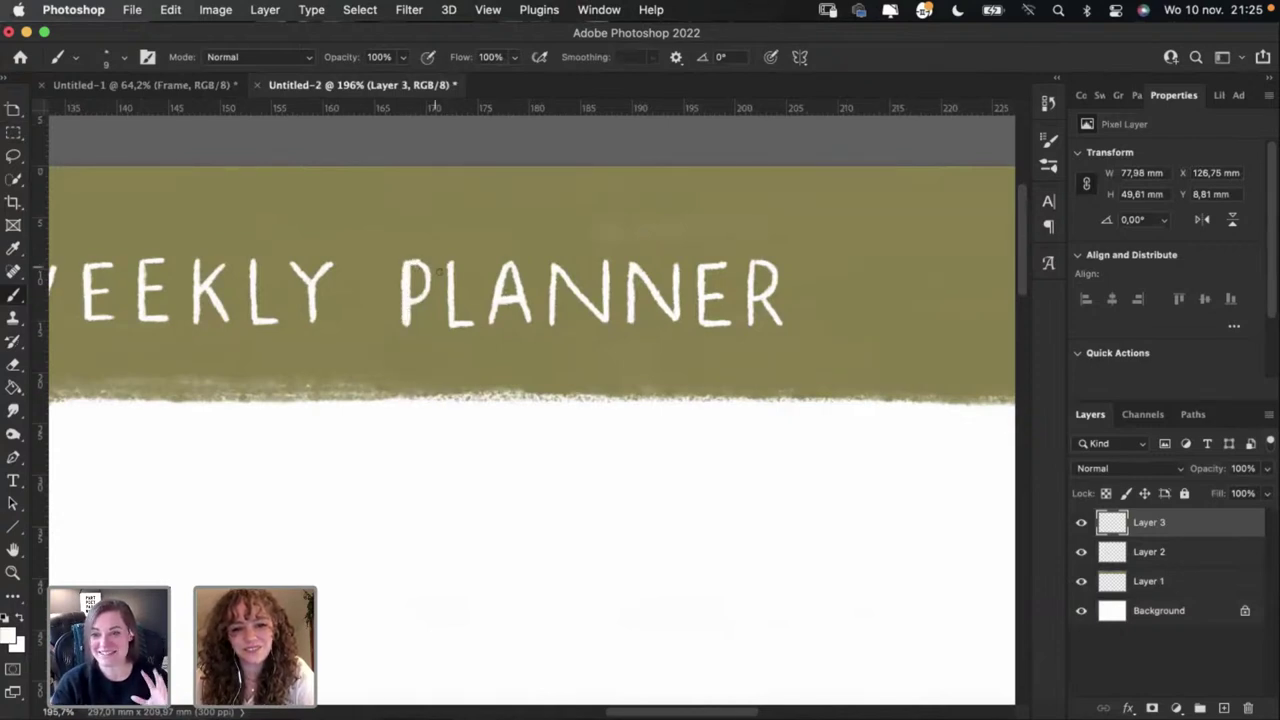
scroll(600, 330, right, 5)
scroll(600, 330, up, 1)
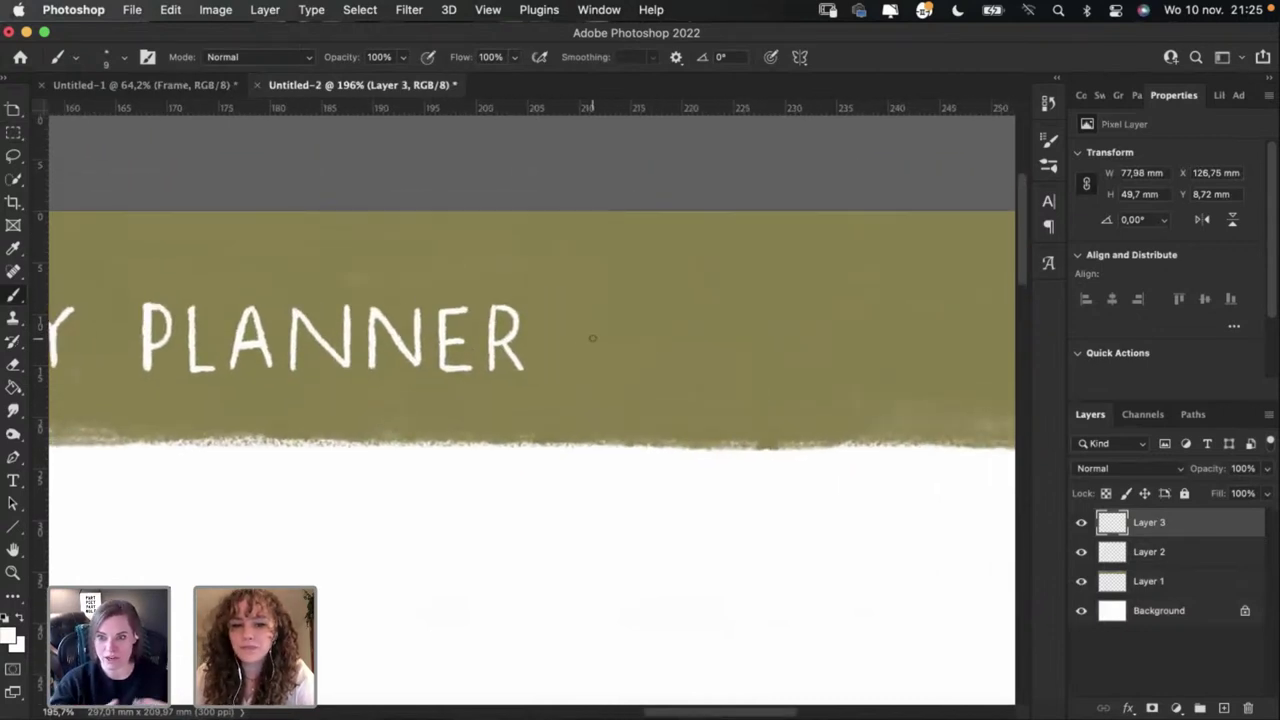
Step: Draw a white dash right of PLANNER and cross it with a diagonal, undoing failed strokes
mouse_move(585, 336)
mouse_down()
mouse_move(669, 337)
mouse_move(607, 358)
mouse_move(664, 310)
mouse_up()
key(super+z)
key(super+z)
key(shift+super+z)
key(super+z)
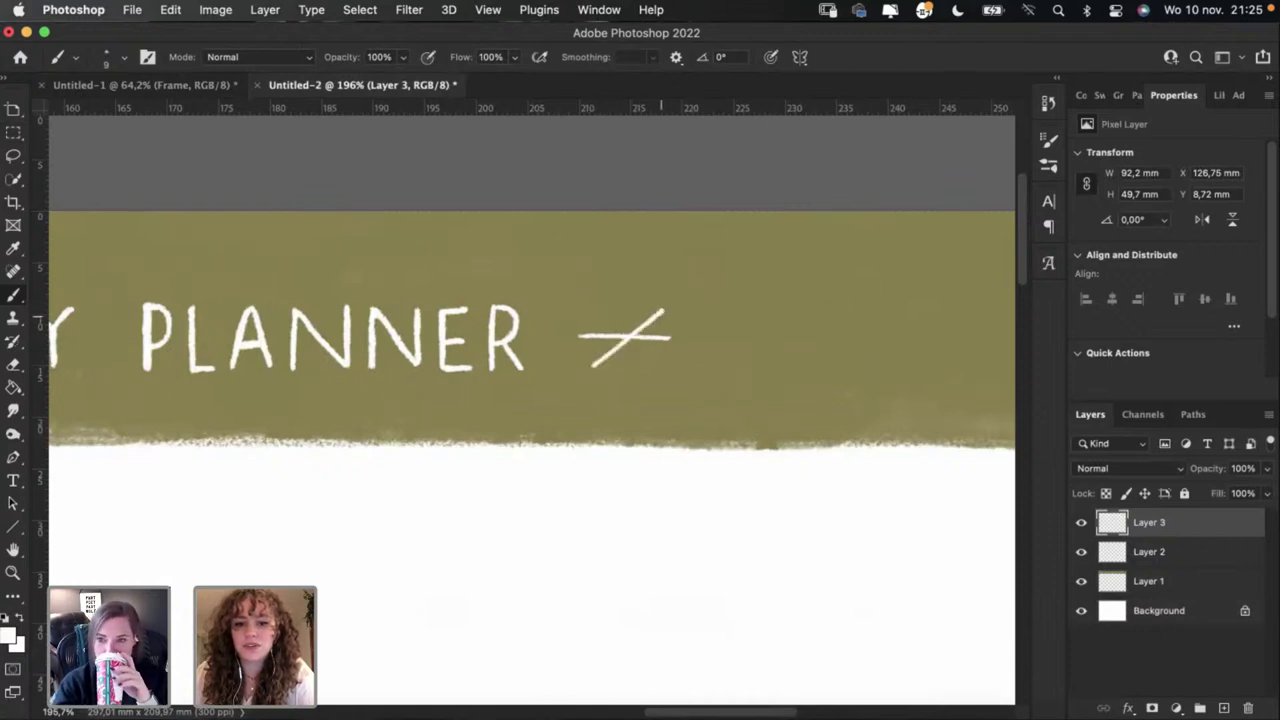
key(super+z)
drag(588, 366, 658, 314)
key(super+z)
key(super+z)
drag(592, 368, 664, 312)
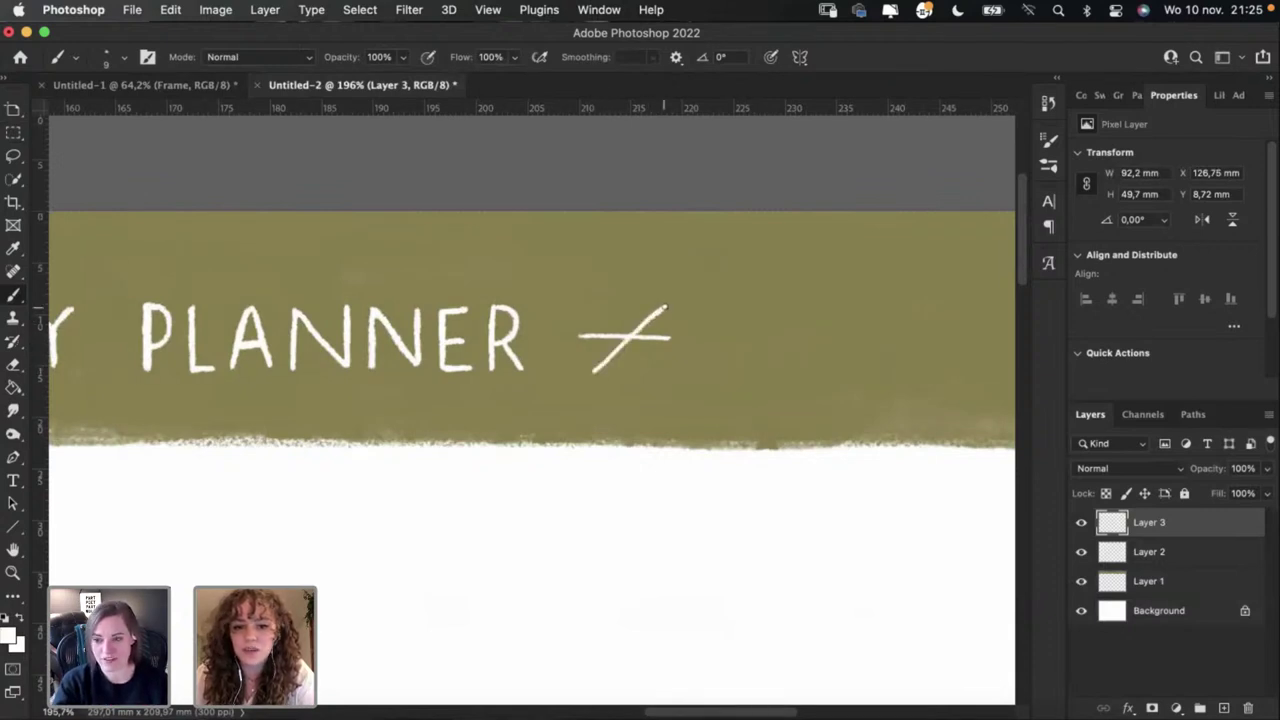
key(super+z)
Step: Add the remaining star arms, then extend and thicken them into a white star
mouse_move(596, 365)
mouse_down()
mouse_move(655, 307)
mouse_move(636, 368)
mouse_up()
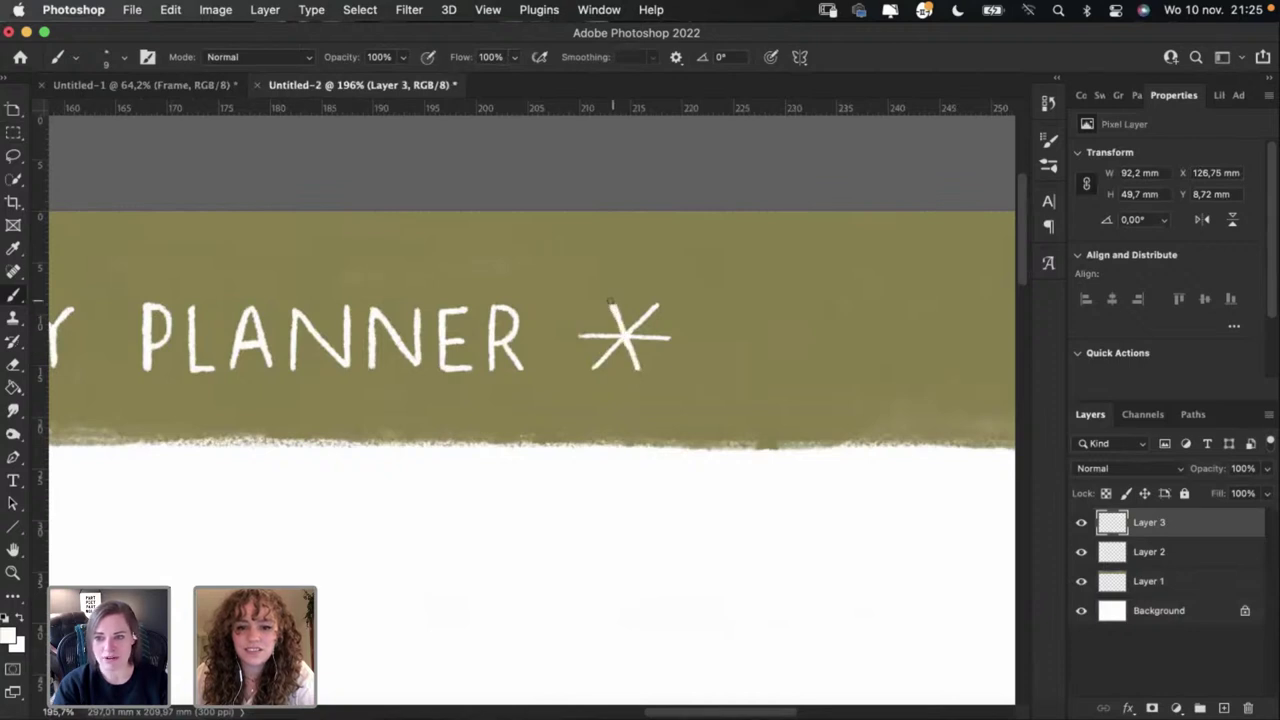
mouse_move(612, 308)
mouse_down()
mouse_move(610, 297)
mouse_move(659, 304)
mouse_up()
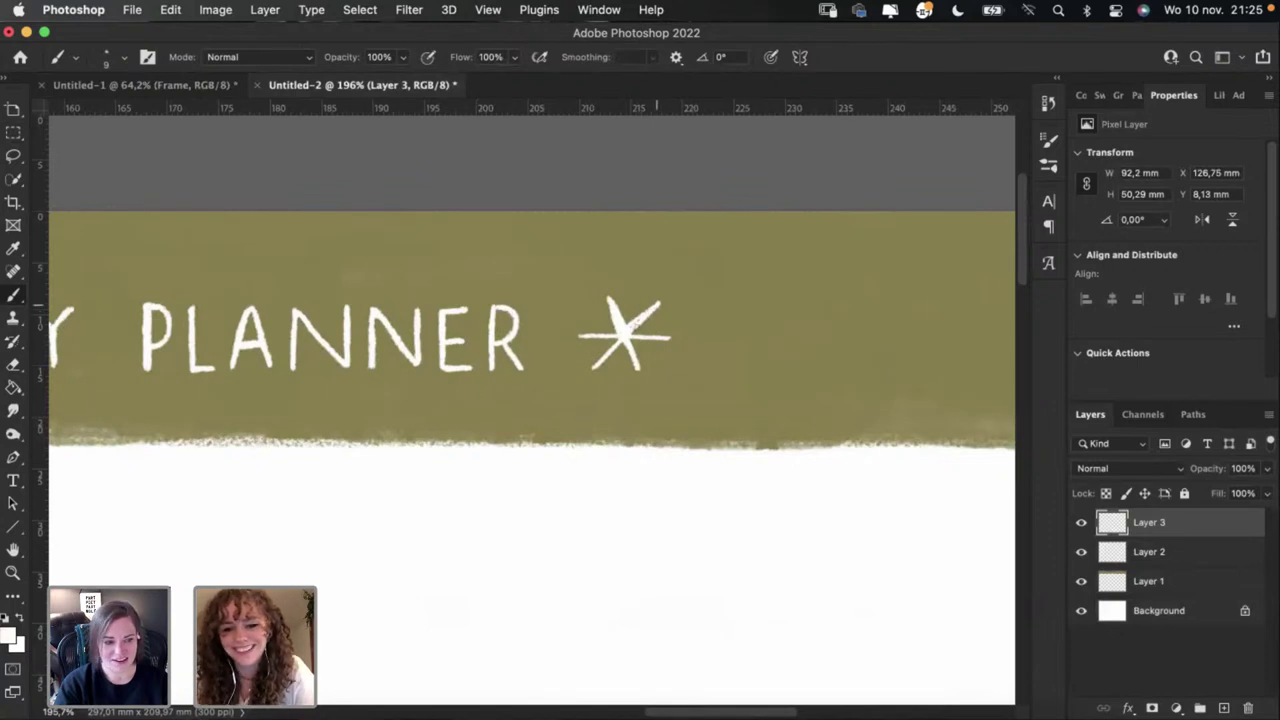
drag(666, 336, 628, 341)
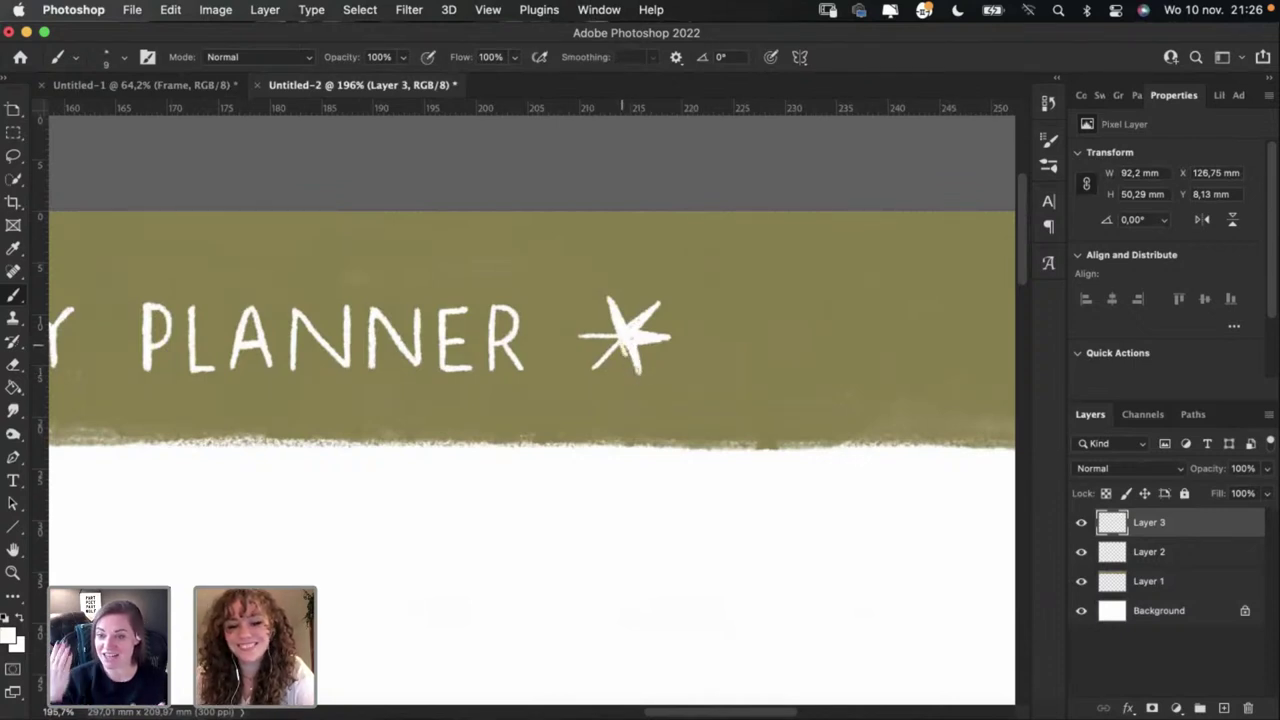
mouse_move(630, 352)
mouse_down()
mouse_move(642, 381)
mouse_move(628, 345)
mouse_move(595, 368)
mouse_up()
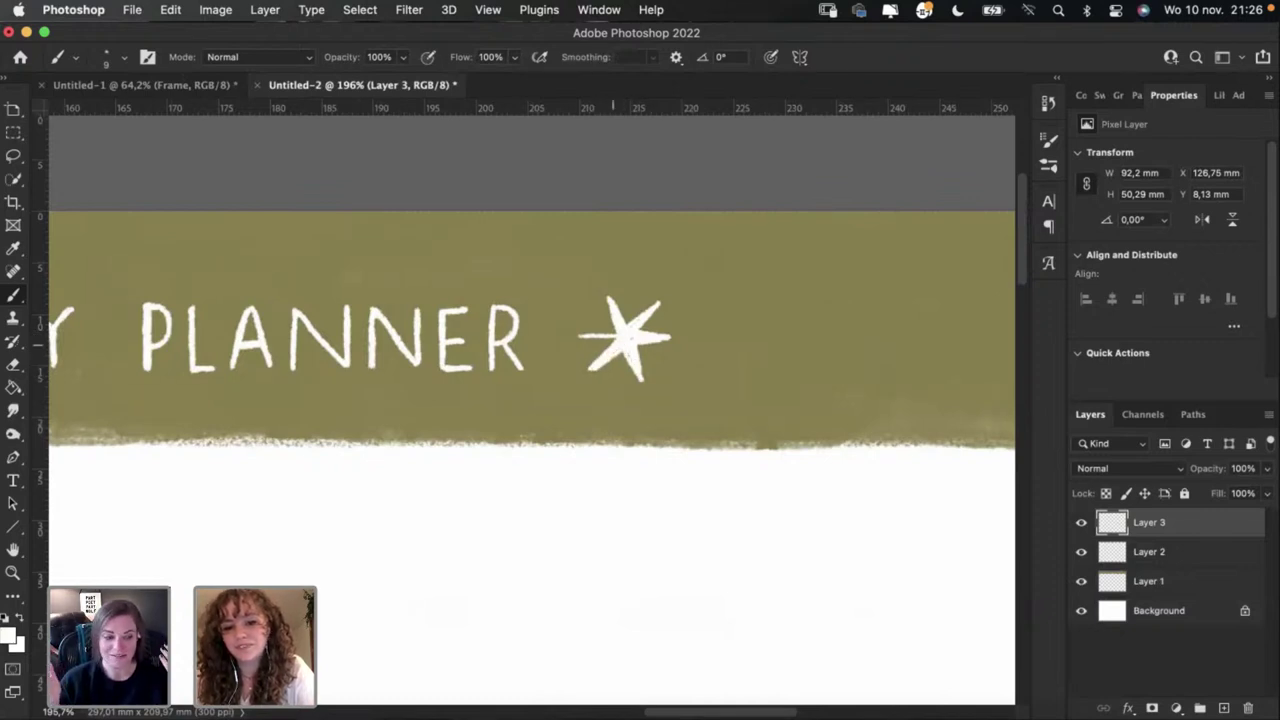
key(super+z)
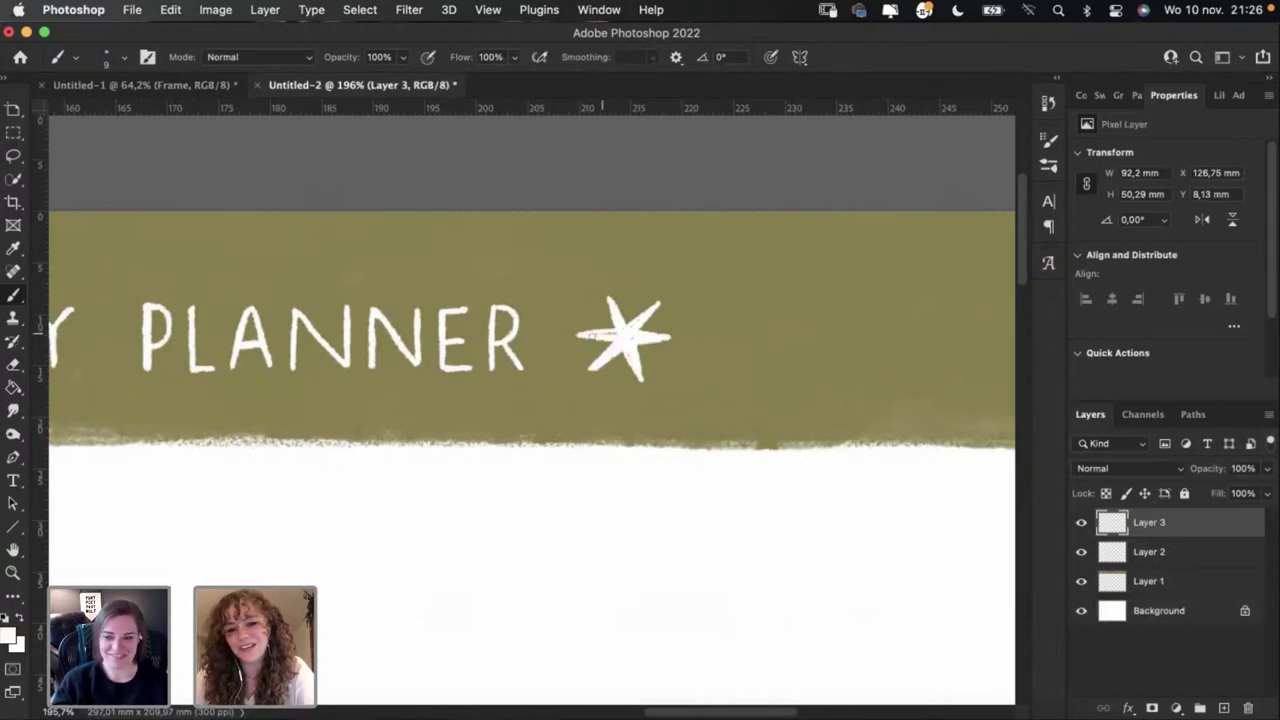
key(e)
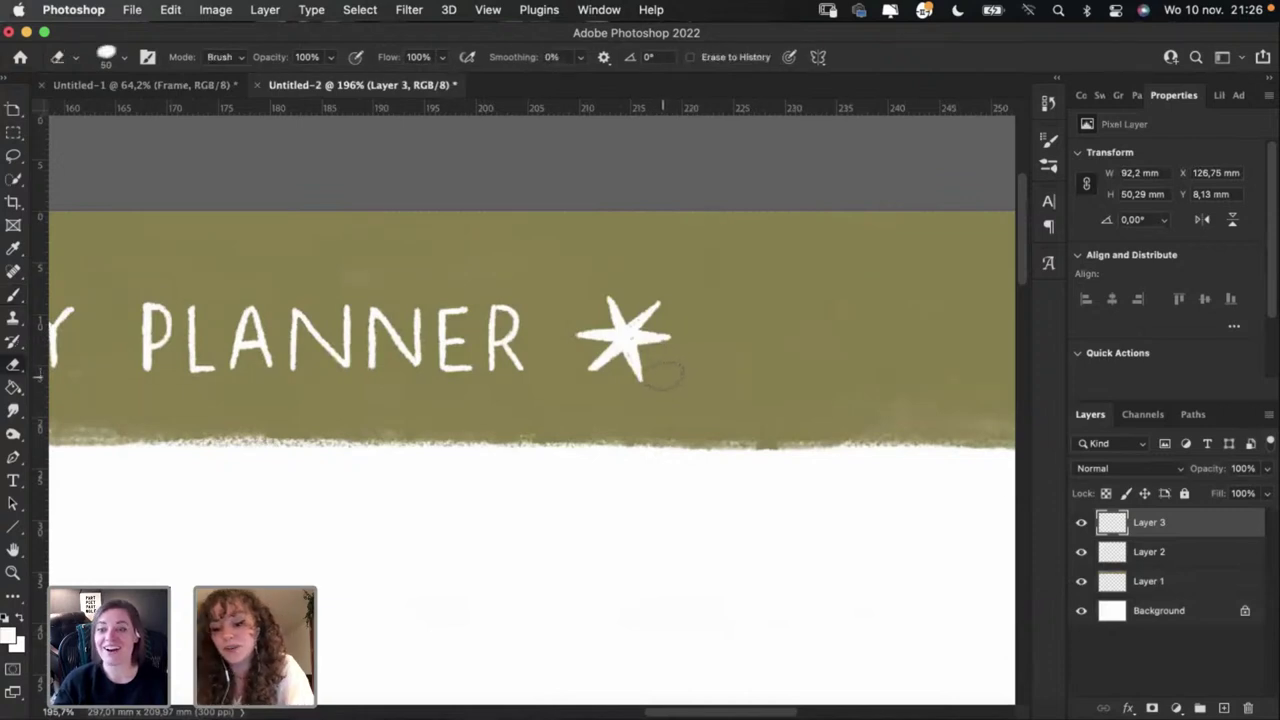
key(bracketleft)
key(bracketleft)
key(bracketleft)
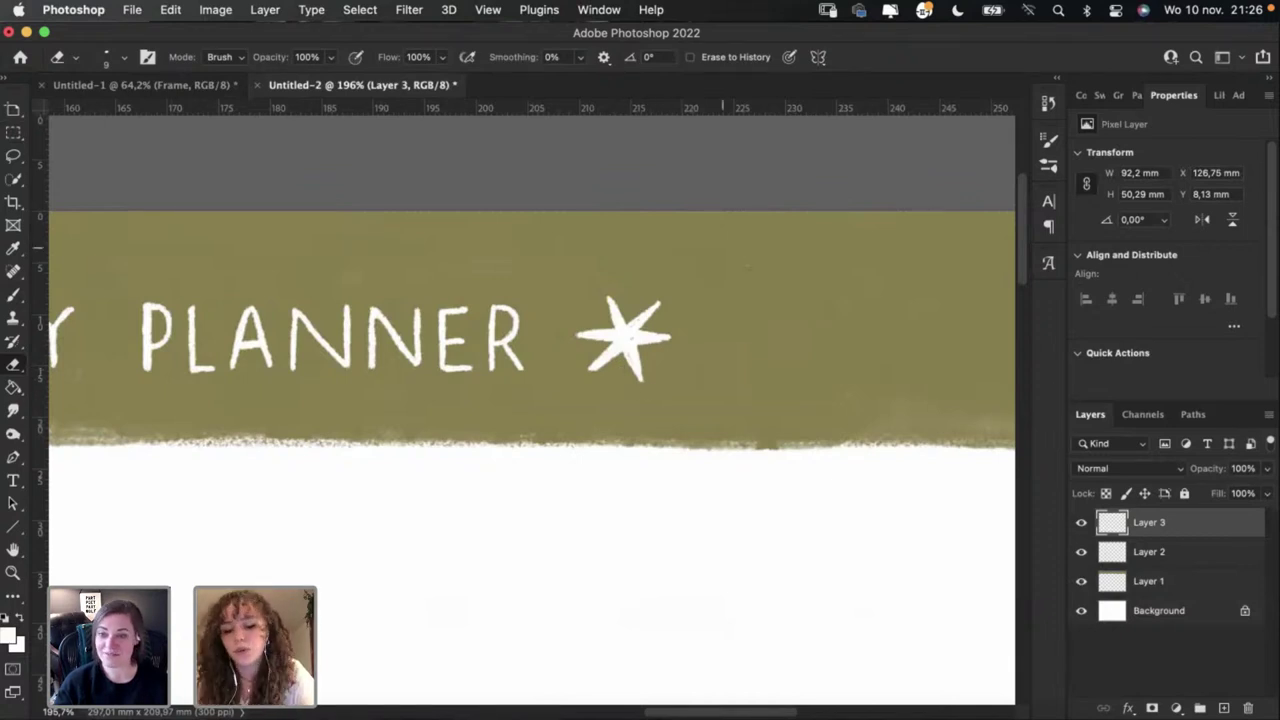
key(b)
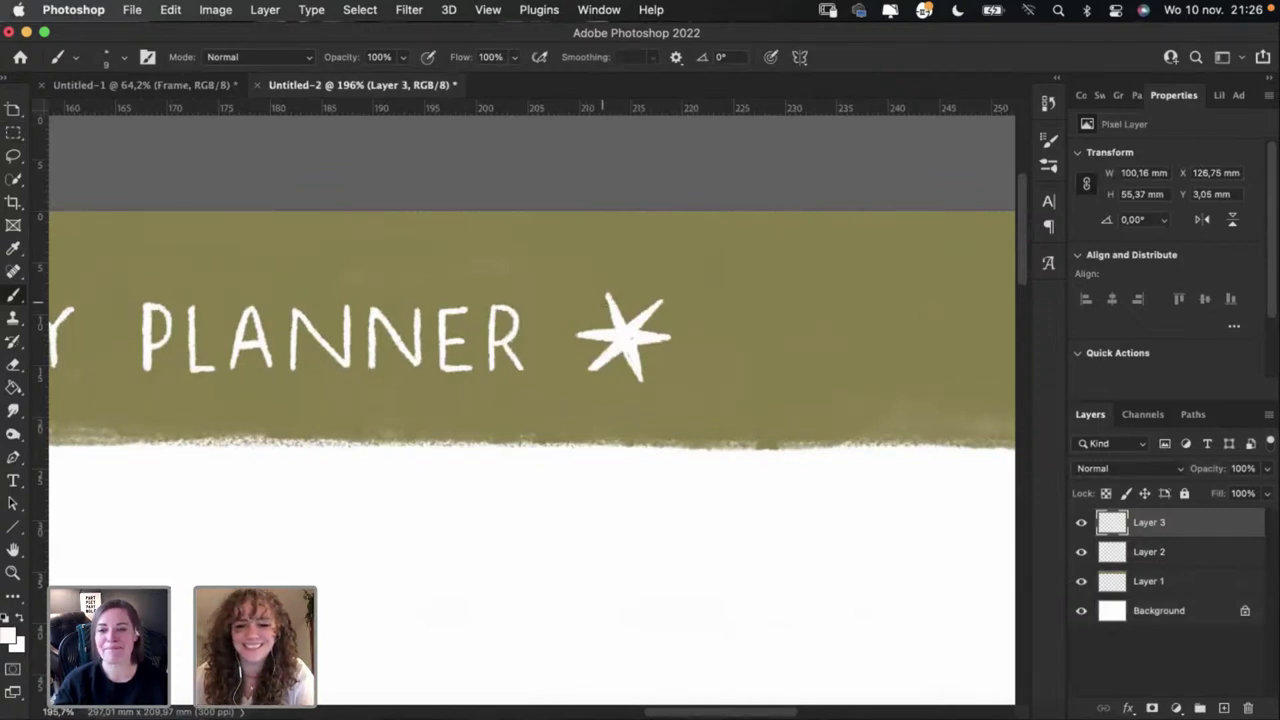
key(super+z)
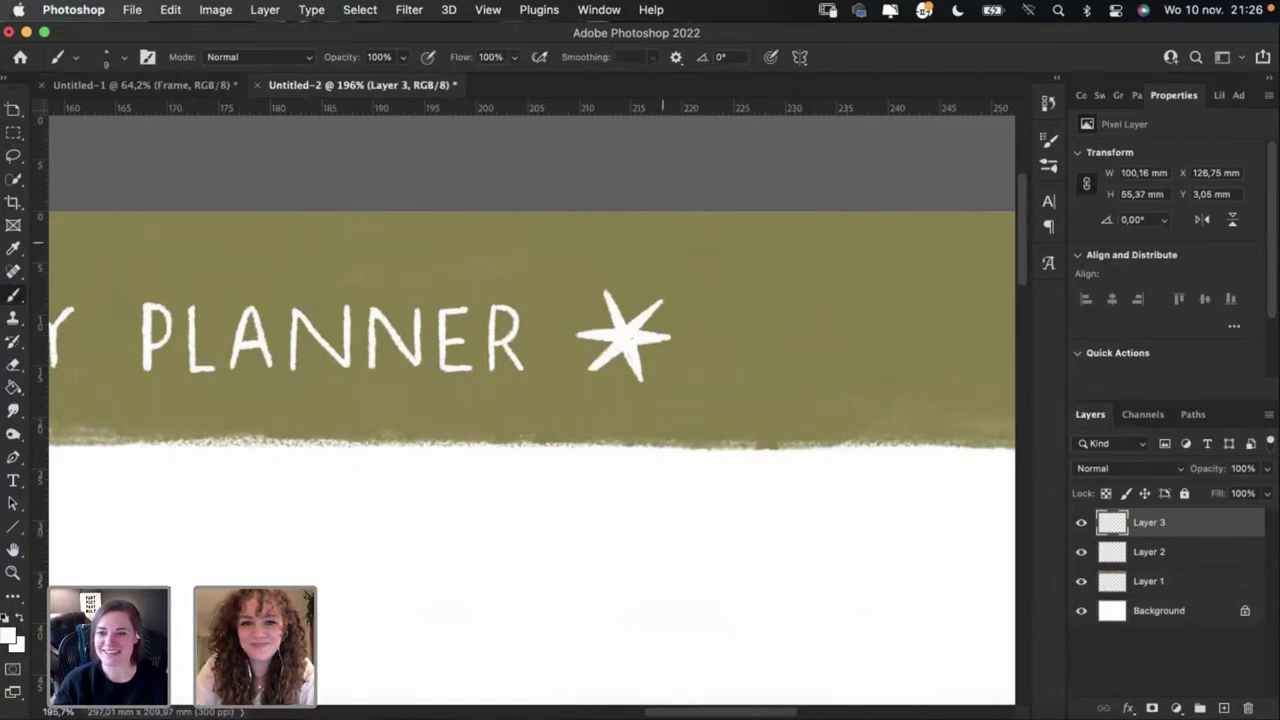
click(13, 133)
Step: Copy the star onto a new layer, then move it left of WEEKLY and rotate it 60°
scroll(608, 272, down, 5)
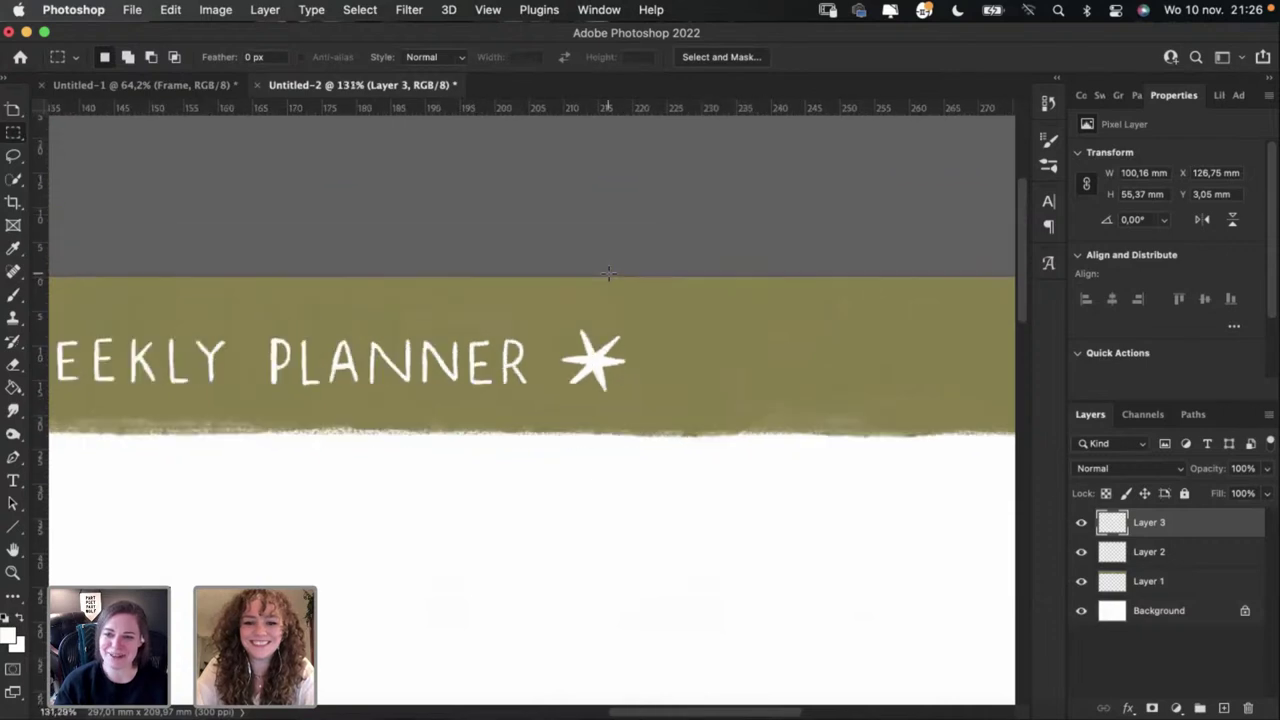
drag(661, 311, 146, 345)
key(super+j)
key(super+t)
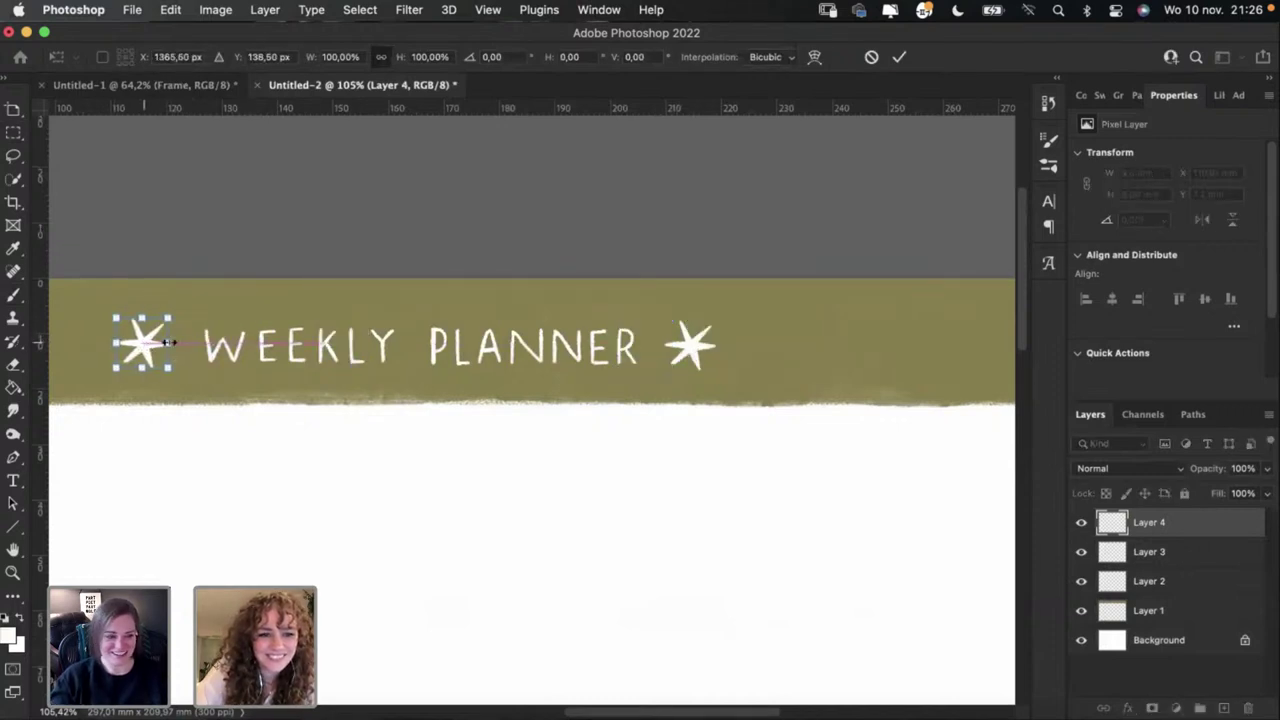
drag(200, 377, 185, 407)
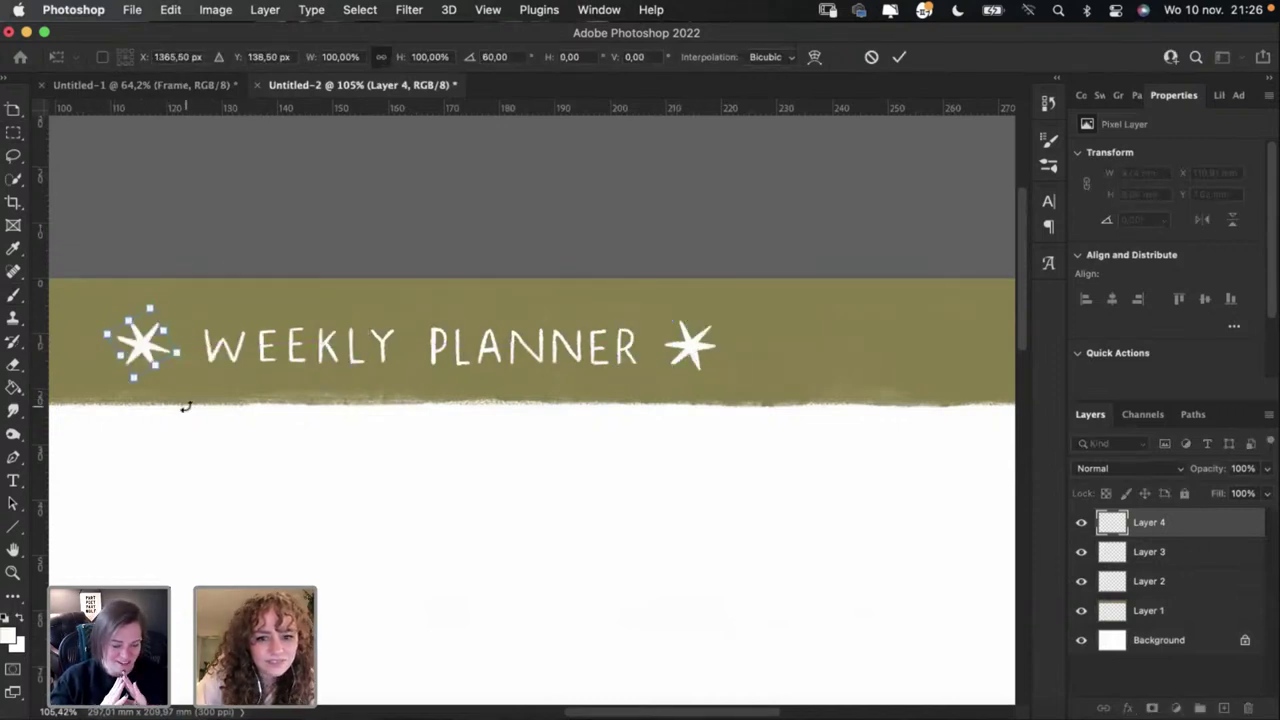
key(Return)
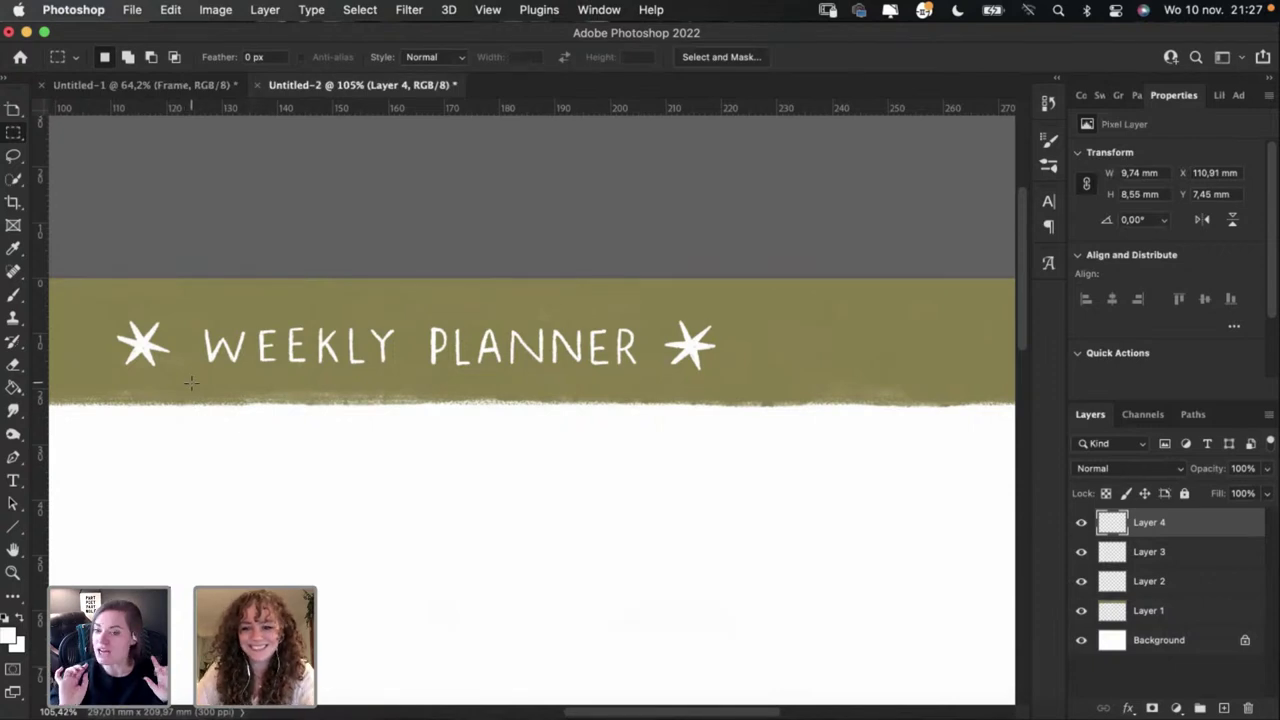
drag(181, 345, 309, 317)
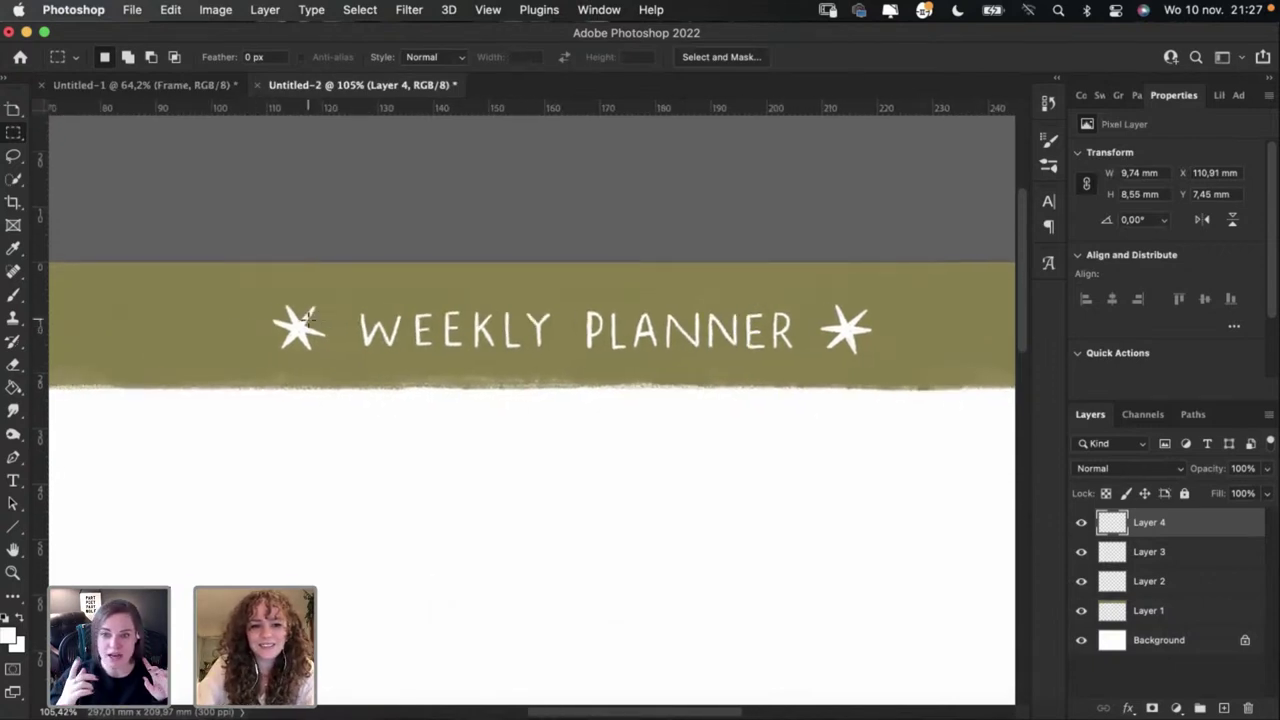
scroll(309, 317, up, 5)
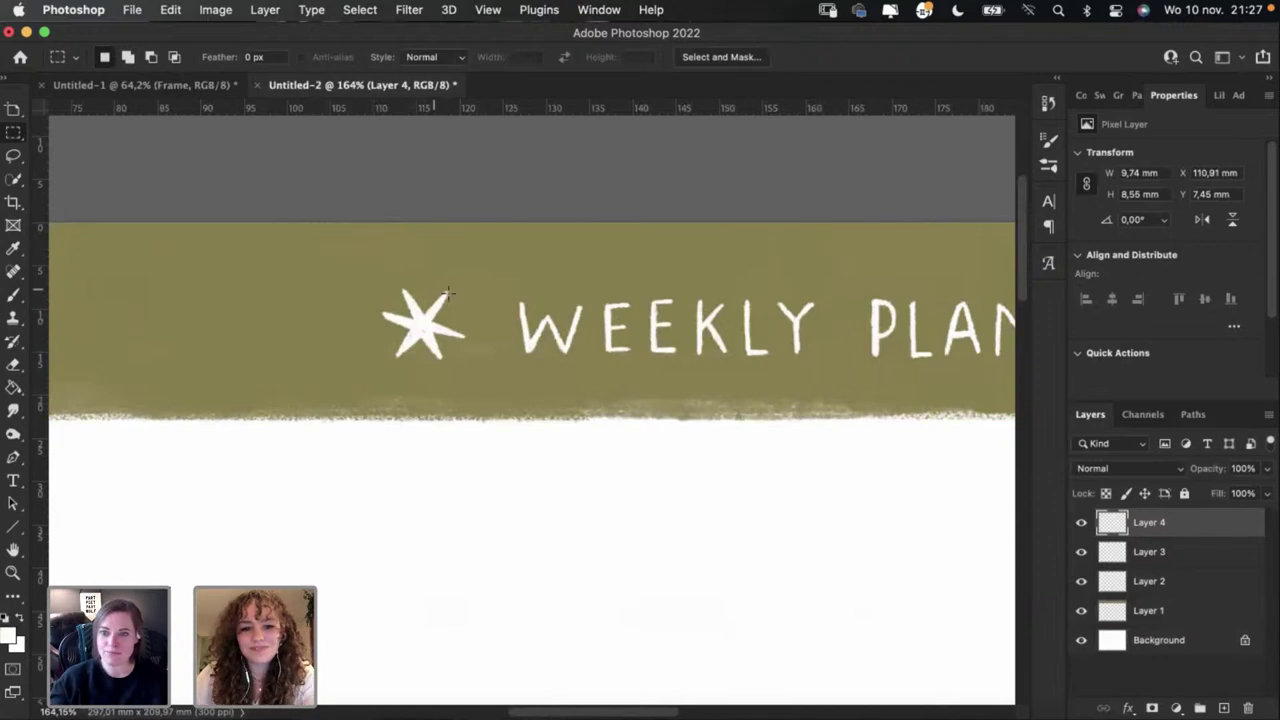
Step: Dab white onto the star's lower tip and toggle the star layer to check it
key(b)
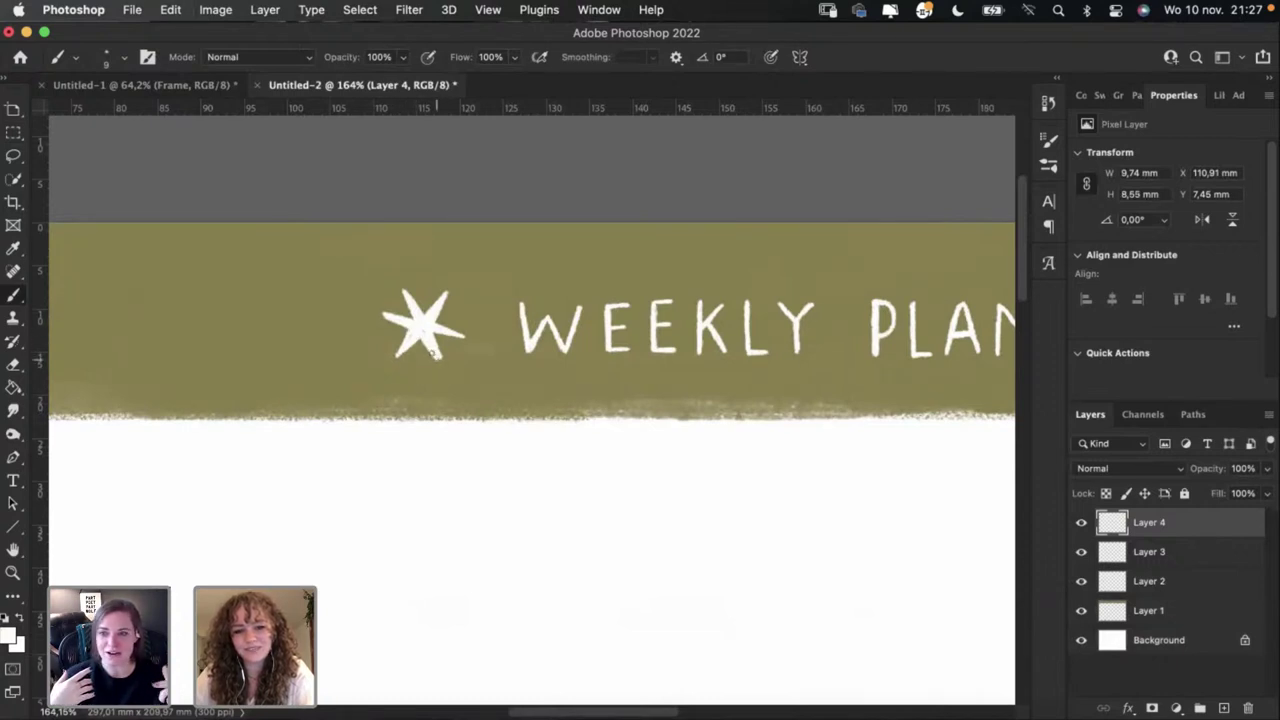
key(super+z)
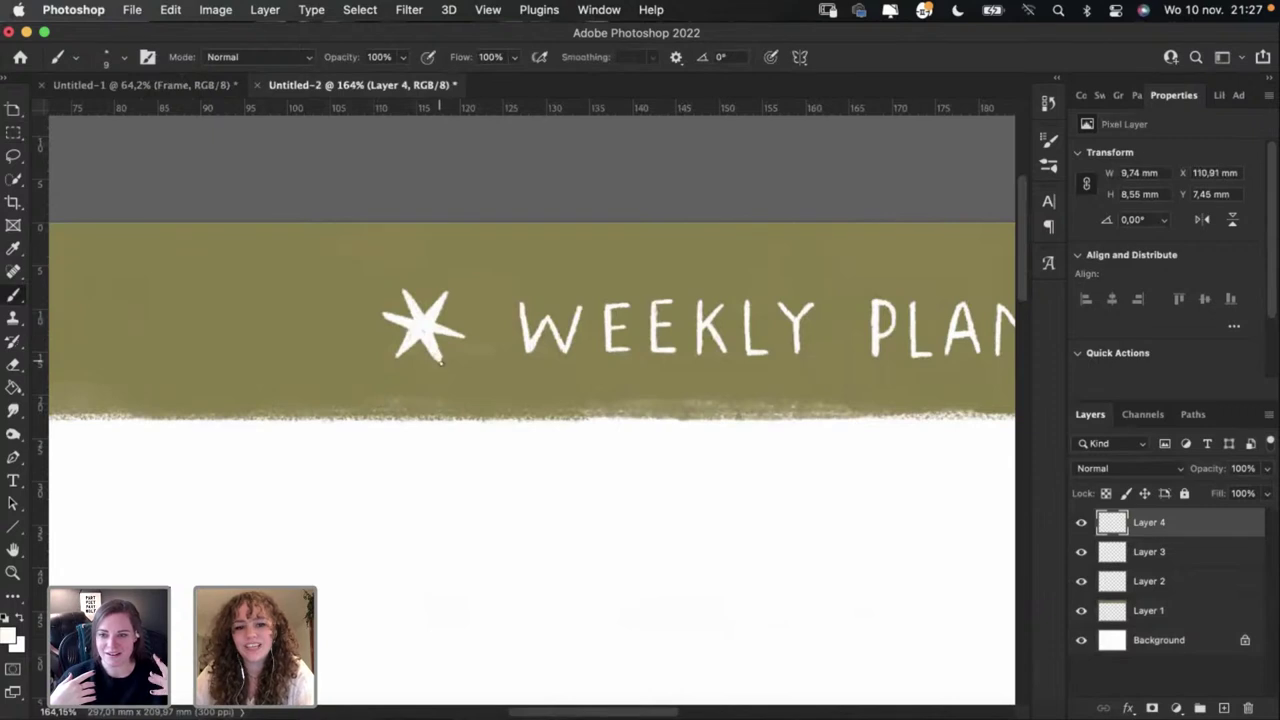
click(439, 362)
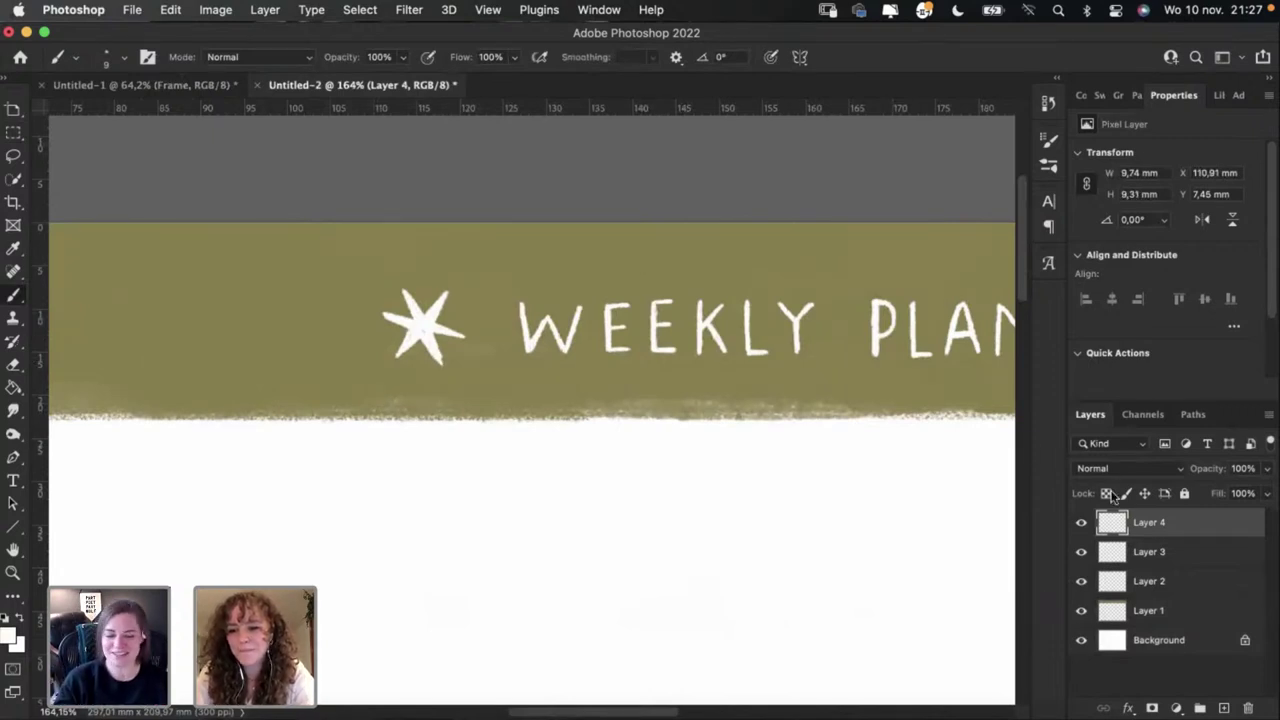
click(1081, 524)
click(1081, 524)
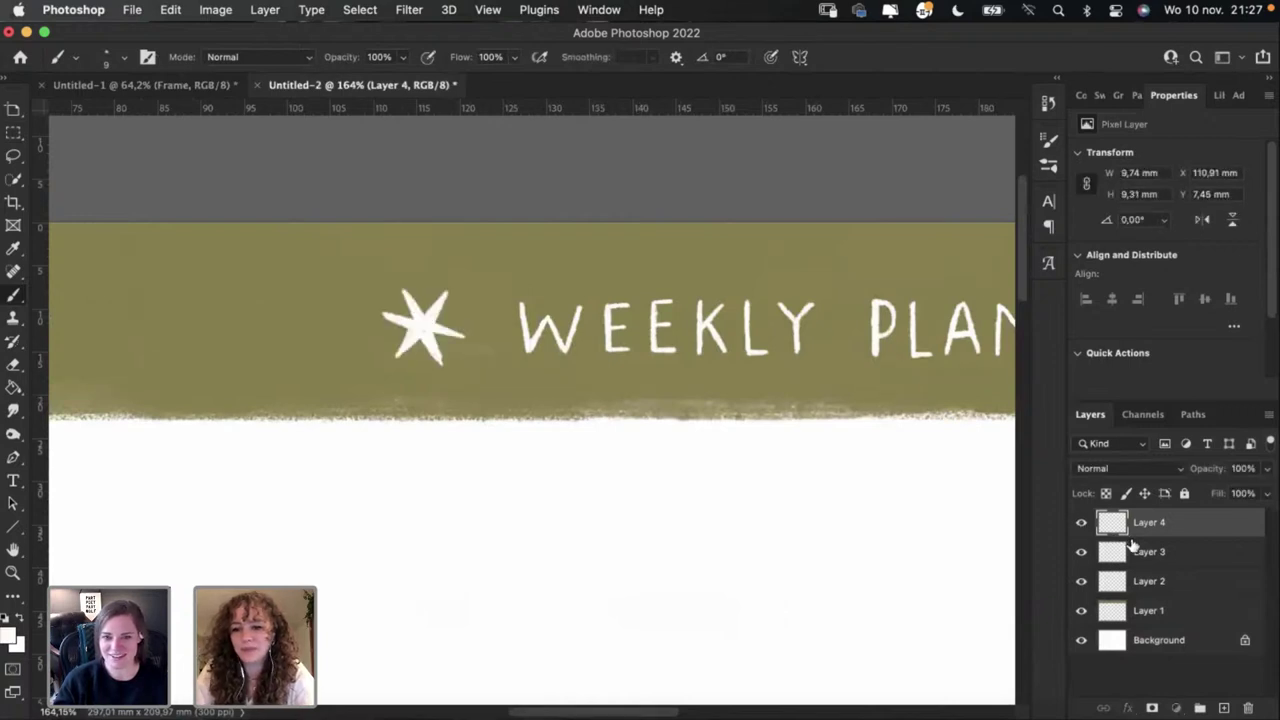
Step: Merge Layers 3 and 4, nudge WEEKLY PLANNER slightly left, and return to InDesign
shift+click(1128, 551)
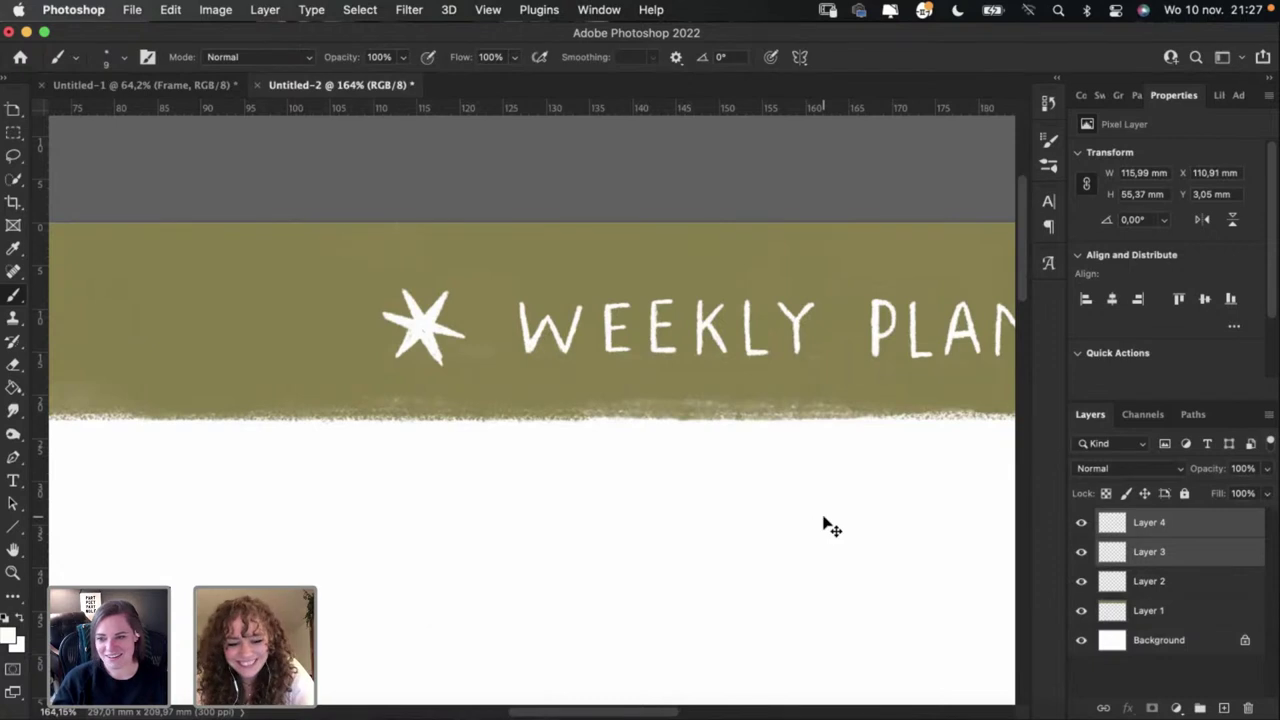
key(super+e)
scroll(687, 463, down, 5)
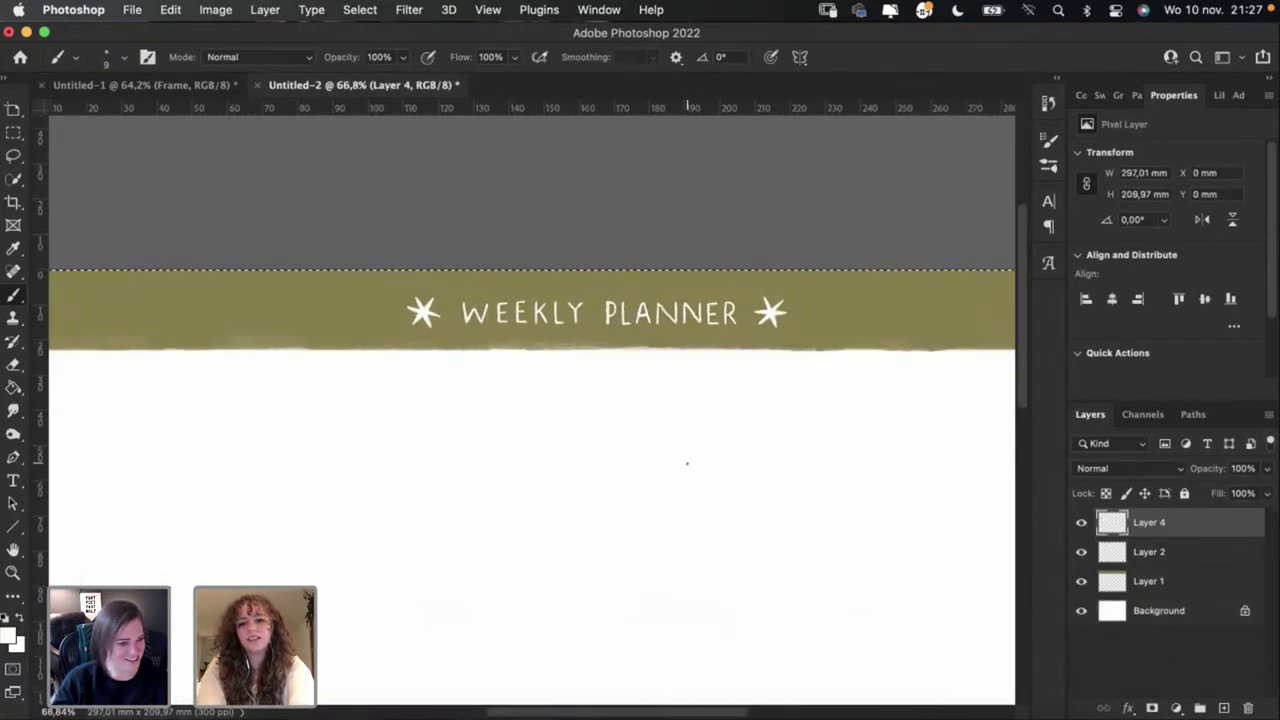
scroll(690, 472, down, 2)
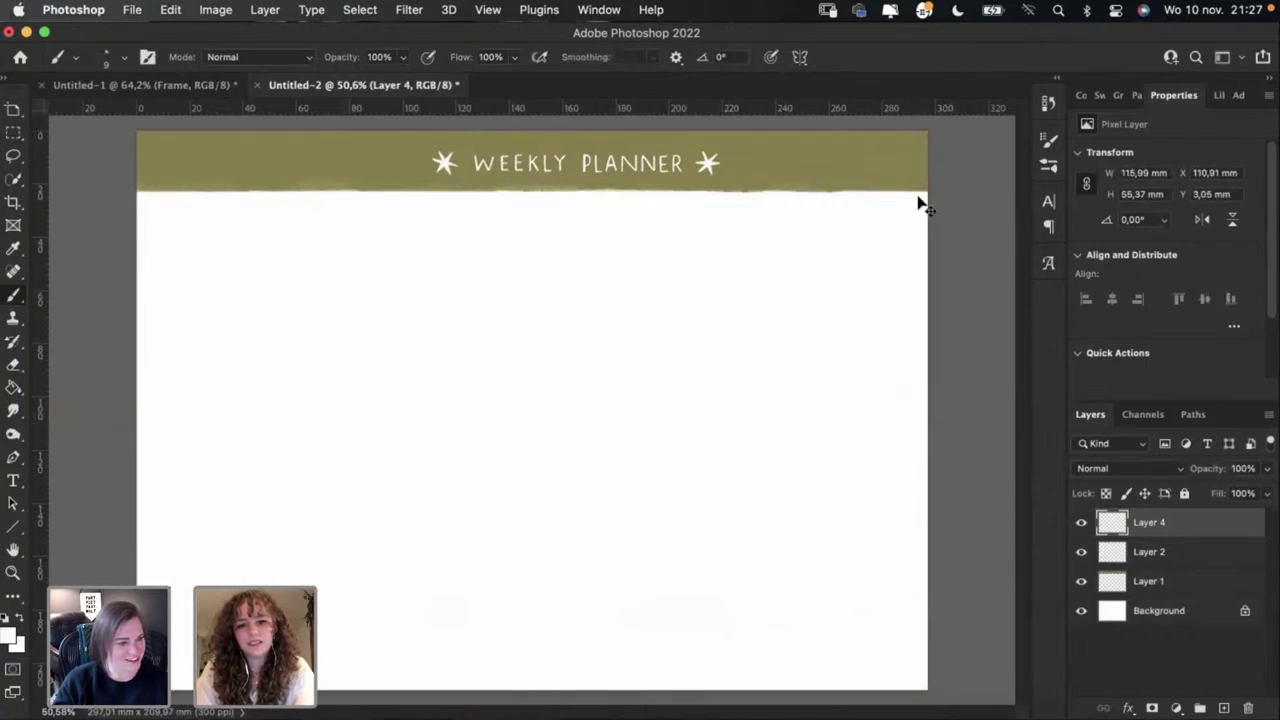
drag(666, 171, 611, 172)
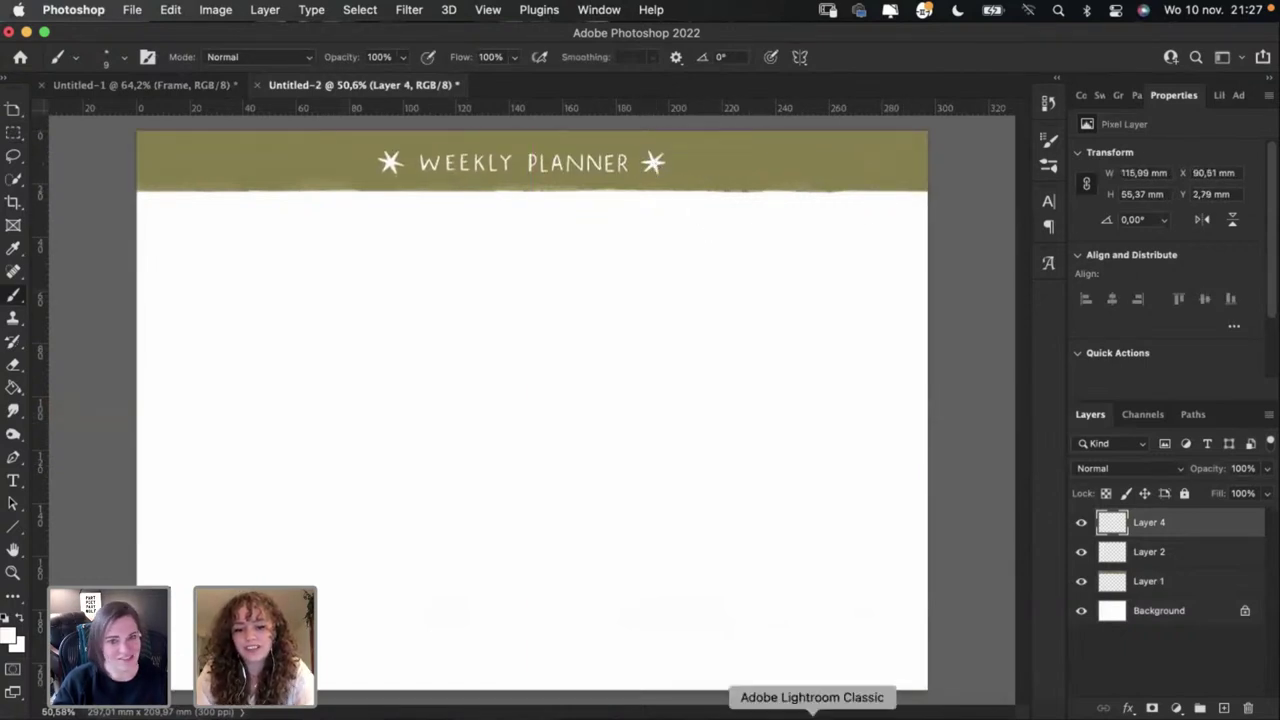
click(686, 712)
scroll(109, 157, up, 2)
Step: Move the placed header graphic up into the olive band, undoing a crop that cut off a star
click(19, 88)
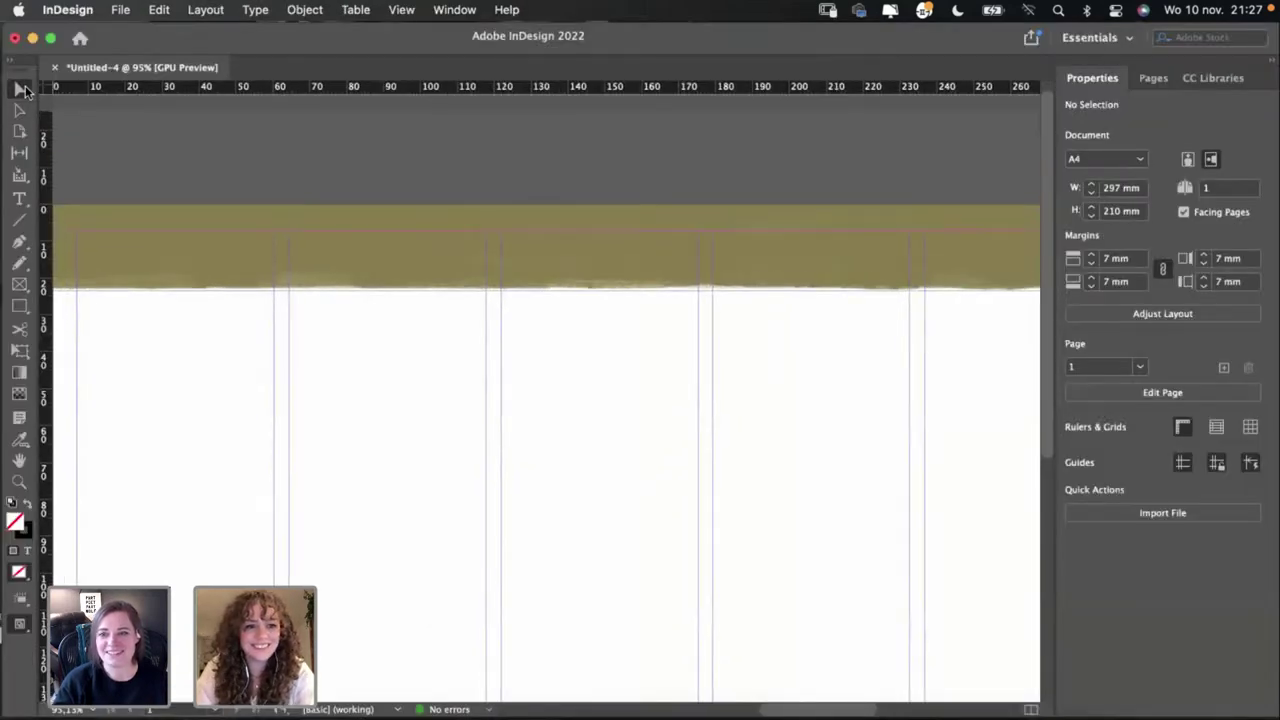
click(437, 348)
drag(625, 417, 590, 337)
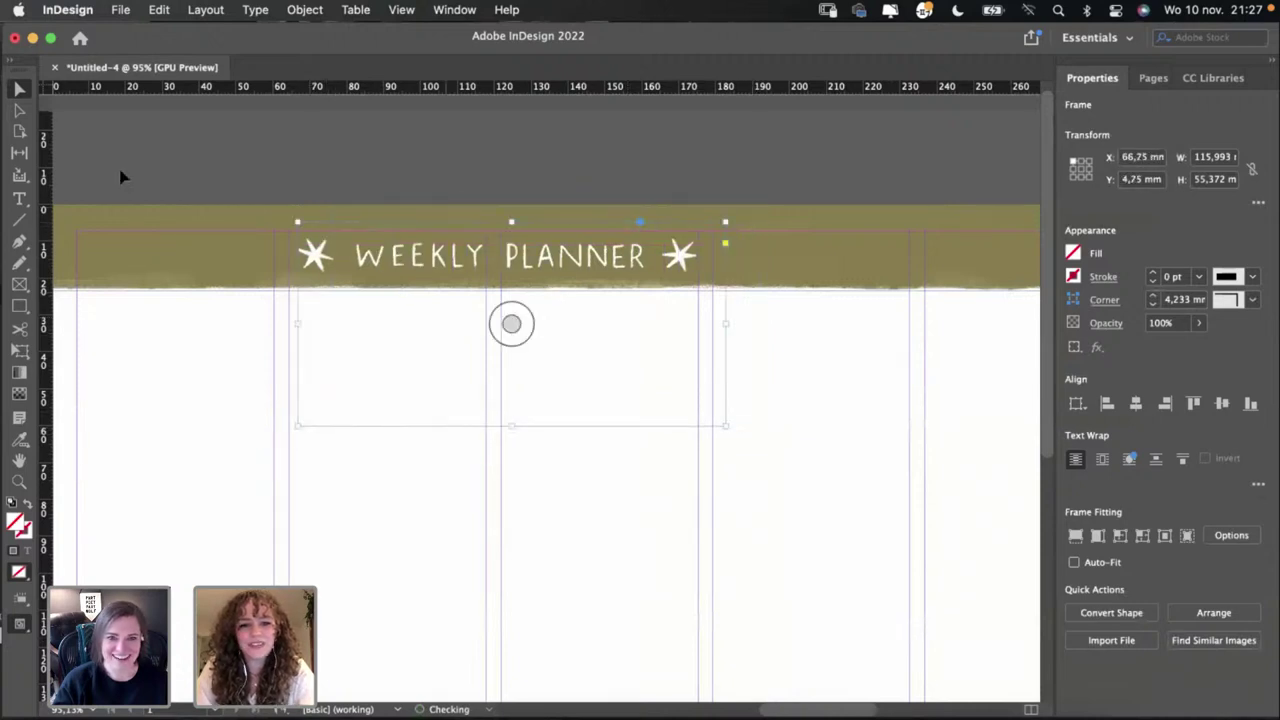
click(296, 431)
click(320, 407)
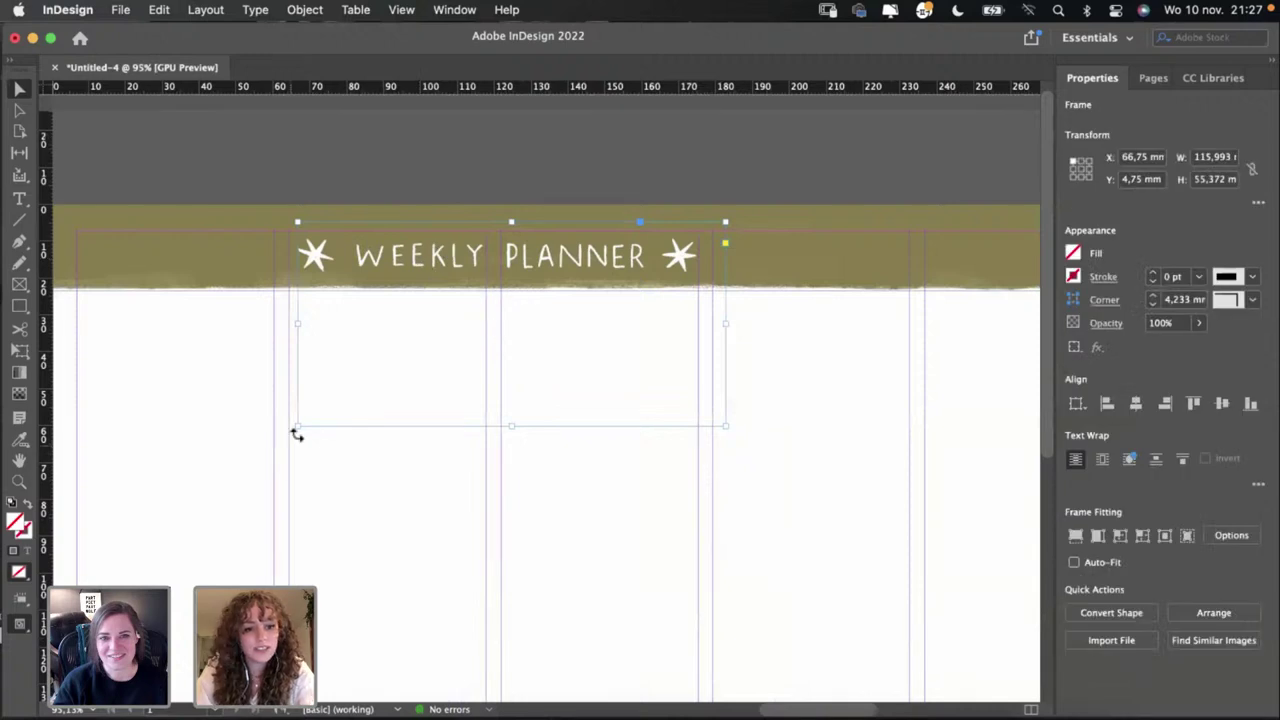
drag(294, 433, 322, 396)
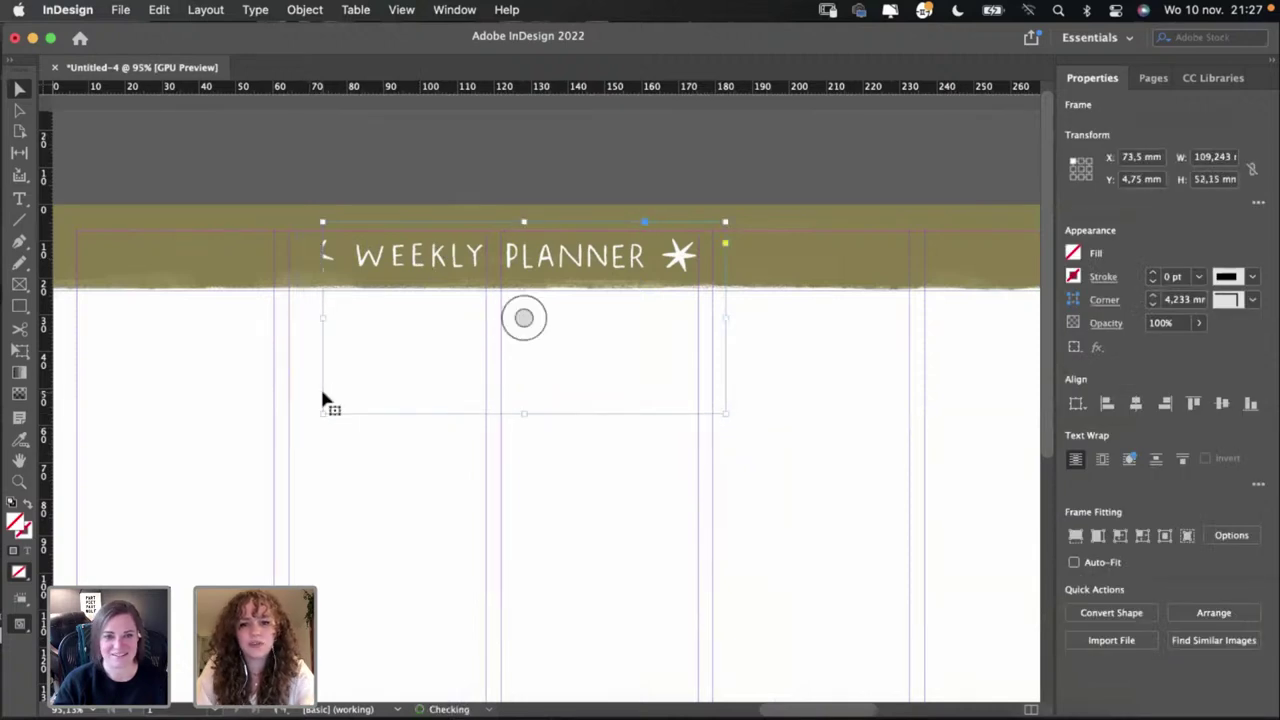
key(super+z)
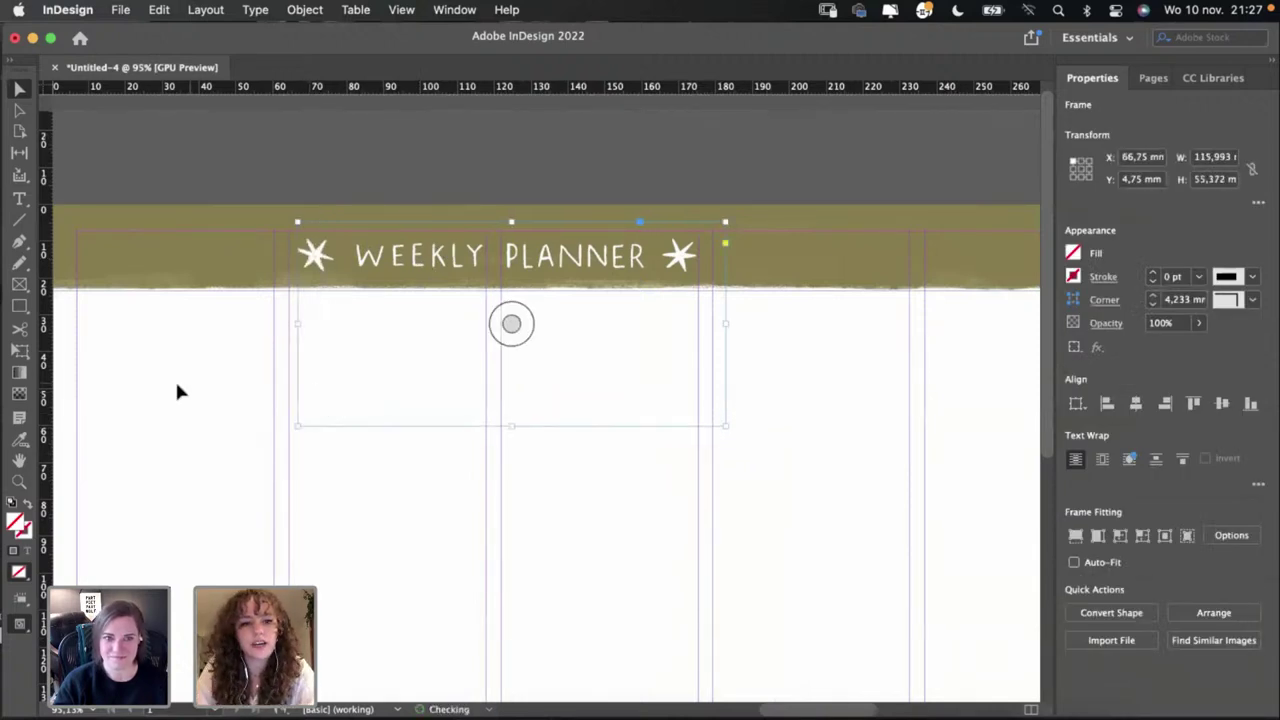
key(super+z)
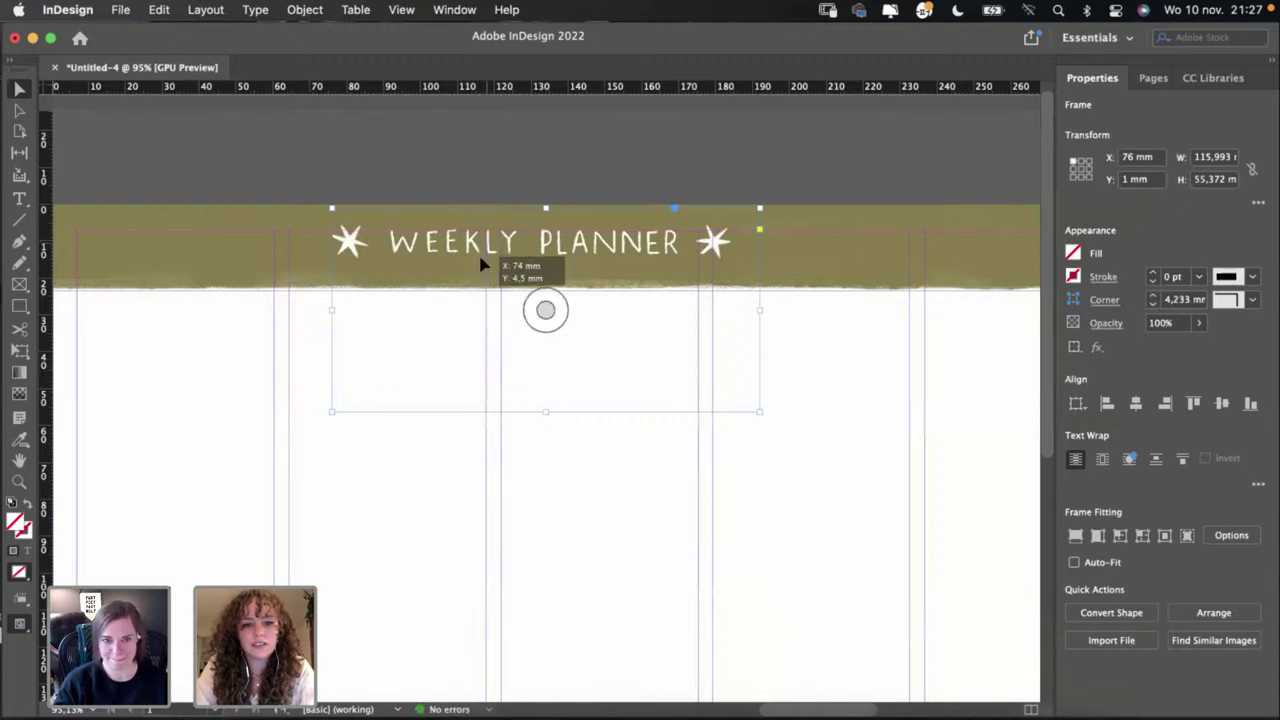
key(super+z)
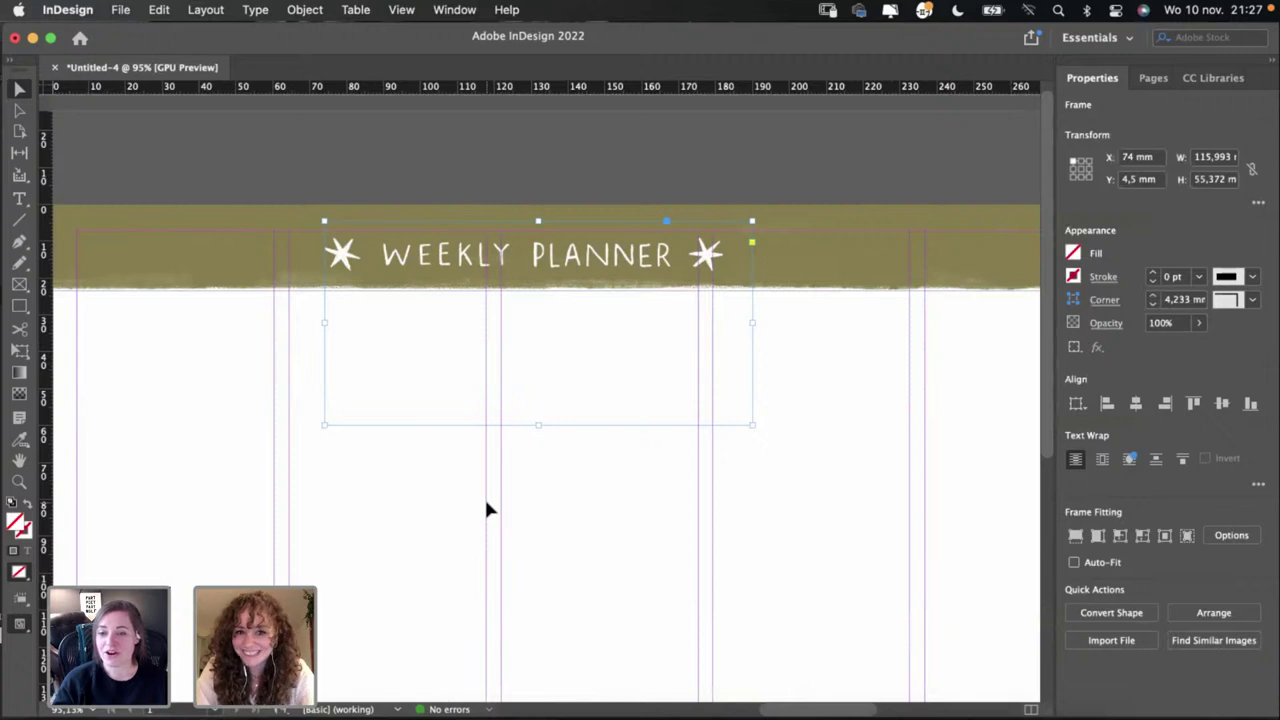
Step: Reposition and resize the header frame so the graphic sits centred in the band
click(19, 110)
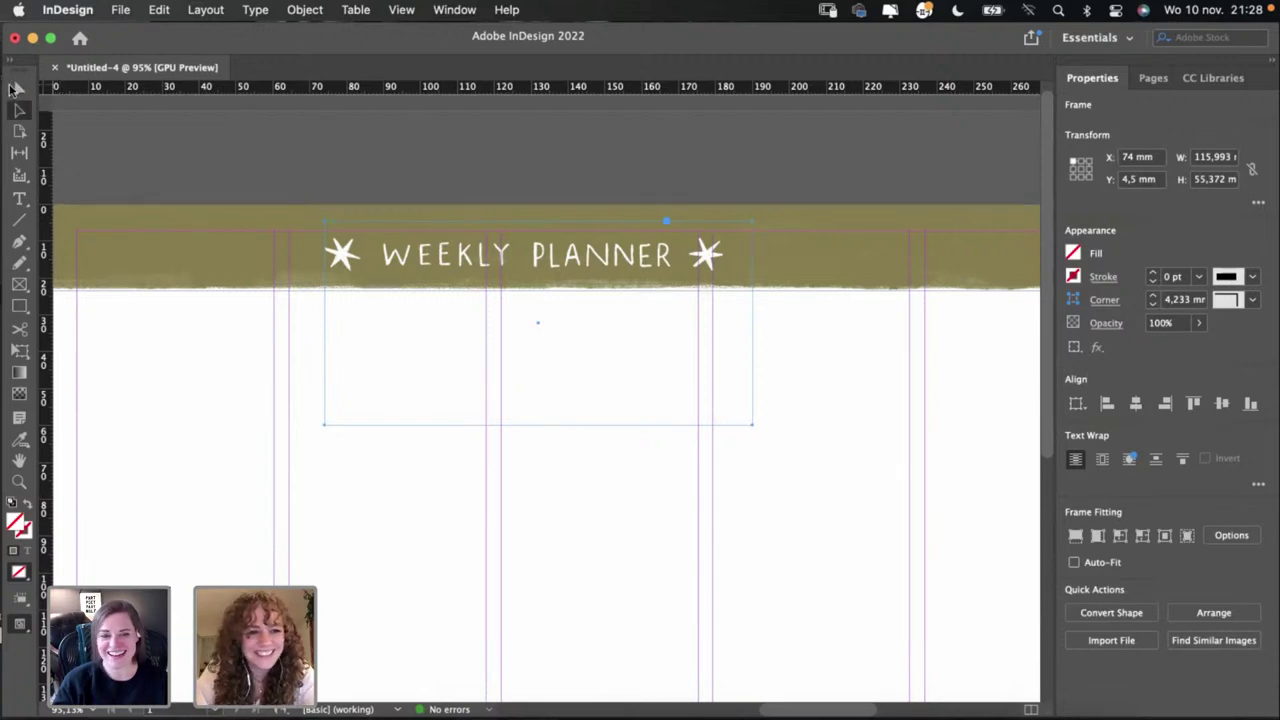
click(16, 88)
click(543, 371)
scroll(543, 374, down, 6)
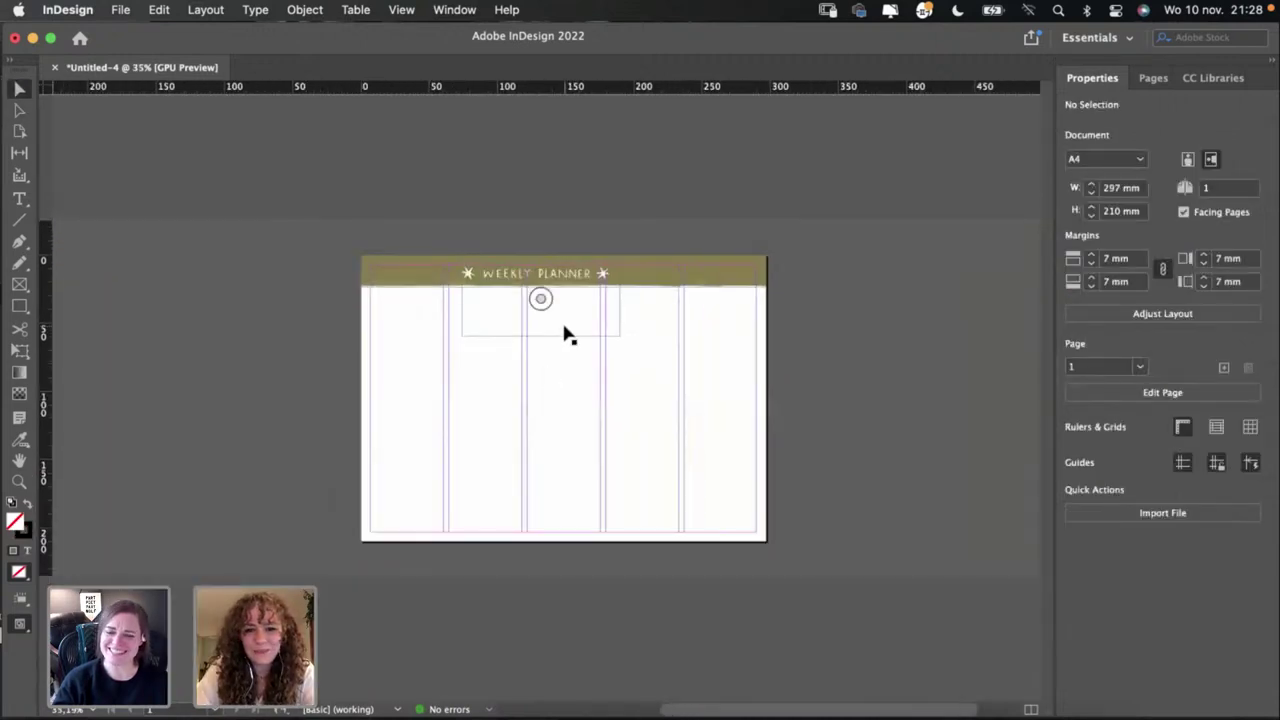
scroll(565, 335, up, 5)
drag(586, 240, 626, 243)
drag(404, 309, 457, 266)
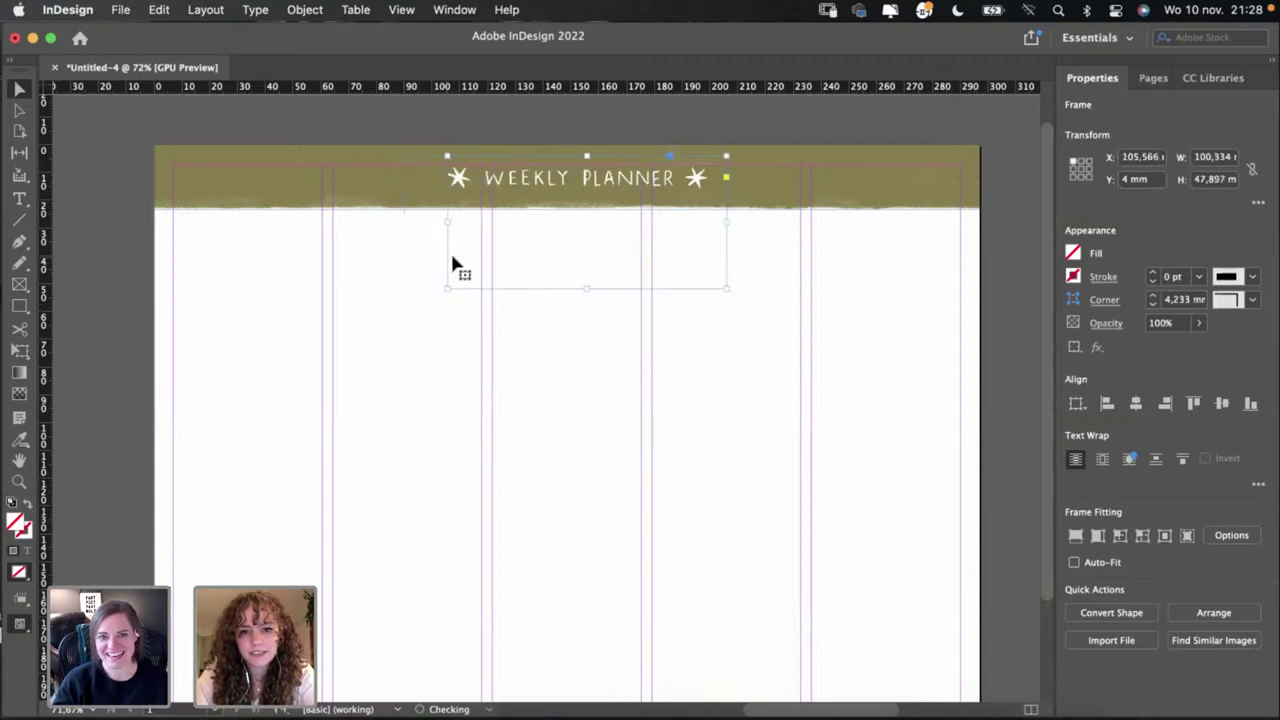
drag(528, 194, 505, 227)
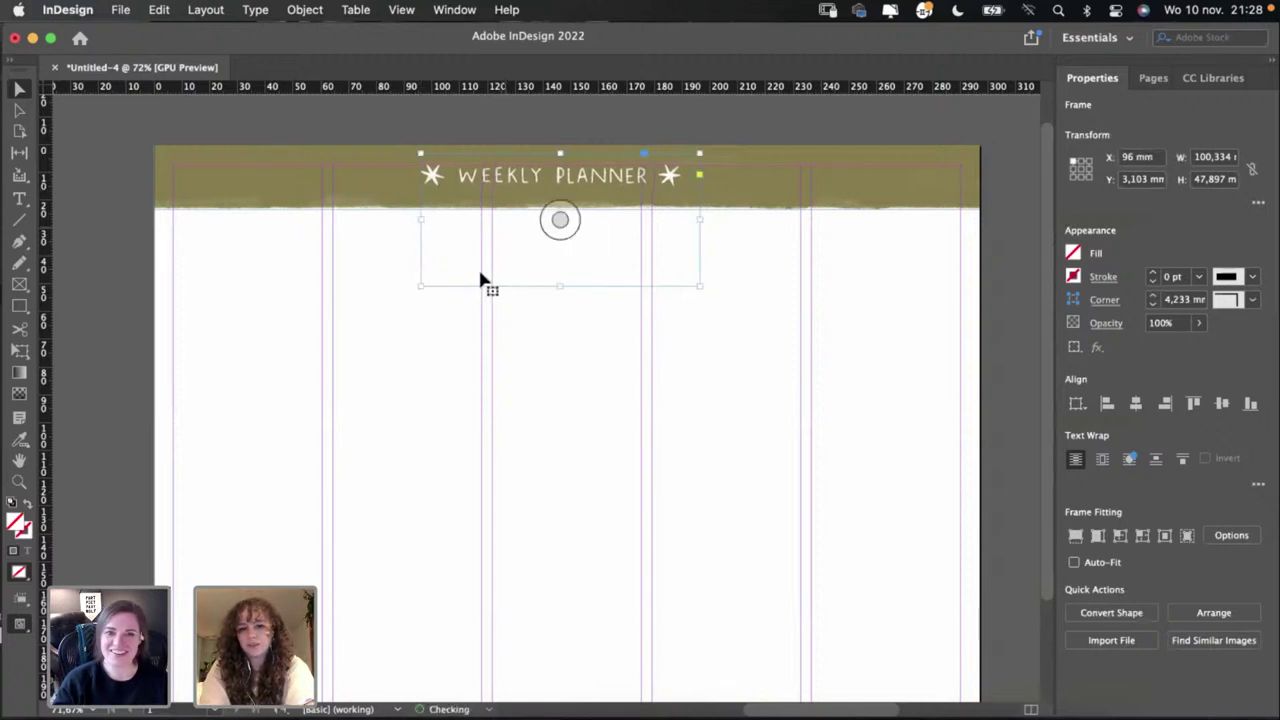
Step: Trim the header frame's bottom edge up to the olive band's edge
click(450, 345)
click(575, 284)
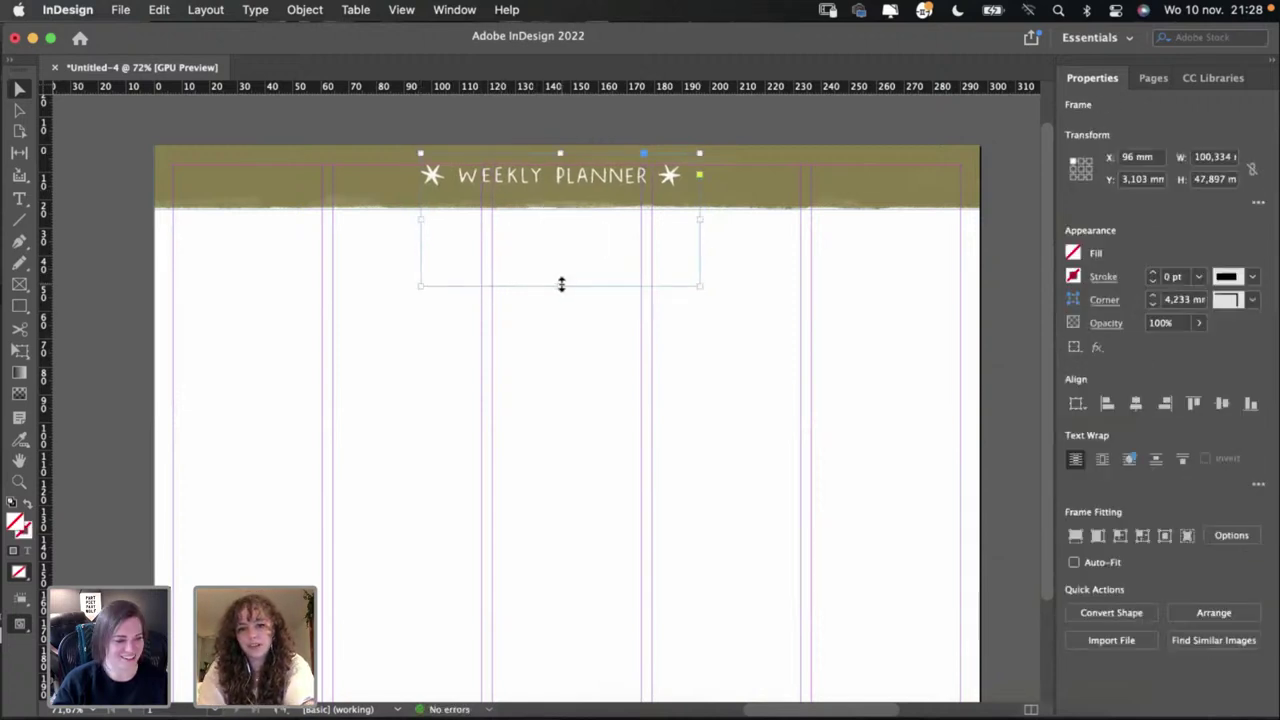
drag(561, 284, 560, 207)
click(446, 378)
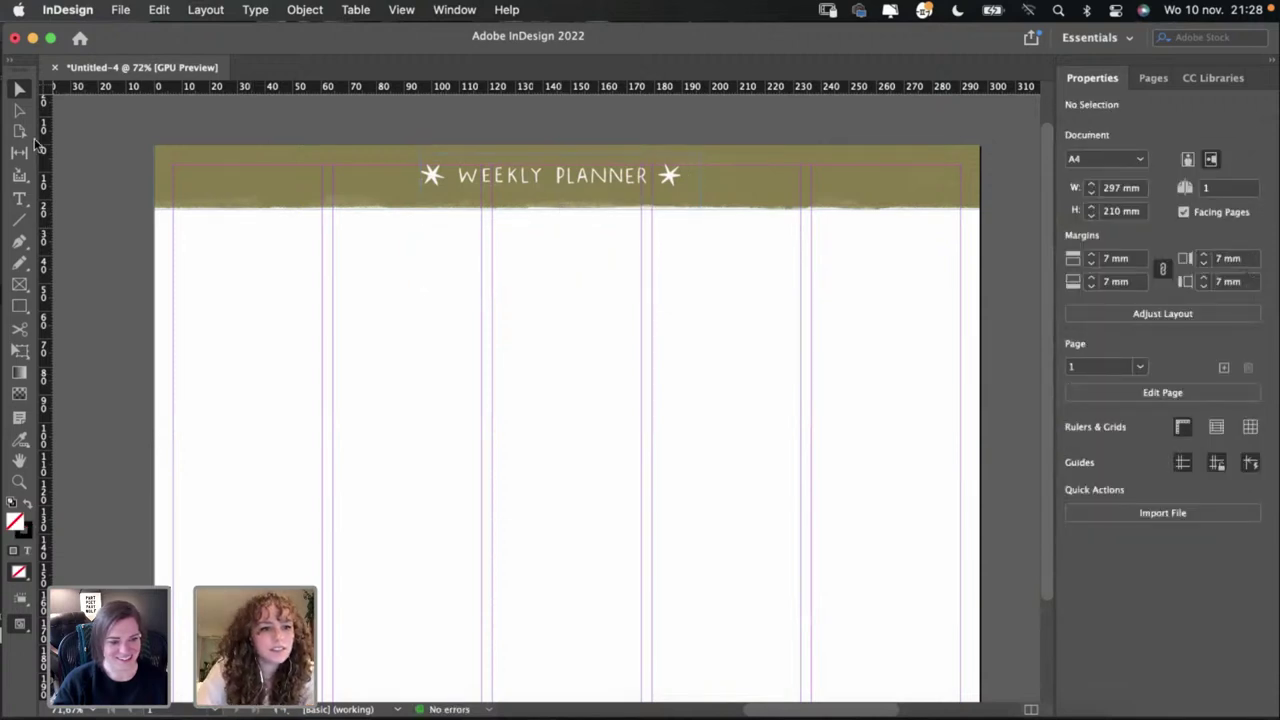
Step: Draw a black-filled 53.4 × 70 mm day box at the top of the first column
click(18, 310)
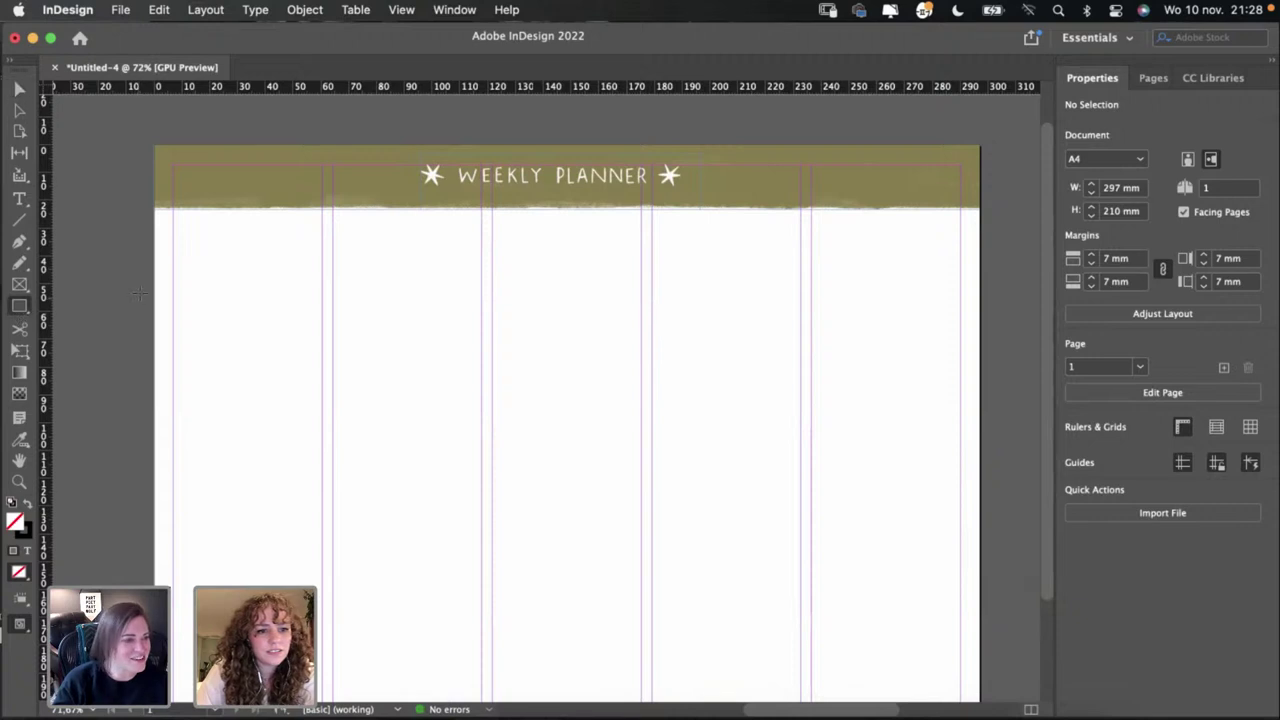
scroll(214, 280, left, 2)
scroll(214, 280, up, 1)
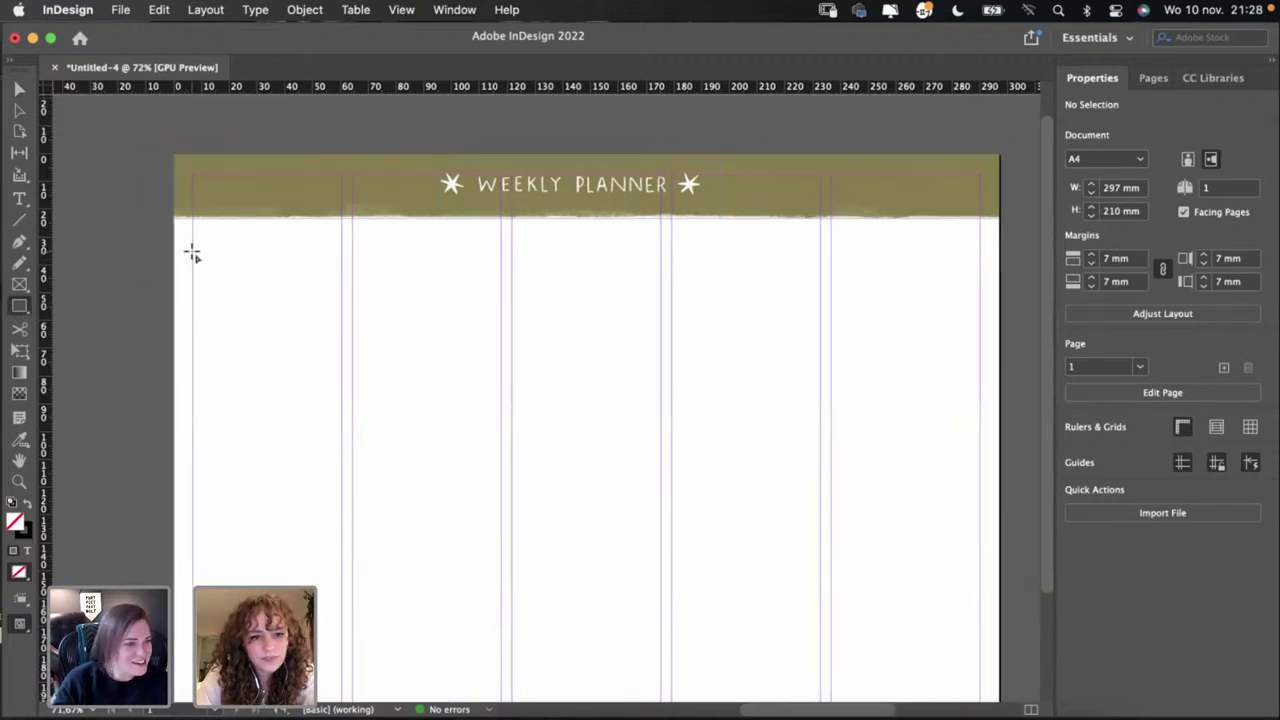
mouse_move(191, 251)
mouse_down()
mouse_move(326, 503)
mouse_move(346, 494)
mouse_move(342, 450)
mouse_up()
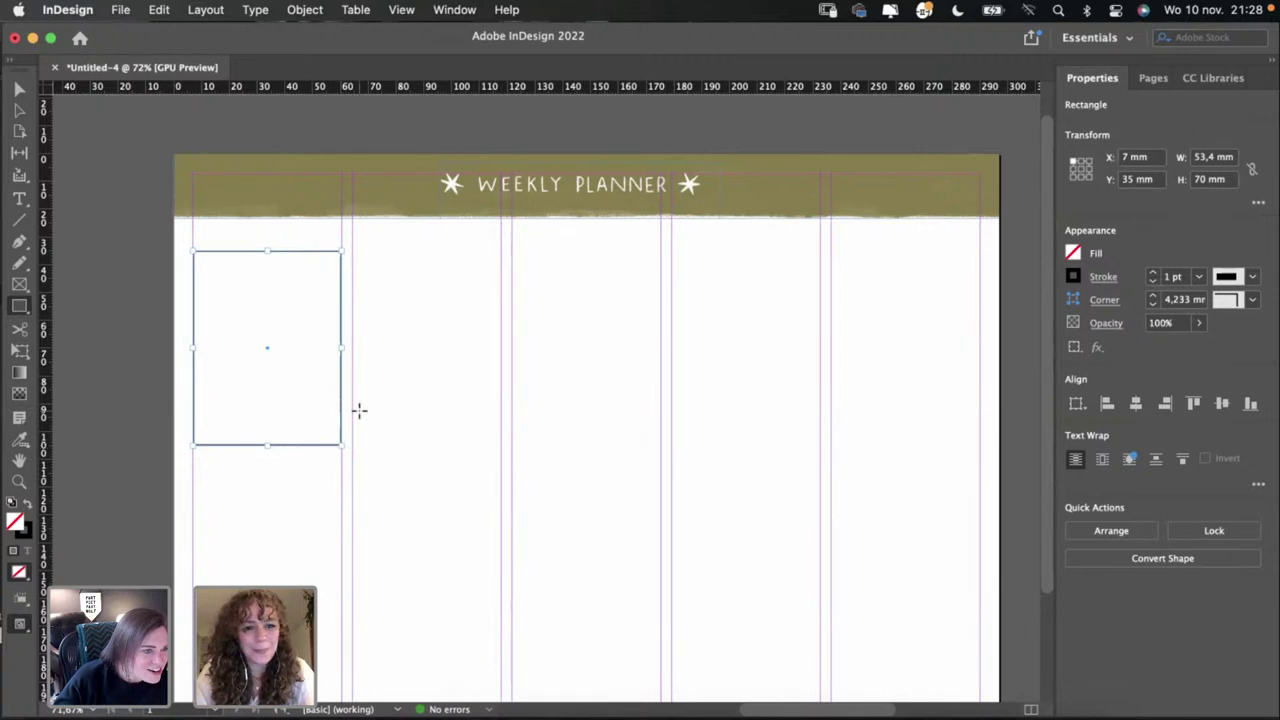
click(29, 505)
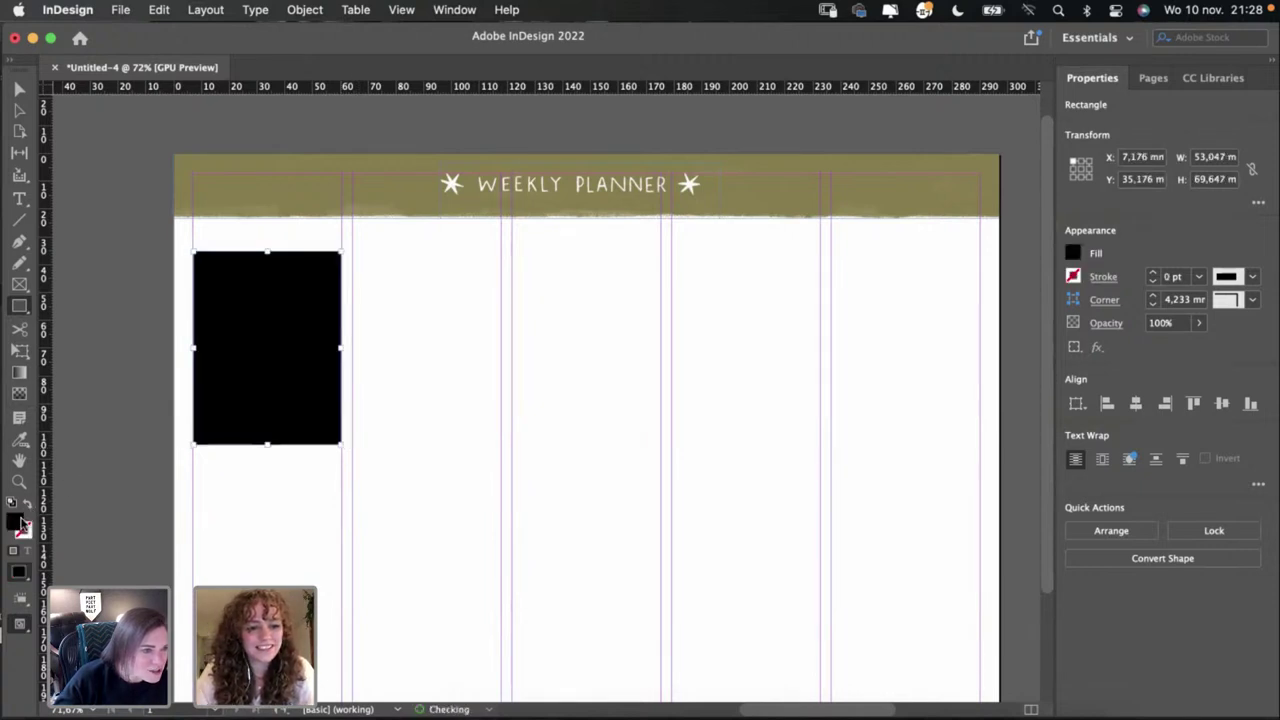
double_click(16, 521)
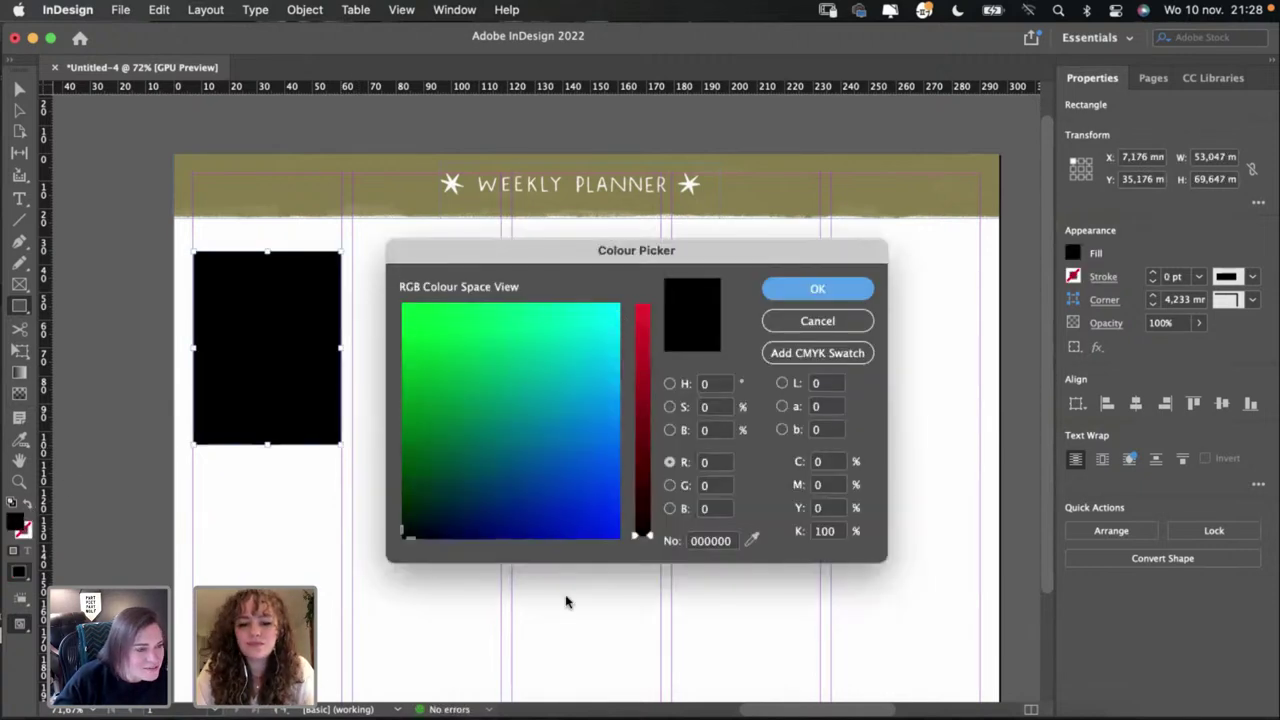
click(818, 321)
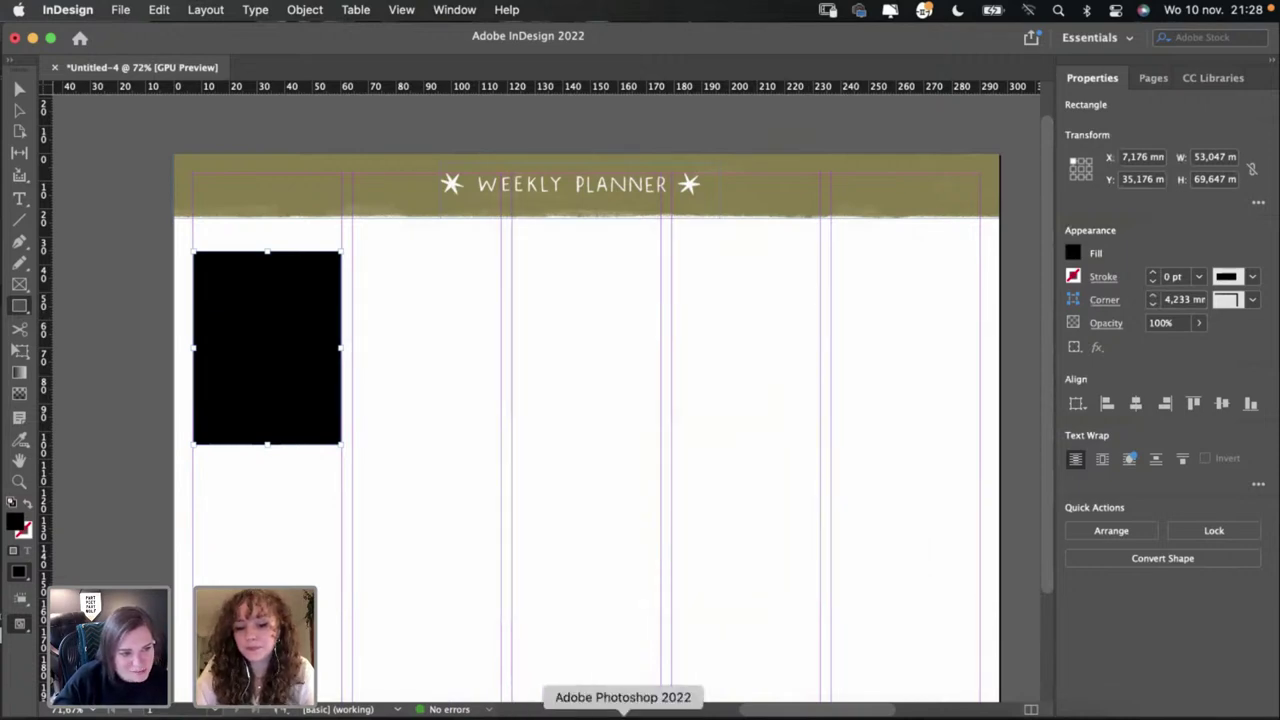
click(627, 714)
Step: Set Photoshop's foreground colour to the beige e1e0d5 sampled from the palette dots
click(152, 86)
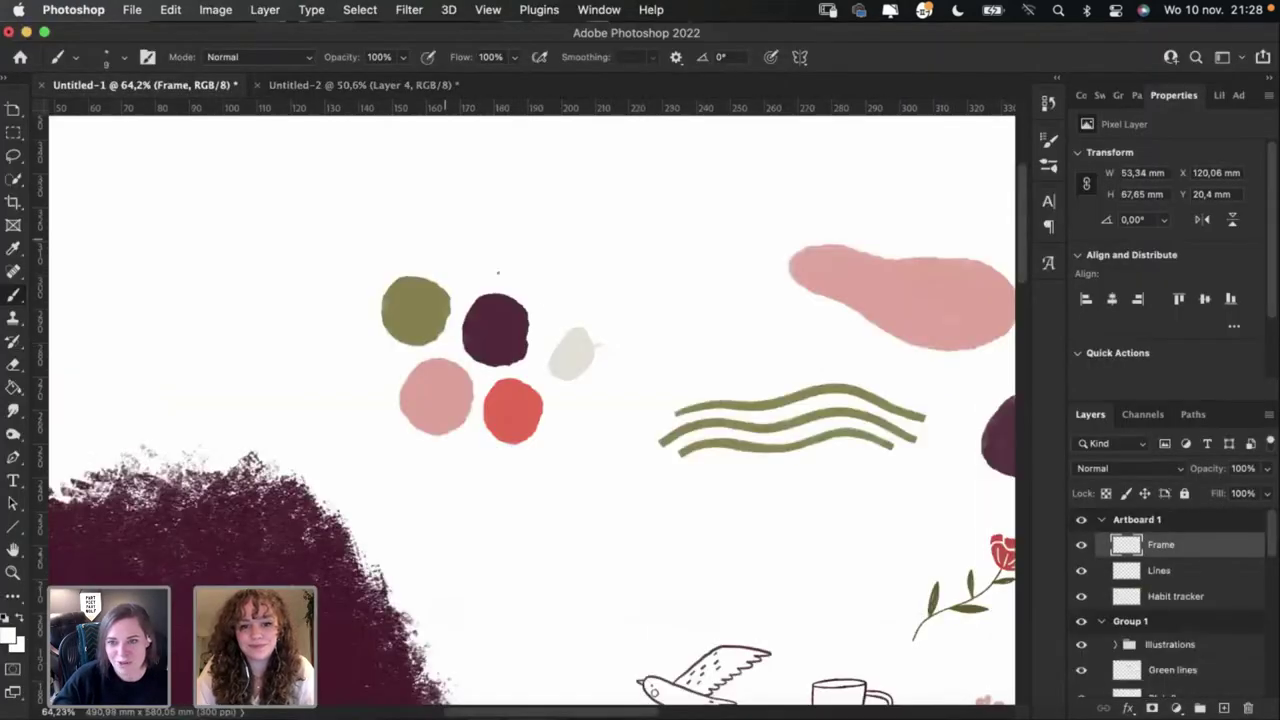
key(b)
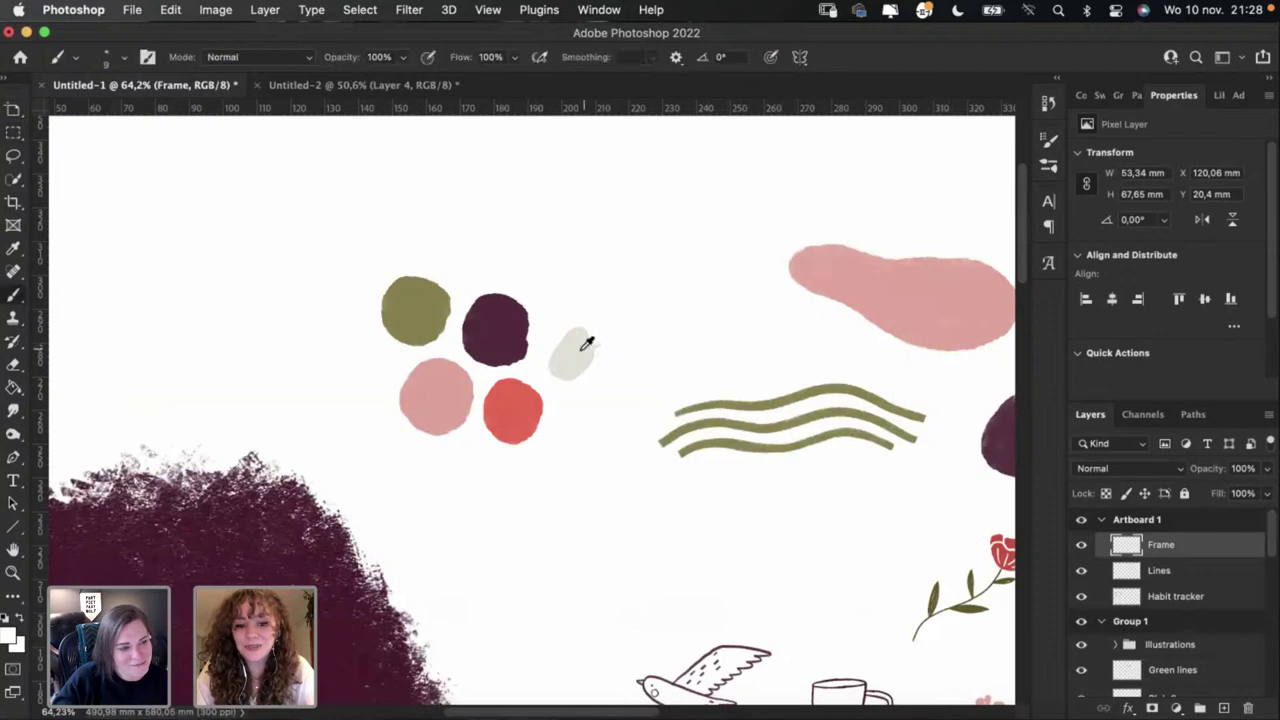
click(10, 634)
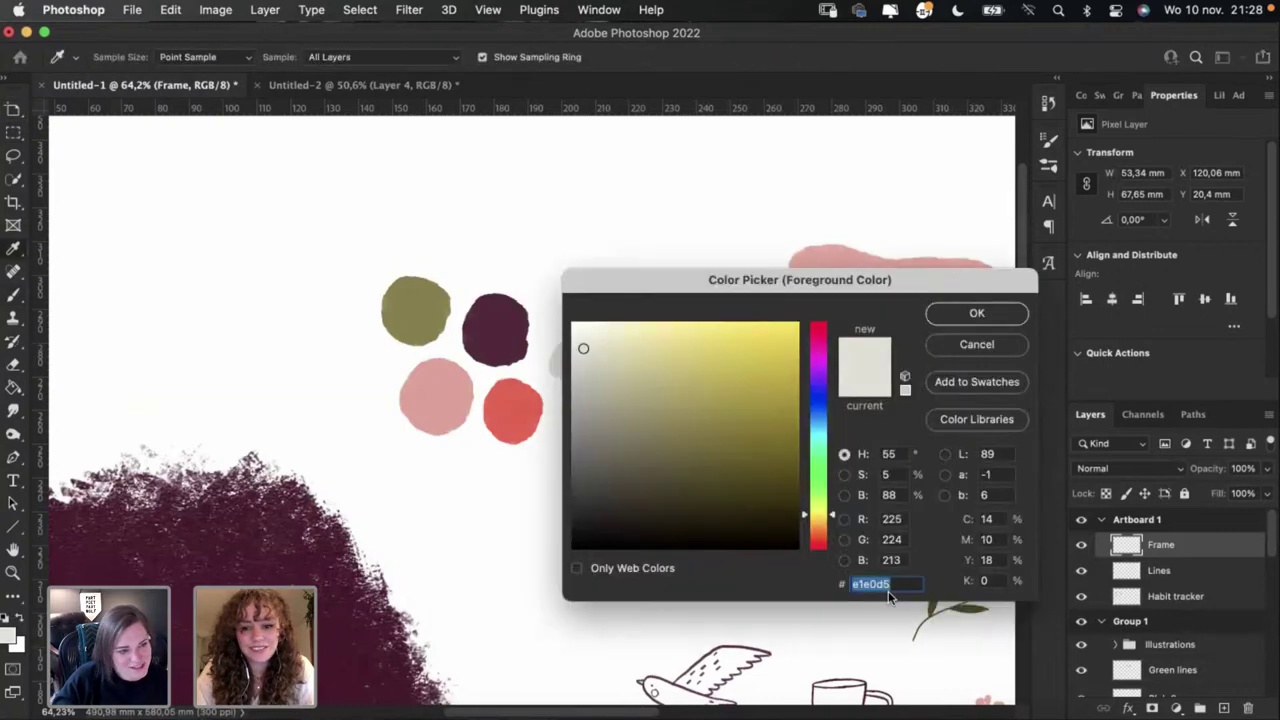
click(976, 313)
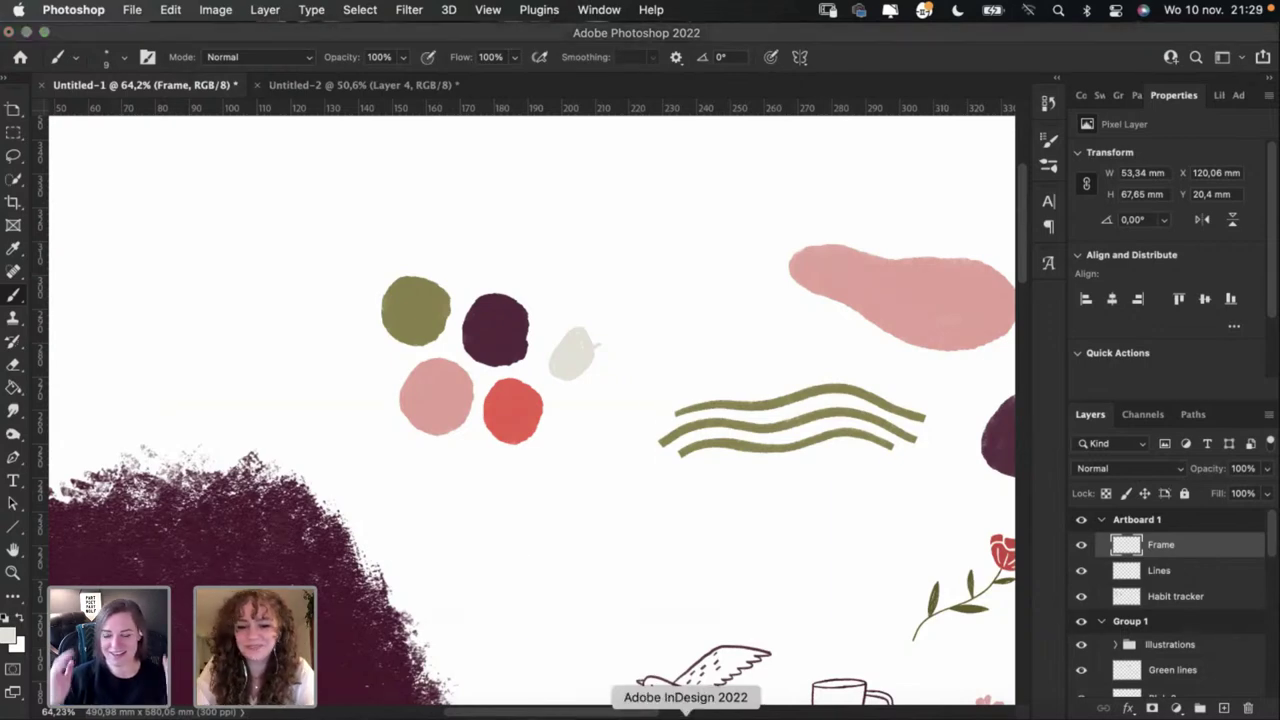
click(686, 714)
Step: Fill the first day box with the pasted beige e1e0d5
double_click(18, 525)
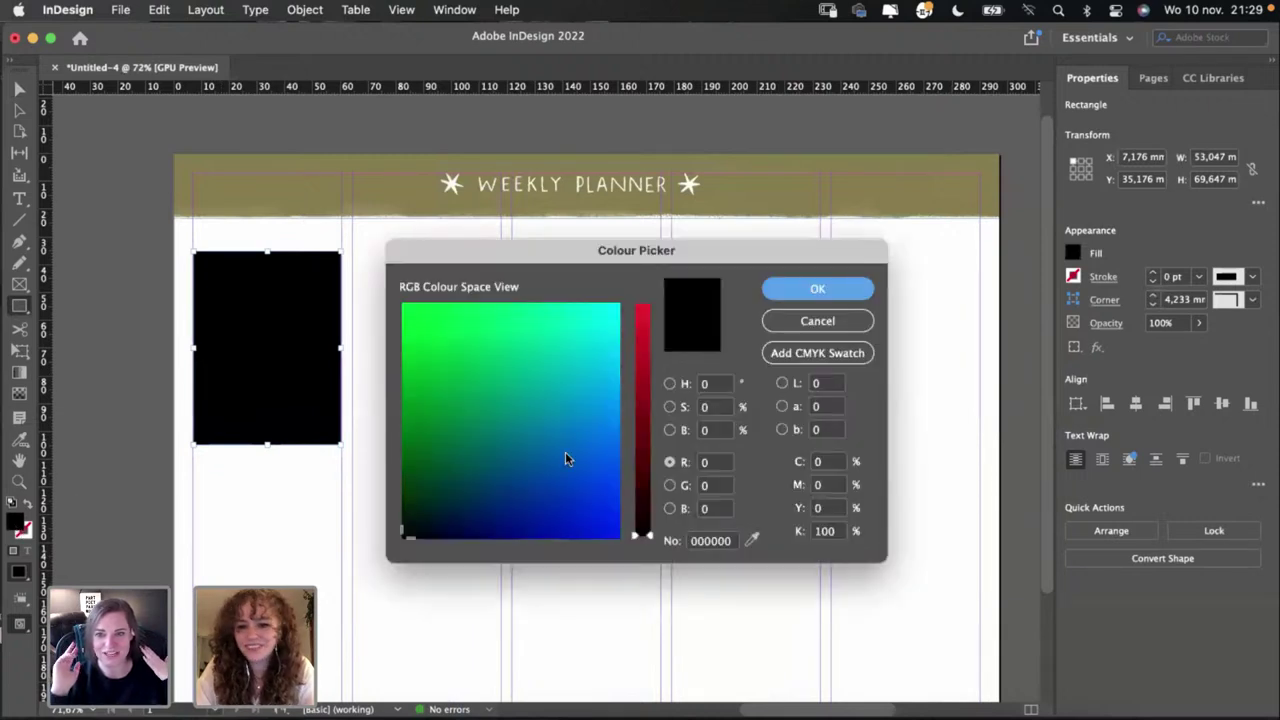
click(703, 540)
text(e1e0d5)
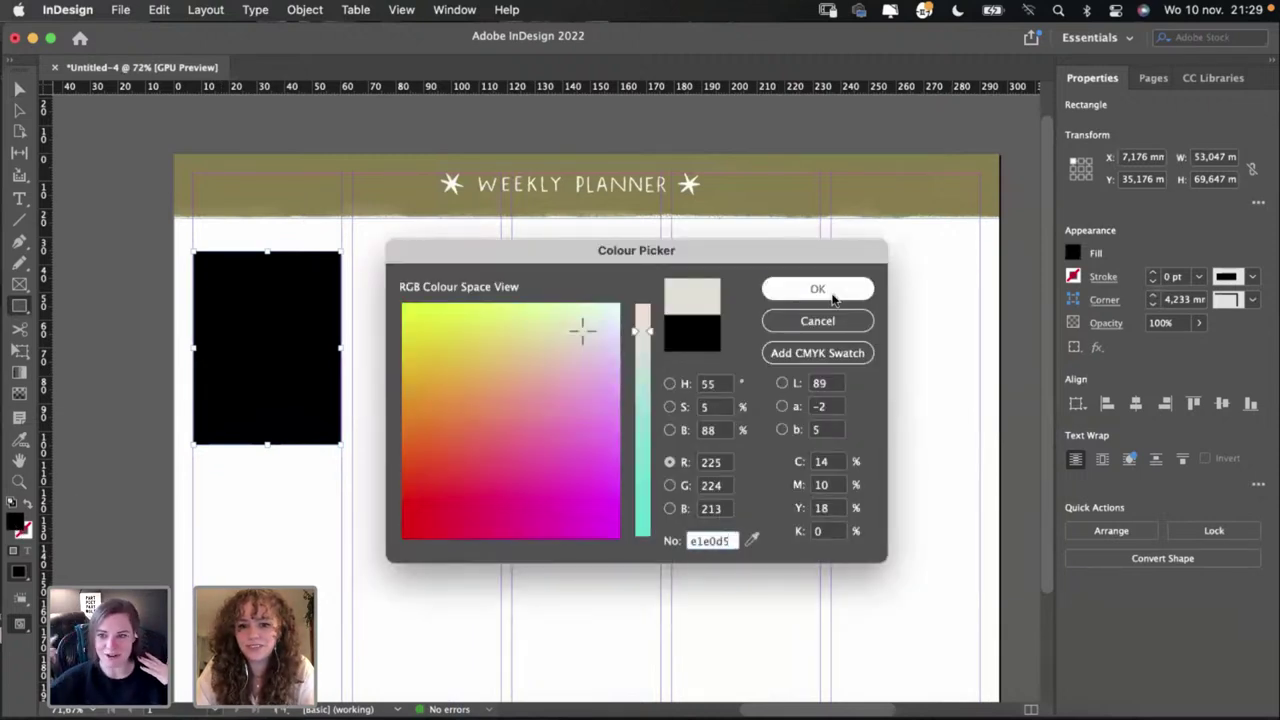
click(817, 289)
Step: Change the day box fill to a lighter cream, f8f6ec
double_click(19, 524)
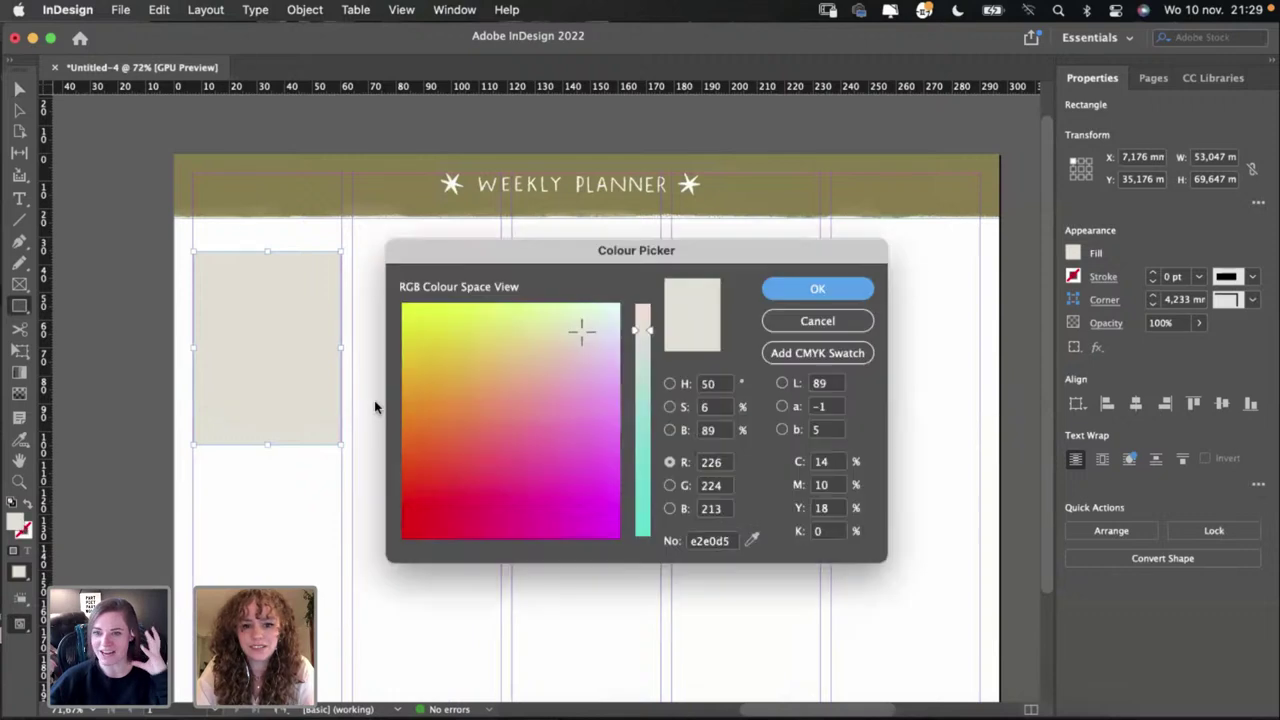
click(608, 312)
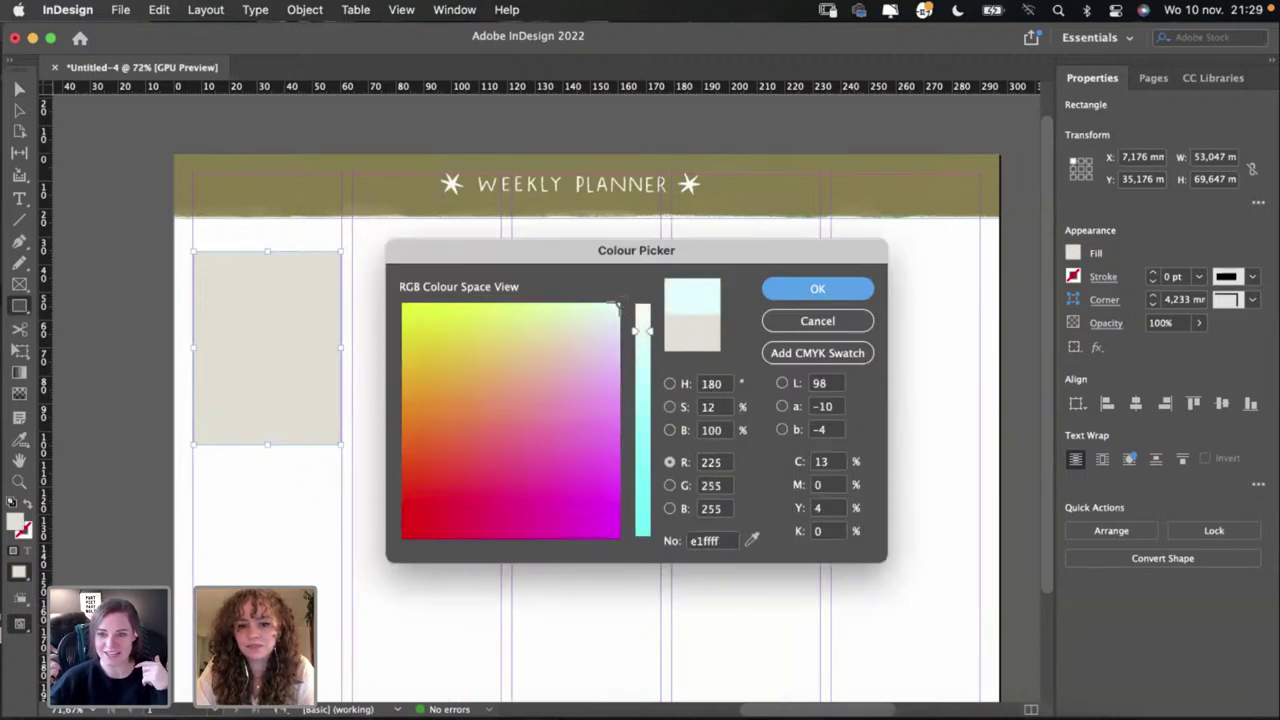
click(617, 306)
click(645, 316)
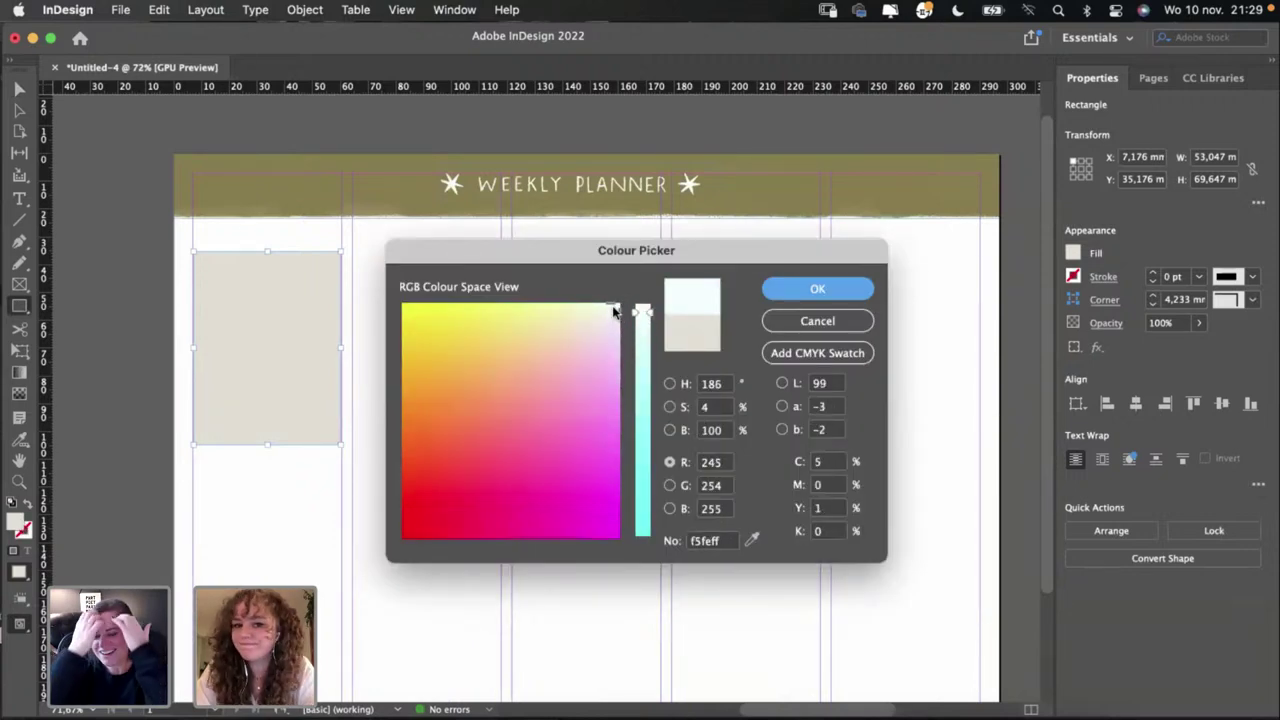
drag(613, 307, 602, 311)
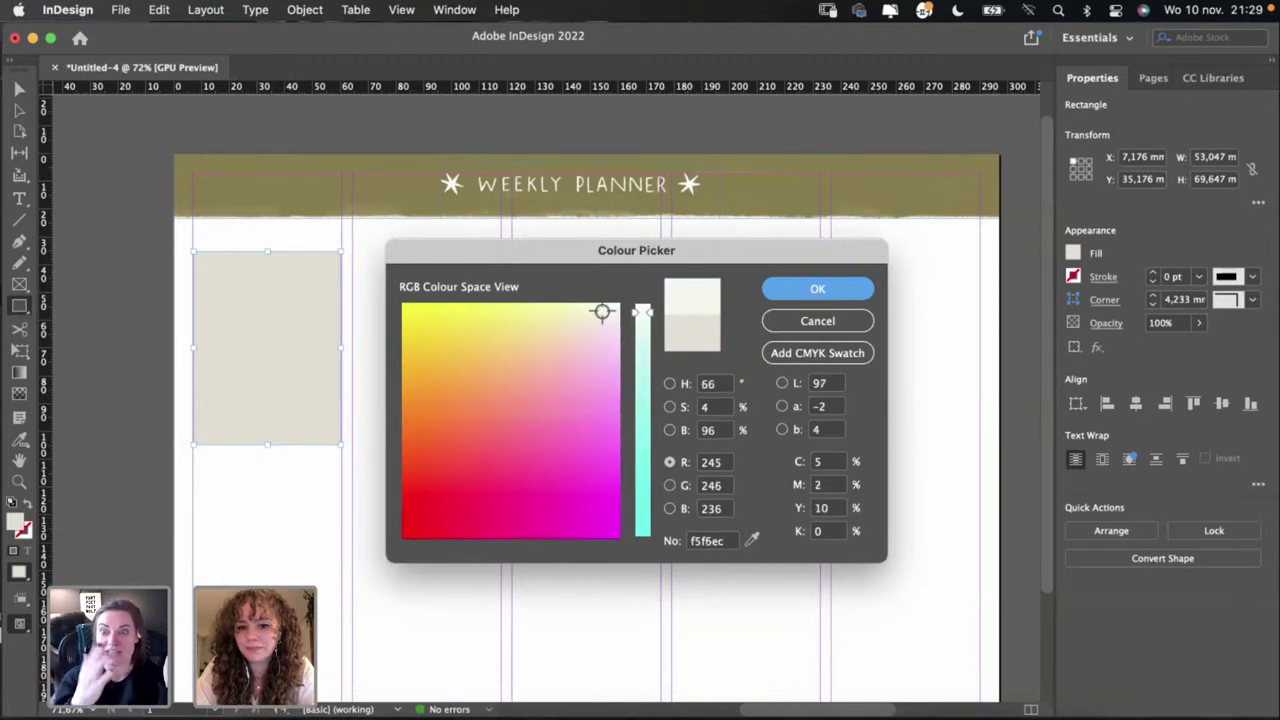
click(641, 313)
click(638, 313)
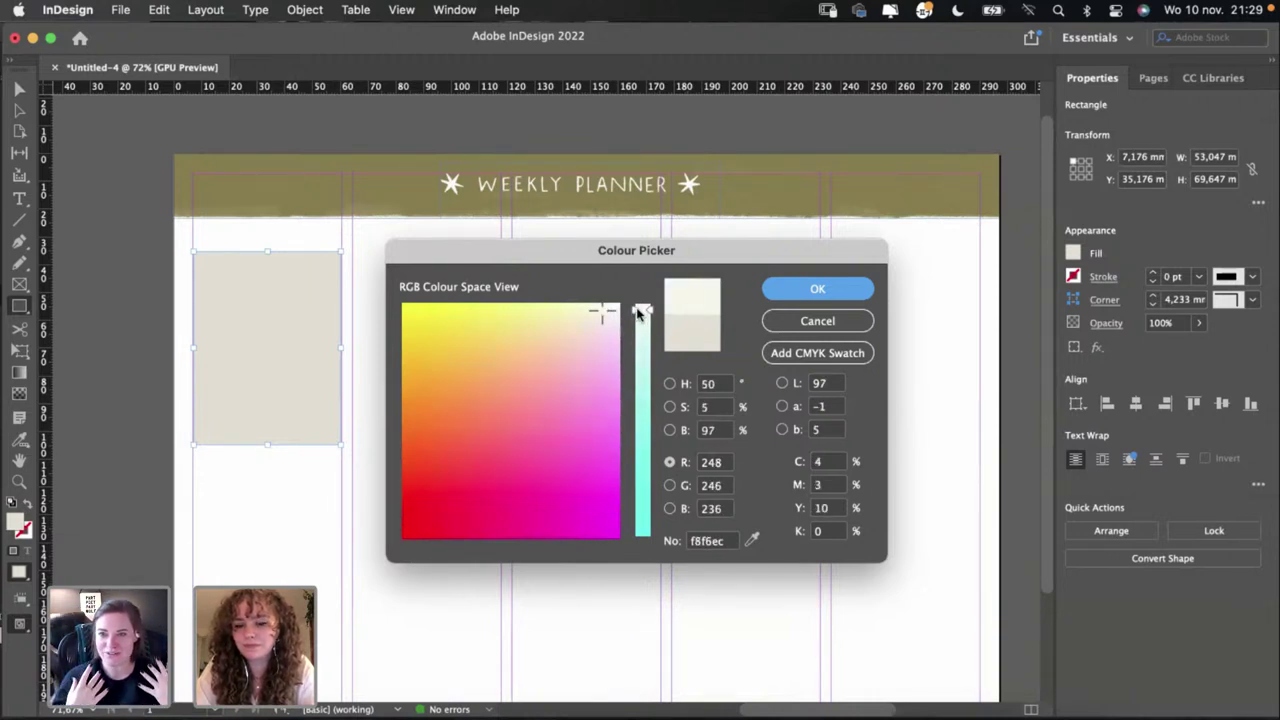
click(814, 288)
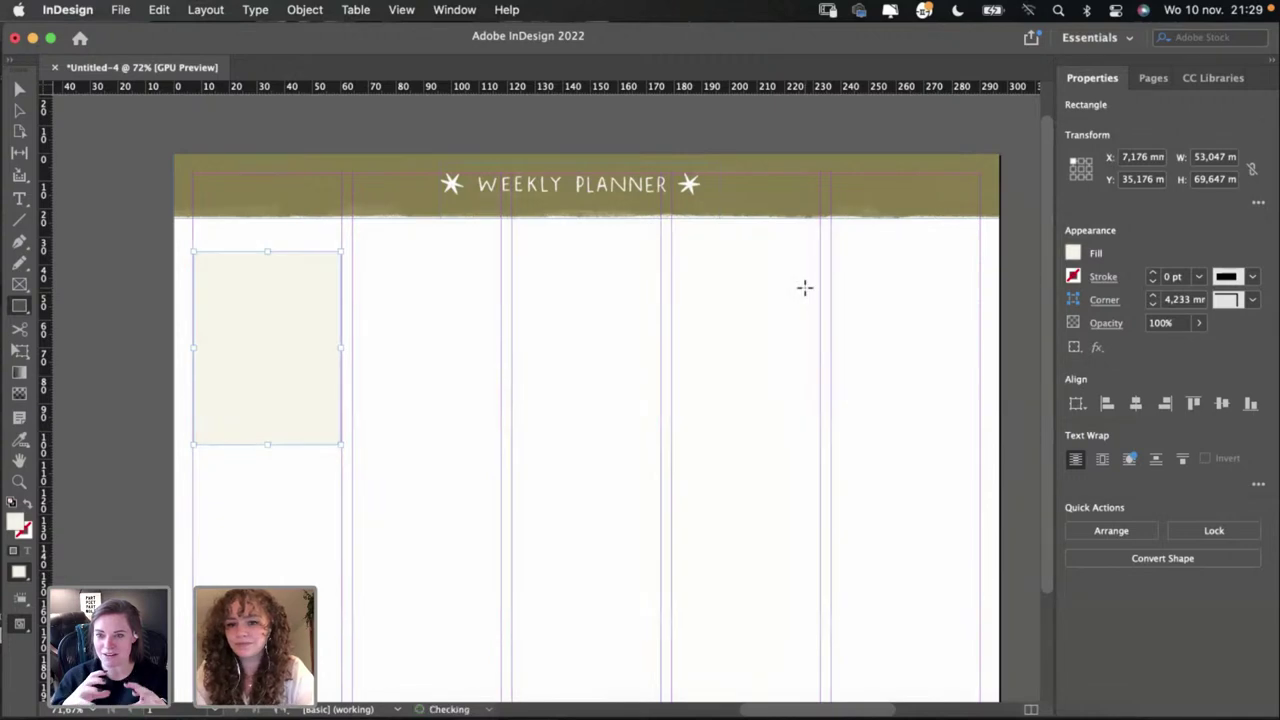
double_click(16, 522)
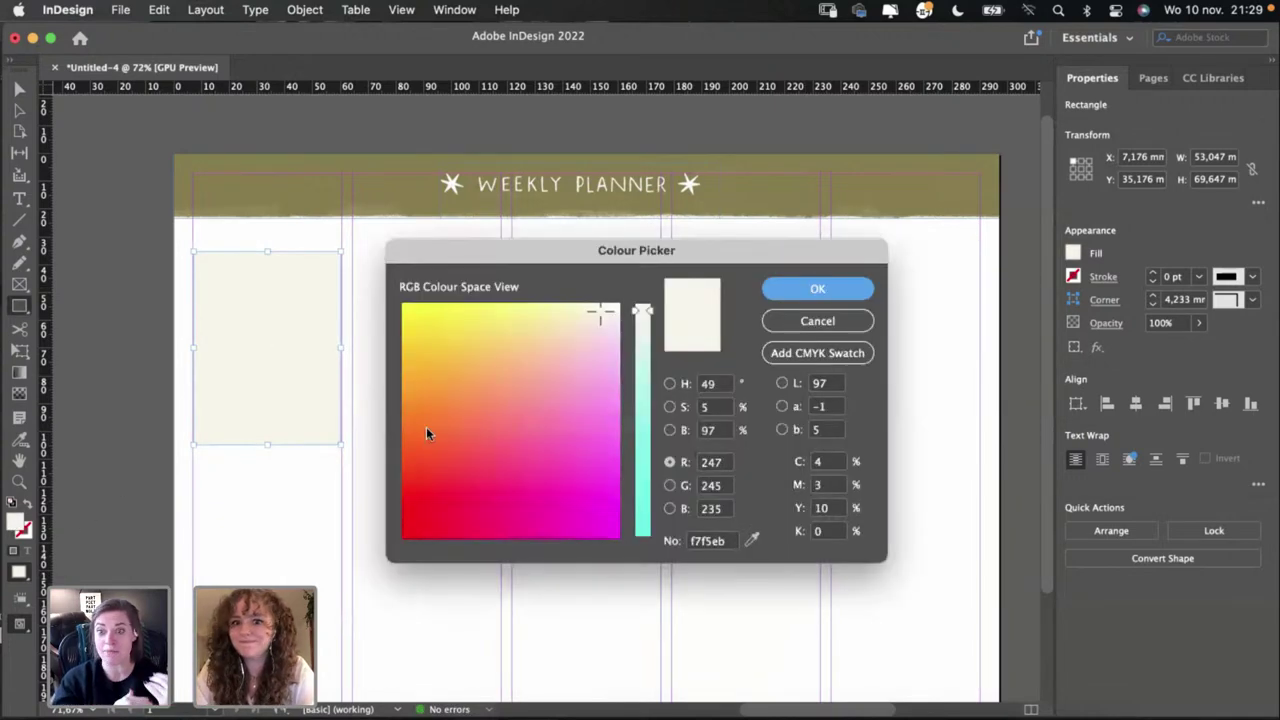
click(657, 712)
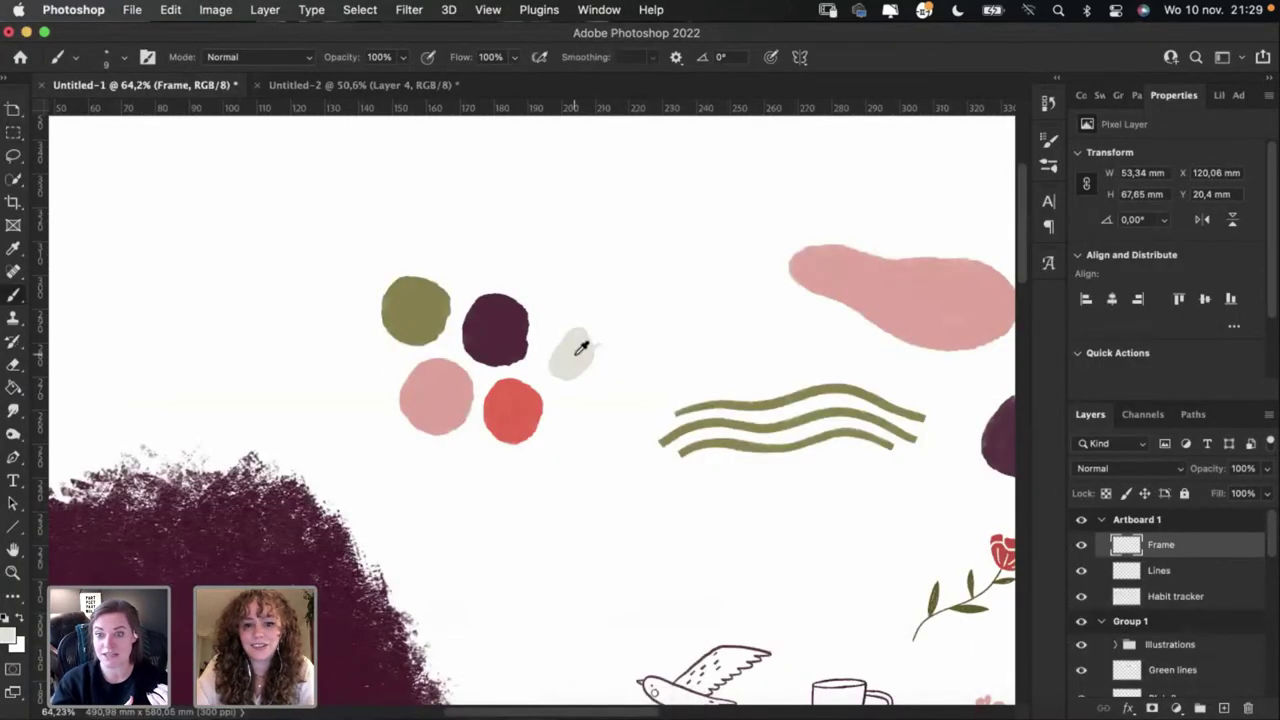
Step: Adjust Photoshop's foreground colour to the warm near-white f8f7f5 and copy its hex code
click(11, 630)
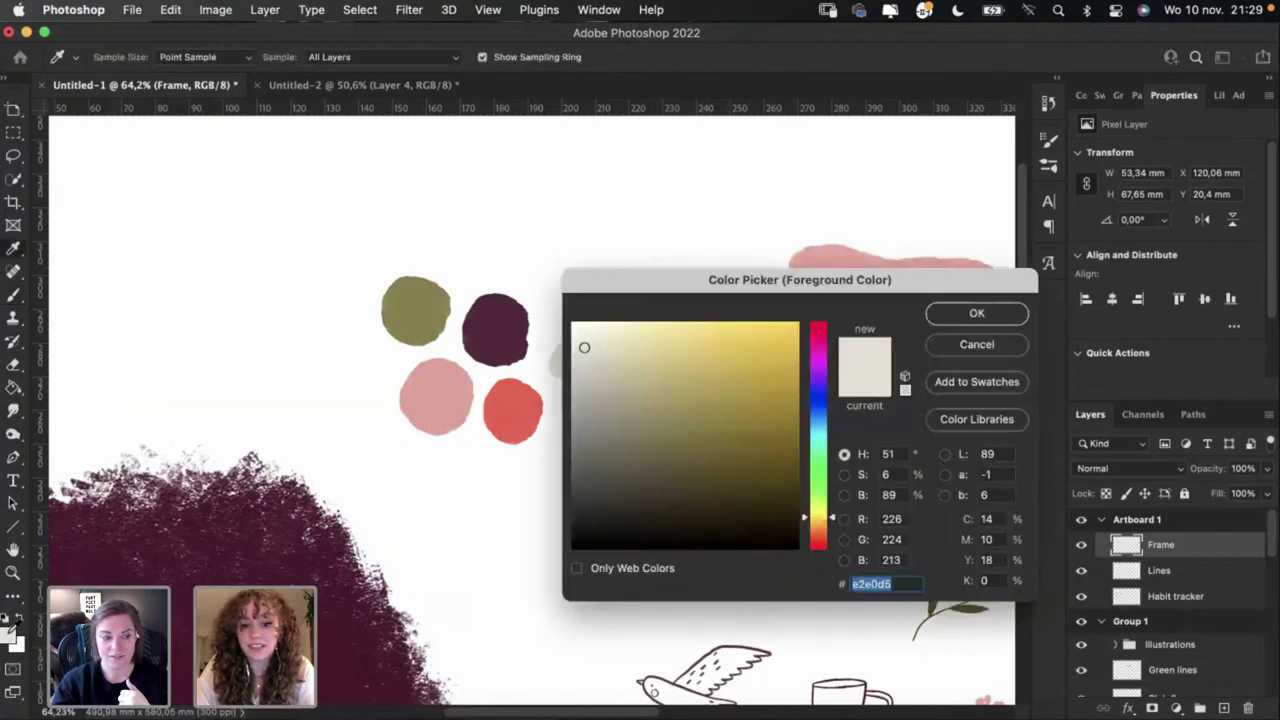
drag(576, 330, 574, 327)
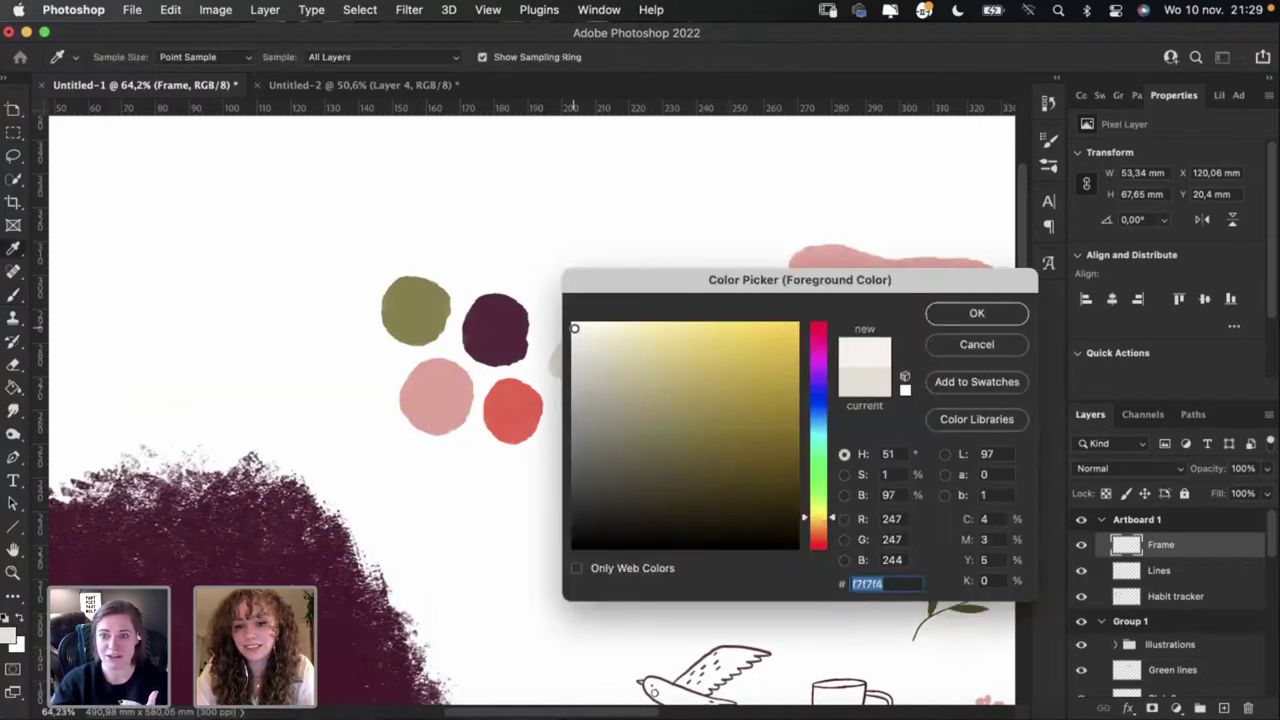
click(941, 313)
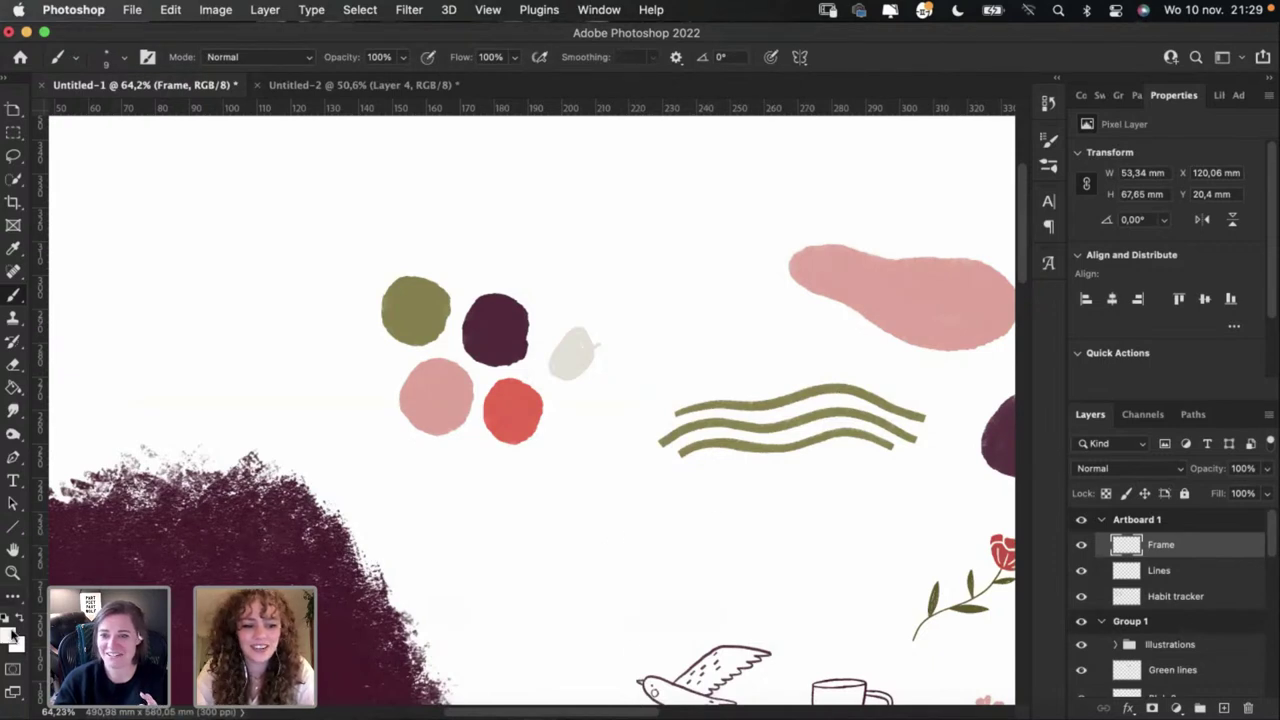
click(13, 633)
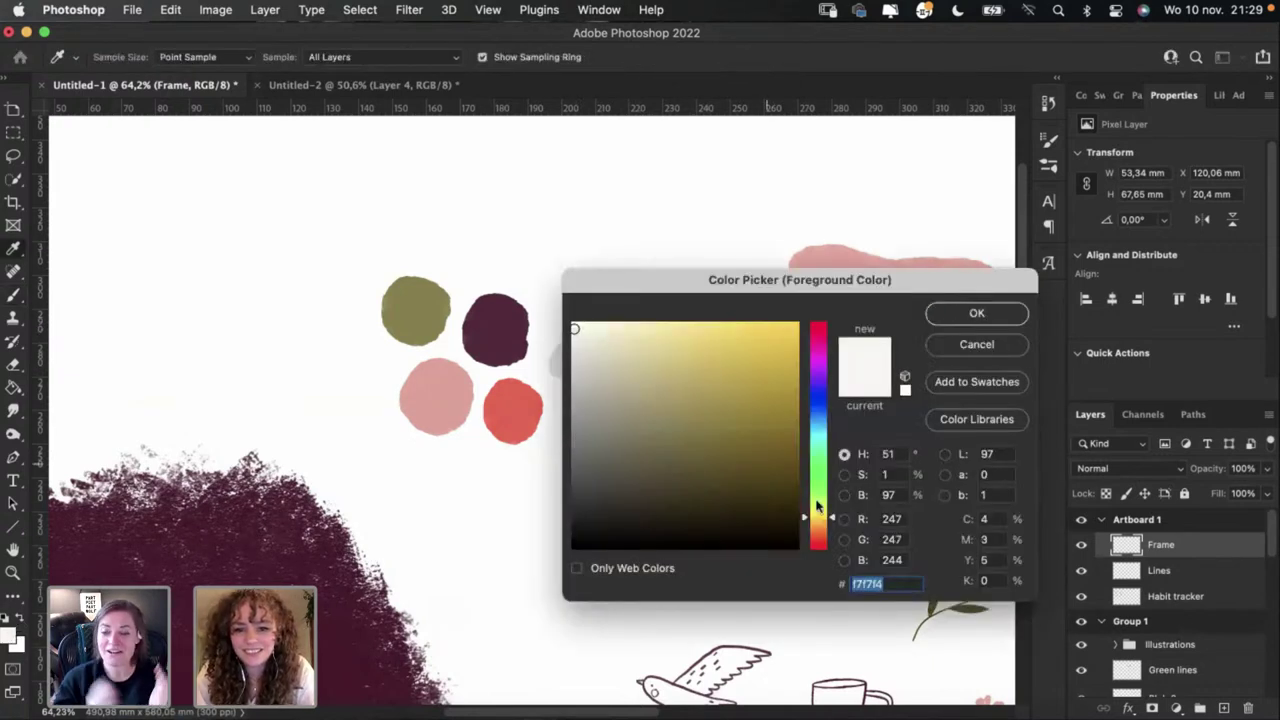
drag(815, 516, 816, 524)
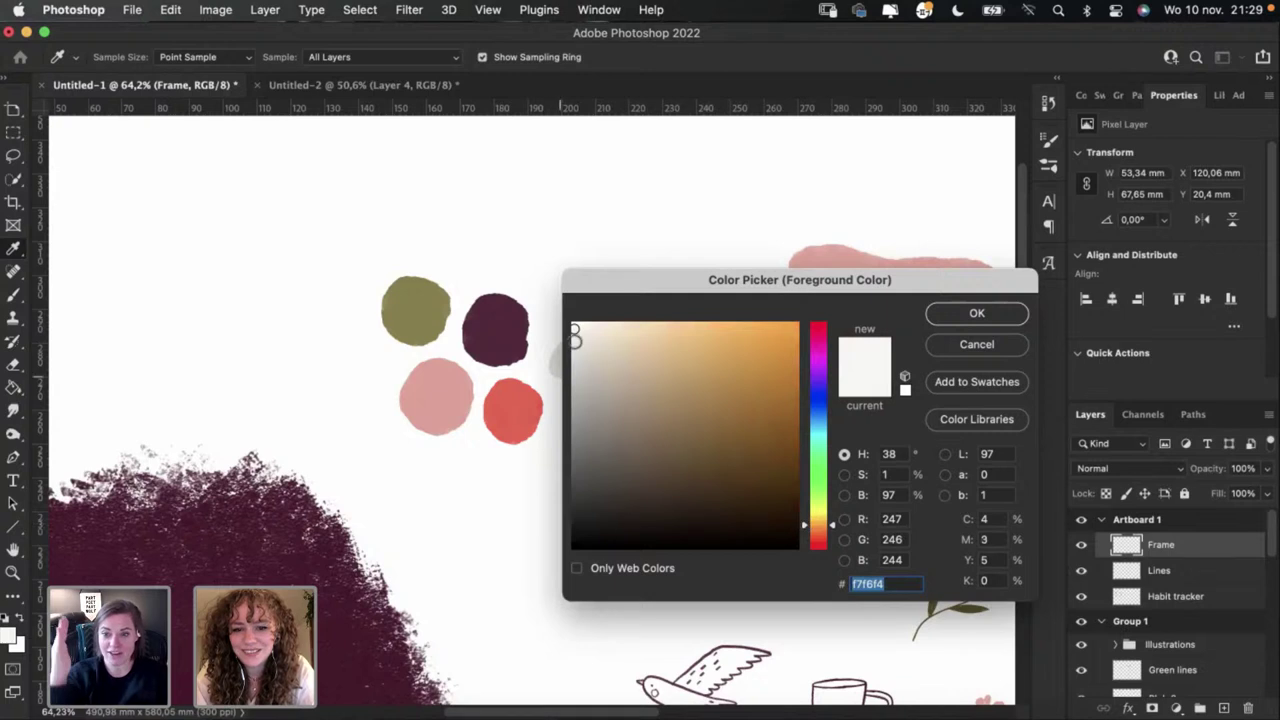
click(575, 328)
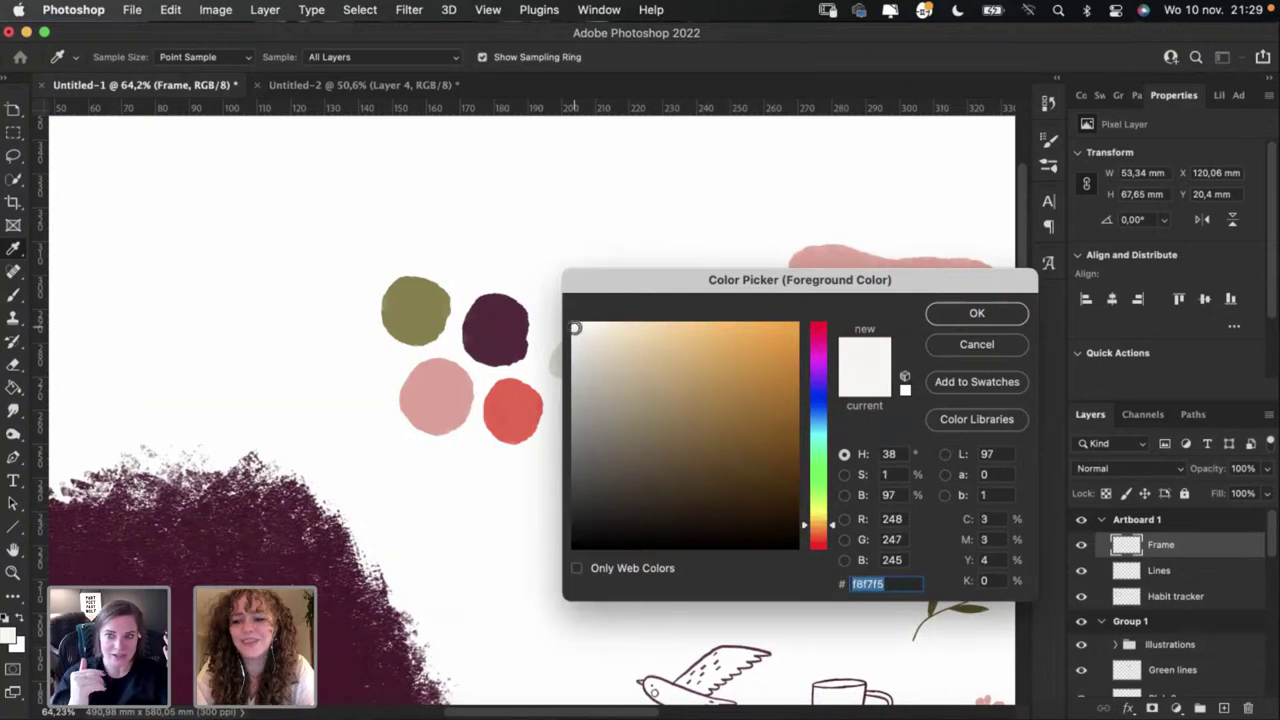
click(951, 314)
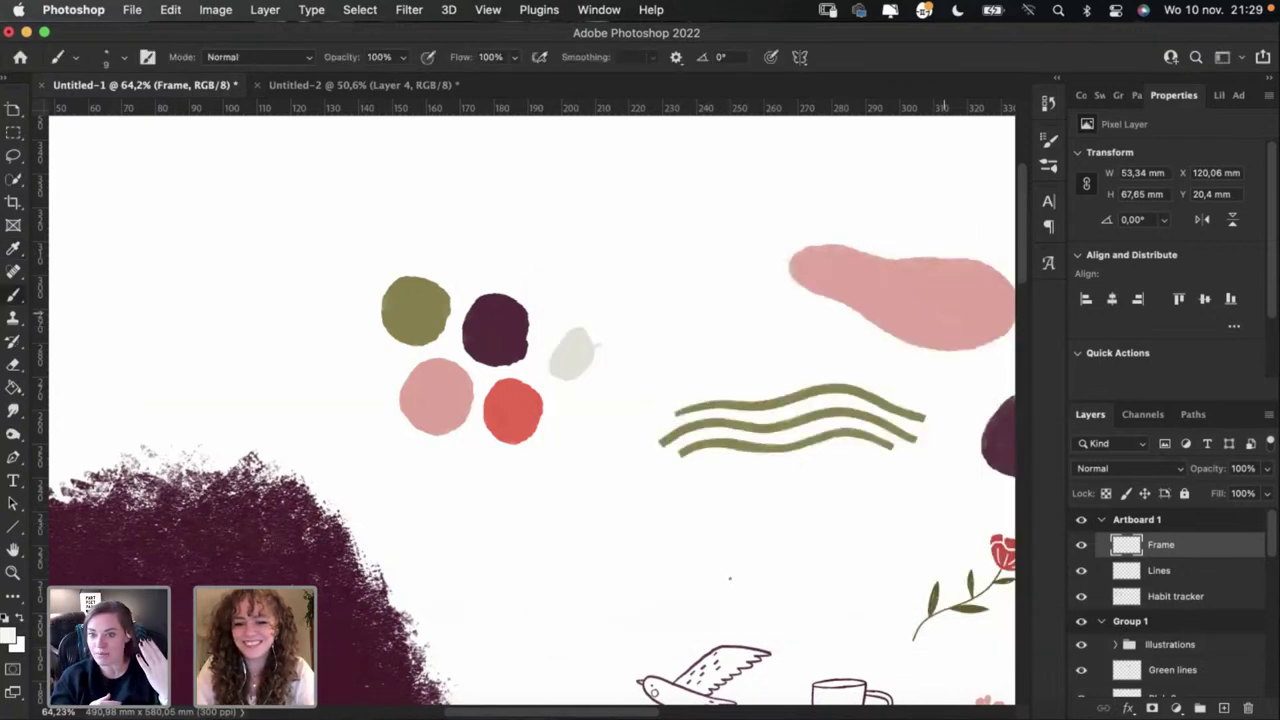
click(14, 630)
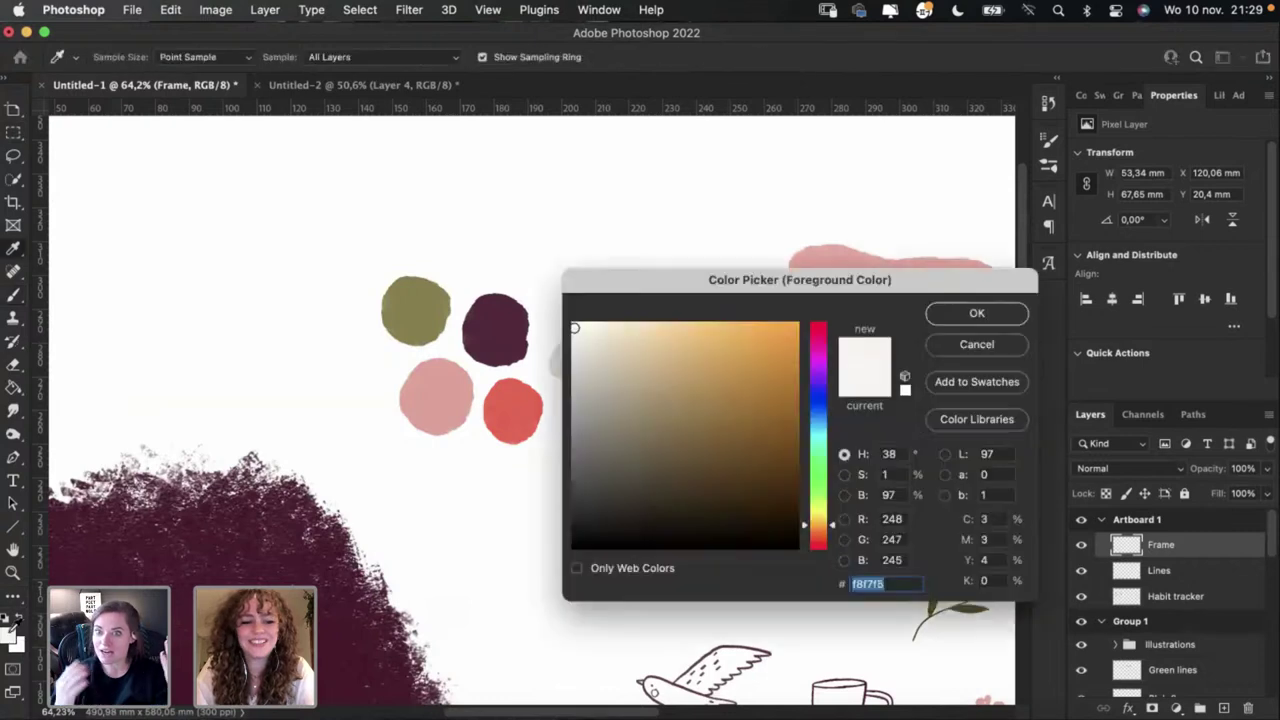
double_click(911, 584)
click(977, 313)
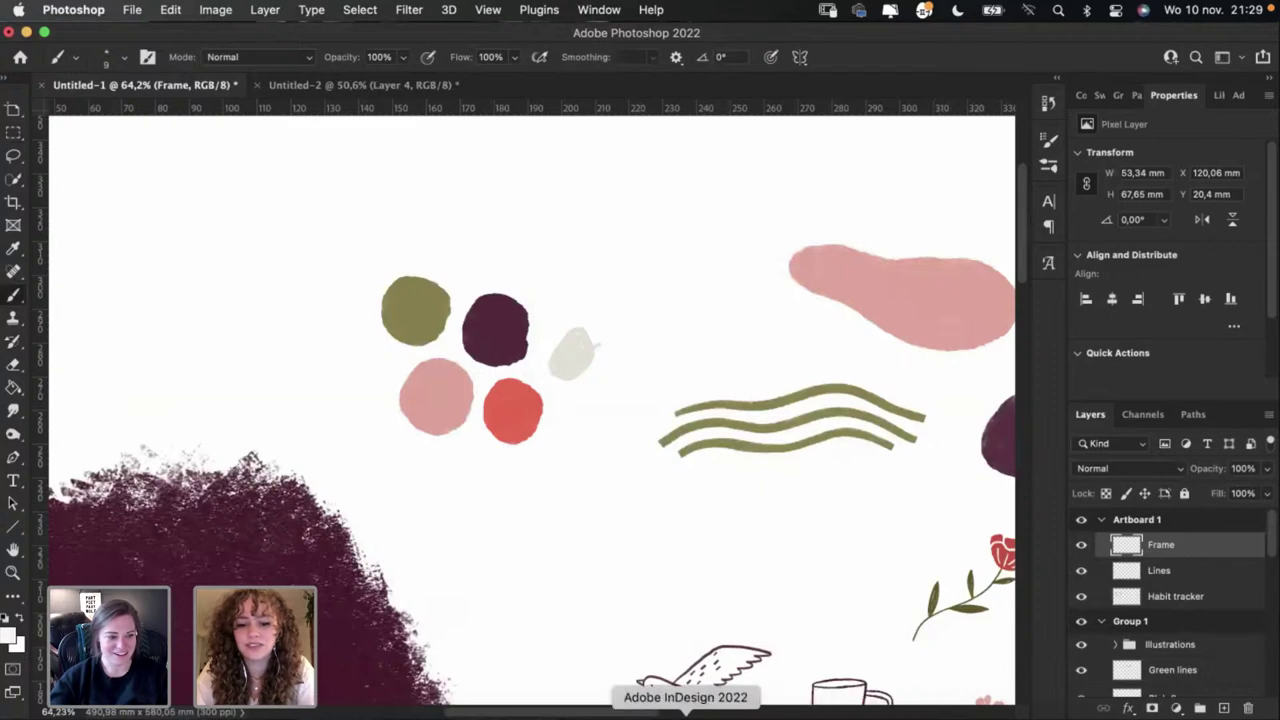
click(686, 712)
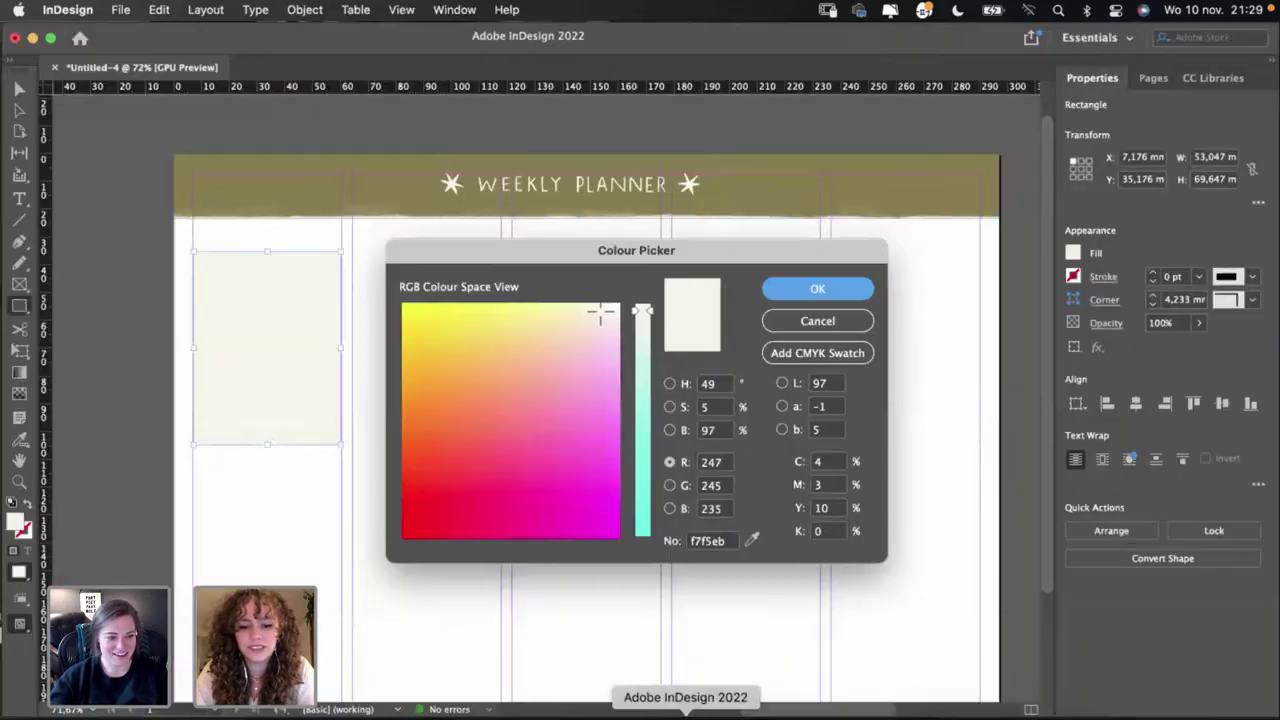
Step: Apply the near-white f8f7f5 fill to the first day box
double_click(719, 542)
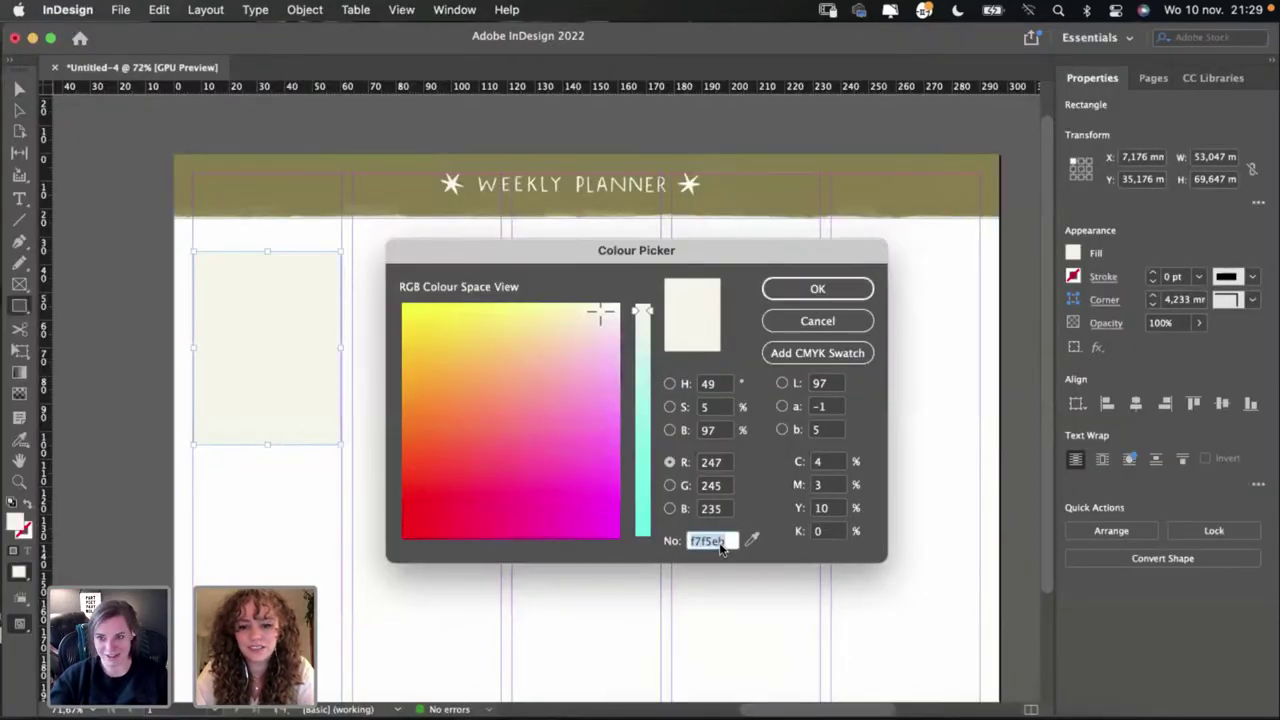
click(826, 288)
click(452, 361)
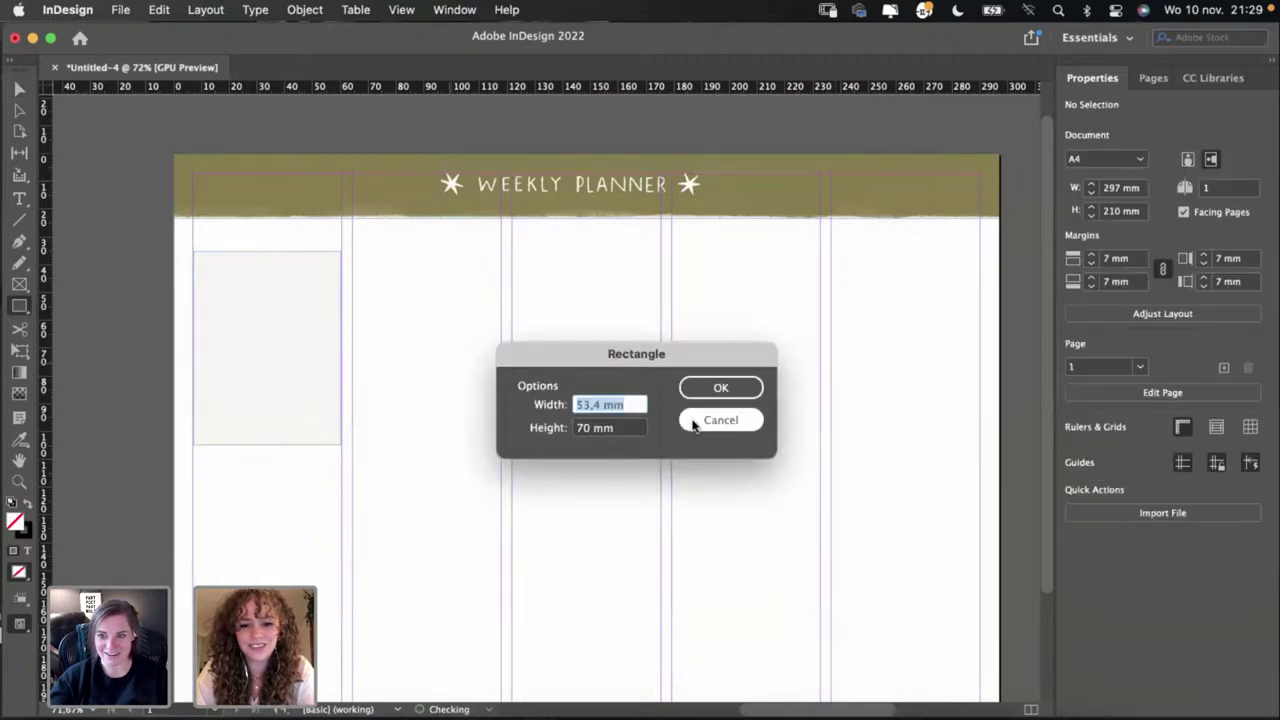
click(700, 420)
Step: Duplicate the day box into the second column, then copy both into columns three and four
click(19, 89)
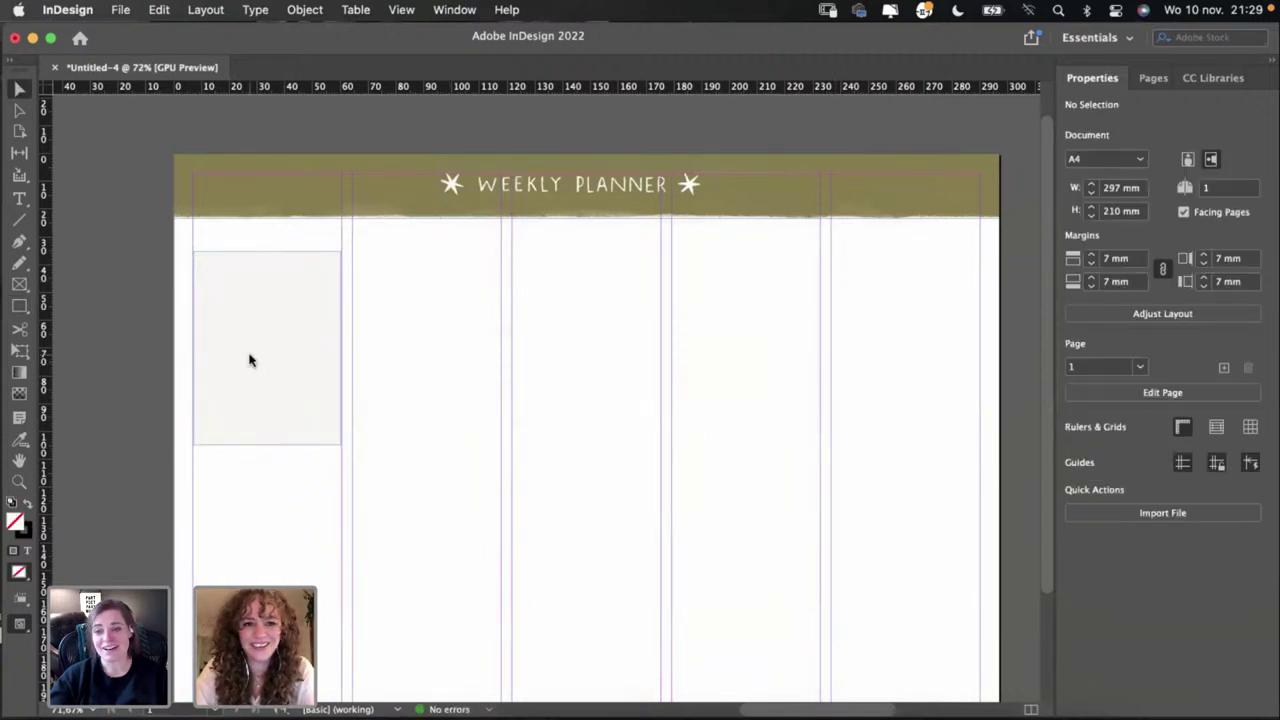
click(250, 358)
key(super+c)
key(super+v)
drag(508, 371, 386, 312)
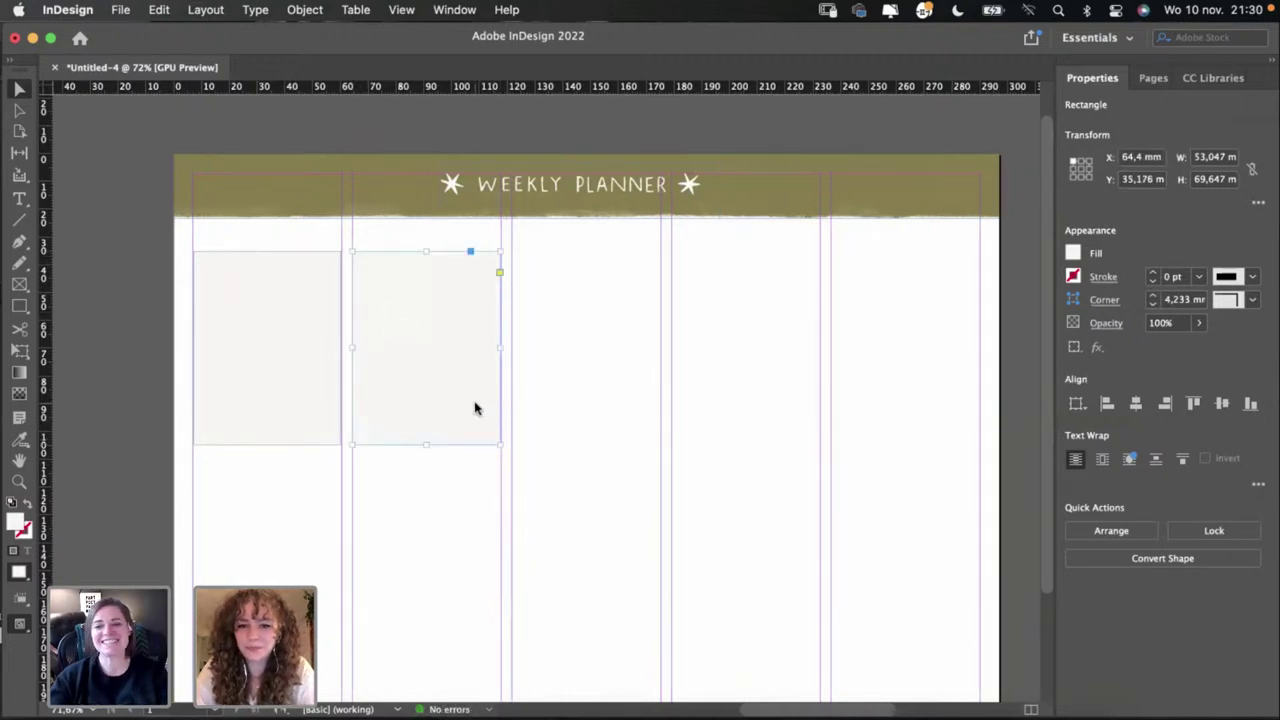
drag(476, 410, 476, 408)
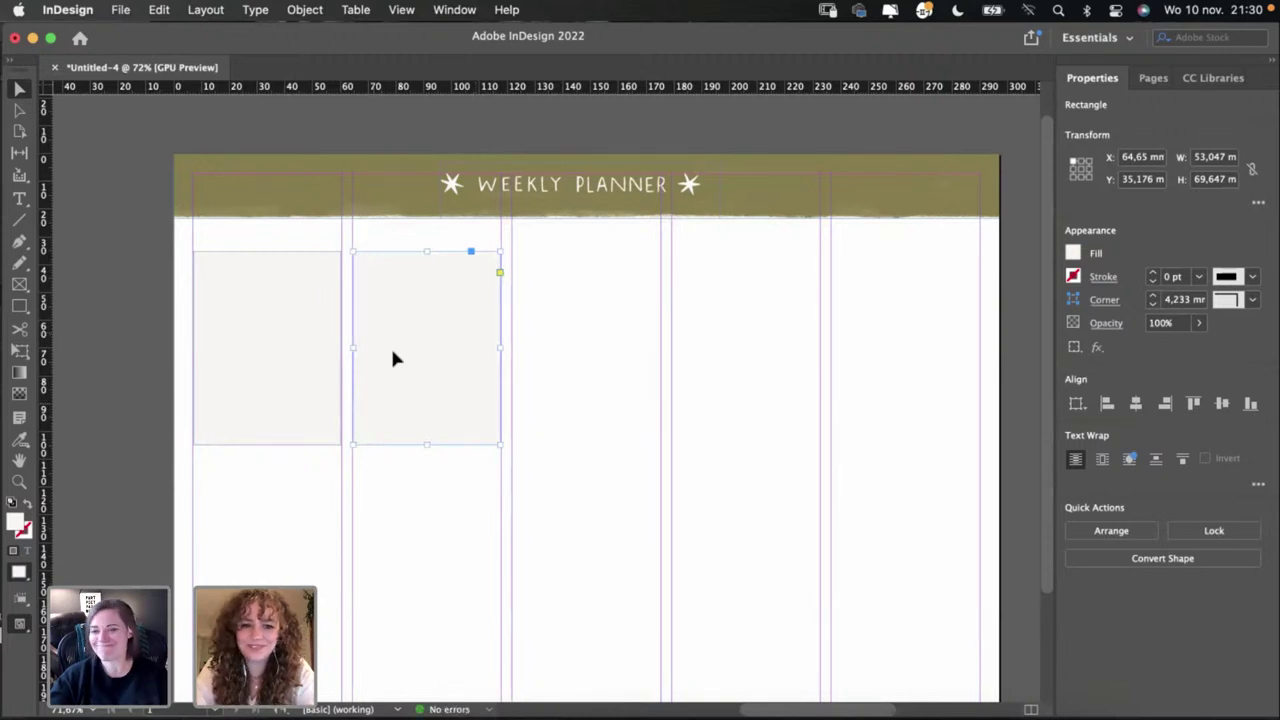
shift+click(318, 365)
drag(318, 365, 681, 266)
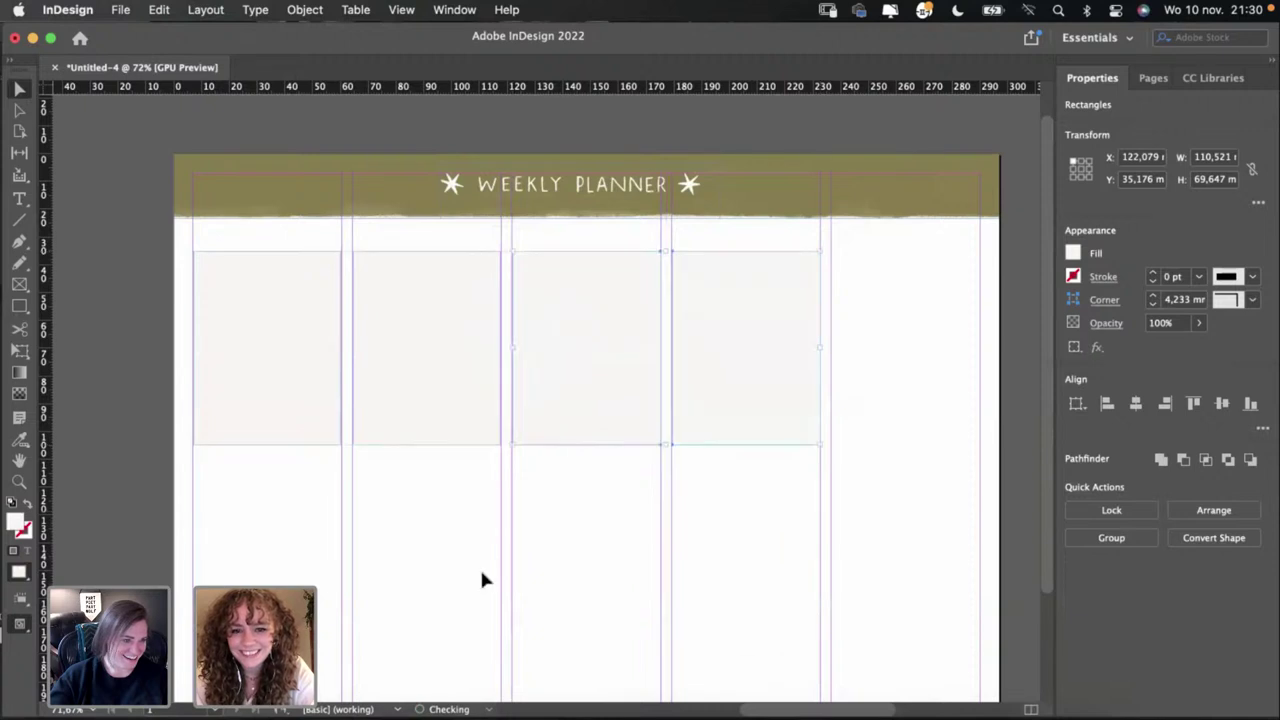
click(480, 567)
scroll(480, 567, right, 2)
scroll(663, 541, right, 3)
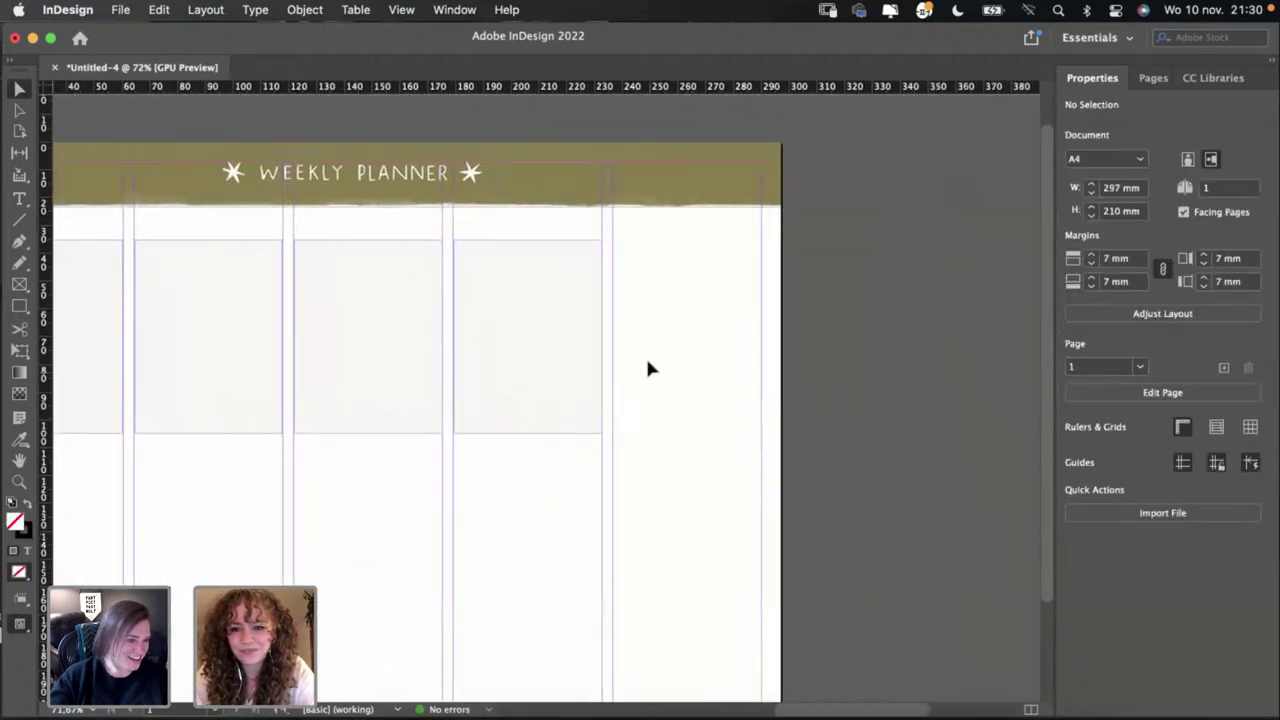
Step: Draw a beige box in the fifth column and stretch it to about 128 mm tall
drag(554, 343, 680, 307)
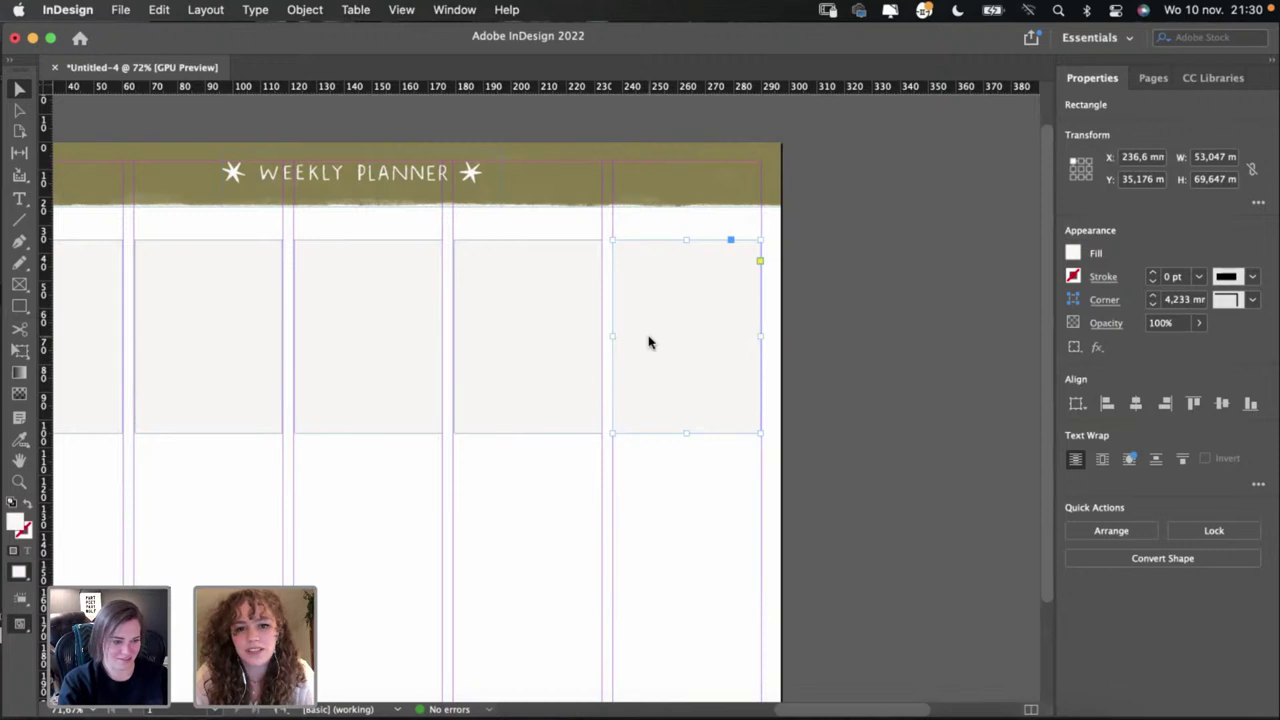
click(685, 488)
click(680, 433)
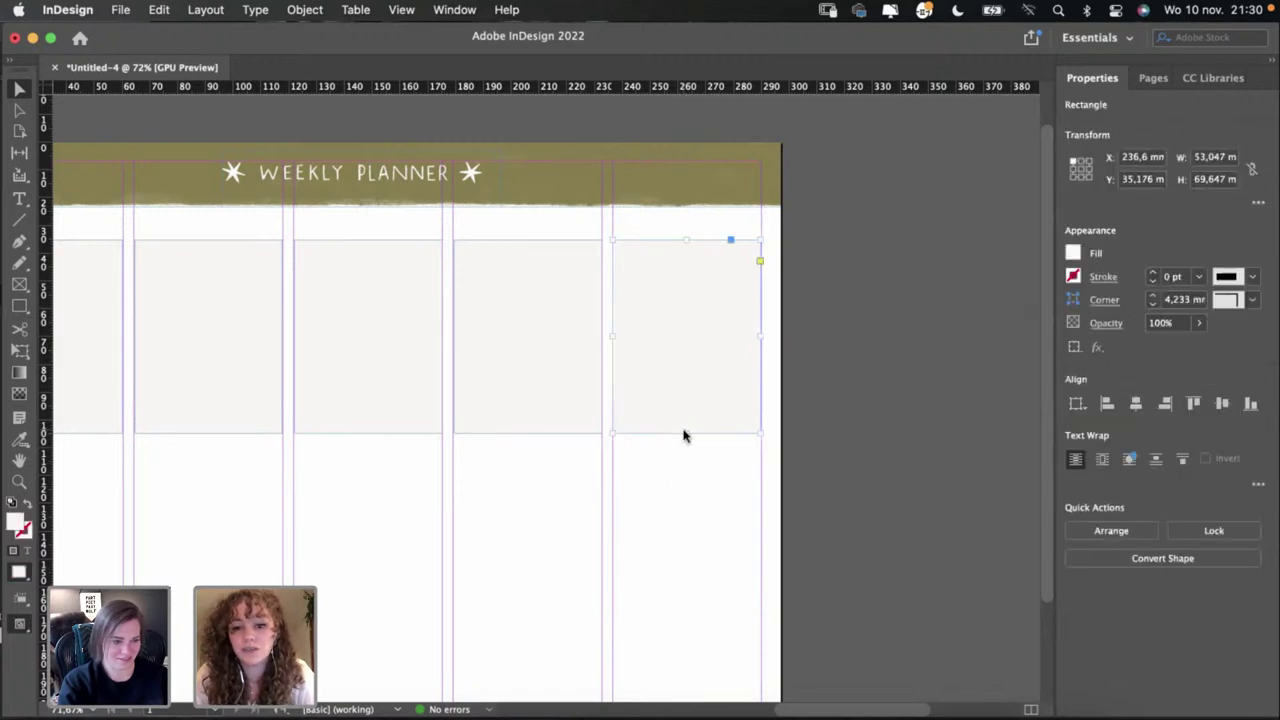
drag(680, 433, 678, 597)
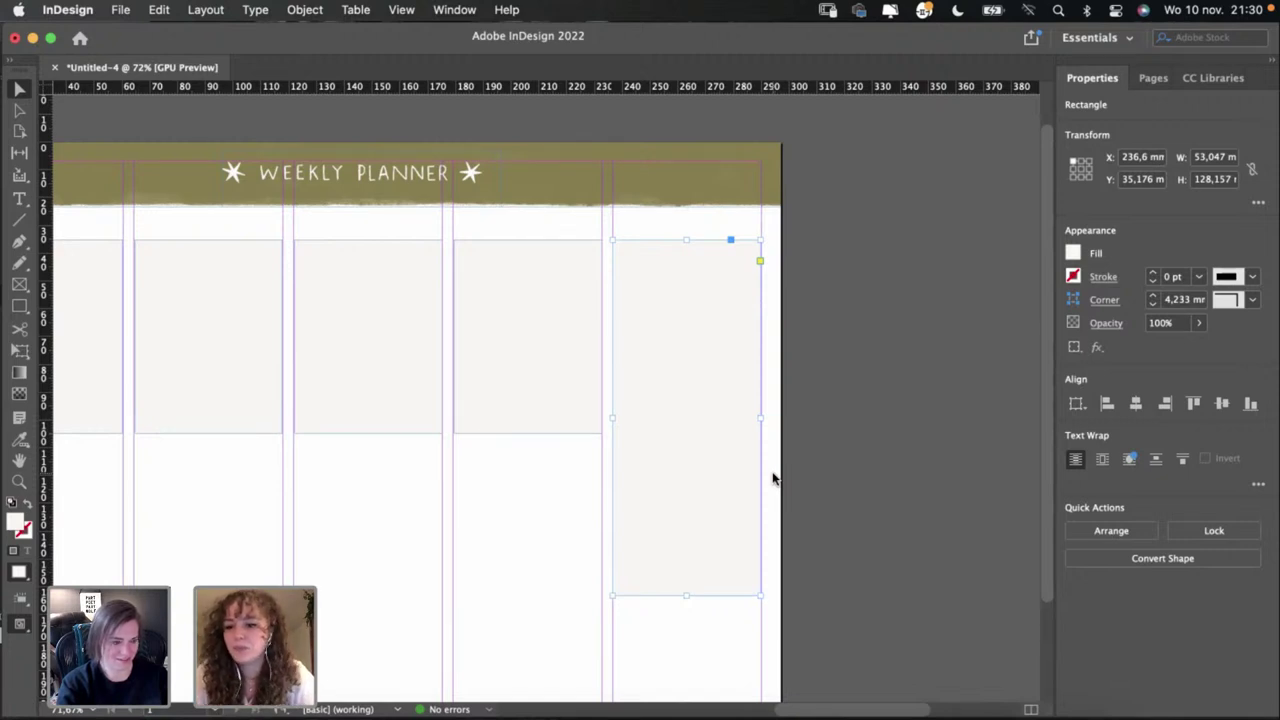
Step: Compare the fifth-, fourth- and first-column day boxes by selecting each in turn
click(790, 460)
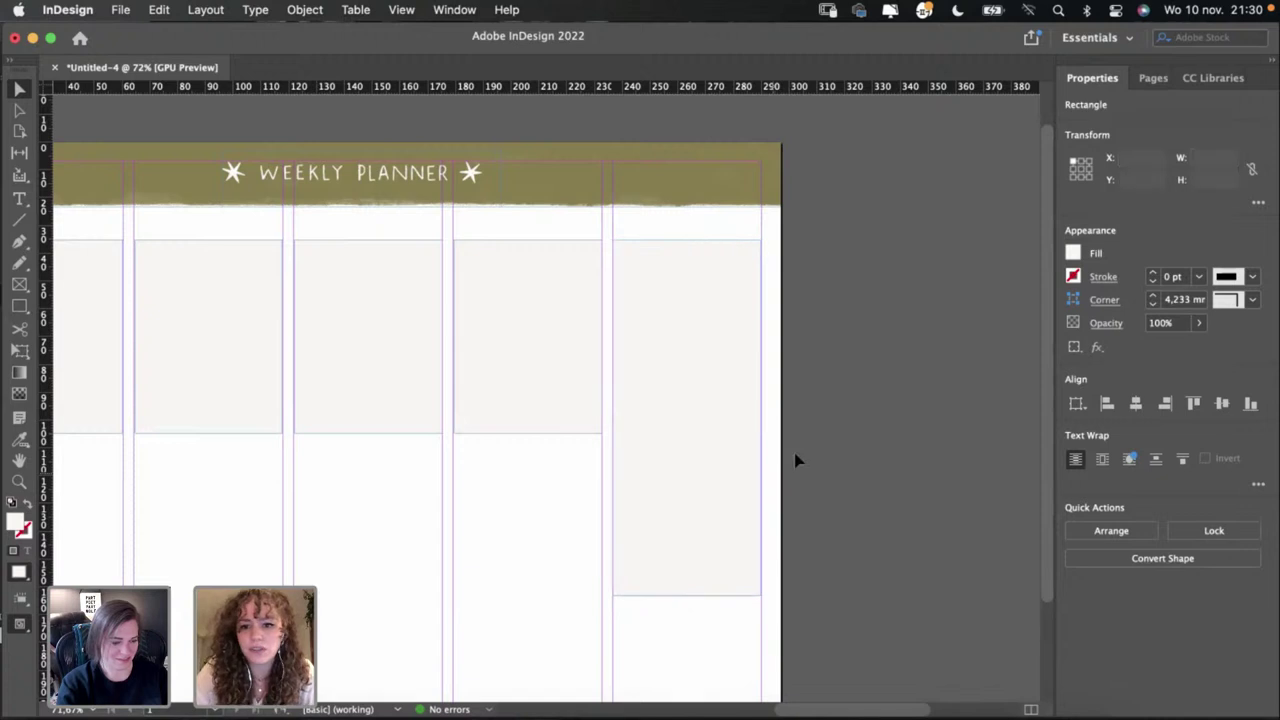
click(728, 423)
click(540, 391)
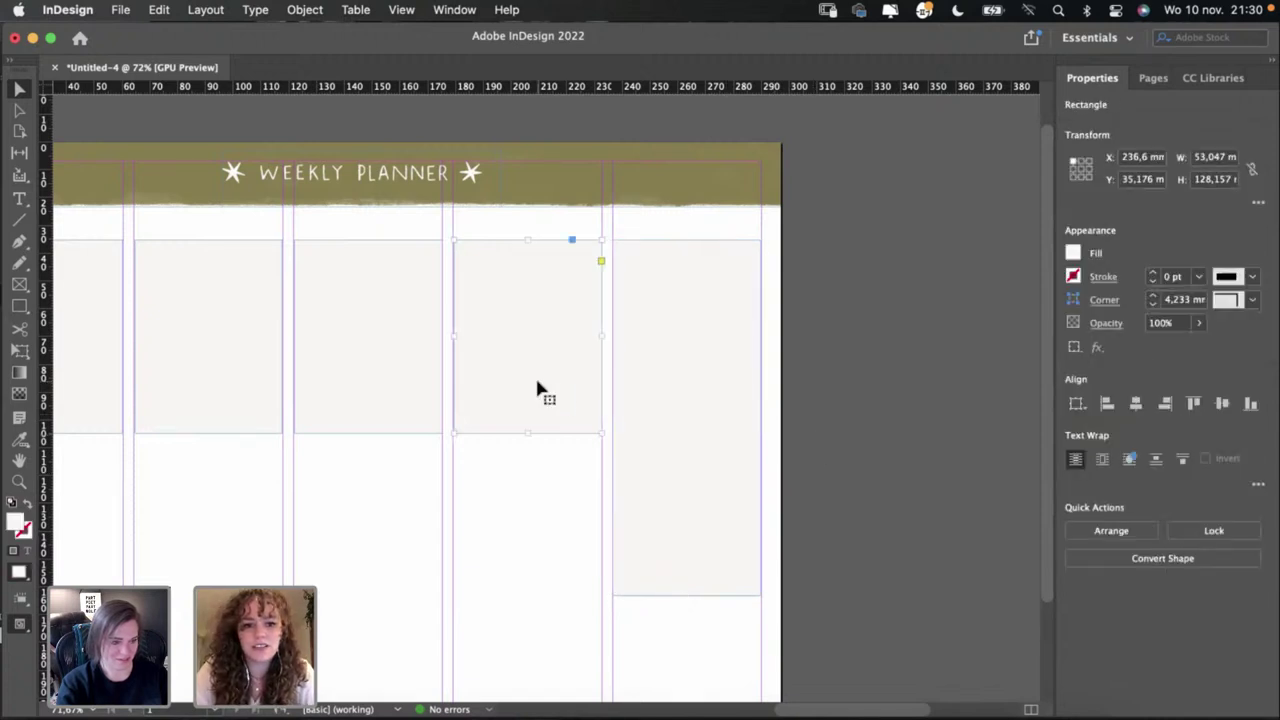
scroll(537, 390, left, 2)
scroll(537, 390, left, 5)
click(483, 372)
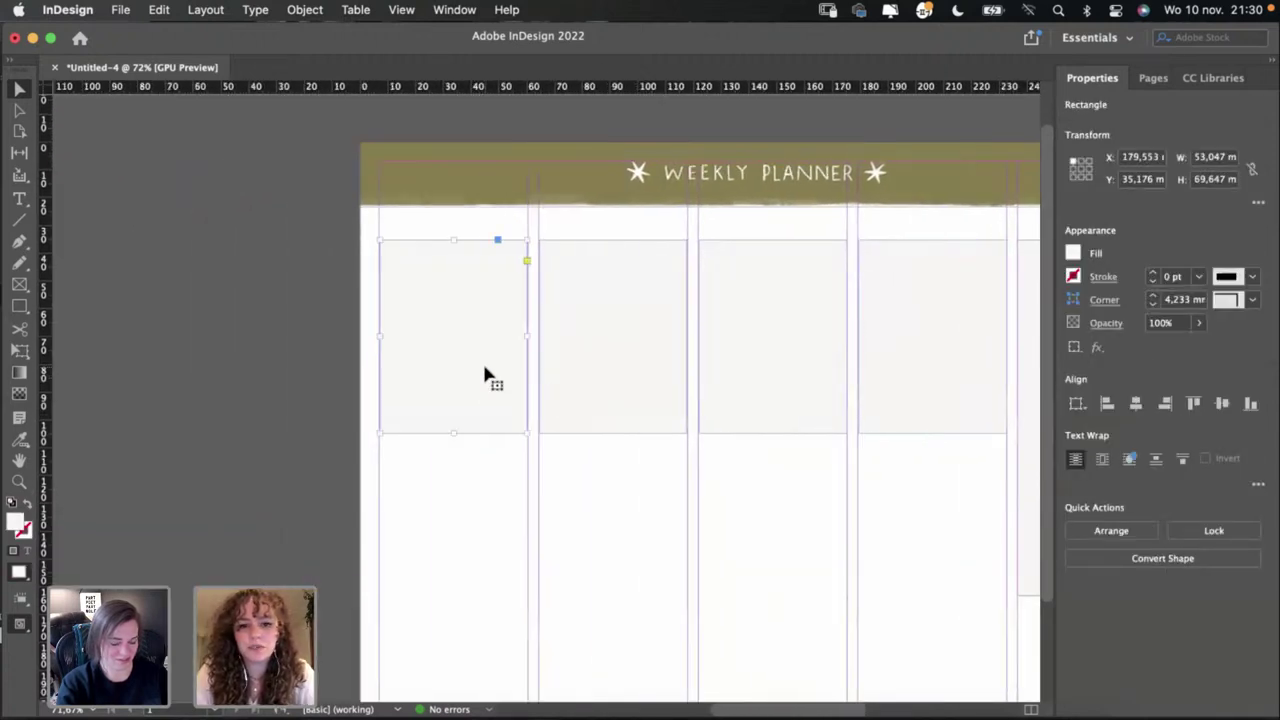
scroll(484, 373, right, 1)
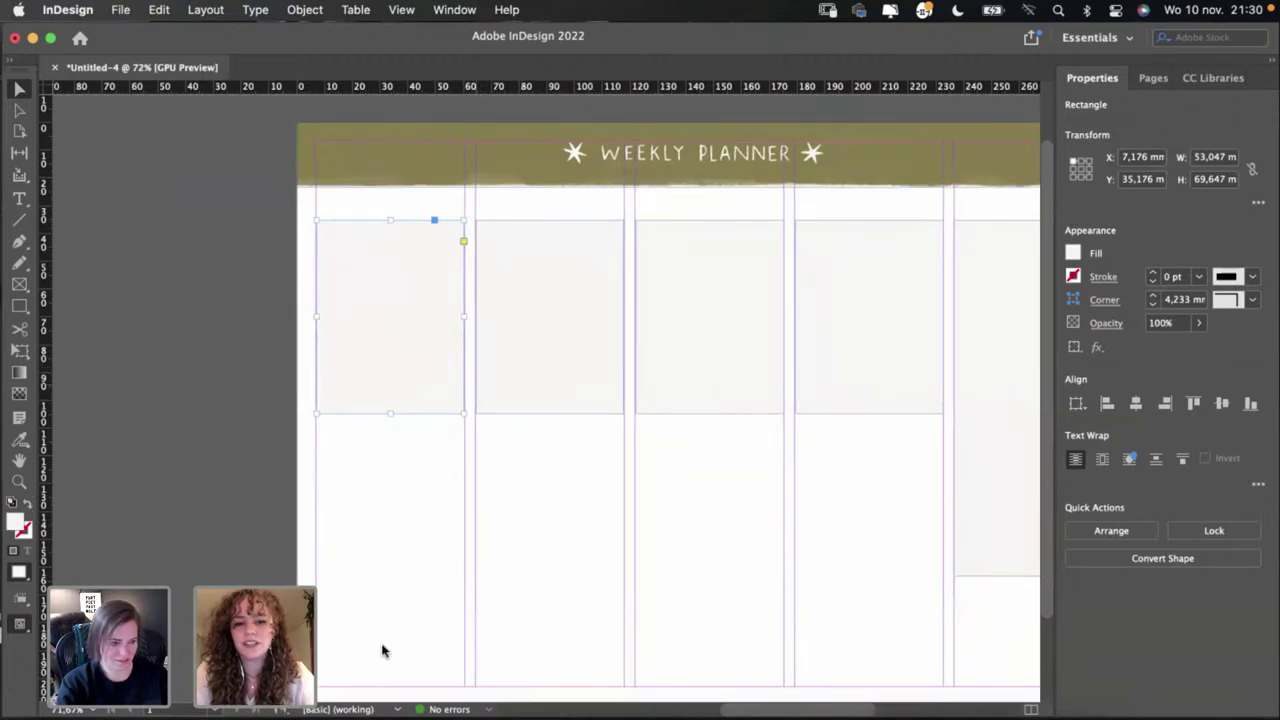
scroll(476, 443, up, 5)
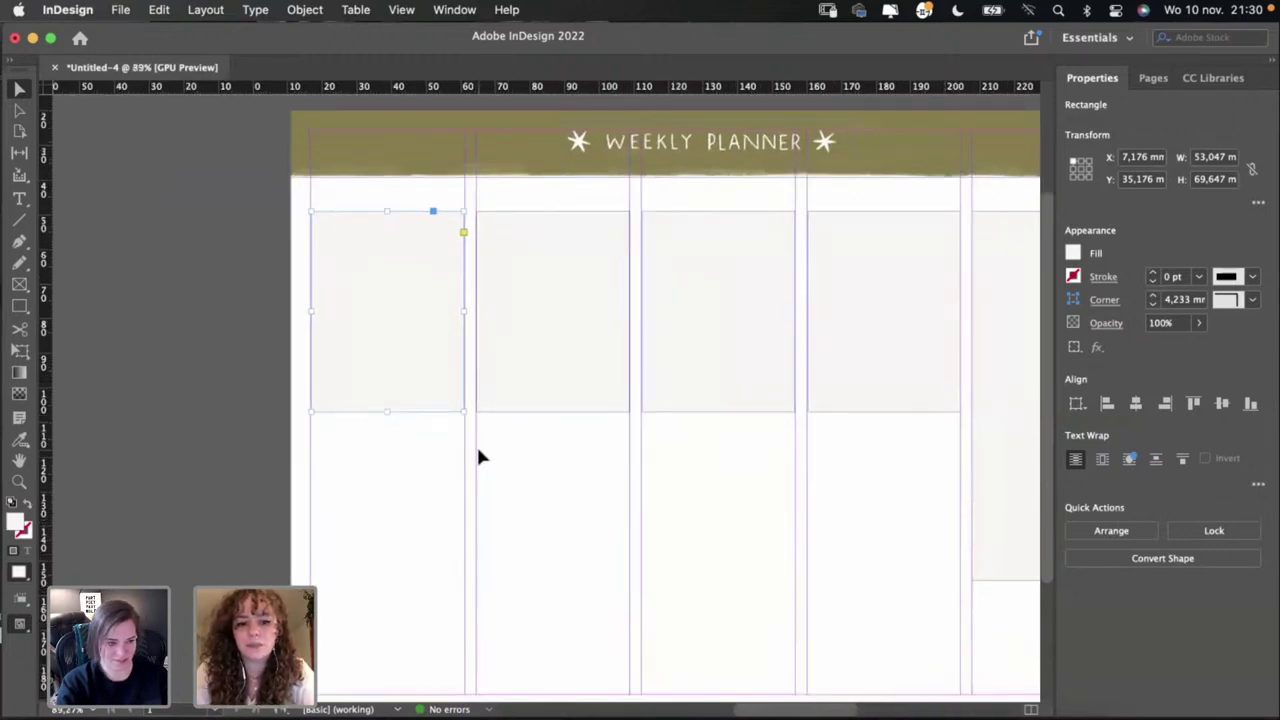
Step: Align the first and second day boxes' edges with their column guides
scroll(467, 425, up, 2)
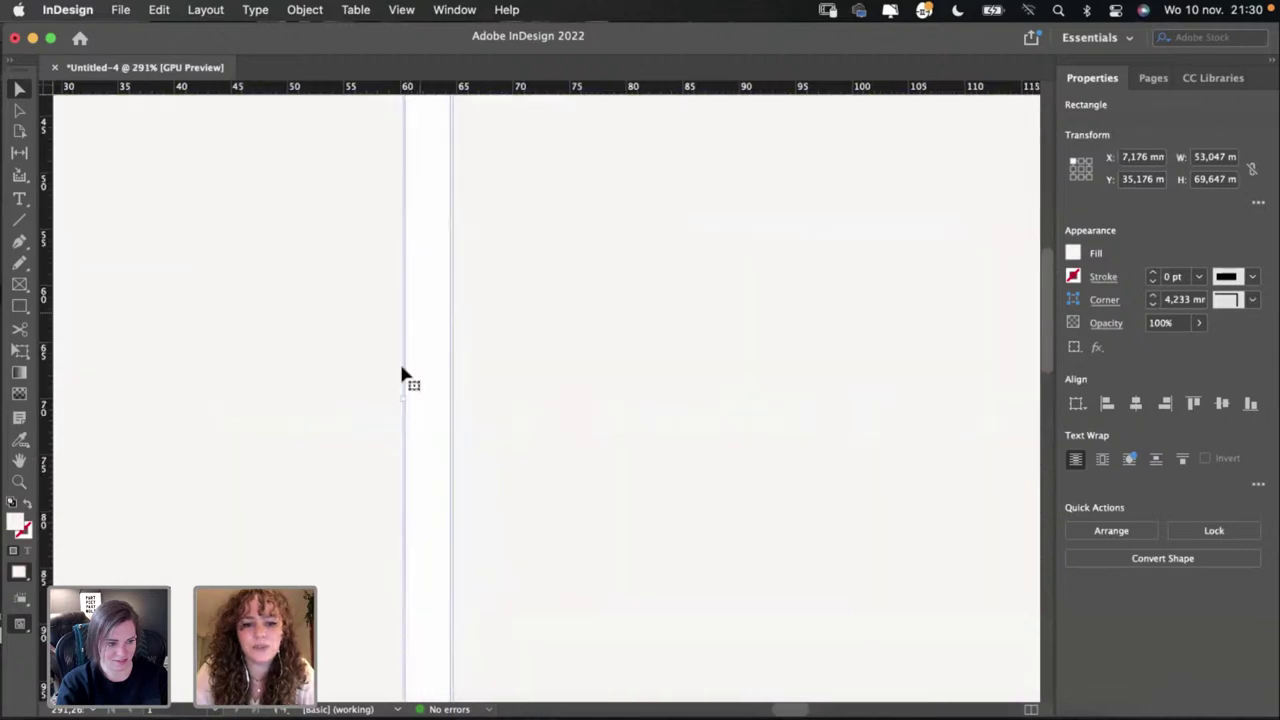
drag(403, 403, 403, 400)
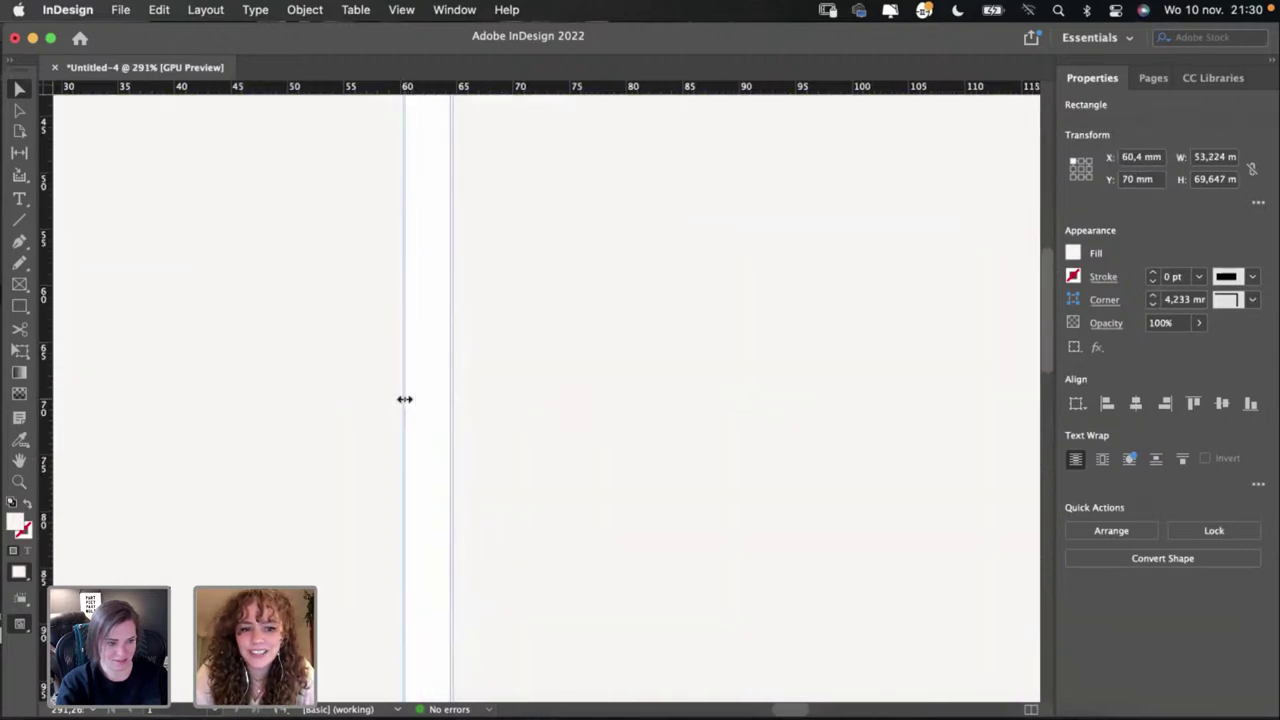
click(475, 402)
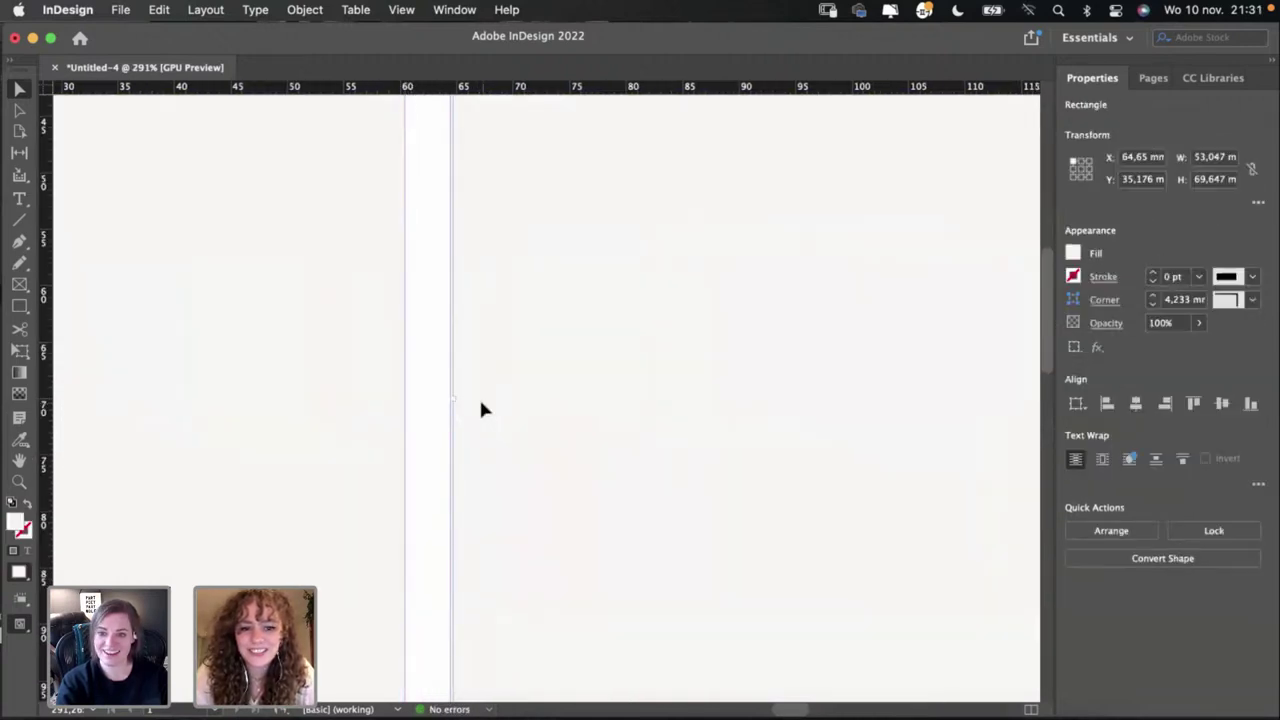
drag(480, 401, 478, 404)
scroll(478, 404, right, 10)
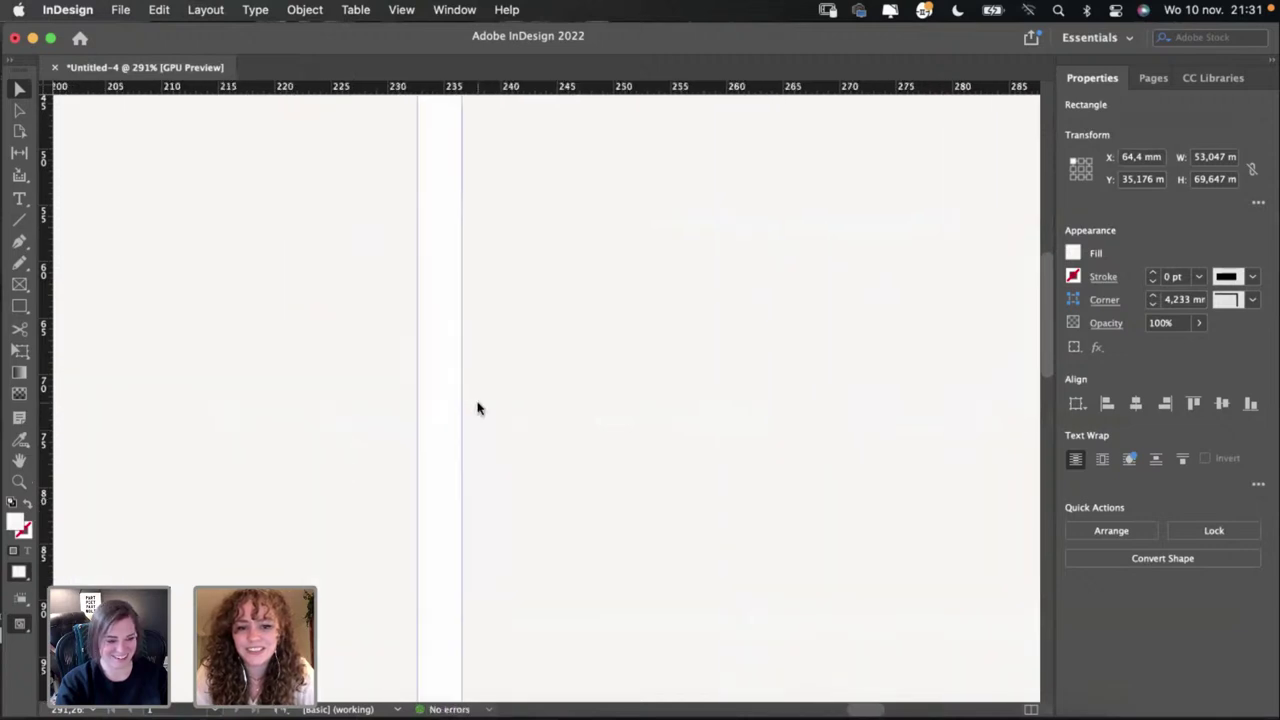
scroll(477, 405, left, 10)
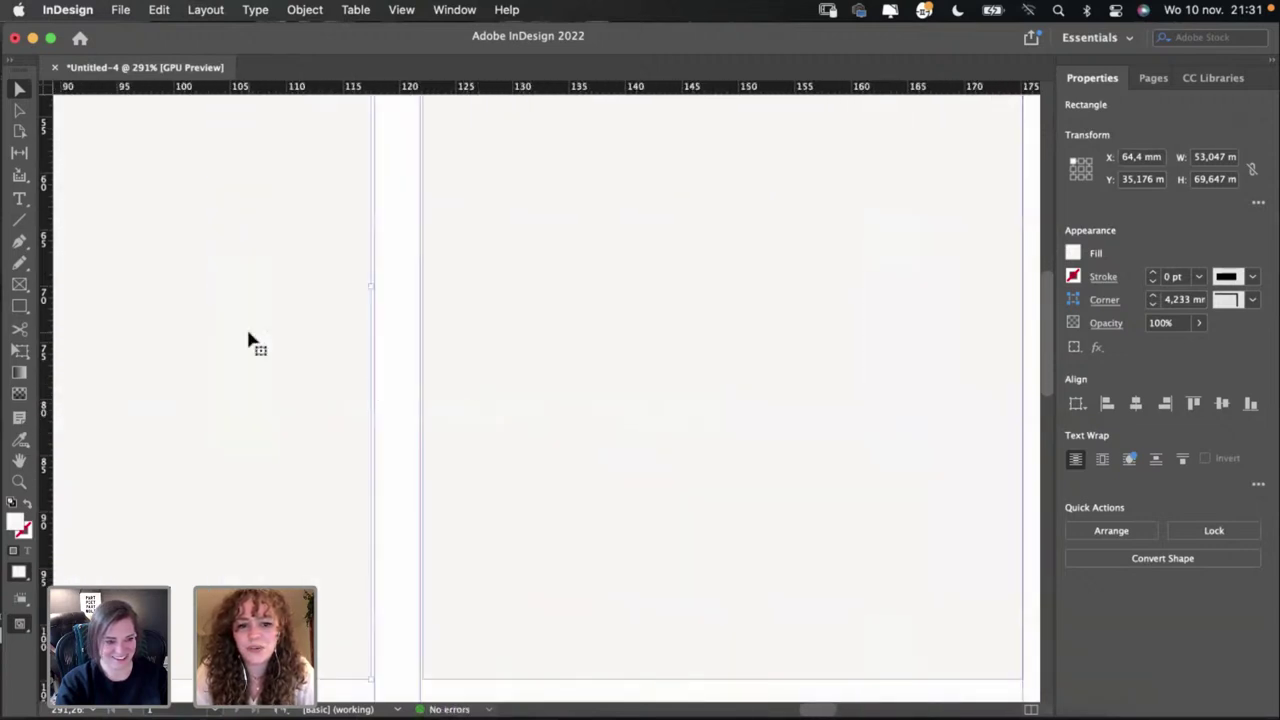
click(377, 320)
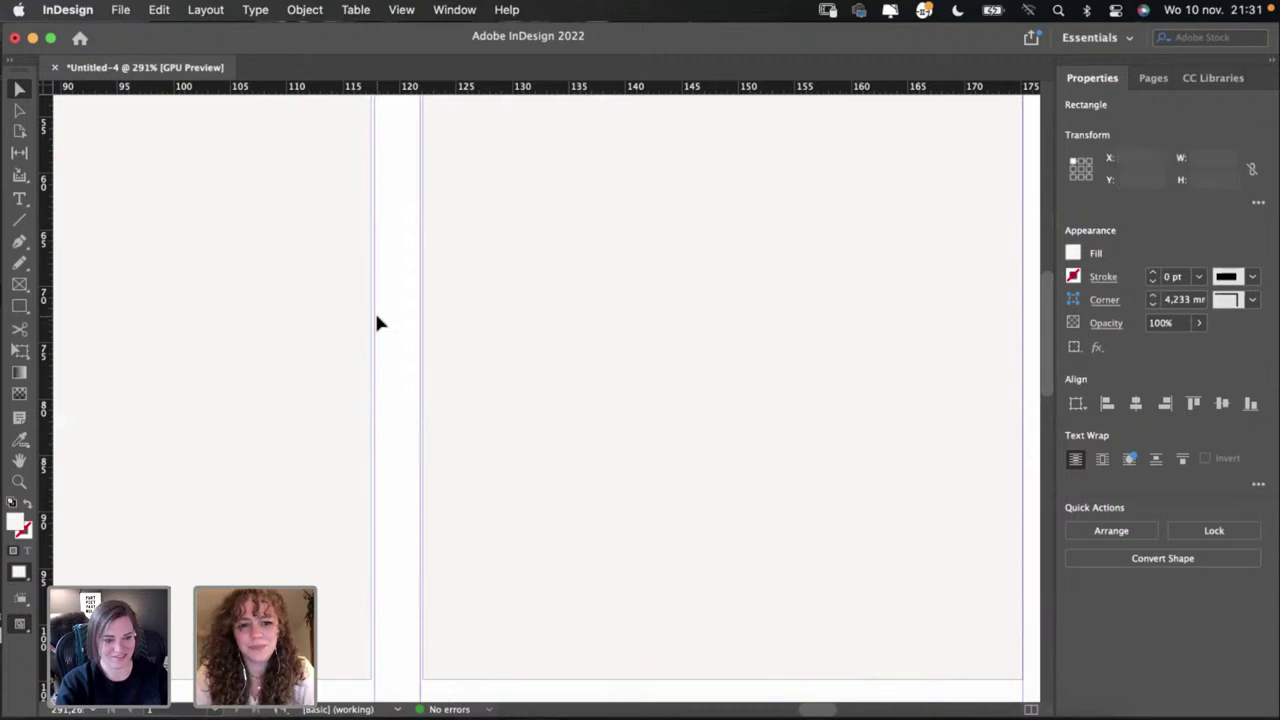
scroll(377, 320, down, 2)
scroll(377, 322, up, 5)
scroll(377, 322, down, 6)
scroll(377, 322, left, 5)
Step: Fit the second, third and fourth day boxes onto their column guides
click(555, 272)
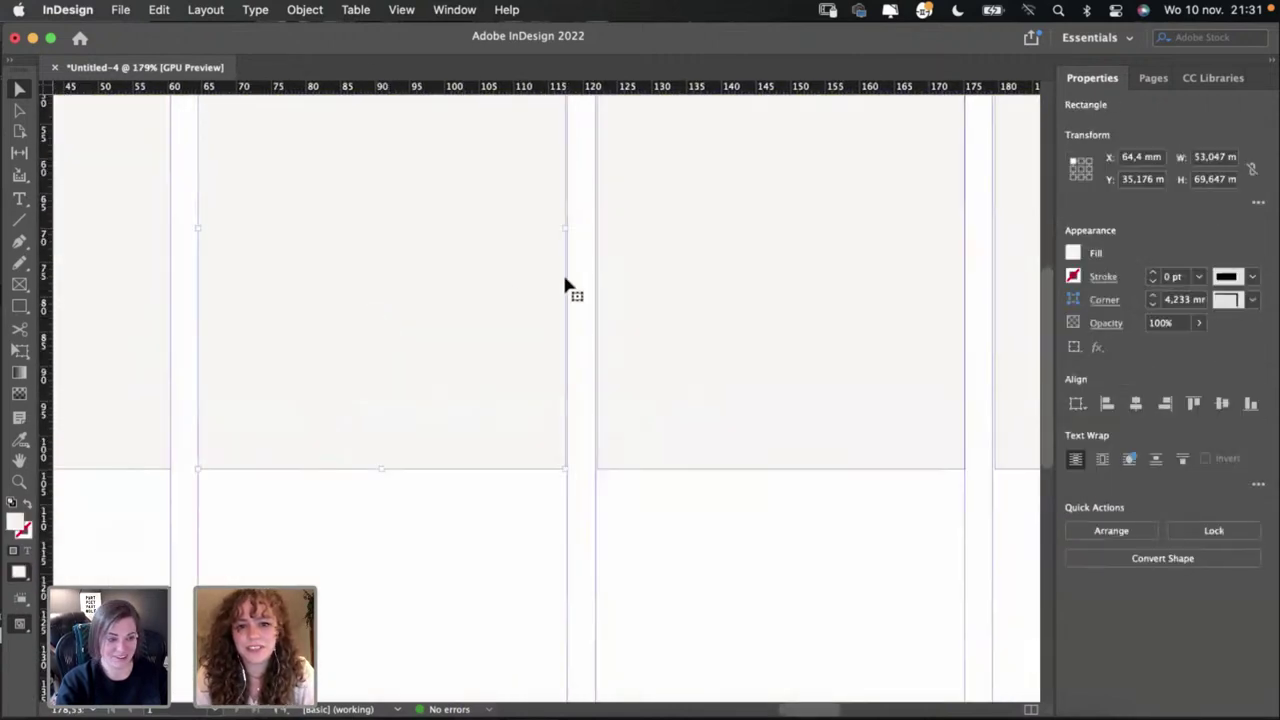
drag(552, 266, 554, 264)
click(663, 306)
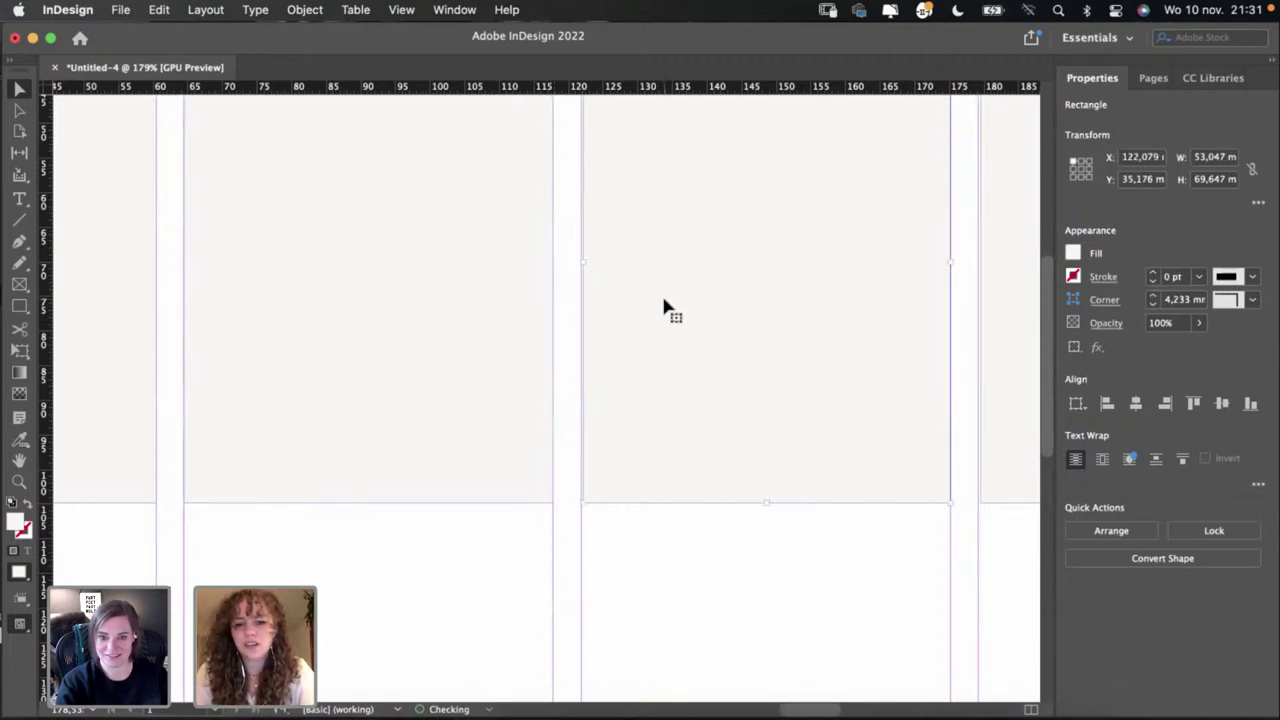
drag(662, 305, 660, 306)
scroll(660, 306, right, 5)
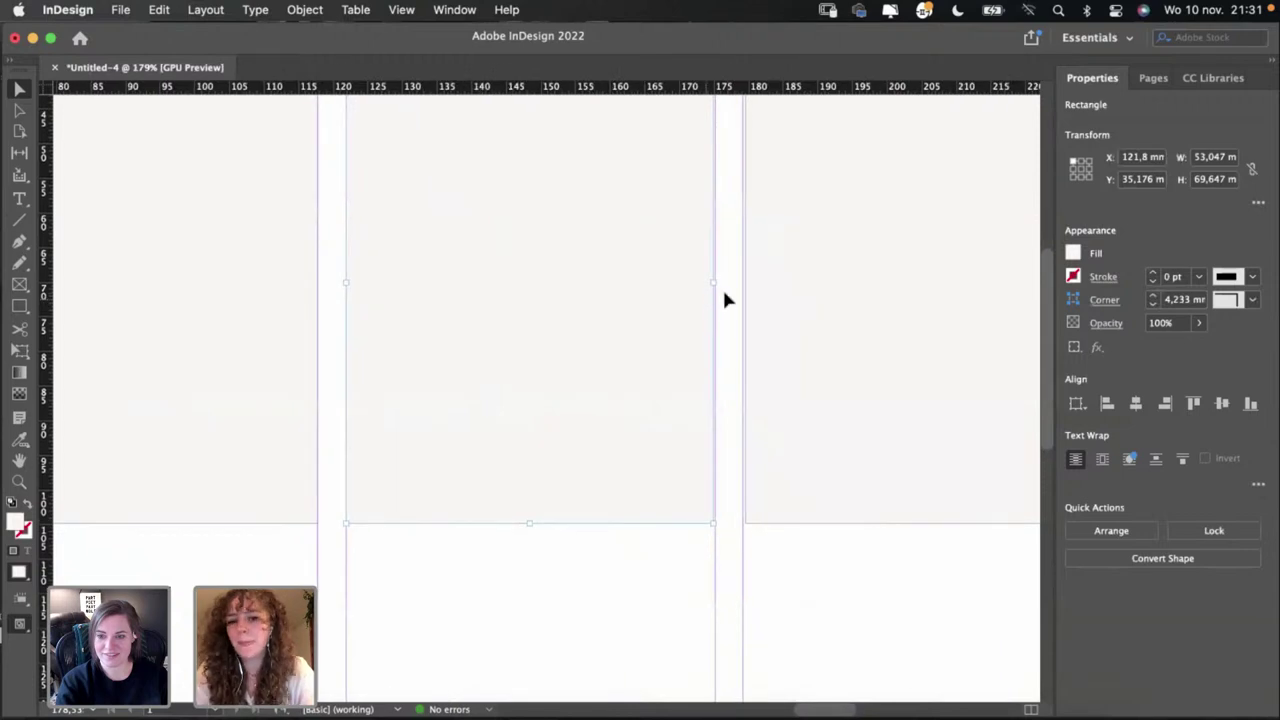
click(718, 292)
click(711, 282)
drag(712, 281, 714, 281)
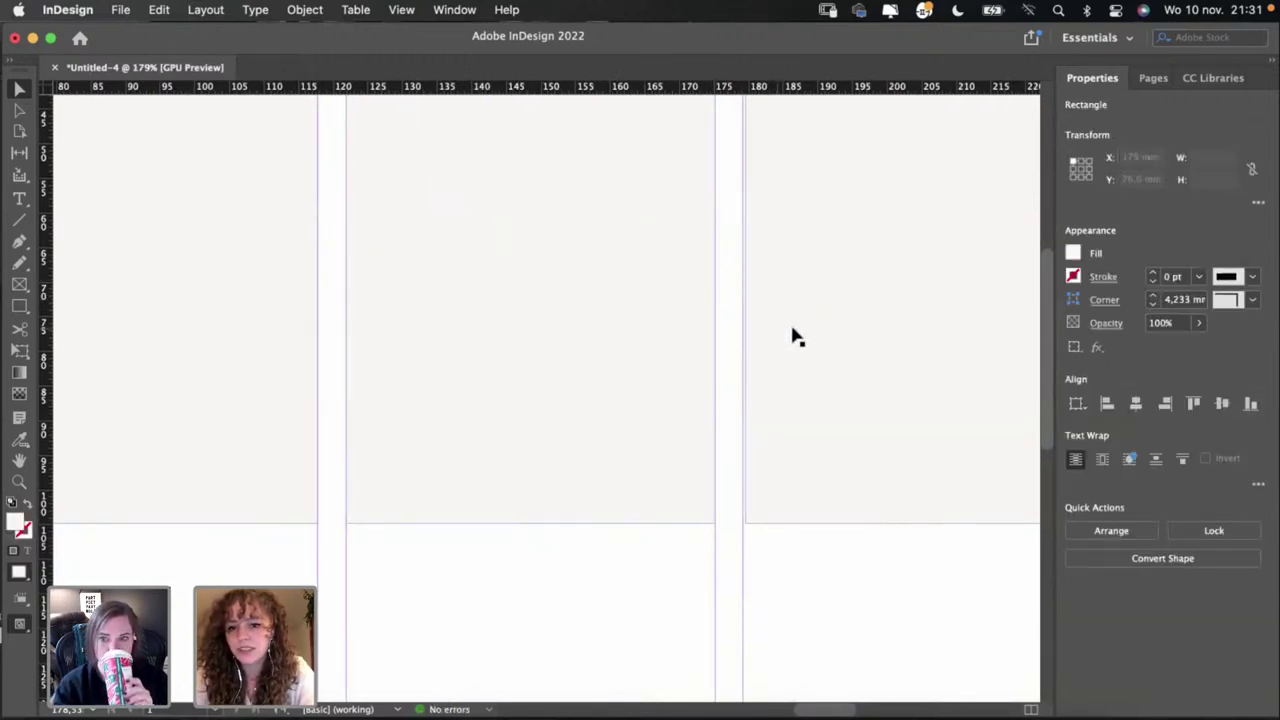
drag(795, 337, 786, 336)
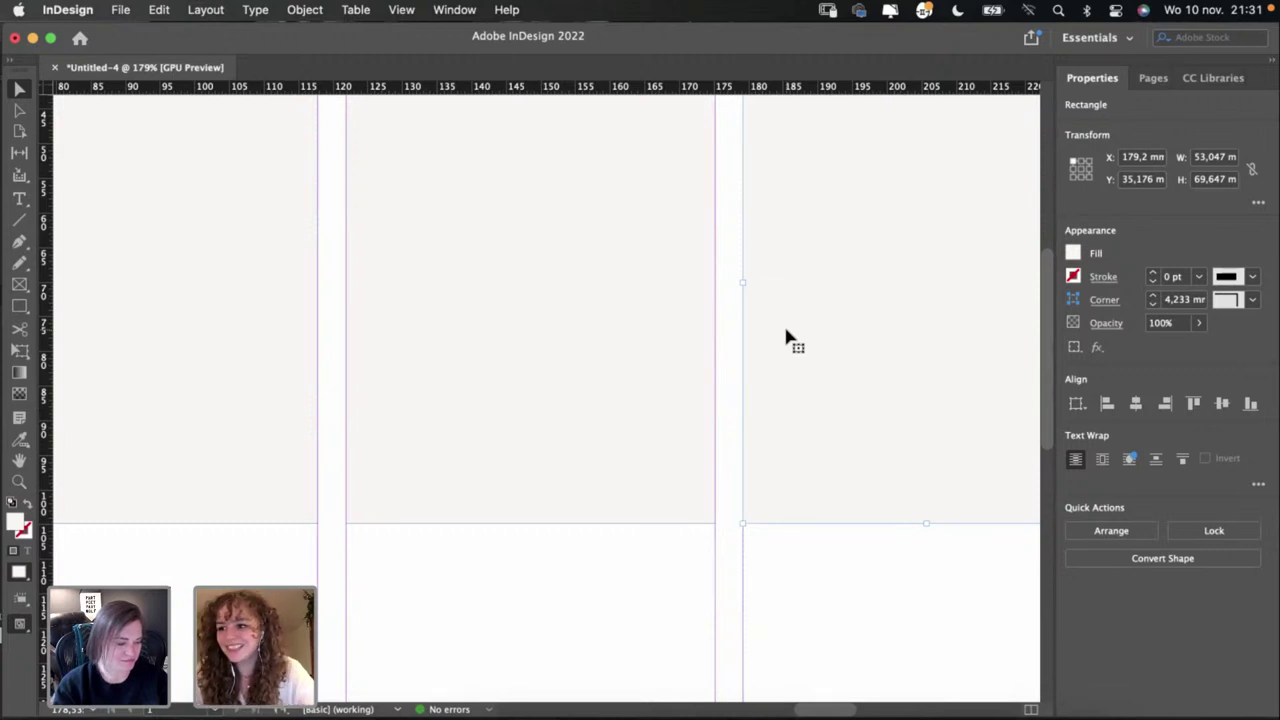
click(794, 548)
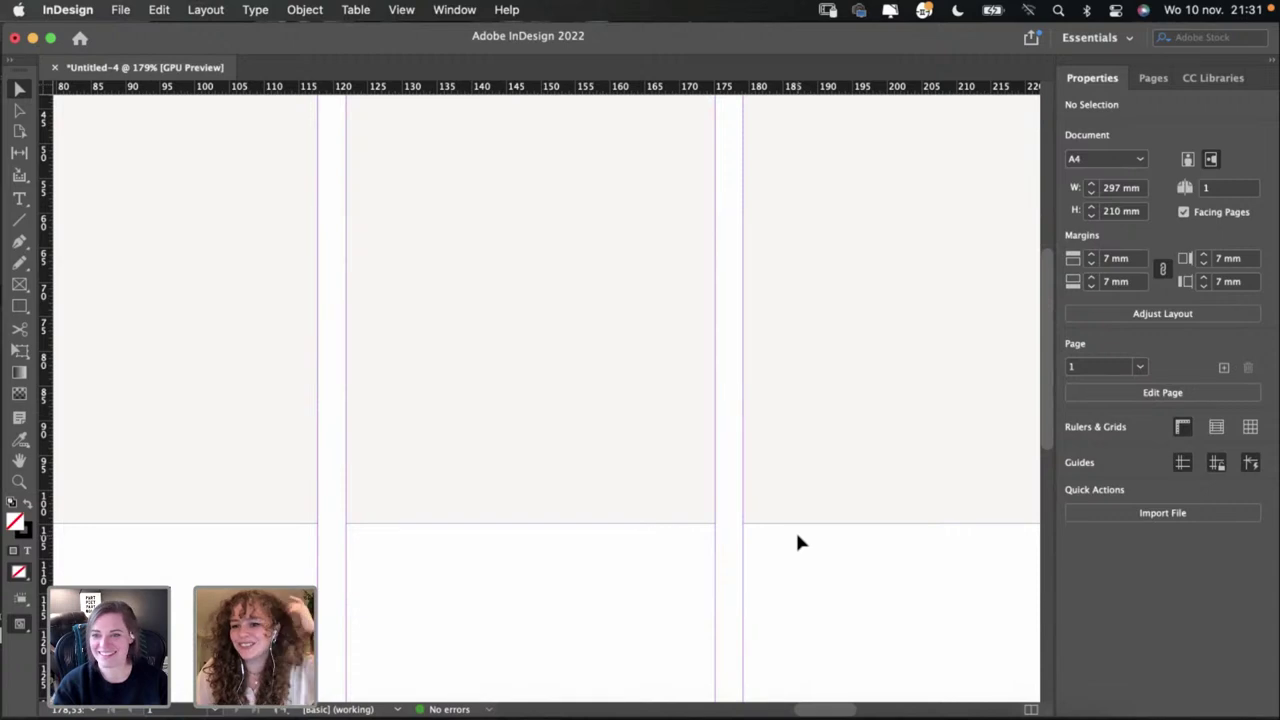
scroll(801, 525, right, 5)
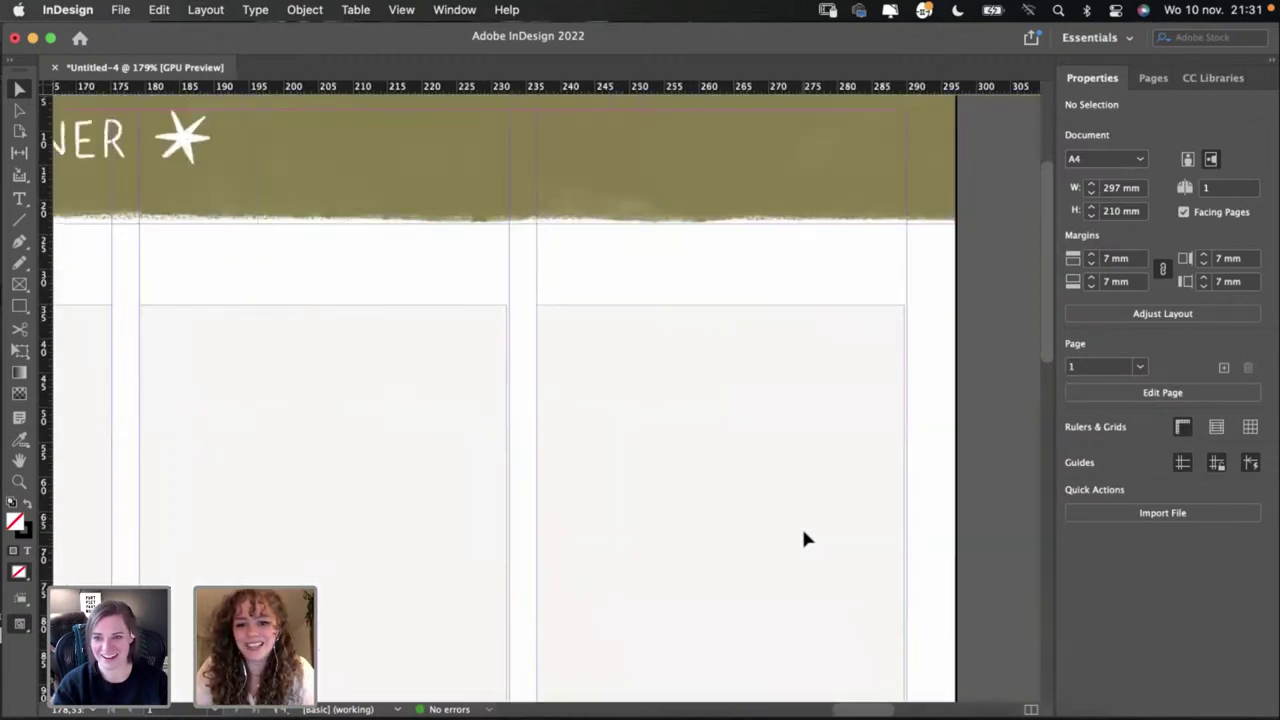
Step: Fine-tune the fourth box's right edge until it meets its guide
click(530, 352)
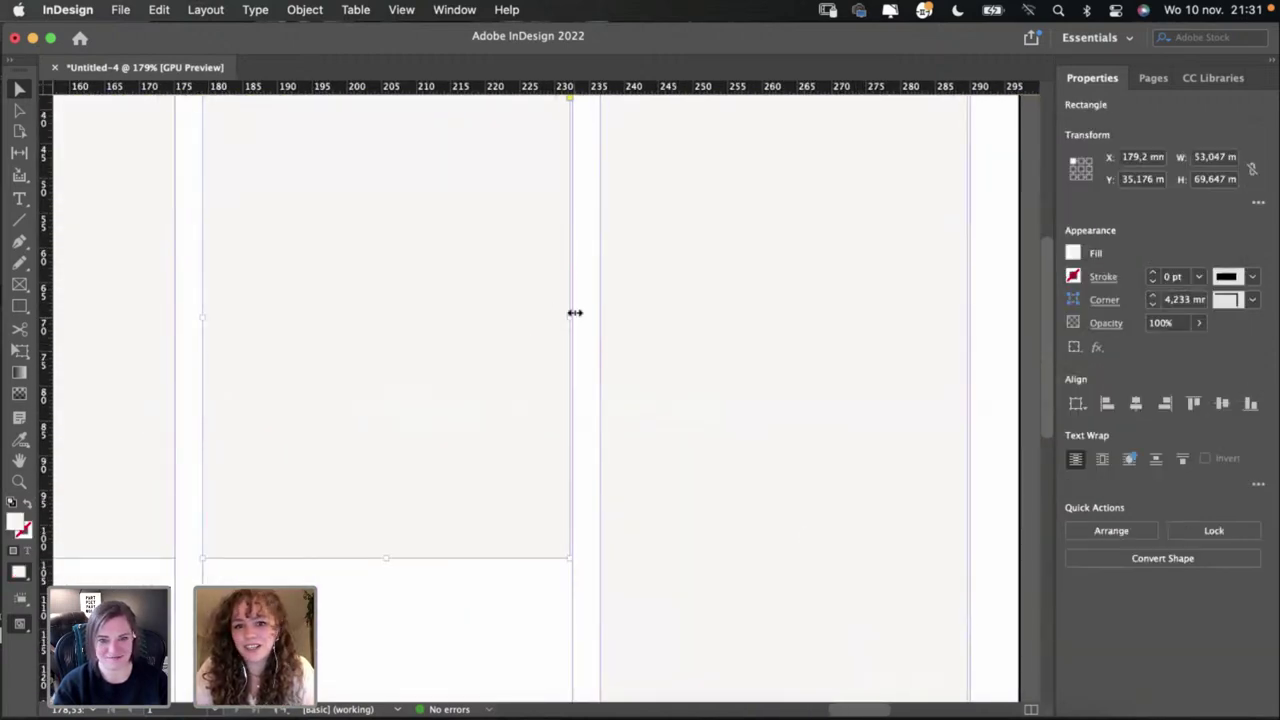
drag(574, 316, 577, 323)
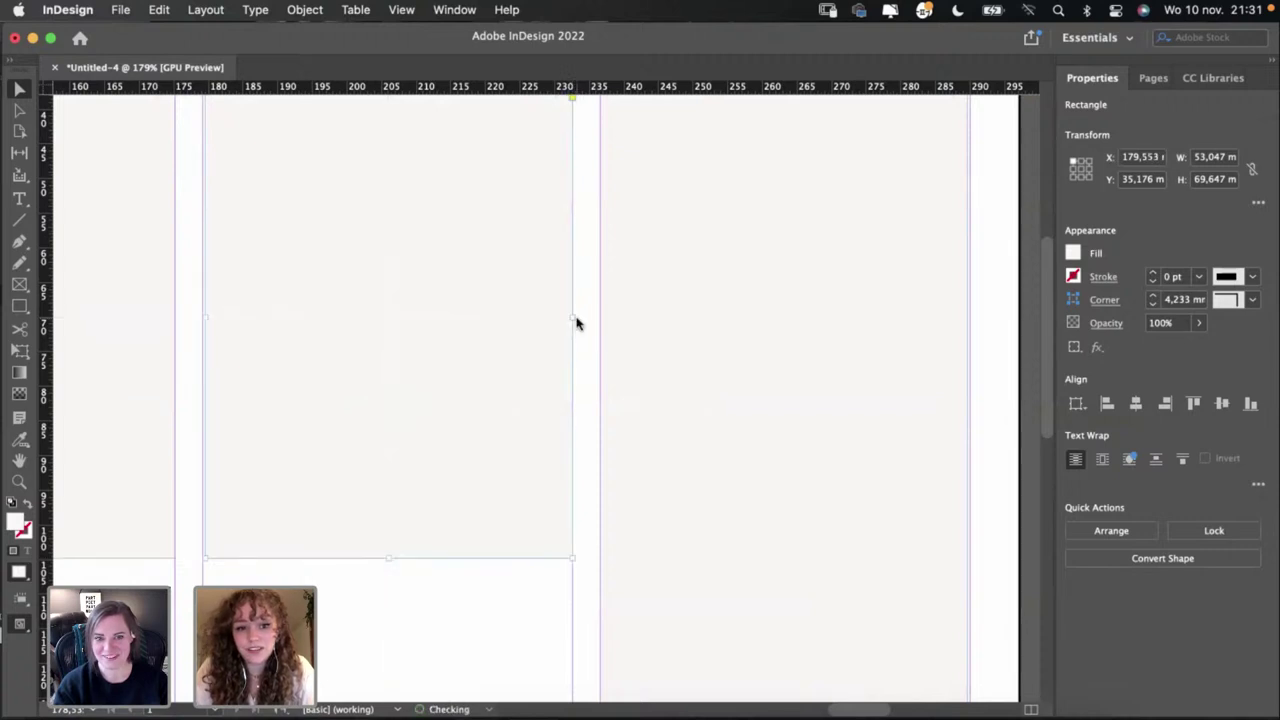
click(579, 326)
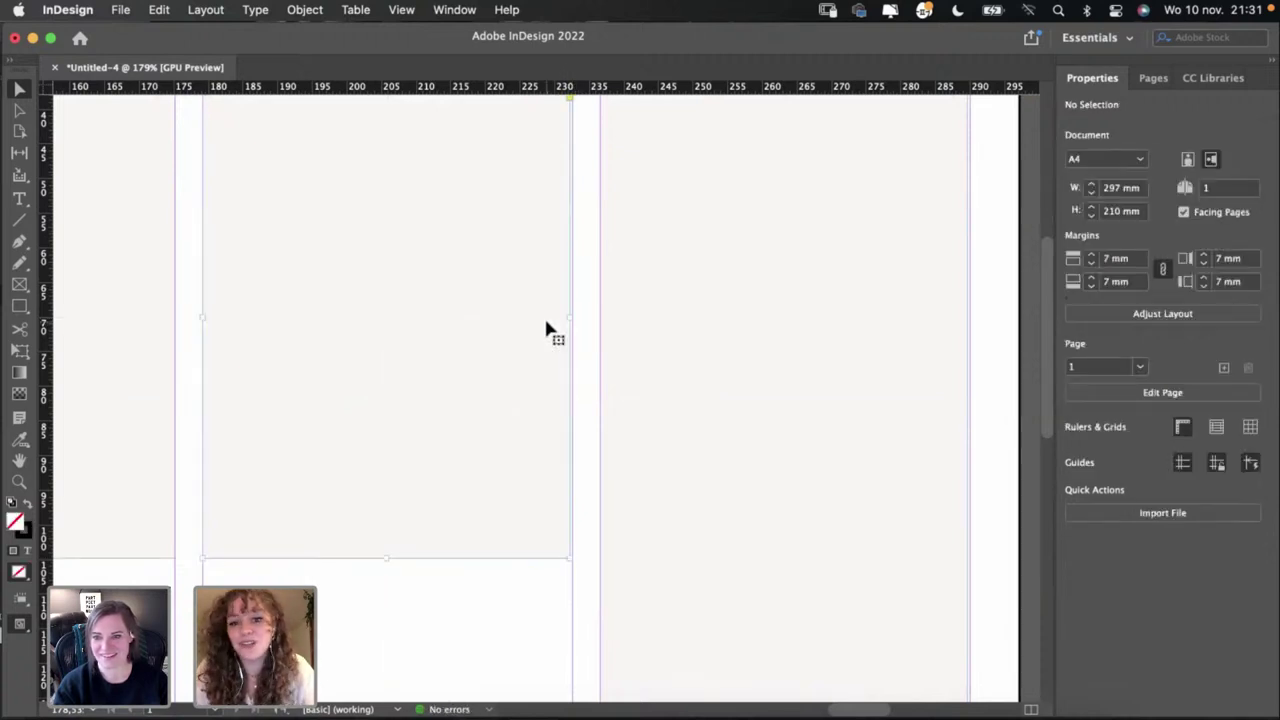
click(564, 318)
drag(566, 317, 568, 321)
click(588, 338)
scroll(588, 338, right, 2)
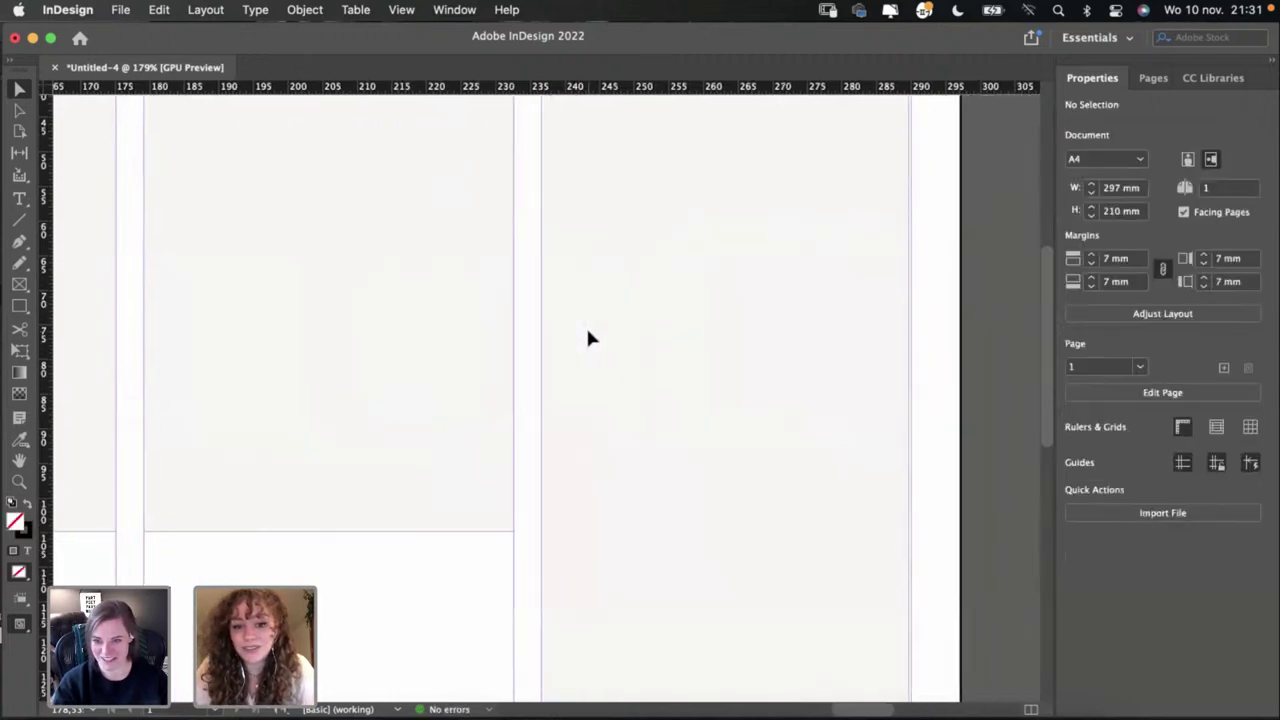
Step: Widen the tall fifth-column box to 53.4 mm so its right edge meets the guide
click(790, 349)
scroll(790, 349, right, 5)
scroll(790, 349, right, 1)
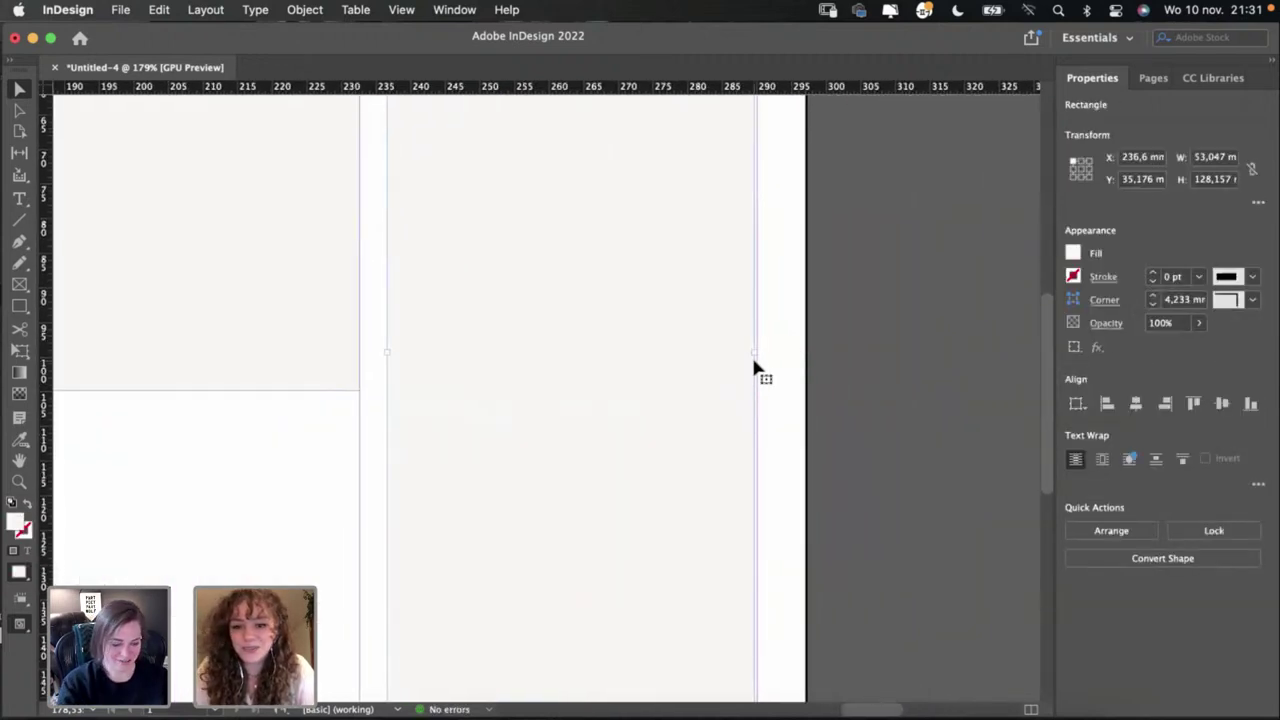
drag(754, 354, 757, 355)
click(399, 383)
scroll(343, 434, down, 5)
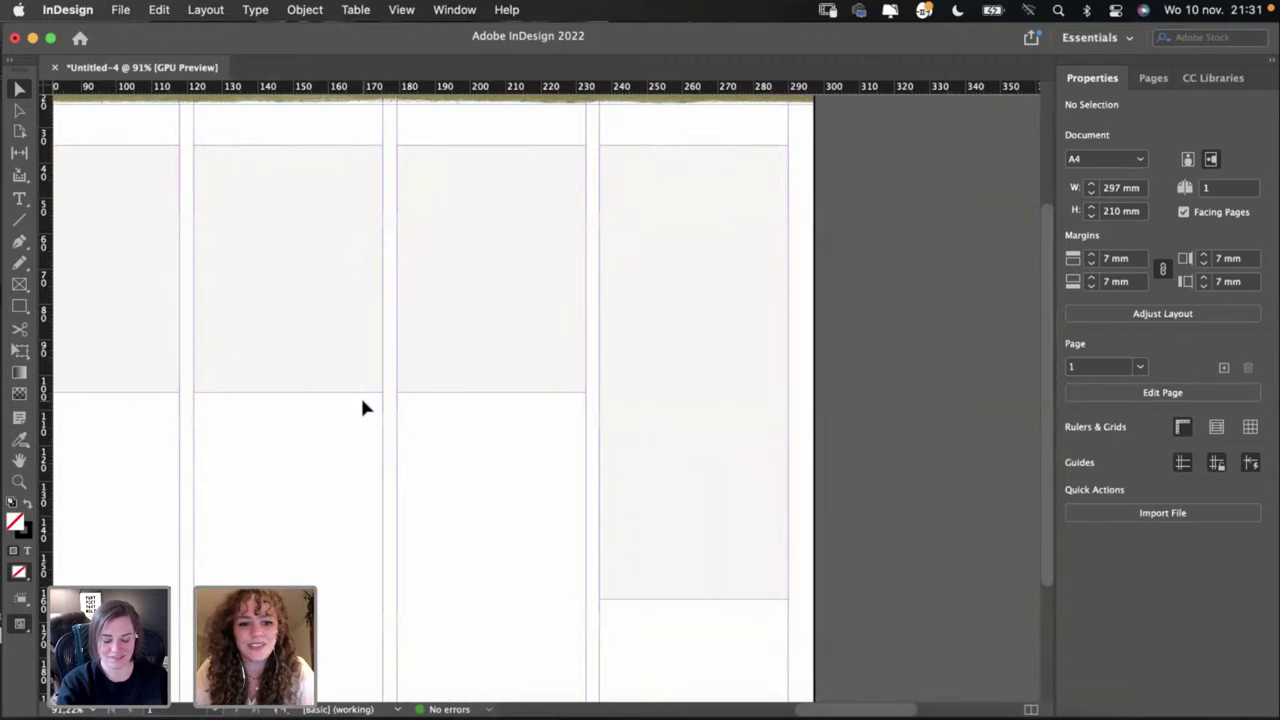
scroll(363, 407, left, 5)
Step: In Preview mode, move the four lower day boxes further down the page
key(w)
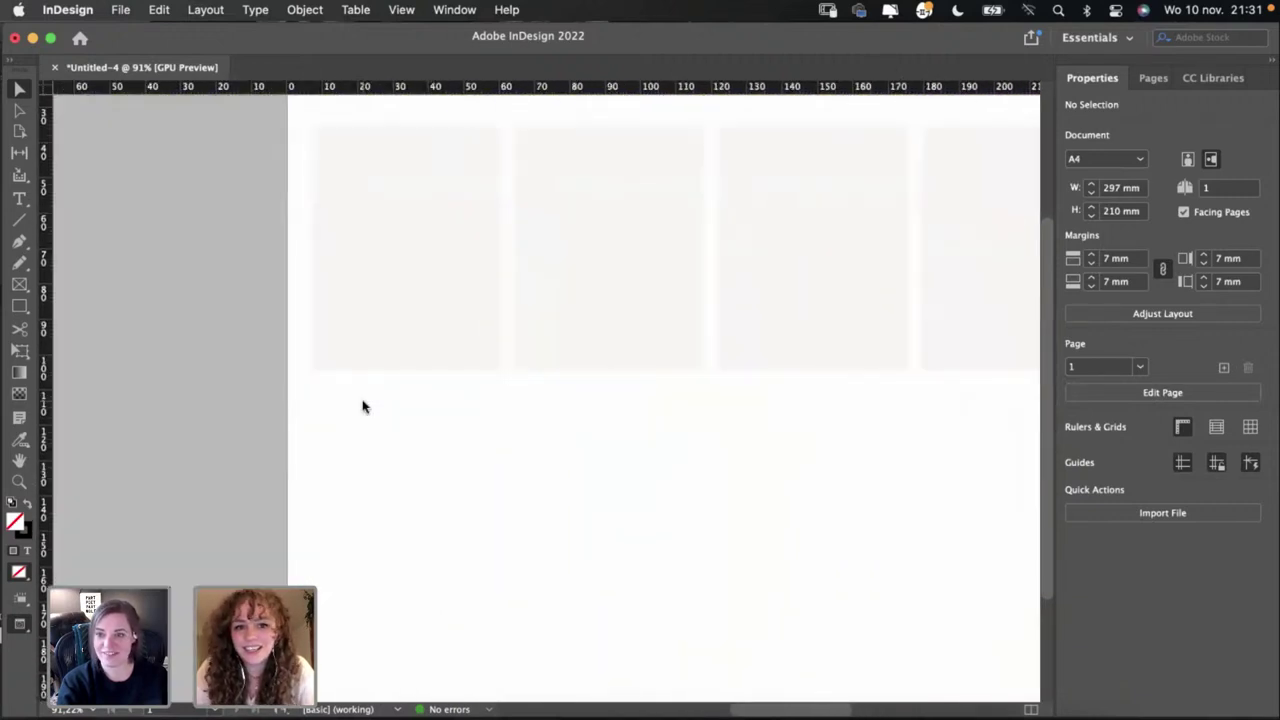
scroll(363, 407, up, 2)
scroll(363, 407, right, 5)
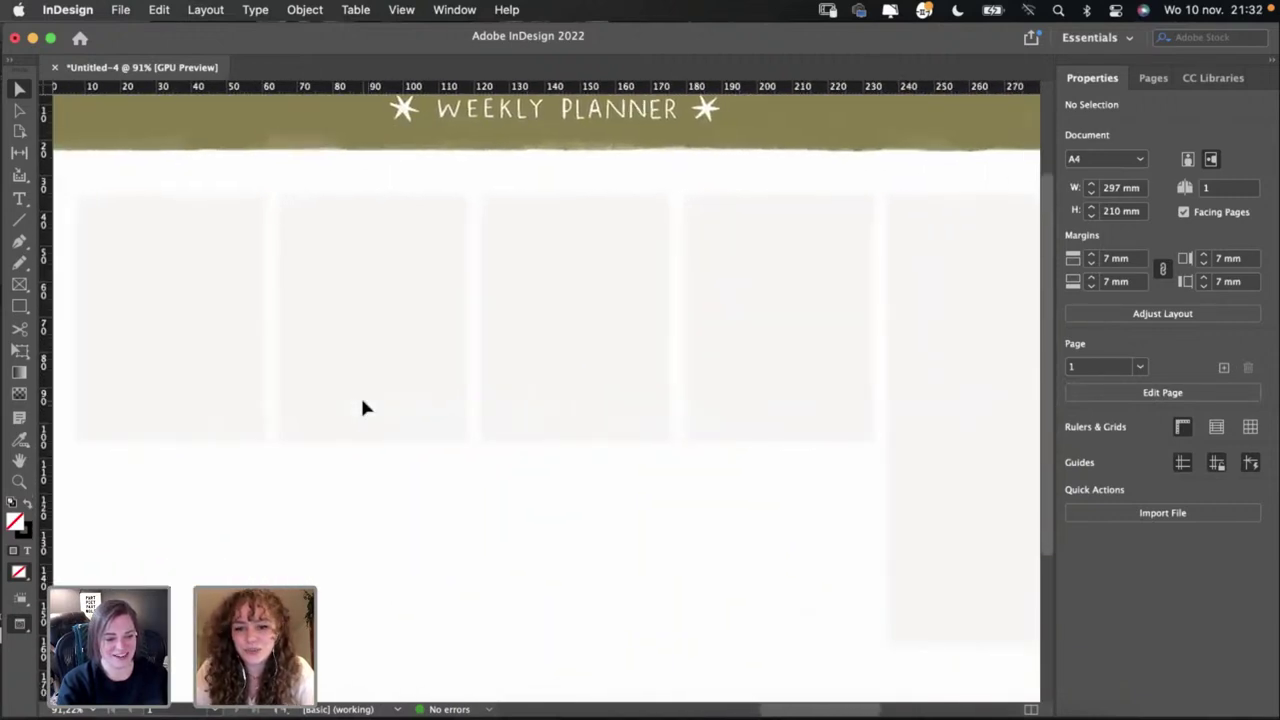
drag(220, 454, 836, 316)
drag(765, 405, 713, 560)
scroll(712, 553, down, 3)
scroll(712, 553, left, 1)
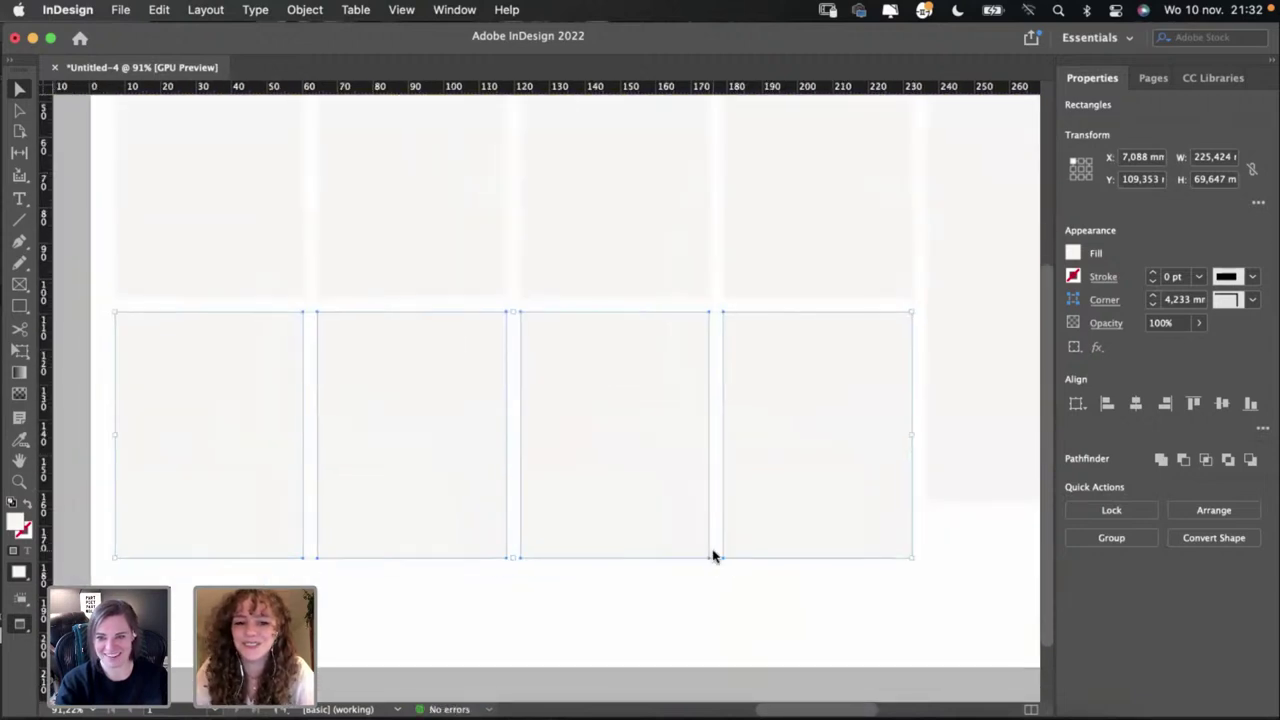
click(90, 357)
Step: Shorten all eight day boxes together from their bottom edge
scroll(812, 538, right, 1)
scroll(812, 538, down, 1)
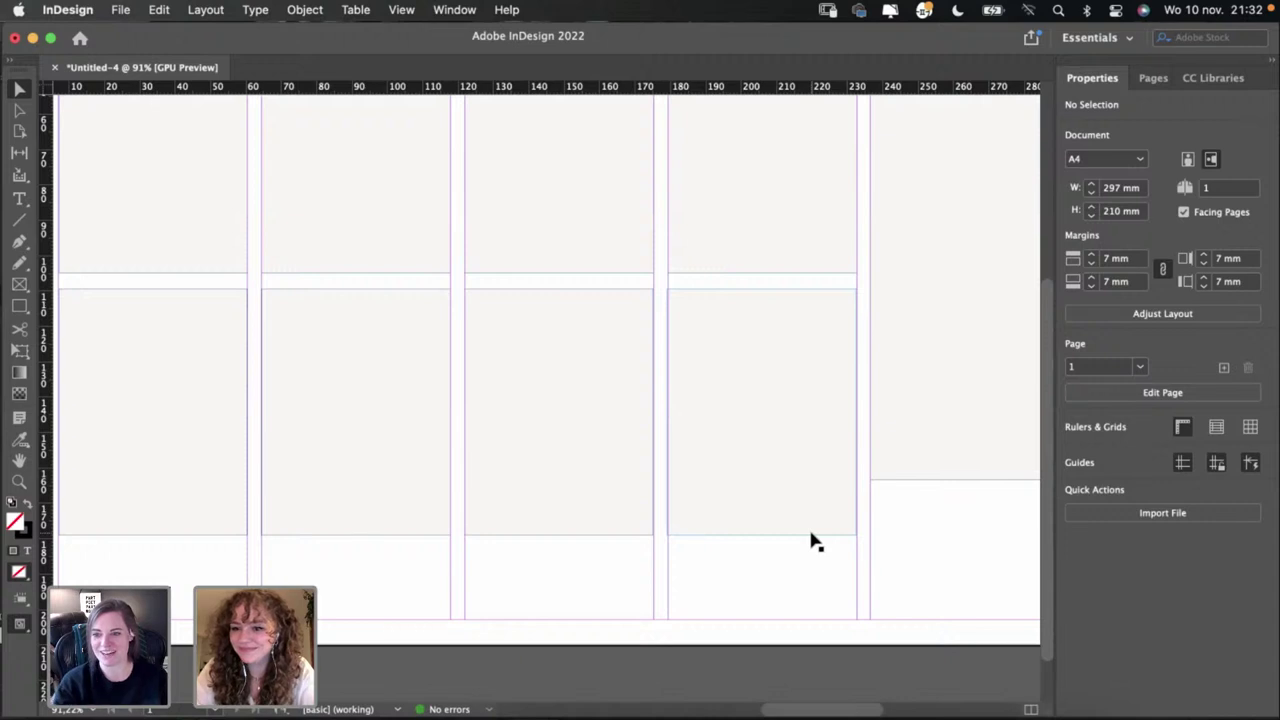
scroll(812, 541, down, 2)
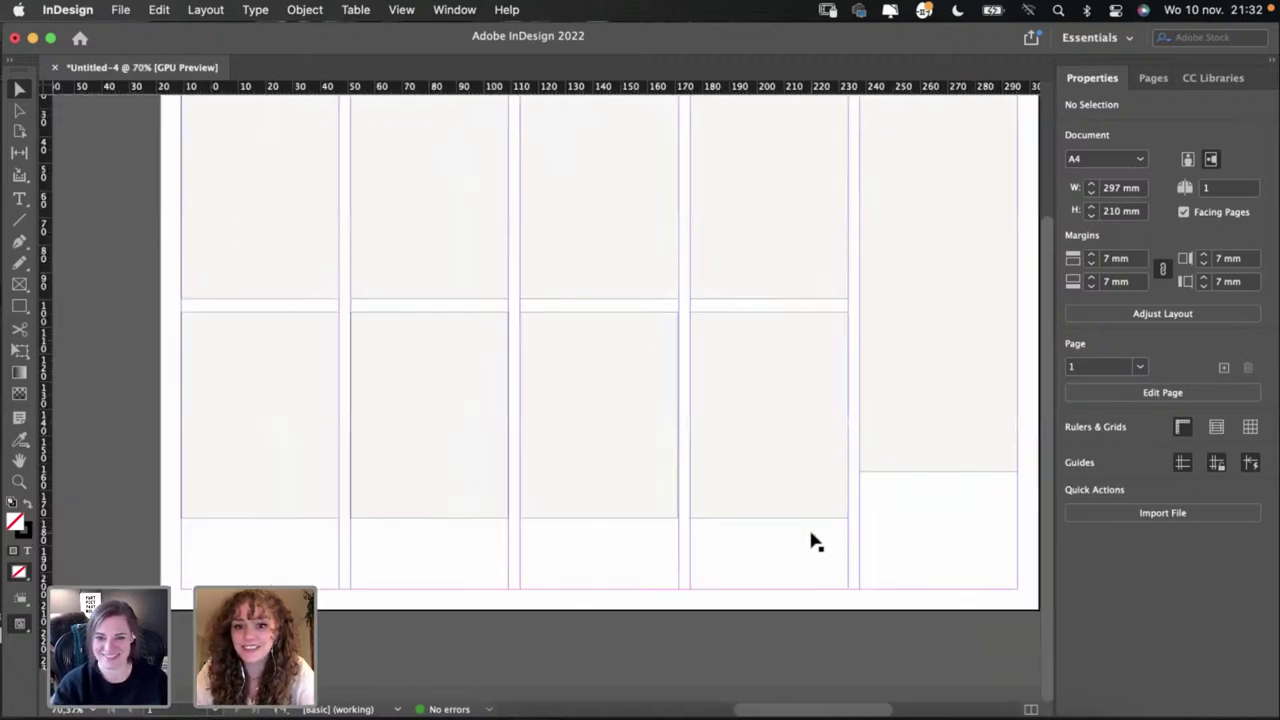
drag(168, 235, 771, 440)
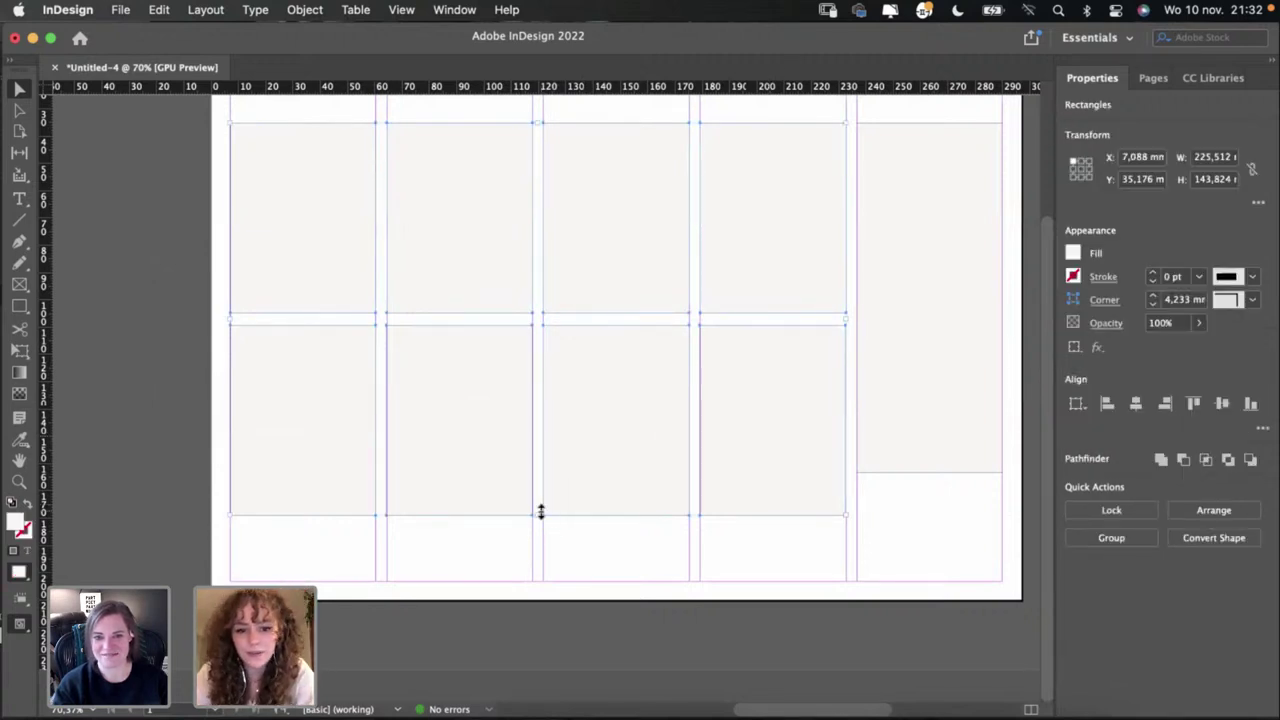
mouse_move(539, 515)
mouse_down()
mouse_move(549, 449)
mouse_move(537, 513)
mouse_move(539, 492)
mouse_up()
Step: Lengthen the tall right-hand box down to the bottom of the second row
click(701, 557)
scroll(701, 557, right, 2)
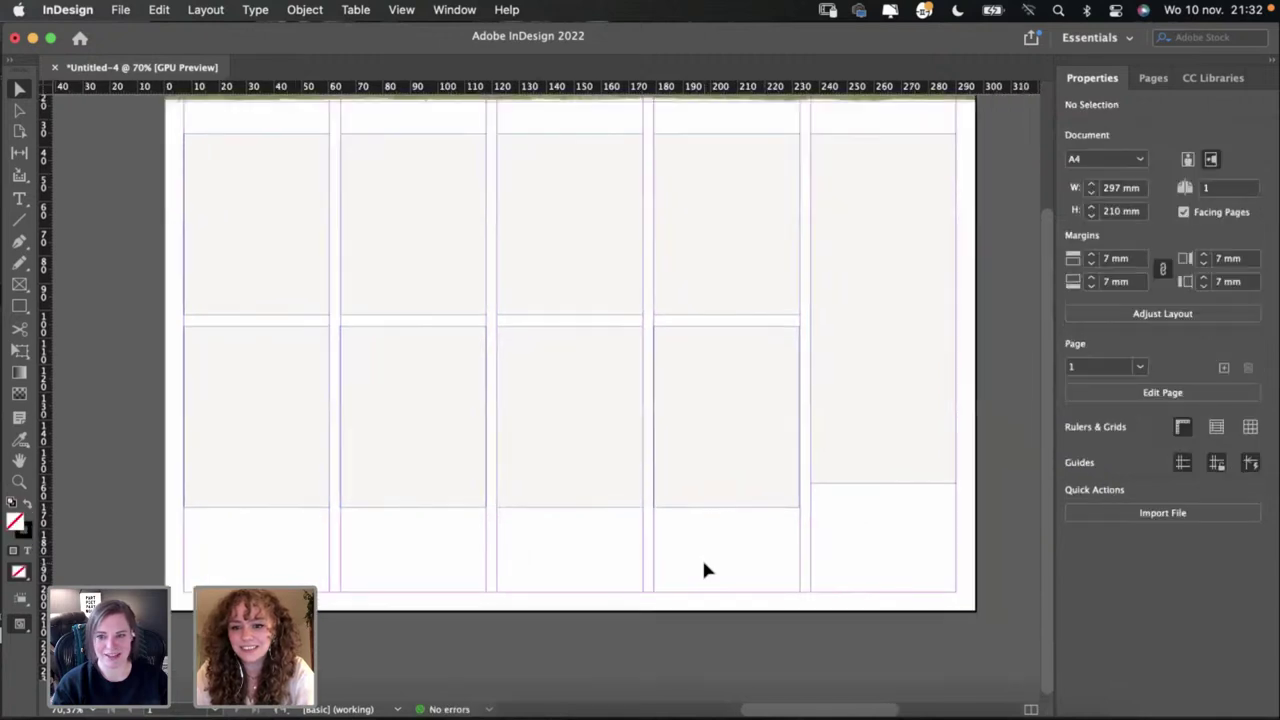
click(884, 408)
scroll(884, 408, right, 2)
scroll(884, 408, up, 1)
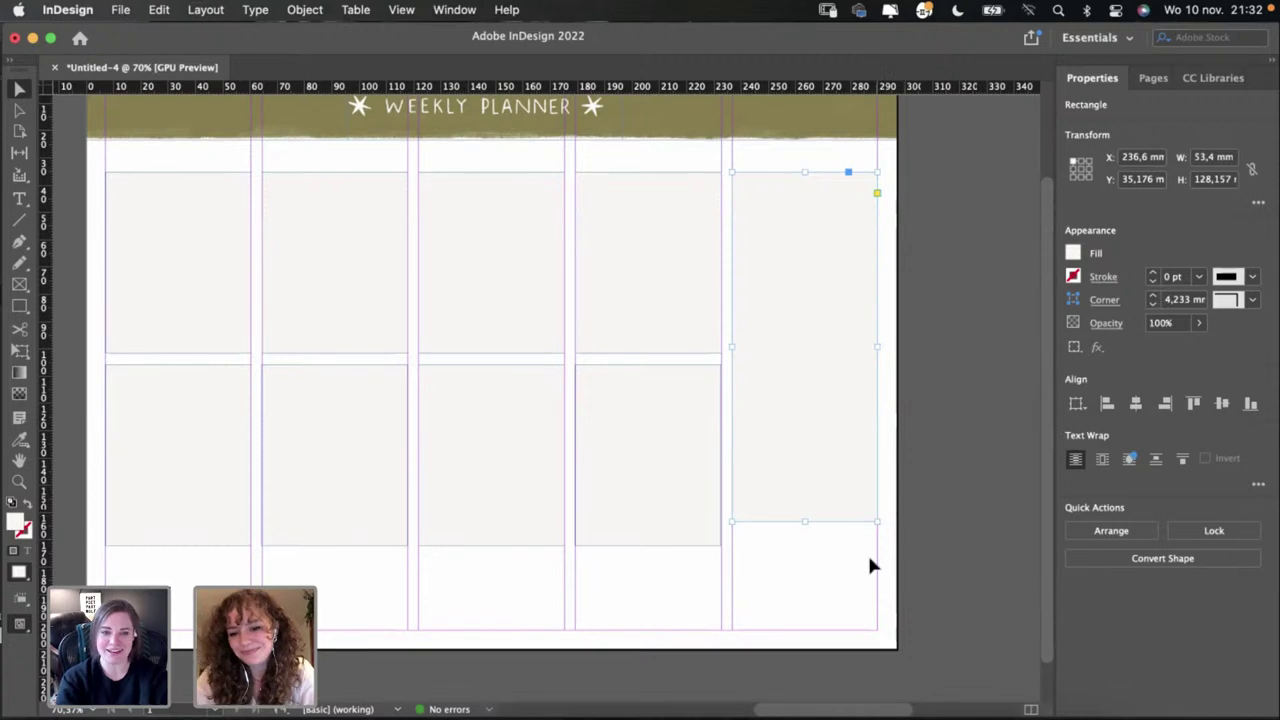
click(817, 529)
click(803, 507)
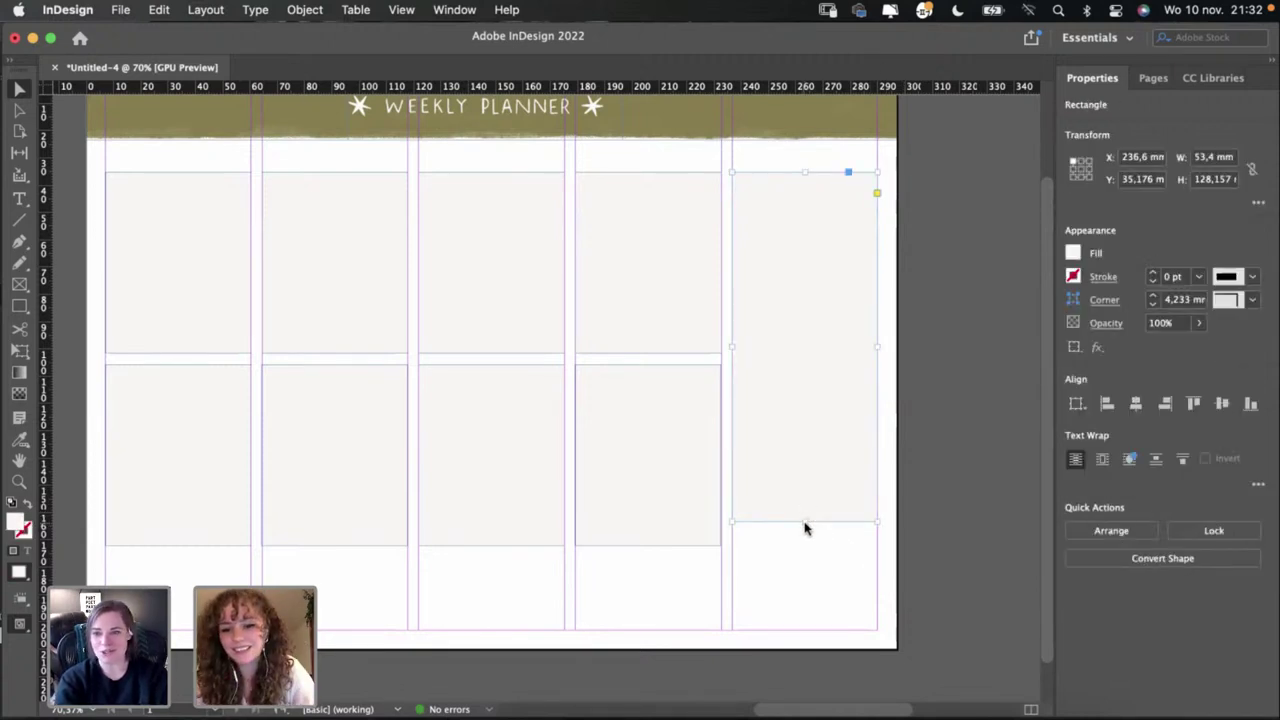
drag(805, 525, 804, 545)
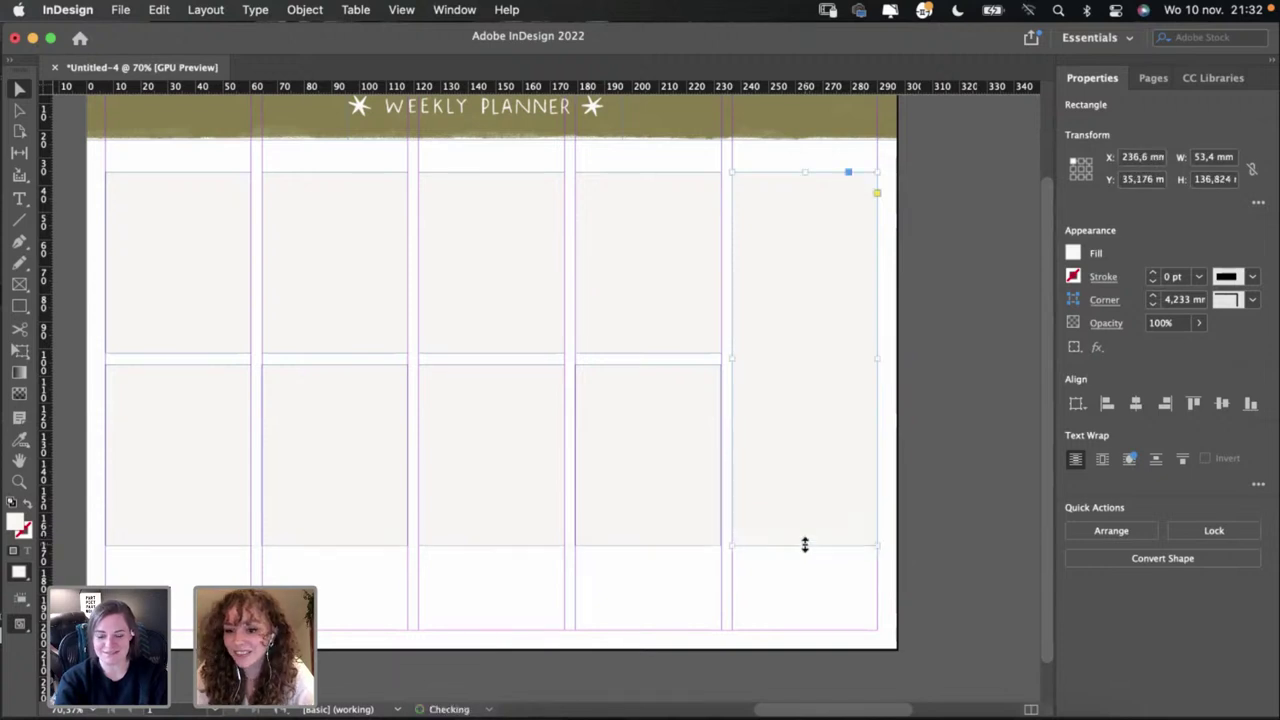
click(801, 552)
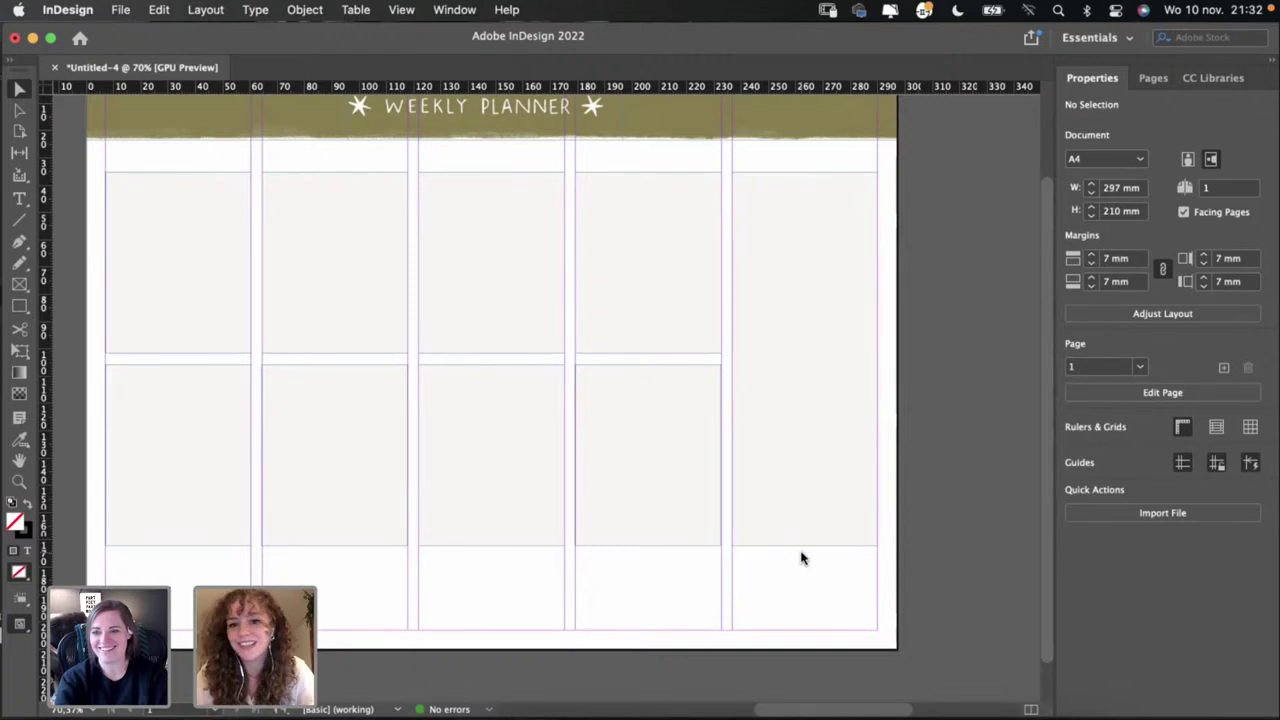
Step: Move all nine day boxes up as one block to about 28.3 mm, just below the header
drag(68, 236, 882, 490)
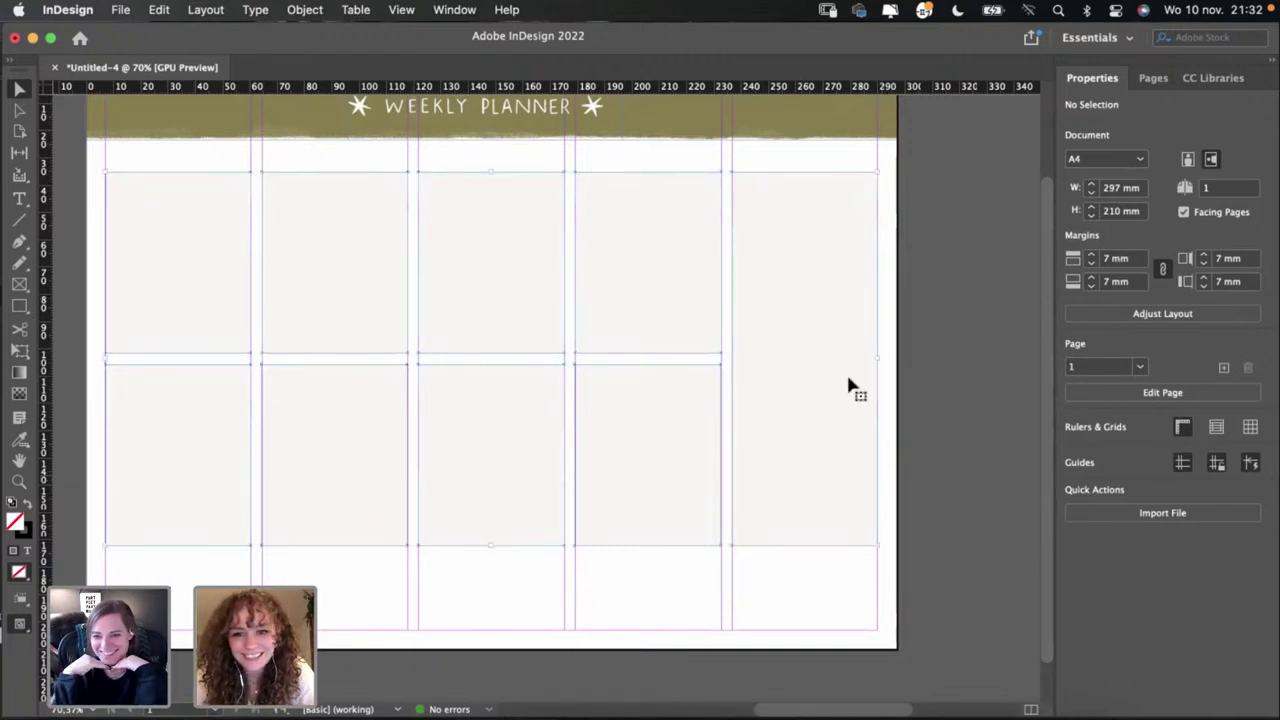
drag(848, 383, 846, 361)
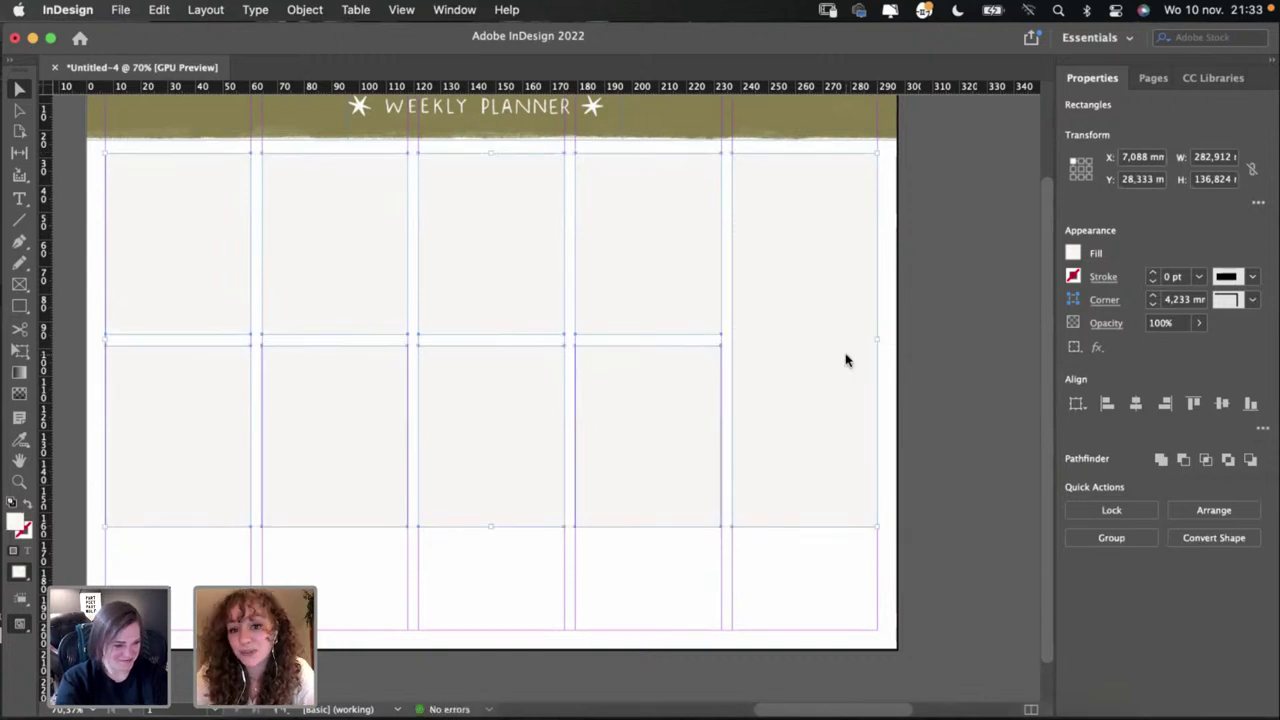
click(918, 354)
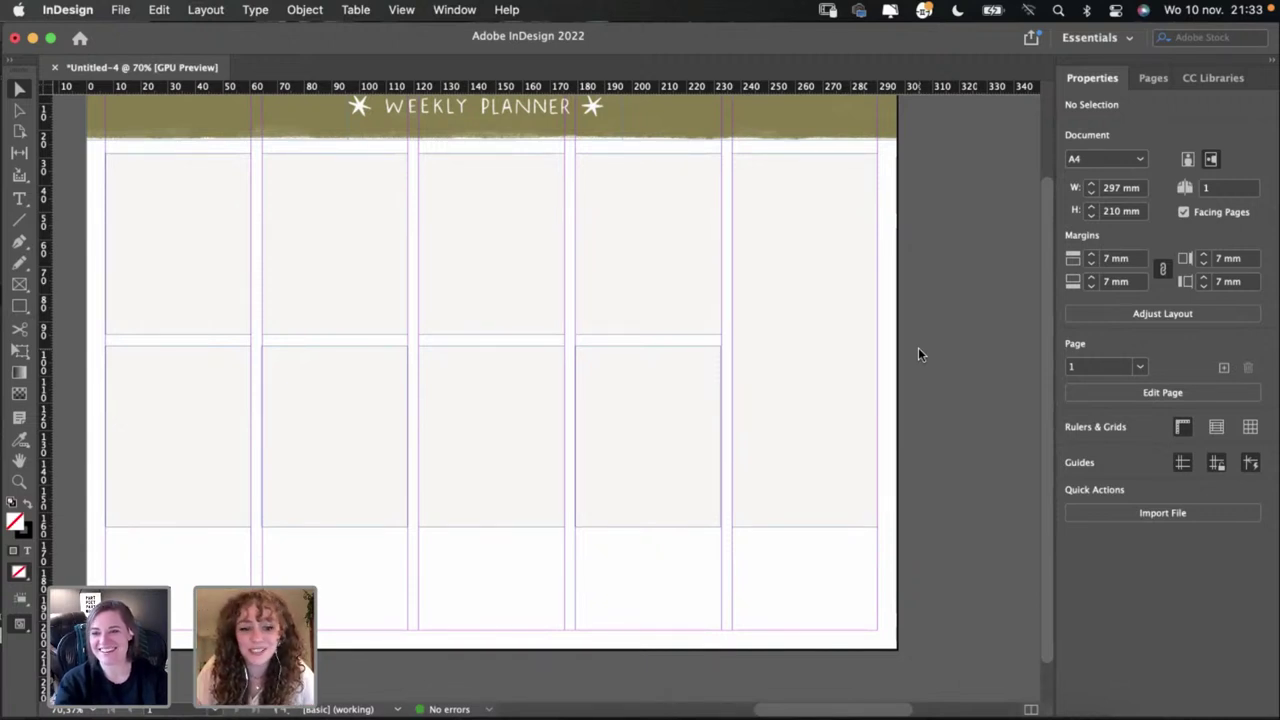
Step: Toggle Preview with W and view the whole page: header, eight day boxes and tall fifth box
key(w)
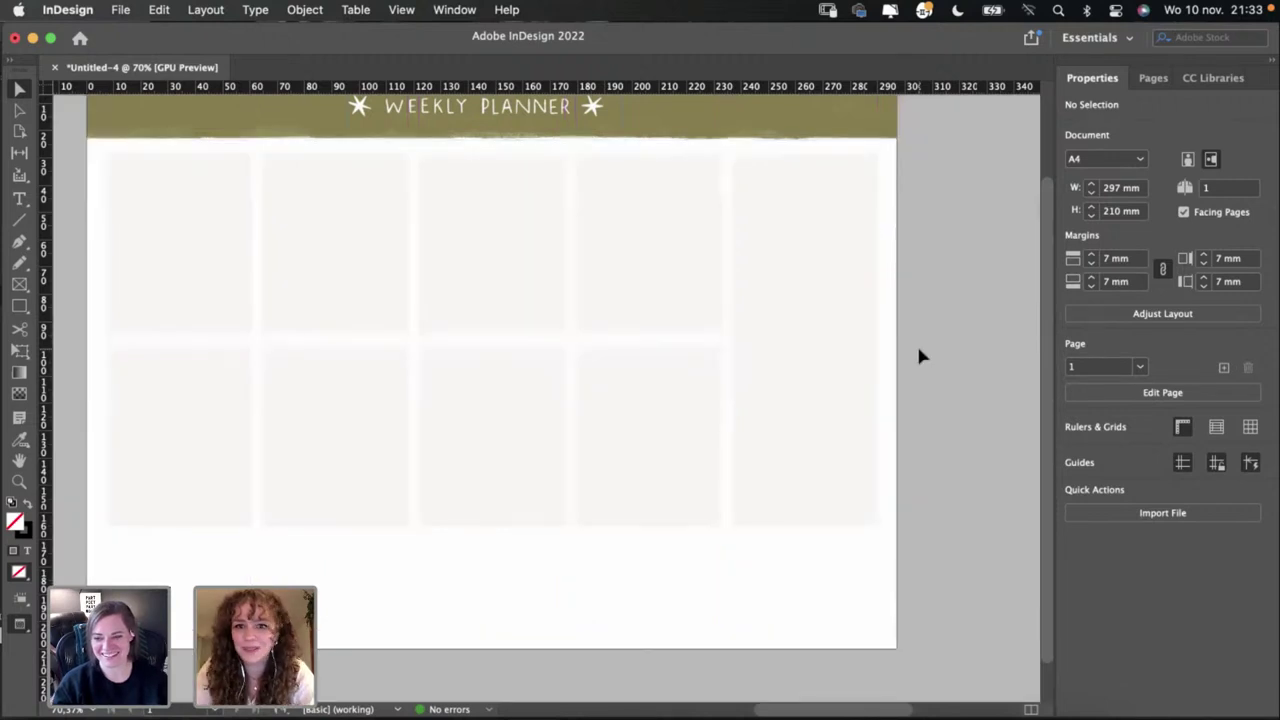
scroll(918, 345, down, 1)
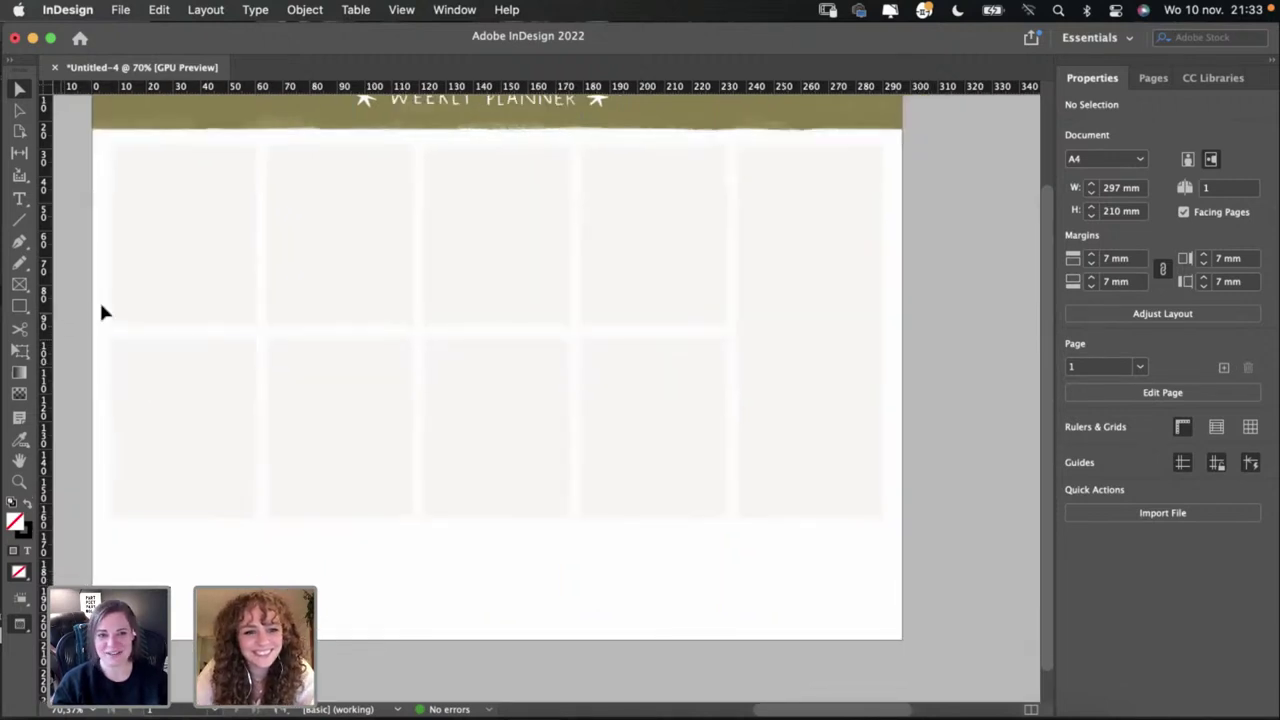
scroll(100, 309, left, 1)
scroll(102, 313, up, 2)
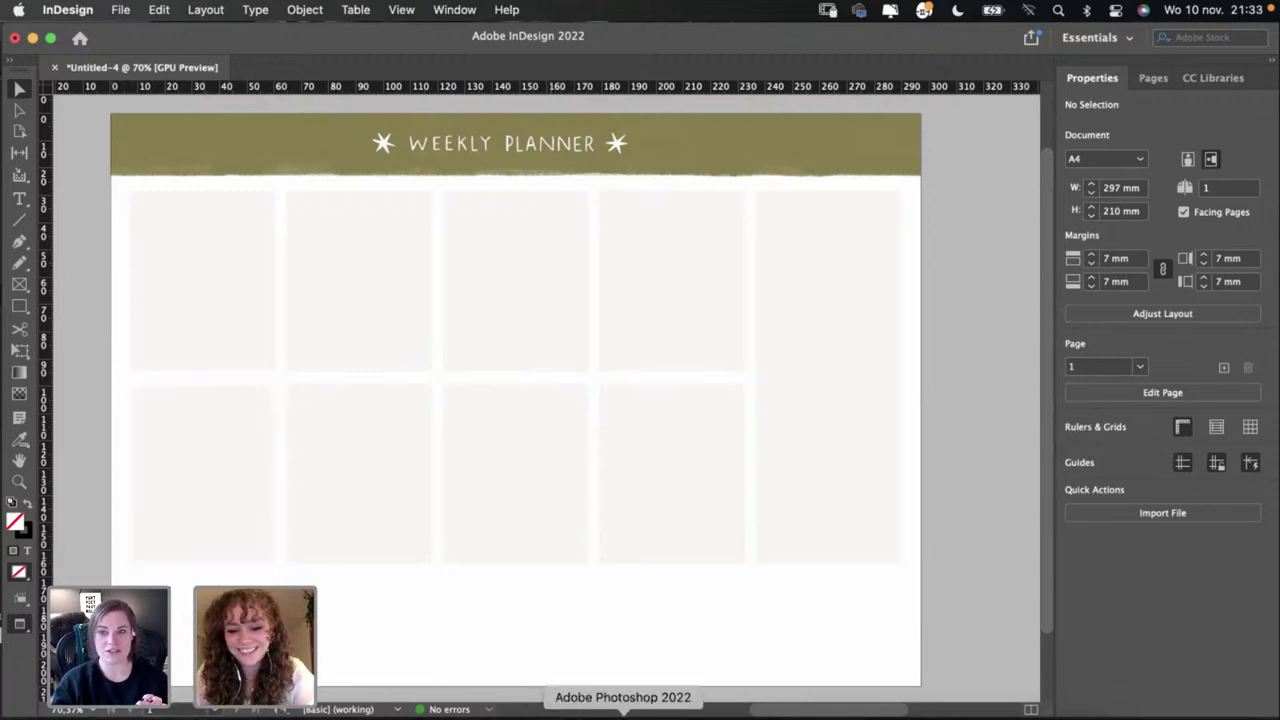
Step: In Photoshop, pick the Rectangular Marquee tool and scroll to the habit tracker artboard in Untitled-1
click(622, 712)
scroll(530, 400, down, 5)
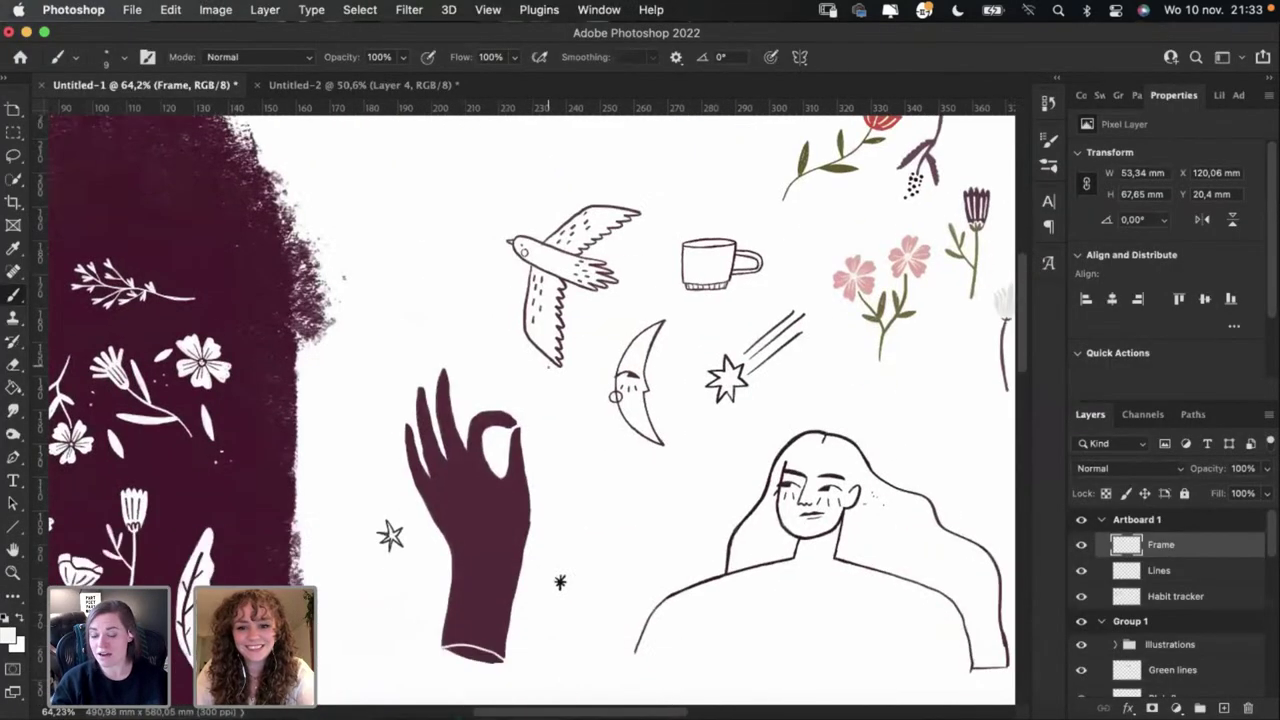
scroll(530, 400, down, 3)
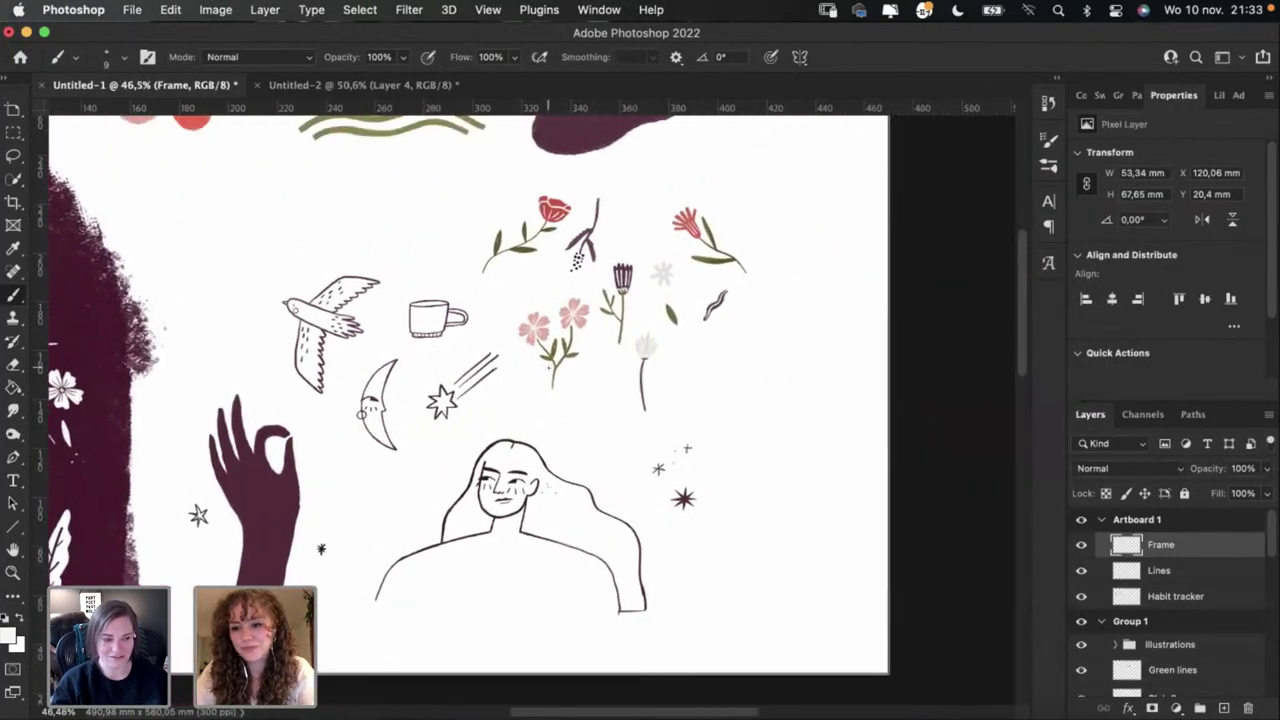
scroll(510, 475, down, 1)
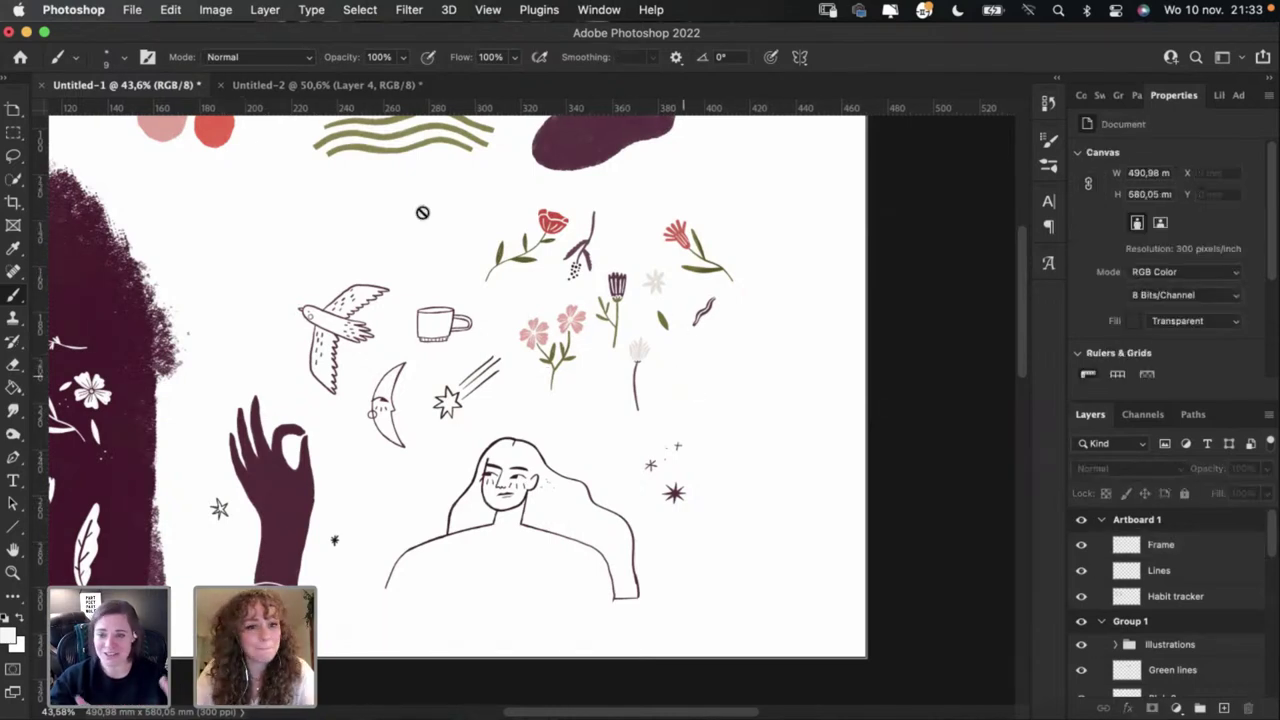
click(13, 132)
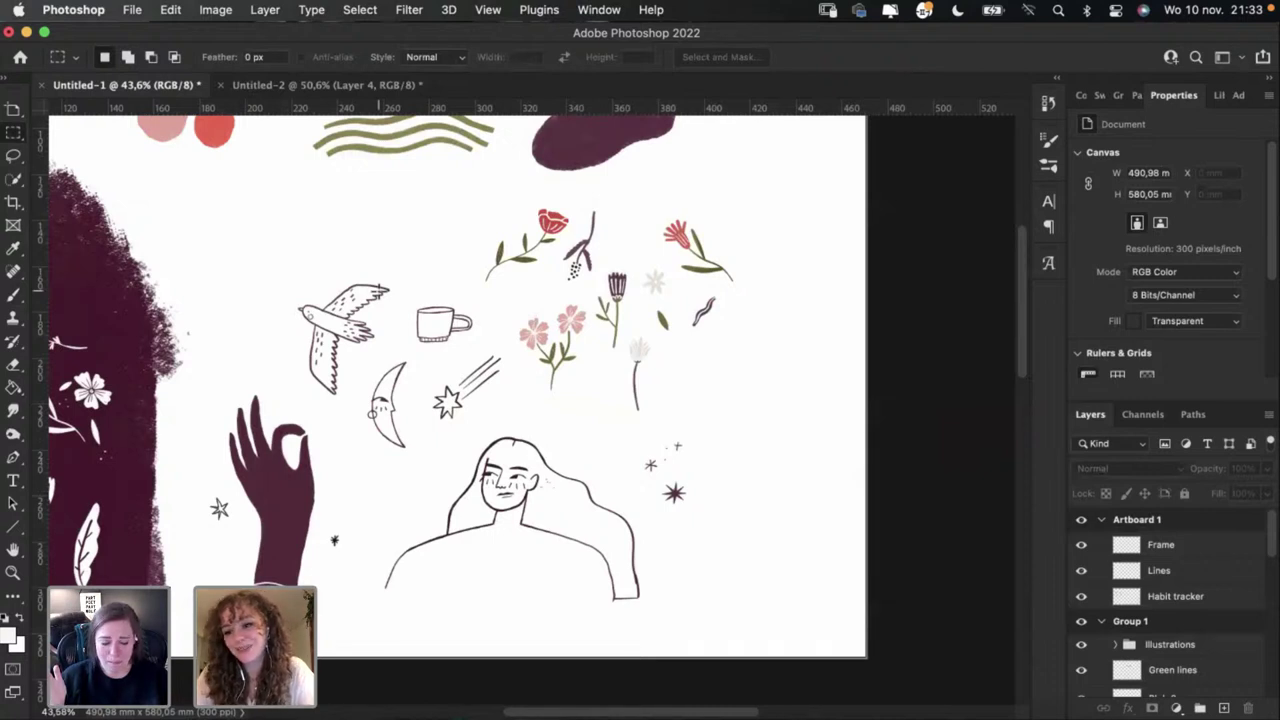
scroll(487, 467, right, 2)
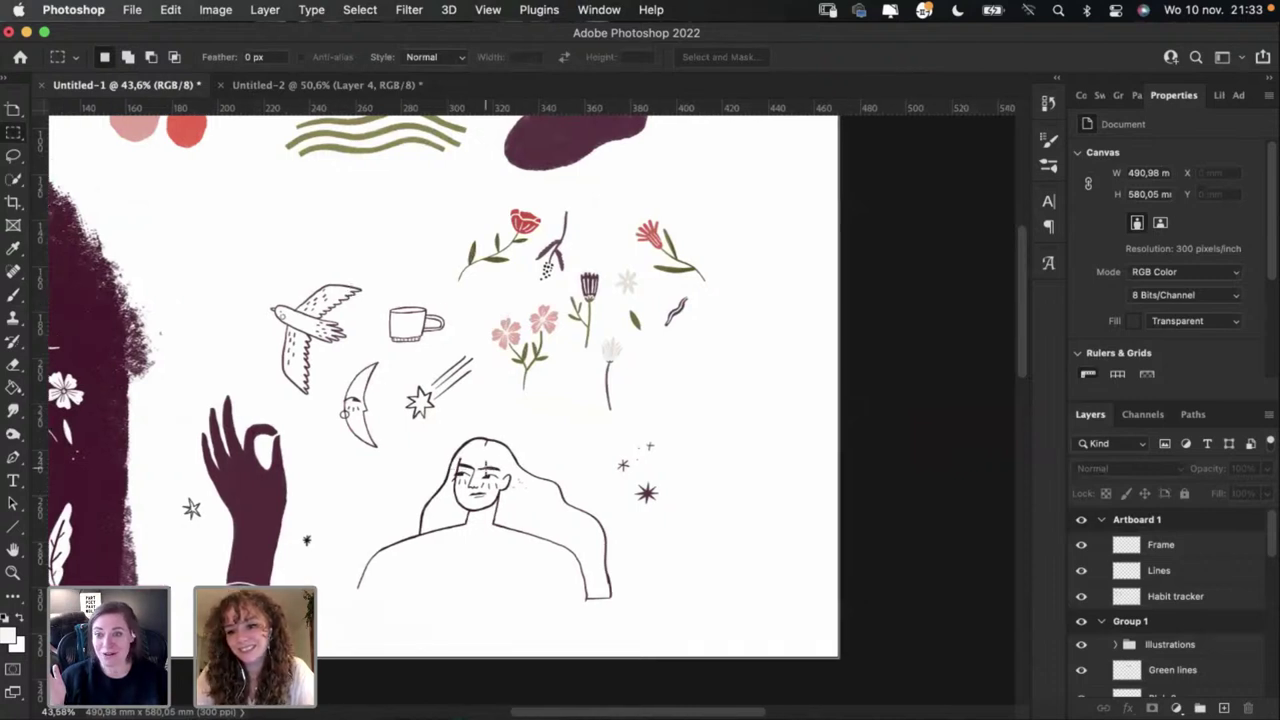
scroll(487, 467, right, 1)
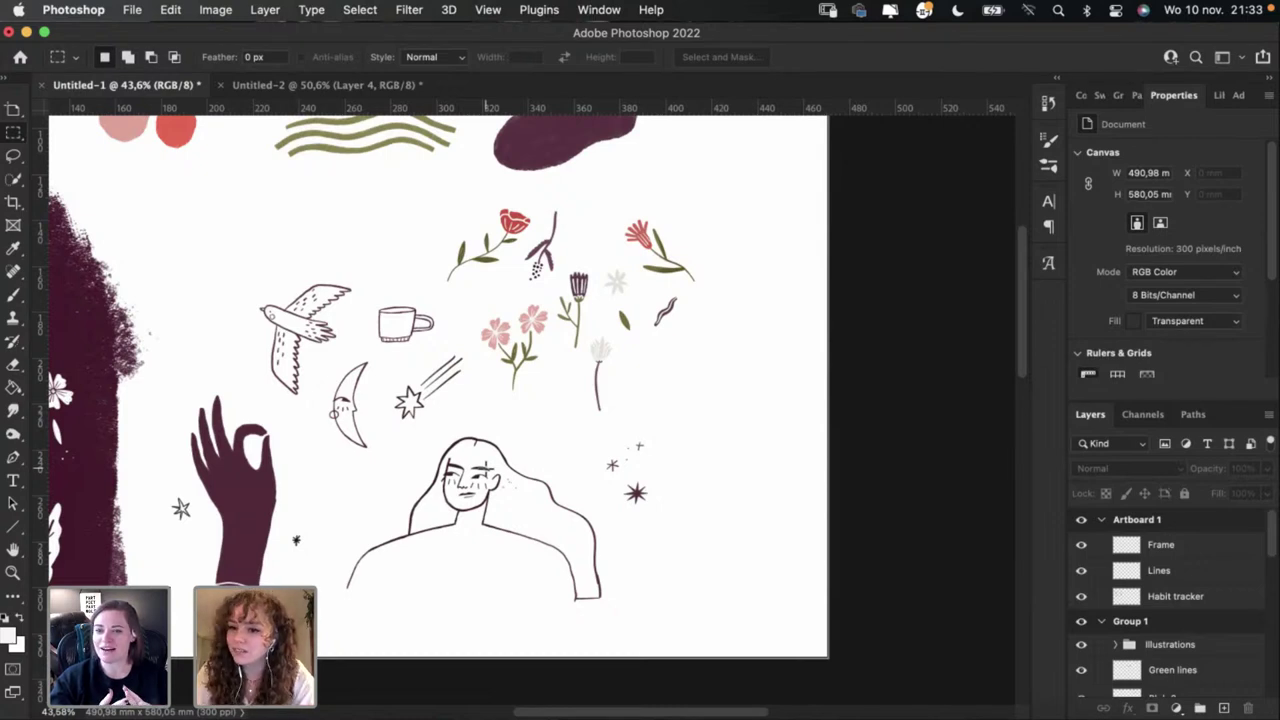
scroll(629, 411, up, 2)
scroll(629, 411, left, 1)
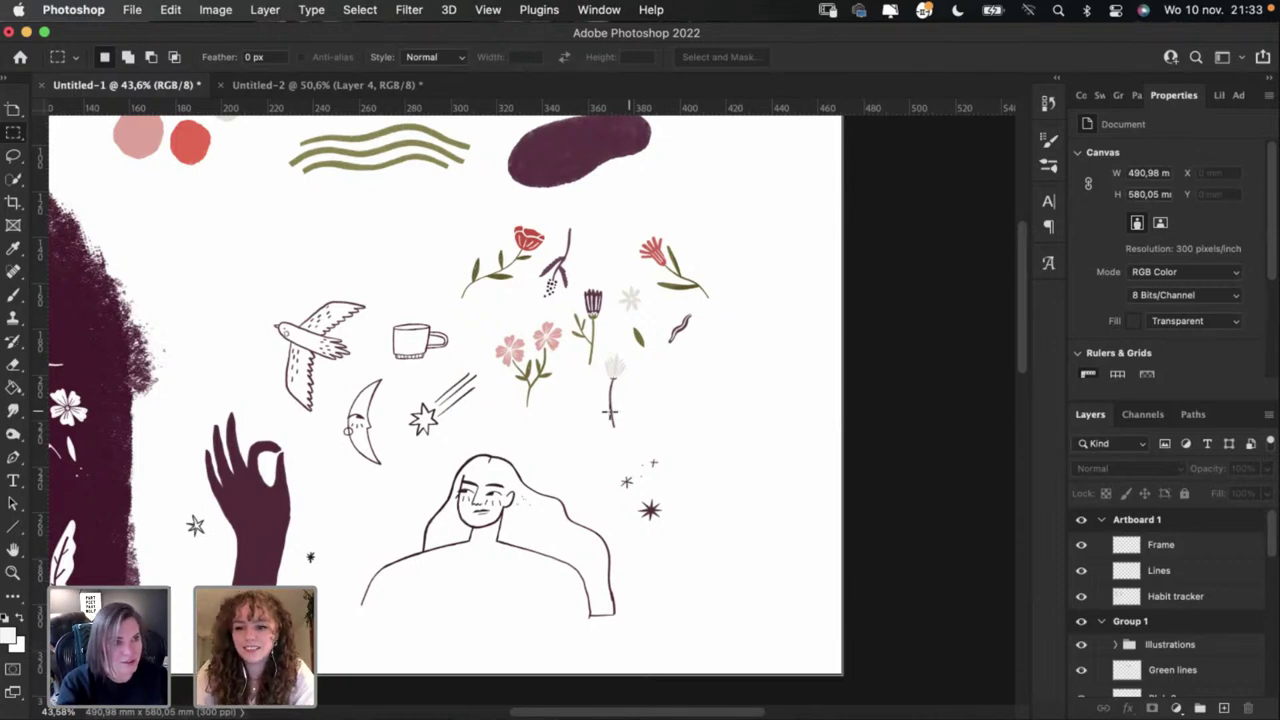
scroll(595, 372, down, 6)
scroll(595, 372, left, 5)
scroll(601, 372, down, 4)
scroll(601, 372, left, 3)
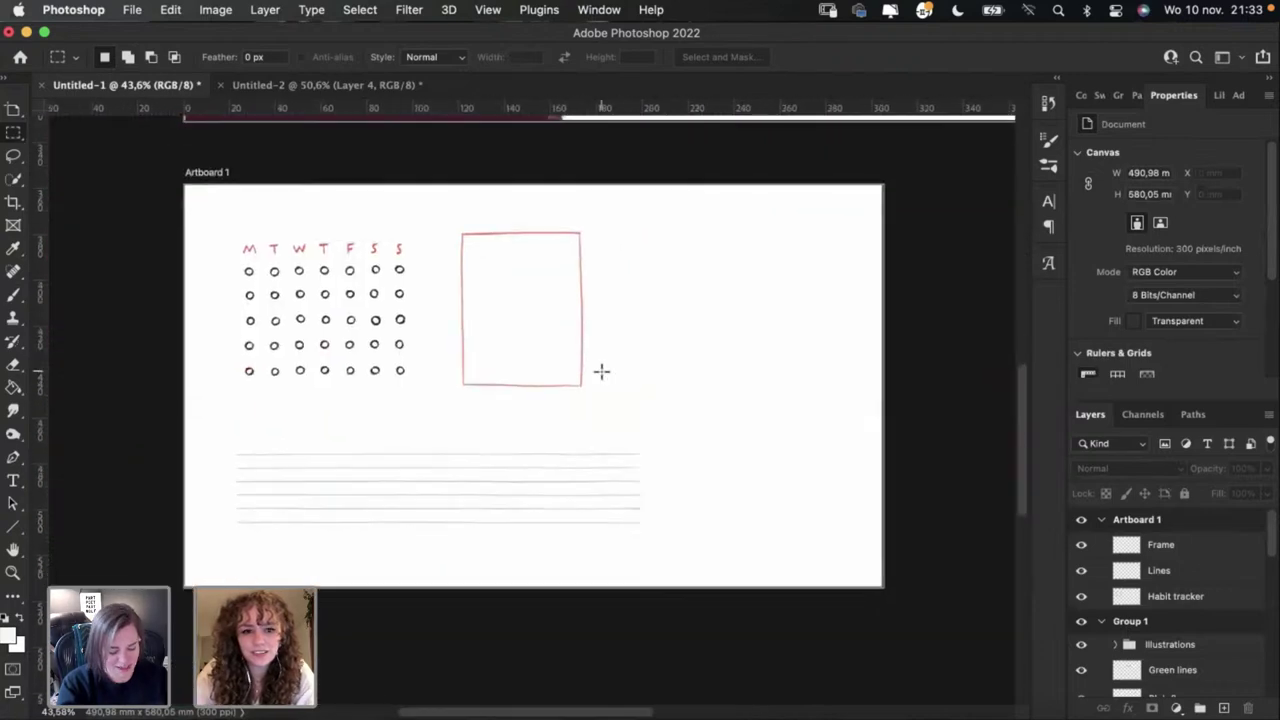
scroll(375, 342, up, 3)
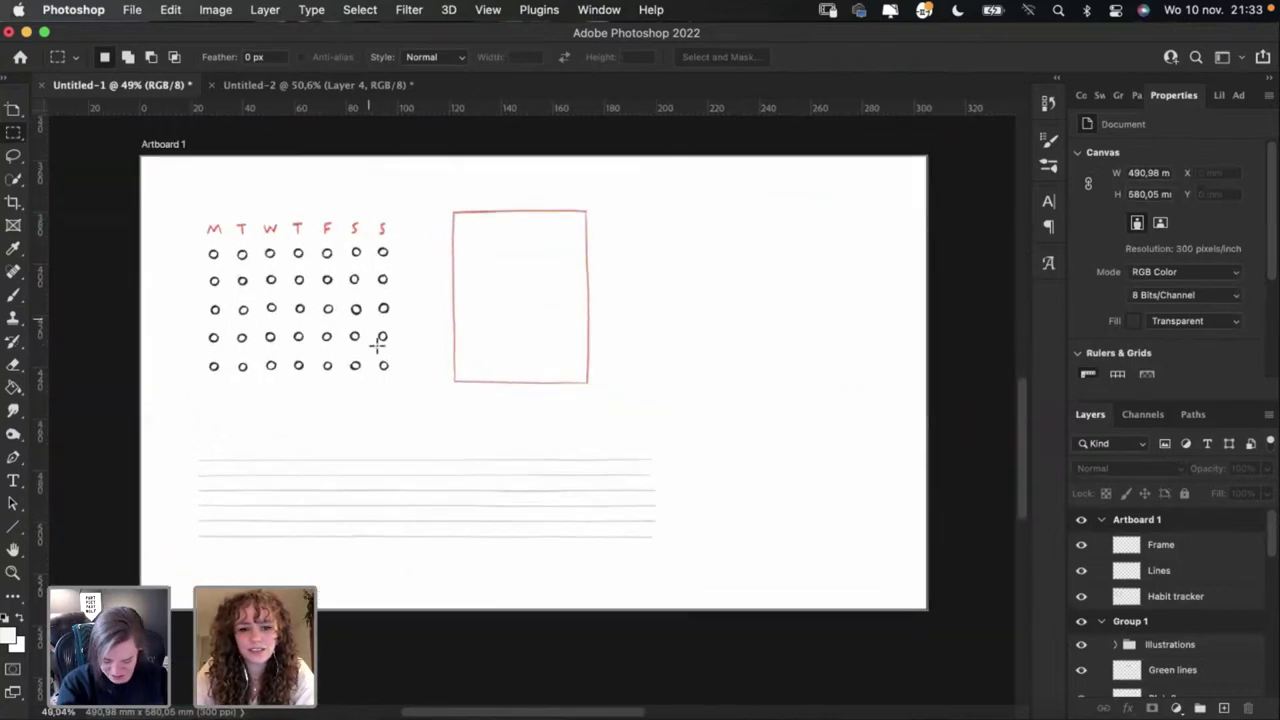
scroll(375, 345, up, 1)
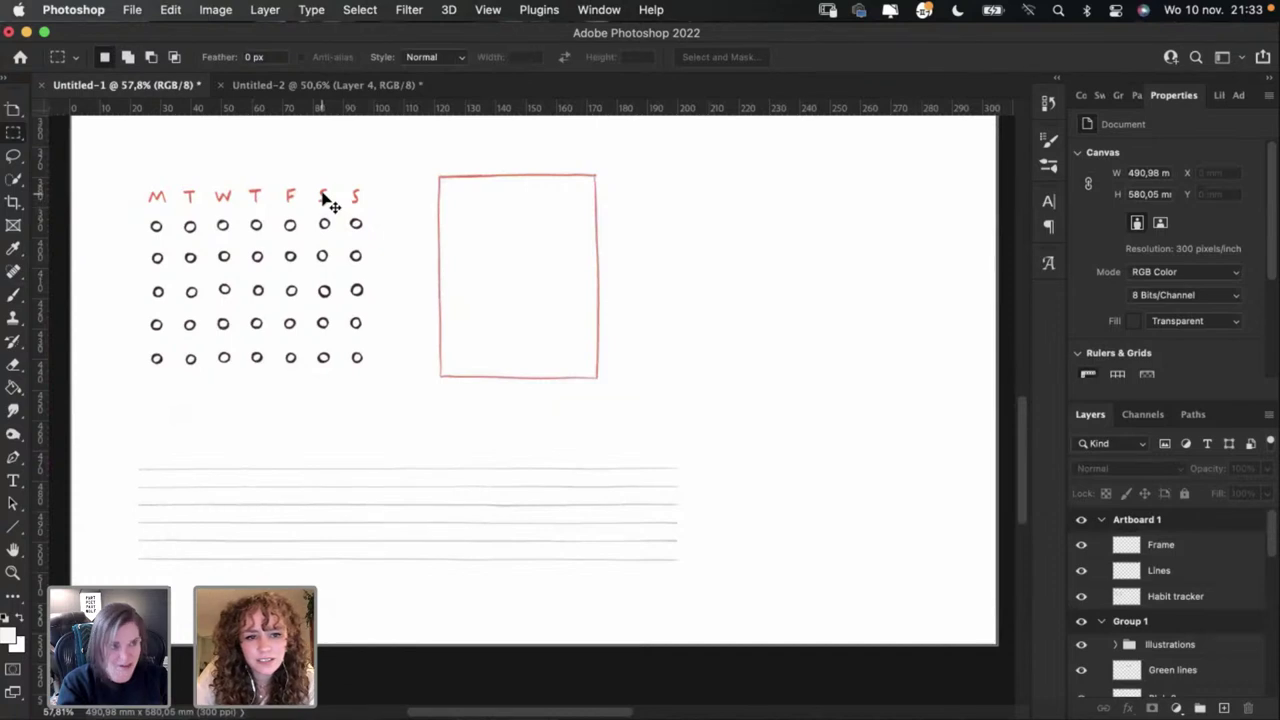
Step: Select the Habit tracker layer, test a move and undo it, then show the Untitled-2 planner document
super+click(320, 199)
drag(320, 199, 297, 225)
key(super+z)
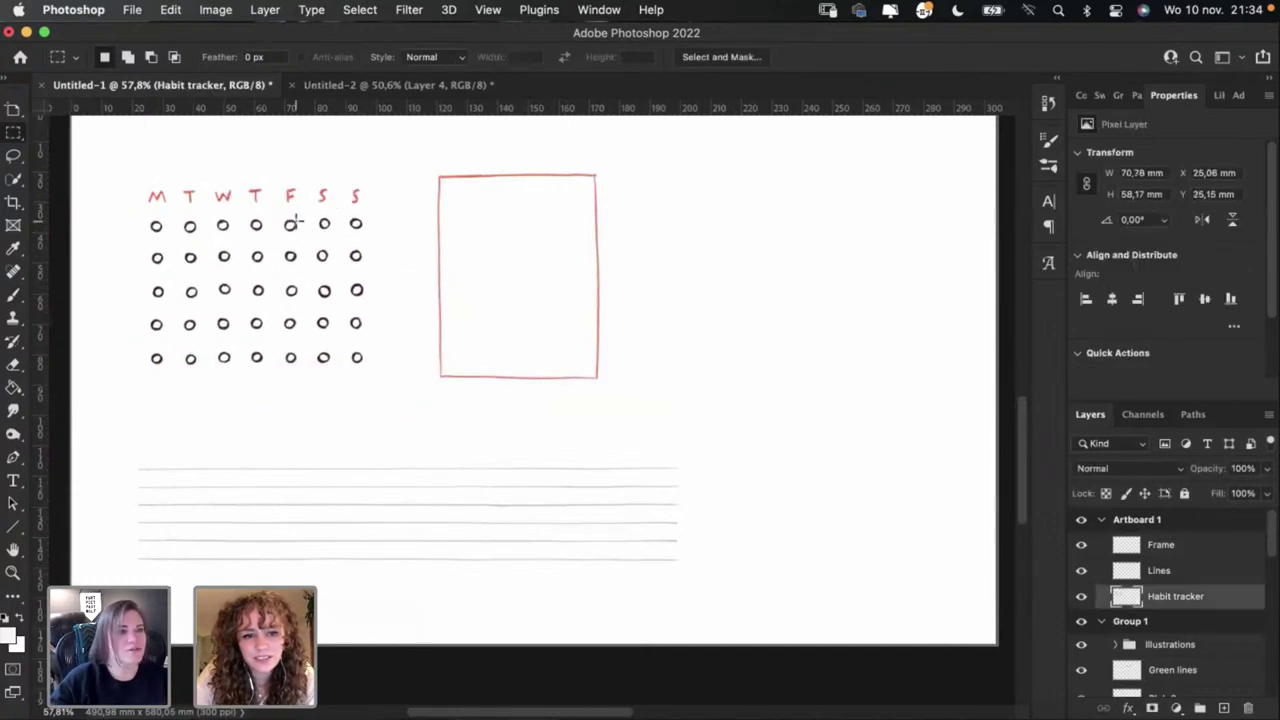
key(super+d)
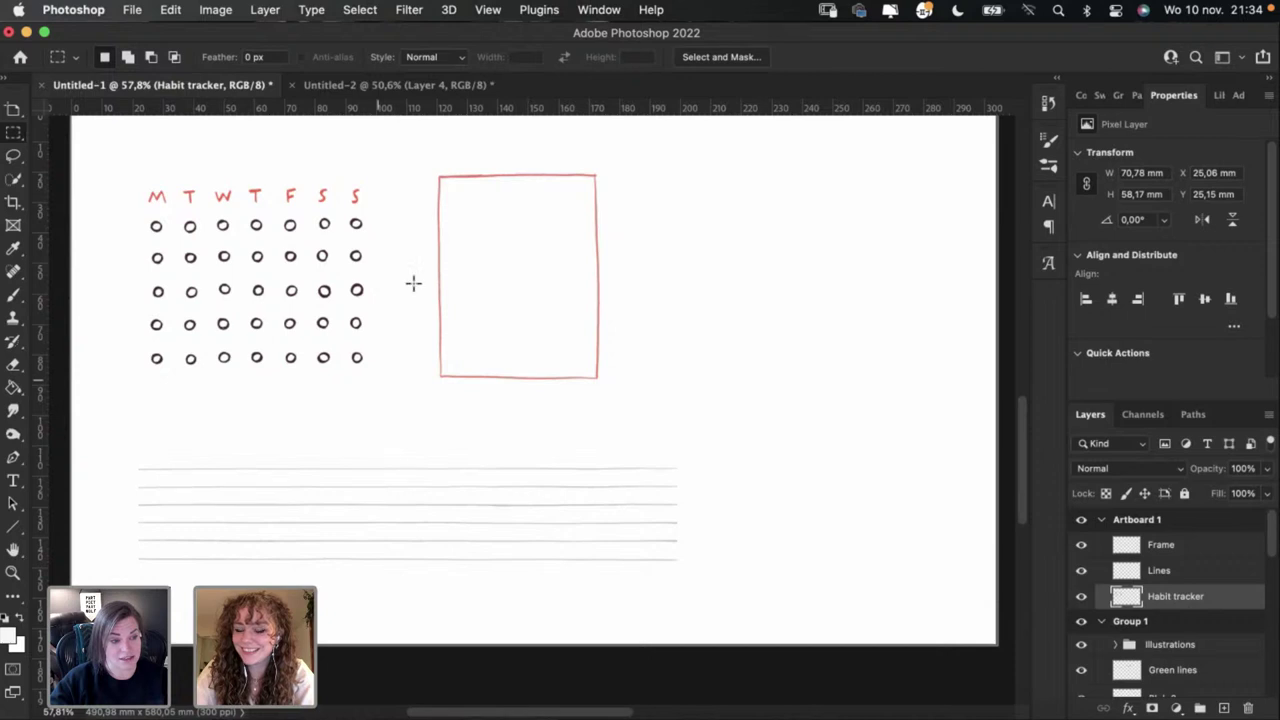
click(400, 84)
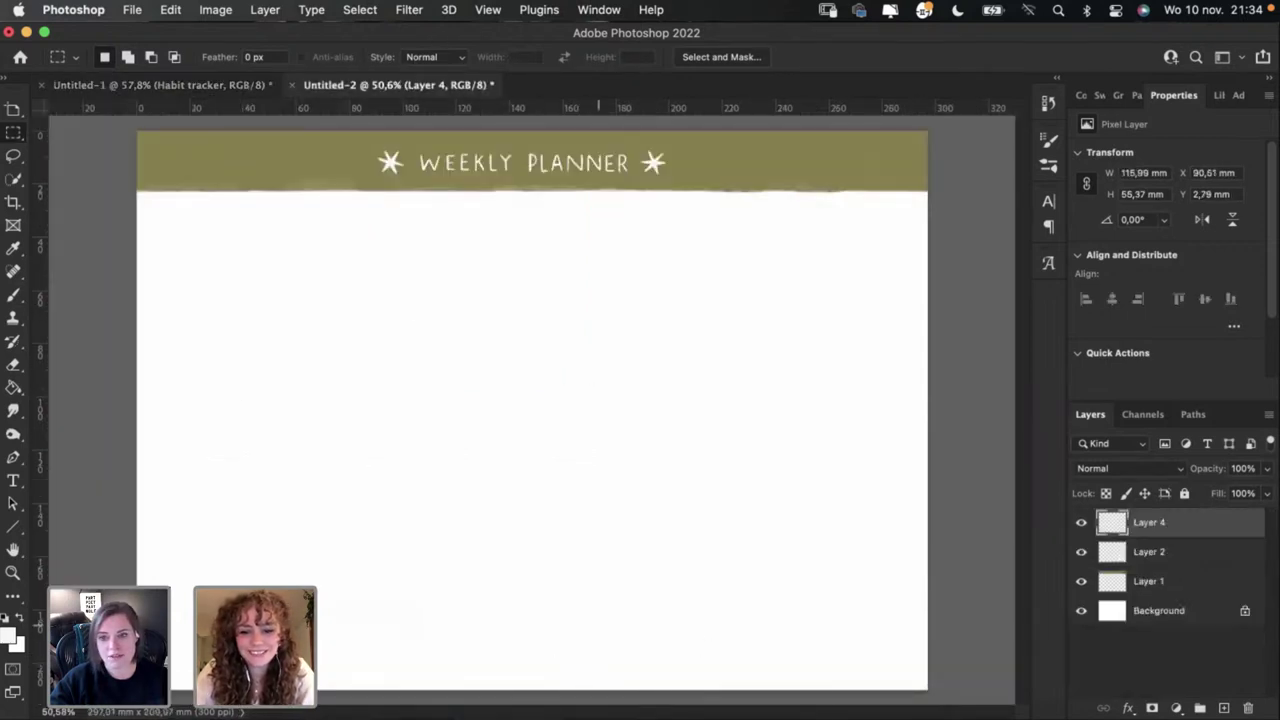
click(692, 712)
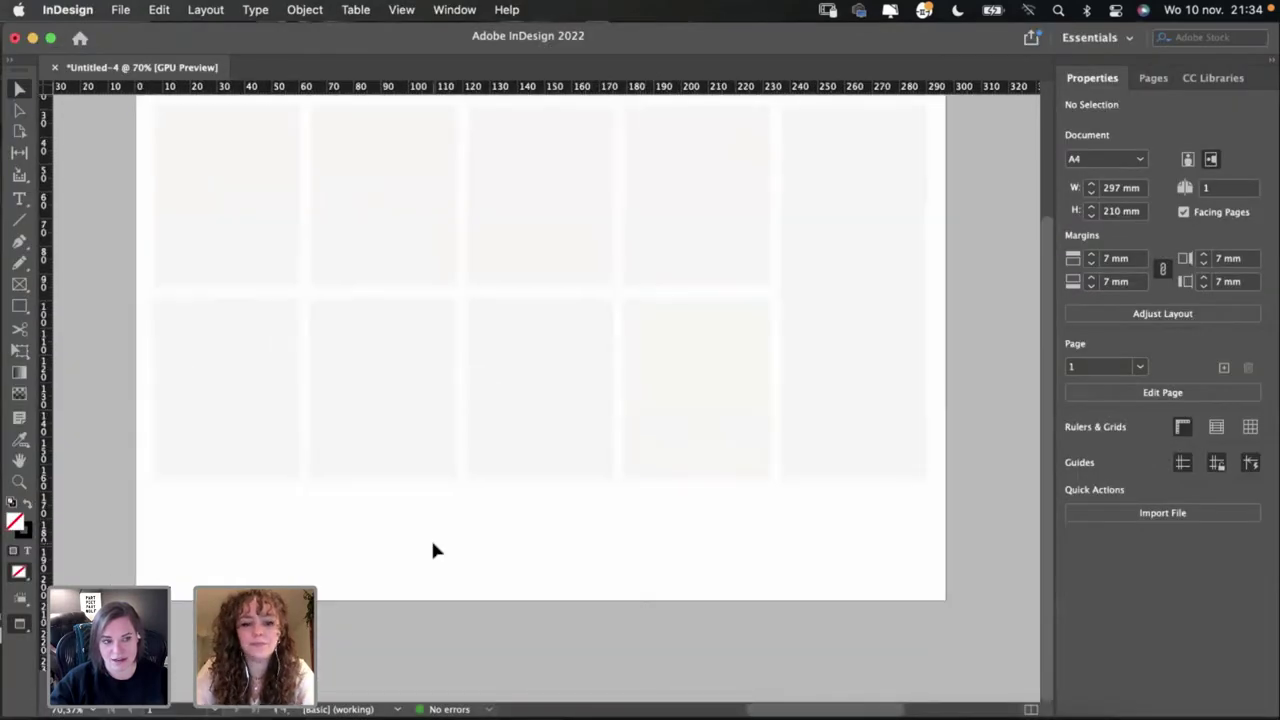
Step: Paste the habit tracker grid and scale it down proportionally below the second column of boxes
key(super+v)
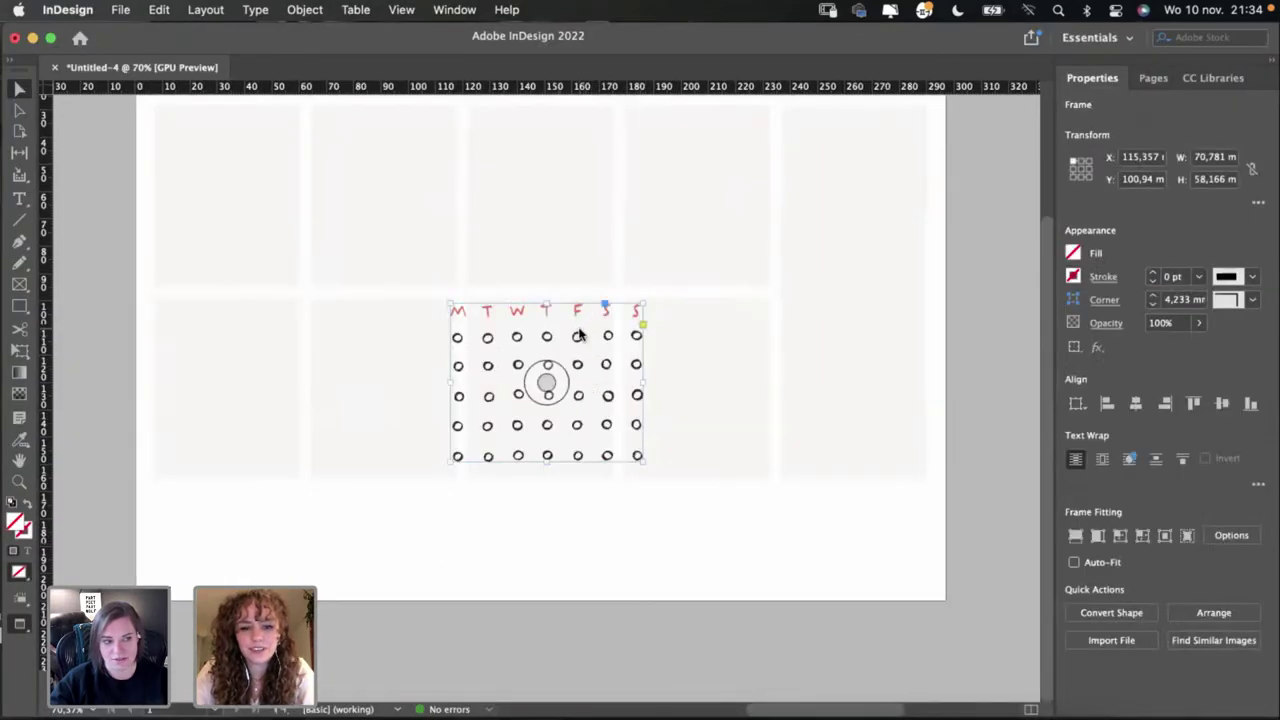
drag(577, 337, 403, 457)
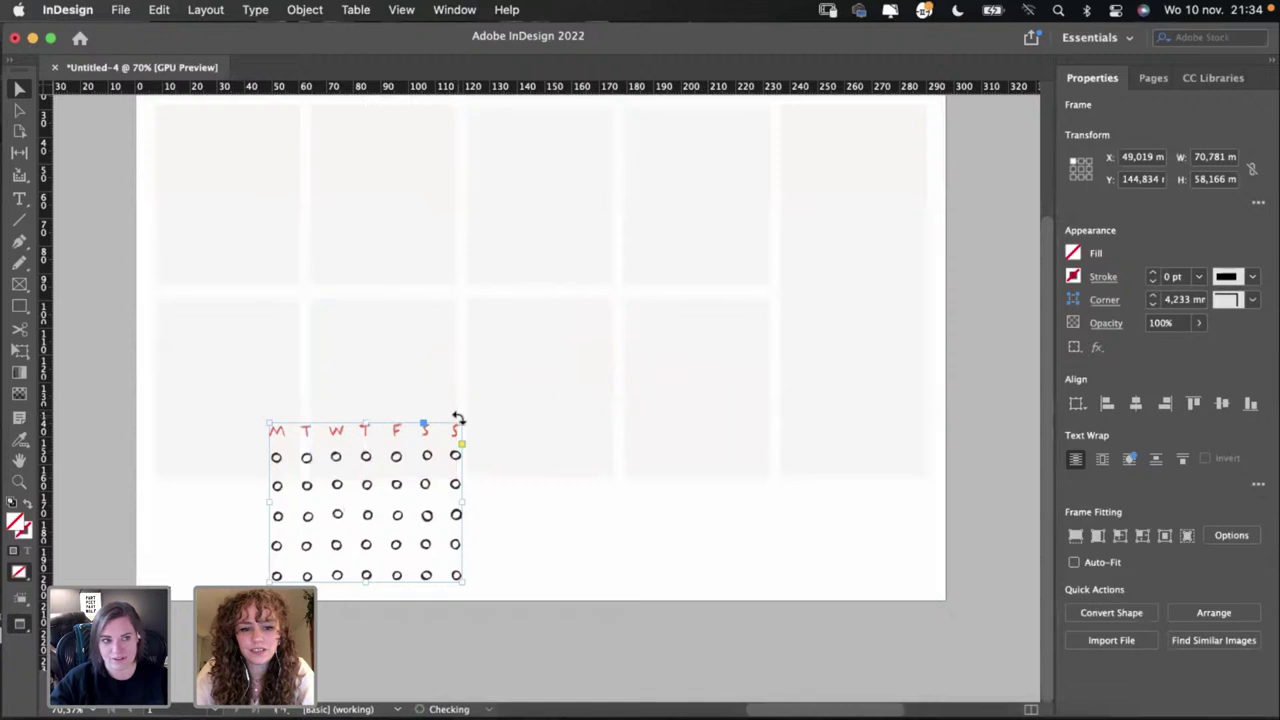
drag(457, 425, 400, 477)
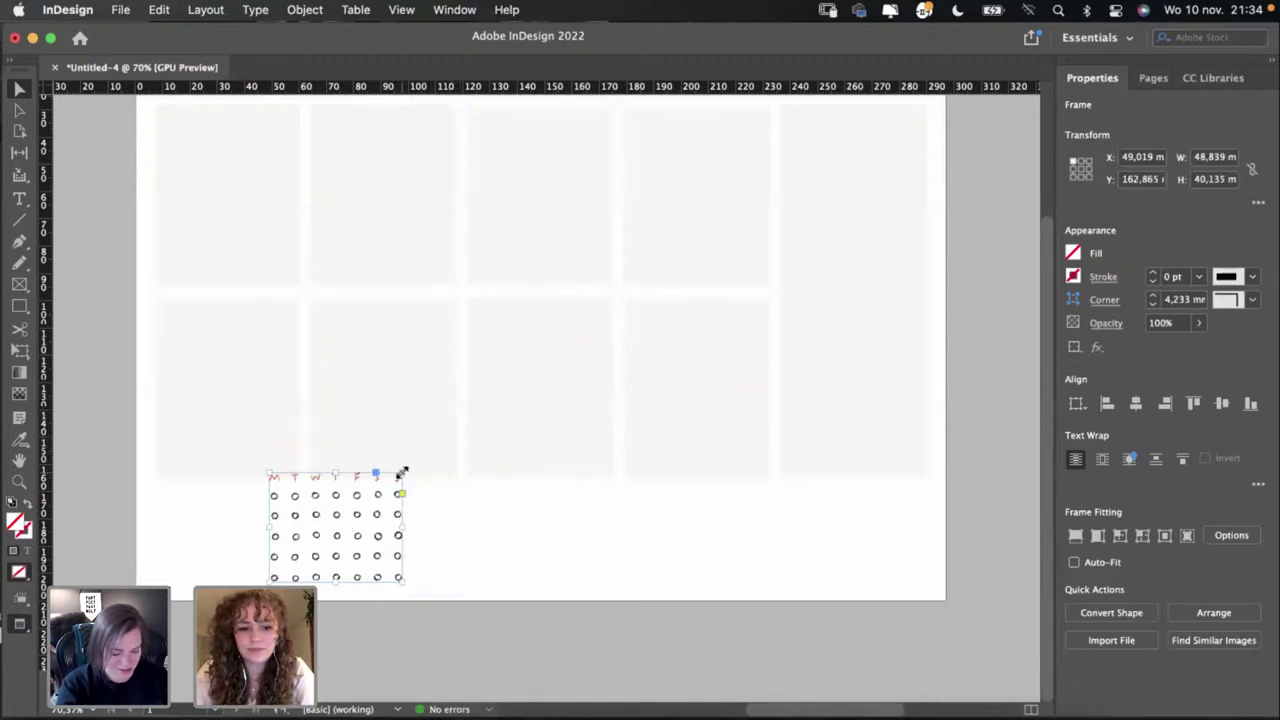
drag(399, 474, 374, 496)
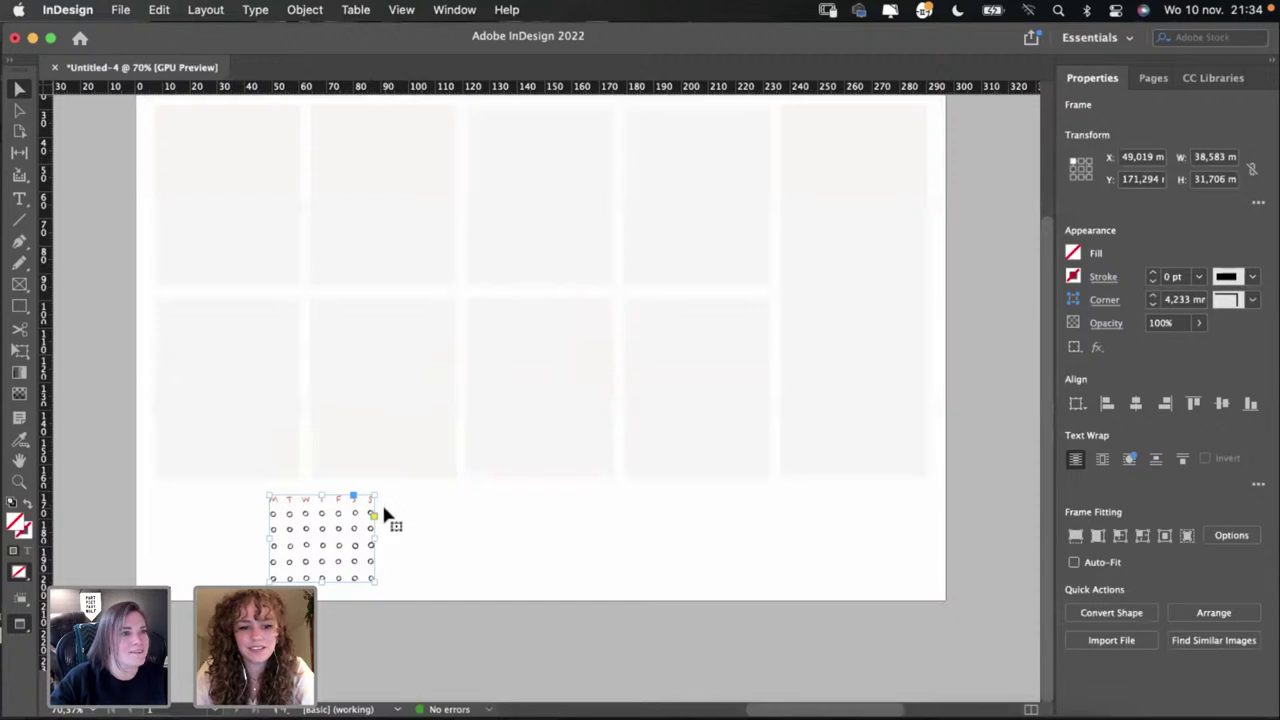
drag(343, 526, 404, 529)
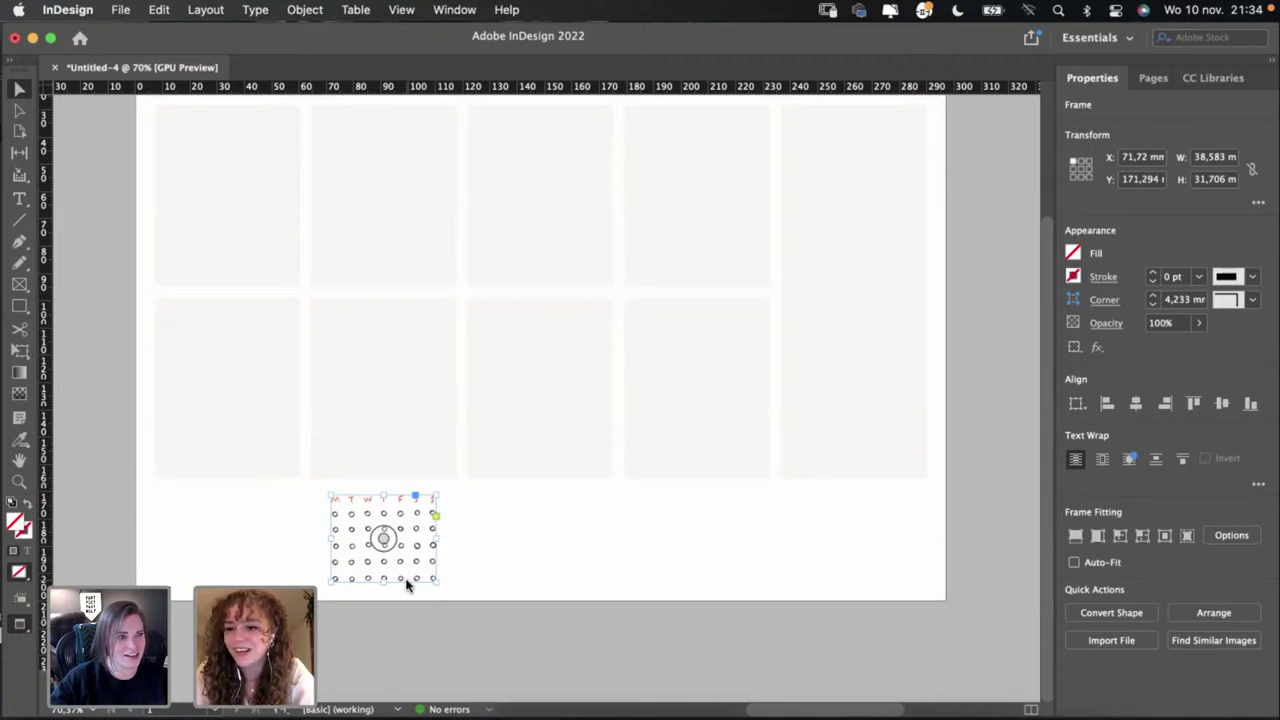
Step: Fine-tune the habit tracker to about 40.5 × 33.3 mm and settle its position
click(494, 535)
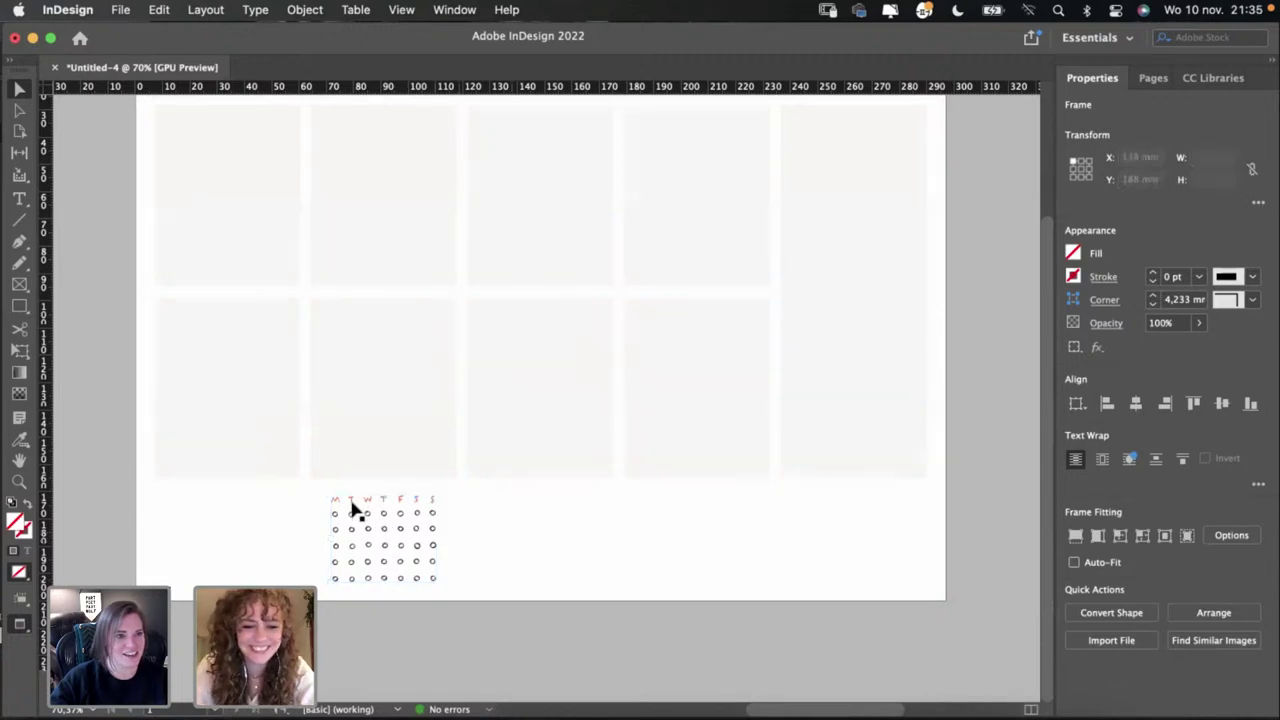
click(438, 497)
drag(438, 497, 443, 497)
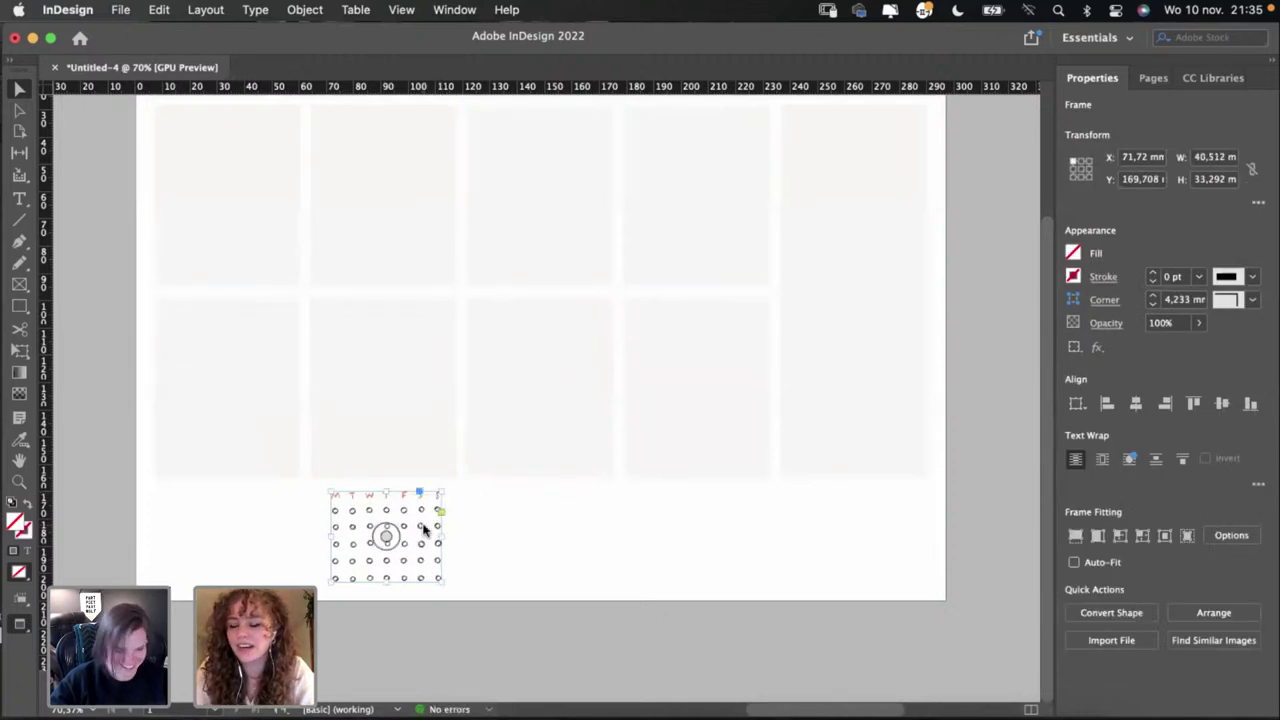
click(497, 540)
drag(406, 534, 400, 537)
click(500, 546)
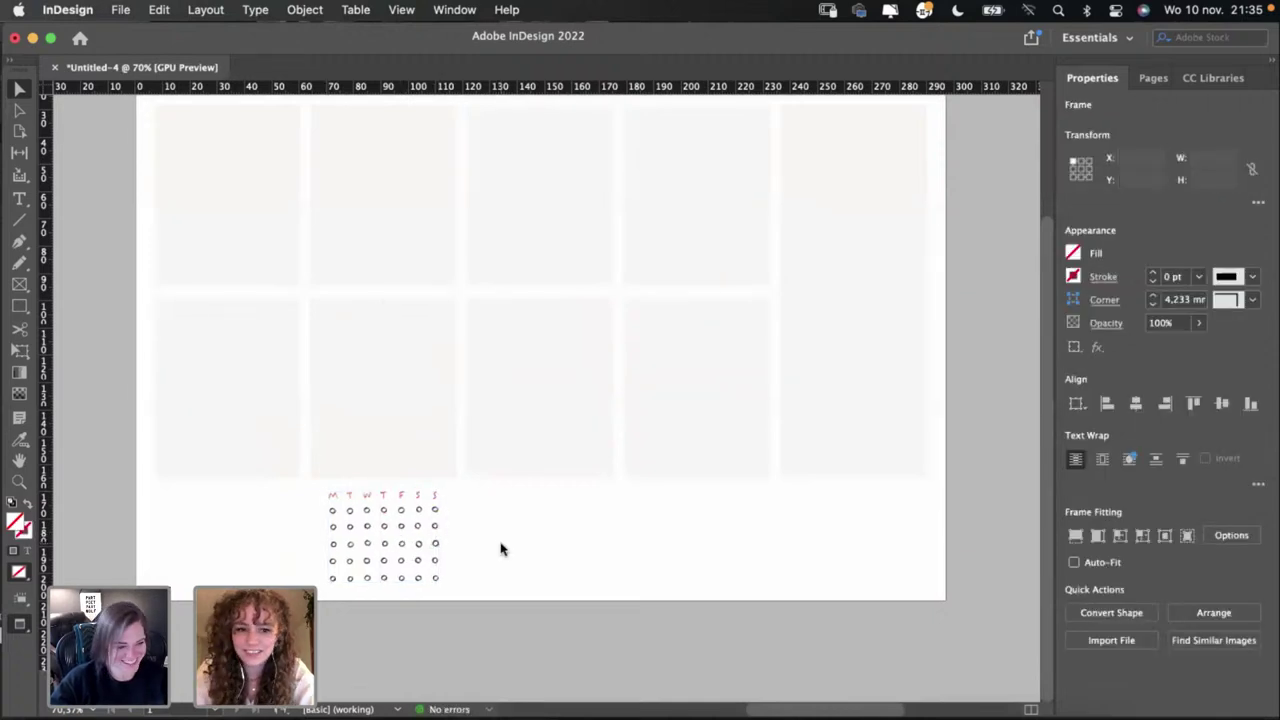
scroll(500, 555, up, 2)
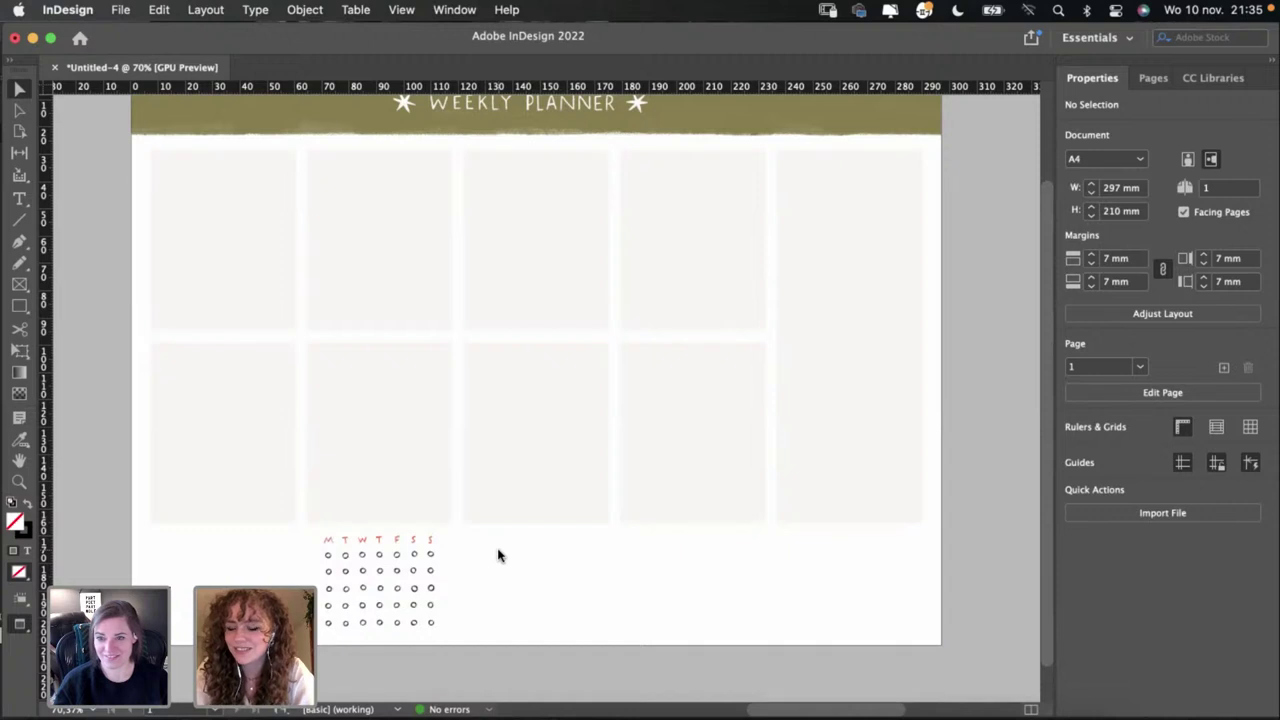
Step: Shift the olive header band and reposition the WEEKLY PLANNER title within it
scroll(469, 477, up, 4)
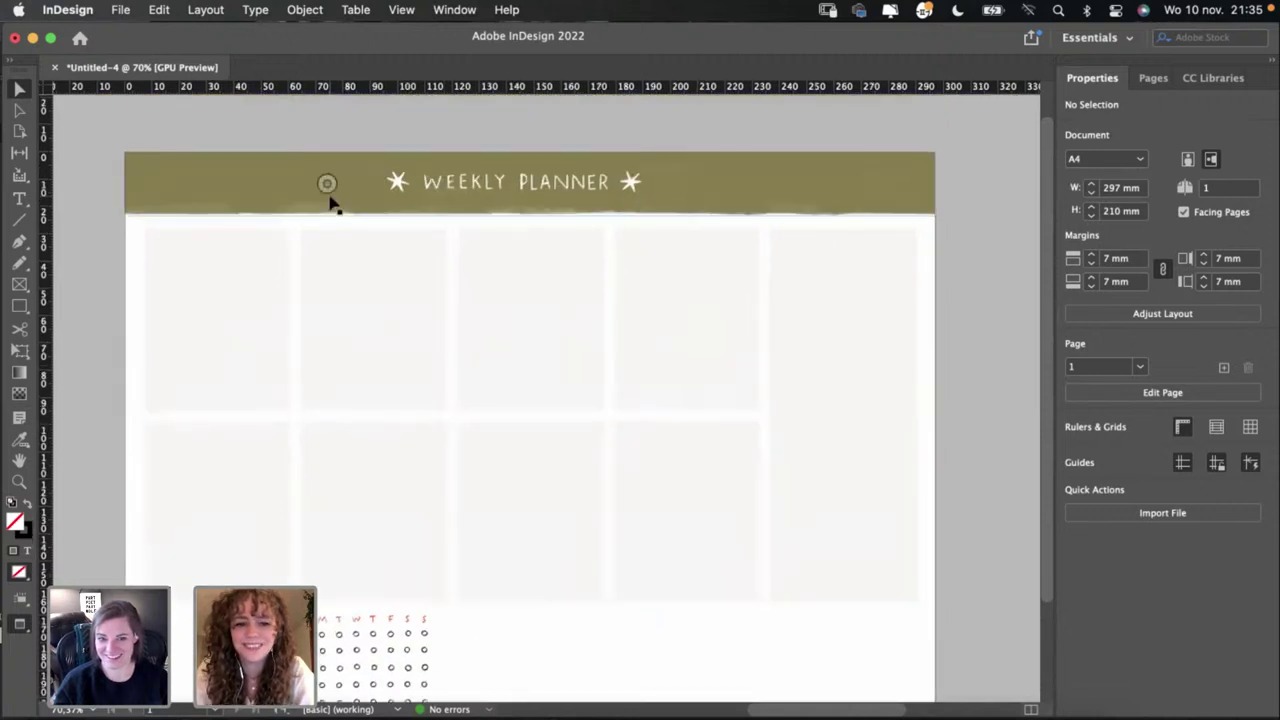
drag(330, 192, 334, 200)
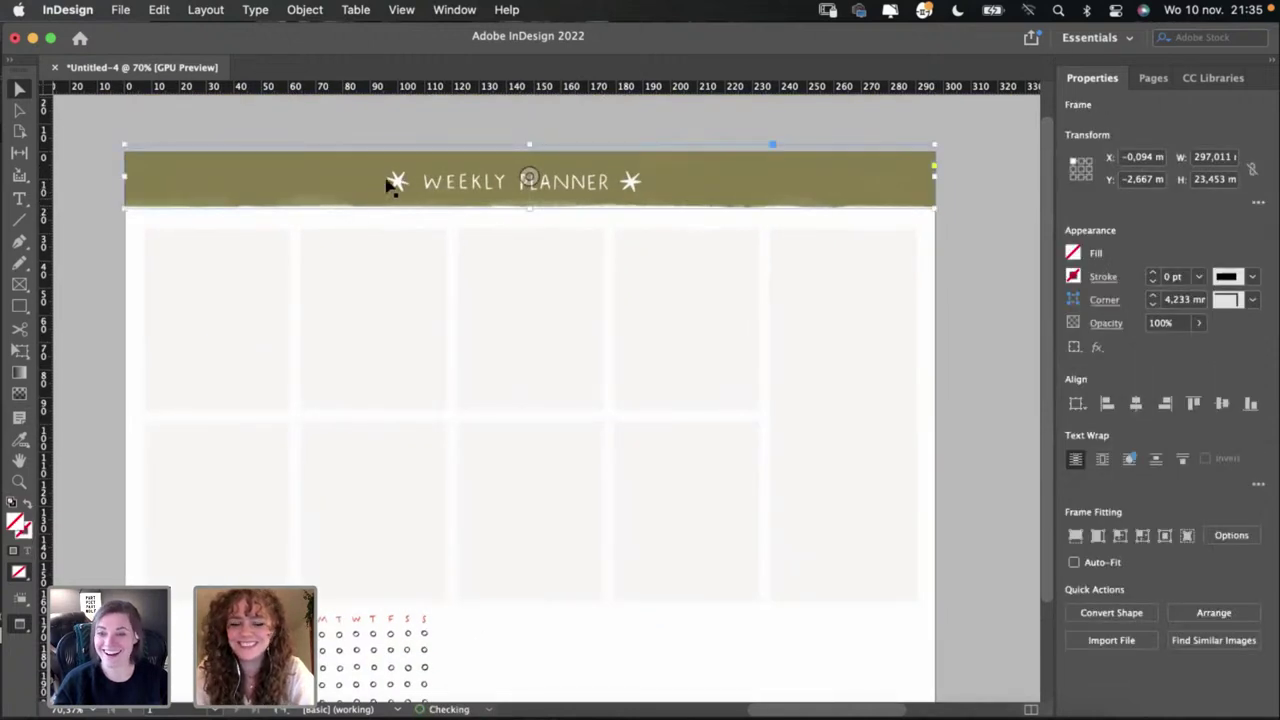
click(251, 114)
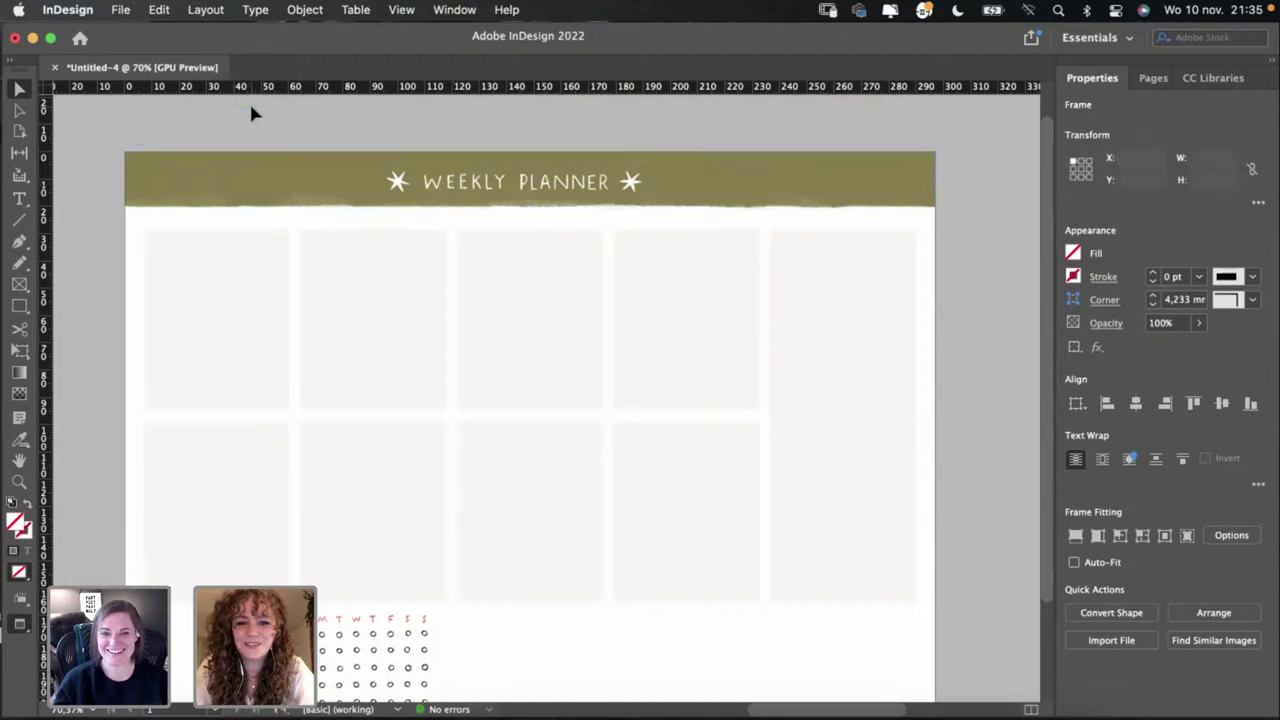
drag(491, 194, 481, 184)
click(483, 184)
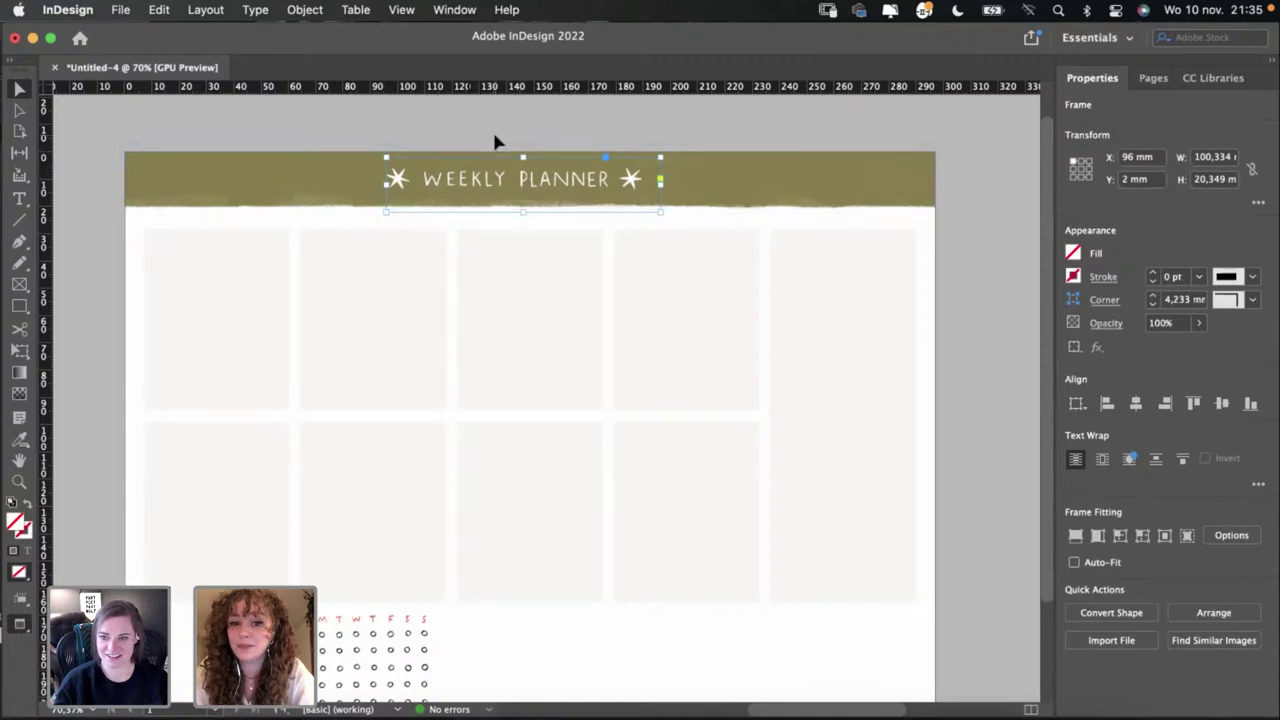
click(438, 128)
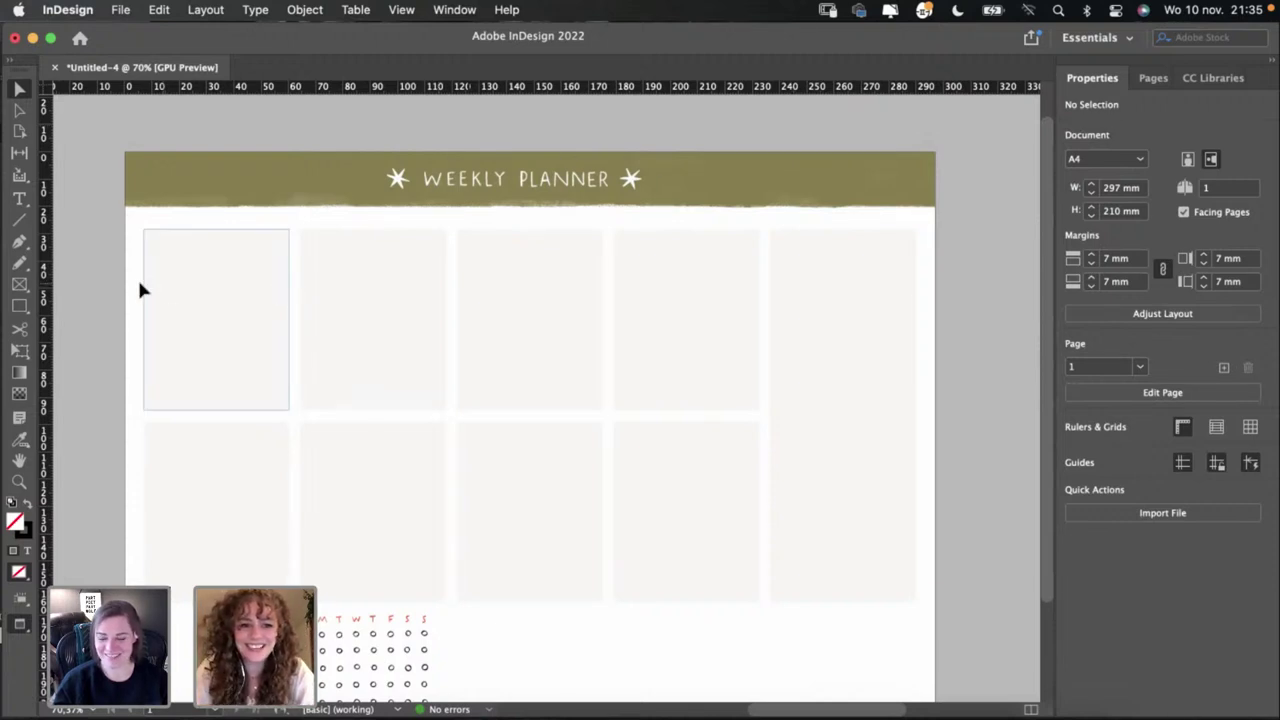
Step: Nudge all nine day boxes down slightly with the arrow keys
drag(92, 277, 867, 424)
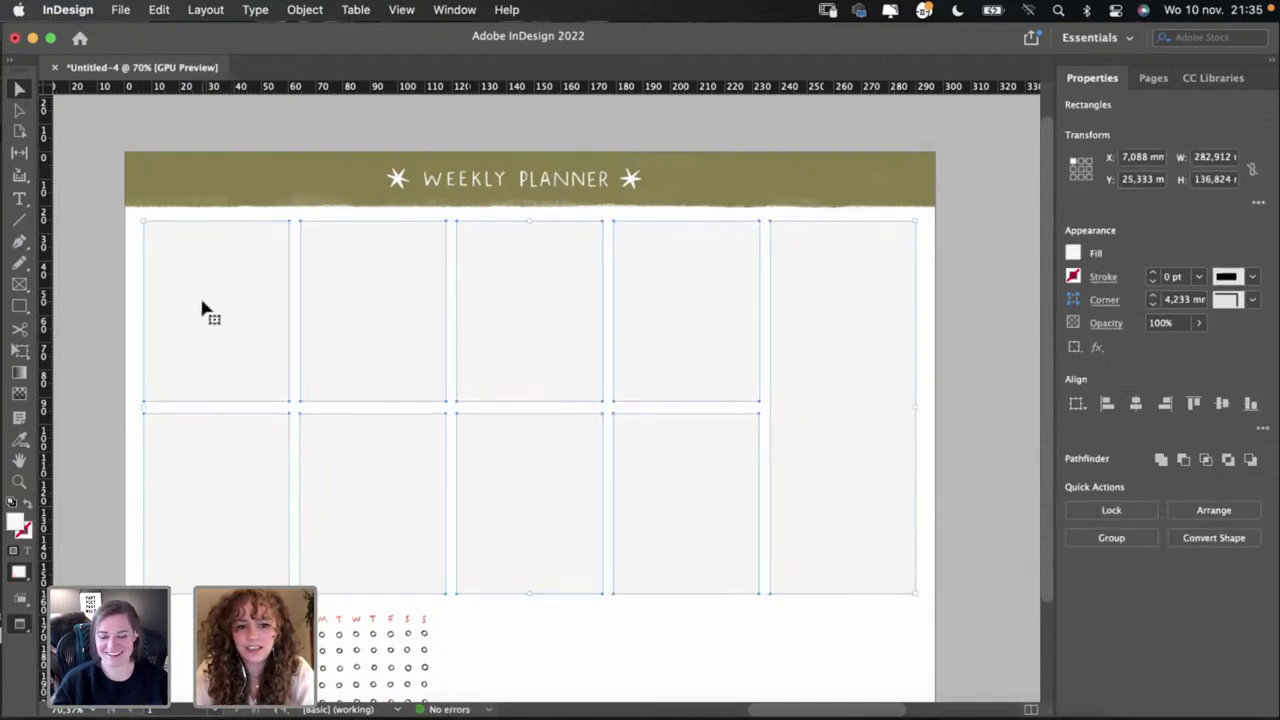
key(shift+Down)
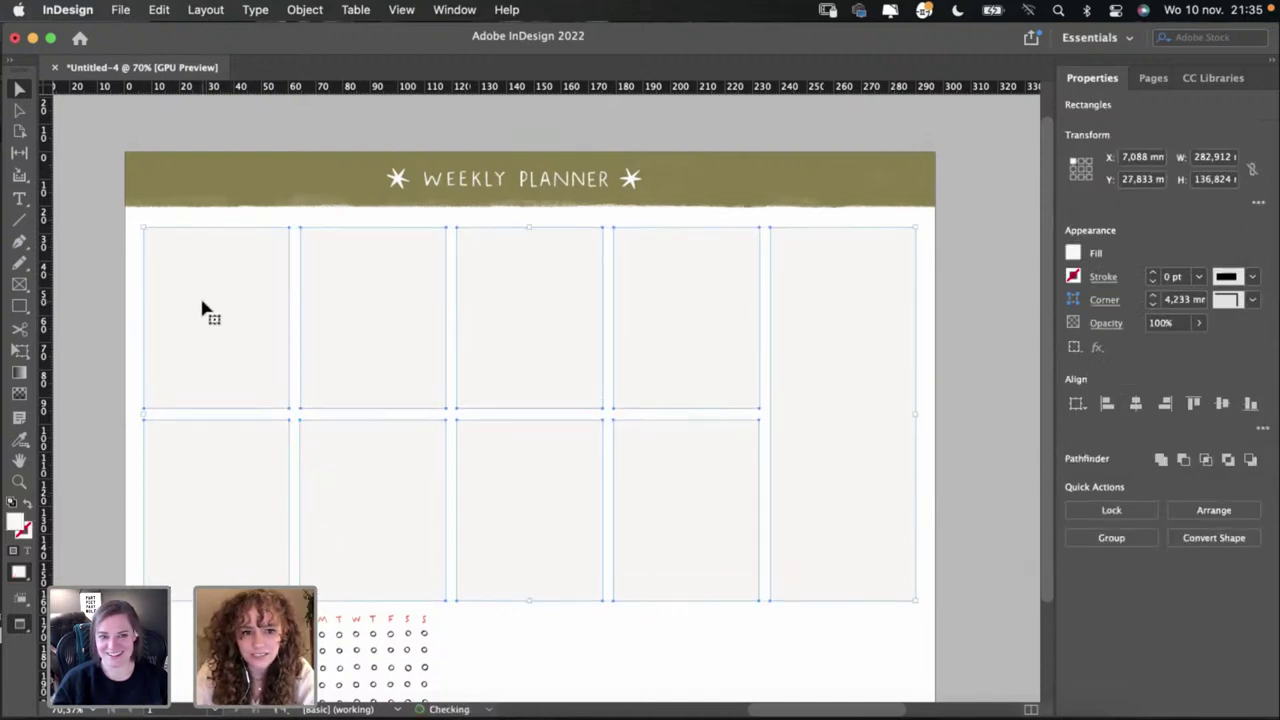
key(shift+Up)
key(Down)
key(Down)
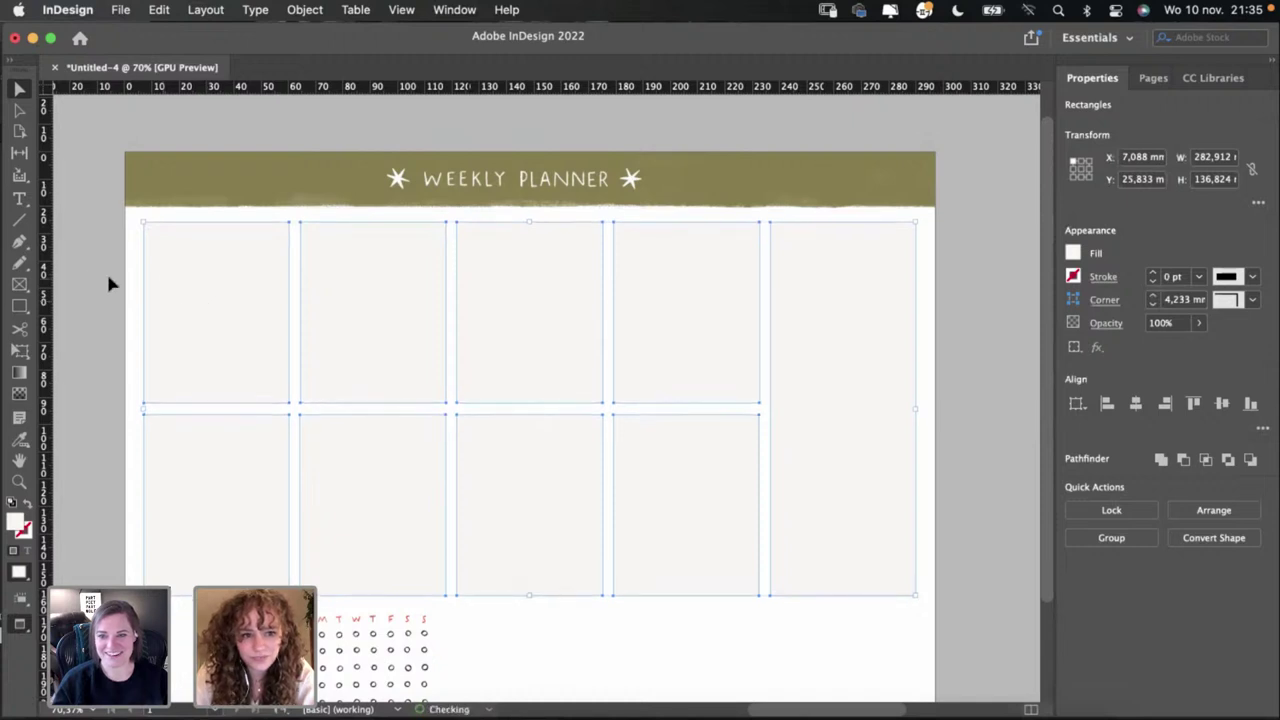
Step: Nudge the habit tracker grid down a little beneath the day boxes
click(137, 349)
scroll(137, 349, down, 2)
drag(343, 569, 346, 568)
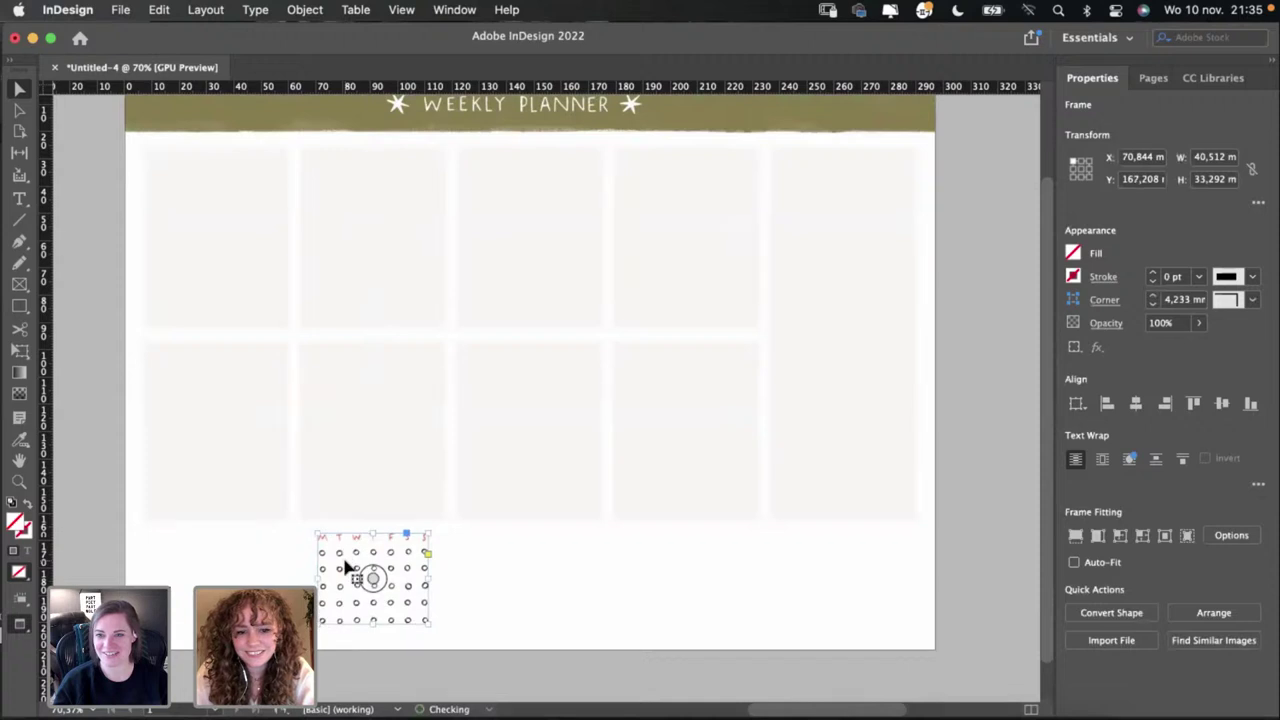
key(Down)
key(Down)
key(Down)
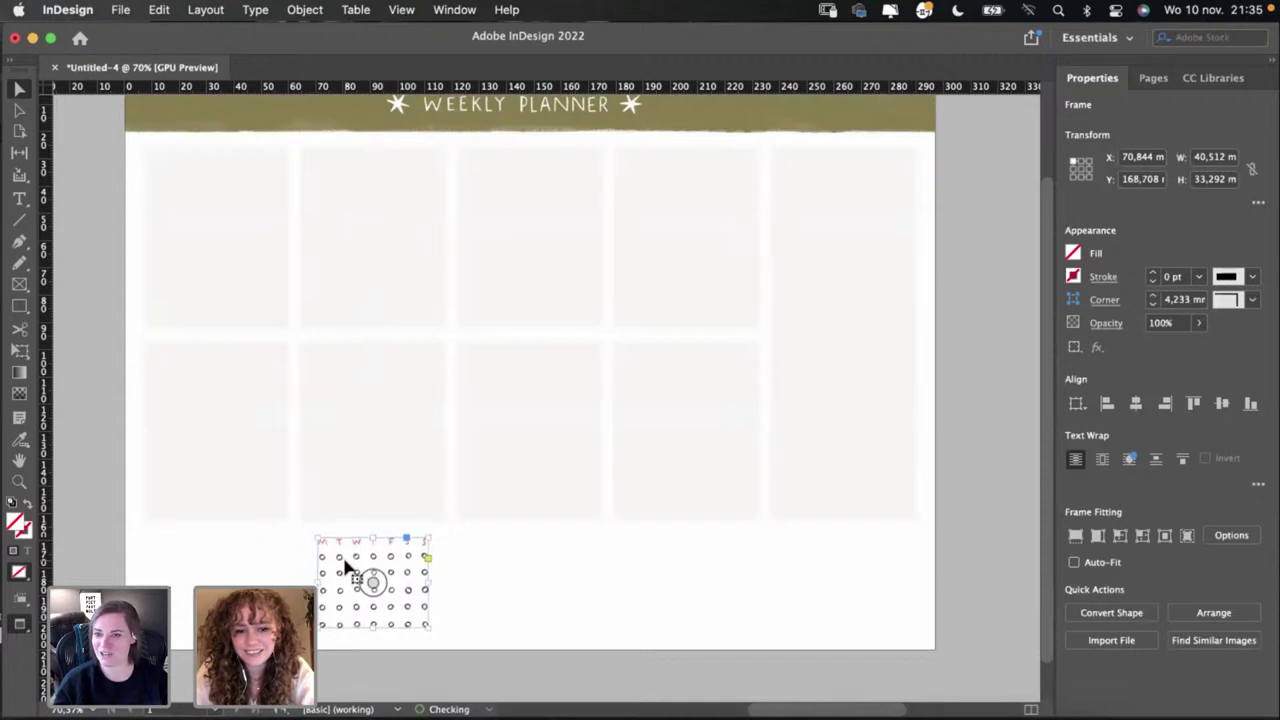
click(297, 566)
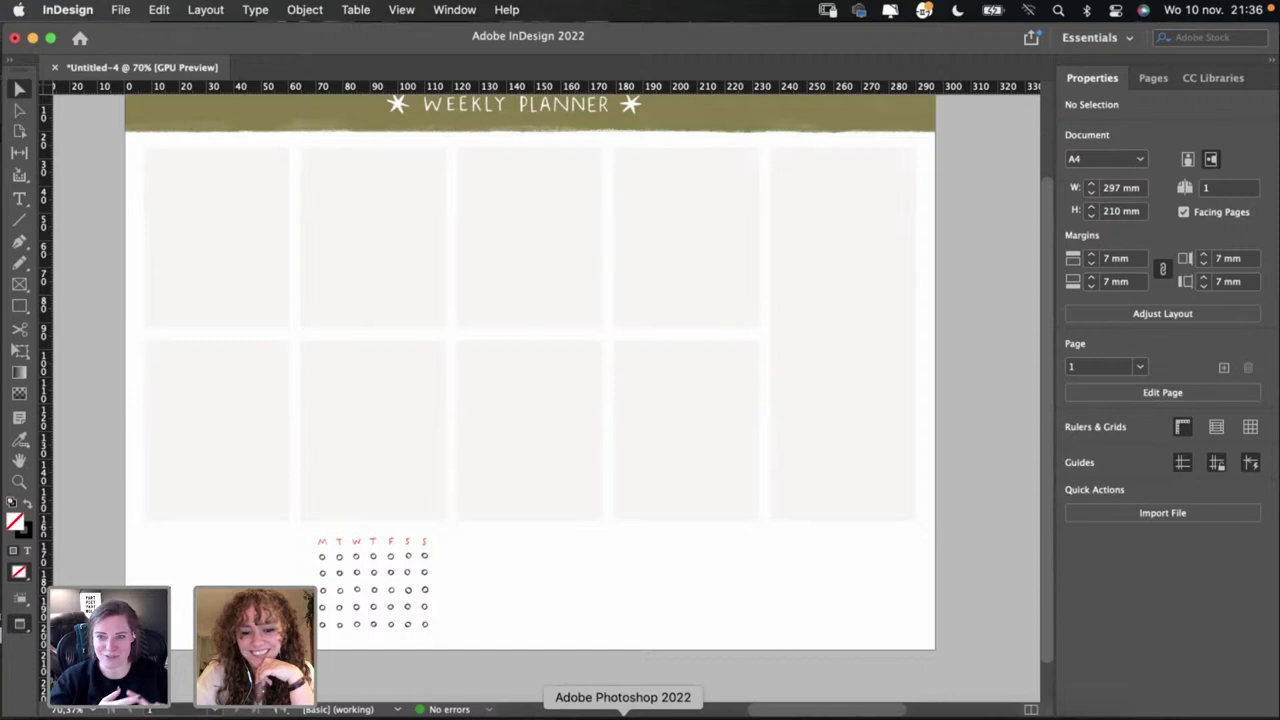
click(623, 714)
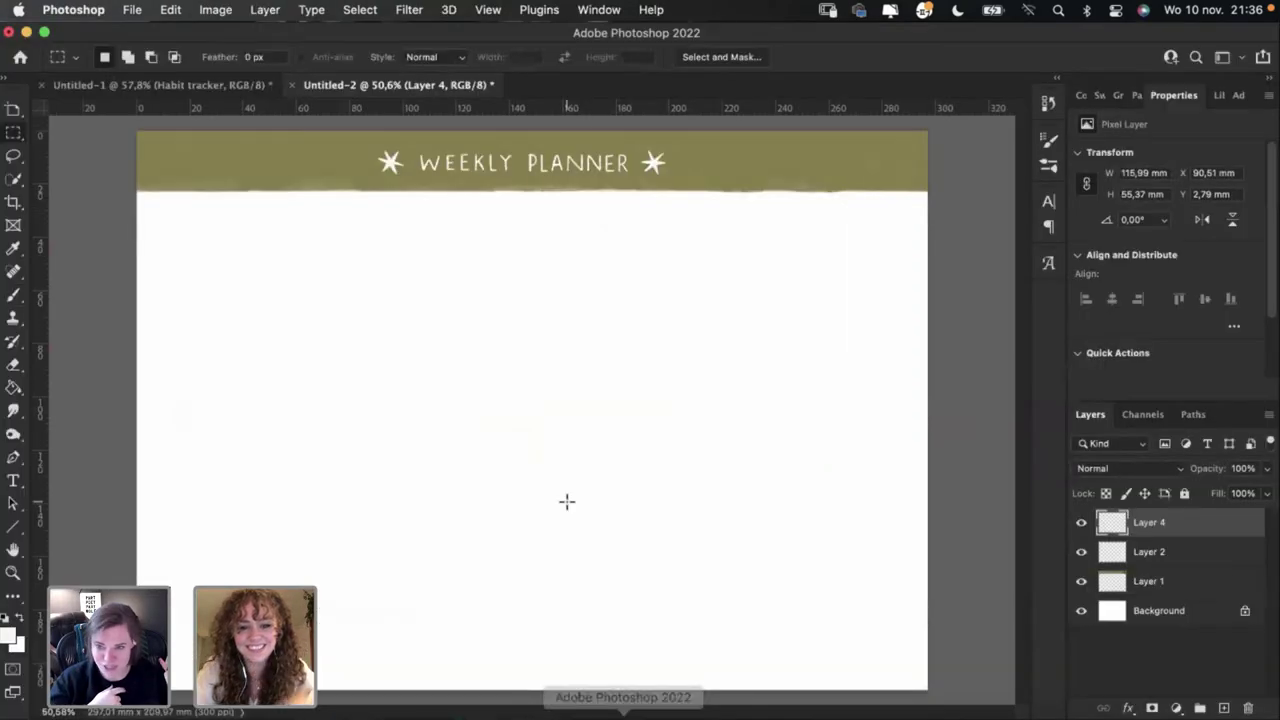
click(220, 85)
scroll(172, 312, left, 3)
scroll(172, 312, down, 2)
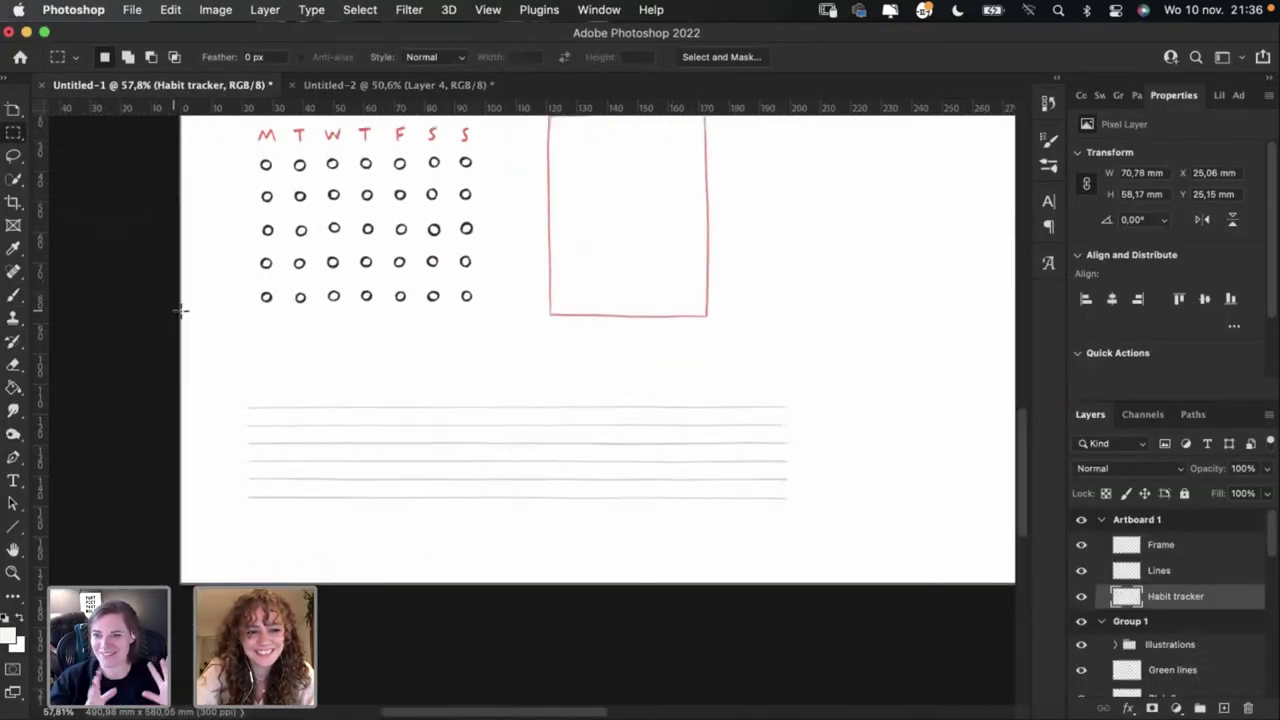
scroll(309, 380, up, 3)
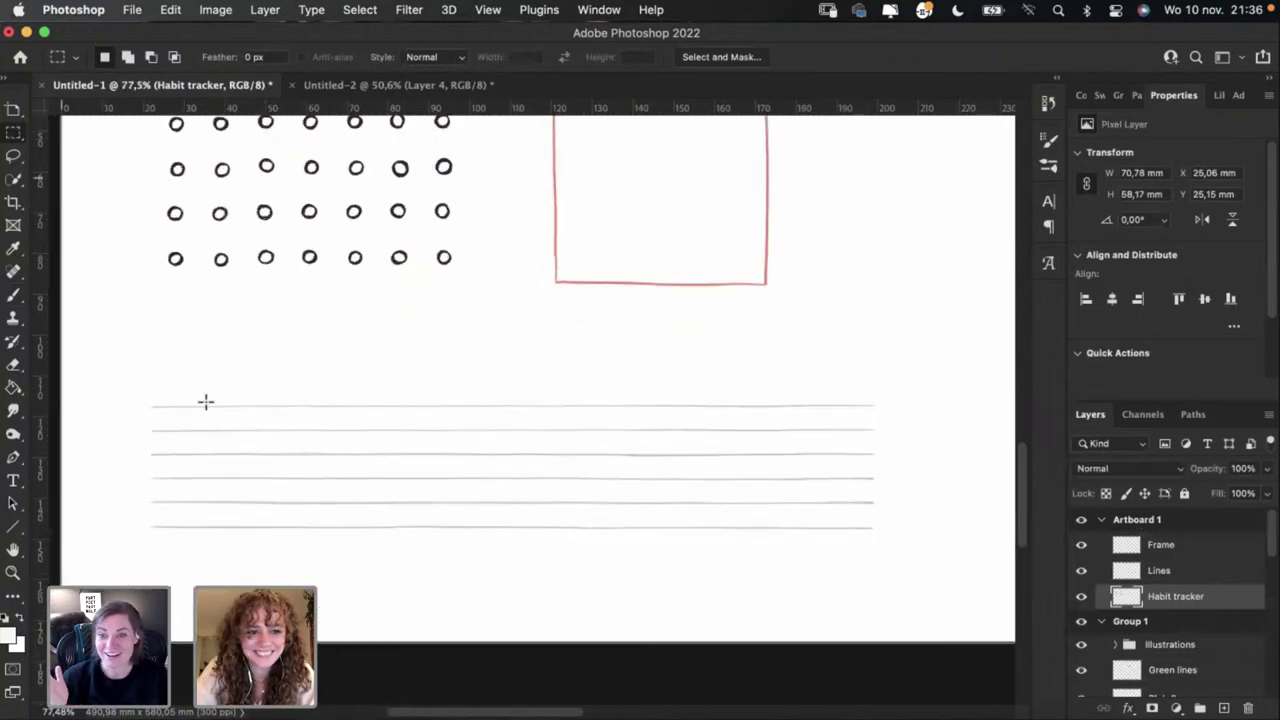
super+click(212, 458)
drag(212, 463, 194, 474)
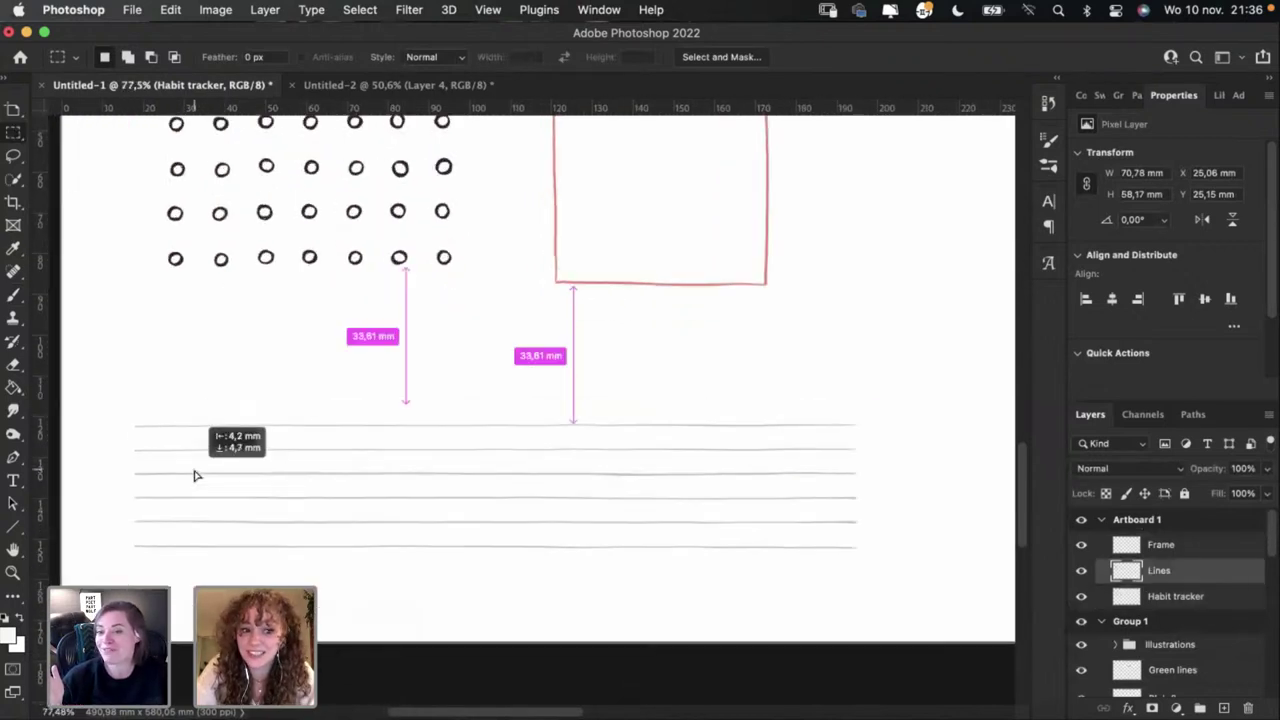
key(super+z)
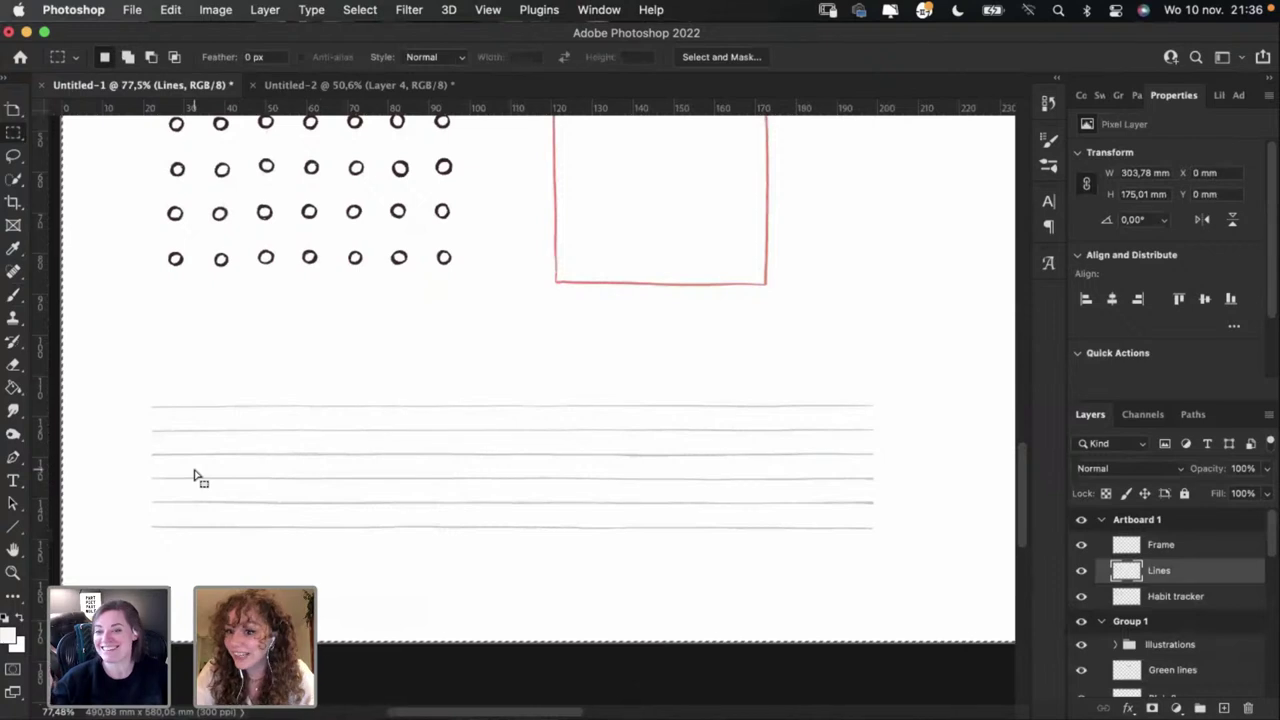
click(351, 97)
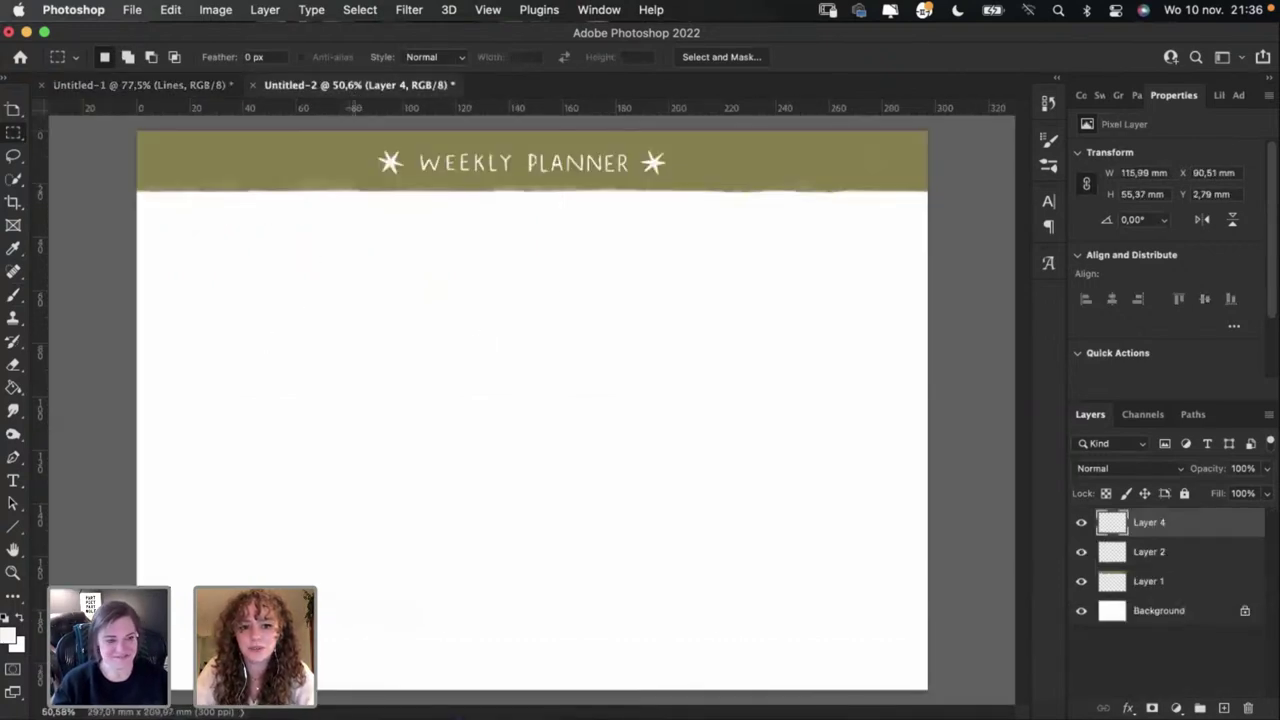
click(210, 88)
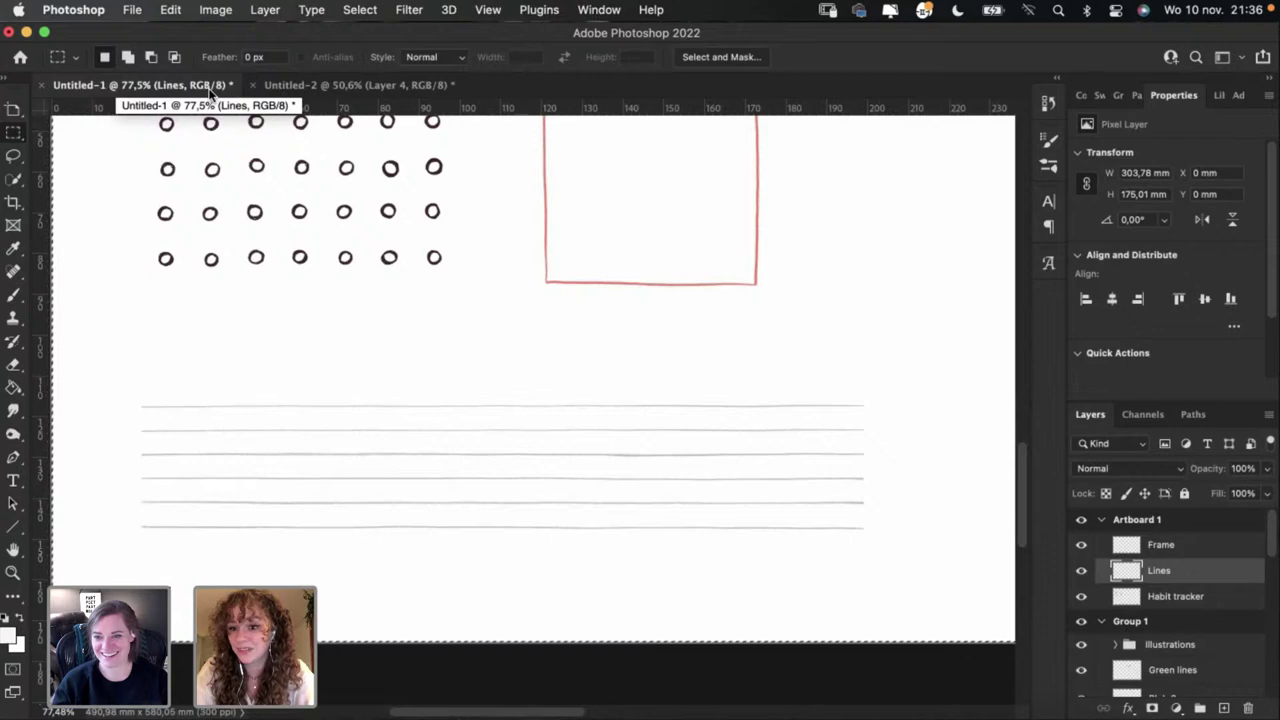
Step: Paste the ruled note lines into the planner and move them beside the habit tracker
click(700, 705)
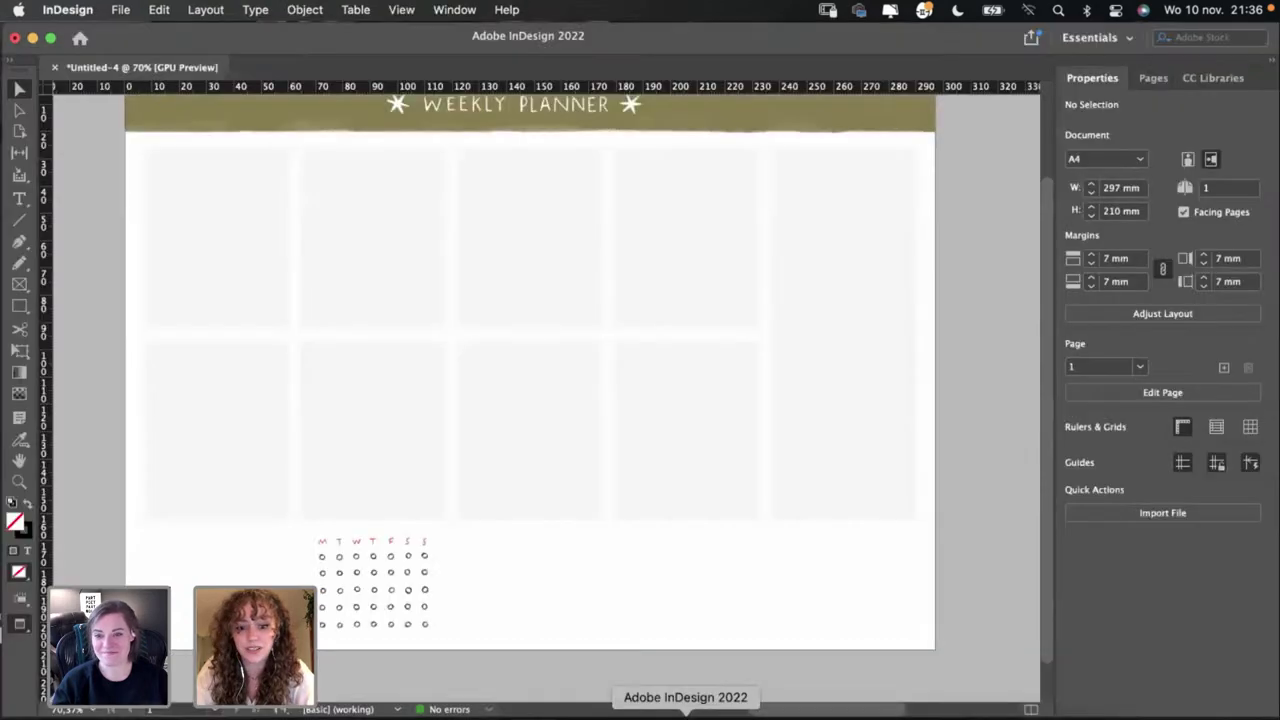
scroll(628, 547, down, 2)
key(super+v)
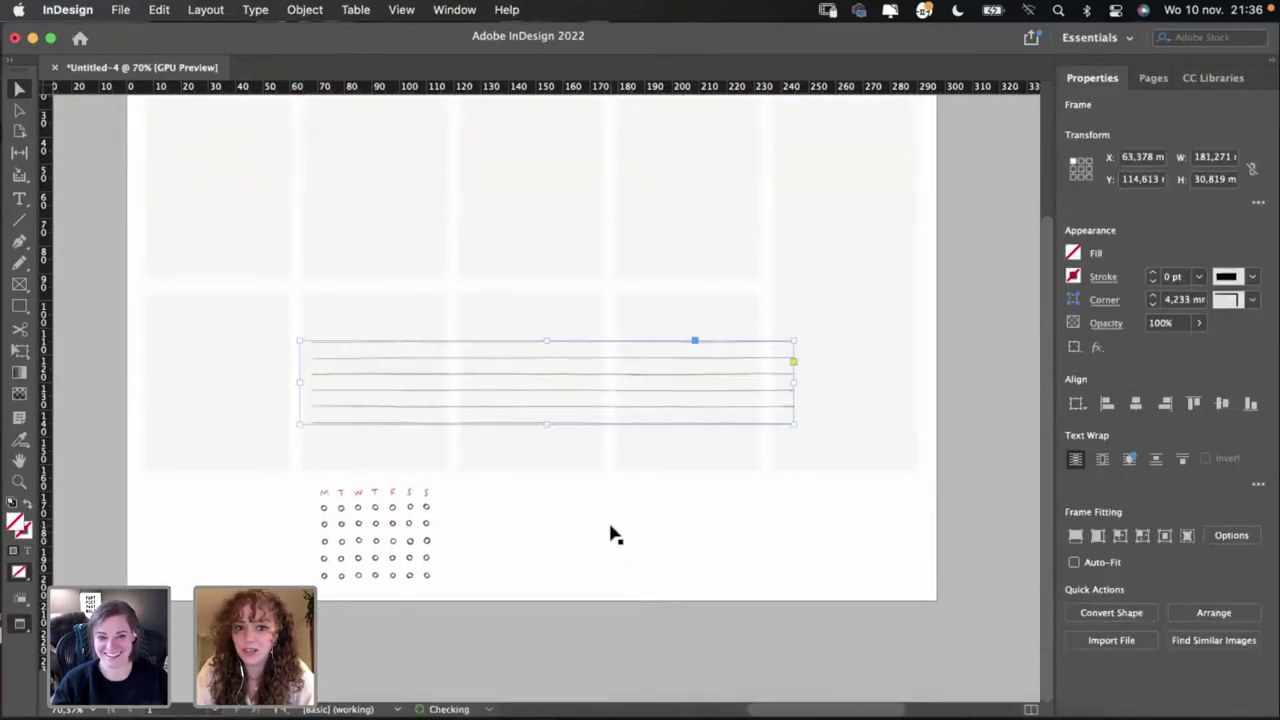
drag(511, 381, 613, 526)
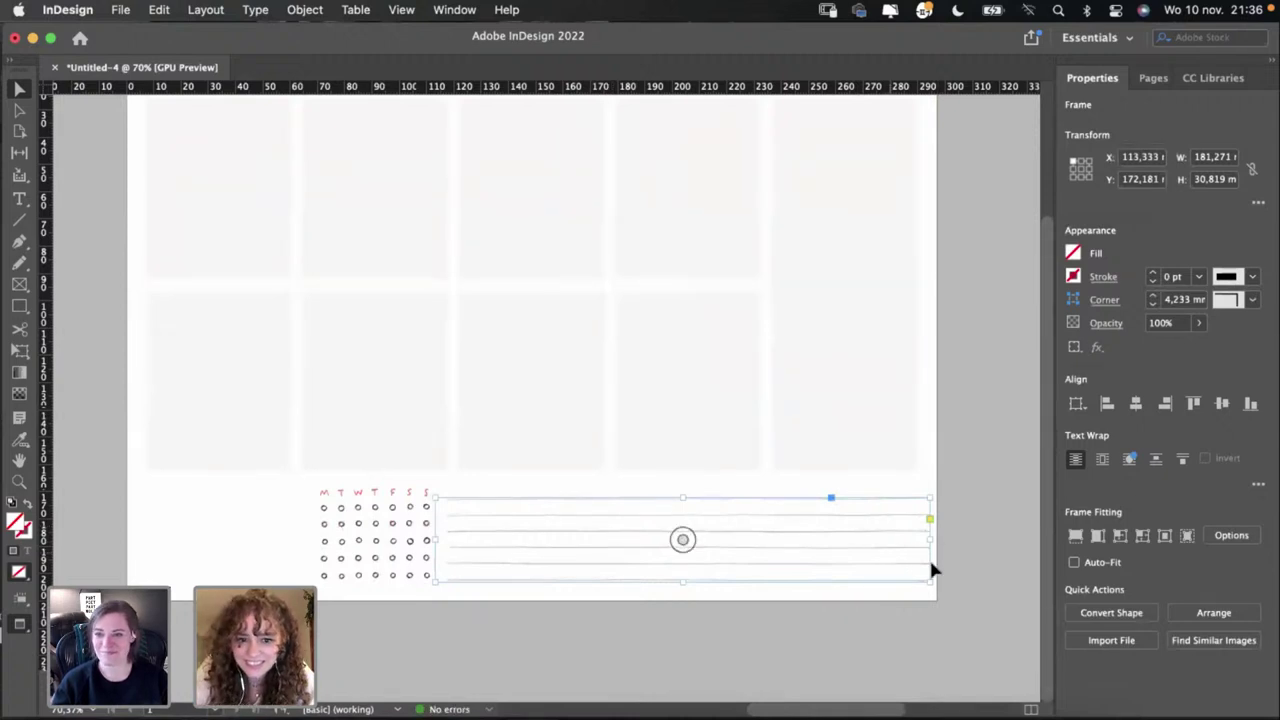
Step: Trim the six ruled lines to about 178.6 × 30.8 mm, then return to Photoshop
click(806, 557)
drag(806, 557, 800, 550)
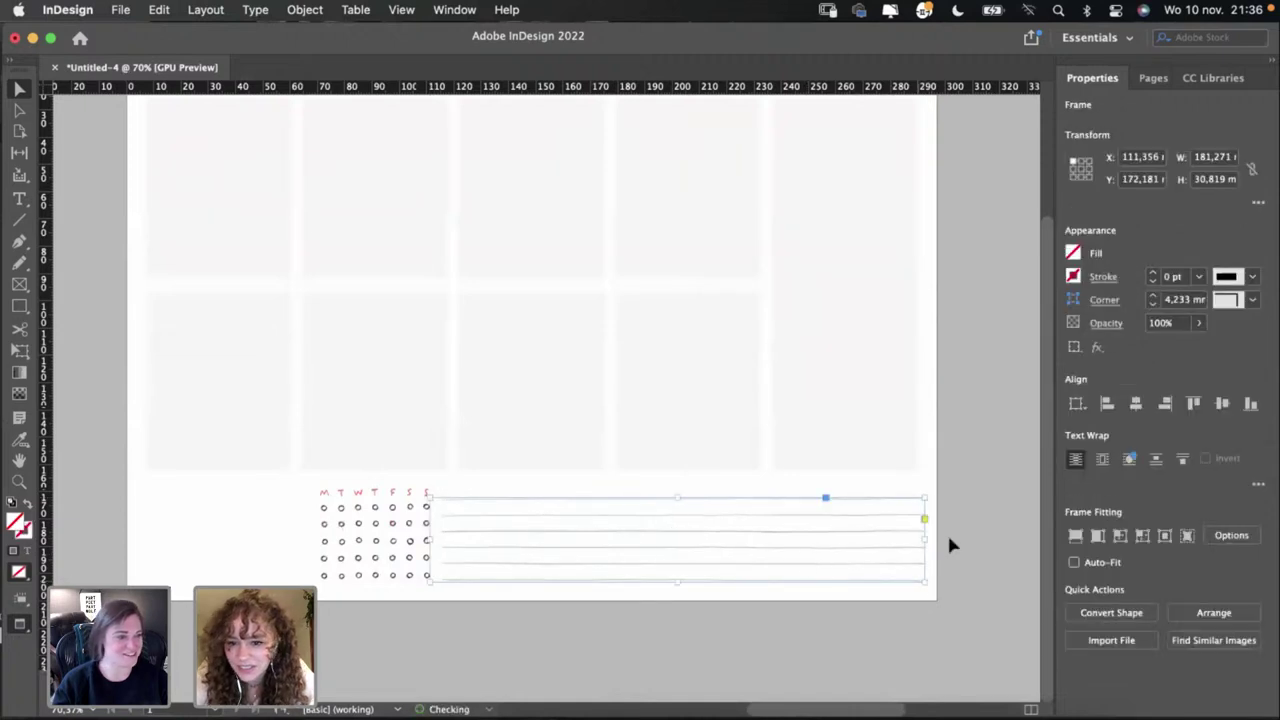
drag(925, 540, 917, 540)
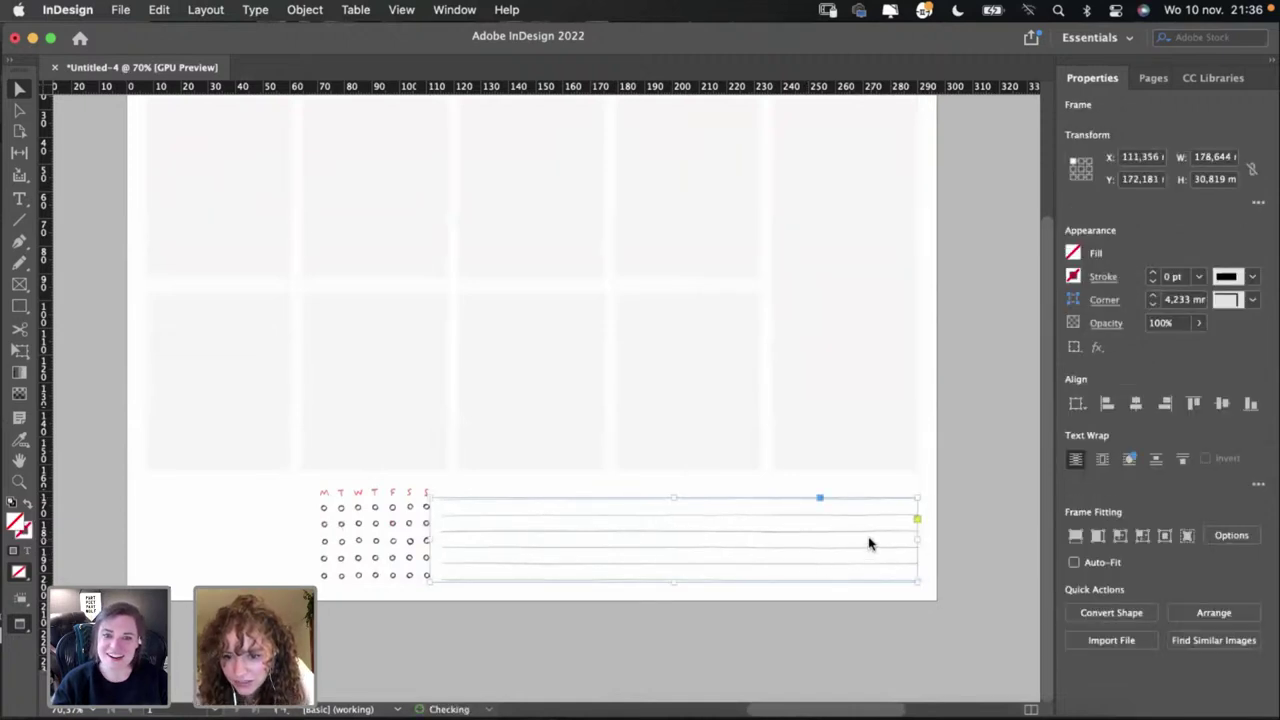
drag(431, 540, 435, 540)
scroll(434, 537, up, 3)
click(229, 277)
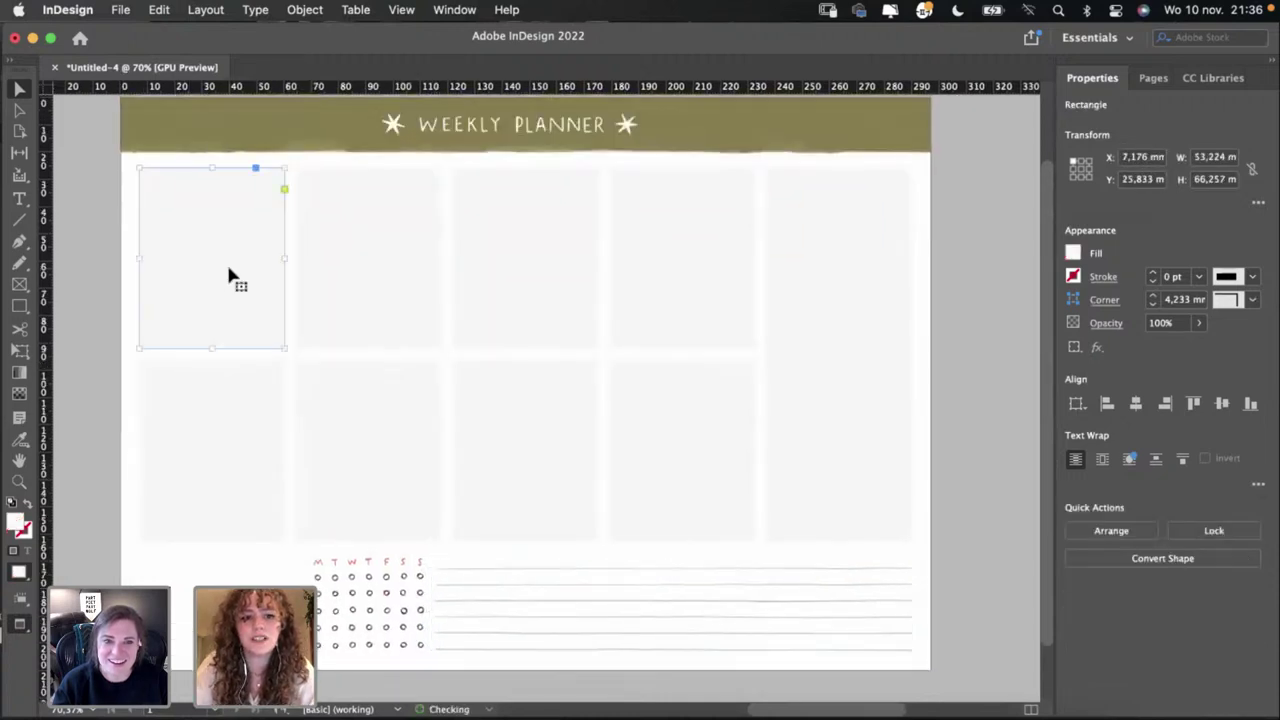
scroll(229, 277, up, 2)
scroll(229, 273, down, 2)
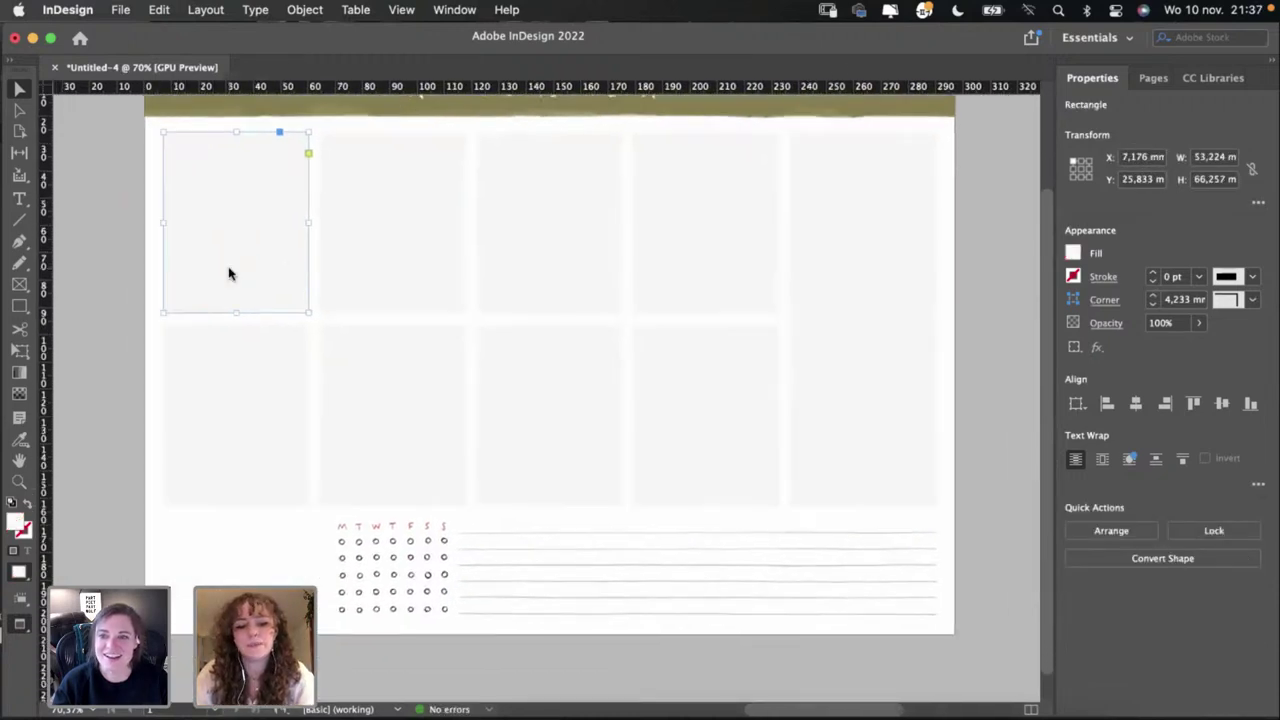
key(super+Tab)
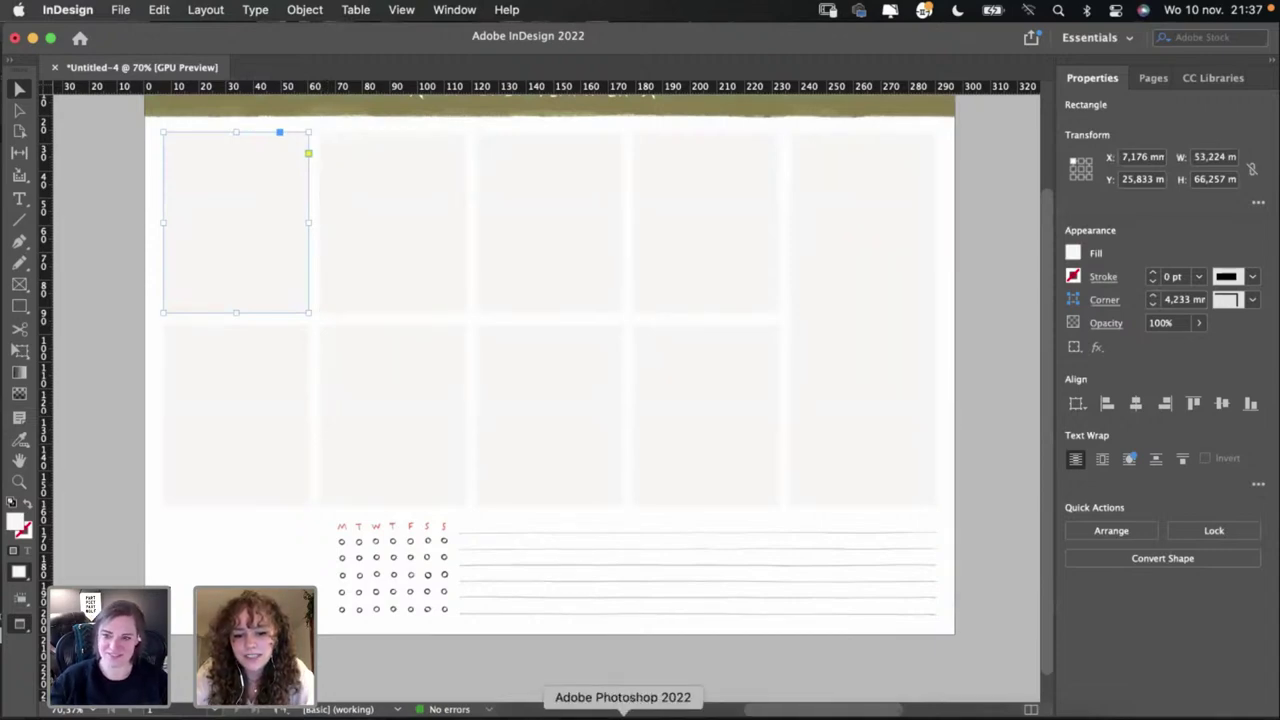
Step: Review the unchanged habit tracker artwork in Photoshop, then return to the InDesign planner layout
scroll(441, 589, up, 5)
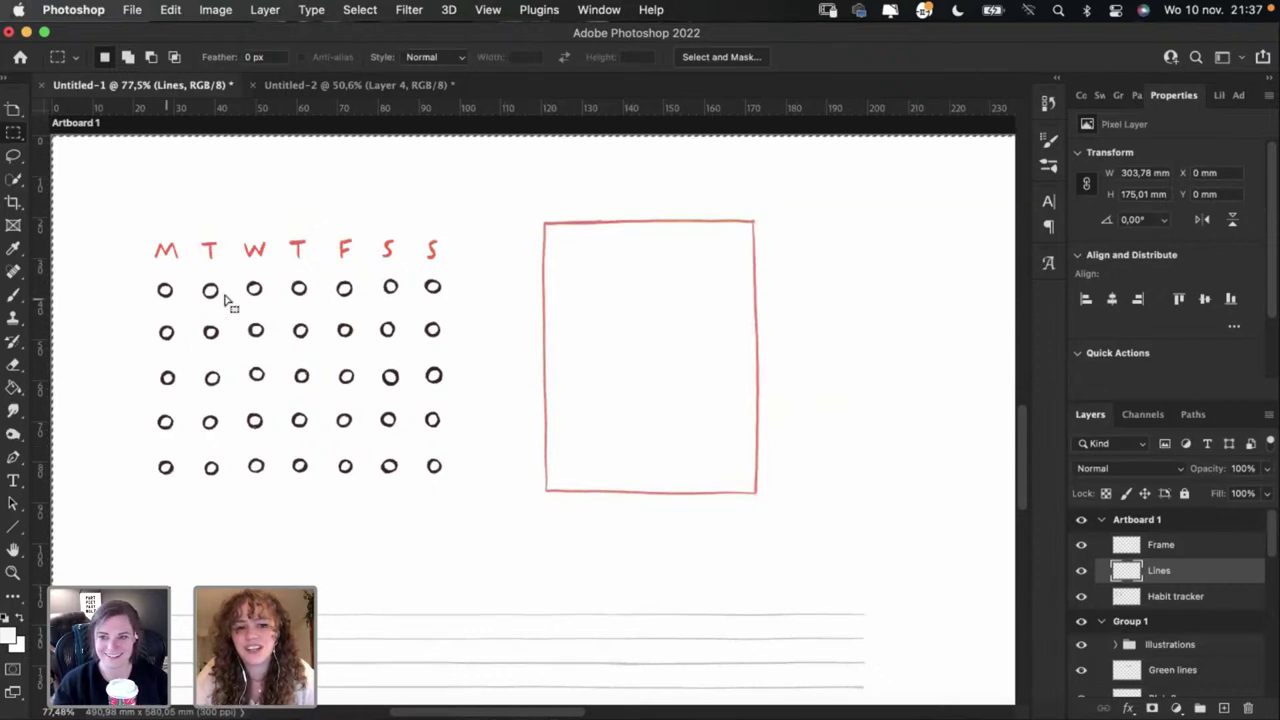
scroll(299, 290, left, 5)
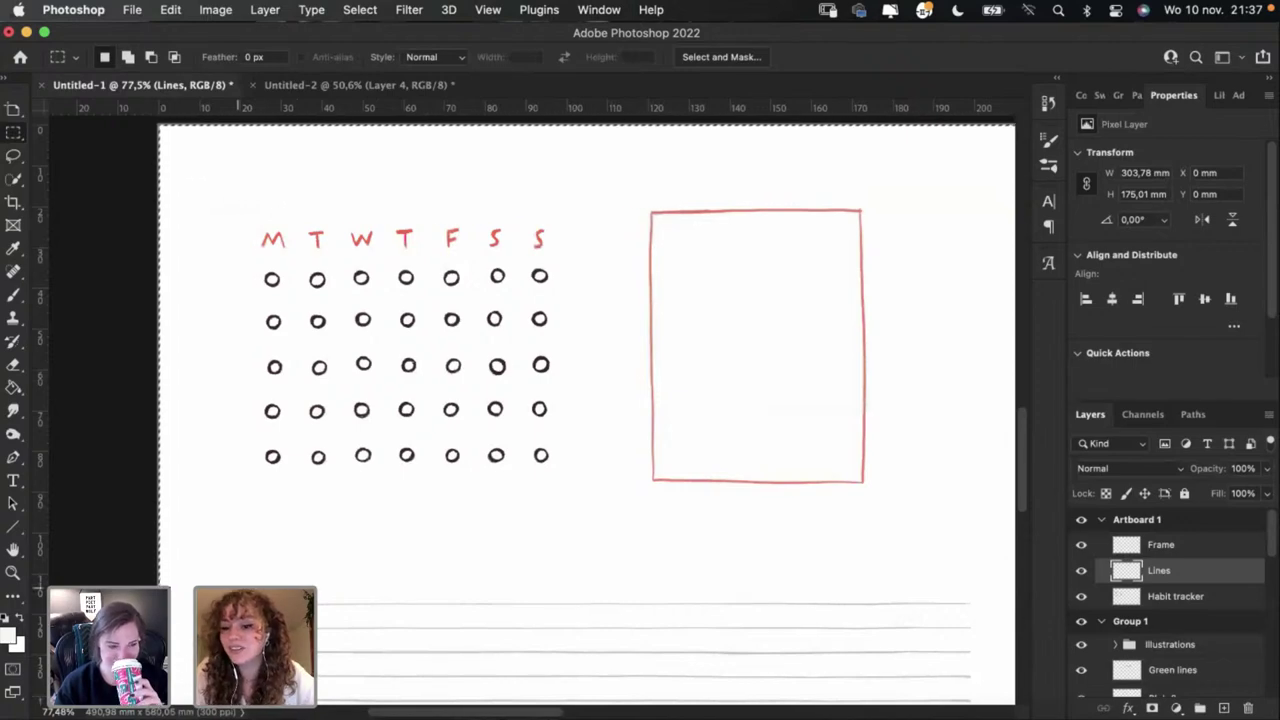
click(686, 712)
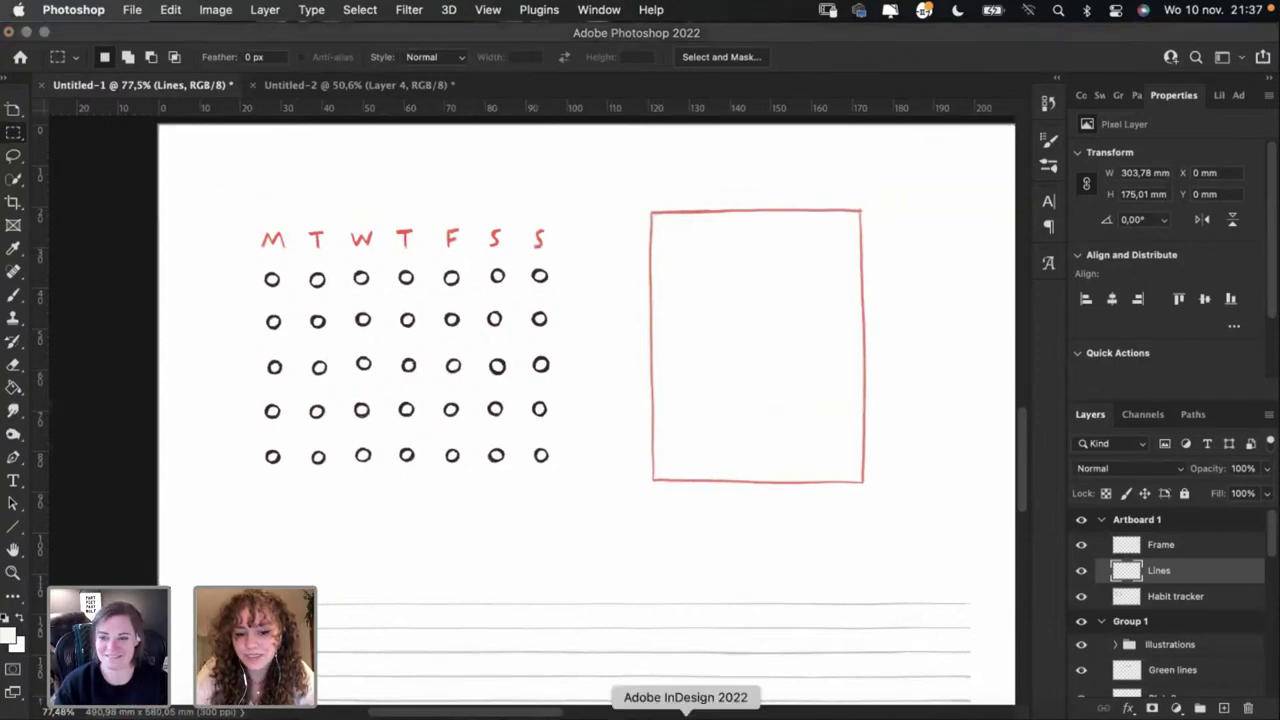
click(395, 568)
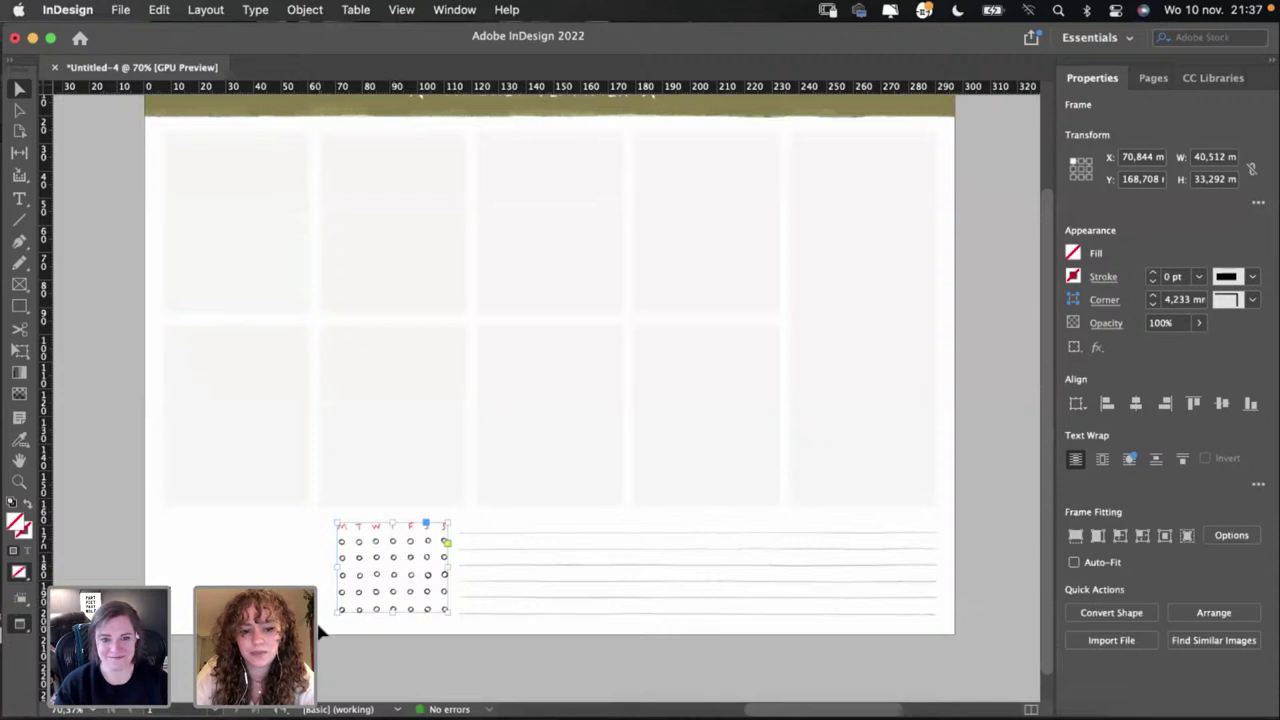
Step: Shorten the right-hand ruled note lines from their left end to 158.75 mm wide
click(366, 600)
click(371, 608)
scroll(371, 608, up, 3)
scroll(365, 605, down, 2)
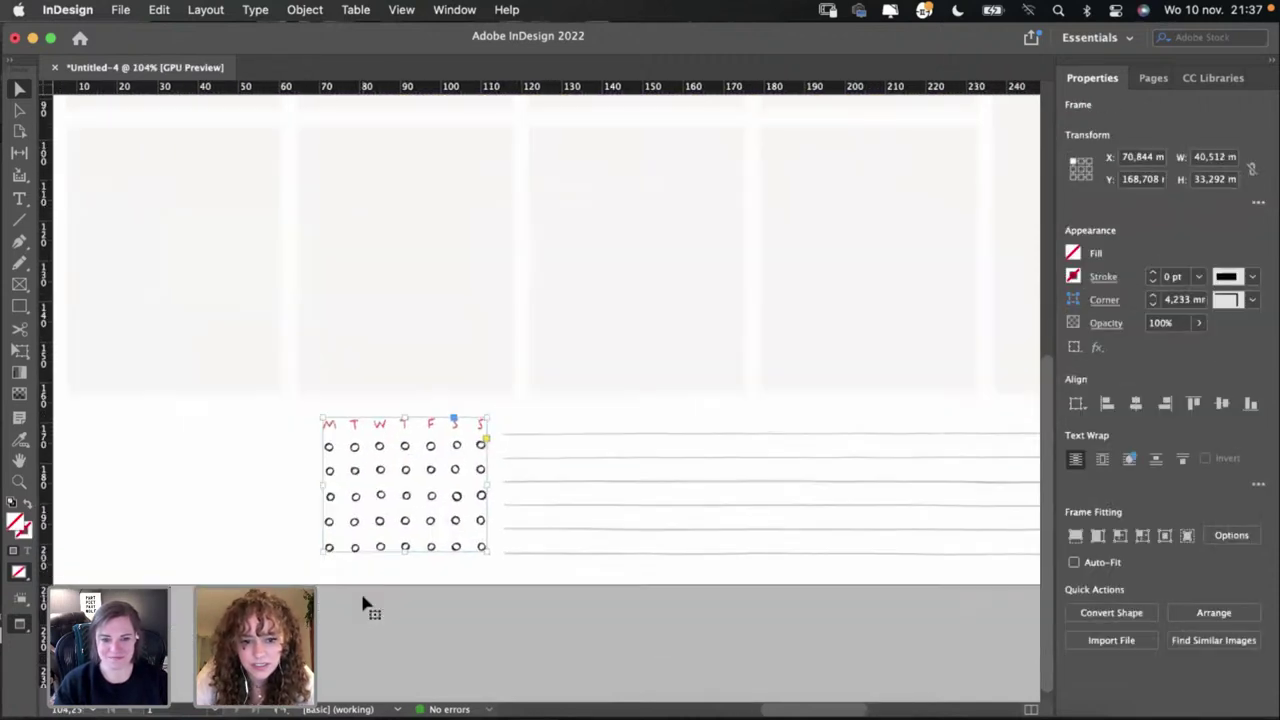
click(223, 543)
scroll(223, 543, left, 3)
scroll(223, 543, up, 1)
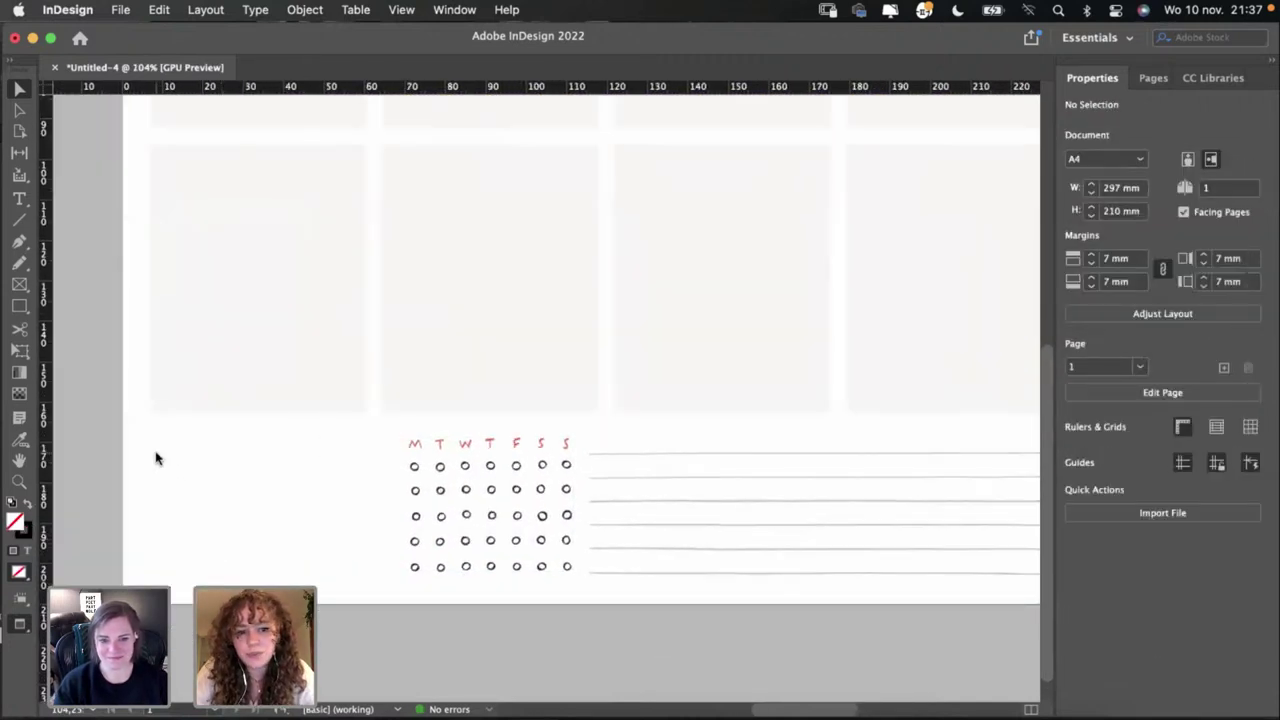
click(485, 490)
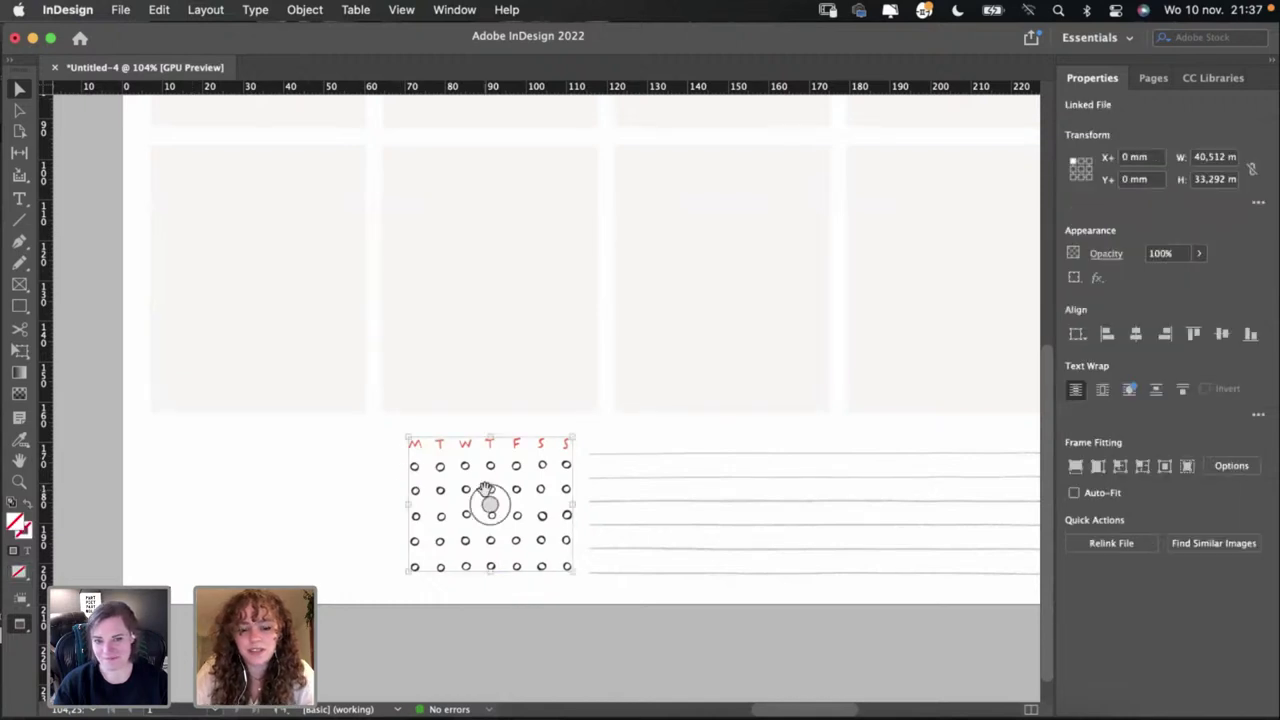
click(397, 622)
scroll(486, 594, right, 3)
click(484, 560)
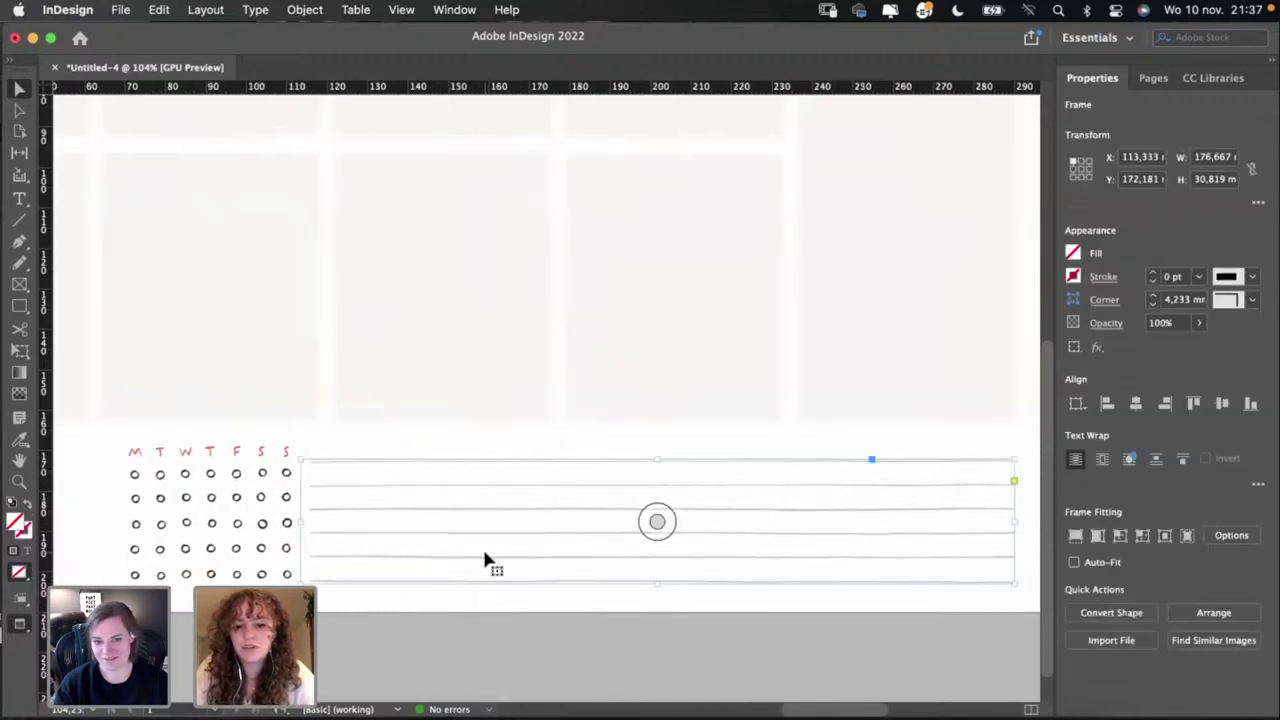
scroll(480, 558, right, 2)
scroll(480, 558, up, 1)
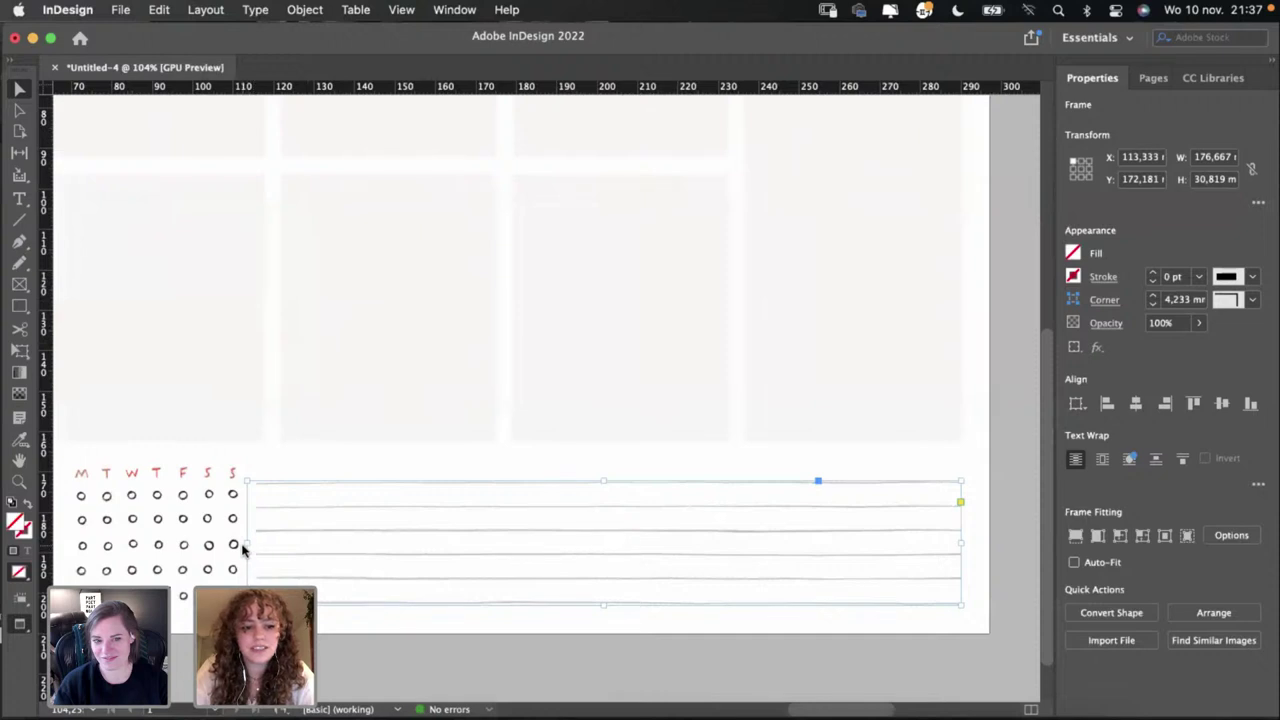
drag(247, 546, 318, 546)
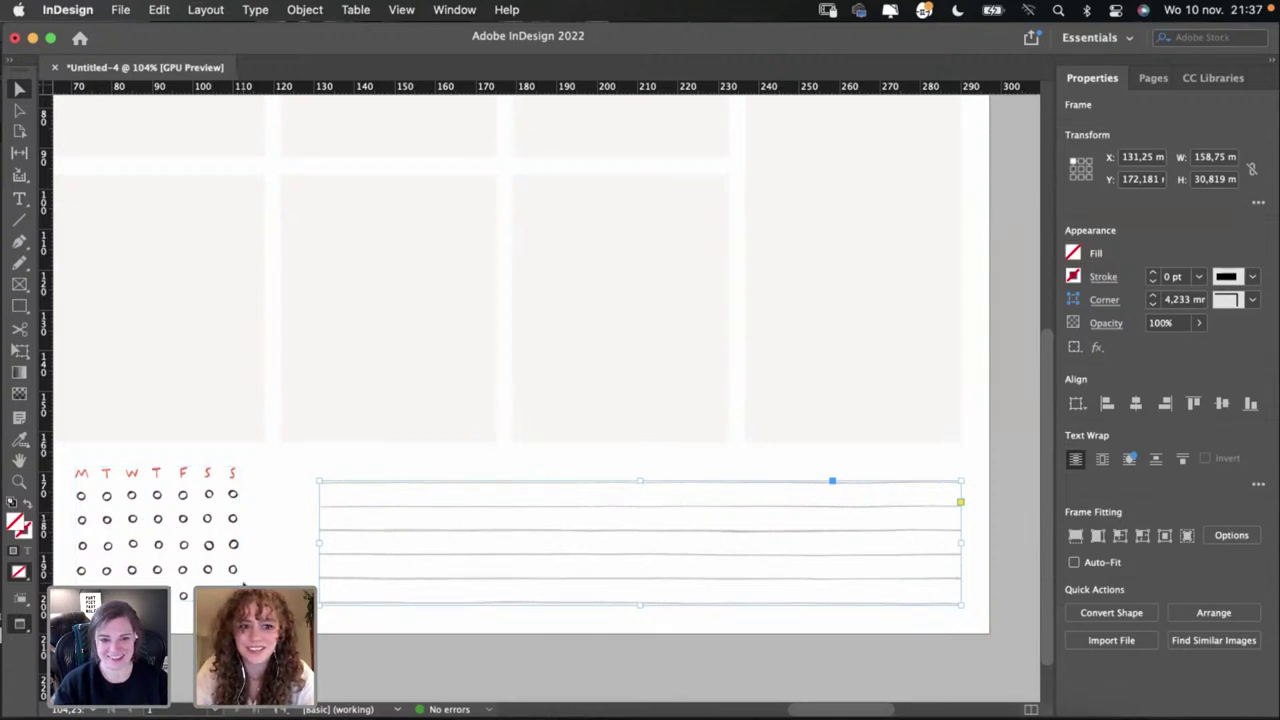
scroll(243, 585, left, 2)
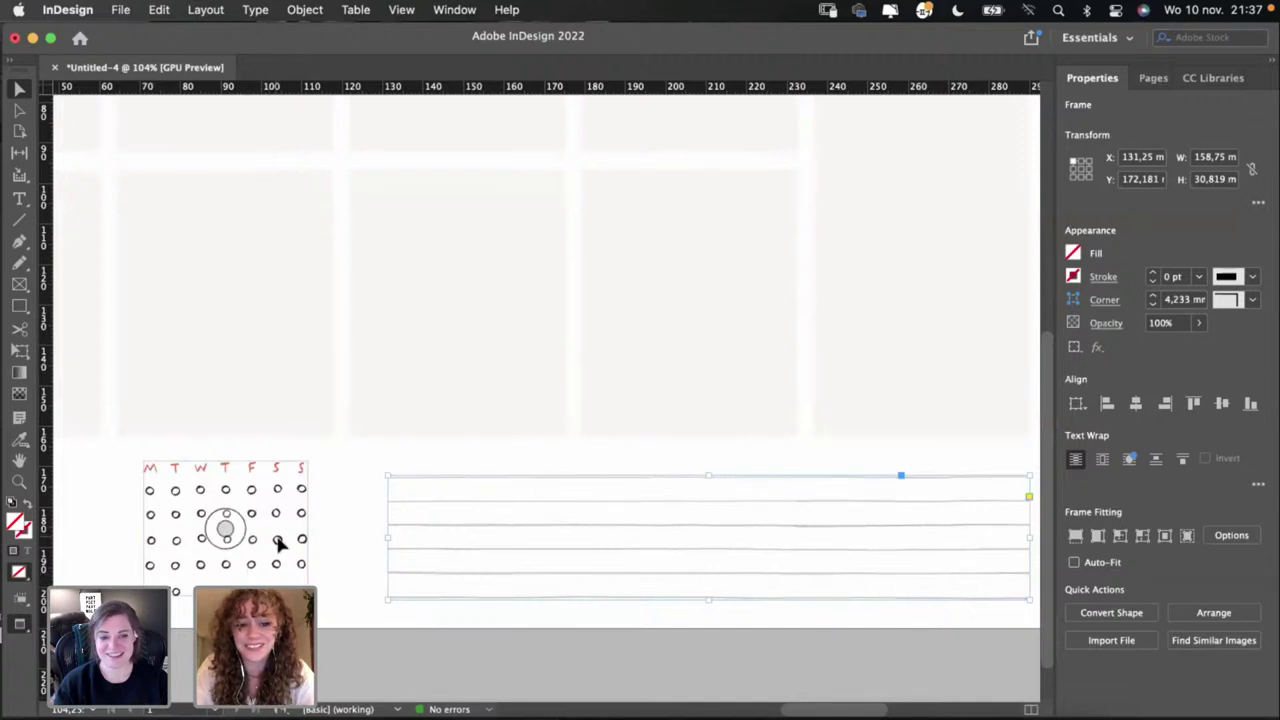
Step: Nudge the habit tracker graphic slightly to the right
click(328, 570)
click(292, 565)
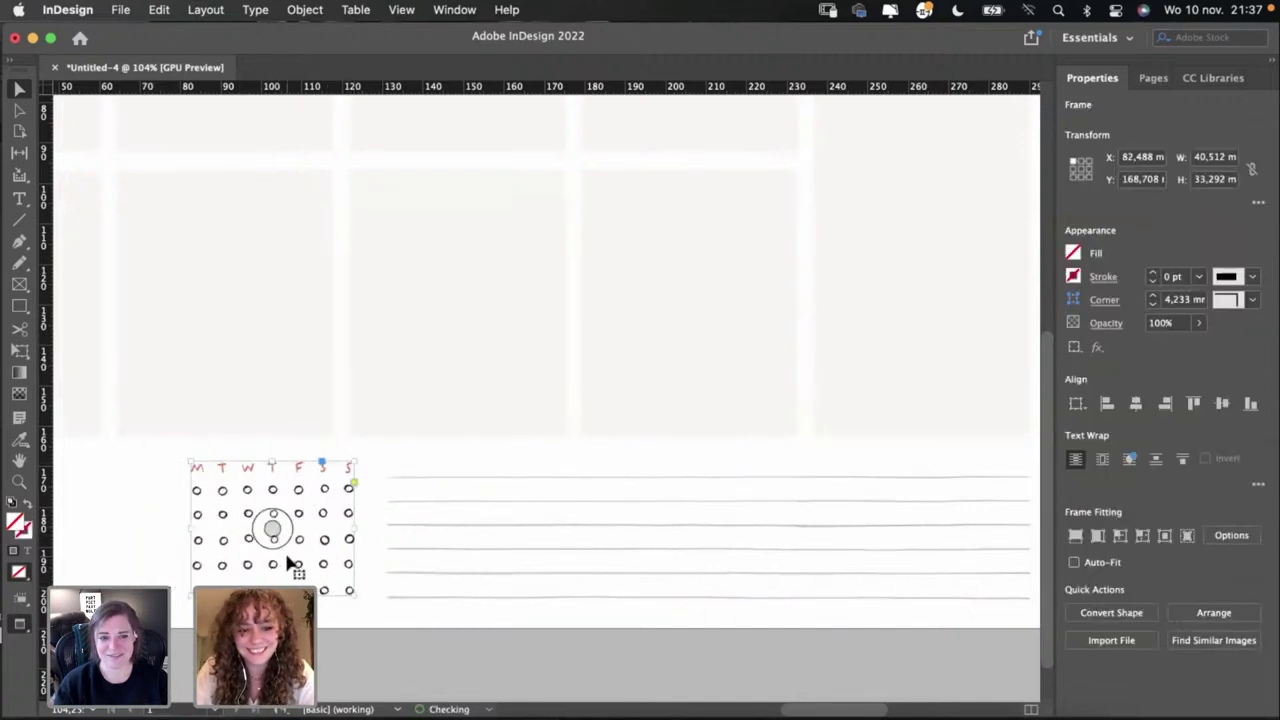
drag(292, 565, 296, 565)
scroll(292, 565, right, 3)
scroll(292, 565, down, 1)
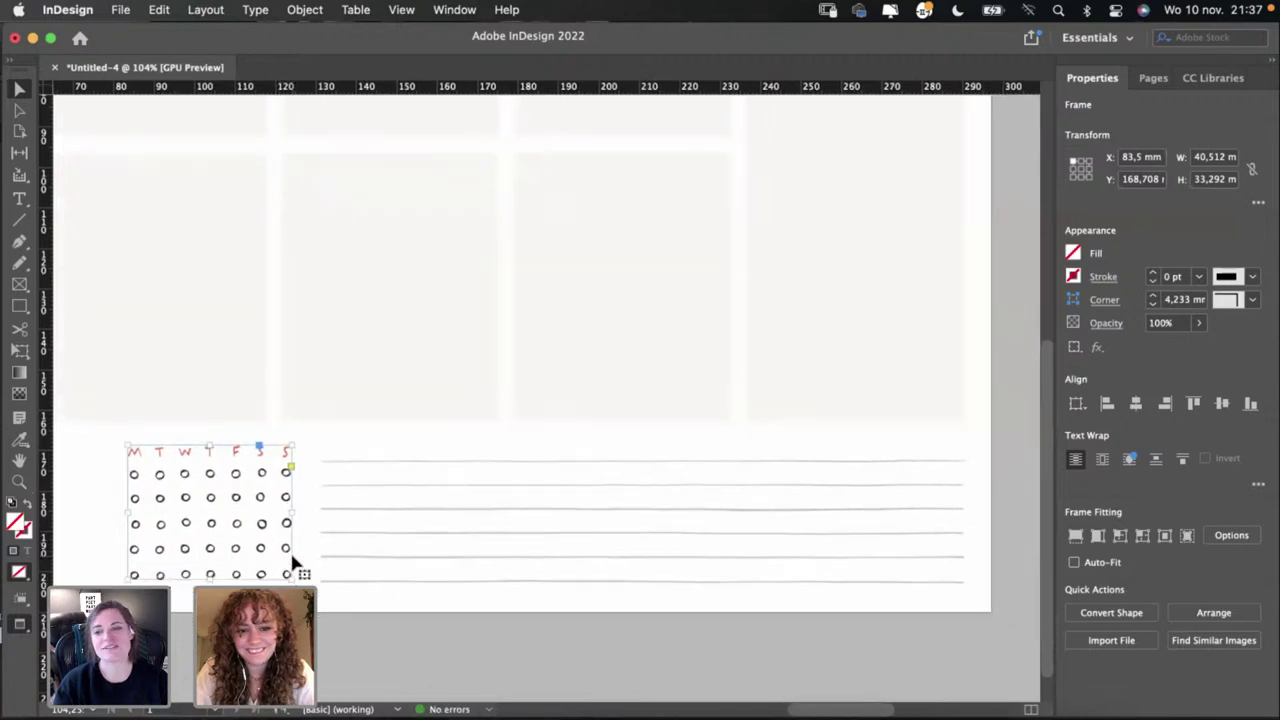
Step: Option-drag the ruled note lines to create a duplicate set
click(314, 597)
scroll(314, 597, left, 3)
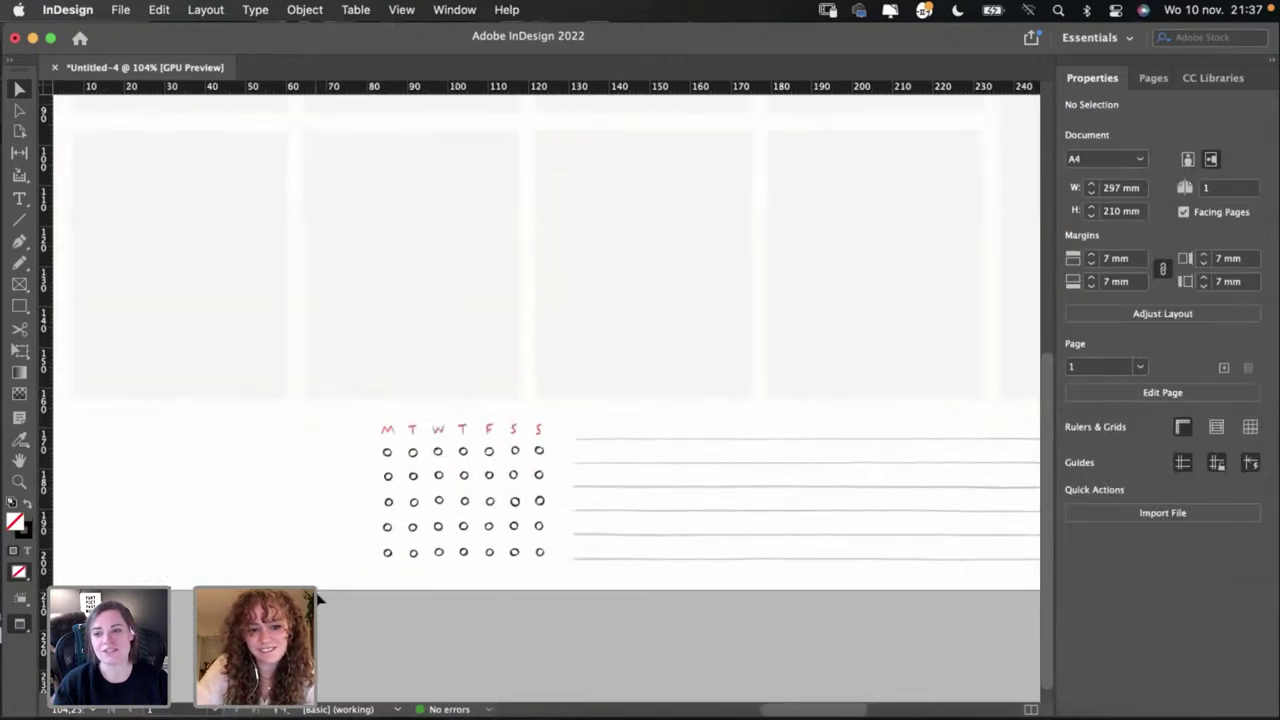
click(605, 512)
drag(605, 512, 259, 404)
Step: Move the duplicate lines level with the habit tracker grid at the left page margin
scroll(606, 503, left, 2)
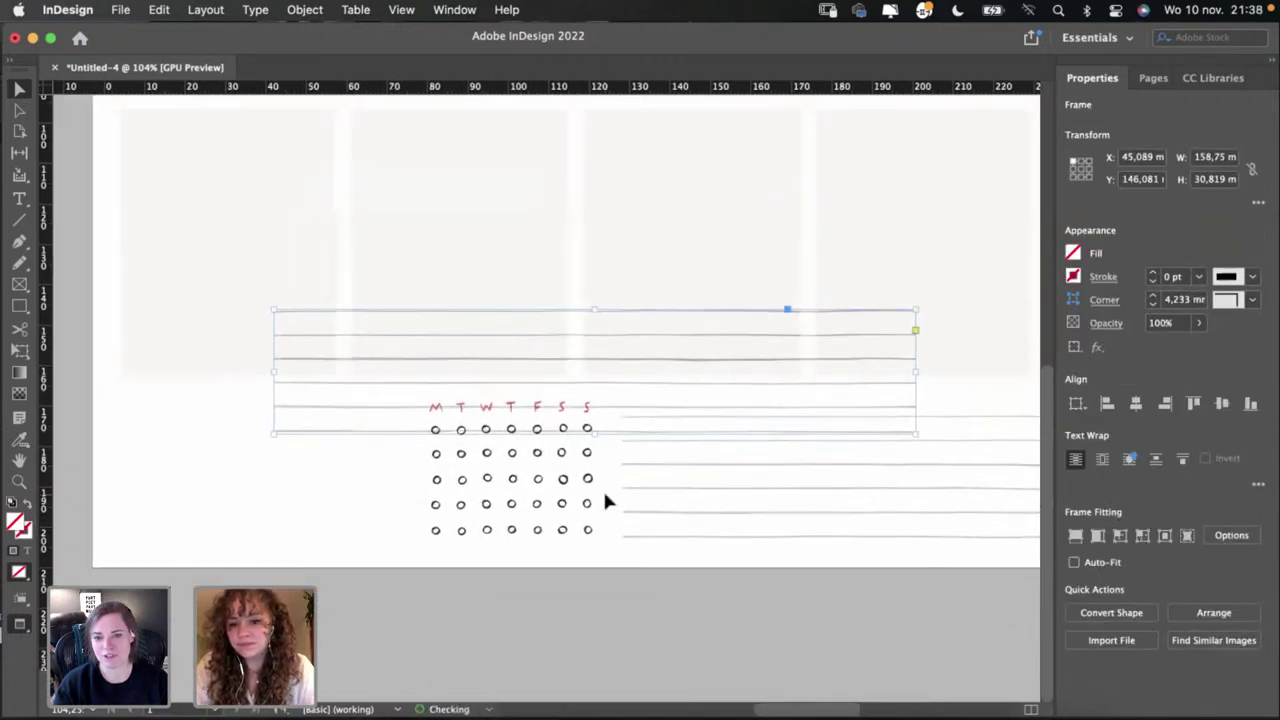
scroll(672, 368, down, 1)
drag(670, 374, 648, 464)
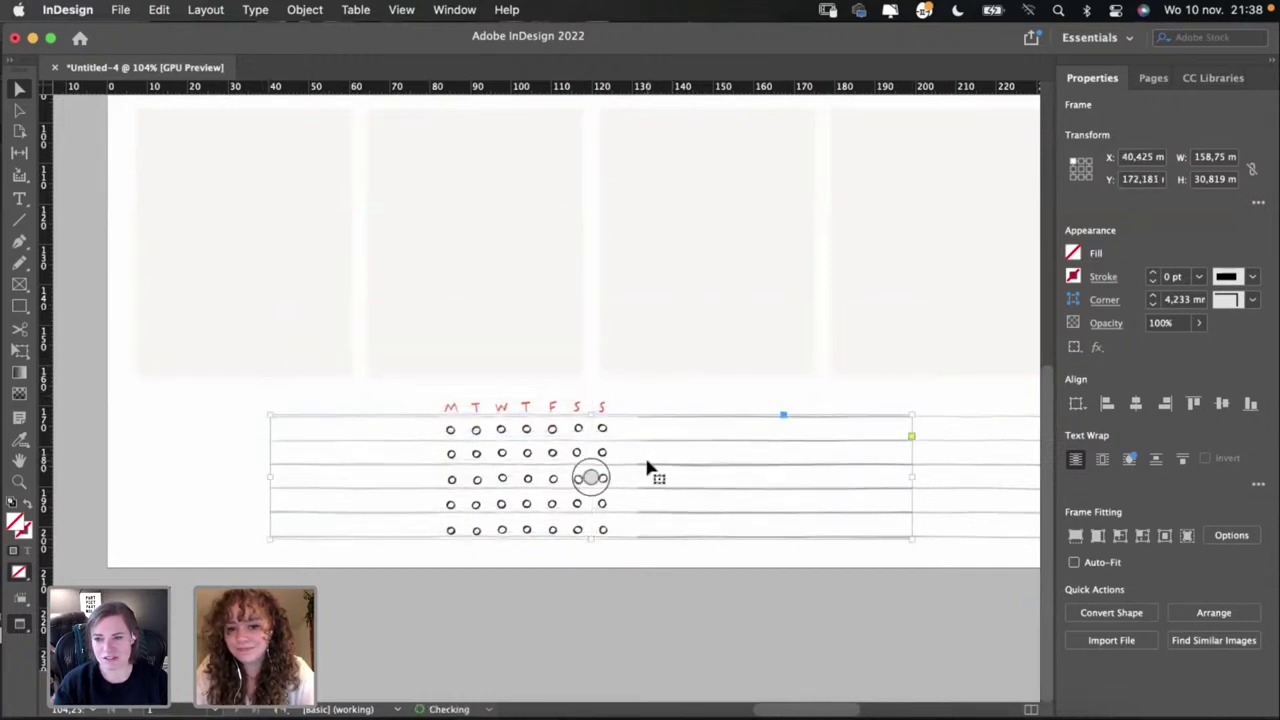
key(Down)
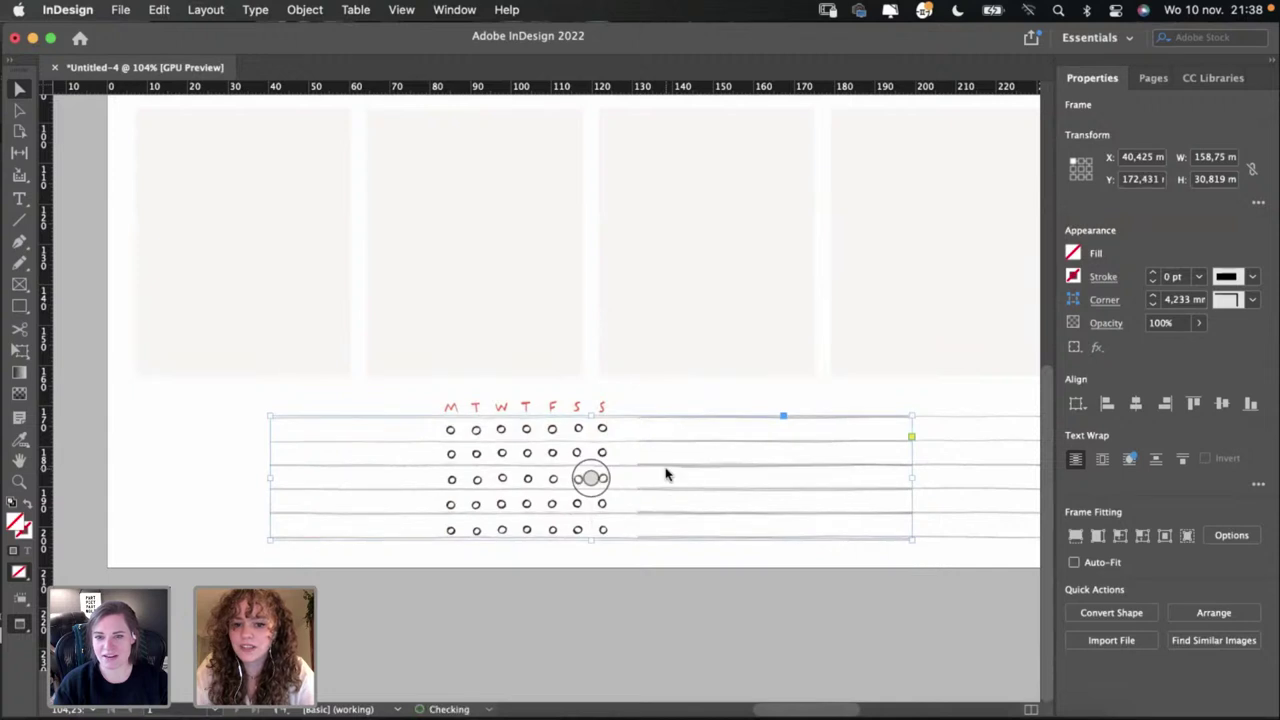
drag(666, 474, 533, 479)
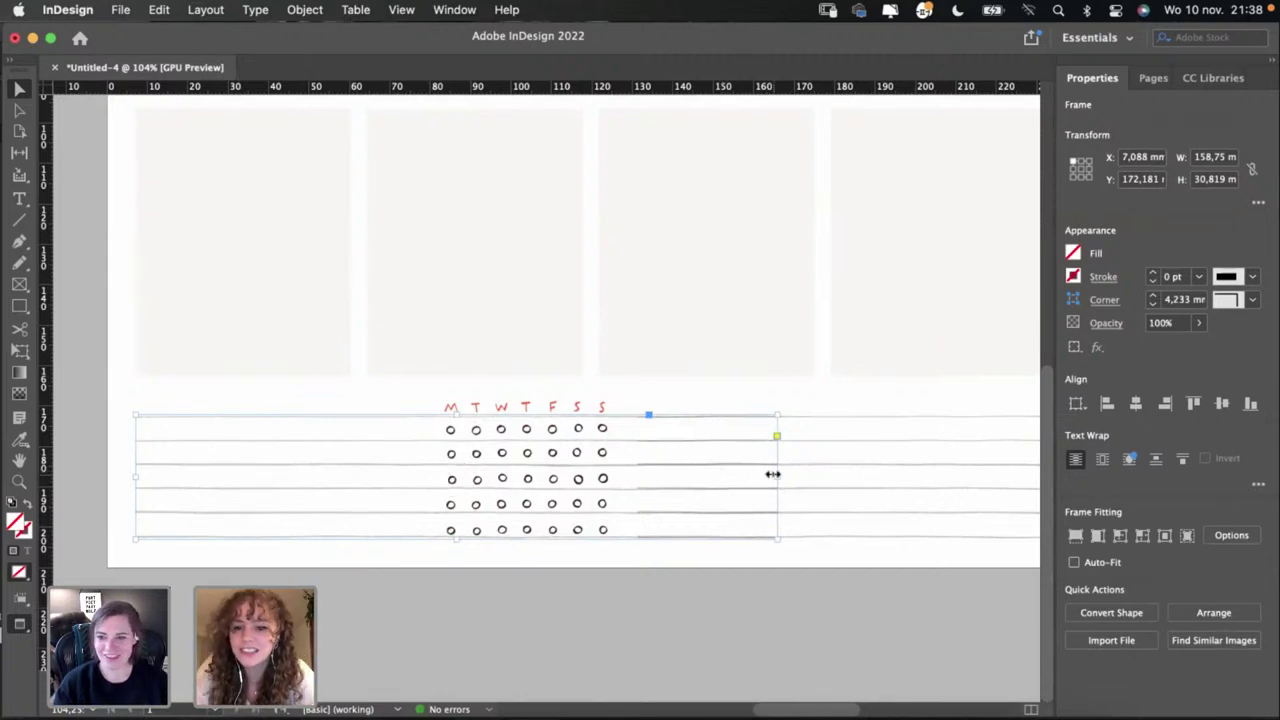
Step: Shorten the duplicate lines to 69.412 mm so they stop before the grid
drag(773, 474, 416, 478)
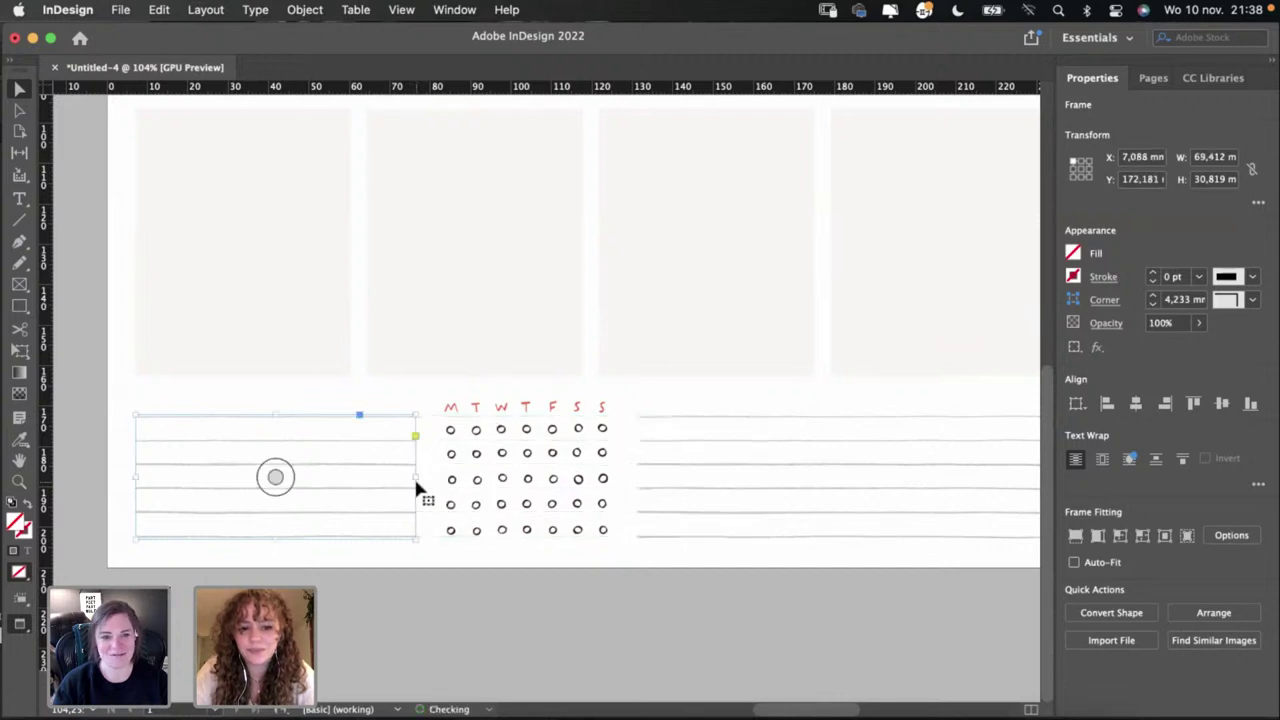
click(445, 517)
click(470, 545)
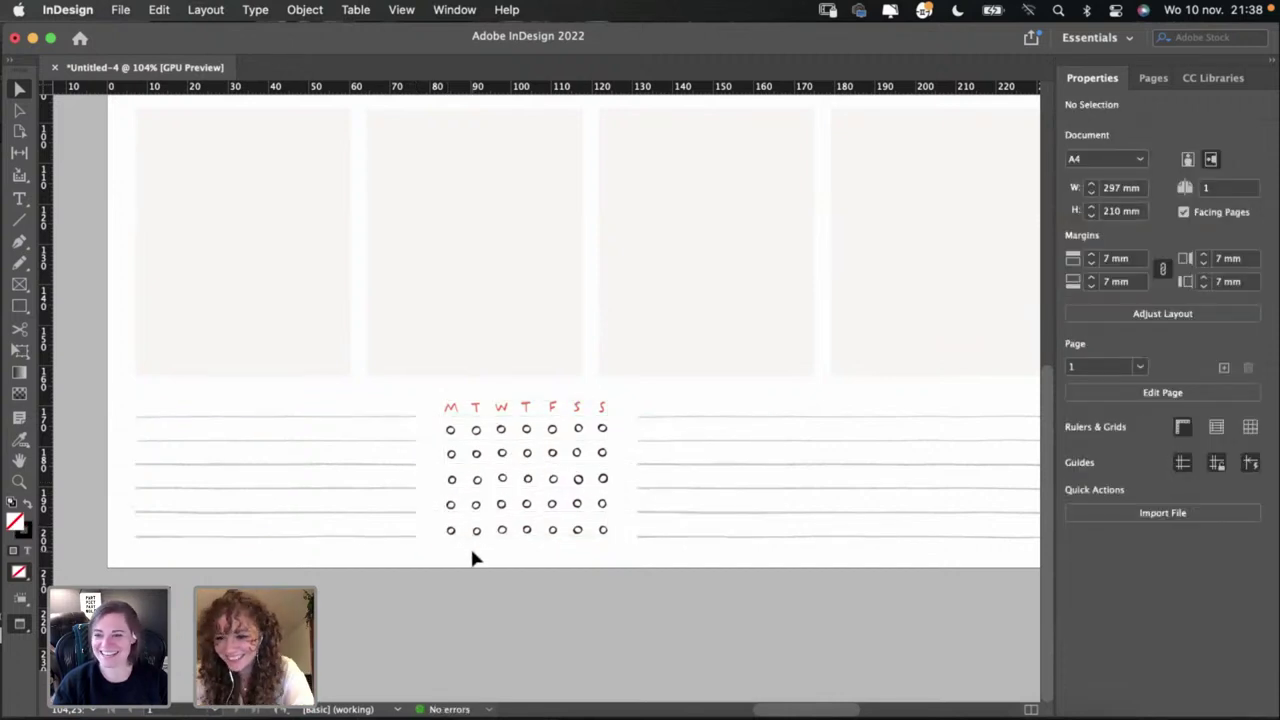
scroll(613, 497, right, 5)
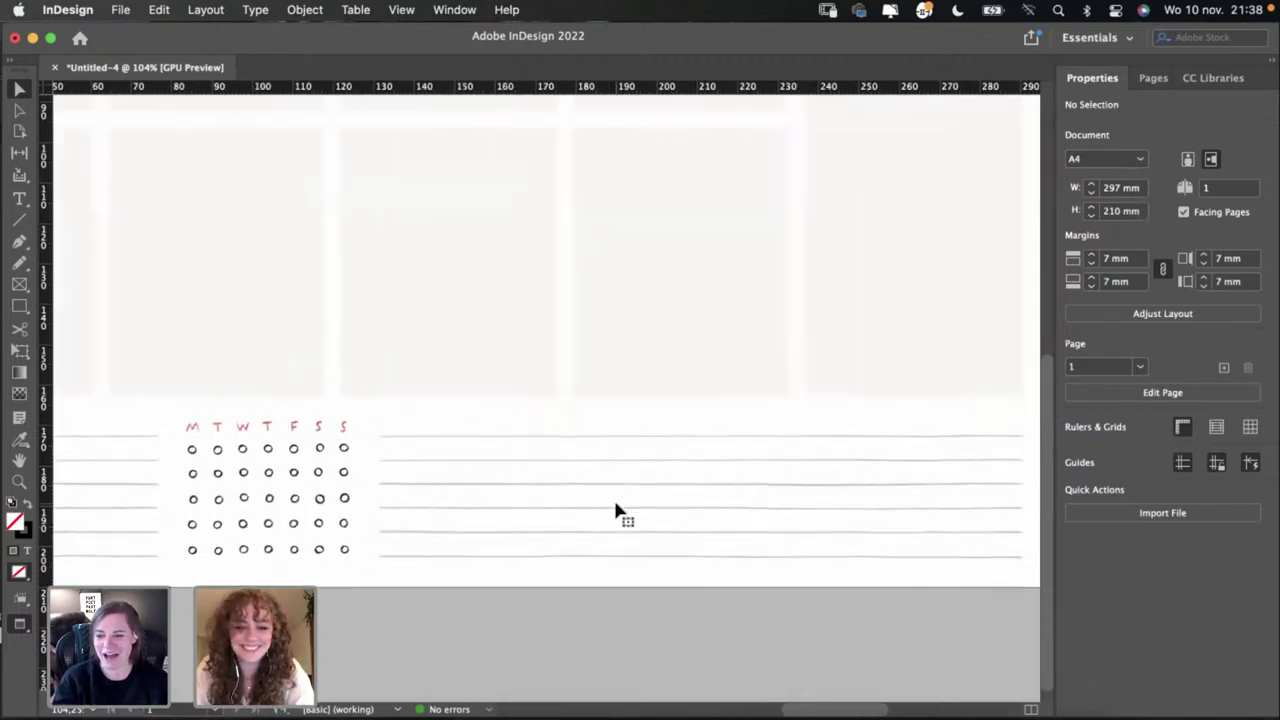
Step: Narrow the left ruled lines to about 55 mm and move the habit tracker left toward them
click(615, 503)
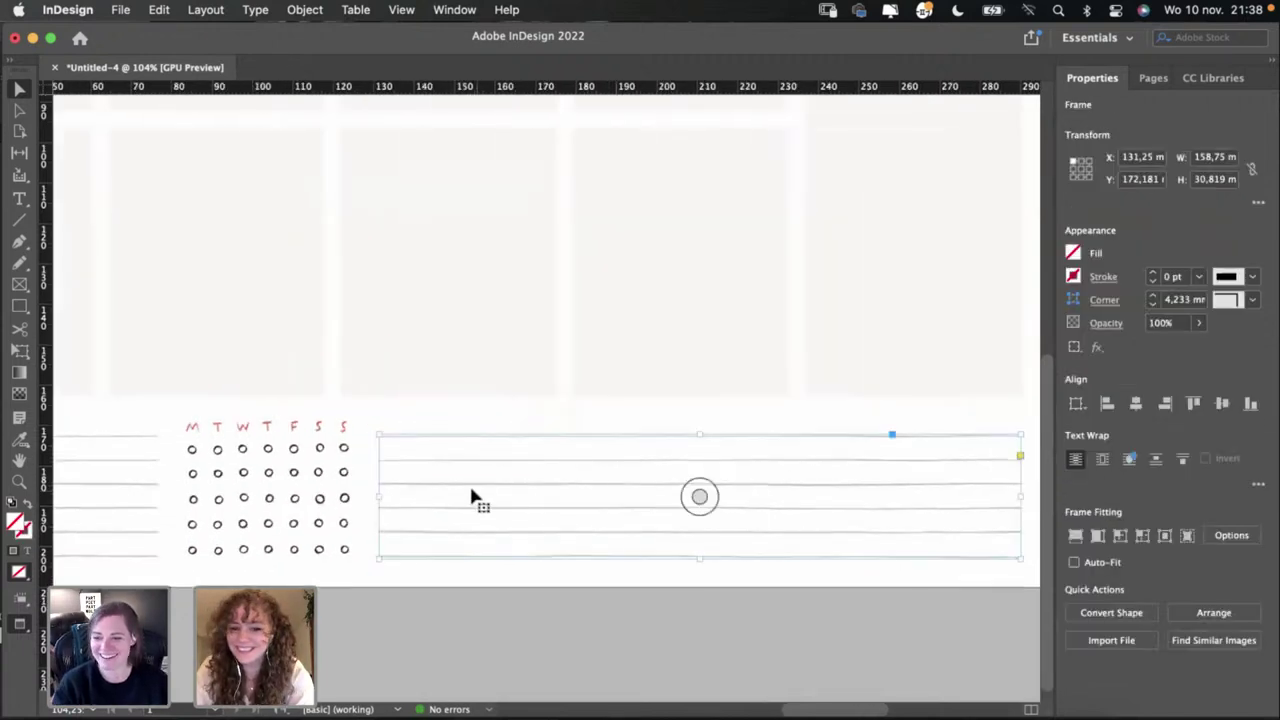
scroll(381, 497, left, 7)
click(365, 477)
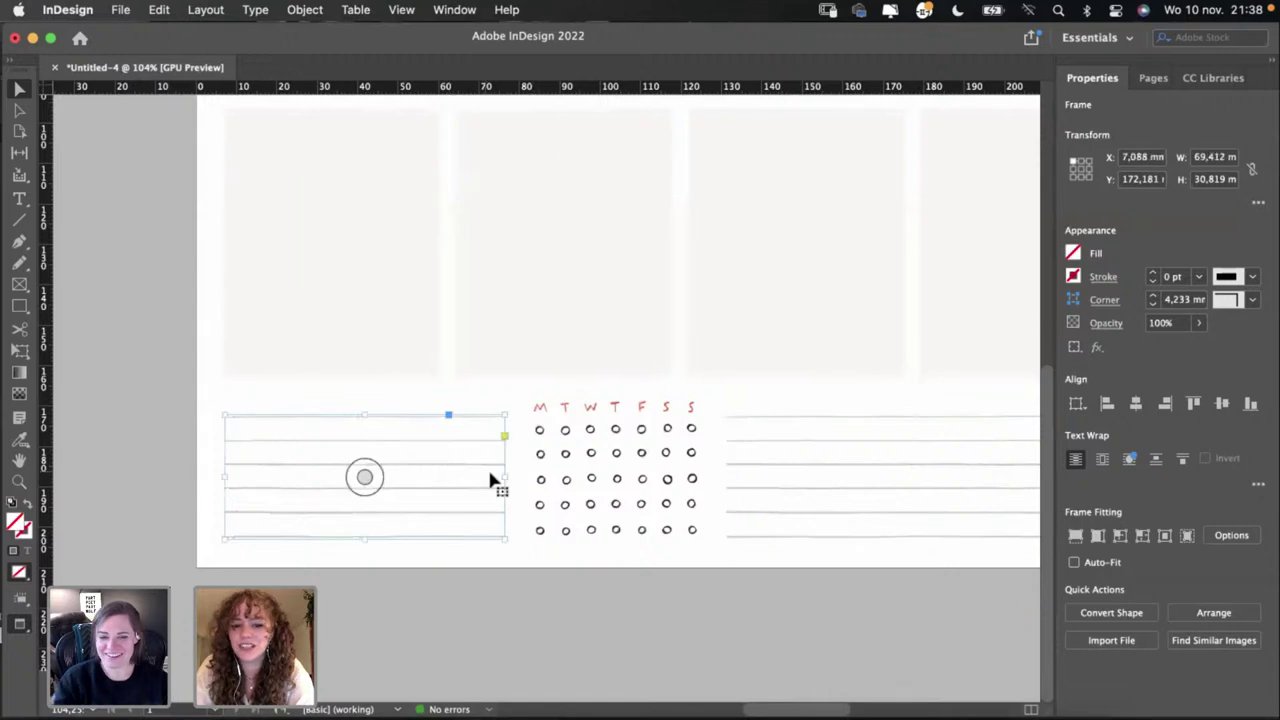
drag(505, 476, 449, 474)
drag(553, 467, 487, 467)
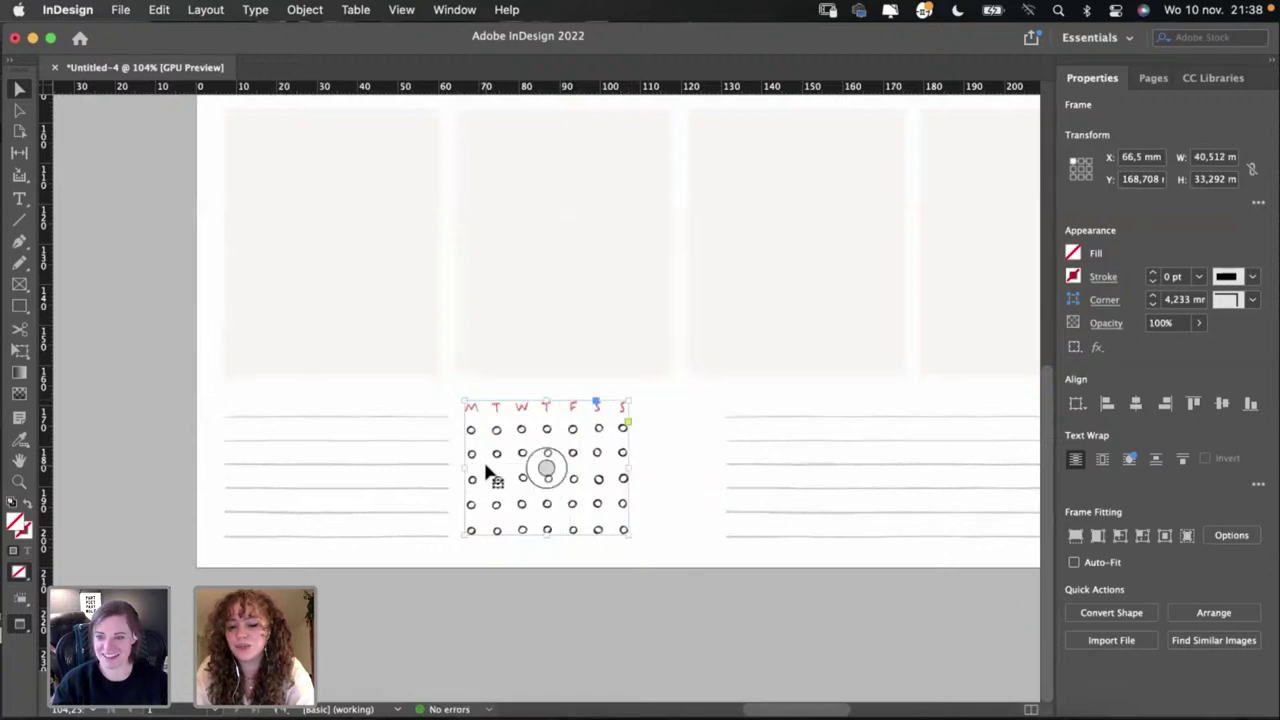
Step: Extend the right ruled lines leftward toward the tracker and nudge the tracker slightly right
click(705, 467)
click(728, 466)
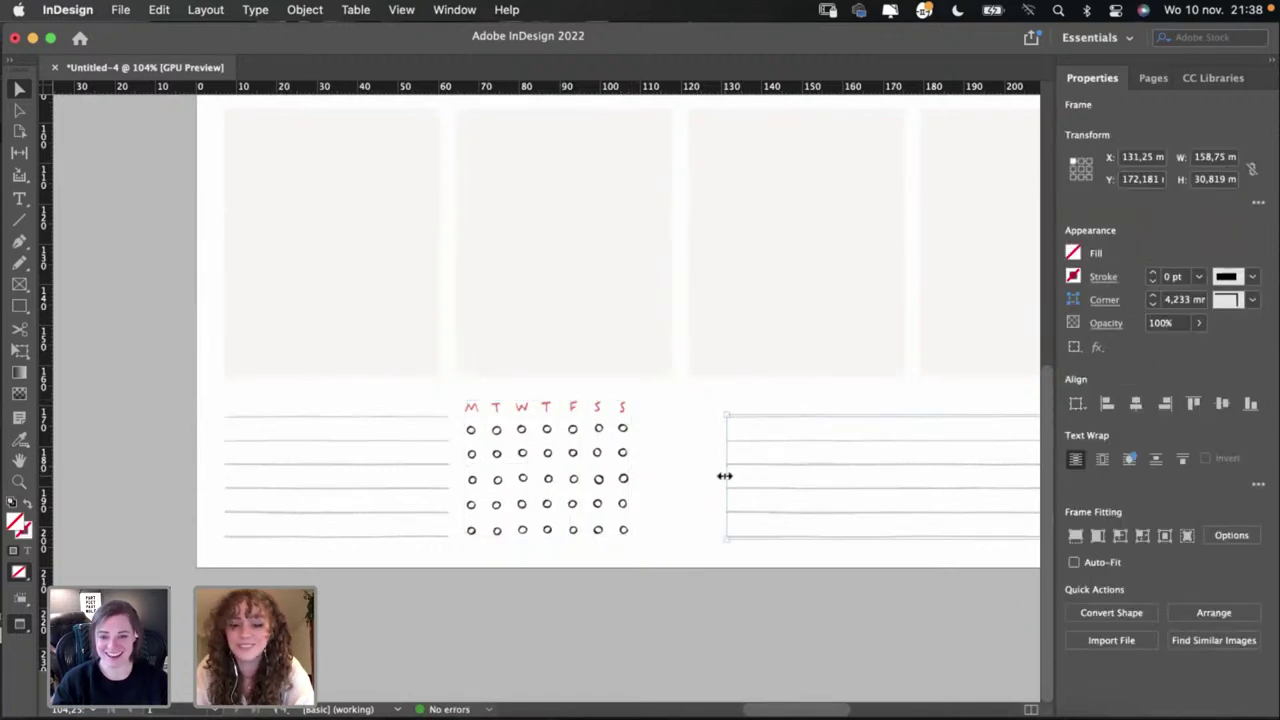
drag(725, 476, 680, 478)
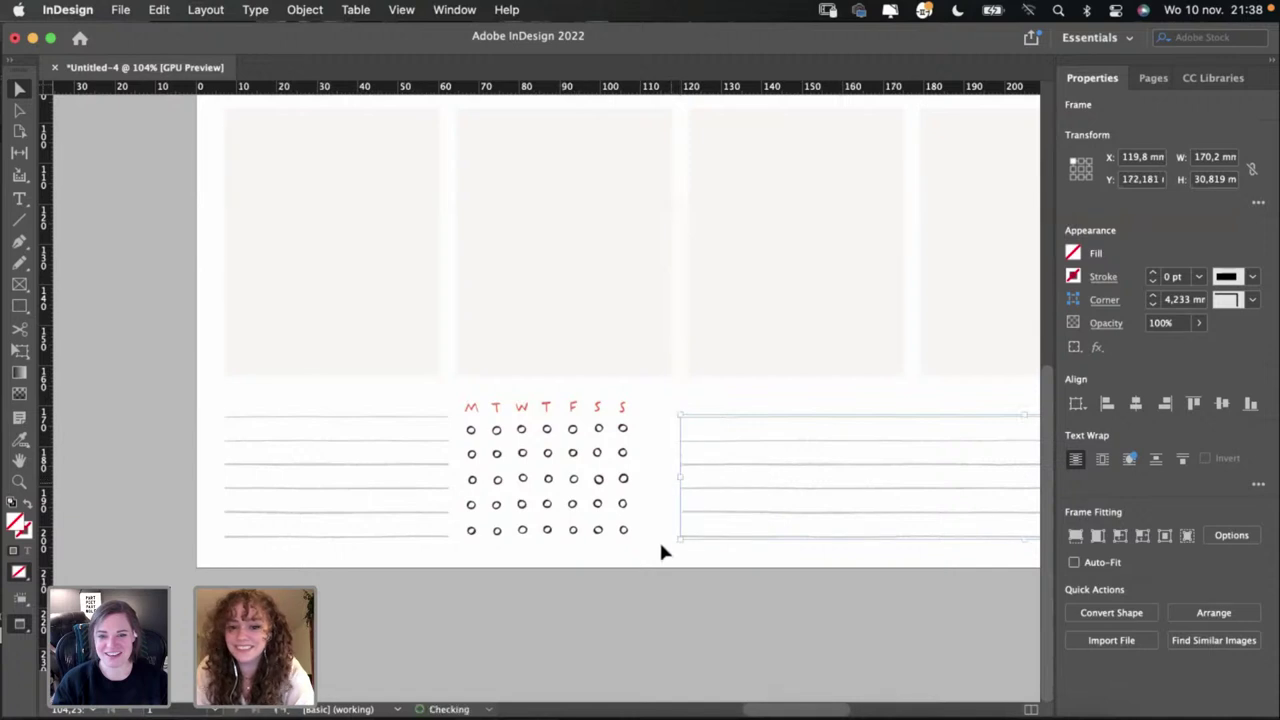
click(603, 503)
drag(603, 503, 632, 500)
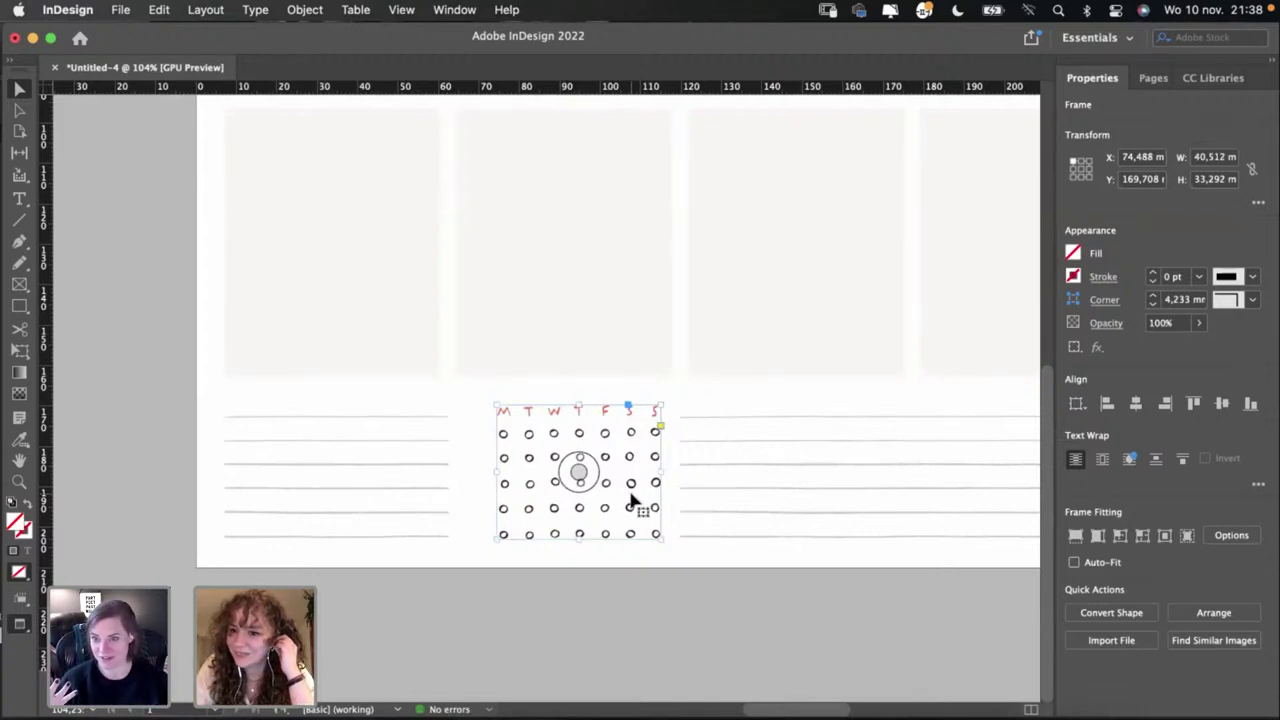
Step: Nudge the habit tracker slightly left and widen the left ruled lines toward it
click(398, 482)
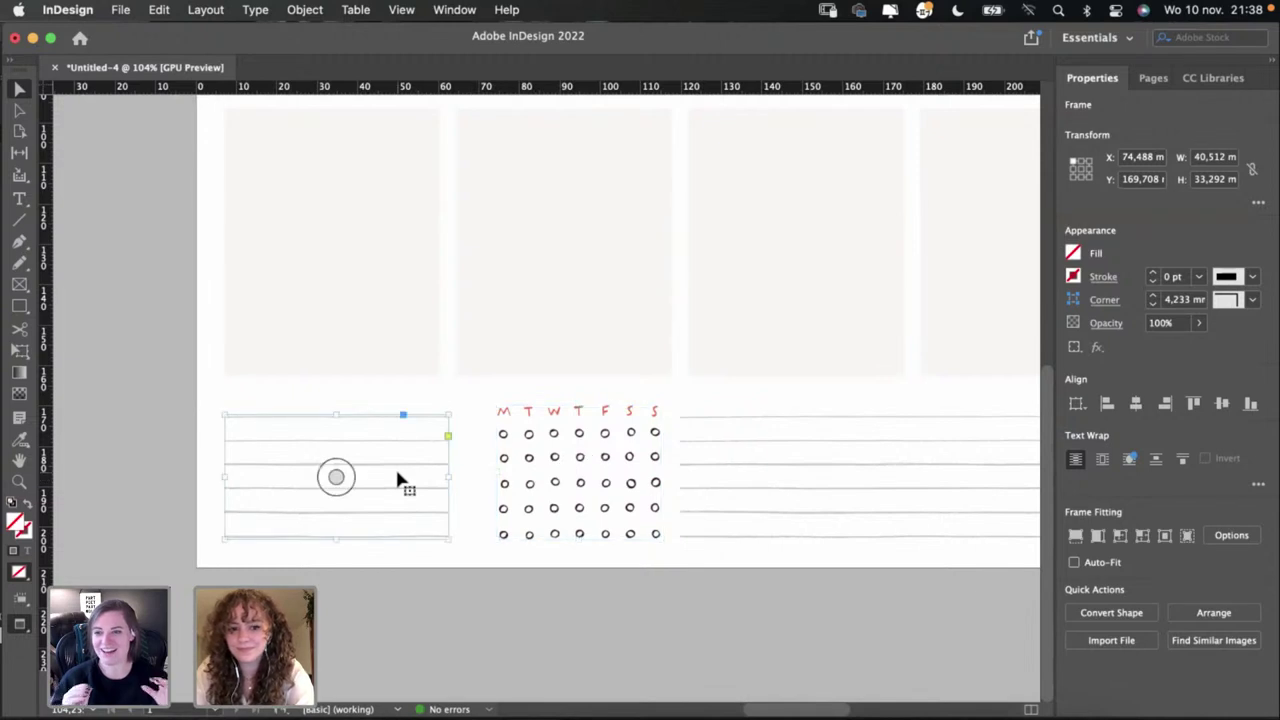
drag(503, 534, 489, 532)
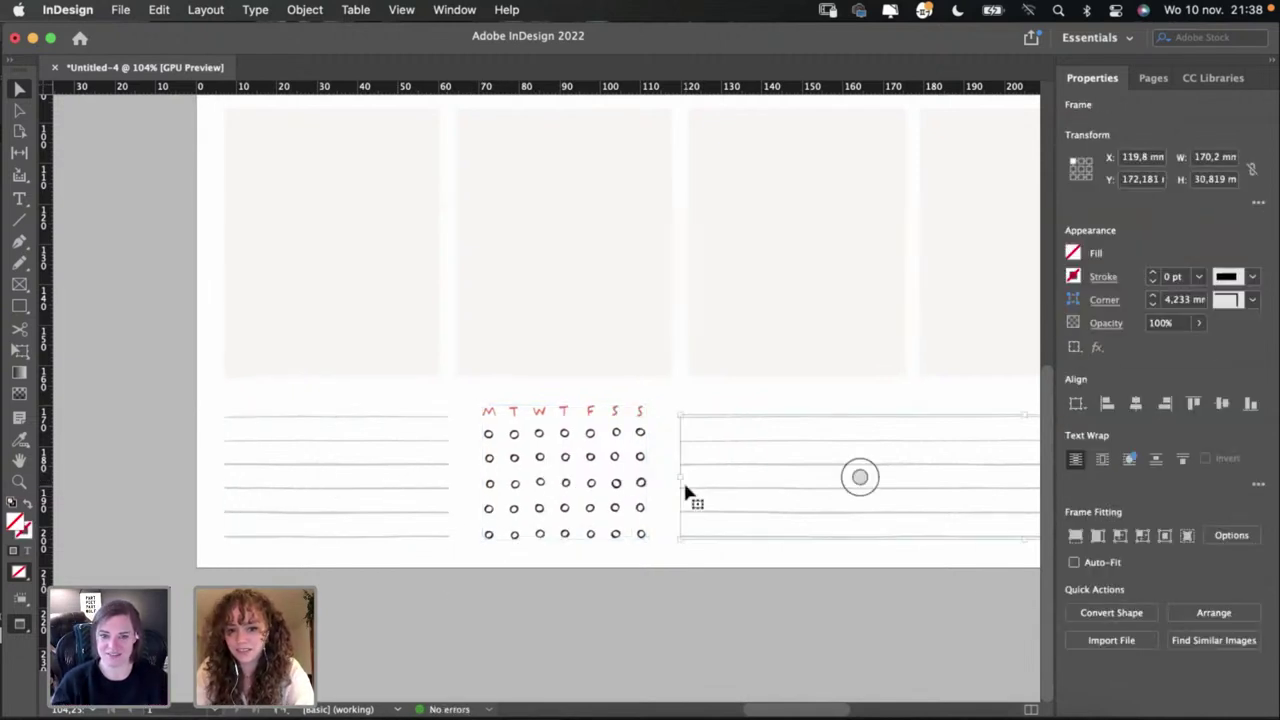
scroll(697, 480, right, 3)
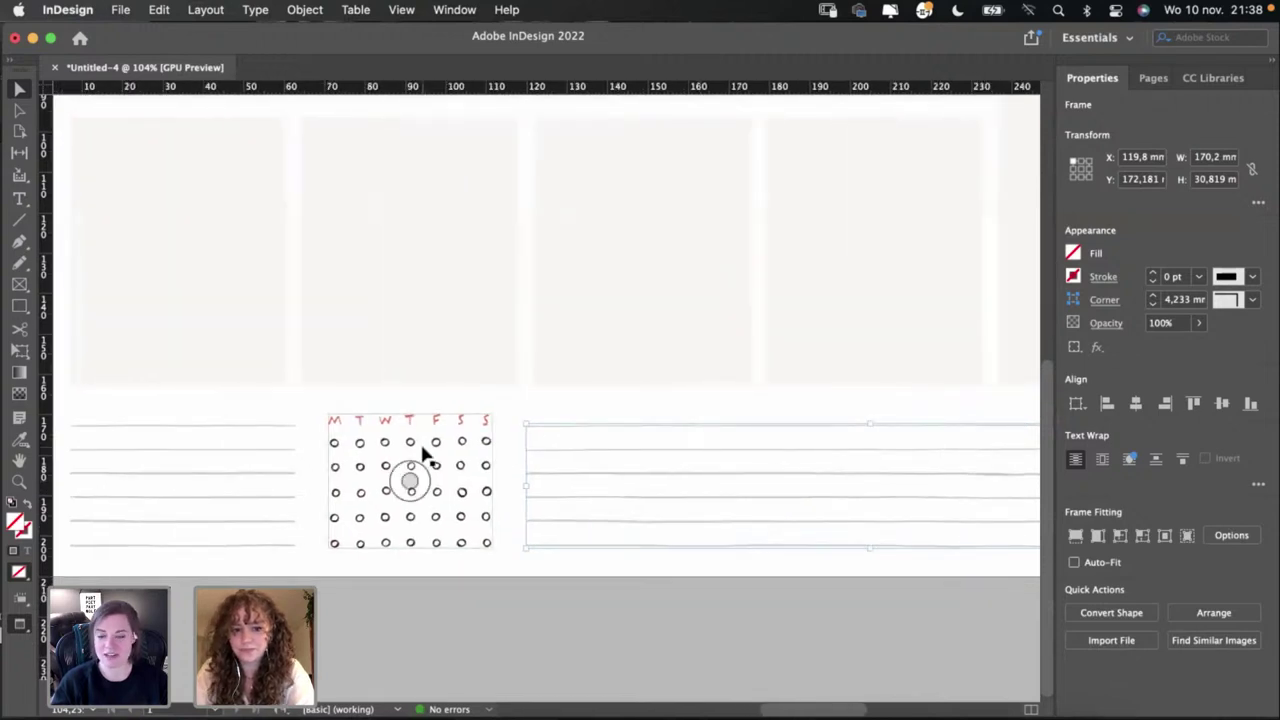
click(293, 490)
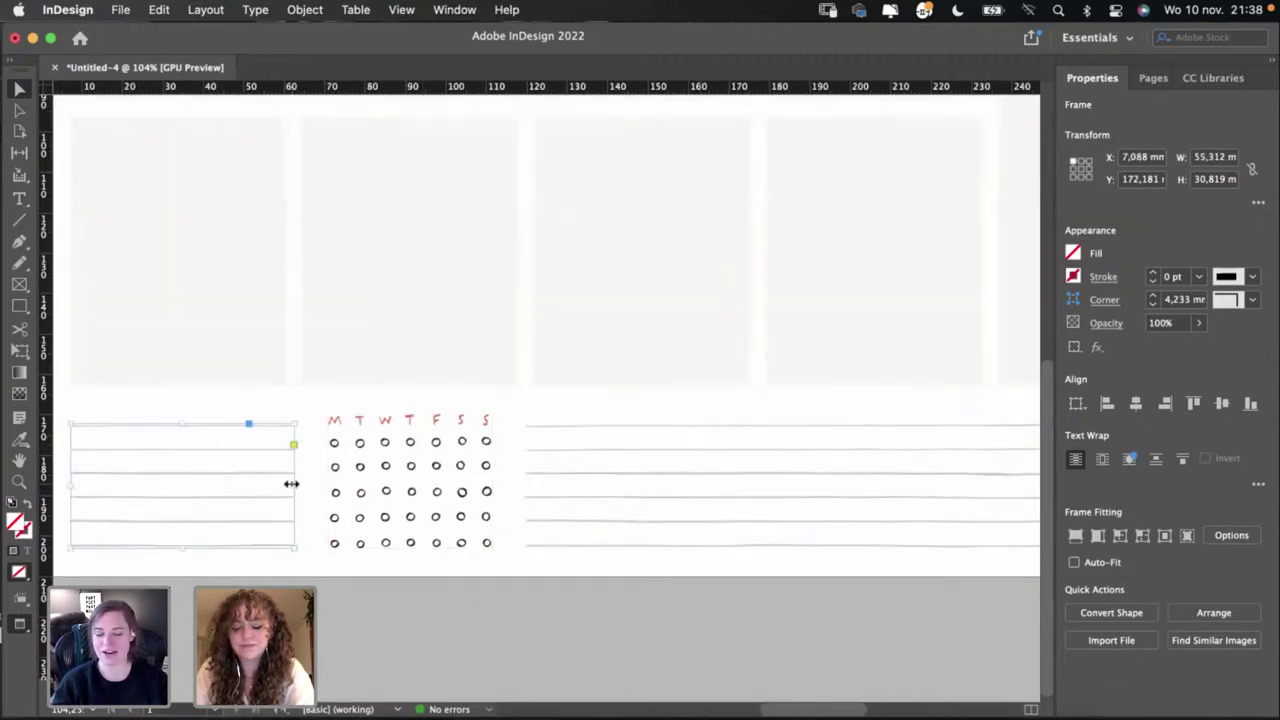
drag(294, 485, 309, 486)
scroll(283, 491, left, 3)
click(285, 575)
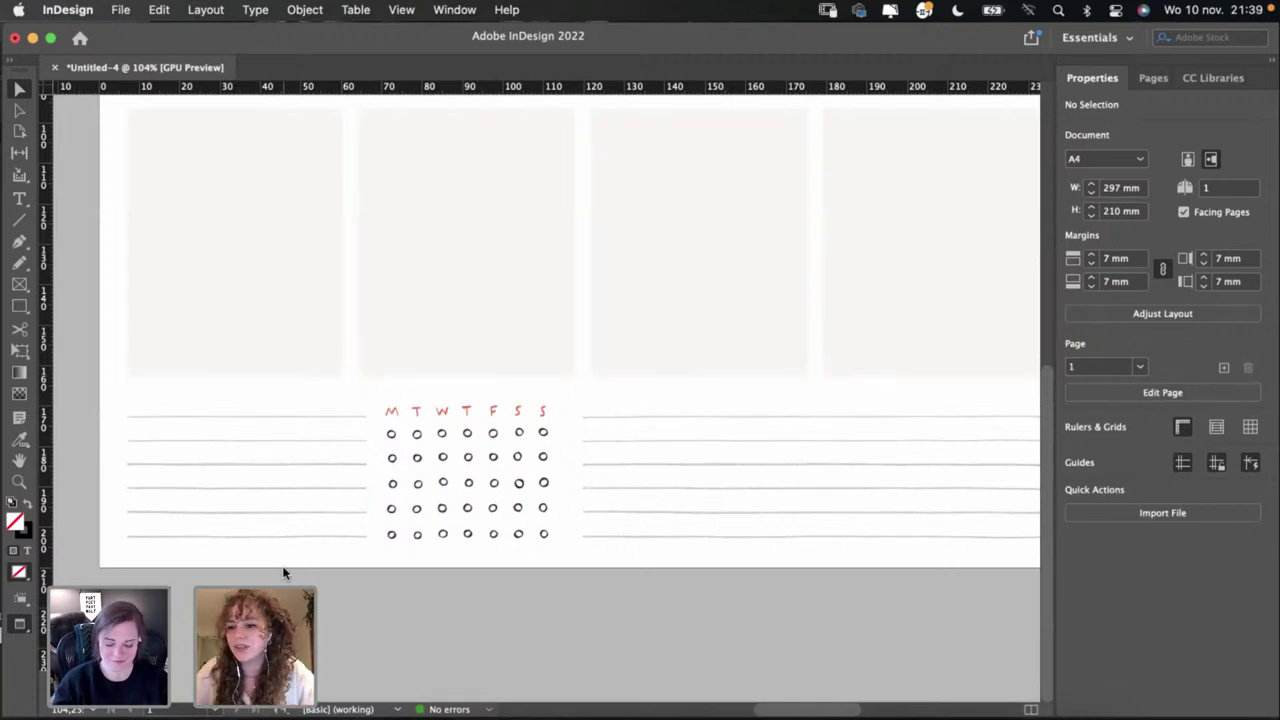
Step: Shift the habit tracker slightly right and widen the left ruled lines to about 61.16 mm
click(811, 477)
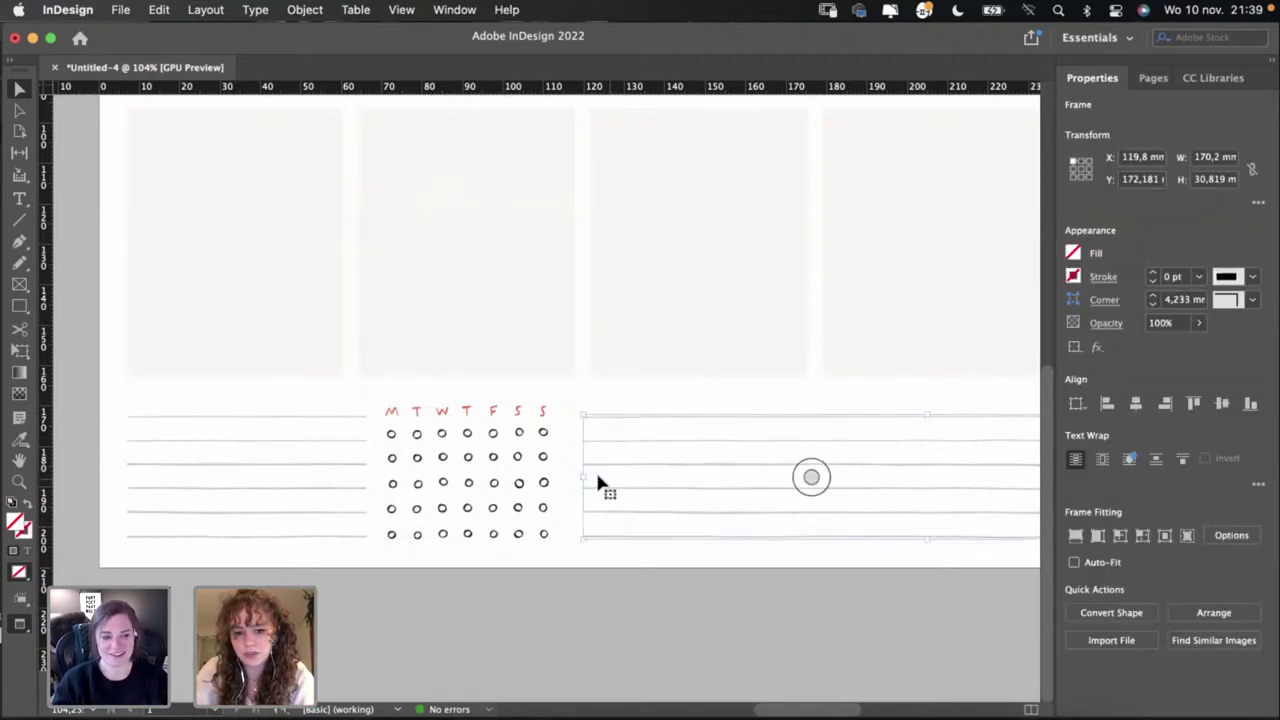
click(538, 464)
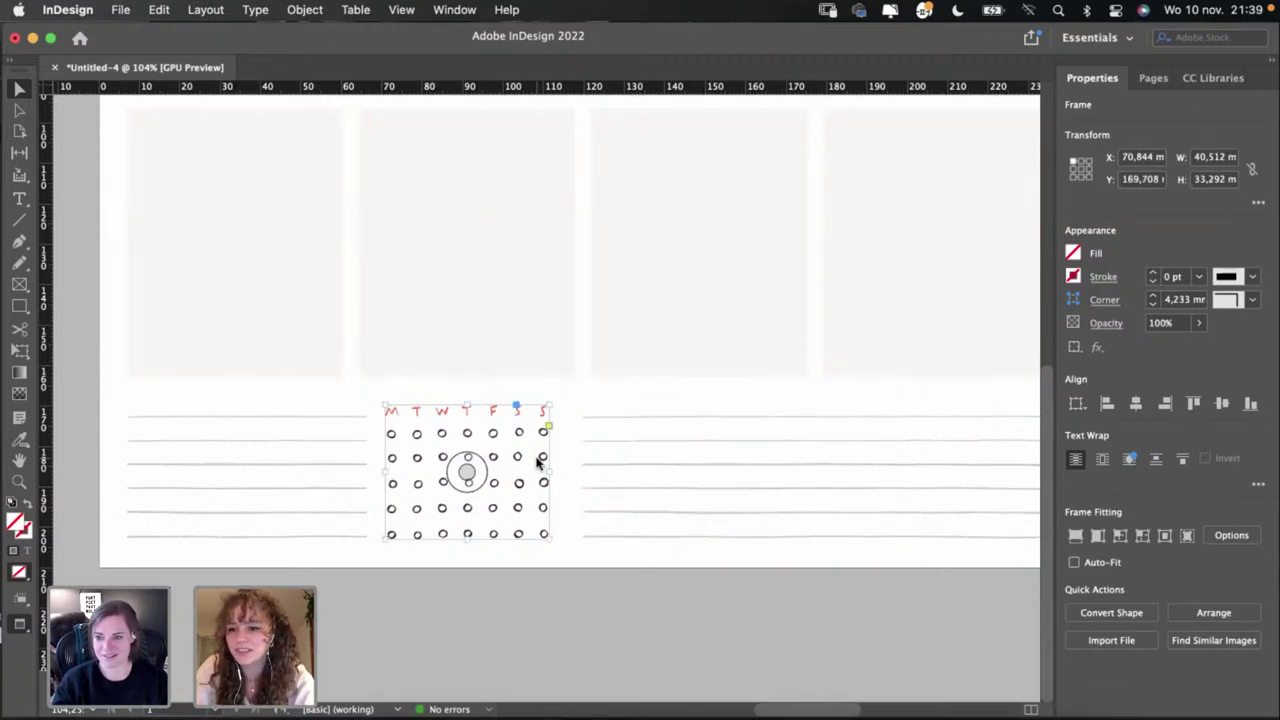
click(518, 565)
drag(520, 506, 537, 503)
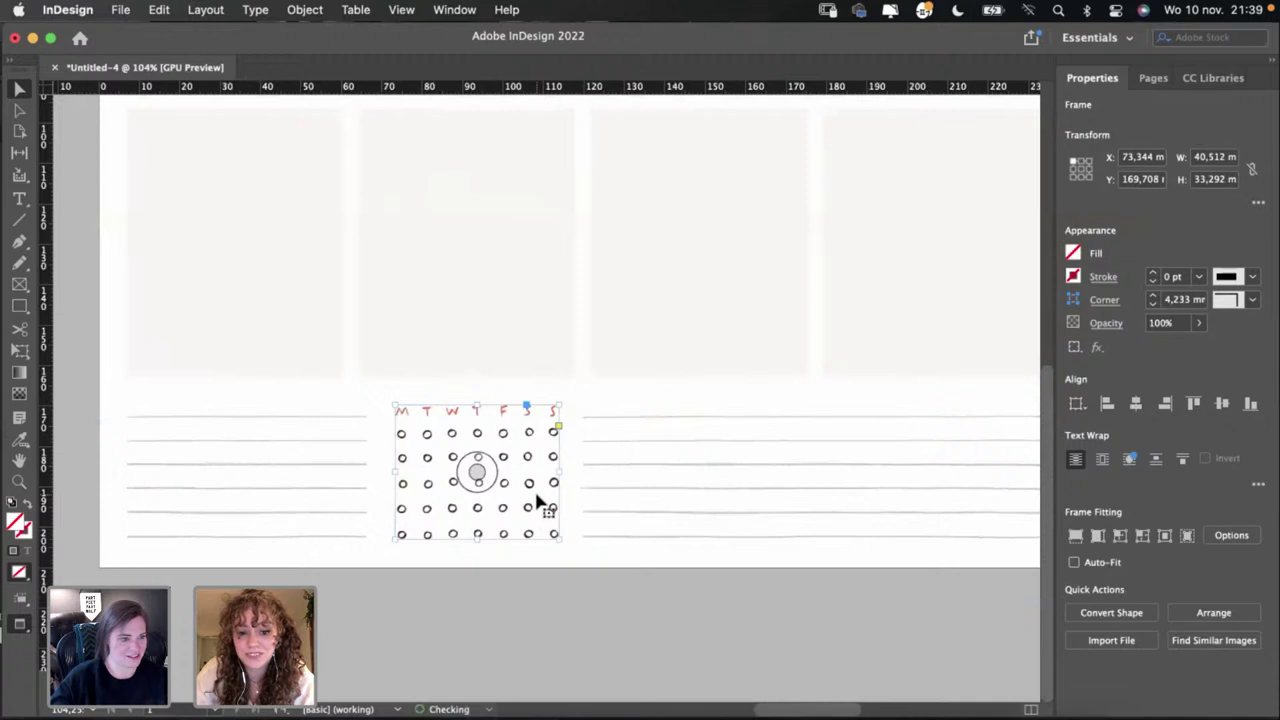
click(486, 598)
click(362, 468)
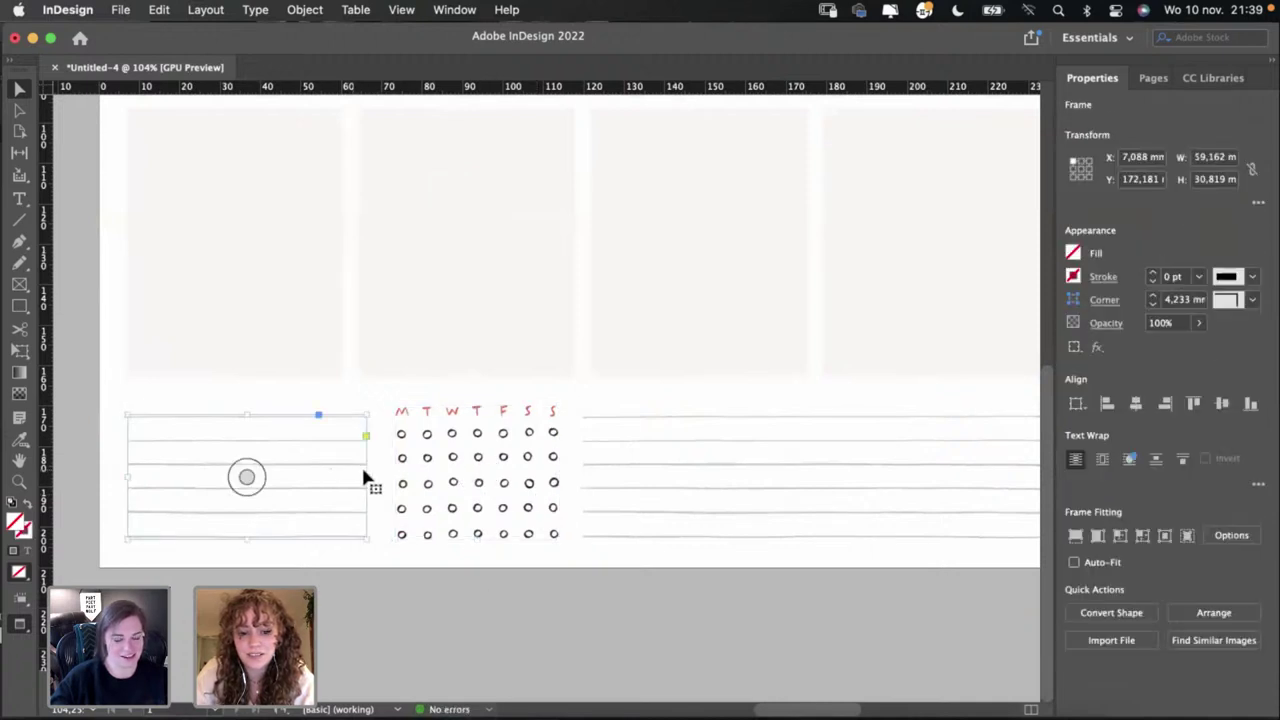
drag(364, 474, 374, 474)
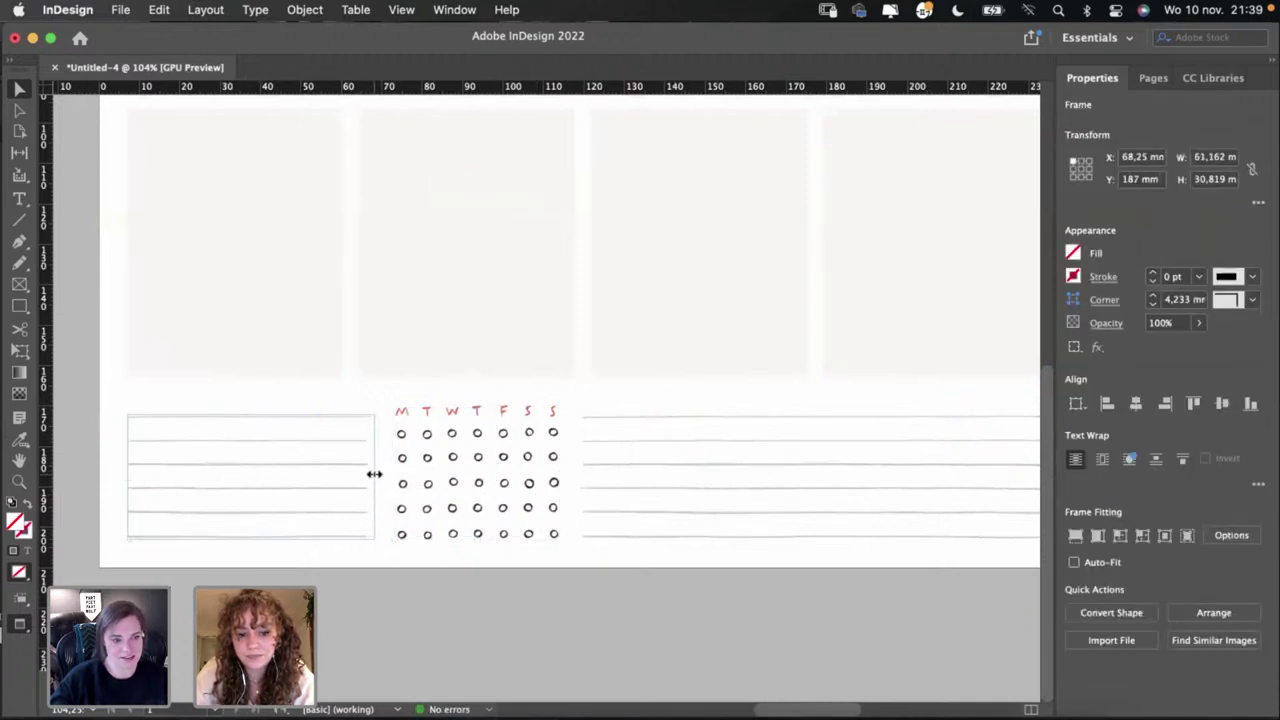
scroll(372, 490, up, 10)
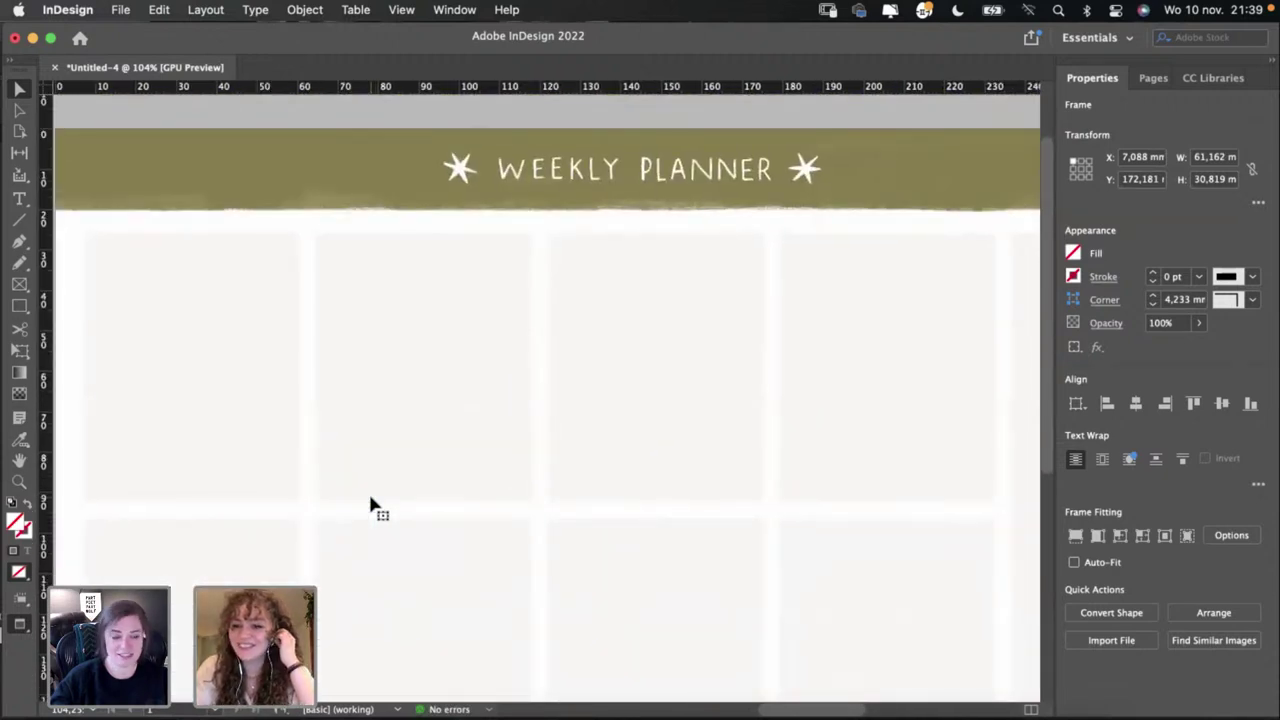
Step: Narrow the left ruled lines to about 59.9 mm and nudge the habit tracker a few pixels left
scroll(370, 500, right, 6)
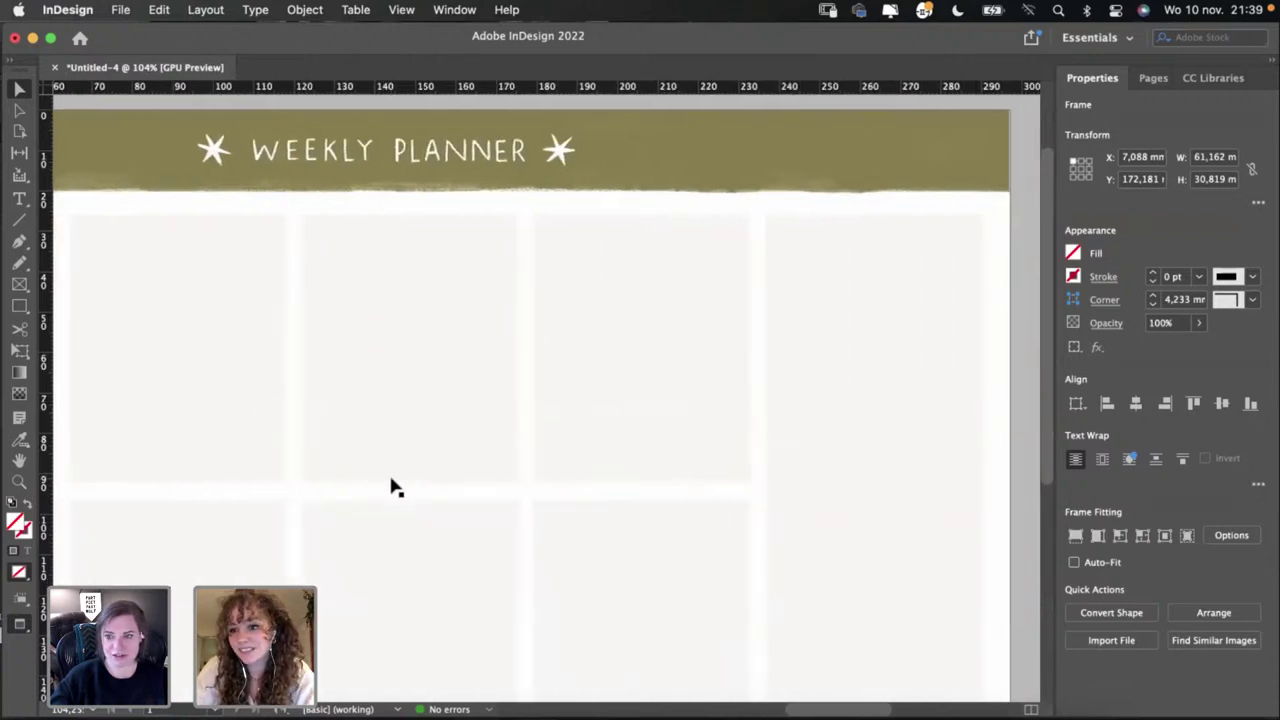
scroll(367, 497, down, 10)
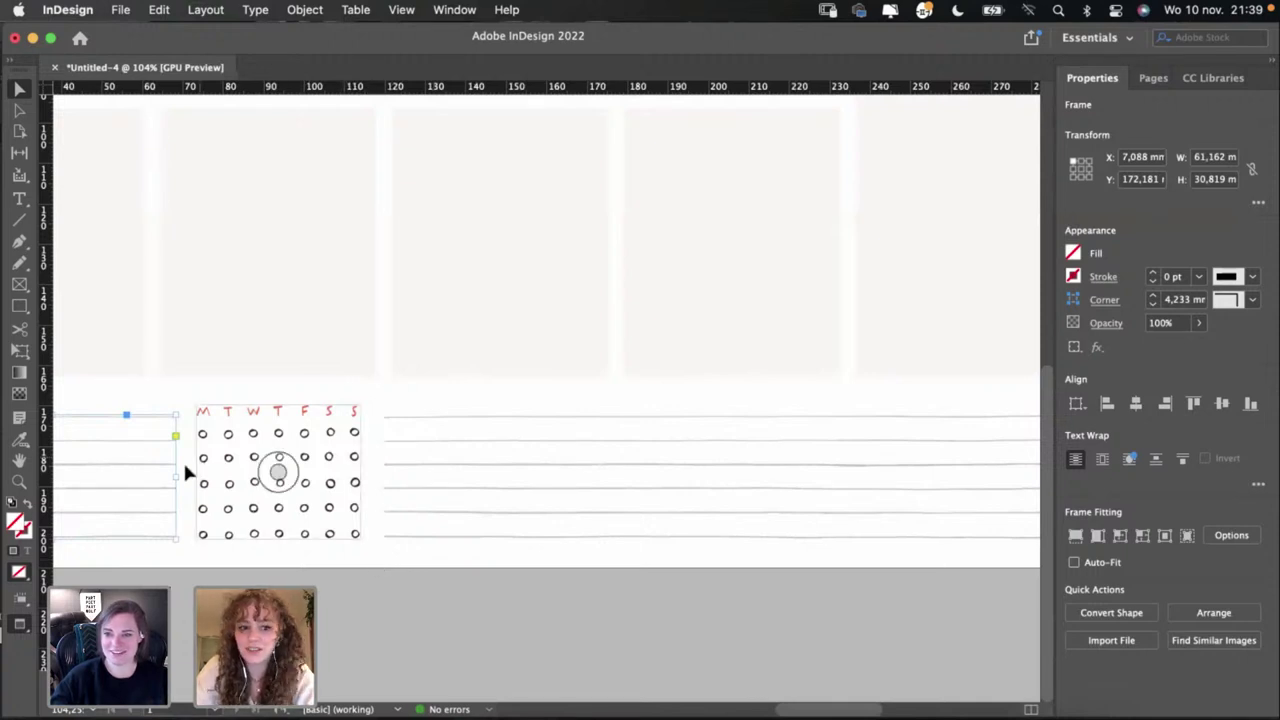
drag(176, 477, 171, 477)
click(240, 480)
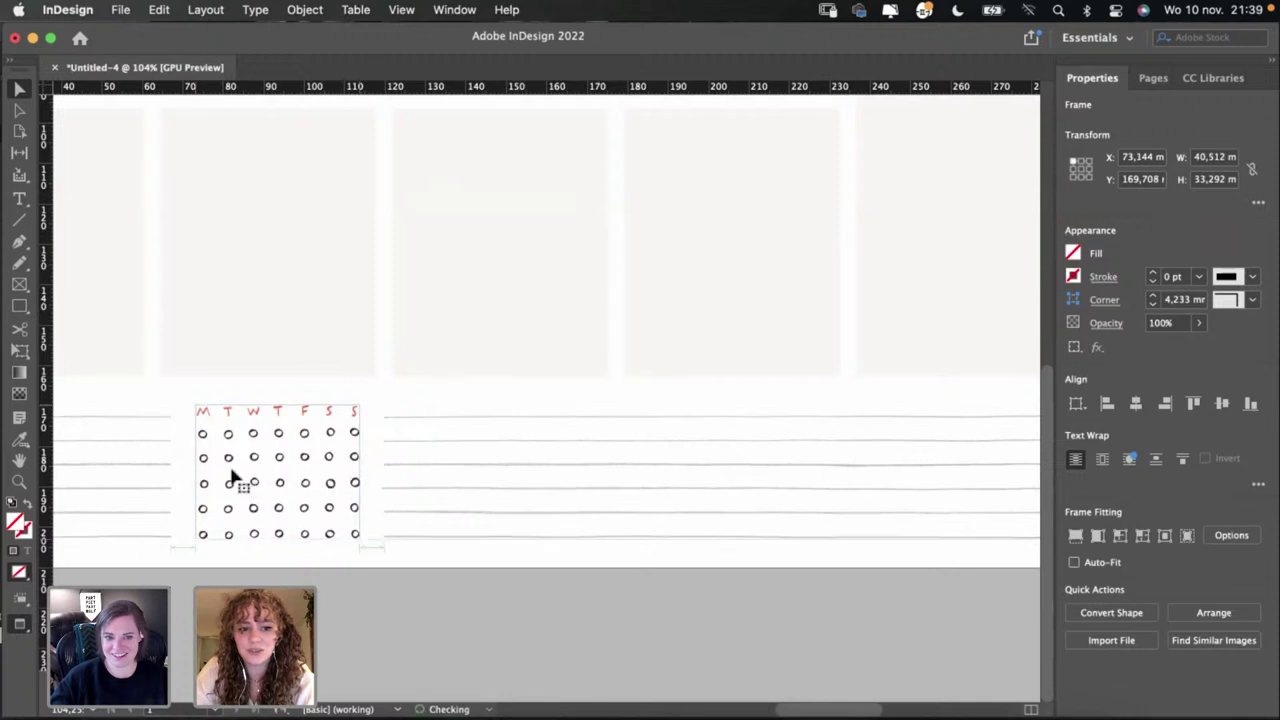
click(221, 557)
drag(223, 514, 217, 514)
click(400, 520)
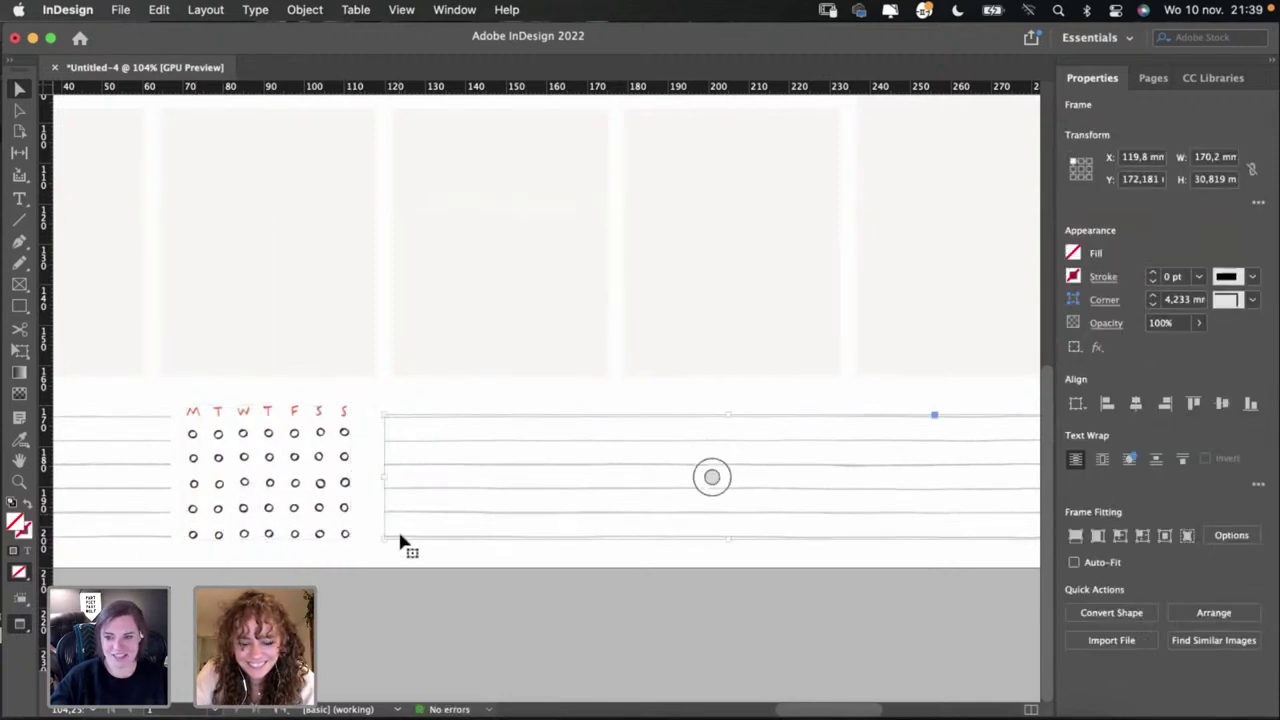
scroll(406, 566, right, 3)
scroll(406, 568, down, 3)
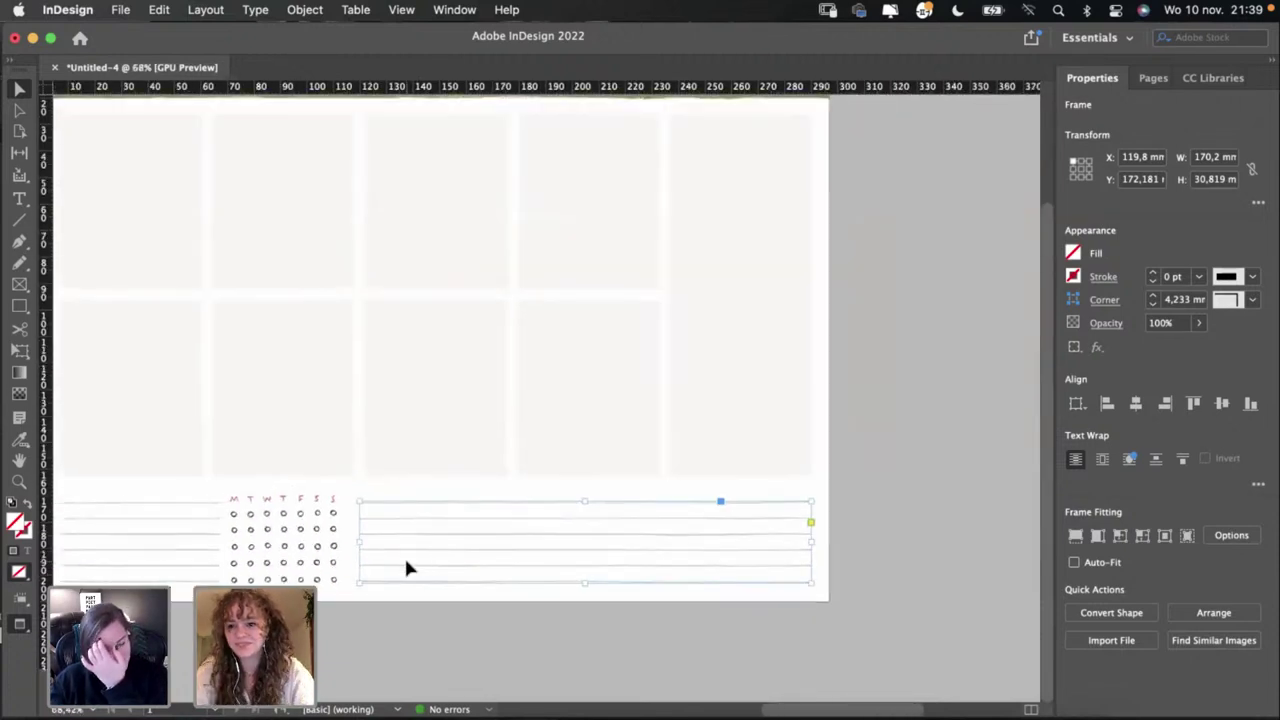
scroll(406, 568, left, 2)
scroll(406, 568, up, 1)
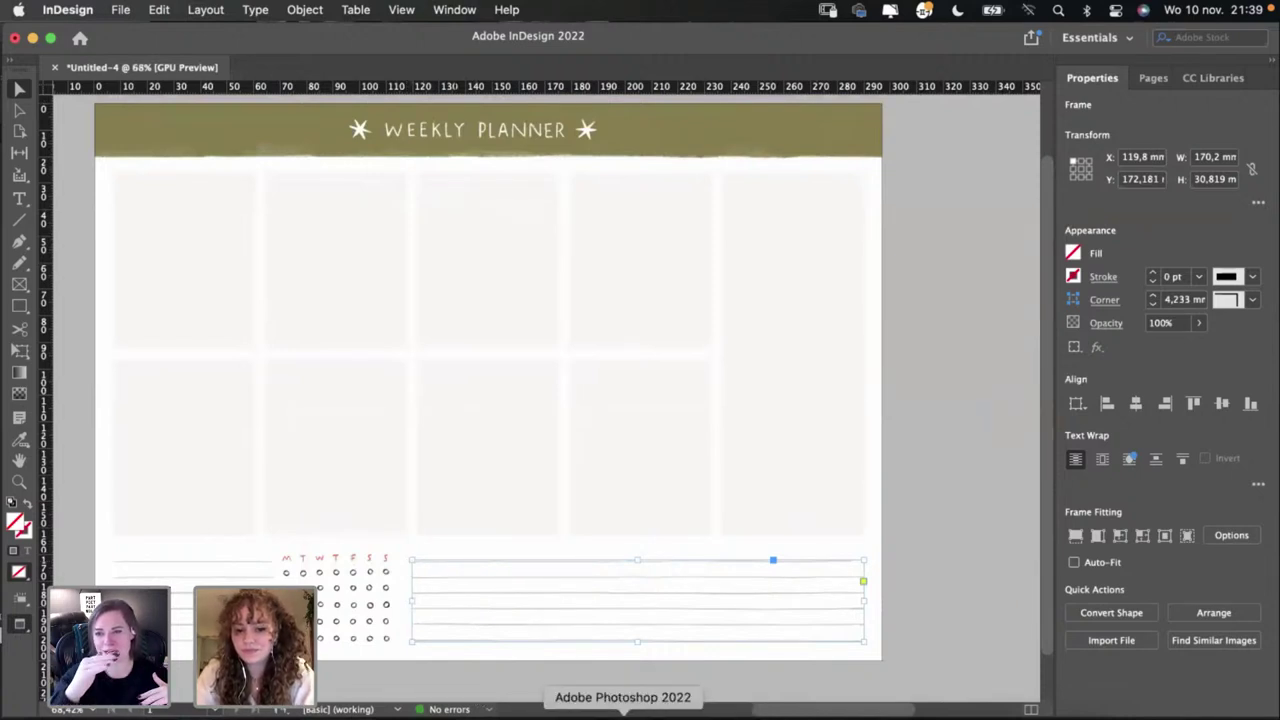
click(918, 597)
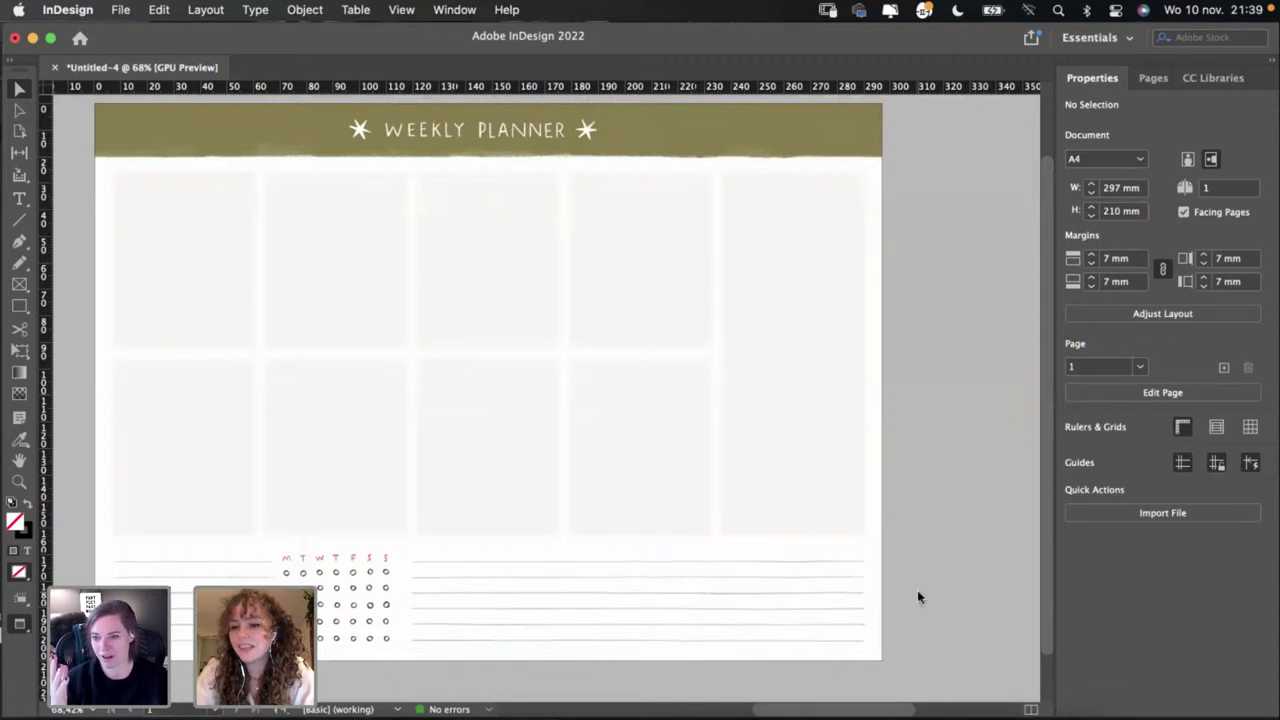
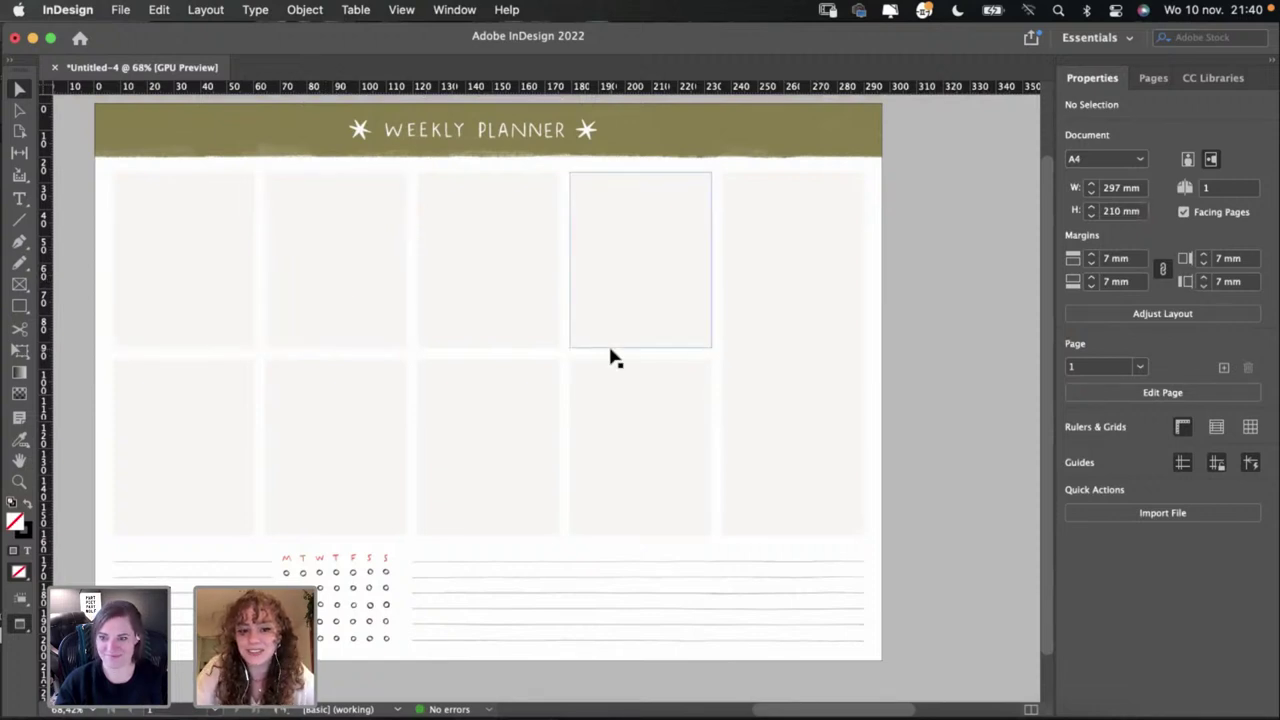
Step: Drag the left edge of the right-hand ruled lines frame slightly left, toward the dot grid
scroll(608, 354, left, 2)
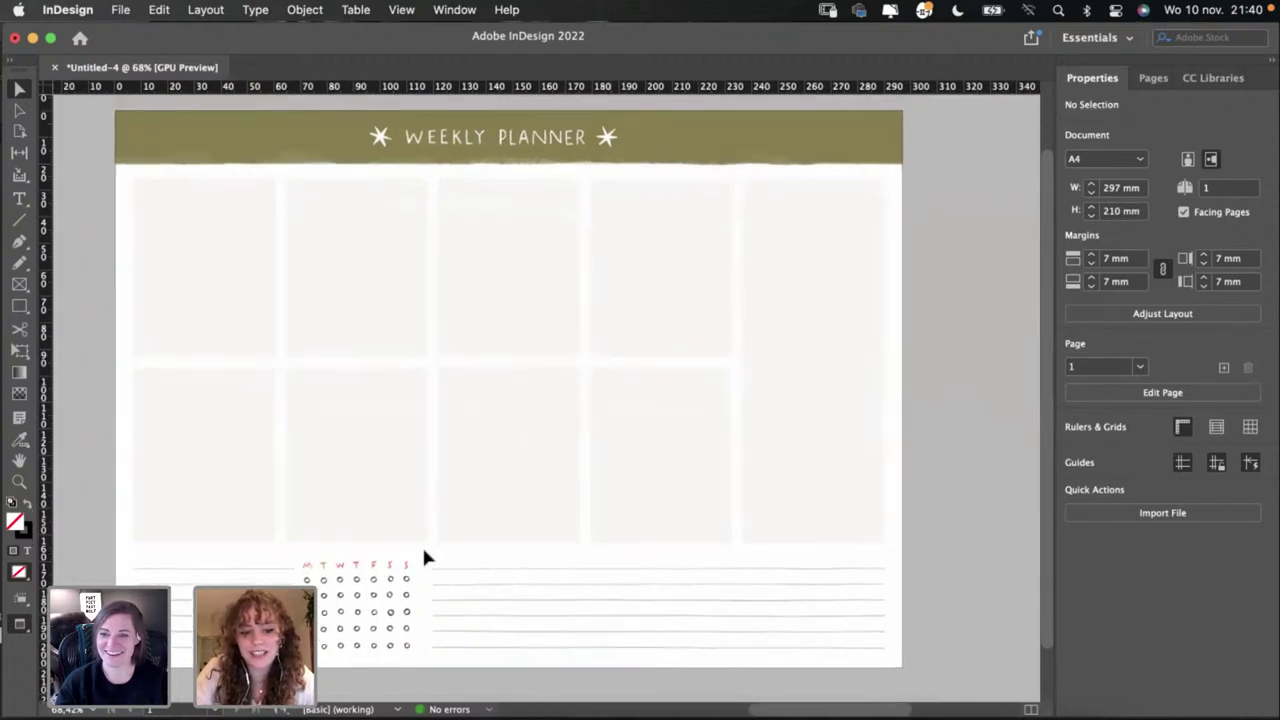
click(390, 587)
scroll(381, 583, up, 5)
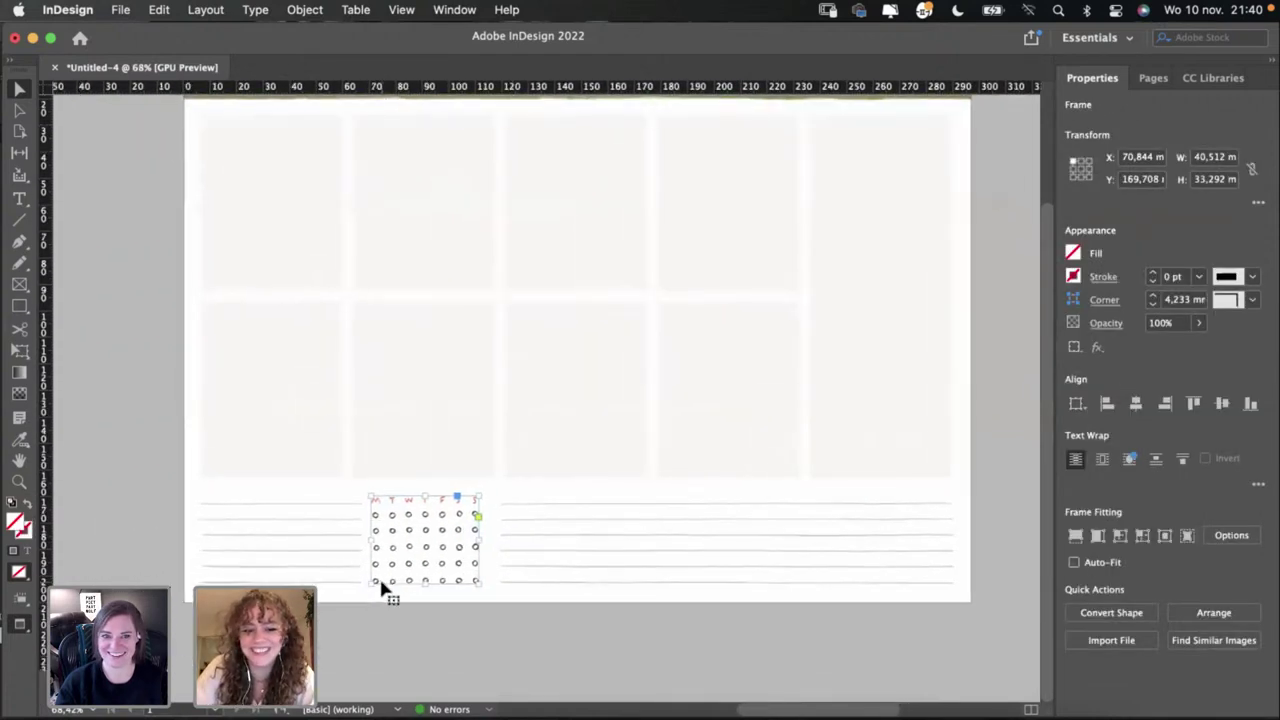
click(447, 567)
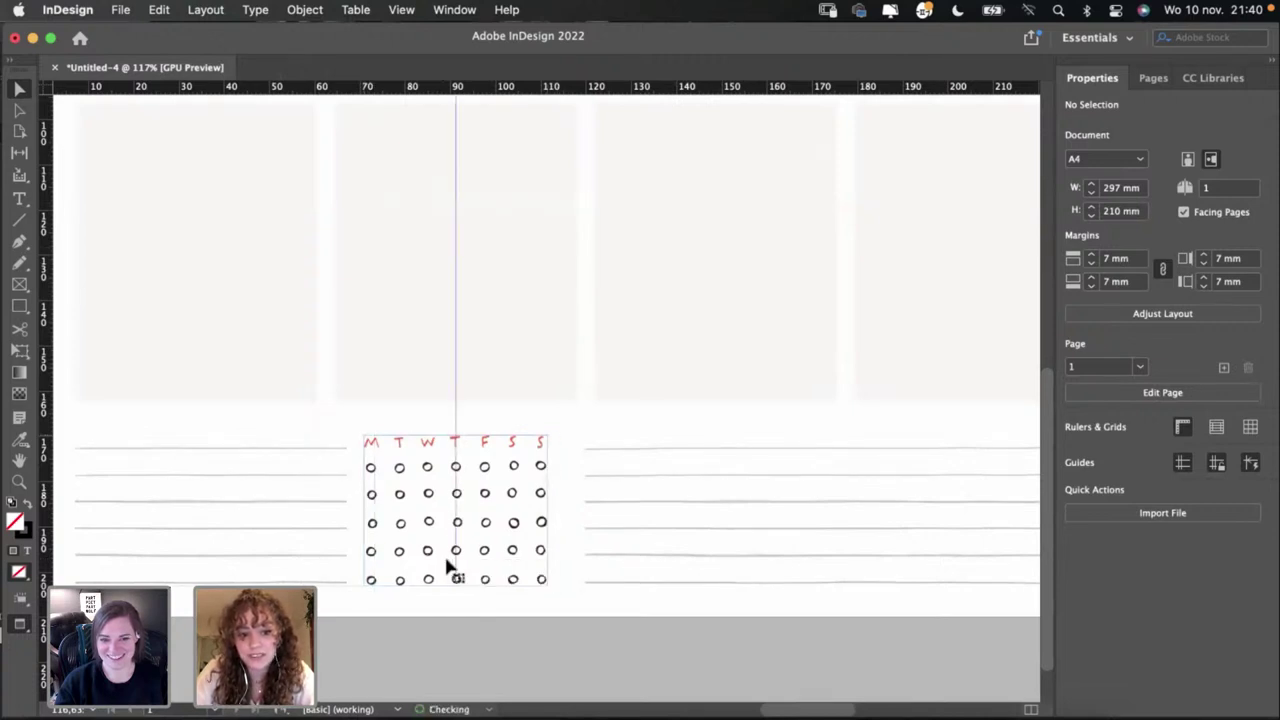
click(451, 514)
click(812, 515)
click(587, 517)
drag(587, 517, 574, 516)
click(565, 602)
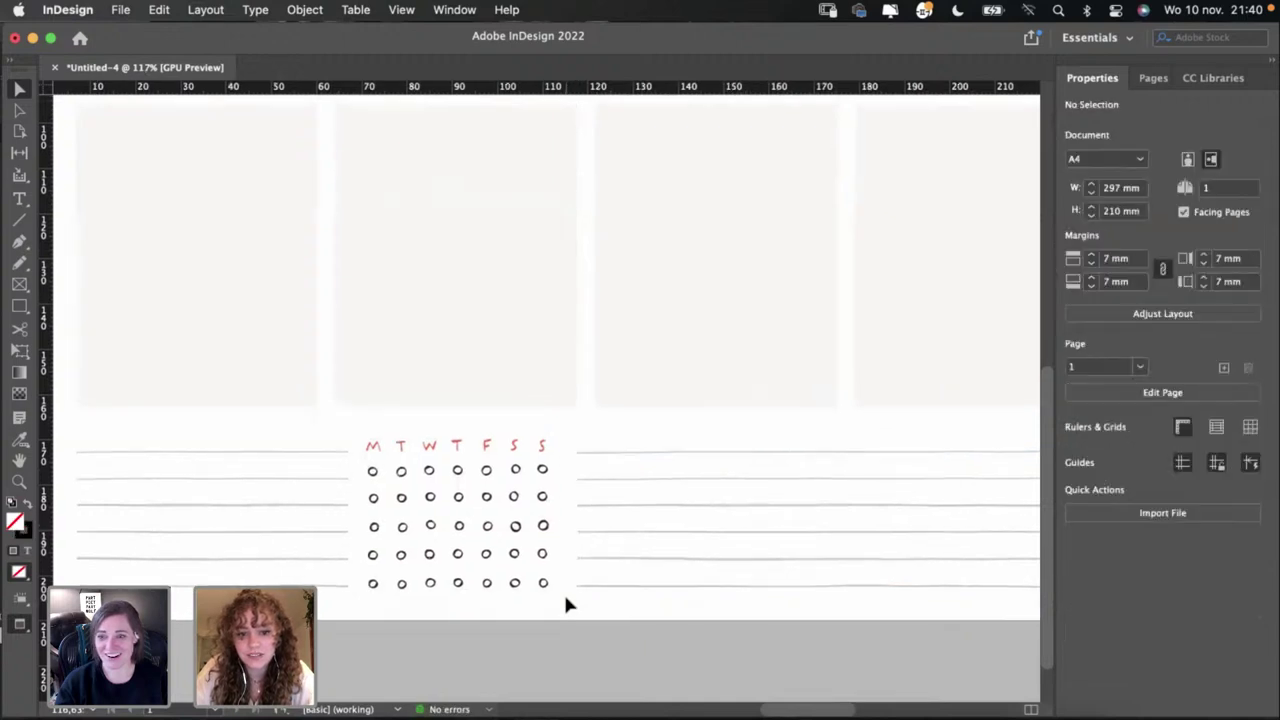
Step: Fit the whole planner page in the window and review the layout
key(super+0)
scroll(565, 602, right, 1)
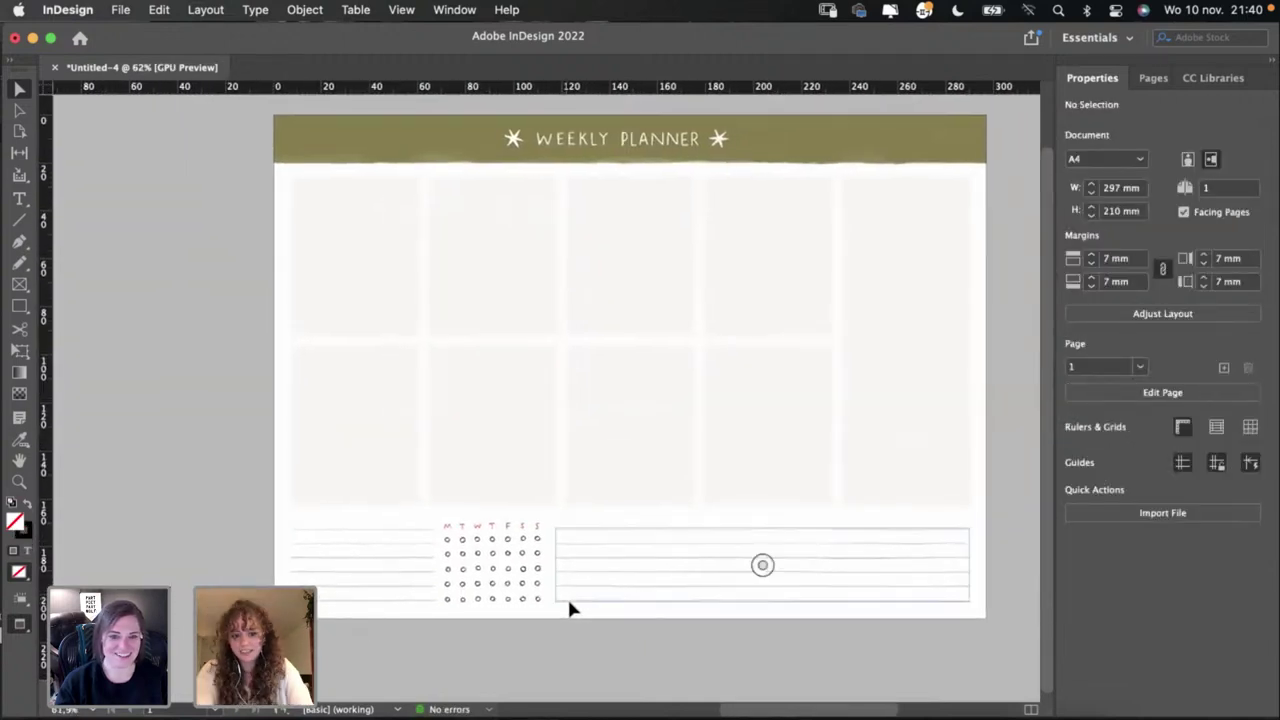
scroll(686, 449, right, 2)
scroll(688, 447, right, 2)
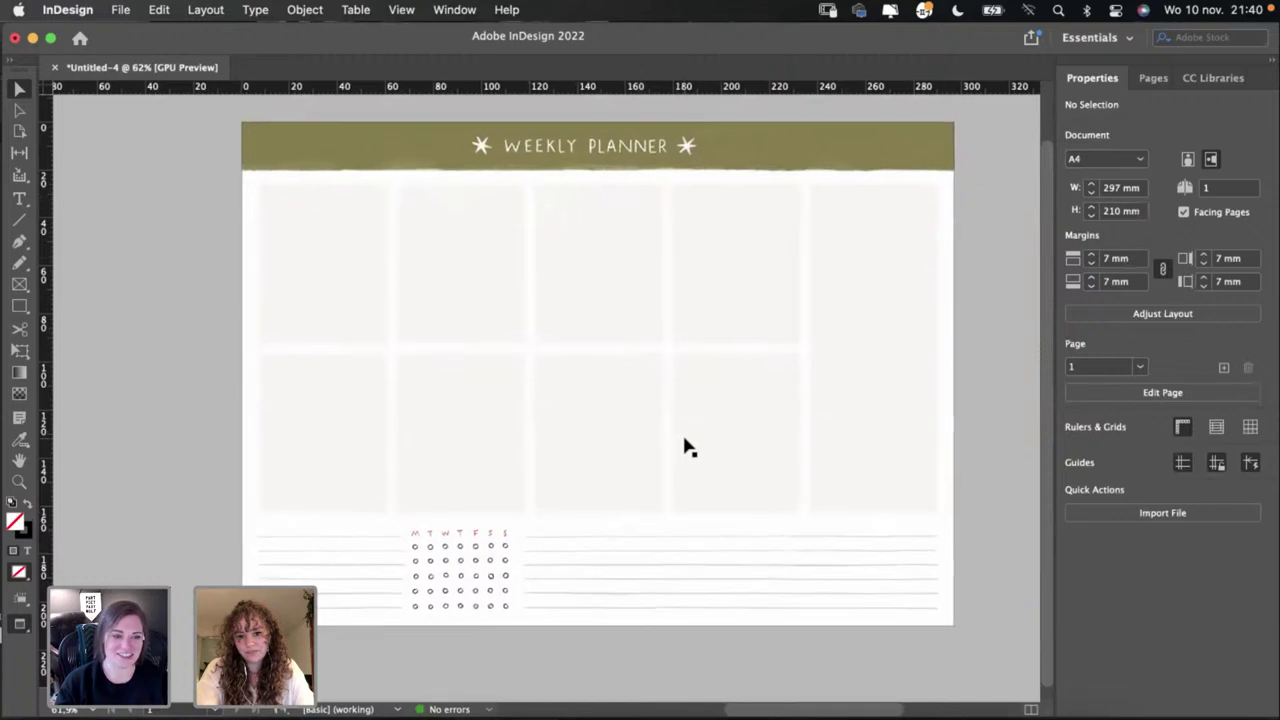
scroll(686, 446, down, 1)
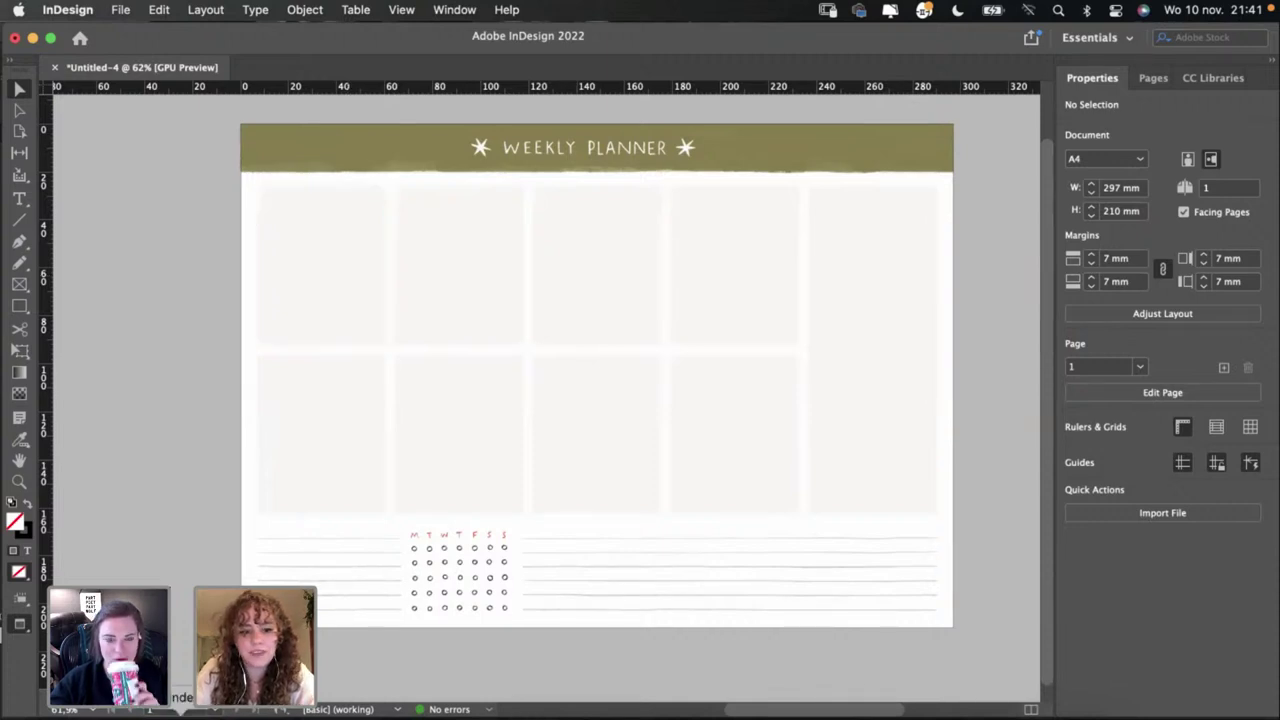
key(super+Tab)
Step: Preview Background.png in Quick Look, then drag it from Finder into the InDesign planner
click(445, 230)
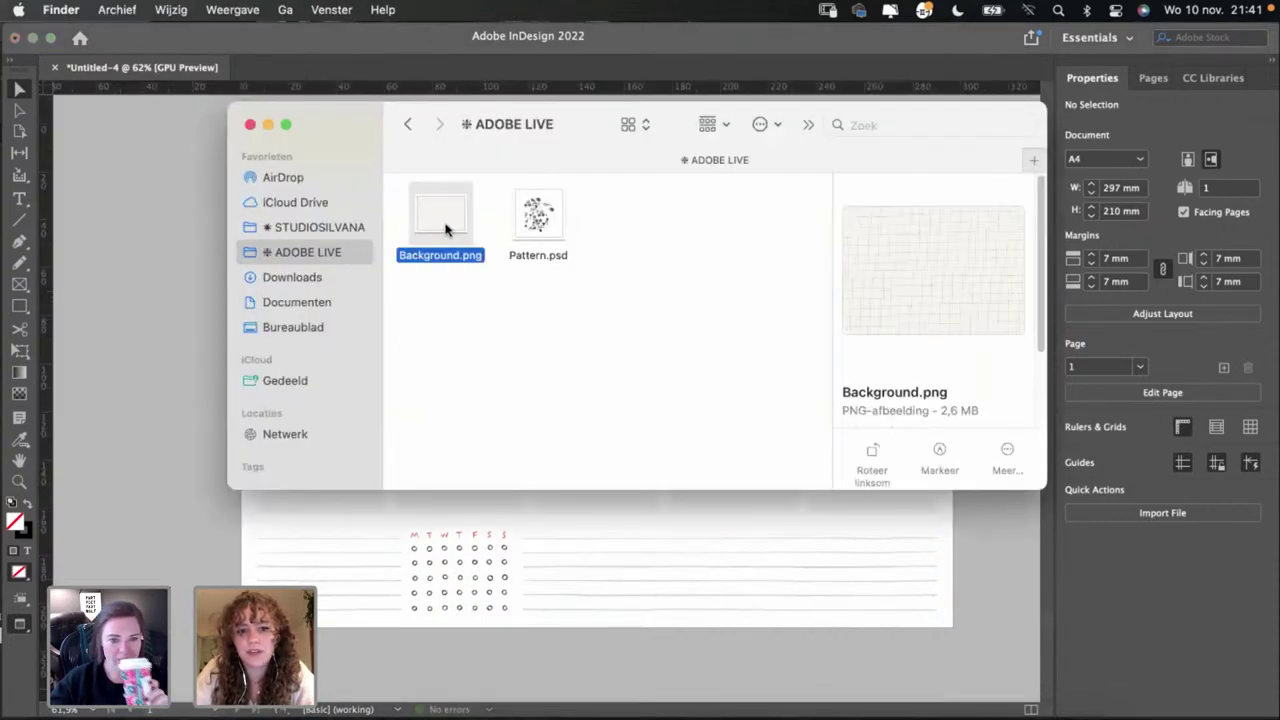
key(space)
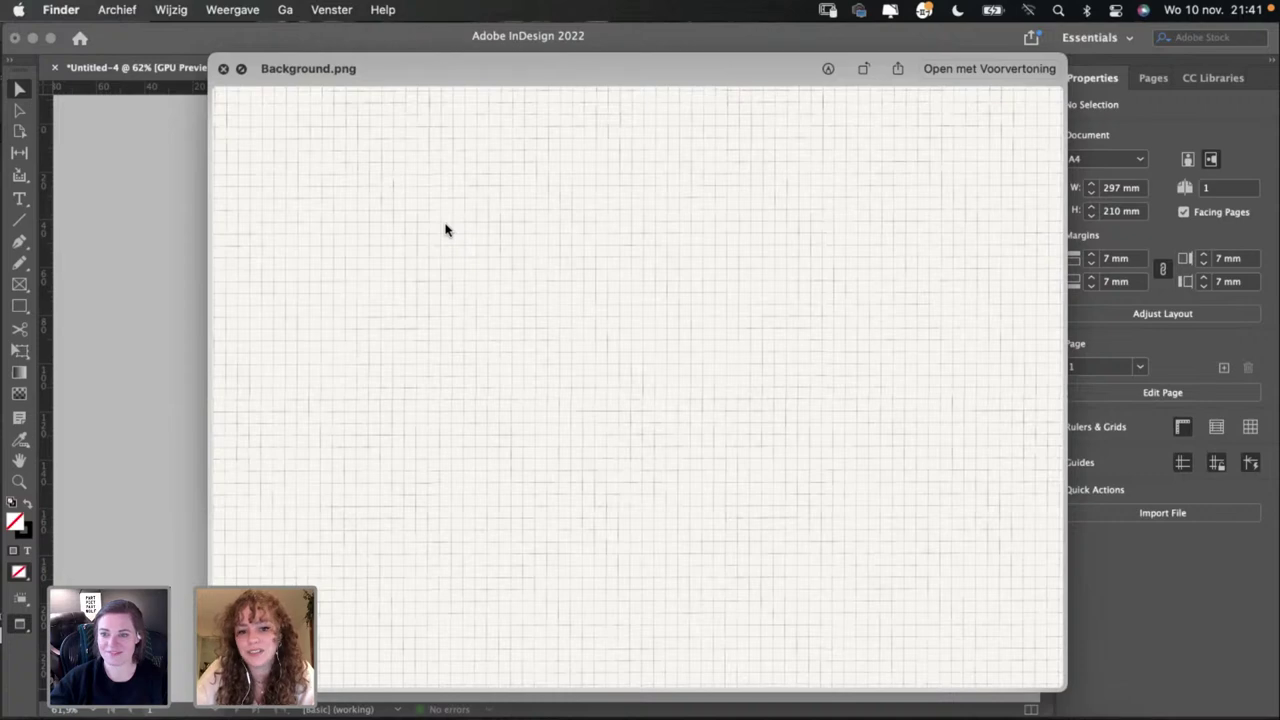
key(space)
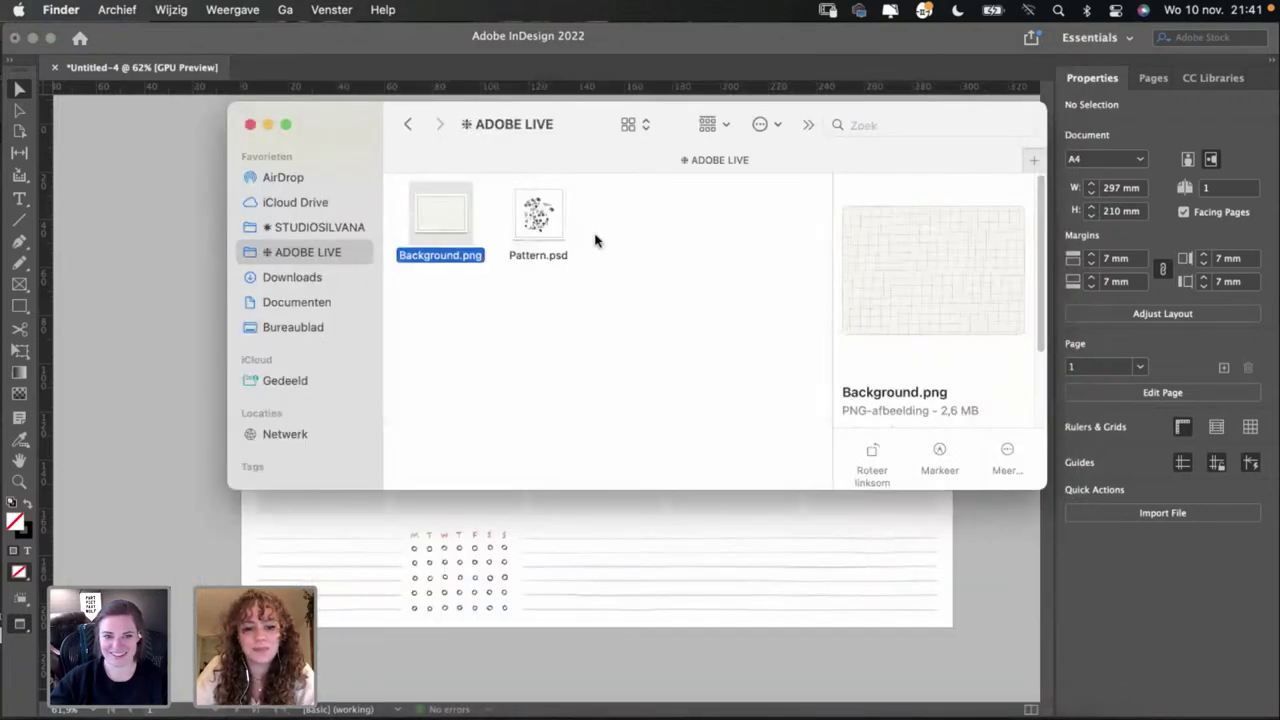
drag(588, 130, 991, 137)
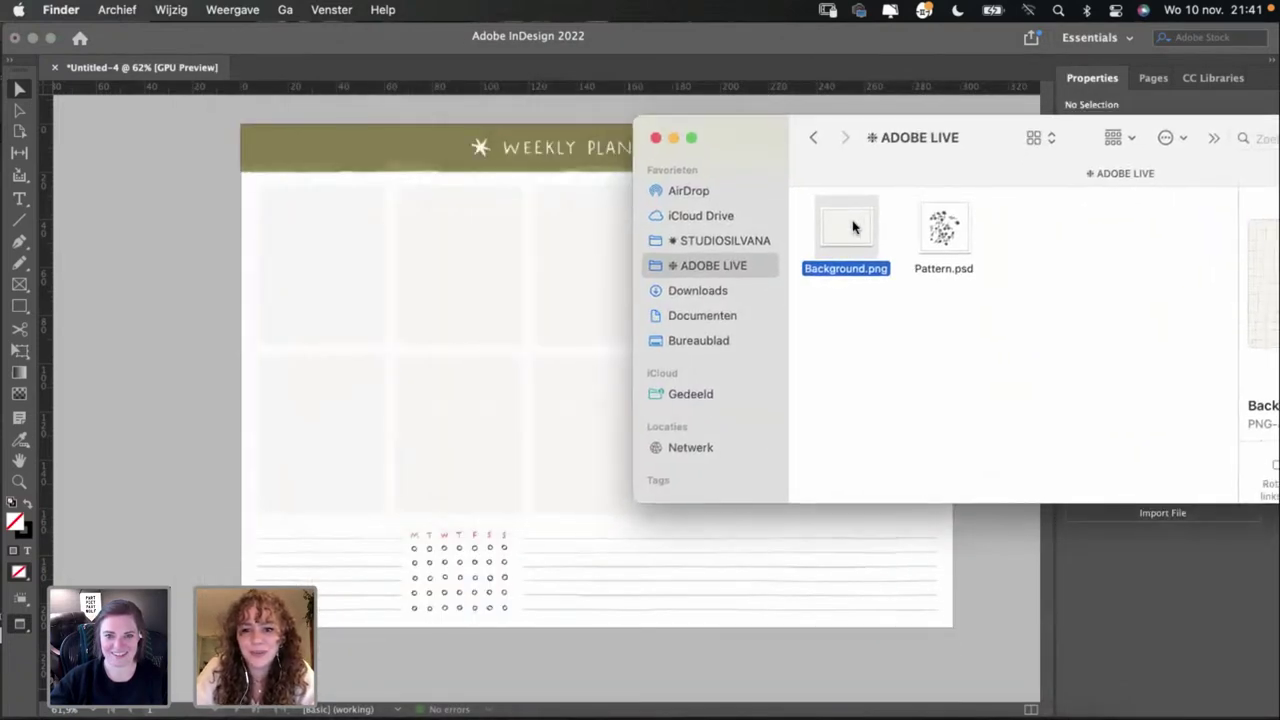
drag(853, 228, 222, 318)
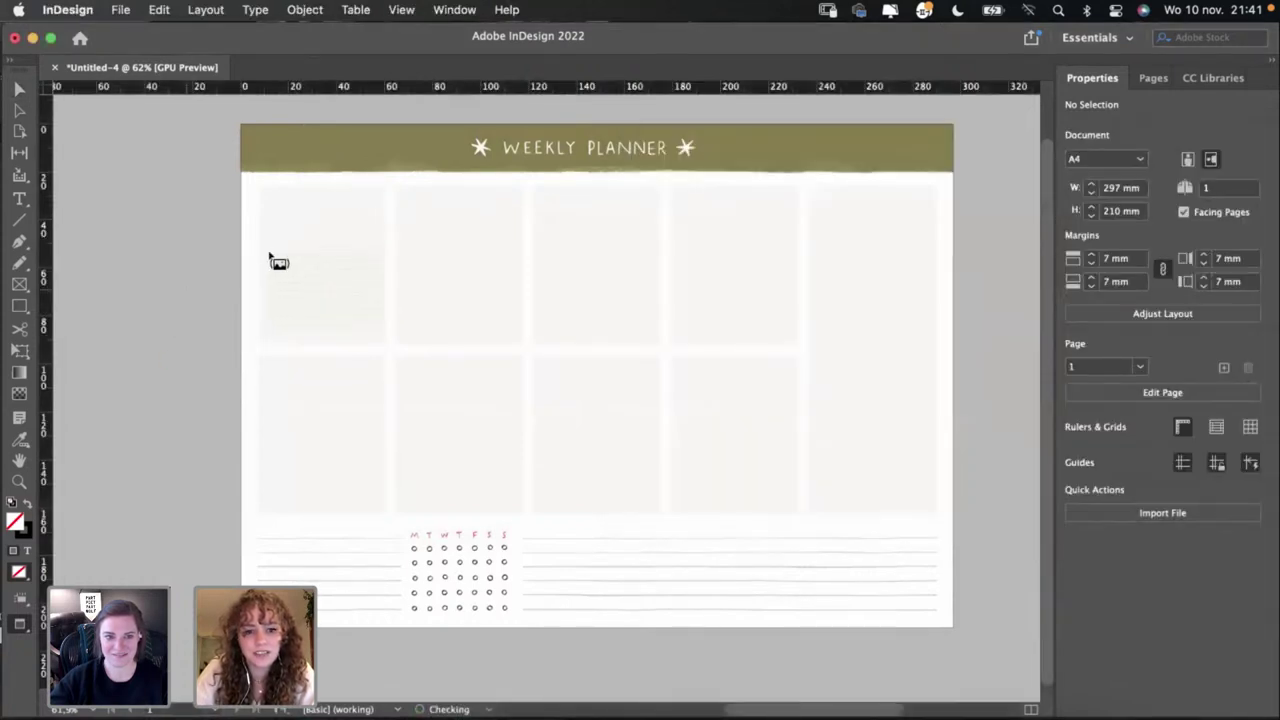
Step: Place Background.png into the top-left planner box
click(283, 240)
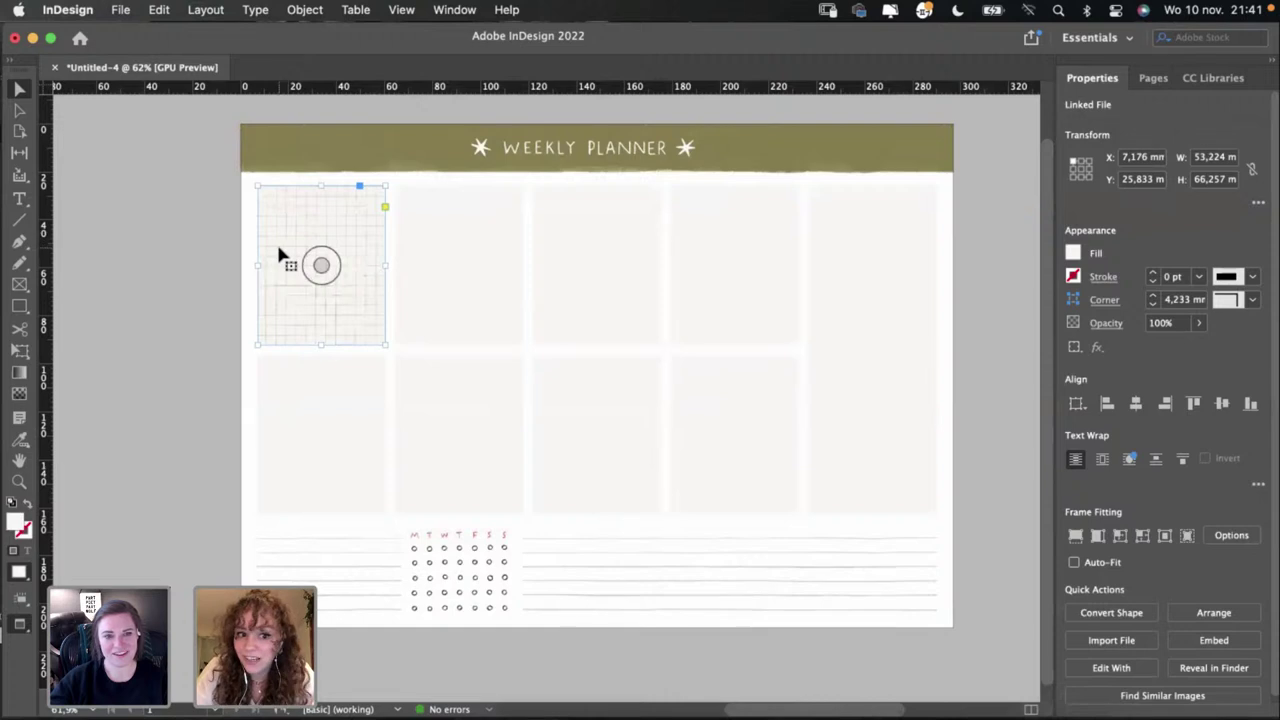
click(266, 380)
scroll(266, 380, up, 2)
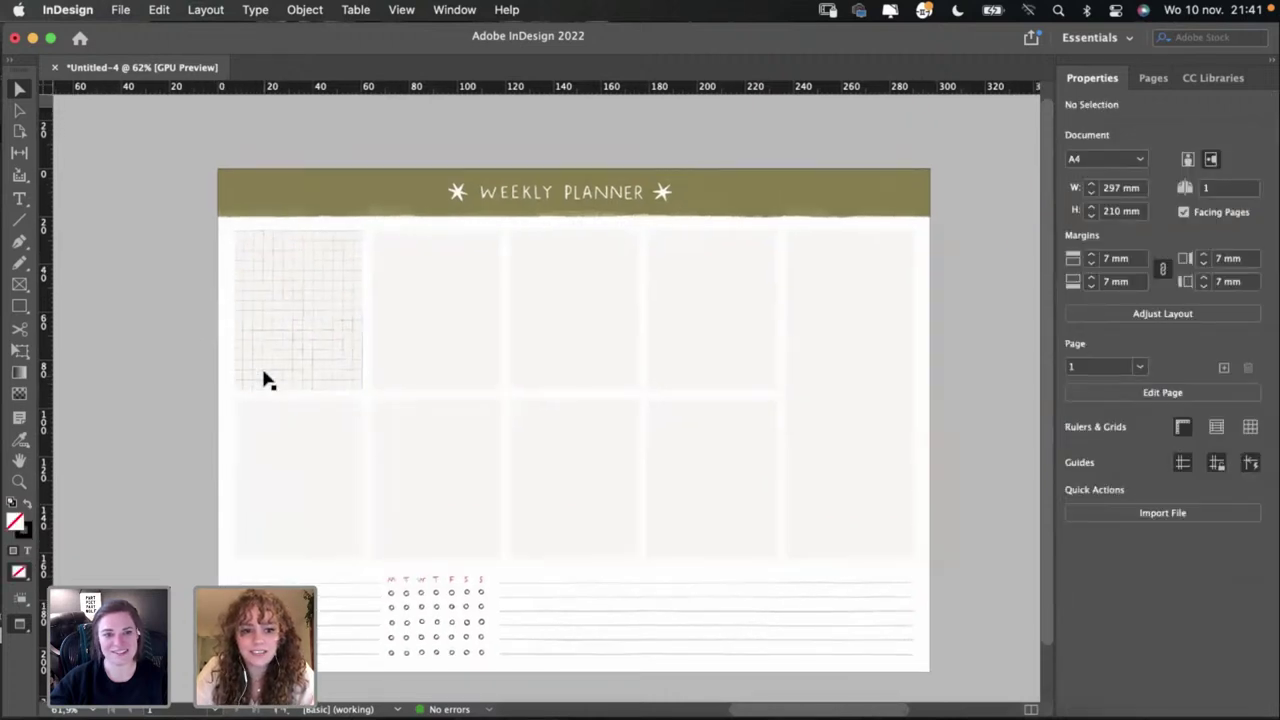
click(290, 357)
scroll(290, 357, up, 2)
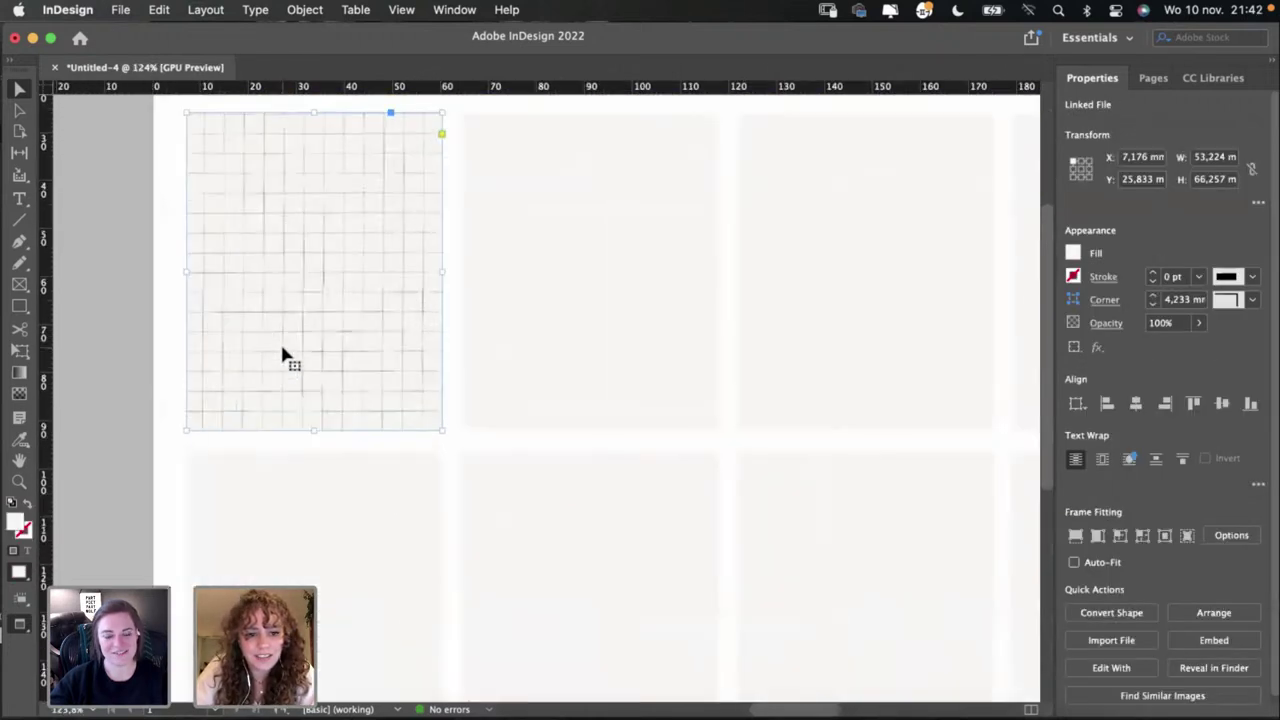
Step: Enlarge the grid image inside its frame and reposition it within the box
double_click(293, 342)
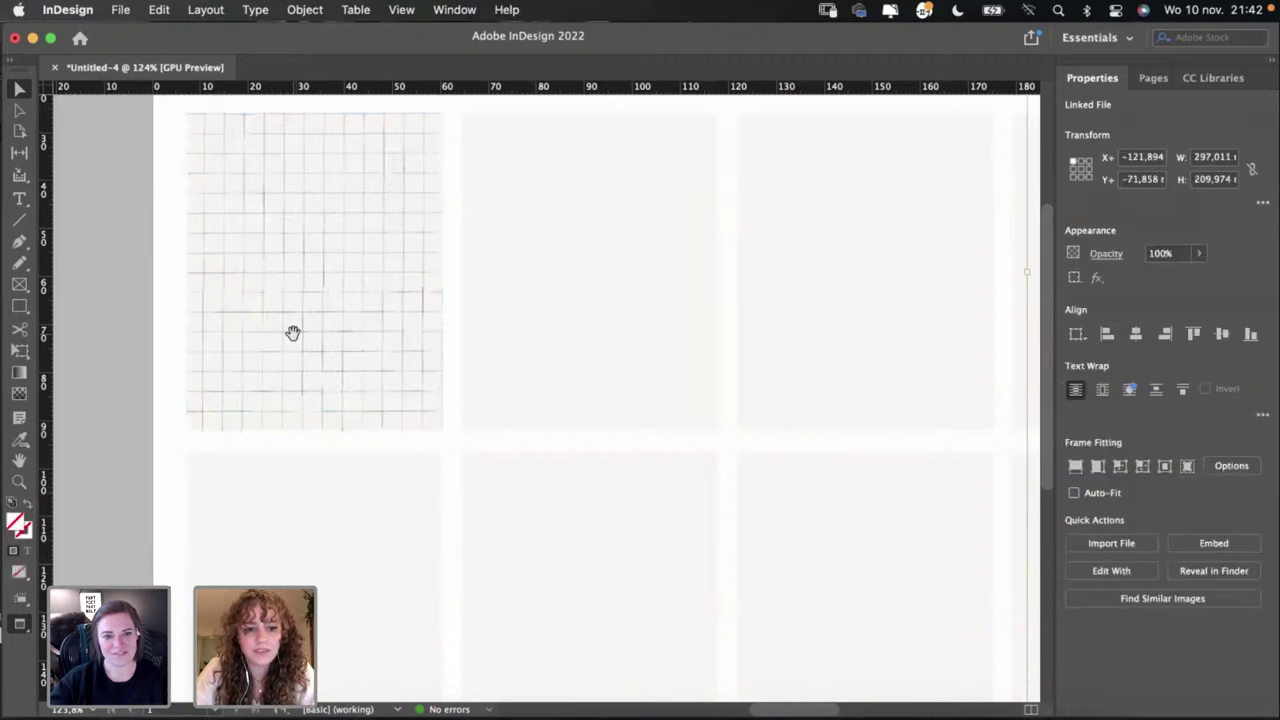
key(super+z)
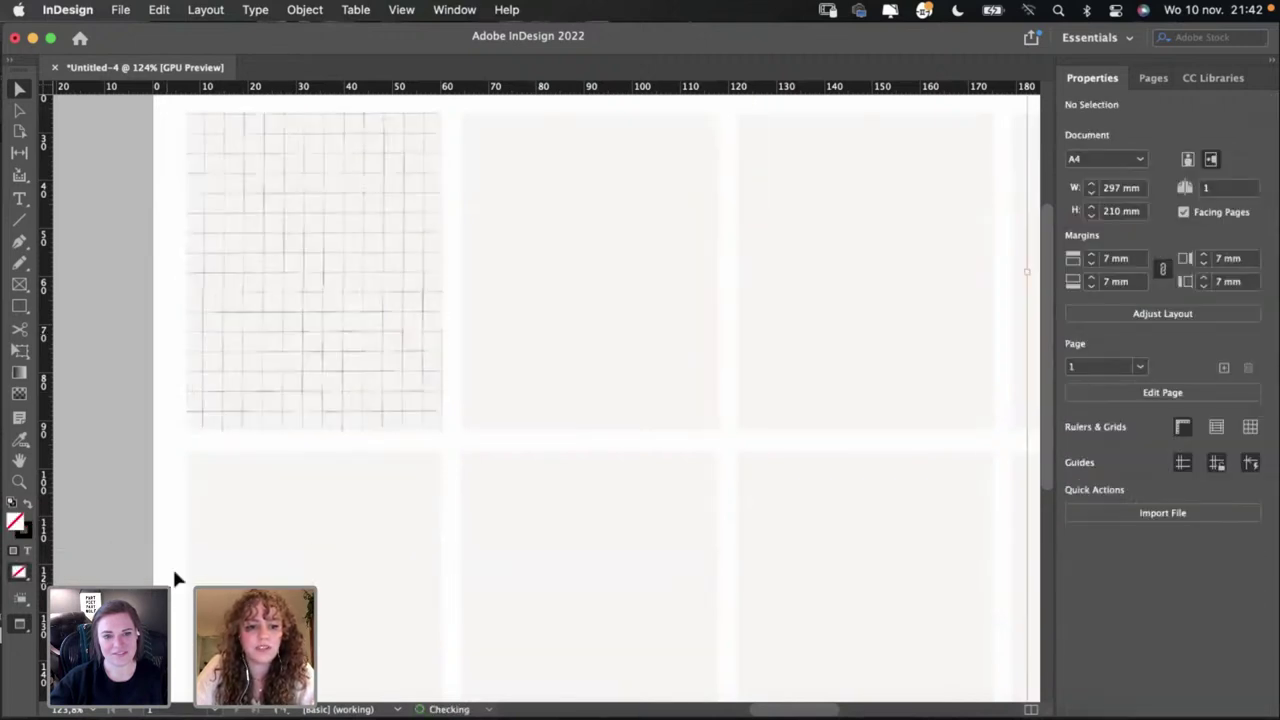
double_click(293, 352)
mouse_move(280, 322)
mouse_down()
mouse_move(293, 332)
mouse_move(263, 306)
mouse_up()
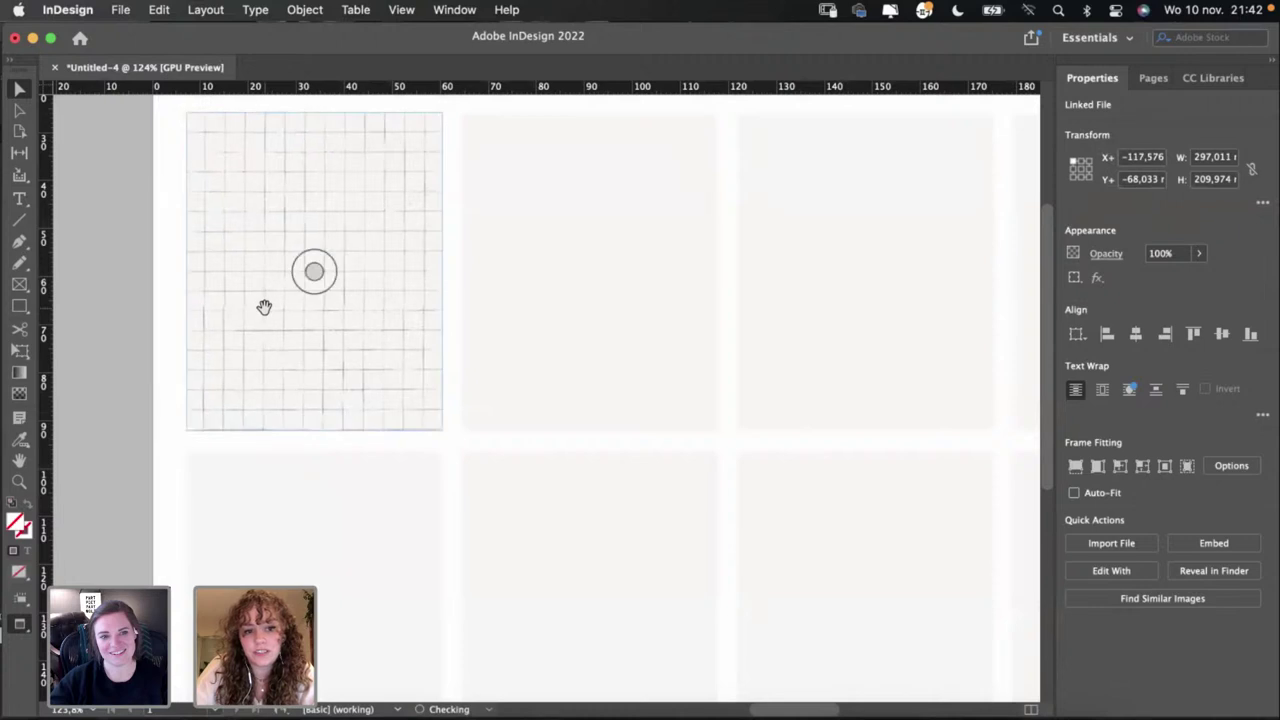
click(138, 490)
scroll(138, 490, down, 3)
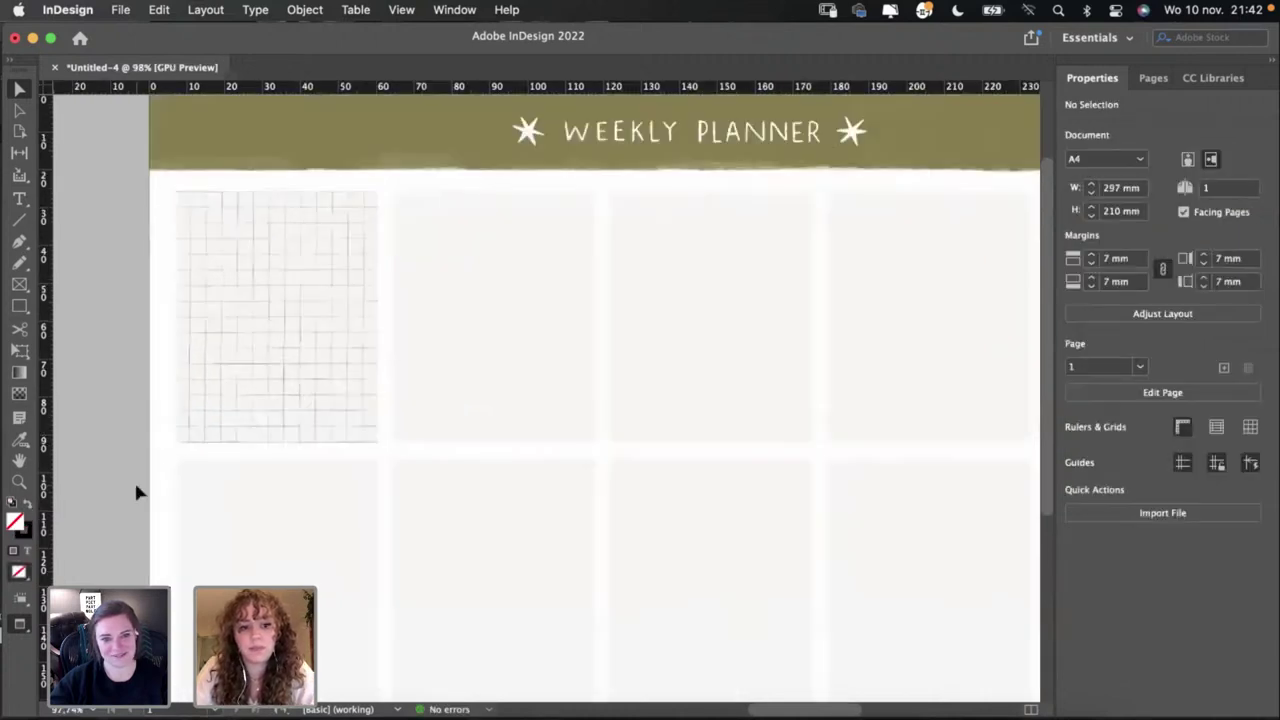
click(248, 345)
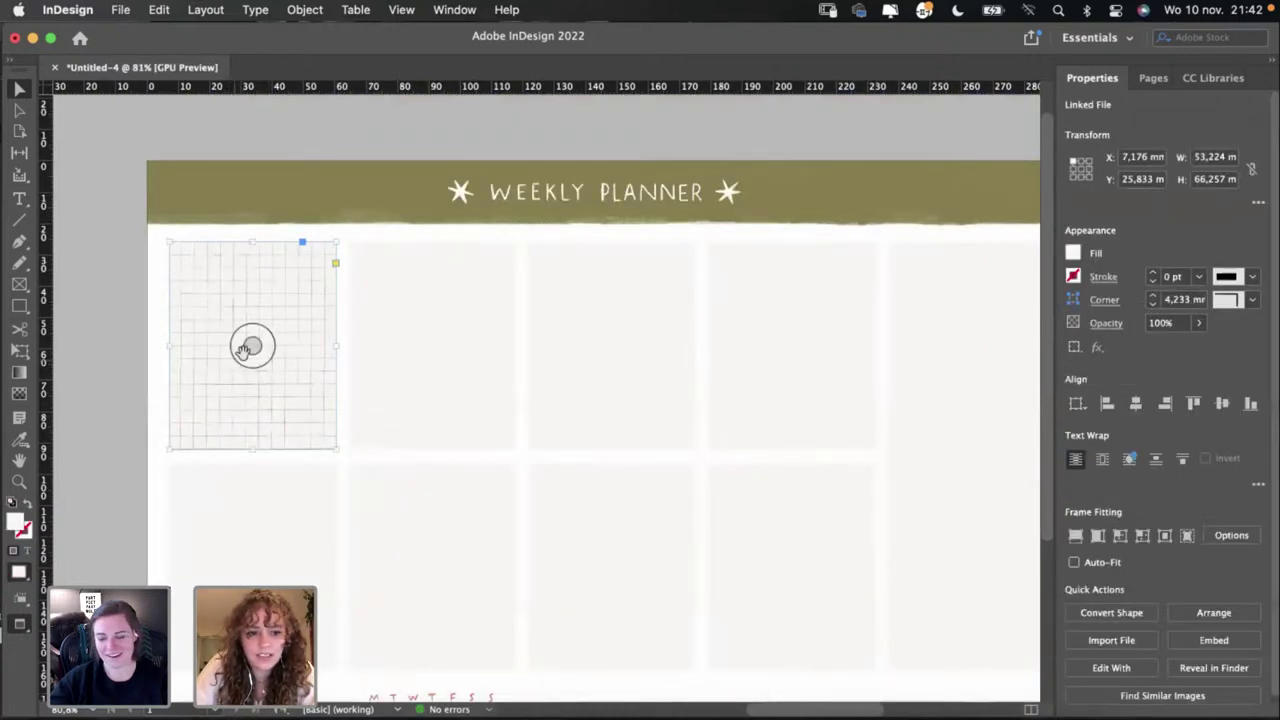
drag(252, 347, 280, 392)
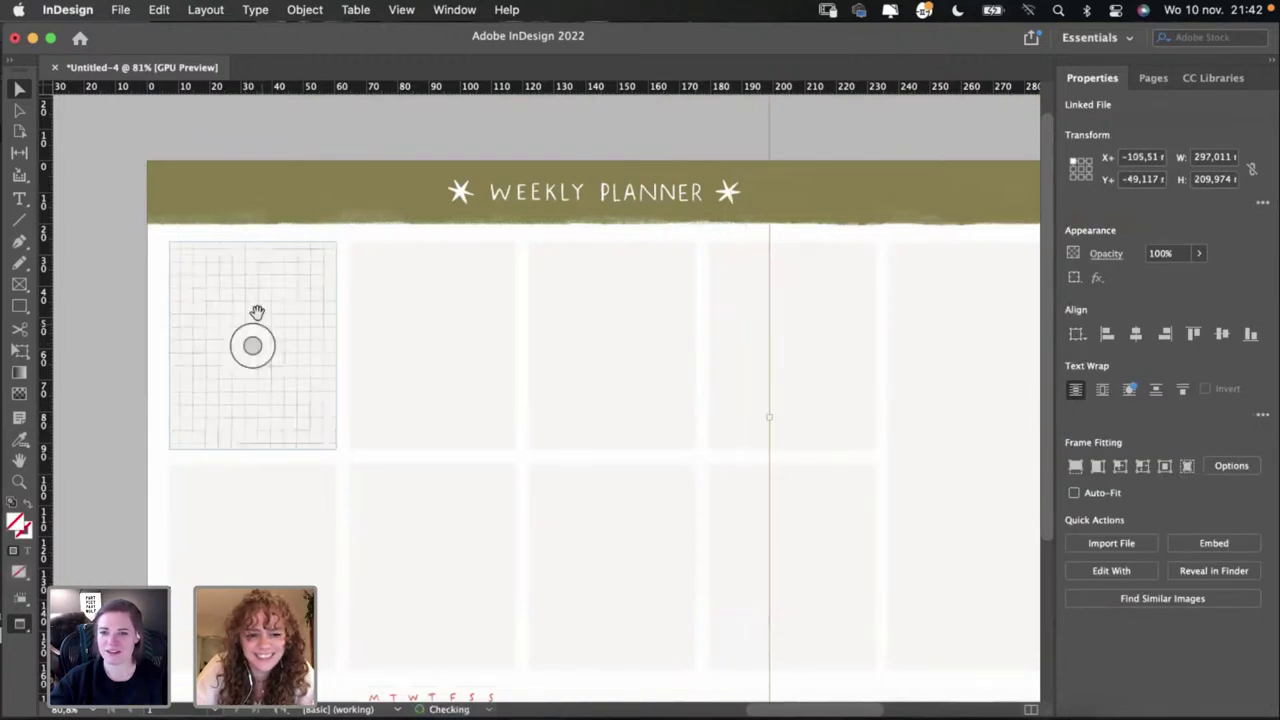
mouse_move(271, 306)
mouse_down()
mouse_move(280, 313)
mouse_move(273, 304)
mouse_up()
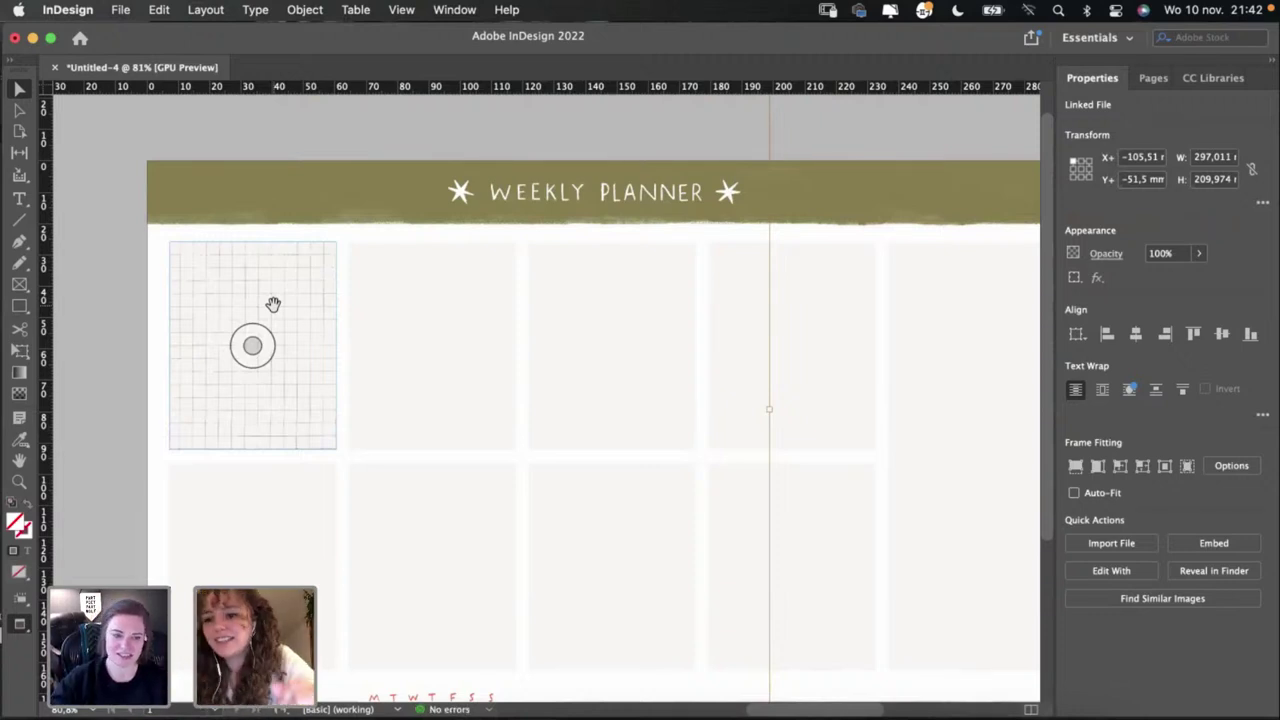
click(140, 374)
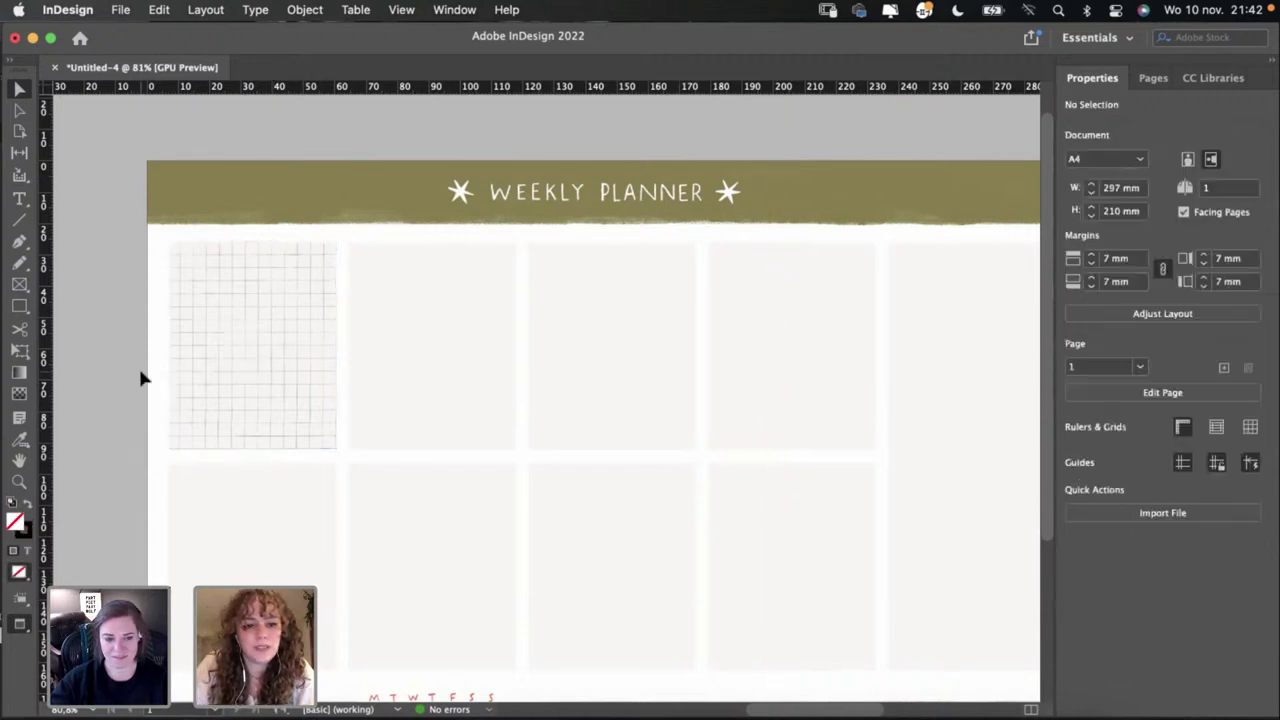
Step: Replace the empty second top-row box with a pasted copy of the grid image
click(210, 425)
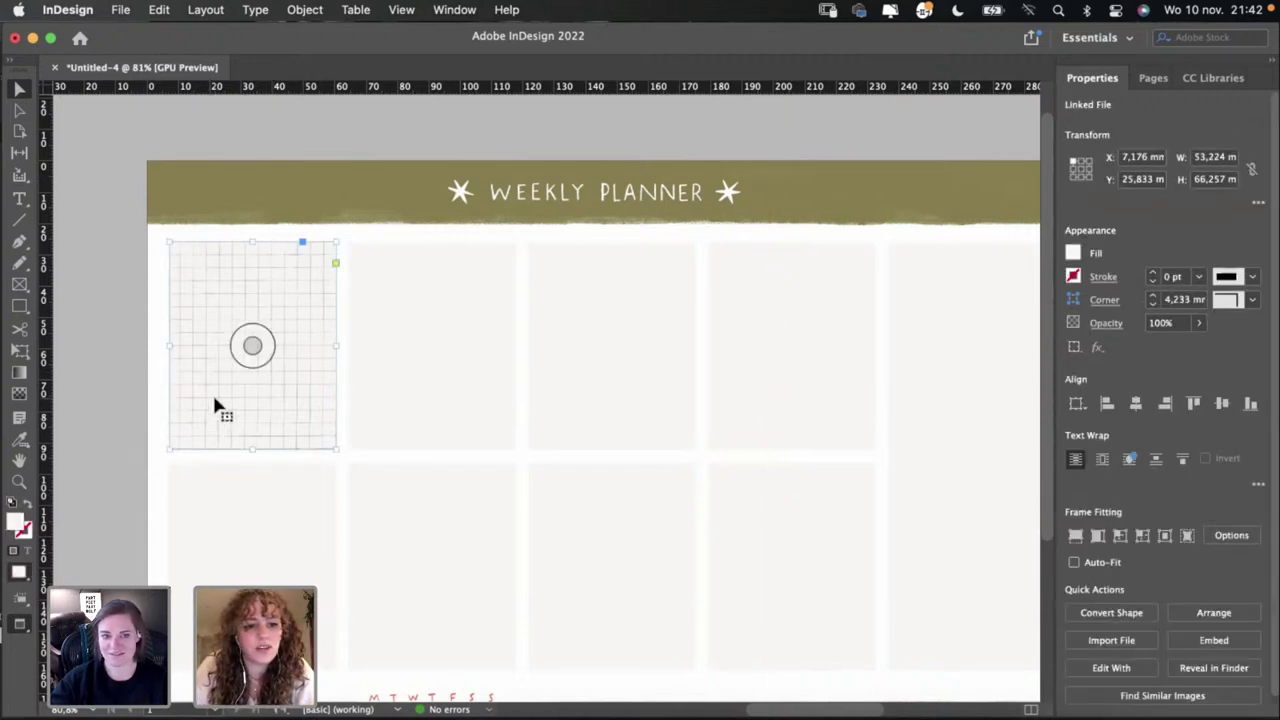
click(435, 360)
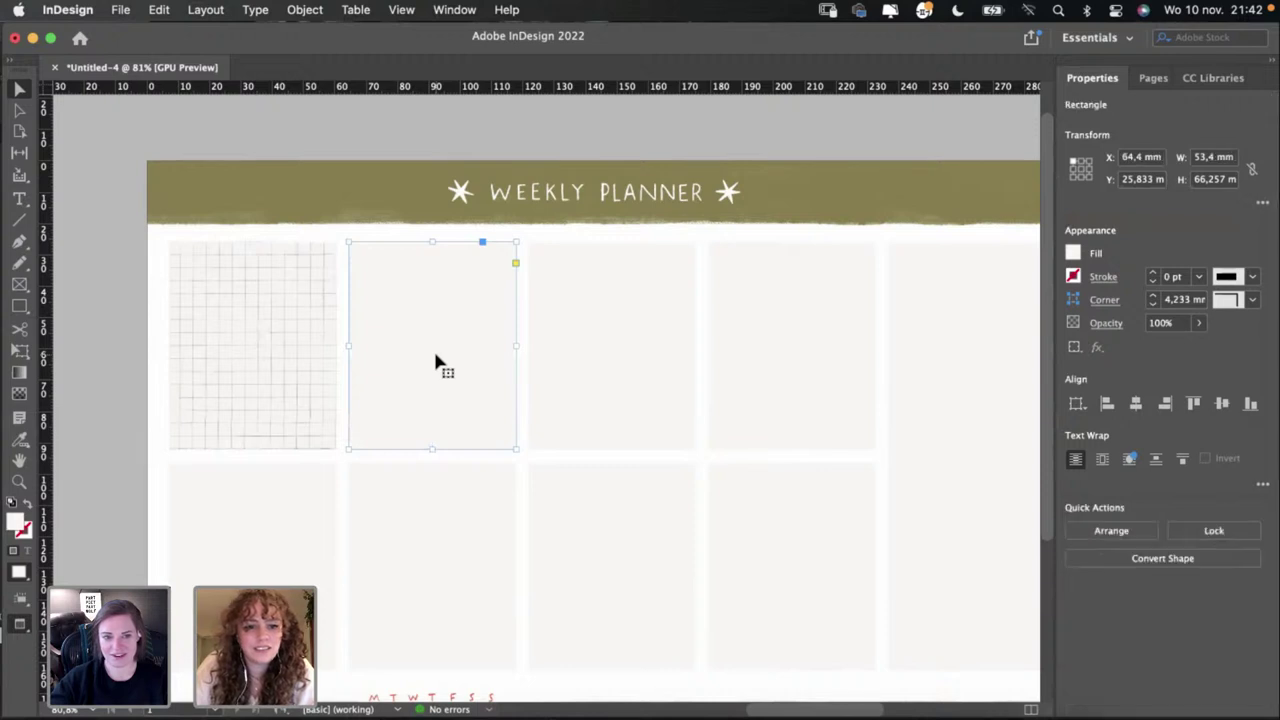
key(super+alt+v)
key(super+z)
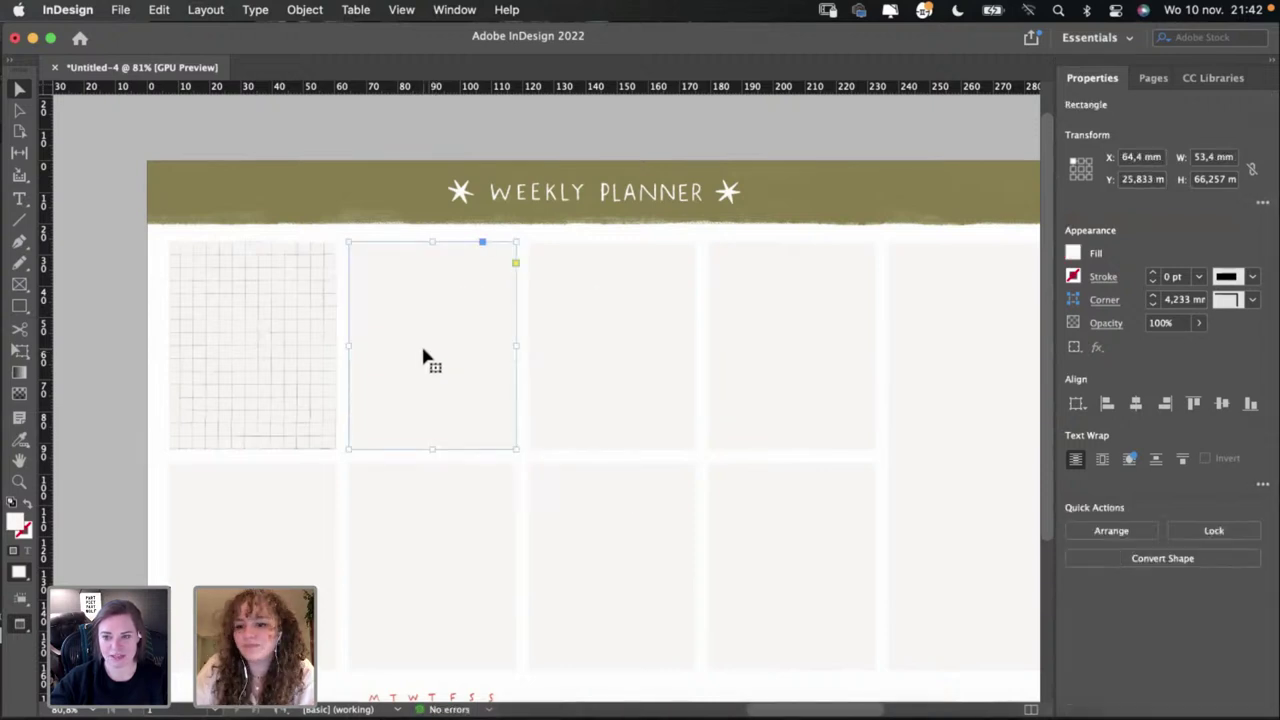
key(BackSpace)
key(super+v)
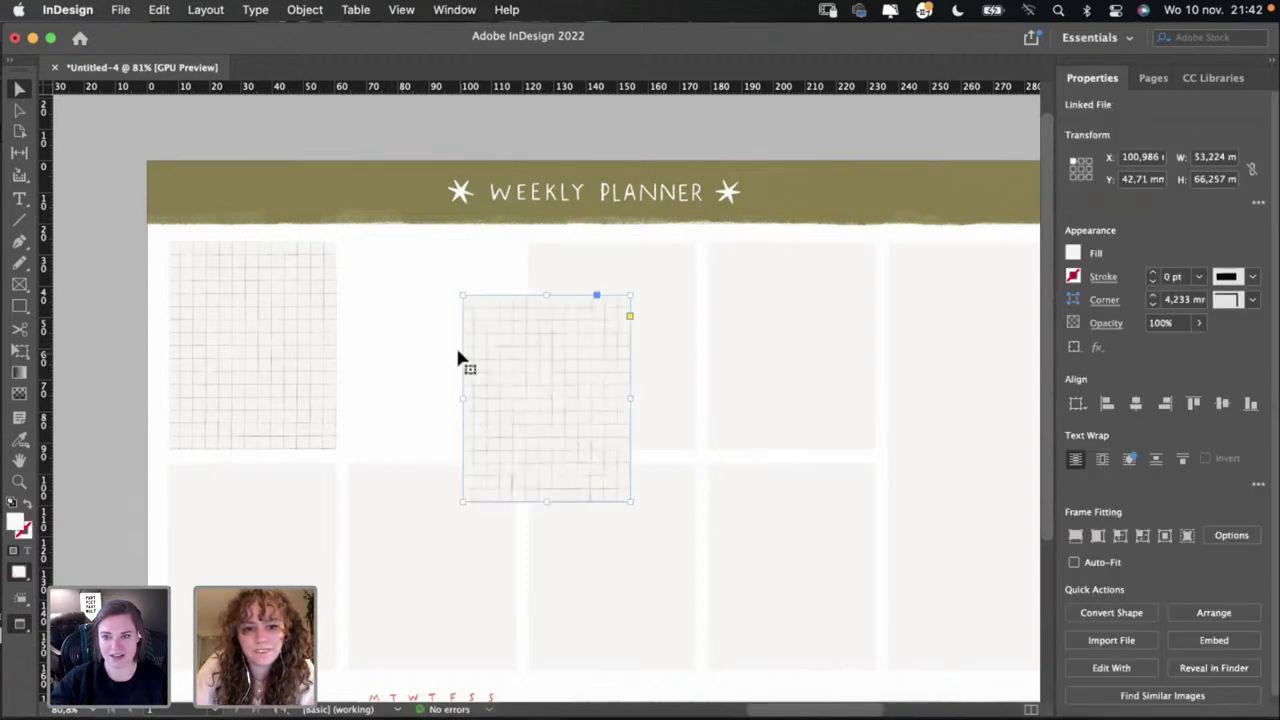
drag(449, 340, 382, 304)
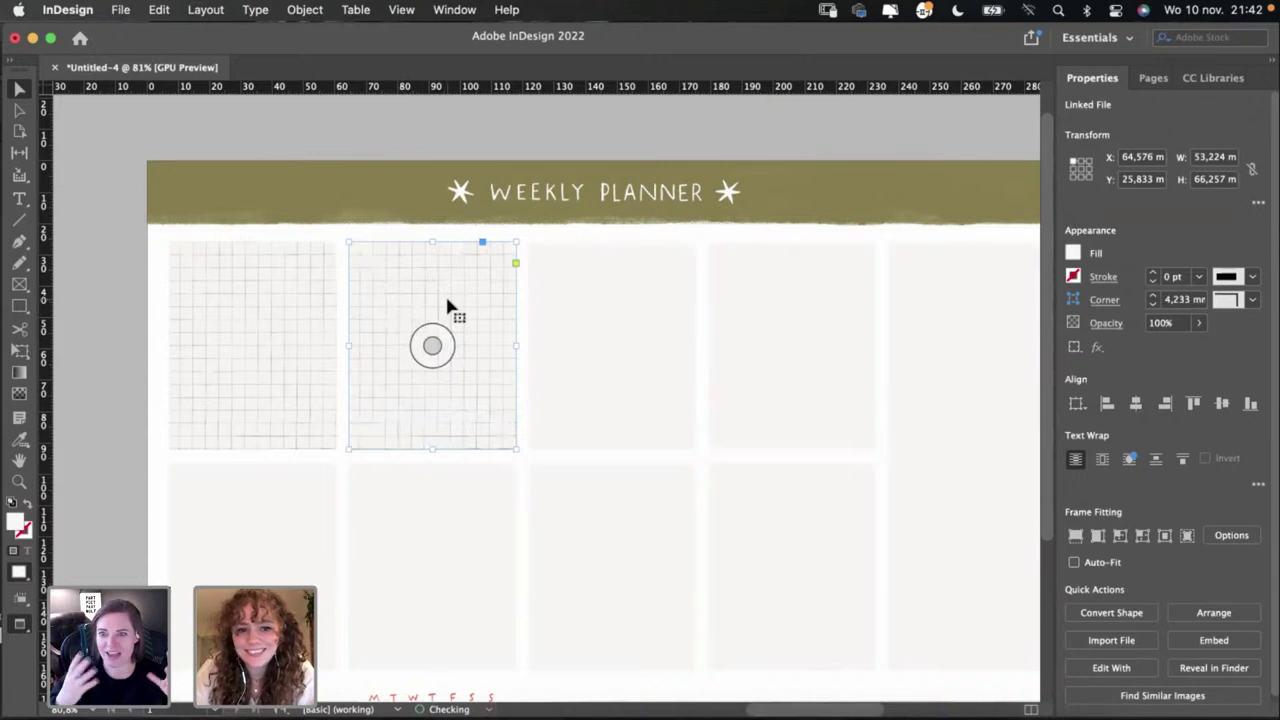
Step: Nudge the grid image inside the second box to align its pattern
click(537, 338)
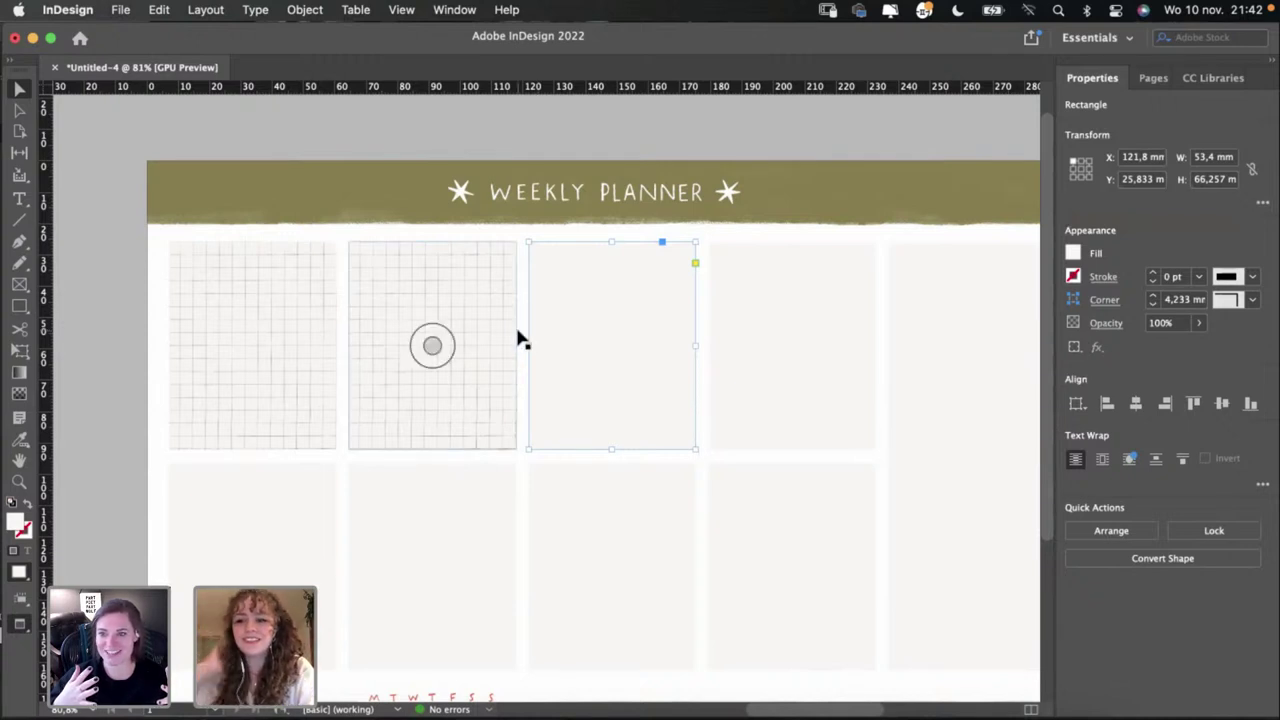
click(463, 326)
mouse_move(436, 343)
mouse_down()
mouse_move(457, 303)
mouse_move(438, 336)
mouse_up()
click(129, 314)
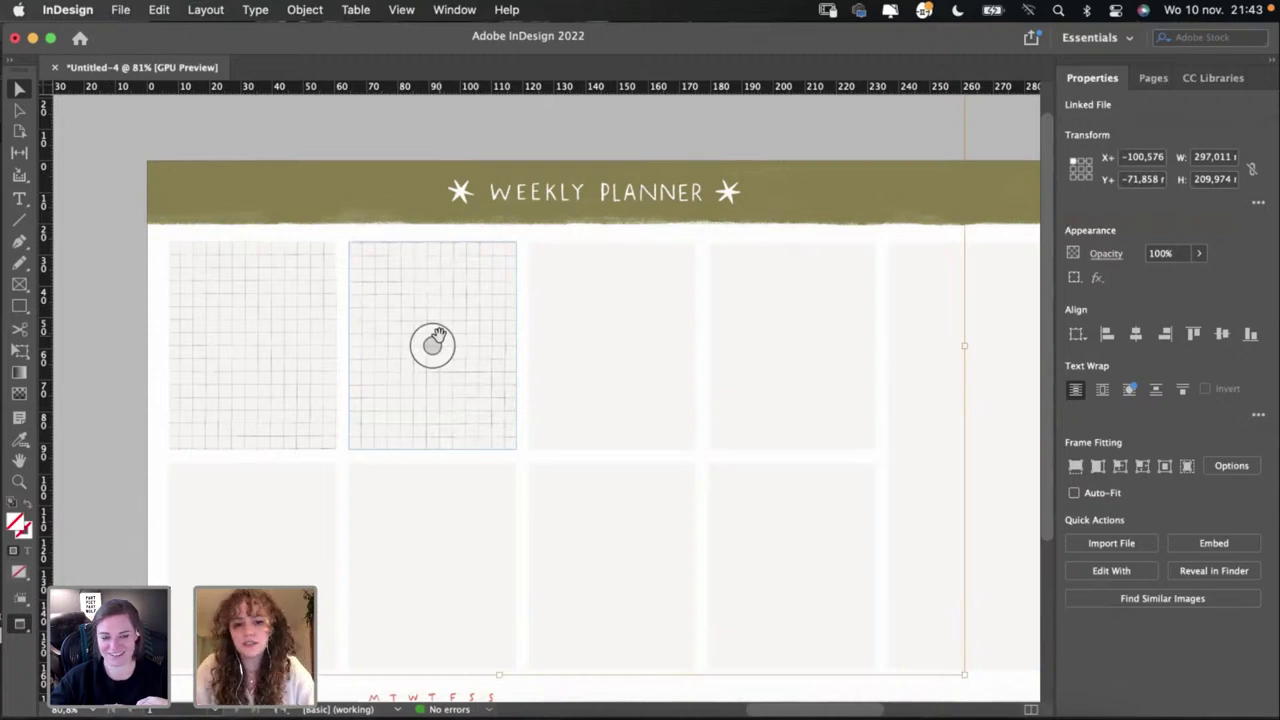
click(122, 328)
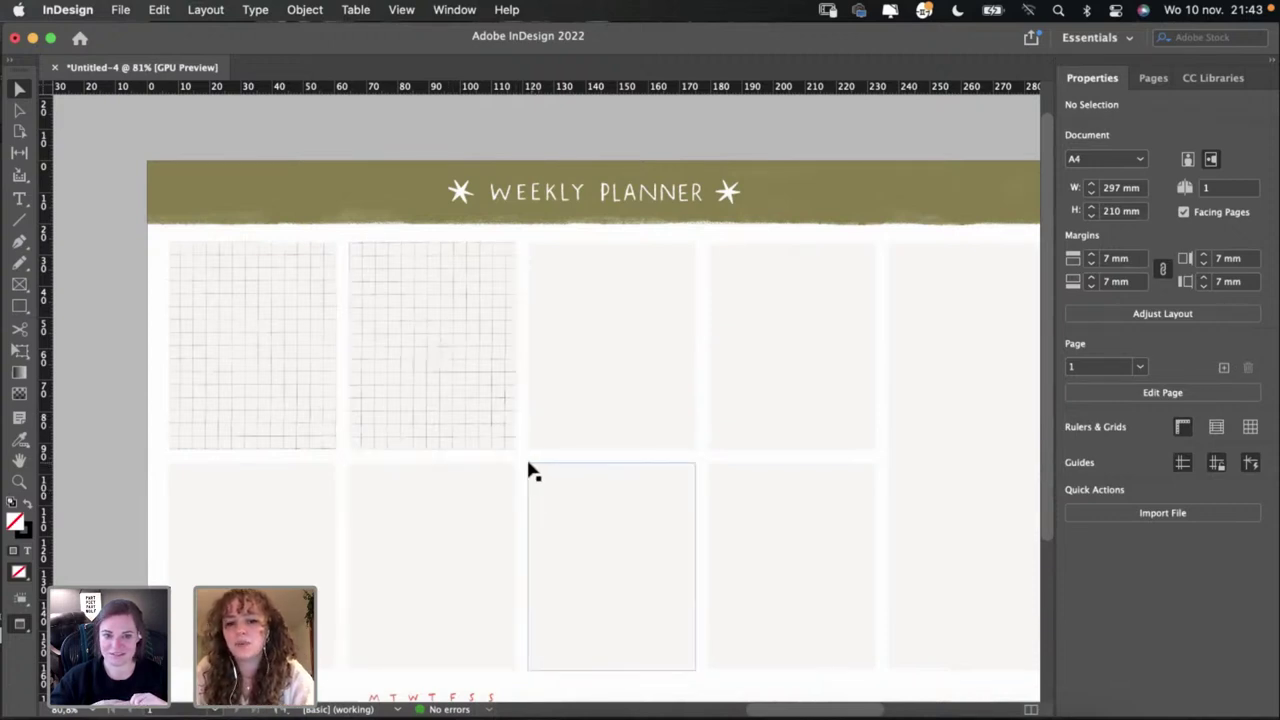
scroll(530, 470, right, 1)
scroll(528, 466, right, 3)
scroll(489, 466, right, 10)
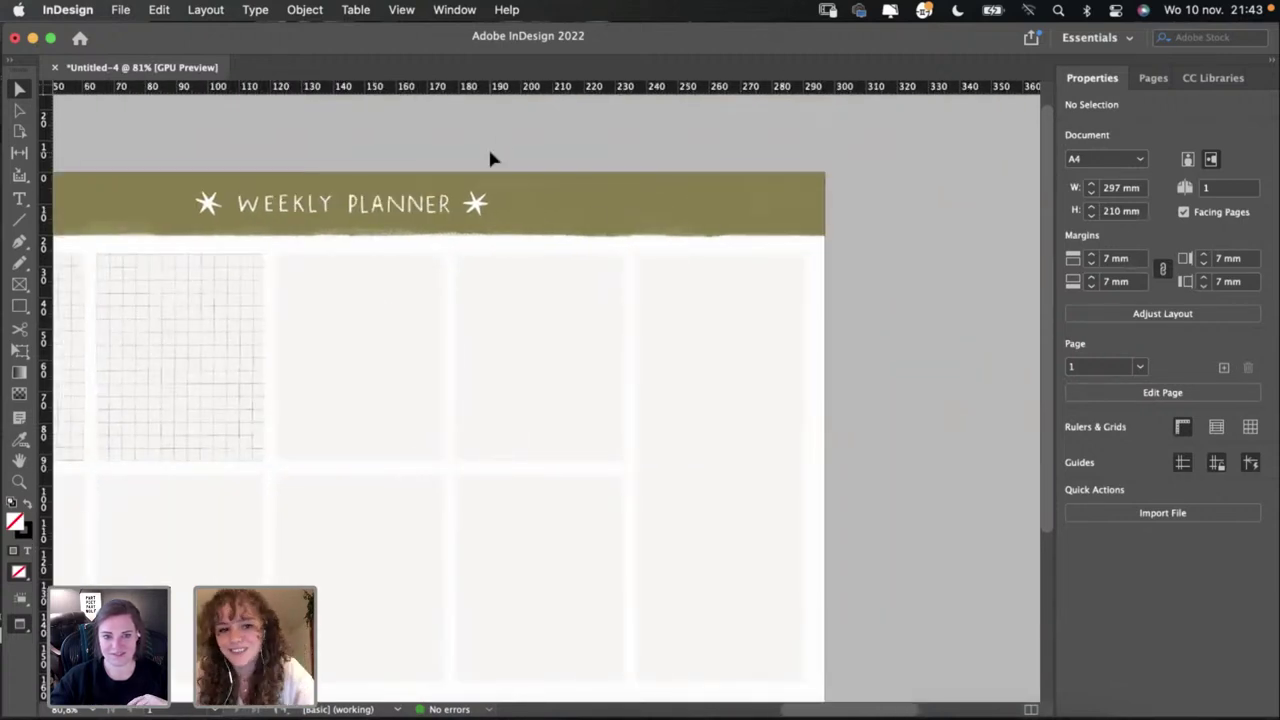
scroll(490, 158, left, 8)
scroll(490, 158, down, 3)
Step: Paste the grid image into the third top-row box and position it
click(571, 266)
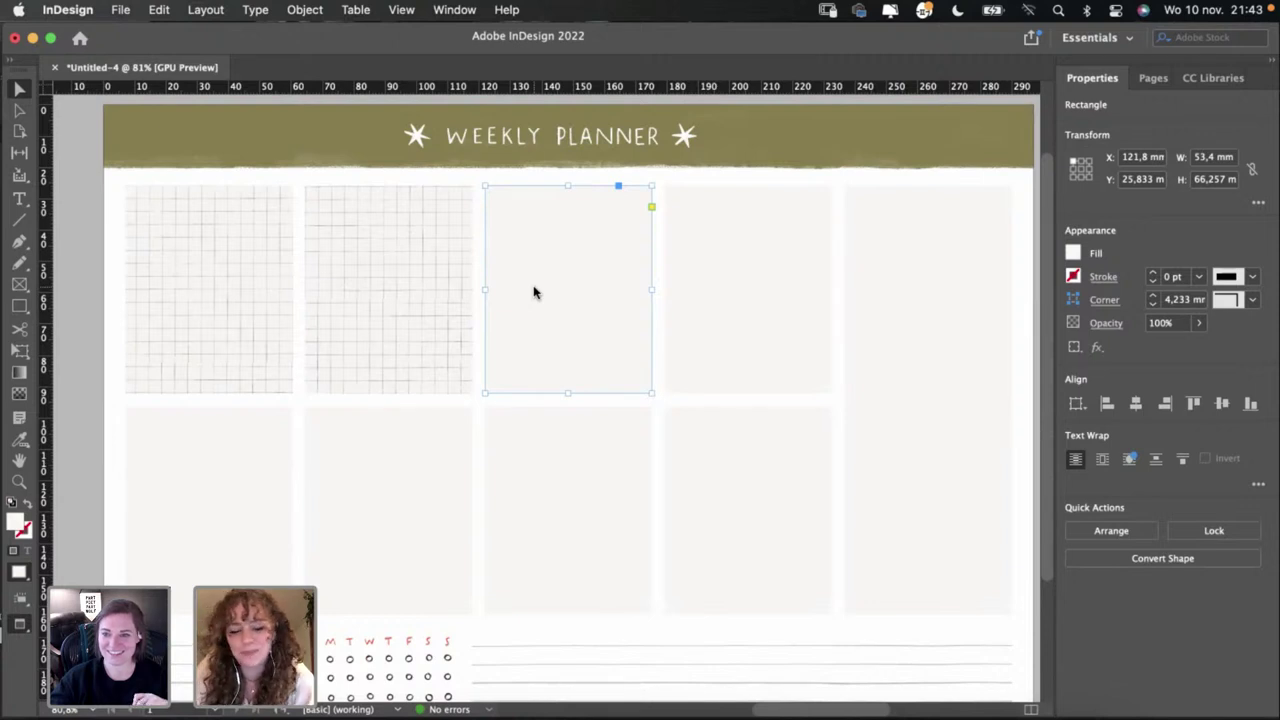
key(super+alt+v)
drag(534, 289, 550, 196)
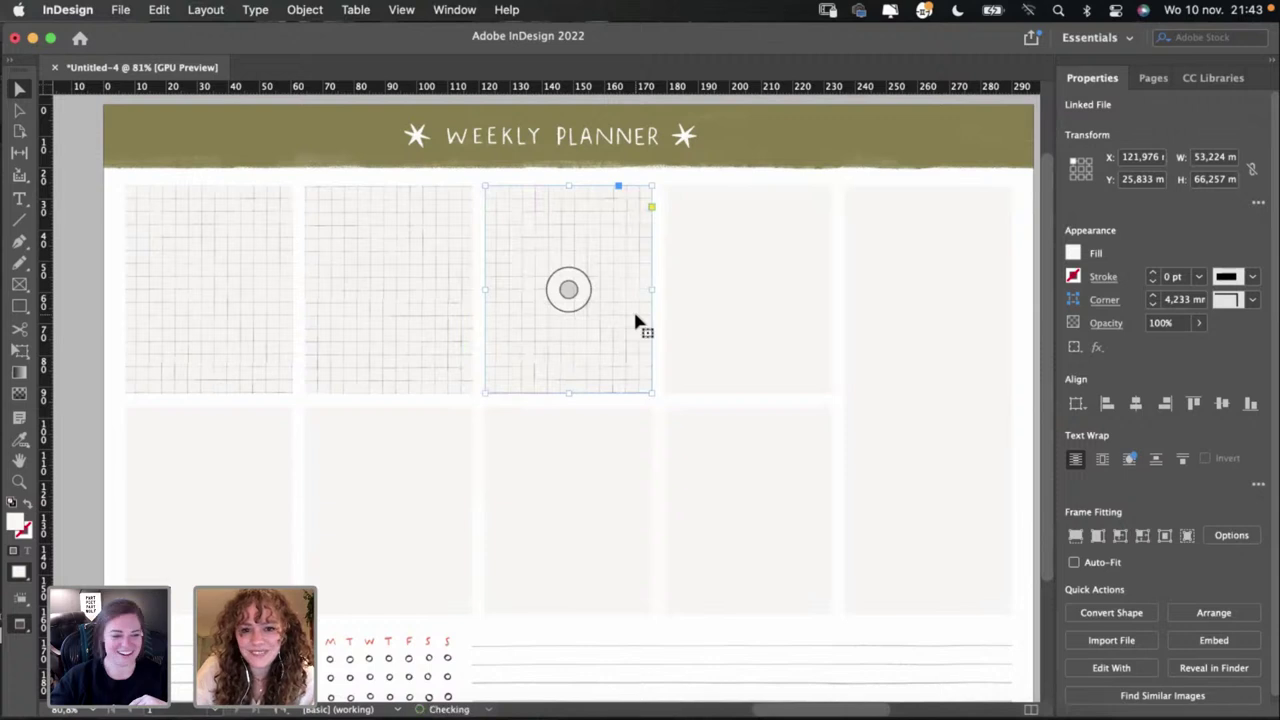
click(583, 426)
click(592, 355)
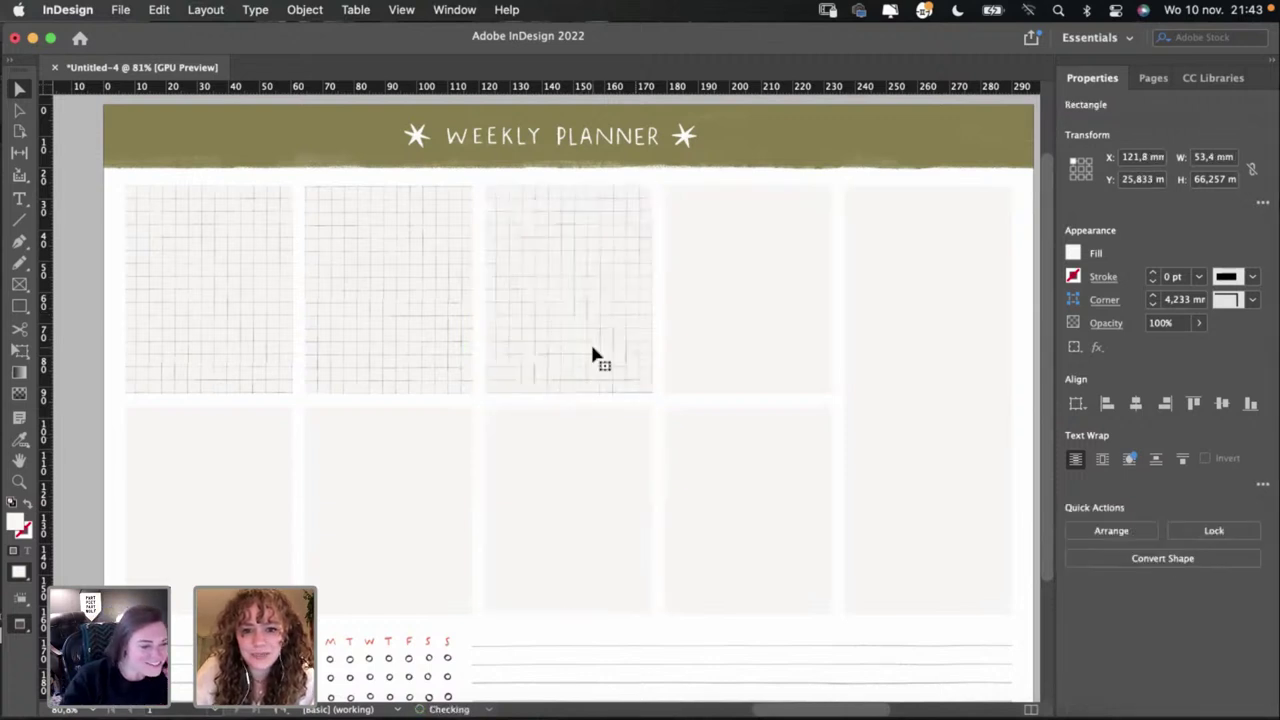
key(super+shift+a)
scroll(591, 354, right, 2)
Step: Replace the fourth top-row placeholder with a grid image copy rotated 180°
click(678, 340)
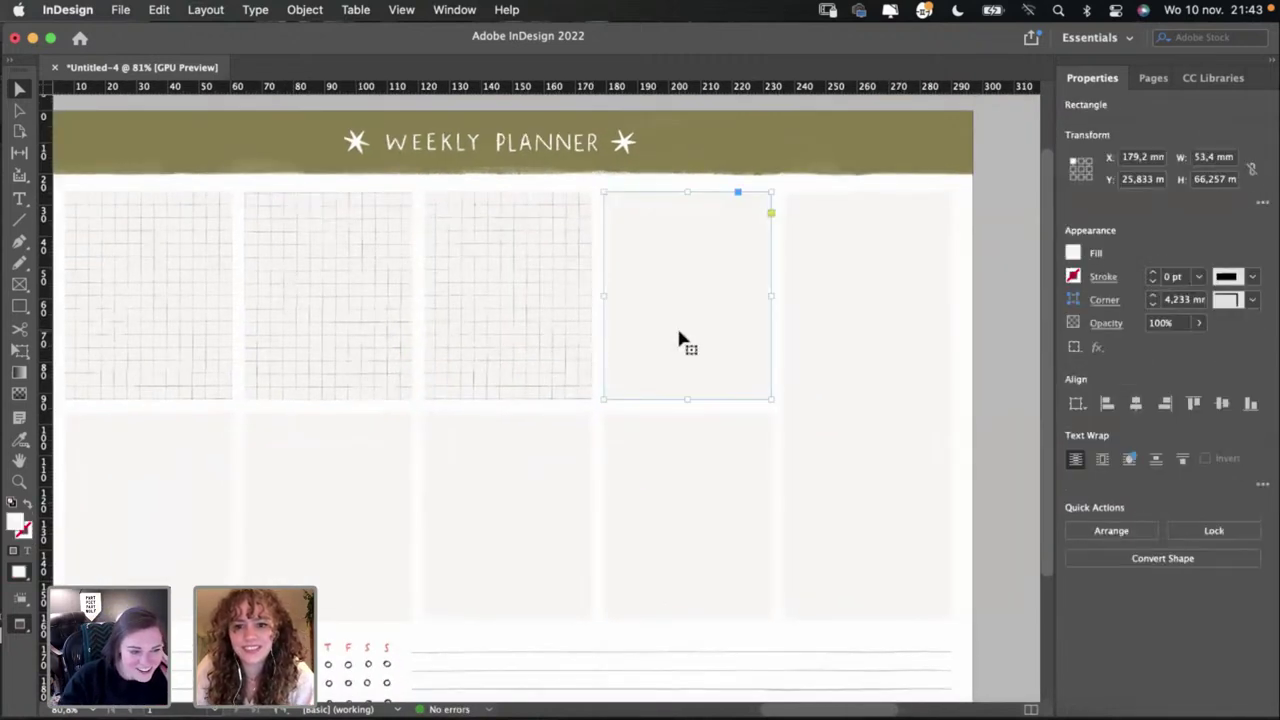
key(BackSpace)
key(super+v)
drag(600, 357, 725, 254)
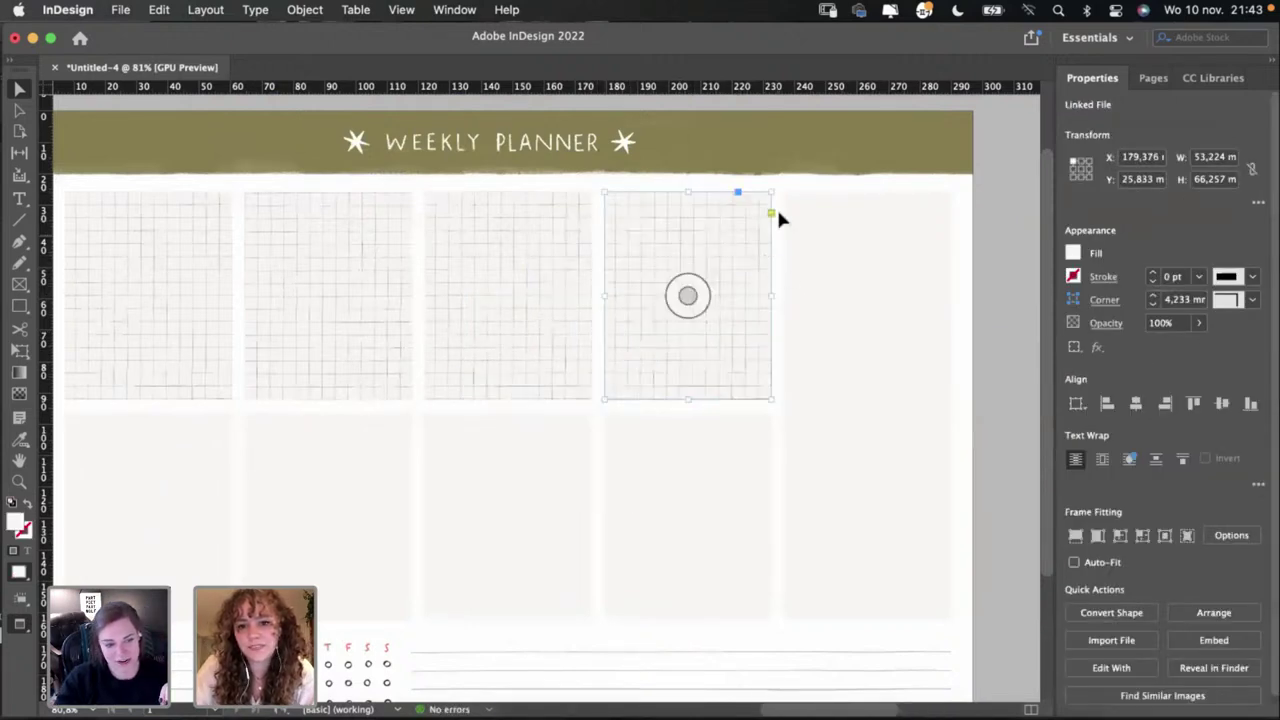
mouse_move(777, 190)
mouse_down()
mouse_move(656, 490)
mouse_move(545, 493)
mouse_up()
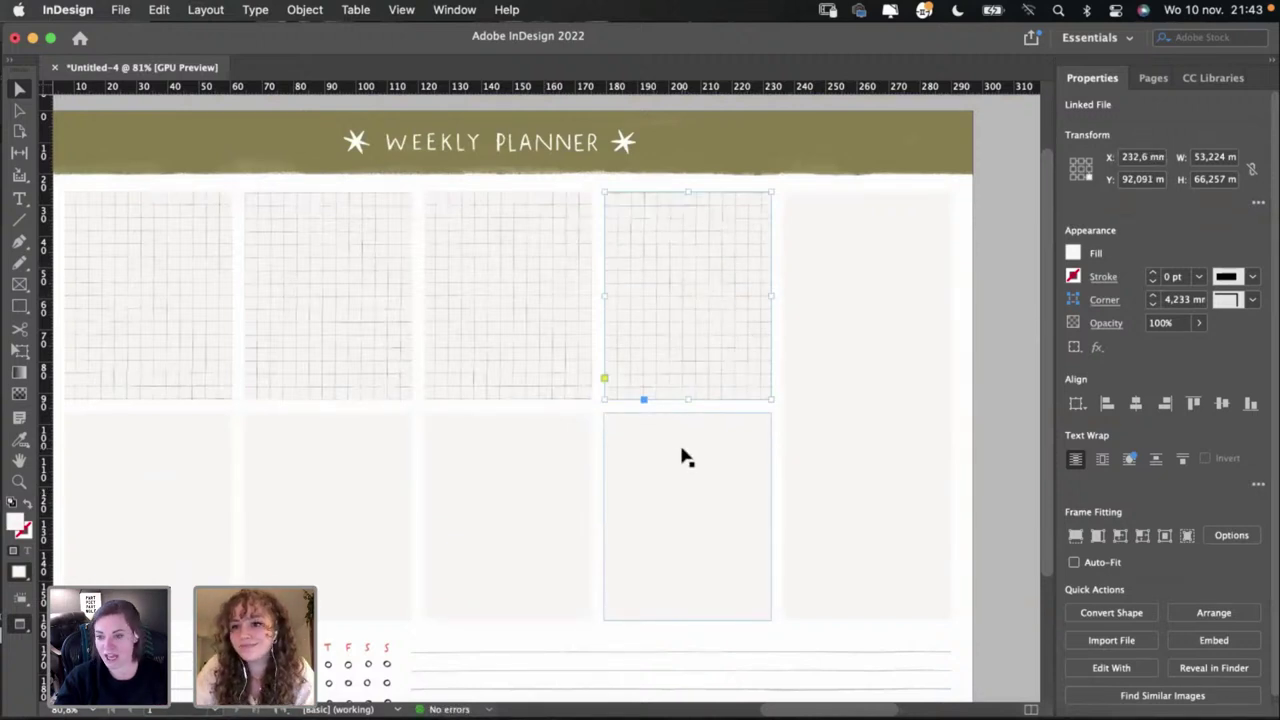
scroll(620, 456, down, 2)
scroll(620, 456, left, 3)
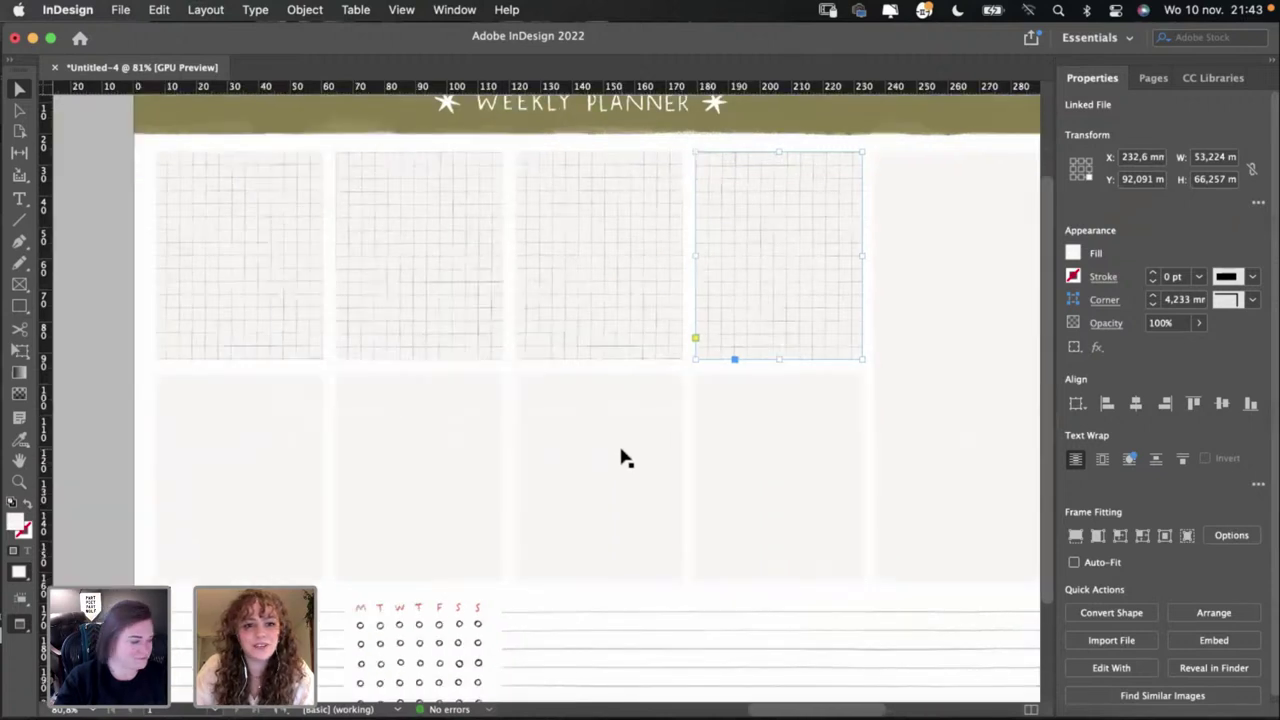
click(143, 428)
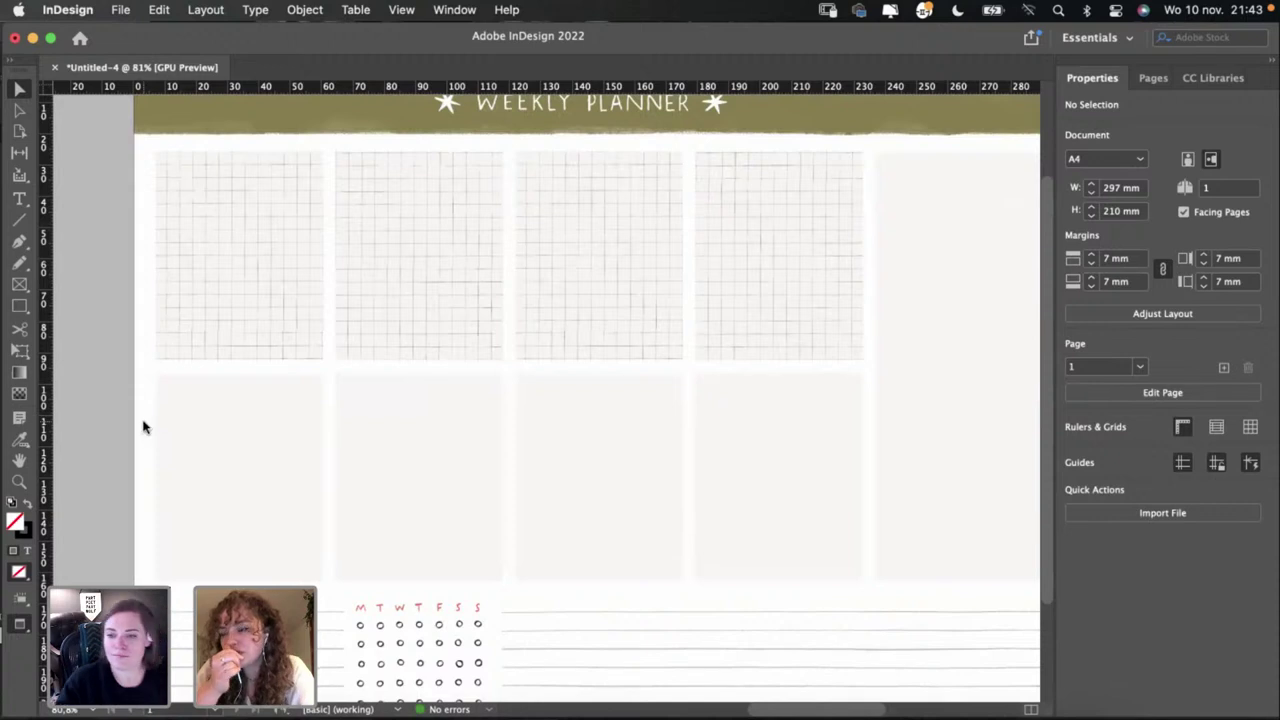
Step: Fill the first and second boxes of row two with grid image copies
click(194, 432)
key(Delete)
key(super+v)
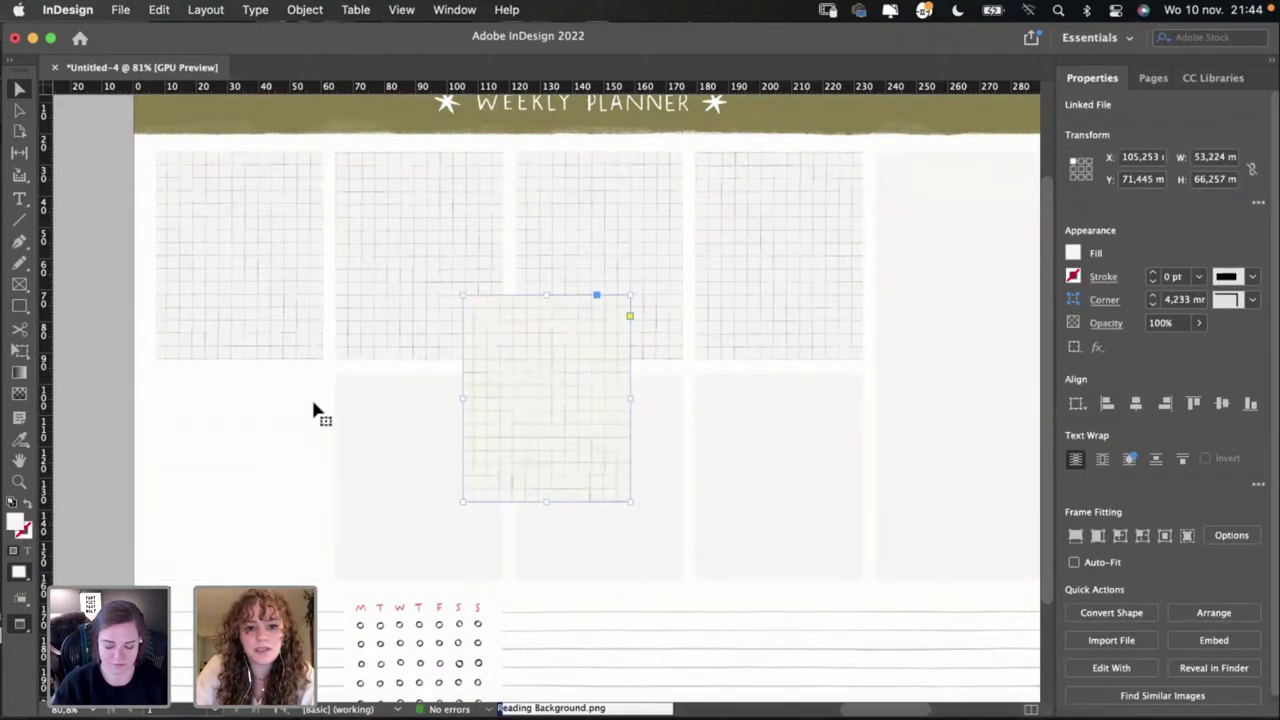
drag(503, 351, 192, 434)
click(142, 410)
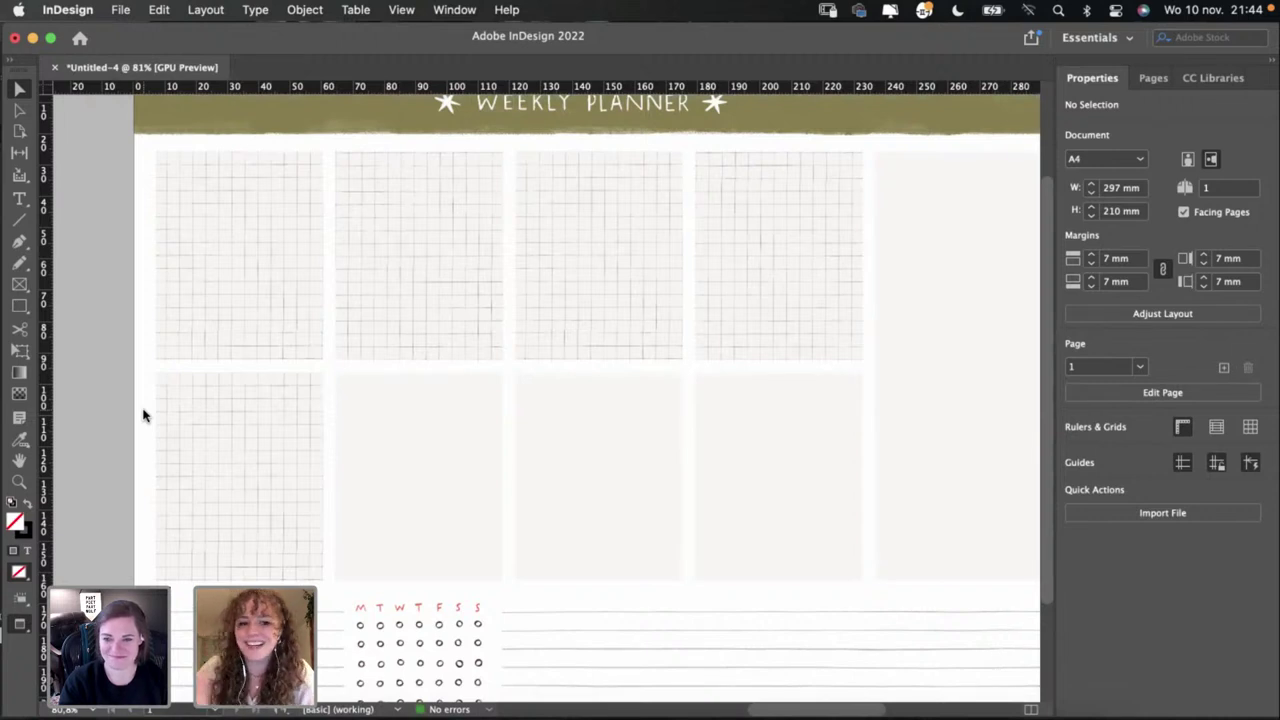
click(377, 484)
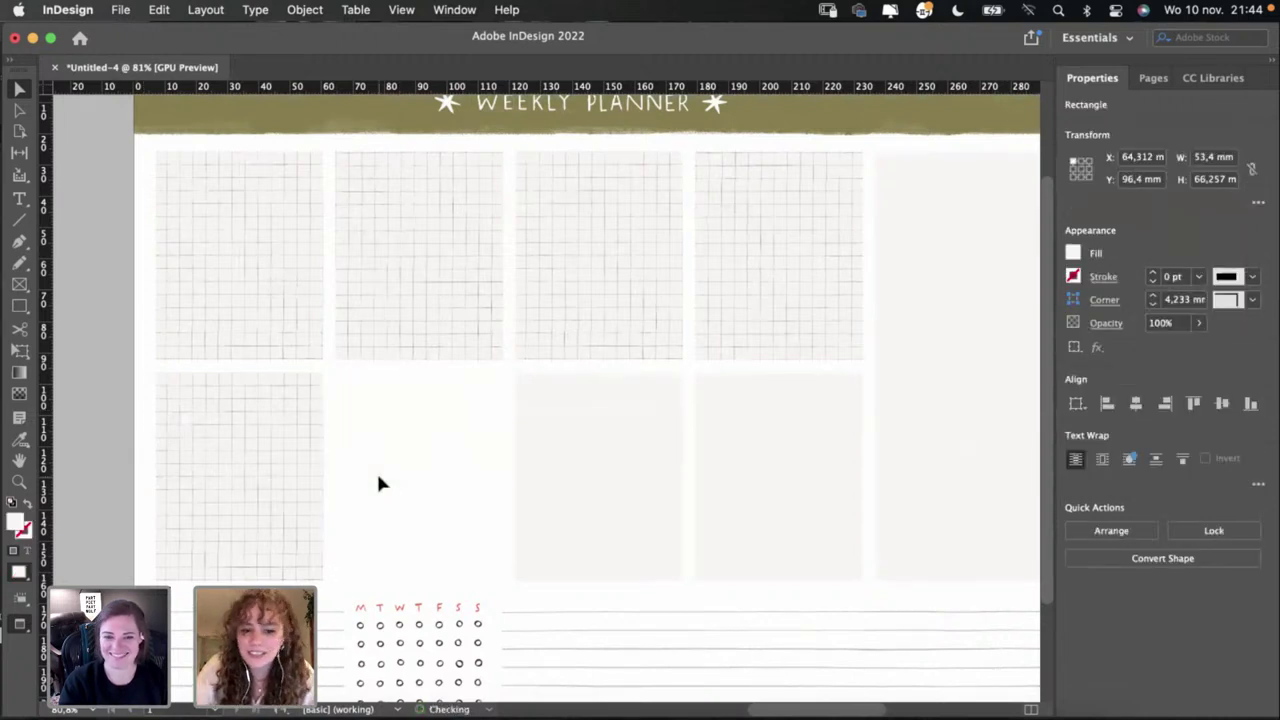
key(super+v)
drag(514, 397, 400, 470)
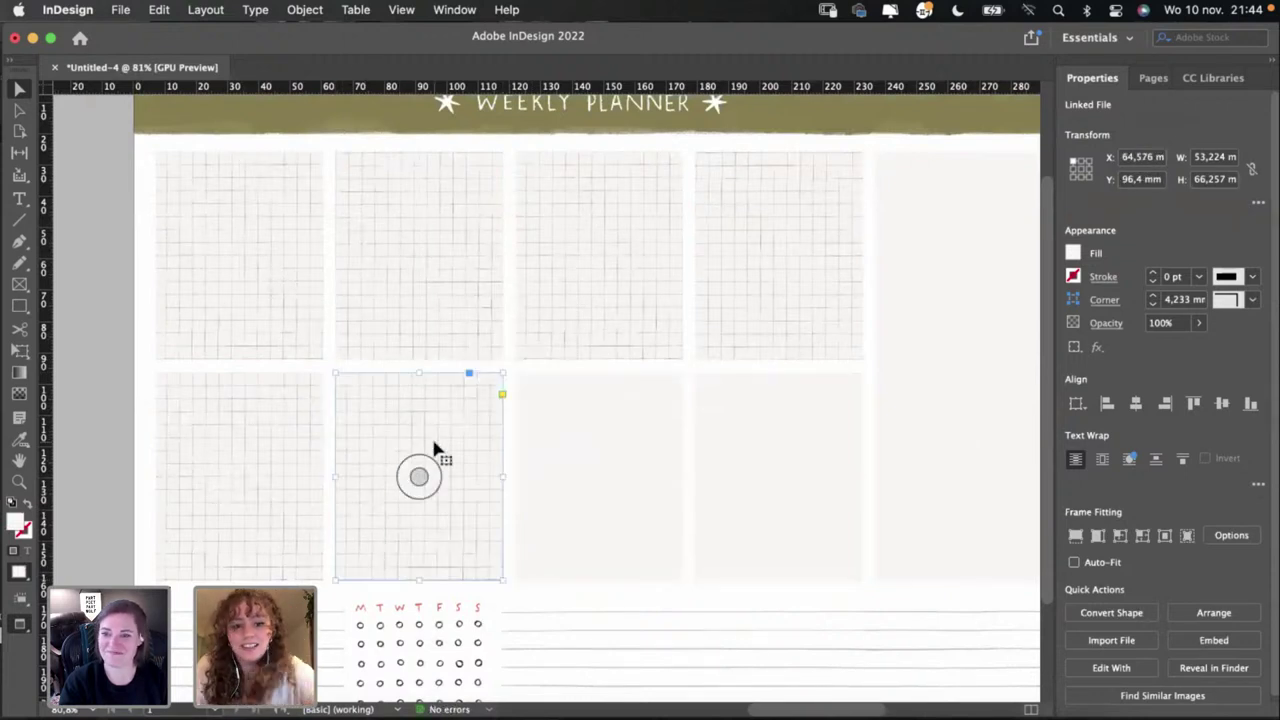
Step: Replace row two's third placeholder with a grid image copy rotated 180°
click(575, 430)
key(Delete)
key(super+v)
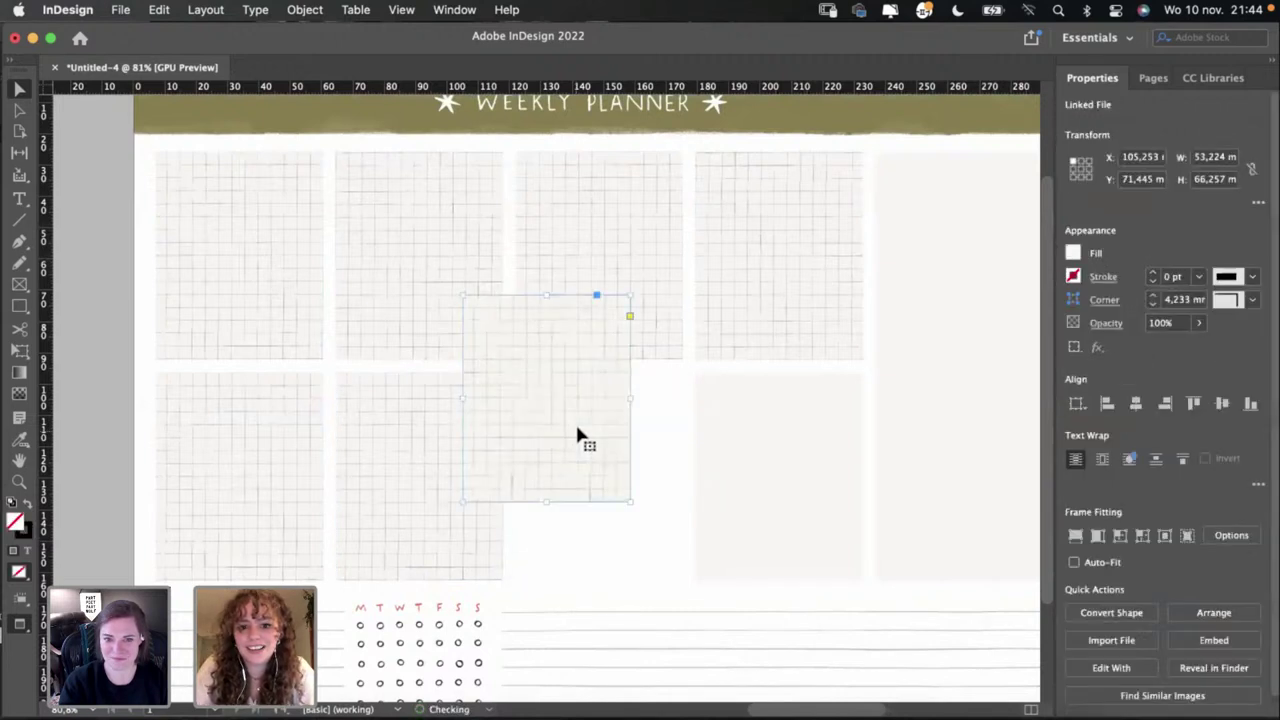
drag(585, 365, 628, 439)
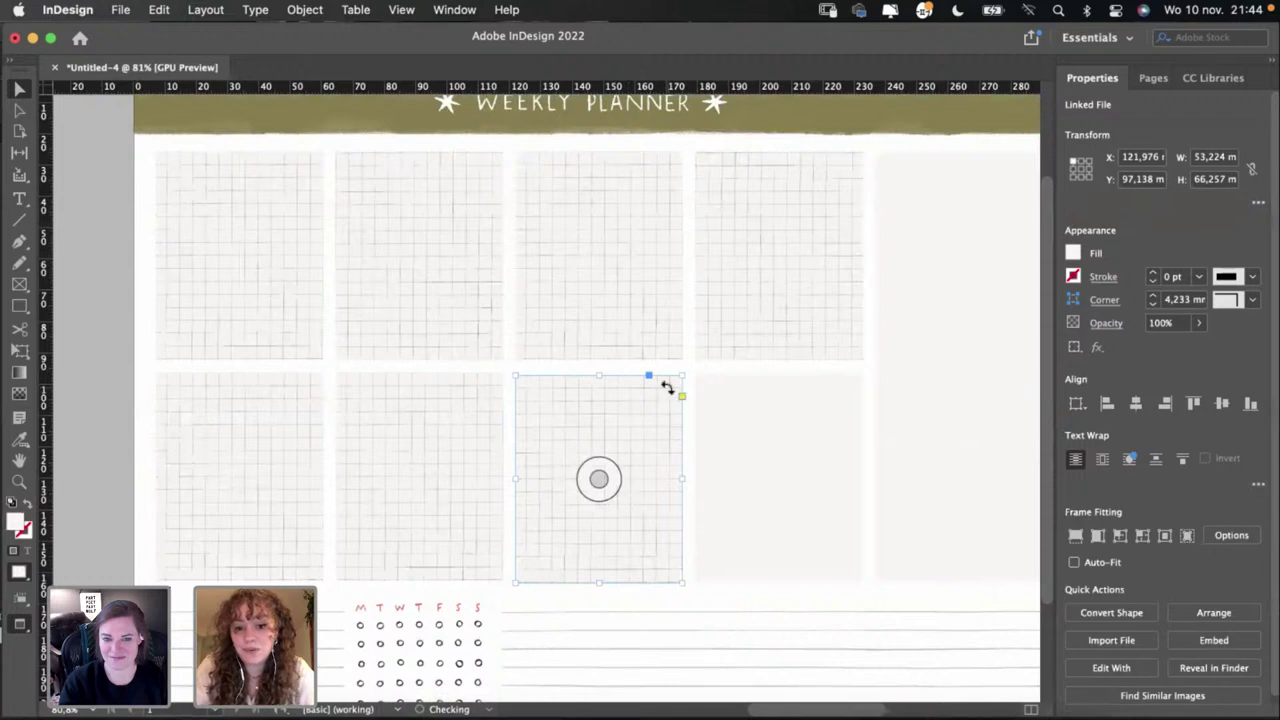
drag(688, 366, 487, 590)
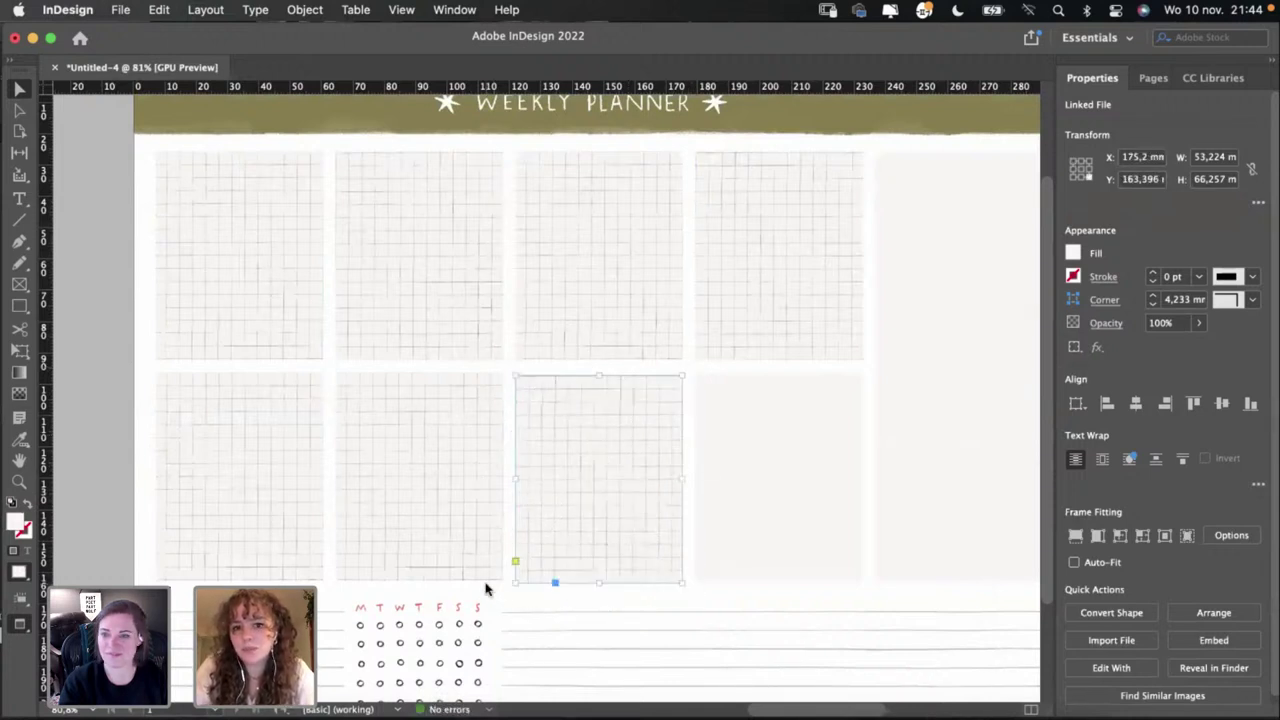
click(236, 474)
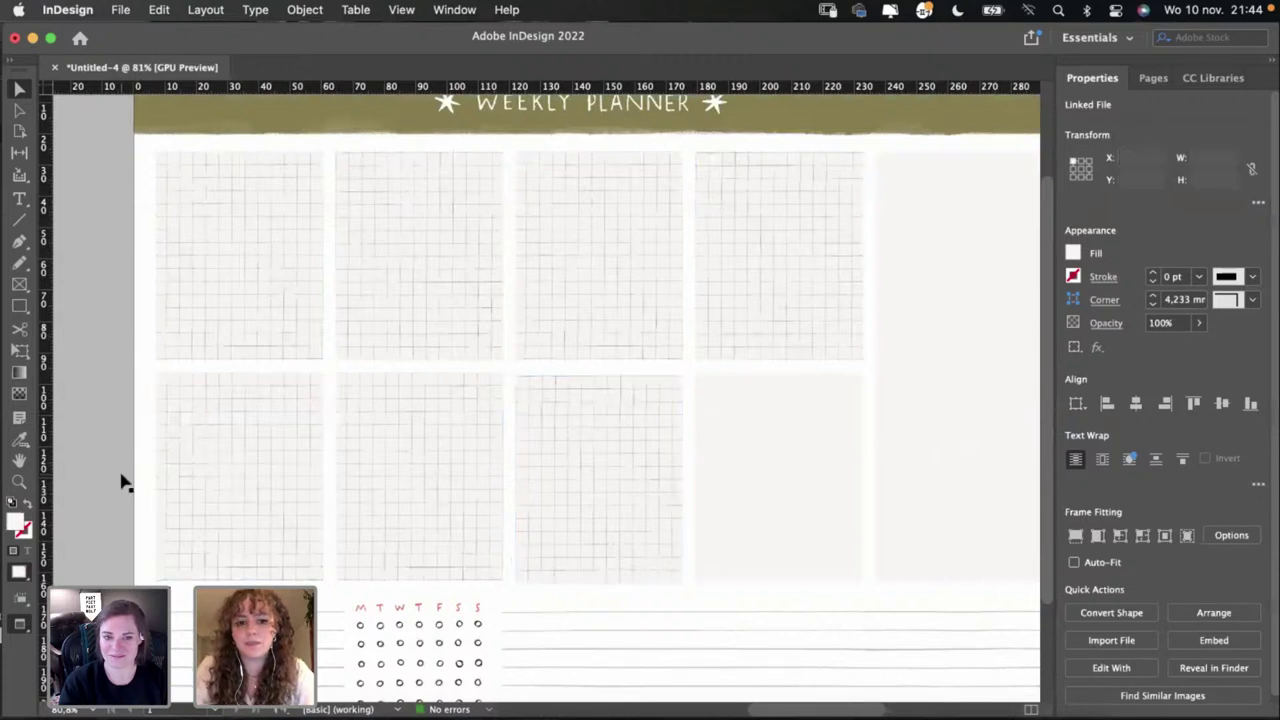
Step: Replace row two's fourth grey placeholder with a grid image copy
scroll(209, 474, down, 2)
scroll(209, 474, right, 2)
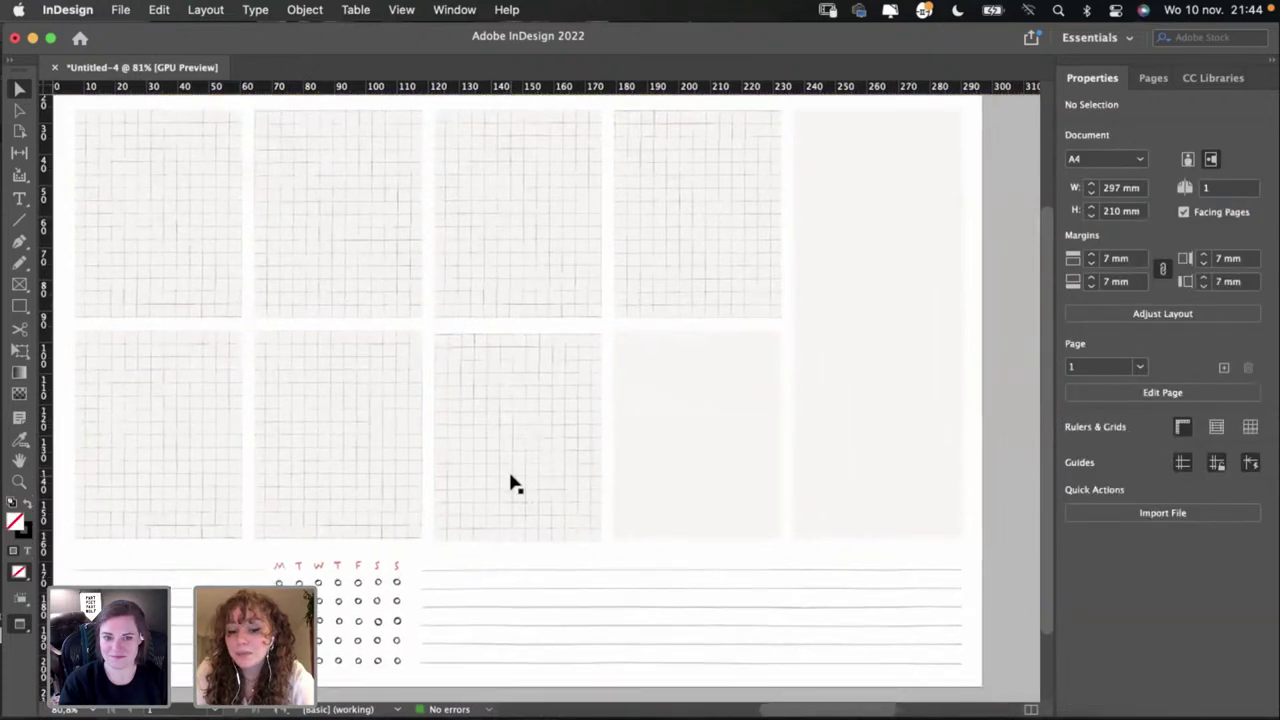
click(630, 441)
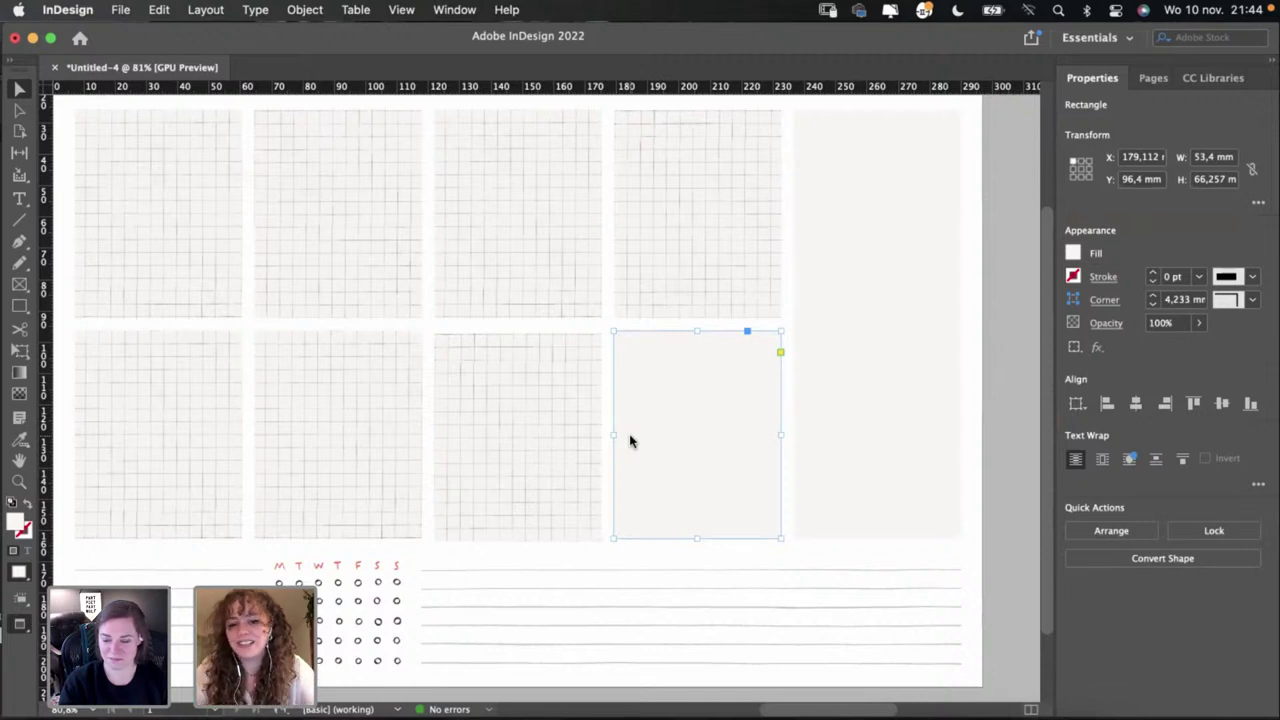
key(Delete)
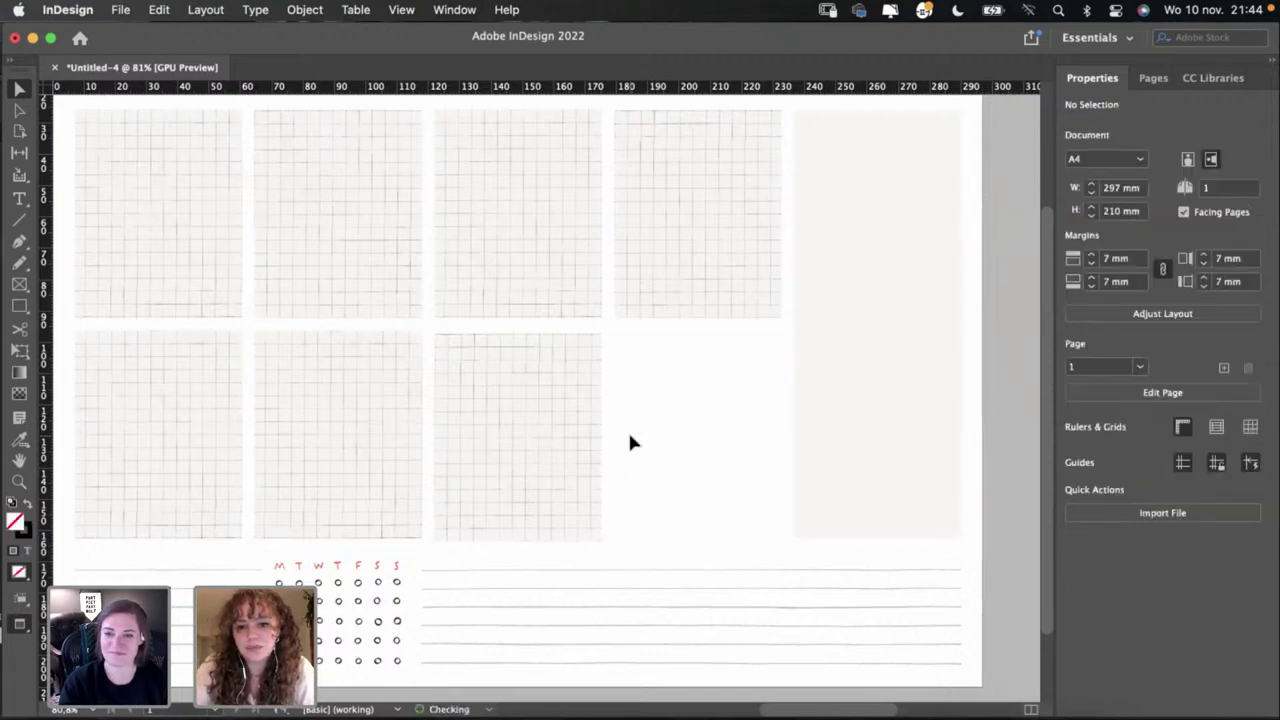
key(super+v)
drag(598, 360, 747, 393)
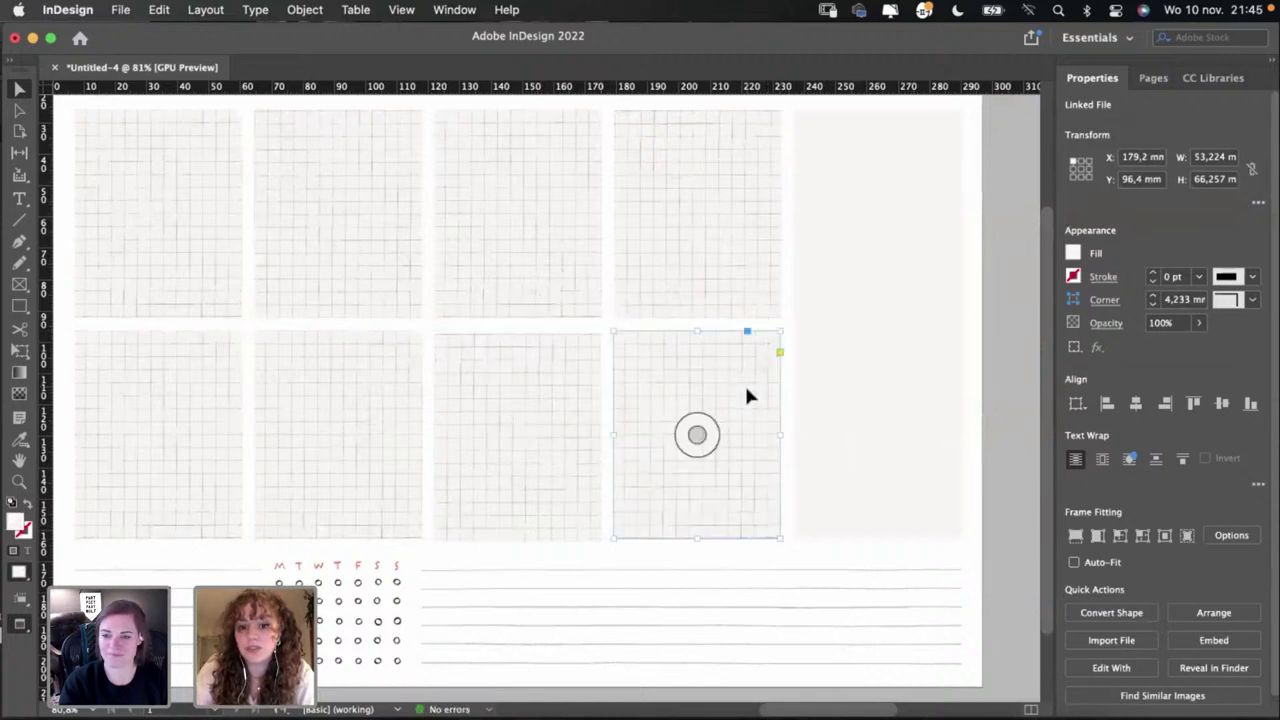
drag(746, 391, 746, 391)
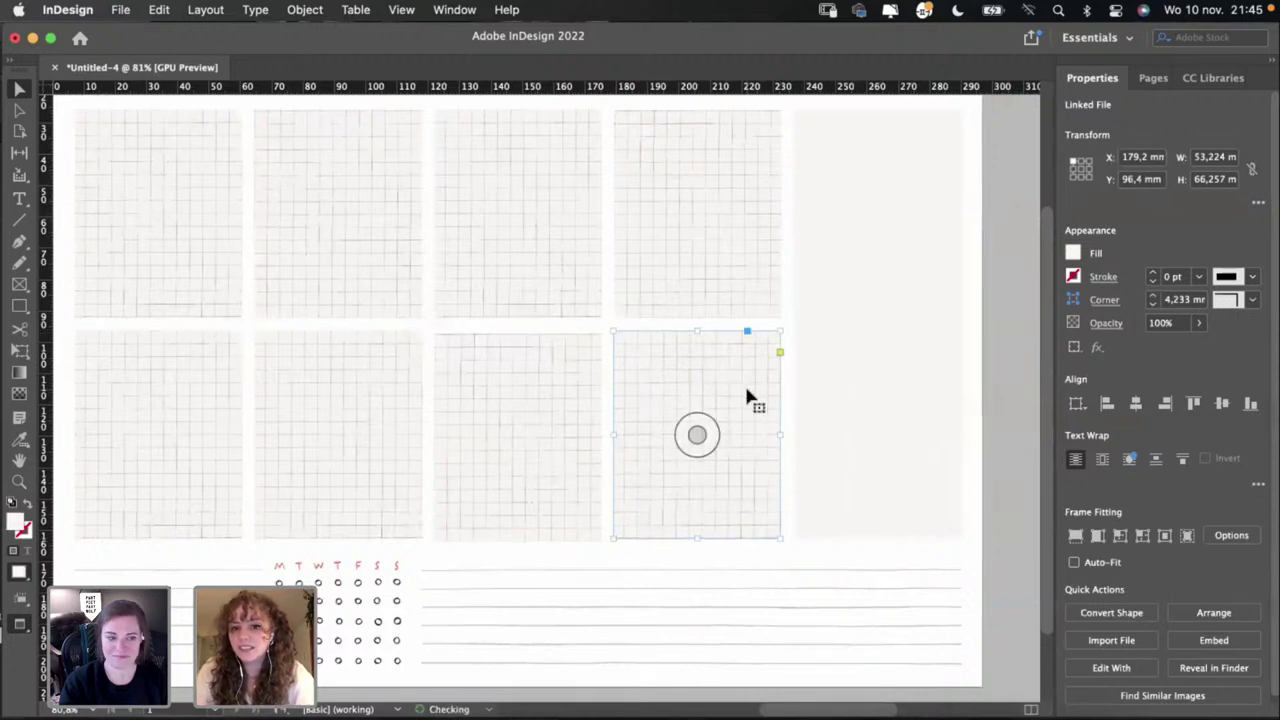
click(795, 378)
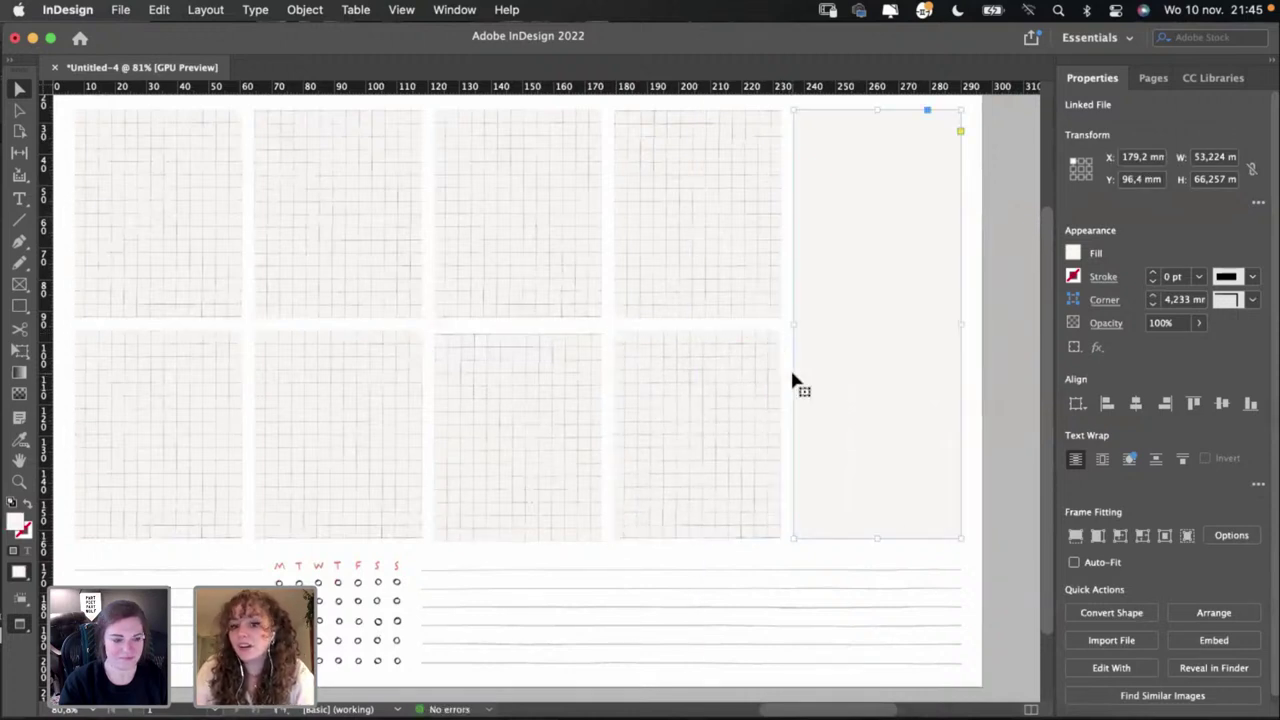
Step: Paste a grid image copy at the top of the tall right-hand column
click(727, 376)
scroll(757, 376, right, 5)
scroll(757, 376, up, 2)
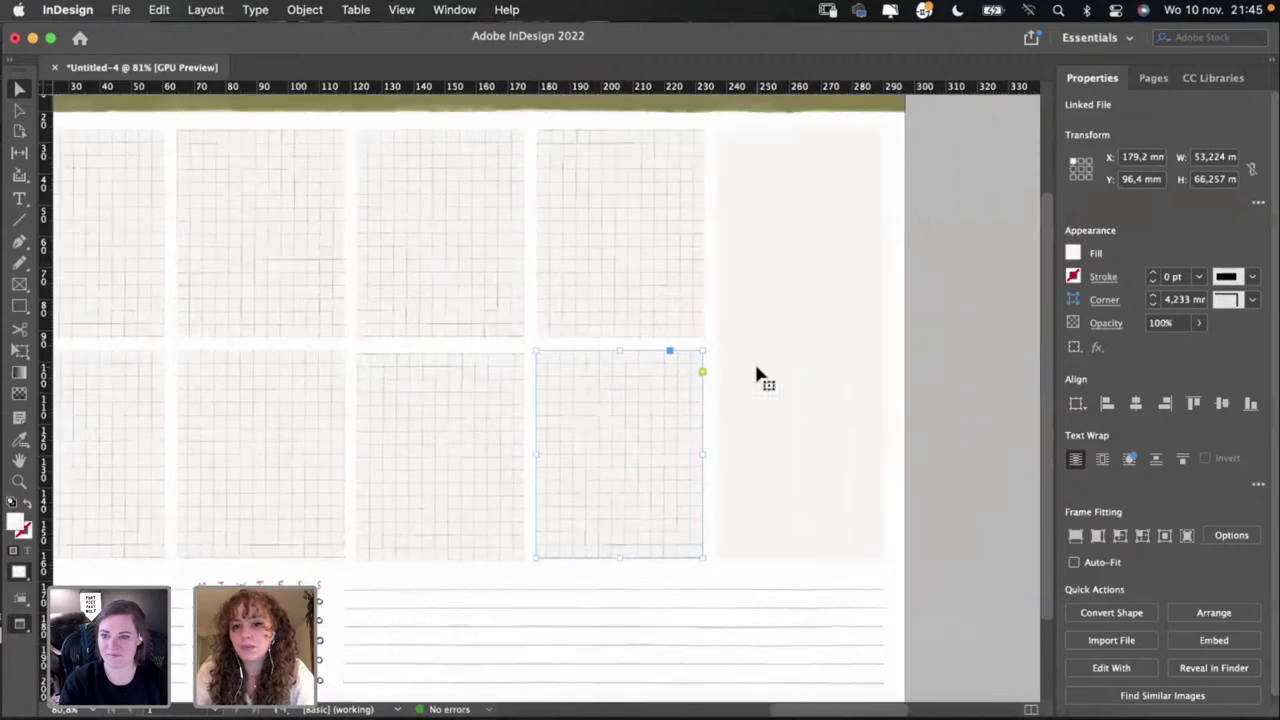
click(757, 375)
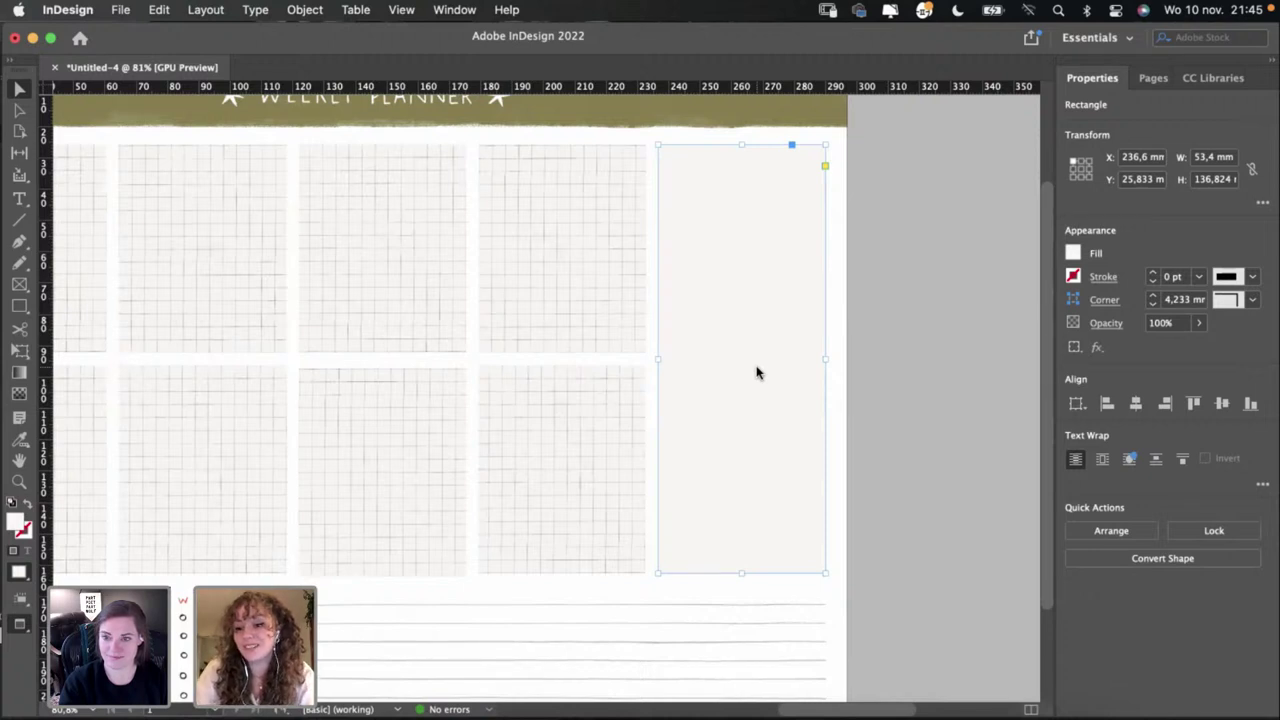
key(super+v)
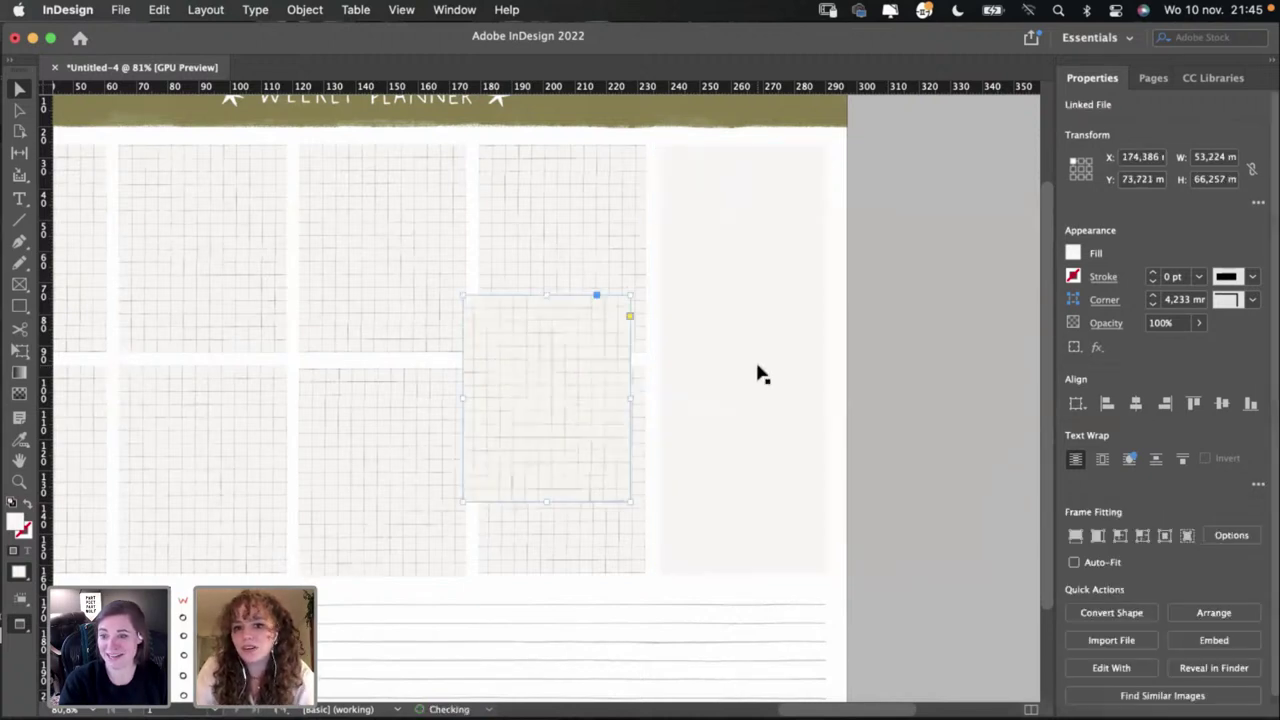
drag(615, 298, 687, 270)
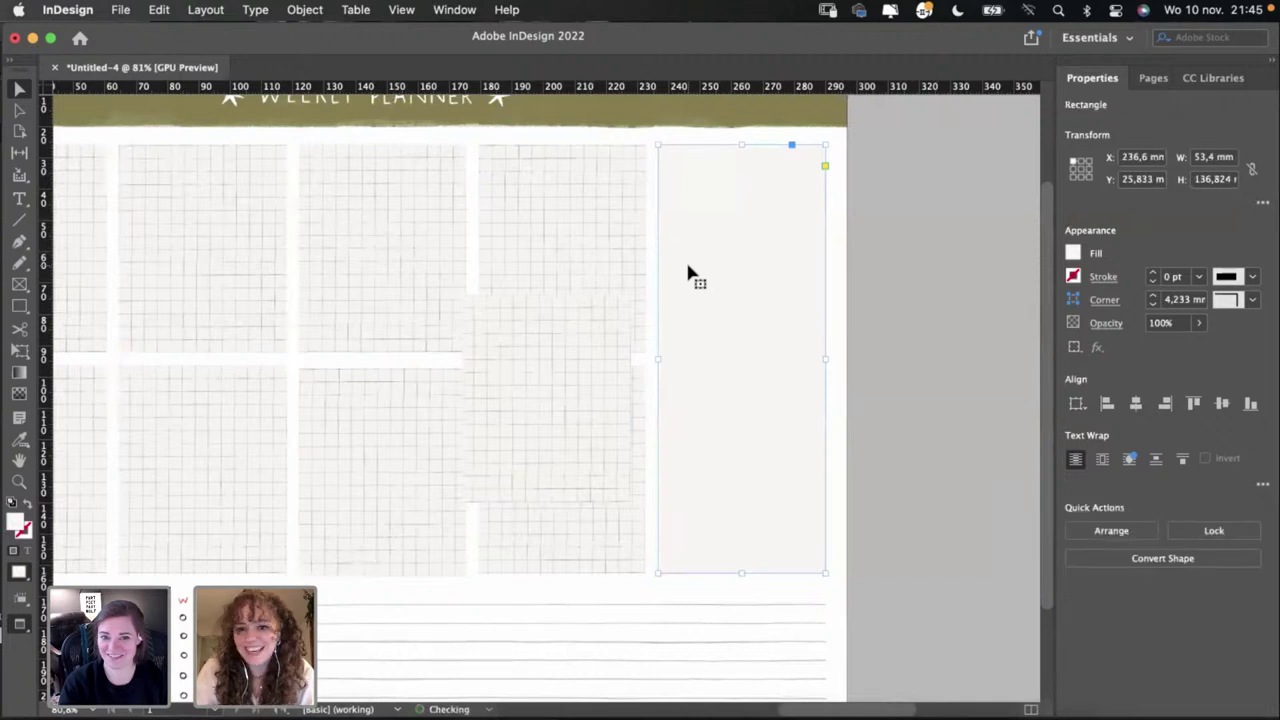
key(super+z)
drag(760, 226, 763, 190)
click(748, 406)
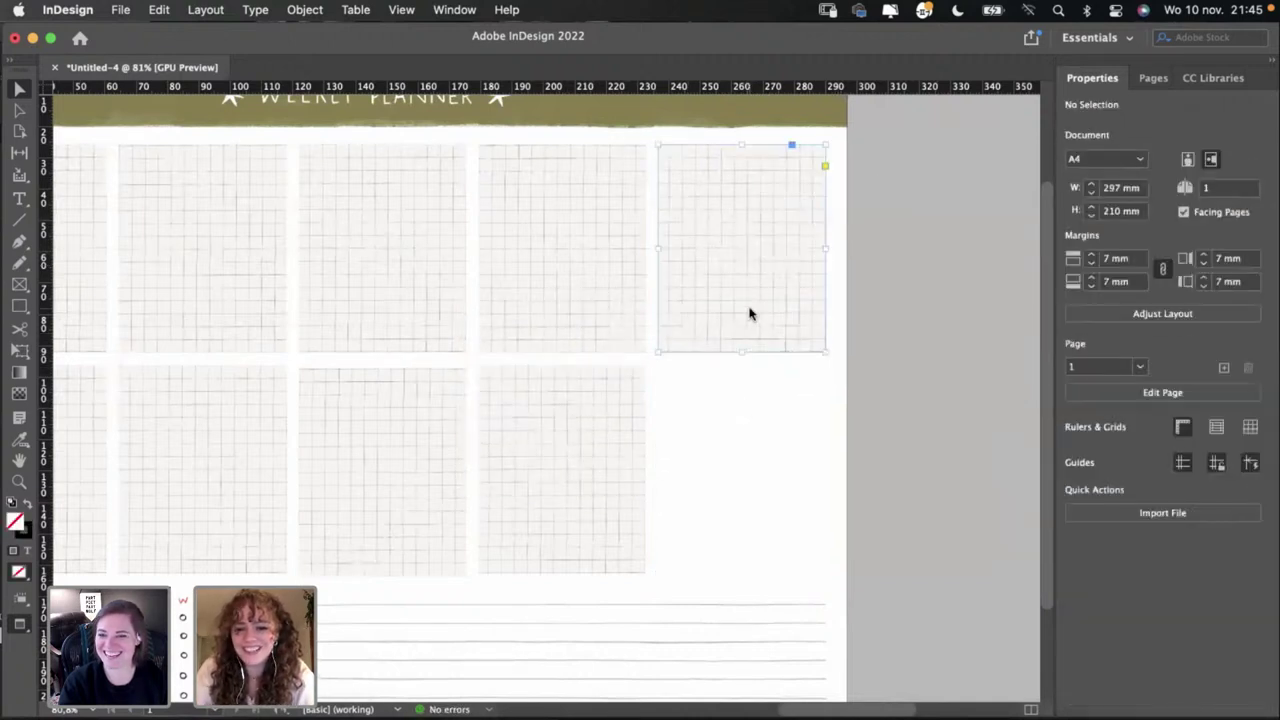
Step: Stretch the right-column grid to the column's full height and nudge the pattern
click(748, 309)
drag(742, 352, 718, 574)
click(857, 460)
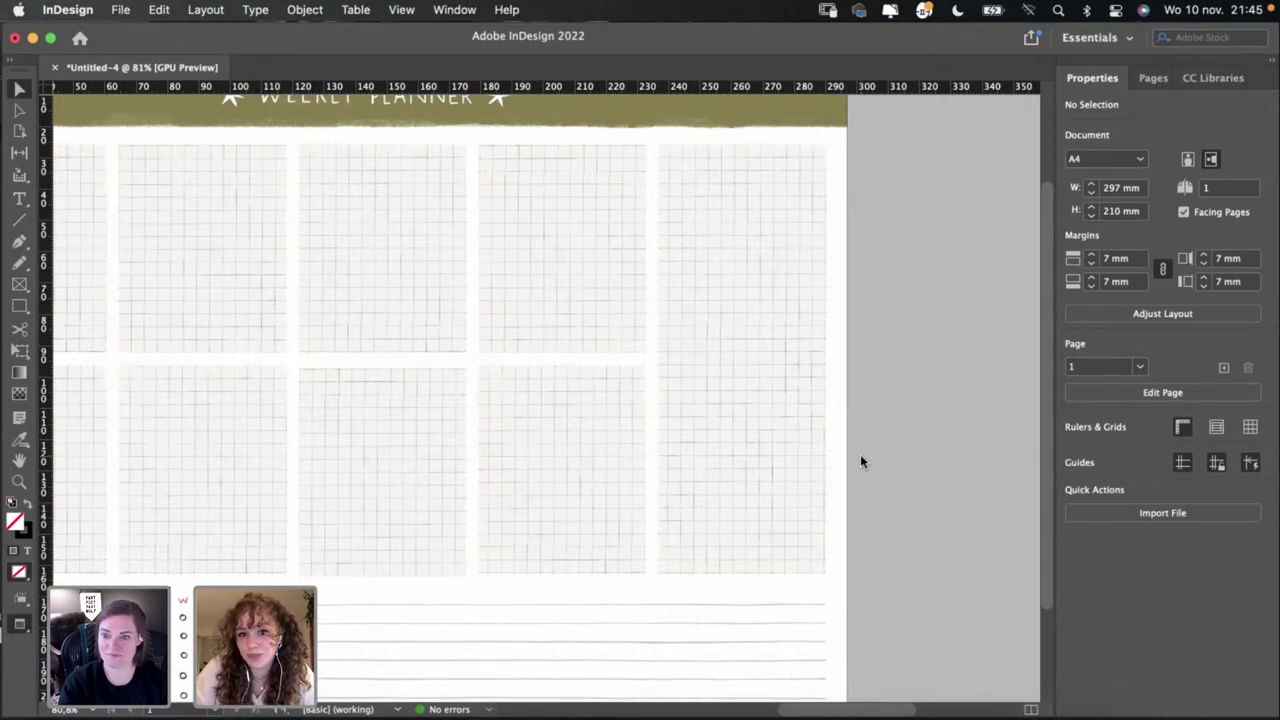
click(775, 416)
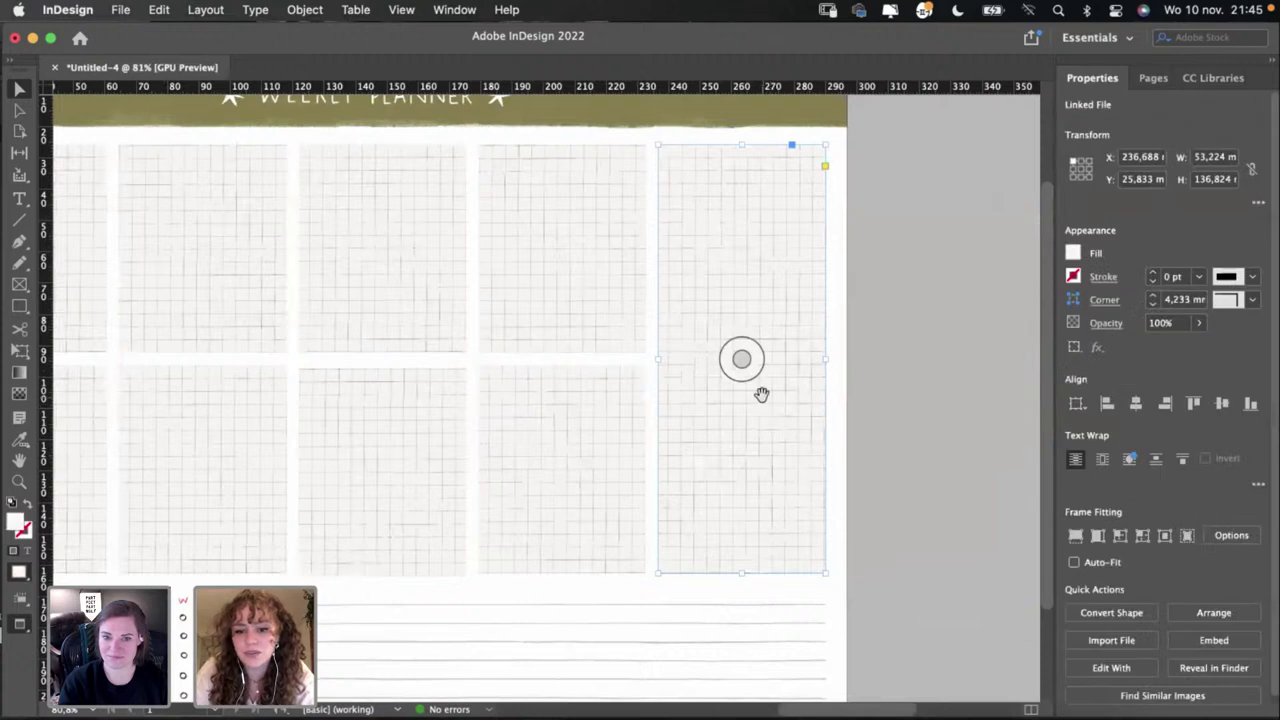
drag(761, 394, 764, 395)
click(921, 671)
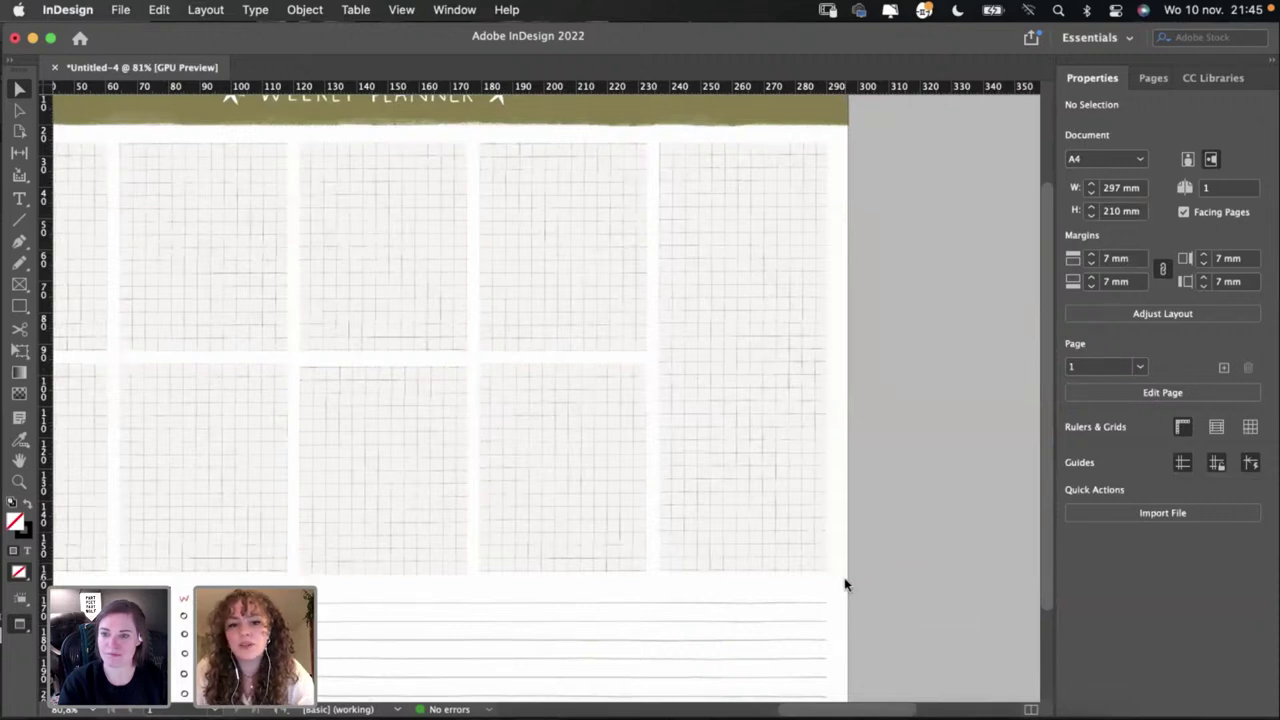
scroll(844, 579, left, 2)
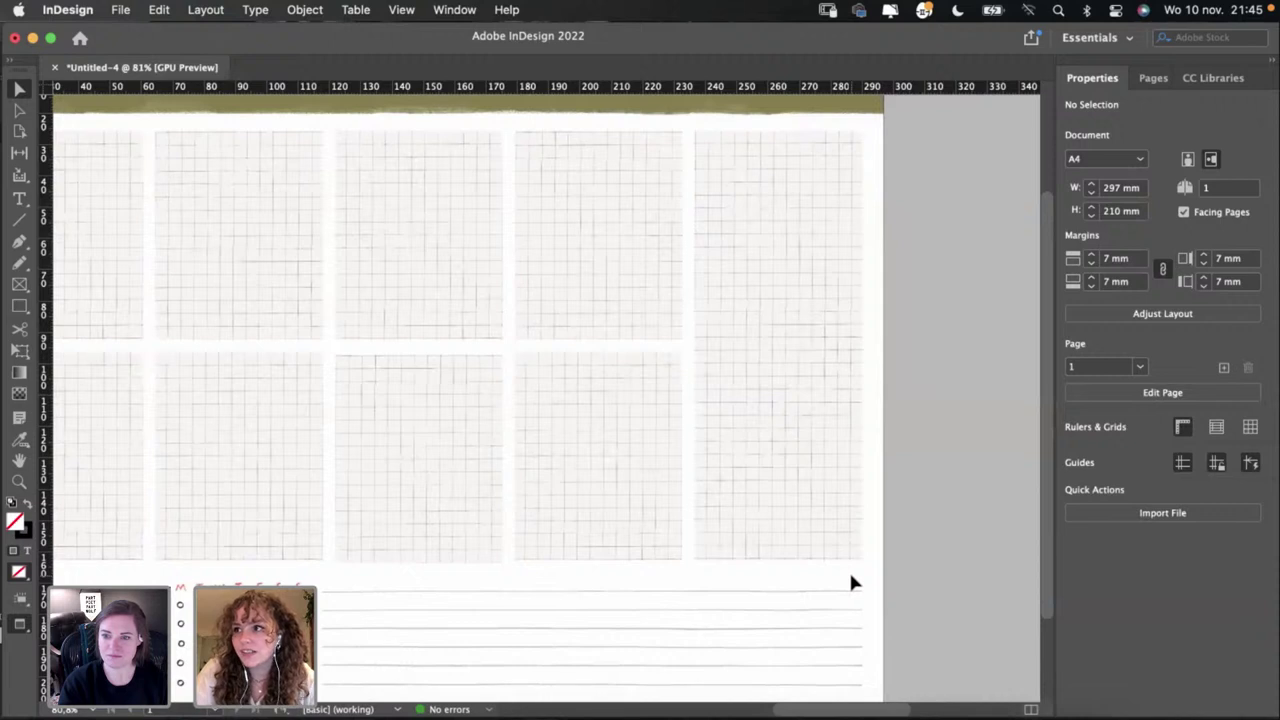
scroll(852, 580, left, 2)
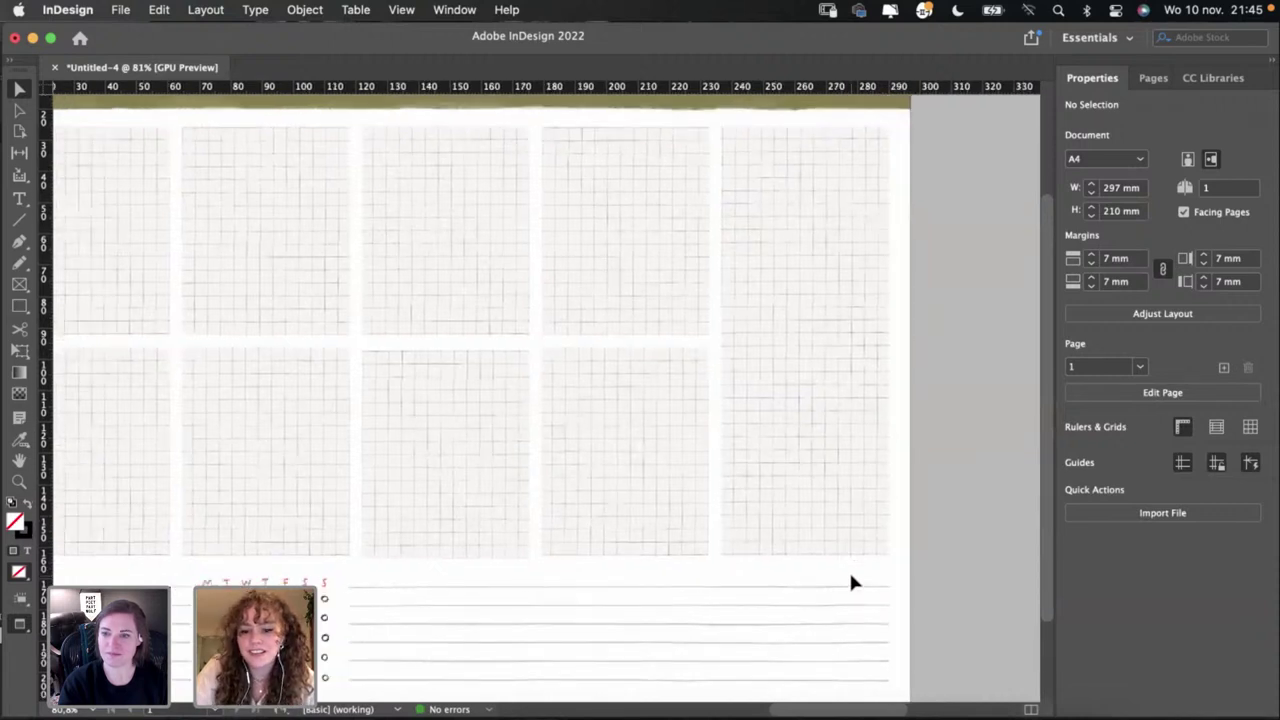
scroll(851, 580, left, 2)
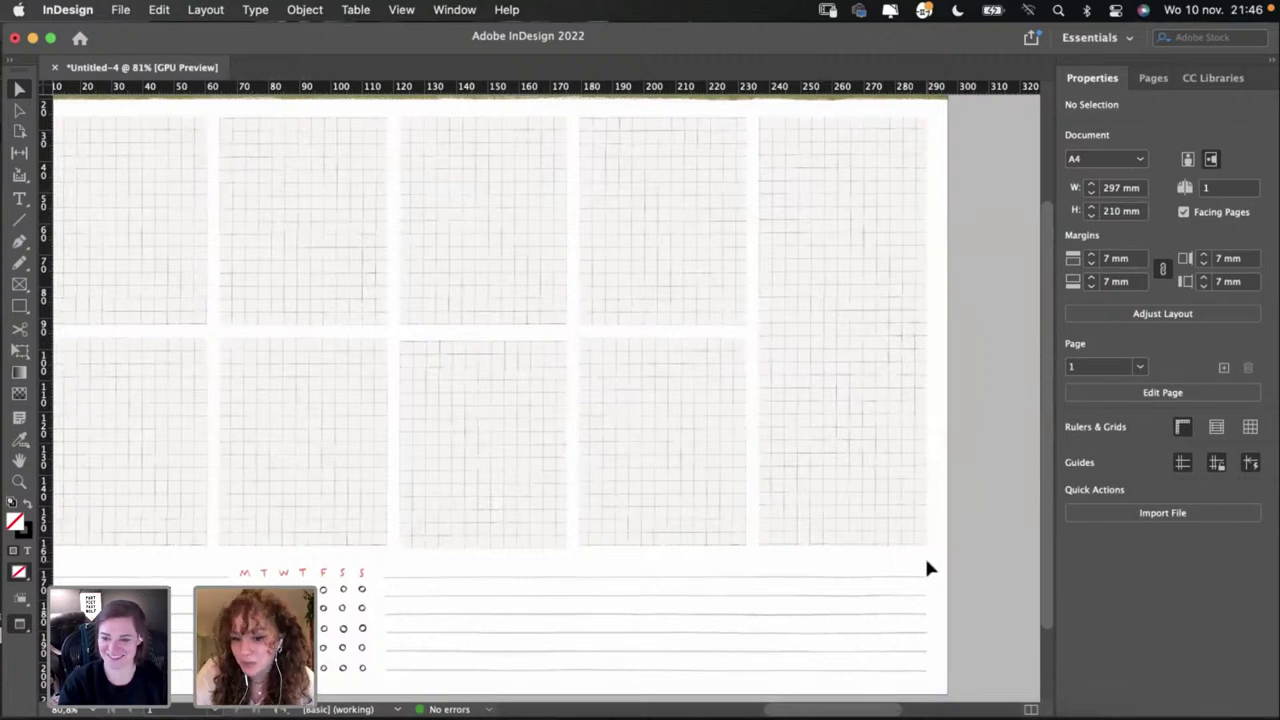
scroll(926, 568, left, 5)
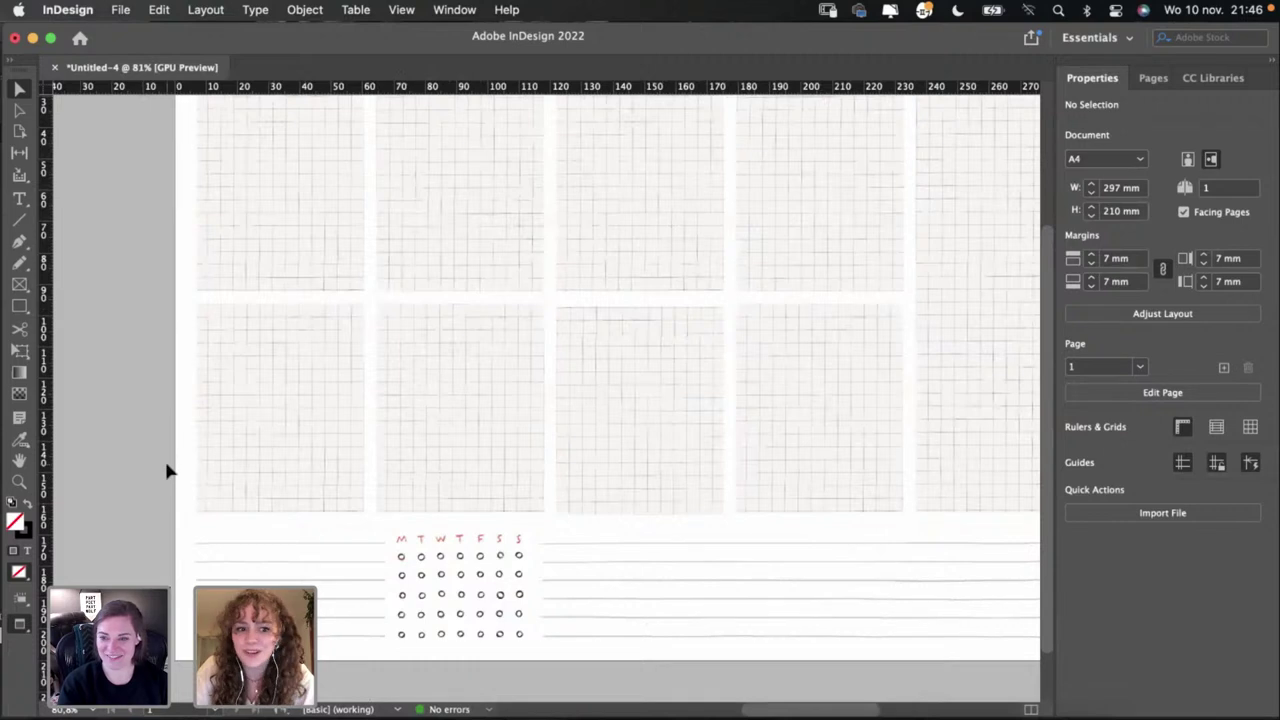
scroll(168, 472, up, 1)
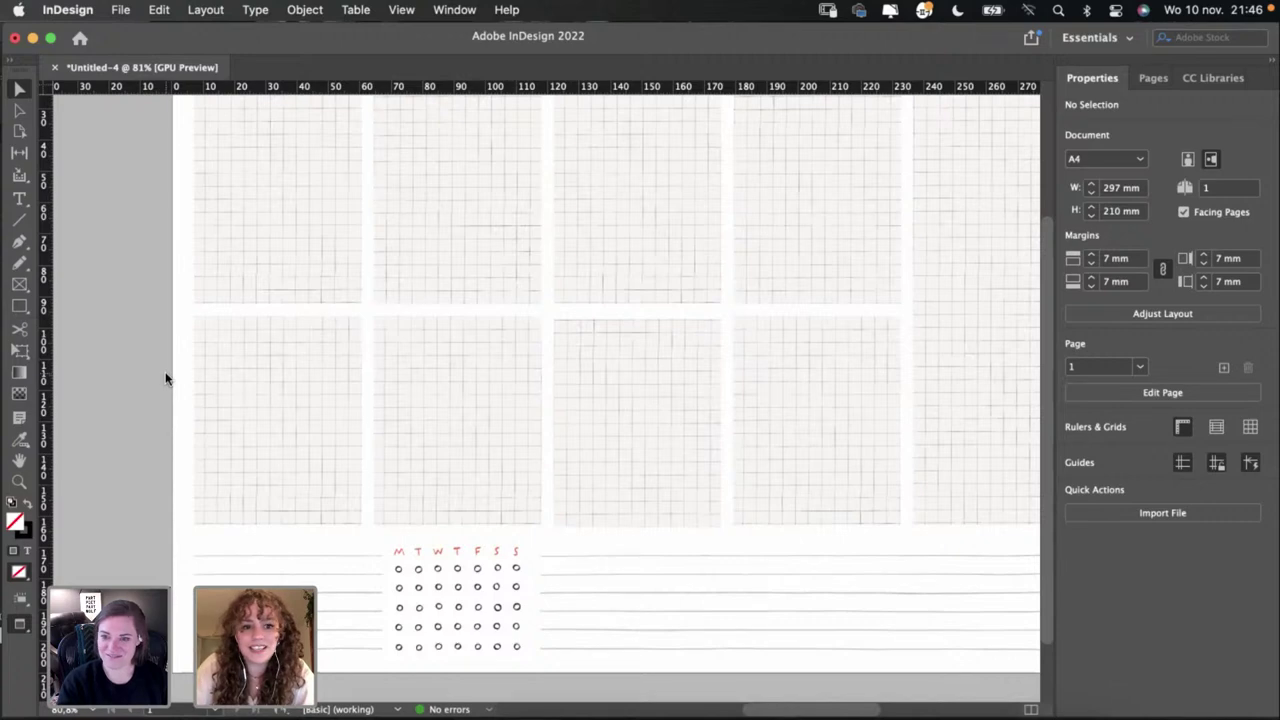
scroll(166, 370, up, 5)
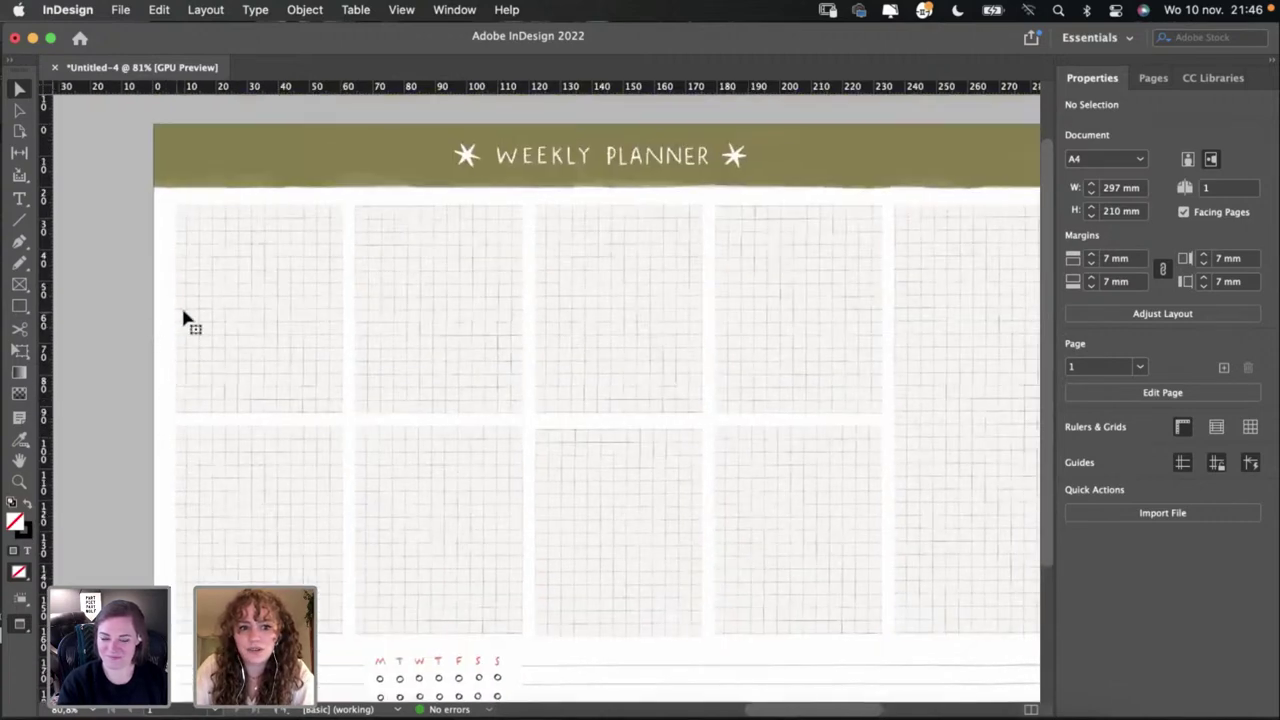
click(183, 315)
click(136, 322)
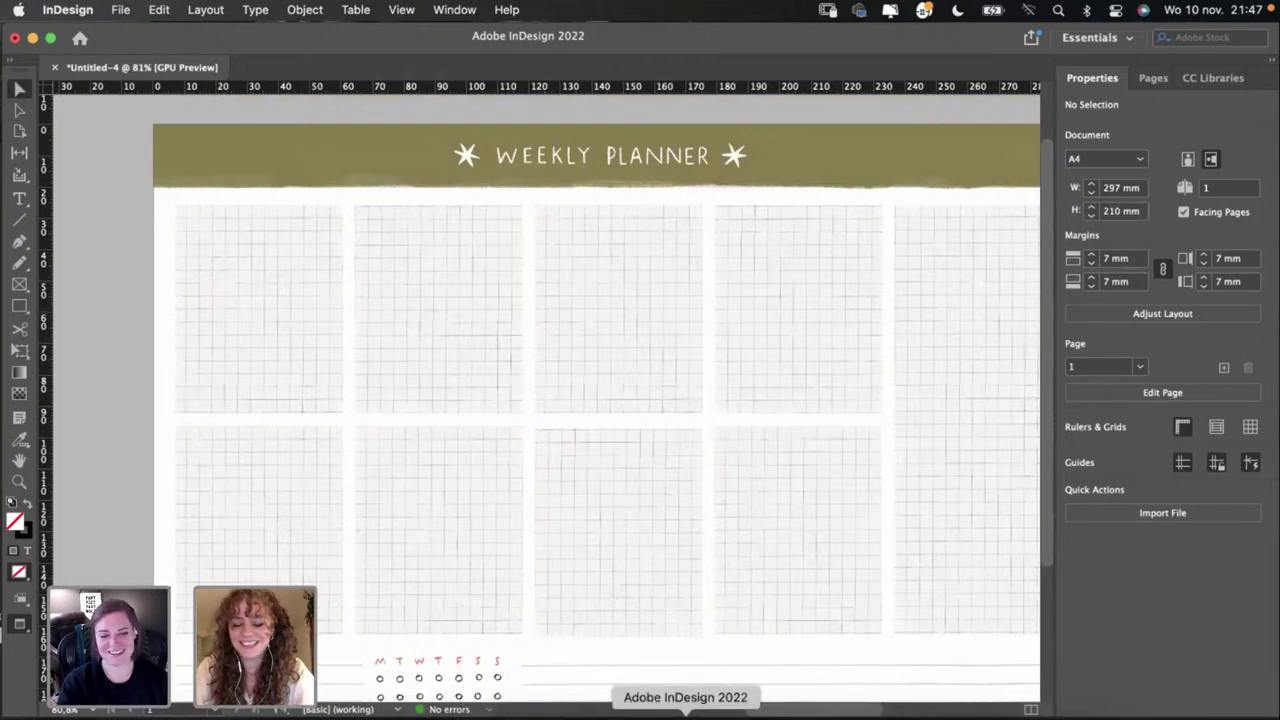
Step: In Photoshop, take the Brush and sample the red of the day letters
click(623, 714)
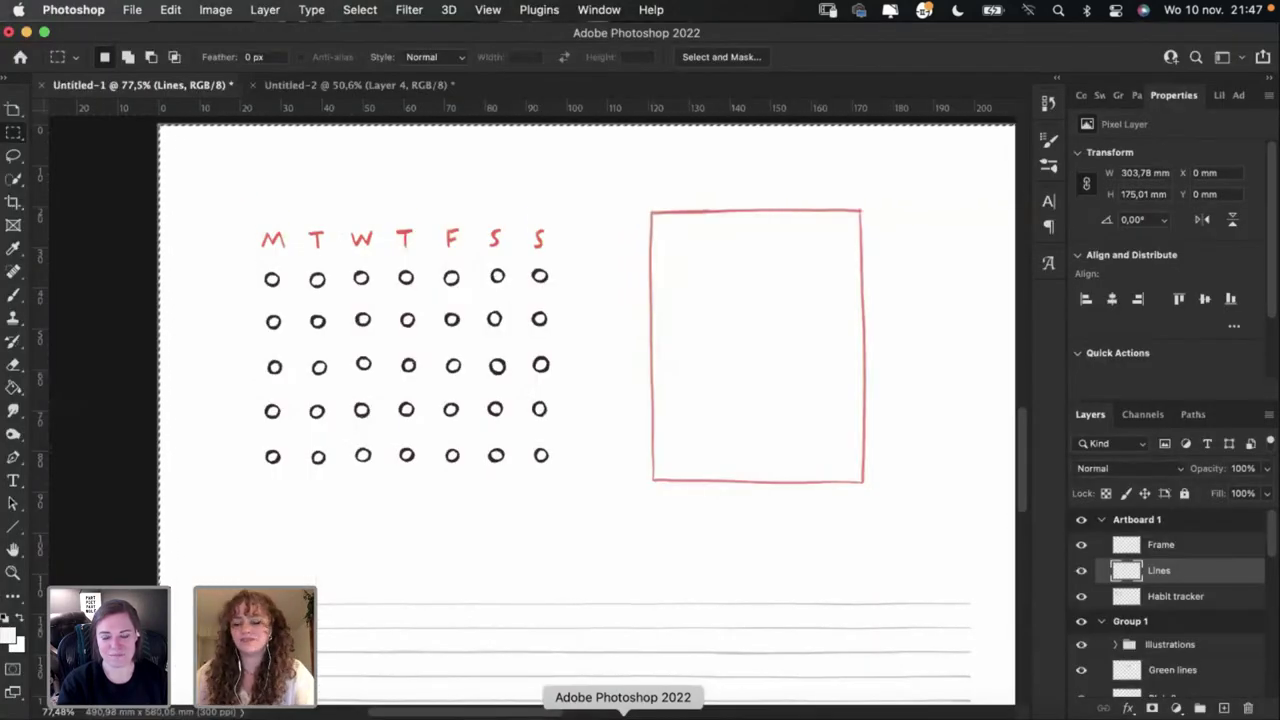
scroll(540, 320, right, 5)
scroll(614, 344, right, 4)
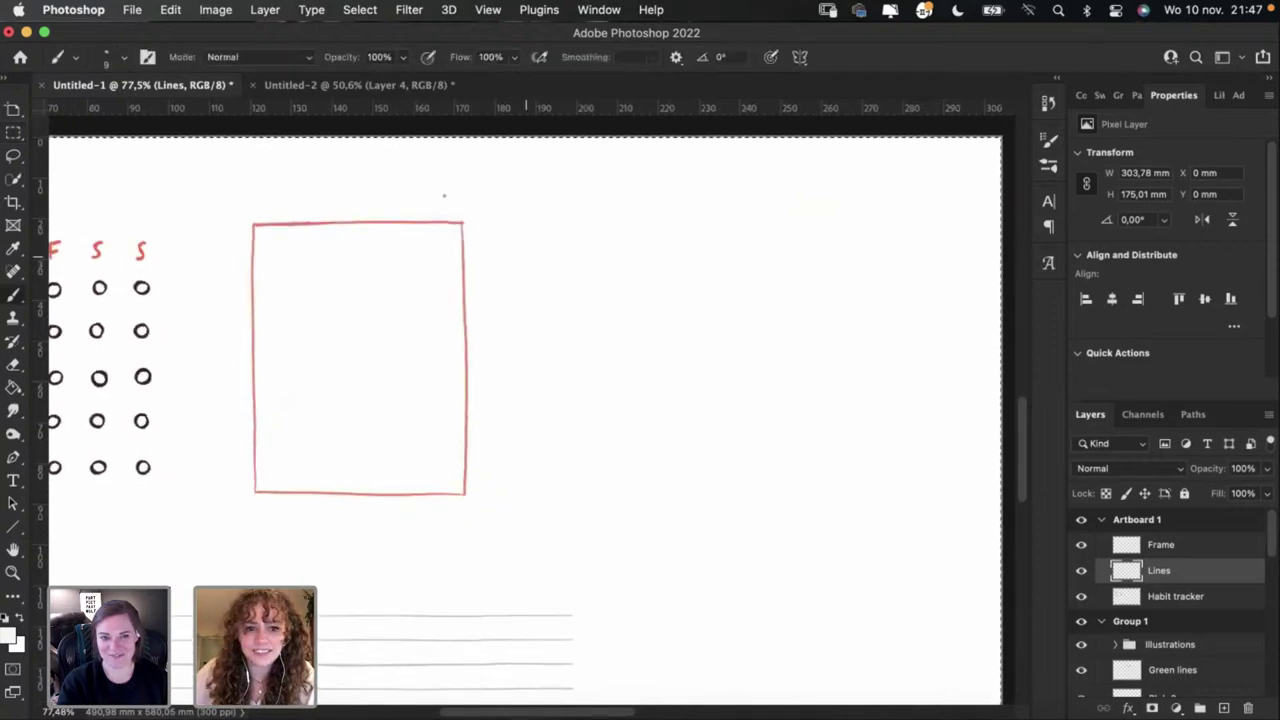
key(b)
drag(312, 210, 178, 237)
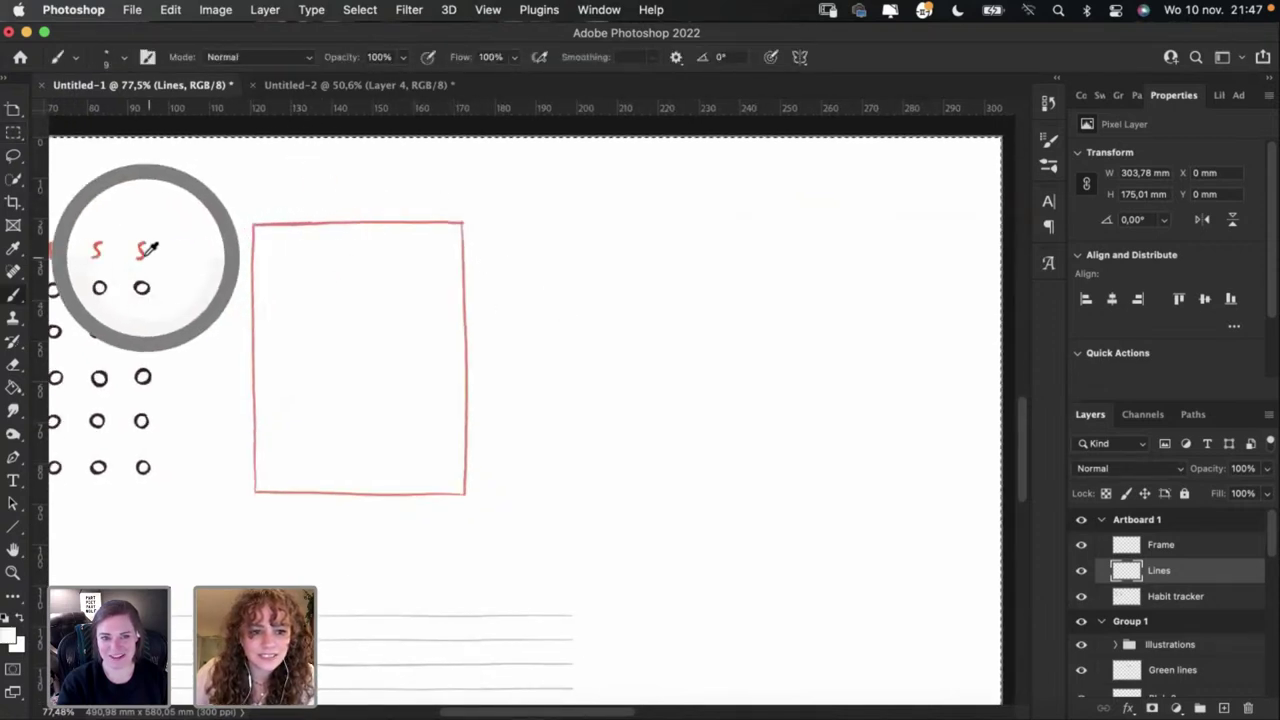
alt+click(142, 247)
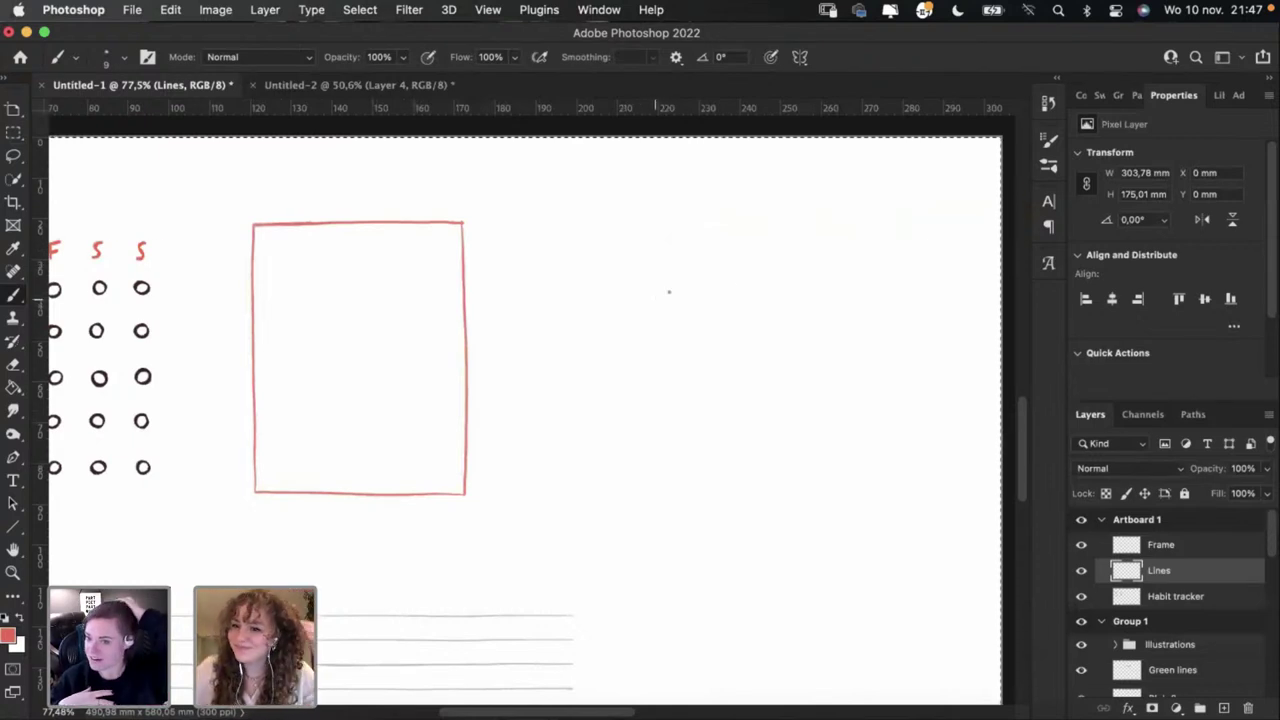
mouse_move(660, 271)
mouse_down()
mouse_move(562, 277)
mouse_move(507, 256)
mouse_up()
key(super+z)
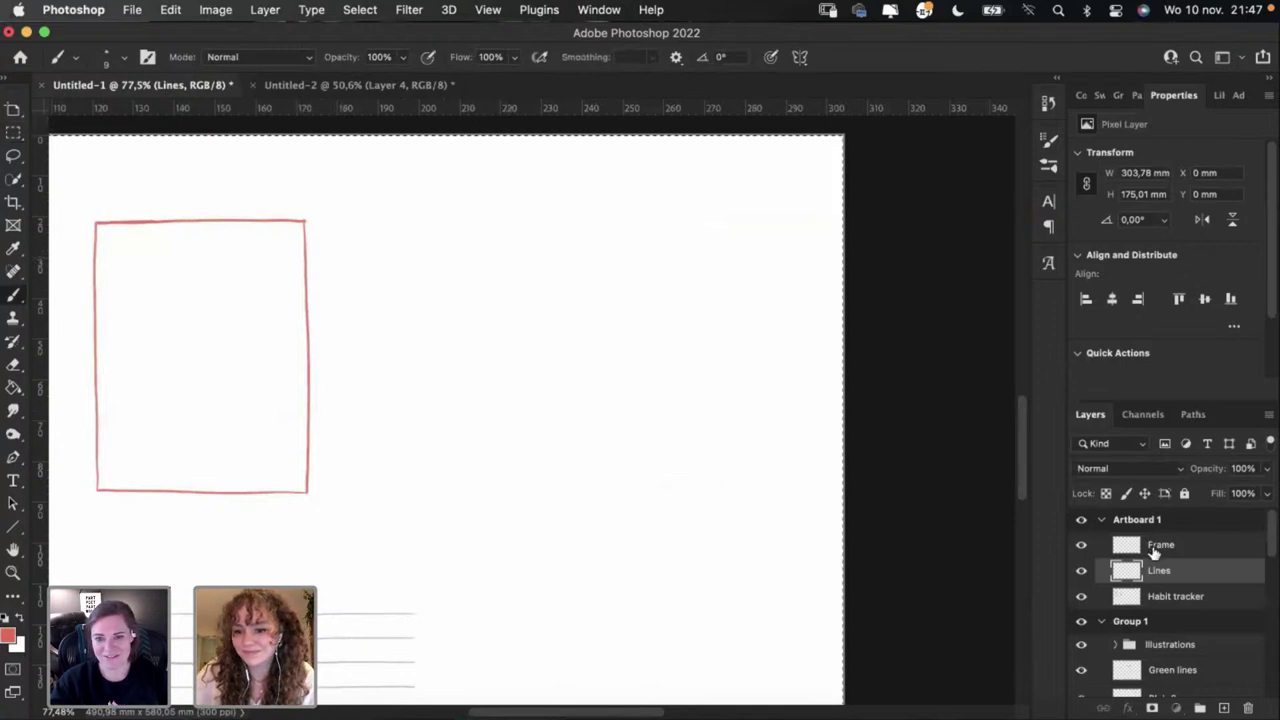
Step: Add an empty Layer 2 above Frame and drag a horizontal guide as a writing line
click(1140, 544)
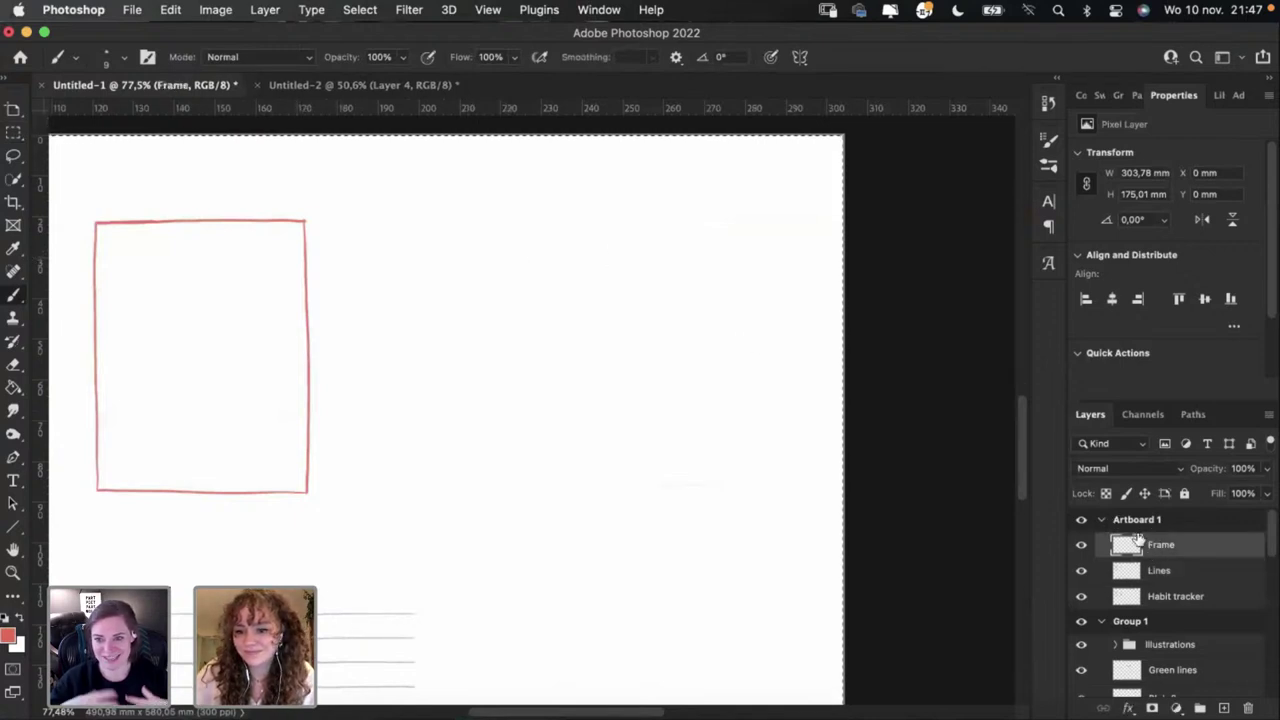
click(1223, 708)
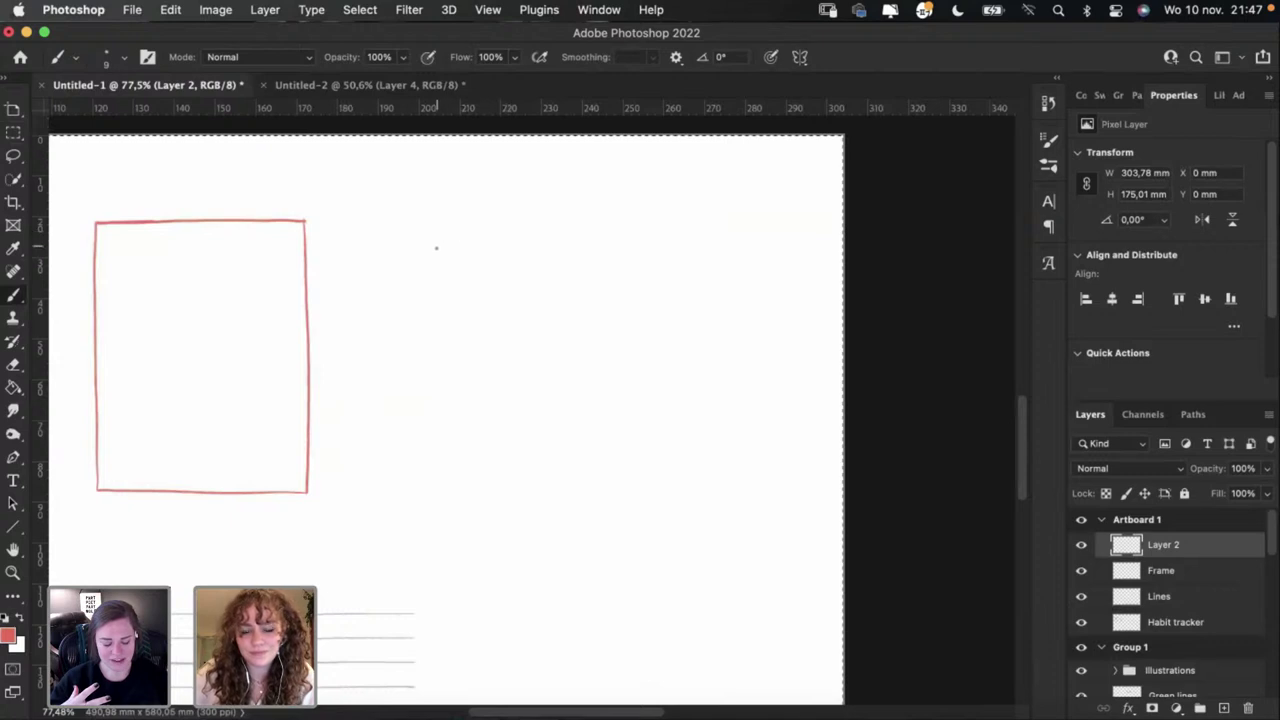
drag(434, 251, 471, 252)
key(super+z)
key(super+z)
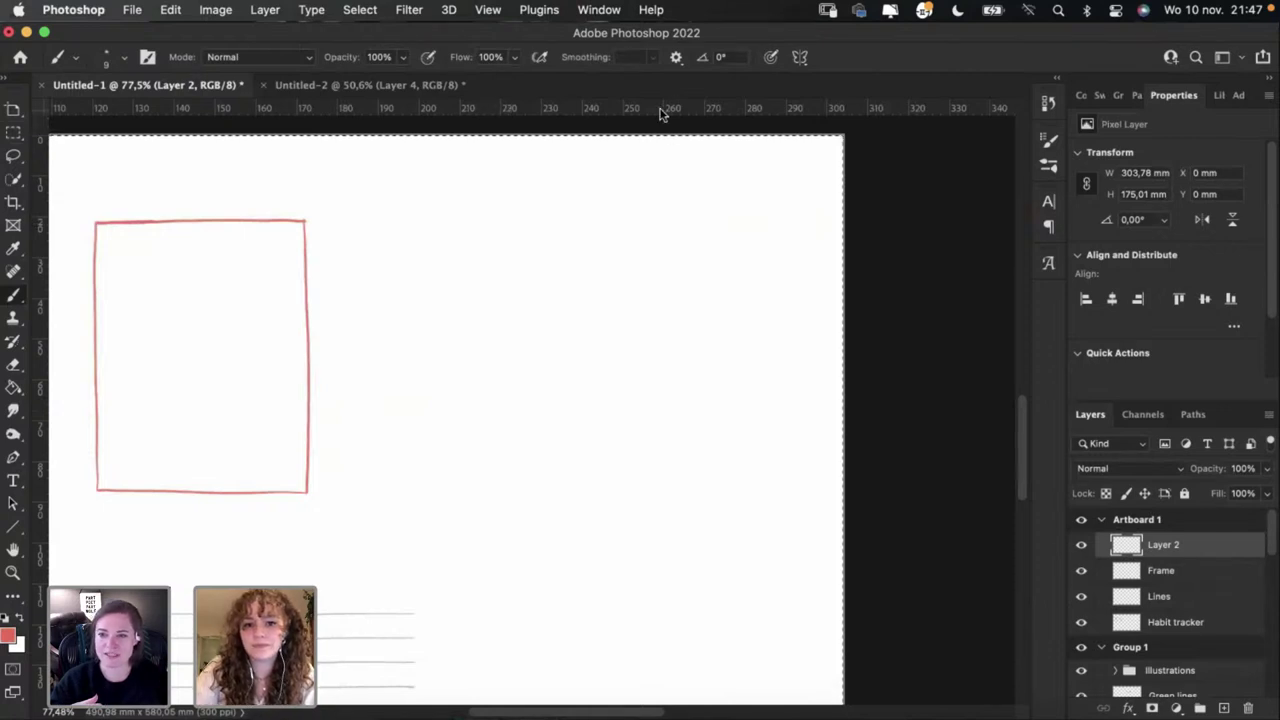
drag(663, 114, 632, 278)
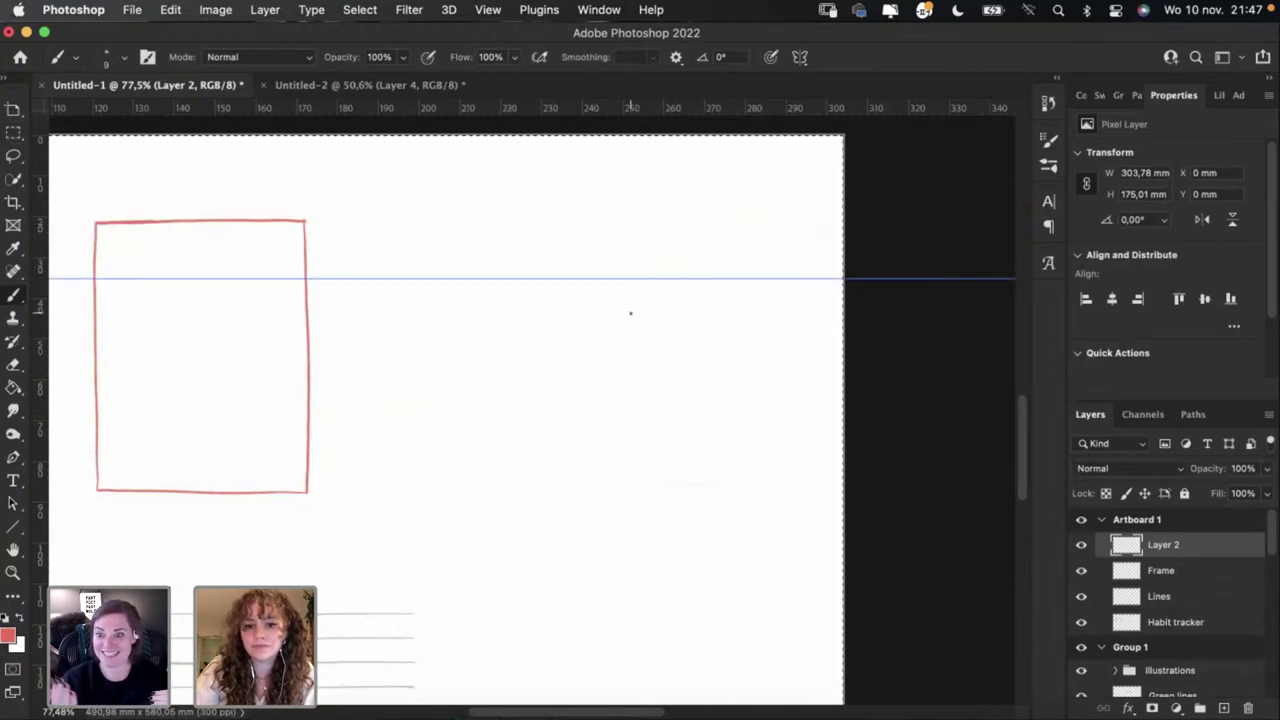
Step: Zoom in and brush-letter the start of 'monday' on Layer 2, redoing bad strokes
scroll(630, 312, up, 2)
scroll(630, 313, up, 2)
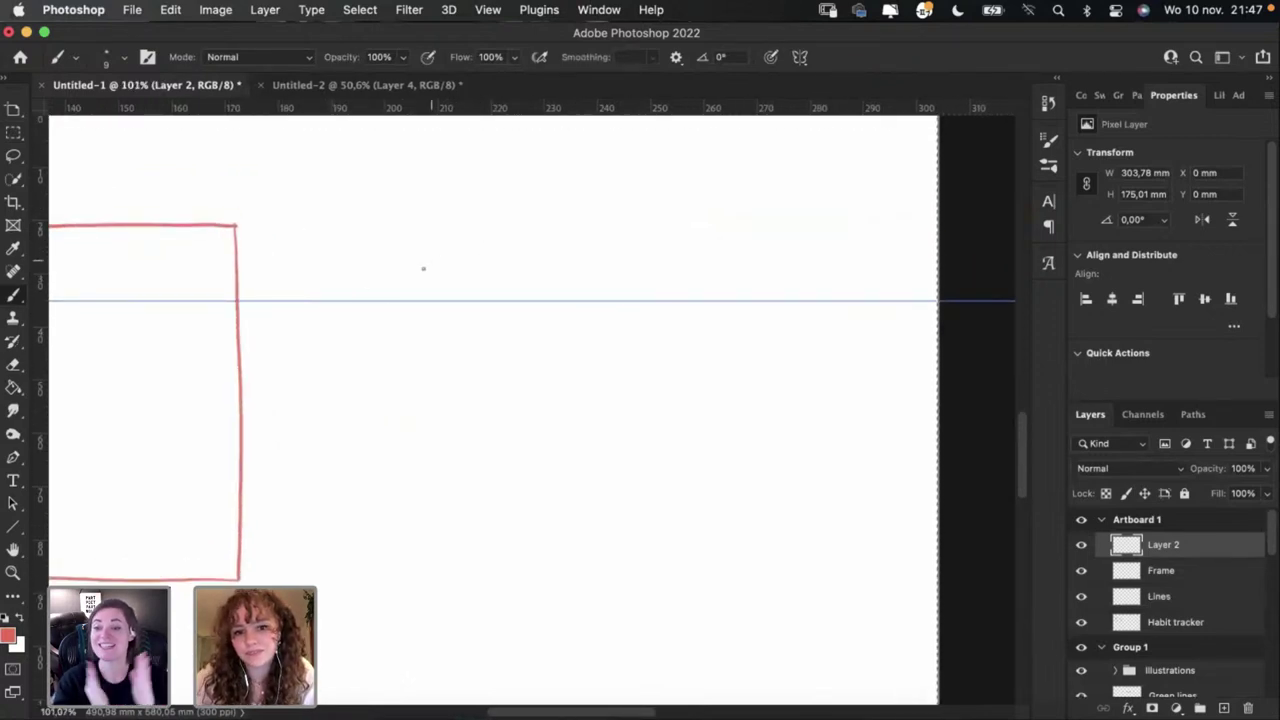
drag(418, 275, 457, 276)
key(super+z)
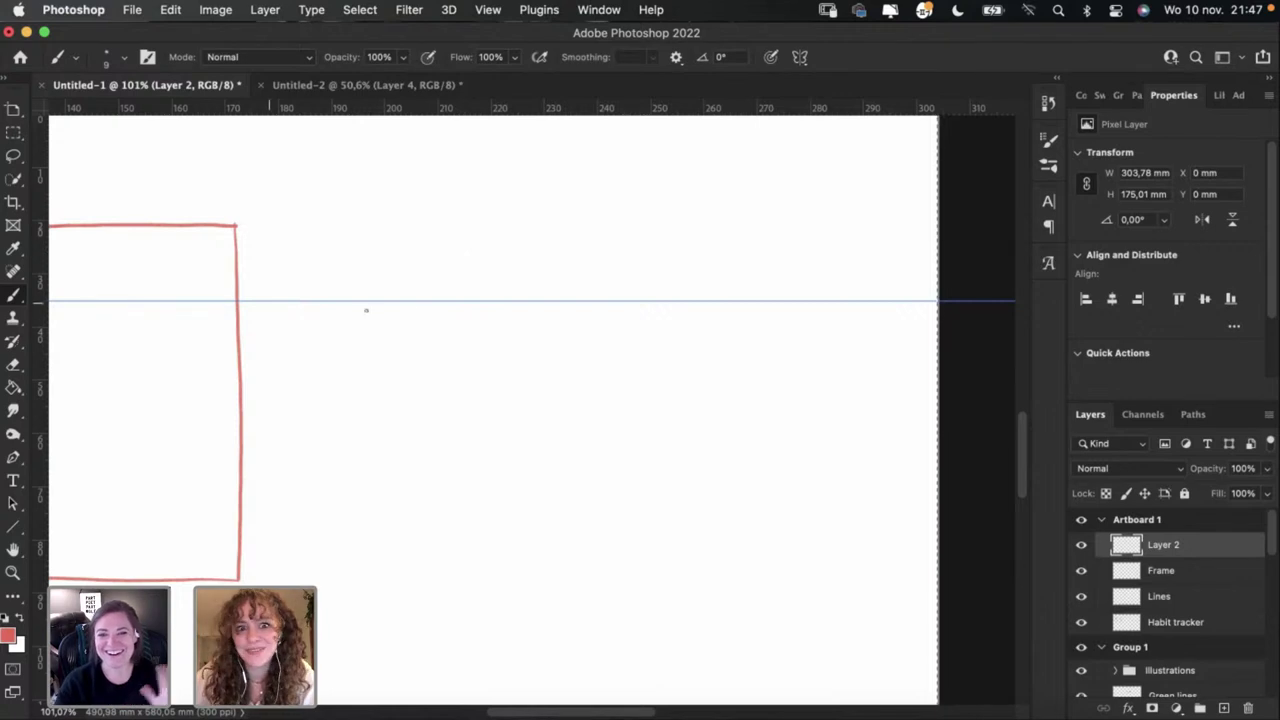
mouse_move(438, 285)
mouse_down()
mouse_move(481, 290)
mouse_move(498, 274)
mouse_move(515, 285)
mouse_move(498, 277)
mouse_move(514, 284)
mouse_move(535, 262)
mouse_move(548, 282)
mouse_up()
key(super+z)
key(super+z)
key(super+z)
key(super+z)
key(super+z)
key(super+z)
click(559, 268)
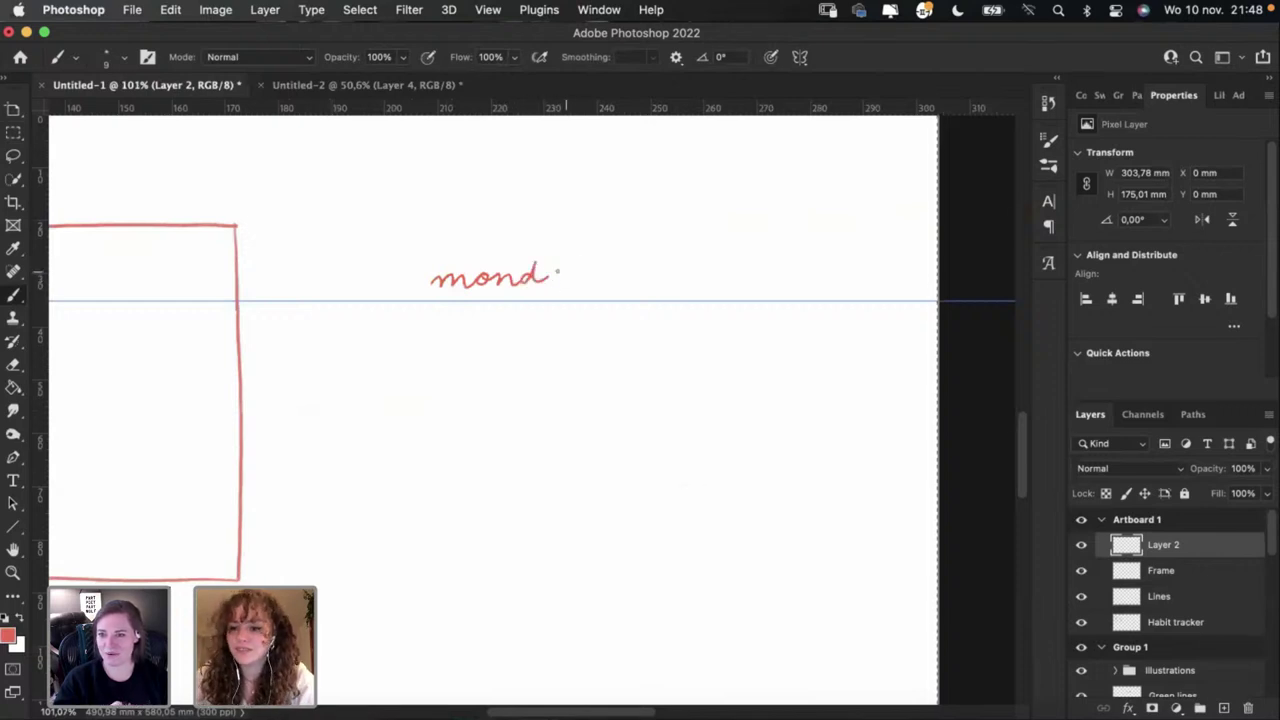
mouse_move(559, 270)
mouse_down()
mouse_move(550, 278)
mouse_move(562, 270)
mouse_up()
key(super+z)
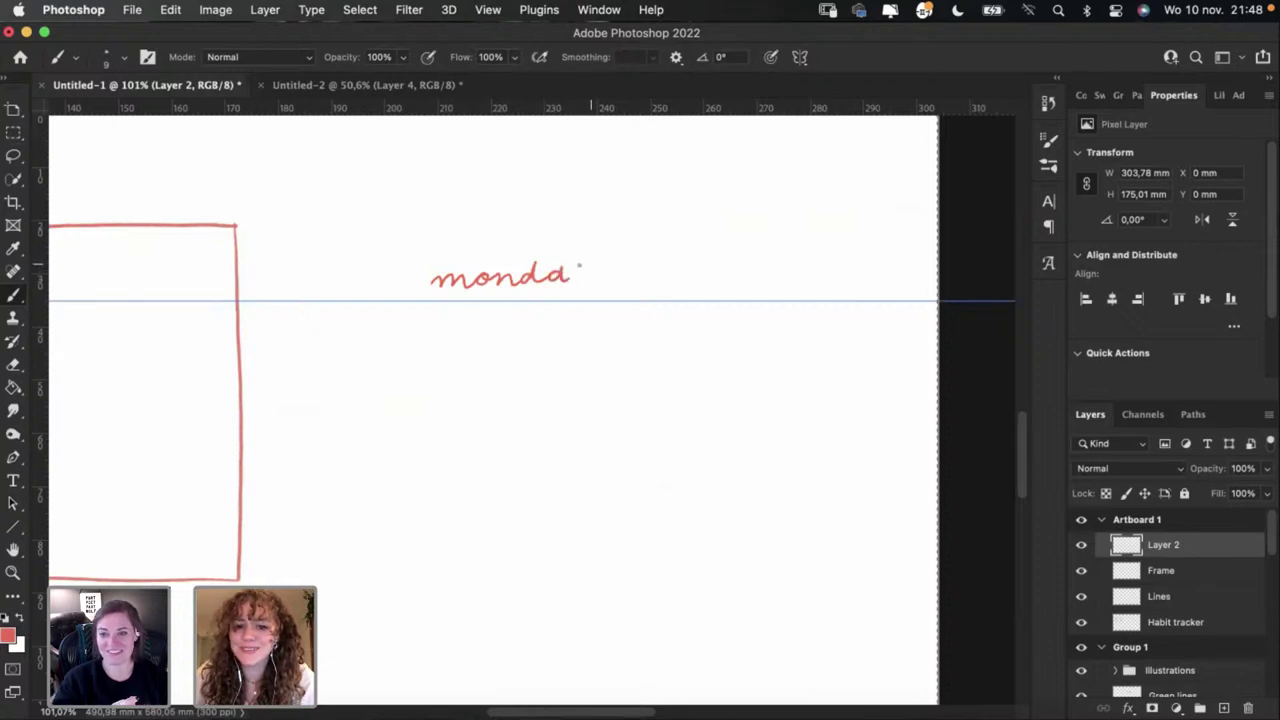
key(super+z)
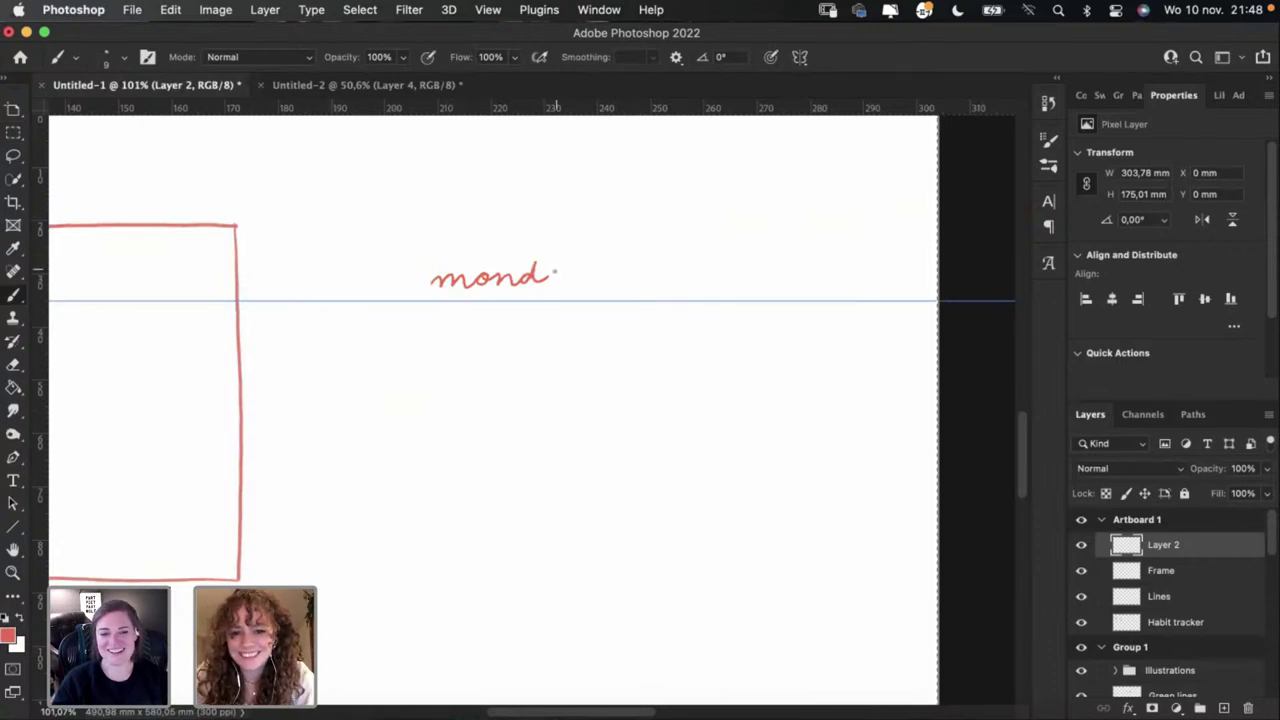
Step: Finish lettering 'monday' and move the guide lower beneath the word
mouse_move(546, 280)
mouse_down()
mouse_move(566, 292)
mouse_move(559, 272)
mouse_move(566, 284)
mouse_move(574, 274)
mouse_move(583, 355)
mouse_up()
key(super+z)
key(super+z)
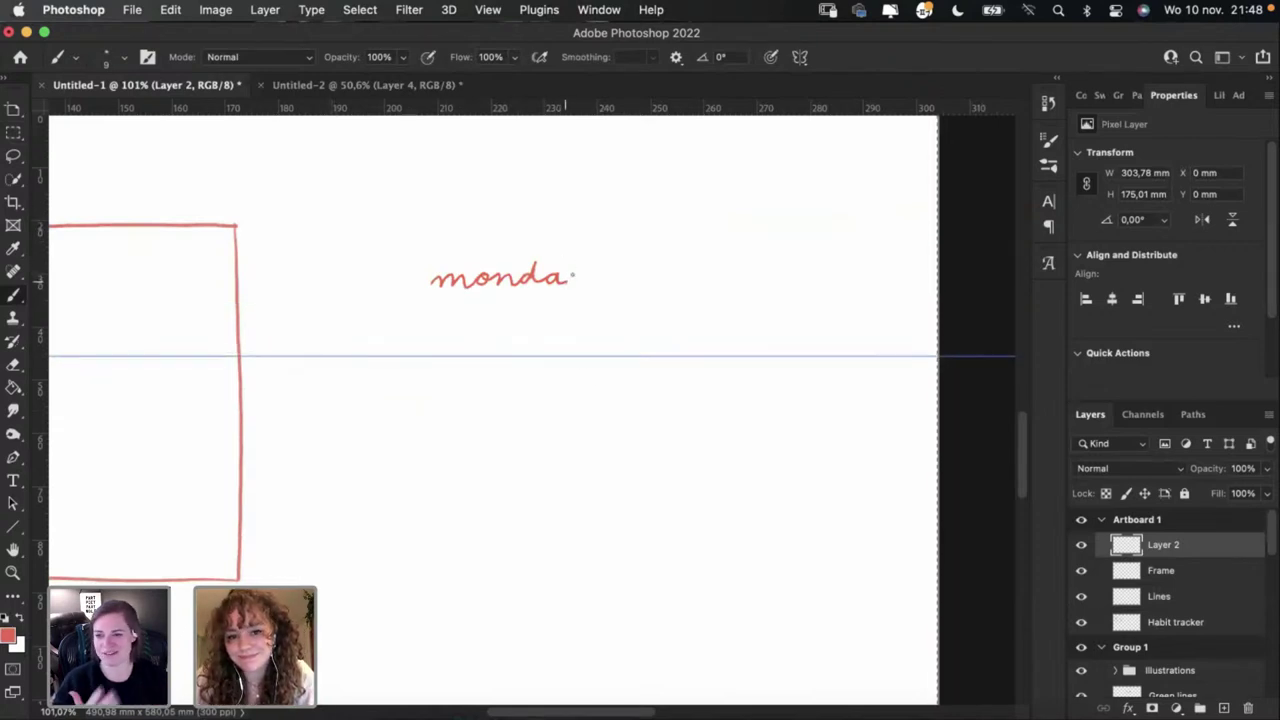
mouse_move(573, 276)
mouse_down()
mouse_move(584, 298)
mouse_move(602, 276)
mouse_up()
key(super+z)
key(super+z)
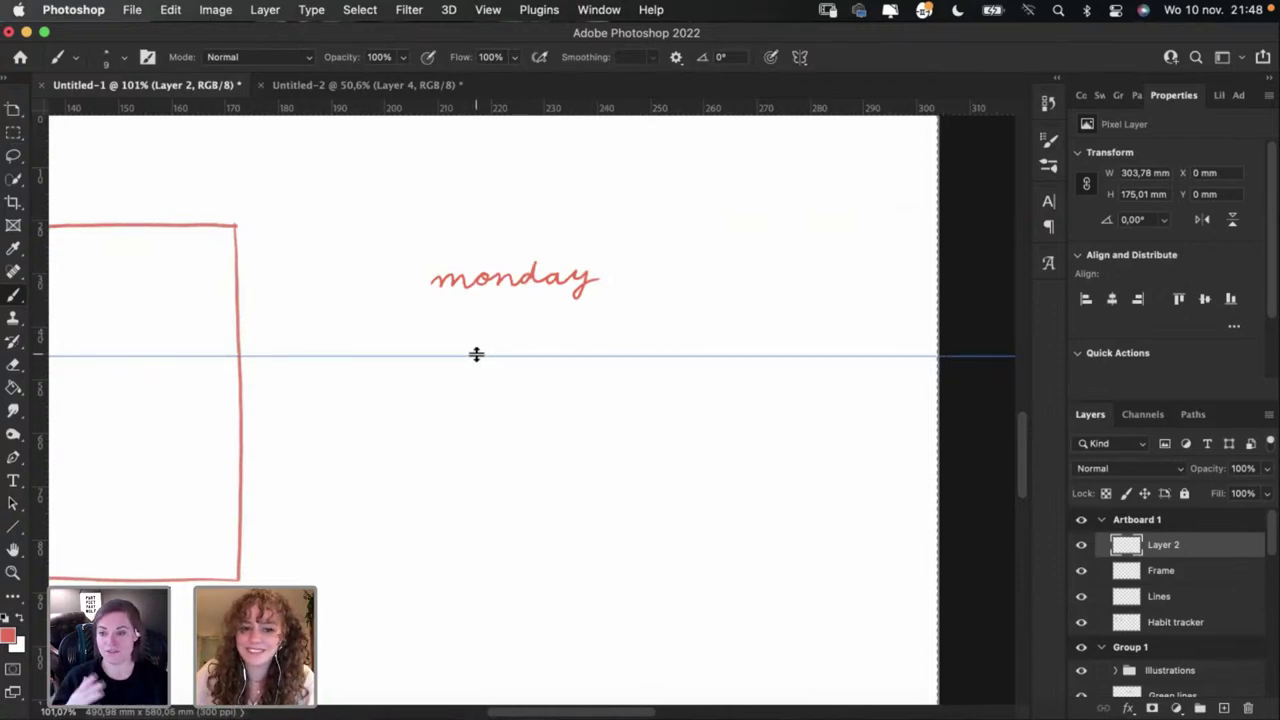
drag(476, 355, 470, 398)
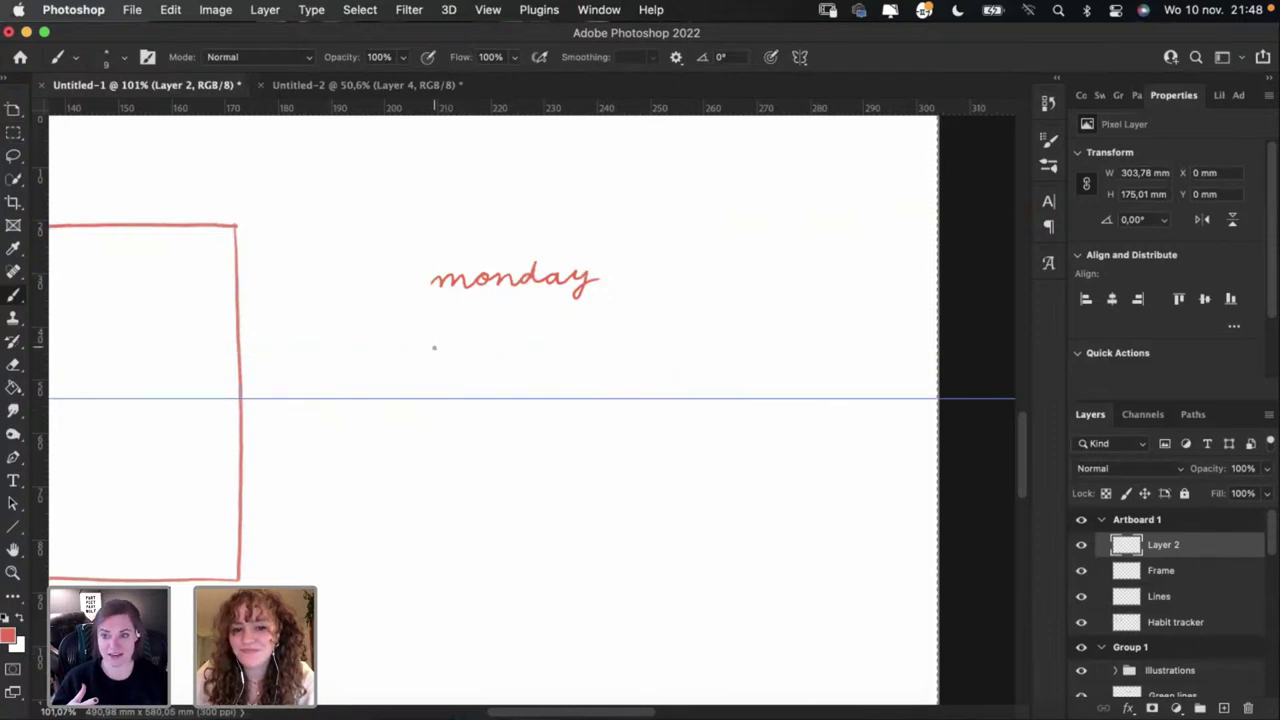
Step: Start lettering the next day name under 'monday', undoing the misdrawn first strokes
mouse_move(436, 328)
mouse_down()
mouse_move(440, 356)
mouse_move(471, 337)
mouse_move(446, 358)
mouse_move(483, 338)
mouse_move(446, 360)
mouse_move(483, 352)
mouse_up()
key(cmd+z)
key(super+z)
key(super+z)
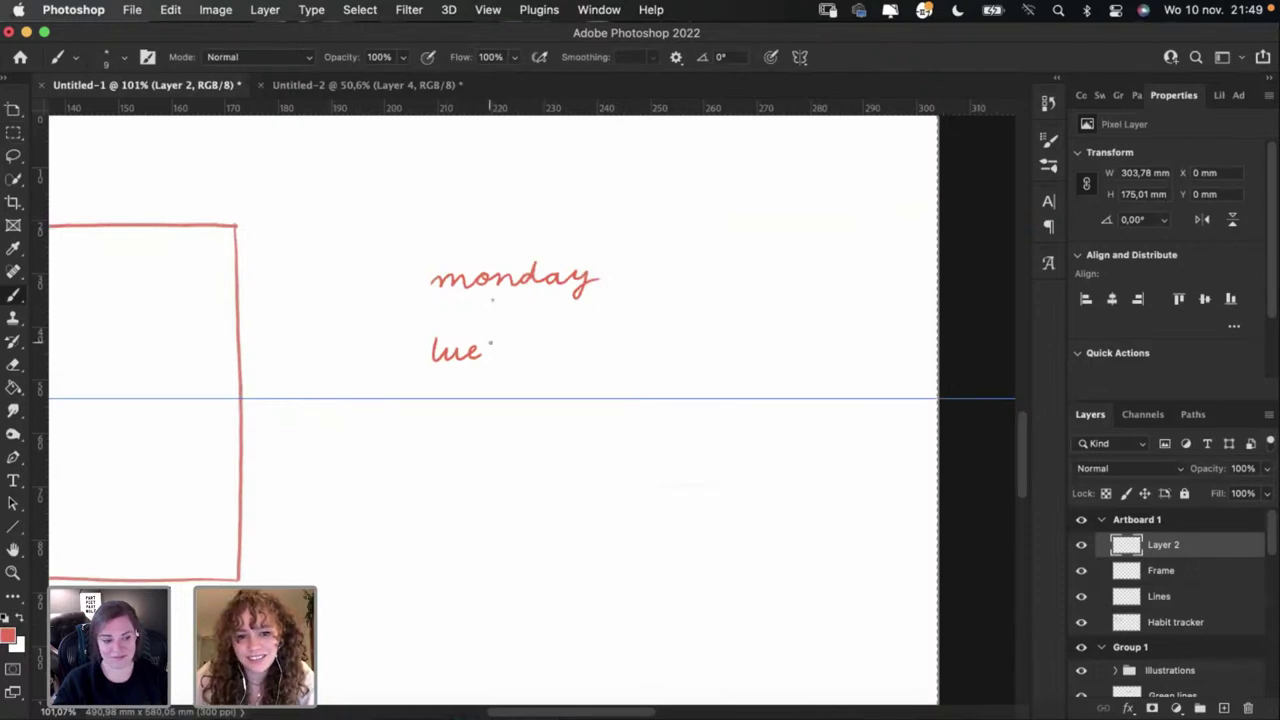
key(e)
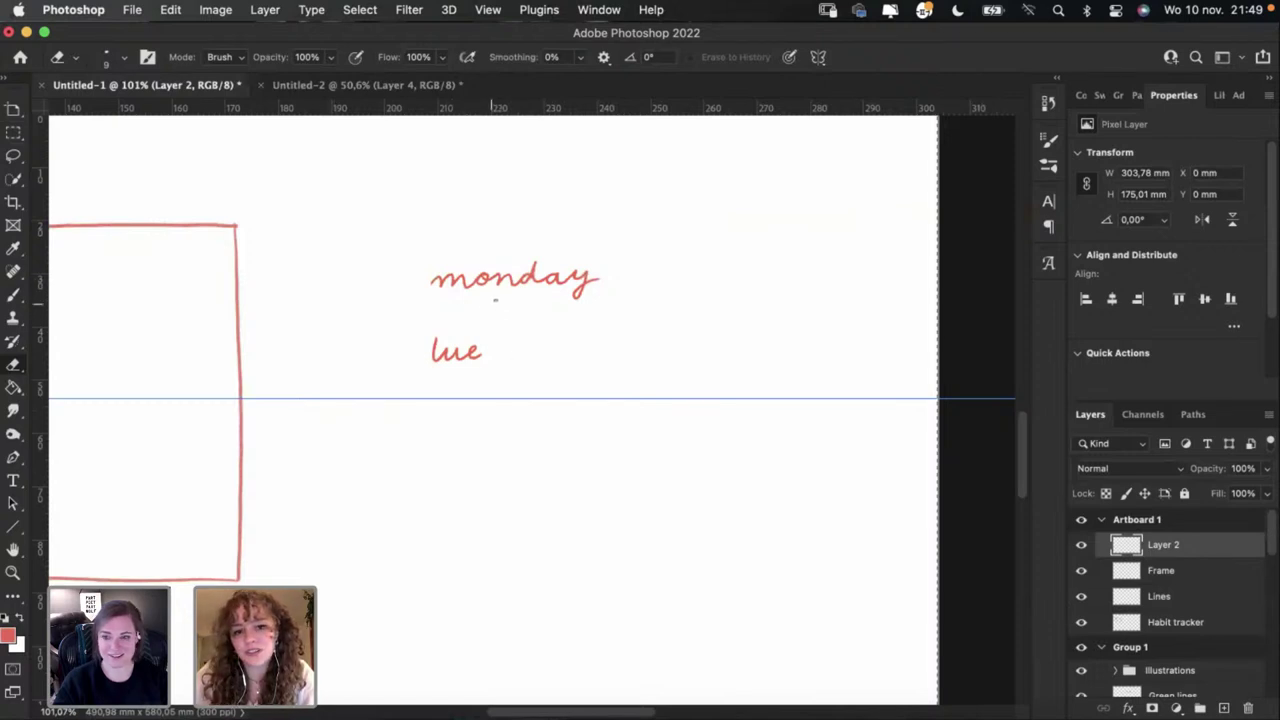
key(b)
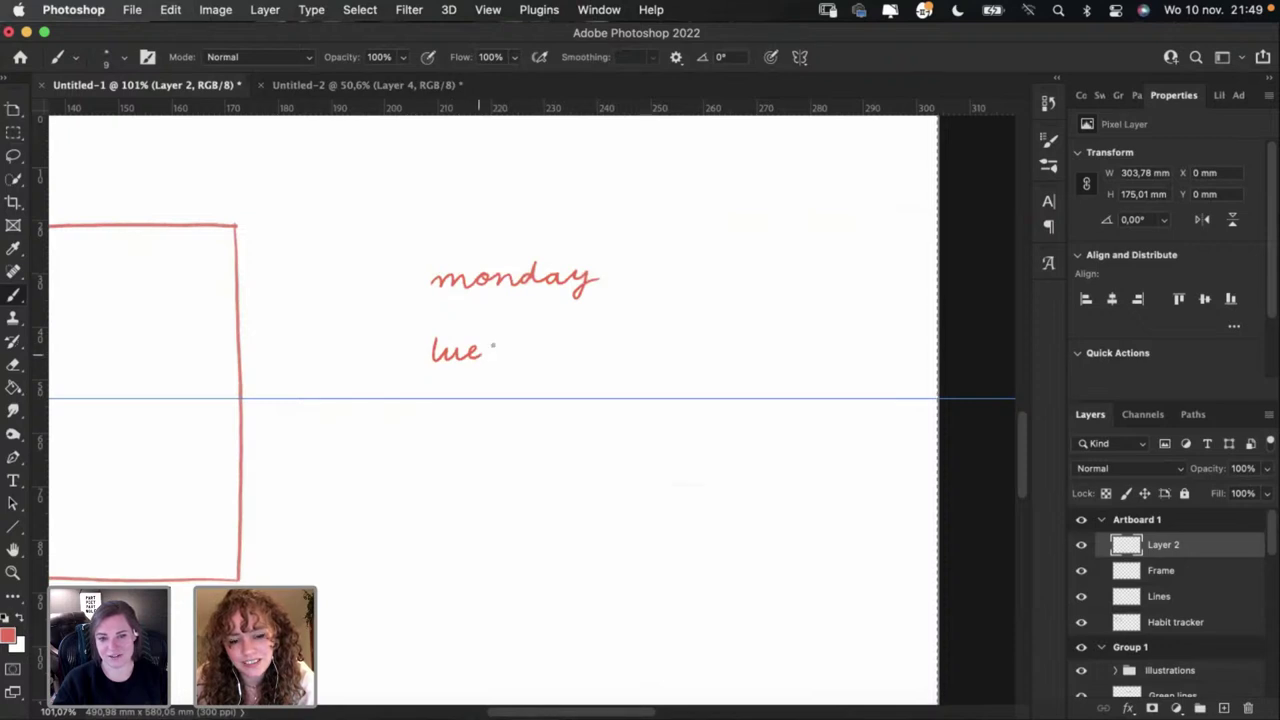
Step: Retry the tail and 's' strokes after 'lue', undoing each unsatisfying attempt
drag(490, 350, 511, 342)
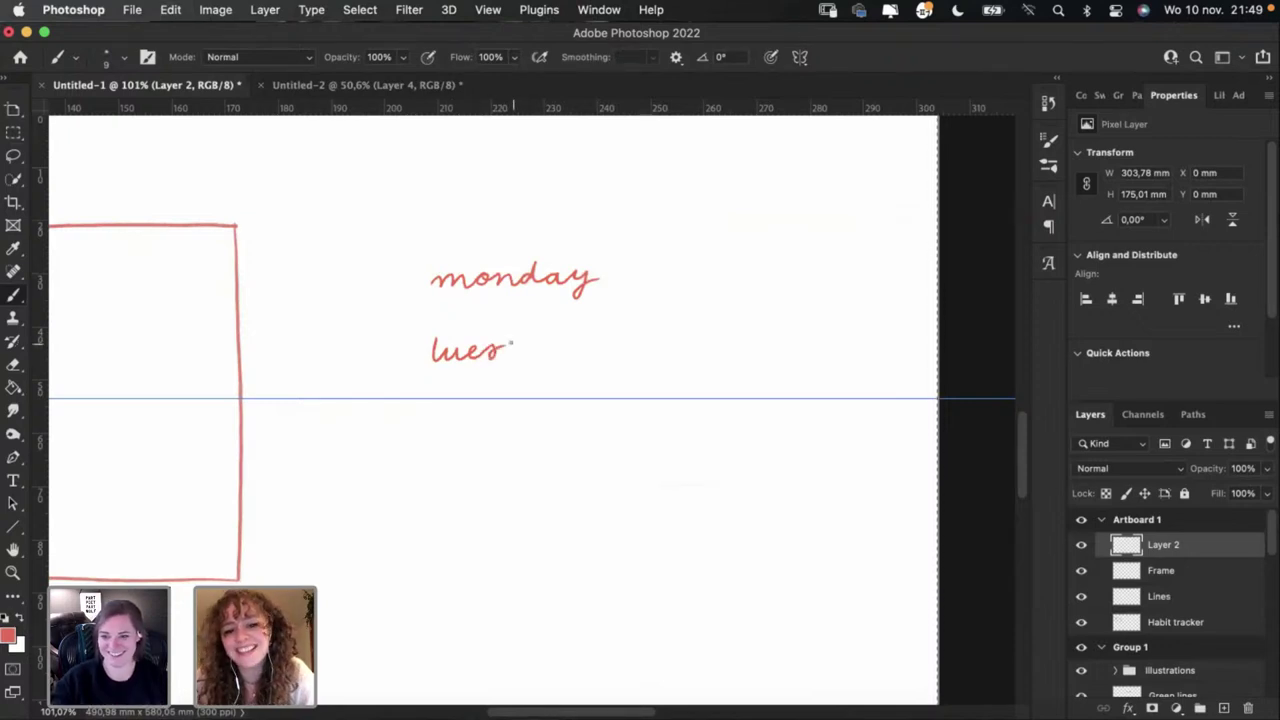
key(super+z)
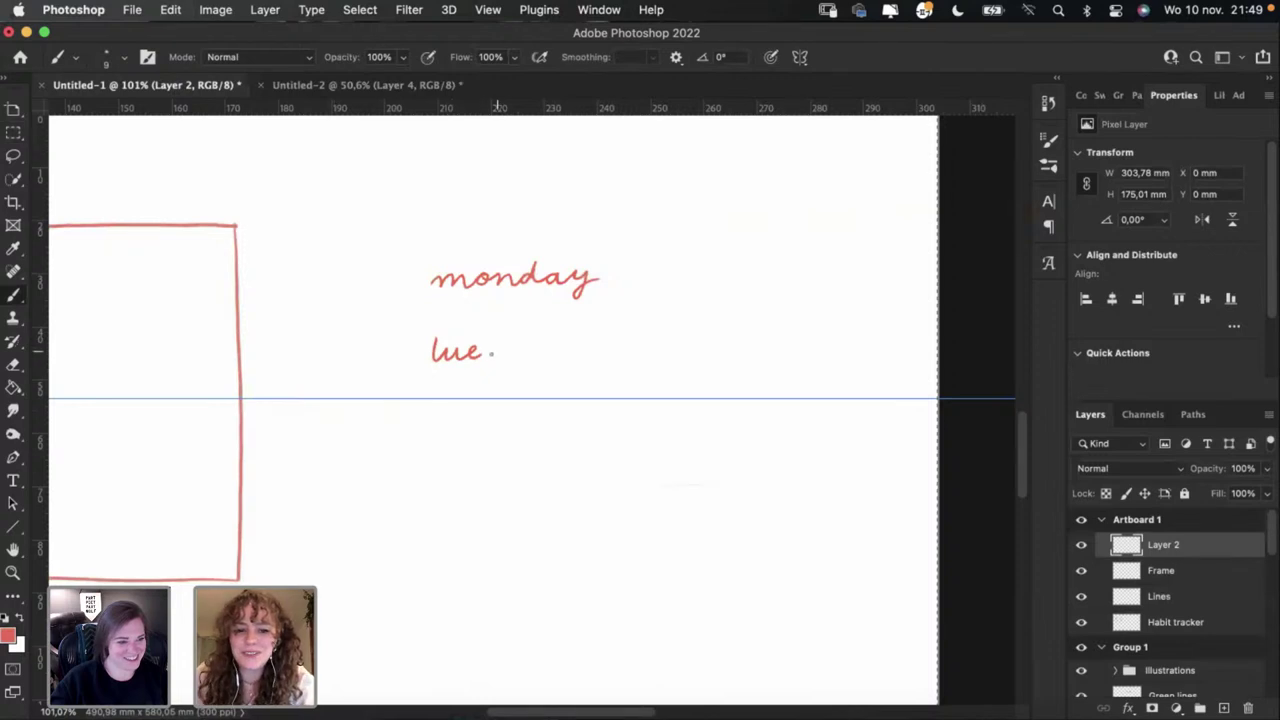
drag(478, 355, 494, 348)
key(super+z)
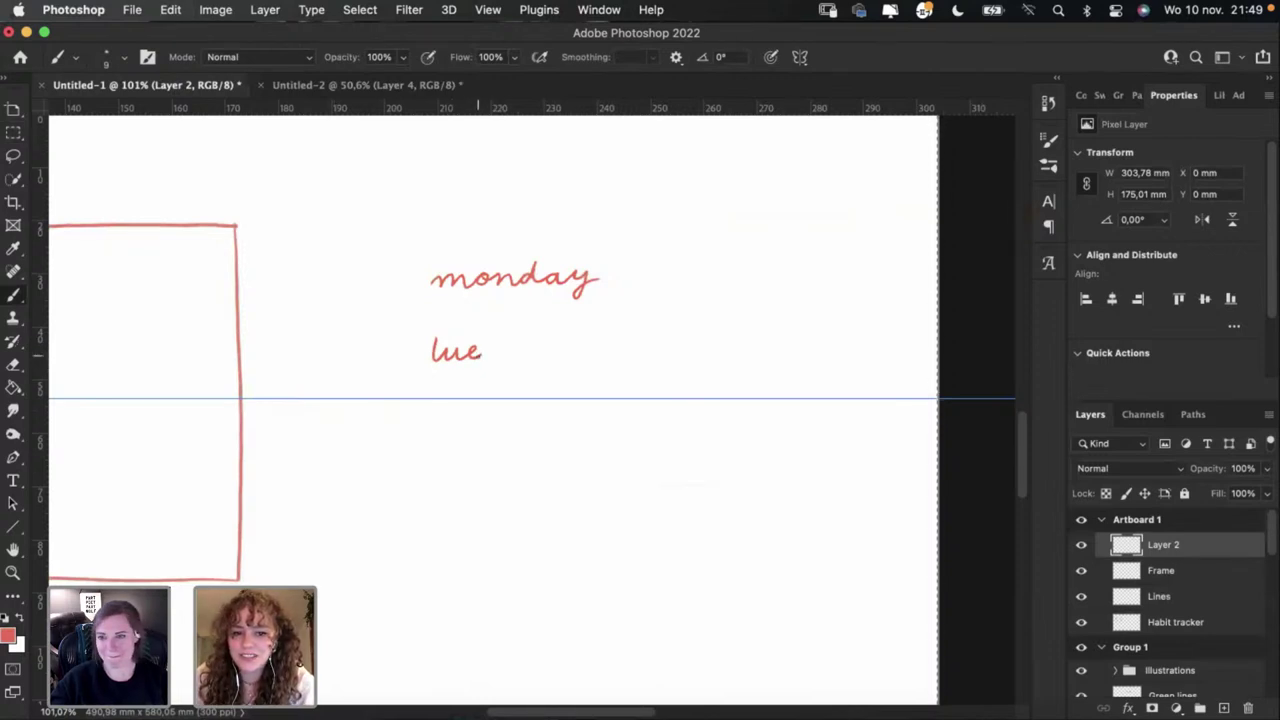
key(super+z)
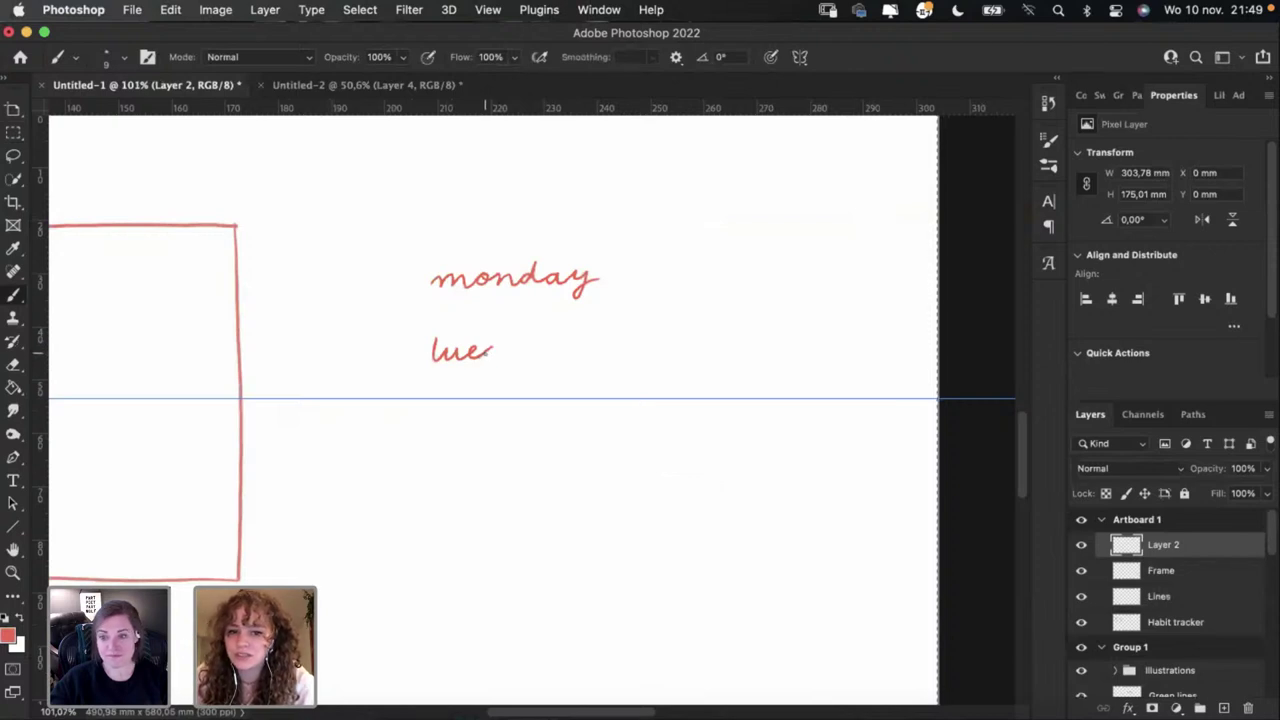
key(super+z)
drag(490, 349, 496, 345)
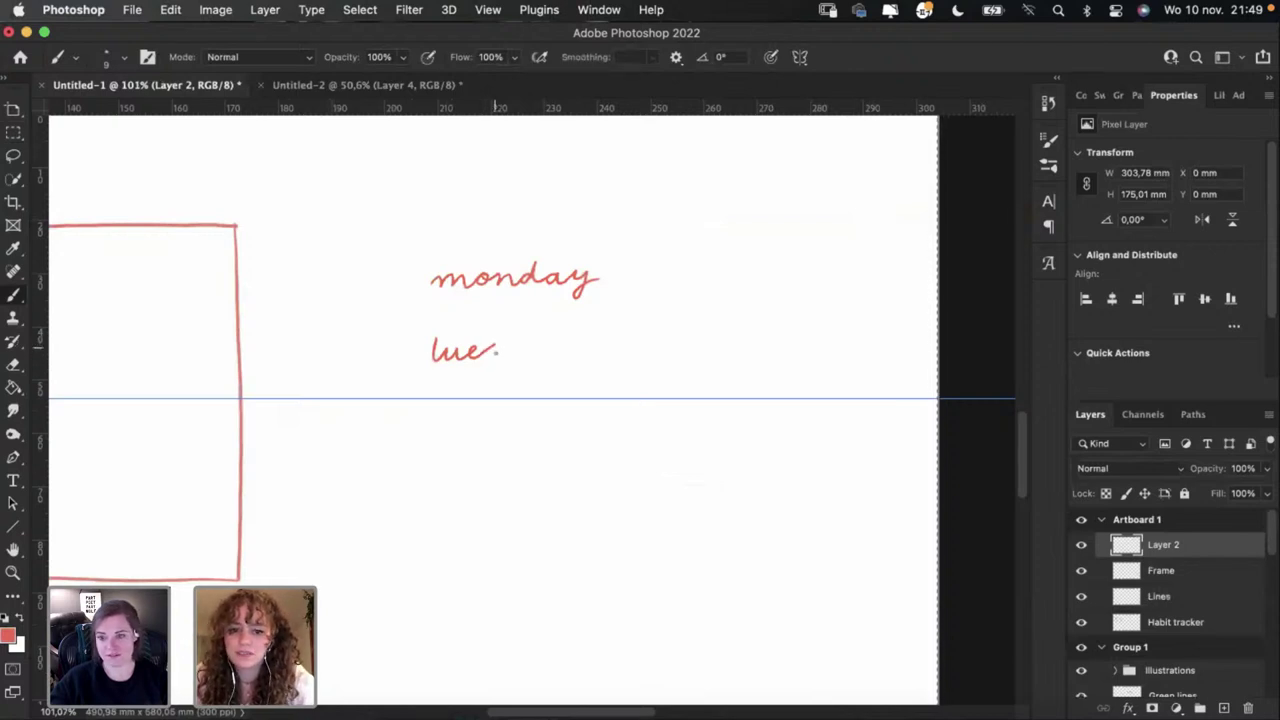
key(super+z)
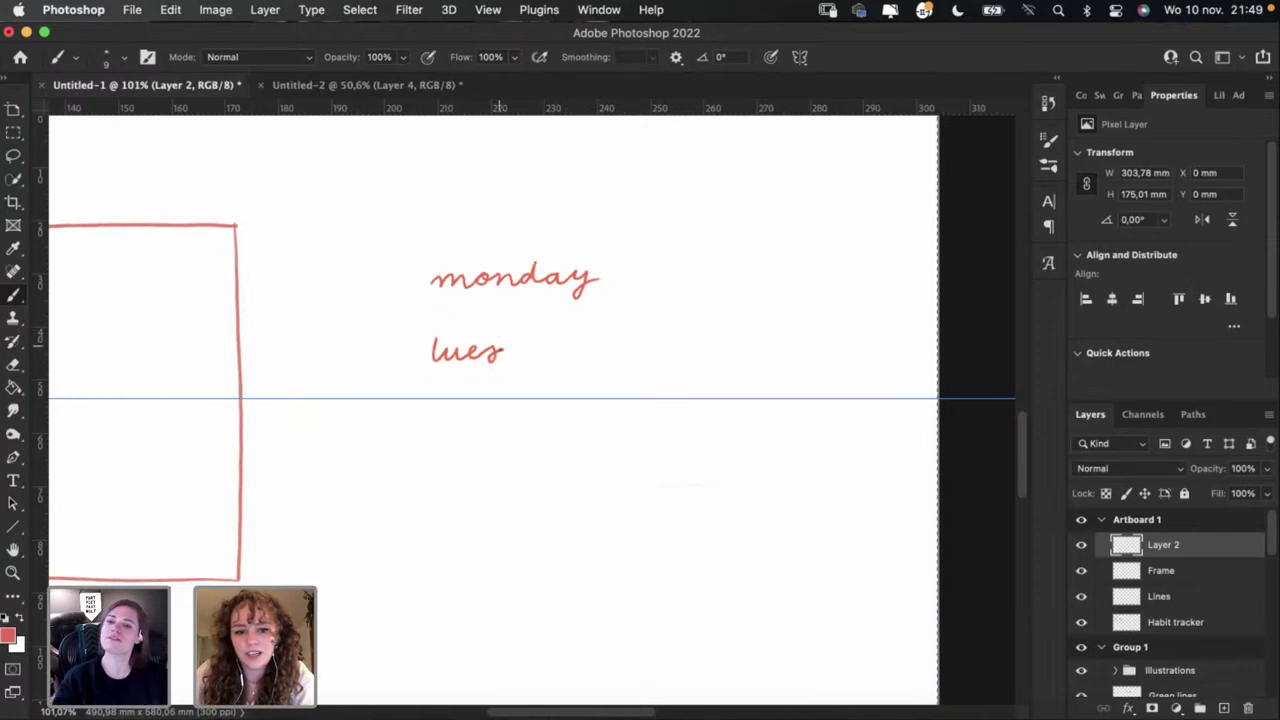
key(super+z)
key(super+z)
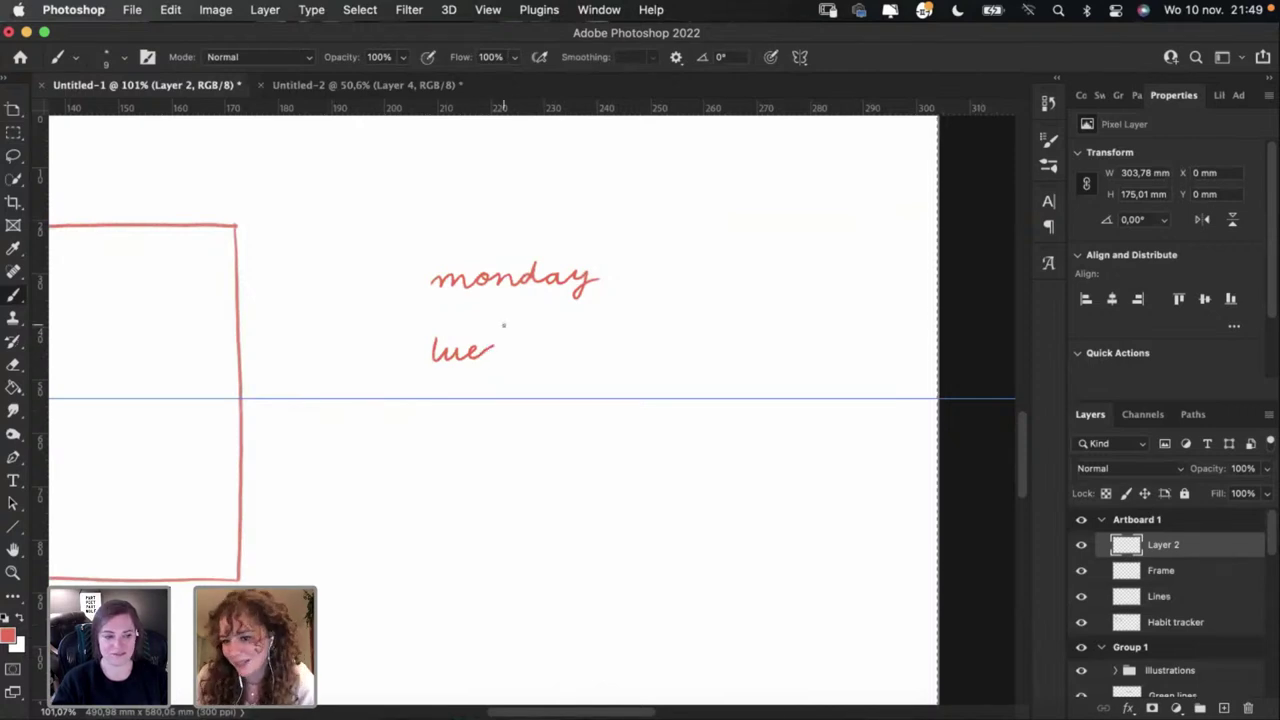
key(super+z)
key(super+z)
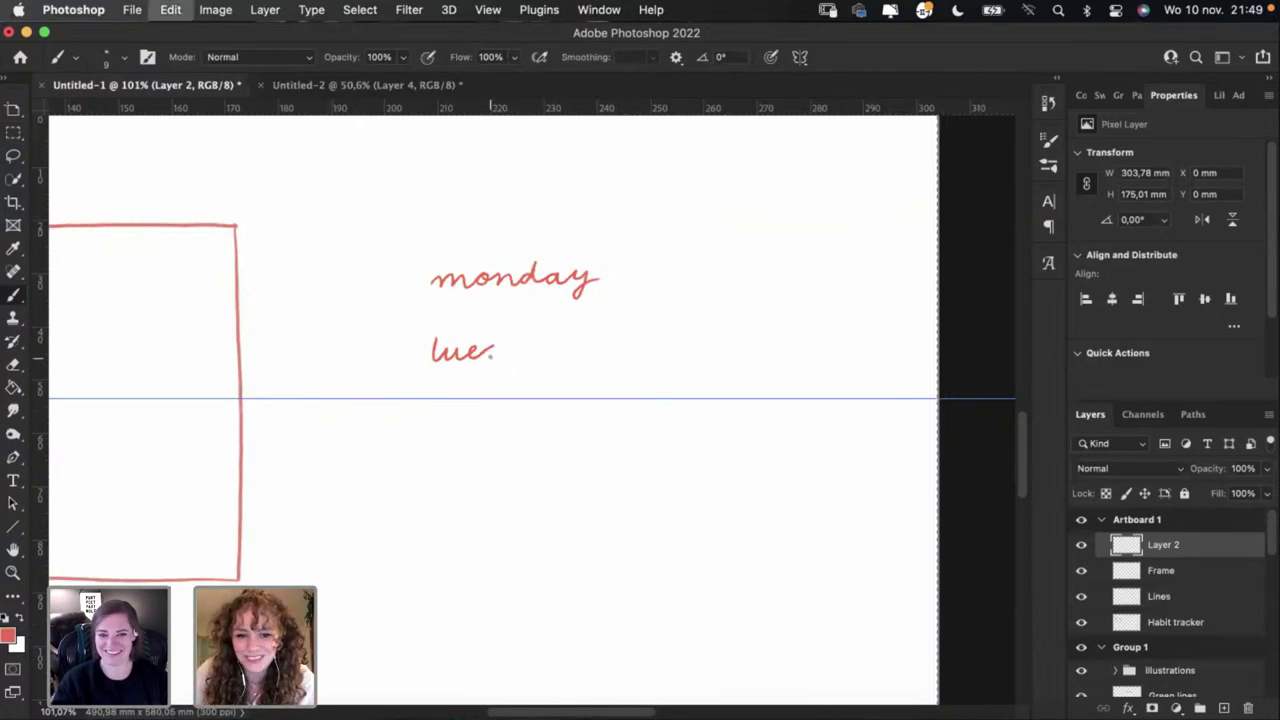
mouse_move(484, 350)
mouse_down()
mouse_move(486, 363)
mouse_move(493, 344)
mouse_move(500, 356)
mouse_up()
key(super+z)
key(super+z)
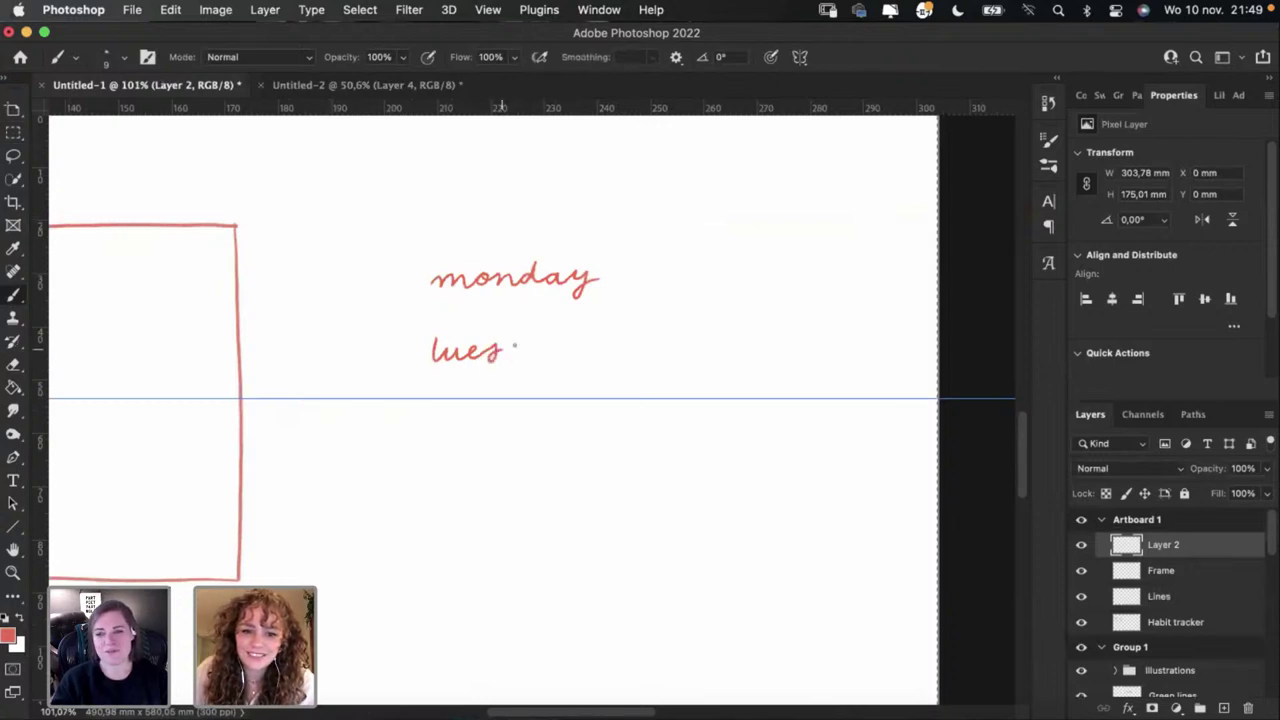
key(super+z)
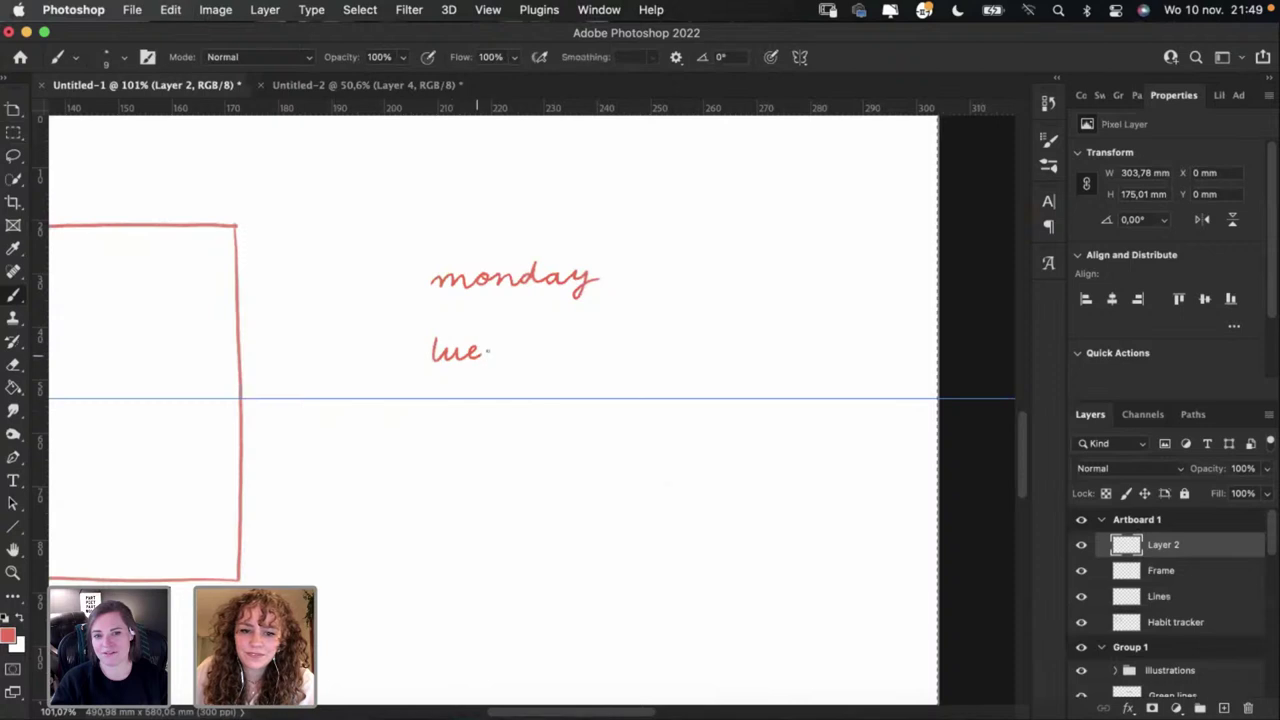
key(super+z)
Step: Extend the word to 'luesda', redrawing the 'd' exit stroke and retrying the 'y'
mouse_move(482, 352)
mouse_down()
mouse_move(502, 362)
mouse_move(494, 348)
mouse_move(572, 350)
mouse_move(556, 350)
mouse_up()
key(super+z)
key(super+z)
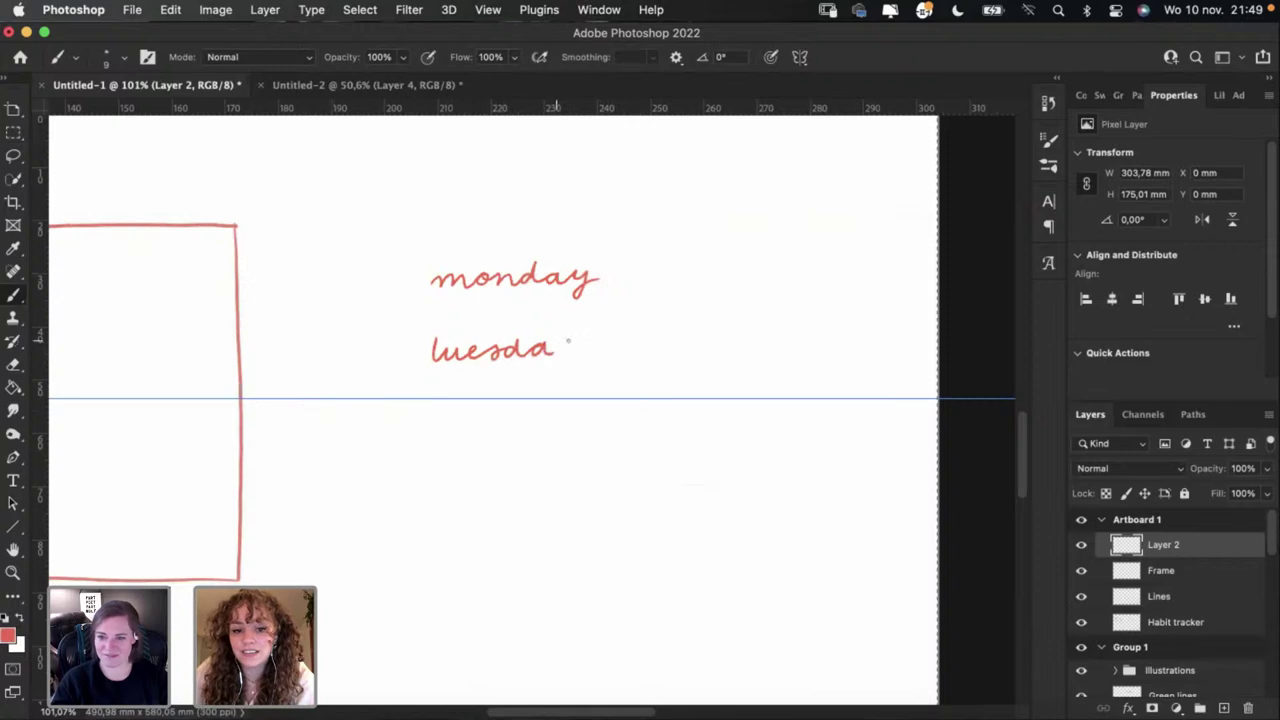
key(super+z)
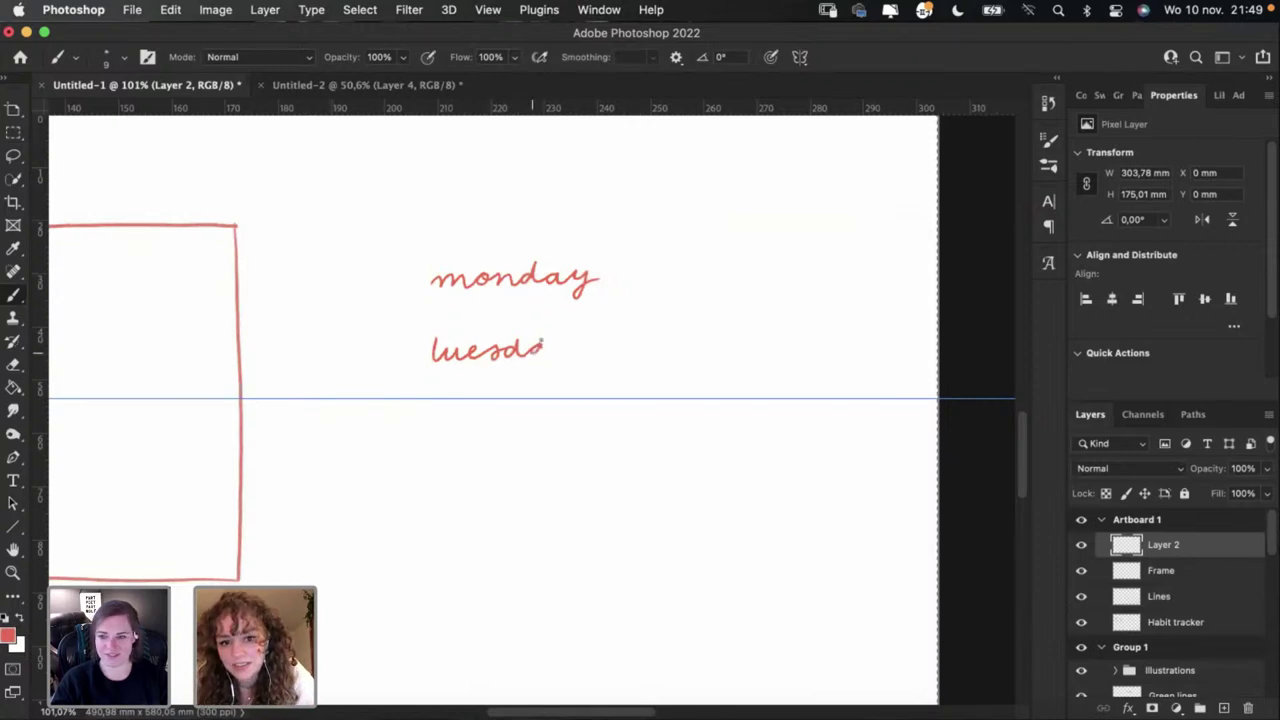
mouse_move(545, 345)
mouse_down()
mouse_move(535, 348)
mouse_move(558, 347)
mouse_up()
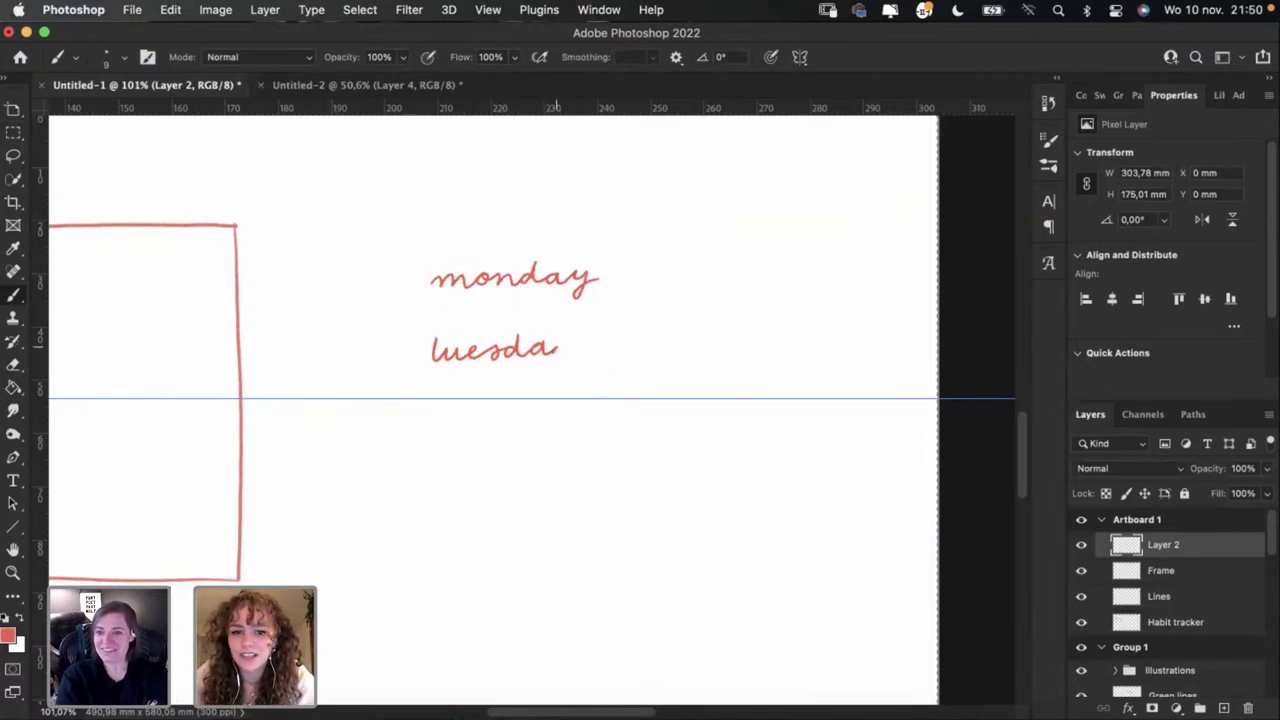
mouse_move(556, 352)
mouse_down()
mouse_move(570, 344)
mouse_move(560, 370)
mouse_move(586, 350)
mouse_up()
key(super+z)
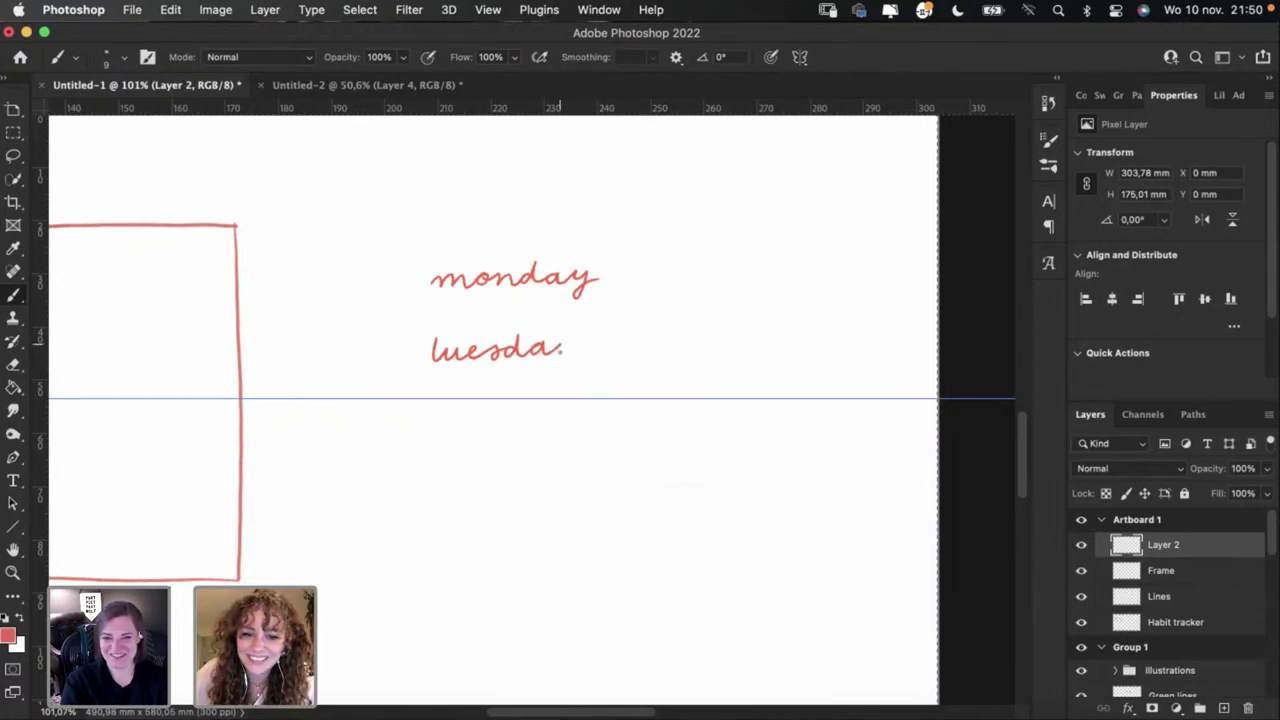
mouse_move(560, 343)
mouse_down()
mouse_move(578, 372)
mouse_move(586, 344)
mouse_up()
key(super+z)
key(super+z)
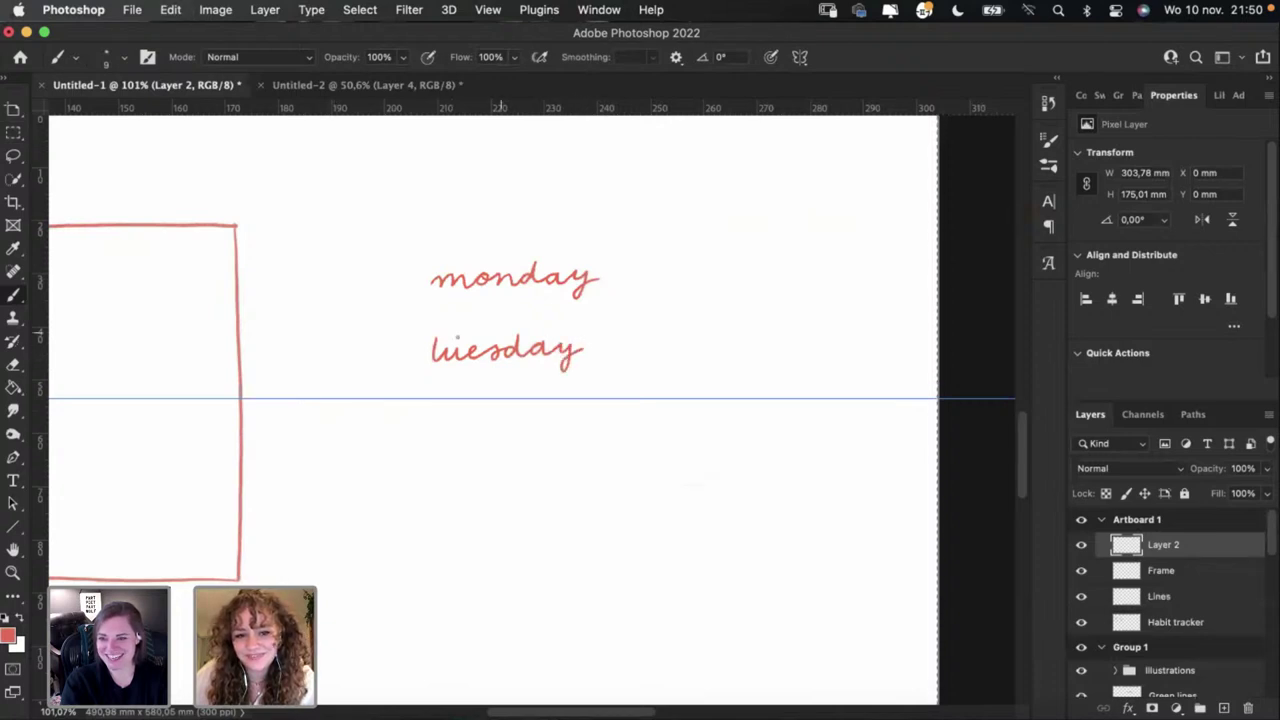
Step: Try the t crossbar for 'tuesday' and a guide move, undoing both attempts
drag(428, 346, 446, 345)
key(super+z)
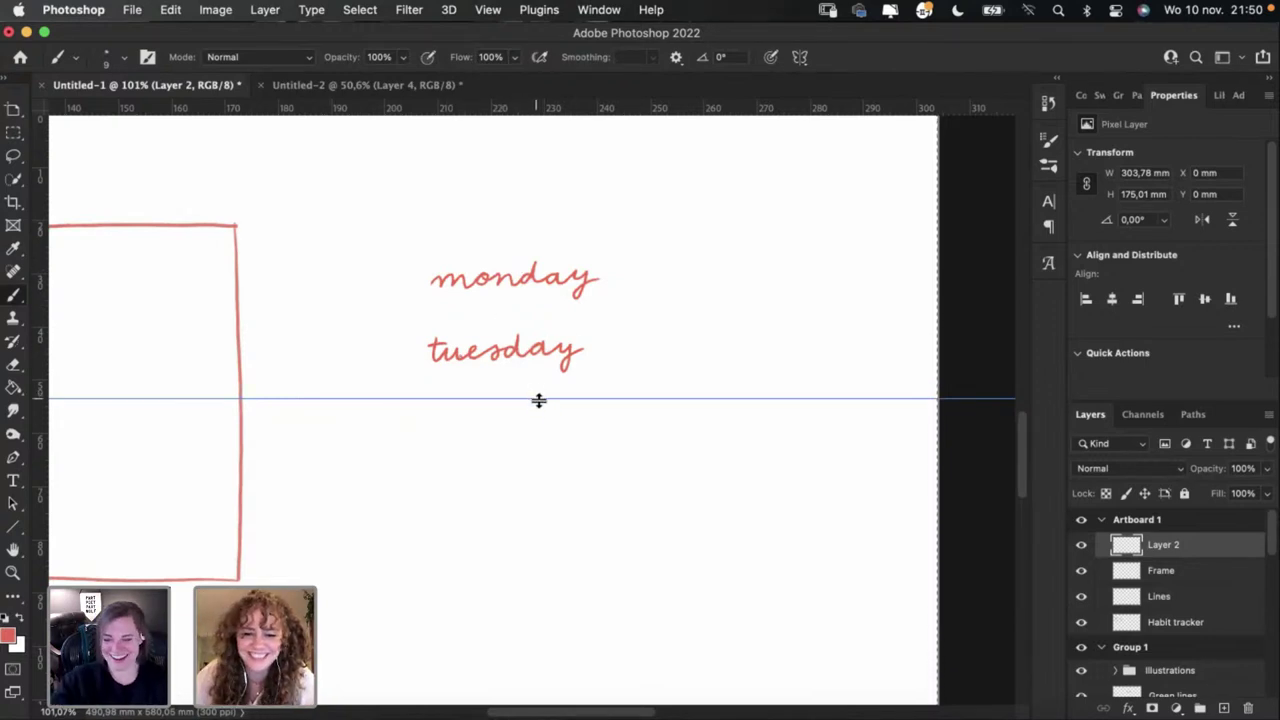
drag(537, 400, 534, 477)
key(super+z)
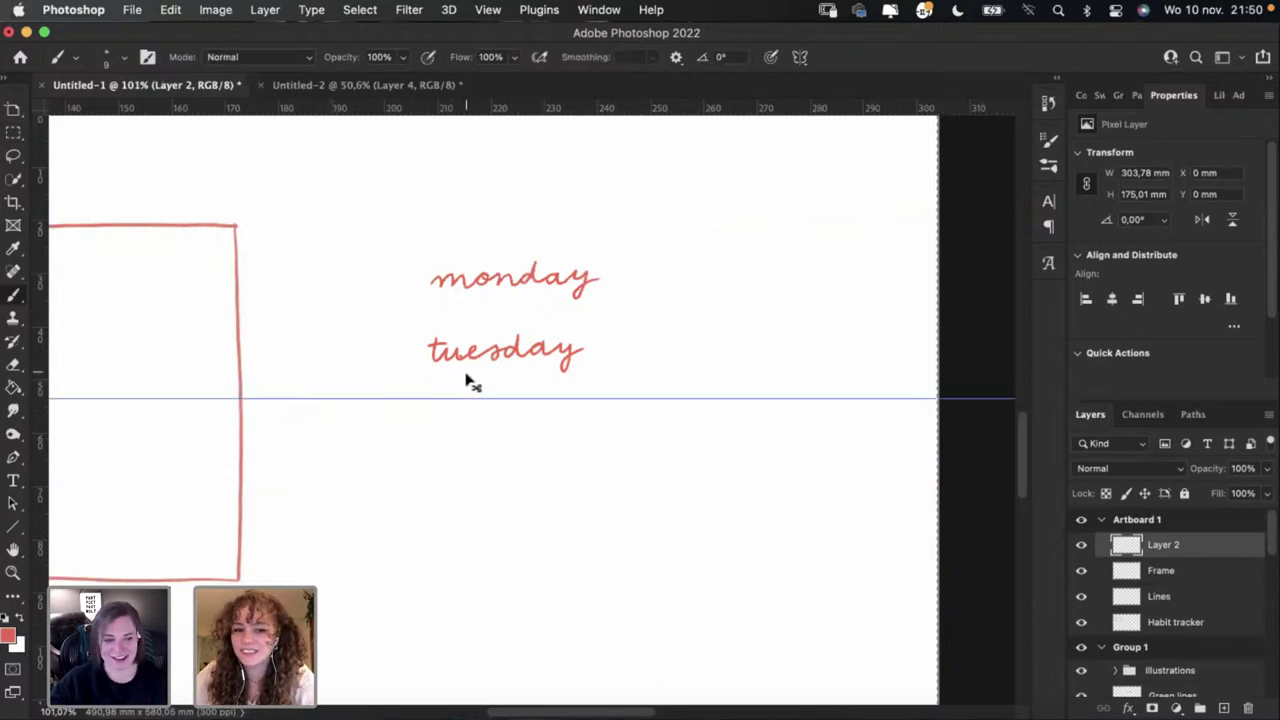
Step: Lower the horizontal guide below 'tuesday' and letter 'we' beneath it
drag(503, 398, 497, 476)
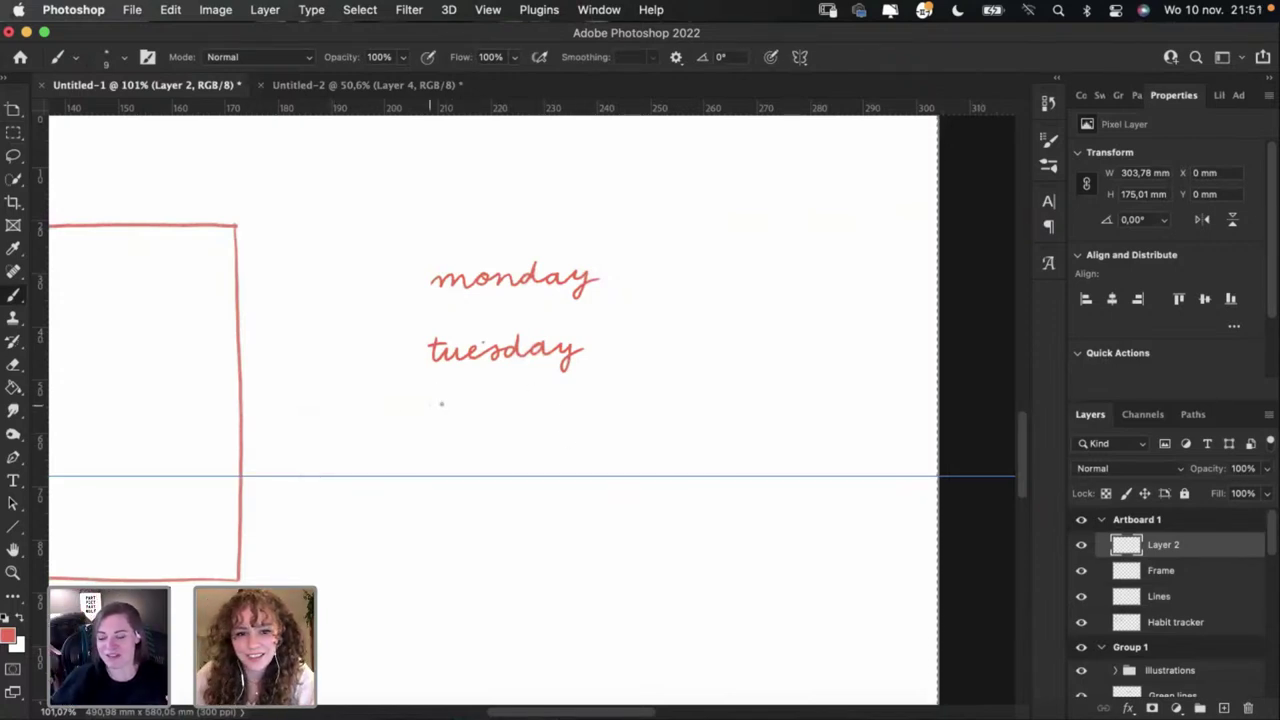
mouse_move(431, 406)
mouse_down()
mouse_move(431, 417)
mouse_move(478, 416)
mouse_up()
key(ctrl+z)
key(ctrl+z)
key(ctrl+z)
key(ctrl+z)
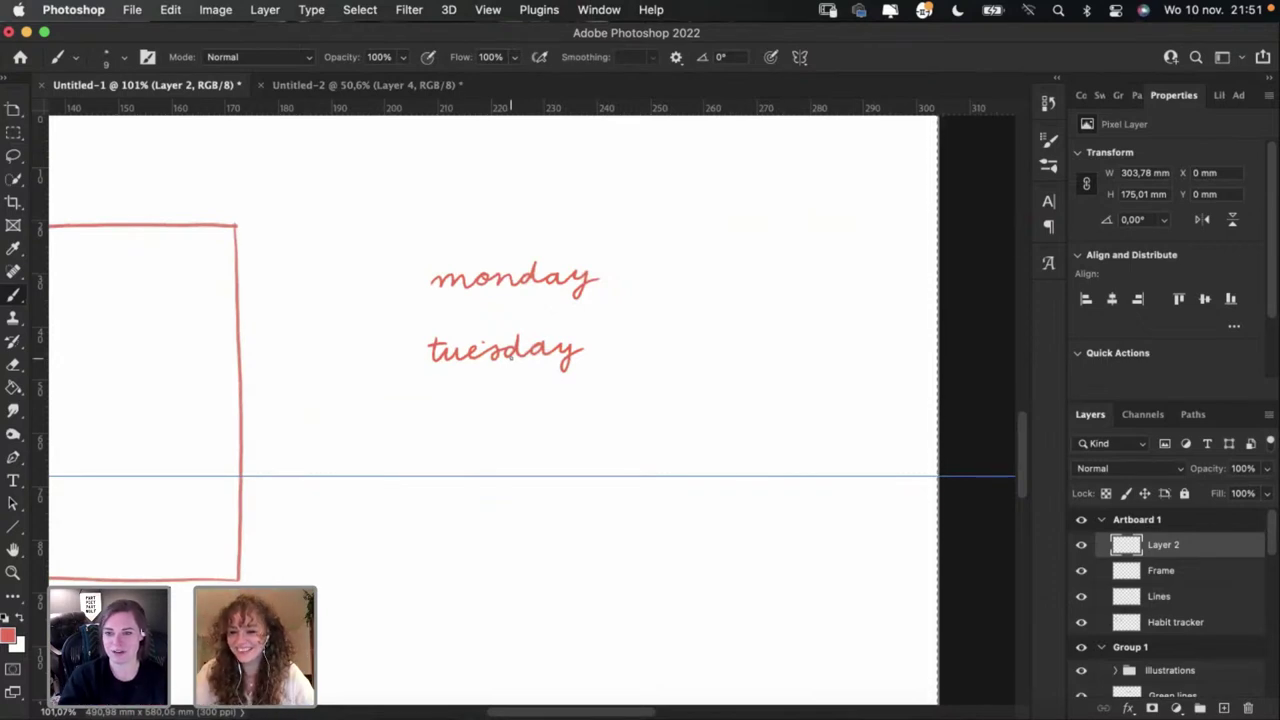
key(e)
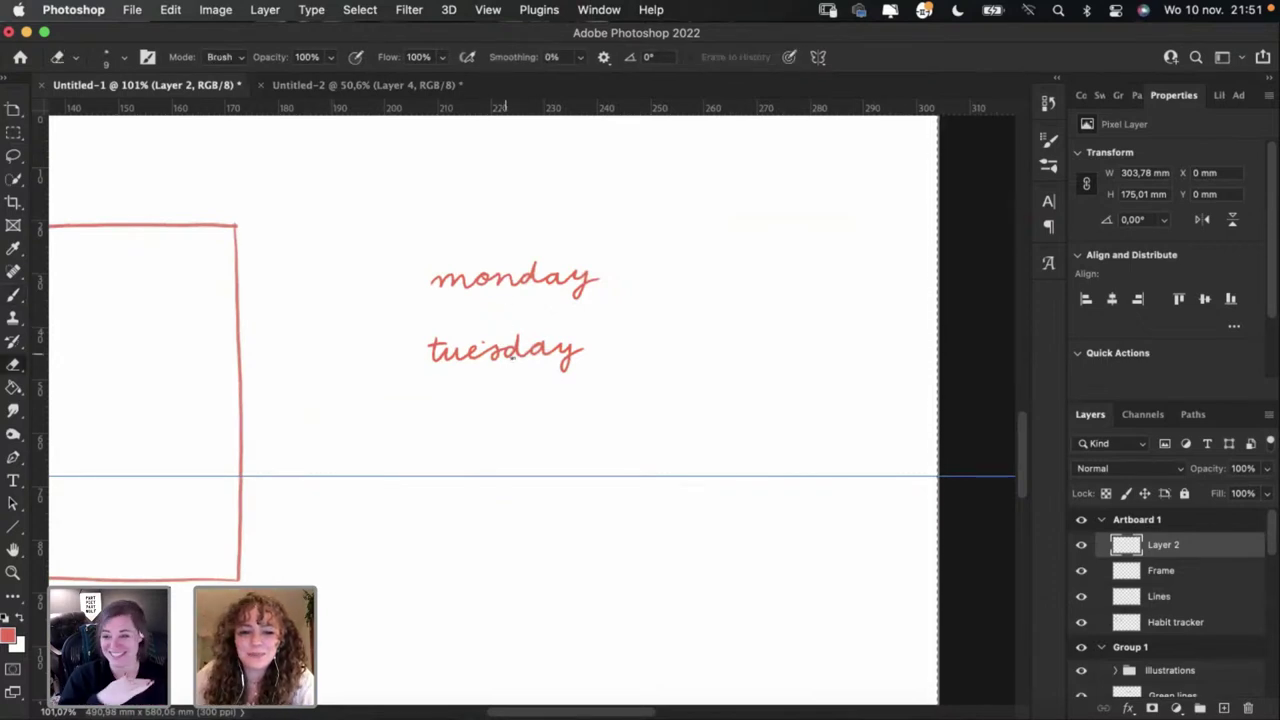
key(b)
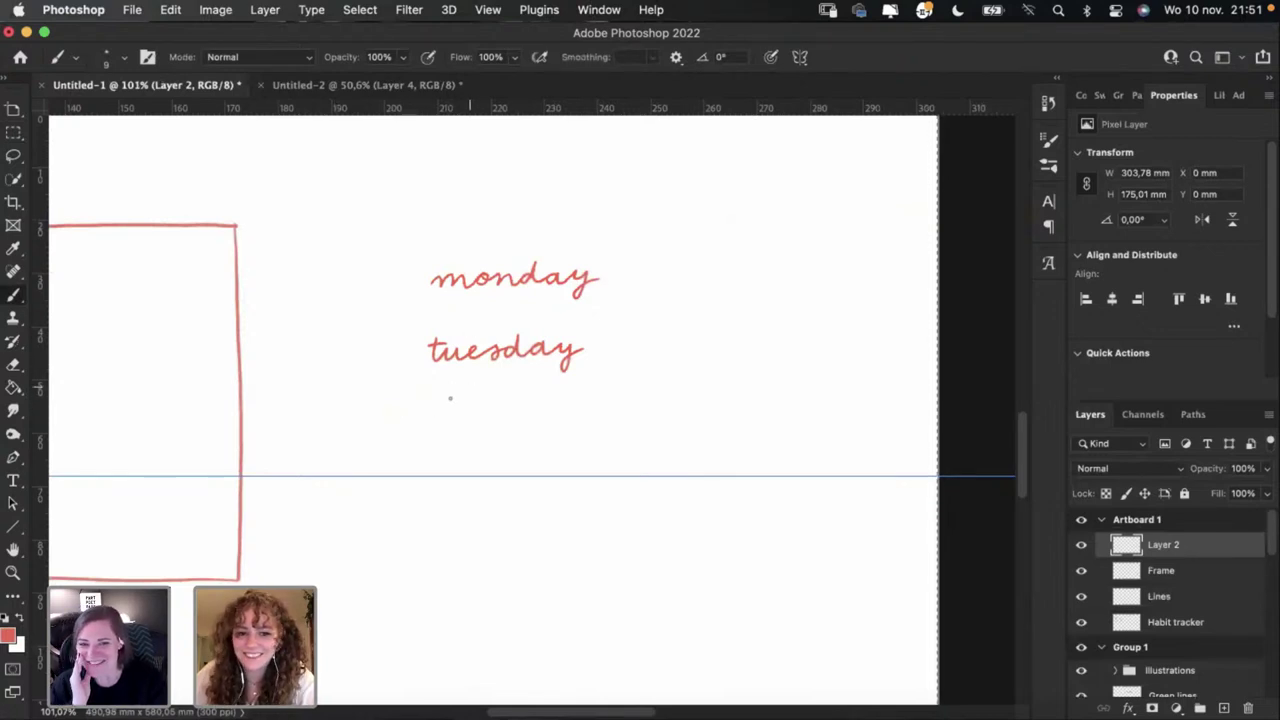
mouse_move(428, 420)
mouse_down()
mouse_move(483, 418)
mouse_move(440, 423)
mouse_move(538, 412)
mouse_up()
Step: Continue to 'wedne', redrawing the 'e' after 'wedn' several times
key(super+z)
key(super+z)
key(super+z)
key(super+z)
key(super+z)
key(super+z)
key(super+z)
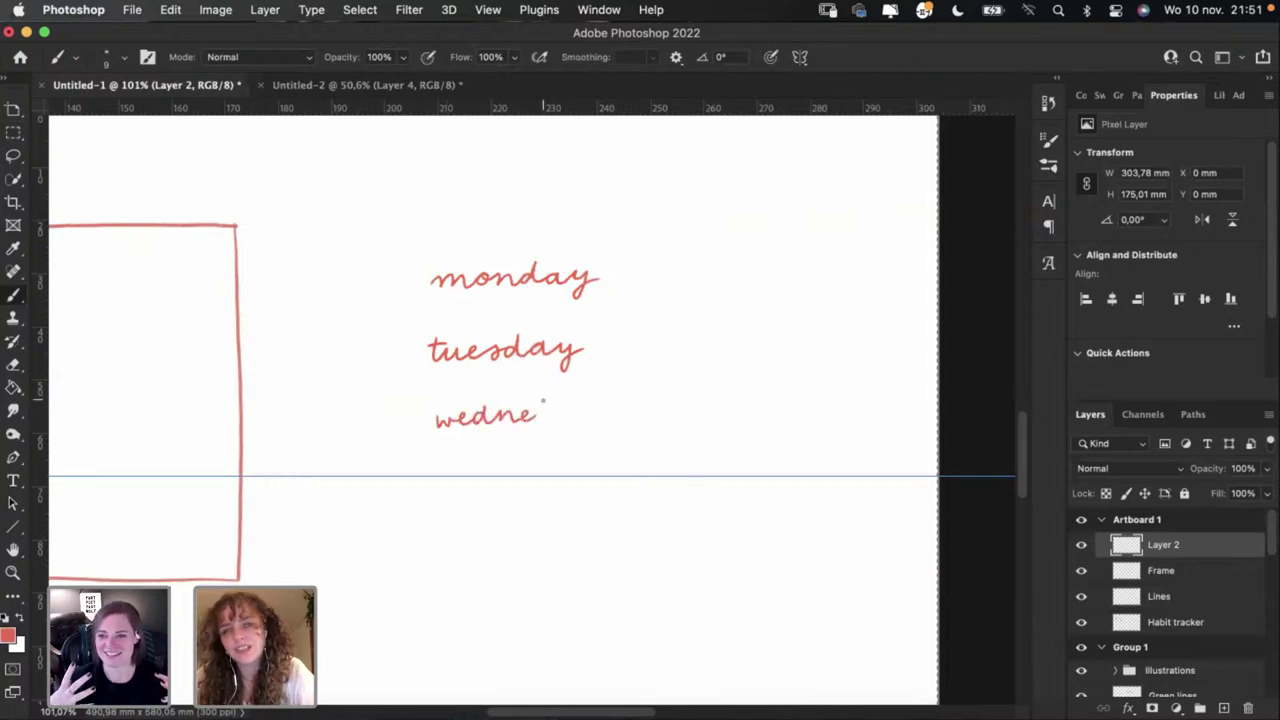
key(super+z)
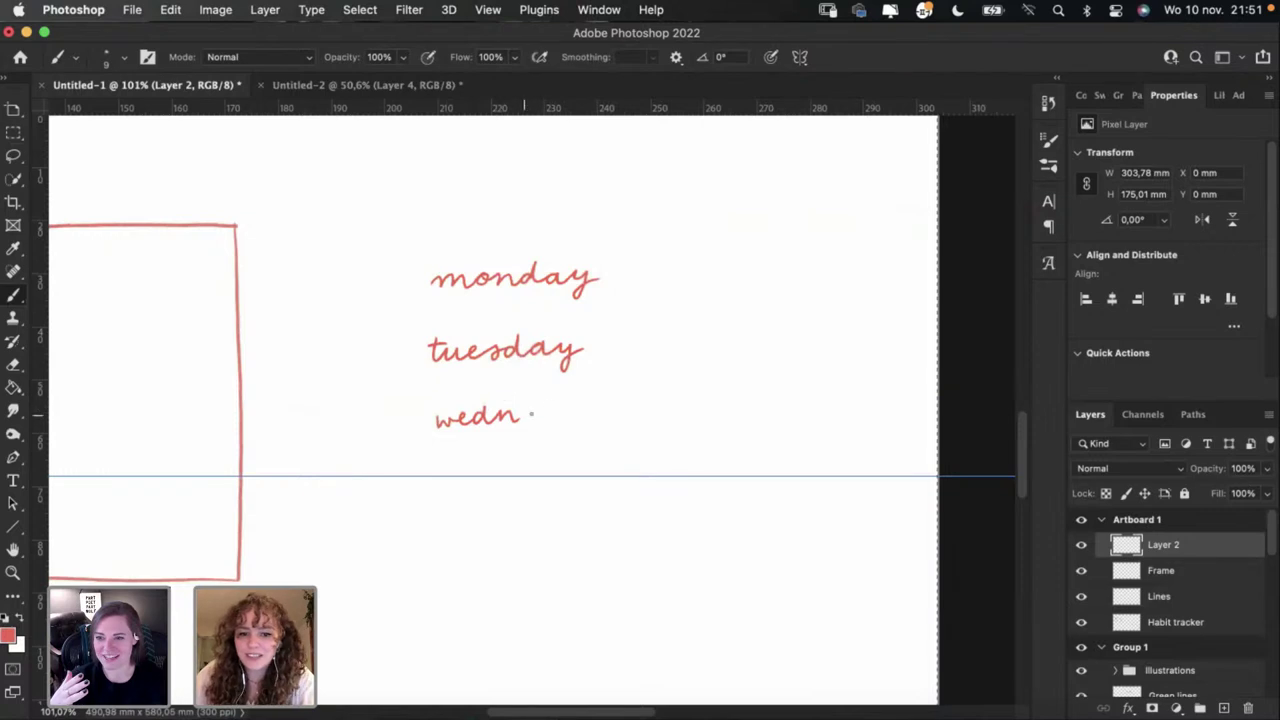
drag(518, 418, 542, 414)
key(super+z)
key(super+z)
key(super+z)
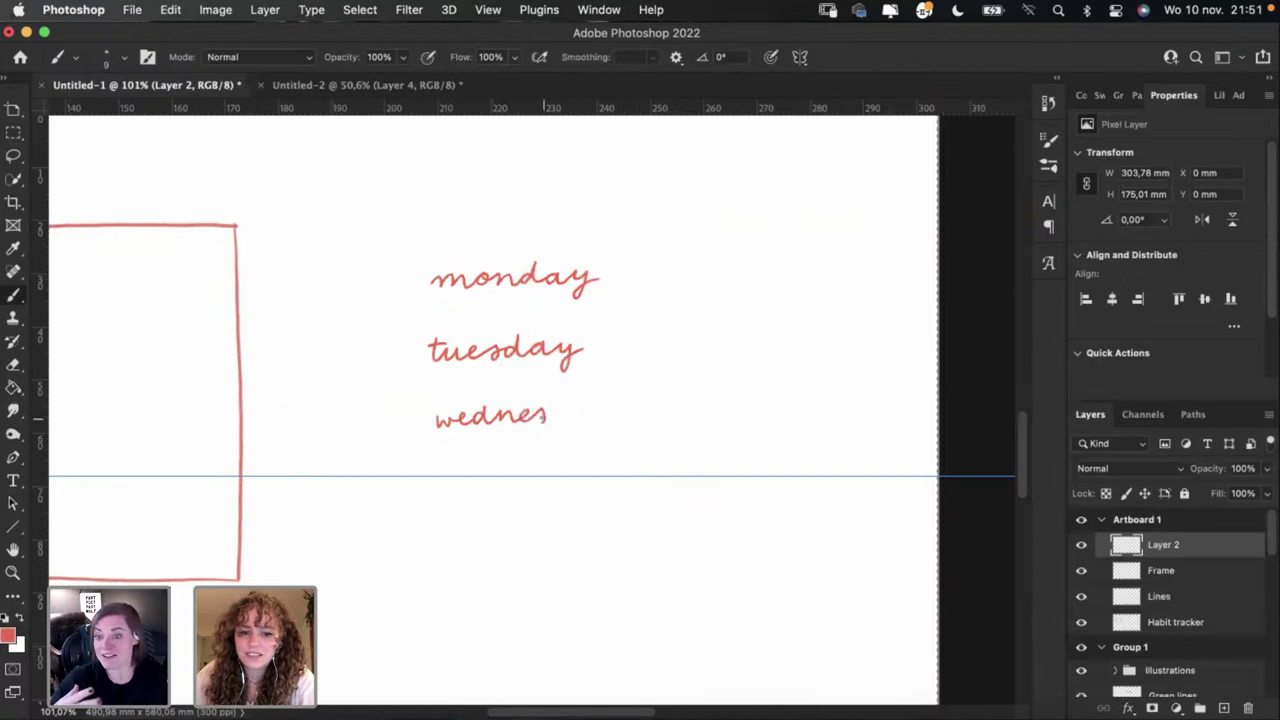
key(super+z)
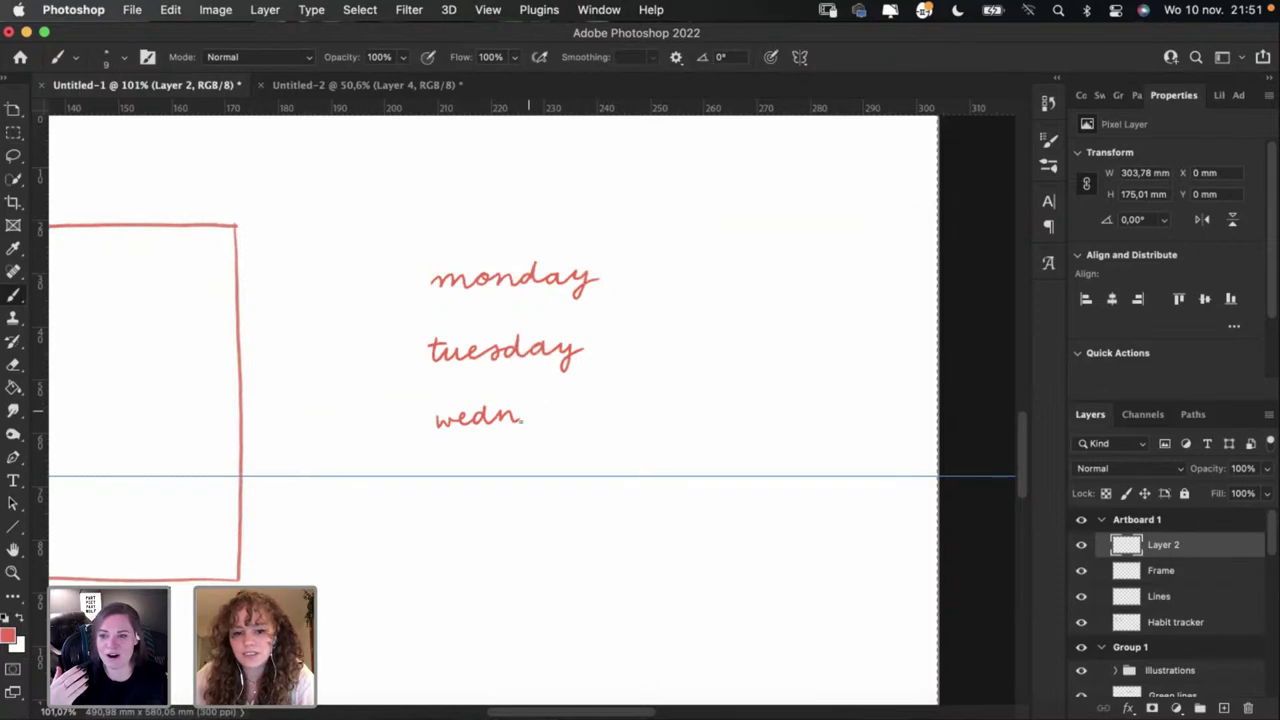
key(super+z)
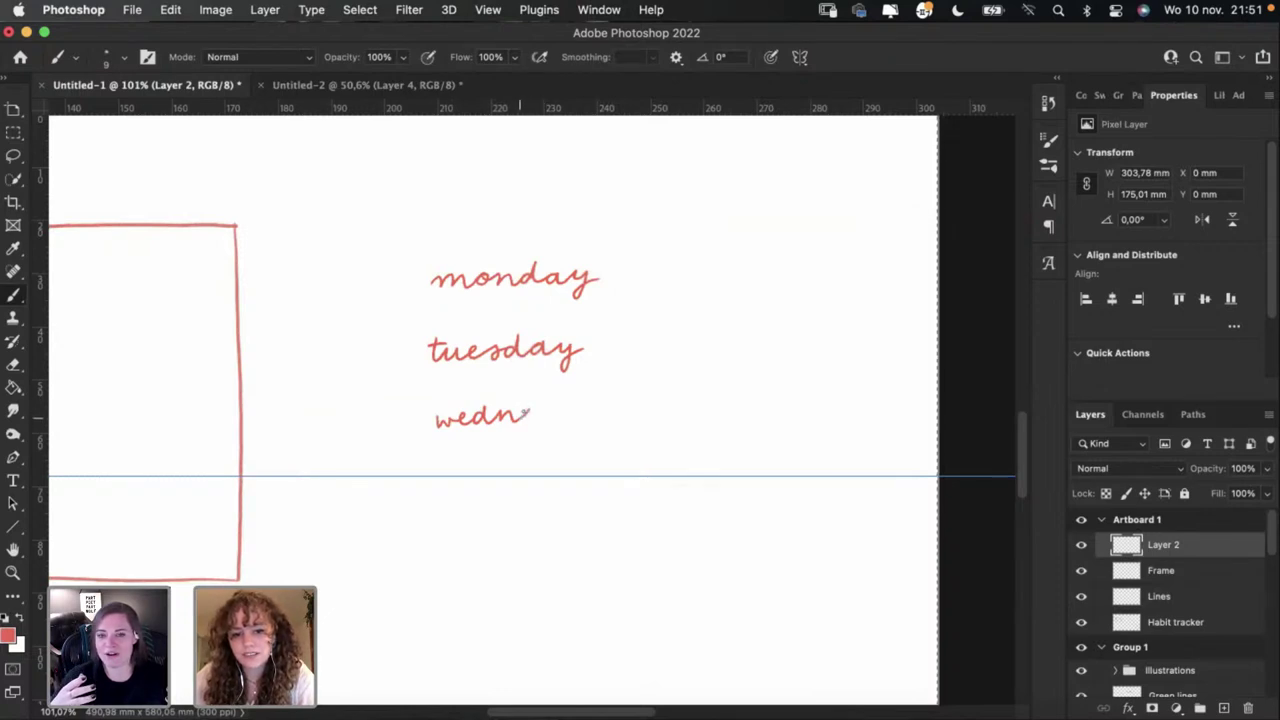
key(super+z)
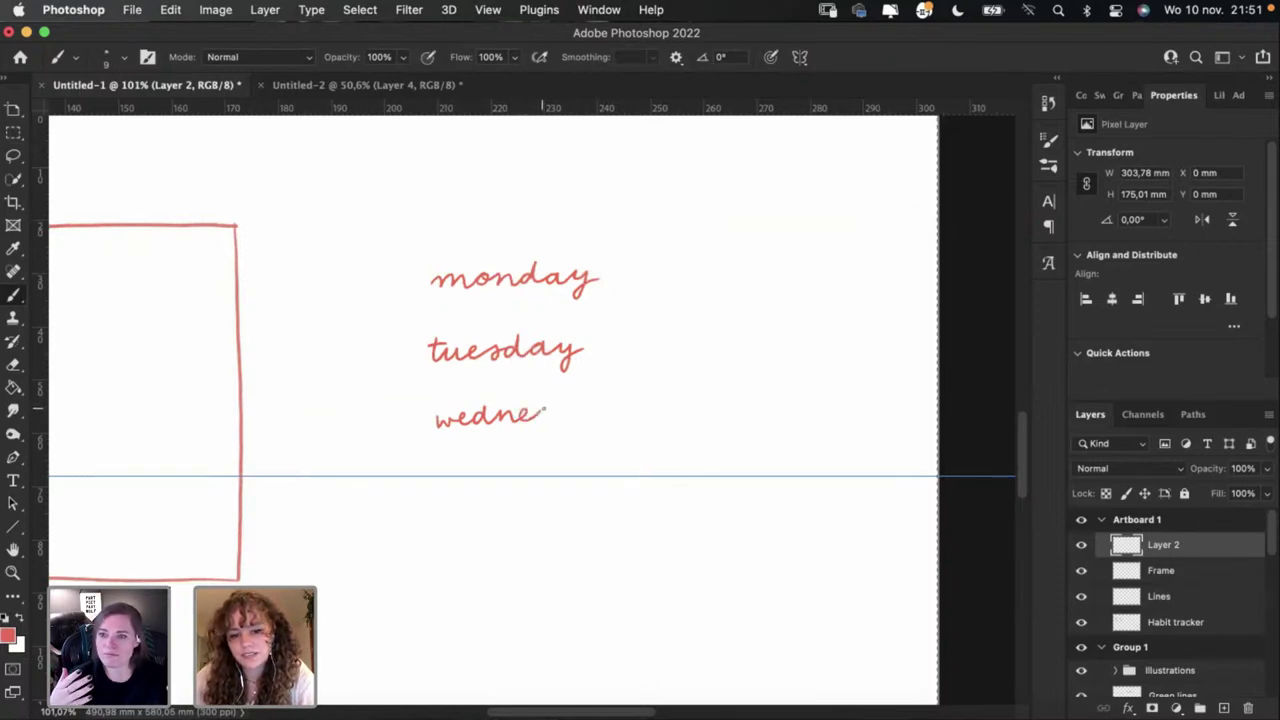
key(super+z)
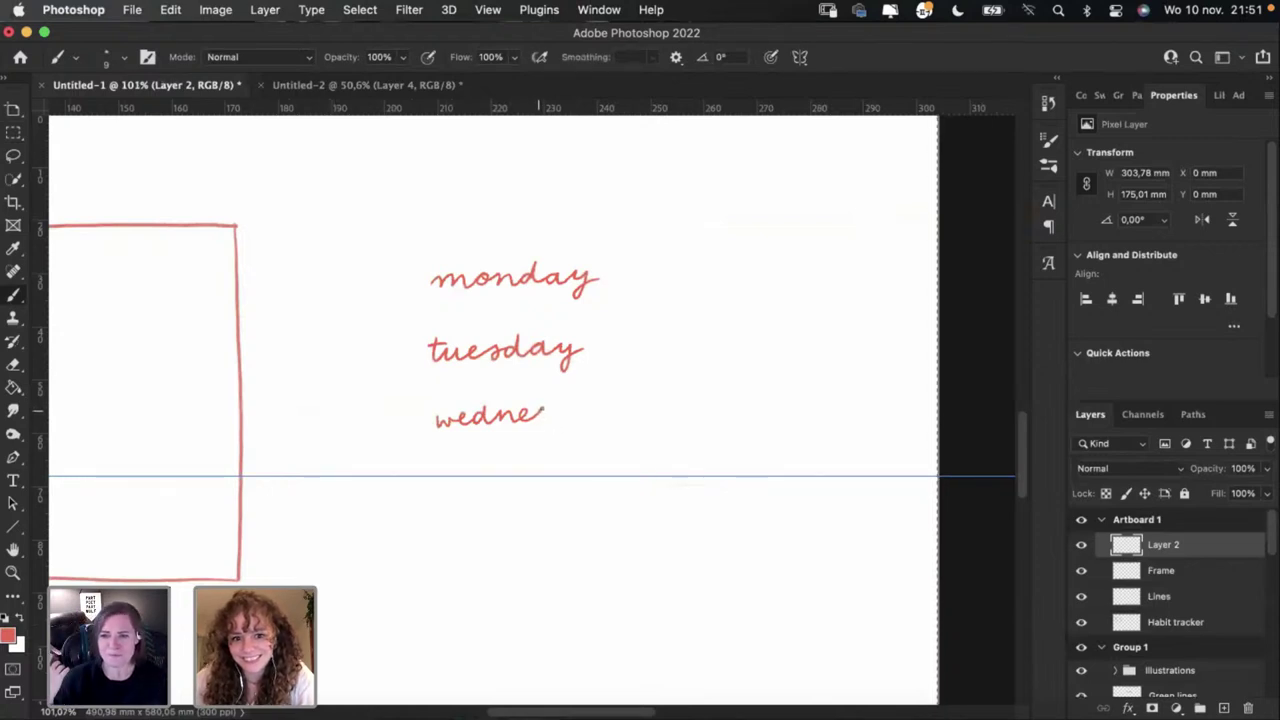
Step: Extend 'wedne' to 'wednesday', retrying the 's', 'd' and 'y' strokes
mouse_move(542, 412)
mouse_down()
mouse_move(549, 424)
mouse_move(578, 412)
mouse_up()
key(super+z)
key(super+z)
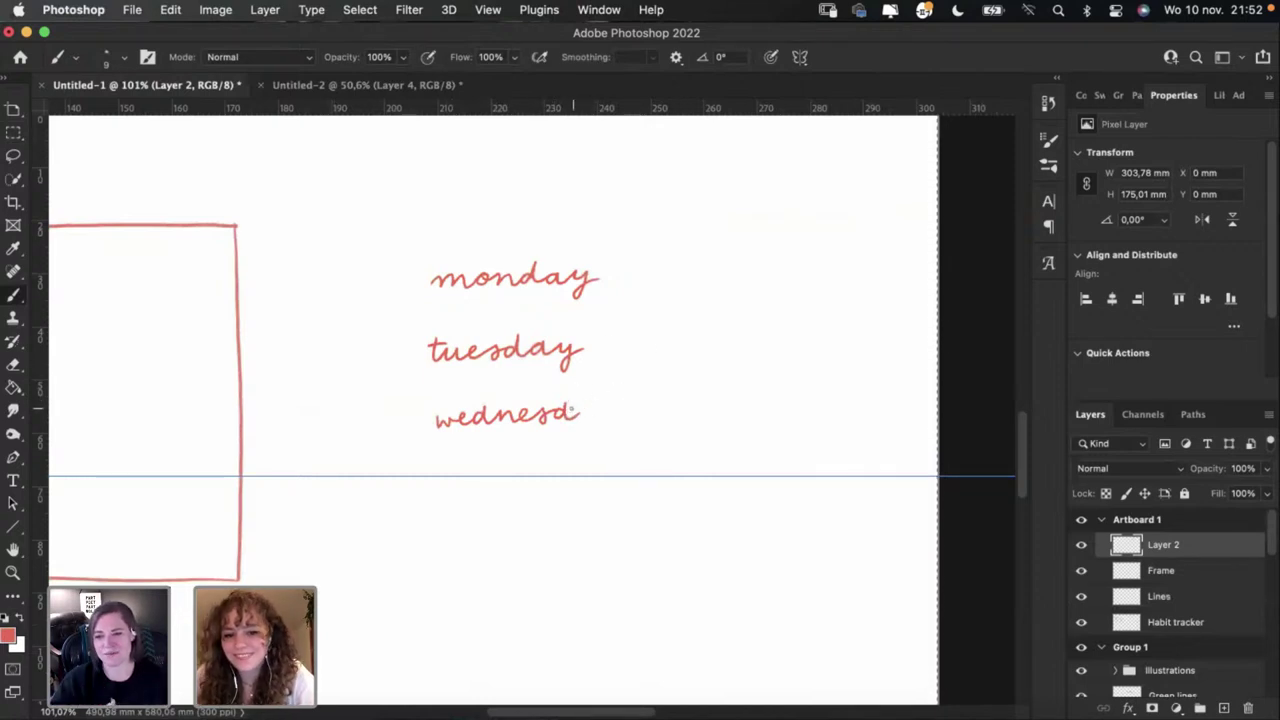
key(super+z)
drag(554, 414, 597, 419)
key(super+z)
key(super+z)
key(super+z)
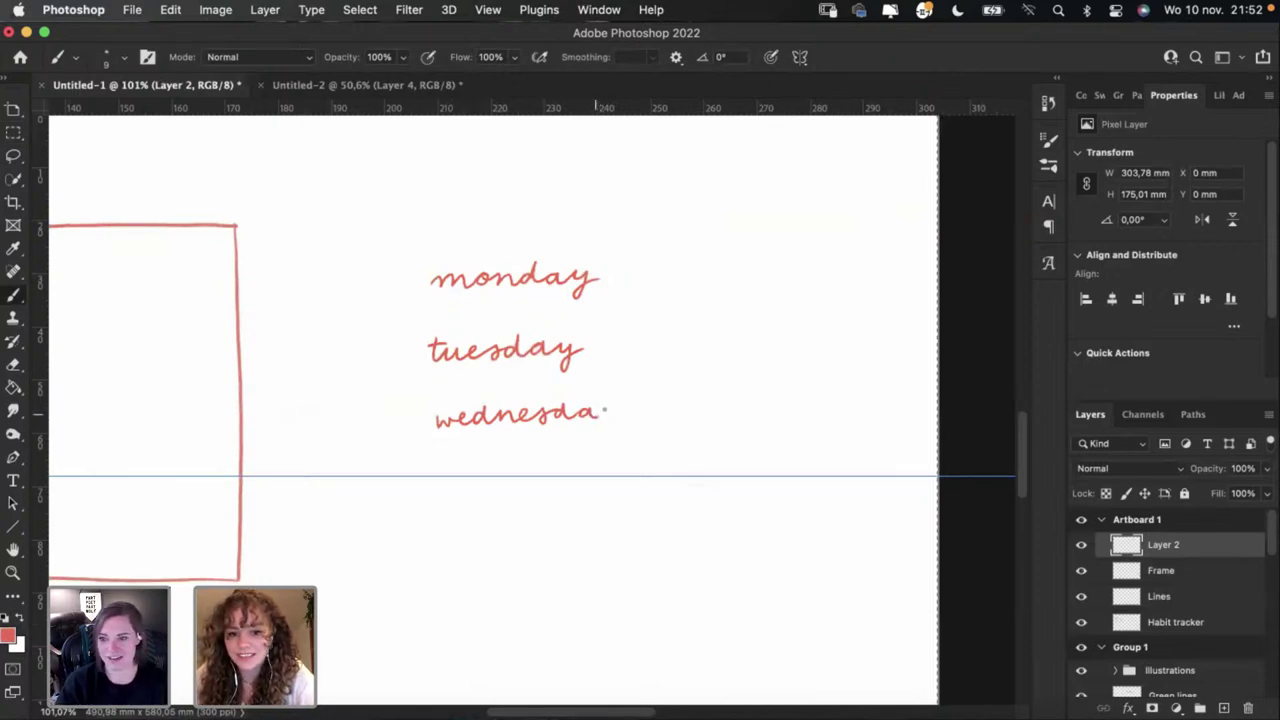
key(super+z)
mouse_move(605, 411)
mouse_down()
mouse_move(626, 412)
mouse_move(618, 432)
mouse_move(628, 412)
mouse_move(612, 434)
mouse_move(628, 410)
mouse_move(614, 434)
mouse_move(626, 409)
mouse_up()
key(super+z)
key(super+z)
key(super+z)
key(super+z)
key(super+z)
key(super+z)
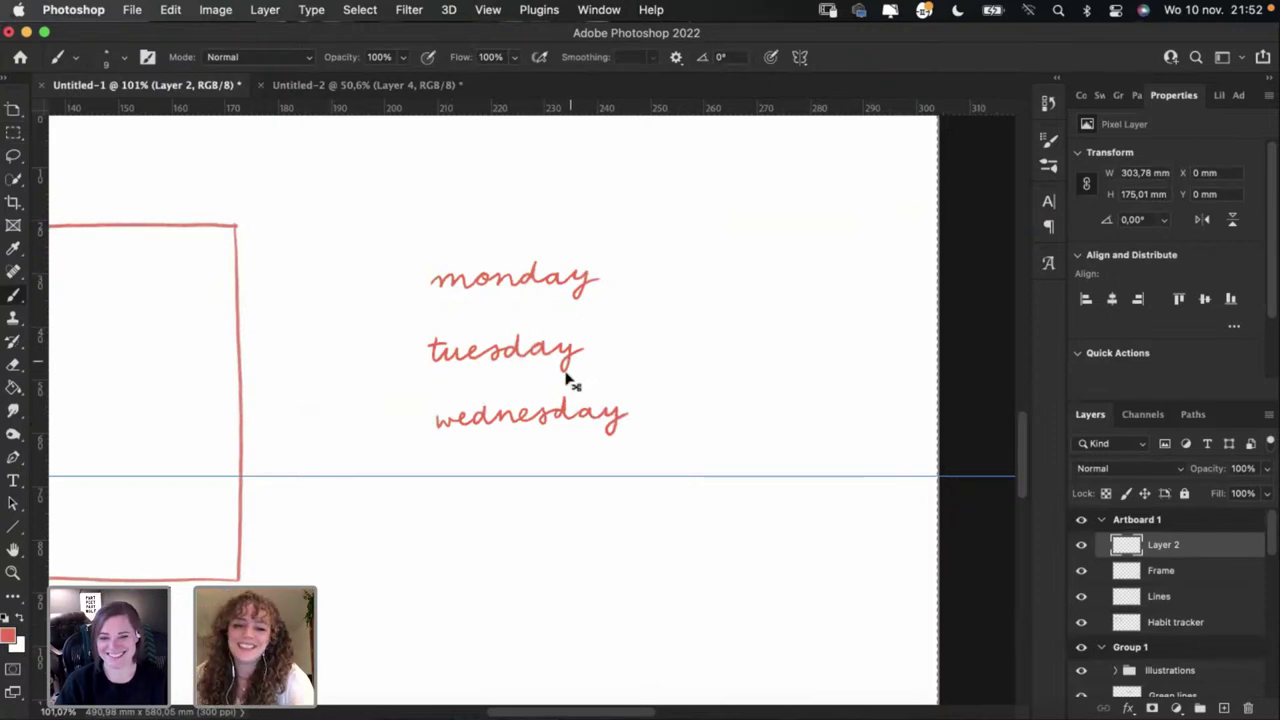
Step: Redraw the ascender of the 'd' in 'wednesday' until it looks right
key(e)
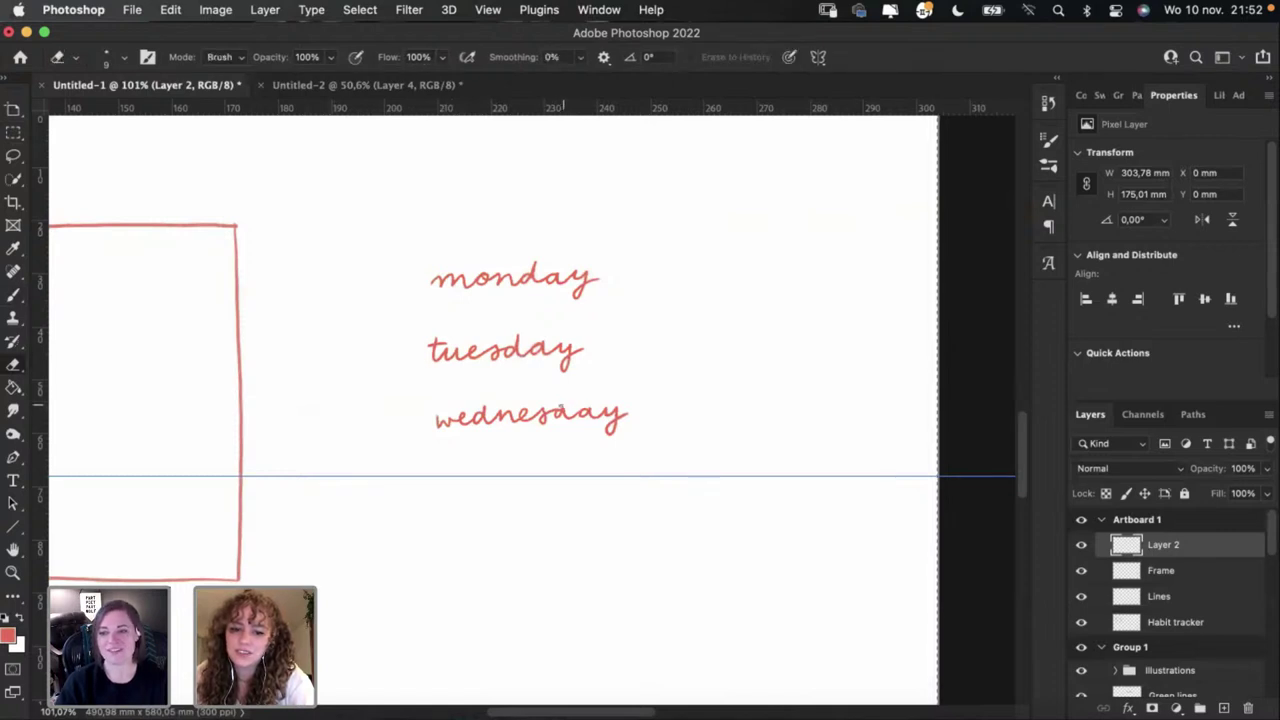
key(b)
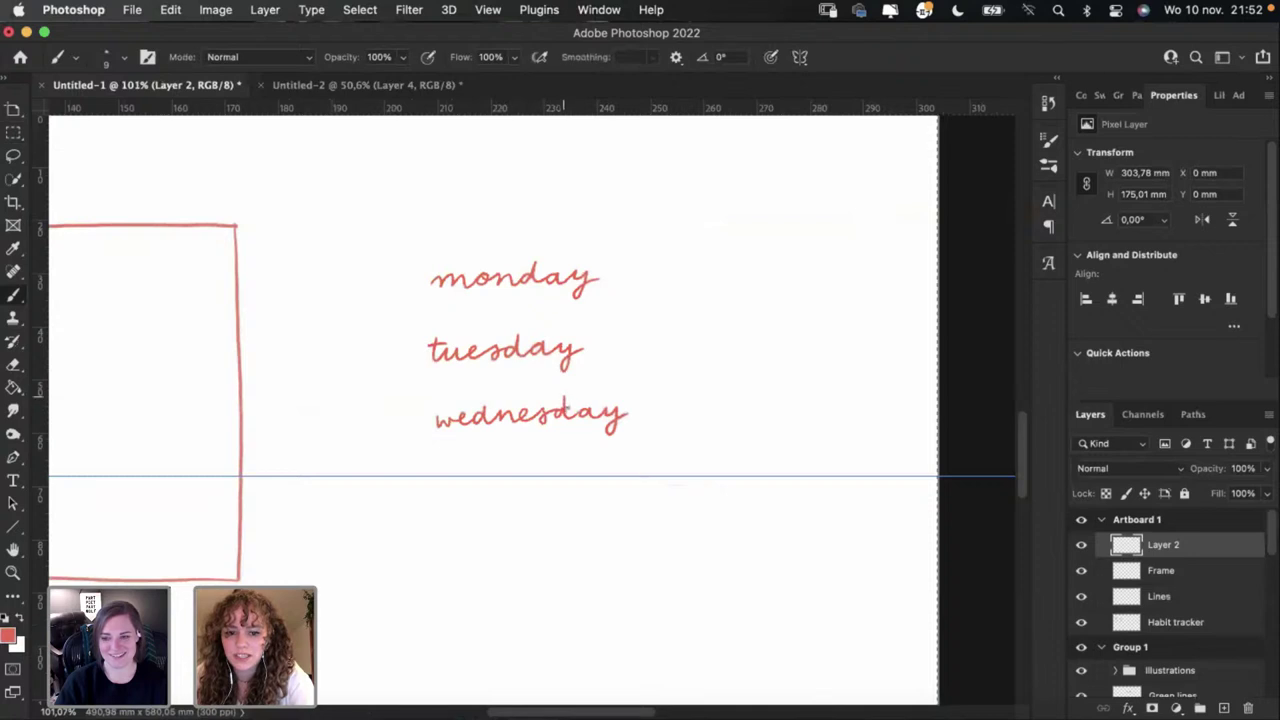
key(ctrl+z)
key(ctrl+z)
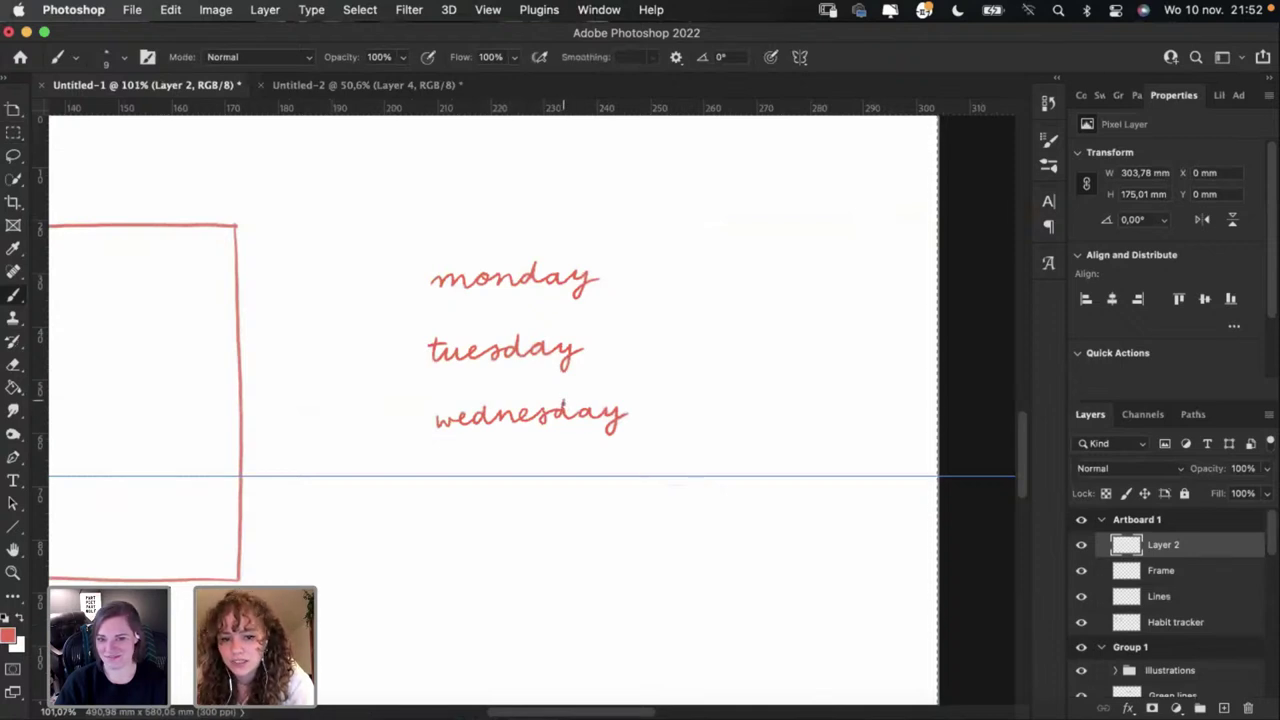
drag(567, 399, 566, 412)
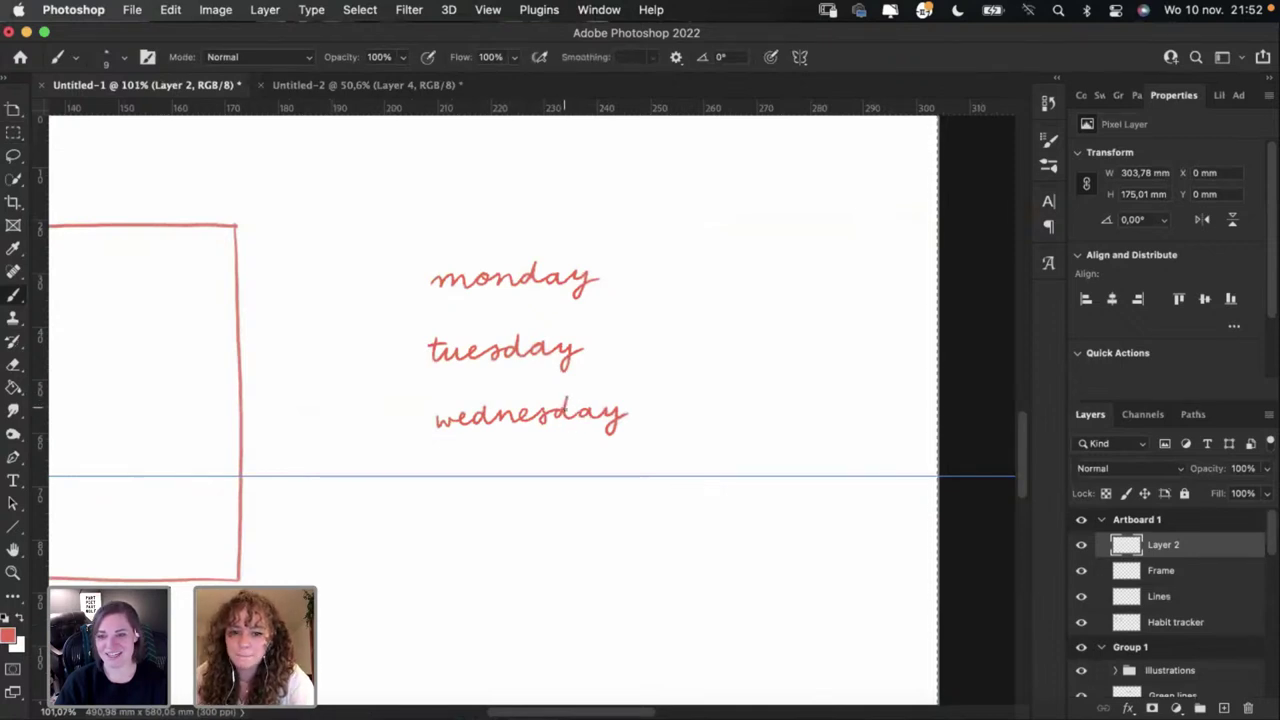
key(ctrl+z)
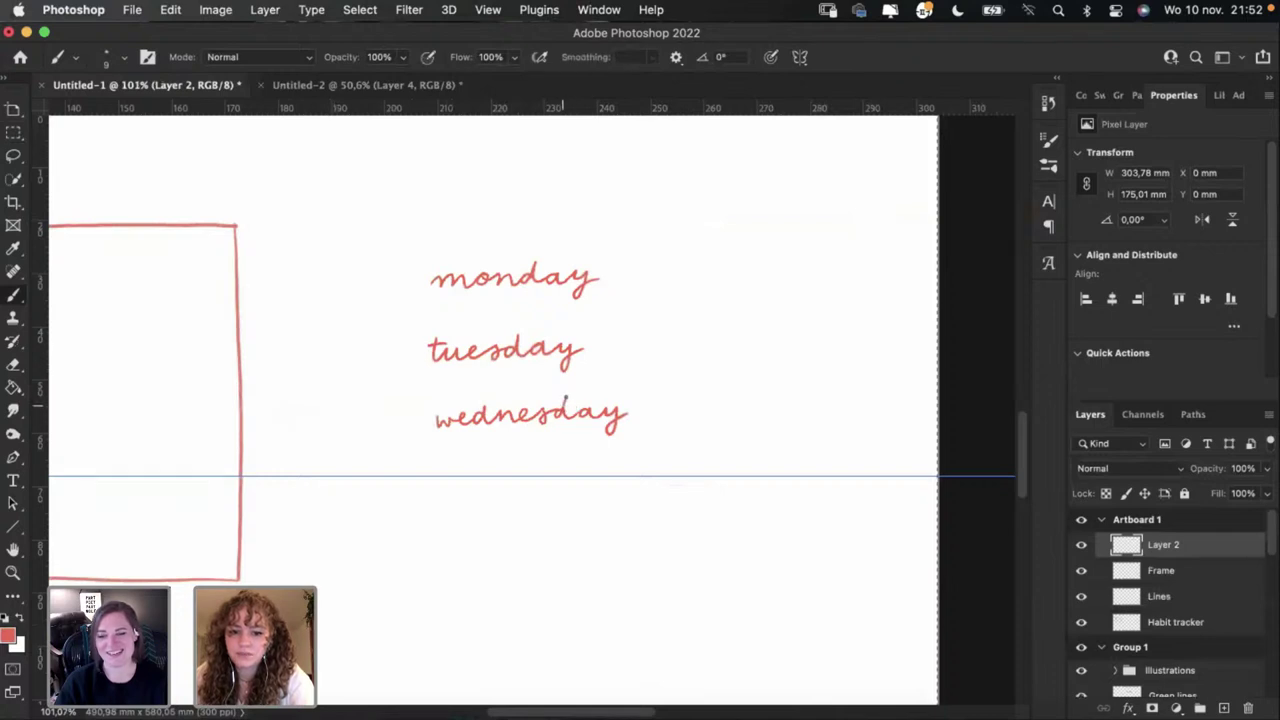
drag(566, 398, 567, 412)
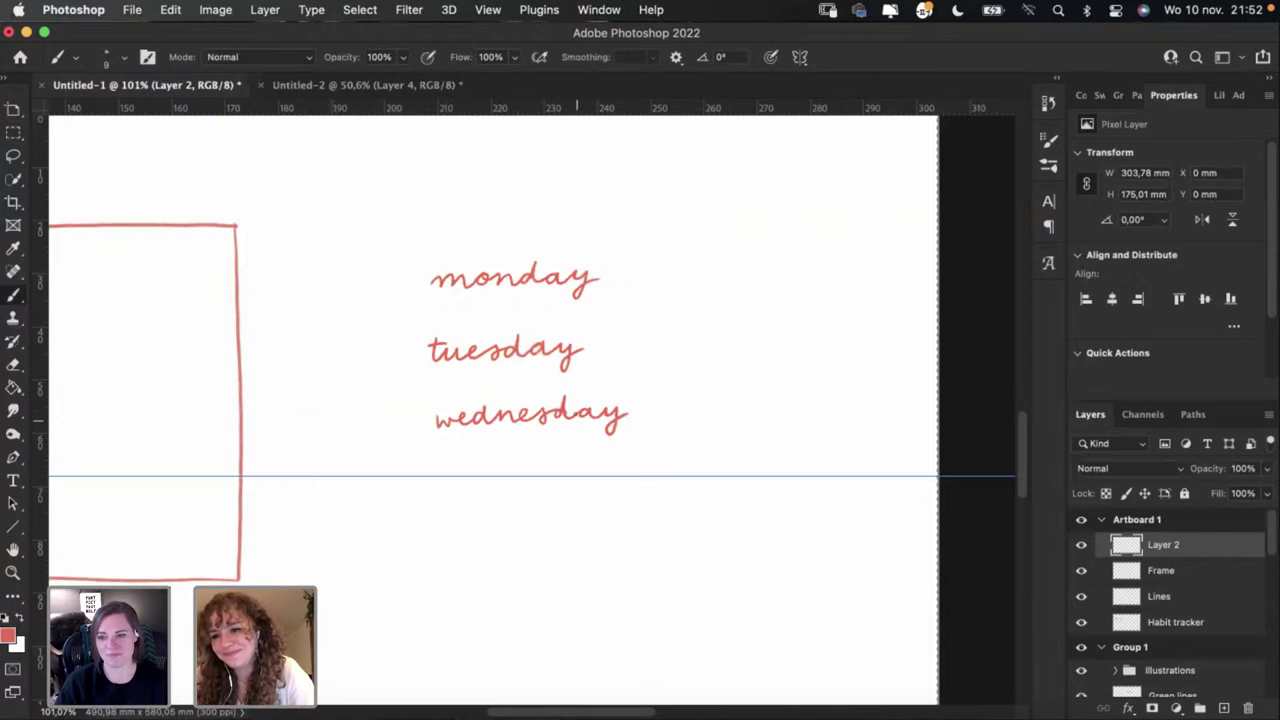
key(ctrl+z)
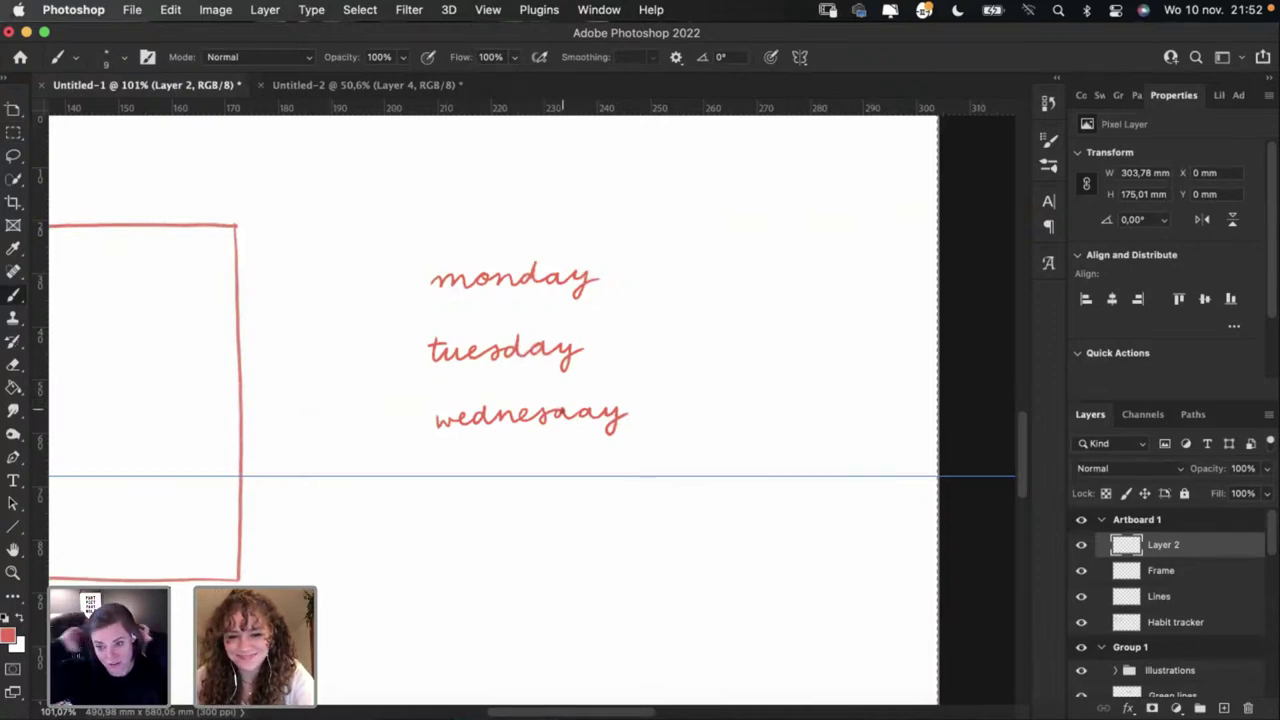
drag(566, 413, 563, 398)
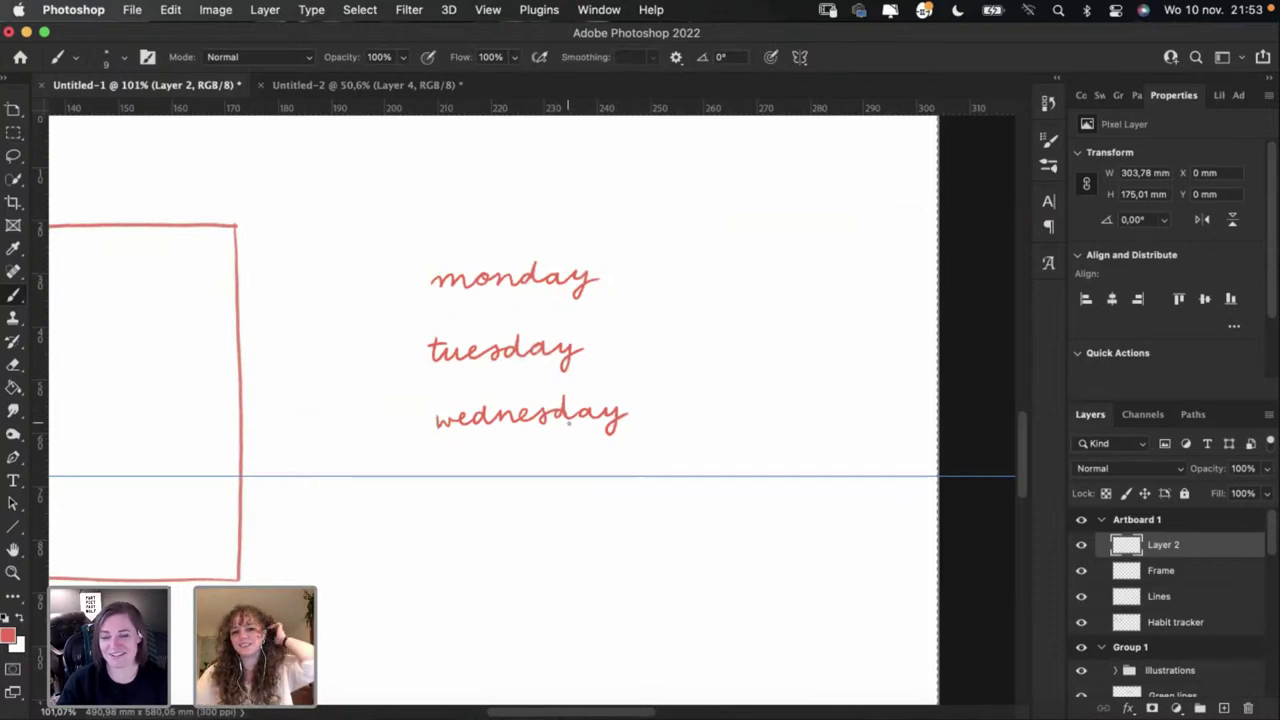
Step: Lower the horizontal guide and shift the view to make room below 'wednesday'
drag(506, 476, 510, 544)
drag(505, 454, 499, 400)
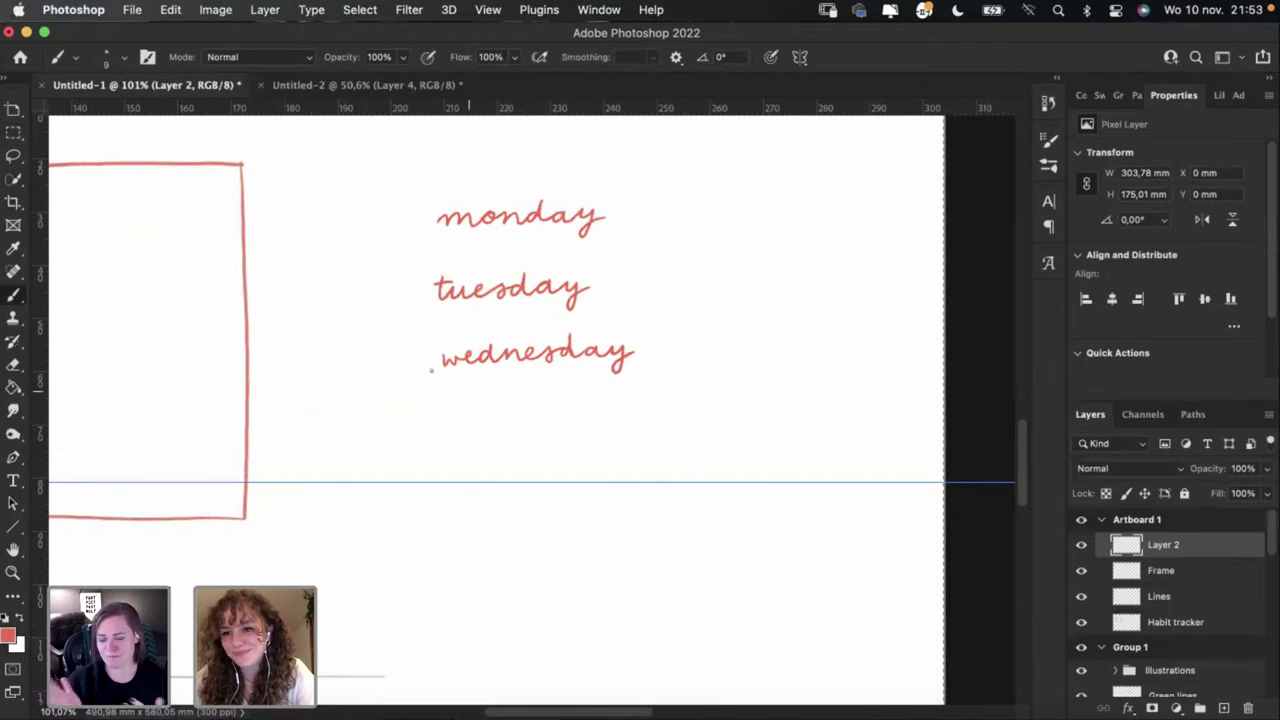
mouse_move(433, 430)
mouse_down()
mouse_move(451, 405)
mouse_move(443, 427)
mouse_move(463, 423)
mouse_move(451, 423)
mouse_move(457, 411)
mouse_move(444, 427)
mouse_move(453, 409)
mouse_move(480, 423)
mouse_up()
key(super+z)
key(super+z)
key(super+z)
key(super+z)
key(super+z)
key(super+z)
key(super+z)
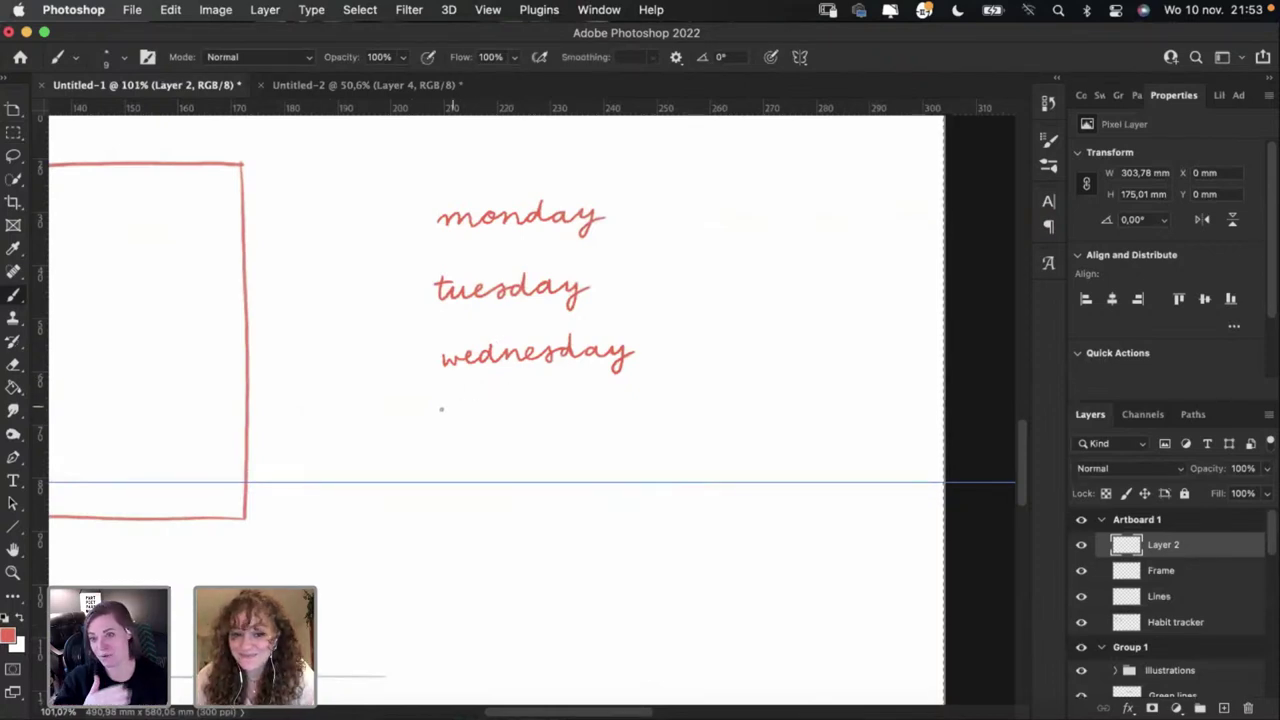
Step: Letter the opening 'th' of 'thursday' below 'wednesday', redoing bad strokes
mouse_move(441, 400)
mouse_down()
mouse_move(457, 430)
mouse_move(489, 414)
mouse_move(460, 411)
mouse_move(478, 429)
mouse_move(445, 432)
mouse_up()
key(super+z)
key(super+z)
key(super+z)
key(super+z)
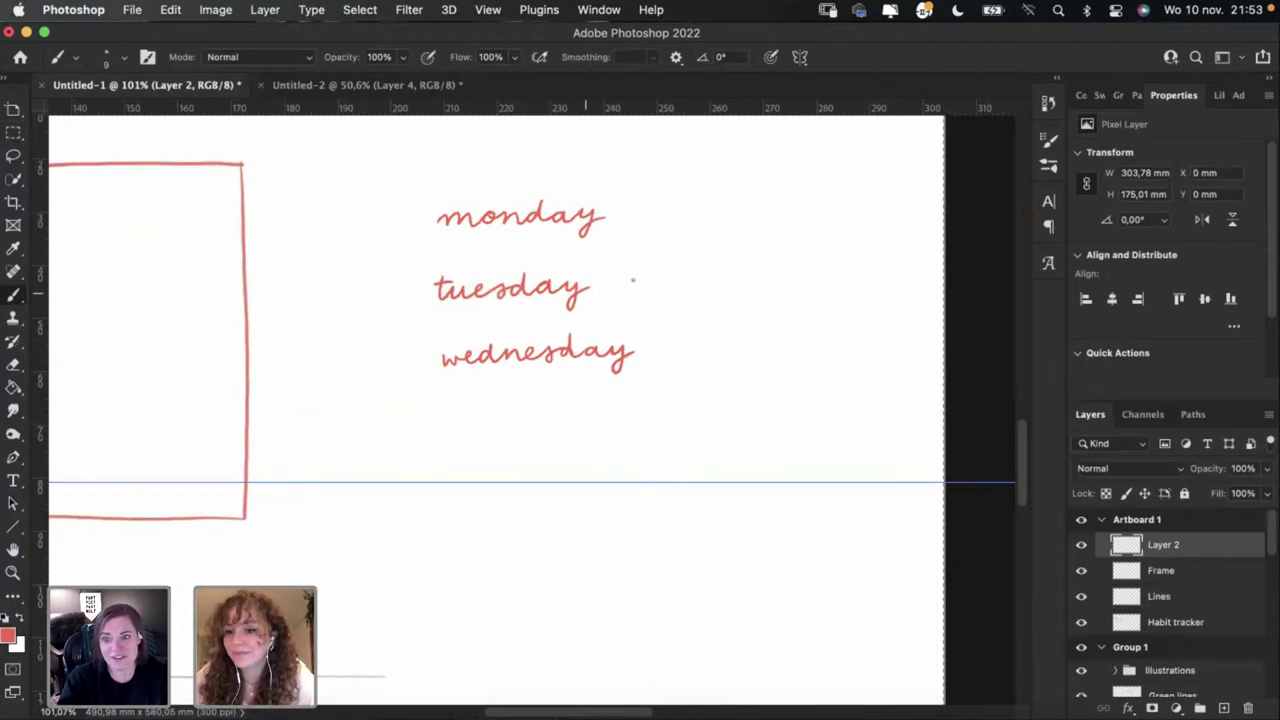
mouse_move(438, 404)
mouse_down()
mouse_move(446, 430)
mouse_move(451, 410)
mouse_move(466, 427)
mouse_move(496, 416)
mouse_move(500, 432)
mouse_move(445, 428)
mouse_move(456, 409)
mouse_move(472, 424)
mouse_move(442, 432)
mouse_move(480, 429)
mouse_up()
key(super+z)
key(super+z)
key(super+z)
key(super+z)
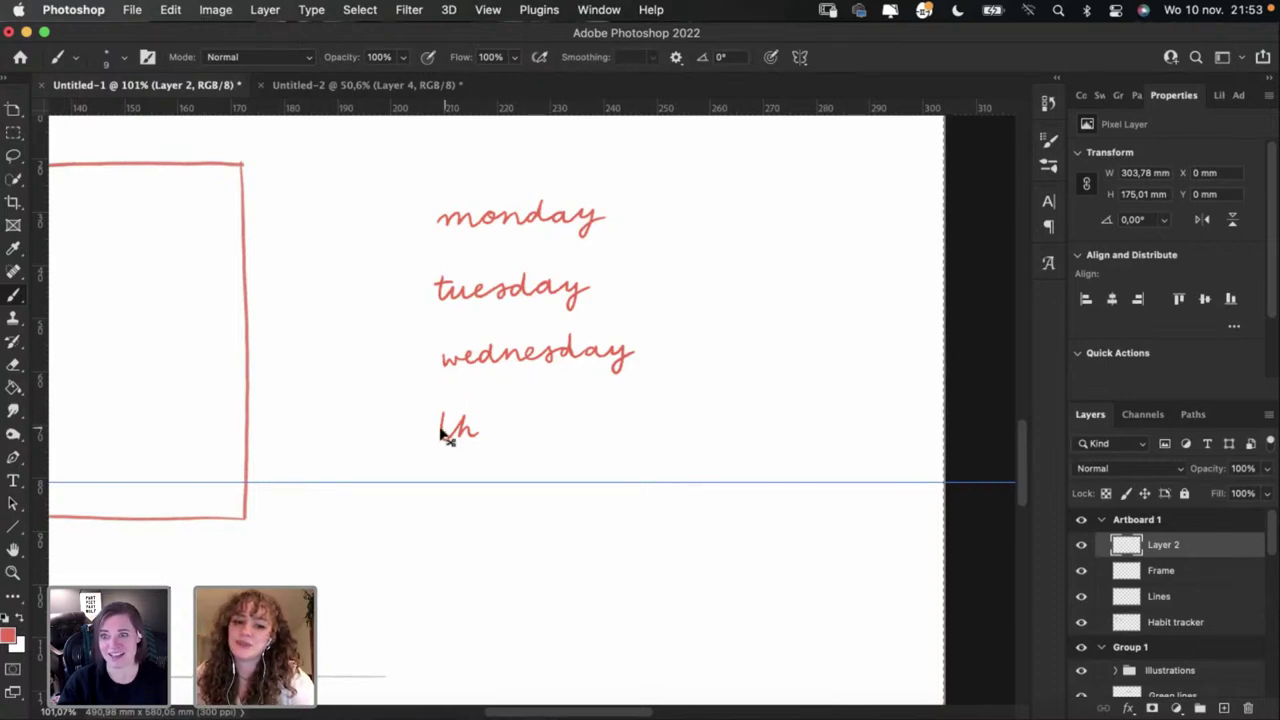
key(super+z)
mouse_move(438, 410)
mouse_down()
mouse_move(471, 431)
mouse_move(461, 410)
mouse_move(460, 428)
mouse_move(524, 424)
mouse_up()
key(super+z)
key(super+z)
key(super+z)
key(super+z)
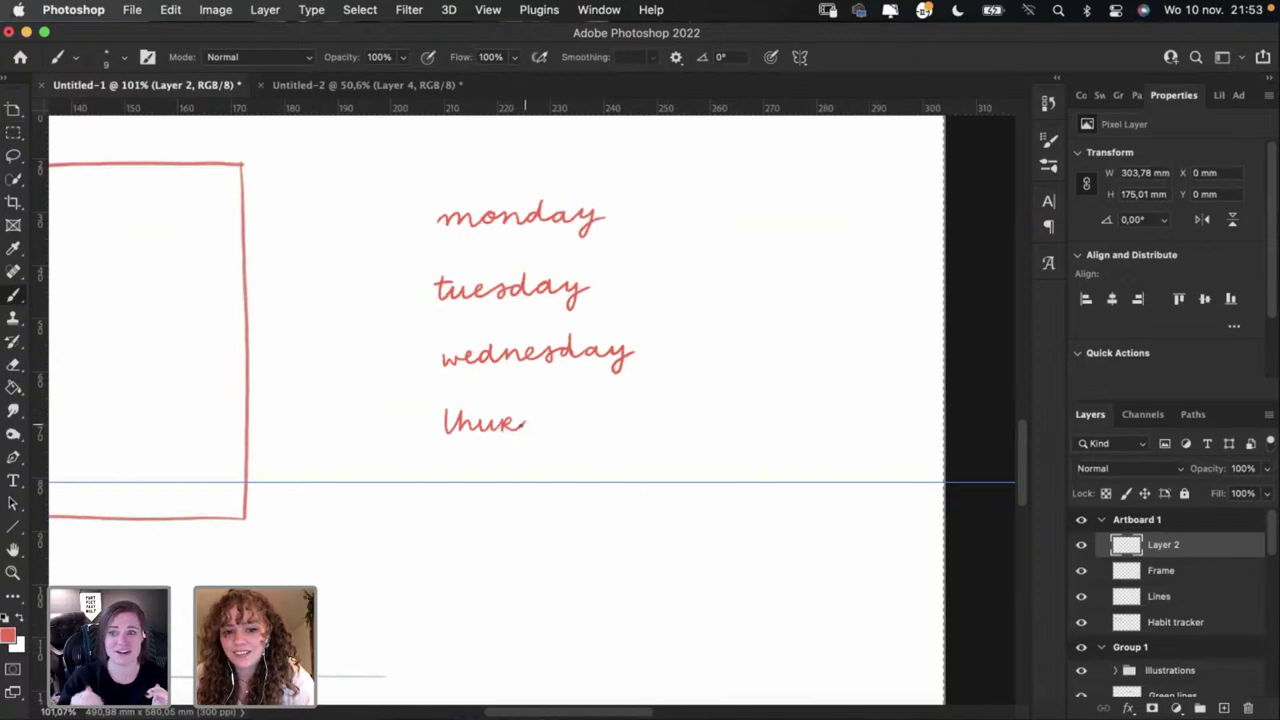
Step: Finish 'thursday' by redrawing the end of 'thurs' and the 'd'
key(super+z)
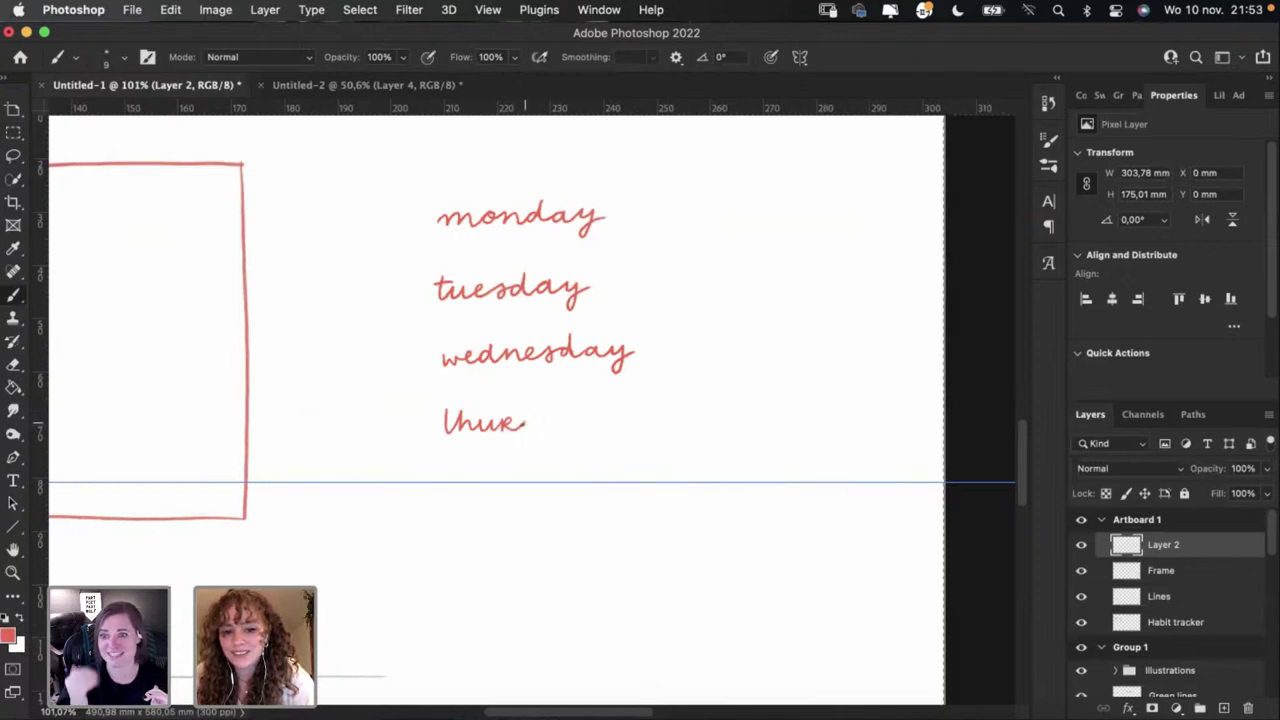
drag(525, 424, 543, 421)
key(super+z)
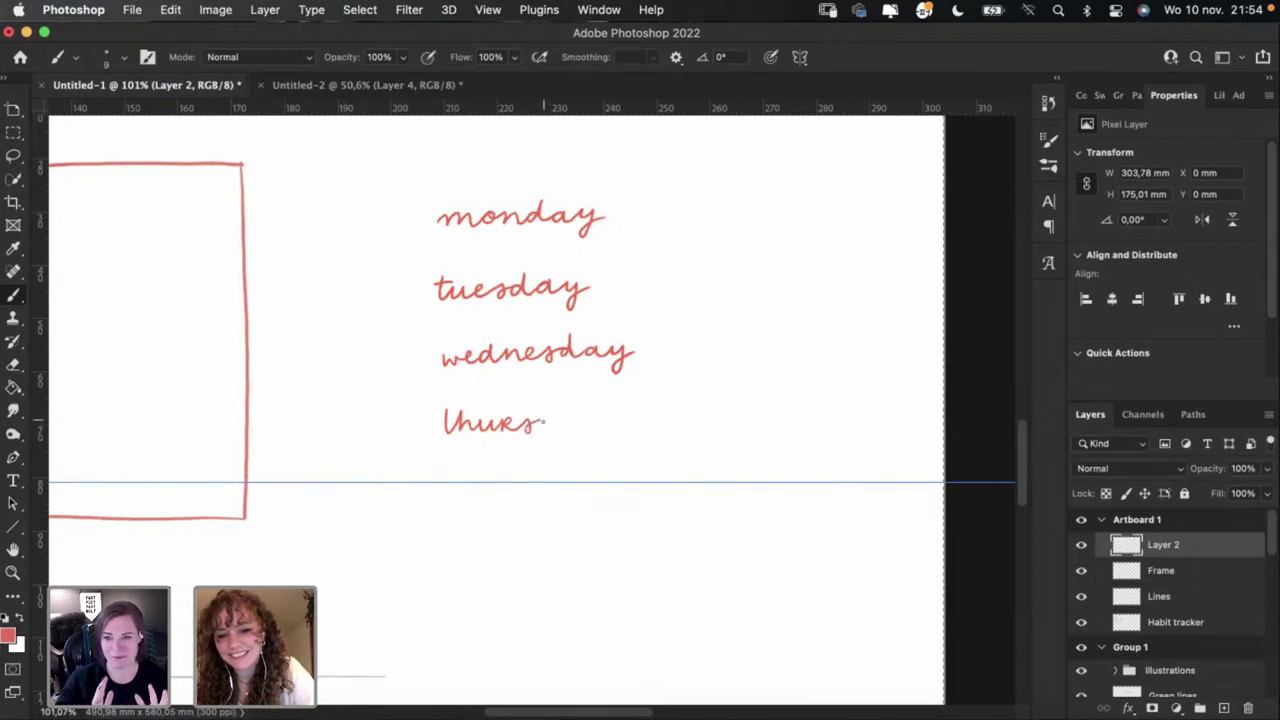
key(super+z)
mouse_move(548, 430)
mouse_down()
mouse_move(551, 412)
mouse_move(574, 438)
mouse_move(552, 412)
mouse_move(606, 420)
mouse_up()
key(super+z)
key(super+z)
key(super+z)
key(super+z)
key(super+z)
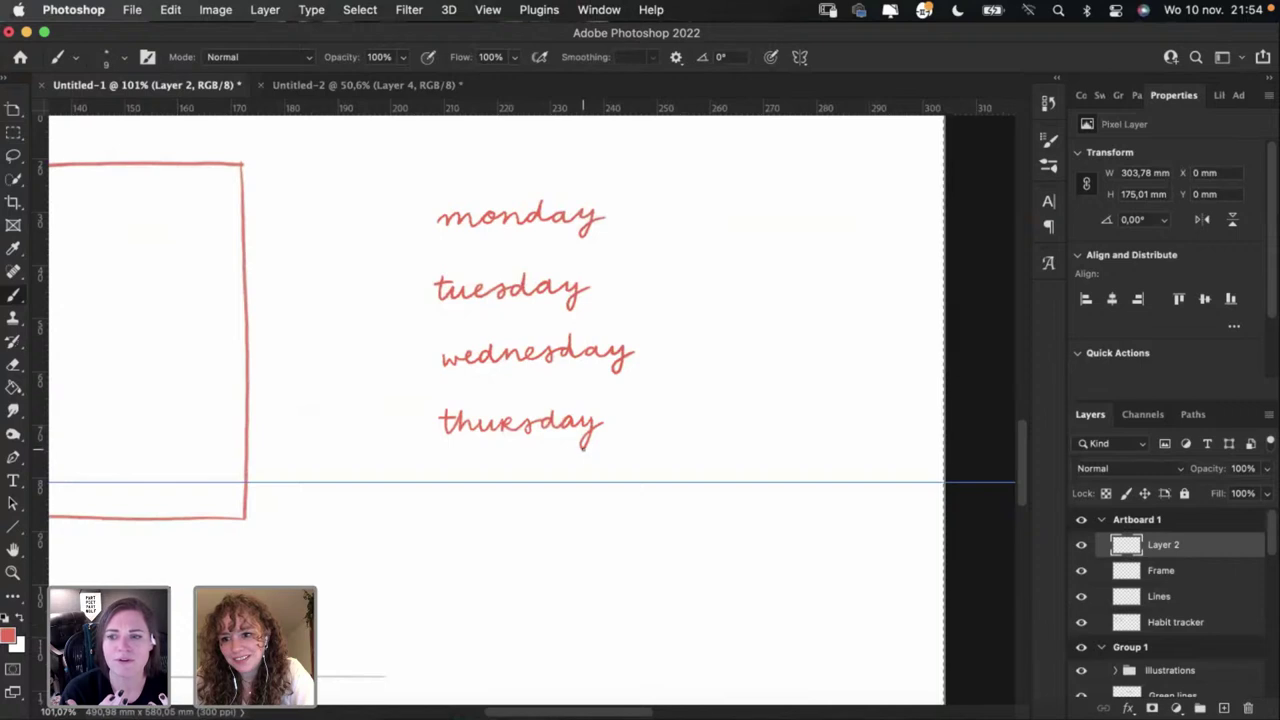
Step: Lower the horizontal guide to 91,2 mm below 'thursday'
scroll(594, 383, down, 5)
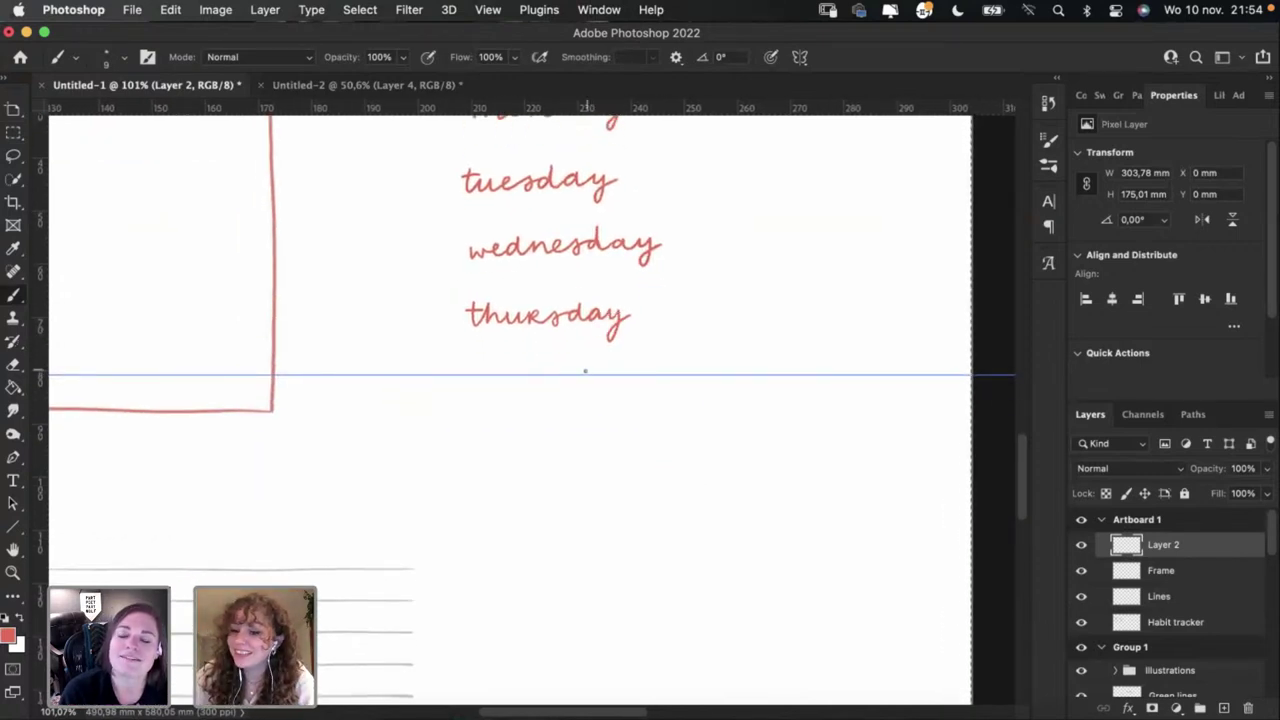
drag(560, 377, 550, 410)
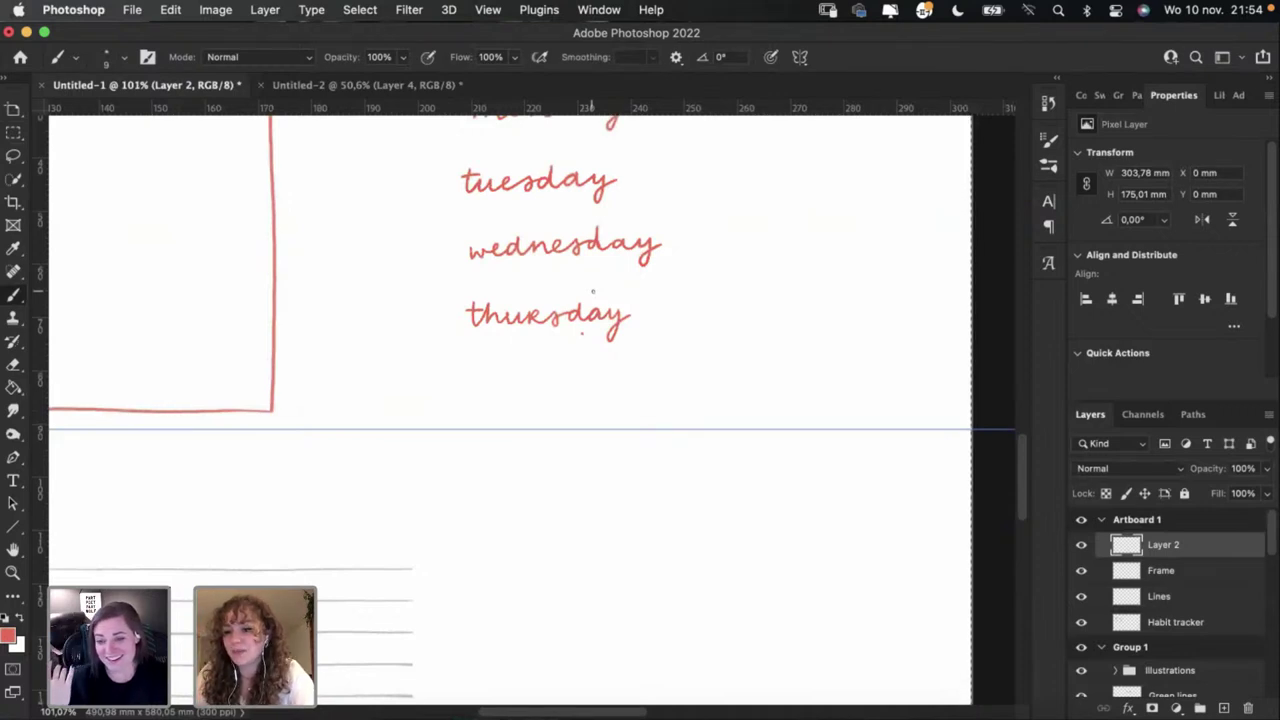
key(e)
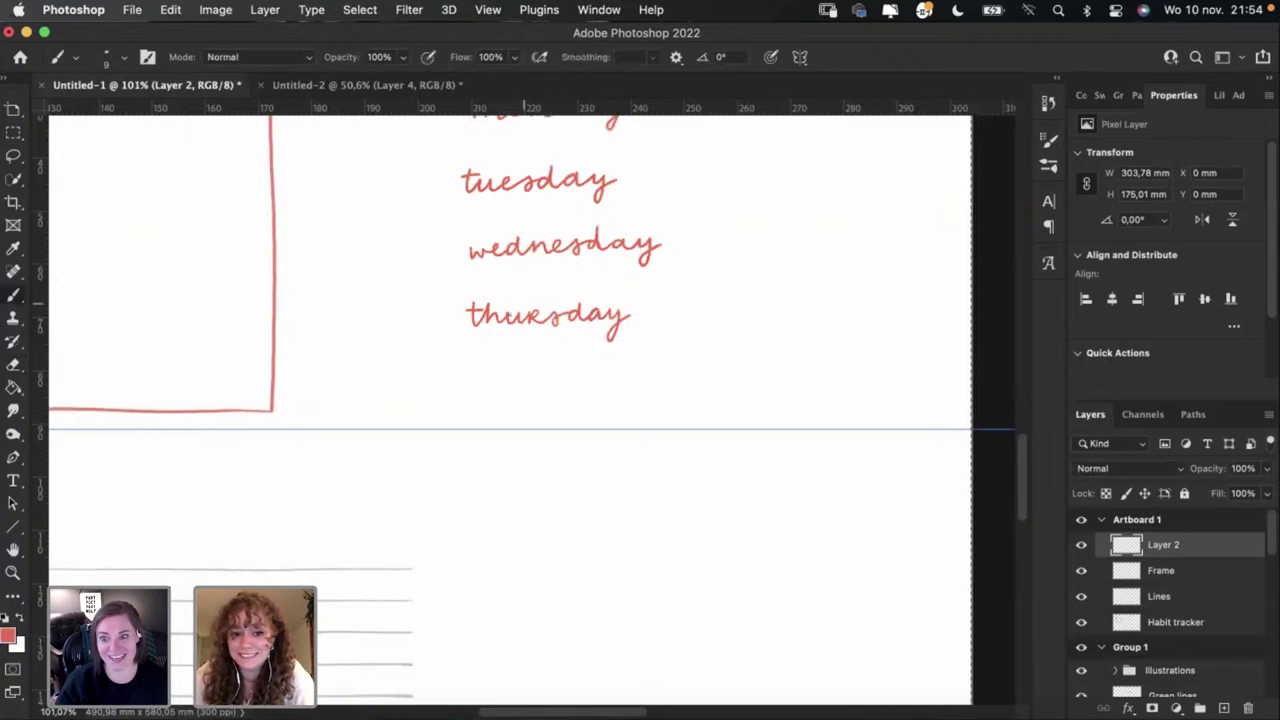
key(b)
Step: Letter 'fri' below 'thursday', redrawing the 'i' and 'd' strokes
mouse_move(457, 382)
mouse_down()
mouse_move(480, 362)
mouse_move(466, 400)
mouse_move(491, 374)
mouse_move(465, 402)
mouse_move(486, 380)
mouse_move(544, 364)
mouse_move(522, 374)
mouse_up()
key(super+z)
key(super+z)
key(super+z)
key(super+z)
key(super+z)
key(super+z)
key(super+z)
key(super+z)
key(super+z)
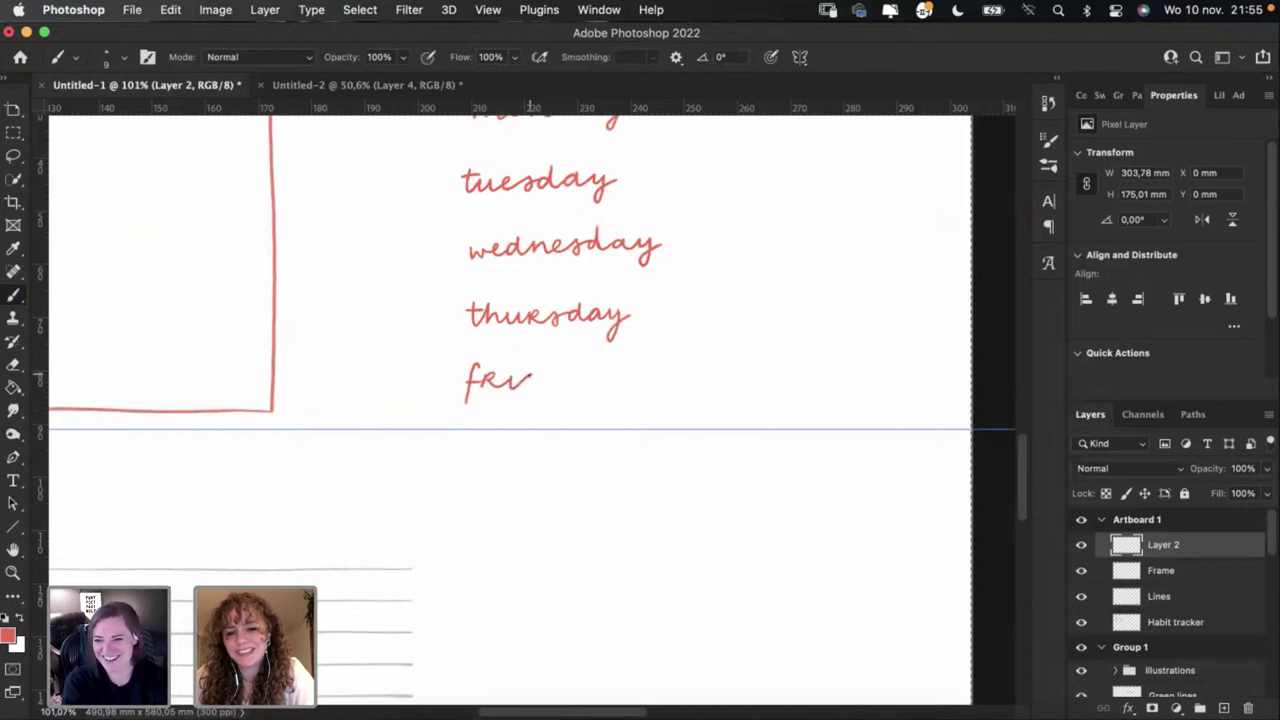
key(super+z)
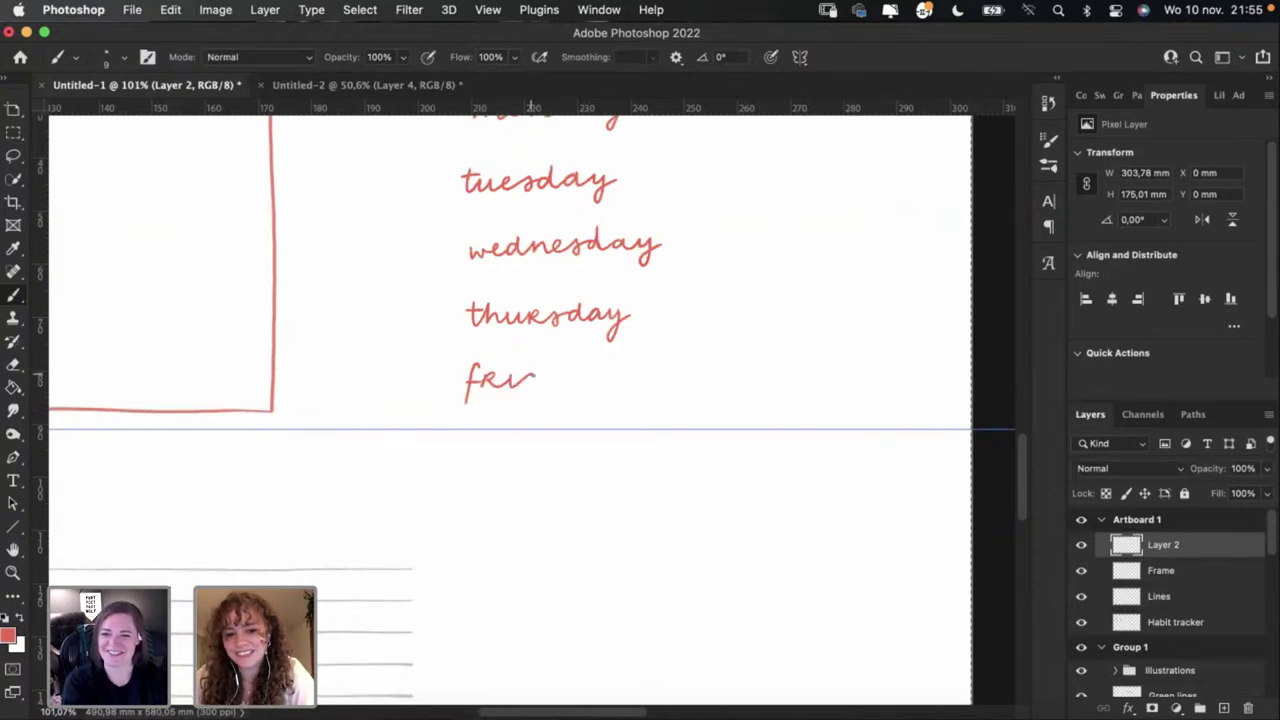
key(super+z)
drag(510, 388, 528, 380)
key(super+z)
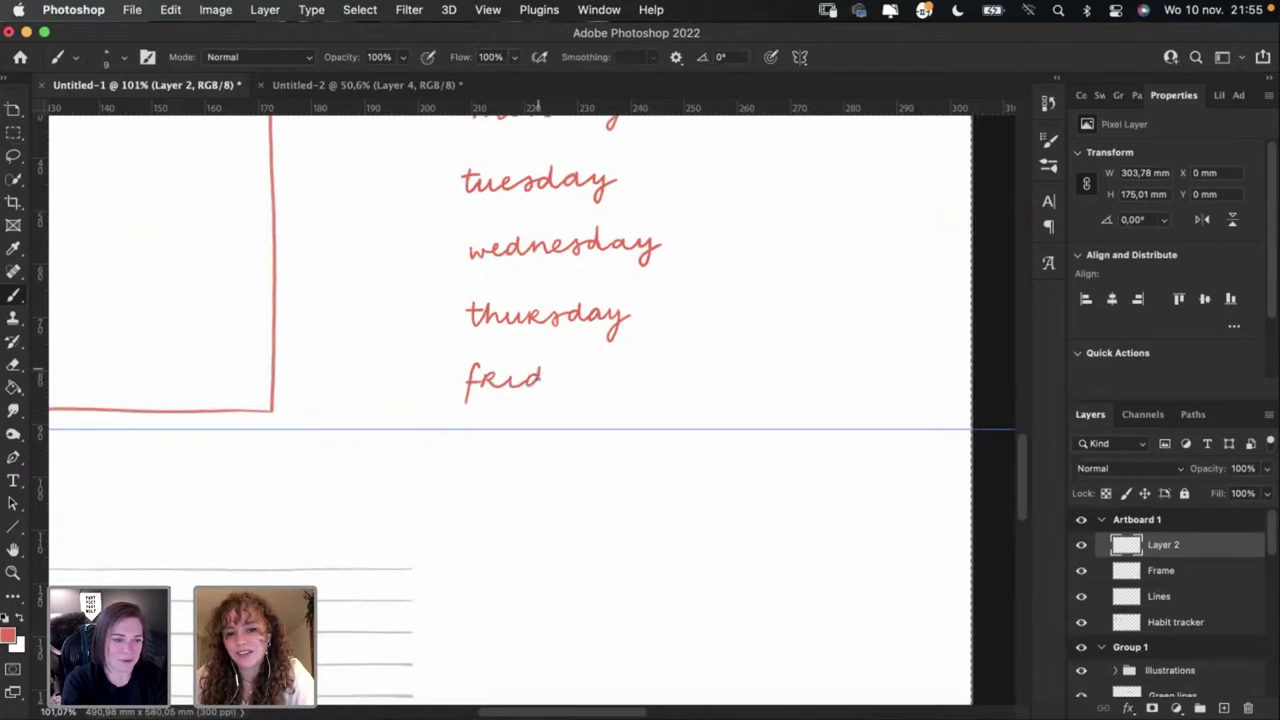
key(super+z)
drag(532, 380, 556, 368)
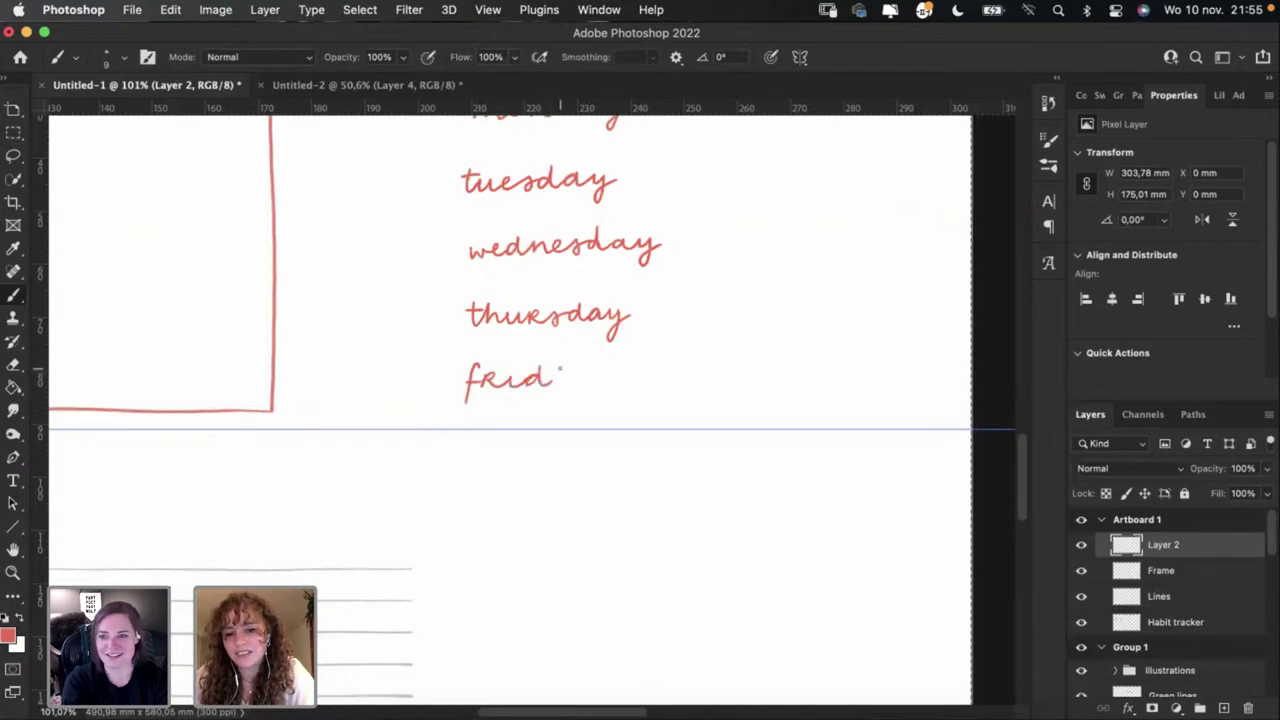
key(super+z)
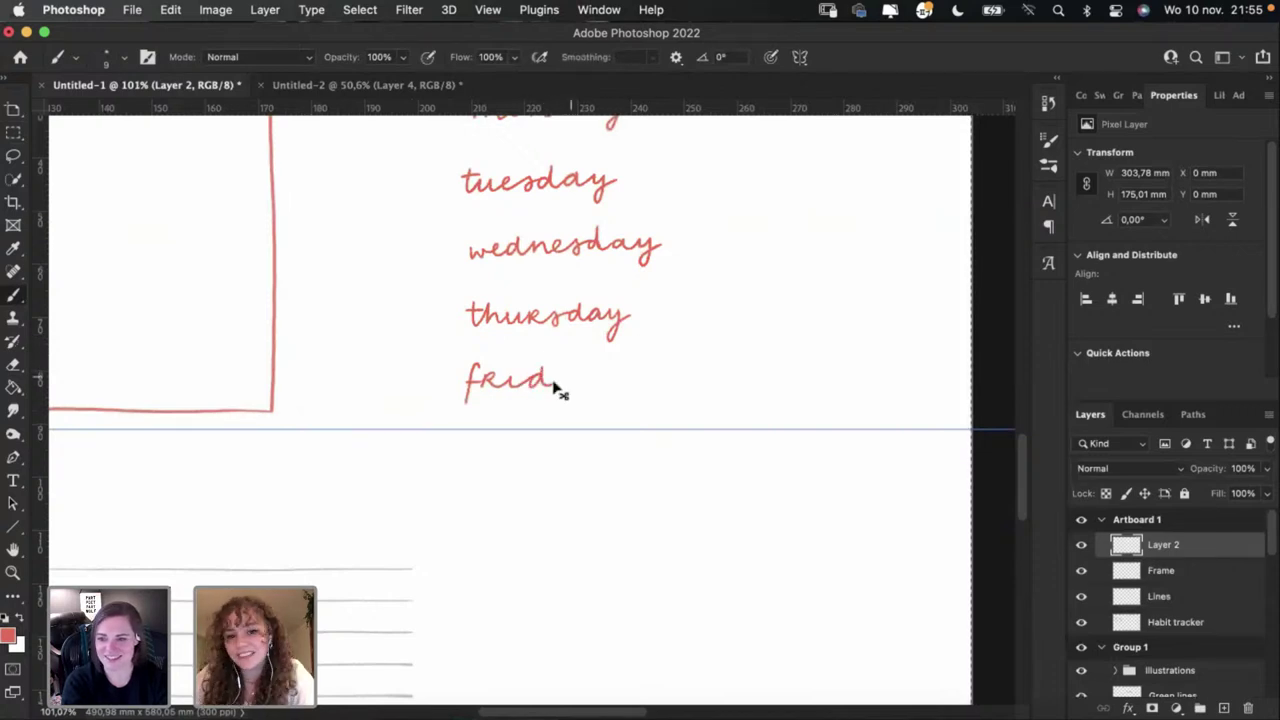
key(super+z)
key(super+z)
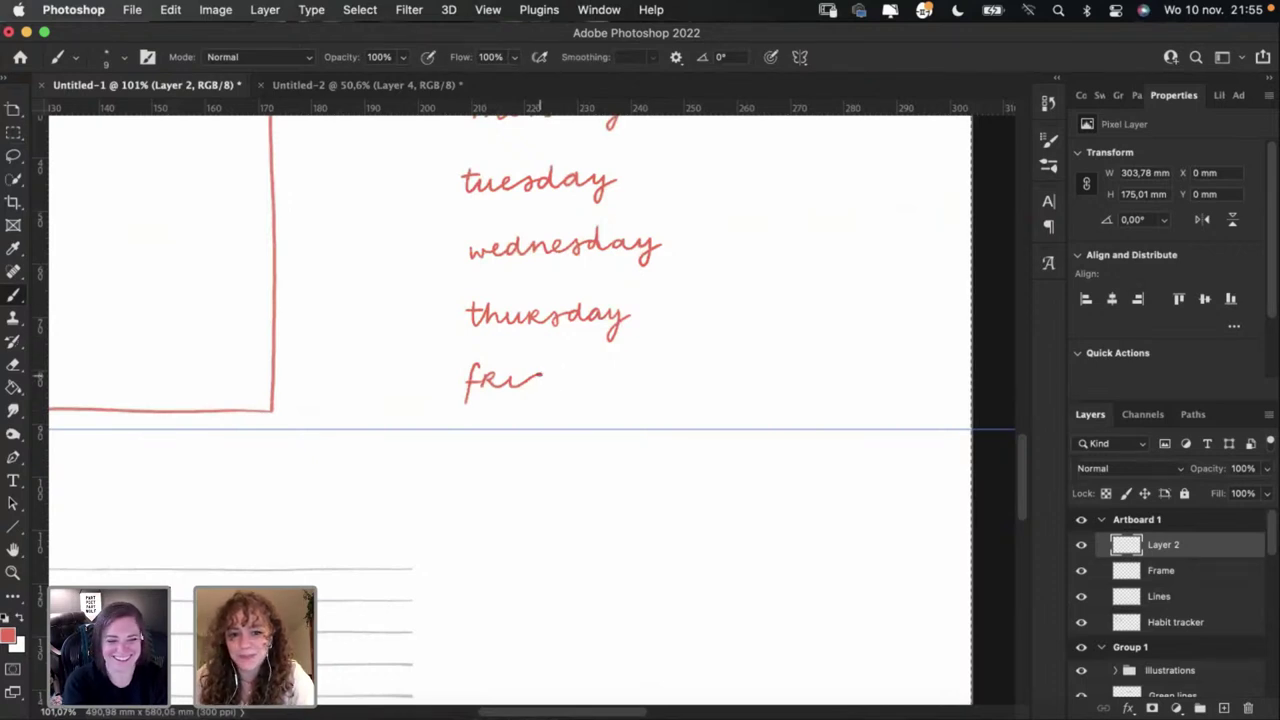
Step: Letter the 'd' and 'a' of 'friday', retrying the 'a'
drag(544, 378, 556, 384)
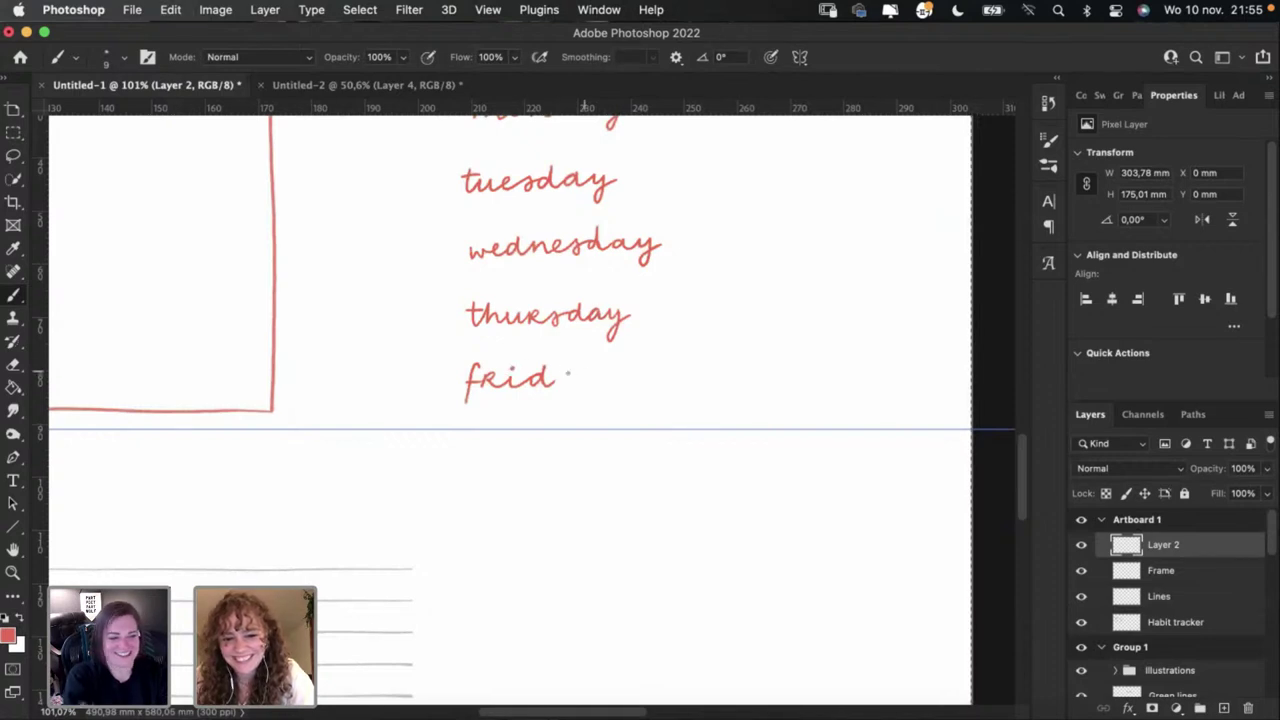
mouse_move(566, 374)
mouse_down()
mouse_move(574, 384)
mouse_move(556, 382)
mouse_move(585, 392)
mouse_up()
key(super+z)
key(super+z)
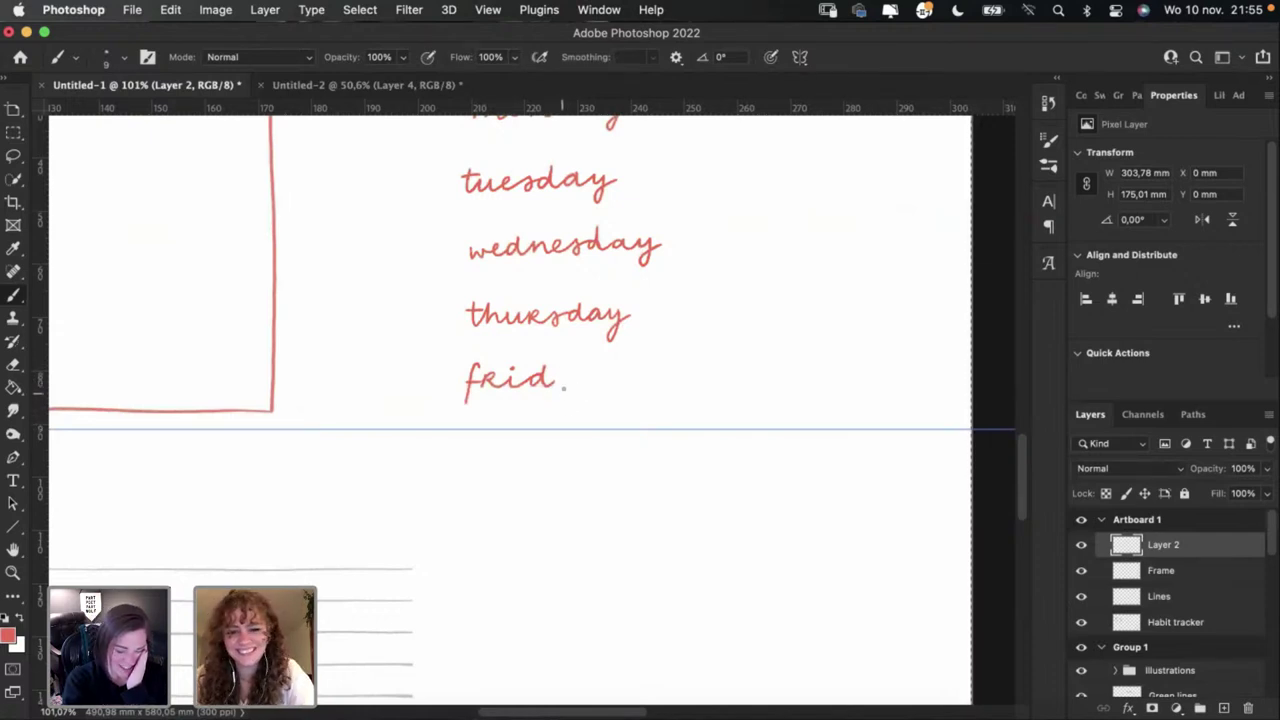
drag(552, 382, 577, 381)
key(super+z)
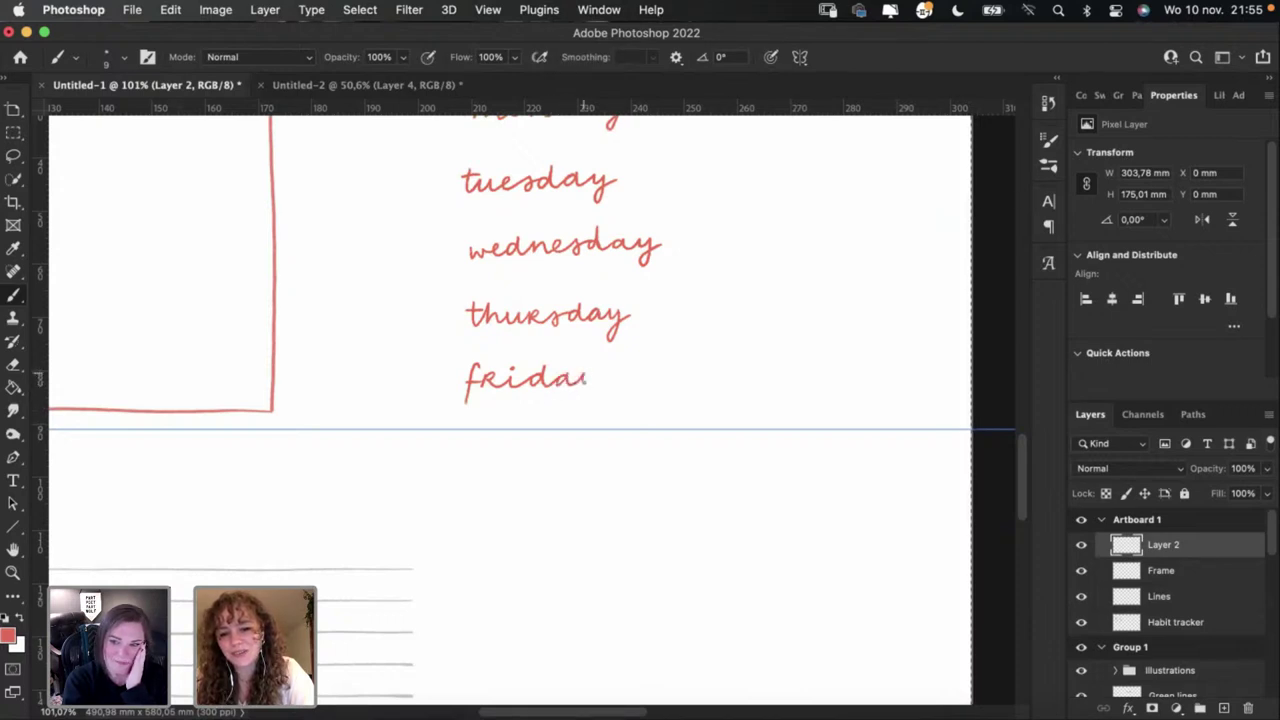
key(super+z)
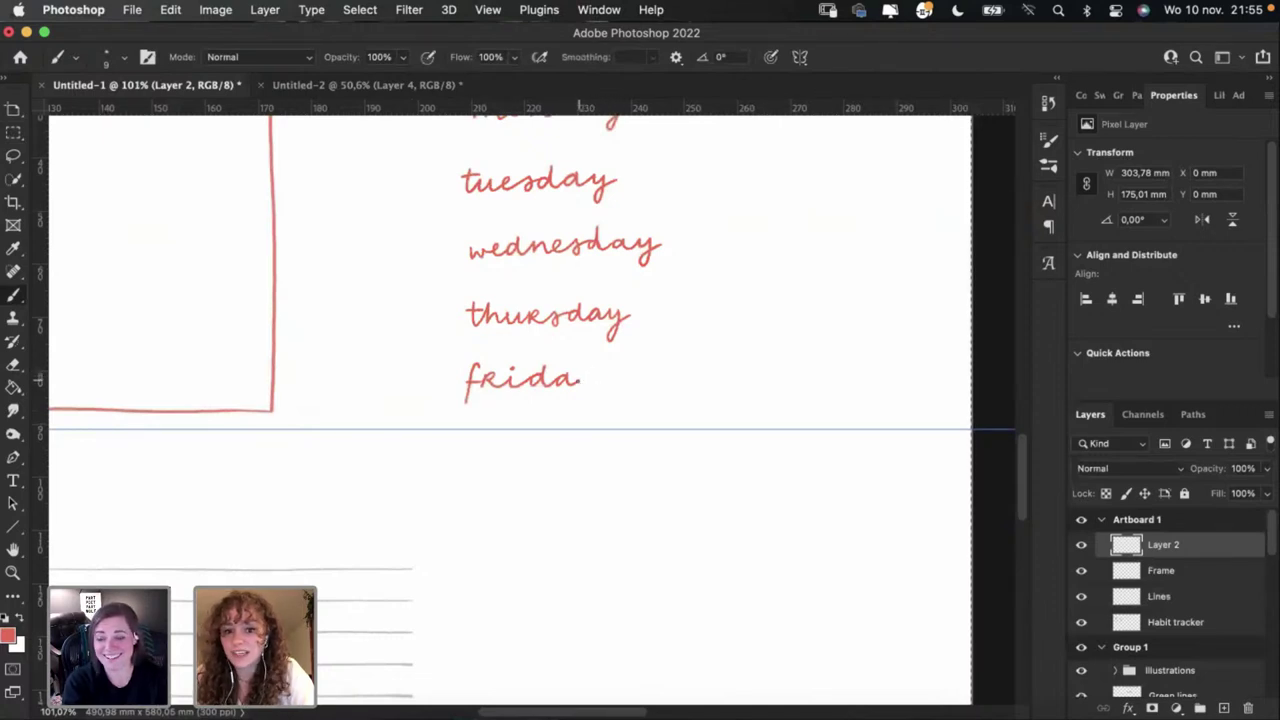
Step: Draw the final 'y' to complete 'friday', then pan across the lettering
drag(587, 400, 597, 384)
key(super+z)
key(super+z)
key(super+z)
key(super+z)
key(super+z)
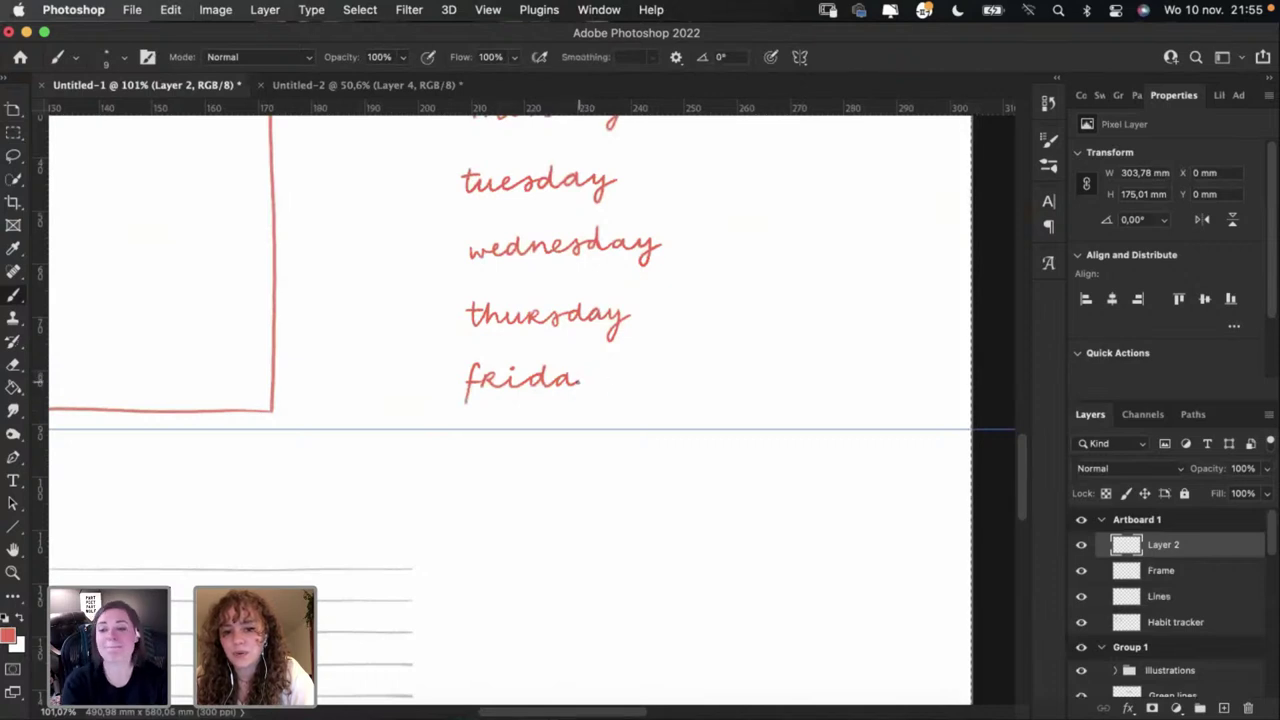
key(super+z)
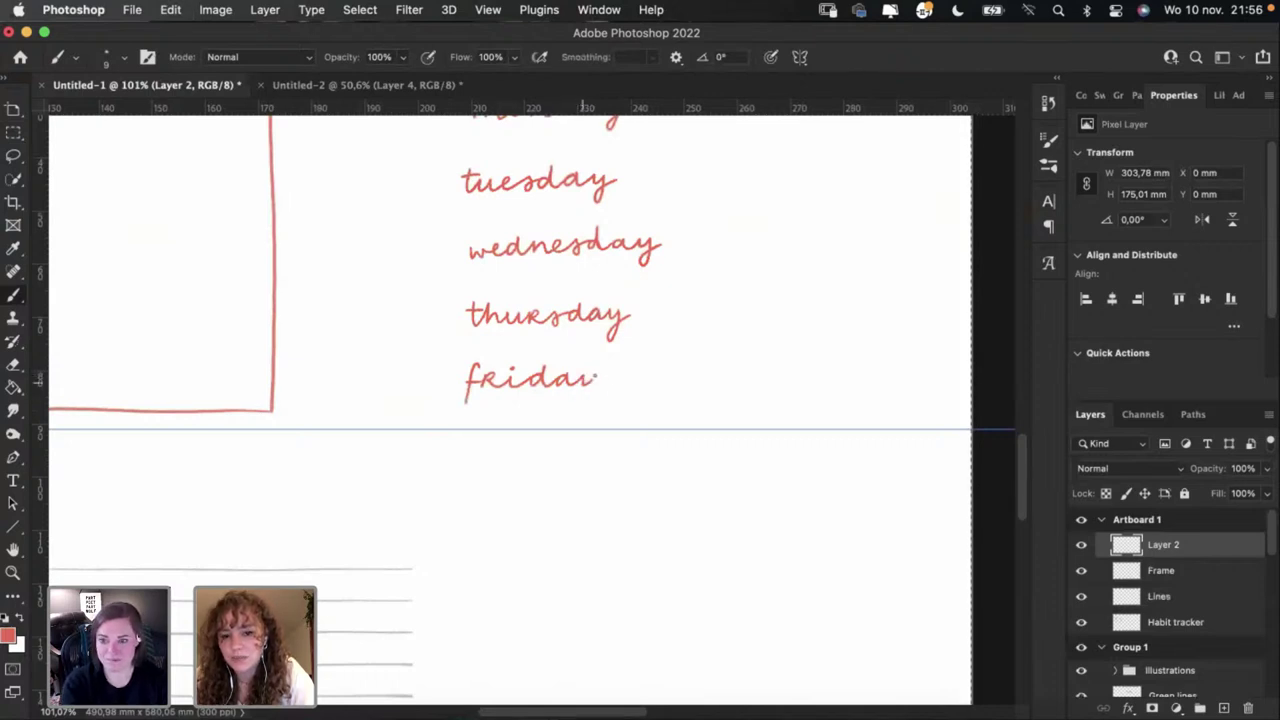
drag(584, 398, 596, 384)
key(super+z)
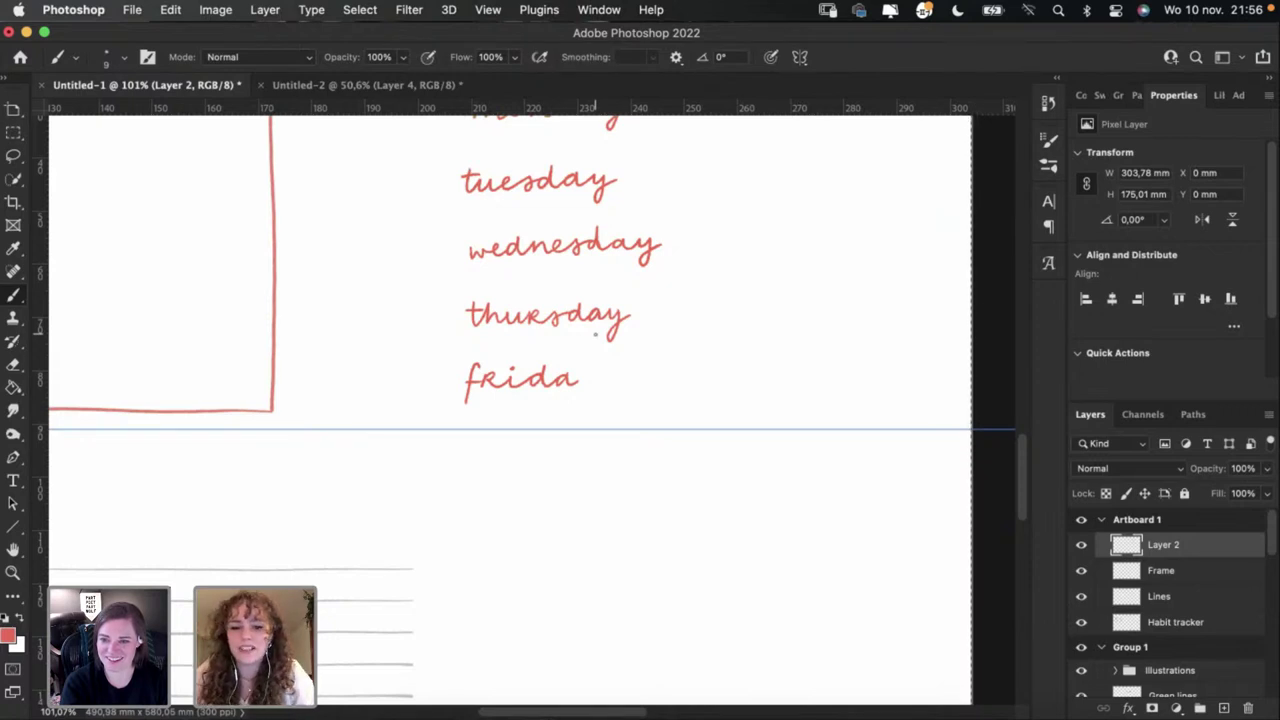
scroll(596, 333, down, 2)
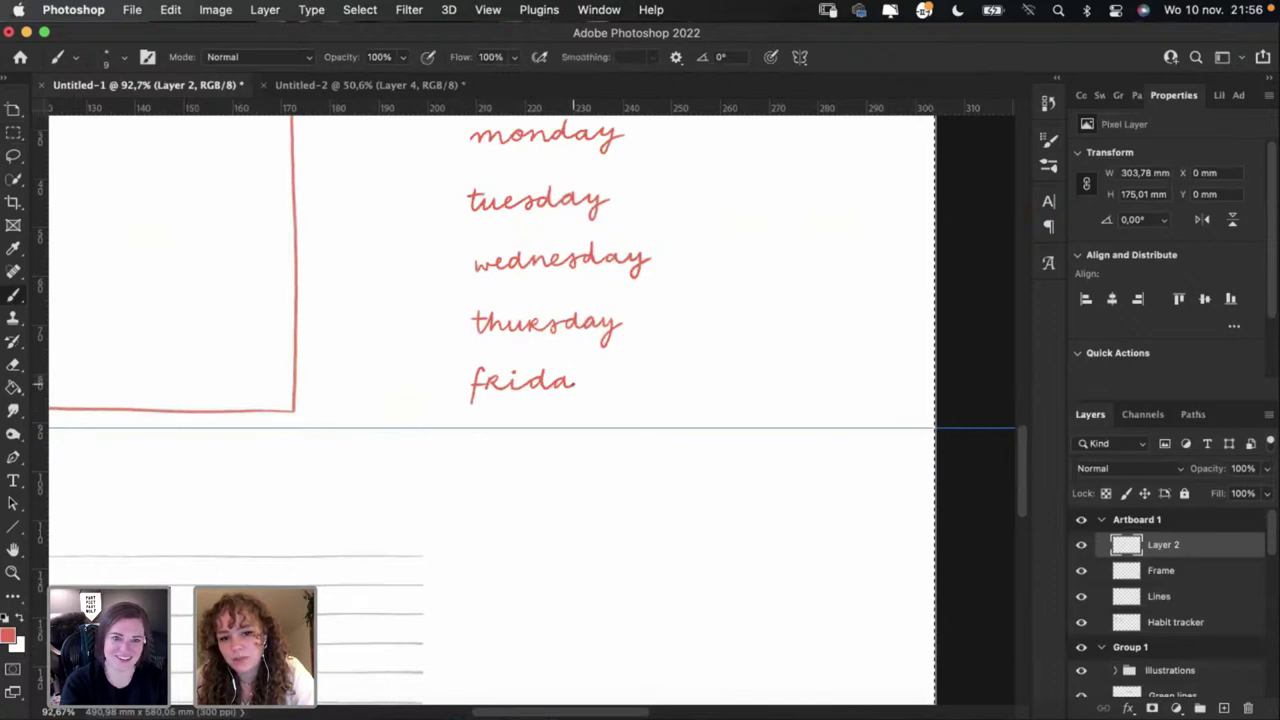
mouse_move(580, 377)
mouse_down()
mouse_move(591, 376)
mouse_move(590, 404)
mouse_up()
key(super+z)
key(super+z)
key(super+z)
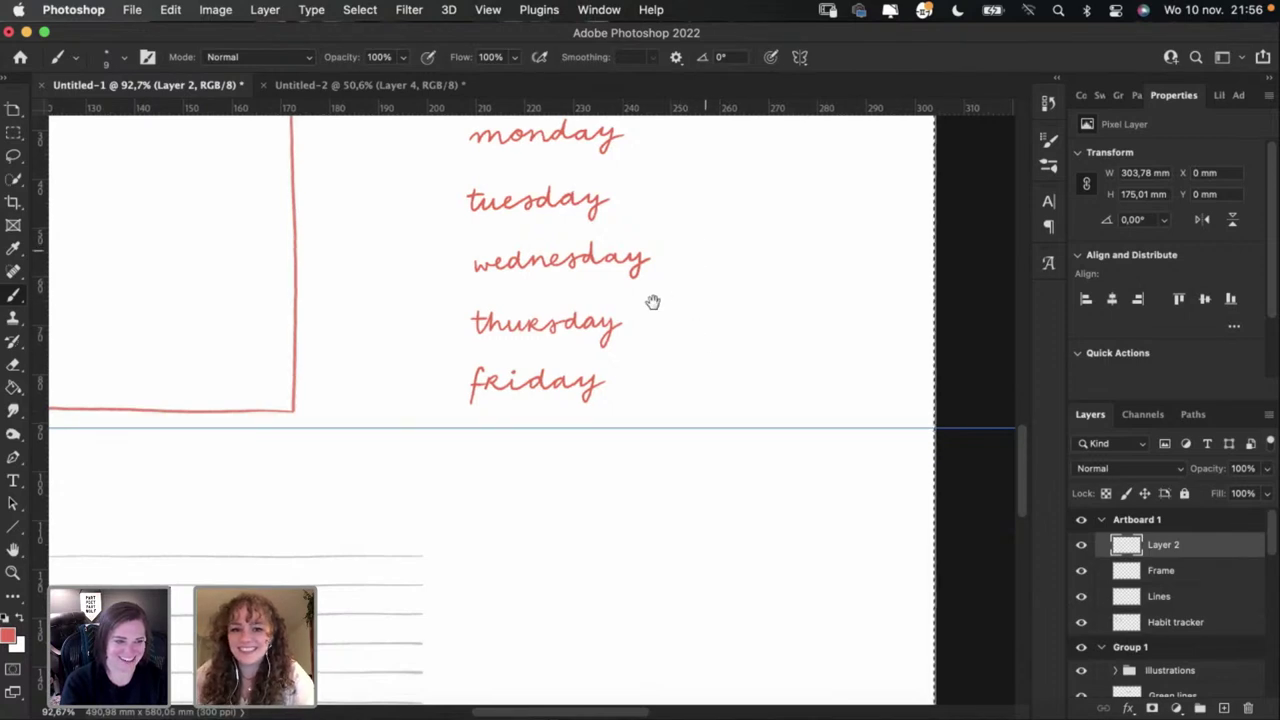
mouse_move(651, 297)
mouse_down()
mouse_move(586, 359)
mouse_move(534, 371)
mouse_move(671, 282)
mouse_up()
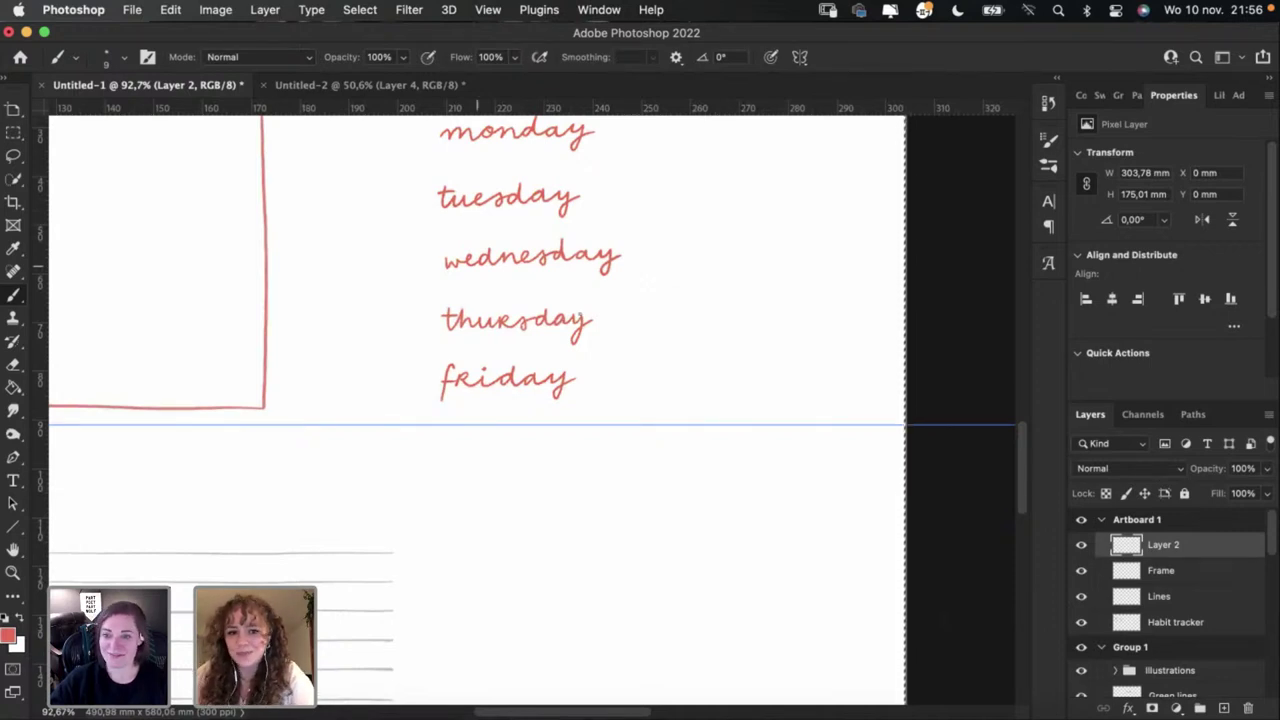
Step: Drag the horizontal guide down to Y 106,0 mm below 'friday'
scroll(551, 349, right, 5)
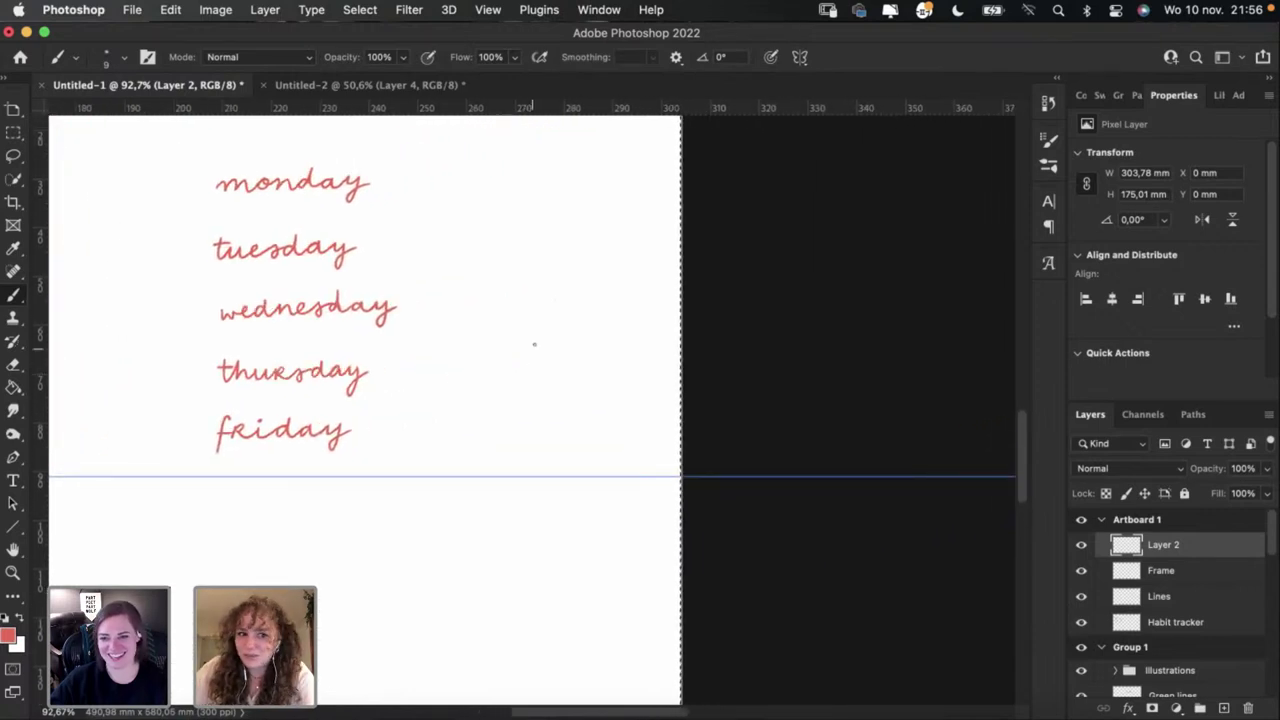
scroll(463, 314, down, 4)
scroll(463, 314, left, 4)
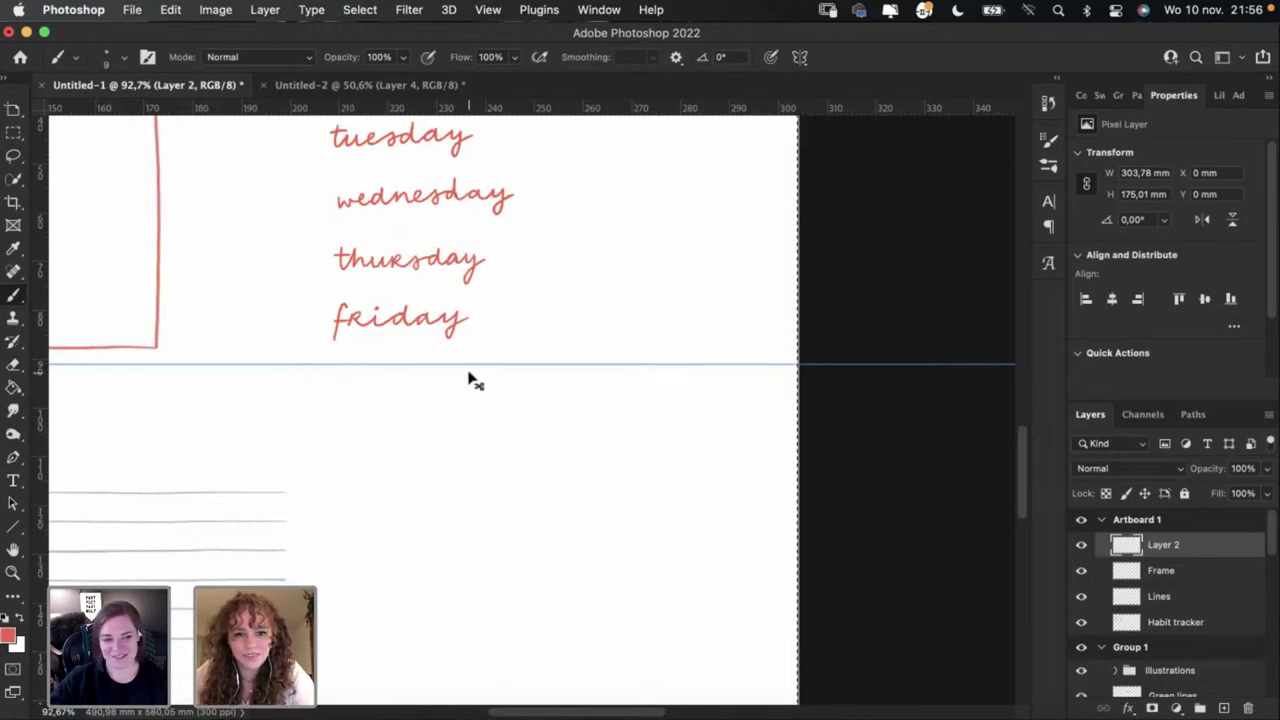
drag(466, 364, 461, 467)
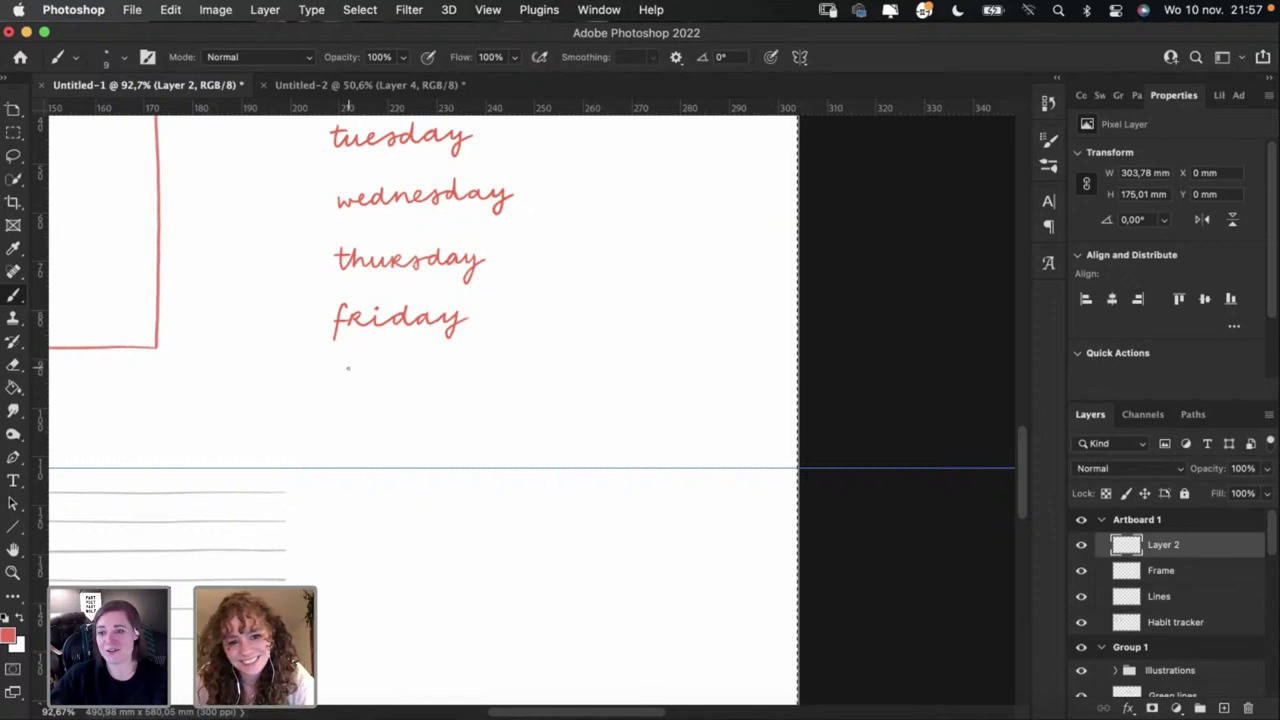
Step: Letter 'sat' below 'friday', undoing the 's' and 'u' attempts
mouse_move(334, 378)
mouse_down()
mouse_move(368, 372)
mouse_move(386, 386)
mouse_up()
key(super+z)
mouse_move(376, 372)
mouse_down()
mouse_move(396, 386)
mouse_move(452, 366)
mouse_move(482, 378)
mouse_move(452, 368)
mouse_move(460, 394)
mouse_move(460, 368)
mouse_up()
key(super+z)
key(super+z)
key(super+z)
key(super+z)
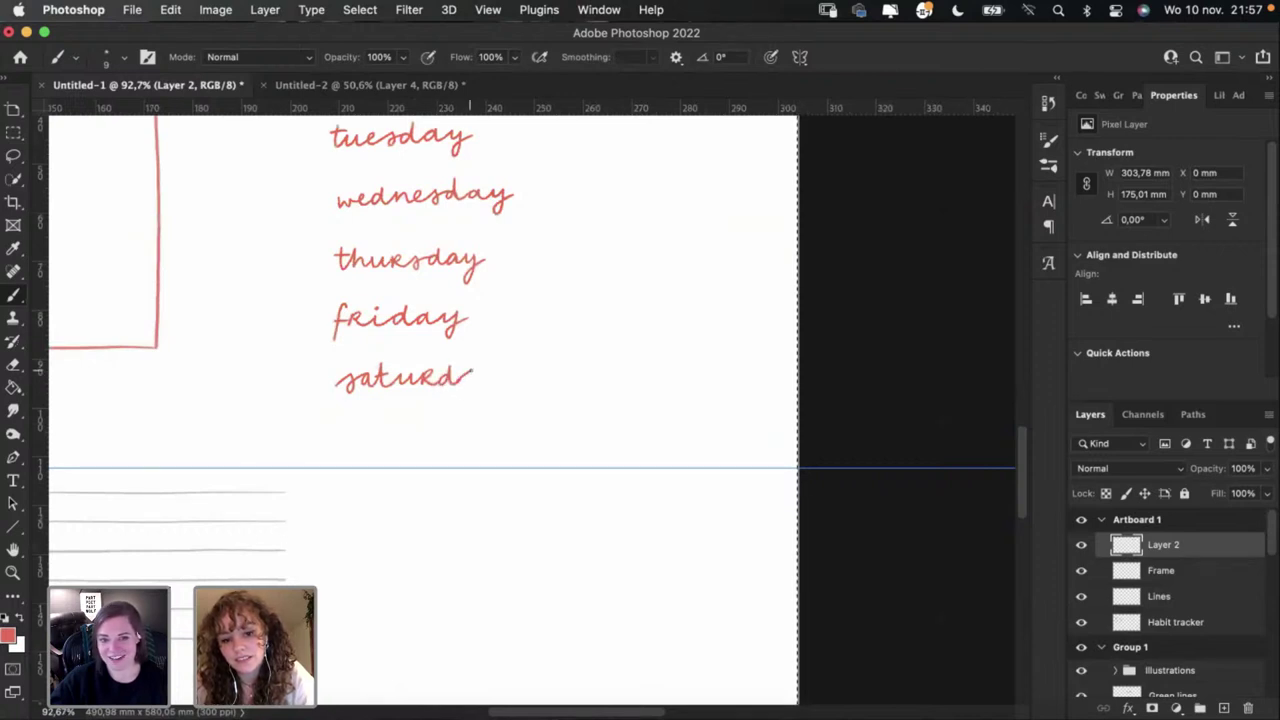
Step: Letter the closing 'a' of 'saturday', then pan around the lettering
key(super+z)
key(super+z)
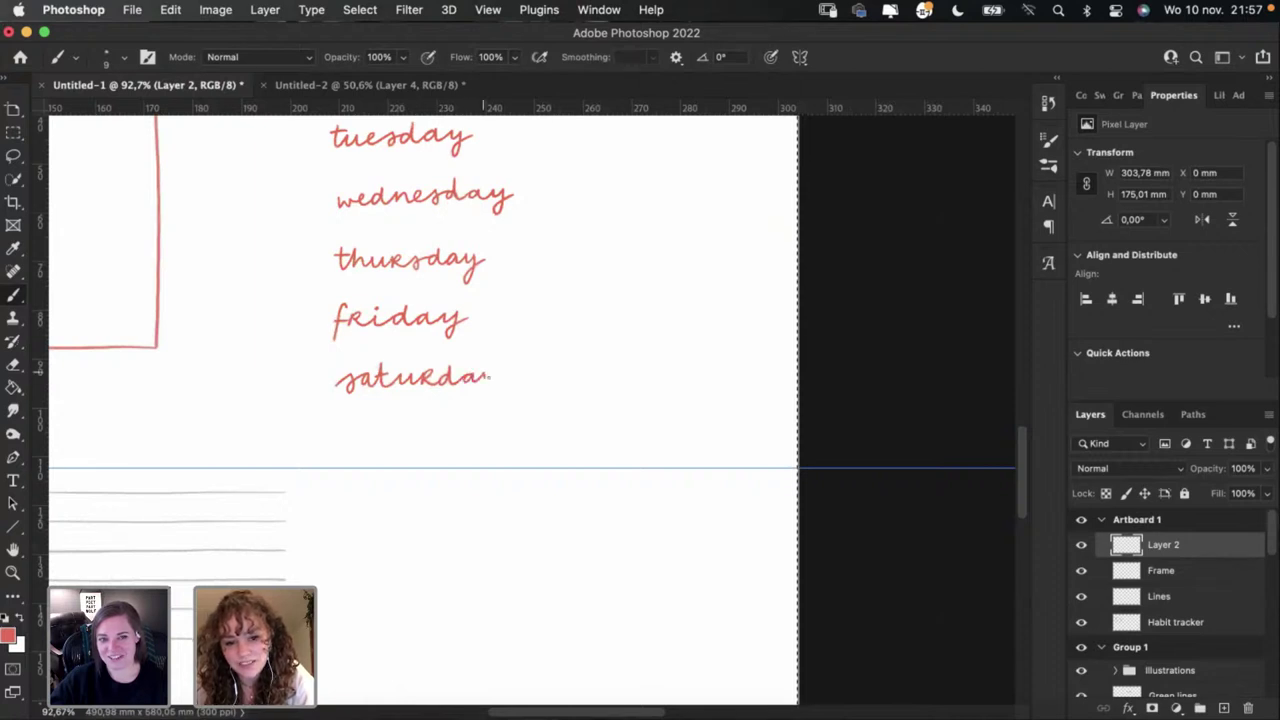
key(super+z)
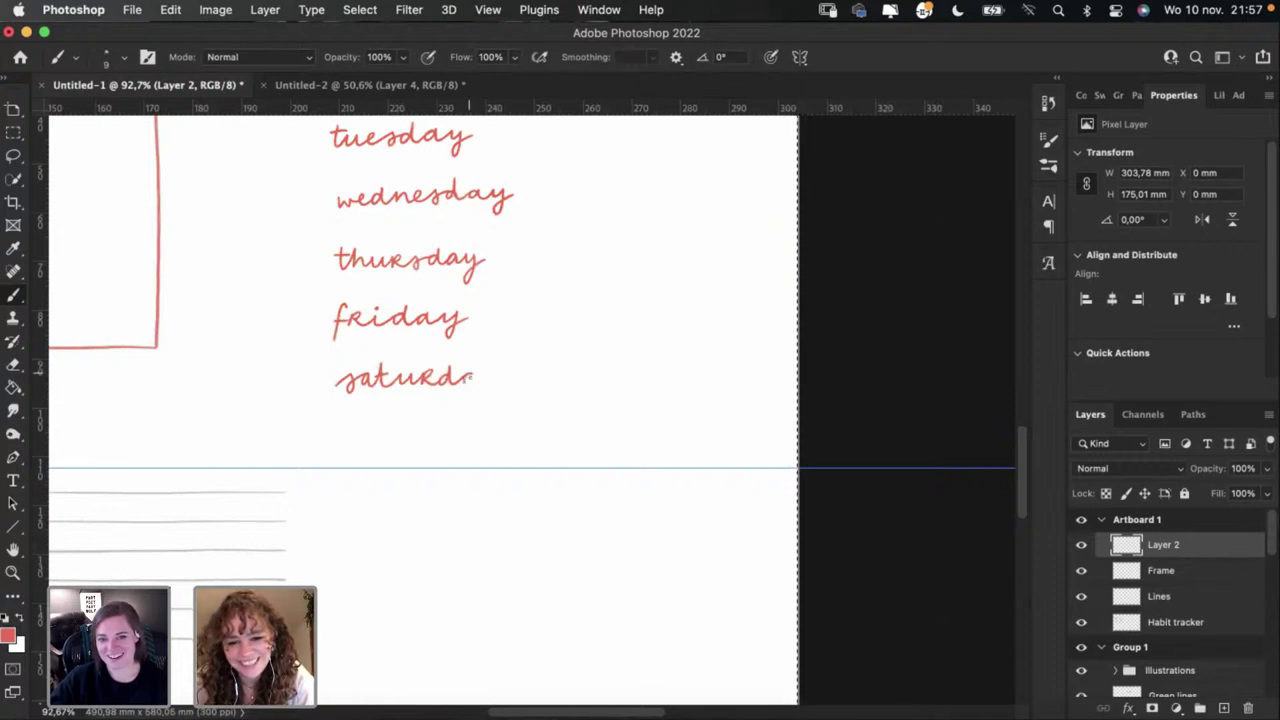
mouse_move(471, 376)
mouse_down()
mouse_move(503, 386)
mouse_move(494, 372)
mouse_move(500, 398)
mouse_move(497, 371)
mouse_move(512, 376)
mouse_up()
key(super+z)
key(super+z)
key(super+z)
key(super+z)
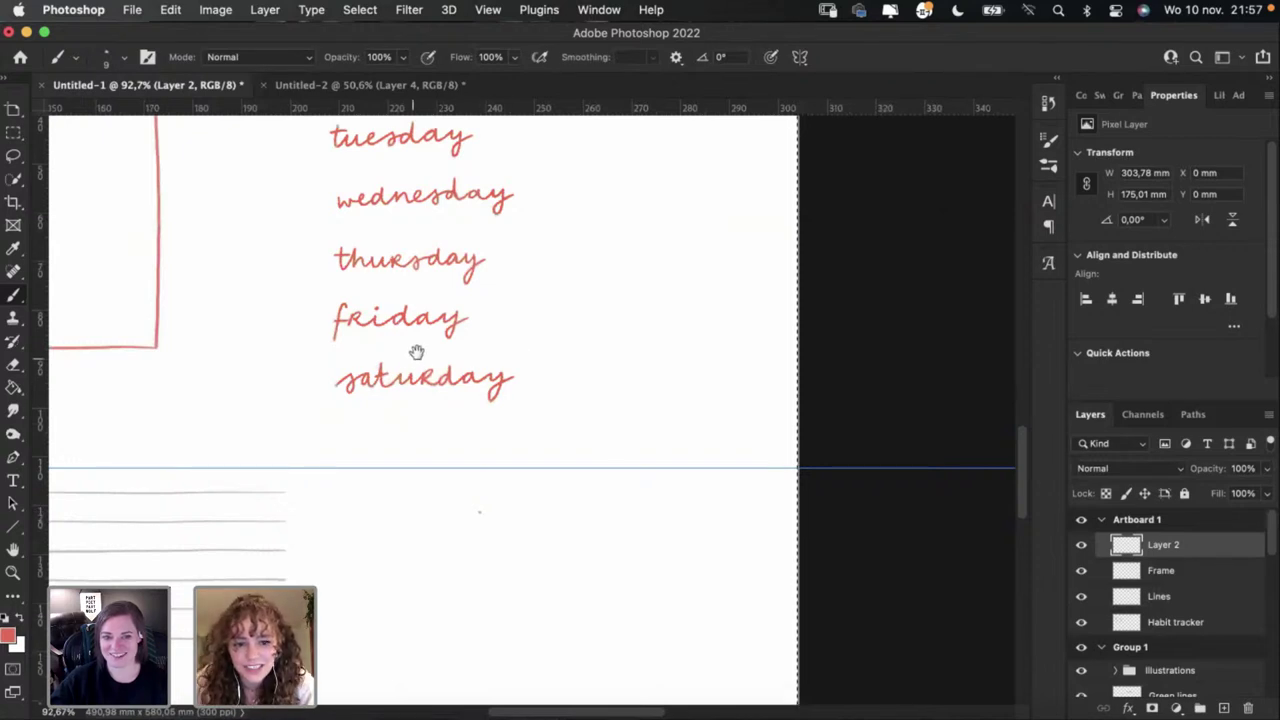
scroll(417, 351, up, 3)
key(e)
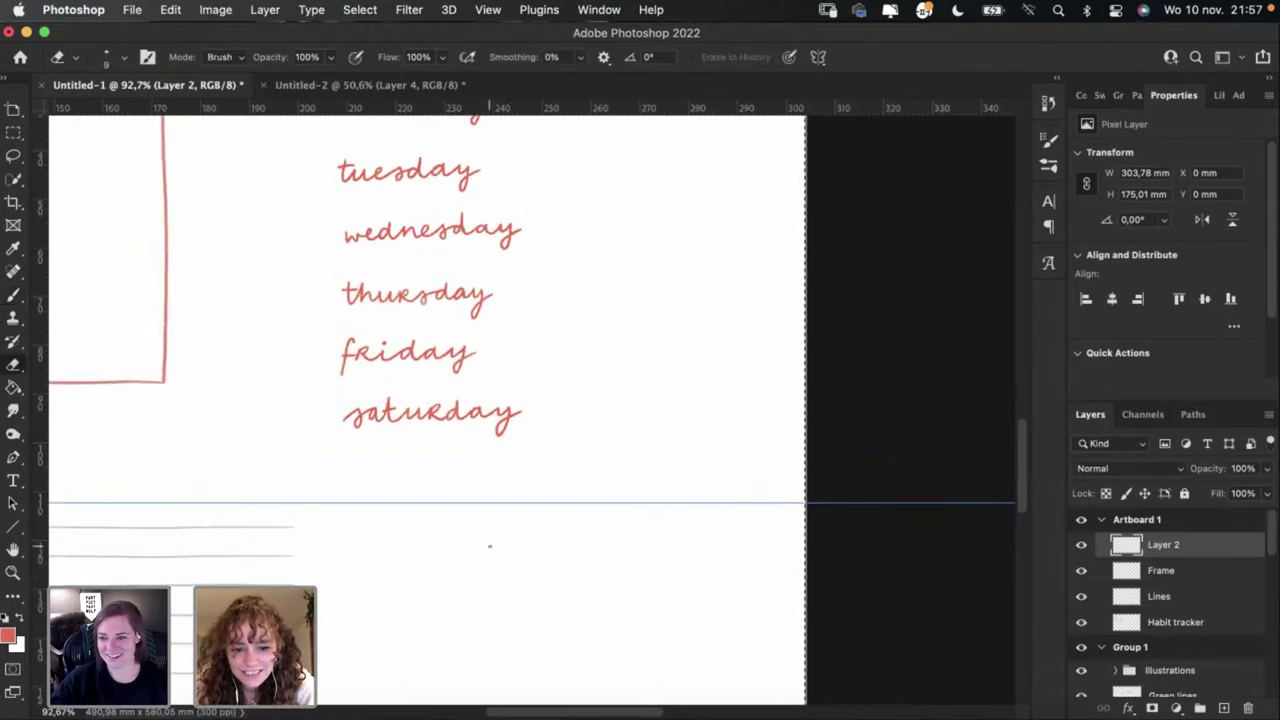
drag(563, 369, 498, 453)
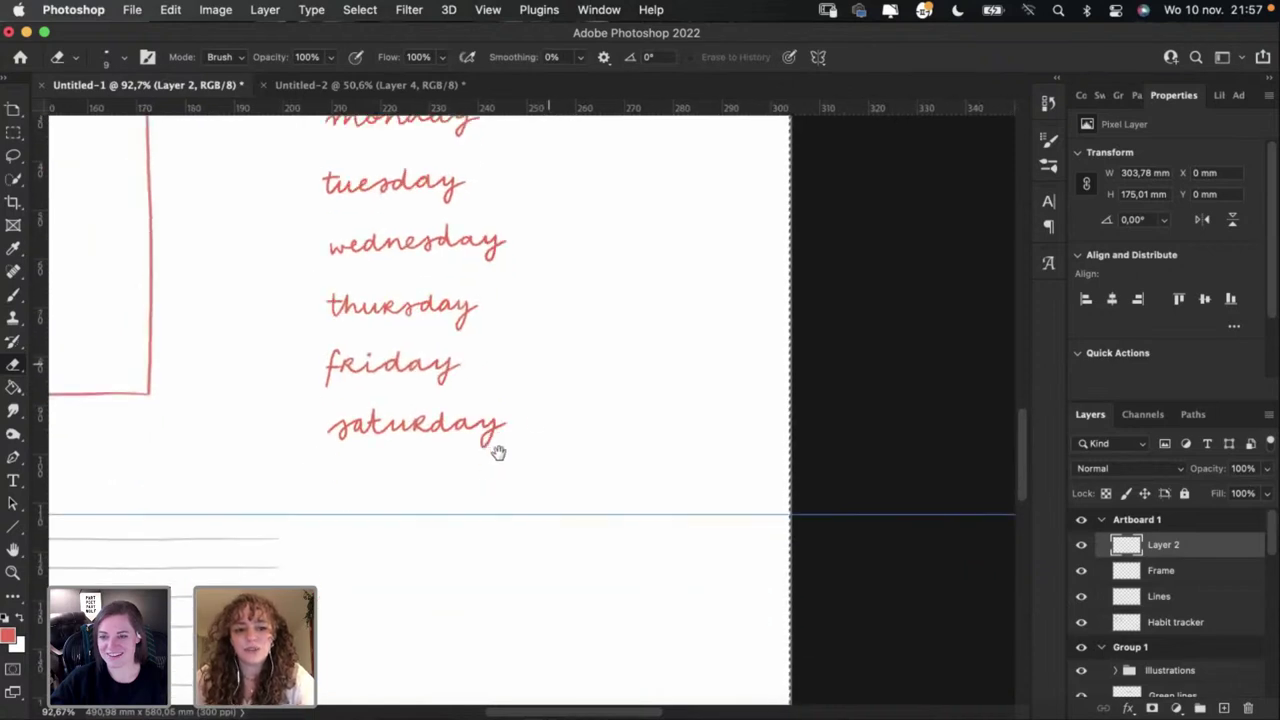
scroll(500, 445, down, 2)
scroll(500, 445, left, 2)
Step: Brush-letter the red 's' and 'u' of sunday below saturday, undoing rejected strokes
key(b)
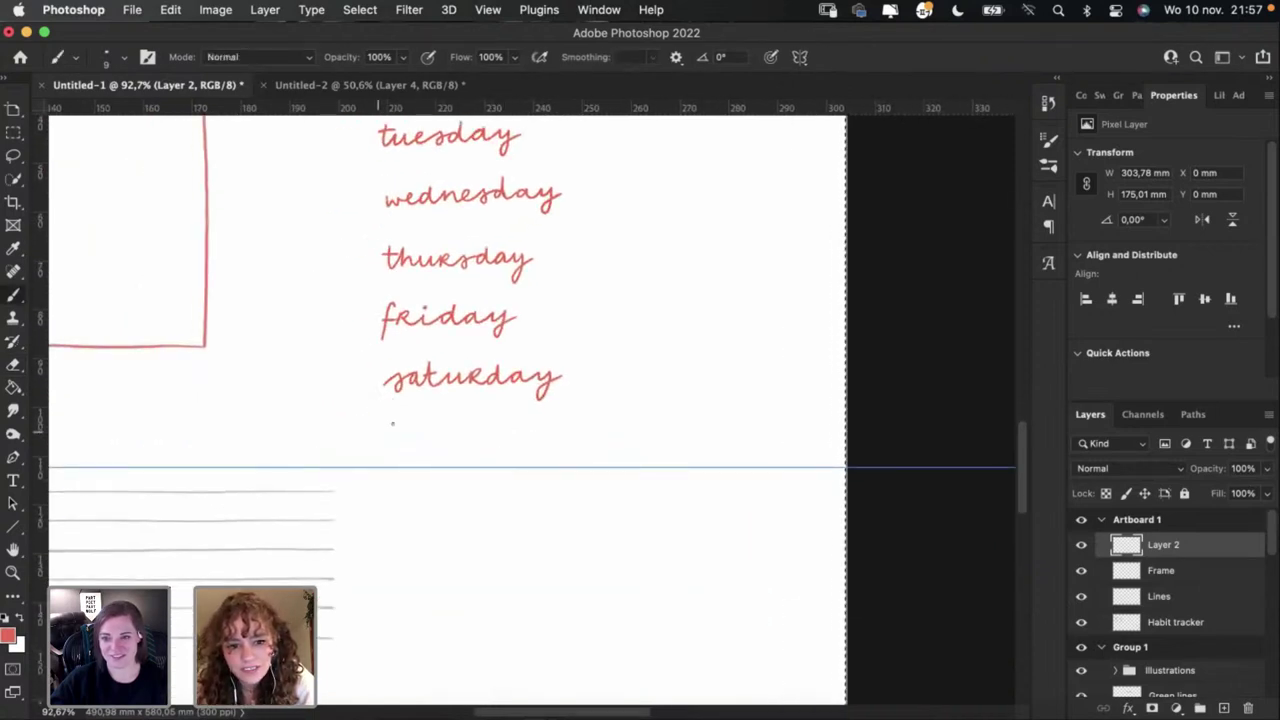
key(super+z)
mouse_move(397, 423)
mouse_down()
mouse_move(392, 432)
mouse_move(449, 417)
mouse_move(403, 425)
mouse_up()
key(super+z)
key(super+z)
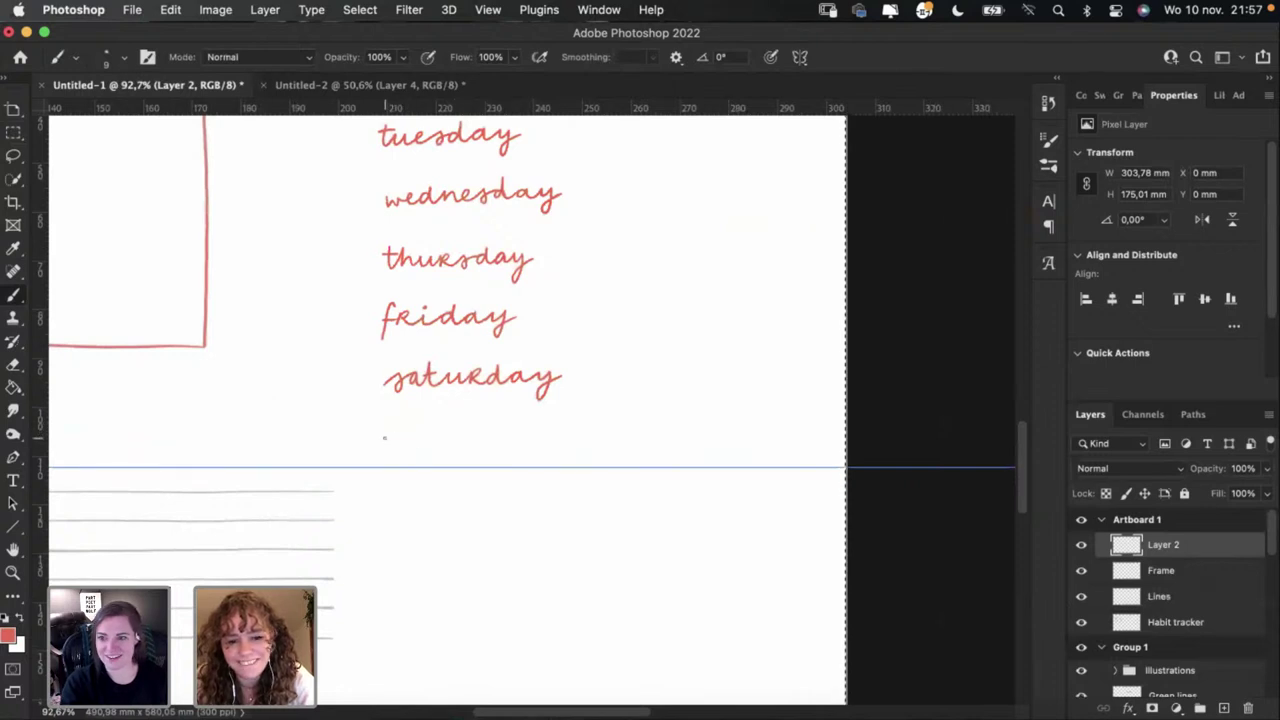
drag(425, 428, 414, 434)
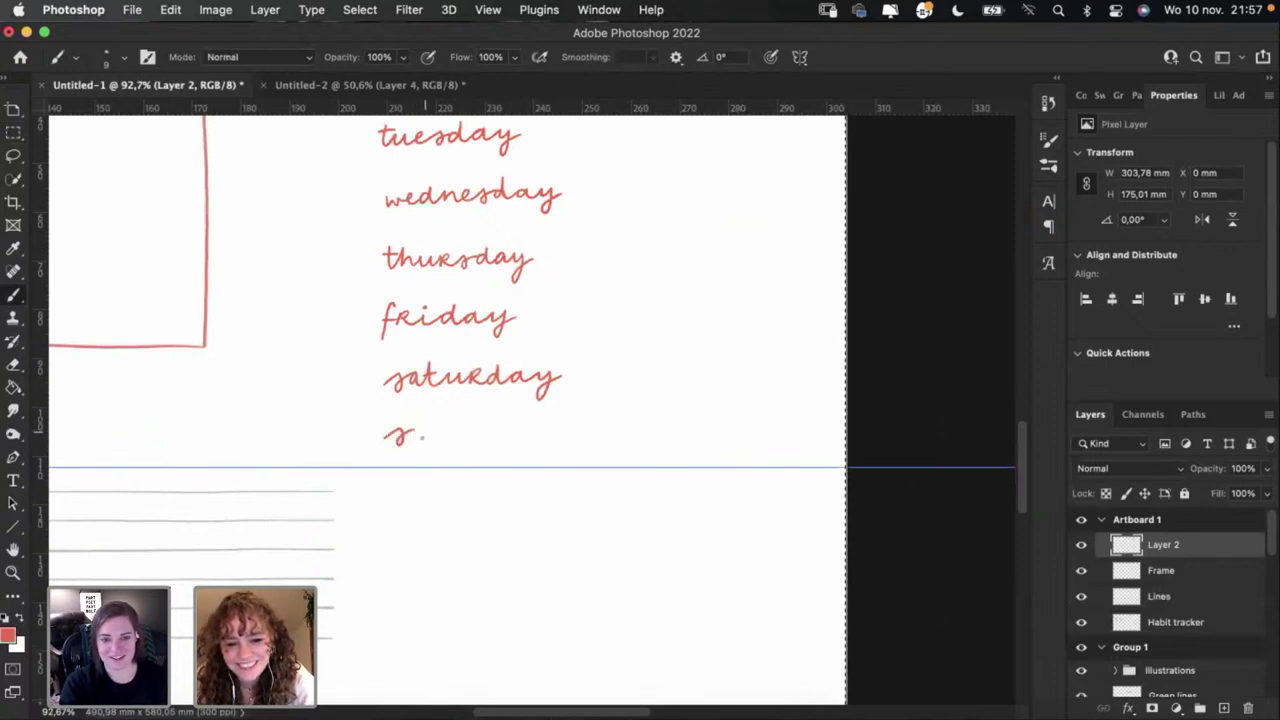
key(super+z)
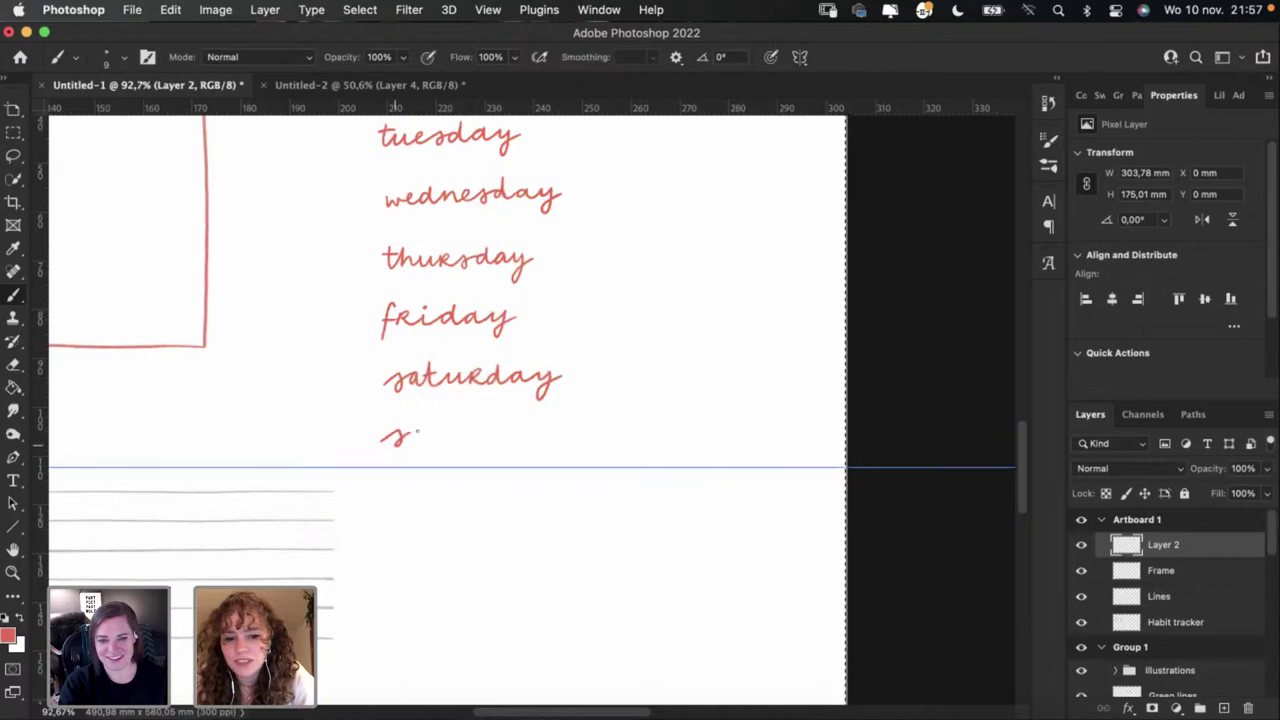
key(super+z)
drag(386, 437, 438, 430)
key(super+z)
key(super+z)
key(super+z)
key(super+z)
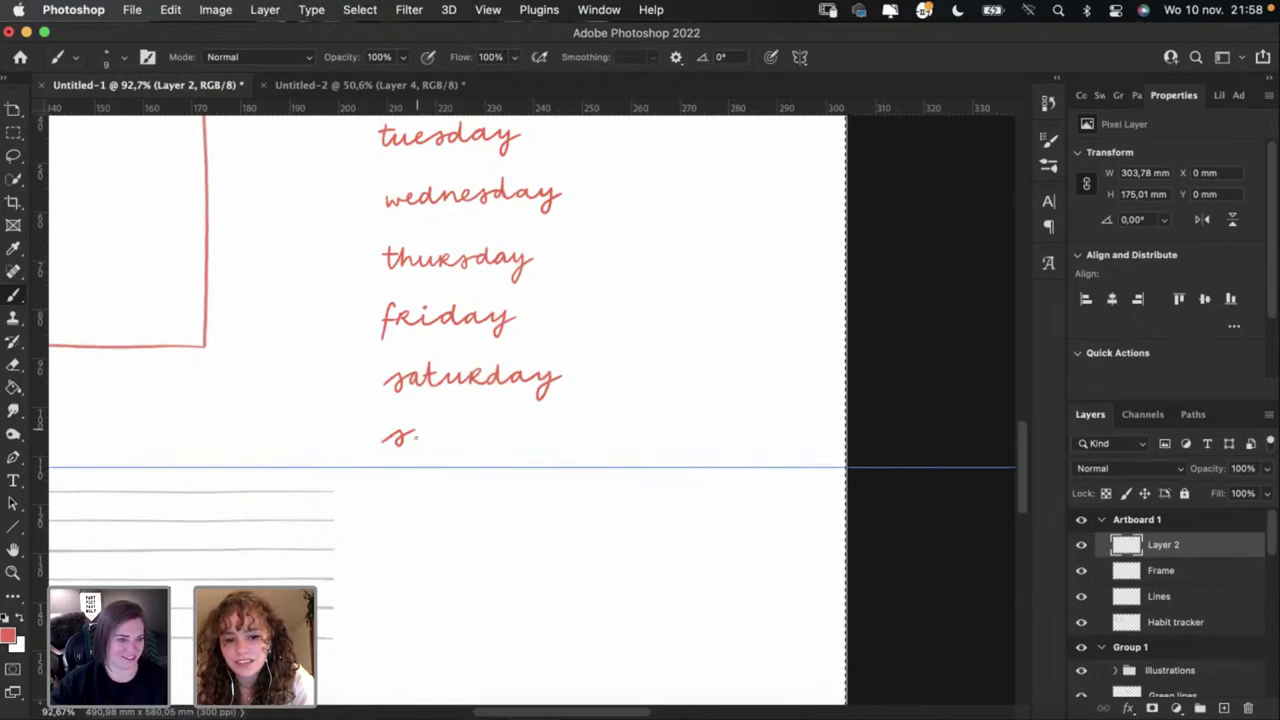
key(super+z)
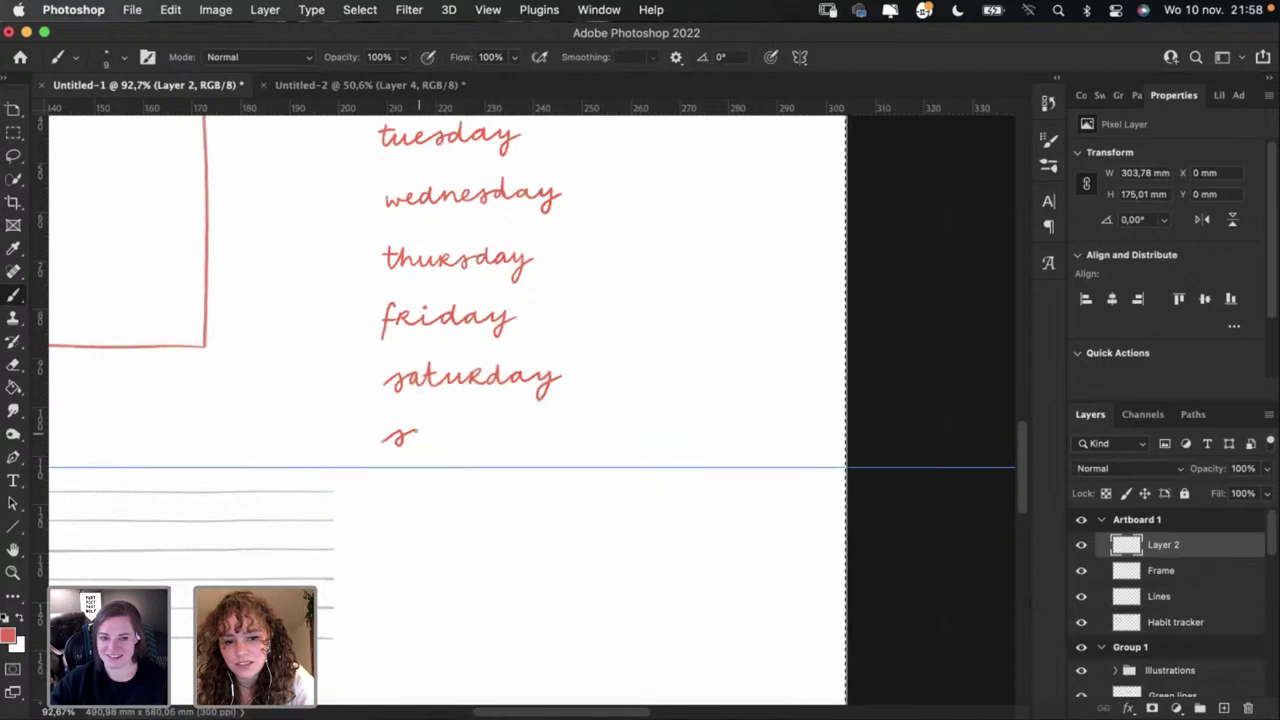
drag(416, 434, 438, 430)
key(super+z)
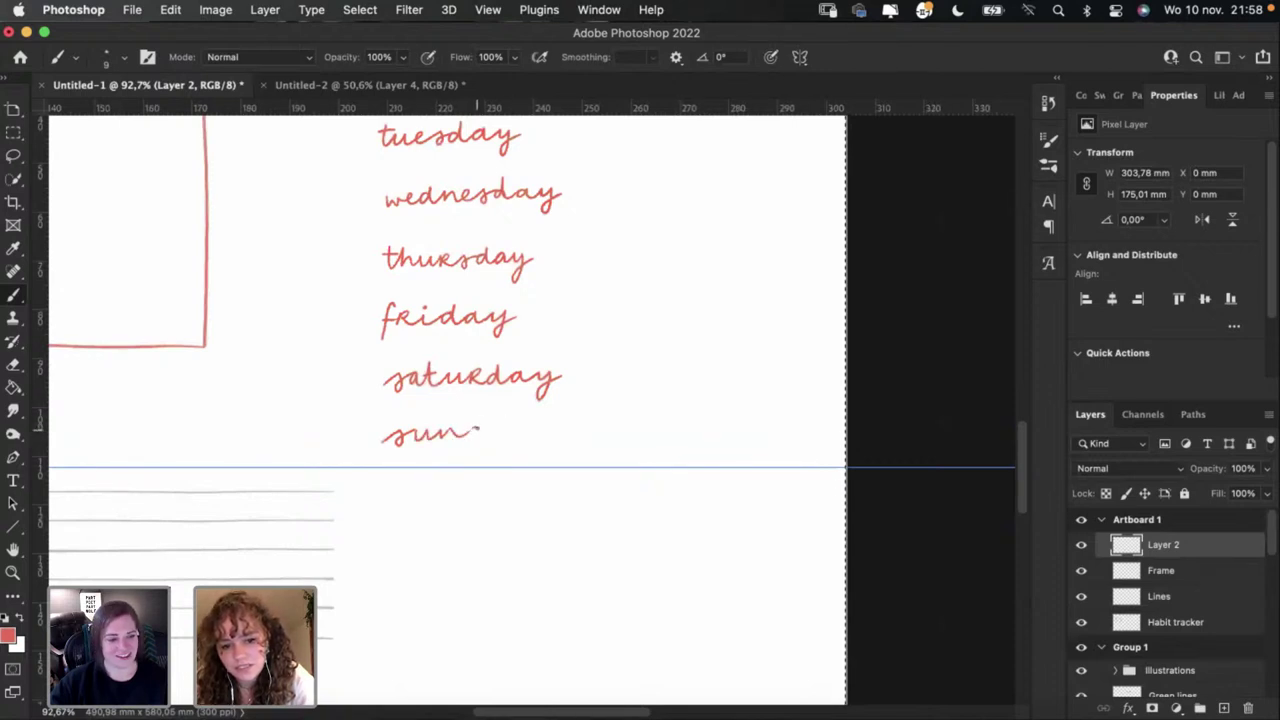
Step: Finish lettering 'd', 'a' and 'y' to complete sunday, redrawing unsatisfying strokes
drag(478, 428, 501, 424)
key(super+z)
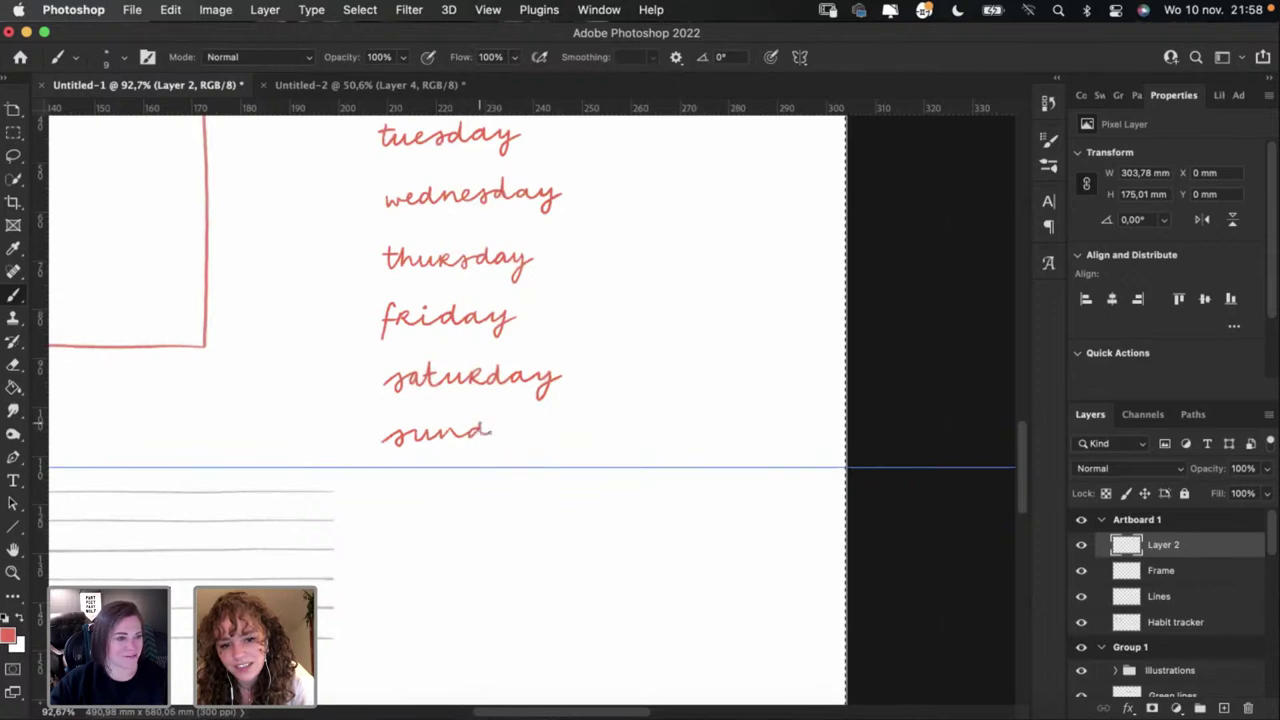
key(super+z)
drag(487, 430, 514, 430)
key(super+z)
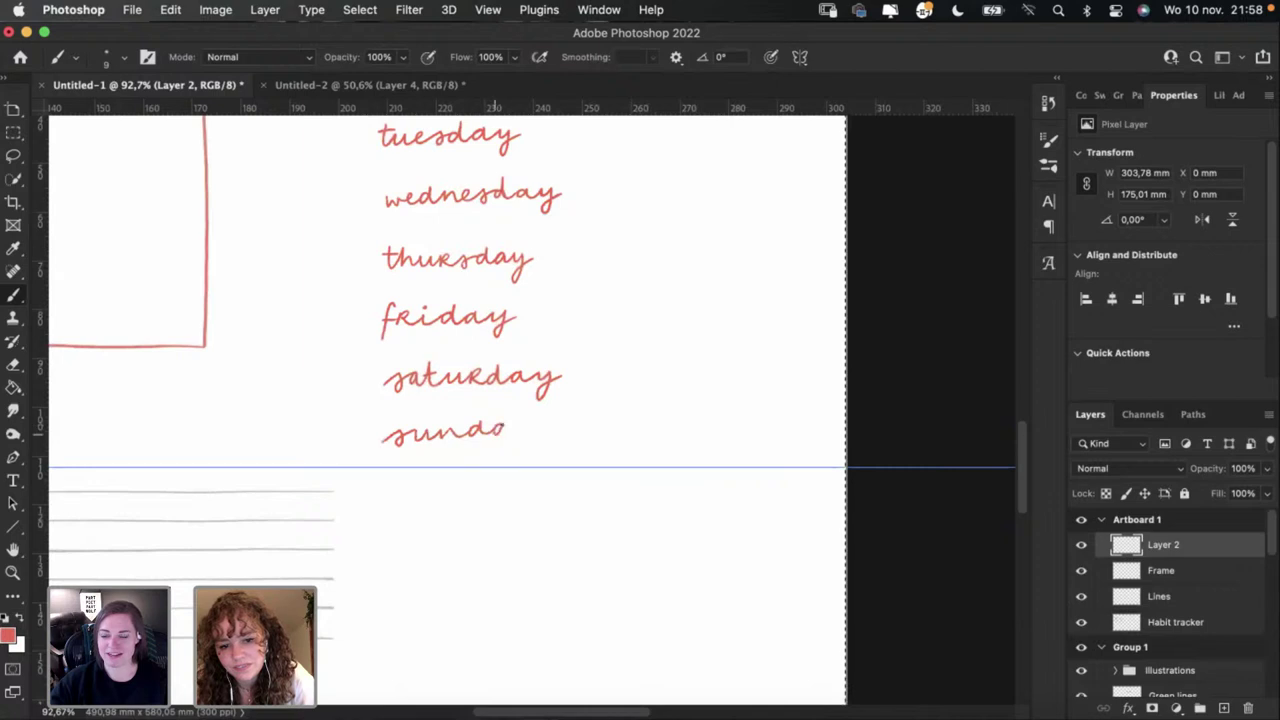
drag(494, 430, 523, 434)
key(super+z)
key(super+z)
key(super+z)
key(super+z)
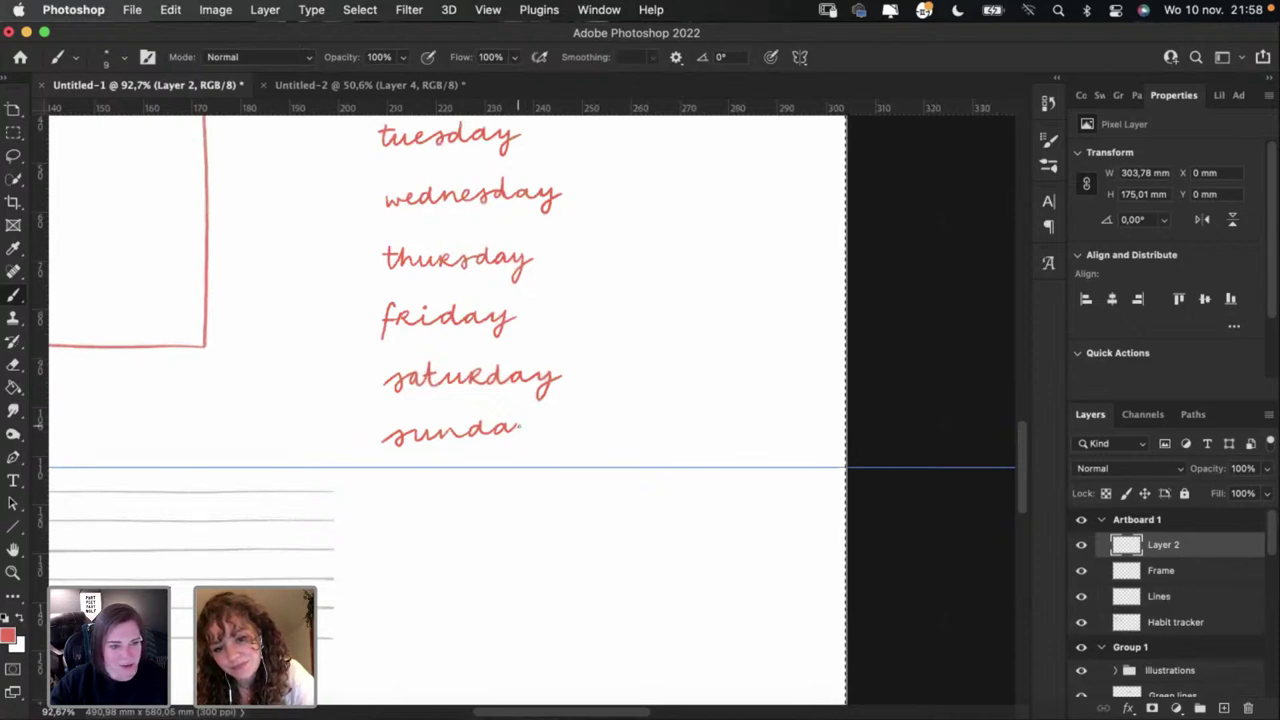
key(super+z)
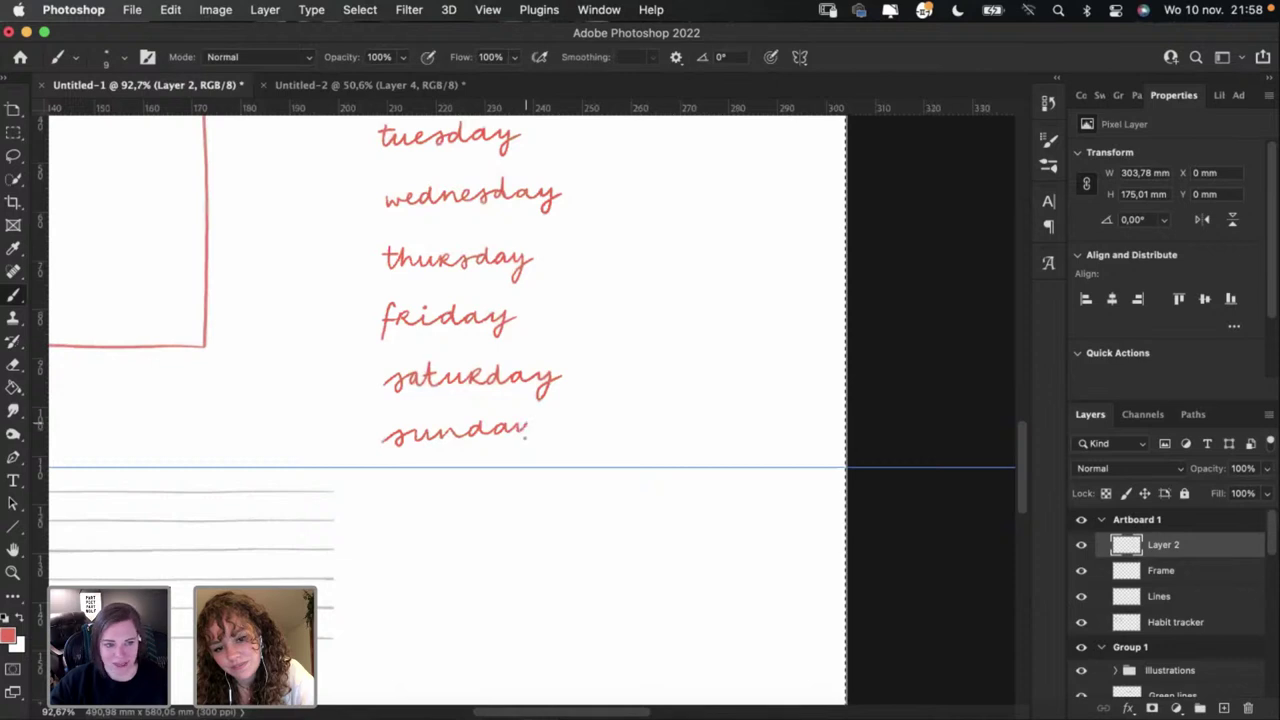
drag(527, 426, 544, 421)
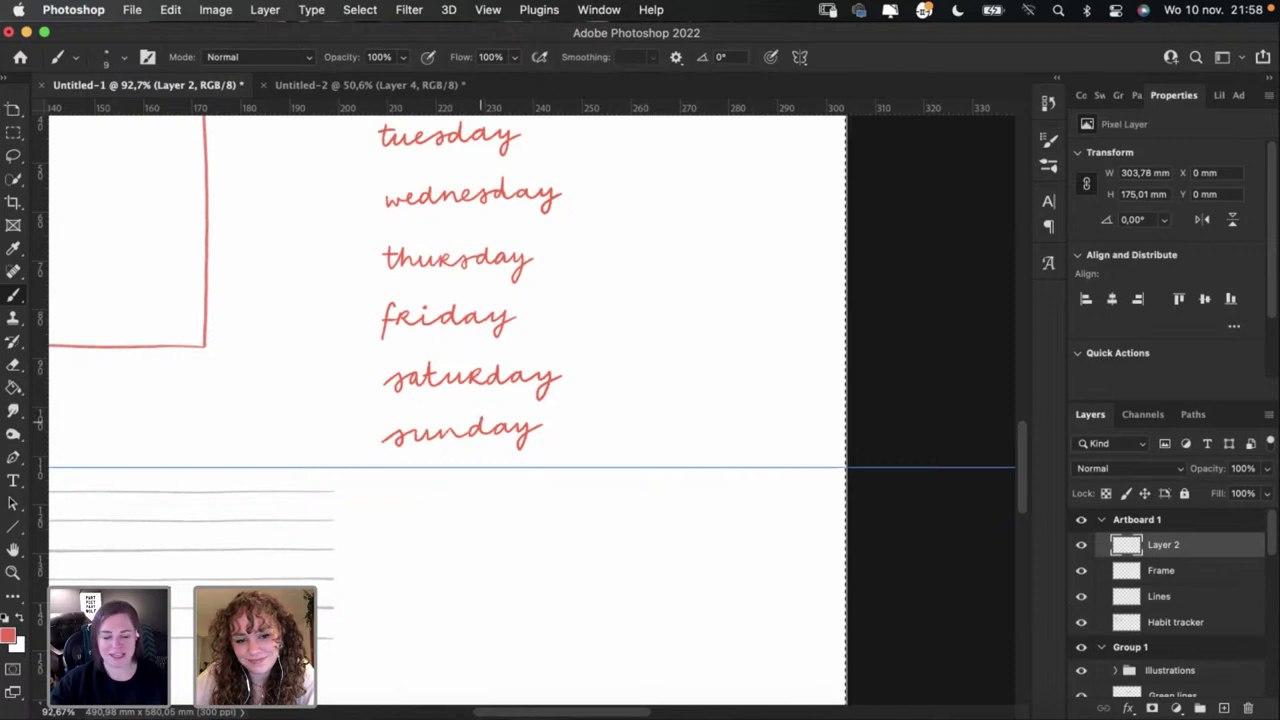
key(super+z)
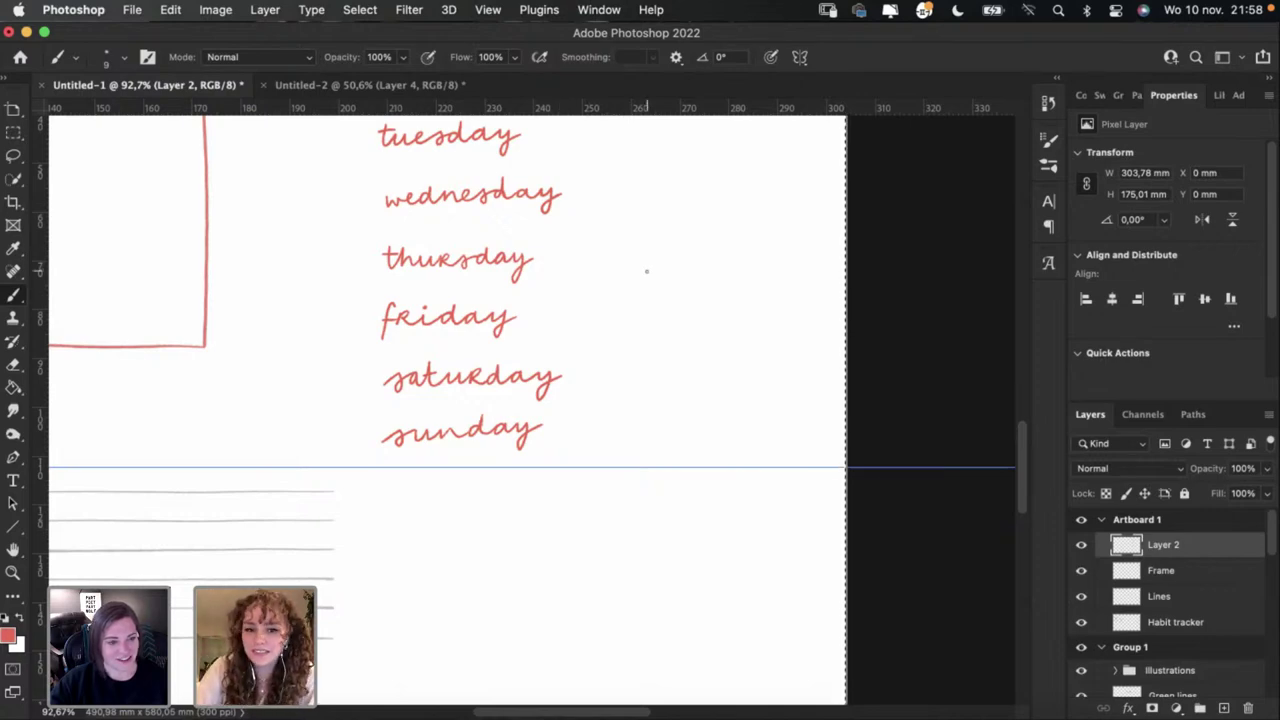
Step: Shift the red weekday column up and right to X 211,84 mm, Y 20,4 mm
scroll(646, 269, down, 3)
scroll(646, 269, up, 3)
scroll(646, 269, left, 1)
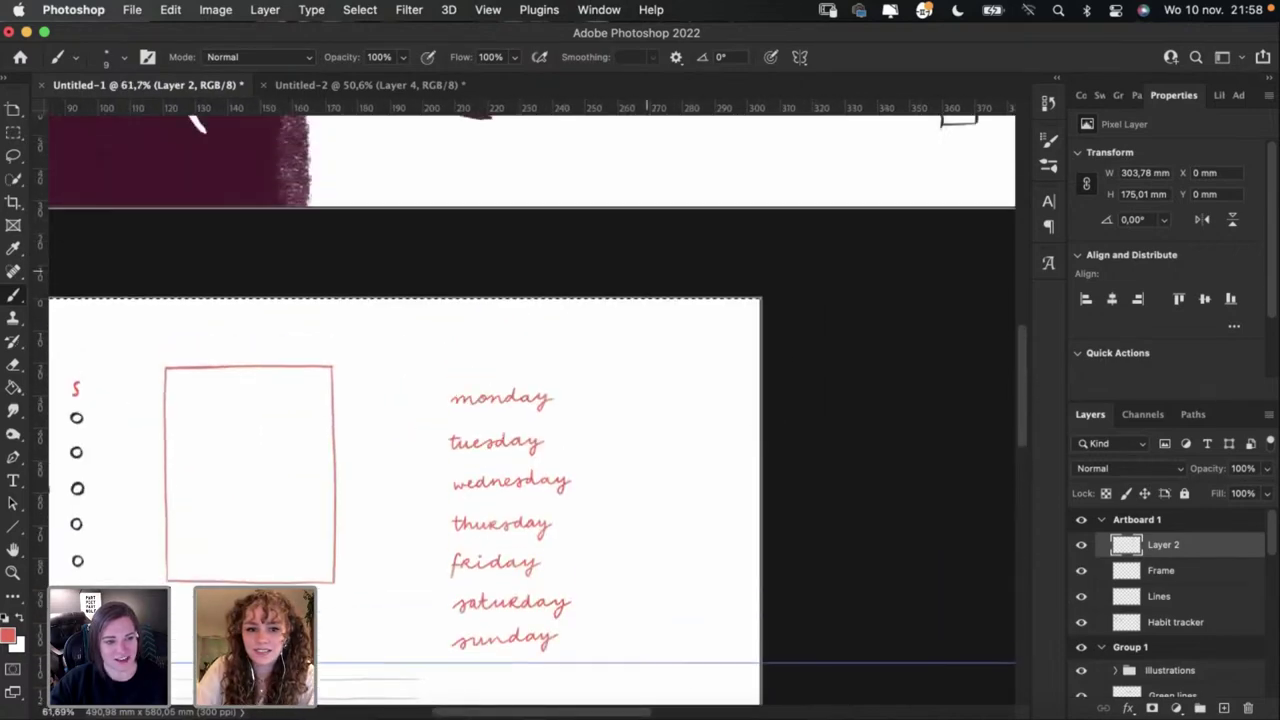
scroll(646, 269, down, 1)
scroll(646, 269, right, 1)
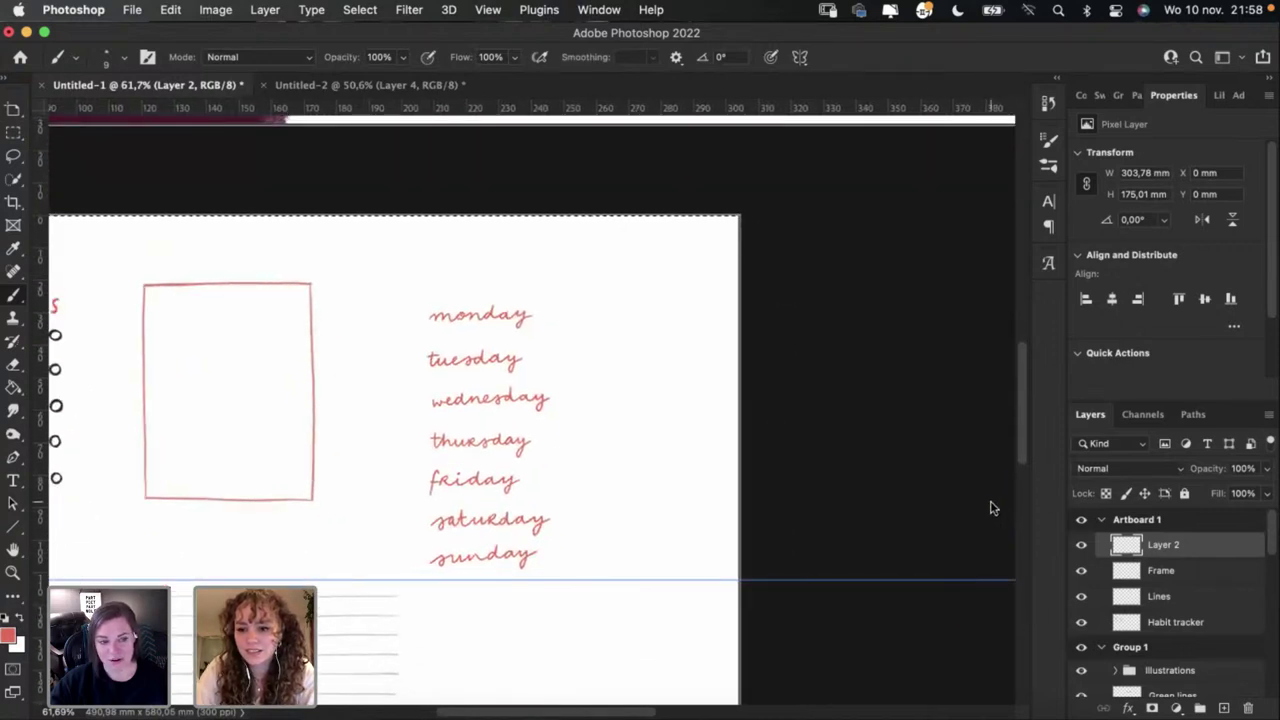
key(super+t)
drag(498, 392, 500, 378)
key(Escape)
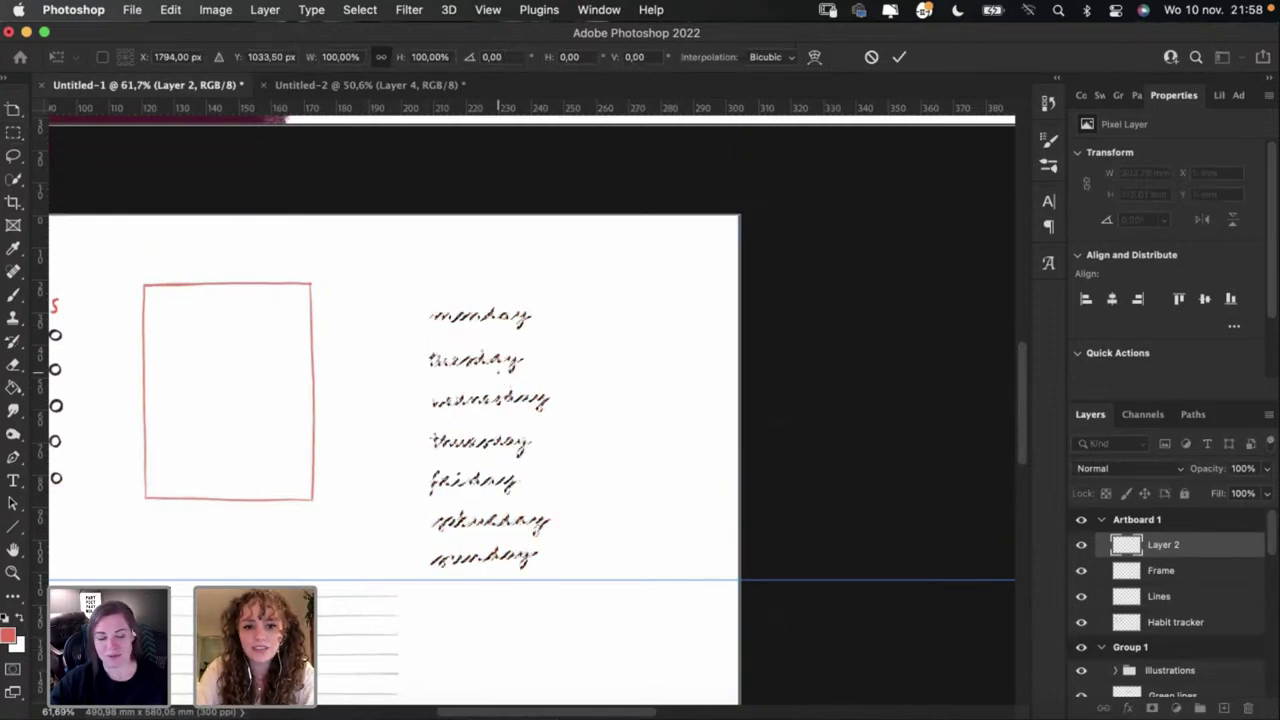
key(b)
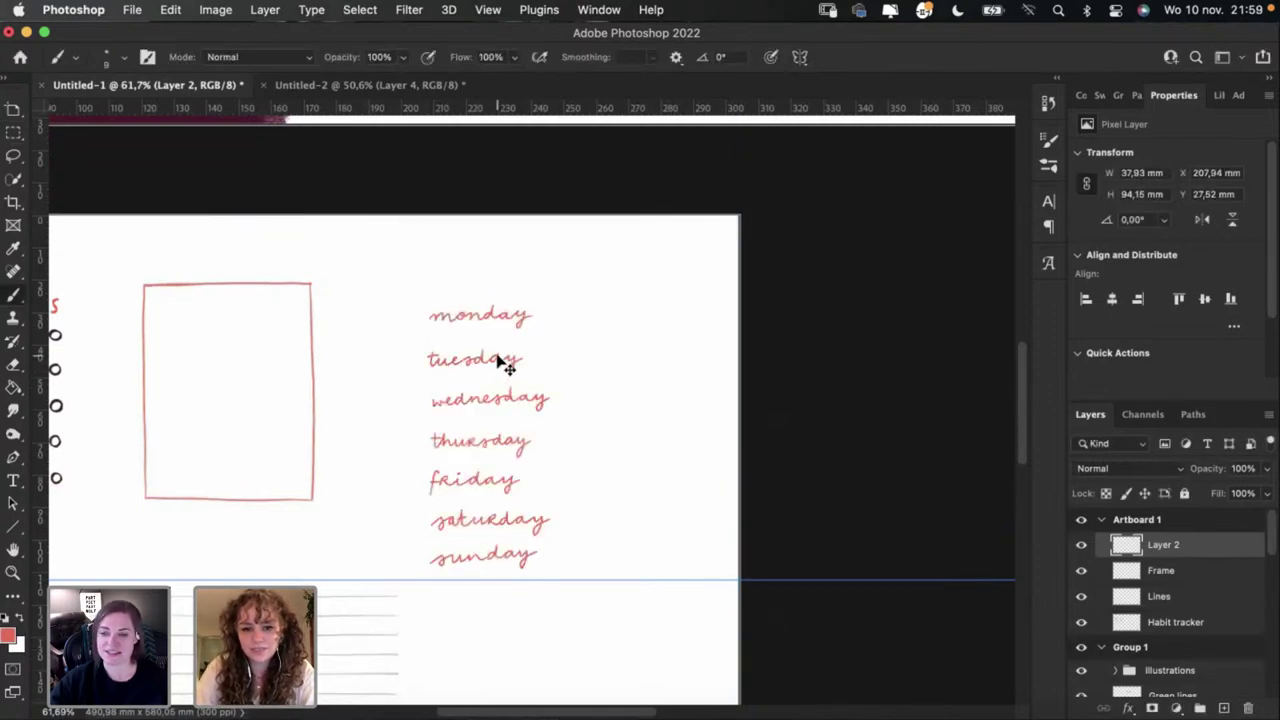
mouse_move(506, 362)
mouse_down()
mouse_move(508, 305)
mouse_move(508, 338)
mouse_up()
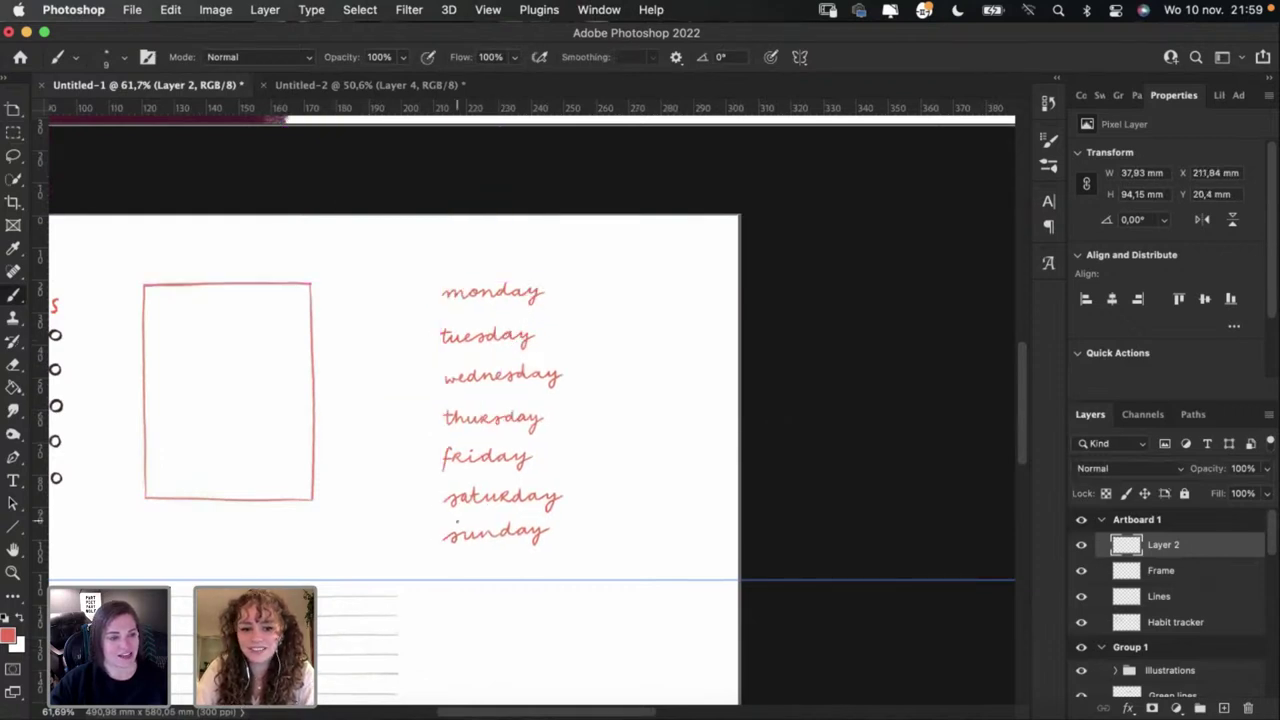
scroll(457, 521, down, 3)
scroll(457, 521, up, 3)
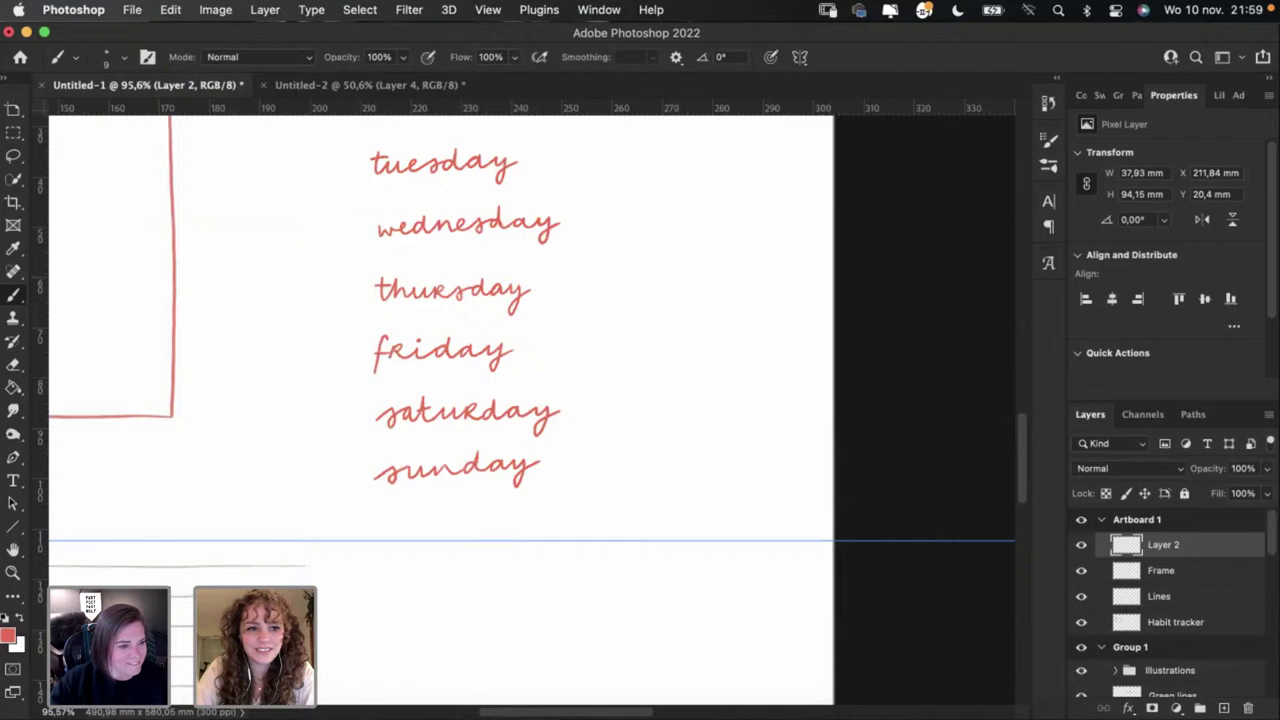
Step: Slightly rotate the word sunday and shift friday a little to the right
click(13, 133)
mouse_move(371, 451)
mouse_down()
mouse_move(558, 504)
mouse_move(614, 480)
mouse_up()
key(ctrl+t)
key(Return)
key(ctrl+d)
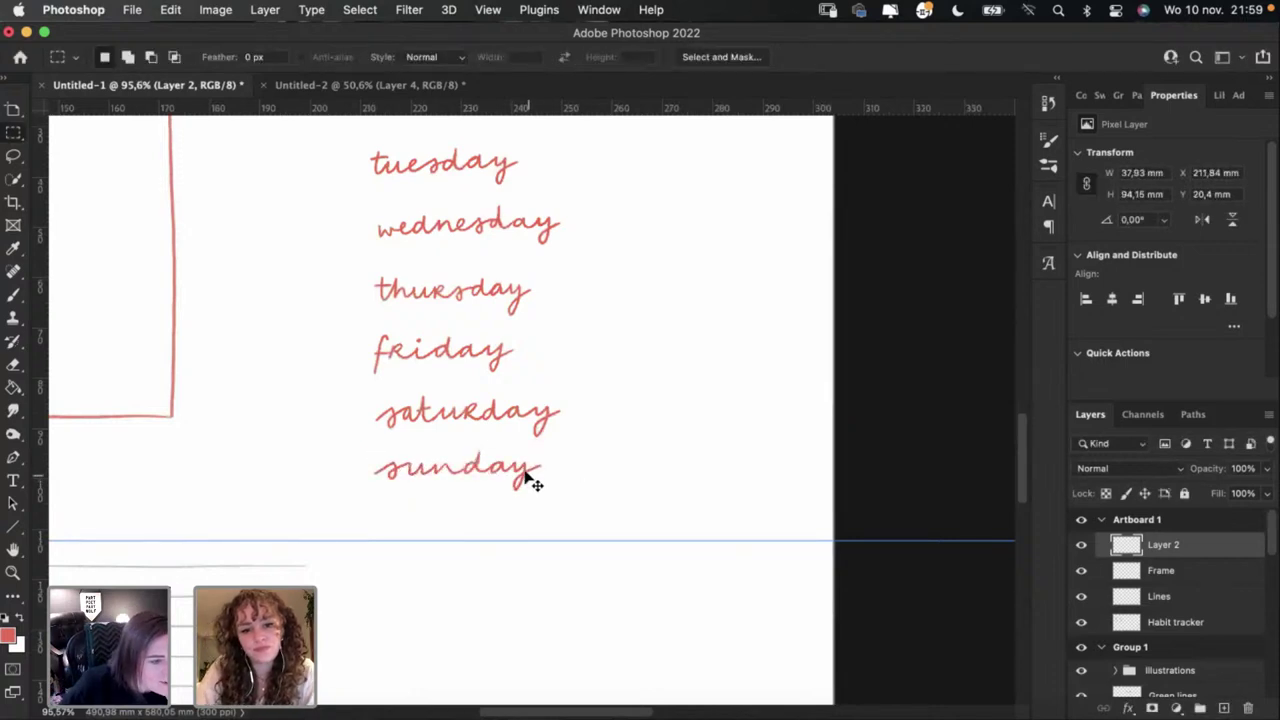
drag(522, 476, 522, 486)
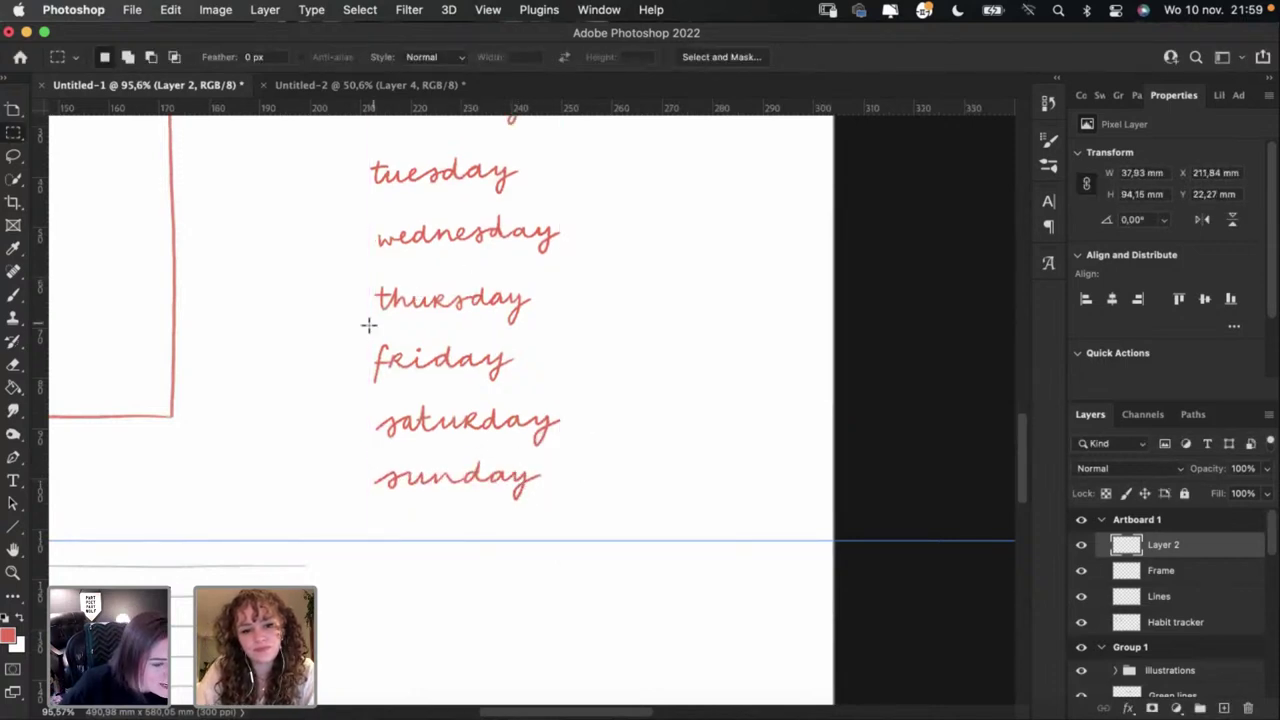
drag(367, 324, 510, 380)
key(ctrl+d)
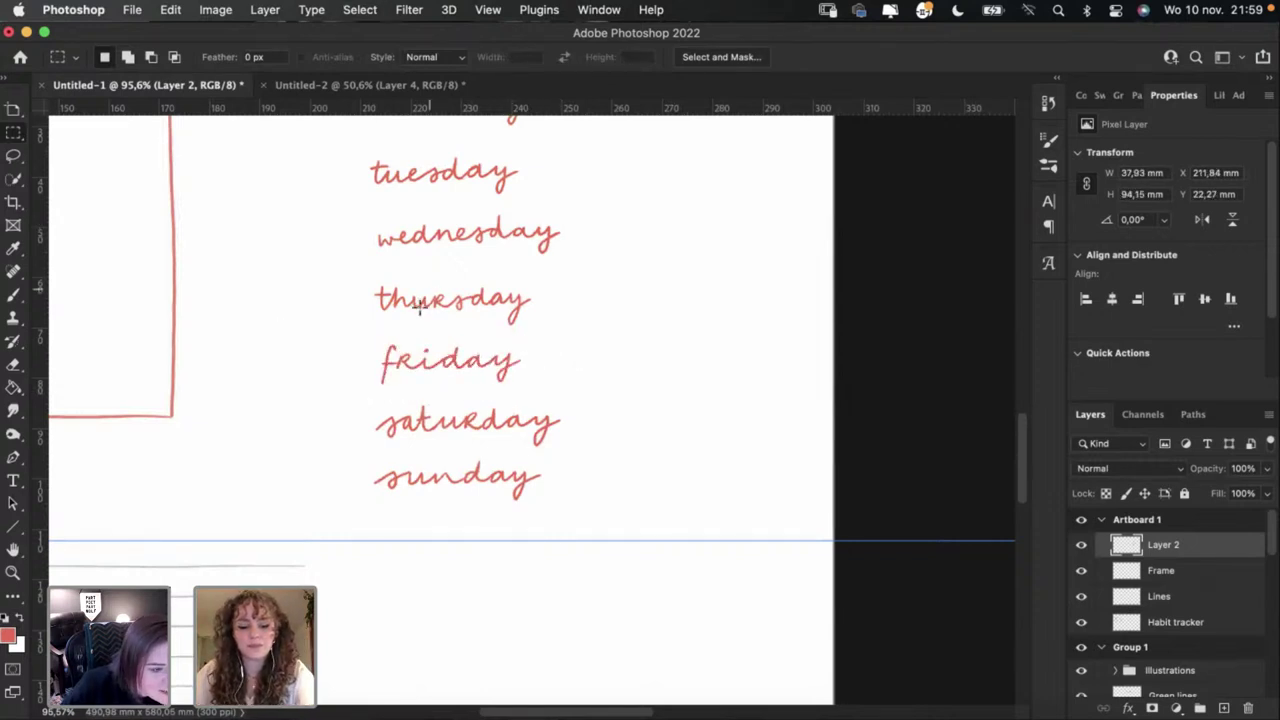
Step: Nudge the day names up, then drag them left and up to X 204,47 mm, Y 18,12 mm
key(e)
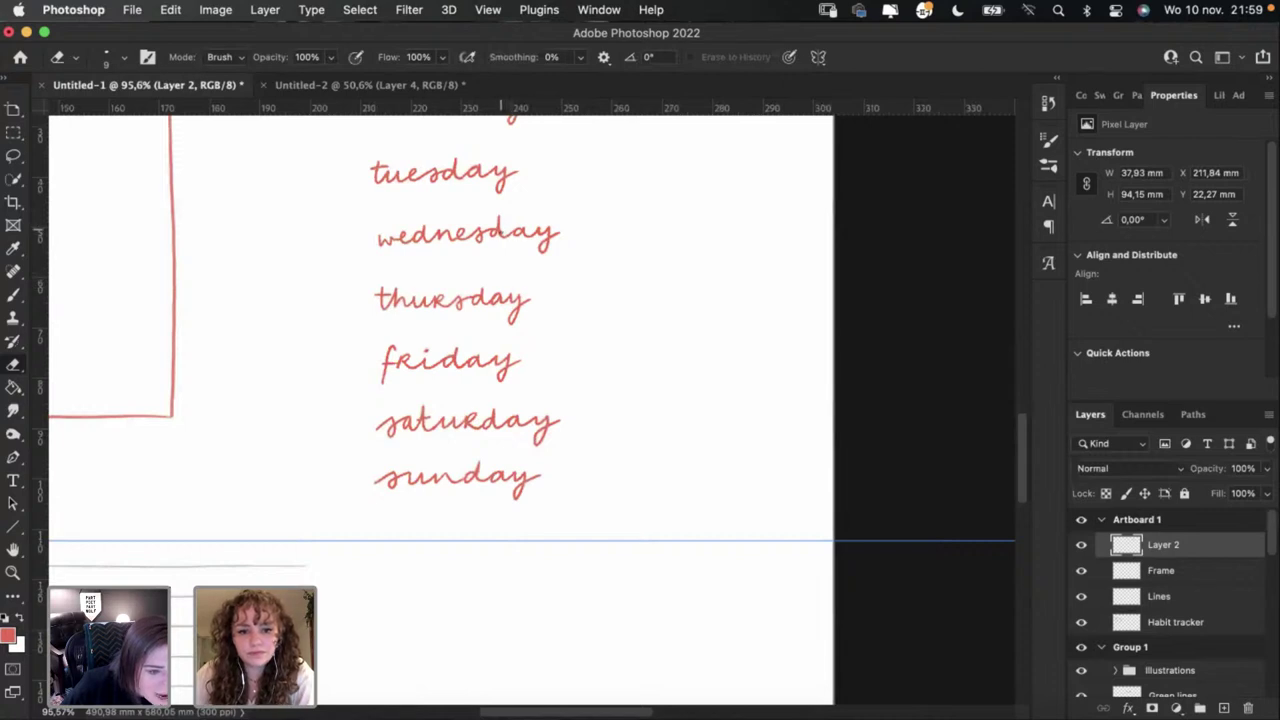
key(v)
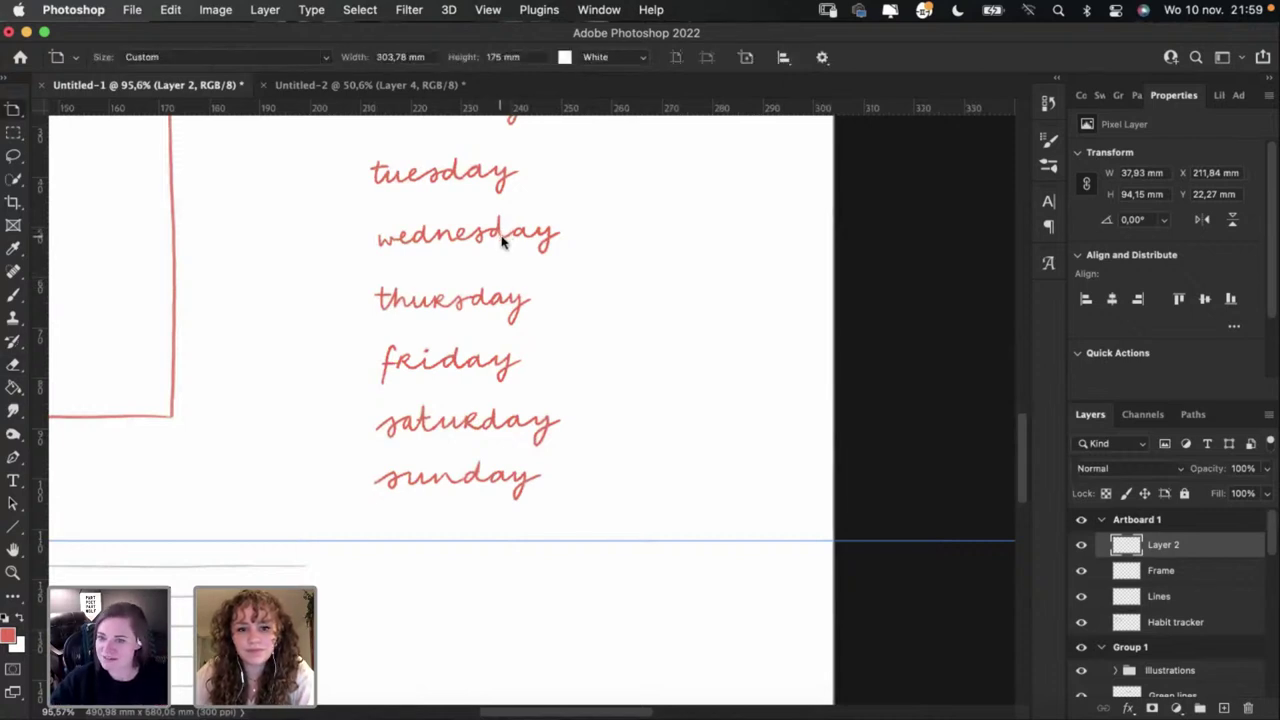
key(b)
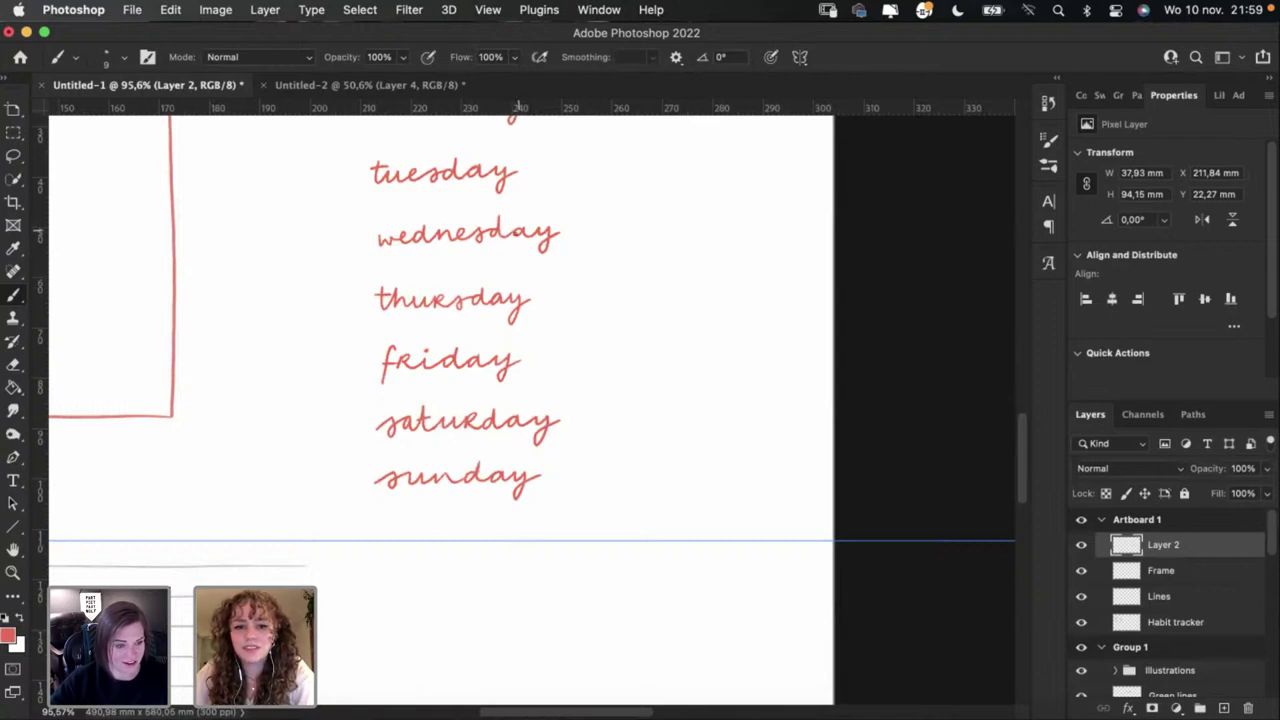
scroll(580, 260, up, 3)
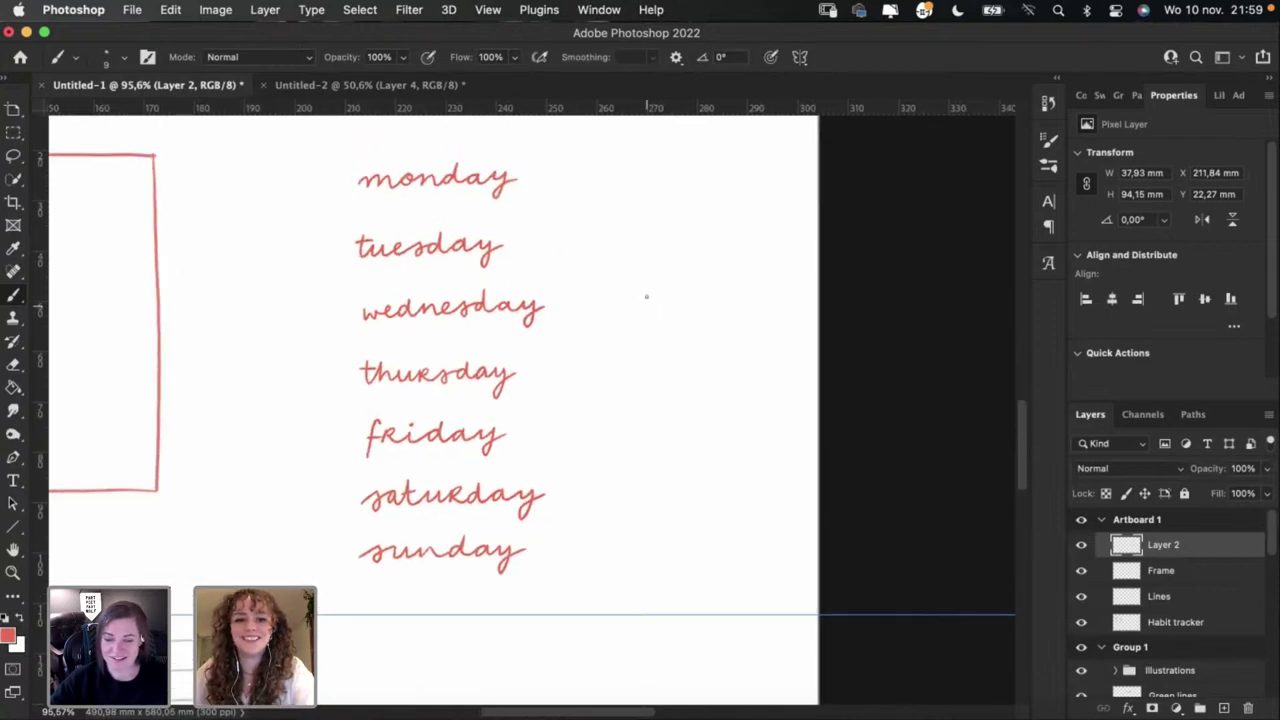
scroll(592, 266, down, 2)
drag(437, 243, 456, 246)
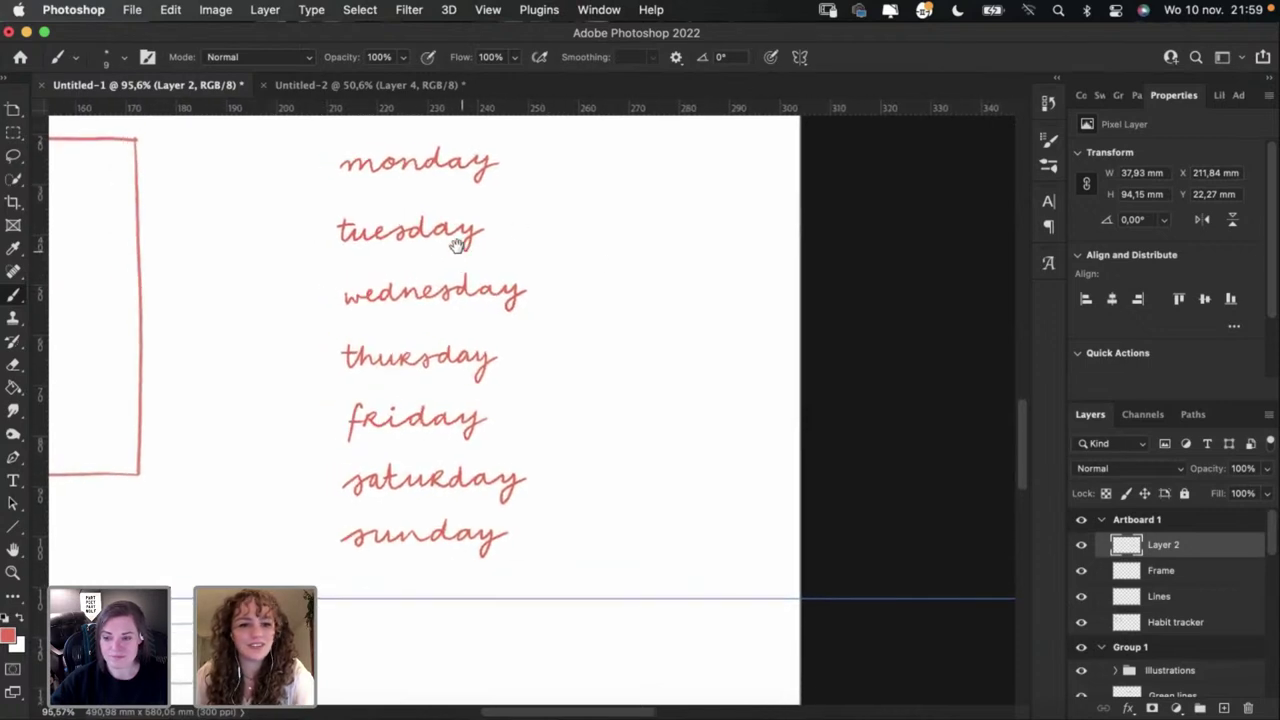
click(14, 133)
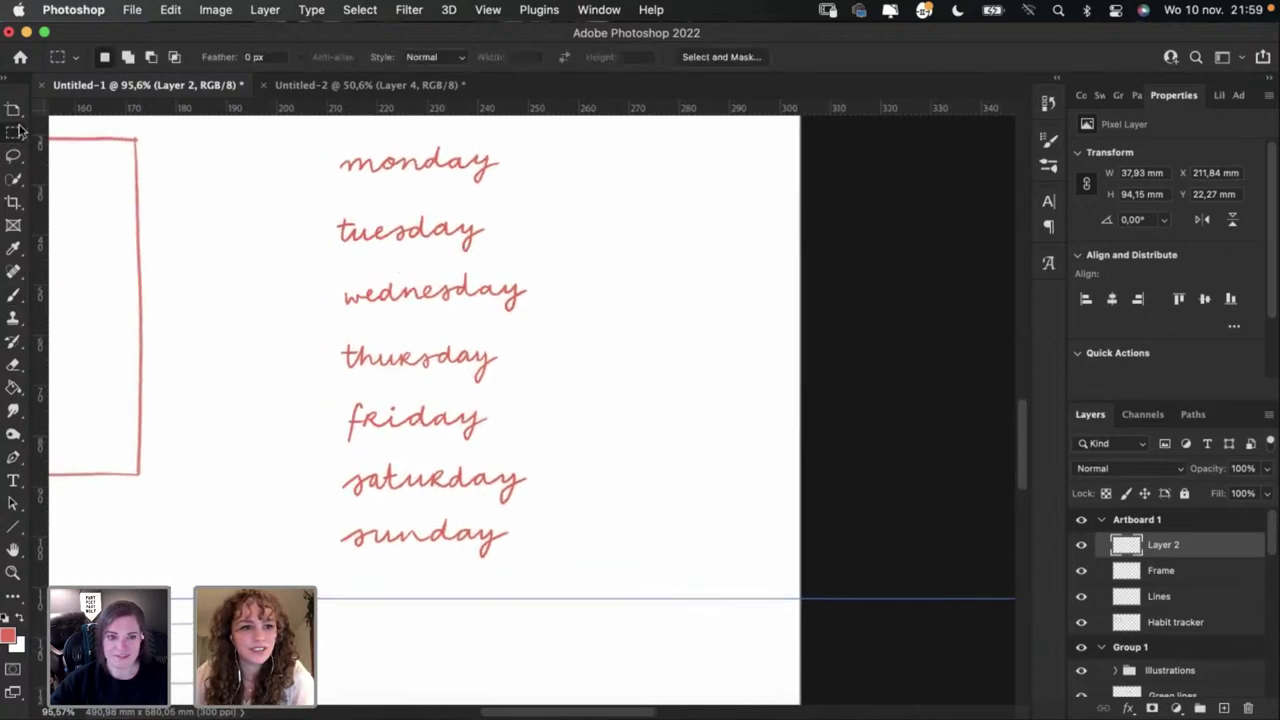
click(13, 155)
drag(477, 216, 475, 243)
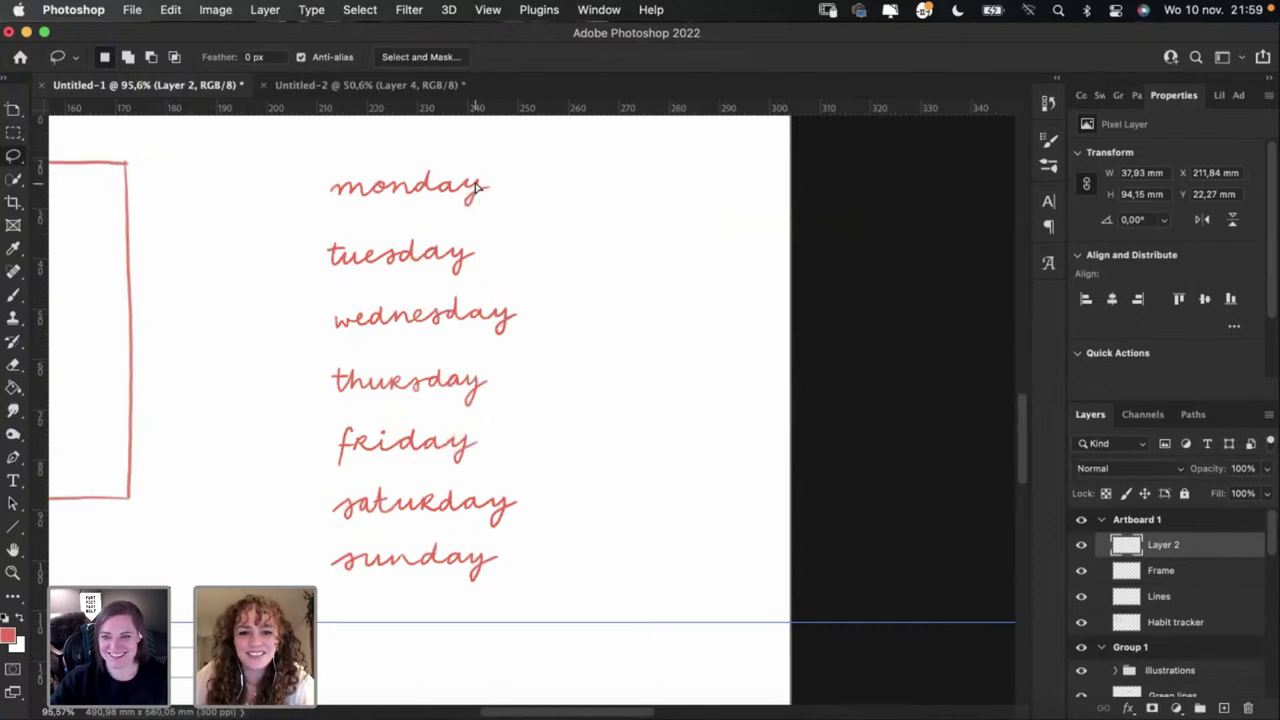
key(super+shift+Up)
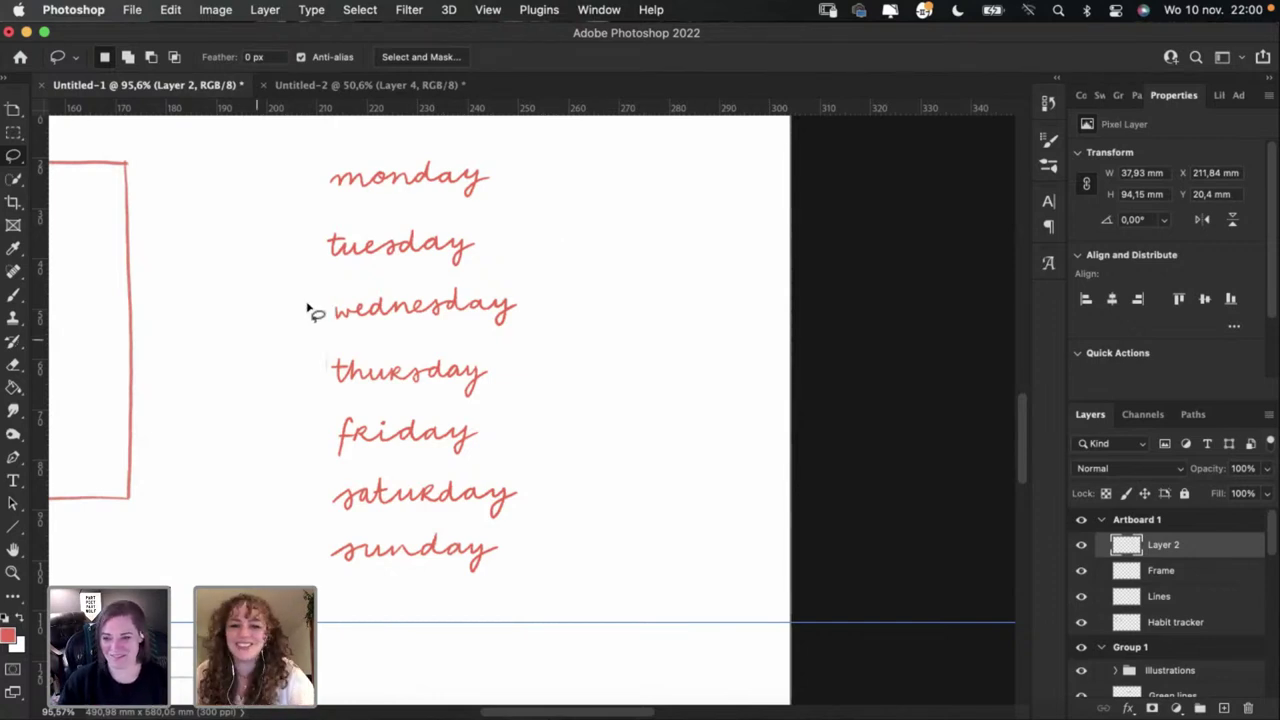
drag(425, 175, 388, 163)
Step: Reselect Artboard 1 and make the day-name layer active again
click(14, 133)
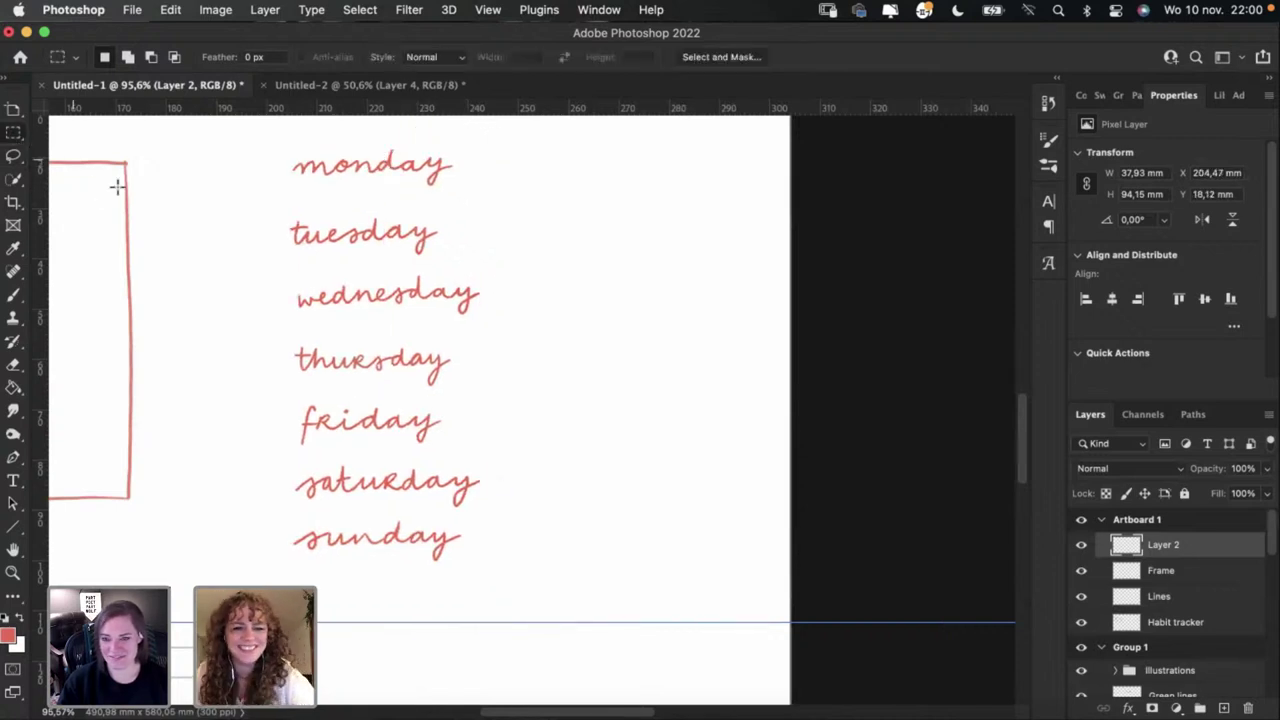
super+click(462, 283)
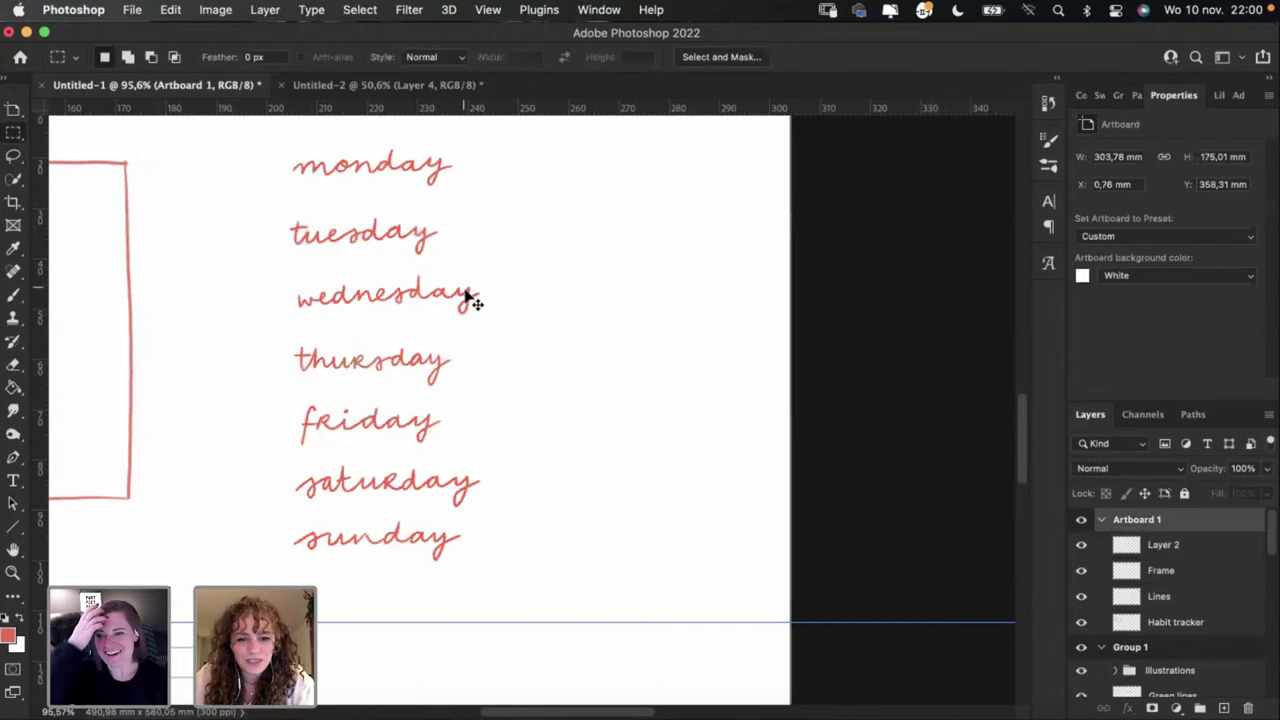
super+click(471, 291)
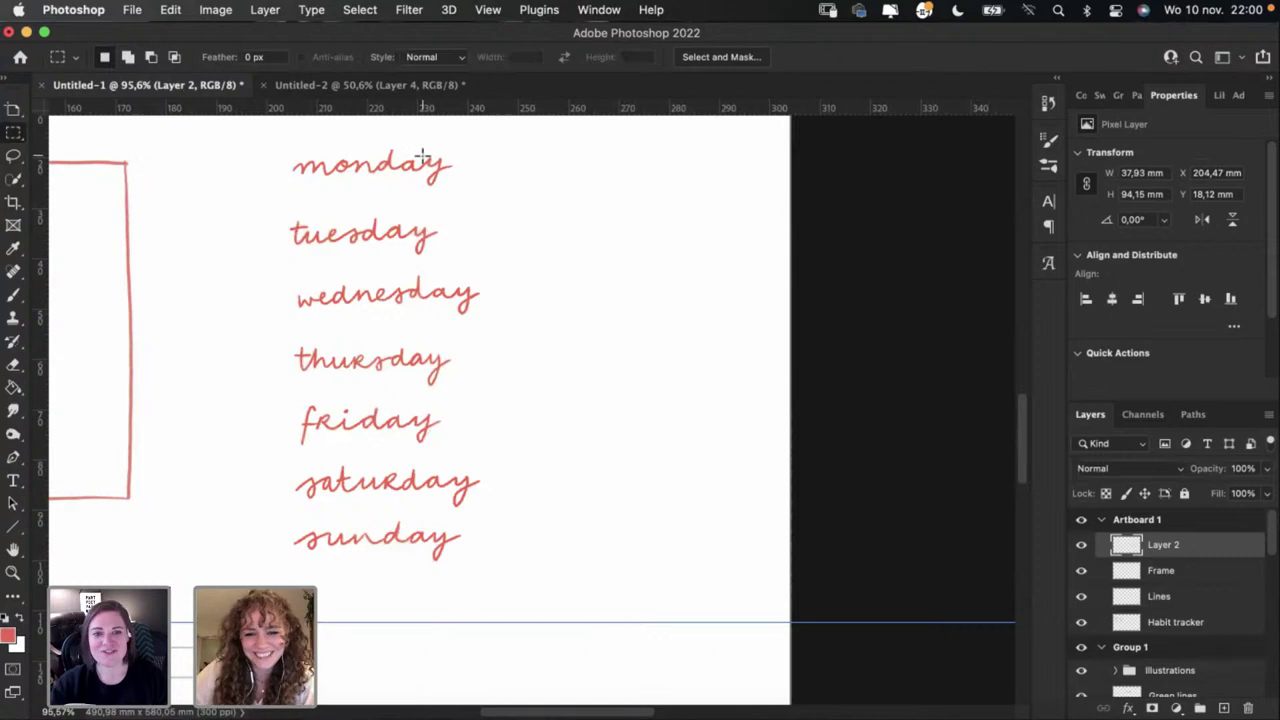
key(super+l)
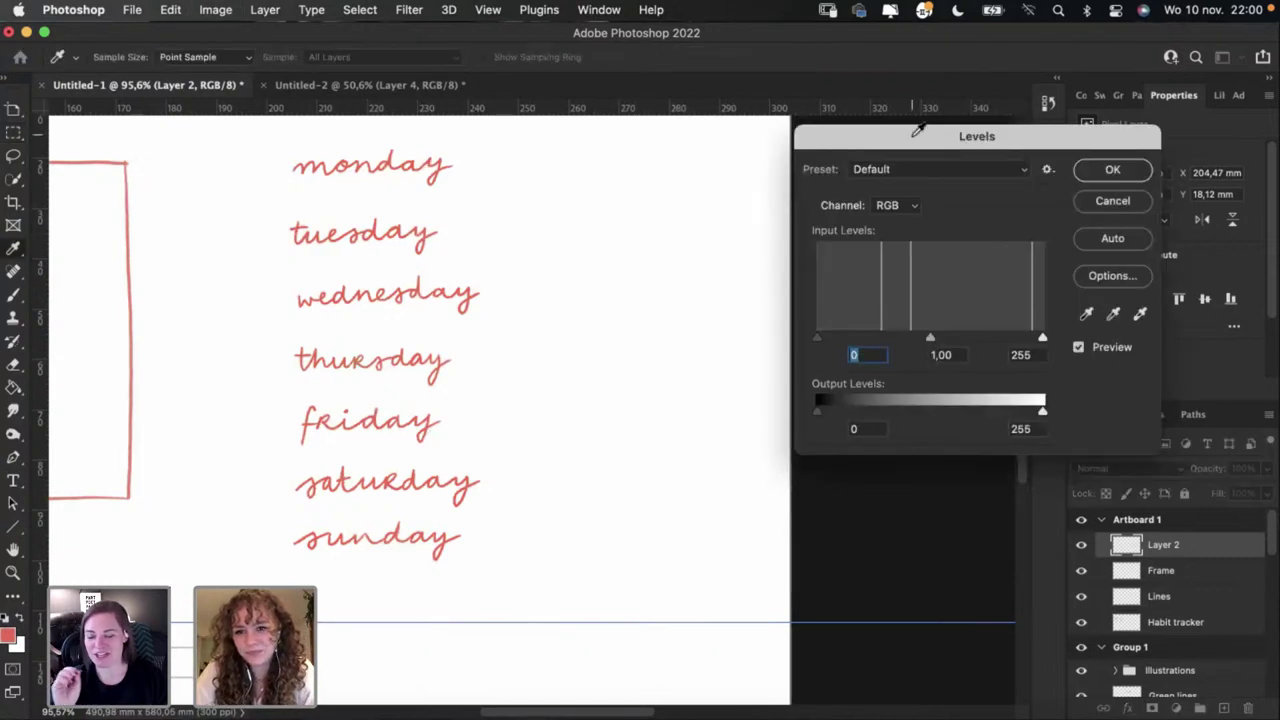
drag(916, 127, 604, 125)
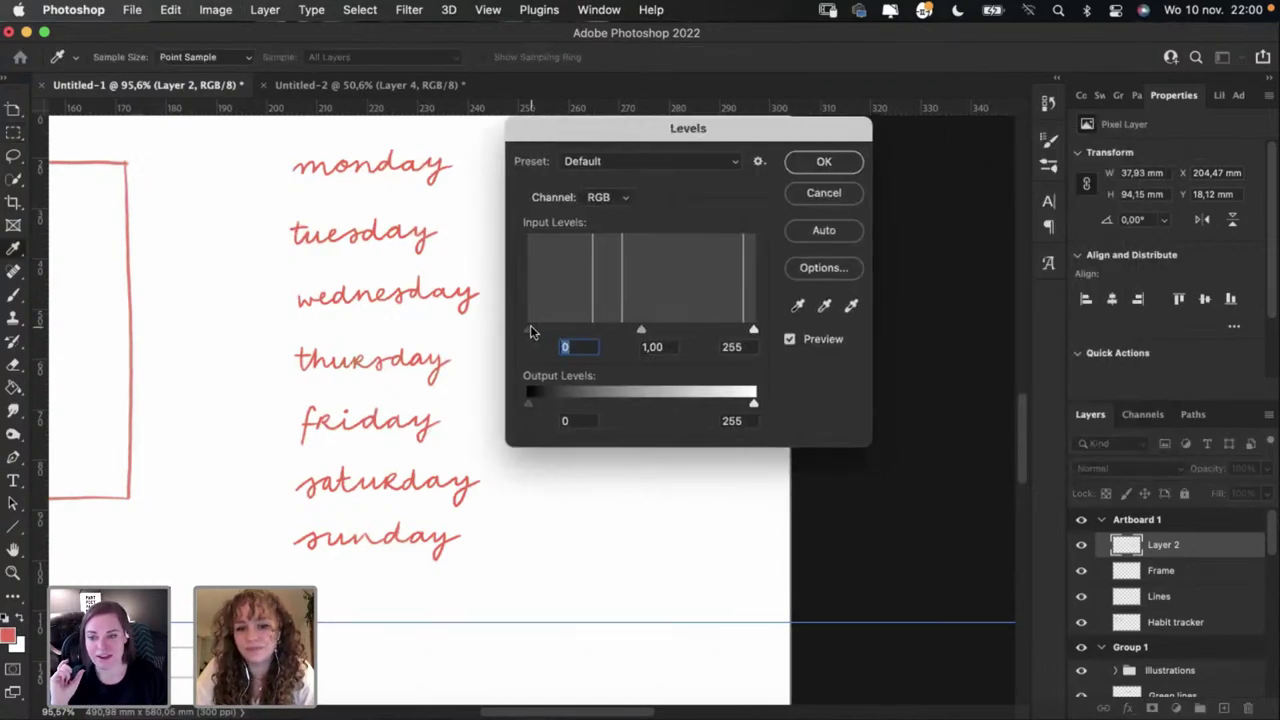
drag(529, 330, 597, 333)
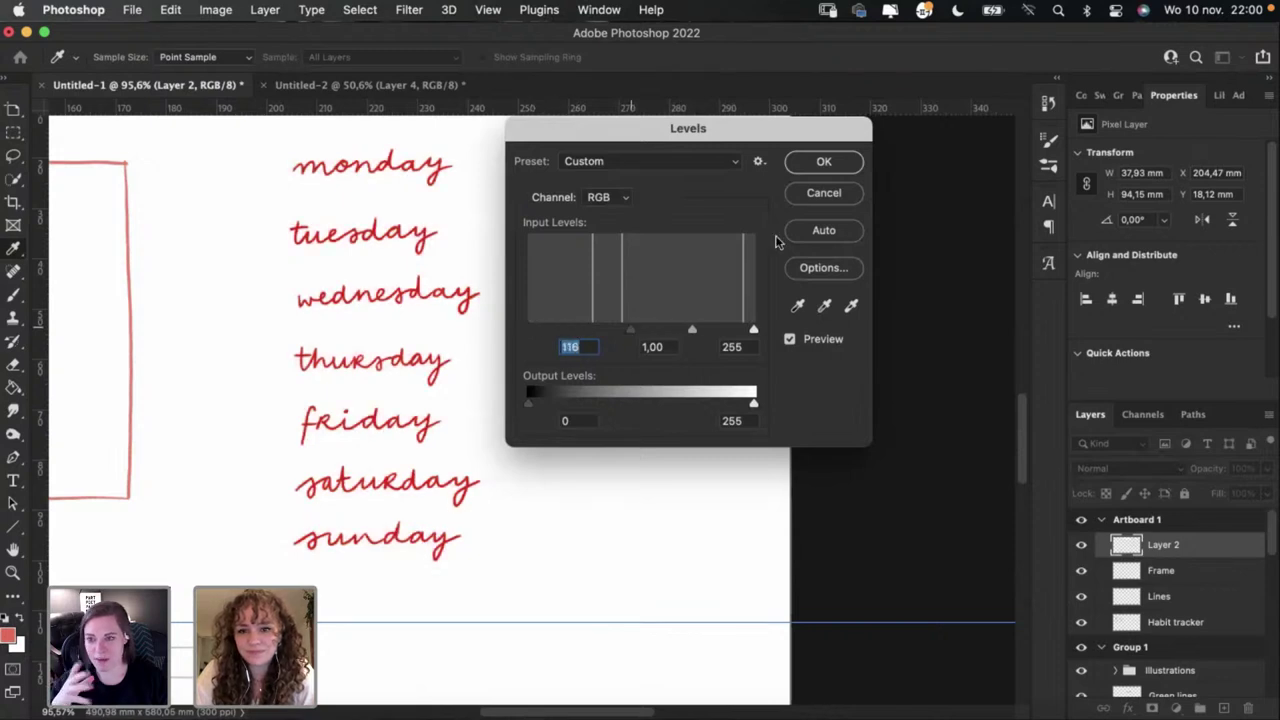
alt+click(800, 200)
click(822, 193)
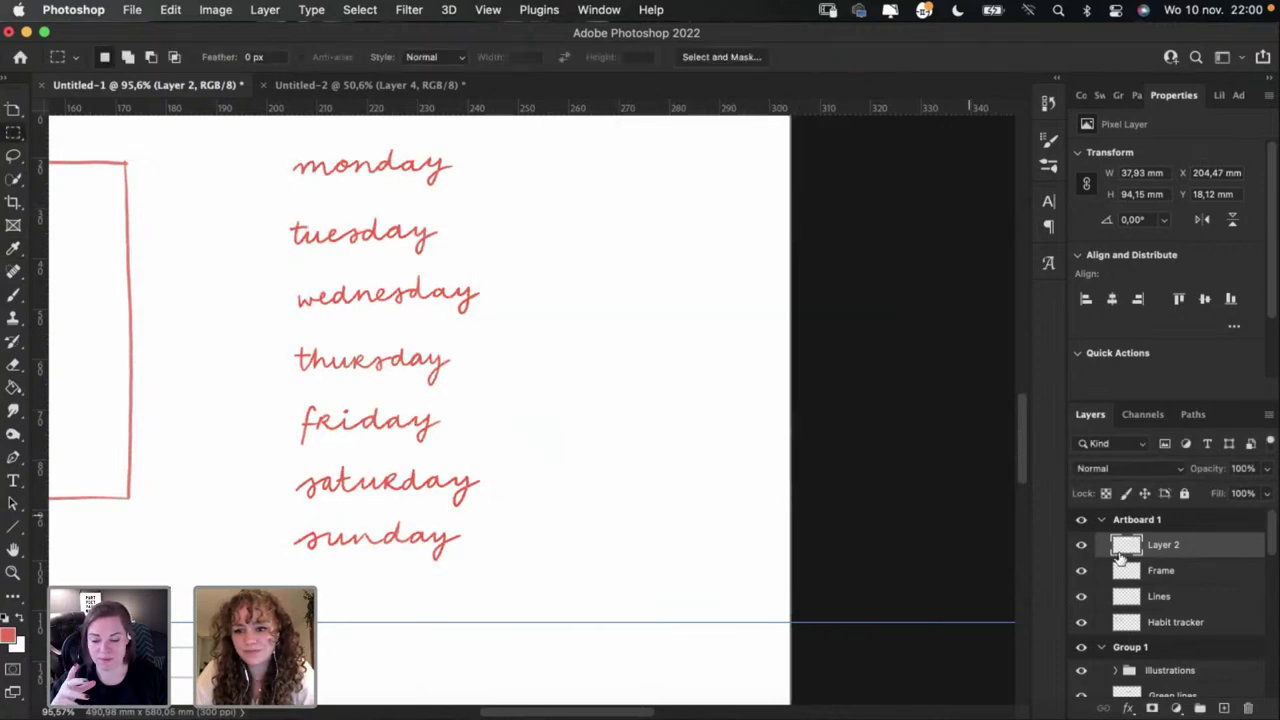
double_click(1212, 546)
Step: Add a Color Overlay to the lettering using a near-black sampled from the asterisk
click(543, 440)
scroll(440, 388, up, 2)
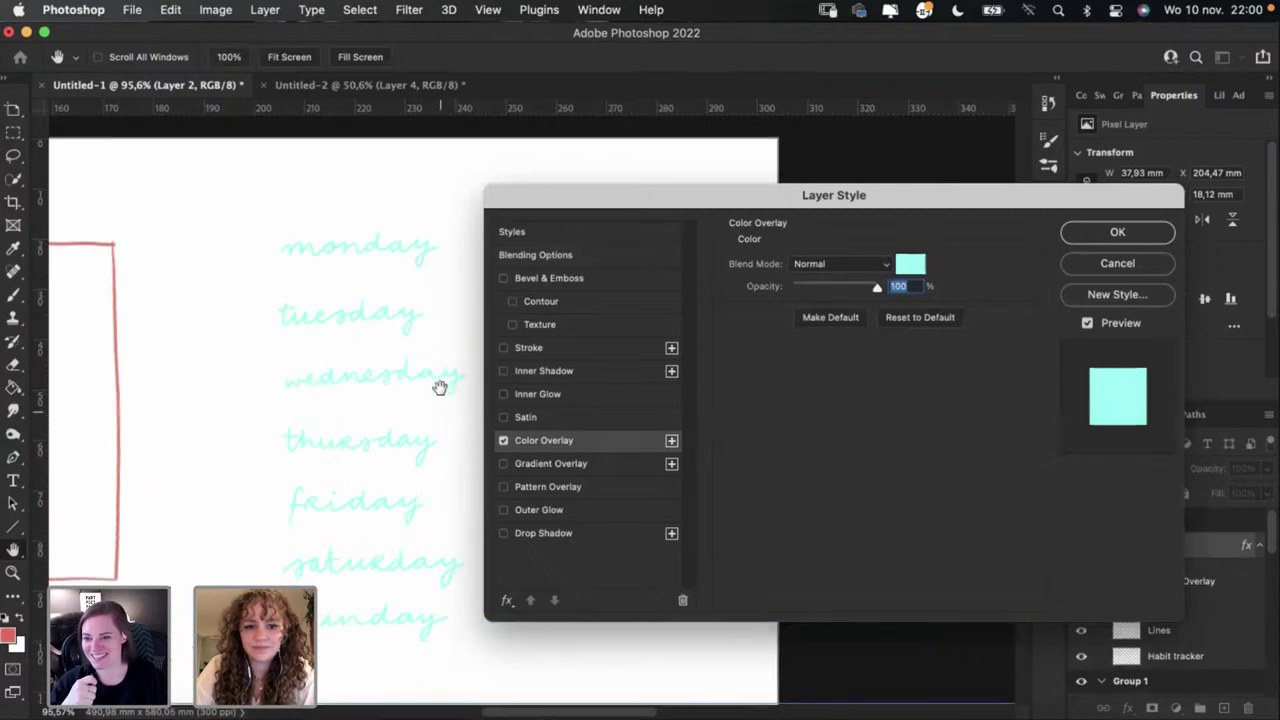
scroll(440, 388, up, 10)
click(910, 263)
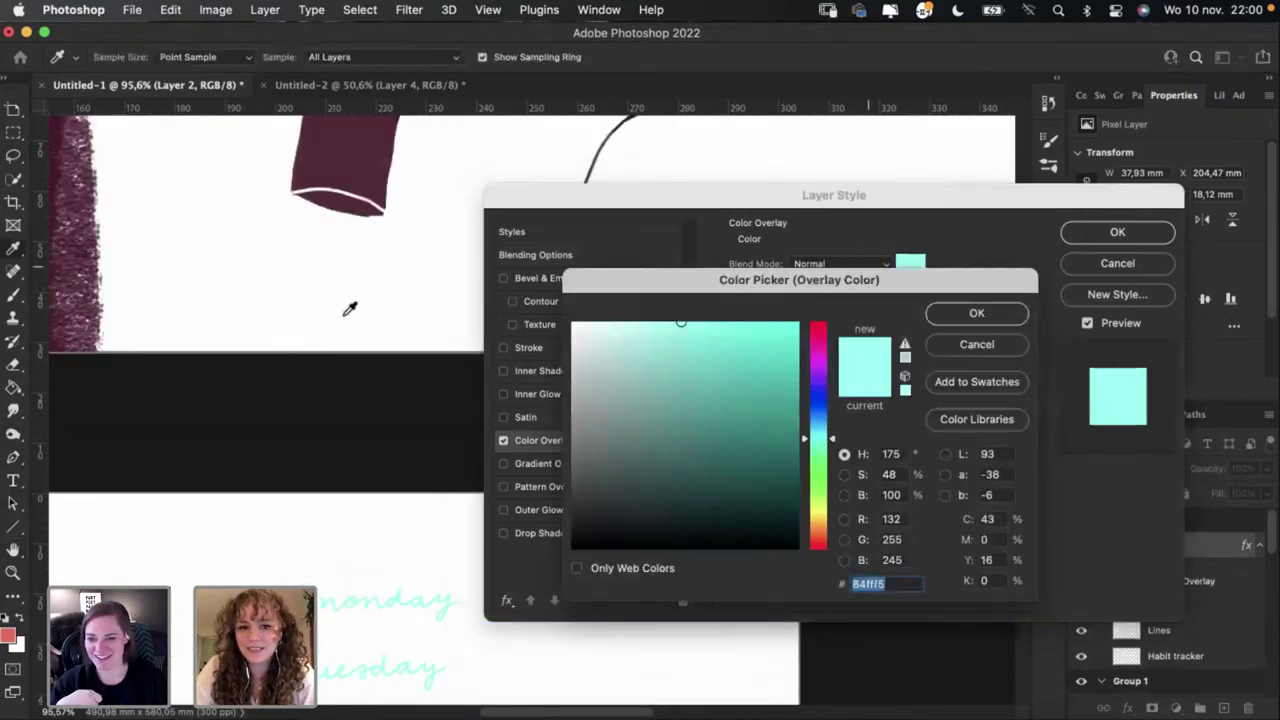
scroll(323, 277, up, 2)
scroll(323, 277, left, 2)
click(388, 214)
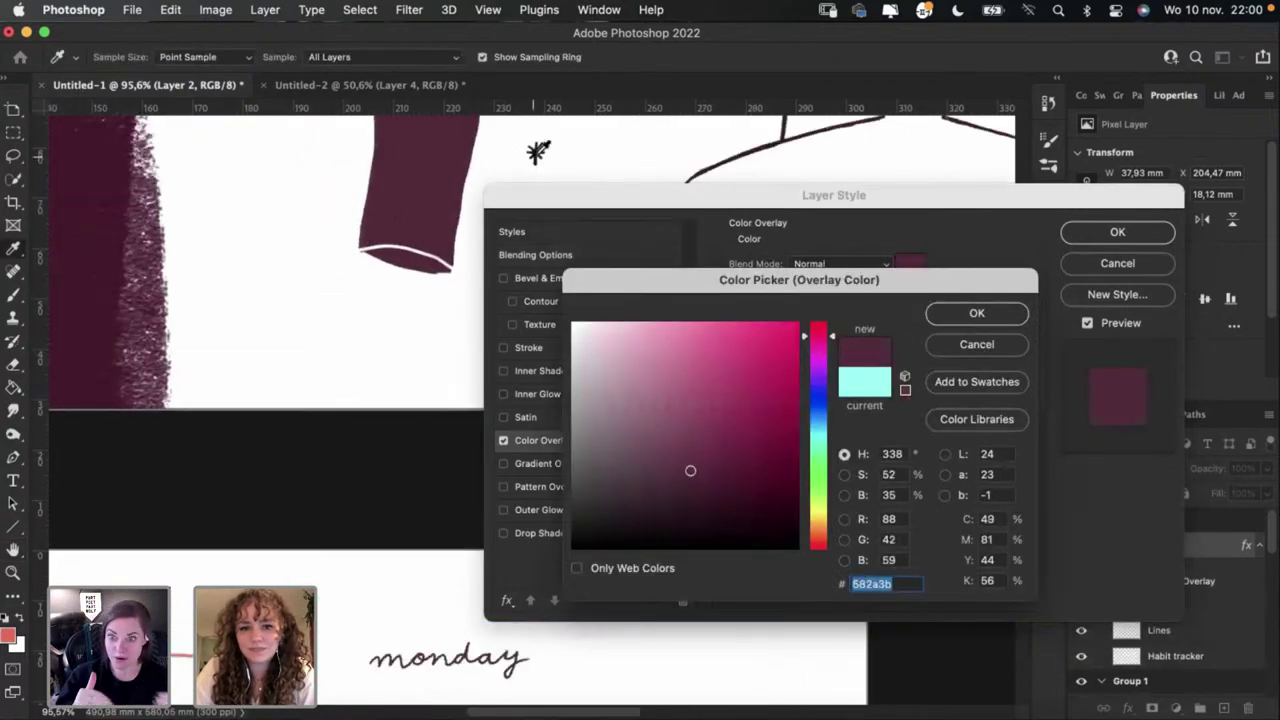
click(536, 152)
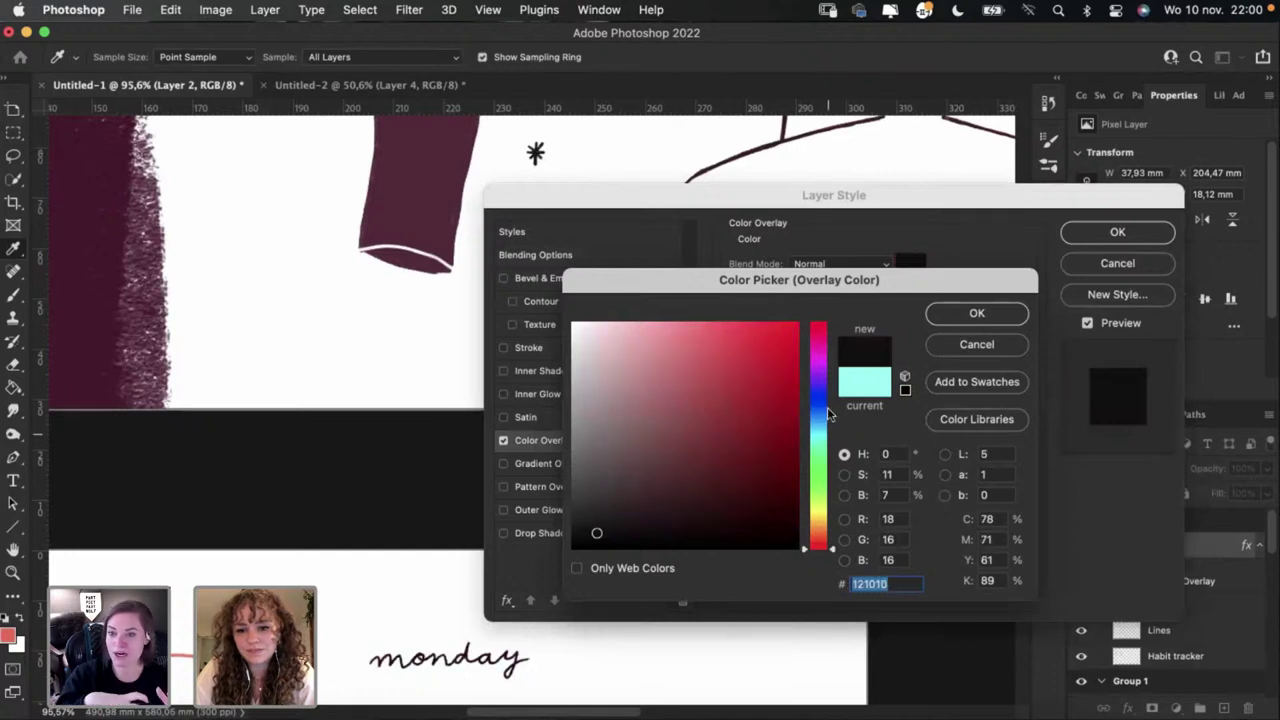
click(819, 345)
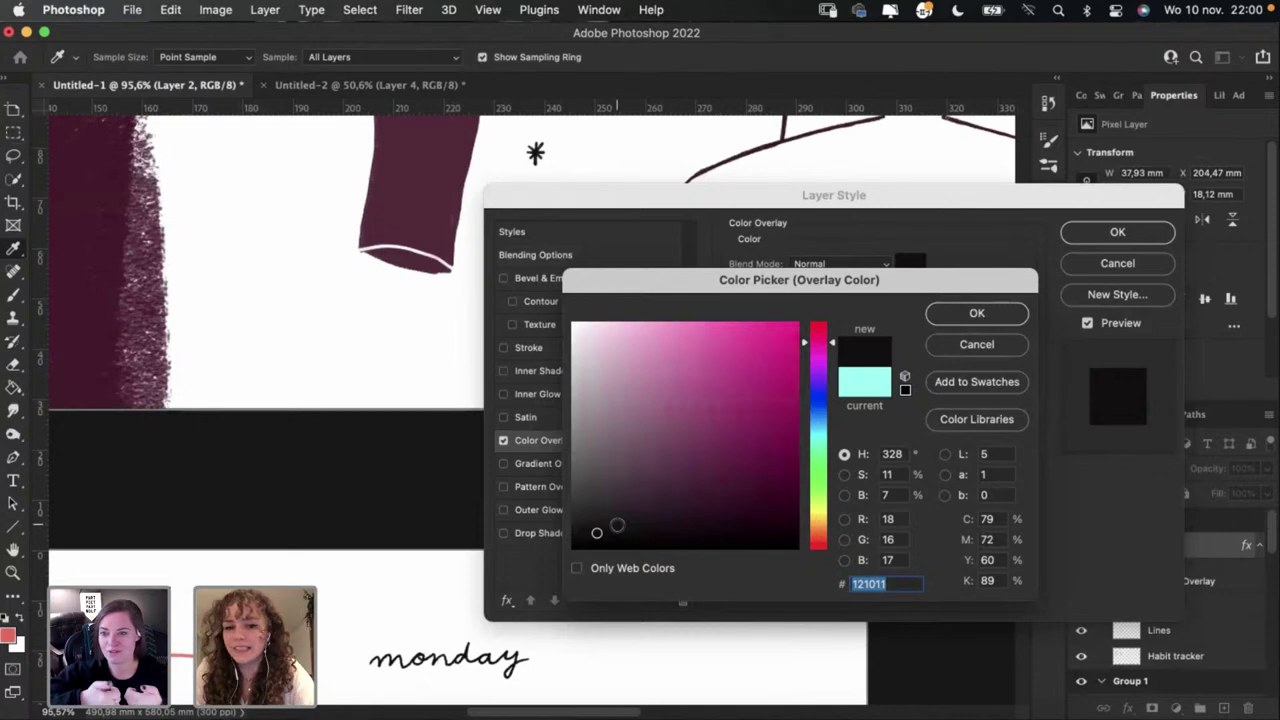
click(976, 313)
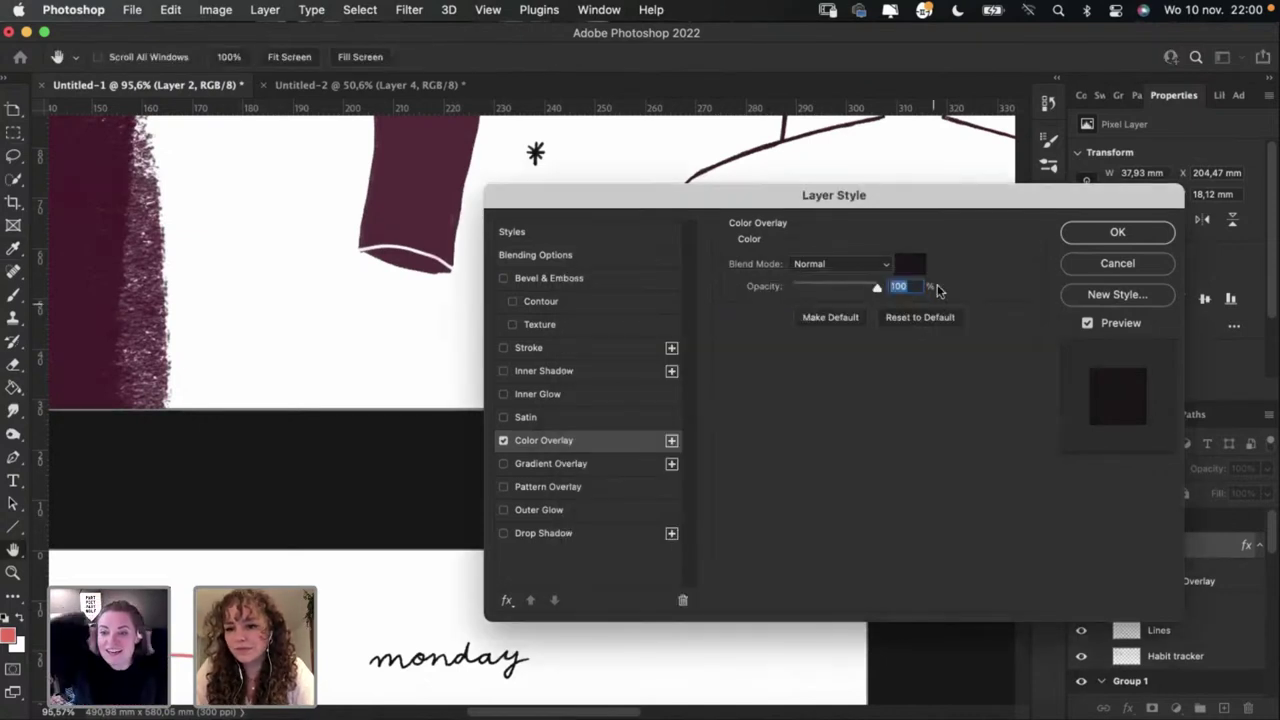
drag(954, 206, 679, 220)
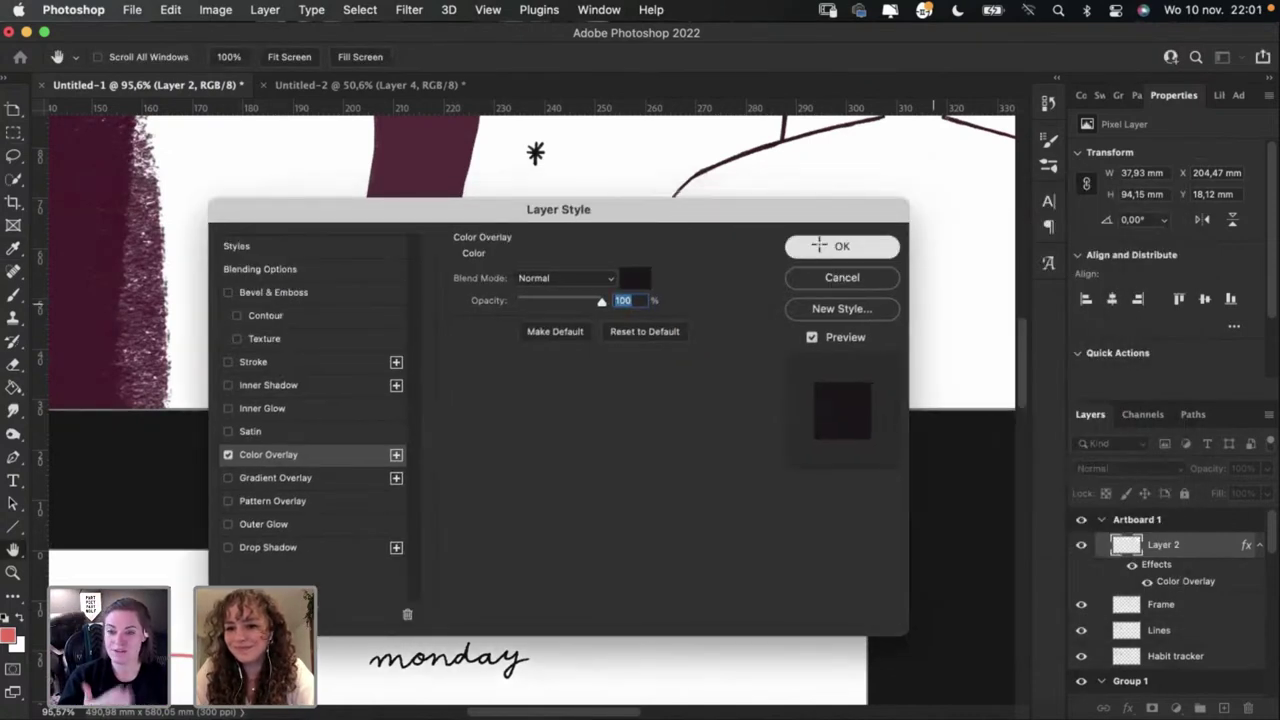
click(818, 245)
scroll(632, 329, down, 2)
scroll(632, 329, down, 2)
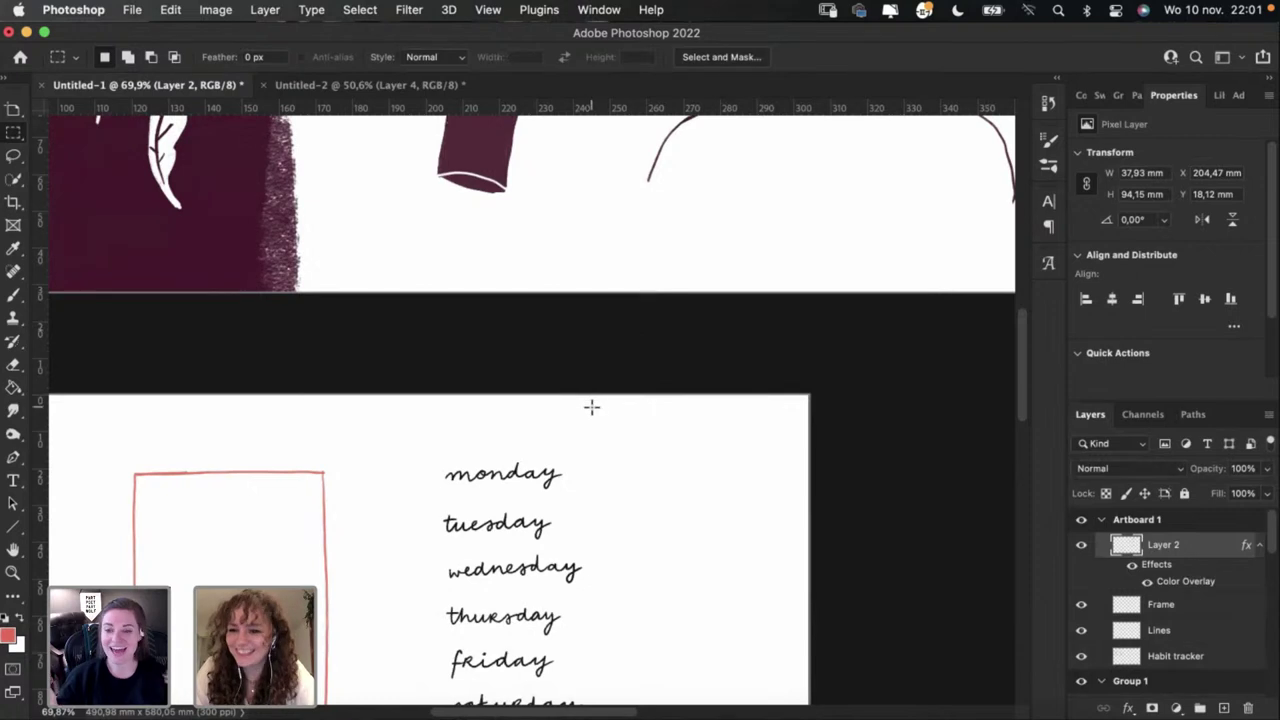
scroll(591, 406, down, 3)
scroll(591, 406, left, 1)
scroll(592, 385, up, 2)
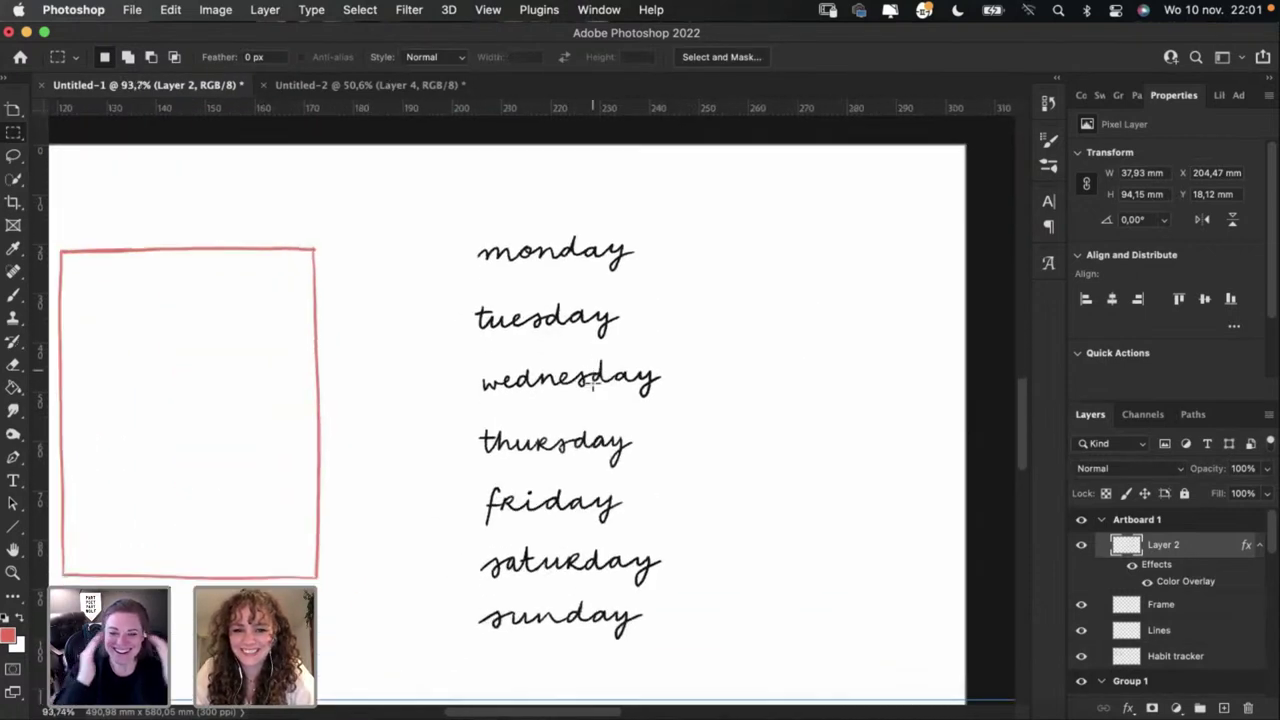
scroll(592, 385, down, 1)
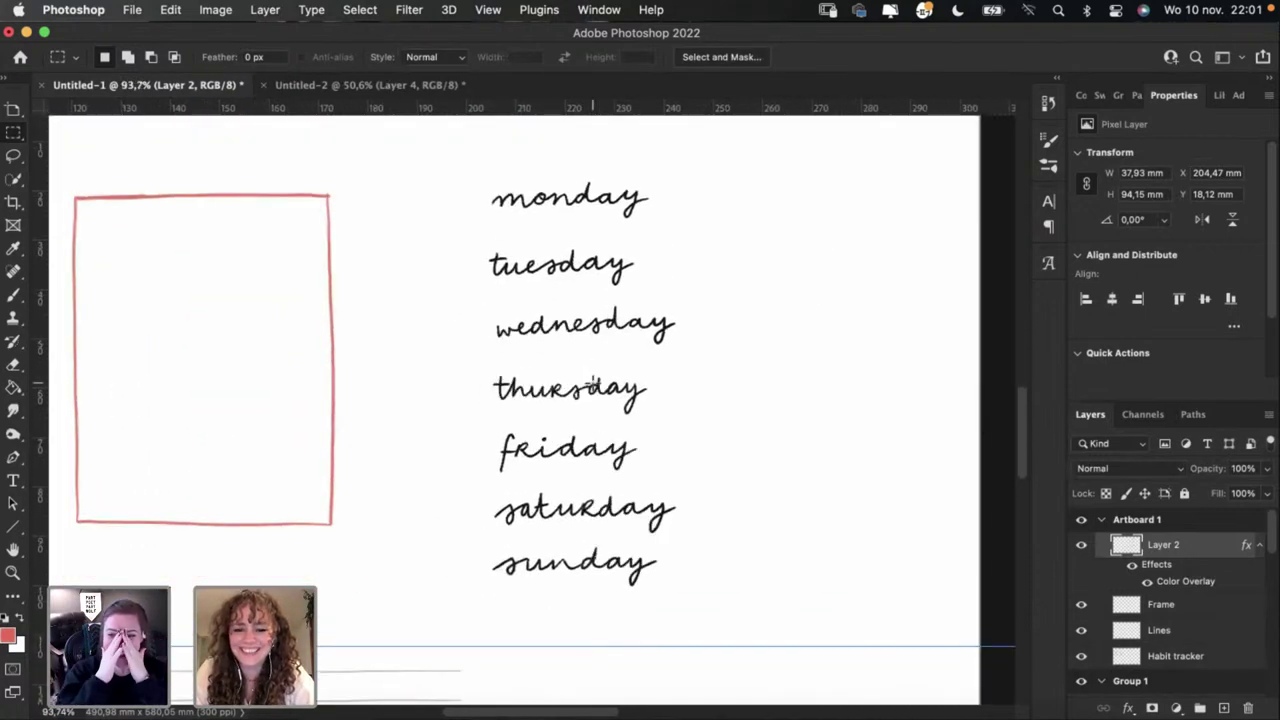
Step: Change the Color Overlay colour to #291f25 and apply it
double_click(1198, 583)
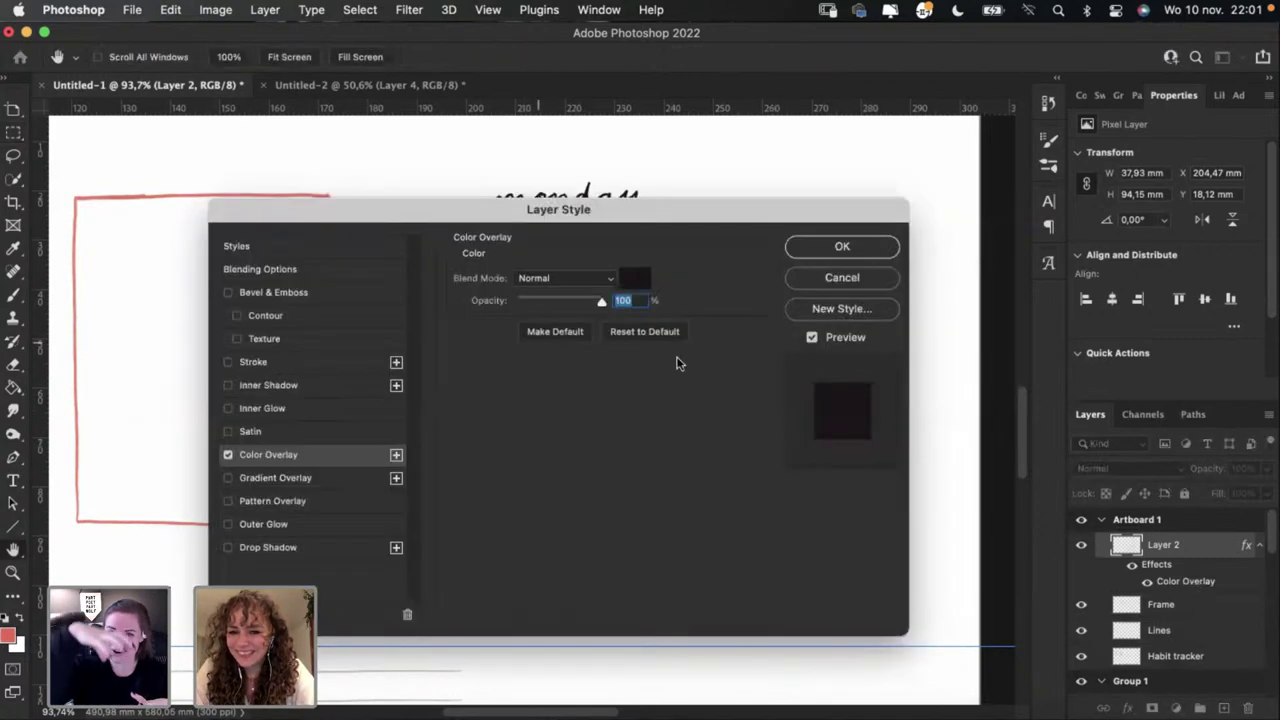
click(624, 278)
drag(611, 524, 625, 512)
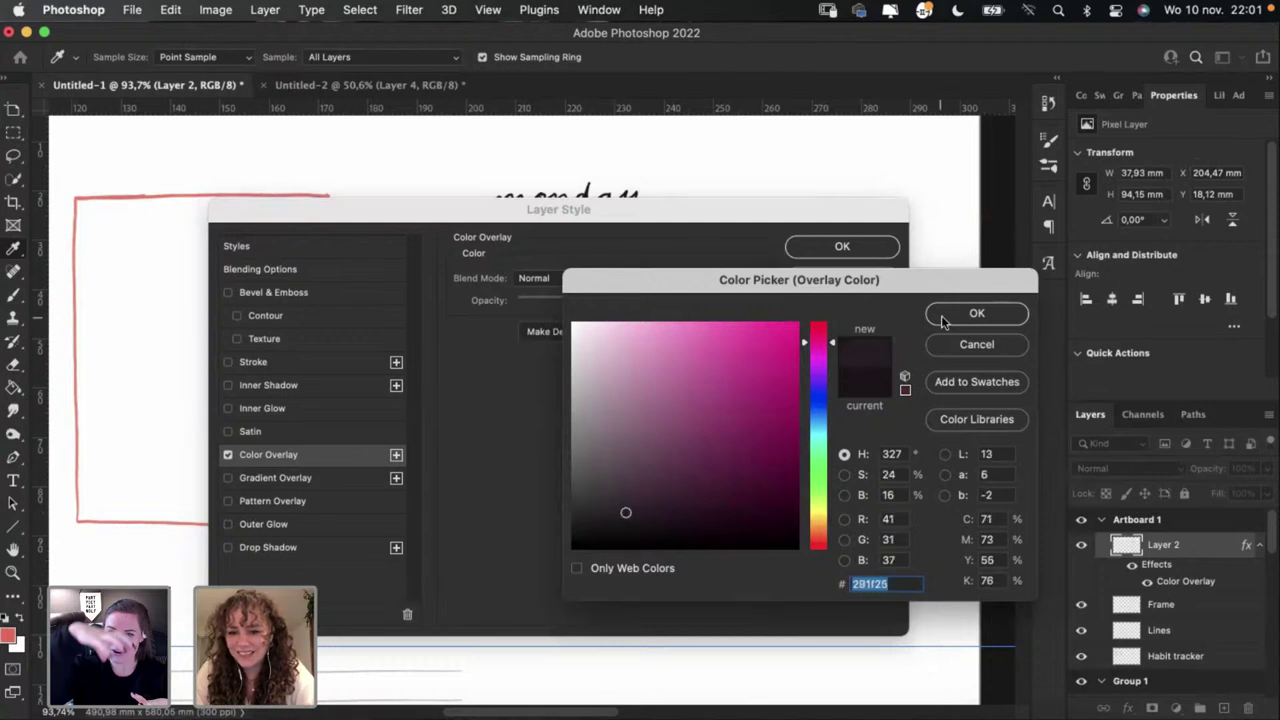
click(977, 313)
click(842, 246)
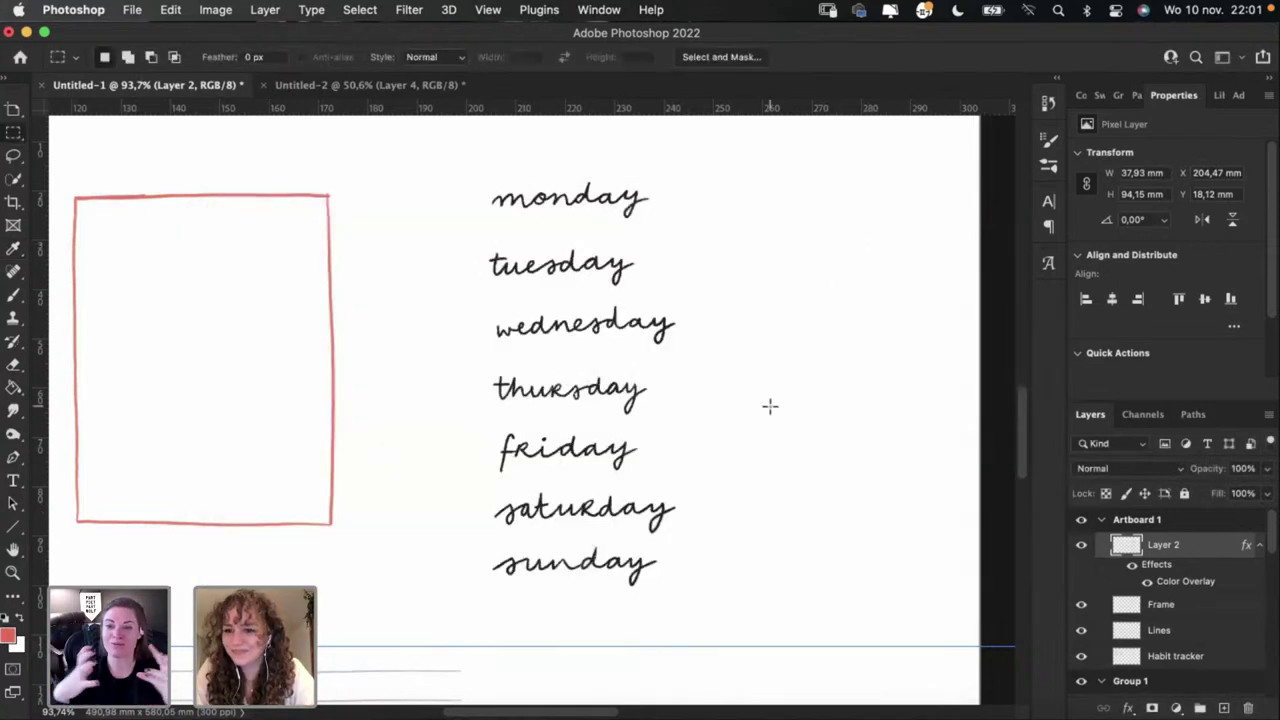
scroll(770, 406, right, 5)
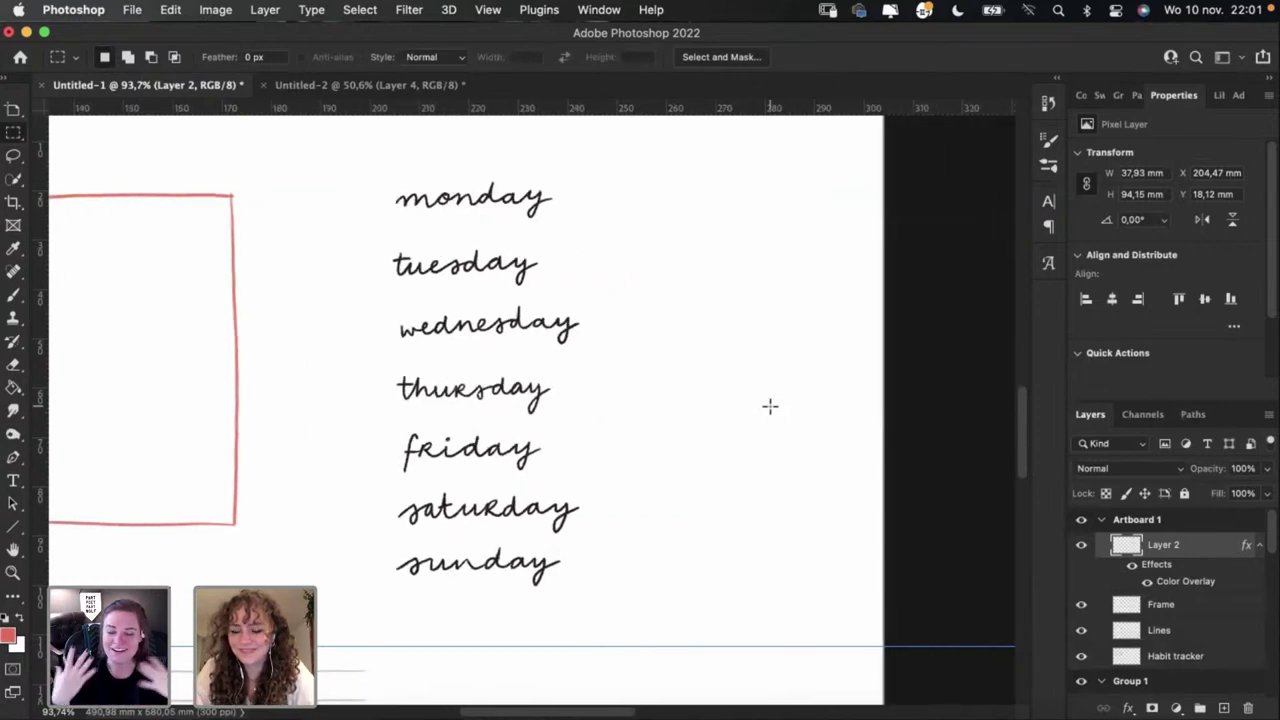
Step: Rasterize Layer 2's layer style so the #291f25 overlay becomes part of its pixels
right_click(1204, 552)
scroll(1140, 690, down, 5)
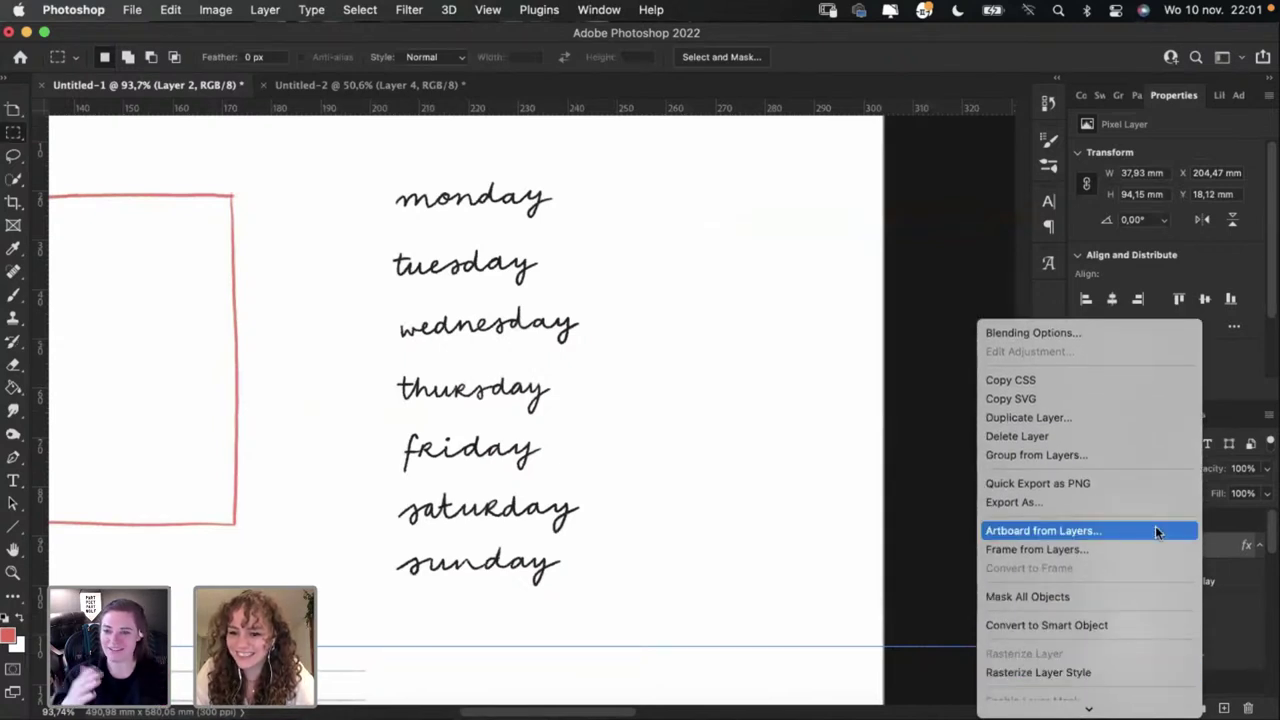
scroll(1125, 560, down, 5)
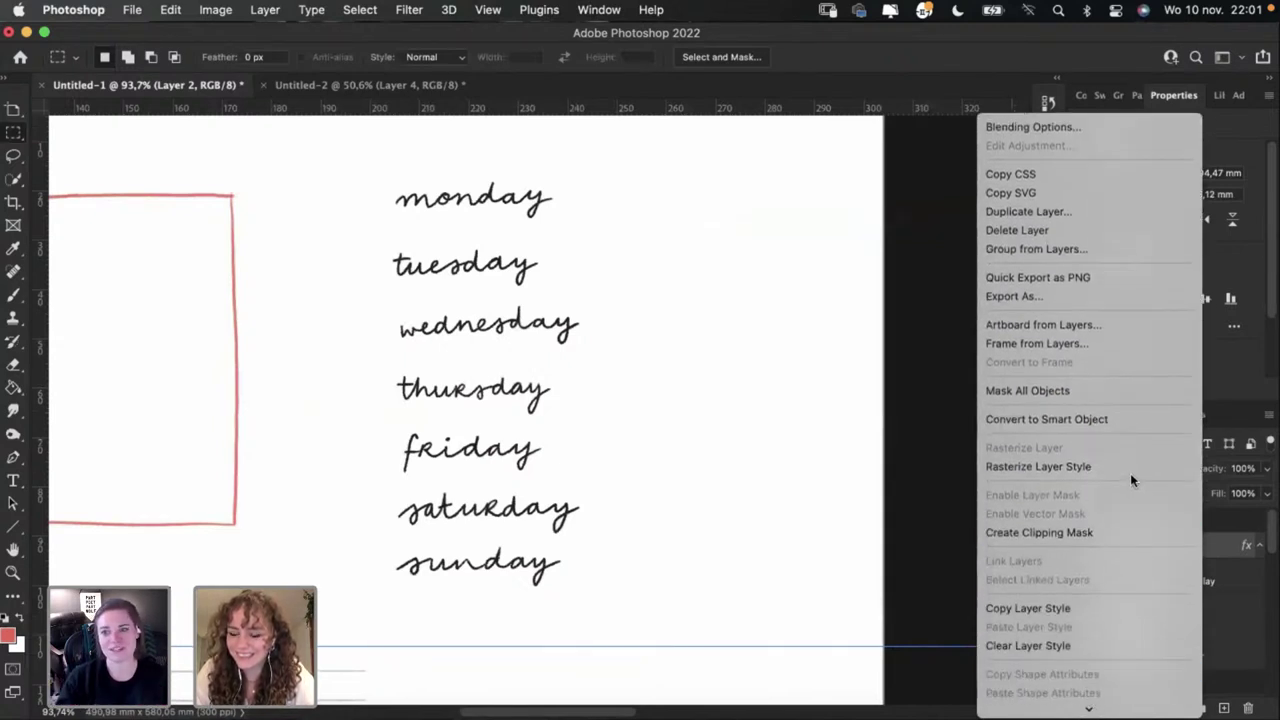
scroll(1108, 584, down, 3)
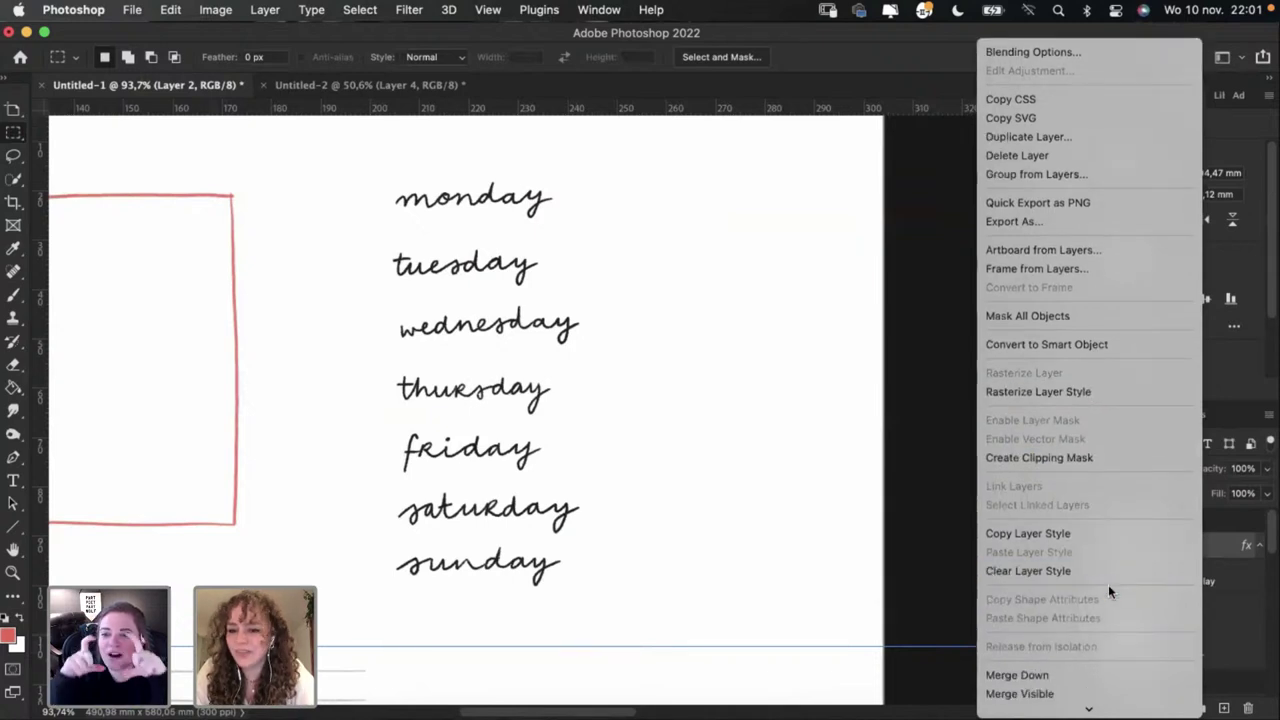
scroll(1108, 584, down, 2)
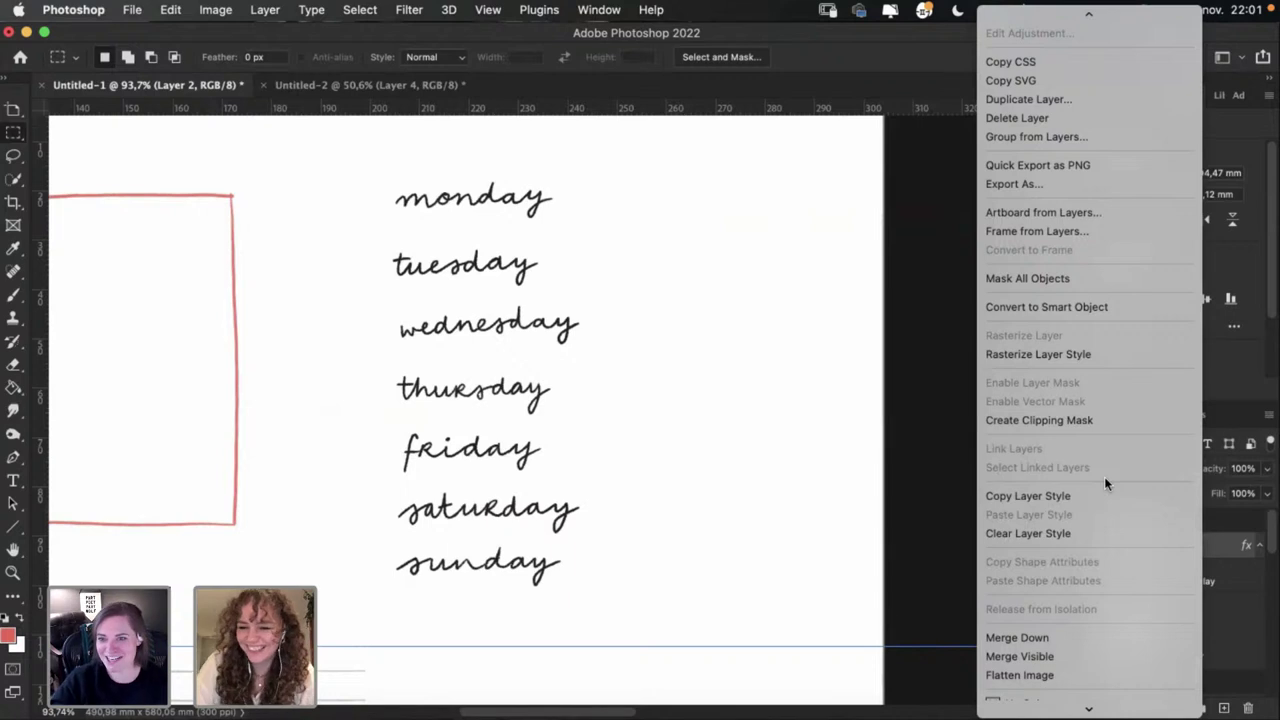
click(1106, 353)
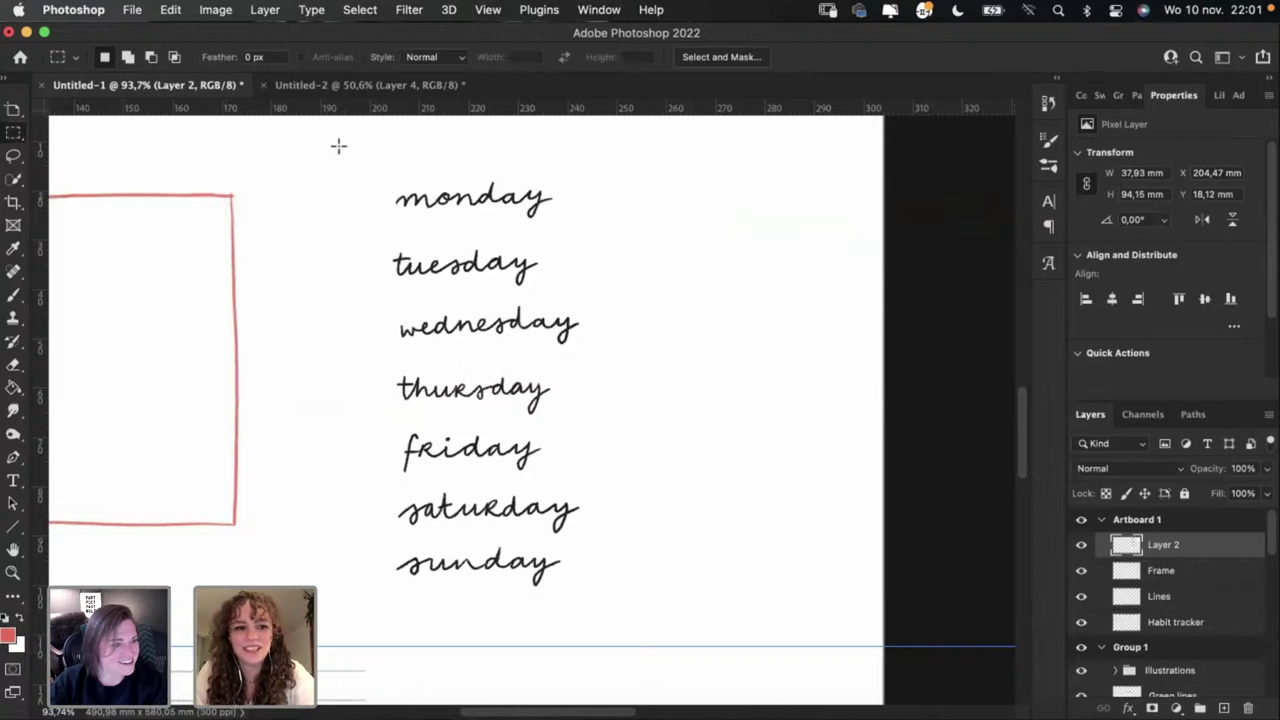
Step: Marquee-select the near-black monday on Layer 2, copy it, and clear the selection
drag(418, 205, 566, 243)
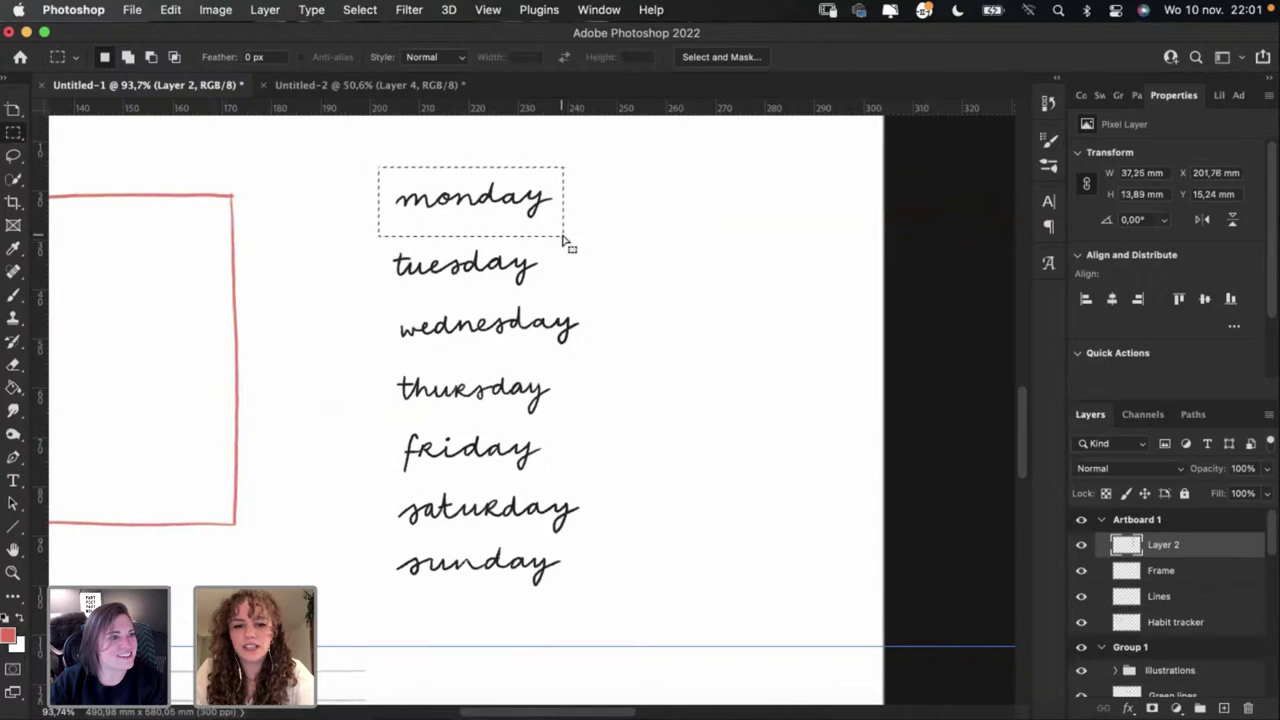
click(565, 236)
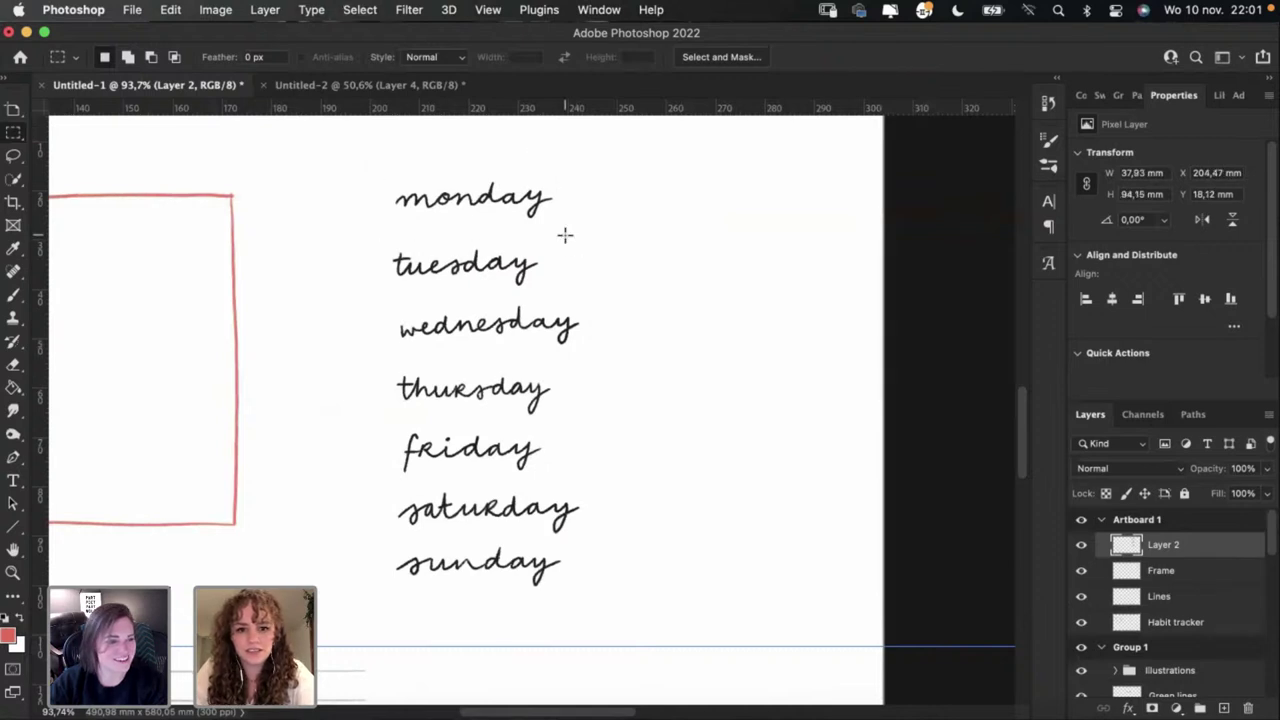
scroll(565, 235, left, 4)
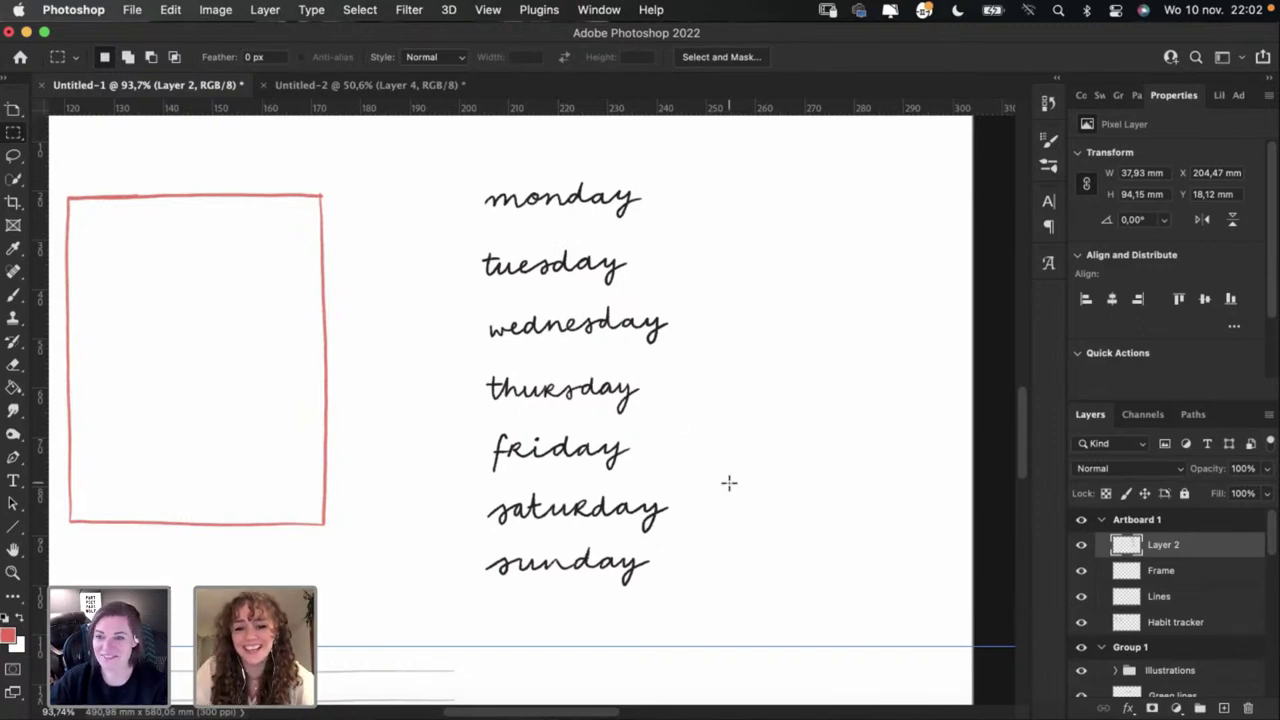
scroll(690, 385, down, 1)
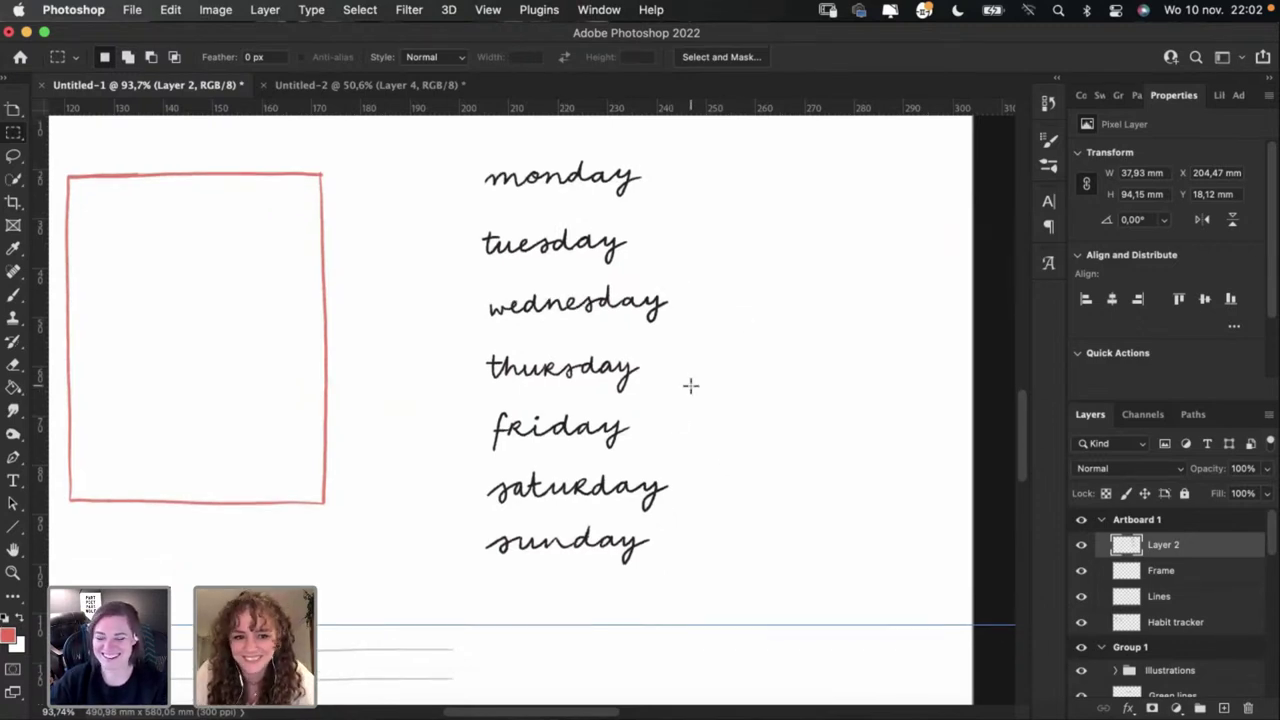
scroll(690, 385, left, 5)
scroll(690, 385, up, 3)
scroll(690, 385, right, 8)
scroll(690, 385, down, 5)
scroll(690, 385, up, 4)
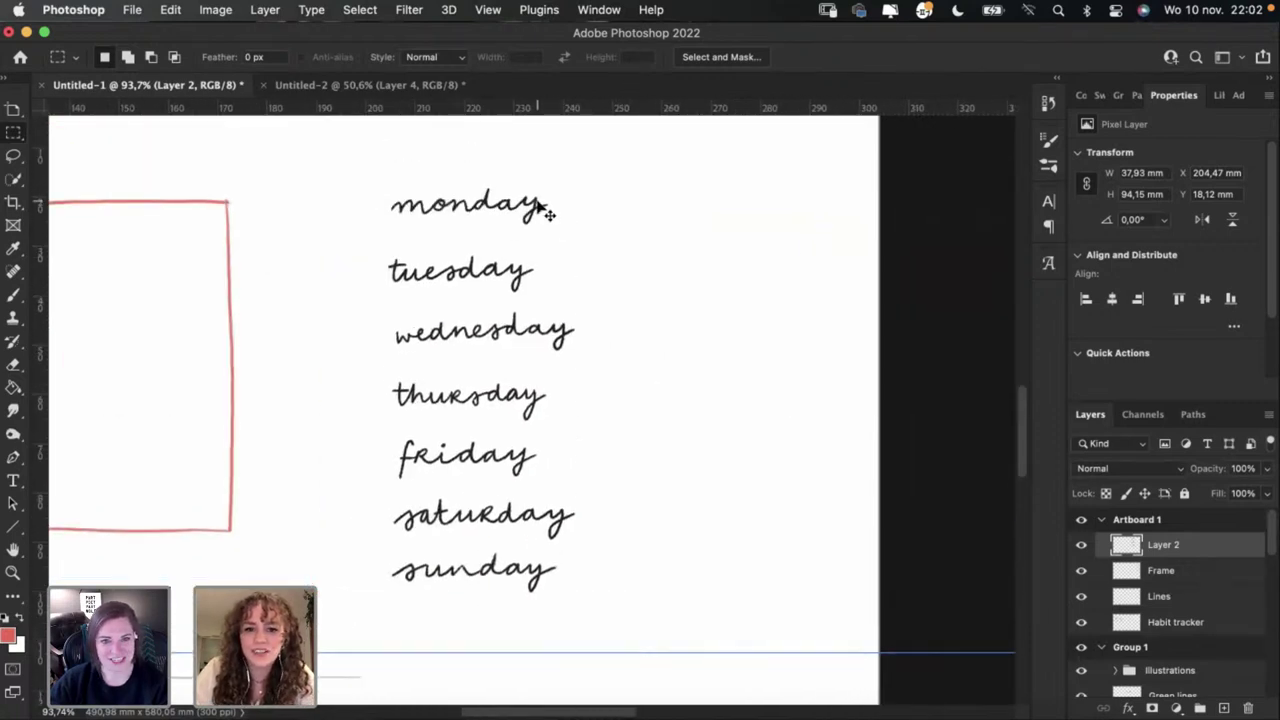
mouse_move(540, 205)
mouse_down()
mouse_move(540, 194)
mouse_move(530, 205)
mouse_up()
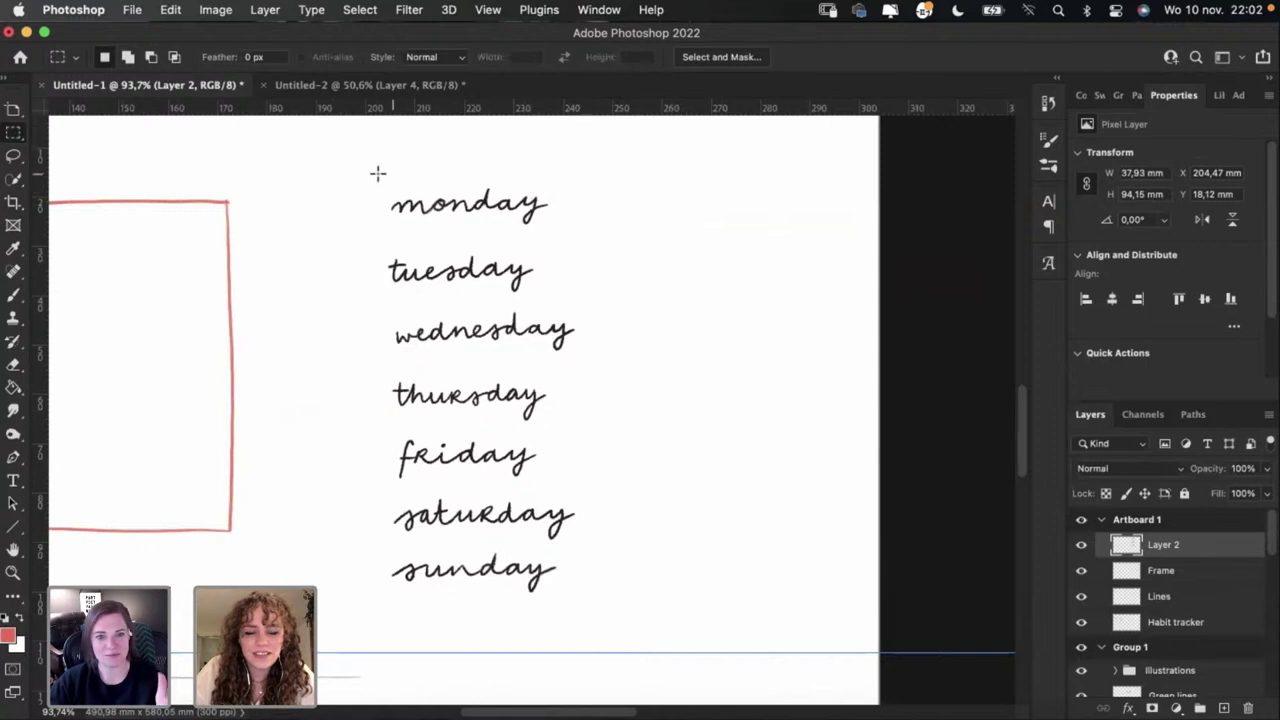
drag(375, 173, 571, 246)
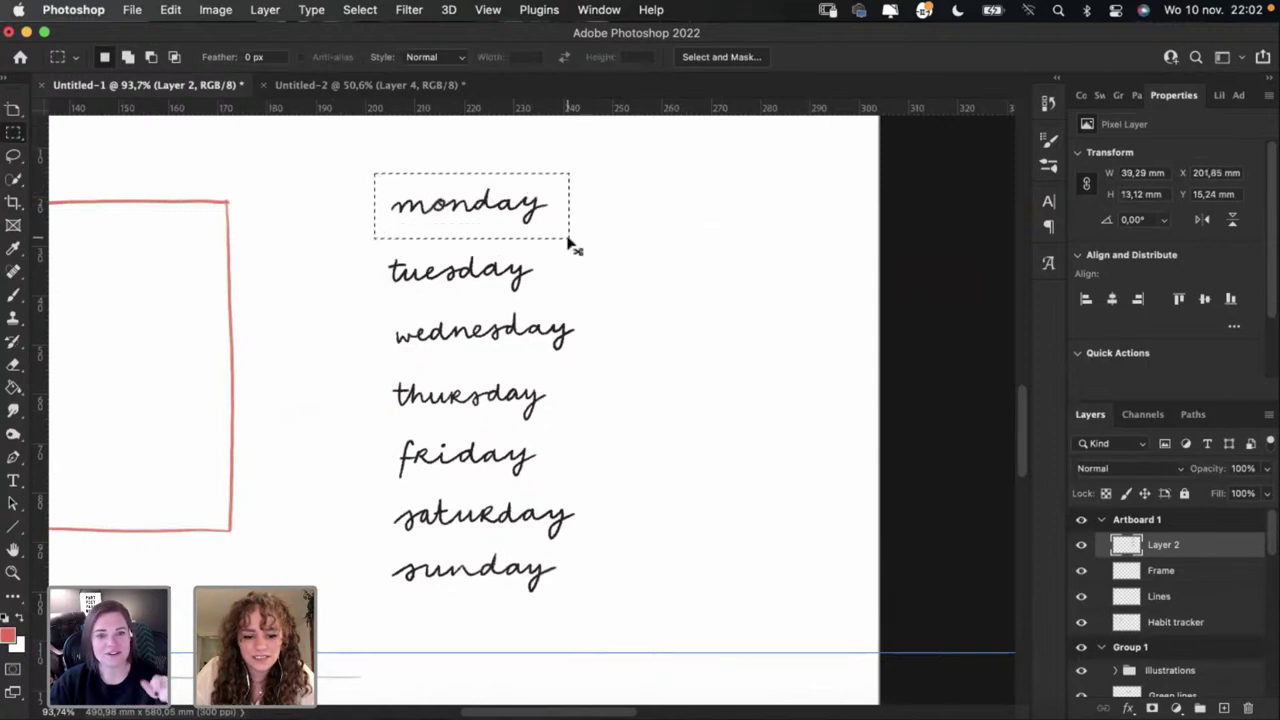
key(super+d)
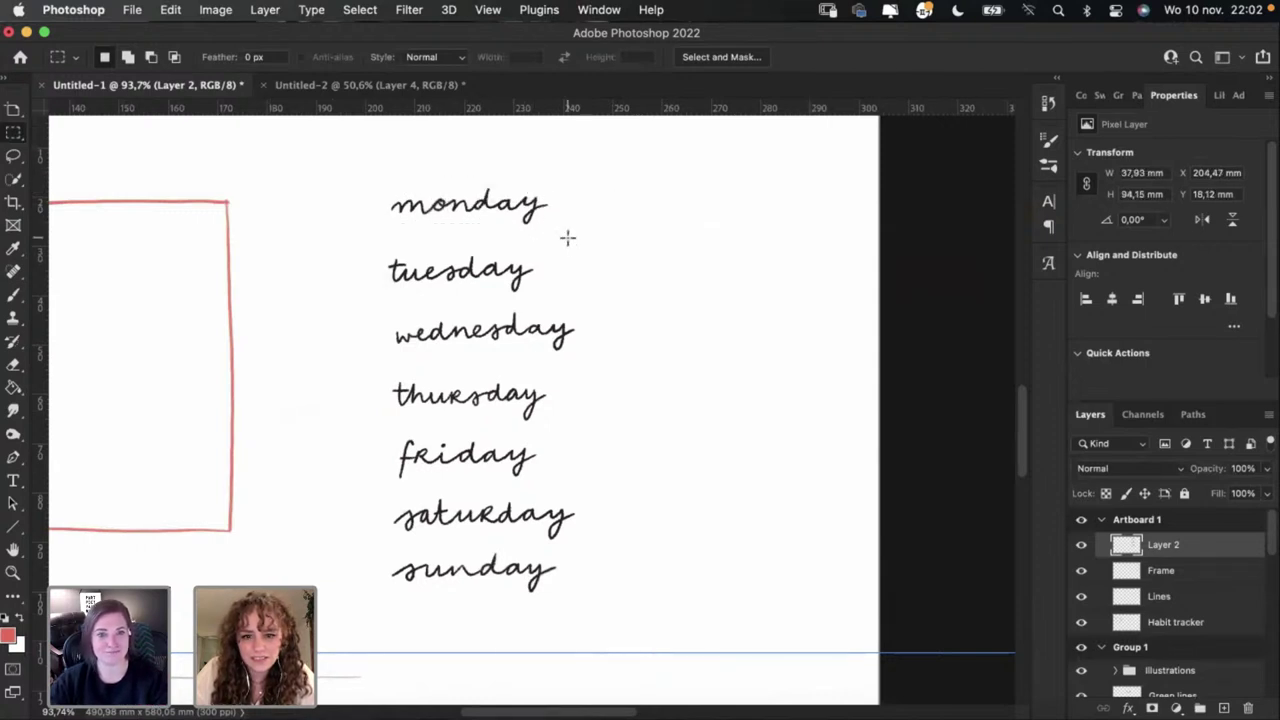
drag(366, 161, 575, 234)
click(575, 234)
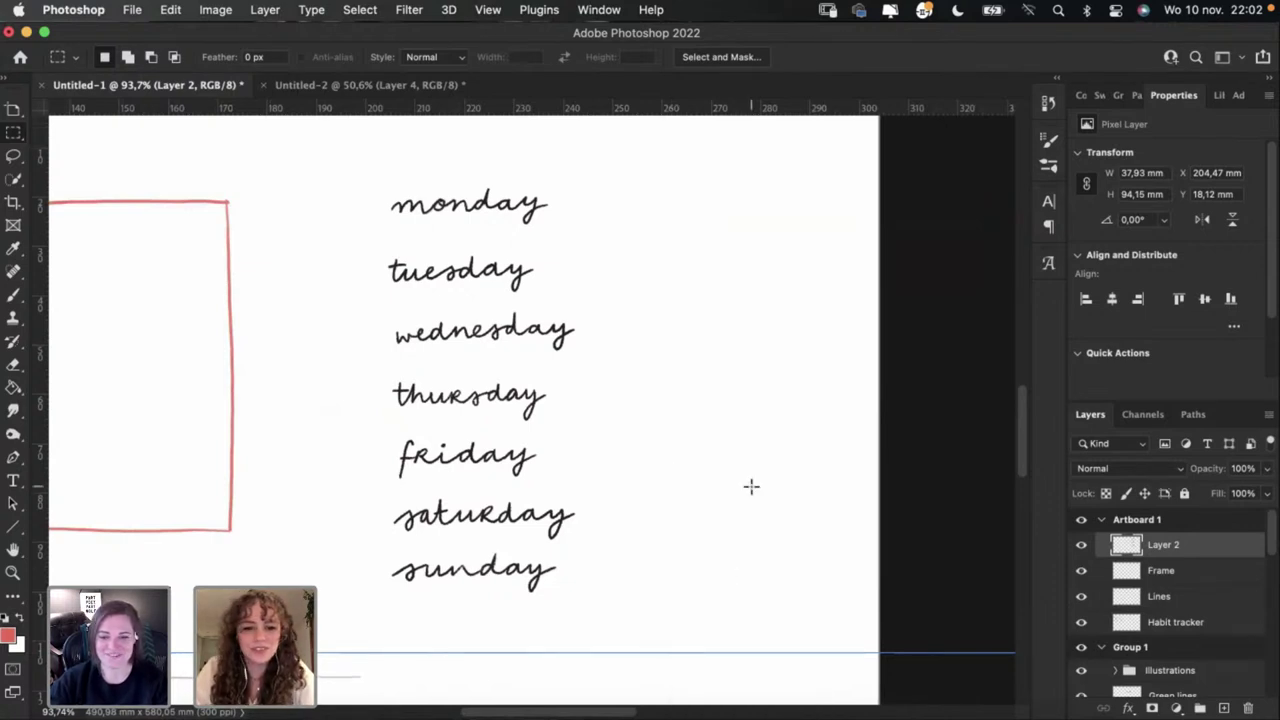
scroll(751, 487, down, 2)
scroll(751, 487, left, 1)
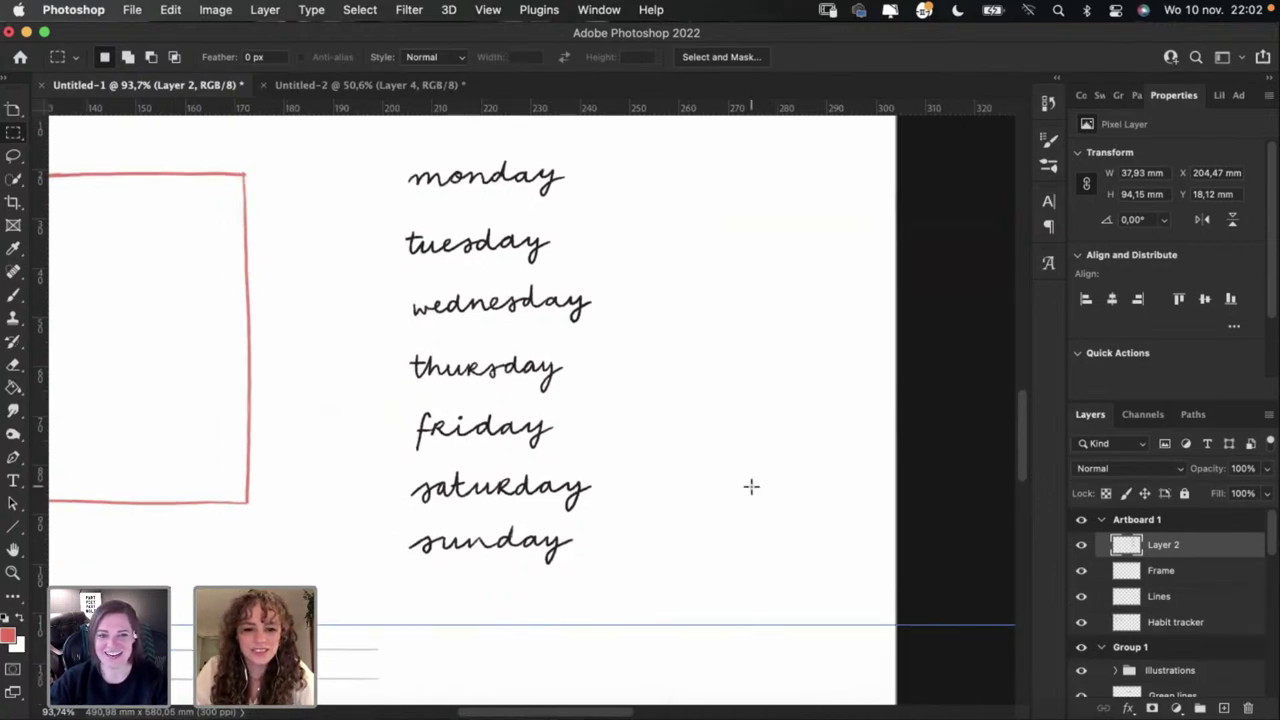
Step: Paste monday into the InDesign planner at the first box's top-left, then return to Photoshop
click(725, 697)
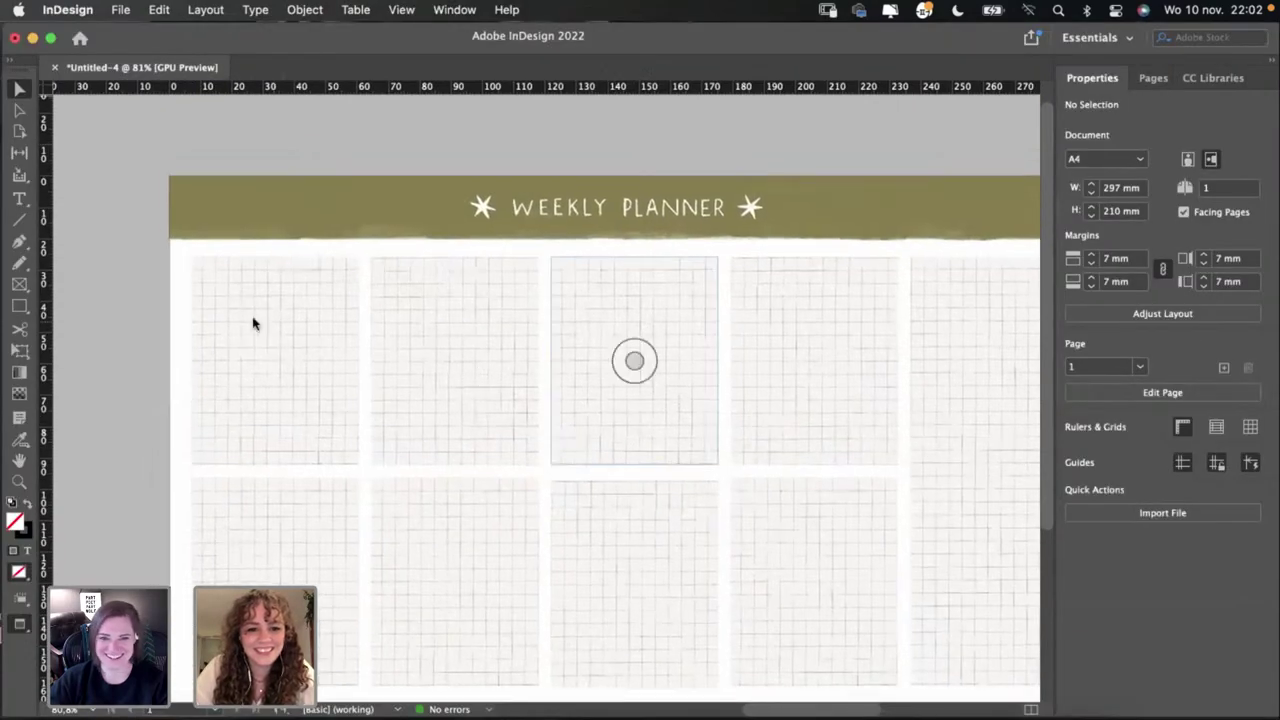
scroll(250, 320, left, 3)
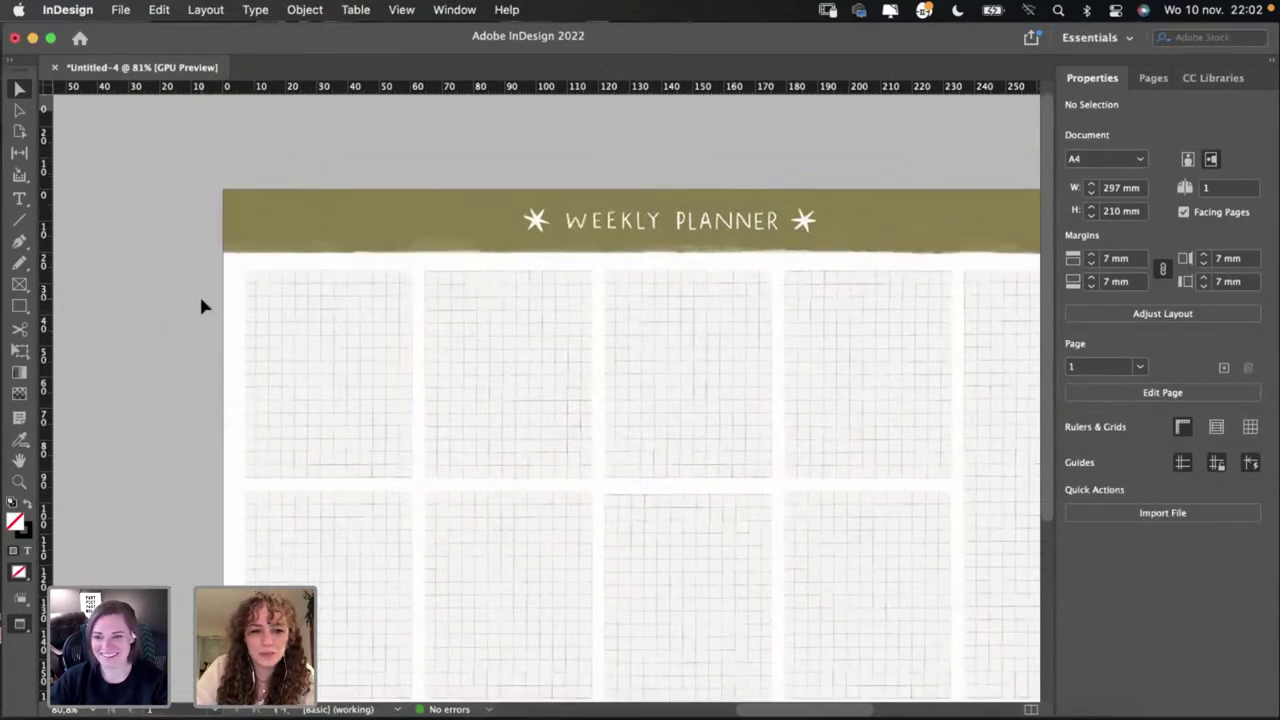
scroll(201, 305, up, 2)
key(super+v)
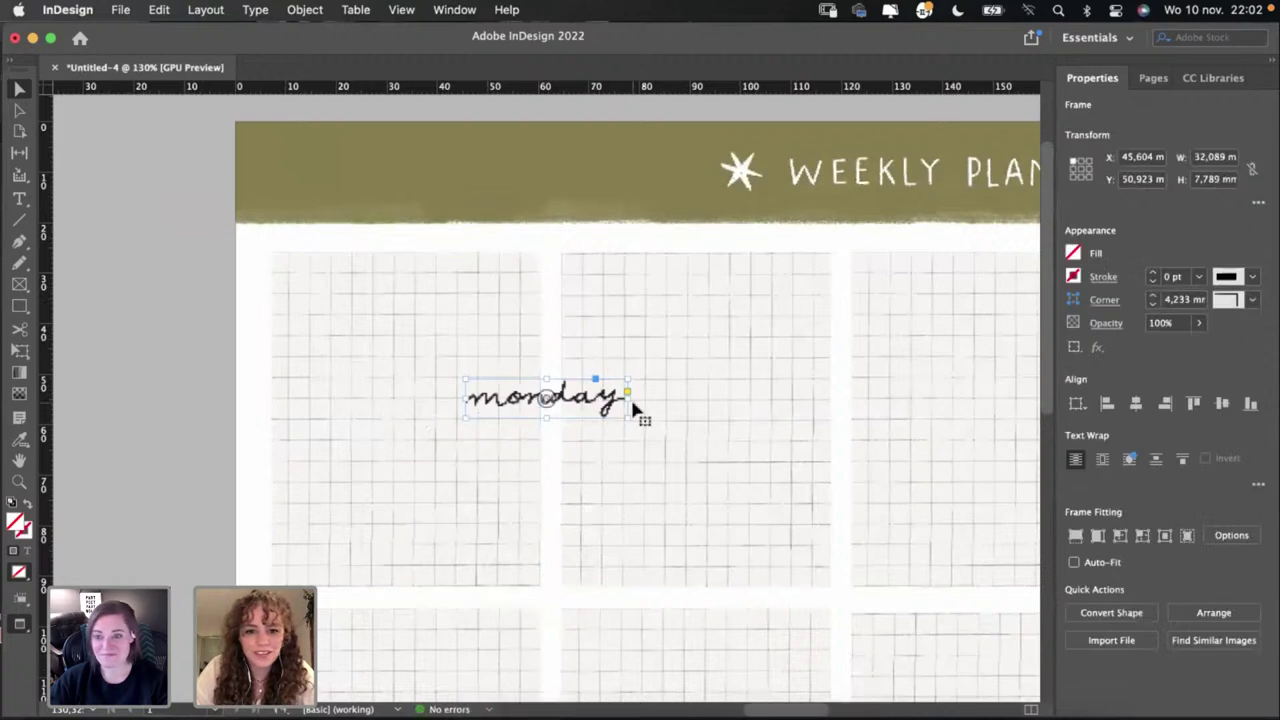
drag(590, 392, 456, 296)
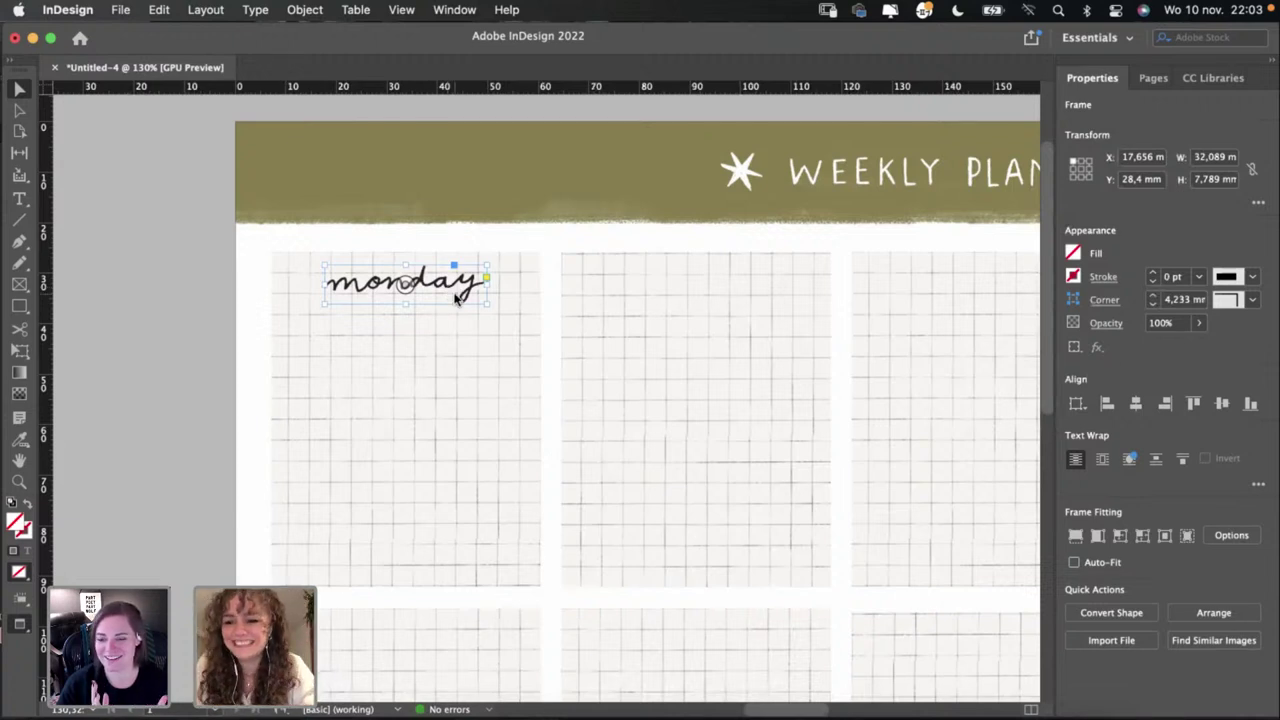
click(405, 420)
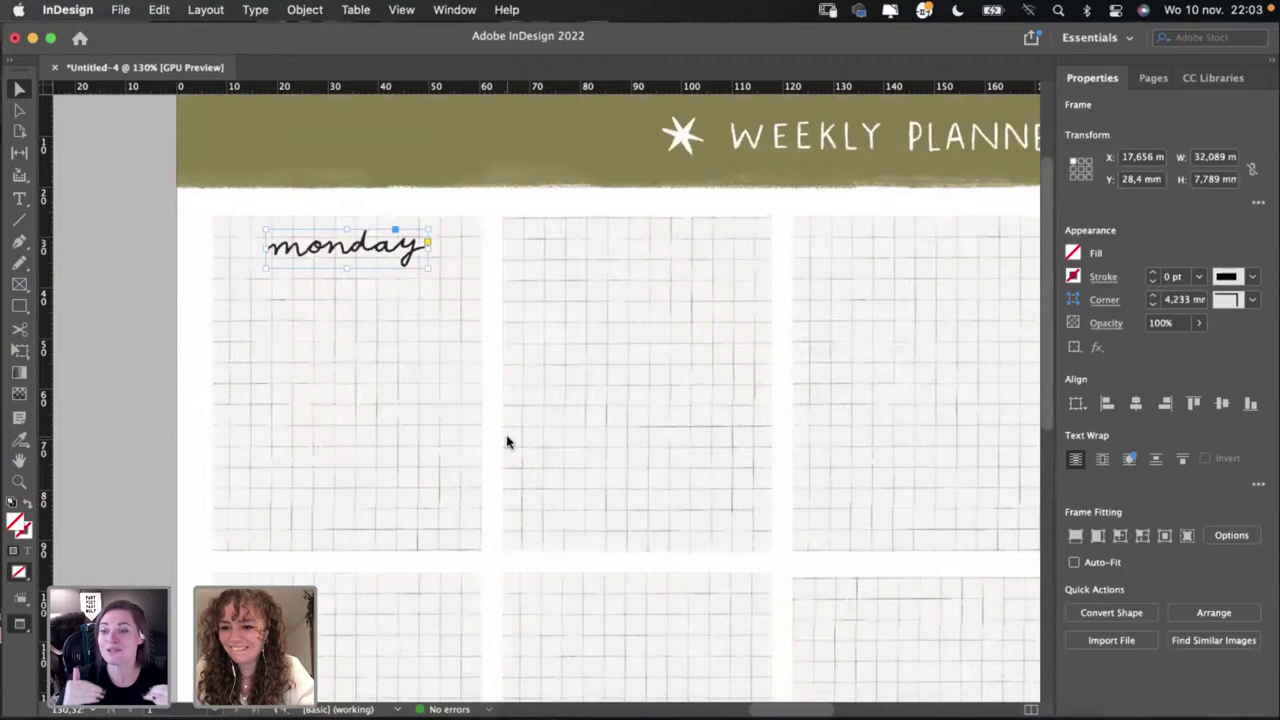
scroll(507, 445, up, 3)
scroll(507, 445, right, 3)
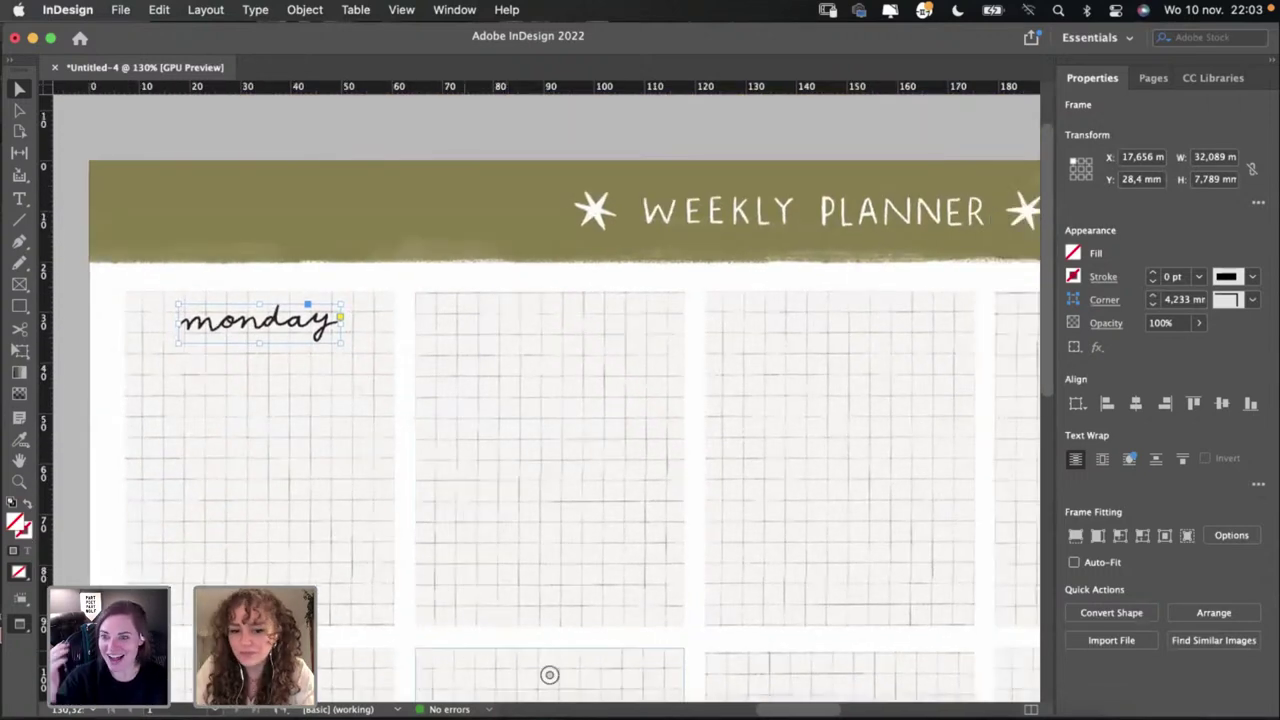
click(623, 714)
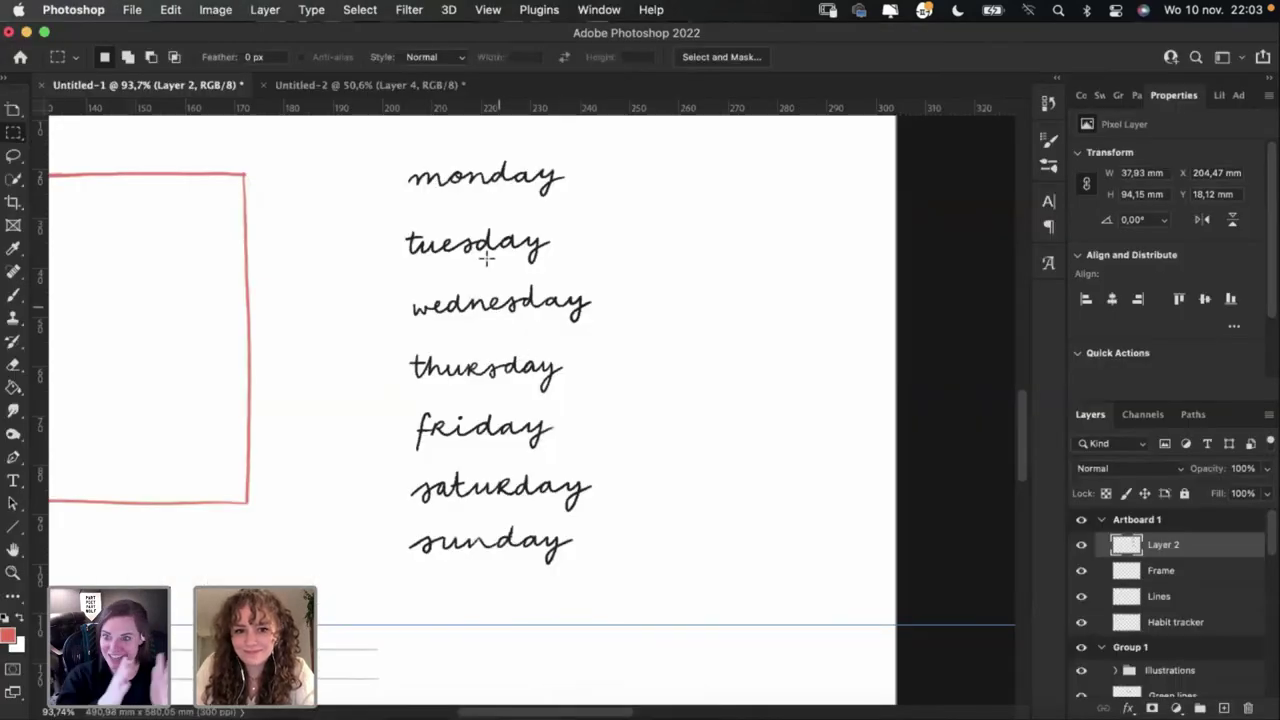
Step: Copy the hand-lettered tuesday and paste it into the InDesign planner beside monday
drag(396, 225, 563, 271)
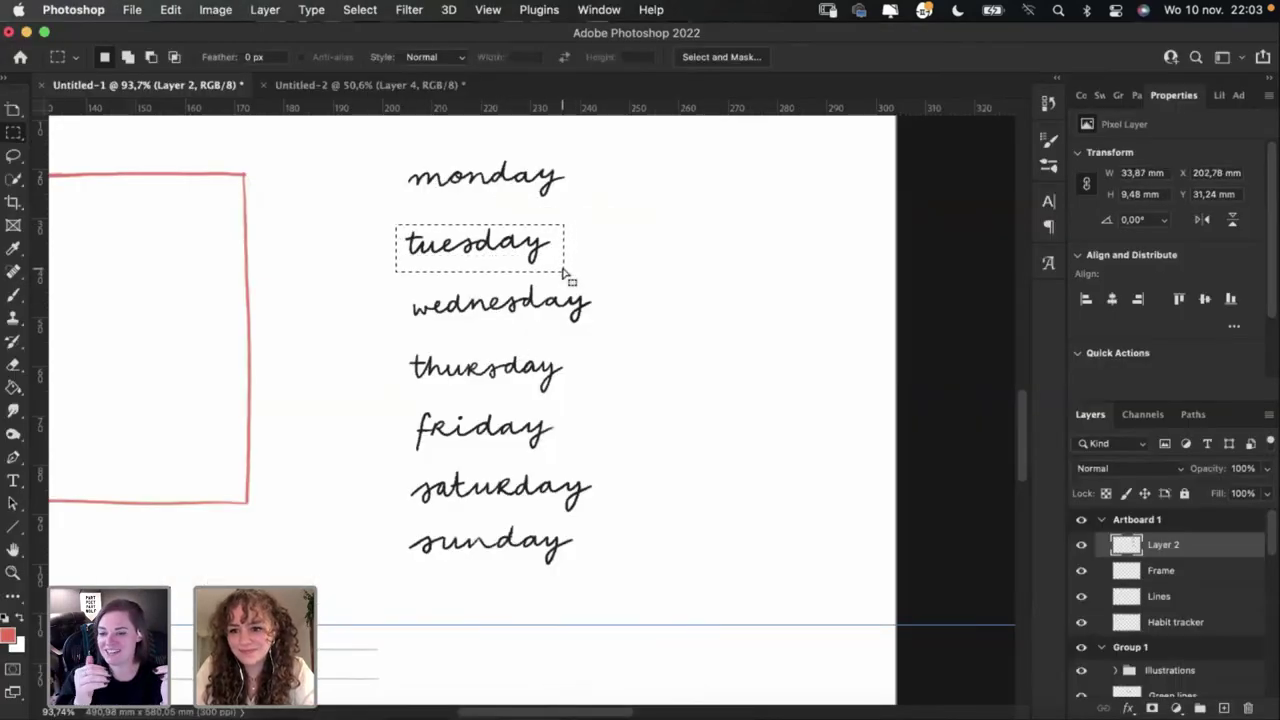
click(1081, 546)
click(1081, 546)
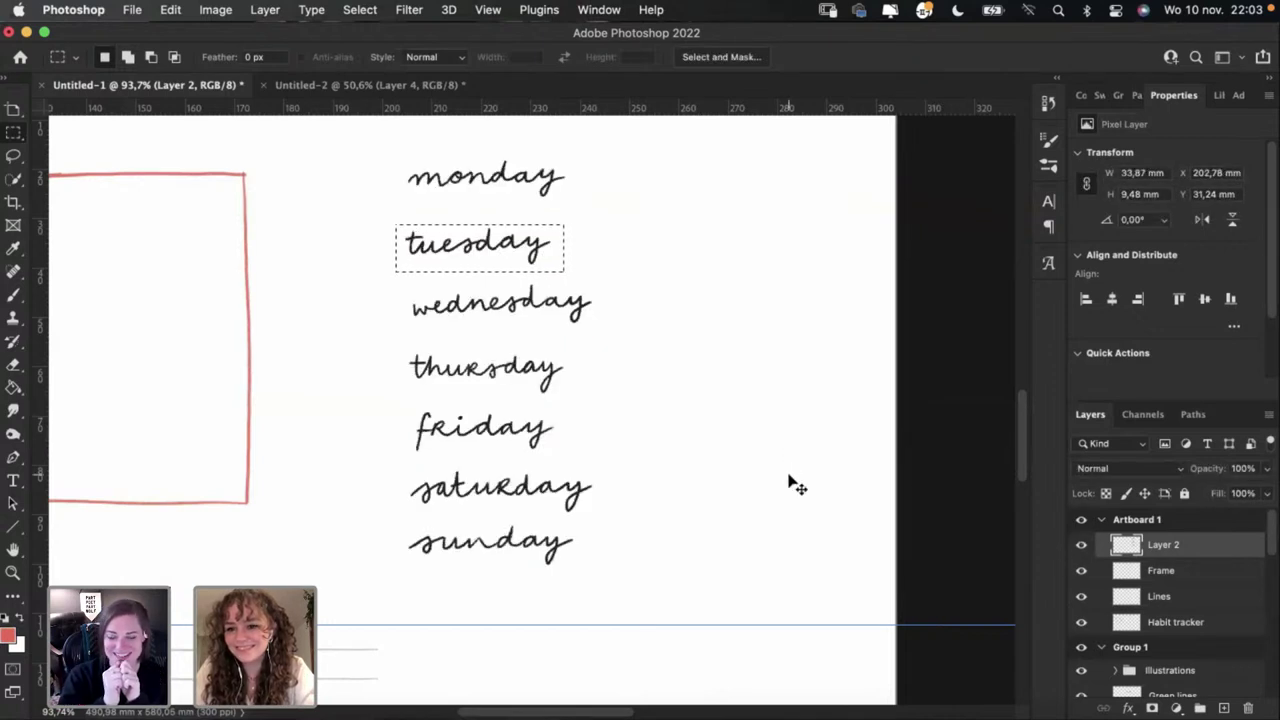
key(super+d)
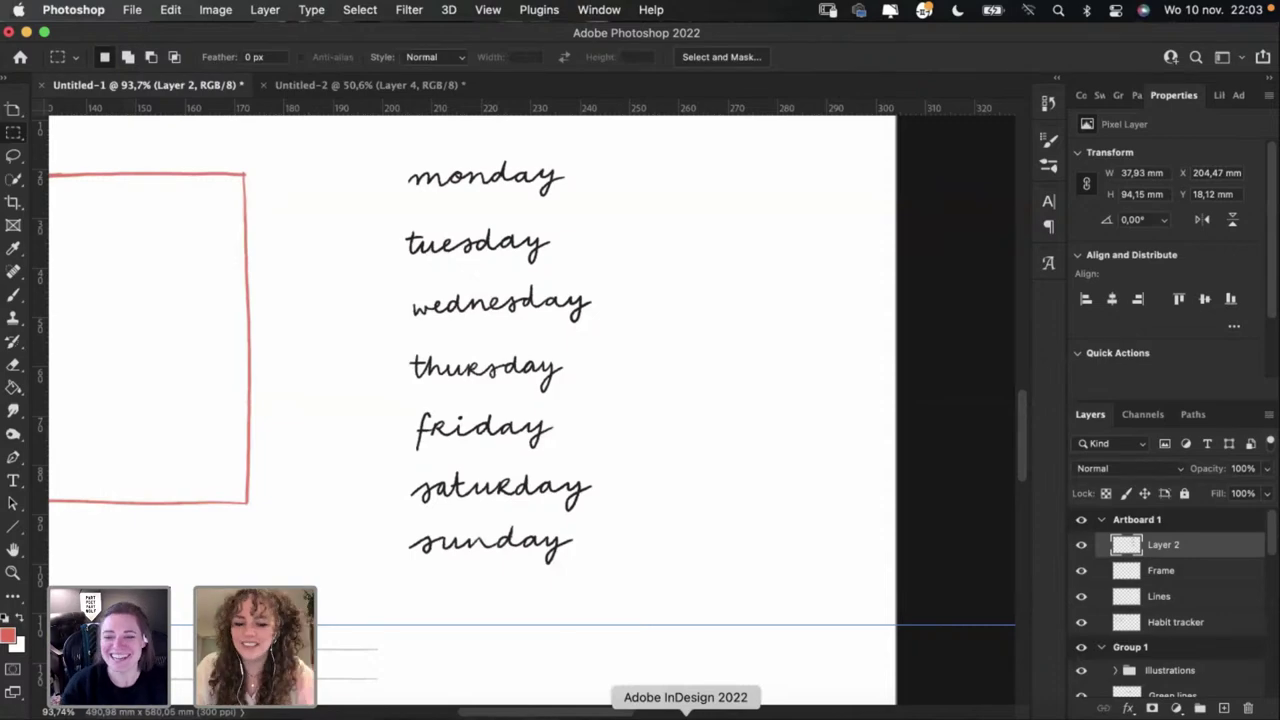
click(686, 712)
key(super+v)
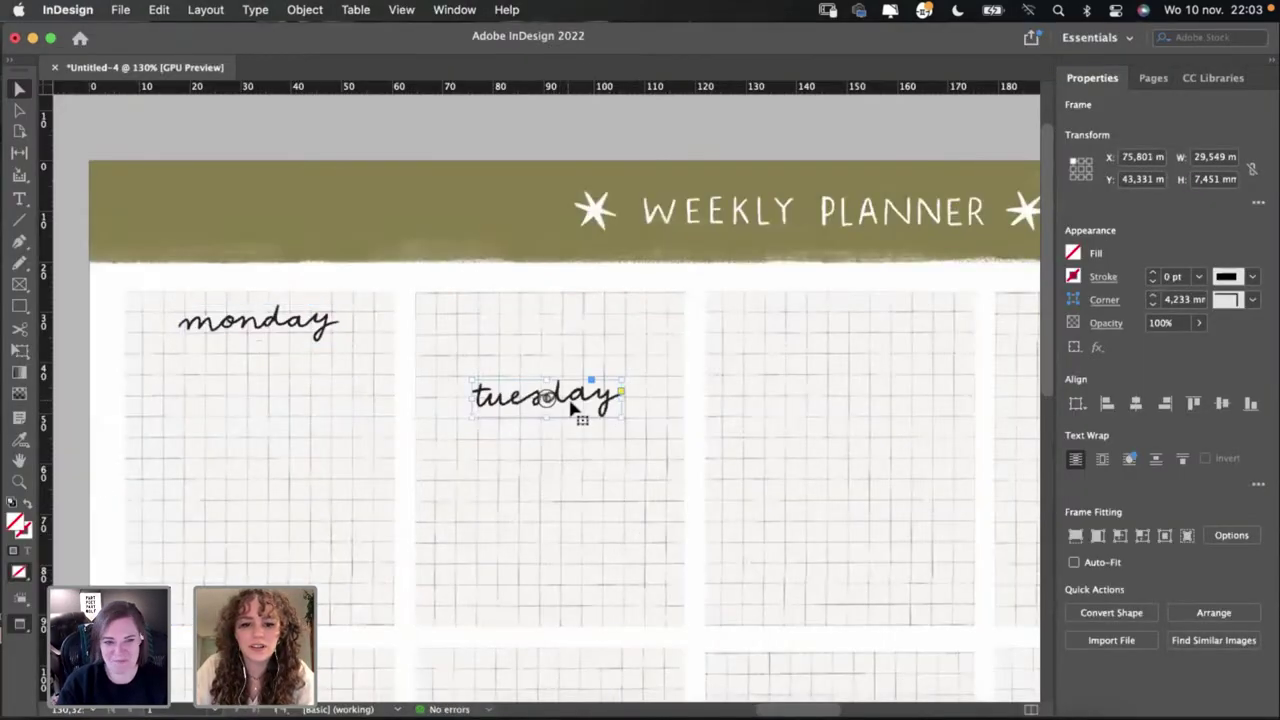
Step: Shrink tuesday and monday slightly and align both at Y 28,209 mm along the box tops
drag(572, 405, 590, 335)
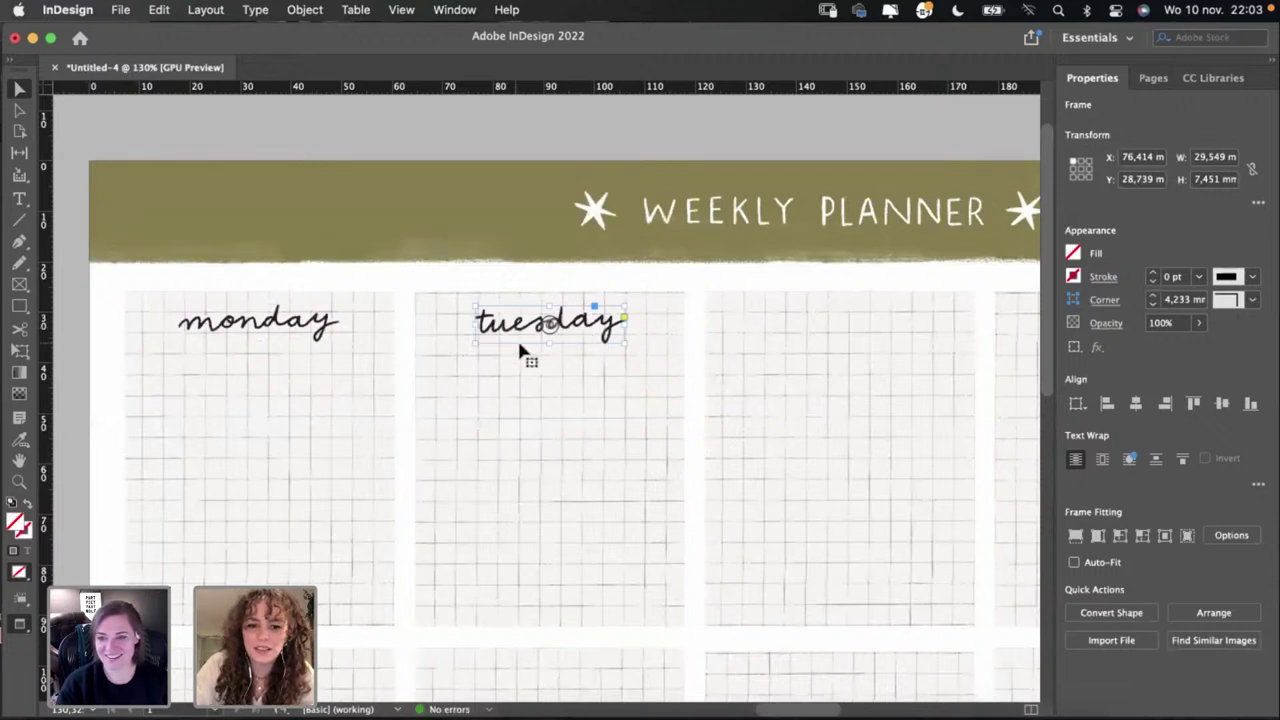
drag(474, 342, 490, 340)
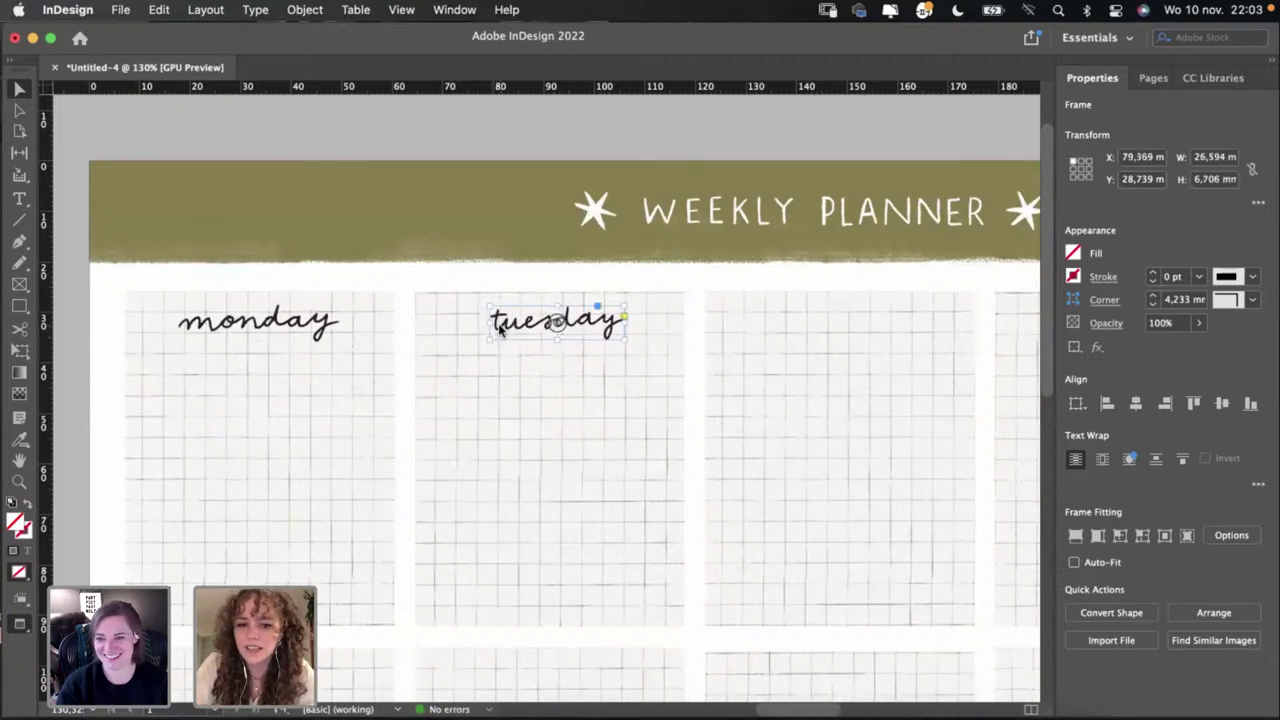
drag(500, 332, 493, 330)
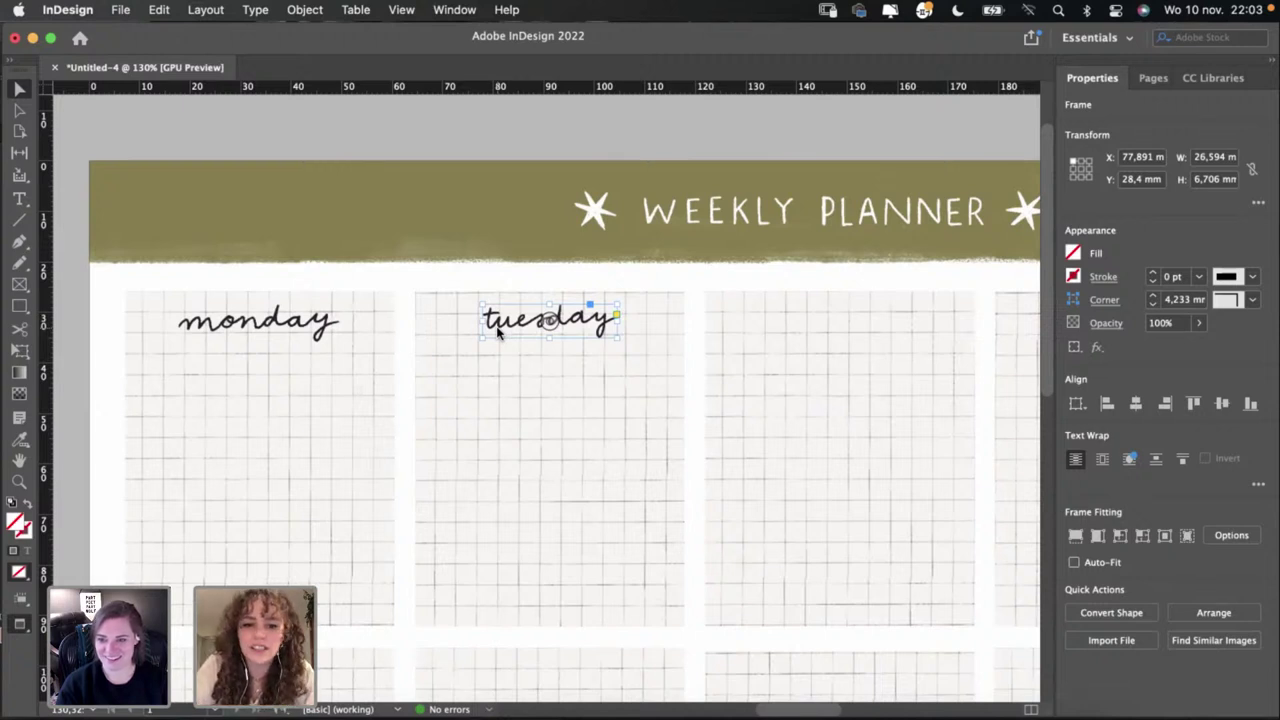
click(258, 322)
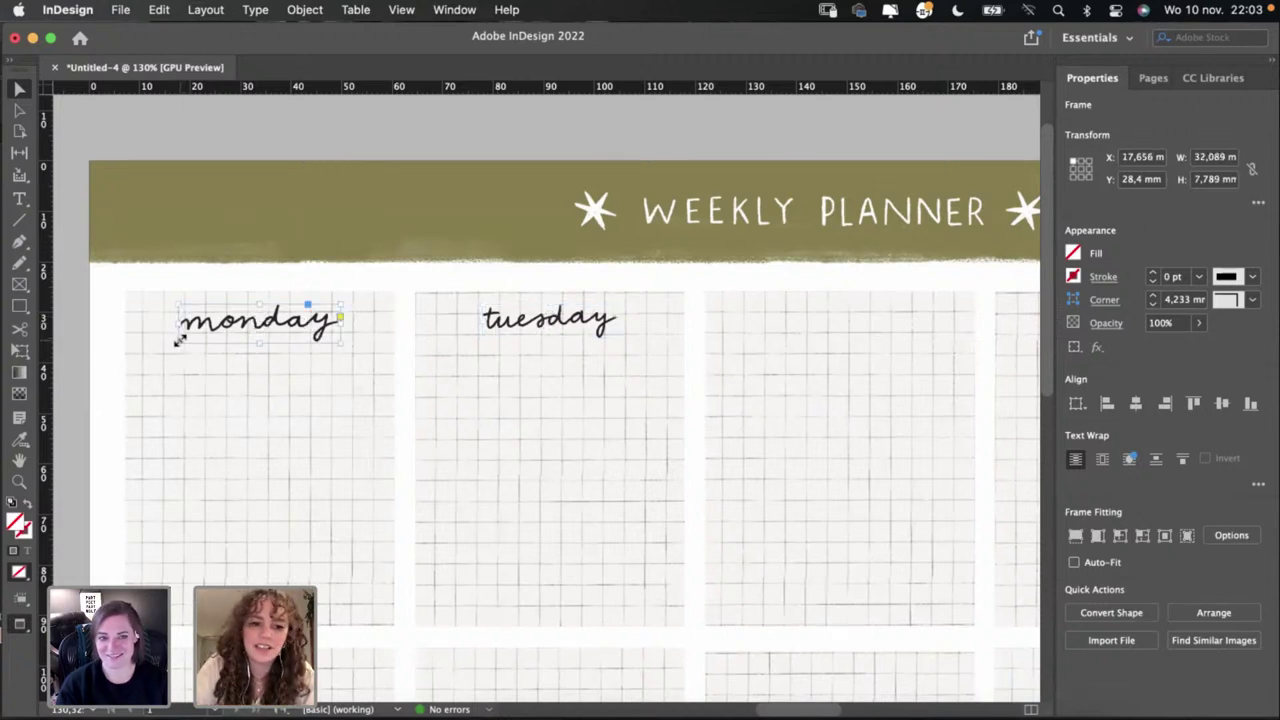
drag(180, 340, 194, 334)
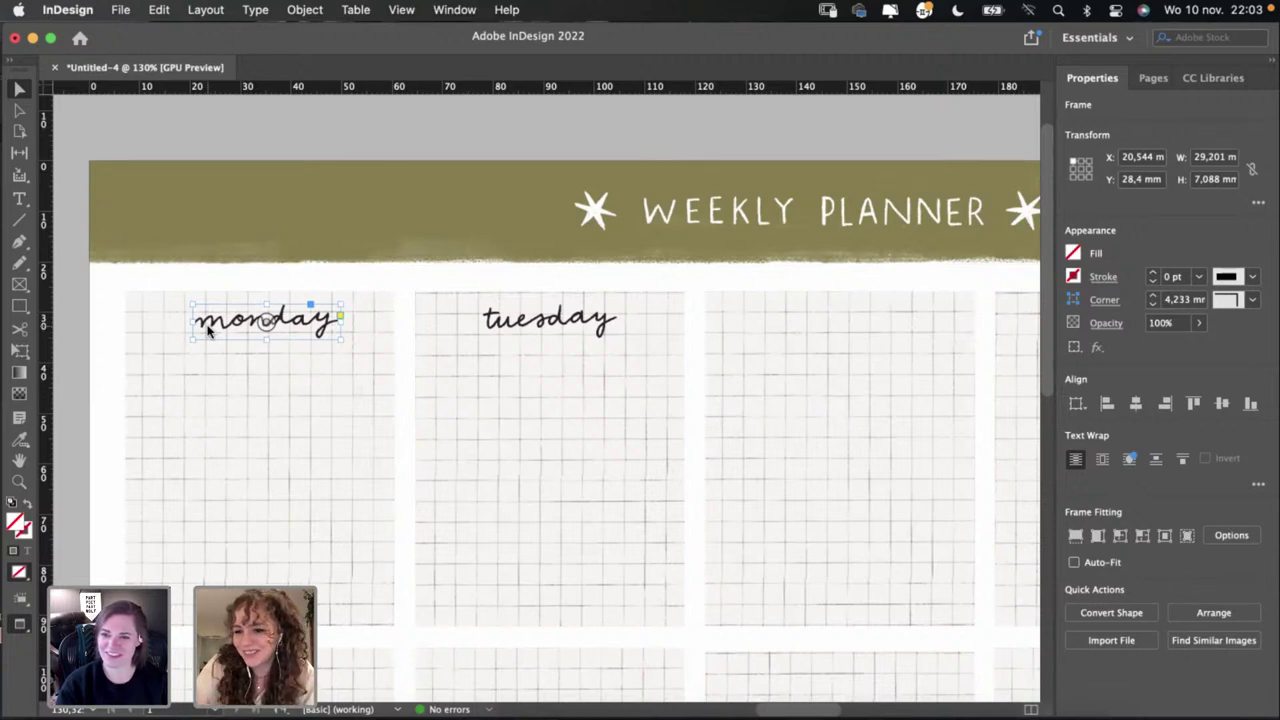
drag(218, 336, 209, 341)
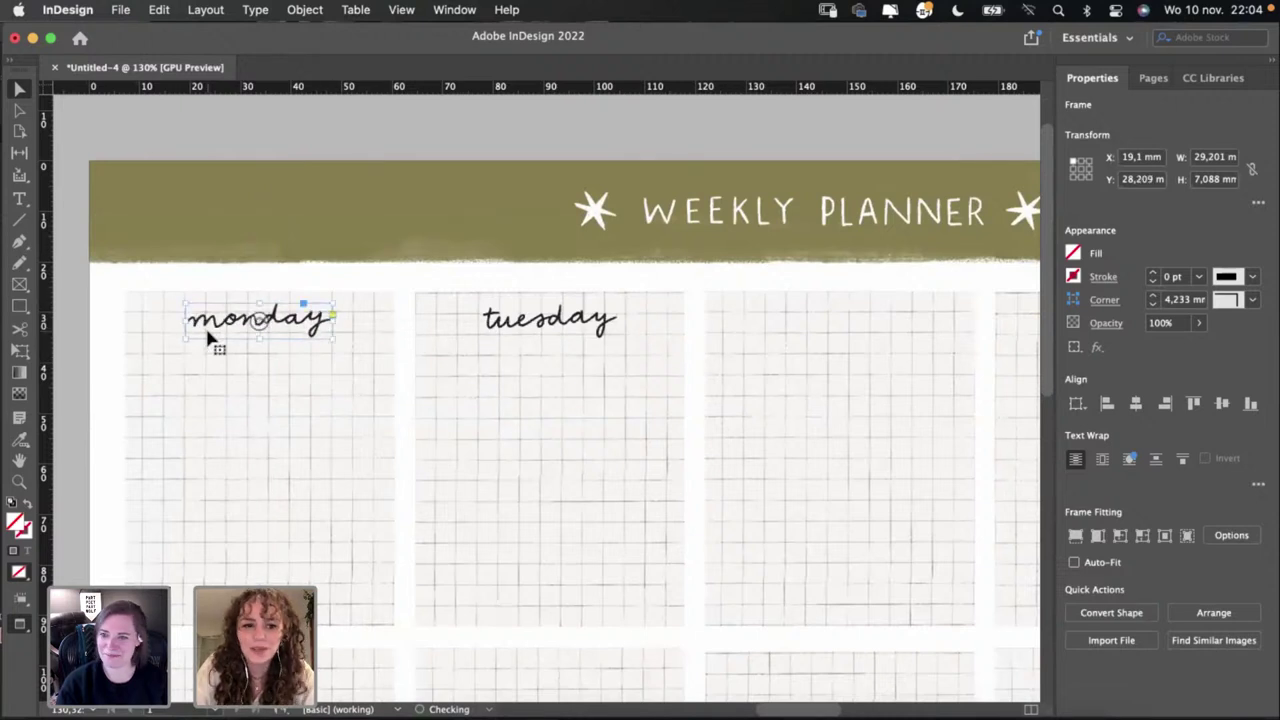
click(520, 320)
drag(520, 320, 519, 319)
click(586, 383)
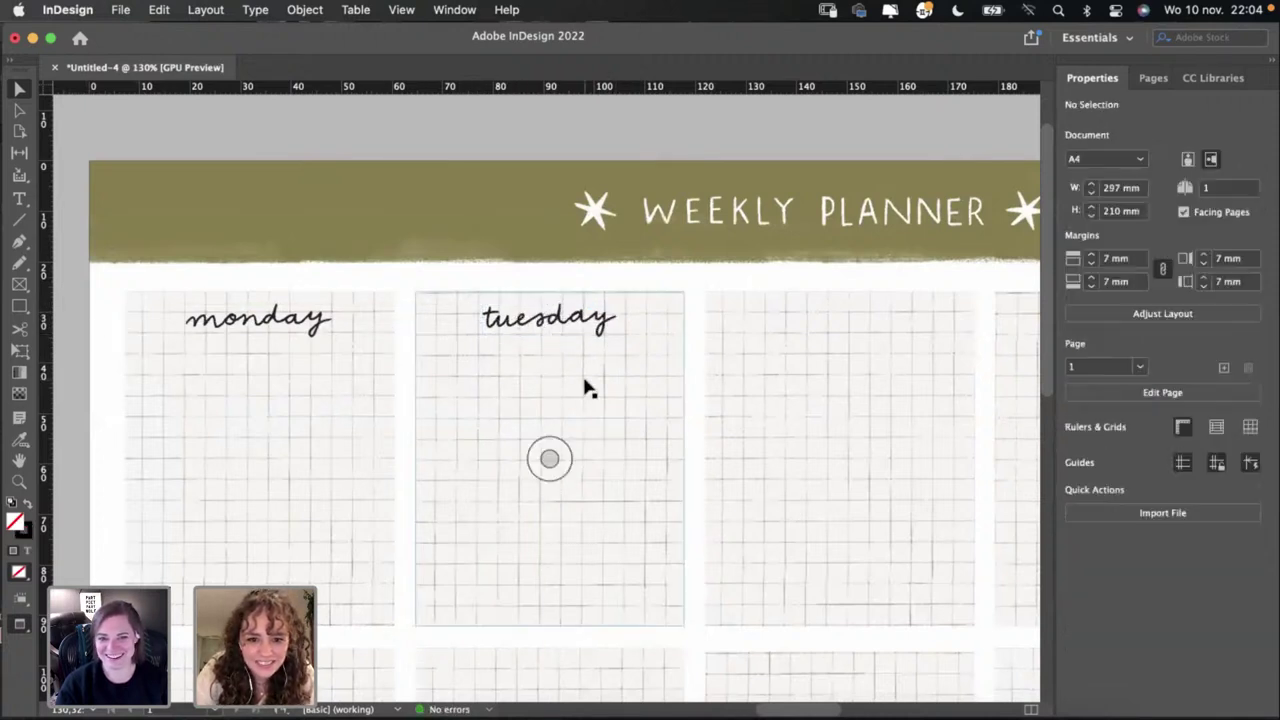
scroll(586, 383, right, 1)
scroll(586, 383, down, 1)
scroll(590, 357, right, 4)
scroll(590, 357, up, 1)
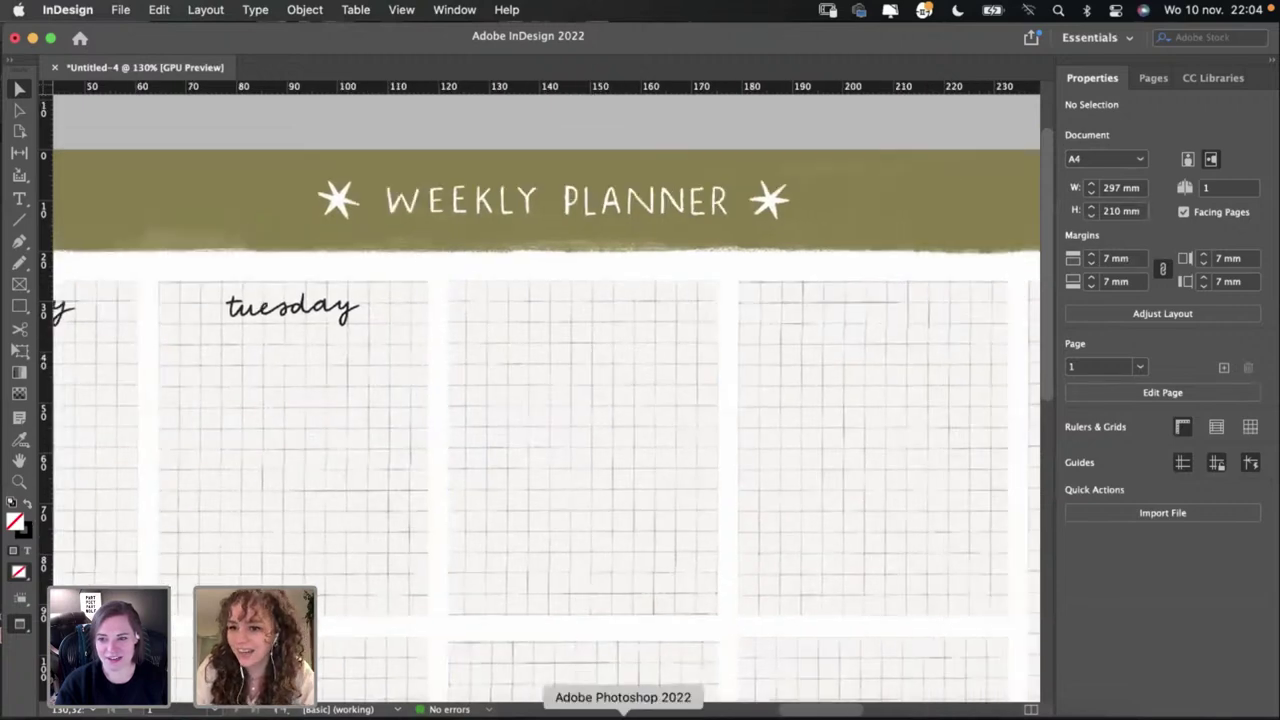
Step: Marquee-select the hand-lettered wednesday in Photoshop and paste it into the InDesign planner
click(623, 714)
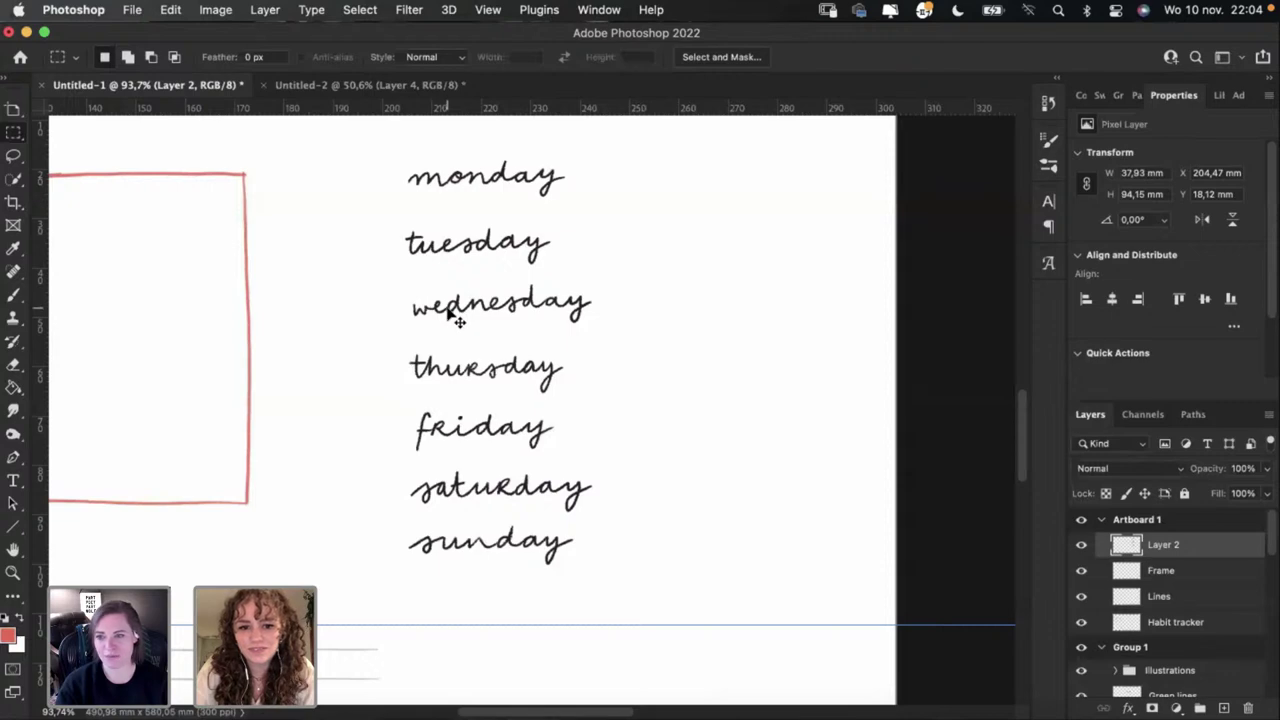
mouse_move(449, 313)
mouse_down()
mouse_move(436, 312)
mouse_move(449, 313)
mouse_up()
drag(396, 276, 603, 333)
click(686, 714)
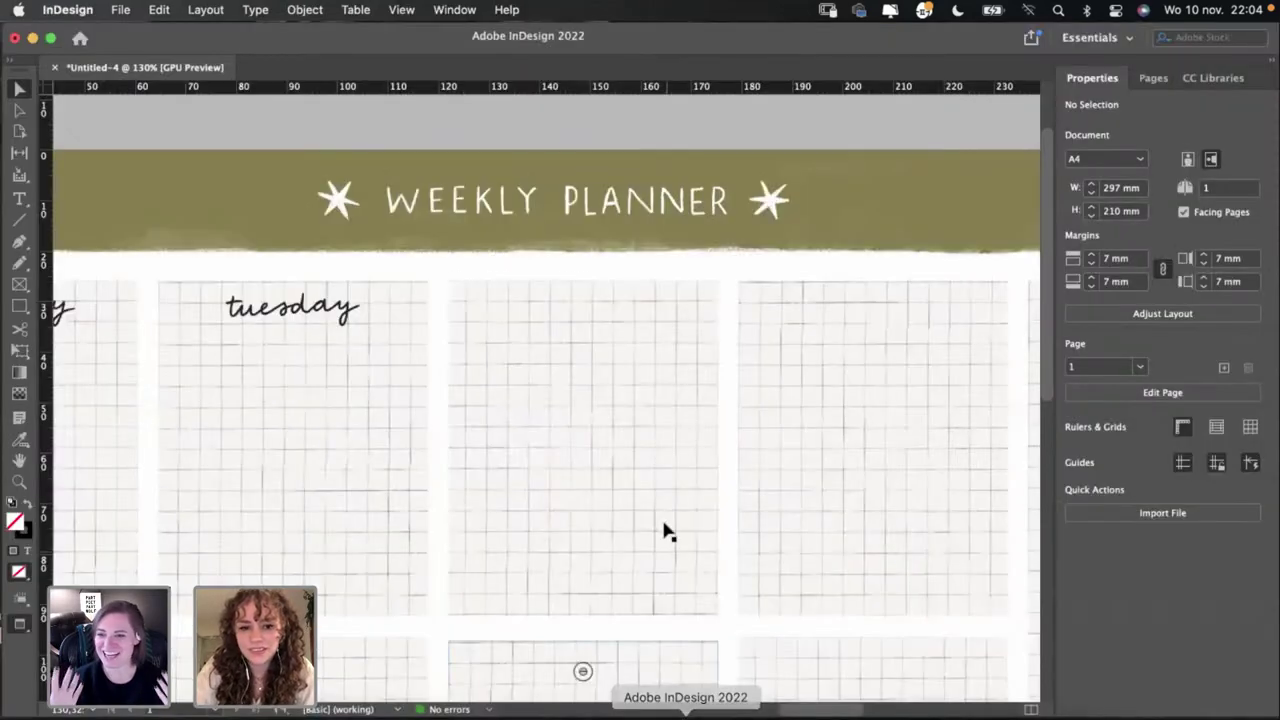
key(super+v)
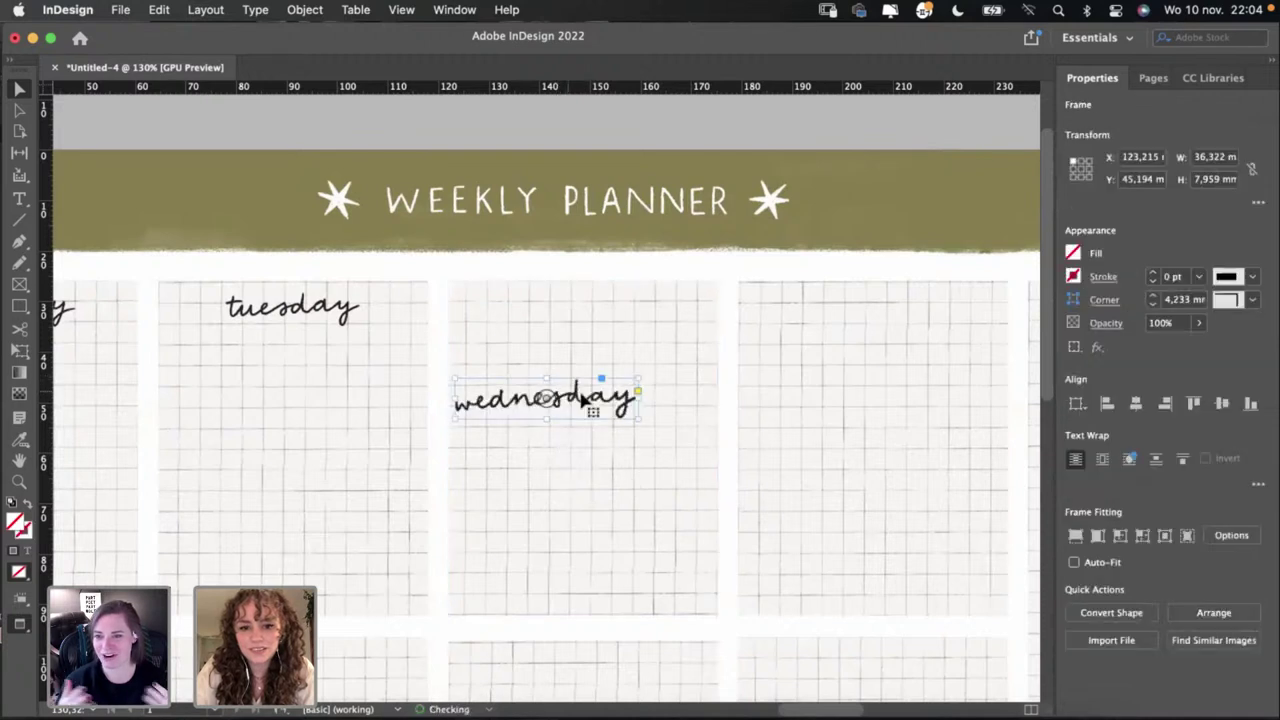
Step: Place wednesday atop the third box, tilted about 2 degrees and shrunk to match the others
drag(582, 398, 627, 312)
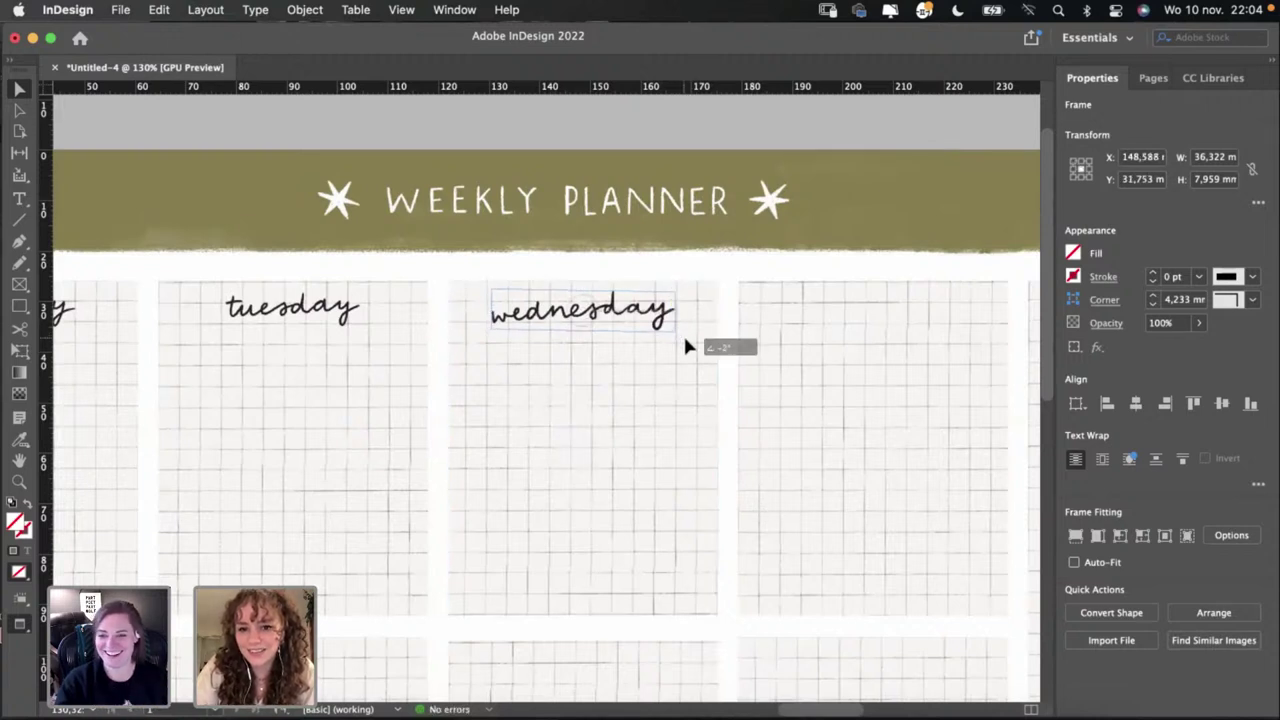
drag(685, 340, 686, 342)
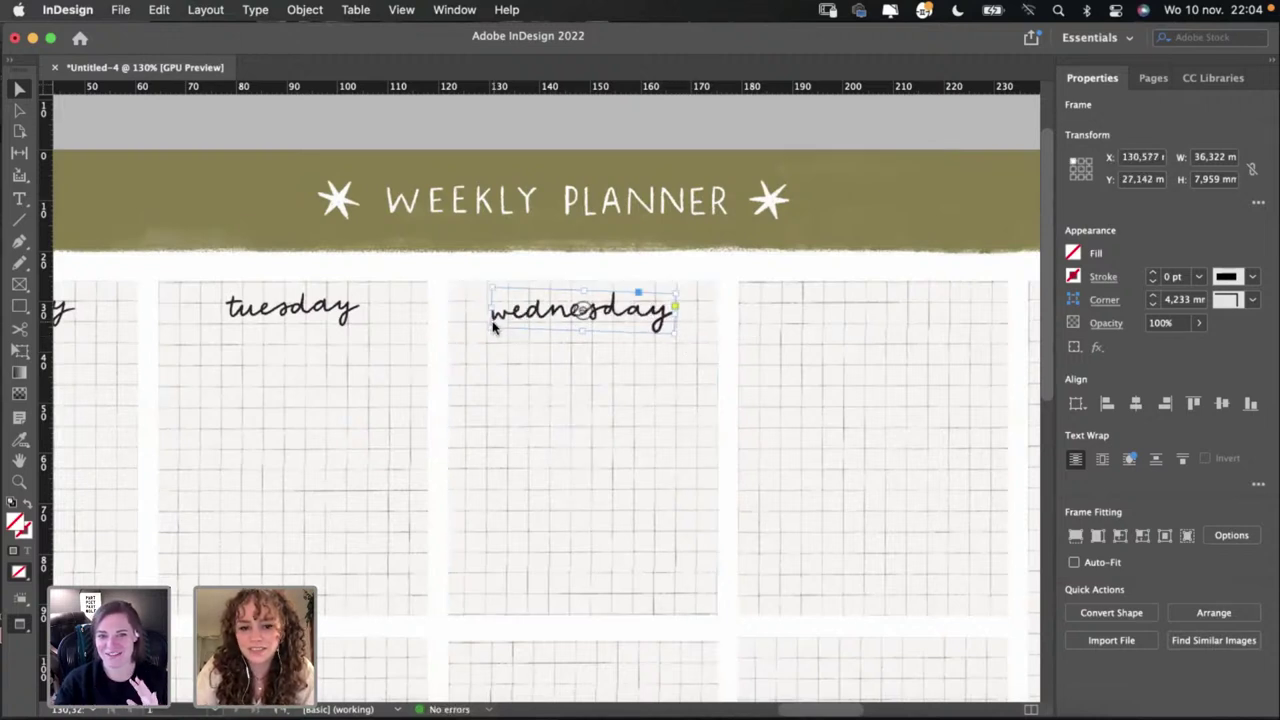
drag(492, 327, 533, 324)
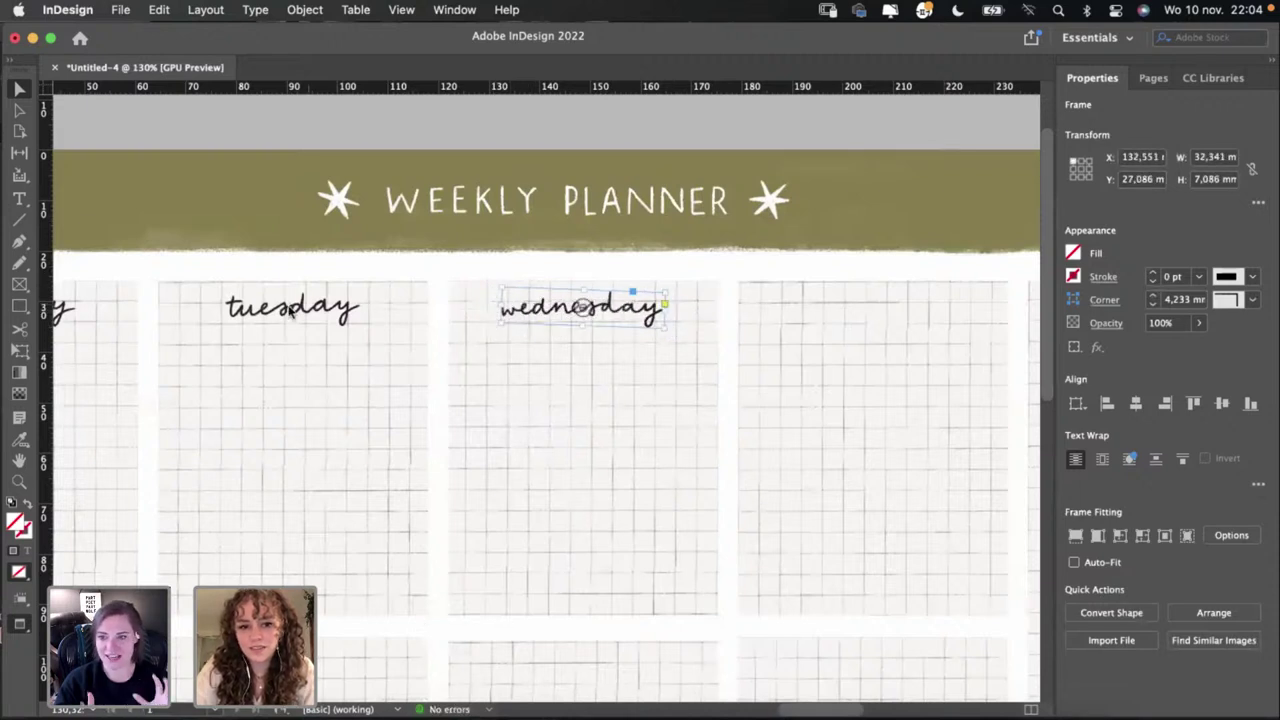
click(290, 312)
click(300, 194)
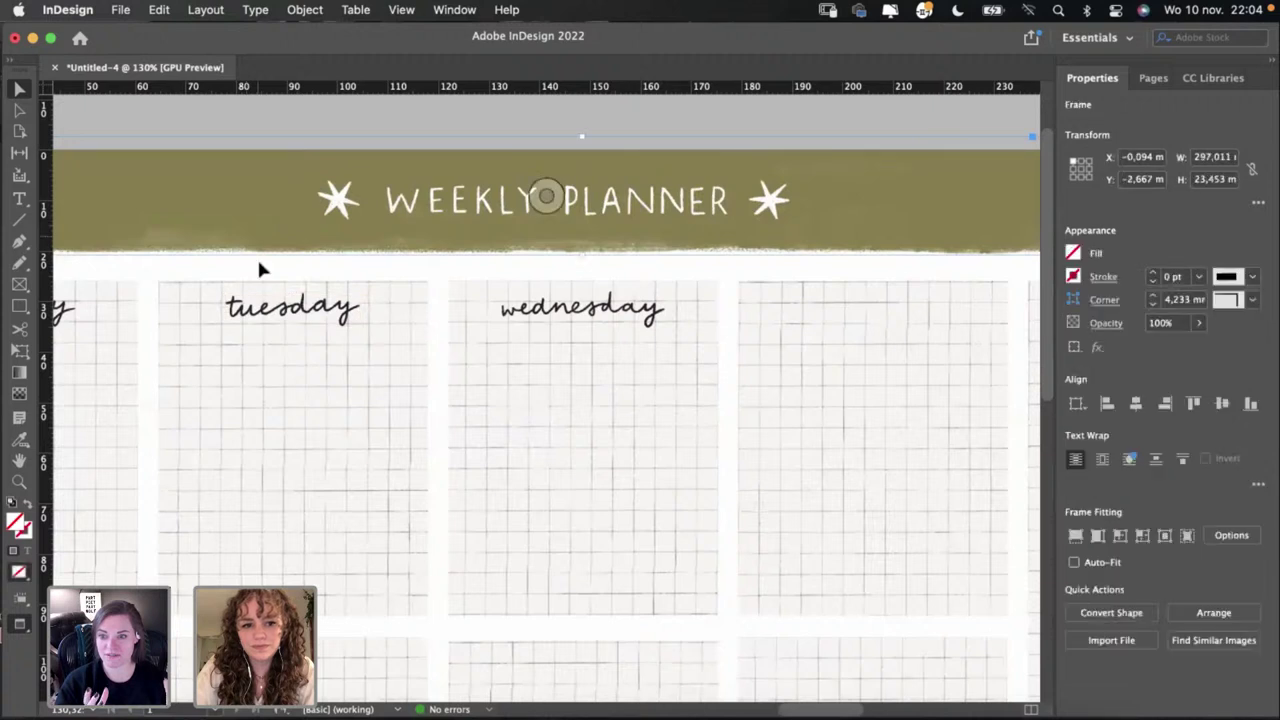
Step: Shrink the tuesday lettering to match the wednesday size
click(257, 320)
mouse_move(229, 323)
mouse_down()
mouse_move(236, 312)
mouse_move(238, 326)
mouse_up()
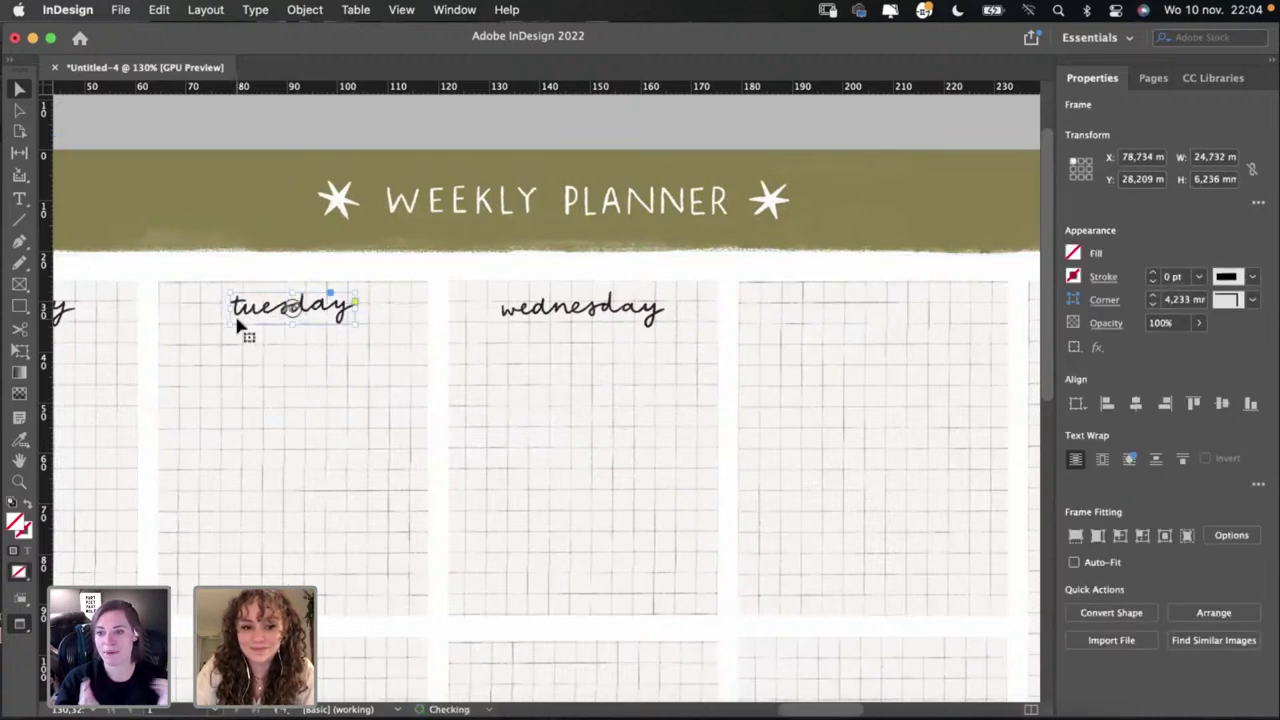
scroll(238, 326, left, 3)
scroll(238, 326, down, 1)
scroll(238, 326, up, 1)
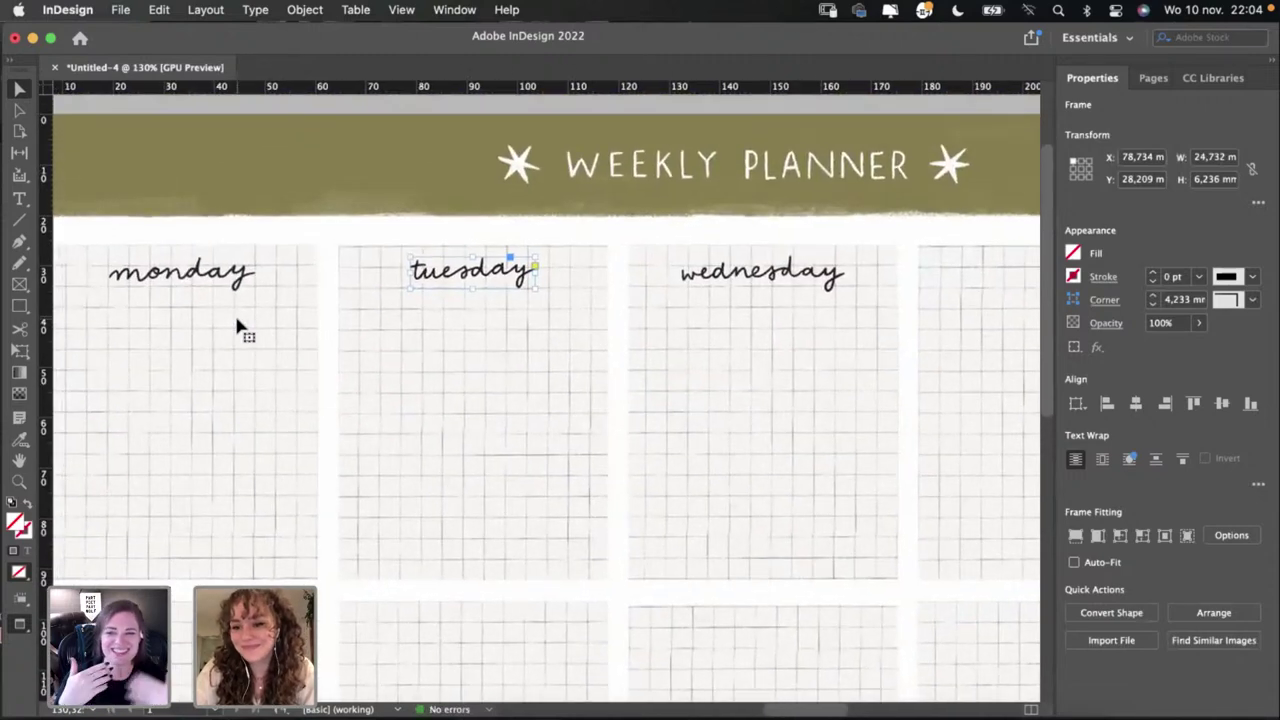
scroll(137, 262, down, 1)
Step: Resize monday to 26,7 mm wide and nudge it into place at its box top
click(143, 243)
drag(115, 246, 141, 244)
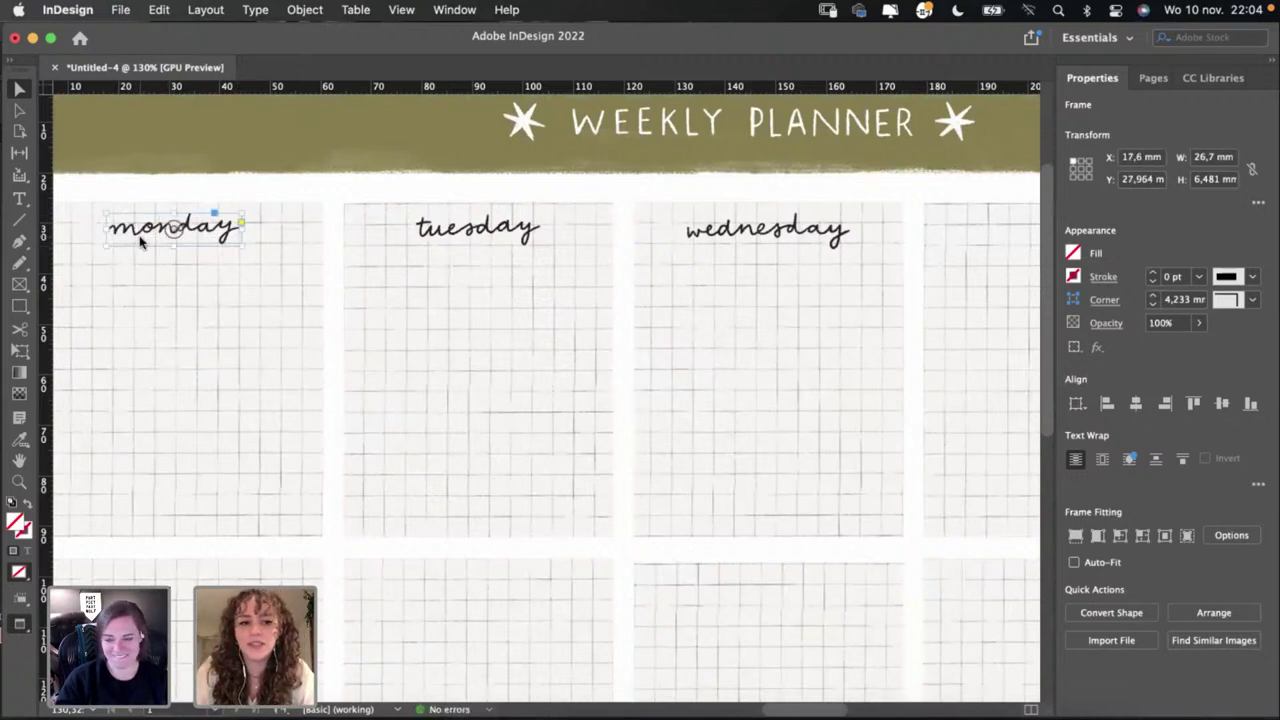
scroll(150, 245, left, 2)
scroll(150, 245, up, 1)
drag(212, 270, 214, 262)
click(97, 258)
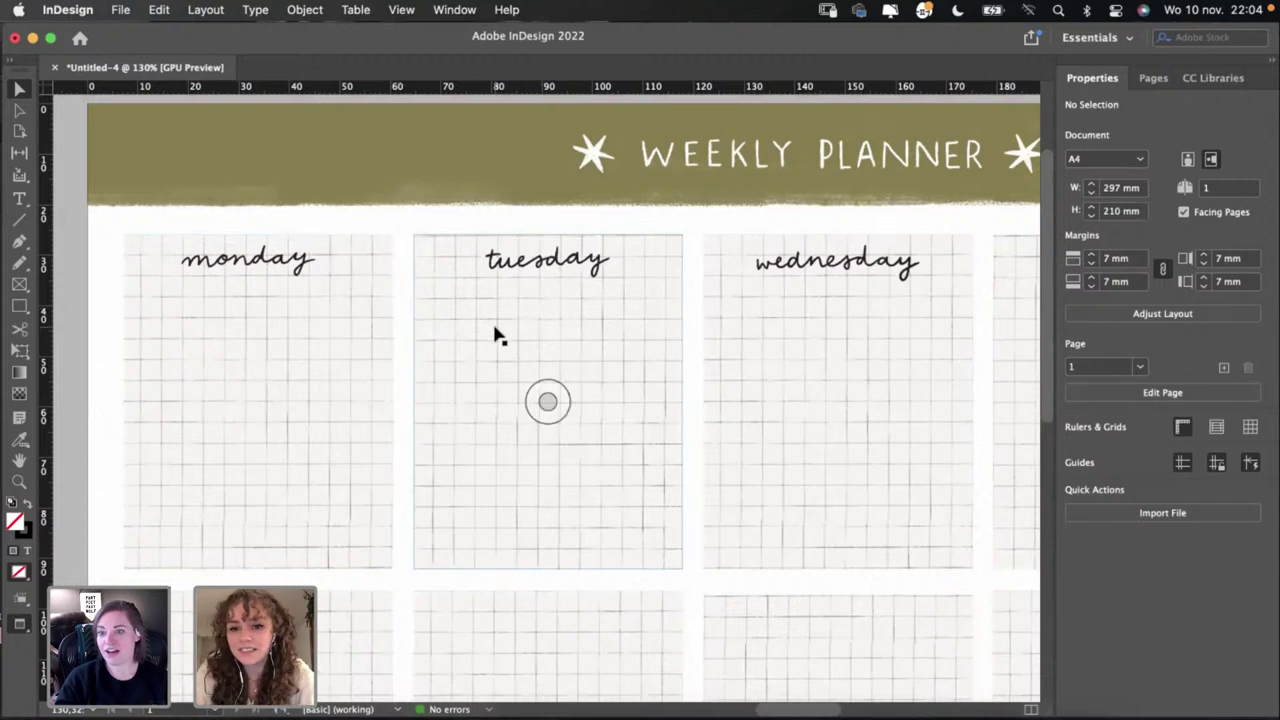
scroll(497, 335, right, 3)
scroll(497, 335, down, 1)
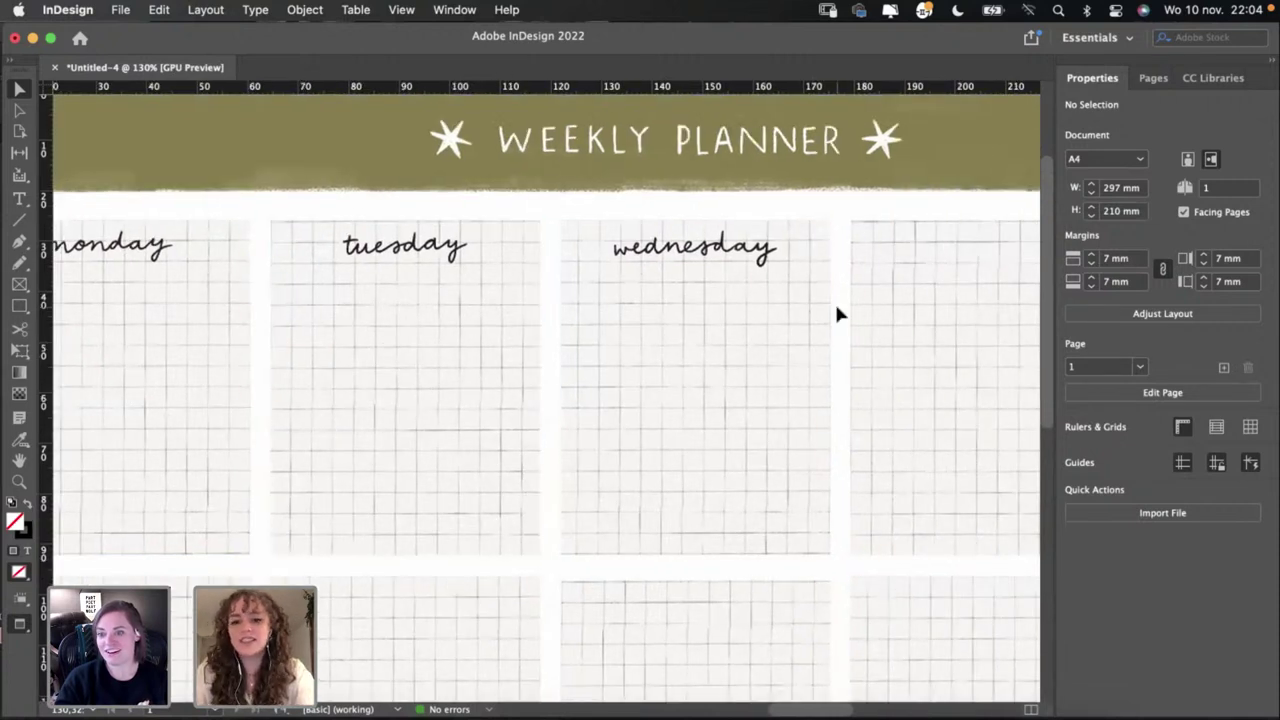
scroll(837, 312, right, 3)
scroll(837, 312, down, 1)
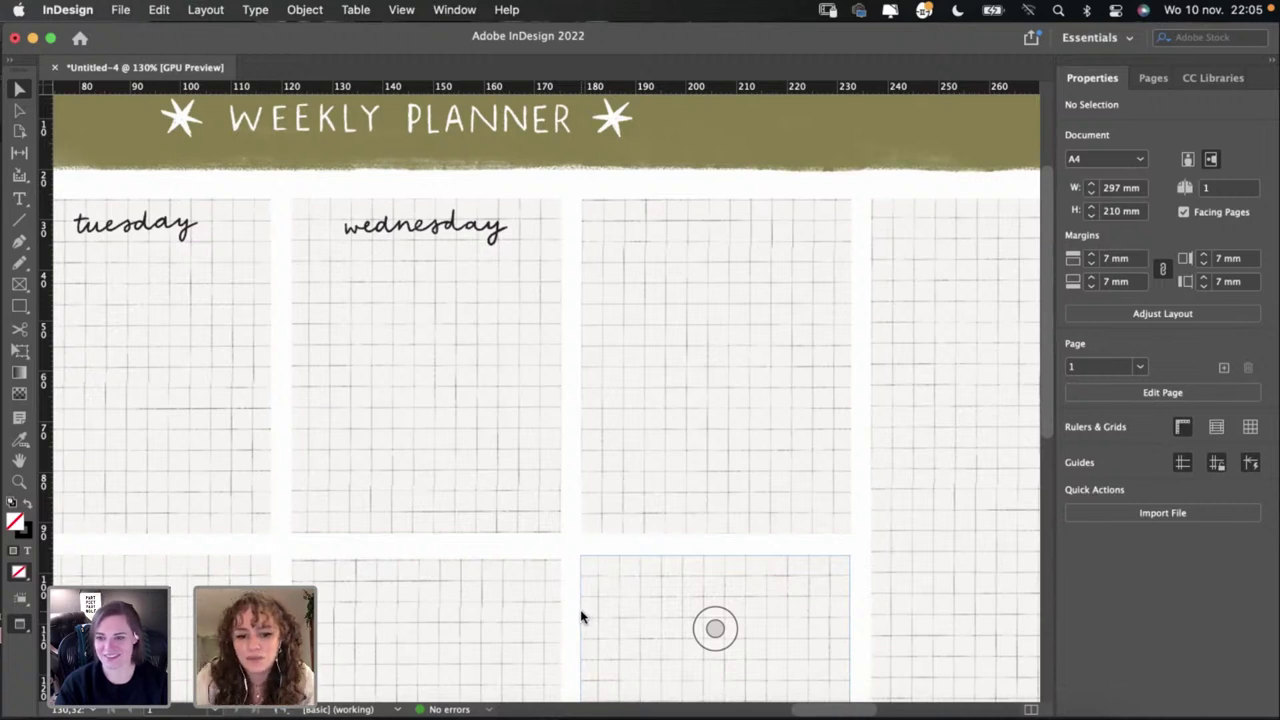
click(425, 634)
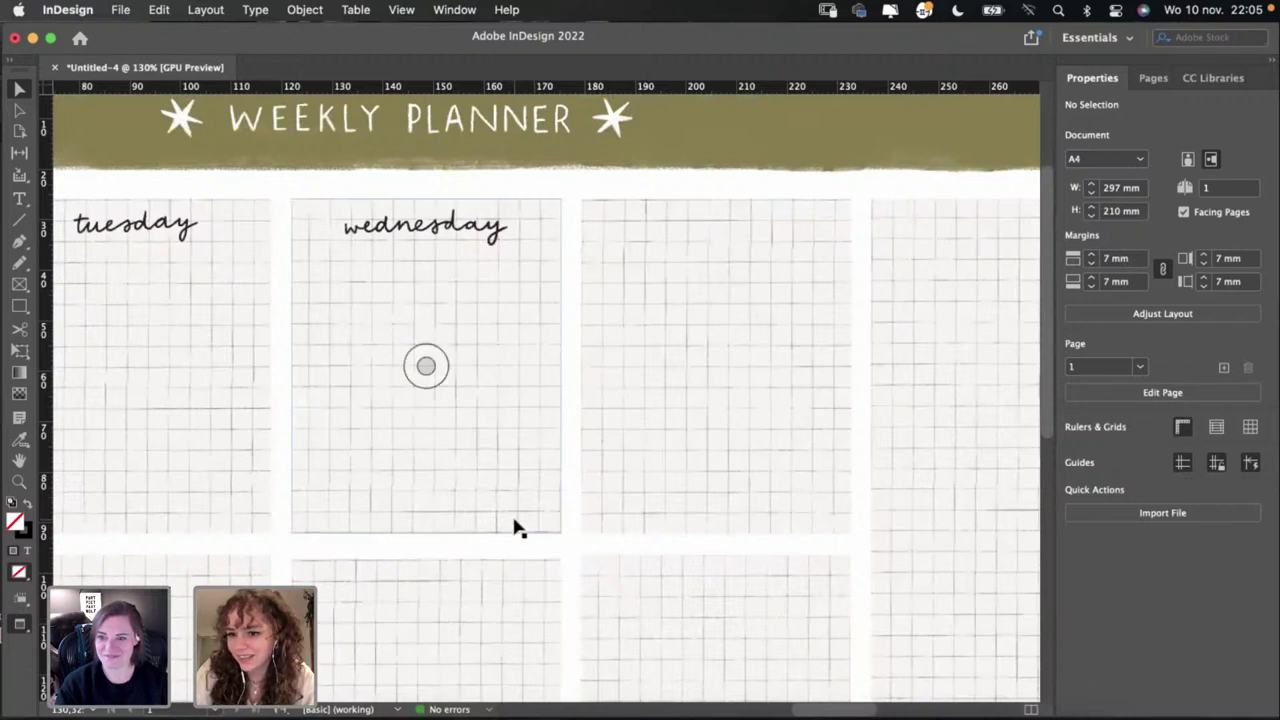
scroll(517, 528, down, 2)
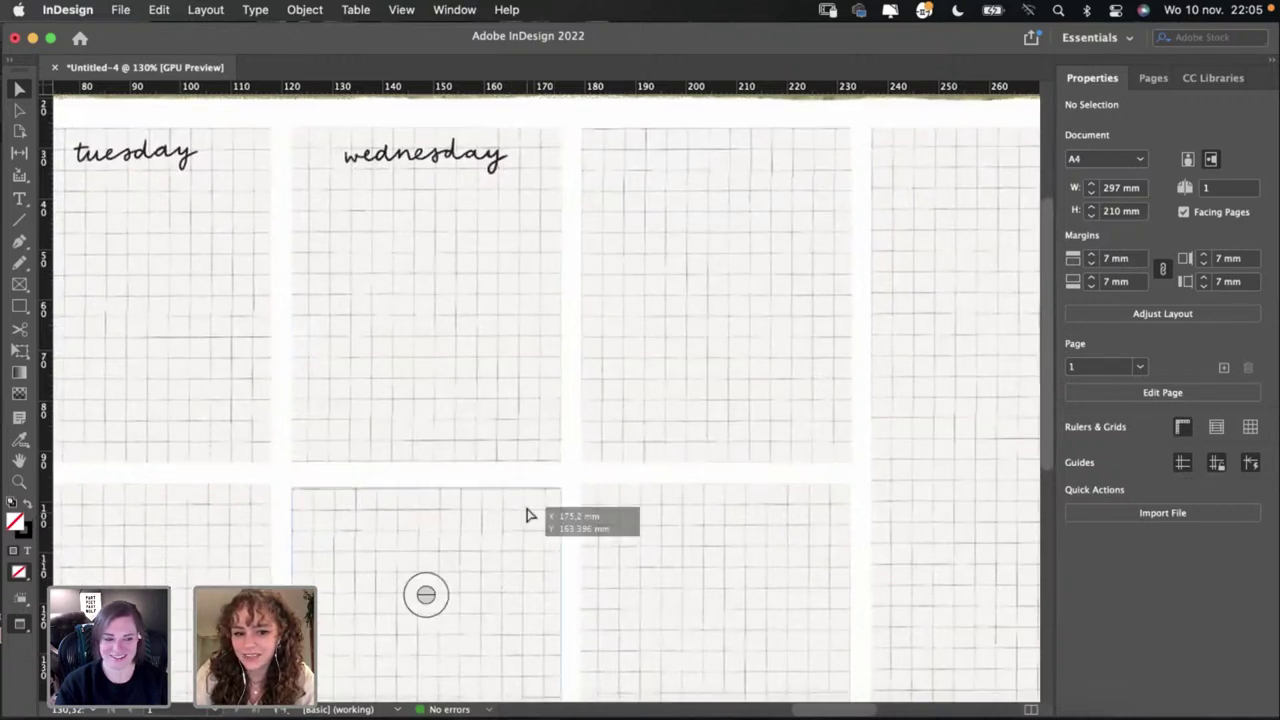
click(527, 514)
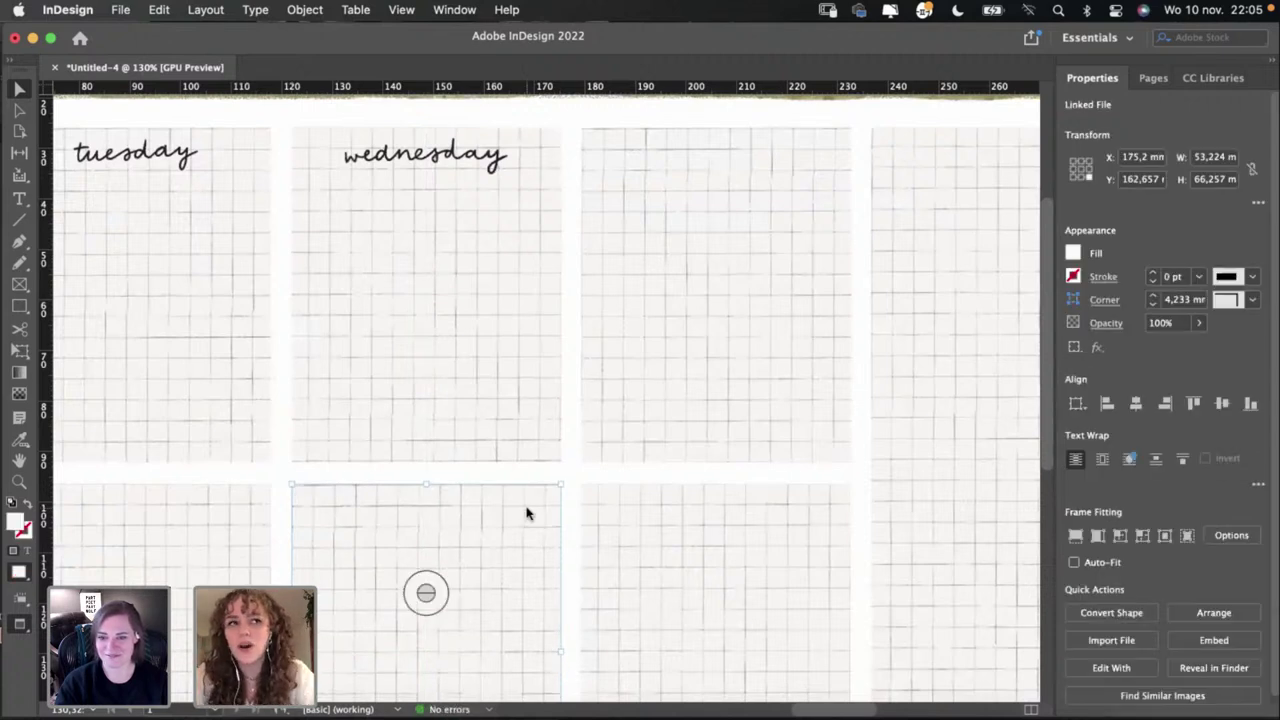
click(567, 473)
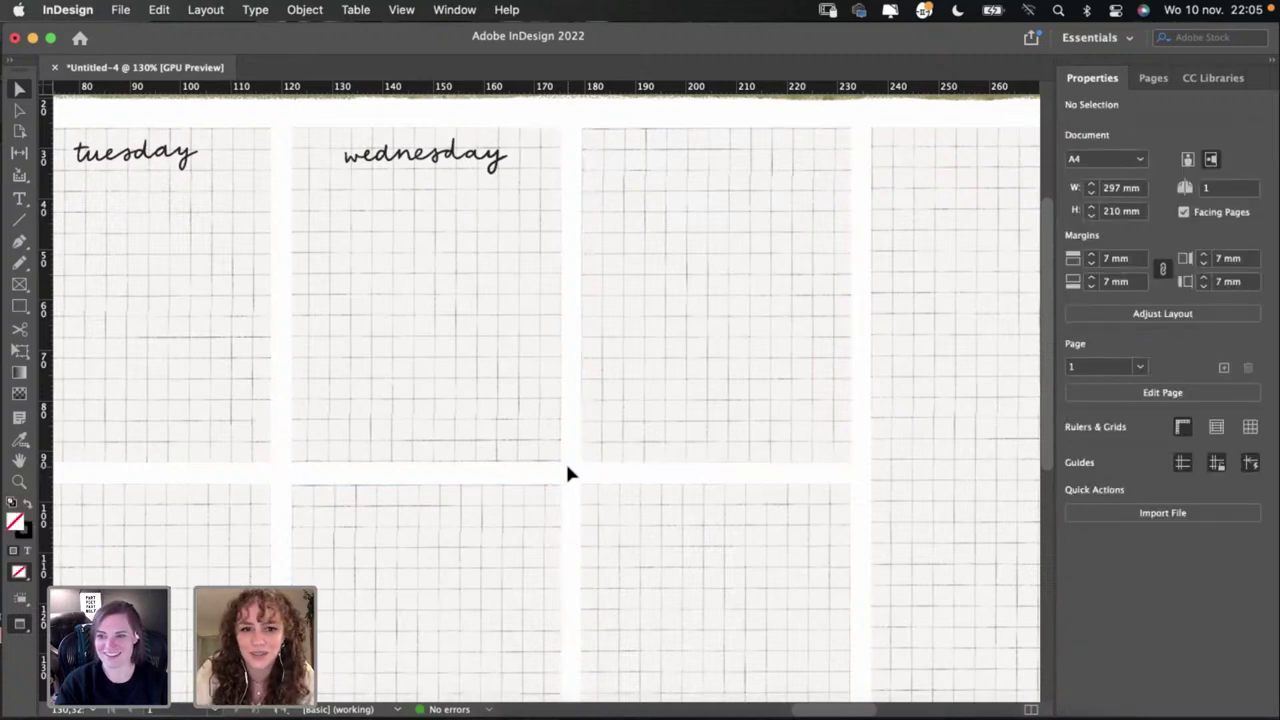
scroll(567, 473, up, 3)
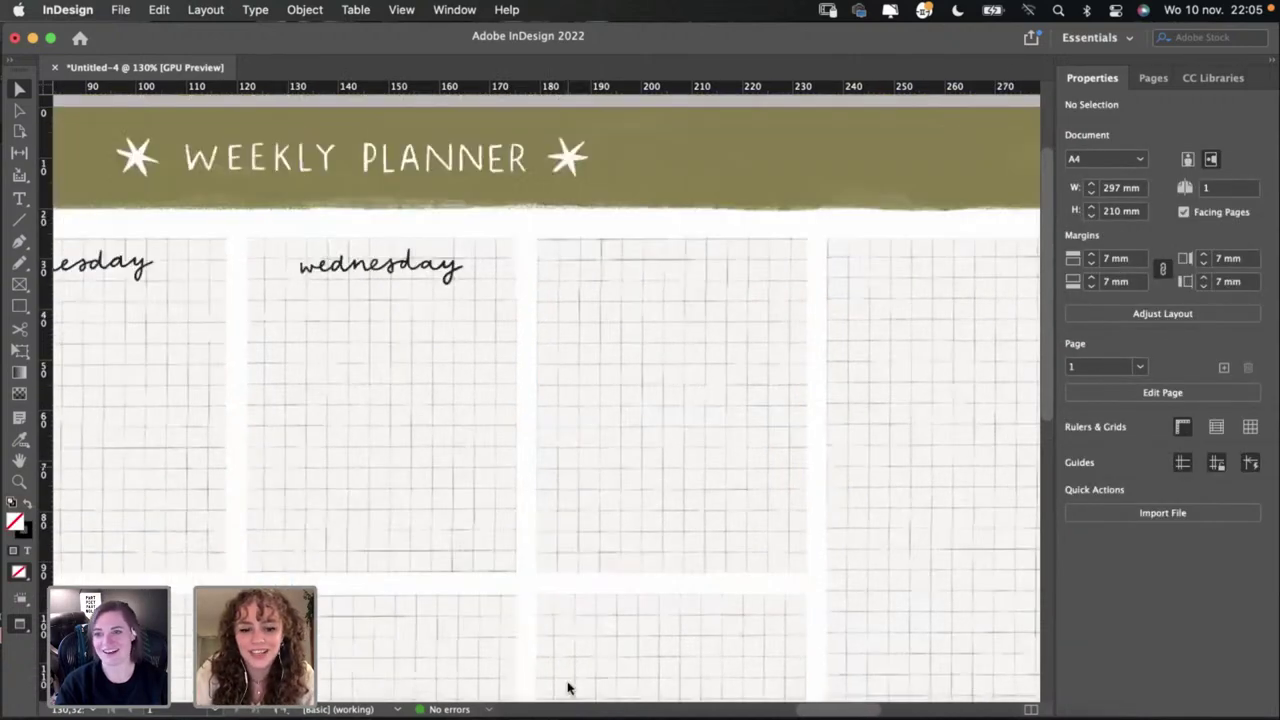
Step: Copy the hand-lettered thursday from Photoshop and paste it into the InDesign planner
click(669, 649)
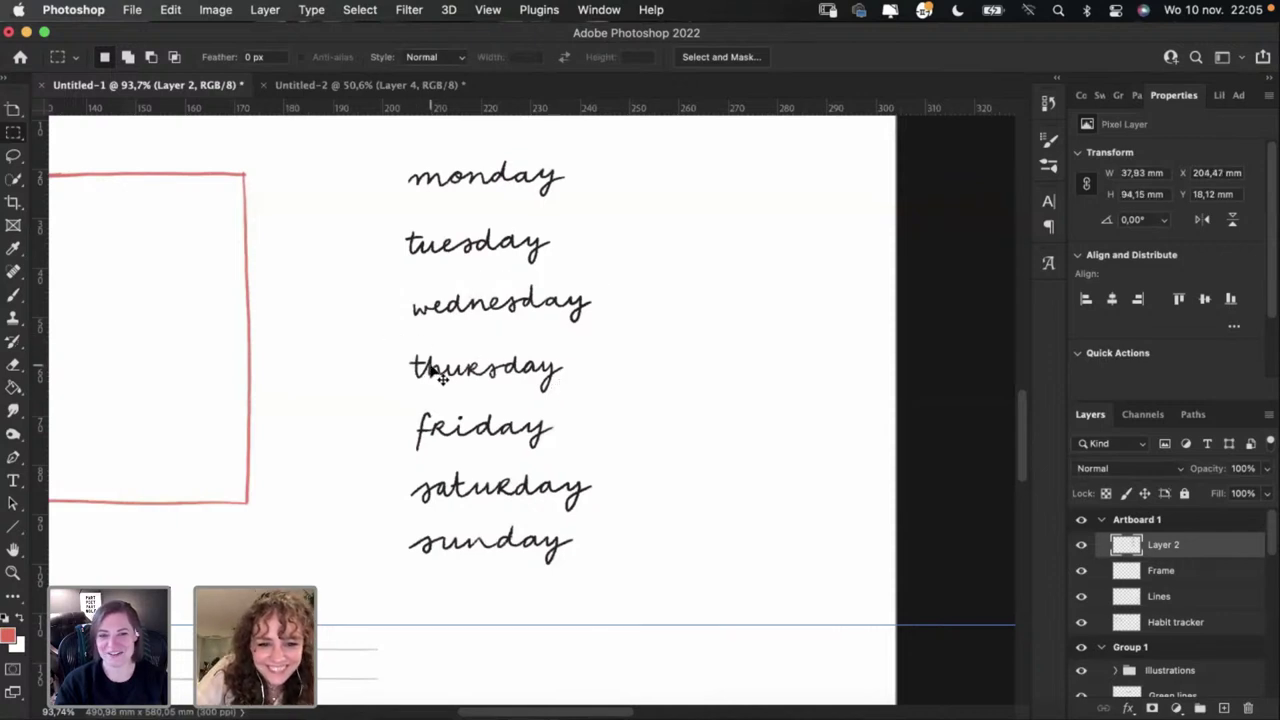
mouse_move(440, 380)
mouse_down()
mouse_move(410, 332)
mouse_move(573, 398)
mouse_up()
click(617, 455)
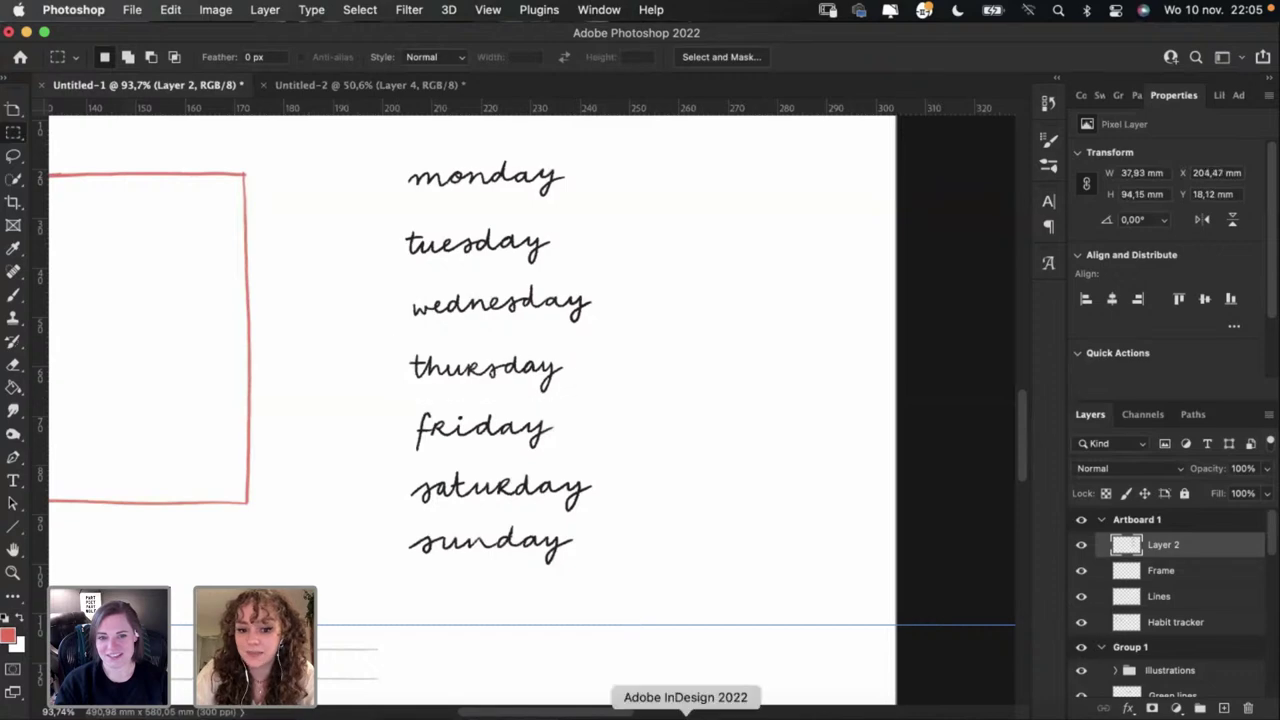
click(686, 715)
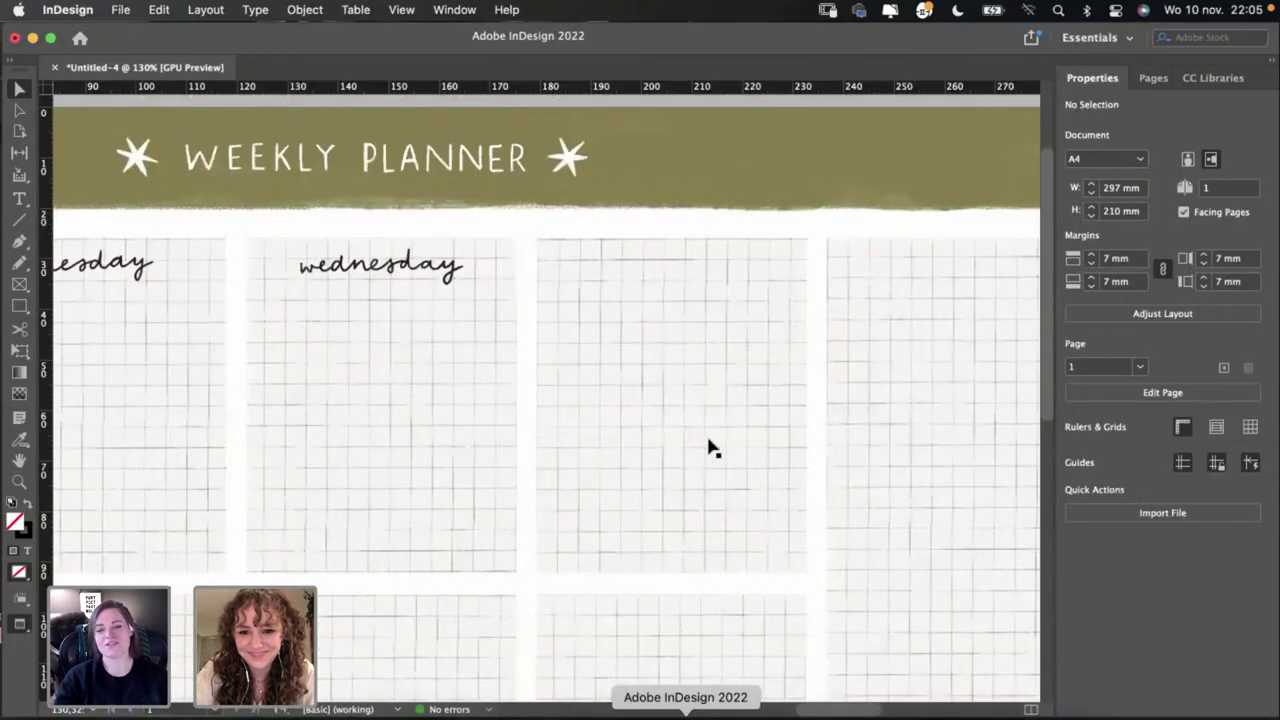
key(super+v)
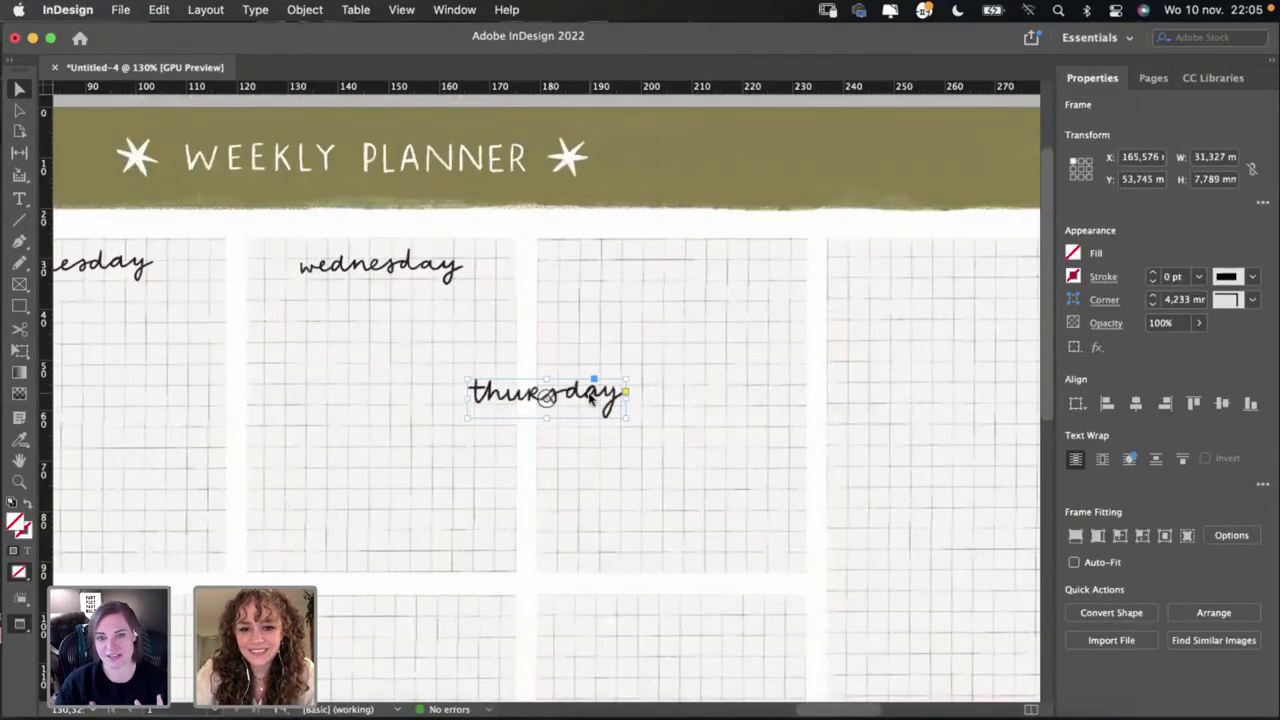
Step: Place thursday atop the box right of wednesday, resized to 27,254 mm wide
drag(593, 398, 744, 288)
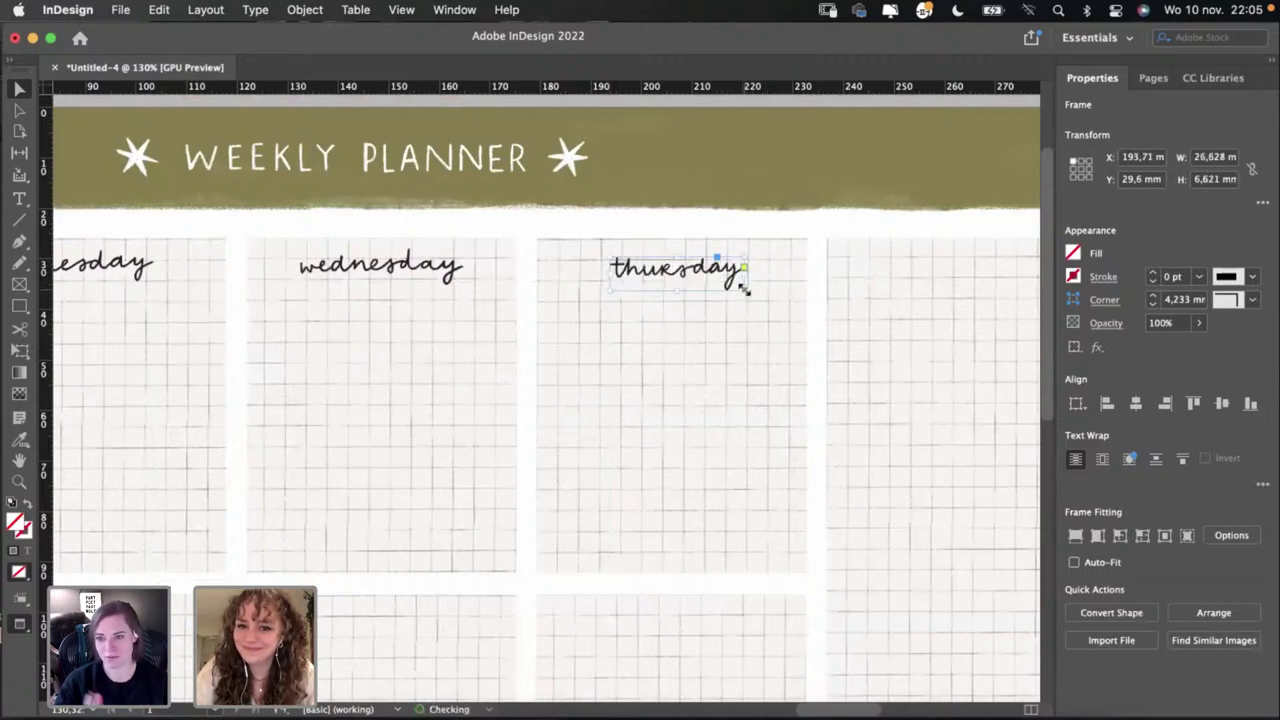
key(super+z)
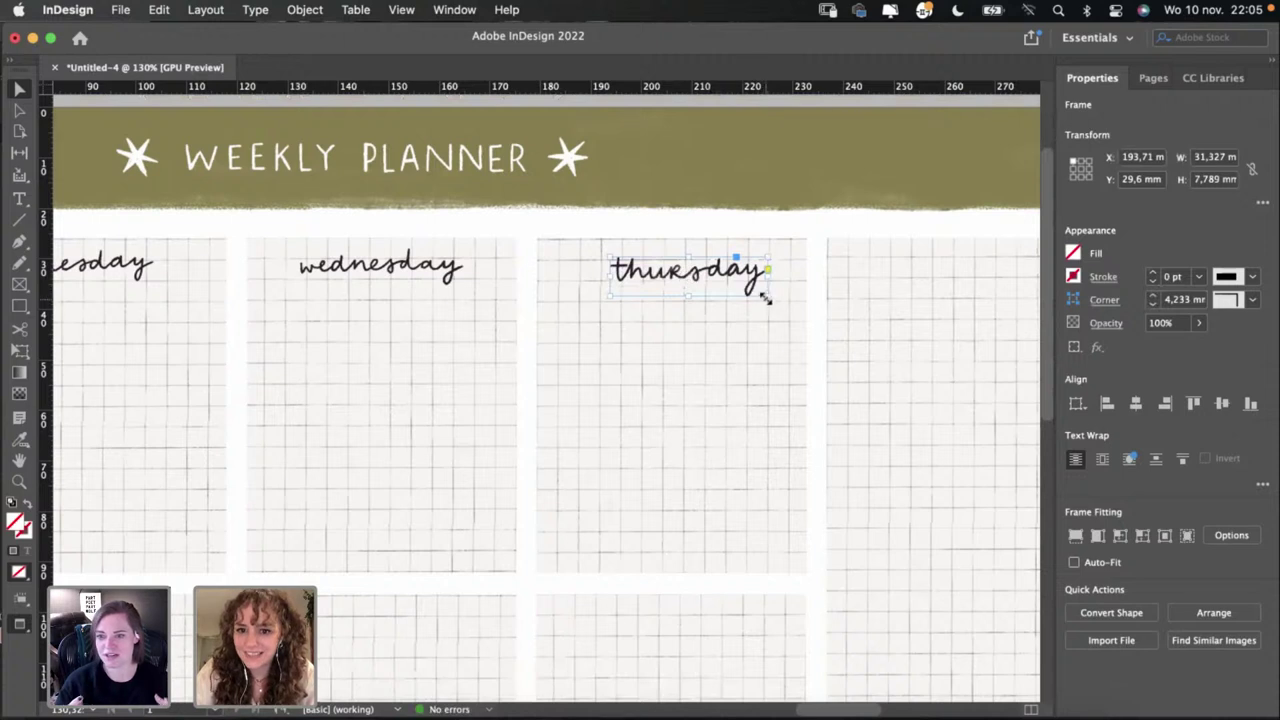
drag(755, 296, 722, 278)
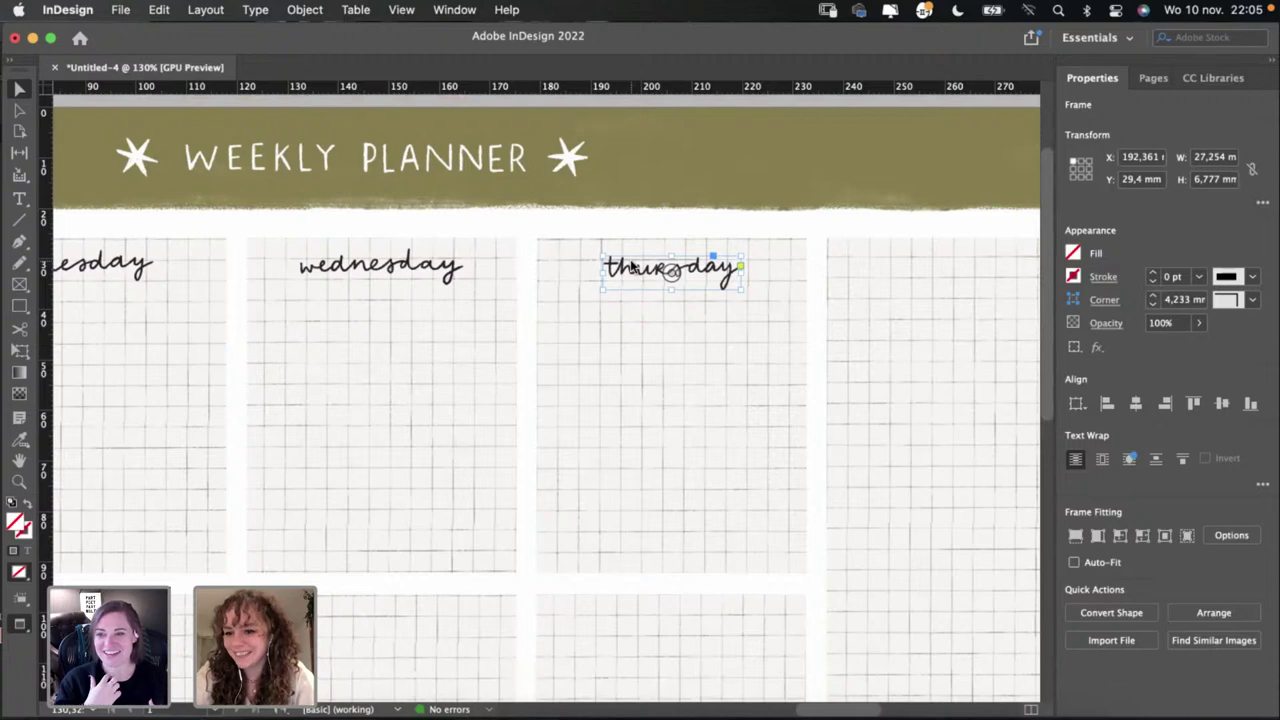
Step: In Photoshop, select Layer 2 and copy the hand-lettered friday
scroll(632, 266, down, 8)
scroll(632, 266, left, 7)
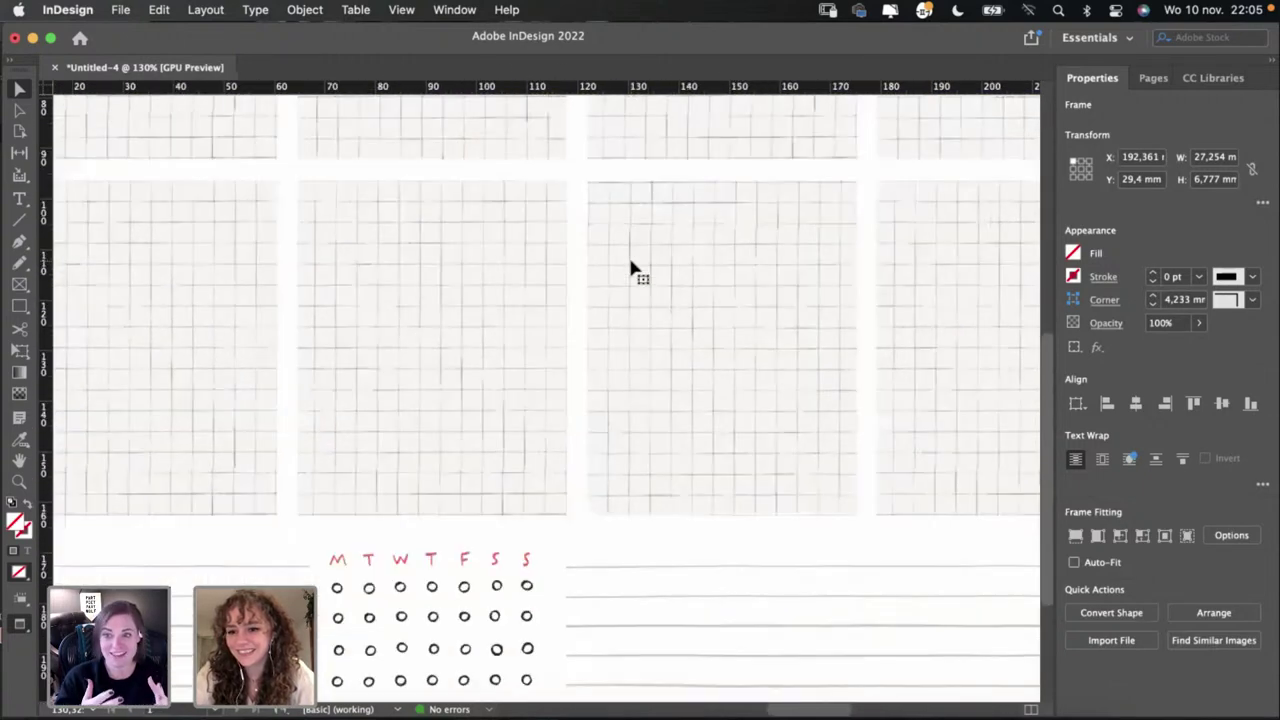
scroll(630, 268, left, 6)
scroll(630, 268, up, 3)
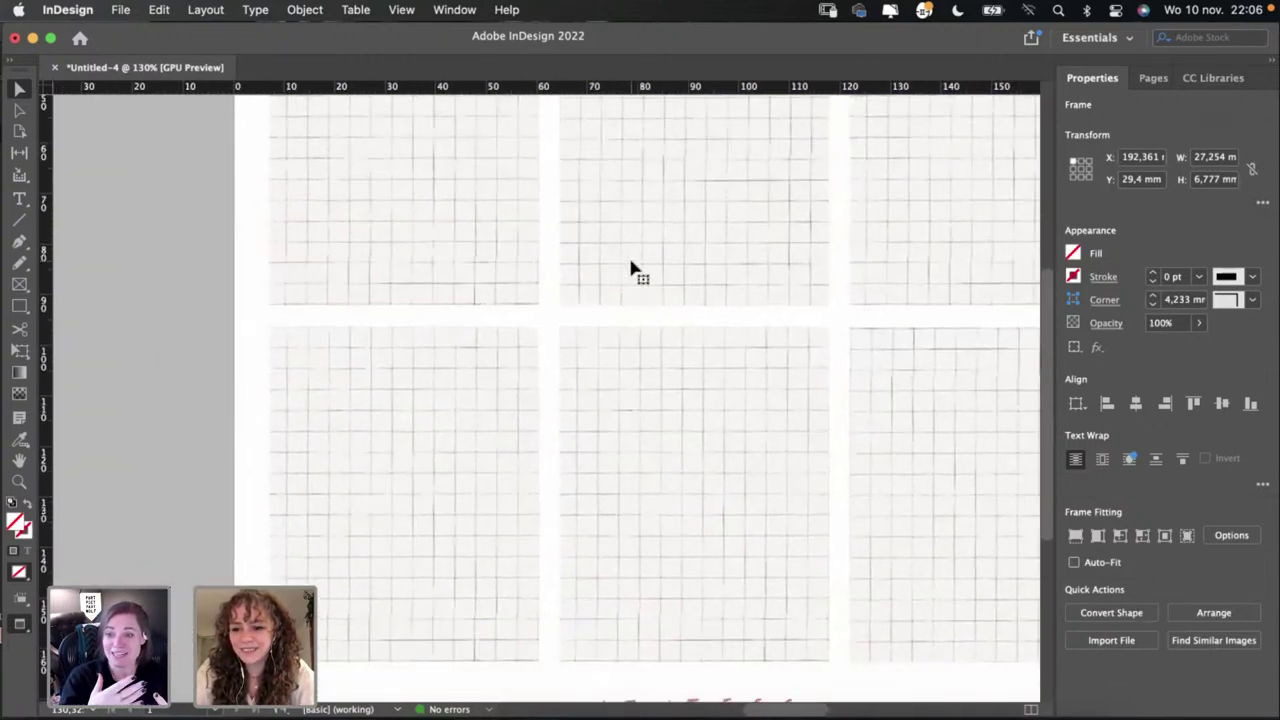
scroll(630, 268, down, 2)
scroll(630, 266, right, 1)
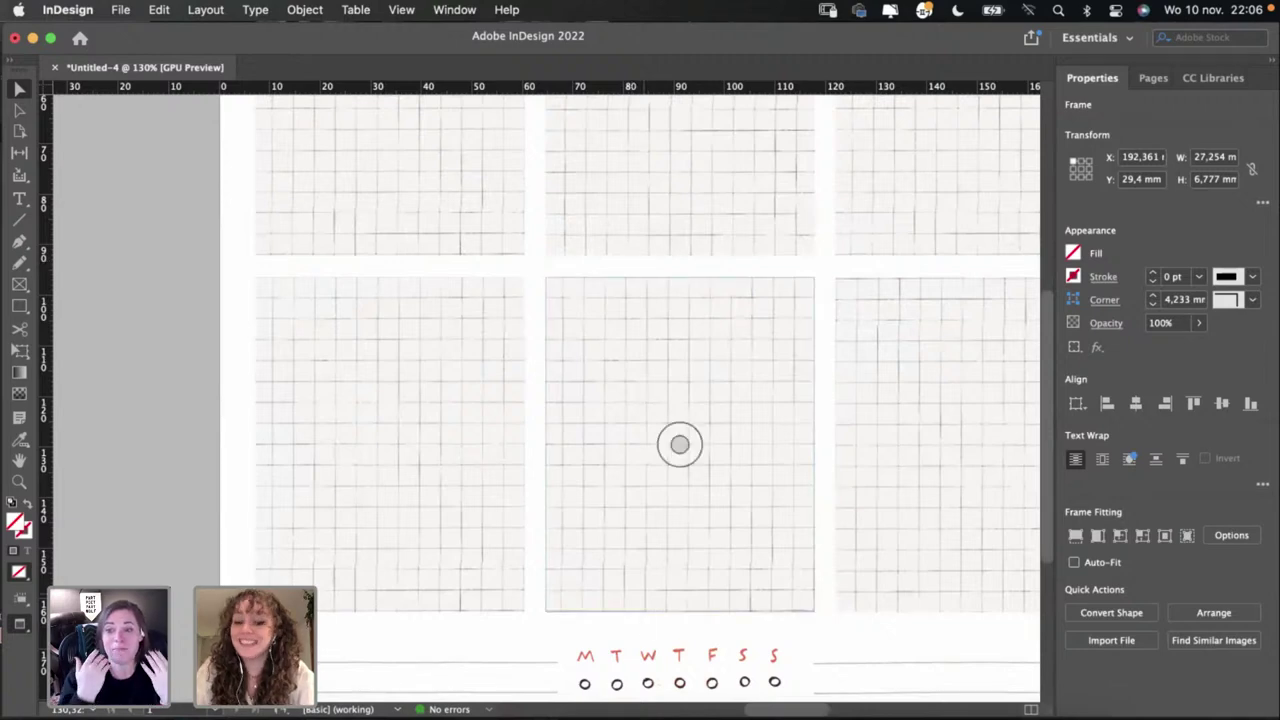
click(634, 710)
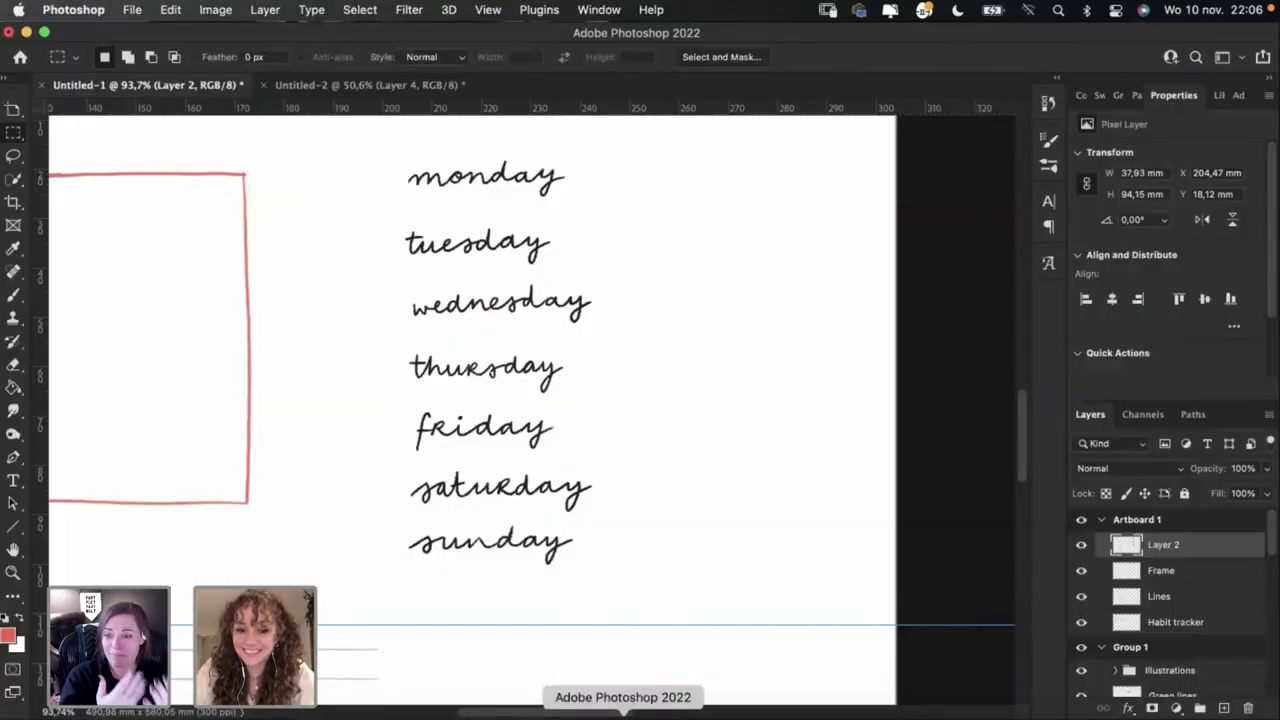
click(510, 432)
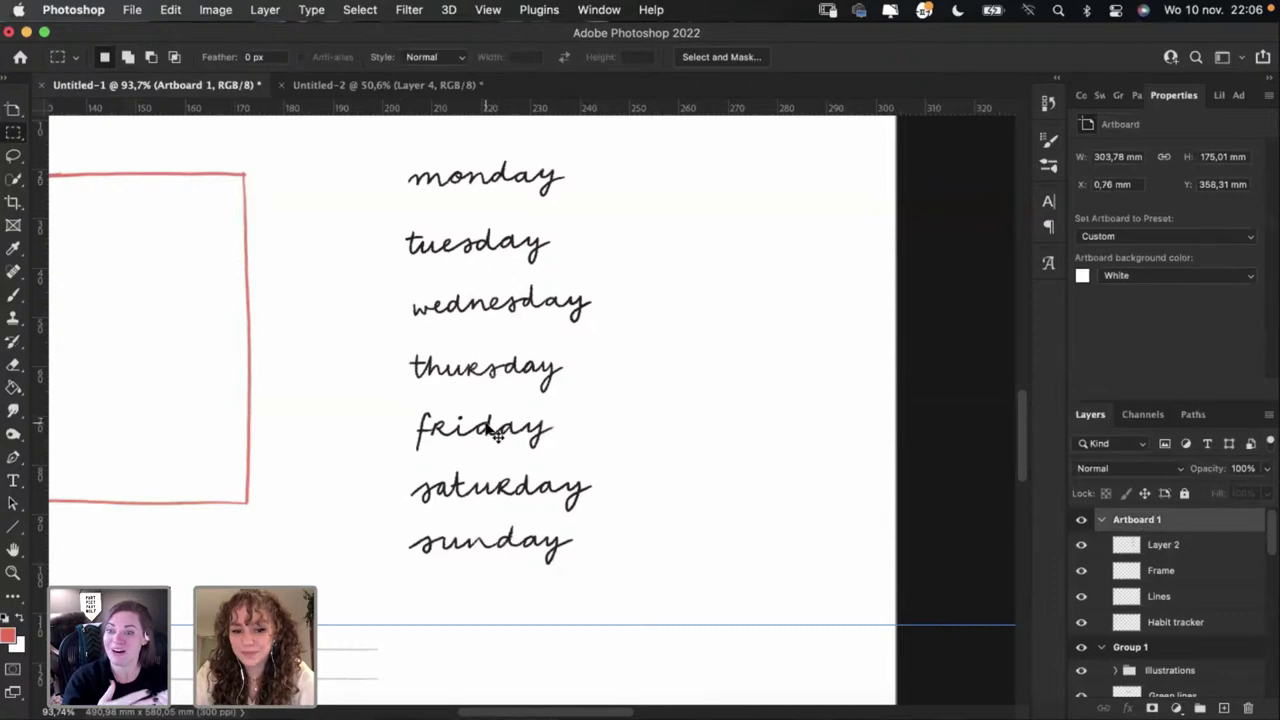
click(495, 432)
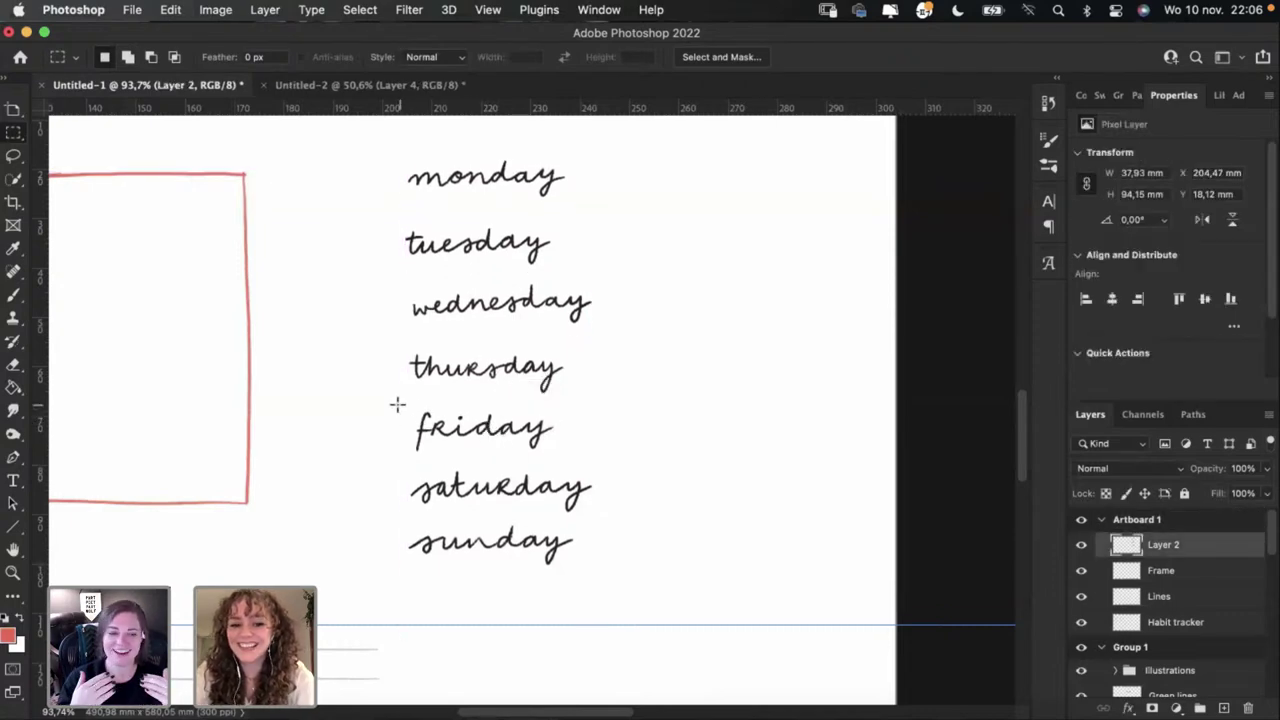
drag(397, 405, 575, 463)
key(super+c)
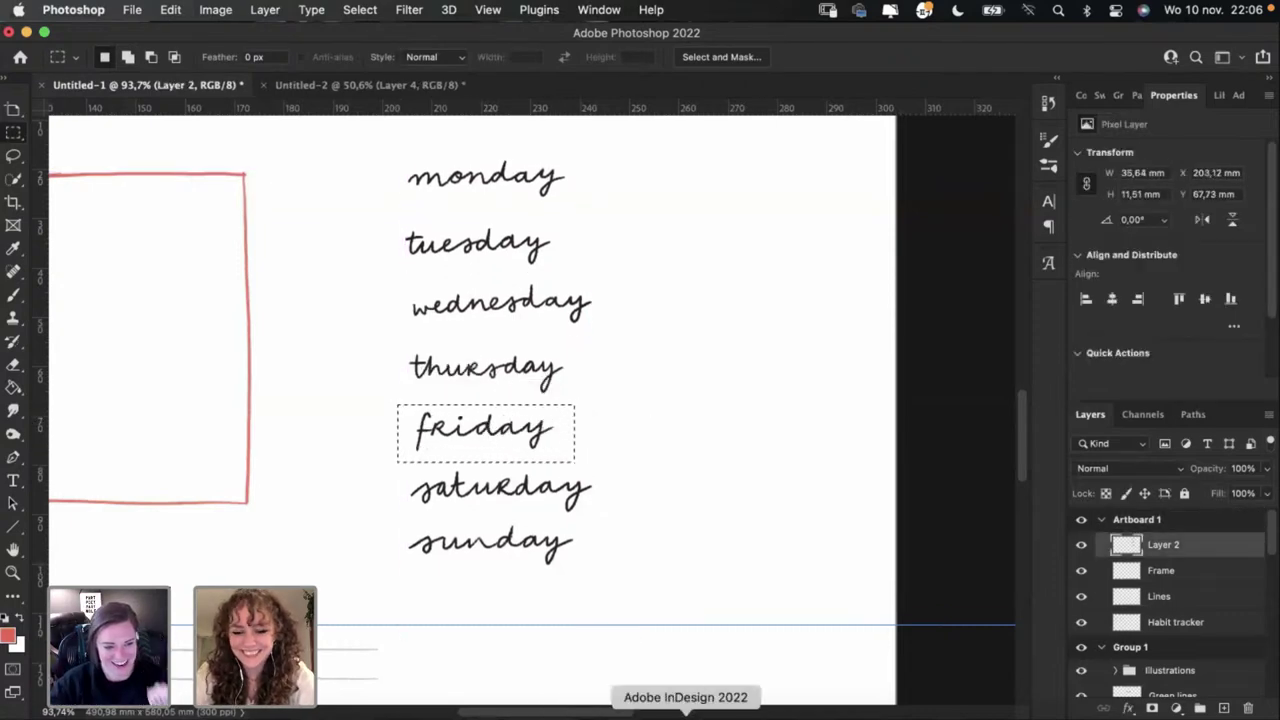
Step: Paste friday atop the first second-row box in InDesign, resized to 24,381 mm wide
click(643, 705)
key(super+v)
drag(544, 400, 375, 312)
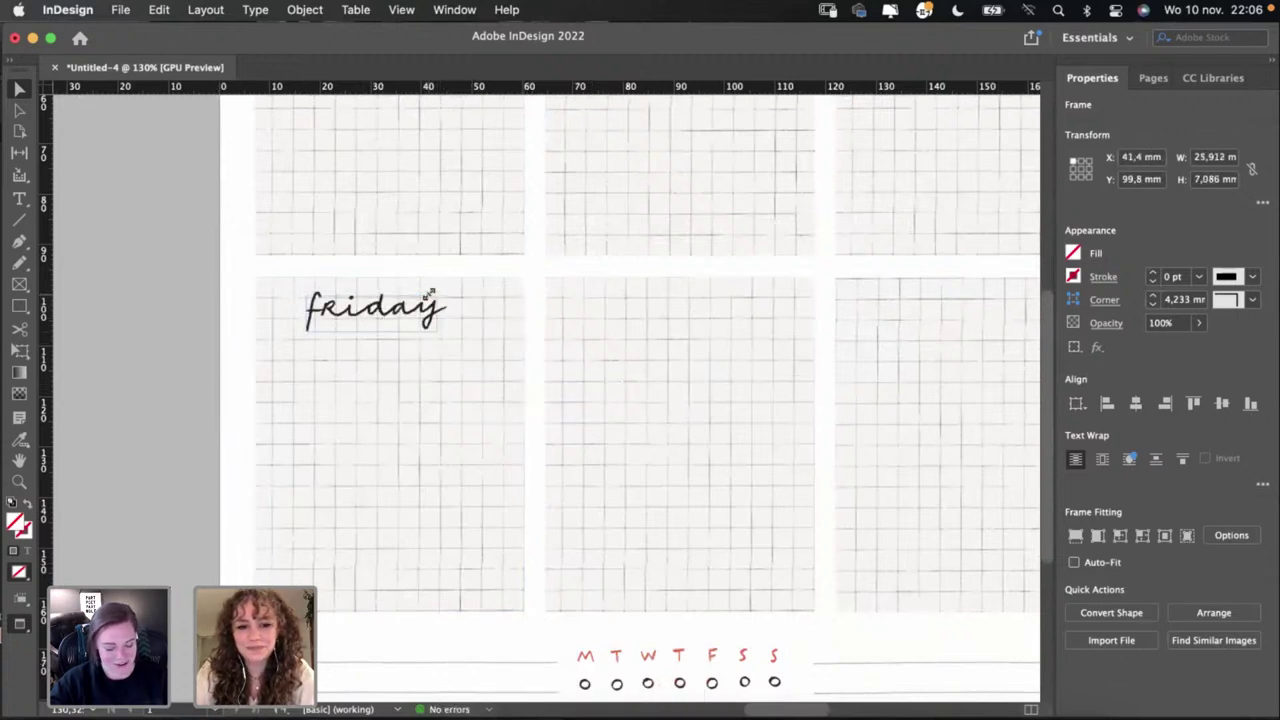
drag(444, 290, 430, 319)
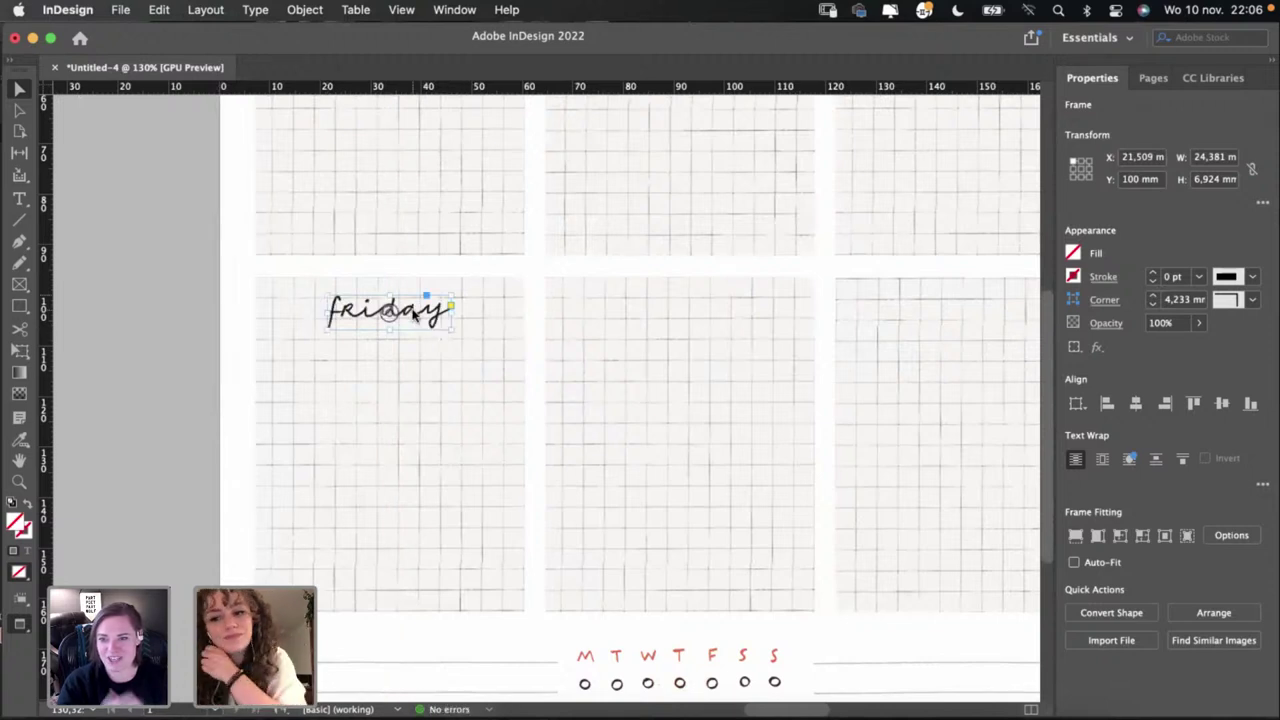
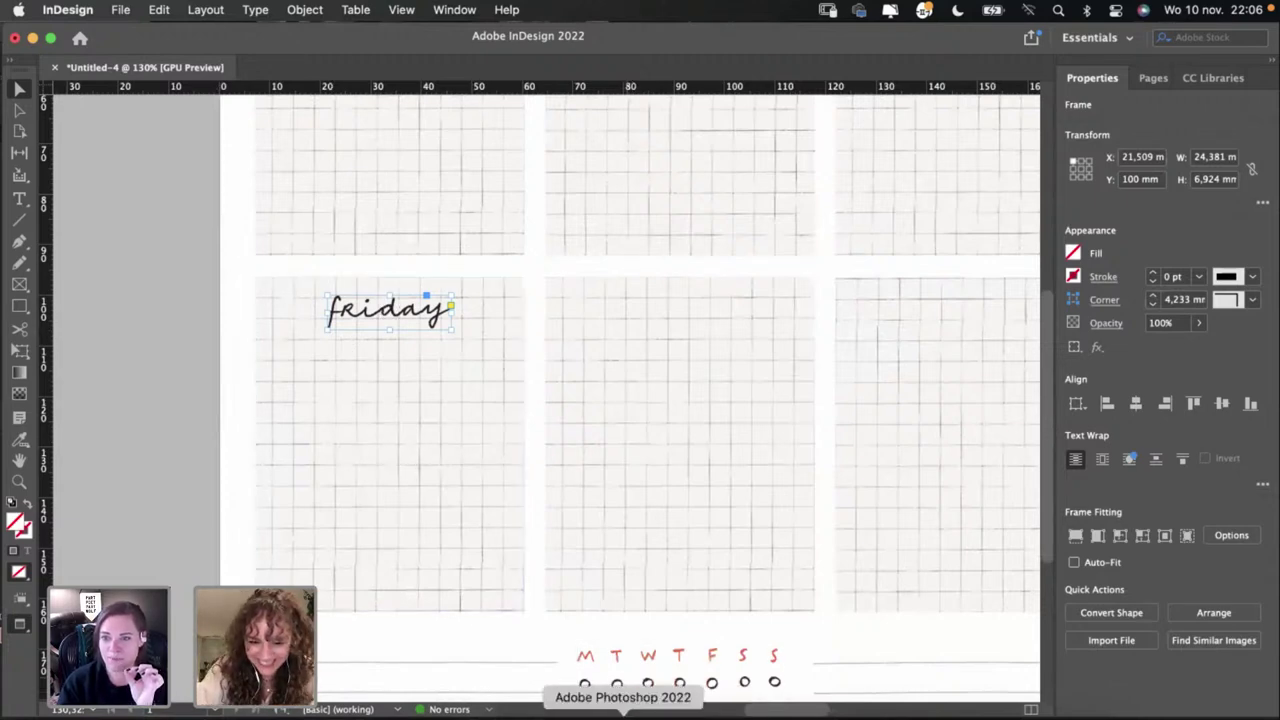
Step: Copy the 'saturday' lettering from Photoshop into InDesign and scale it down to match friday
click(620, 712)
drag(452, 485, 608, 517)
key(super+z)
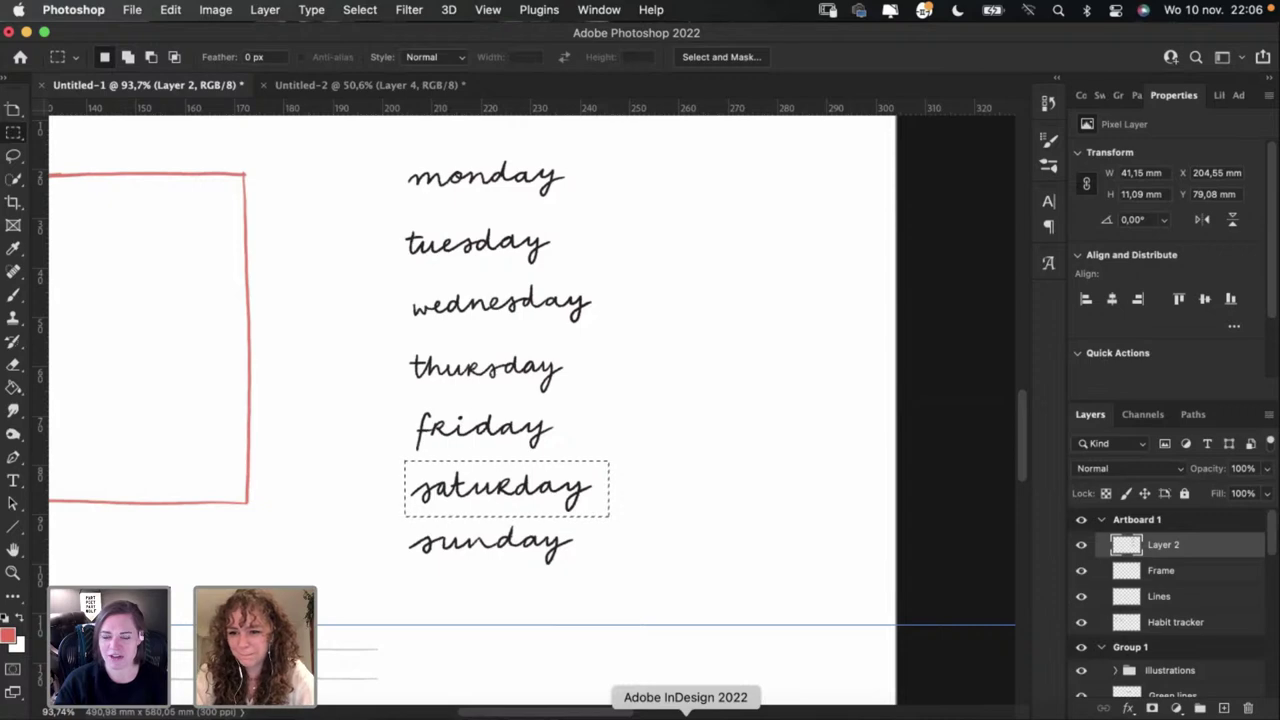
click(685, 714)
key(super+v)
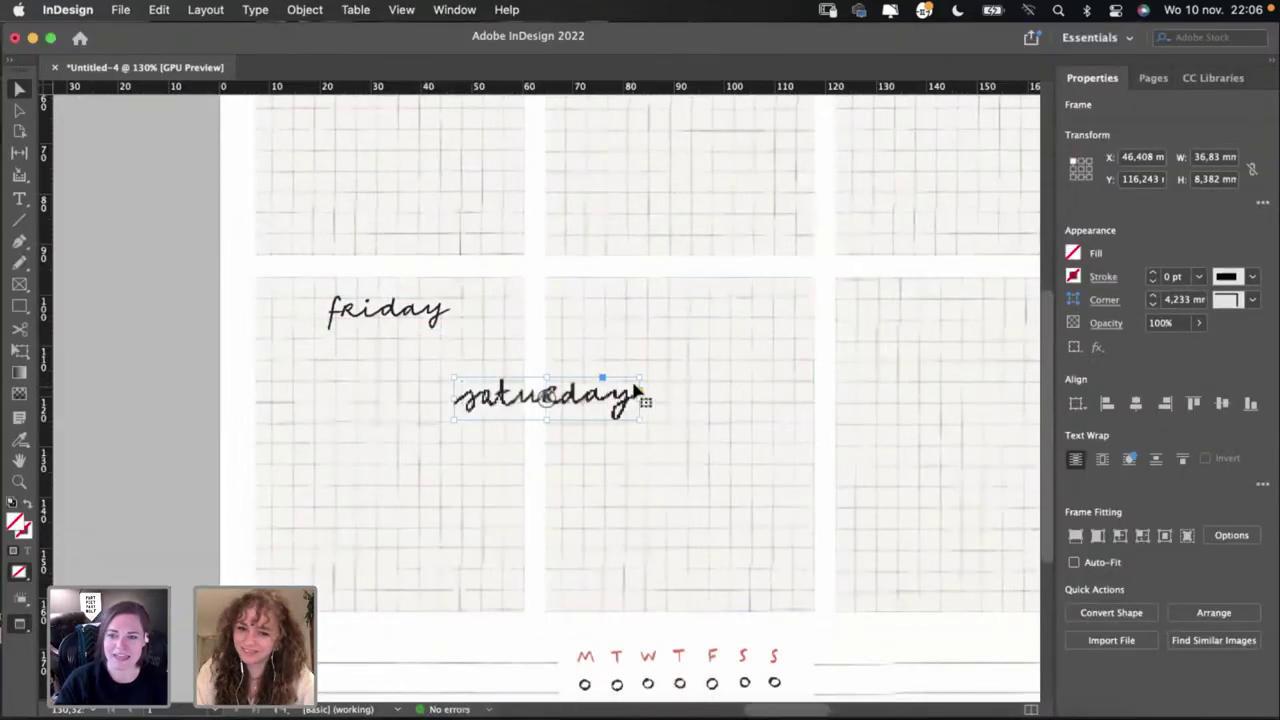
drag(636, 382, 724, 317)
scroll(724, 317, right, 10)
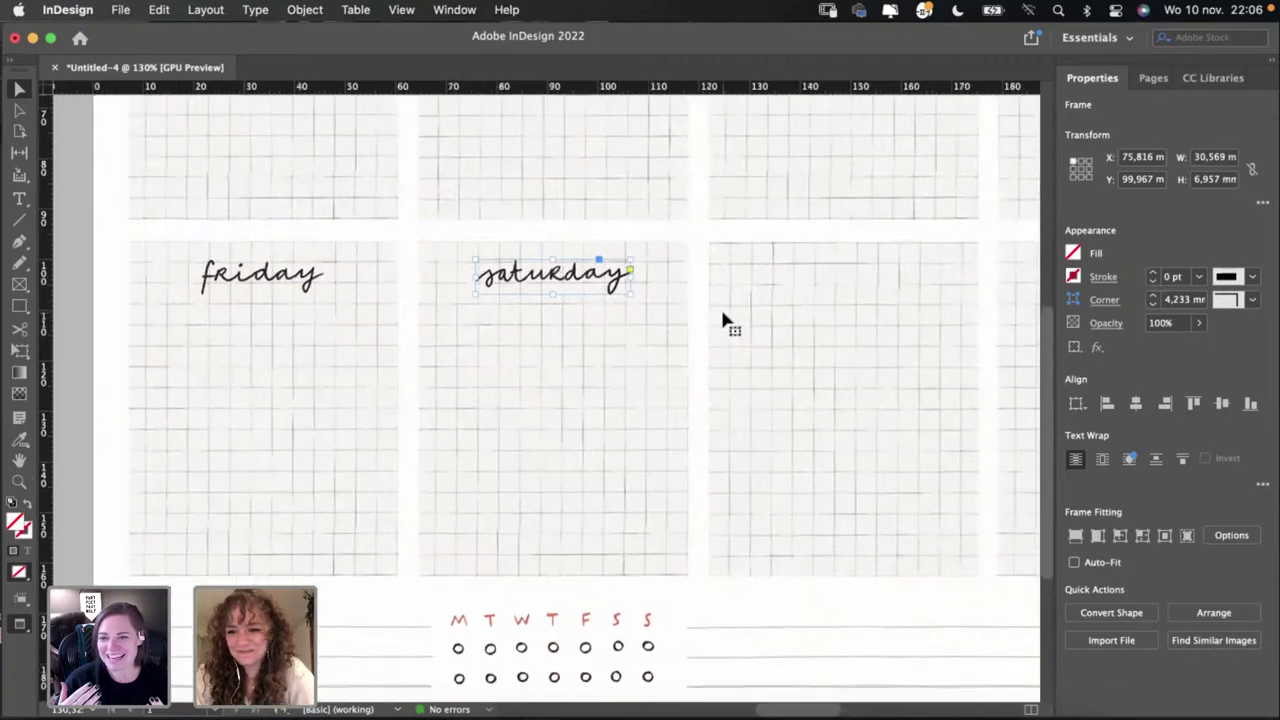
scroll(724, 317, up, 3)
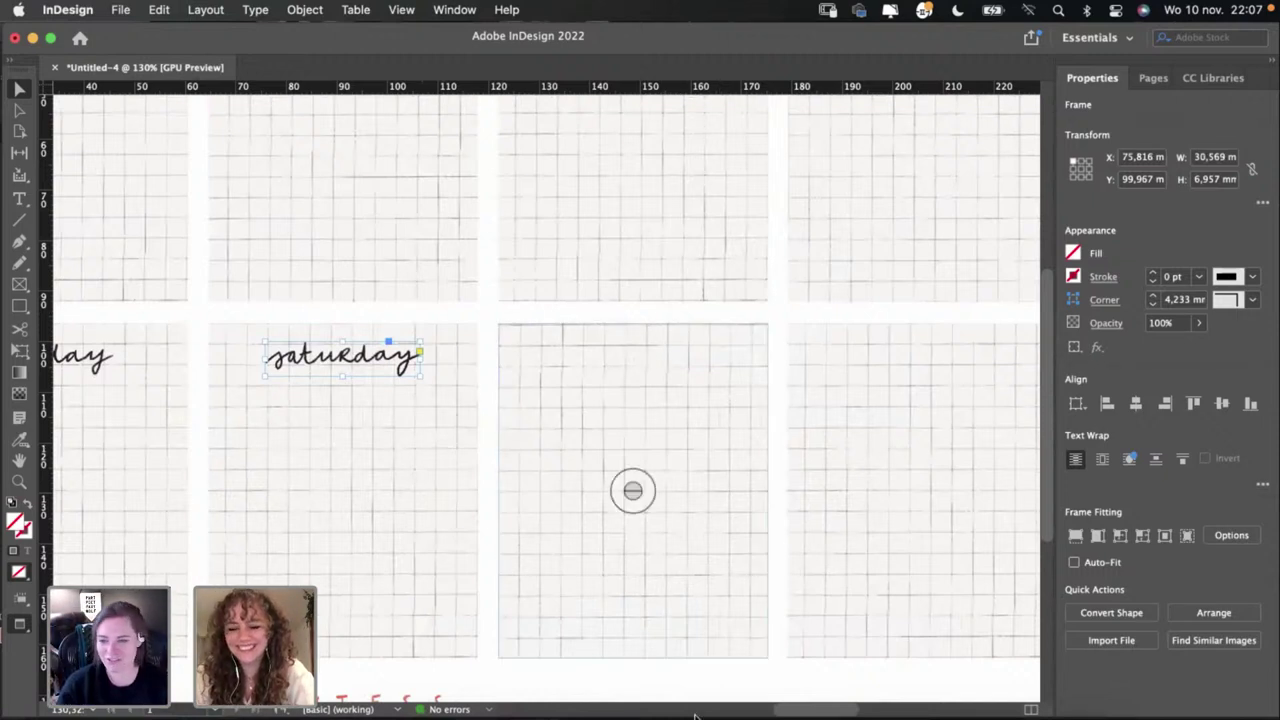
Step: Marquee-select the 'sunday' lettering on the Photoshop canvas
click(623, 712)
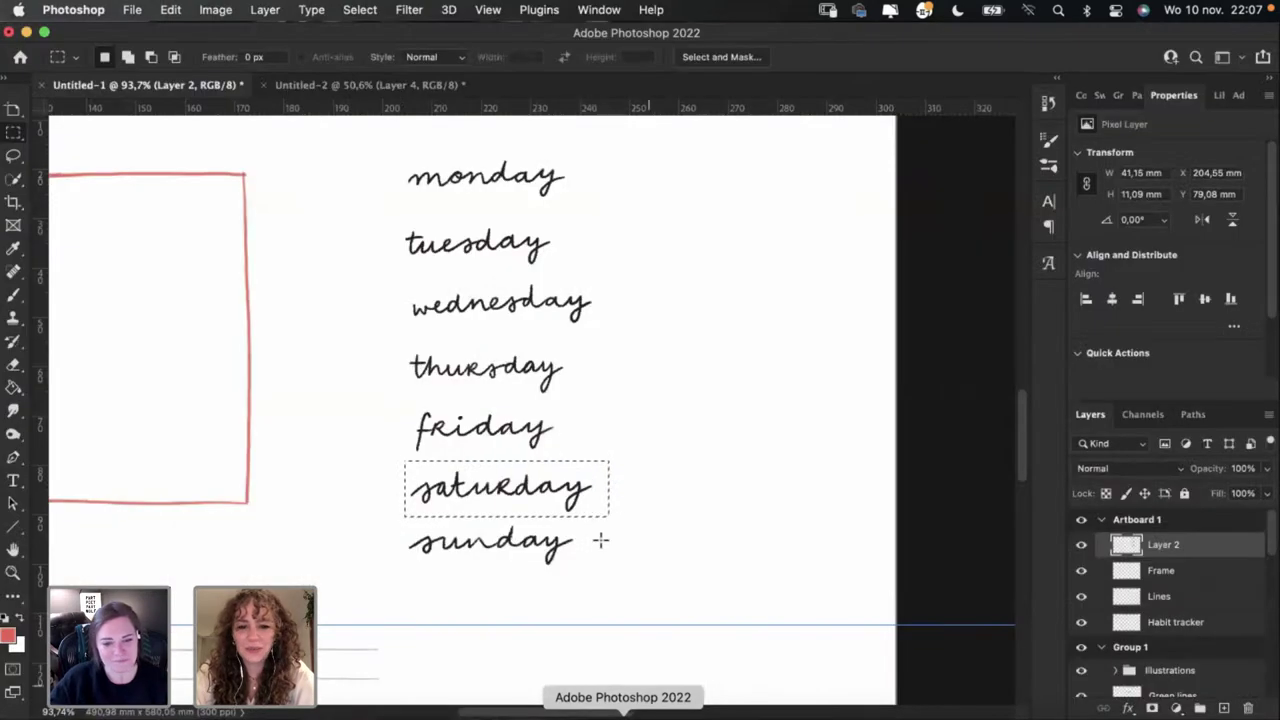
mouse_move(585, 532)
mouse_down()
mouse_move(402, 572)
mouse_move(586, 523)
mouse_up()
drag(468, 524, 528, 553)
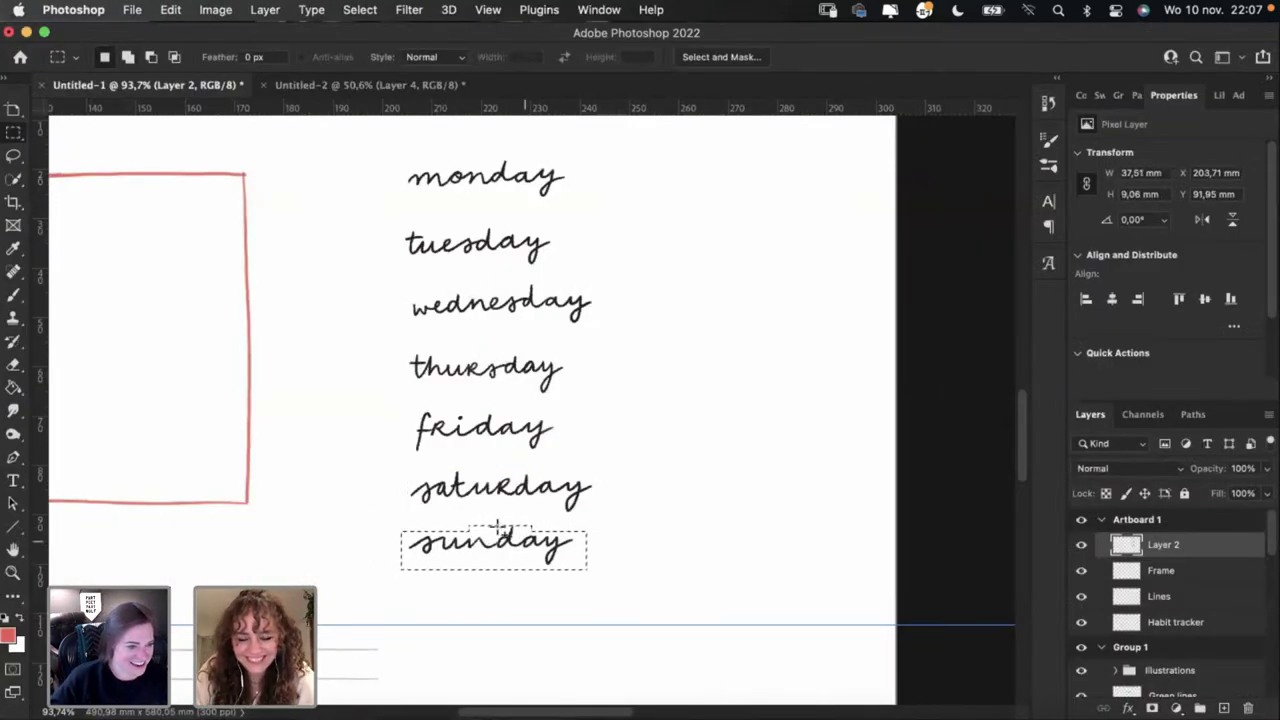
click(560, 564)
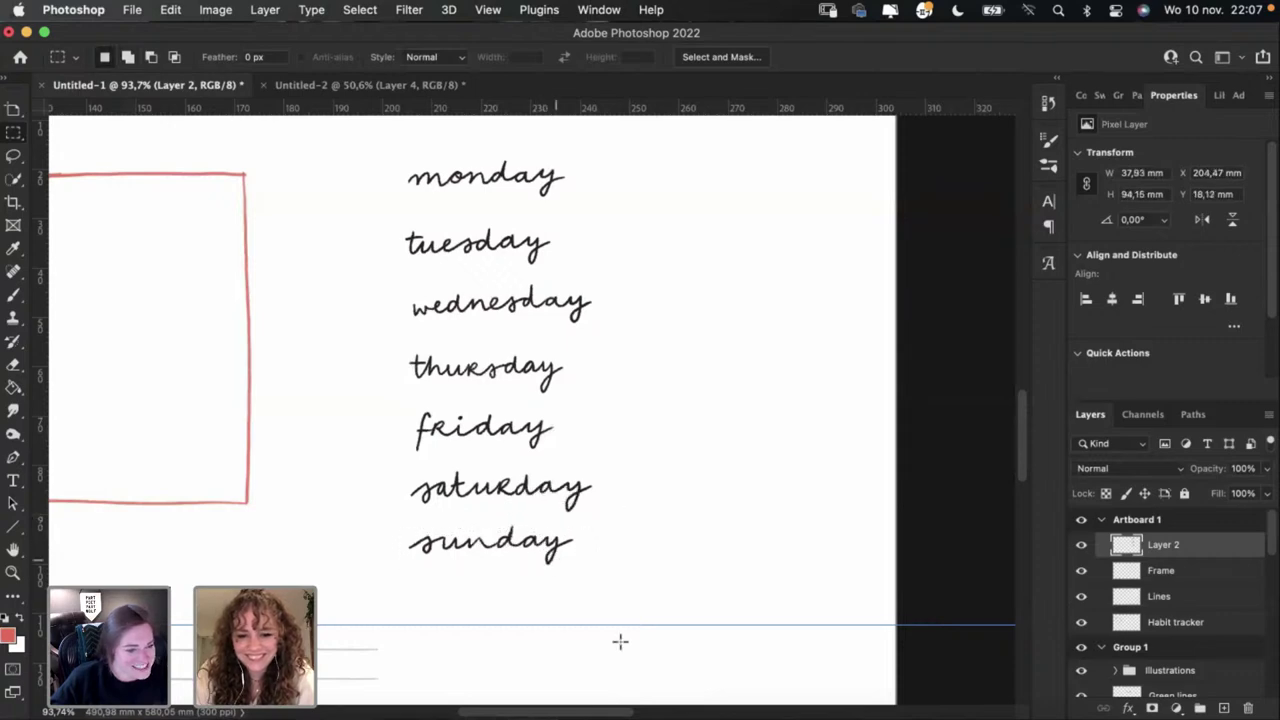
Step: Paste 'sunday' into InDesign, shrink it, and place it in the cell beside saturday
click(603, 712)
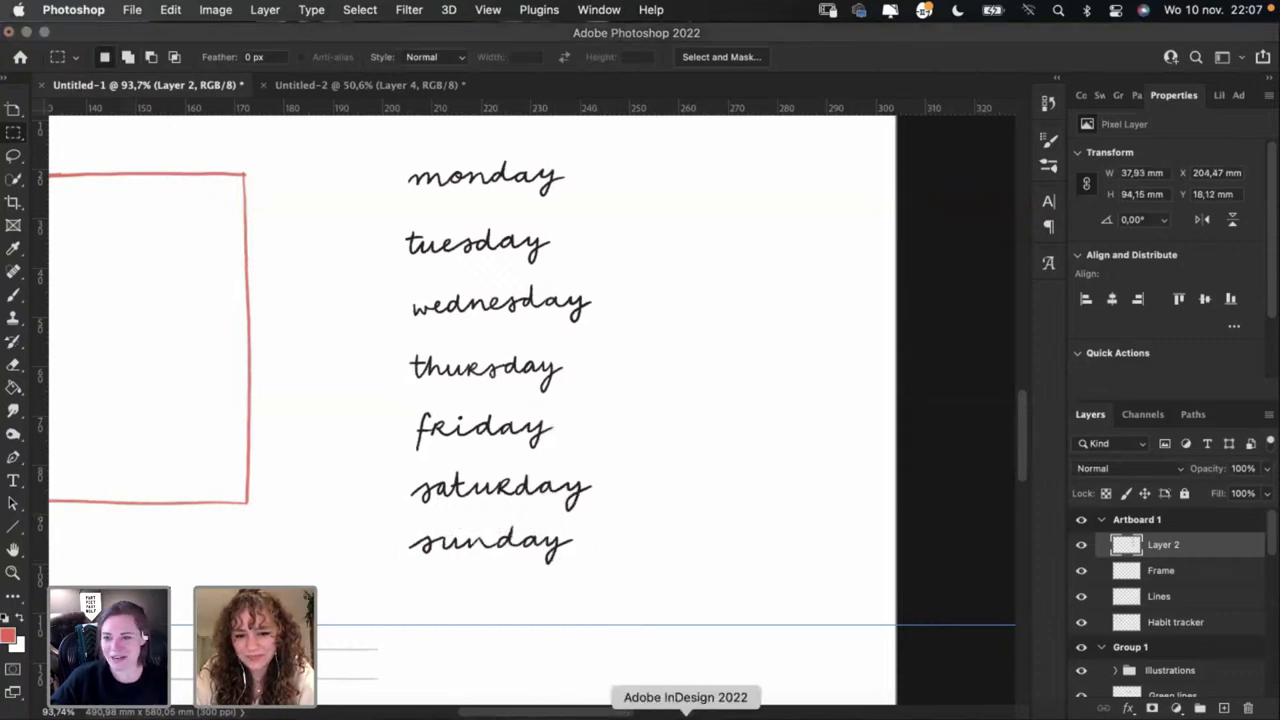
key(super+v)
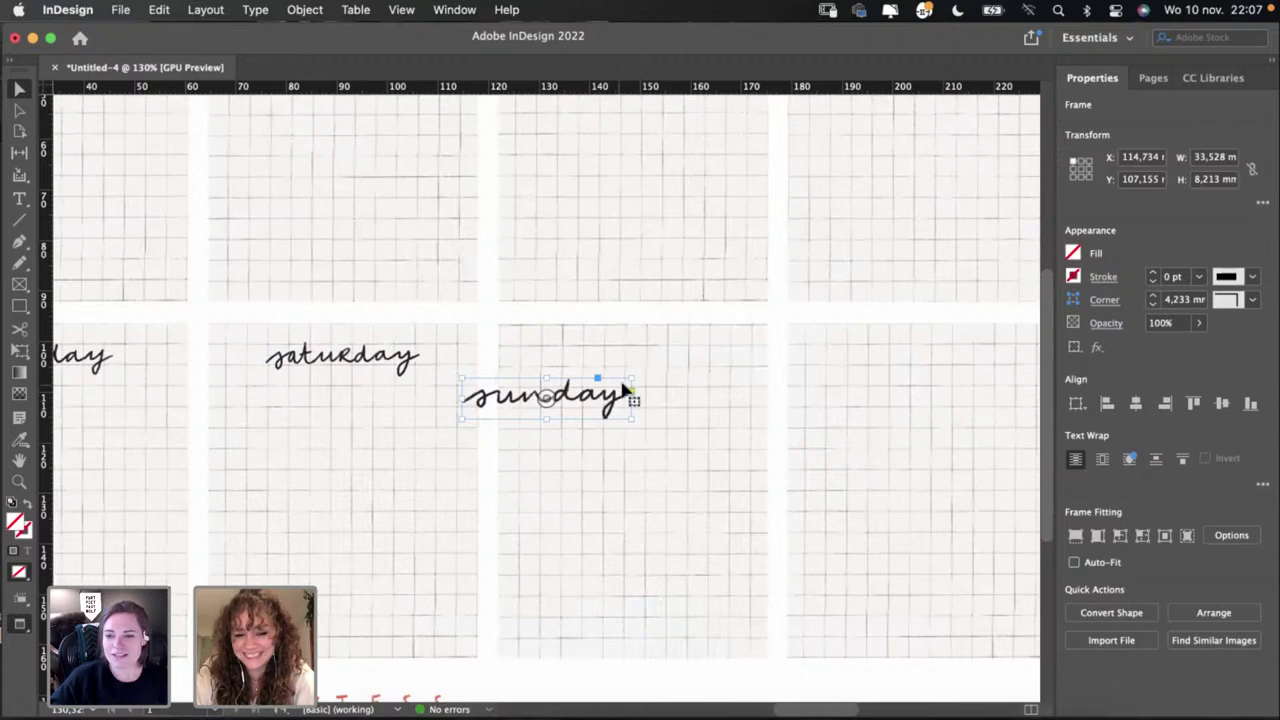
drag(632, 381, 592, 394)
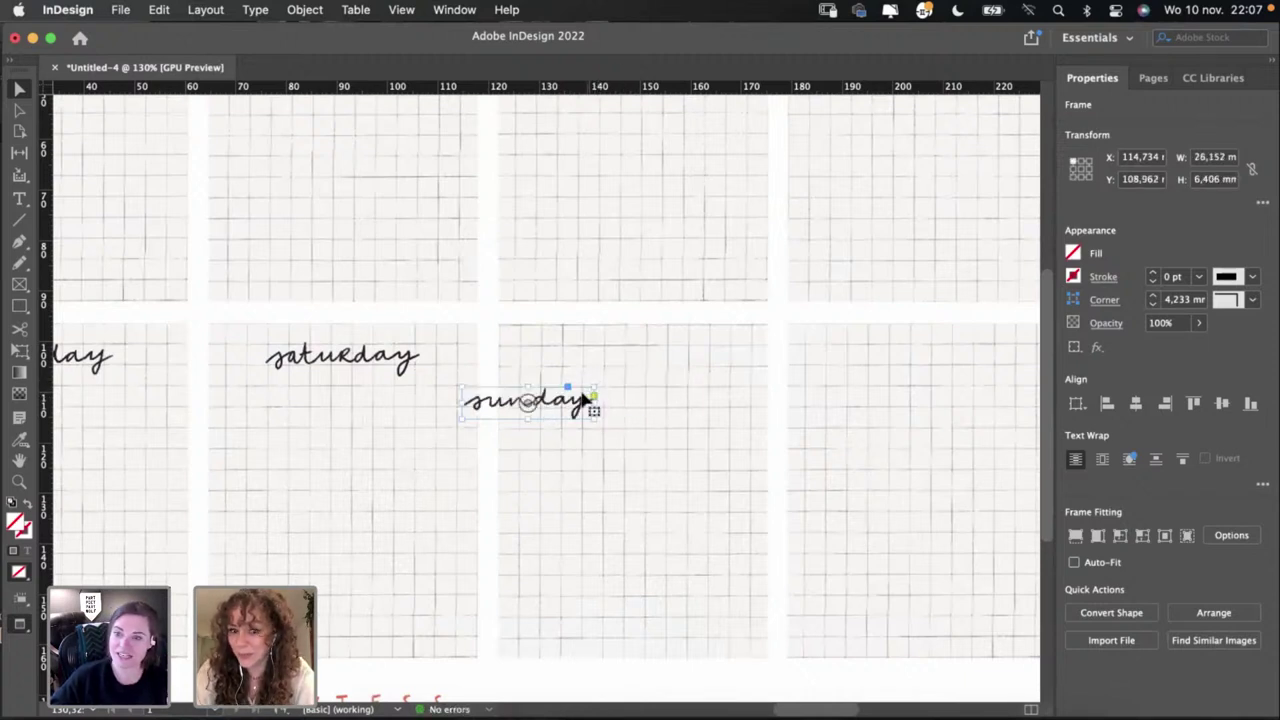
drag(580, 406, 686, 362)
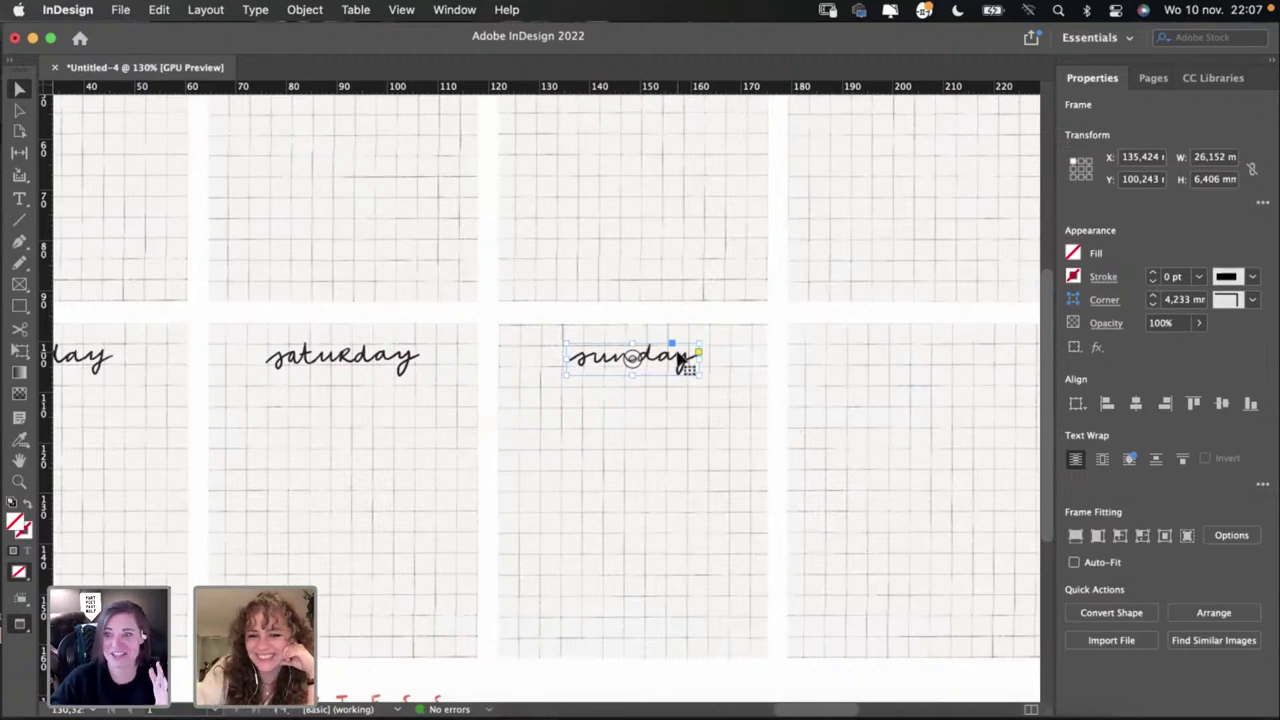
scroll(677, 357, up, 7)
scroll(680, 360, down, 2)
Step: Resize the wednesday label to match the other day labels
click(667, 248)
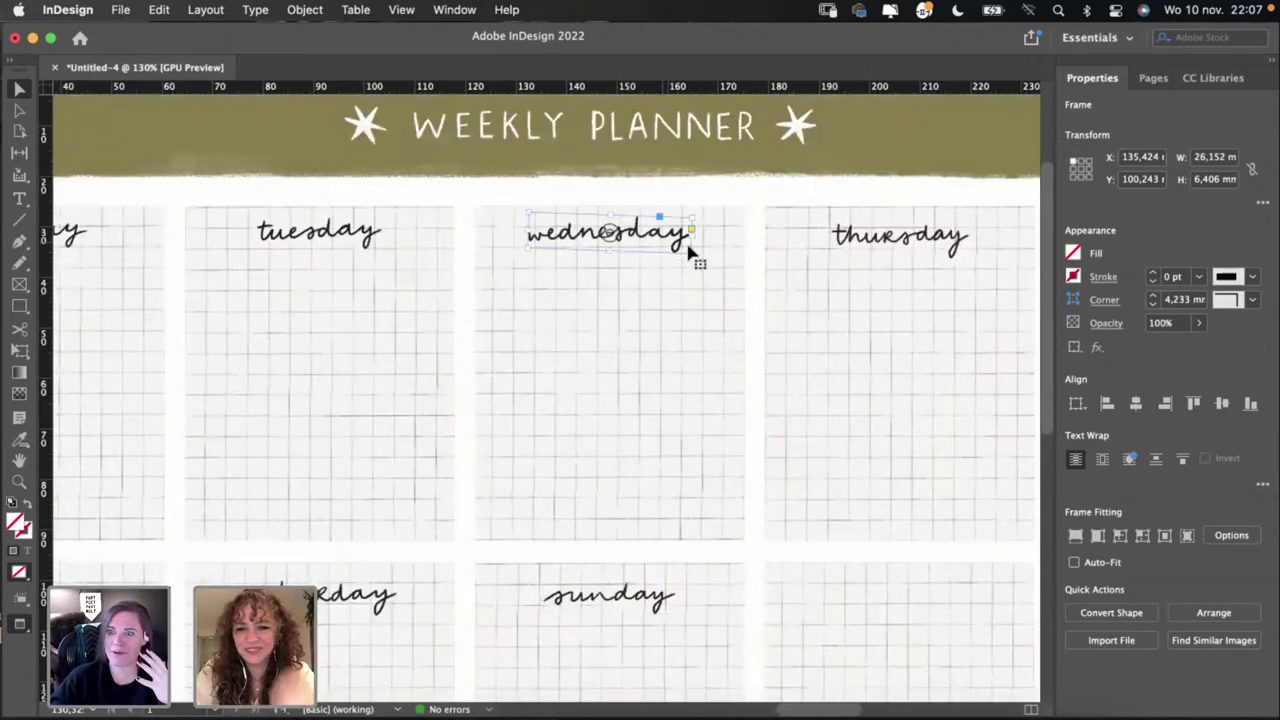
drag(690, 247, 666, 244)
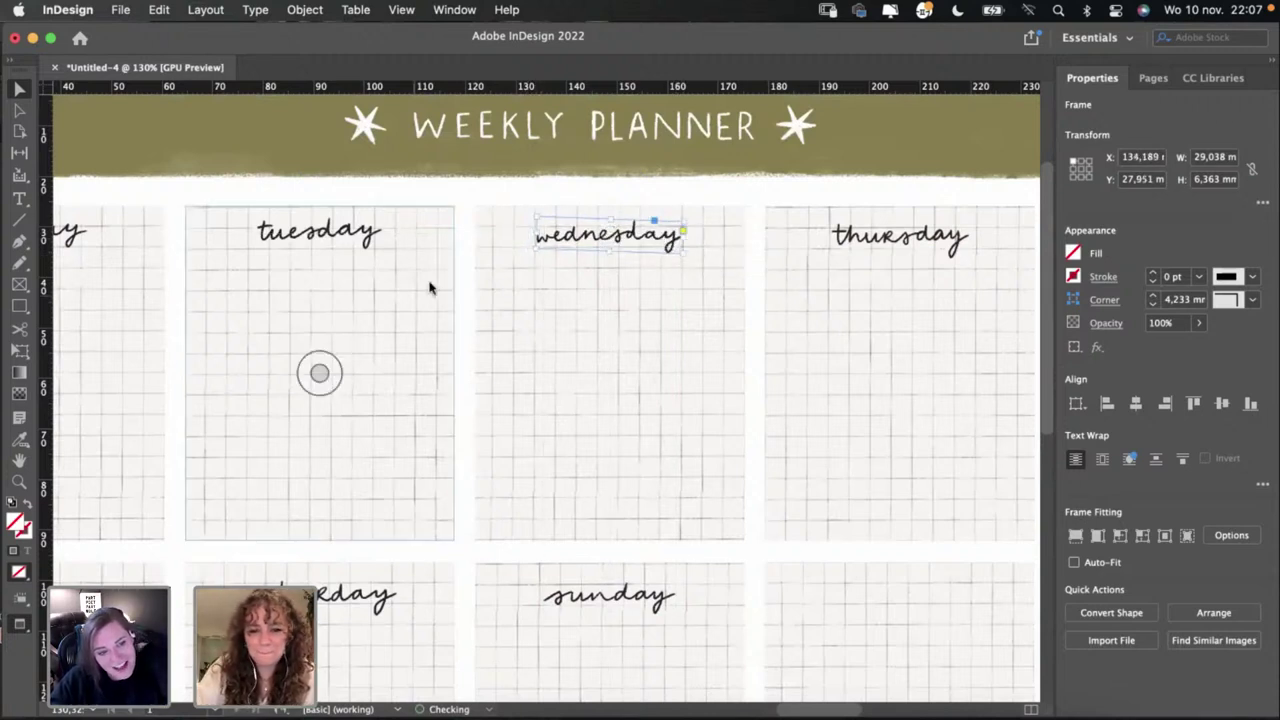
scroll(406, 286, left, 2)
scroll(406, 286, up, 1)
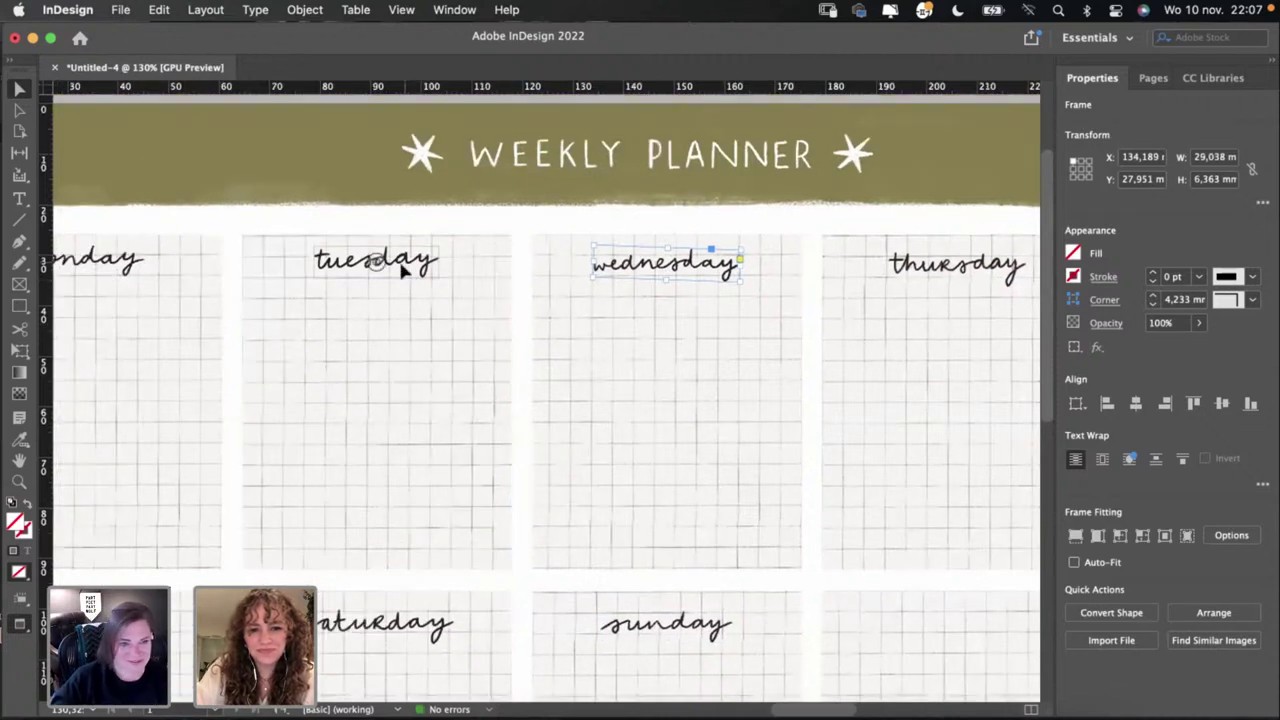
Step: Nudge the tuesday label and its underlying grid image slightly into alignment
click(403, 271)
mouse_move(406, 276)
mouse_down()
mouse_move(426, 280)
mouse_move(410, 272)
mouse_up()
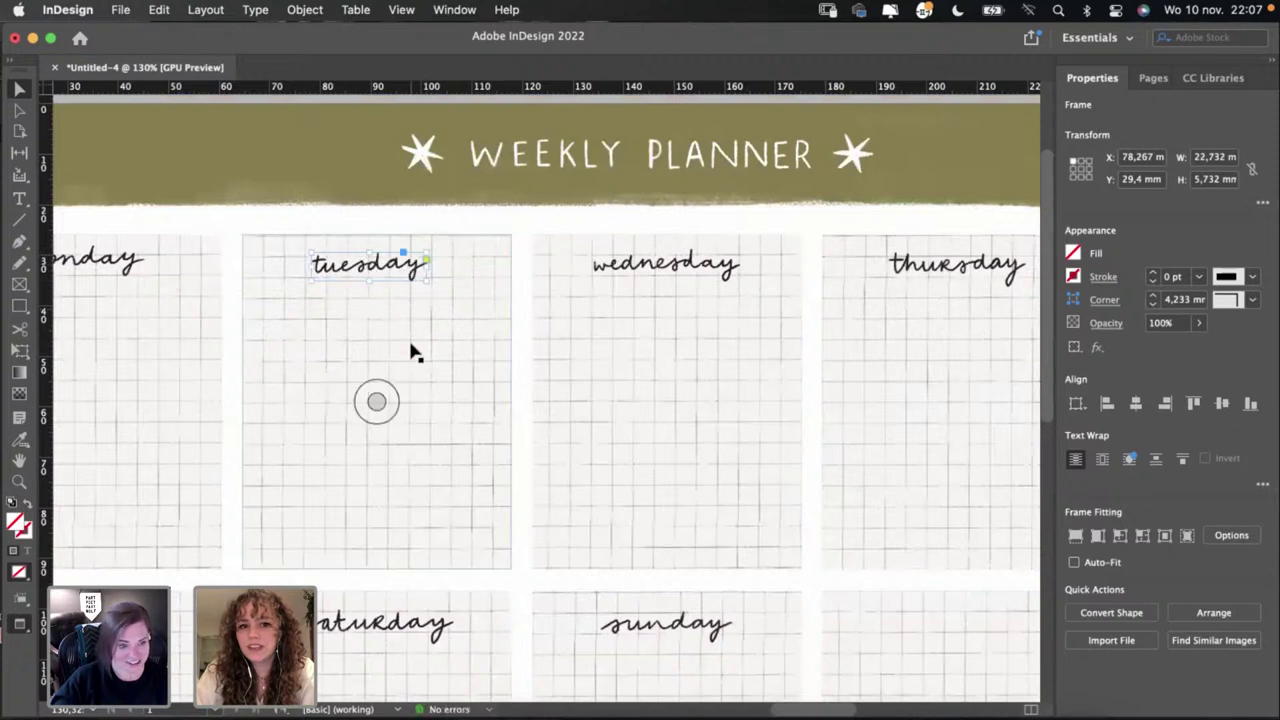
click(408, 372)
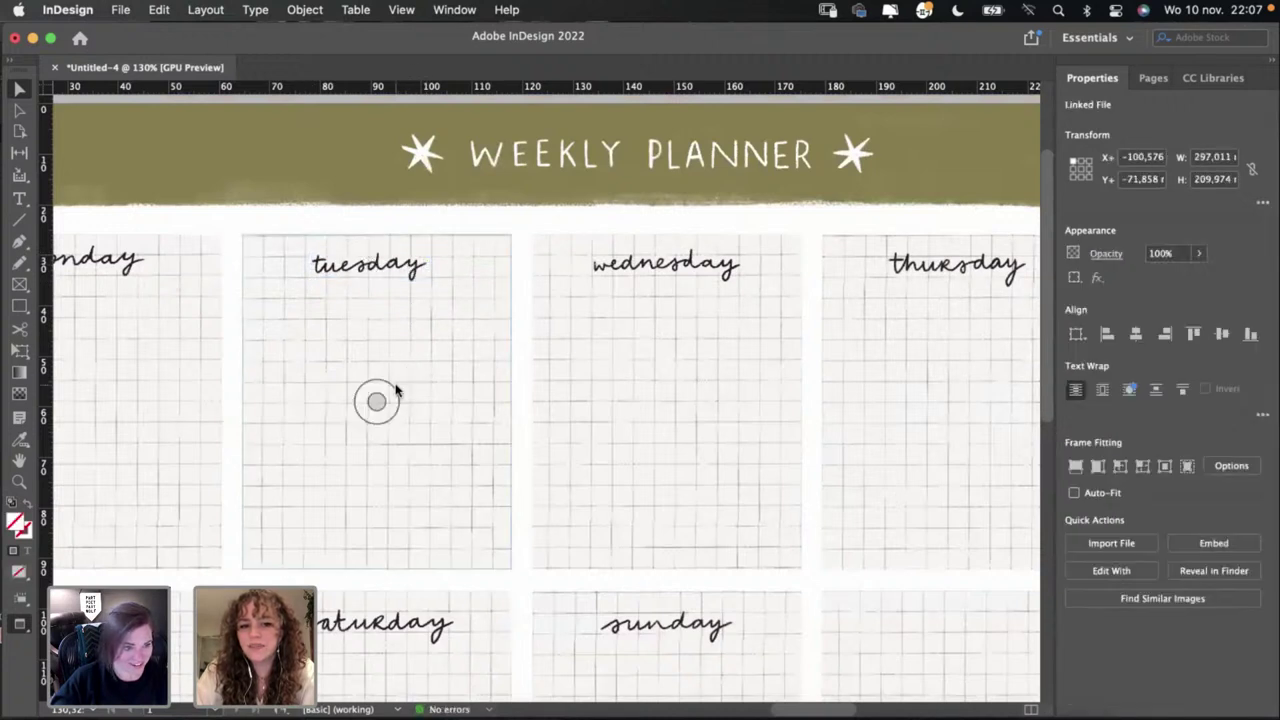
drag(394, 386, 396, 381)
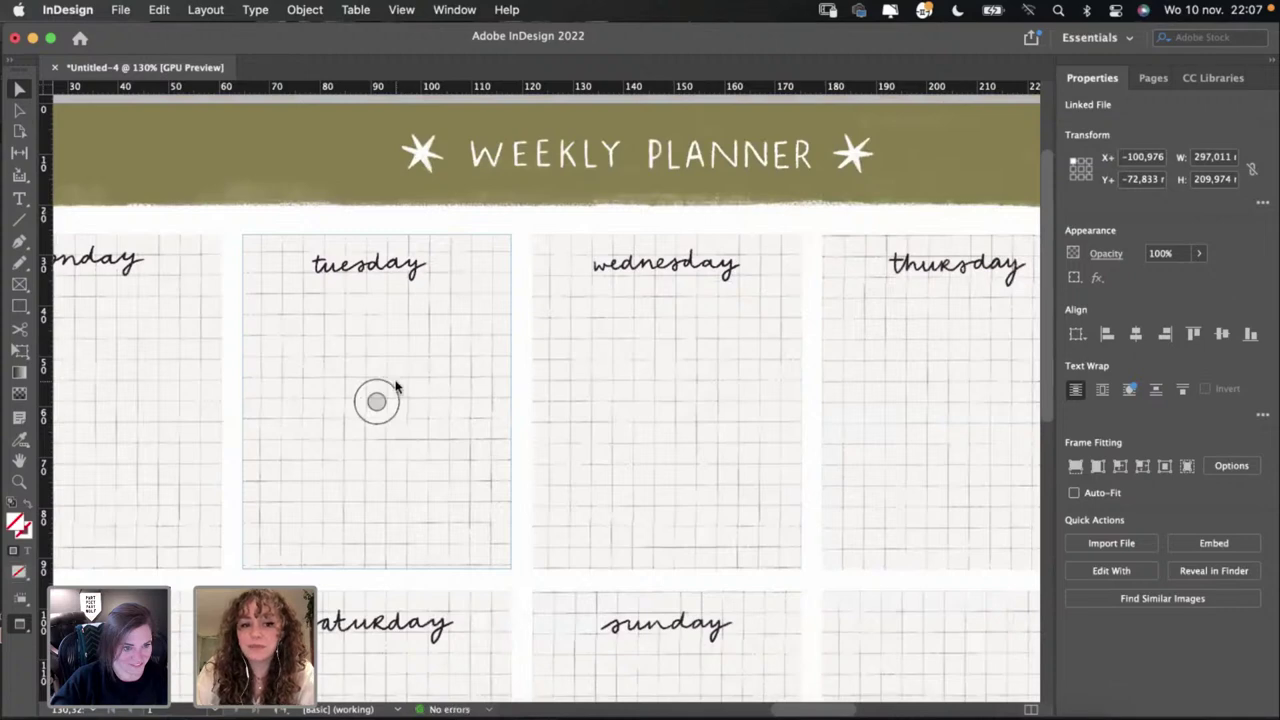
click(414, 266)
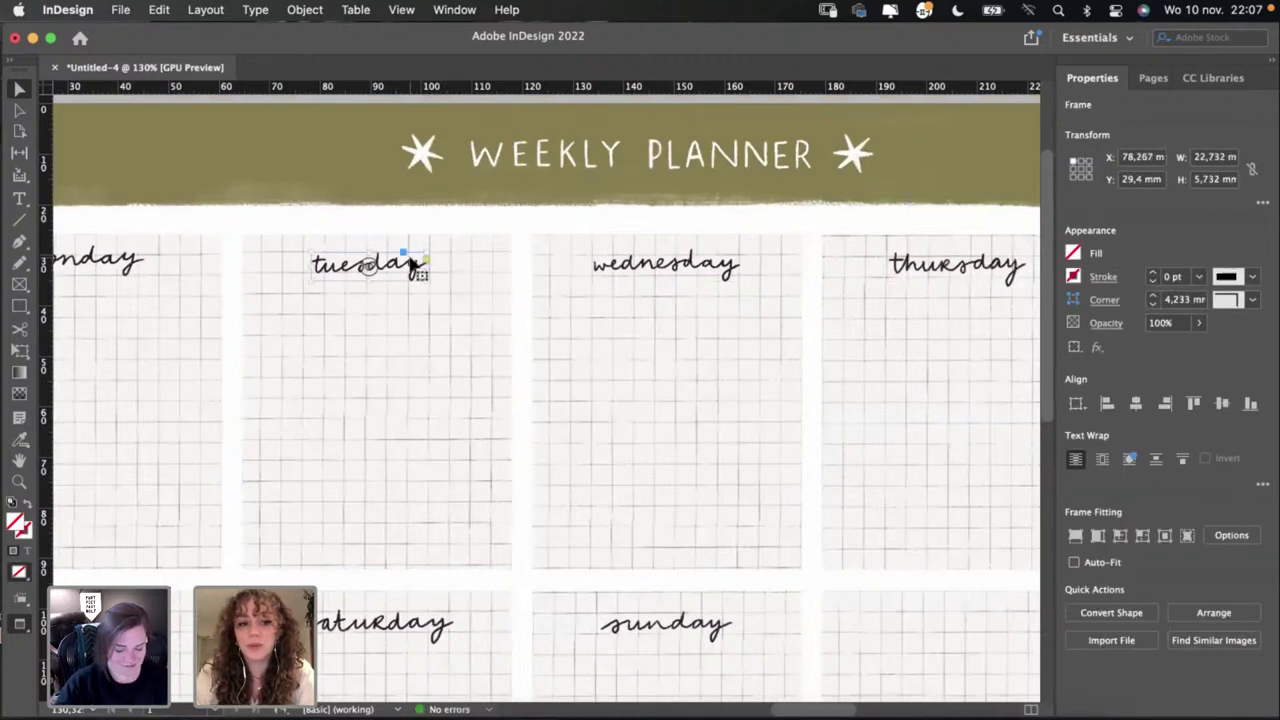
scroll(414, 264, left, 4)
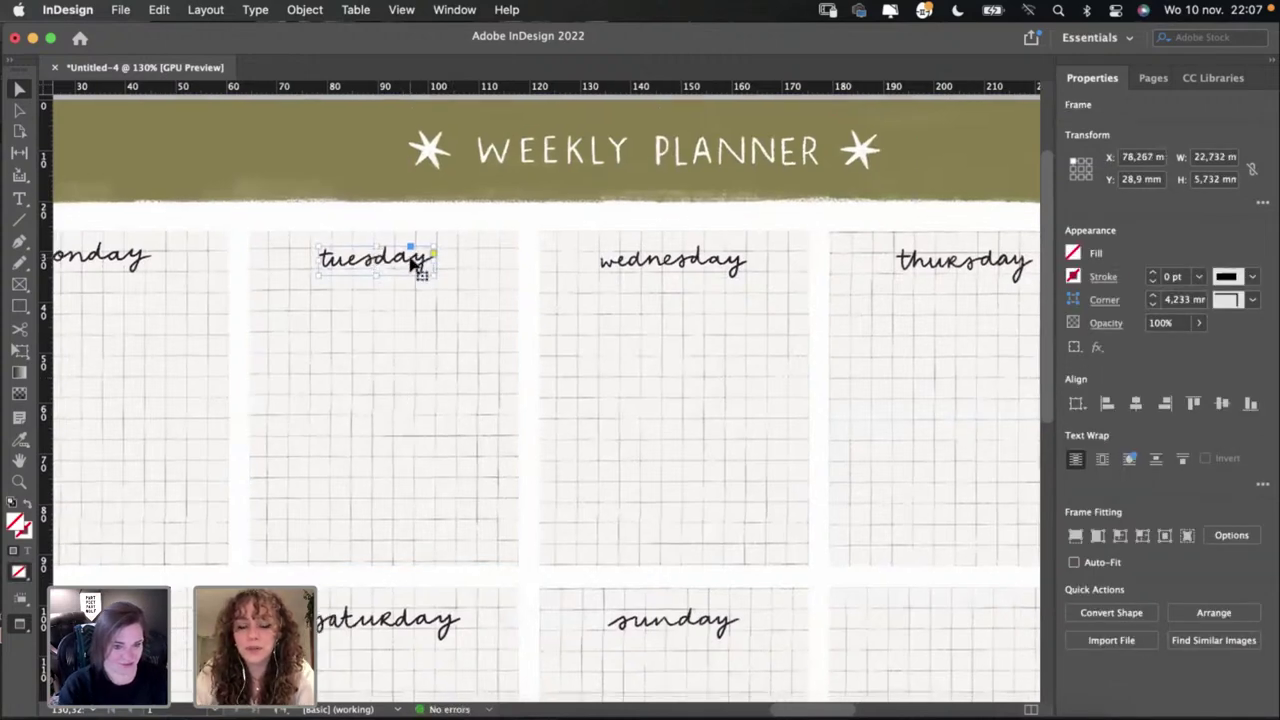
Step: Nudge the monday label slightly down to line up with the top row
click(292, 230)
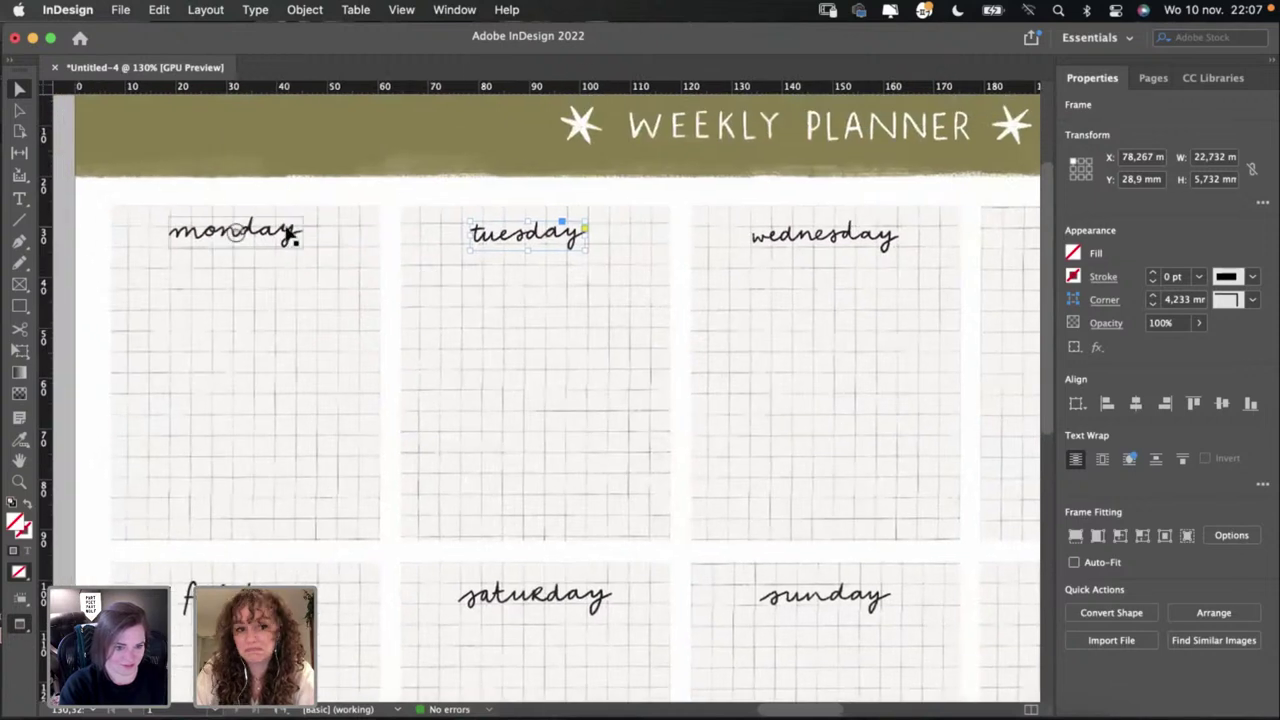
click(307, 338)
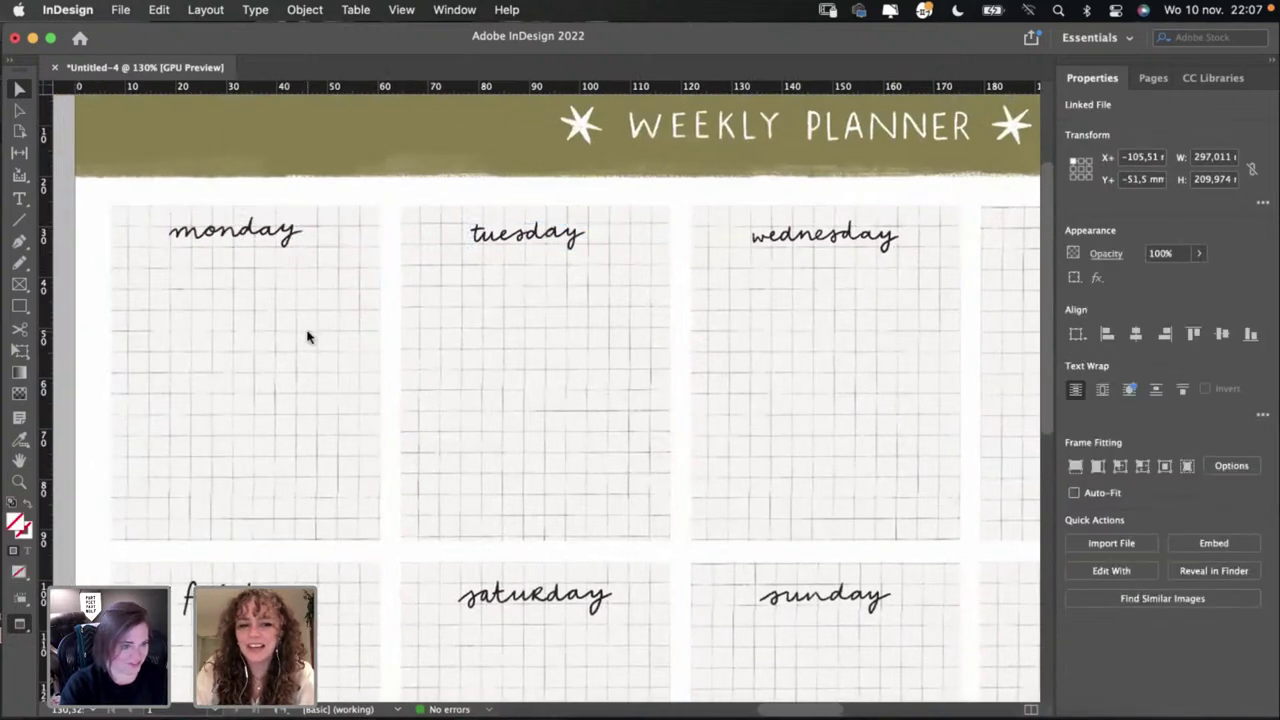
click(309, 337)
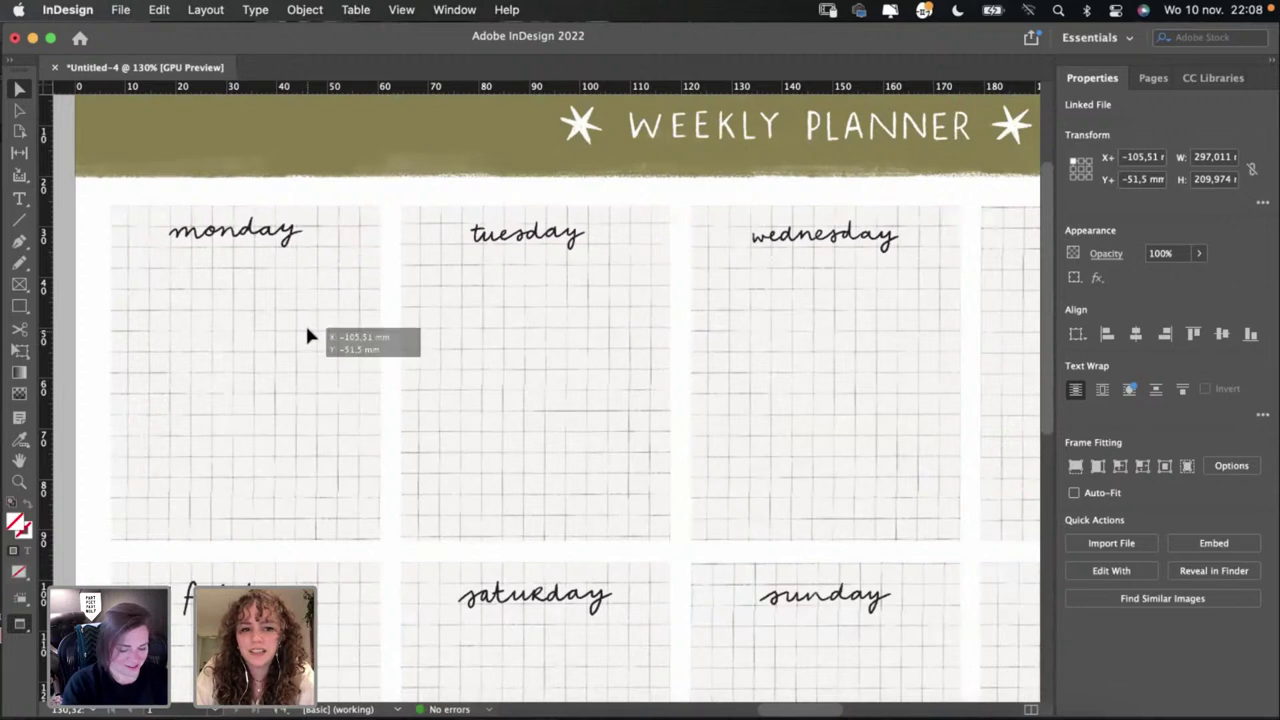
click(166, 194)
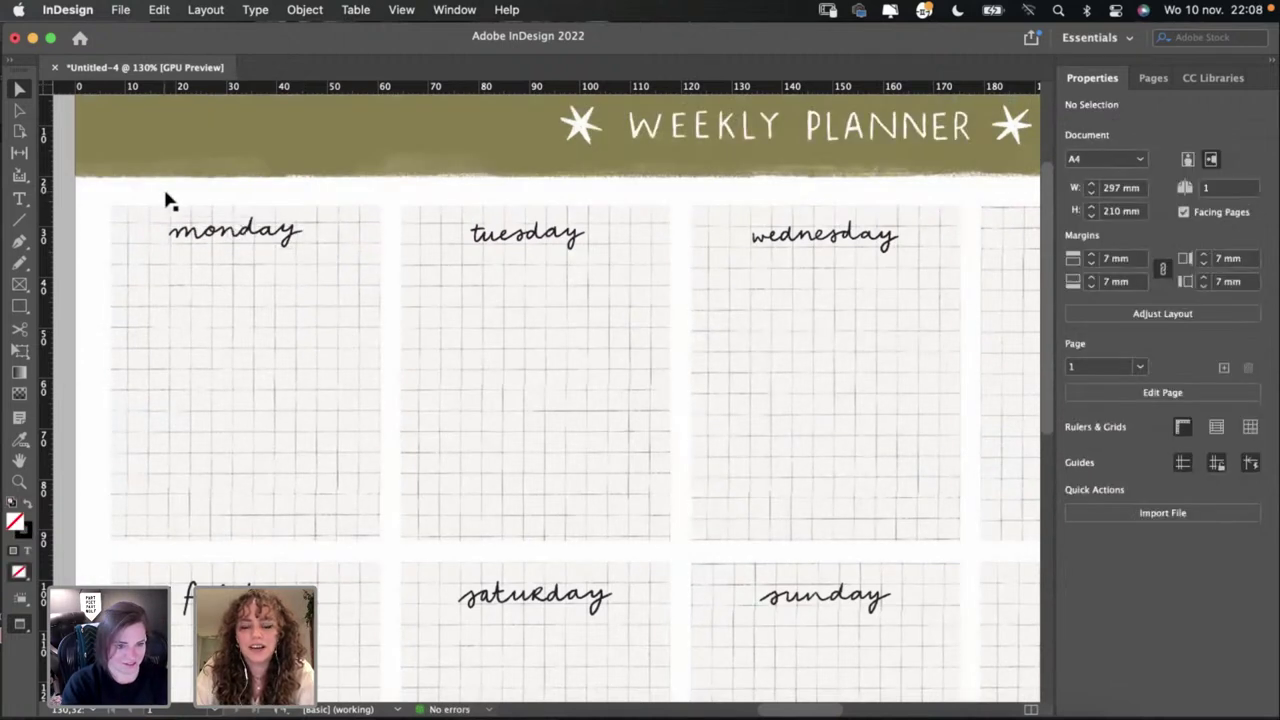
click(257, 237)
drag(257, 237, 258, 239)
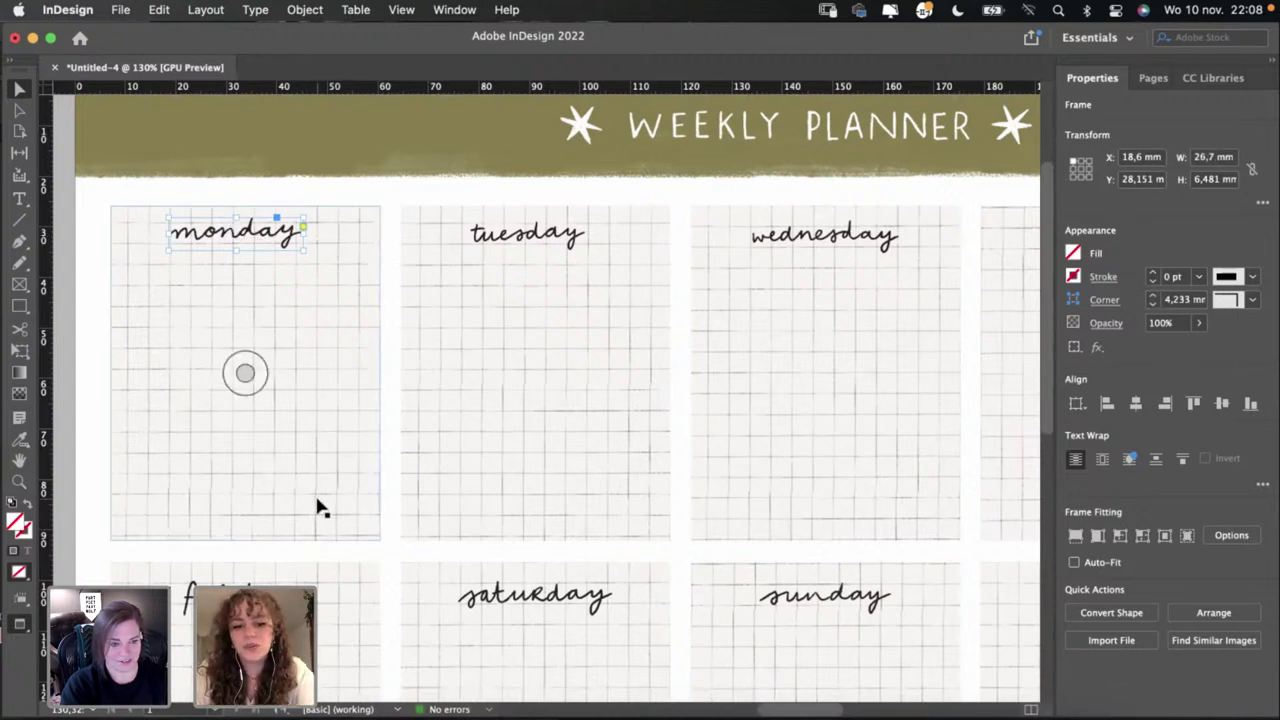
scroll(320, 509, down, 5)
click(525, 383)
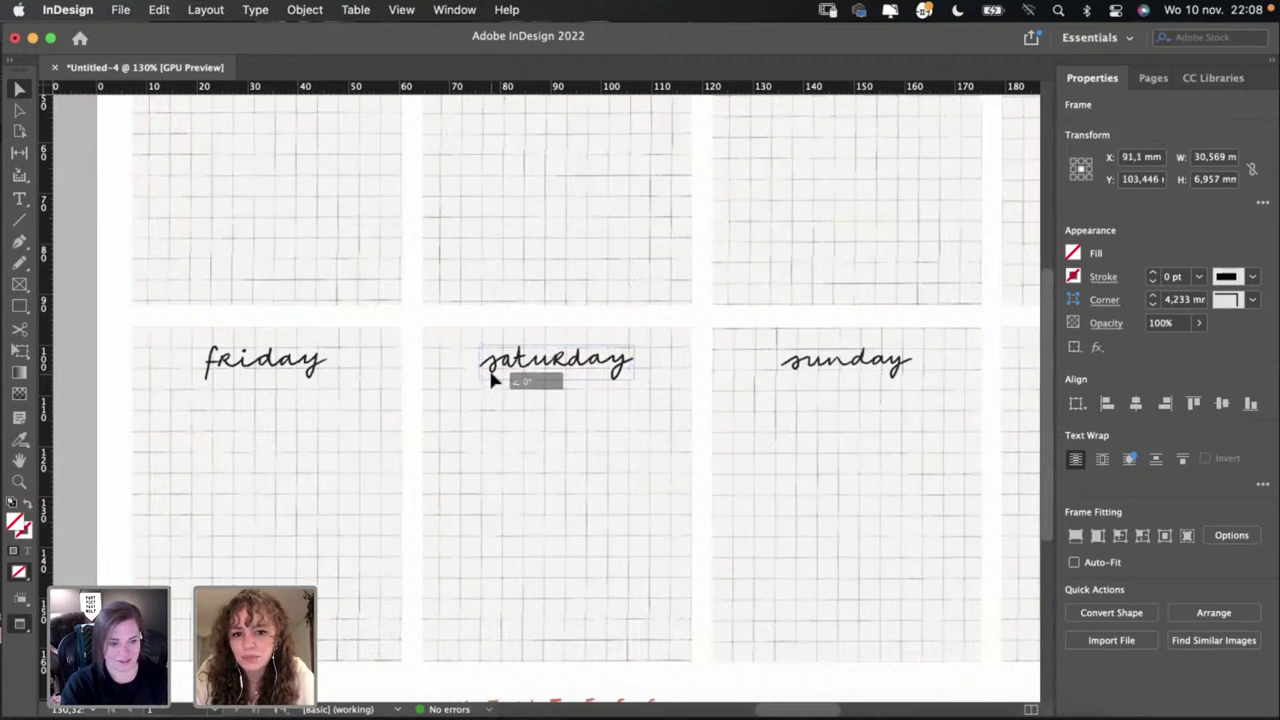
click(493, 370)
drag(490, 372, 488, 372)
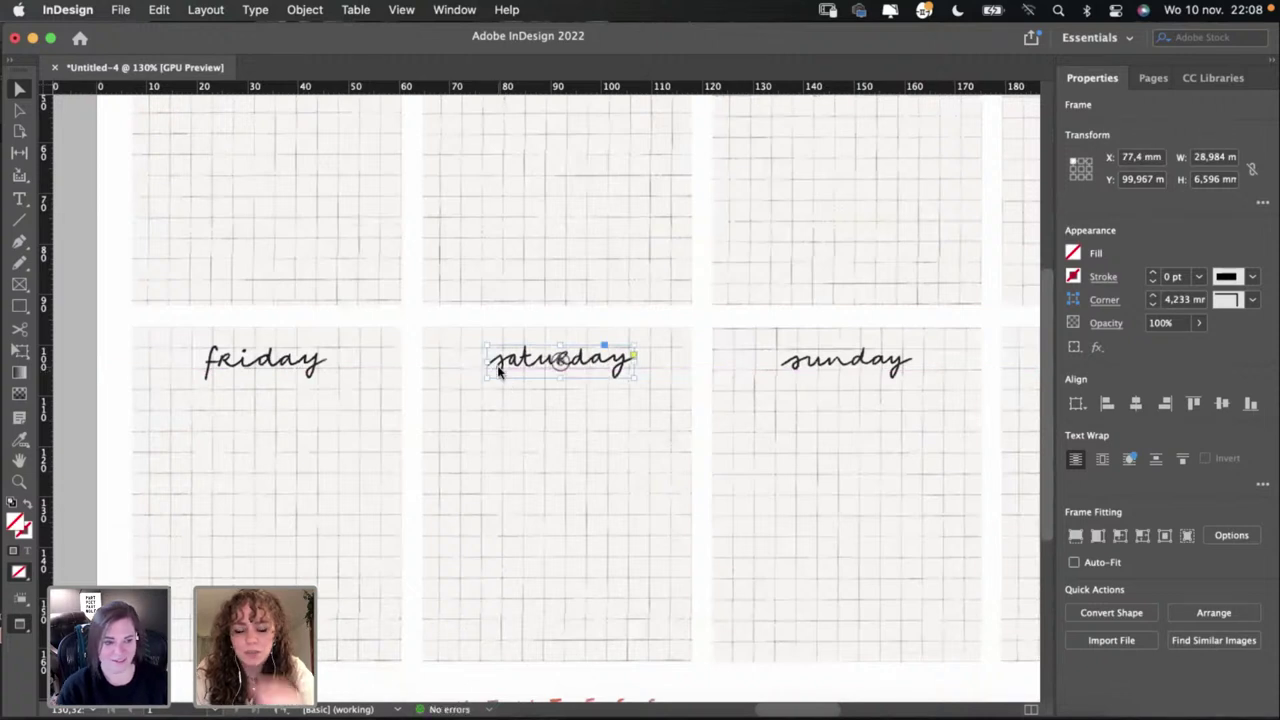
drag(498, 367, 495, 367)
click(212, 371)
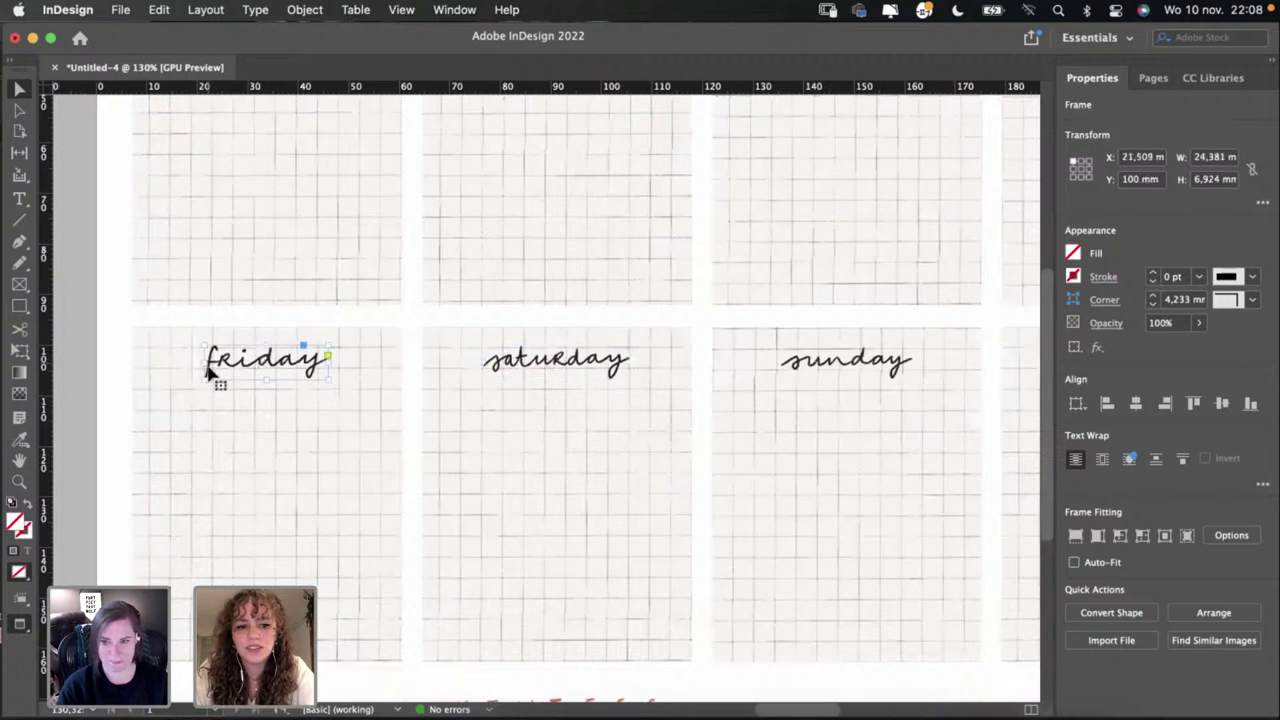
drag(206, 372, 237, 369)
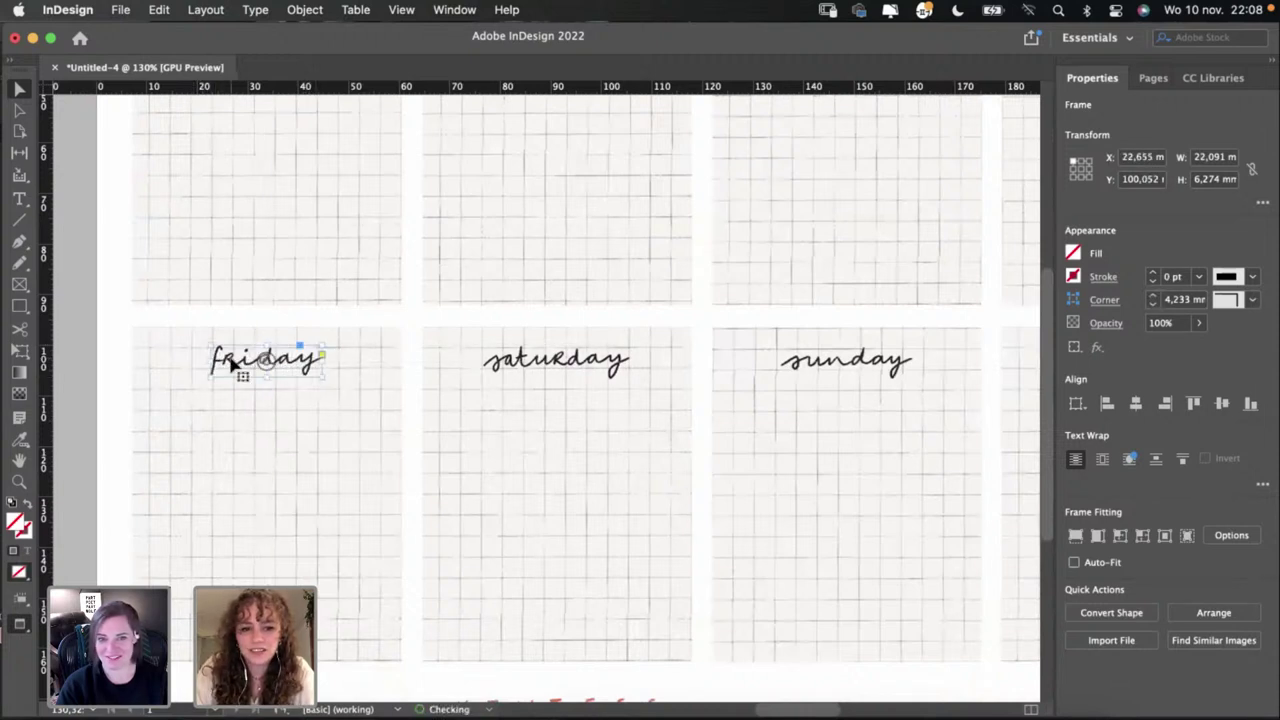
click(140, 350)
click(107, 358)
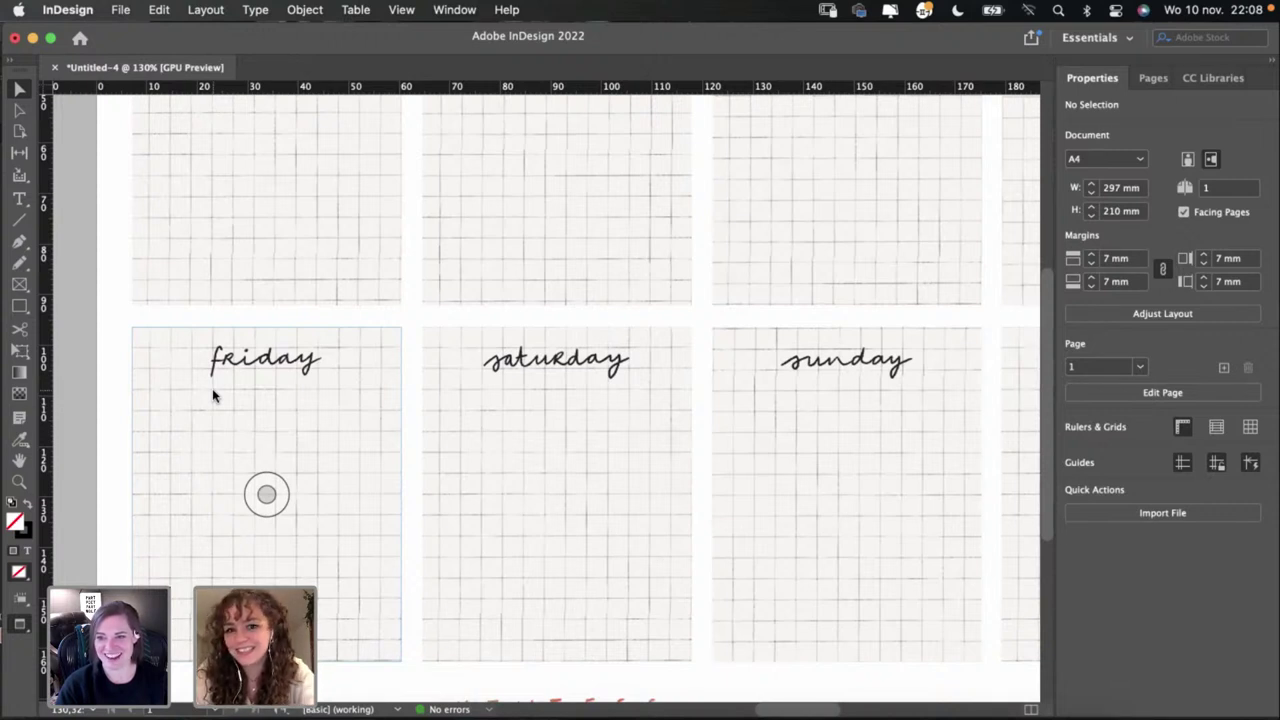
click(517, 367)
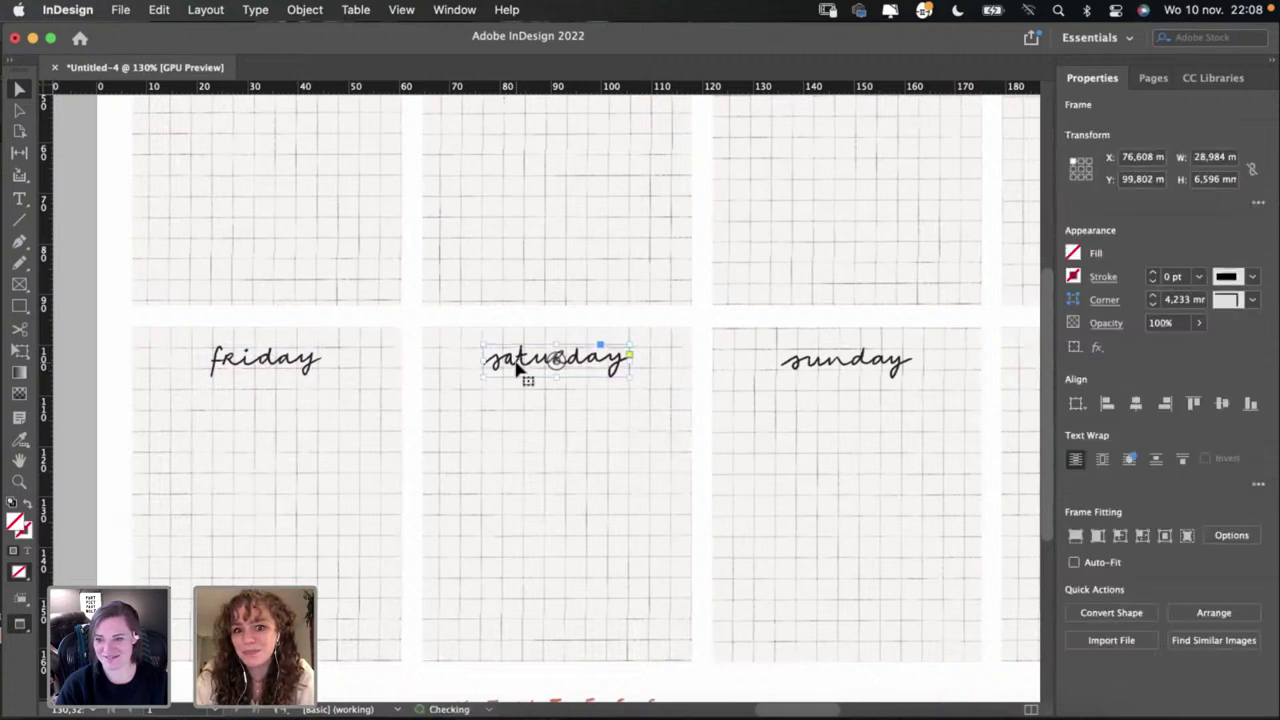
click(413, 320)
scroll(413, 322, right, 10)
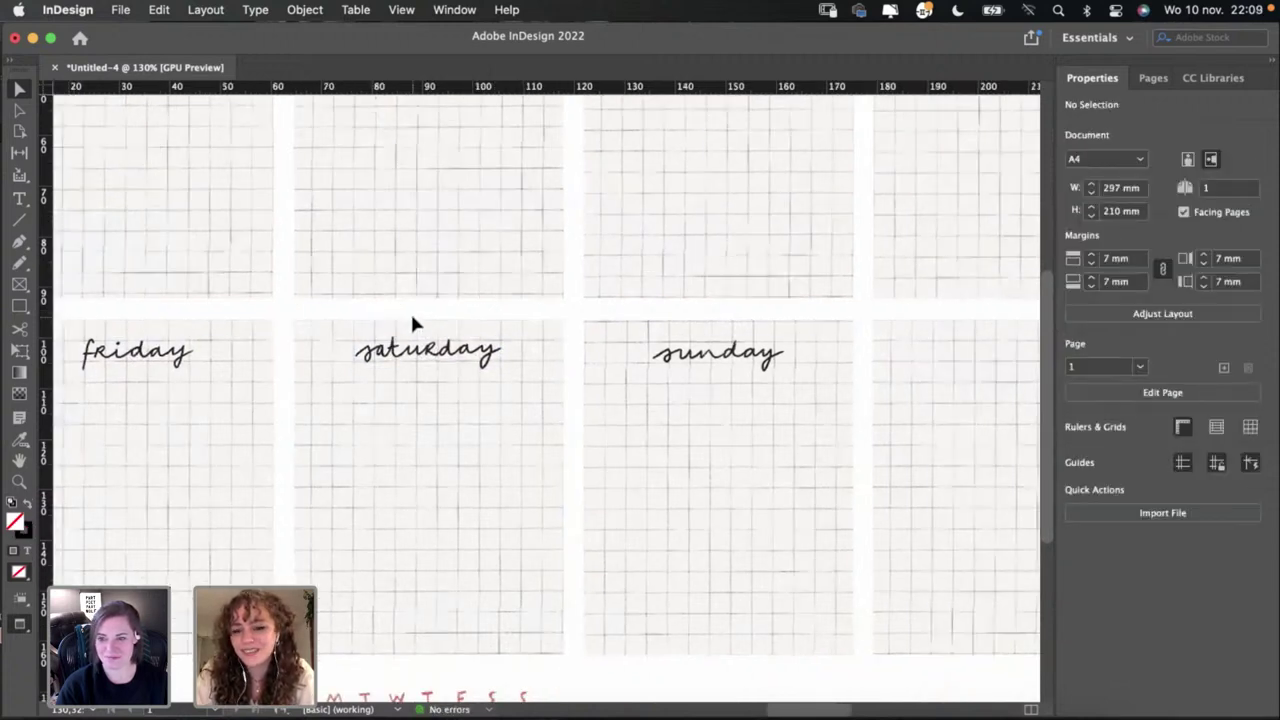
click(500, 302)
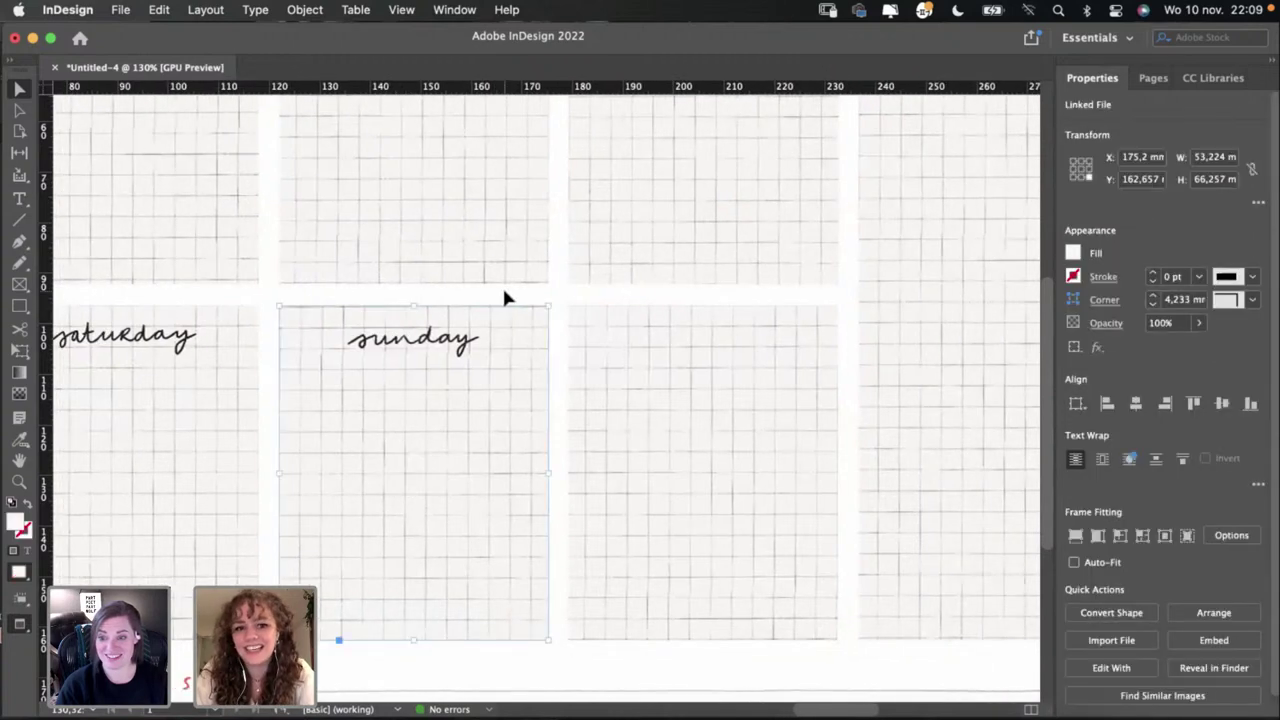
click(377, 209)
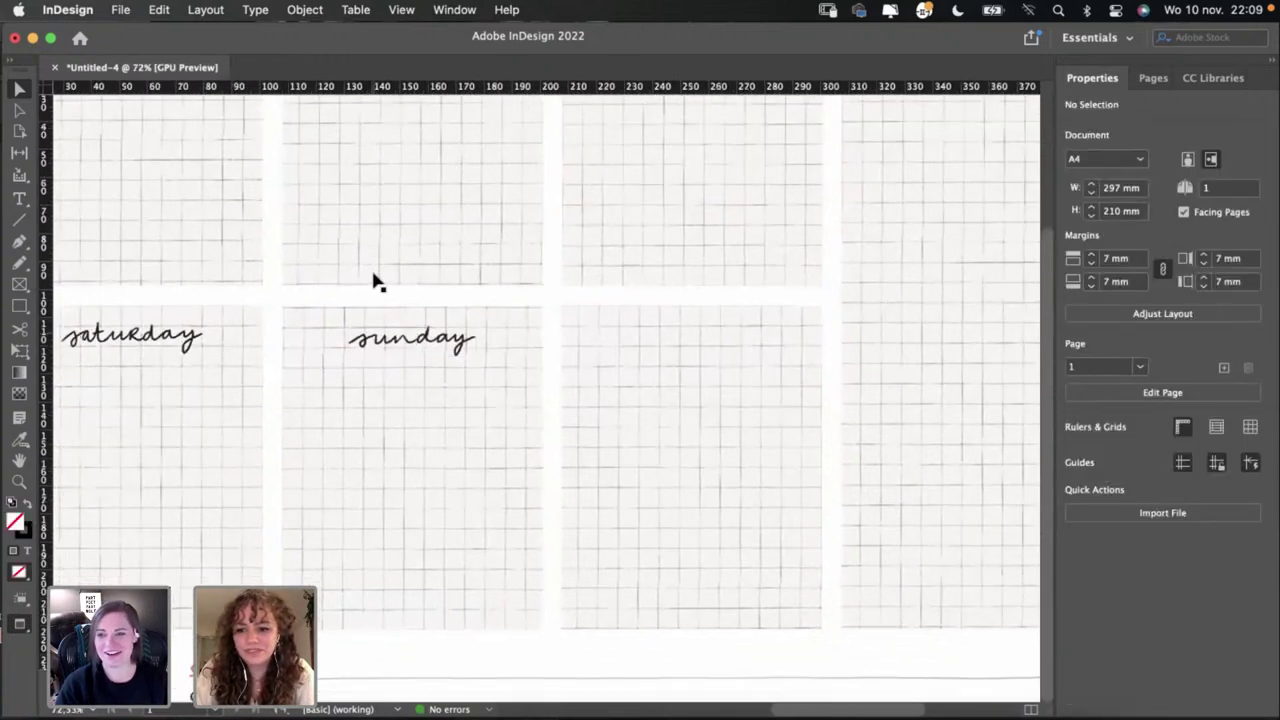
scroll(374, 281, down, 5)
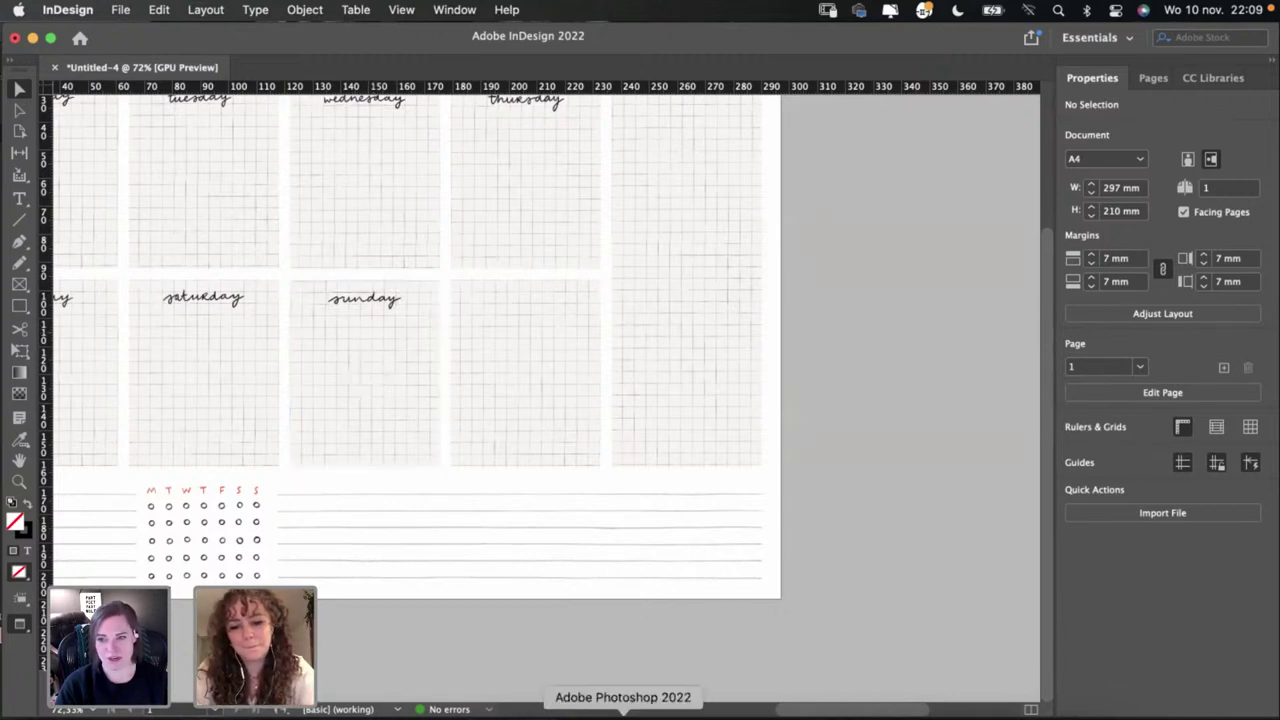
Step: In Photoshop, pick the Brush and sample black from the monday lettering
click(623, 712)
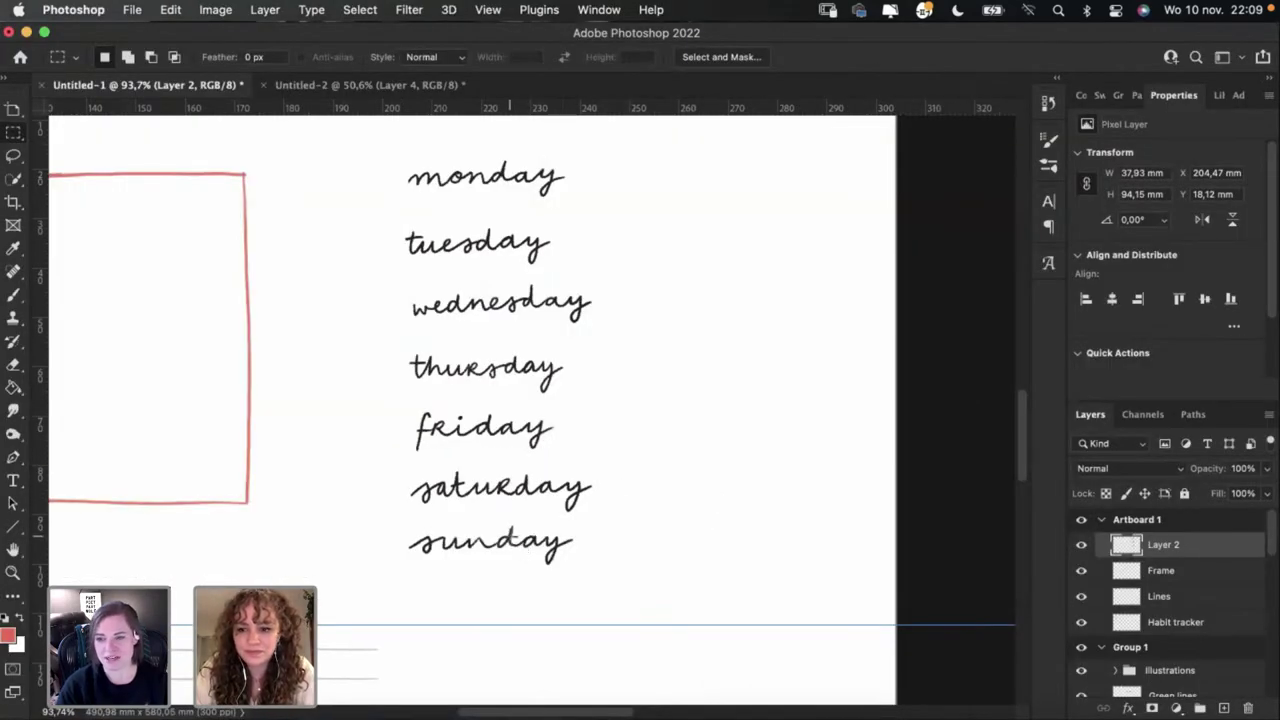
scroll(509, 537, down, 2)
scroll(509, 537, left, 2)
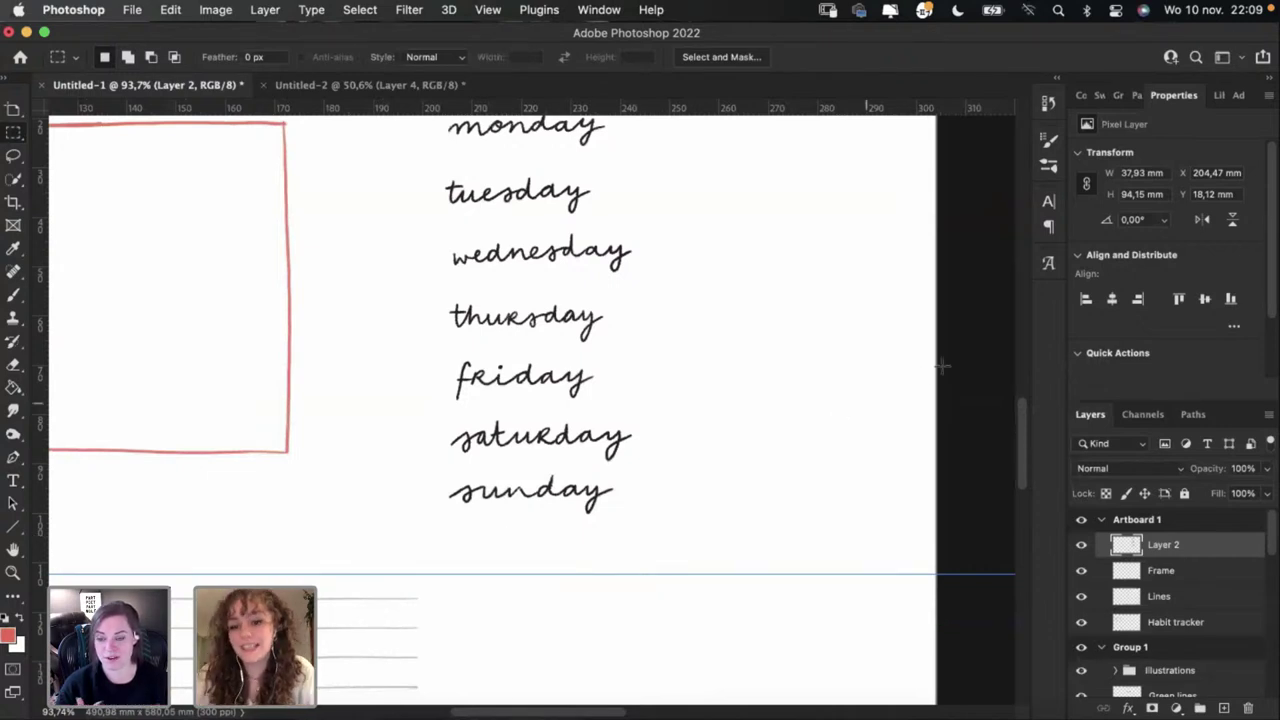
scroll(808, 249, up, 5)
scroll(808, 249, right, 5)
drag(592, 311, 617, 331)
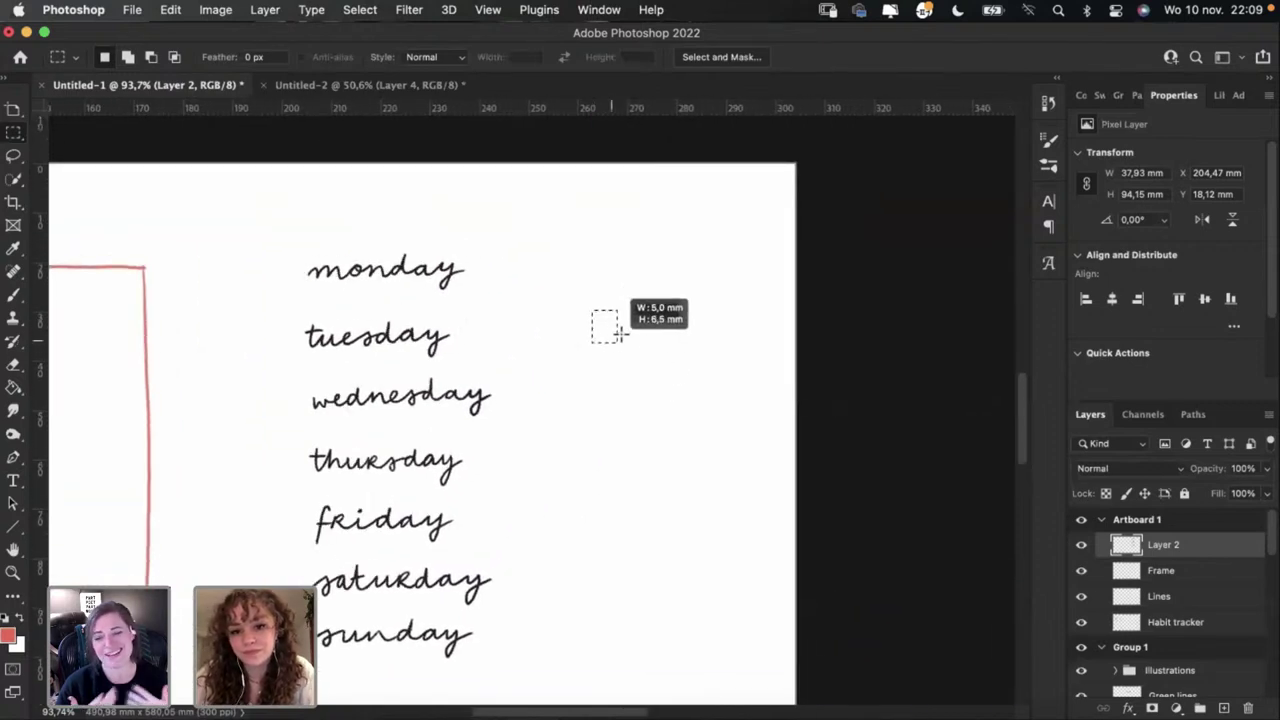
click(643, 323)
key(b)
drag(563, 291, 558, 319)
key(super+z)
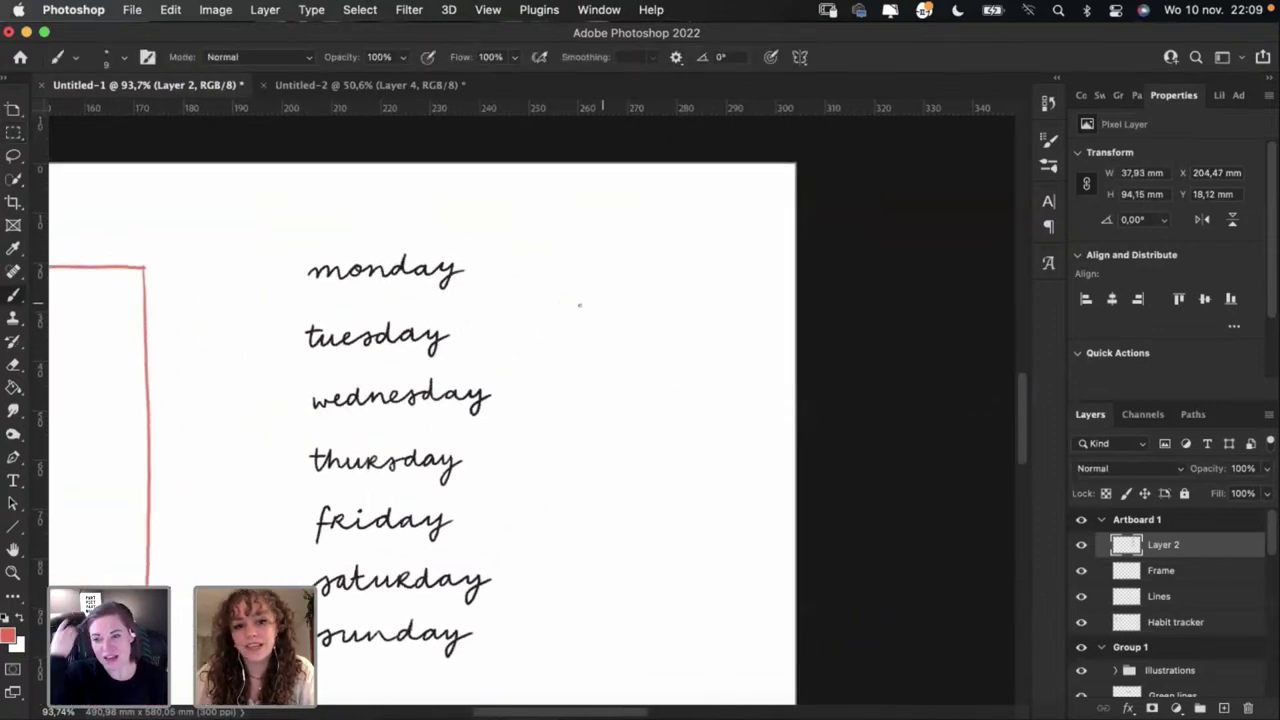
alt+click(445, 265)
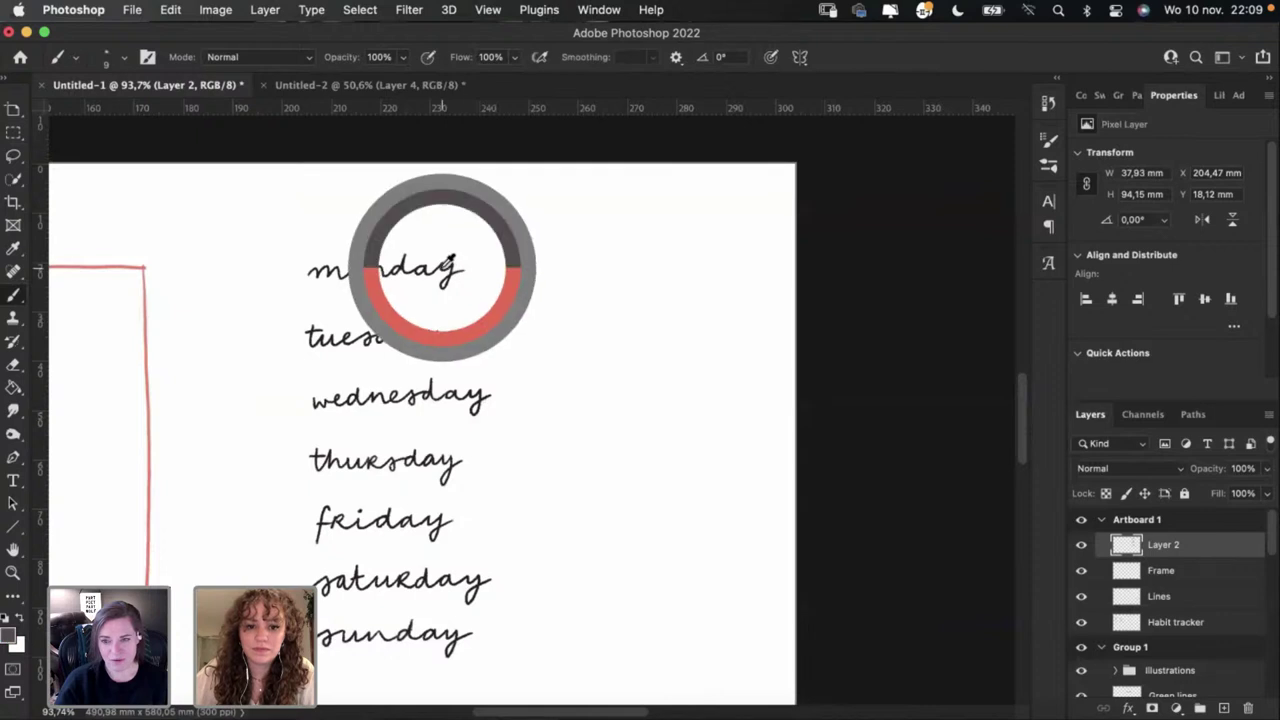
Step: Hand-letter 'DON' beside monday, undoing and redrawing shaky strokes
drag(572, 288, 628, 298)
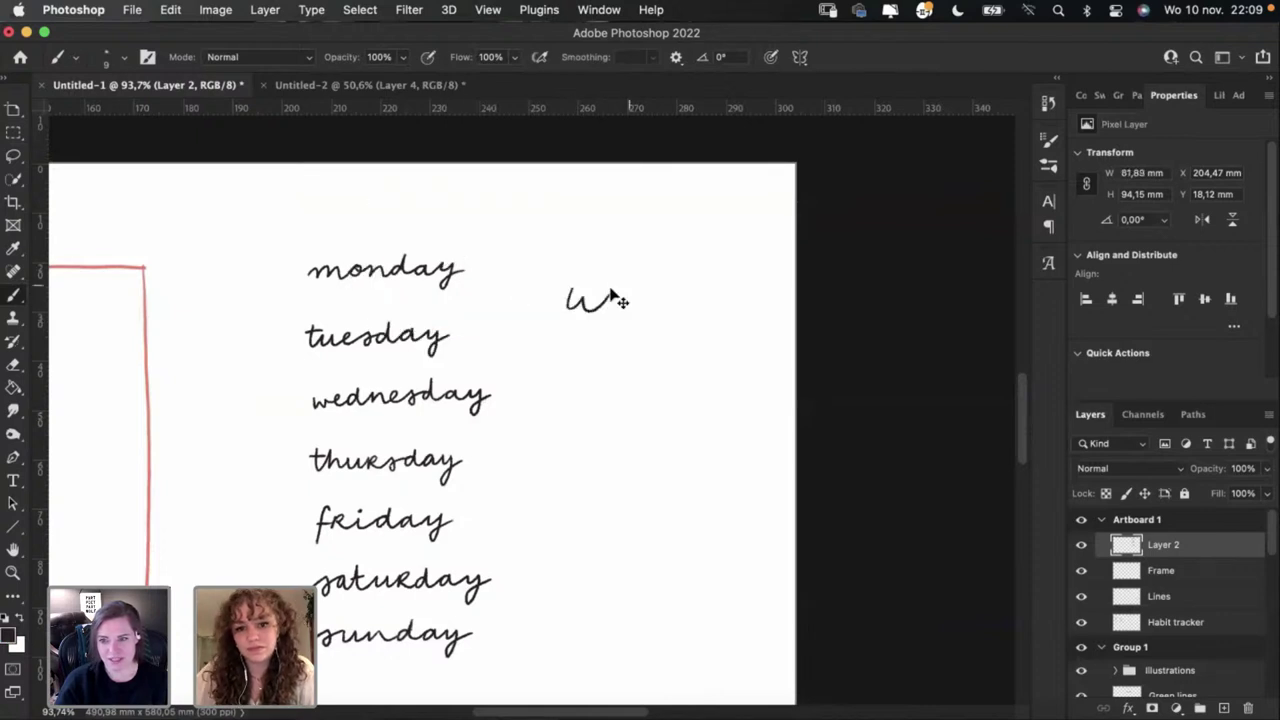
key(super+z)
key(super+equal)
key(super+equal)
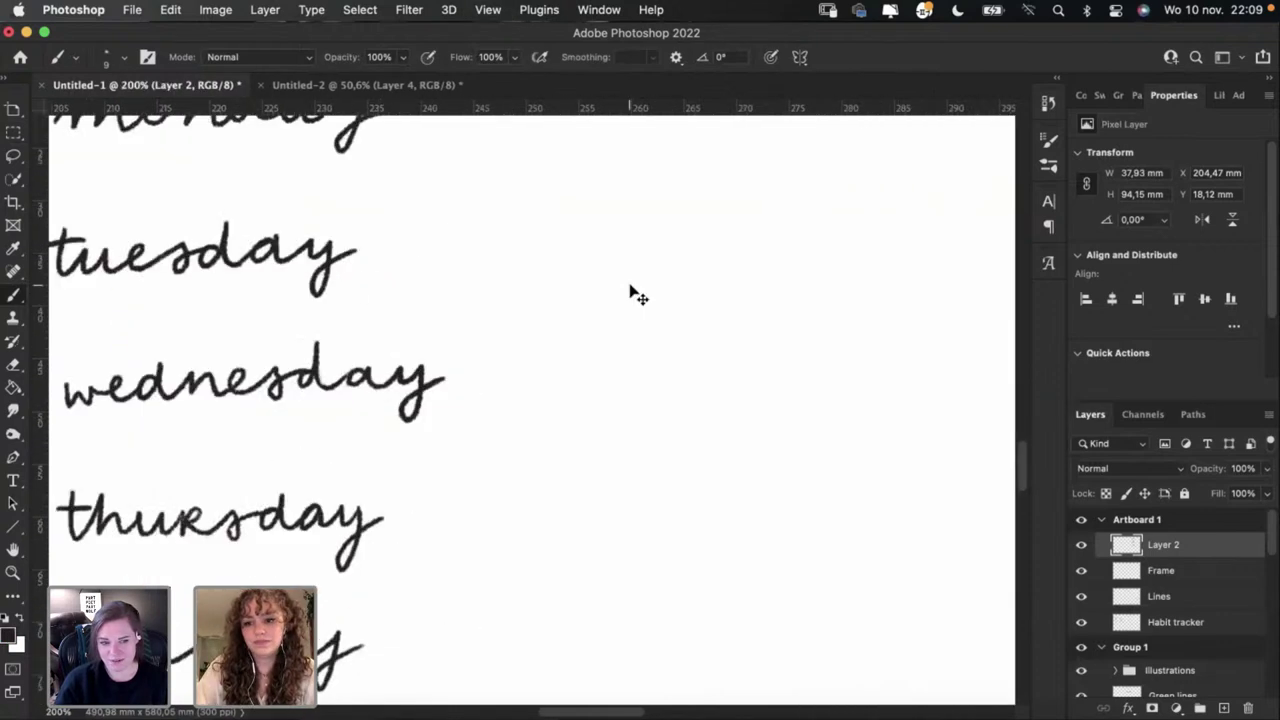
key(super+minus)
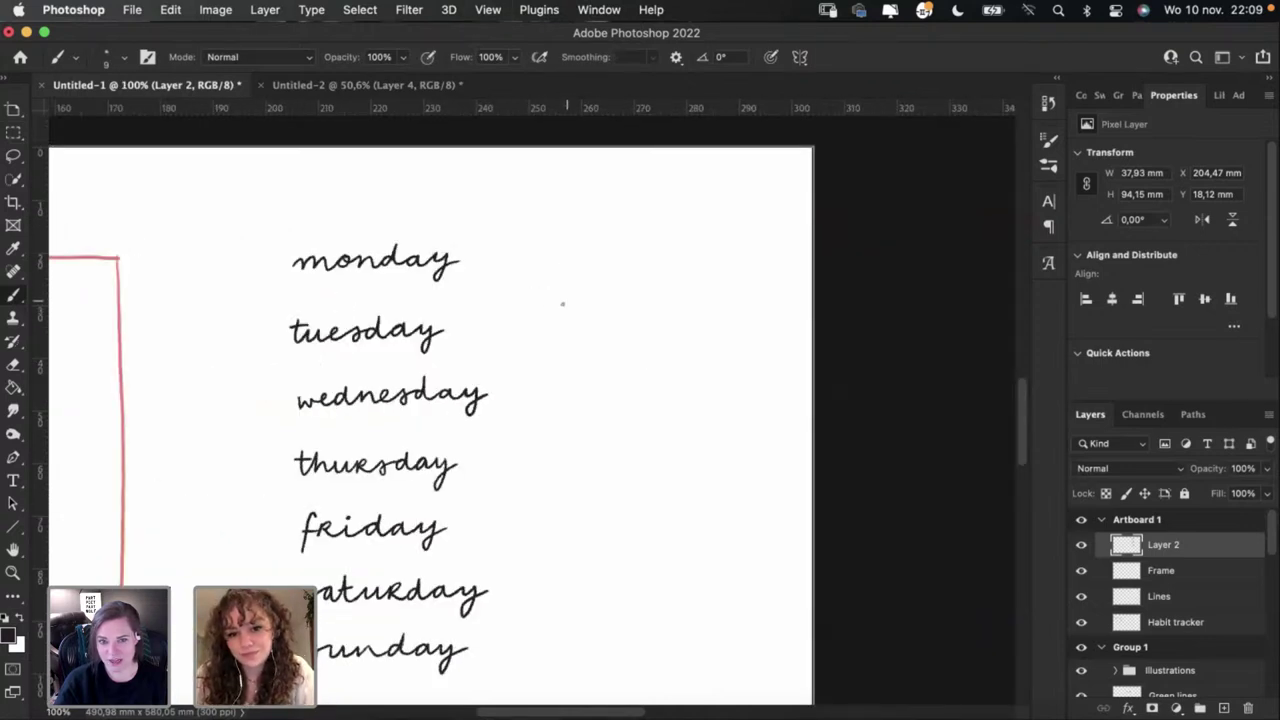
click(558, 302)
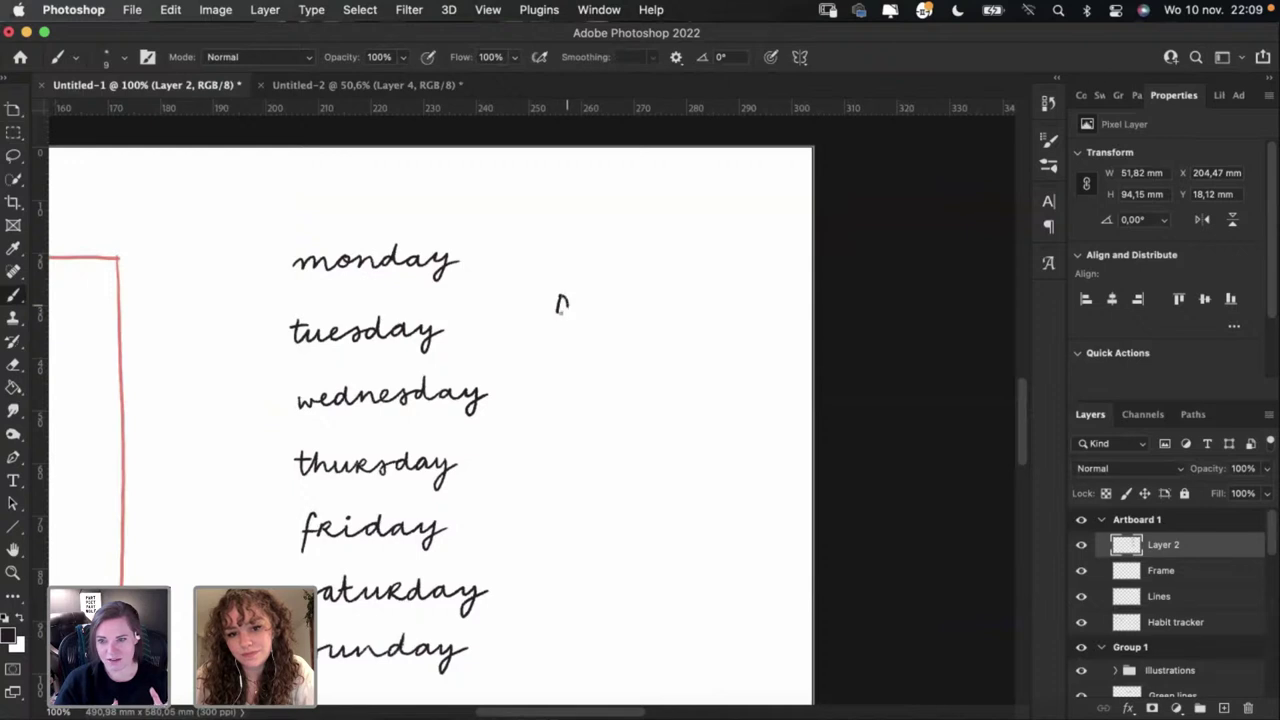
key(cmd+z)
mouse_move(557, 293)
mouse_down()
mouse_move(560, 313)
mouse_move(558, 294)
mouse_move(580, 296)
mouse_move(574, 312)
mouse_up()
key(super+z)
key(super+z)
key(super+z)
key(super+z)
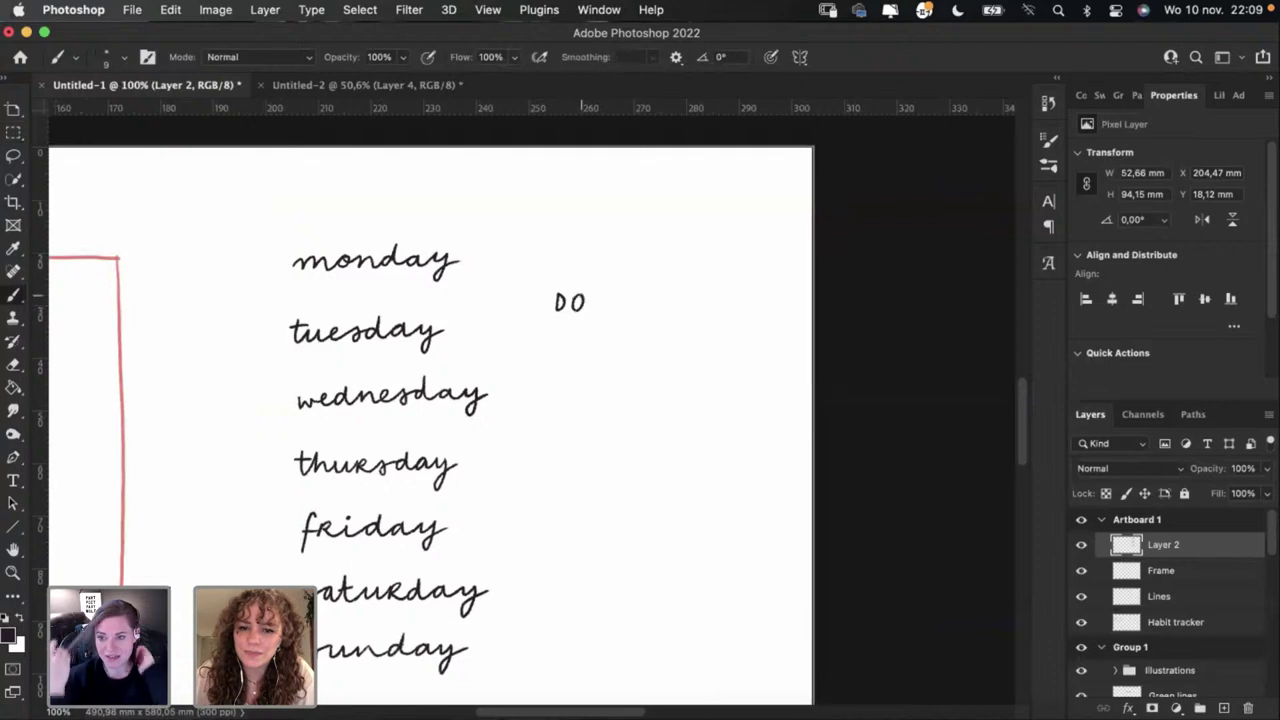
key(super+z)
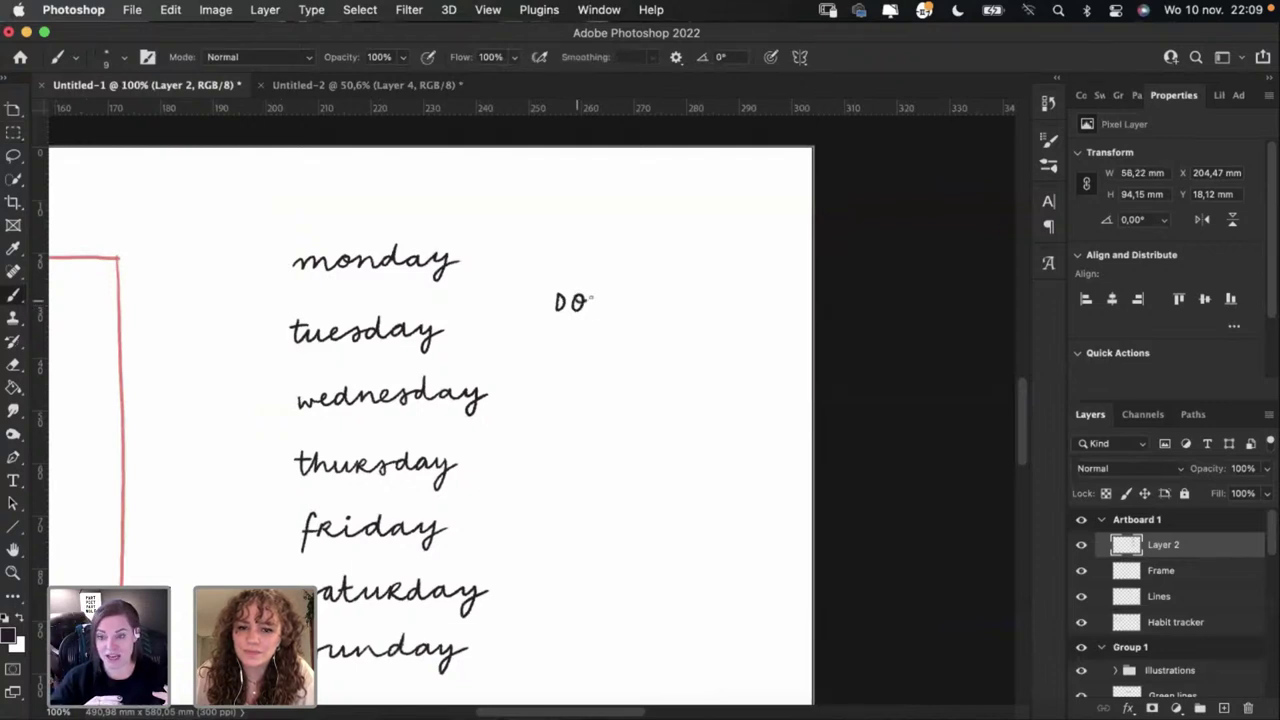
key(super+z)
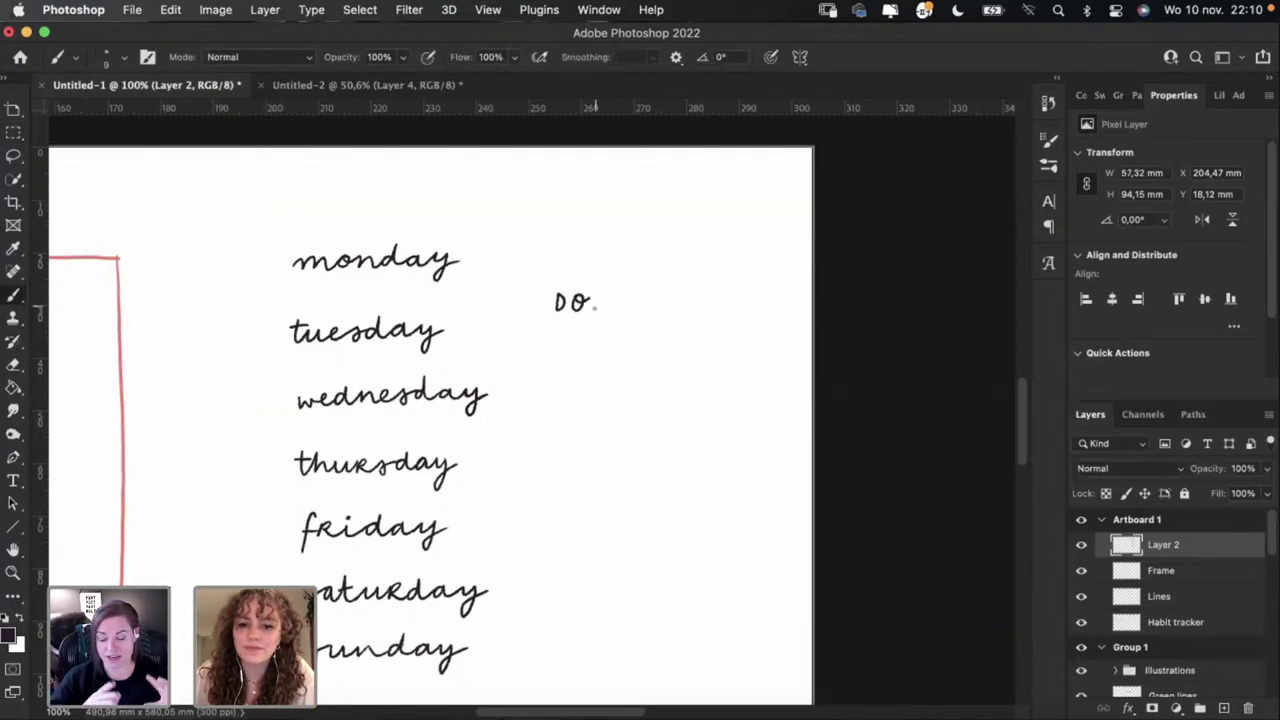
key(super+z)
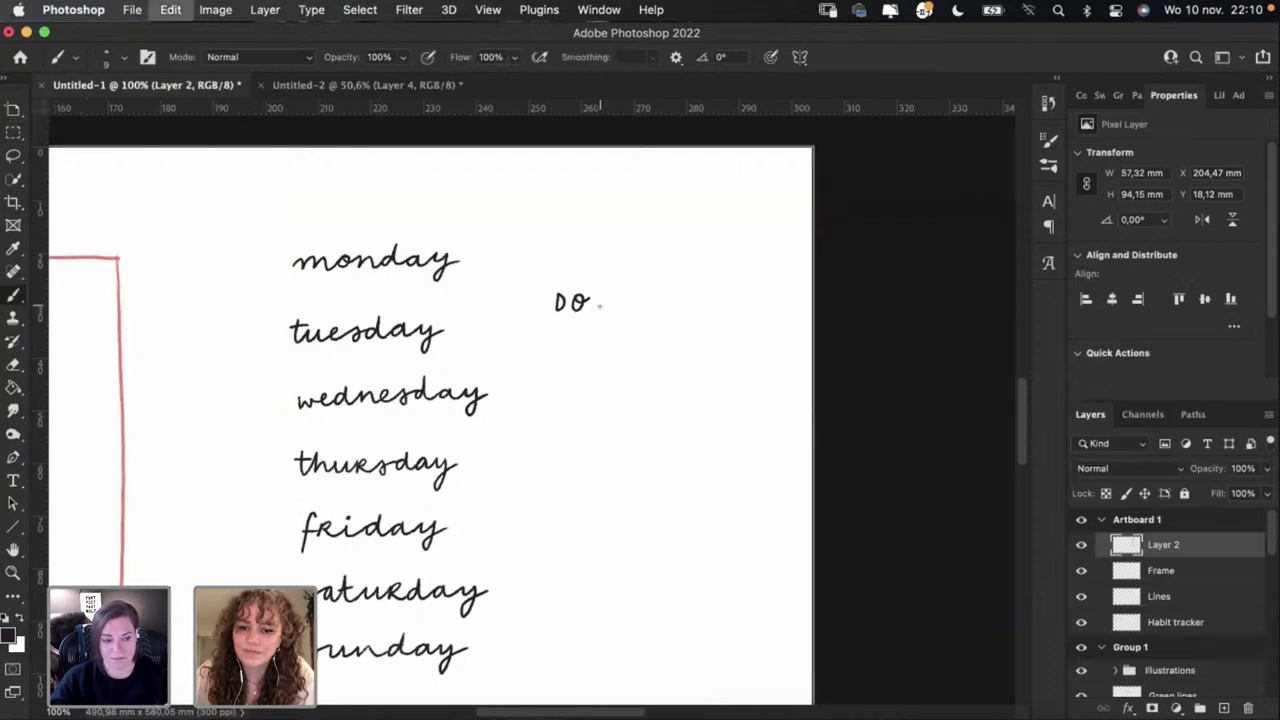
mouse_move(600, 294)
mouse_down()
mouse_move(610, 310)
mouse_move(614, 294)
mouse_move(599, 294)
mouse_move(610, 310)
mouse_move(614, 294)
mouse_up()
key(super+z)
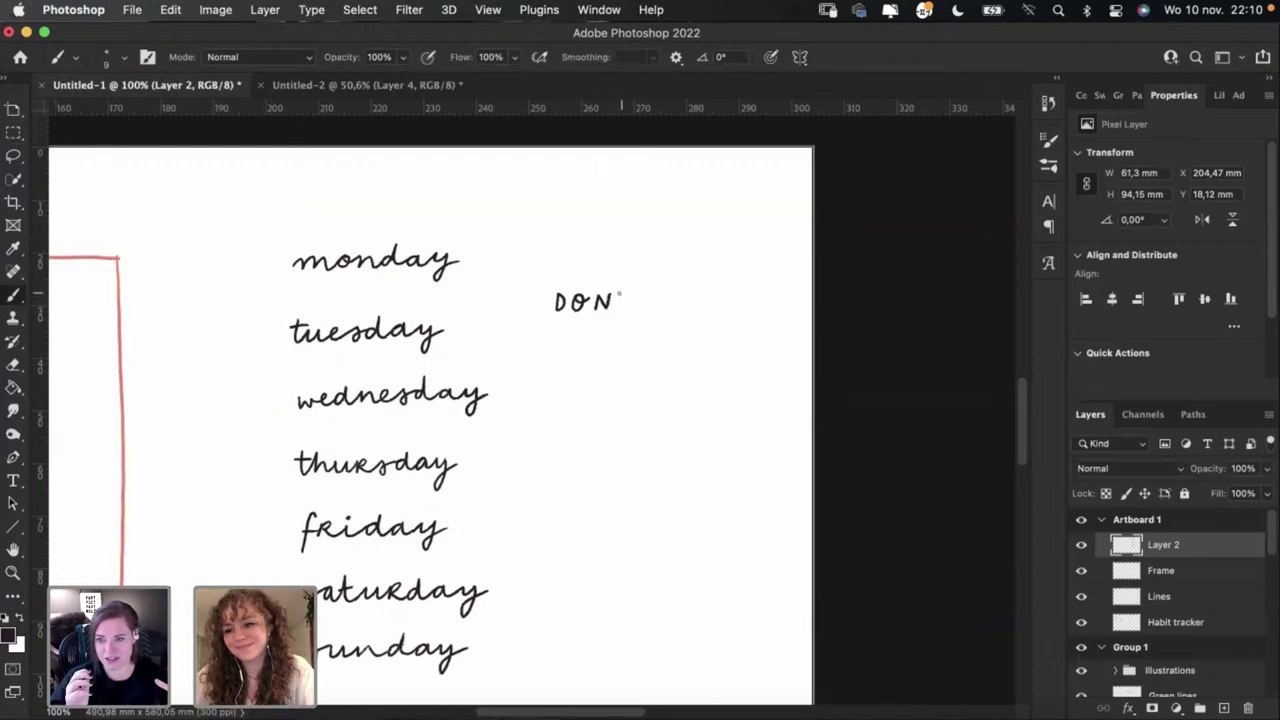
Step: Continue the lettering to read 'DONT FOR', redrawing the T, F, O and R strokes
click(618, 296)
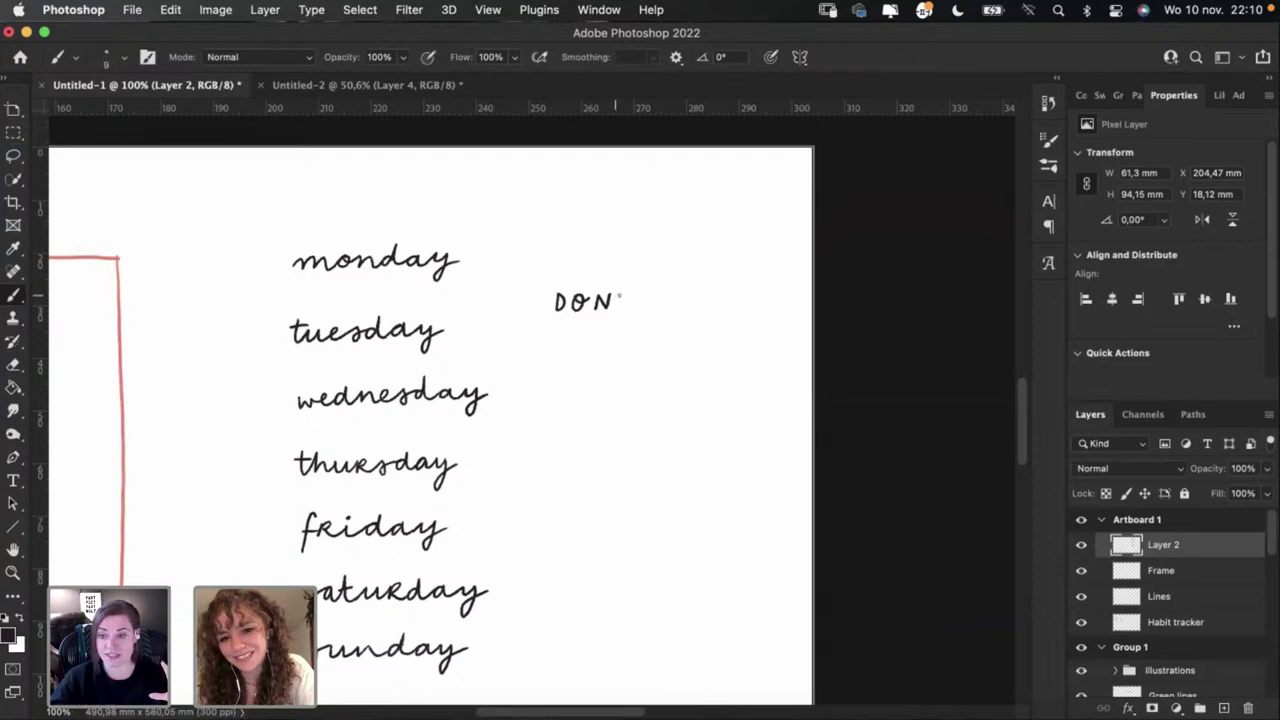
mouse_move(616, 296)
mouse_down()
mouse_move(631, 296)
mouse_move(622, 311)
mouse_up()
key(super+z)
key(super+z)
key(super+z)
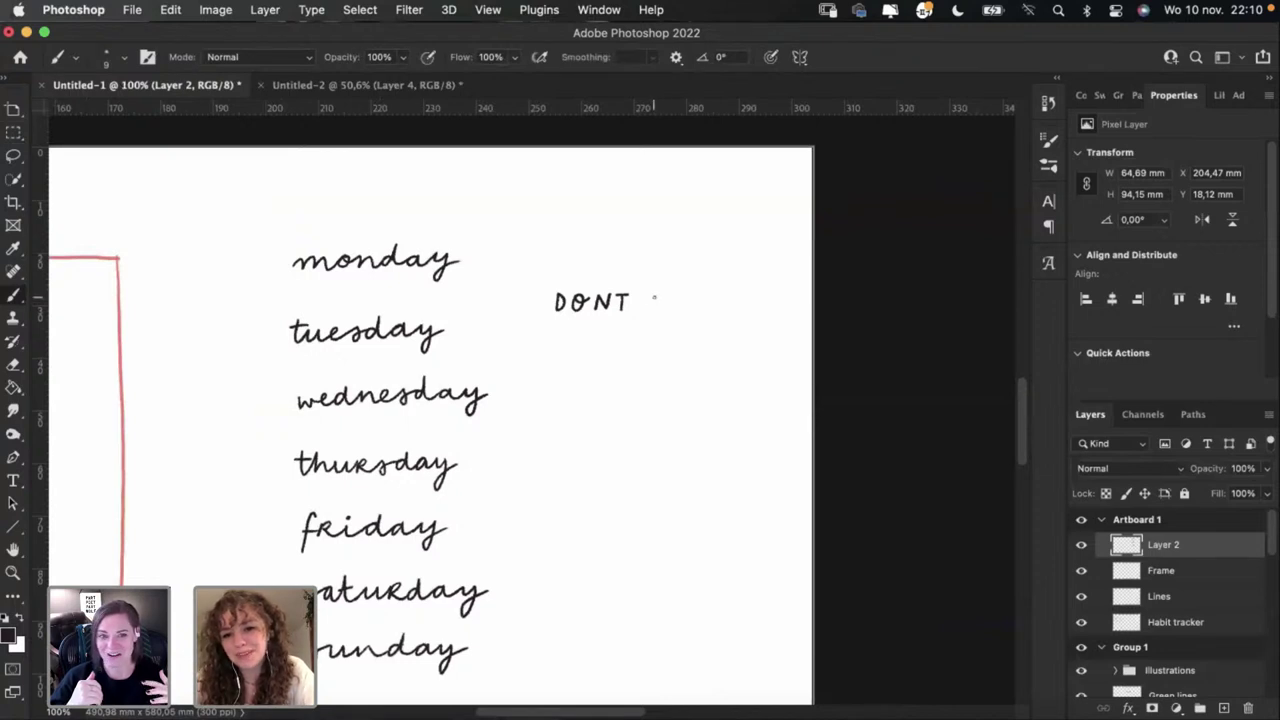
mouse_move(655, 293)
mouse_down()
mouse_move(656, 311)
mouse_move(665, 302)
mouse_up()
key(super+z)
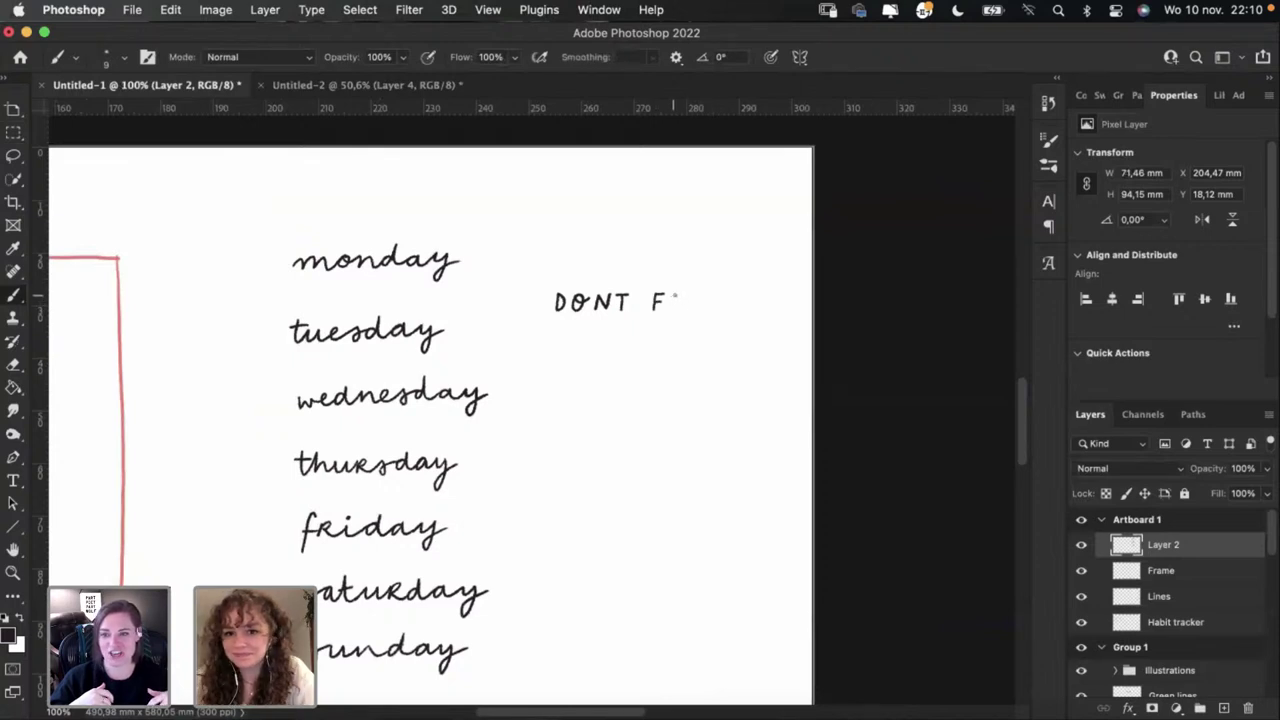
drag(672, 295, 671, 309)
key(super+z)
key(super+z)
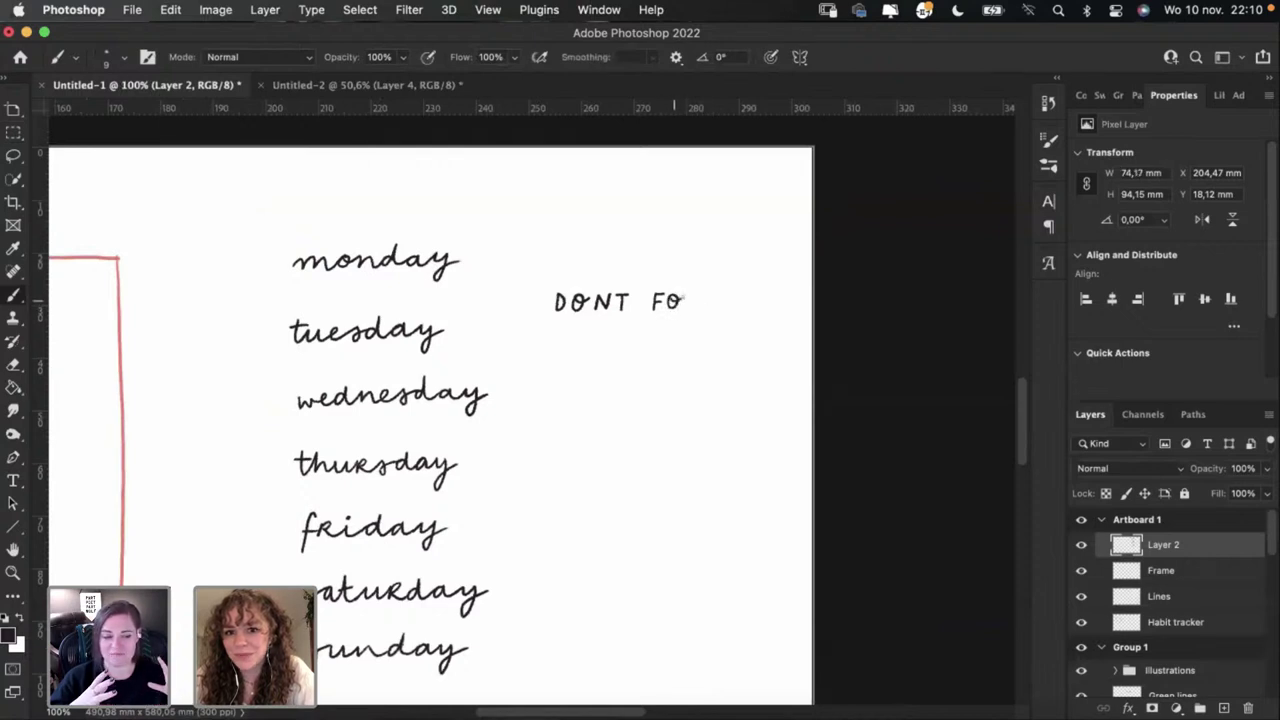
drag(683, 301, 687, 298)
key(super+z)
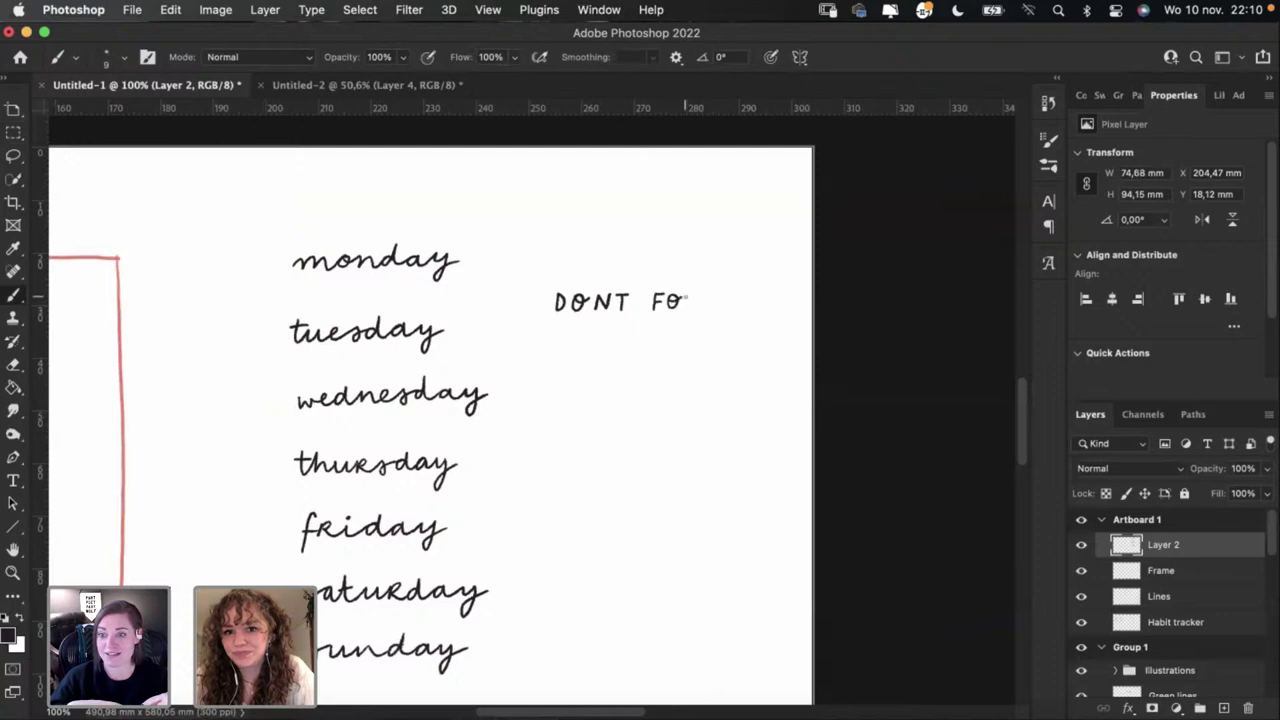
key(super+z)
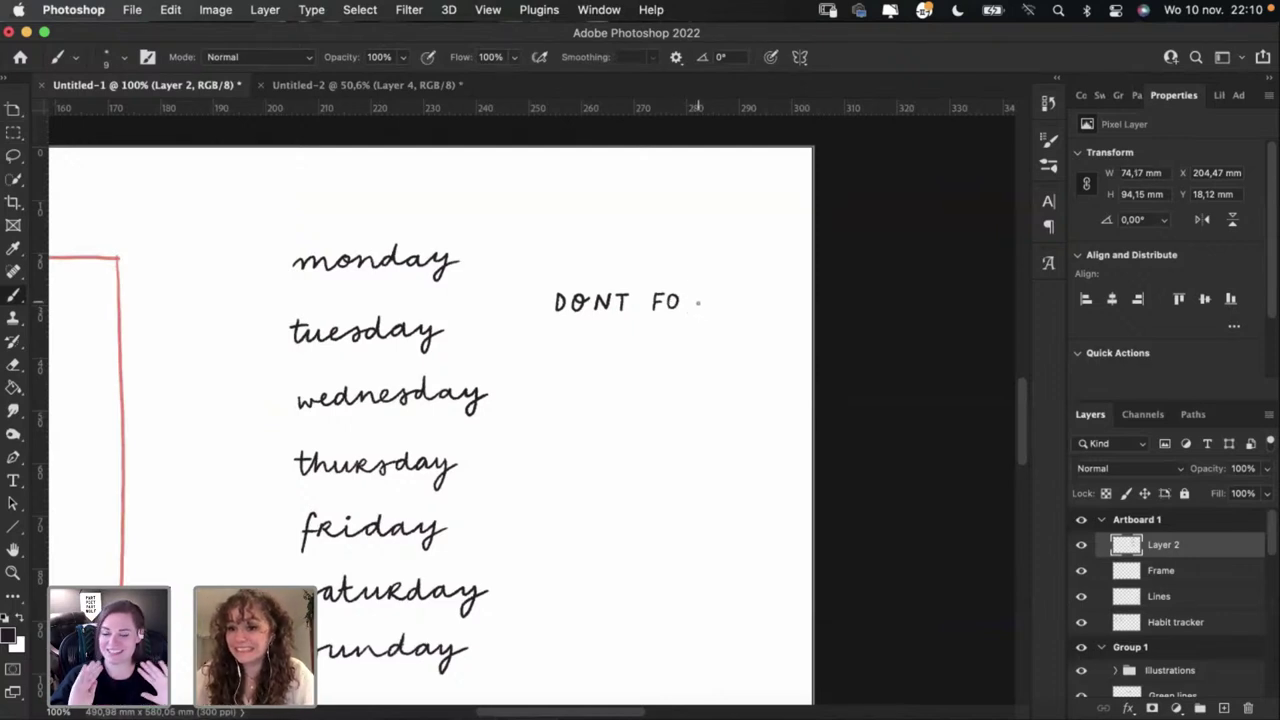
drag(684, 300, 689, 298)
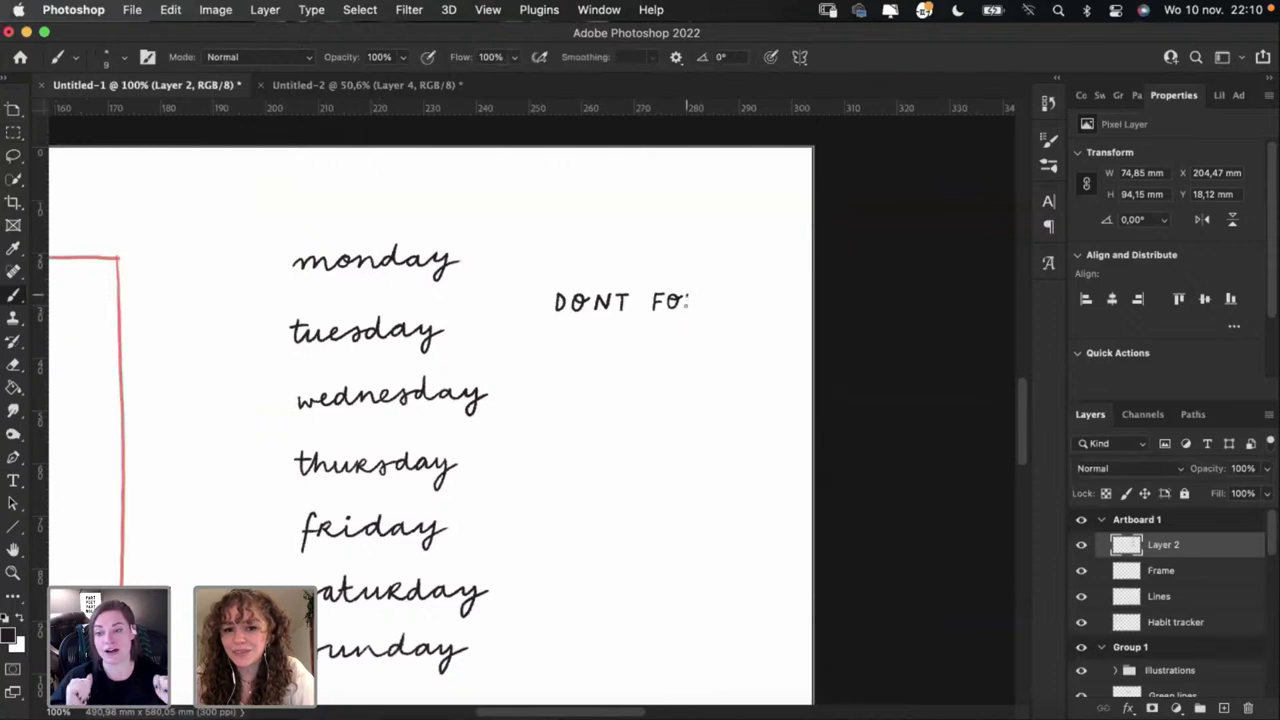
drag(686, 300, 691, 300)
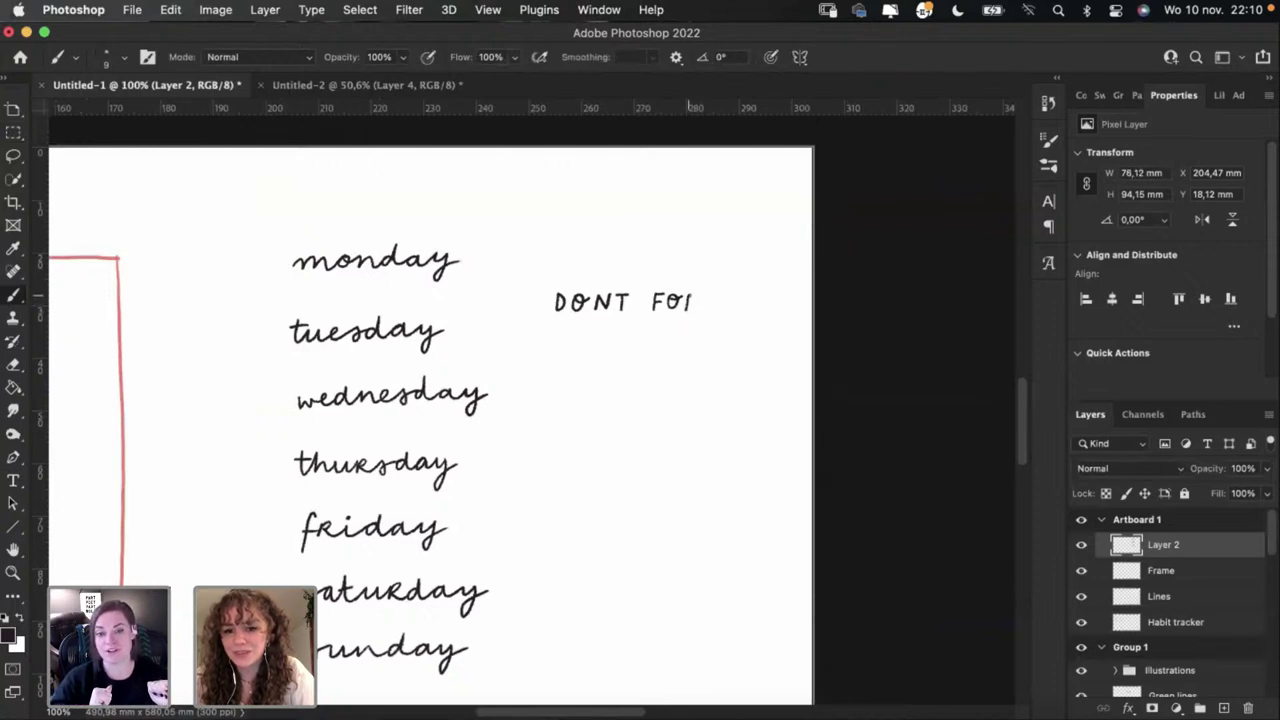
key(super+z)
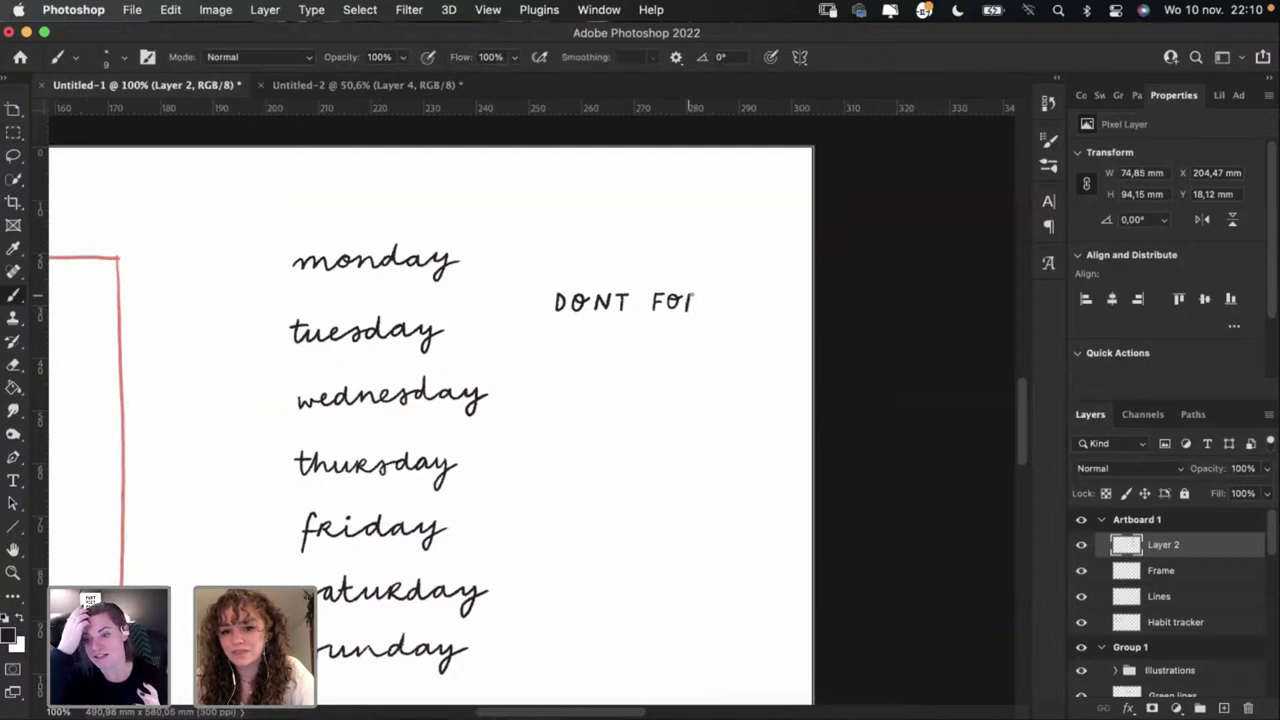
key(super+z)
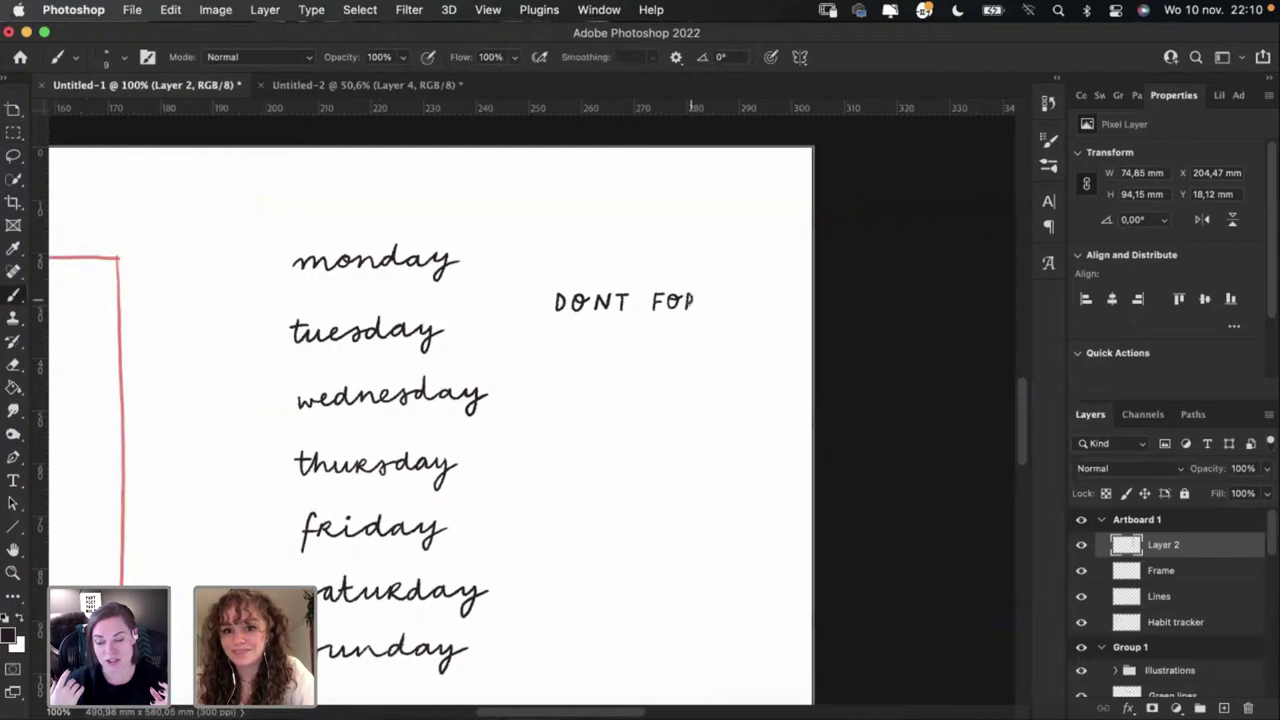
key(super+z)
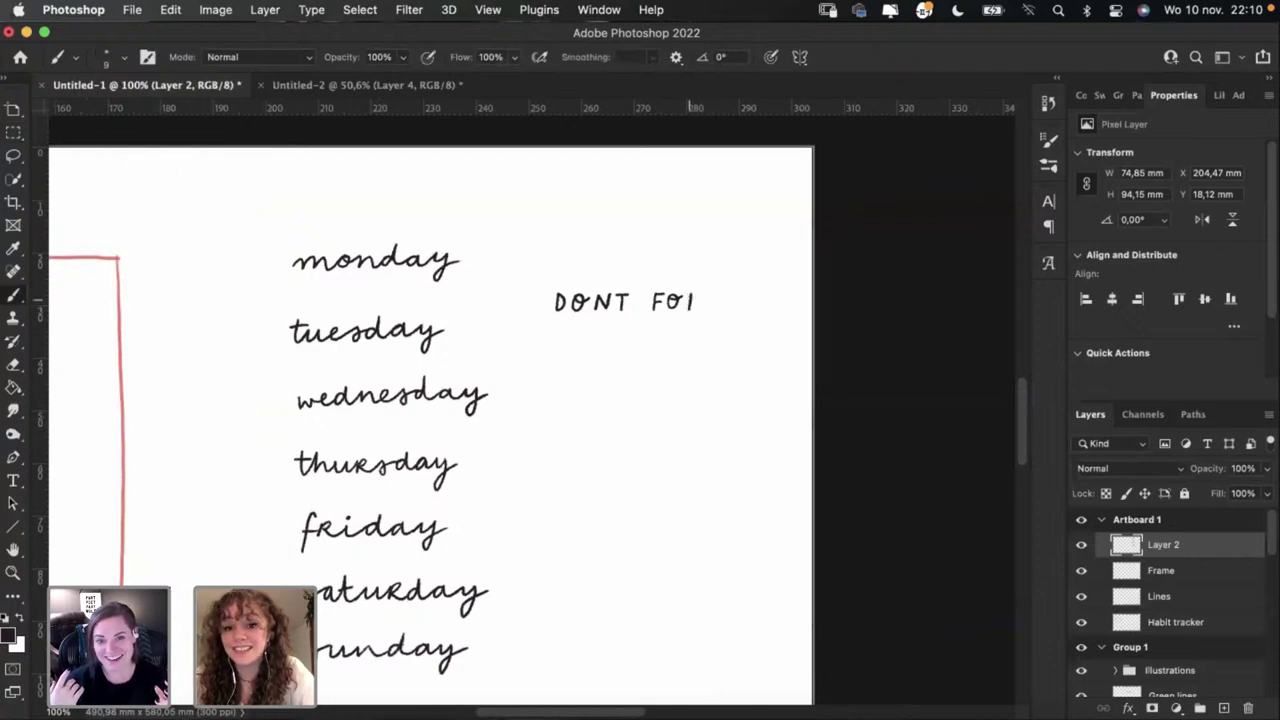
key(super+z)
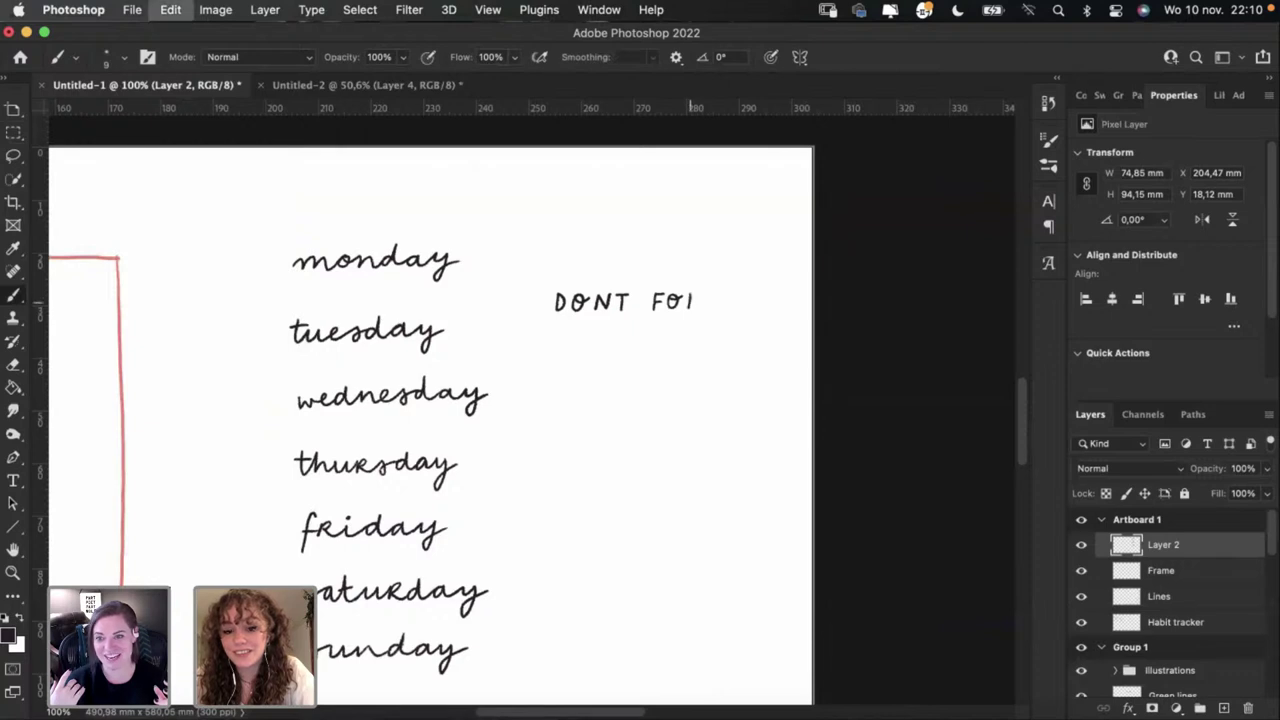
drag(687, 300, 693, 296)
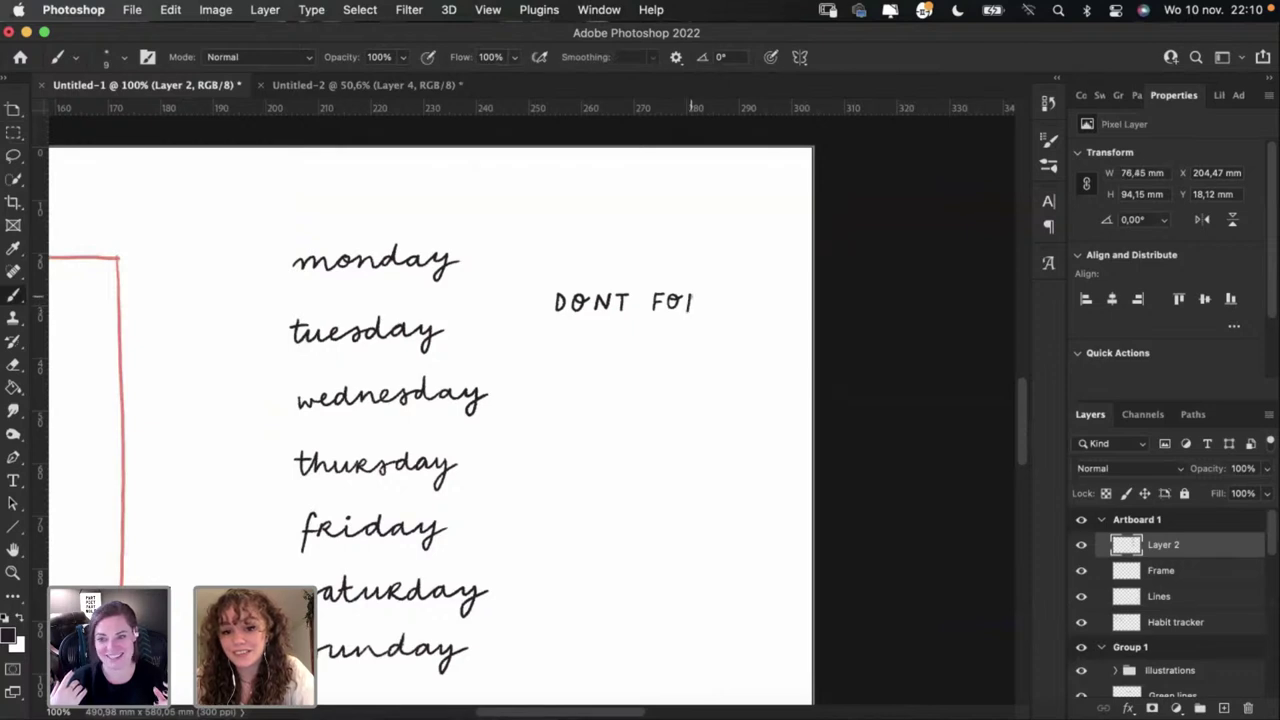
key(super+z)
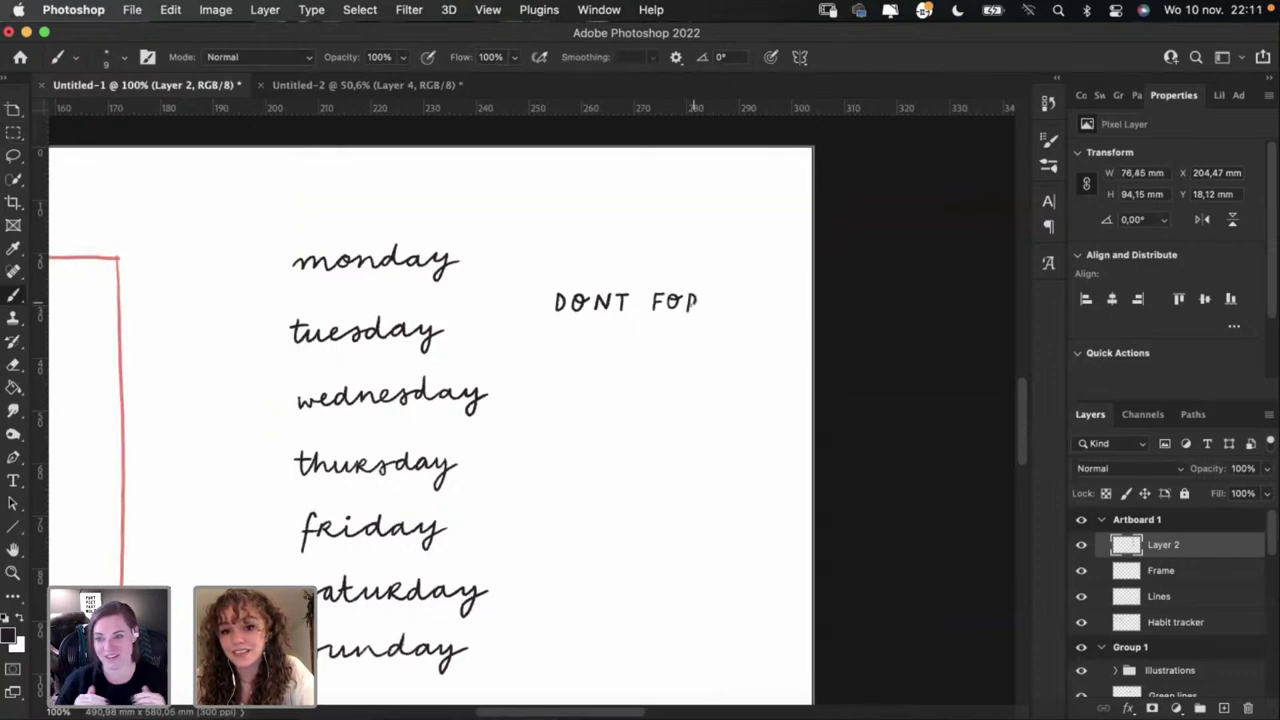
mouse_move(700, 306)
mouse_down()
mouse_move(714, 320)
mouse_move(692, 298)
mouse_move(701, 313)
mouse_up()
key(super+z)
key(super+z)
key(super+z)
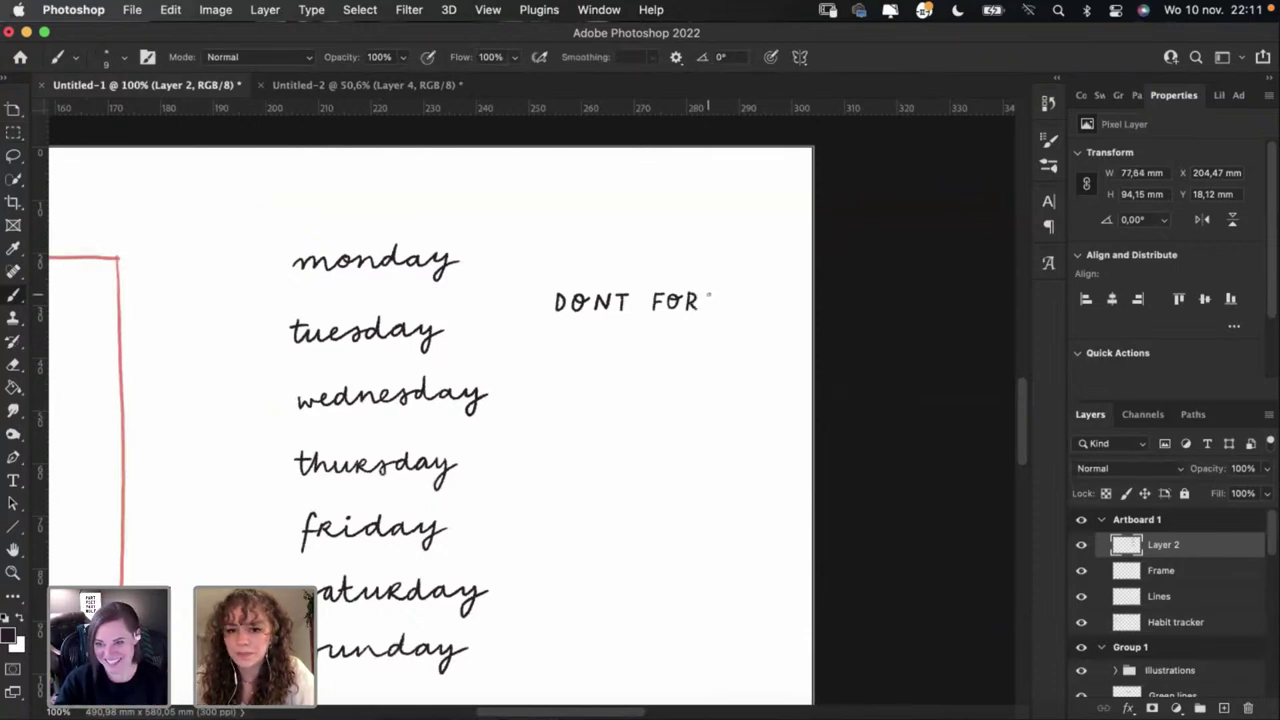
Step: Finish lettering 'GET!' so the heading reads 'DONT FORGET!'
mouse_move(708, 295)
mouse_down()
mouse_move(705, 308)
mouse_move(715, 304)
mouse_up()
key(super+z)
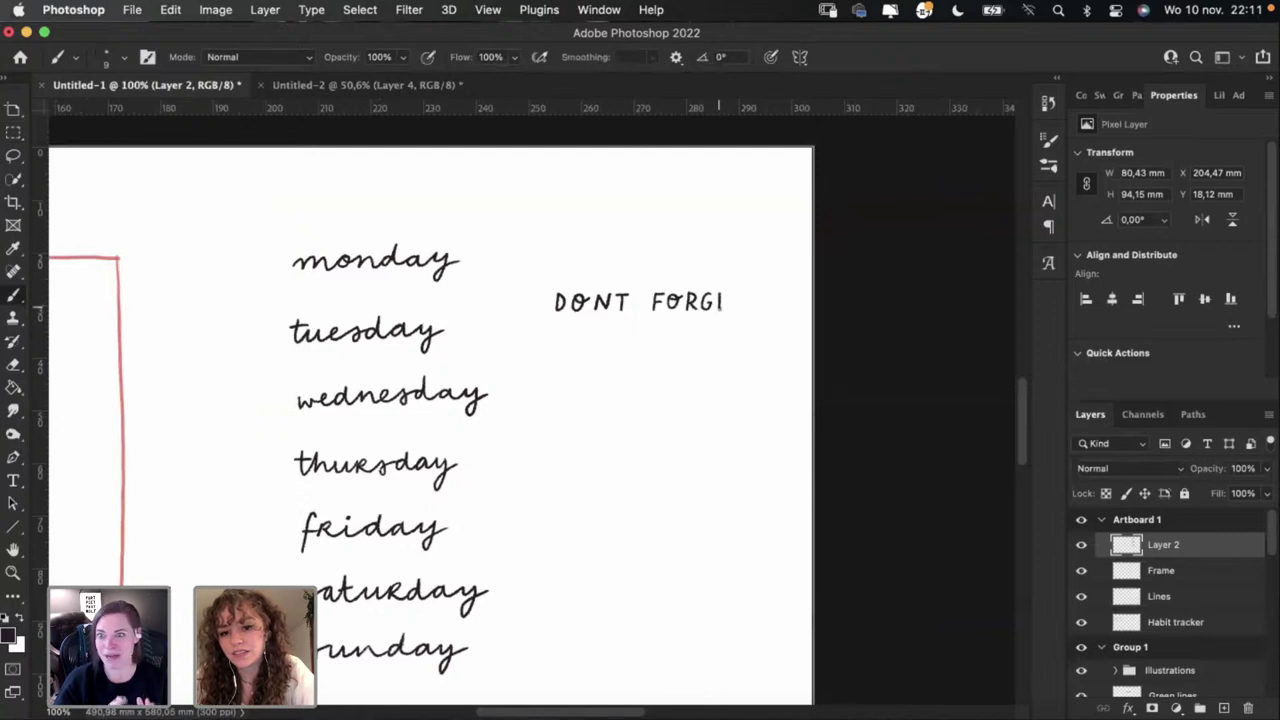
mouse_move(721, 296)
mouse_down()
mouse_move(723, 310)
mouse_move(728, 297)
mouse_up()
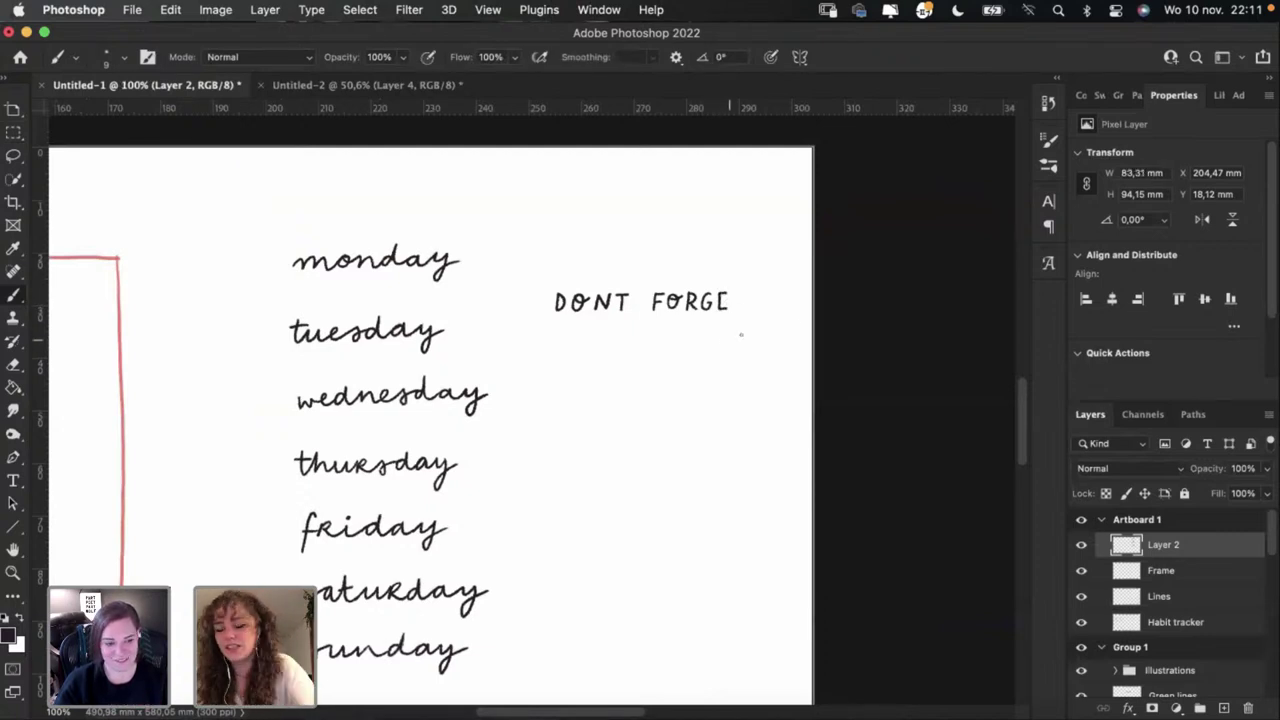
key(super+z)
key(super+z)
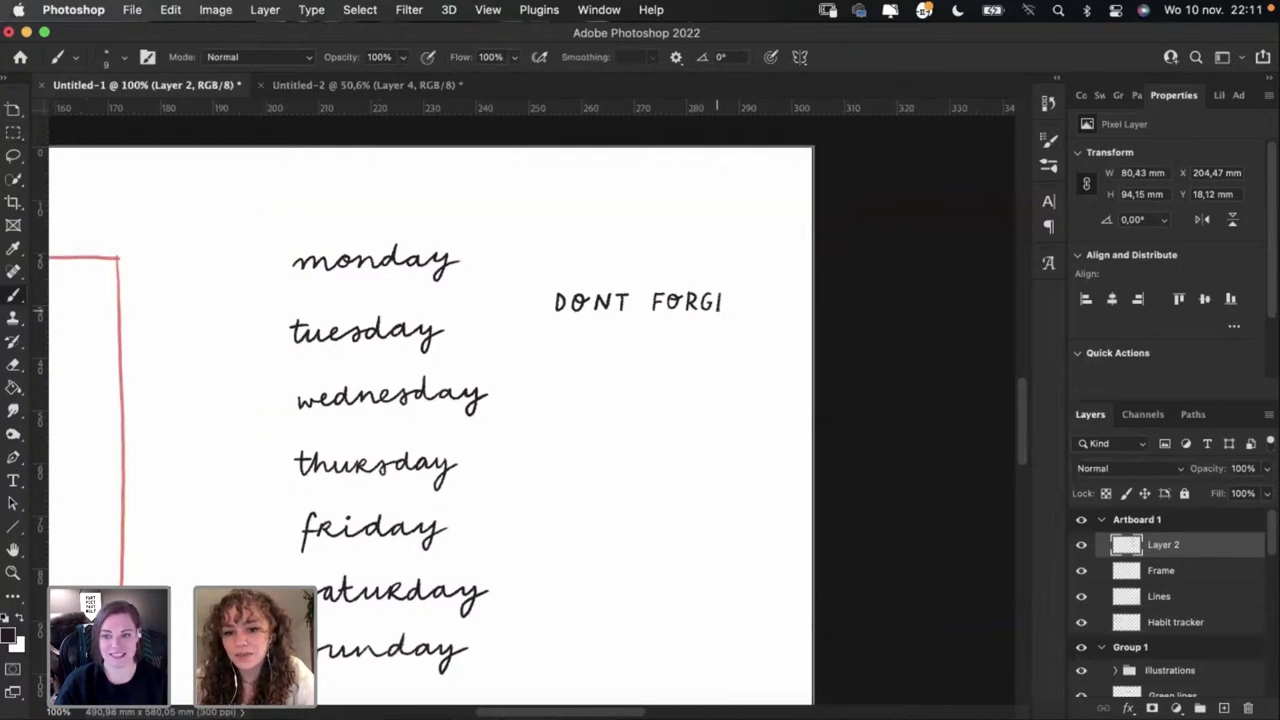
drag(723, 296, 774, 314)
key(super+z)
key(super+z)
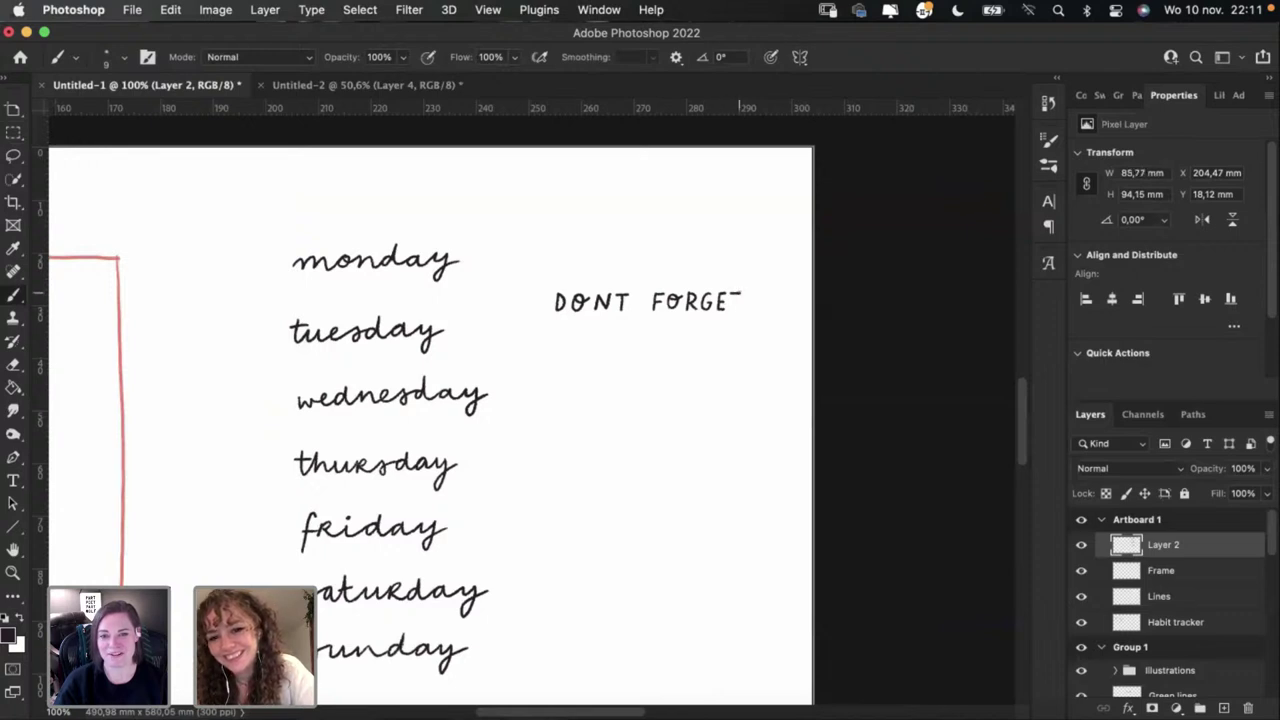
mouse_move(740, 300)
mouse_down()
mouse_move(758, 306)
mouse_move(736, 297)
mouse_up()
key(super+z)
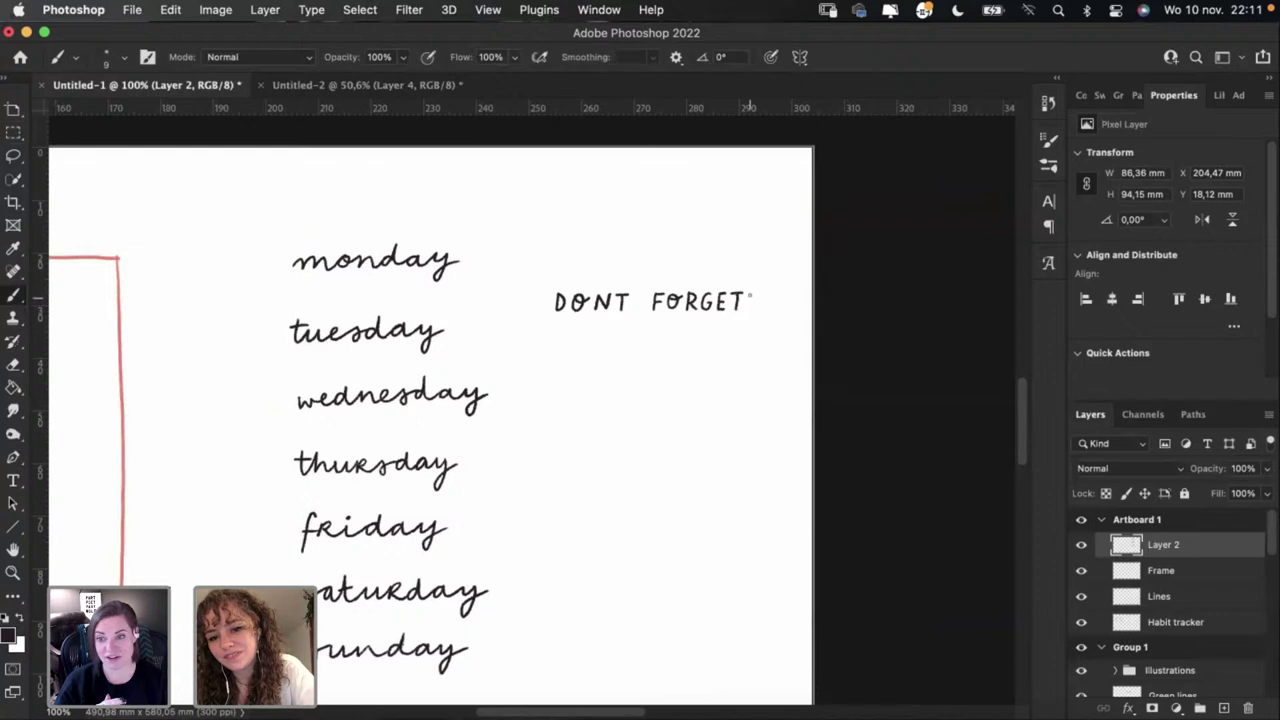
key(super+z)
key(super+z)
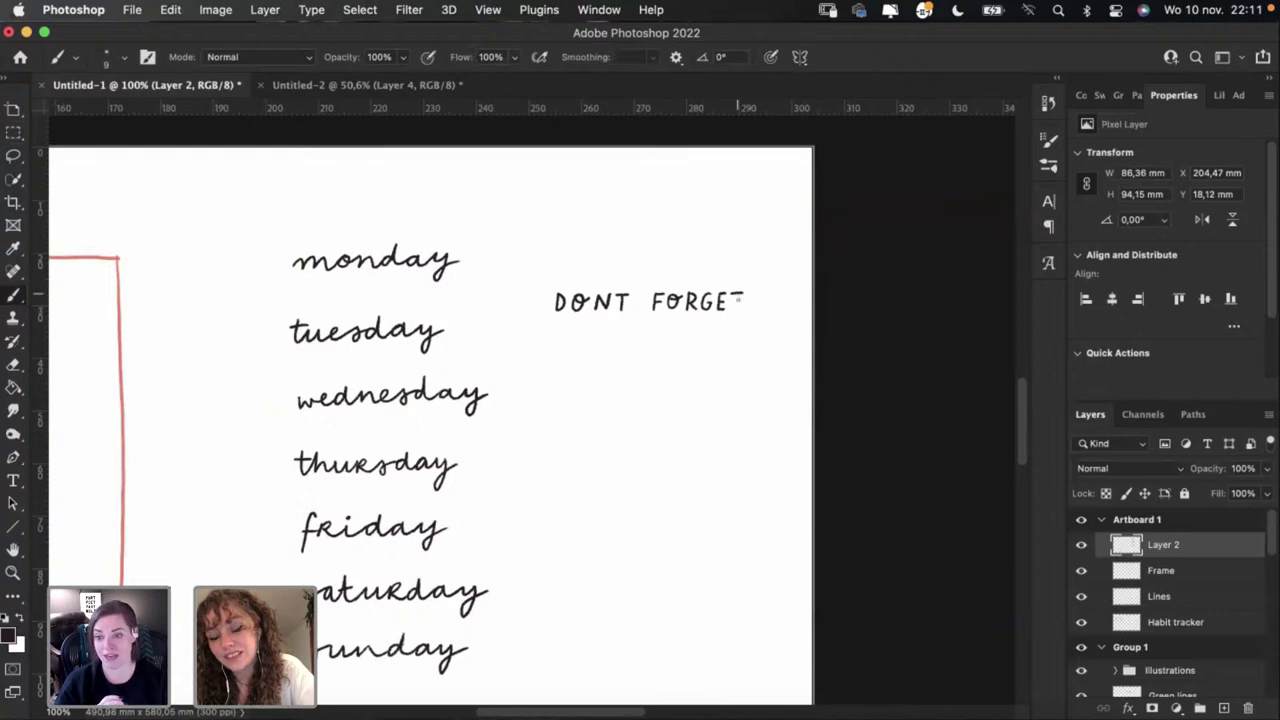
mouse_move(738, 293)
mouse_down()
mouse_move(737, 312)
mouse_move(749, 305)
mouse_up()
key(super+z)
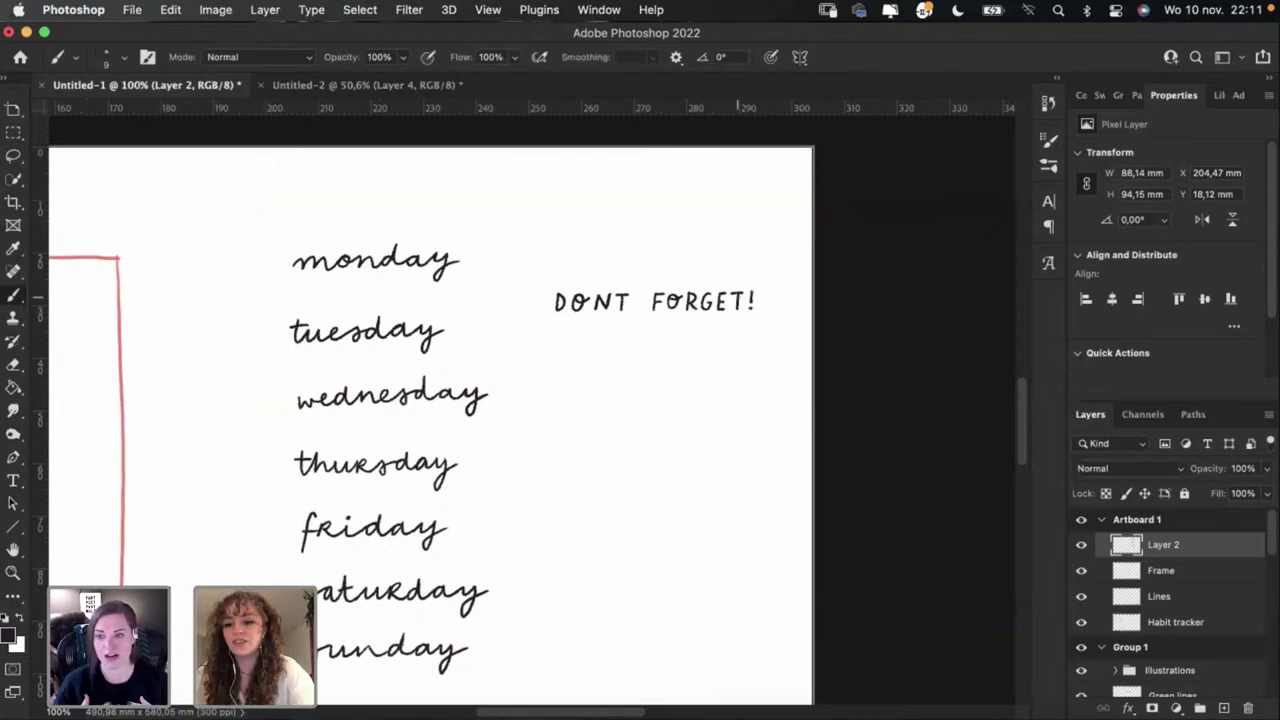
Step: Toggle Layer 2 to check the lettering, then marquee-select the 'DONT FORGET!' heading
click(1081, 547)
click(1081, 547)
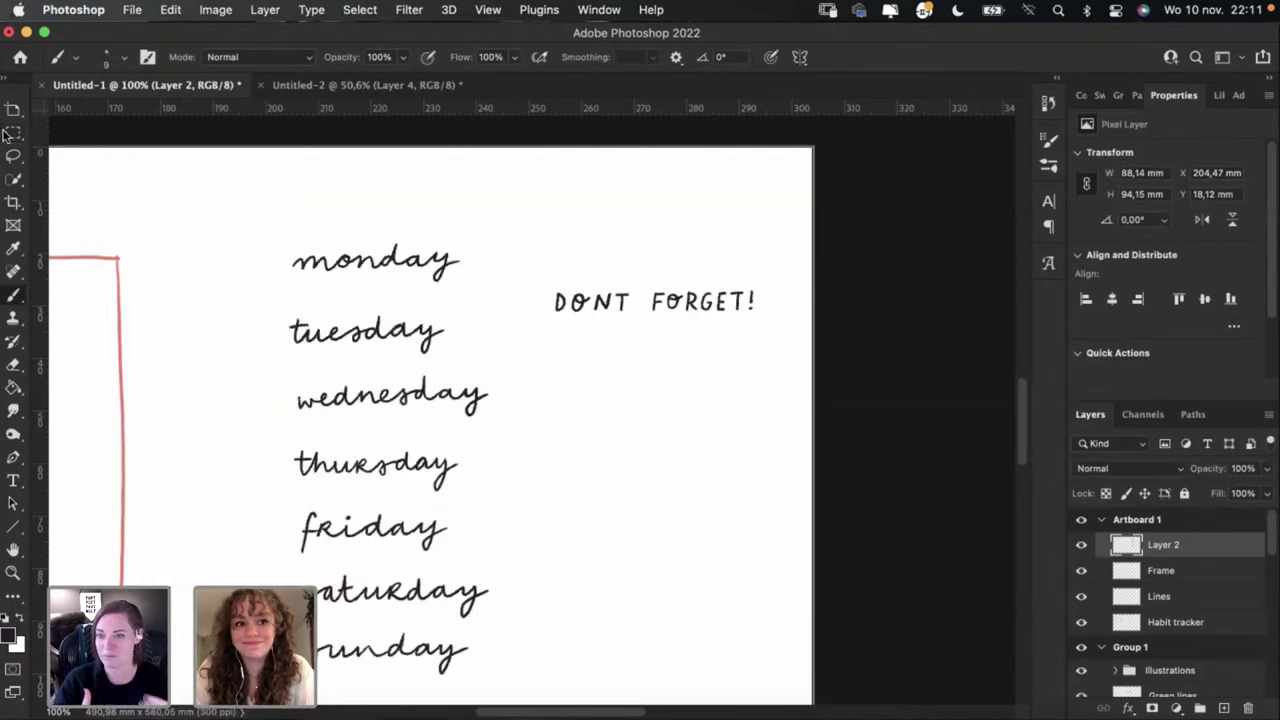
key(m)
drag(537, 277, 769, 337)
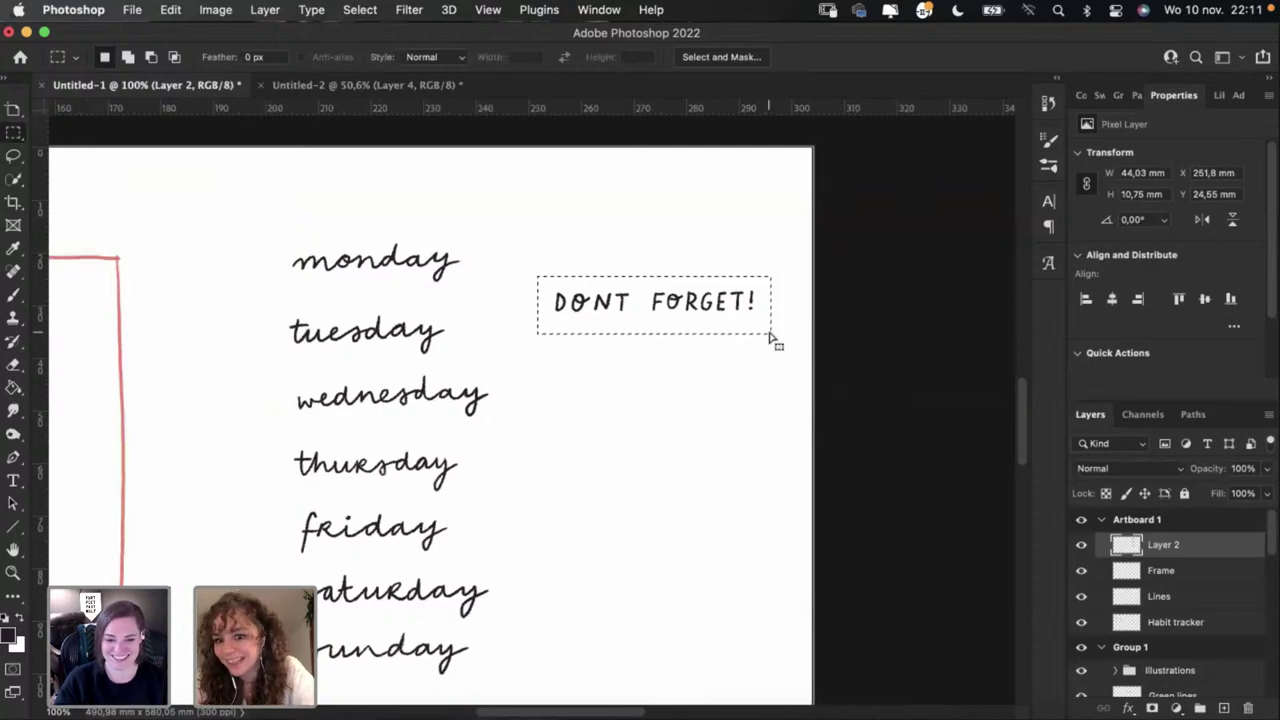
click(617, 712)
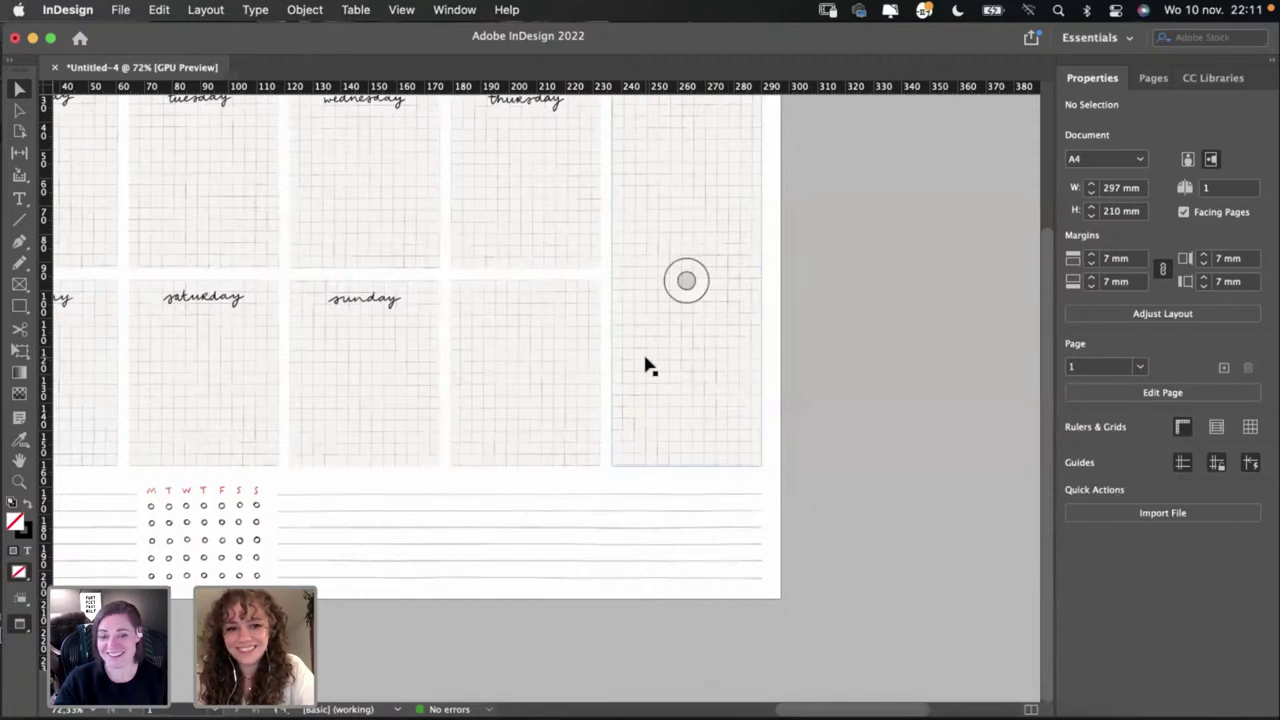
Step: Paste the 'DONT FORGET!' lettering into InDesign and move it into the box beside sunday
key(super+v)
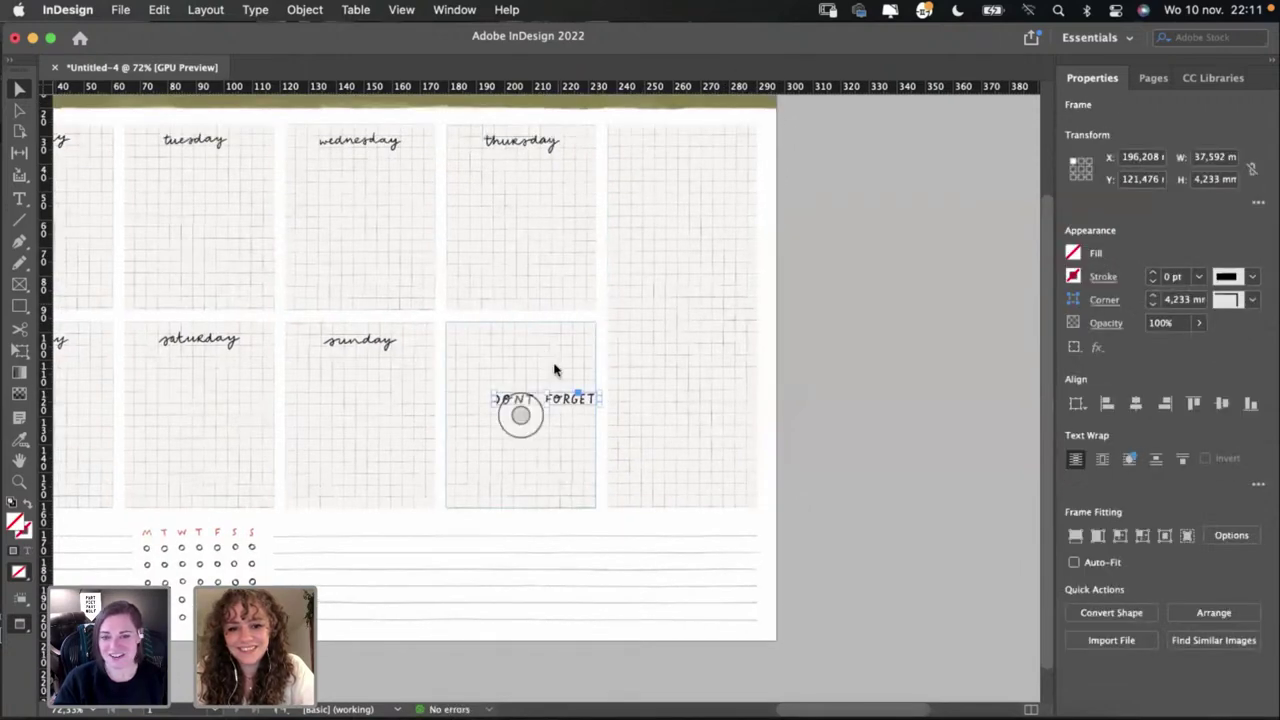
scroll(558, 375, up, 3)
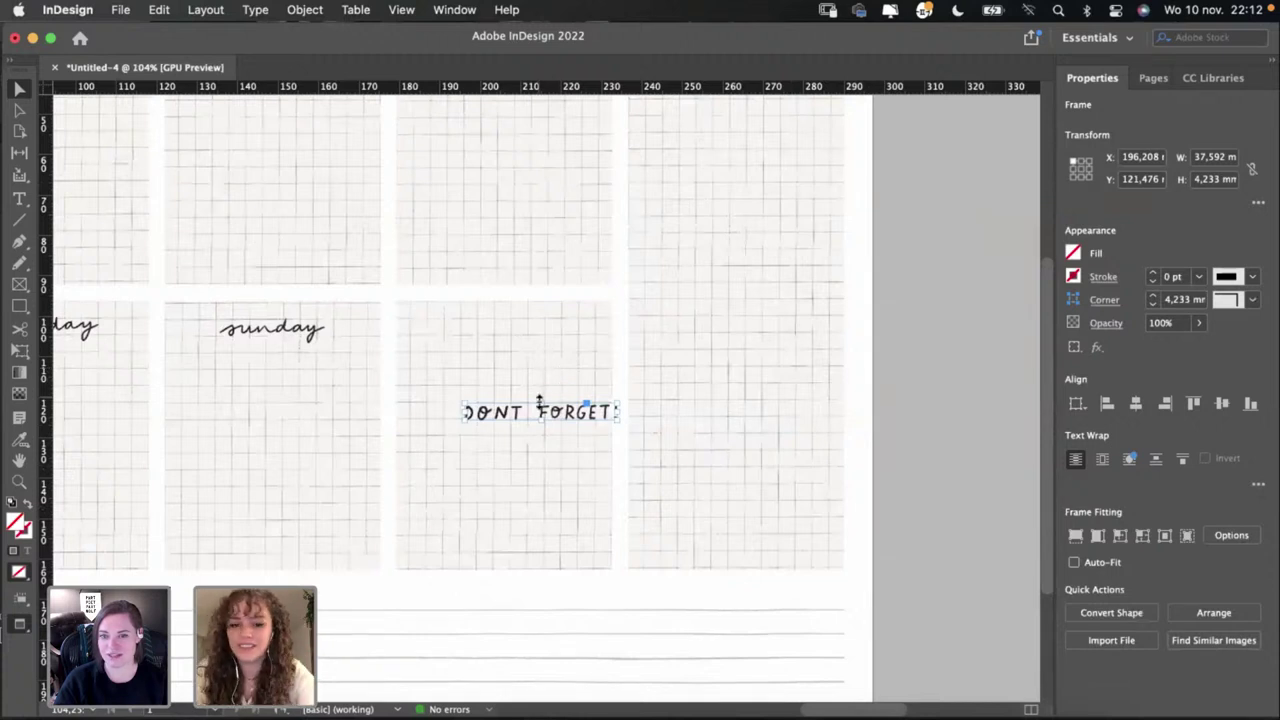
drag(514, 414, 489, 330)
click(594, 317)
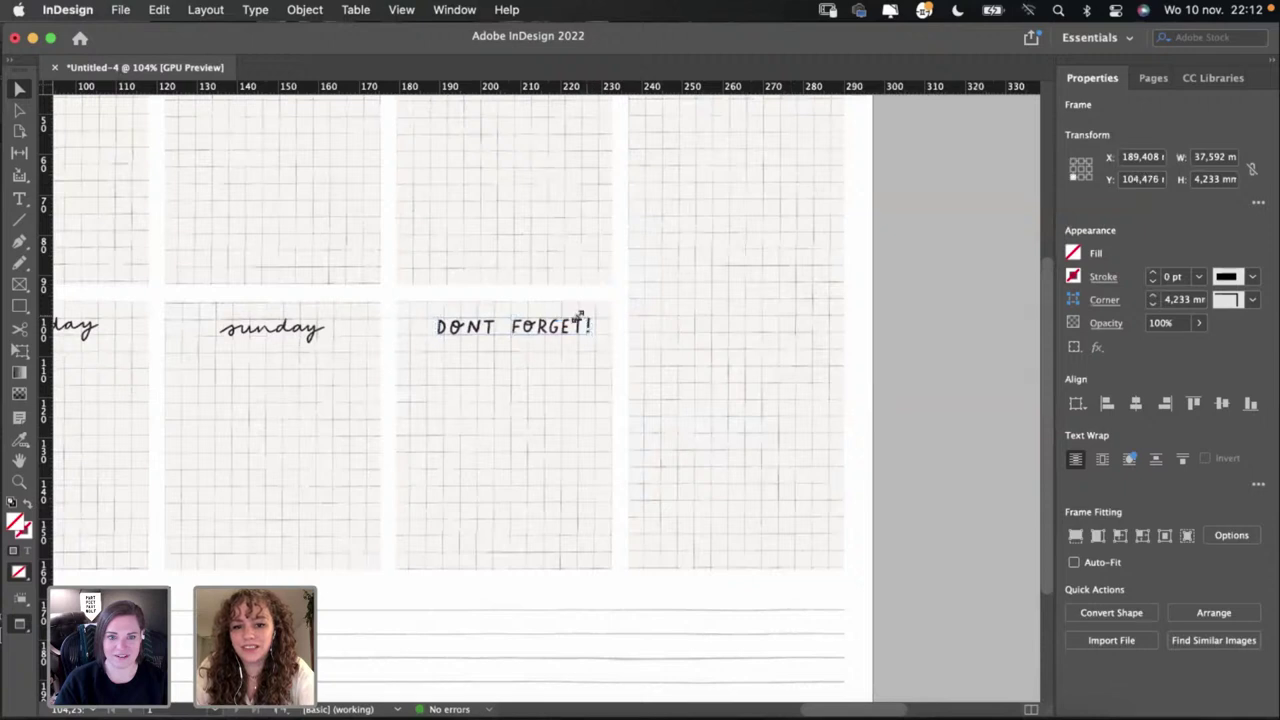
key(super+z)
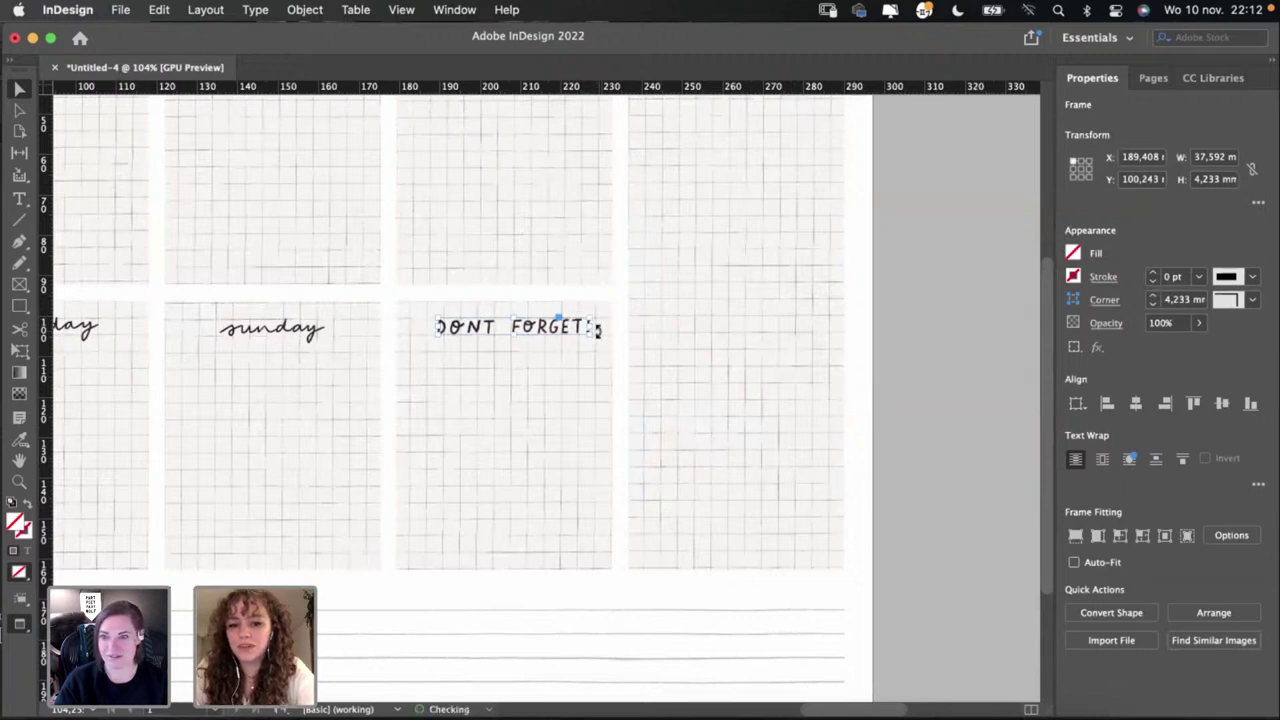
Step: Scale the lettering down, widen its frame to show the '!', and nudge it in line
drag(590, 334, 556, 338)
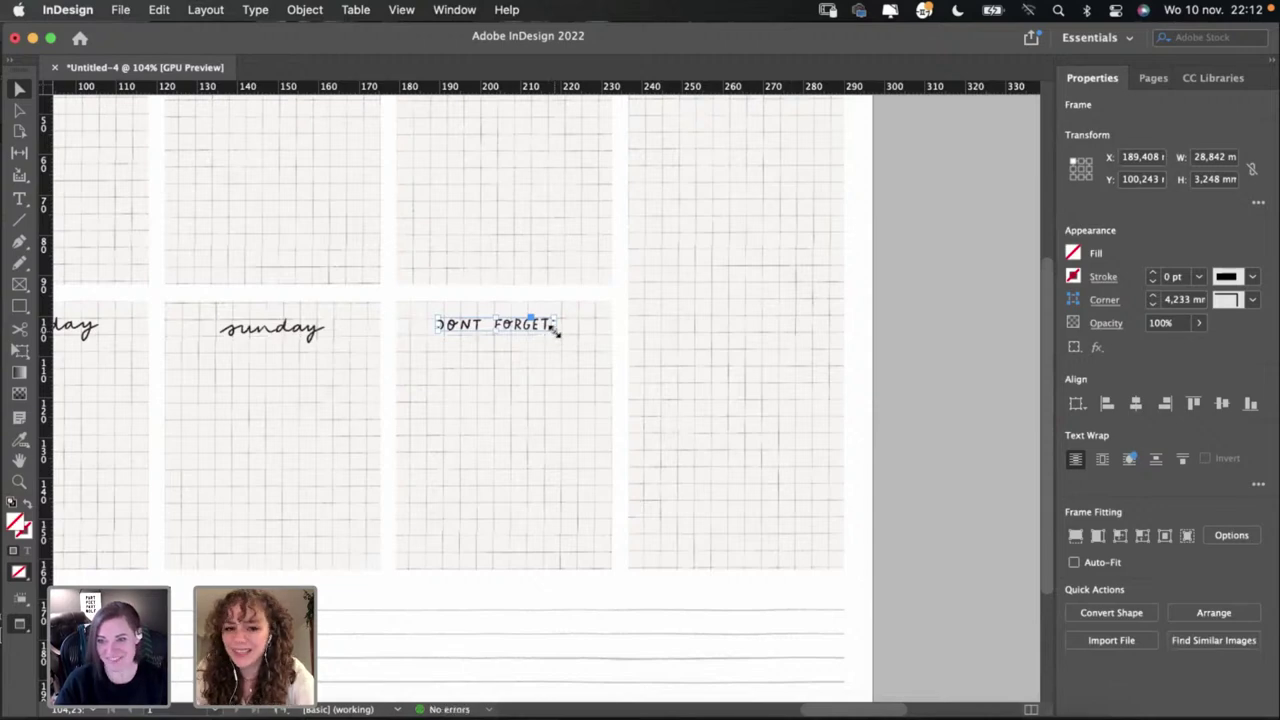
scroll(555, 336, up, 3)
mouse_move(555, 330)
mouse_down()
mouse_move(590, 333)
mouse_move(578, 332)
mouse_up()
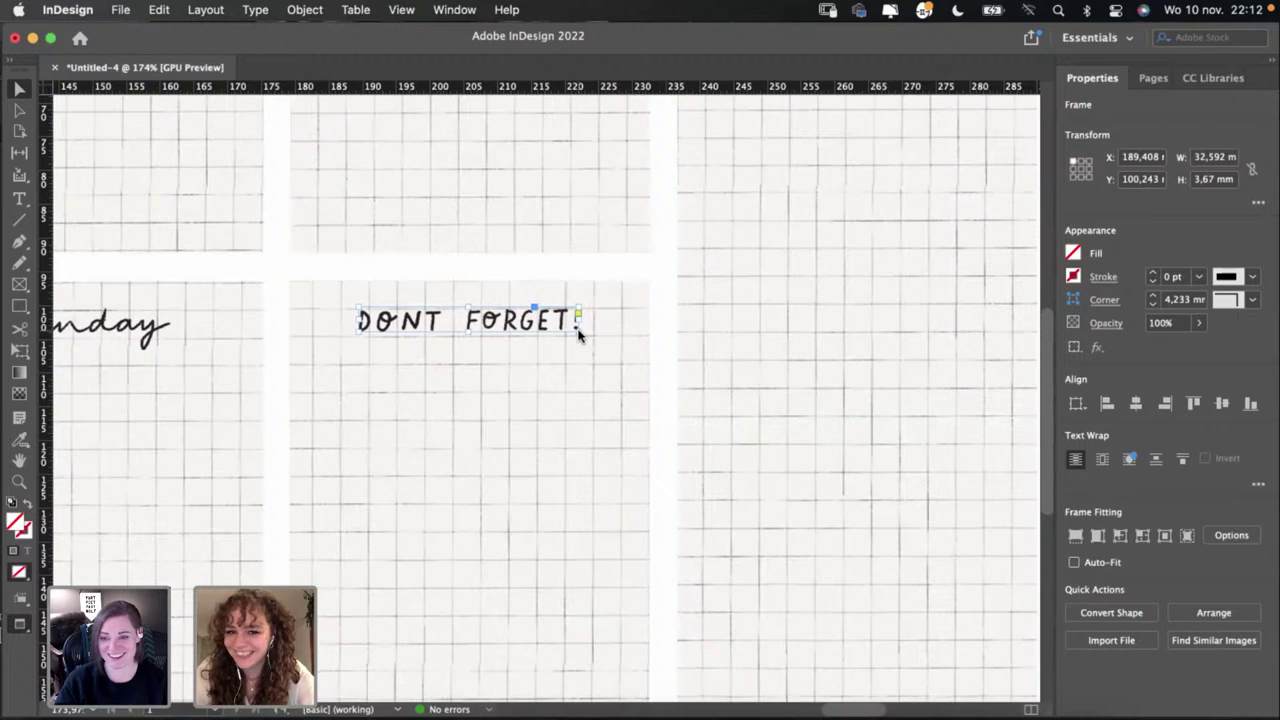
click(466, 489)
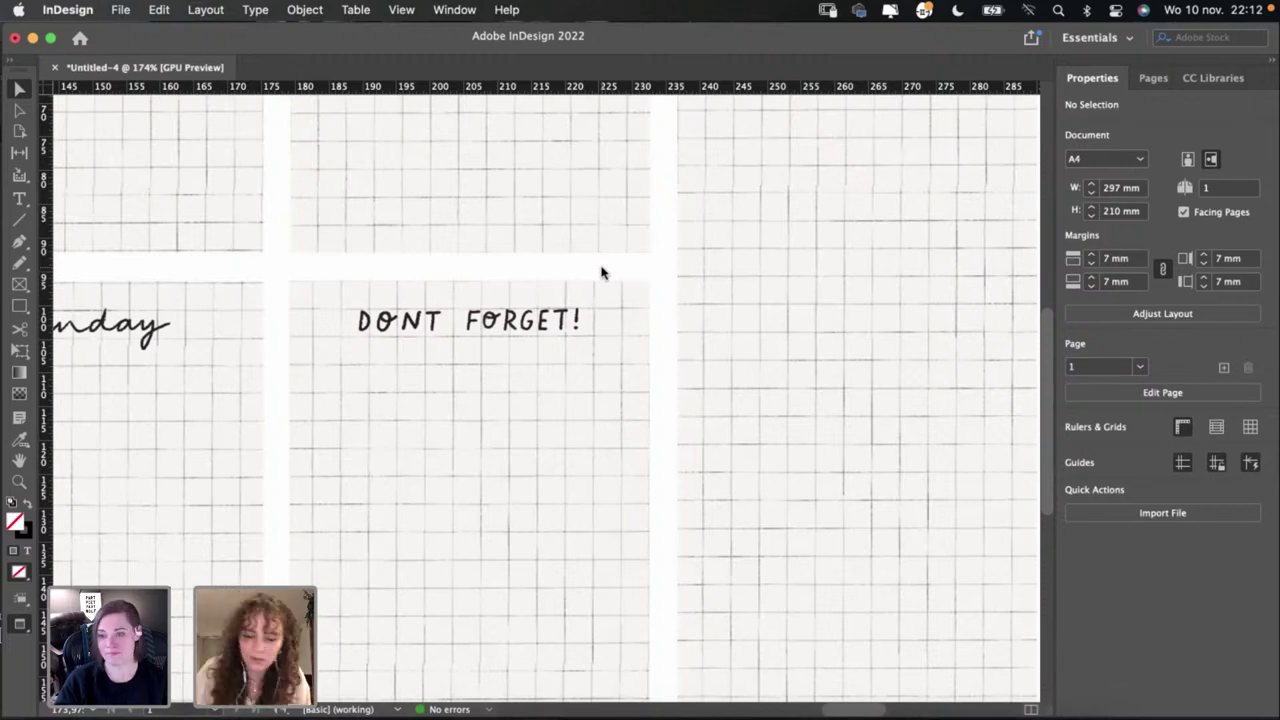
drag(520, 334, 522, 336)
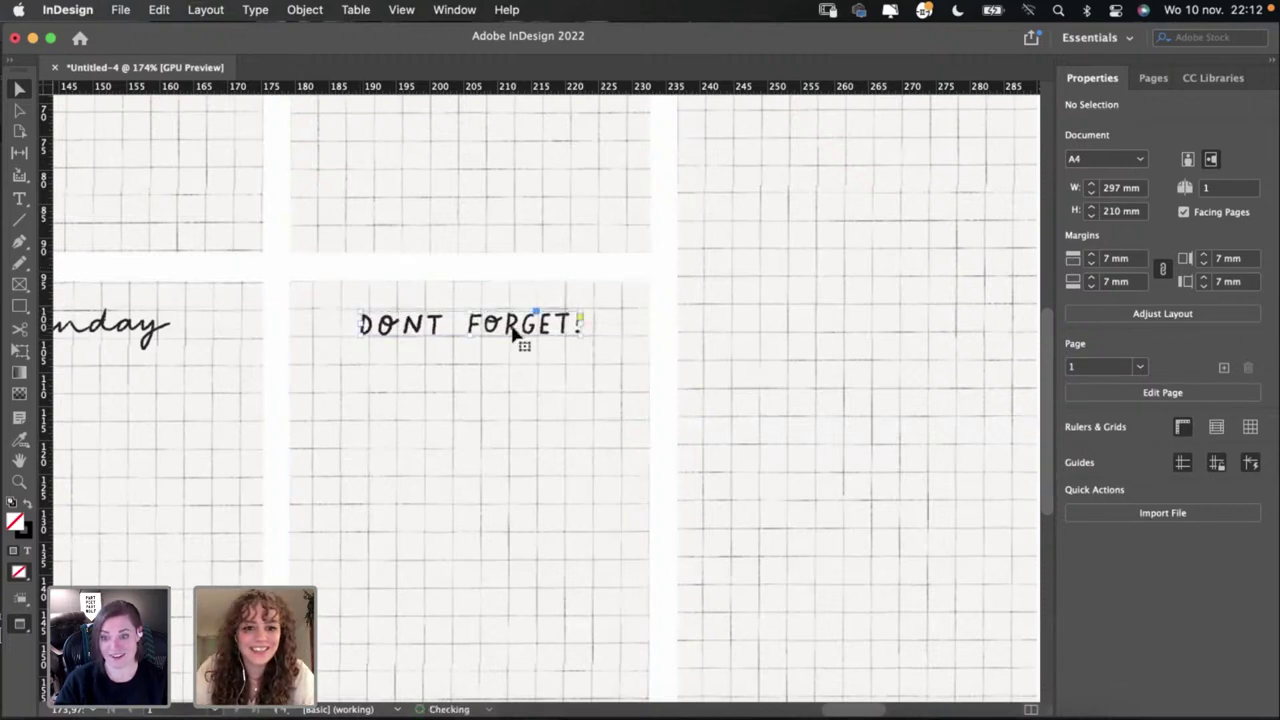
click(515, 268)
drag(521, 334, 521, 334)
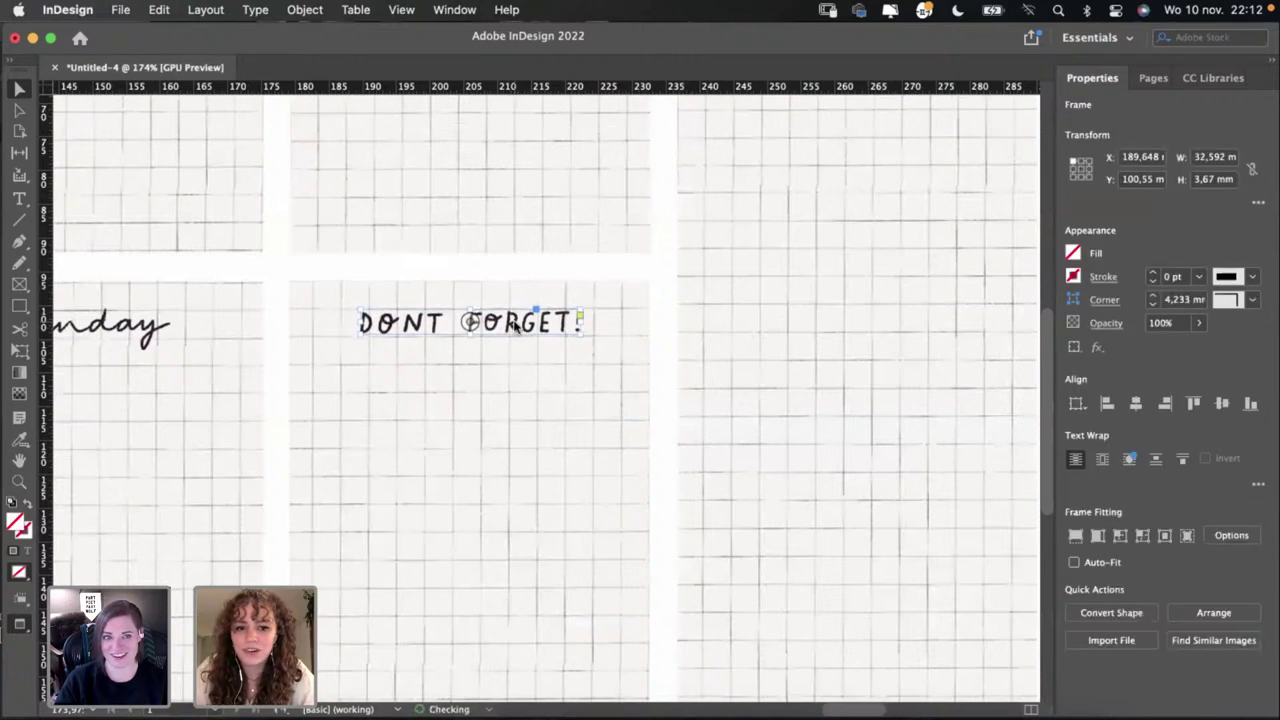
click(538, 270)
scroll(537, 266, down, 10)
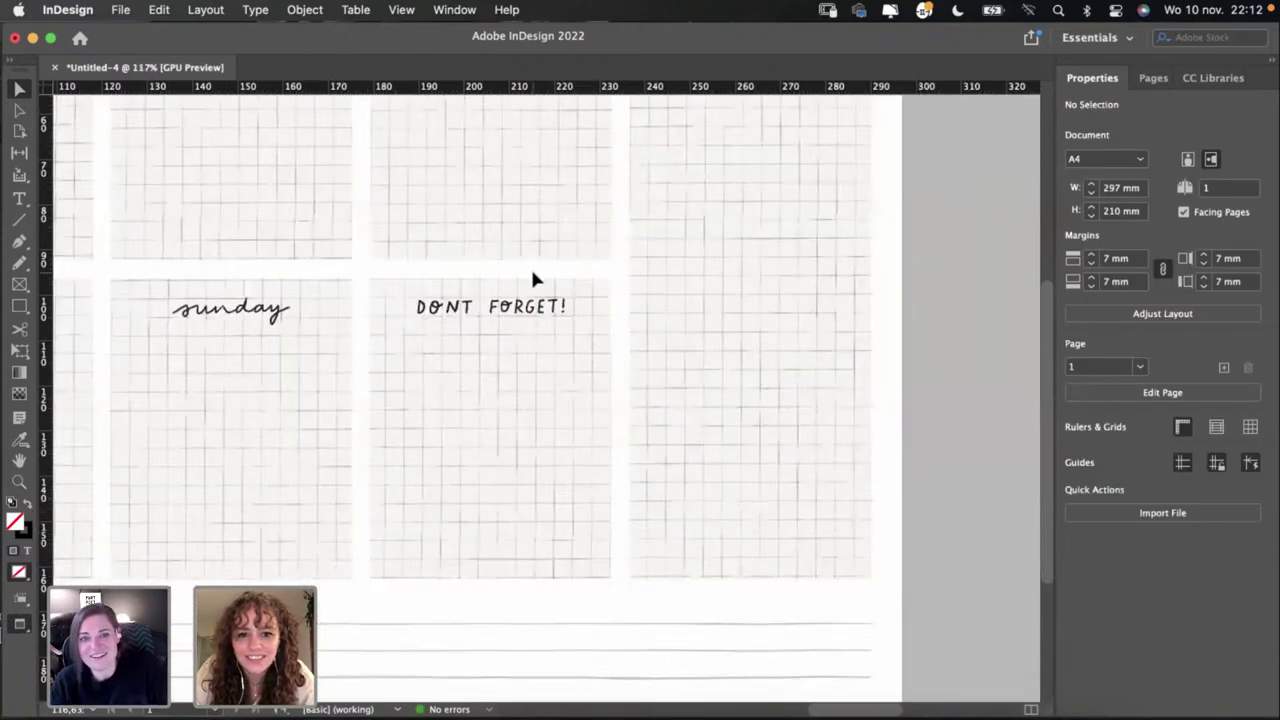
Step: Zoom out to review the whole weekly planner page, then return to Photoshop
scroll(566, 310, up, 3)
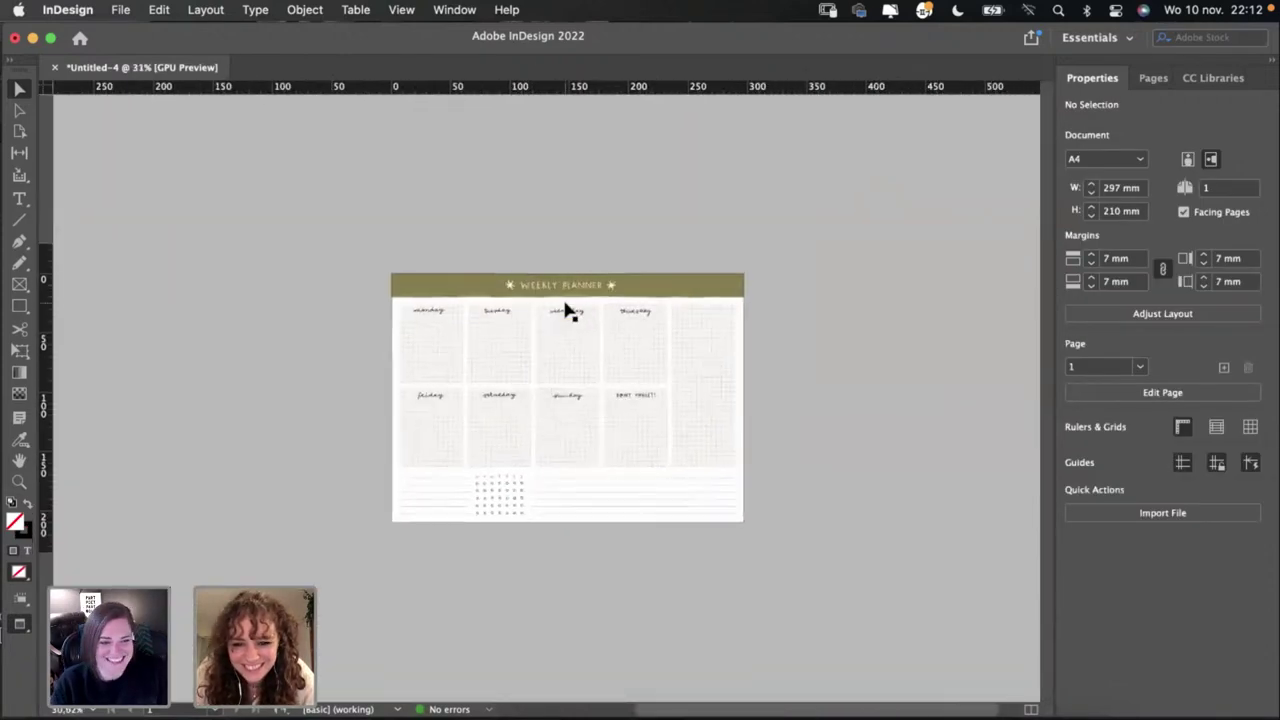
scroll(566, 310, up, 3)
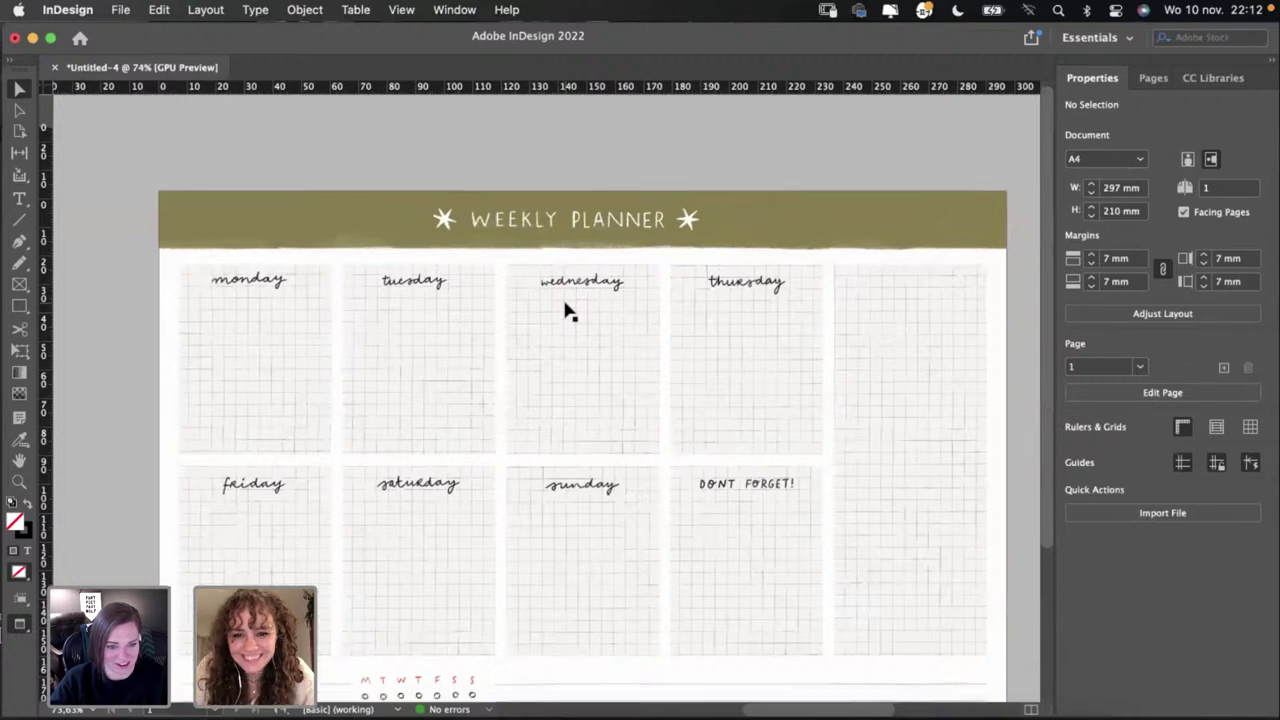
scroll(566, 310, down, 2)
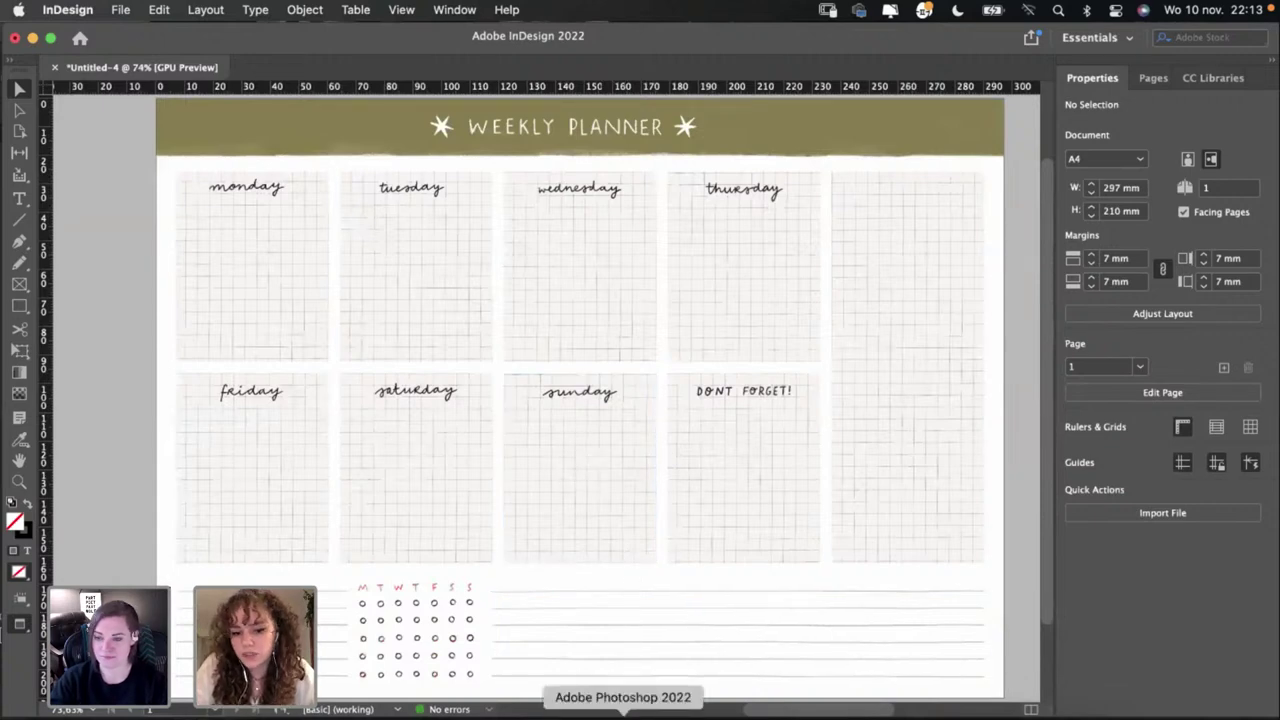
click(623, 712)
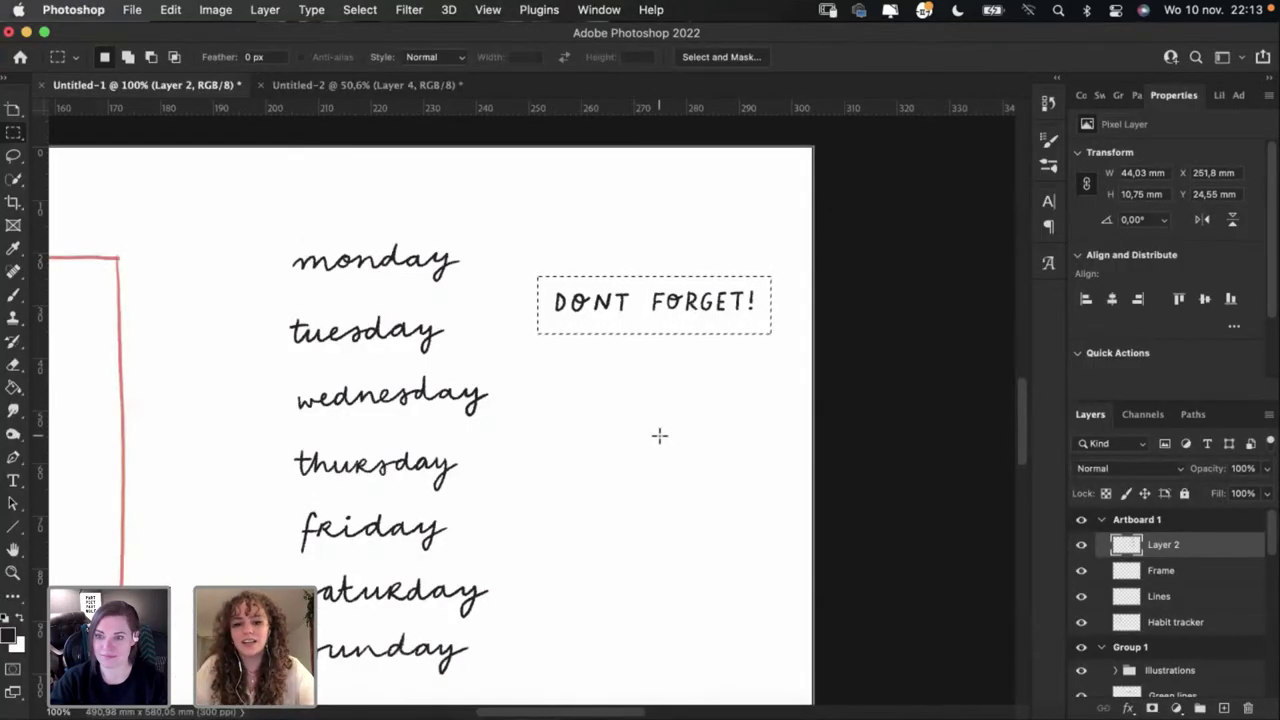
click(659, 435)
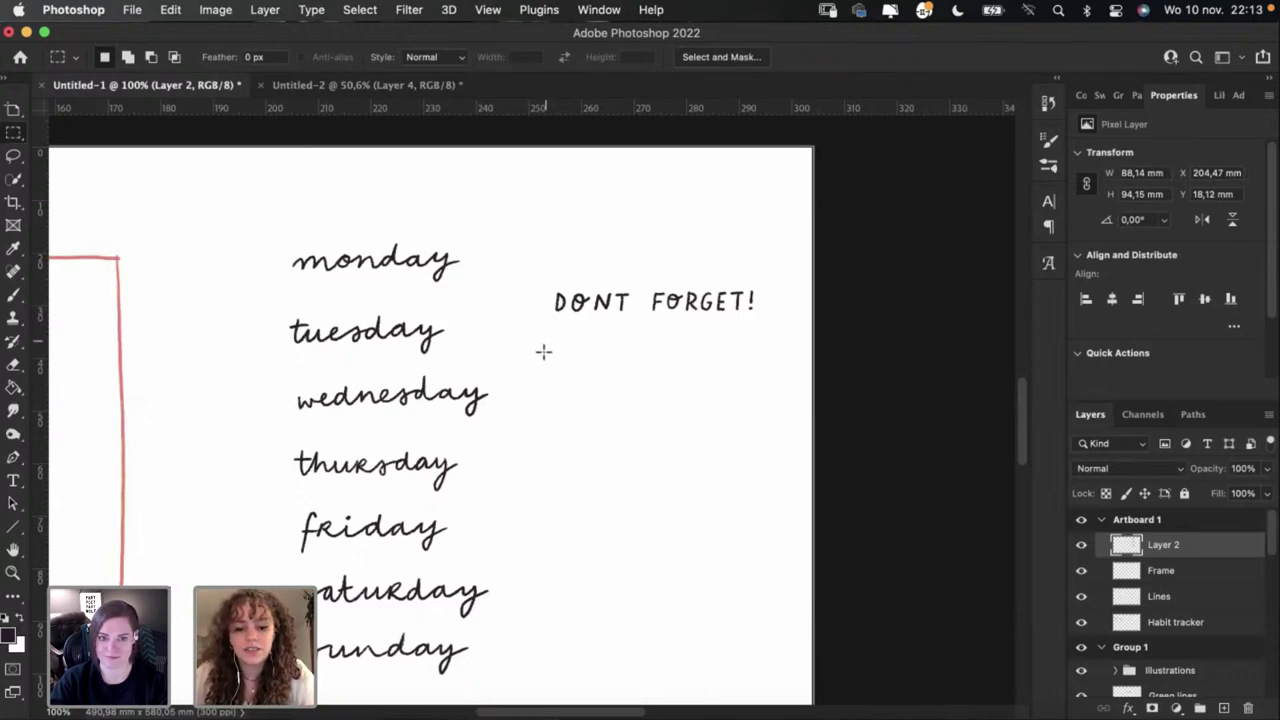
key(b)
drag(546, 343, 612, 374)
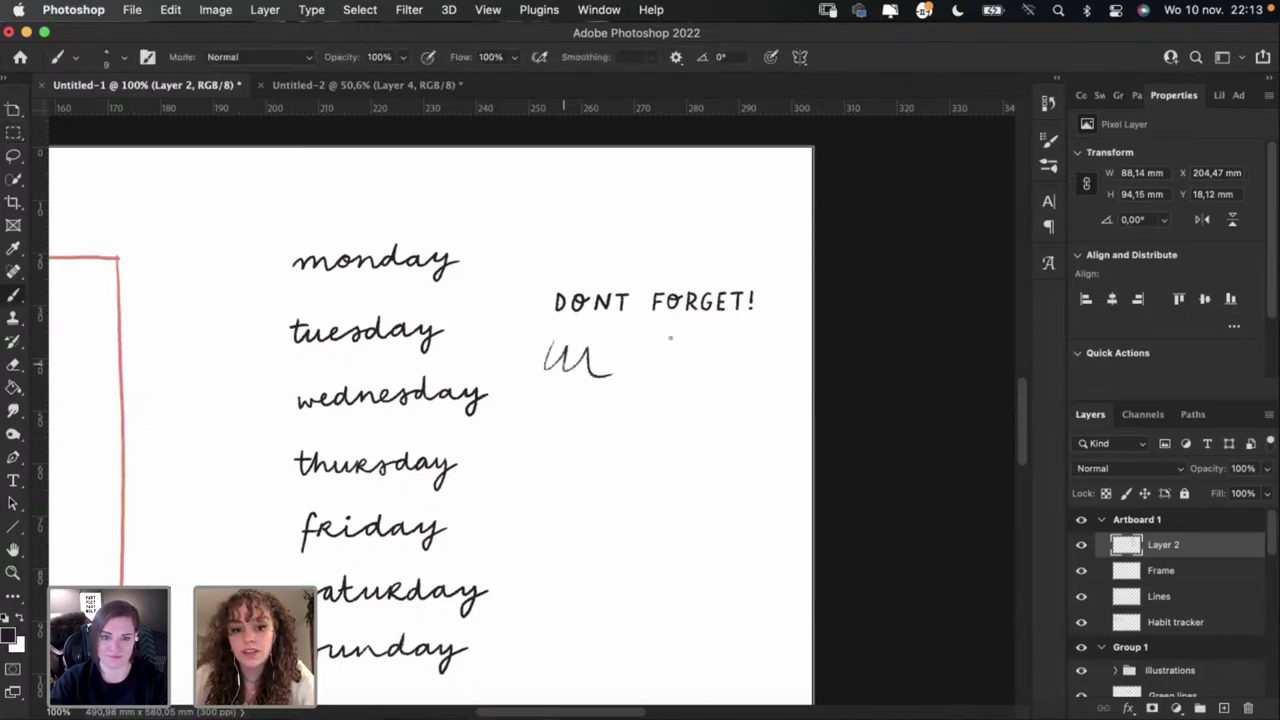
key(super+z)
mouse_move(546, 343)
mouse_down()
mouse_move(581, 376)
mouse_move(612, 374)
mouse_up()
key(super+z)
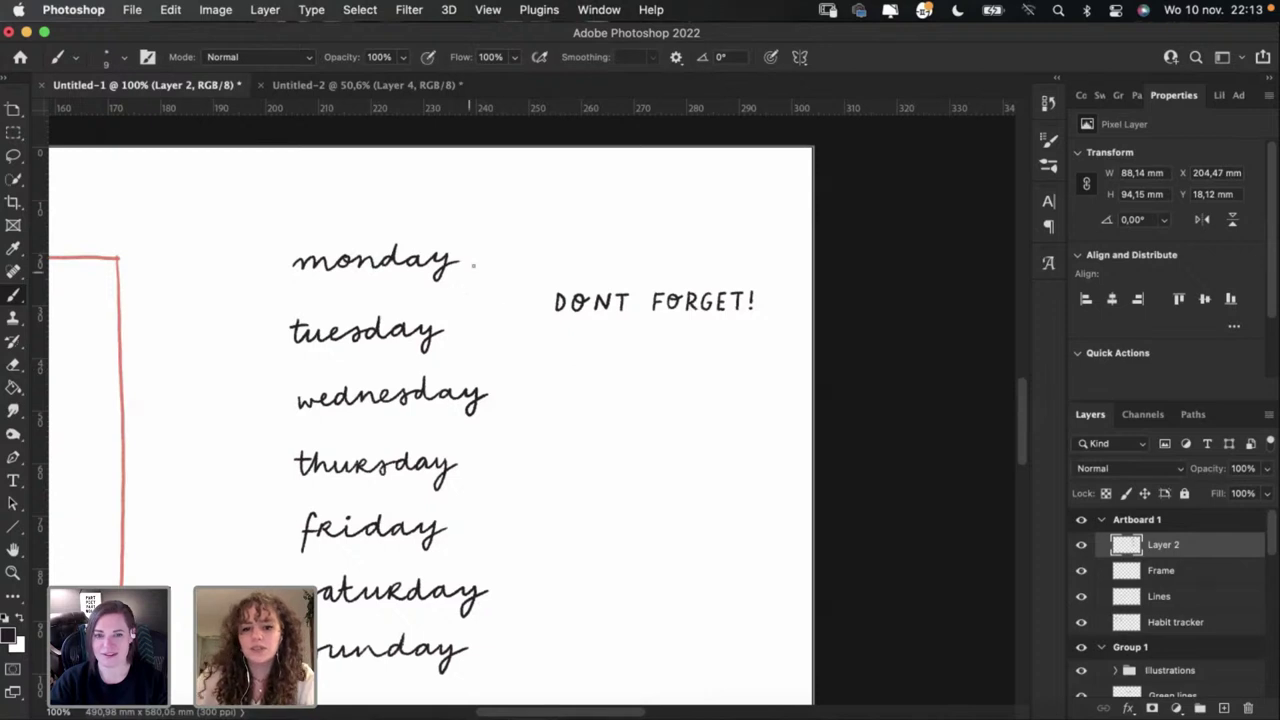
drag(541, 345, 600, 370)
key(super+z)
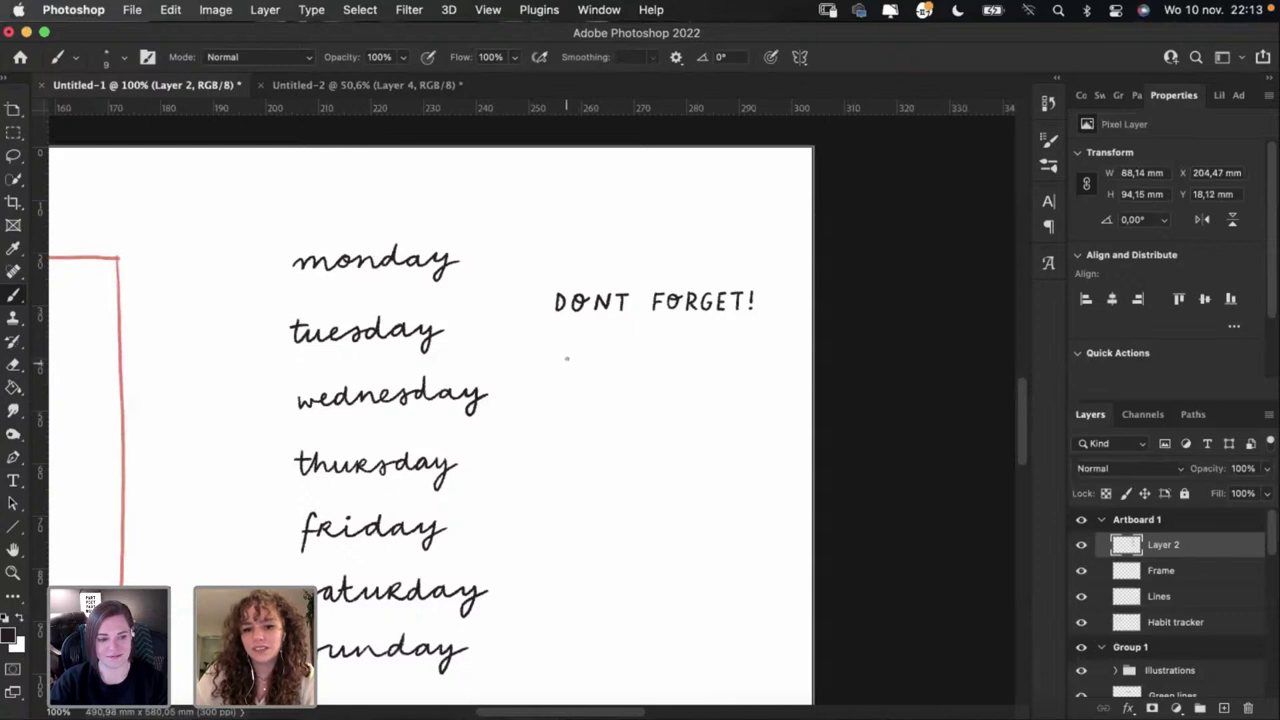
Step: Undo a stray stroke under the heading and a trial nudge of the red frame
drag(554, 354, 669, 360)
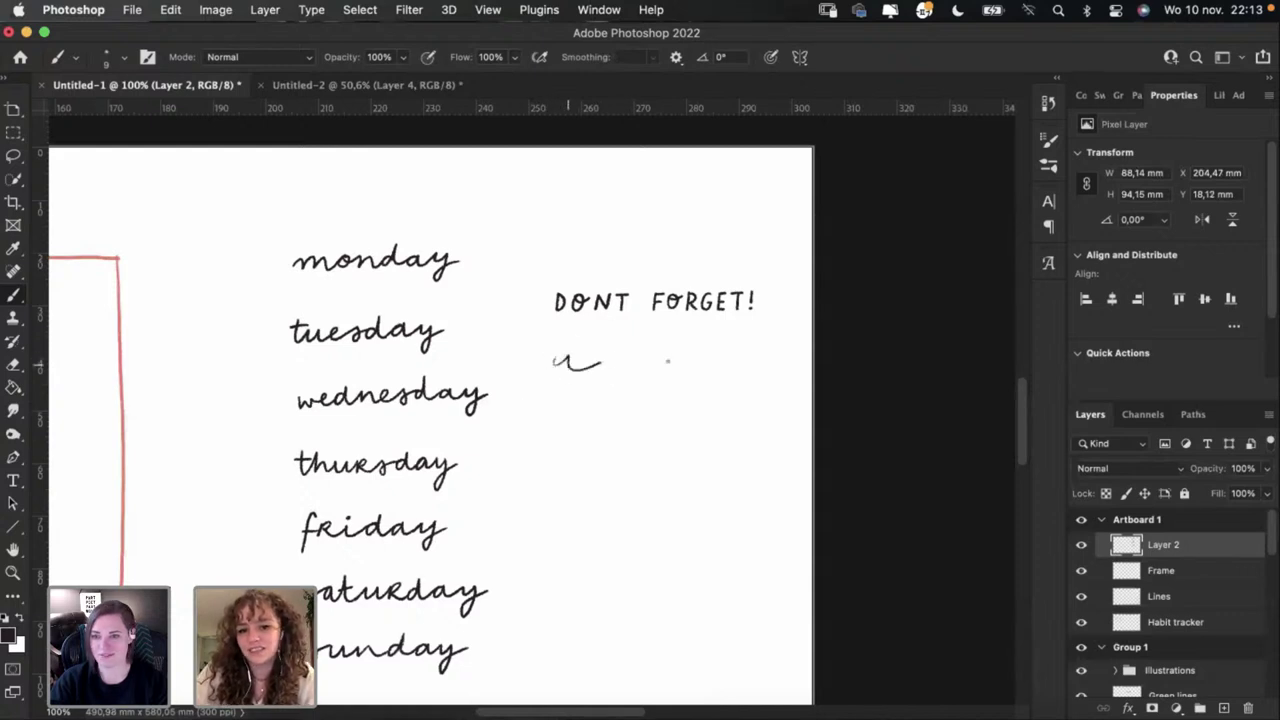
key(super+z)
scroll(330, 362, down, 2)
scroll(330, 362, left, 5)
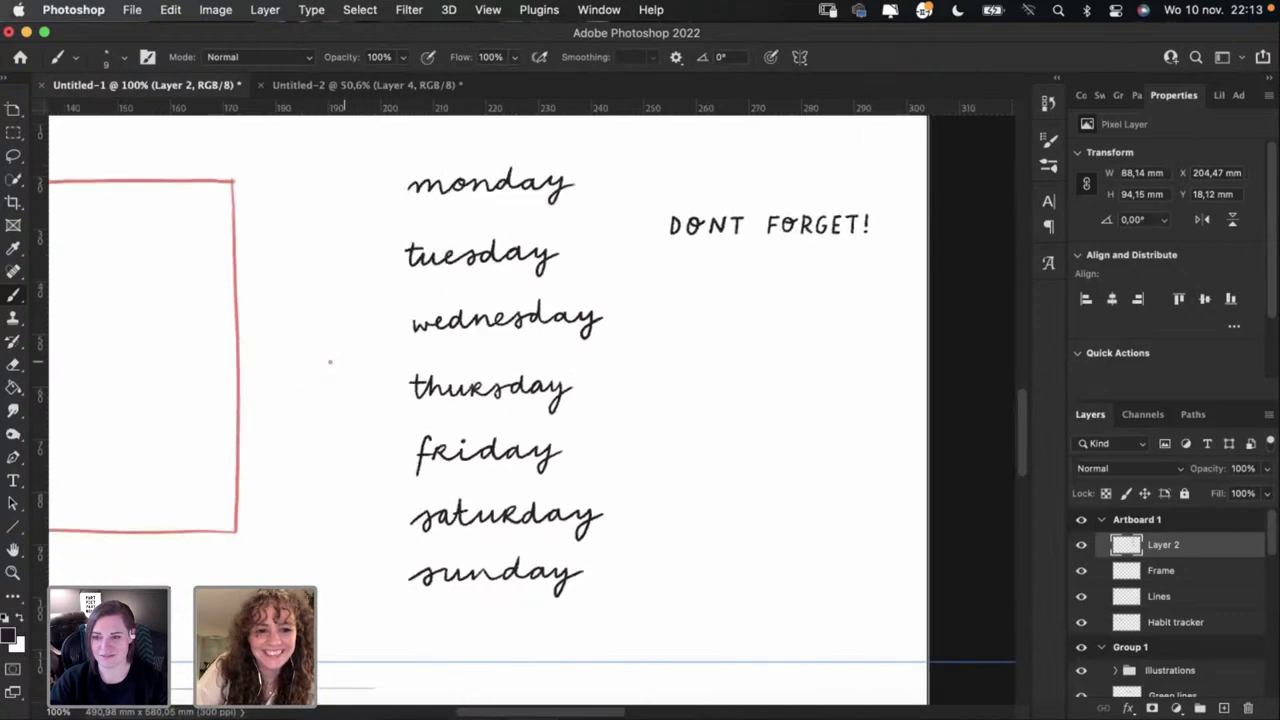
key(m)
scroll(210, 183, left, 3)
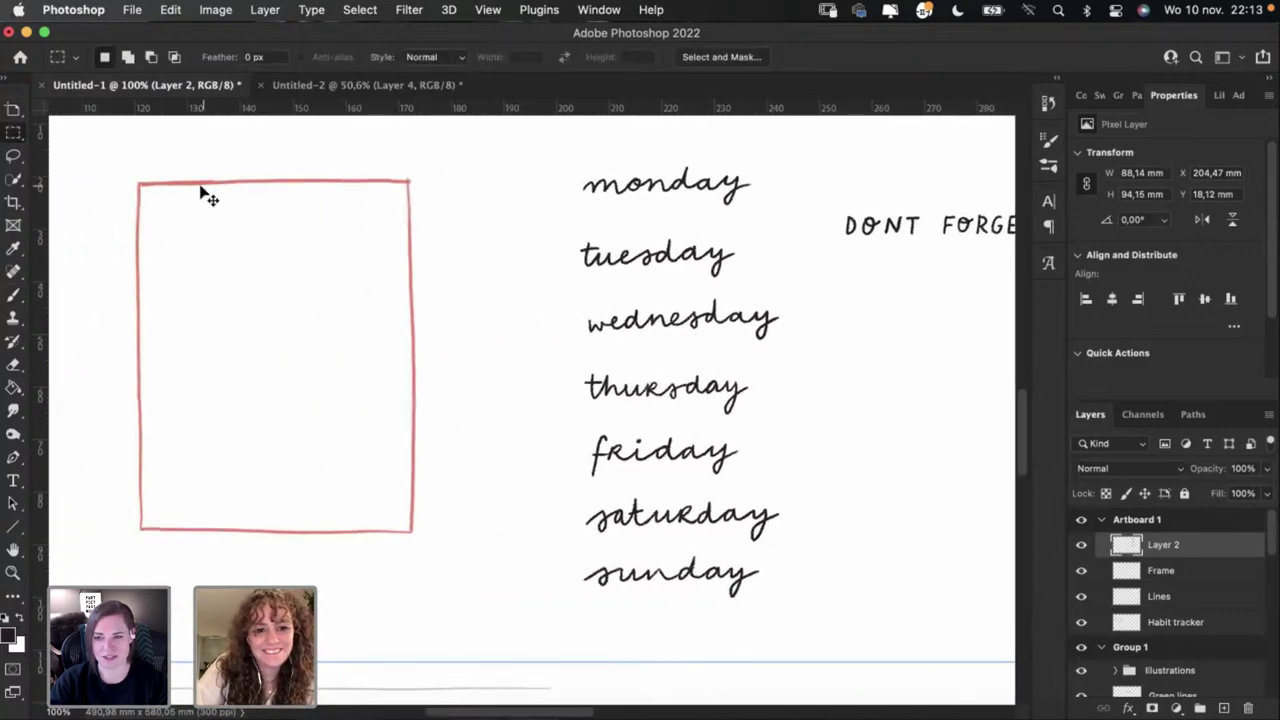
drag(200, 191, 183, 194)
key(super+z)
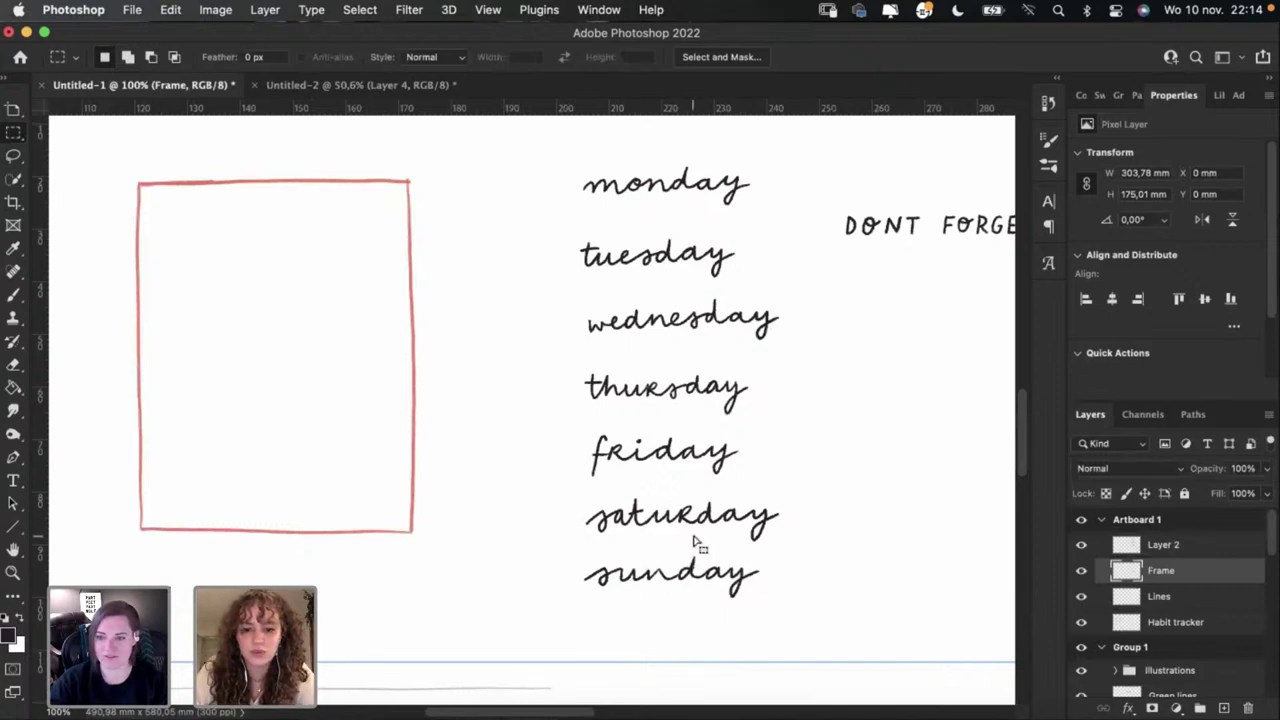
Step: Select and copy the red hand-drawn frame artwork
super+click(405, 373)
drag(417, 374, 409, 380)
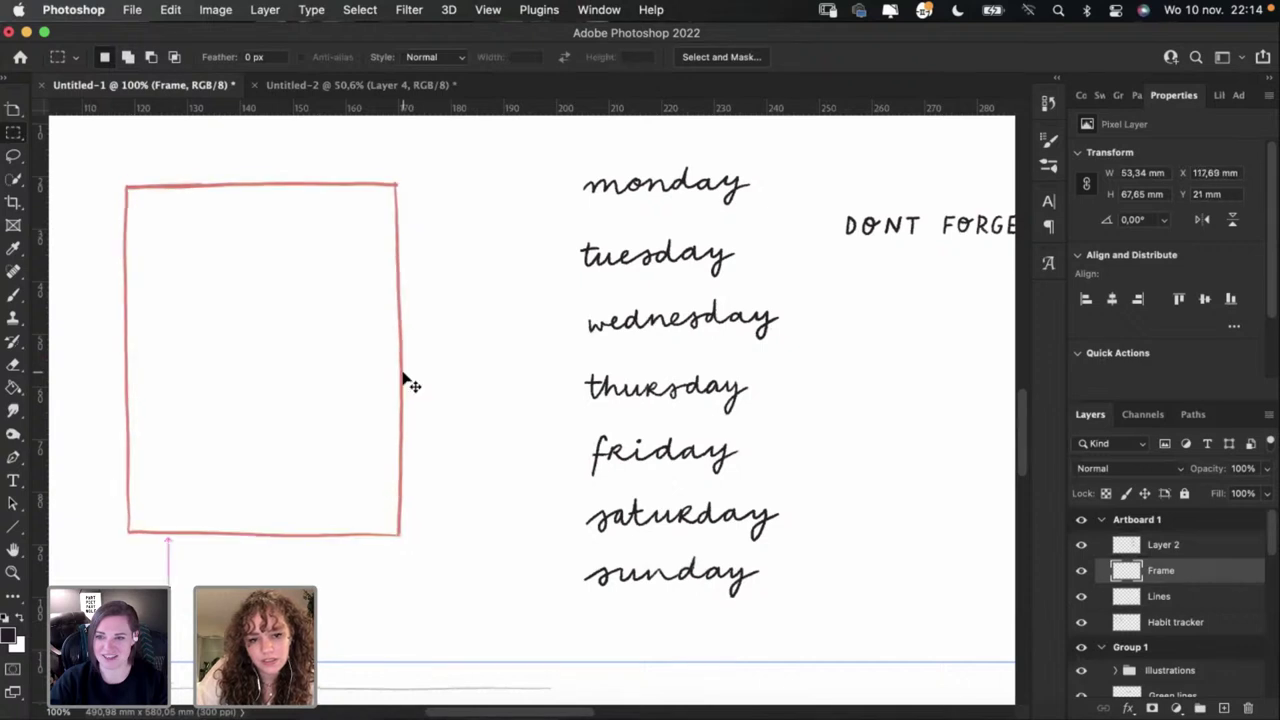
key(super+z)
scroll(403, 371, up, 1)
scroll(402, 371, left, 3)
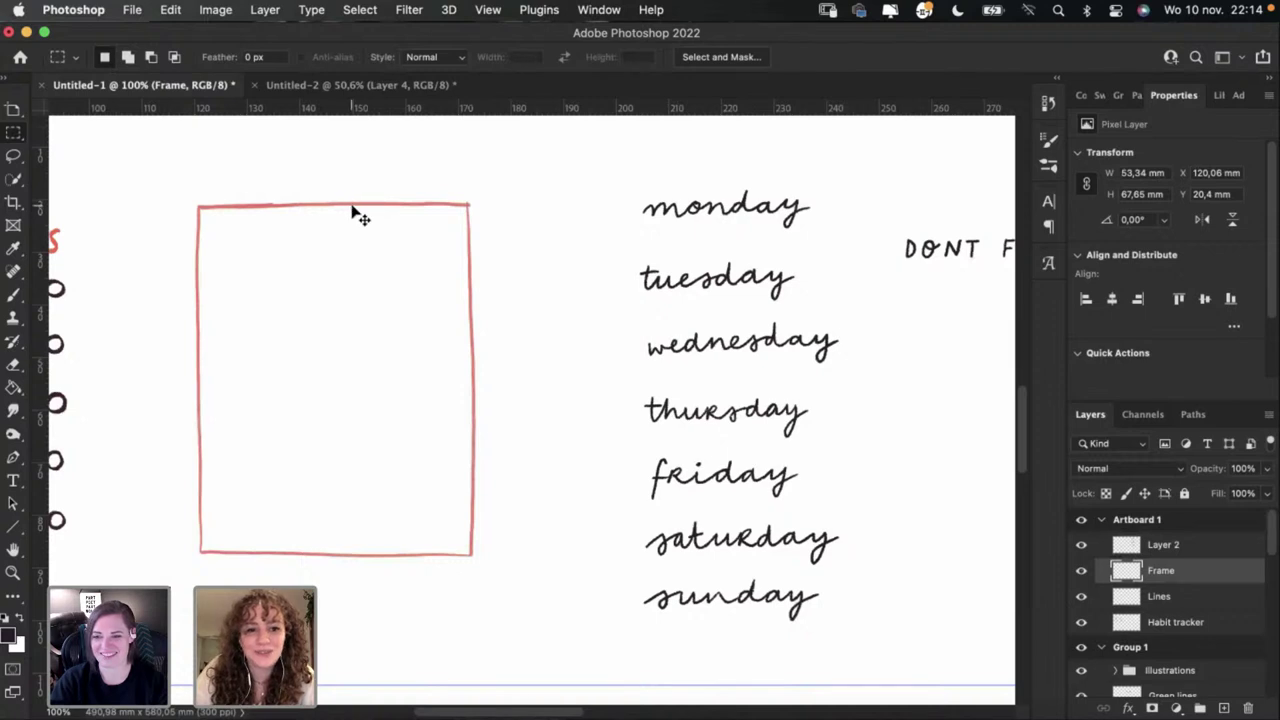
key(super)
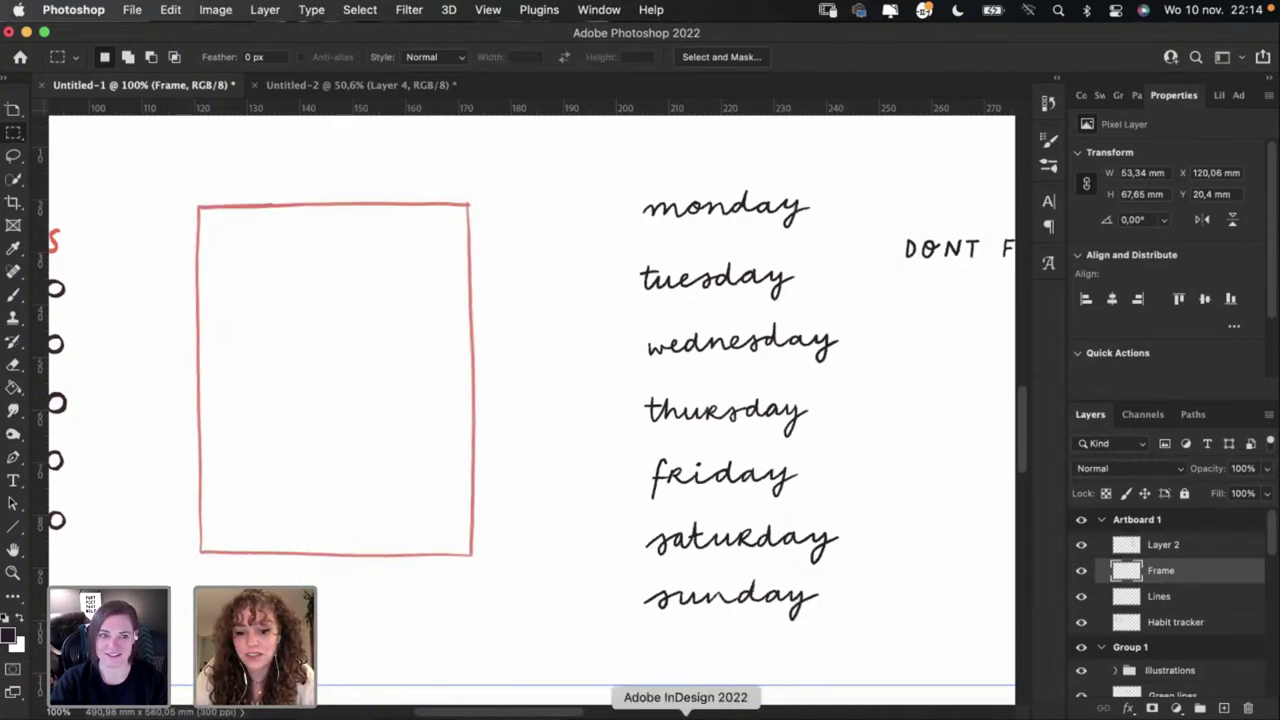
click(686, 714)
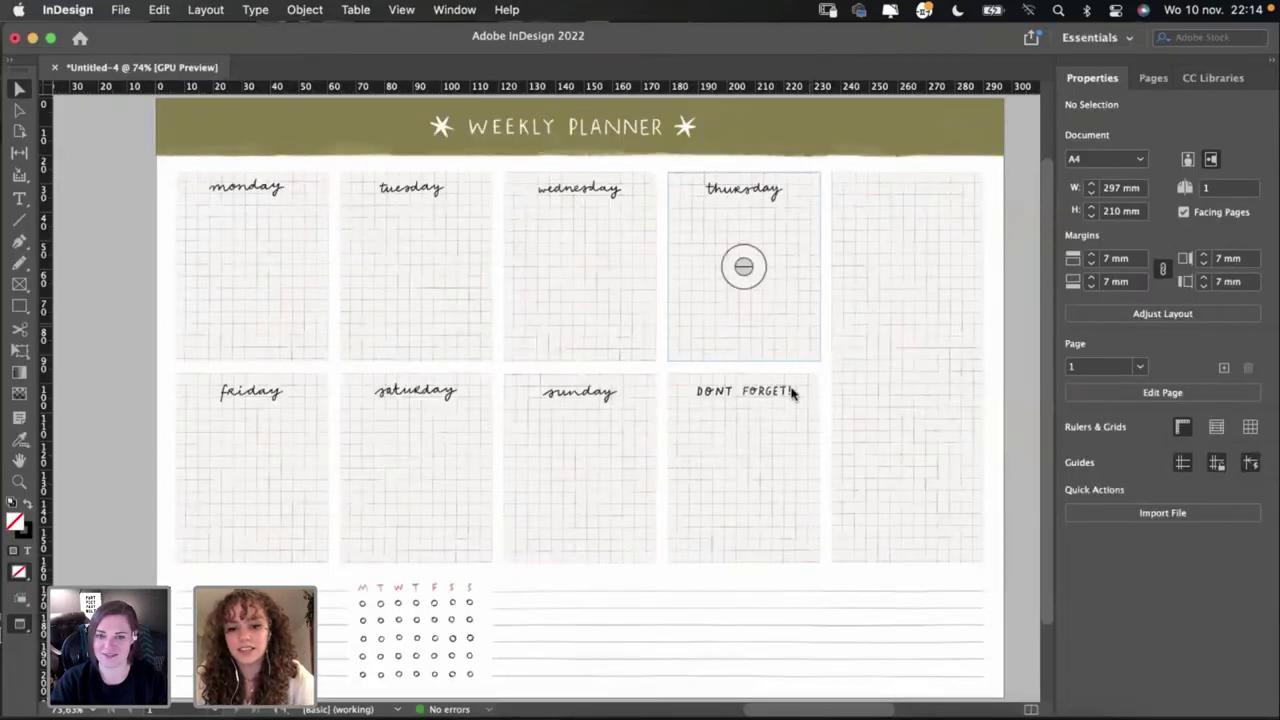
Step: Paste the red hand-drawn frame and place it over the DONT FORGET! box
key(super+v)
drag(622, 344, 814, 403)
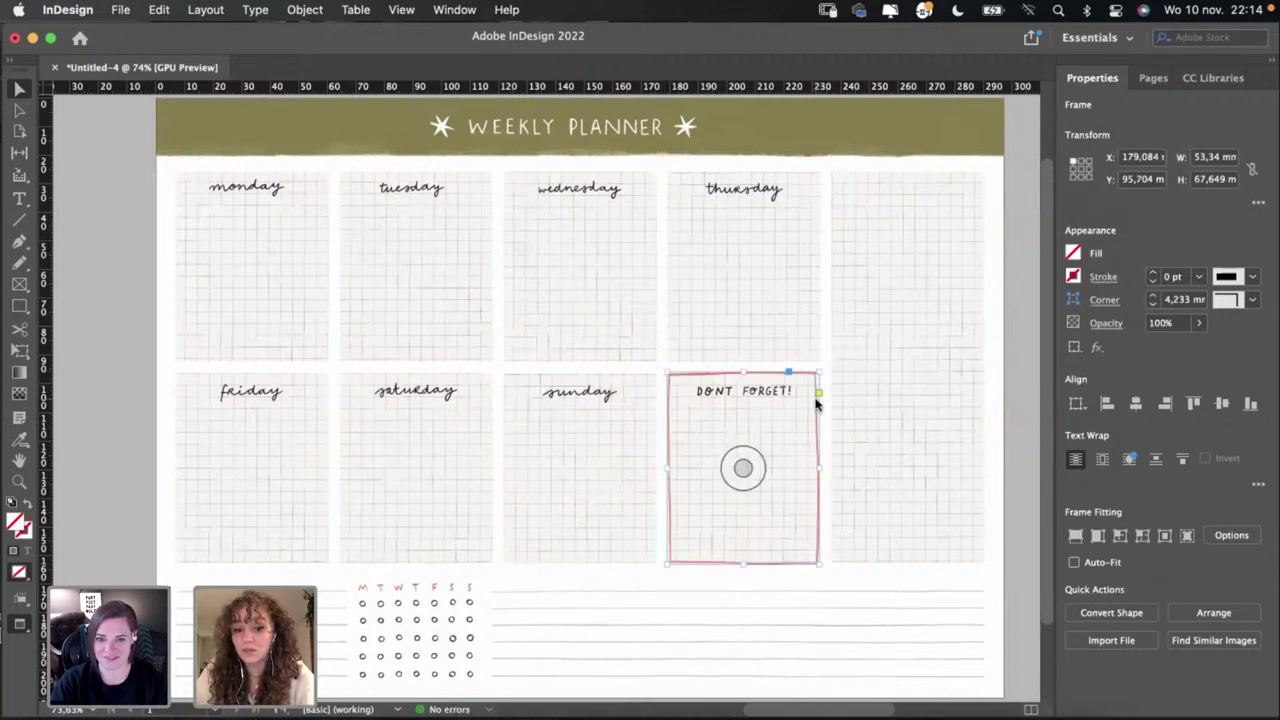
click(992, 444)
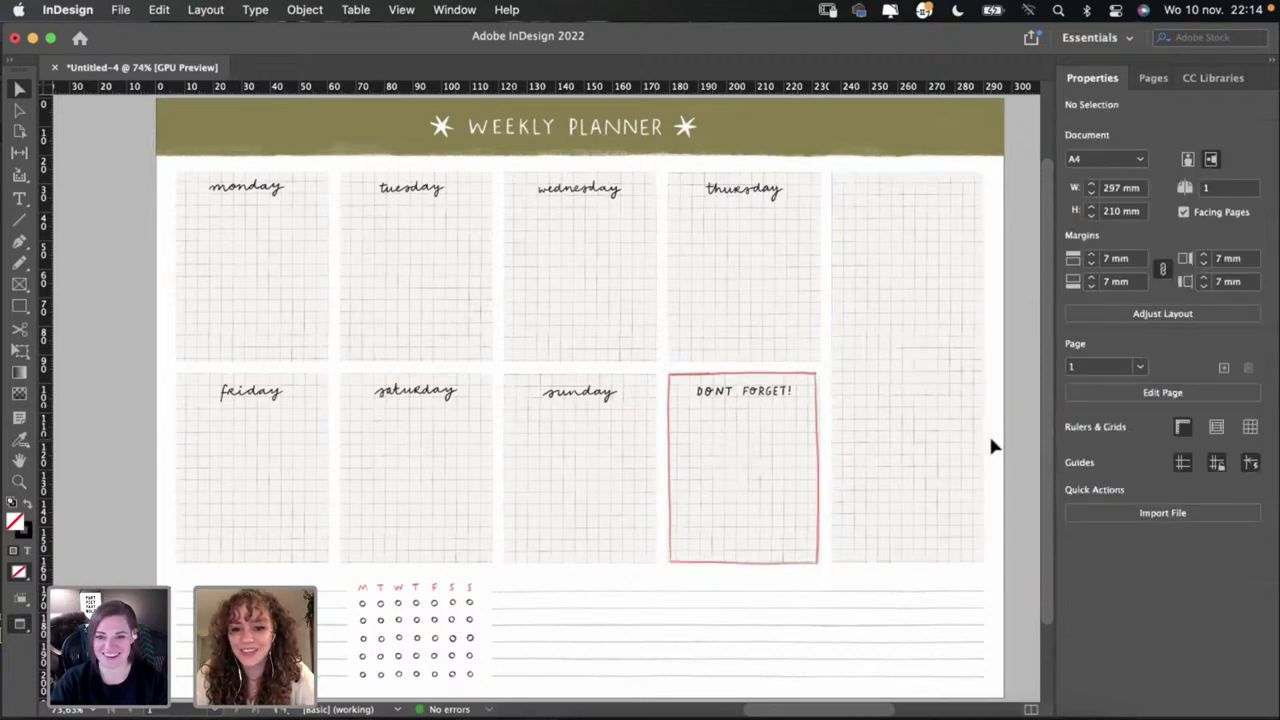
Step: Rotate the red frame 180° on the box, then adjust the WEEKLY PLANNER title
scroll(990, 445, up, 5)
click(713, 365)
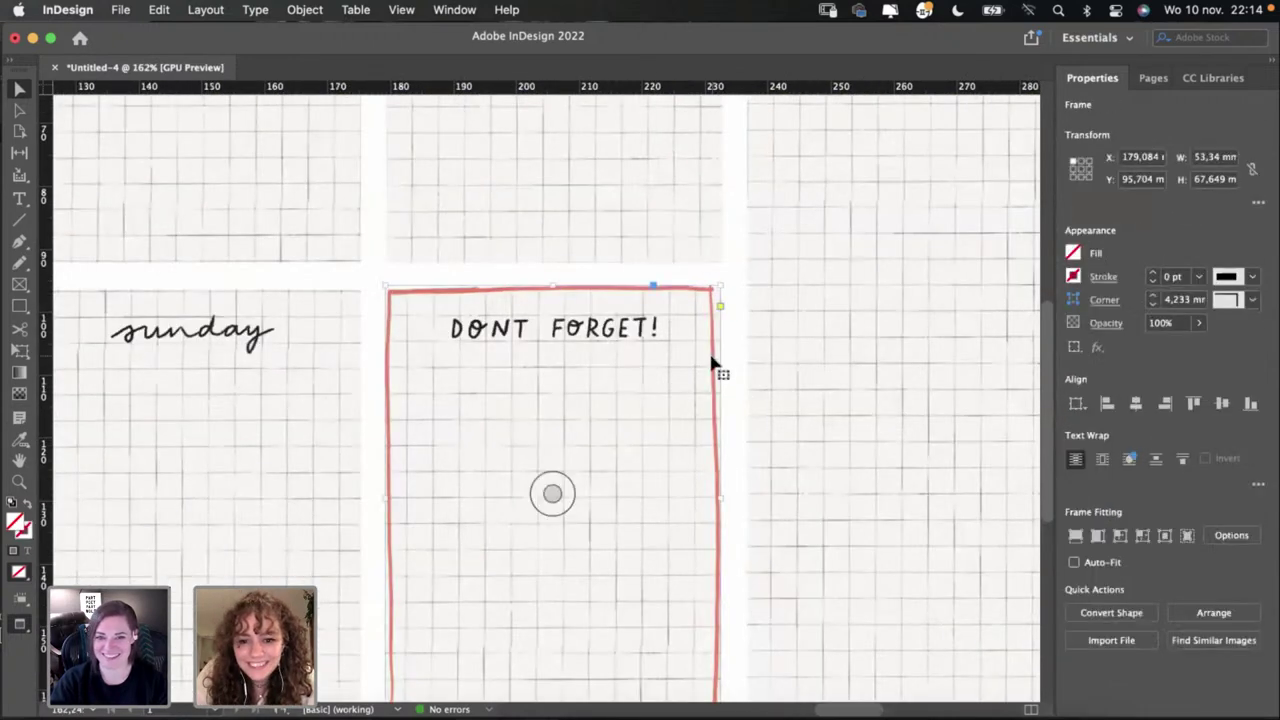
click(717, 409)
click(700, 313)
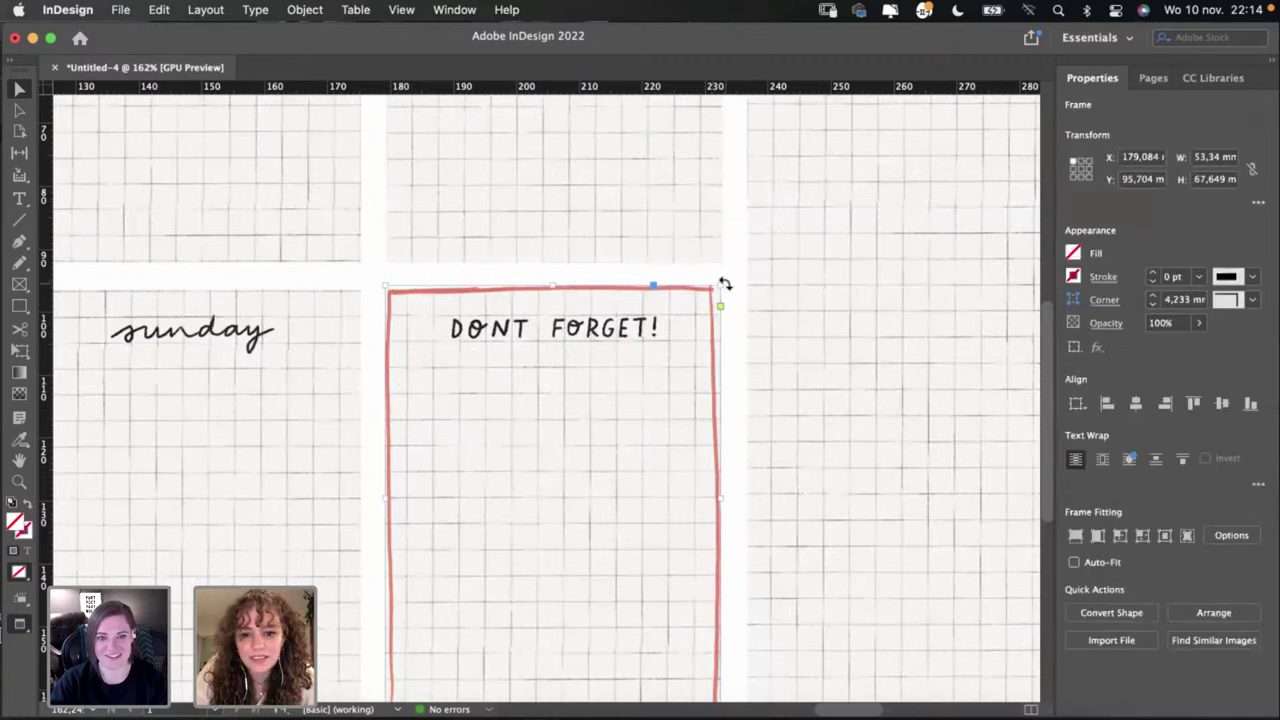
drag(725, 284, 462, 615)
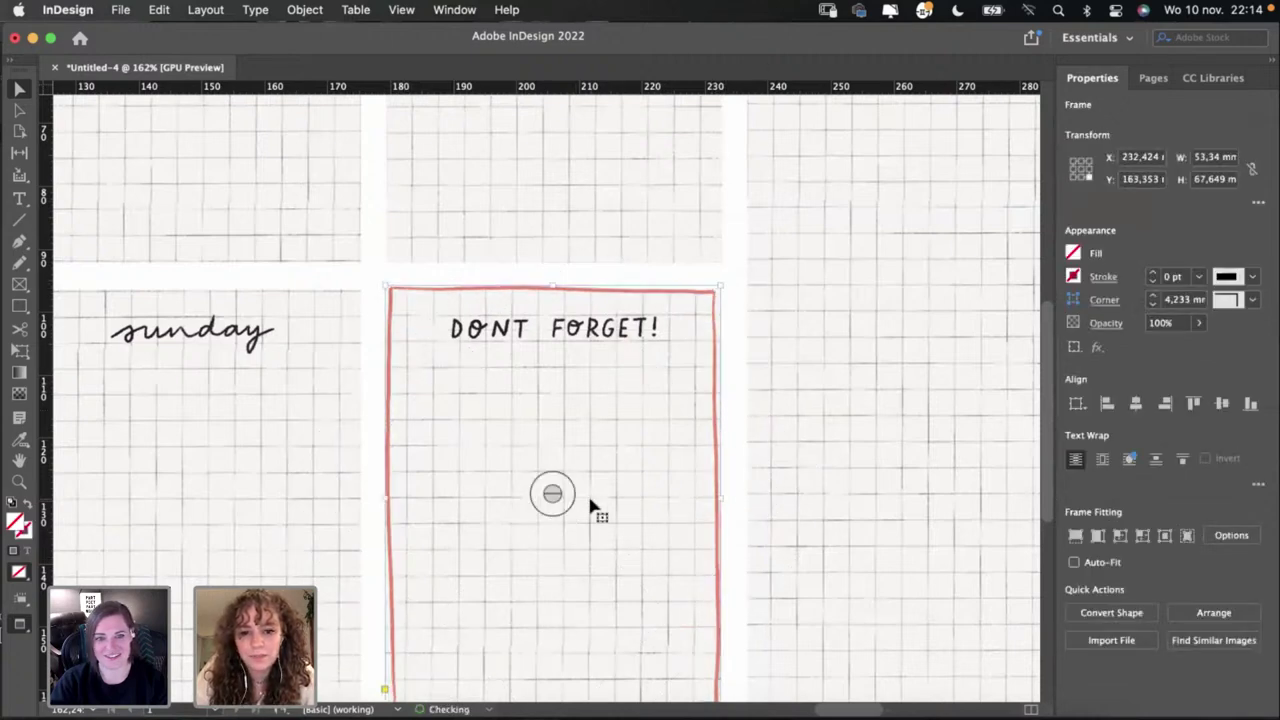
scroll(590, 505, down, 10)
scroll(590, 505, up, 4)
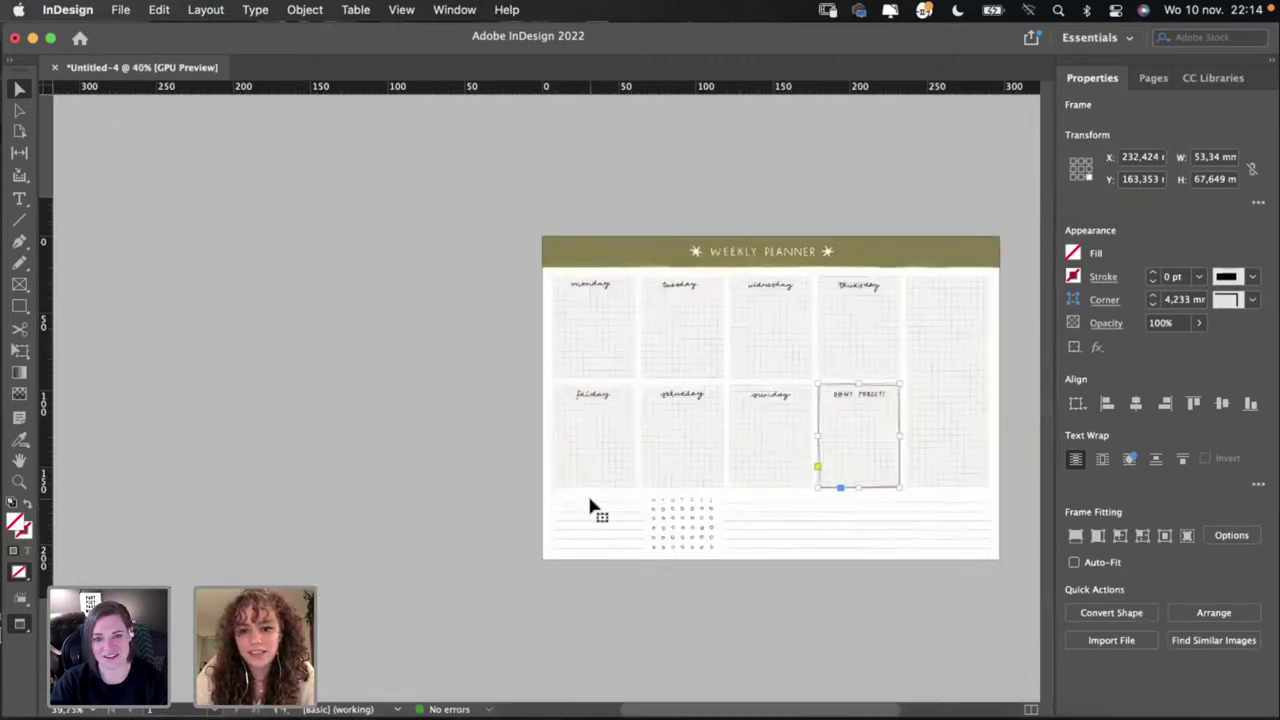
scroll(590, 508, up, 1)
scroll(590, 508, right, 5)
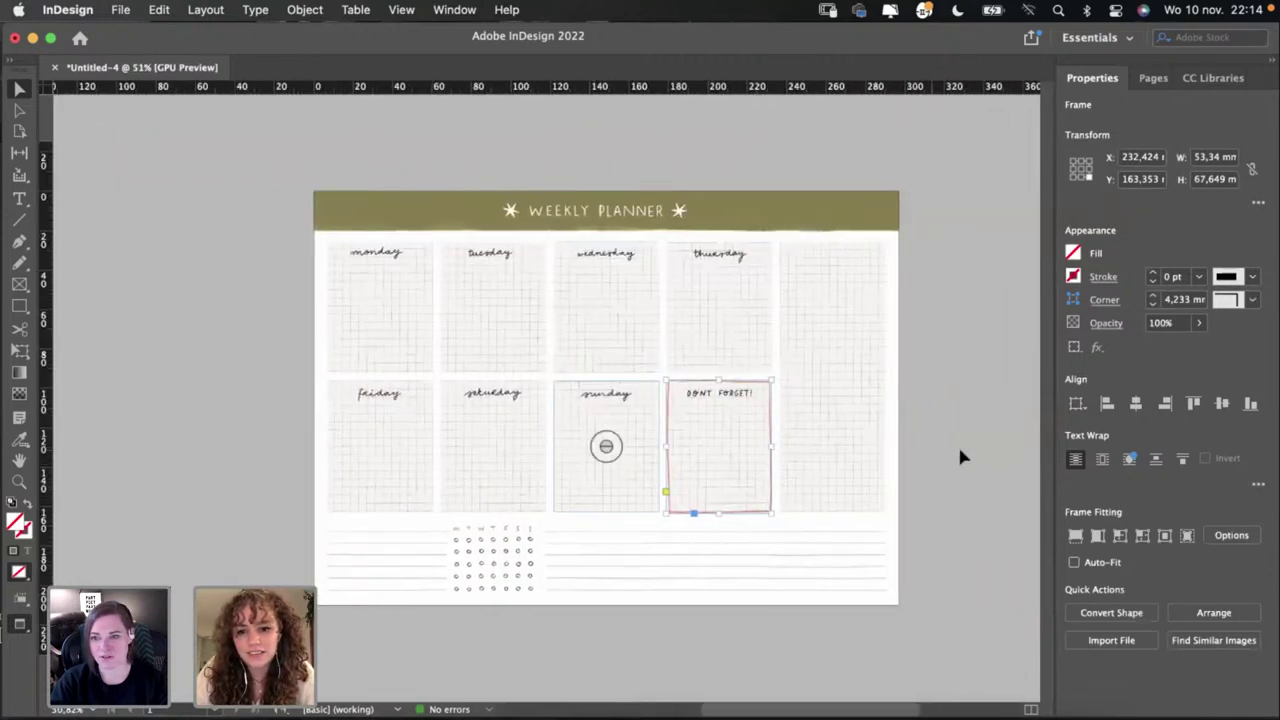
click(948, 444)
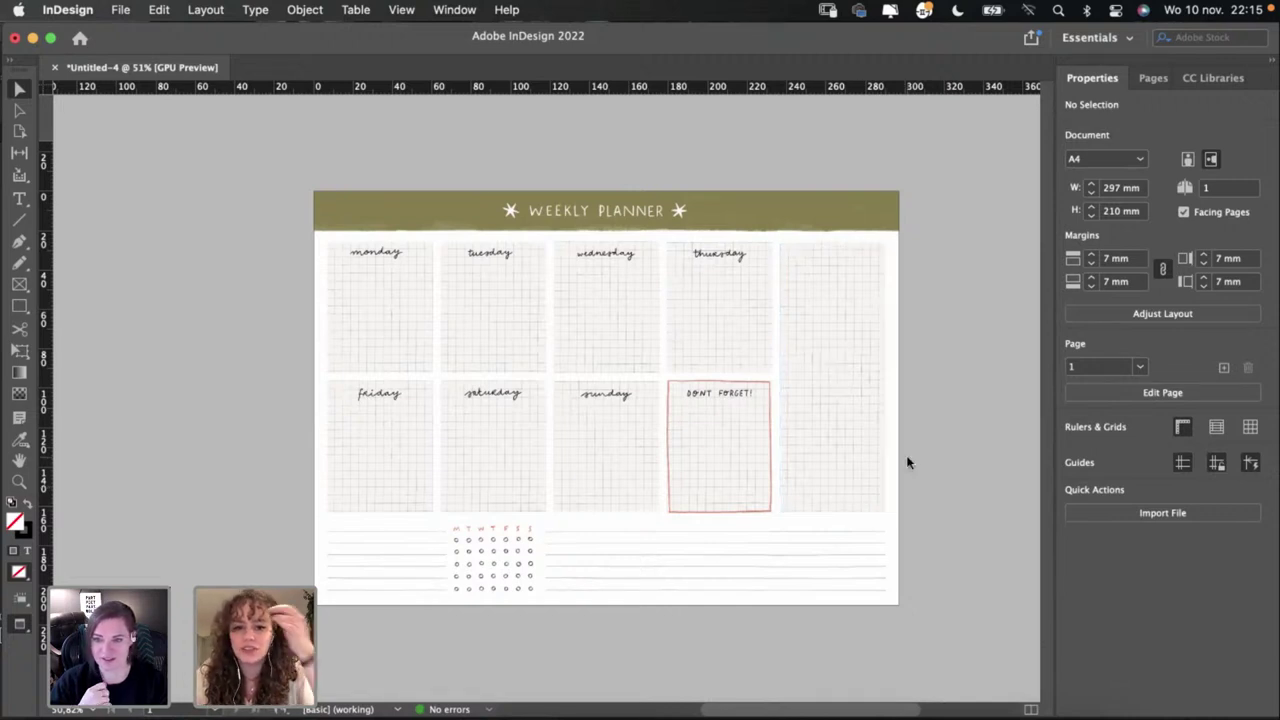
click(637, 210)
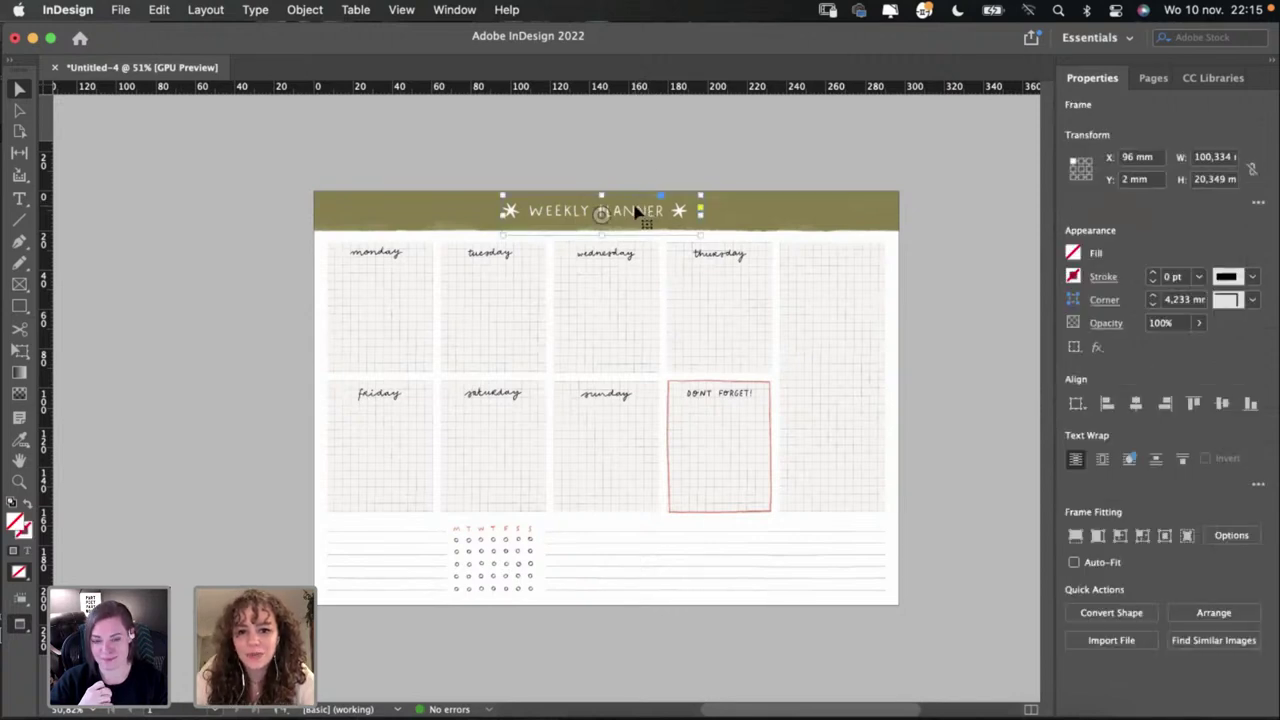
mouse_move(637, 210)
mouse_down()
mouse_move(660, 212)
mouse_move(625, 210)
mouse_move(637, 210)
mouse_up()
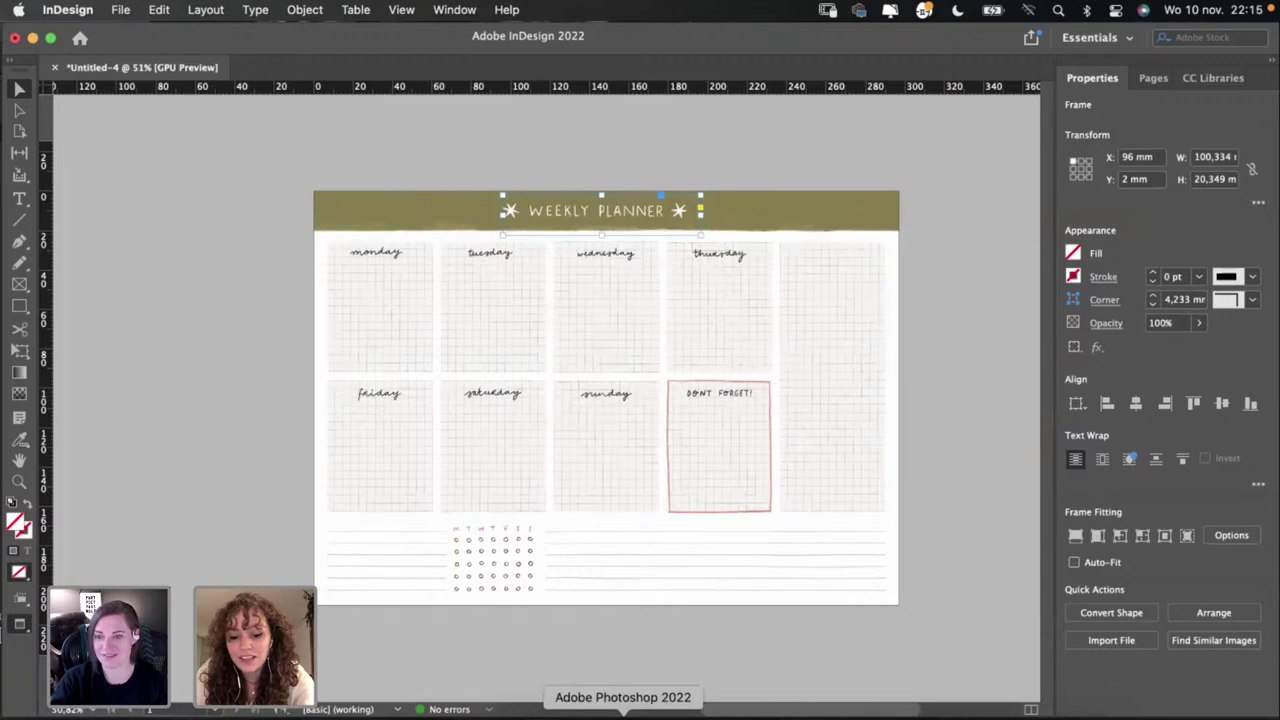
click(623, 712)
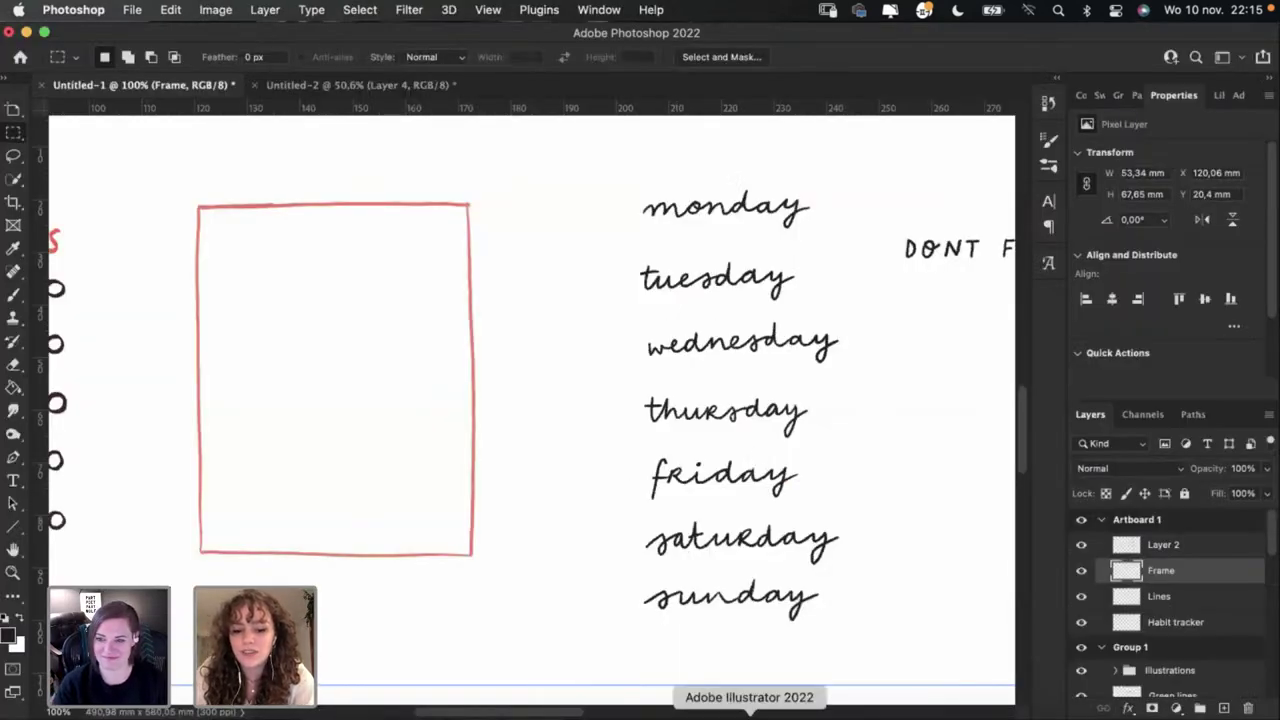
click(694, 712)
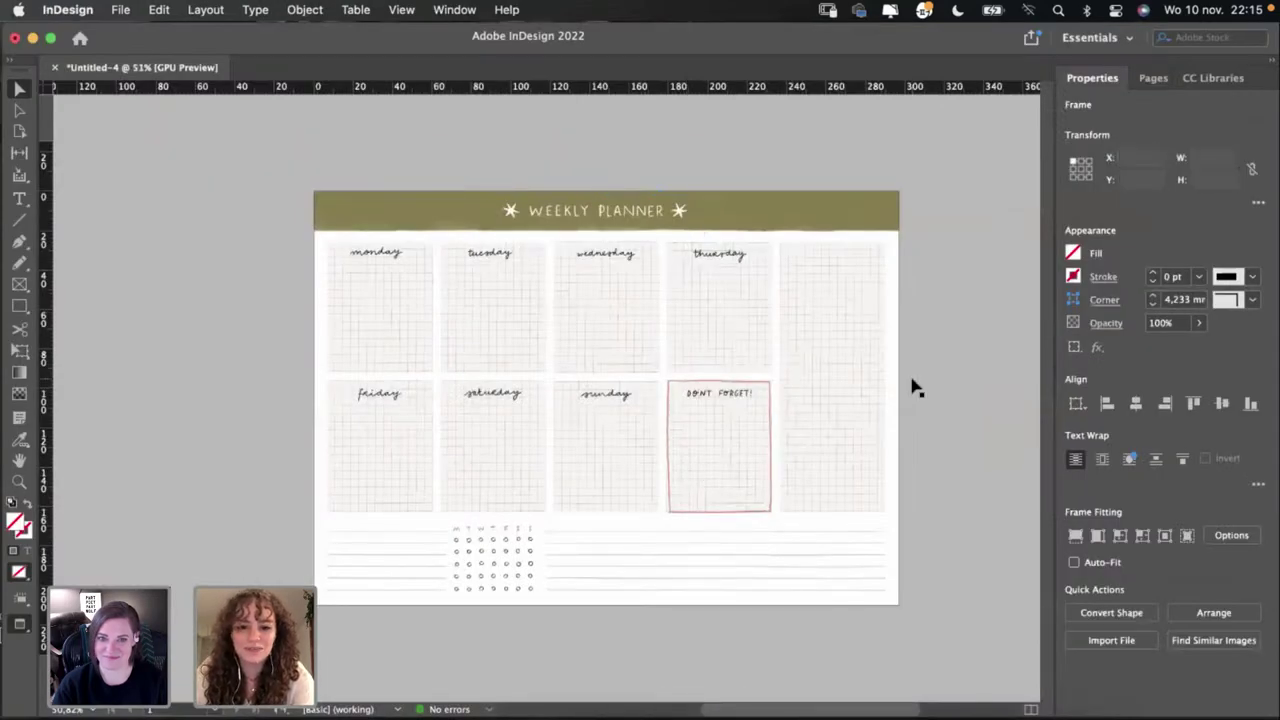
click(911, 386)
super+click(714, 306)
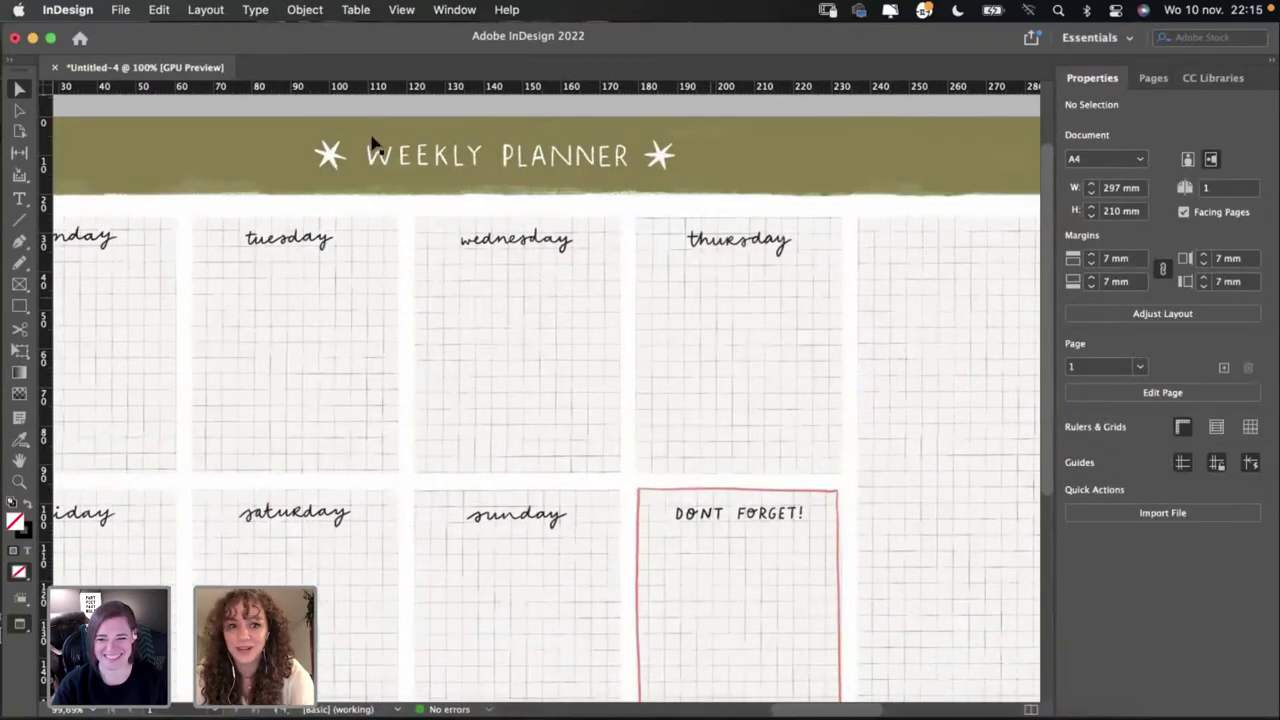
click(110, 116)
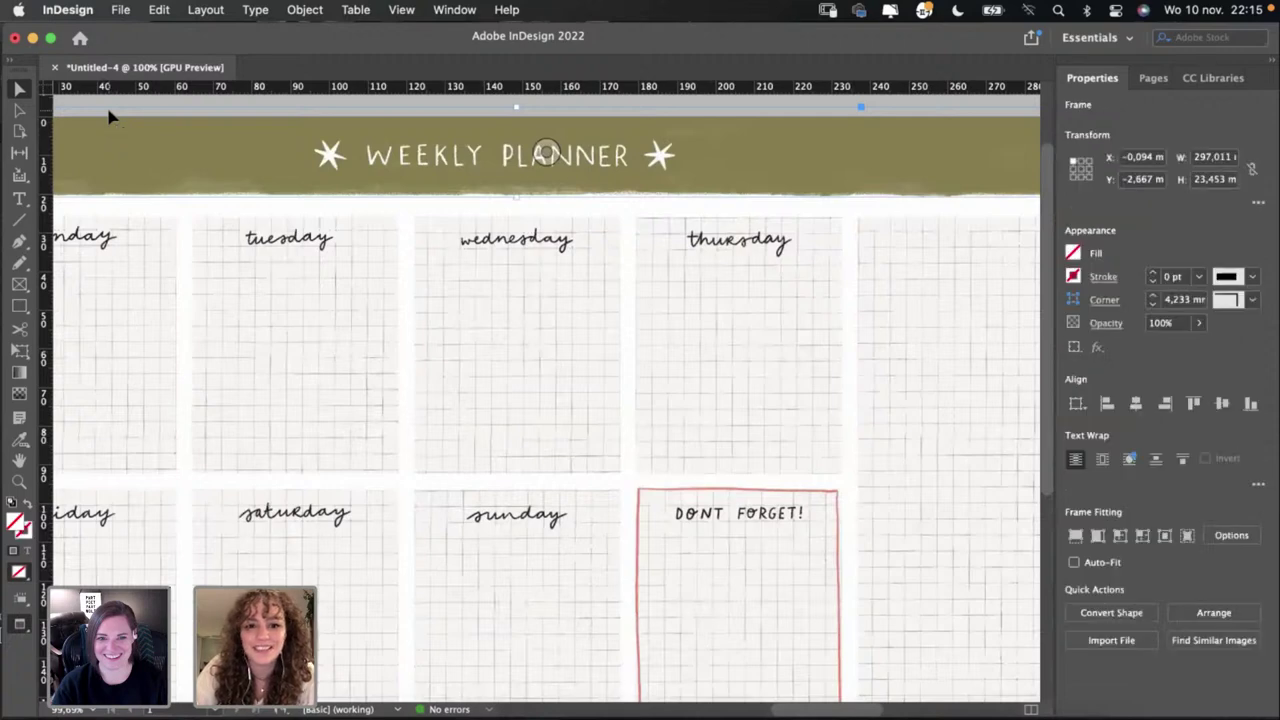
scroll(717, 474, down, 5)
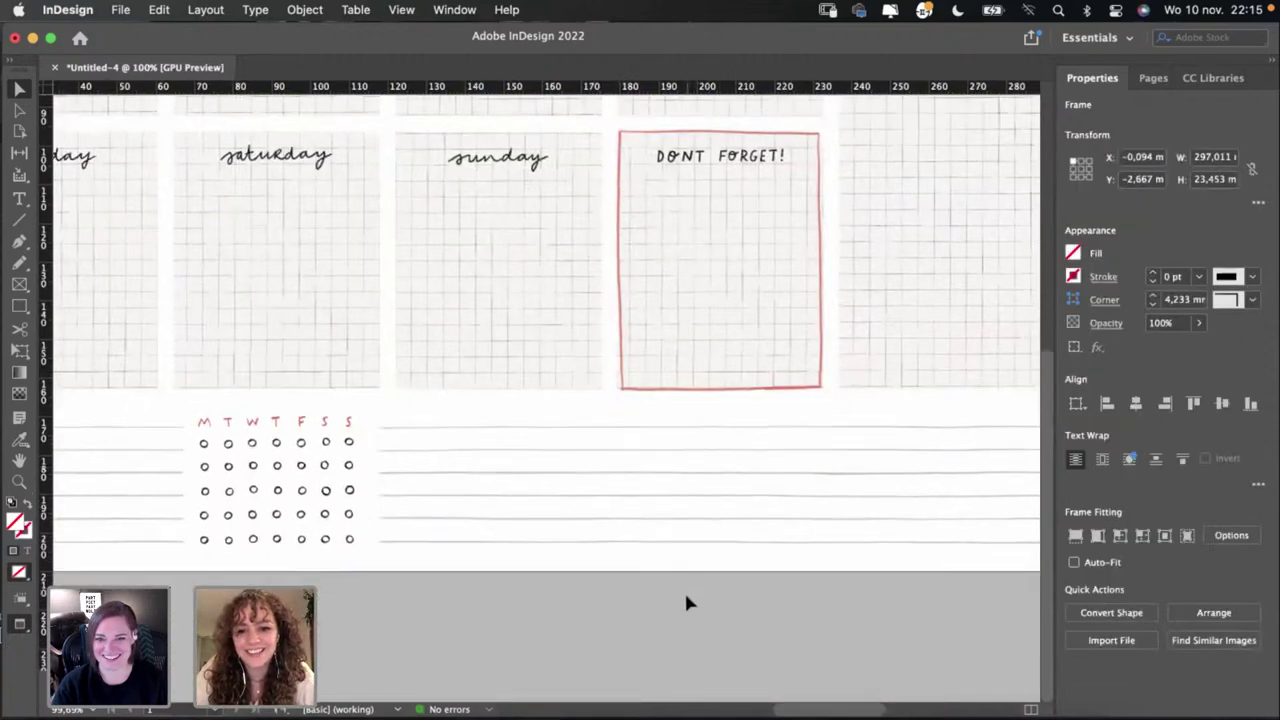
click(686, 598)
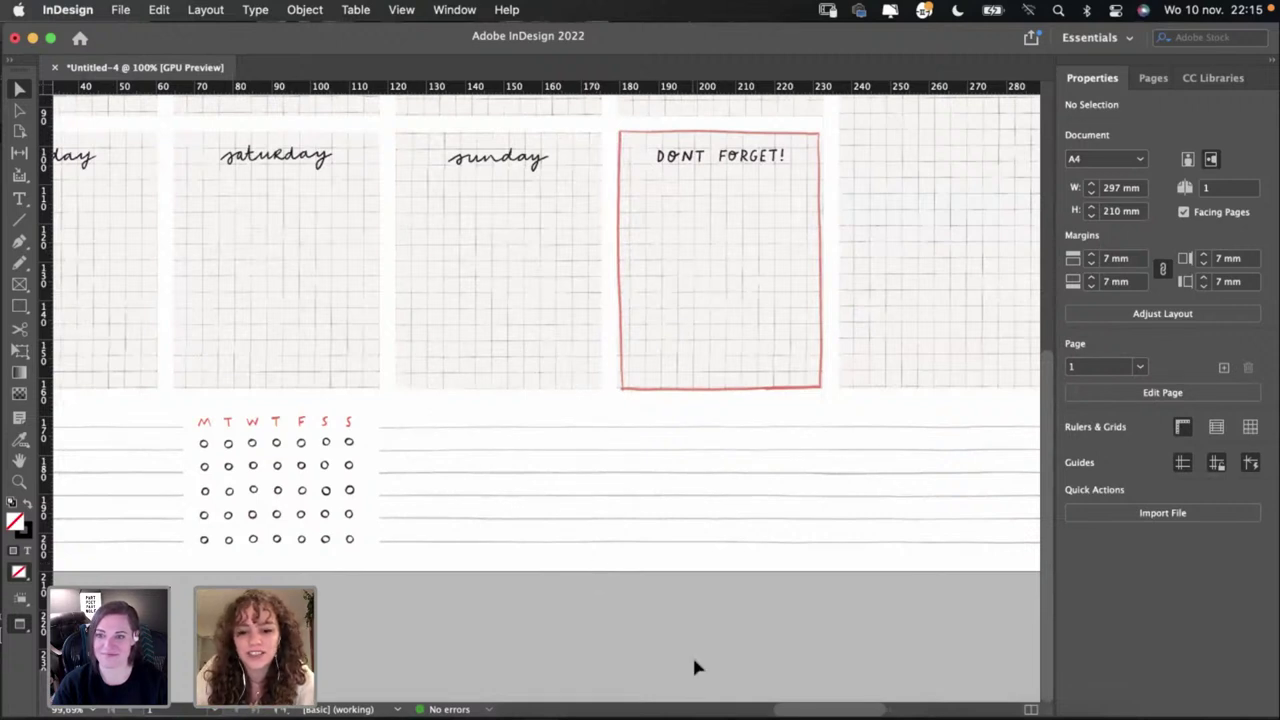
scroll(700, 614, left, 5)
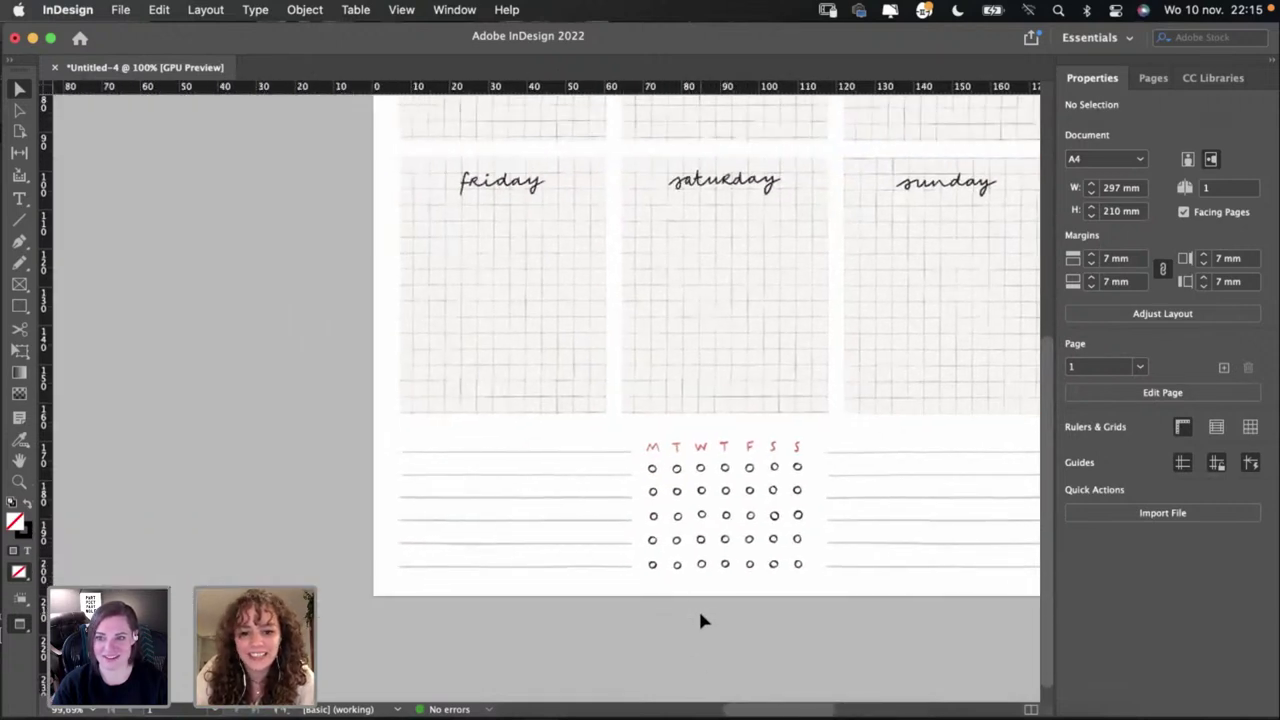
click(578, 497)
Step: Crop the lined notes frame shorter by pulling its top edge down
click(481, 425)
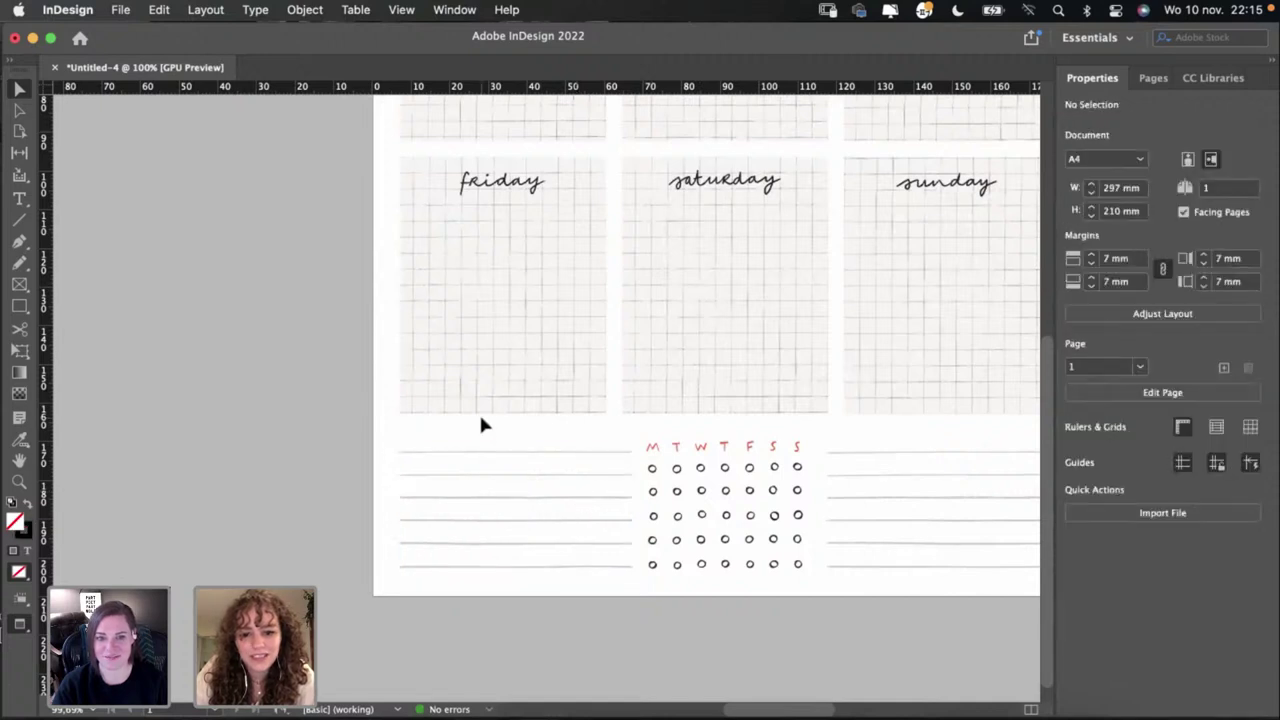
scroll(481, 425, down, 1)
scroll(481, 425, right, 1)
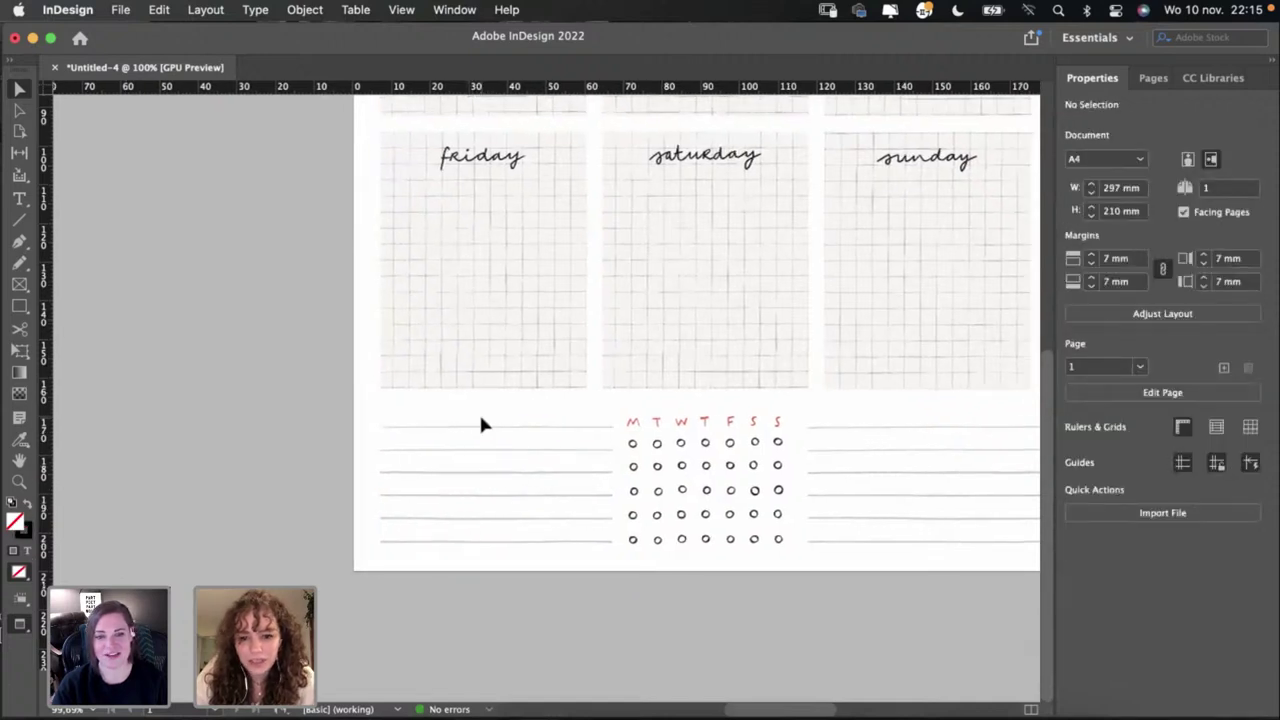
click(634, 652)
click(565, 503)
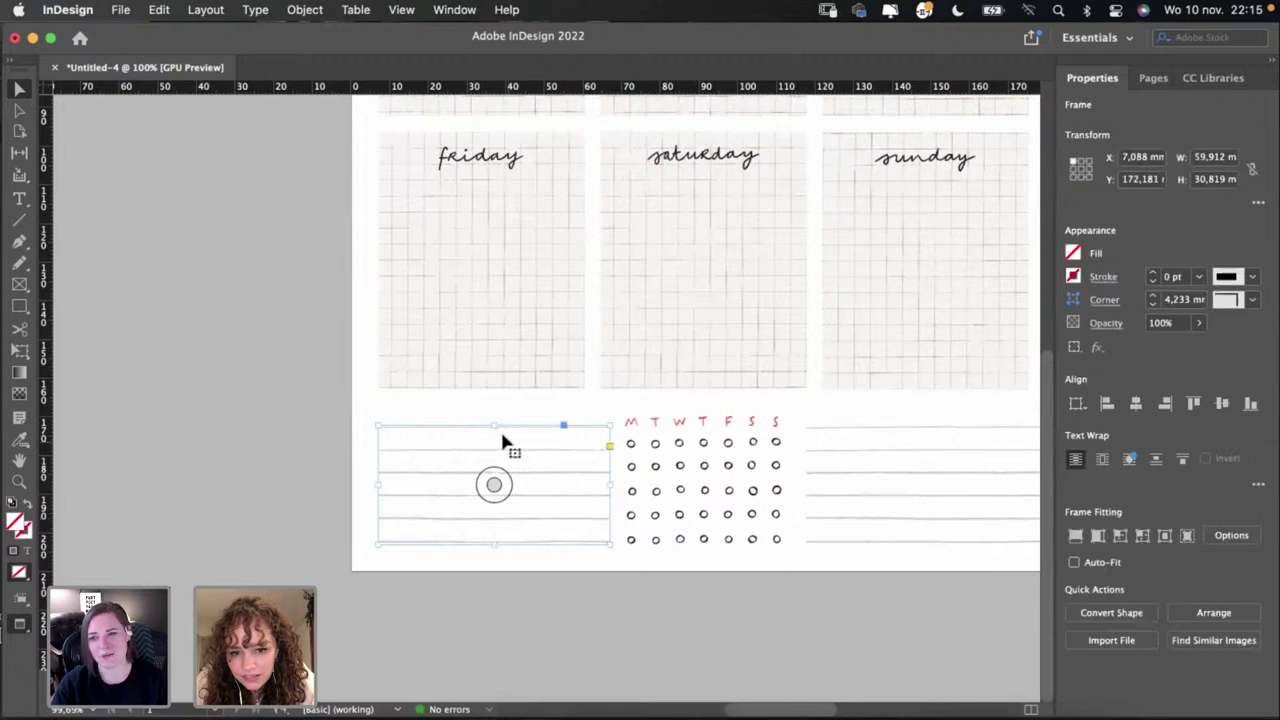
drag(494, 426, 494, 437)
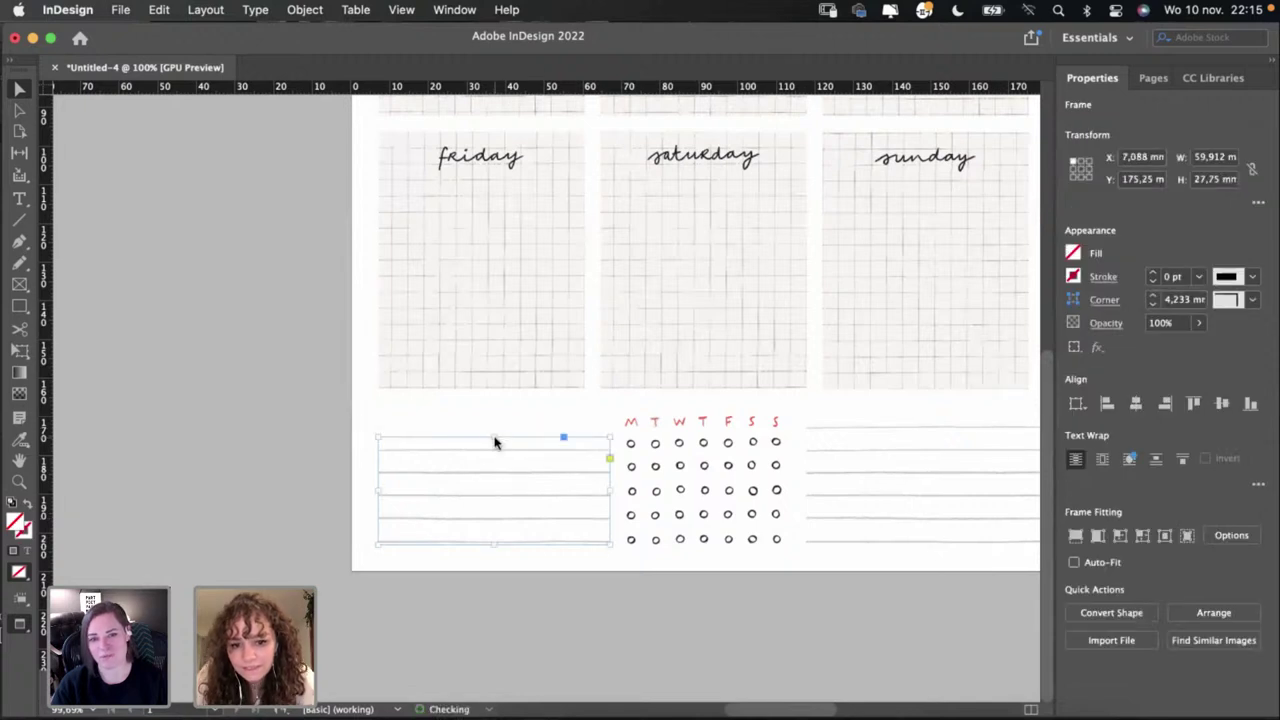
click(313, 440)
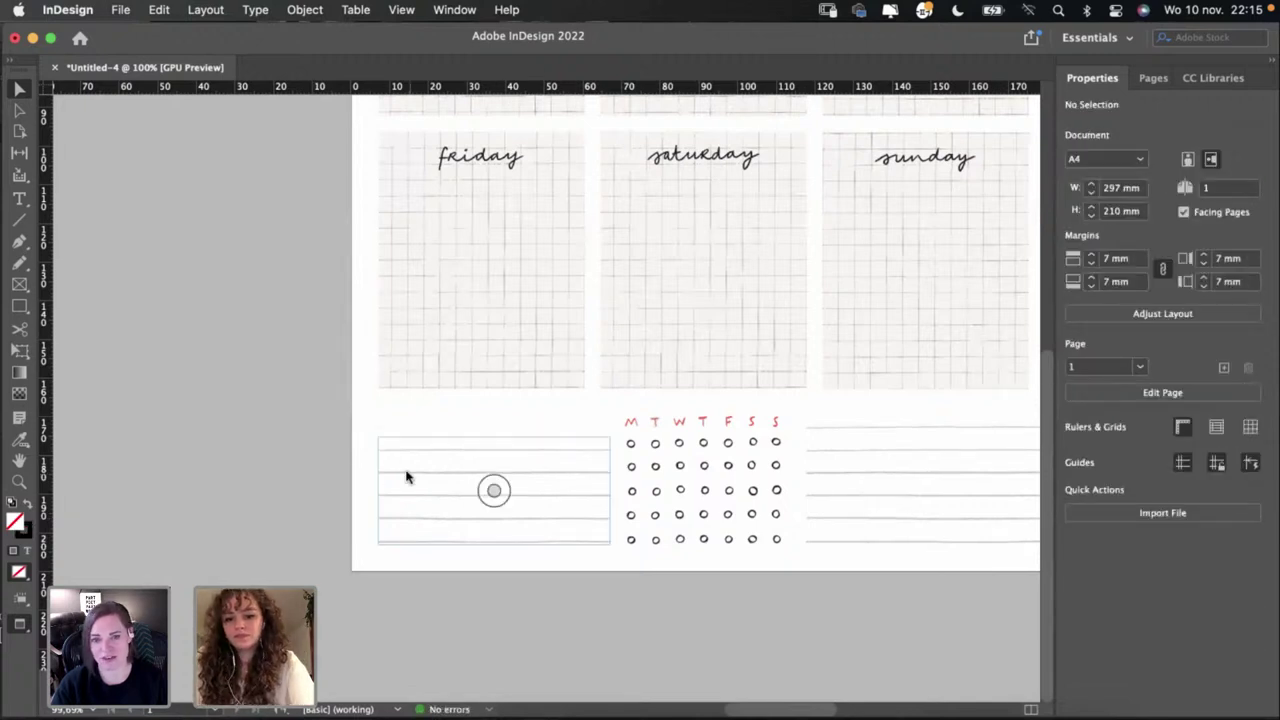
Step: Nudge the dot-grid habit tracker up to Y 169.458 mm
click(407, 480)
click(680, 491)
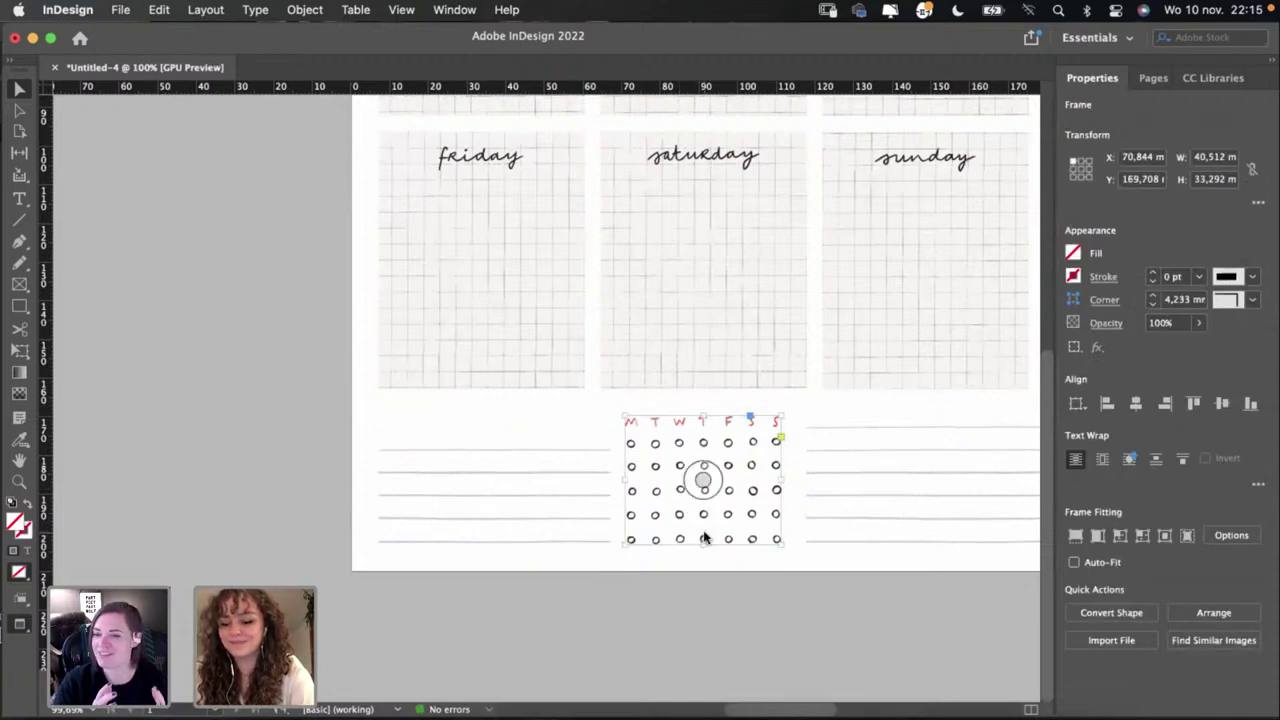
key(Up)
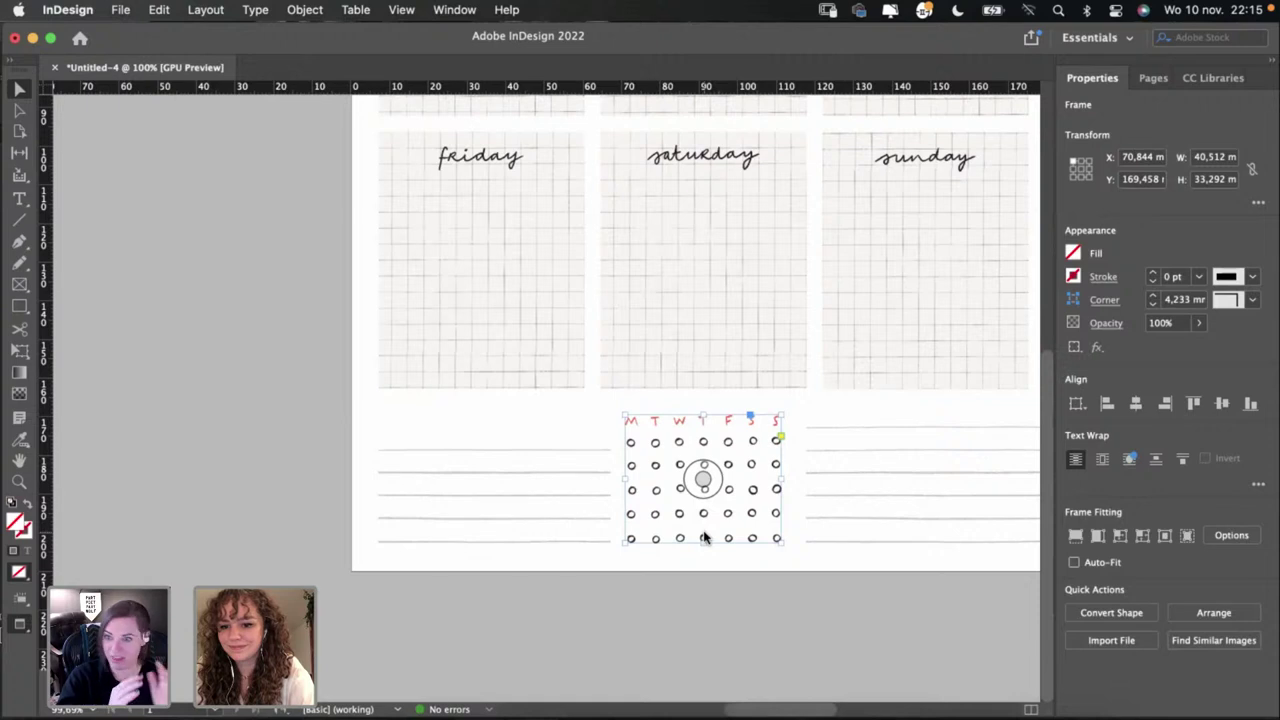
Step: Deselect the habit tracker and bring the Photoshop lettering canvas to the front
click(697, 614)
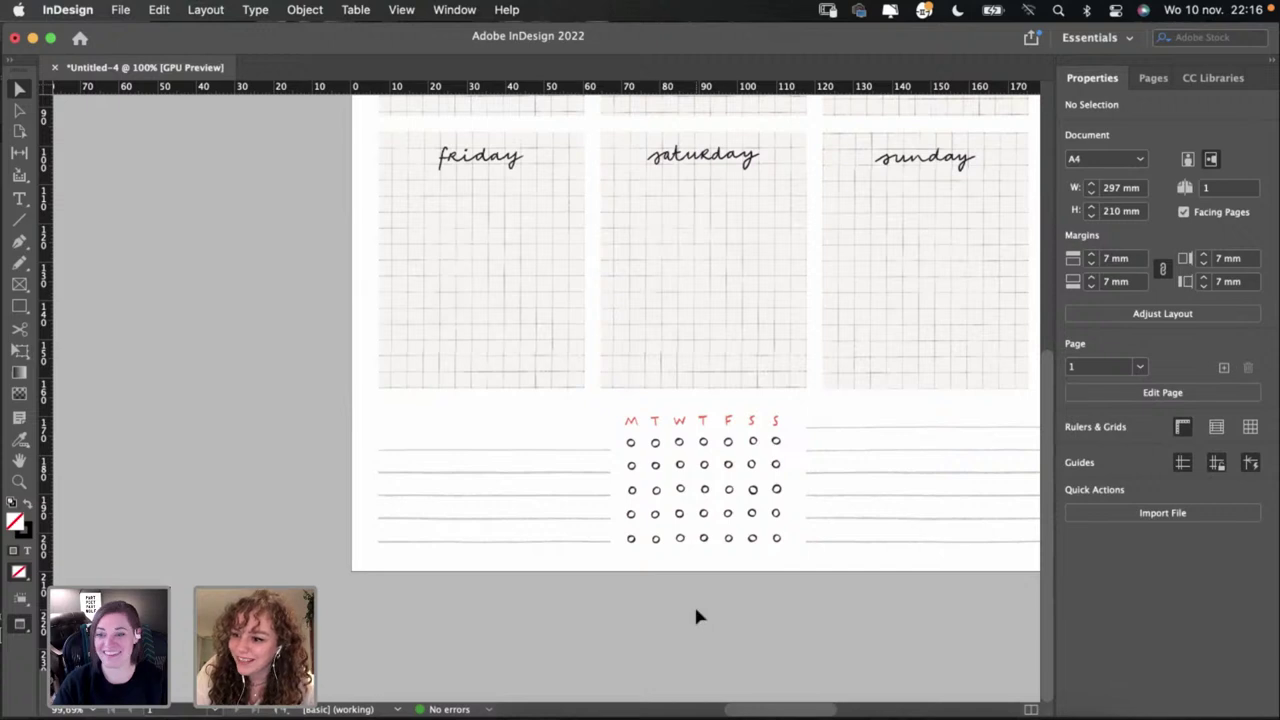
scroll(697, 615, right, 1)
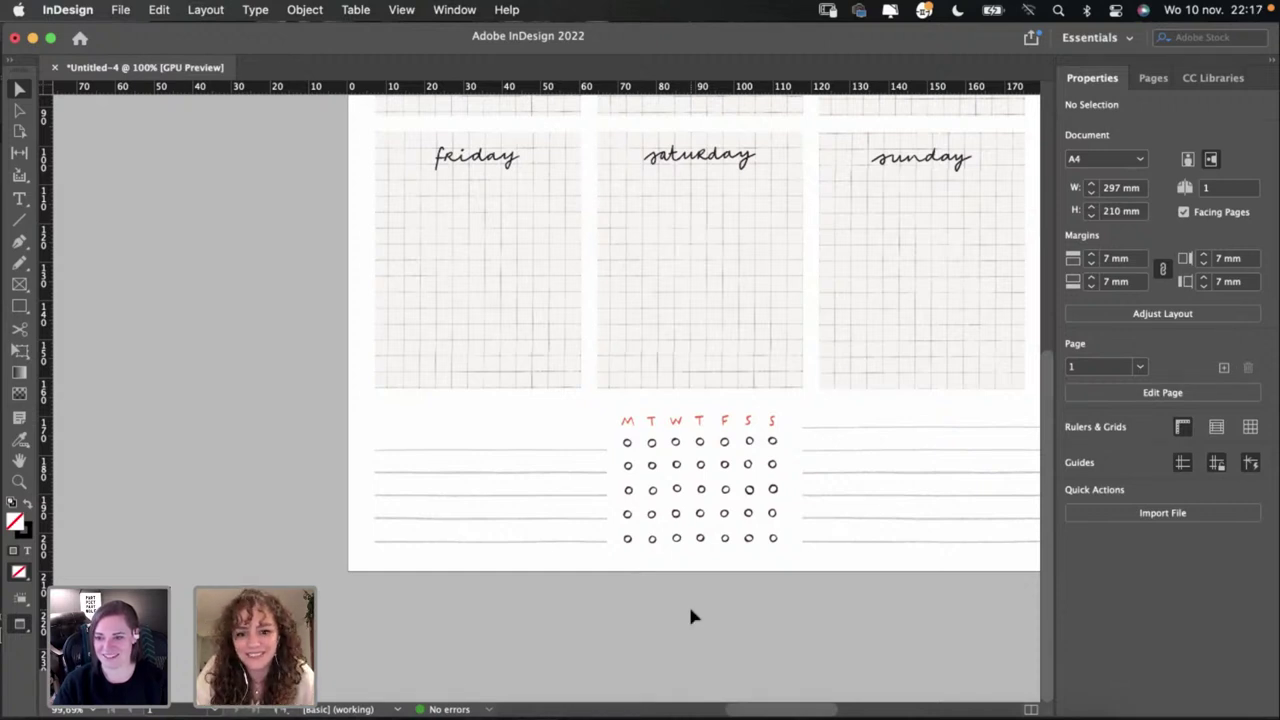
click(624, 716)
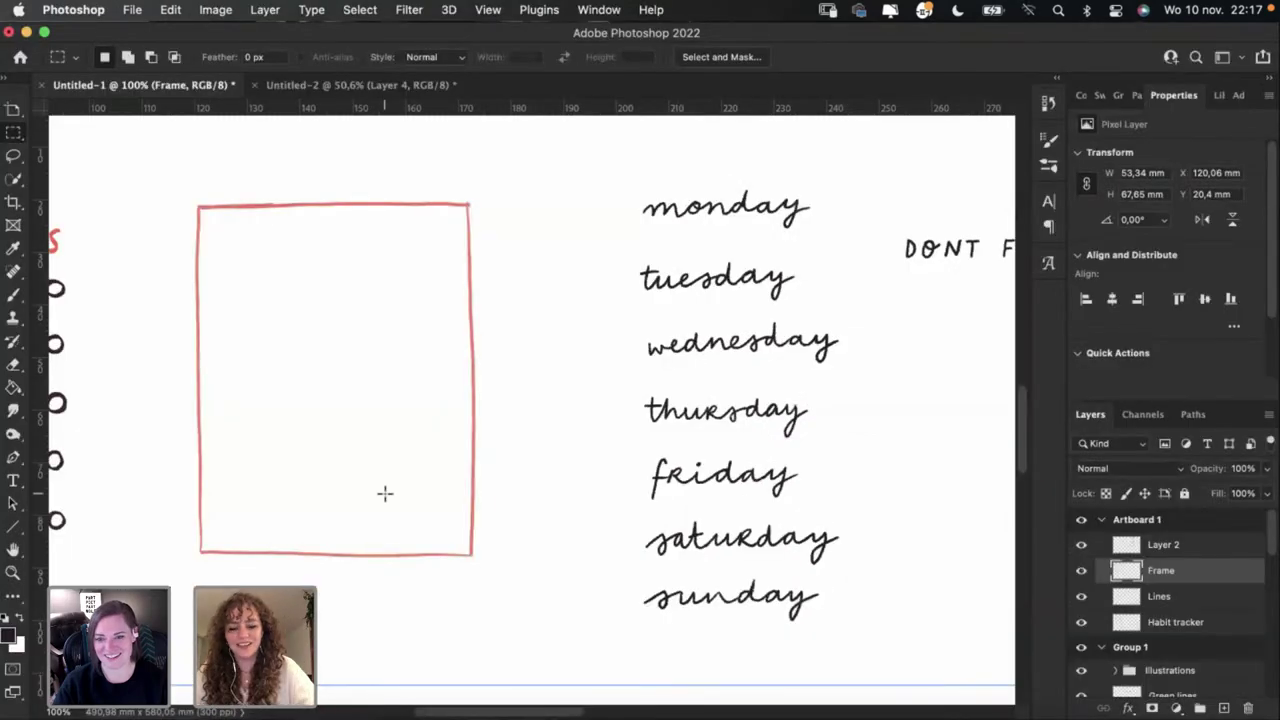
Step: Pick the Brush and sample the red colour from the frame line
key(b)
alt+click(270, 202)
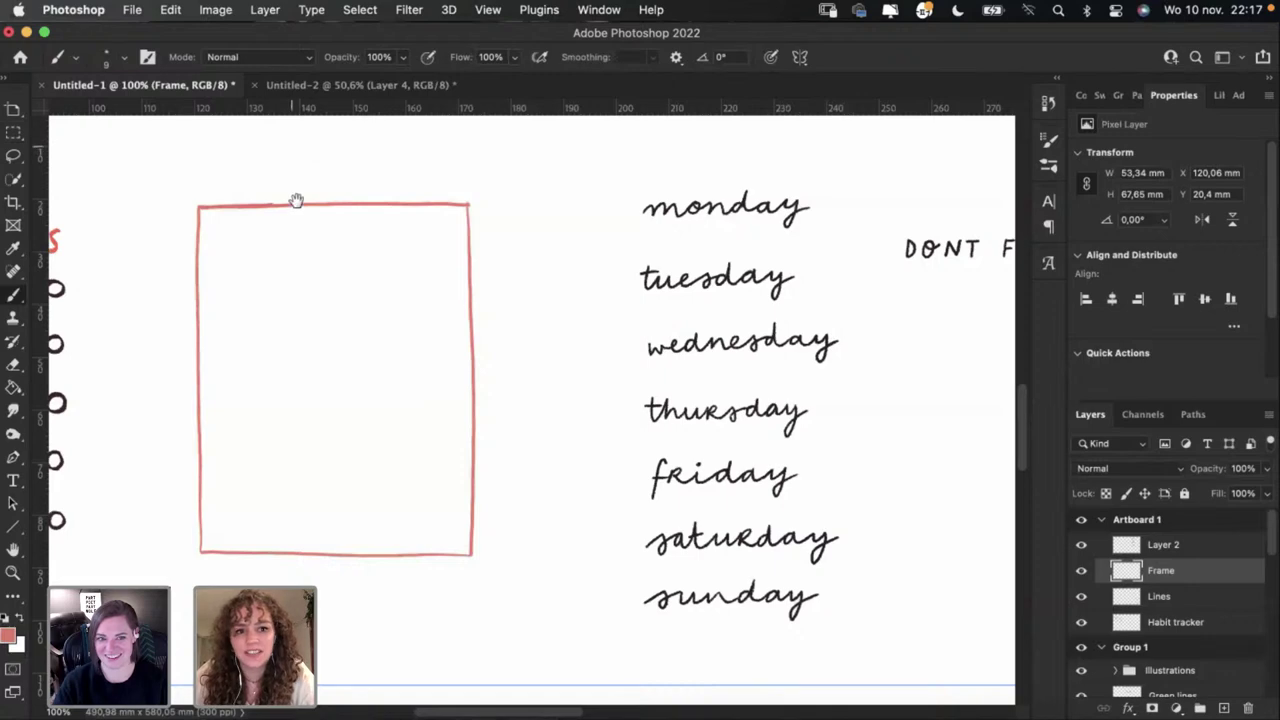
scroll(449, 371, up, 2)
scroll(486, 263, down, 4)
scroll(486, 263, right, 5)
scroll(471, 297, down, 3)
scroll(471, 297, left, 10)
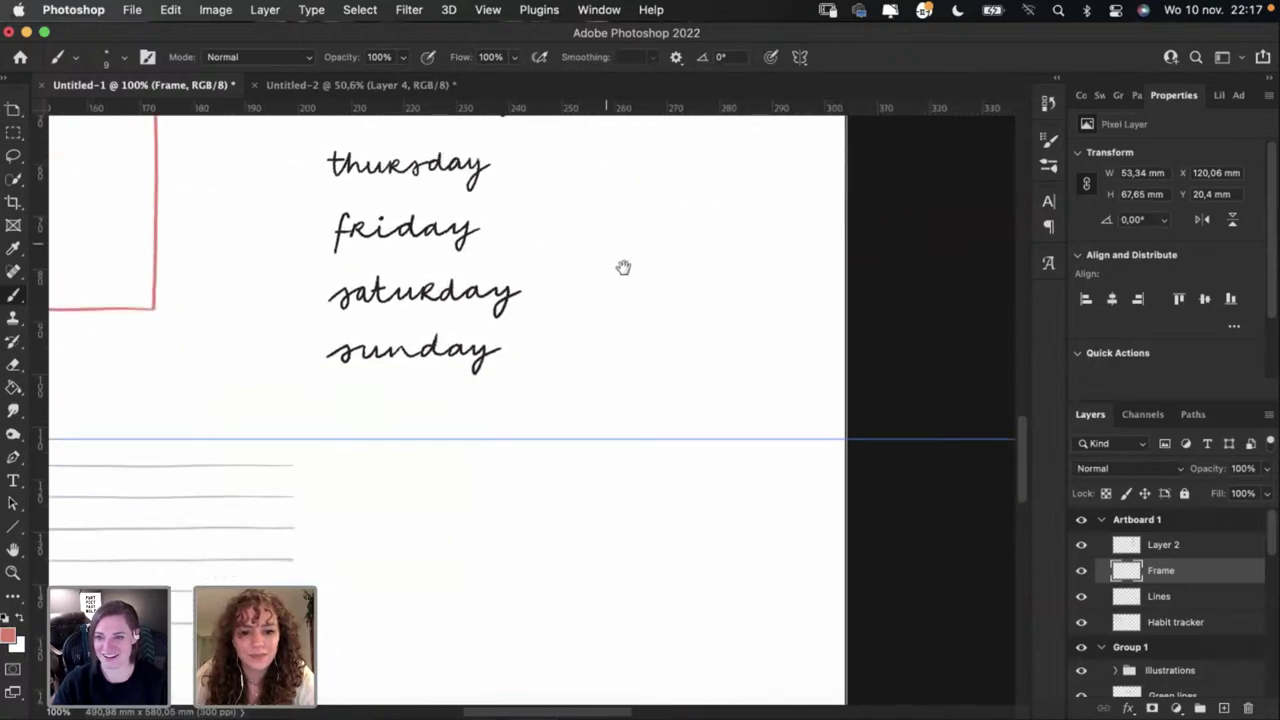
scroll(617, 290, right, 8)
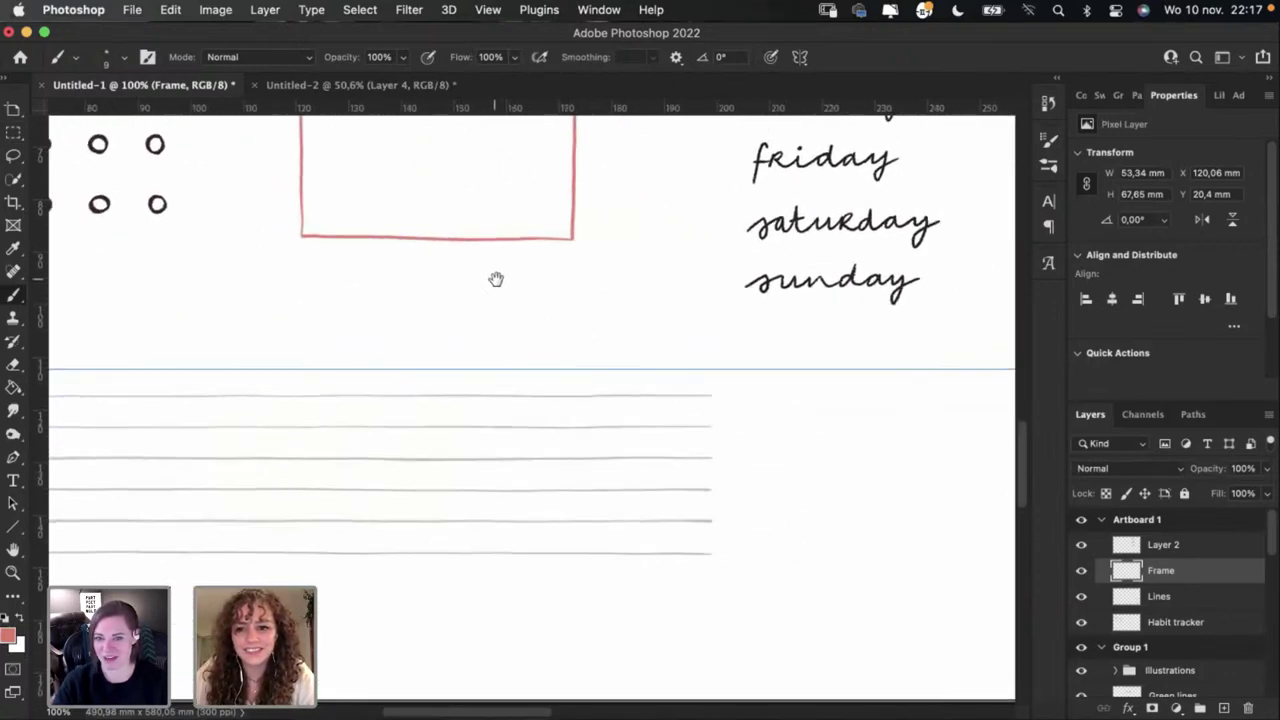
scroll(600, 262, up, 2)
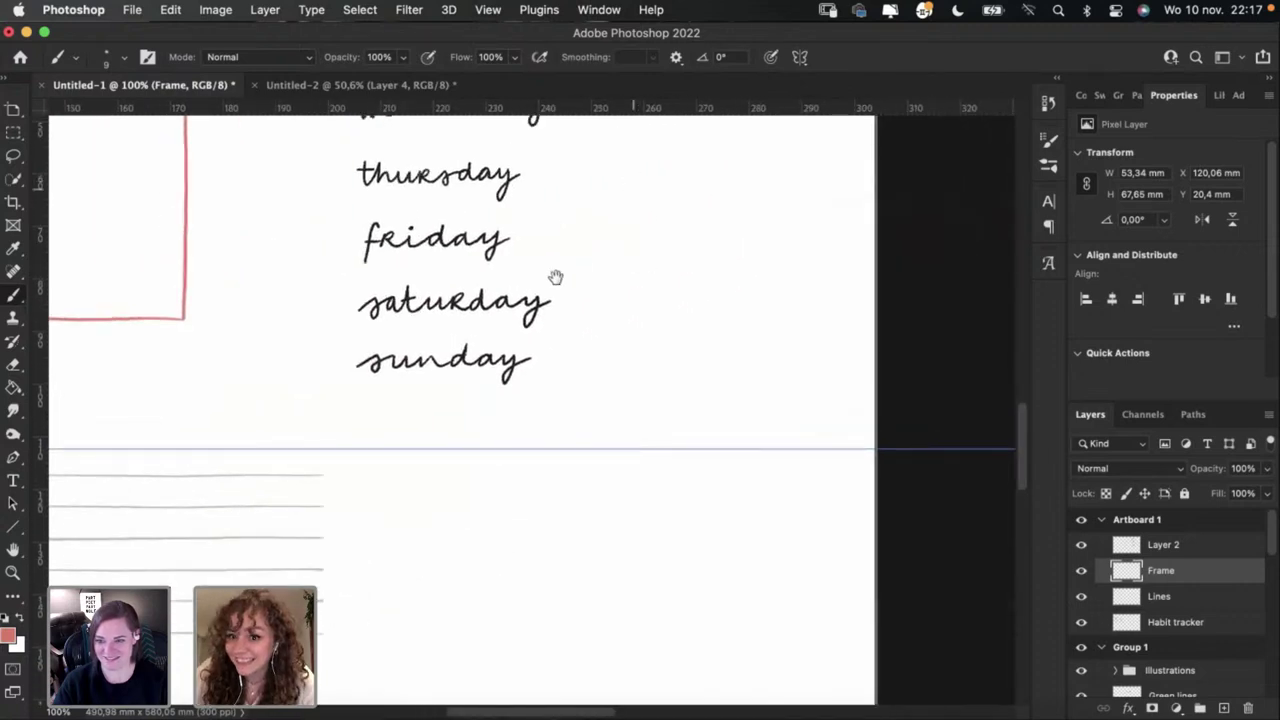
scroll(555, 275, up, 3)
scroll(555, 275, right, 2)
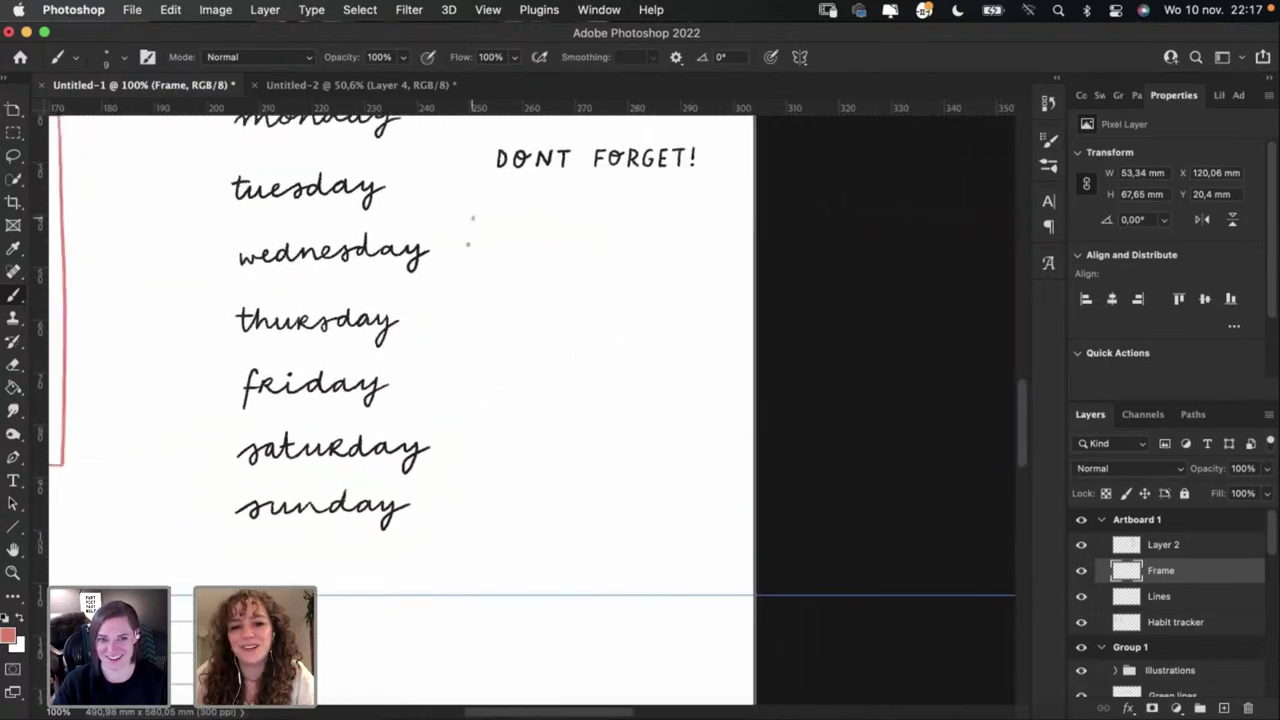
Step: Make trial strokes beside the day lettering and undo them
drag(467, 218, 489, 247)
key(super+z)
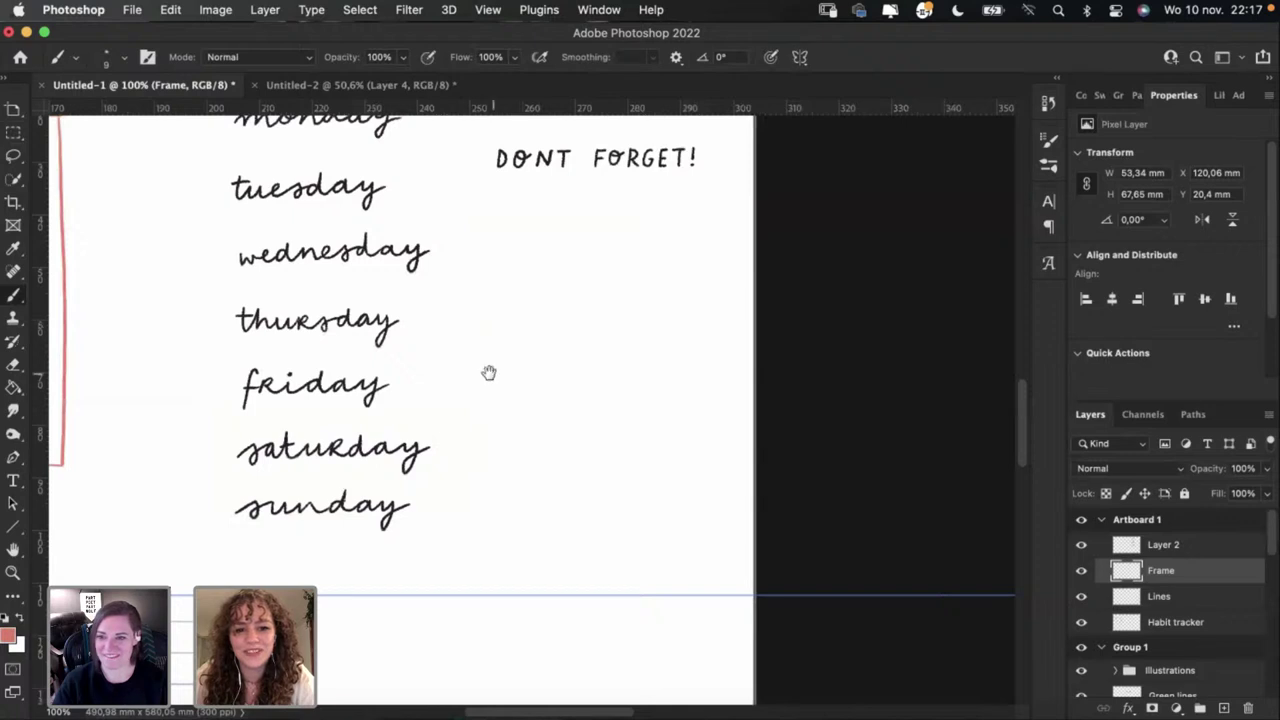
scroll(495, 330, down, 8)
scroll(495, 330, left, 1)
scroll(517, 273, down, 2)
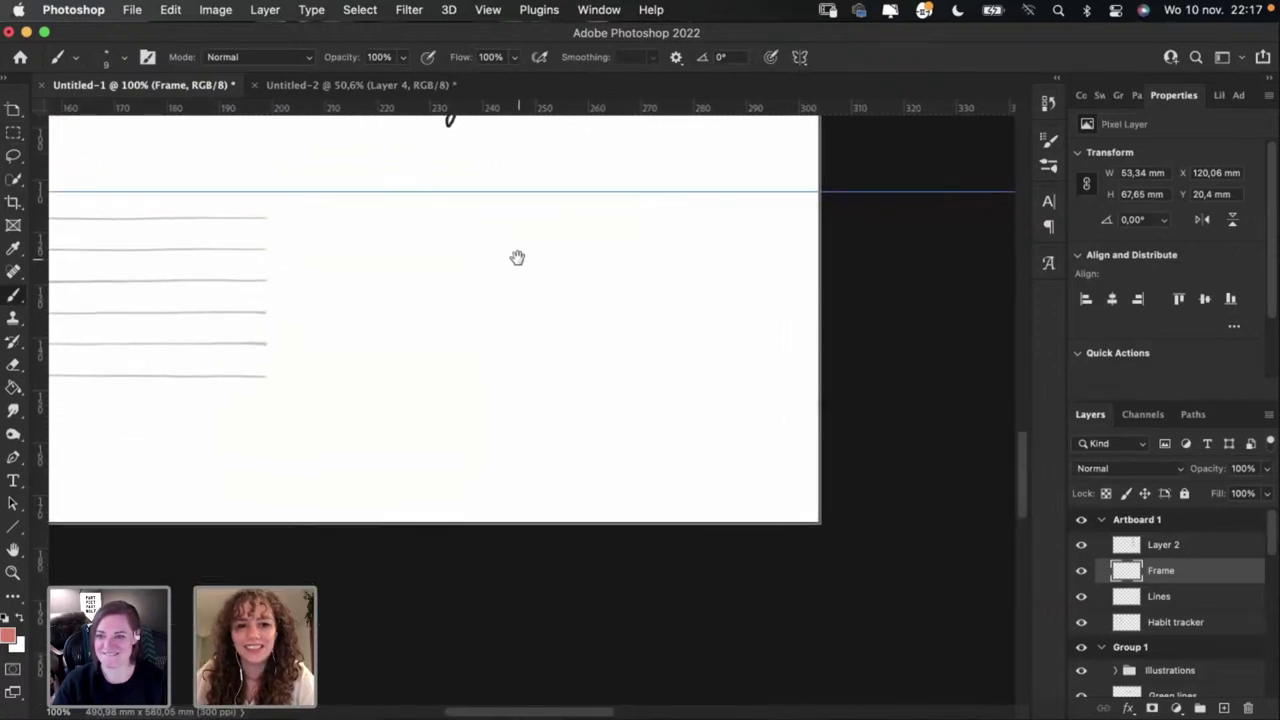
scroll(487, 280, down, 1)
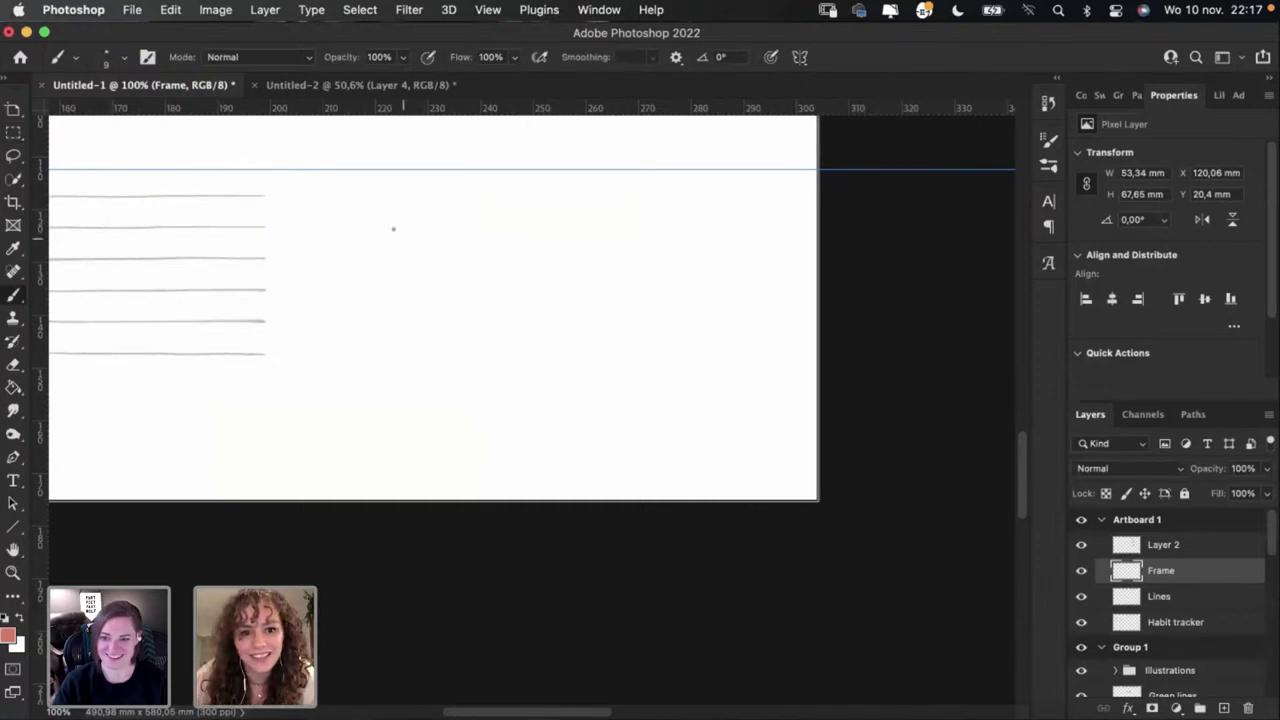
drag(391, 226, 407, 240)
key(super+z)
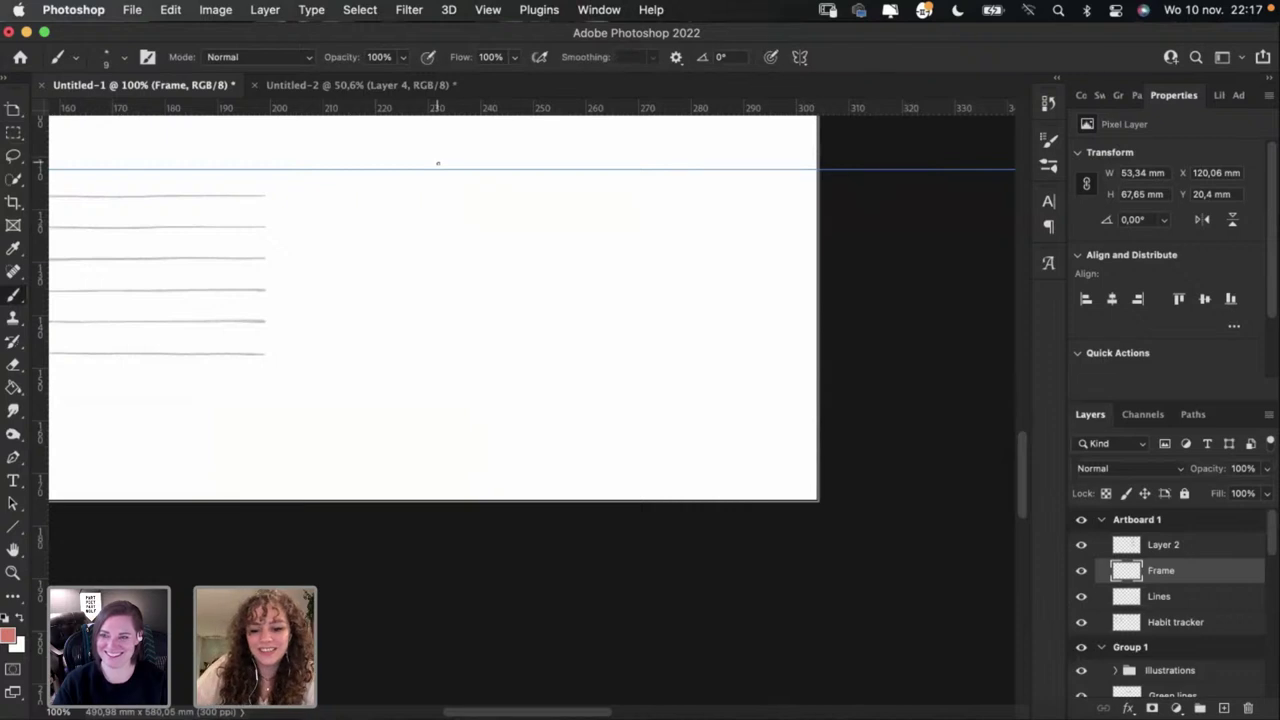
scroll(415, 193, up, 1)
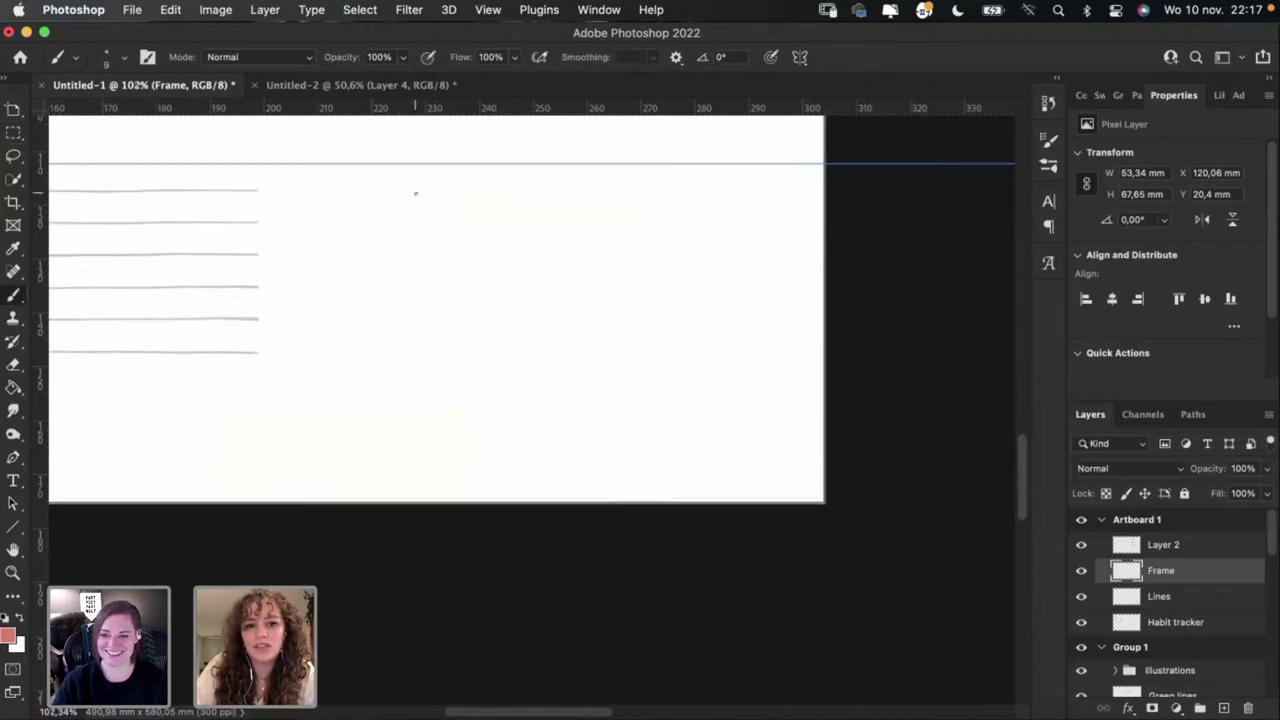
scroll(415, 193, up, 2)
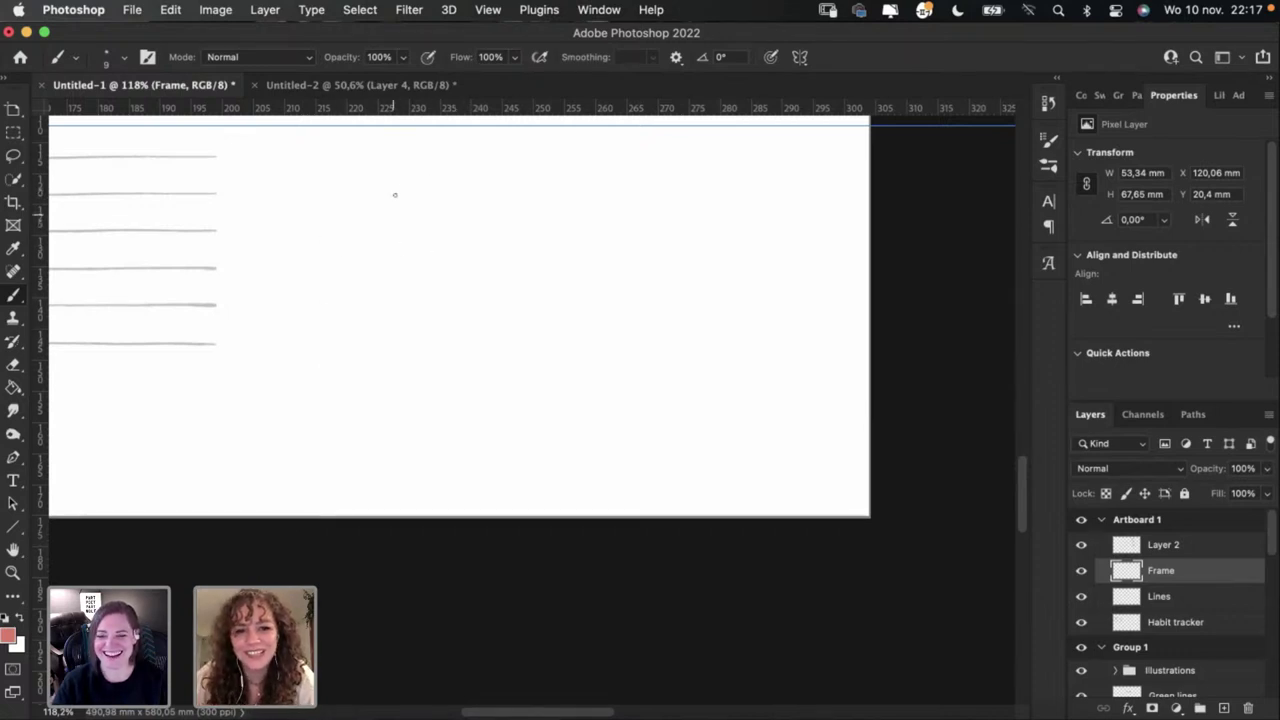
Step: Letter 'hab' in red, redrawing and undoing the following letter several times
mouse_move(369, 206)
mouse_down()
mouse_move(415, 198)
mouse_move(371, 210)
mouse_move(393, 231)
mouse_move(447, 205)
mouse_move(415, 231)
mouse_move(447, 236)
mouse_up()
key(super+z)
key(super+z)
key(super+z)
key(super+z)
key(super+z)
key(super+z)
key(super+z)
key(super+z)
mouse_move(452, 210)
mouse_down()
mouse_move(448, 236)
mouse_move(490, 210)
mouse_move(475, 220)
mouse_move(503, 230)
mouse_move(502, 214)
mouse_up()
key(super+z)
key(super+z)
key(super+z)
key(super+z)
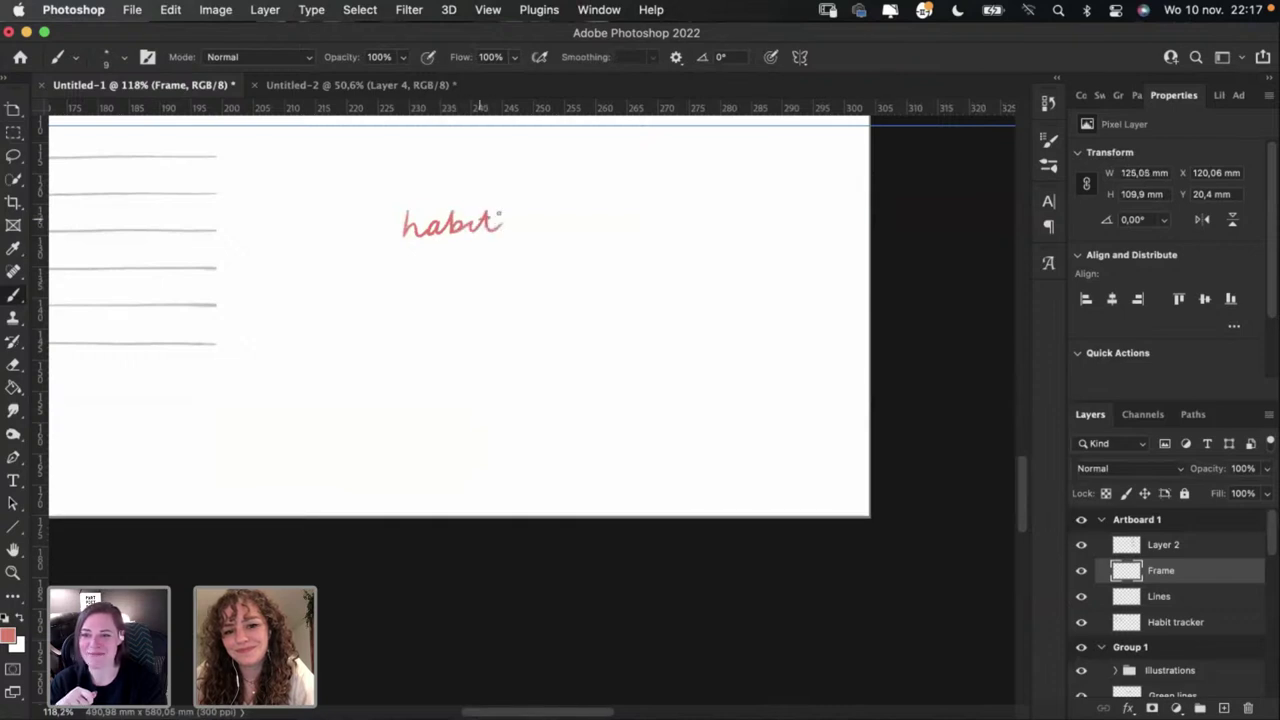
key(super+z)
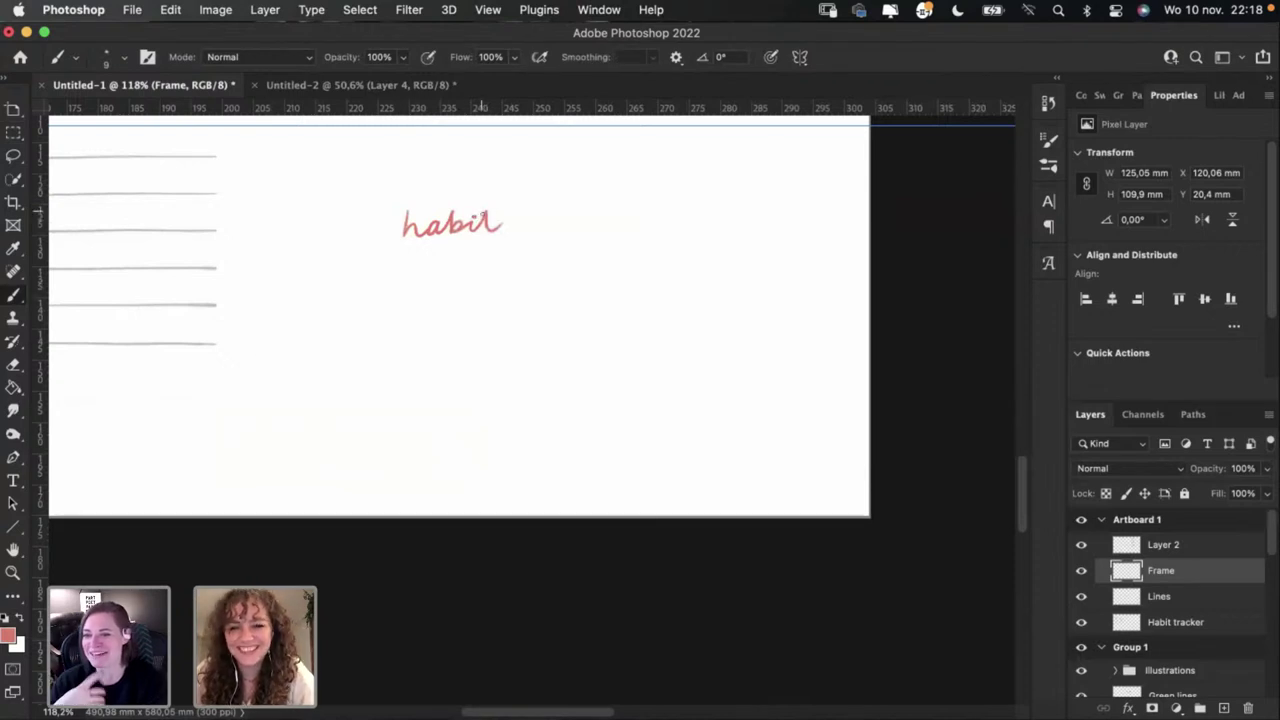
drag(481, 217, 508, 215)
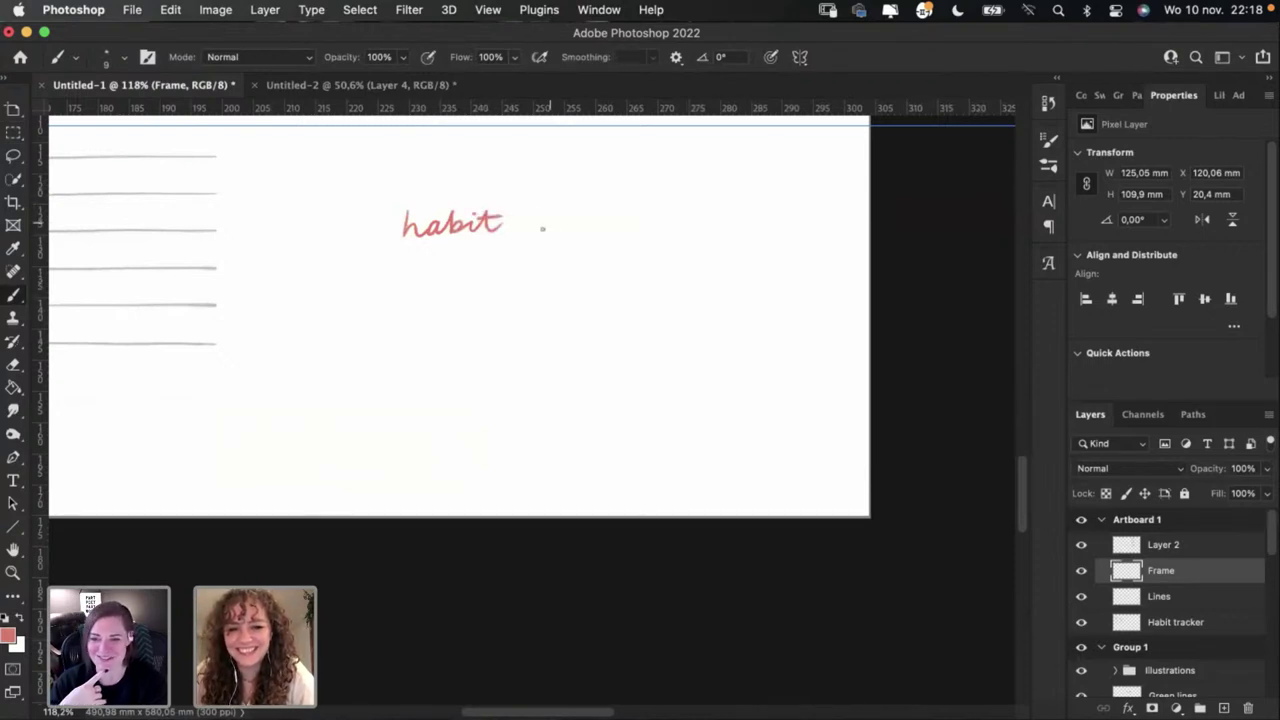
key(super+z)
key(super+z)
key(super+z)
key(super+z)
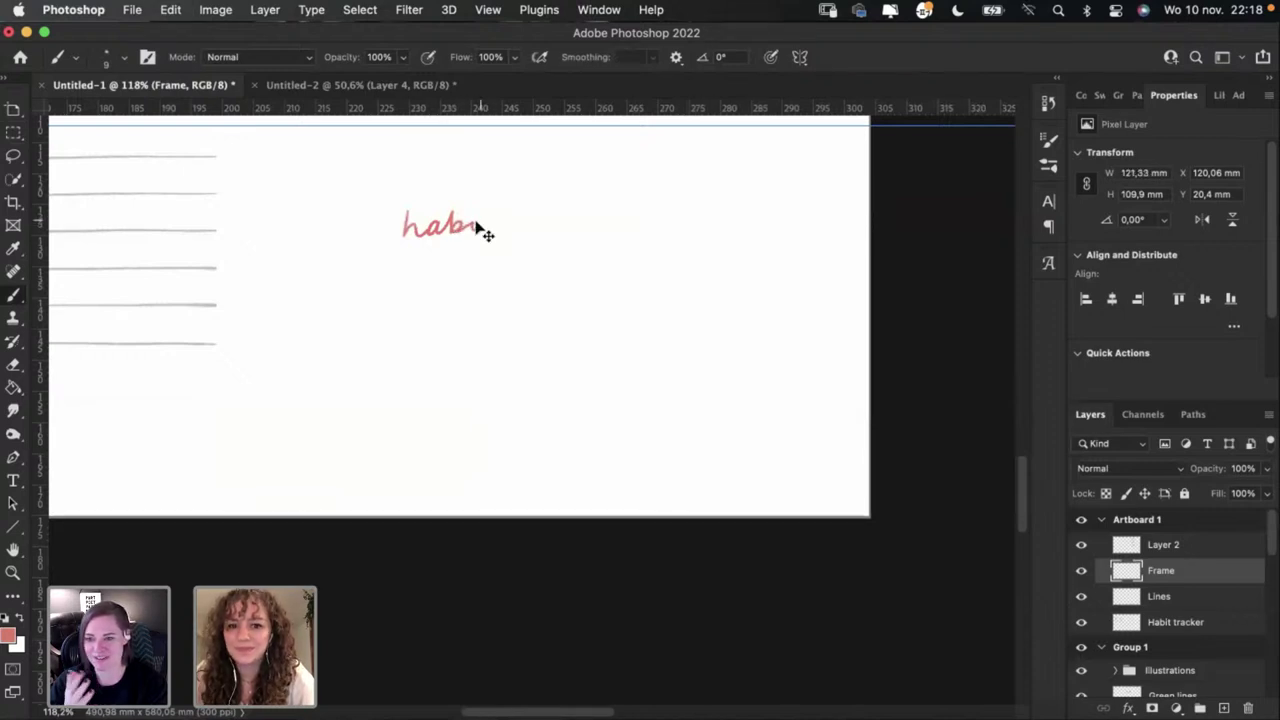
mouse_move(484, 230)
mouse_down()
mouse_move(498, 212)
mouse_move(506, 226)
mouse_move(492, 213)
mouse_move(488, 226)
mouse_up()
key(super+z)
key(super+z)
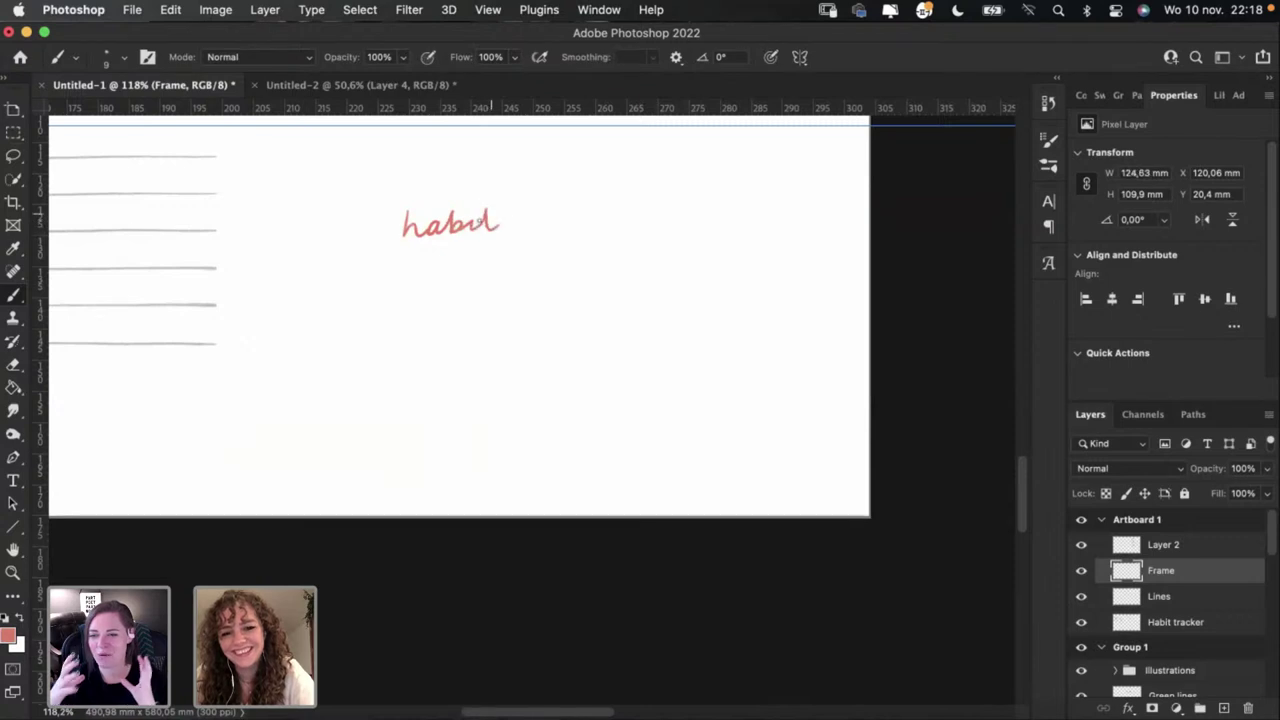
key(super+z)
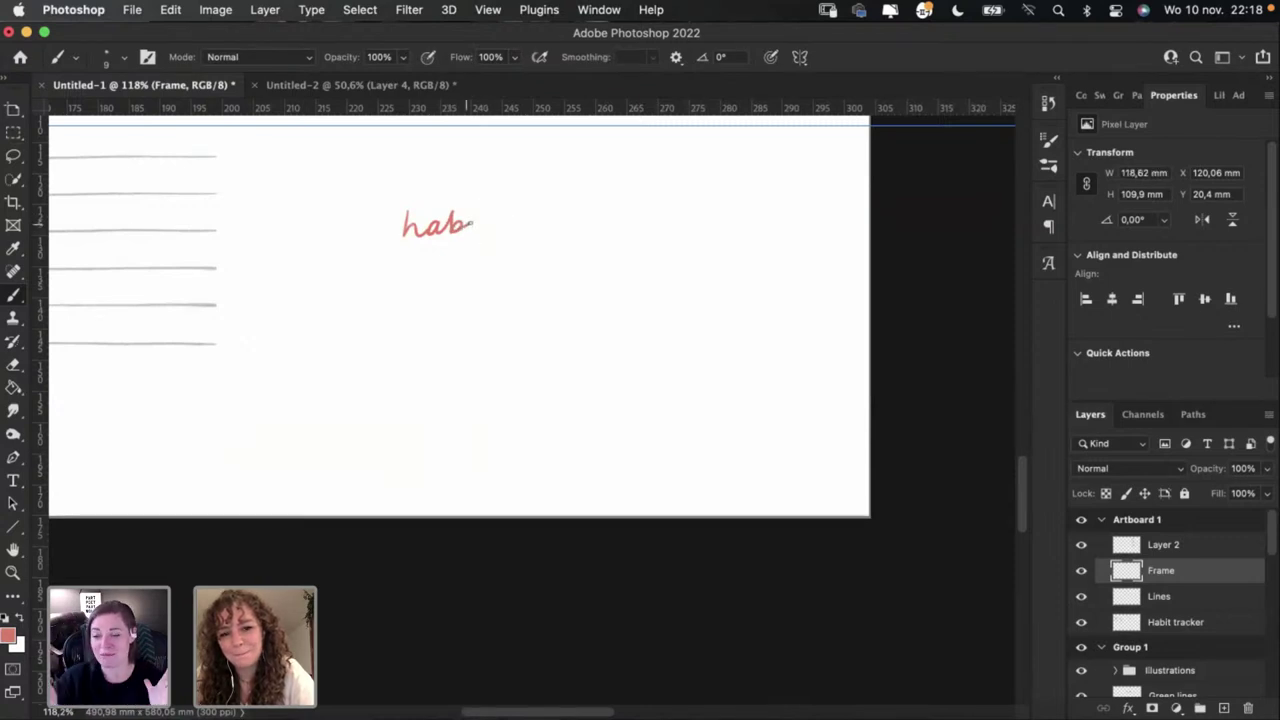
drag(483, 226, 491, 220)
key(super+z)
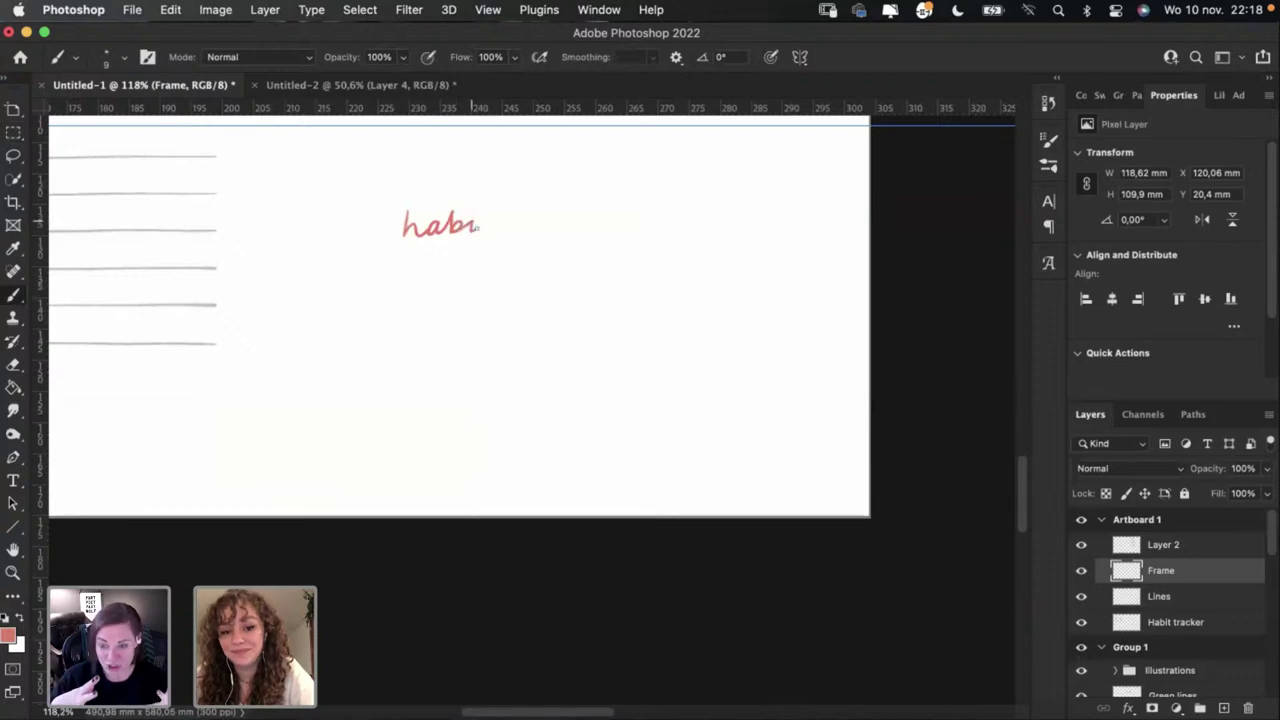
mouse_move(479, 228)
mouse_down()
mouse_move(507, 208)
mouse_move(500, 232)
mouse_move(477, 217)
mouse_move(483, 232)
mouse_move(498, 210)
mouse_up()
key(super+z)
key(super+z)
key(super+z)
key(super+z)
key(super+z)
key(super+z)
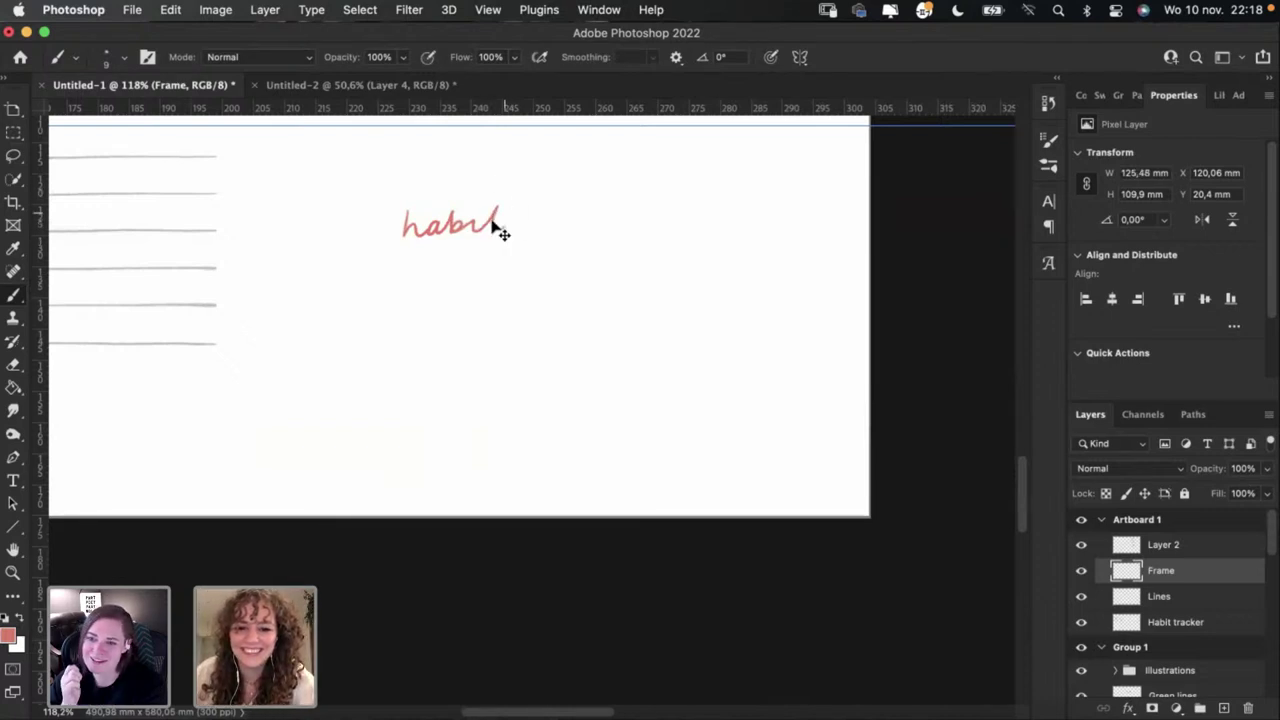
Step: Attempt the t after 'habi' repeatedly, undoing each unsatisfying stroke
key(super+z)
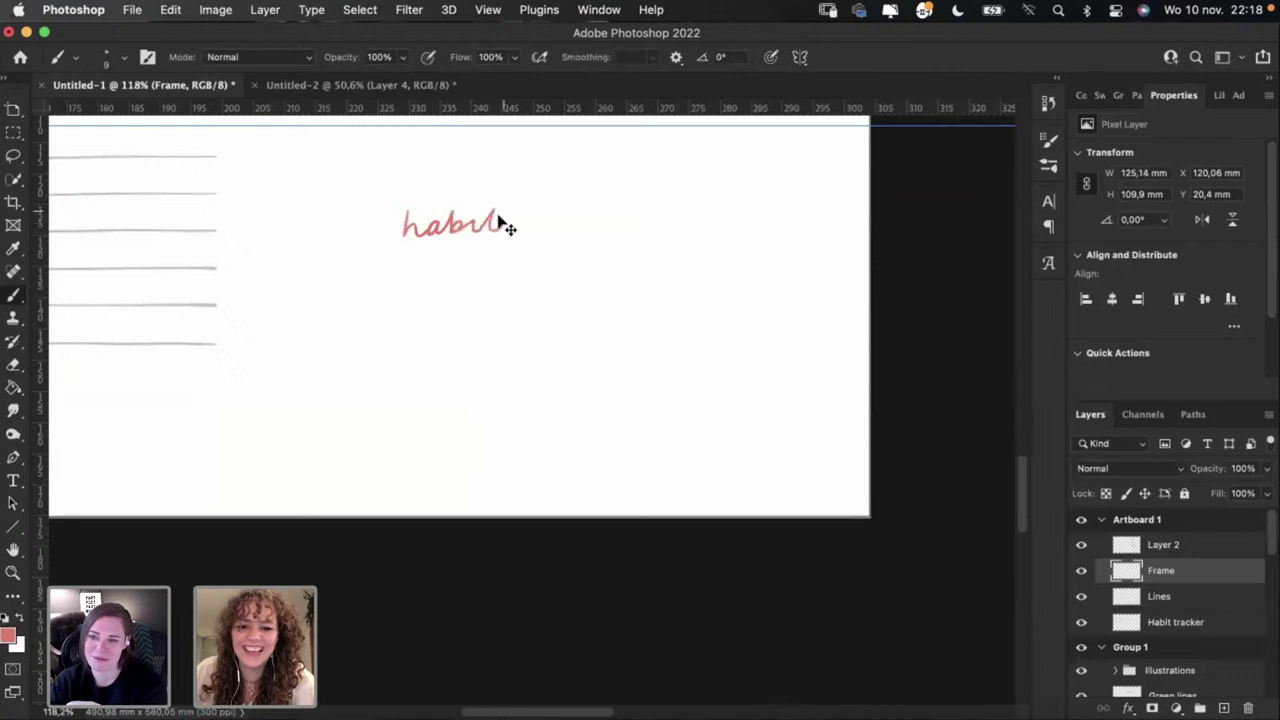
drag(490, 229, 503, 228)
key(super+z)
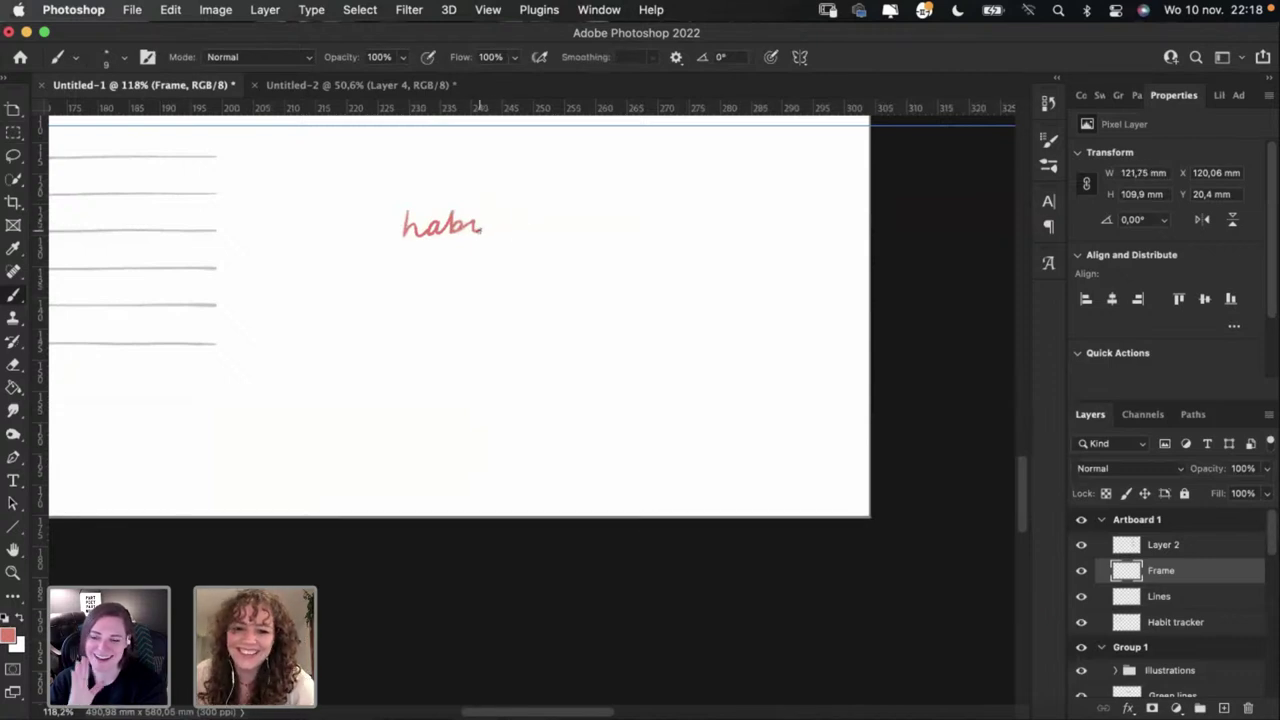
key(super+z)
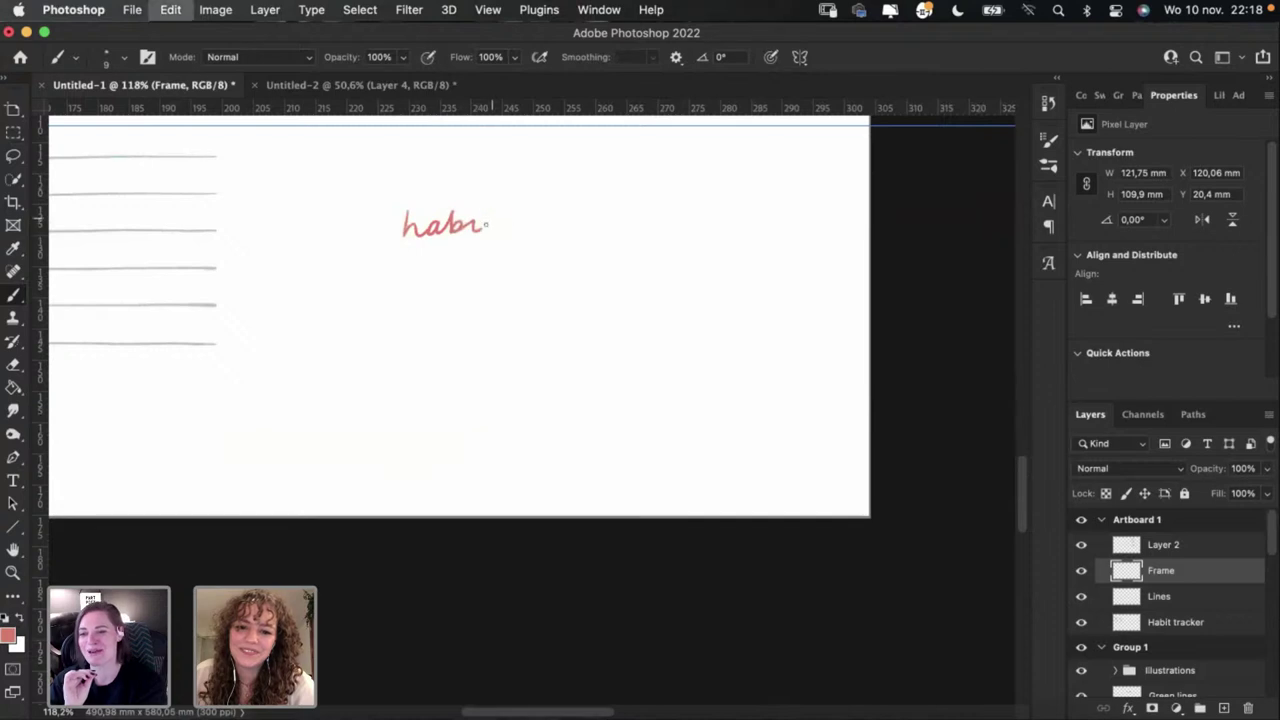
drag(494, 212, 499, 222)
key(super+z)
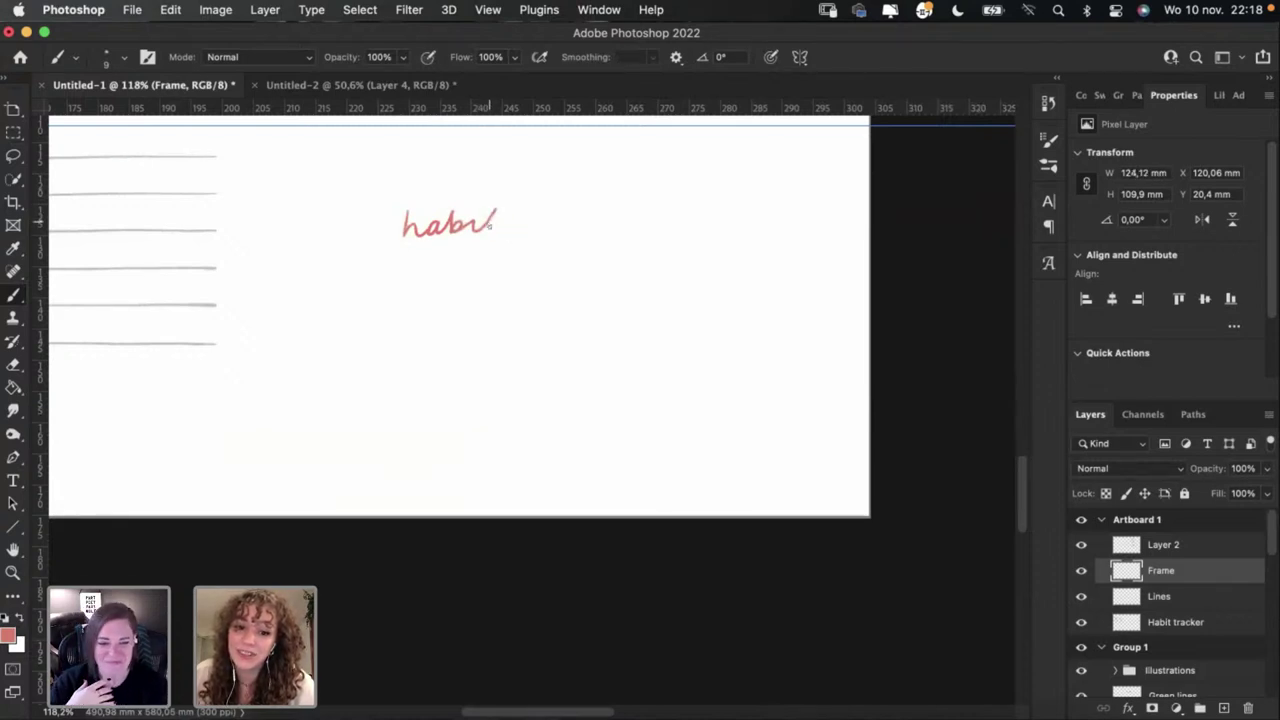
key(super+z)
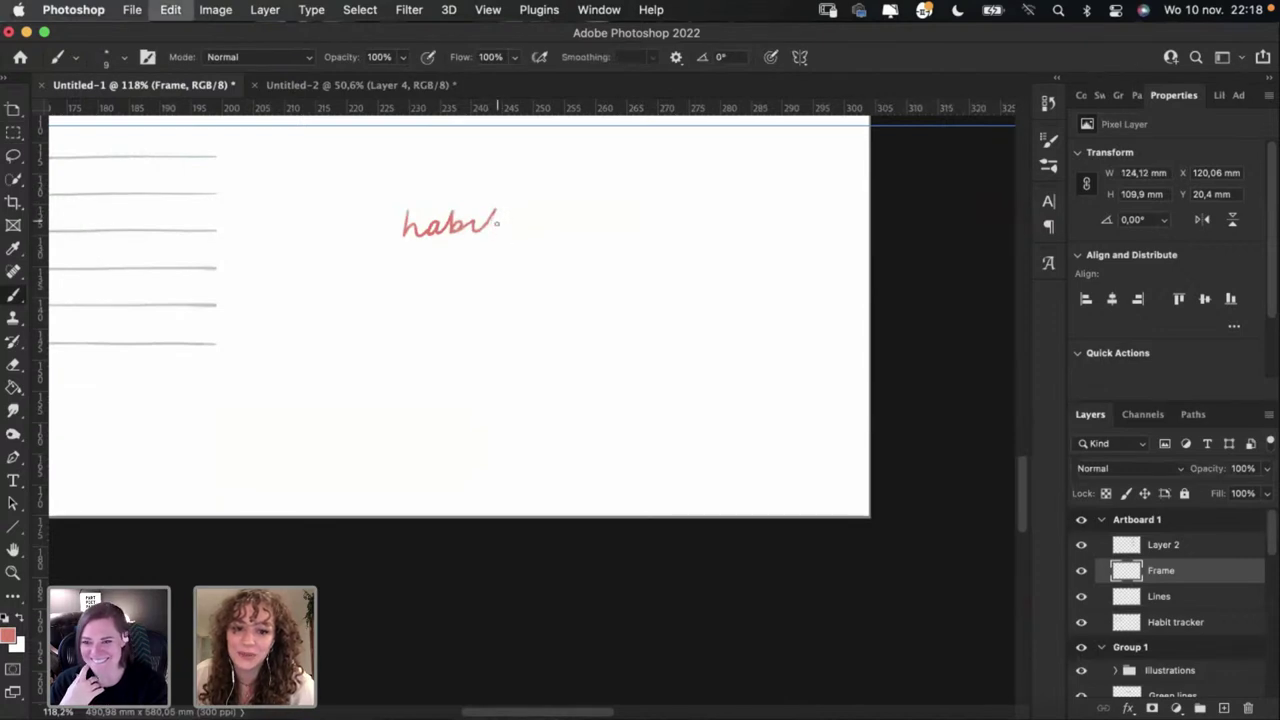
key(super+shift+z)
key(super+z)
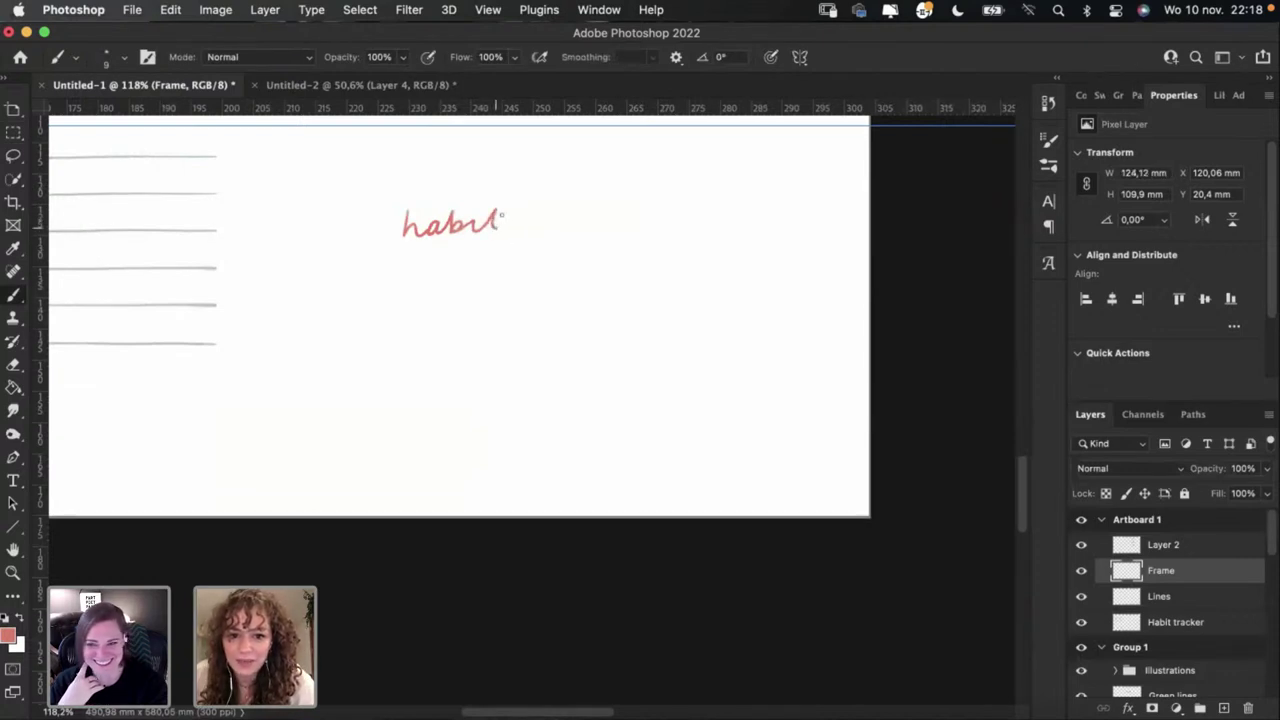
key(super+z)
key(super+z)
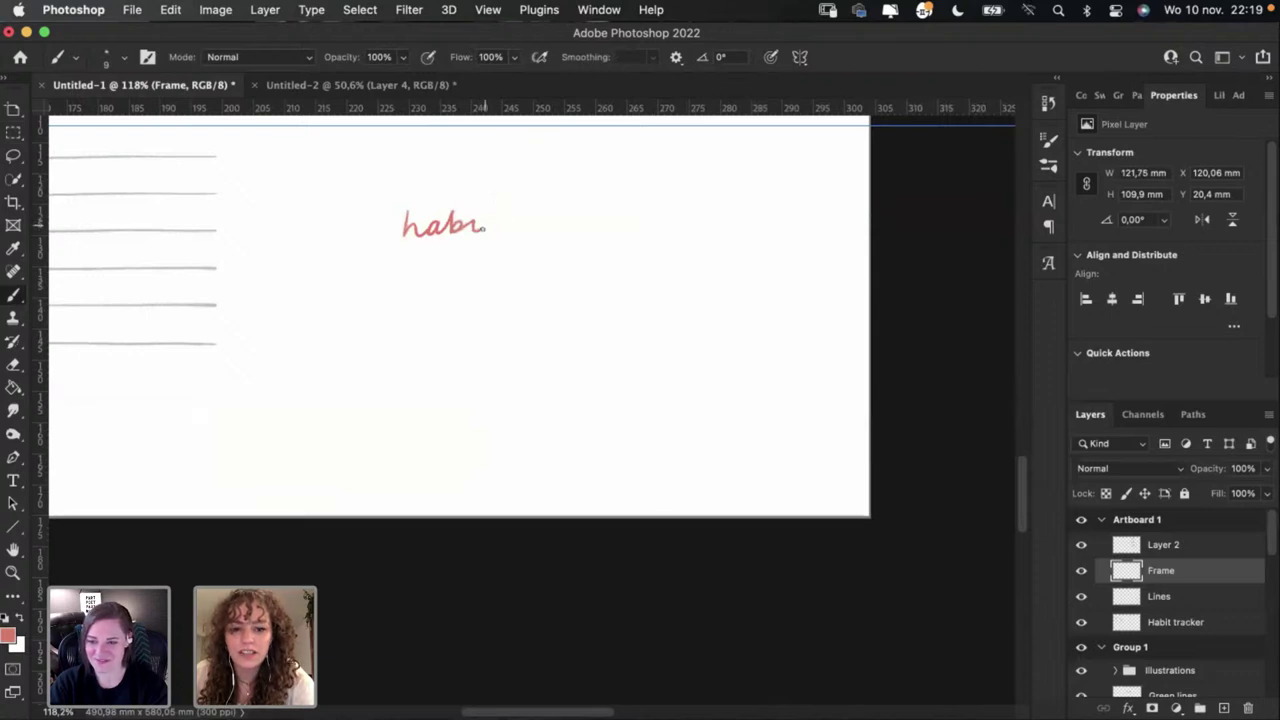
mouse_move(483, 228)
mouse_down()
mouse_move(494, 205)
mouse_move(500, 228)
mouse_up()
key(super+z)
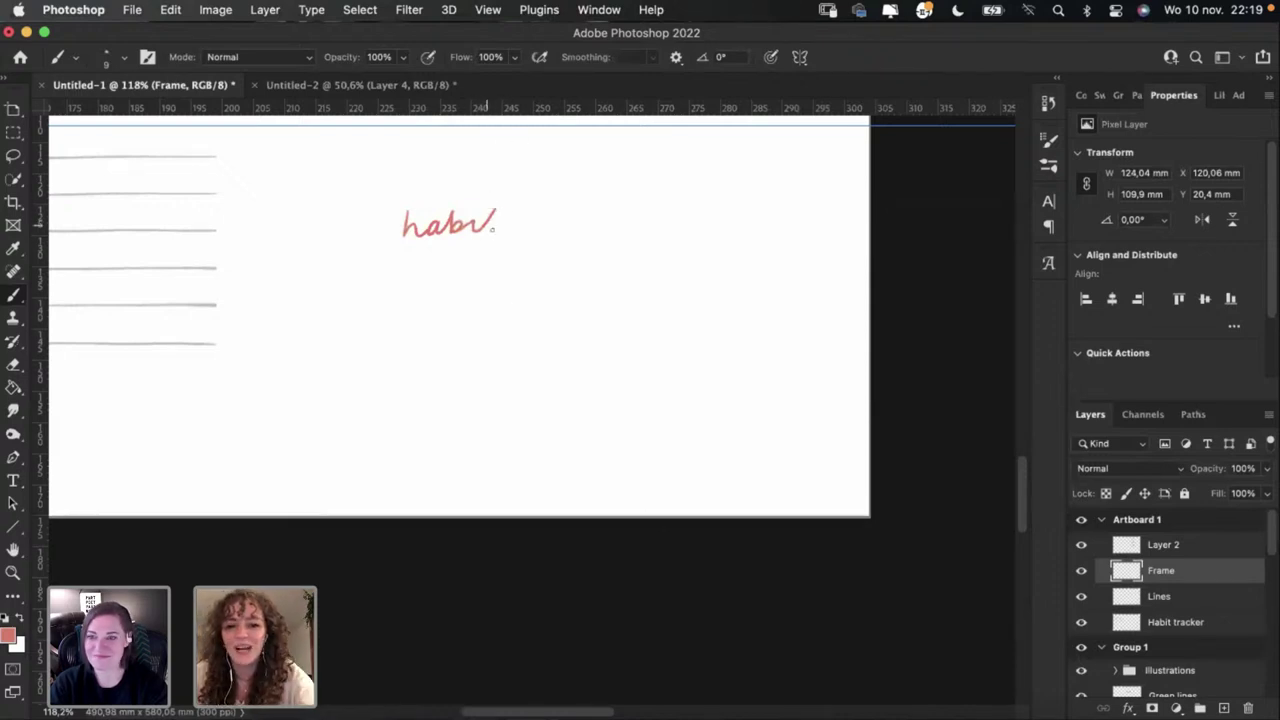
key(super+z)
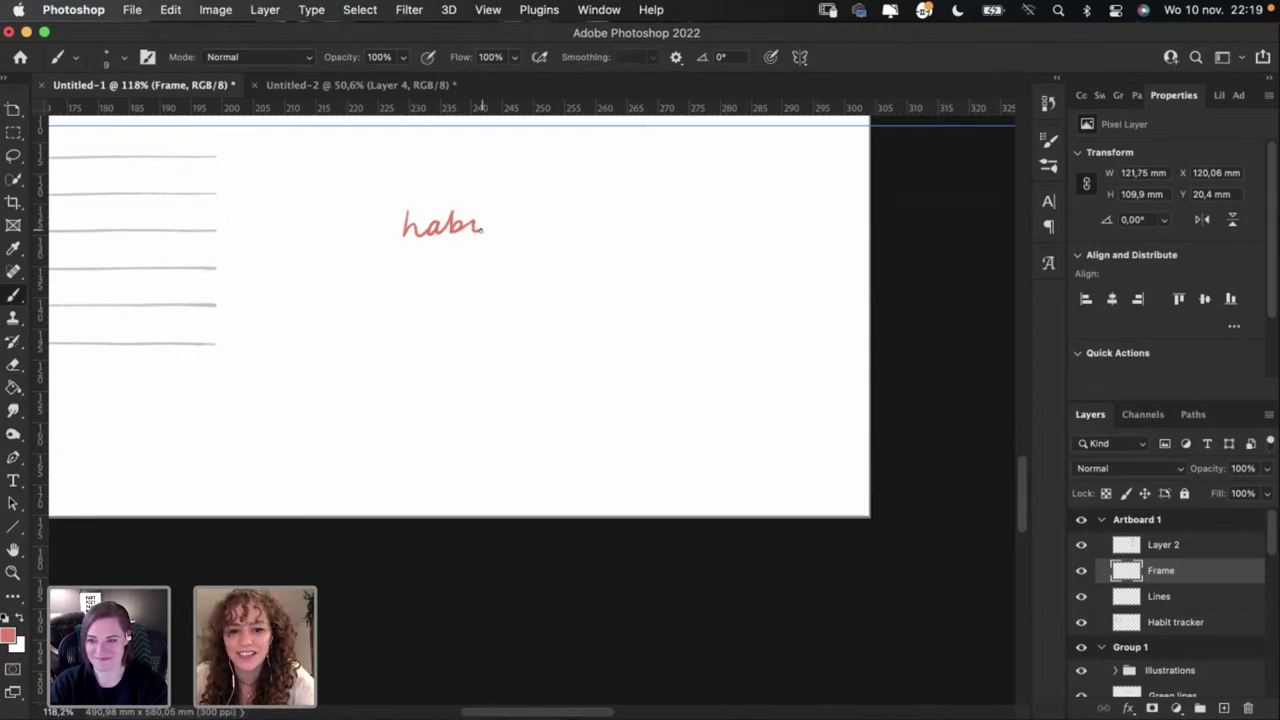
Step: Draw the final t stroke so the red lettering reads 'habit'
mouse_move(478, 232)
mouse_down()
mouse_move(490, 218)
mouse_move(496, 232)
mouse_move(502, 215)
mouse_up()
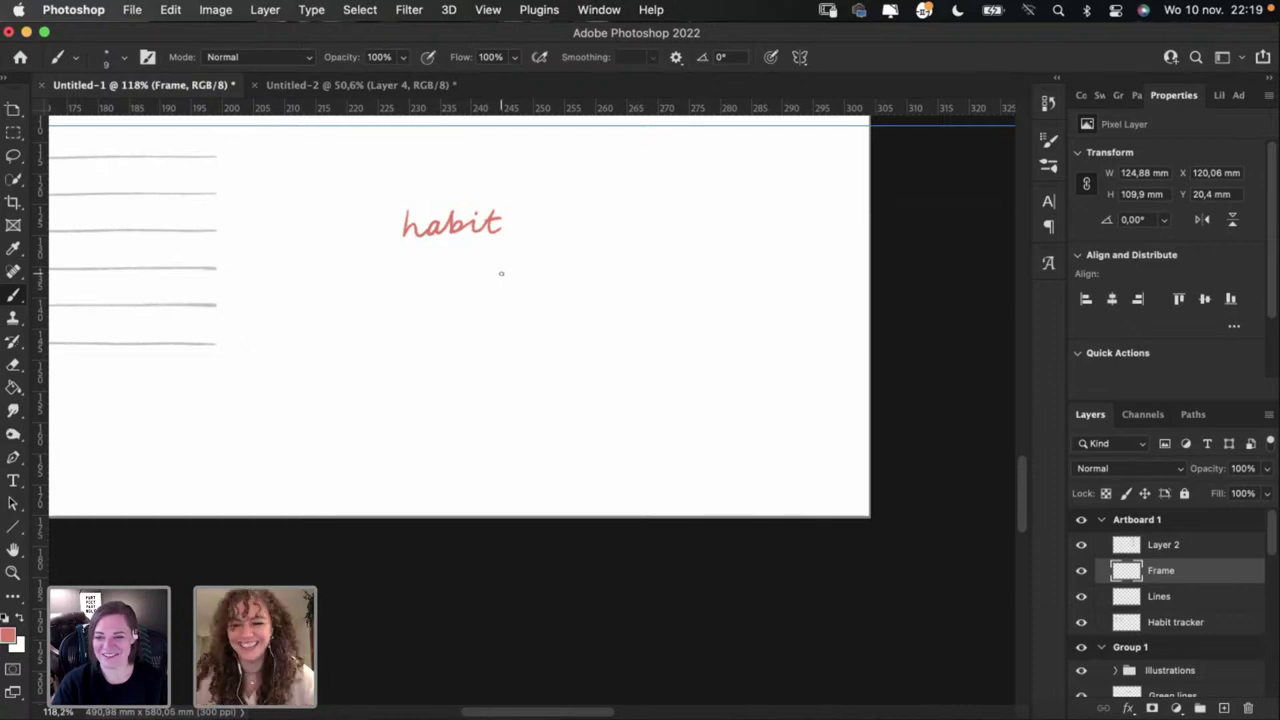
Step: Start 'tracker' right of 'habit', undoing a stray dot and early t attempts
scroll(503, 246, up, 10)
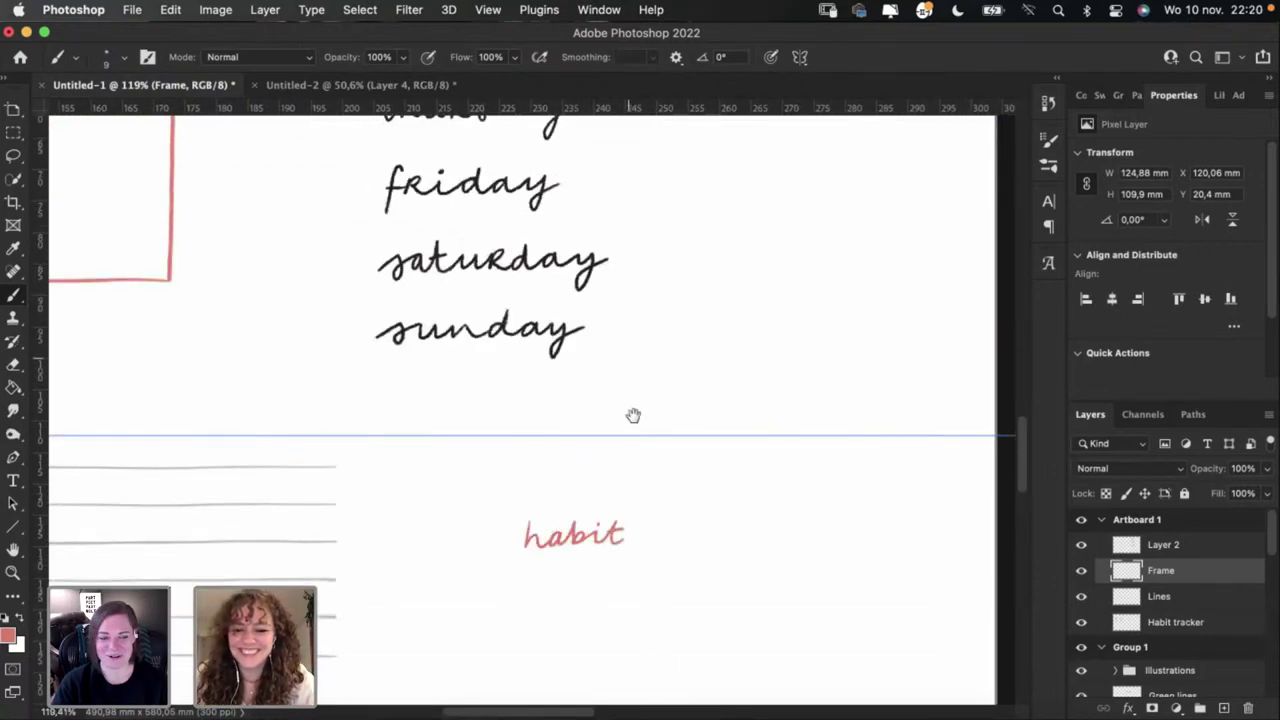
scroll(633, 415, down, 5)
scroll(633, 415, right, 5)
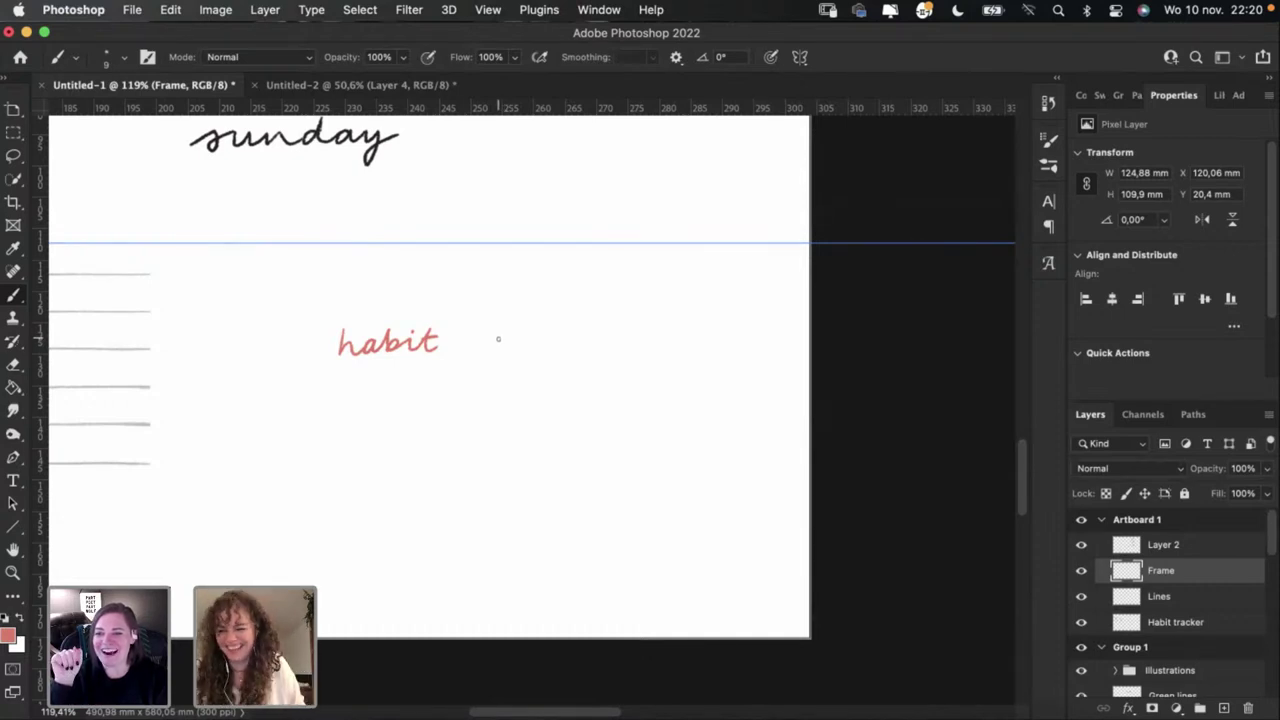
click(498, 339)
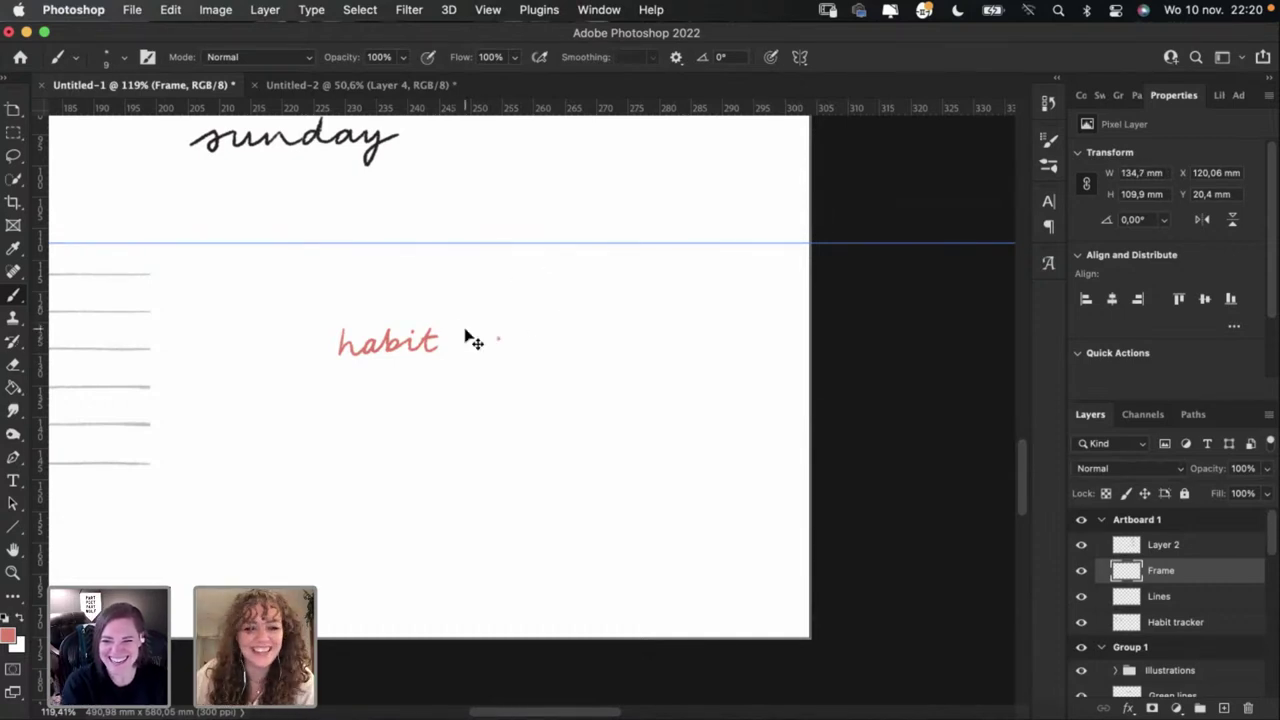
key(super+z)
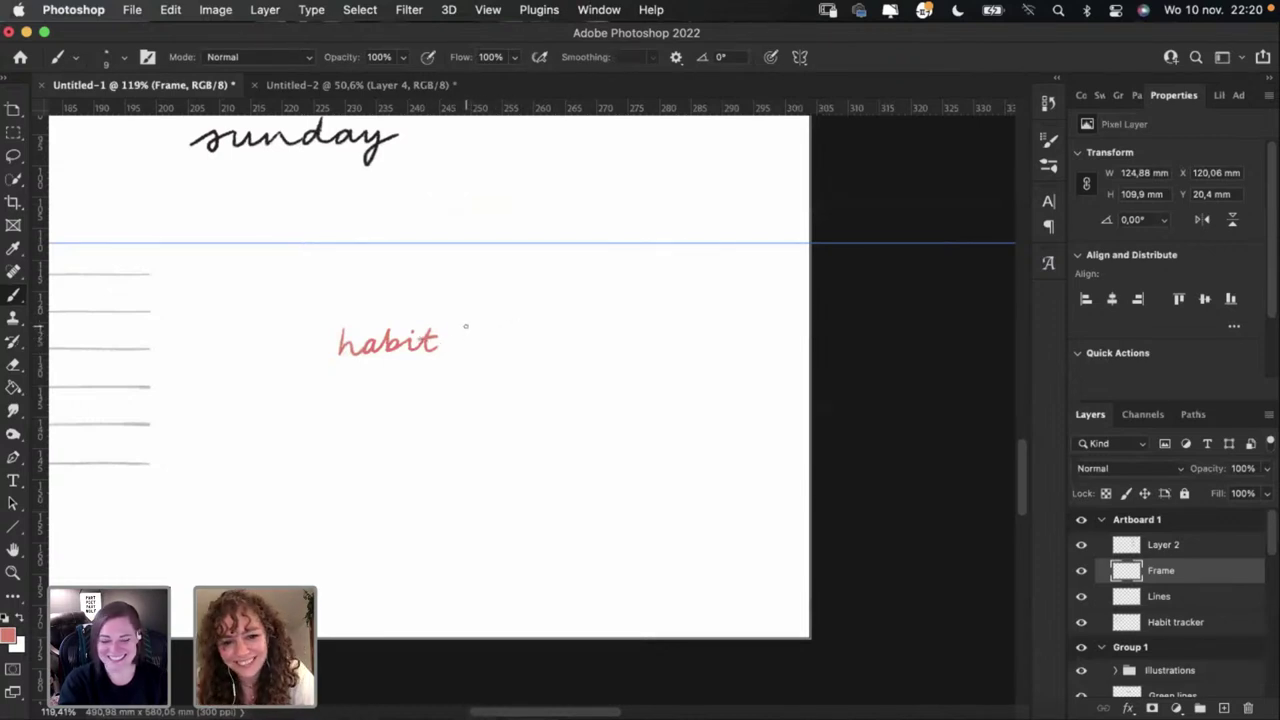
key(super+z)
drag(468, 324, 466, 352)
key(super+z)
key(super+z)
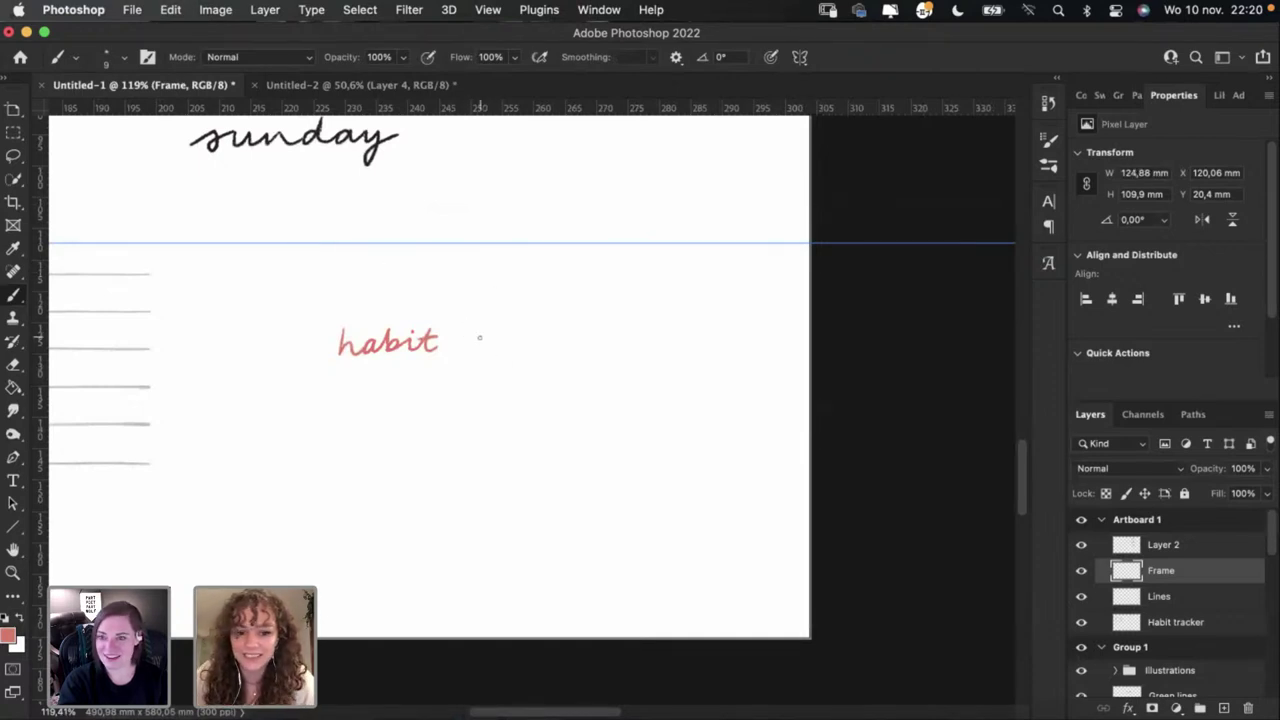
mouse_move(470, 326)
mouse_down()
mouse_move(472, 350)
mouse_move(490, 343)
mouse_move(477, 350)
mouse_up()
key(super+z)
key(super+z)
key(super+z)
key(super+z)
key(super+z)
key(super+z)
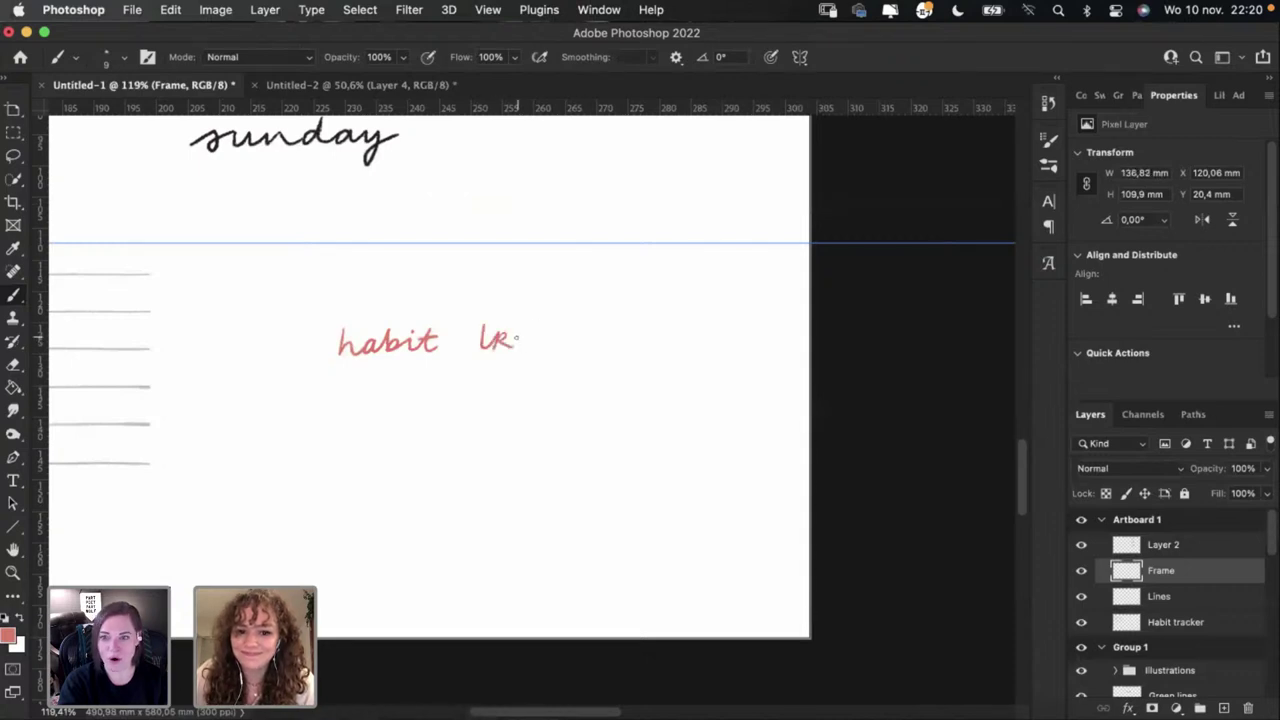
key(super+z)
key(super+z)
key(super+z)
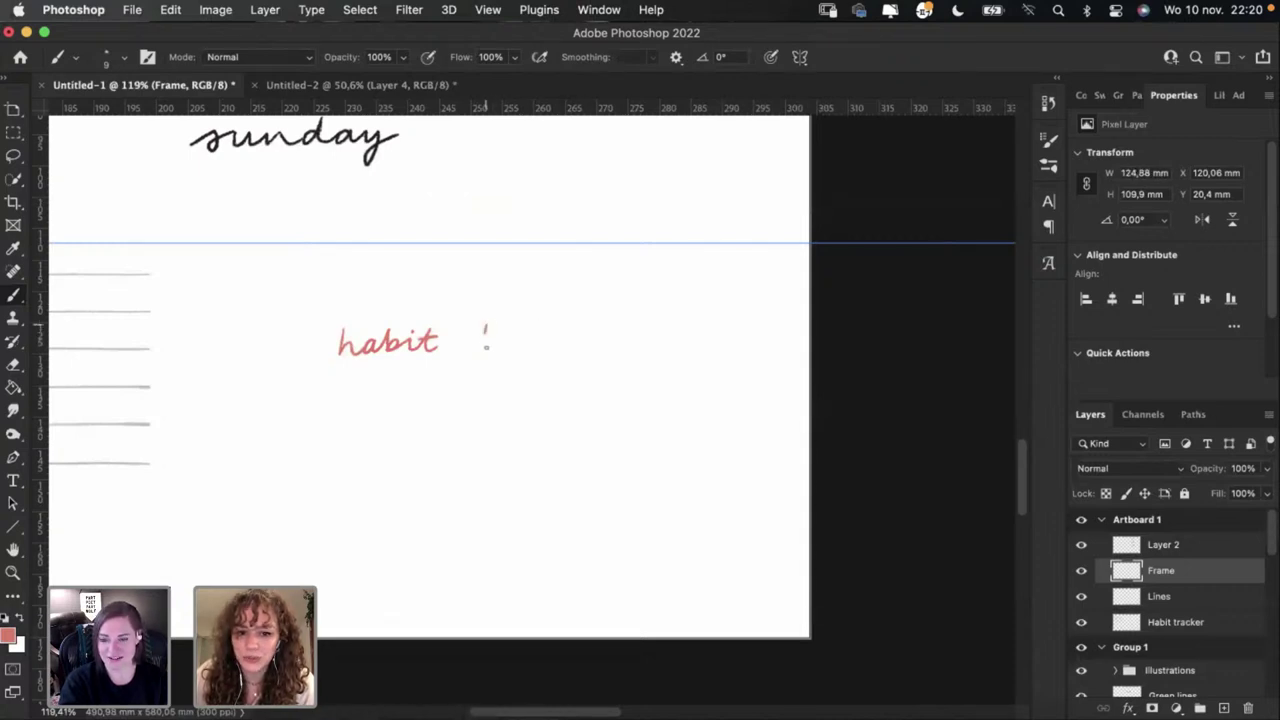
Step: Draw the t and r of 'tracker', undoing rough strokes
drag(482, 327, 519, 338)
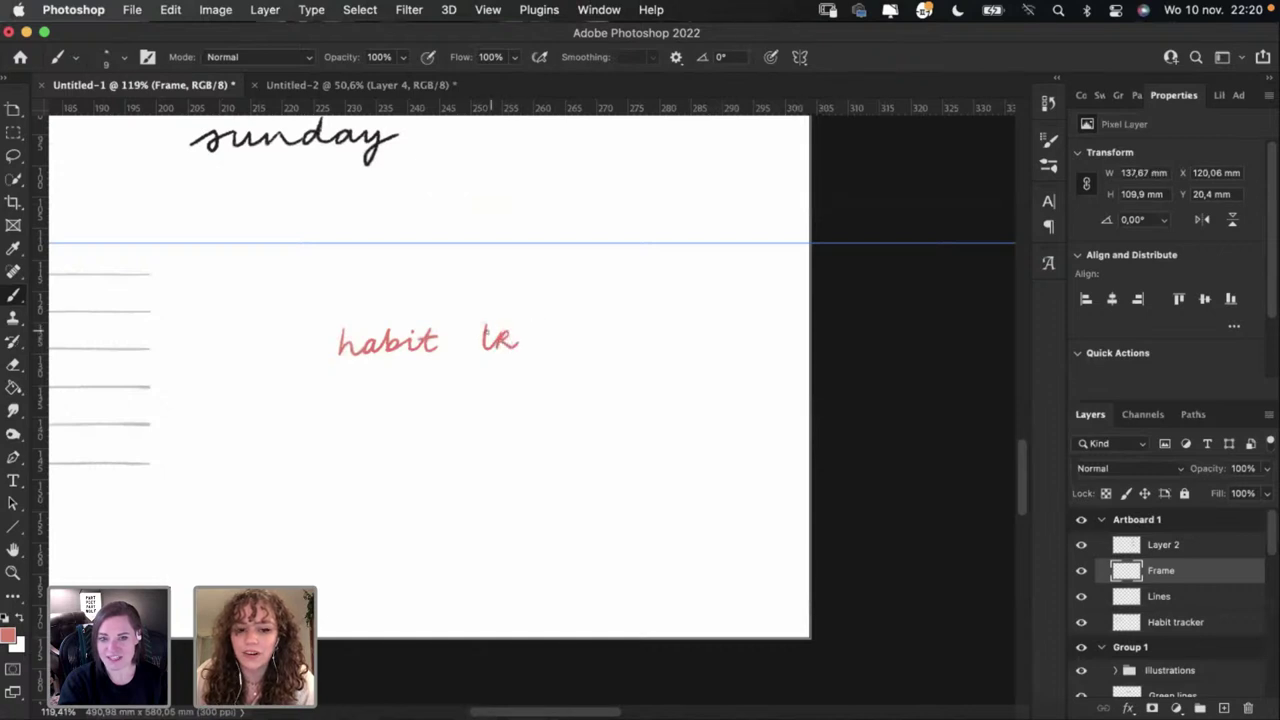
key(super+z)
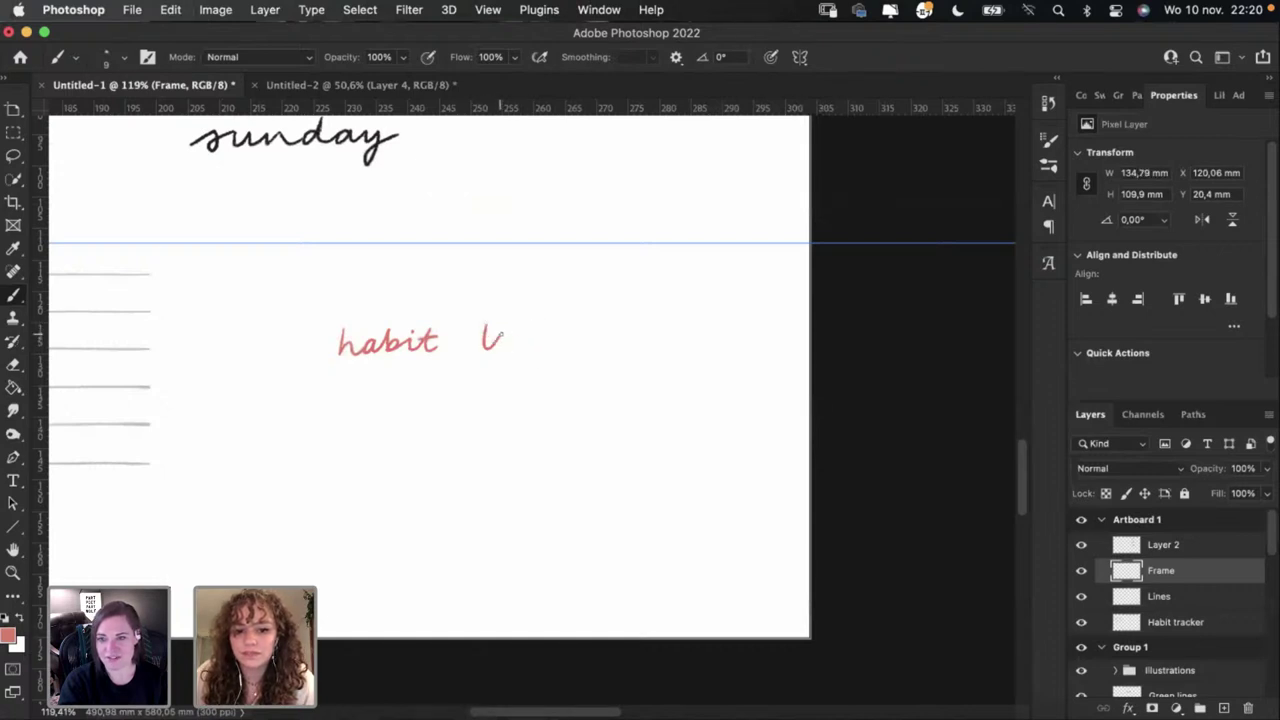
mouse_move(506, 334)
mouse_down()
mouse_move(551, 337)
mouse_move(540, 343)
mouse_move(560, 322)
mouse_move(540, 344)
mouse_move(560, 330)
mouse_up()
key(super+z)
key(super+z)
key(super+z)
key(super+z)
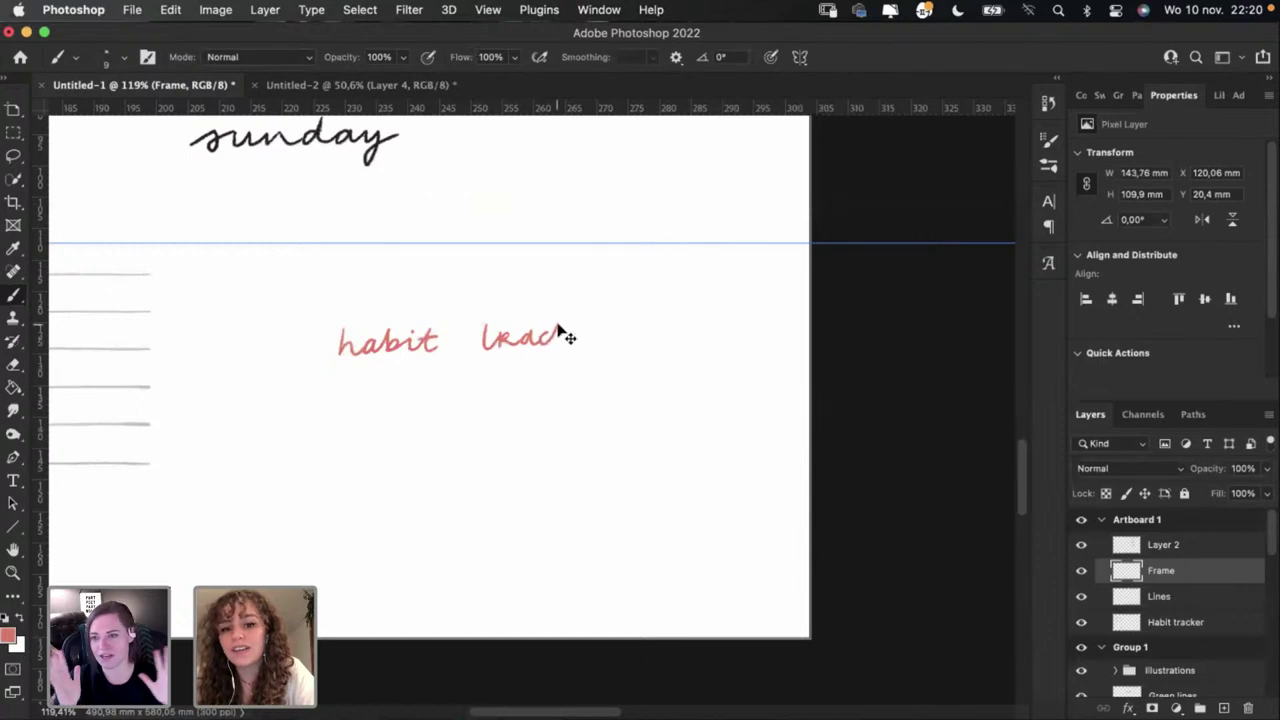
key(super+z)
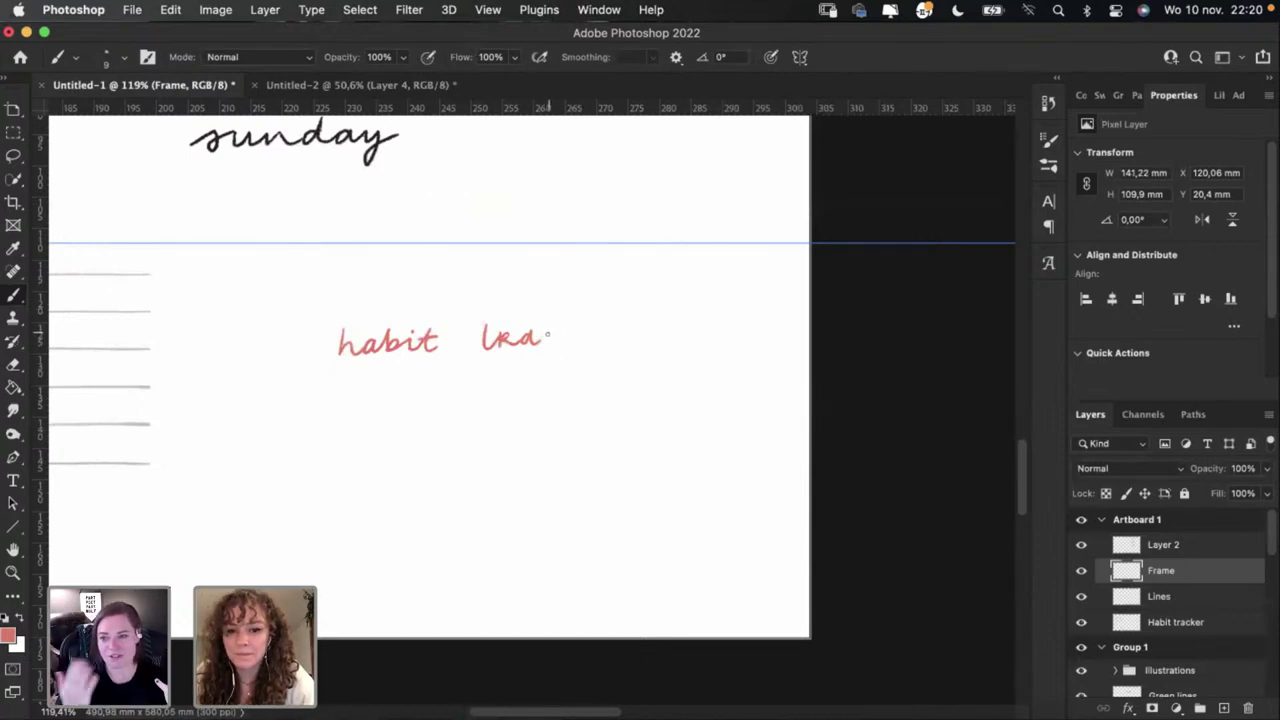
key(super+z)
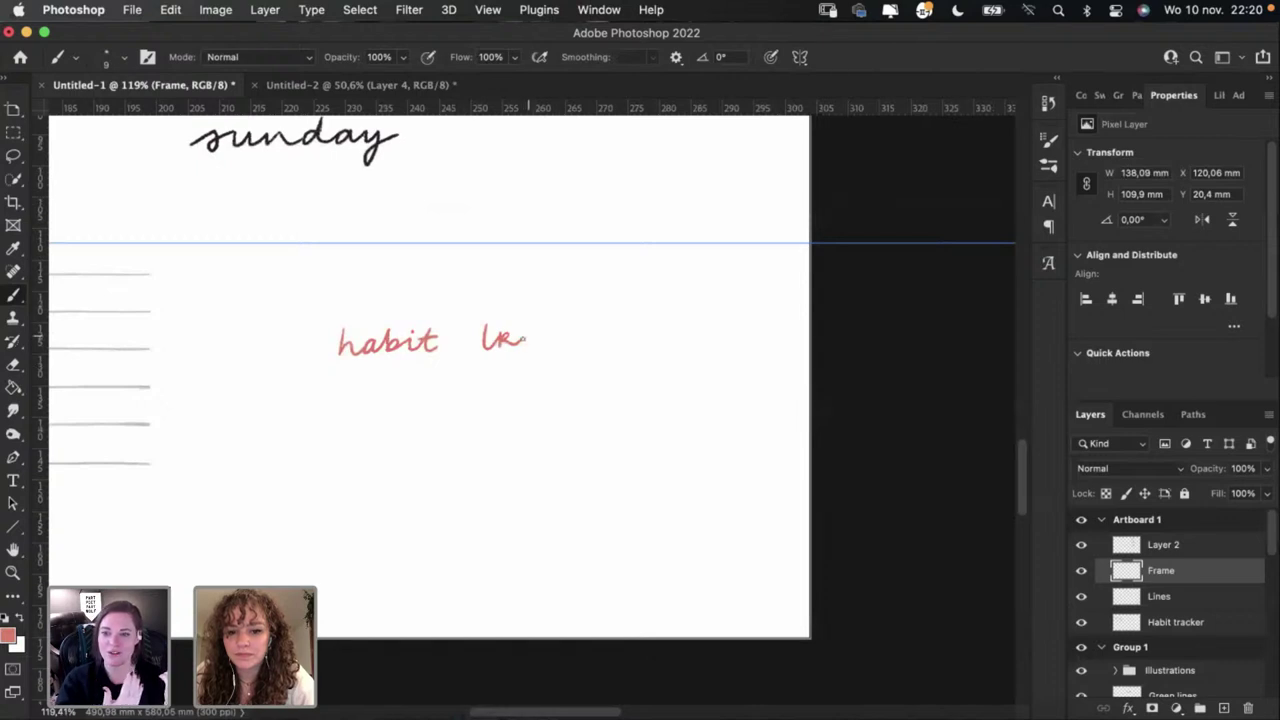
Step: Letter the a, c and remaining letters of 'tracker', then cross the t
drag(524, 340, 547, 338)
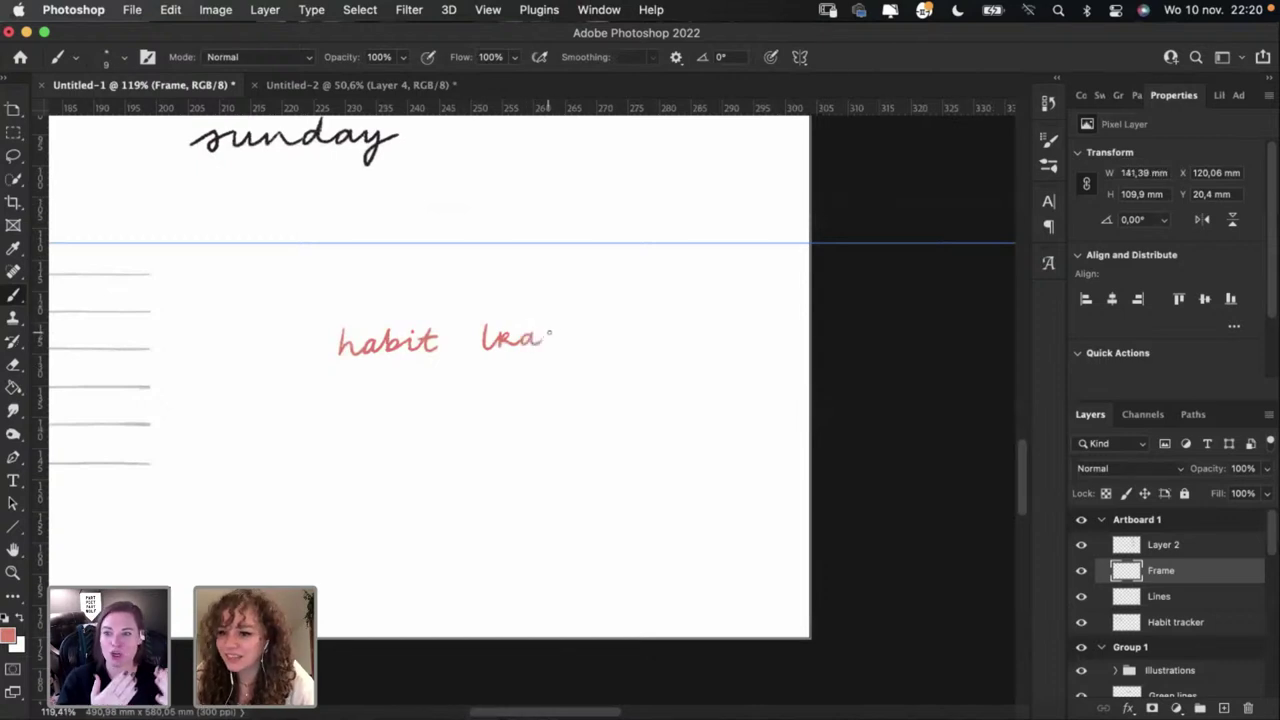
drag(558, 332, 562, 344)
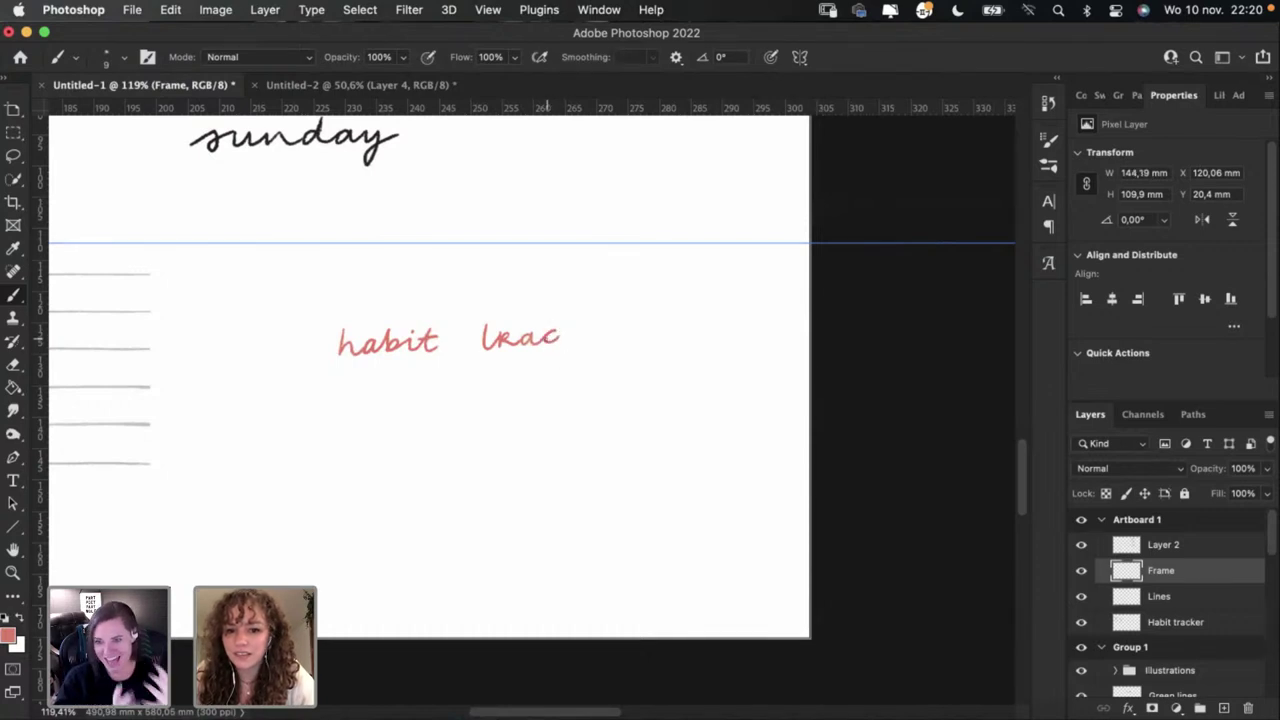
key(super+z)
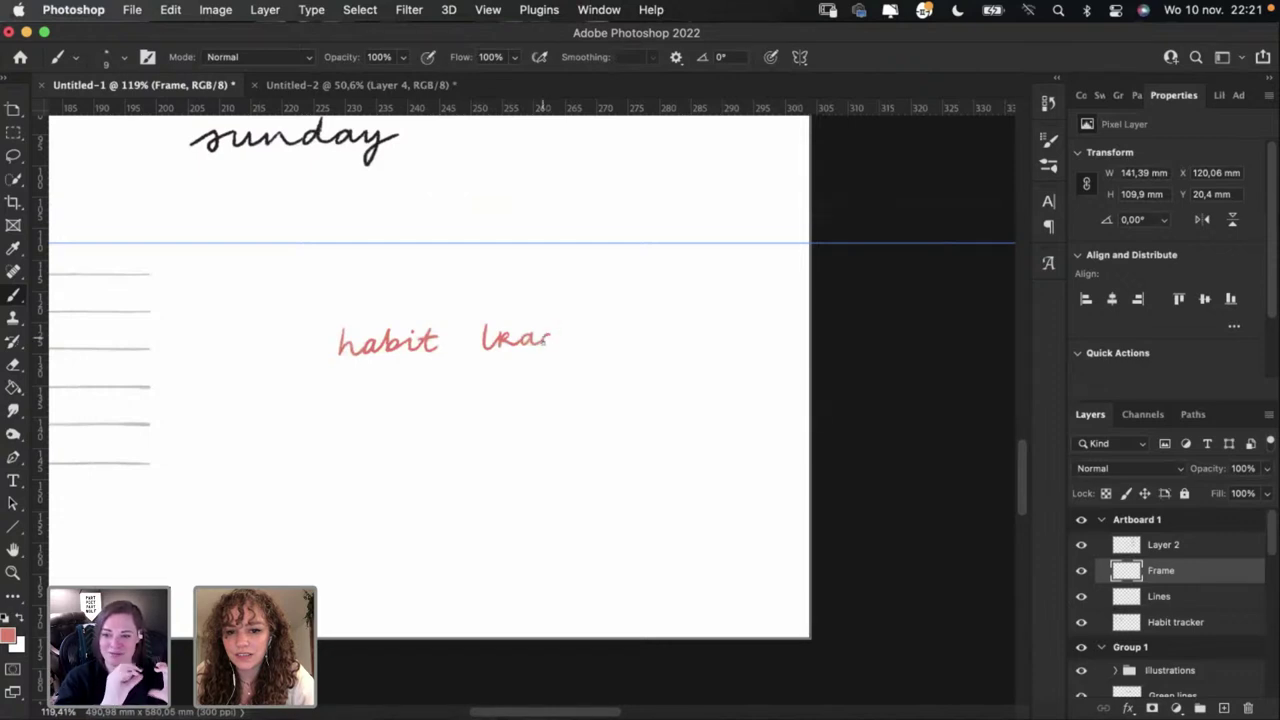
key(super+z)
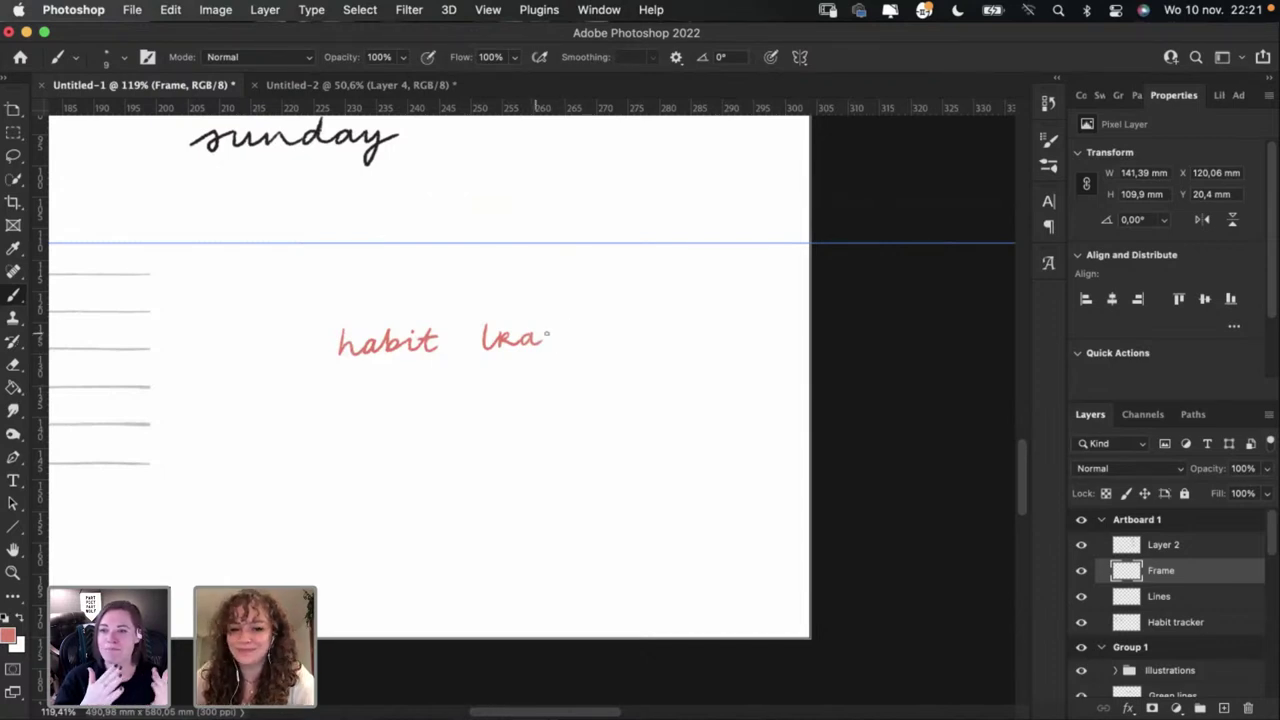
key(super+z)
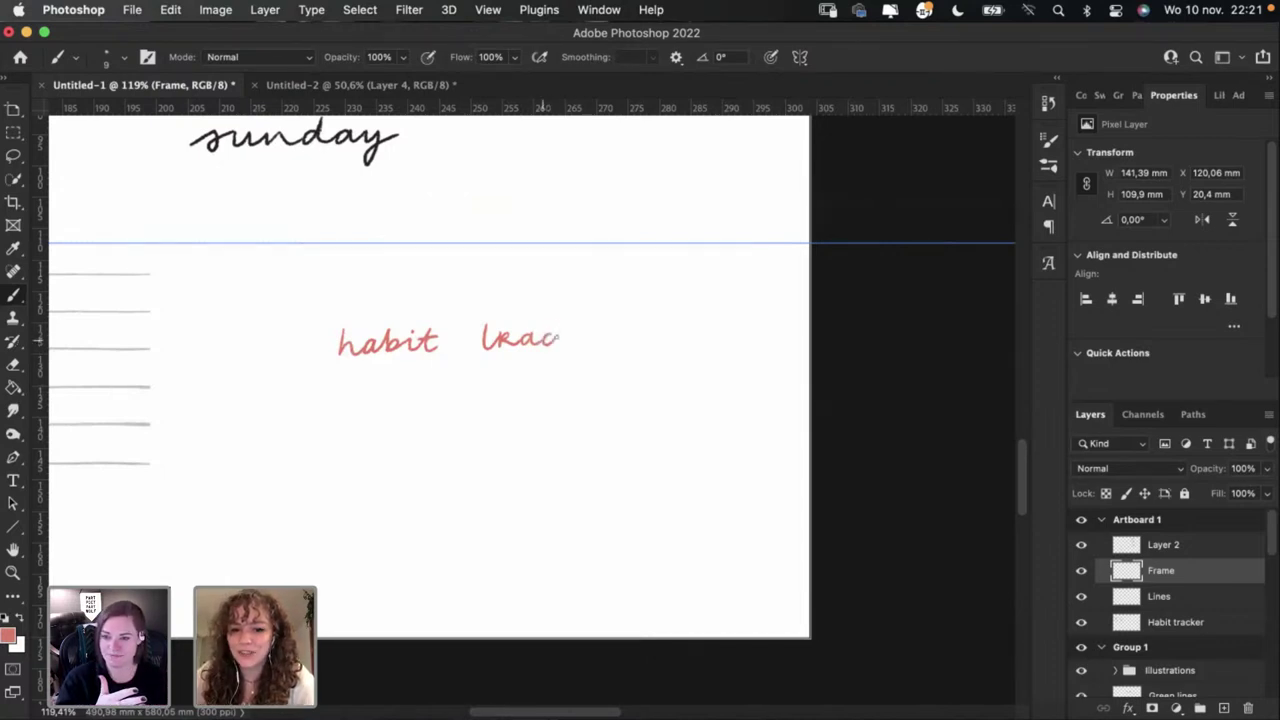
drag(557, 338, 562, 331)
key(super+z)
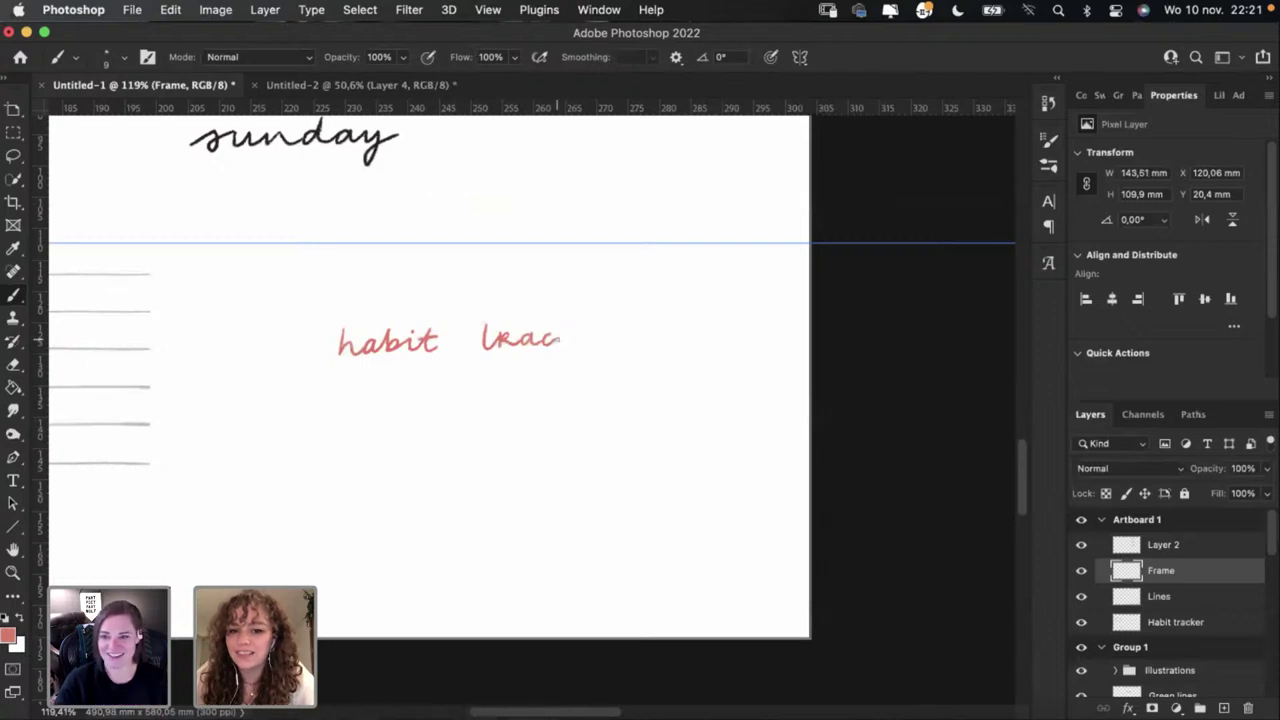
key(super+z)
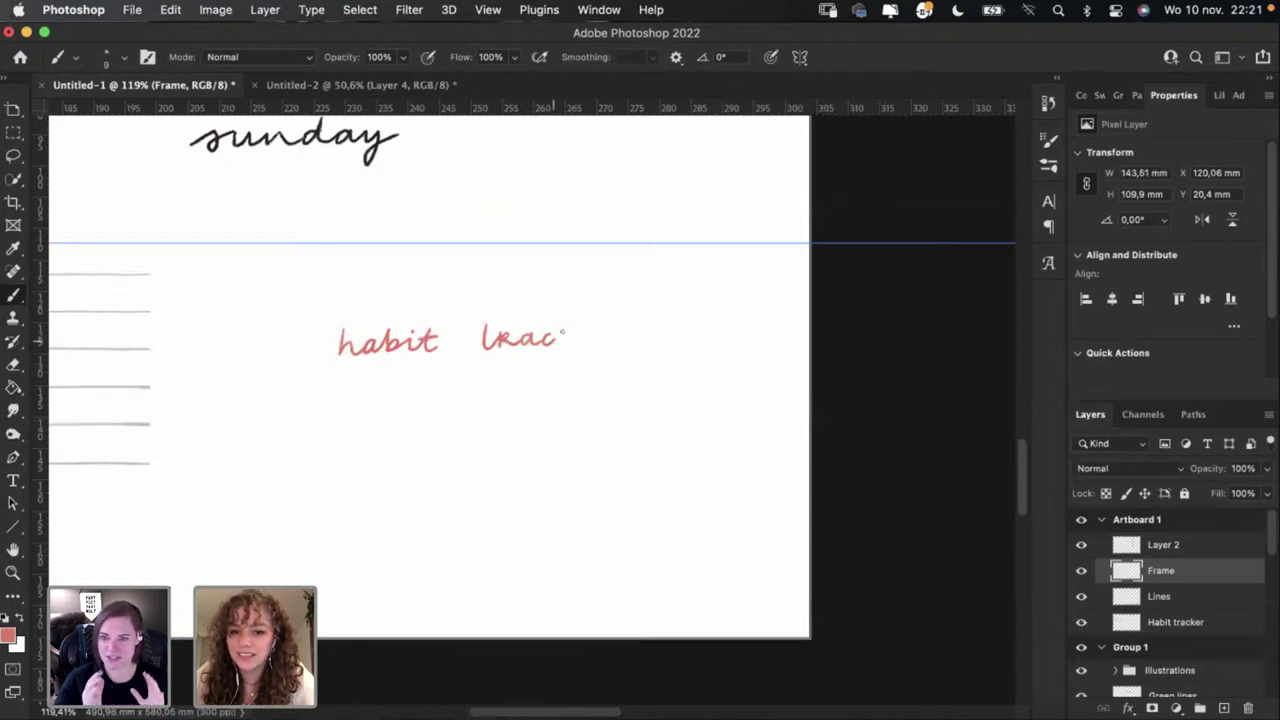
key(super+z)
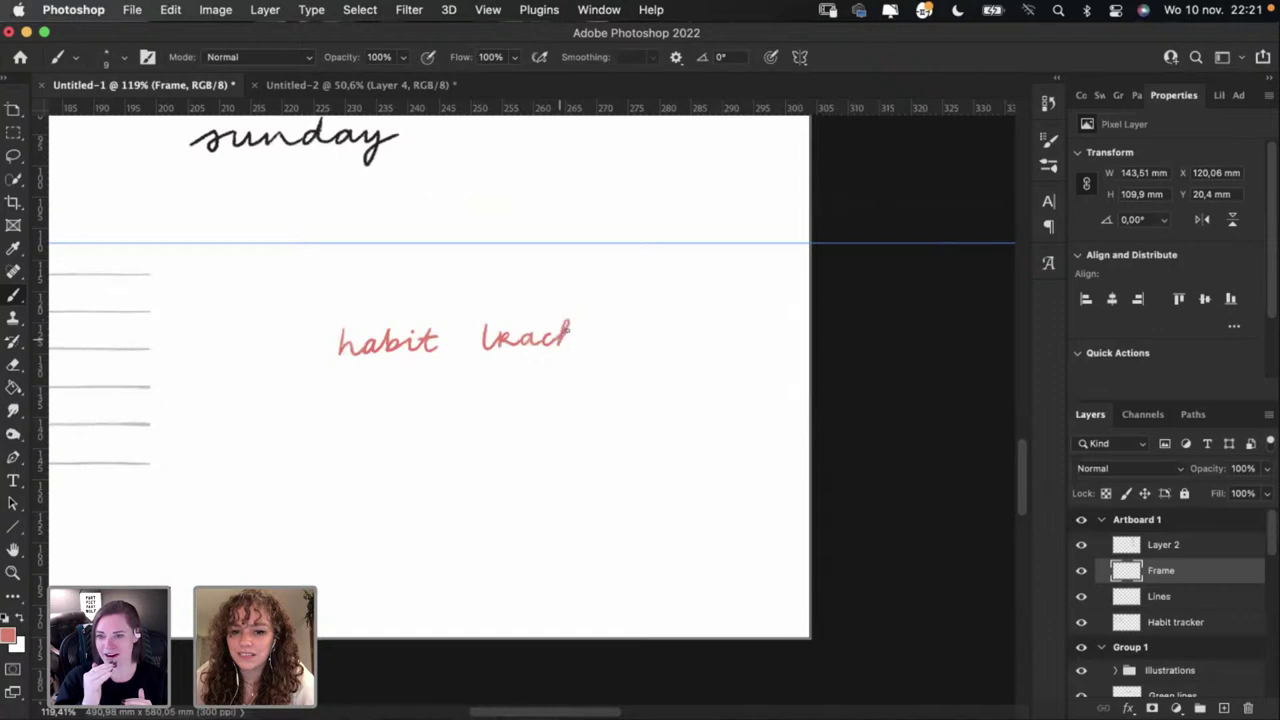
drag(564, 342, 613, 334)
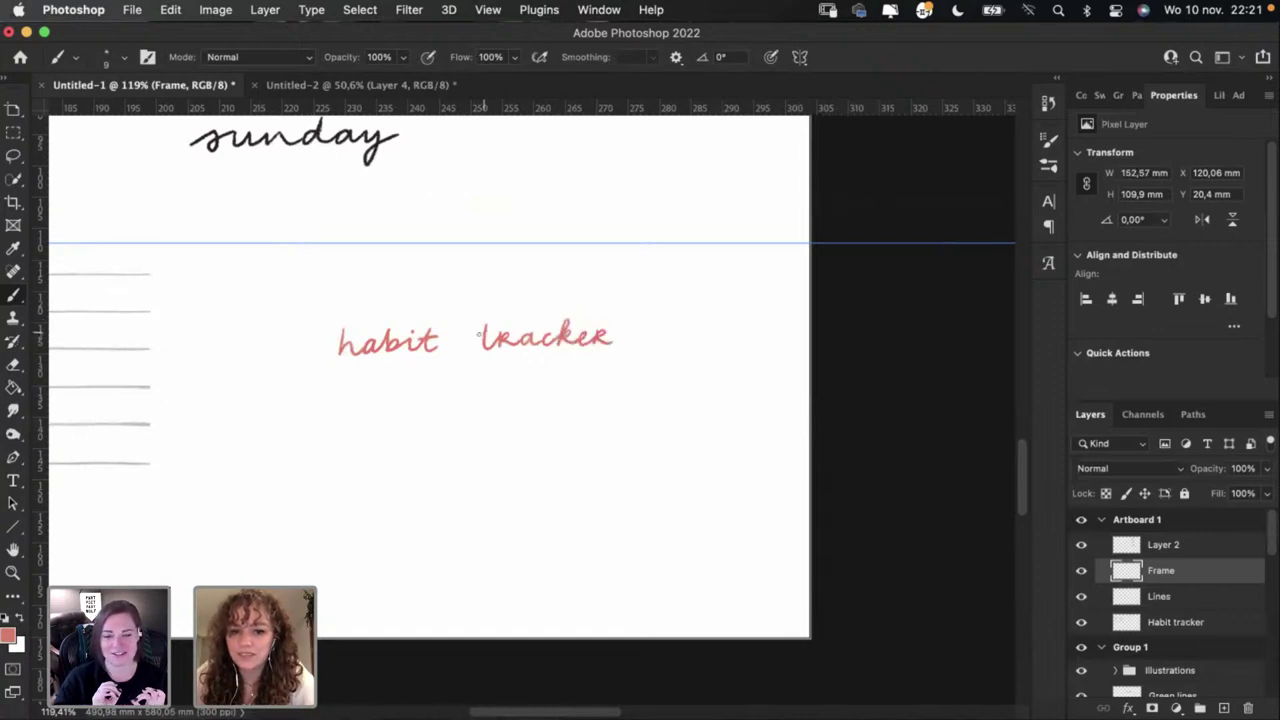
drag(476, 334, 498, 333)
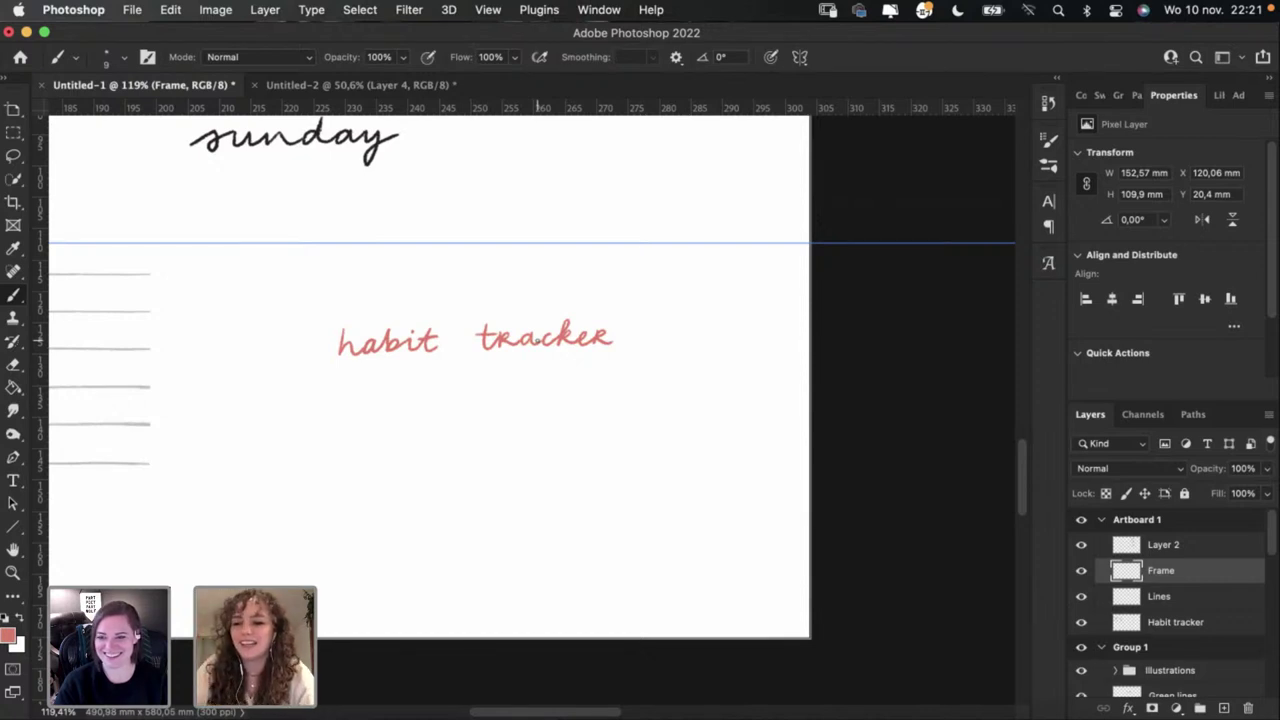
Step: Rotate 'habit' about 2° with Free Transform, then marquee the whole 'habit tracker' heading
key(m)
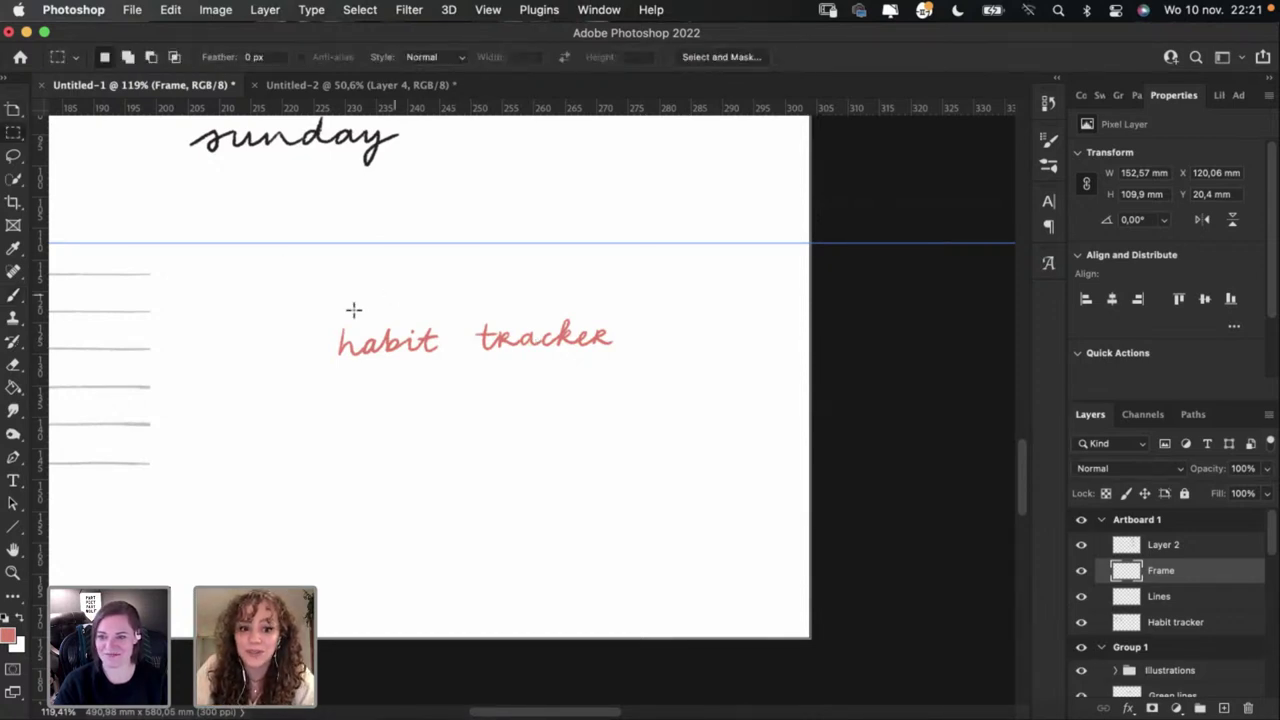
mouse_move(320, 316)
mouse_down()
mouse_move(460, 389)
mouse_move(449, 394)
mouse_up()
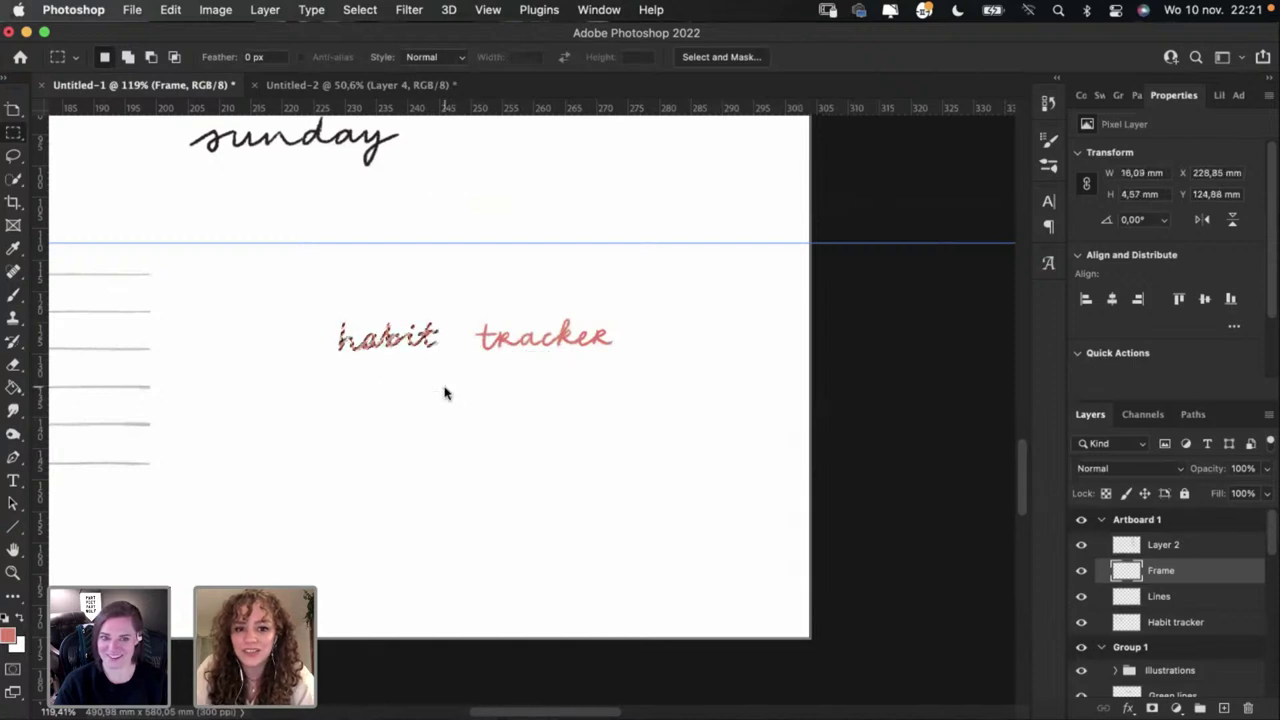
key(super+t)
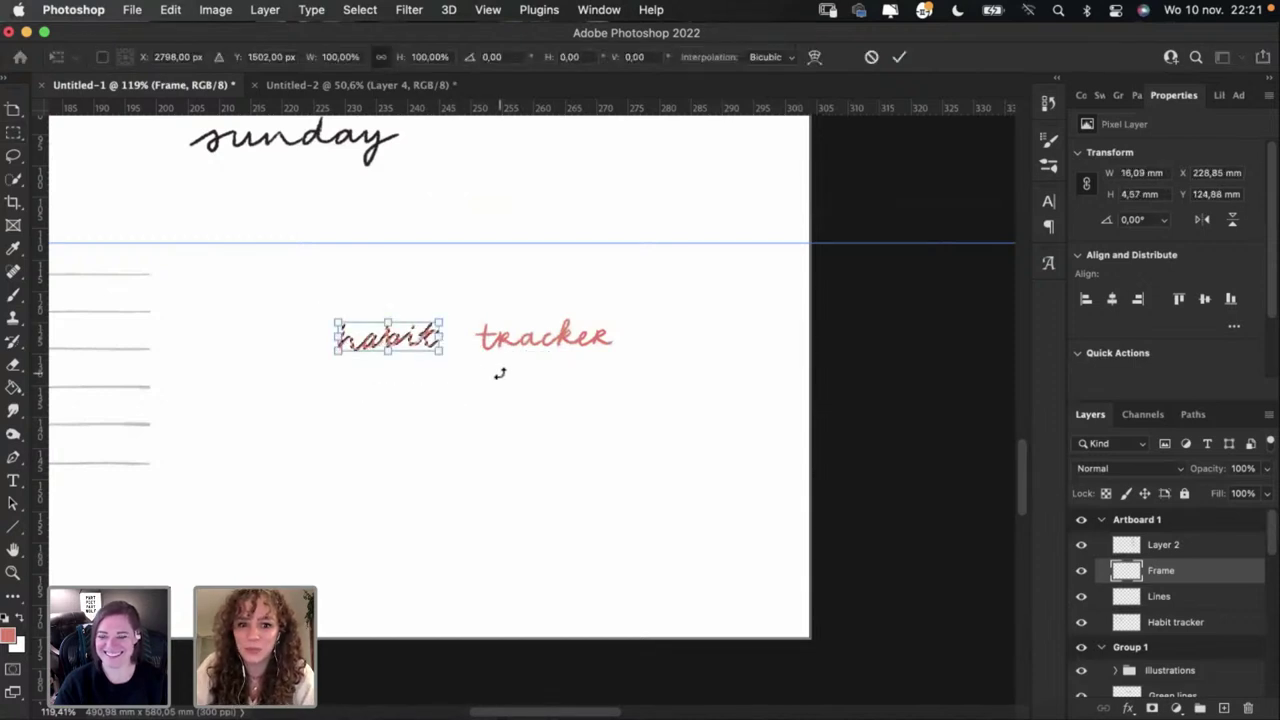
drag(509, 378, 511, 381)
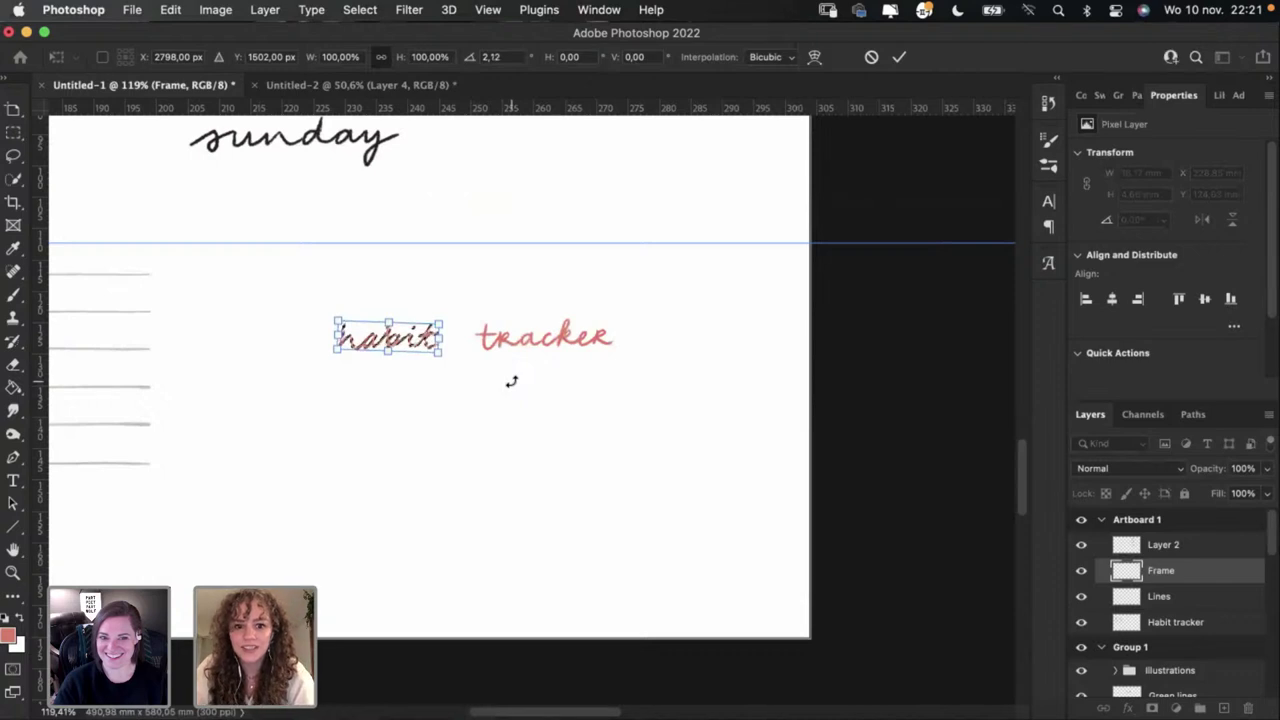
key(Return)
key(super+d)
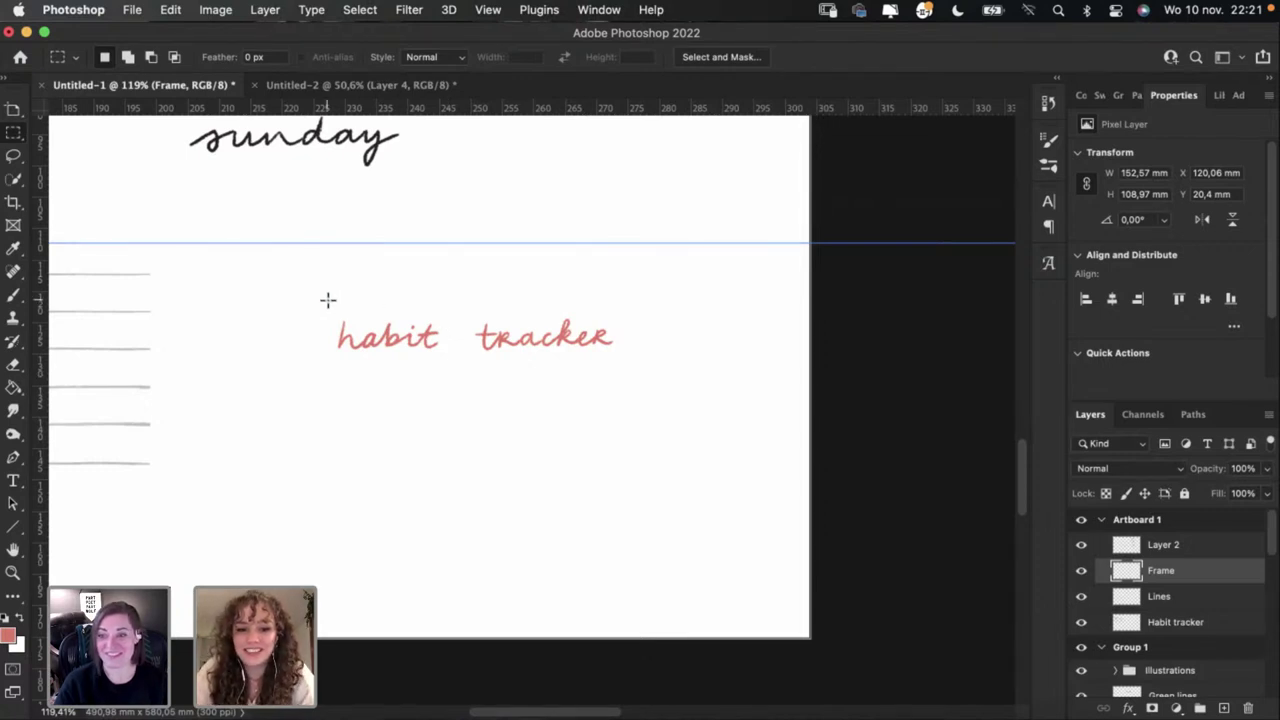
drag(327, 299, 653, 381)
click(651, 414)
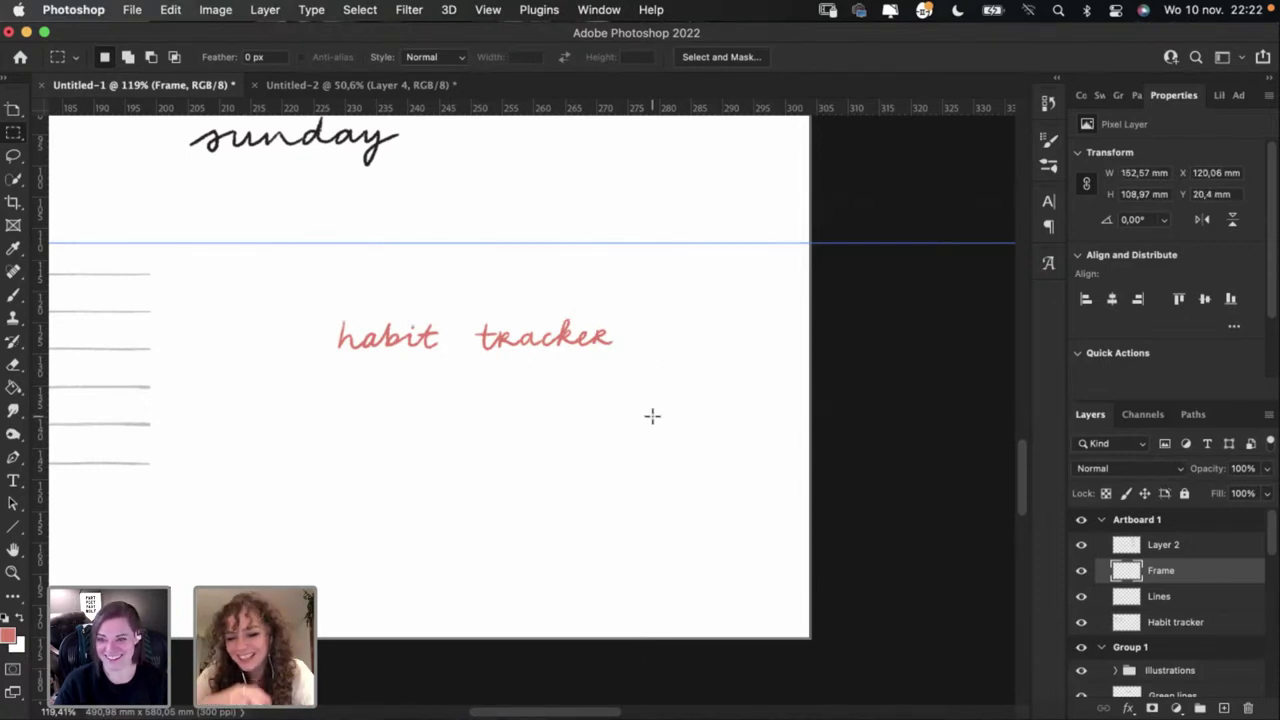
Step: Paste the 'habit tracker' lettering into InDesign and place it above the ruled lines at X 9 mm
click(686, 708)
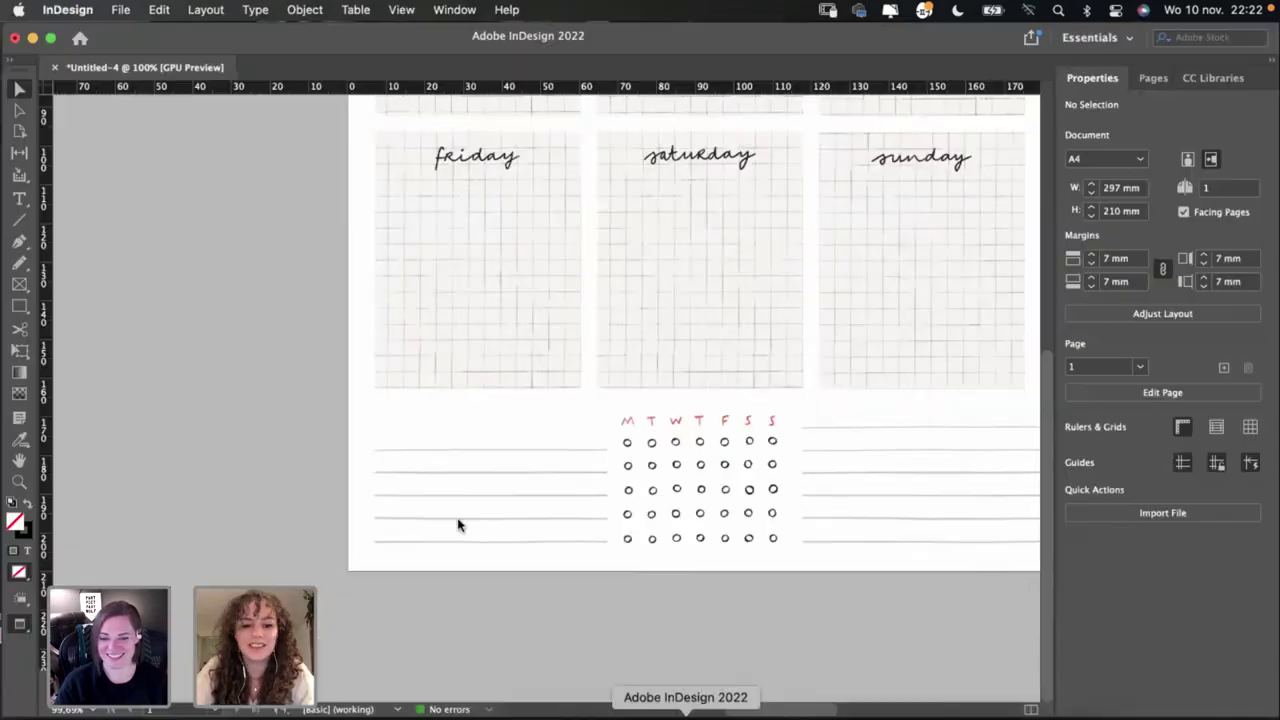
key(super+v)
drag(591, 400, 502, 434)
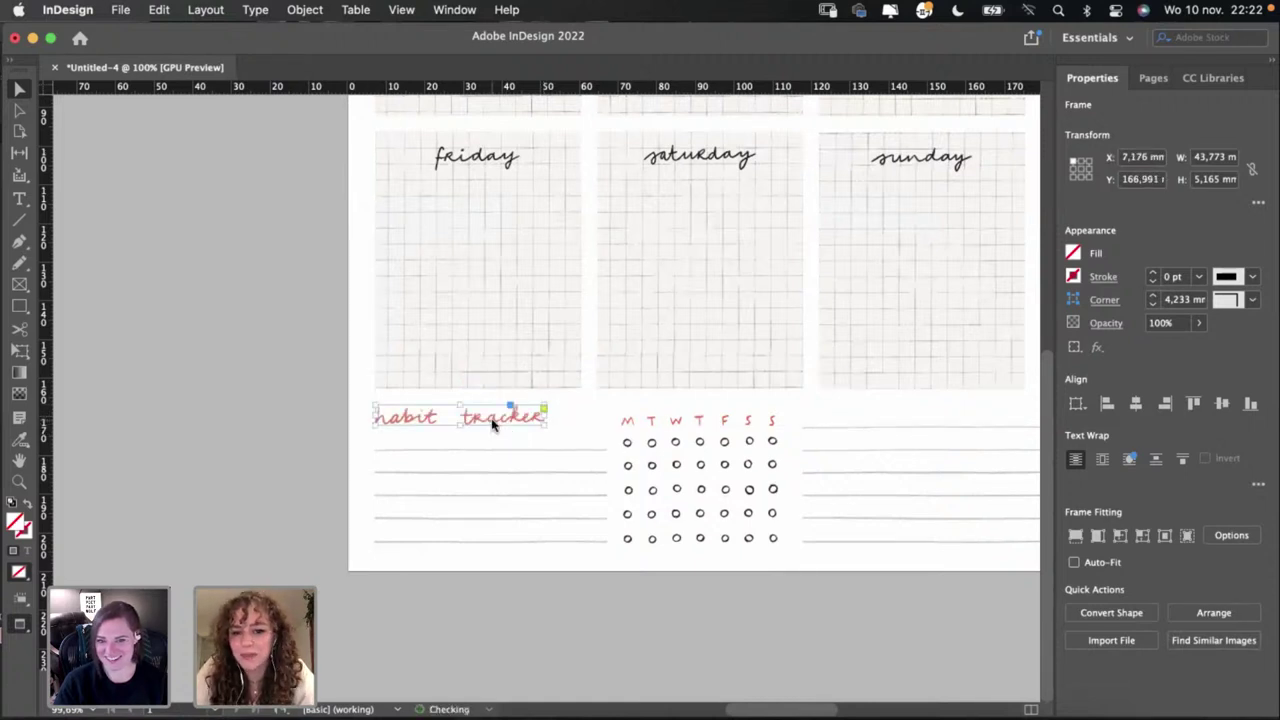
click(338, 473)
drag(402, 421, 402, 423)
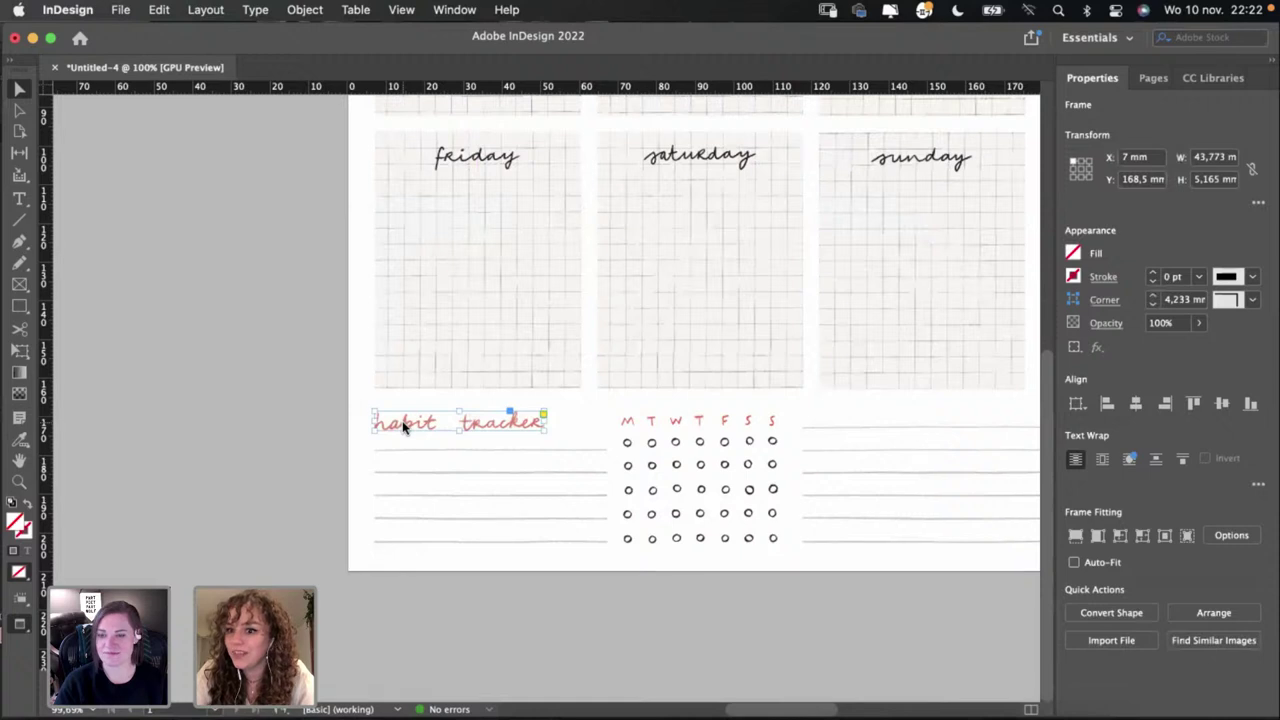
drag(404, 427, 405, 425)
click(280, 443)
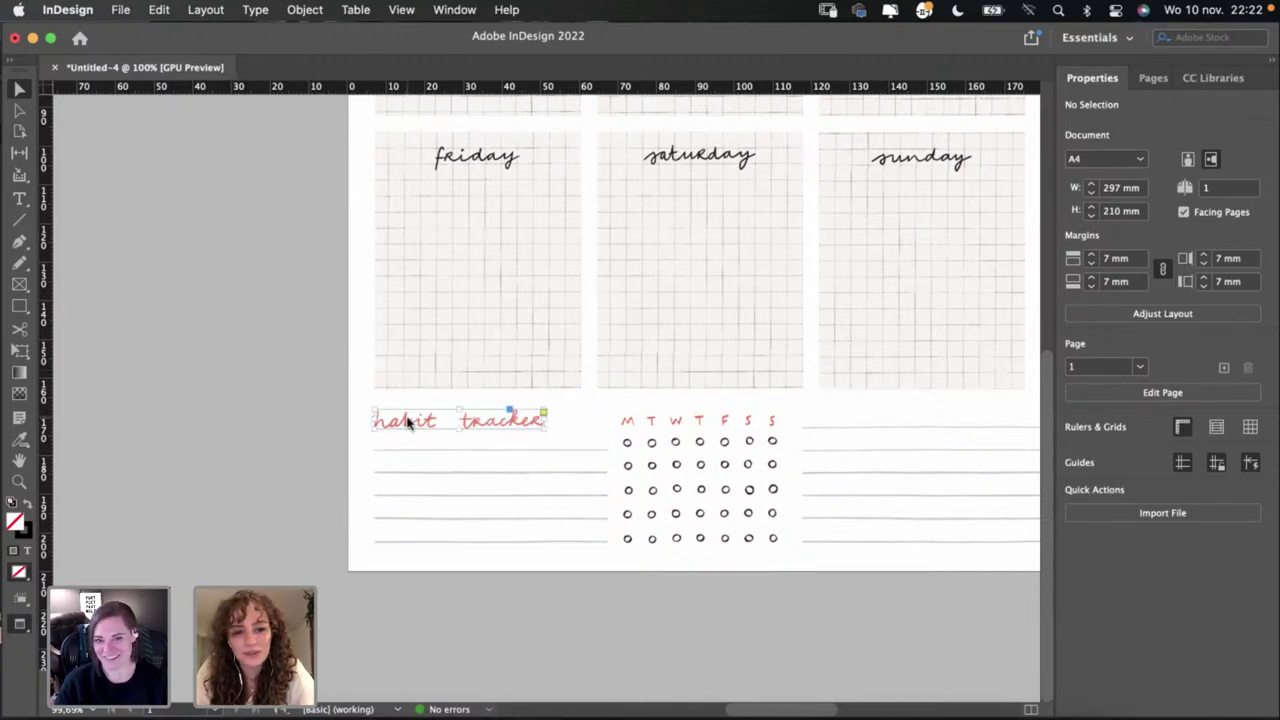
click(408, 423)
drag(377, 429, 374, 420)
click(329, 433)
scroll(333, 446, up, 1)
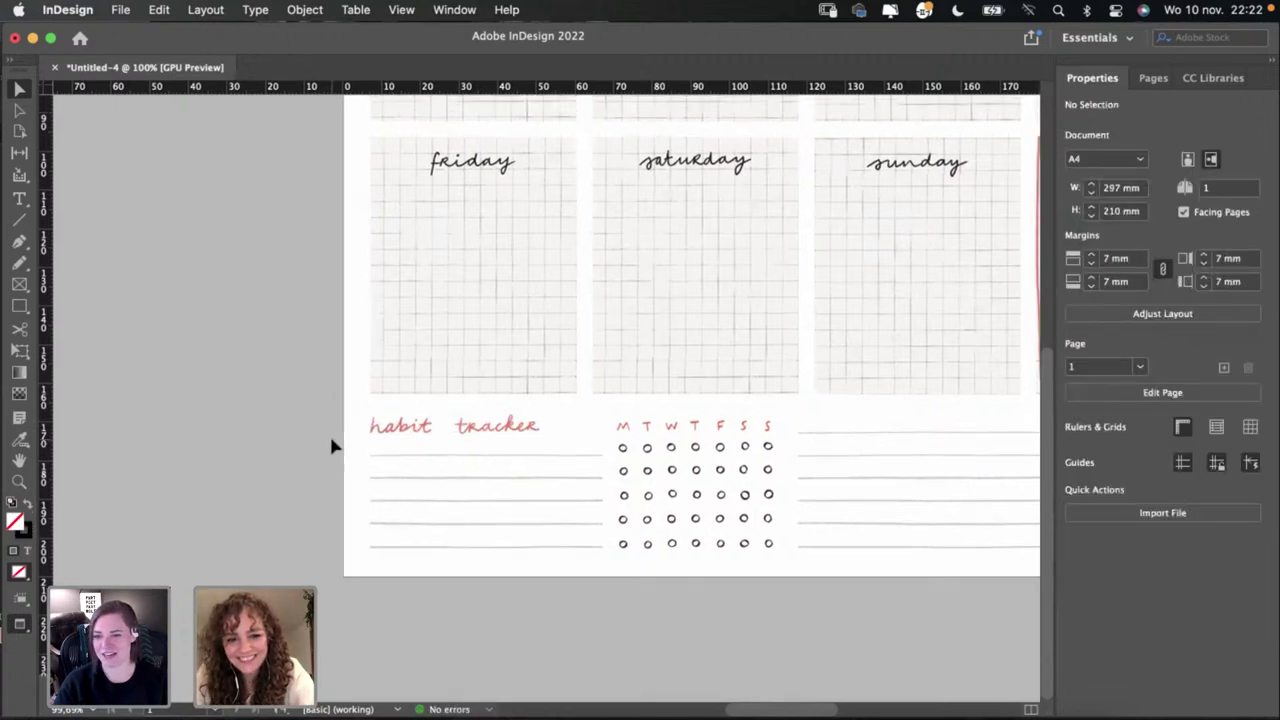
scroll(333, 446, right, 5)
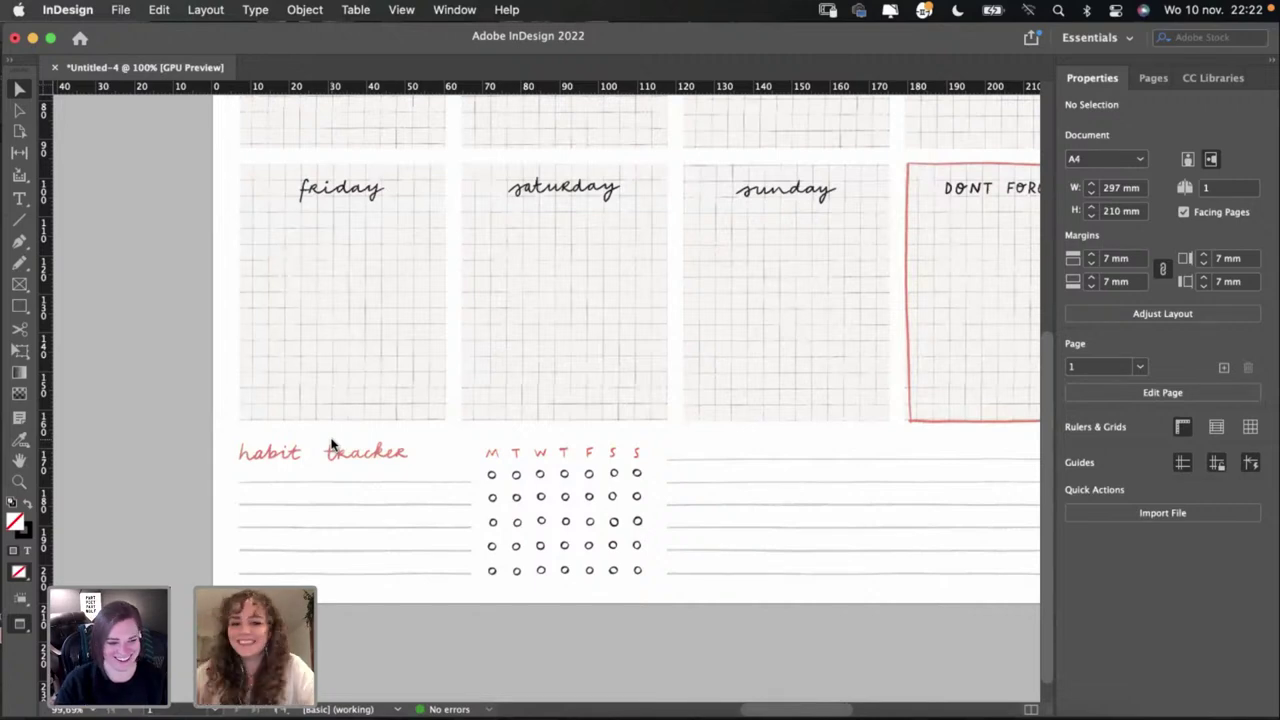
scroll(268, 362, up, 2)
scroll(268, 362, right, 2)
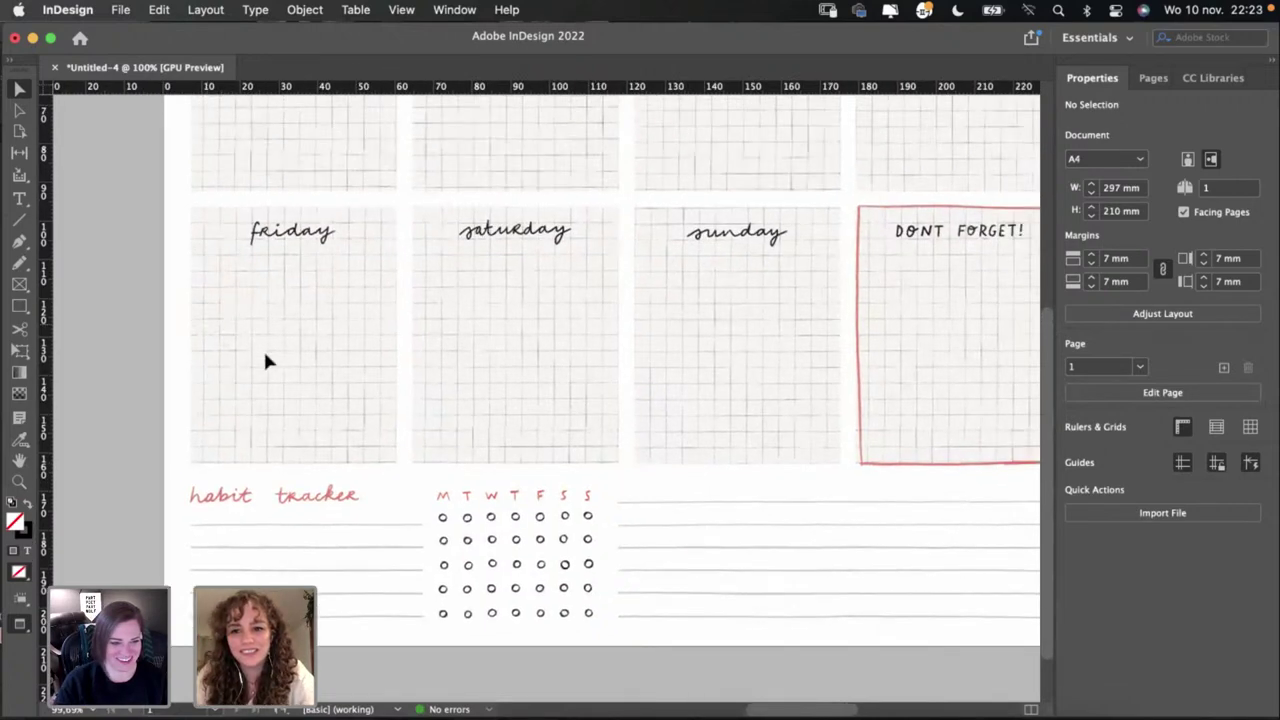
scroll(266, 362, right, 10)
scroll(217, 338, up, 4)
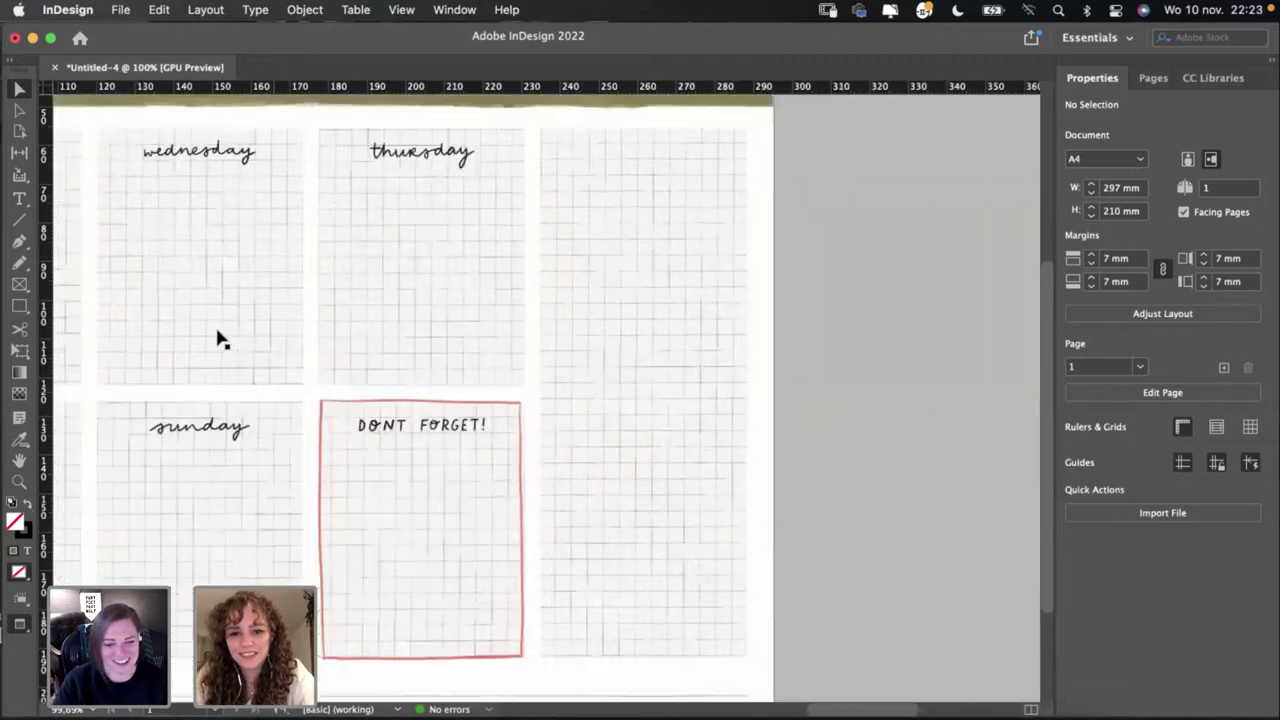
scroll(483, 374, up, 4)
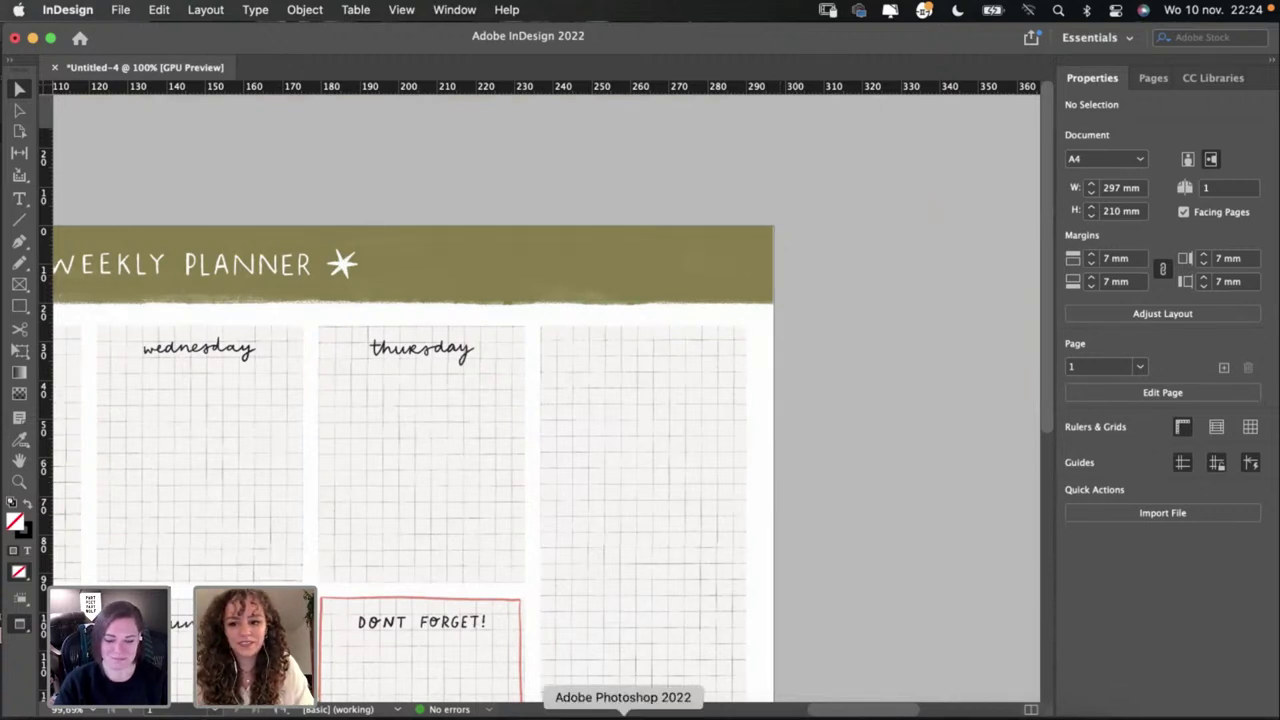
Step: Back in Photoshop, set the Brush to black sampled from the saturday lettering and test it
click(623, 714)
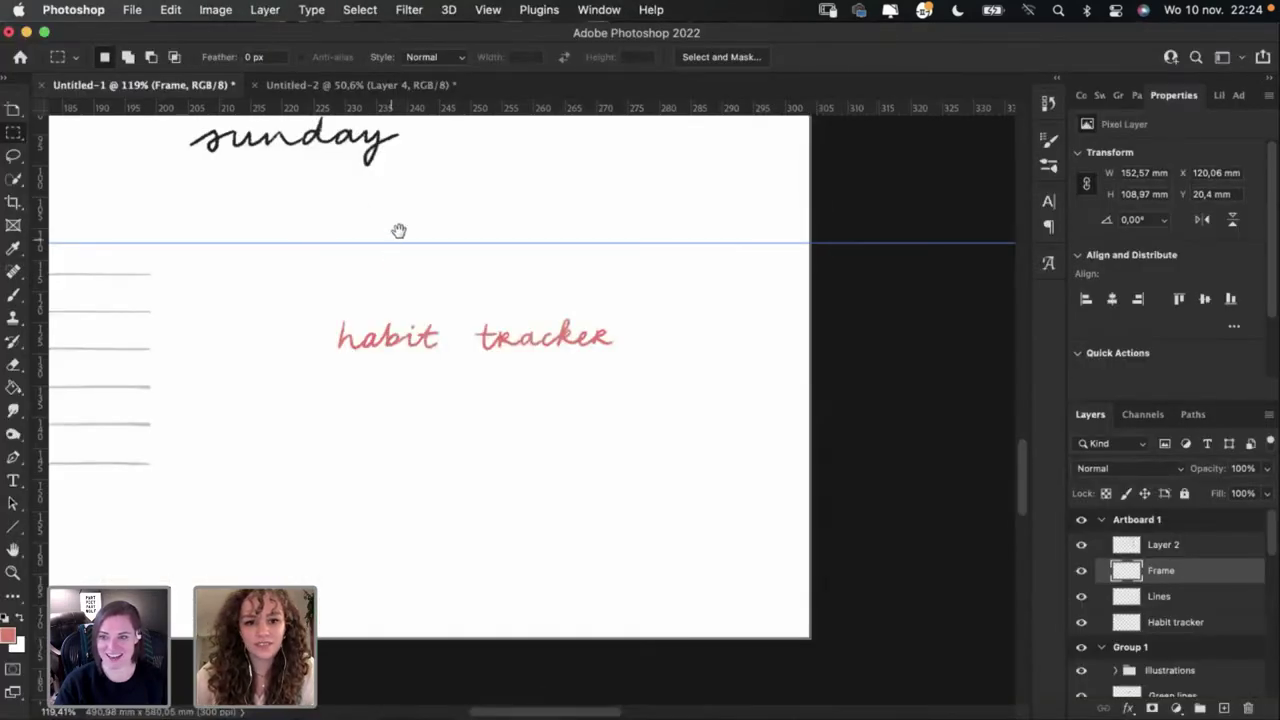
scroll(400, 229, up, 5)
key(b)
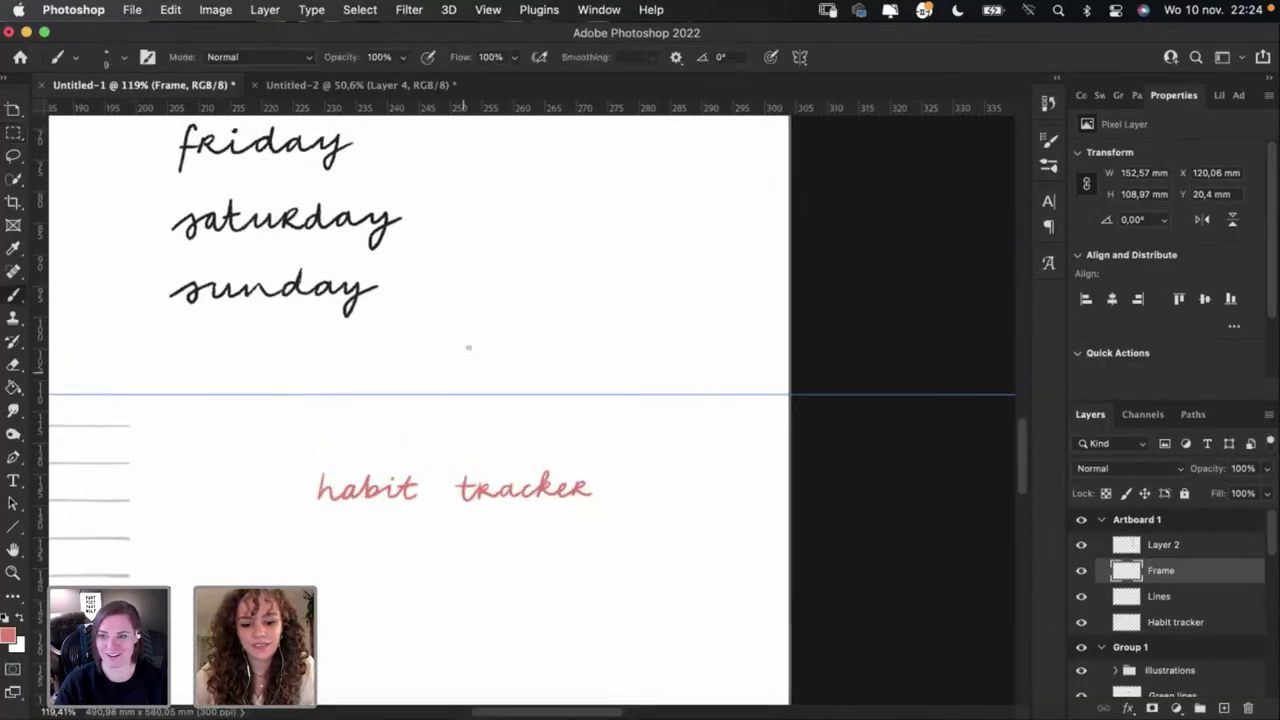
alt+click(389, 222)
drag(470, 243, 517, 256)
key(super+z)
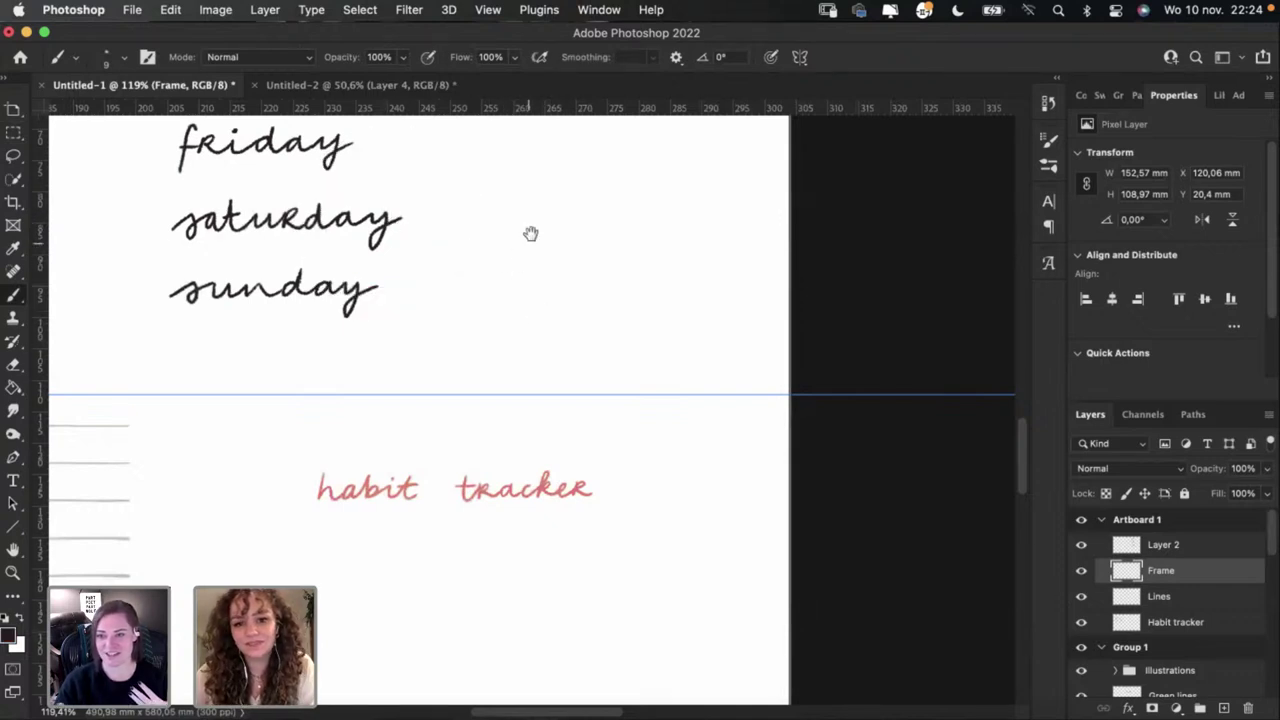
scroll(528, 231, up, 10)
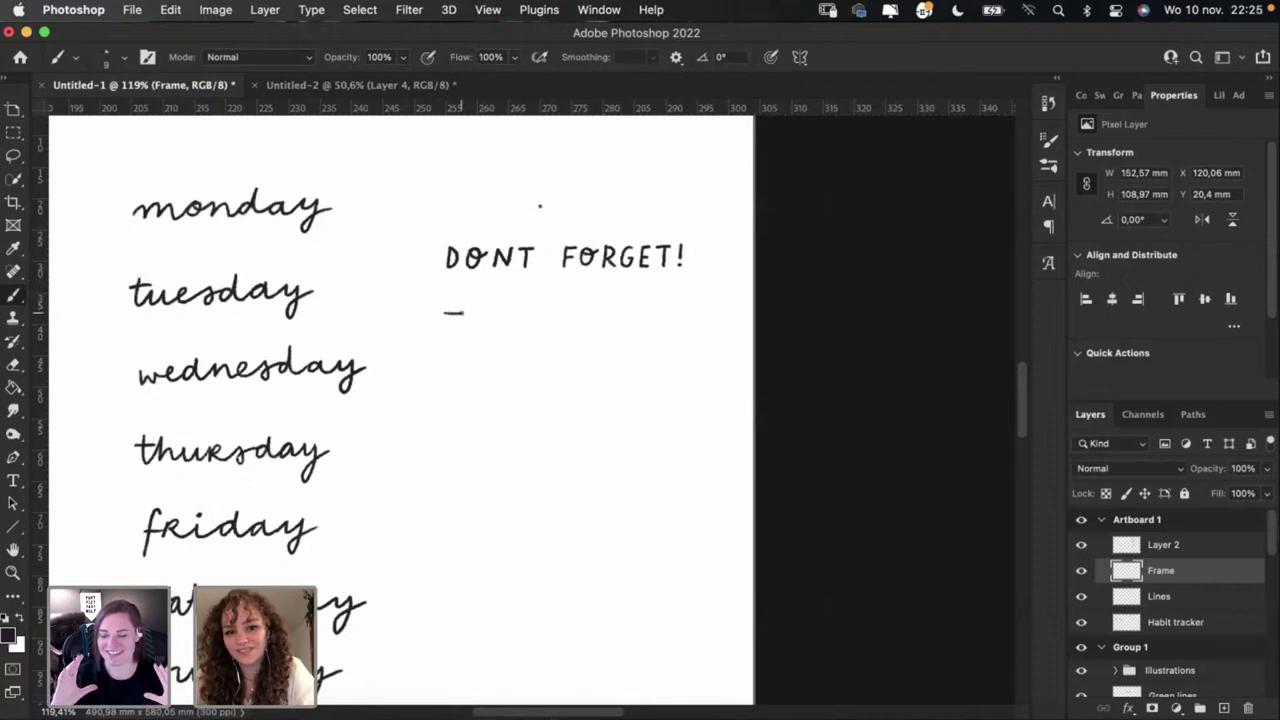
drag(445, 314, 463, 314)
key(super+z)
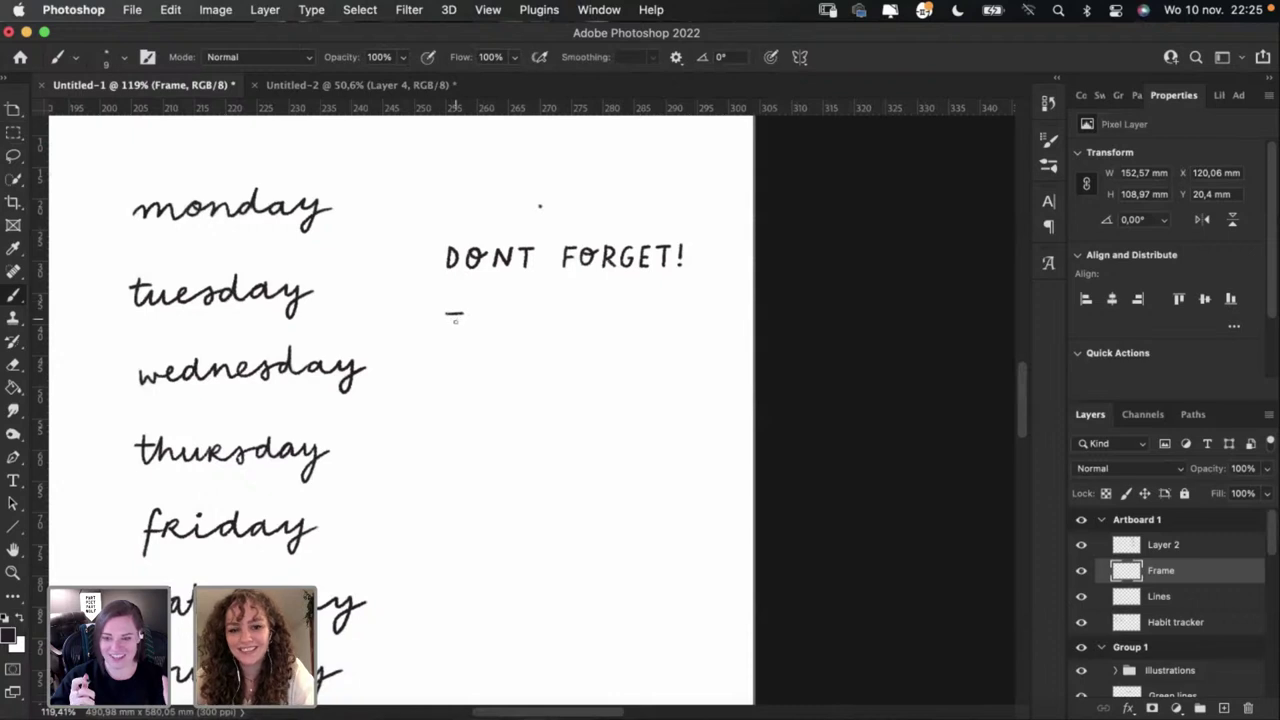
drag(460, 325, 460, 331)
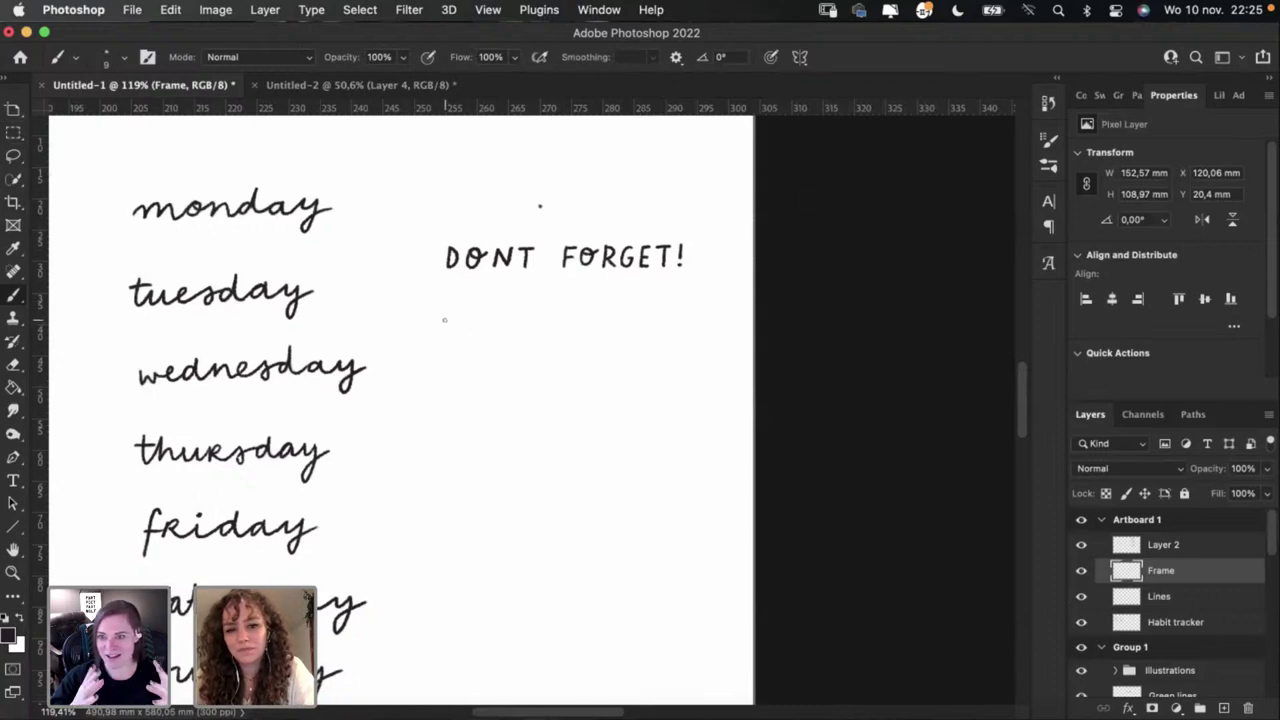
key(super+z)
key(super+z)
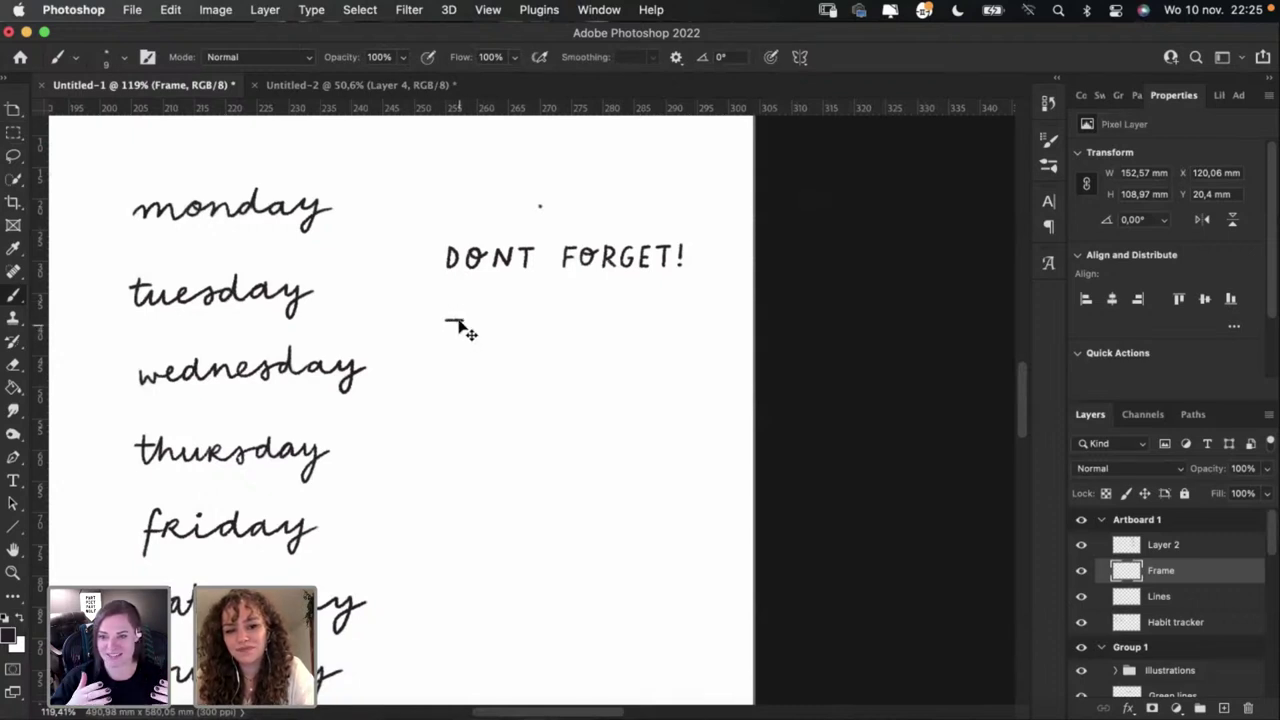
drag(464, 293, 460, 394)
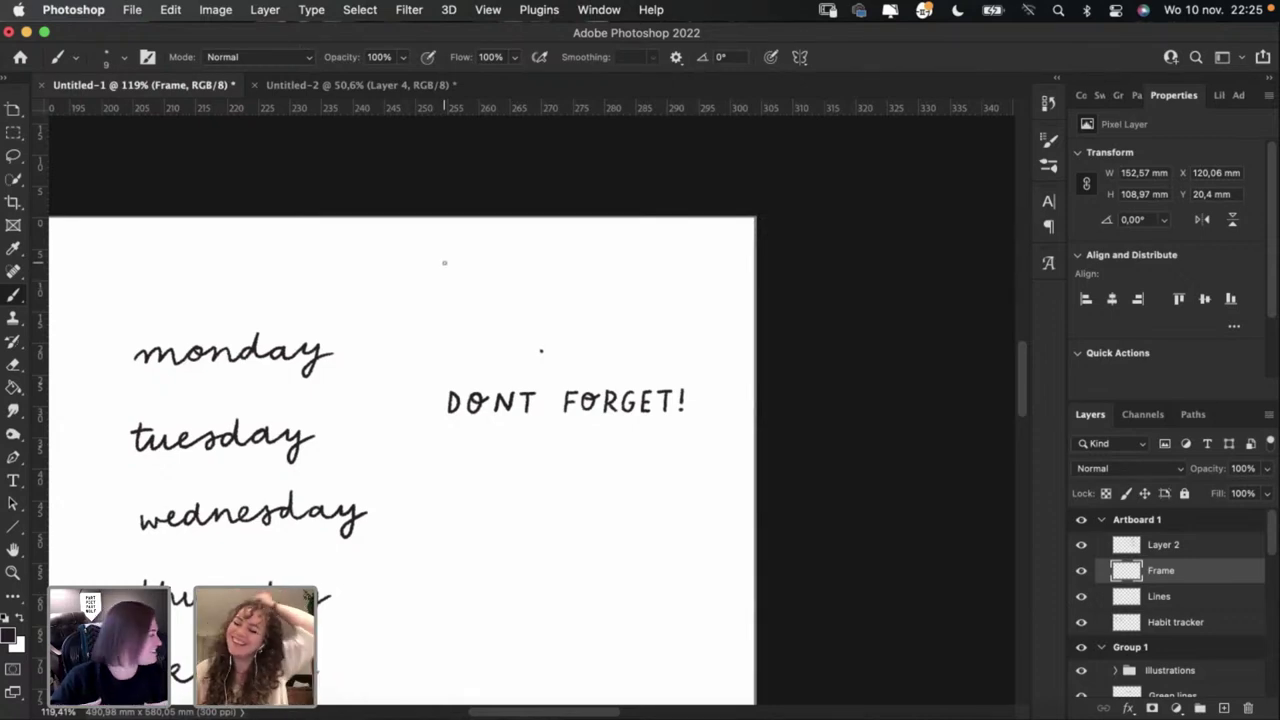
click(450, 253)
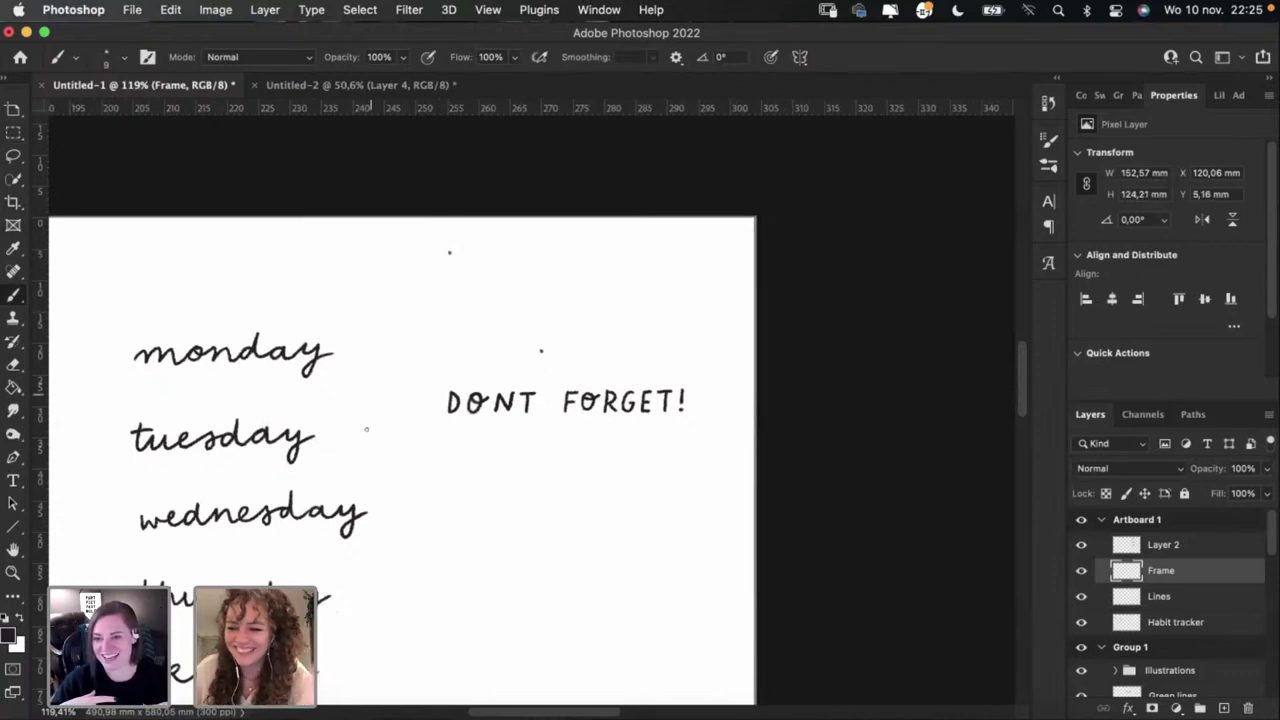
key(super+z)
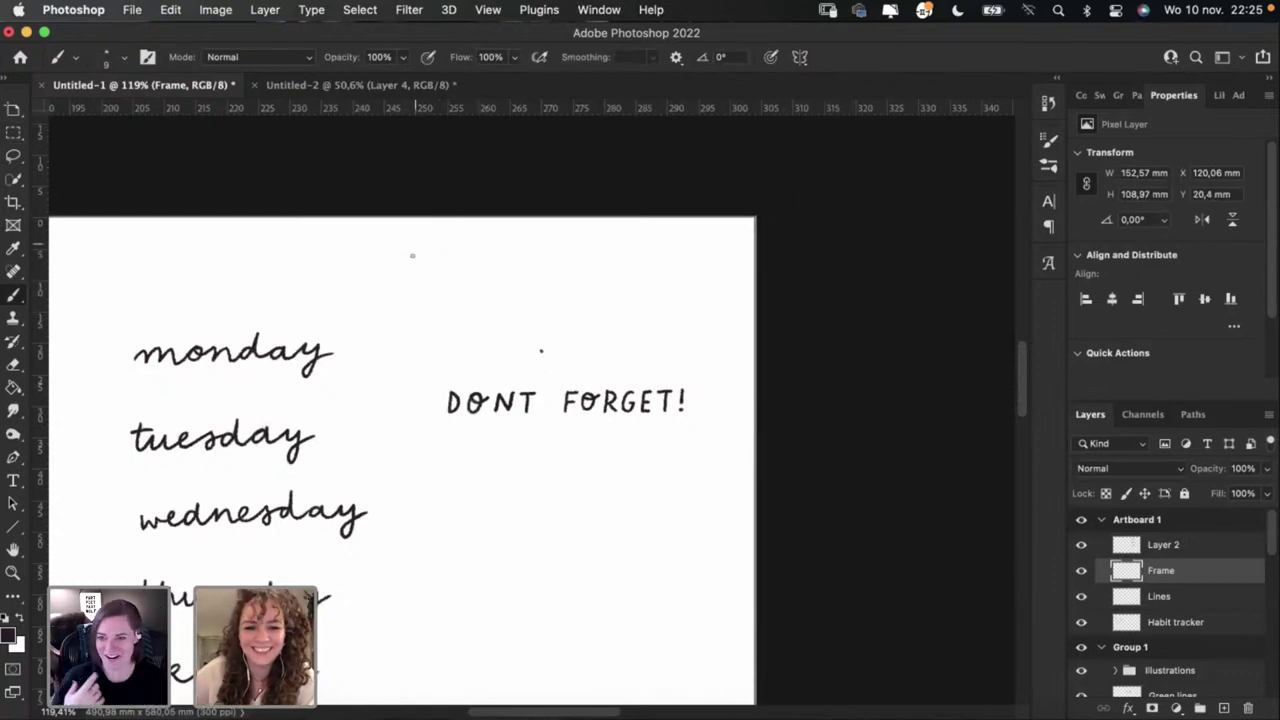
Step: Brush the S after MO above monday, undoing shaky attempts to redraw it
scroll(470, 300, up, 2)
scroll(470, 300, left, 4)
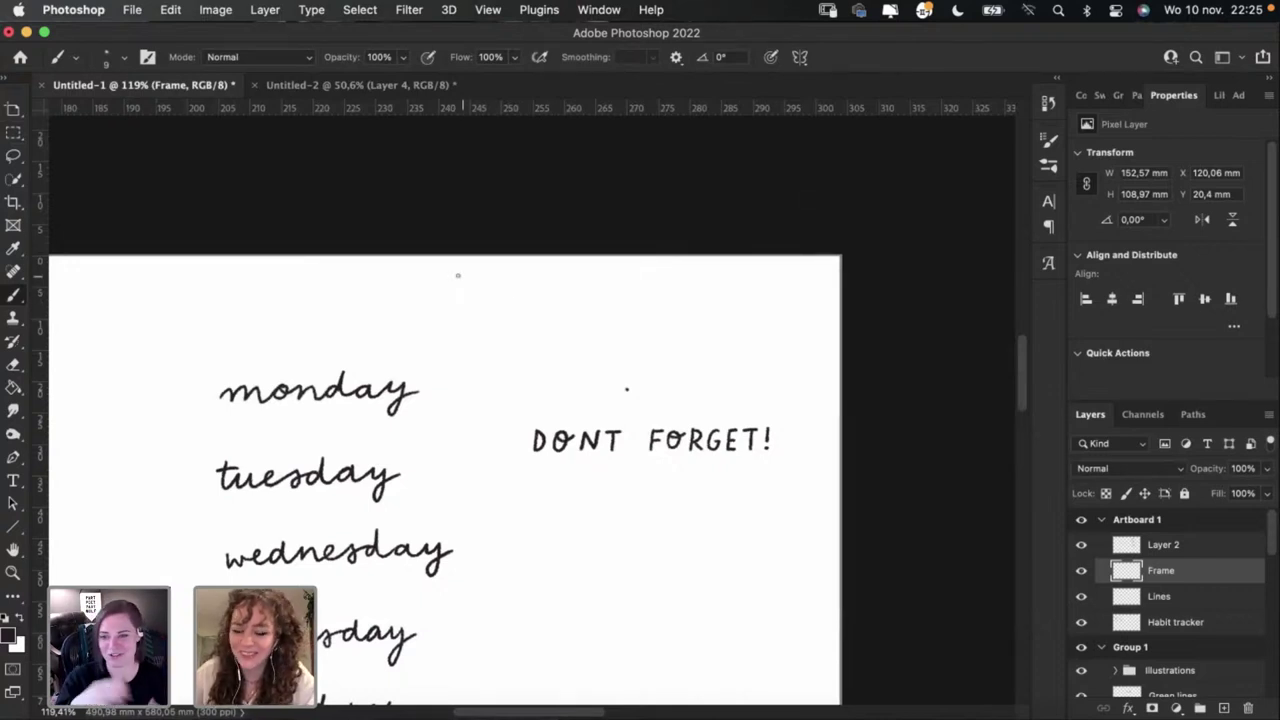
drag(440, 318, 478, 311)
key(super+z)
key(super+z)
key(super+z)
key(super+z)
key(super+z)
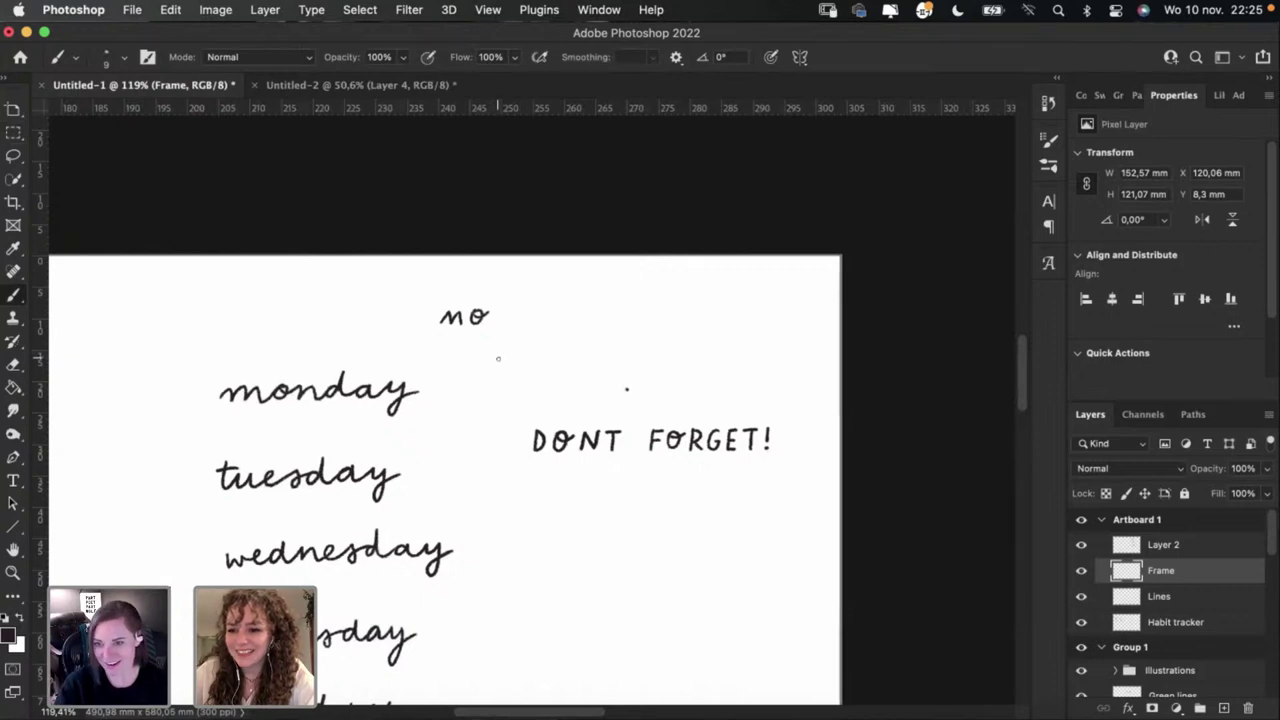
drag(506, 310, 497, 325)
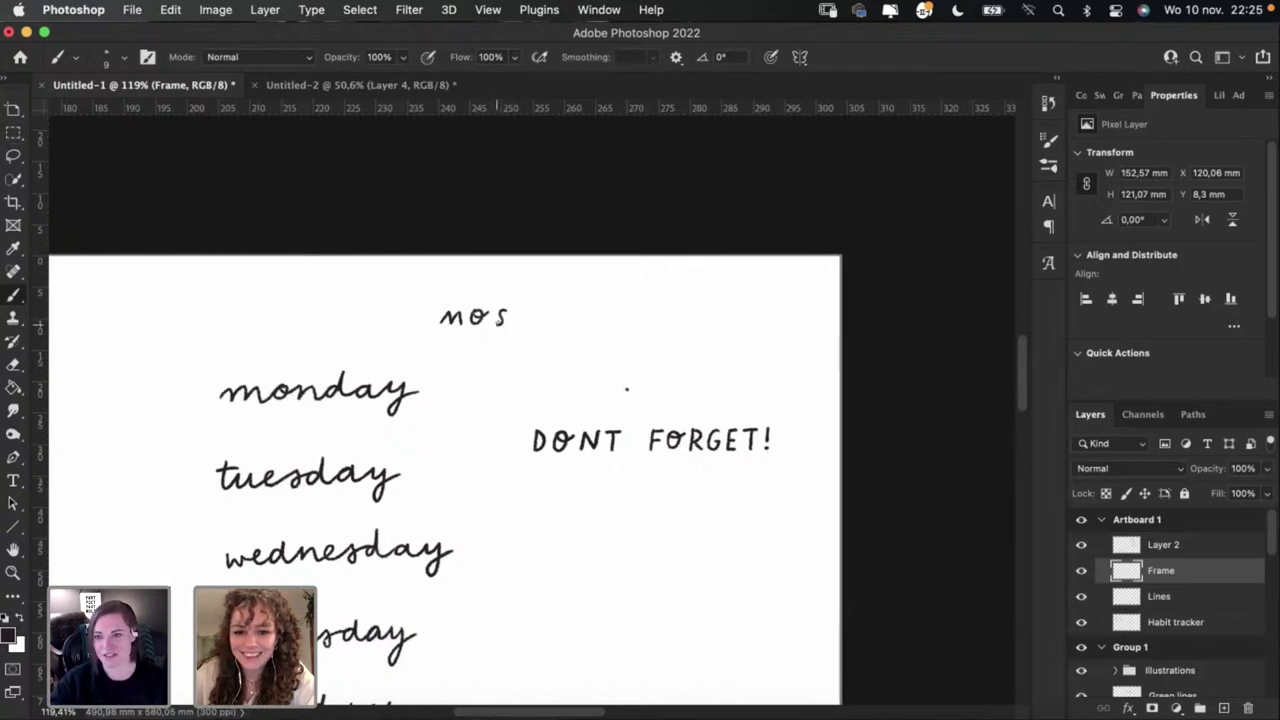
key(super+z)
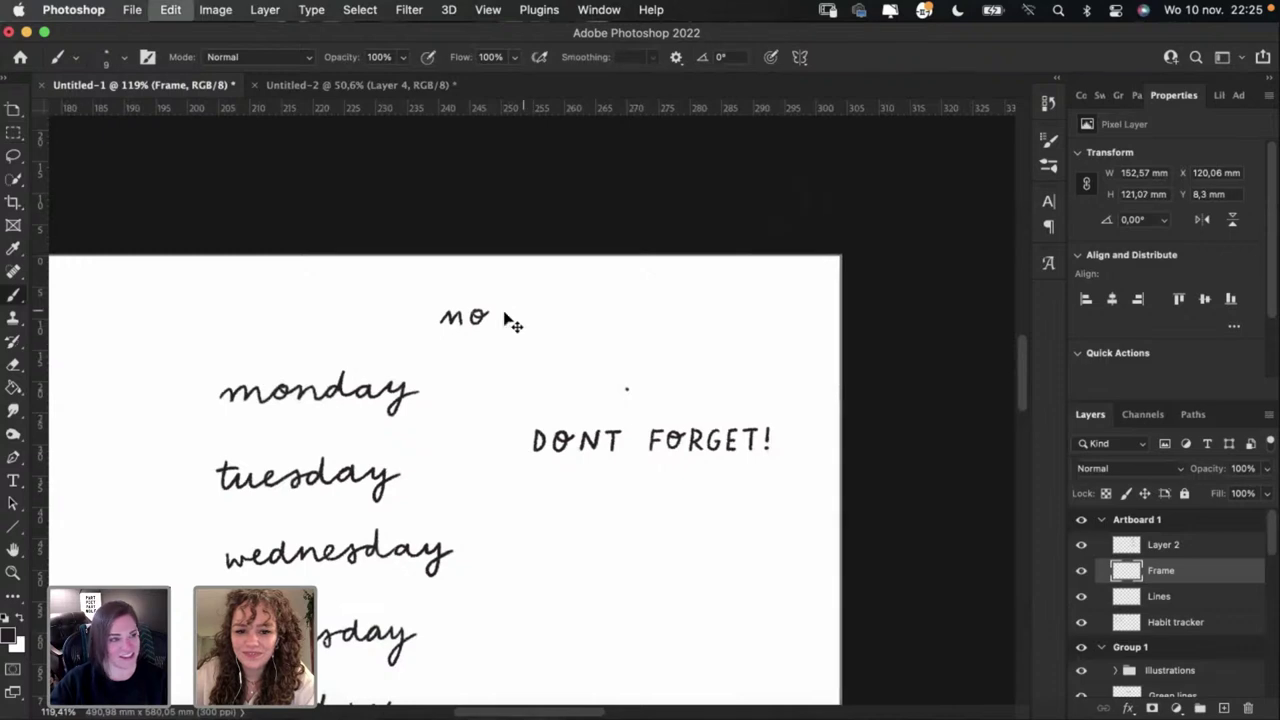
mouse_move(503, 311)
mouse_down()
mouse_move(494, 326)
mouse_move(538, 333)
mouse_up()
key(super+z)
key(super+z)
key(super+z)
key(super+z)
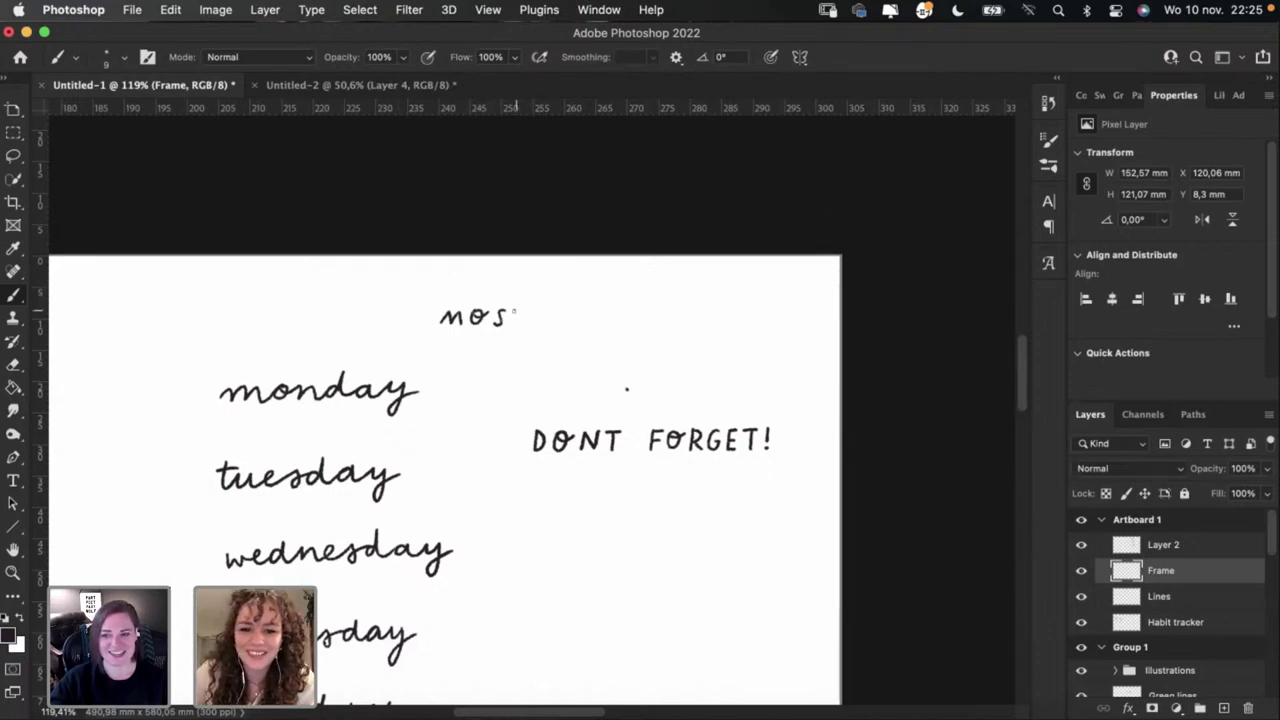
Step: Letter the T crossbar and stem to complete MOST, redrawing shaky strokes
mouse_move(516, 306)
mouse_down()
mouse_move(534, 322)
mouse_move(526, 312)
mouse_up()
key(super+z)
key(super+z)
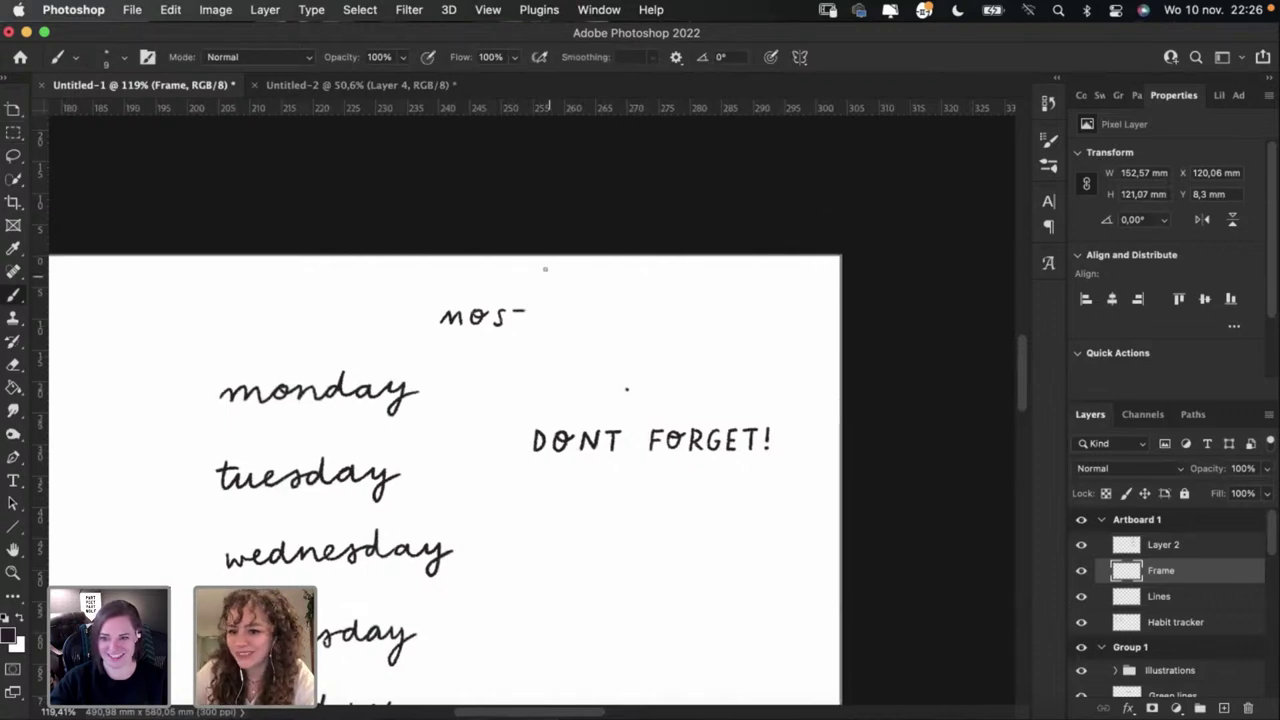
key(super+z)
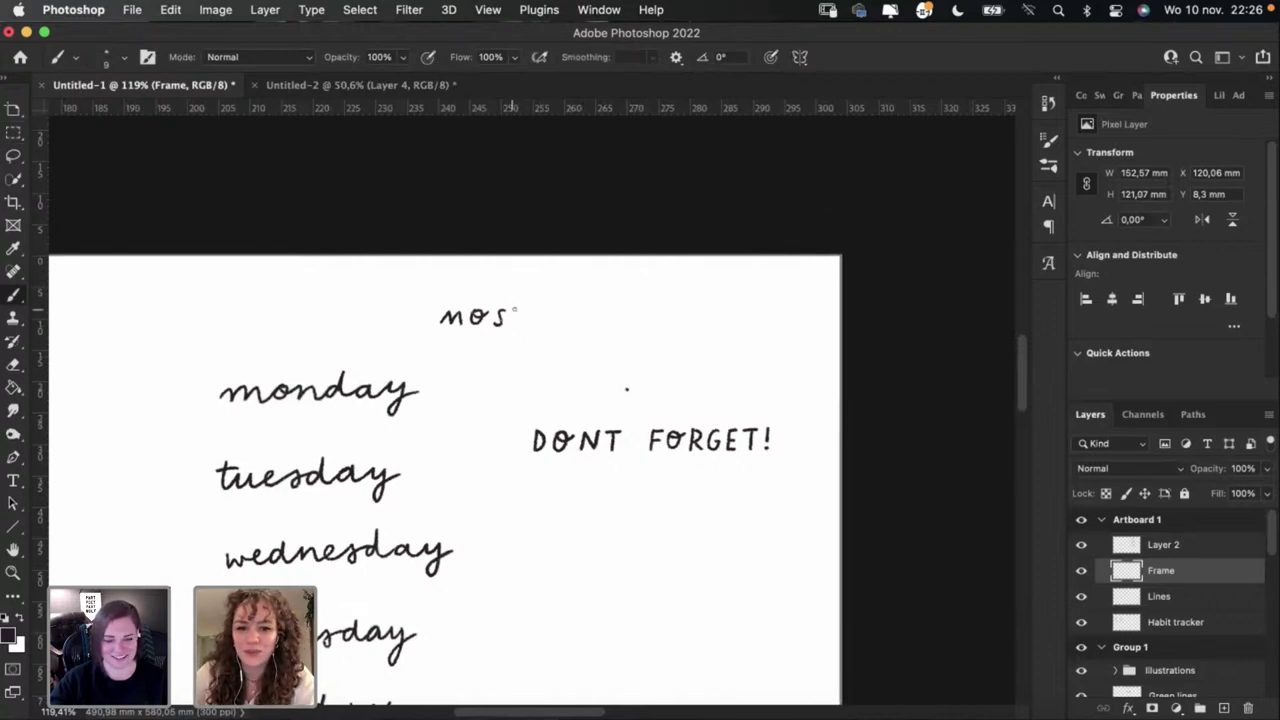
mouse_move(512, 312)
mouse_down()
mouse_move(529, 311)
mouse_move(544, 336)
mouse_up()
key(super+z)
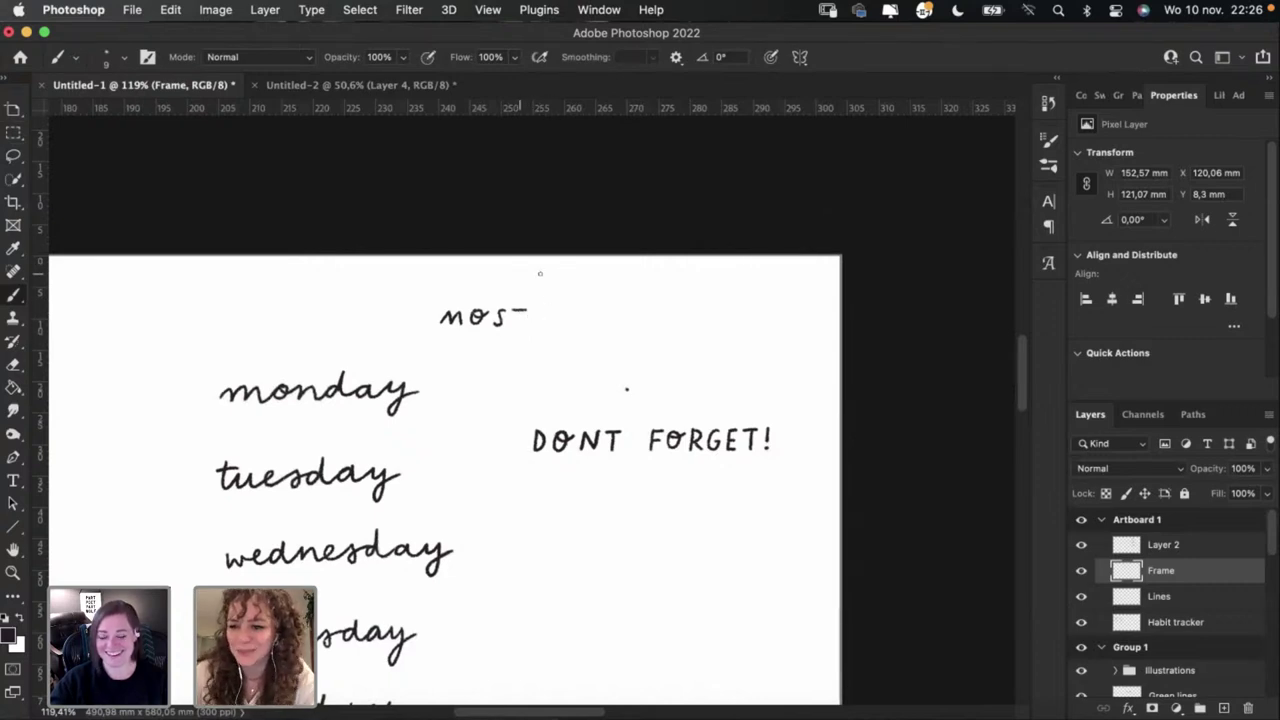
mouse_move(519, 311)
mouse_down()
mouse_move(519, 327)
mouse_move(595, 318)
mouse_up()
key(super+z)
key(super+z)
key(super+z)
key(super+z)
key(super+z)
key(super+z)
key(super+z)
key(super+z)
Step: Letter the M after MOST I, retrying its strokes until it reads MOST IM
key(super+z)
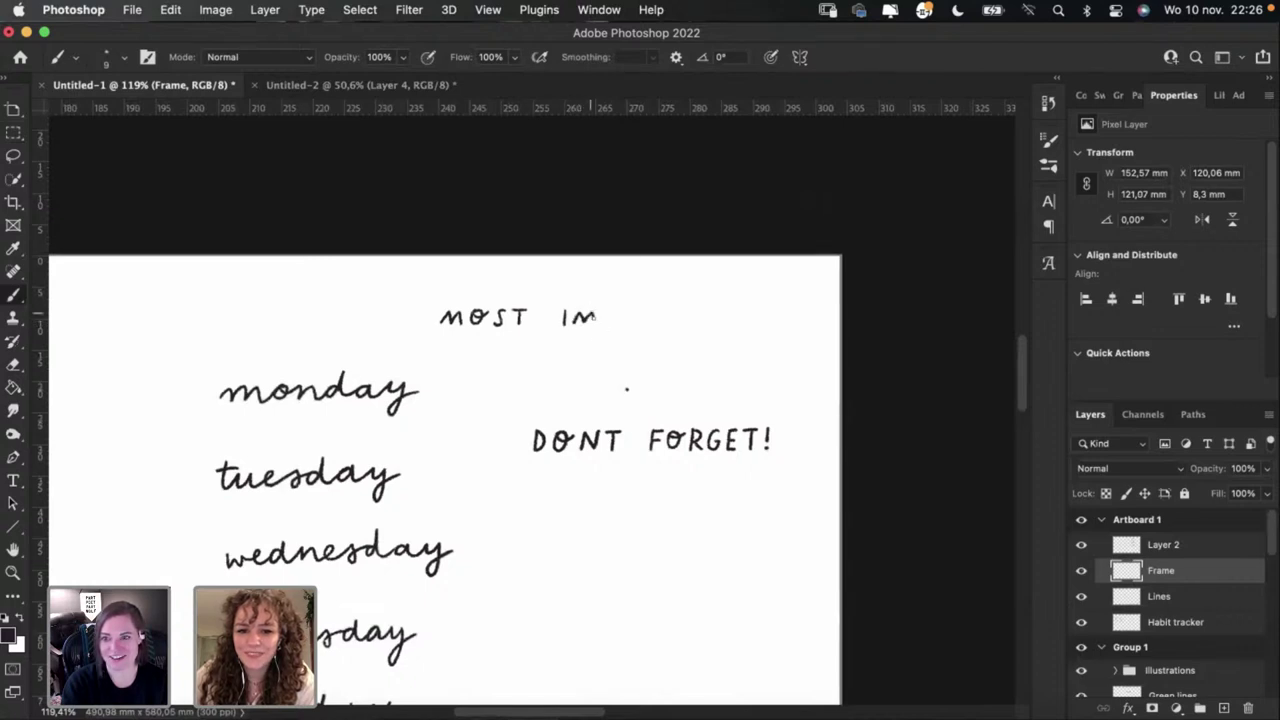
key(super+z)
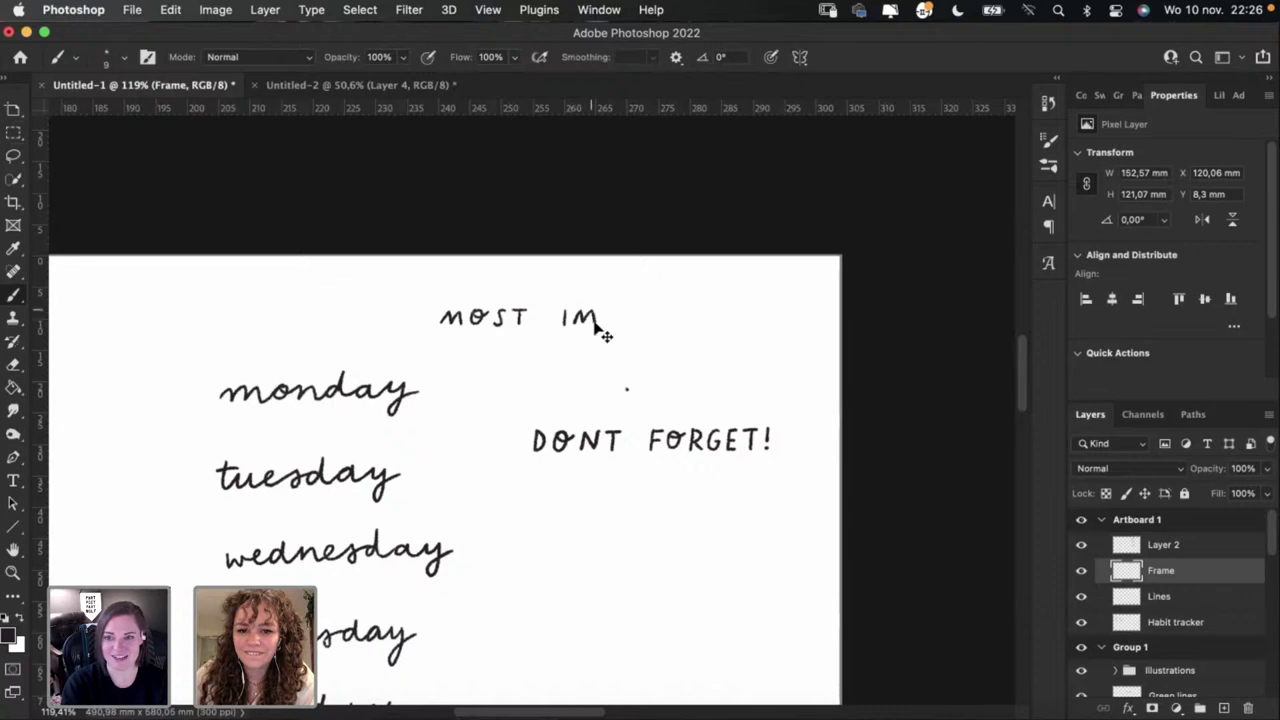
key(super+z)
drag(571, 326, 580, 312)
key(super+z)
key(super+z)
key(super+z)
key(super+z)
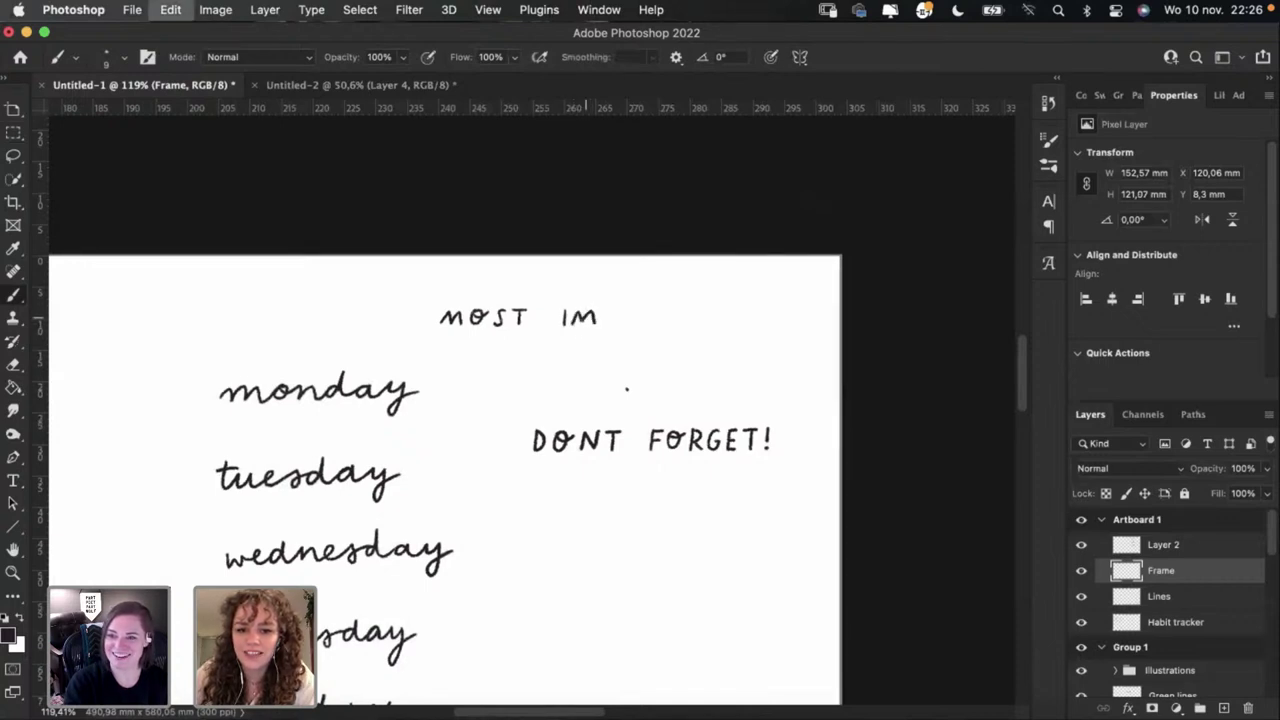
drag(573, 325, 586, 324)
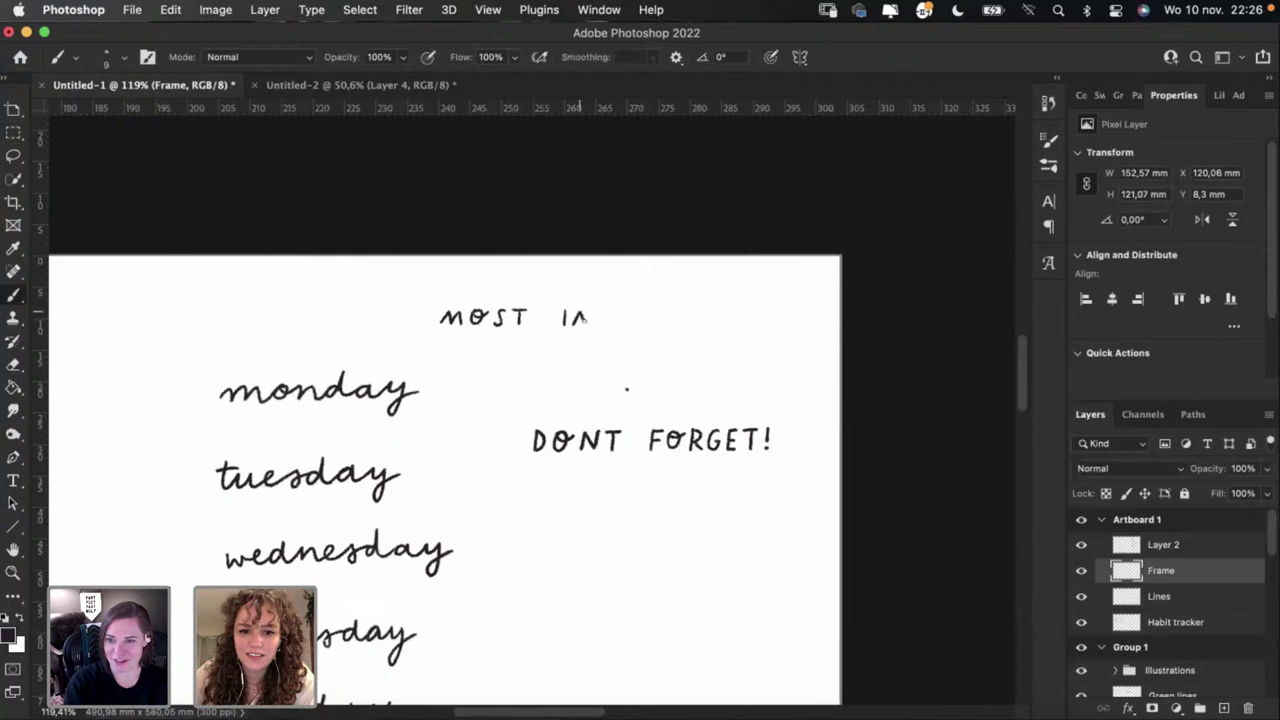
key(super+z)
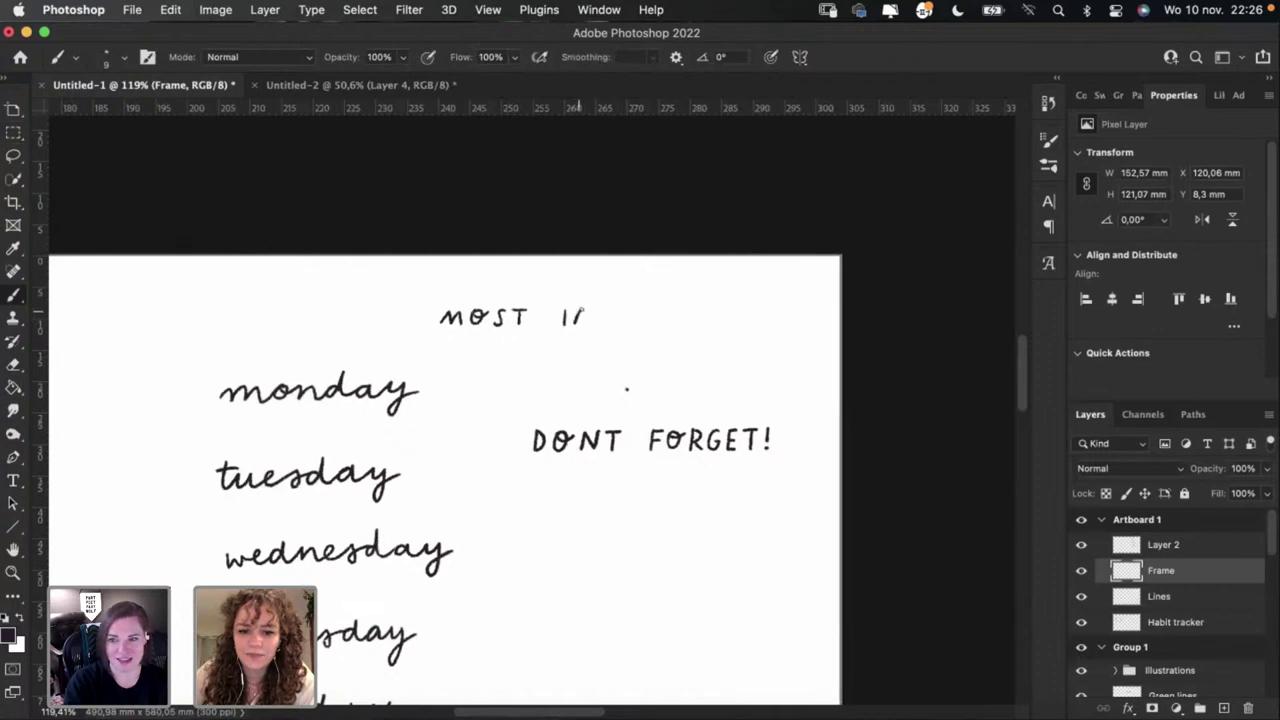
mouse_move(593, 314)
mouse_down()
mouse_move(622, 334)
mouse_move(617, 314)
mouse_up()
key(super+z)
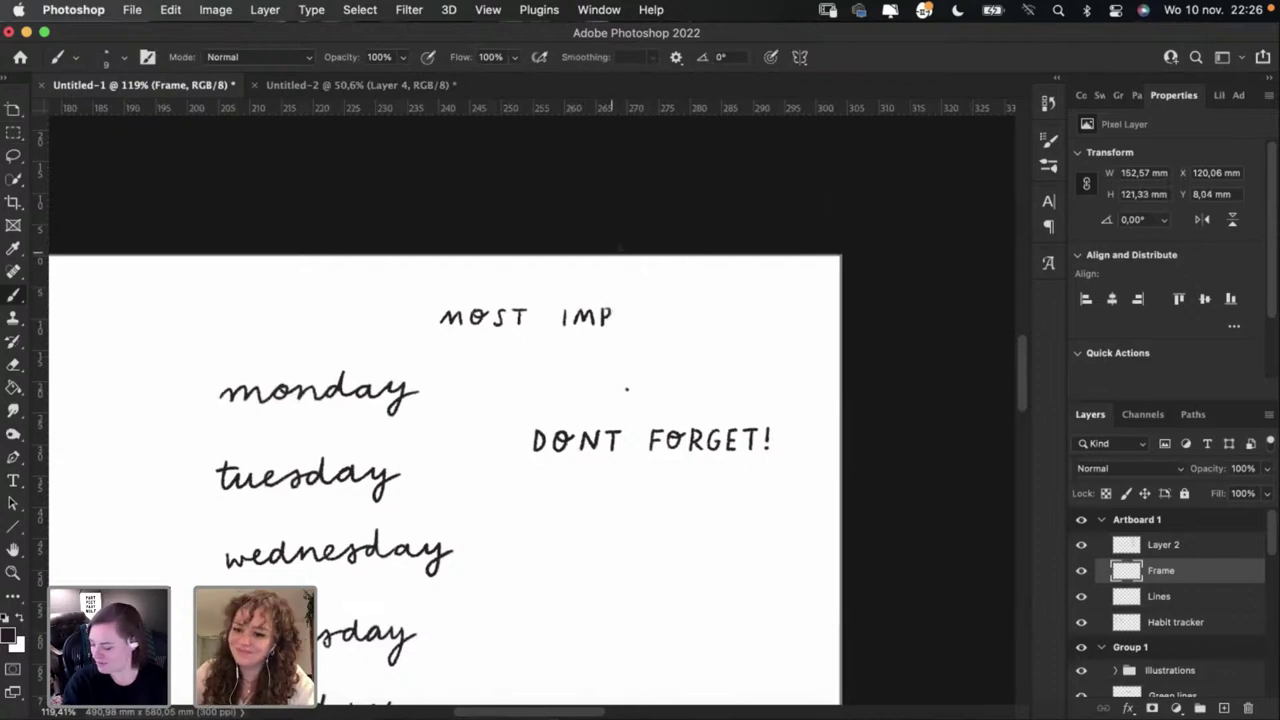
key(super+z)
key(super+z)
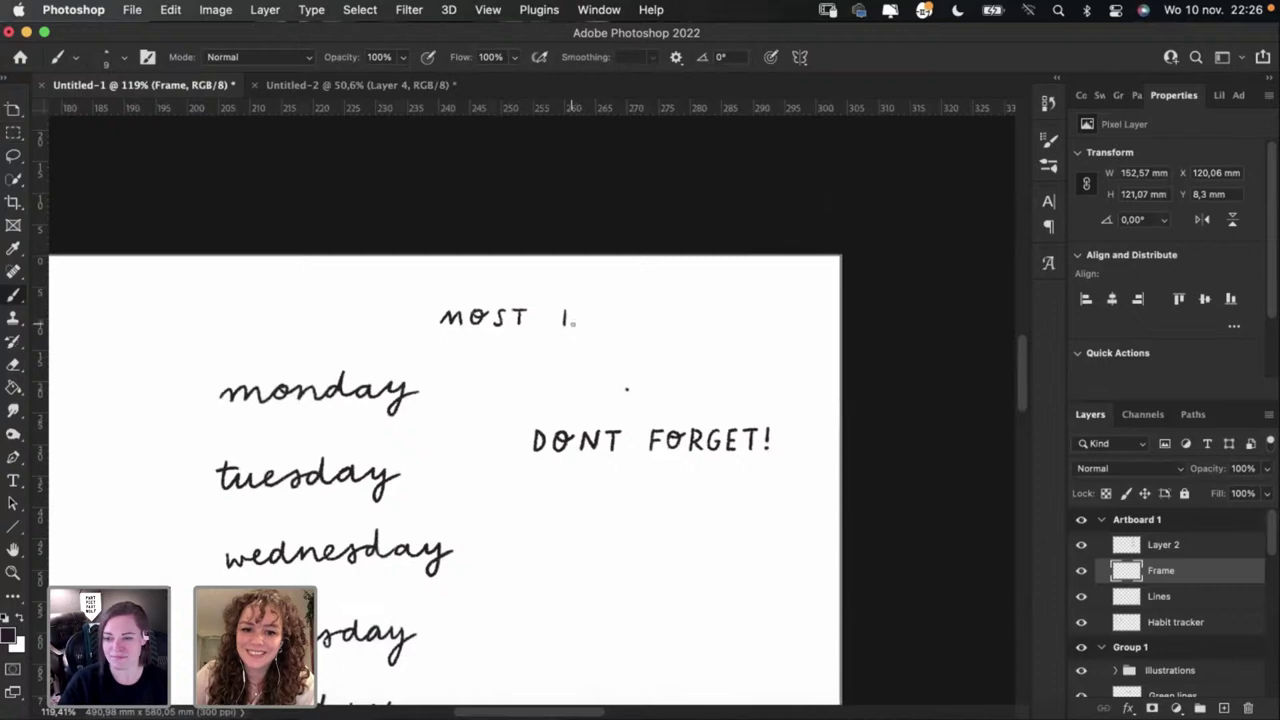
mouse_move(578, 311)
mouse_down()
mouse_move(572, 326)
mouse_move(600, 326)
mouse_up()
key(super+z)
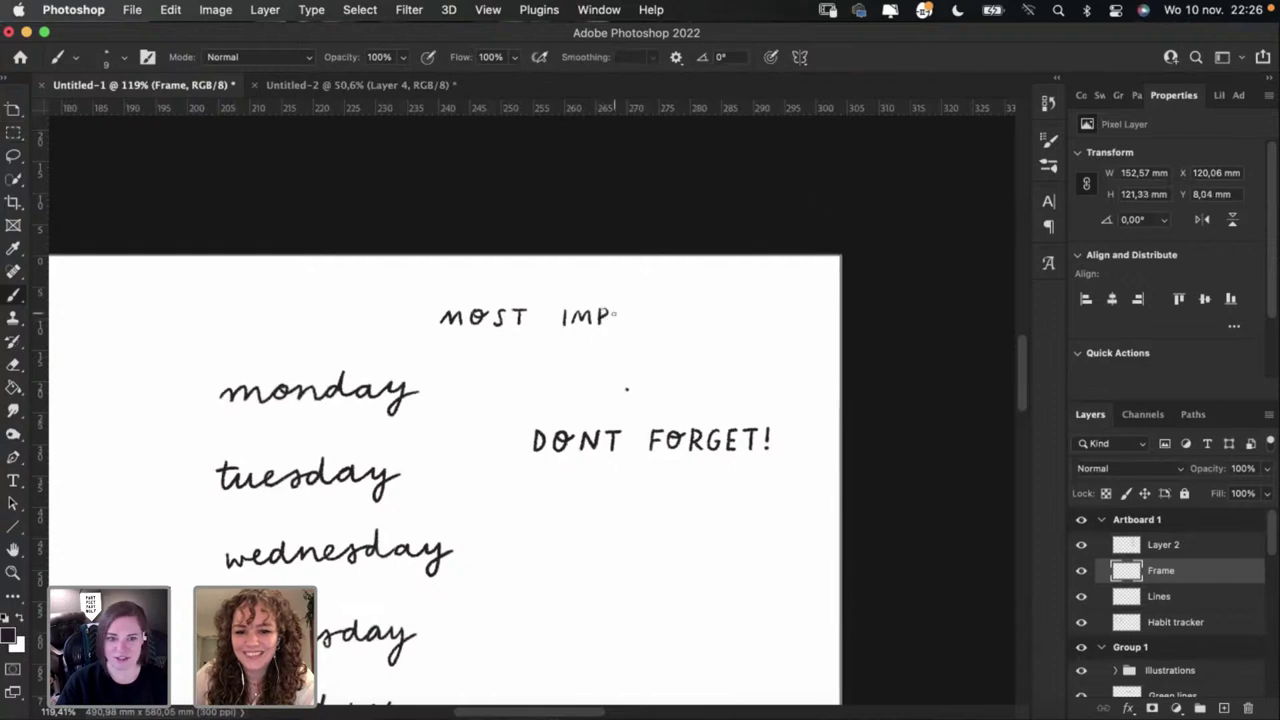
Step: Redraw the P stem and the I after MOST, undoing shaky strokes
key(super+z)
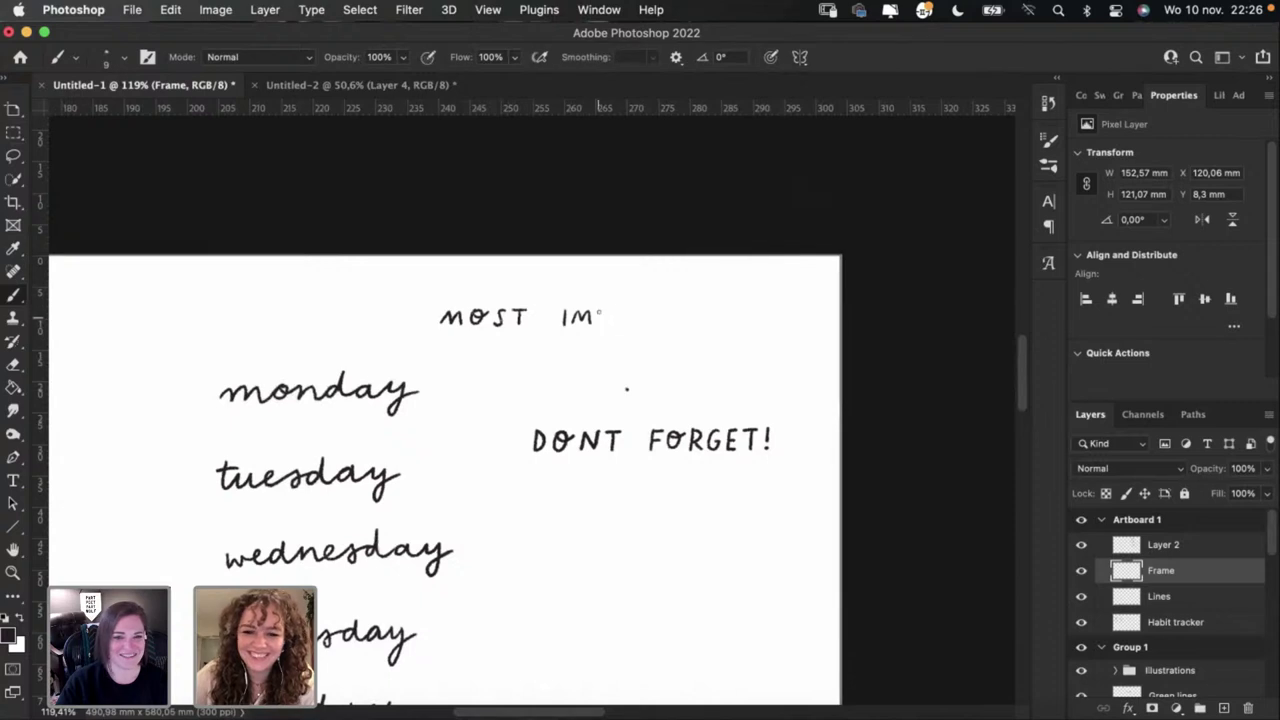
drag(600, 310, 602, 319)
key(super+z)
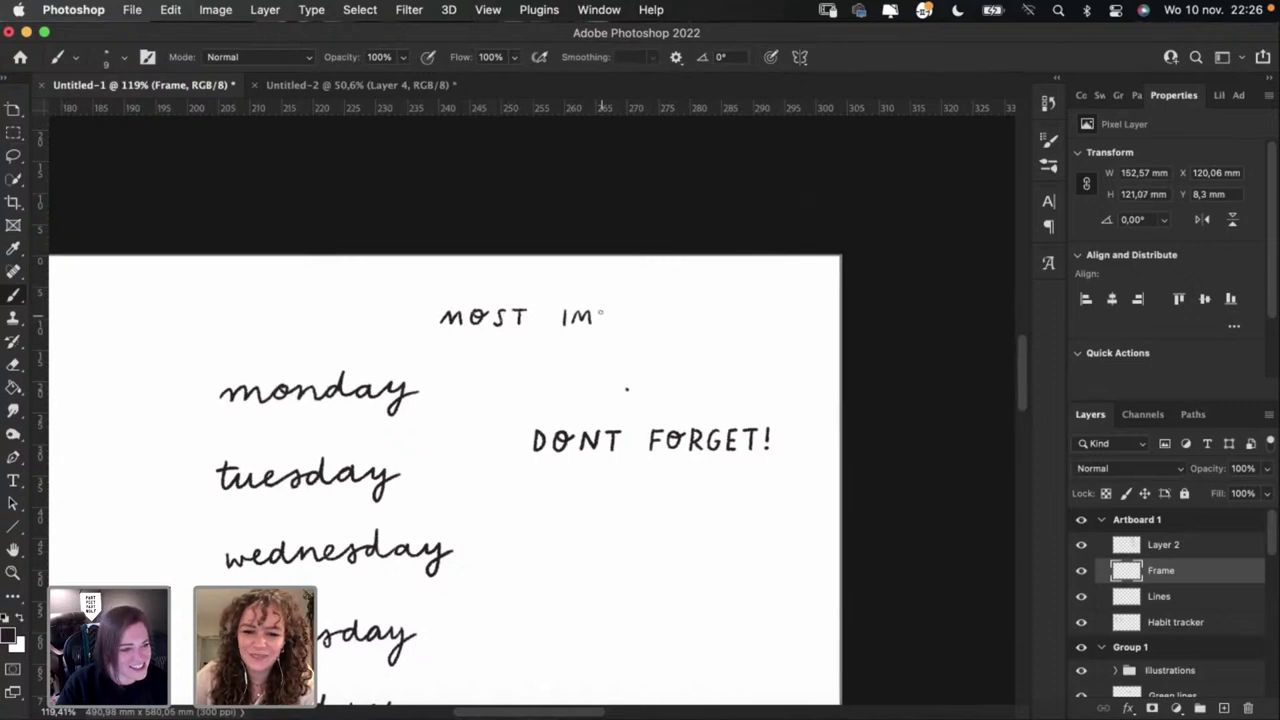
key(super+z)
key(super+z)
key(super+z)
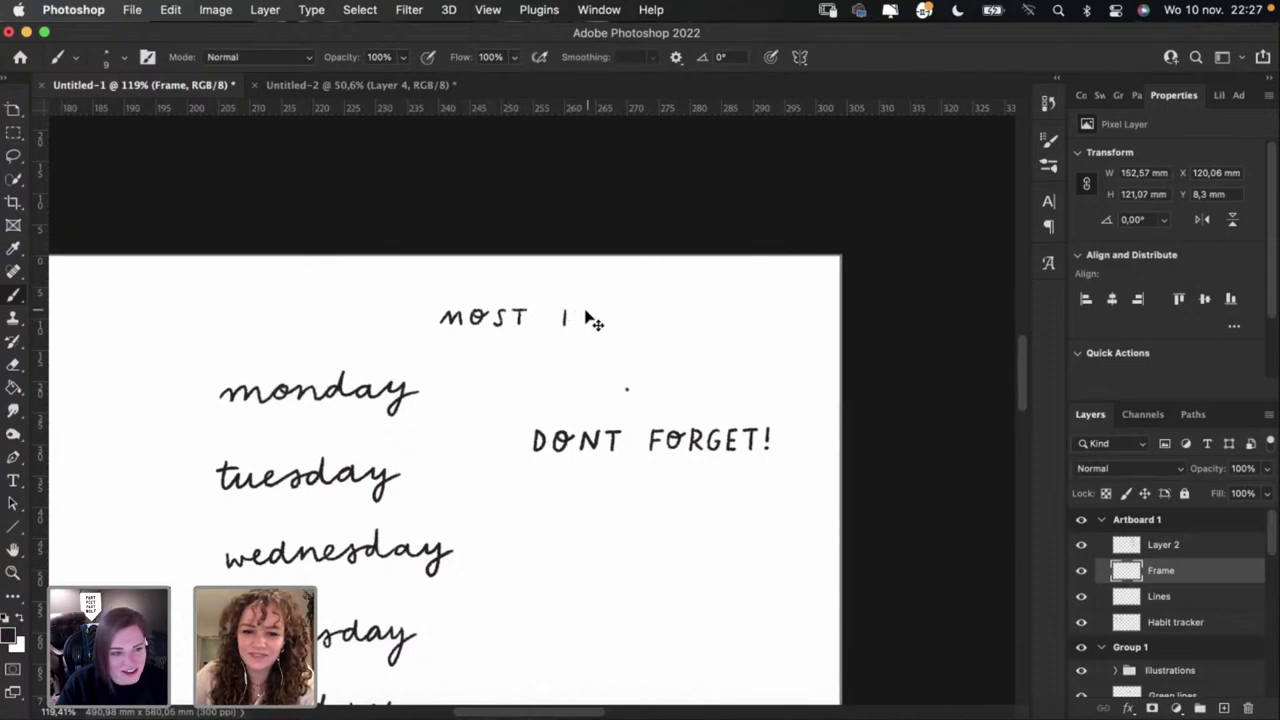
mouse_move(566, 307)
mouse_down()
mouse_move(564, 325)
mouse_move(616, 309)
mouse_move(632, 330)
mouse_move(628, 314)
mouse_up()
key(super+z)
key(super+z)
key(super+z)
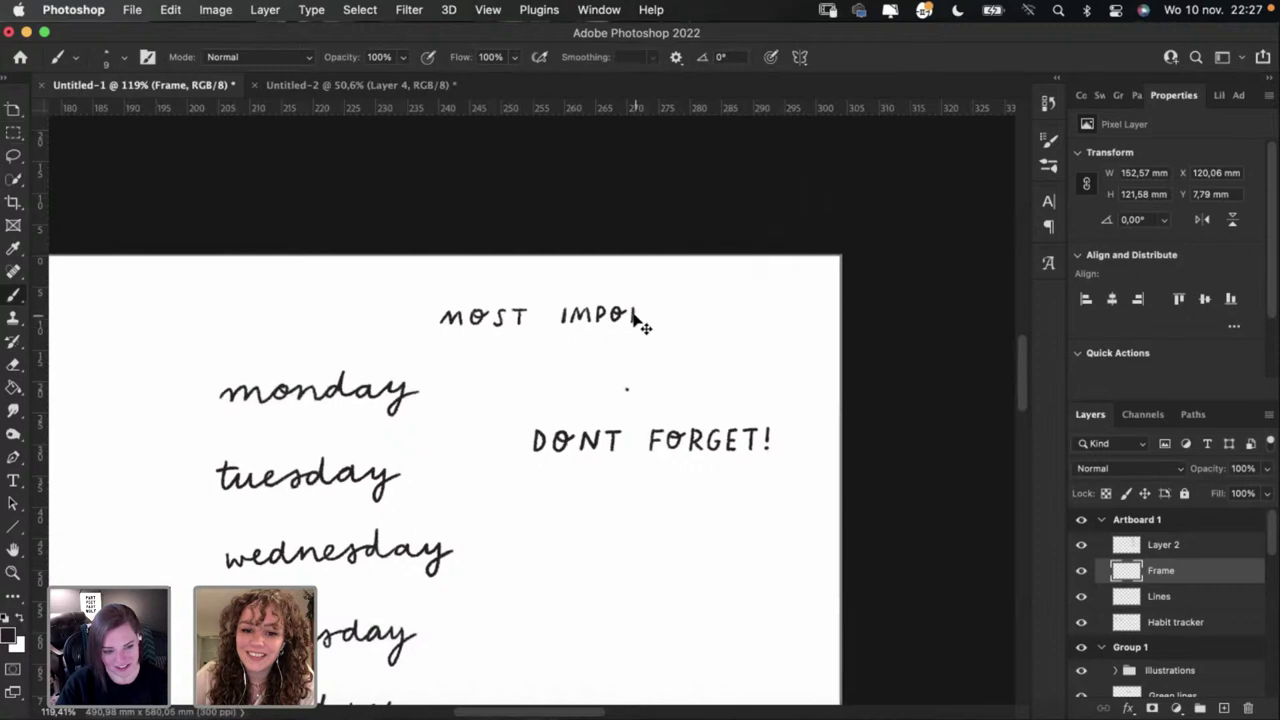
Step: Try lettering the R after IMPO, toggling undo and redo to compare strokes
drag(634, 307, 645, 323)
key(super+z)
key(super+z)
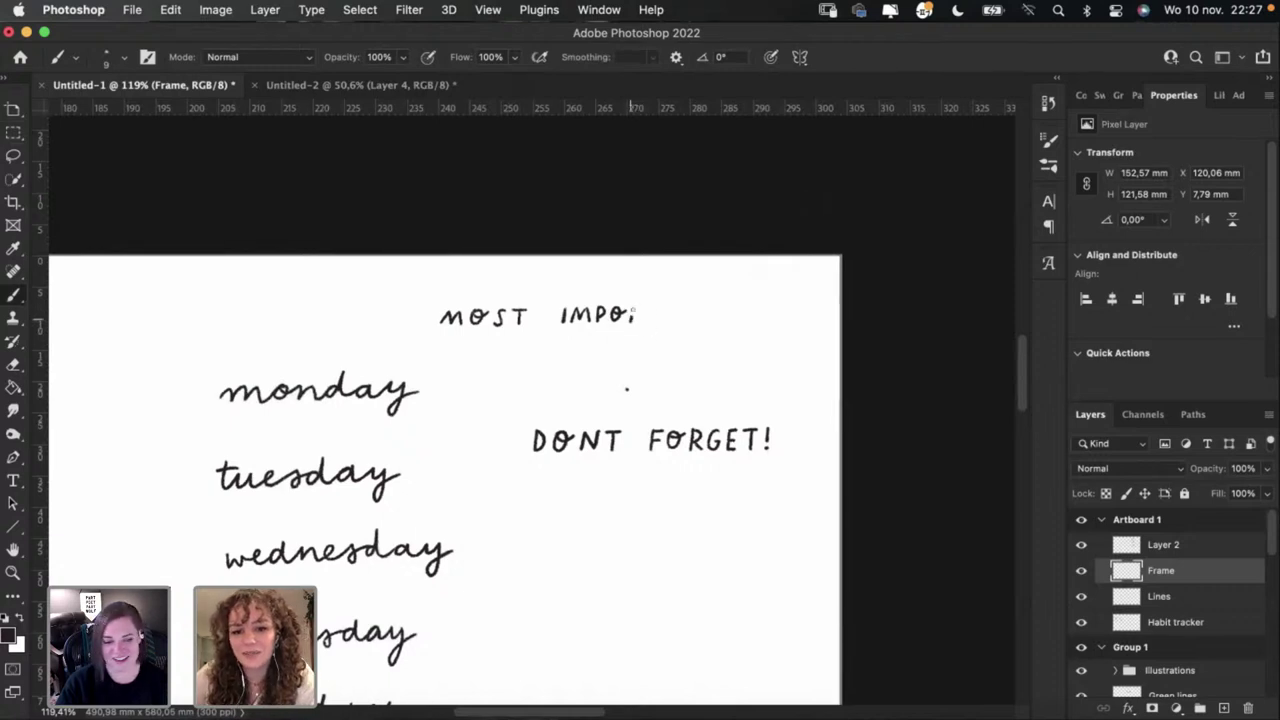
key(super+shift+z)
key(super+z)
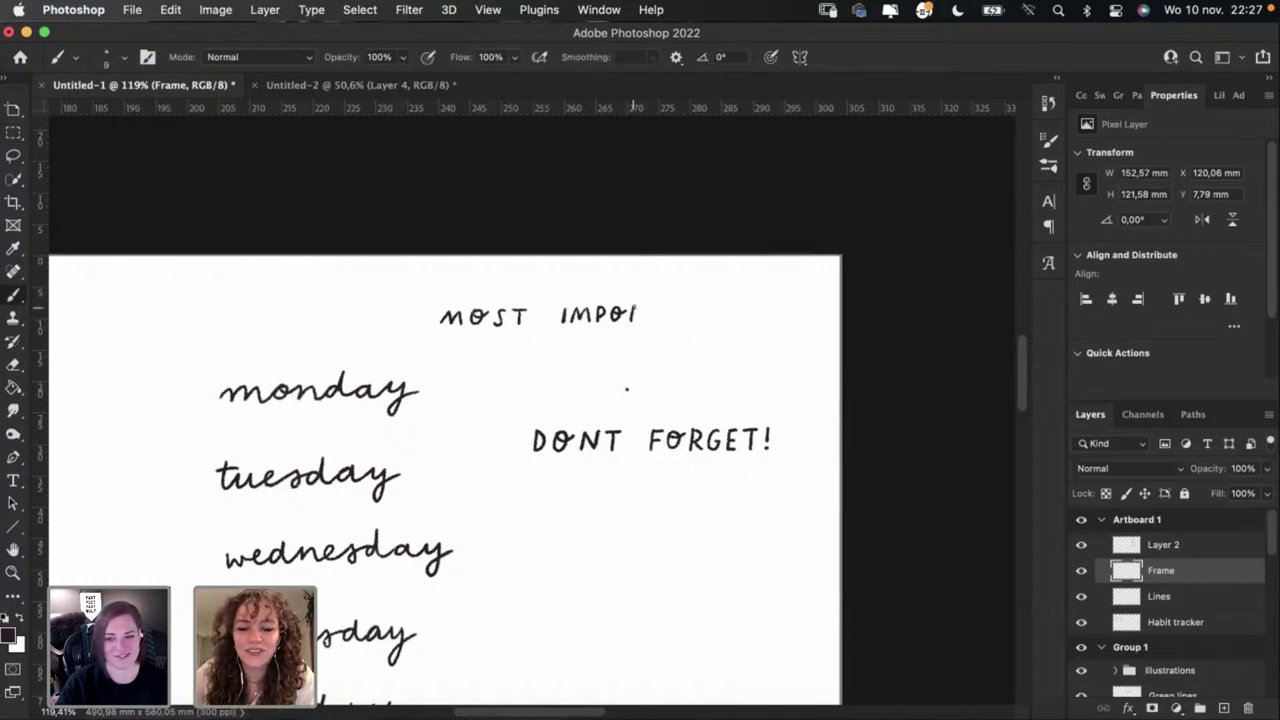
key(super+shift+z)
key(super+z)
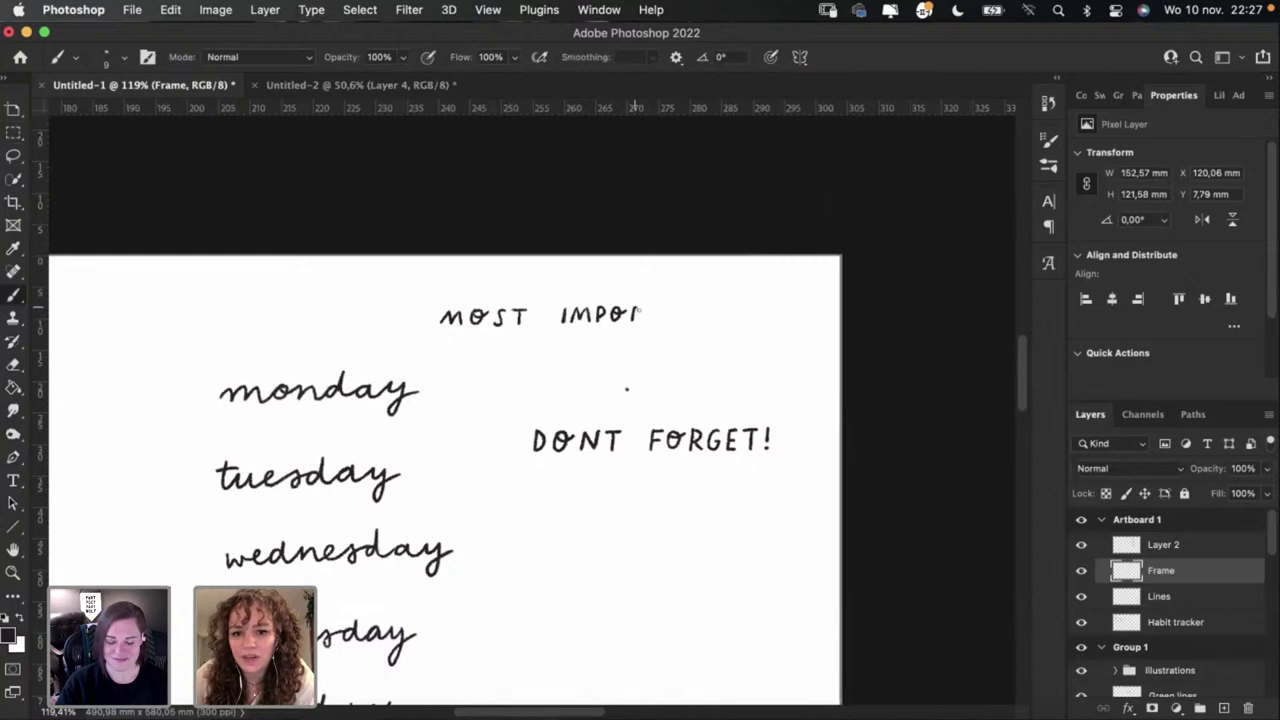
drag(640, 312, 646, 322)
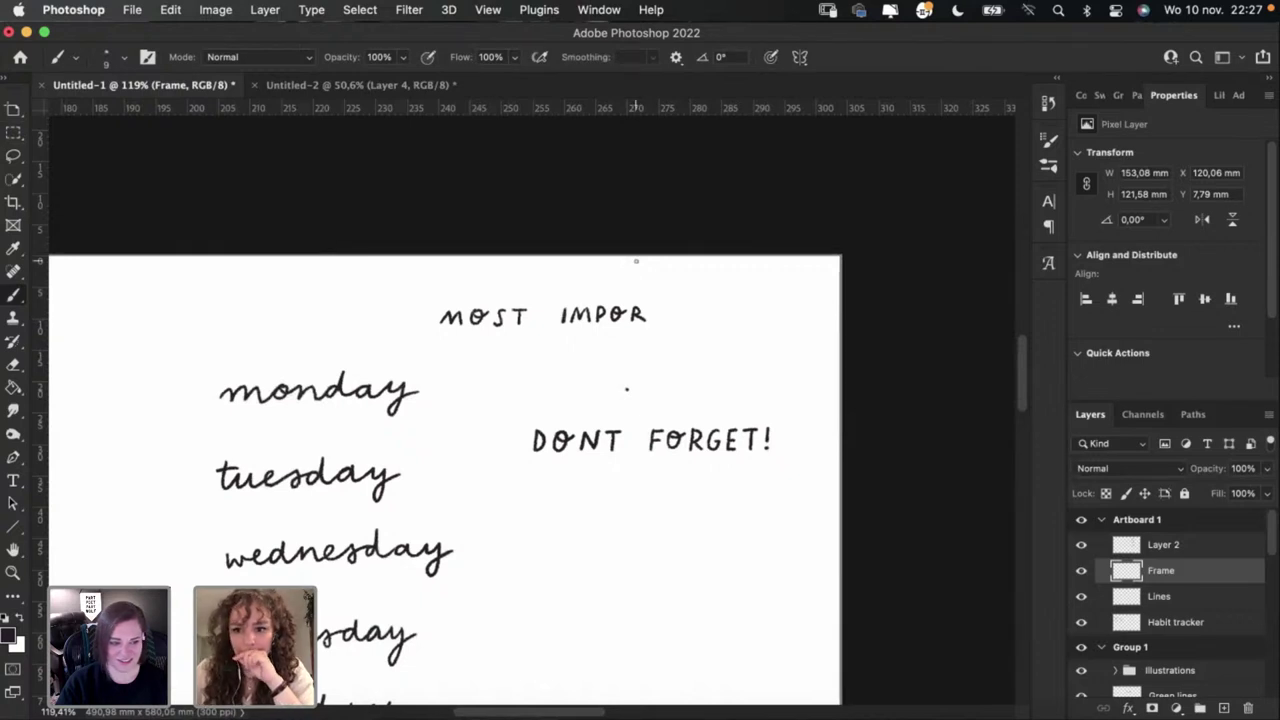
key(super+z)
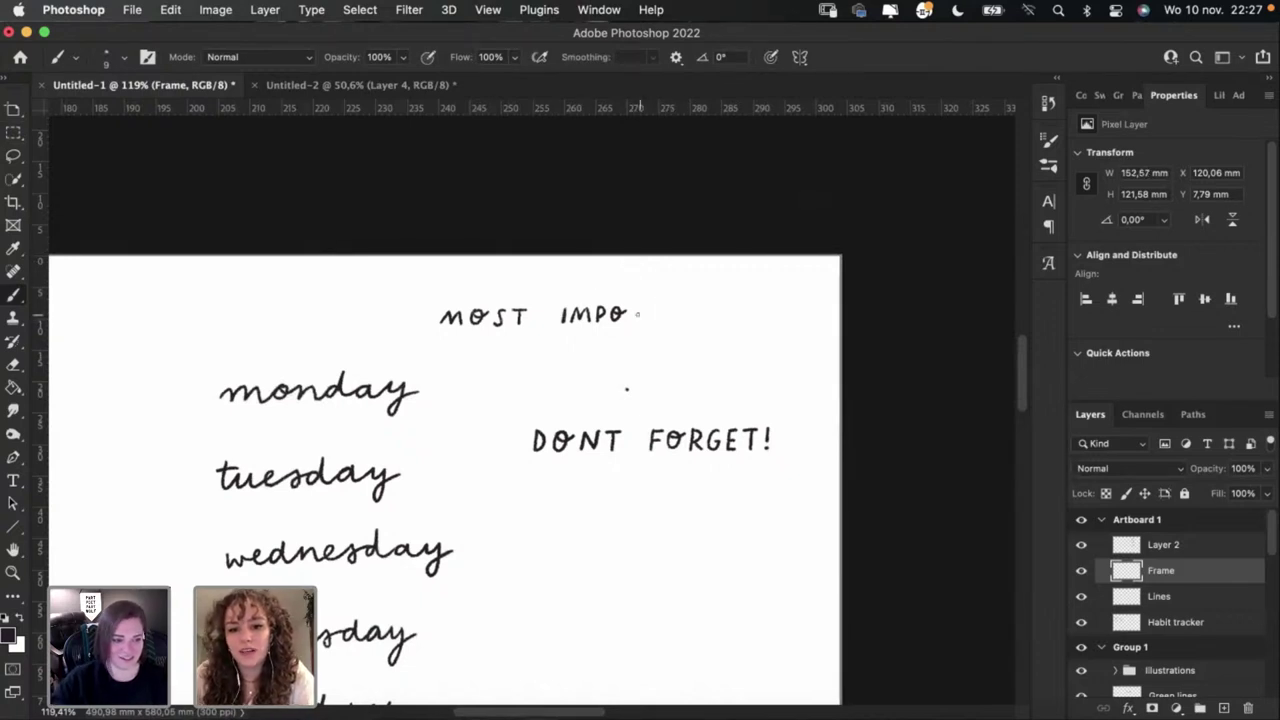
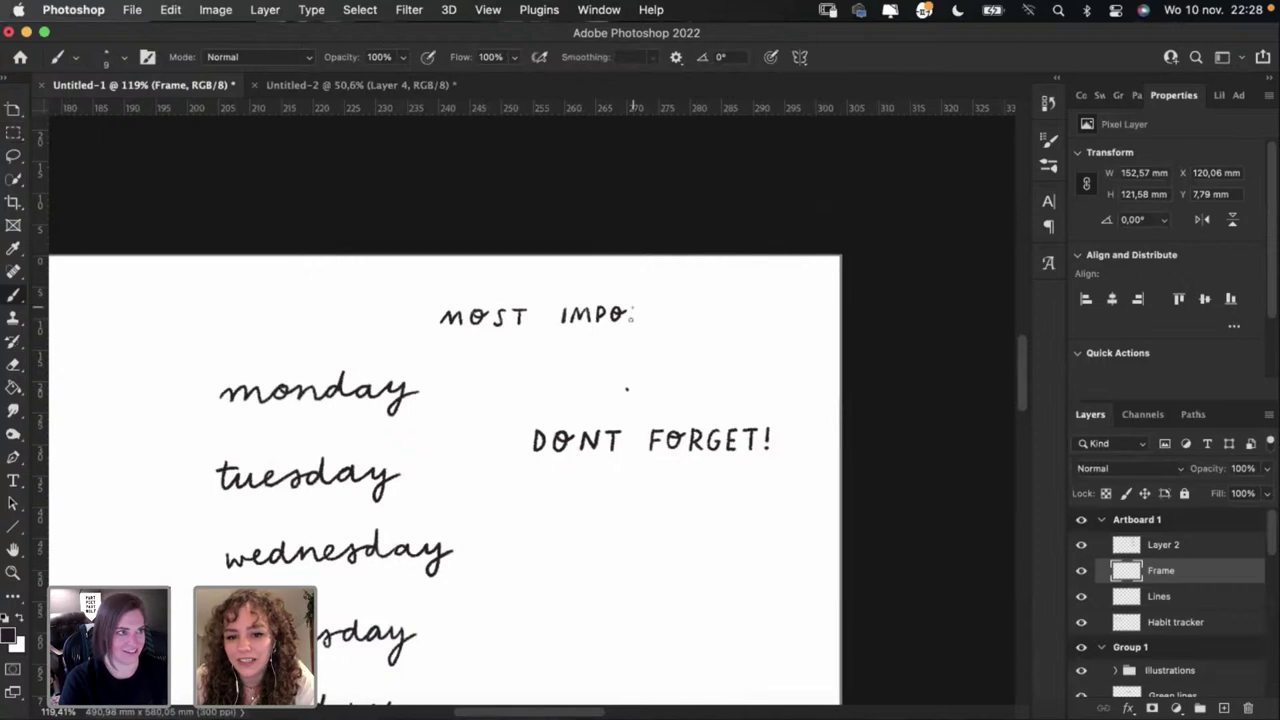
Step: Hand-letter the R and T after IMPO, undoing and redrawing failed strokes
drag(634, 307, 641, 318)
key(super+z)
key(super+z)
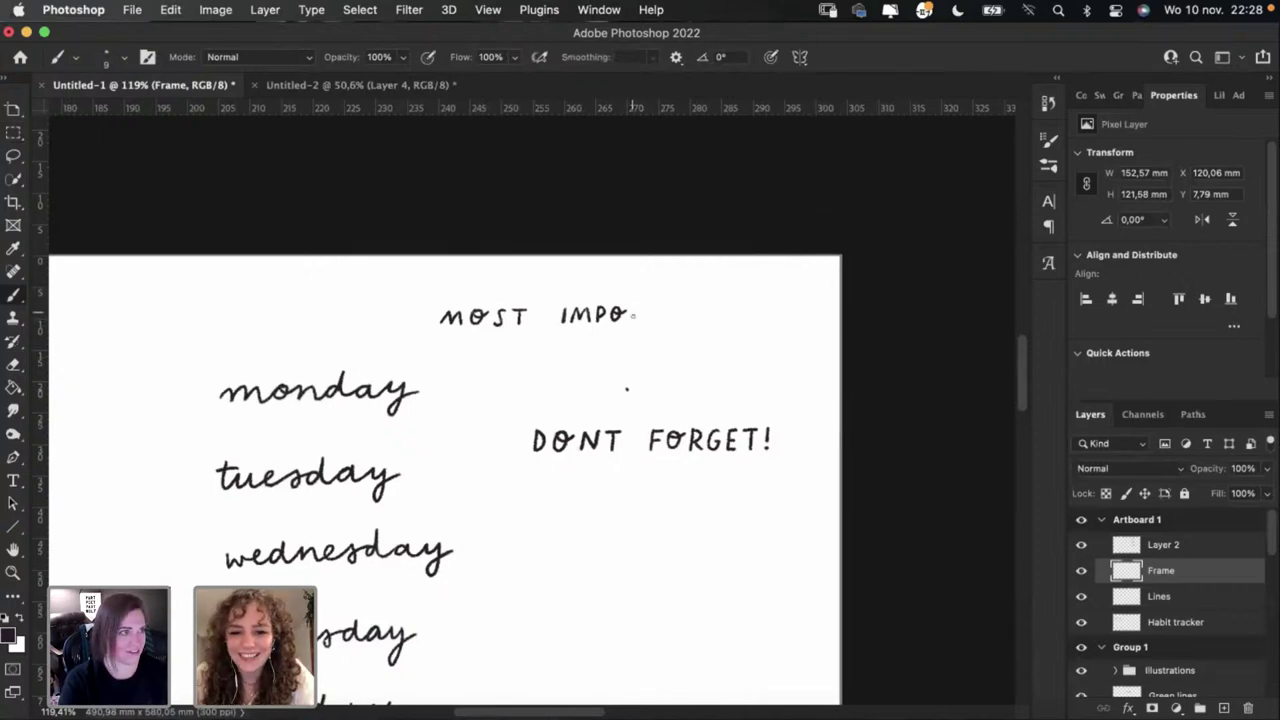
mouse_move(636, 310)
mouse_down()
mouse_move(652, 334)
mouse_move(650, 322)
mouse_up()
key(super+z)
key(super+z)
key(super+z)
key(super+z)
key(super+z)
key(super+z)
key(super+z)
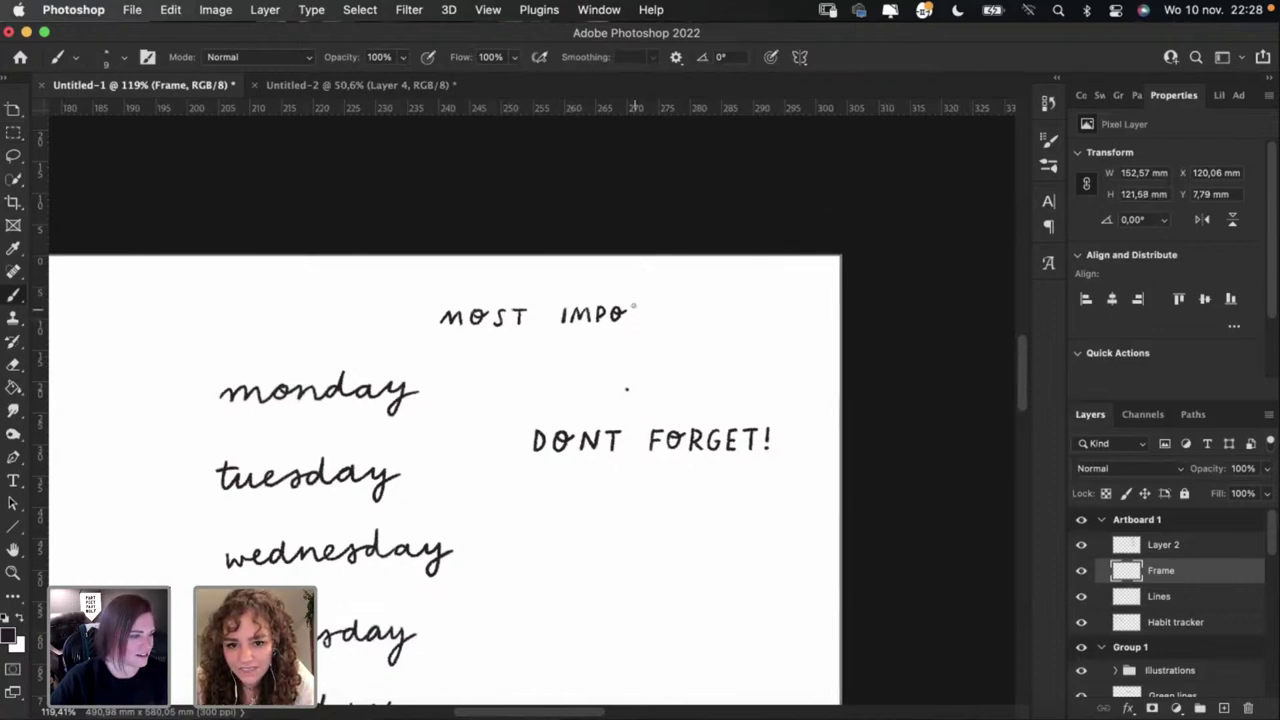
mouse_move(634, 320)
mouse_down()
mouse_move(636, 308)
mouse_move(648, 324)
mouse_up()
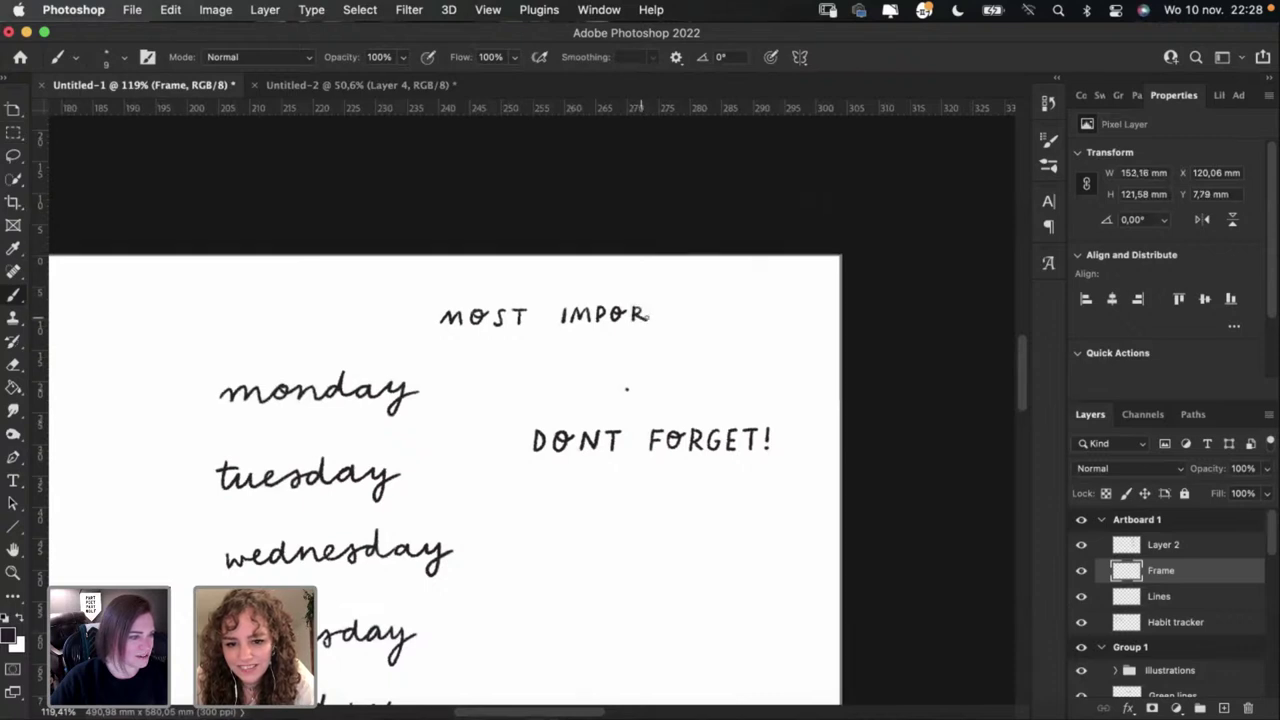
click(648, 333)
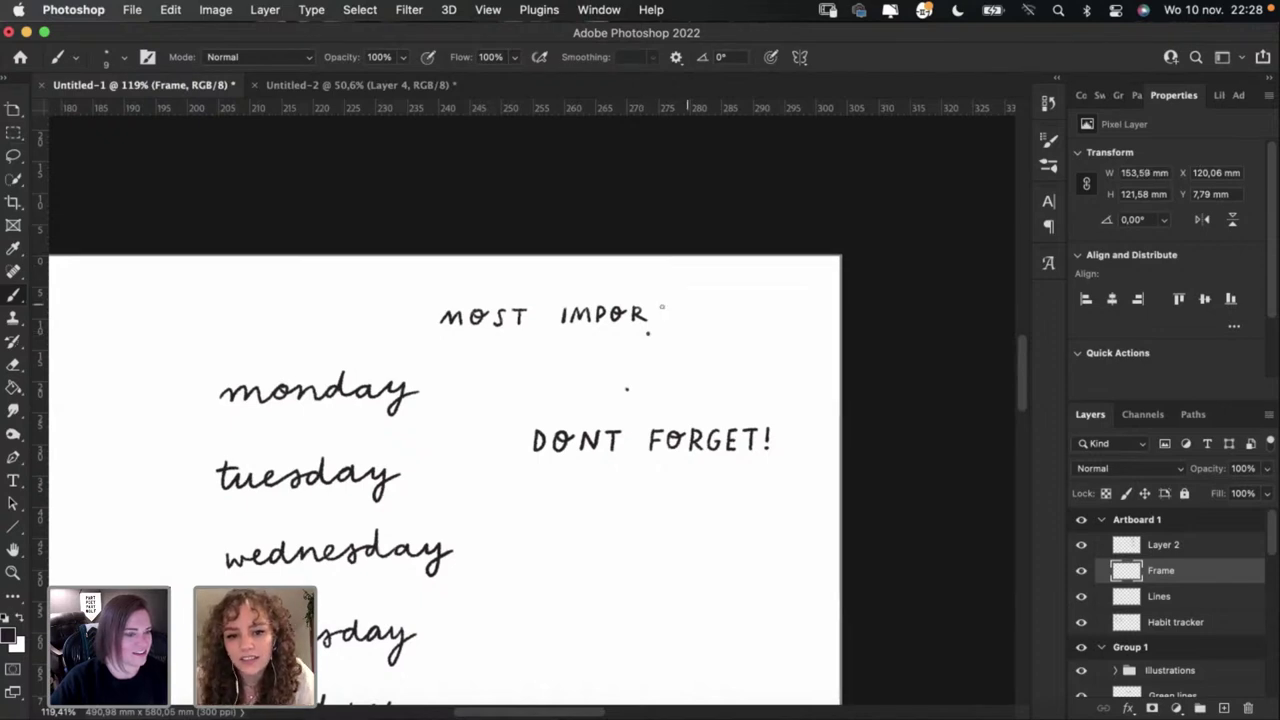
key(cmd+z)
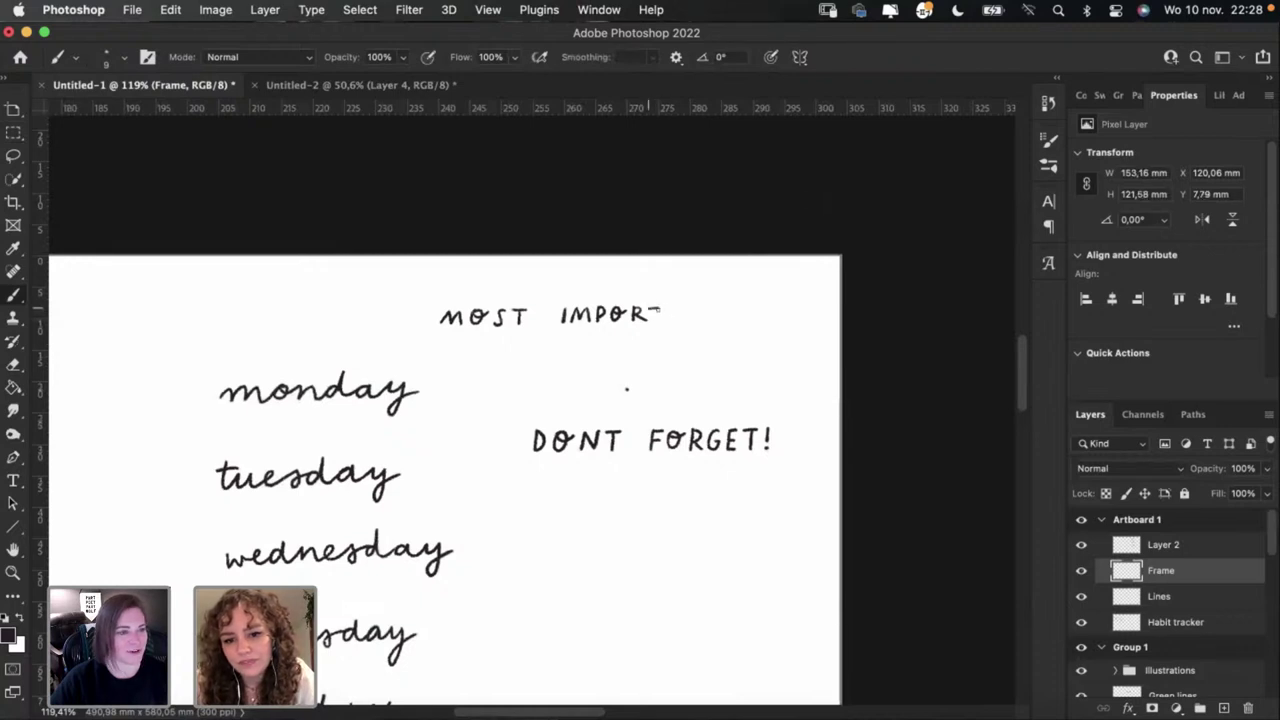
mouse_move(652, 312)
mouse_down()
mouse_move(668, 334)
mouse_move(657, 322)
mouse_up()
key(cmd+z)
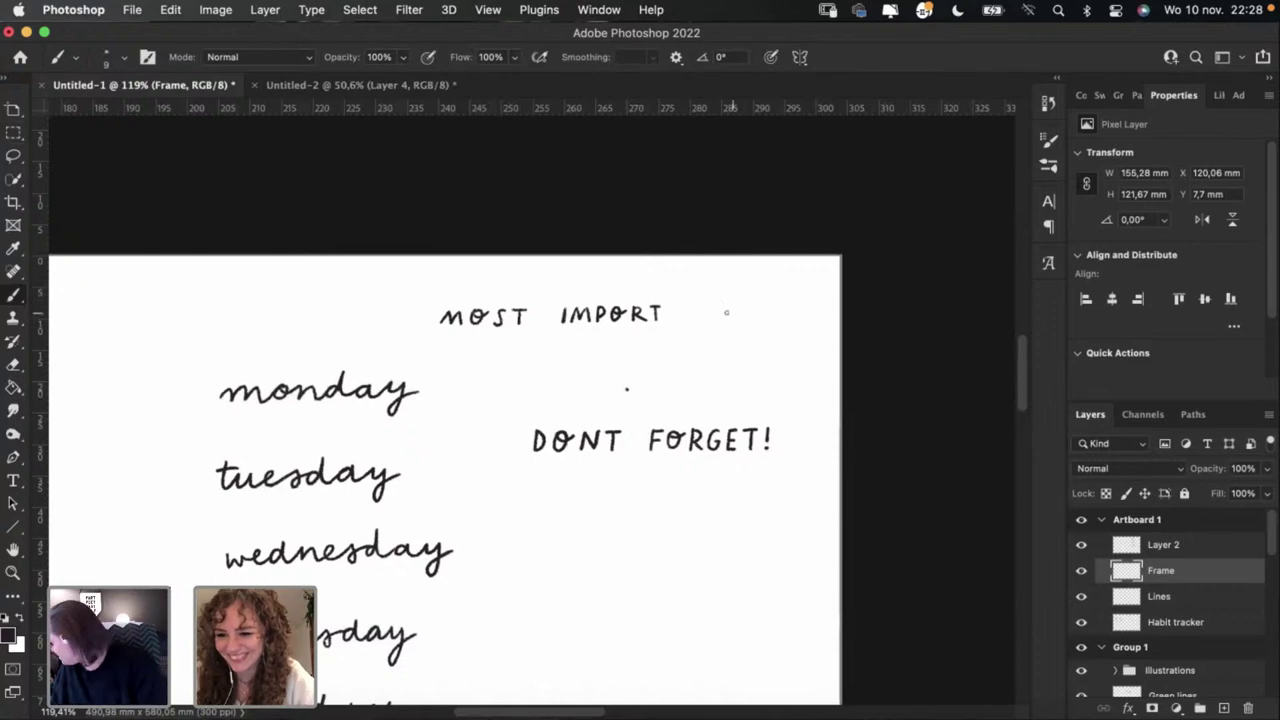
Step: Hand-letter the A and N to reach IMPORTAN, redoing misdrawn strokes
mouse_move(667, 320)
mouse_down()
mouse_move(672, 306)
mouse_move(678, 320)
mouse_move(672, 304)
mouse_move(679, 320)
mouse_up()
key(super+z)
key(super+z)
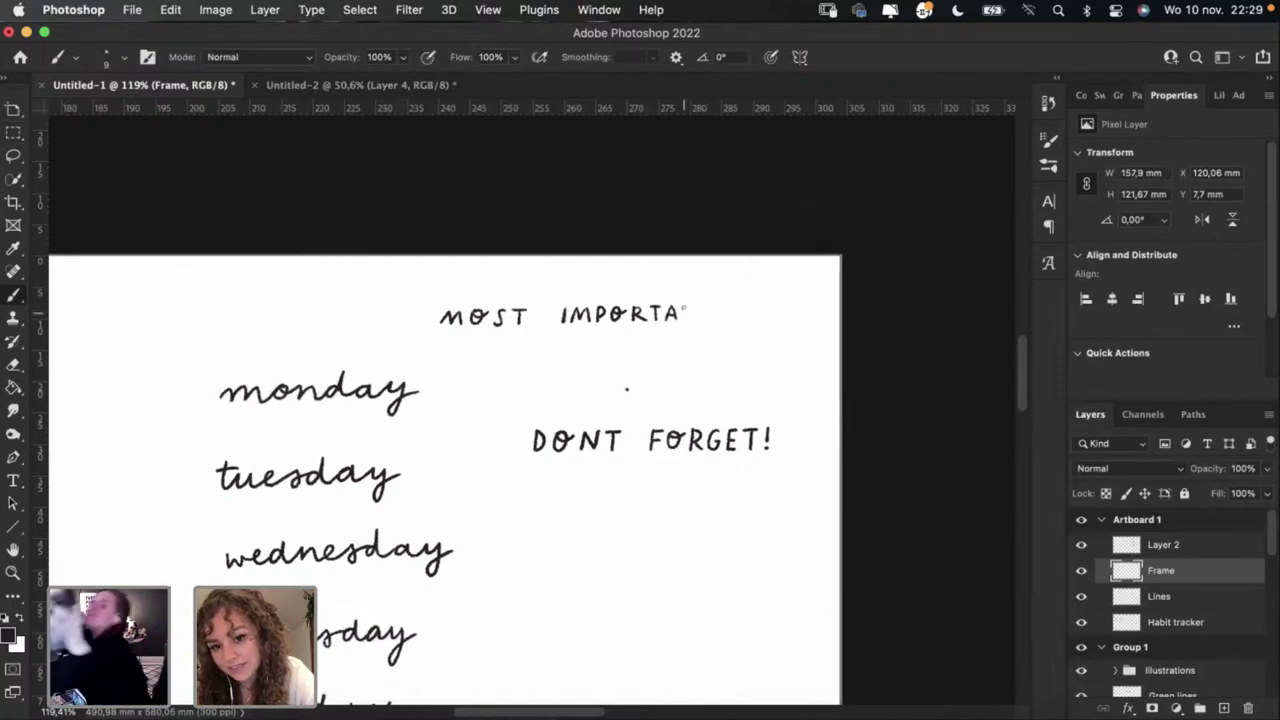
key(super+z)
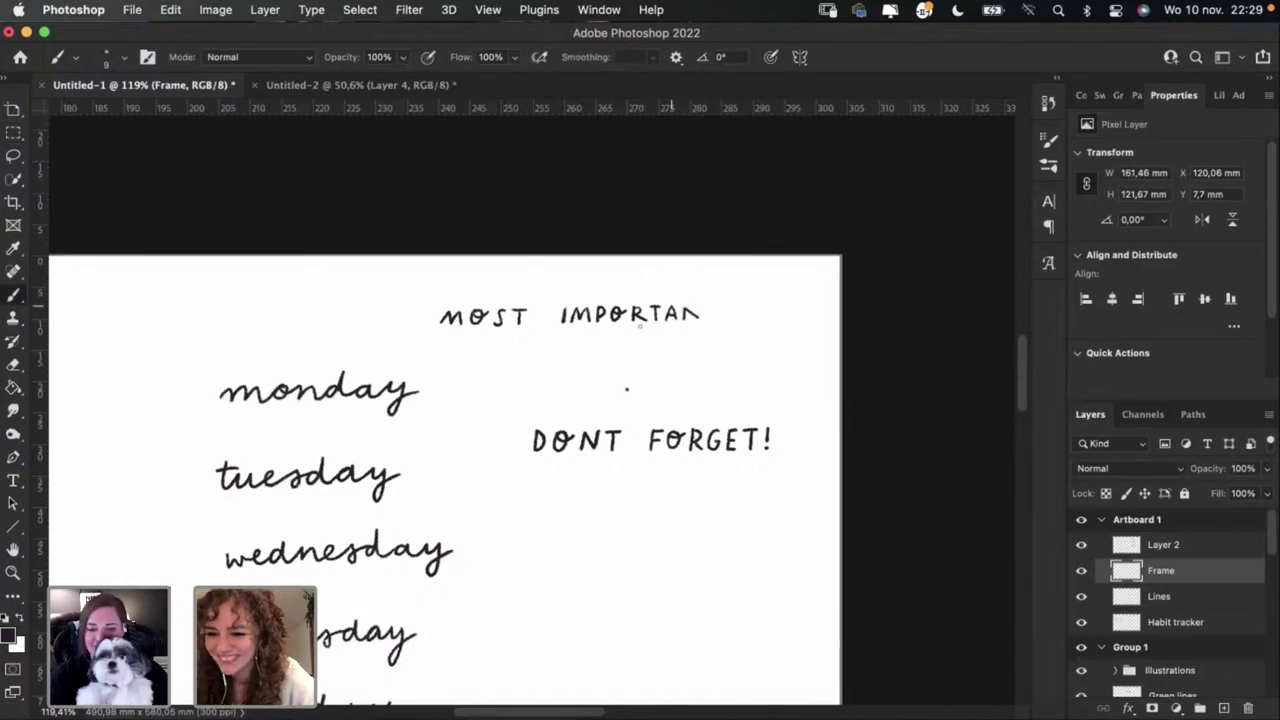
key(super+z)
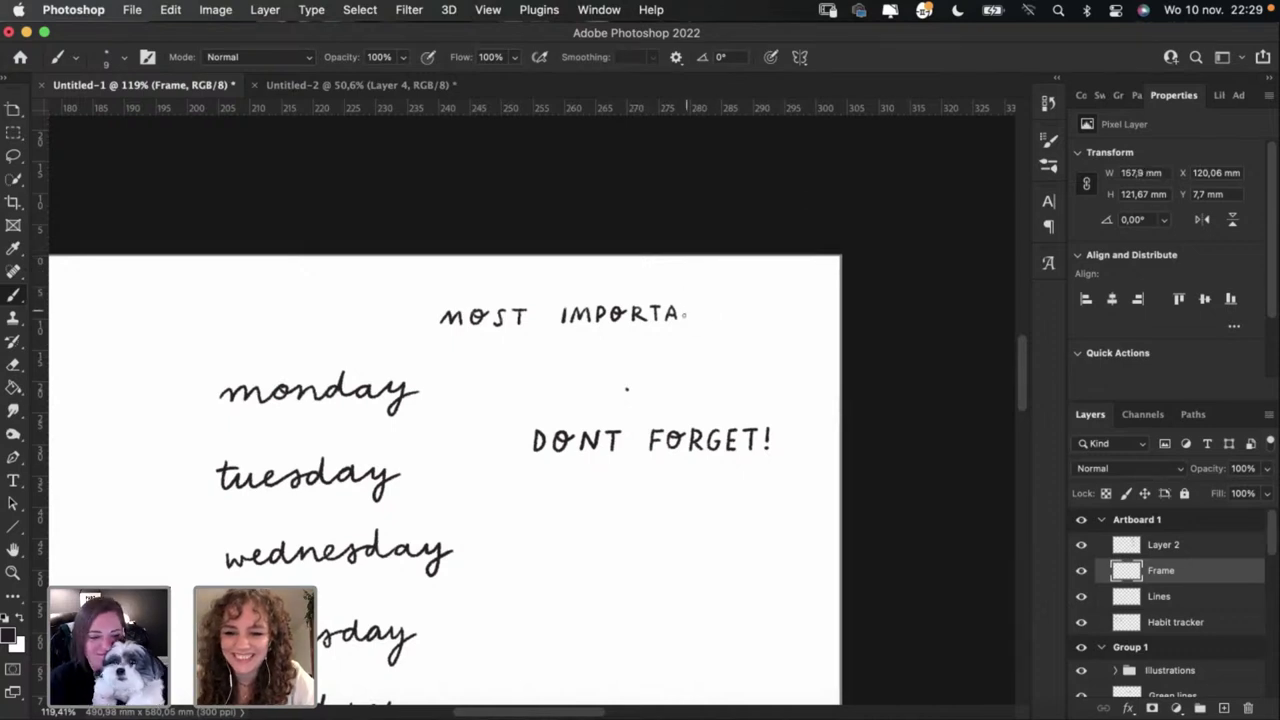
key(super+z)
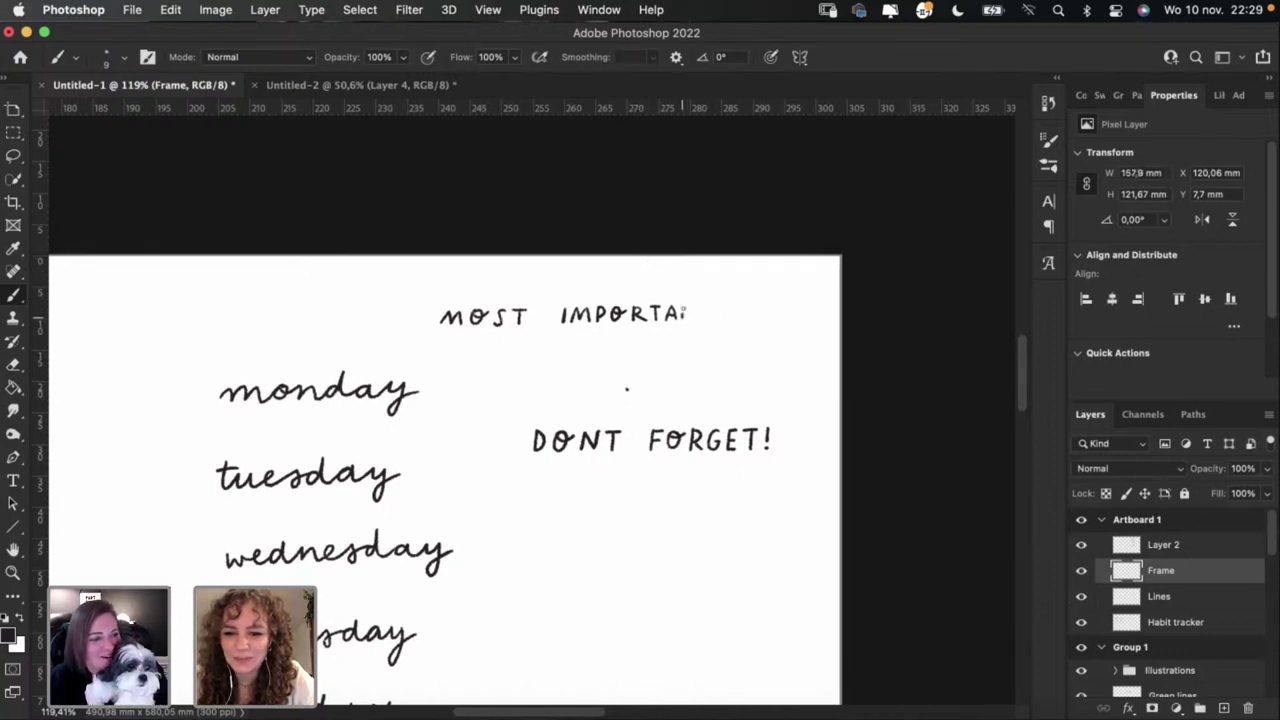
drag(697, 310, 710, 311)
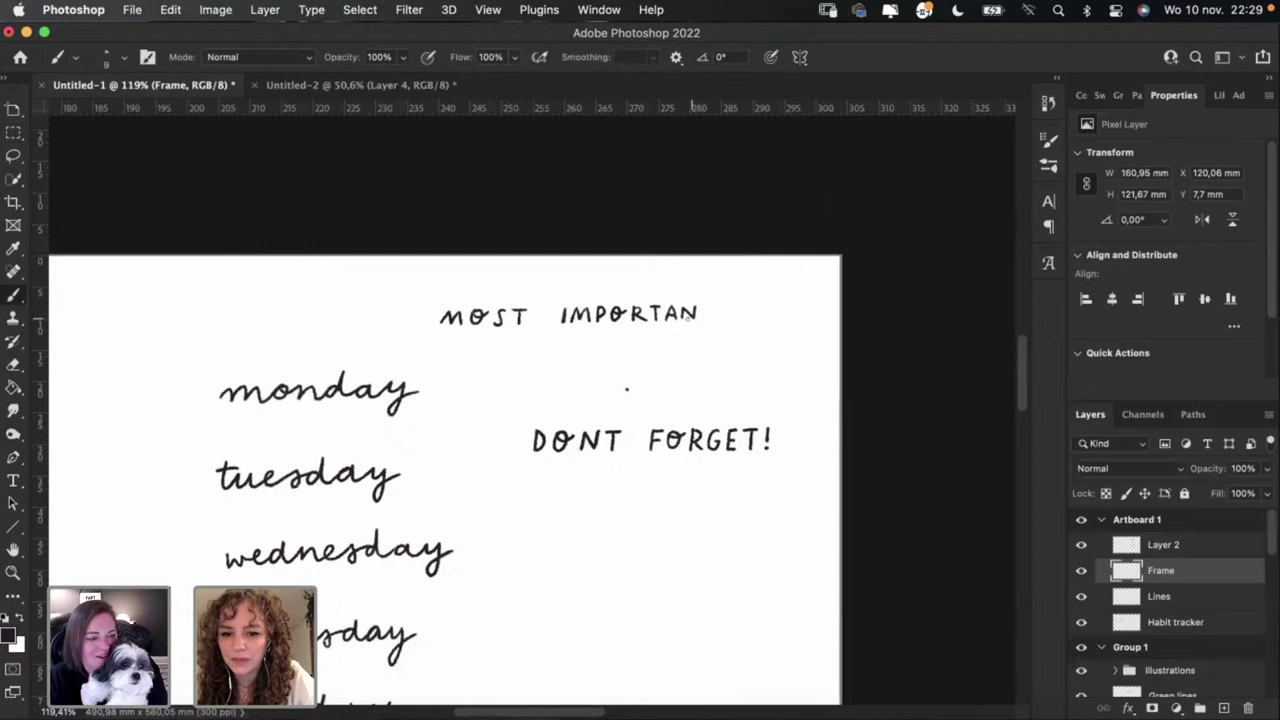
key(super+z)
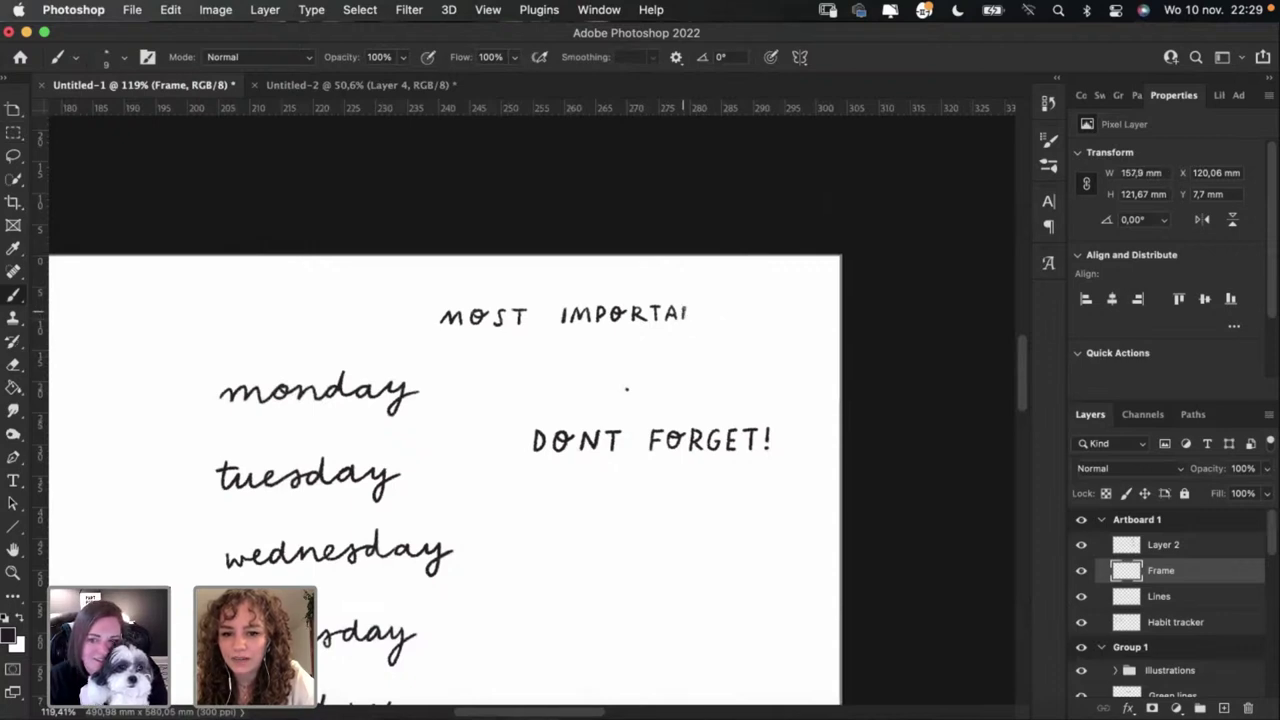
mouse_move(687, 310)
mouse_down()
mouse_move(713, 309)
mouse_move(710, 319)
mouse_up()
key(super+z)
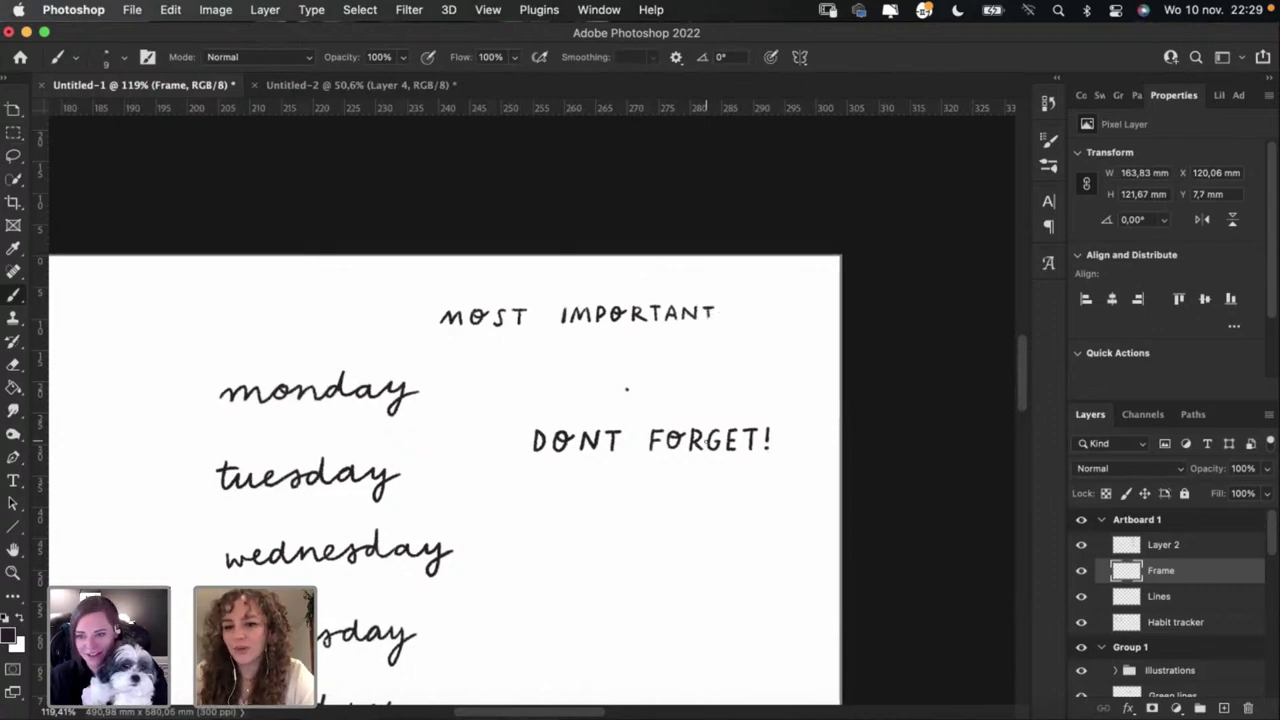
key(super+z)
key(super+z)
key(super+z)
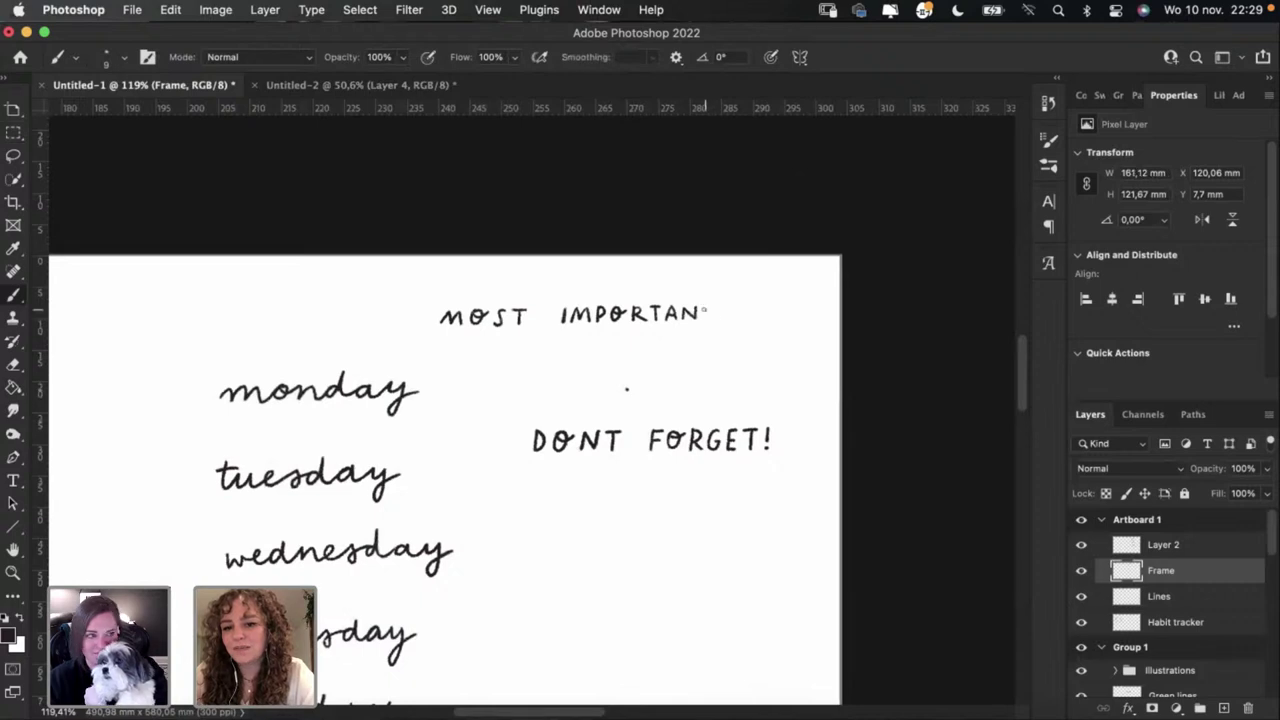
drag(701, 309, 715, 309)
key(super+z)
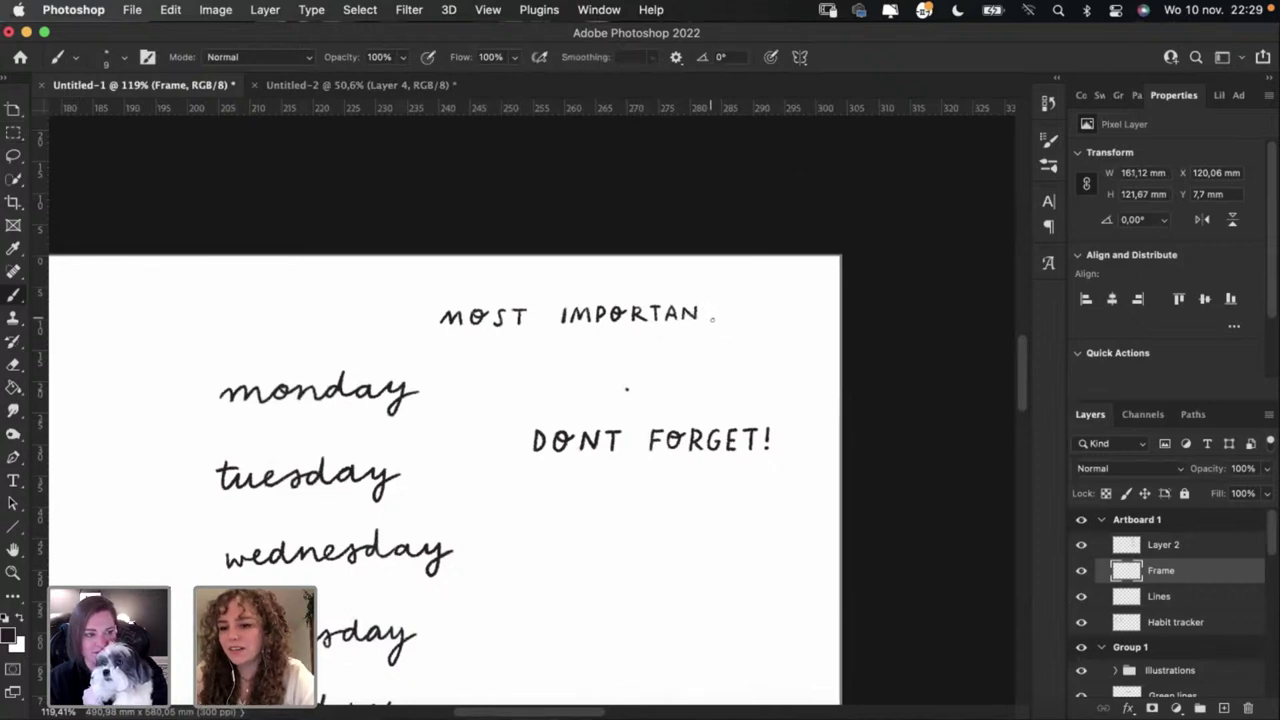
click(690, 409)
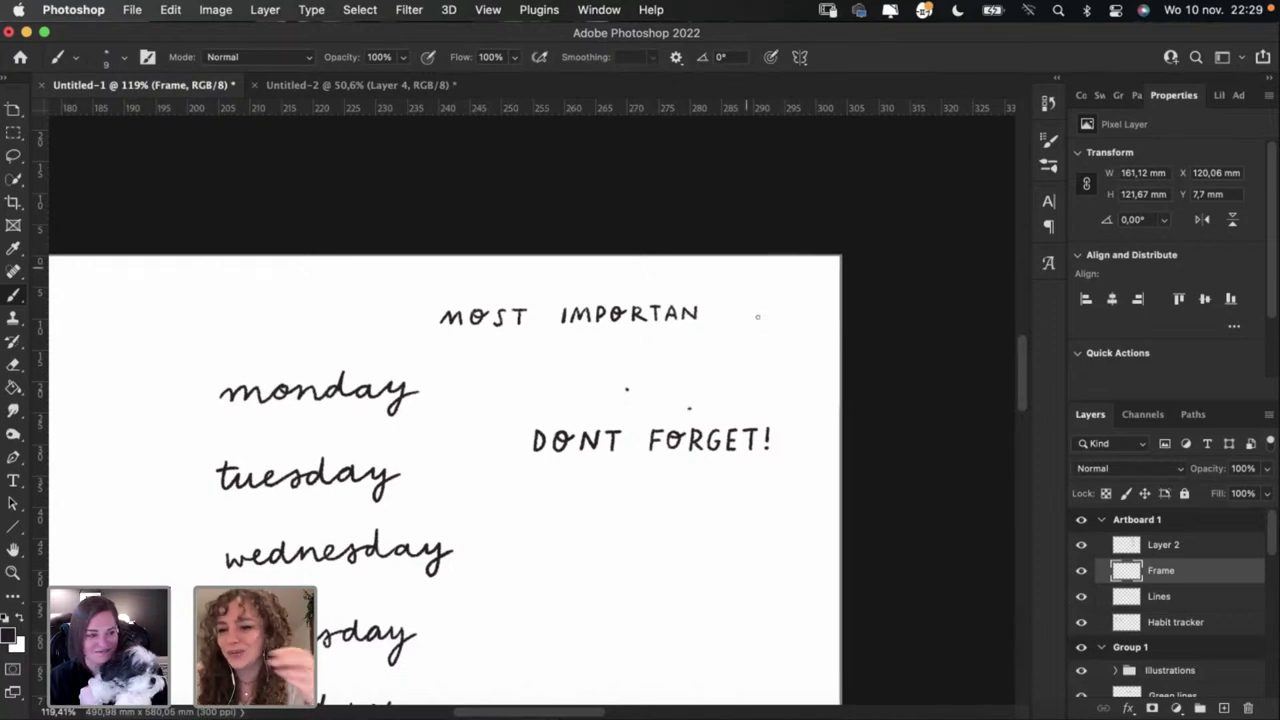
Step: Brush the final T after IMPORTAN so the heading reads MOST IMPORTANT
drag(701, 312, 709, 312)
key(super+z)
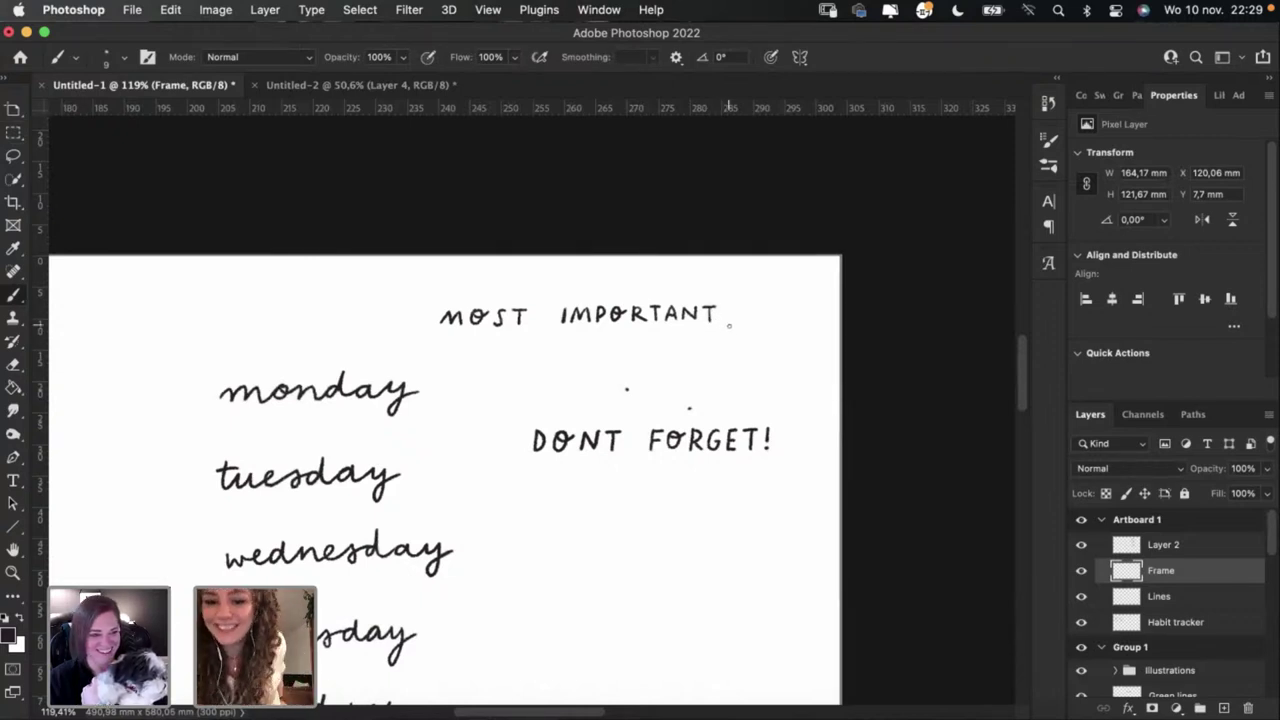
key(super+z)
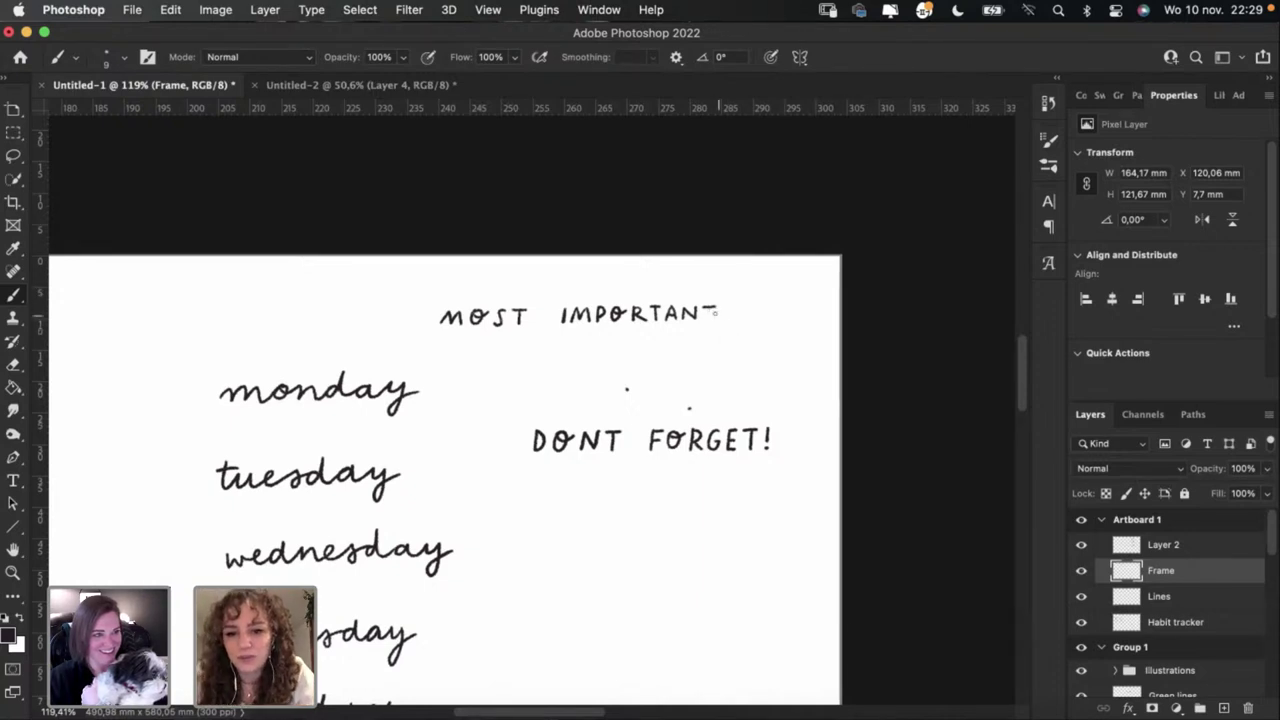
key(super+shift+z)
key(super+z)
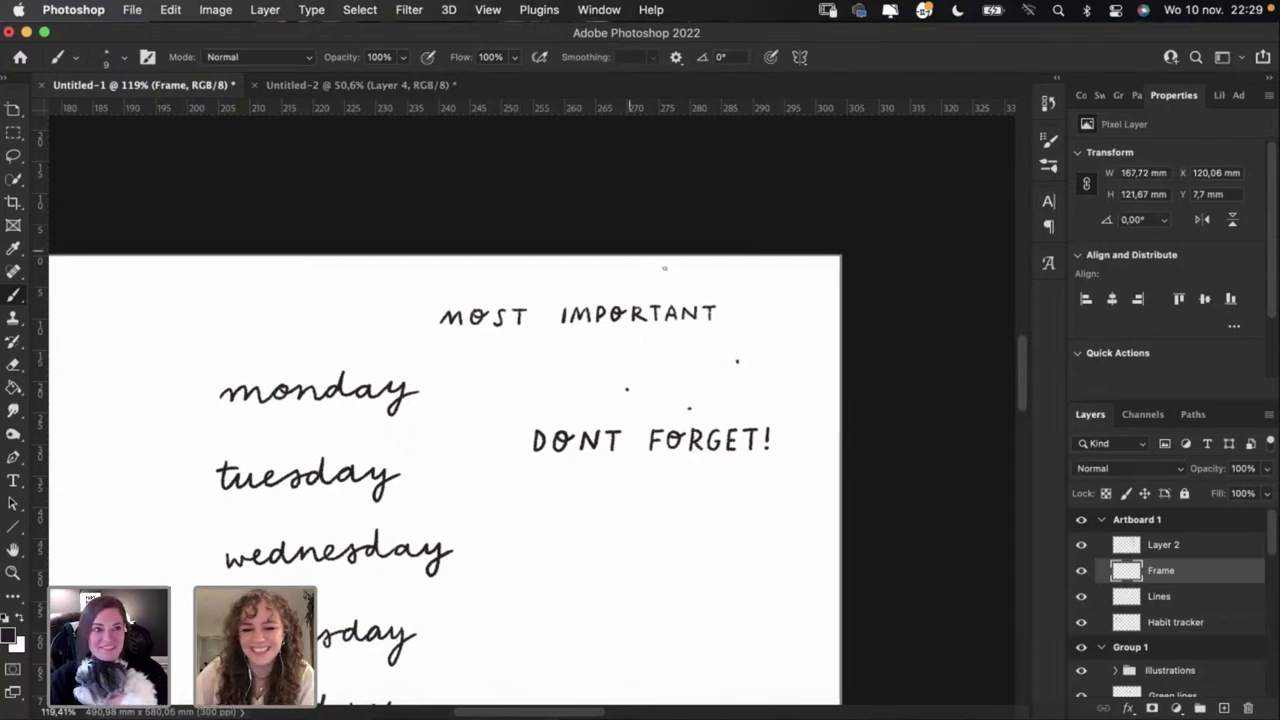
Step: Erase the three stray dots around the heading with the Eraser
key(e)
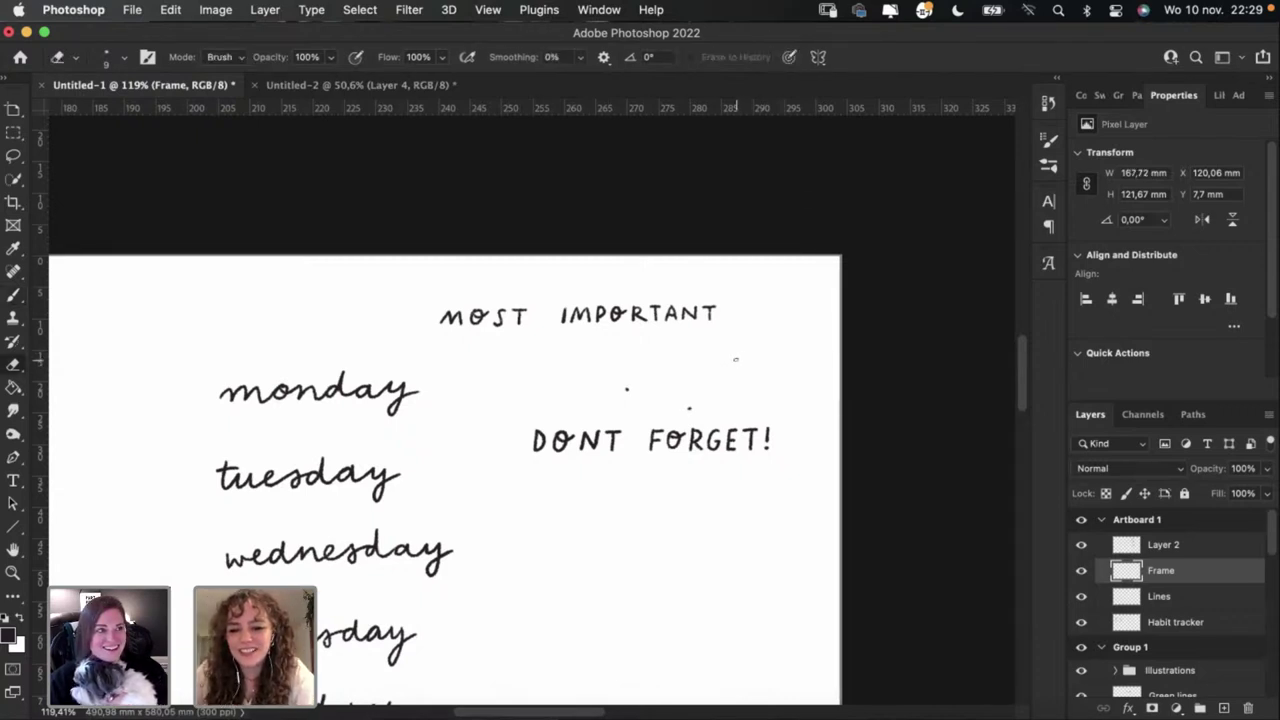
click(737, 360)
click(690, 408)
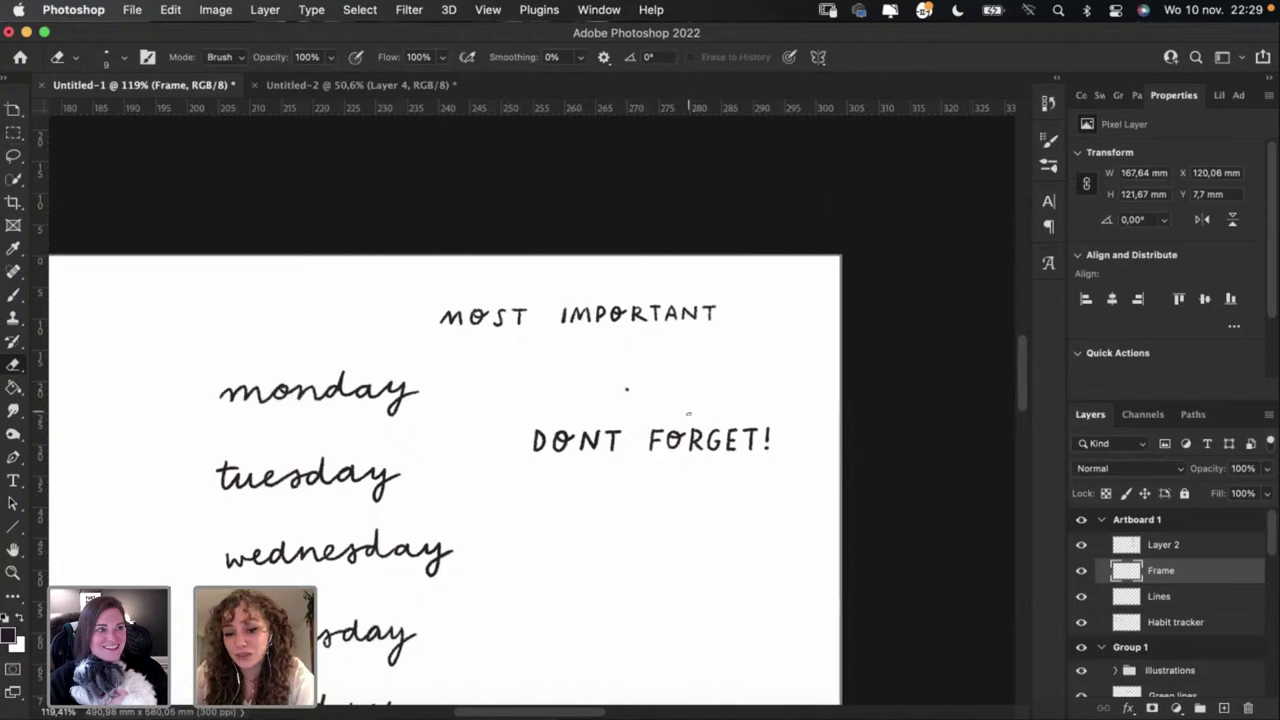
click(627, 392)
key(b)
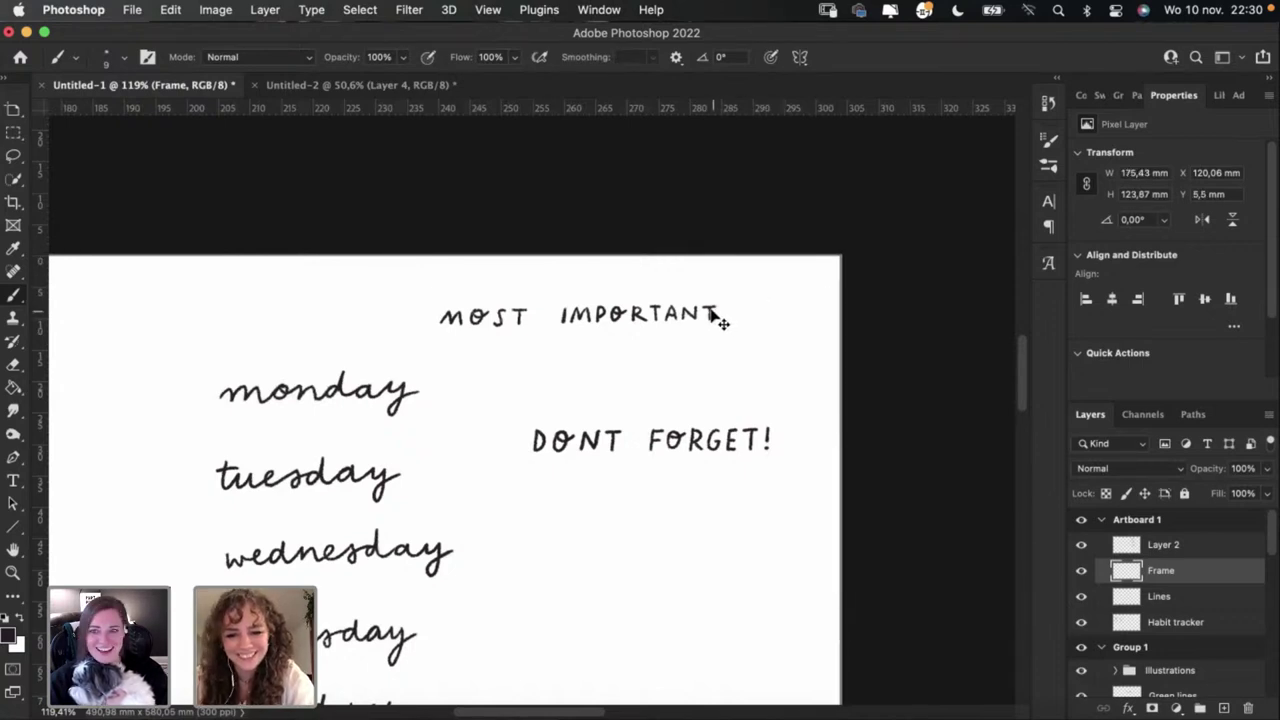
Step: Shift the MOST IMPORTANT heading about 74 px to the left
key(super+z)
key(super+shift+z)
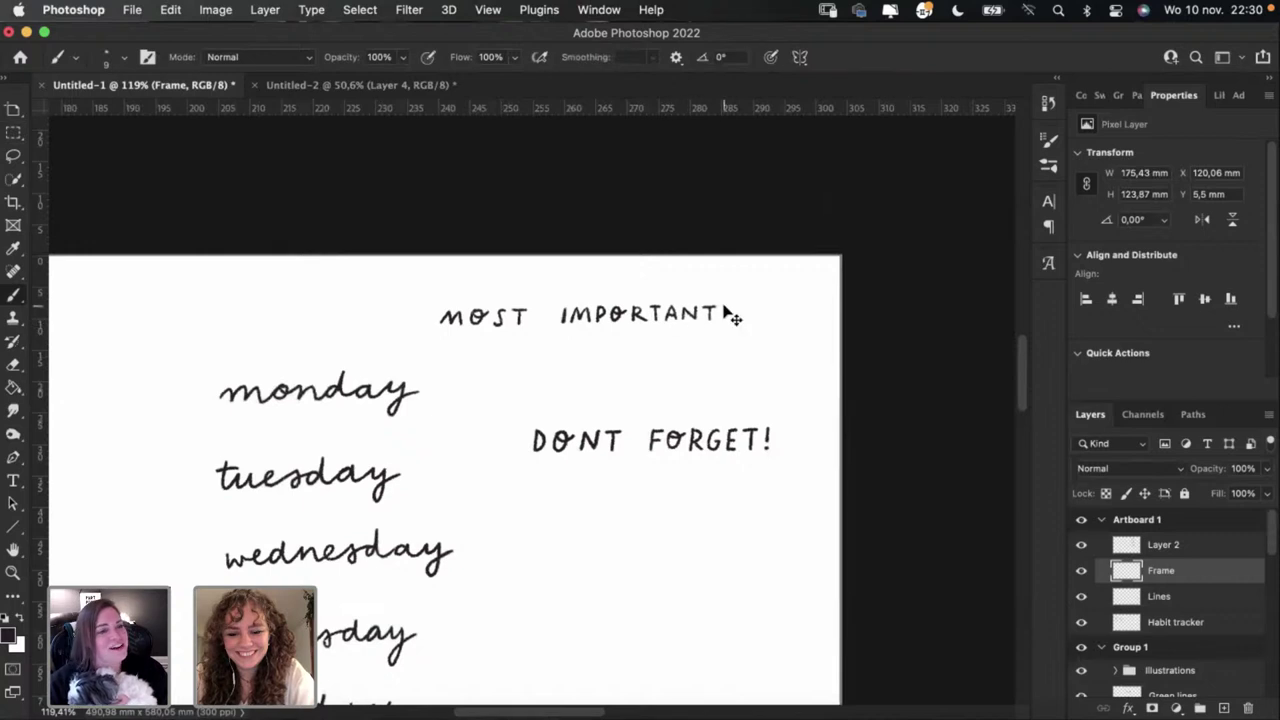
drag(714, 316, 623, 326)
key(super+z)
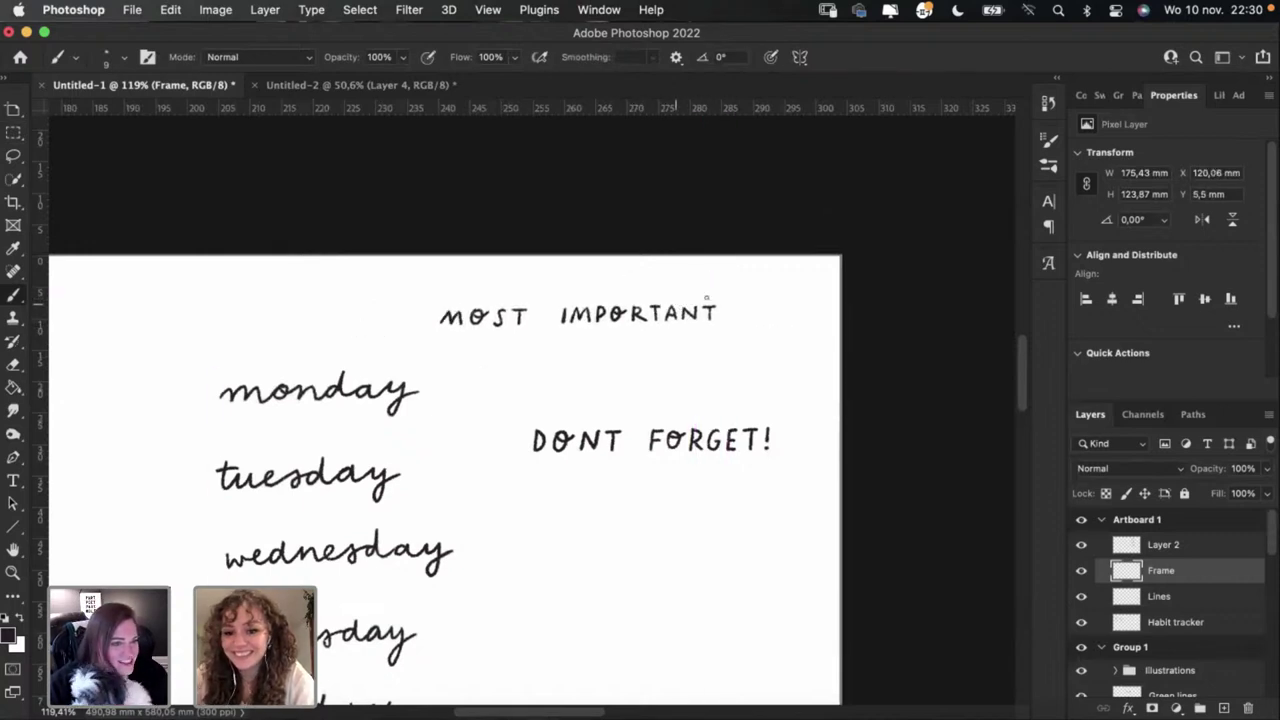
drag(705, 318, 623, 318)
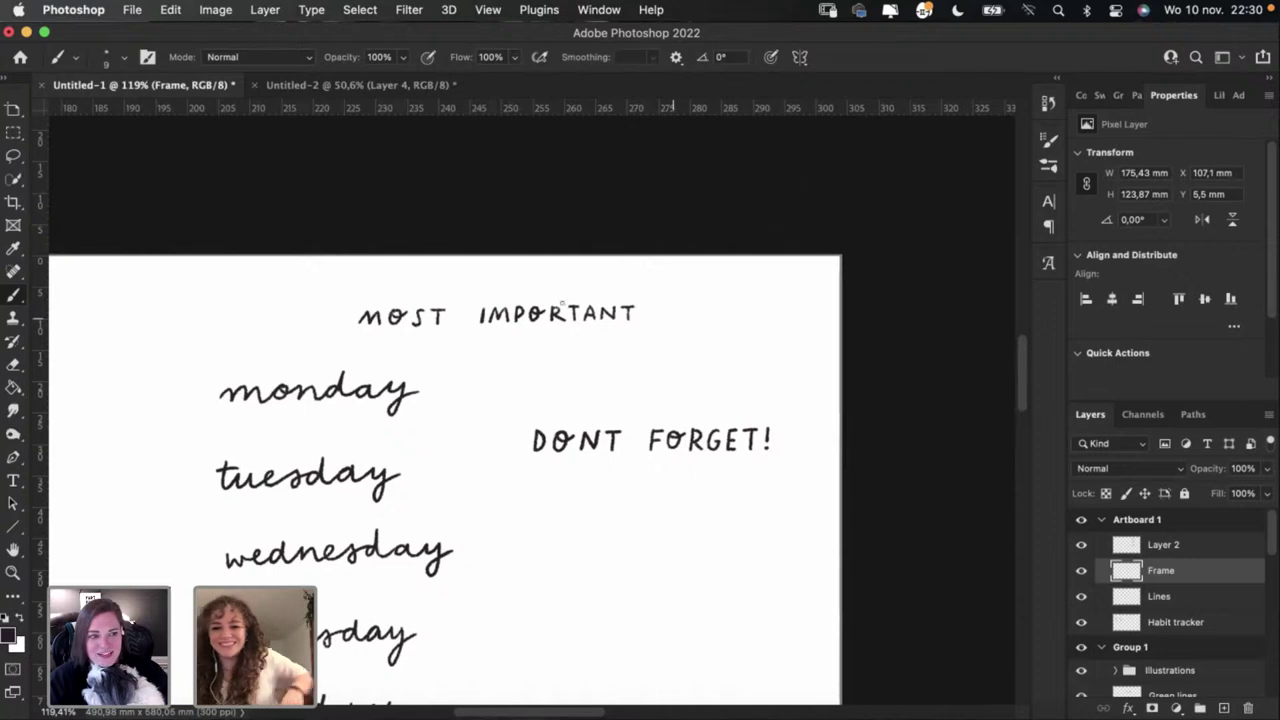
Step: Brush a T after IMPORTANT, erasing the test dots placed beside it
click(675, 318)
key(e)
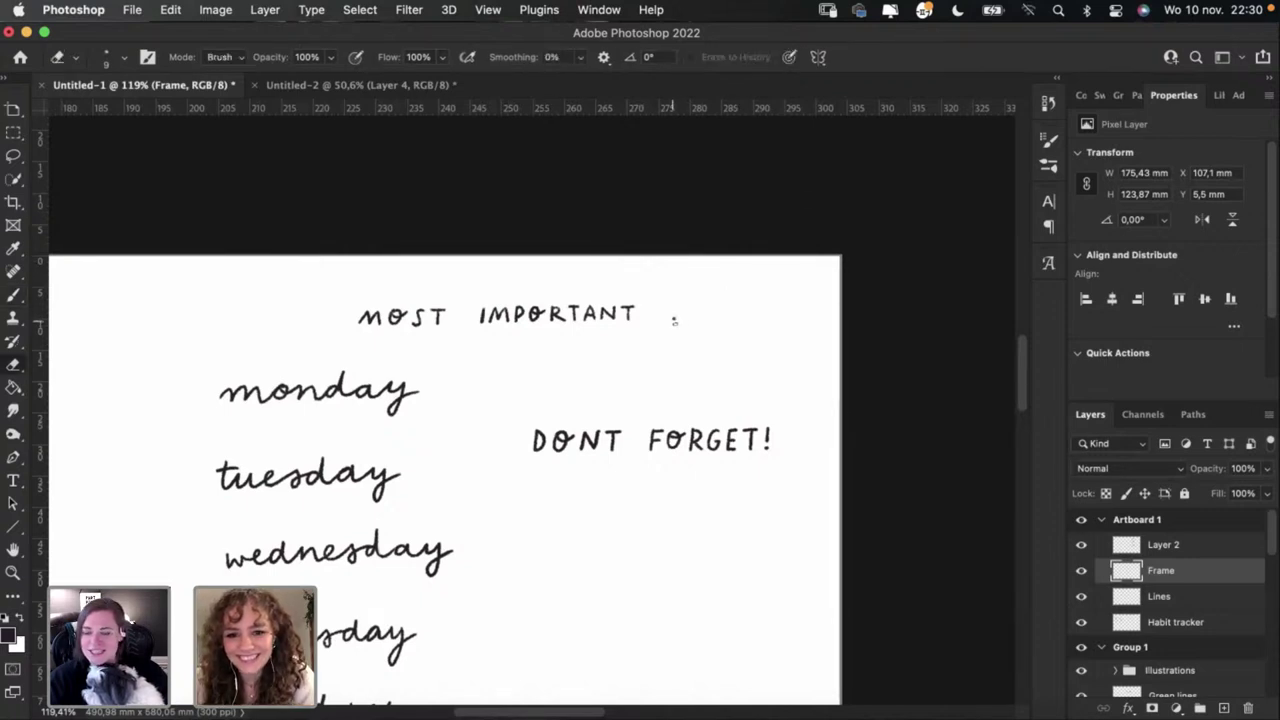
click(673, 316)
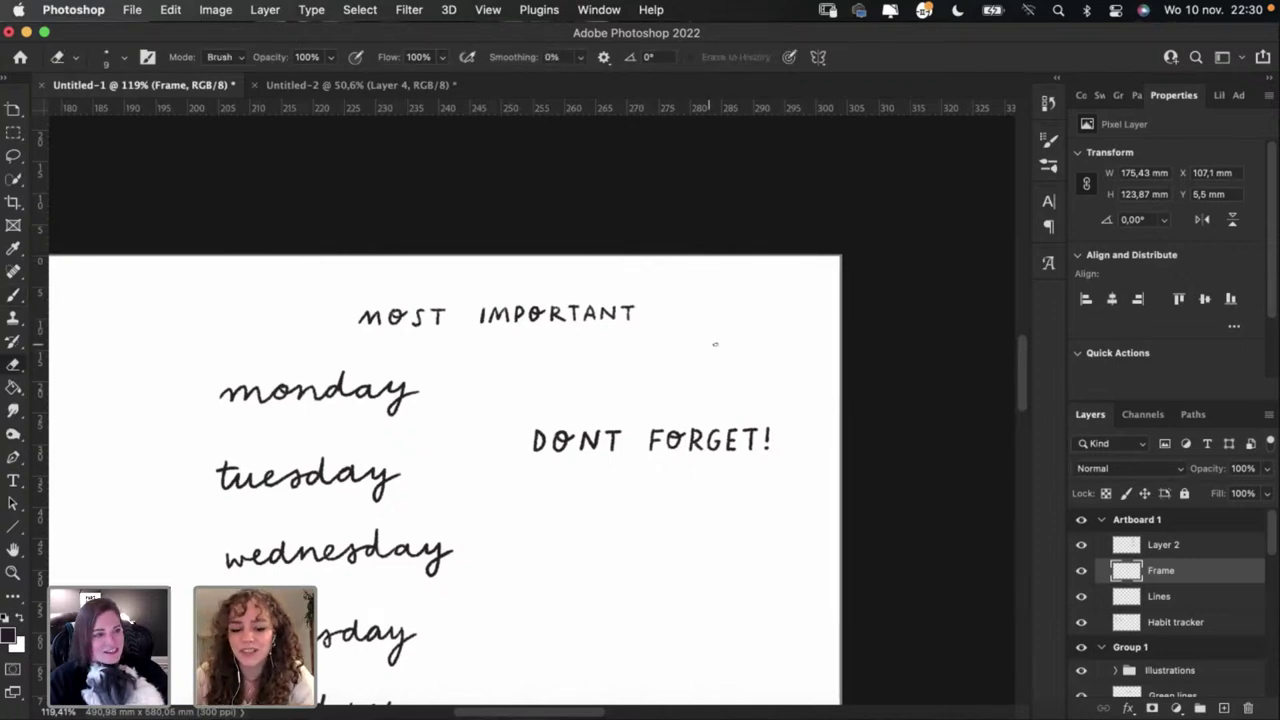
key(b)
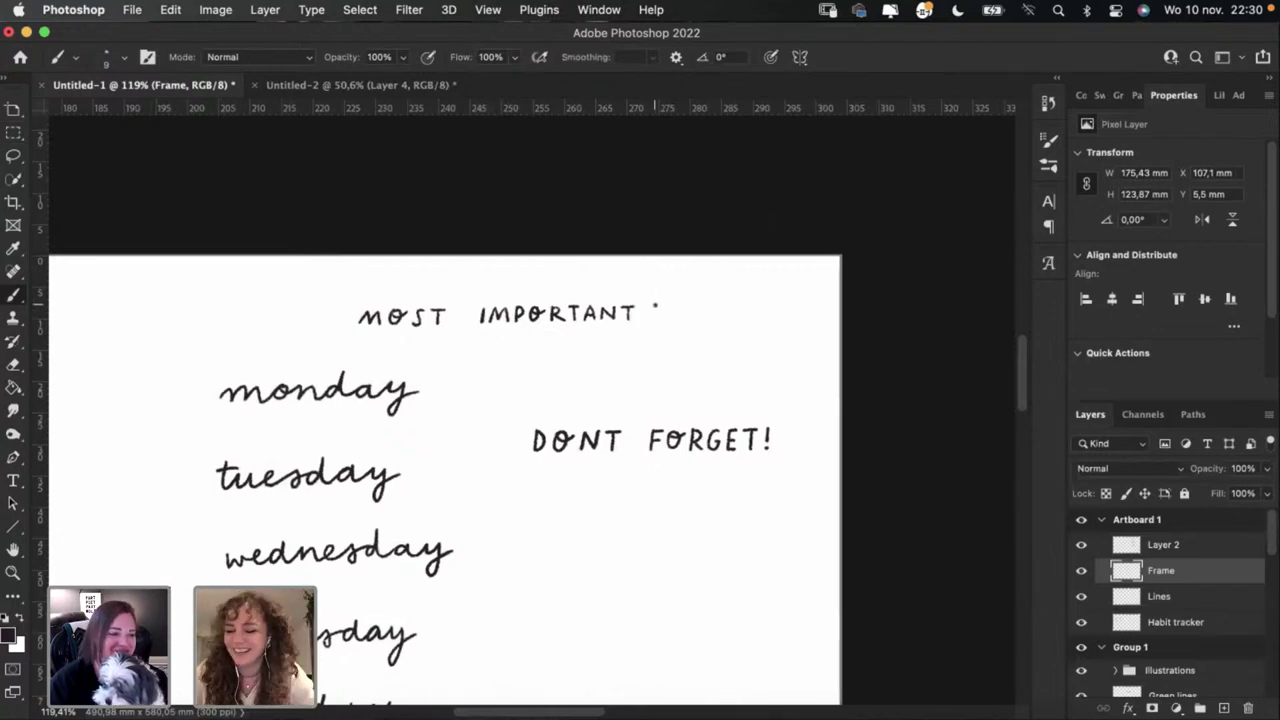
key(e)
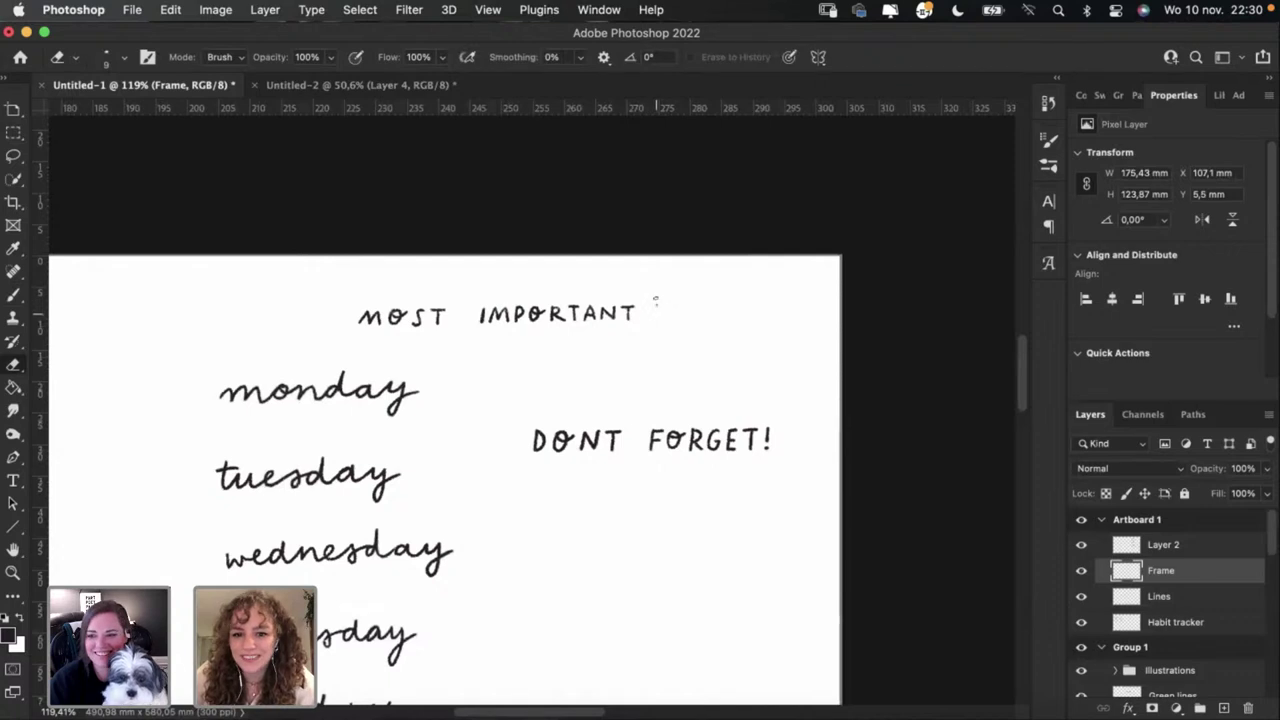
key(b)
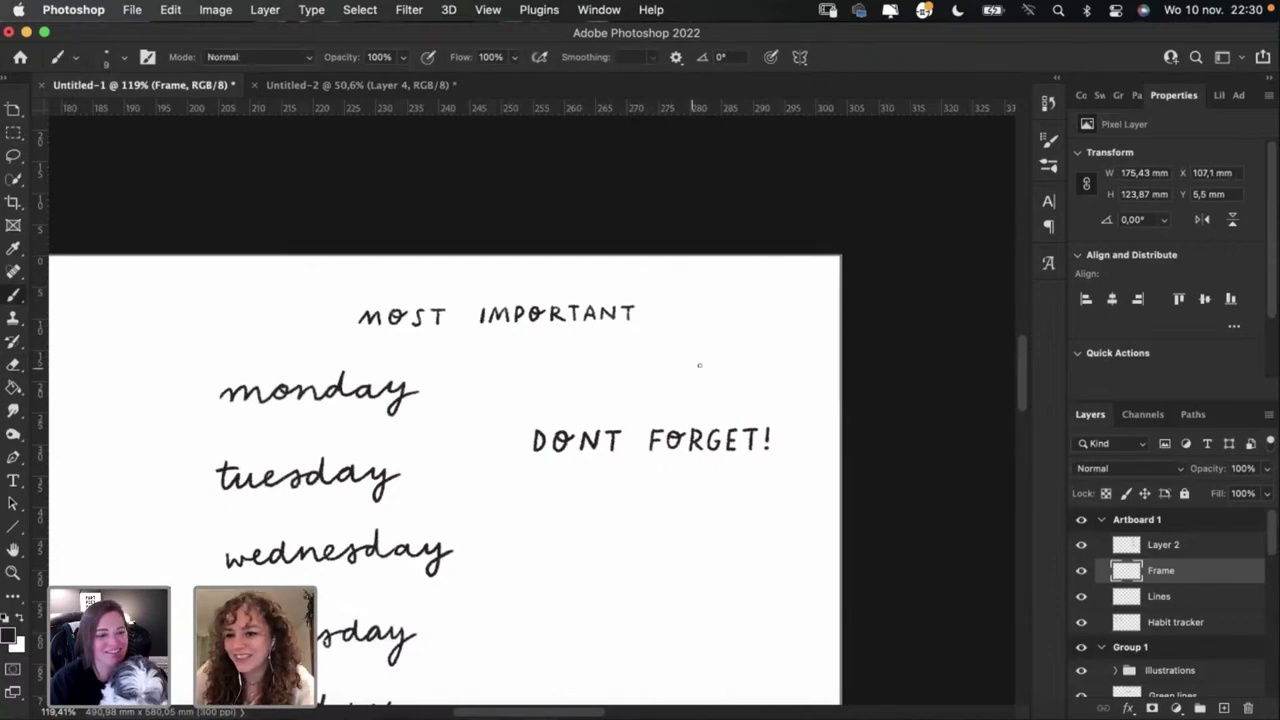
click(687, 306)
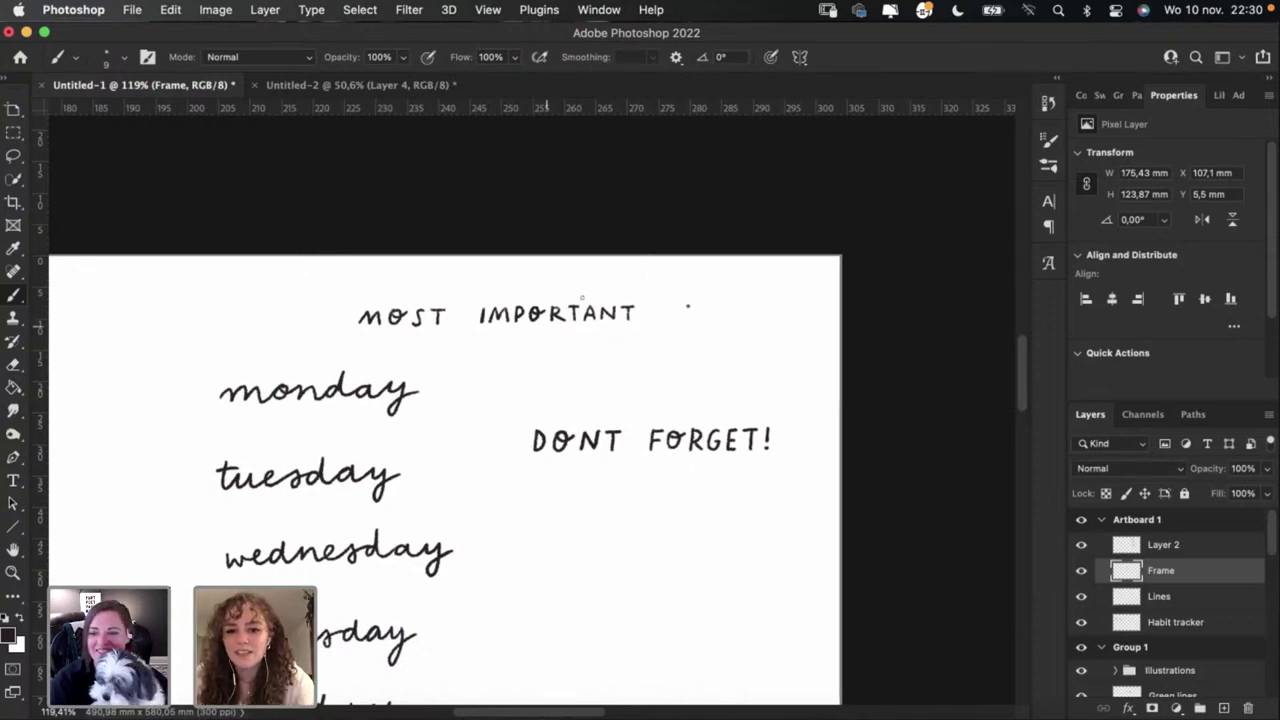
key(e)
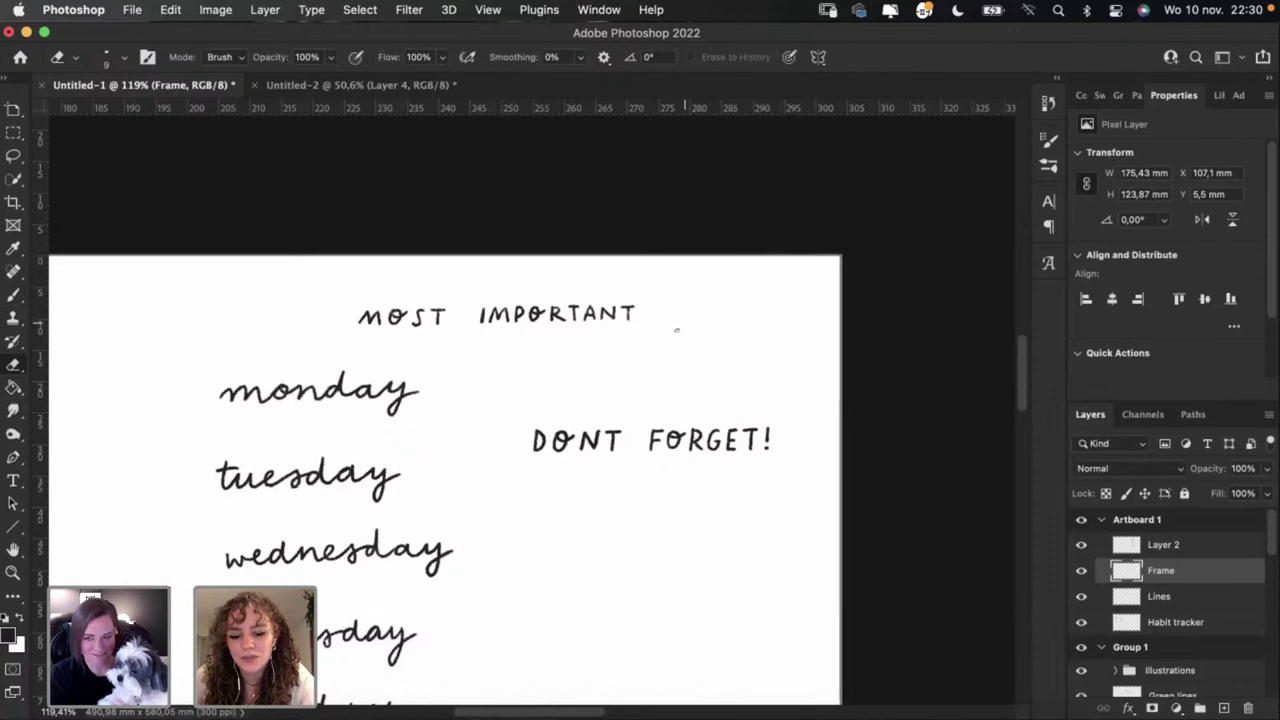
key(b)
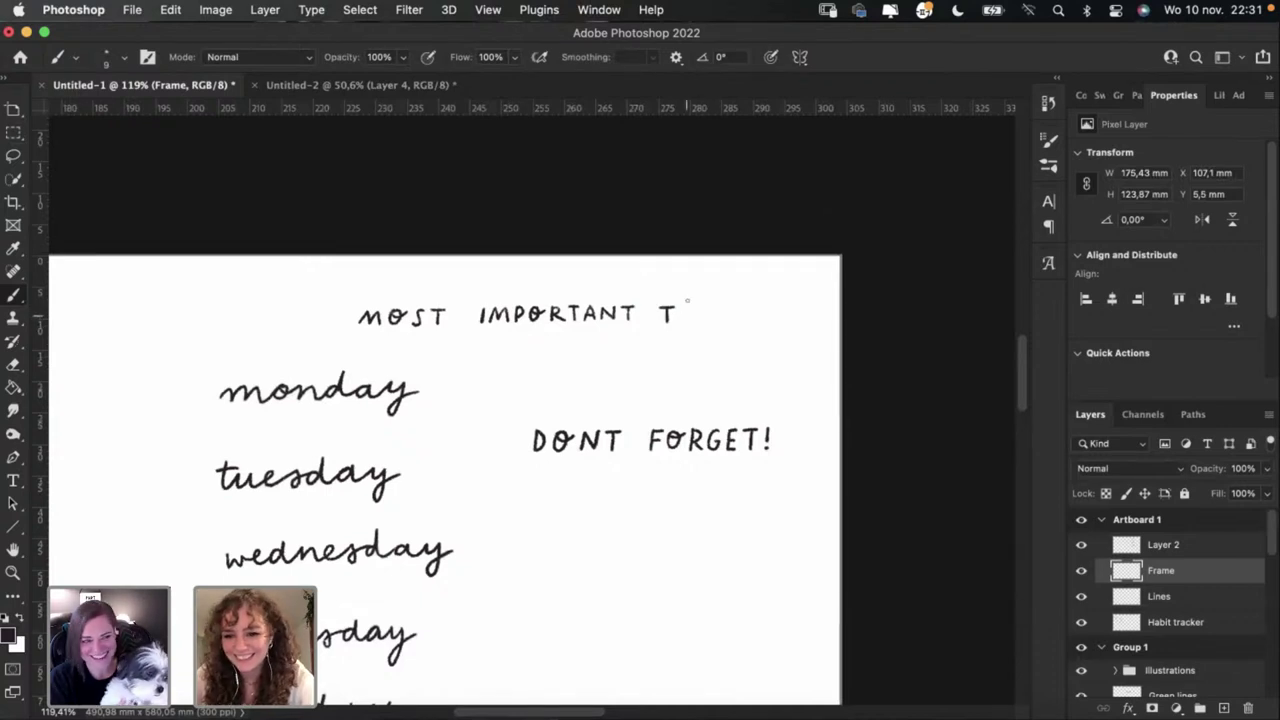
Step: Letter O-DO'S after the T, redrawing the failed O, D and S strokes
mouse_move(686, 311)
mouse_down()
mouse_move(700, 322)
mouse_move(680, 316)
mouse_move(690, 312)
mouse_up()
key(super+z)
key(super+z)
key(super+z)
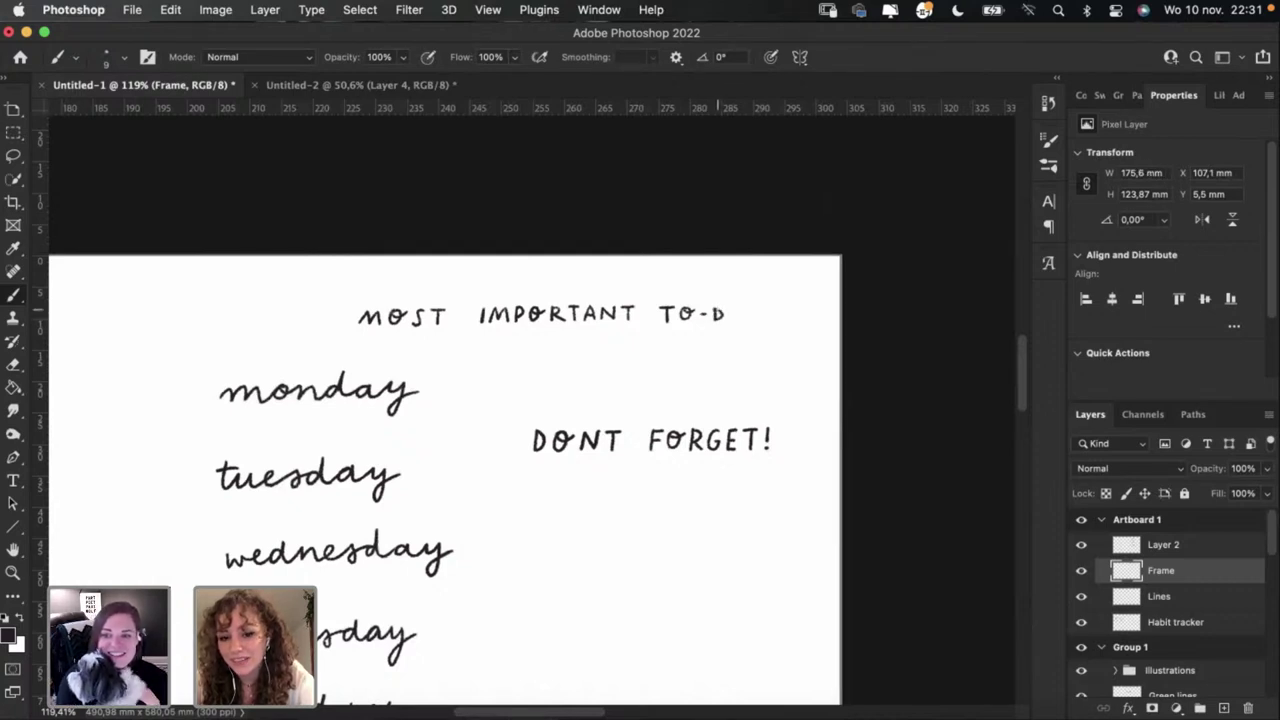
key(super+z)
drag(724, 313, 760, 322)
key(cmd+z)
key(cmd+z)
key(cmd+z)
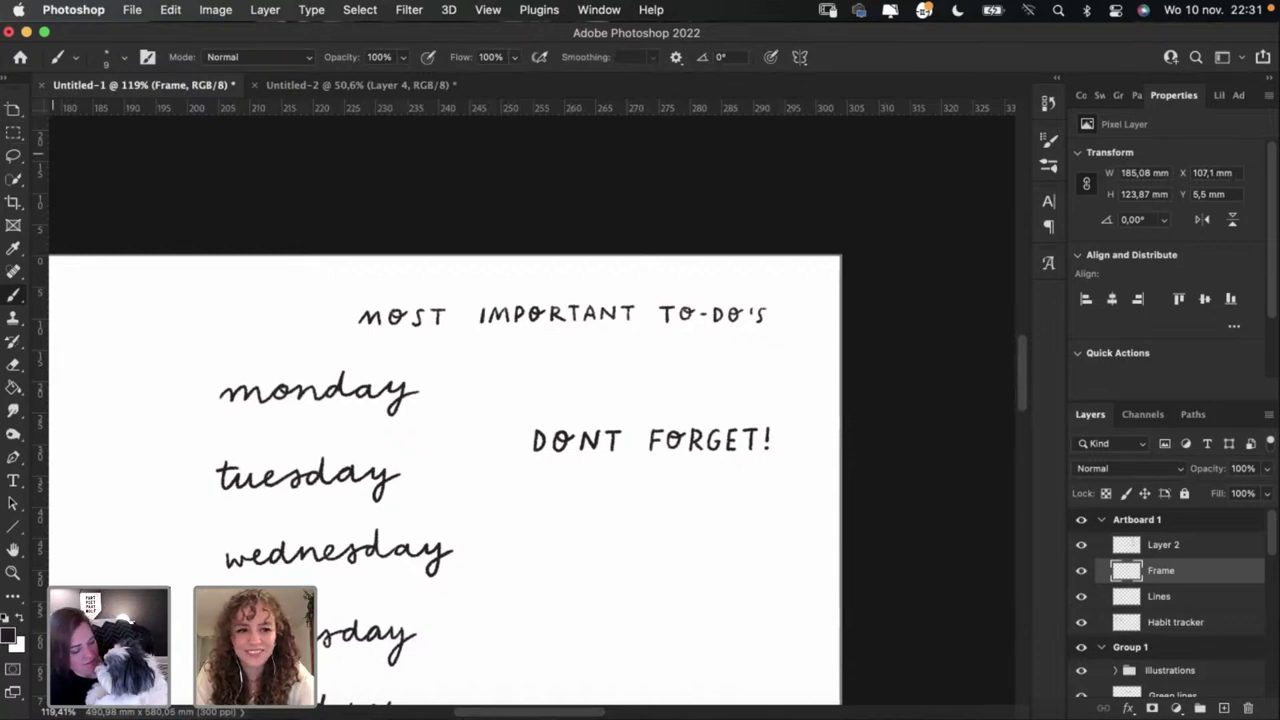
Step: Marquee-select the whole MOST IMPORTANT TO-DO'S heading, then switch to the Untitled-2 document
key(m)
mouse_move(786, 335)
mouse_down()
mouse_move(753, 293)
mouse_move(766, 310)
mouse_up()
key(super+d)
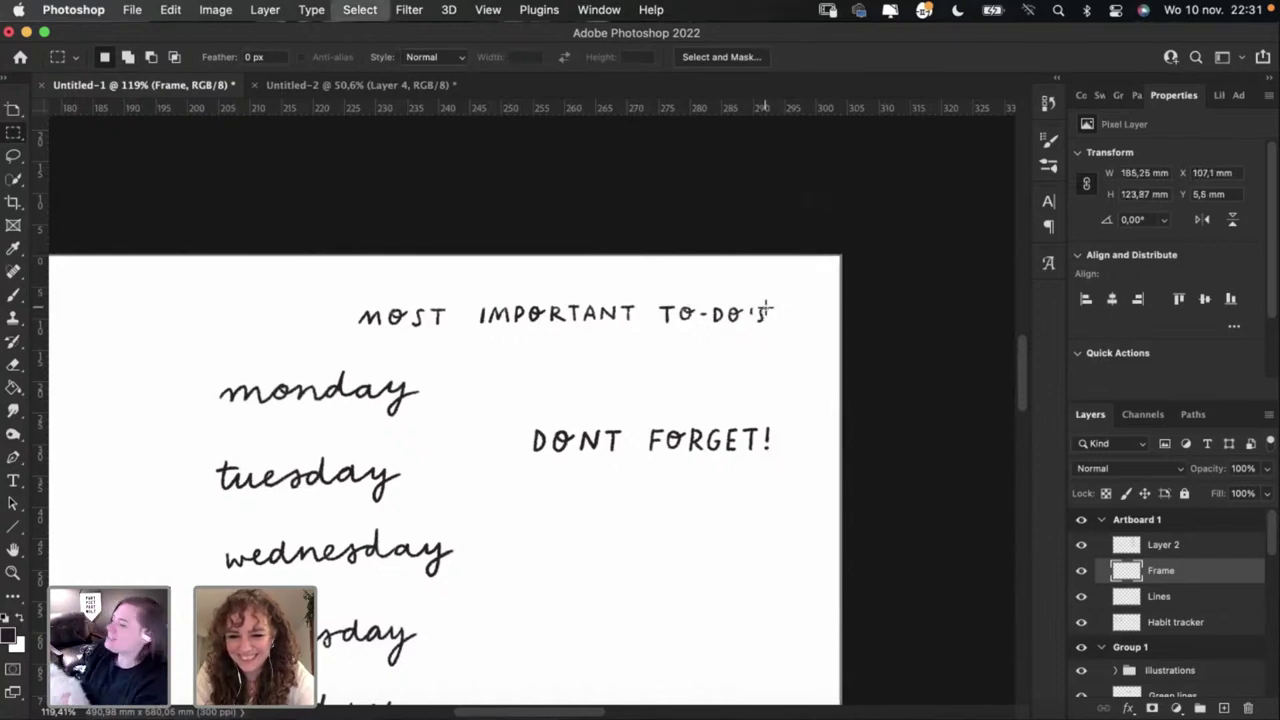
drag(330, 297, 784, 338)
click(1081, 570)
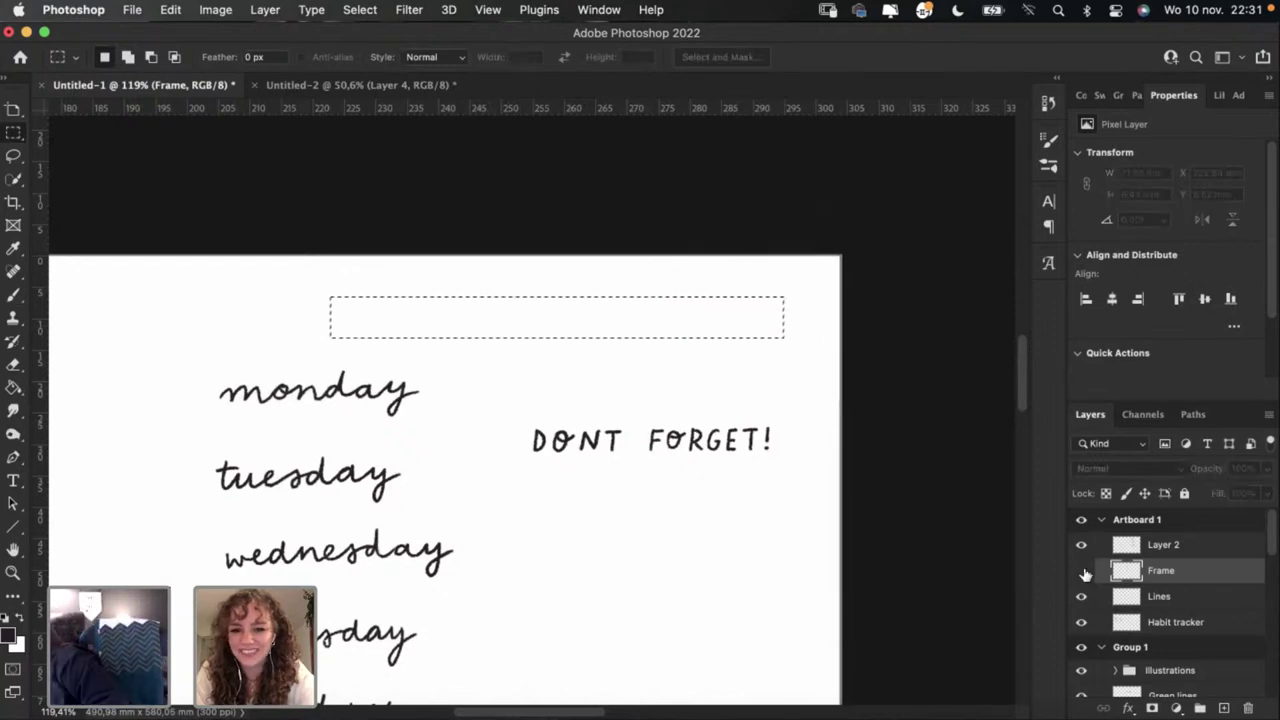
click(1081, 570)
click(384, 88)
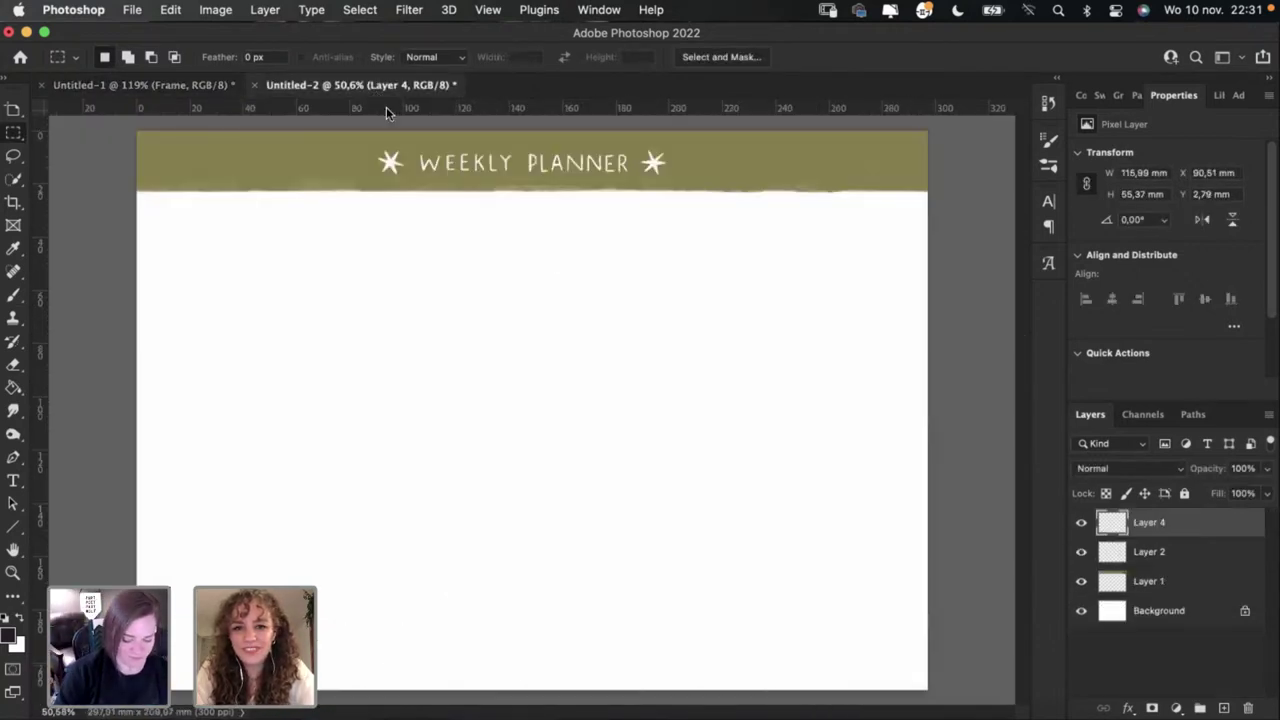
Step: Paste the heading into InDesign and place it atop the box right of thursday
click(686, 713)
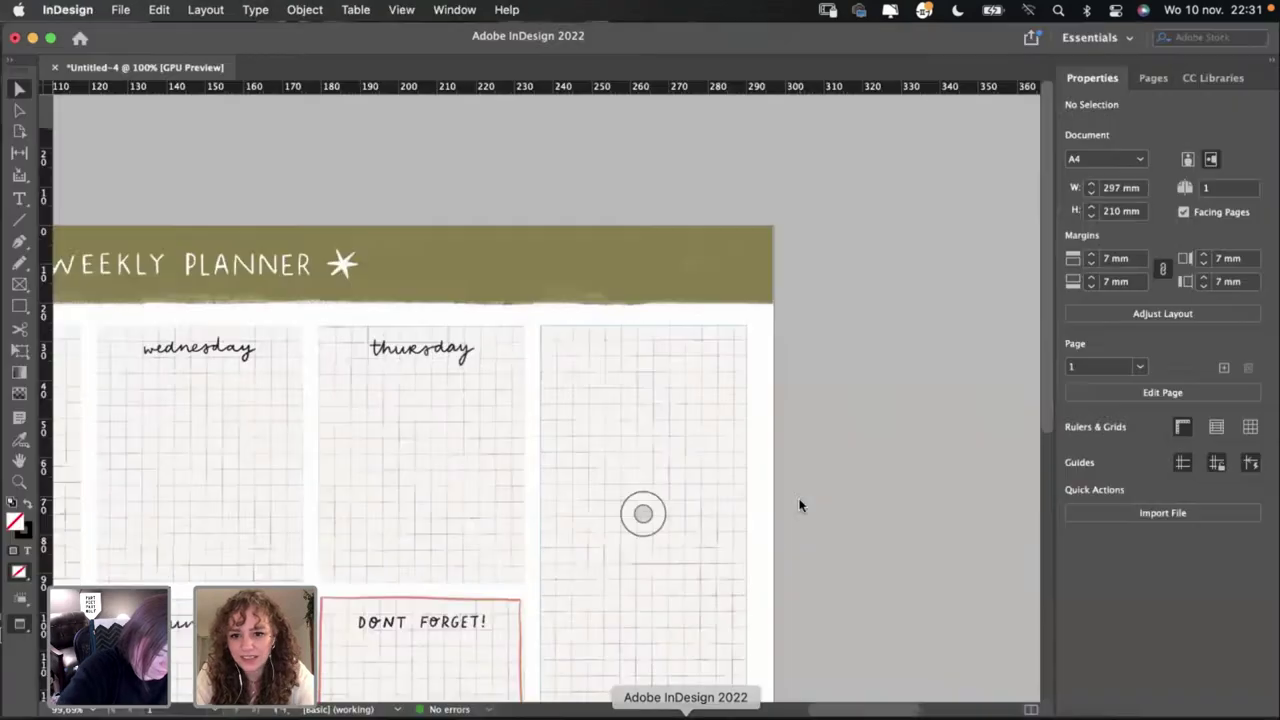
key(super+v)
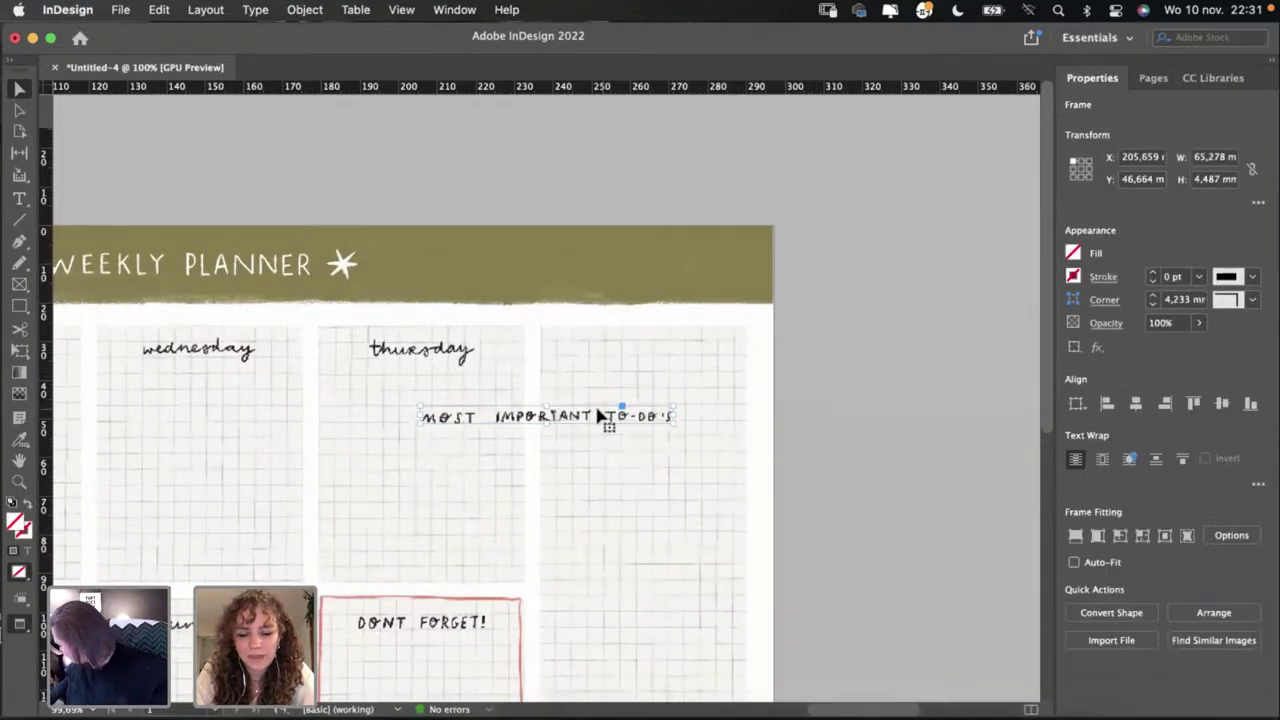
drag(580, 417, 646, 377)
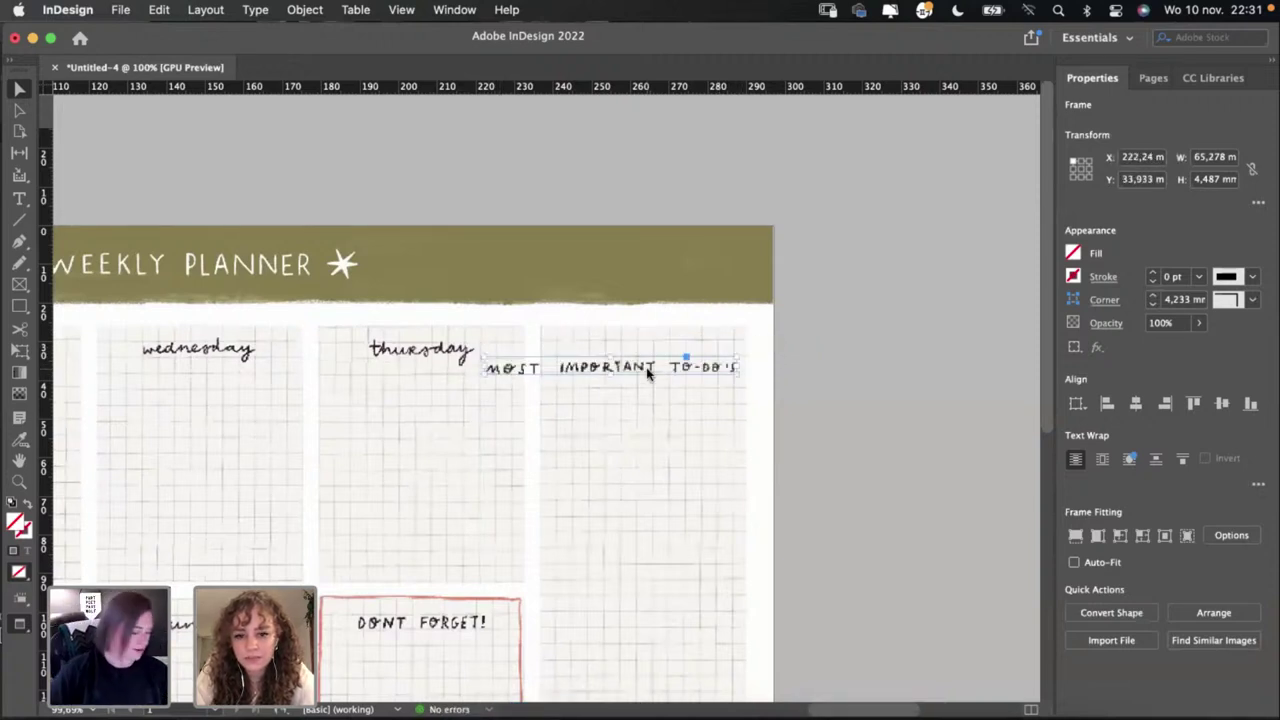
key(super+z)
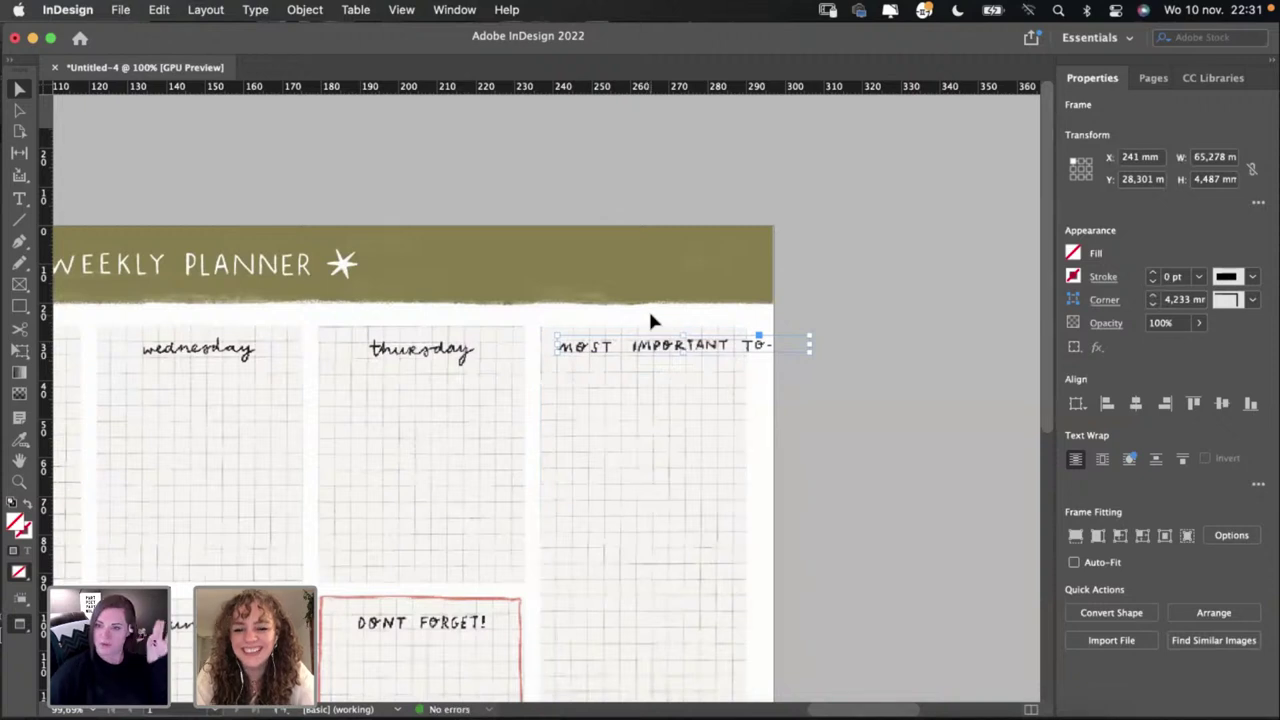
click(650, 320)
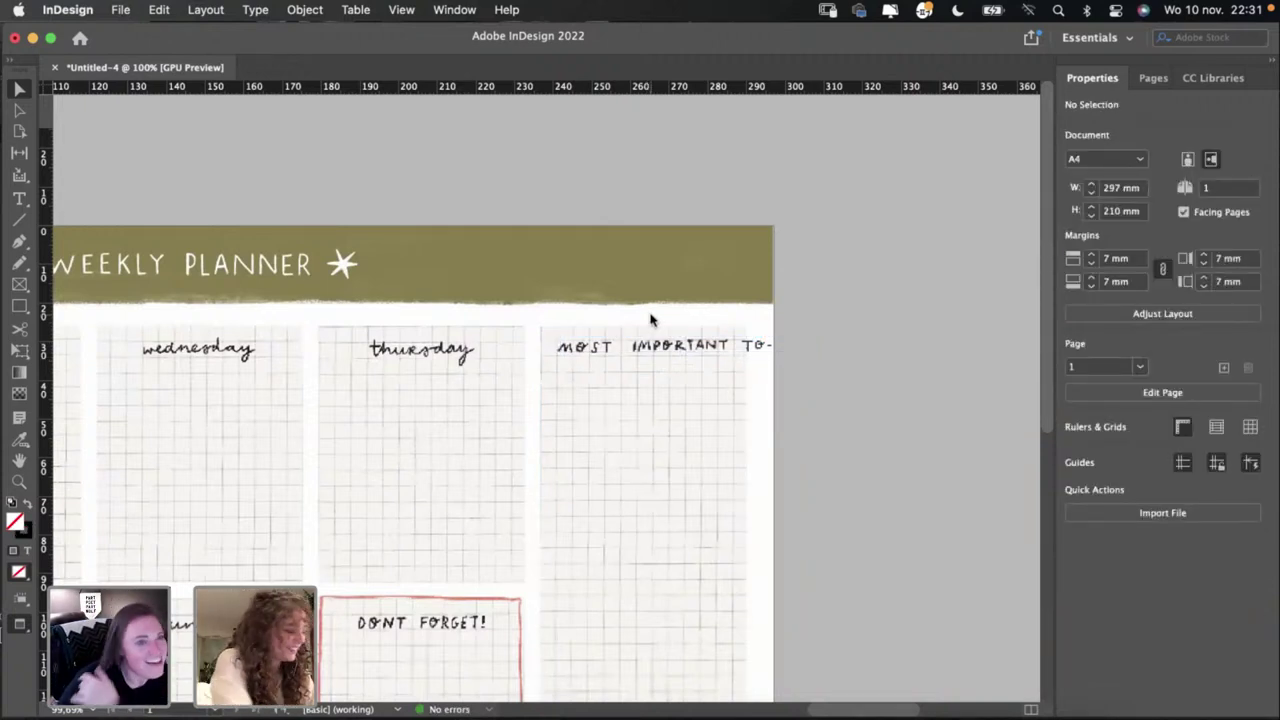
click(716, 350)
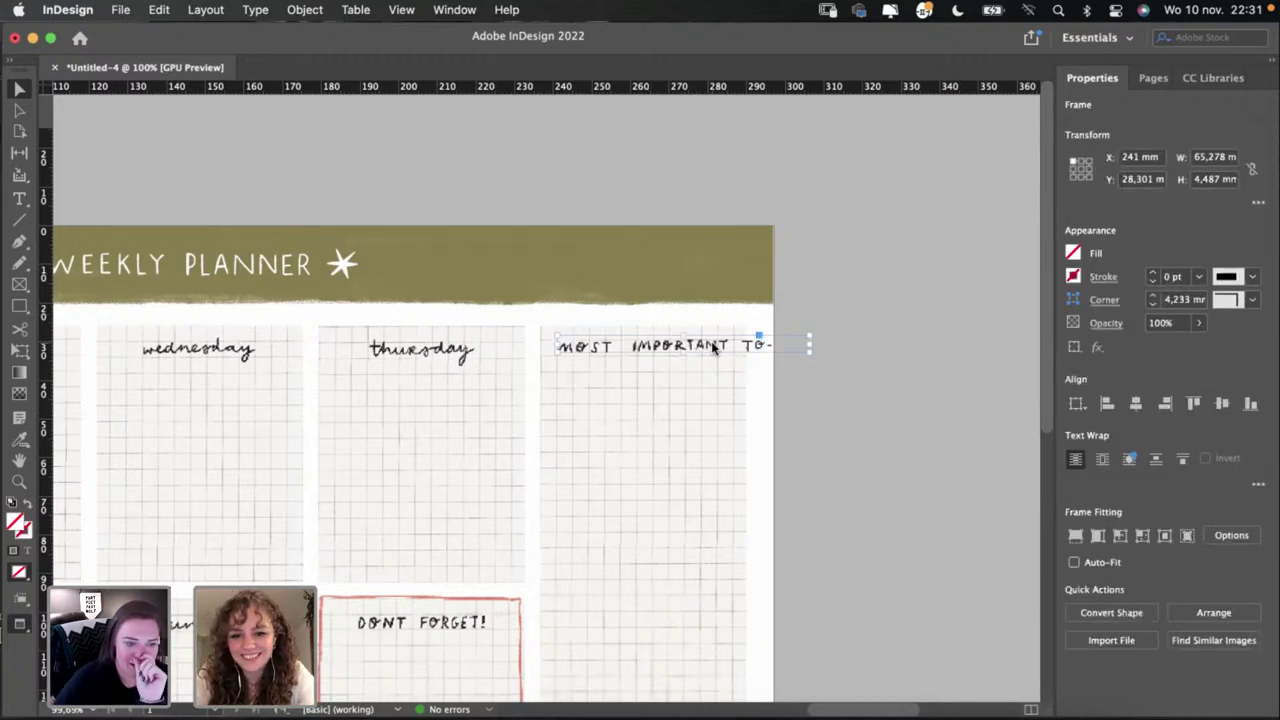
Step: In Untitled-1, move TO-DO'S beneath MOST IMPORTANT and shift both lines right
click(623, 713)
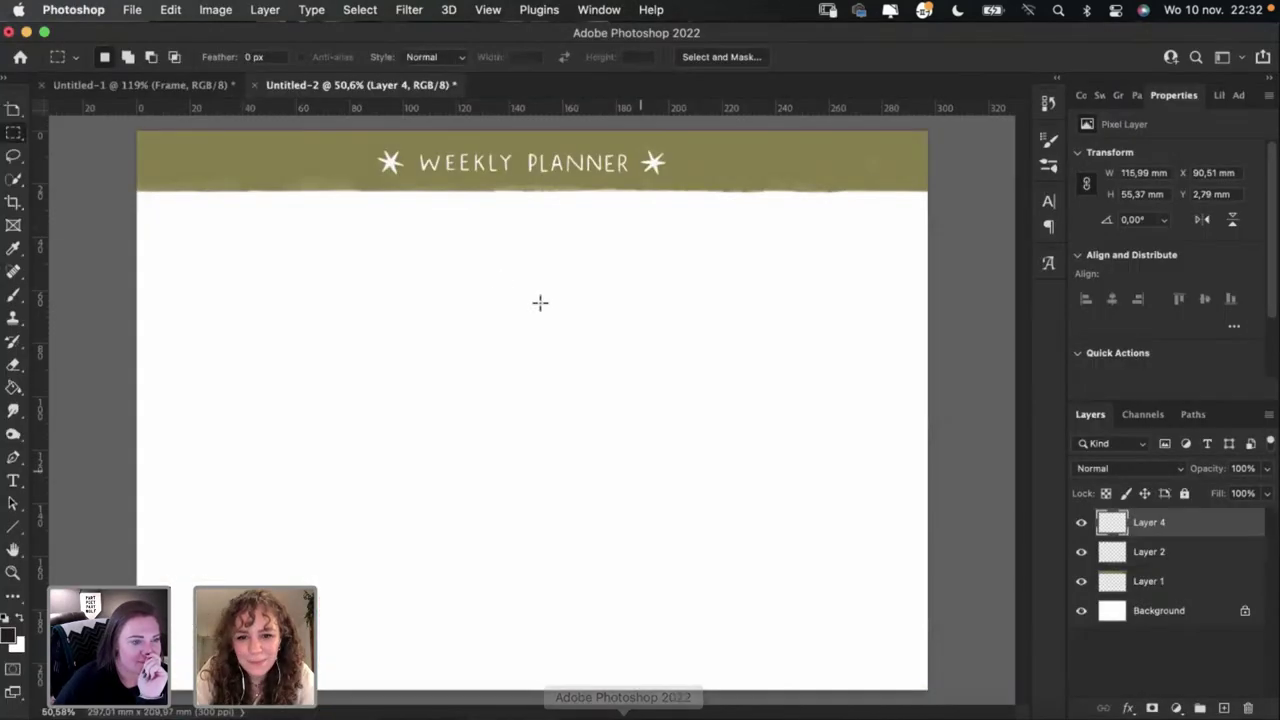
click(196, 88)
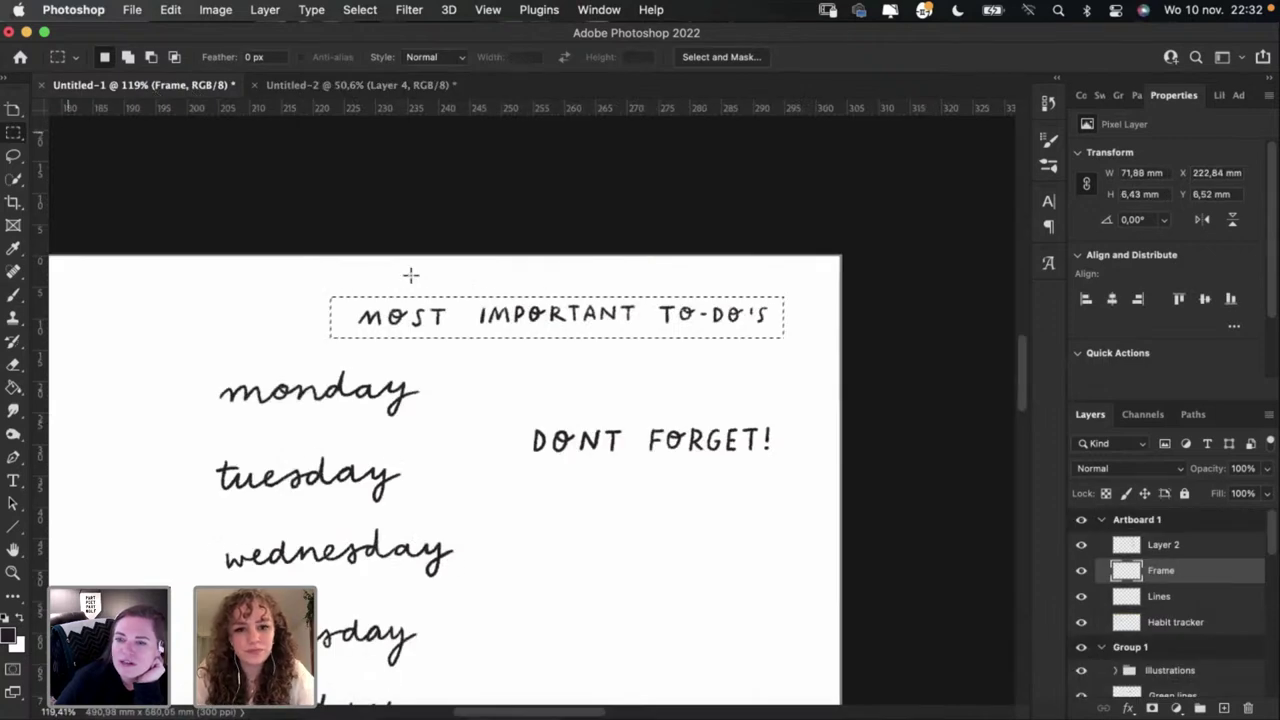
drag(649, 289, 787, 360)
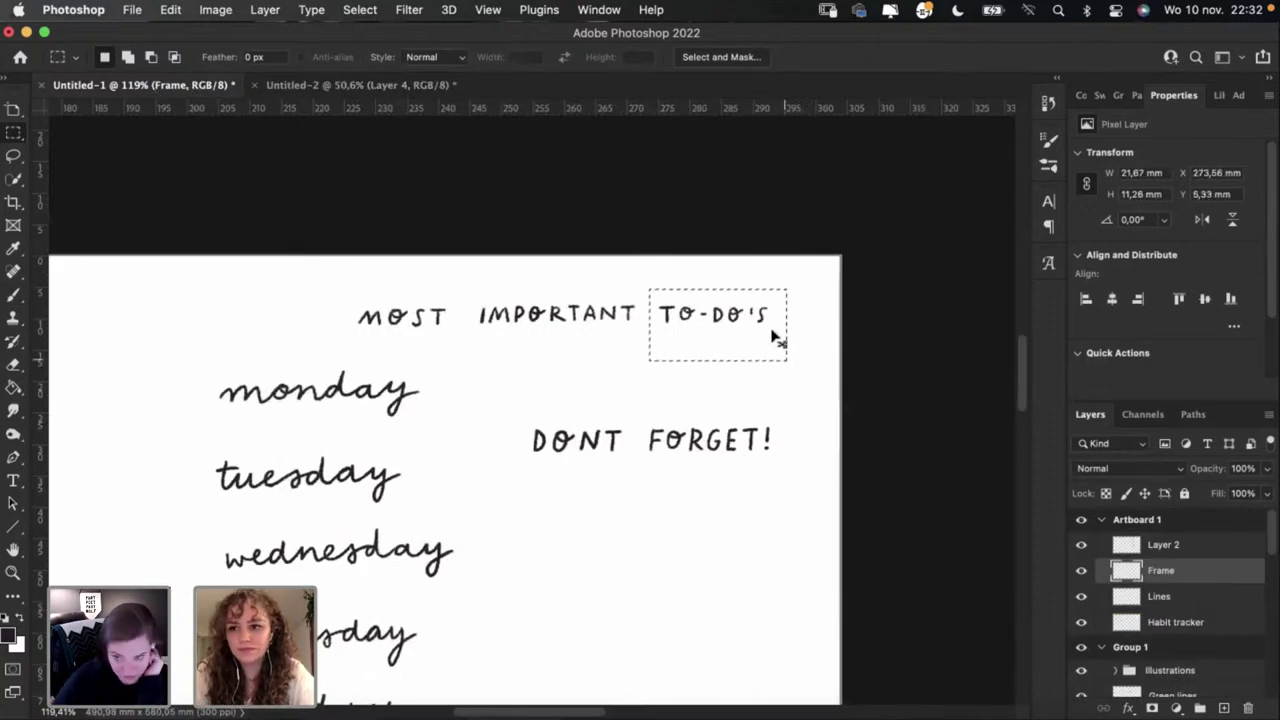
drag(763, 317, 532, 352)
key(super+d)
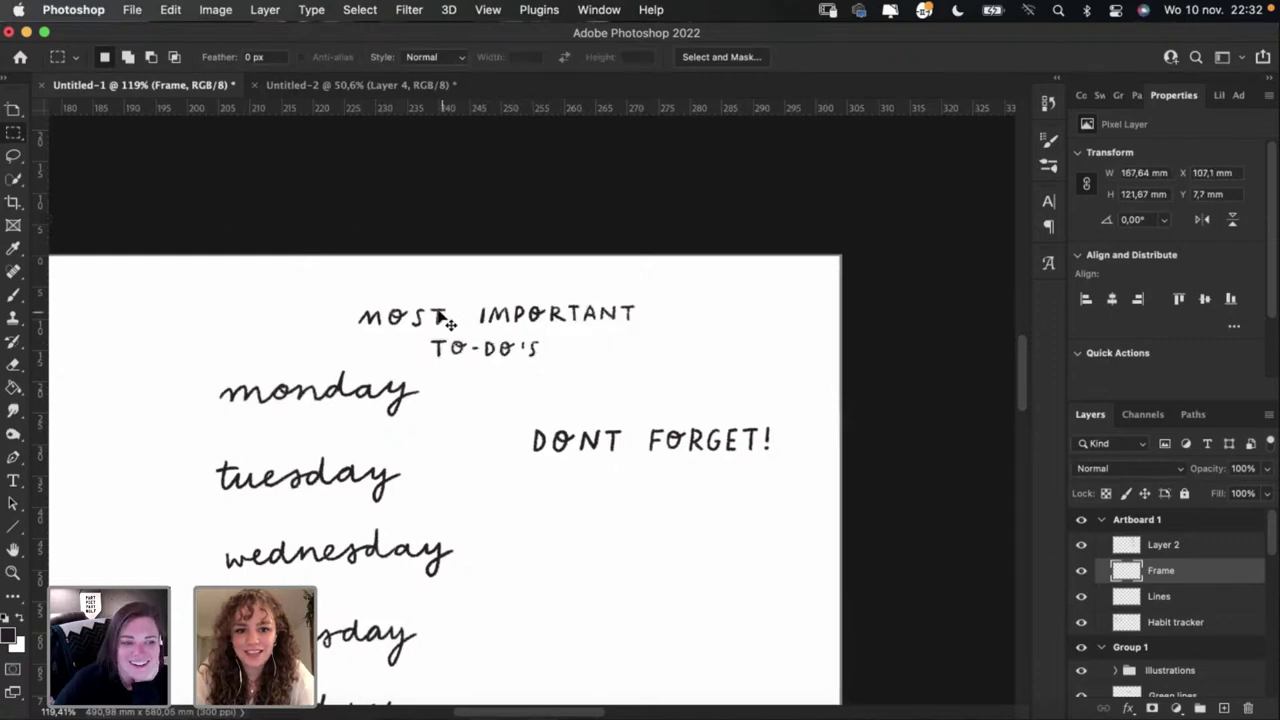
drag(443, 318, 648, 337)
Step: Copy the lettering canvas and delete the cut-off heading frame in InDesign
key(super+a)
key(super+c)
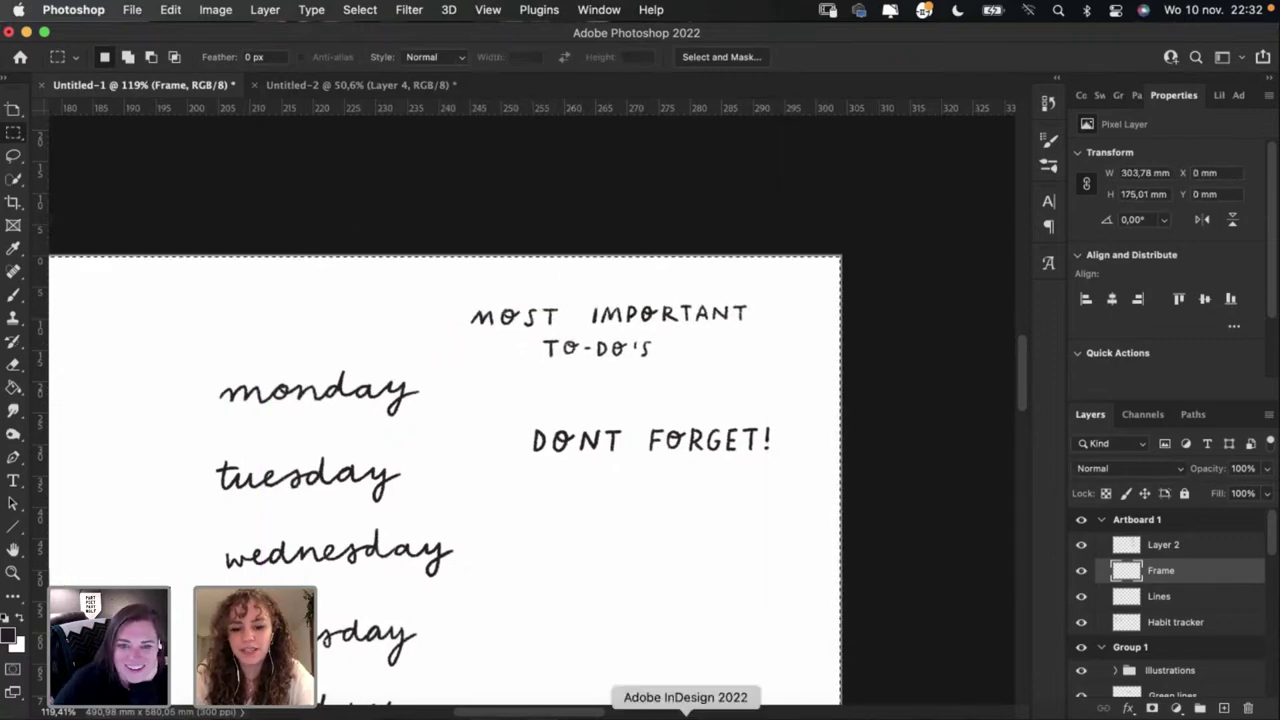
click(685, 714)
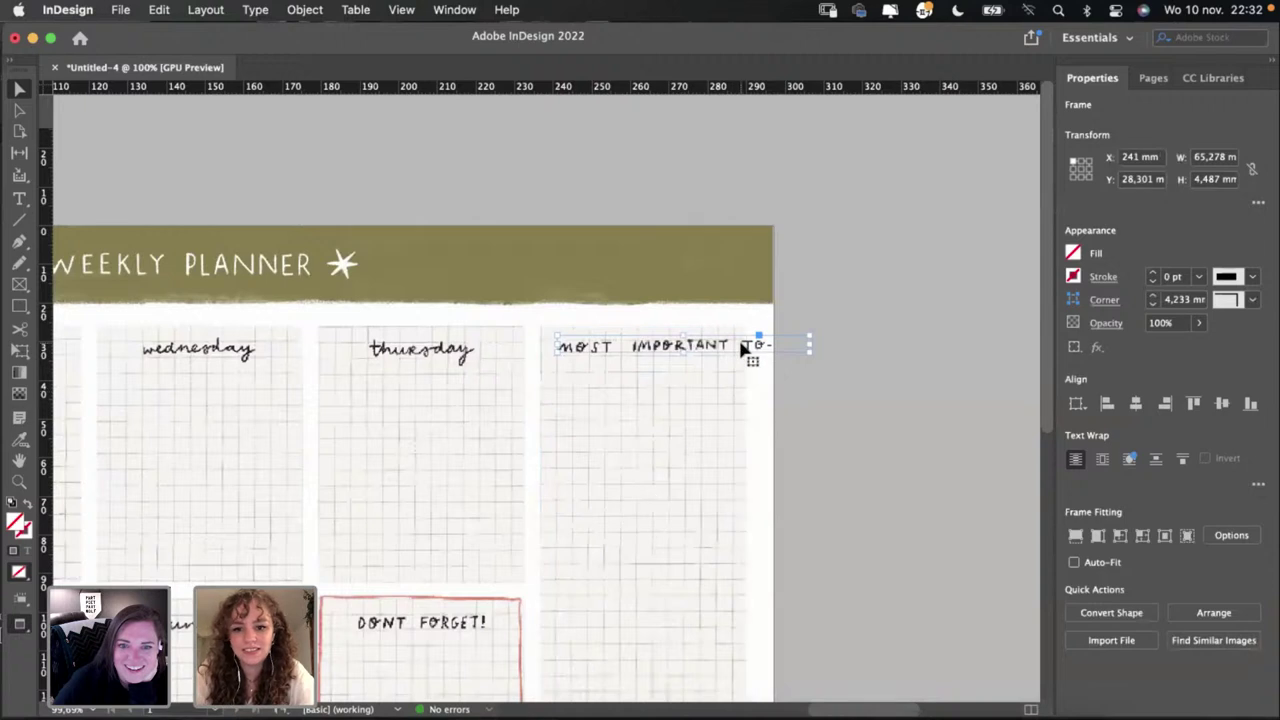
key(Delete)
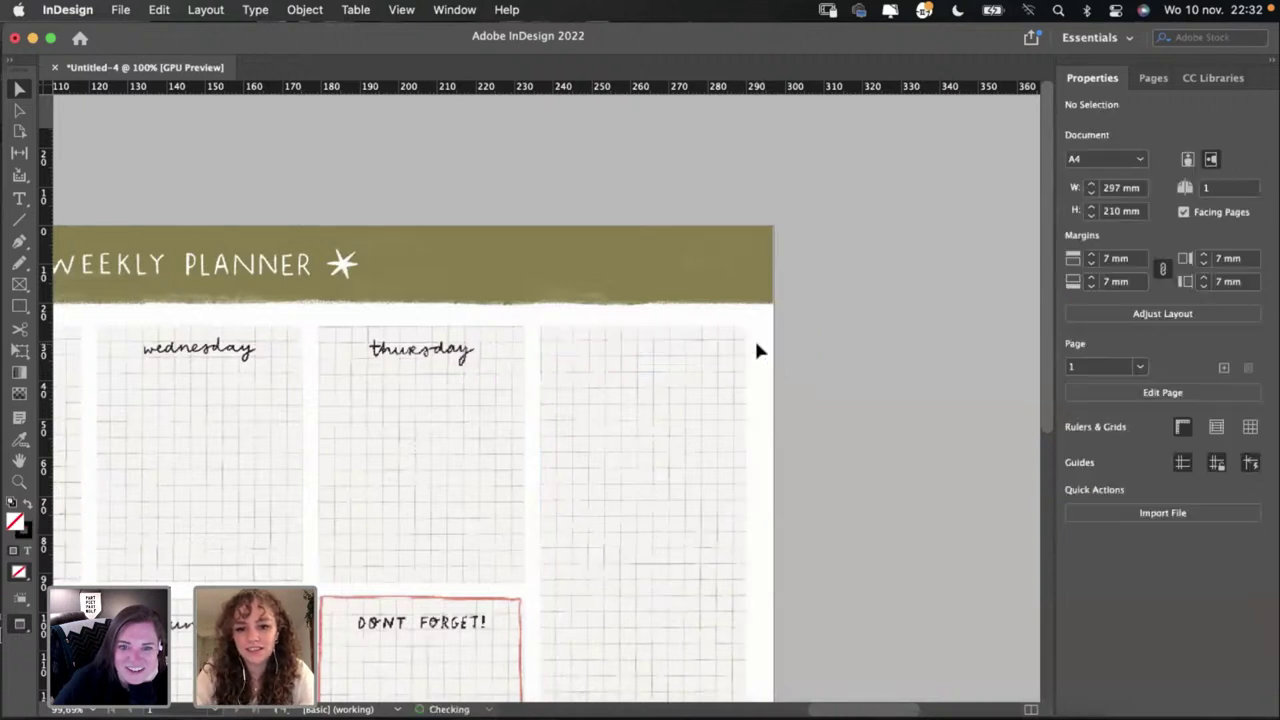
key(super+v)
key(super+z)
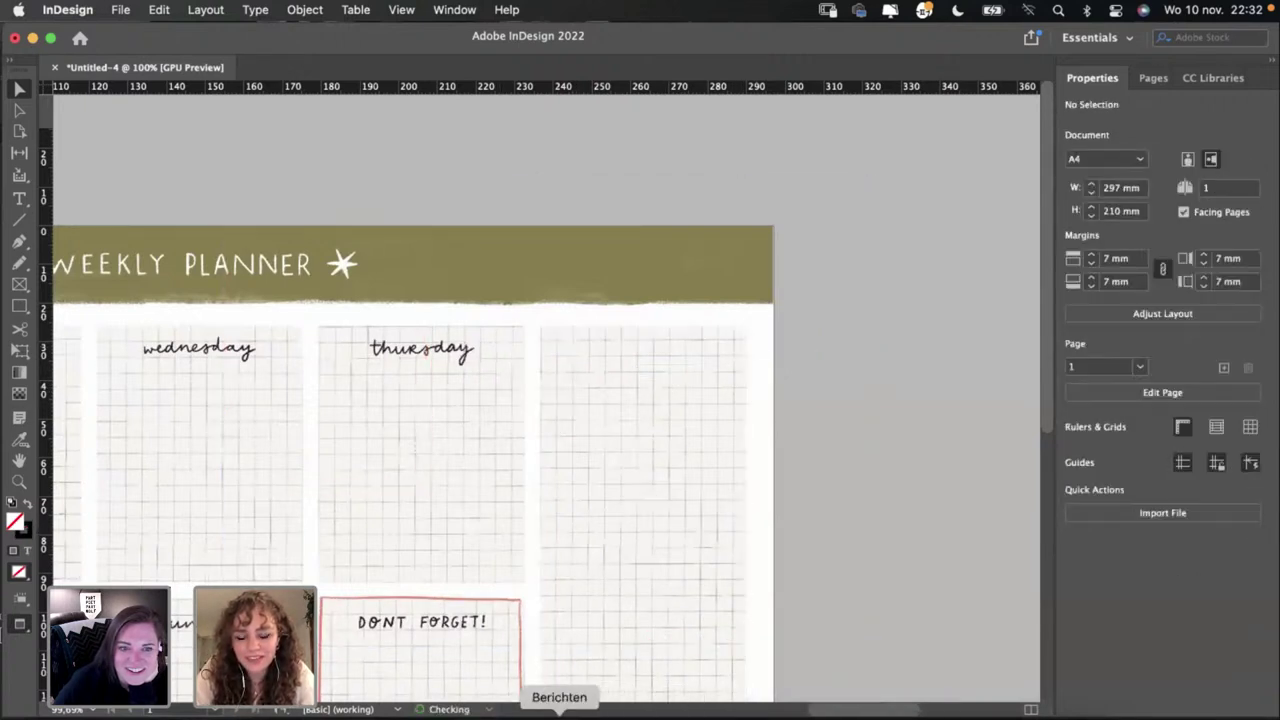
Step: Back in Photoshop, marquee-select just the two-line heading
click(623, 714)
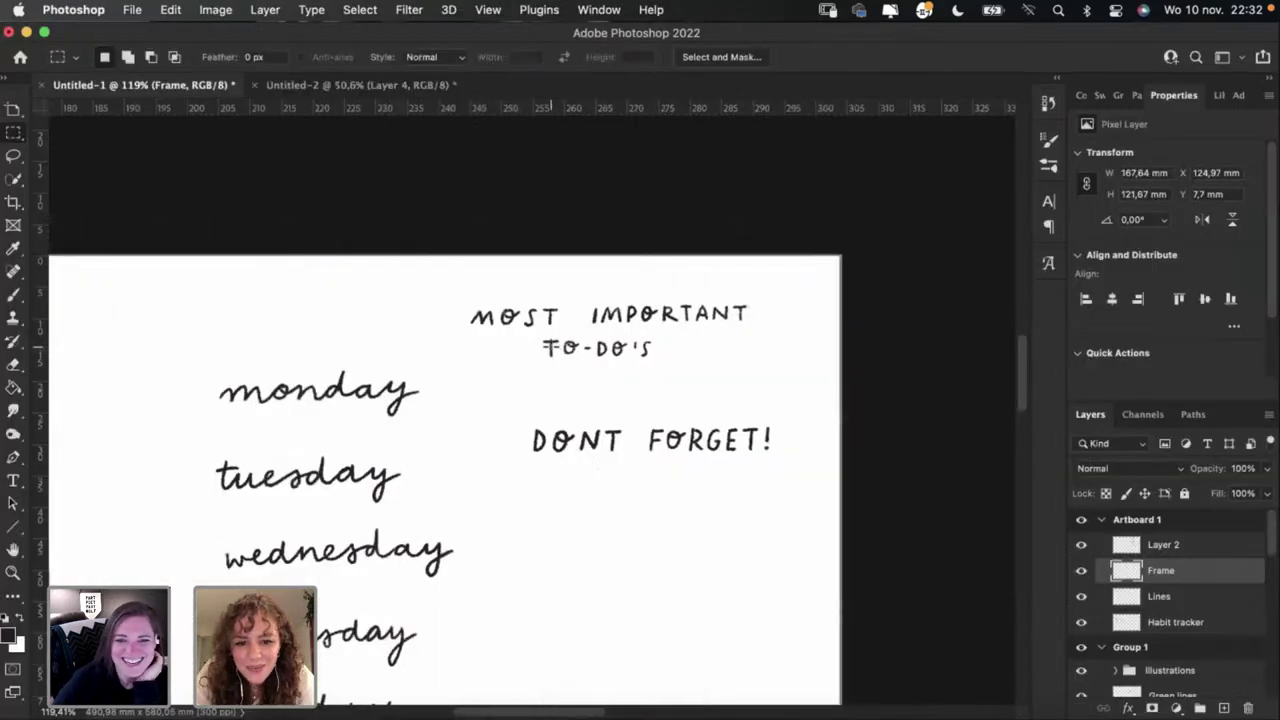
drag(560, 355, 530, 374)
key(super+z)
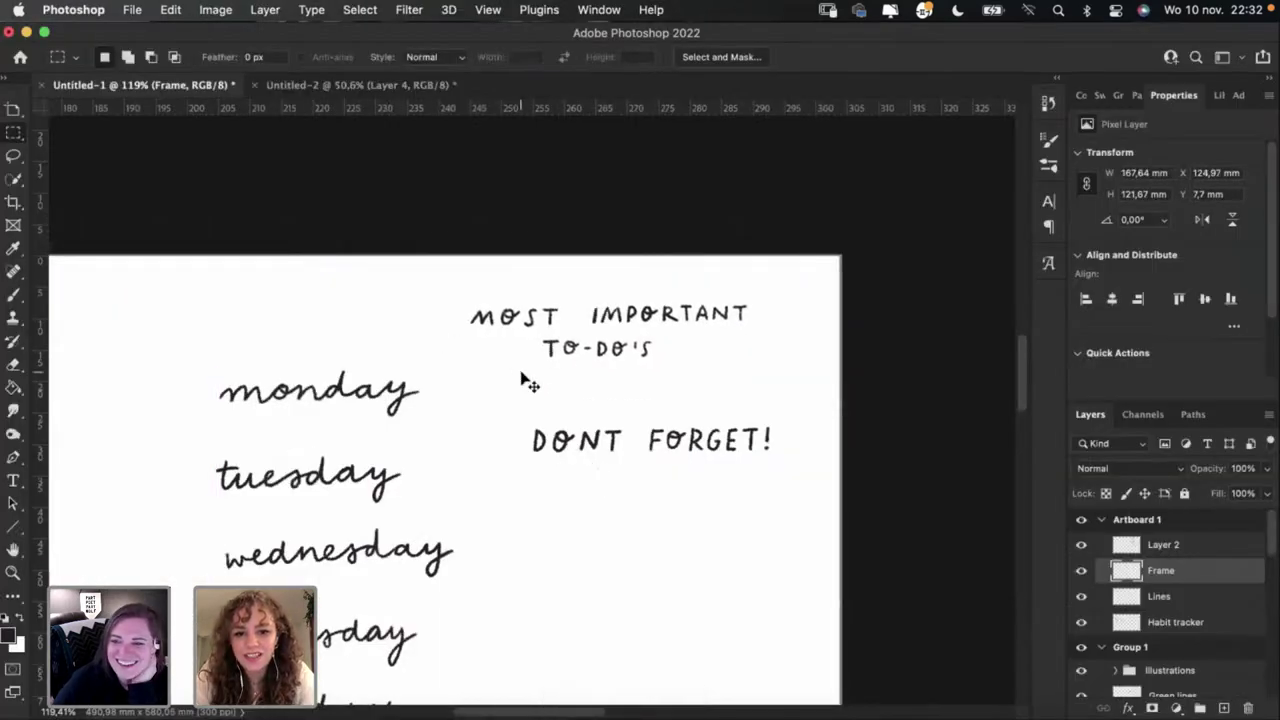
drag(451, 293, 757, 366)
click(757, 366)
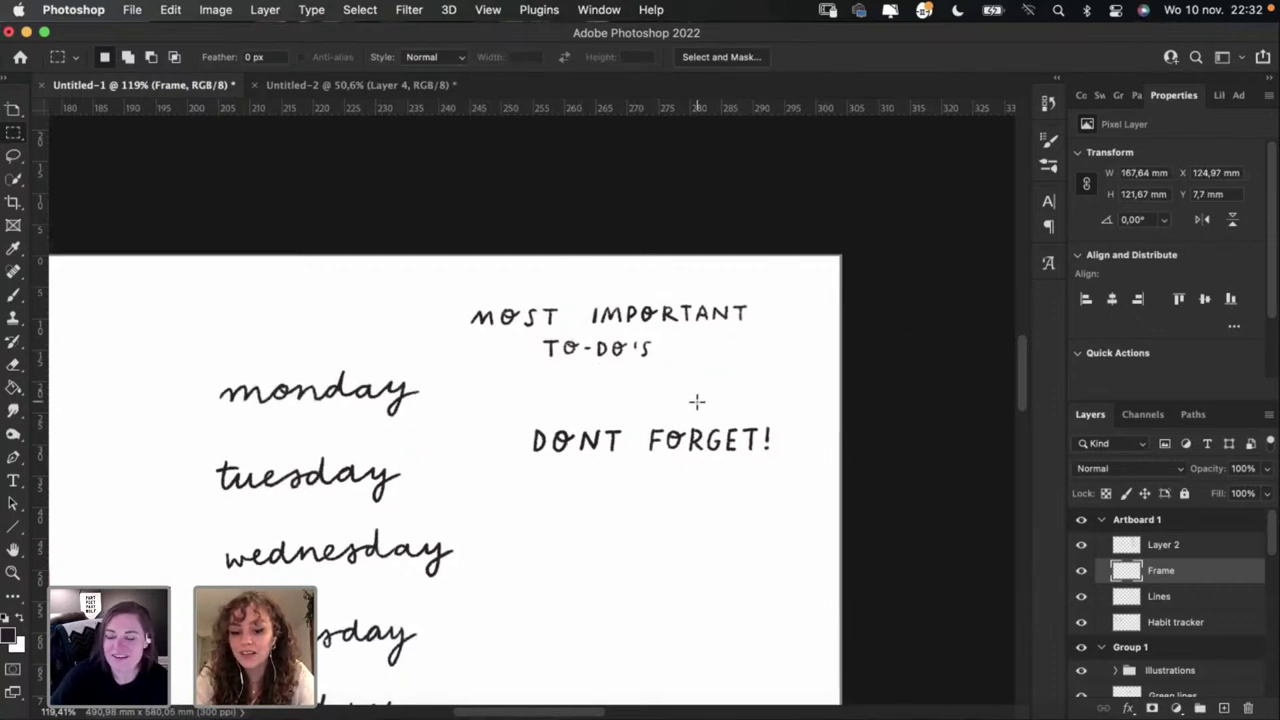
click(685, 714)
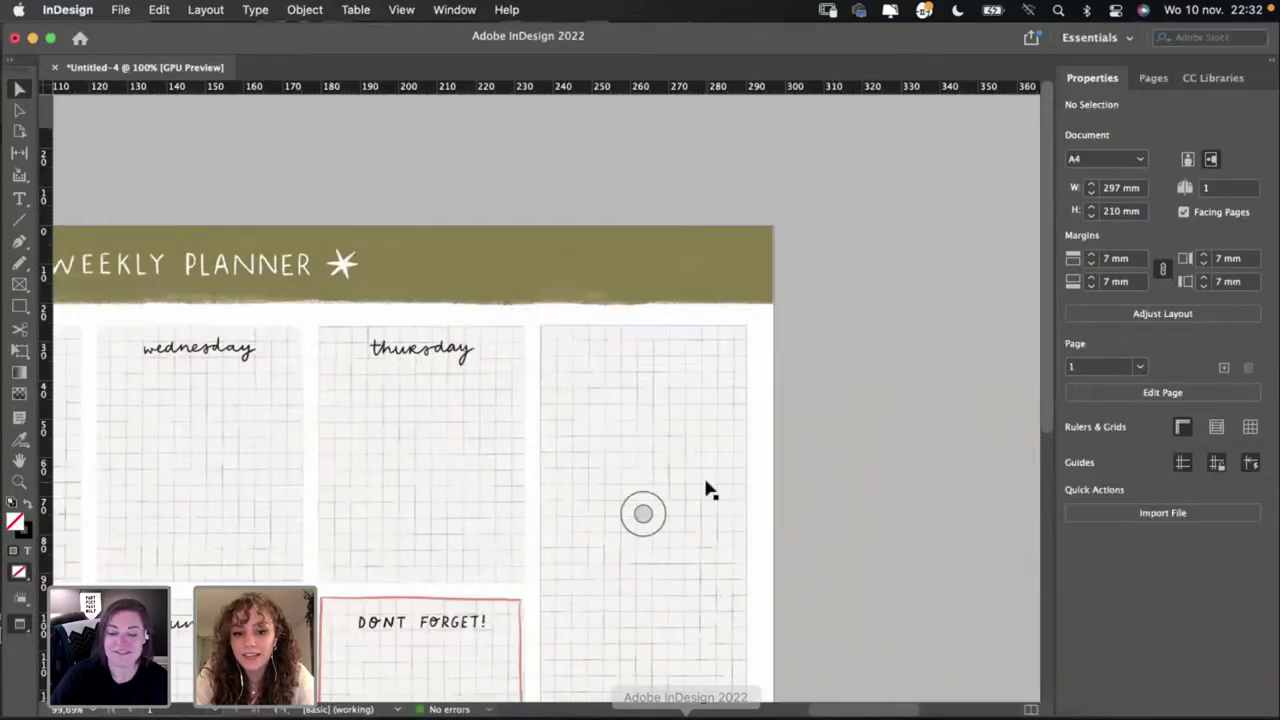
key(super+v)
drag(655, 373, 676, 347)
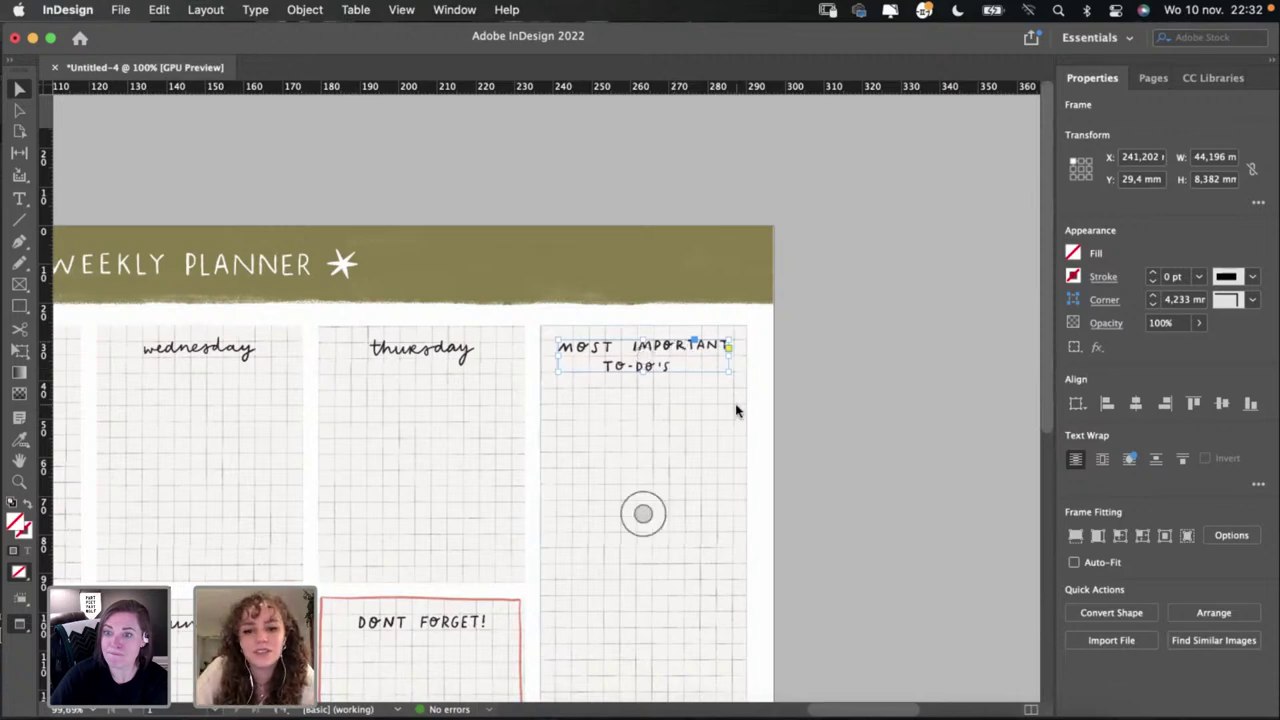
click(766, 404)
scroll(766, 400, down, 3)
scroll(766, 400, left, 2)
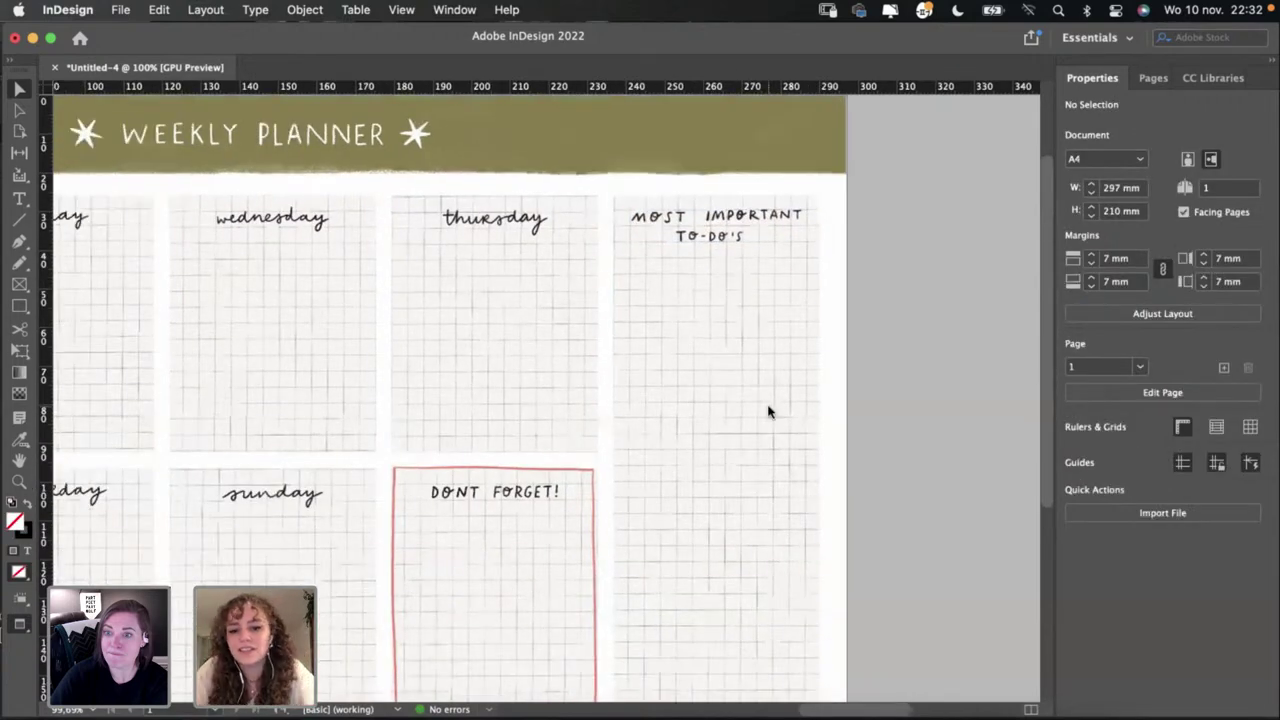
scroll(768, 411, down, 2)
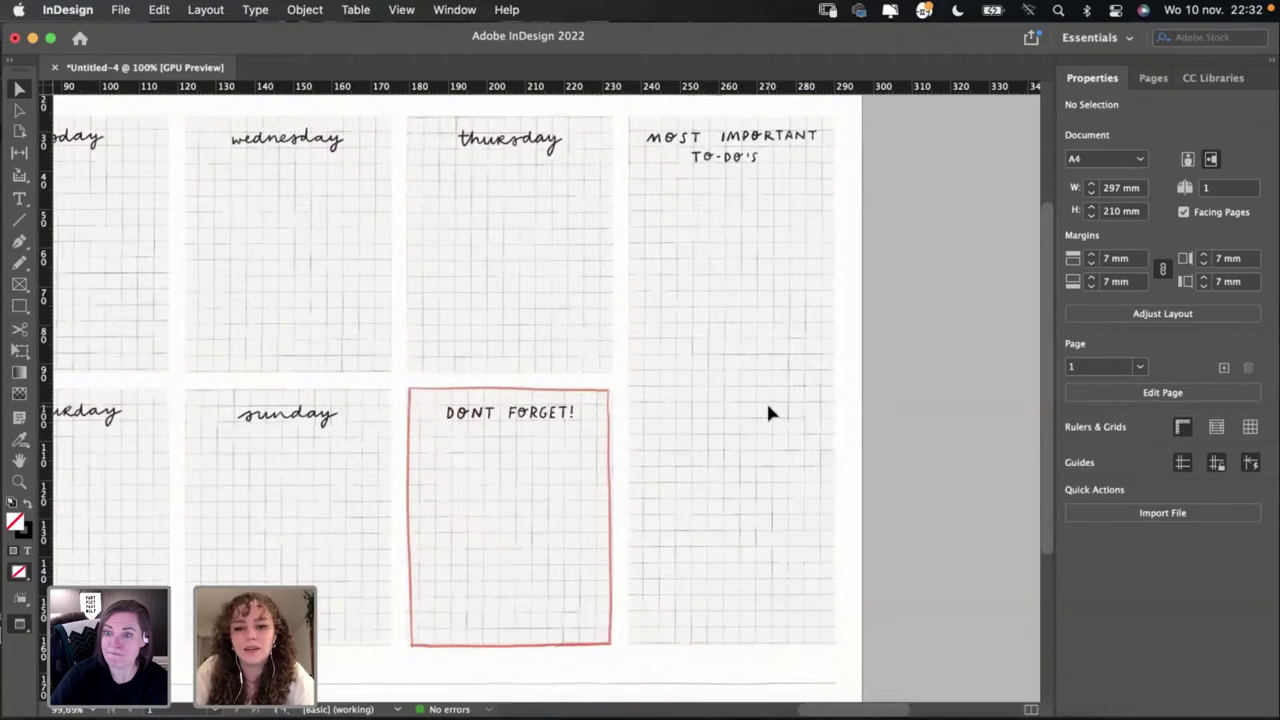
scroll(768, 411, left, 1)
scroll(768, 411, down, 3)
scroll(766, 400, left, 2)
scroll(766, 400, down, 1)
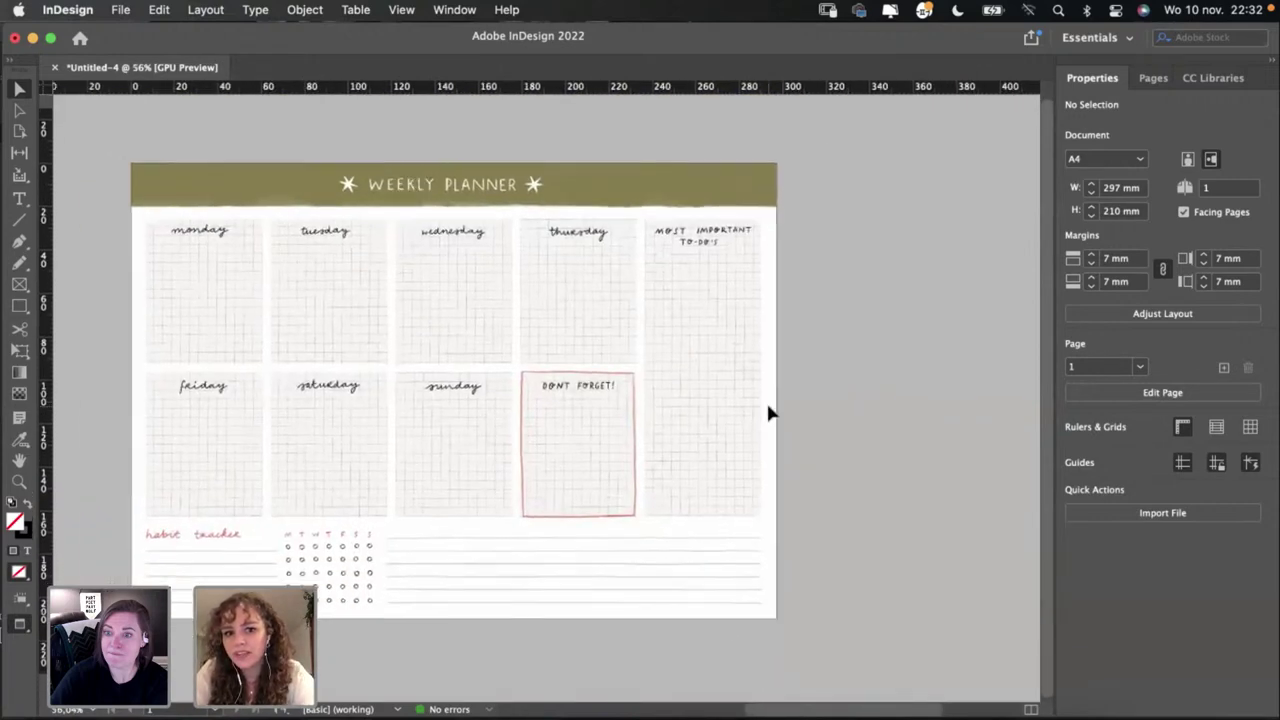
scroll(768, 408, left, 1)
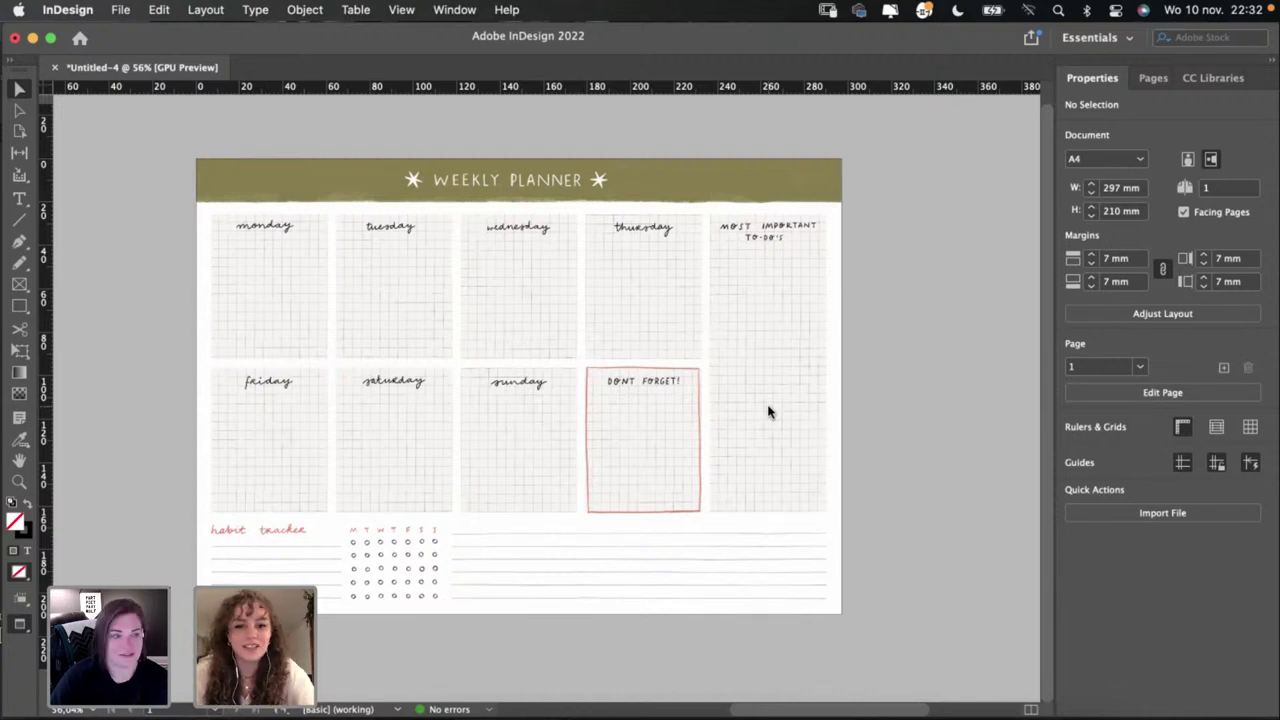
Step: Paste a copy of the habit tracker dot grid into the to-do column
click(771, 238)
click(820, 300)
click(840, 313)
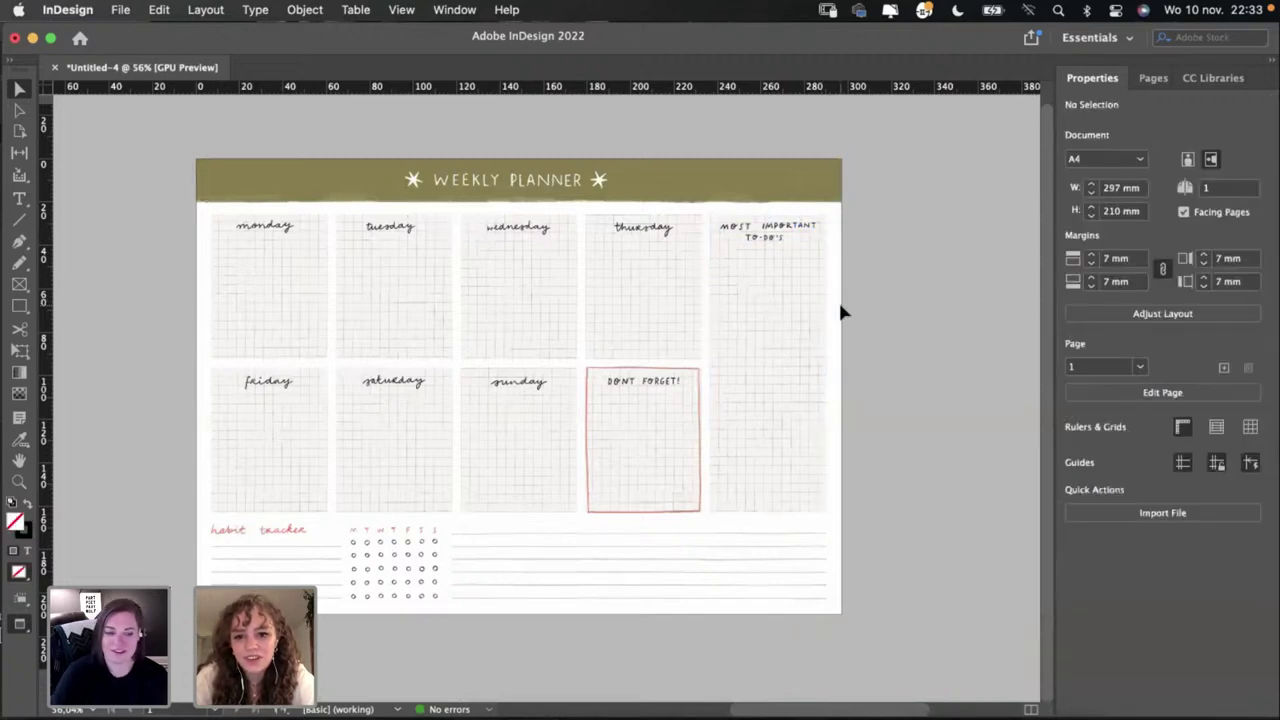
scroll(838, 309, up, 2)
scroll(420, 506, down, 2)
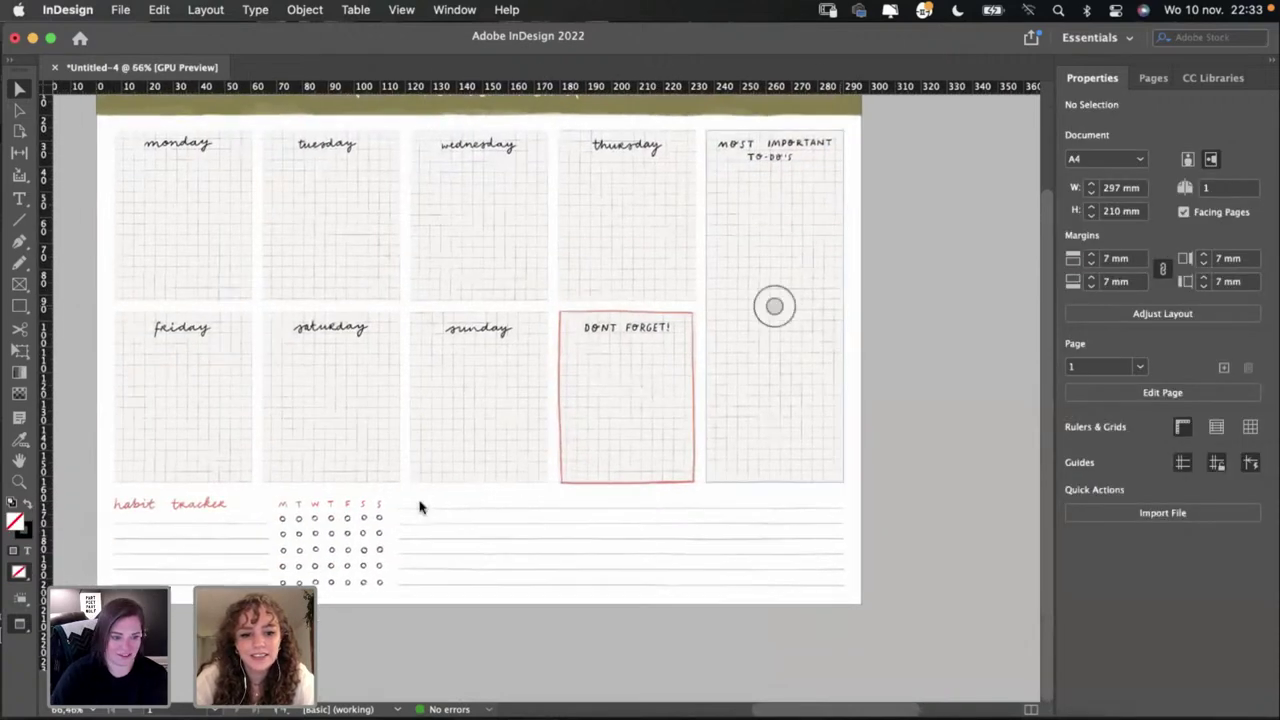
click(372, 545)
key(super+v)
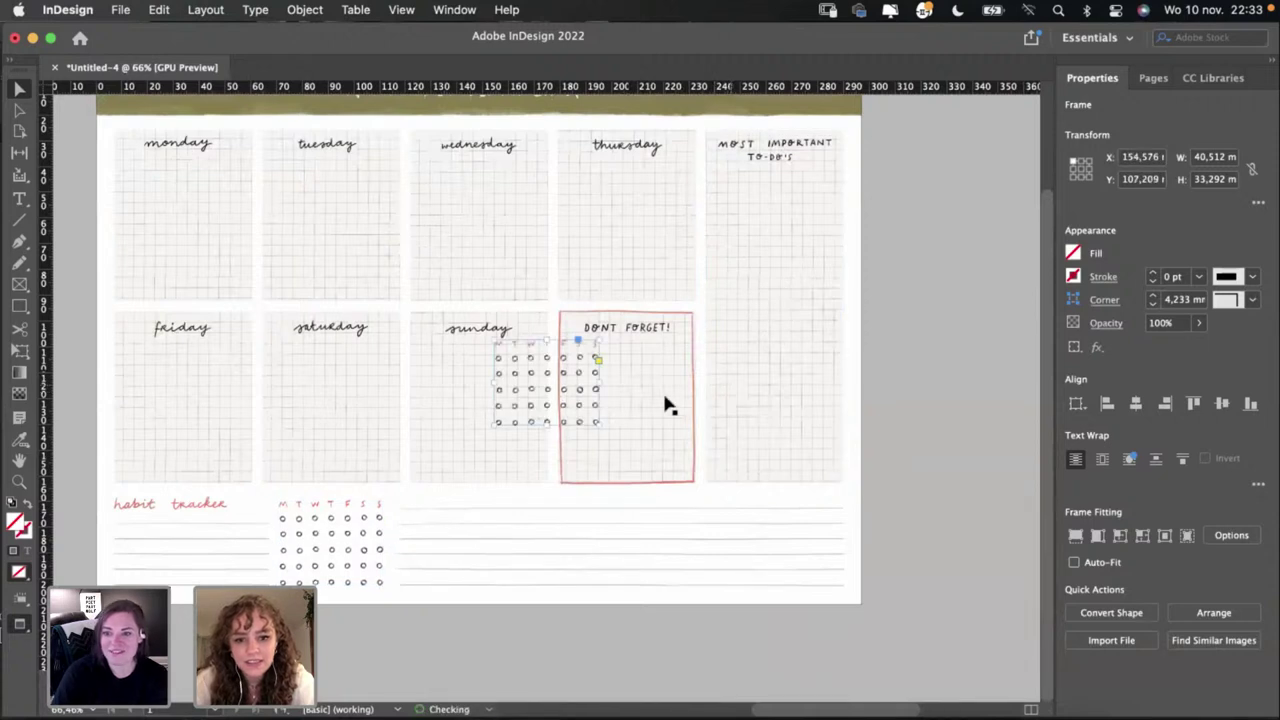
click(626, 398)
key(super+z)
scroll(660, 397, up, 3)
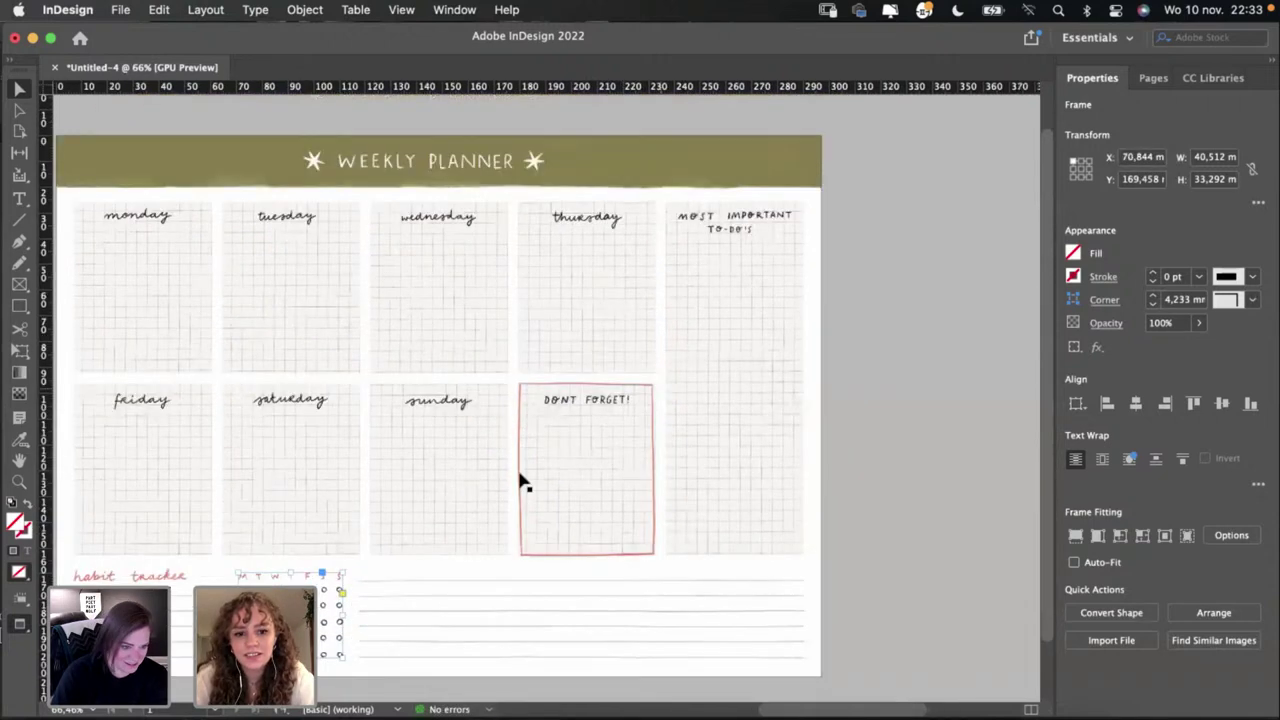
key(super+v)
drag(508, 405, 703, 310)
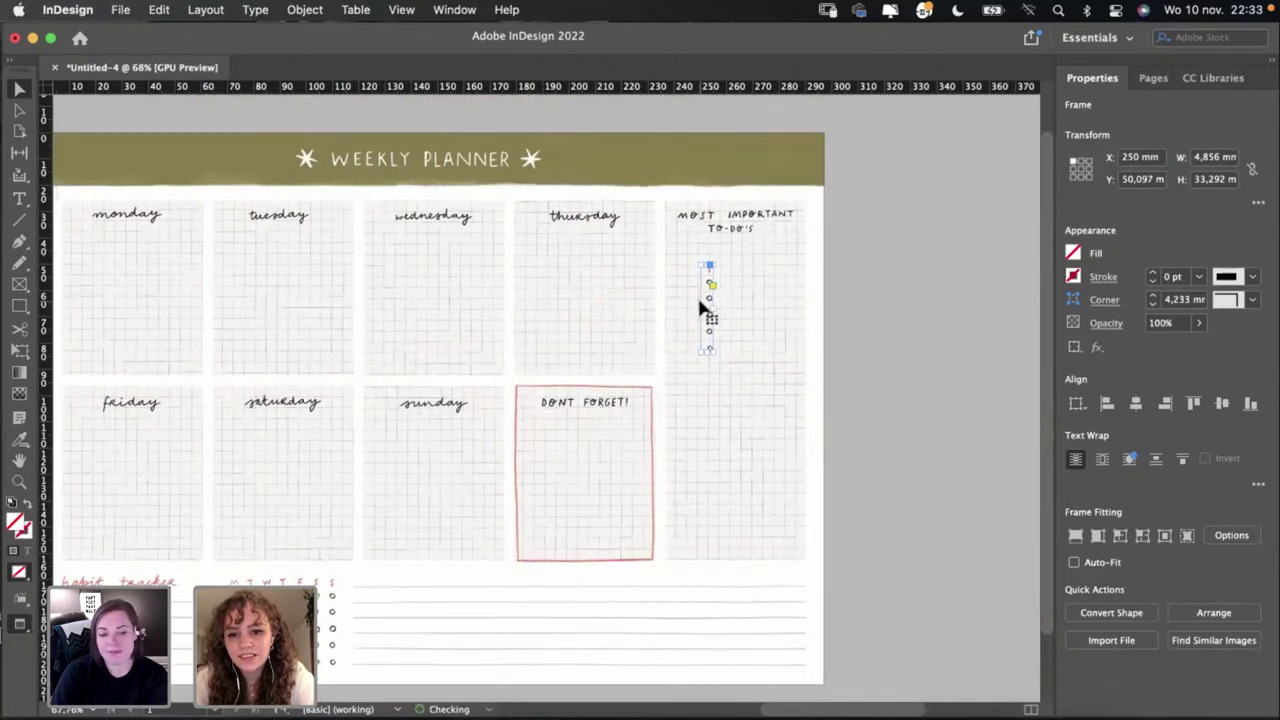
Step: Crop the pasted dot column to a single circle under the to-do heading
scroll(703, 310, up, 3)
drag(711, 241, 714, 258)
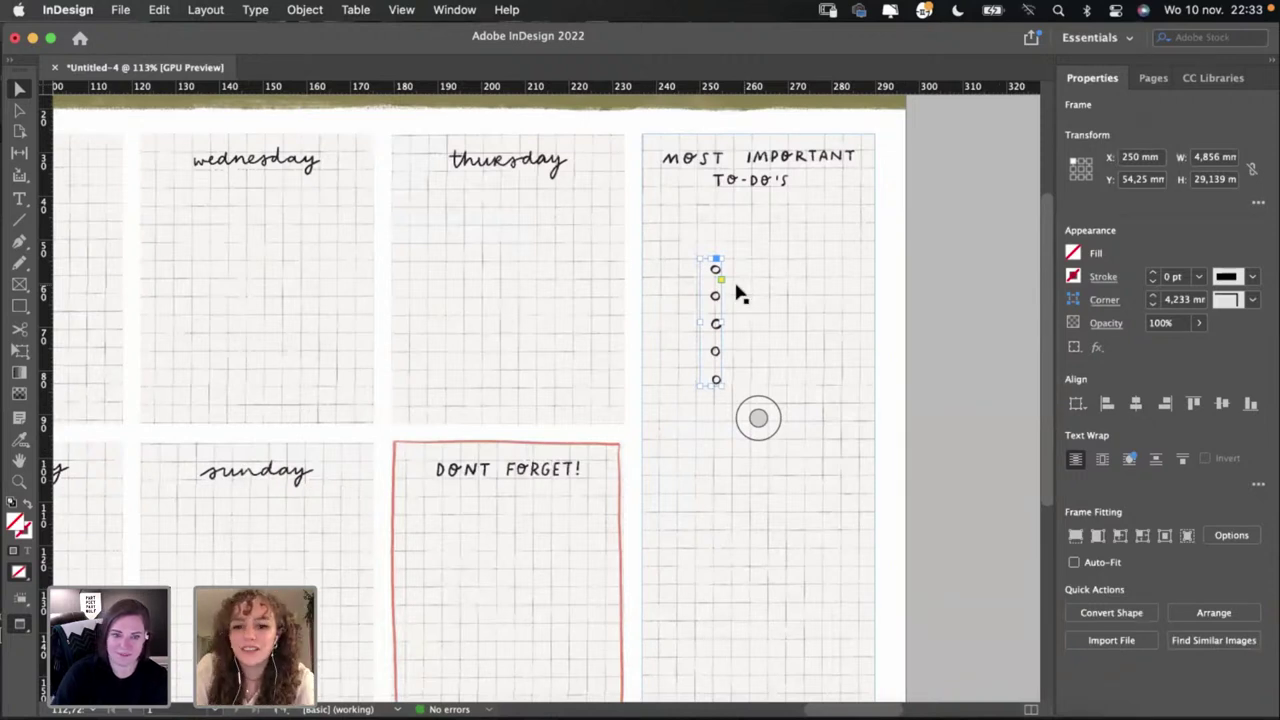
drag(718, 302, 678, 267)
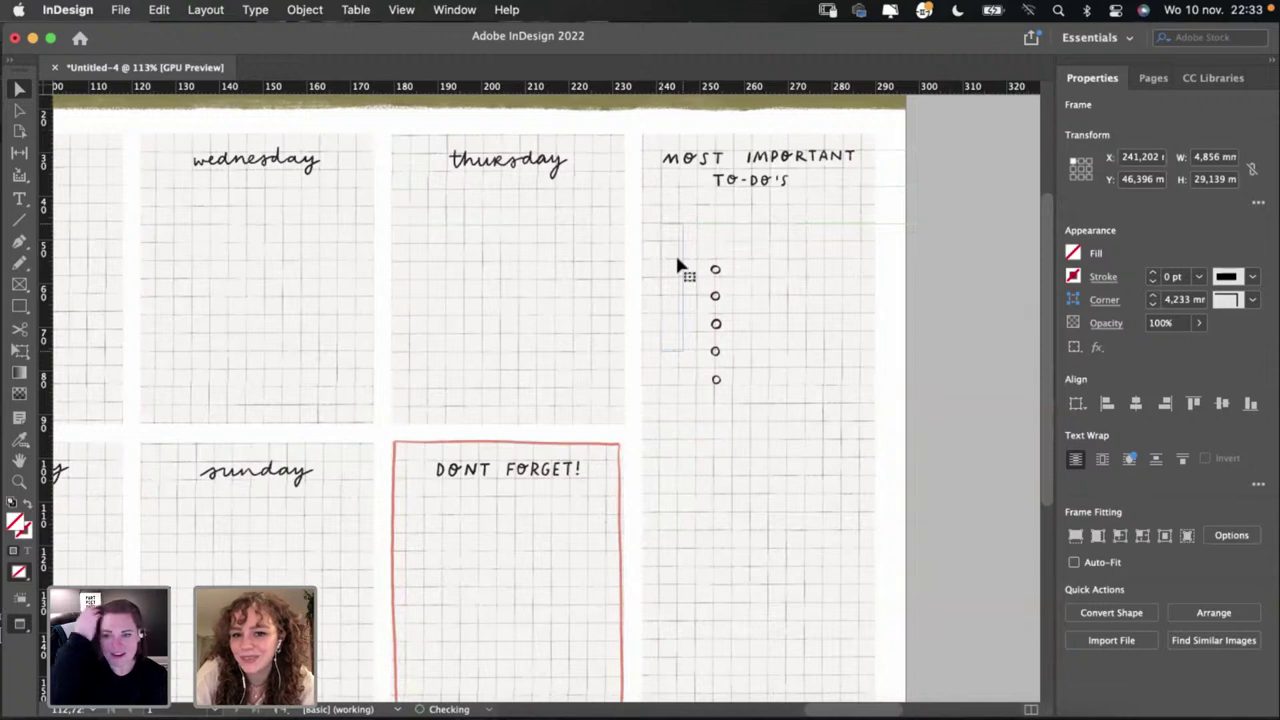
key(Left)
key(Left)
key(Left)
key(Left)
key(Left)
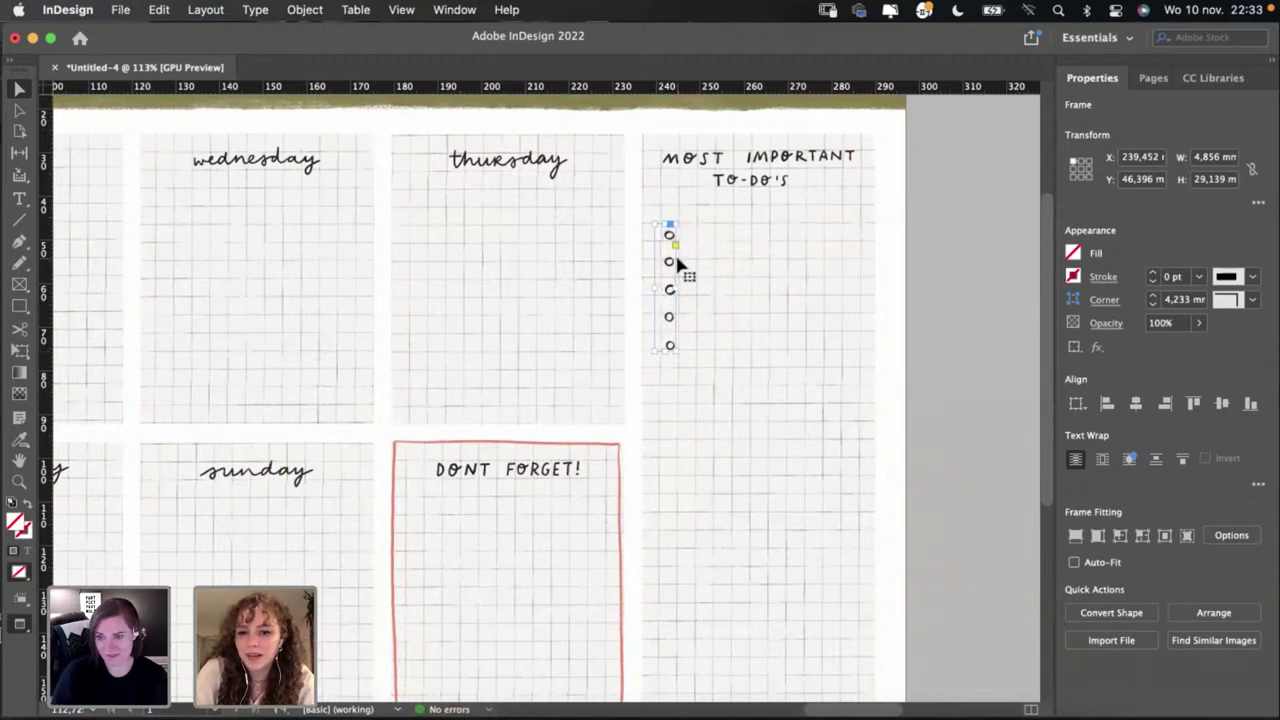
drag(668, 349, 670, 258)
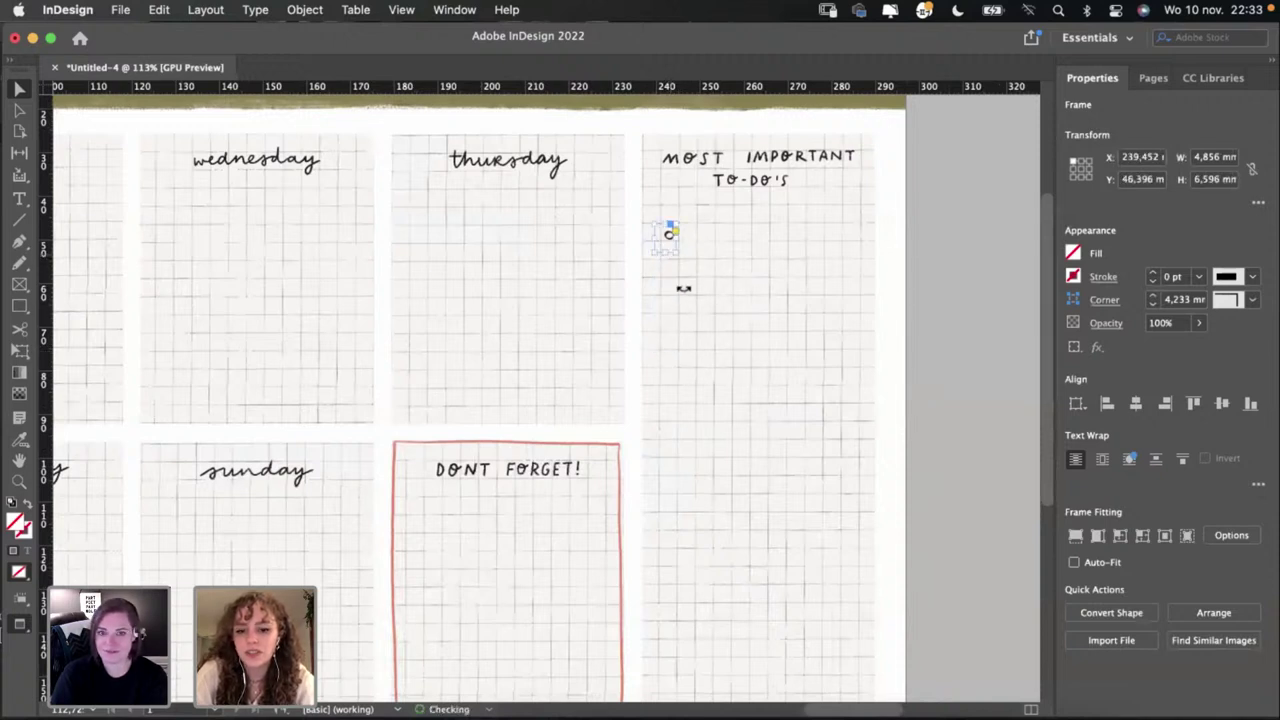
Step: Duplicate the circle and nudge the copy up to sit just below the first
key(super+c)
key(super+v)
drag(548, 400, 671, 293)
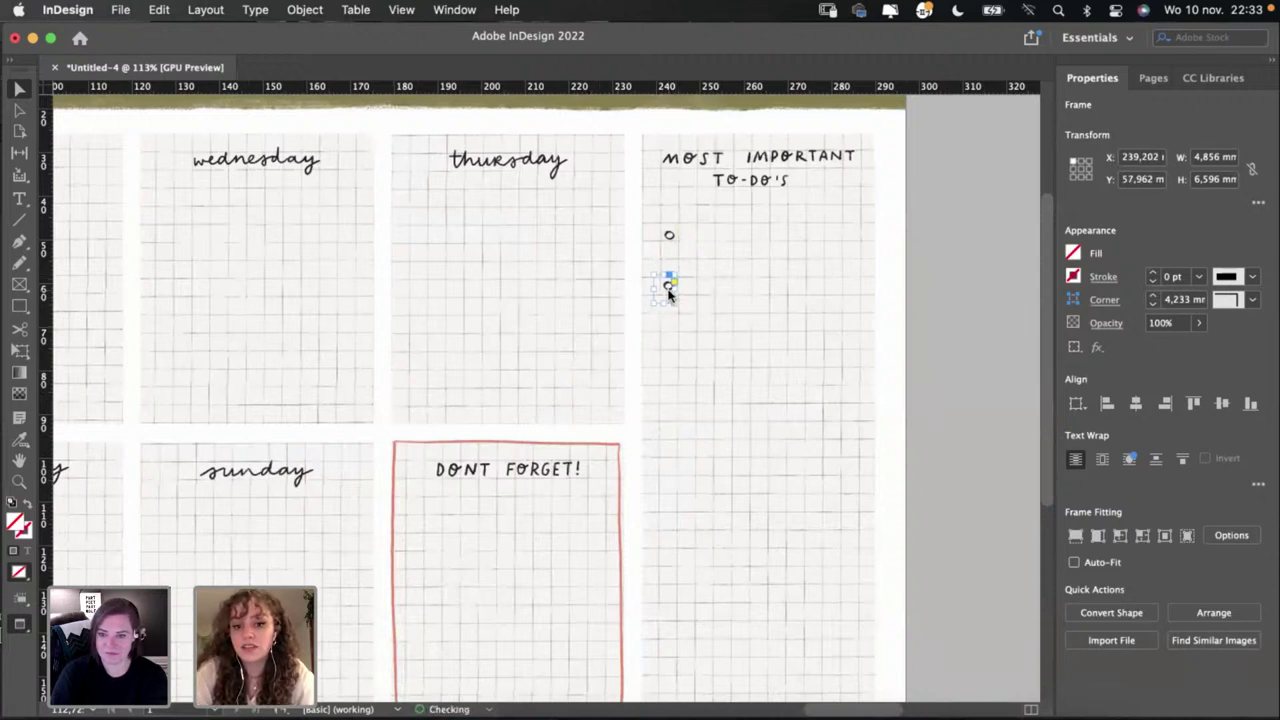
click(667, 236)
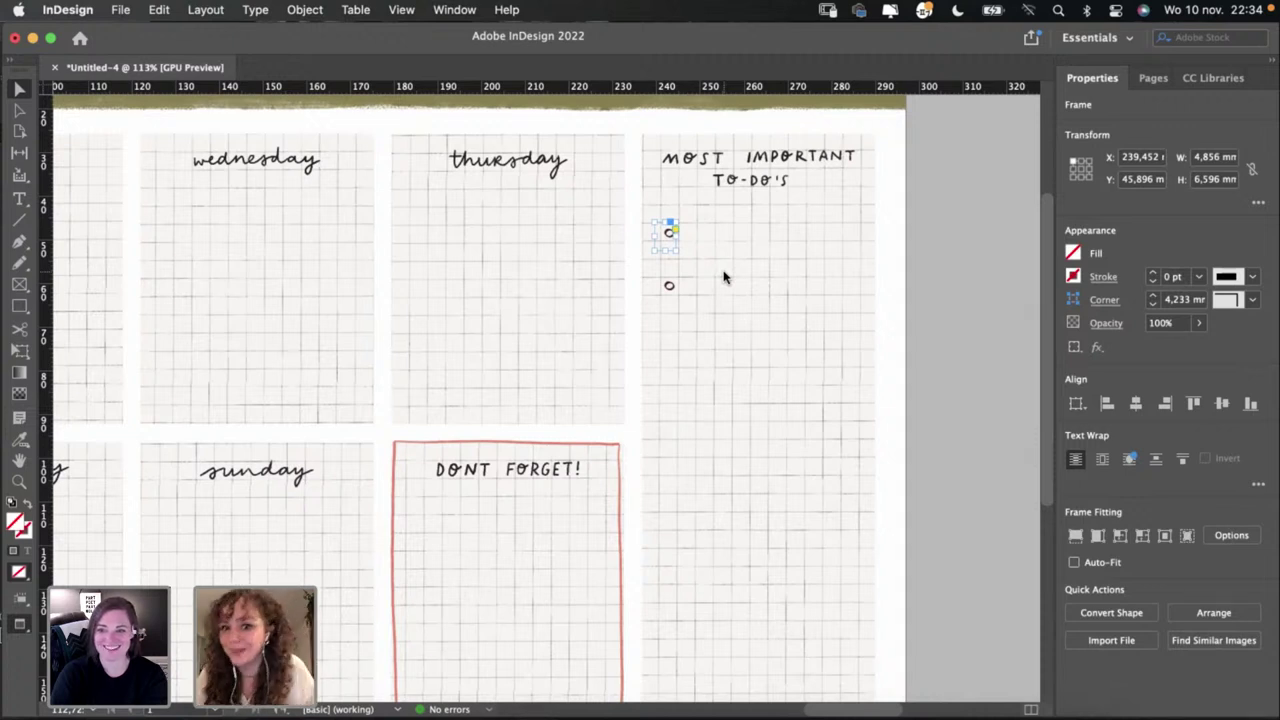
click(670, 287)
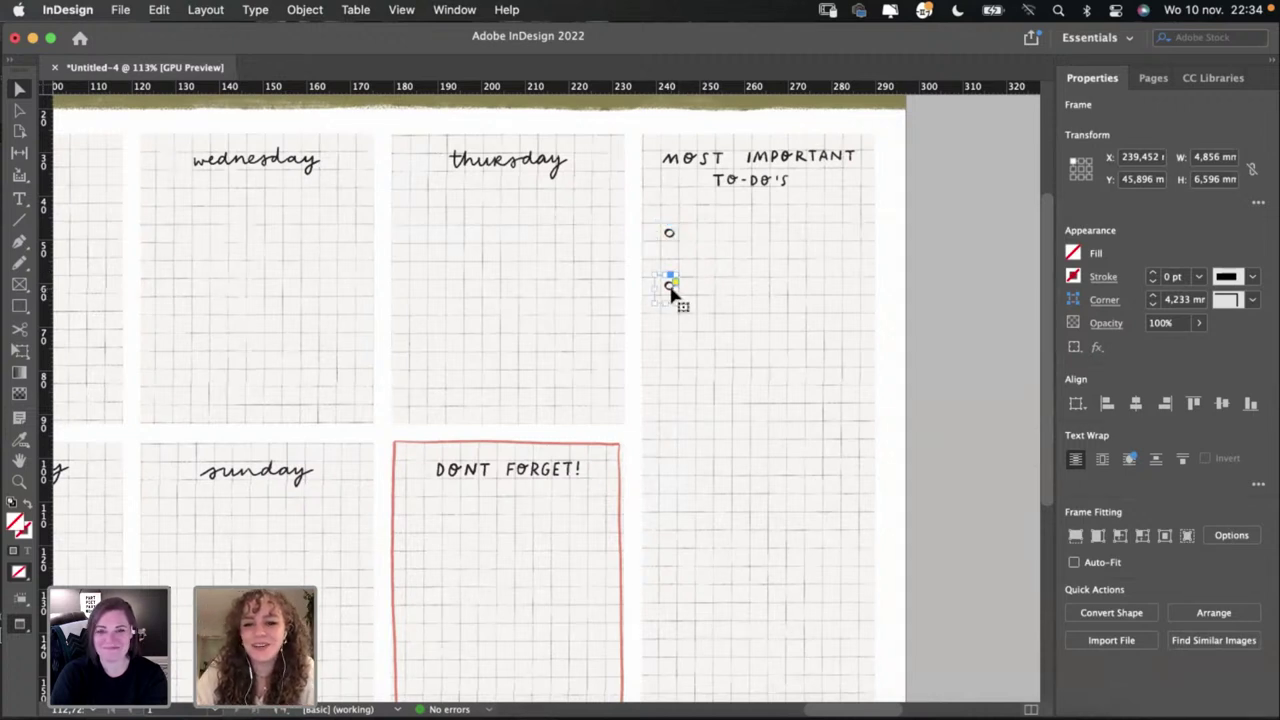
key(shift+Up)
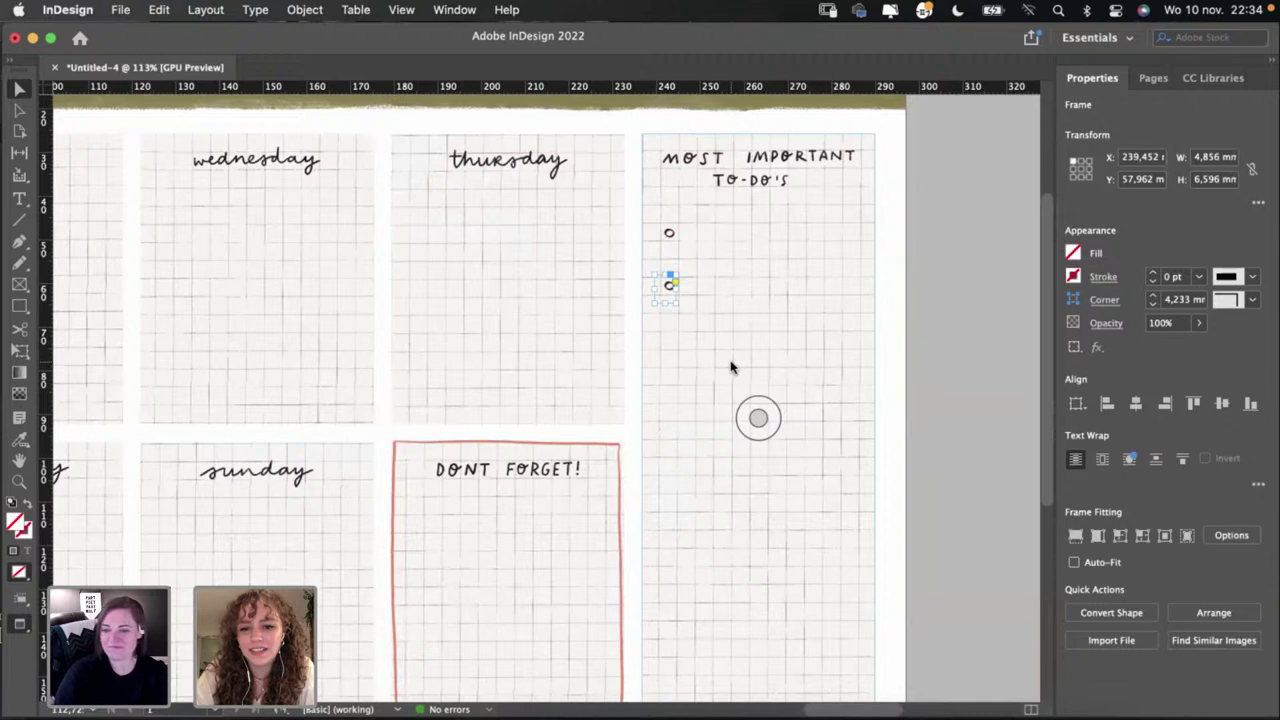
key(Up)
key(Up)
key(Up)
key(Up)
key(Up)
key(Up)
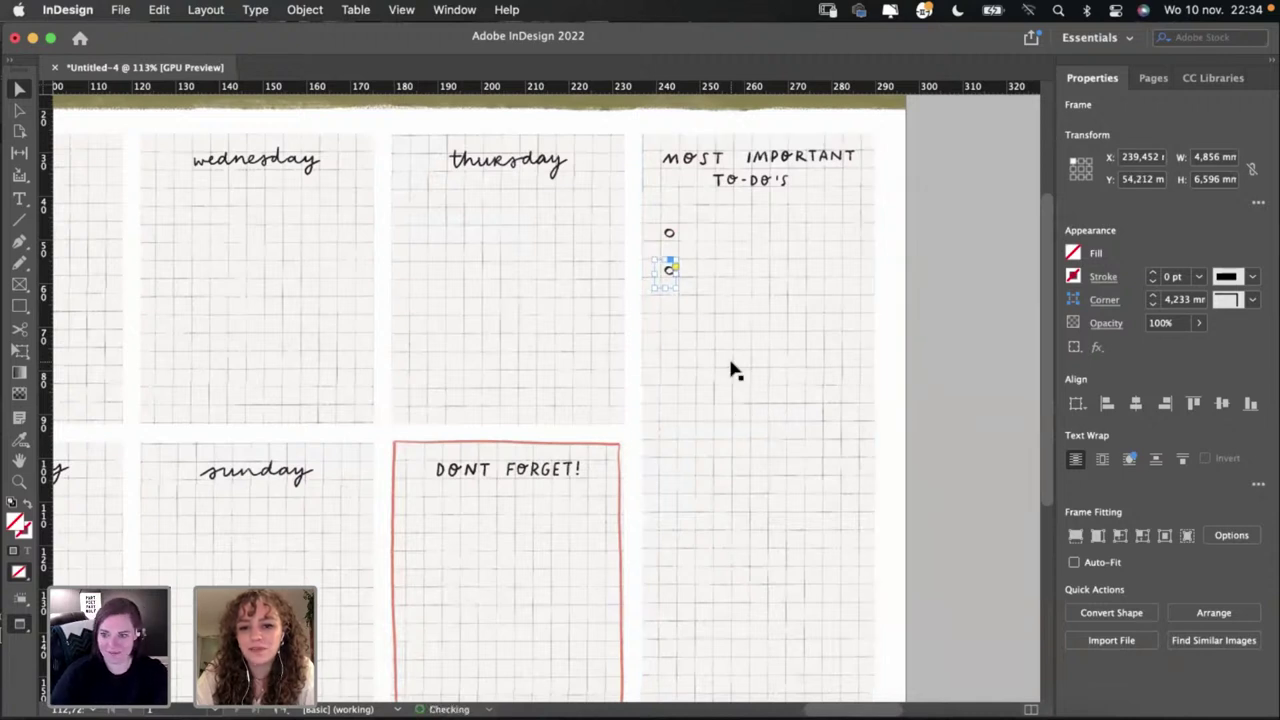
key(Up)
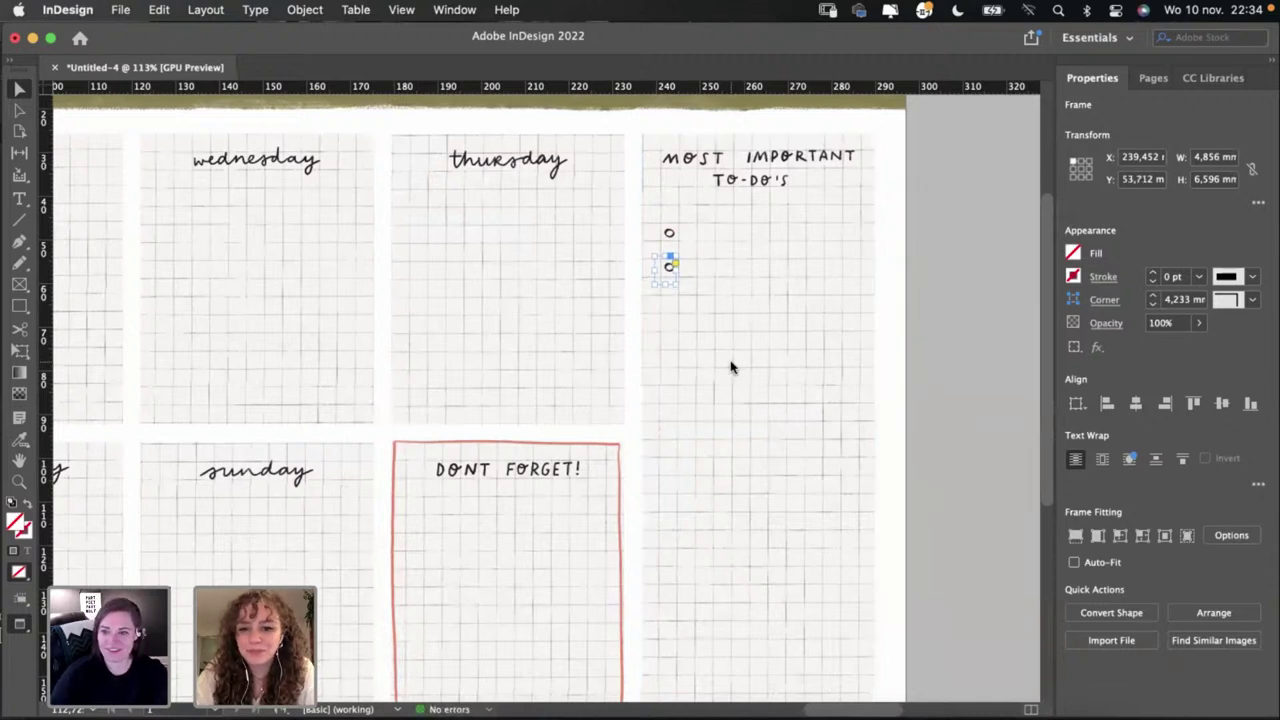
scroll(730, 368, up, 3)
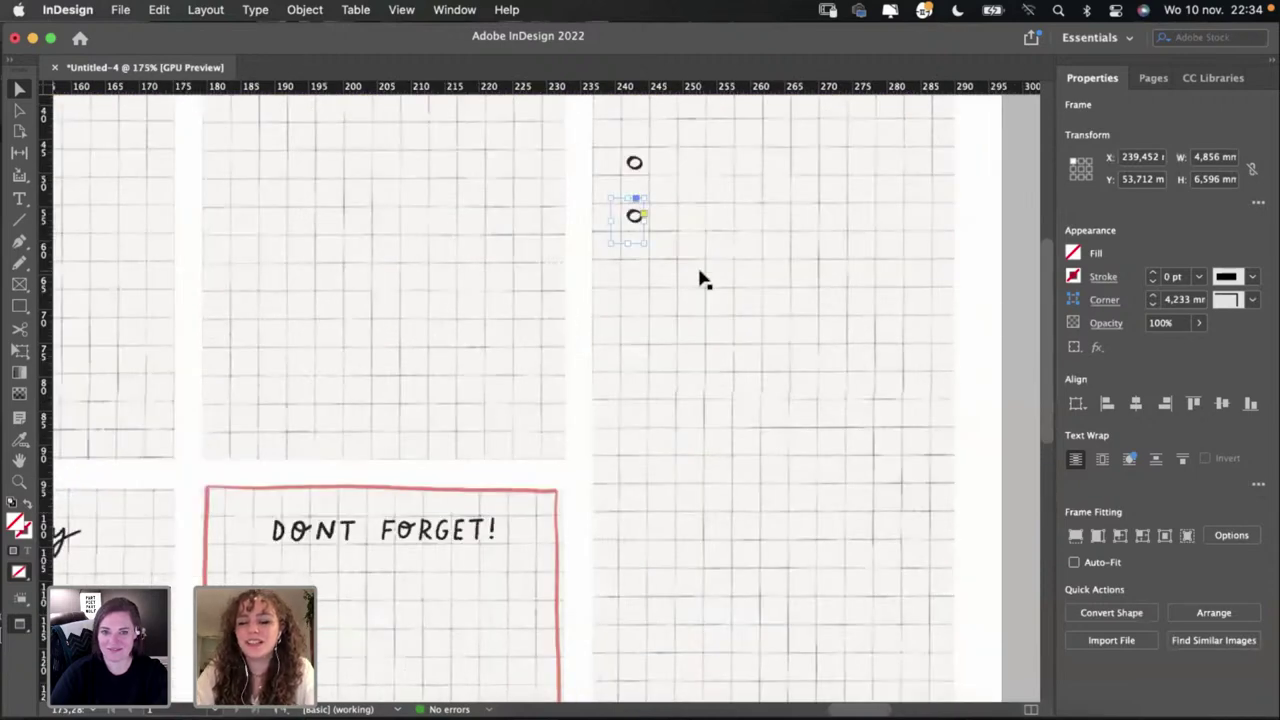
scroll(703, 281, up, 2)
scroll(703, 281, right, 2)
click(692, 398)
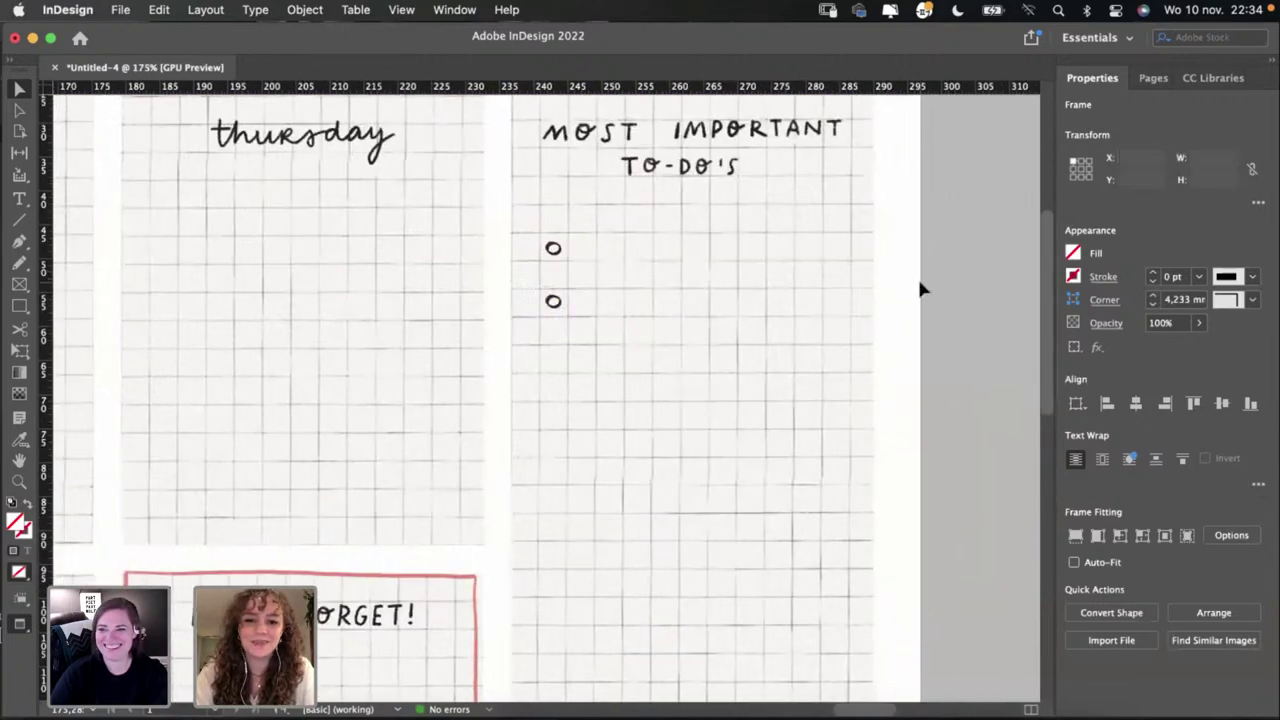
click(557, 305)
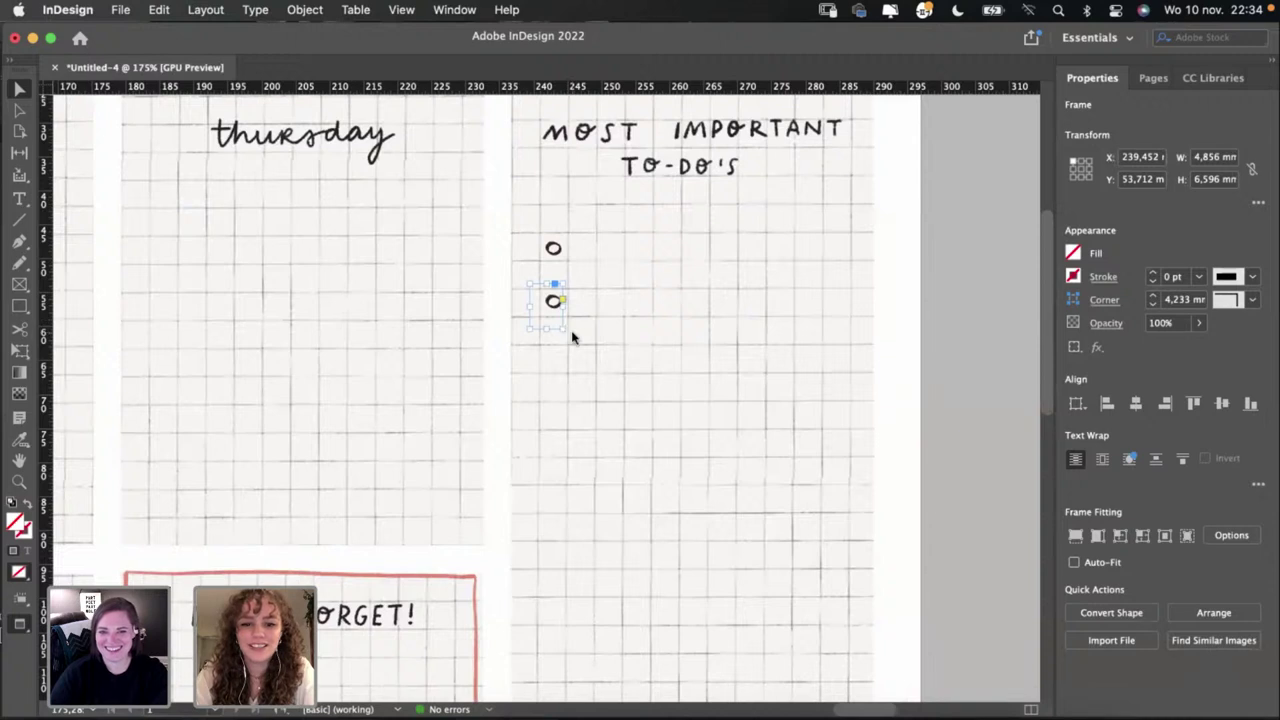
drag(571, 334, 468, 345)
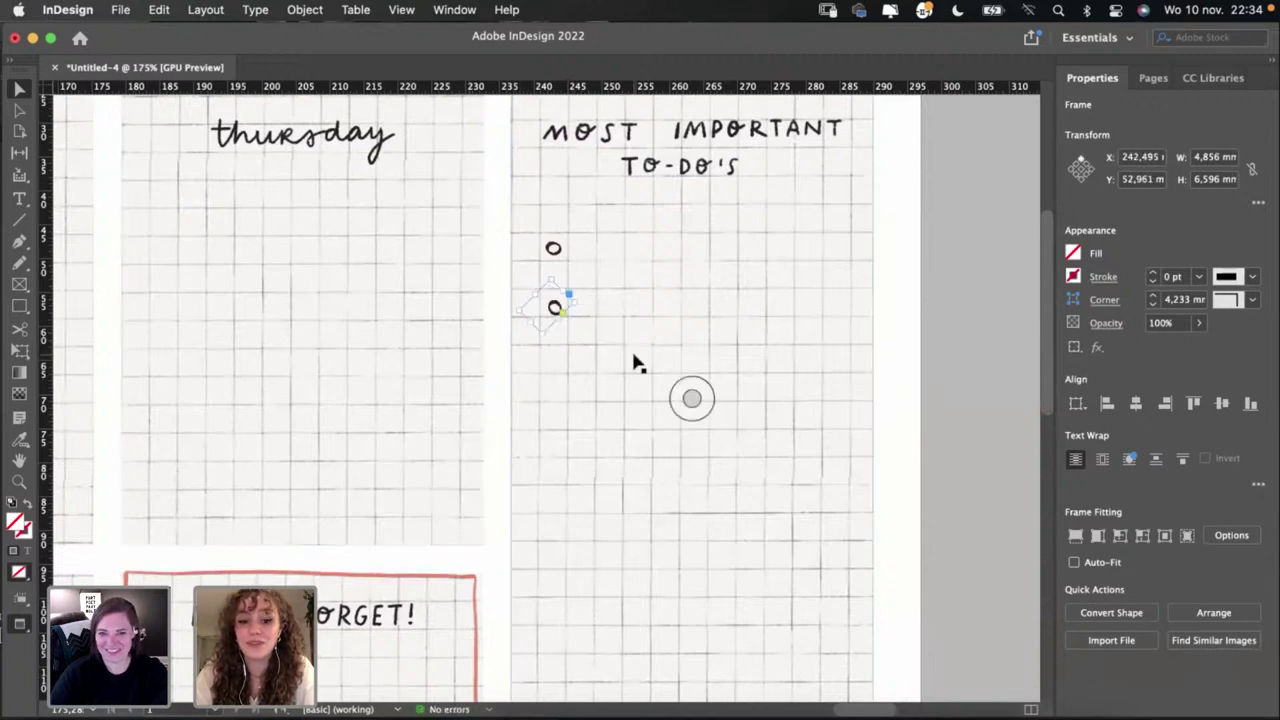
key(Up)
key(Up)
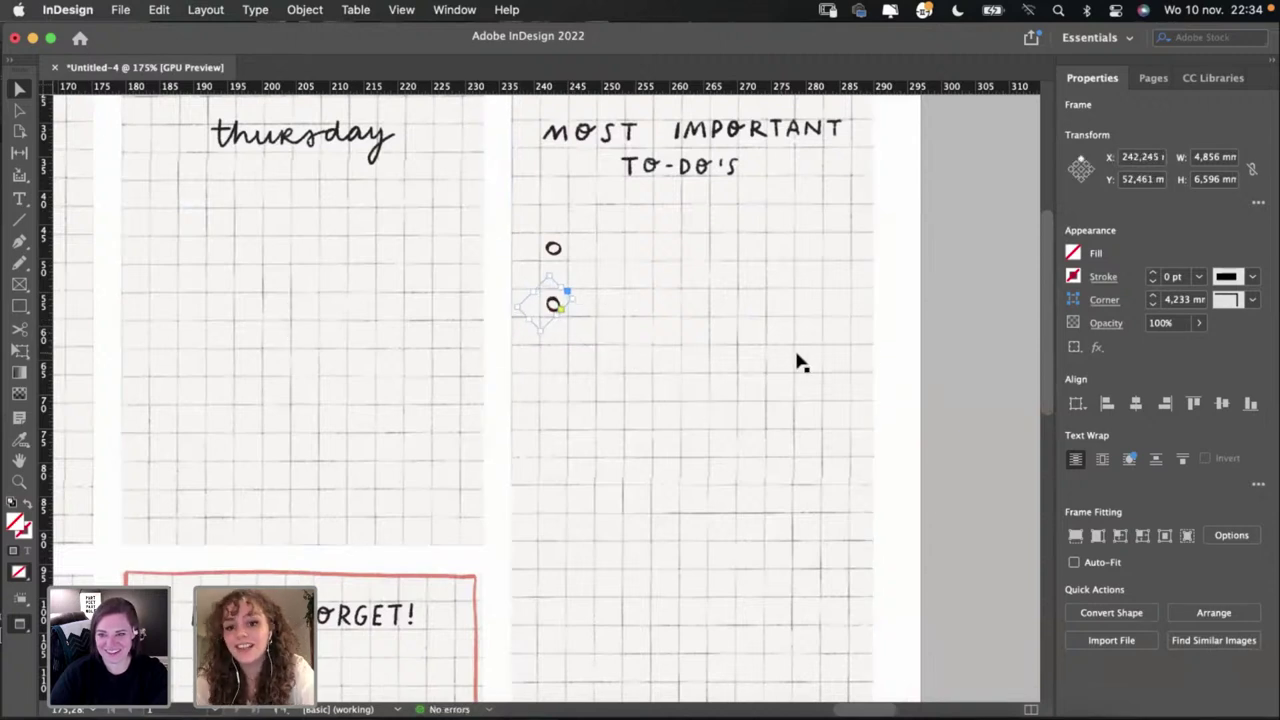
click(925, 338)
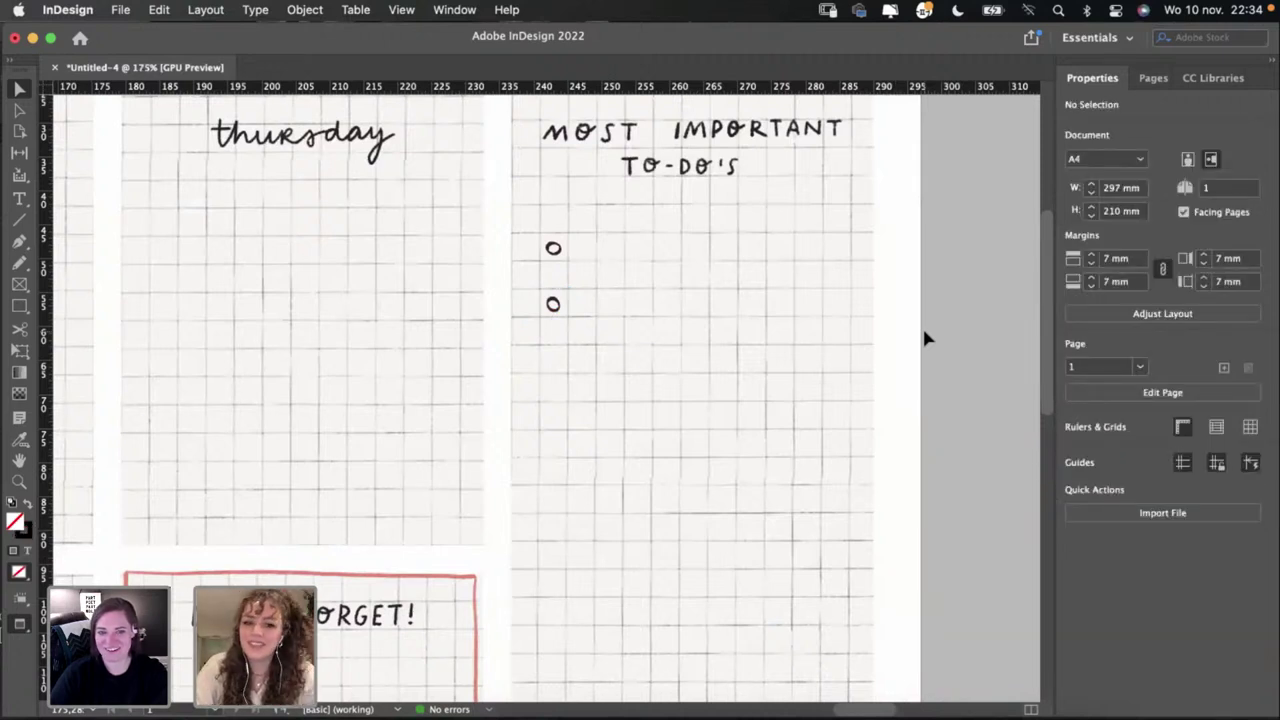
click(555, 250)
key(super+c)
key(super+v)
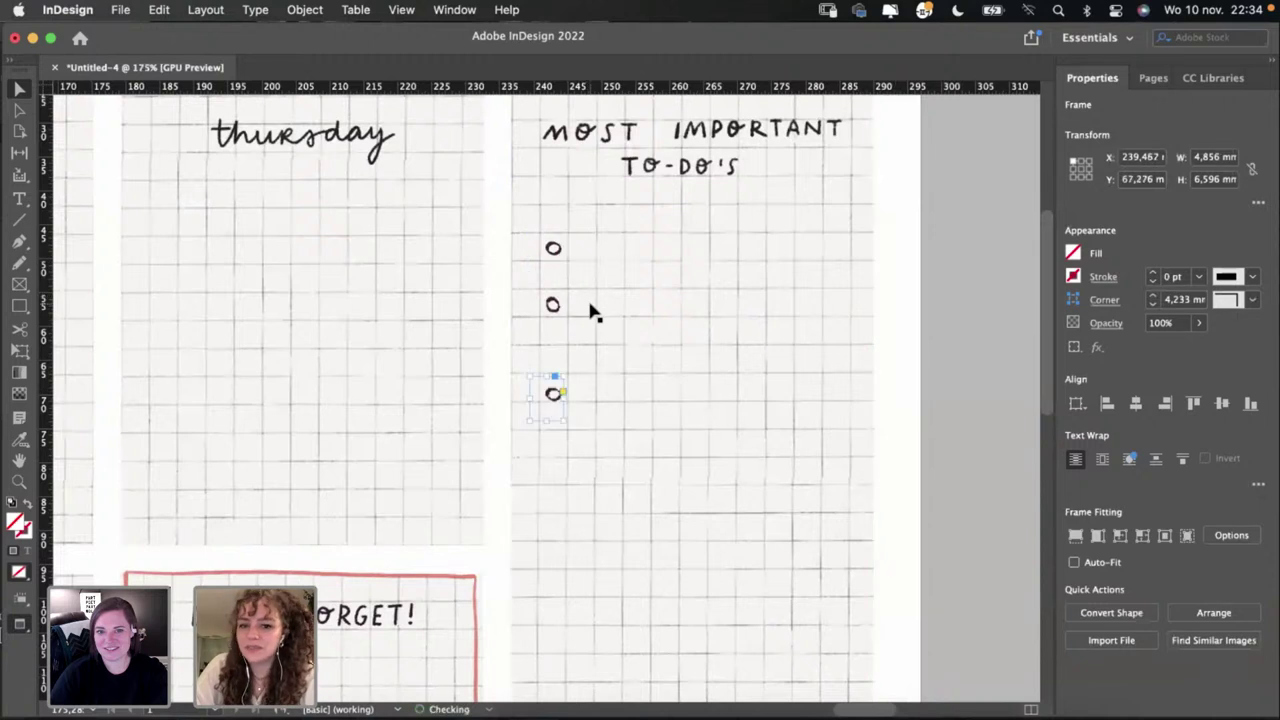
drag(557, 396, 555, 365)
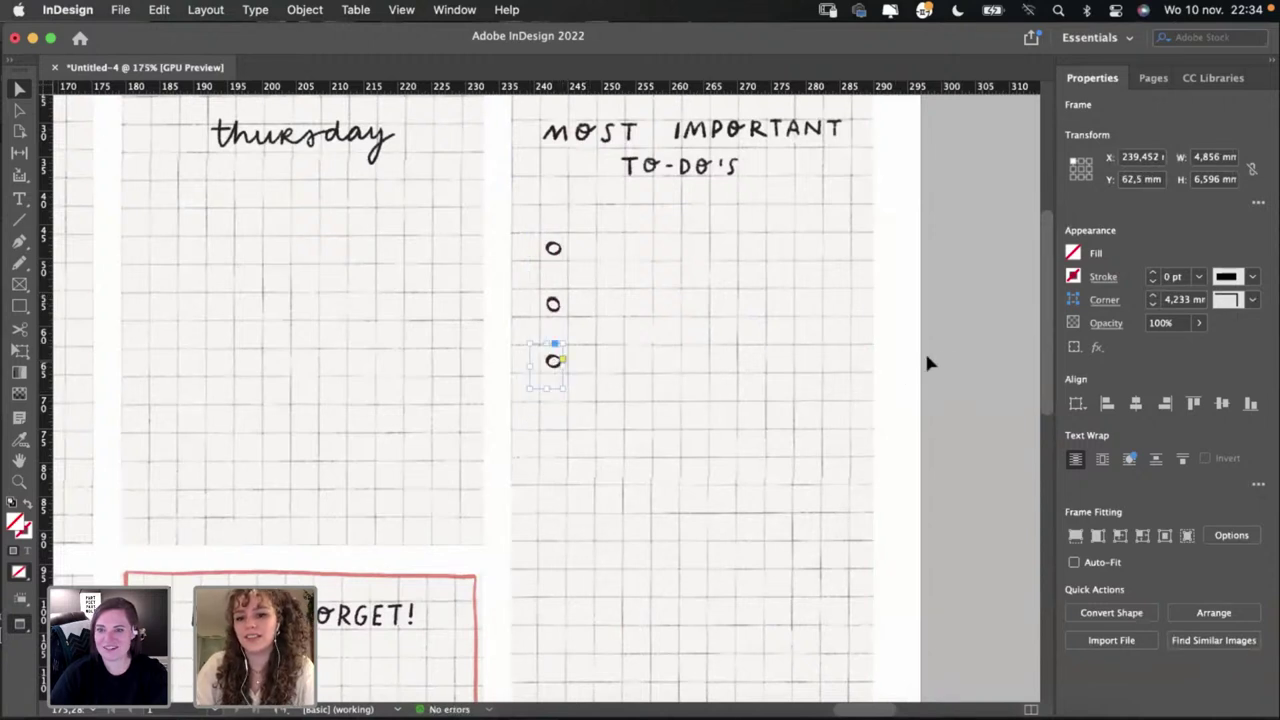
click(689, 397)
scroll(697, 363, down, 5)
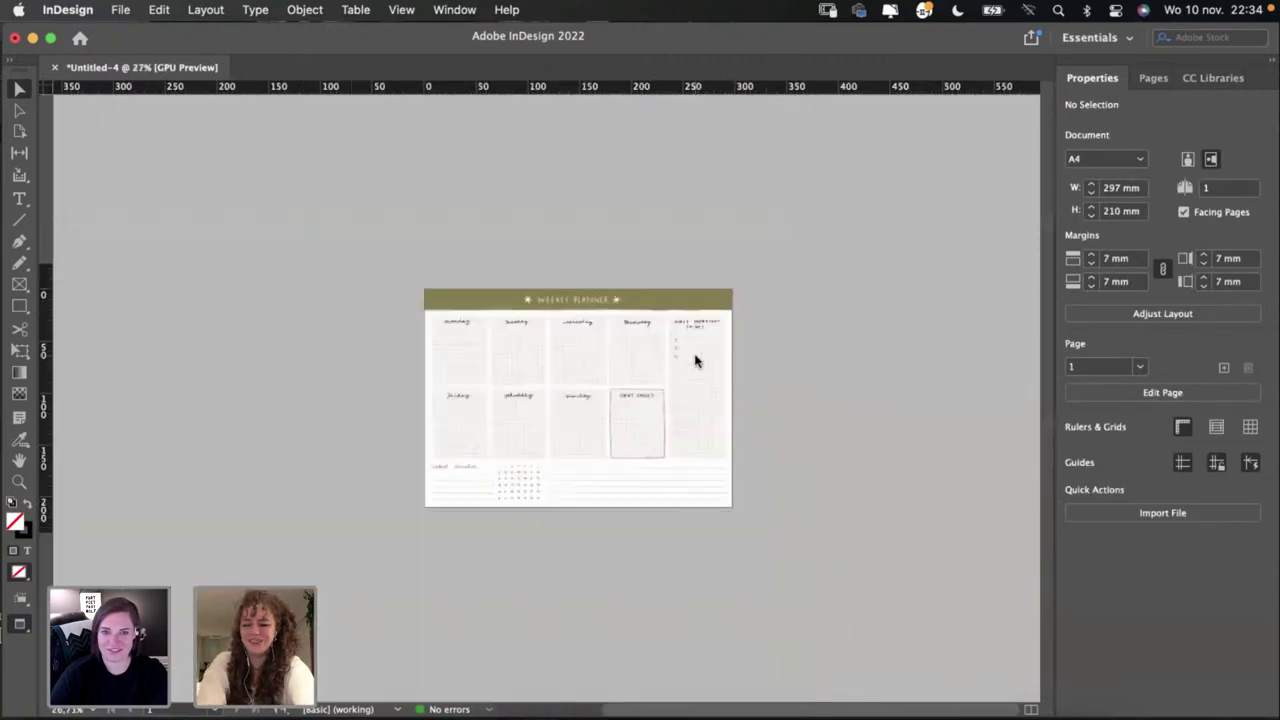
scroll(697, 363, up, 3)
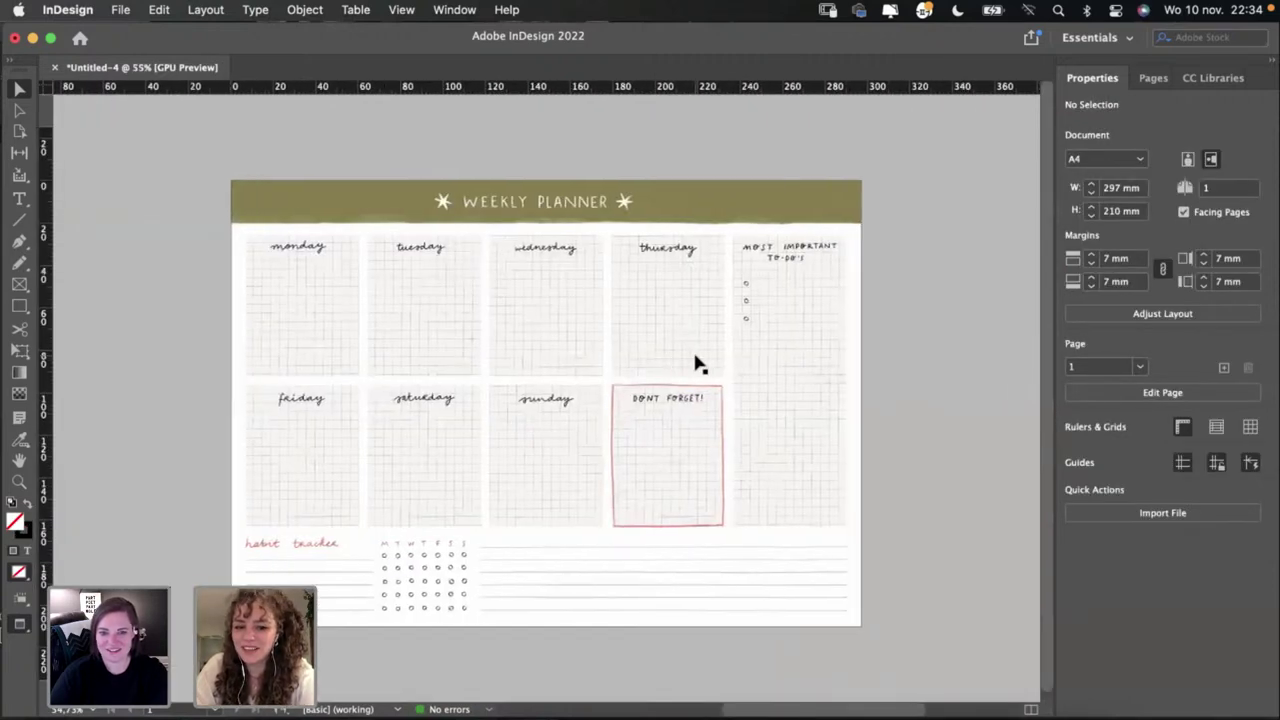
scroll(697, 363, up, 2)
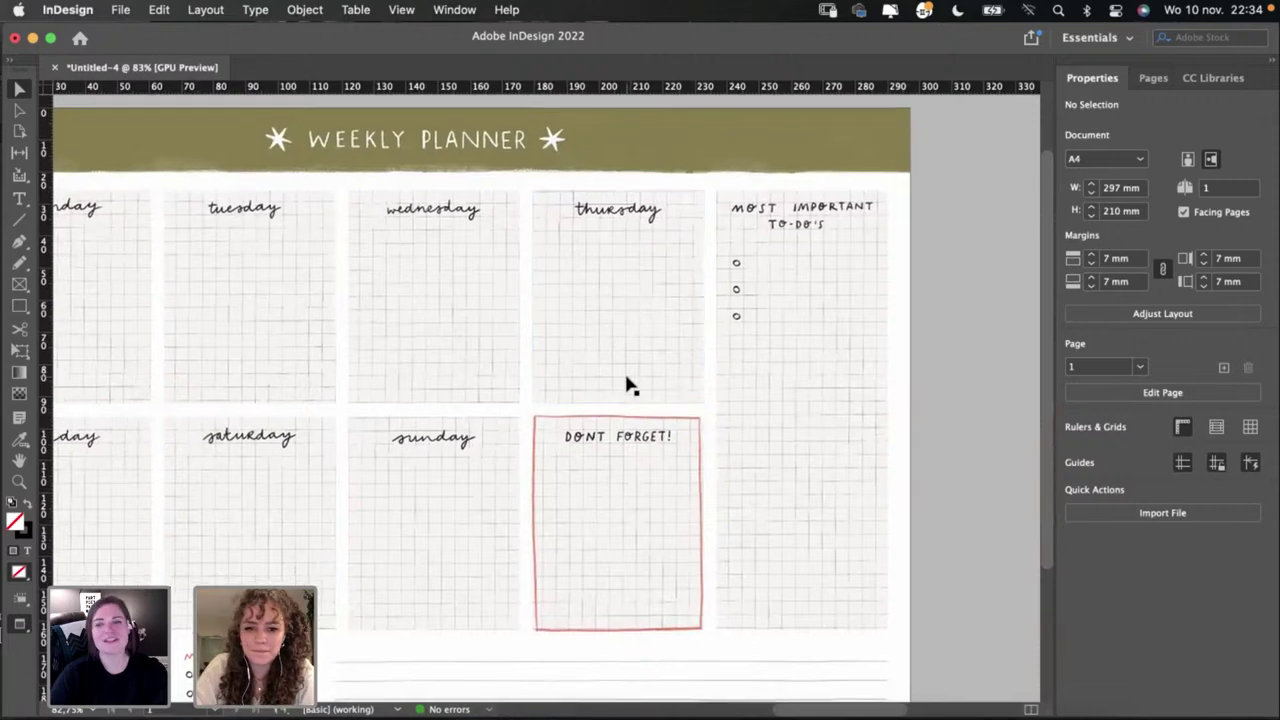
scroll(628, 385, down, 5)
scroll(628, 385, left, 5)
drag(323, 463, 334, 462)
Step: Select all three circle bullets in the to-do column together
scroll(329, 466, right, 5)
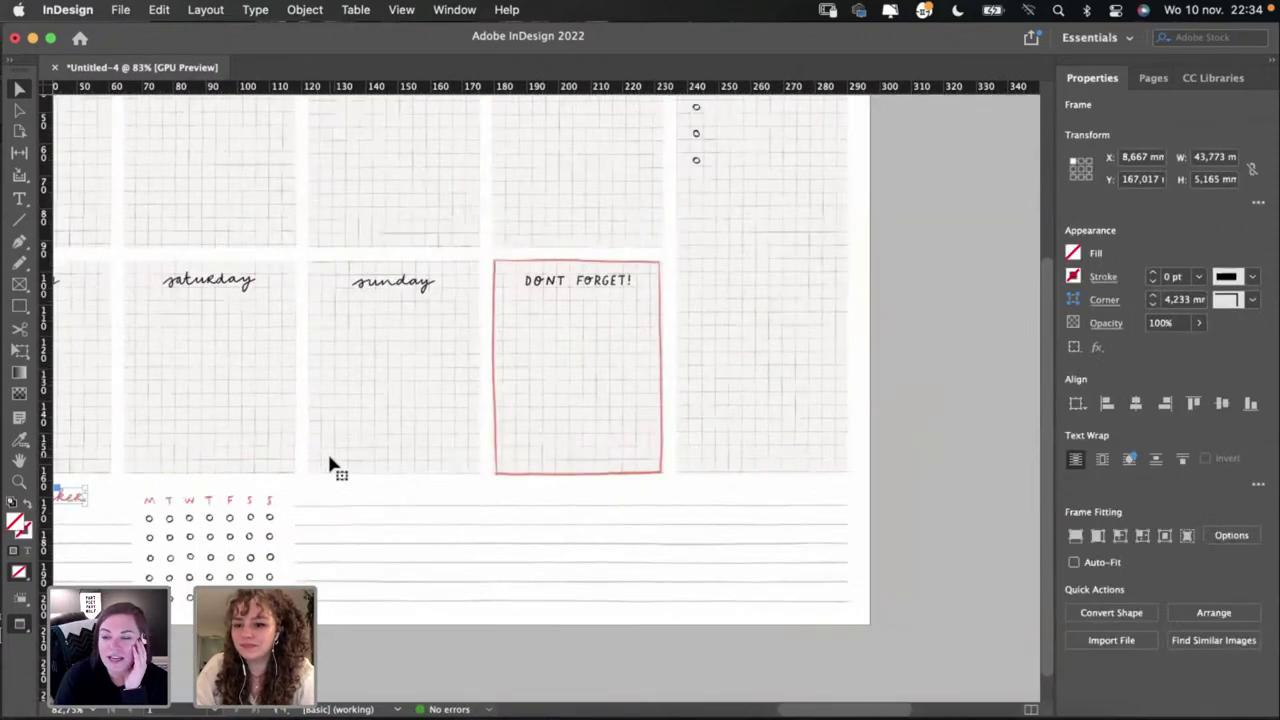
scroll(640, 375, up, 5)
scroll(640, 375, right, 5)
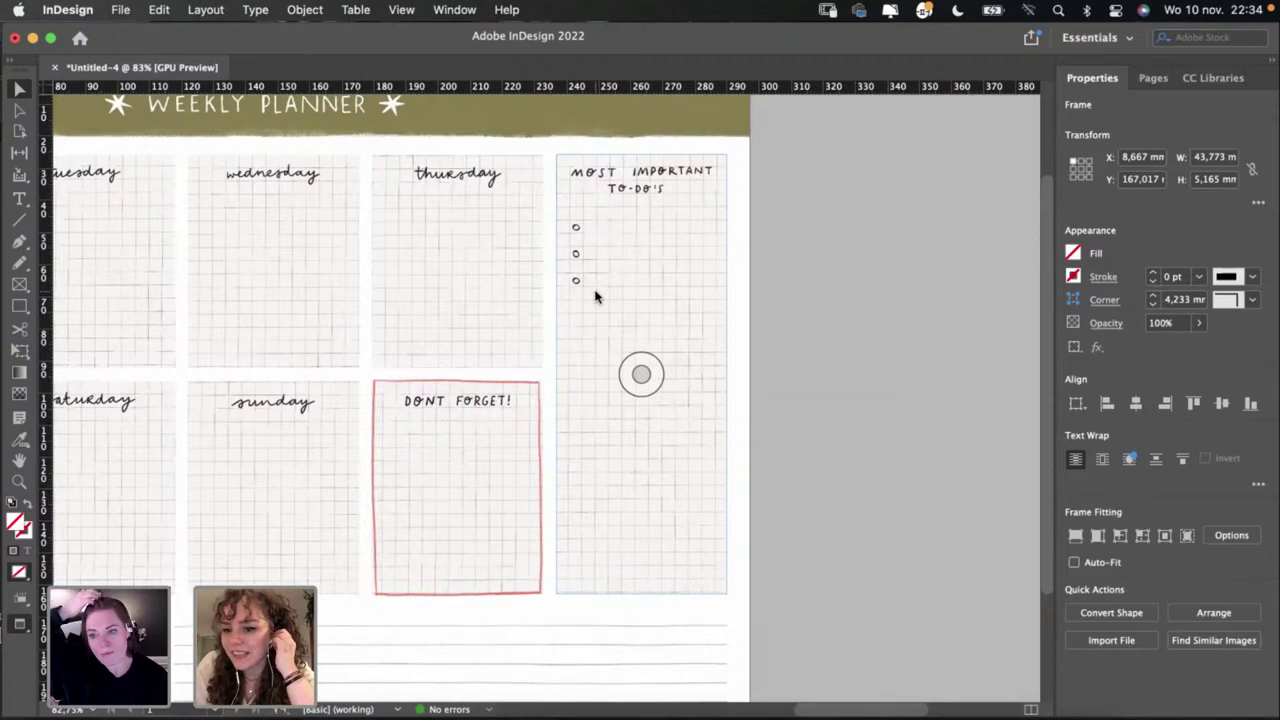
click(575, 280)
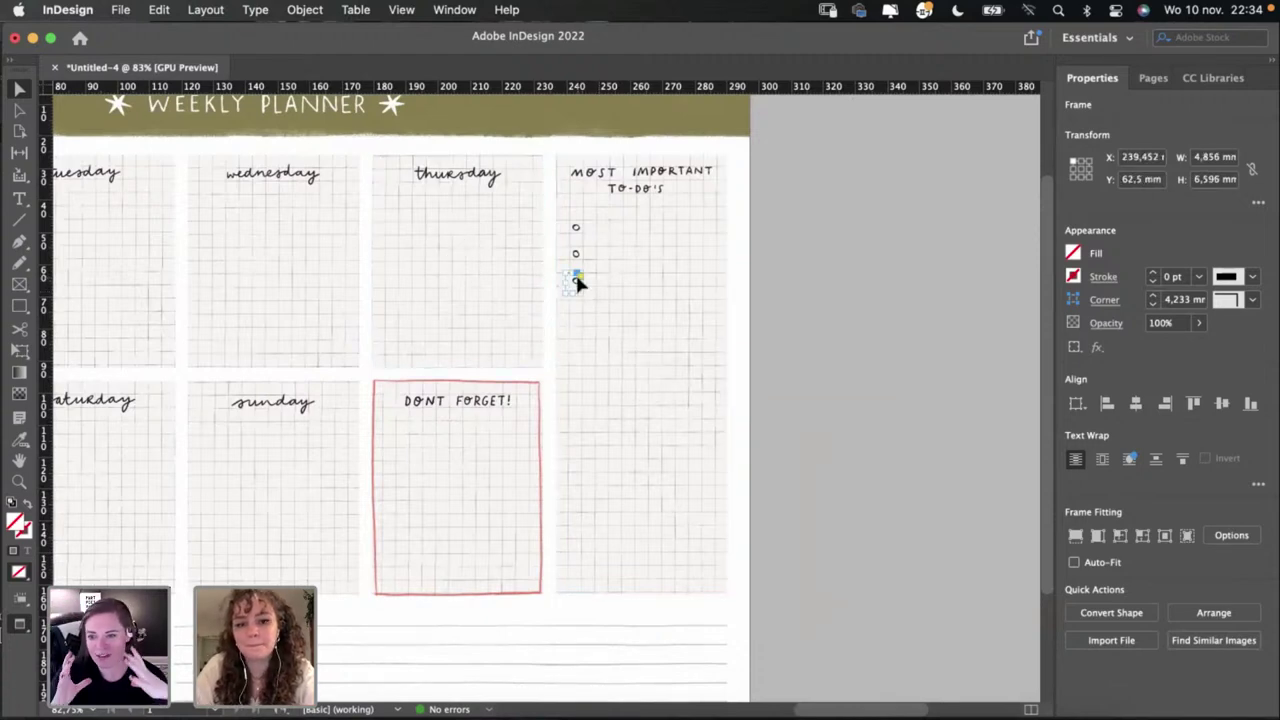
scroll(576, 281, up, 2)
scroll(577, 282, up, 3)
click(571, 228)
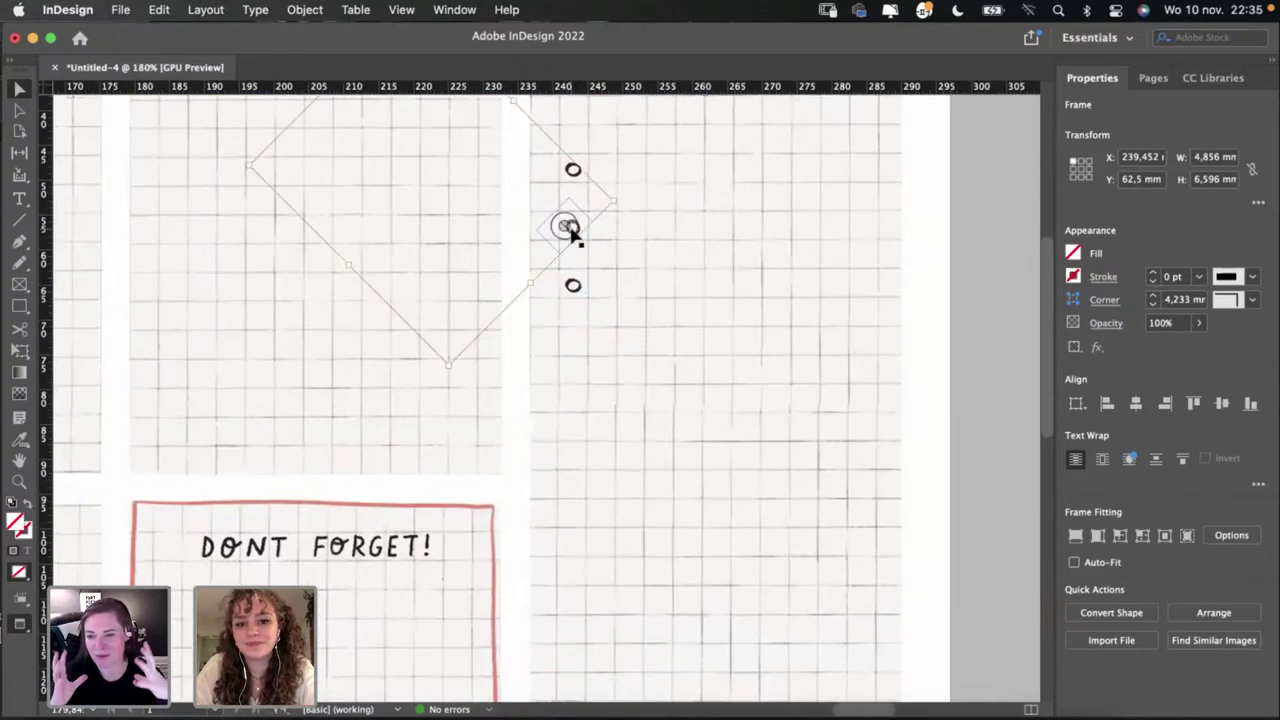
click(566, 171)
click(571, 174)
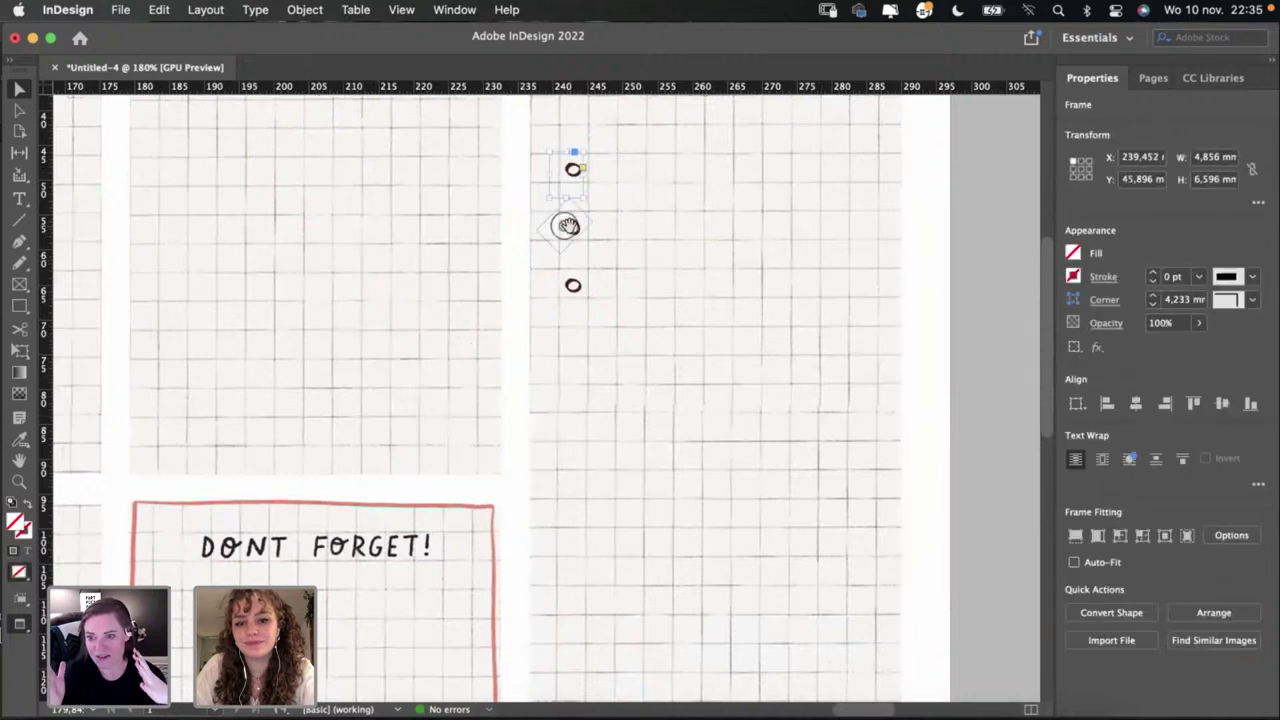
click(577, 288)
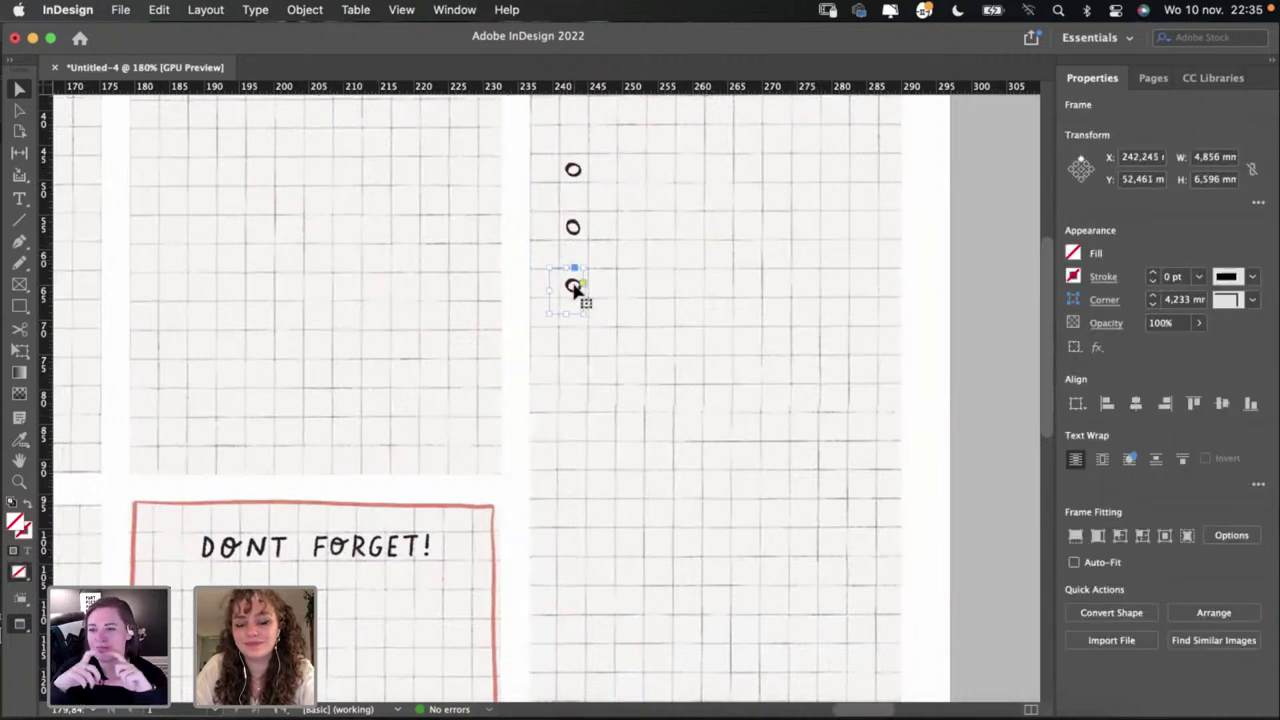
shift+click(572, 228)
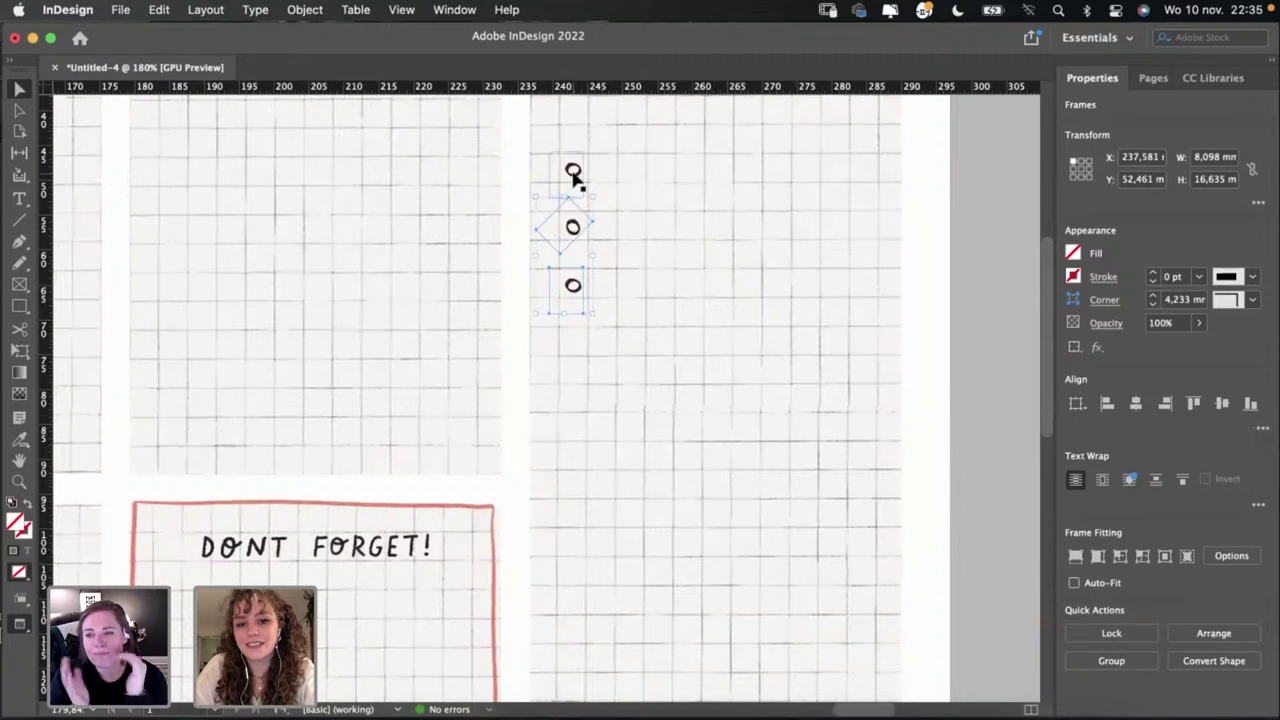
shift+click(573, 172)
Step: Alt-drag copies of the three bullets below the originals and nudge them into place
drag(573, 172, 573, 346)
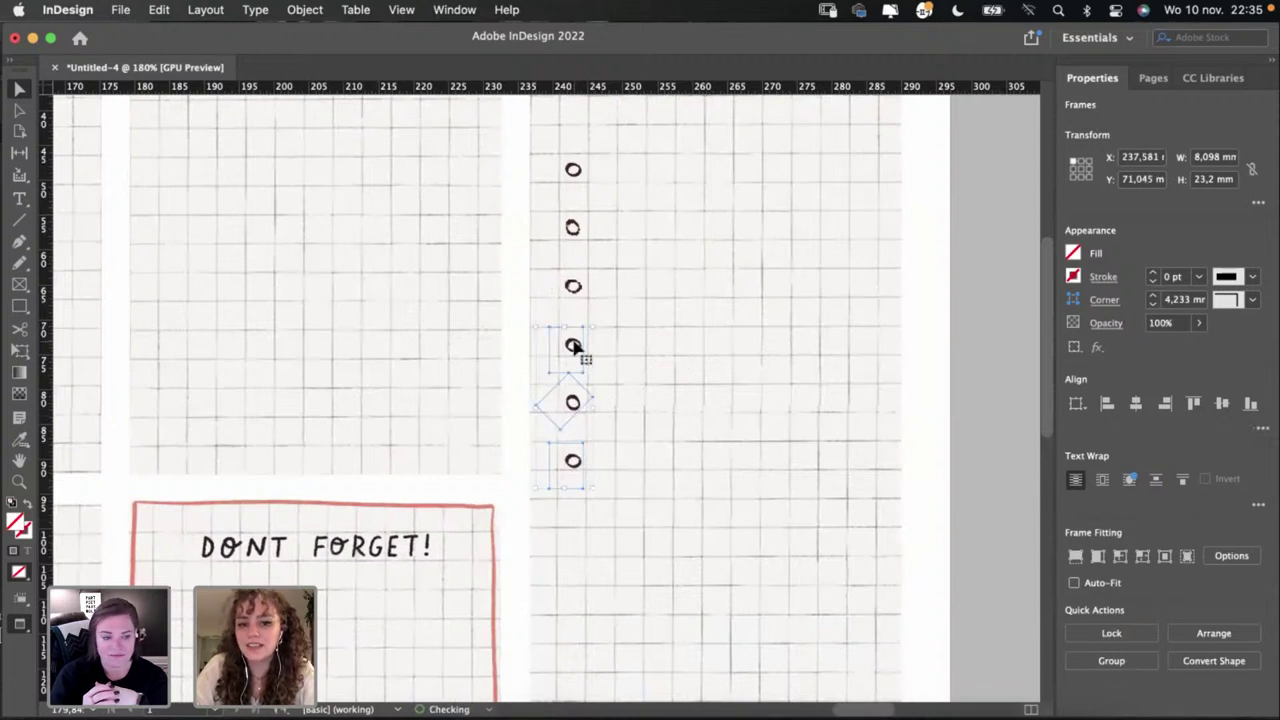
key(Up)
key(Up)
key(Up)
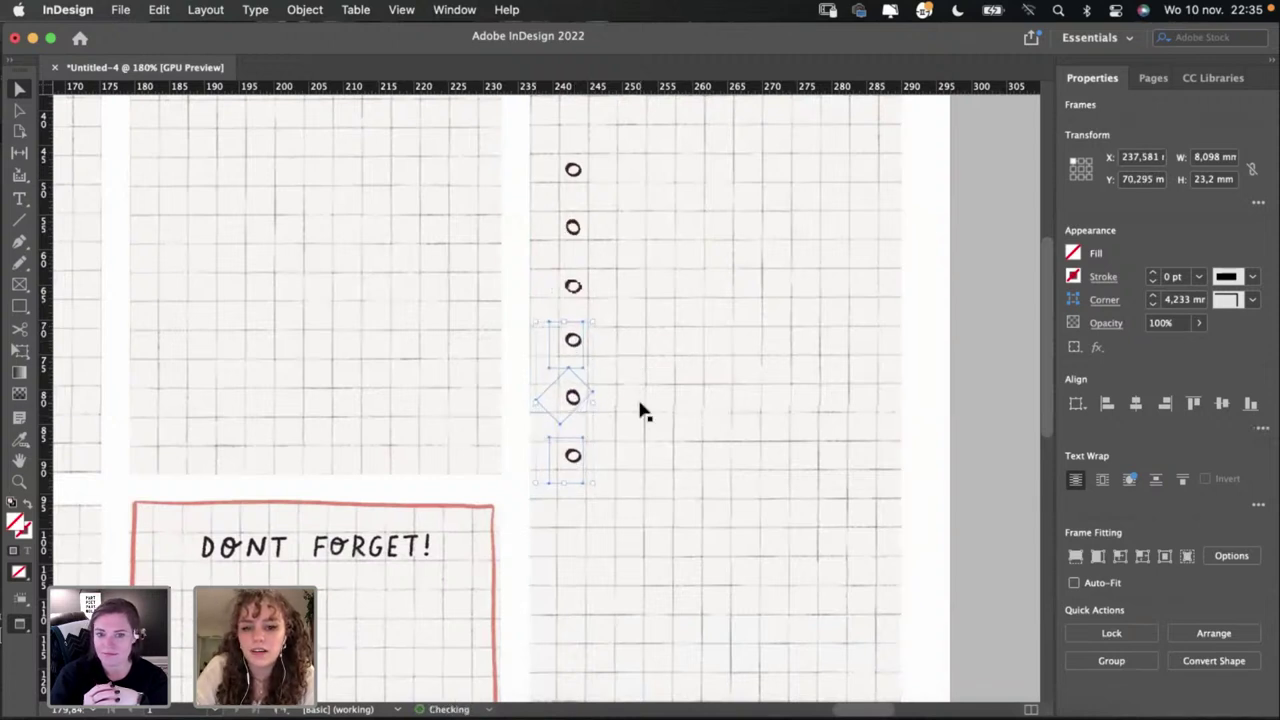
key(Down)
key(Down)
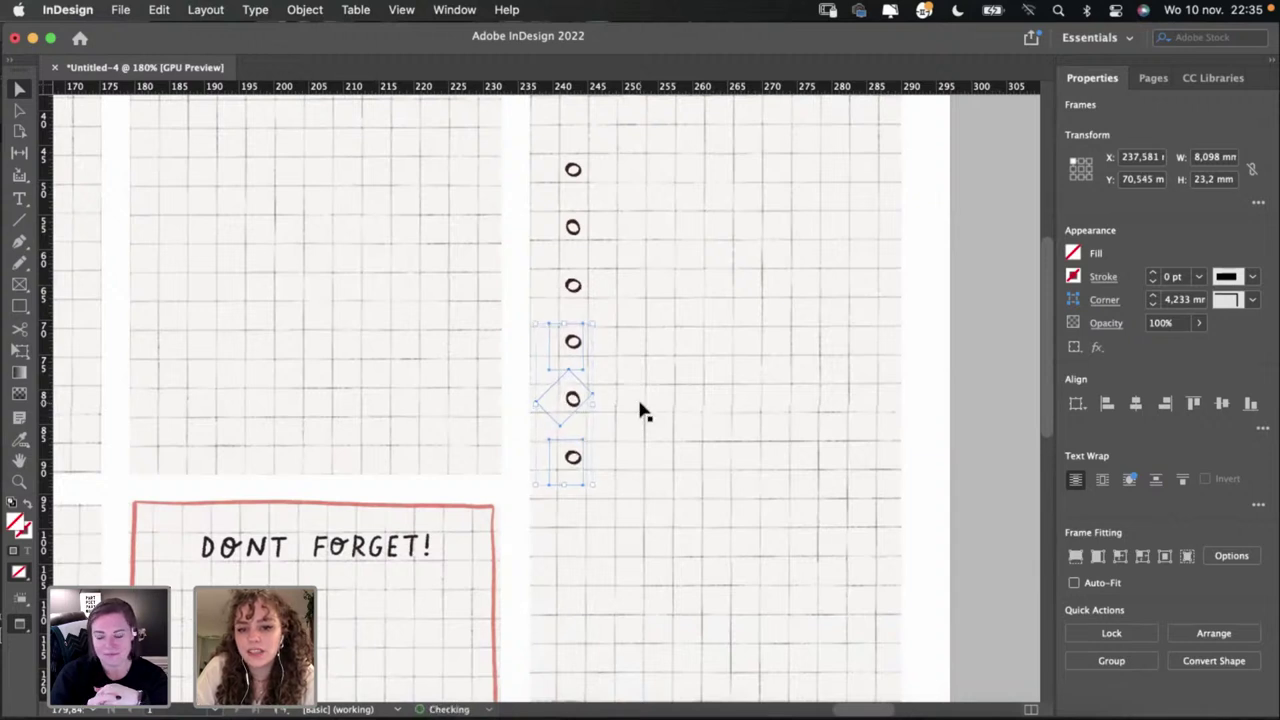
click(942, 340)
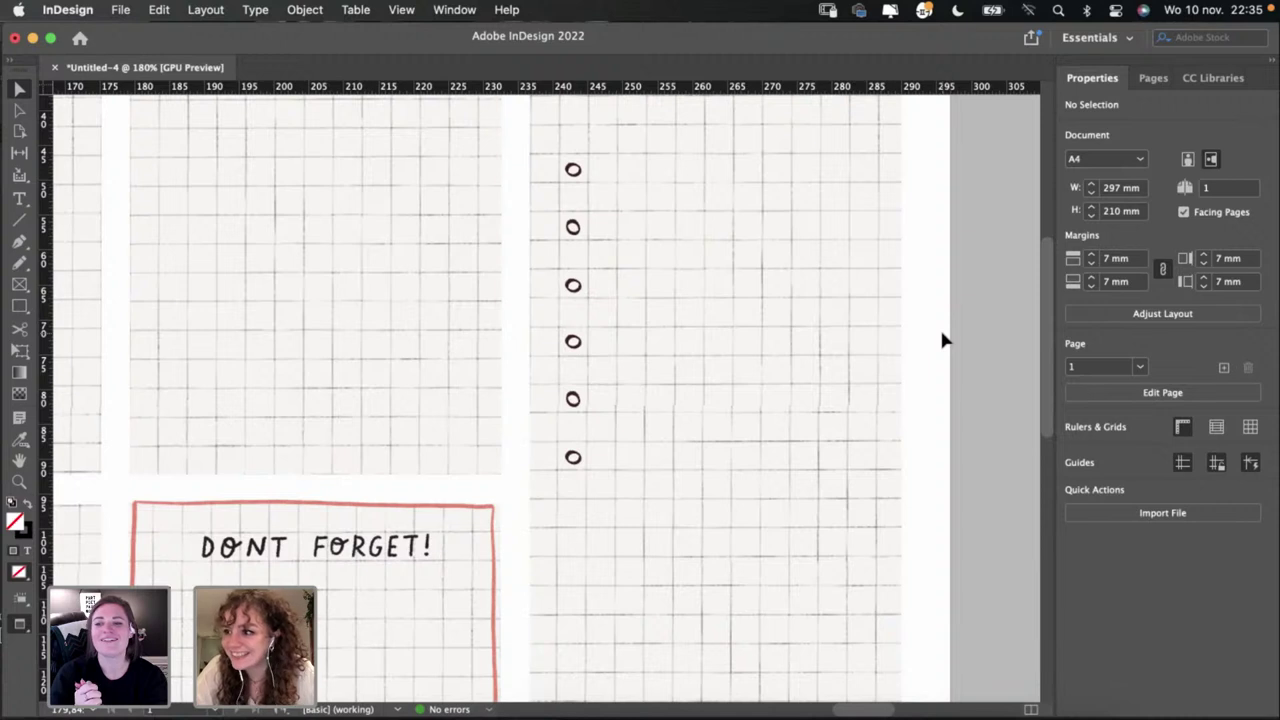
Step: Duplicate the six circle bullets and place the copy below the existing column
click(714, 397)
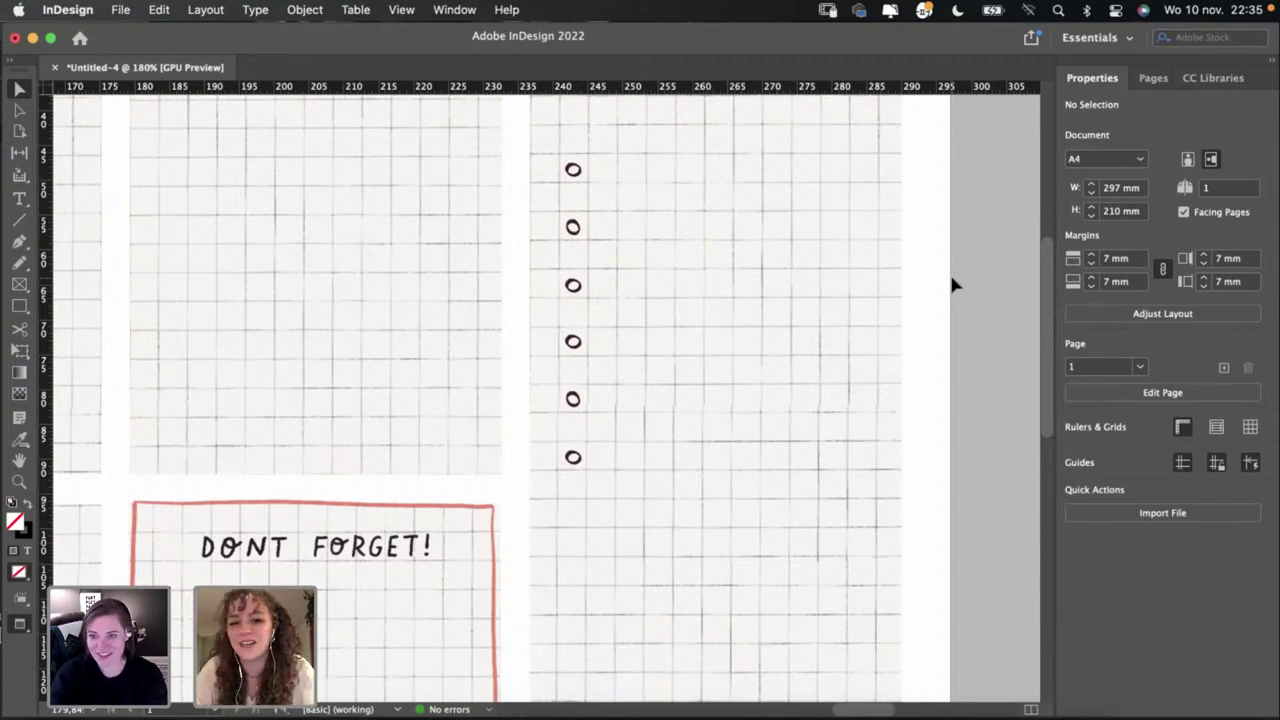
scroll(952, 285, down, 5)
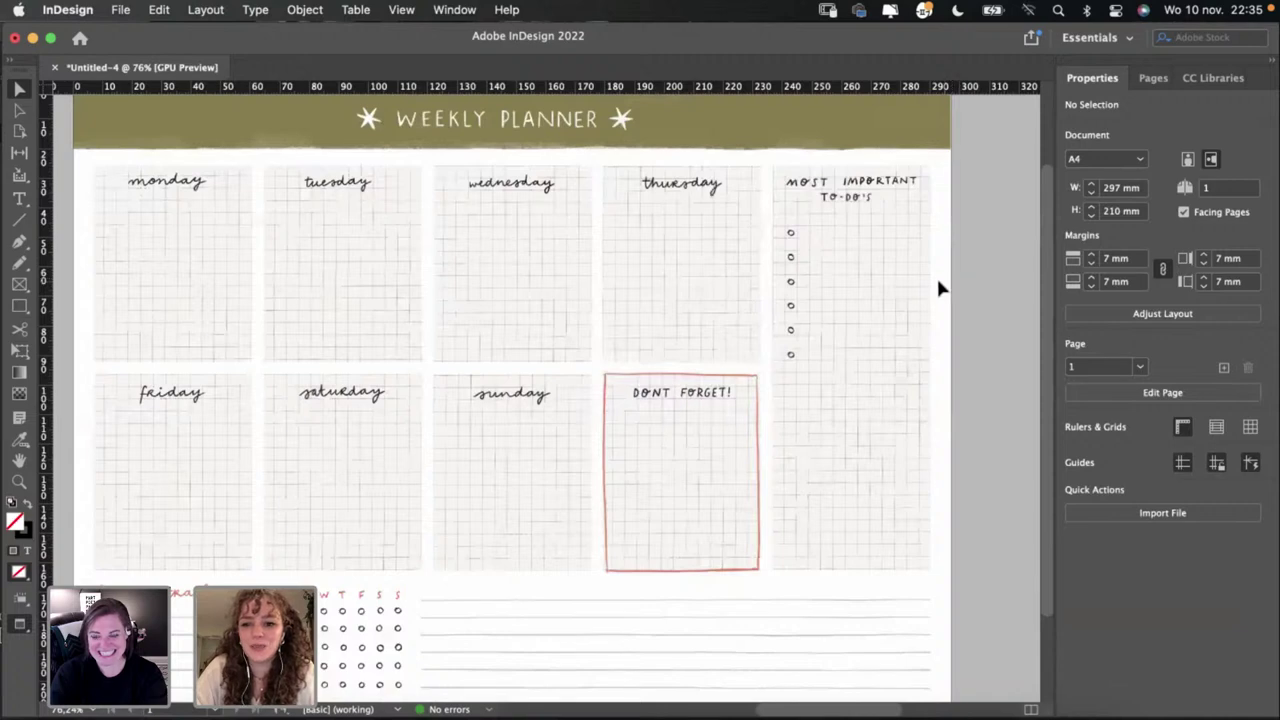
scroll(938, 289, up, 3)
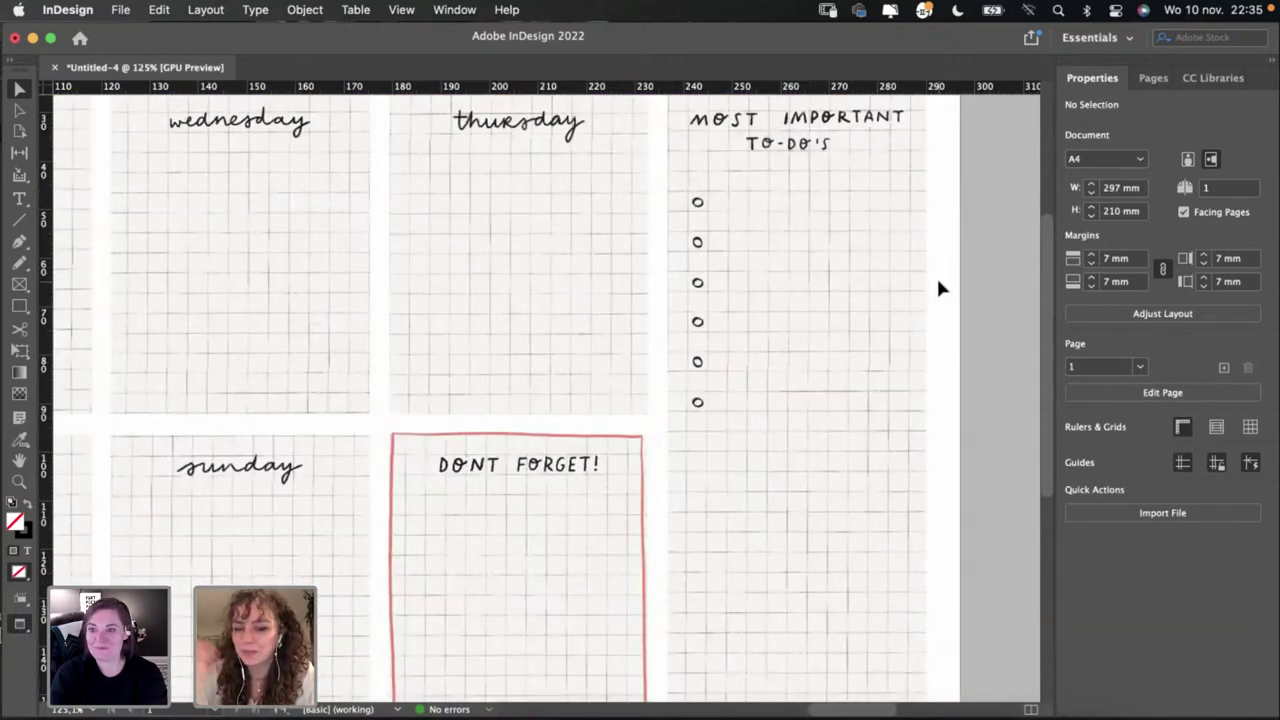
scroll(963, 352, down, 3)
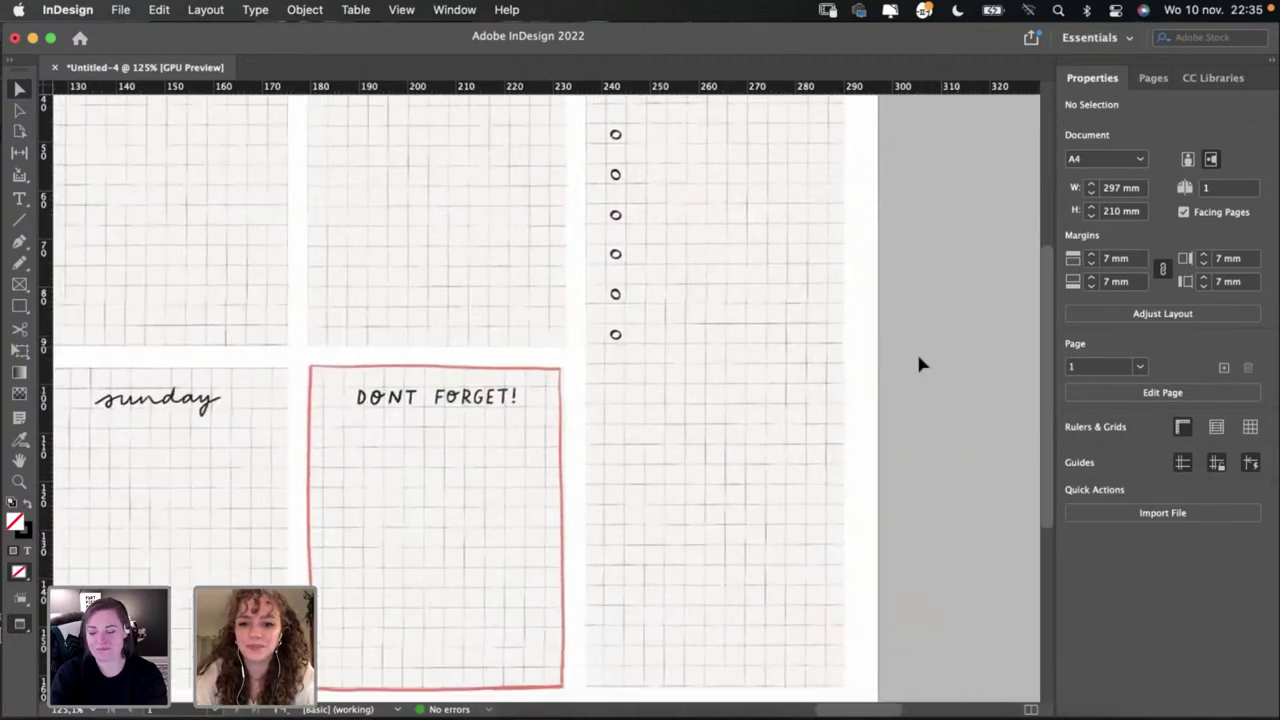
scroll(920, 363, up, 5)
drag(809, 232, 528, 471)
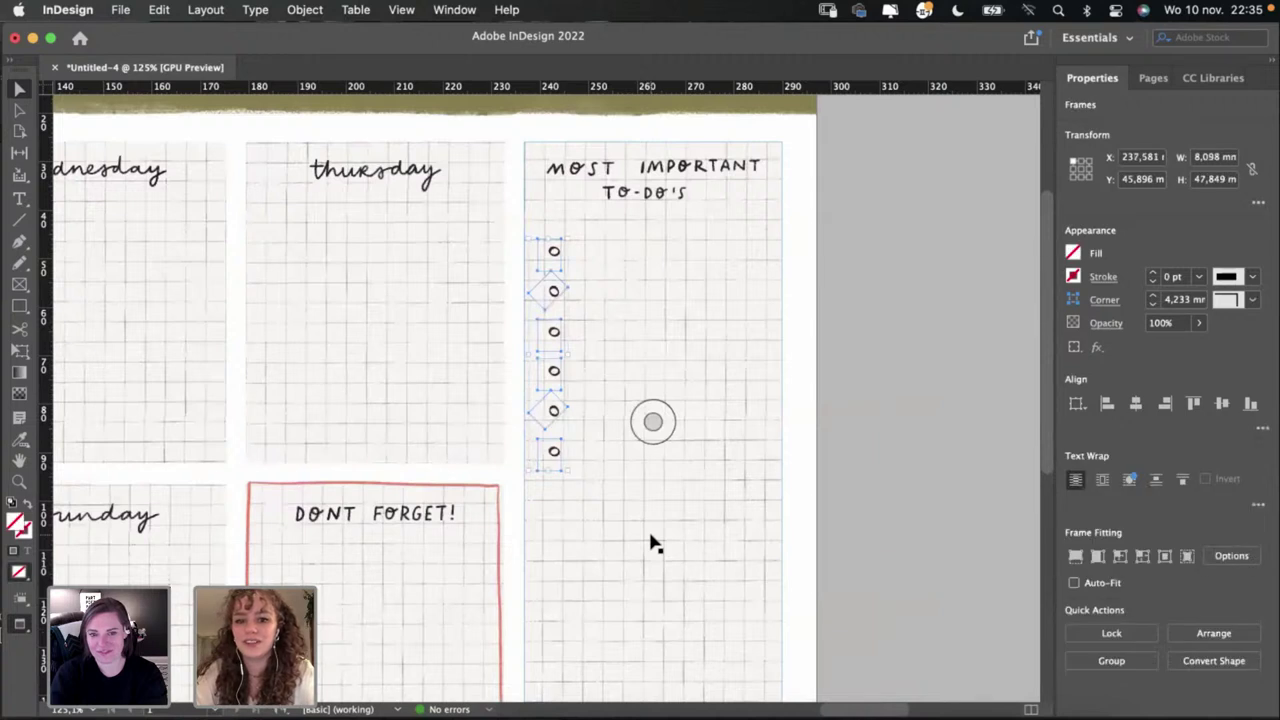
scroll(652, 543, down, 5)
key(super+v)
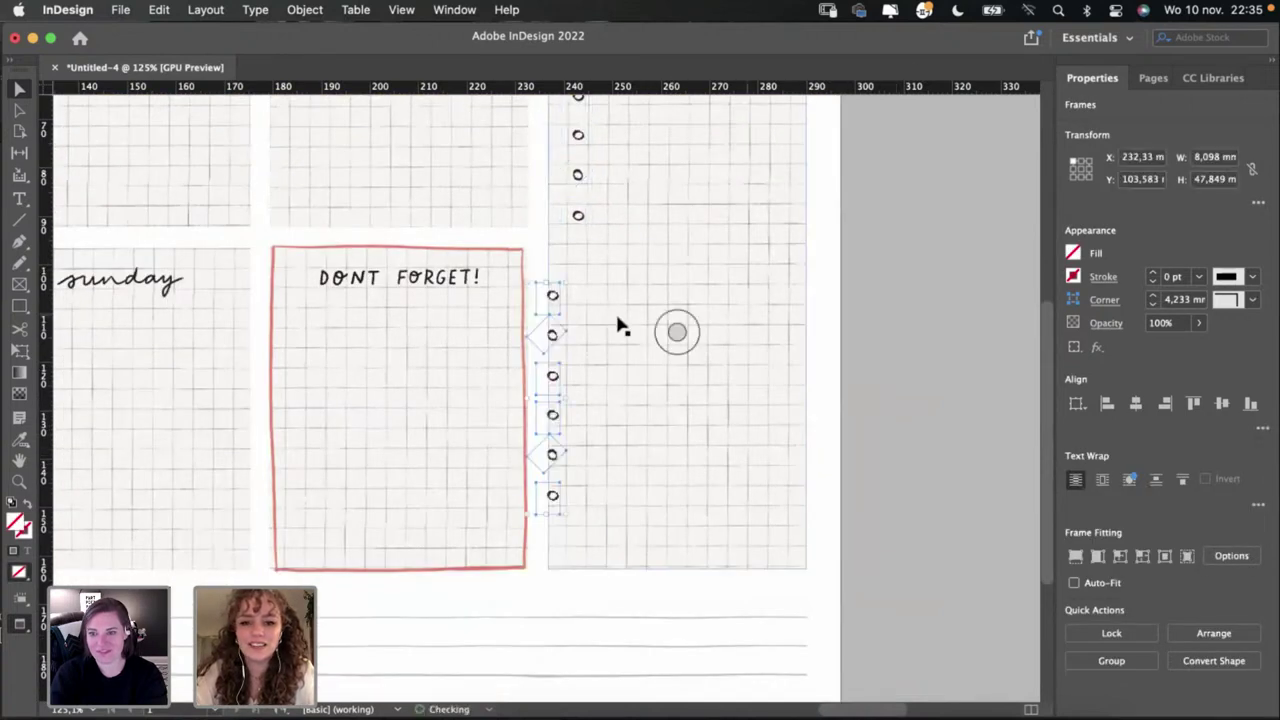
drag(557, 297, 583, 271)
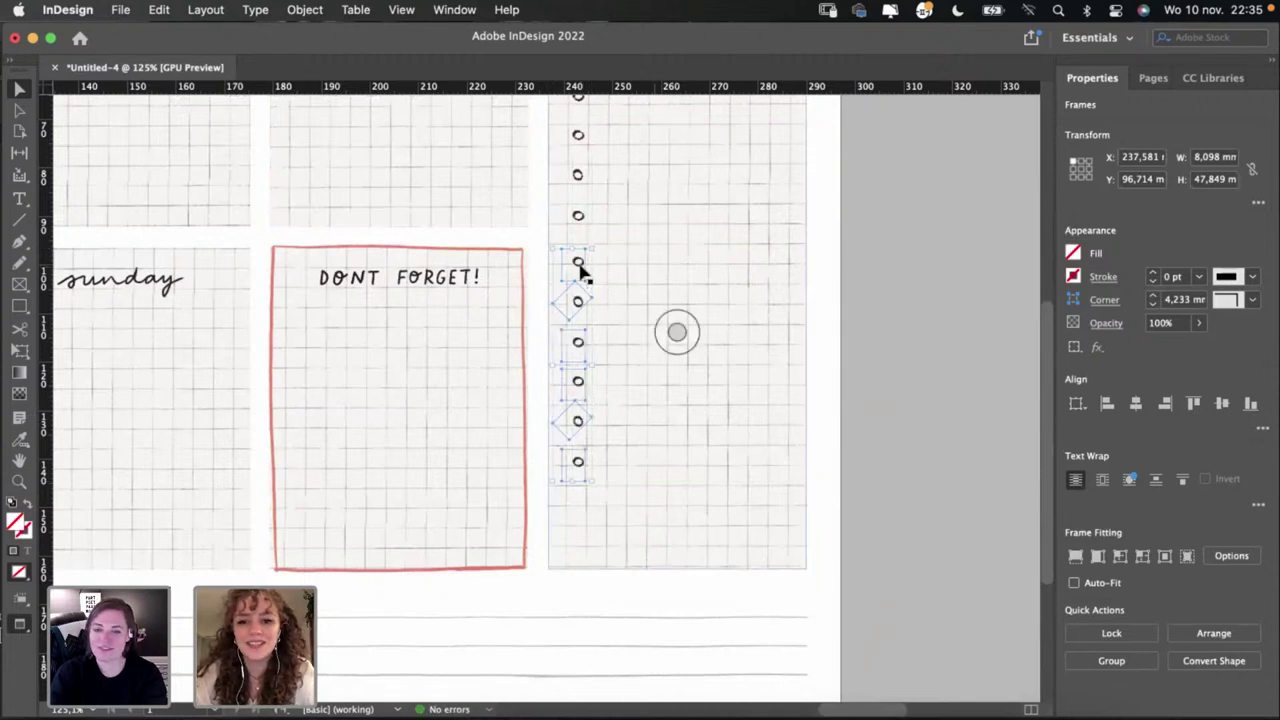
key(Up)
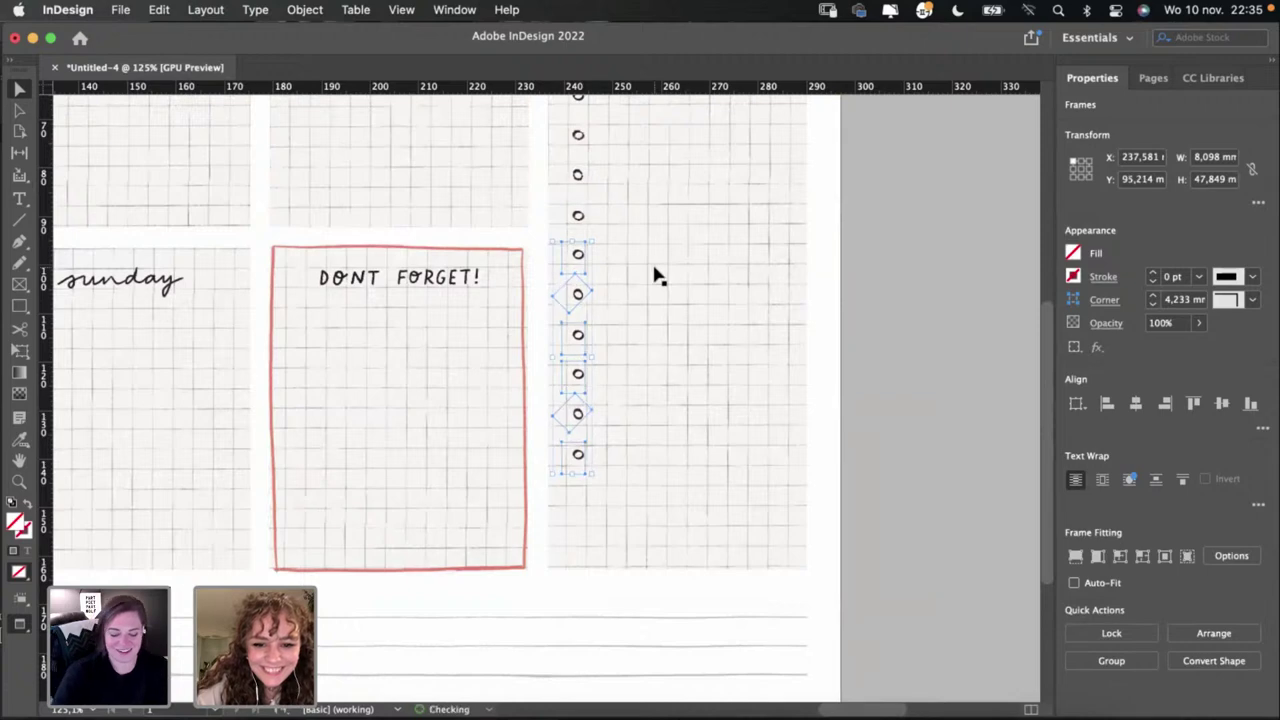
Step: Alt-drag copies of the last three bullets to the frame's bottom and fit the page
click(897, 291)
scroll(897, 291, down, 5)
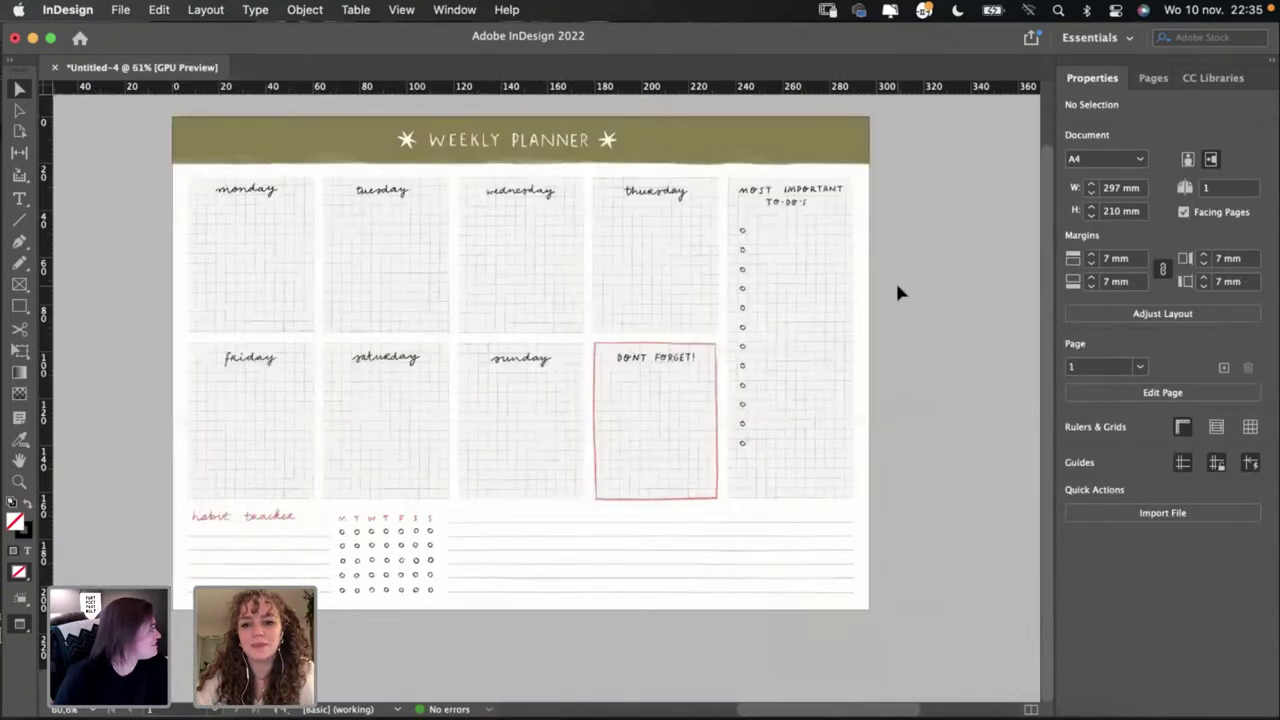
scroll(897, 291, up, 5)
click(669, 337)
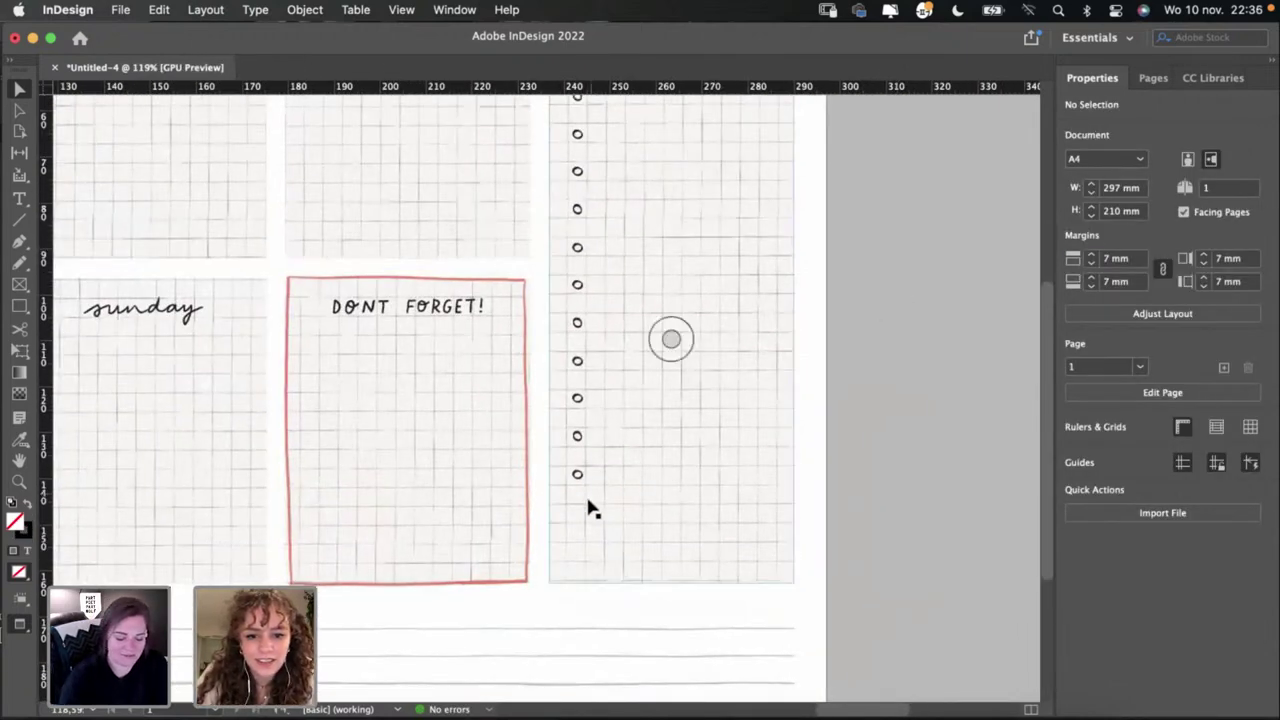
drag(860, 492, 574, 374)
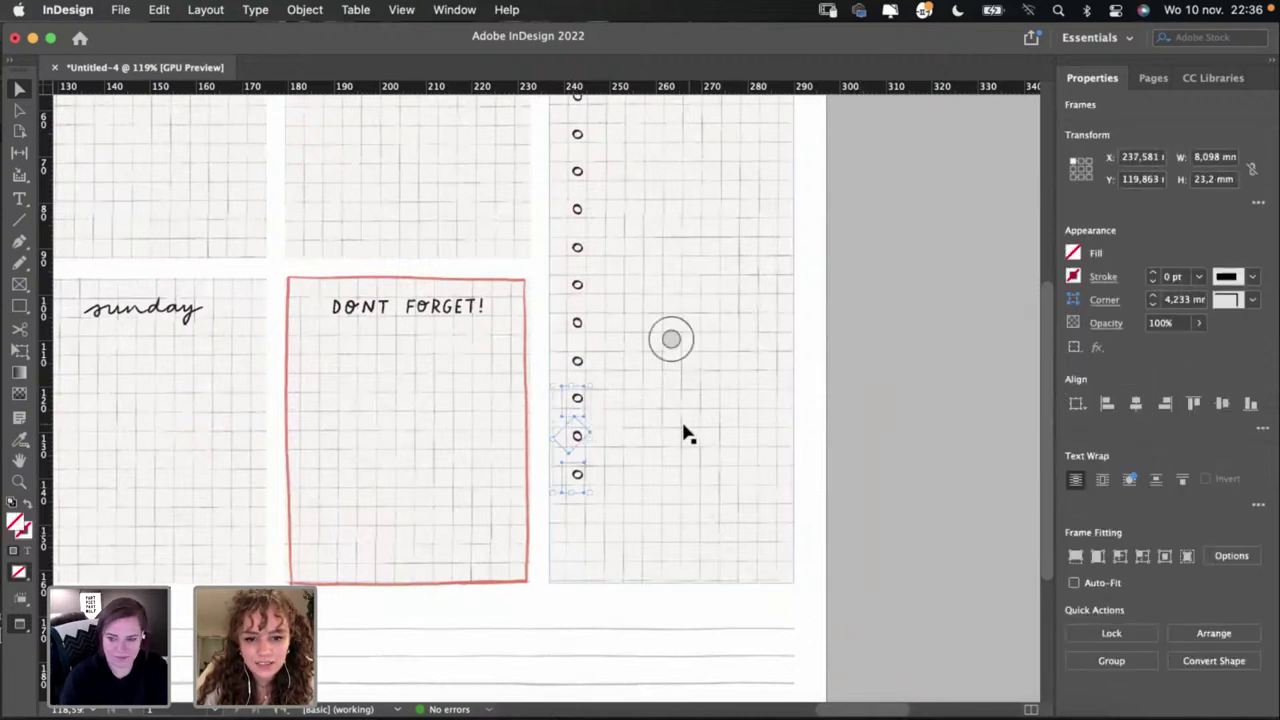
drag(577, 436, 585, 518)
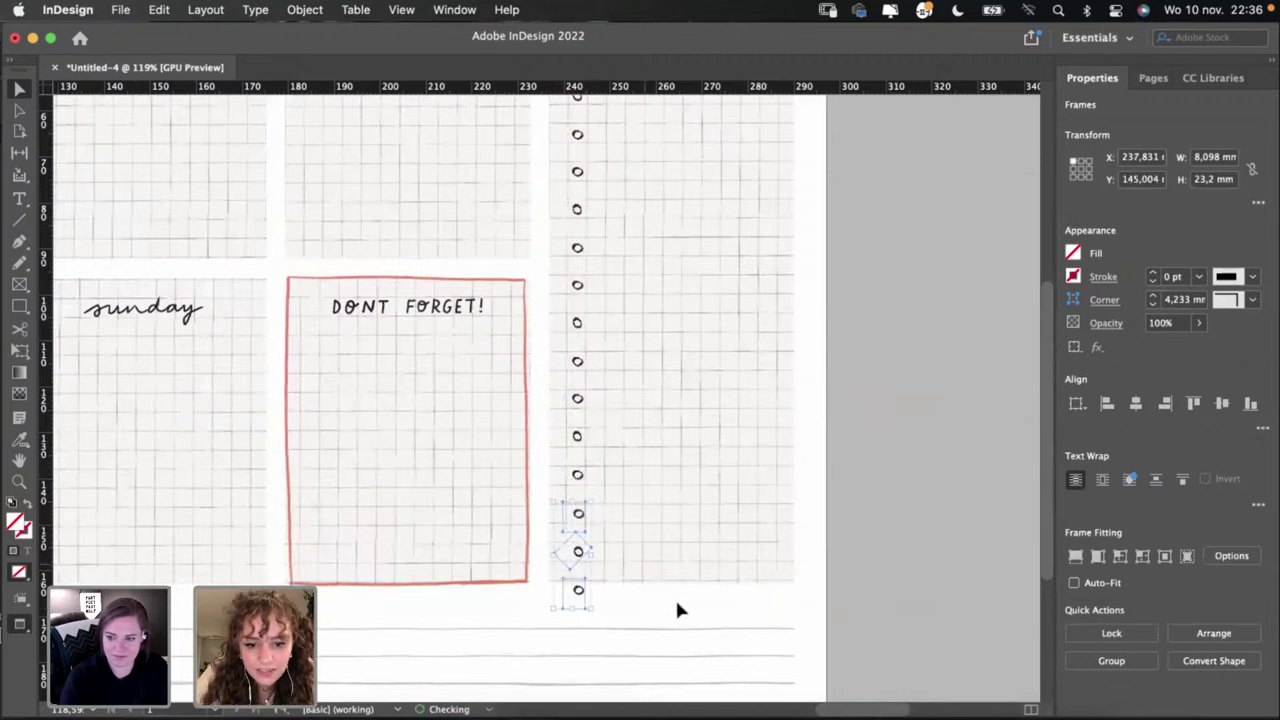
click(586, 606)
click(579, 591)
click(577, 600)
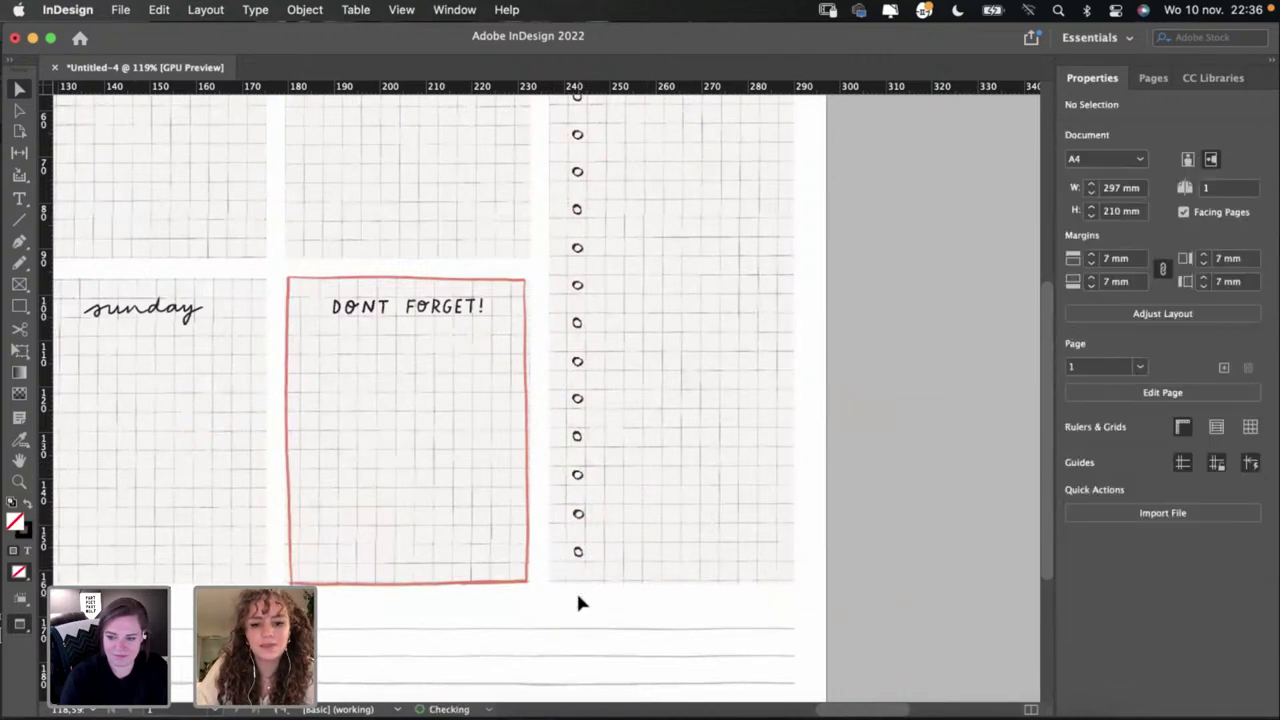
key(super+0)
scroll(351, 546, up, 5)
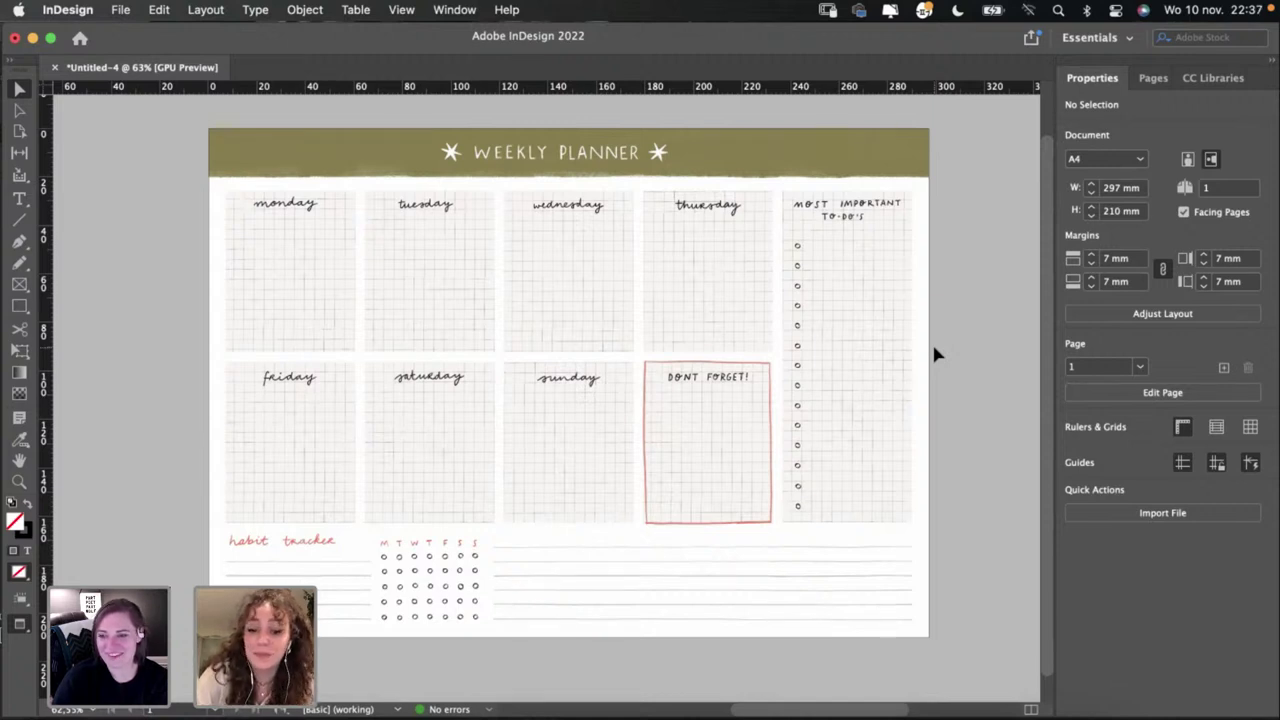
scroll(935, 353, up, 3)
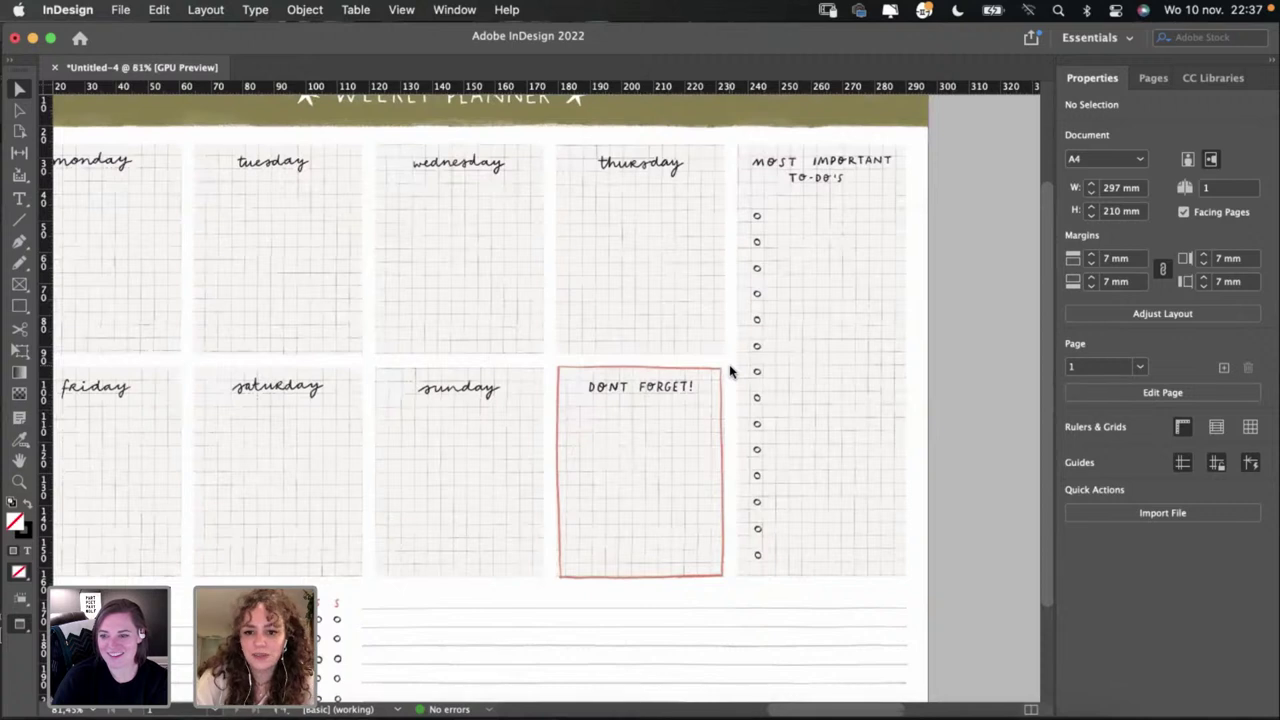
scroll(731, 368, up, 1)
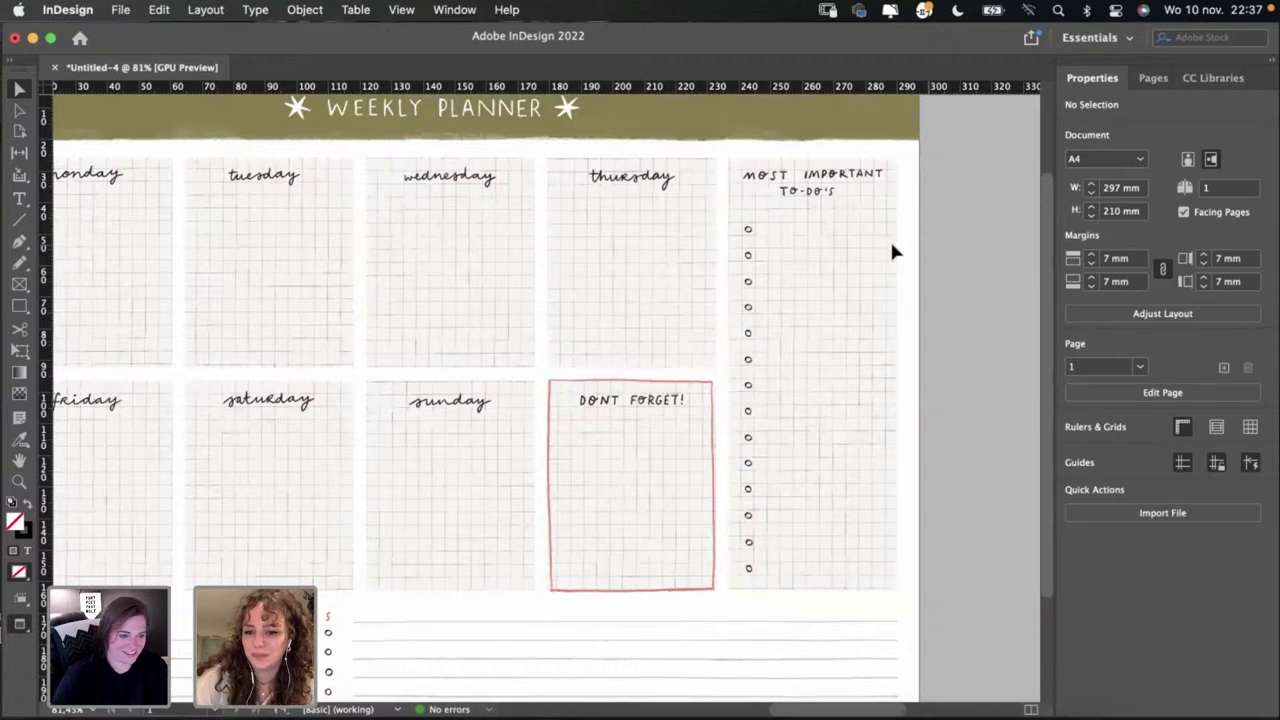
scroll(927, 246, up, 3)
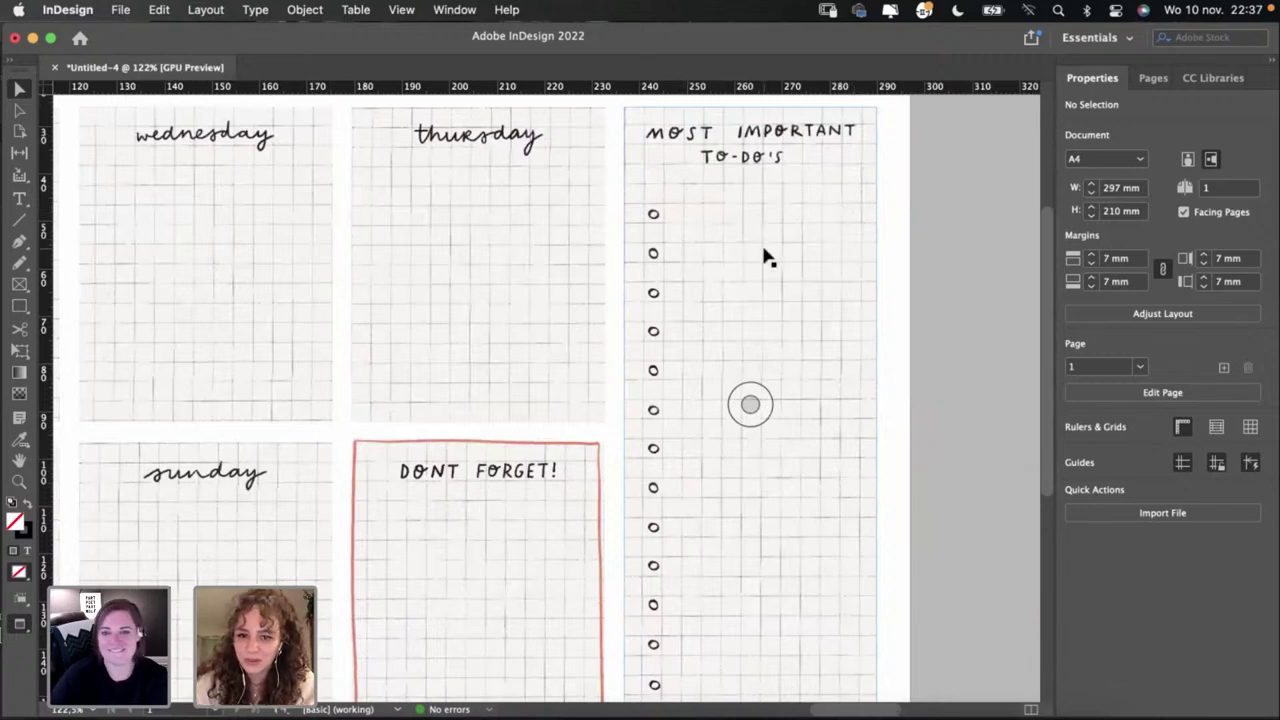
scroll(765, 257, down, 3)
scroll(765, 257, down, 3)
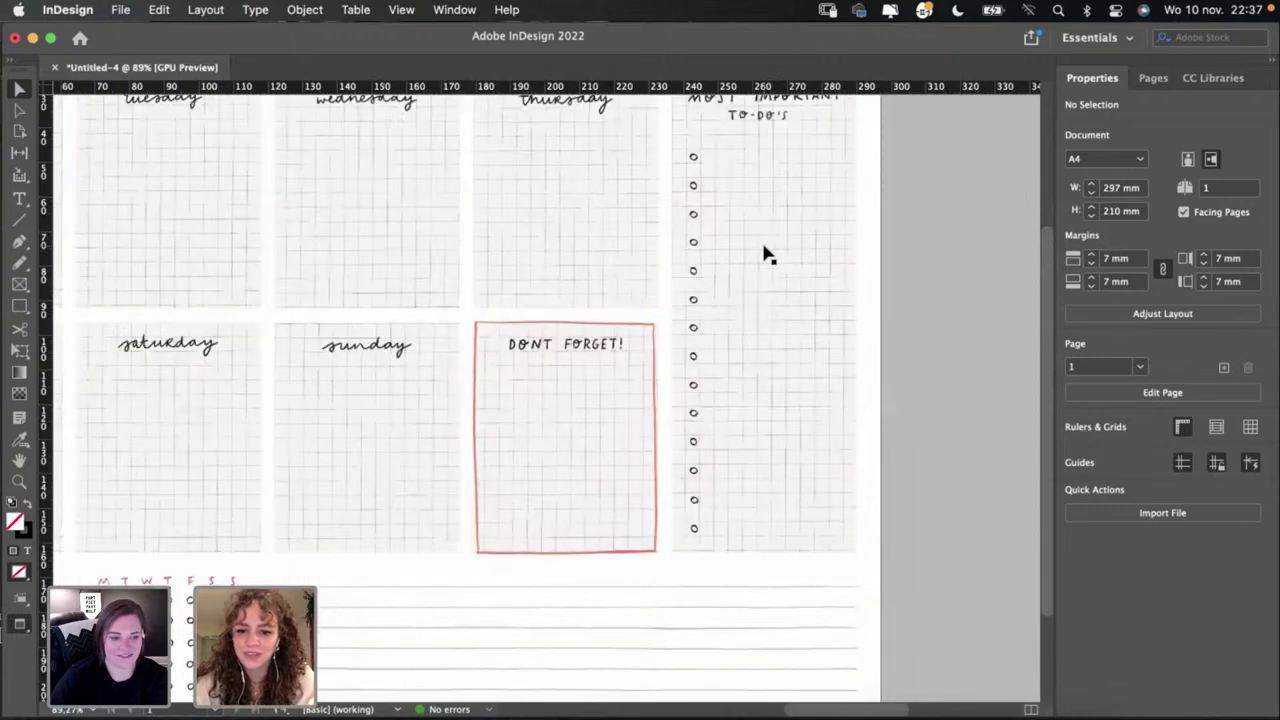
scroll(765, 257, up, 1)
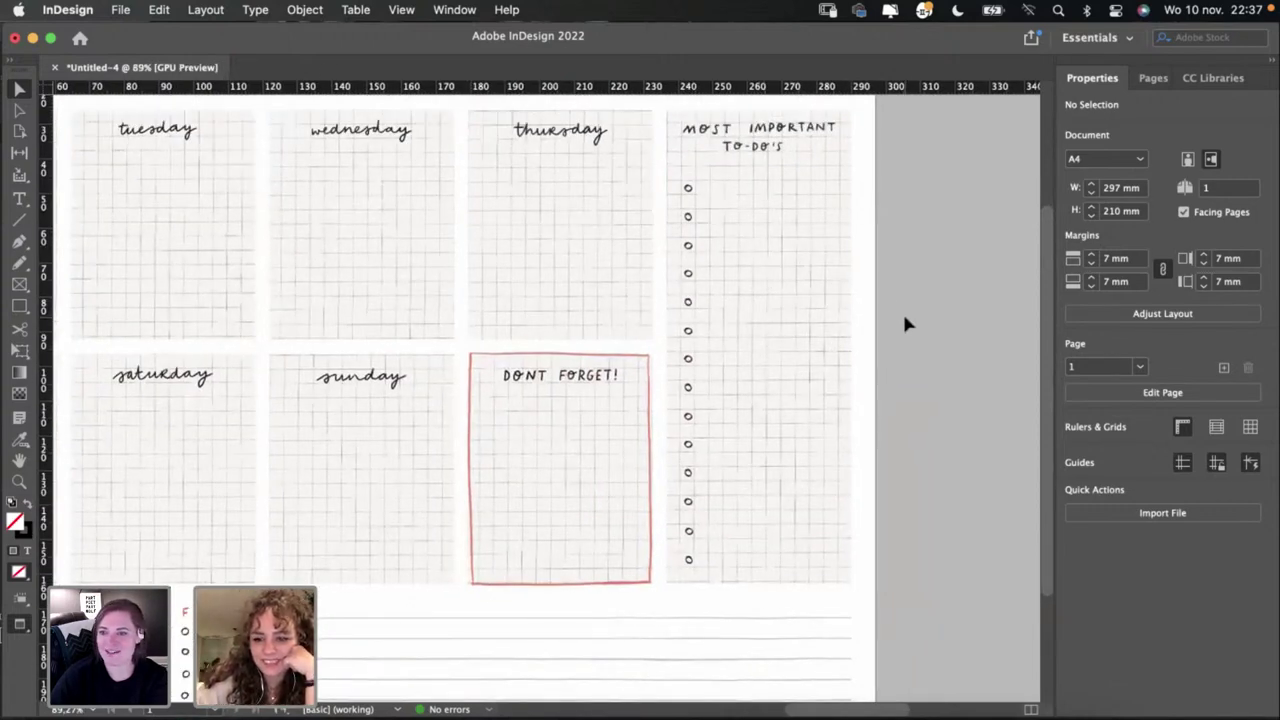
scroll(904, 318, left, 2)
scroll(904, 318, up, 1)
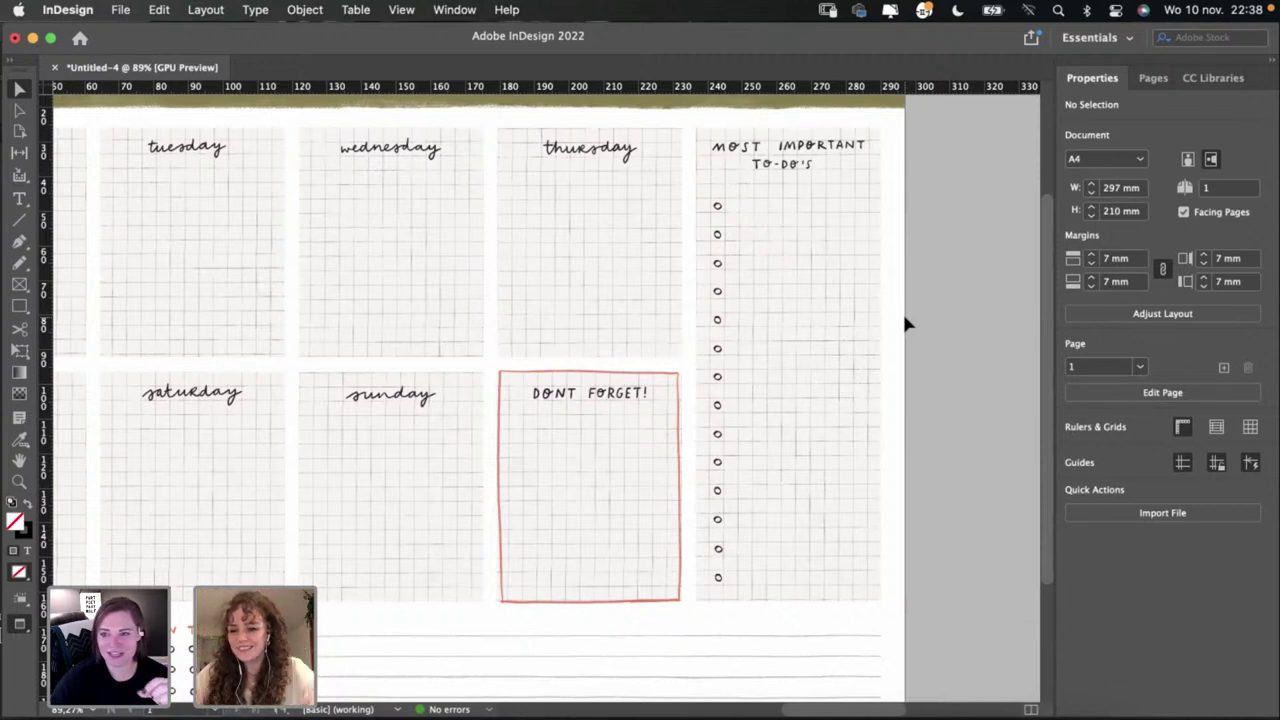
click(788, 364)
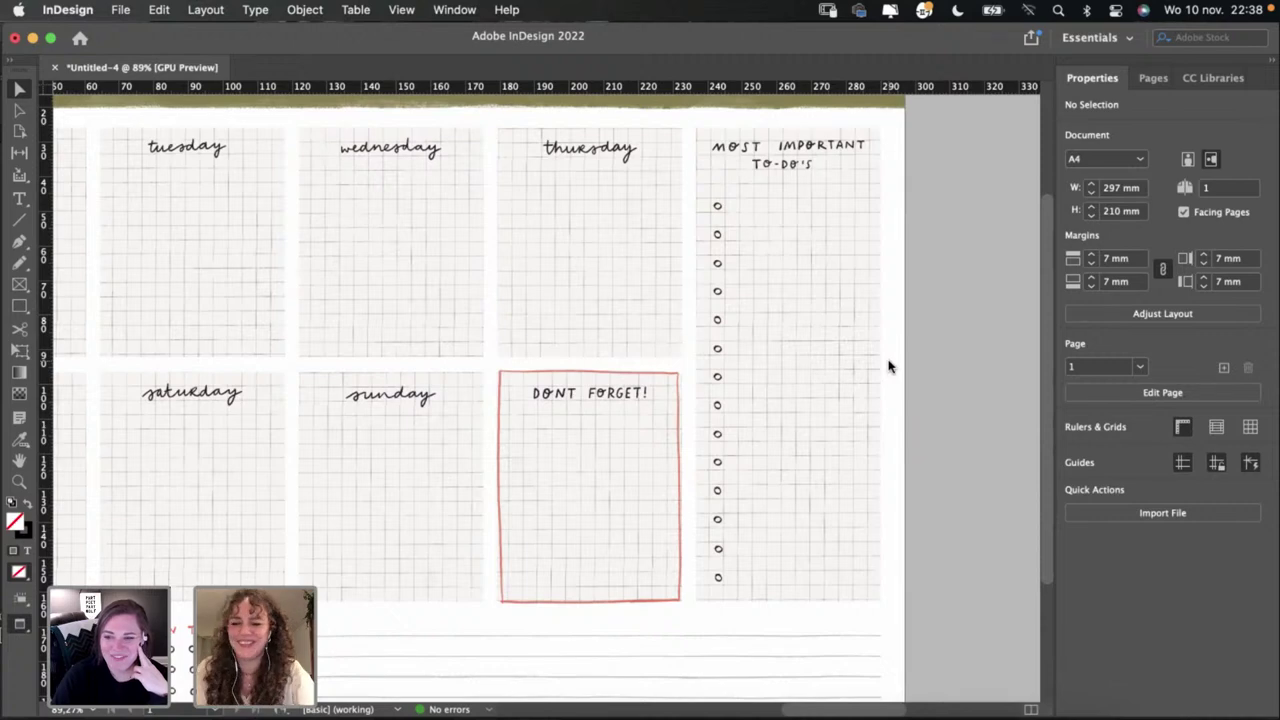
scroll(900, 370, left, 2)
scroll(900, 370, down, 1)
click(434, 225)
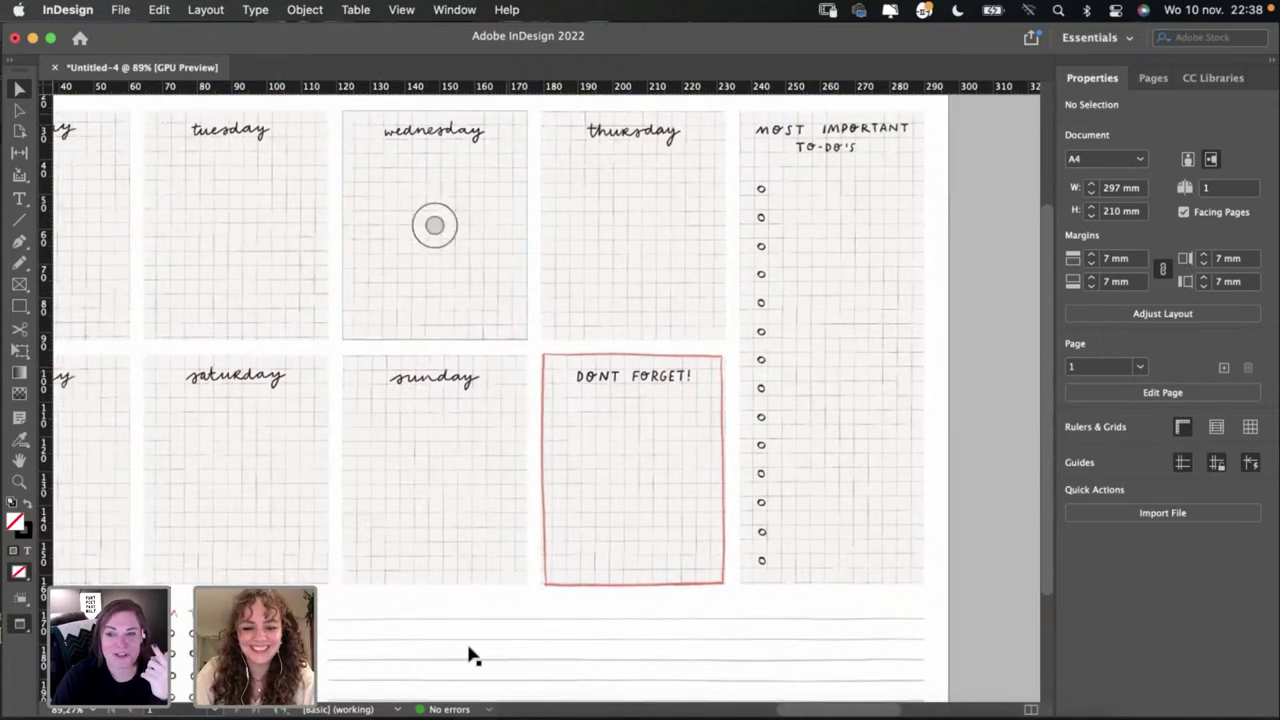
Step: Switch to Photoshop and nudge the bird doodle slightly to the right
click(623, 714)
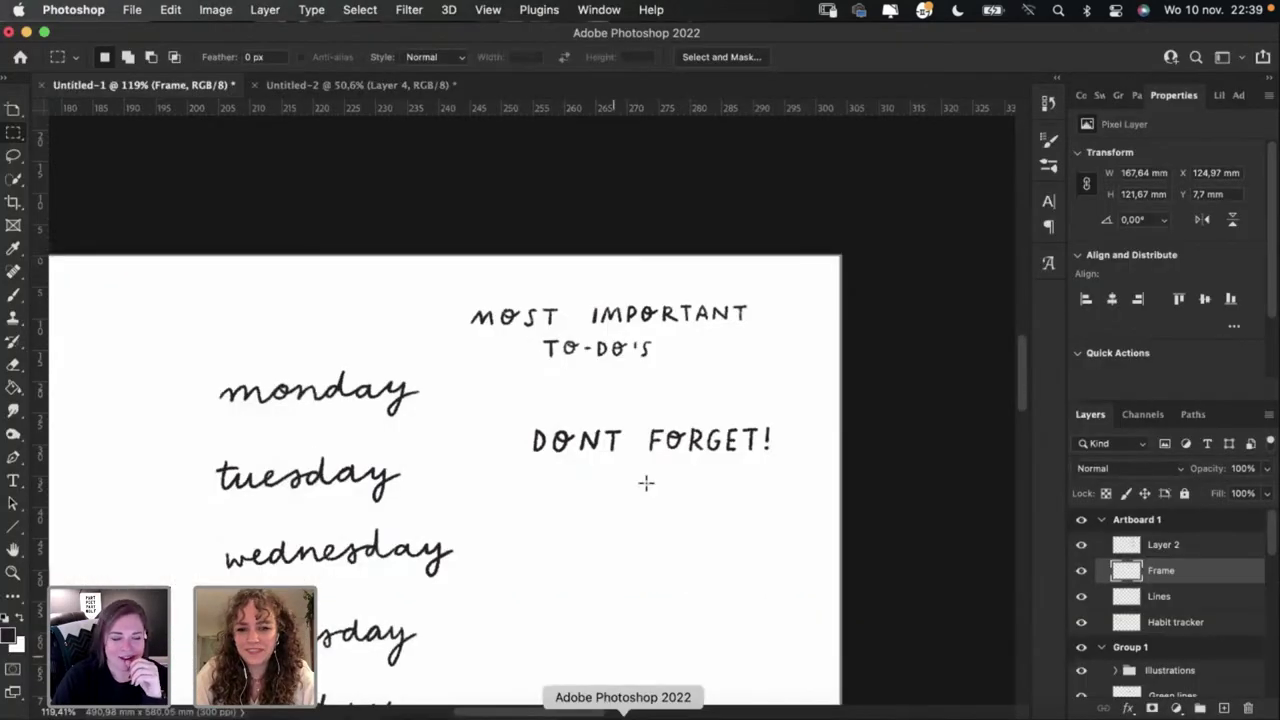
scroll(646, 483, up, 2)
scroll(646, 483, down, 2)
scroll(646, 483, up, 3)
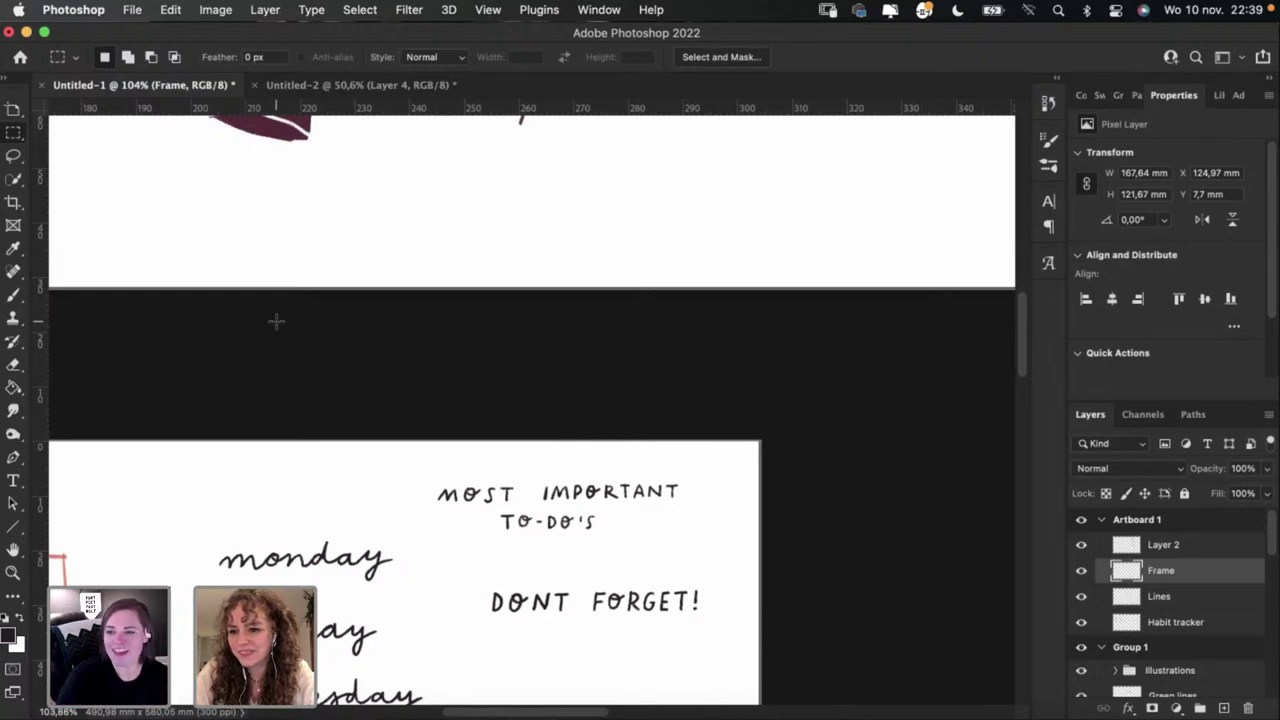
scroll(276, 321, up, 10)
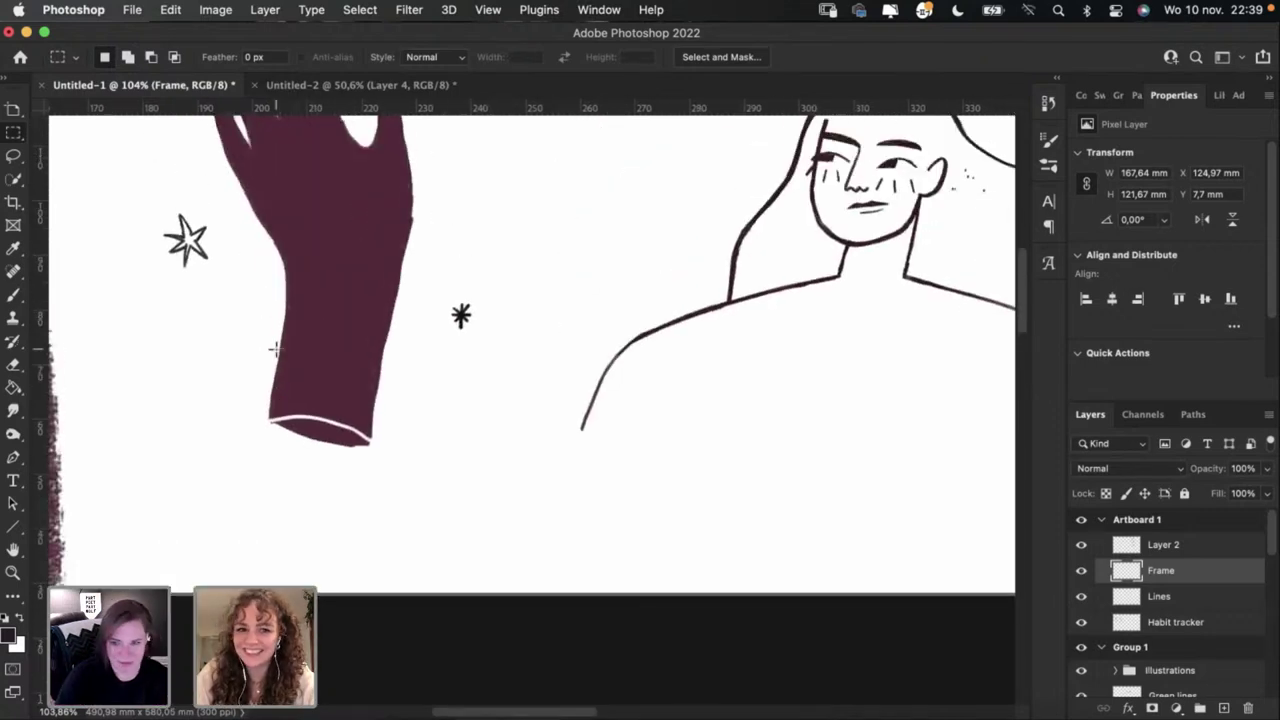
scroll(274, 349, down, 5)
scroll(276, 349, down, 3)
scroll(280, 340, up, 3)
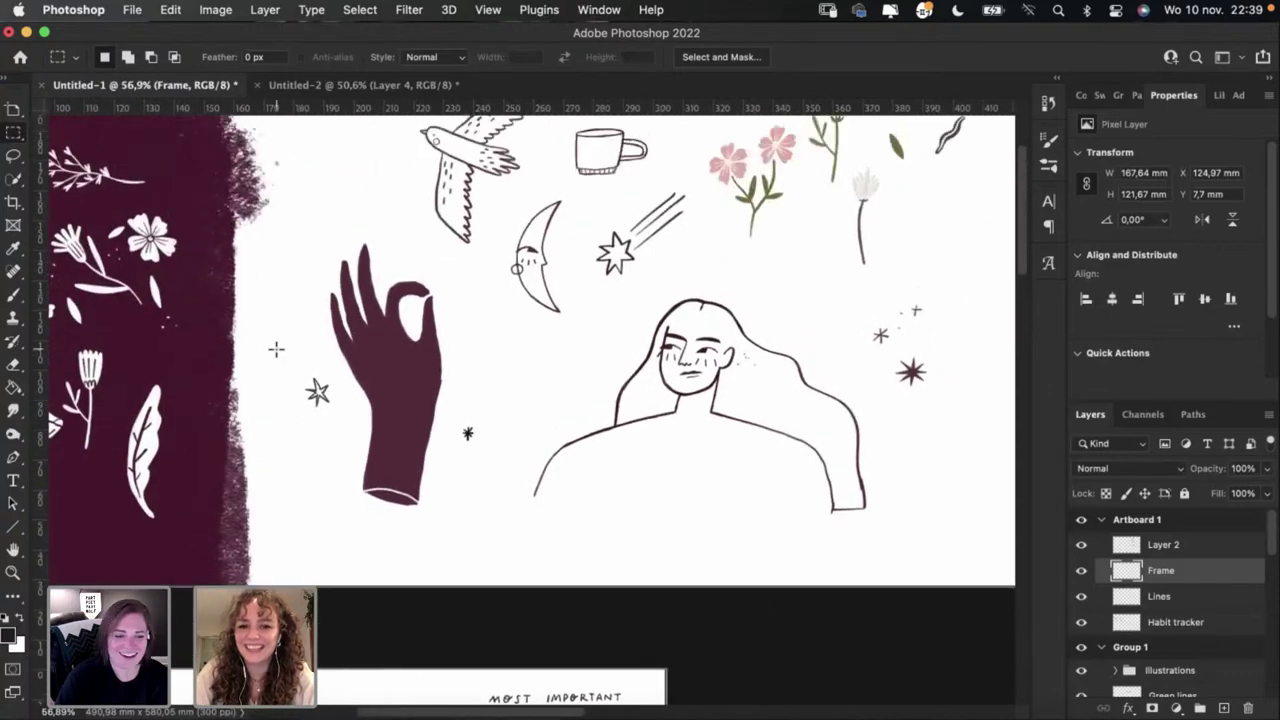
scroll(285, 330, down, 3)
scroll(276, 349, left, 3)
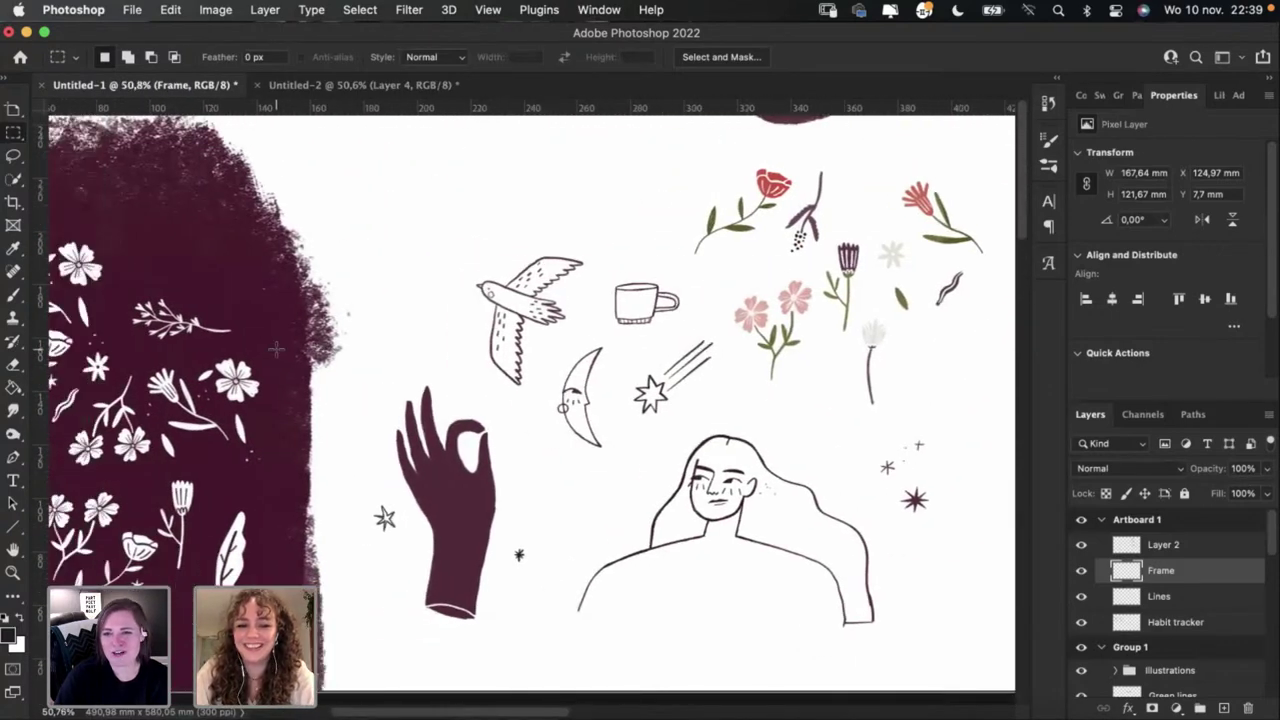
scroll(466, 260, up, 2)
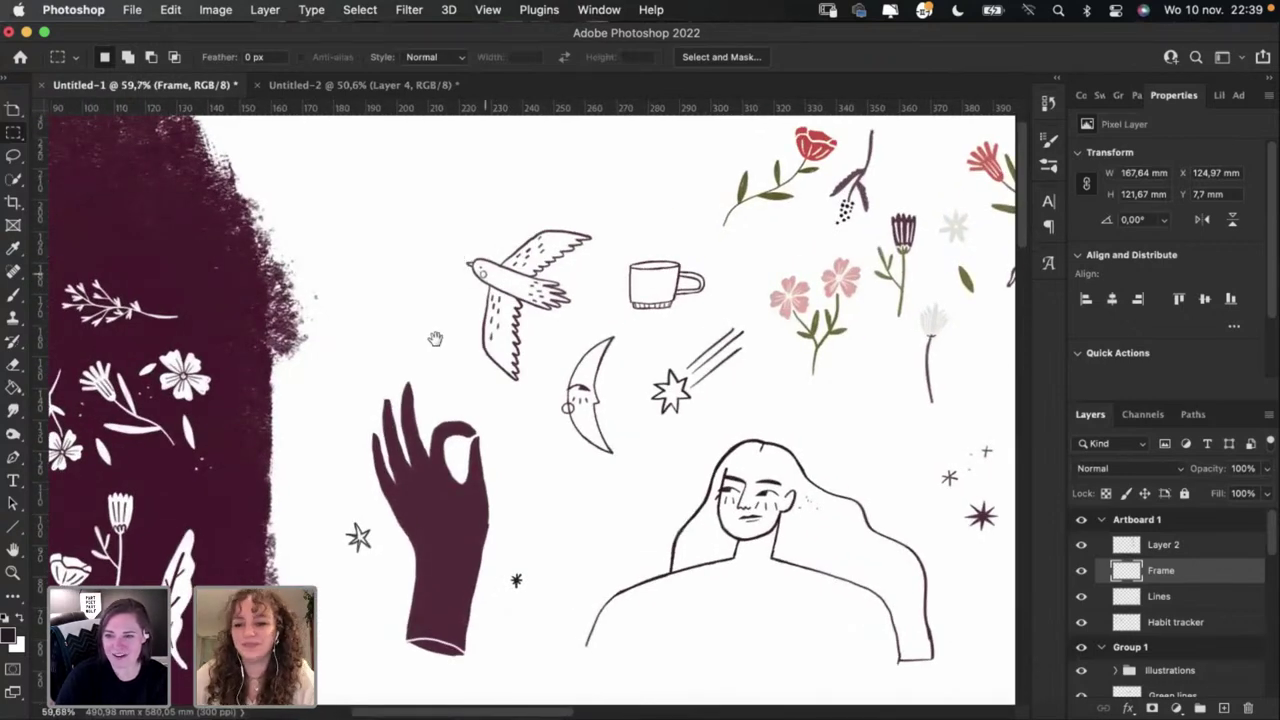
scroll(478, 312, up, 3)
scroll(478, 312, right, 2)
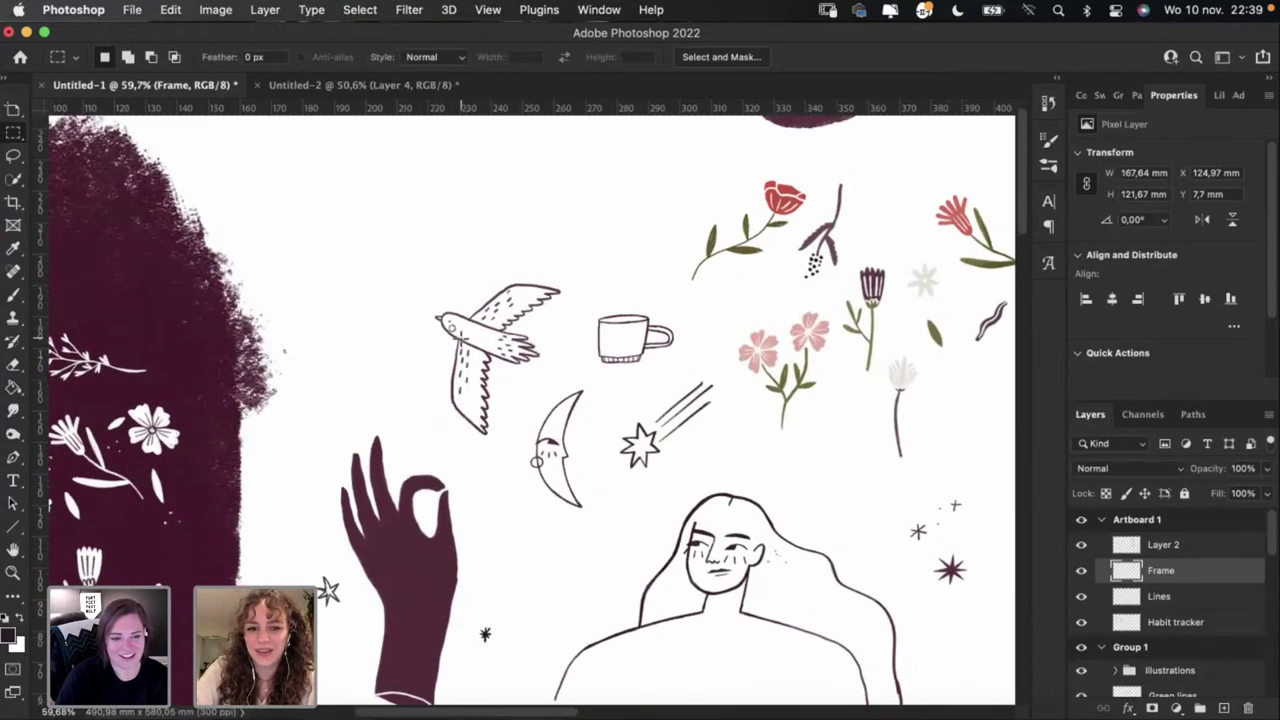
scroll(470, 352, up, 3)
mouse_move(472, 352)
mouse_down()
mouse_move(456, 354)
mouse_move(476, 352)
mouse_up()
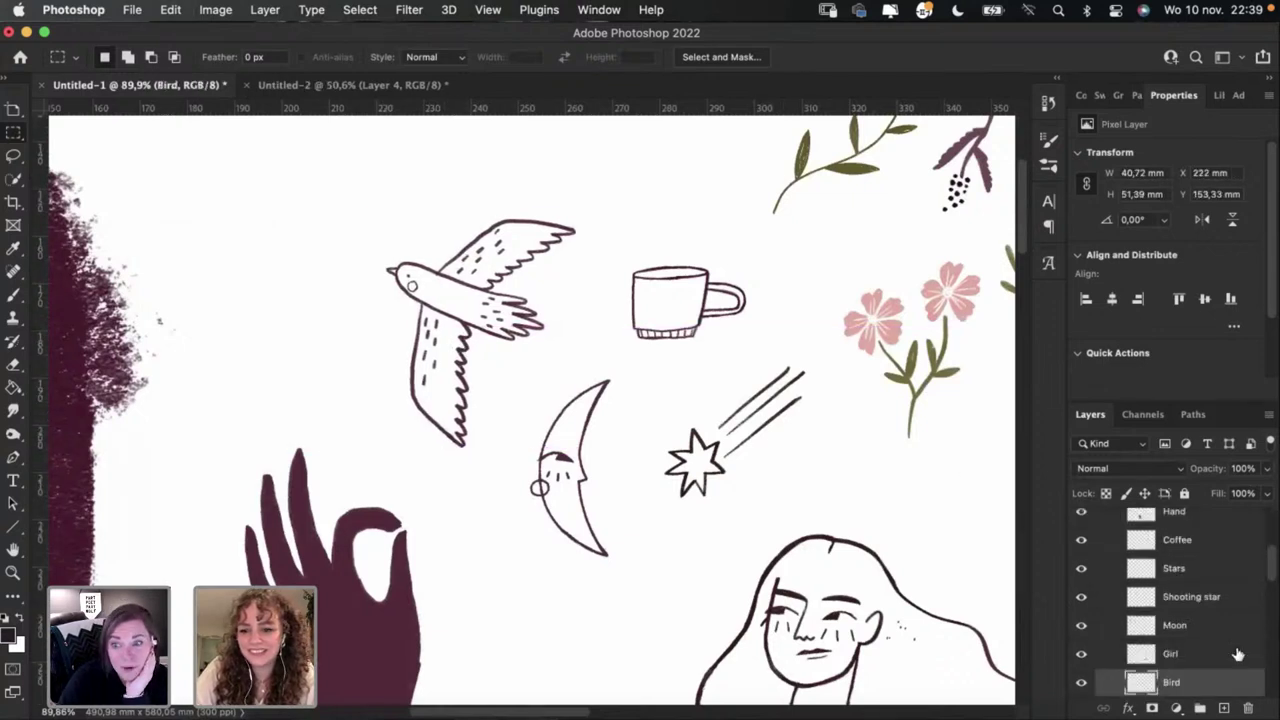
scroll(1238, 655, down, 2)
Step: Add a new Layer 3 and place it below the Bird layer
click(1225, 676)
click(1221, 655)
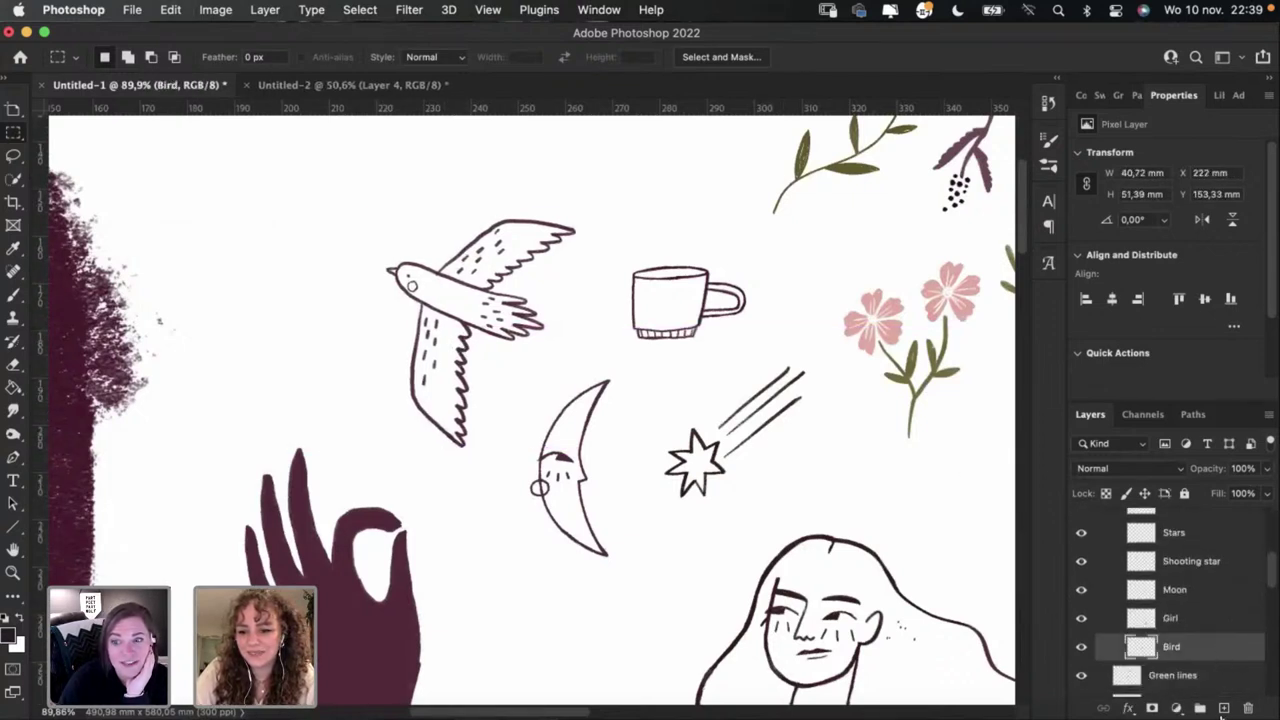
click(1224, 712)
drag(1211, 646, 1193, 690)
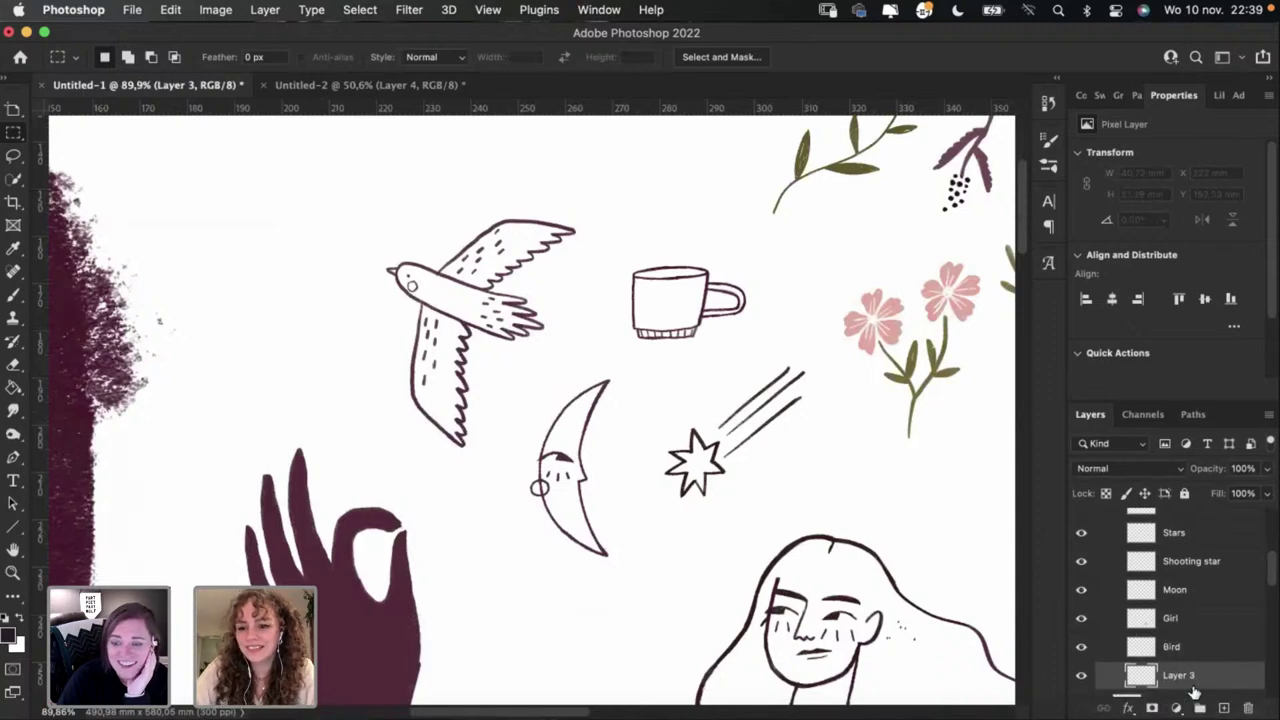
Step: Brush sampled flower pink onto the bird's eye and a size-26 blush on the moon's cheek
key(b)
alt+click(901, 320)
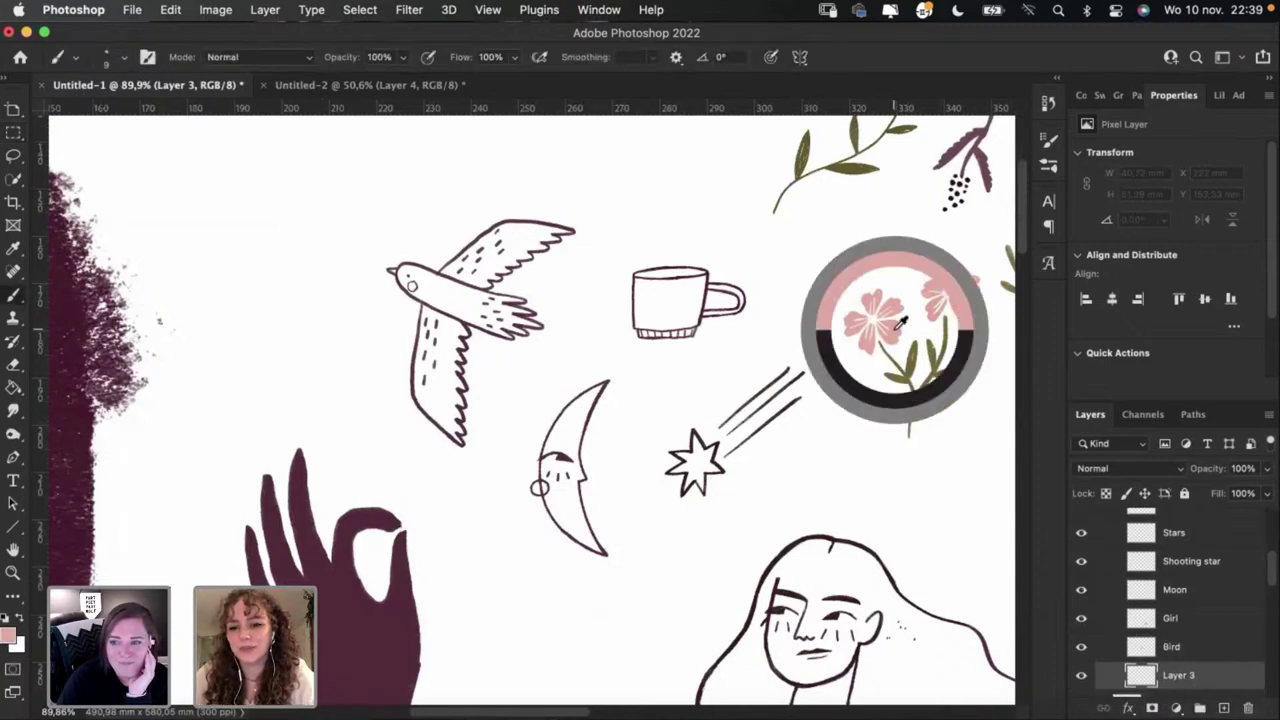
drag(413, 284, 415, 286)
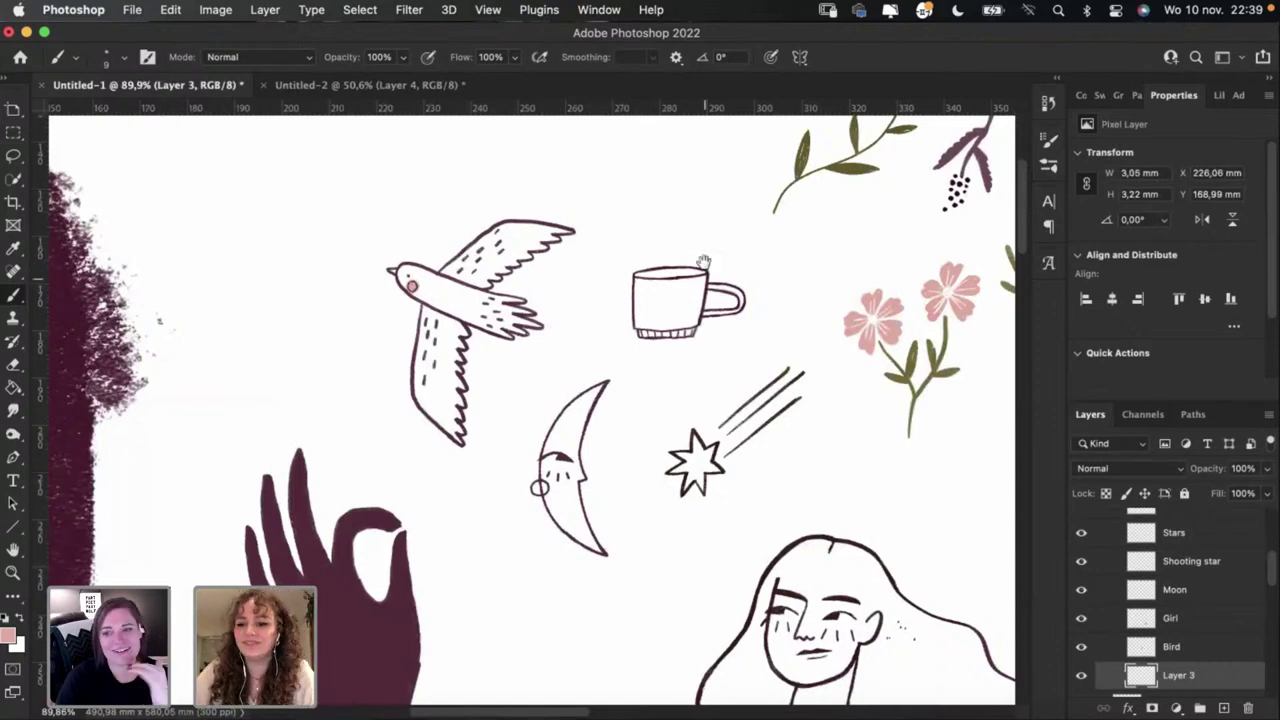
drag(676, 260, 630, 277)
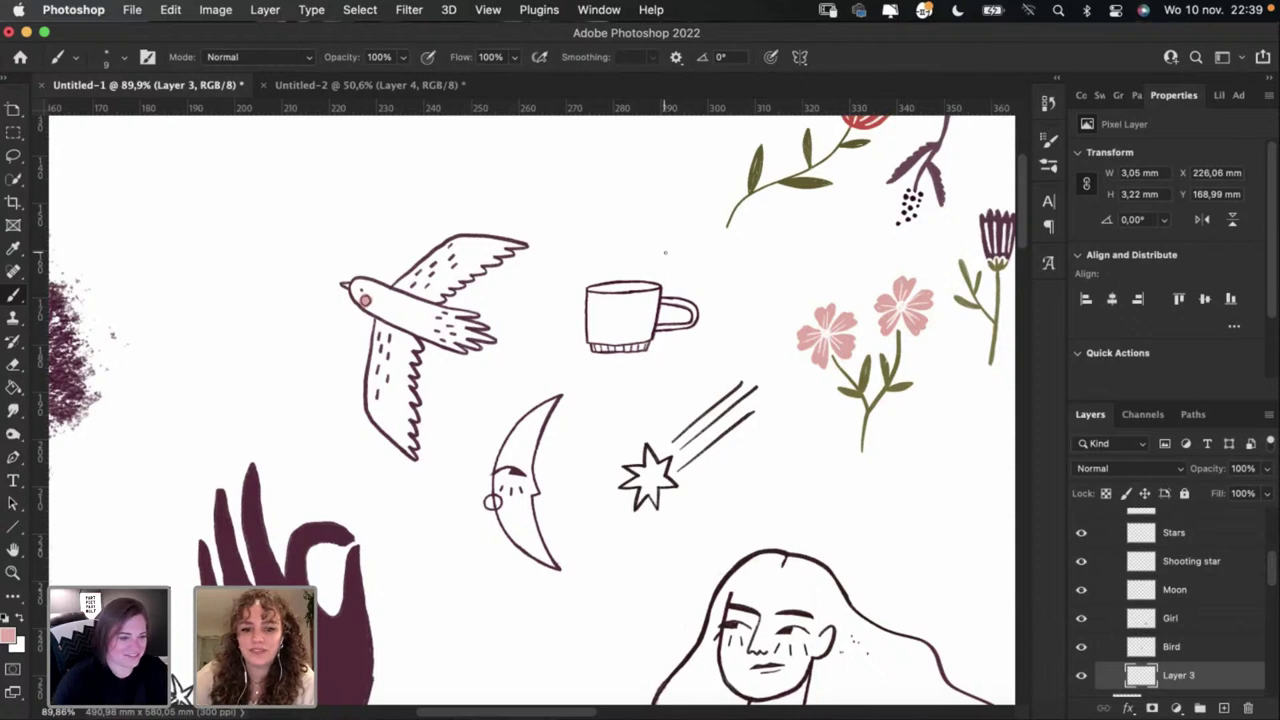
key(bracketright)
key(bracketright)
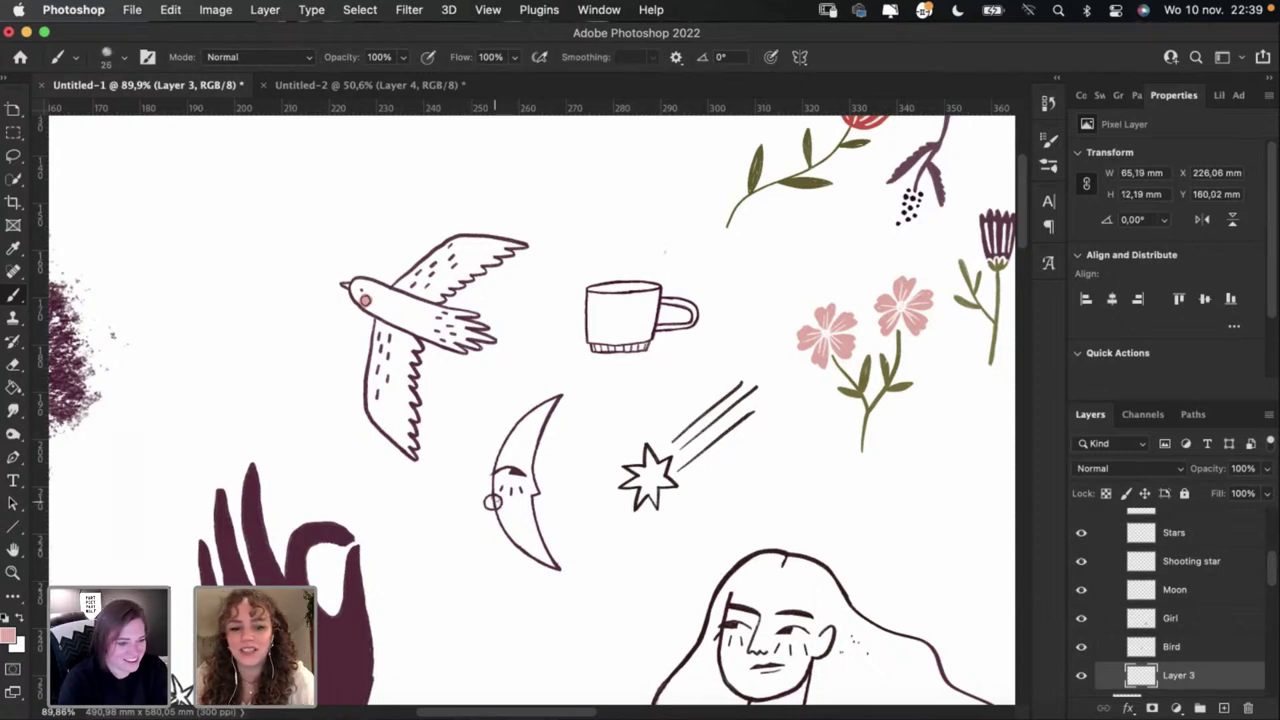
click(492, 502)
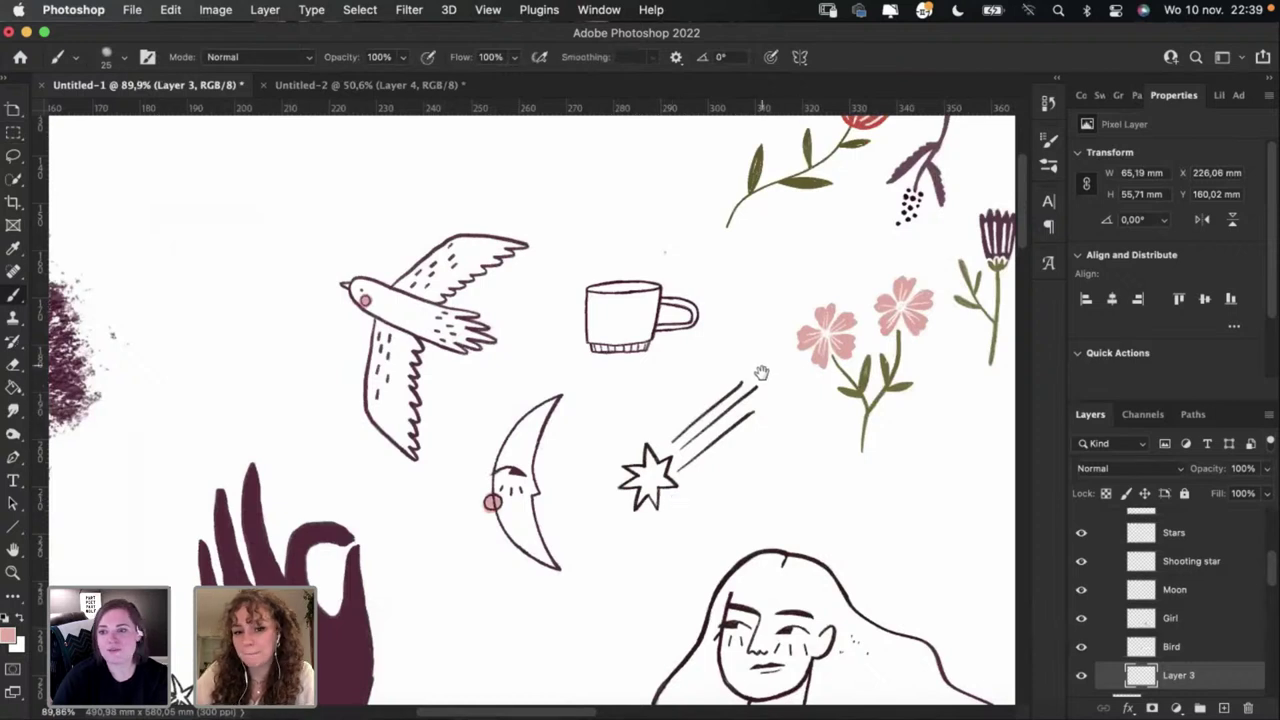
Step: Paint the cup's bottom band in red sampled from the flower, then sample dark purple
scroll(731, 390, right, 5)
scroll(731, 390, up, 2)
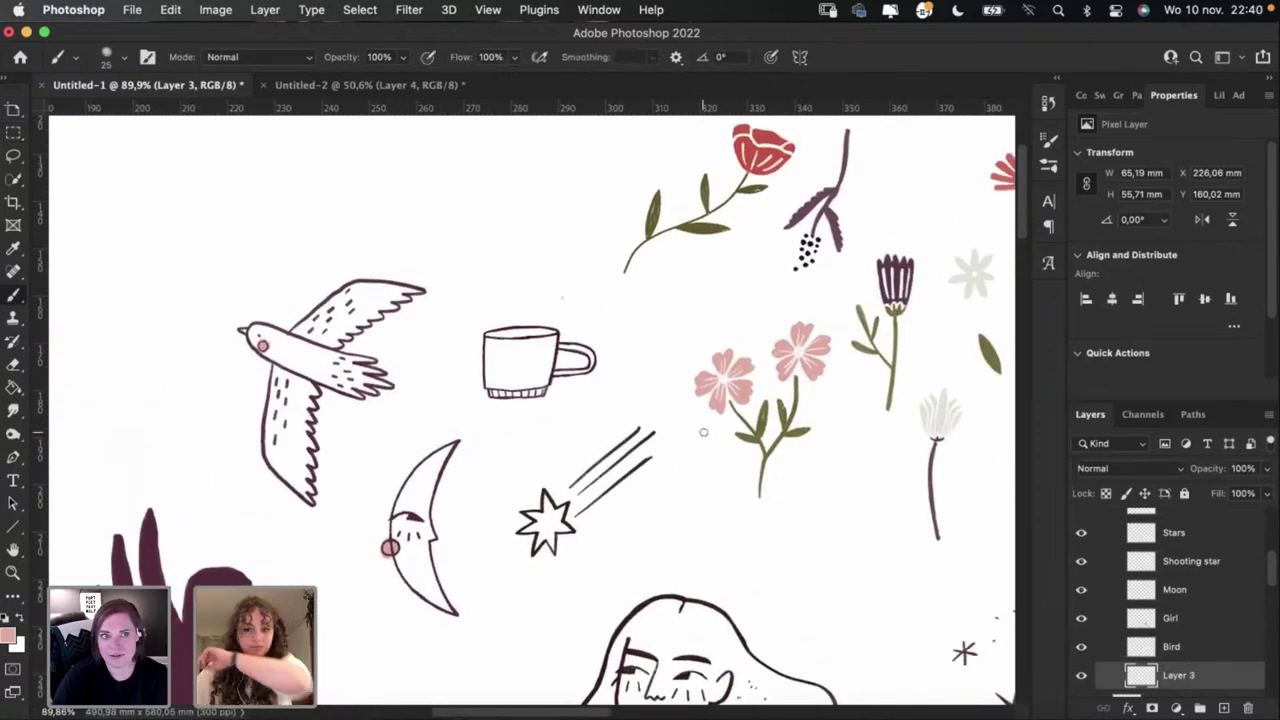
mouse_move(746, 302)
mouse_down()
mouse_move(691, 343)
mouse_move(707, 352)
mouse_up()
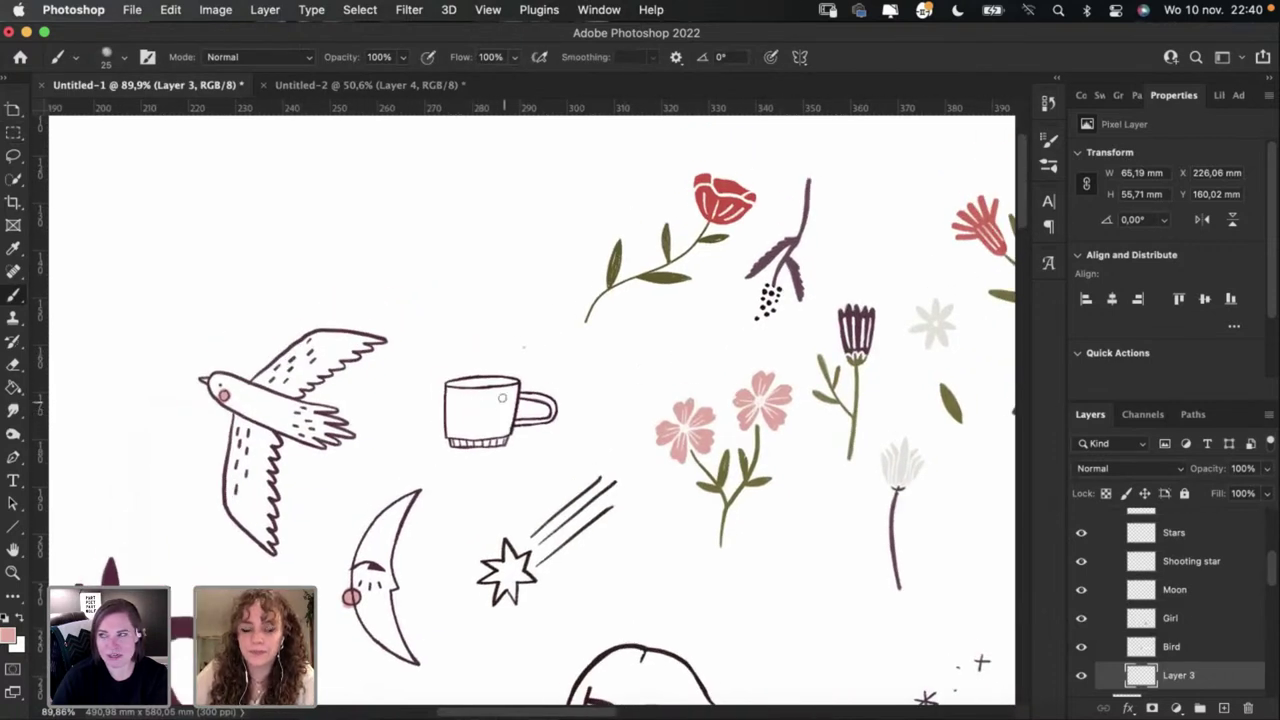
scroll(495, 398, left, 3)
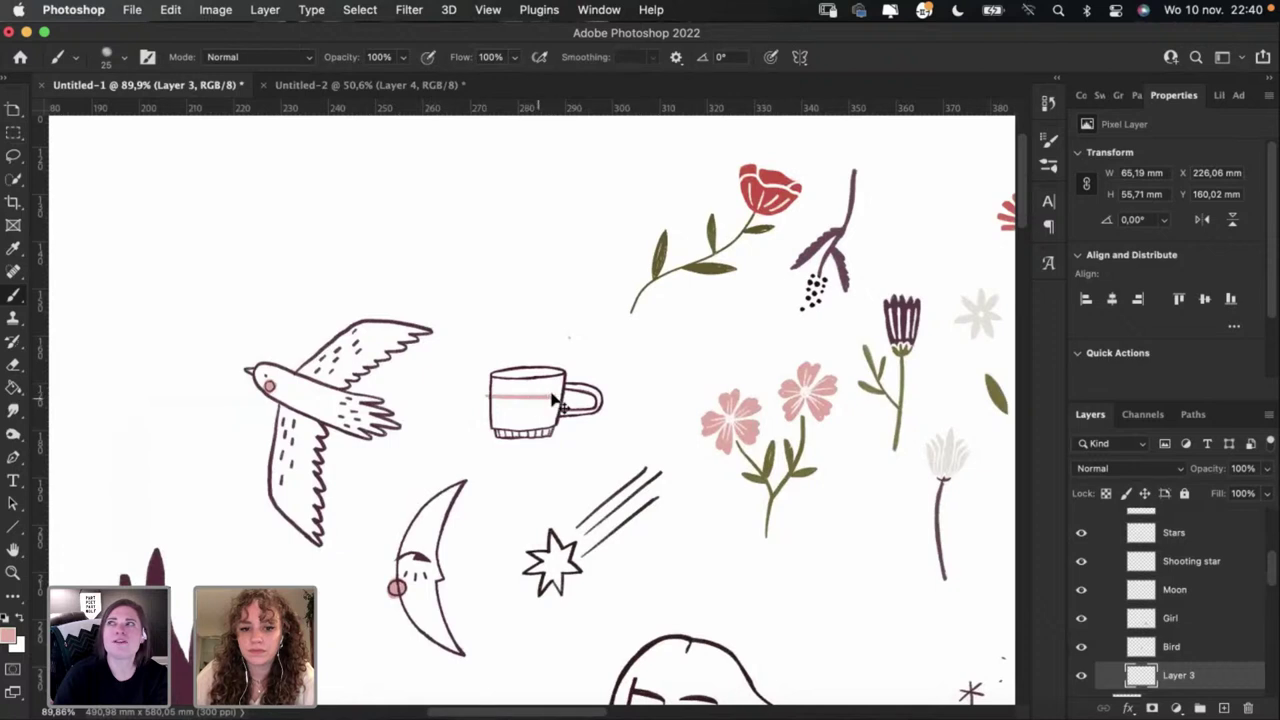
alt+click(780, 190)
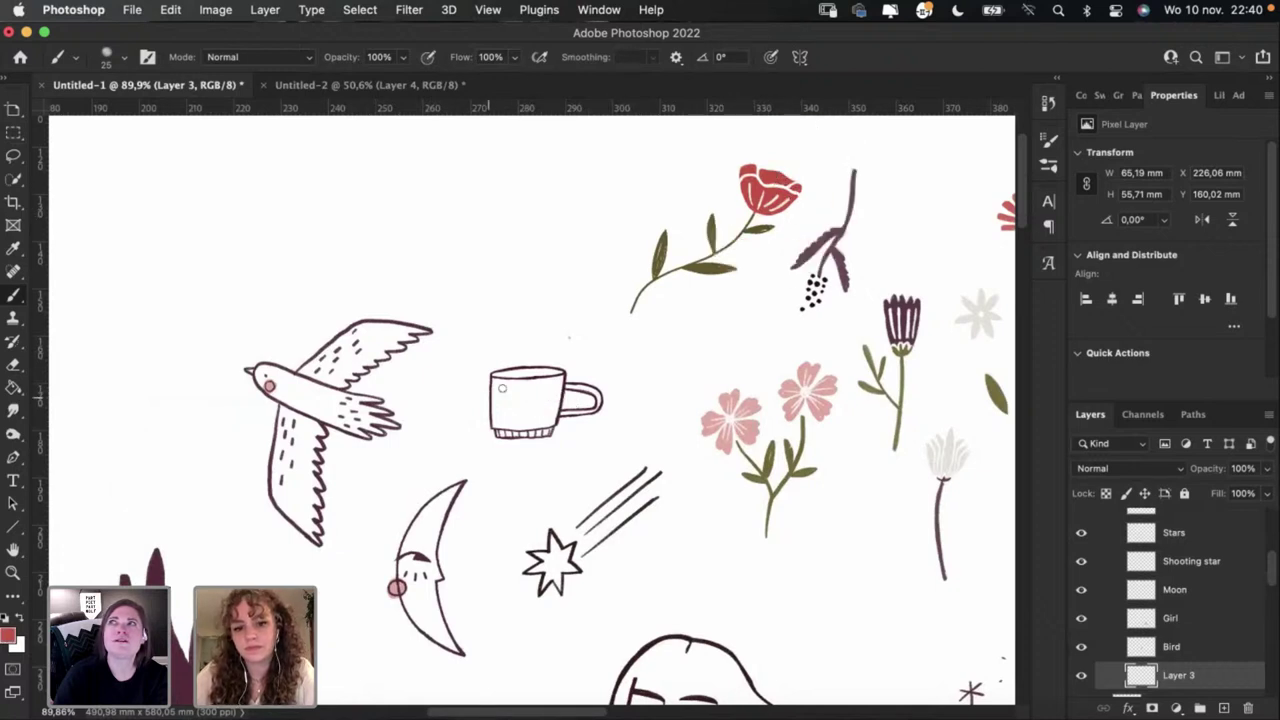
mouse_move(497, 432)
mouse_down()
mouse_move(555, 435)
mouse_move(522, 435)
mouse_up()
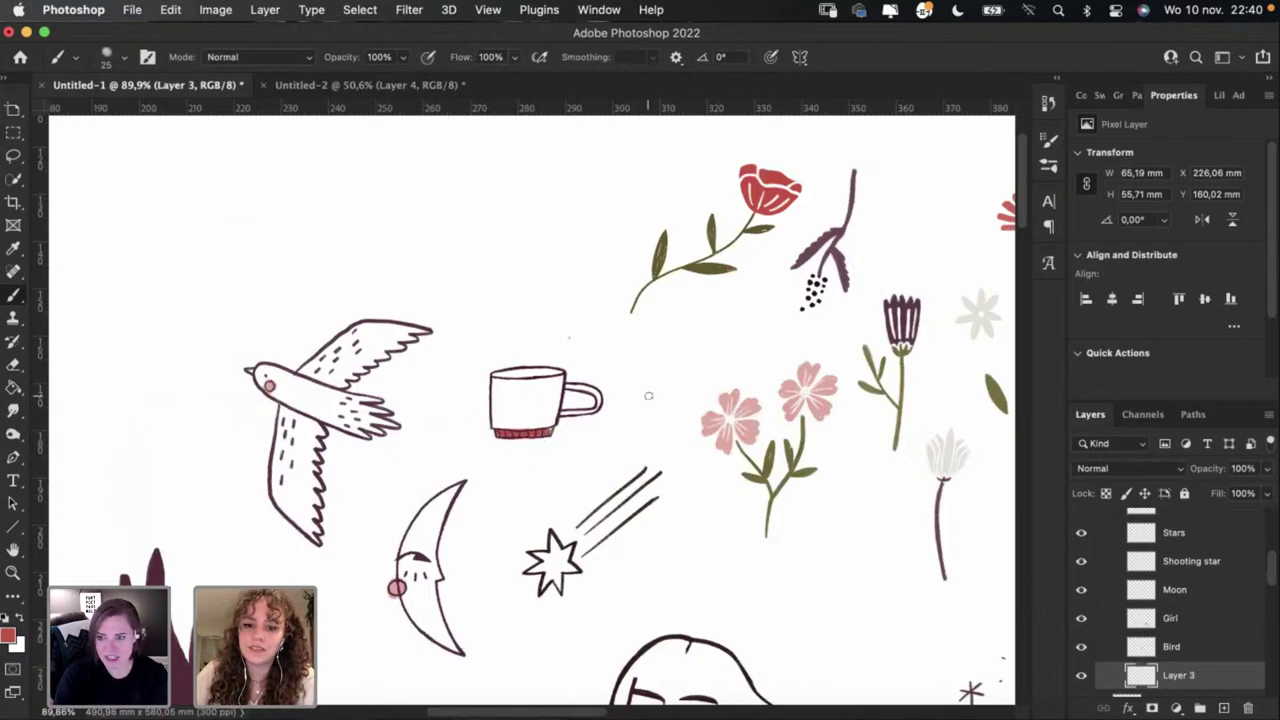
drag(600, 410, 516, 438)
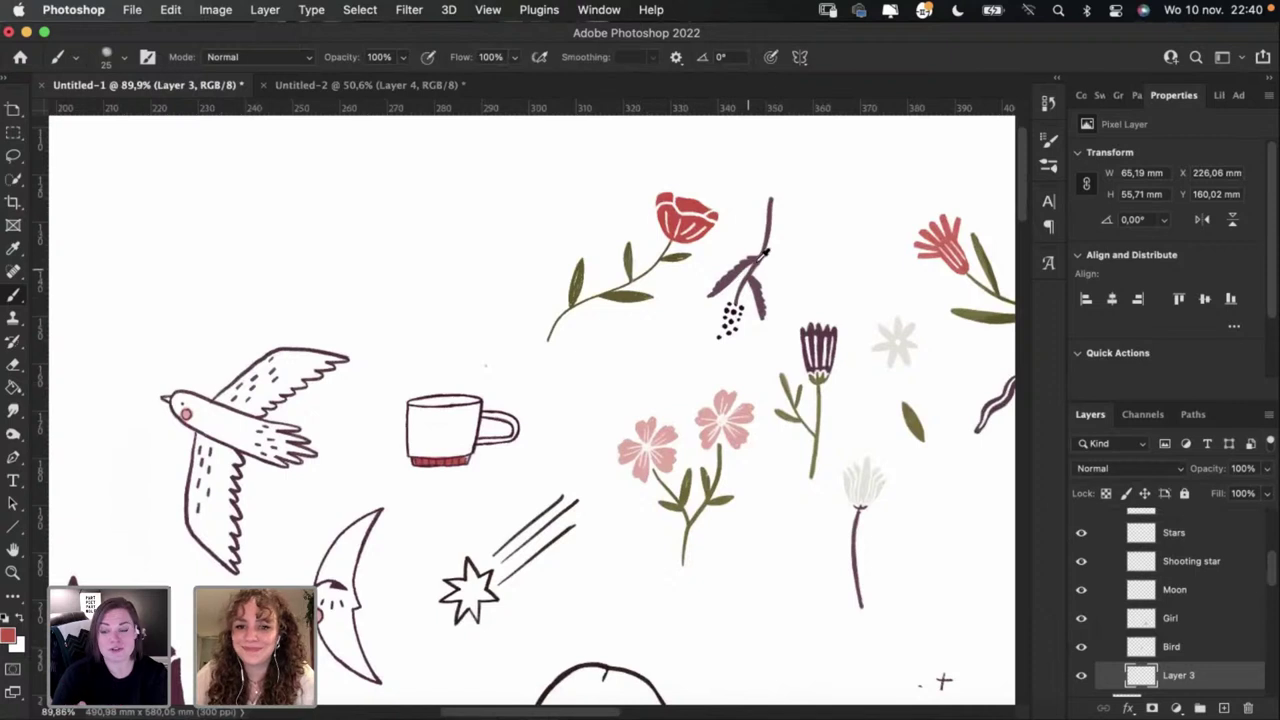
alt+click(756, 263)
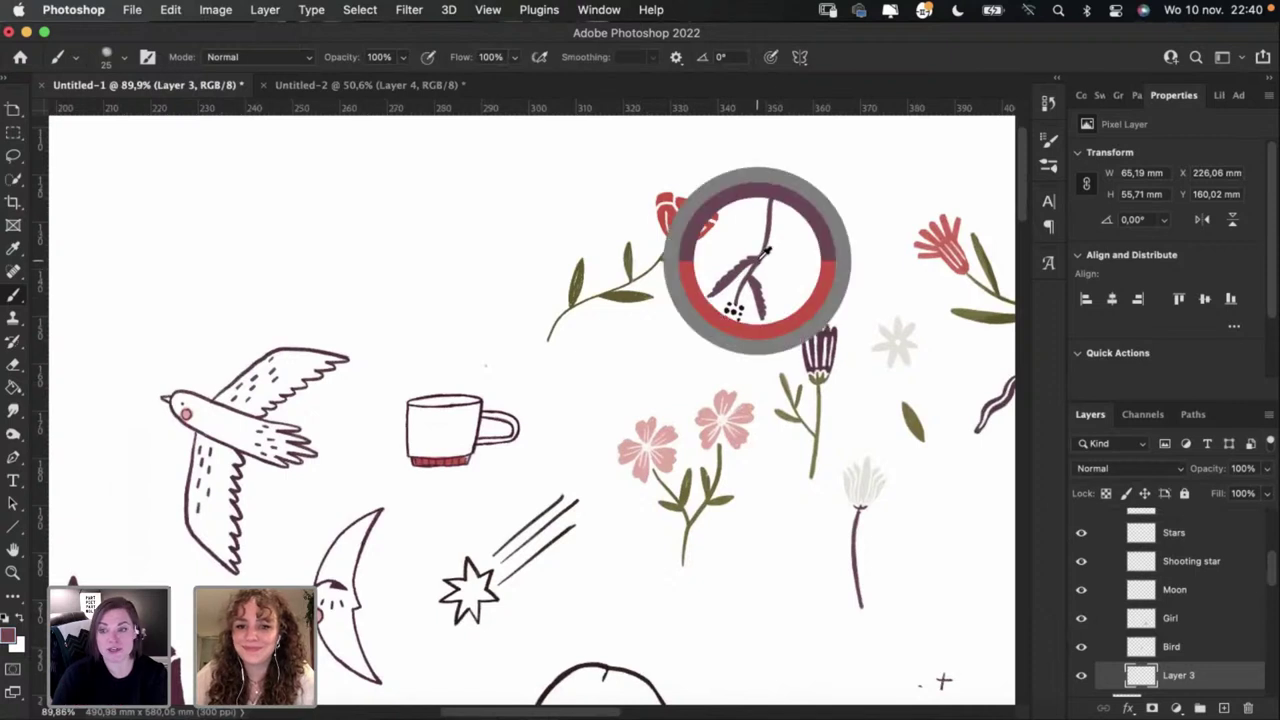
click(12, 636)
Step: Choose a muted pinkish-mauve colour and paint vertical stripes down the mug
click(629, 402)
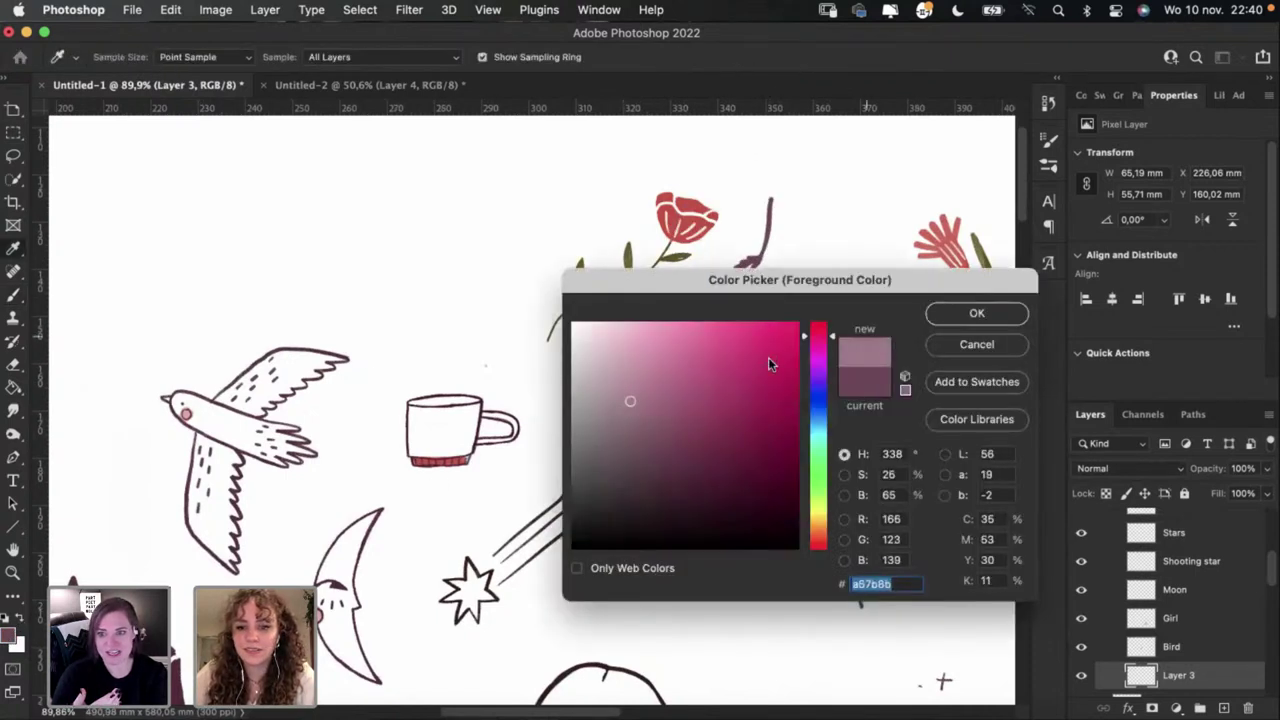
click(976, 313)
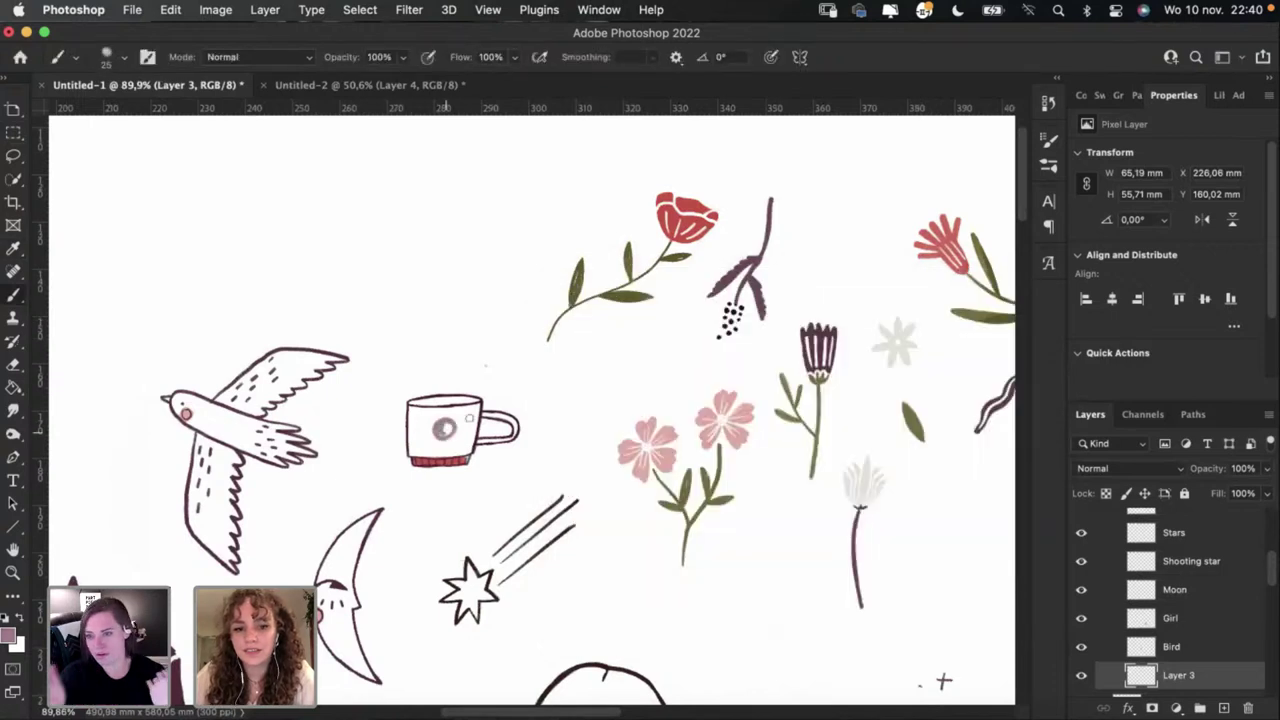
mouse_move(407, 426)
mouse_down()
mouse_move(476, 423)
mouse_move(430, 462)
mouse_move(418, 406)
mouse_move(418, 458)
mouse_up()
key(super+z)
key(super+z)
key(super+z)
key(super+z)
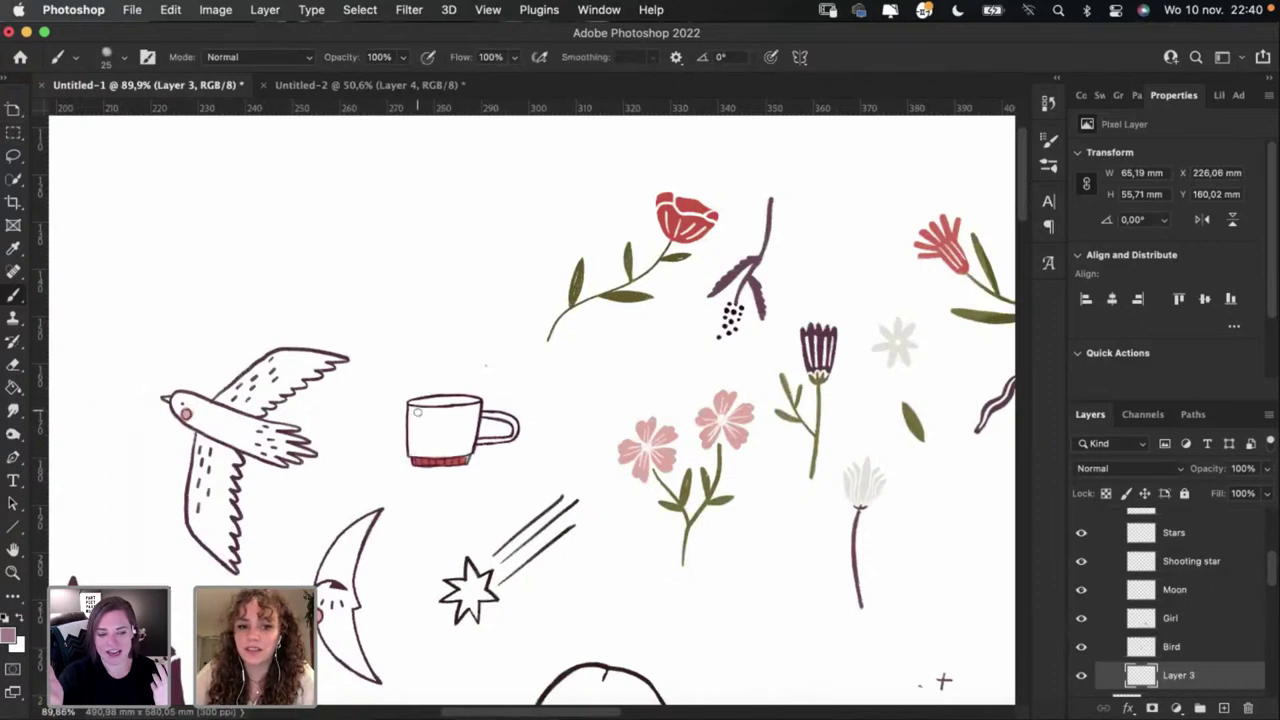
mouse_move(418, 408)
mouse_down()
mouse_move(420, 456)
mouse_move(418, 404)
mouse_move(432, 460)
mouse_up()
key(super+z)
drag(447, 408, 447, 458)
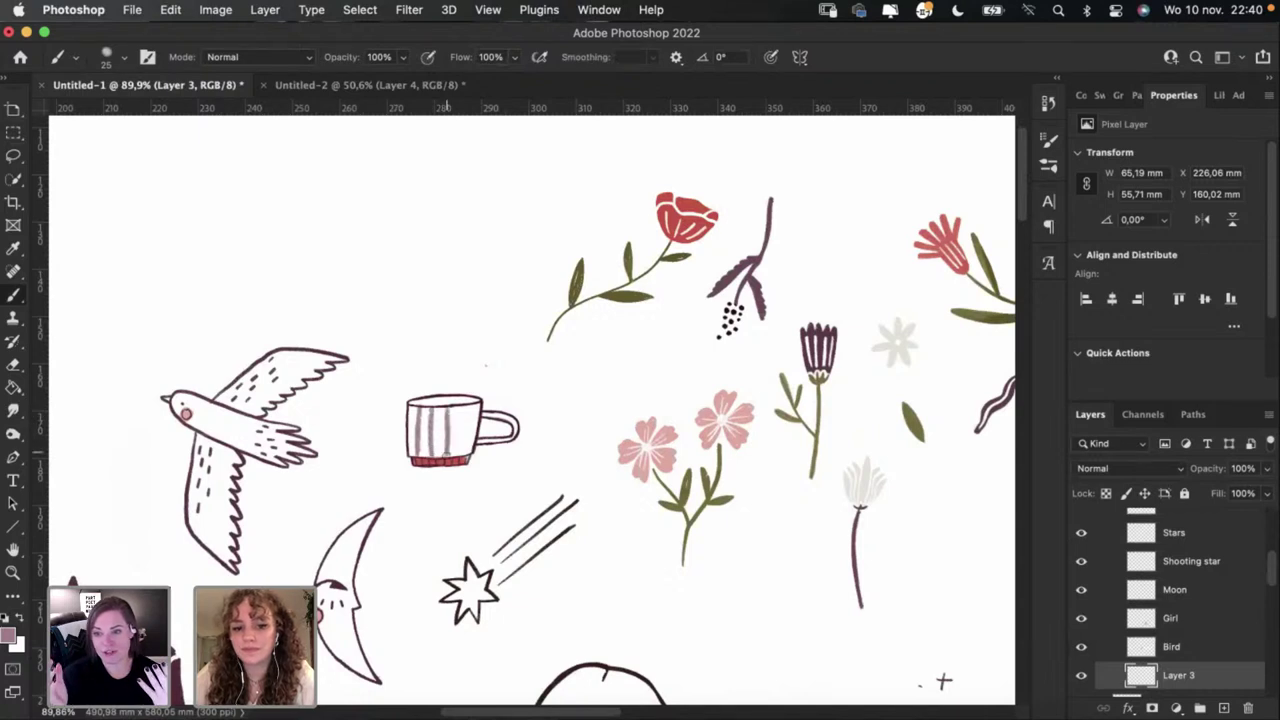
drag(464, 404, 463, 454)
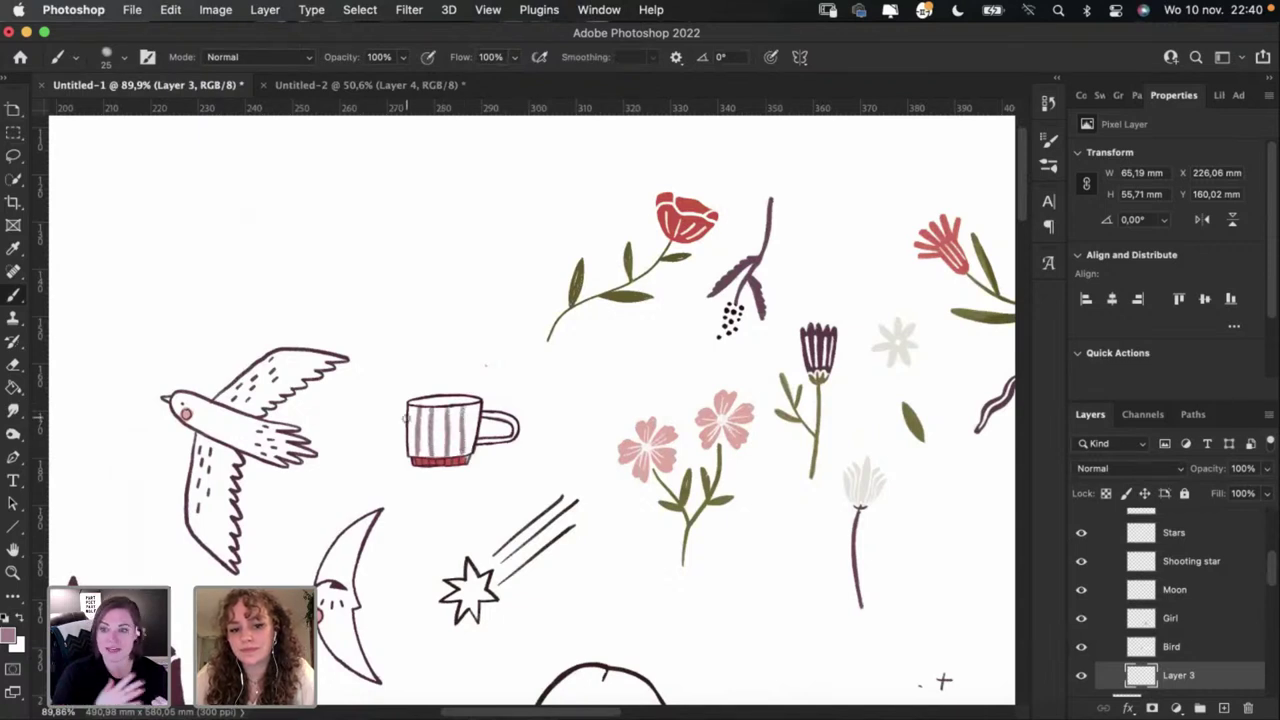
Step: Add horizontal stripes to make the mug plaid, then draw a thin vertical line above it
drag(404, 411, 482, 412)
mouse_move(406, 429)
mouse_down()
mouse_move(482, 430)
mouse_move(410, 446)
mouse_move(455, 446)
mouse_move(510, 421)
mouse_move(517, 437)
mouse_move(514, 424)
mouse_move(480, 446)
mouse_move(514, 434)
mouse_move(513, 416)
mouse_move(488, 423)
mouse_up()
key(super+z)
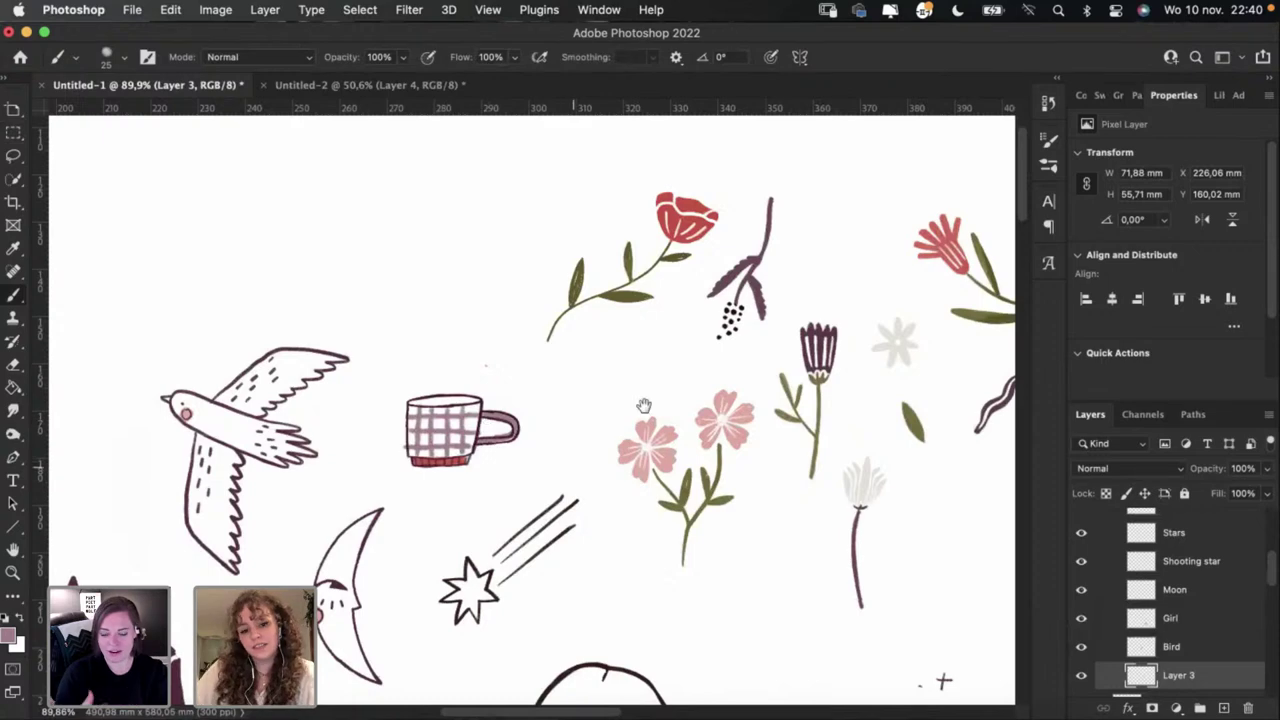
drag(644, 406, 538, 354)
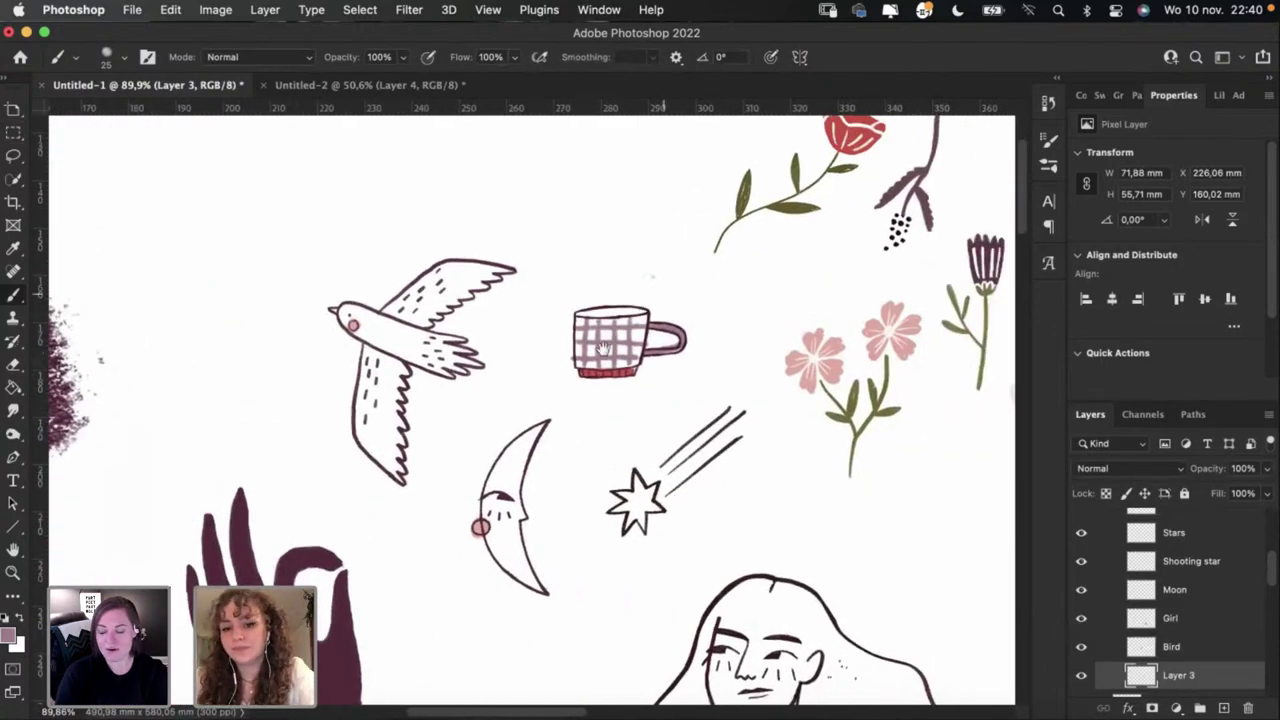
drag(655, 280, 525, 400)
mouse_move(471, 280)
mouse_down()
mouse_move(474, 358)
mouse_move(475, 341)
mouse_up()
key(super+z)
key(super+z)
Step: Shrink the brush and redraw the thin vertical line above the mug
key(super+z)
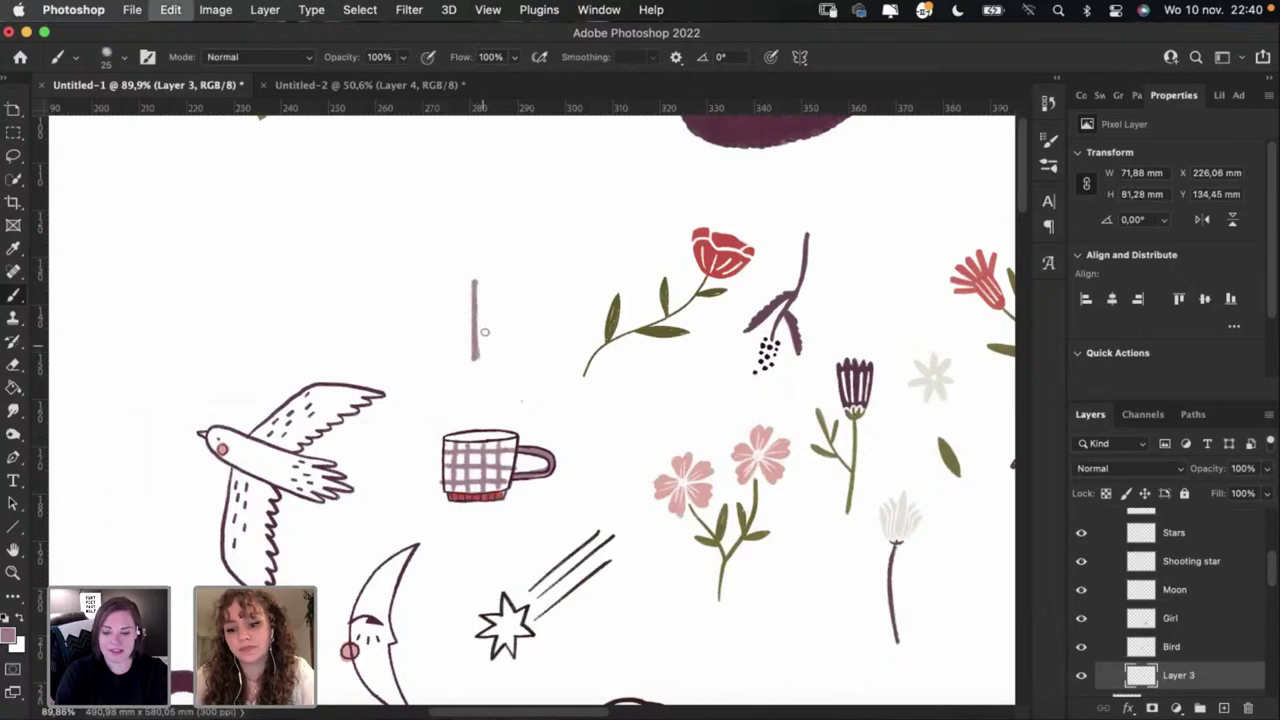
key(bracketleft)
mouse_move(469, 281)
mouse_down()
mouse_move(471, 352)
mouse_move(466, 283)
mouse_move(470, 350)
mouse_move(467, 294)
mouse_move(467, 310)
mouse_up()
key(super+z)
key(super+z)
key(super+z)
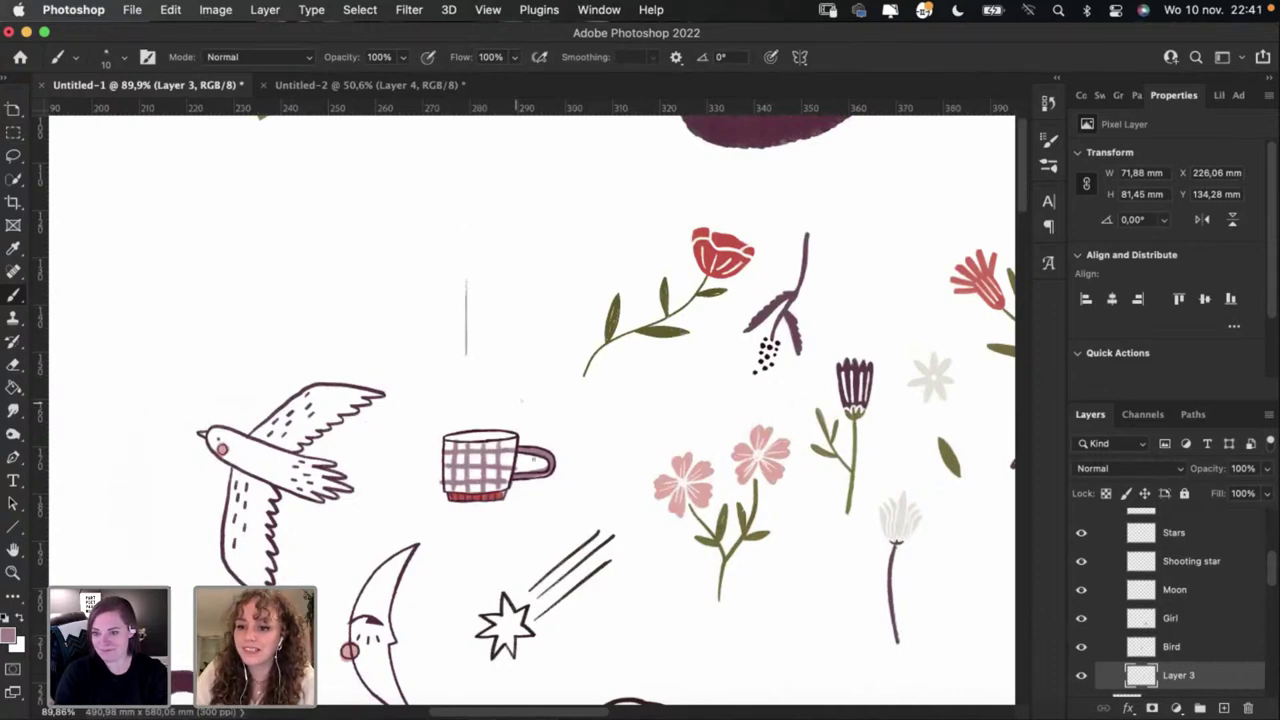
scroll(531, 573, up, 3)
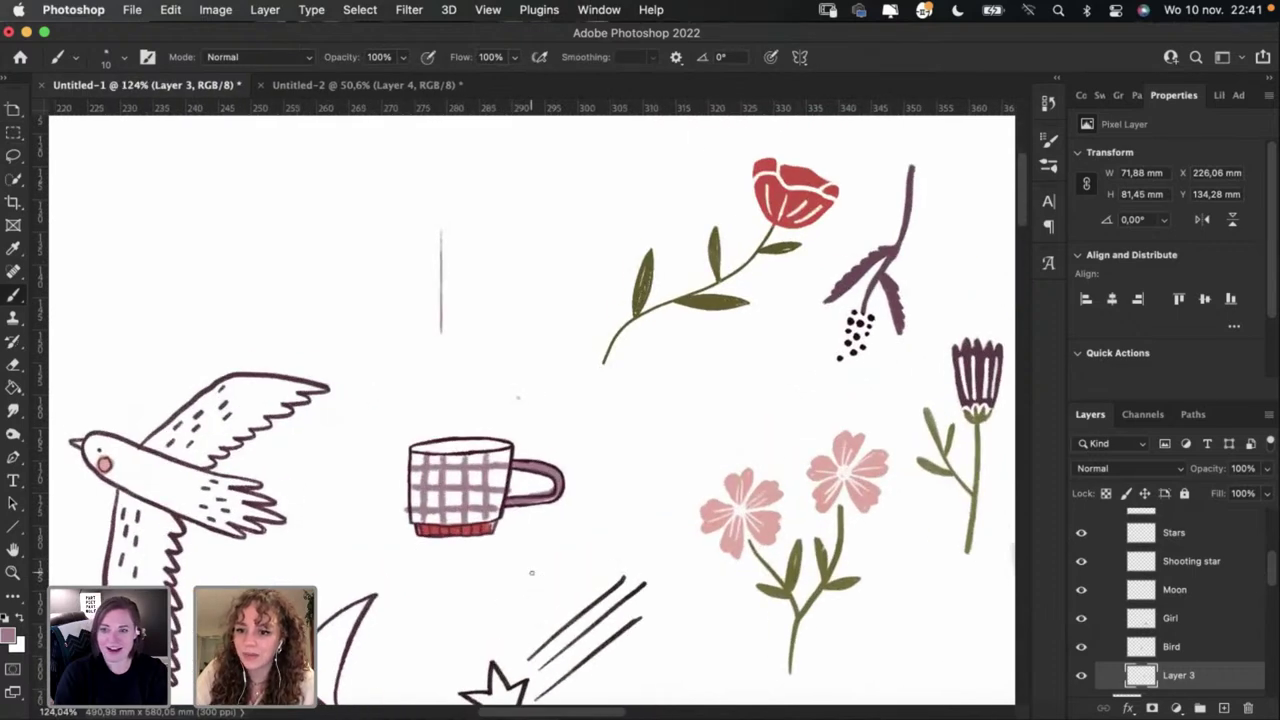
scroll(483, 294, up, 2)
scroll(483, 294, left, 2)
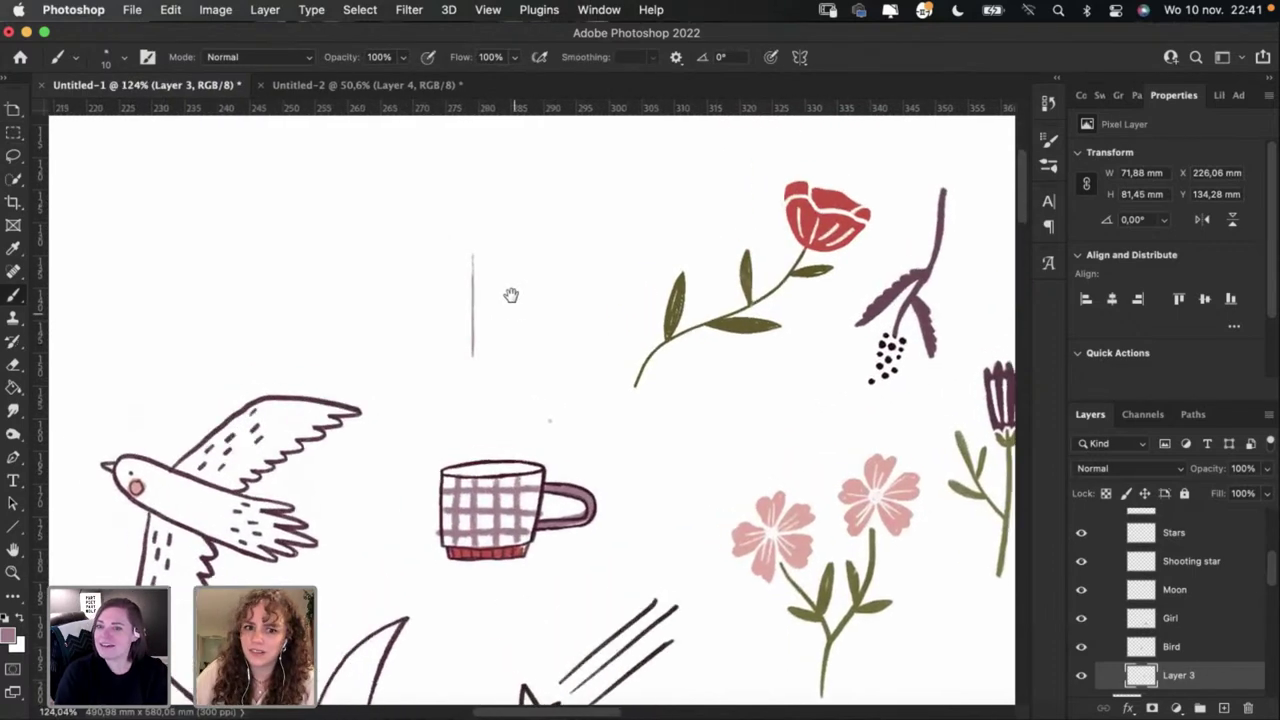
drag(479, 293, 480, 318)
key(super+z)
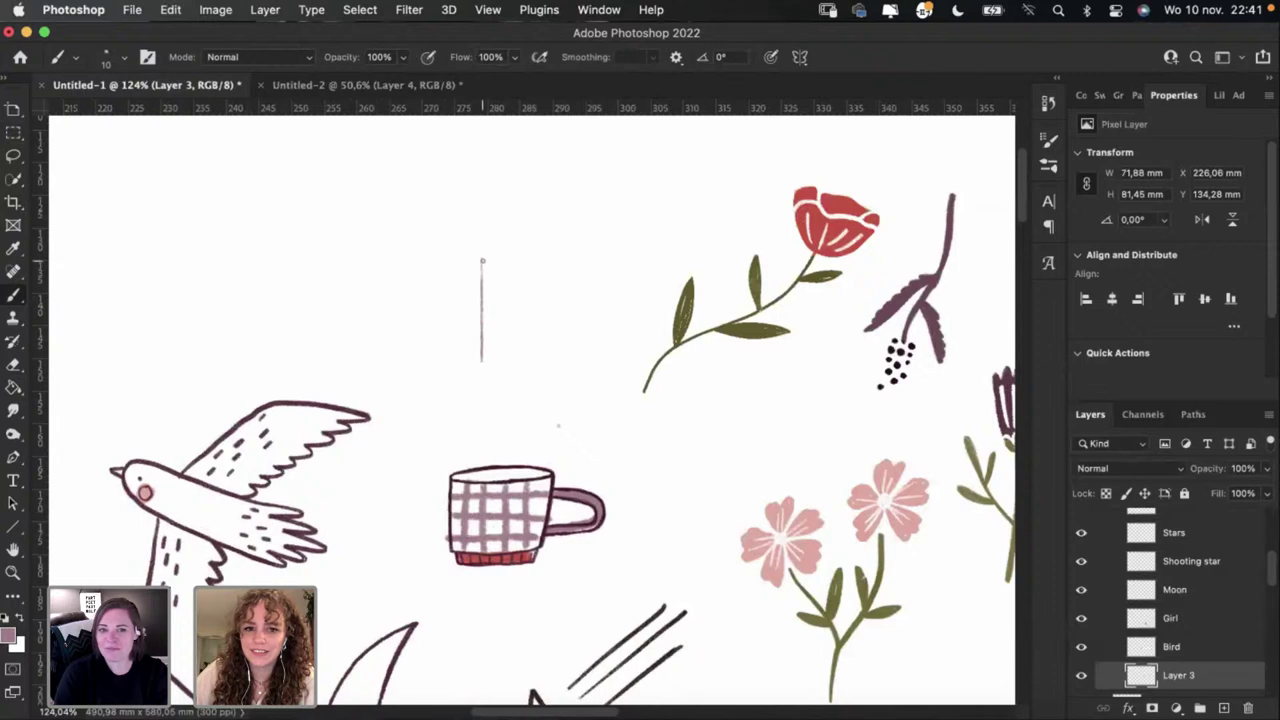
drag(480, 263, 482, 361)
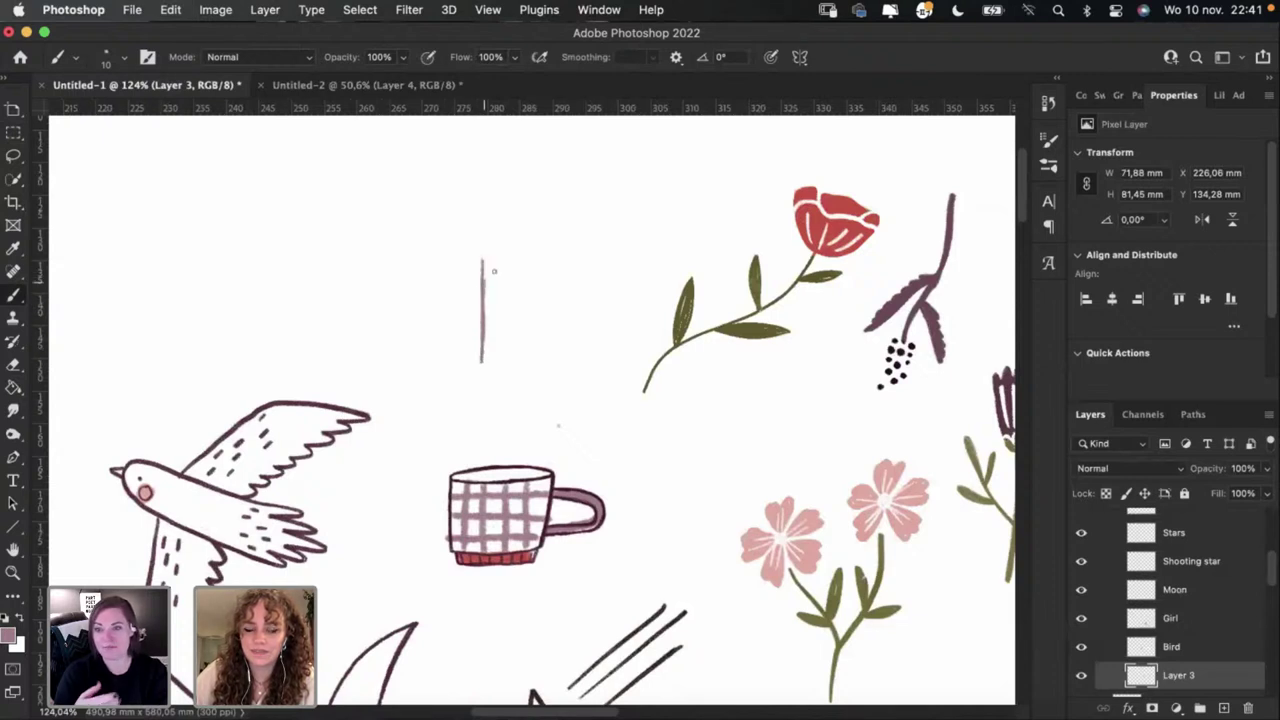
Step: Cross the line with horizontal and diagonal strokes into a star and thicken its arms
drag(447, 308, 530, 308)
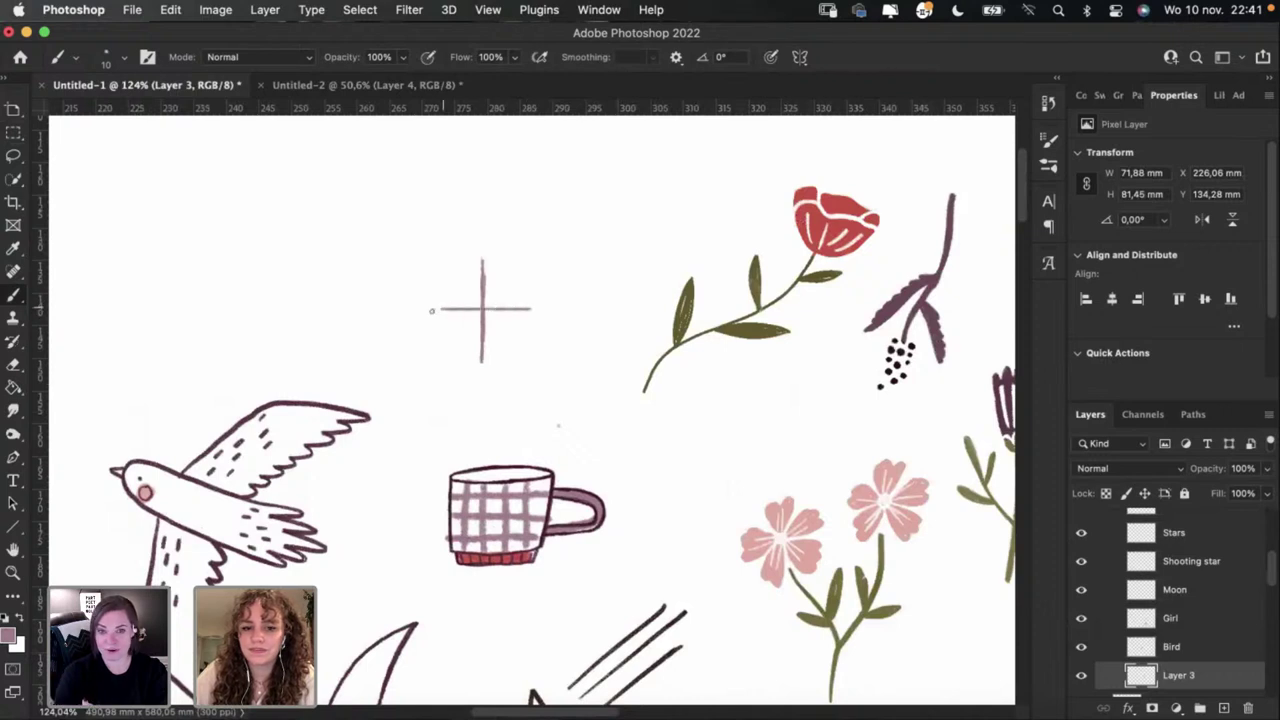
mouse_move(432, 310)
mouse_down()
mouse_move(489, 300)
mouse_move(458, 337)
mouse_move(508, 277)
mouse_move(470, 327)
mouse_up()
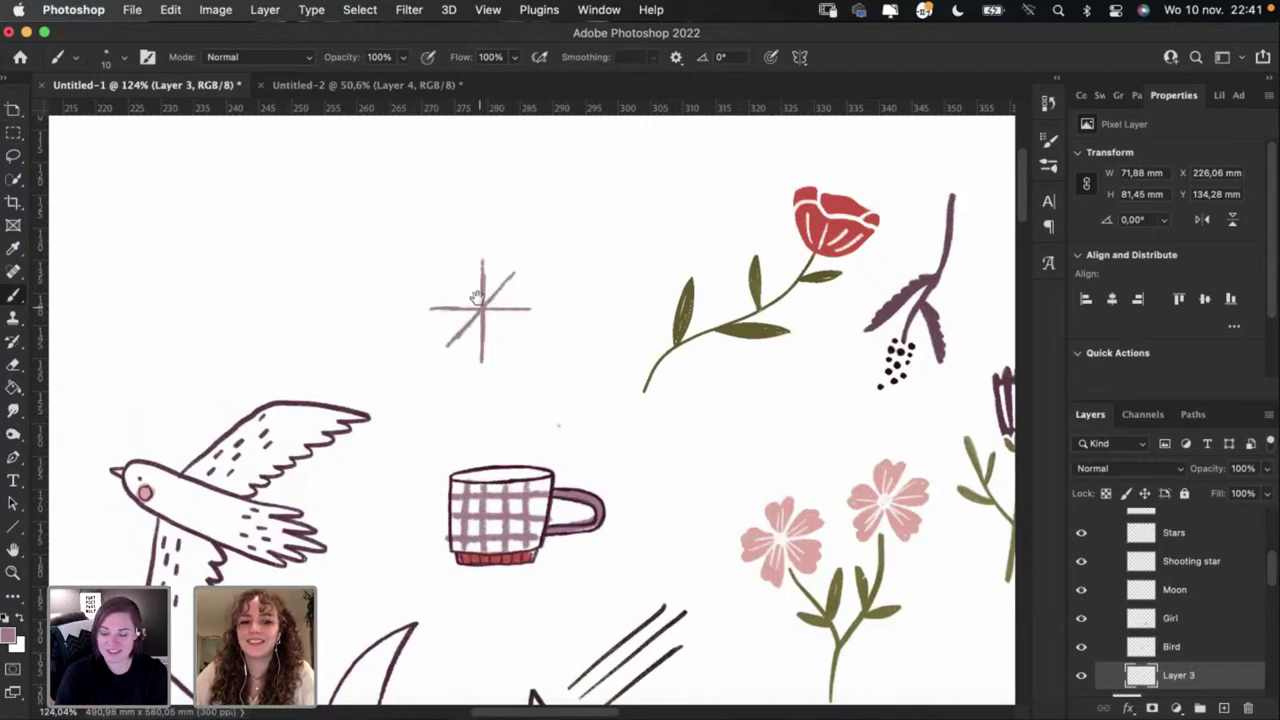
drag(456, 282, 514, 340)
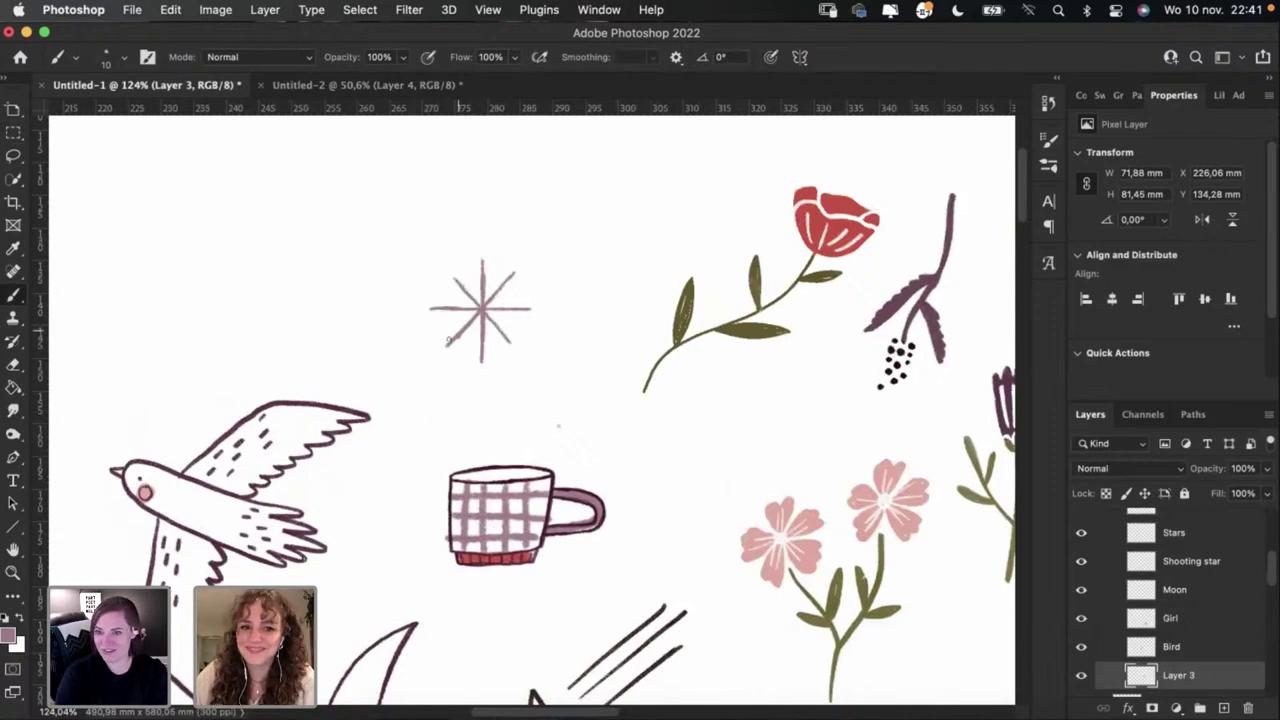
drag(446, 346, 477, 307)
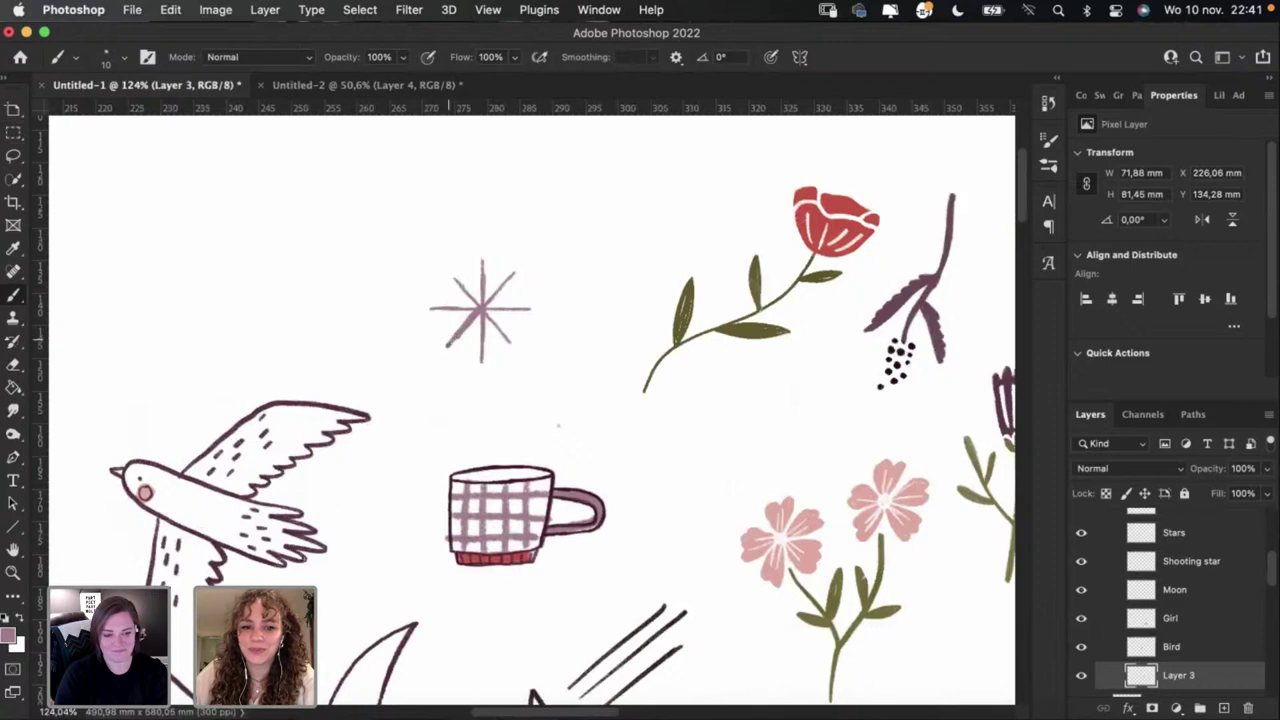
drag(446, 348, 479, 314)
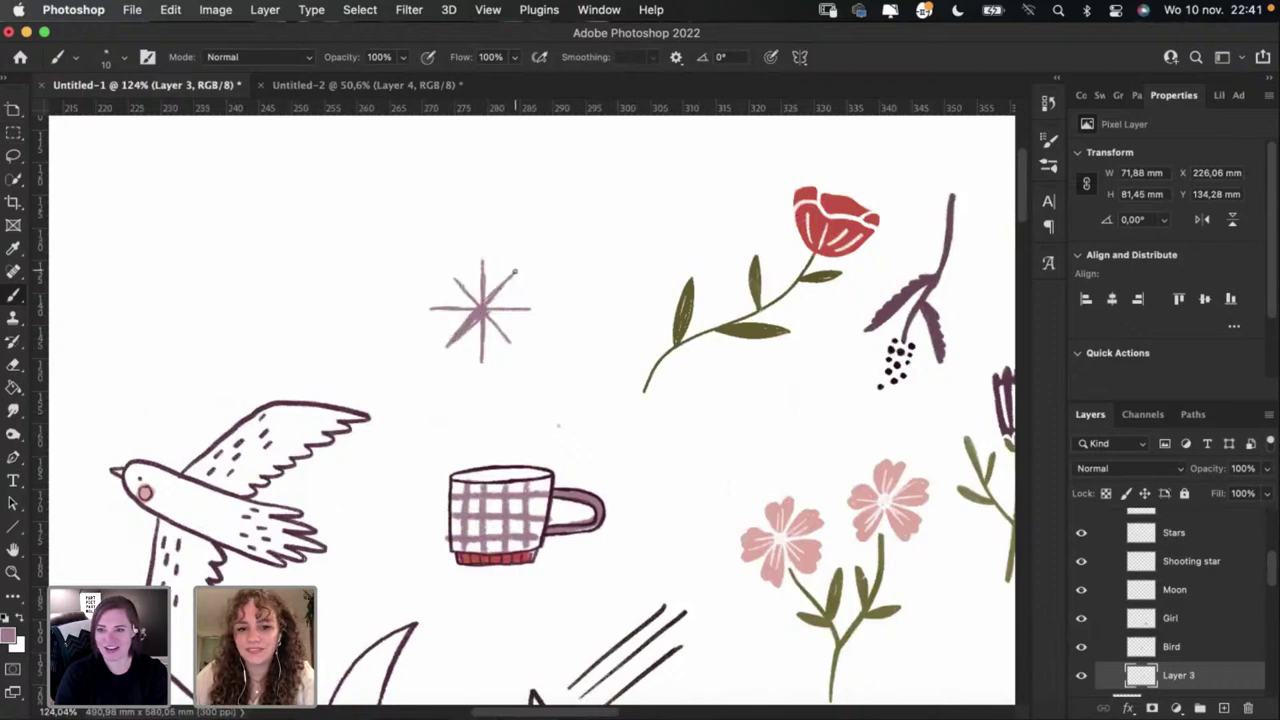
drag(515, 270, 490, 300)
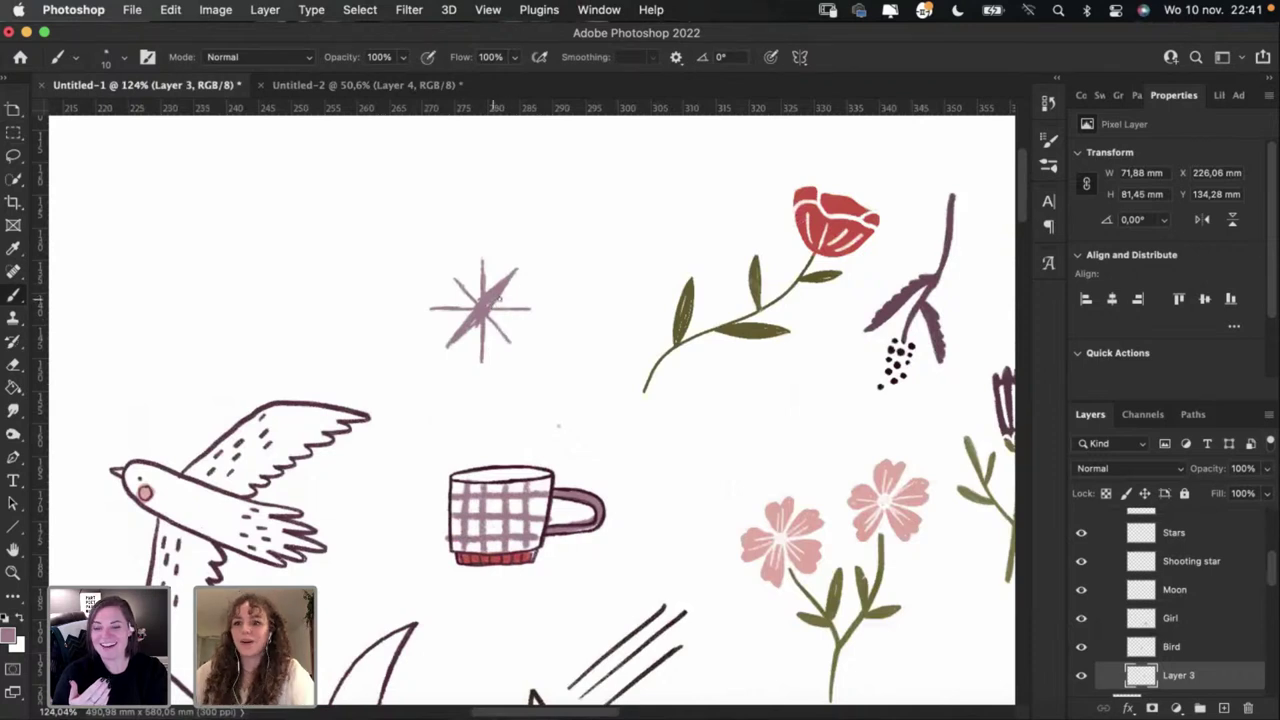
Step: Fill in the star's centre and upper-left with the brush, undoing stray marks
key(e)
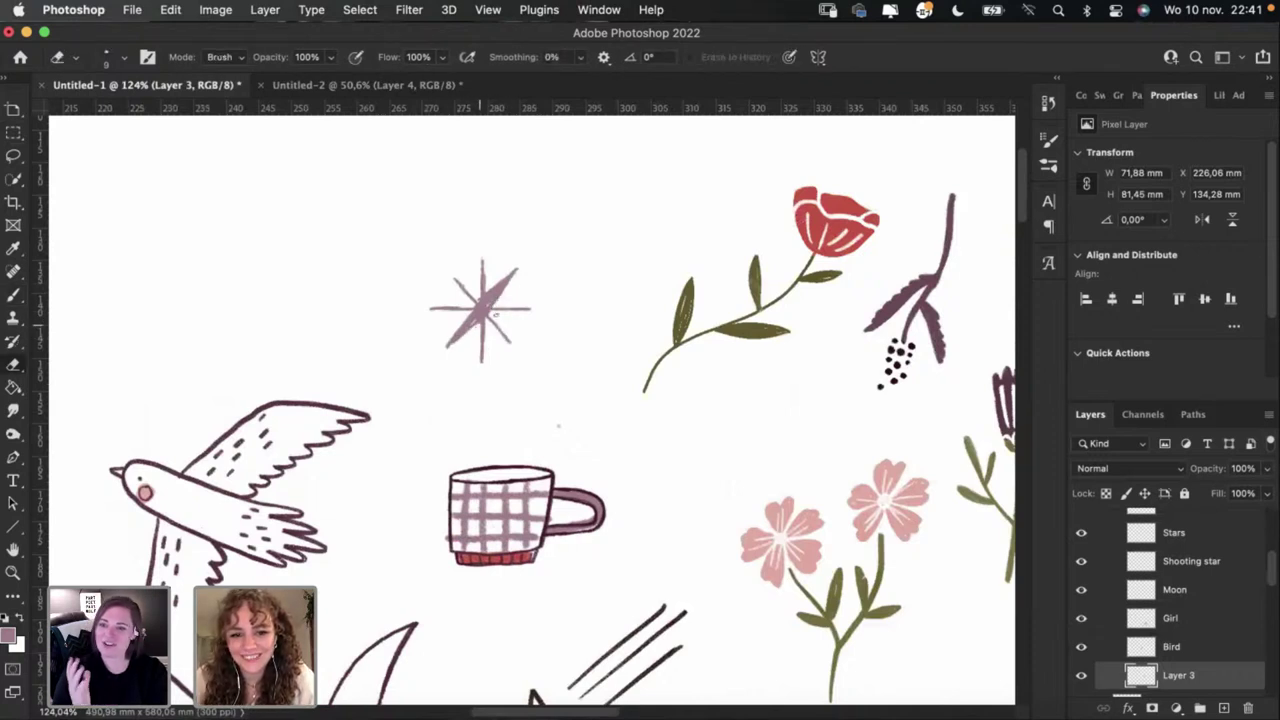
key(b)
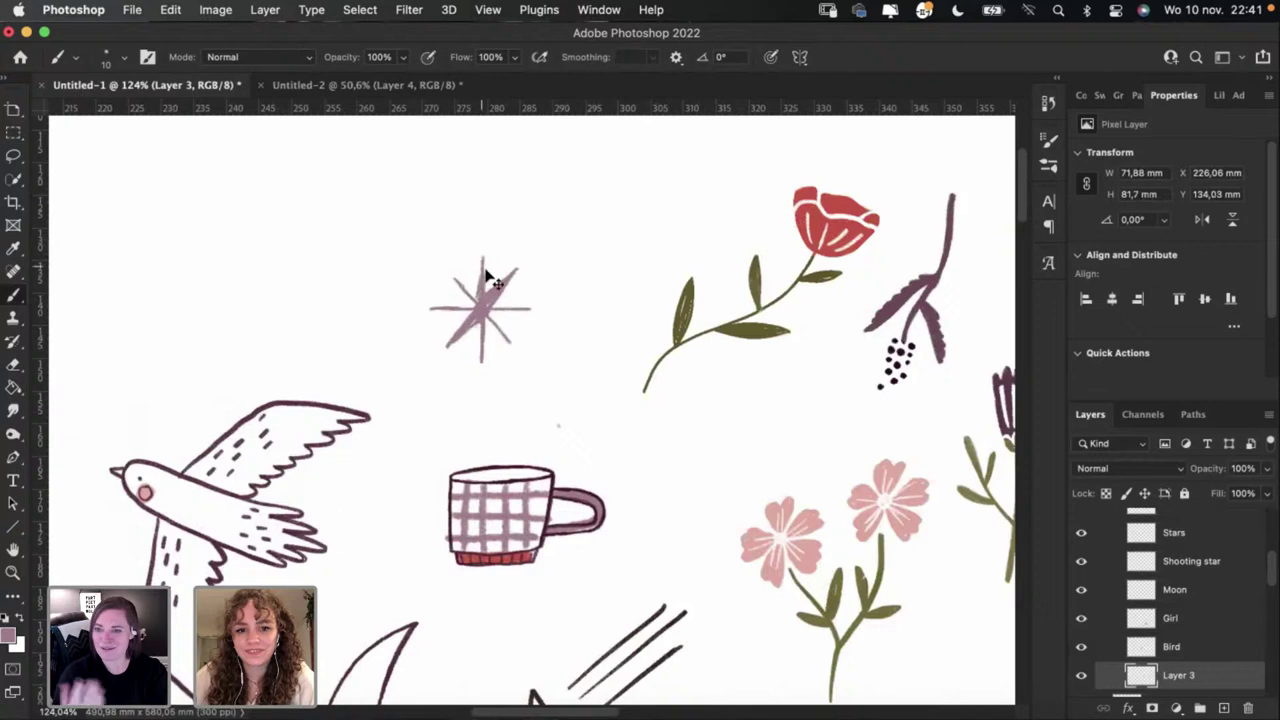
click(484, 298)
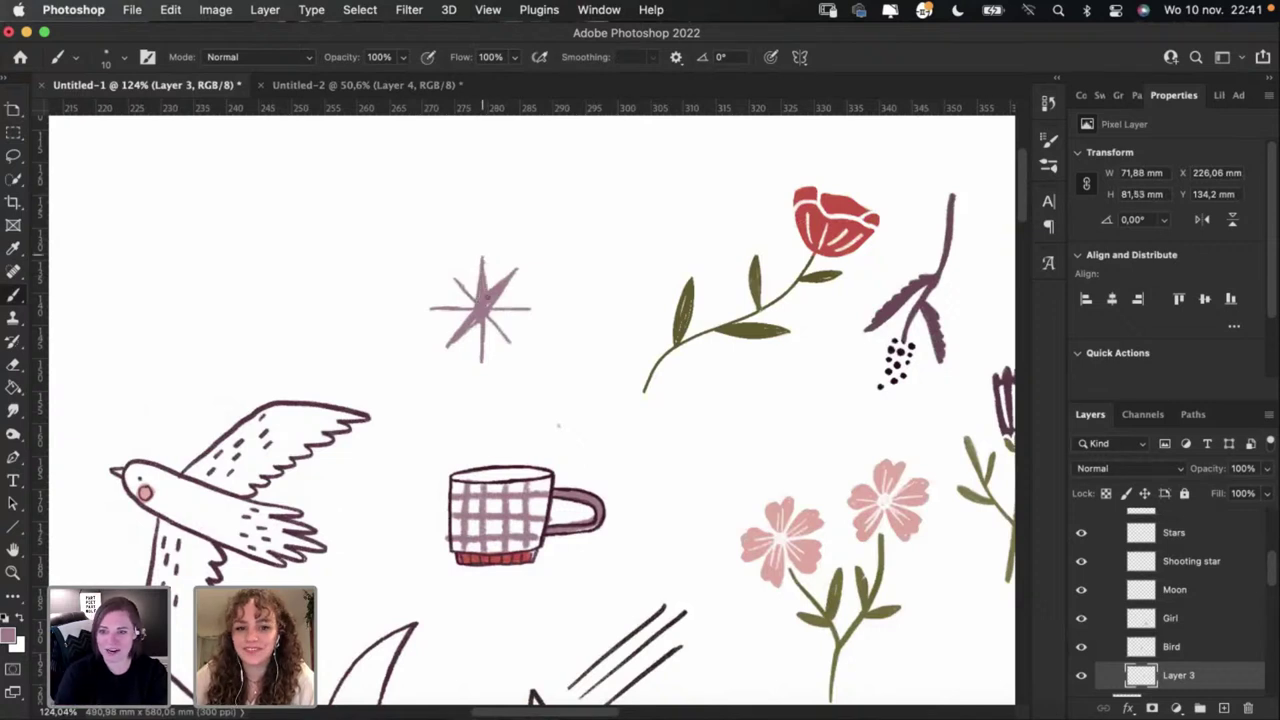
click(464, 287)
scroll(524, 408, left, 2)
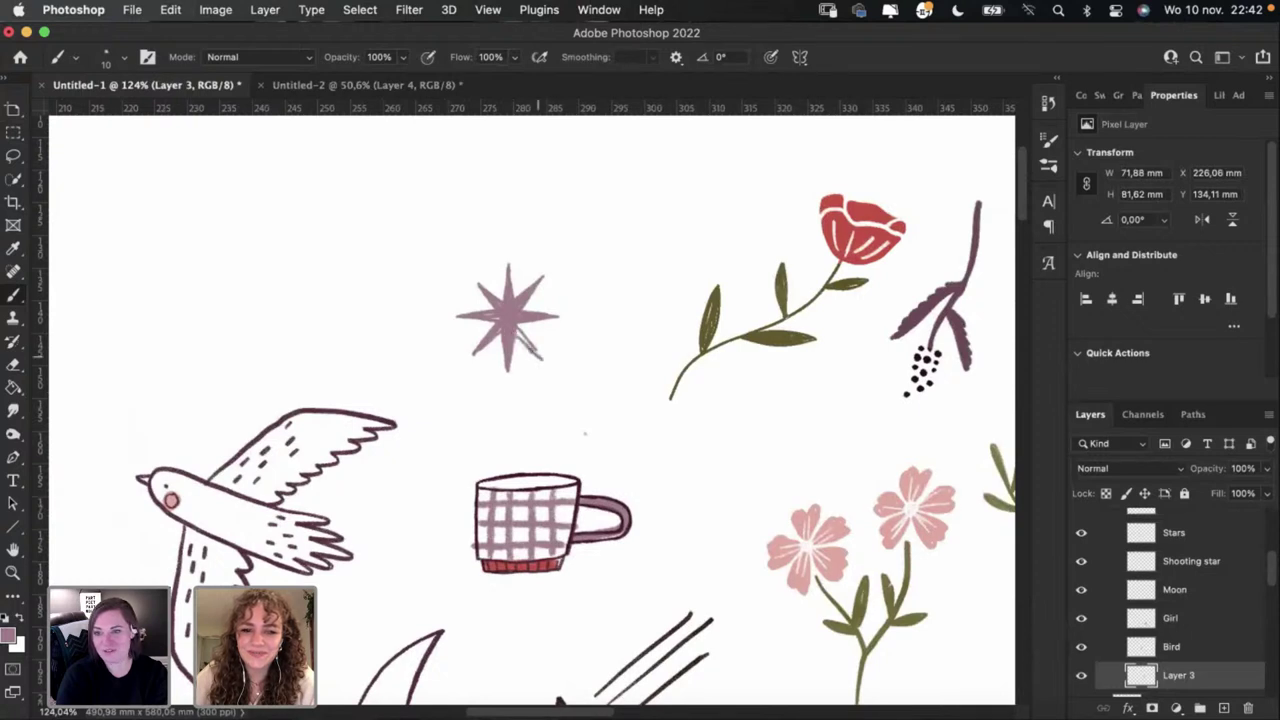
key(super+z)
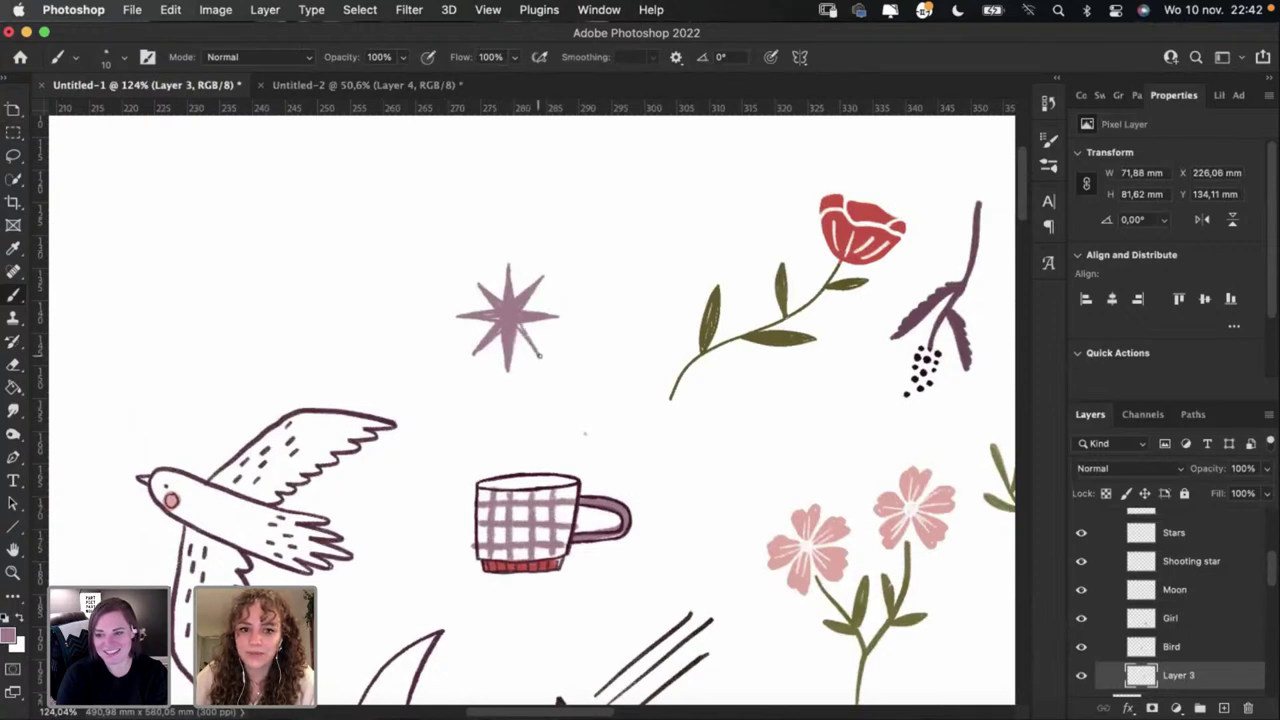
key(super+z)
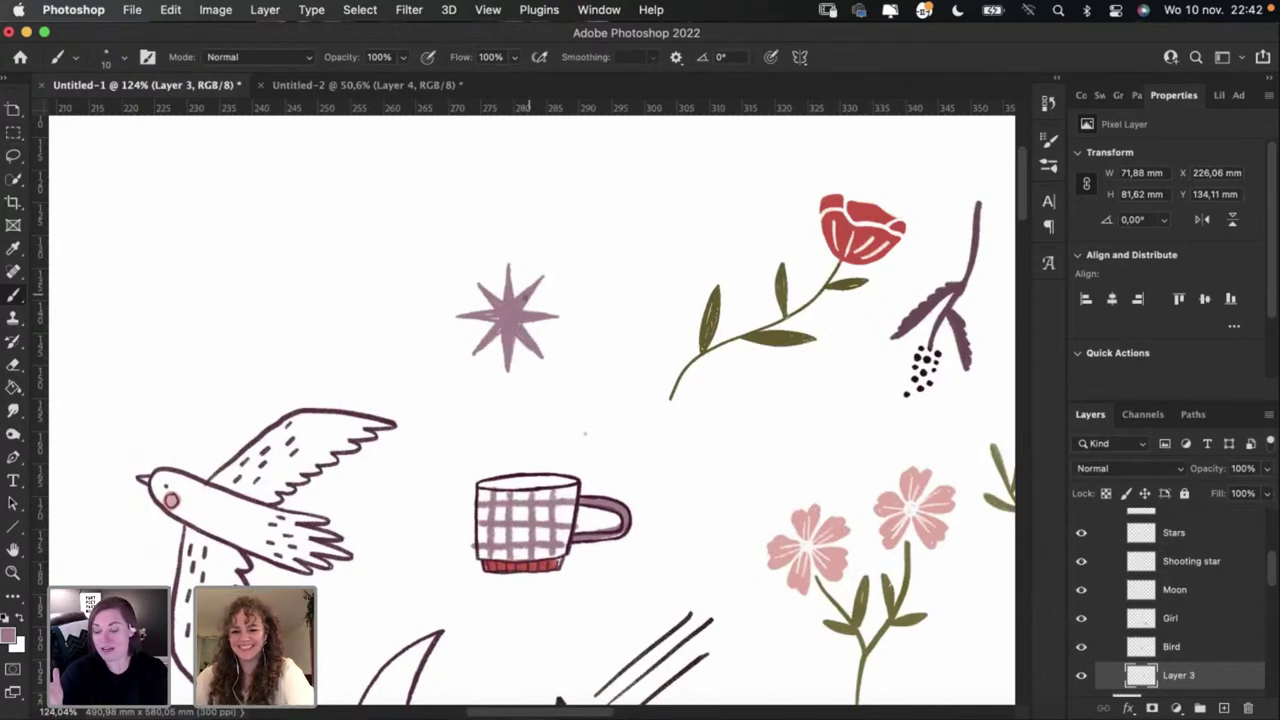
Step: Tidy the star's edges with the Eraser, then move the bird doodle to a new spot
key(e)
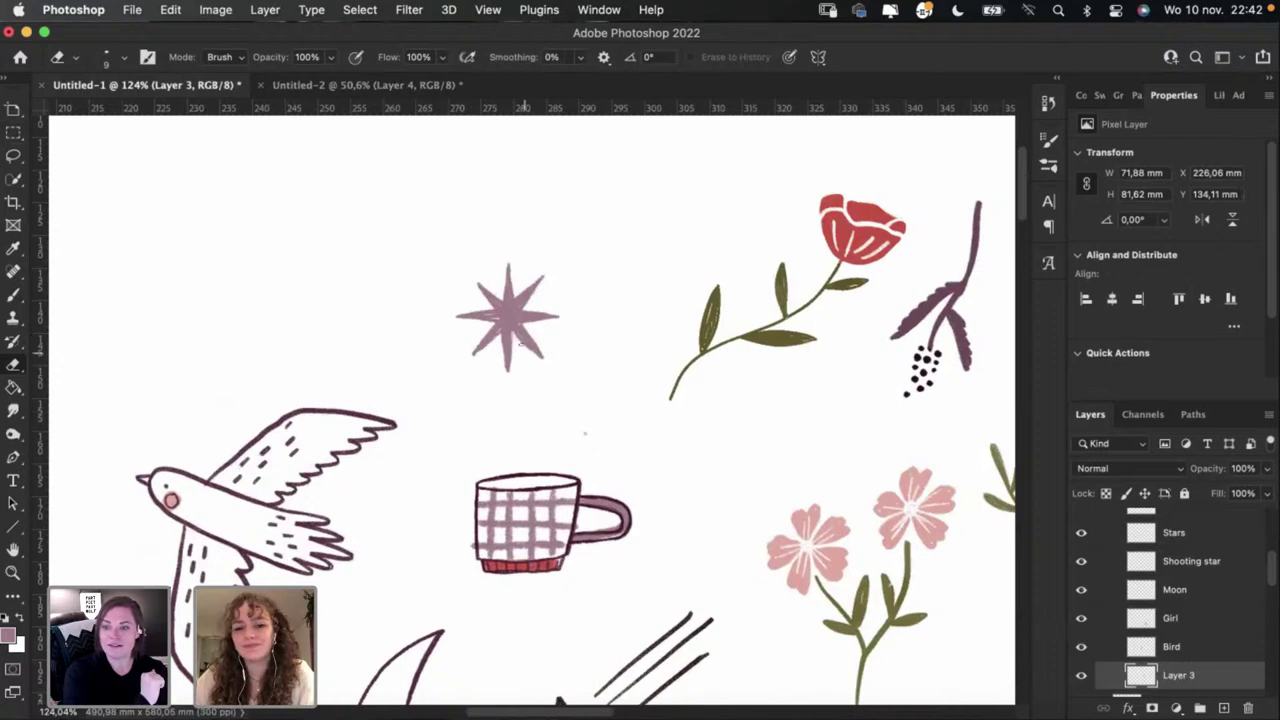
key(b)
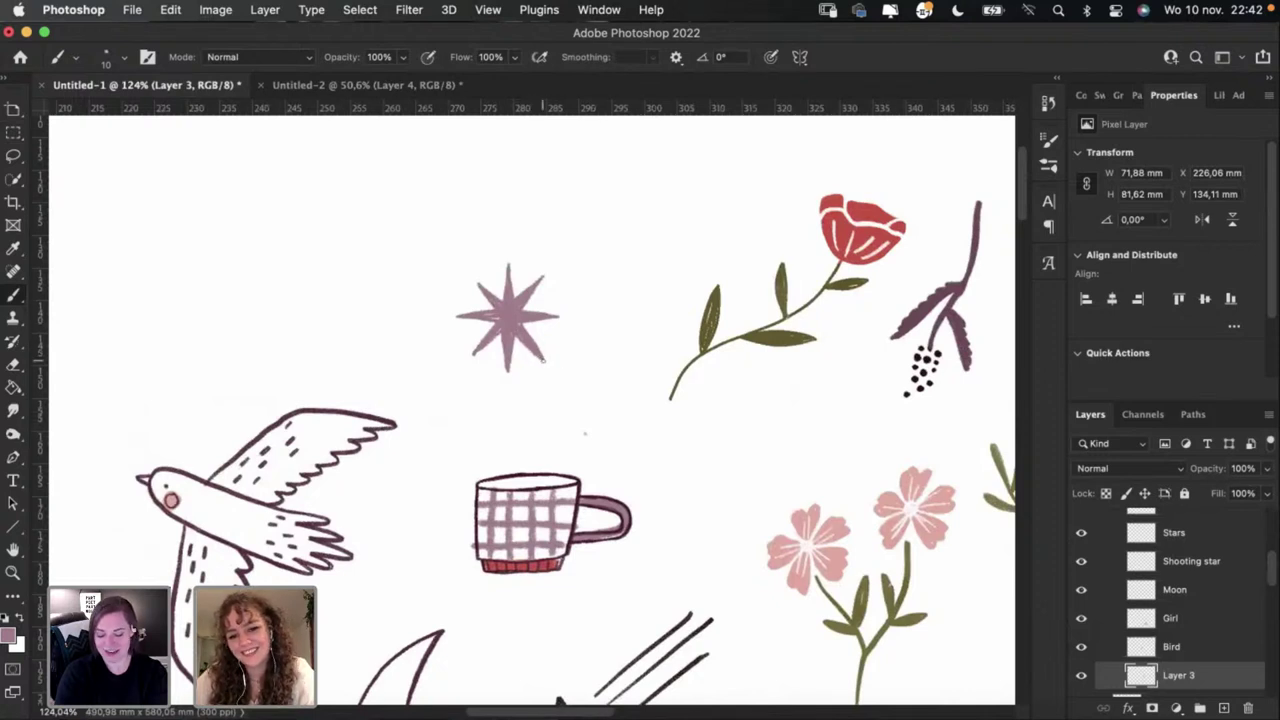
key(e)
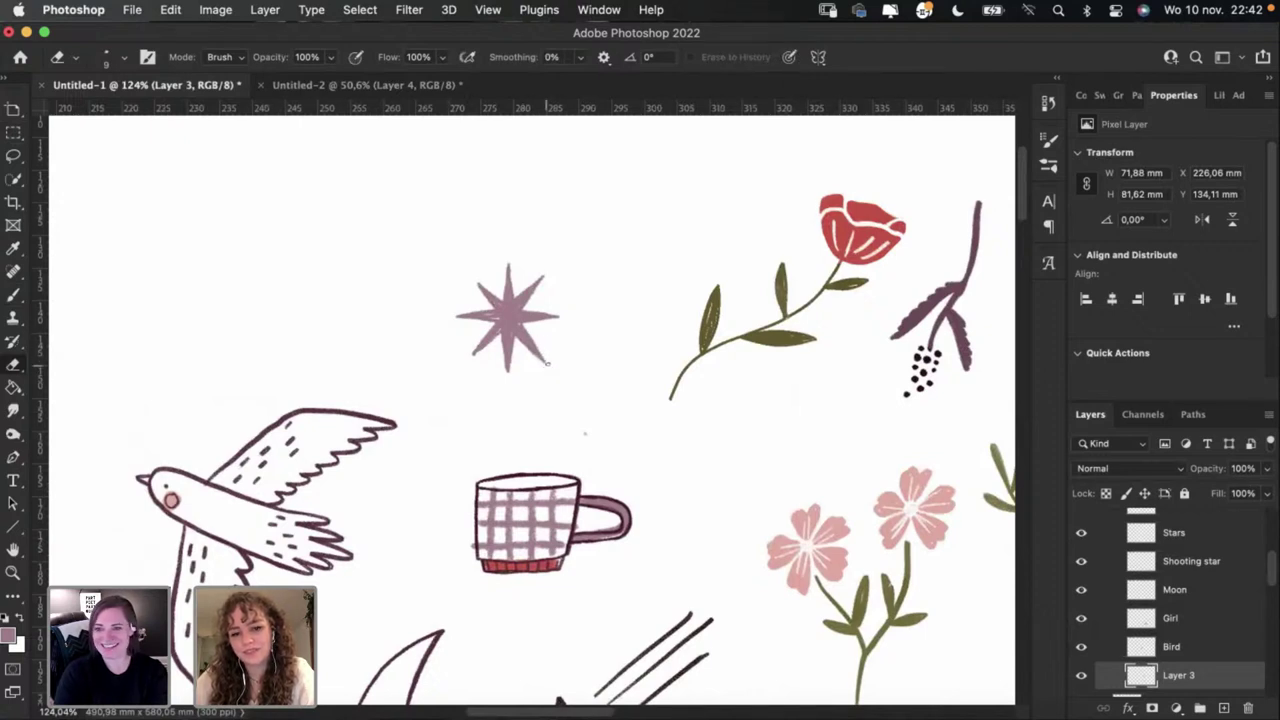
key(b)
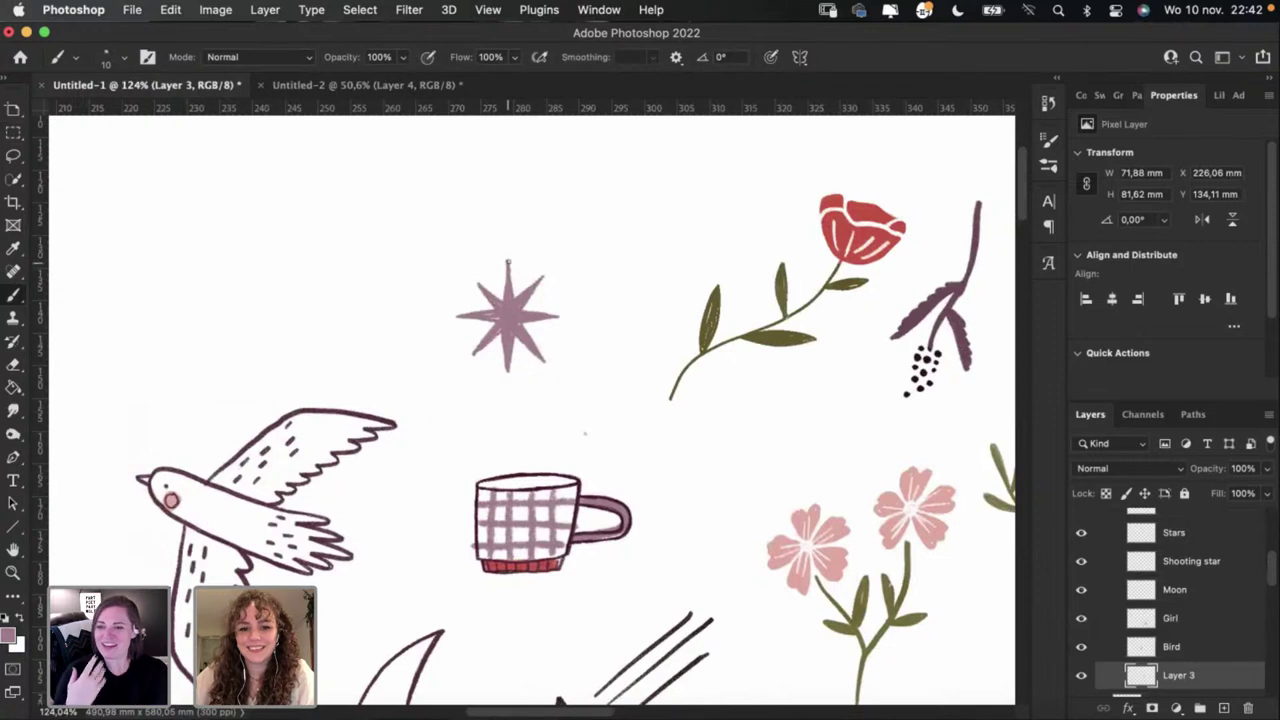
key(super+z)
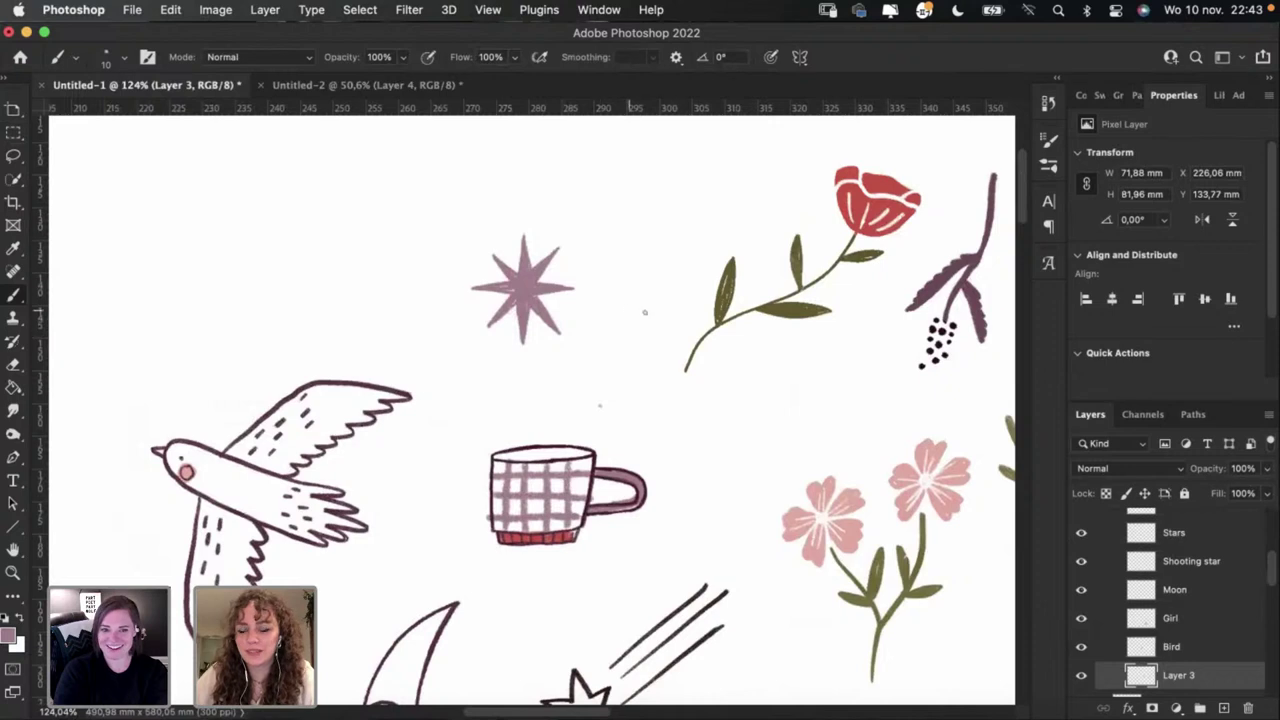
scroll(660, 290, down, 3)
scroll(660, 290, right, 3)
drag(741, 320, 712, 315)
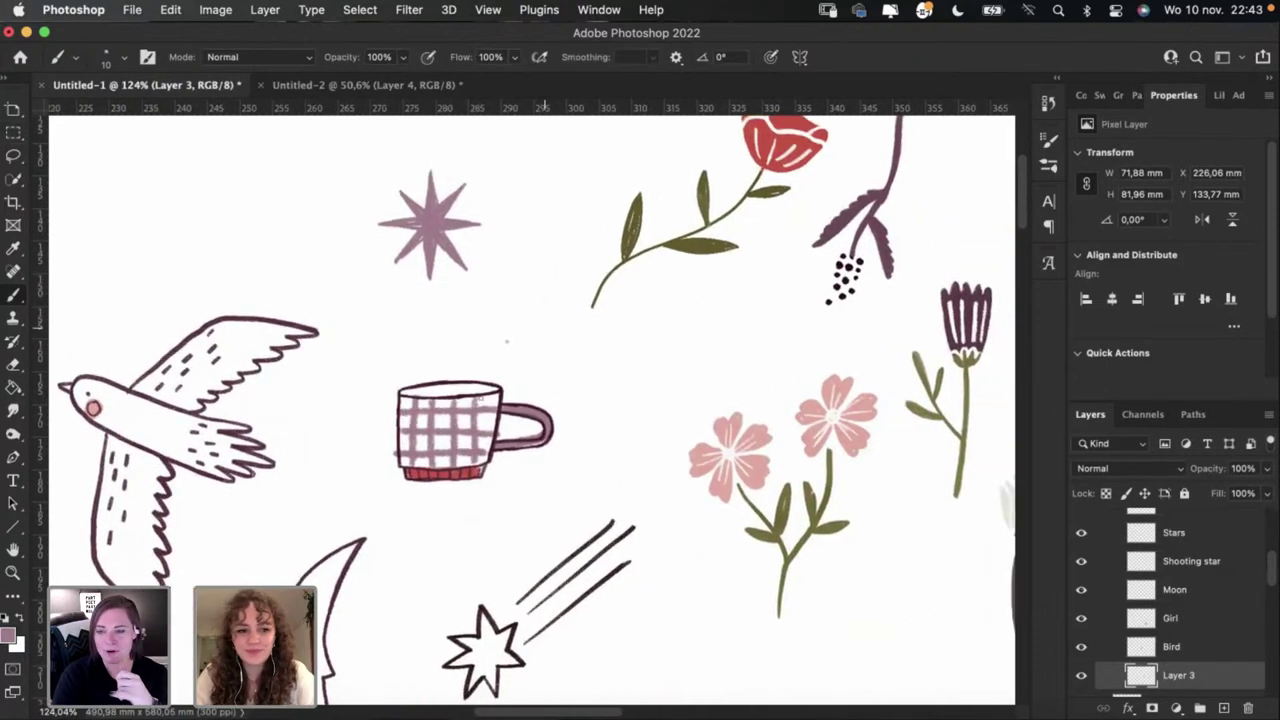
drag(130, 400, 117, 411)
Step: Paste the bird into the InDesign planner, undo it, and return to Photoshop
click(685, 712)
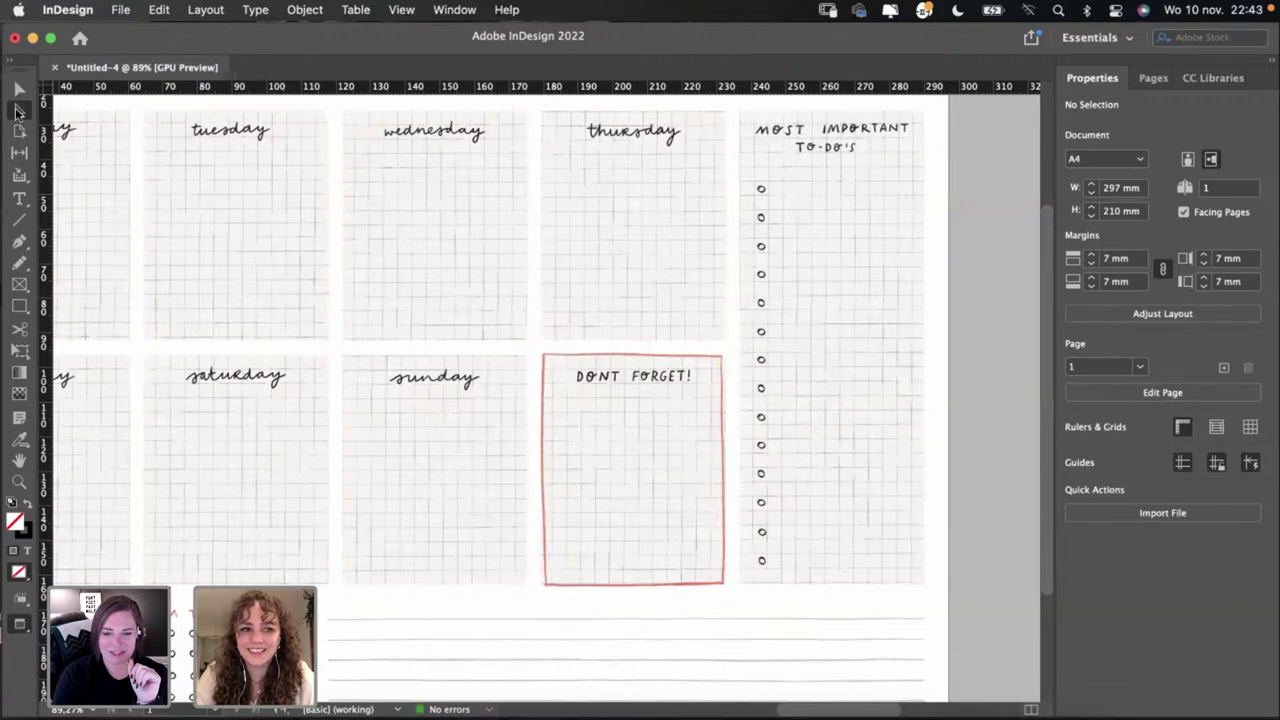
key(super+v)
drag(561, 423, 670, 379)
key(super+z)
click(623, 712)
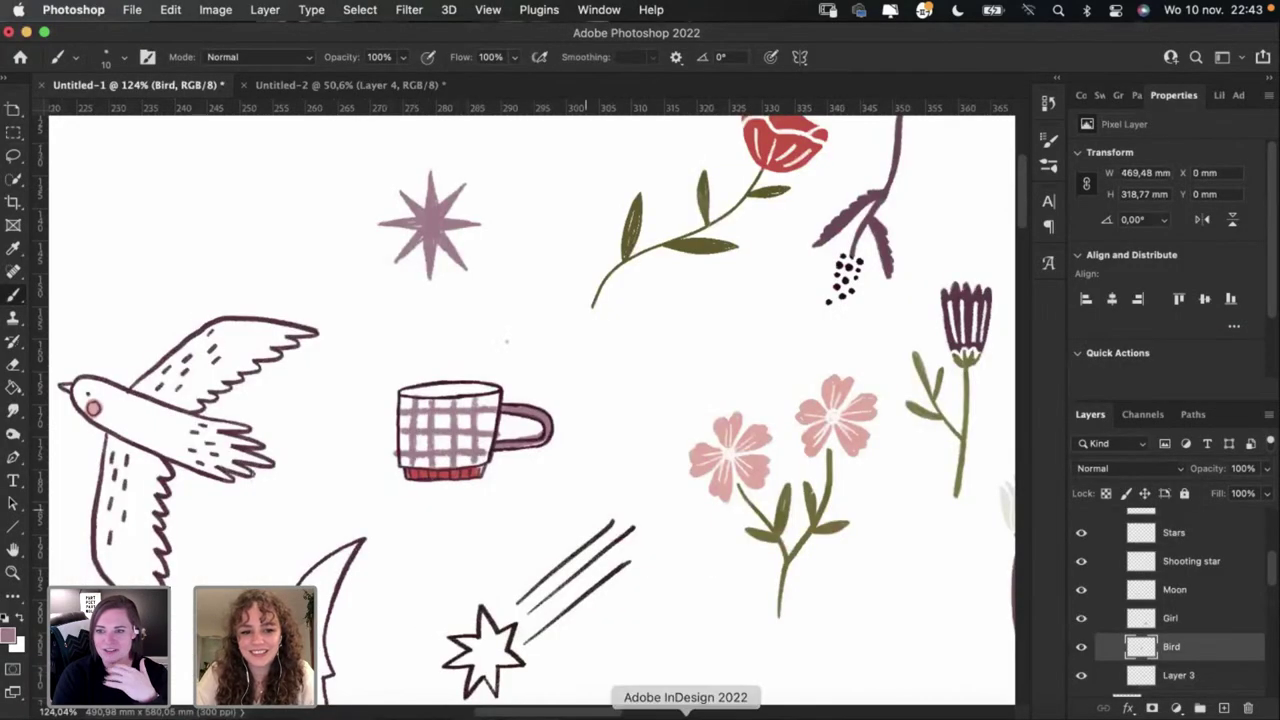
scroll(1168, 648, down, 2)
Step: Merge Layer 3 into the Bird layer
scroll(1168, 648, down, 1)
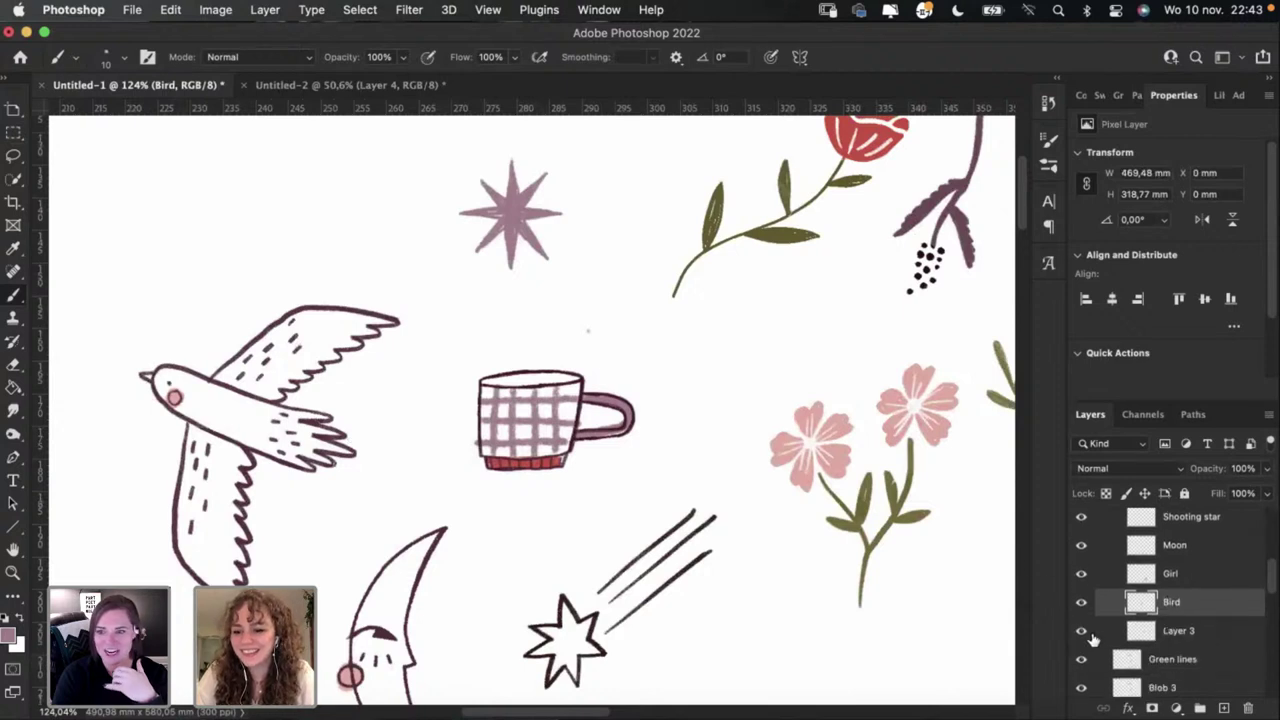
click(1081, 632)
click(1081, 634)
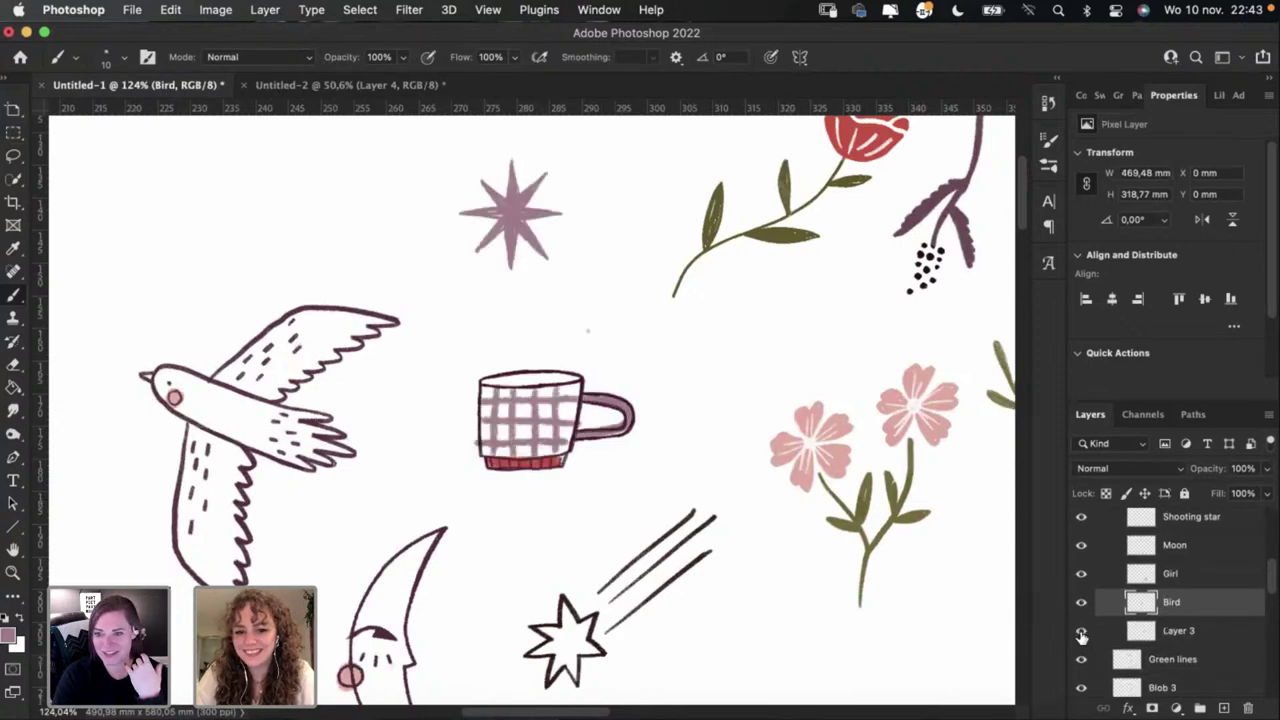
shift+click(1194, 636)
right_click(1191, 645)
mouse_move(1160, 700)
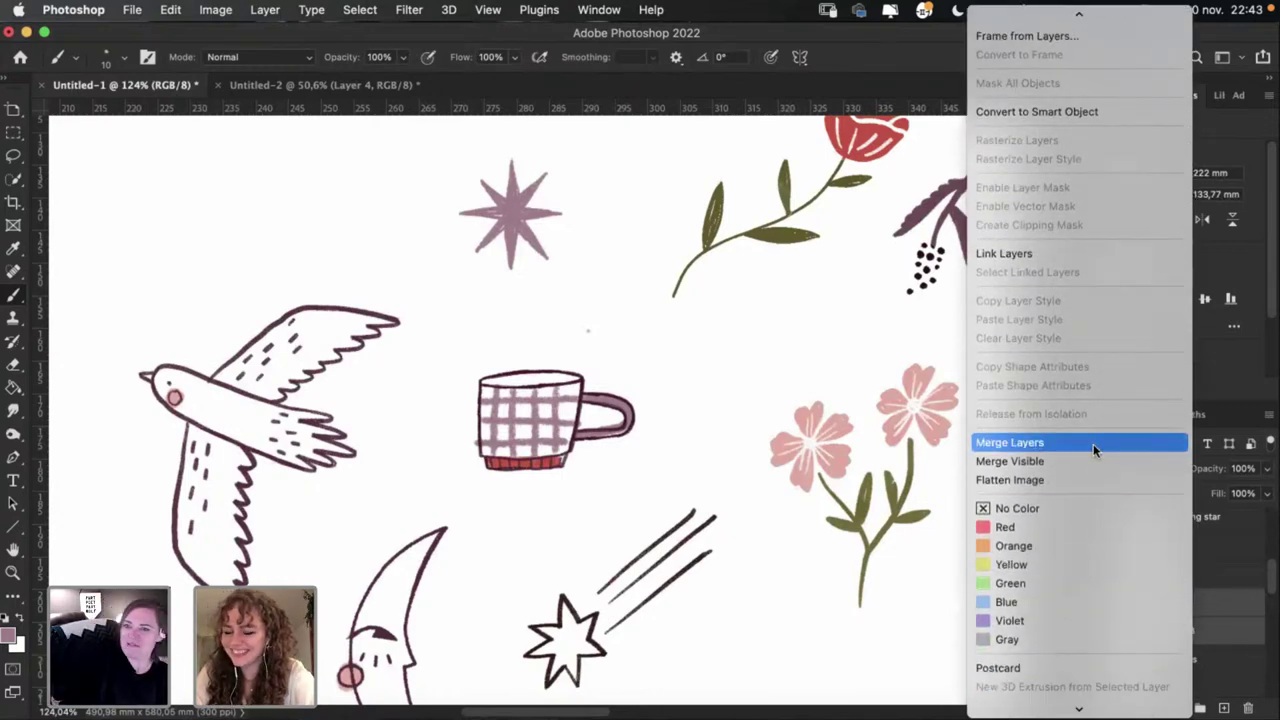
click(1093, 444)
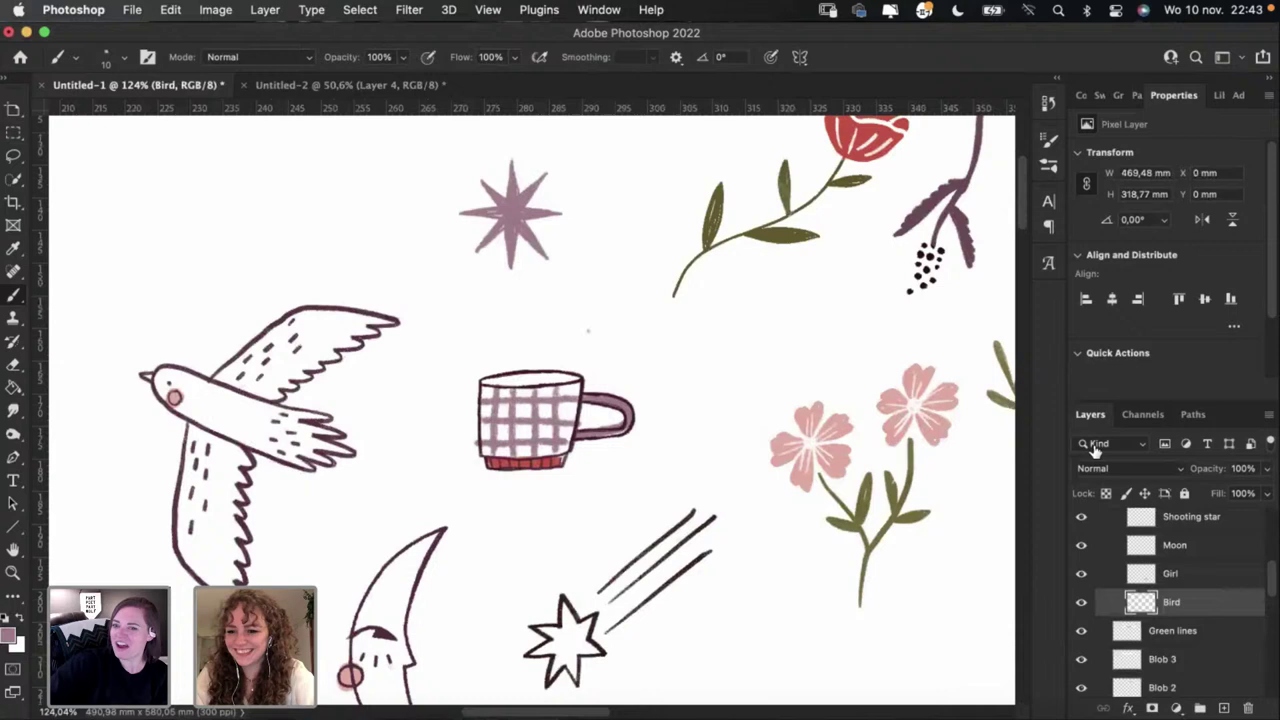
Step: Draw a freehand lasso selection around the bird, then return to InDesign
click(13, 157)
ctrl+click(398, 425)
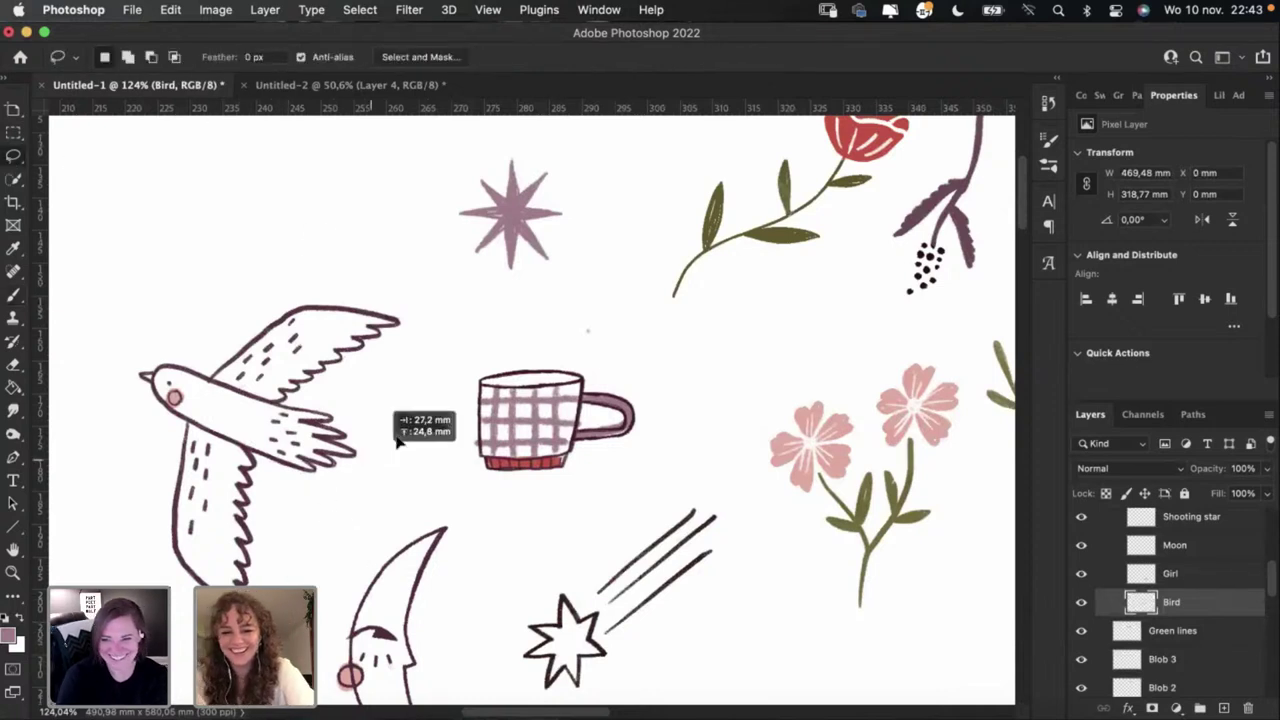
scroll(400, 446, down, 2)
scroll(400, 446, left, 2)
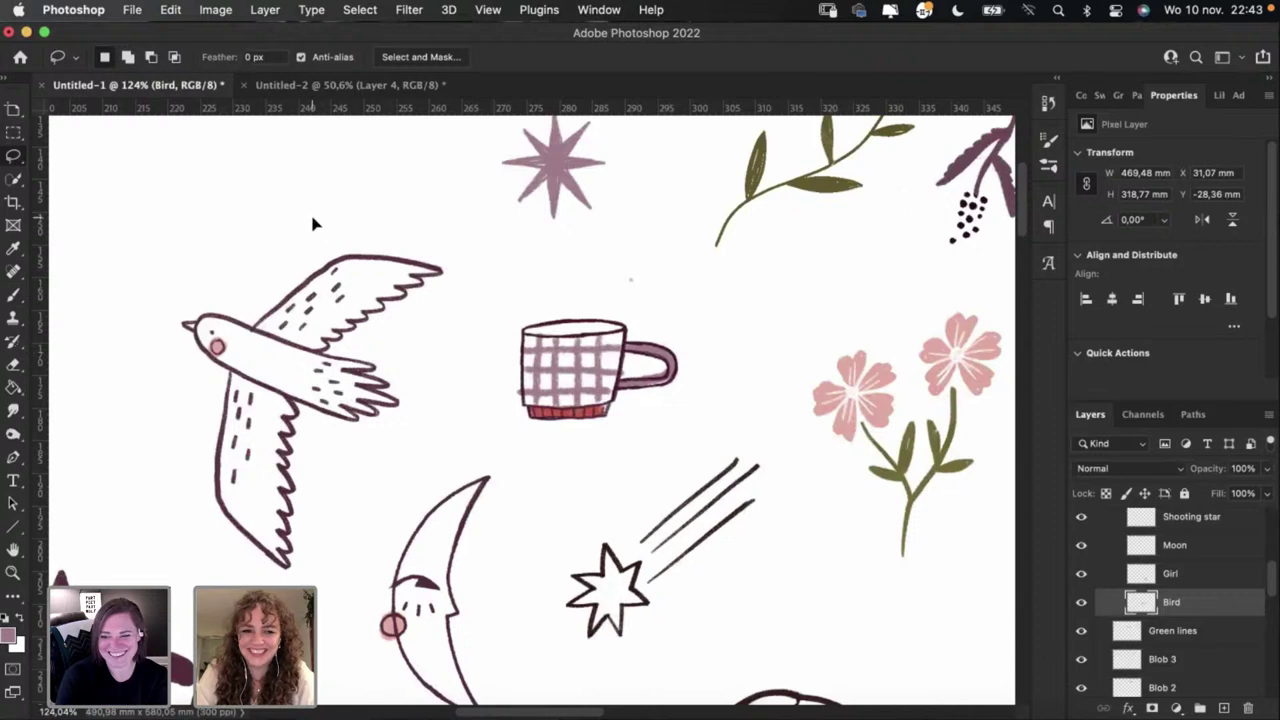
drag(314, 220, 491, 289)
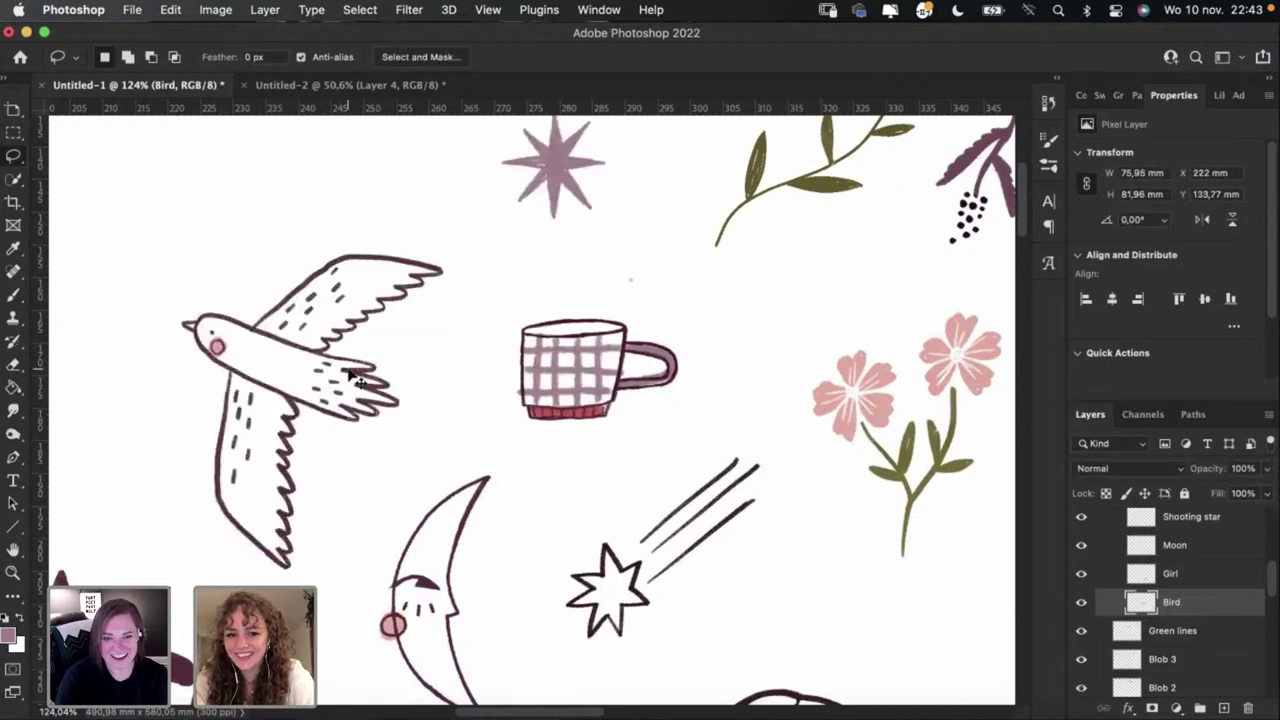
mouse_move(350, 465)
mouse_down()
mouse_move(384, 455)
mouse_move(437, 340)
mouse_move(456, 286)
mouse_move(438, 234)
mouse_move(326, 227)
mouse_move(265, 263)
mouse_move(197, 268)
mouse_move(144, 331)
mouse_move(220, 553)
mouse_move(318, 577)
mouse_move(350, 445)
mouse_up()
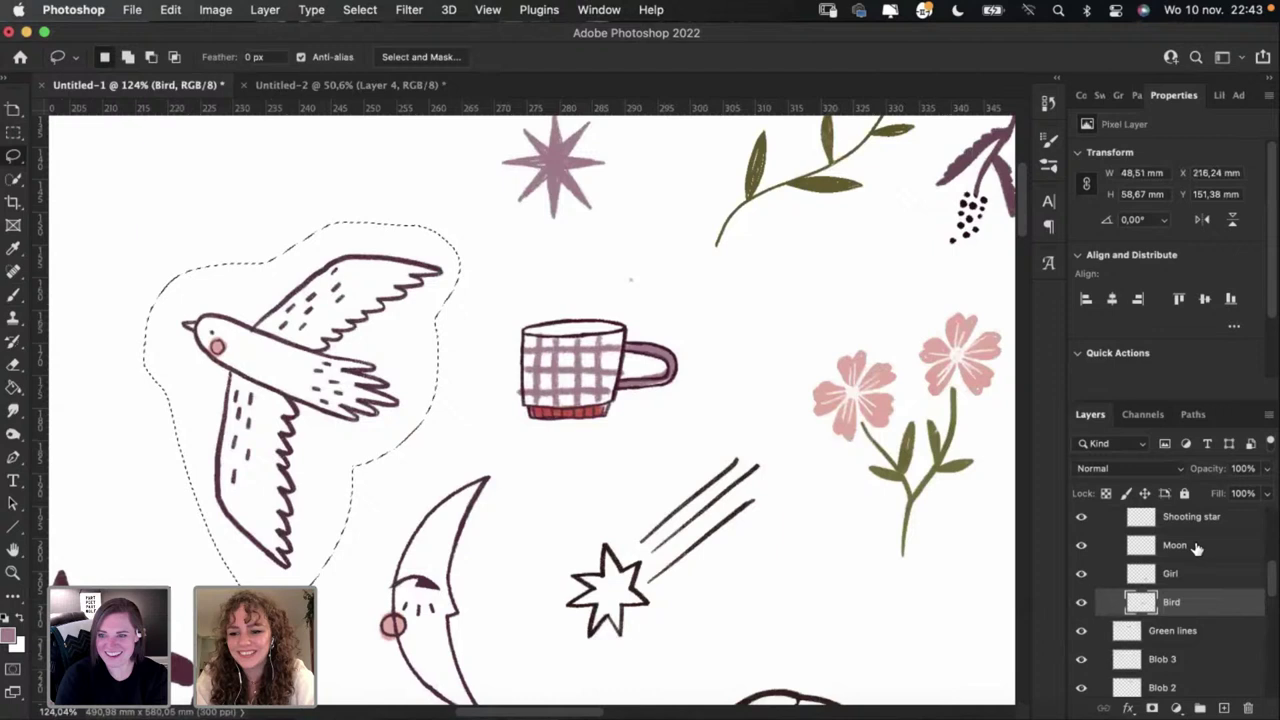
click(1081, 602)
click(1081, 602)
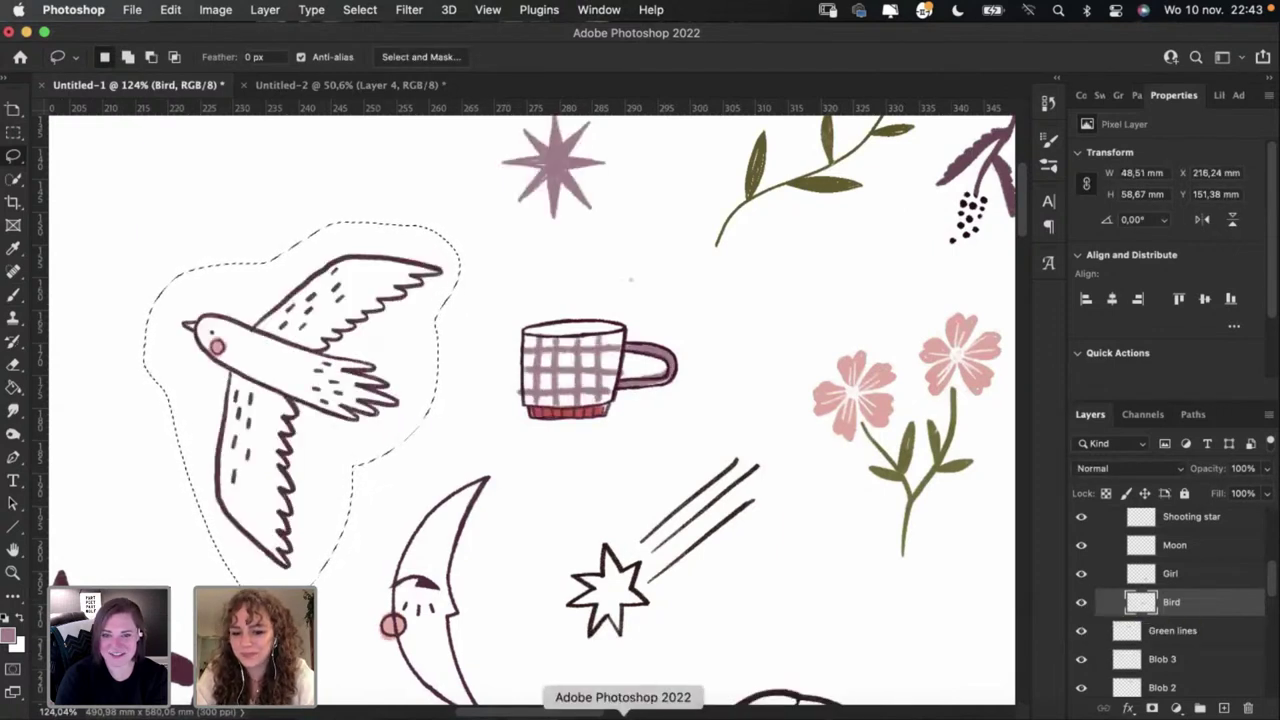
click(686, 714)
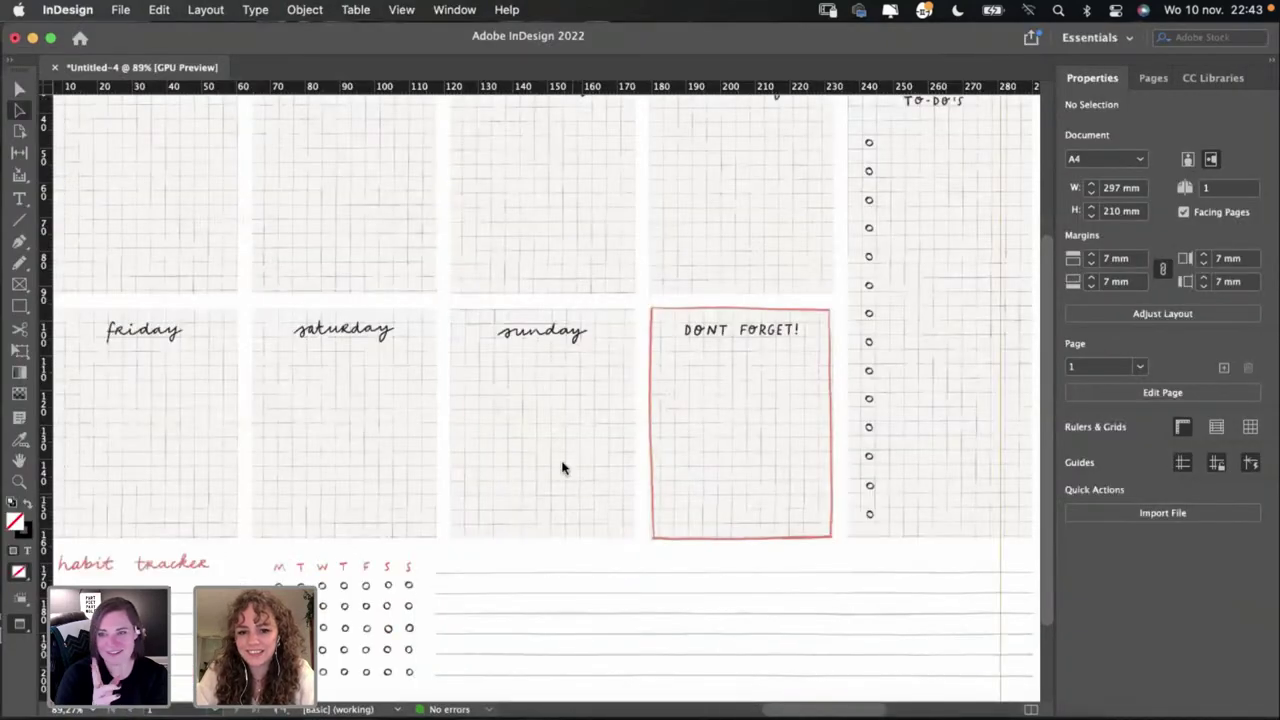
Step: Paste the bird, move it over the saturday and sunday boxes, and shrink its frame
key(super+v)
drag(524, 420, 490, 437)
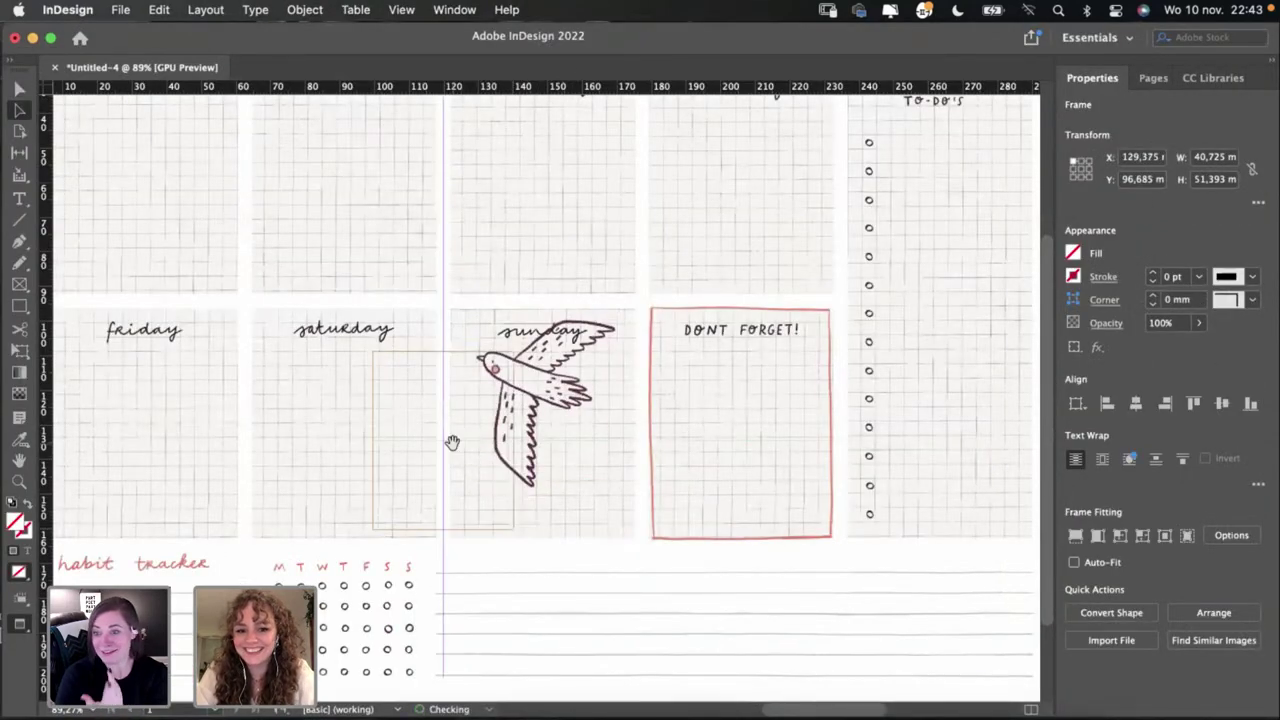
click(451, 443)
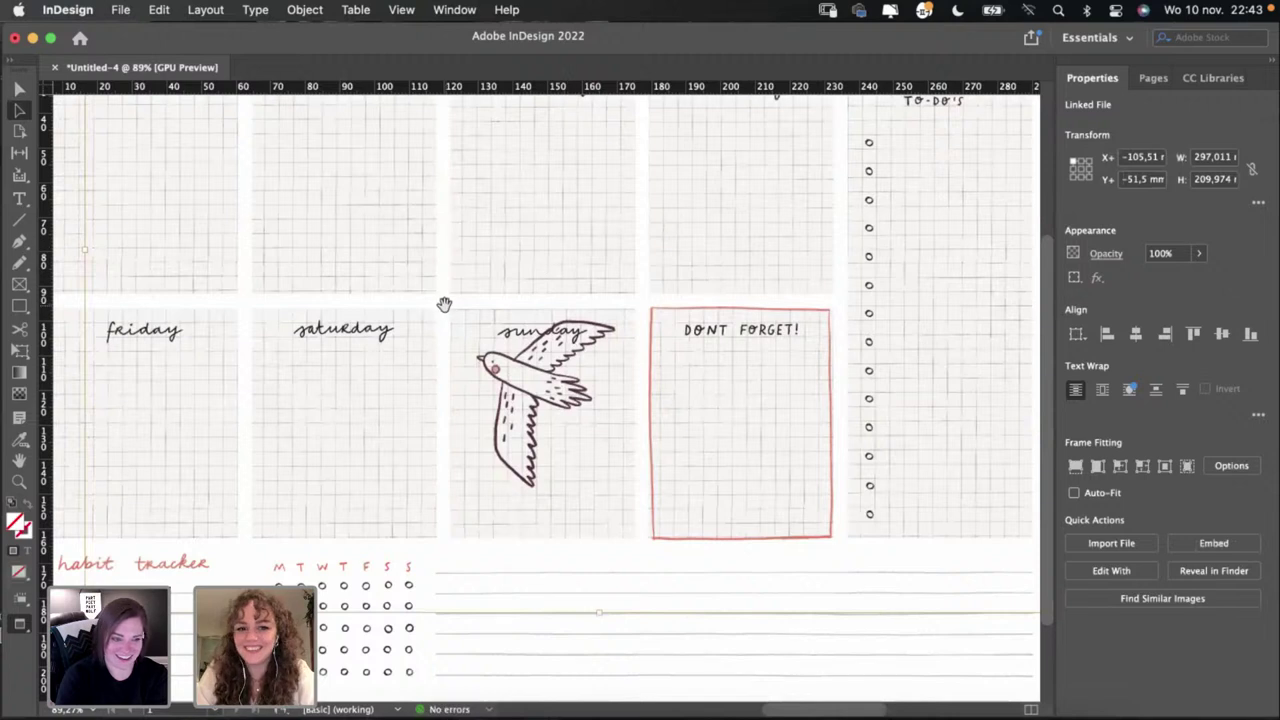
click(20, 90)
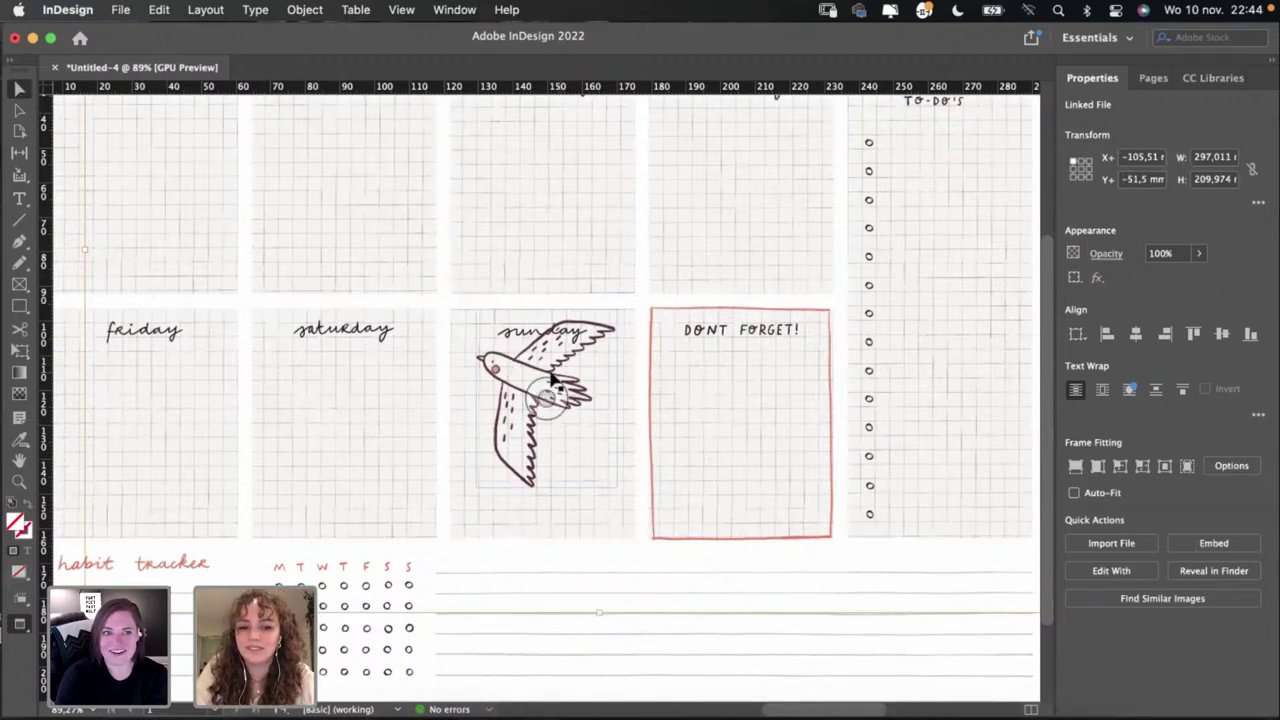
drag(578, 385, 495, 425)
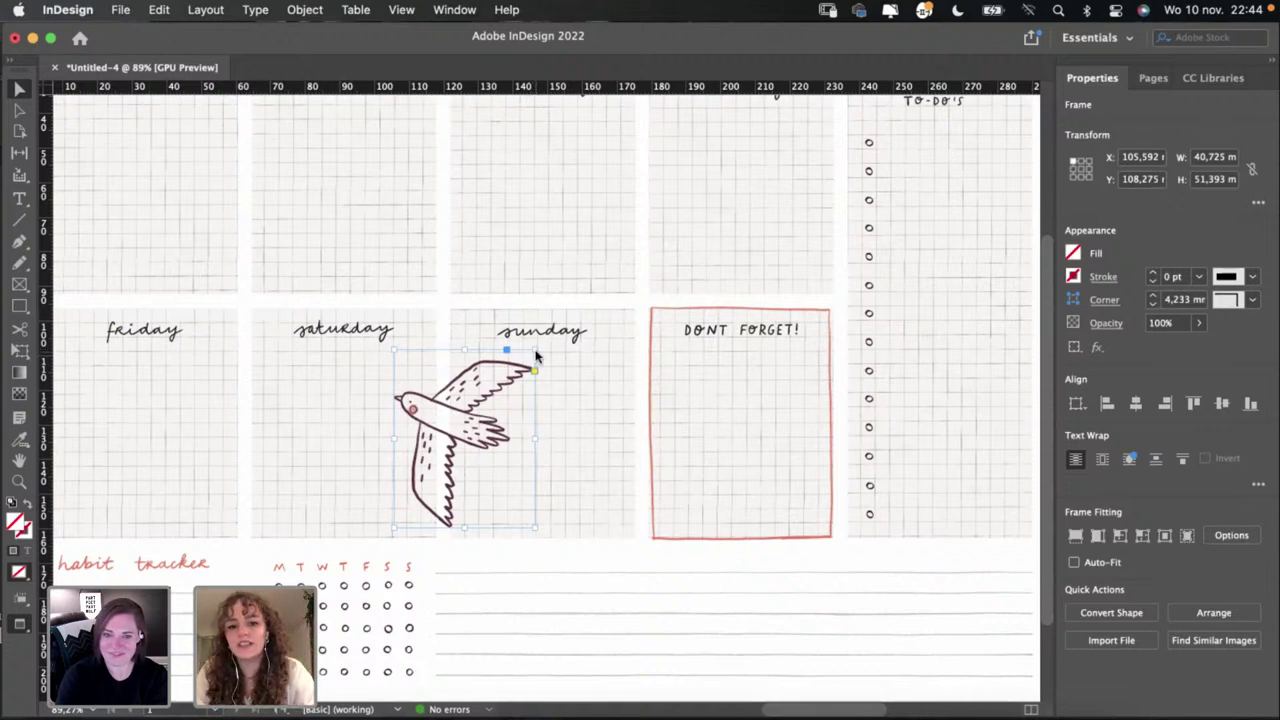
drag(535, 350, 465, 439)
click(145, 194)
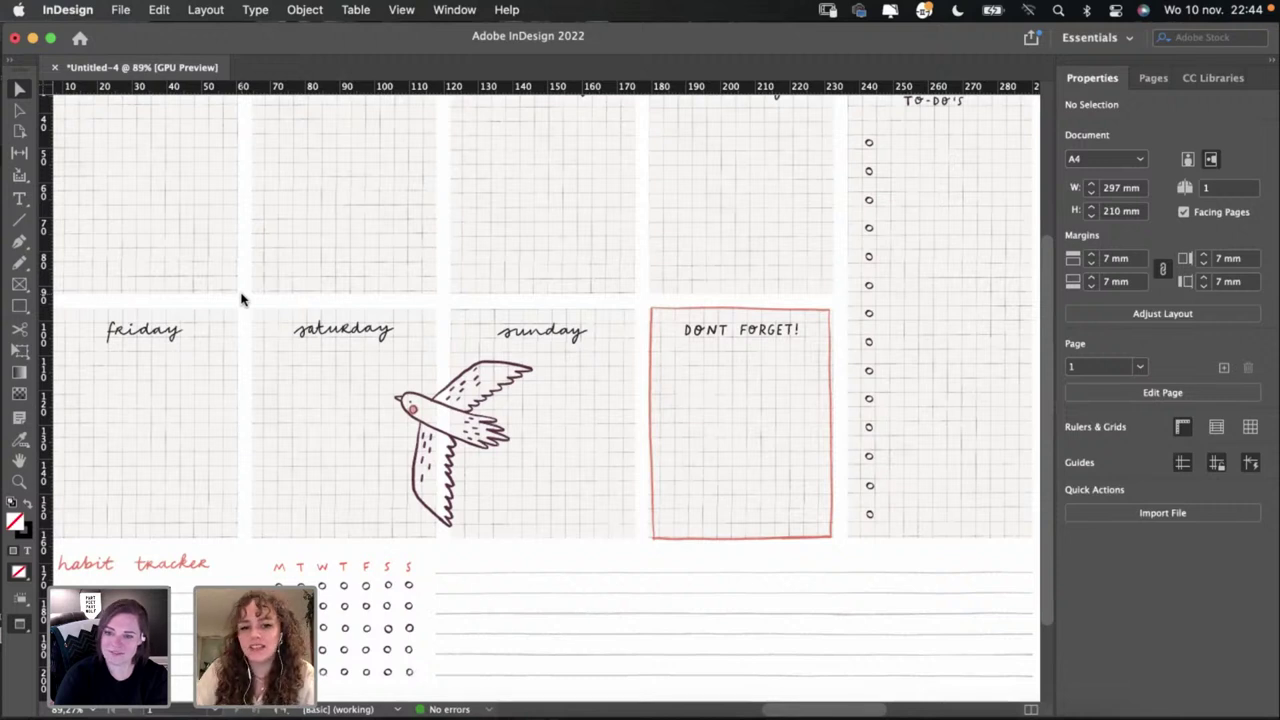
click(461, 477)
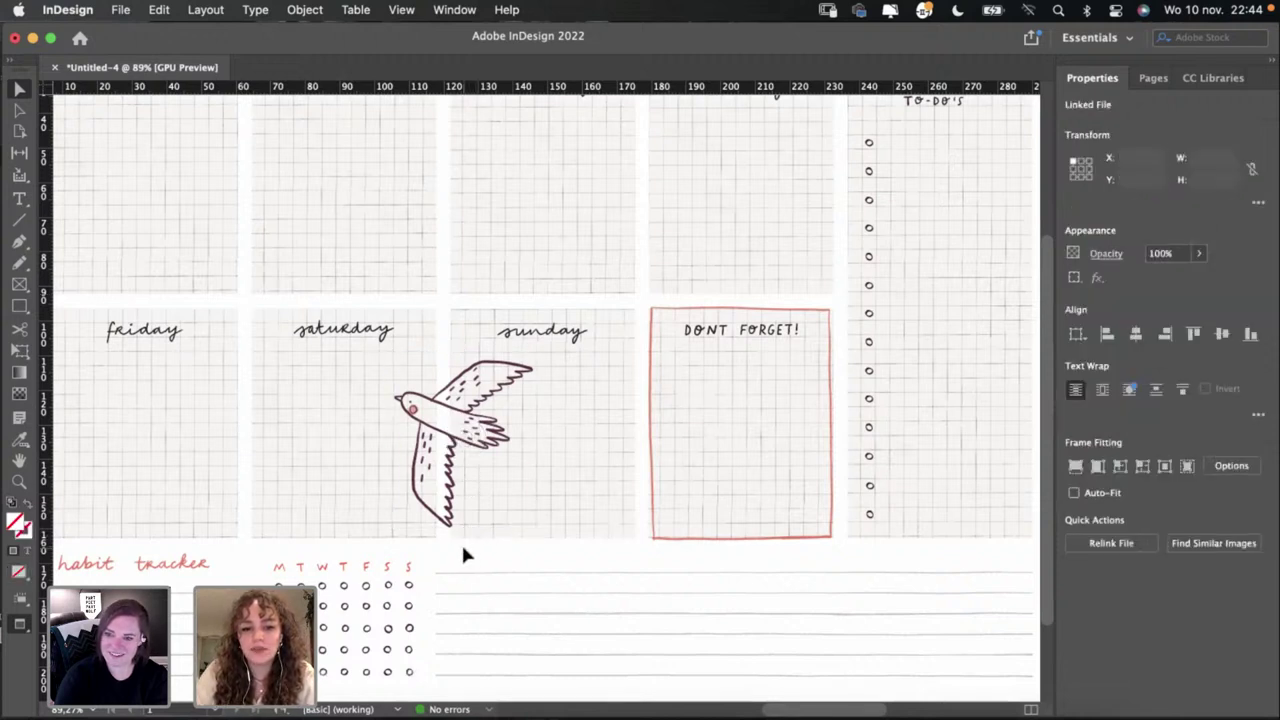
click(463, 556)
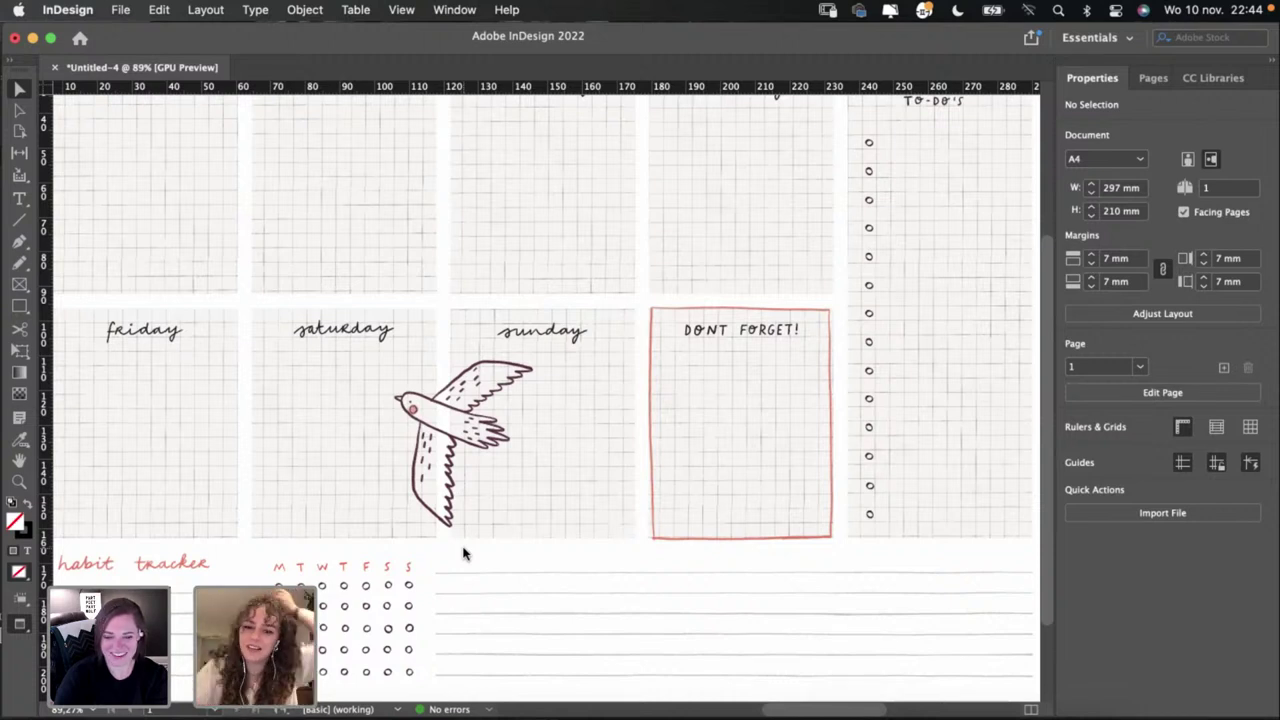
click(451, 470)
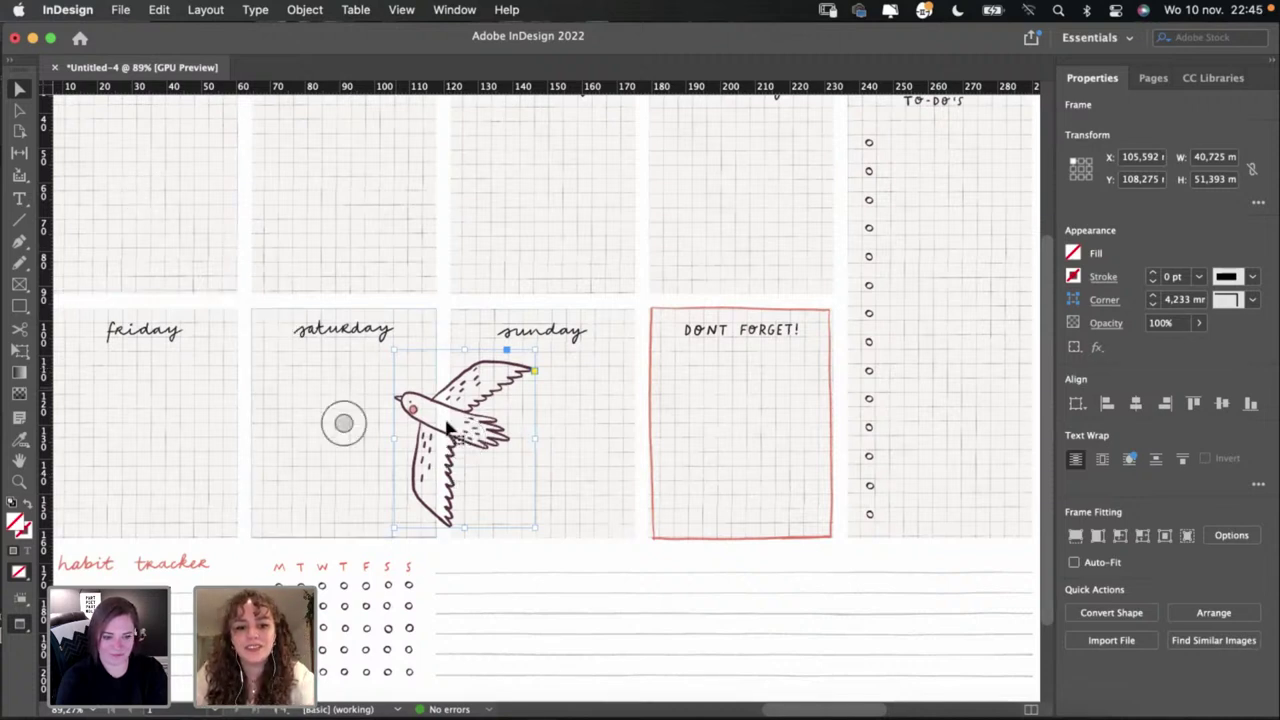
Step: Shift the bird frame left and shrink it, trying a 45-degree rotation before returning it upright
drag(425, 432, 350, 432)
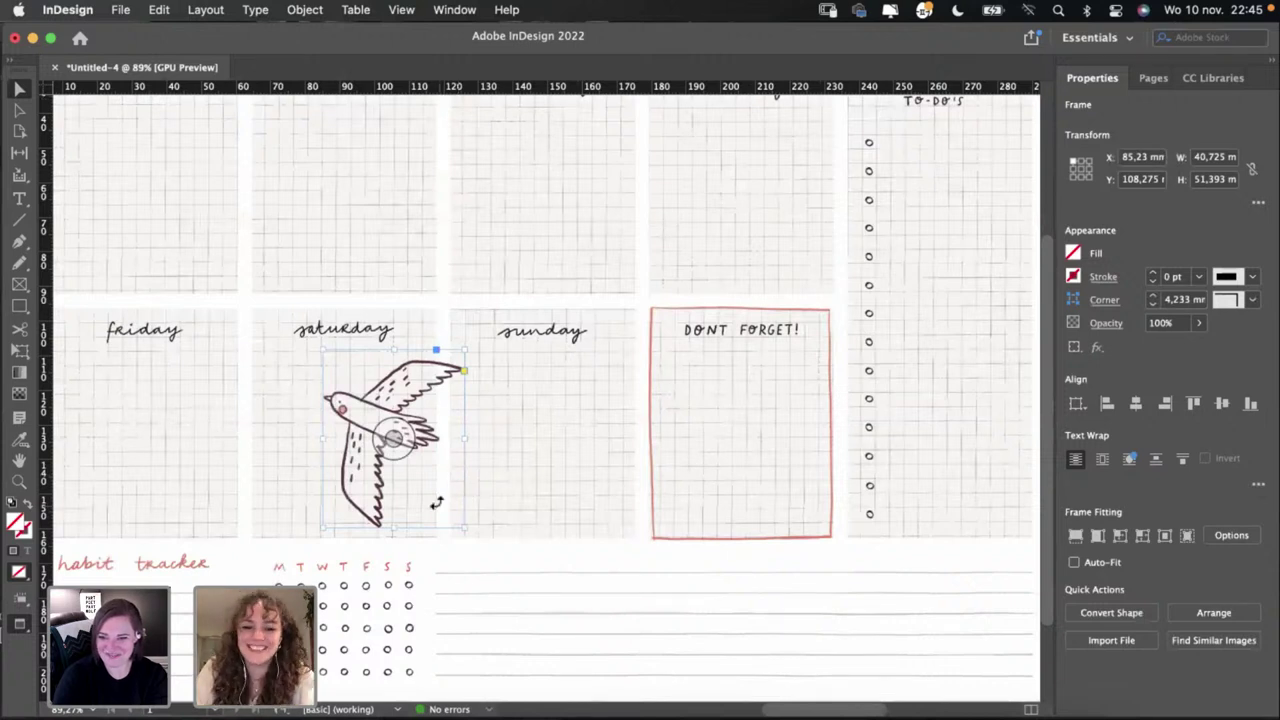
click(480, 505)
click(371, 420)
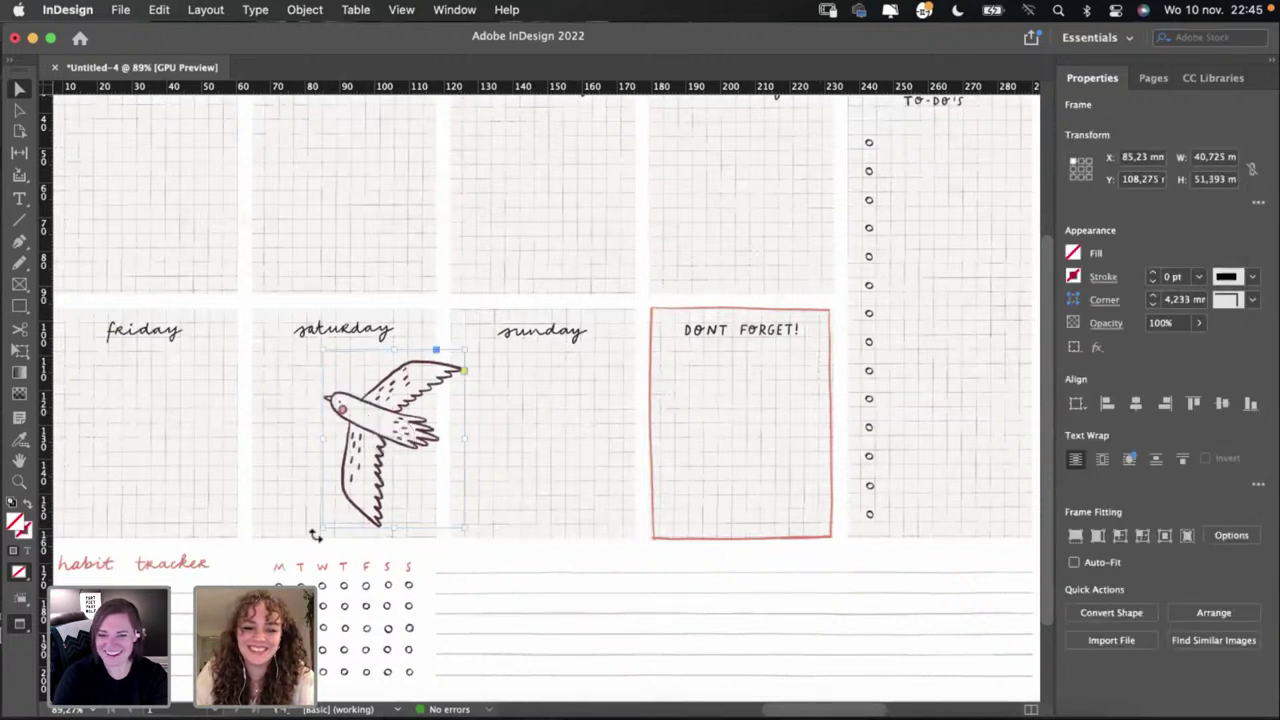
drag(314, 535, 434, 580)
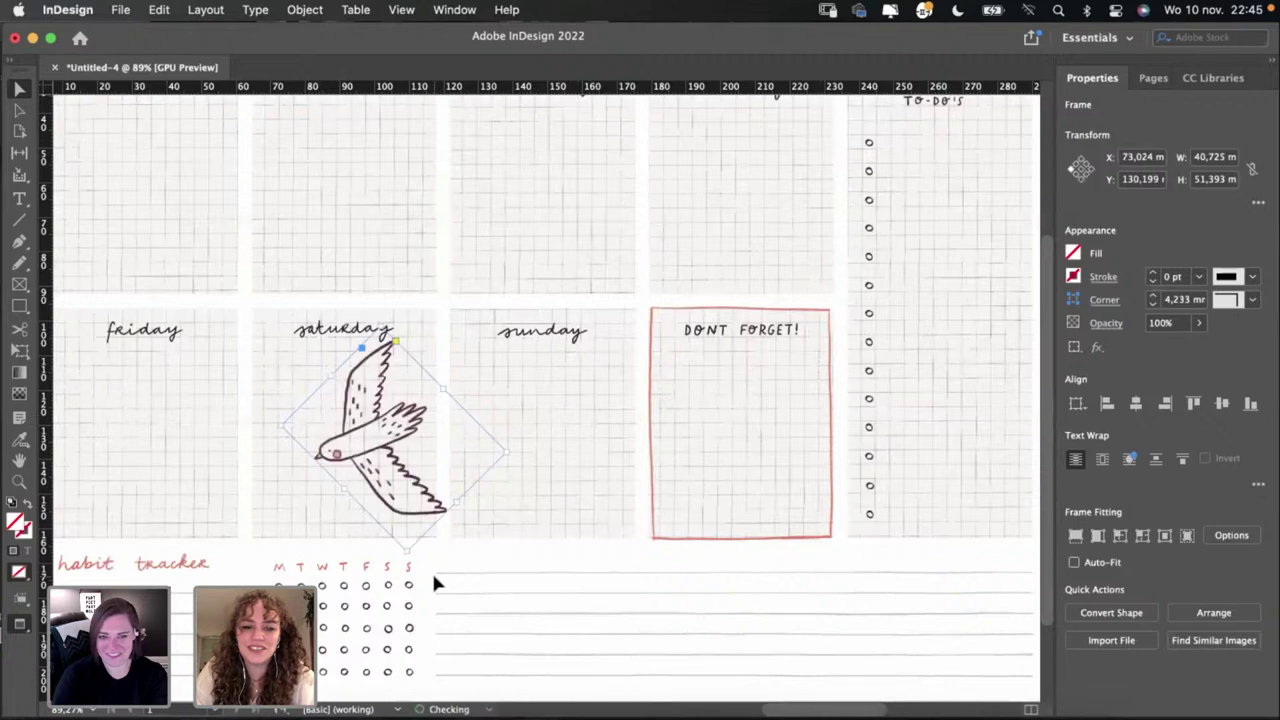
drag(503, 449, 268, 395)
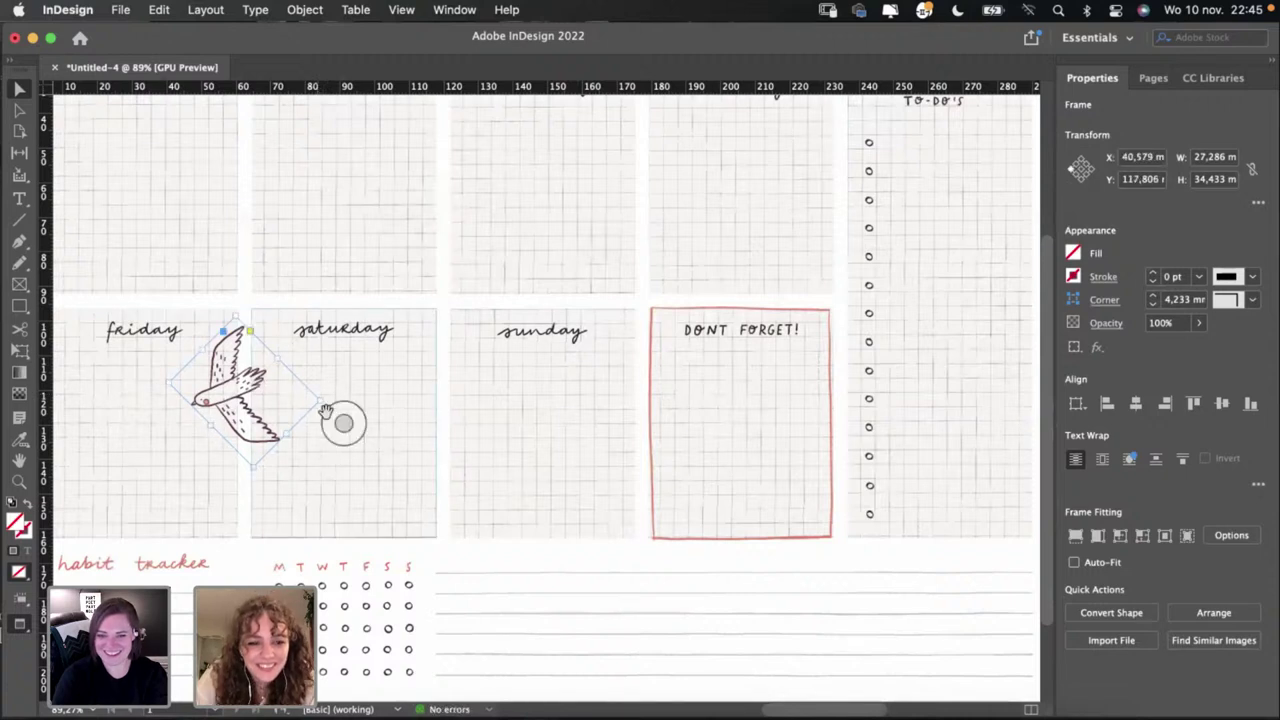
drag(323, 403, 297, 508)
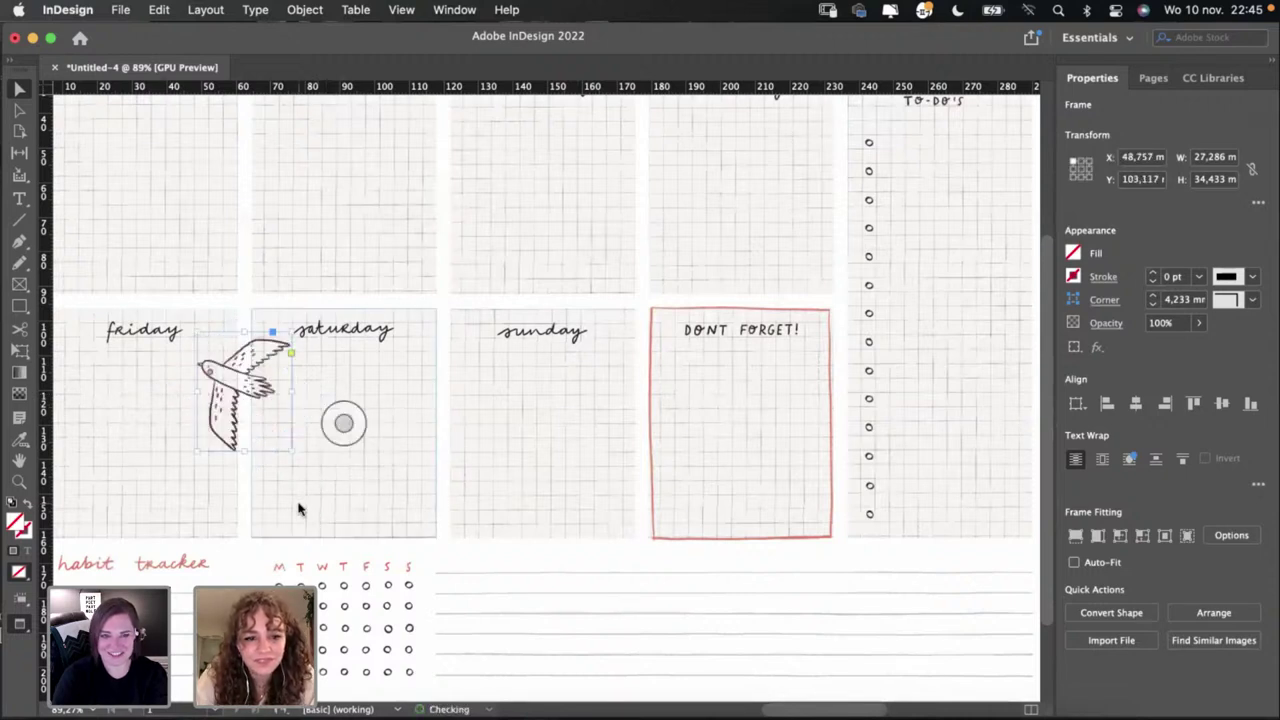
scroll(283, 425, up, 3)
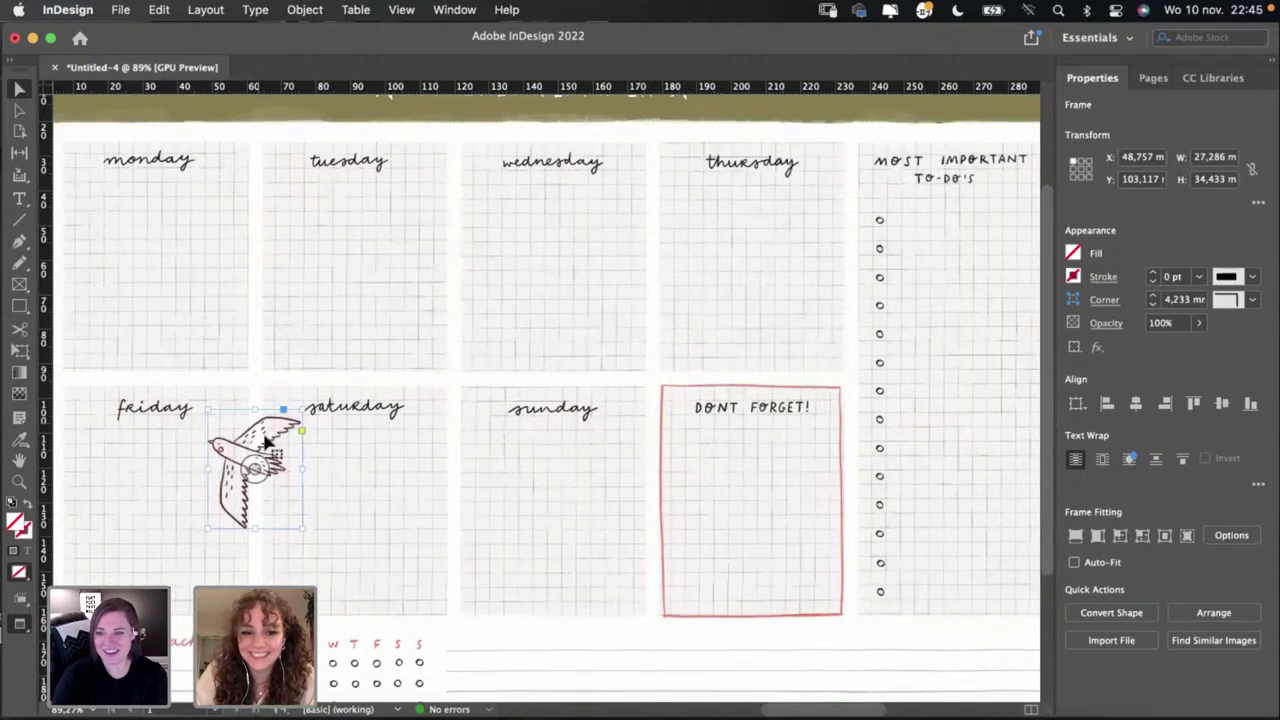
Step: Move the bird up into the Monday box and tilt it slightly
drag(280, 438, 267, 177)
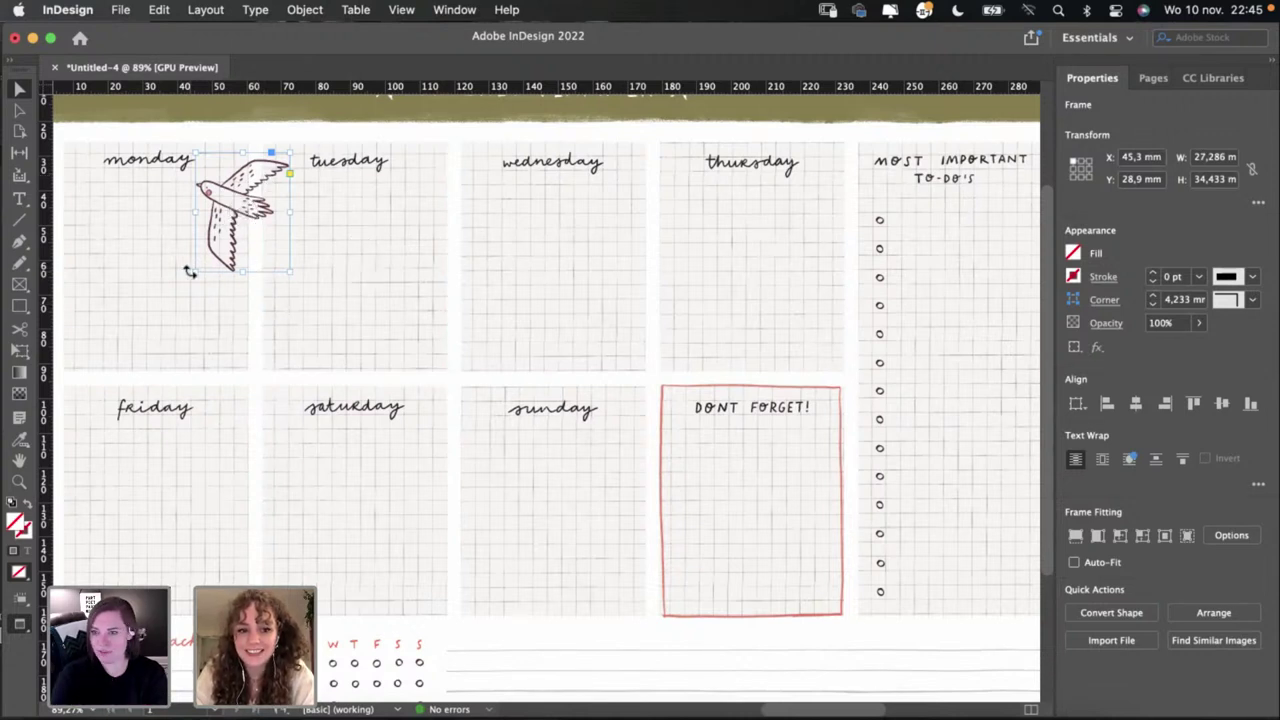
drag(190, 268, 219, 324)
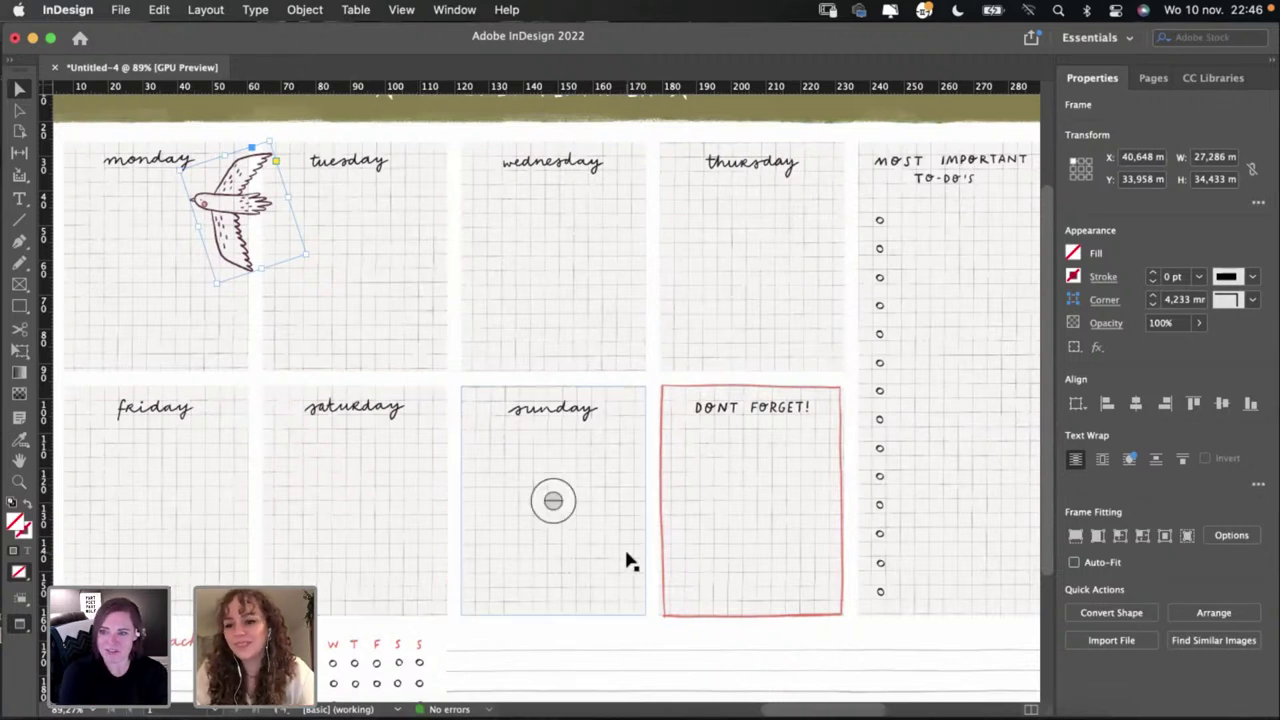
click(651, 458)
scroll(651, 458, down, 2)
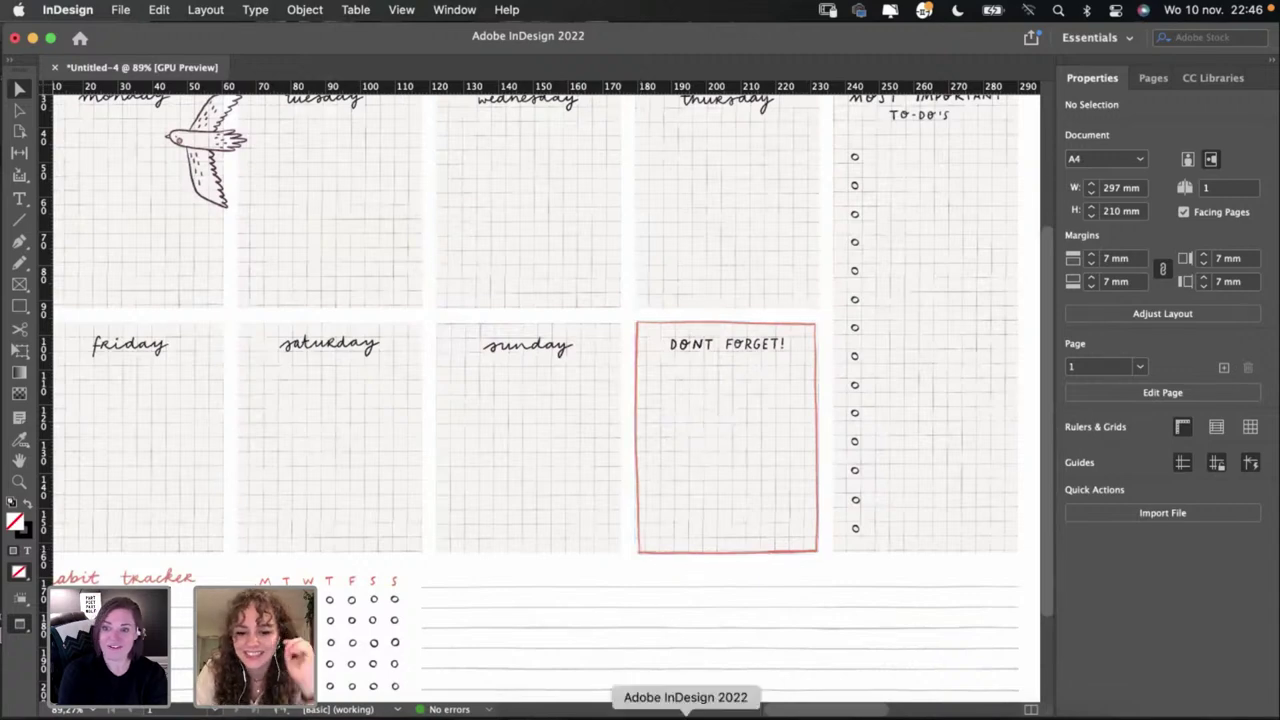
Step: In Photoshop, clear the bird selection and copy the pink pansies flower doodle
click(634, 714)
key(cmd+d)
scroll(571, 457, right, 5)
scroll(580, 463, down, 3)
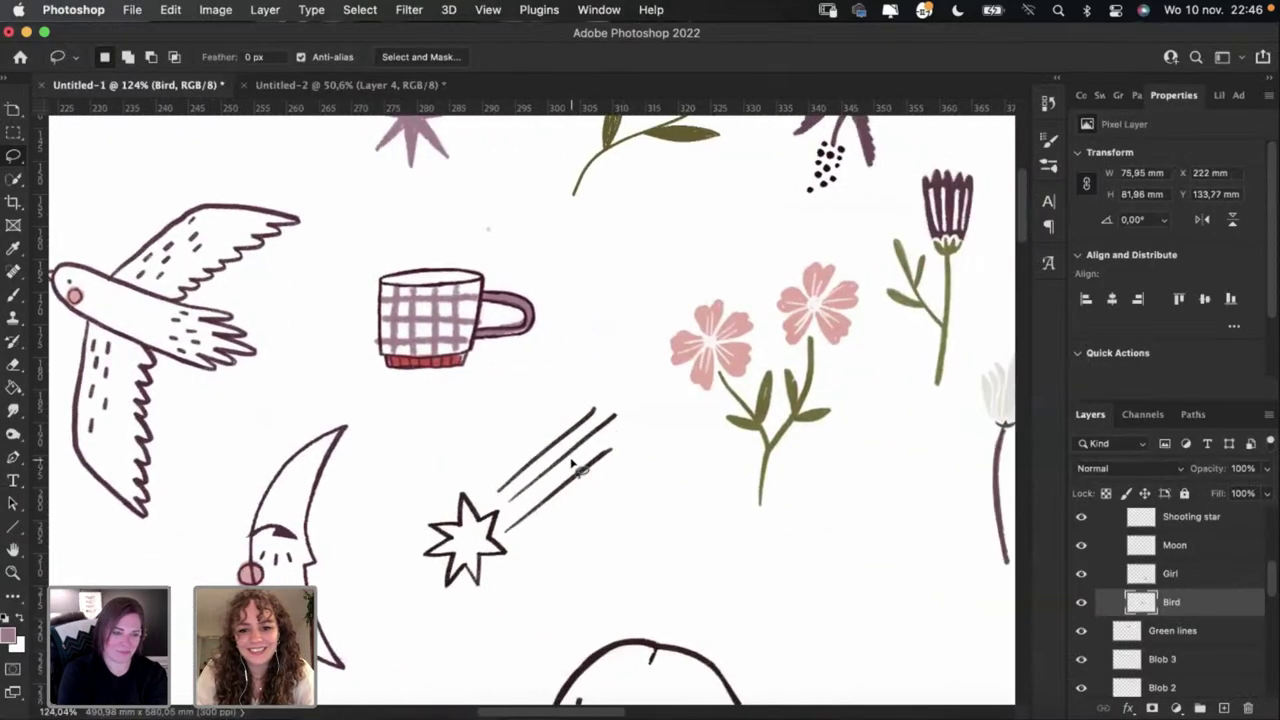
drag(705, 420, 648, 421)
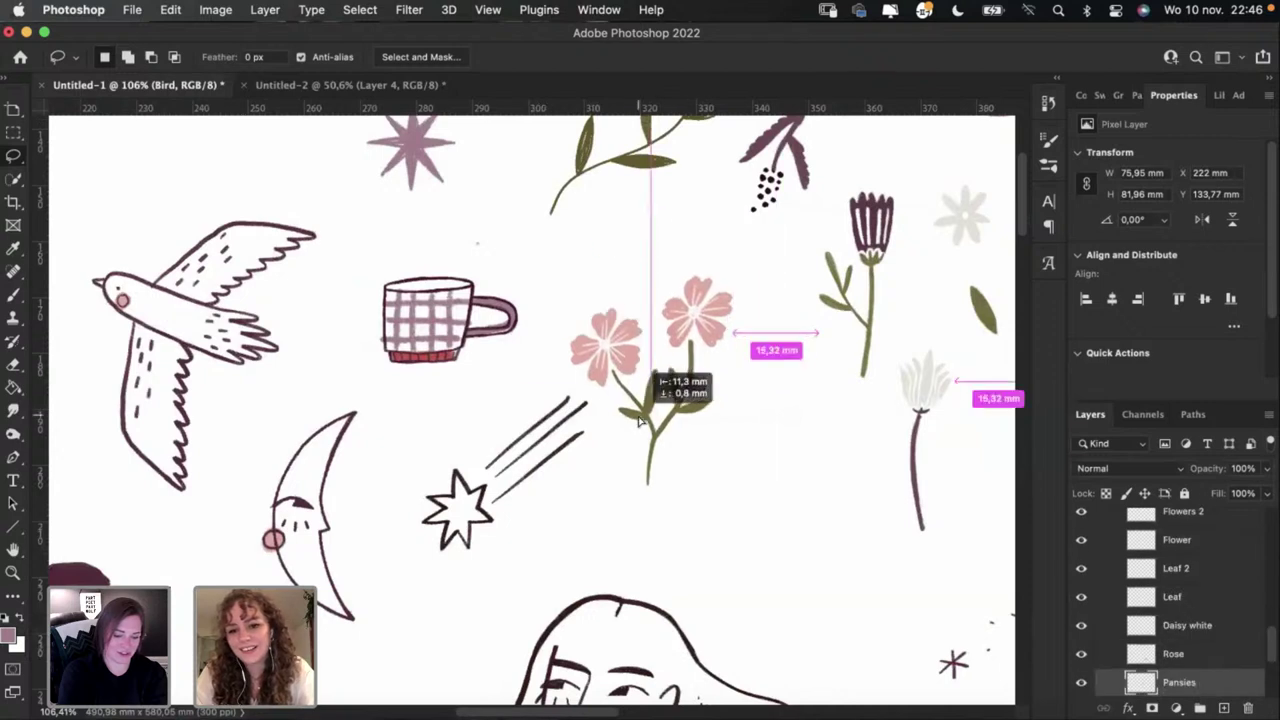
key(super+z)
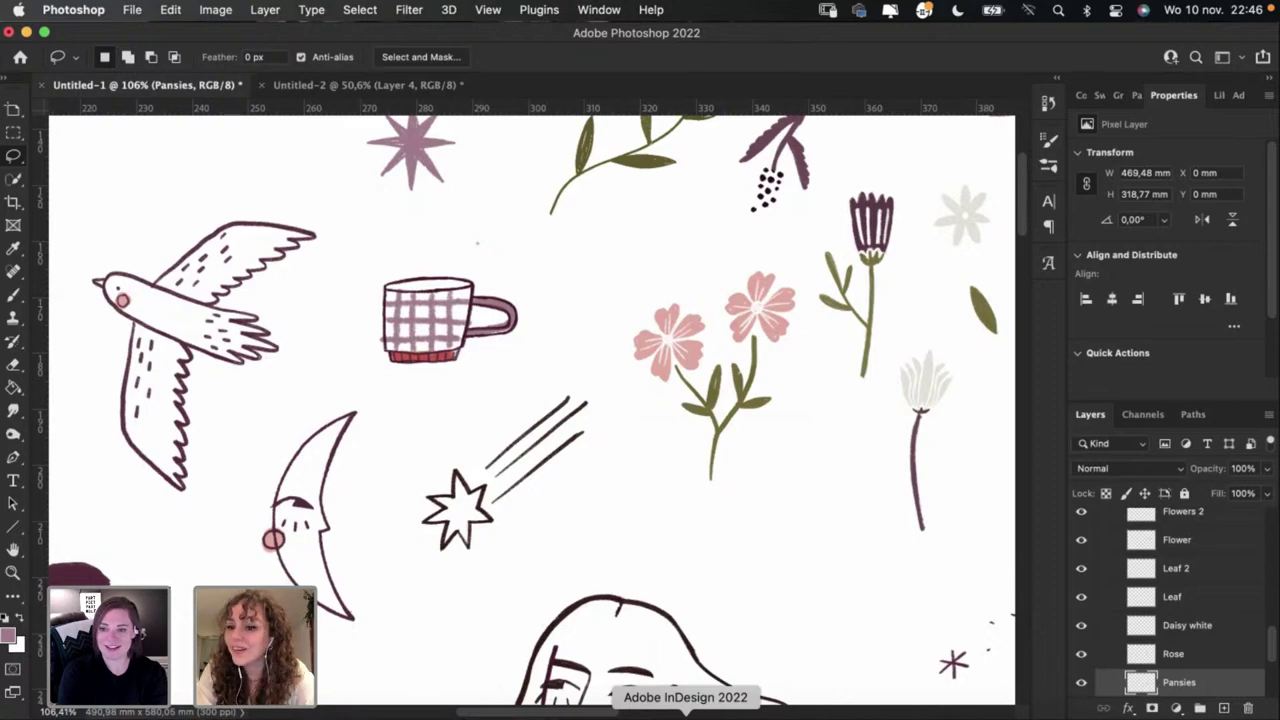
Step: Paste the pink flower into the planner, shrink it, and place it at the to-do column's lower right
click(686, 714)
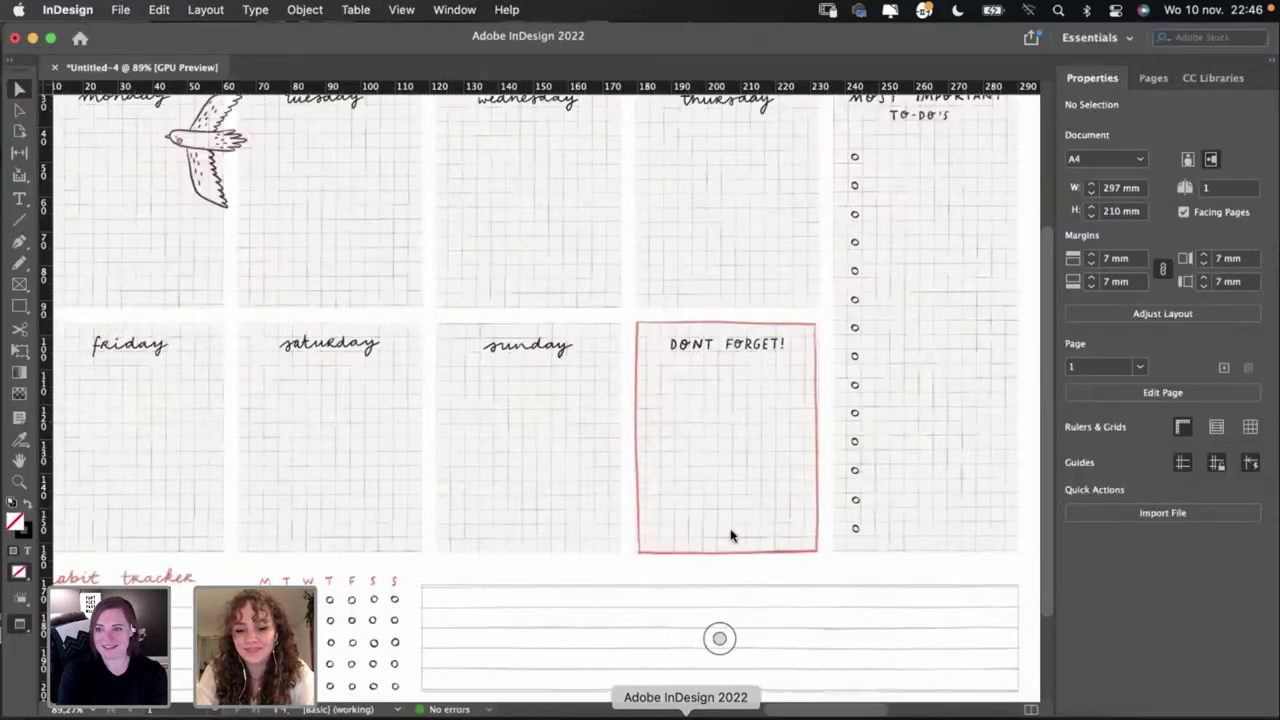
scroll(742, 535, down, 3)
scroll(742, 535, right, 1)
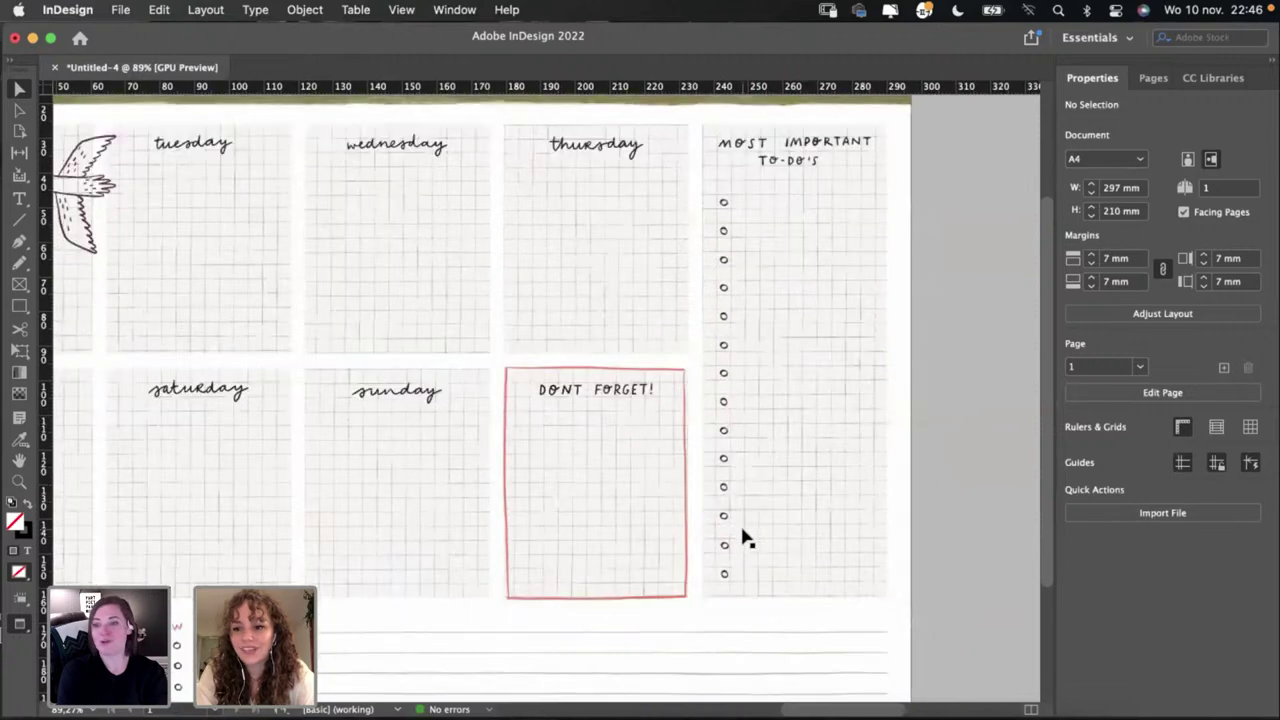
key(super+v)
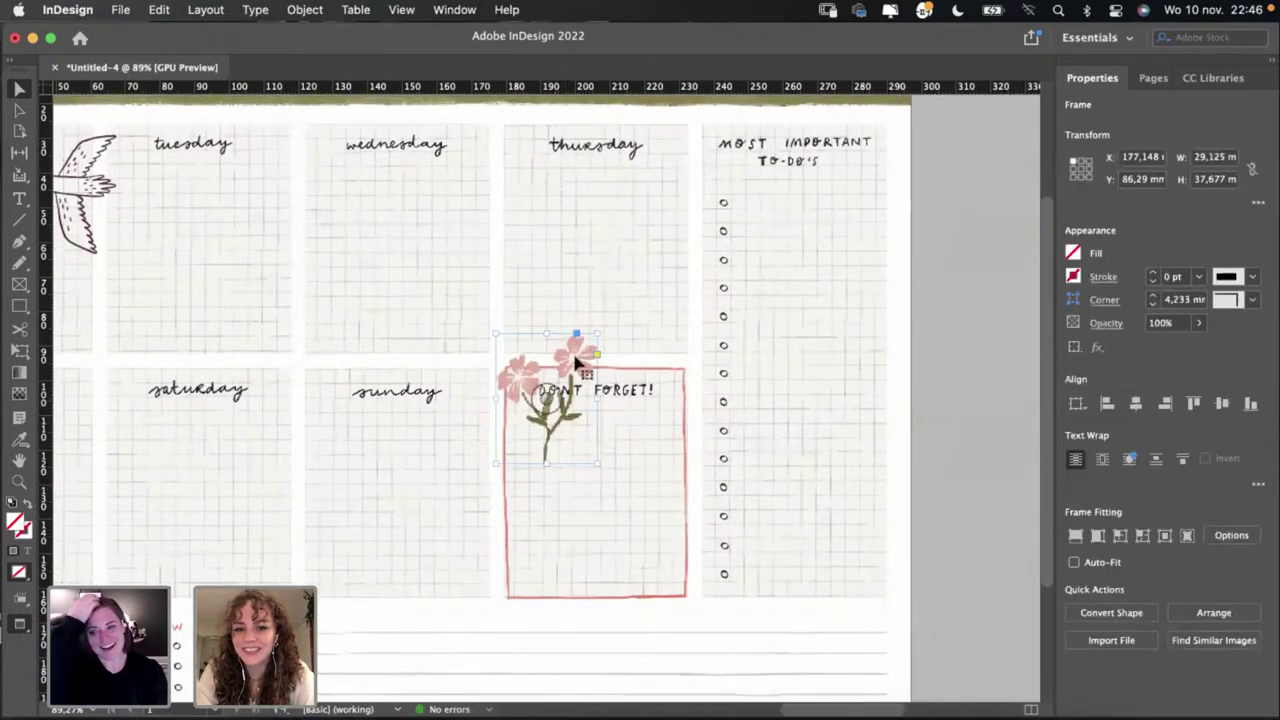
drag(885, 444, 894, 514)
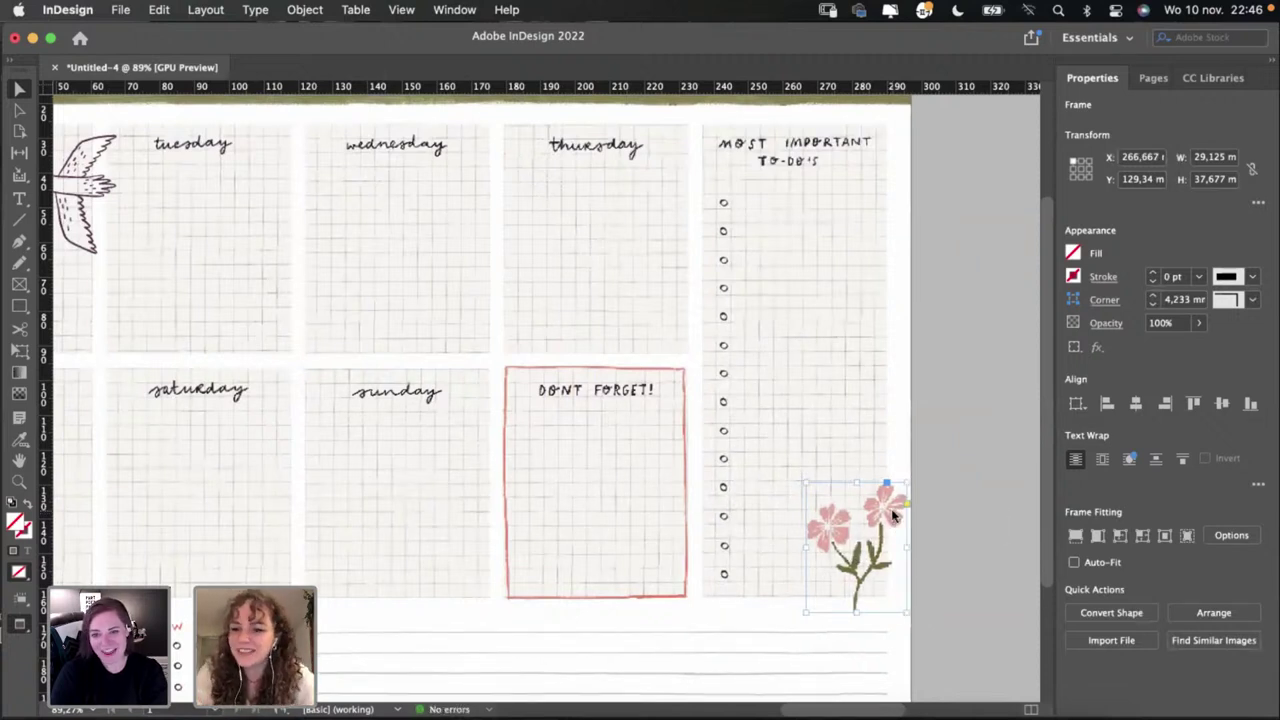
drag(906, 483, 894, 530)
click(927, 467)
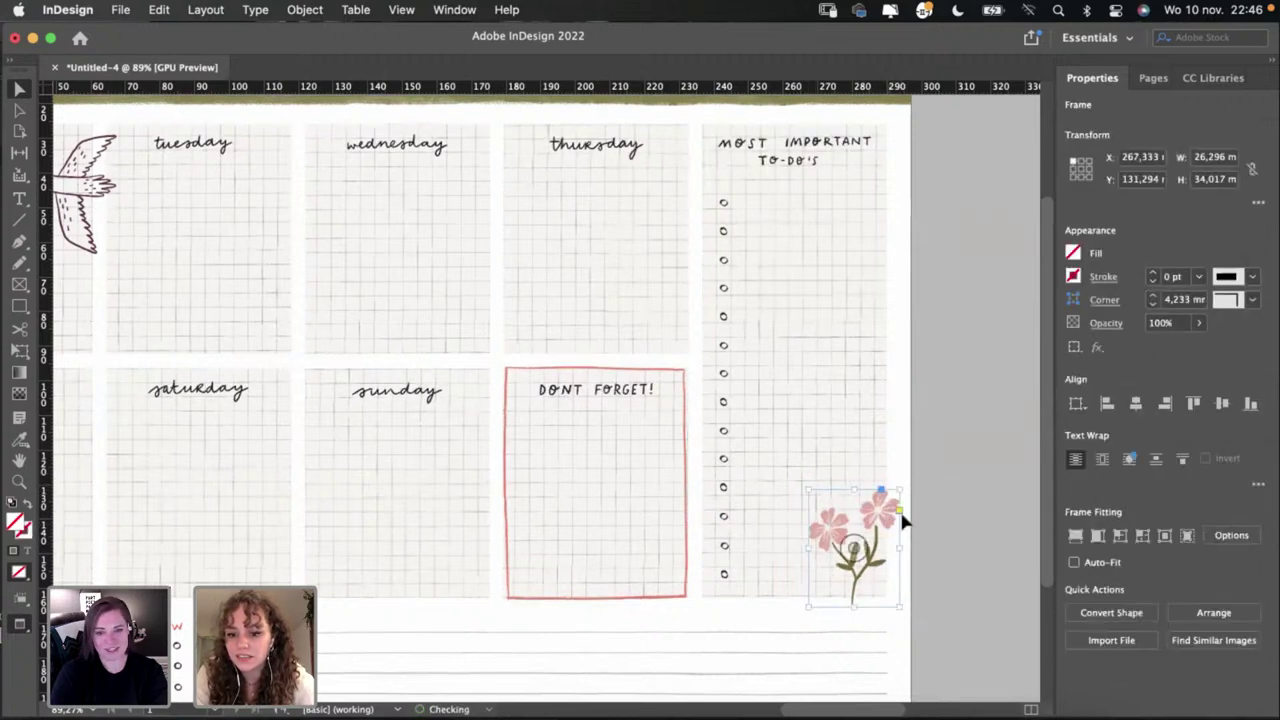
click(943, 509)
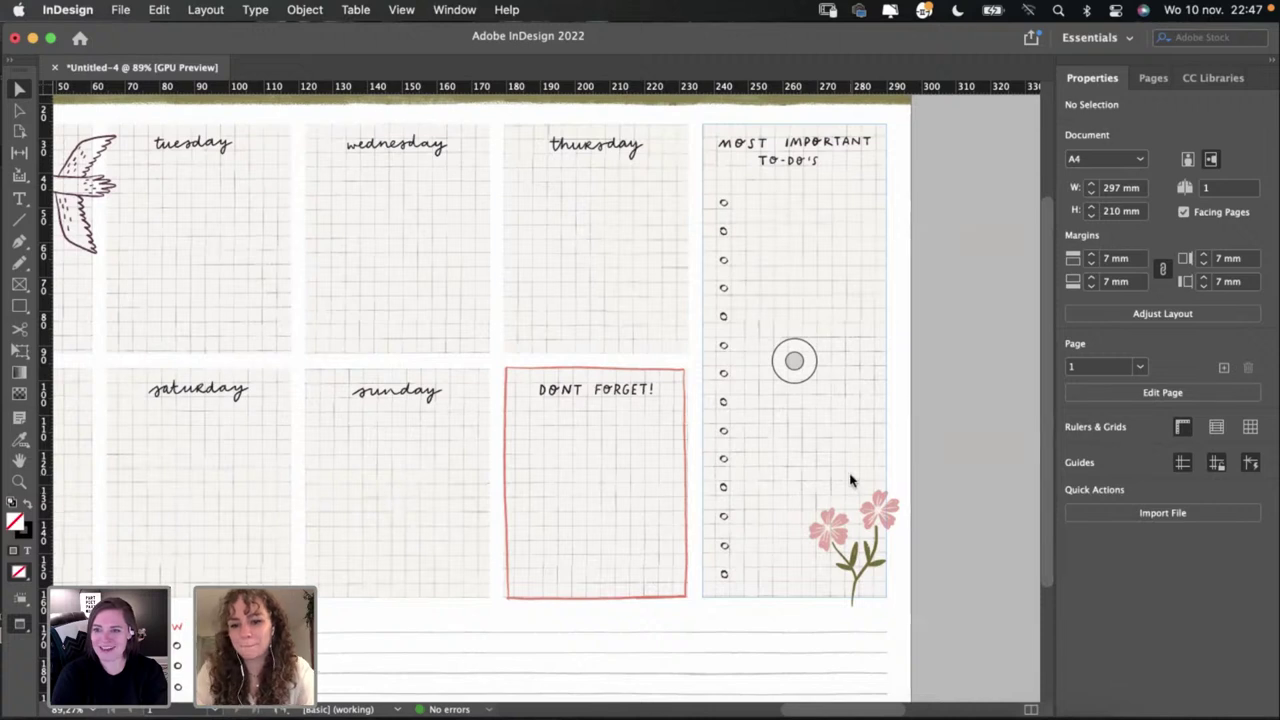
Step: Shrink the WEEKLY PLANNER title frame to fit its text and shift the title left
scroll(850, 481, down, 3)
scroll(850, 481, left, 1)
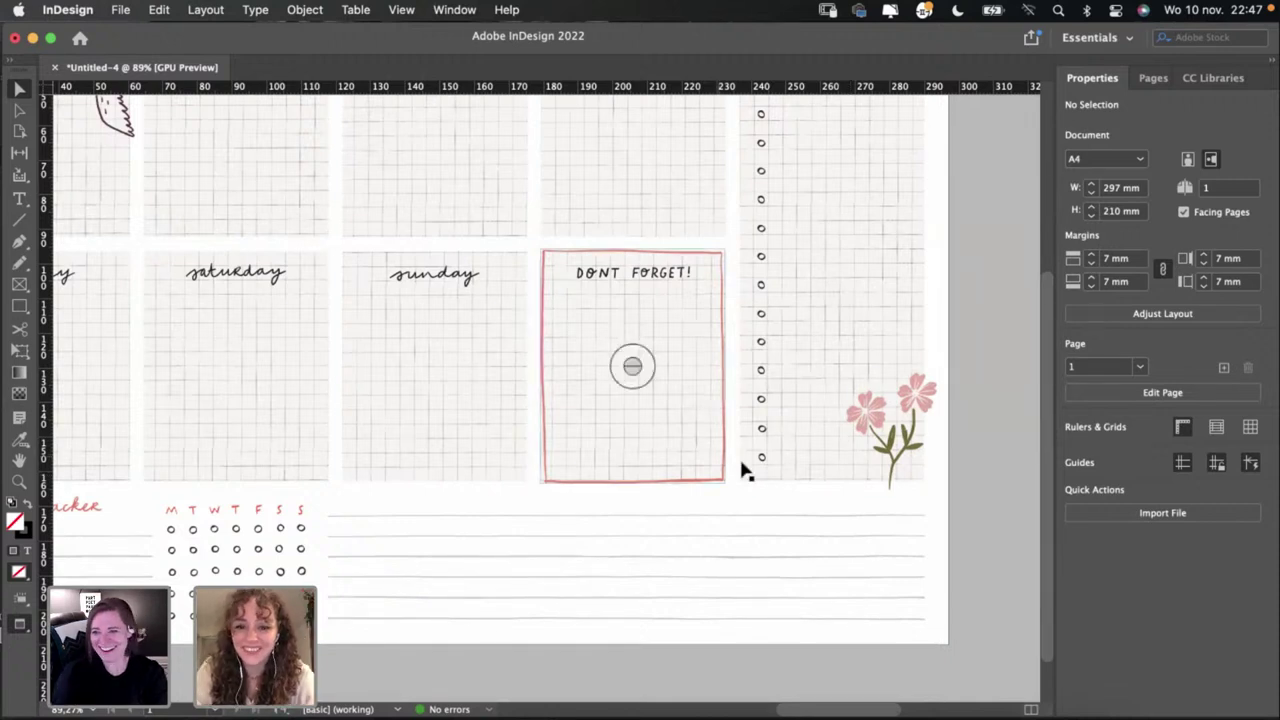
scroll(720, 460, up, 3)
scroll(720, 460, left, 1)
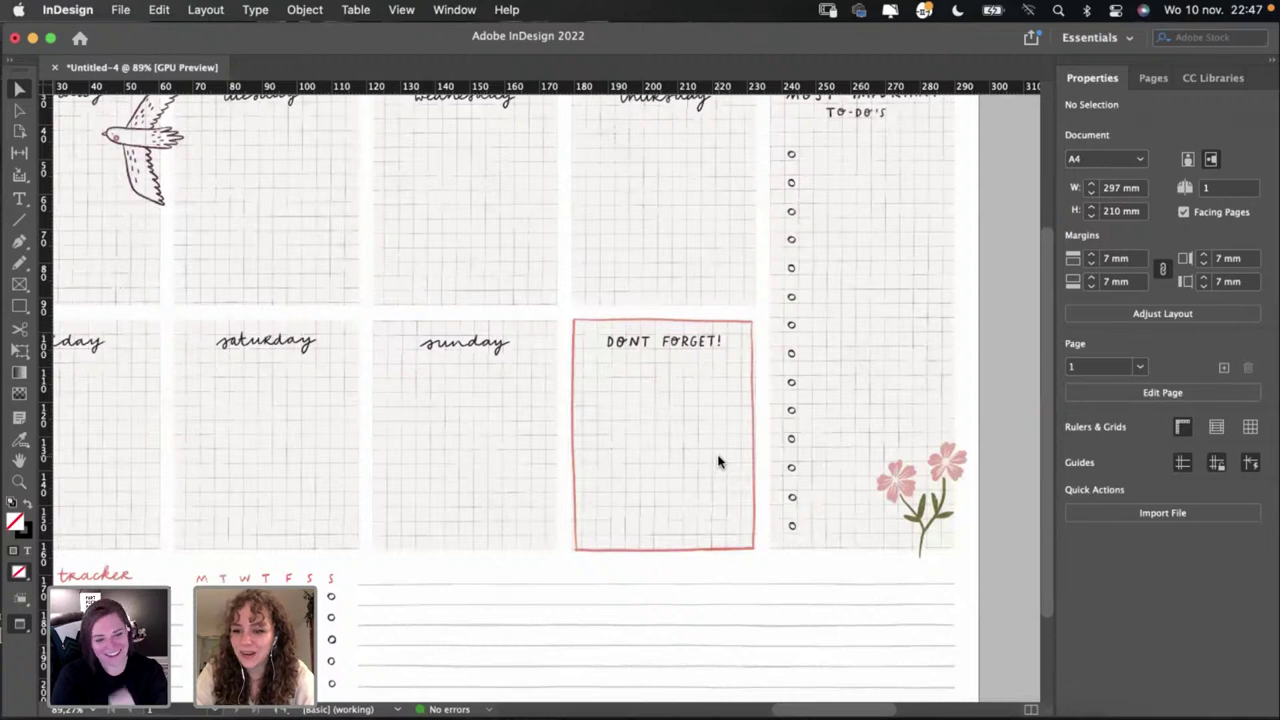
scroll(718, 461, up, 1)
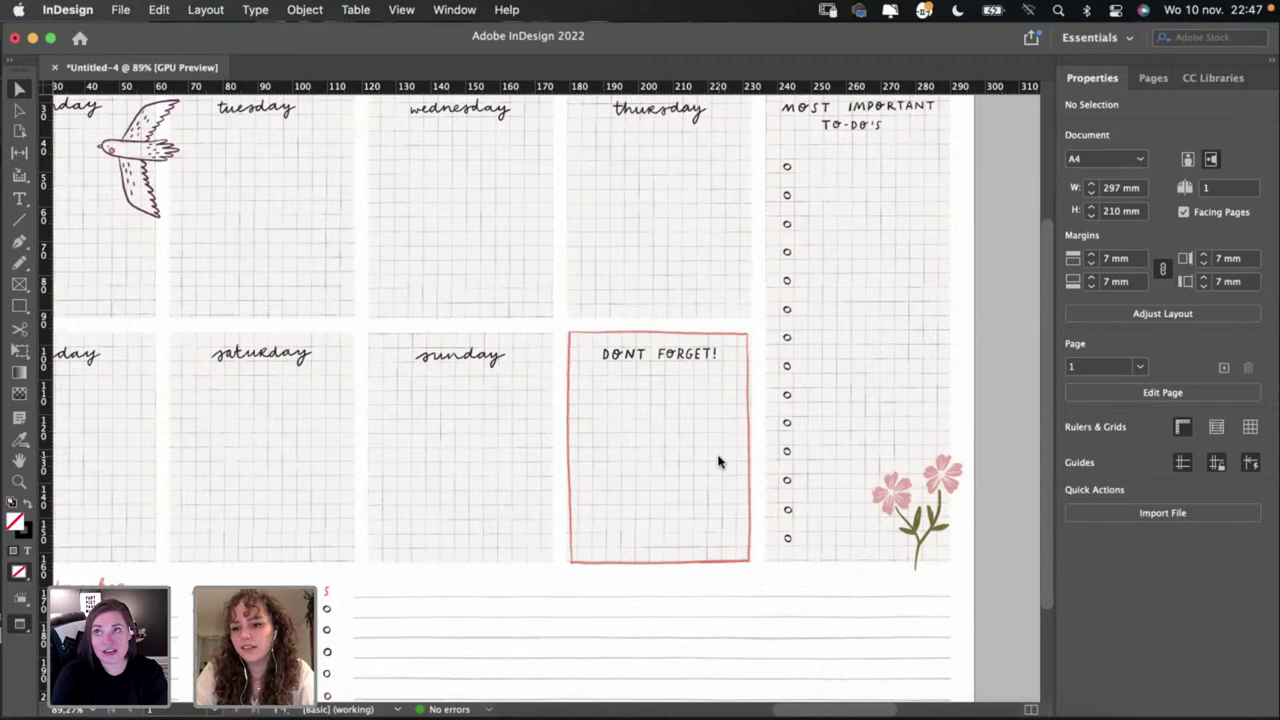
scroll(718, 461, up, 3)
scroll(718, 461, right, 2)
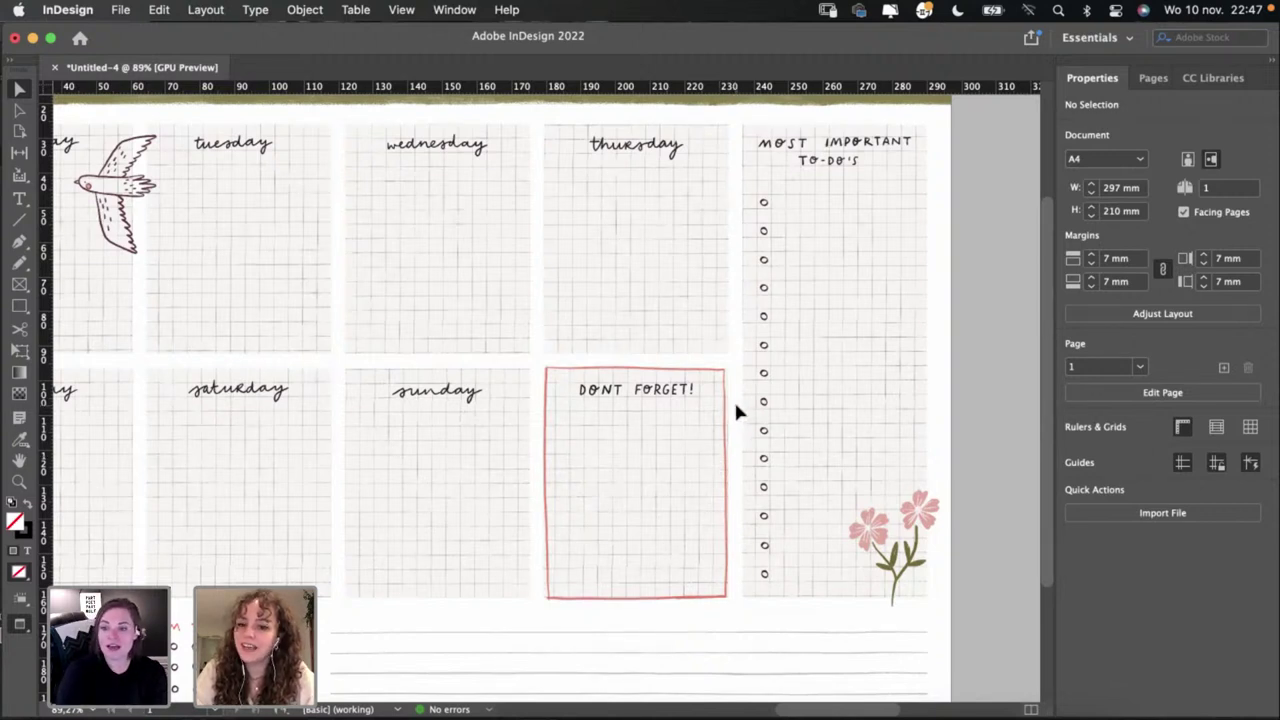
scroll(893, 537, up, 2)
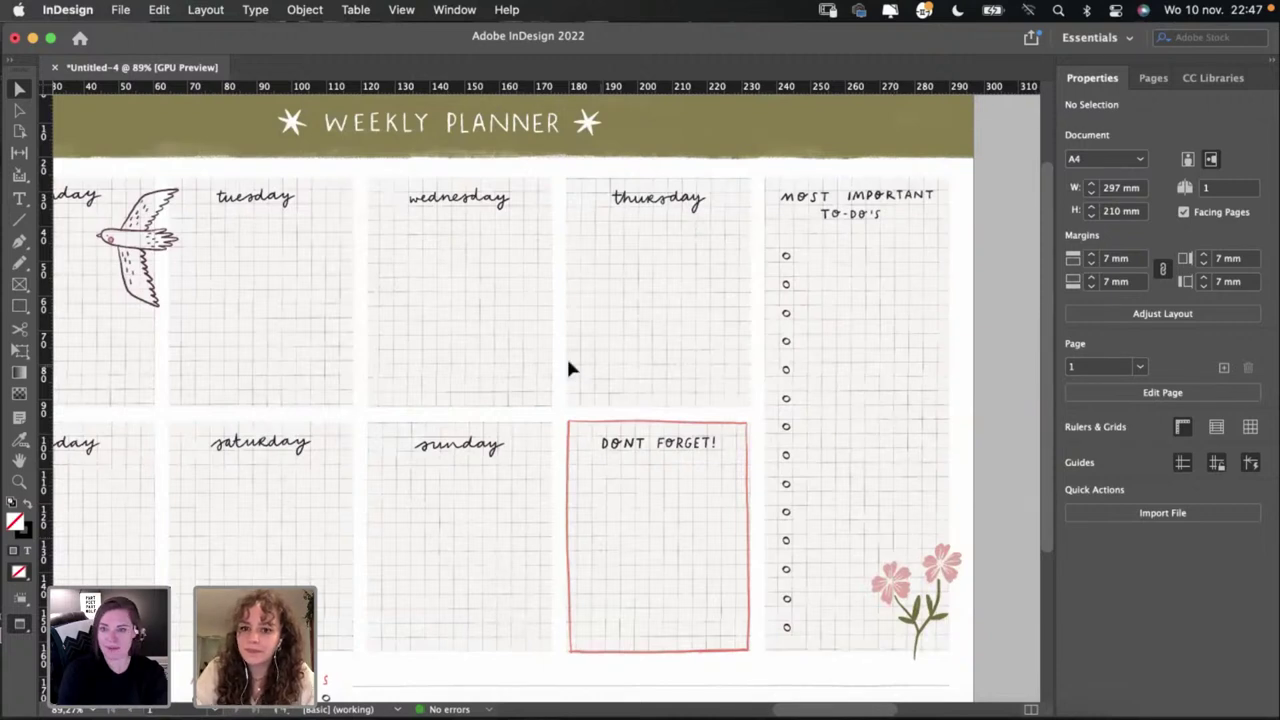
scroll(569, 367, down, 1)
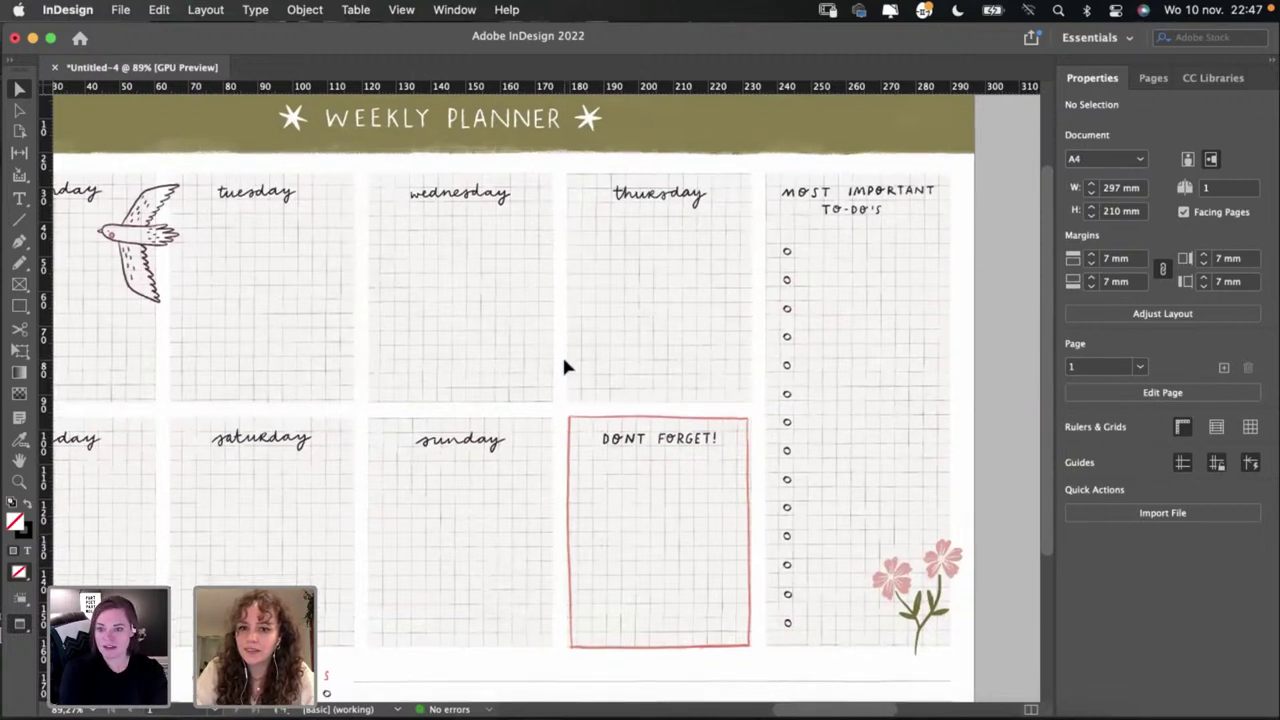
scroll(563, 367, up, 3)
click(601, 294)
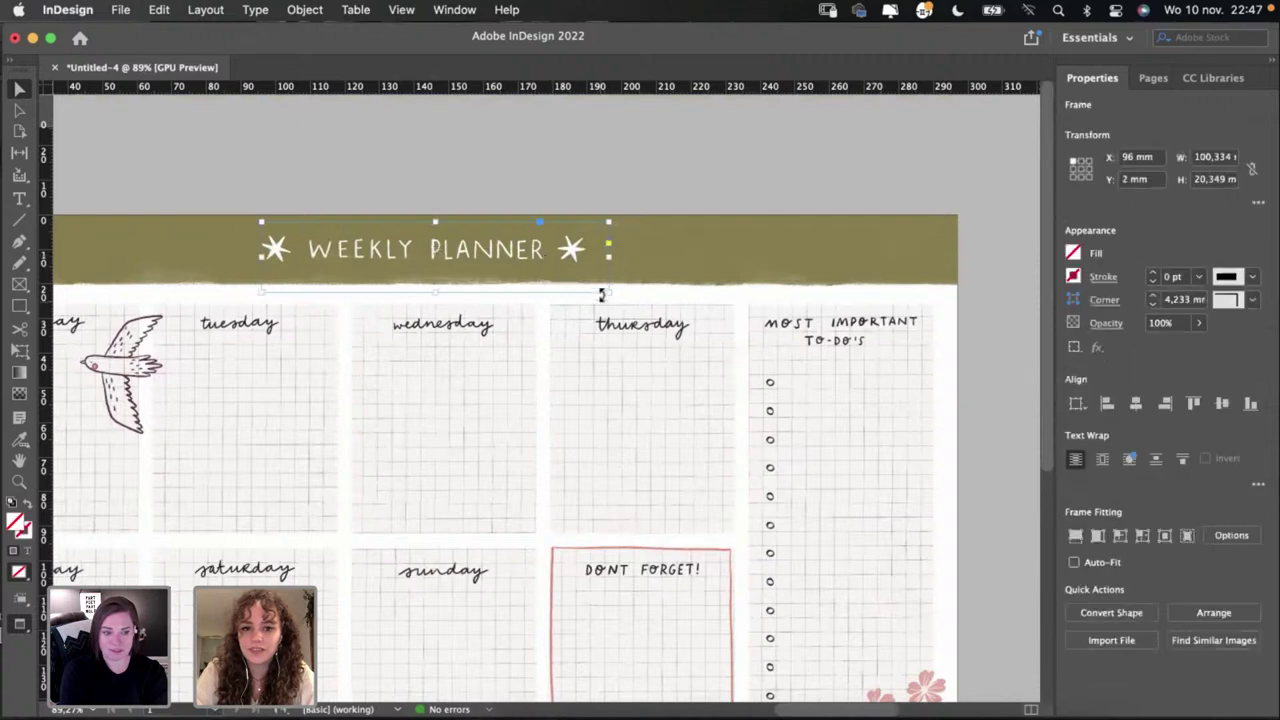
drag(601, 294, 498, 246)
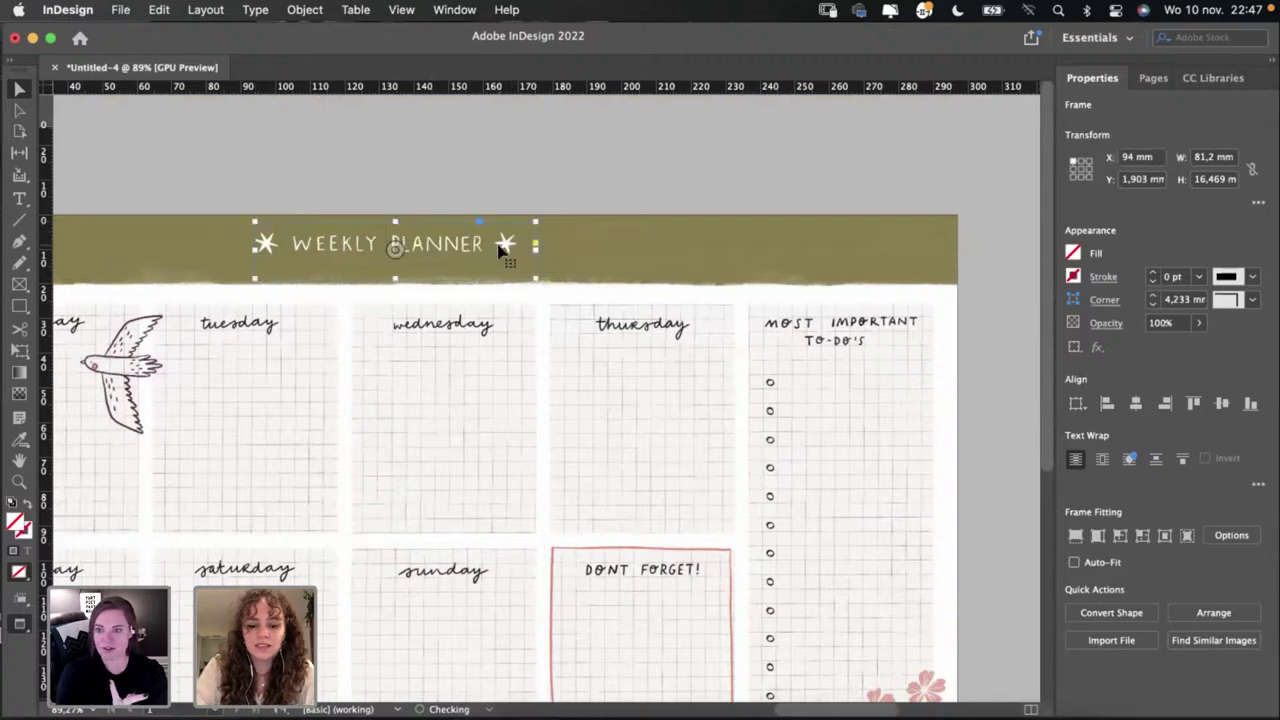
key(w)
click(458, 157)
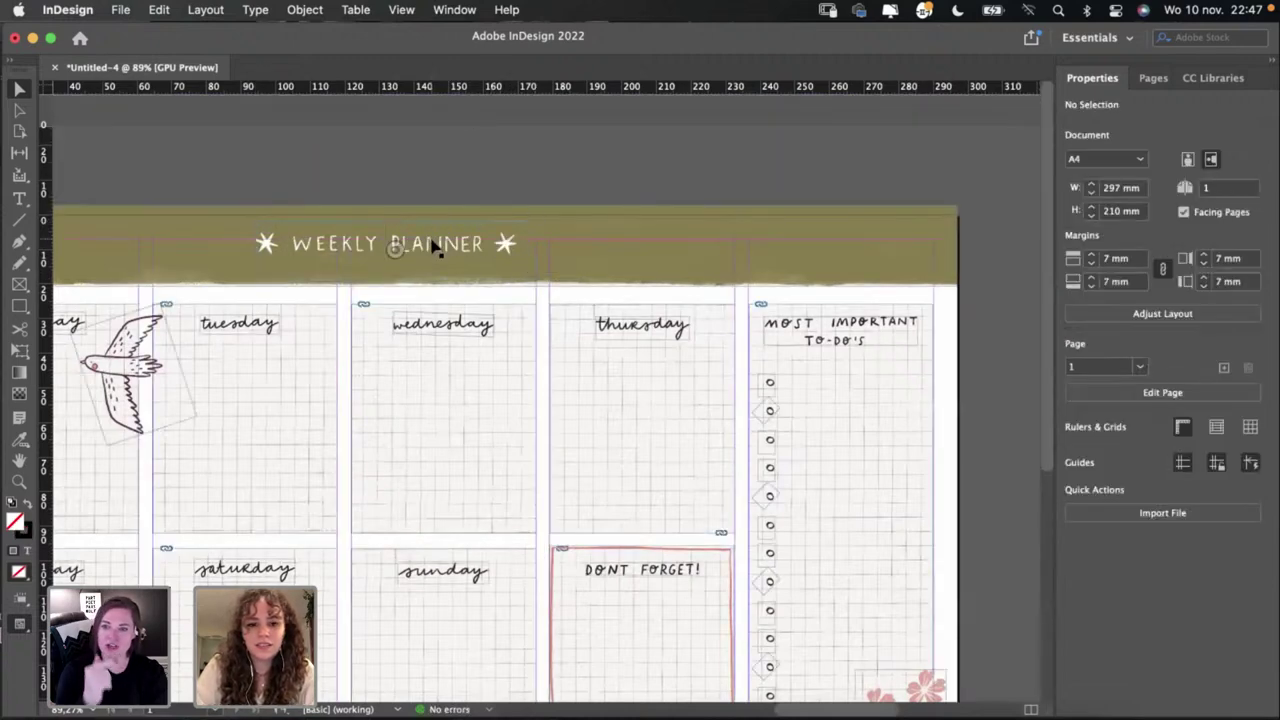
scroll(435, 250, left, 5)
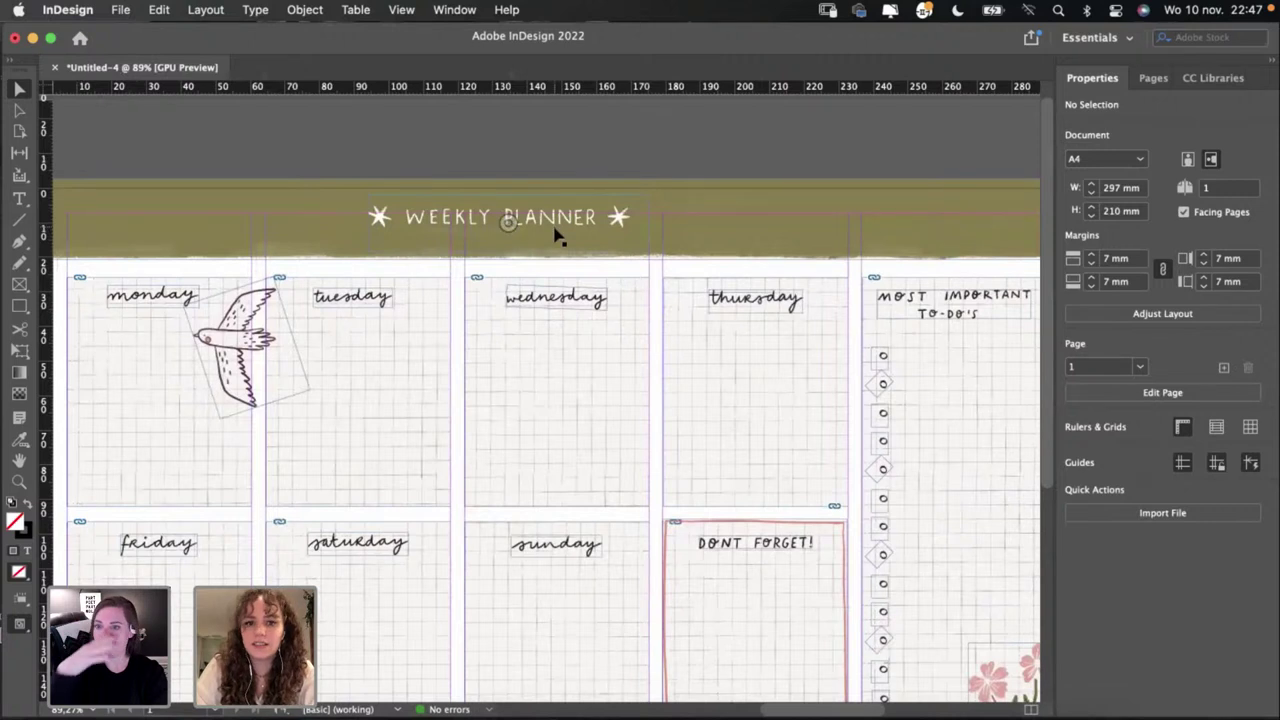
drag(508, 234, 502, 228)
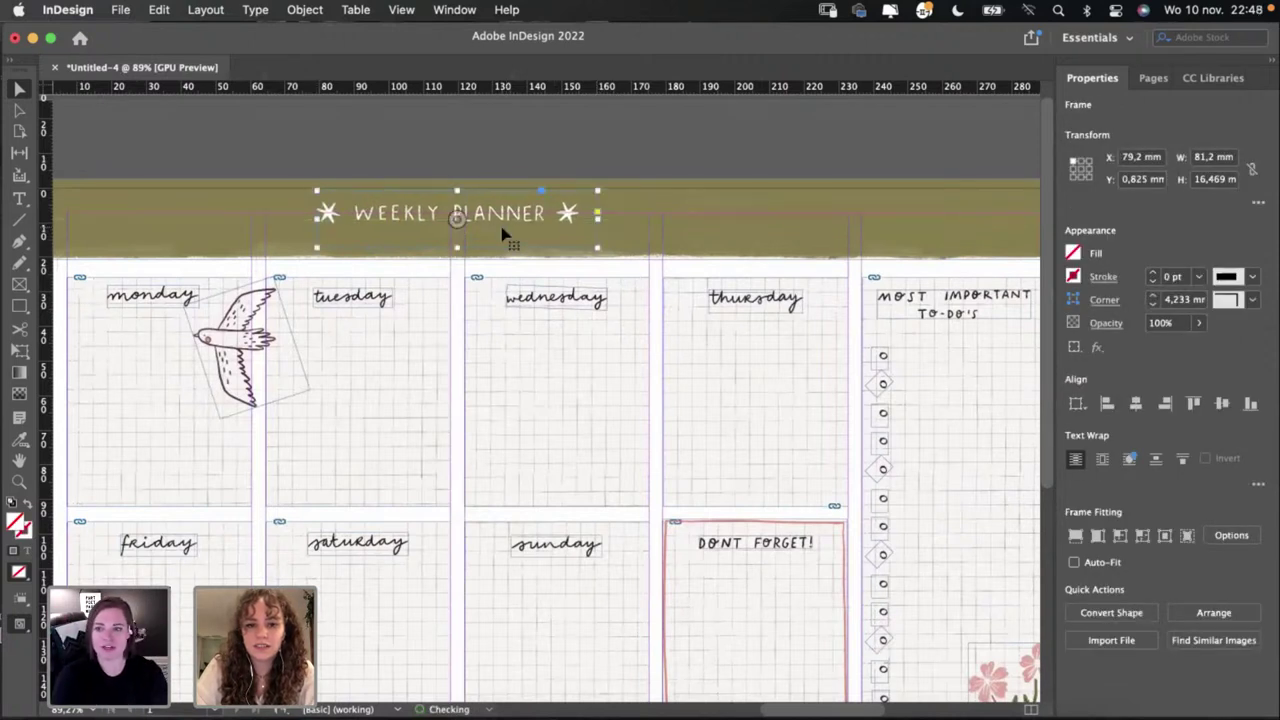
Step: Move the olive header band up slightly
click(672, 225)
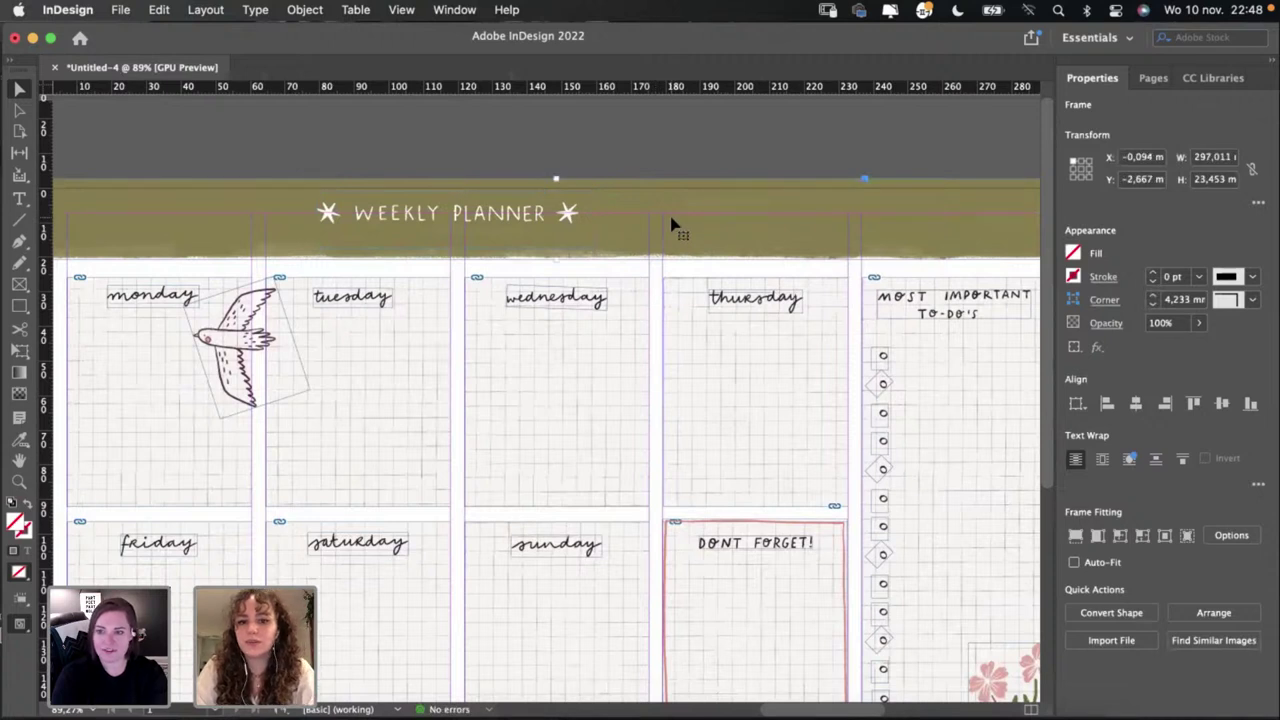
drag(672, 225, 672, 214)
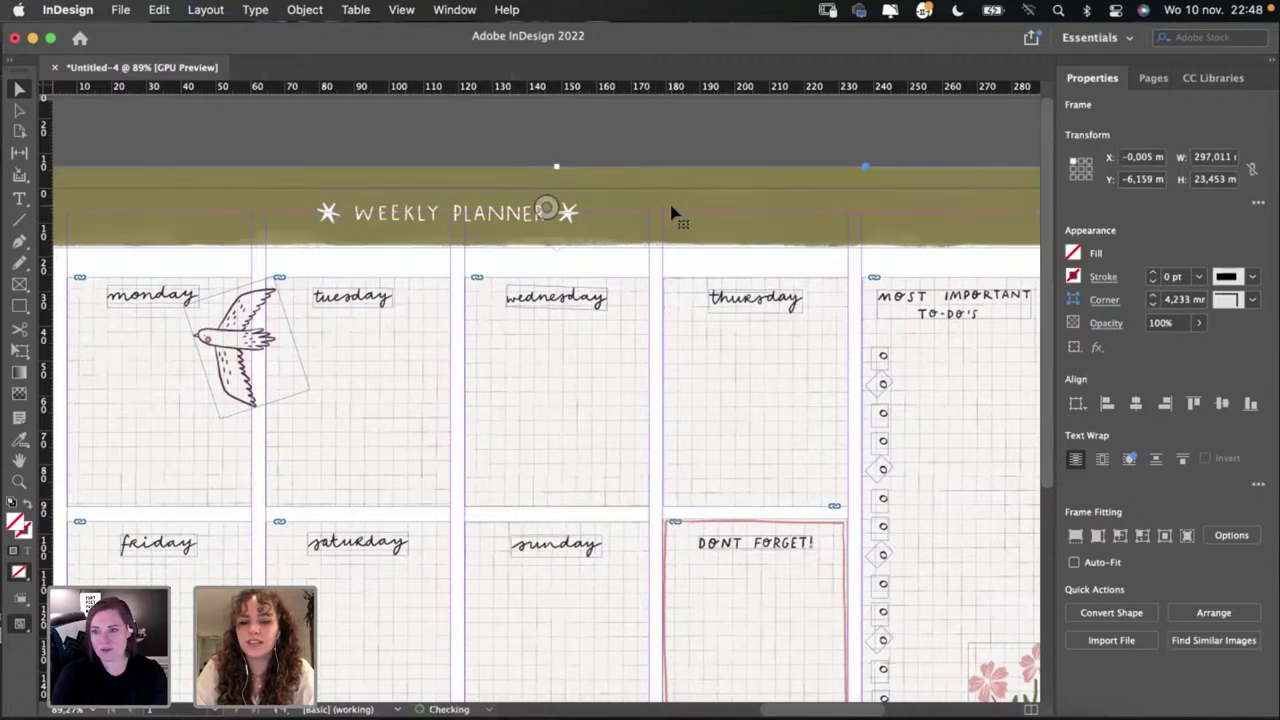
click(675, 148)
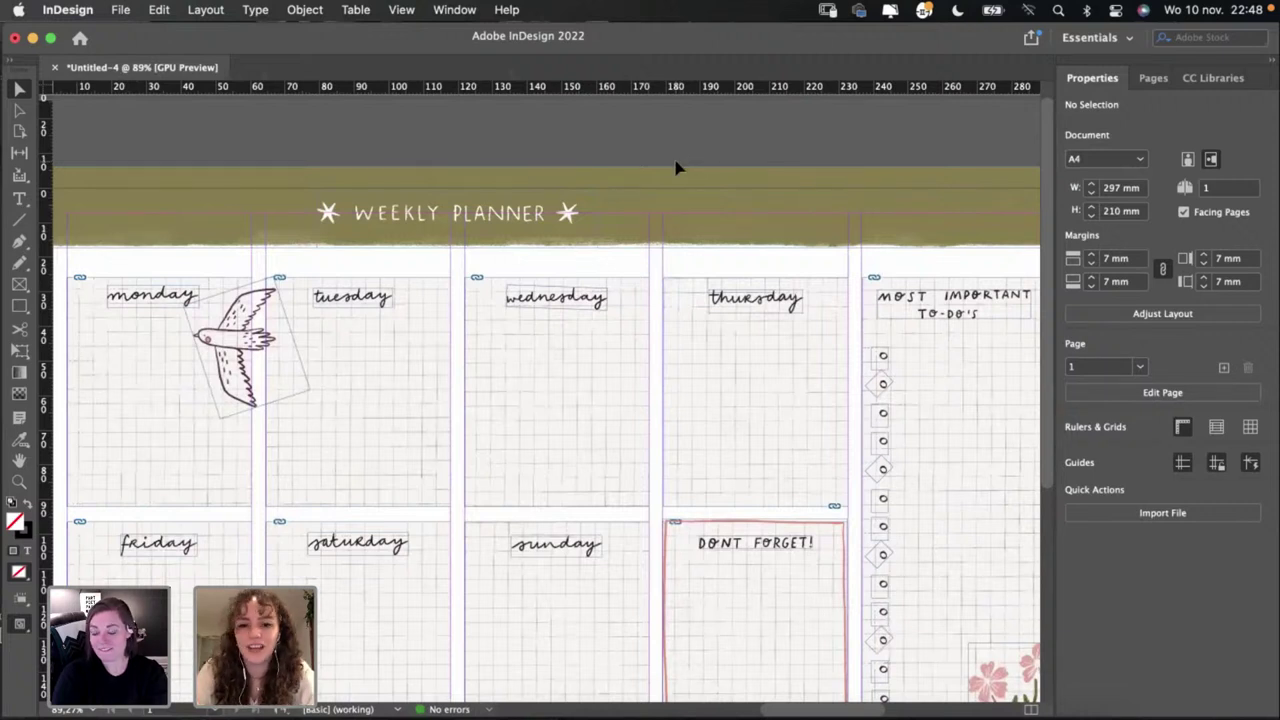
click(527, 238)
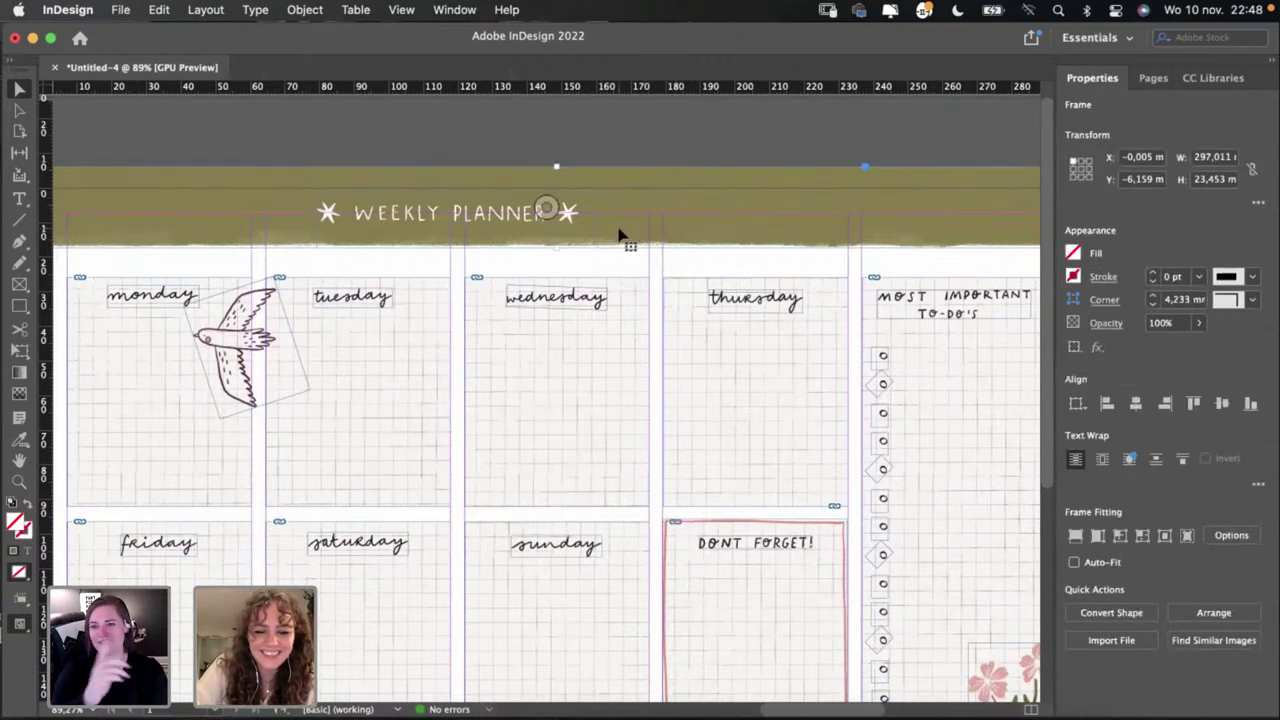
scroll(620, 236, down, 5)
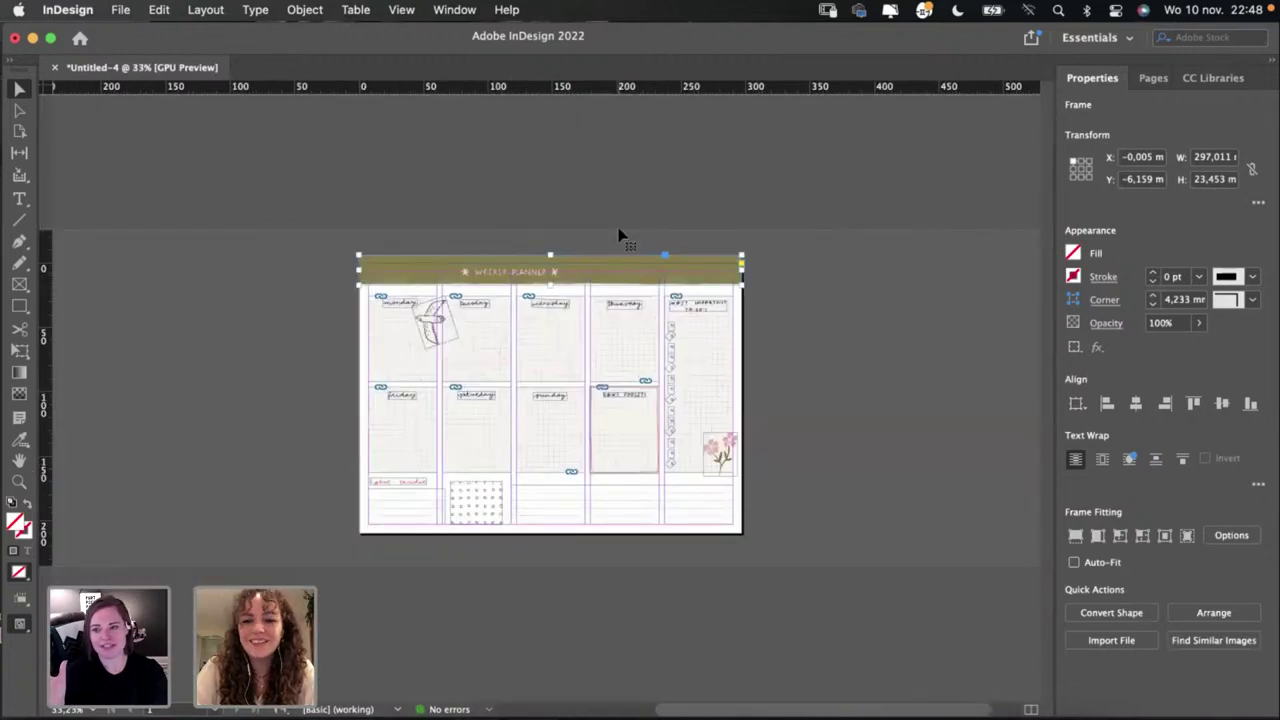
scroll(620, 236, up, 2)
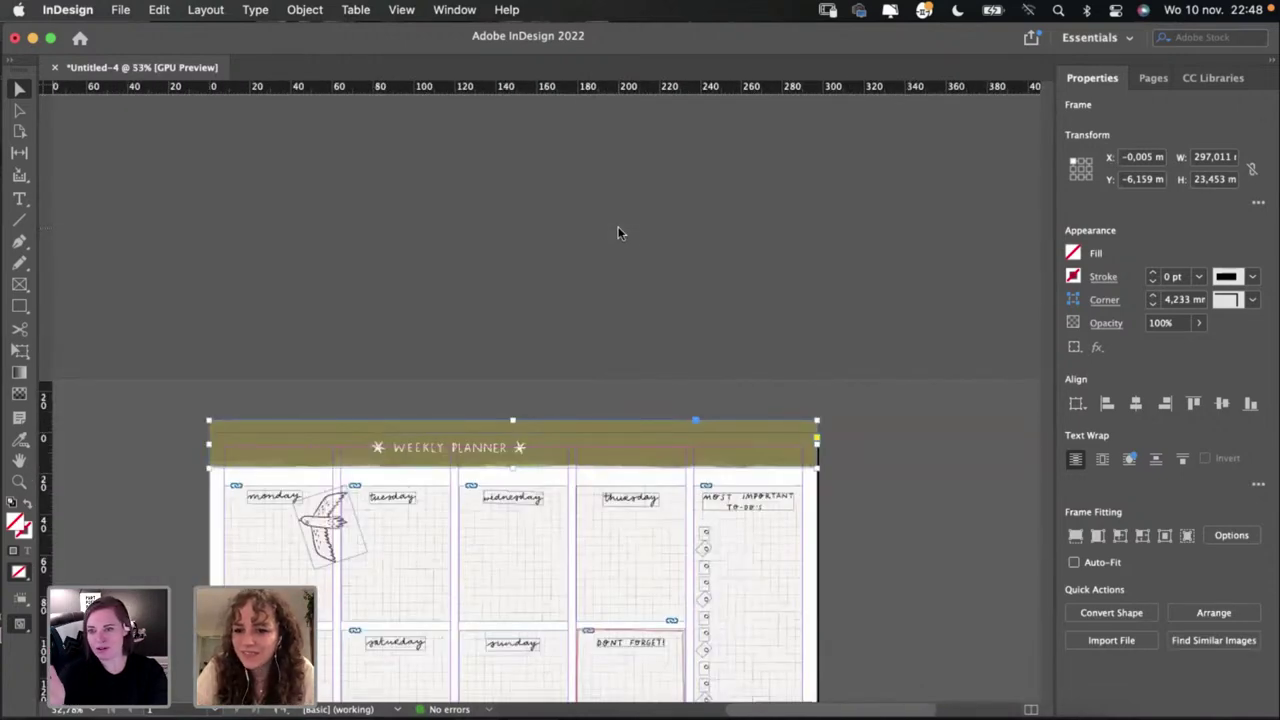
scroll(621, 388, left, 1)
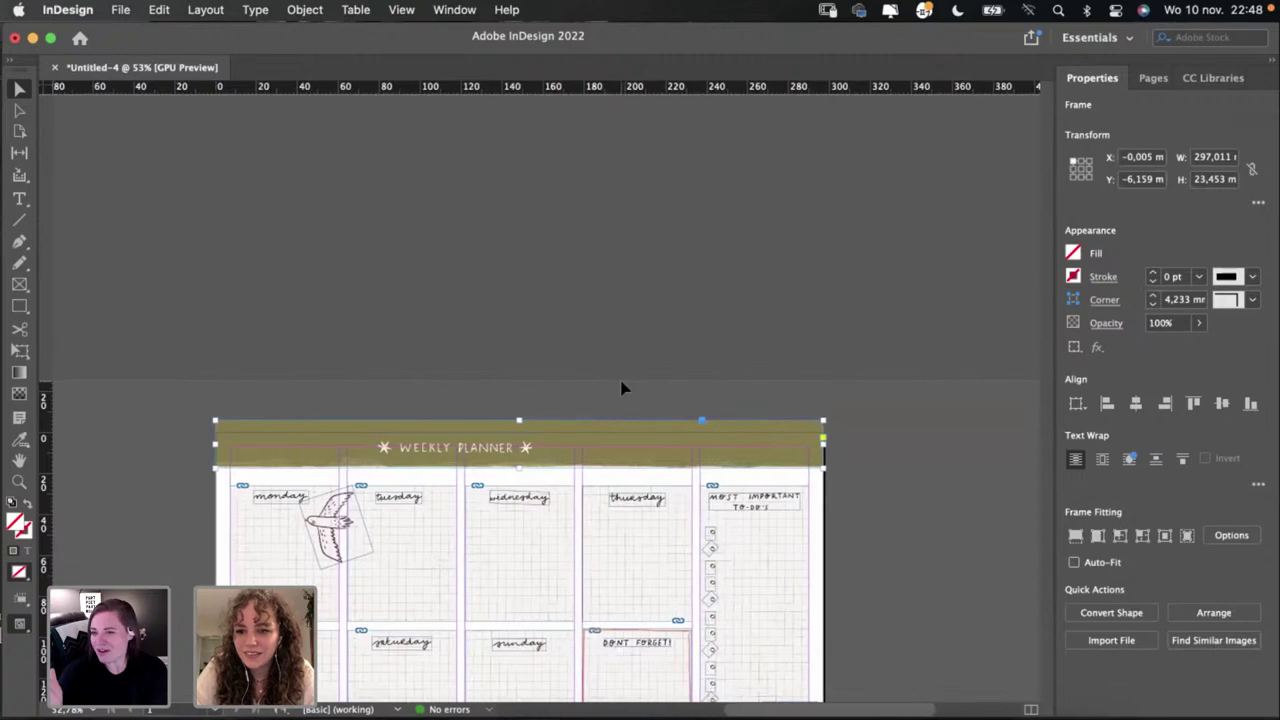
click(622, 387)
Step: Fit the whole planner page in the window with Cmd+0
scroll(622, 387, right, 1)
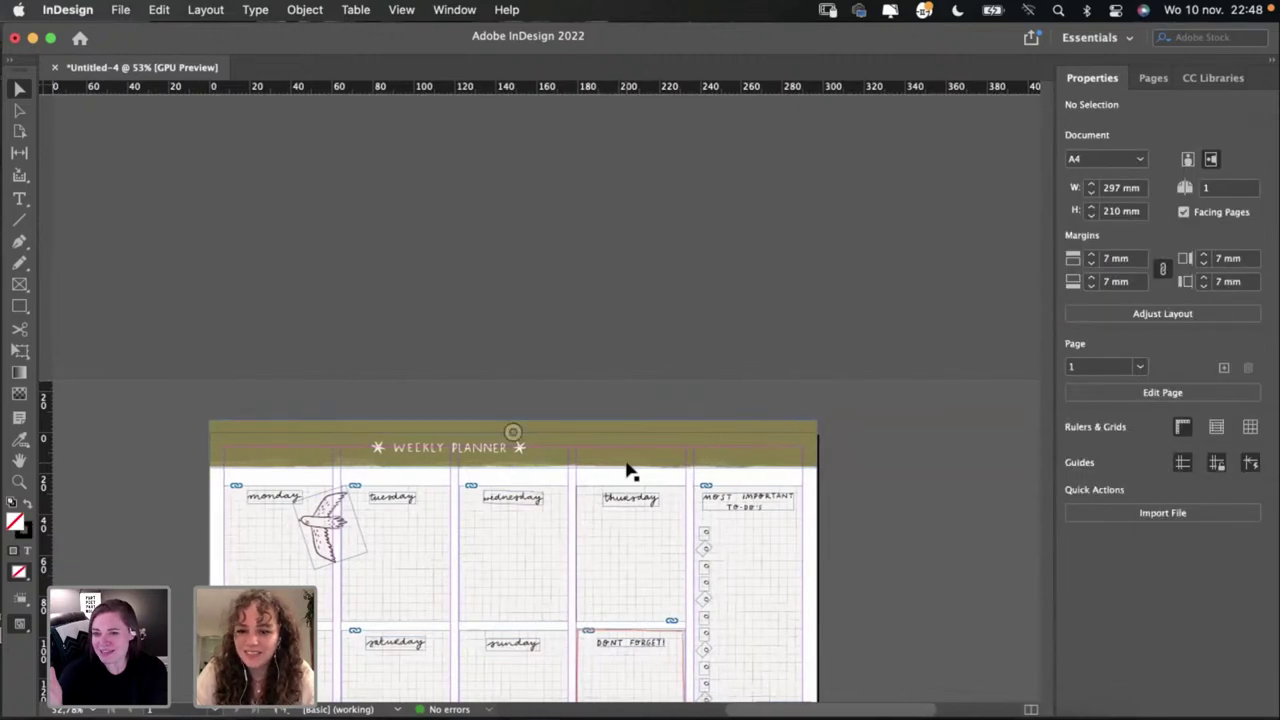
scroll(628, 470, down, 5)
scroll(628, 470, up, 3)
scroll(628, 470, up, 3)
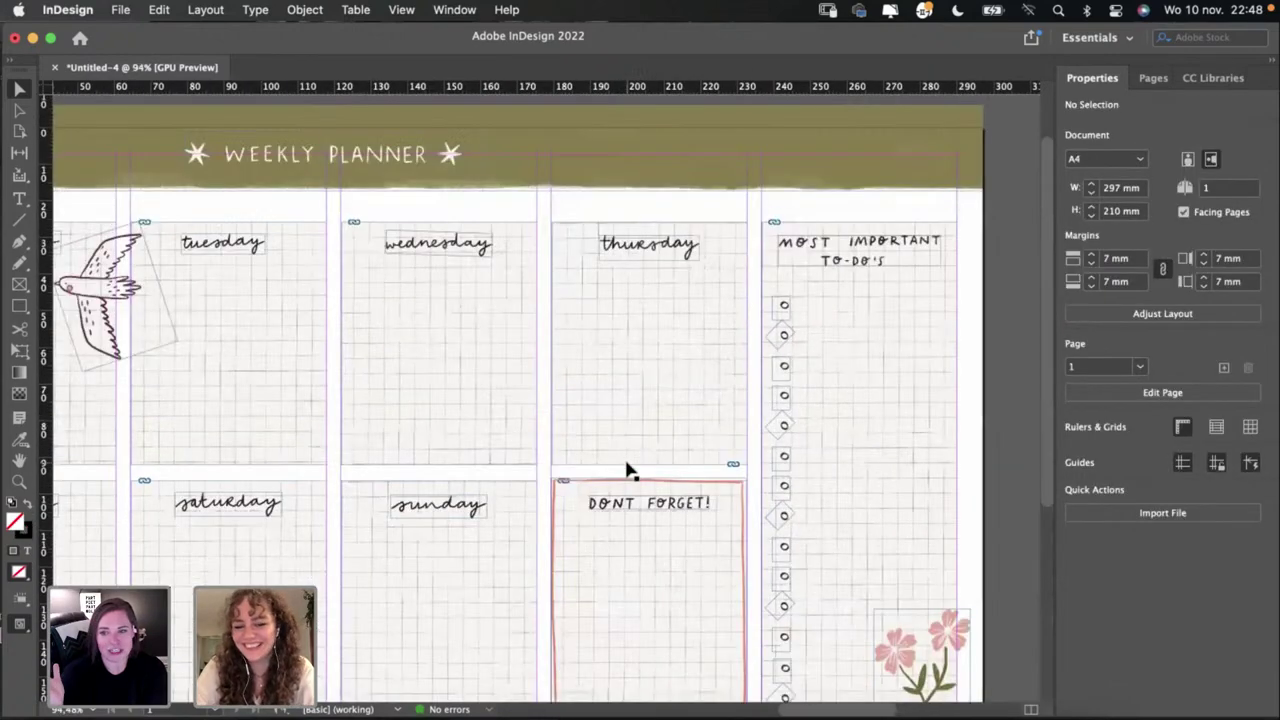
scroll(628, 470, left, 4)
scroll(628, 470, up, 1)
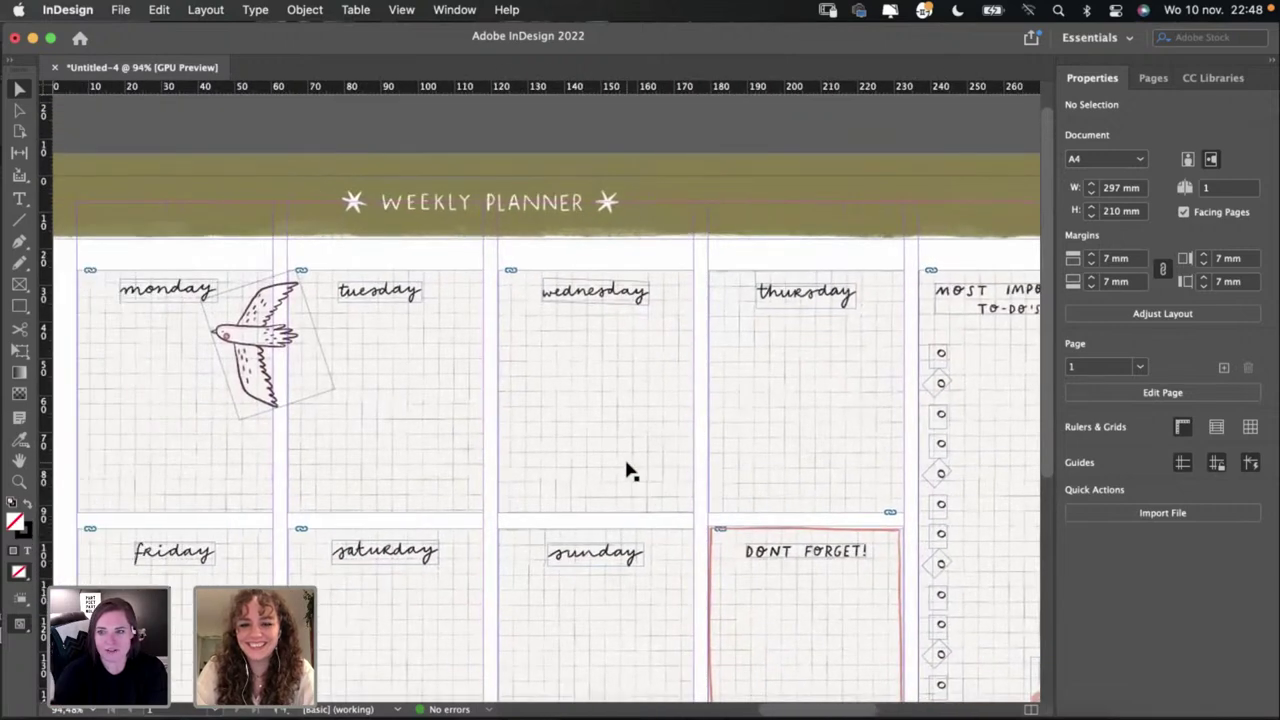
key(super+0)
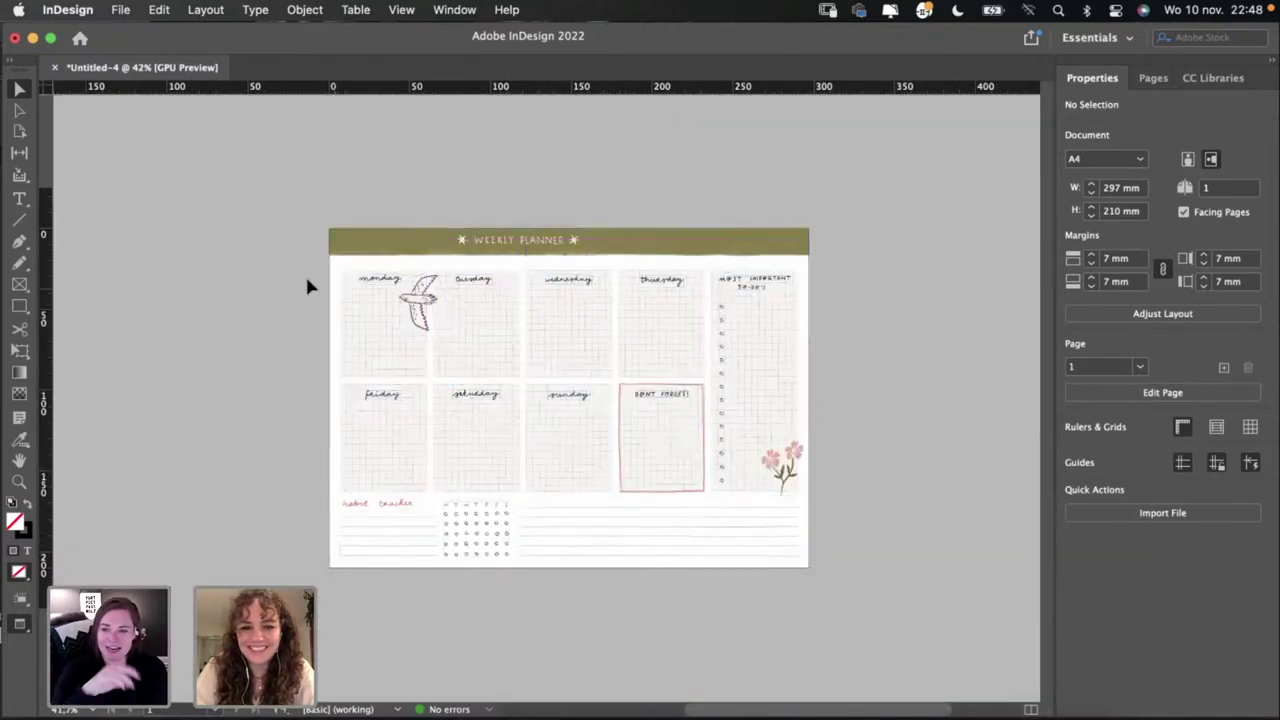
Step: Marquee-select the planner objects and nudge them together slightly
drag(305, 273, 812, 560)
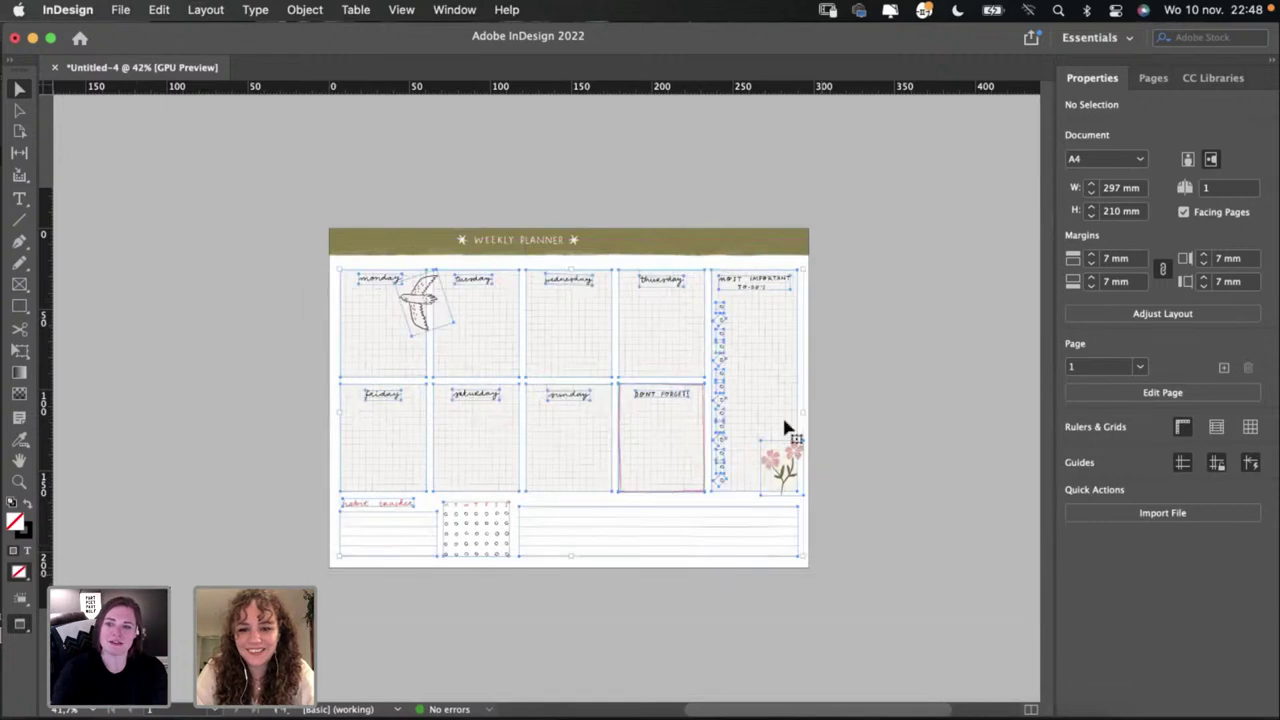
drag(774, 381, 775, 383)
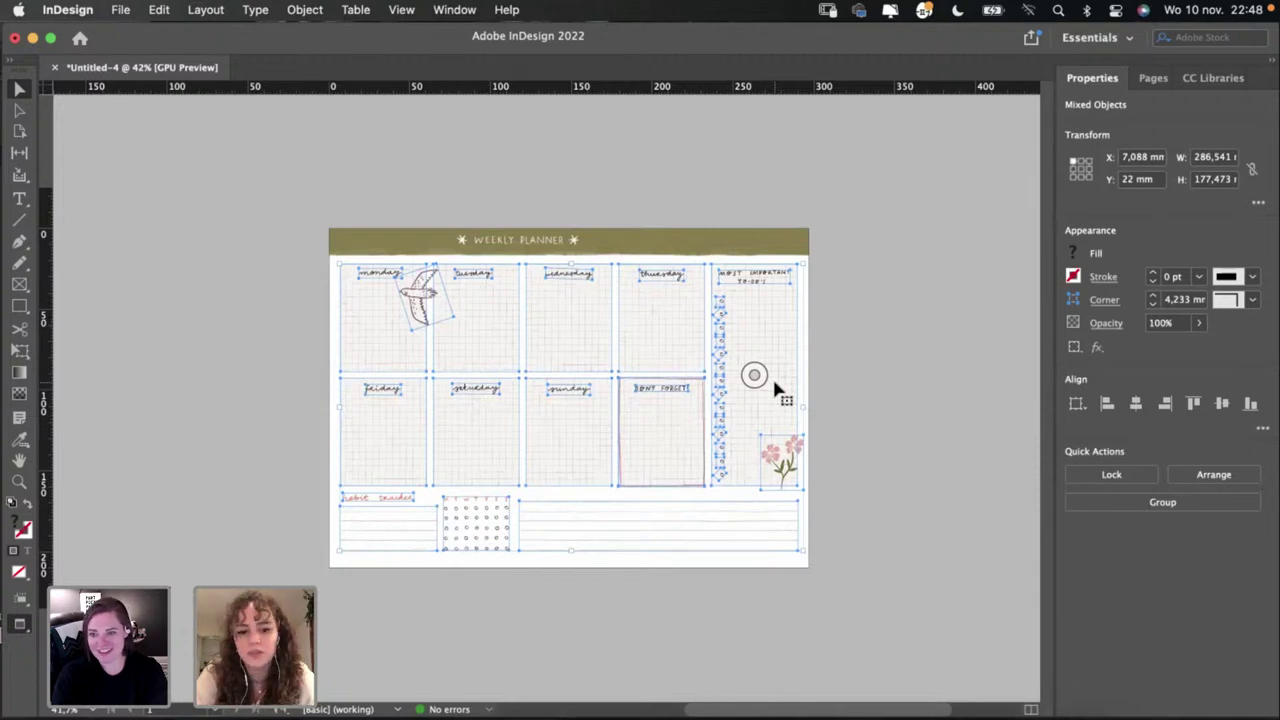
drag(325, 493, 893, 620)
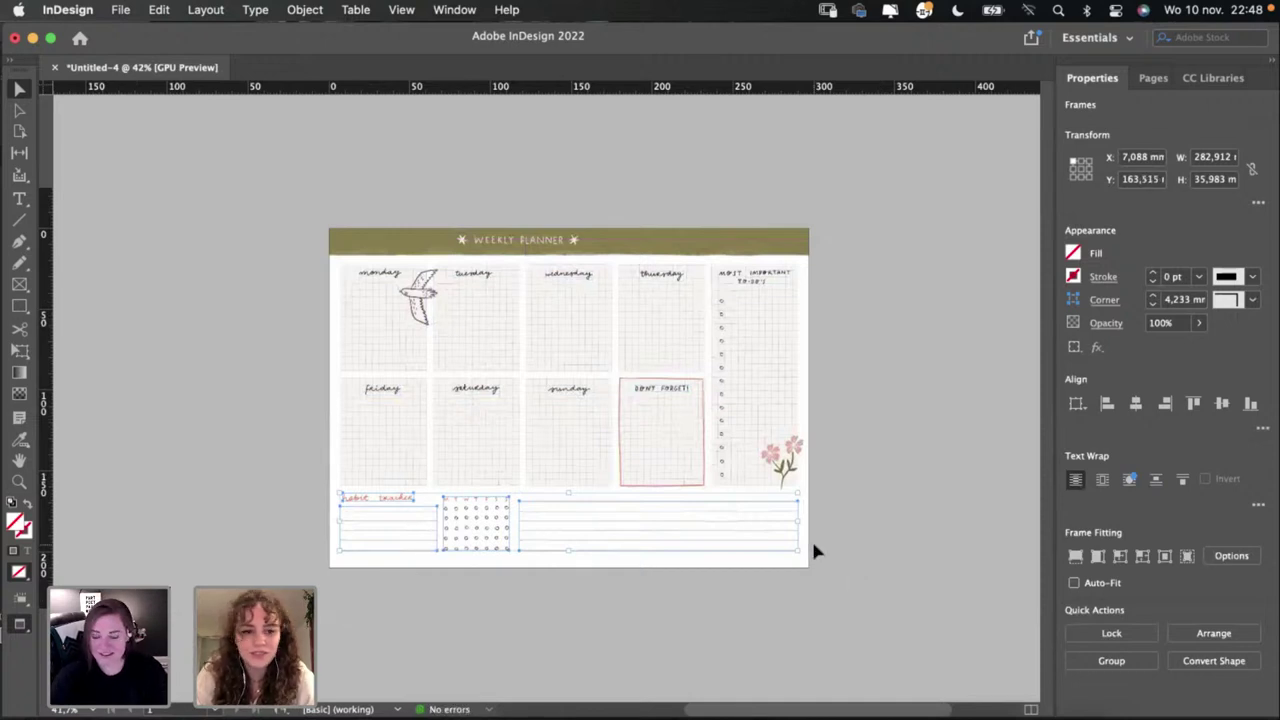
click(811, 549)
scroll(801, 379, up, 3)
click(418, 296)
click(885, 330)
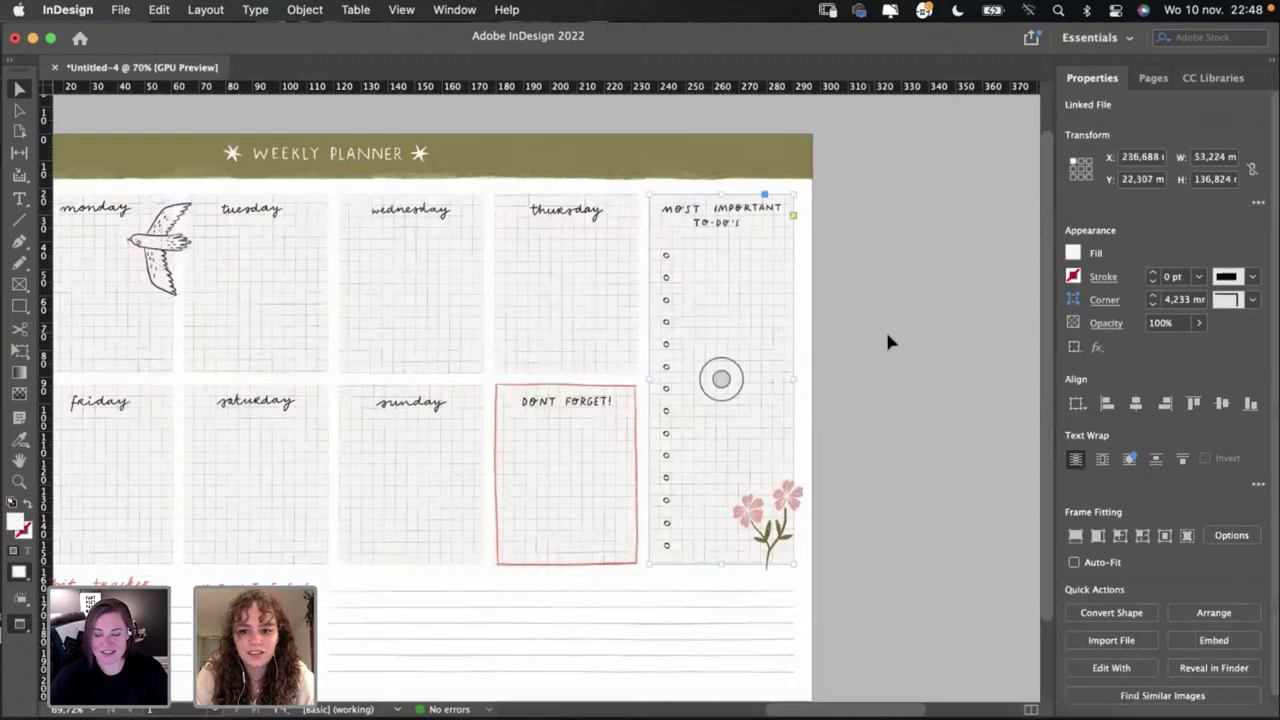
scroll(885, 330, down, 3)
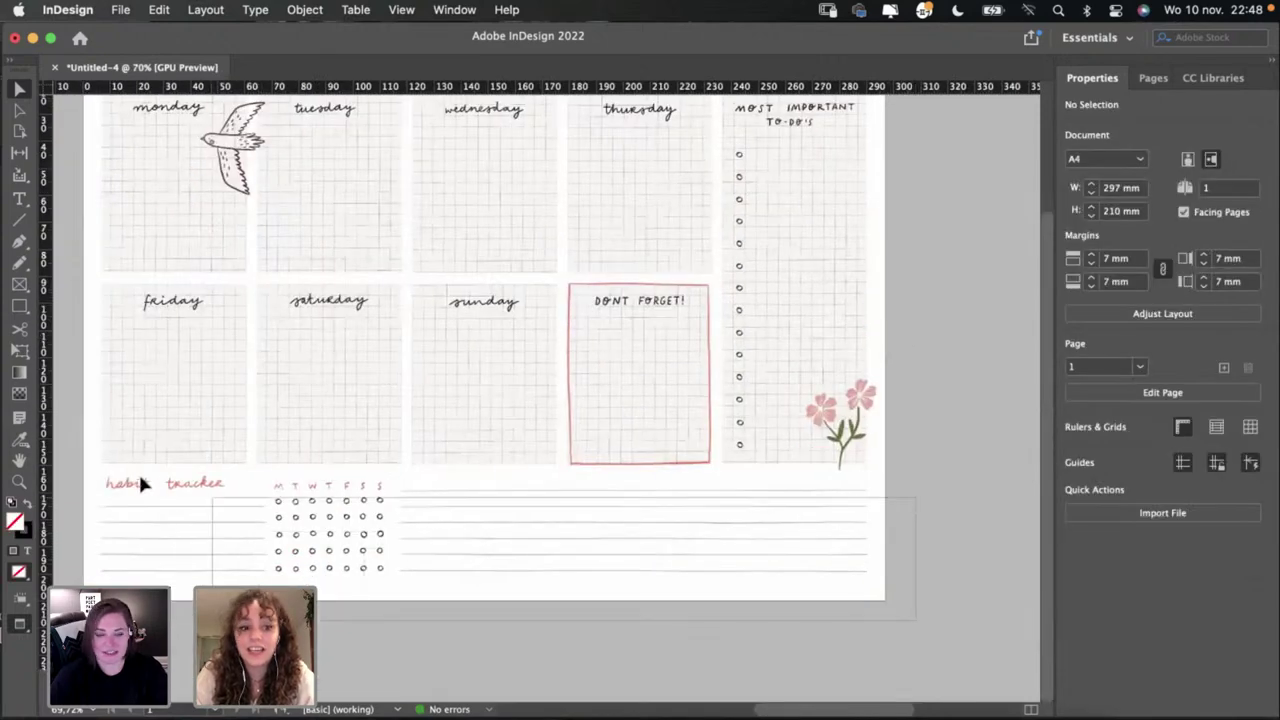
Step: Shift the habit tracker frames onto the 7 mm left margin and lower on the page
click(104, 482)
drag(115, 487, 115, 494)
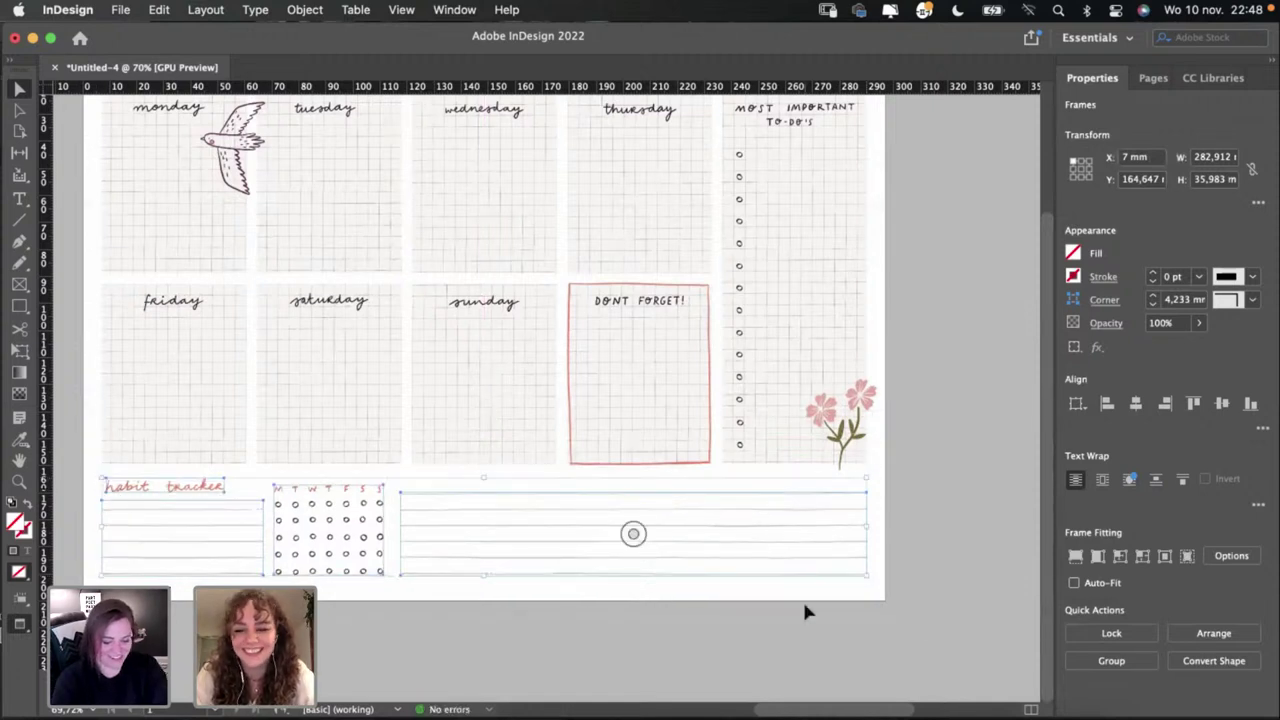
click(938, 615)
scroll(938, 615, left, 2)
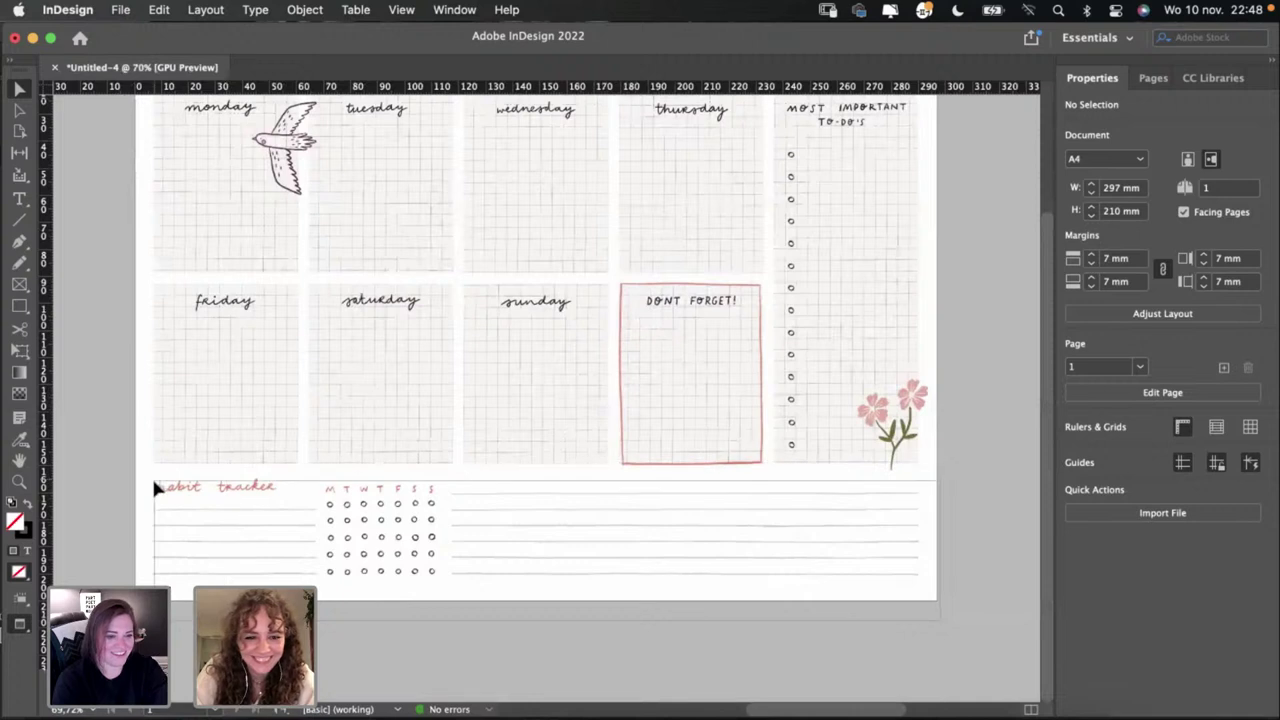
drag(174, 486, 183, 489)
click(127, 506)
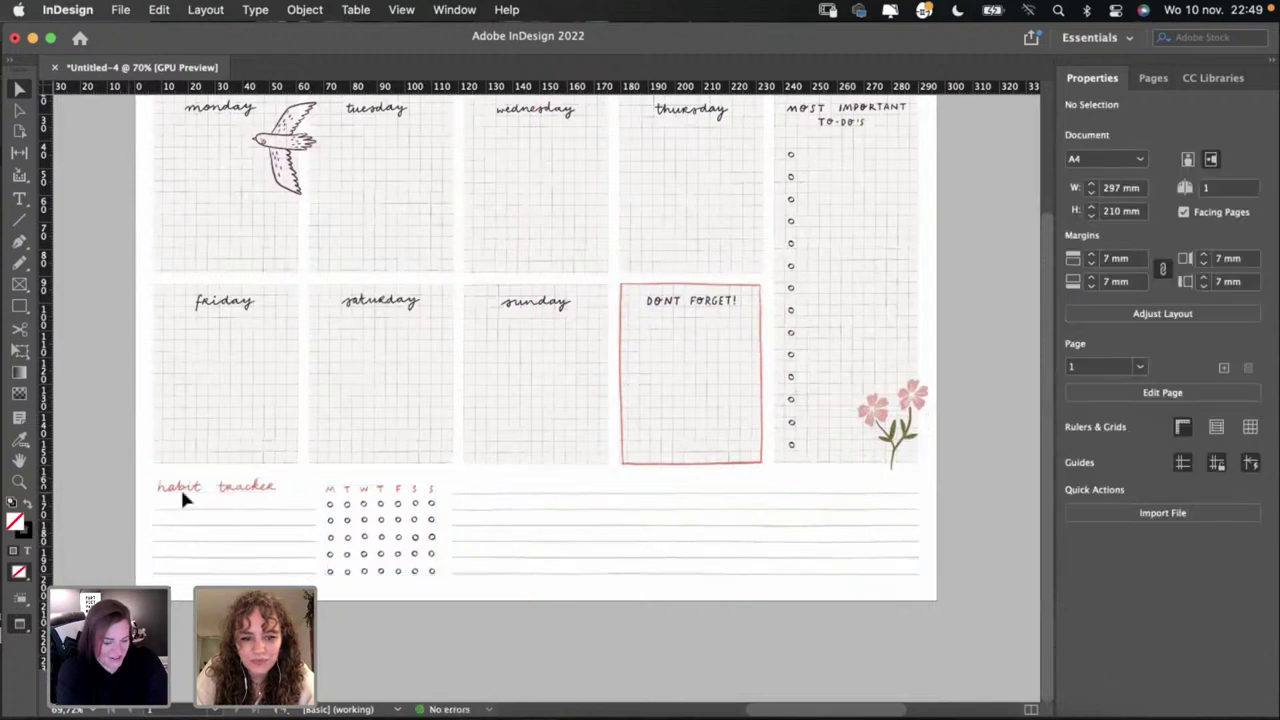
Step: Reselect the habit tracker frames and nudge them down slightly more
drag(940, 588, 280, 522)
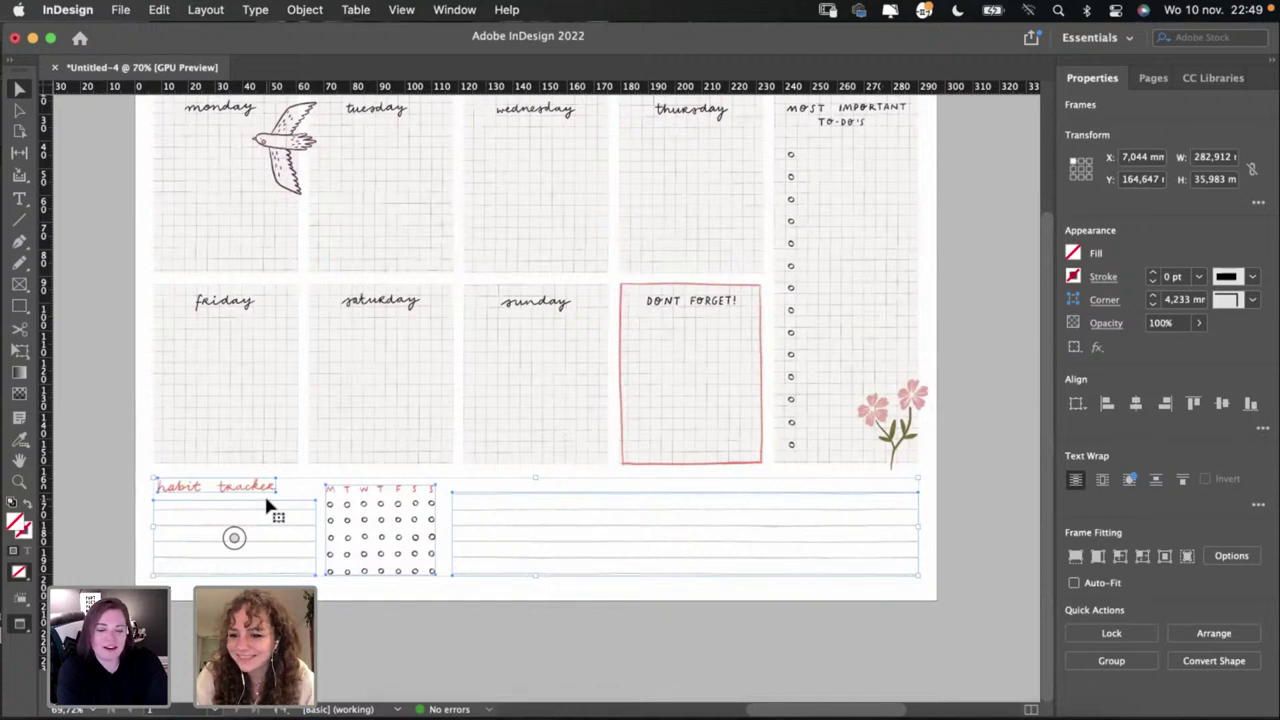
drag(266, 501, 266, 504)
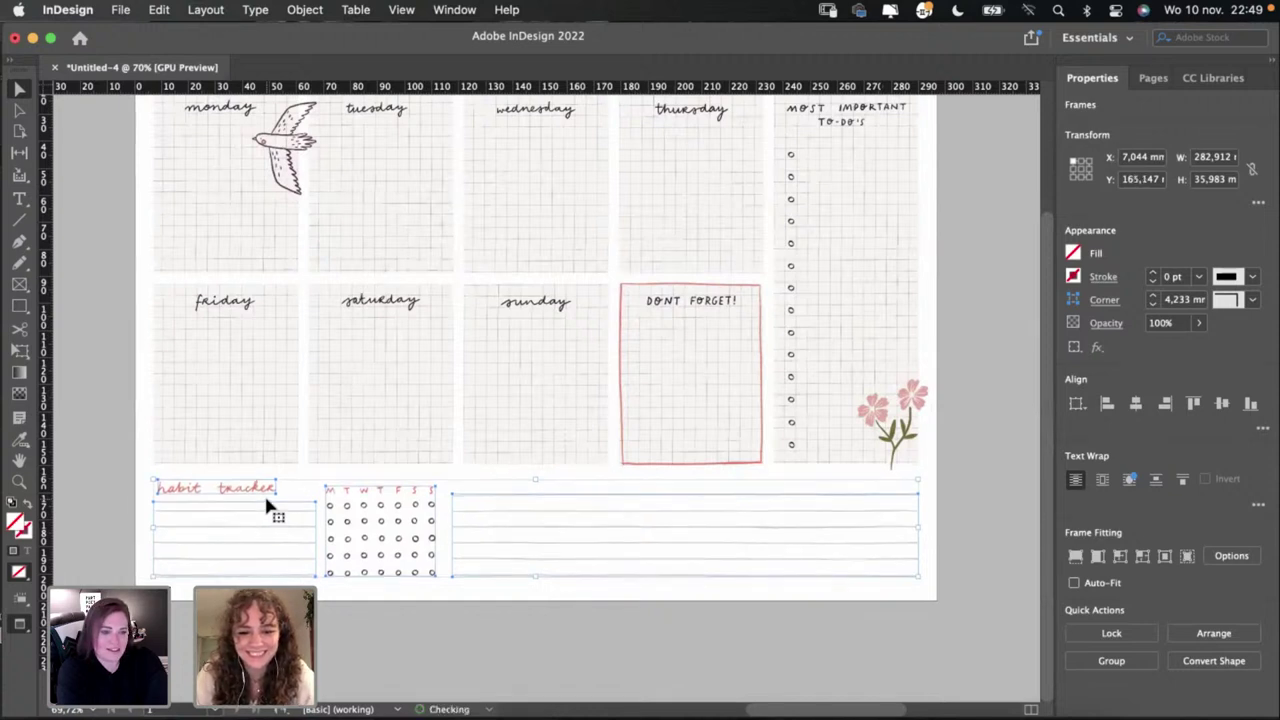
click(123, 380)
scroll(122, 381, right, 5)
scroll(122, 381, right, 1)
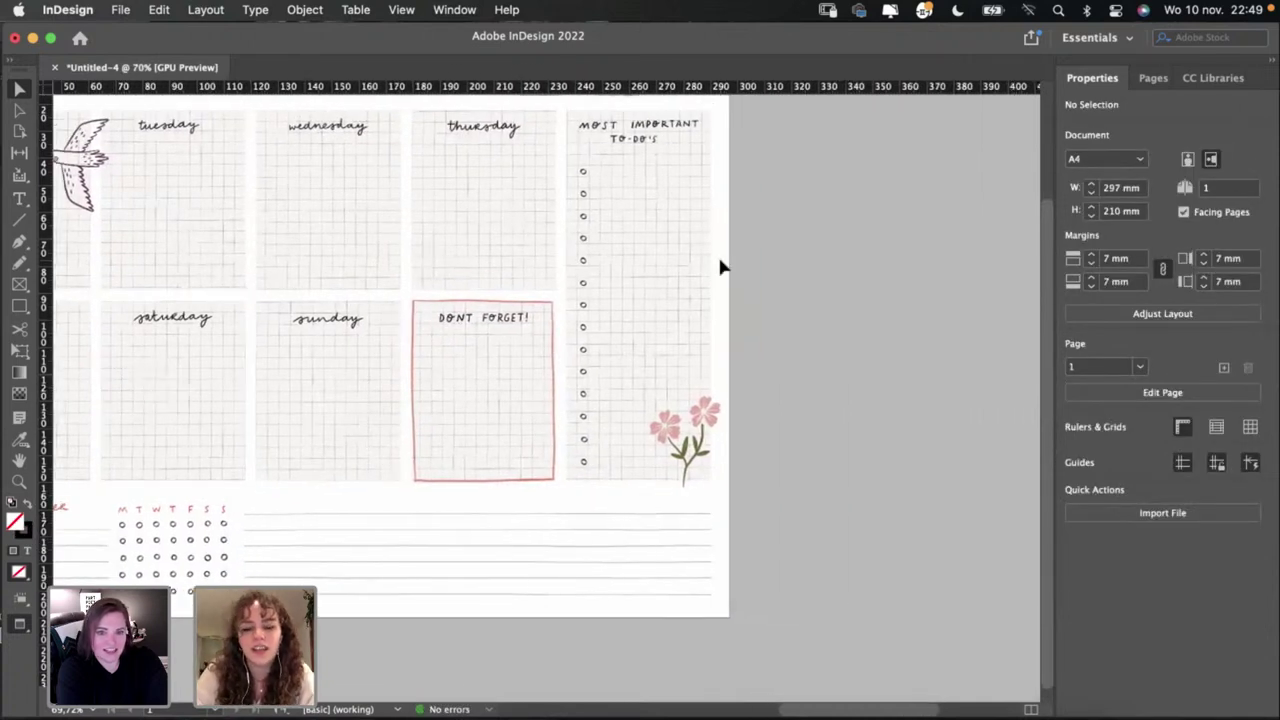
scroll(720, 263, up, 1)
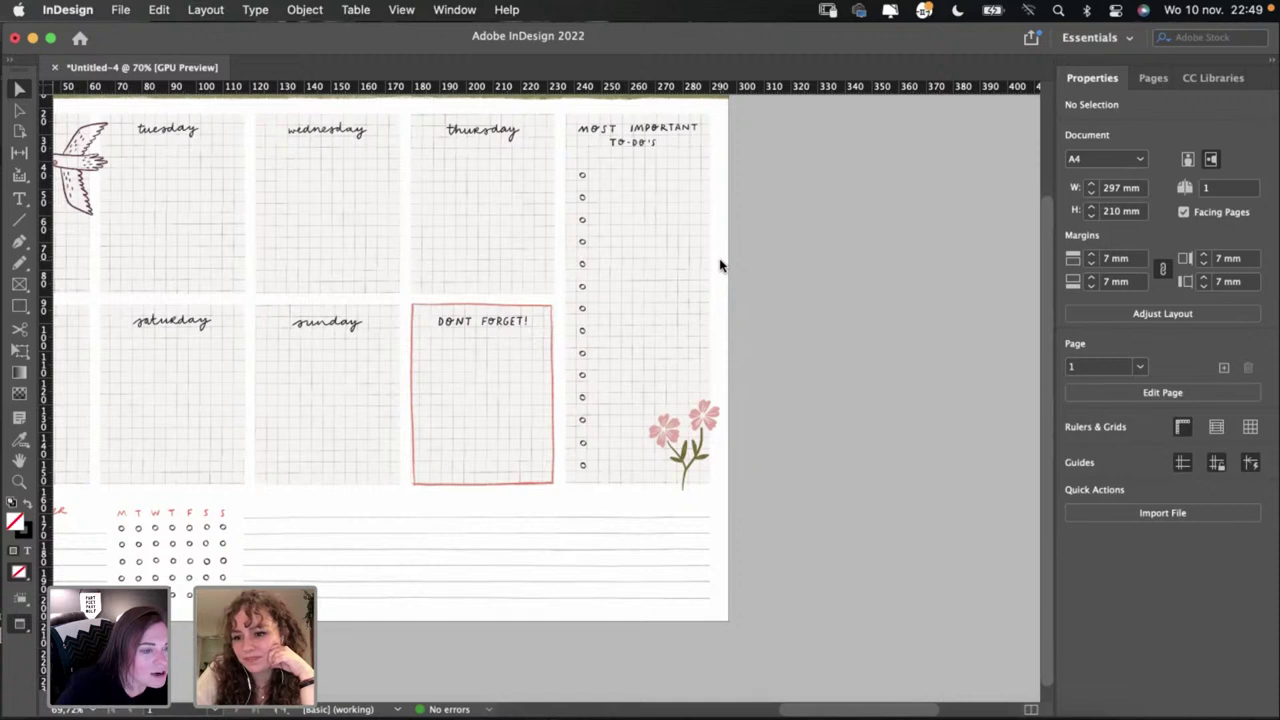
scroll(722, 267, up, 1)
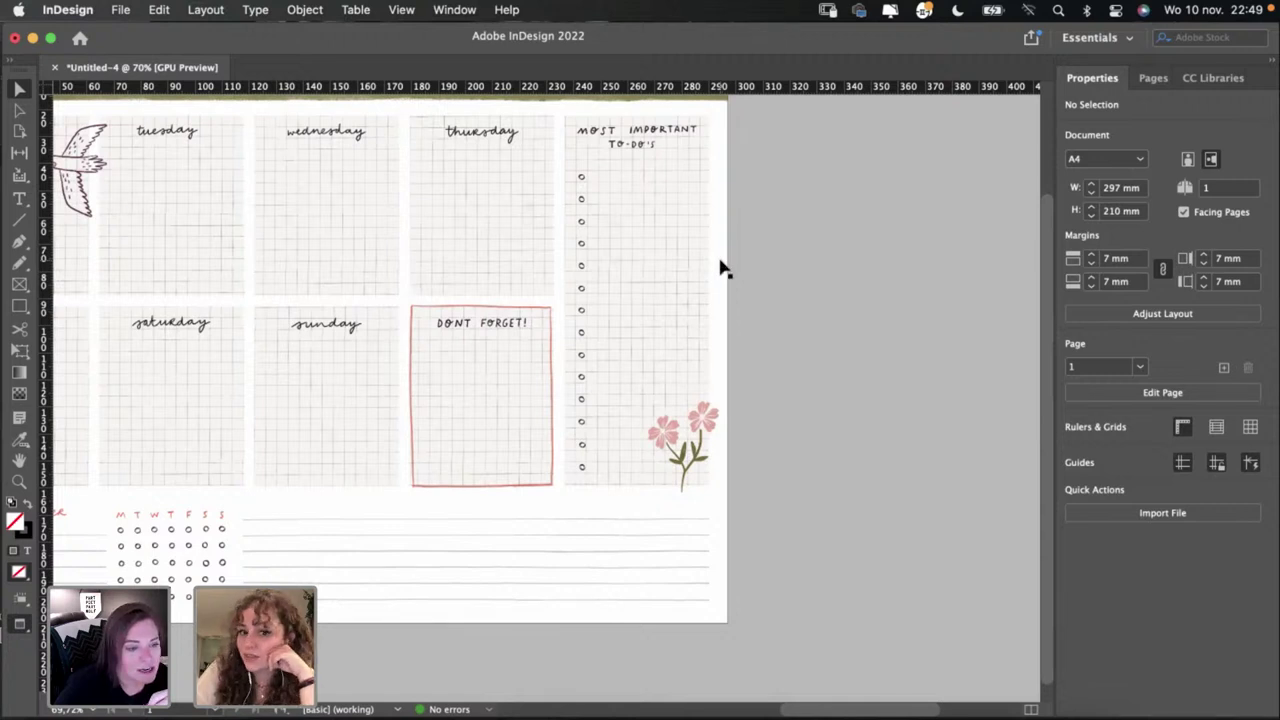
Step: Delete five alternate checkbox circles from the upper part of the to-do column
click(585, 199)
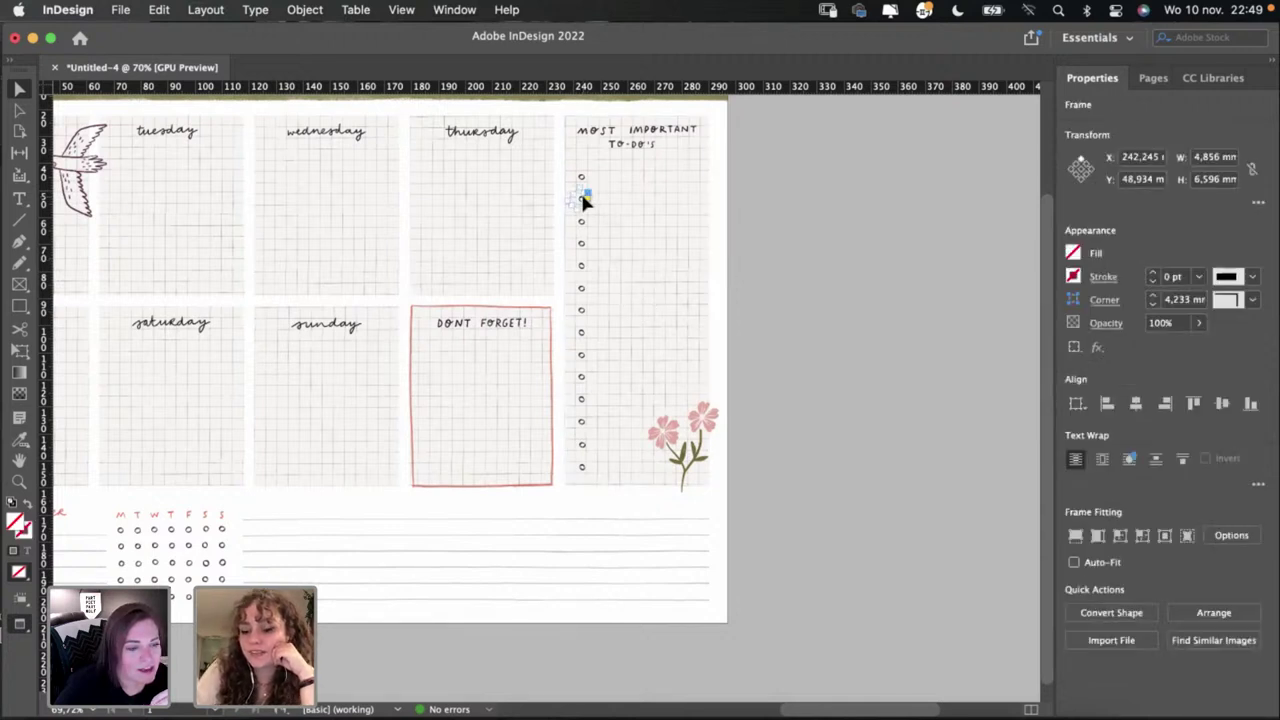
key(Delete)
click(584, 245)
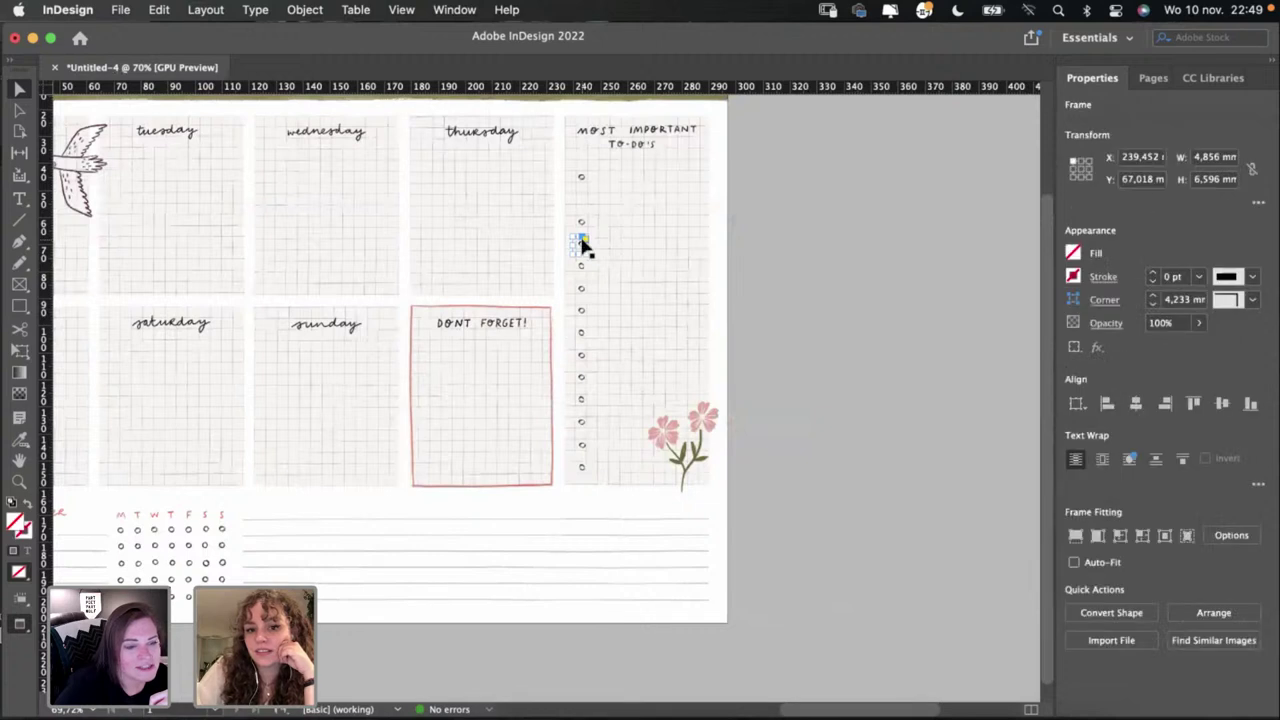
key(Delete)
click(637, 301)
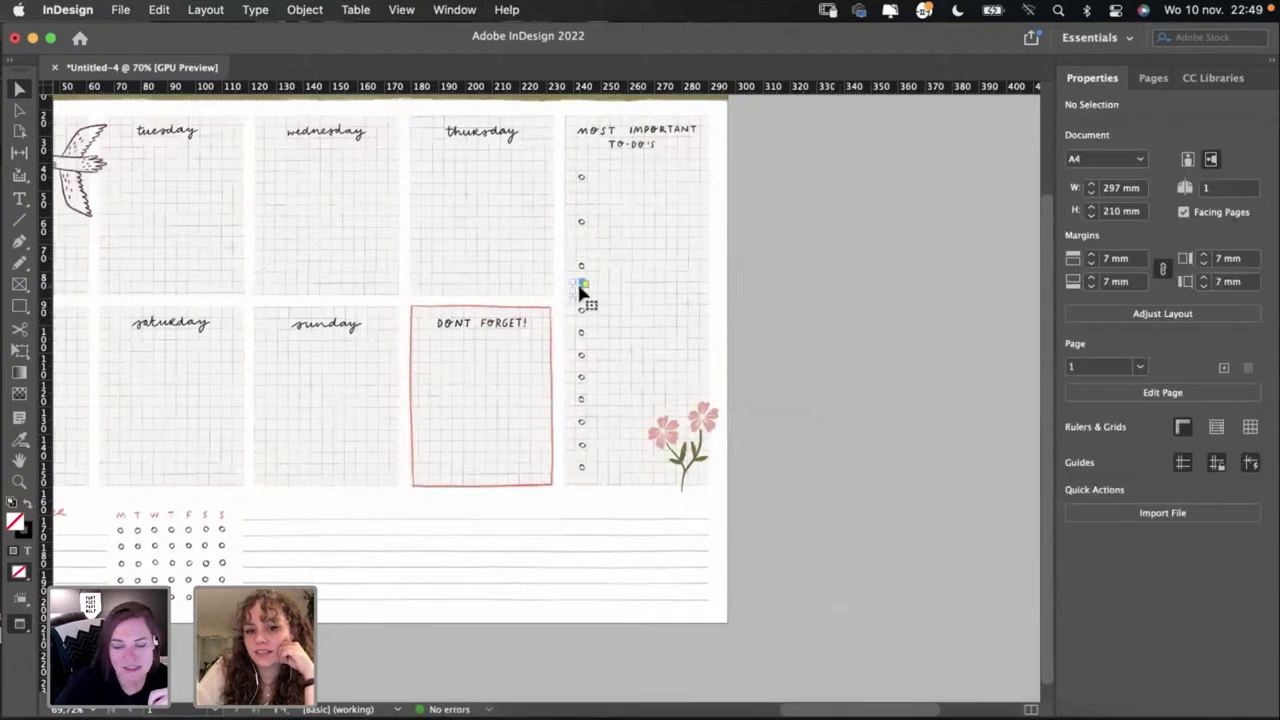
click(581, 288)
key(Delete)
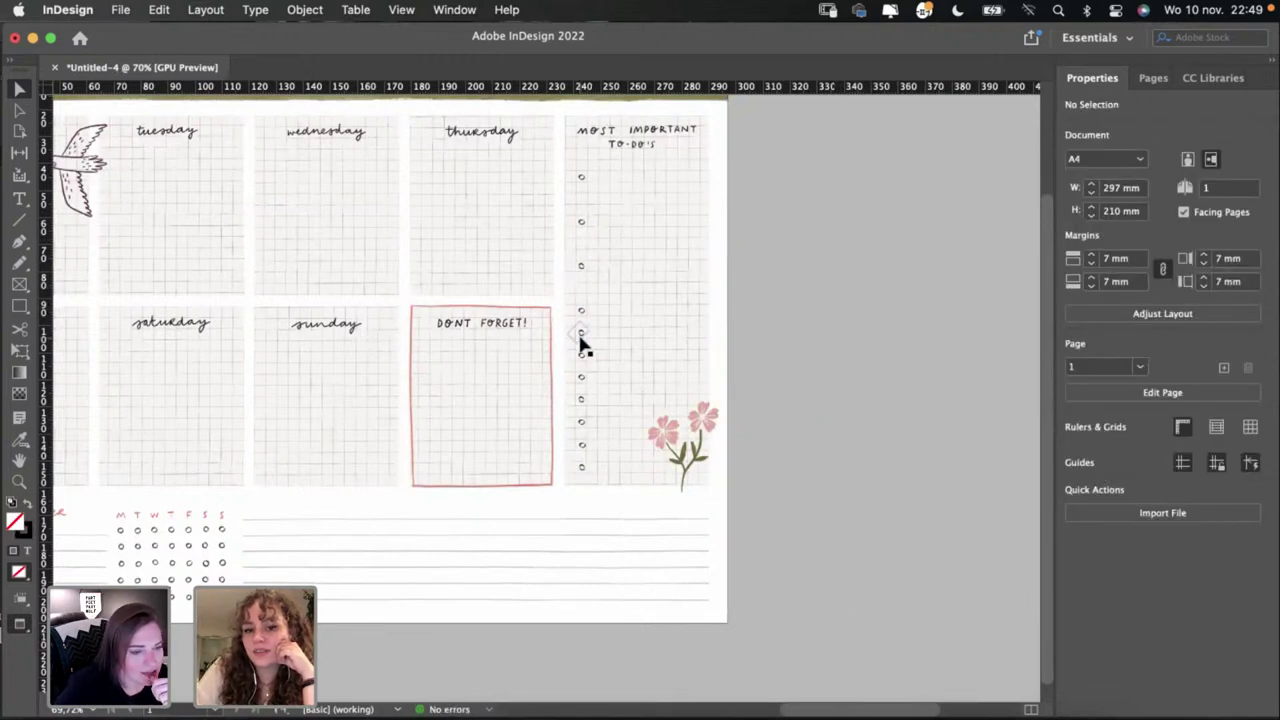
click(582, 340)
key(Delete)
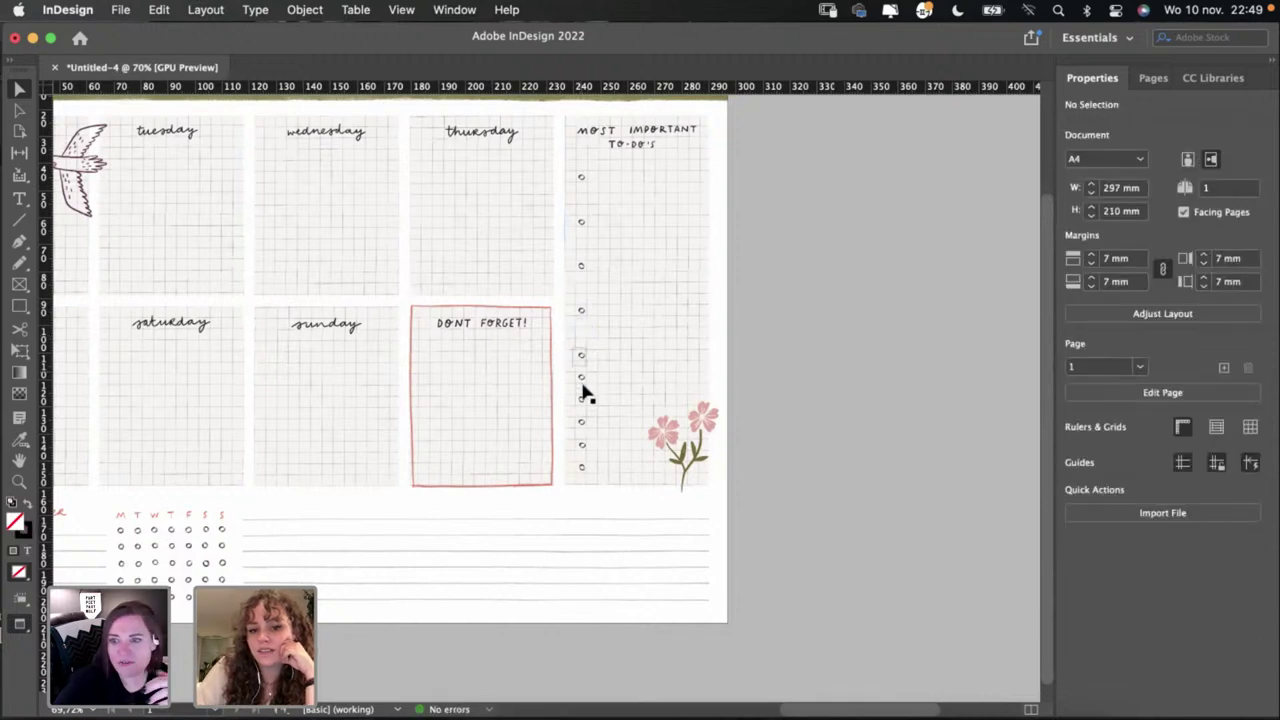
click(581, 376)
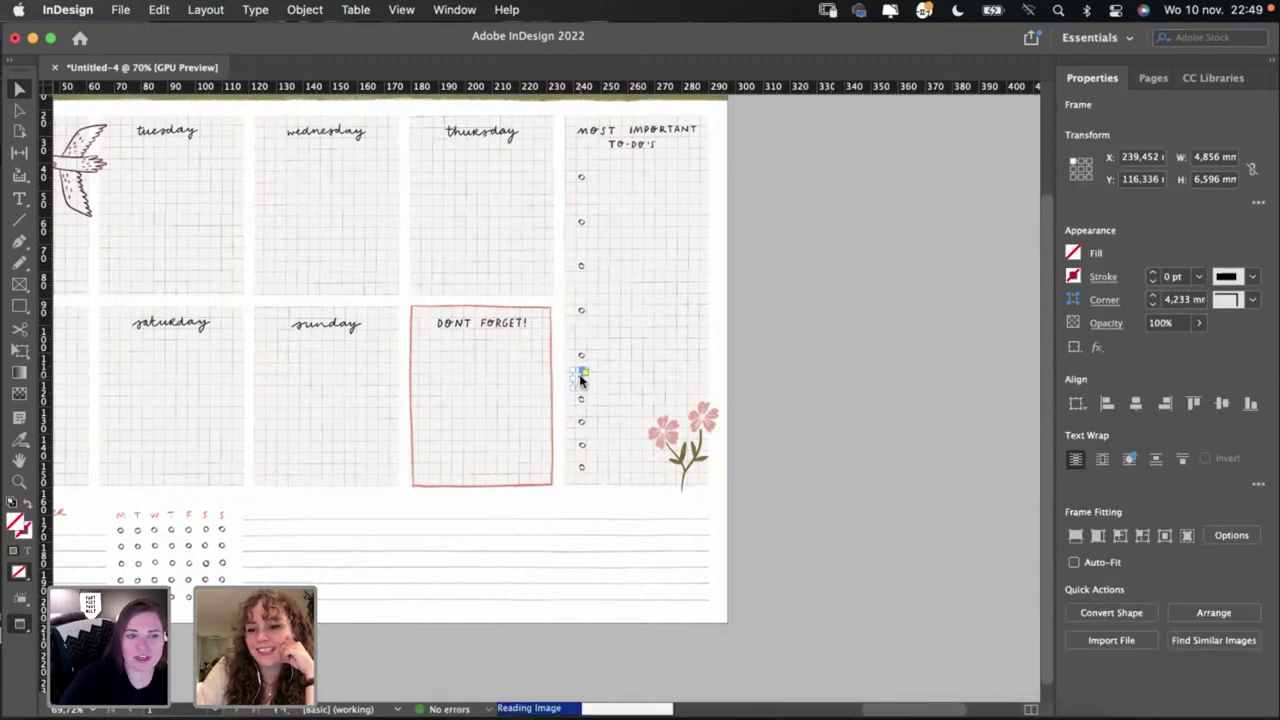
key(Delete)
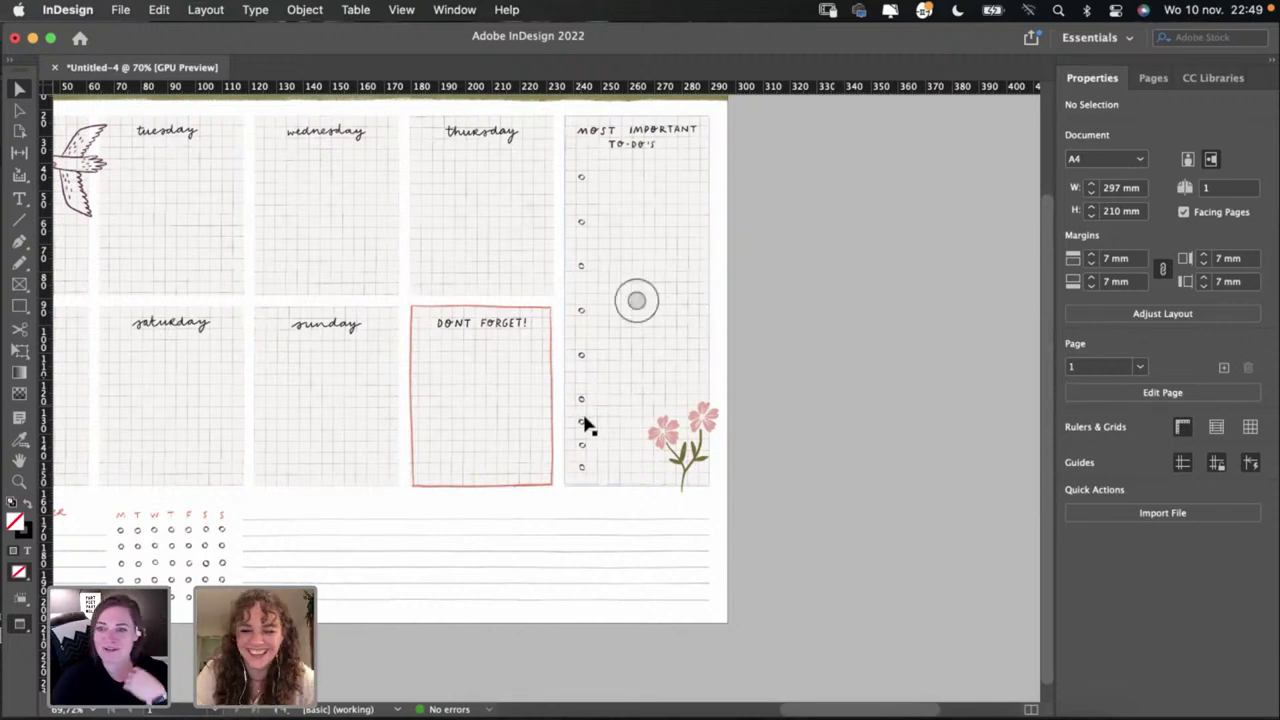
Step: Delete two more alternate checkbox circles lower in the to-do column
click(583, 420)
key(BackSpace)
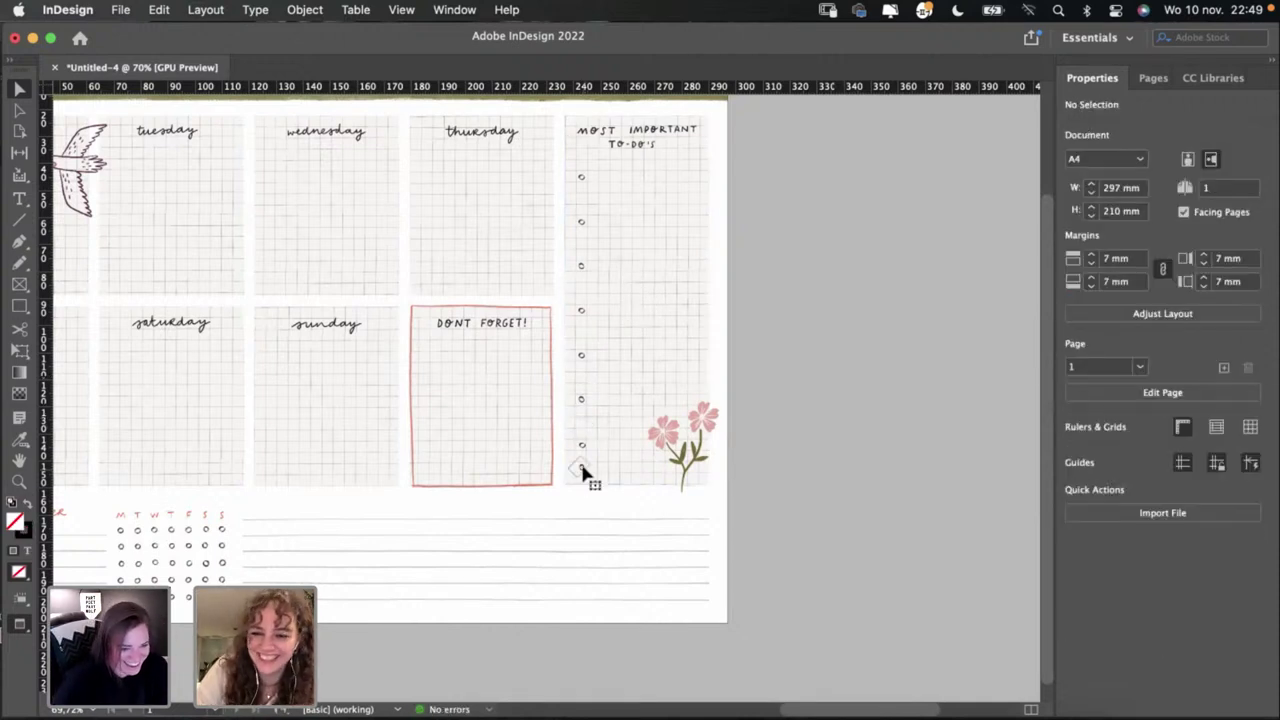
click(581, 468)
key(BackSpace)
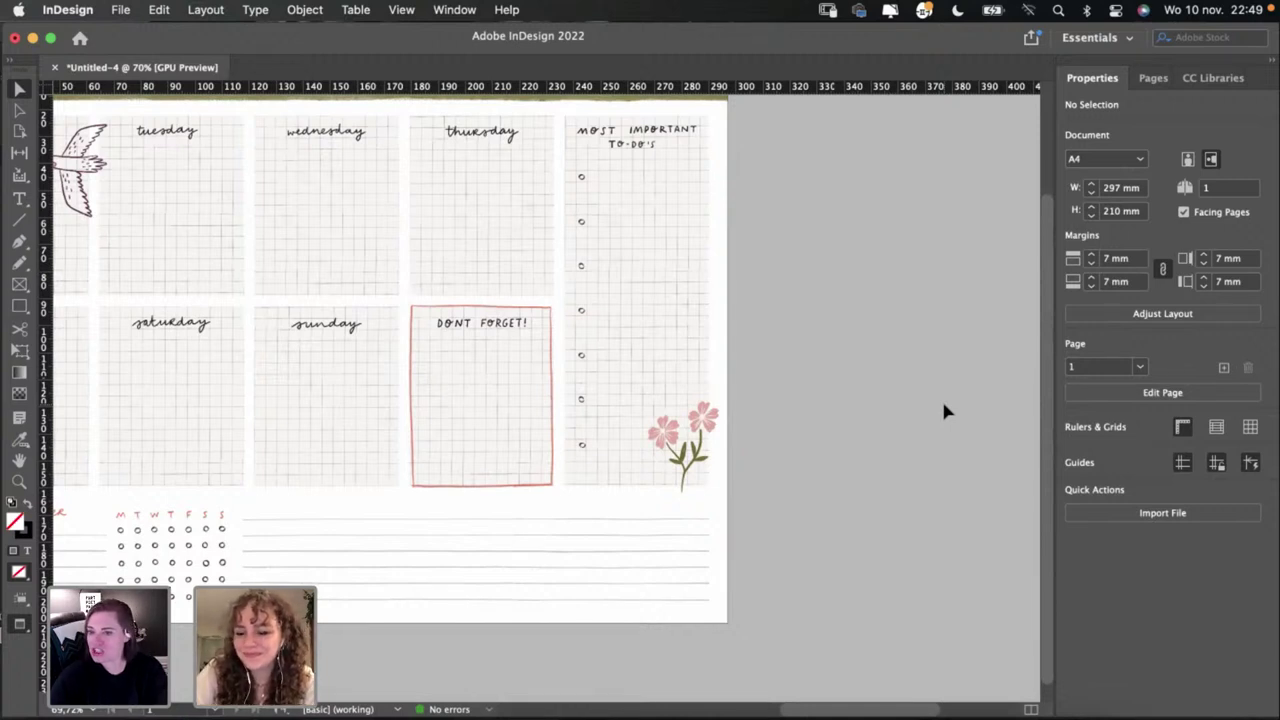
scroll(855, 377, left, 5)
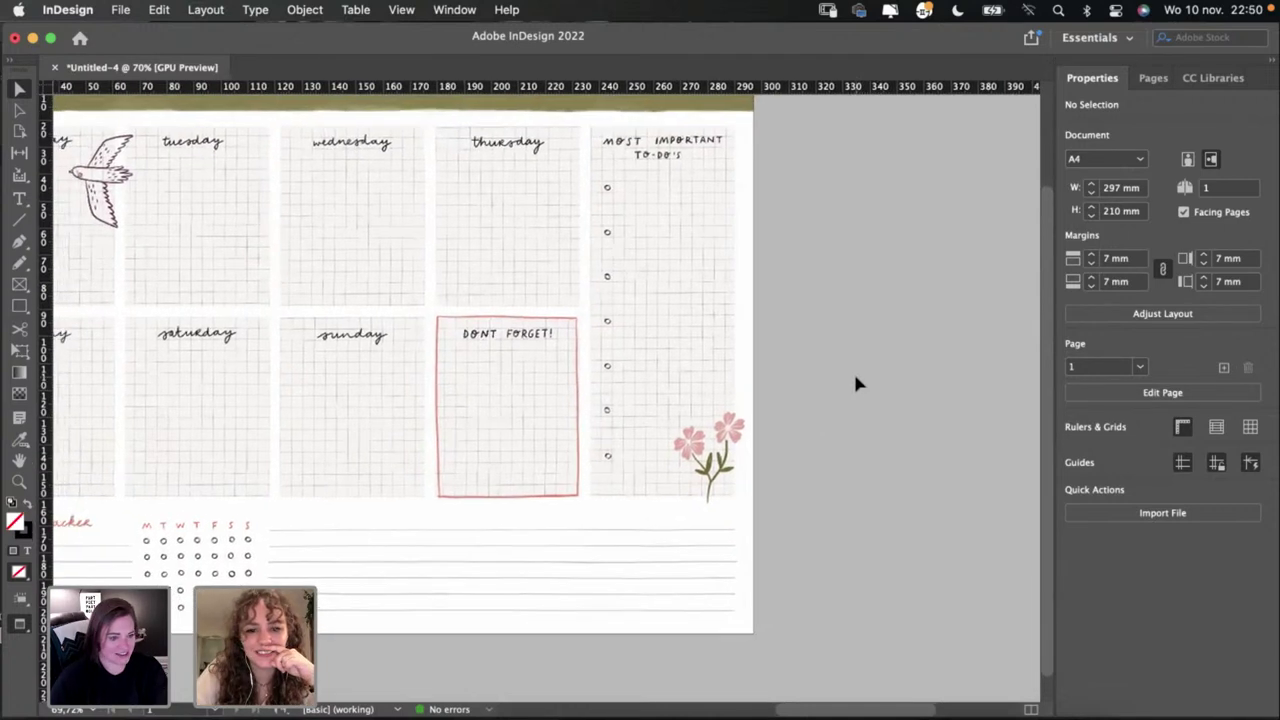
scroll(855, 383, left, 5)
scroll(855, 383, up, 2)
scroll(855, 383, down, 2)
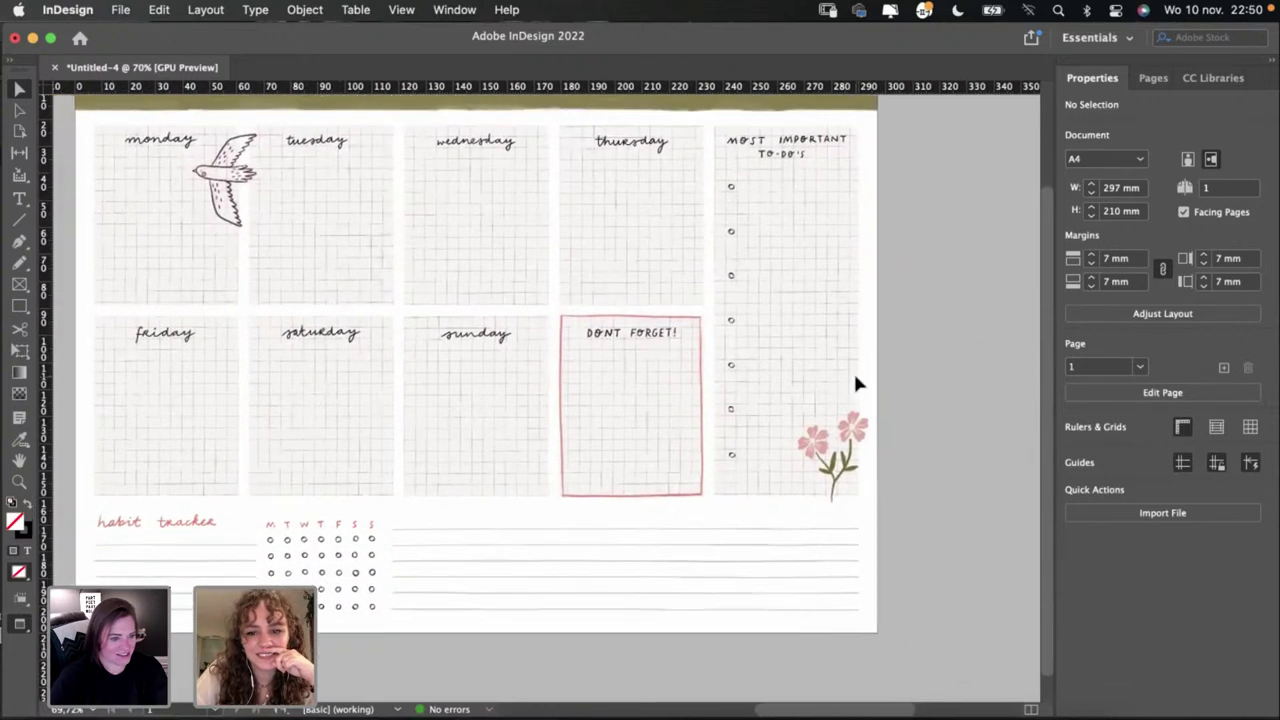
scroll(855, 383, left, 2)
scroll(855, 383, up, 1)
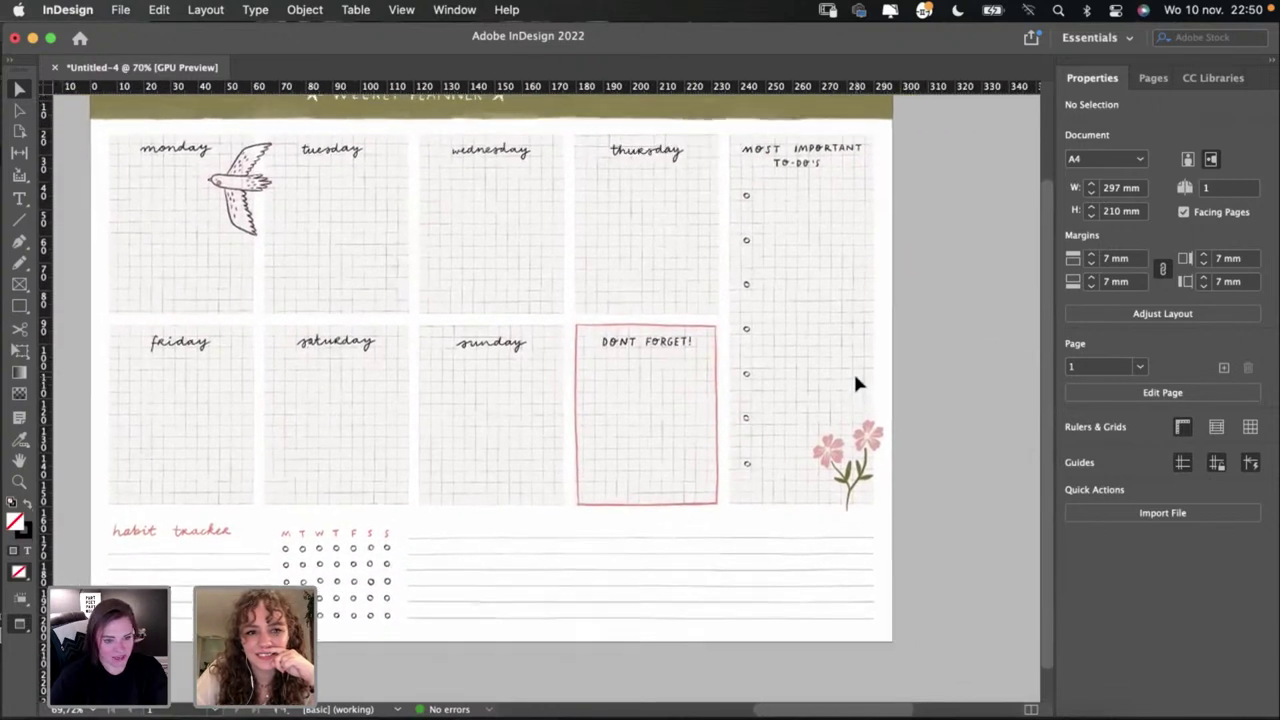
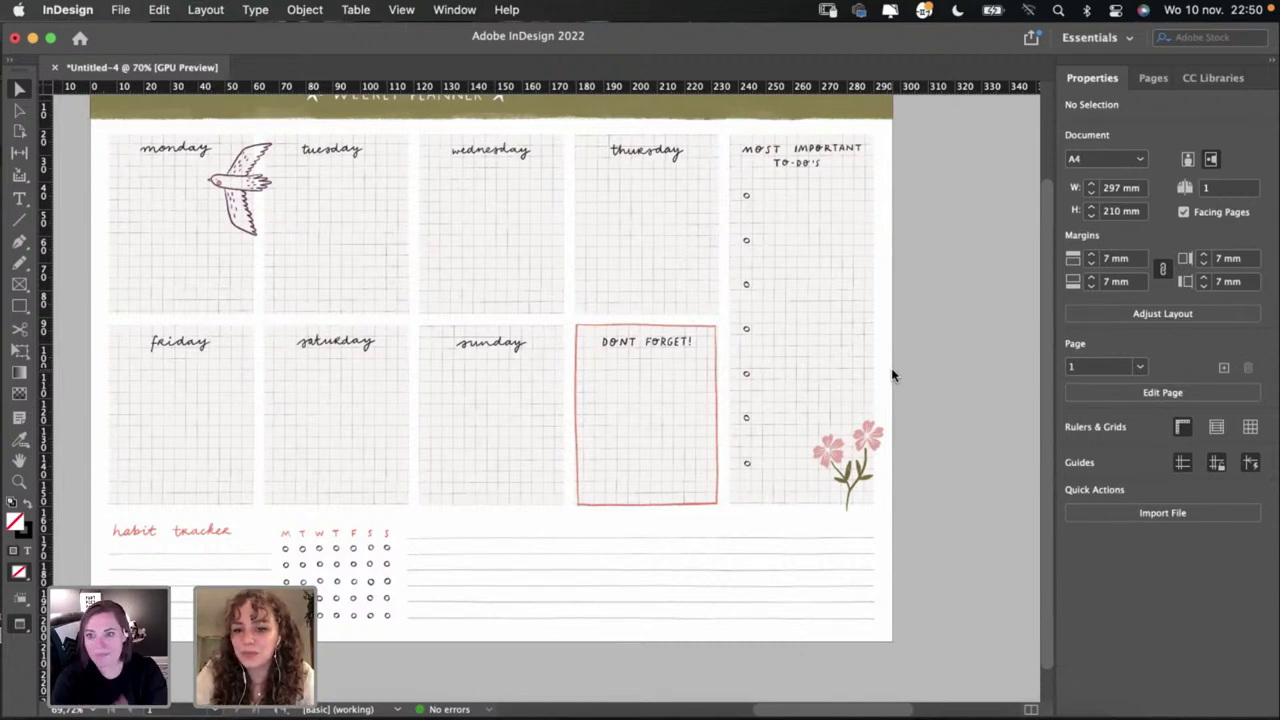
Step: Clear the selection and marquee-select all seven to-do circles in the Most Important To-Do's column
scroll(896, 369, up, 2)
scroll(896, 369, right, 1)
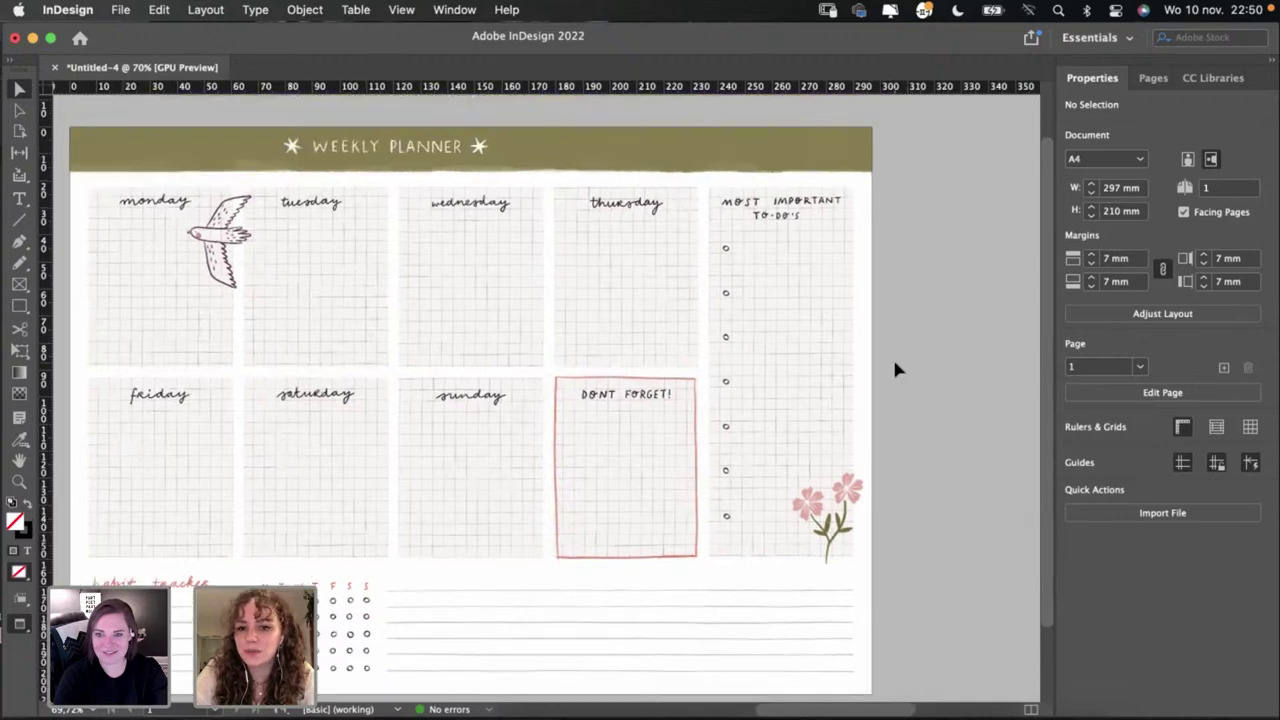
scroll(896, 369, up, 2)
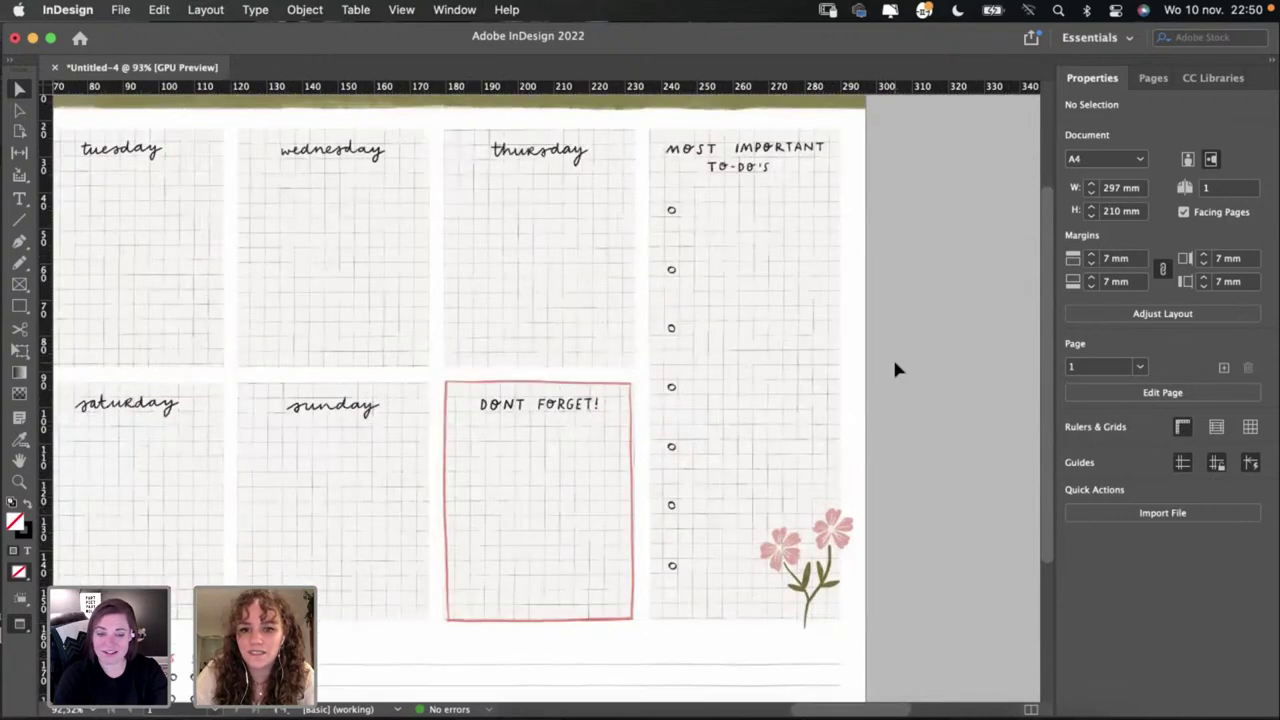
click(662, 555)
click(965, 422)
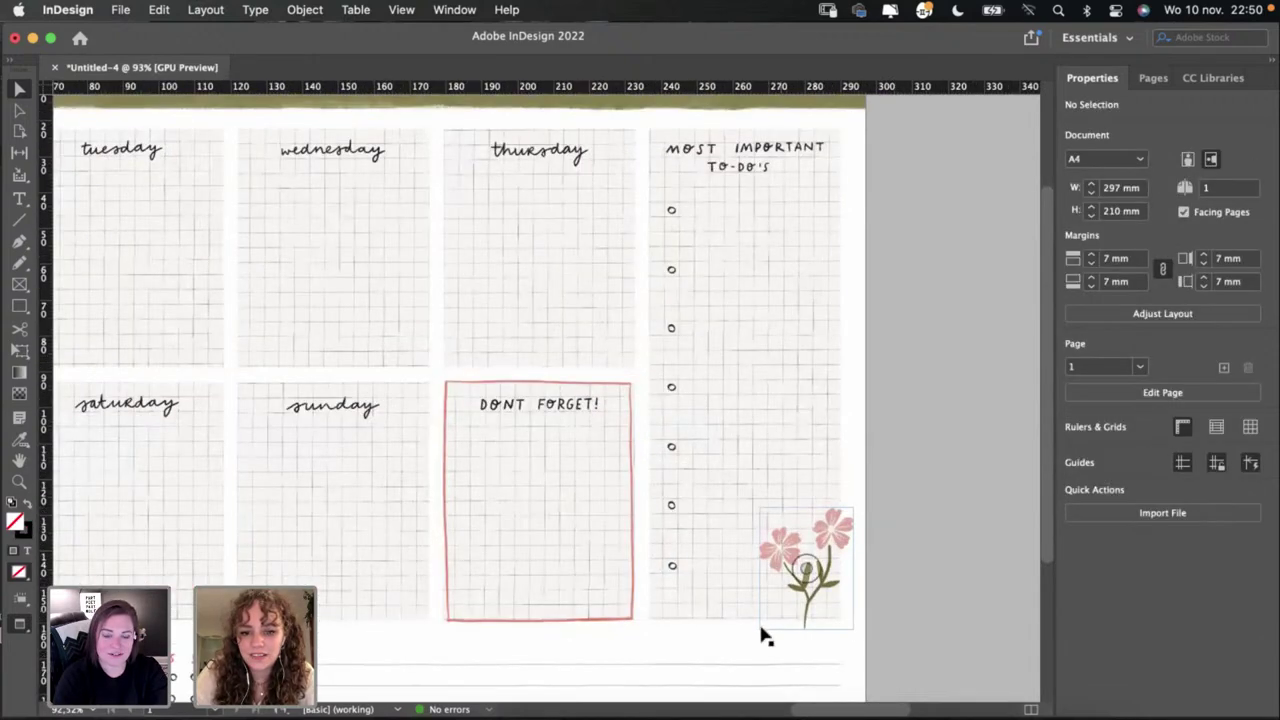
drag(678, 318, 670, 187)
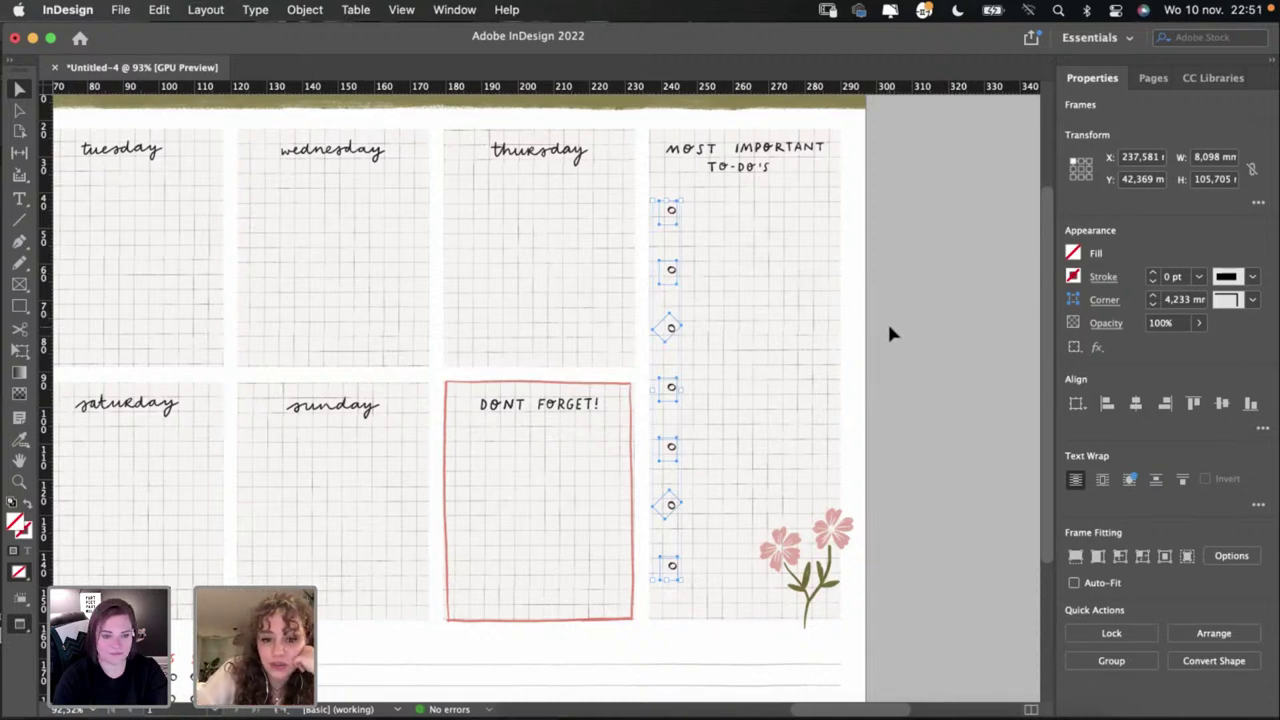
scroll(889, 328, left, 4)
scroll(889, 328, up, 1)
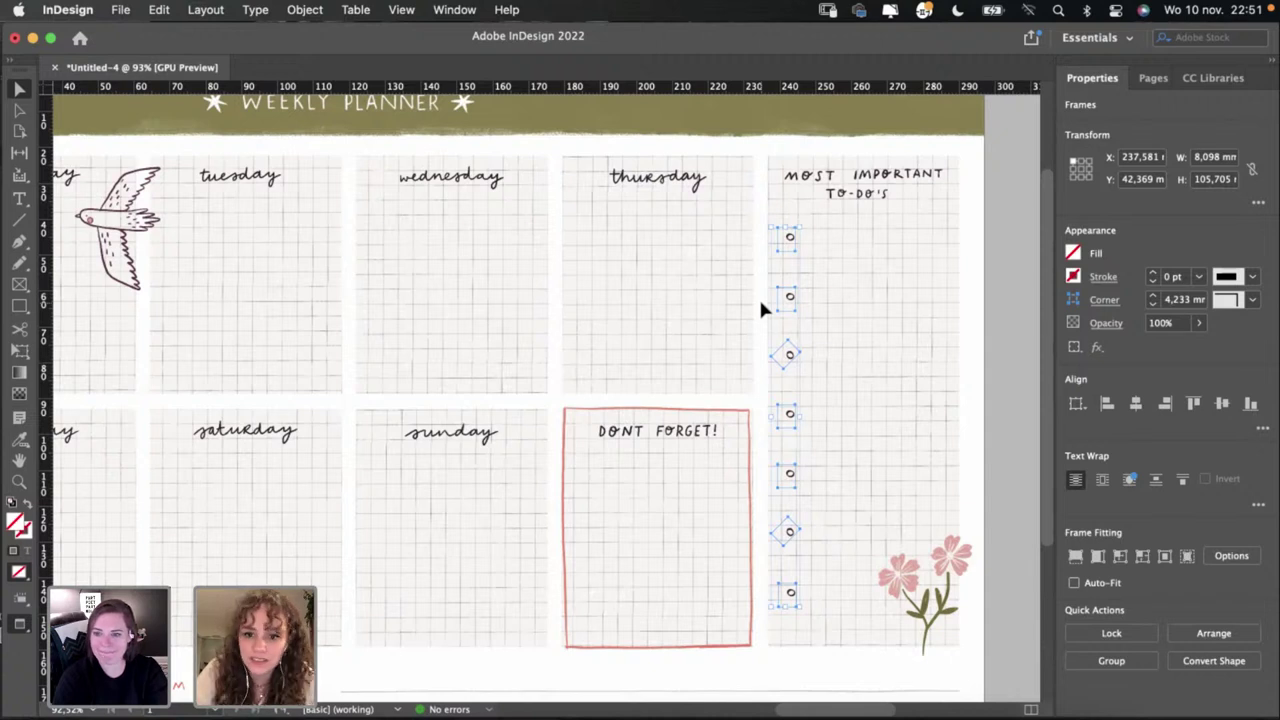
click(761, 308)
scroll(761, 308, down, 1)
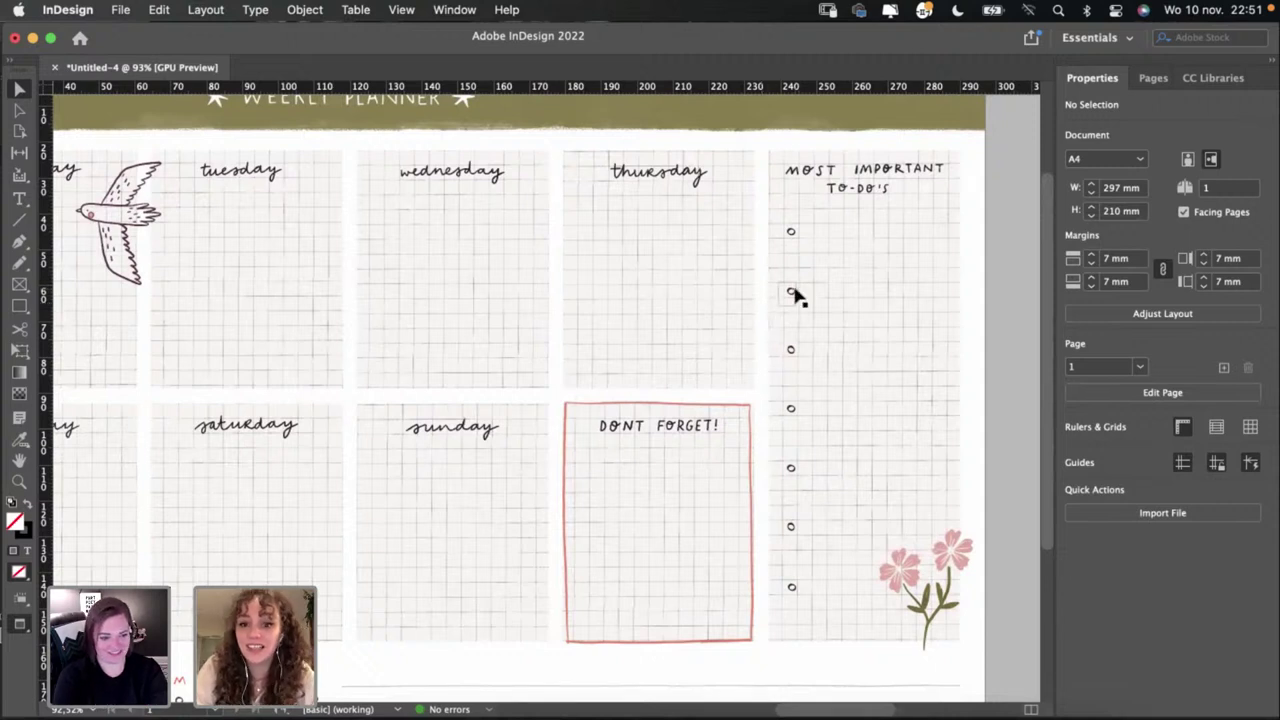
click(790, 292)
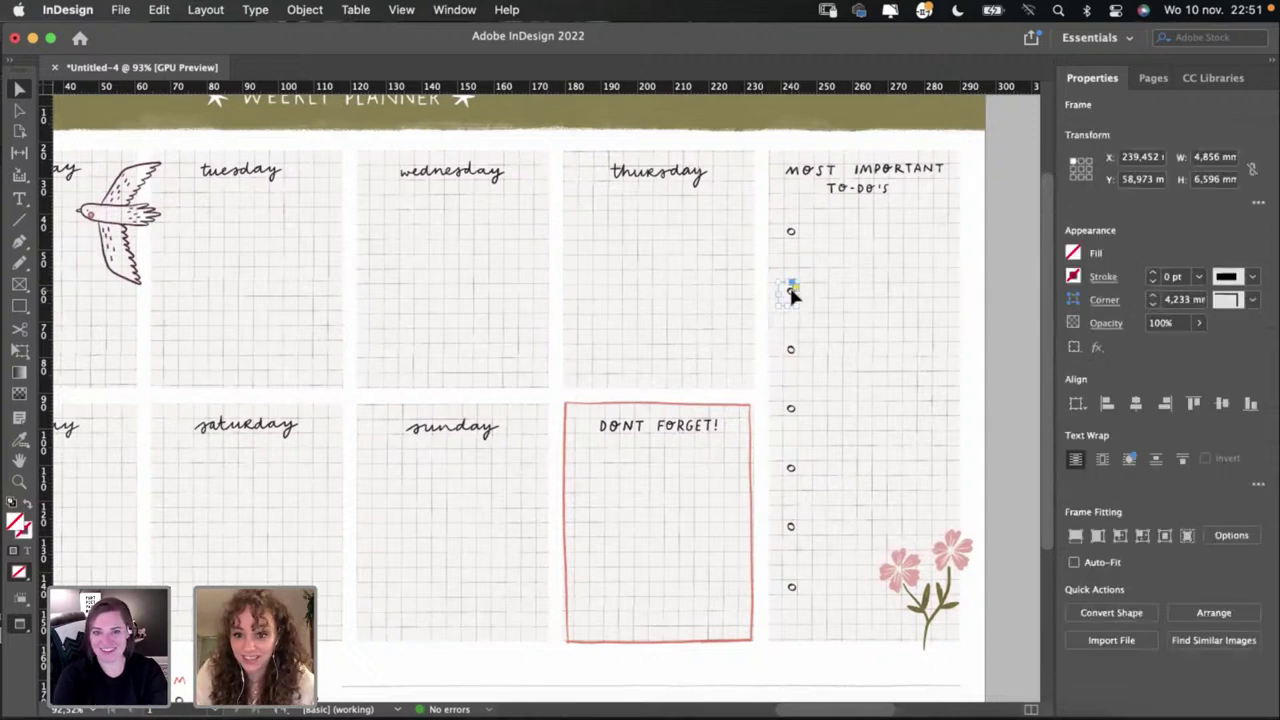
click(991, 287)
scroll(993, 291, down, 2)
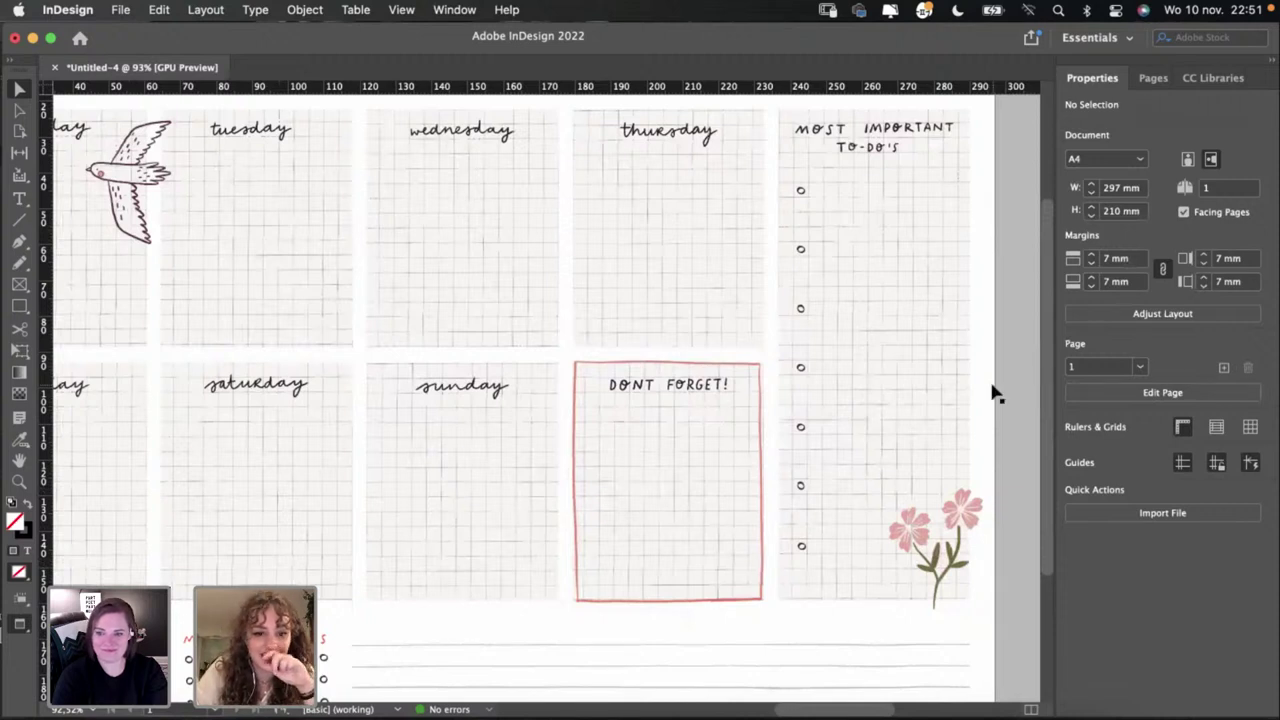
click(874, 355)
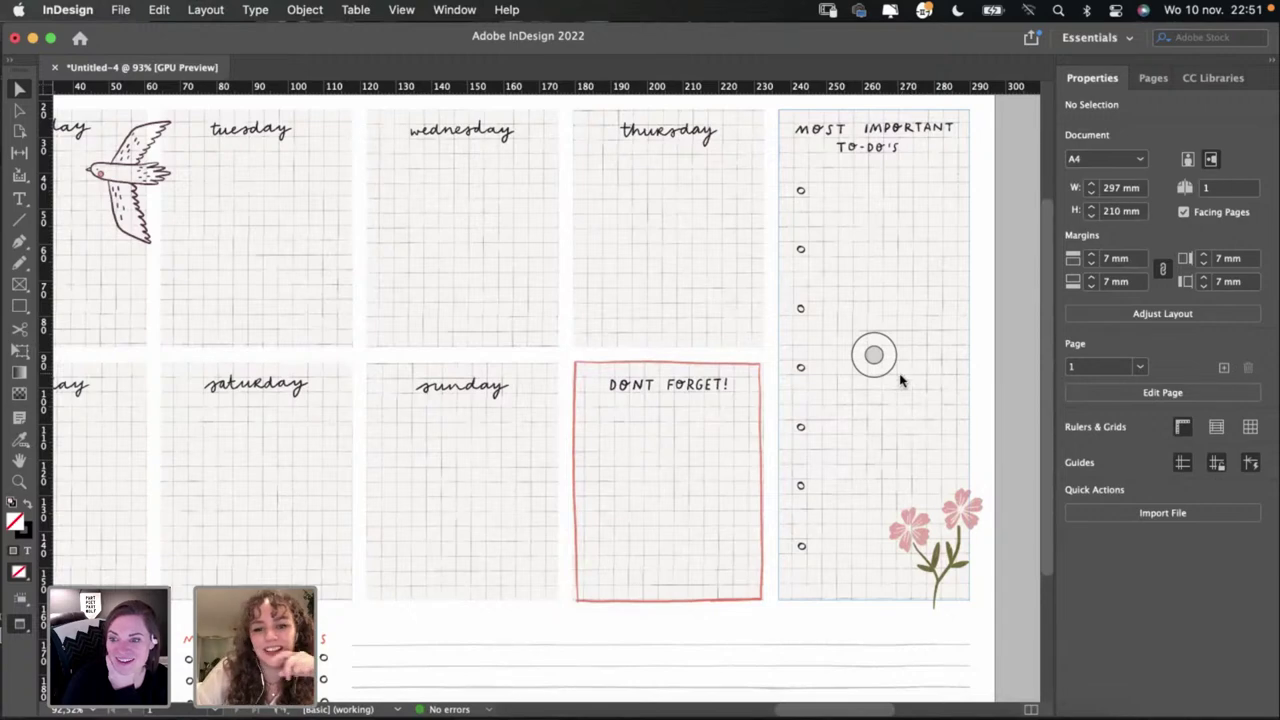
click(667, 482)
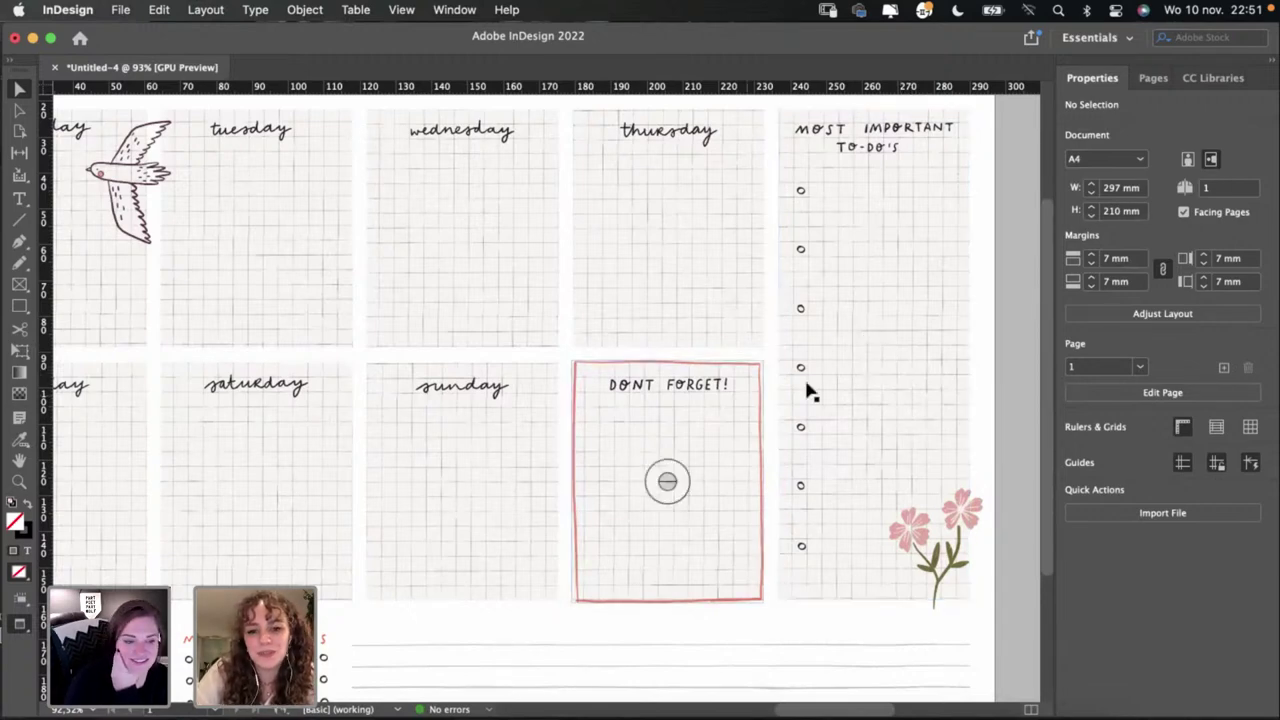
scroll(760, 398, up, 2)
scroll(760, 398, left, 3)
click(562, 294)
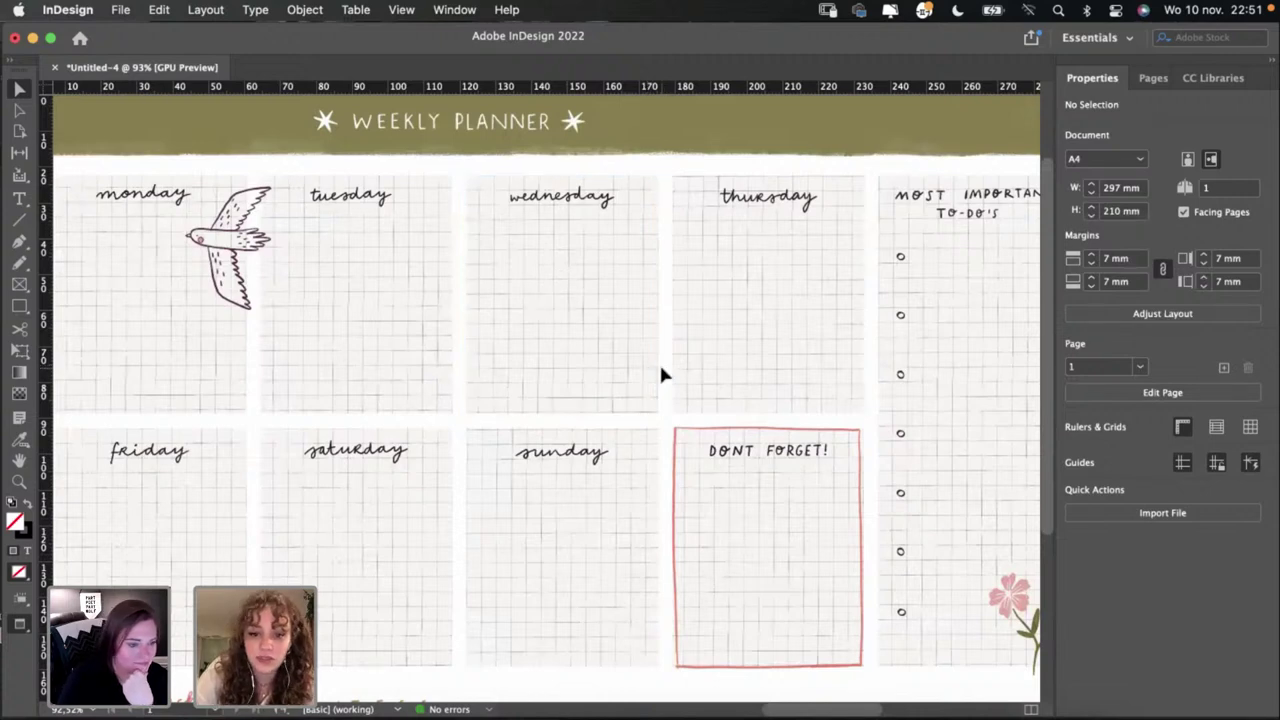
scroll(660, 375, down, 3)
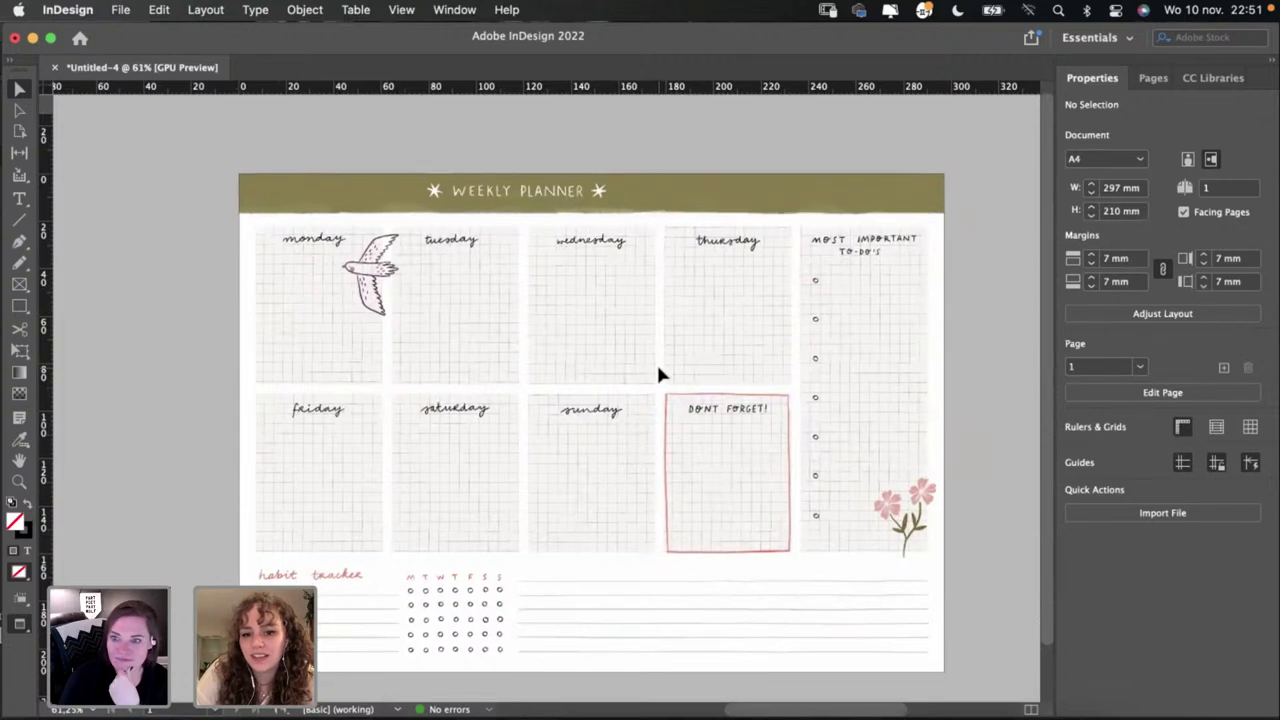
scroll(657, 371, down, 2)
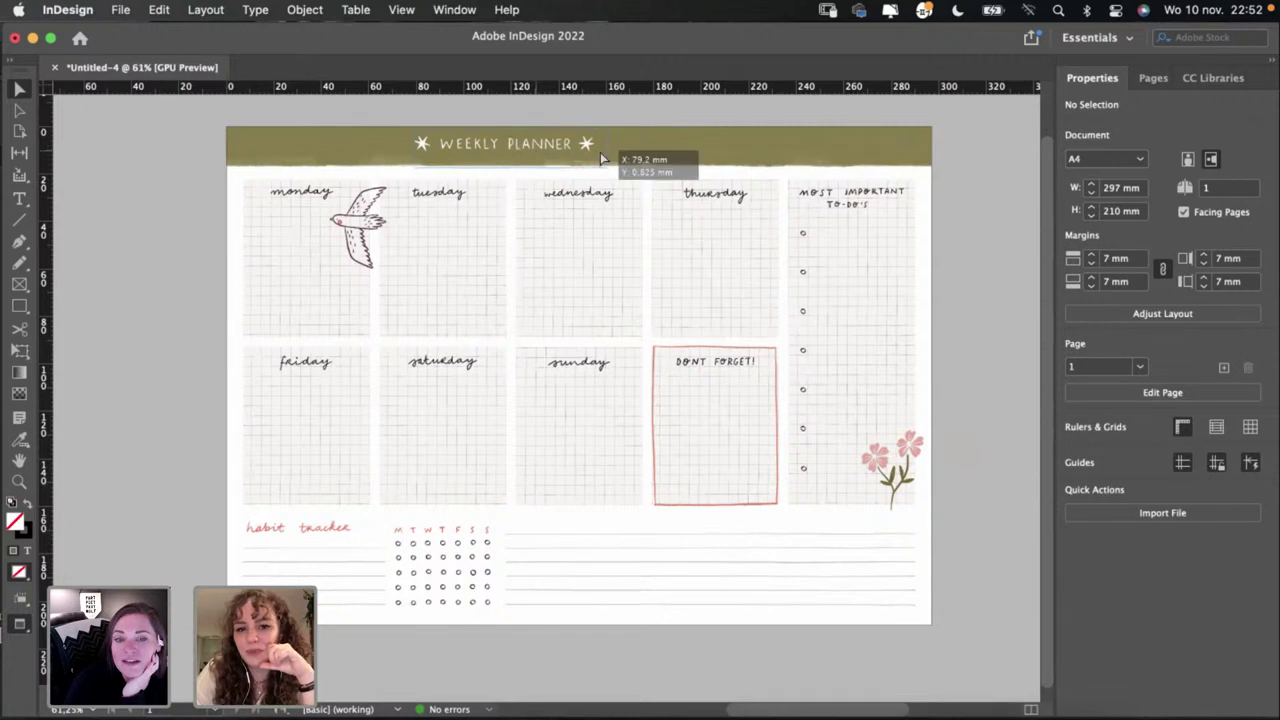
Step: Move the WEEKLY PLANNER heading right toward the banner's centre and display frame edges and guides
mouse_move(603, 158)
mouse_down()
mouse_move(665, 158)
mouse_move(614, 150)
mouse_up()
key(super+shift+a)
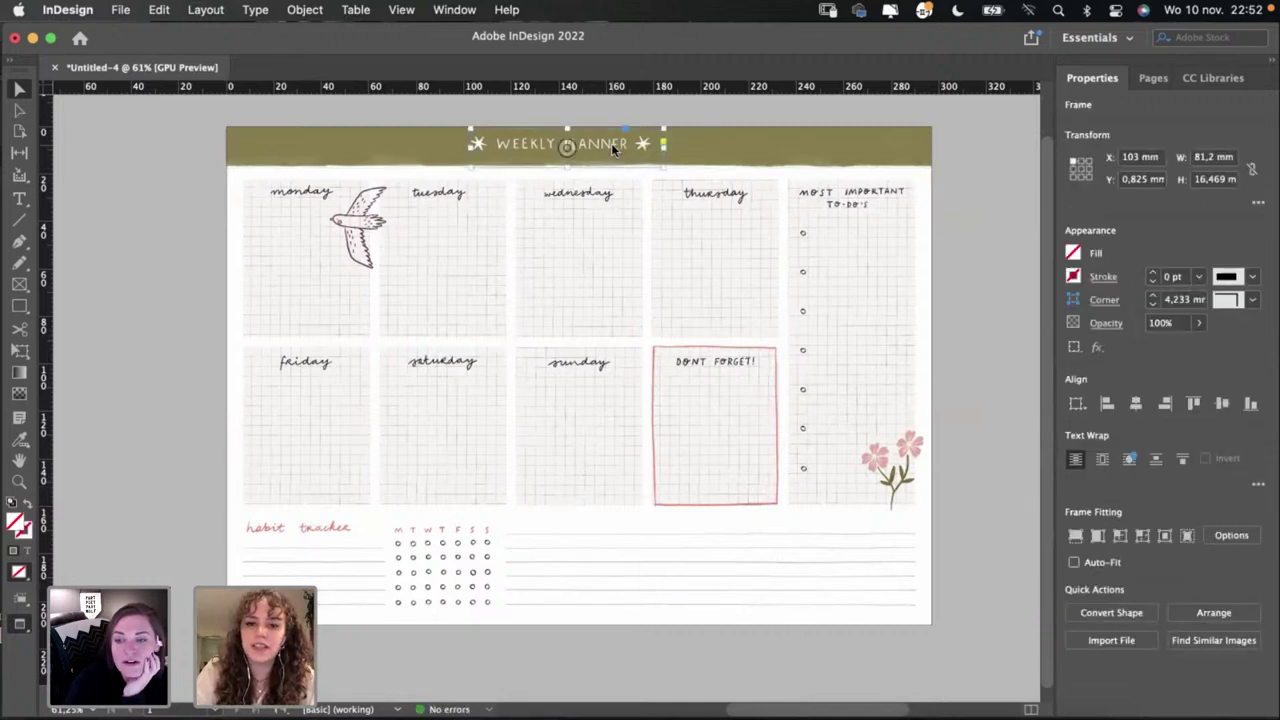
key(w)
Step: Try nudging the WEEKLY PLANNER heading slightly left, then undo to keep it centred
click(585, 117)
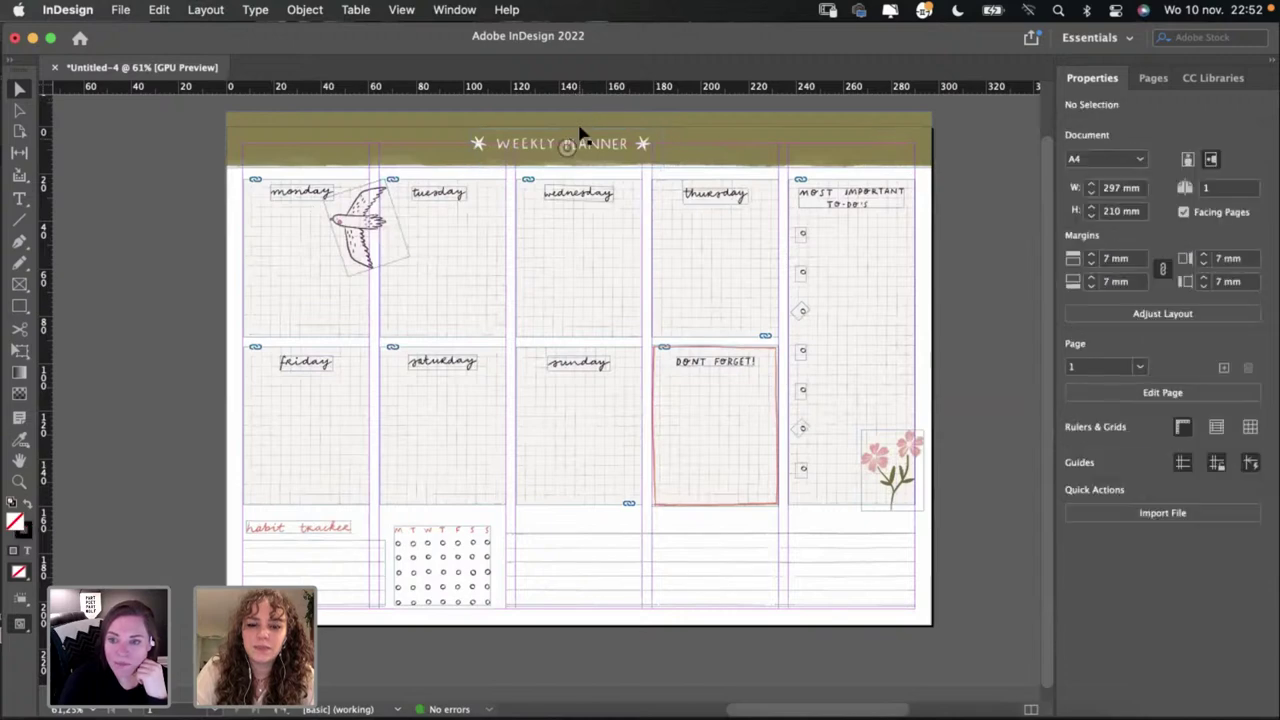
scroll(580, 143, up, 2)
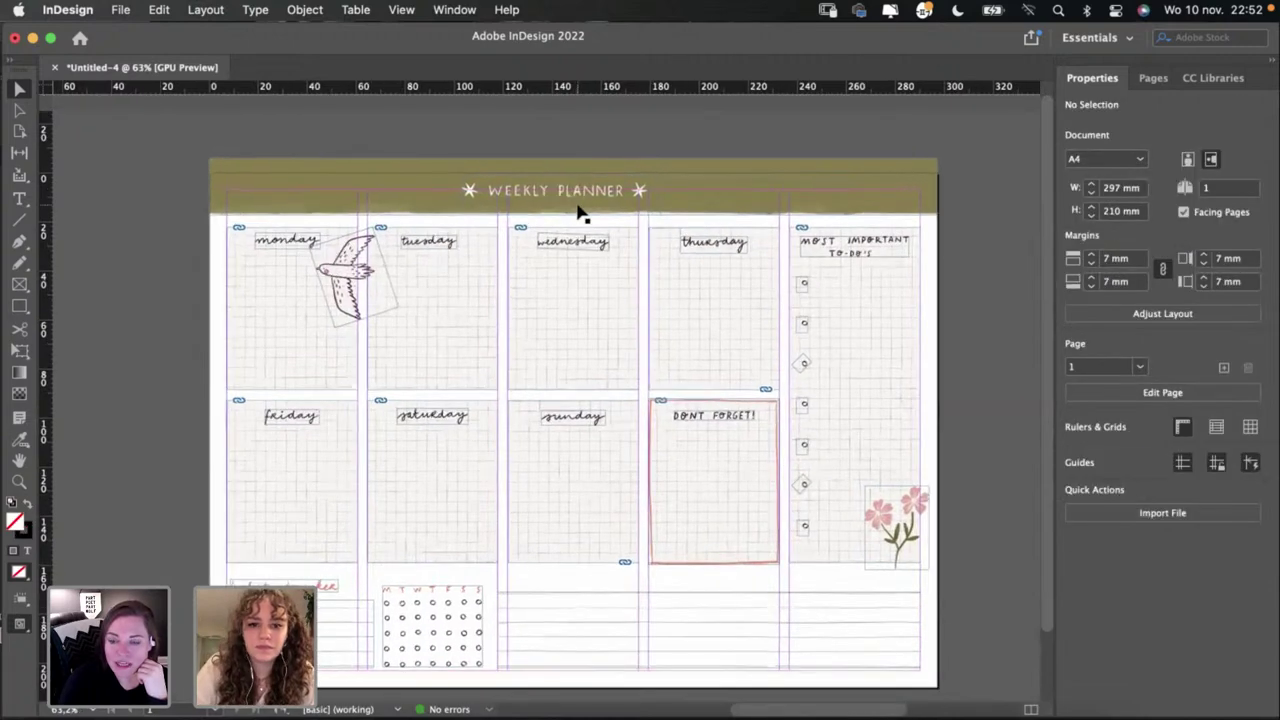
scroll(577, 208, up, 2)
click(578, 198)
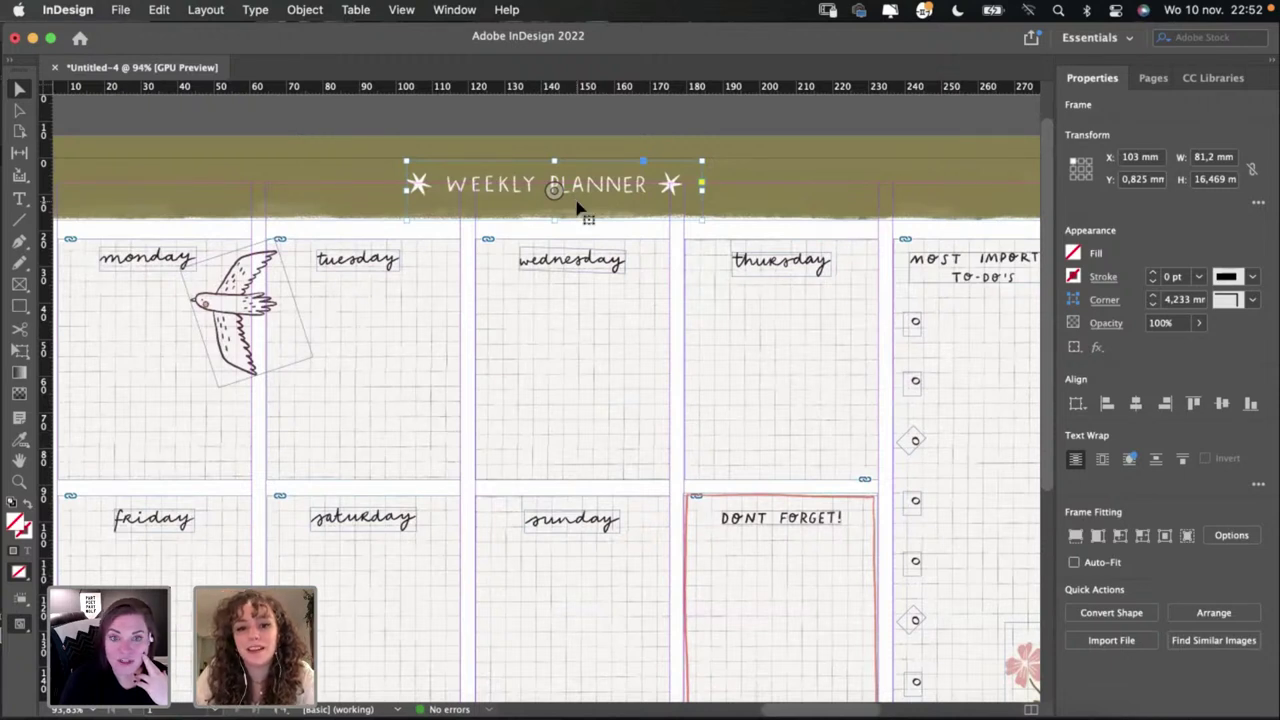
drag(586, 196, 573, 200)
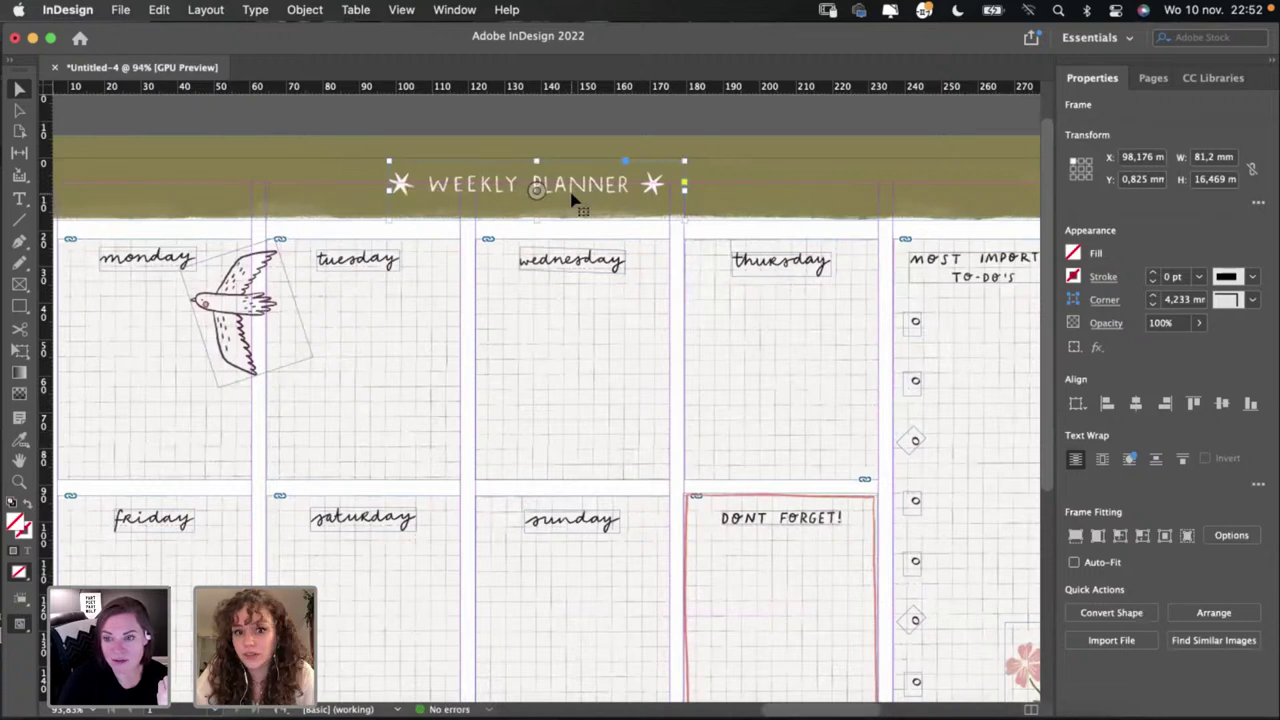
key(super+z)
click(598, 114)
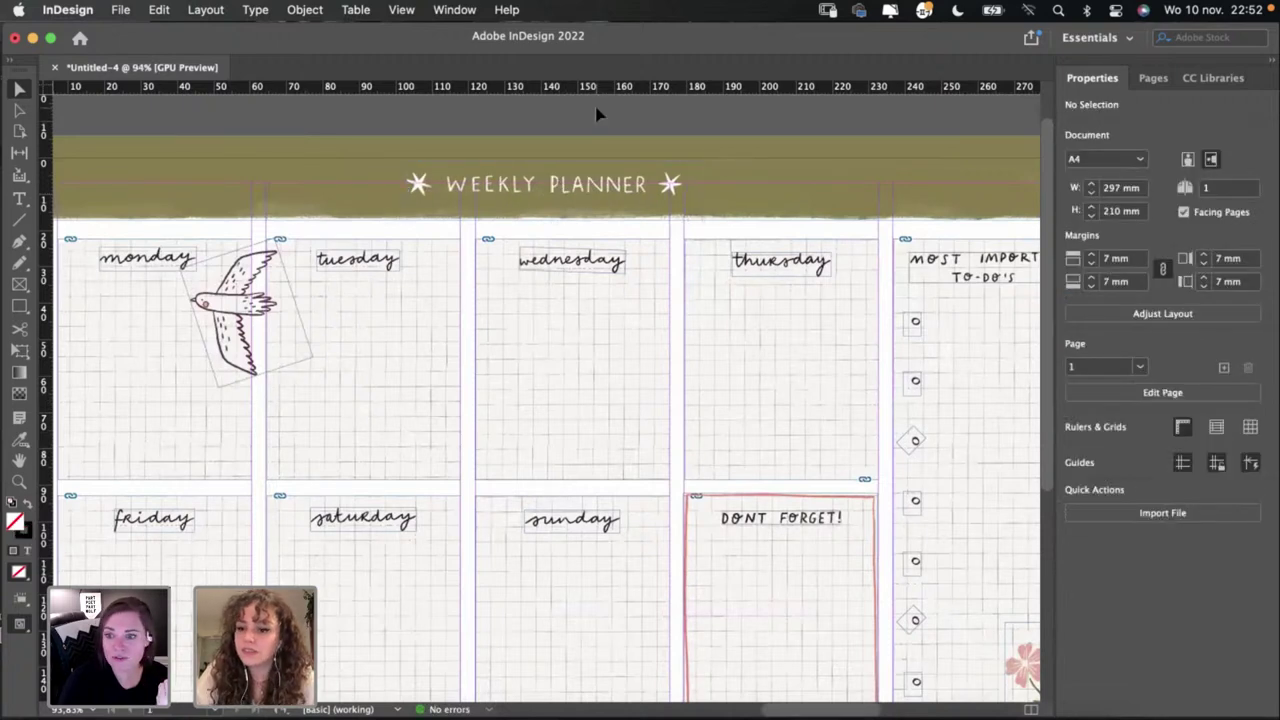
scroll(471, 172, down, 3)
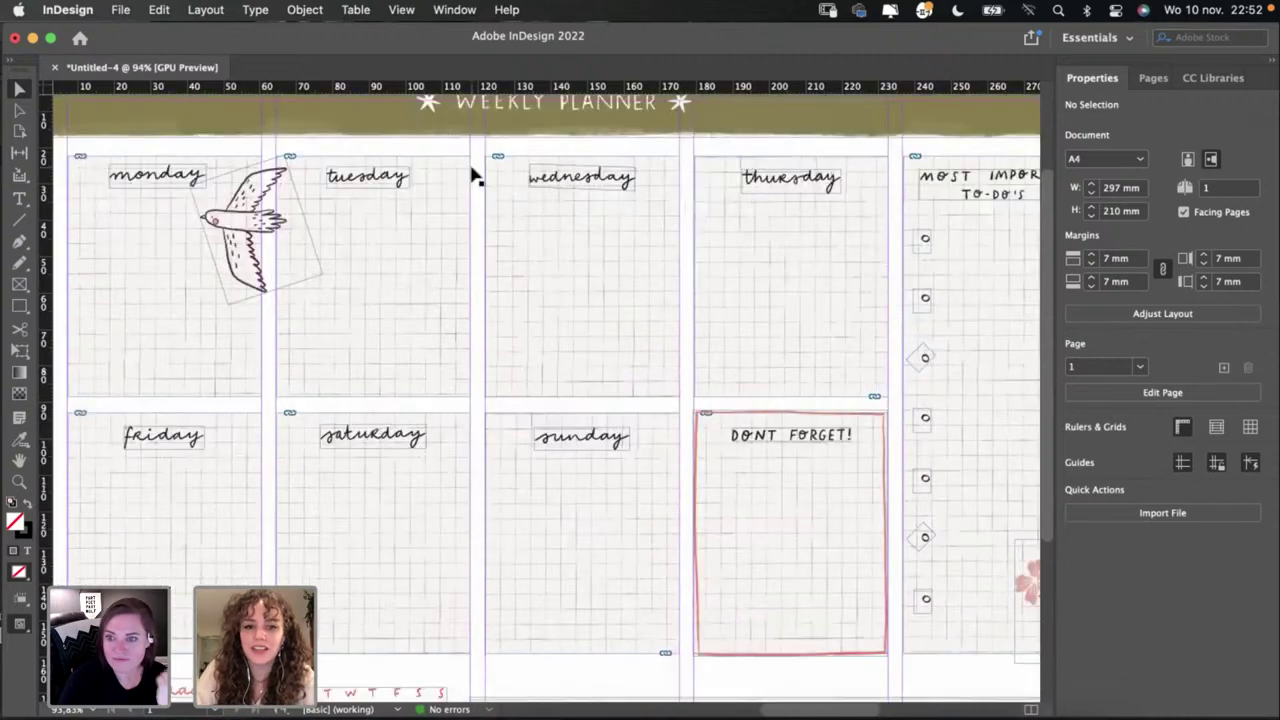
scroll(475, 176, down, 3)
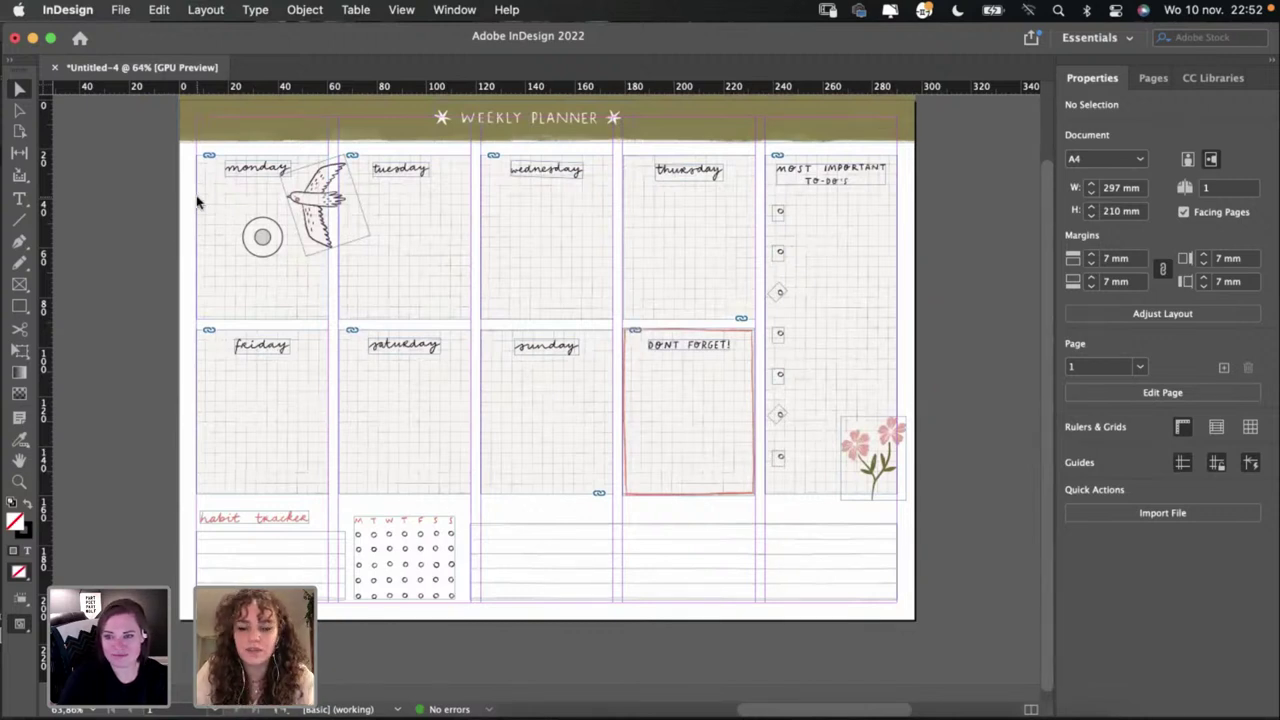
key(w)
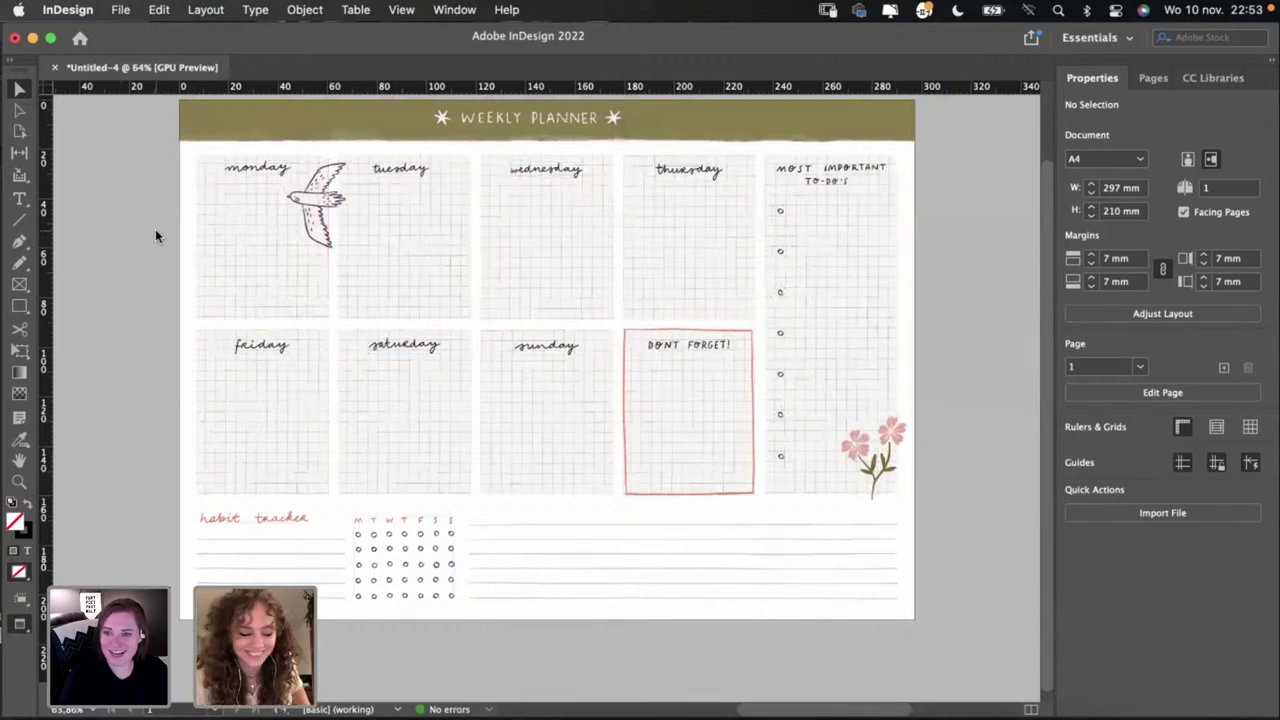
scroll(155, 235, up, 2)
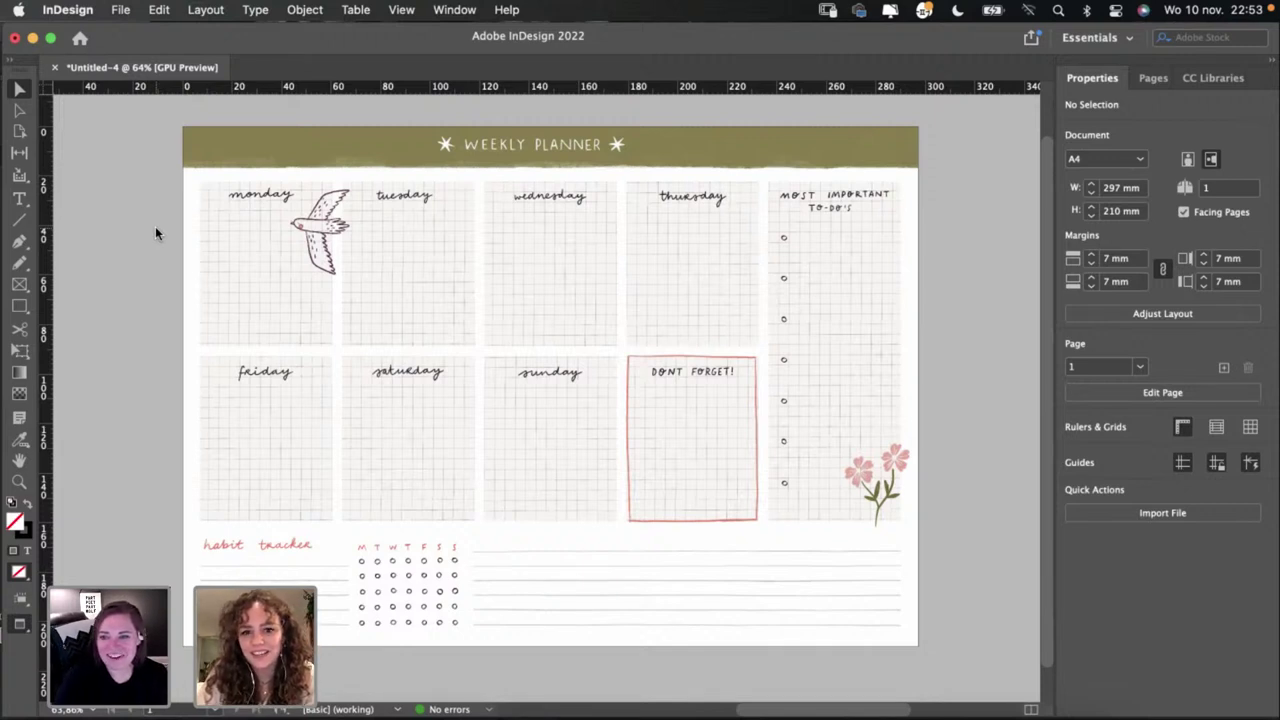
scroll(156, 234, down, 1)
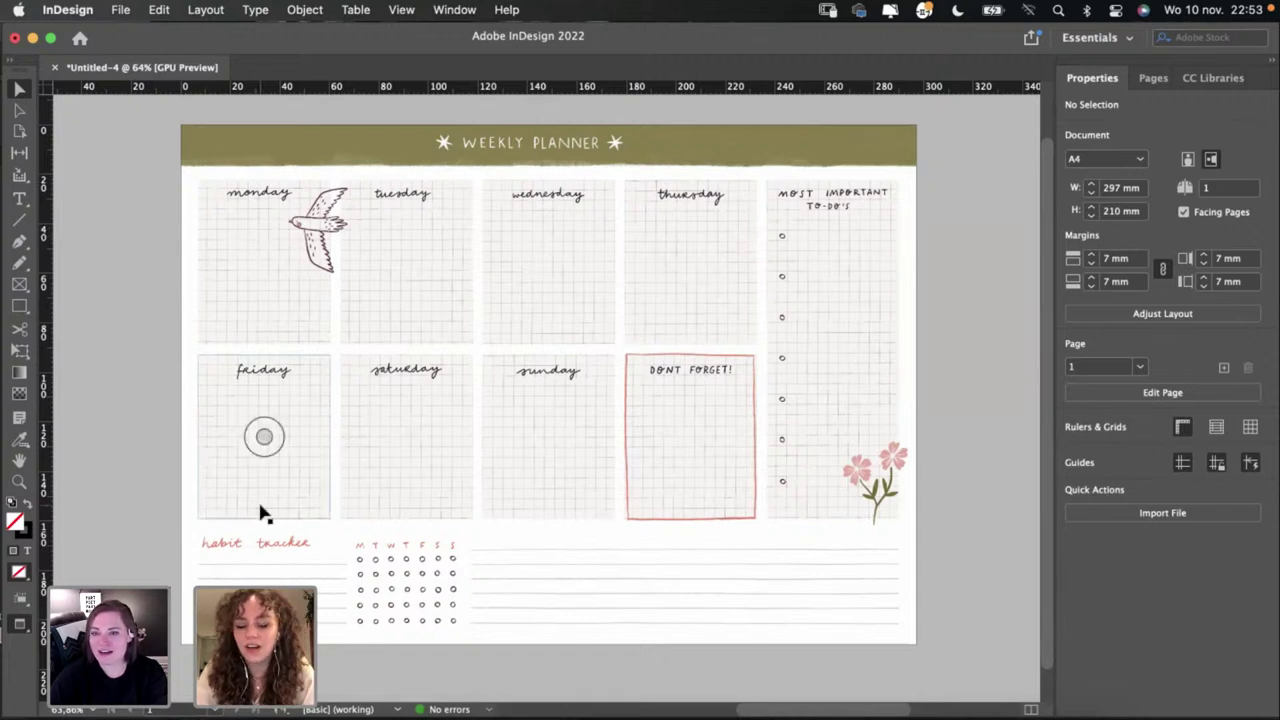
Step: Switch to Photoshop and pan across Untitled-1 to show the bird, mug, moon and floral drawings
click(612, 716)
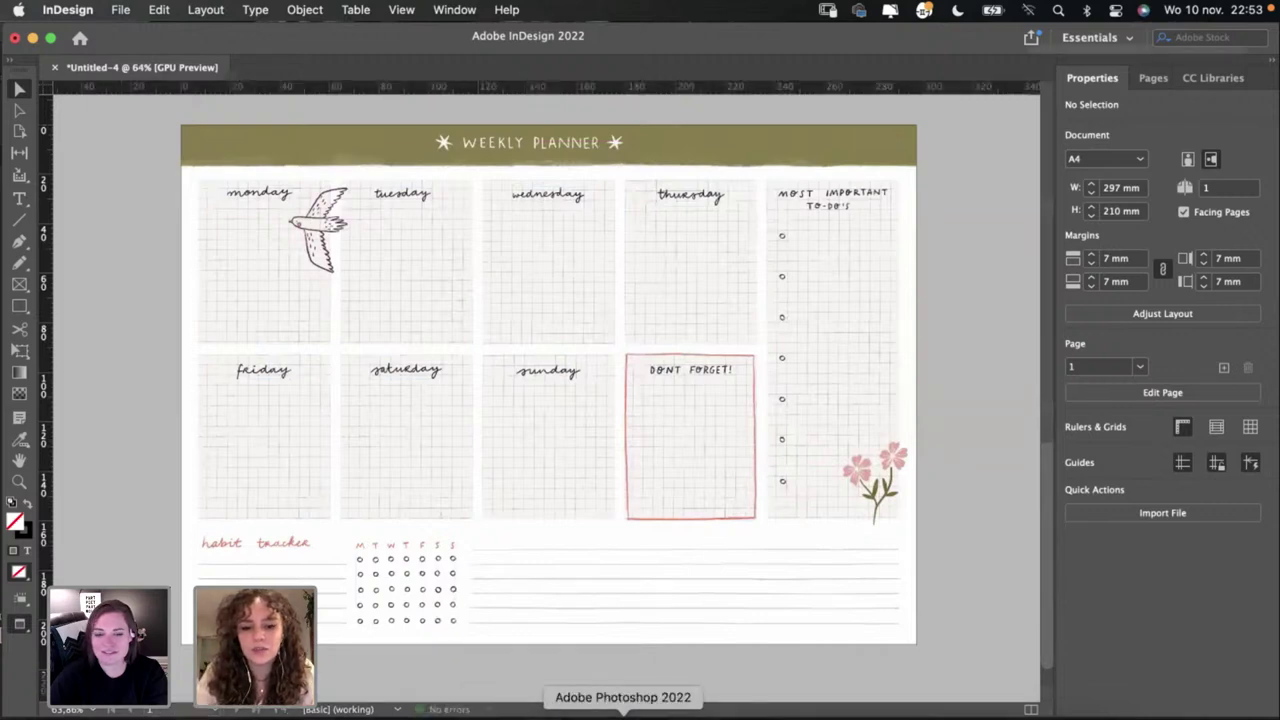
scroll(475, 385, down, 5)
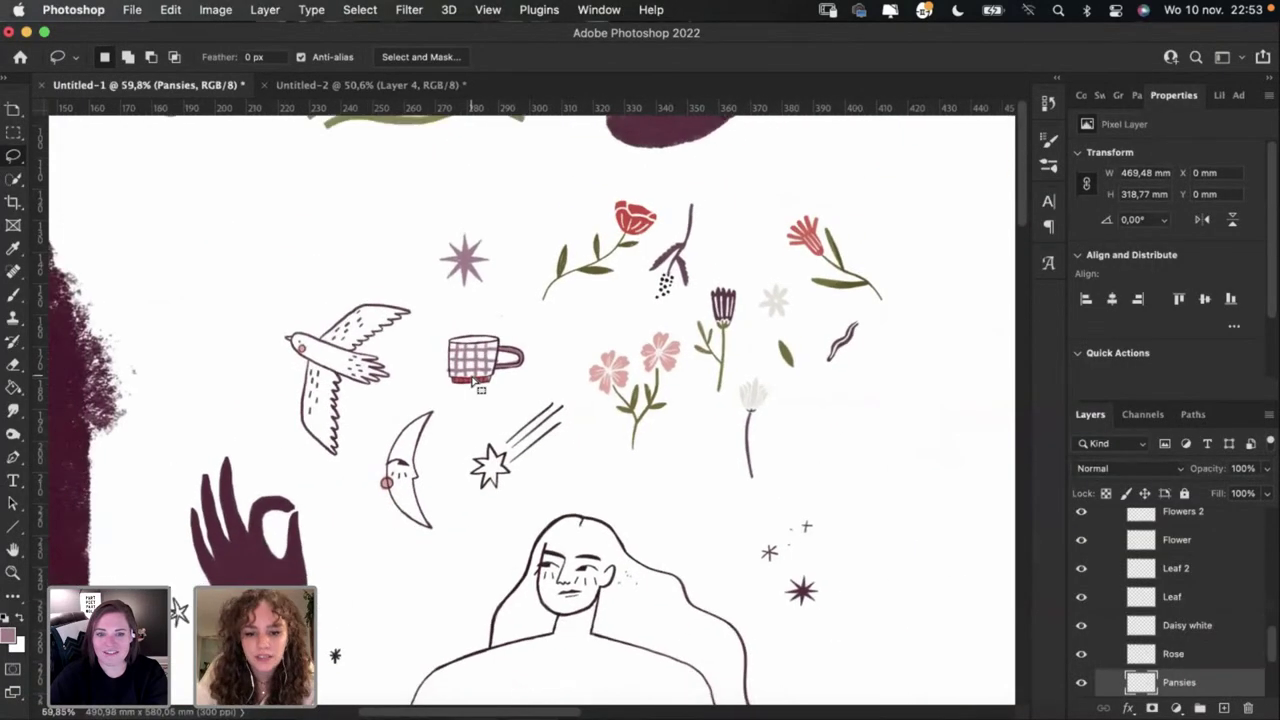
scroll(478, 384, right, 5)
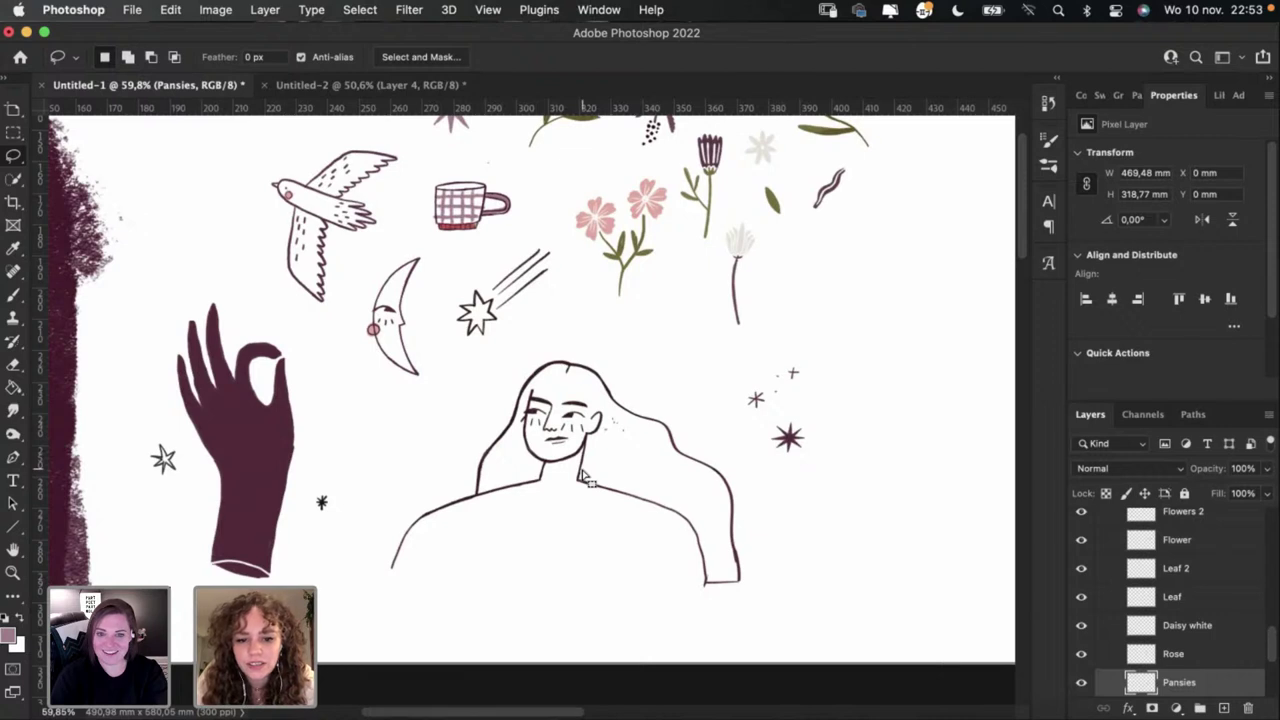
scroll(584, 477, down, 2)
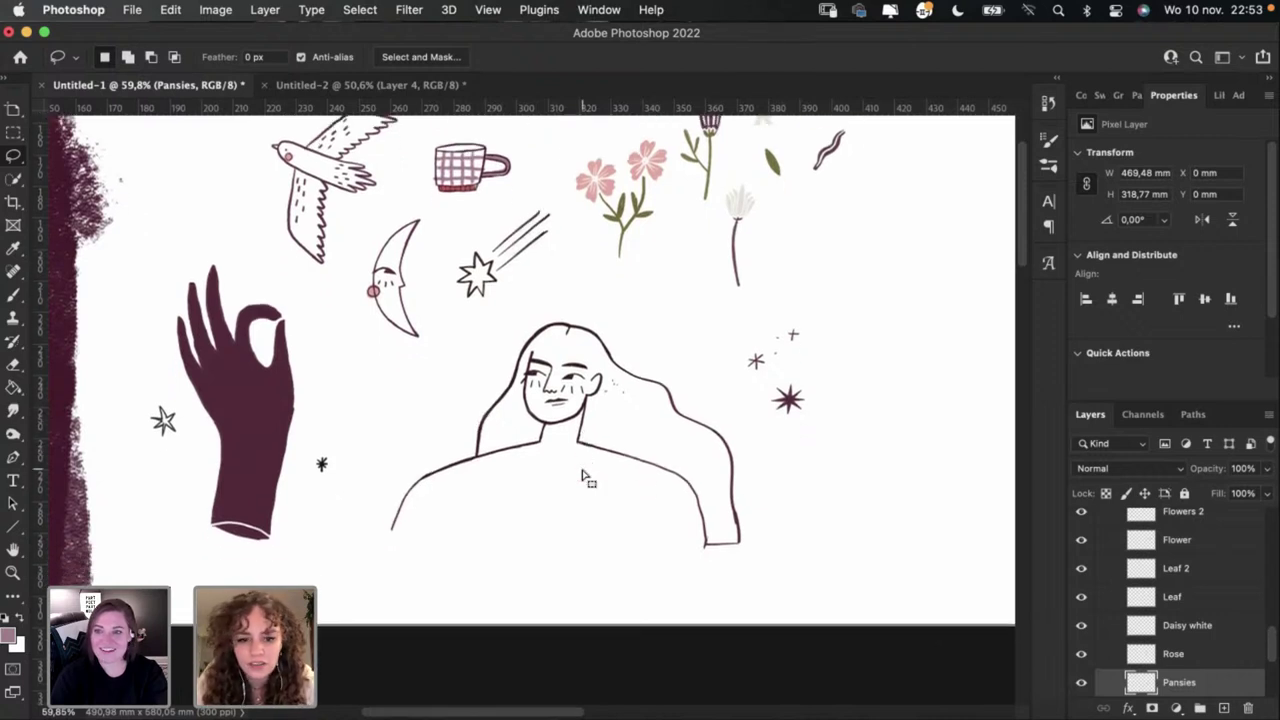
scroll(584, 477, down, 1)
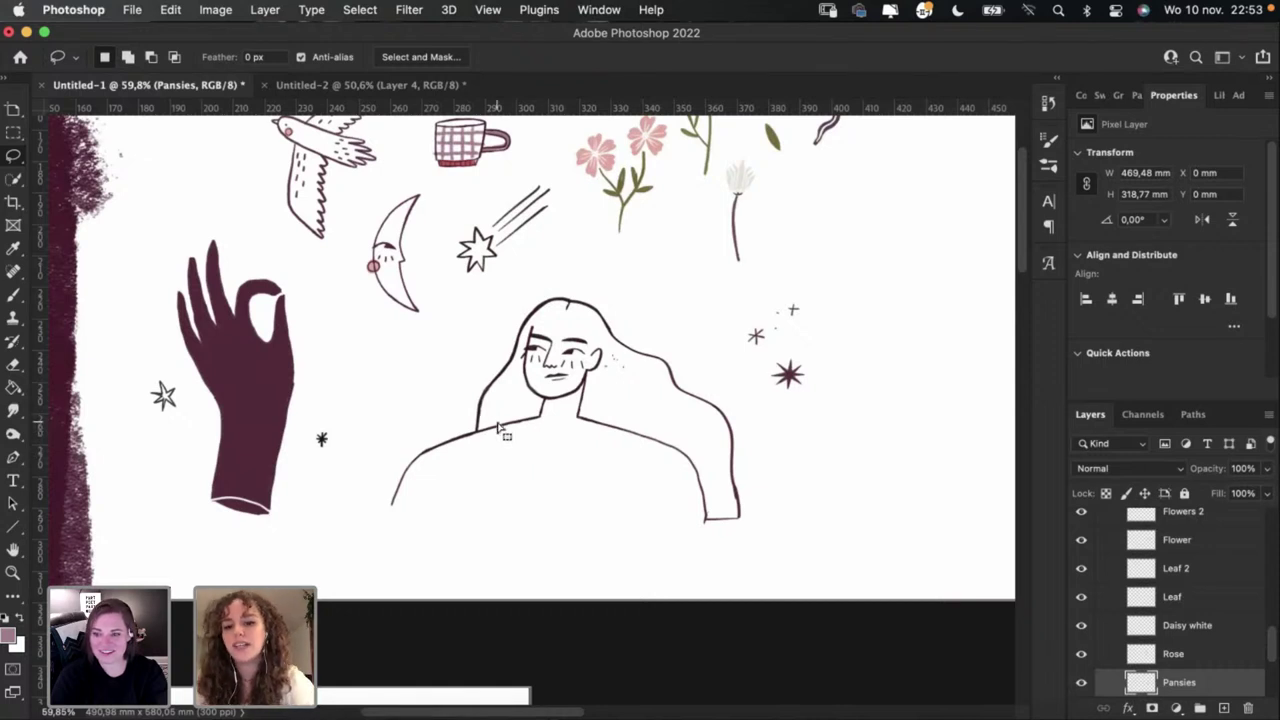
scroll(500, 428, up, 5)
scroll(500, 428, right, 3)
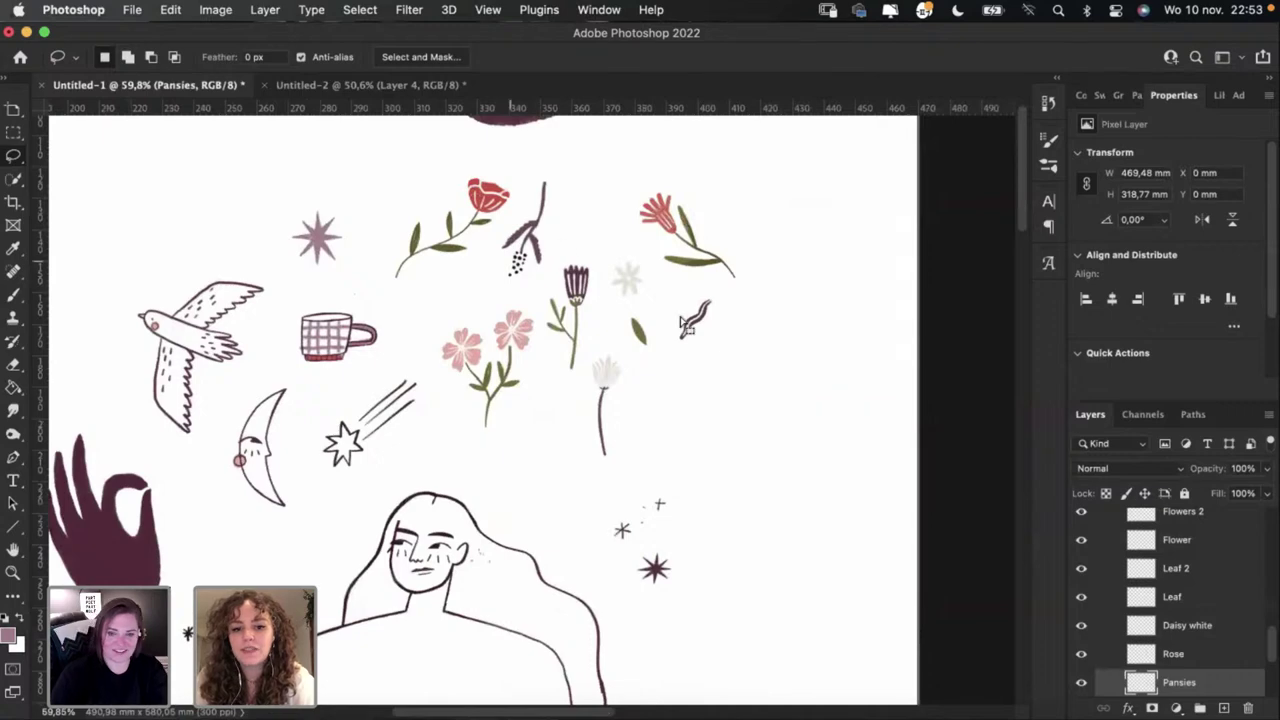
scroll(683, 322, down, 2)
scroll(683, 322, left, 10)
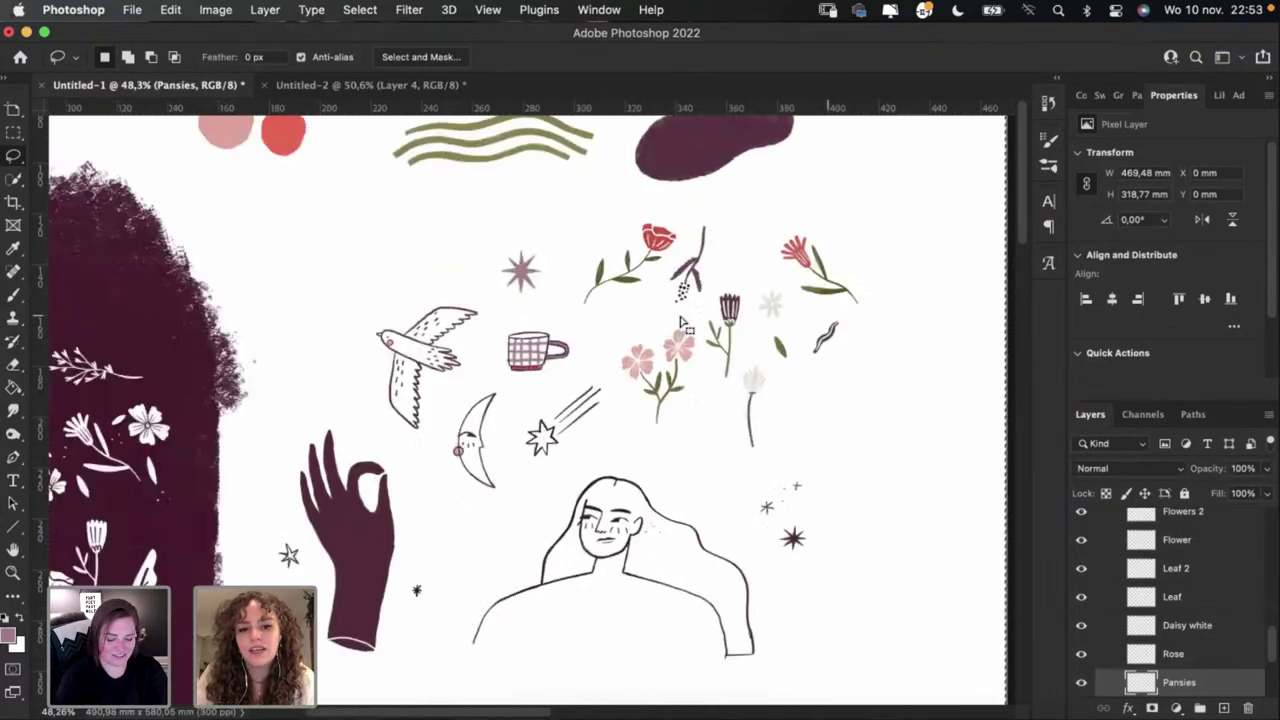
scroll(534, 408, up, 4)
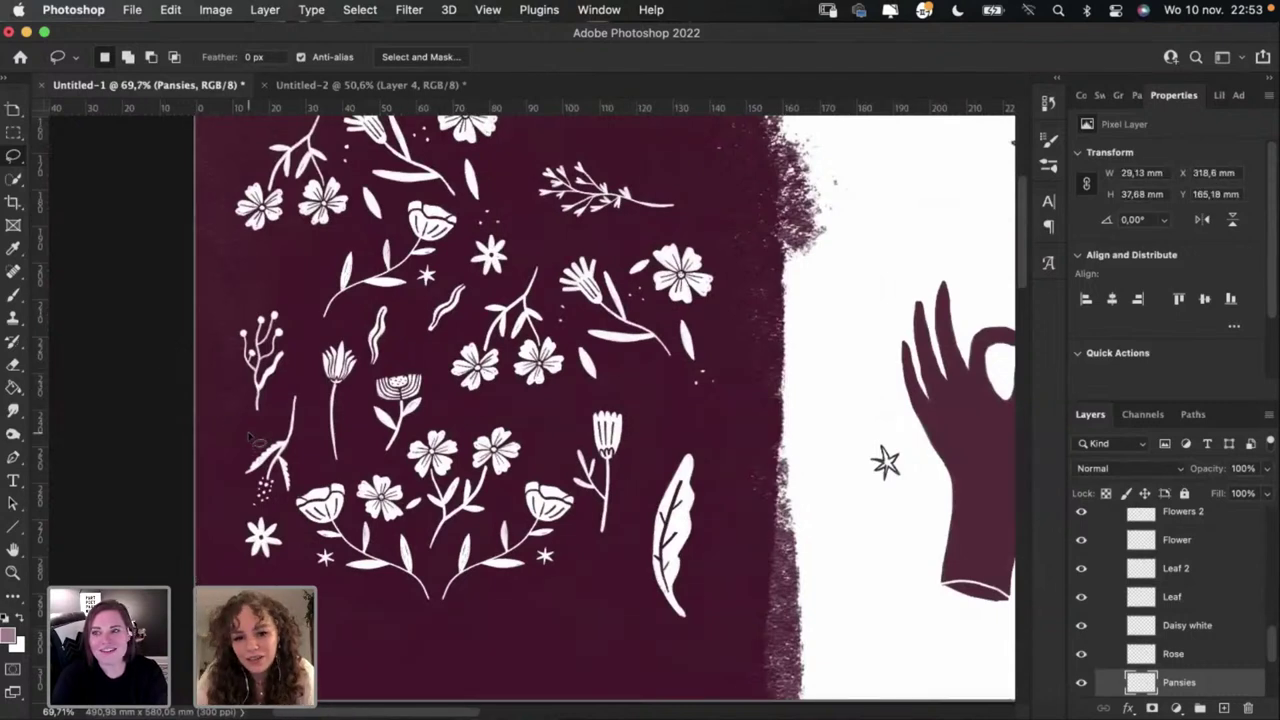
scroll(255, 440, down, 1)
scroll(255, 440, left, 1)
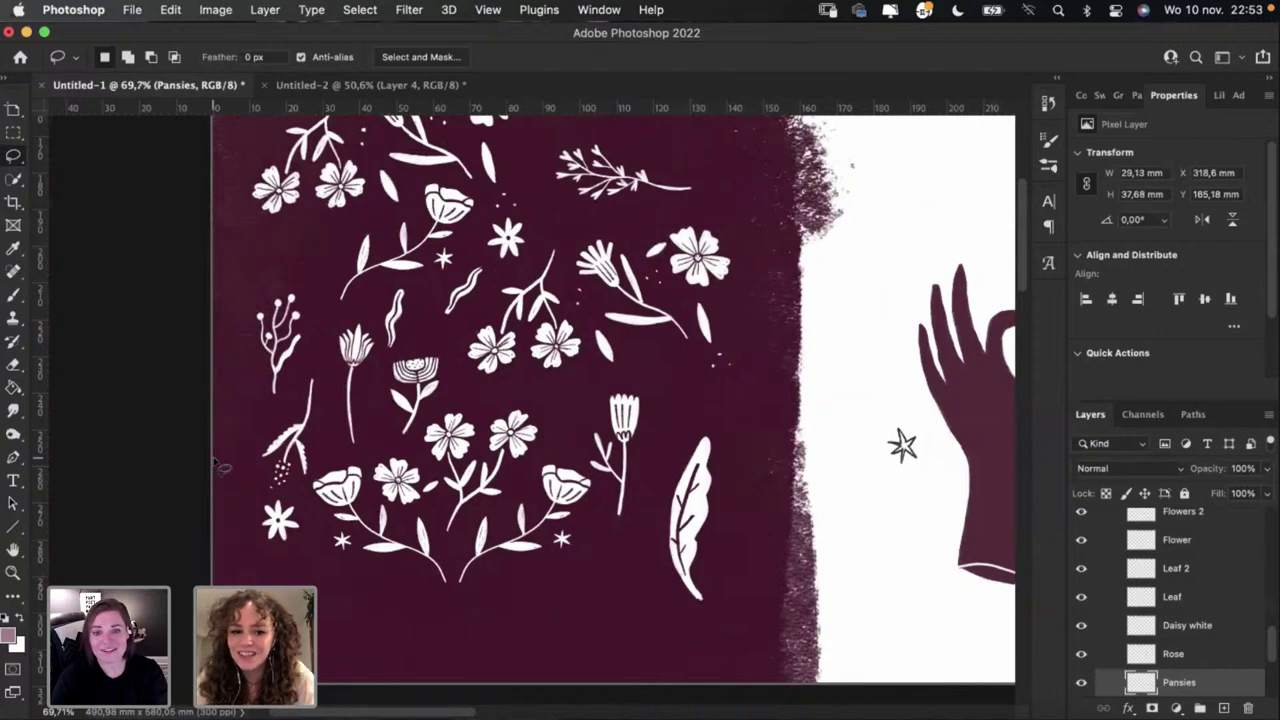
scroll(222, 467, down, 2)
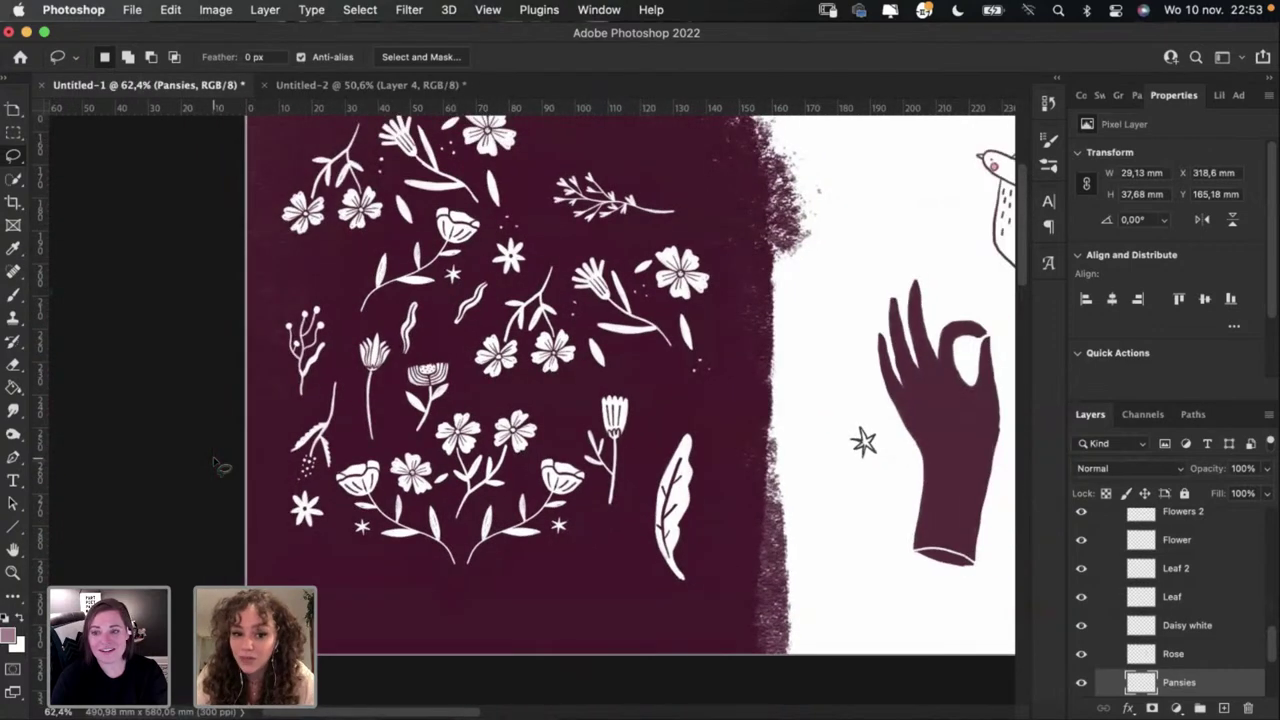
scroll(222, 467, right, 3)
scroll(222, 467, up, 1)
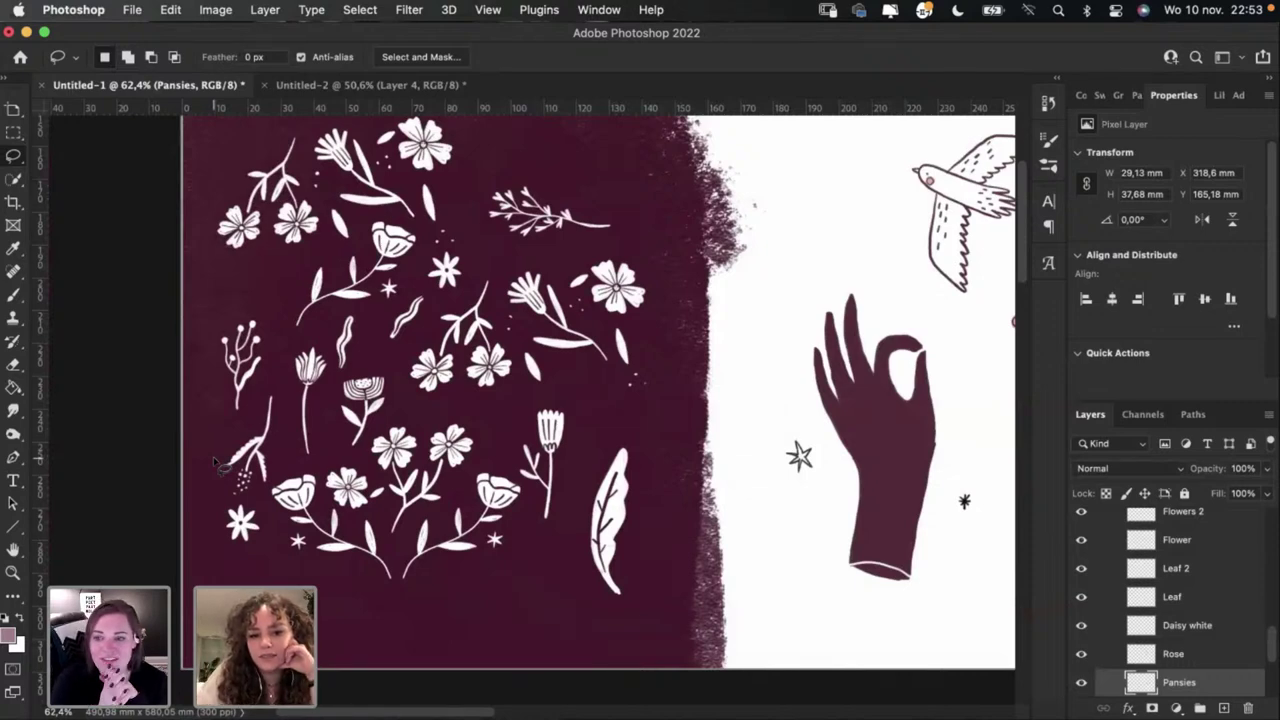
scroll(218, 465, down, 2)
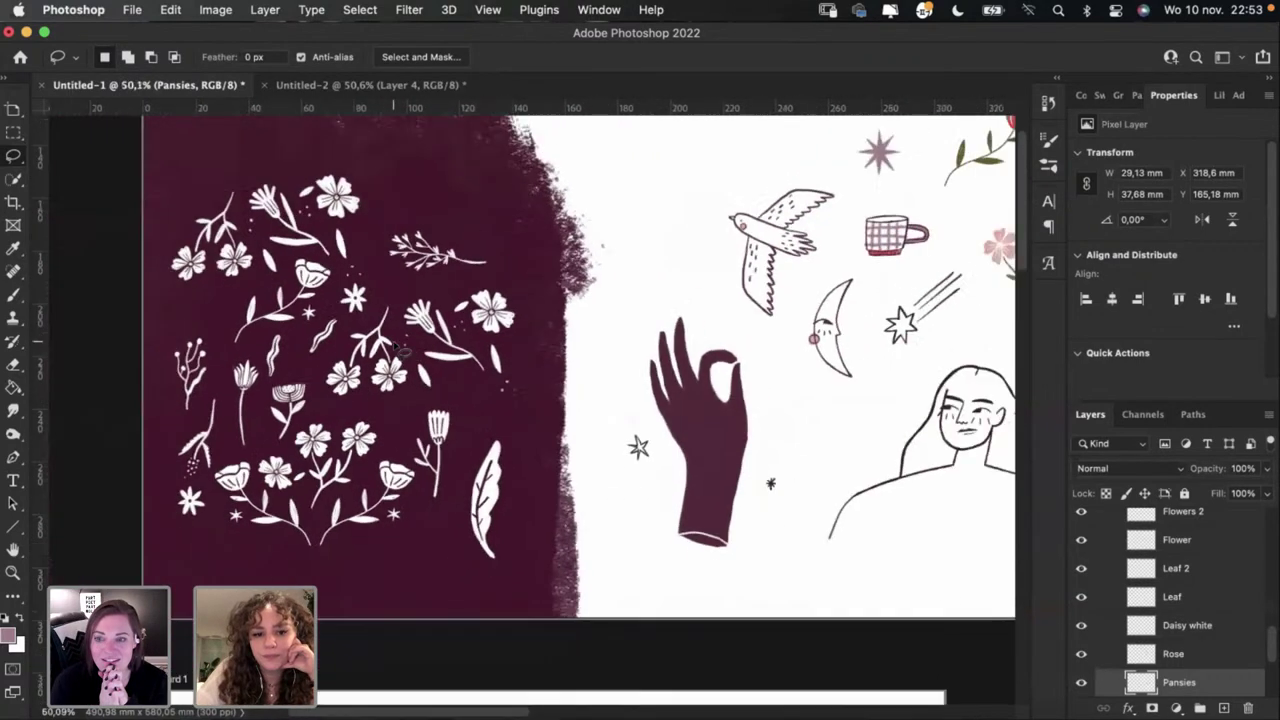
scroll(396, 346, right, 8)
scroll(396, 346, up, 3)
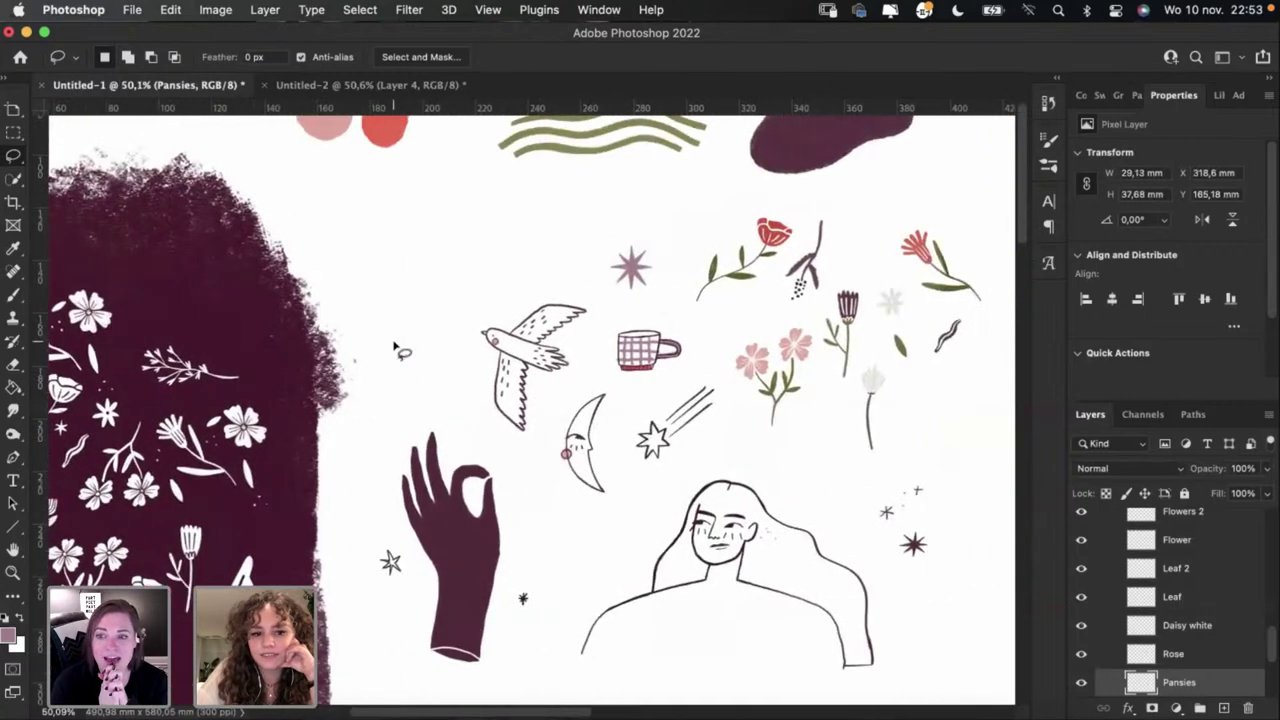
scroll(396, 346, left, 6)
scroll(396, 346, down, 2)
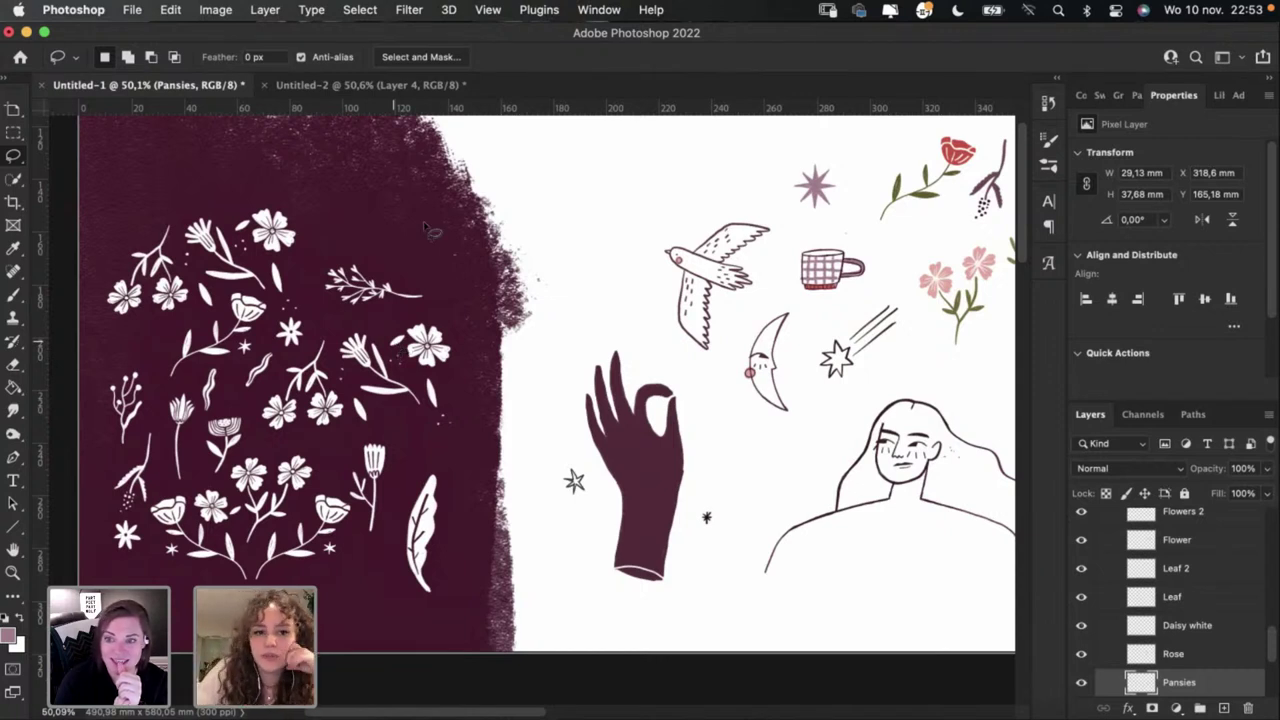
scroll(430, 230, down, 5)
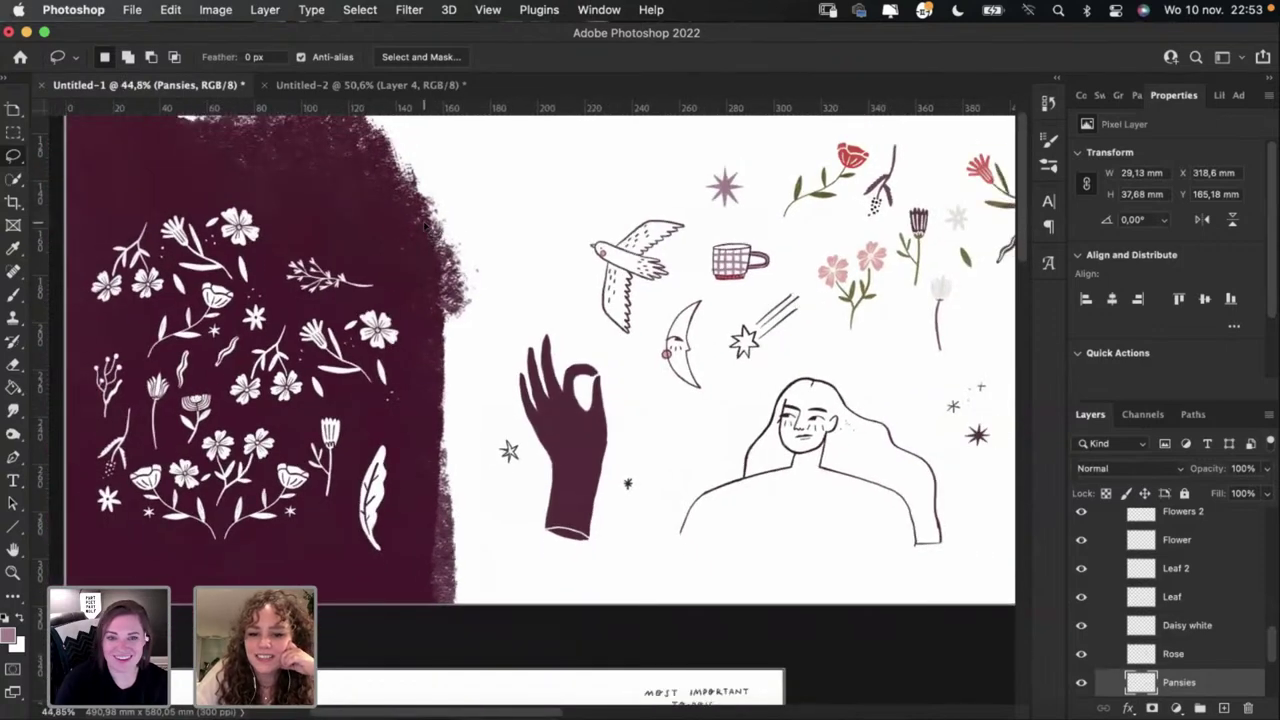
scroll(428, 227, down, 5)
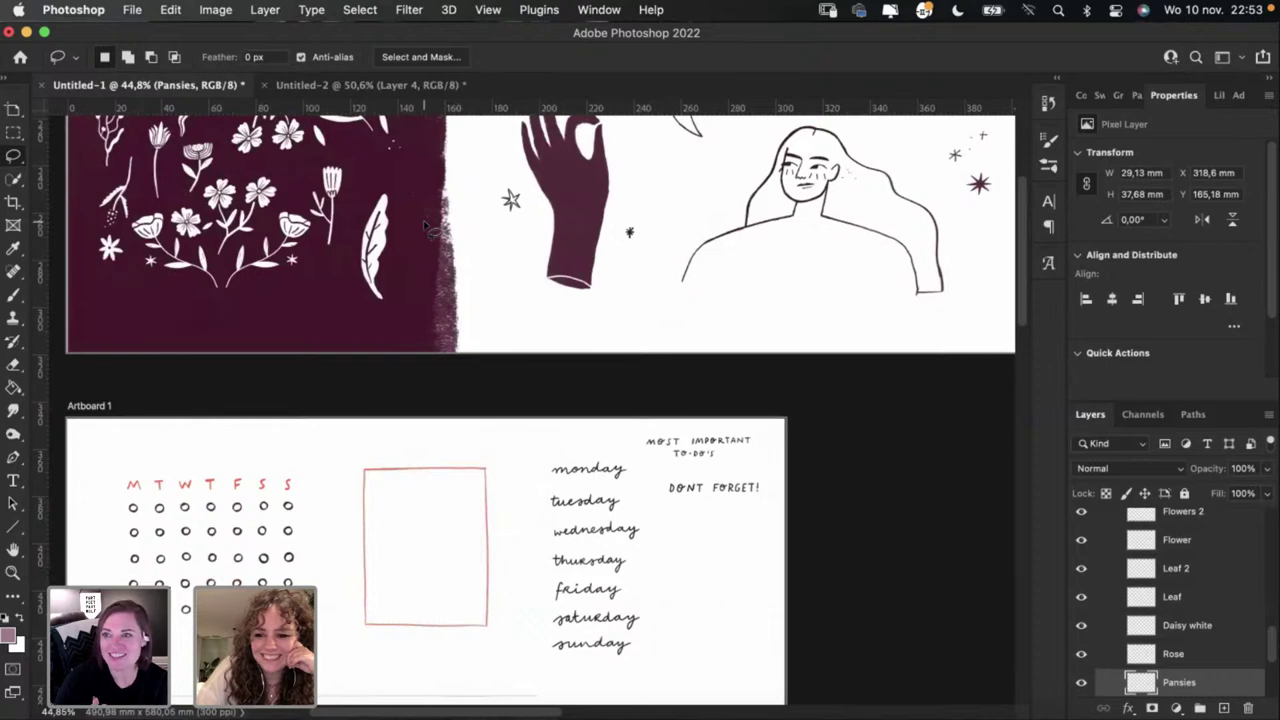
scroll(425, 224, up, 4)
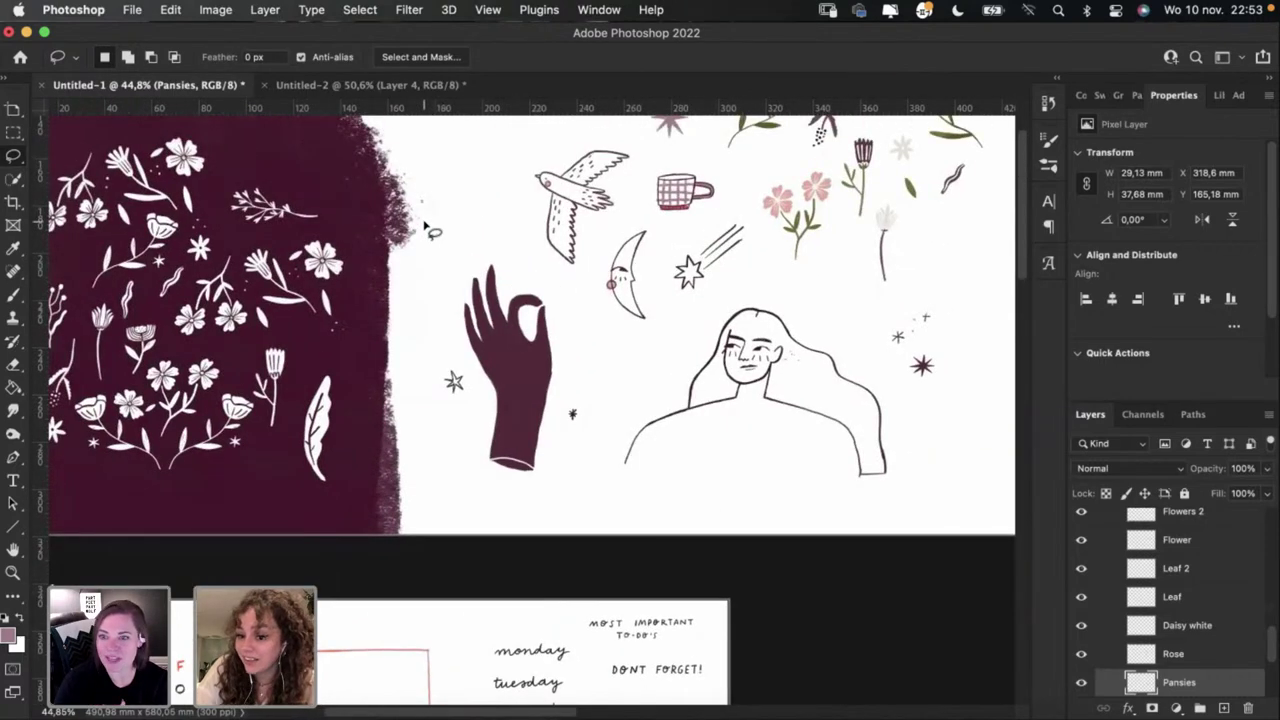
scroll(430, 230, up, 3)
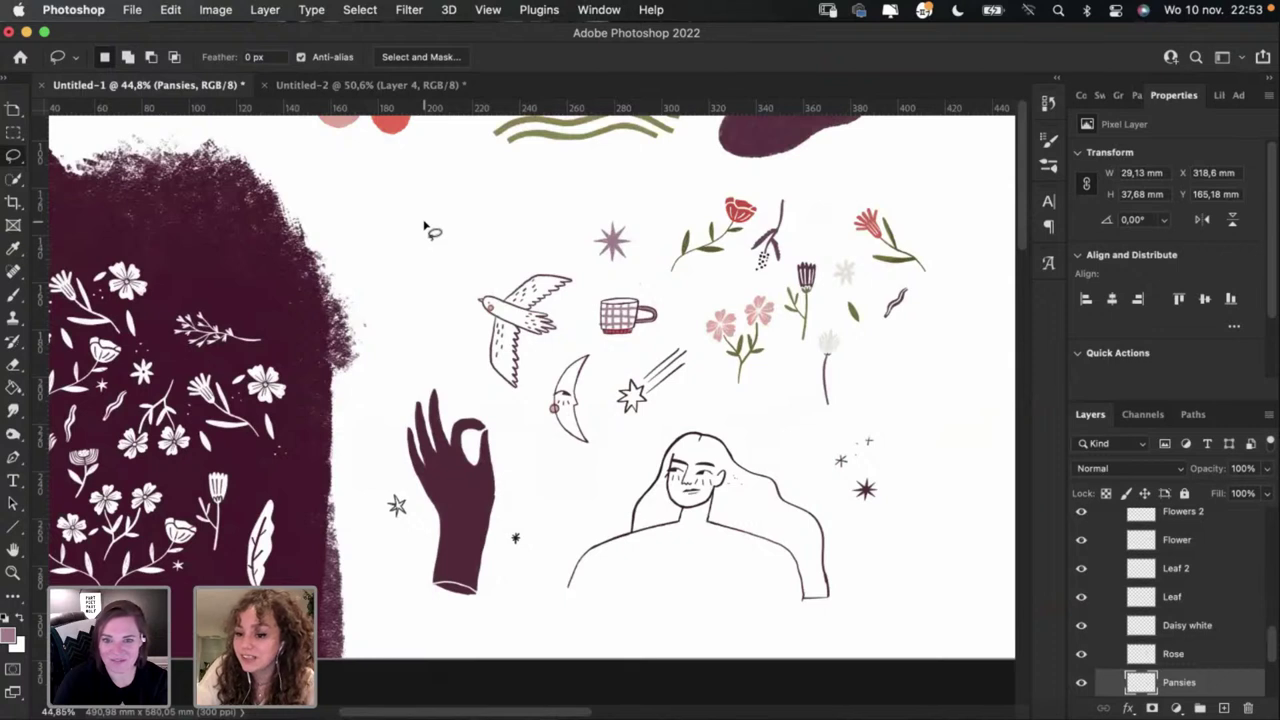